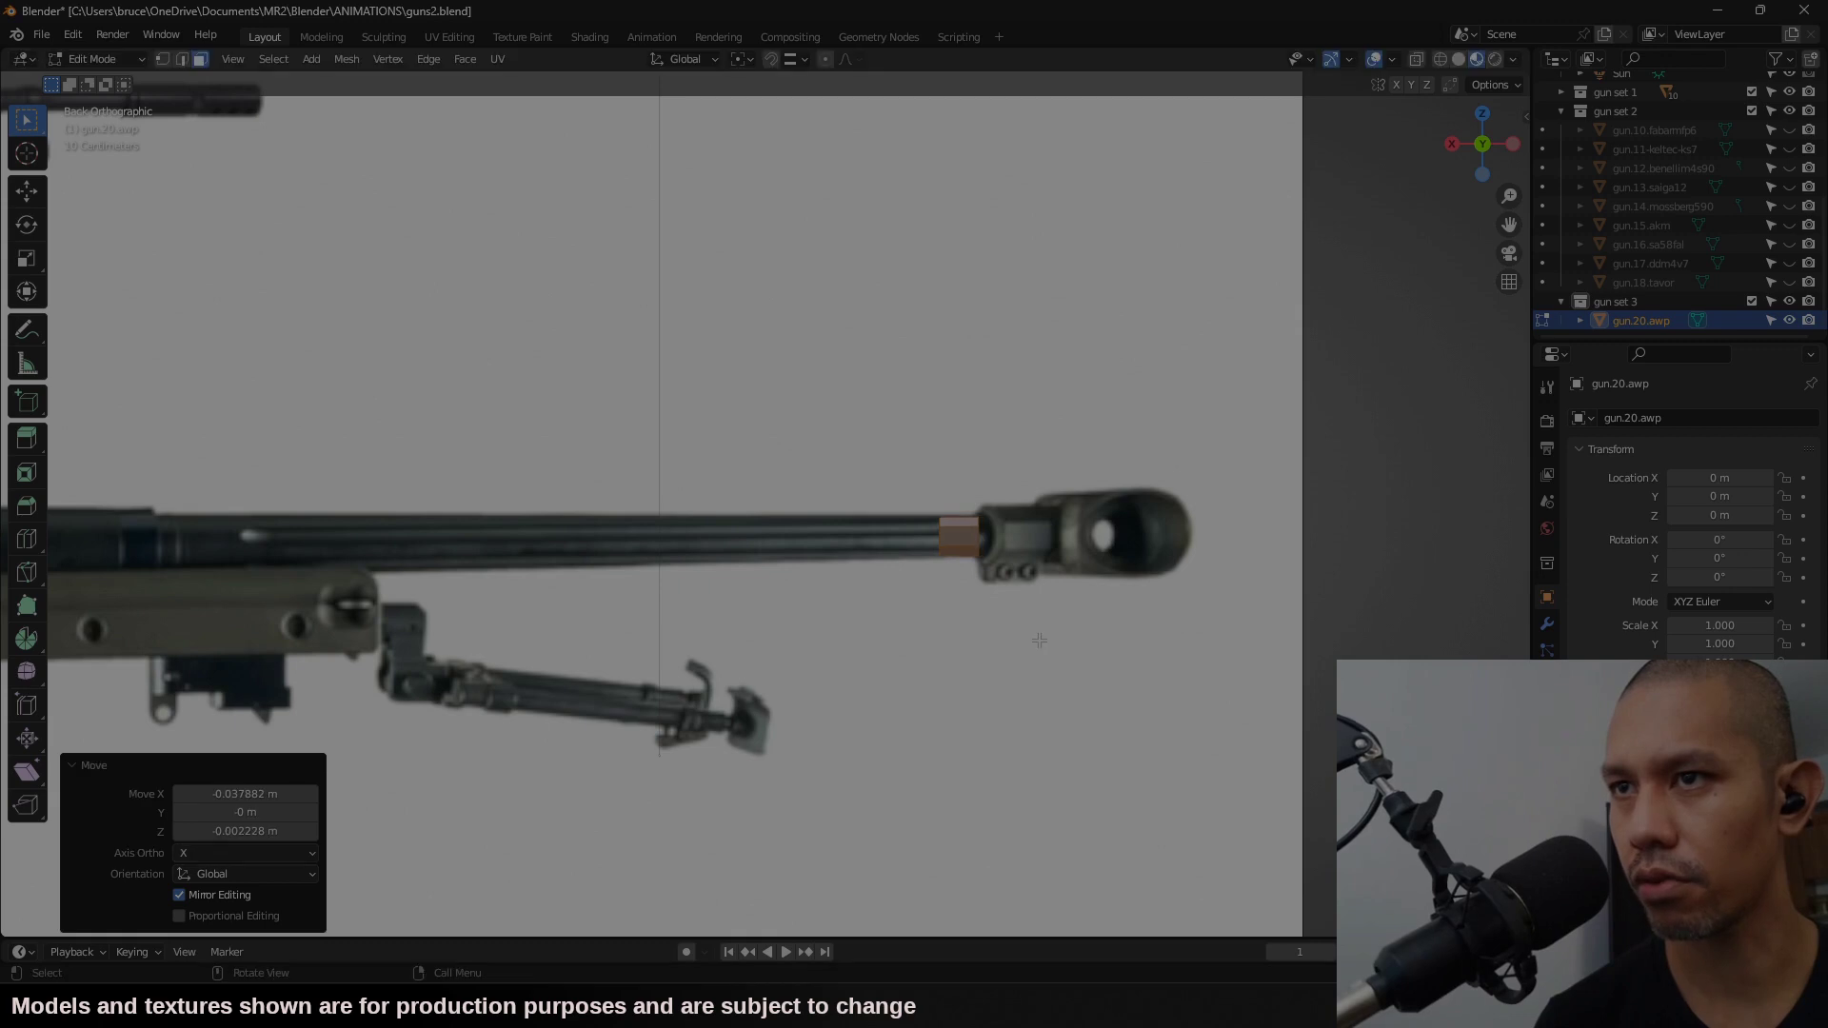
# Step: Extend the barrel's rear end about 2.34 m along X to the receiver and scale that end up by about 1.6
pyautogui.click(339, 681)
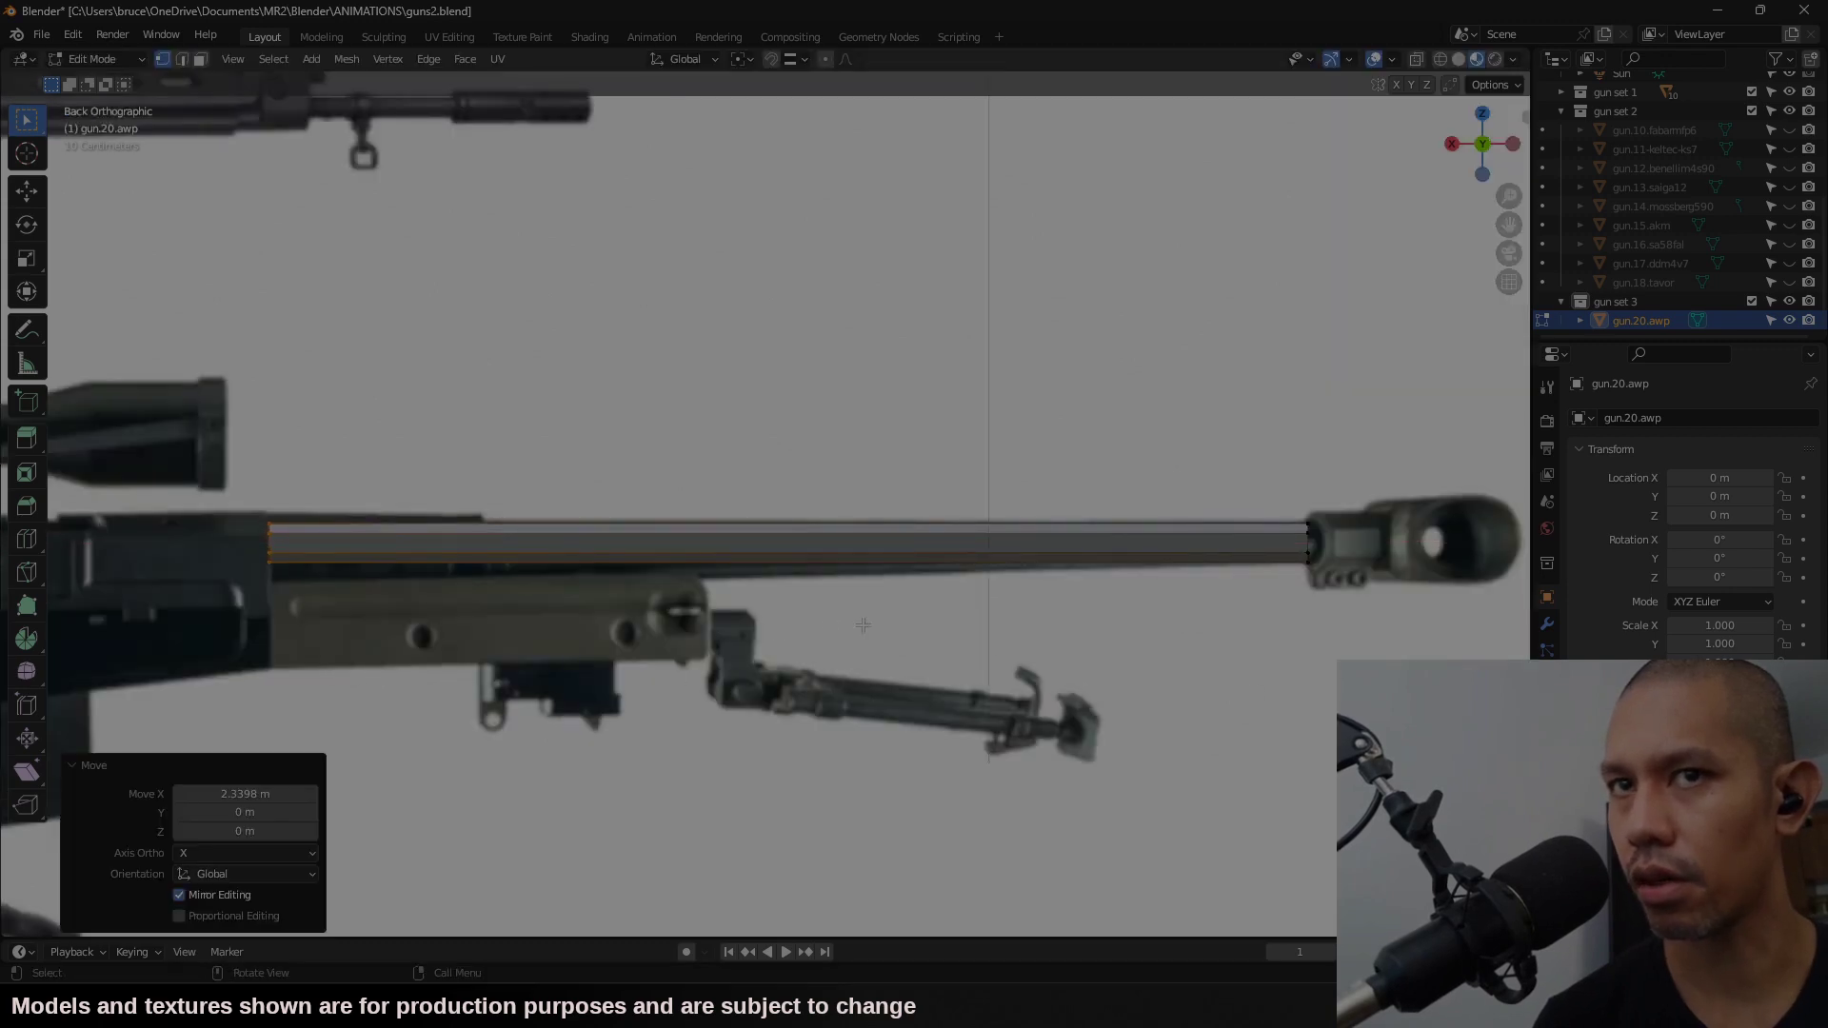
pyautogui.press('s')
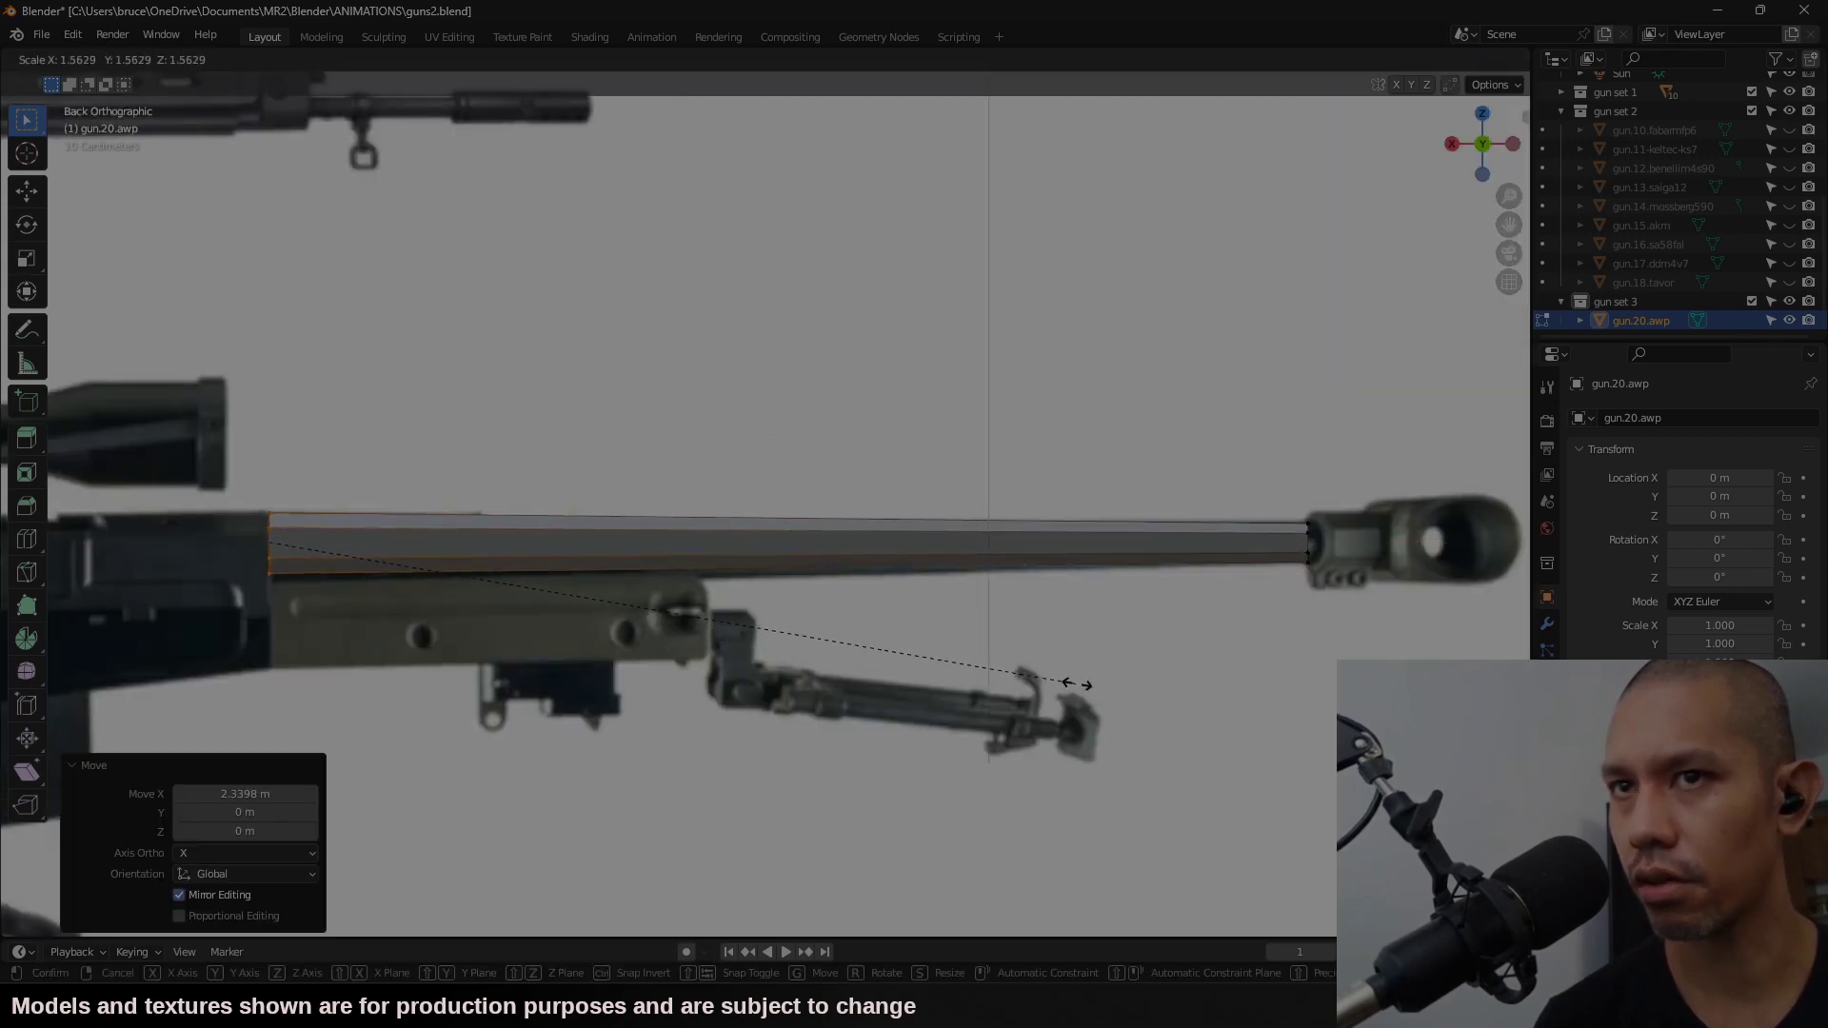
pyautogui.click(1088, 683)
# Step: Select all of the barrel's side faces with X-ray on and shade them smooth
pyautogui.press('3')
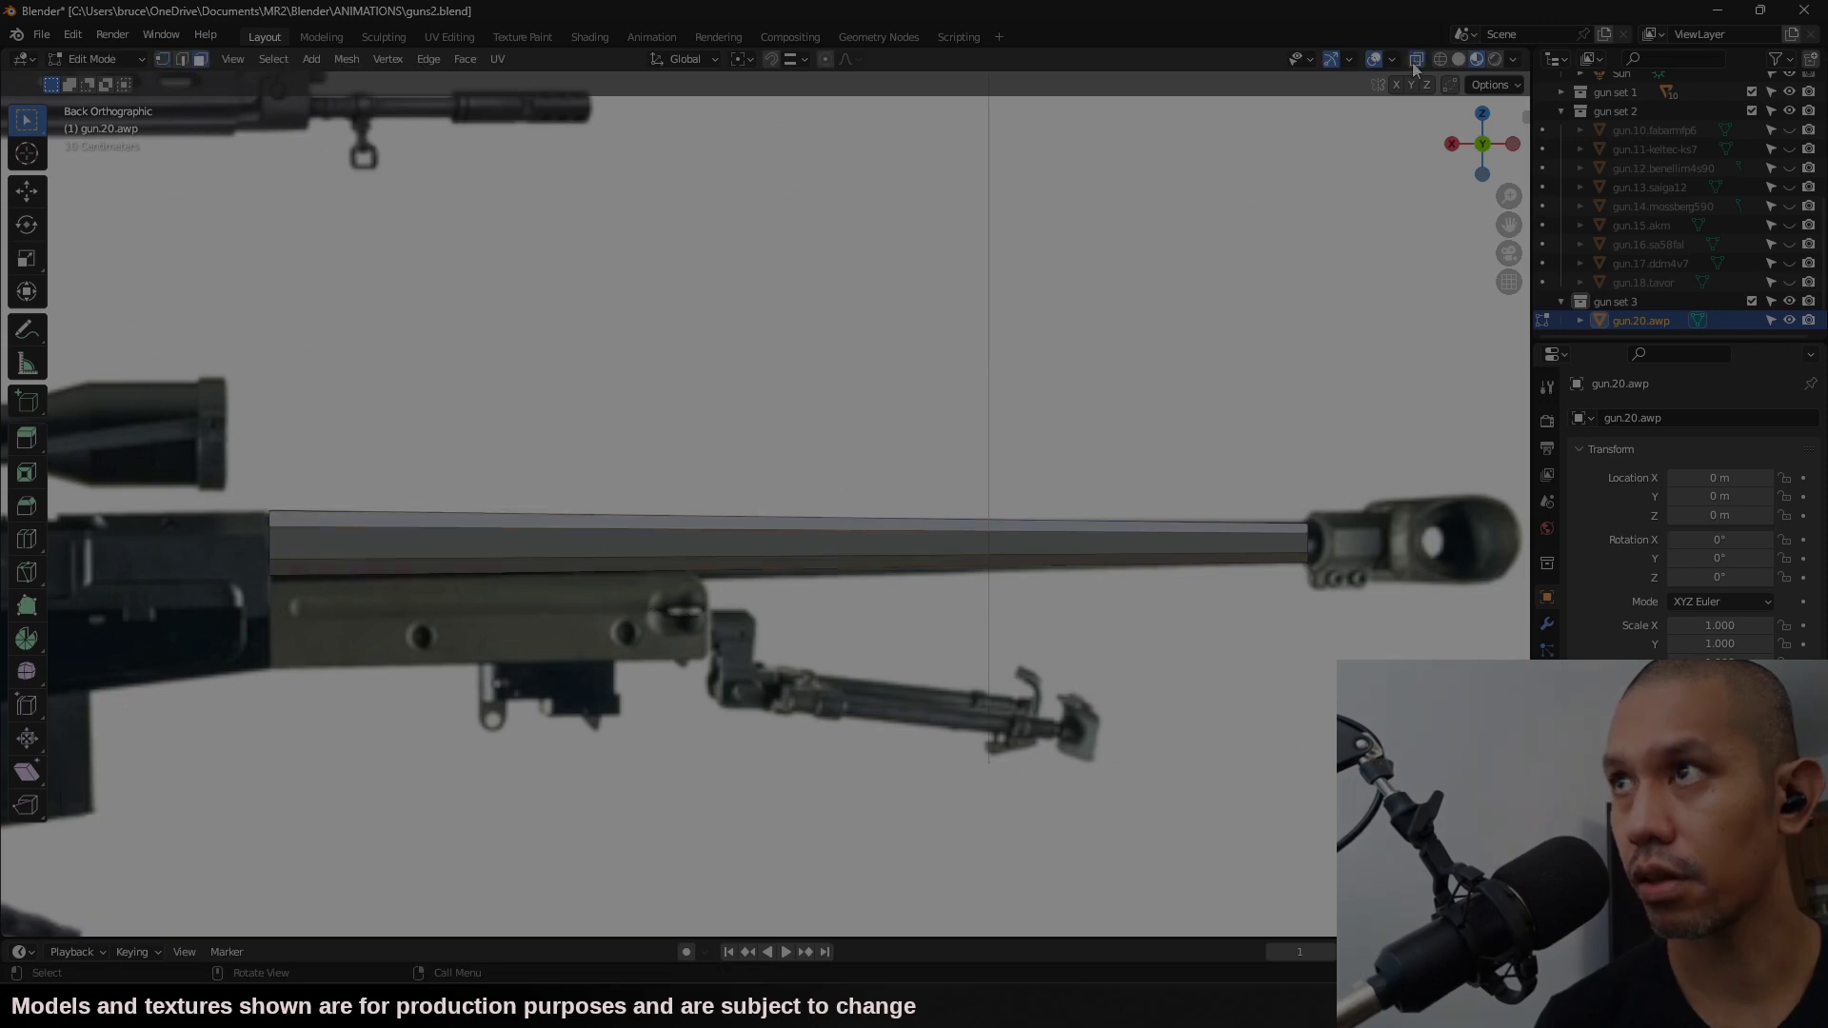
pyautogui.hotkey('alt', 'z')
pyautogui.moveTo(863, 441); pyautogui.dragTo(753, 619)
pyautogui.rightClick(810, 548)
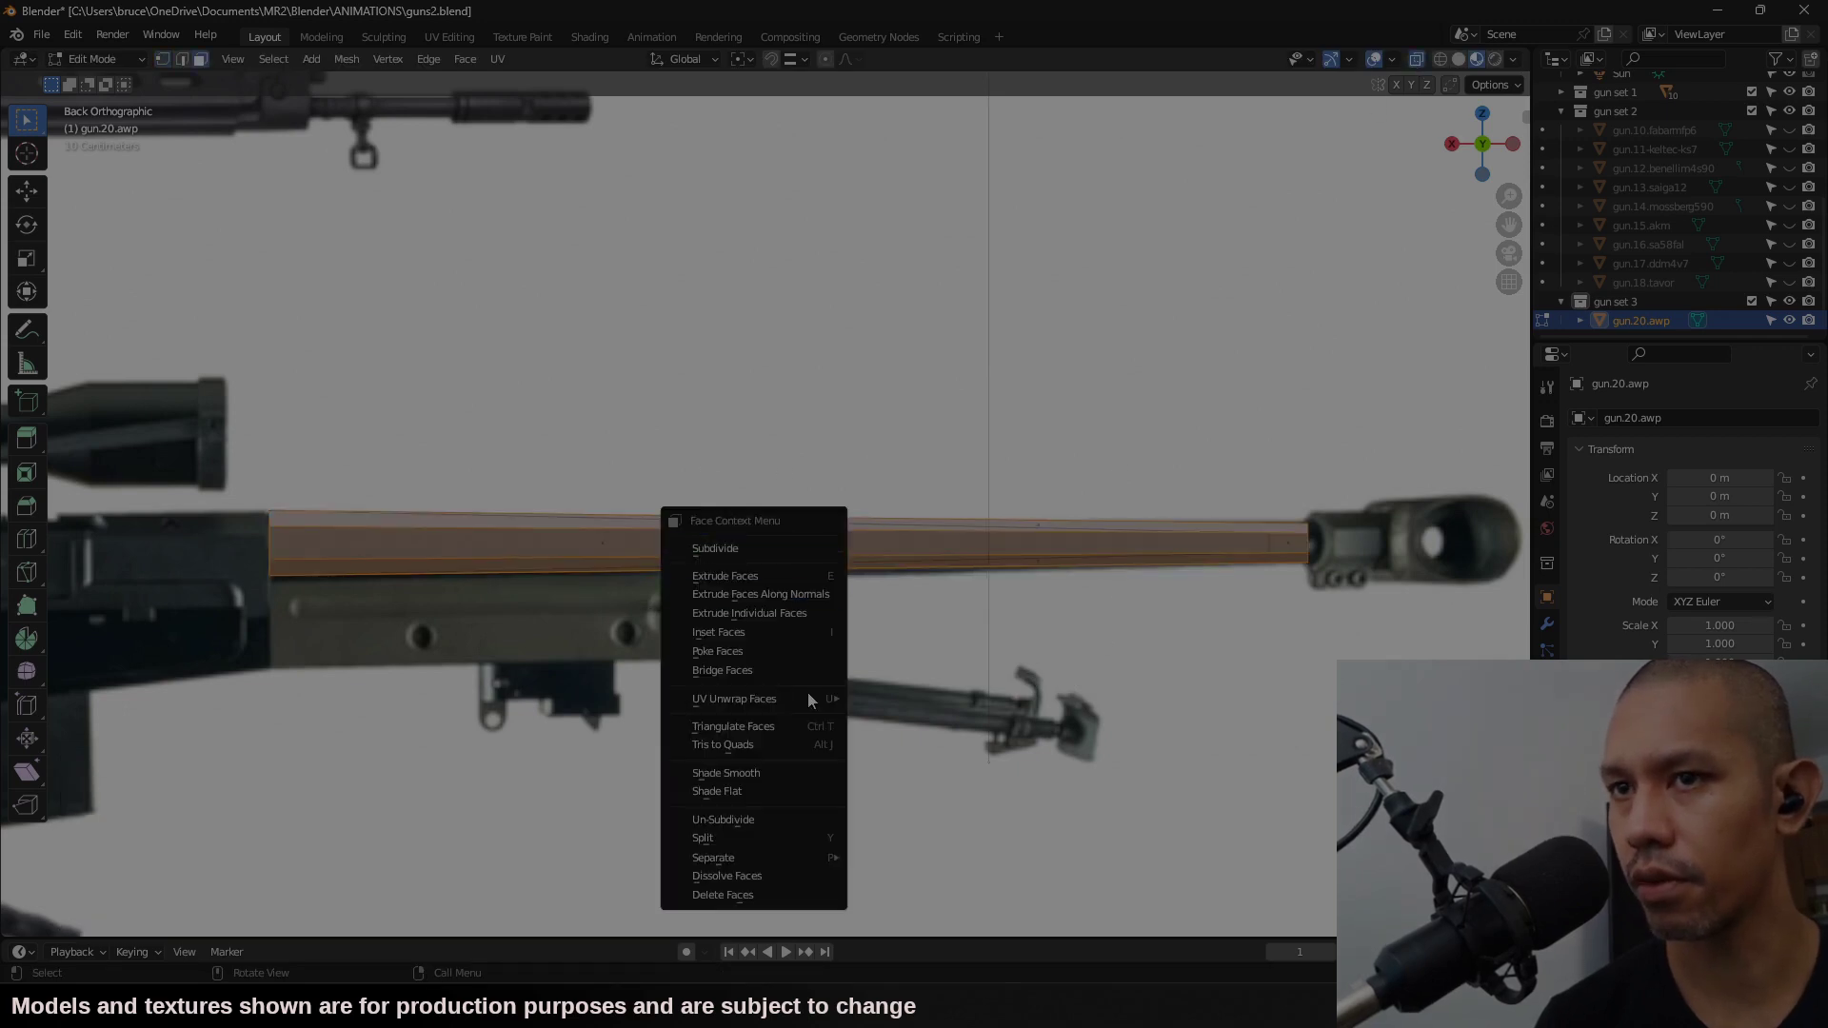
pyautogui.click(792, 772)
pyautogui.click(1317, 661)
# Step: Add a six-sided cylinder mesh and rotate it 90° about X and 90° about Z to lie along the barrel
pyautogui.keyDown('shift'); pyautogui.moveTo(1317, 662); pyautogui.dragTo(1107, 520, button='middle'); pyautogui.keyUp('shift')
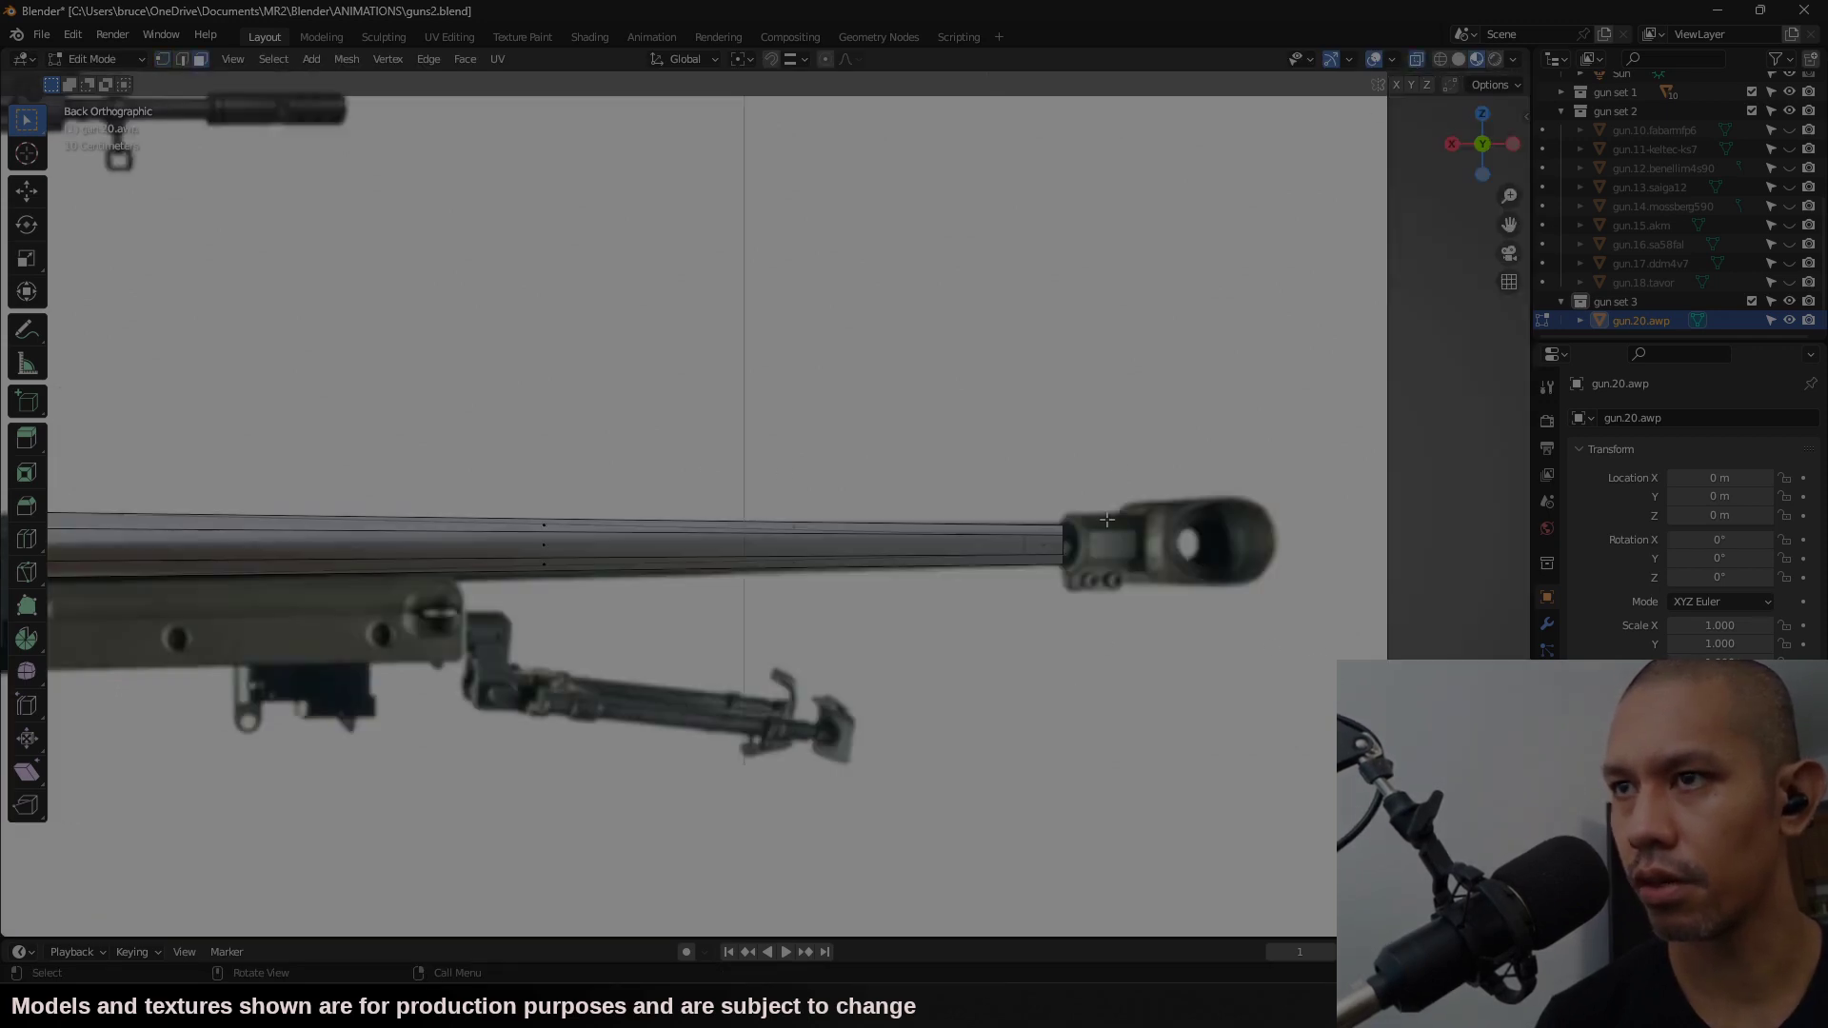
pyautogui.click(311, 58)
pyautogui.click(338, 189)
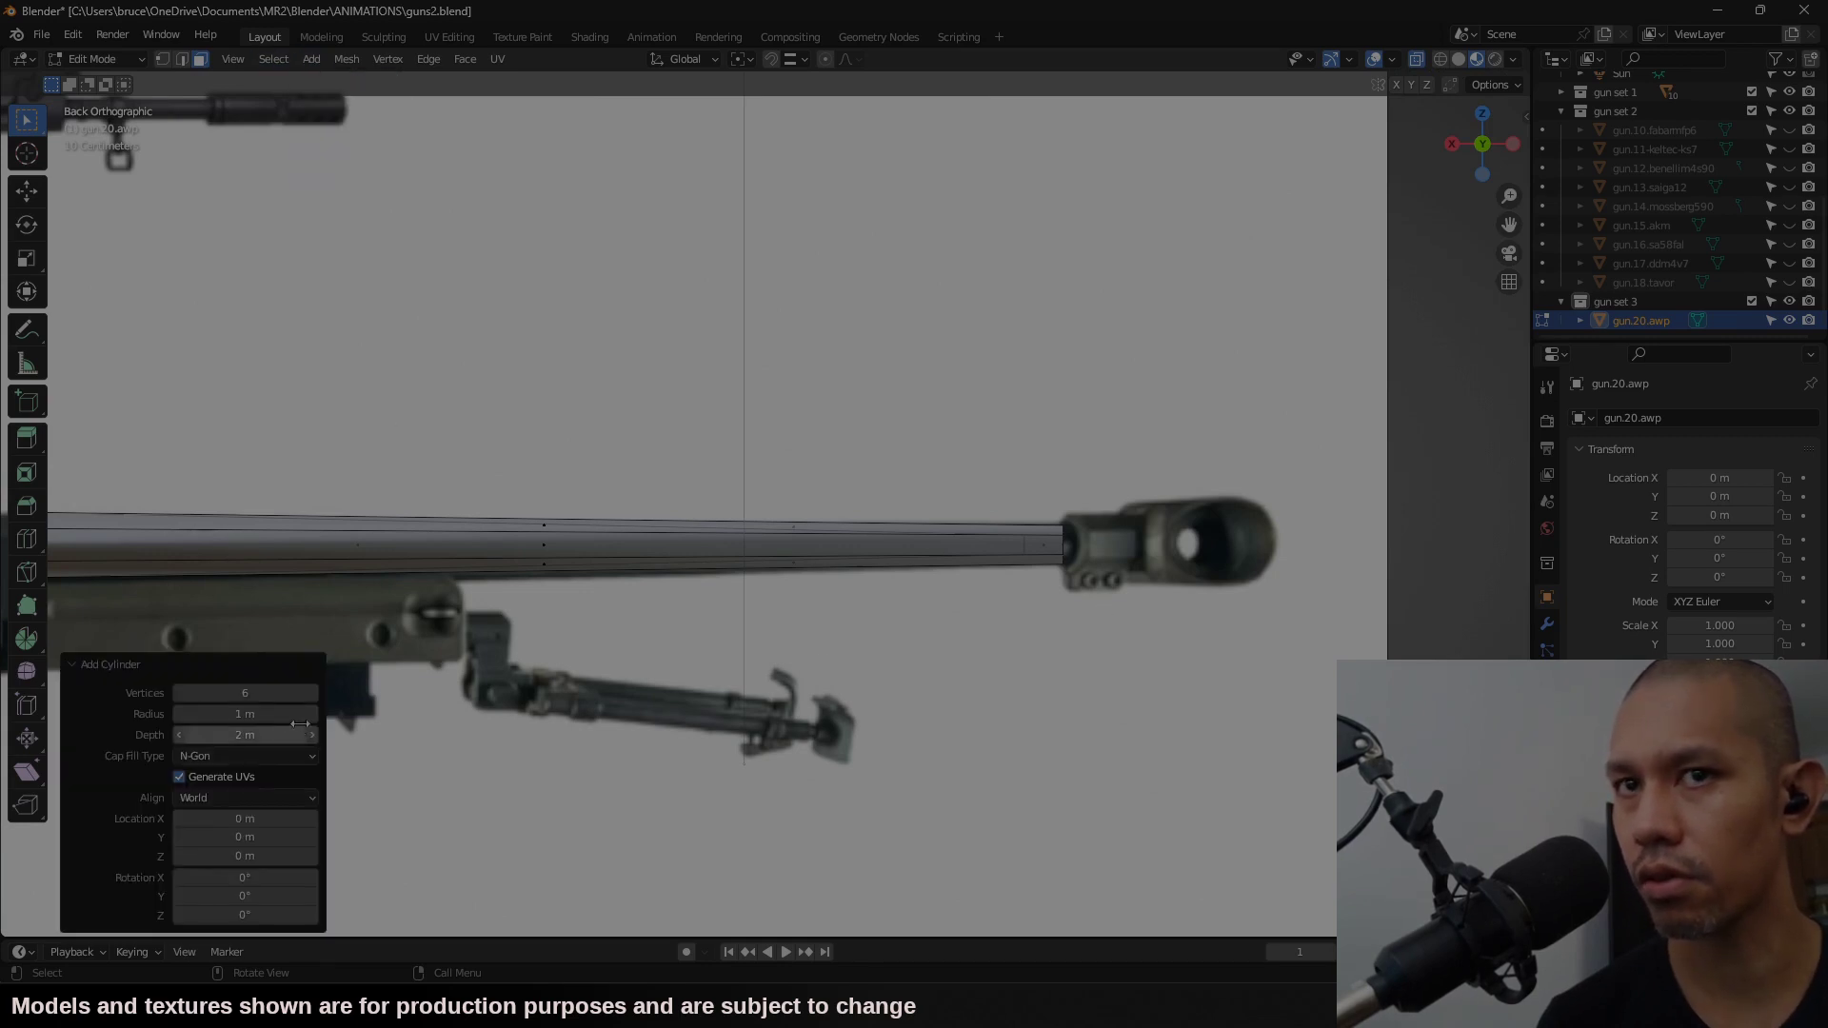
pyautogui.scroll(-6, 545, 552)
pyautogui.write('rx90')
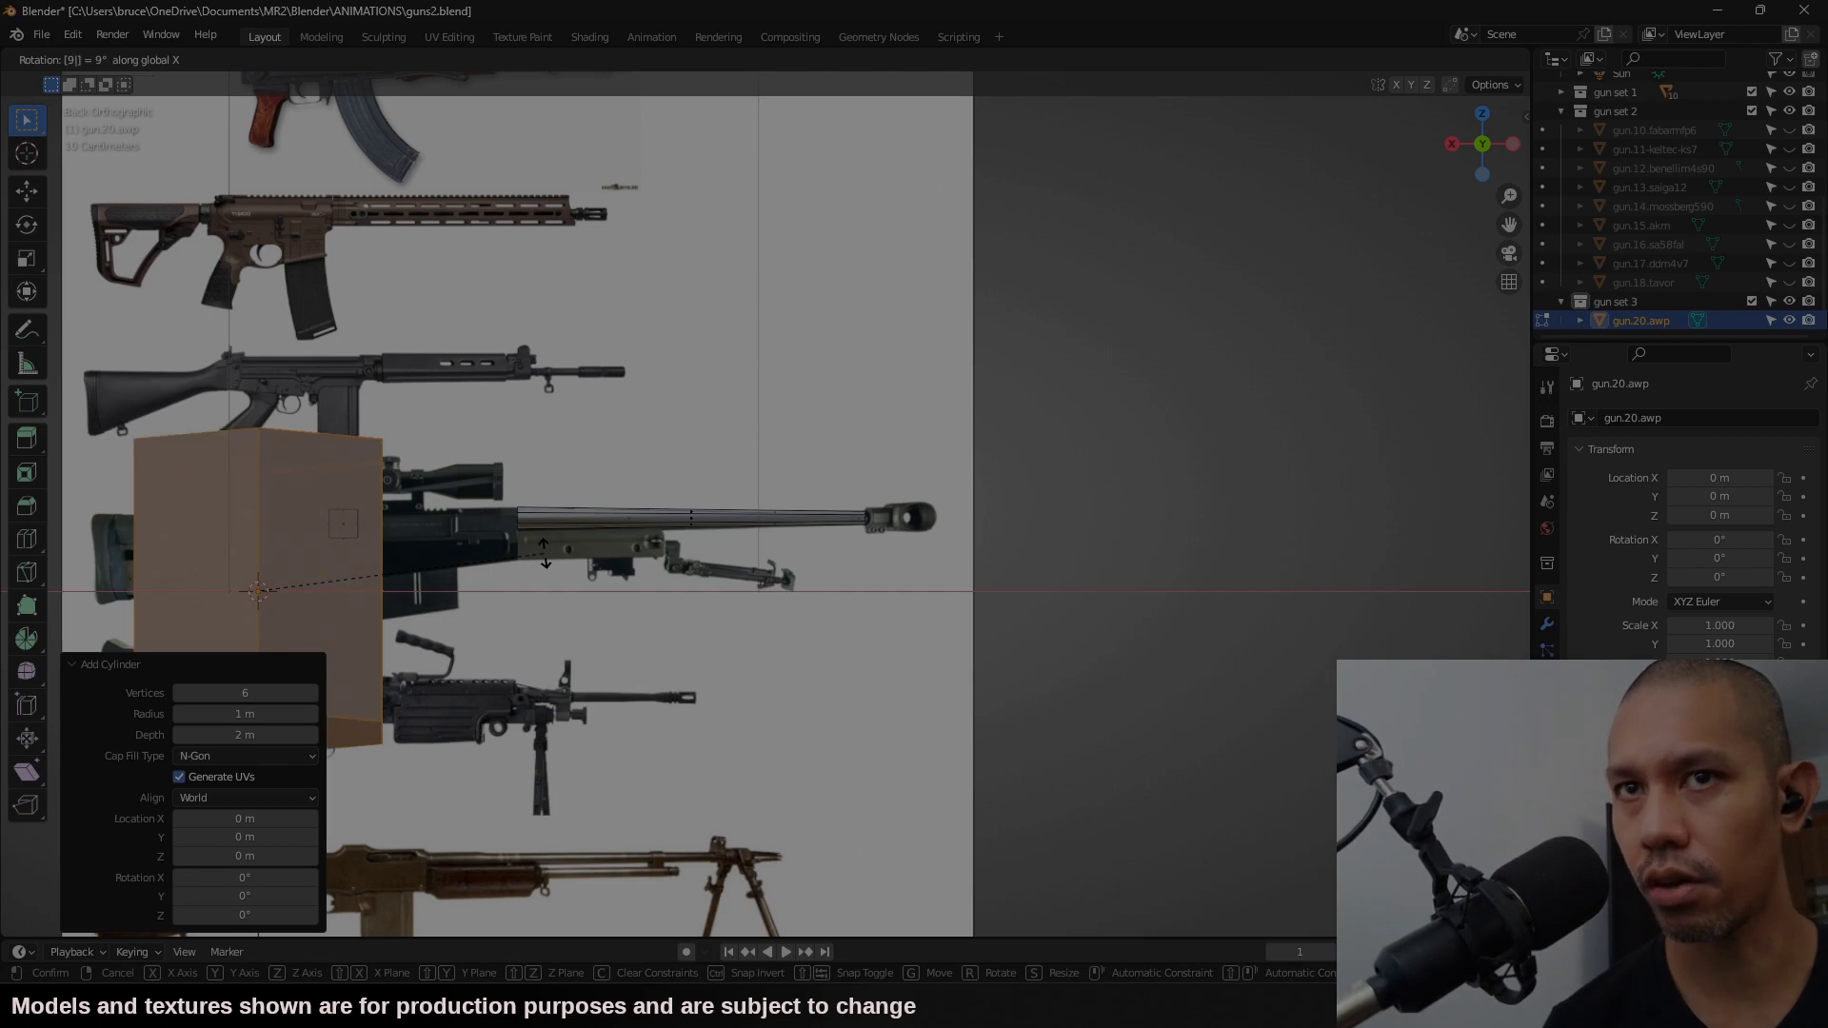
pyautogui.press('Return')
pyautogui.write('rz90')
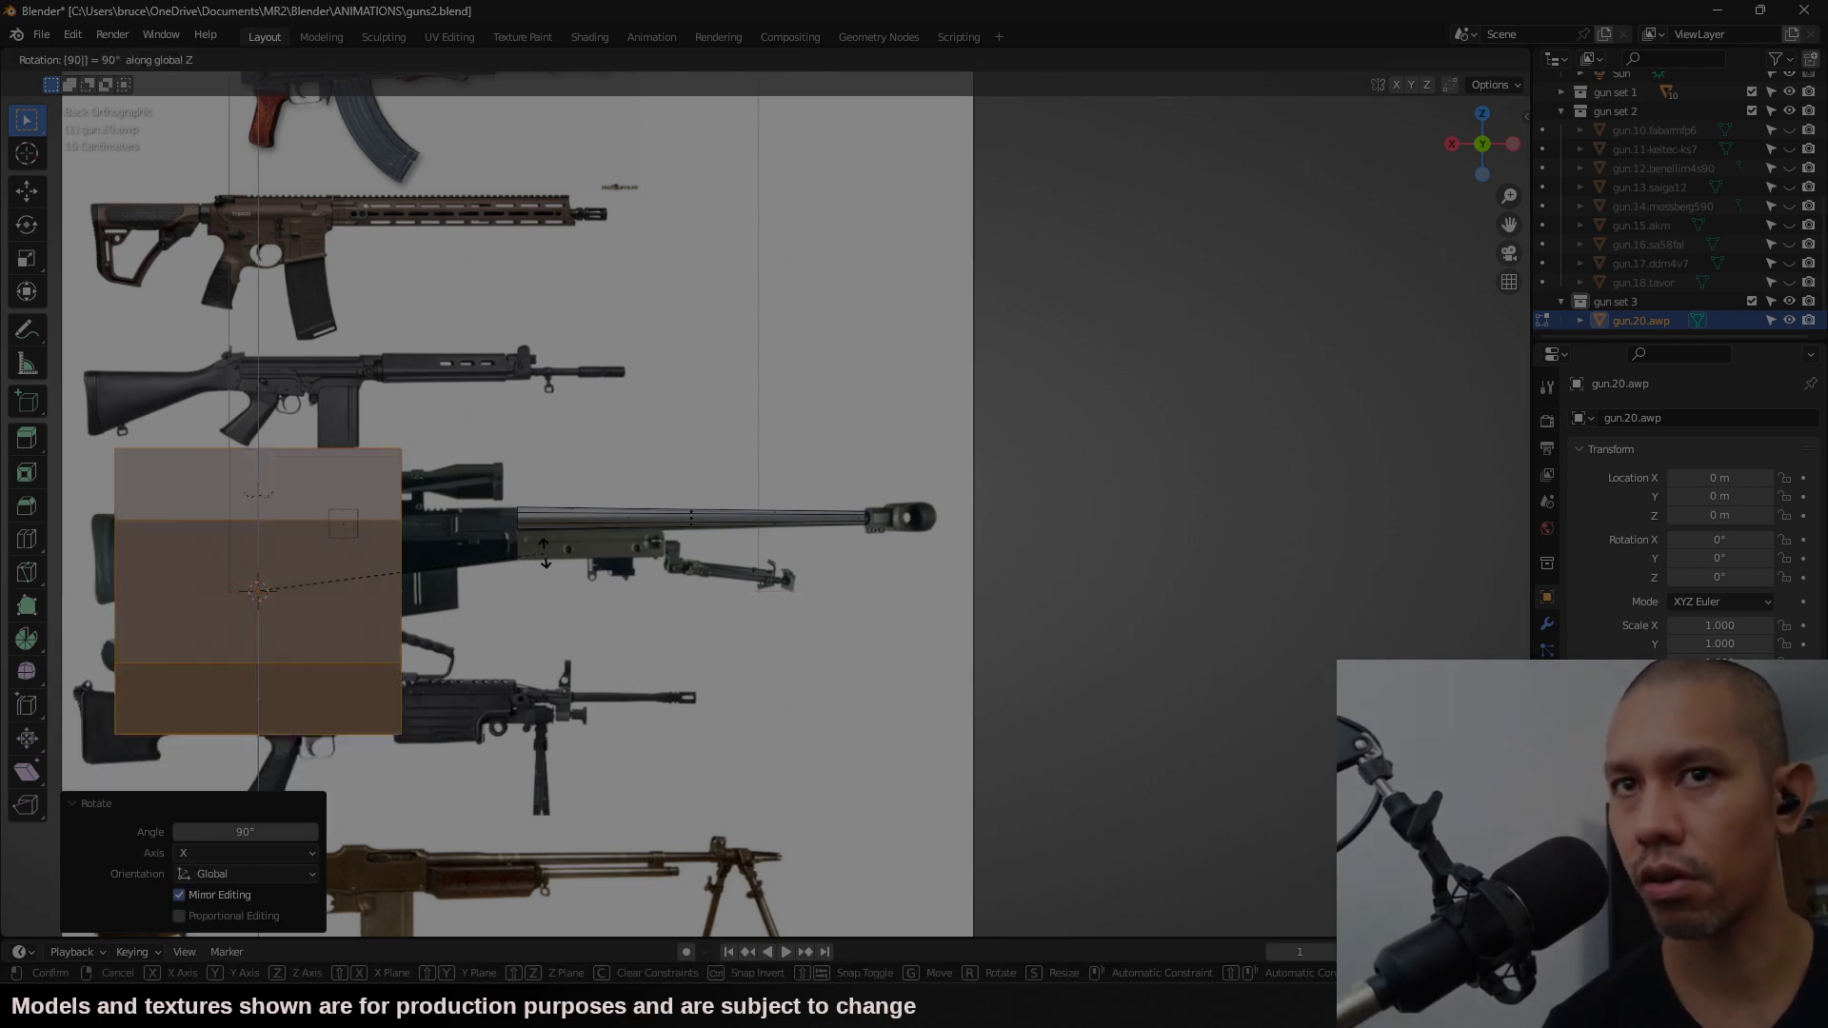
pyautogui.press('Return')
# Step: Move the six-sided cylinder to the barrel's muzzle end and scale it down to fit the collar in the reference image
pyautogui.press('g')
pyautogui.press('Return')
pyautogui.press('s')
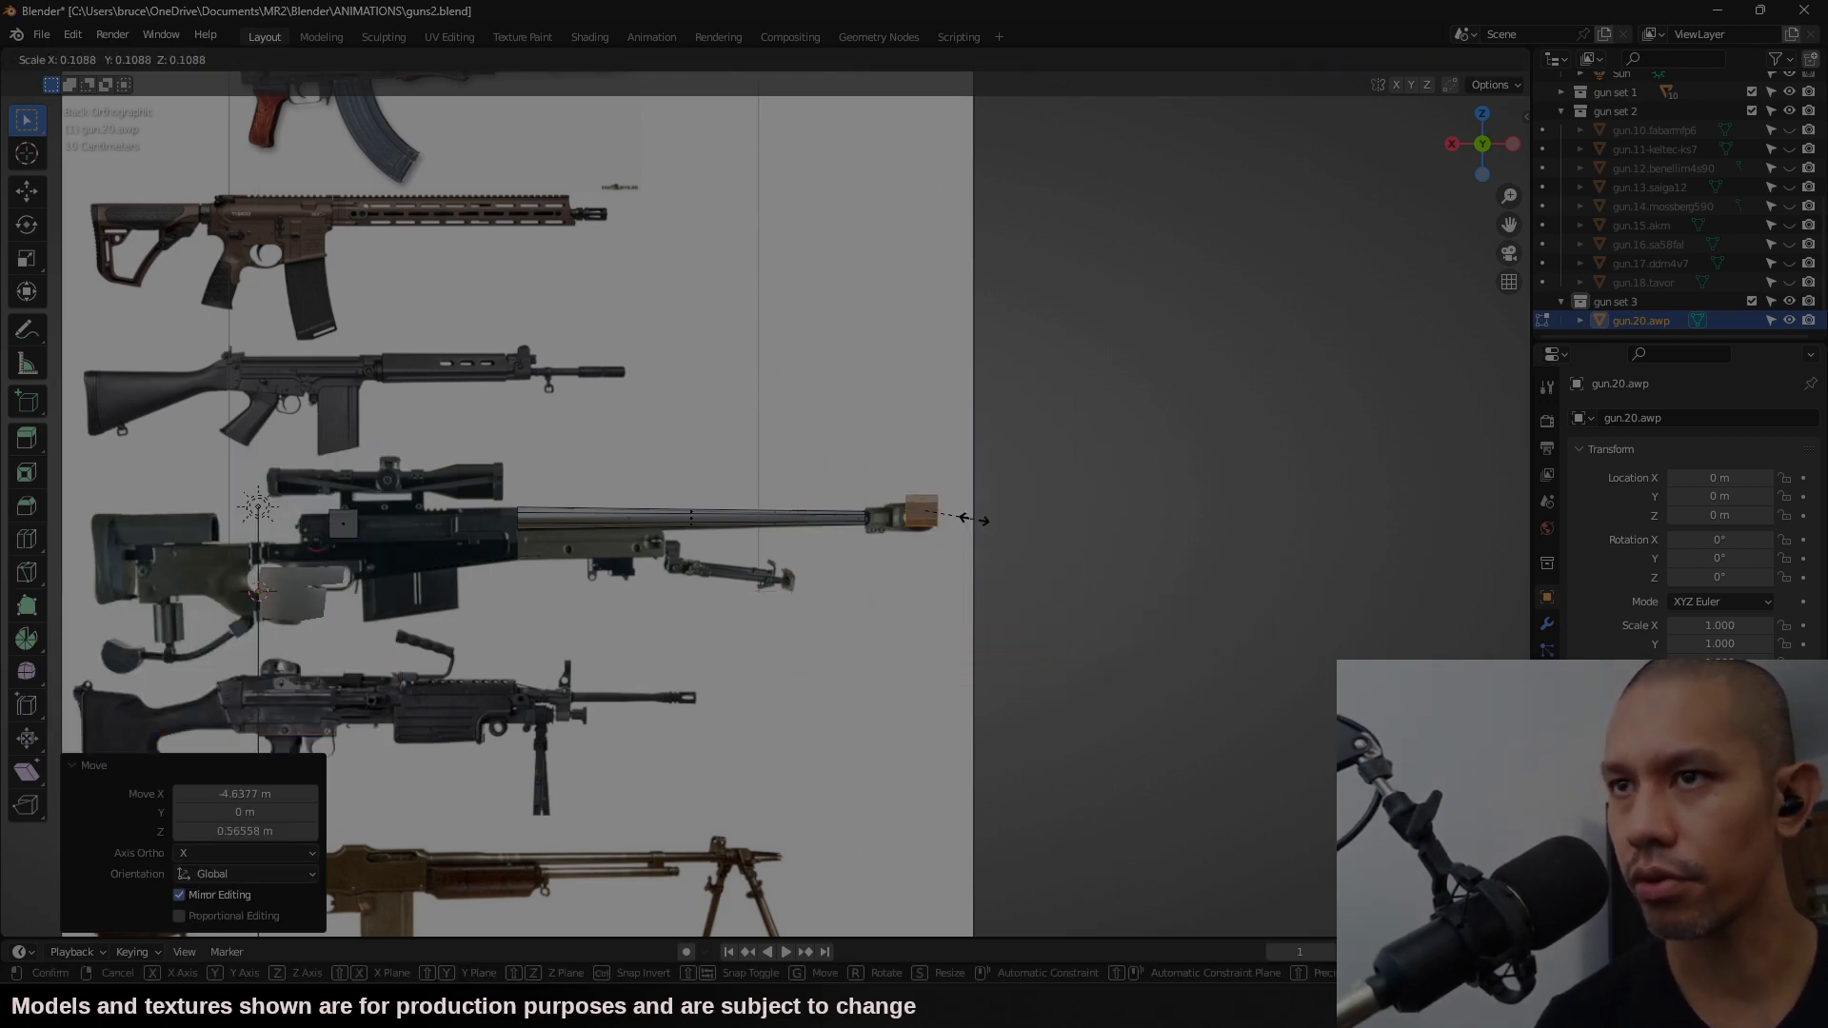
pyautogui.click(972, 518)
pyautogui.scroll(7, 1020, 566)
pyautogui.press('g')
pyautogui.click(1289, 683)
pyautogui.press('s')
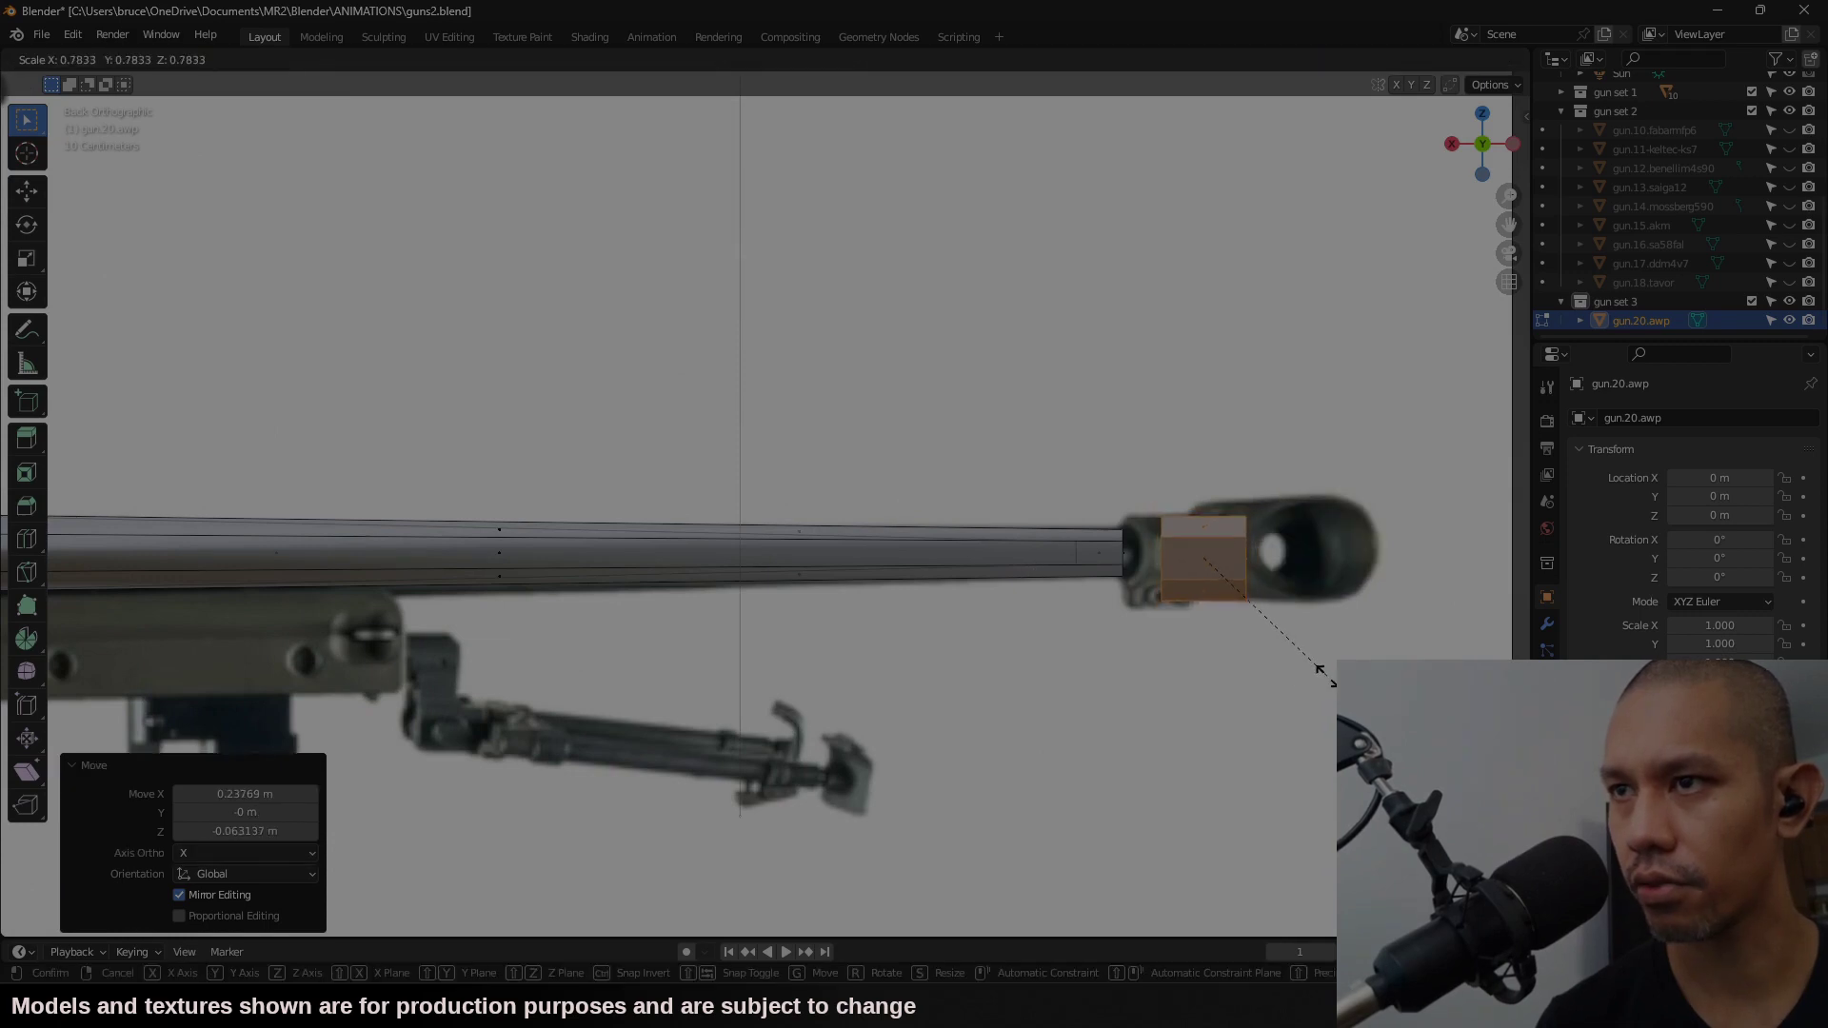
pyautogui.click(1325, 678)
pyautogui.press('g')
pyautogui.click(1290, 674)
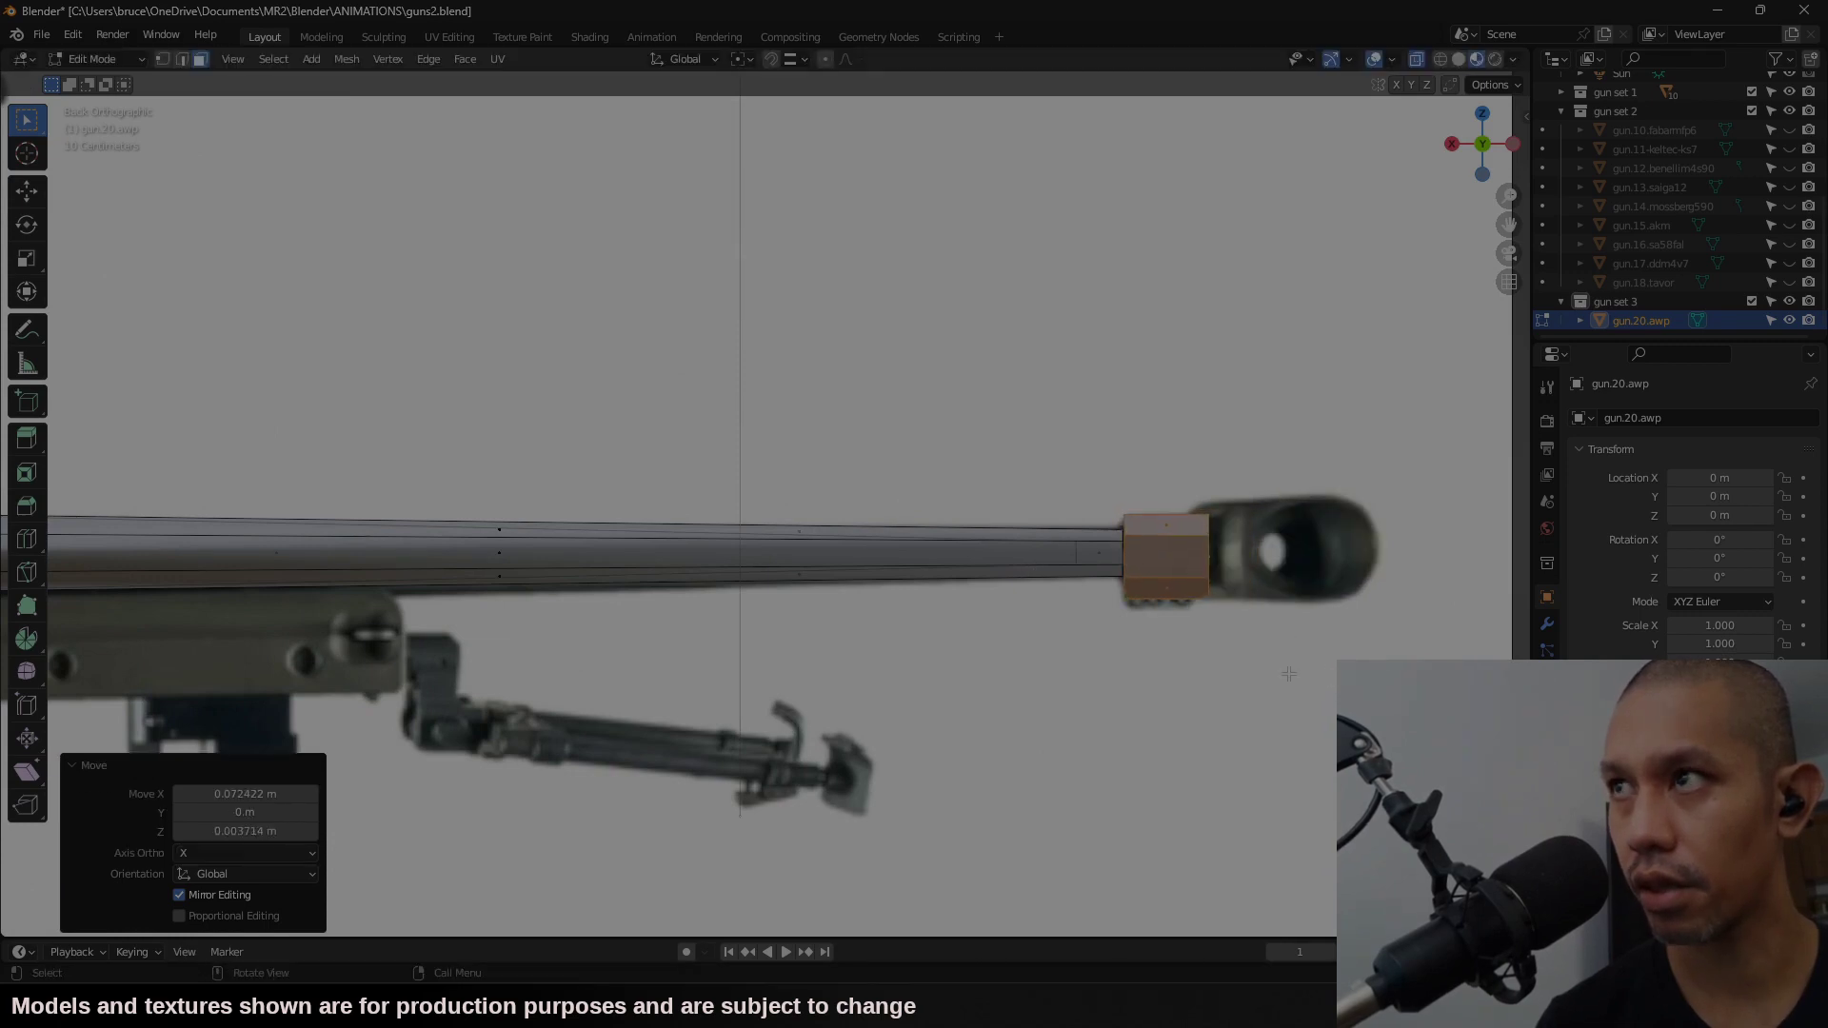
# Step: Move the collar's front face about 0.009 m forward along X to match the reference image
pyautogui.scroll(5, 1310, 548)
pyautogui.click(1020, 600)
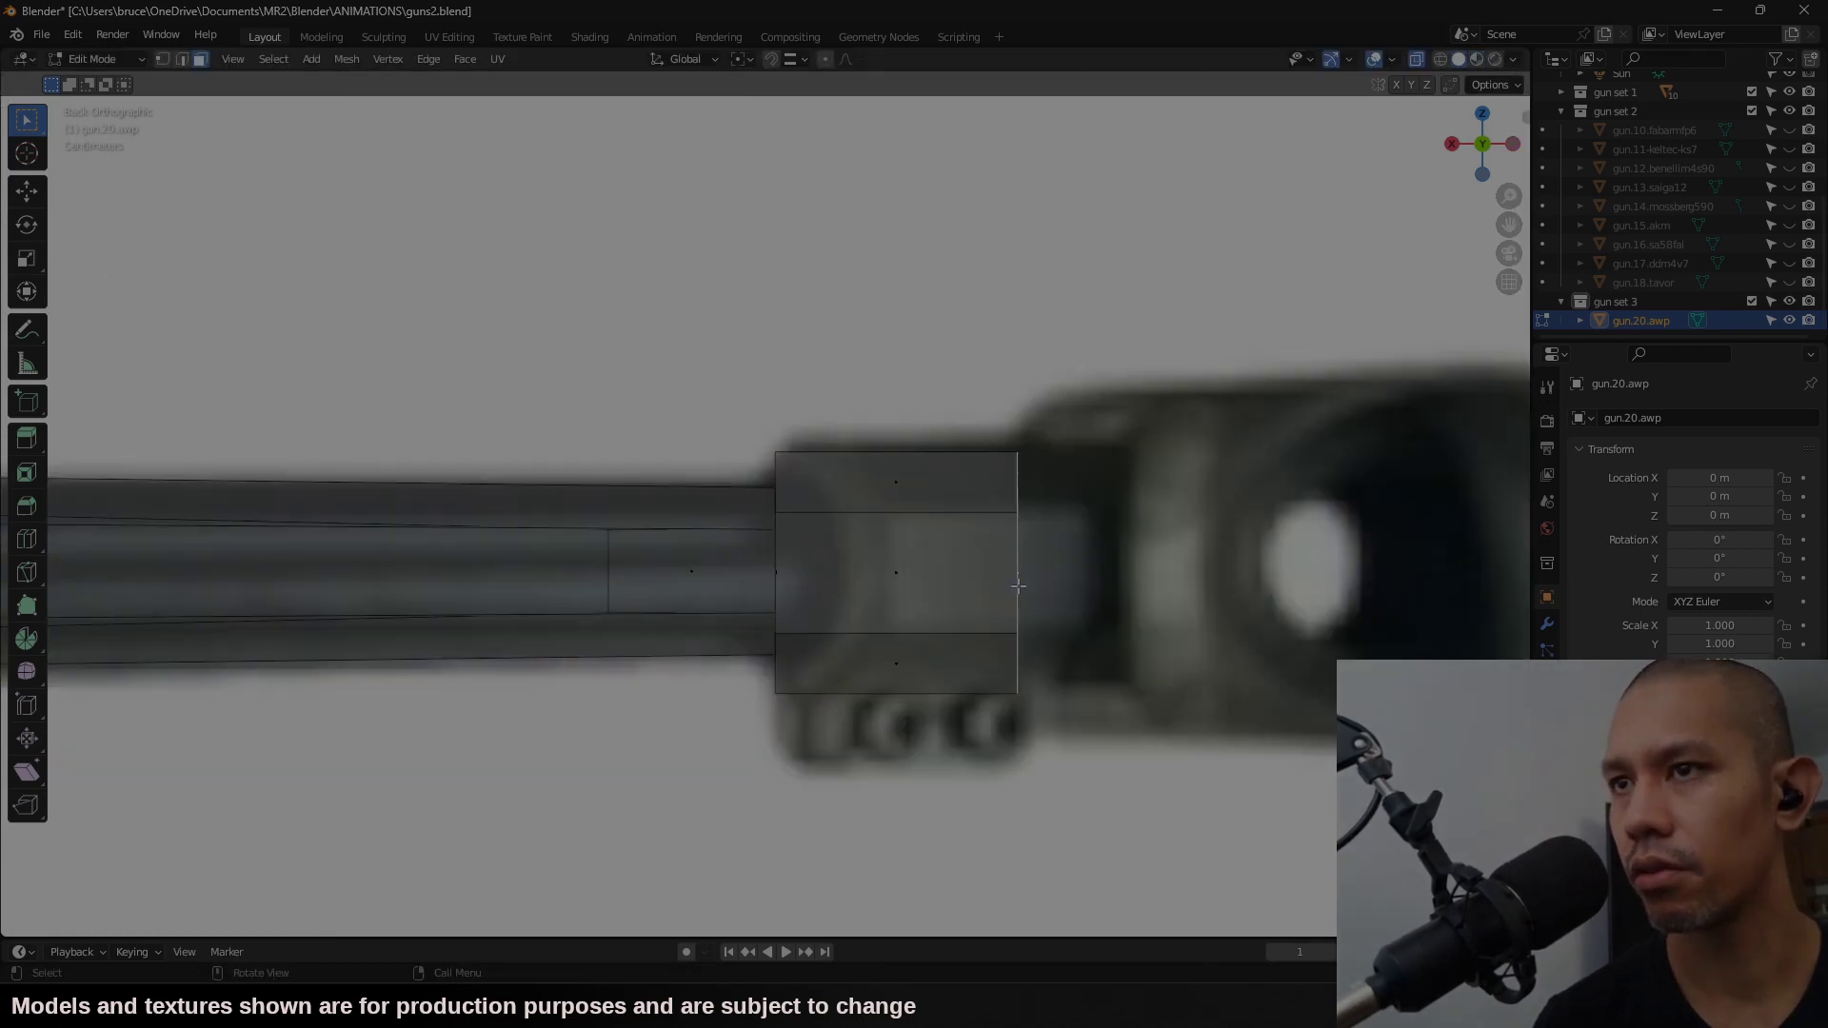
pyautogui.press('g')
pyautogui.press('x')
pyautogui.click(1063, 603)
# Step: Duplicate the whole collar block and place the copy about 0.18 m forward along X over the muzzle brake
pyautogui.scroll(-2, 1062, 603)
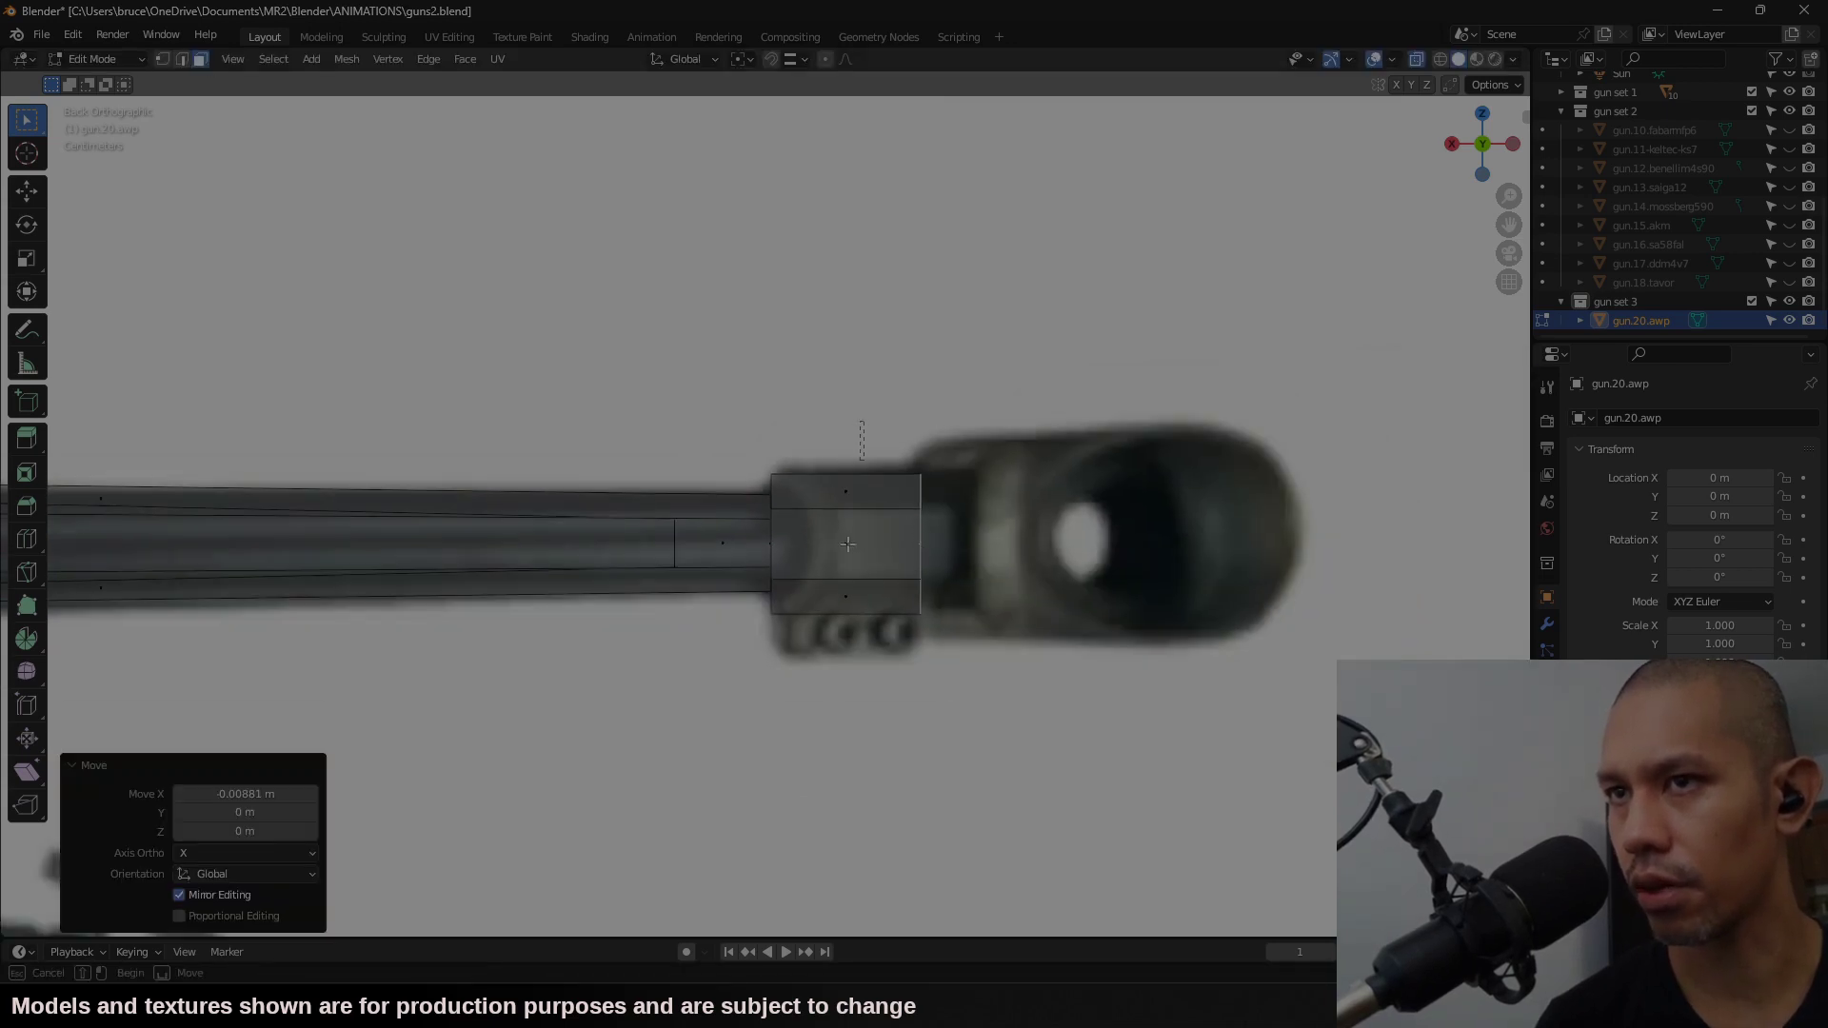
pyautogui.click(854, 604)
pyautogui.rightClick(854, 604)
pyautogui.scroll(-4, 1027, 544)
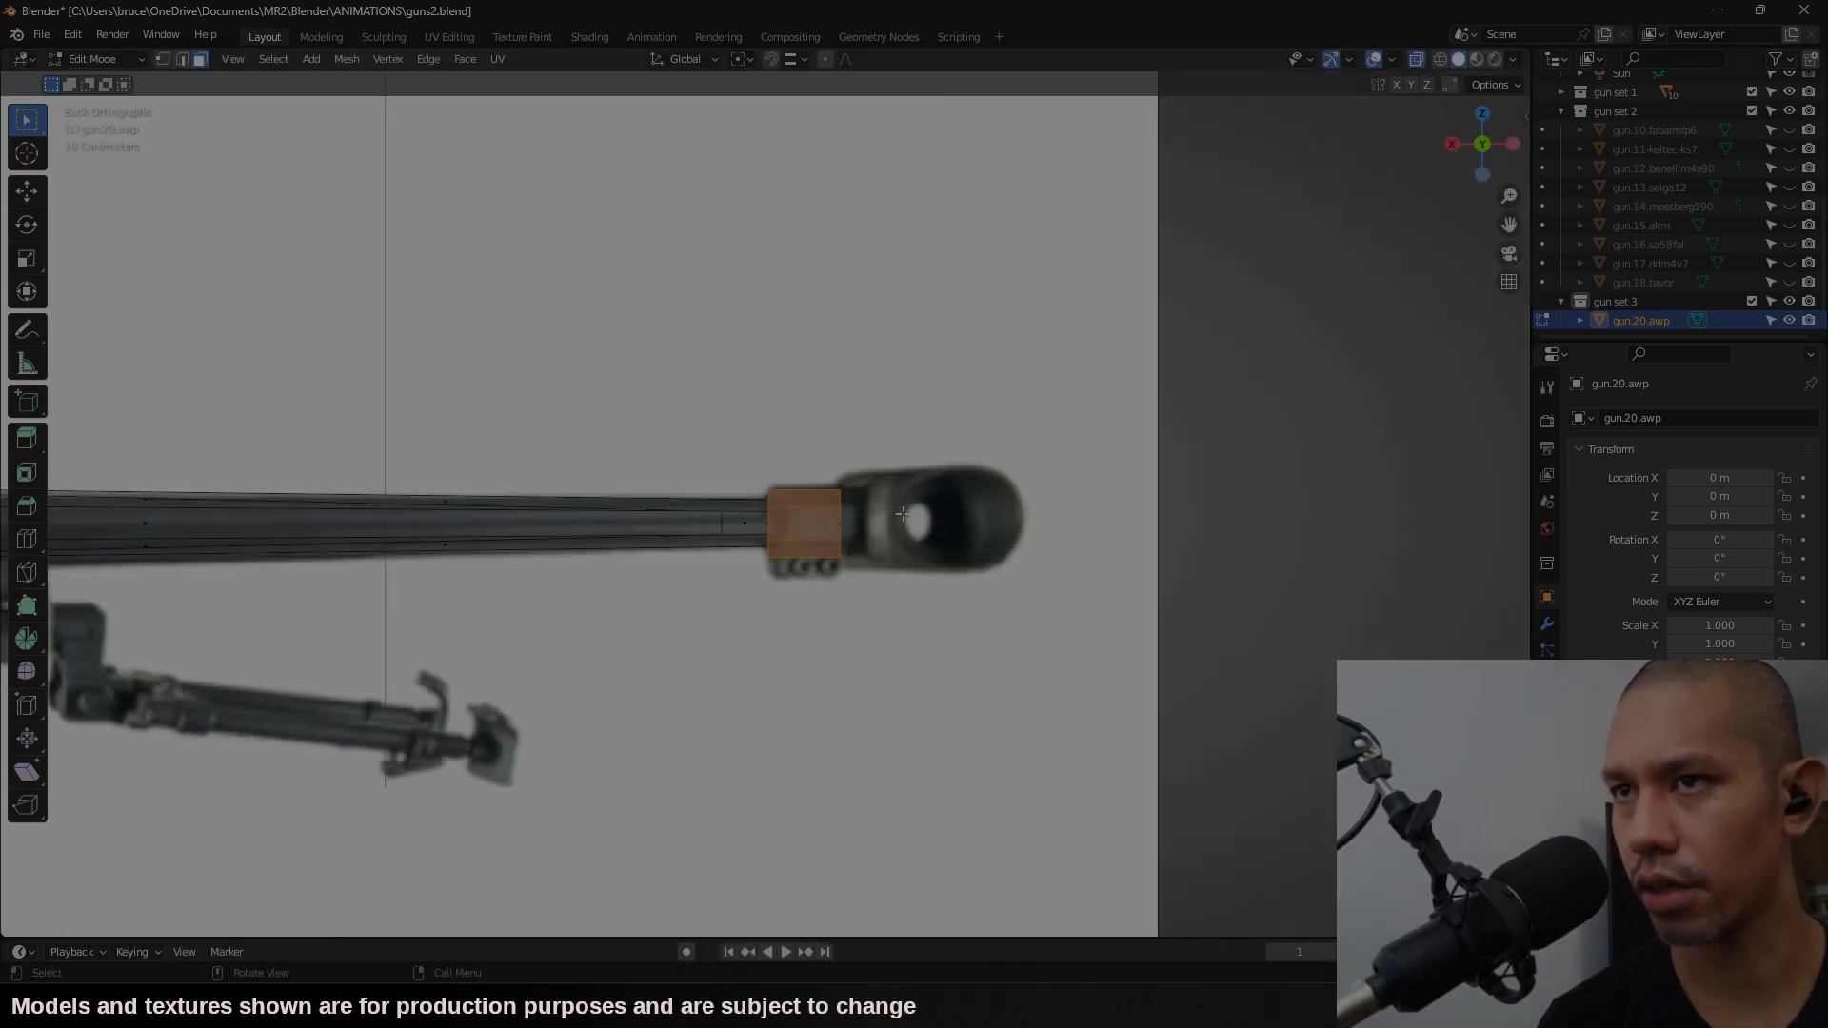
pyautogui.scroll(3, 952, 504)
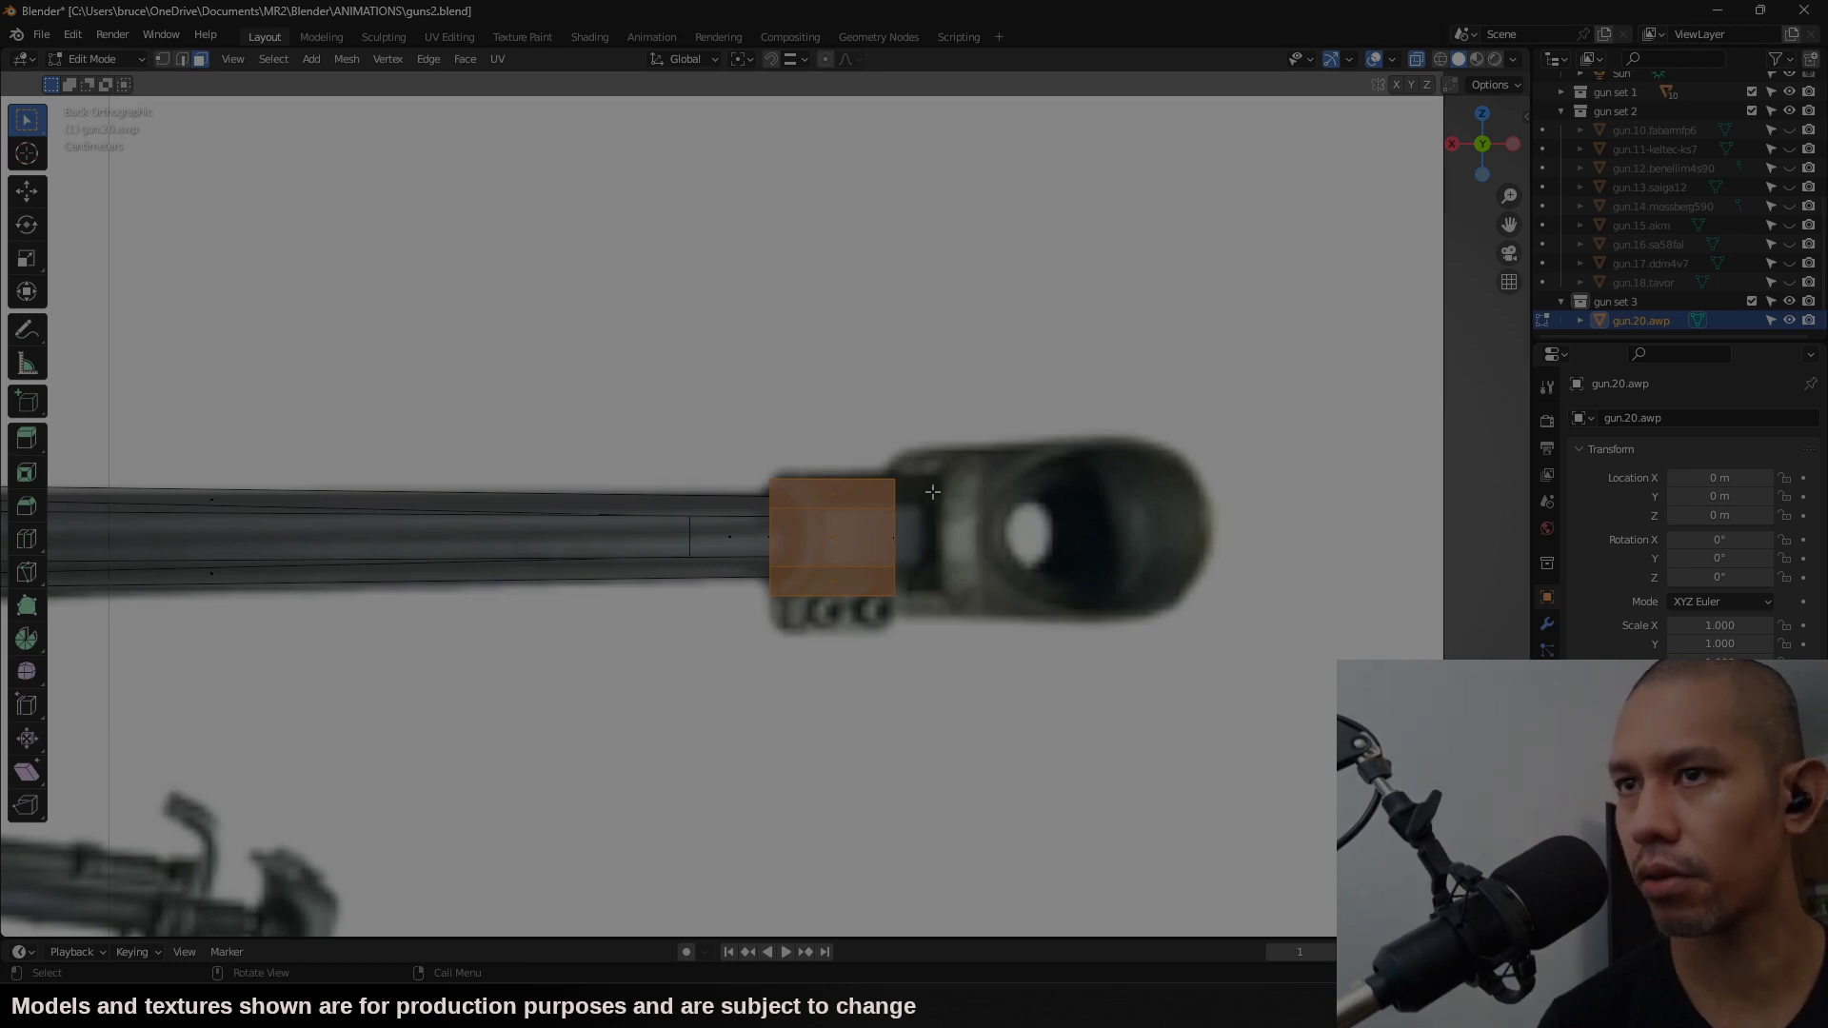
pyautogui.hotkey('shift', 'd')
pyautogui.press('x')
pyautogui.click(1101, 562)
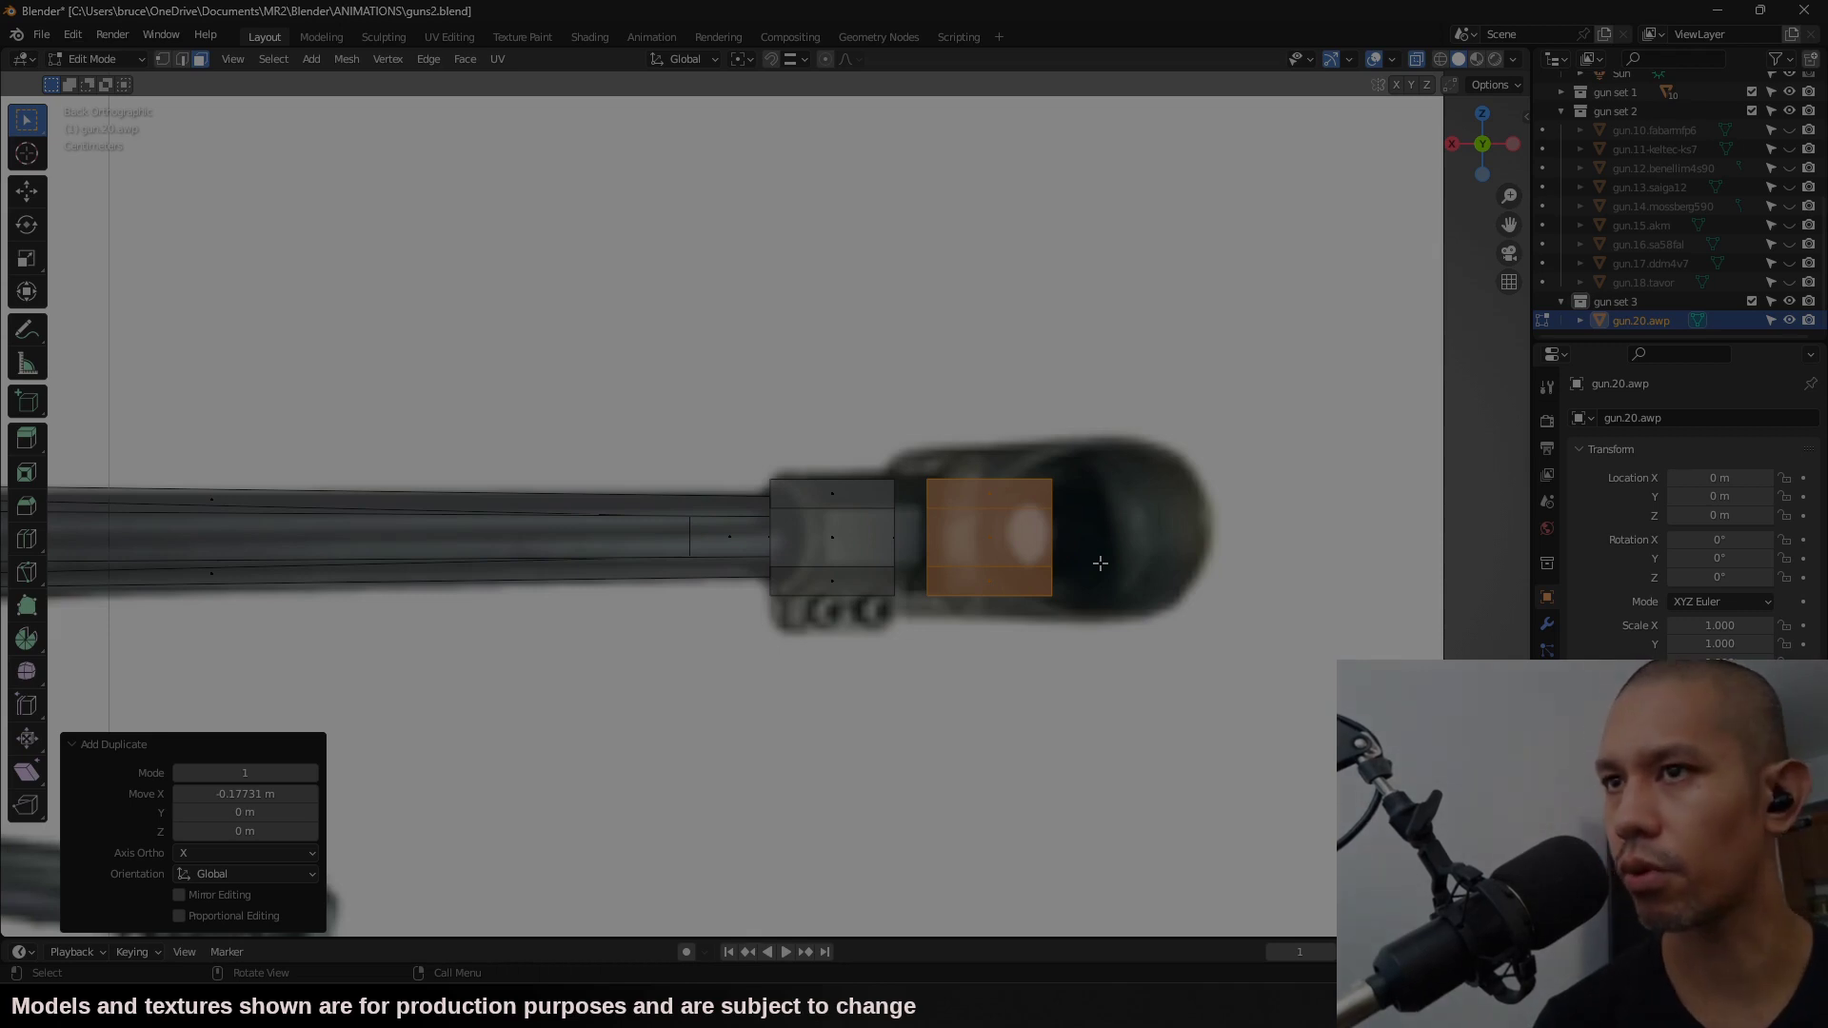
pyautogui.click(1100, 563)
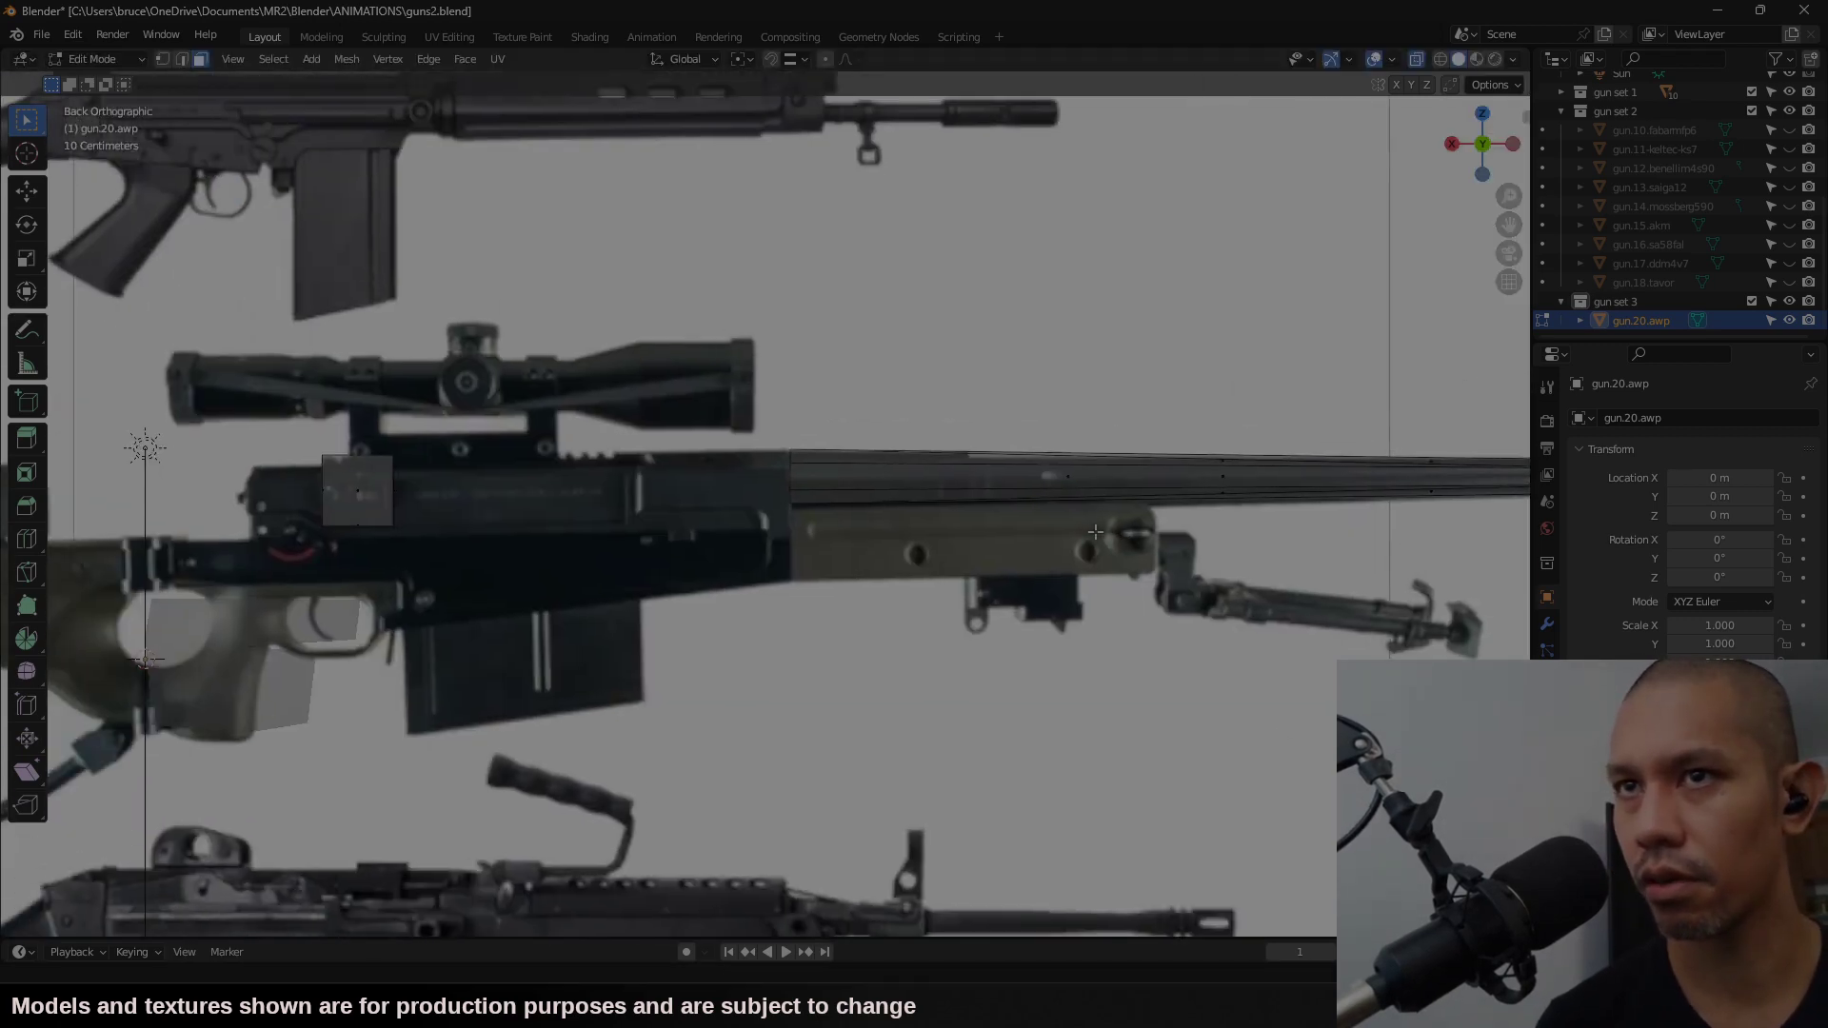
# Step: Add a cylinder mesh for the receiver and set its vertices to 8
pyautogui.keyDown('ctrl'); pyautogui.hscroll(-3, 1067, 532); pyautogui.keyUp('ctrl')
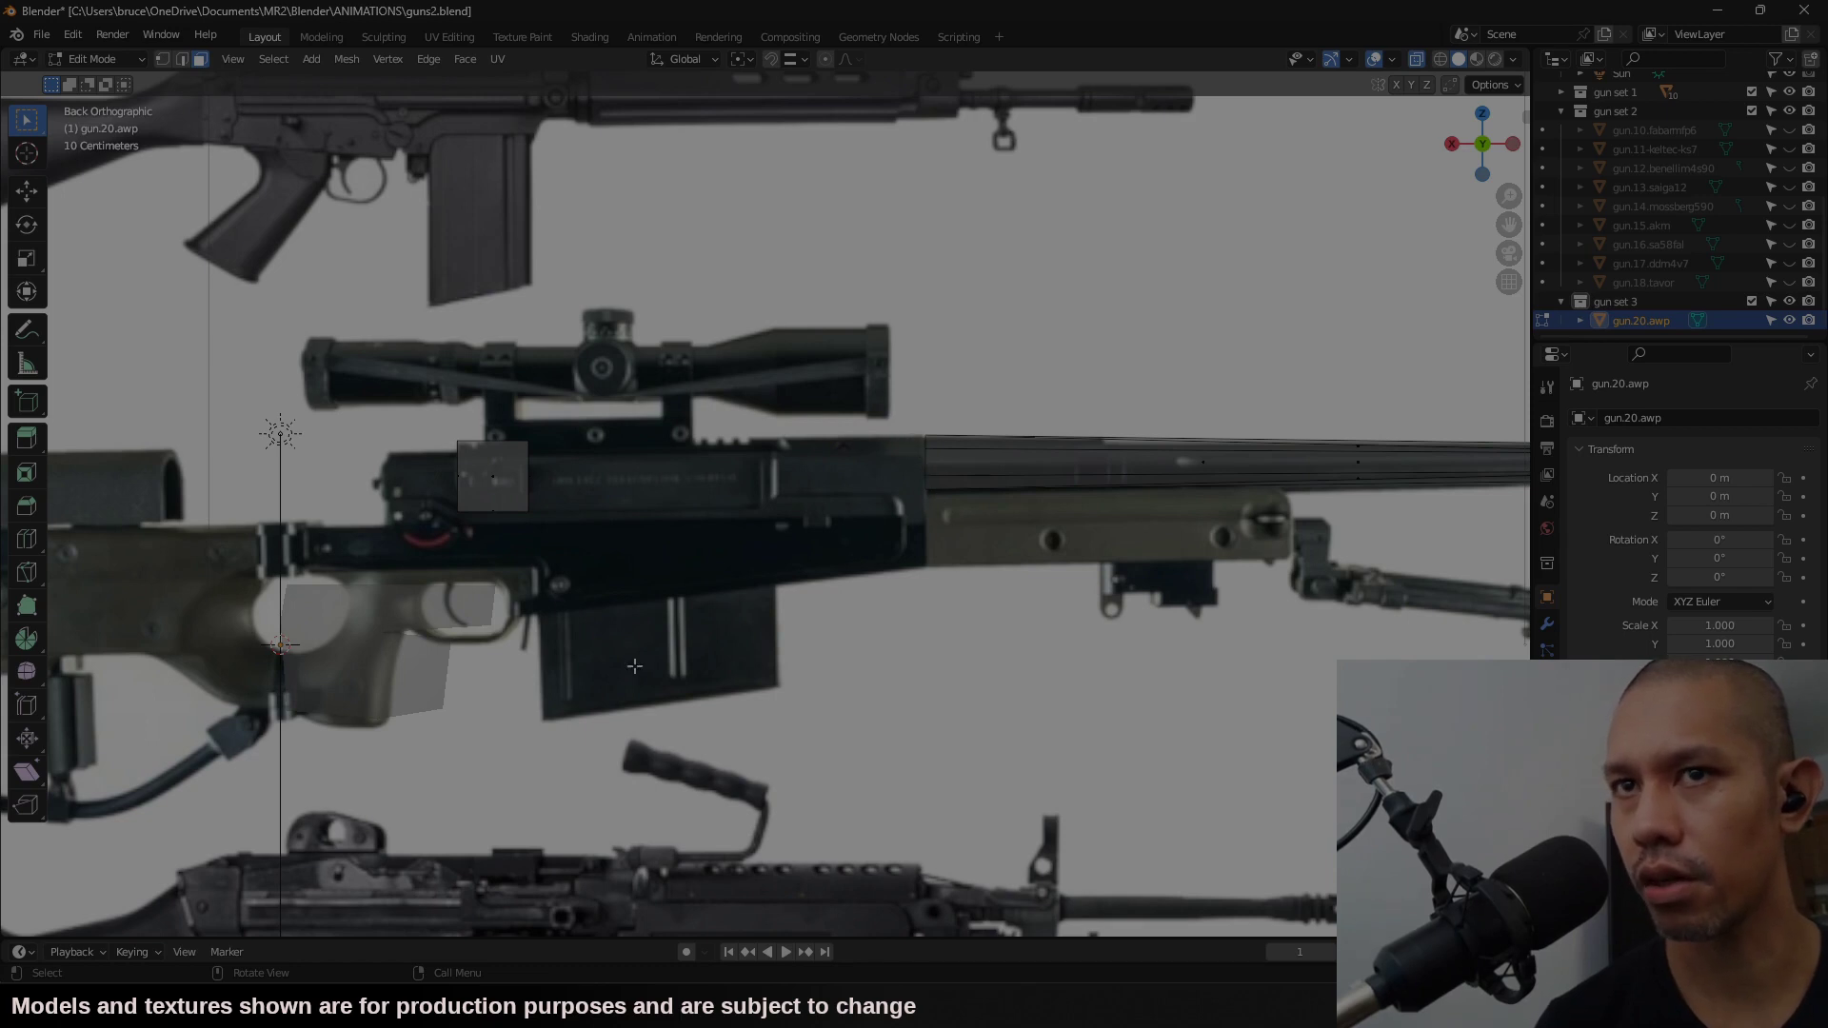
pyautogui.click(312, 59)
pyautogui.click(338, 177)
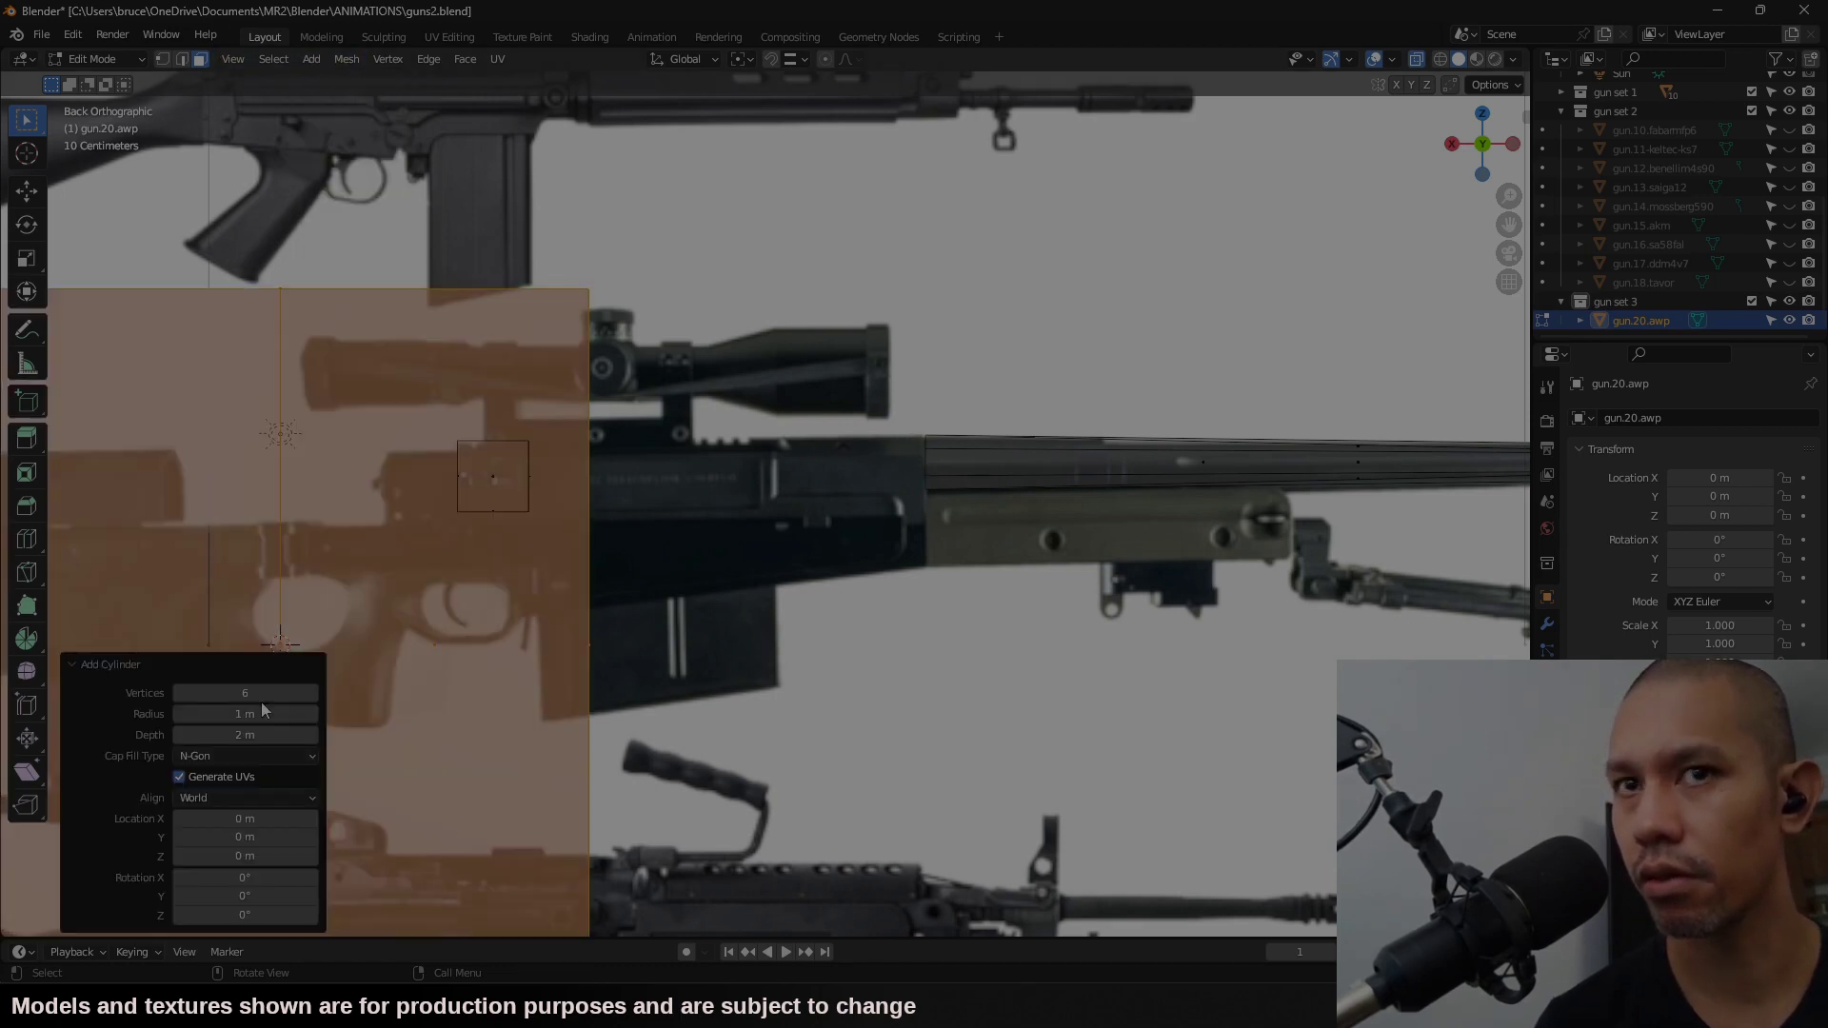
pyautogui.click(261, 693)
pyautogui.write('6')
pyautogui.write('8')
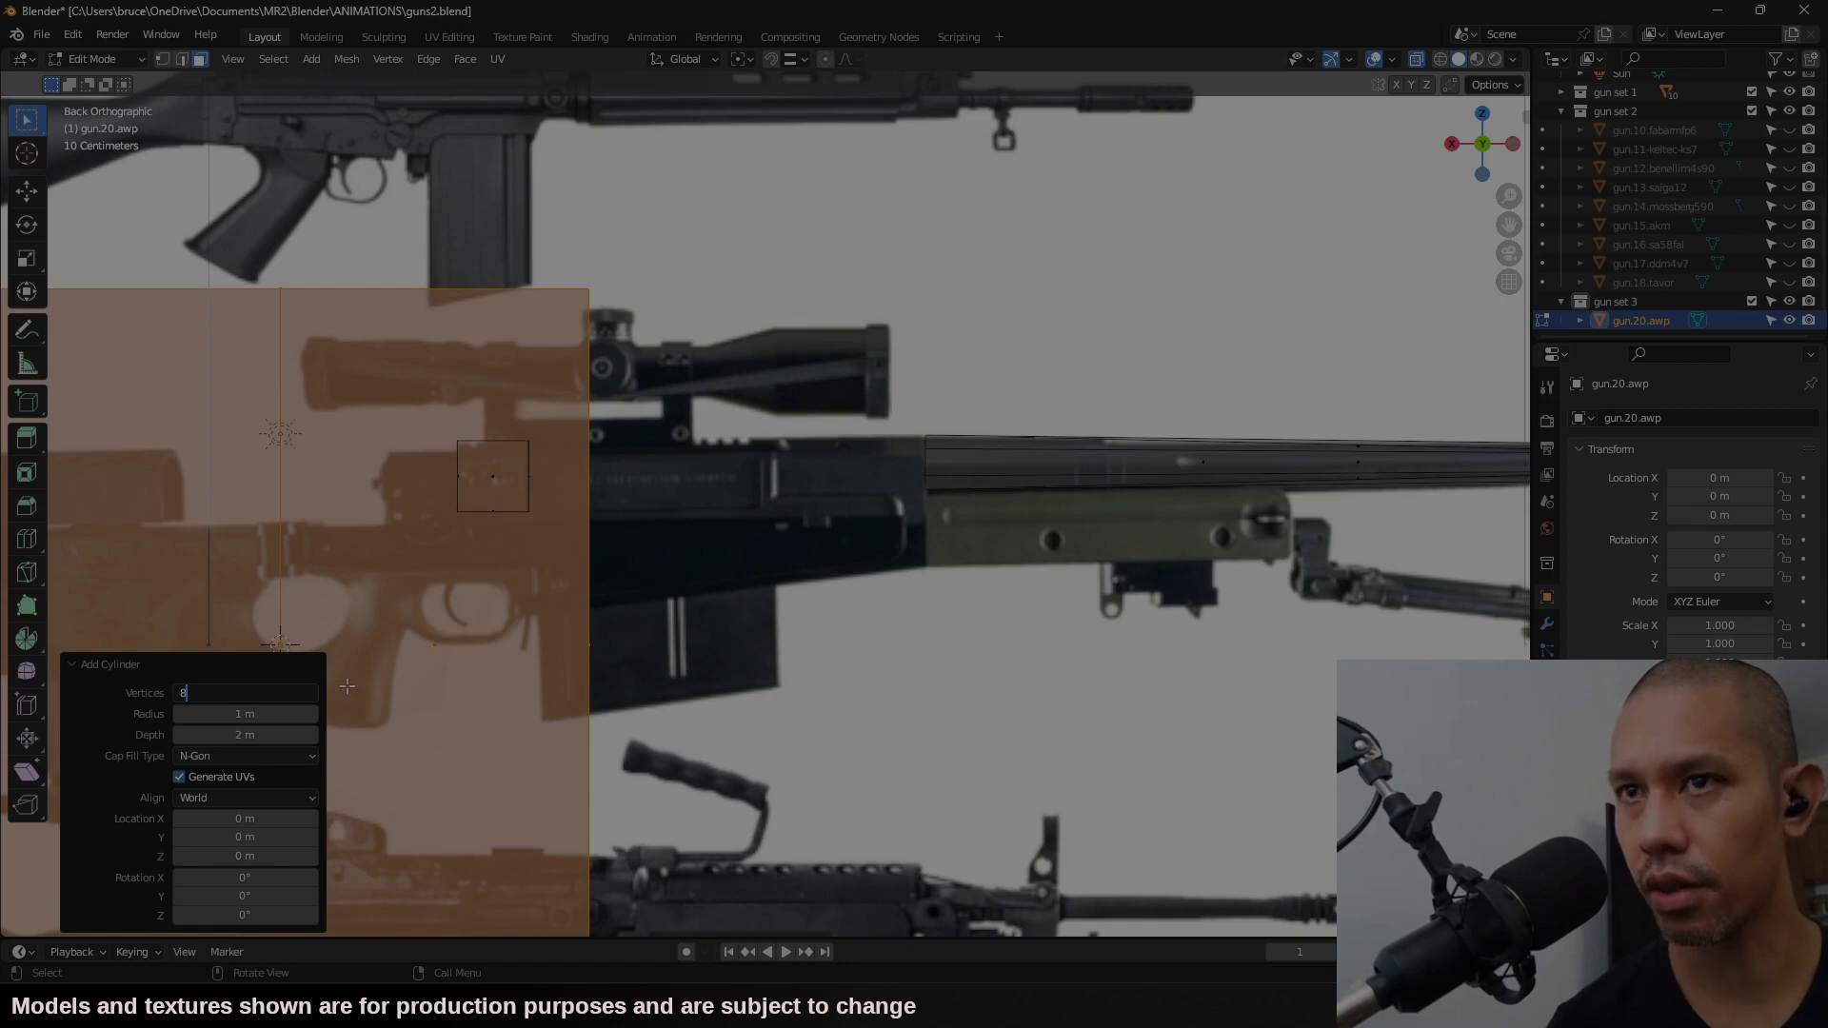
pyautogui.press('Return')
# Step: Rotate the eight-sided cylinder 22.4° in the top view and 90° about Y so it lies along the rifle
pyautogui.press('KP_7')
pyautogui.write('r22.4')
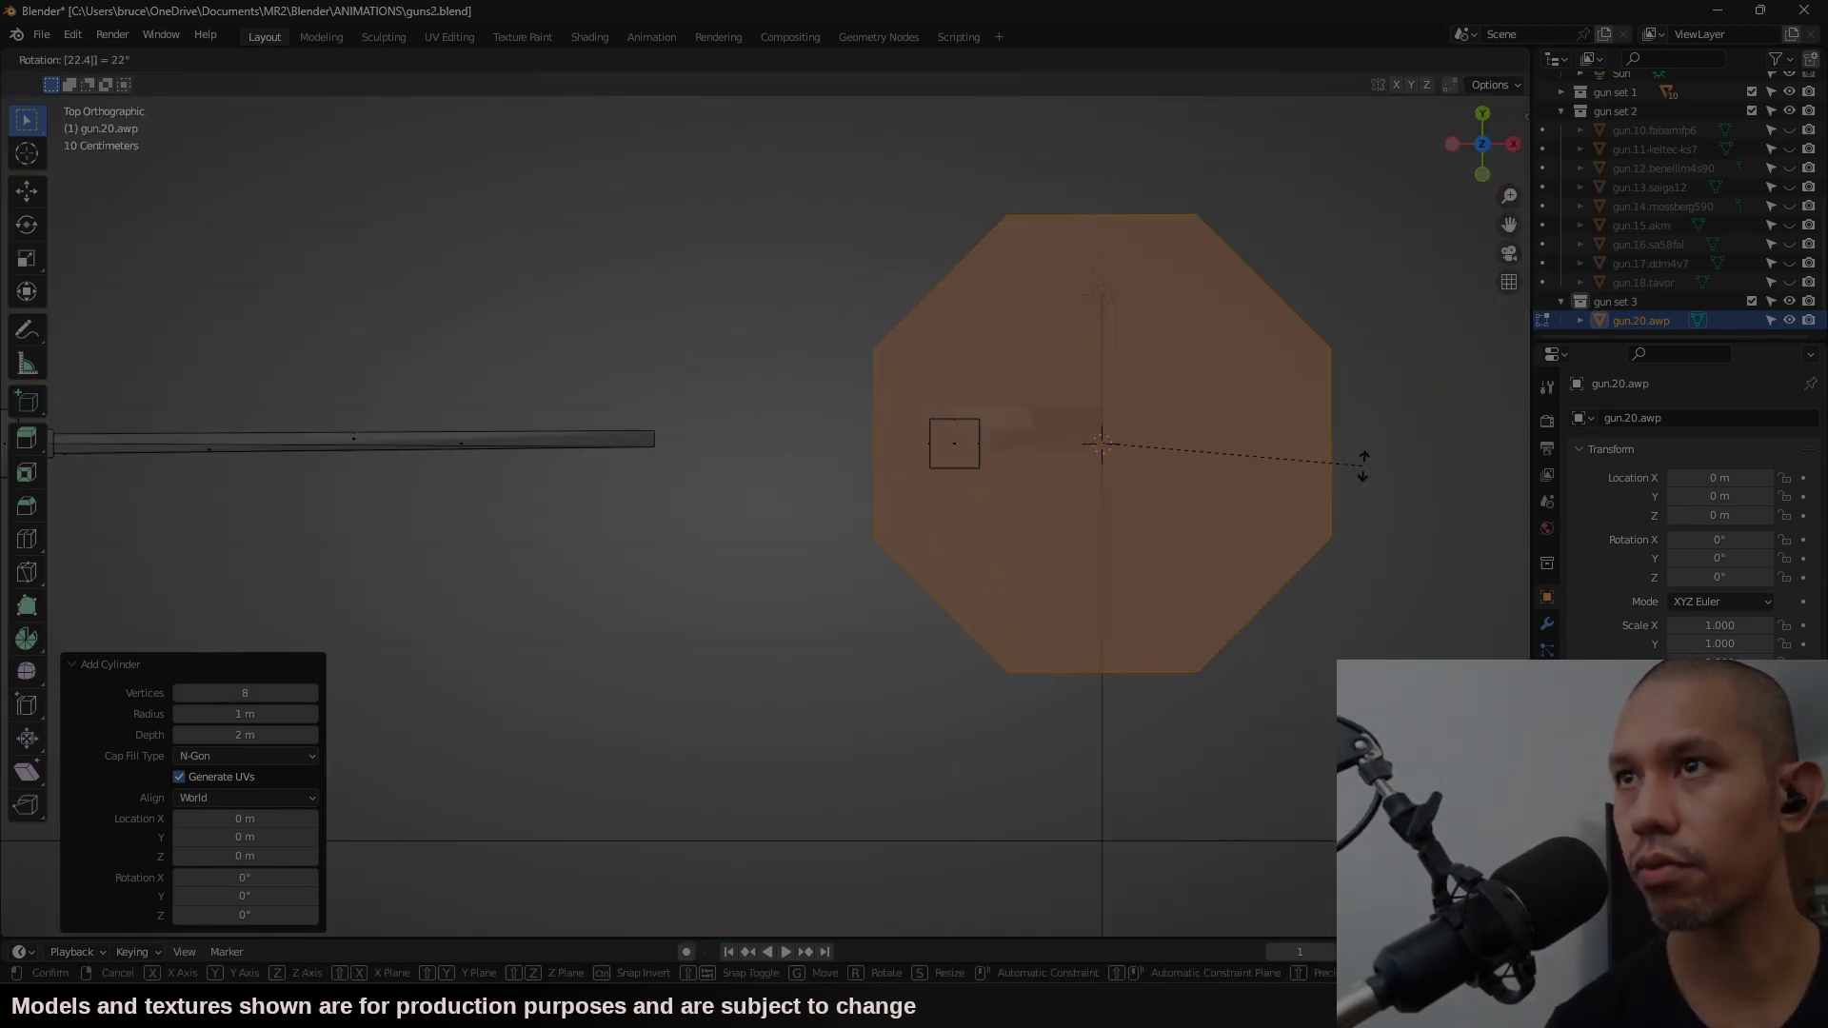
pyautogui.press('Return')
pyautogui.press('ctrl+KP_1')
pyautogui.press('r')
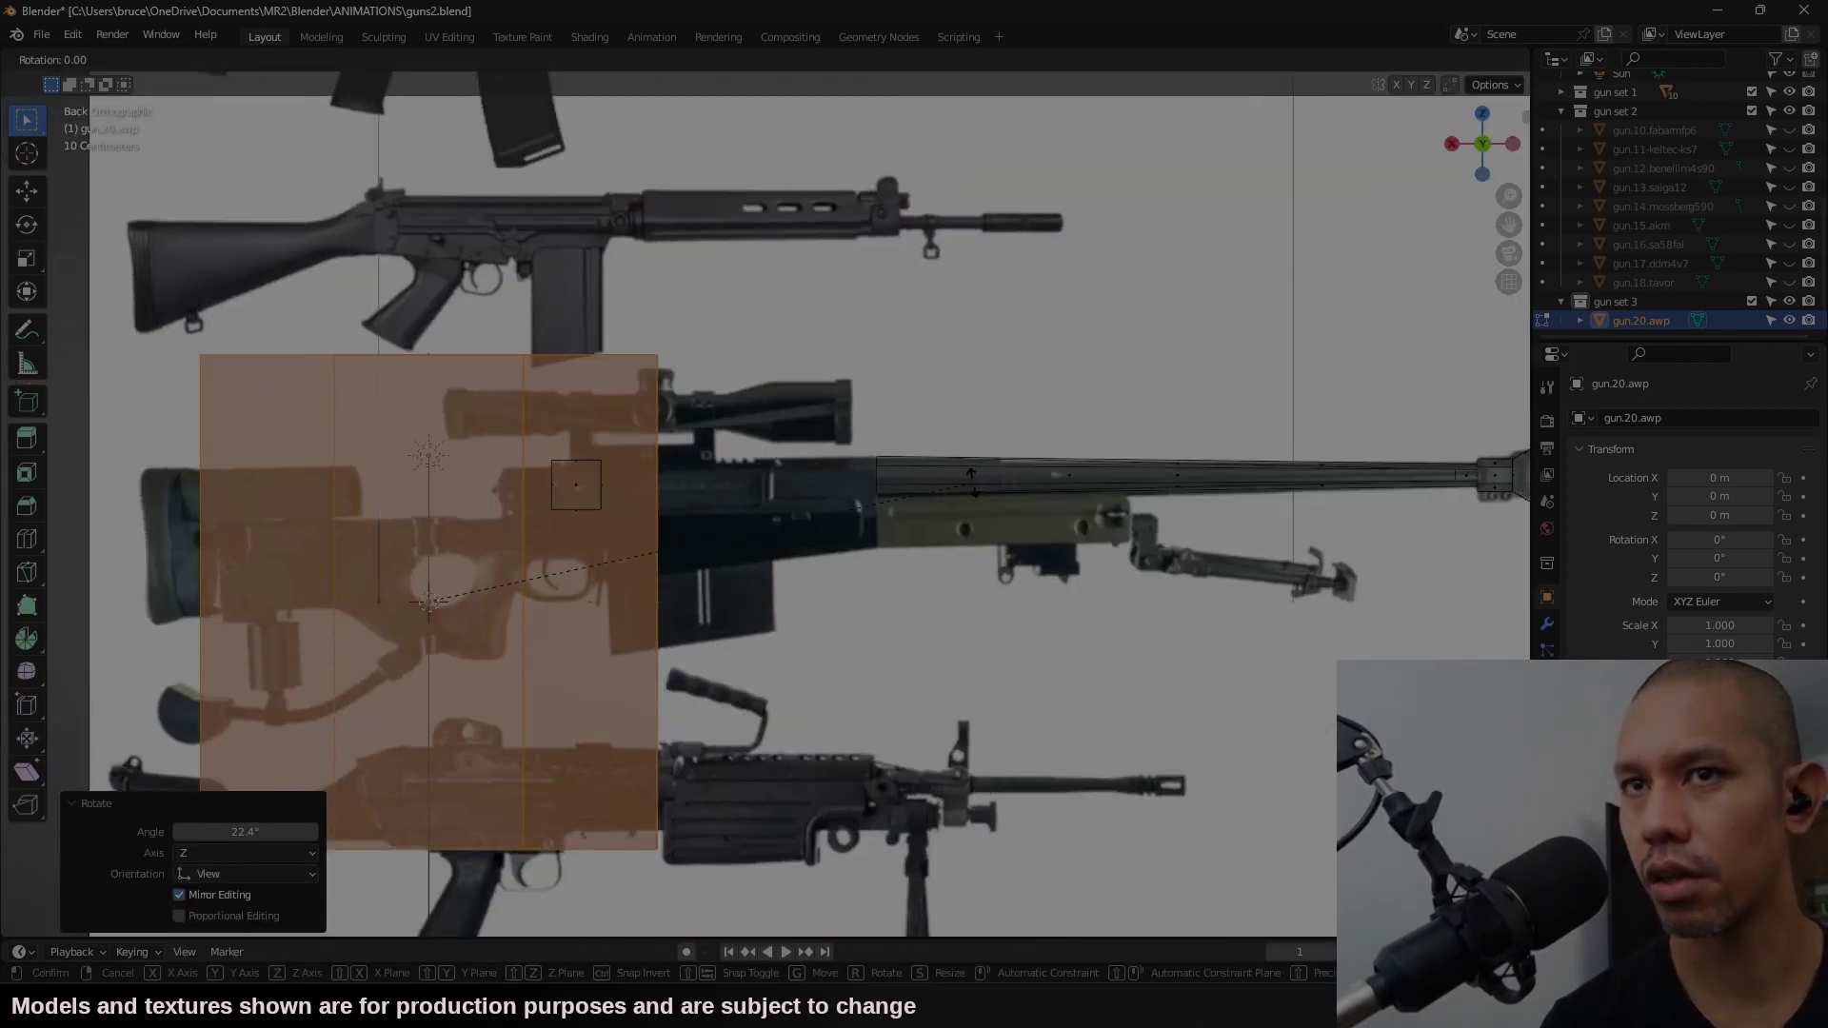
pyautogui.write('y90')
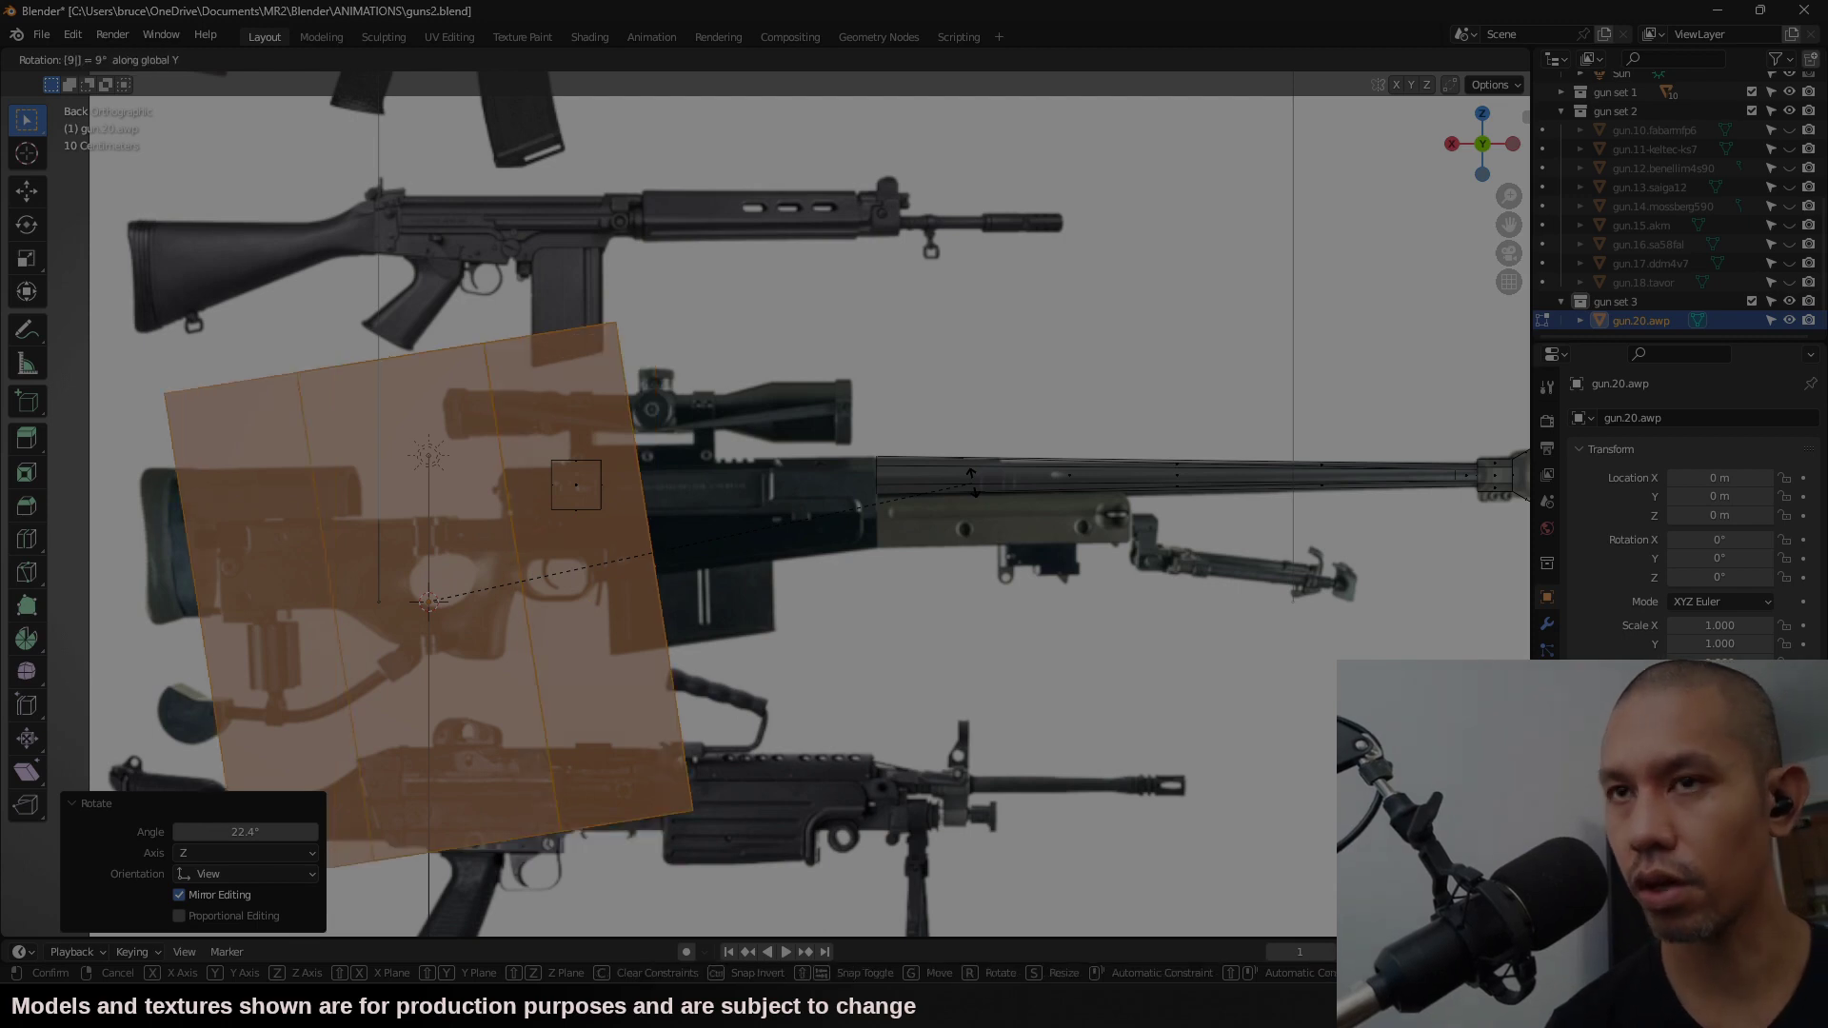
pyautogui.press('Return')
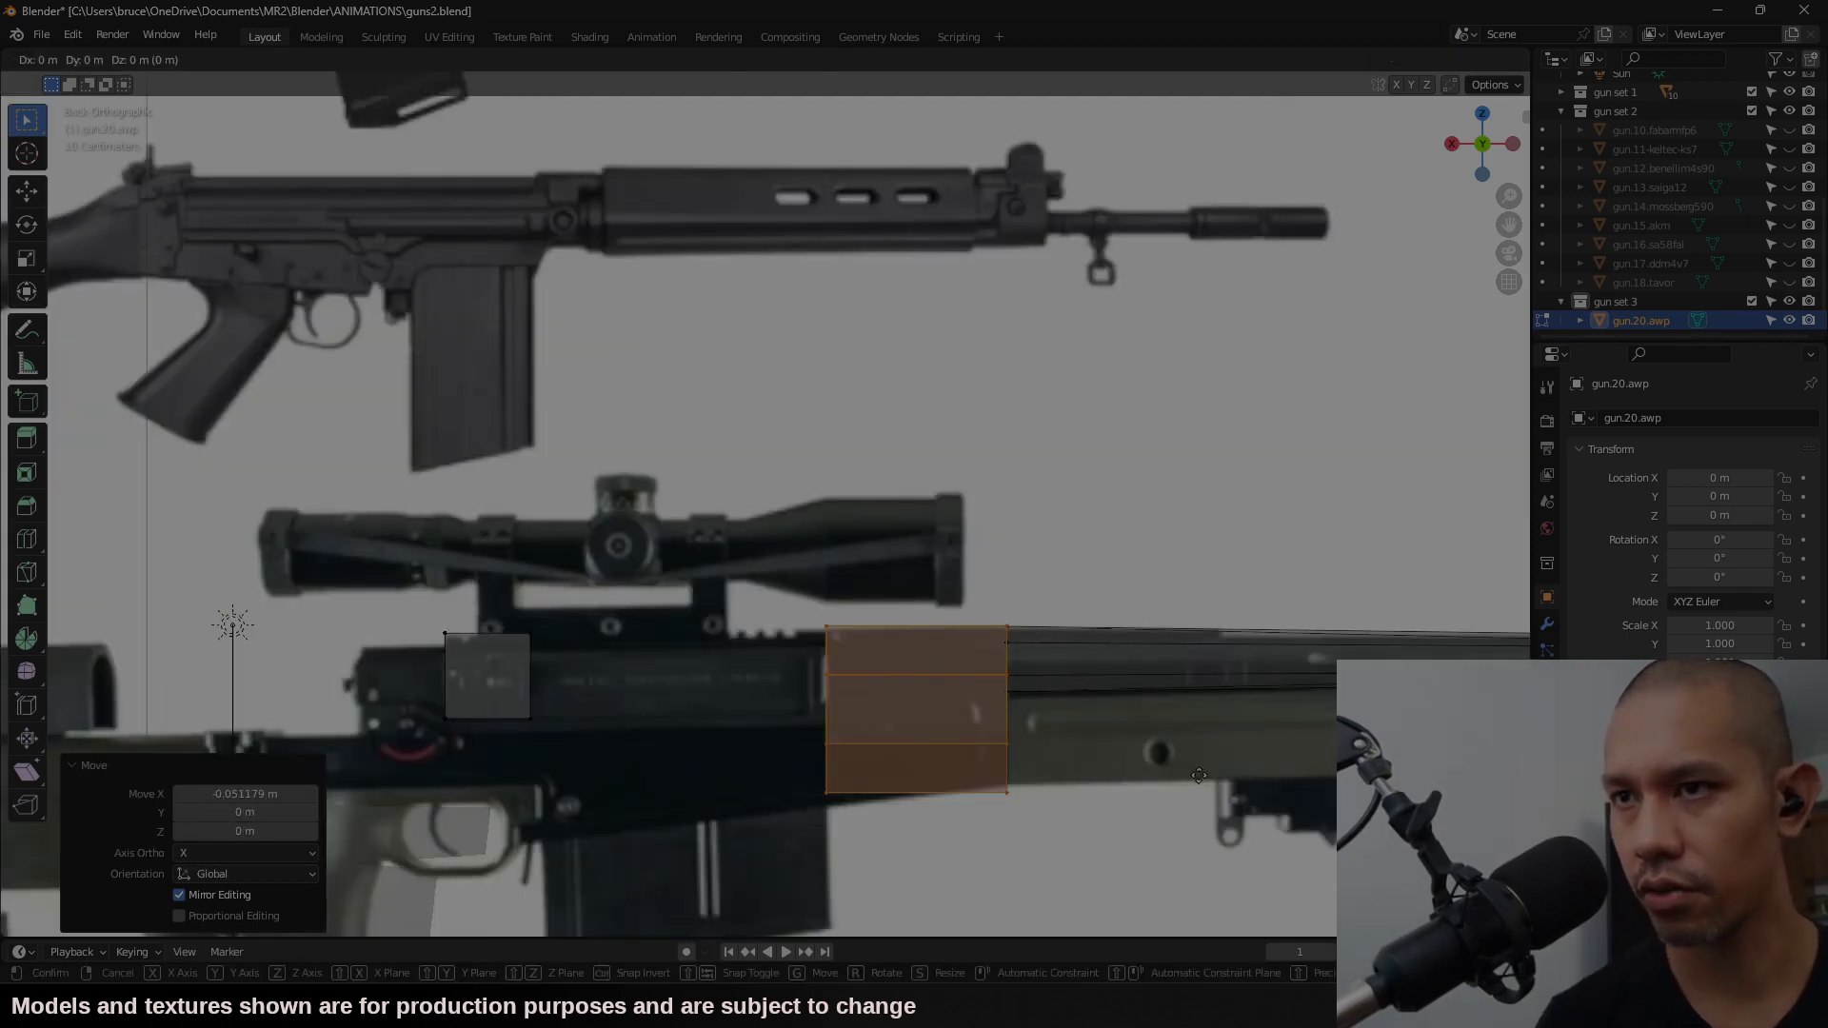
# Step: Shift the eight-sided block along X to just behind the barrel and raise its middle edges about 0.058 m along Z
pyautogui.press('x')
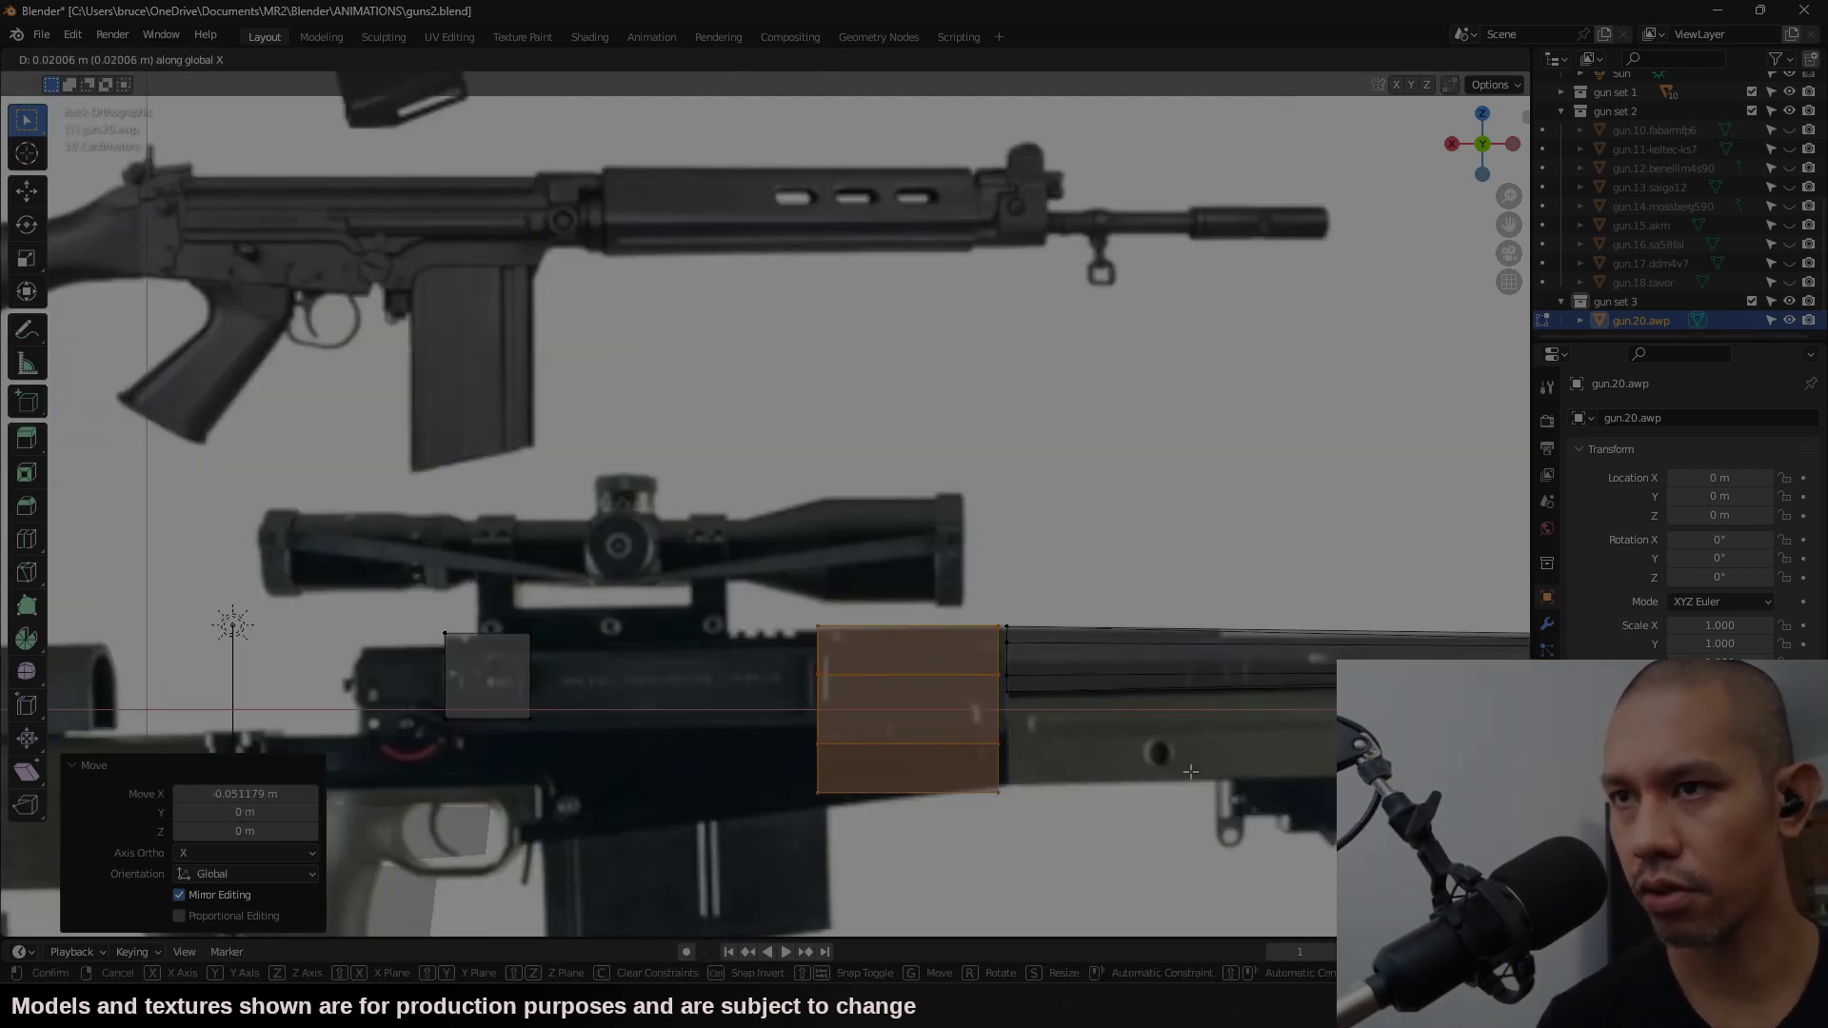
pyautogui.click(1191, 771)
pyautogui.press('b')
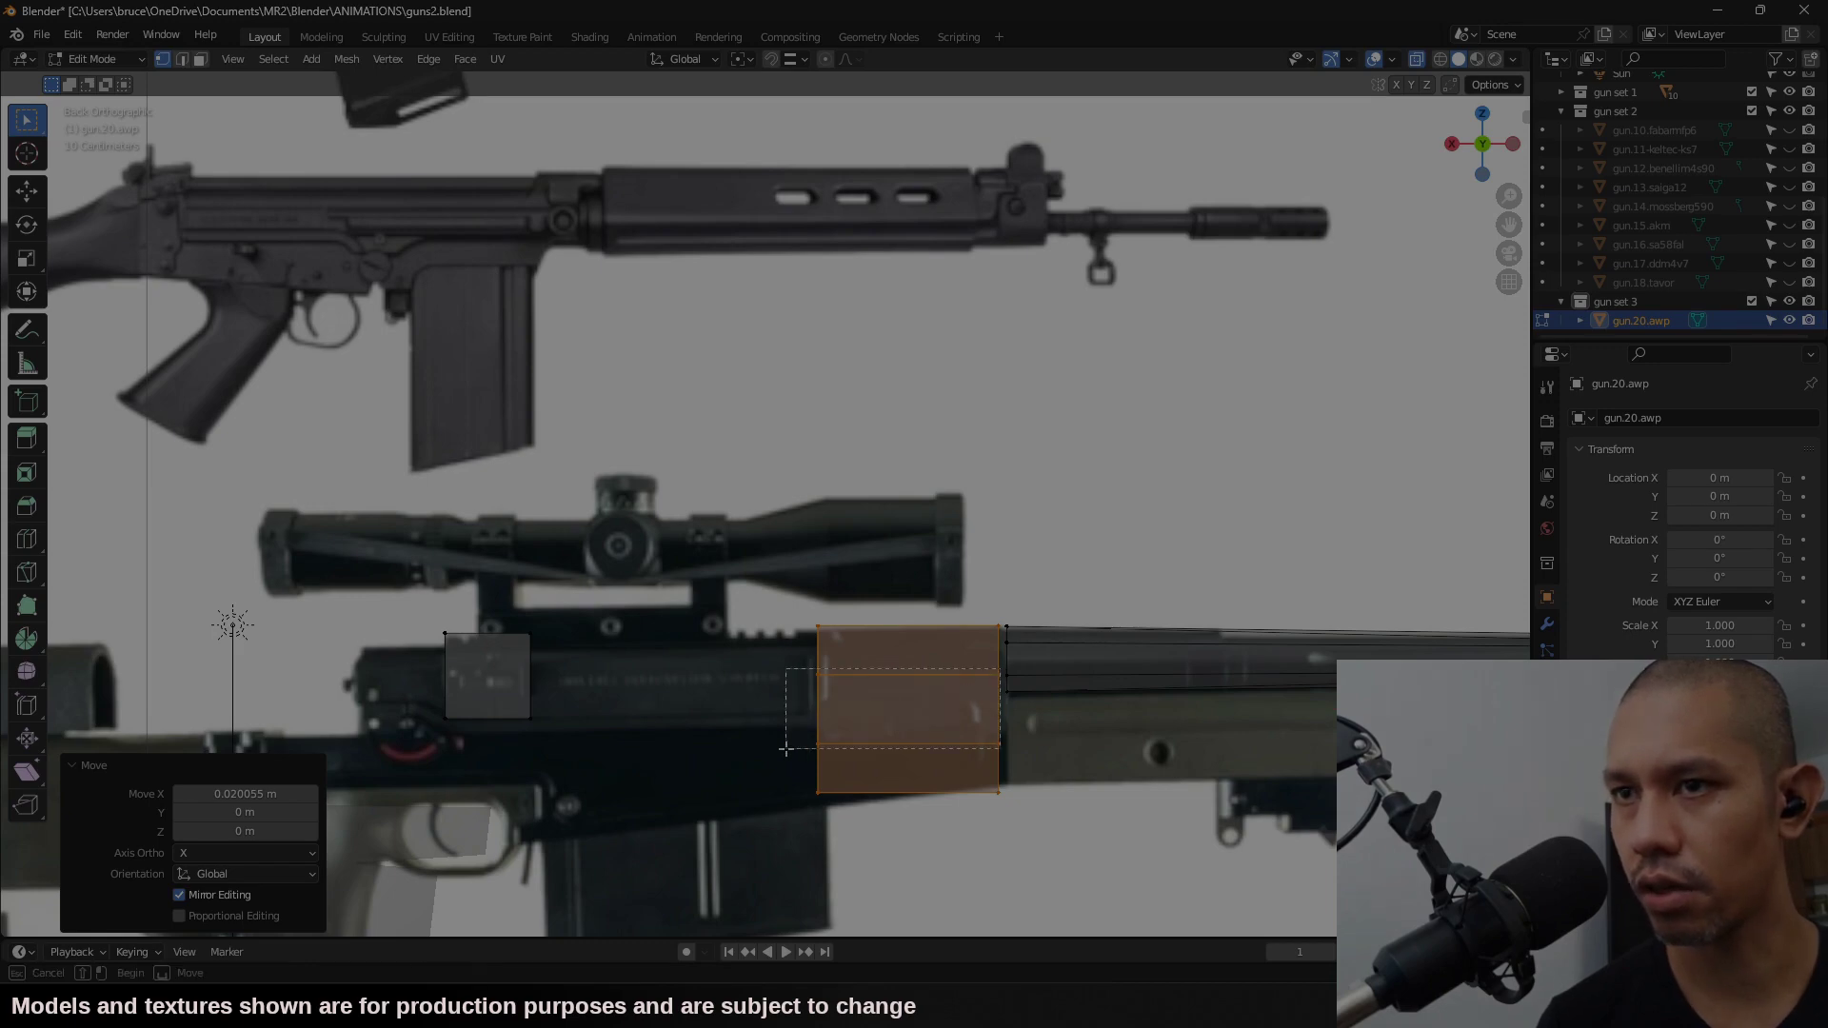
pyautogui.moveTo(786, 749); pyautogui.dragTo(786, 749)
pyautogui.press('g')
pyautogui.press('z')
pyautogui.click(1467, 202)
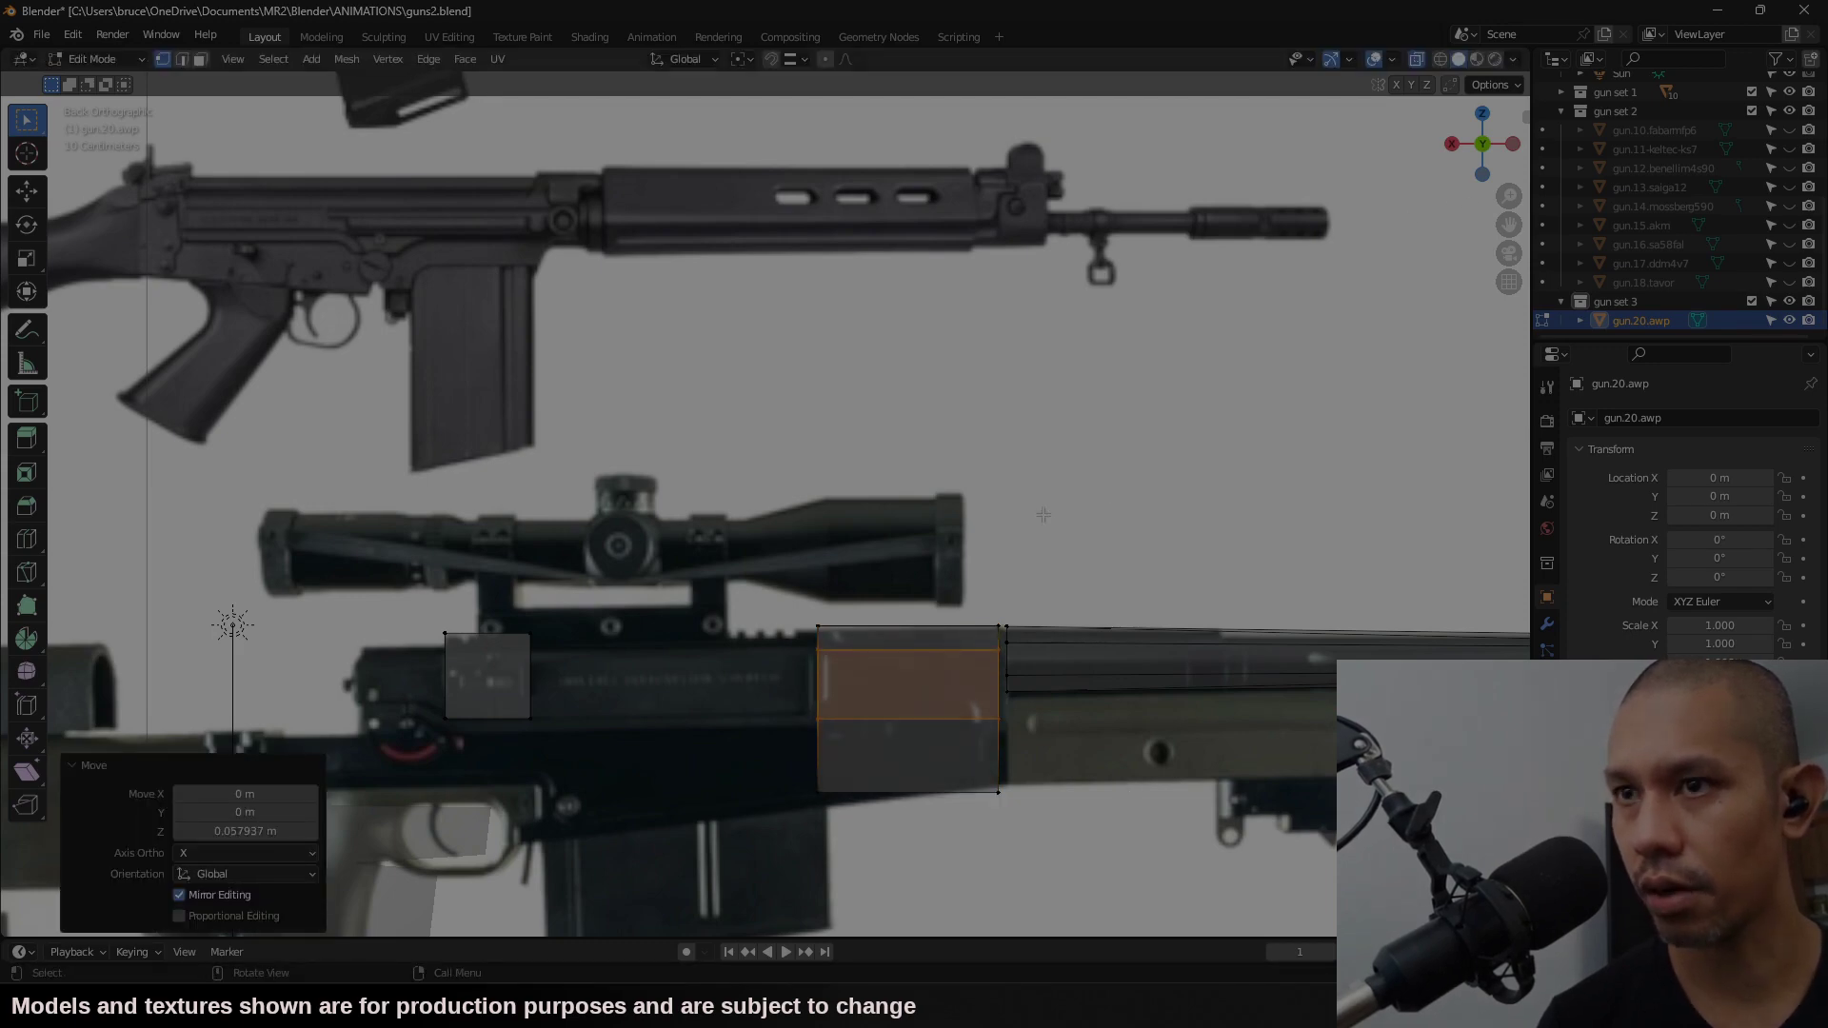
# Step: Select the entire receiver block and narrow it along Y to about 0.43 of its width in the top view
pyautogui.moveTo(1043, 514); pyautogui.dragTo(1494, 143, button='middle')
pyautogui.click(1482, 121)
pyautogui.press('l')
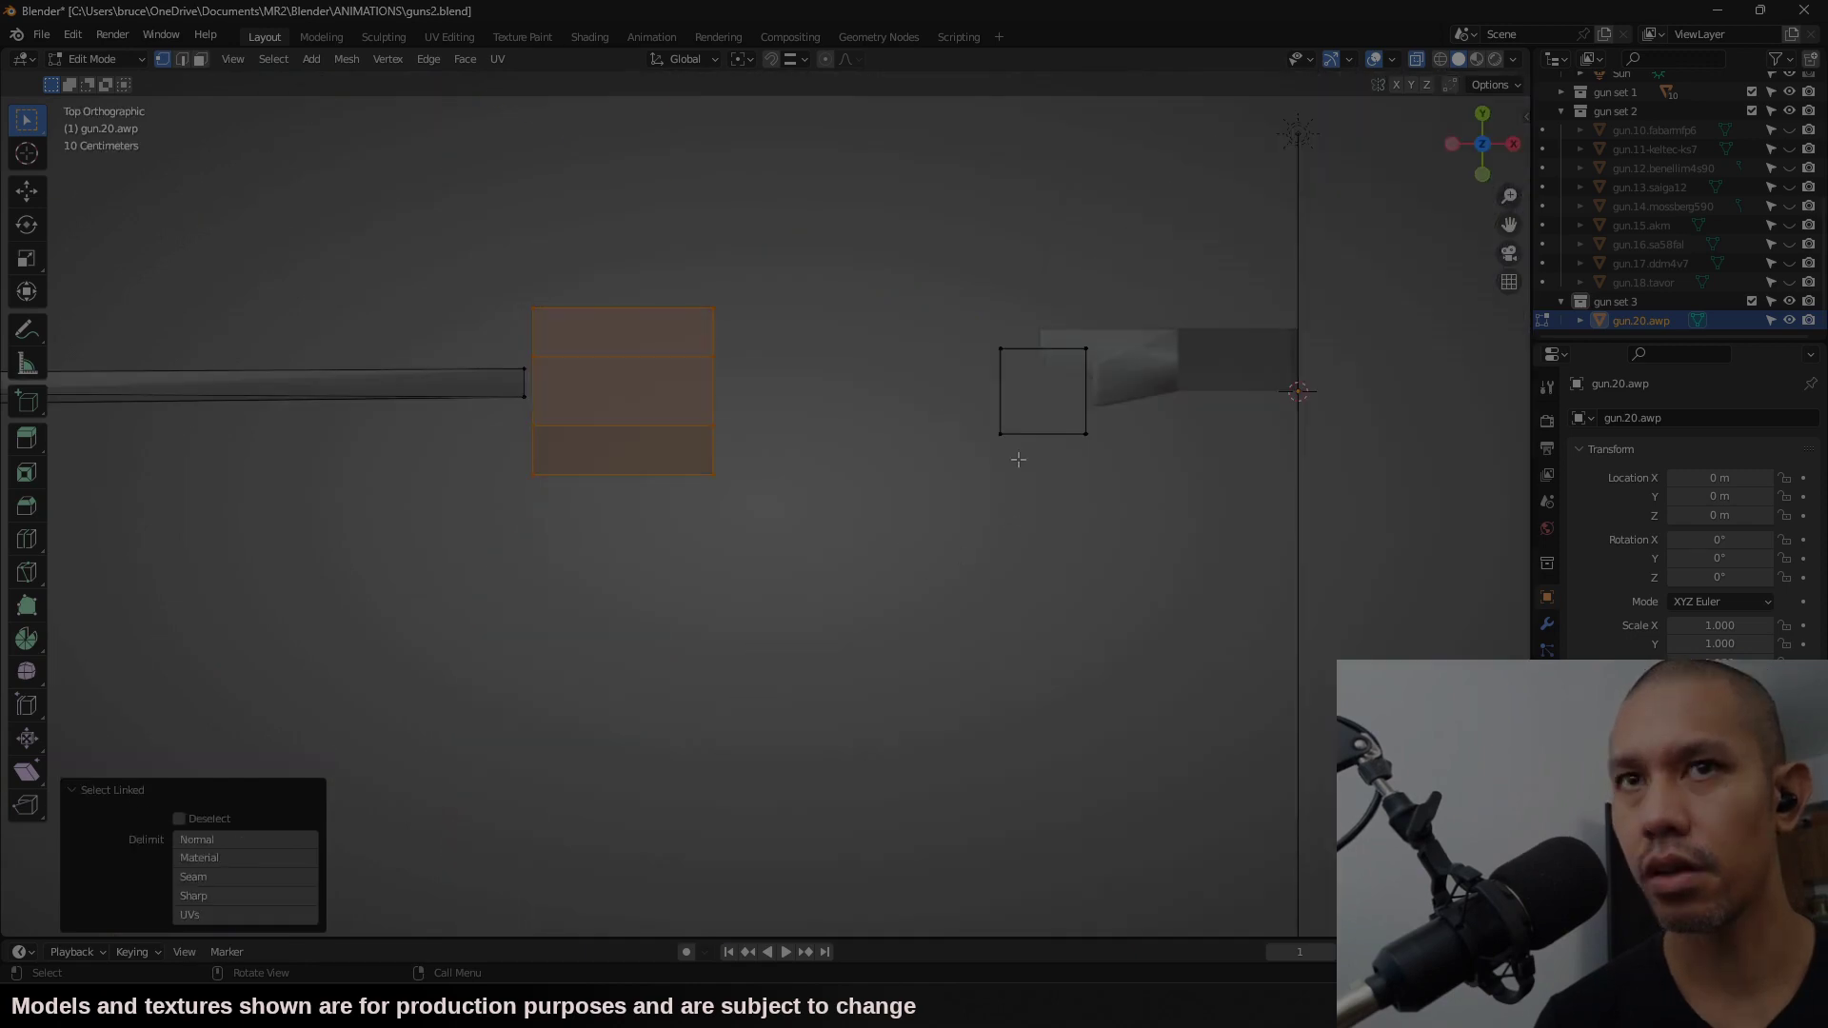
pyautogui.keyDown('shift'); pyautogui.moveTo(738, 317); pyautogui.dragTo(1057, 464, button='middle'); pyautogui.keyUp('shift')
pyautogui.scroll(3, 1075, 514)
pyautogui.press('s')
pyautogui.press('y')
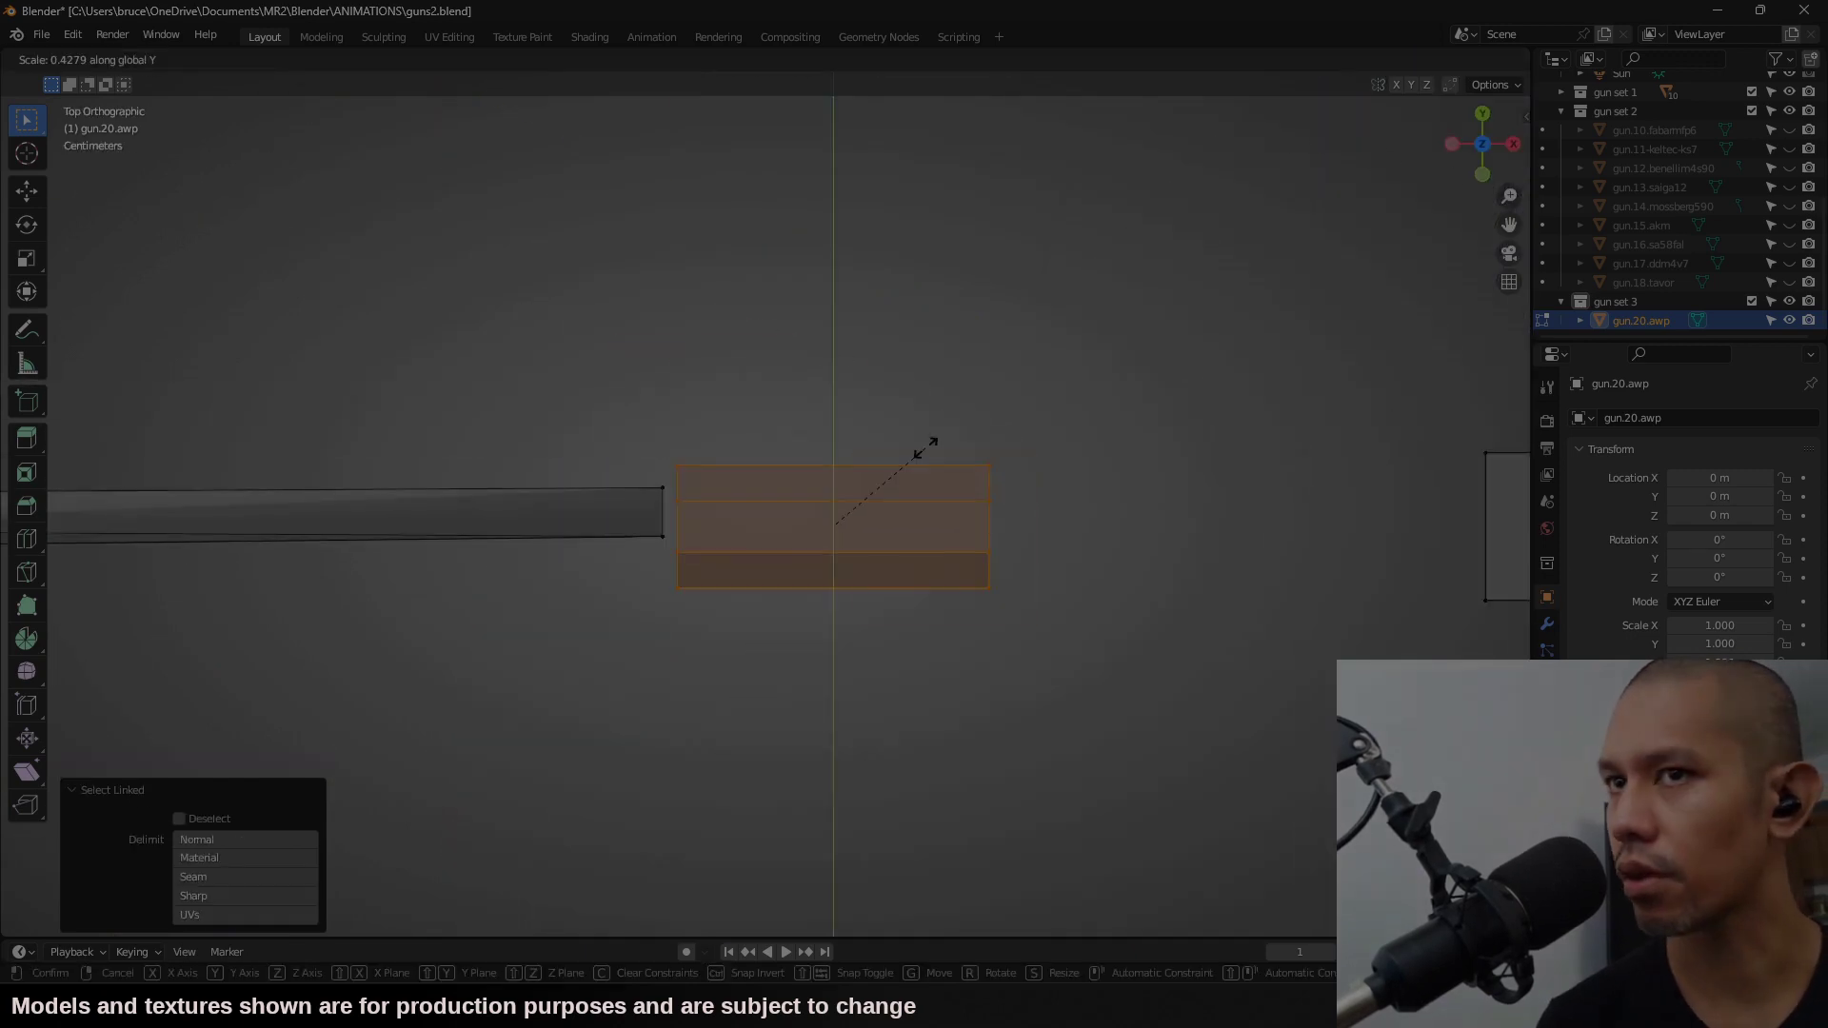
pyautogui.click(926, 448)
pyautogui.click(1482, 113)
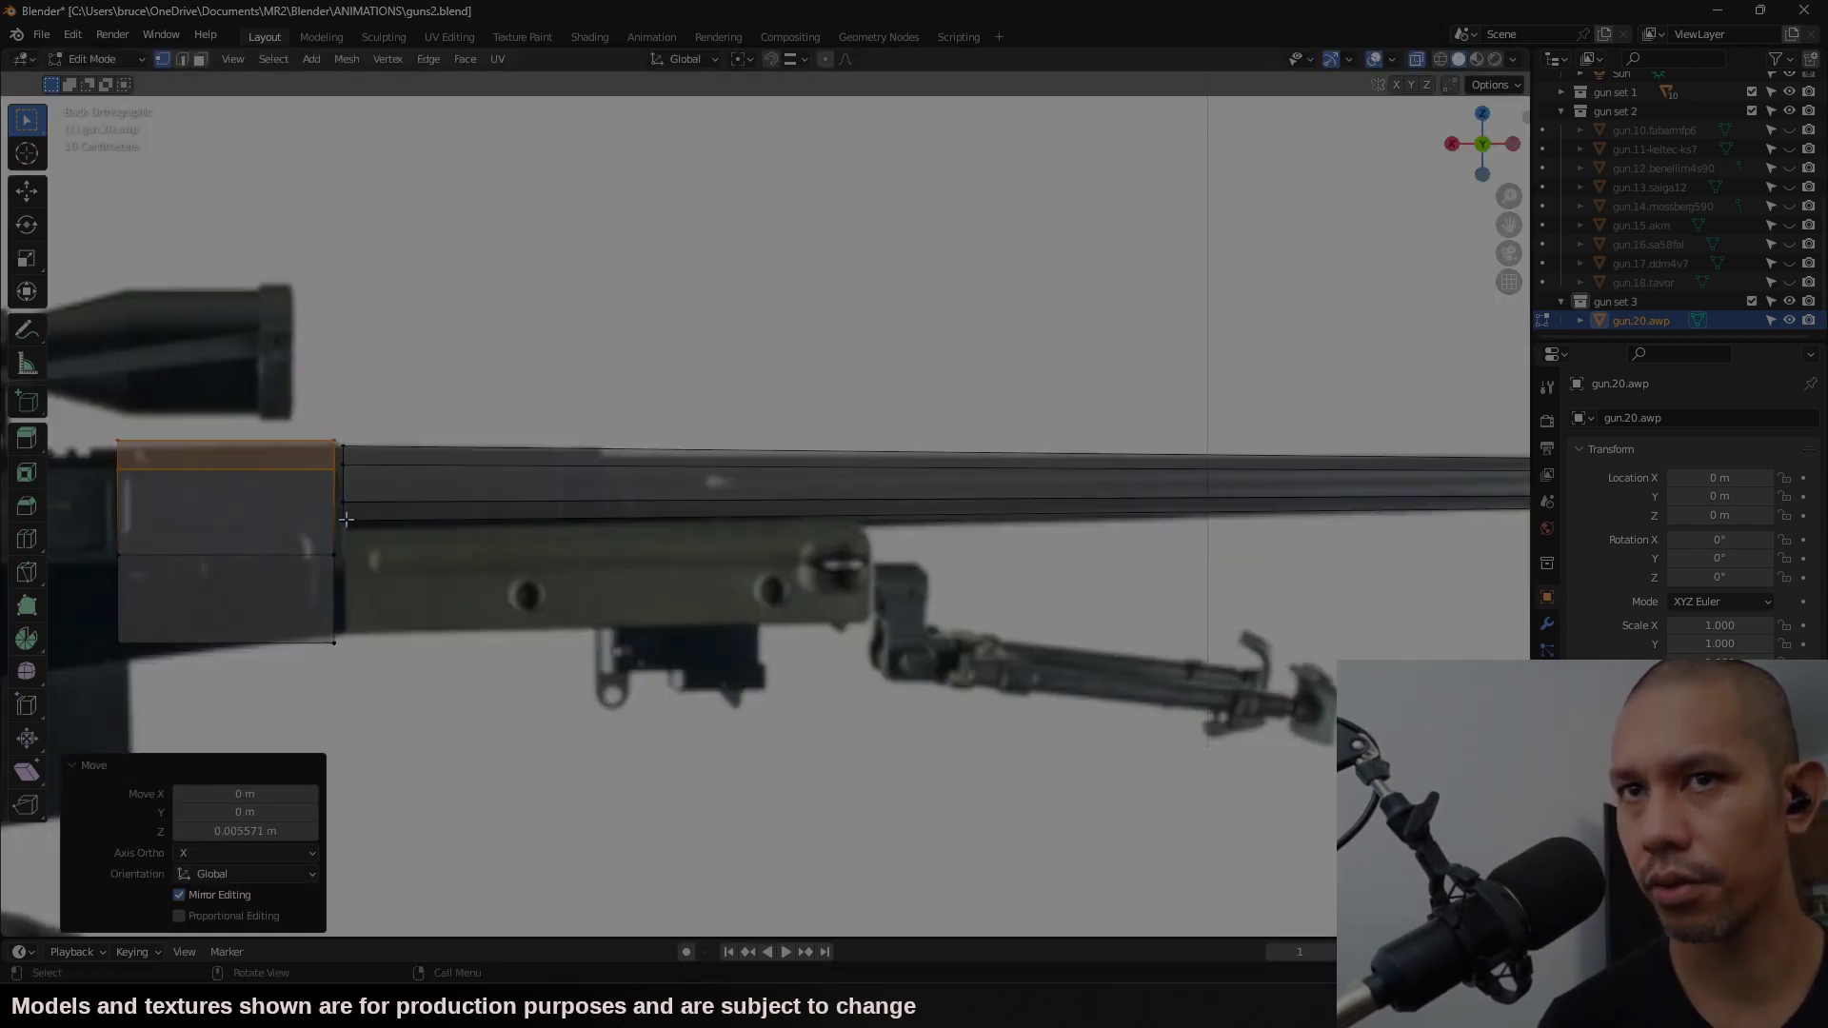
# Step: Add a cube mesh and move it over the barrel near the handguard of the reference rifle
pyautogui.scroll(-2, 809, 424)
pyautogui.hotkey('shift', 'a')
pyautogui.click(837, 448)
pyautogui.press('g')
pyautogui.click(1316, 441)
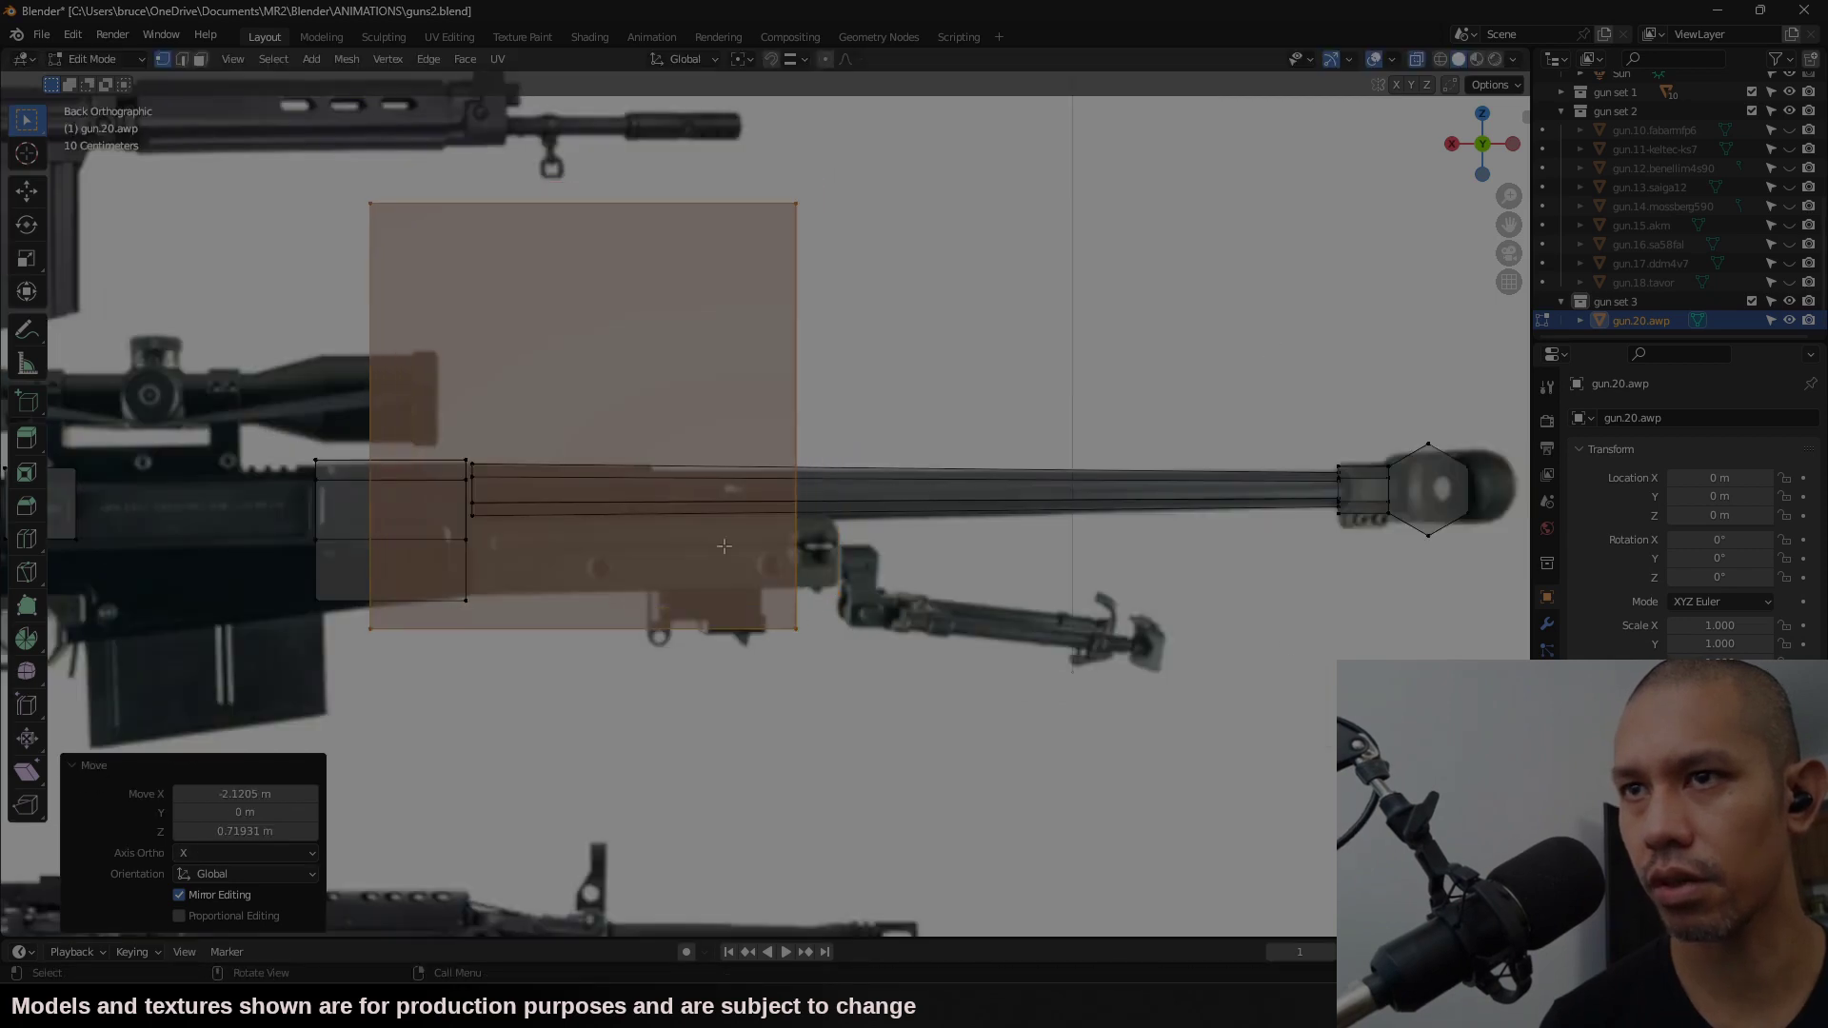
pyautogui.press('g')
pyautogui.click(828, 600)
# Step: Scale the cube down to about the handguard's height and position it at the handguard's rear end below the barrel
pyautogui.press('s')
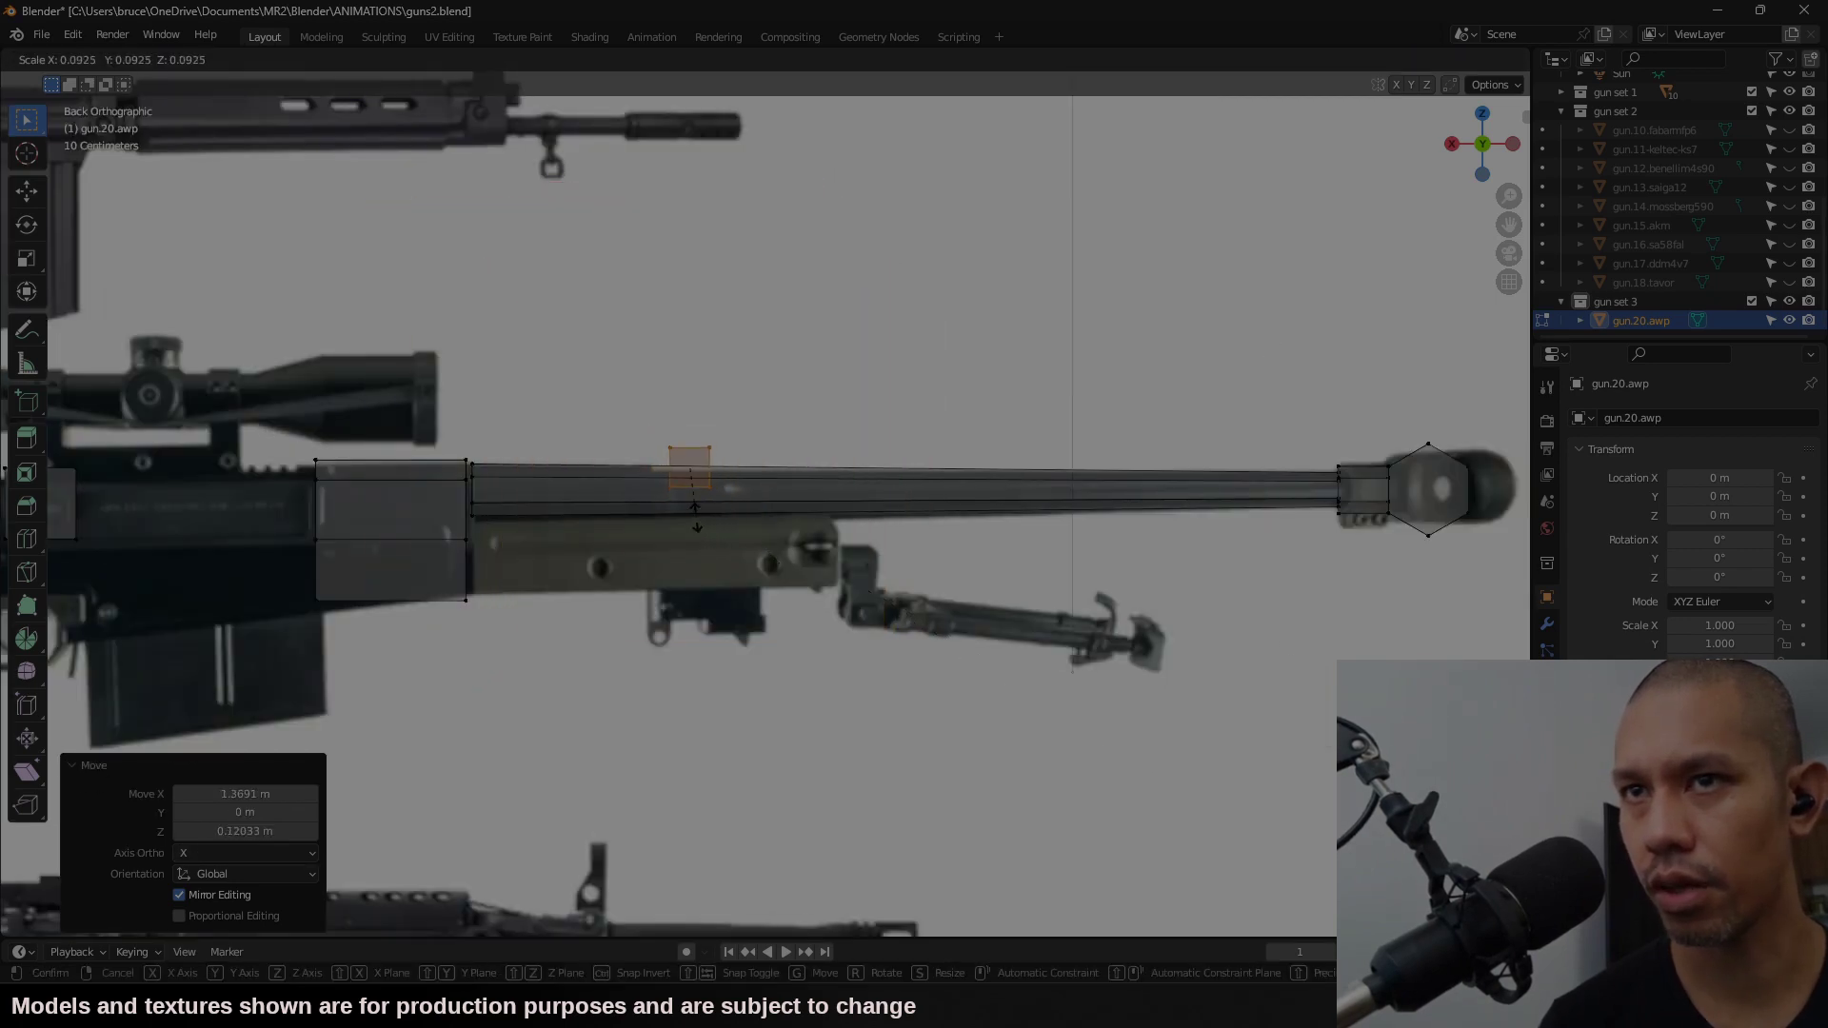
pyautogui.click(696, 517)
pyautogui.press('g')
pyautogui.click(501, 539)
pyautogui.press('s')
pyautogui.click(773, 559)
pyautogui.press('g')
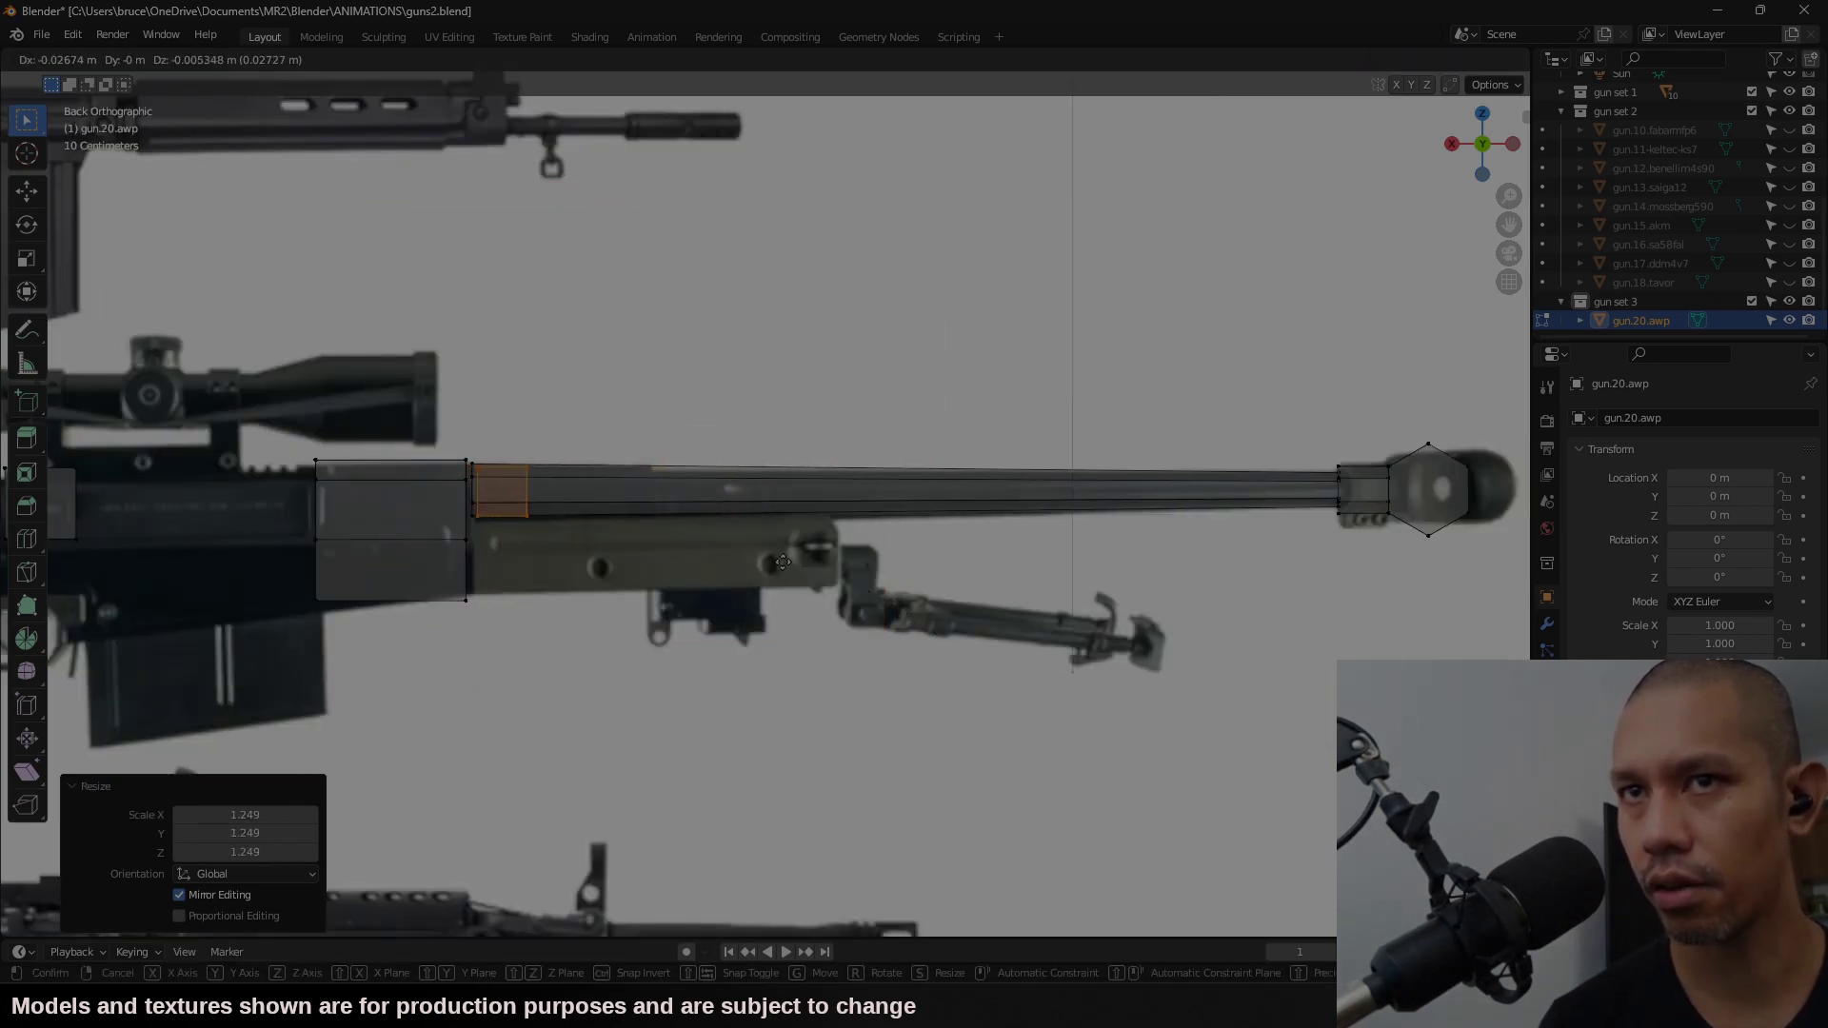
pyautogui.press('x')
pyautogui.scroll(3, 1048, 648)
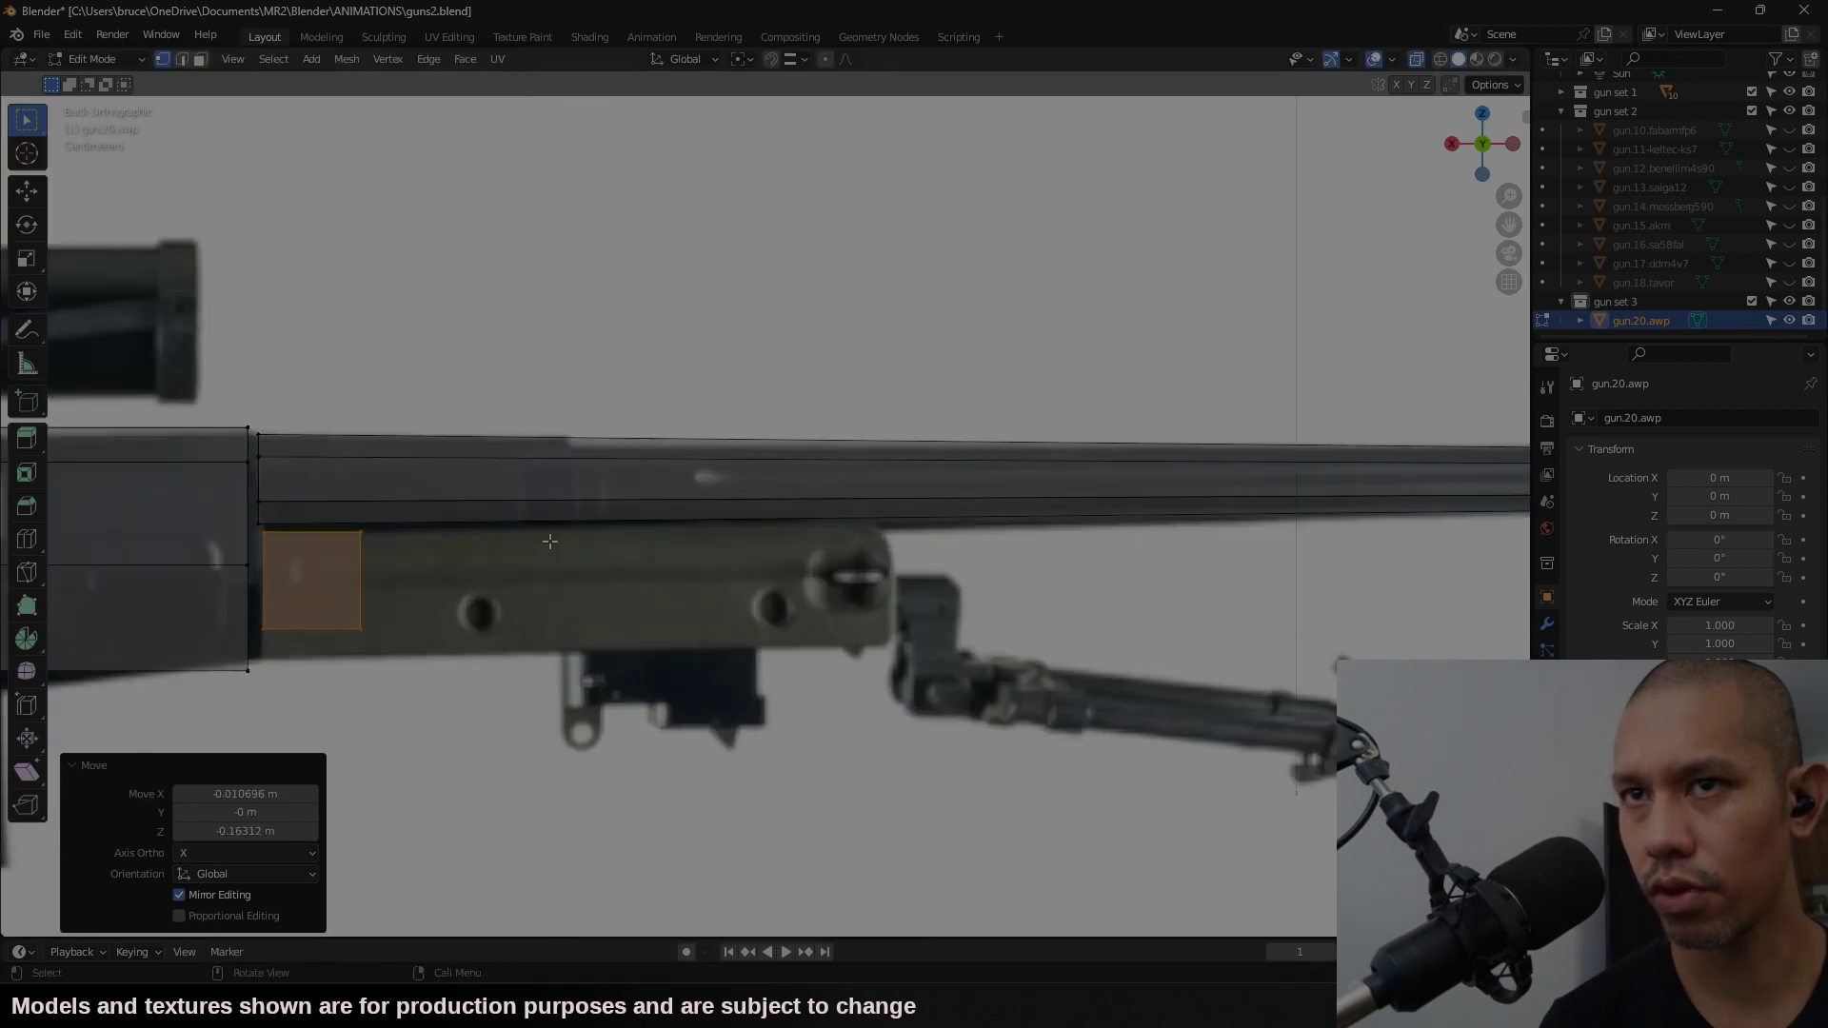
# Step: Stretch the cube forward to the handguard's front end and lower its bottom corners along Z to follow the sloping underside
pyautogui.click(1273, 703)
pyautogui.moveTo(911, 609); pyautogui.dragTo(291, 666)
pyautogui.press('g')
pyautogui.press('z')
pyautogui.click(248, 651)
pyautogui.press('g')
pyautogui.press('z')
pyautogui.click(832, 708)
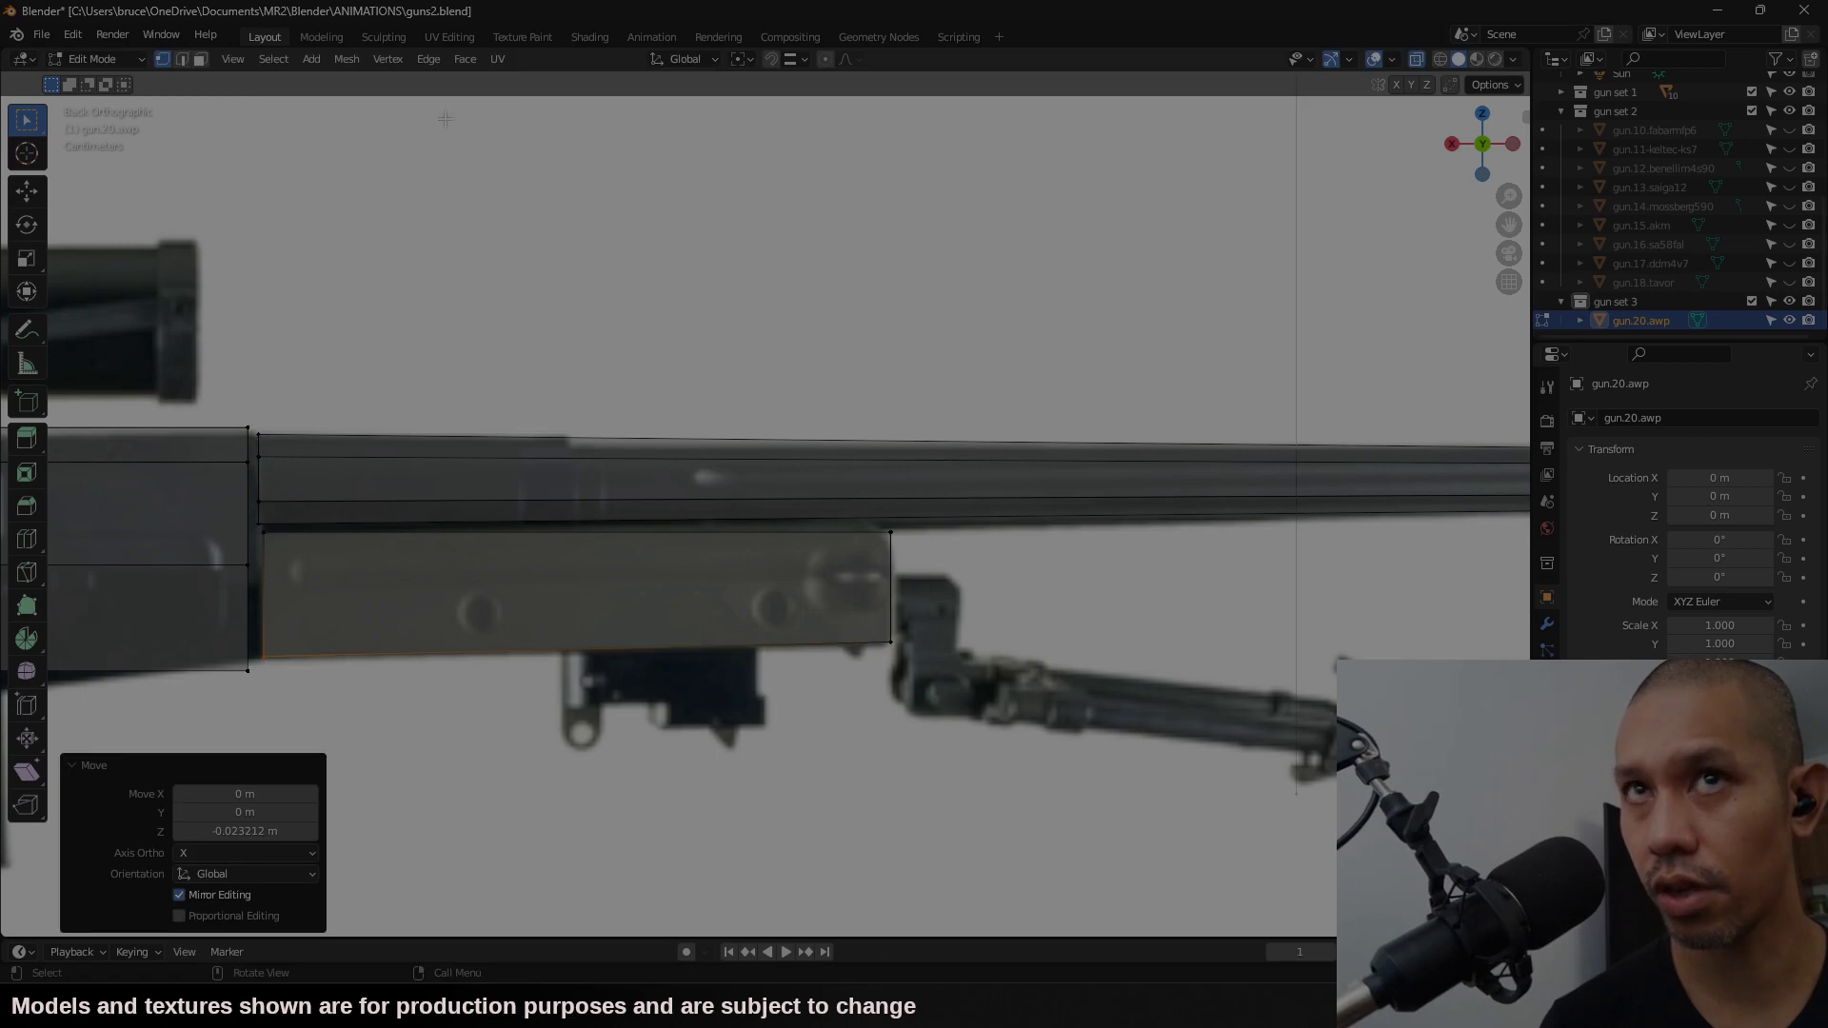
# Step: Duplicate the handguard's underside face, shrink it to about the width of the mount below, and flatten it to 0 along Z
pyautogui.click(200, 59)
pyautogui.moveTo(529, 626); pyautogui.dragTo(747, 737)
pyautogui.hotkey('shift', 'd')
pyautogui.click(832, 750)
pyautogui.press('s')
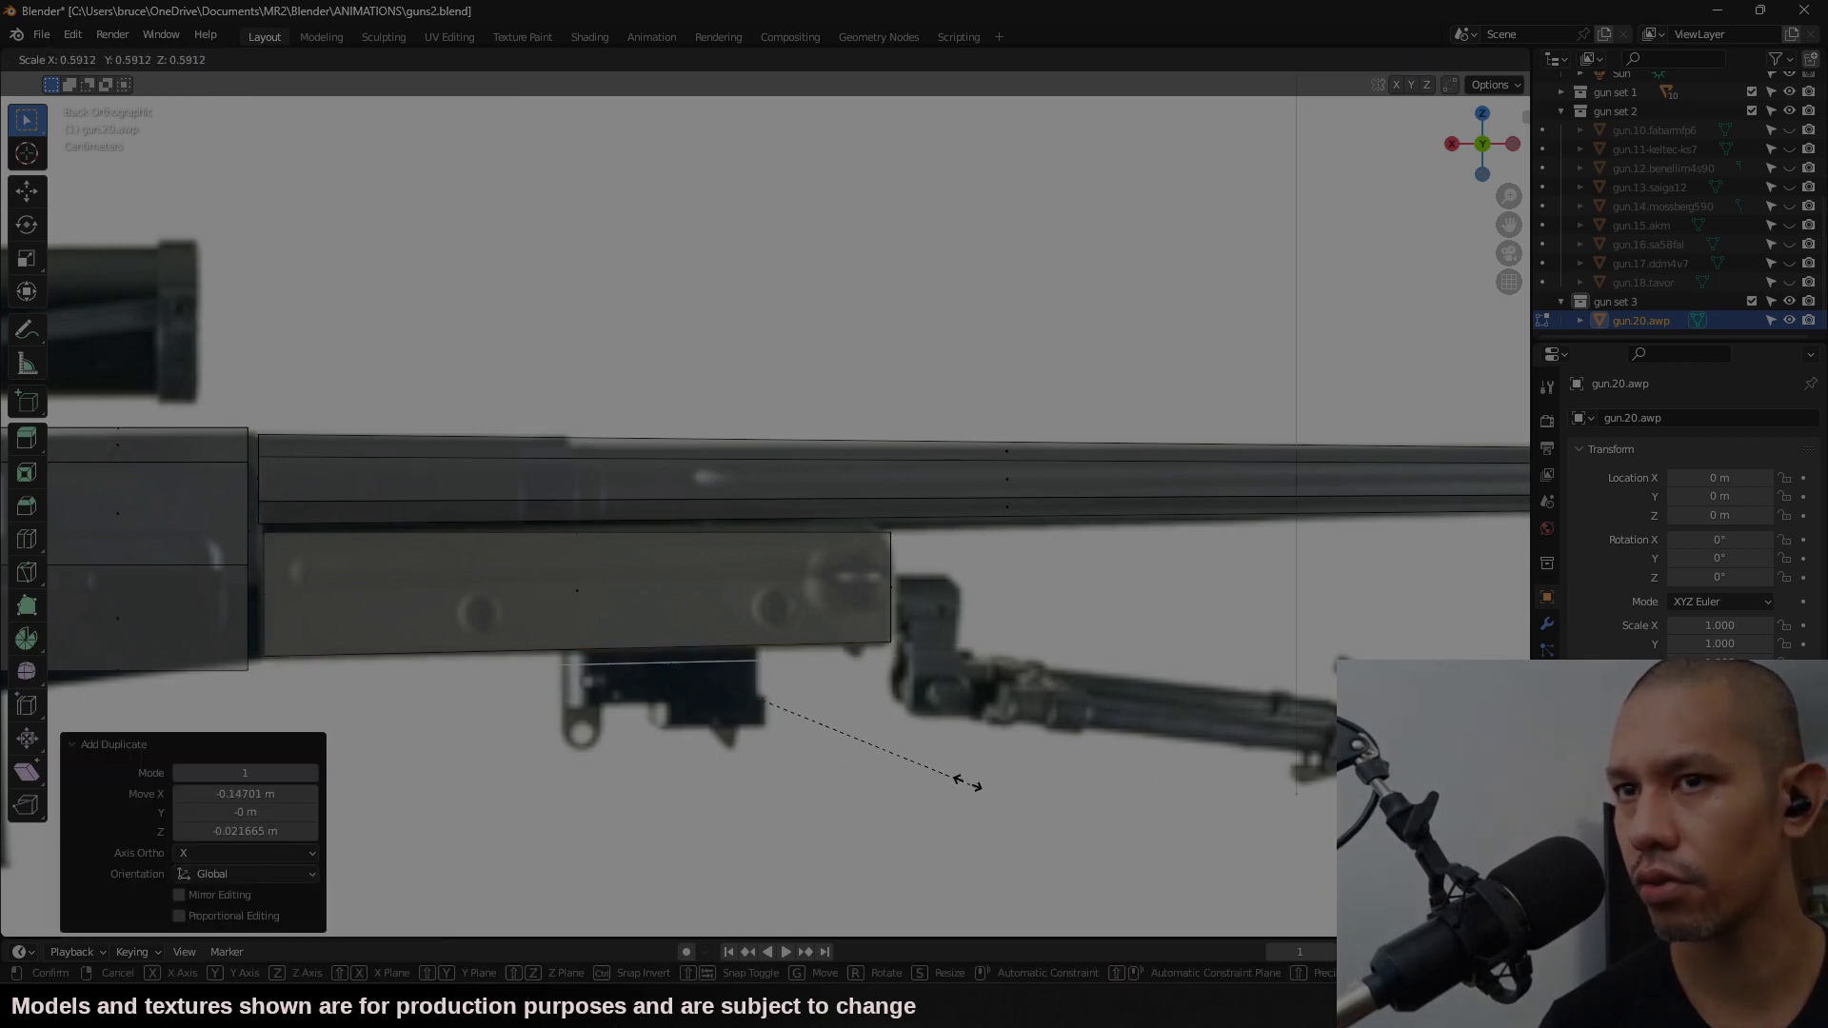
pyautogui.press('z')
pyautogui.press('0')
pyautogui.press('Return')
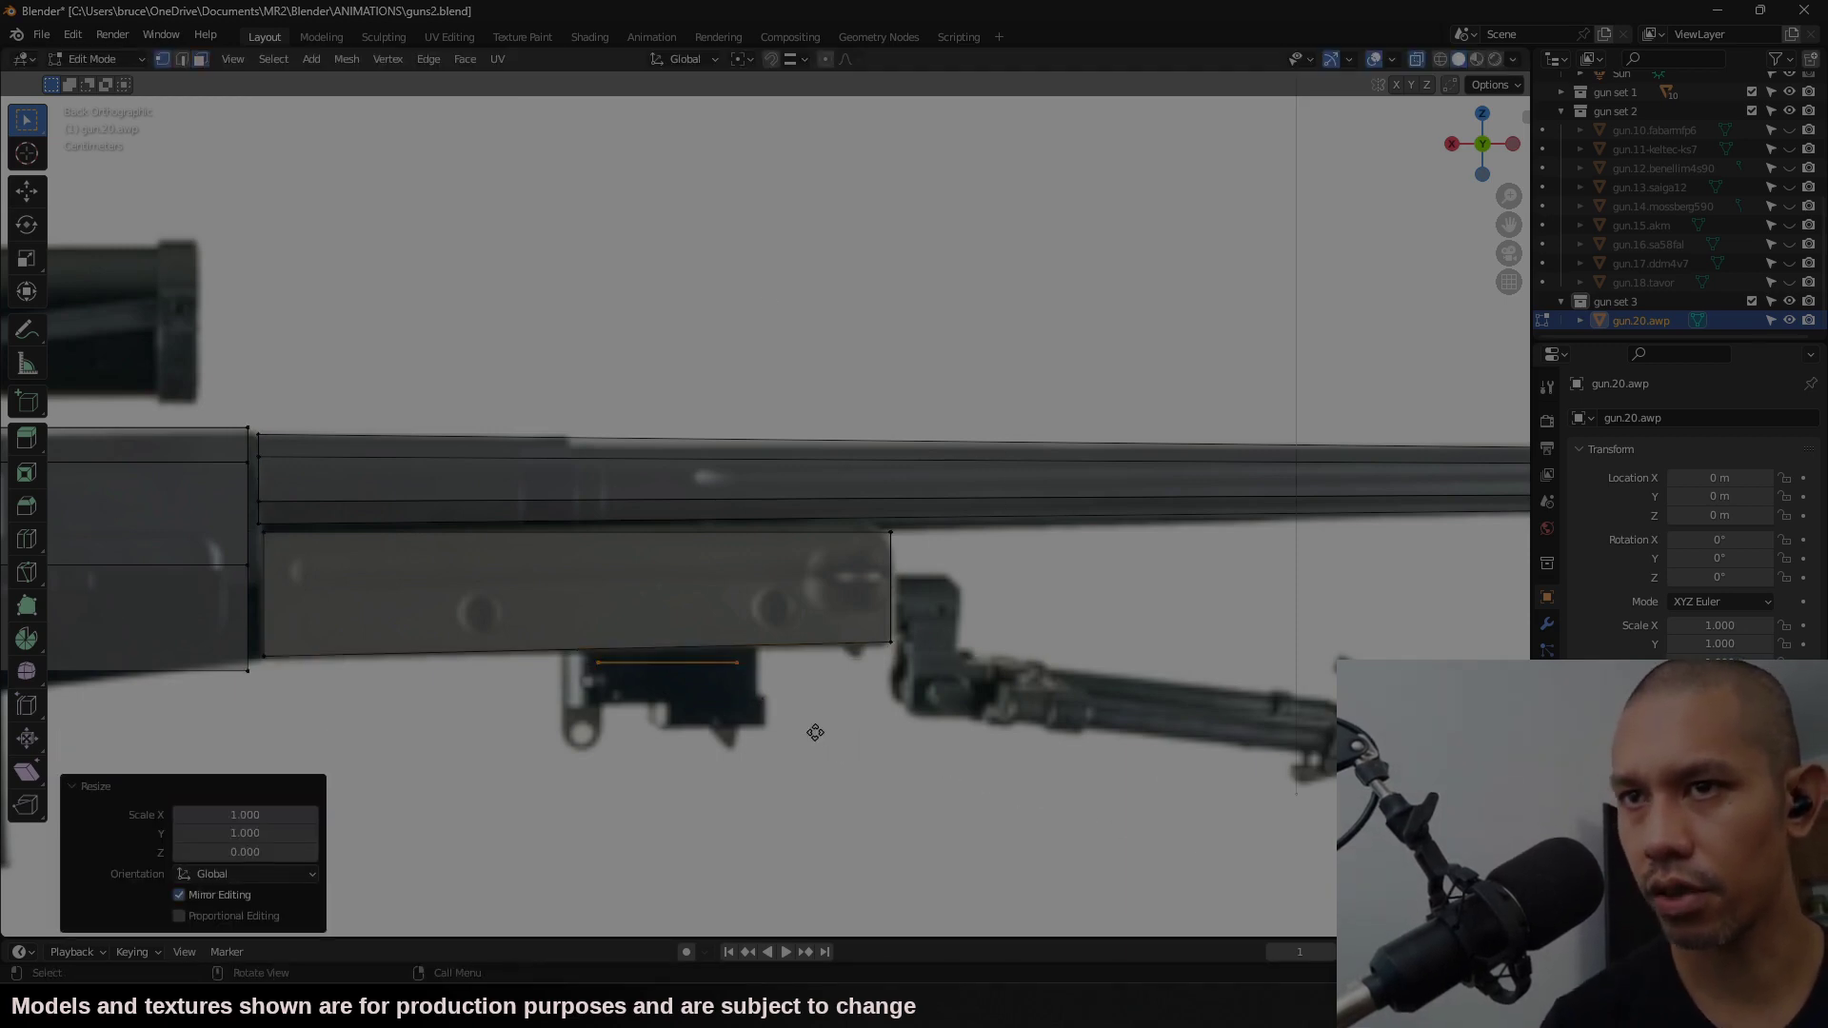
# Step: Move the flattened face up over the handguard directly above the mount and scale it to 0.8 along Y
pyautogui.press('g')
pyautogui.click(662, 619)
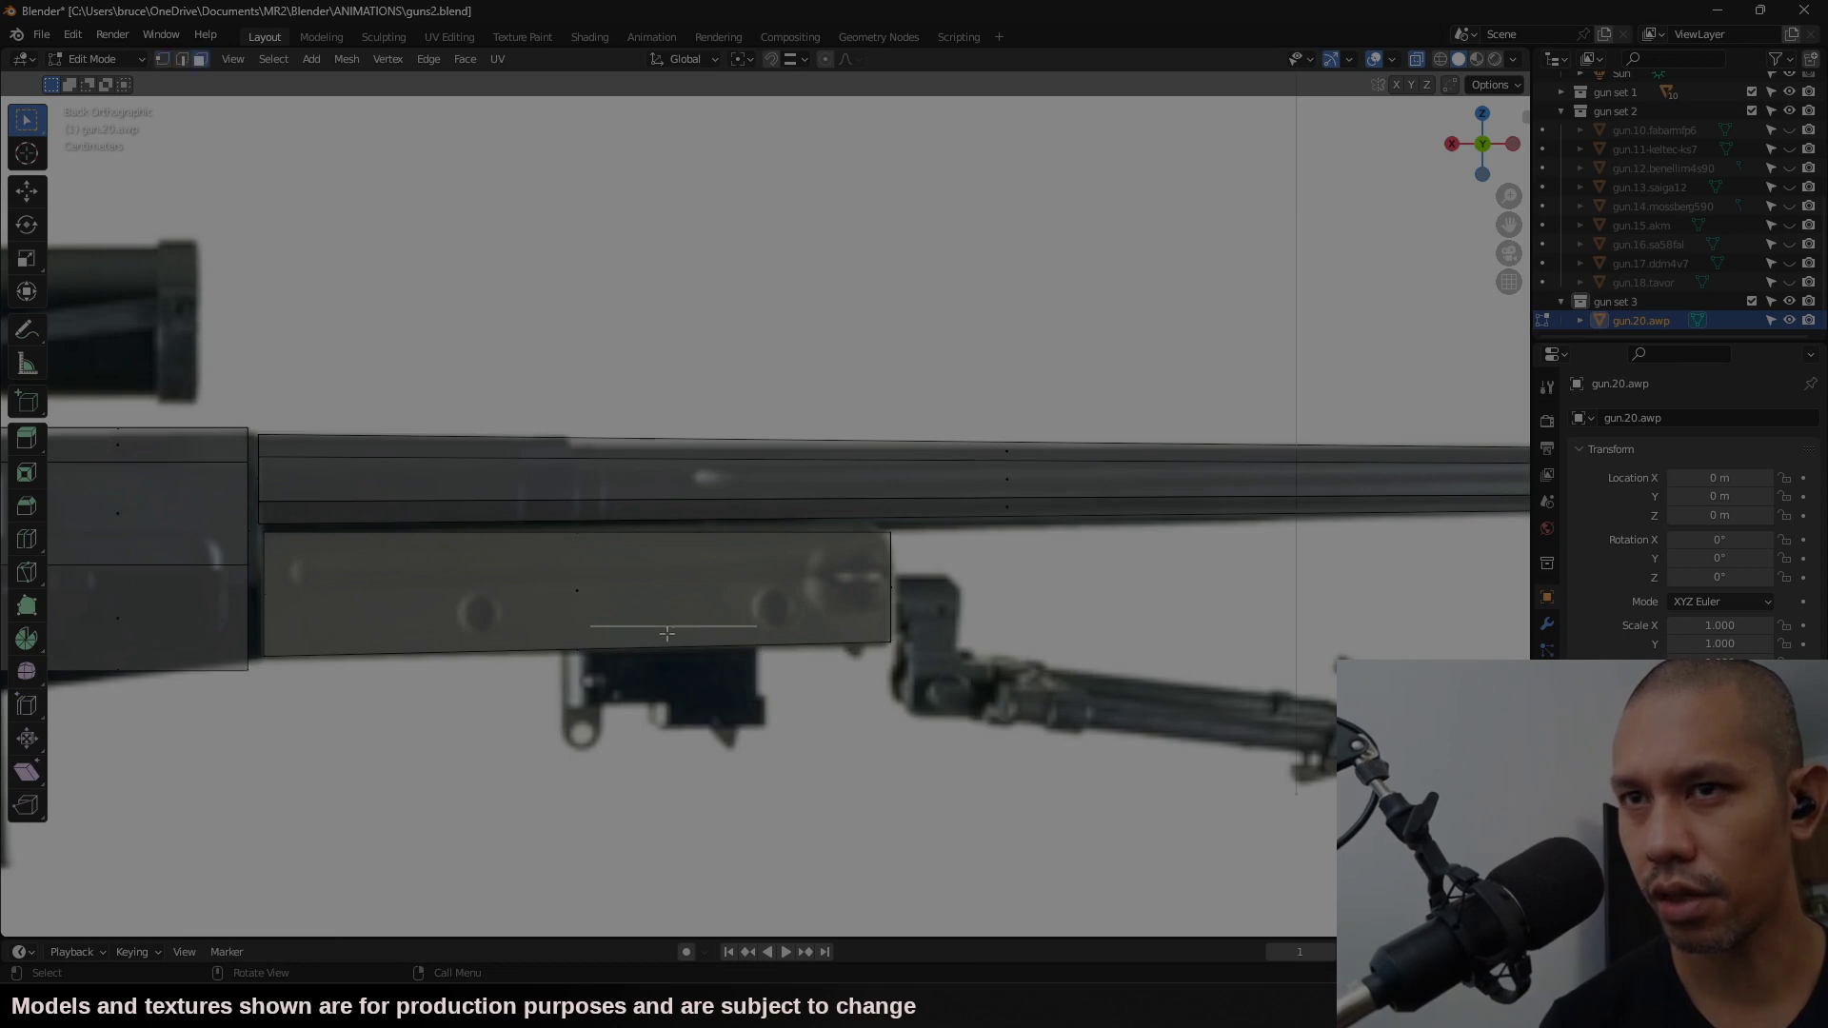
pyautogui.write('sy')
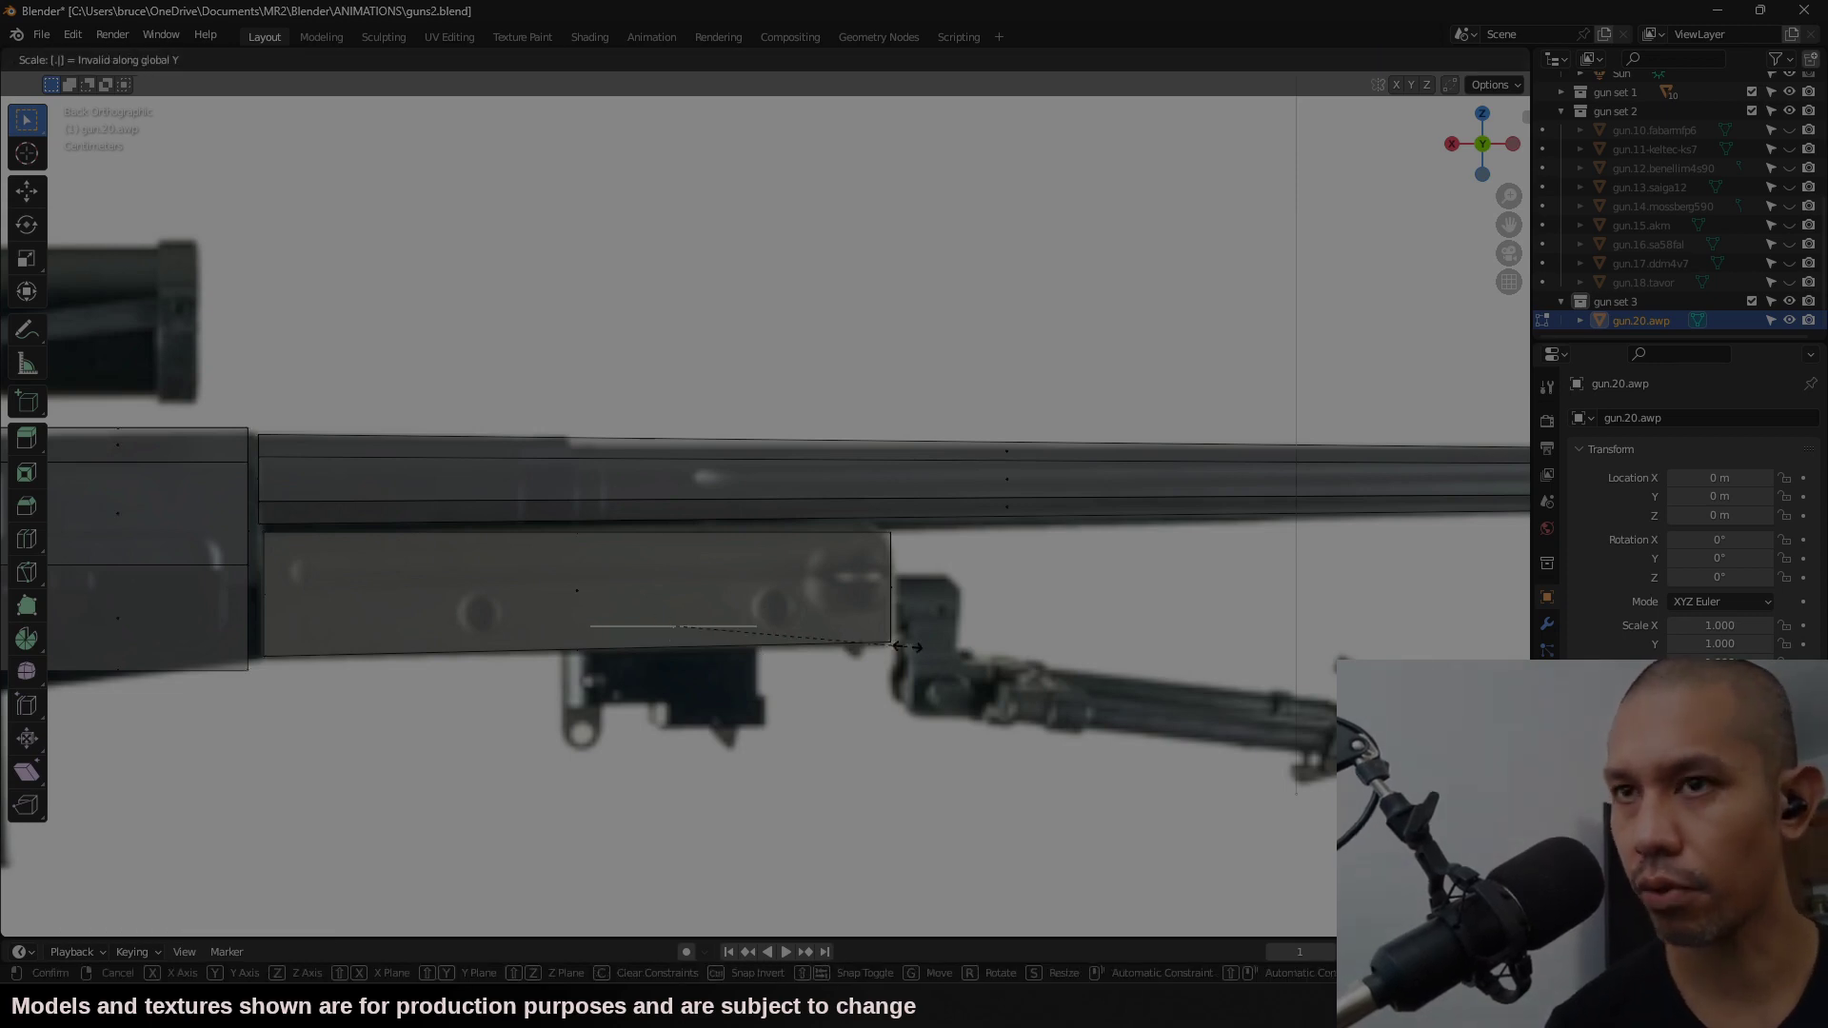
pyautogui.write('.8')
pyautogui.press('Return')
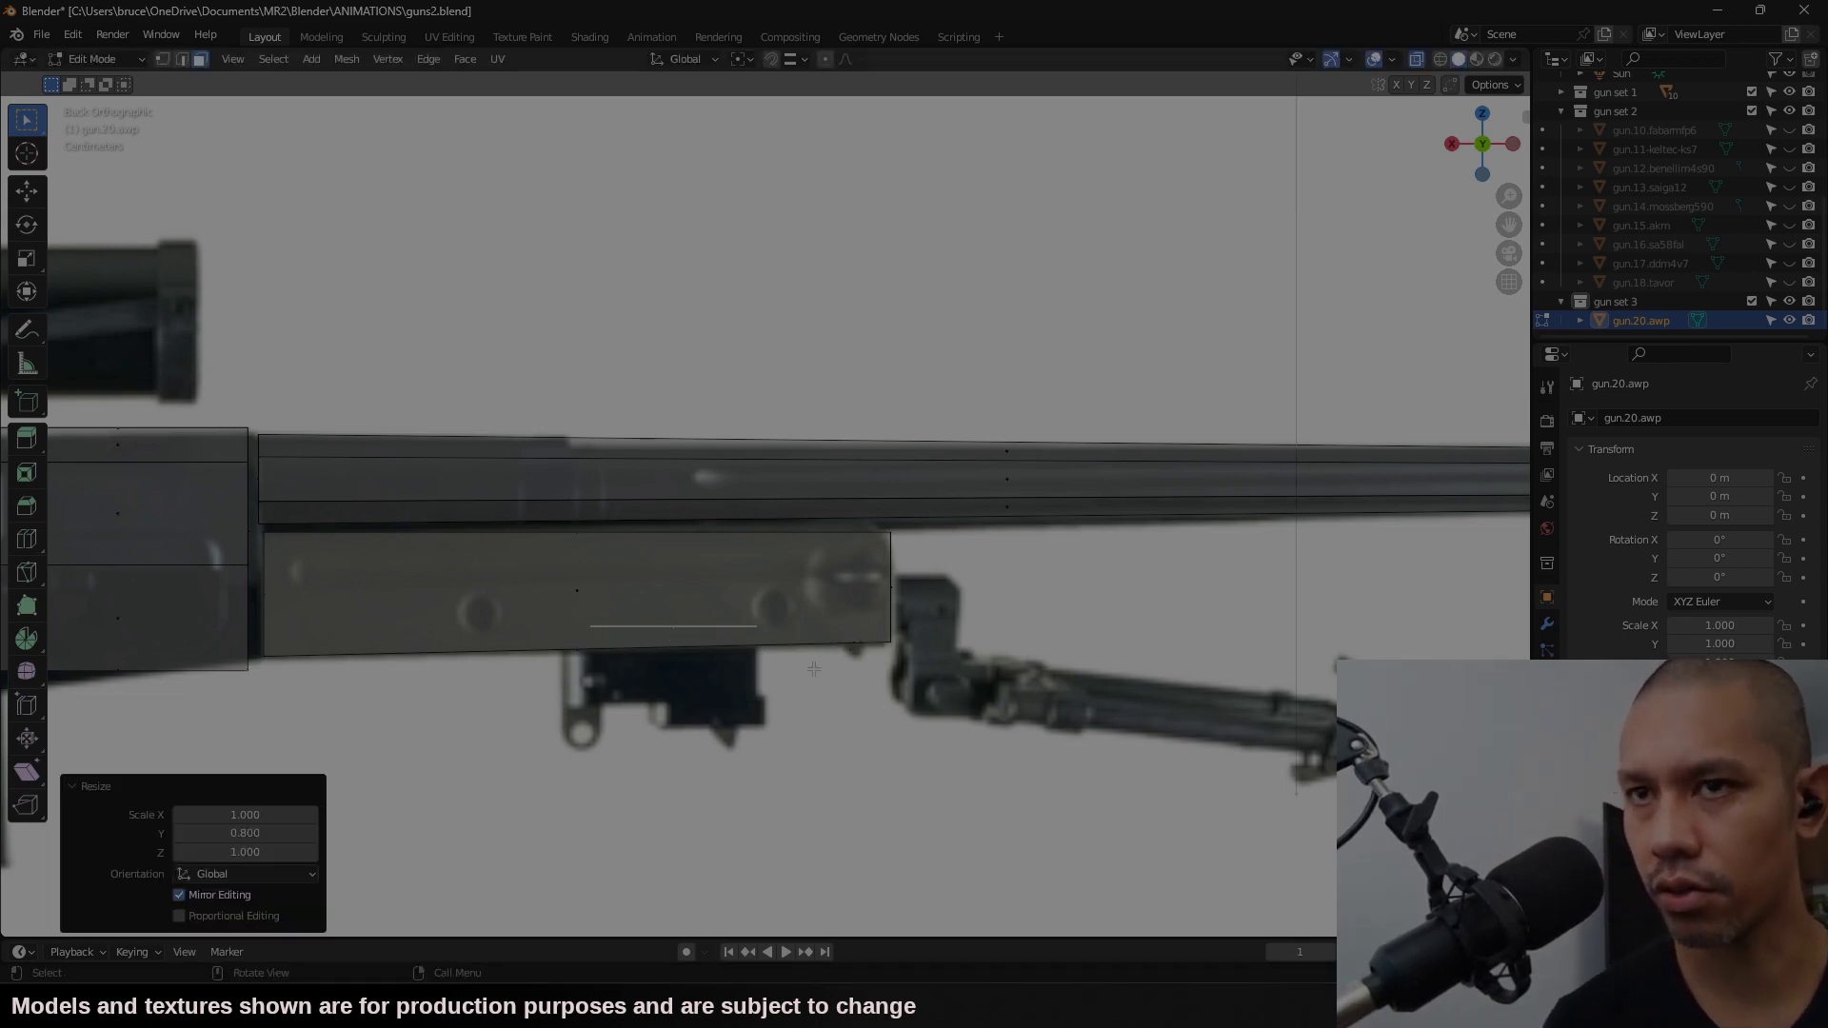
# Step: Lower the face along Z to the handguard's bottom edge and extrude it down to the mount's underside
pyautogui.press('g')
pyautogui.press('z')
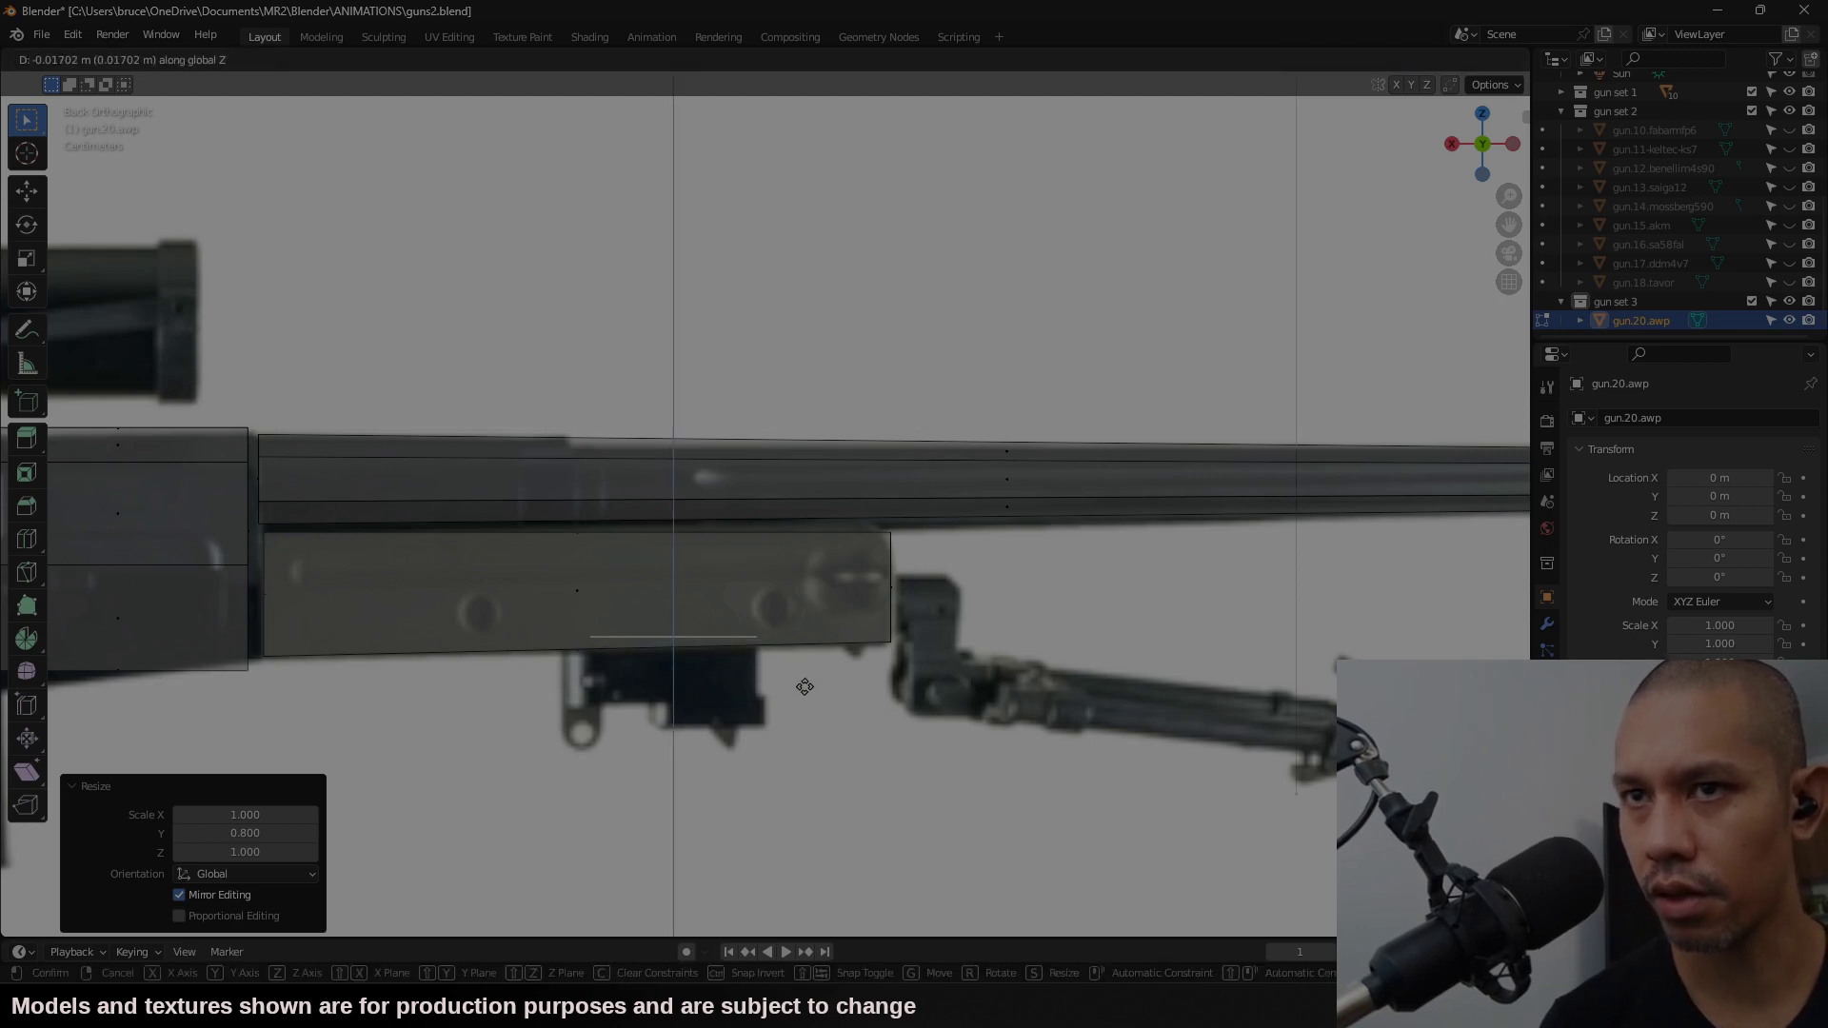
pyautogui.click(807, 688)
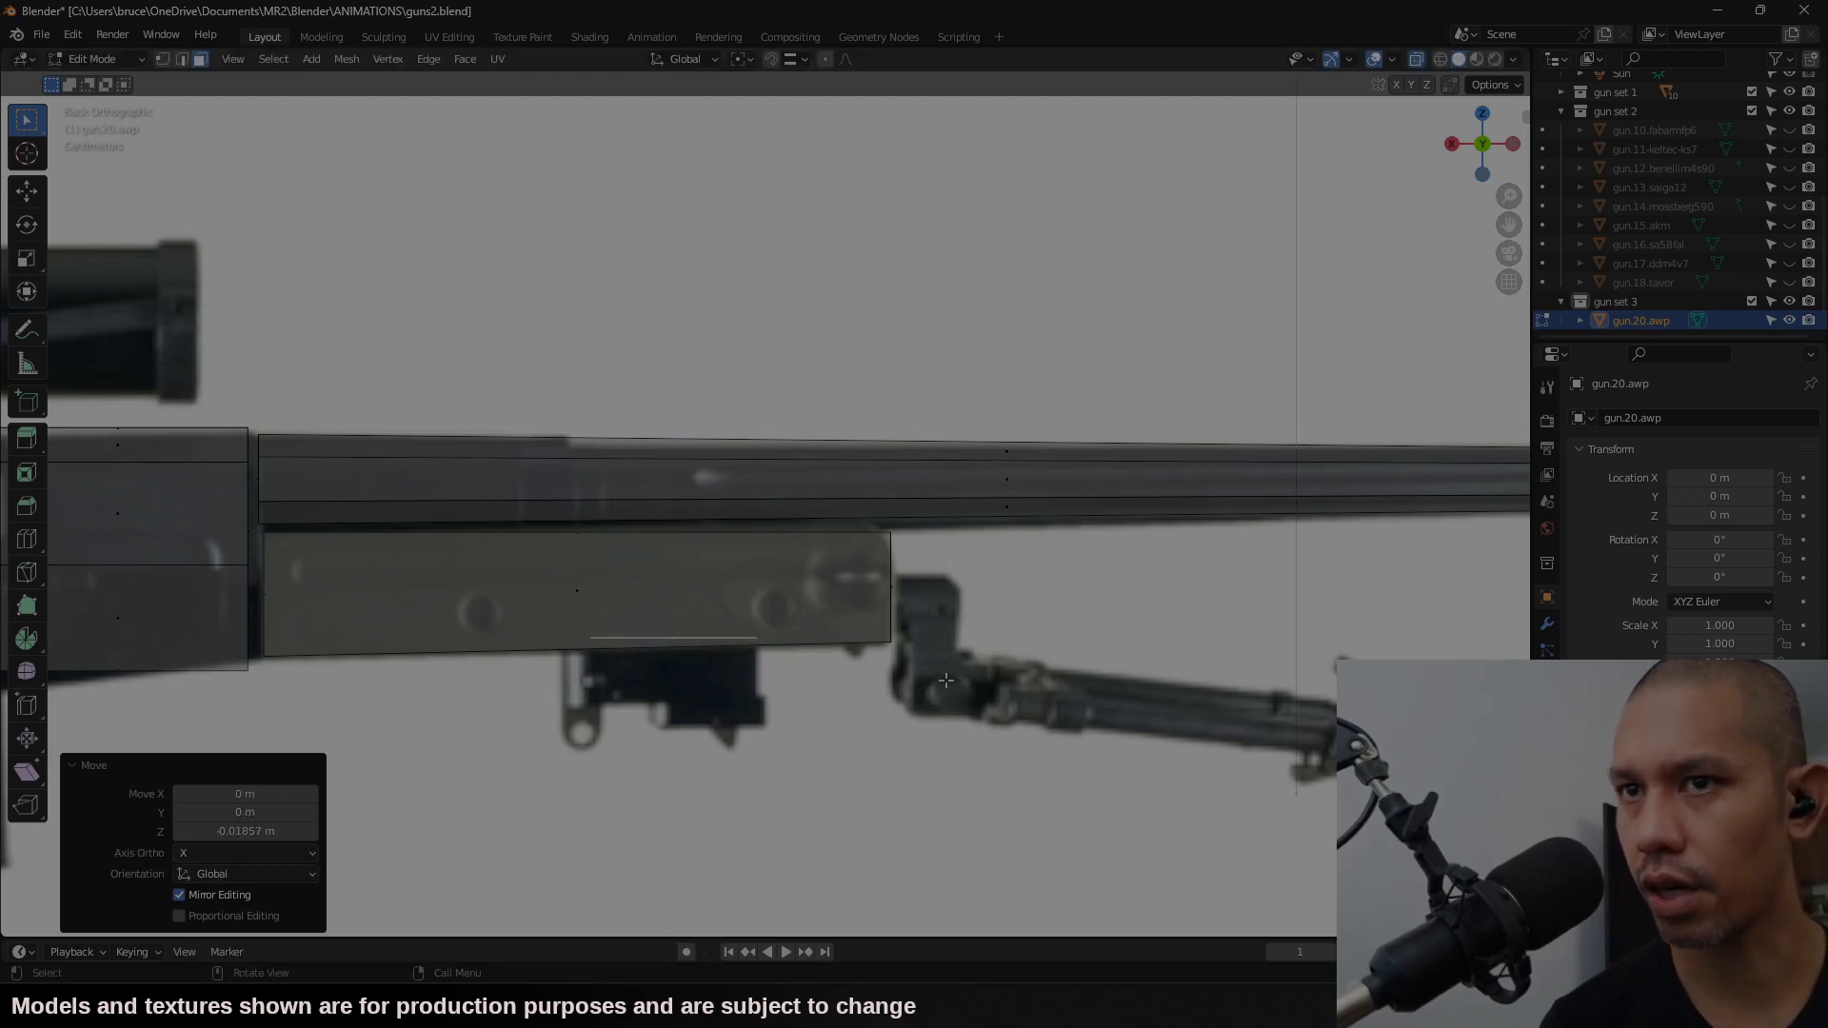
pyautogui.click(673, 684)
pyautogui.rightClick(671, 642)
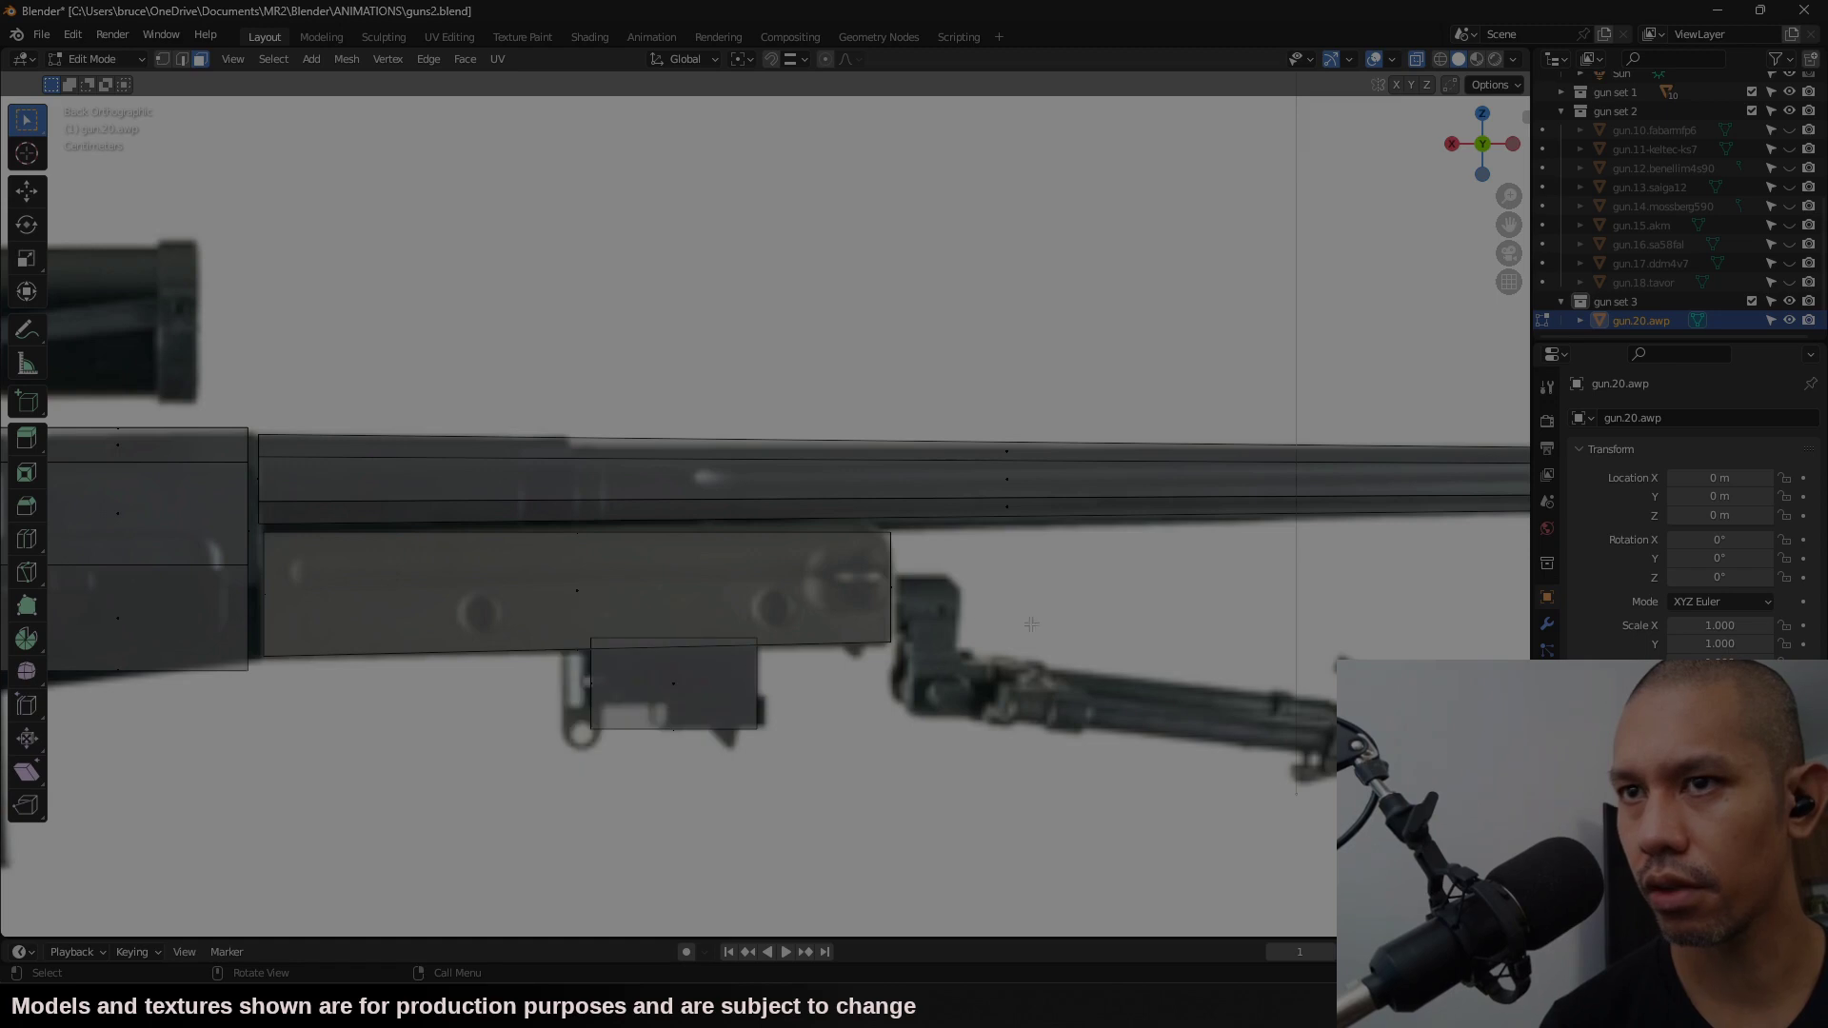
# Step: Duplicate the hexagonal collar behind the muzzle brake and shrink it to fit the bipod's upper pivot in front of the handguard
pyautogui.keyDown('shift'); pyautogui.moveTo(1031, 624); pyautogui.dragTo(876, 569, button='middle'); pyautogui.keyUp('shift')
pyautogui.click(1463, 158)
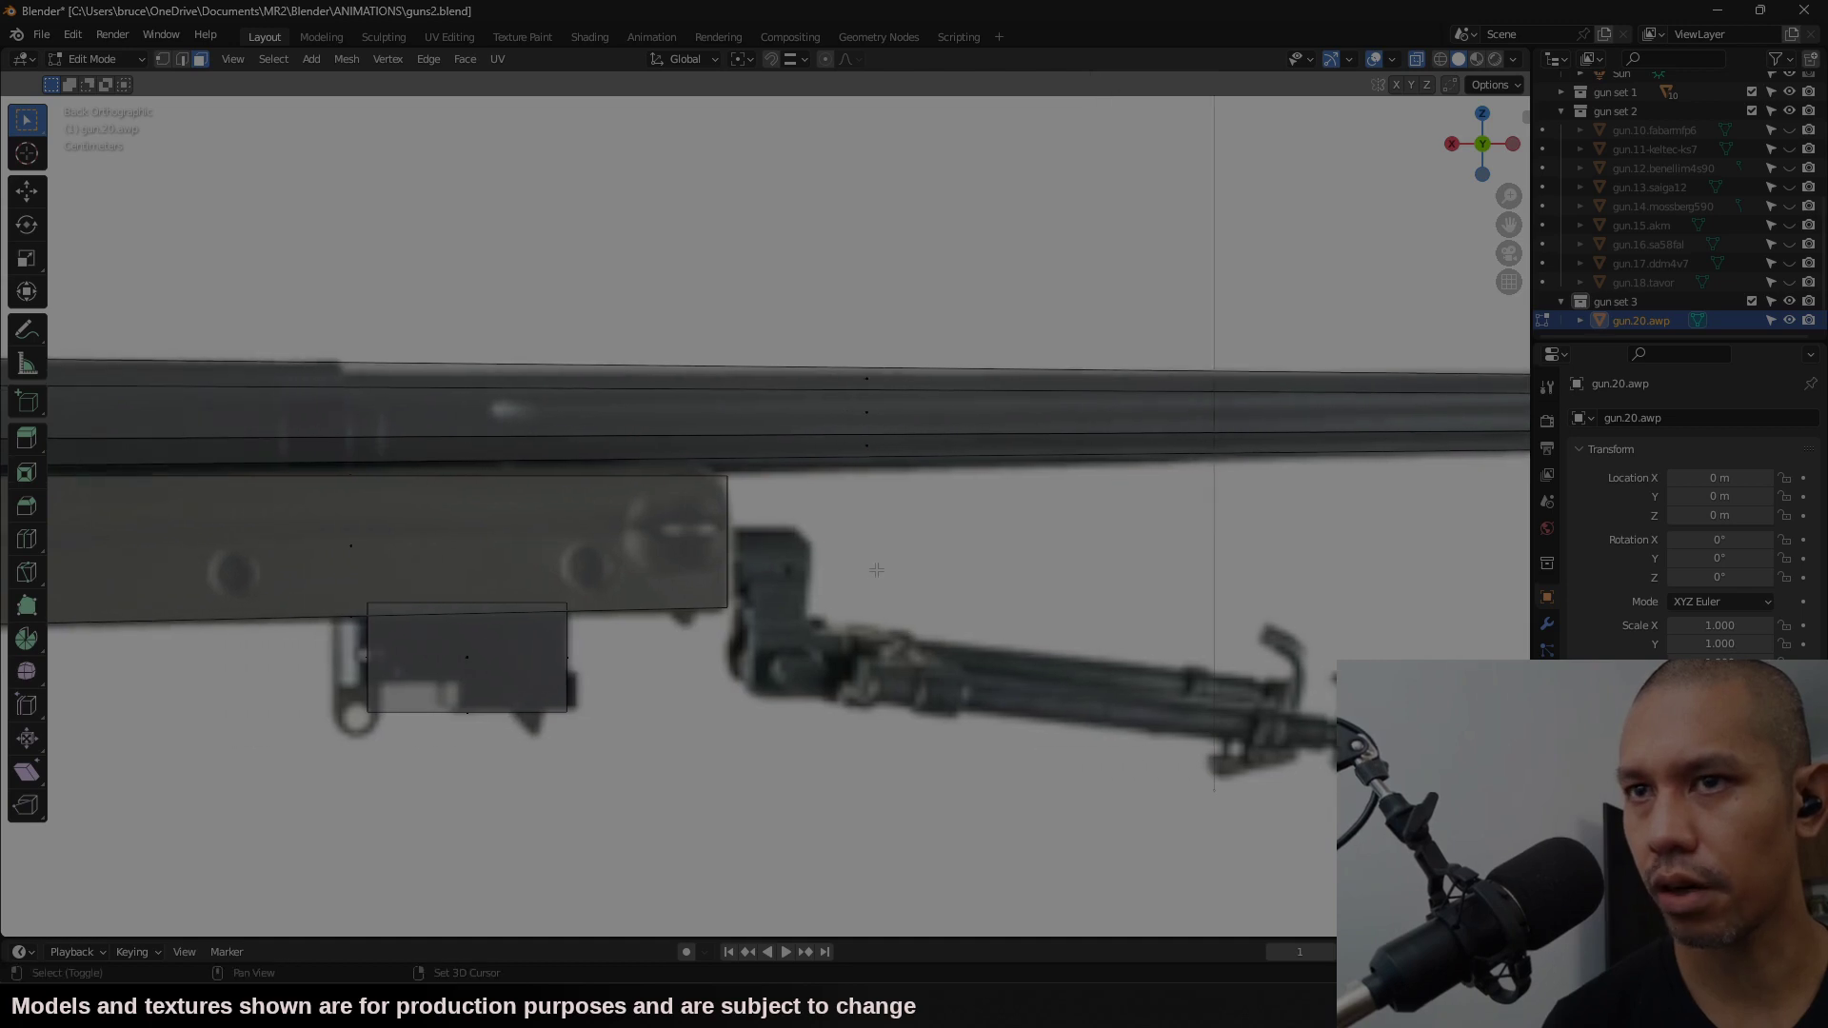
pyautogui.scroll(-7, 1005, 444)
pyautogui.scroll(4, 1095, 486)
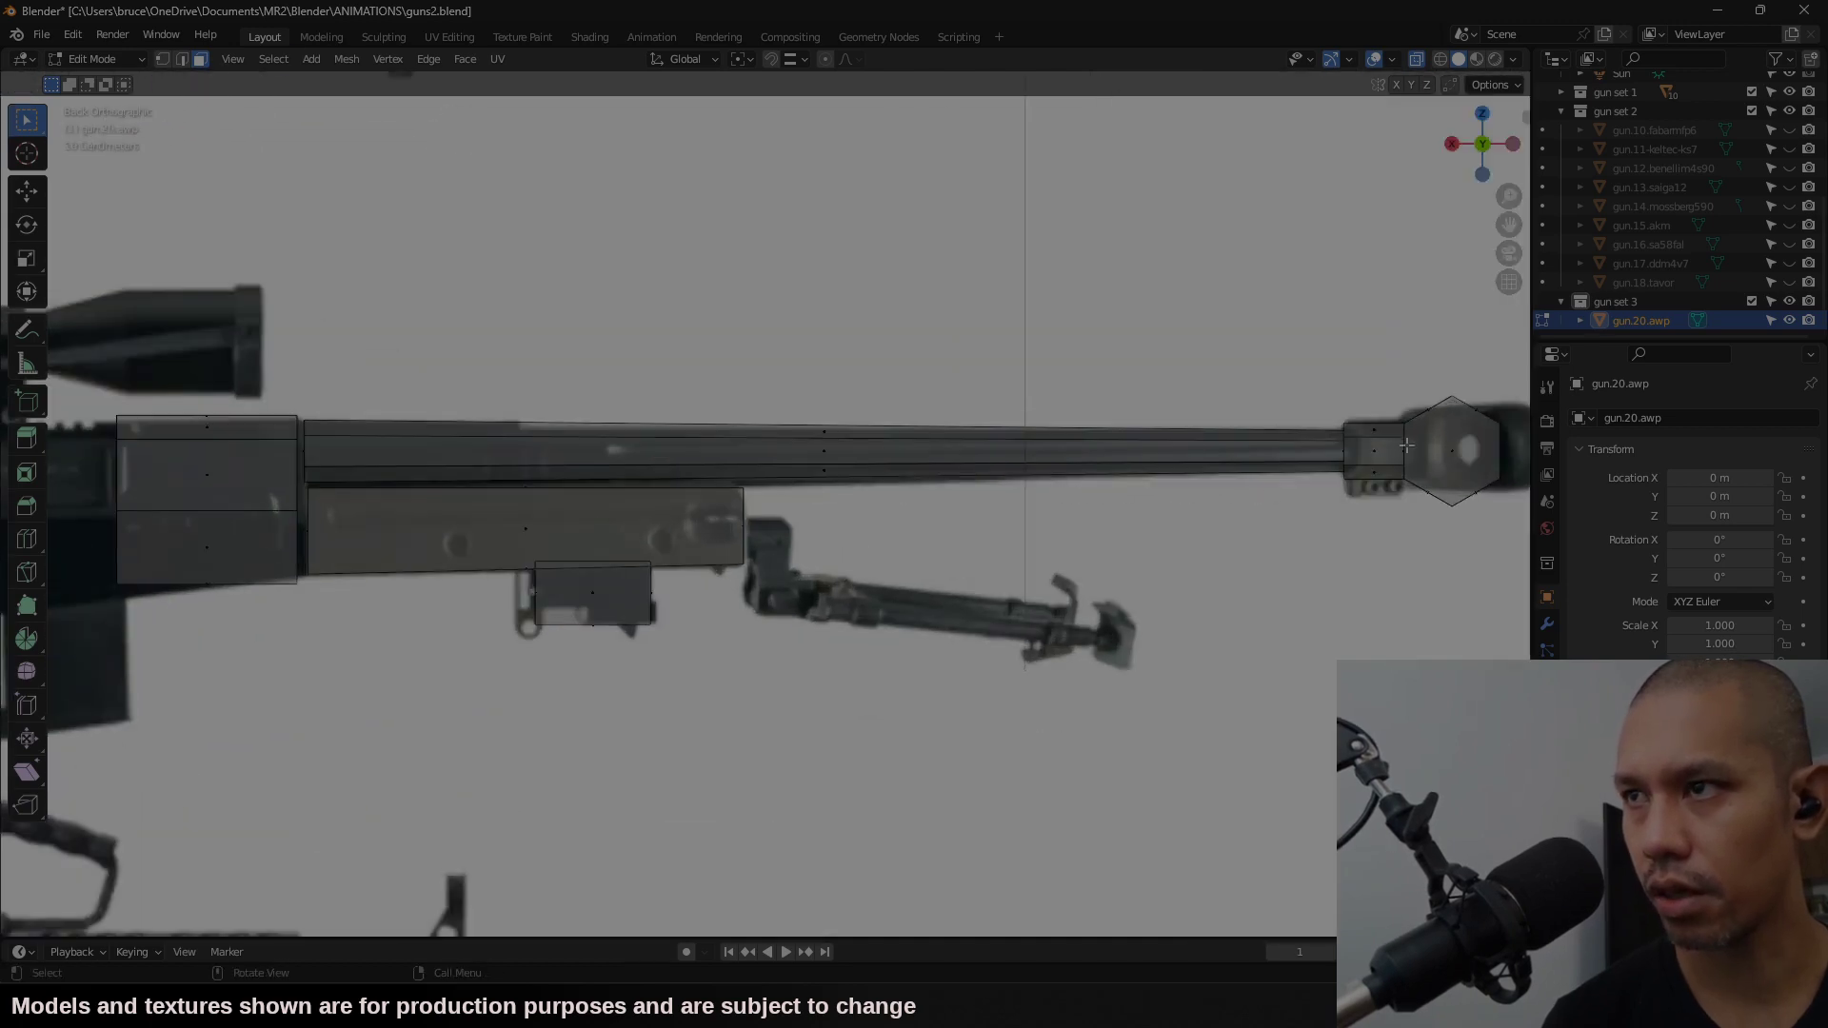
pyautogui.hotkey('shift', 'd')
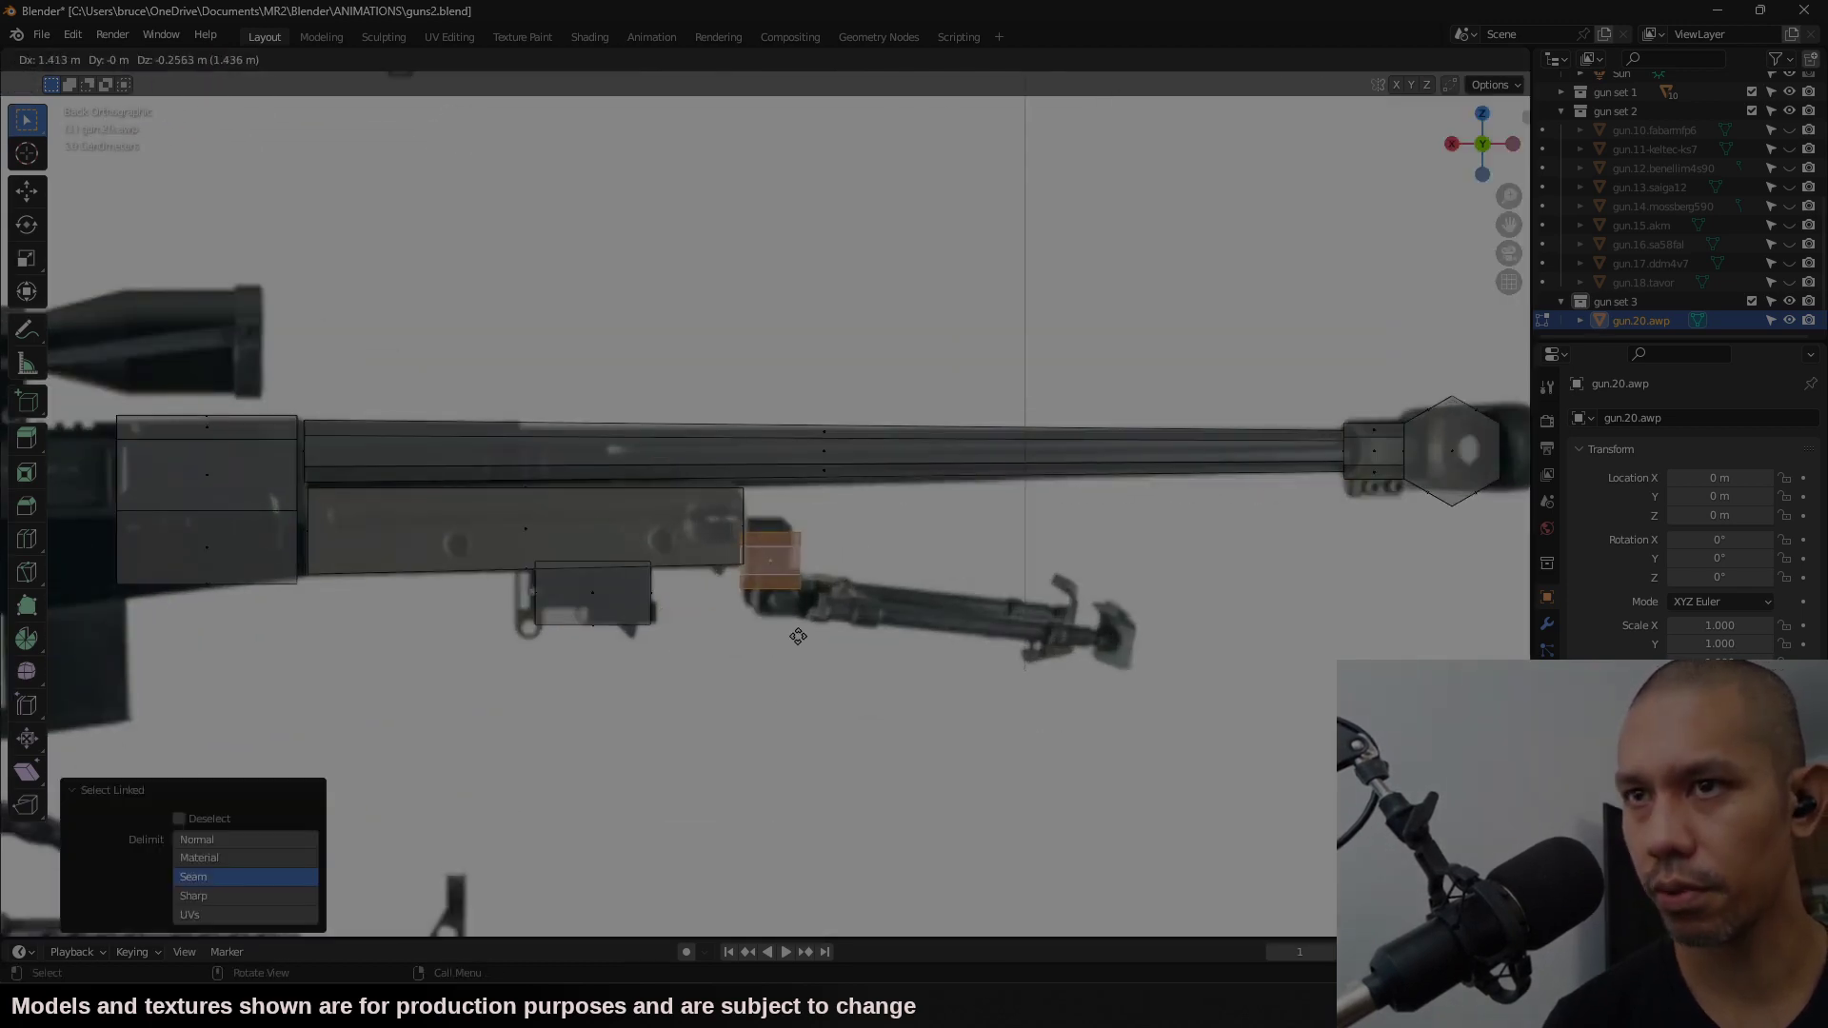
pyautogui.click(771, 561)
pyautogui.scroll(3, 771, 561)
pyautogui.press('s')
pyautogui.press('g')
pyautogui.click(997, 658)
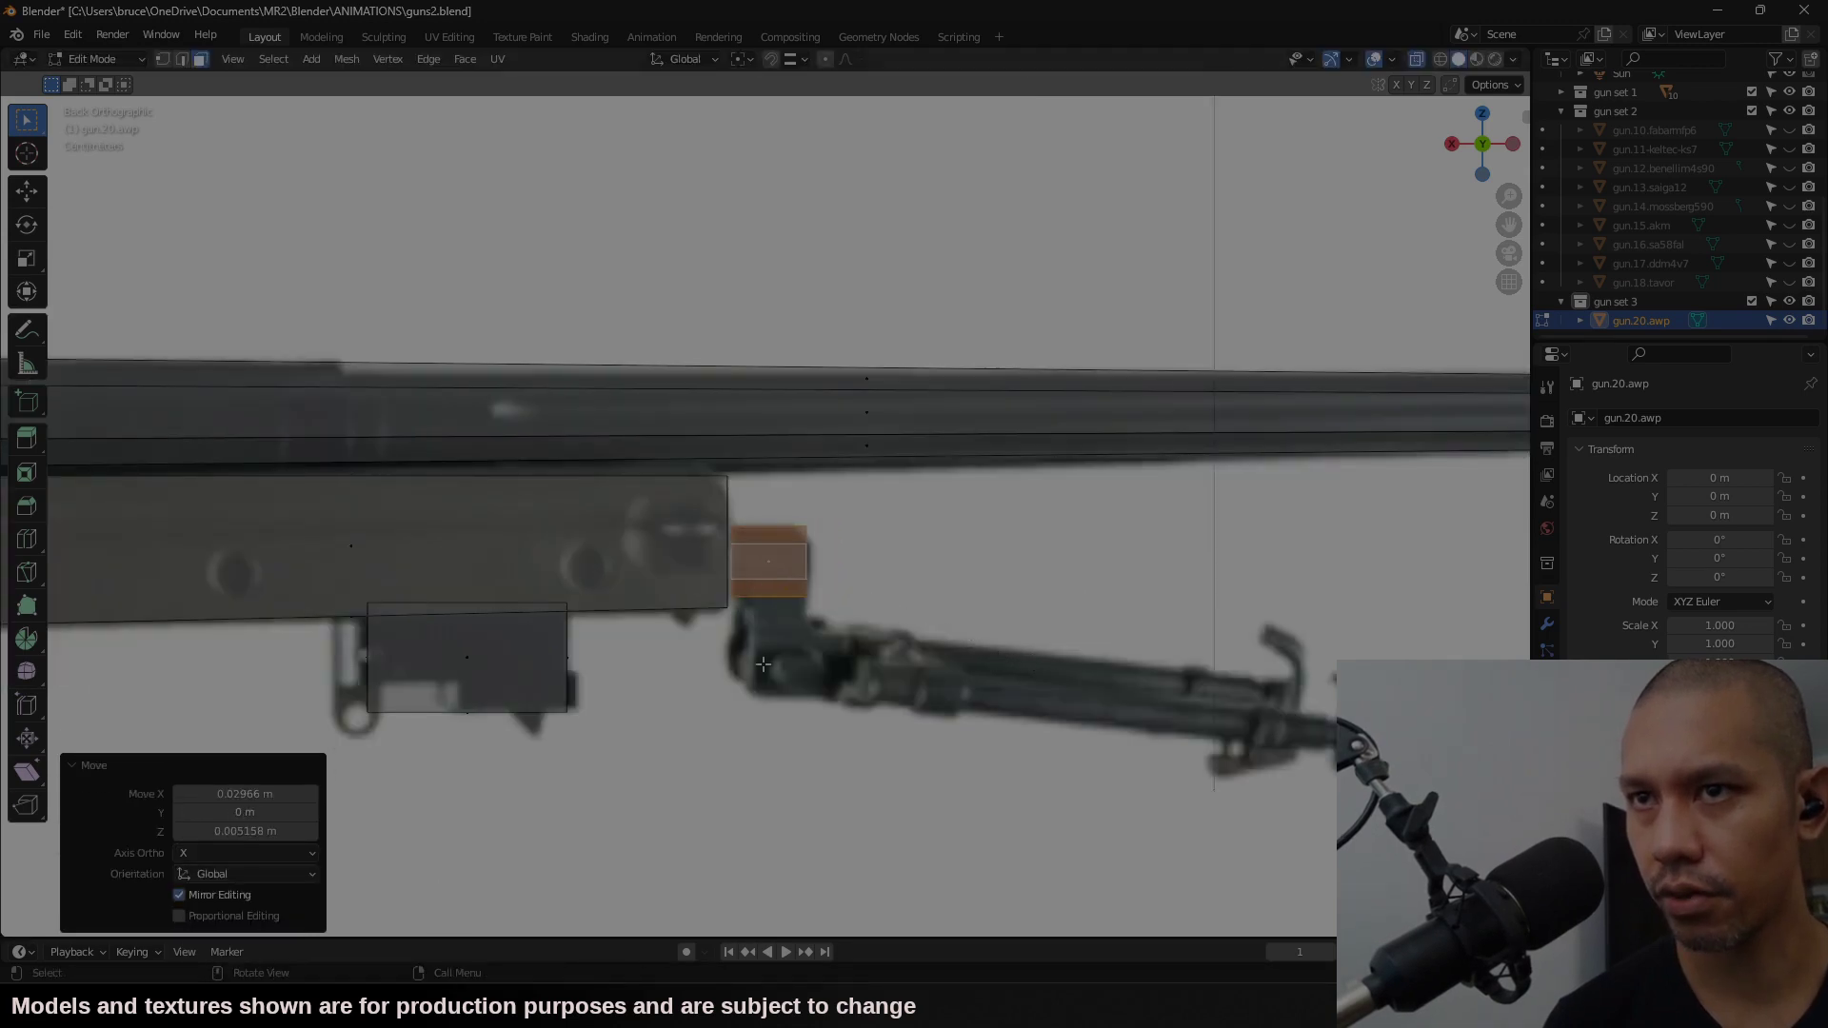
# Step: Add a cube, scale it to 0.1, and move it to the bipod head on the reference rifle
pyautogui.click(771, 603)
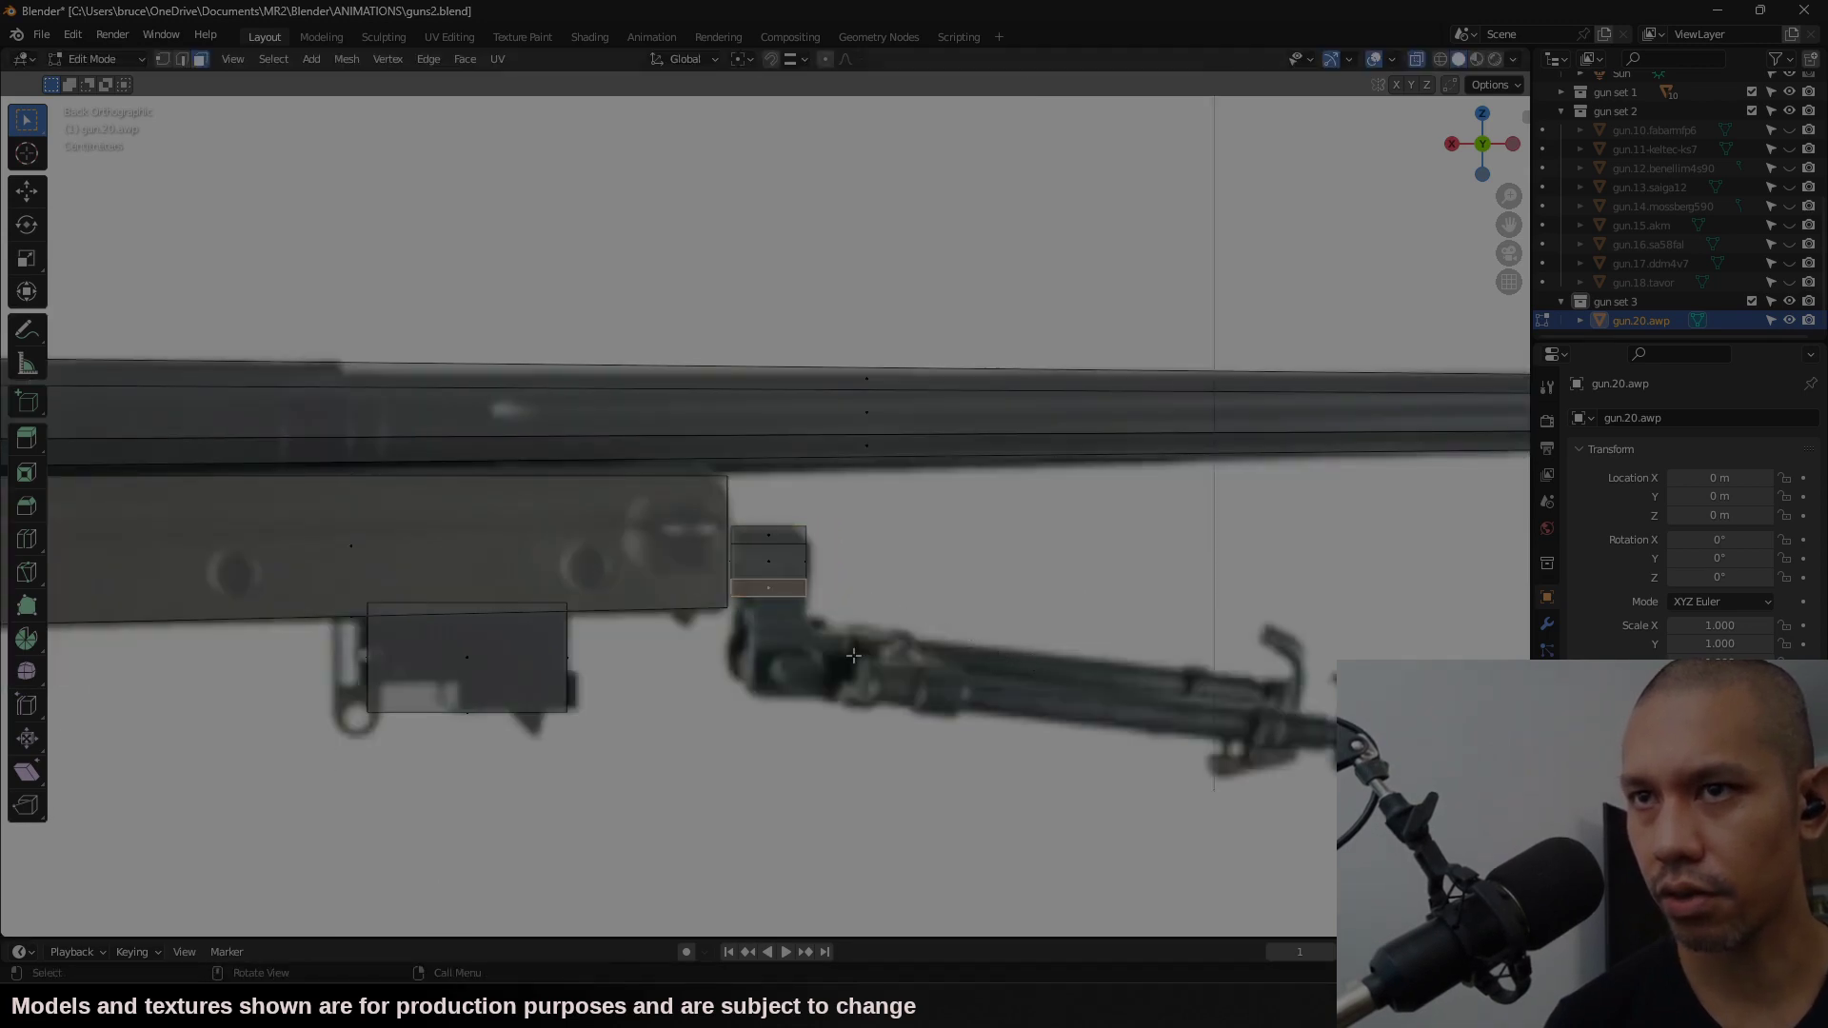
pyautogui.click(307, 65)
pyautogui.click(328, 107)
pyautogui.scroll(-12, 902, 545)
pyautogui.write('s')
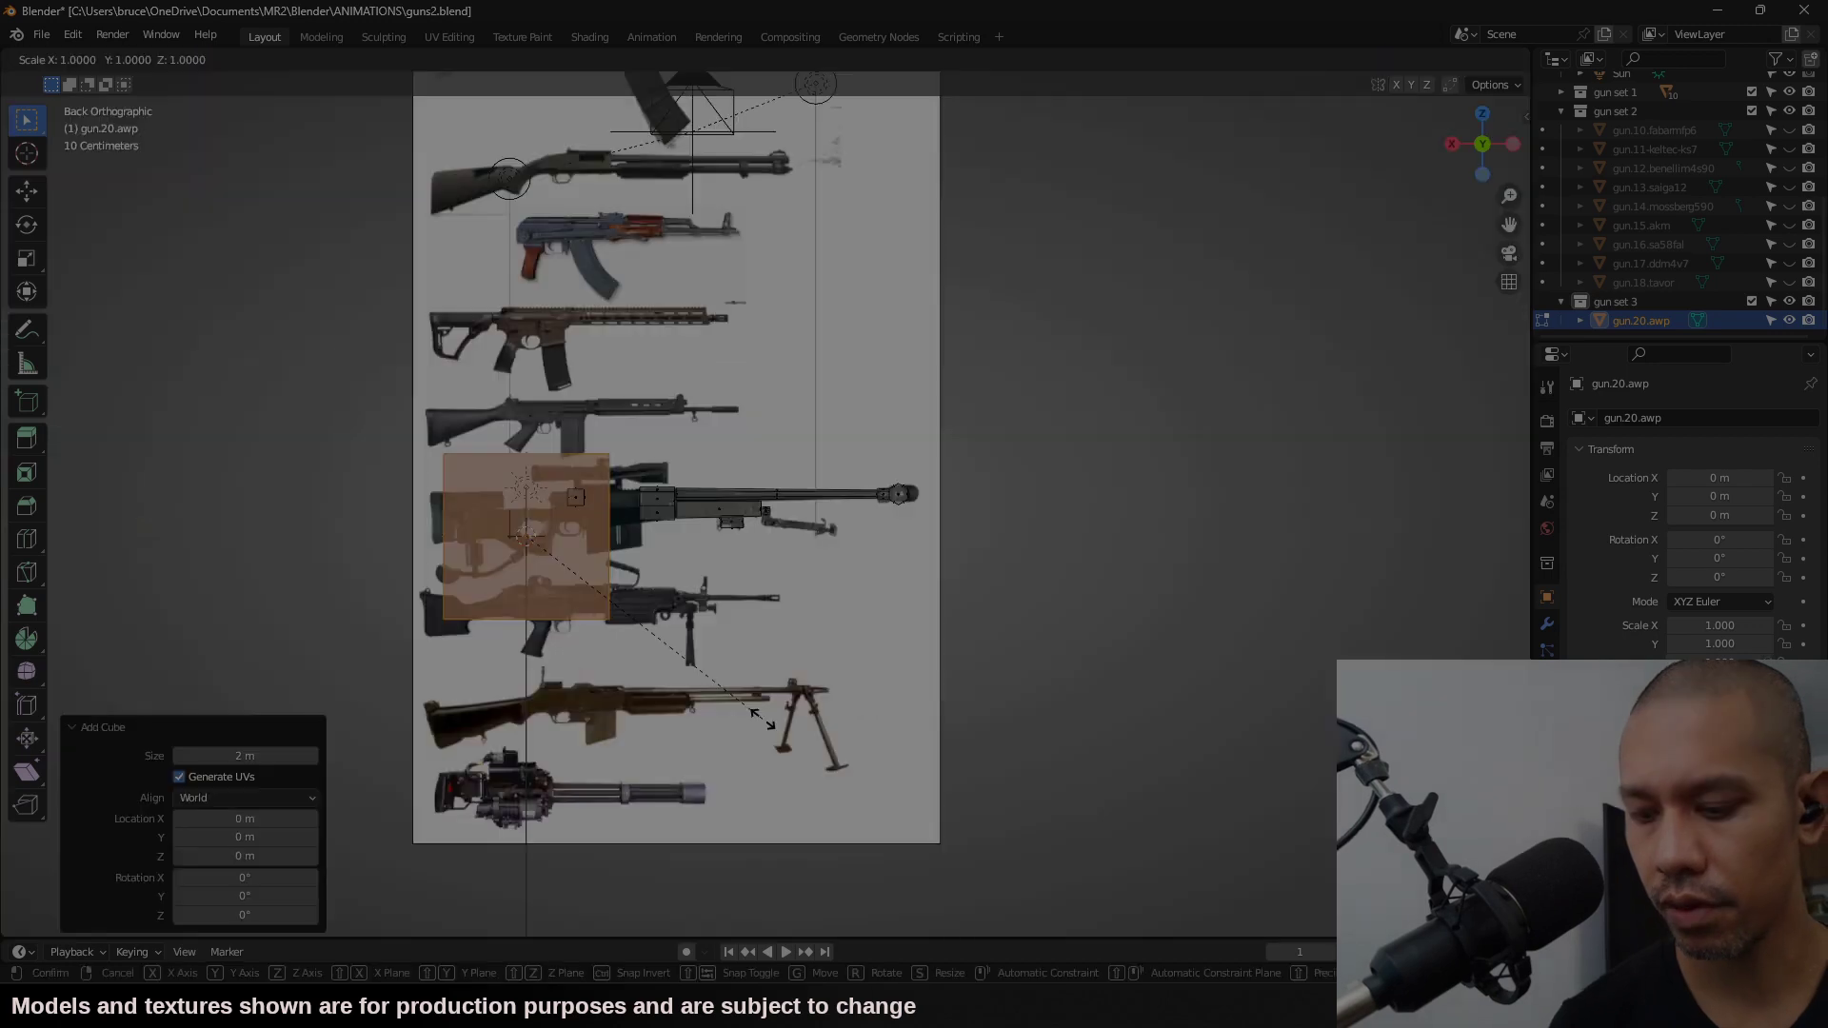
pyautogui.write('.1')
pyautogui.press('Return')
pyautogui.press('g')
pyautogui.click(1145, 525)
# Step: Shrink the cube to the width of the bipod's neck and position it just below the hexagonal pivot
pyautogui.scroll(6, 1145, 525)
pyautogui.scroll(5, 1145, 525)
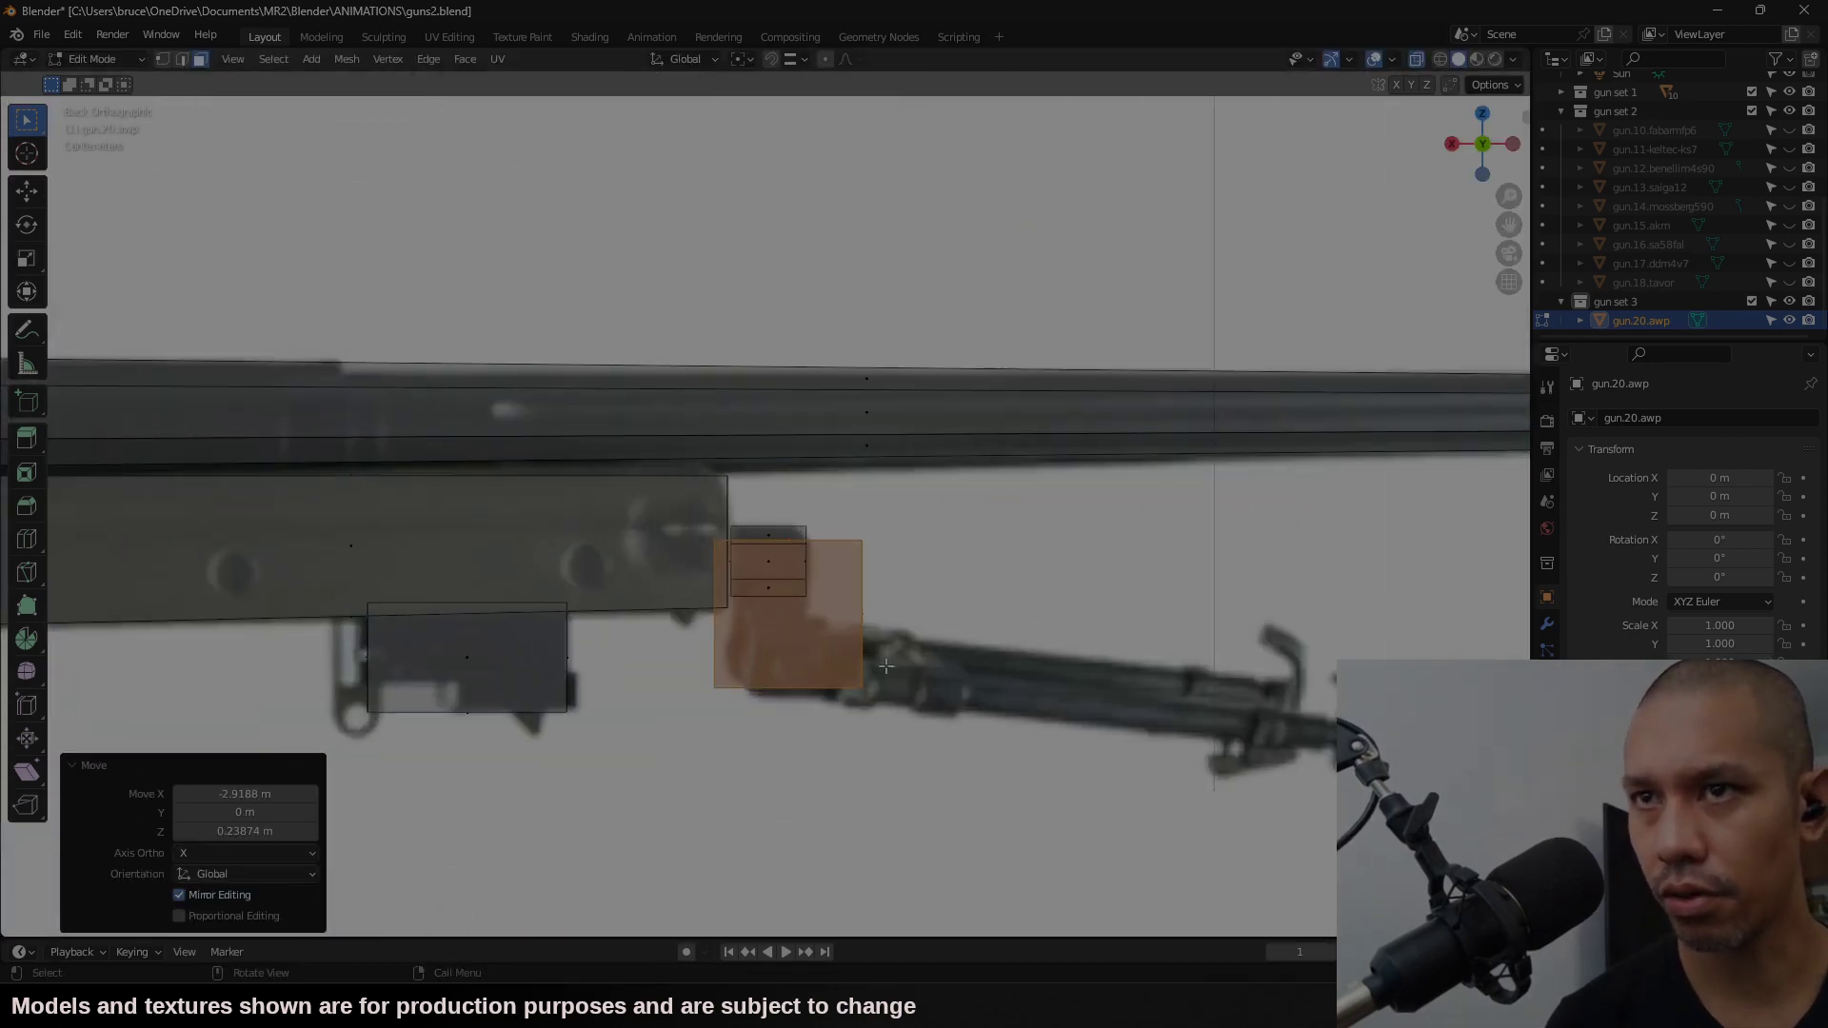
pyautogui.press('g')
pyautogui.click(1038, 724)
pyautogui.press('s')
pyautogui.click(990, 726)
# Step: Extrude the neck's bottom face down about 0.081 m and widen the new face along Y to about 1.81
pyautogui.press('Tab')
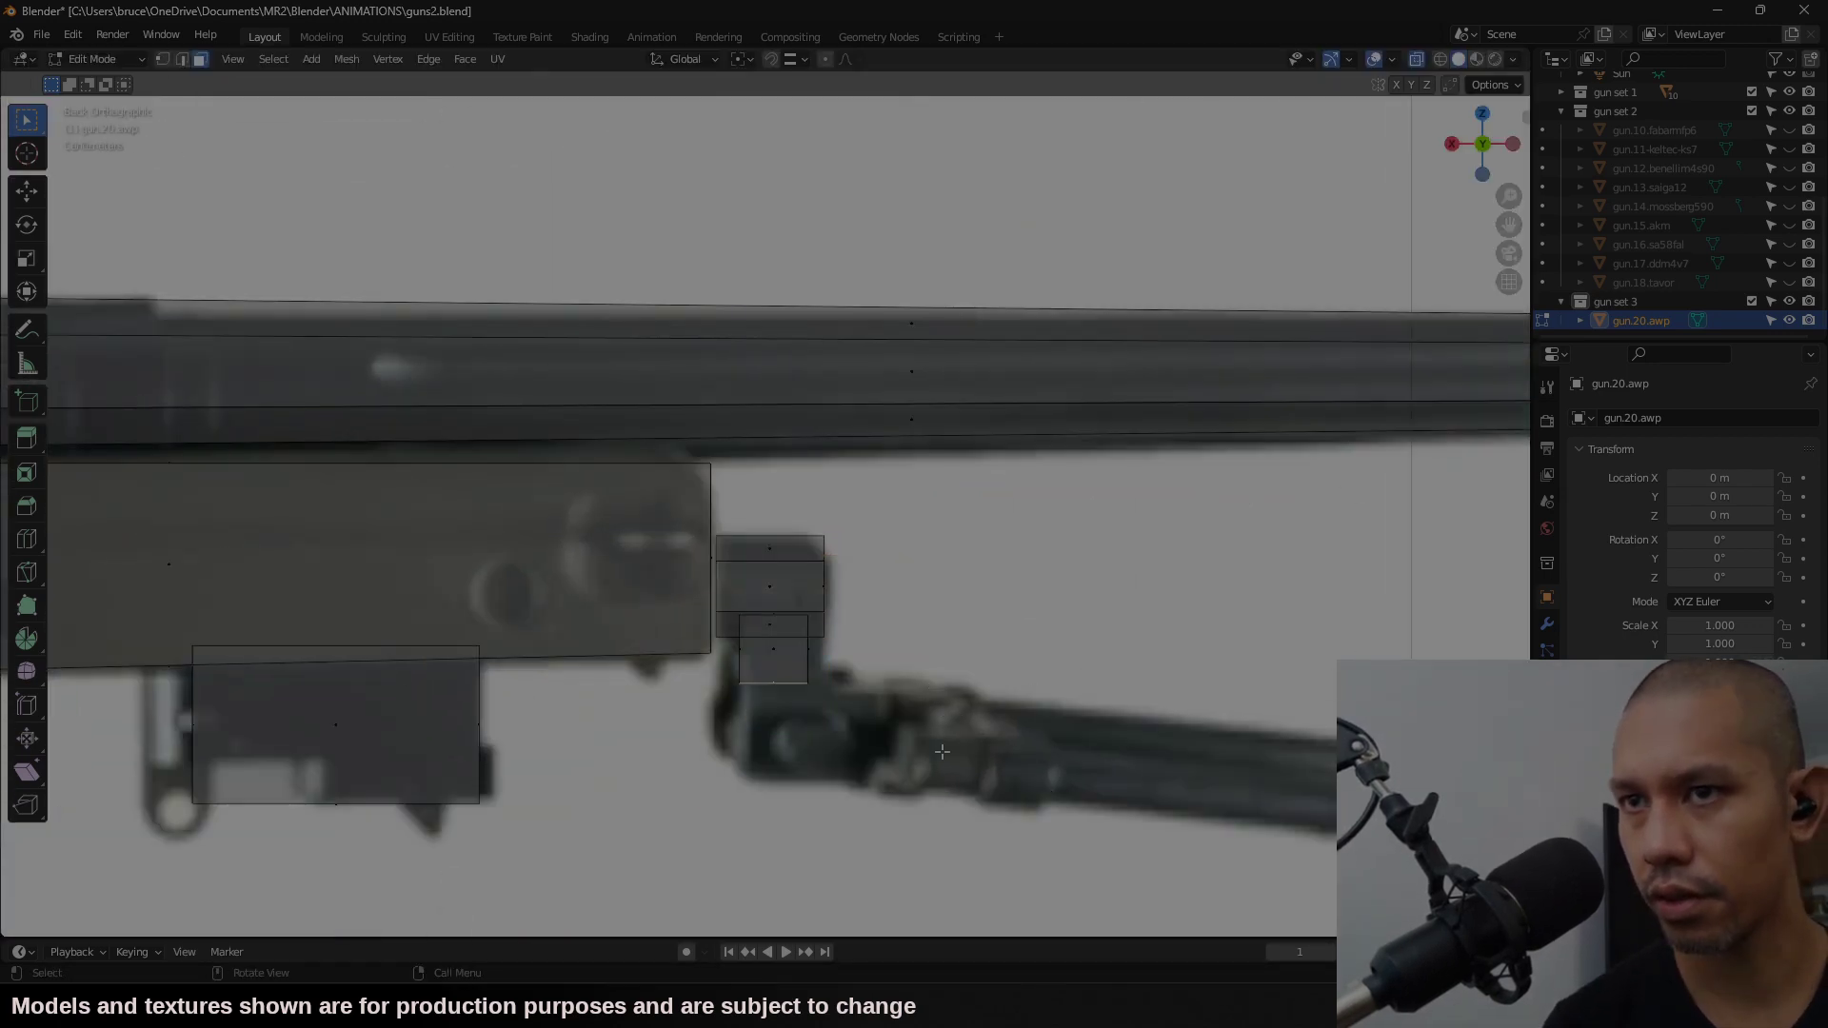
pyautogui.press('e')
pyautogui.click(952, 838)
pyautogui.moveTo(952, 838); pyautogui.dragTo(720, 787, button='middle')
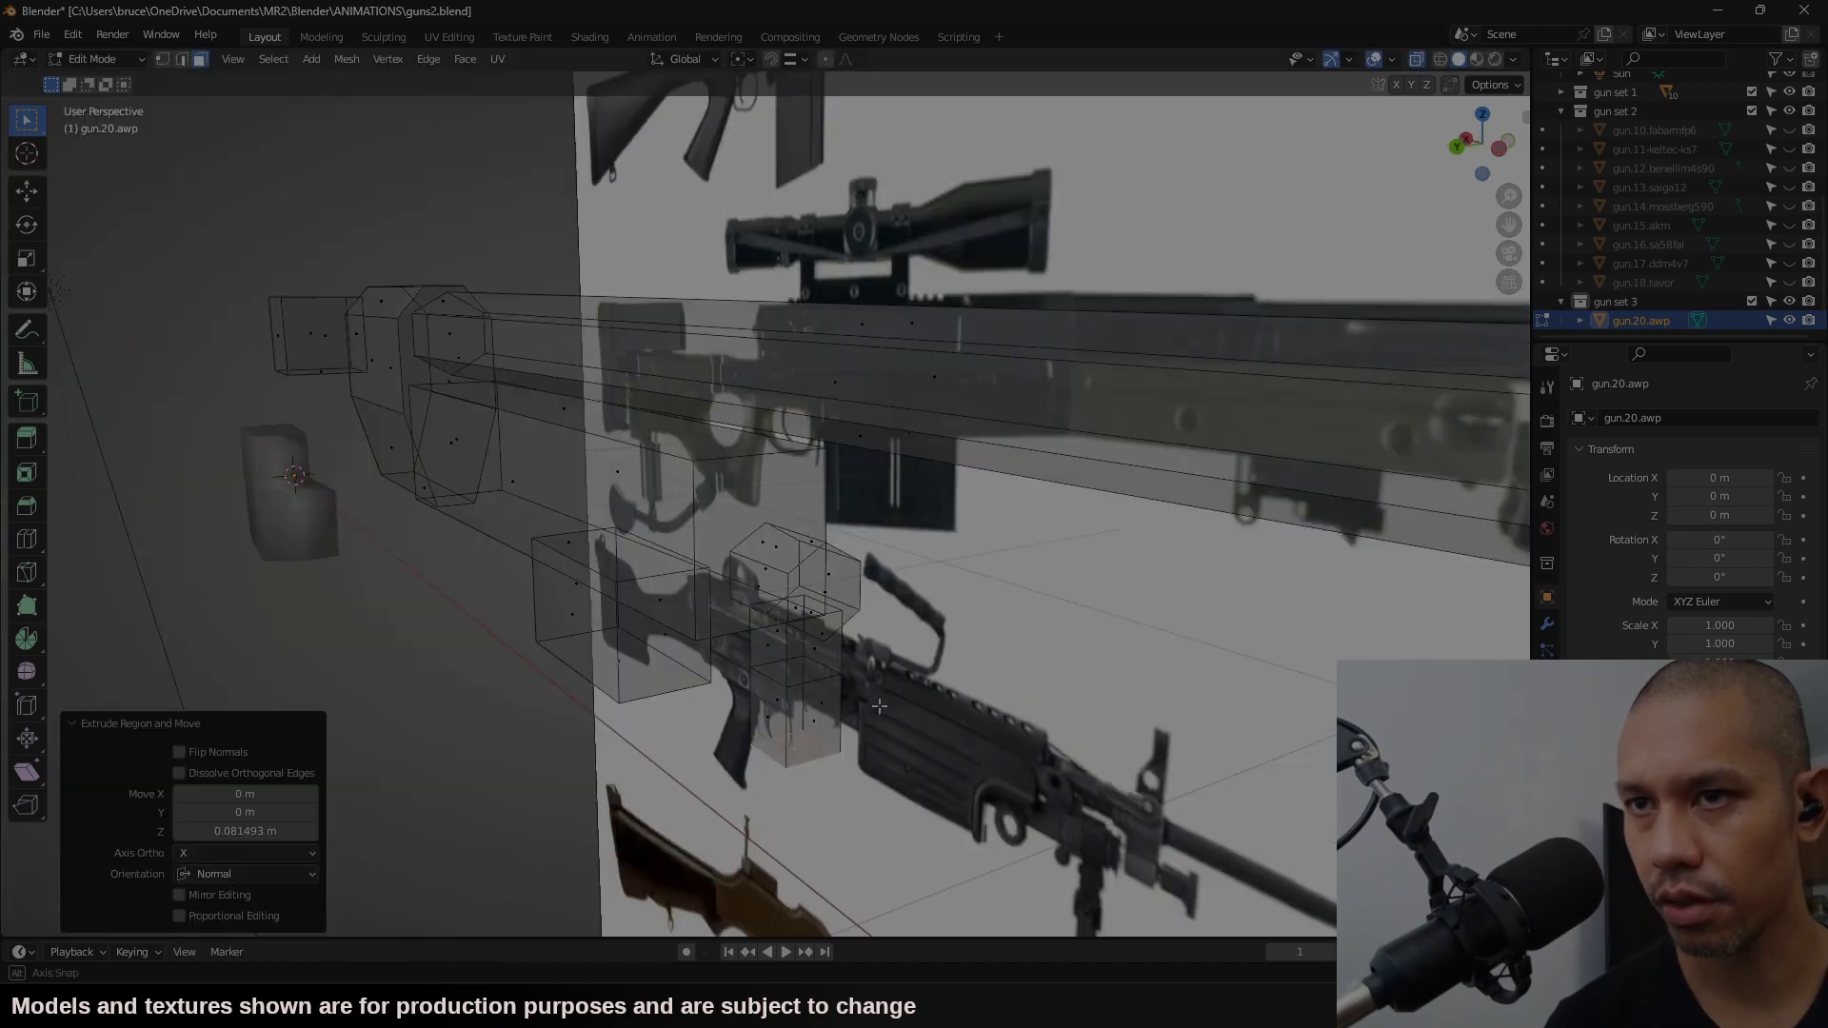
pyautogui.moveTo(866, 696); pyautogui.dragTo(914, 786, button='middle')
pyautogui.press('ctrl+KP_3')
pyautogui.press('s')
pyautogui.press('x')
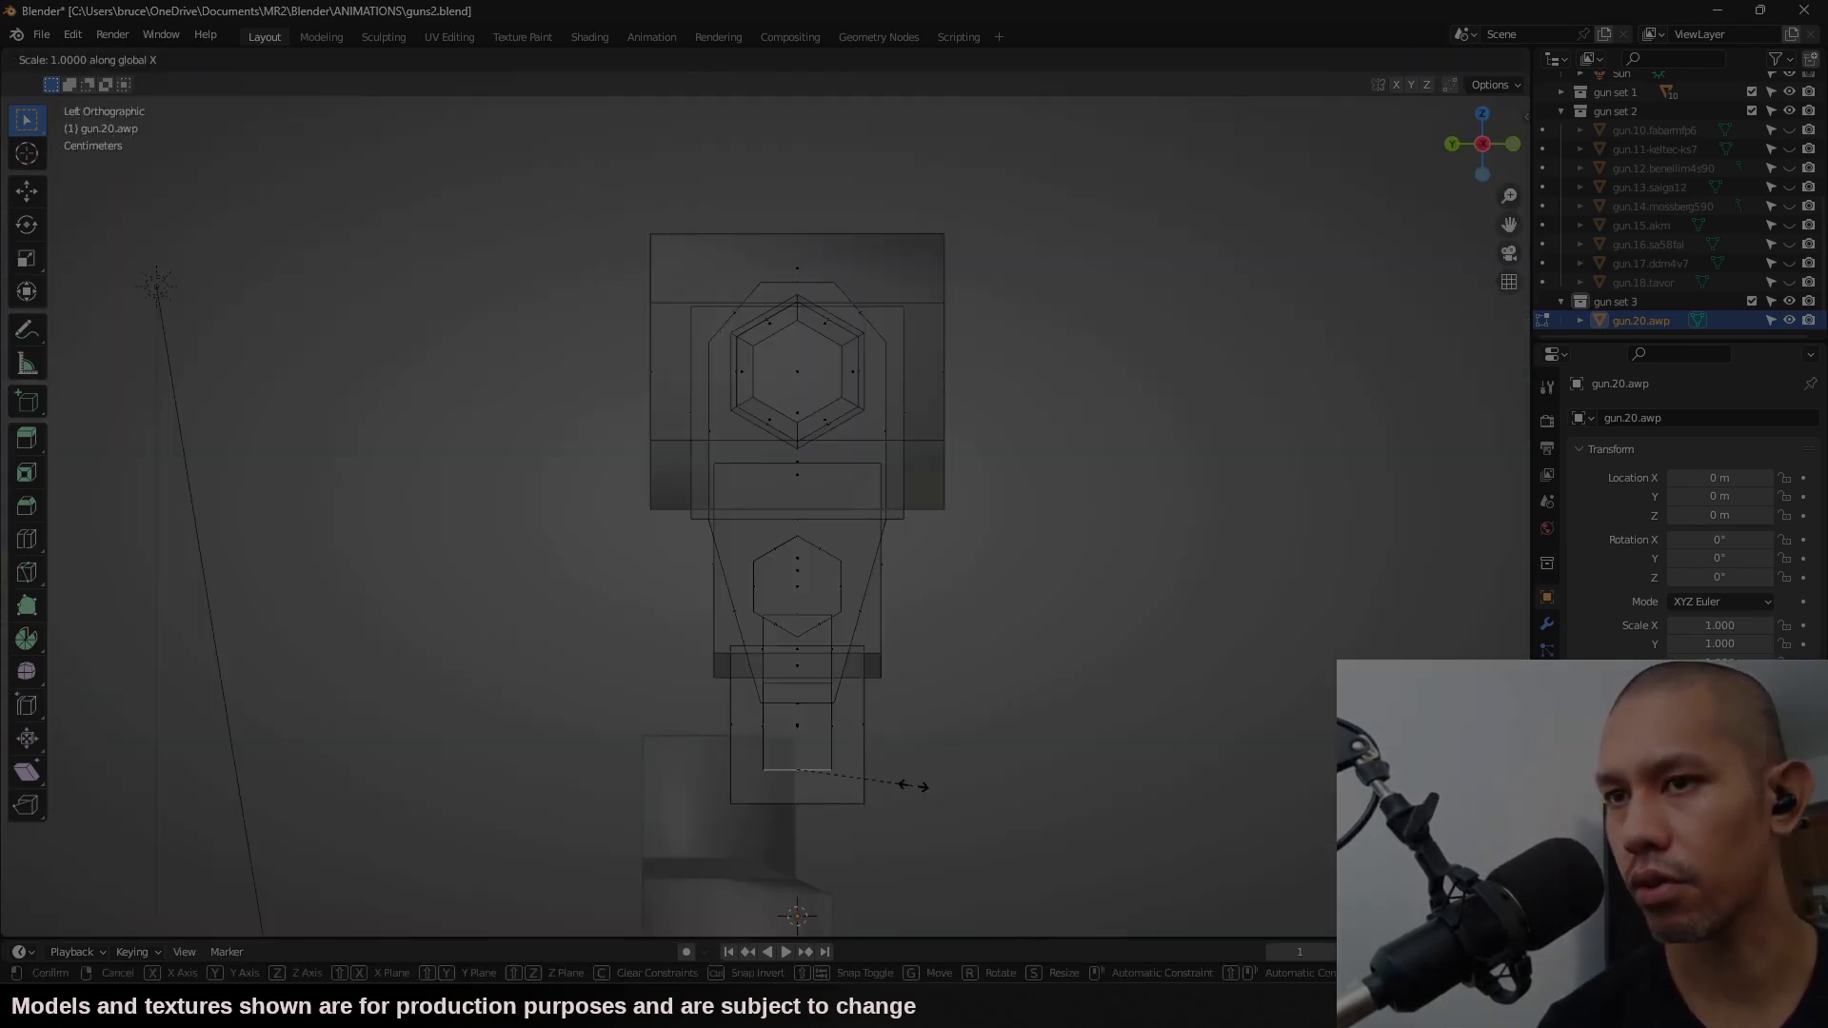
pyautogui.press('y')
pyautogui.click(1079, 805)
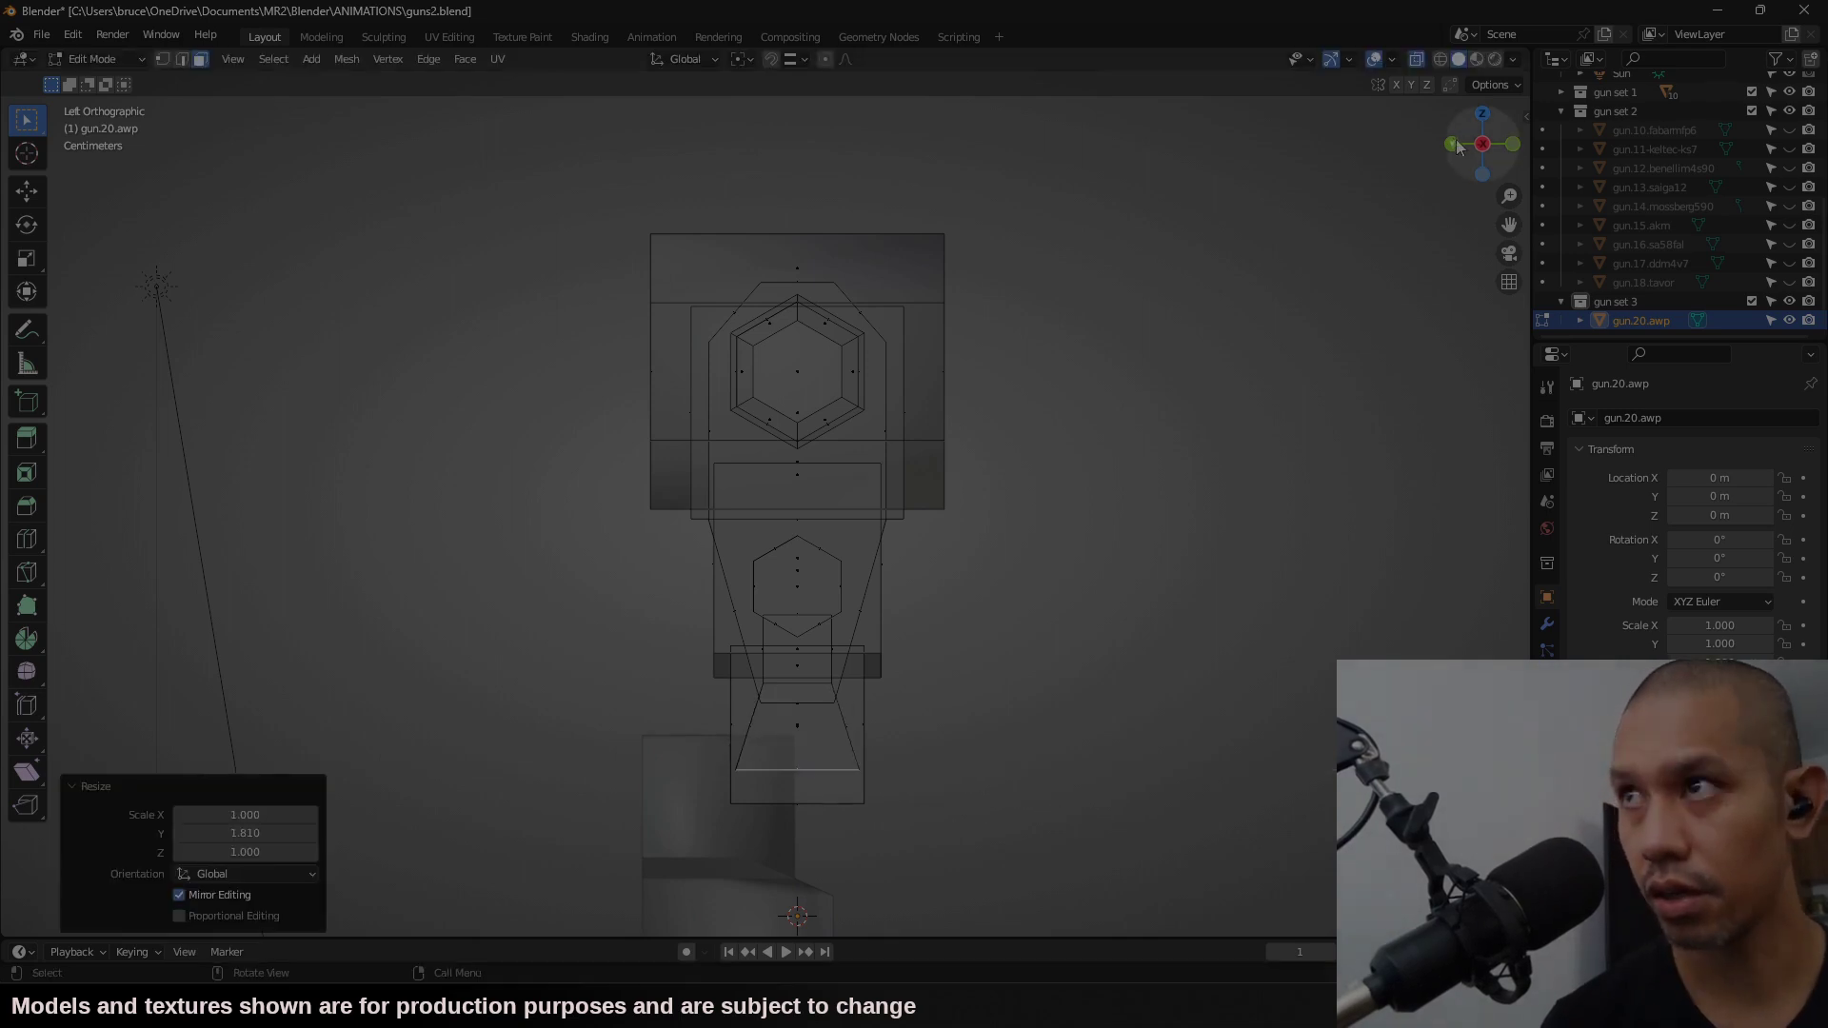
# Step: Raise the widened bottom face slightly along Z and extrude it down about 0.069 m to the bottom of the bipod hinge
pyautogui.press('ctrl+KP_1')
pyautogui.scroll(2, 1136, 544)
pyautogui.press('g')
pyautogui.press('z')
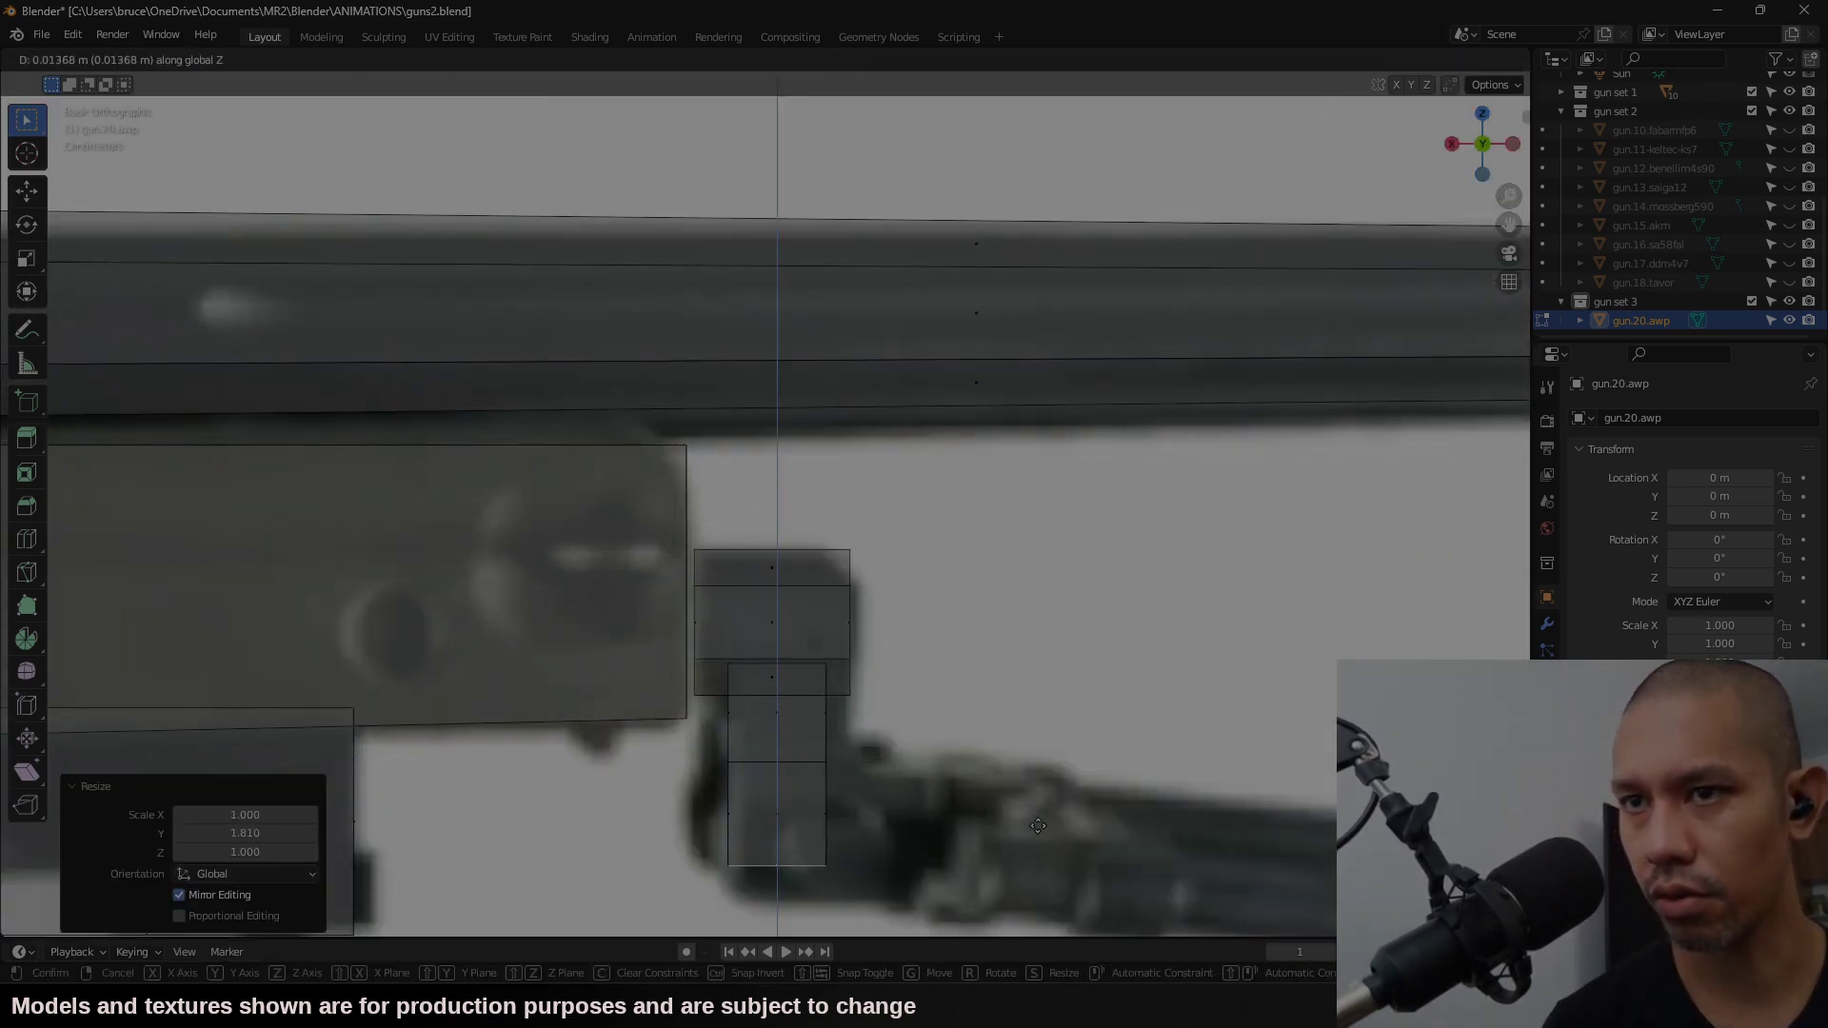
pyautogui.click(1069, 860)
# Step: Add another cube, scale it to 0.1, and move it over the bipod legs on the reference rifle
pyautogui.moveTo(1069, 861); pyautogui.dragTo(952, 762, button='middle')
pyautogui.scroll(-3, 952, 761)
pyautogui.click(1490, 145)
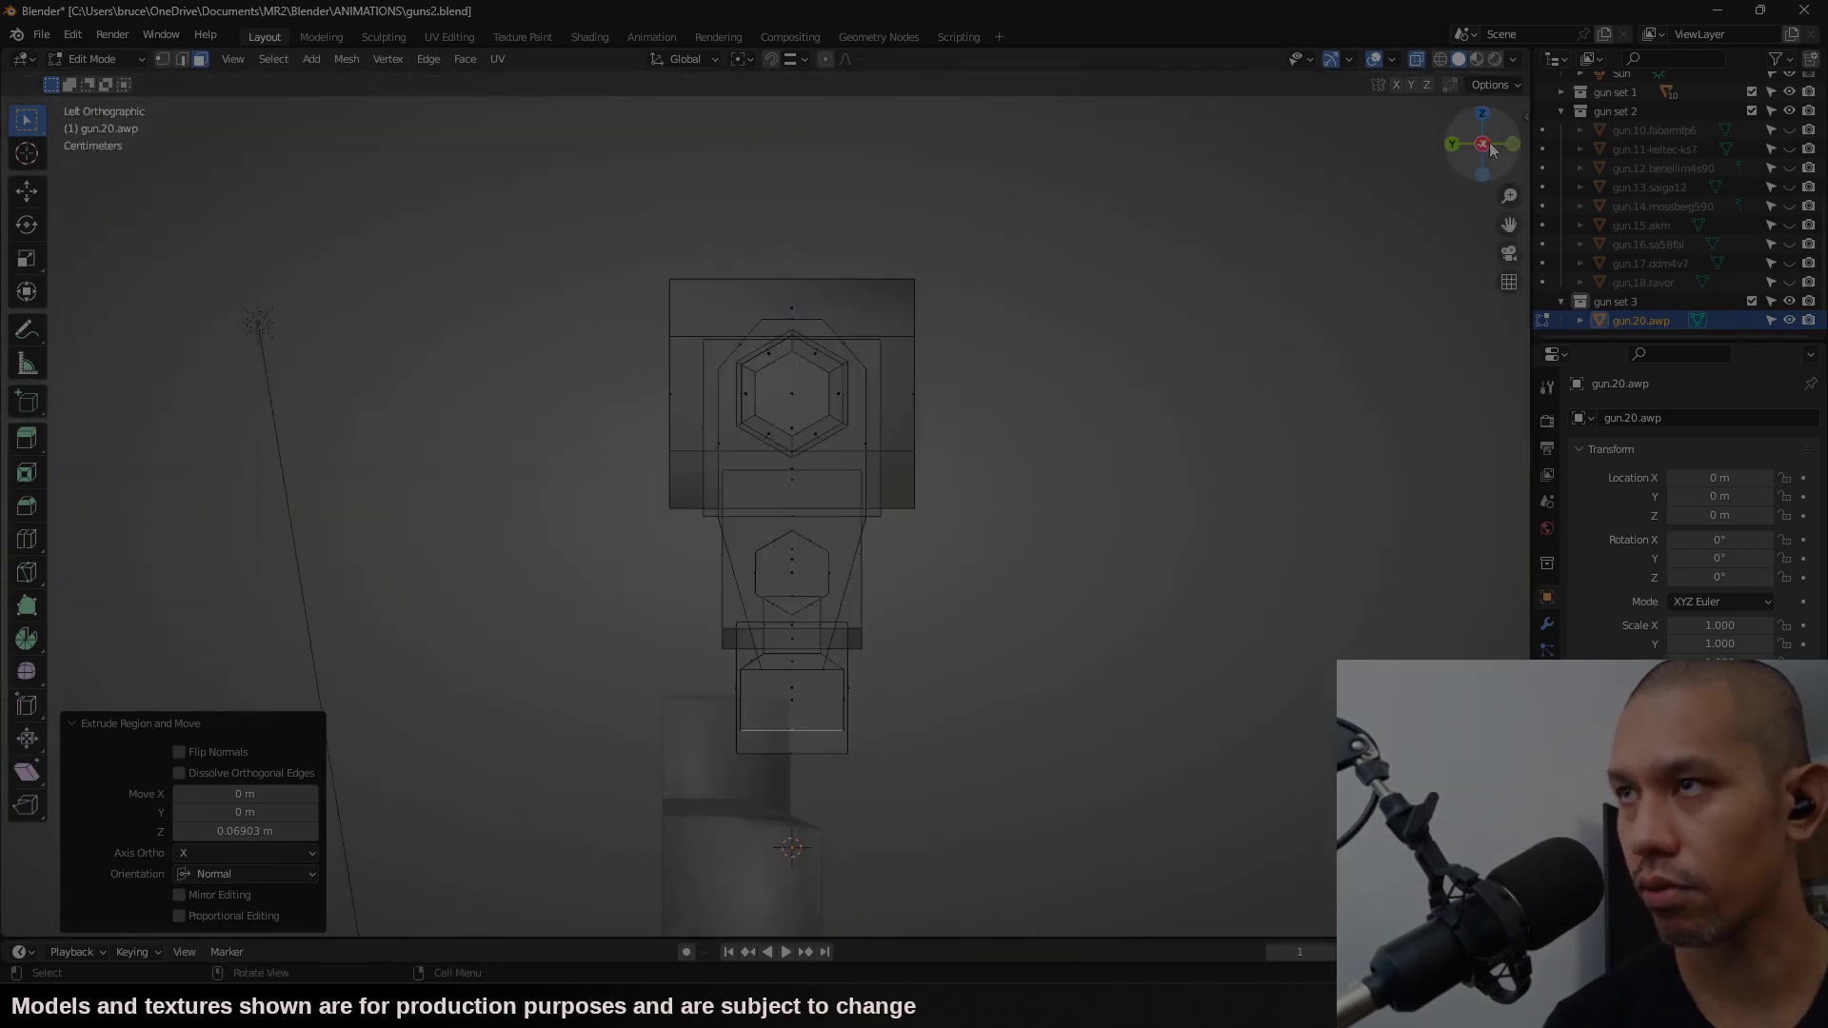
pyautogui.click(1453, 145)
pyautogui.keyDown('shift'); pyautogui.moveTo(1200, 593); pyautogui.dragTo(842, 414, button='middle'); pyautogui.keyUp('shift')
pyautogui.click(314, 60)
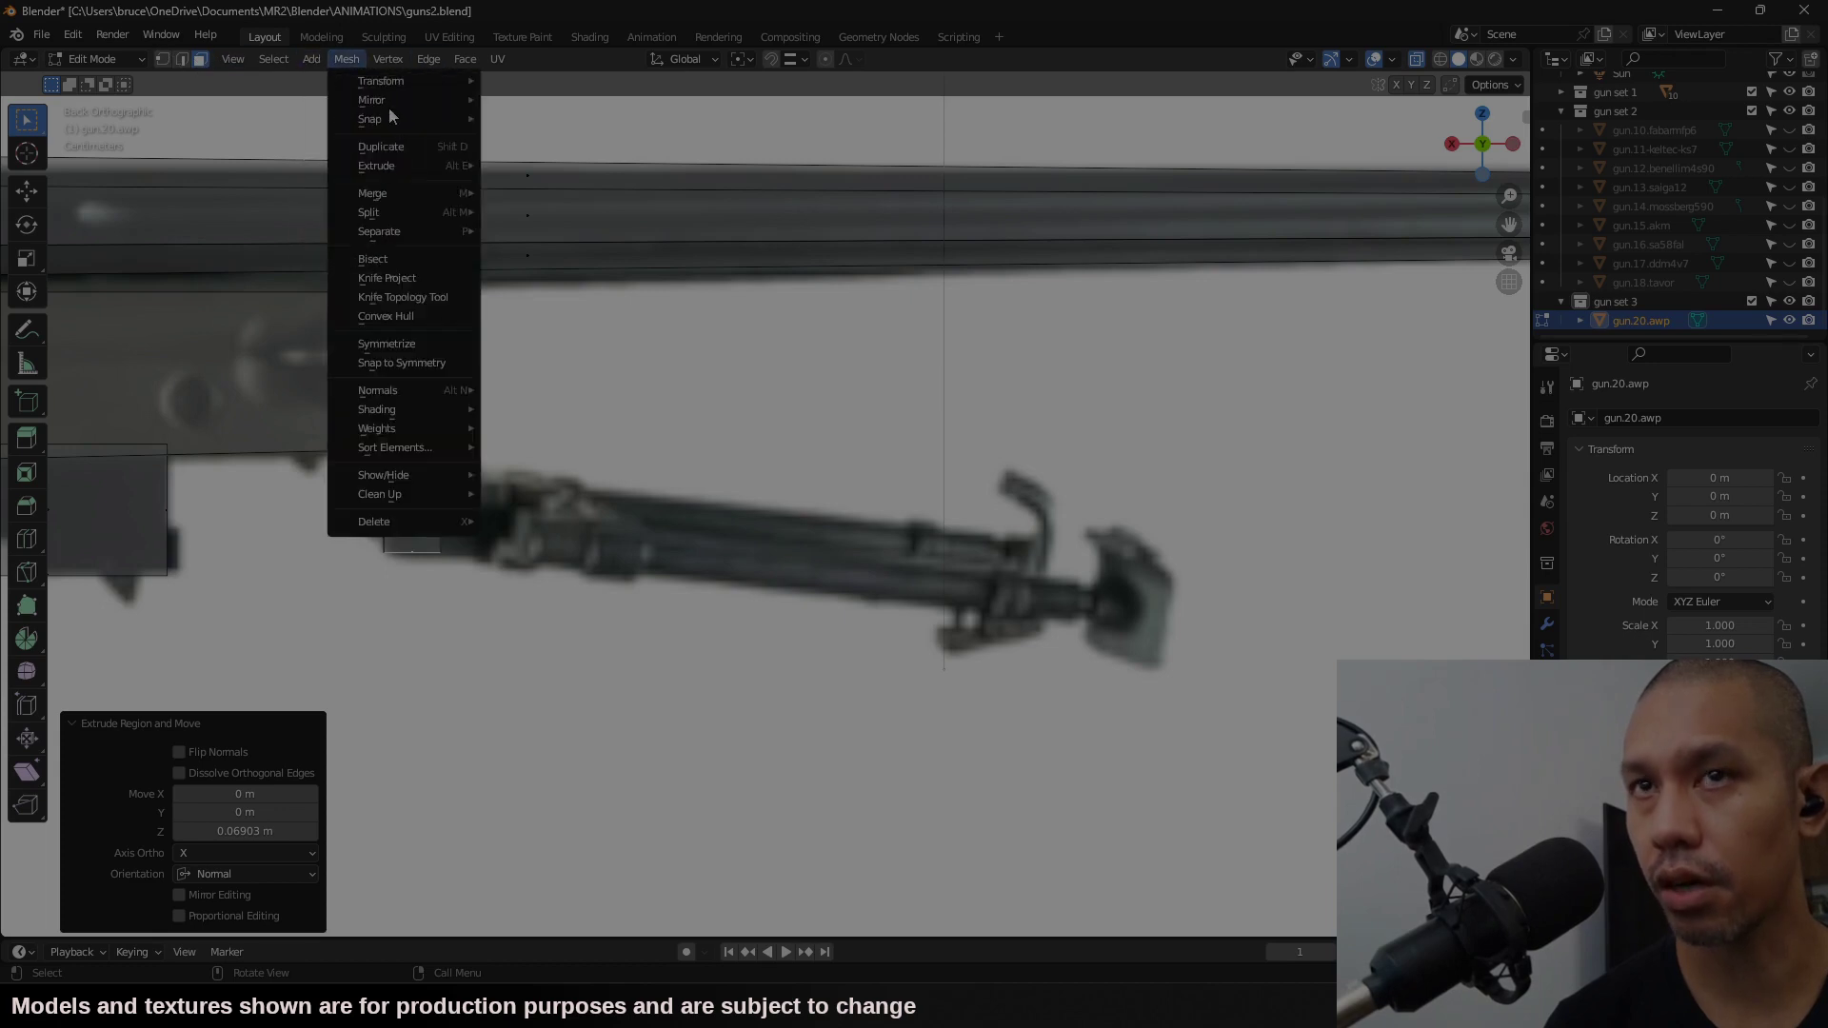
pyautogui.click(309, 60)
pyautogui.click(338, 100)
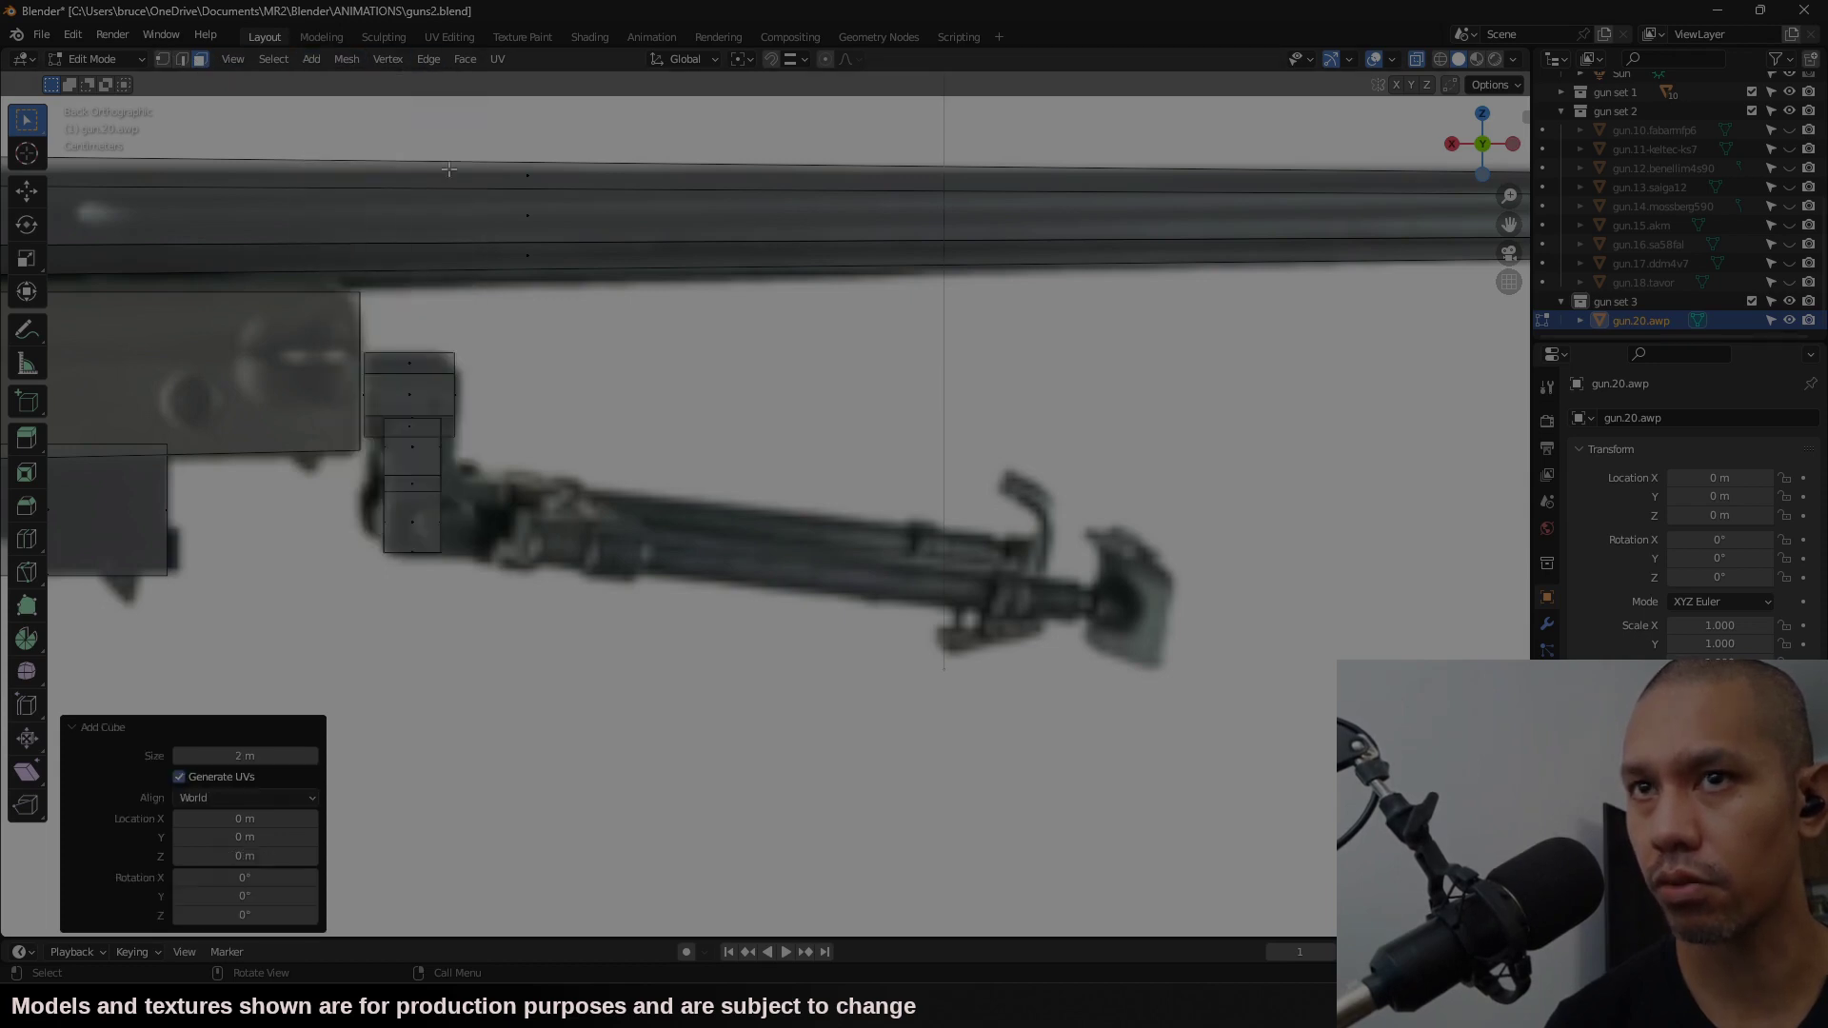
pyautogui.scroll(-6, 755, 425)
pyautogui.write('s.1')
pyautogui.press('Return')
pyautogui.press('g')
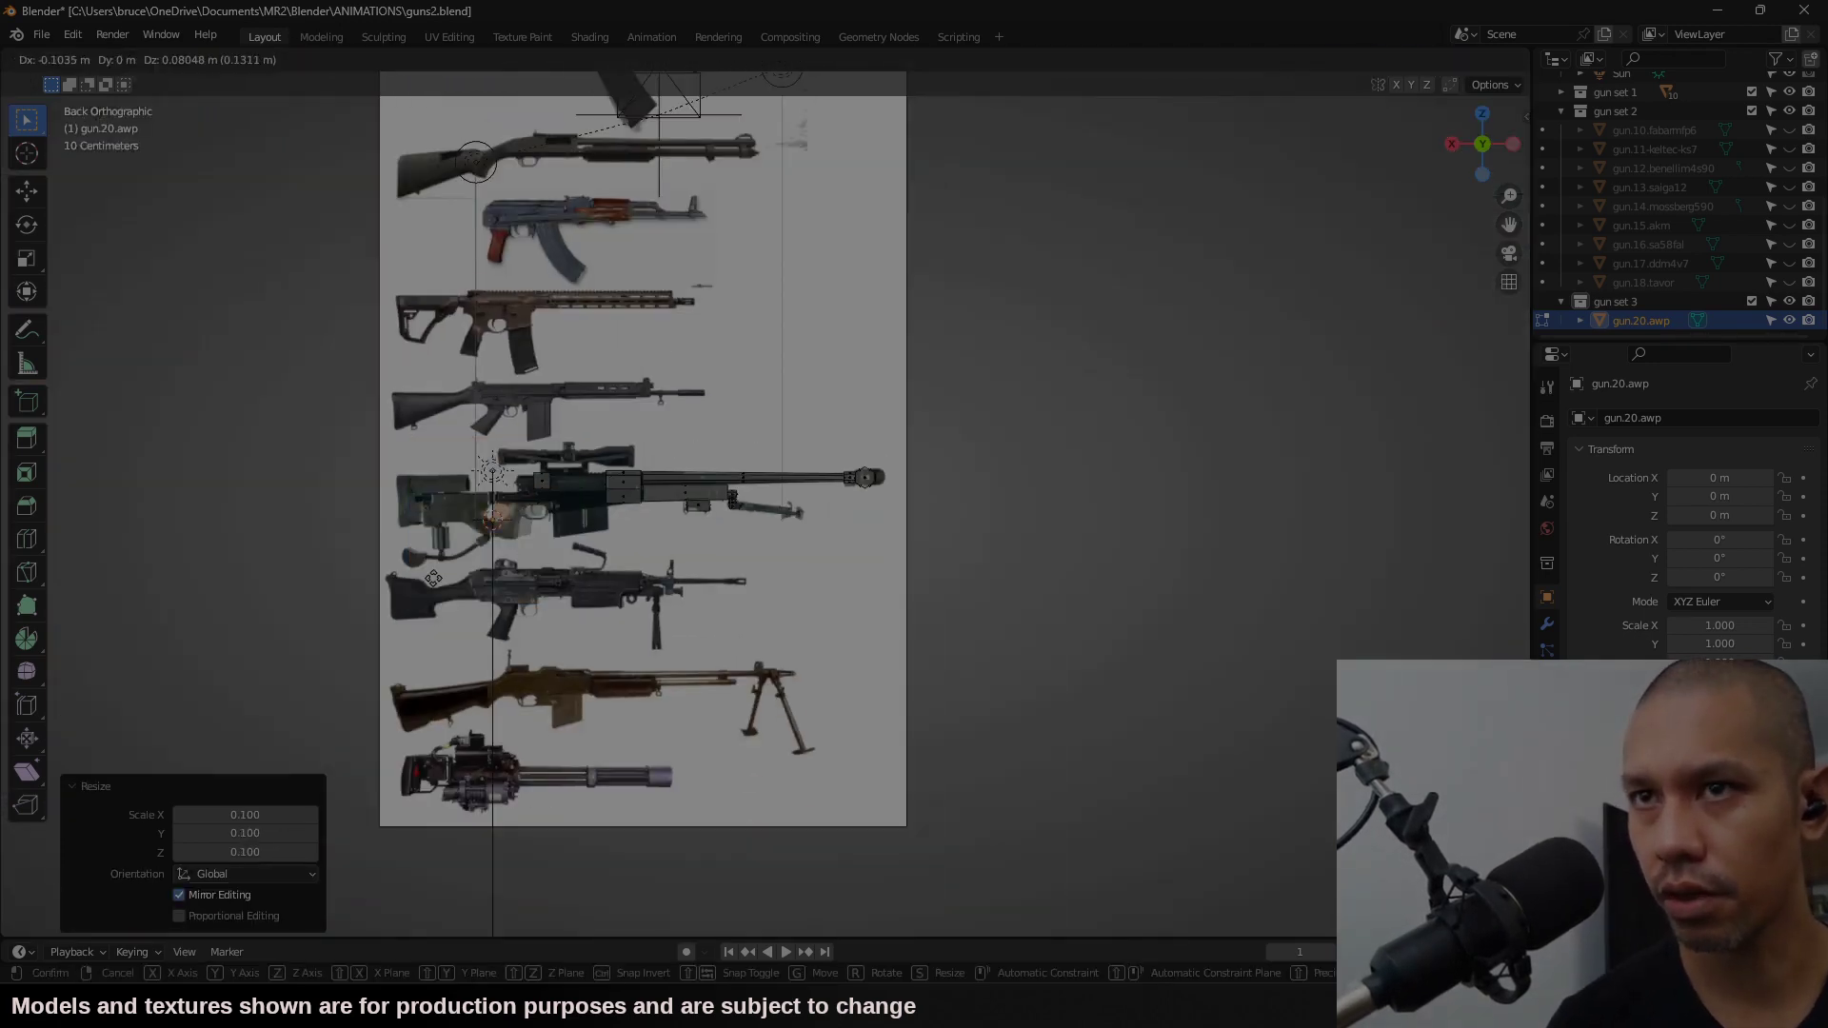
pyautogui.click(819, 442)
# Step: Shrink the cube to the bipod leg's thickness and position it right in front of the hinge block
pyautogui.scroll(14, 819, 441)
pyautogui.press('g')
pyautogui.click(875, 455)
pyautogui.press('s')
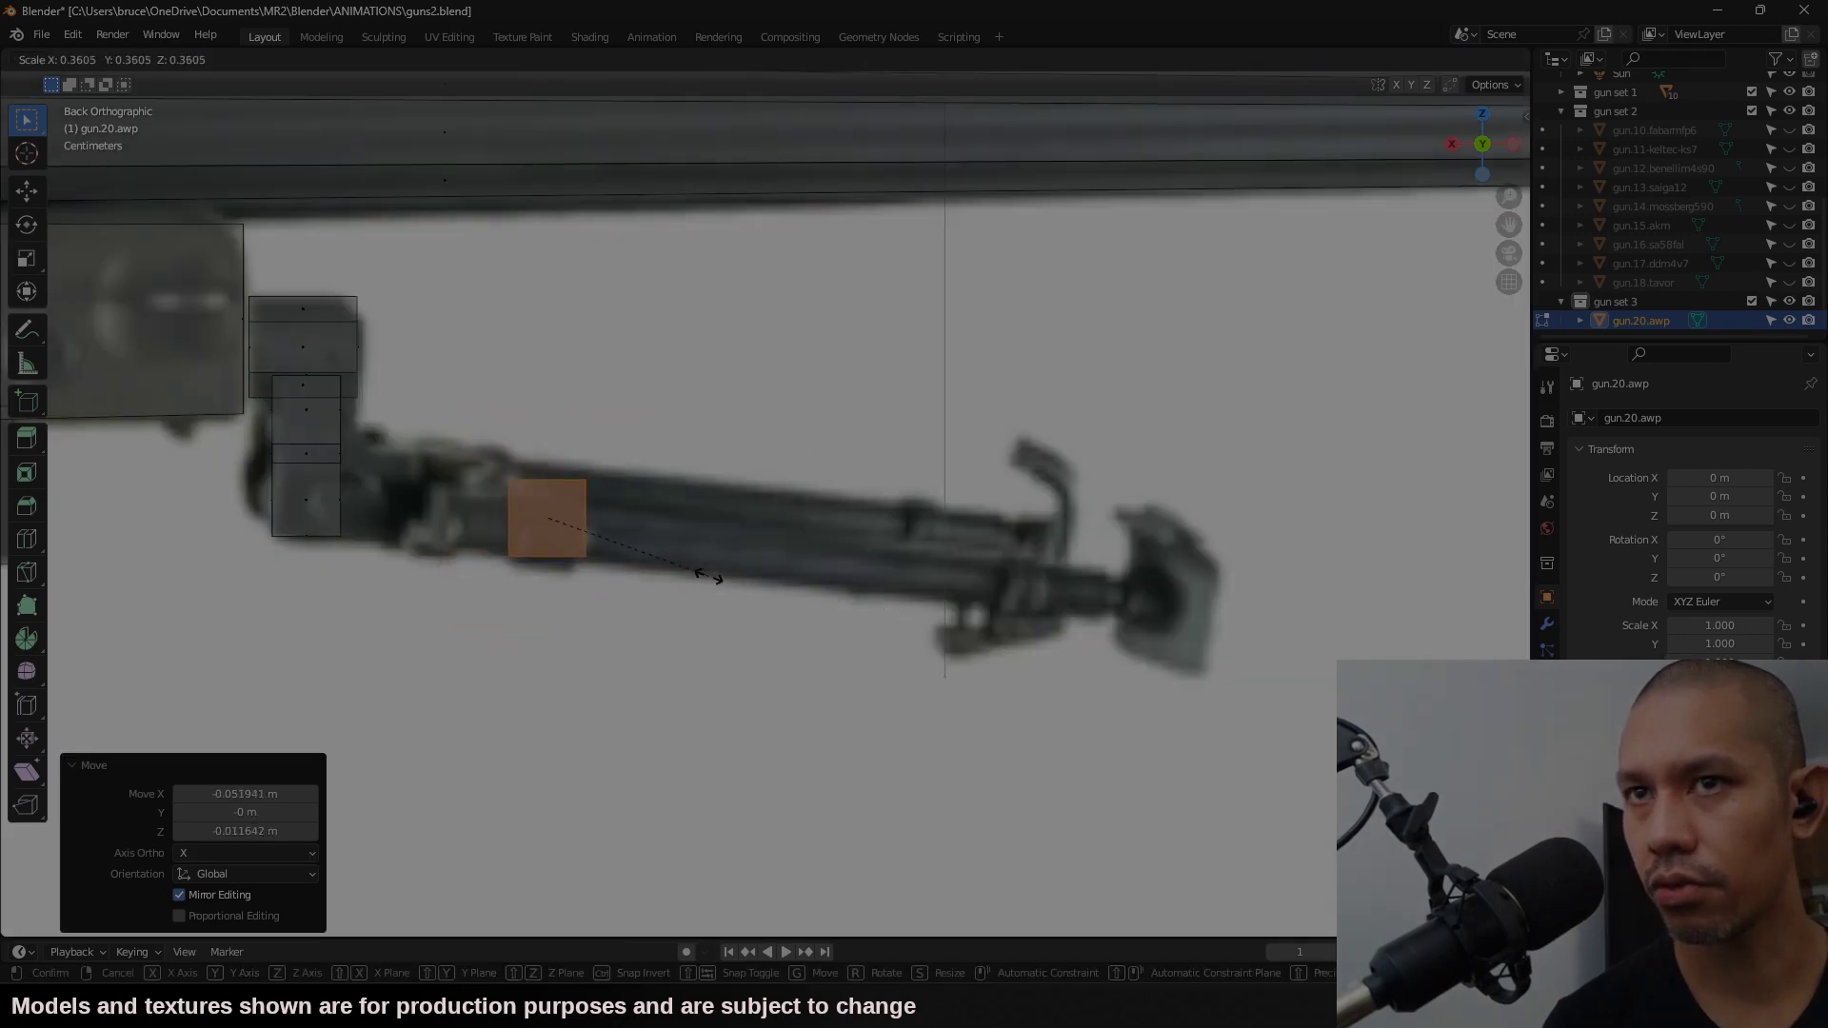
pyautogui.click(675, 568)
pyautogui.press('g')
pyautogui.click(523, 558)
# Step: Extrude the cube's front face about 0.64 m toward the bipod foot and taper its end to 0.5
pyautogui.click(438, 514)
pyautogui.press('e')
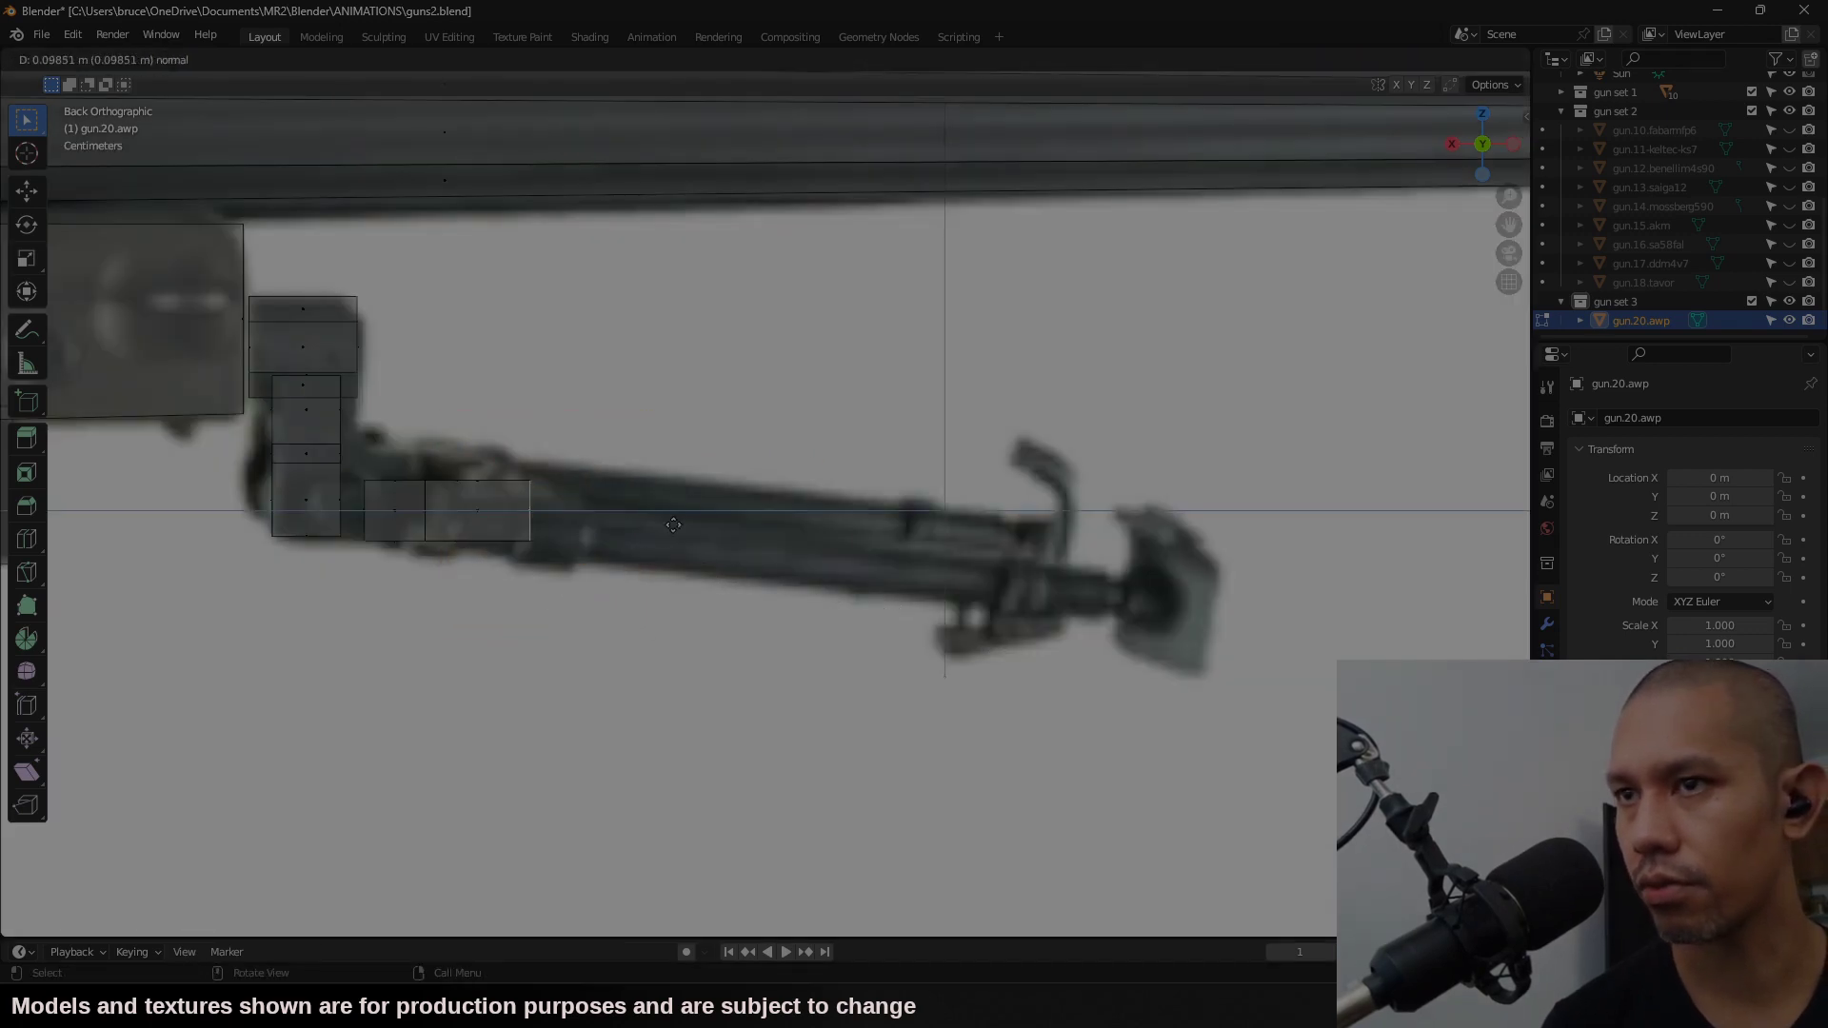
pyautogui.click(1256, 564)
pyautogui.press('s')
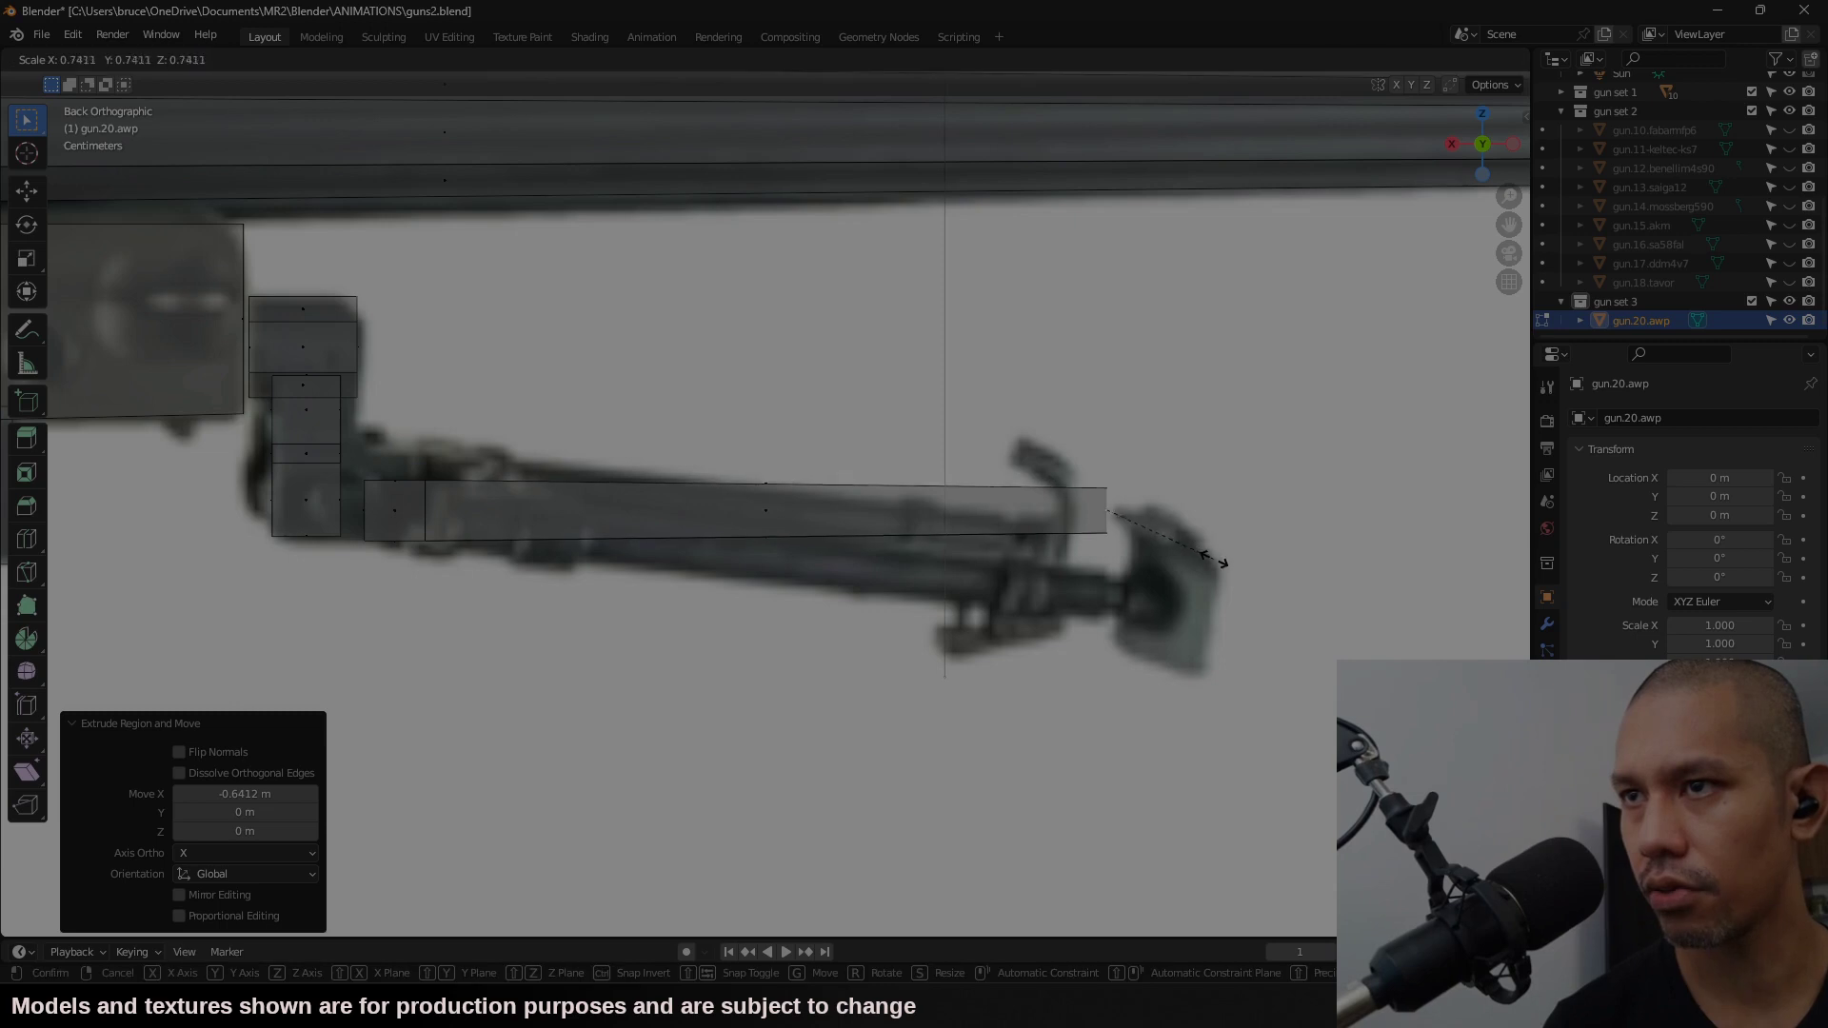
pyautogui.click(1165, 542)
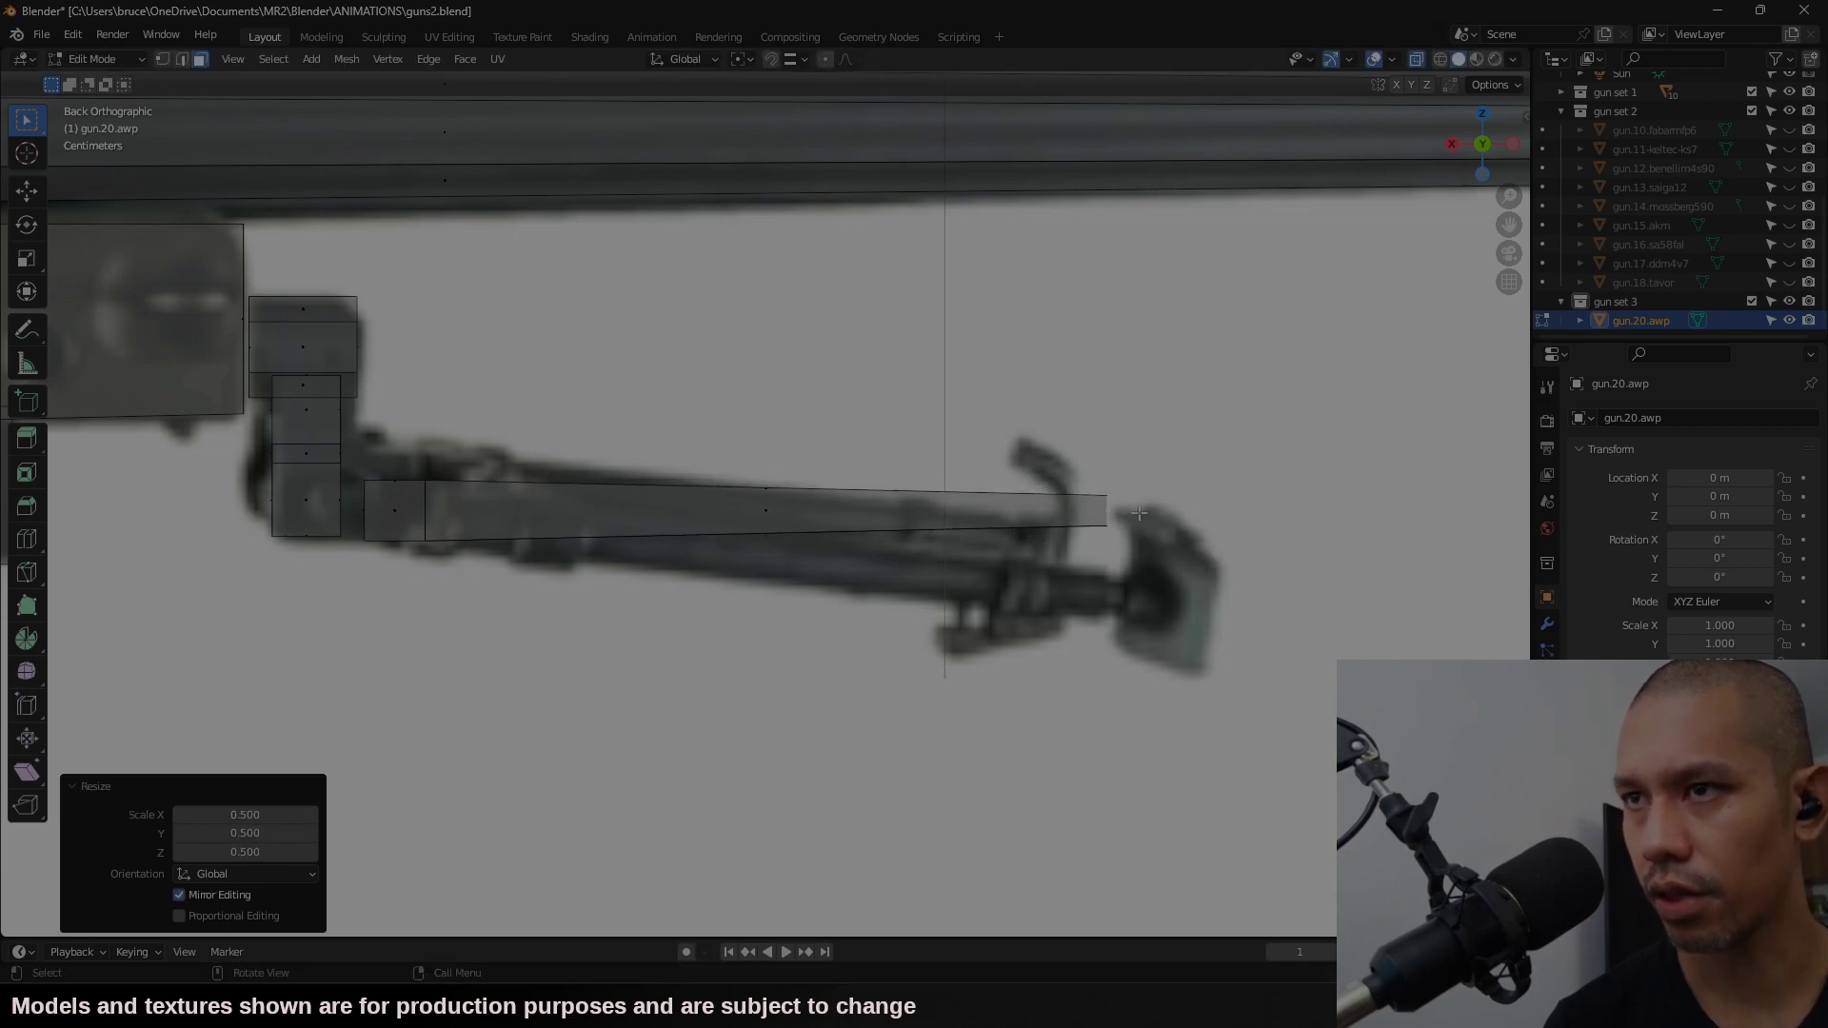
pyautogui.click(1165, 539)
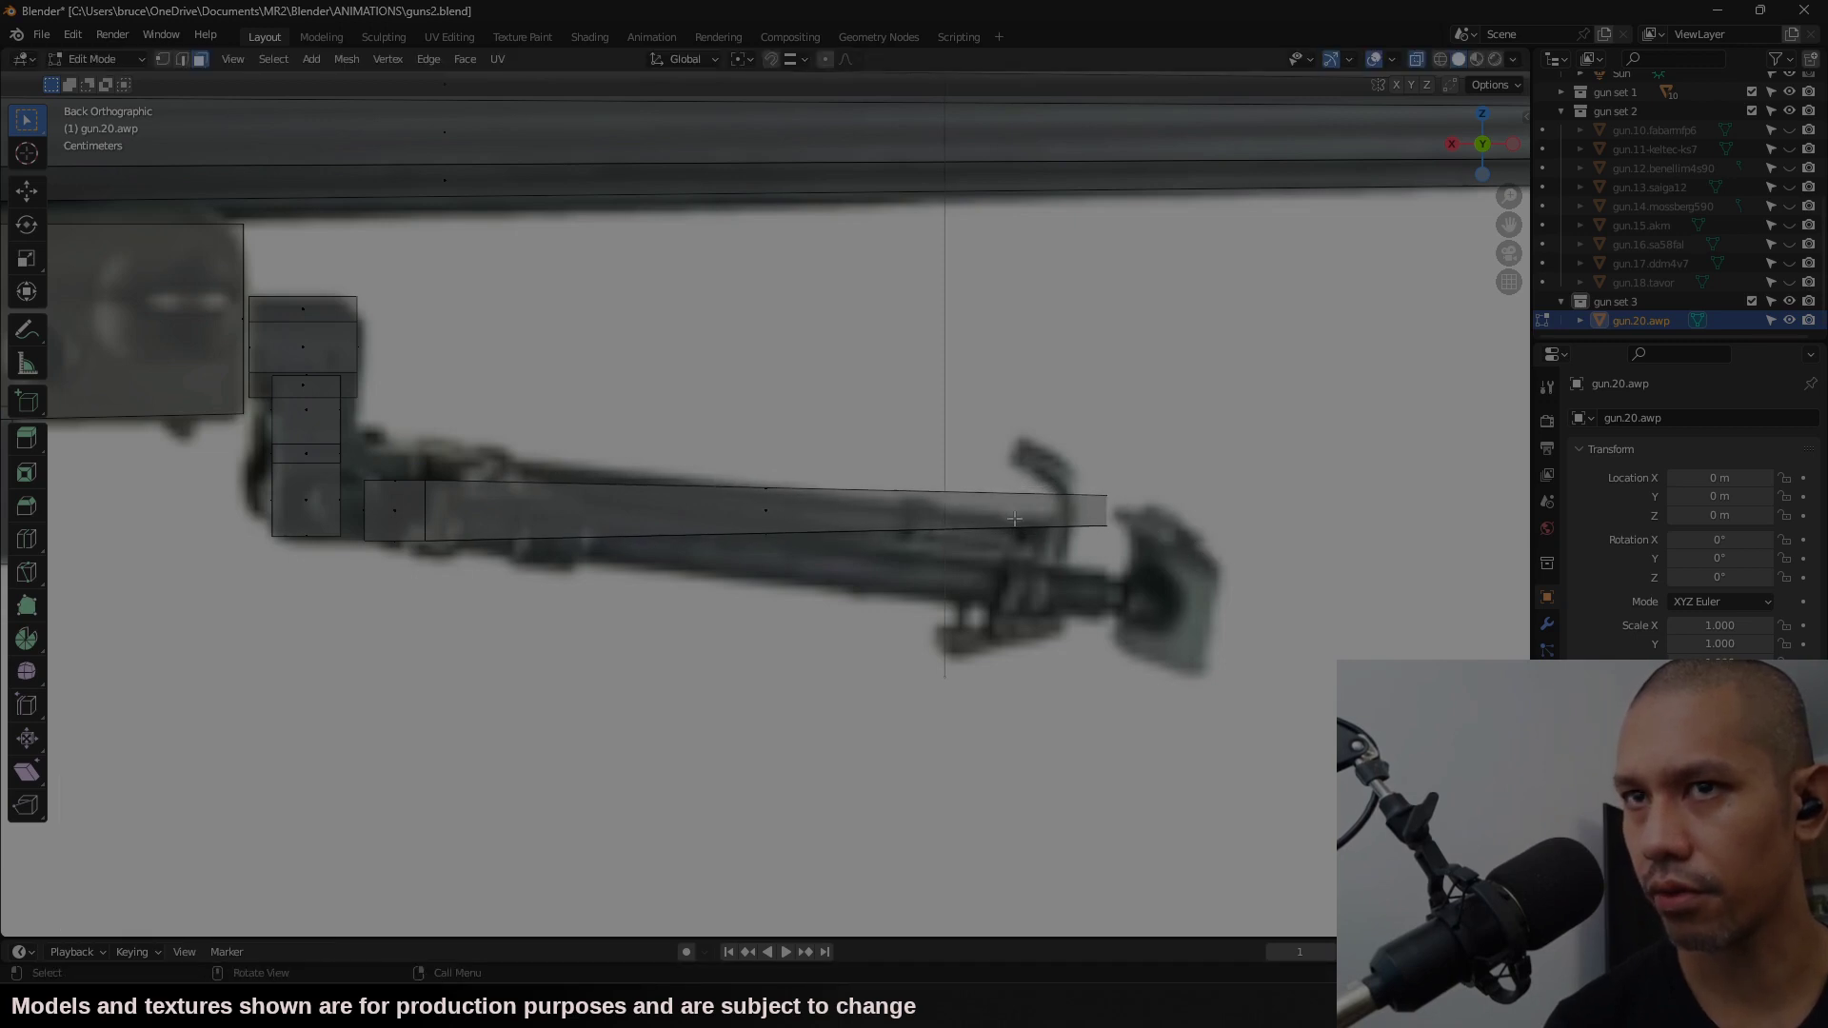
# Step: Duplicate the block at the leg's base along X and align it flush against the tapered end of the leg
pyautogui.click(360, 562)
pyautogui.hotkey('shift', 'd')
pyautogui.press('x')
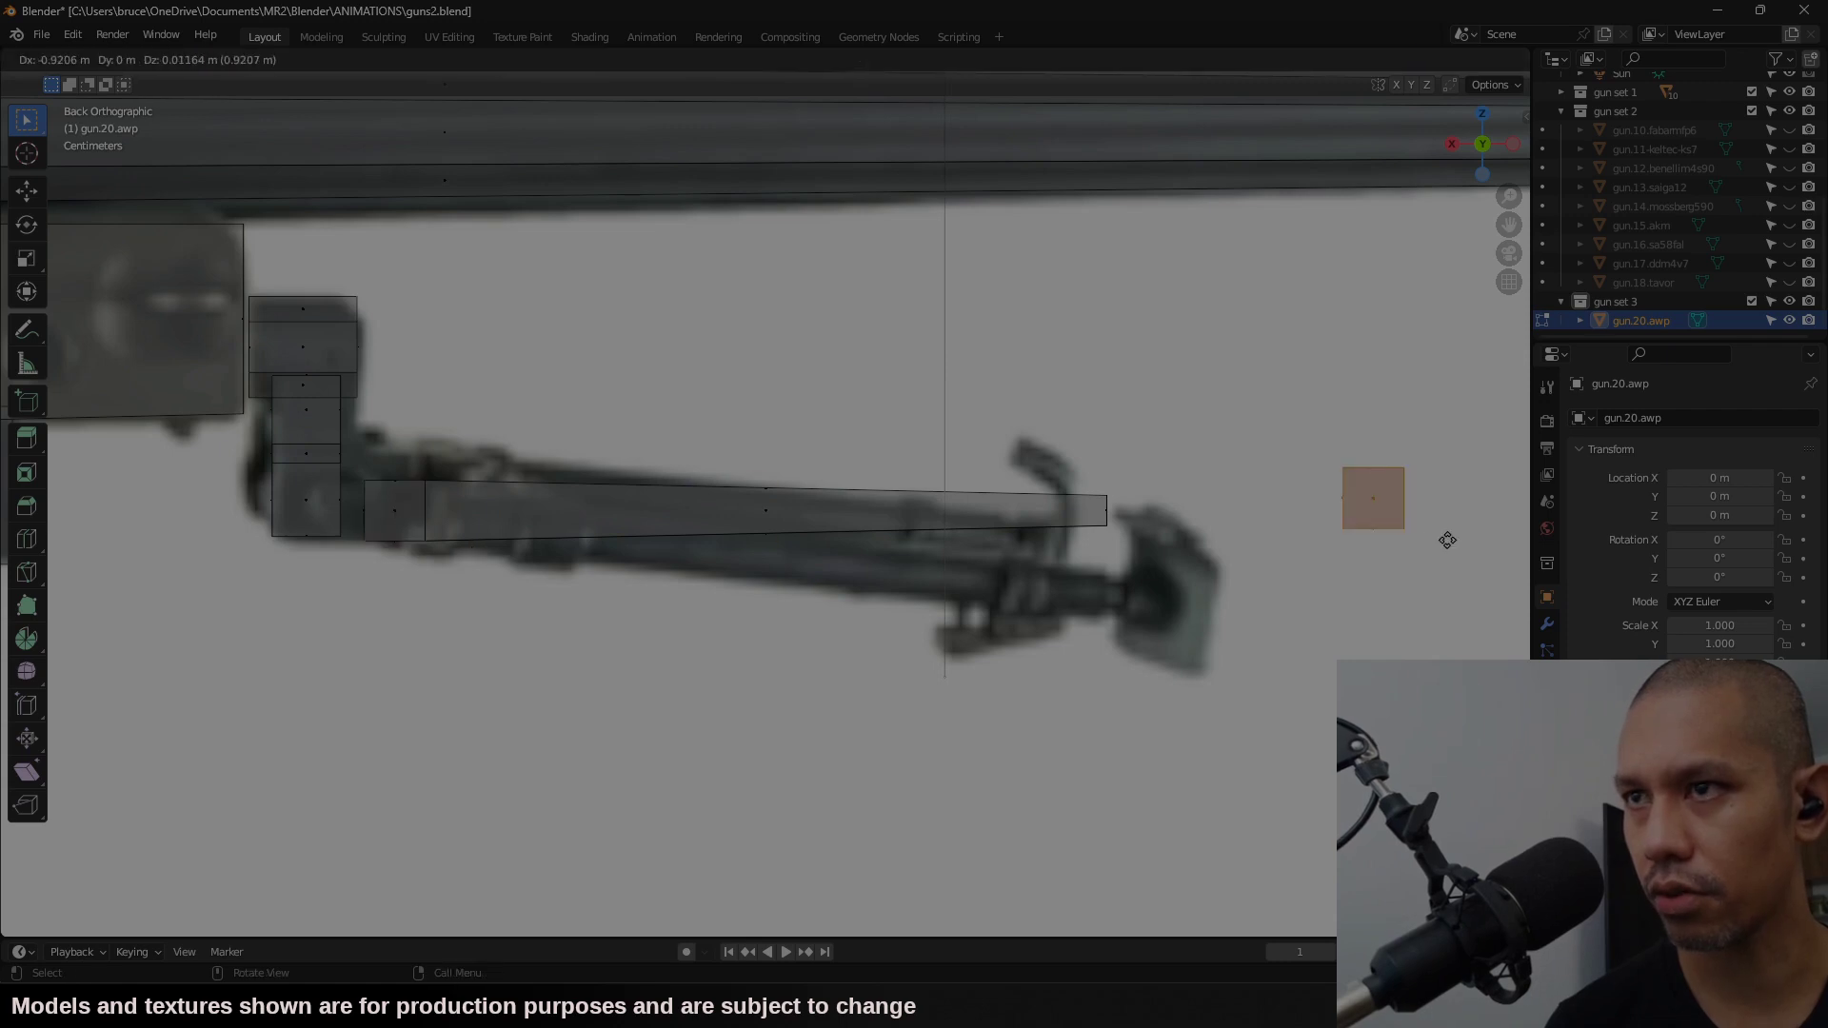
pyautogui.click(1219, 537)
pyautogui.scroll(2, 1135, 524)
pyautogui.press('g')
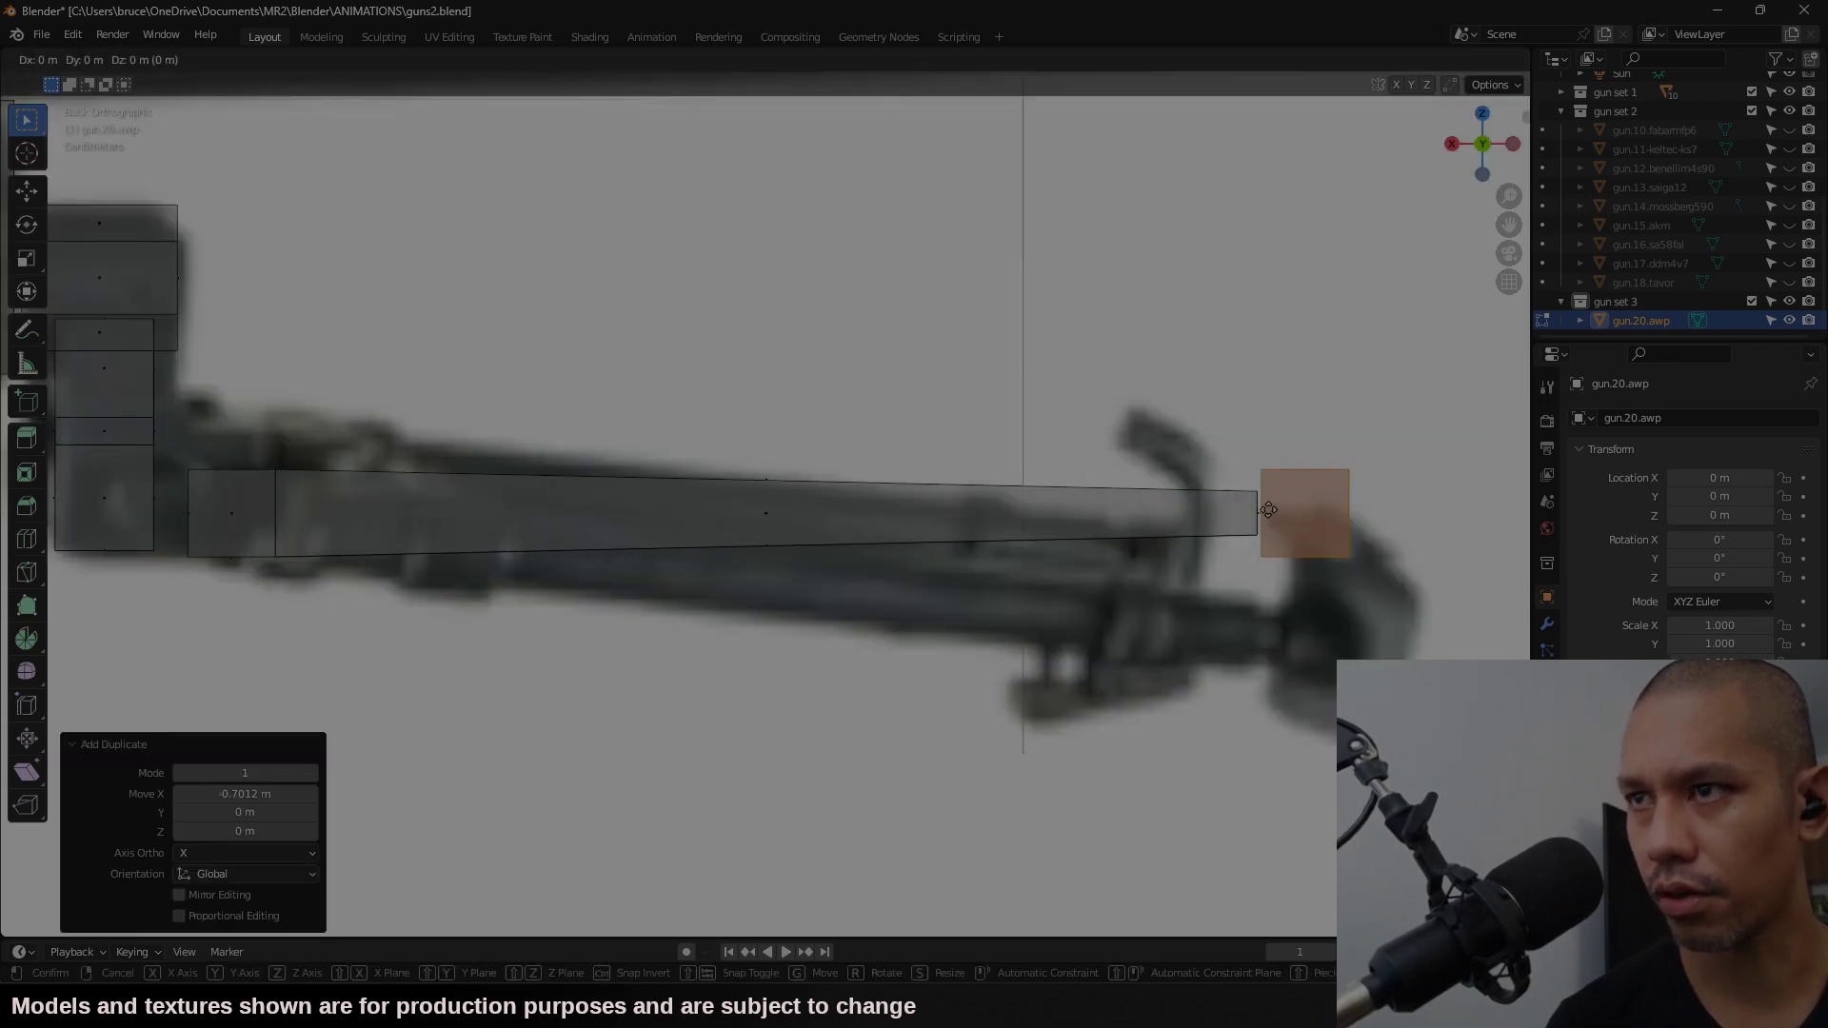
pyautogui.press('x')
pyautogui.keyDown('ctrl'); pyautogui.click(1261, 513); pyautogui.keyUp('ctrl')
# Step: Select the entire foot block at the leg's end and scale it to 1.5 along Y
pyautogui.hotkey('ctrl', 'l')
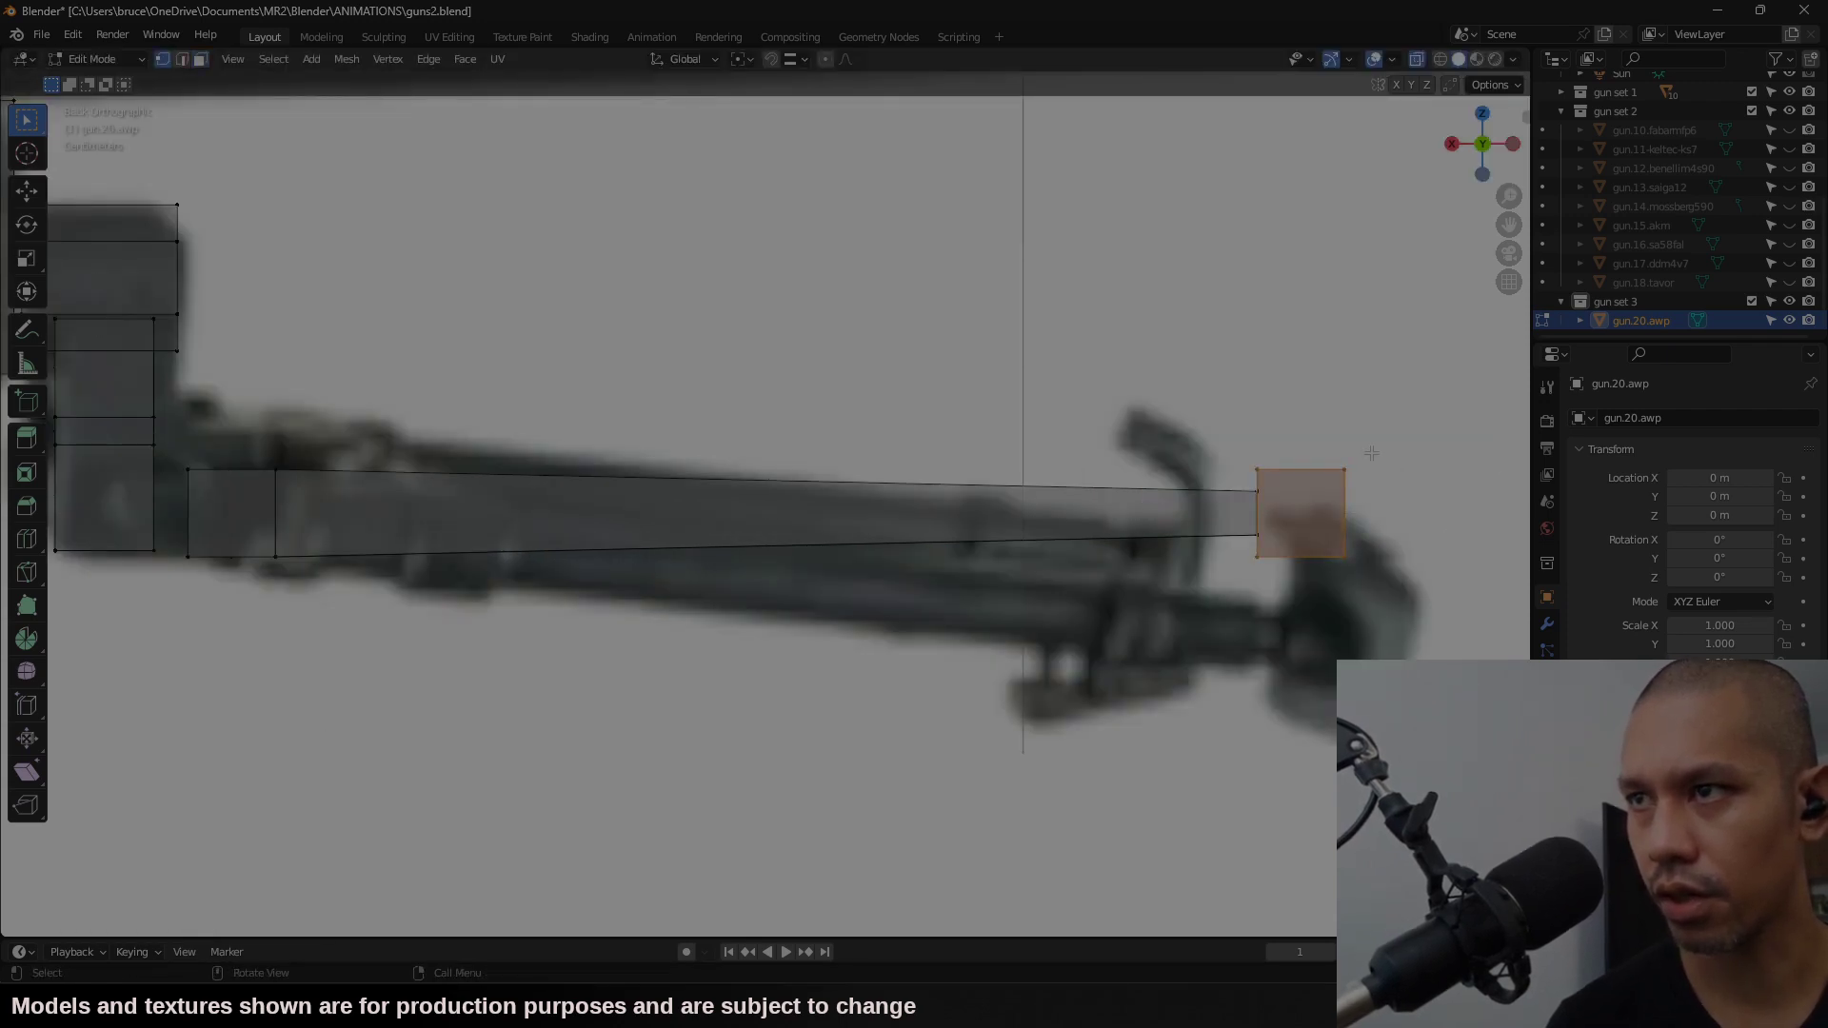
pyautogui.moveTo(1366, 496); pyautogui.dragTo(1143, 562, button='middle')
pyautogui.write('sy')
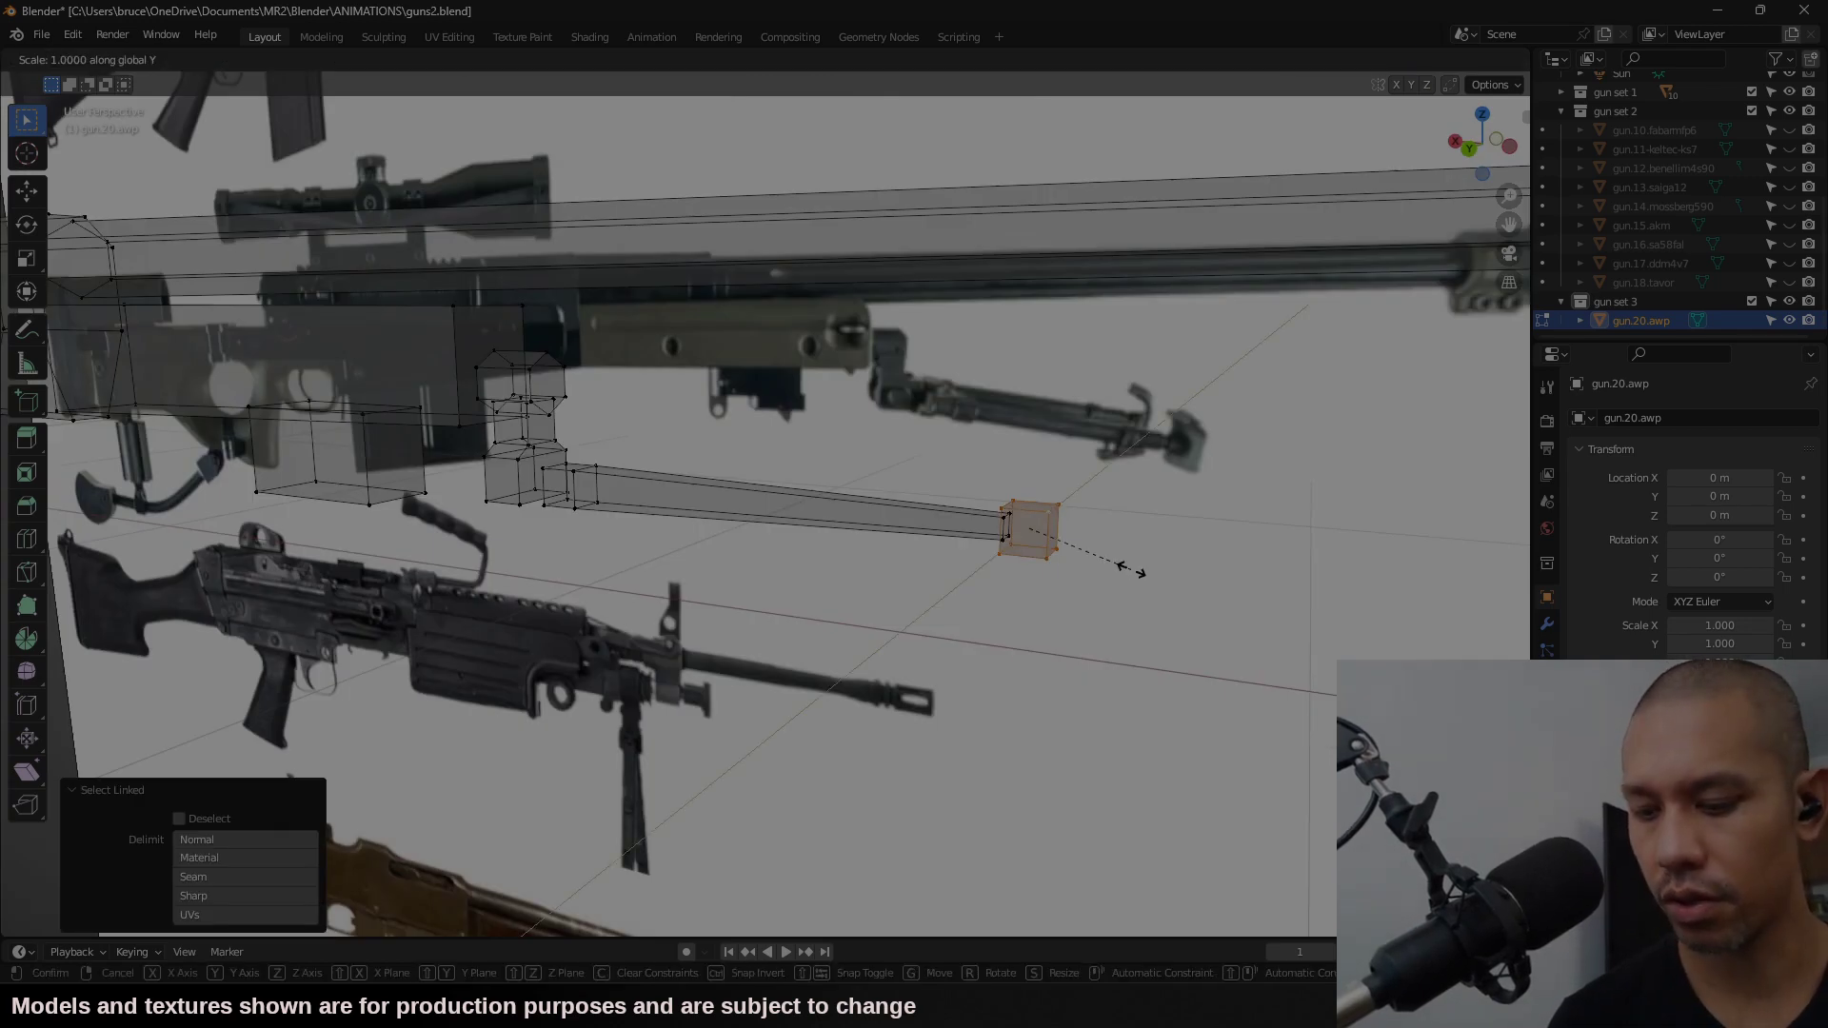
pyautogui.write('1.5')
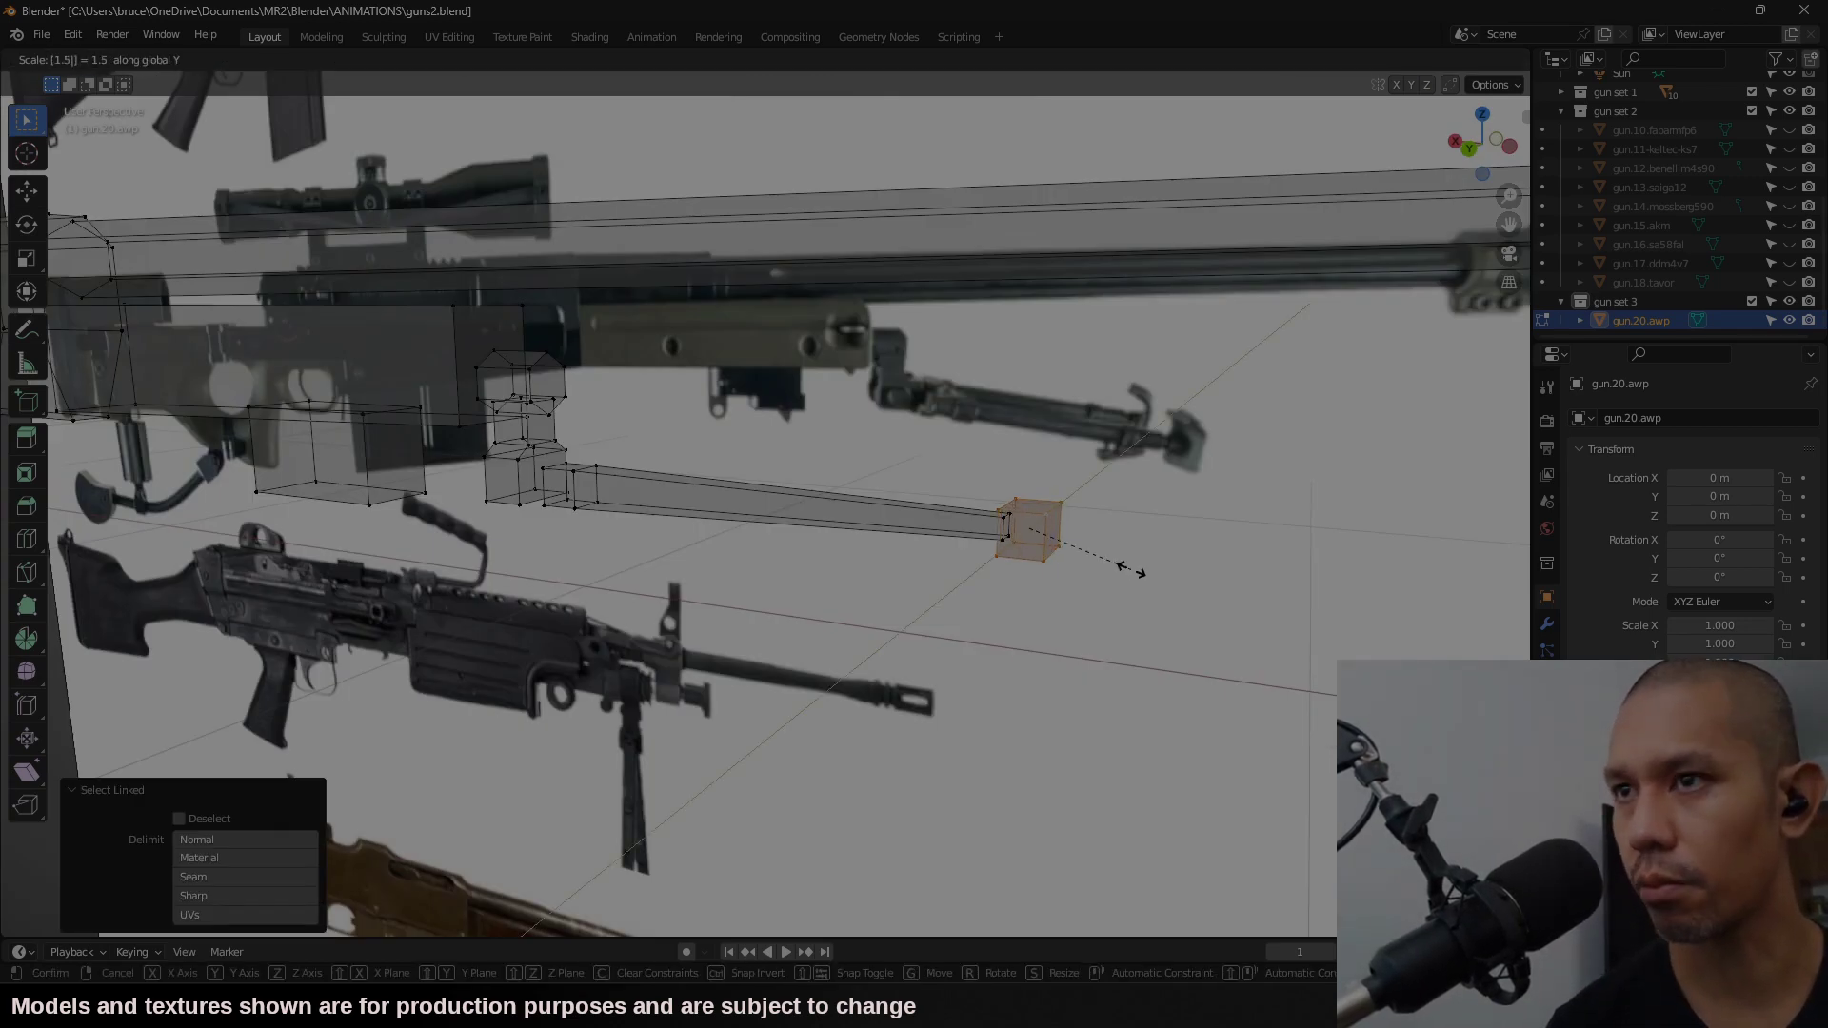
pyautogui.press('Return')
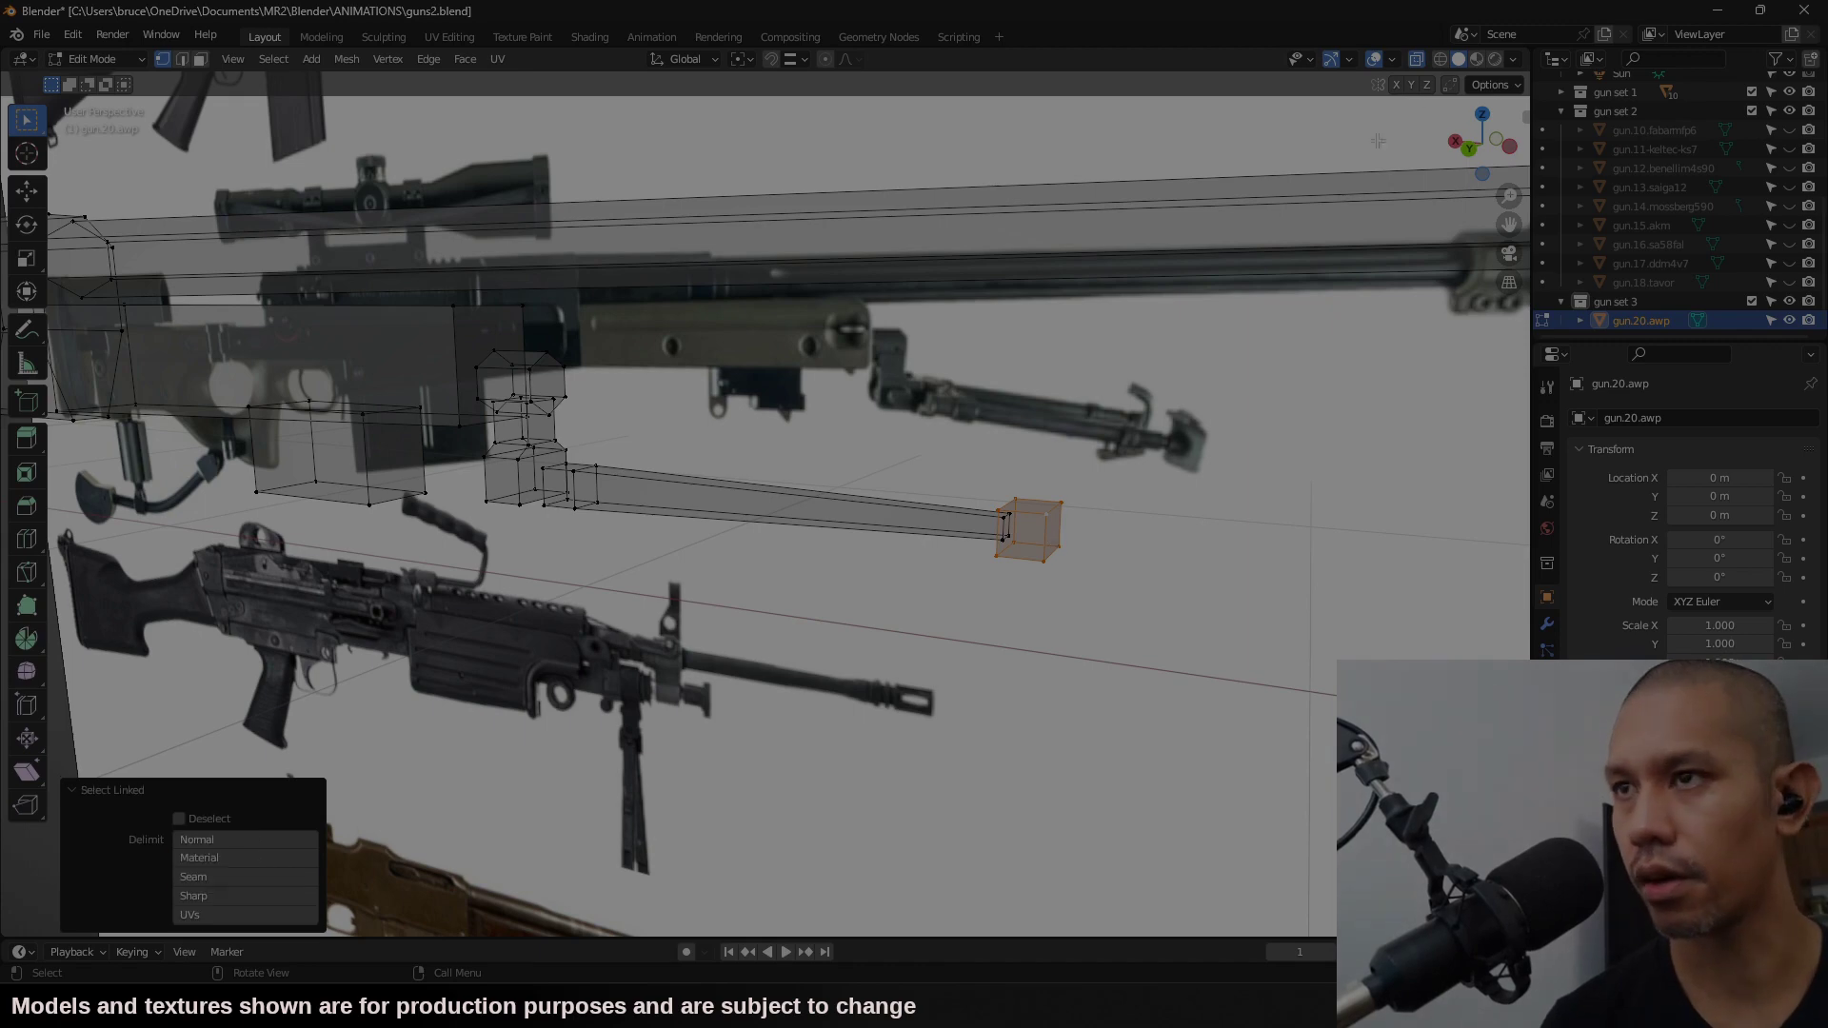
# Step: Move the complete bipod leg with its foot about 0.14 m along Y to one side of the mount
pyautogui.press('ctrl+KP_3')
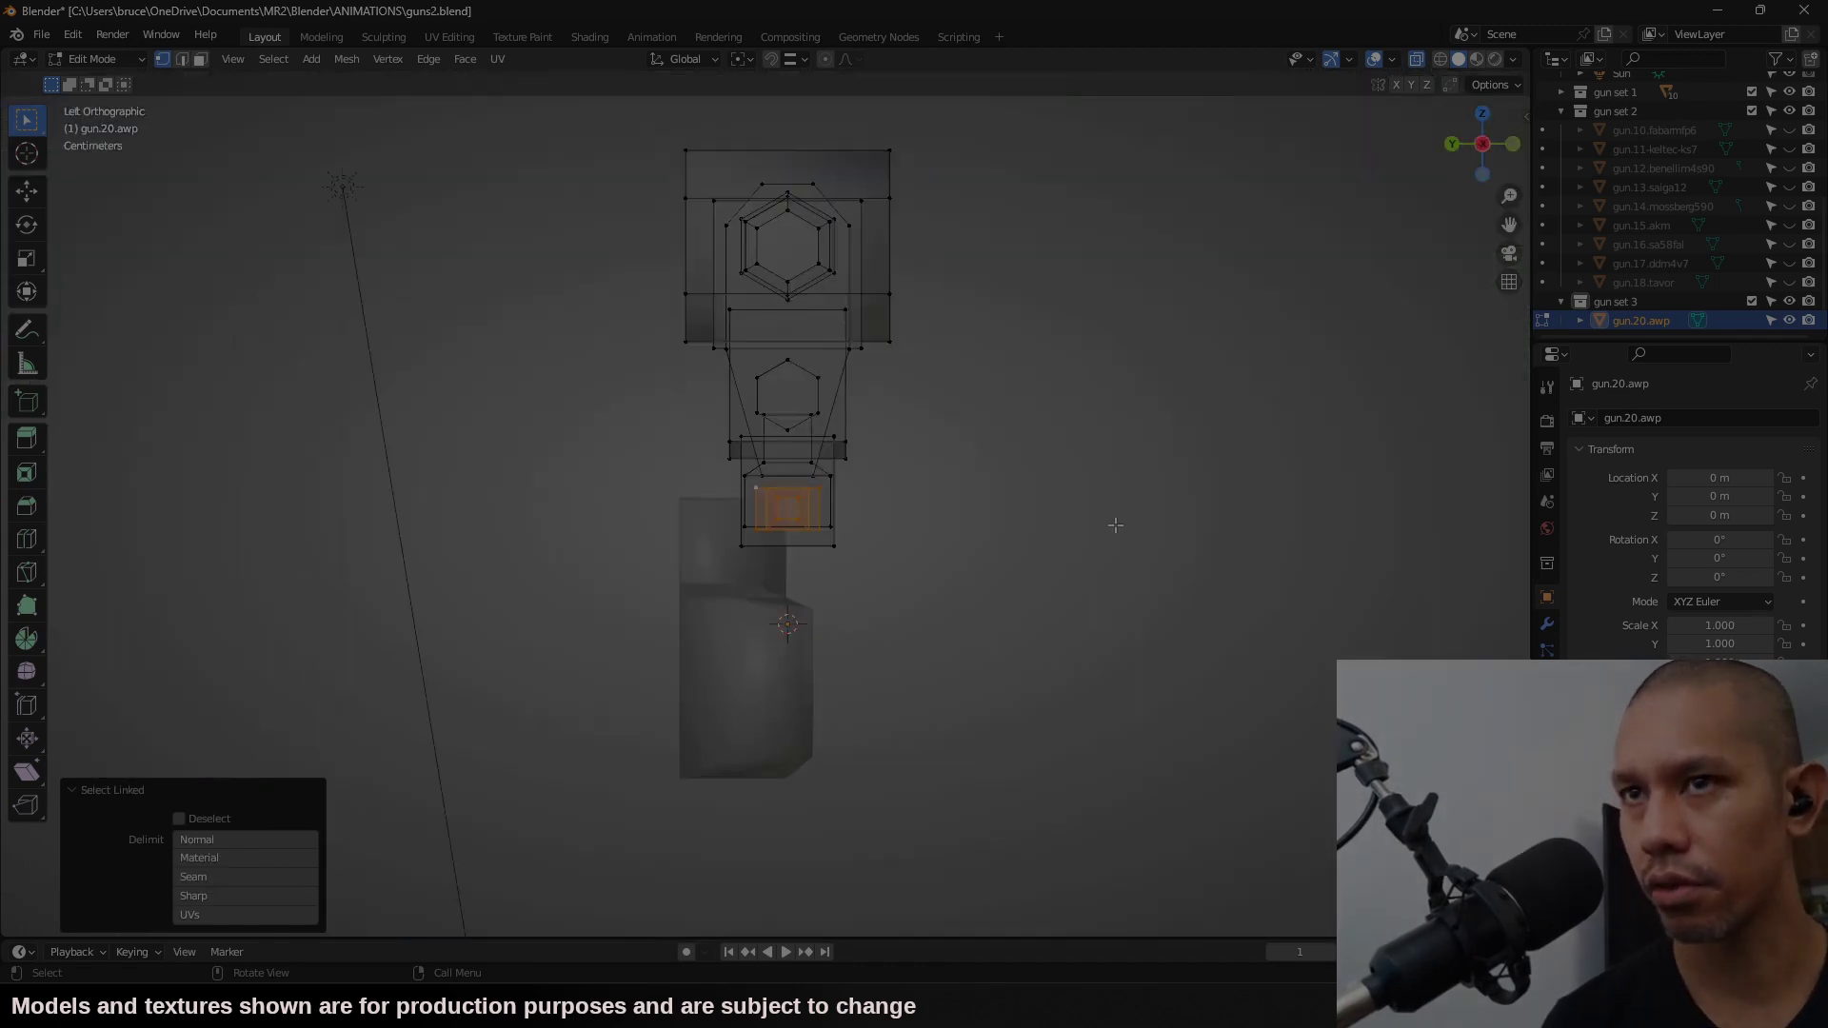
pyautogui.scroll(5, 1112, 520)
pyautogui.press('g')
pyautogui.press('y')
pyautogui.click(725, 567)
# Step: Duplicate the bipod leg and foot along Y and place the copy symmetrically on the other side of the mount
pyautogui.hotkey('shift', 'd')
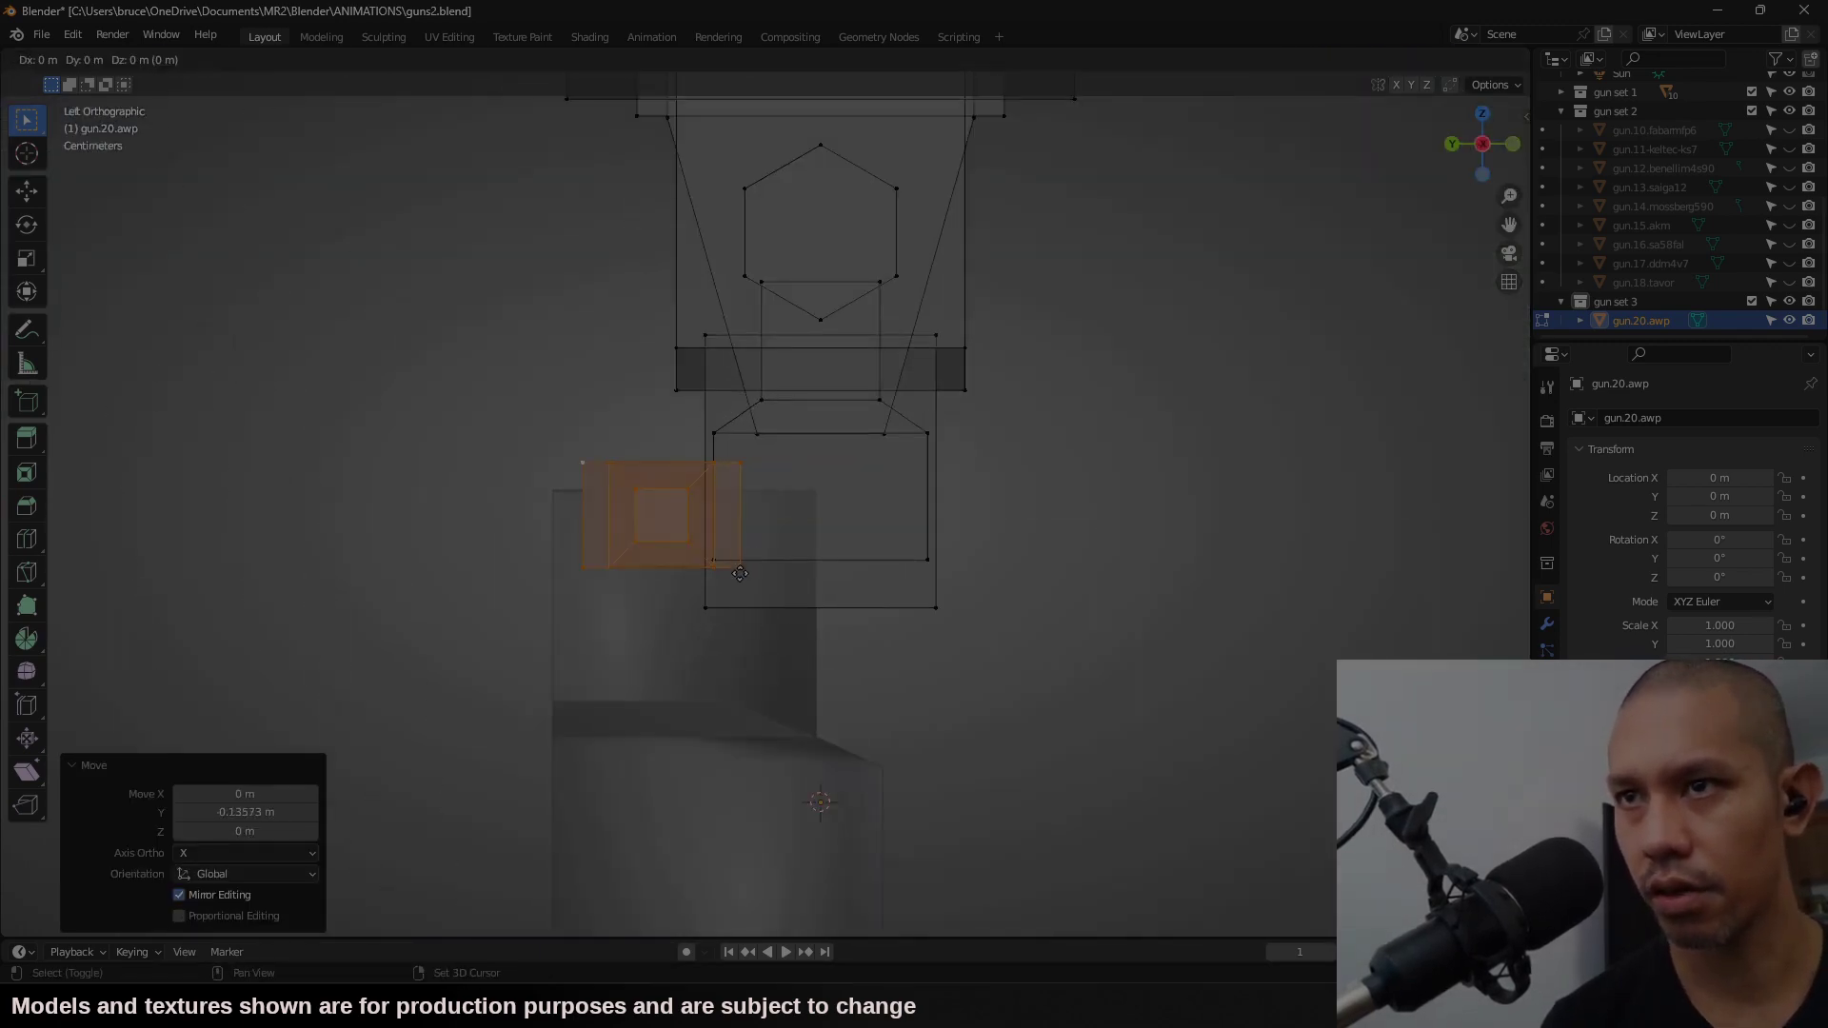
pyautogui.press('y')
pyautogui.click(905, 584)
pyautogui.press('g')
pyautogui.press('y')
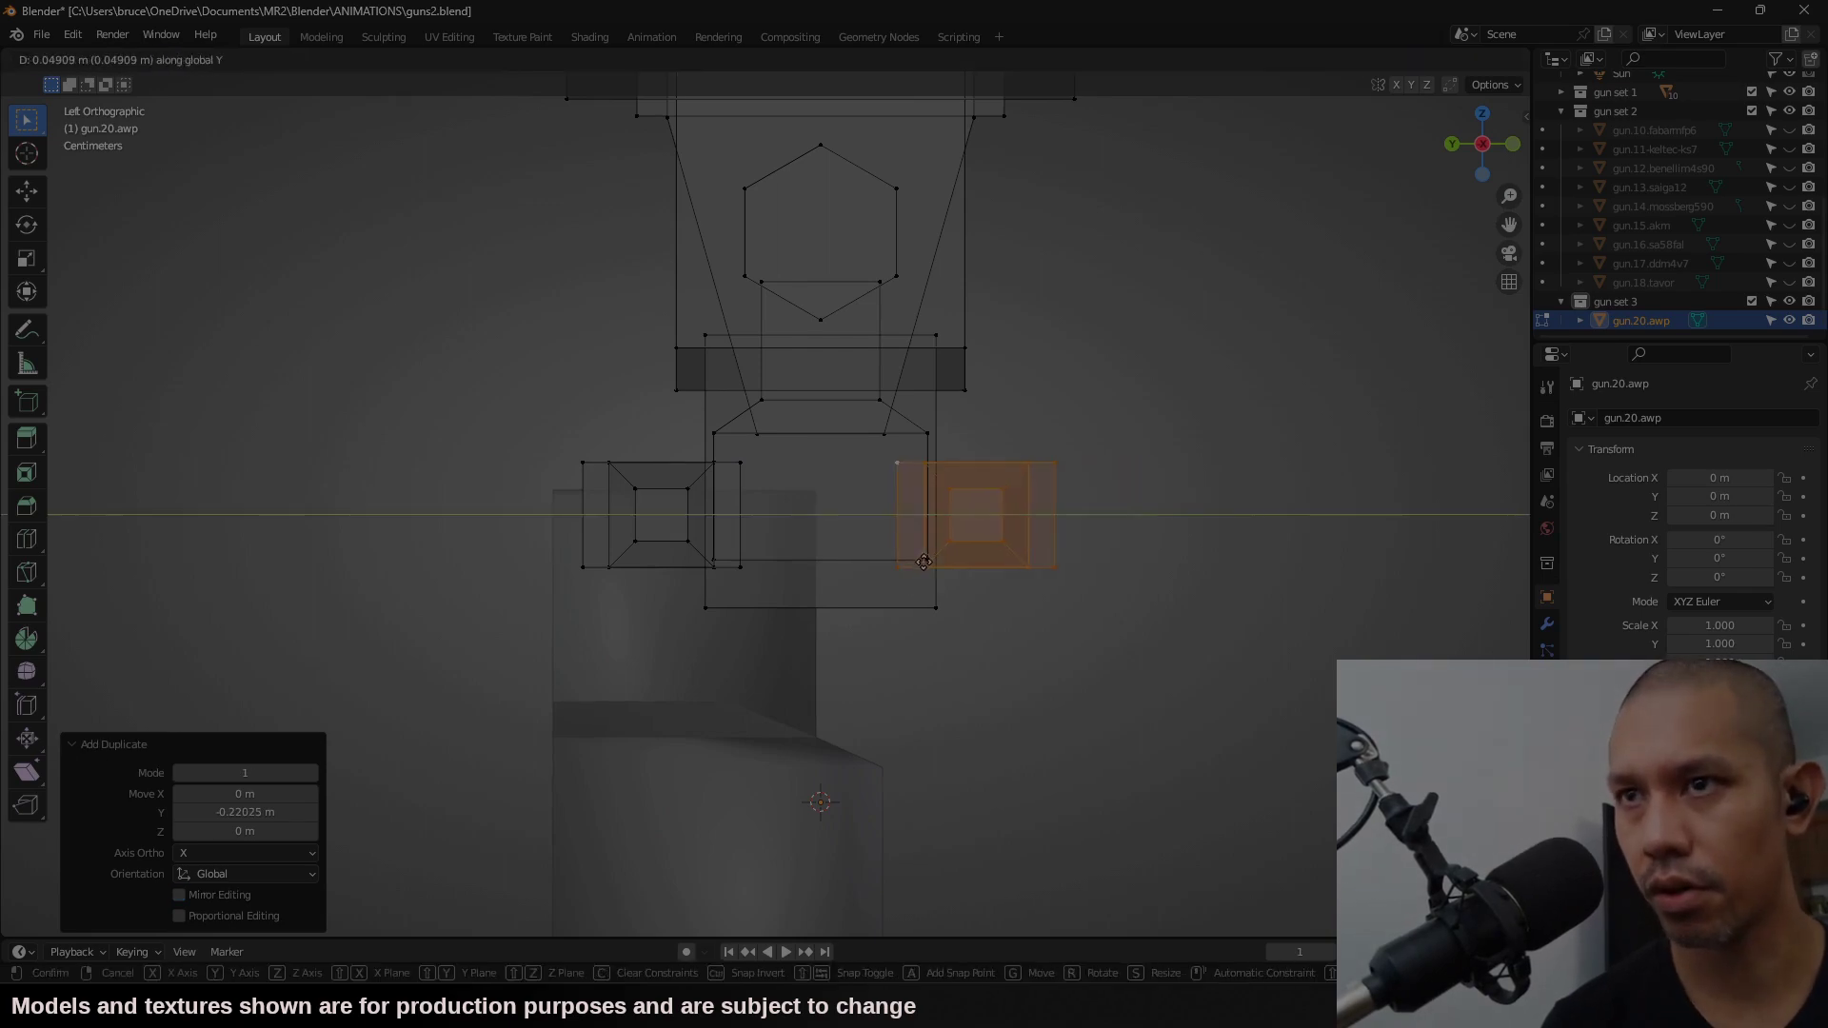
pyautogui.click(938, 614)
pyautogui.moveTo(938, 614); pyautogui.dragTo(1071, 545, button='middle')
# Step: Select both bipod legs with their feet and shift them about 0.07 m along X into the hinge block
pyautogui.press('l')
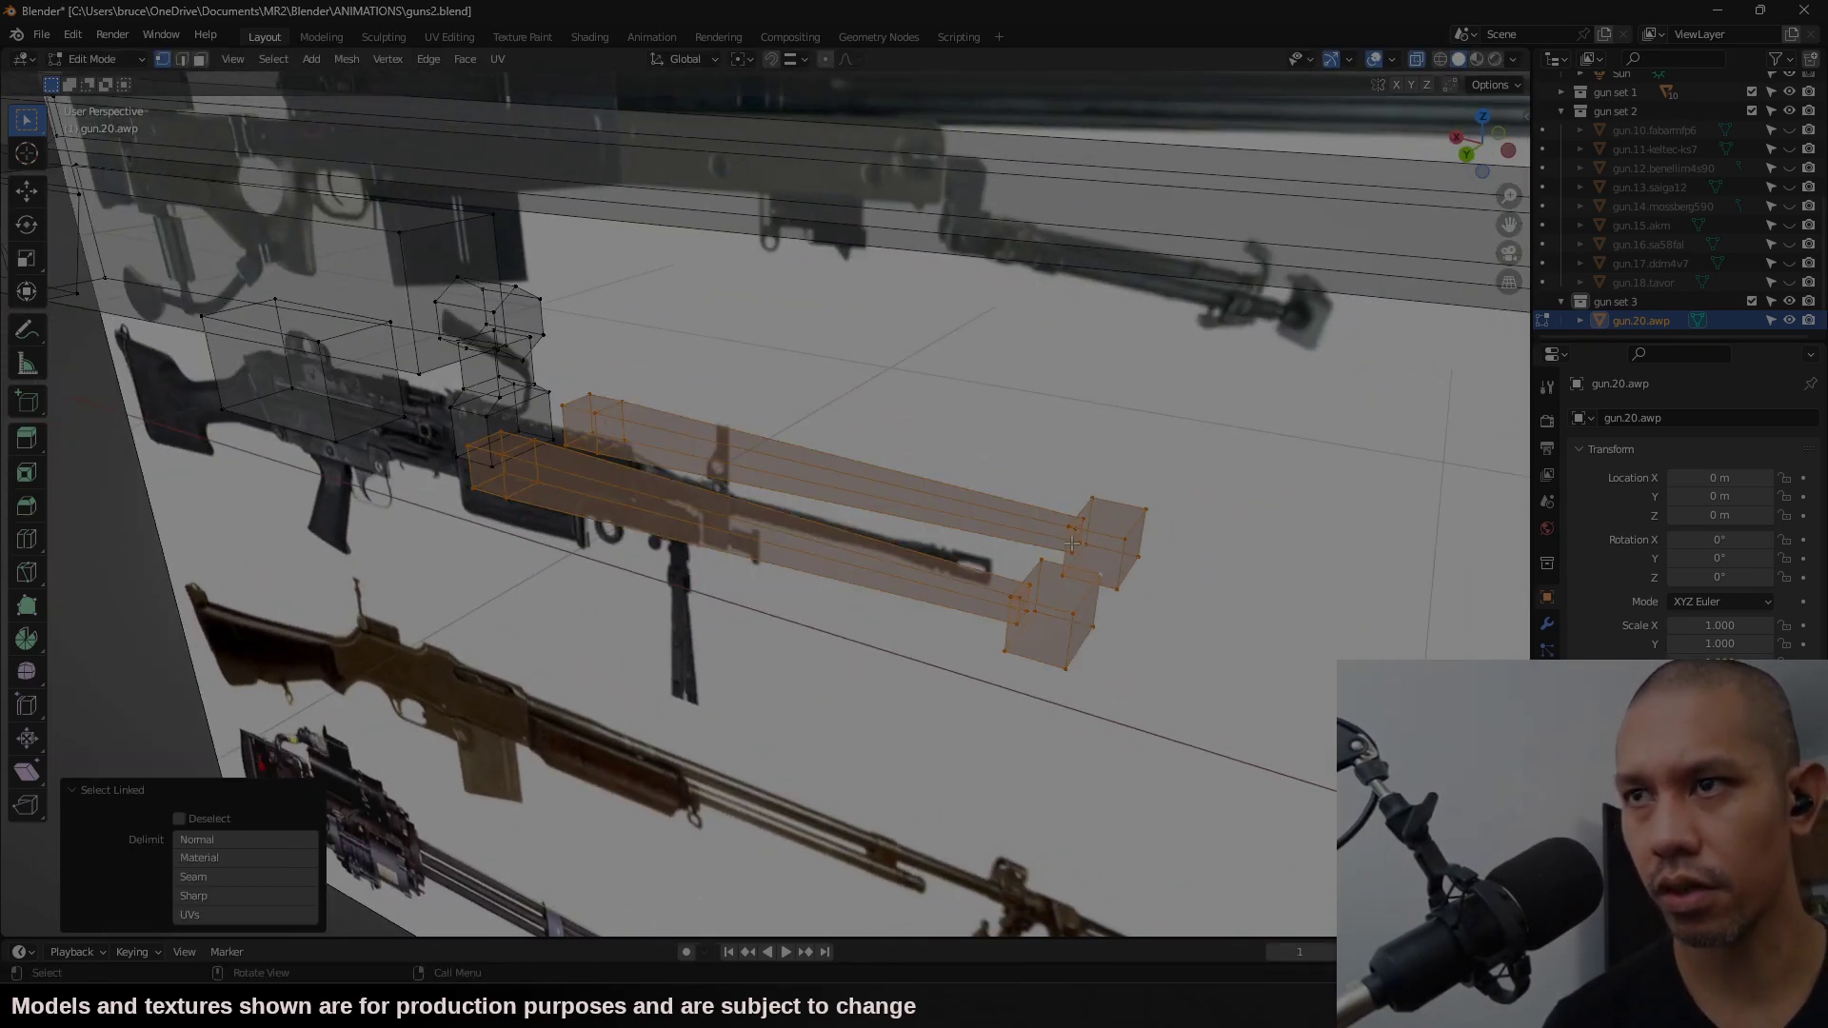
pyautogui.press('ctrl+KP_1')
pyautogui.press('g')
pyautogui.press('x')
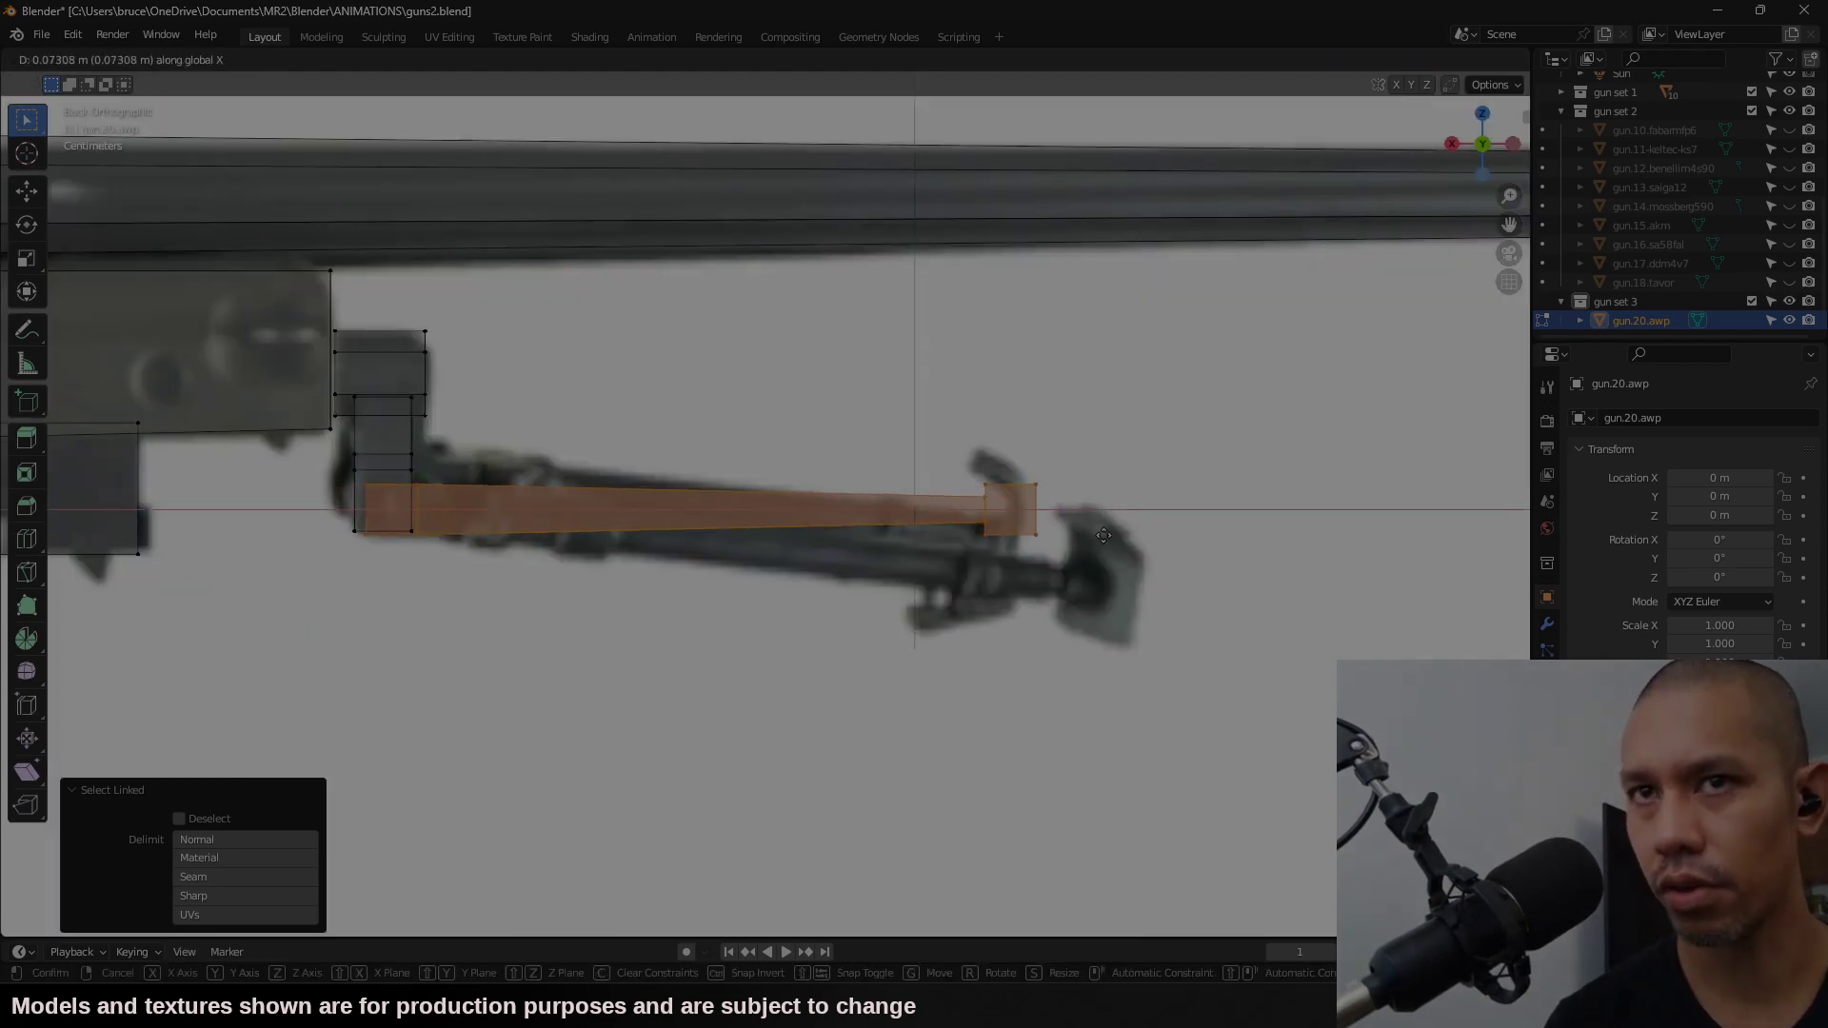
pyautogui.click(1104, 535)
# Step: Move the spare cube off the receiver to an empty spot above the barrel
pyautogui.scroll(-5, 1103, 536)
pyautogui.scroll(7, 1359, 493)
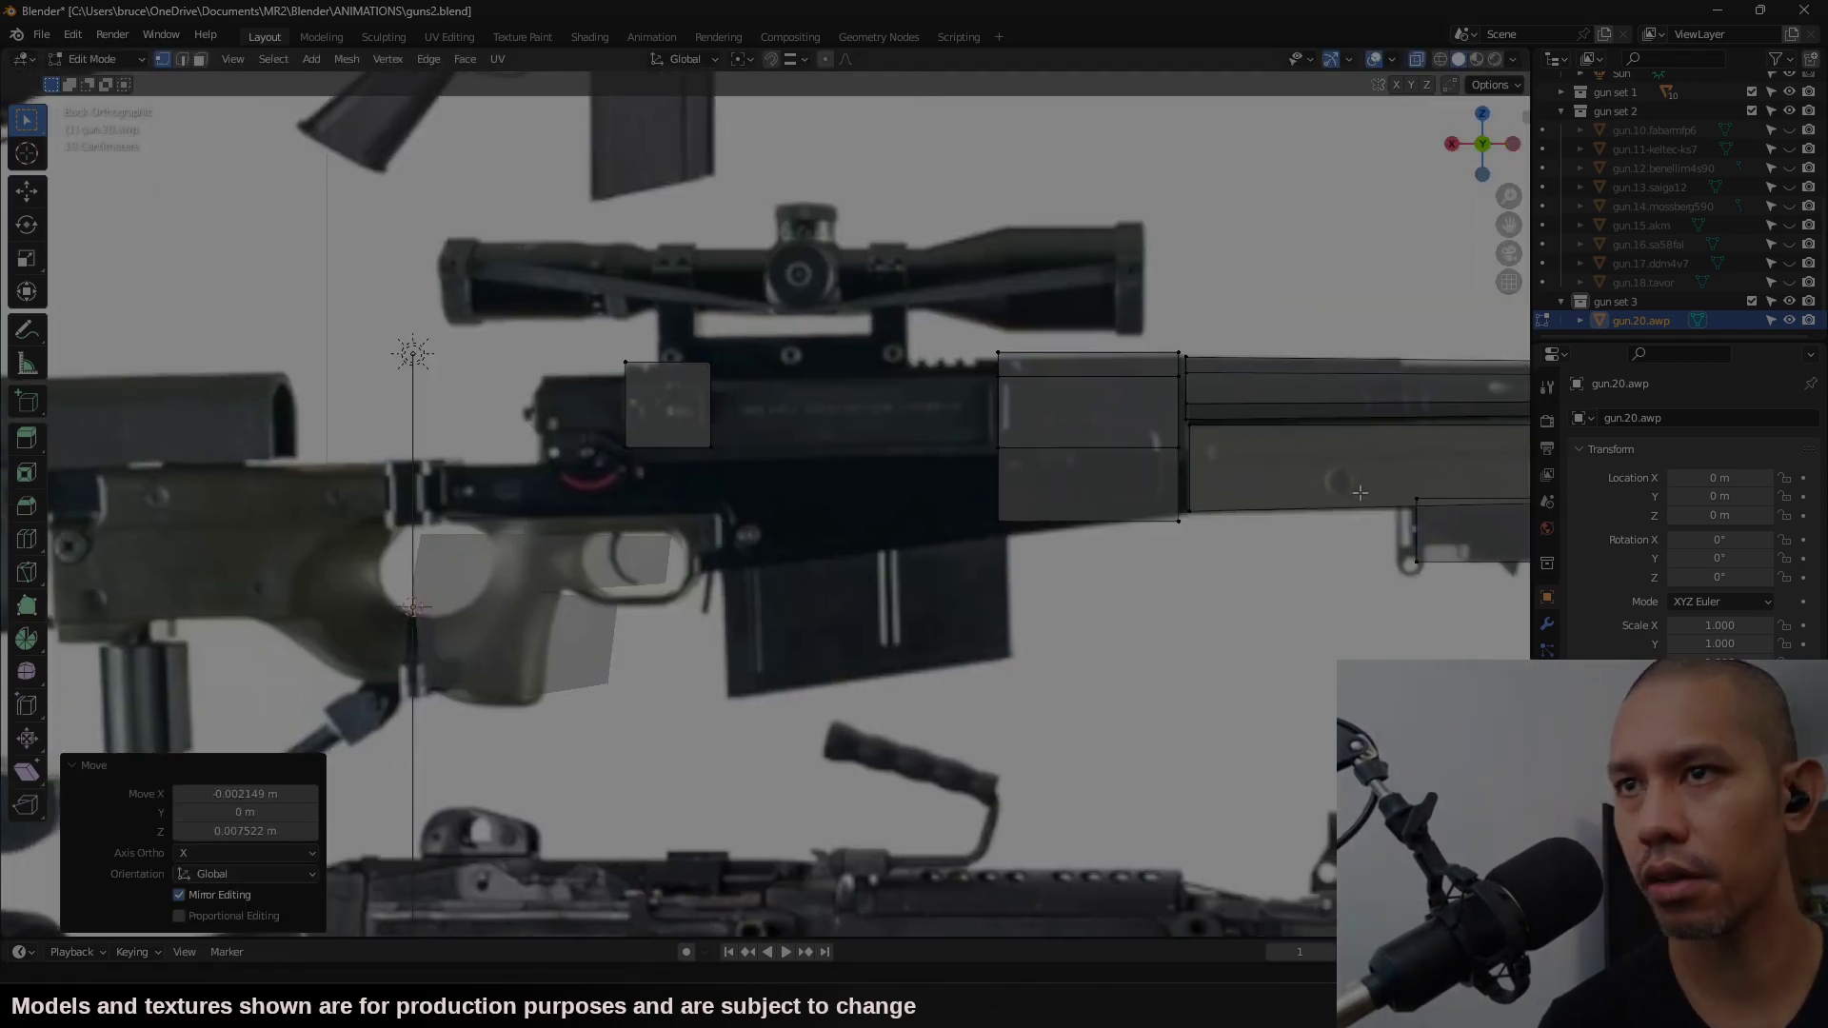
pyautogui.keyDown('shift'); pyautogui.moveTo(1360, 493); pyautogui.dragTo(1372, 494, button='middle'); pyautogui.keyUp('shift')
pyautogui.moveTo(606, 328); pyautogui.dragTo(763, 557)
pyautogui.press('g')
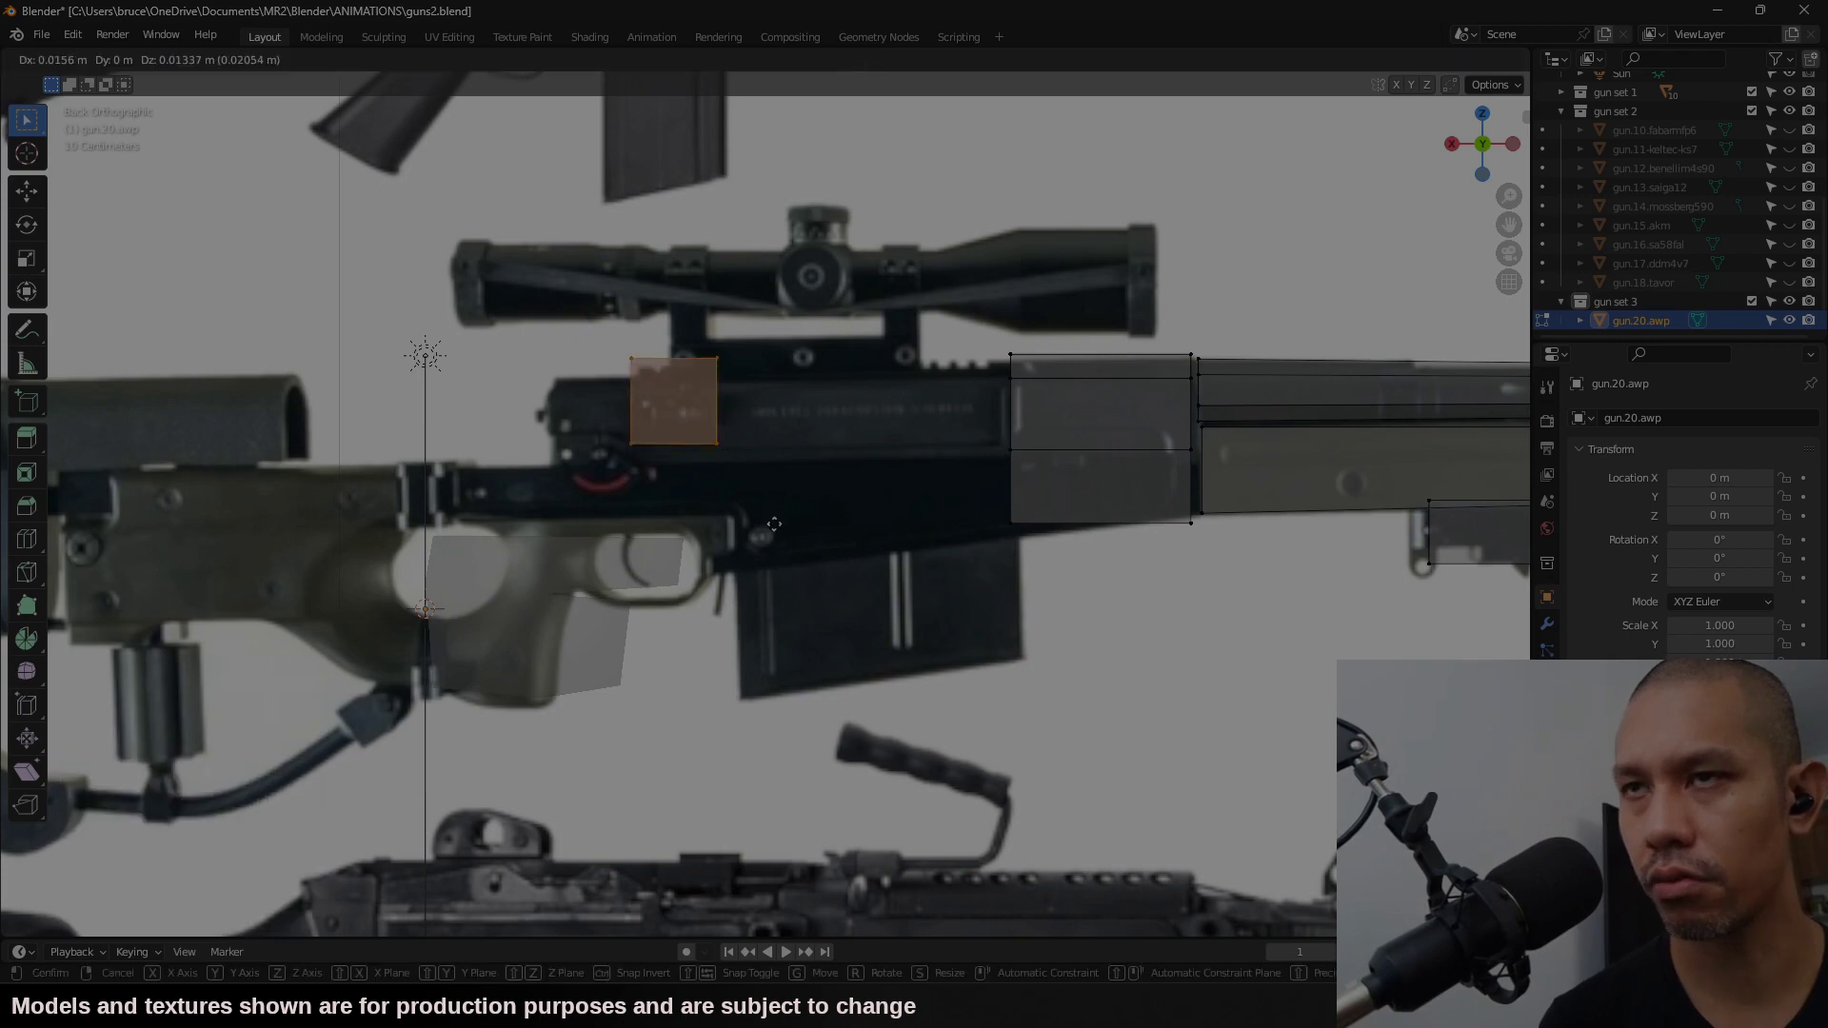
pyautogui.click(1318, 318)
# Step: Stretch the receiver block's rear end along X to the reference receiver's back and lower its top to the reference outline
pyautogui.moveTo(1056, 561); pyautogui.dragTo(997, 333)
pyautogui.press('g')
pyautogui.press('x')
pyautogui.click(1021, 367)
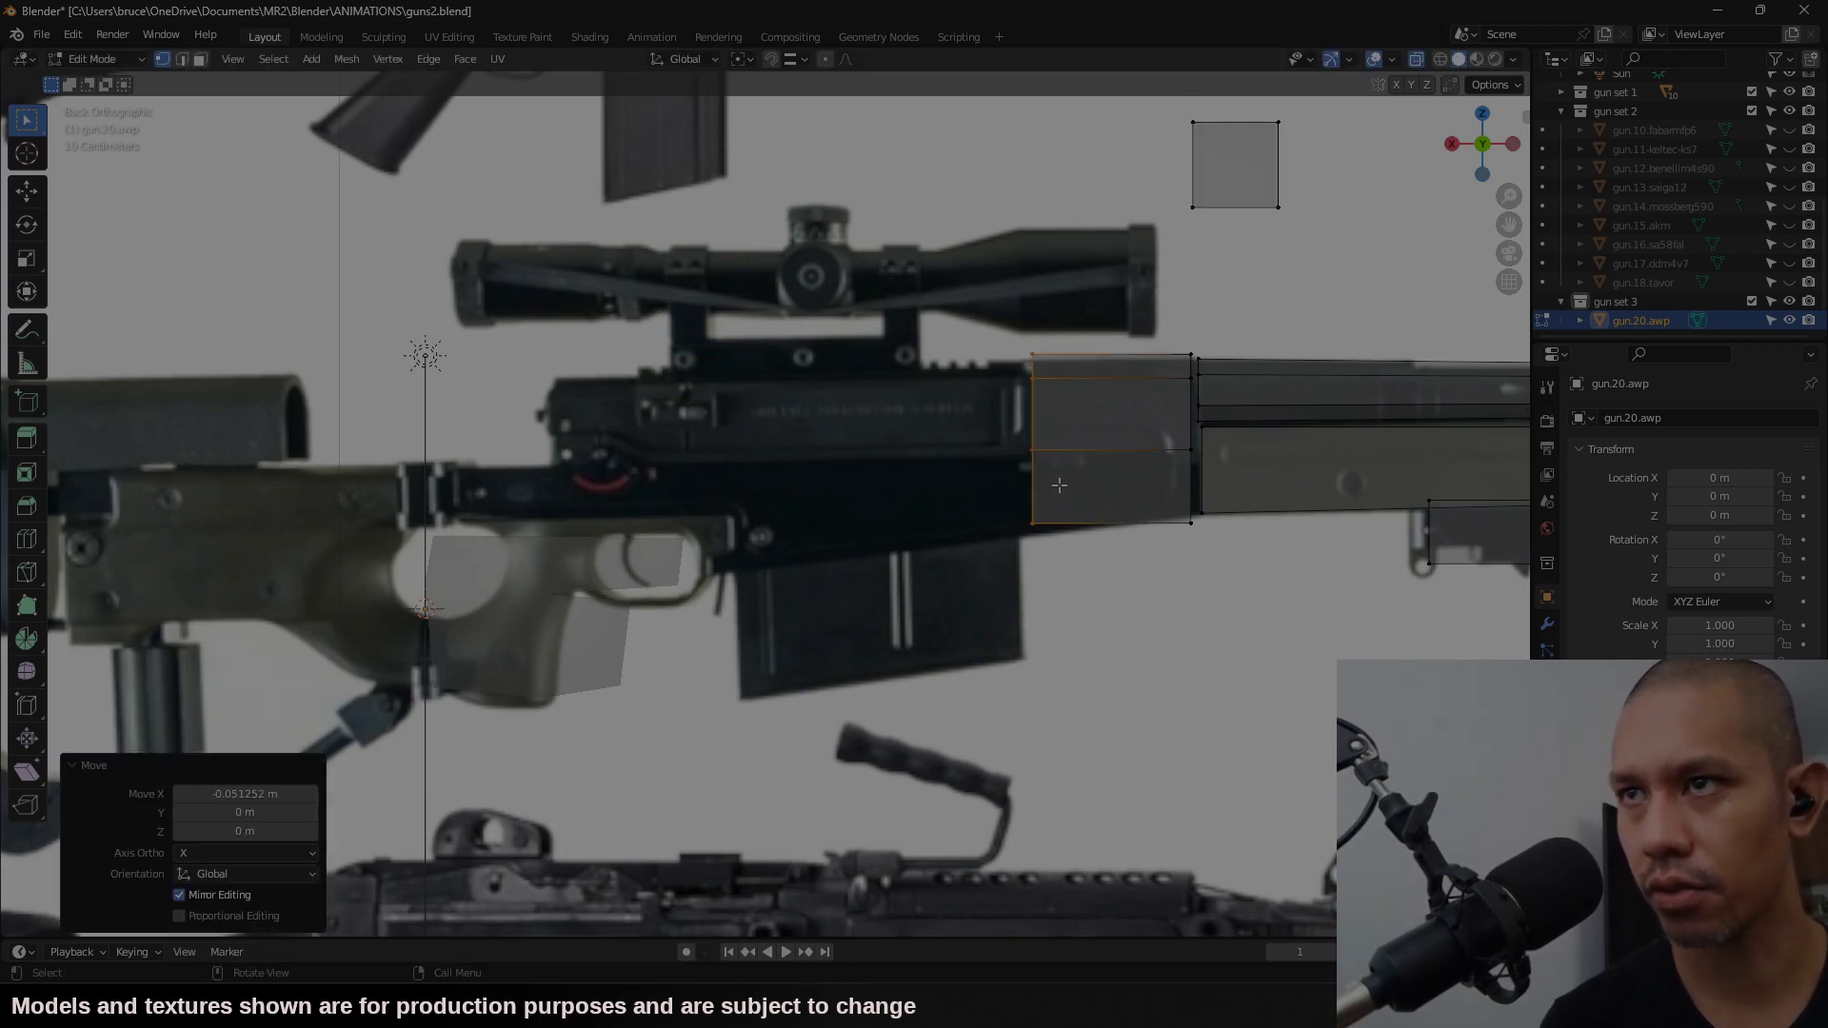
pyautogui.press('g')
pyautogui.press('x')
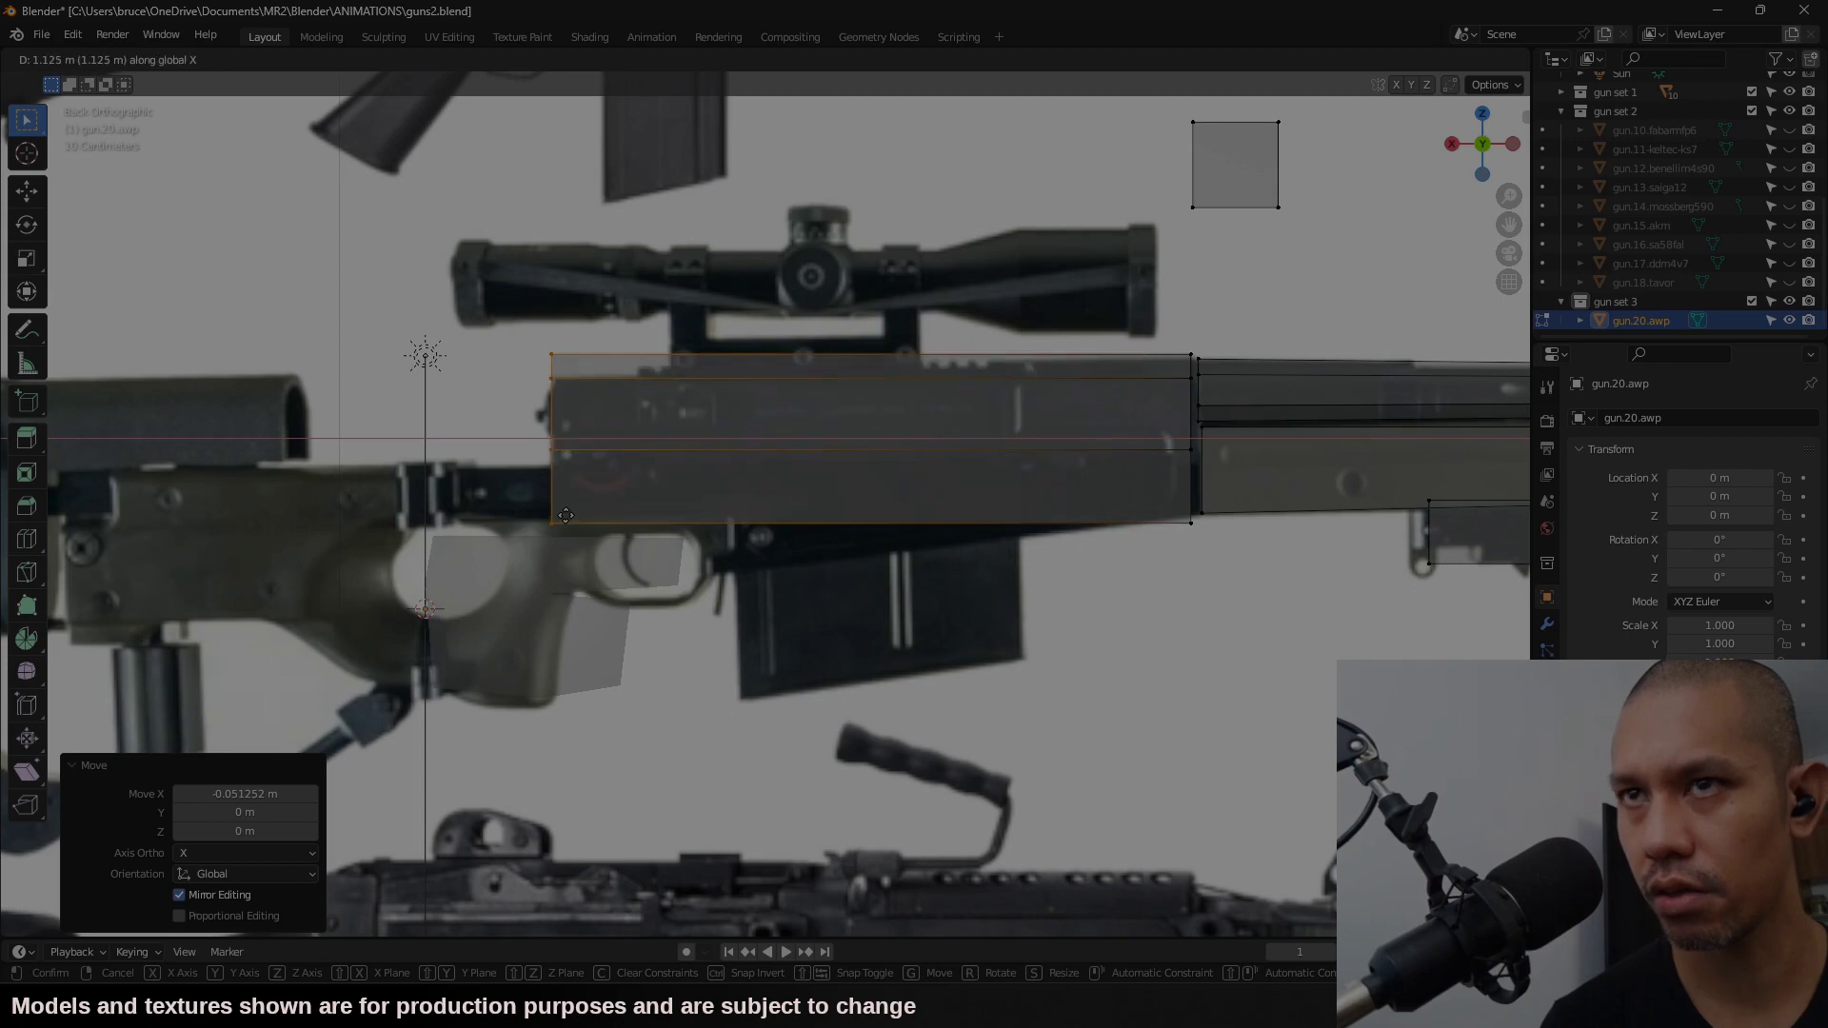
pyautogui.click(566, 515)
pyautogui.click(1015, 420)
# Step: Move the spare cube onto the top of the receiver near its front and scale it to about 0.305
pyautogui.click(1298, 139)
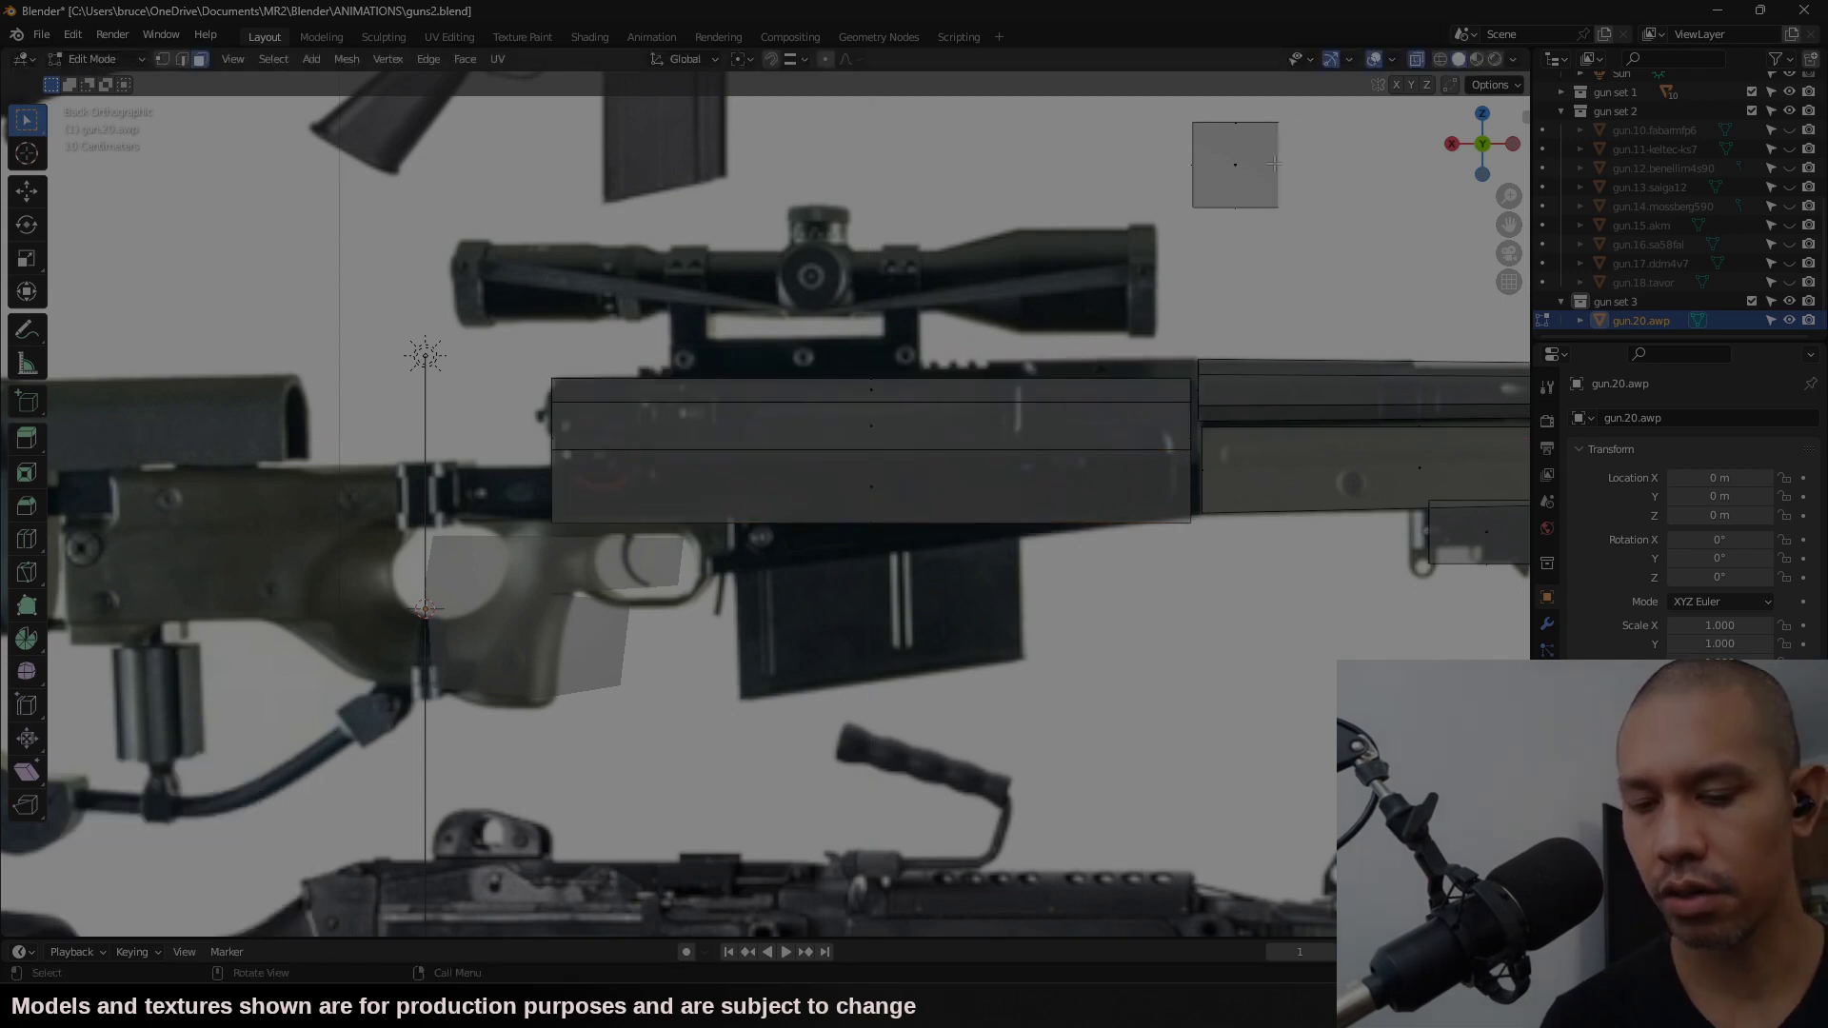
pyautogui.press('l')
pyautogui.press('g')
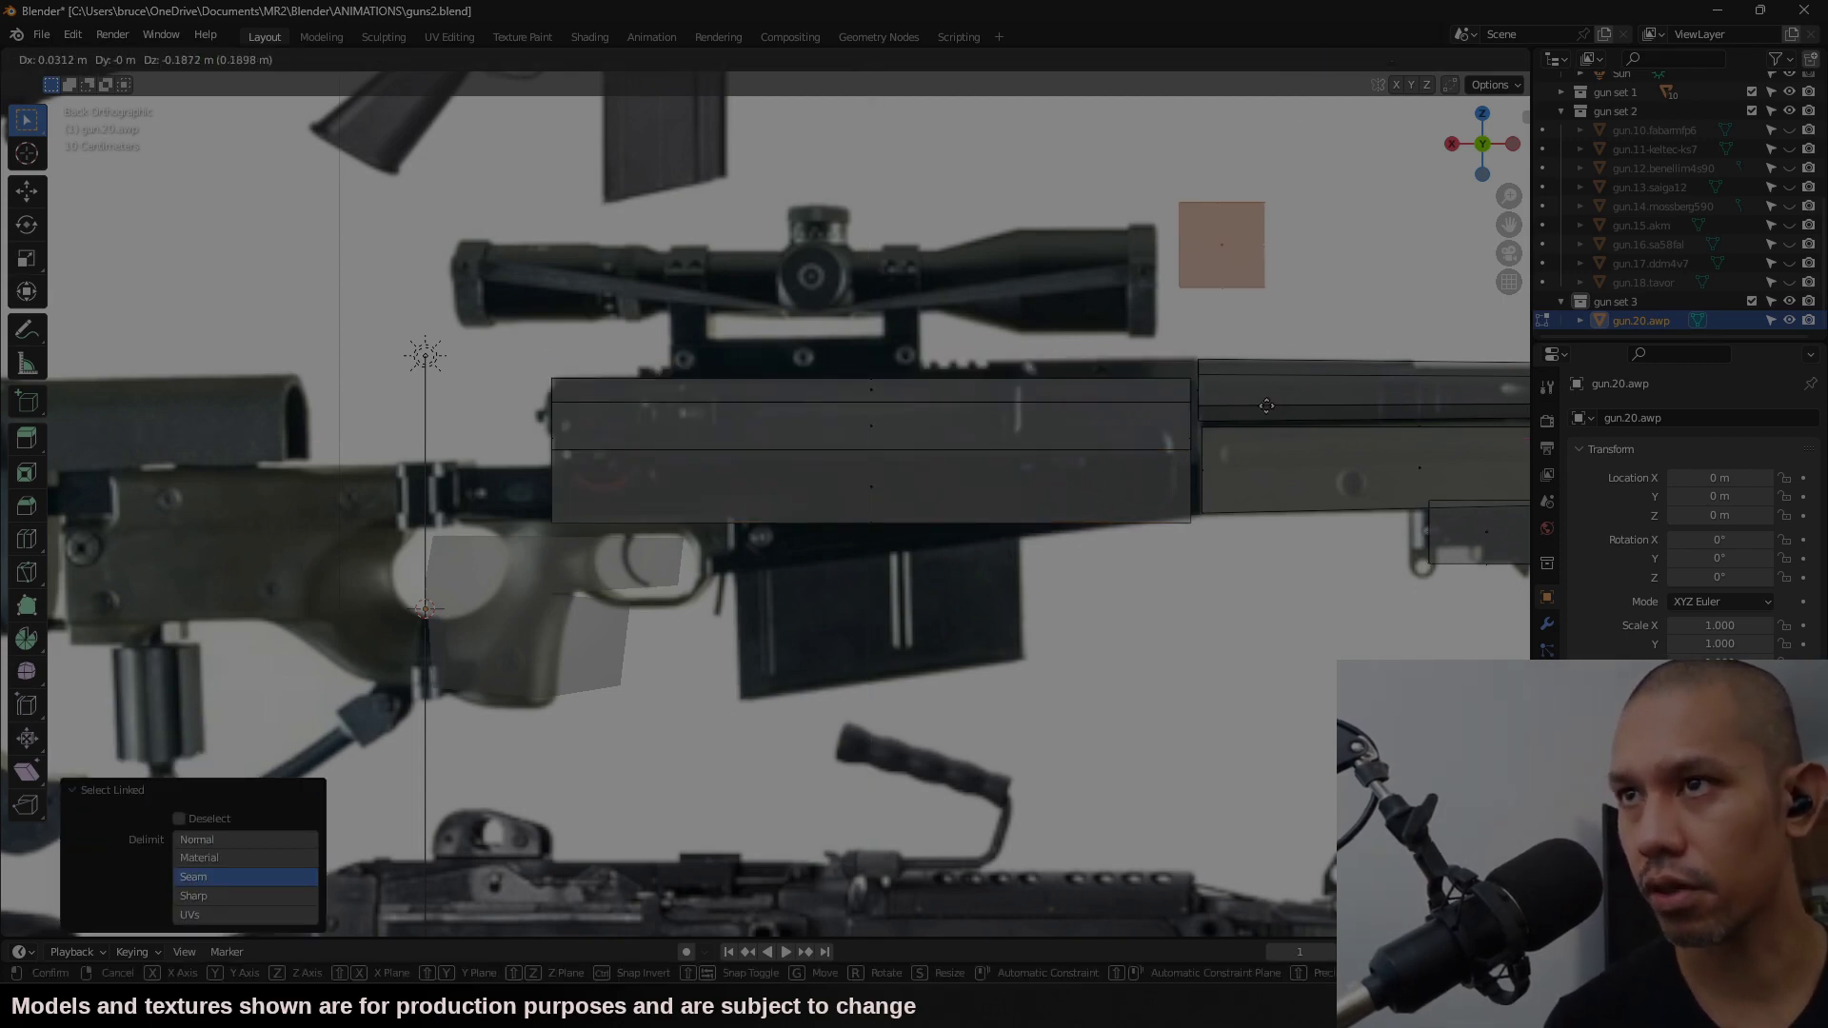
pyautogui.click(1089, 499)
pyautogui.press('s')
pyautogui.click(1122, 501)
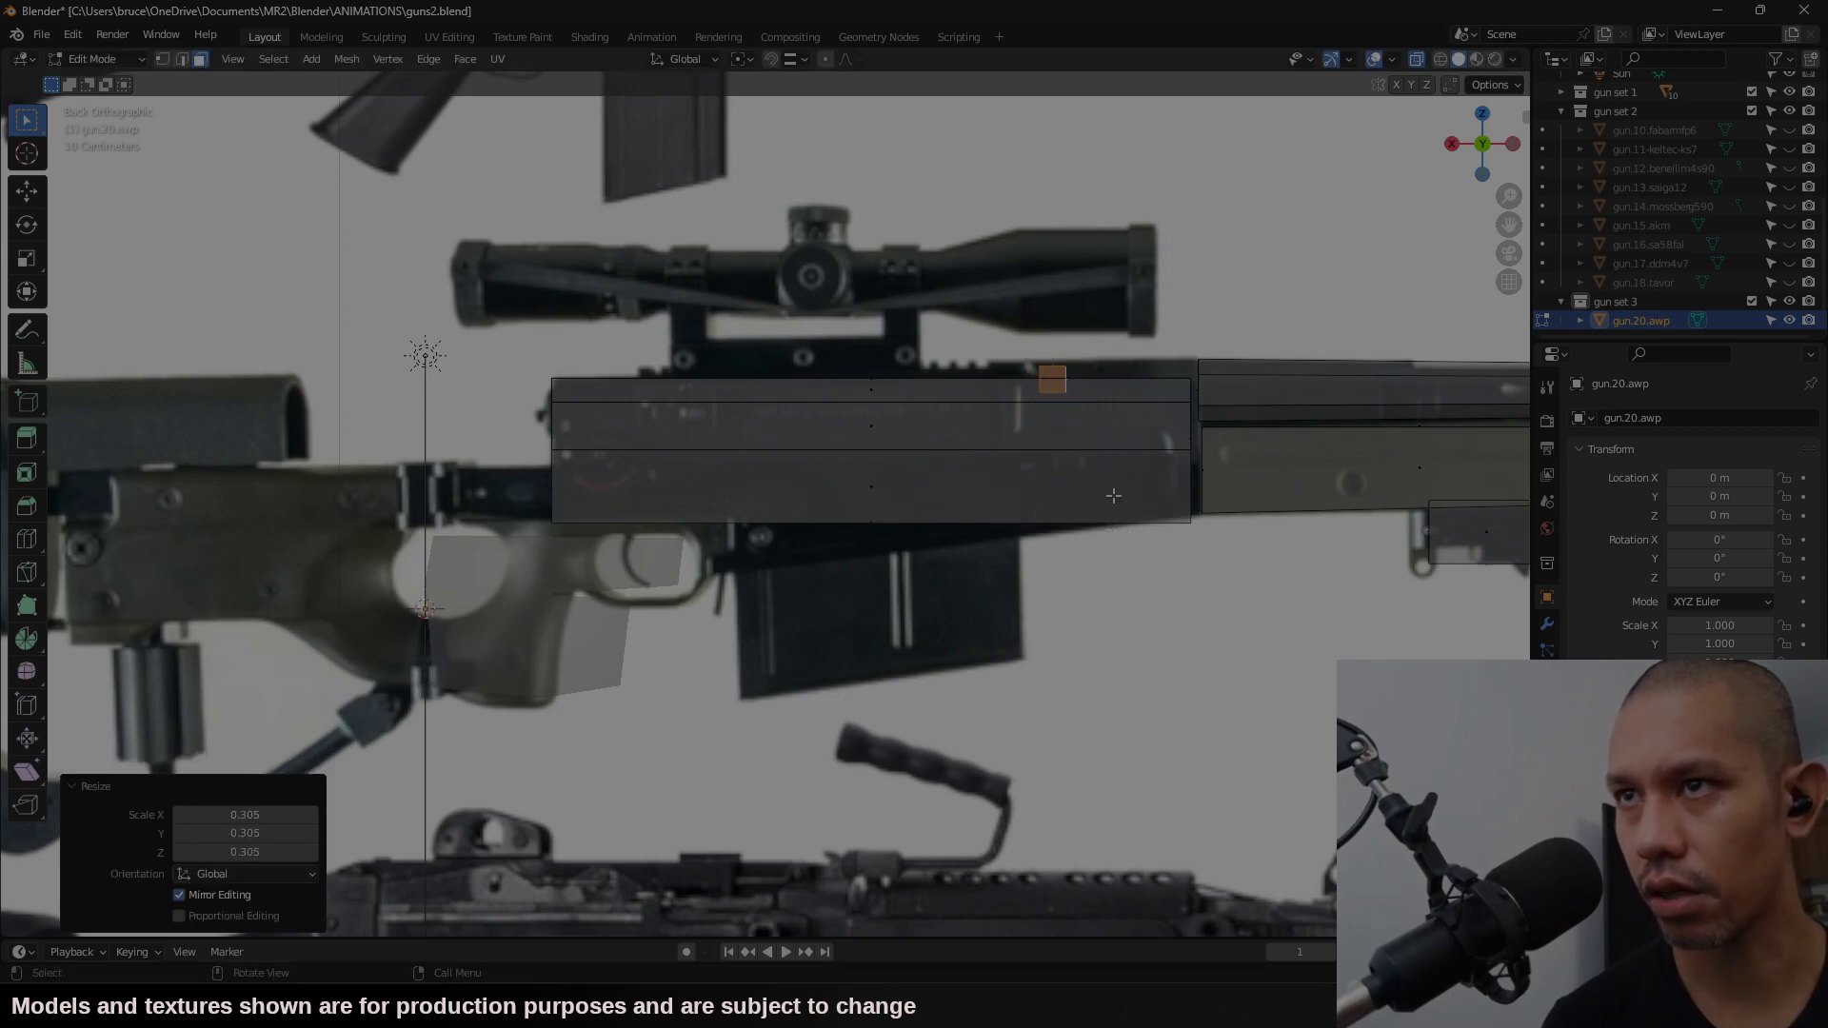
# Step: Extrude the small block's rear face about 1.22 m along the receiver's top and scale the whole rail along Y
pyautogui.click(1160, 368)
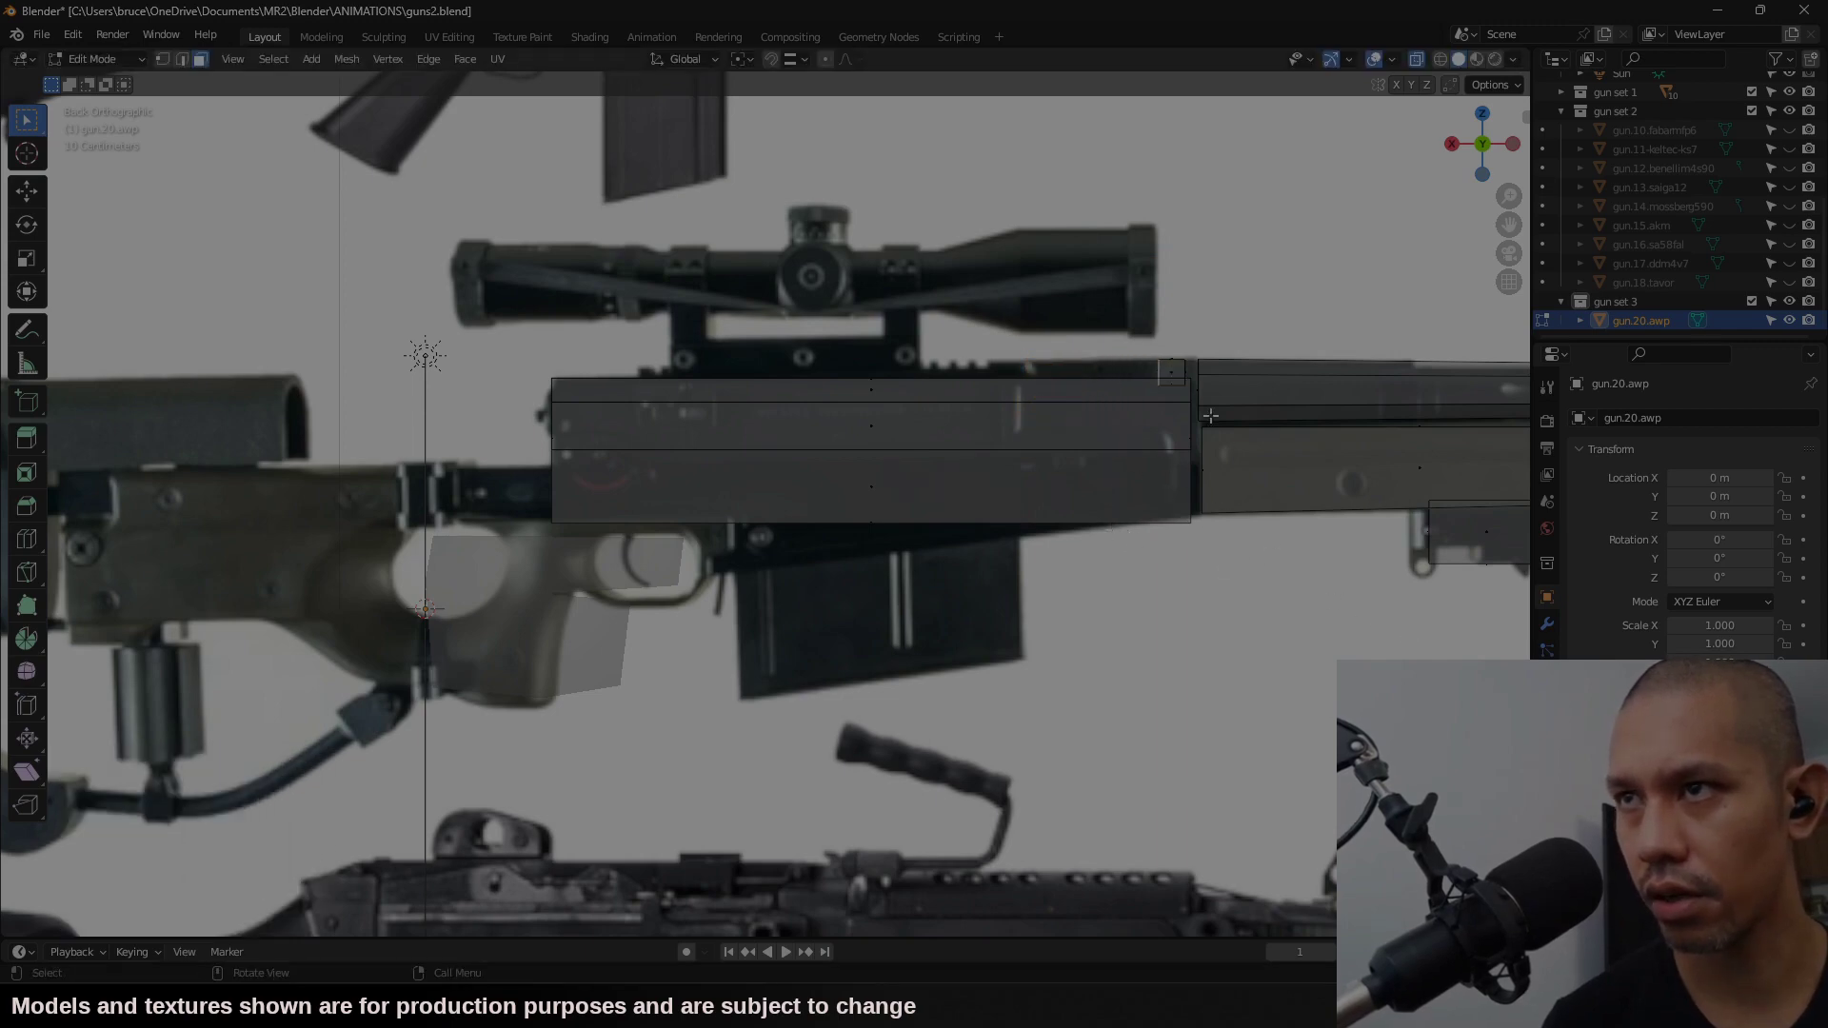
pyautogui.press('e')
pyautogui.click(696, 388)
pyautogui.moveTo(1135, 391); pyautogui.dragTo(963, 431, button='middle')
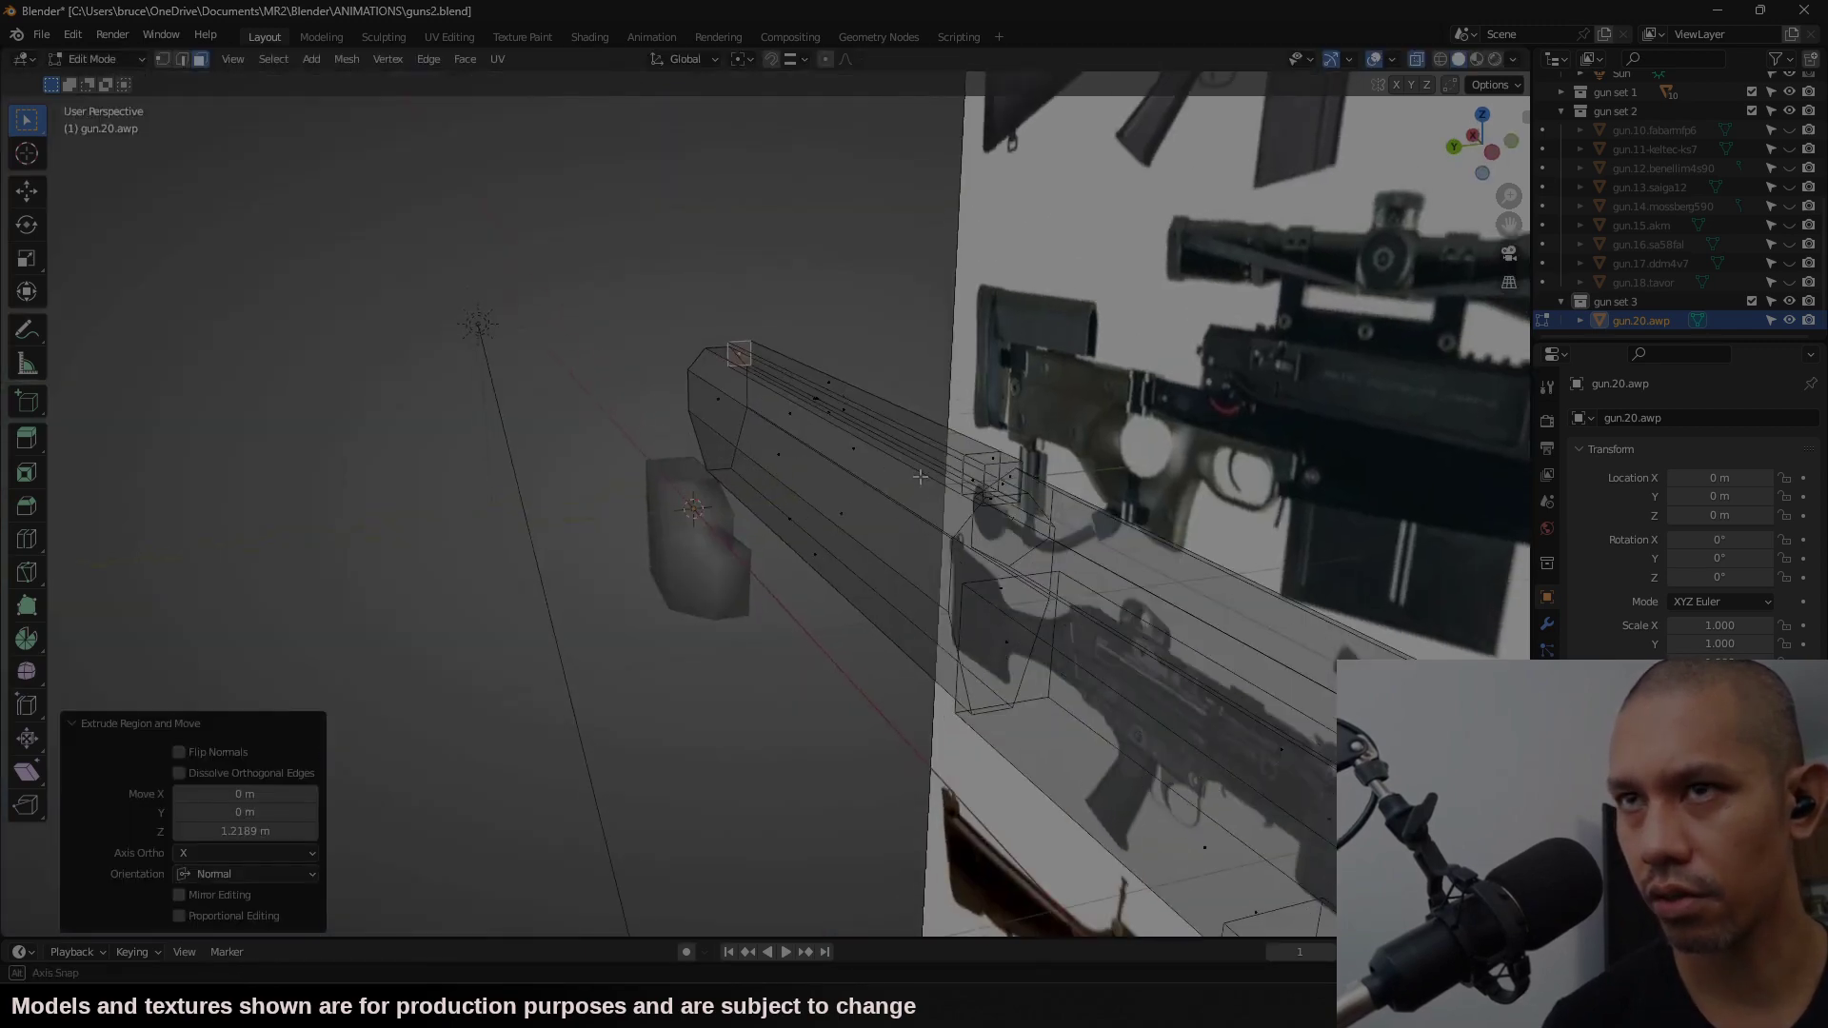
pyautogui.press('l')
pyautogui.press('s')
pyautogui.press('y')
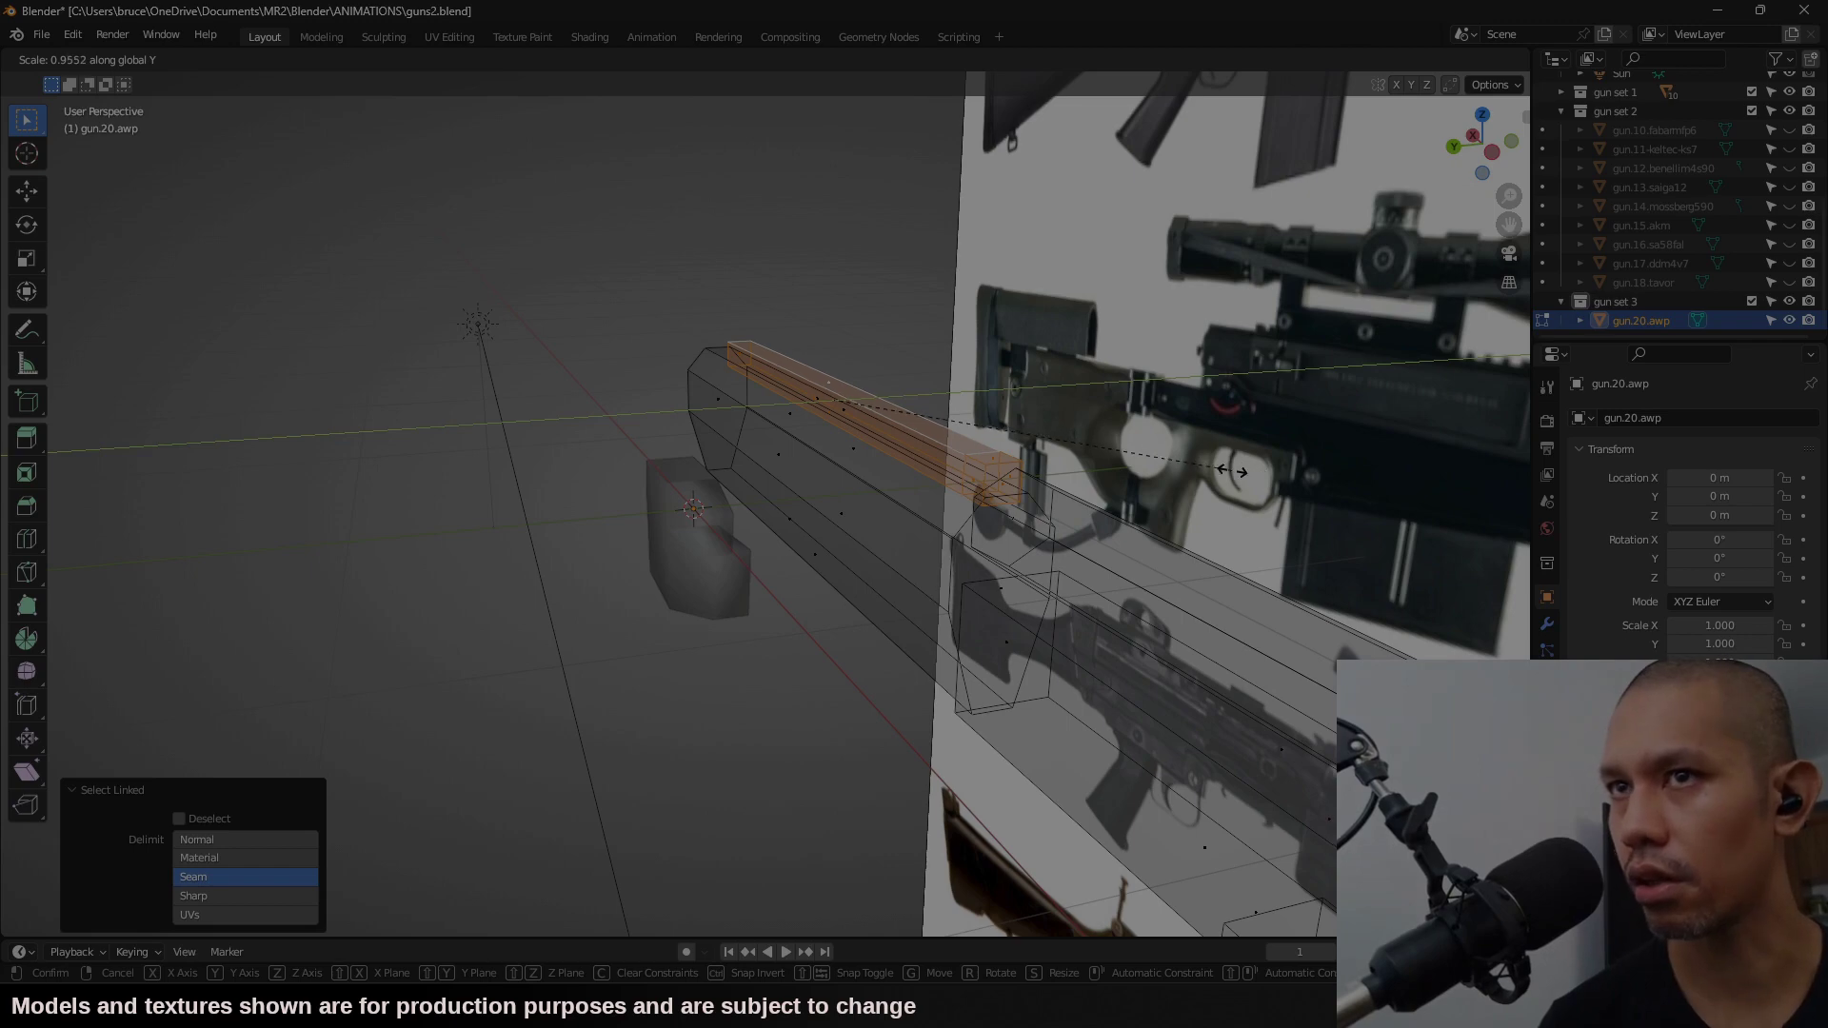
pyautogui.click(1277, 464)
# Step: Add a cube, shrink it, and place it under the receiver at the magazine's rear upper corner
pyautogui.press('ctrl+KP_1')
pyautogui.click(310, 59)
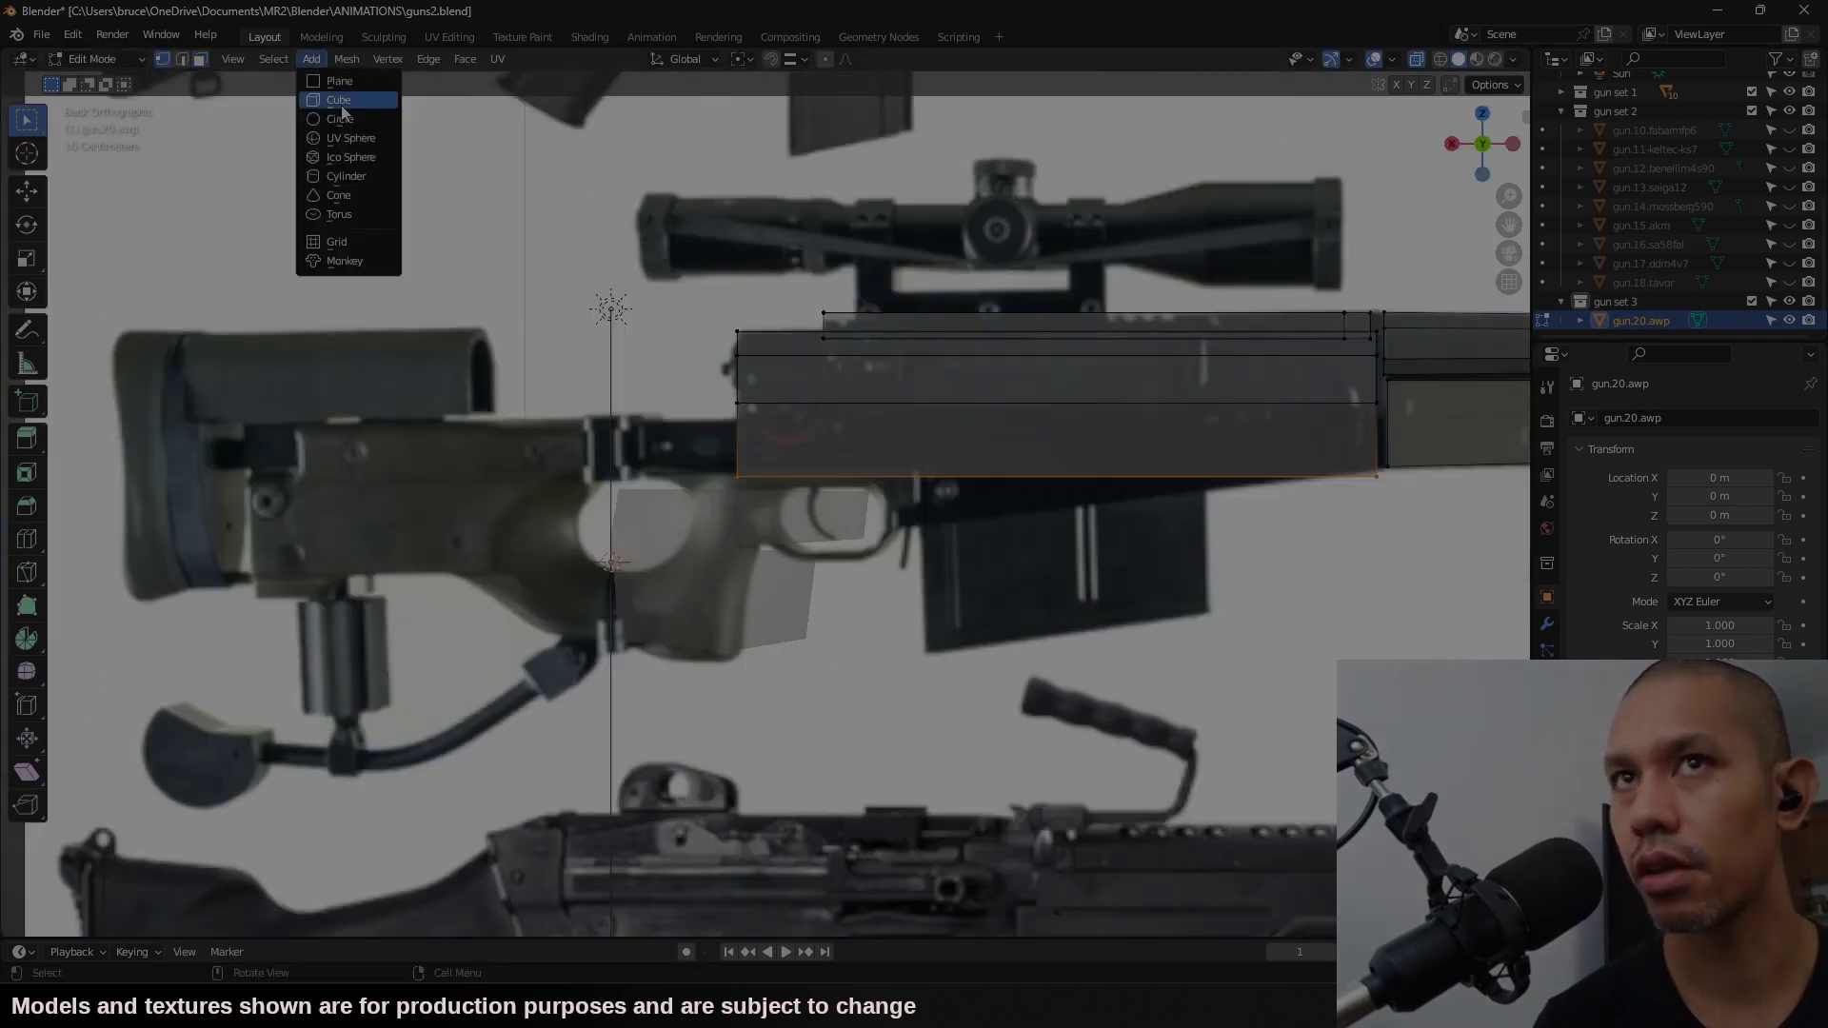
pyautogui.click(344, 101)
pyautogui.write('s')
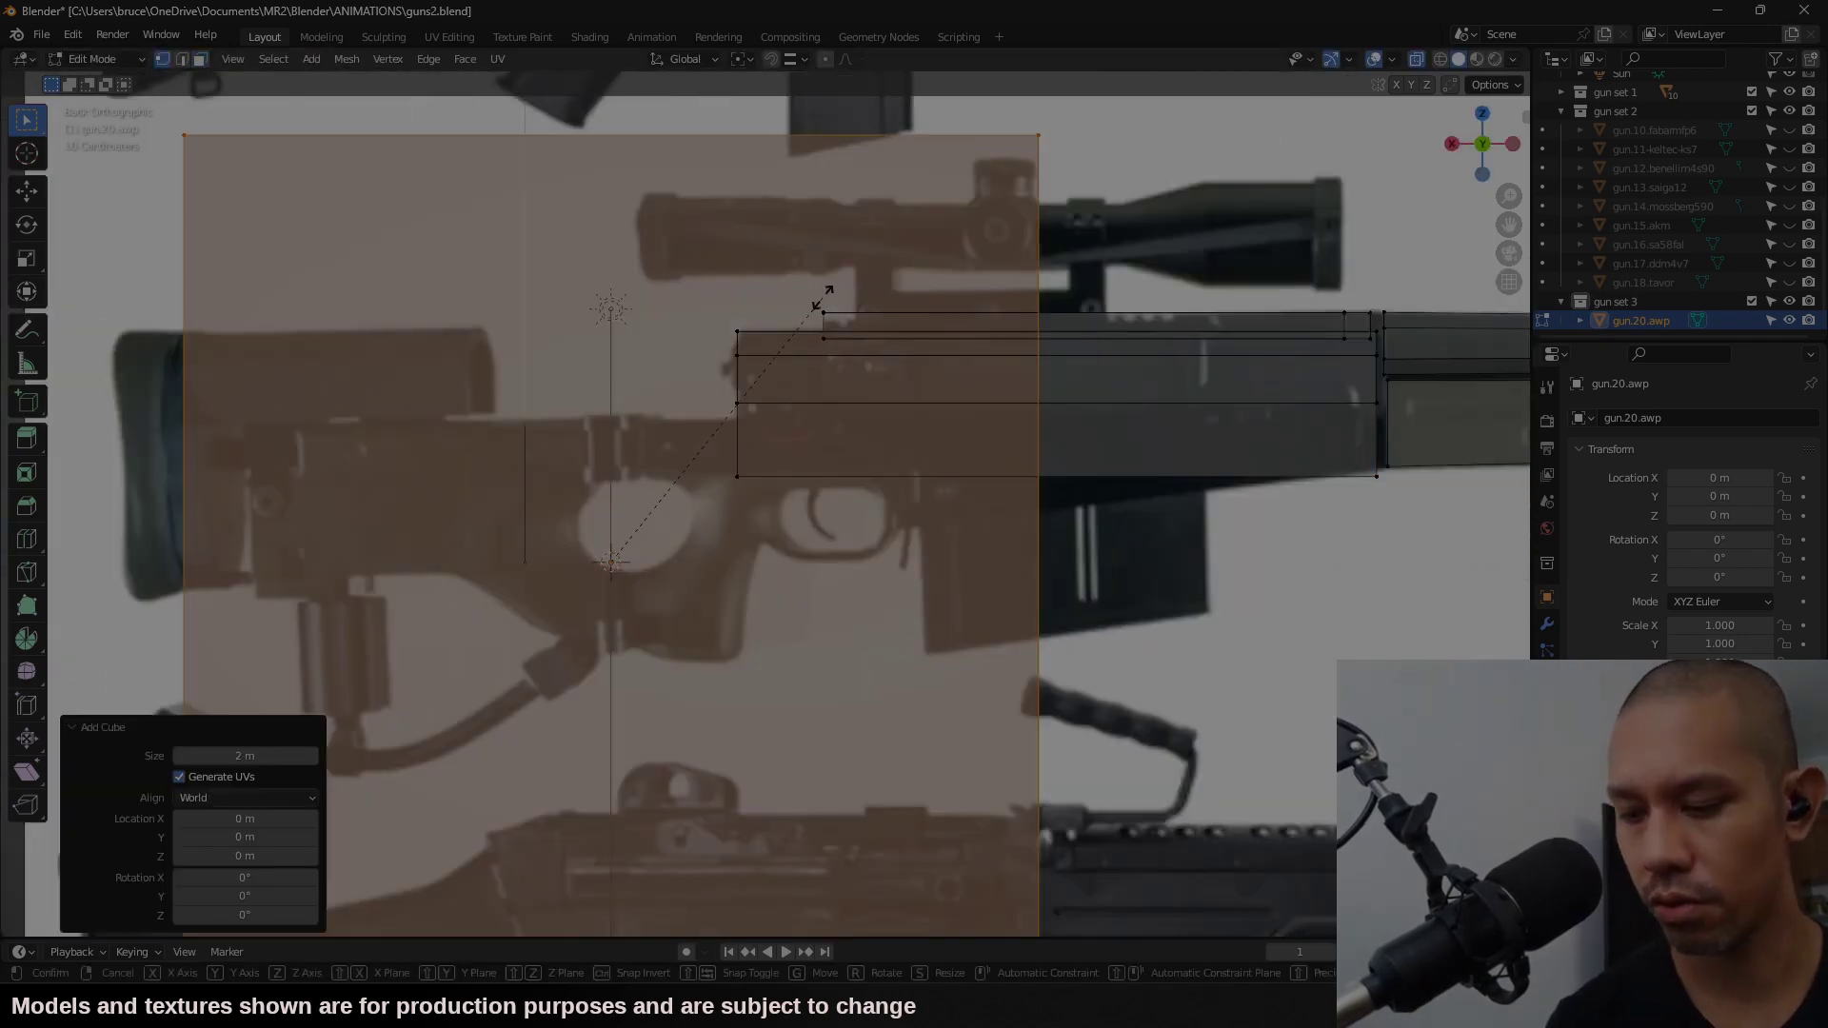
pyautogui.write('.1')
pyautogui.press('Return')
pyautogui.press('s')
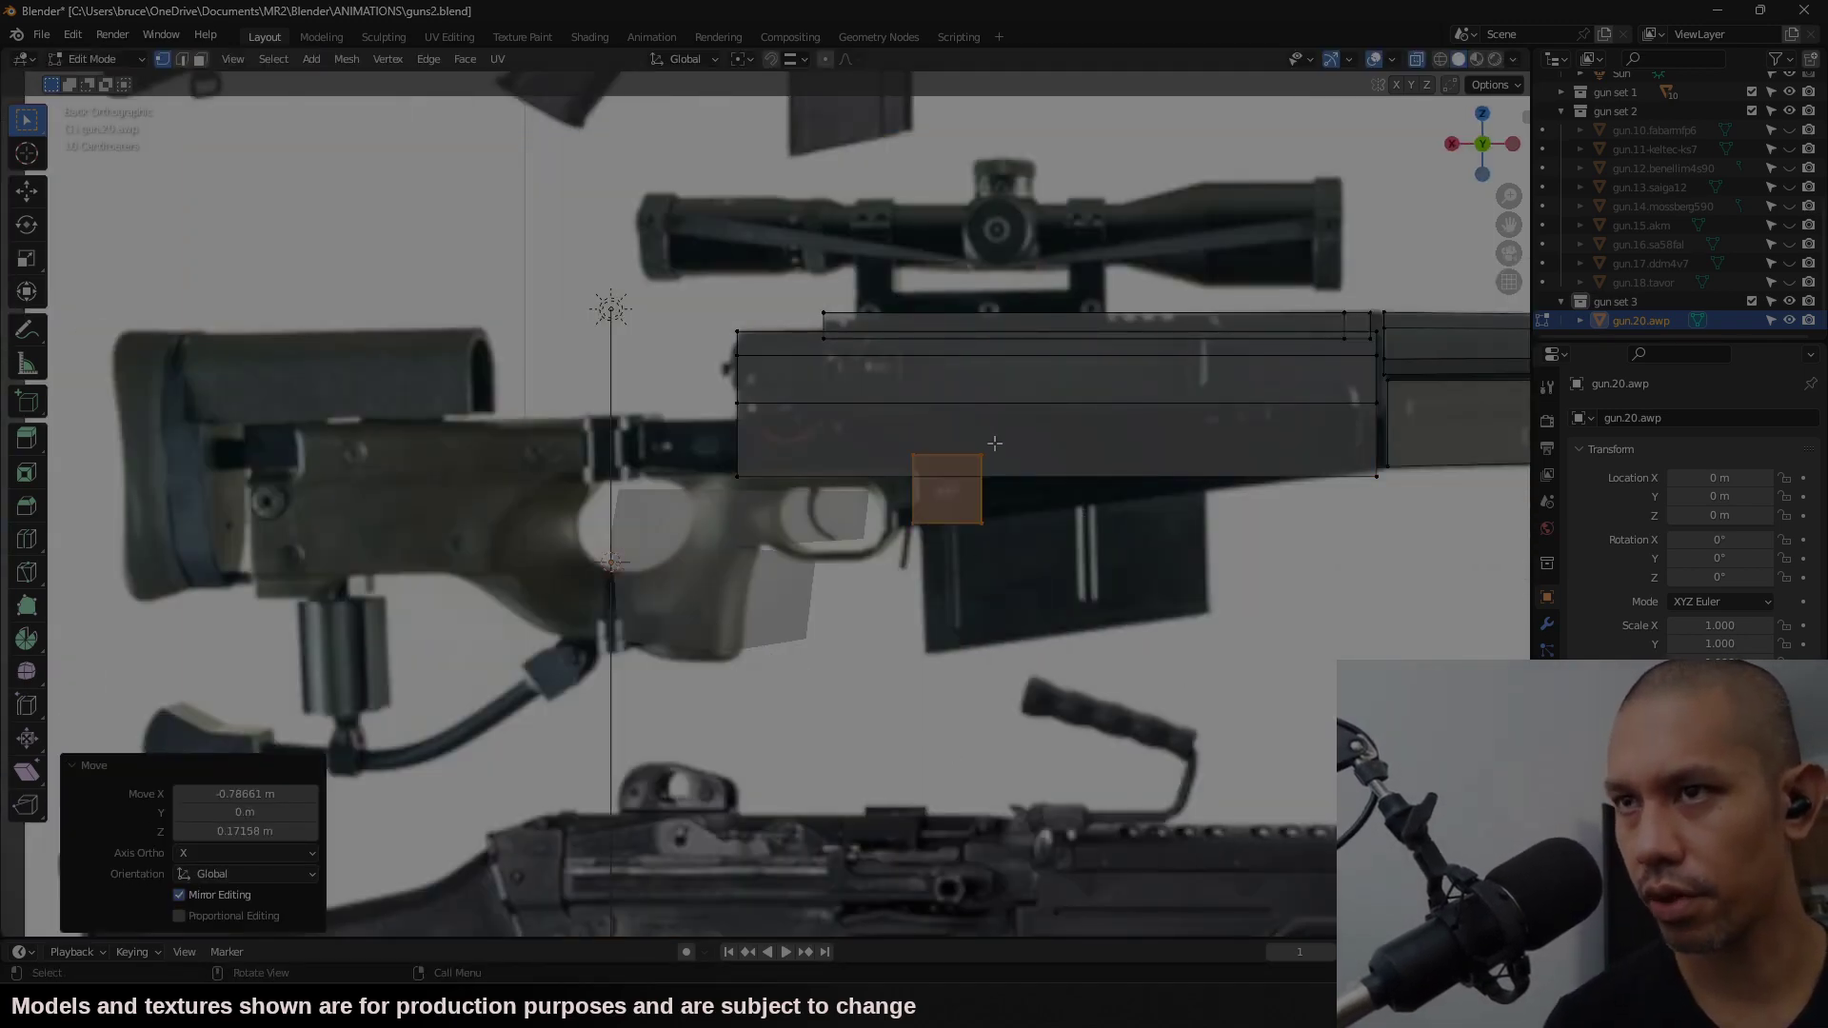
# Step: Move the cube's front side about 0.8 m forward and 0.12 m up, and scale the block to about 0.7 along Y
pyautogui.click(962, 556)
pyautogui.moveTo(975, 556); pyautogui.dragTo(1126, 524)
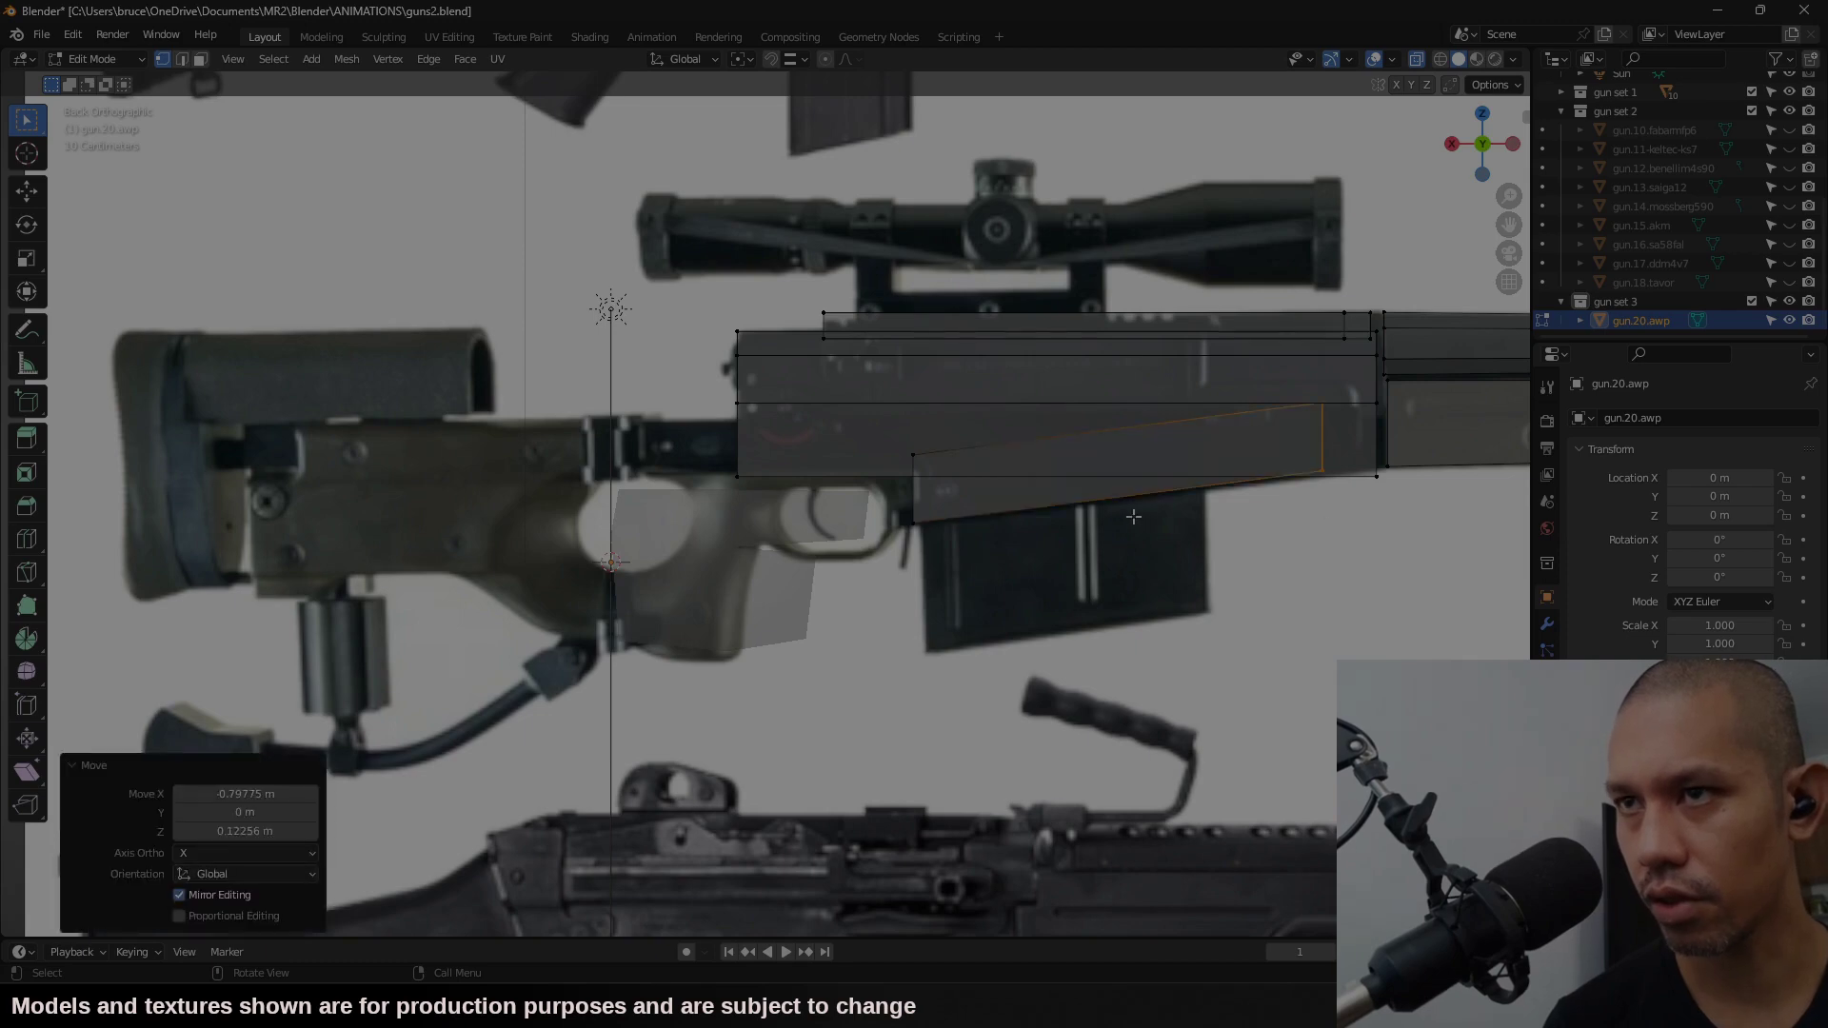
pyautogui.moveTo(1222, 513); pyautogui.dragTo(791, 535, button='middle')
pyautogui.press('y')
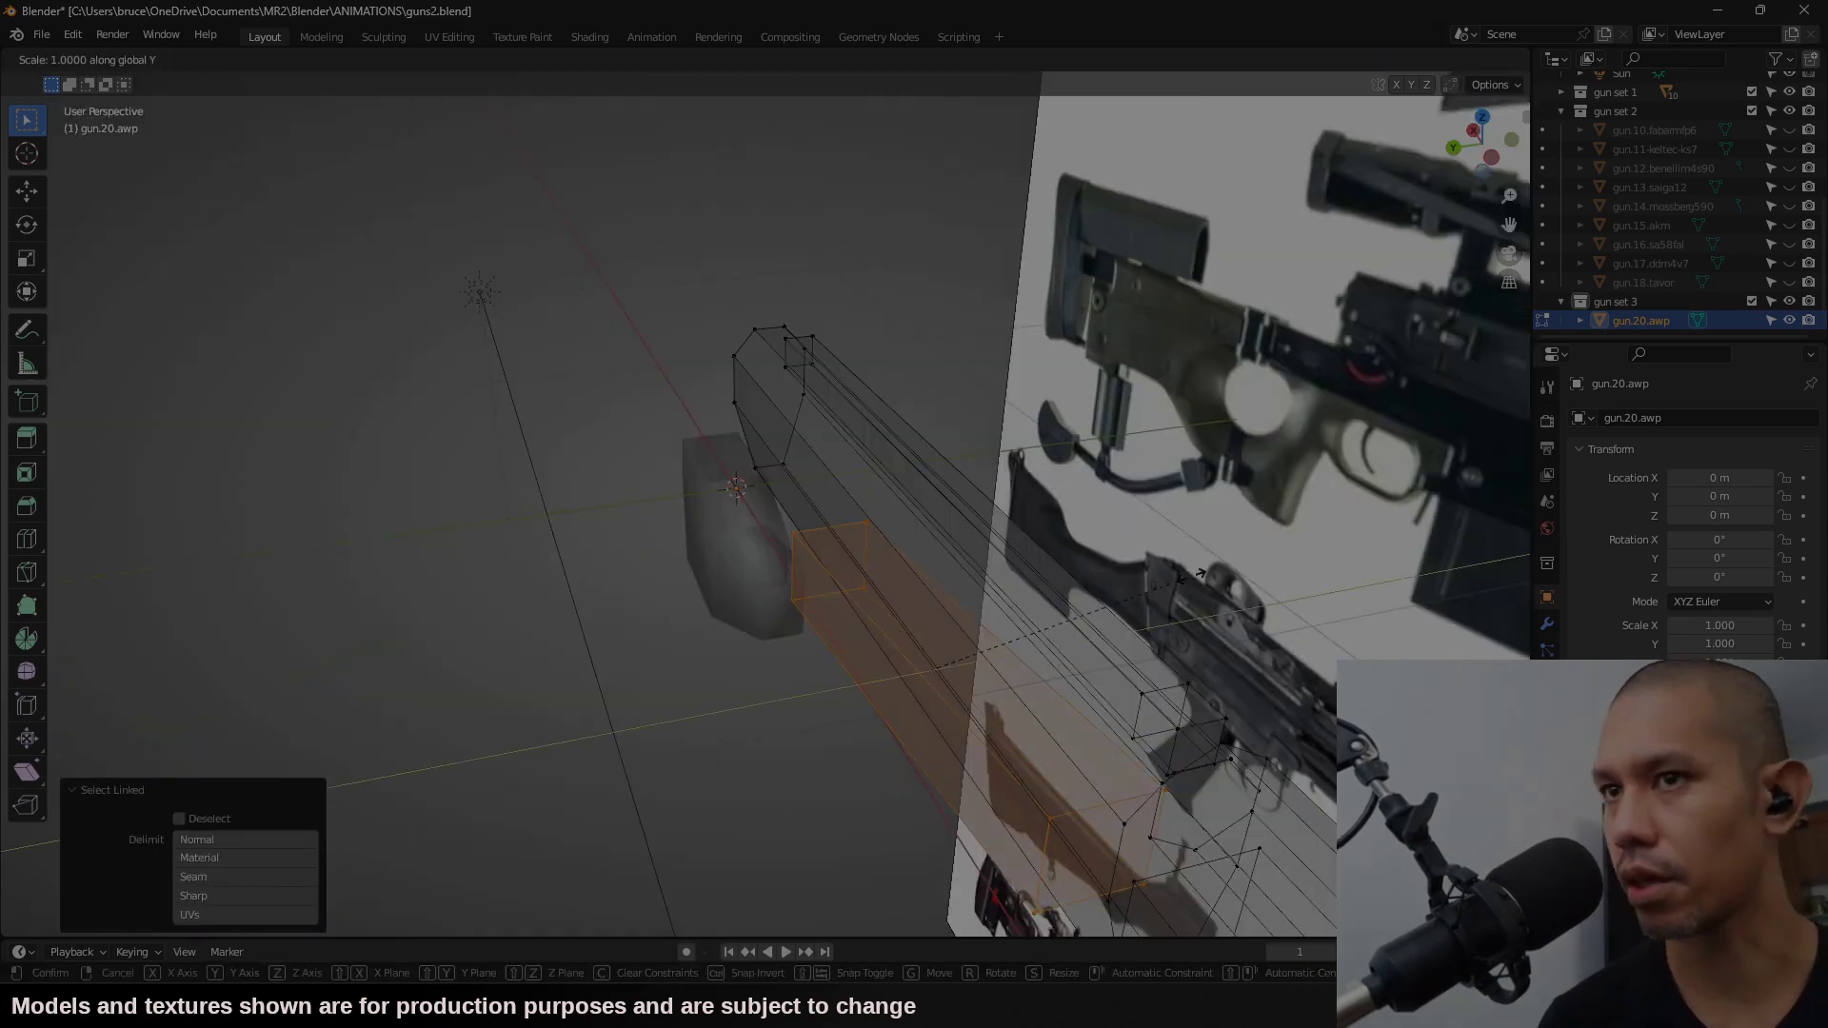
pyautogui.click(1118, 601)
pyautogui.click(1417, 59)
pyautogui.moveTo(1416, 143); pyautogui.dragTo(1454, 107, button='middle')
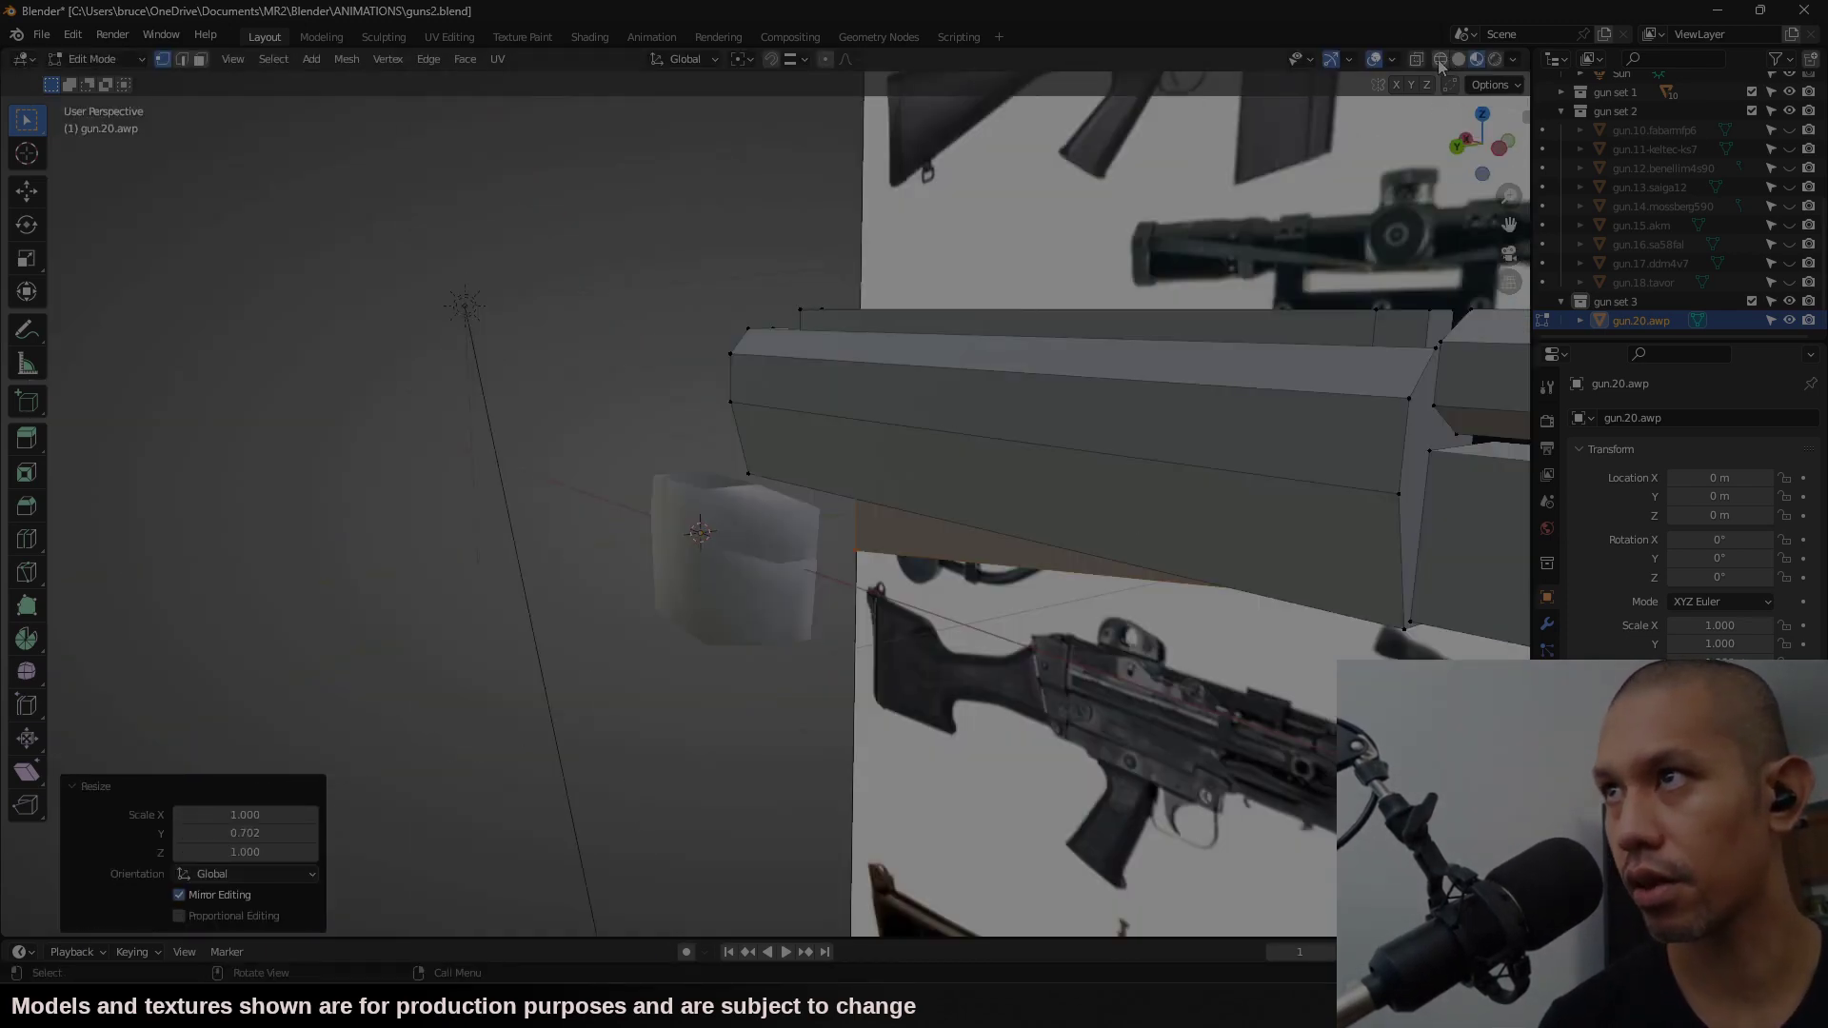
# Step: Duplicate the sloped underside block downward, scale the copy to 0.8, and extend it down to fit the reference magazine
pyautogui.press('ctrl+KP_1')
pyautogui.scroll(3, 1253, 493)
pyautogui.keyDown('shift'); pyautogui.moveTo(1266, 466); pyautogui.dragTo(946, 436, button='middle'); pyautogui.keyUp('shift')
pyautogui.scroll(-1, 1256, 502)
pyautogui.hotkey('alt', 'z')
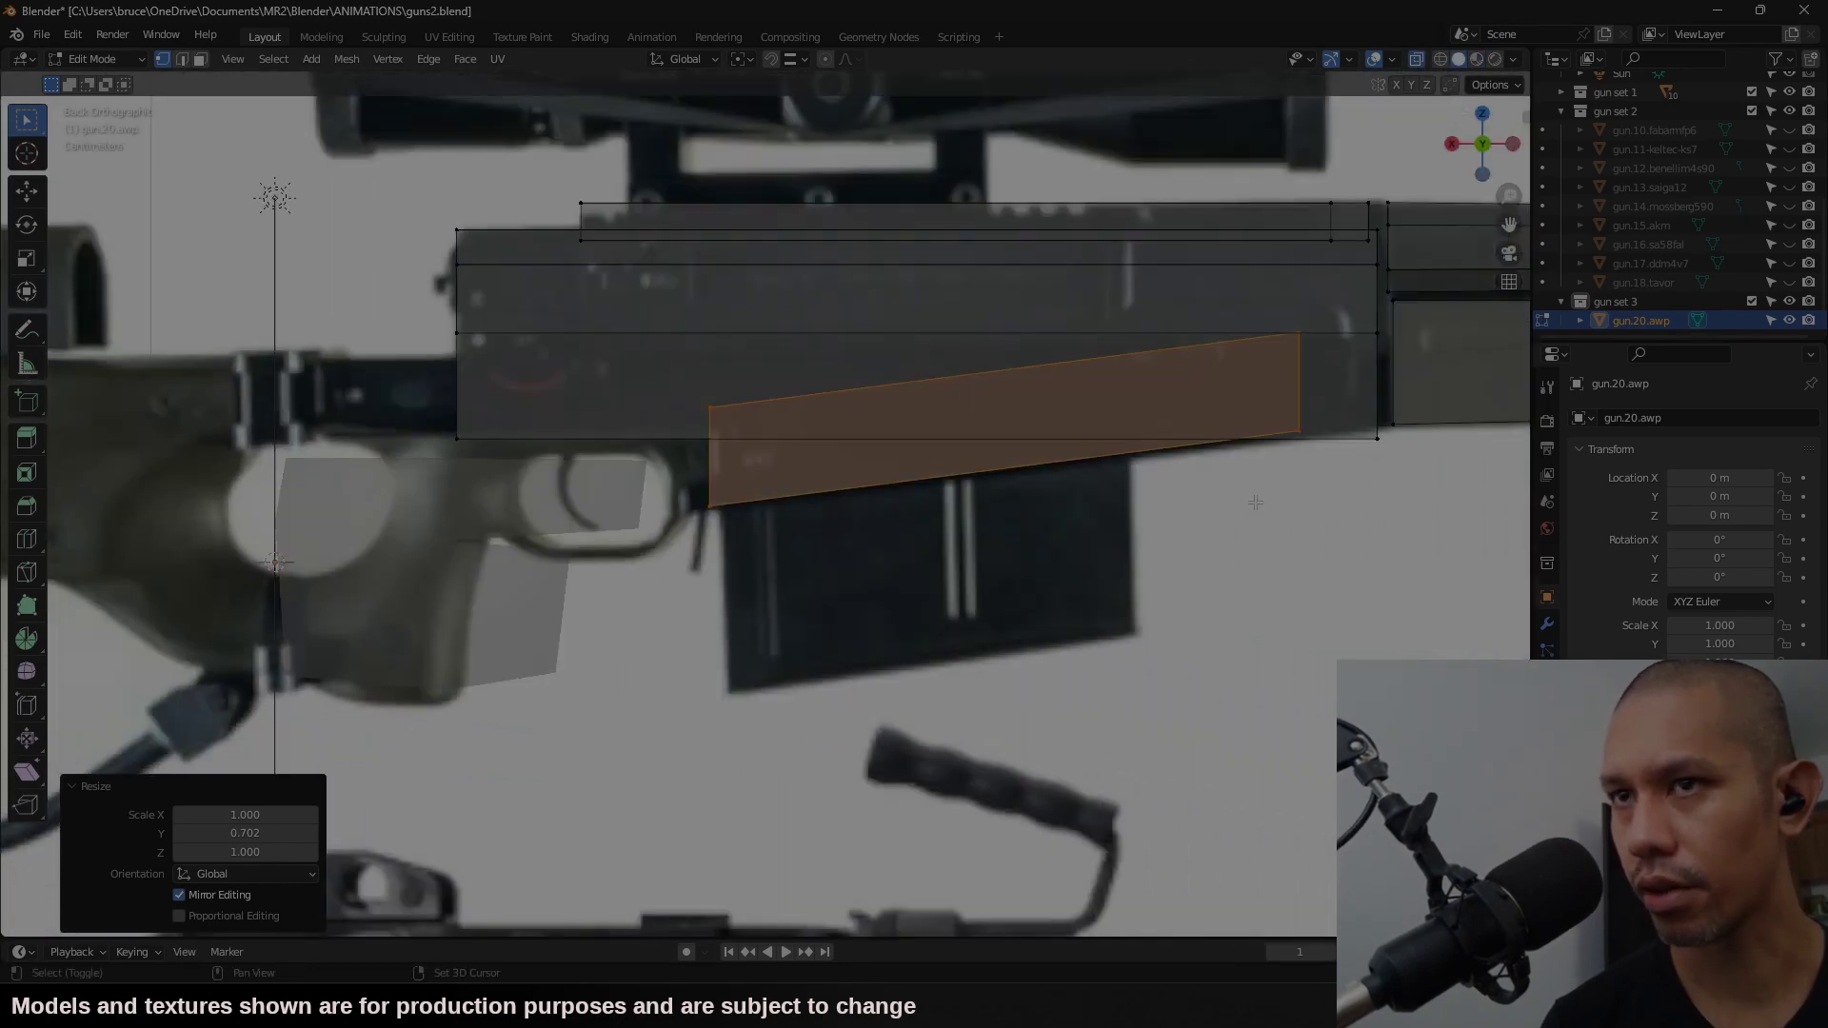
pyautogui.press('g')
pyautogui.press('z')
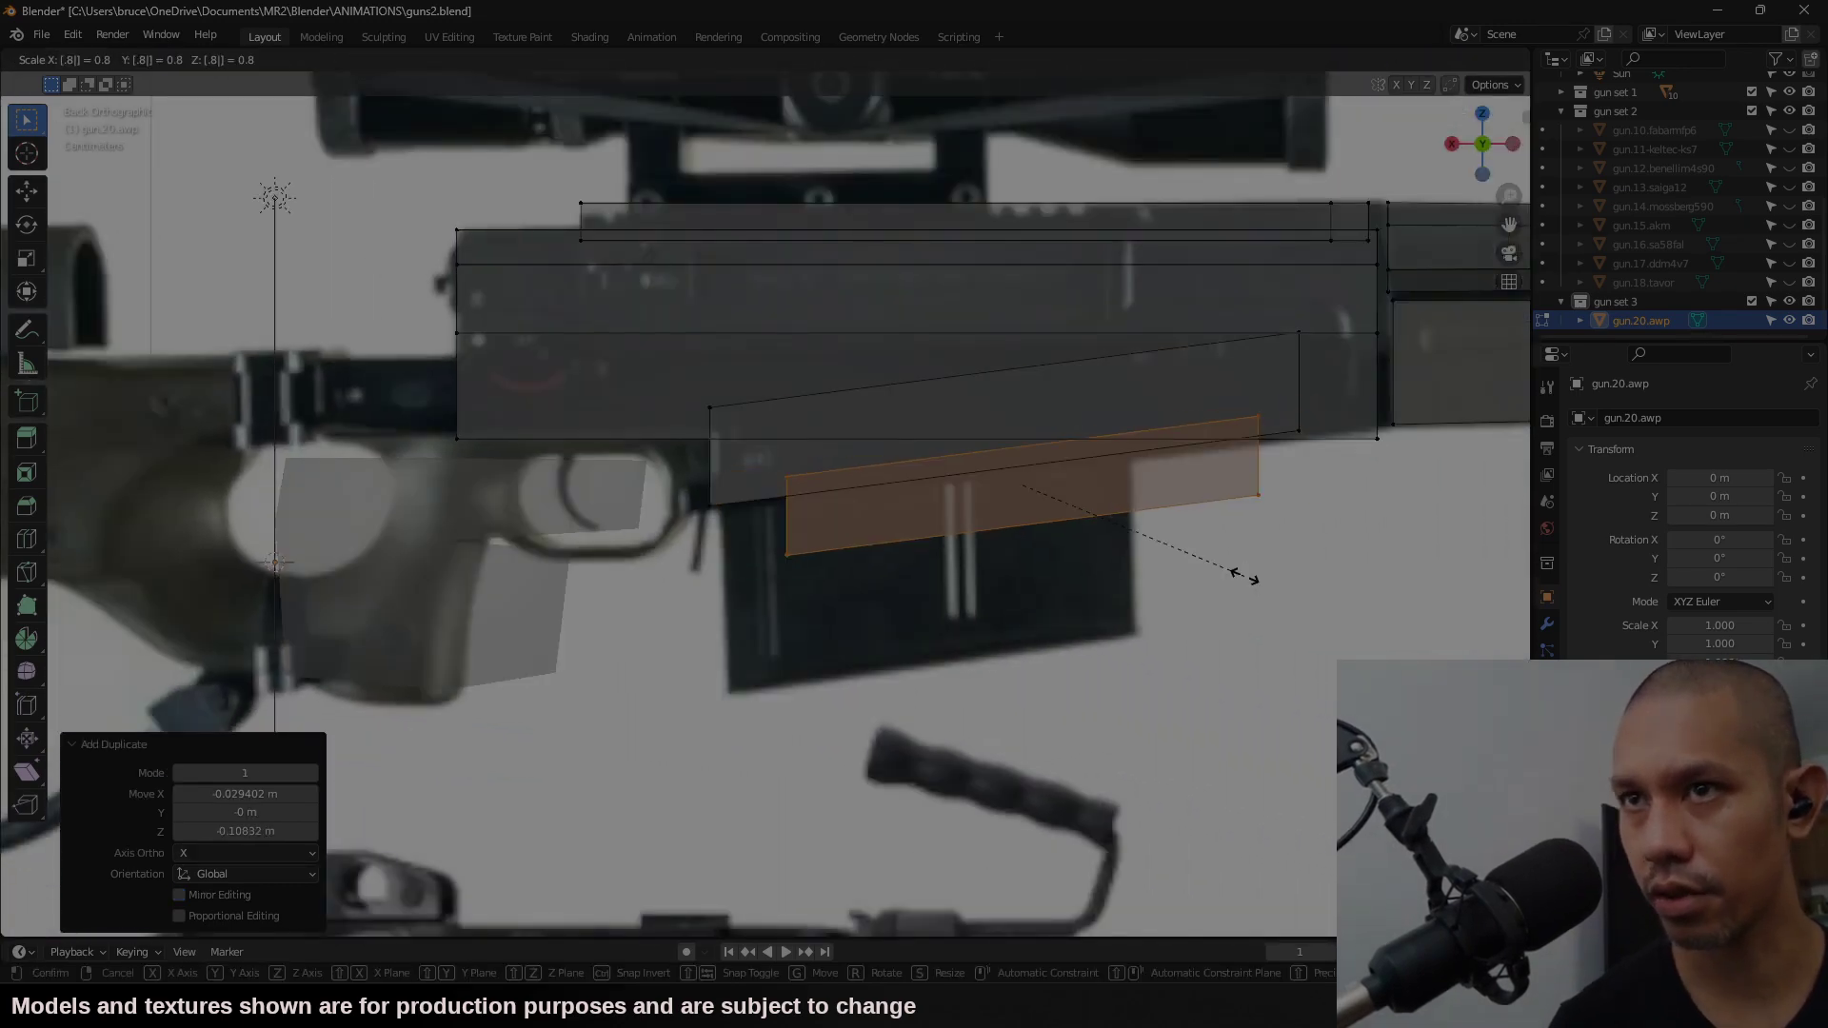
pyautogui.click(1249, 533)
# Step: Select the receiver, underside block and magazine together and scale them to about 1.29 along Y
pyautogui.moveTo(1324, 435); pyautogui.dragTo(1128, 438, button='middle')
pyautogui.press('l')
pyautogui.press('l')
pyautogui.press('l')
pyautogui.press('s')
pyautogui.press('y')
pyautogui.click(990, 569)
# Step: Add a cube, scale it to 0.08, and place it at the upper rear corner of the reference stock
pyautogui.press('ctrl+KP_1')
pyautogui.keyDown('shift'); pyautogui.moveTo(497, 453); pyautogui.dragTo(1117, 399, button='middle'); pyautogui.keyUp('shift')
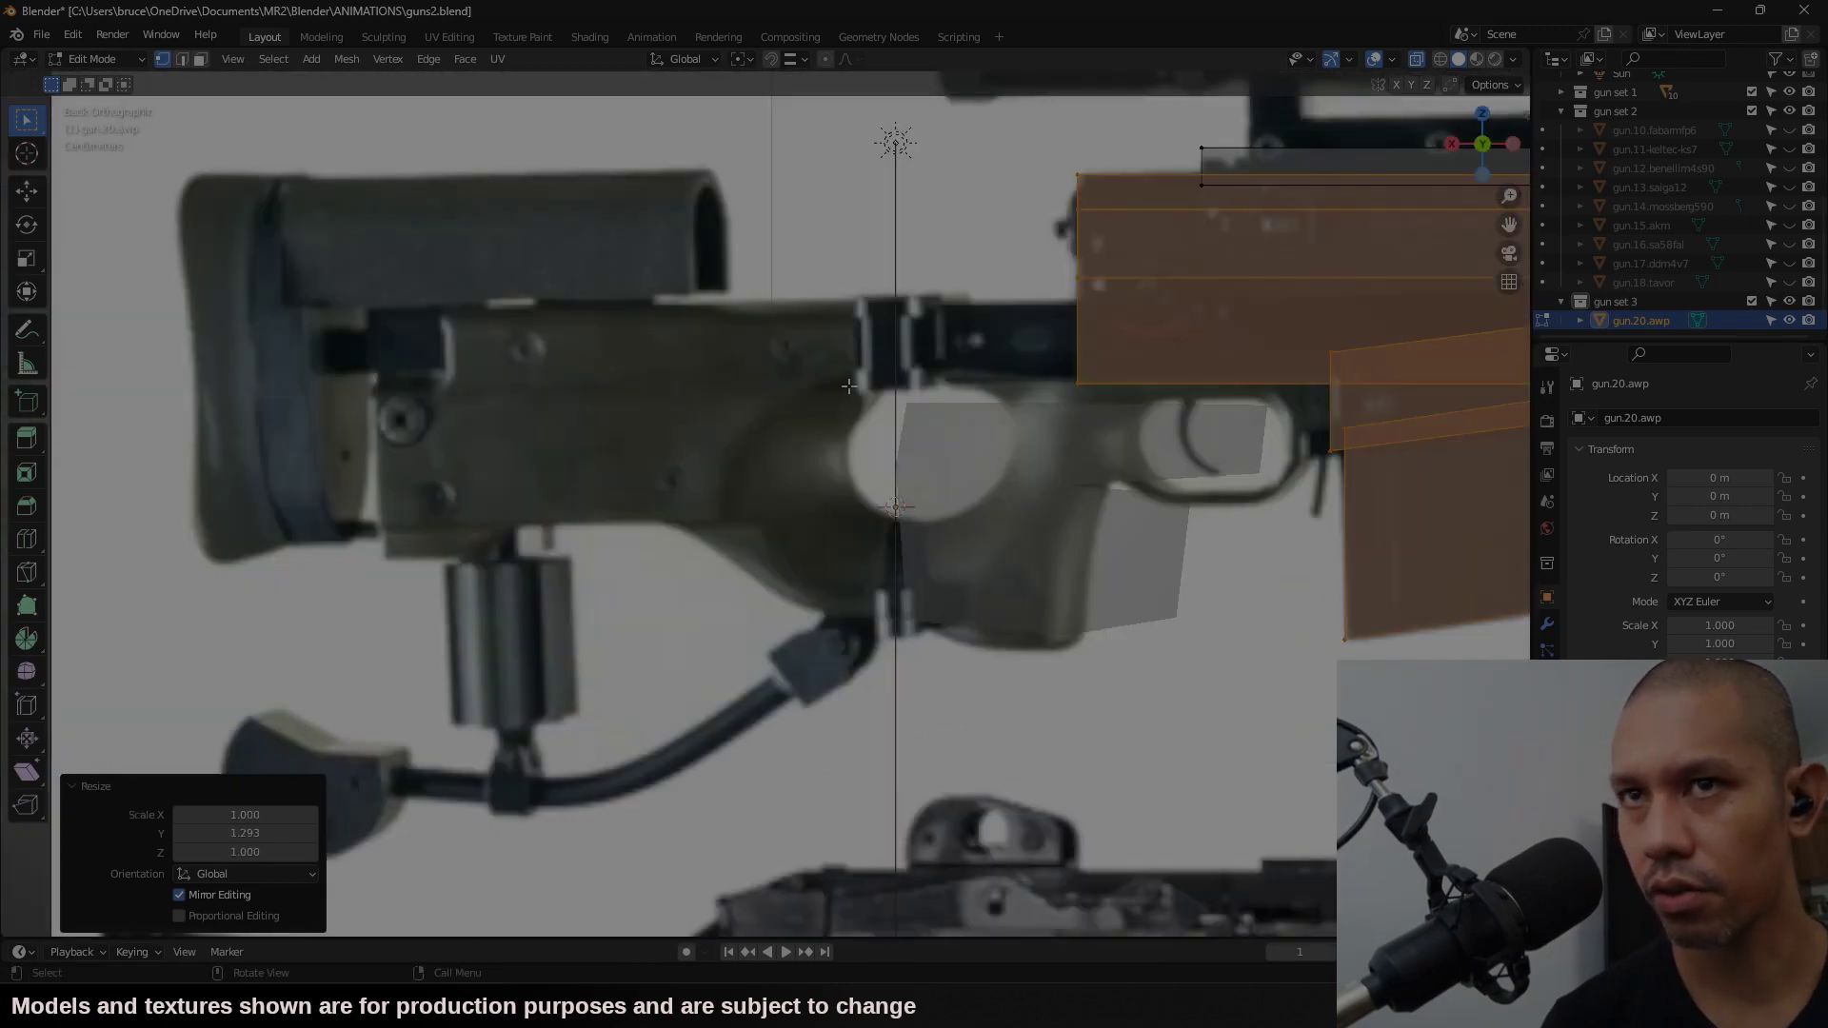
pyautogui.hotkey('shift', 'a')
pyautogui.click(570, 76)
pyautogui.write('s.')
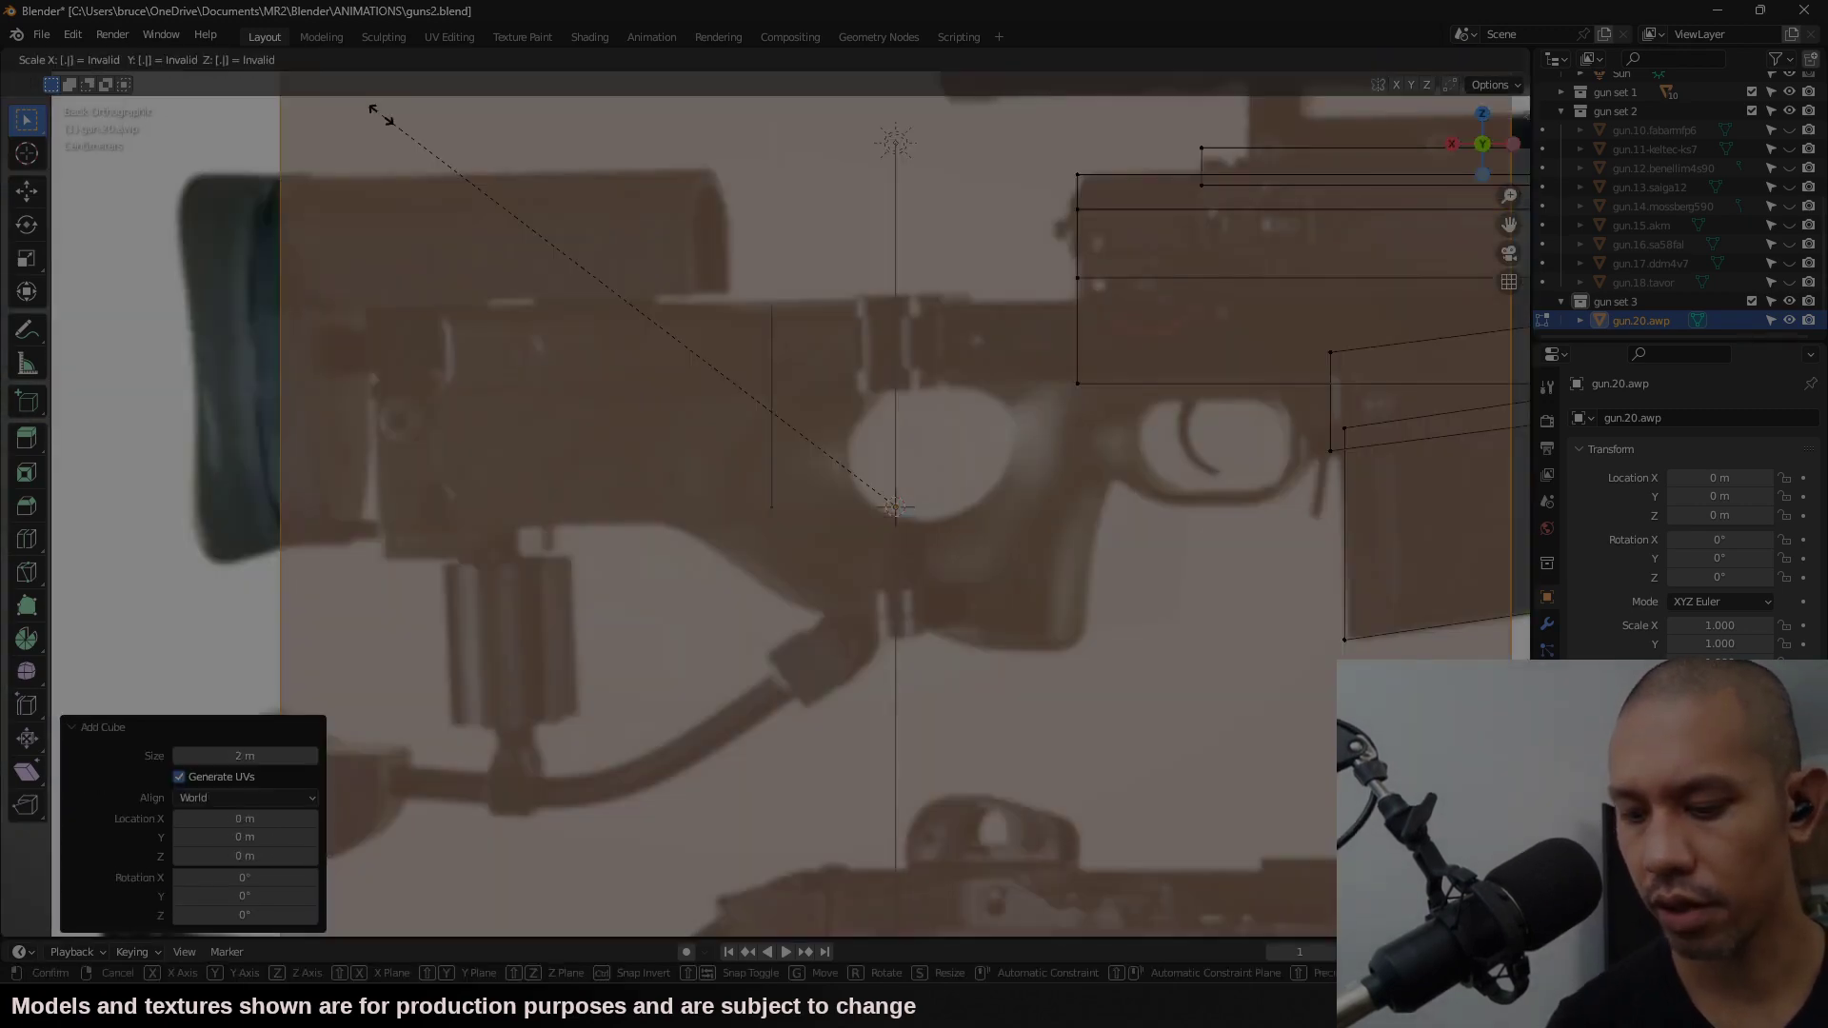
pyautogui.write('08')
pyautogui.press('Return')
pyautogui.press('g')
pyautogui.click(515, 306)
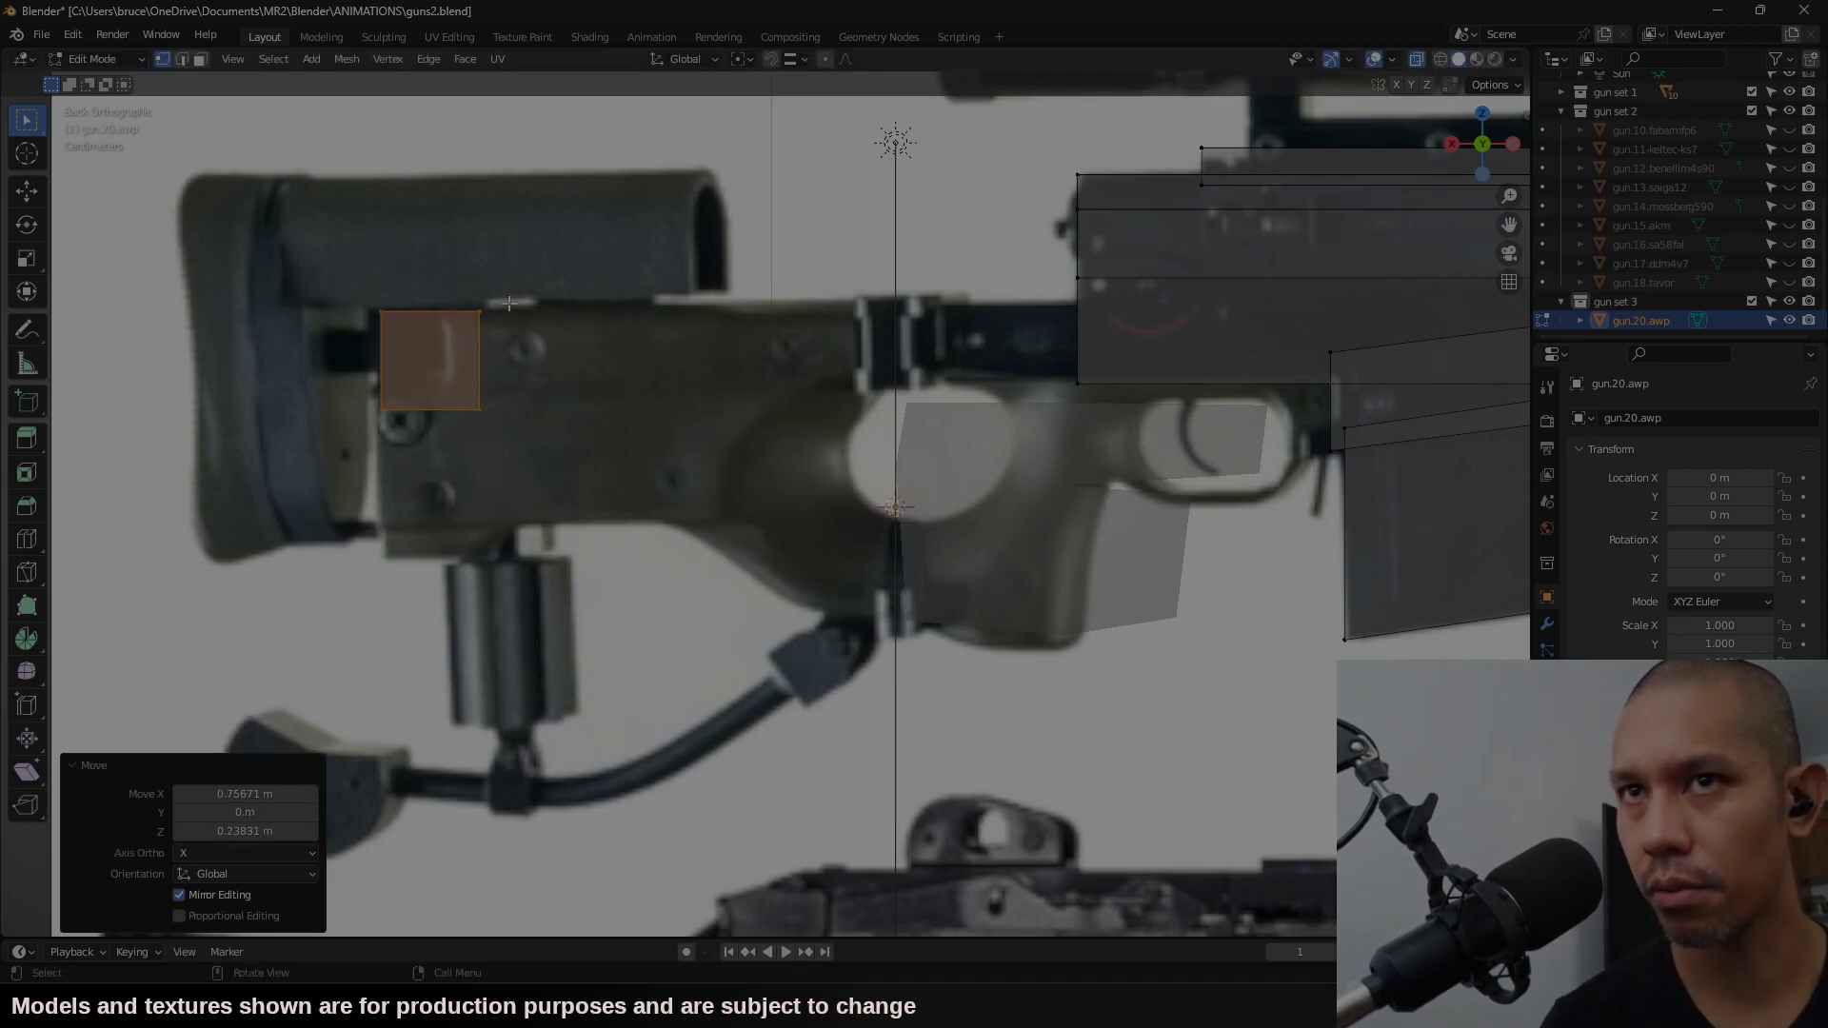
# Step: Extend the stock cube's bottom to the stock's lower edge and its front side about 0.38 m forward along X
pyautogui.moveTo(559, 378); pyautogui.dragTo(303, 491)
pyautogui.press('g')
pyautogui.press('z')
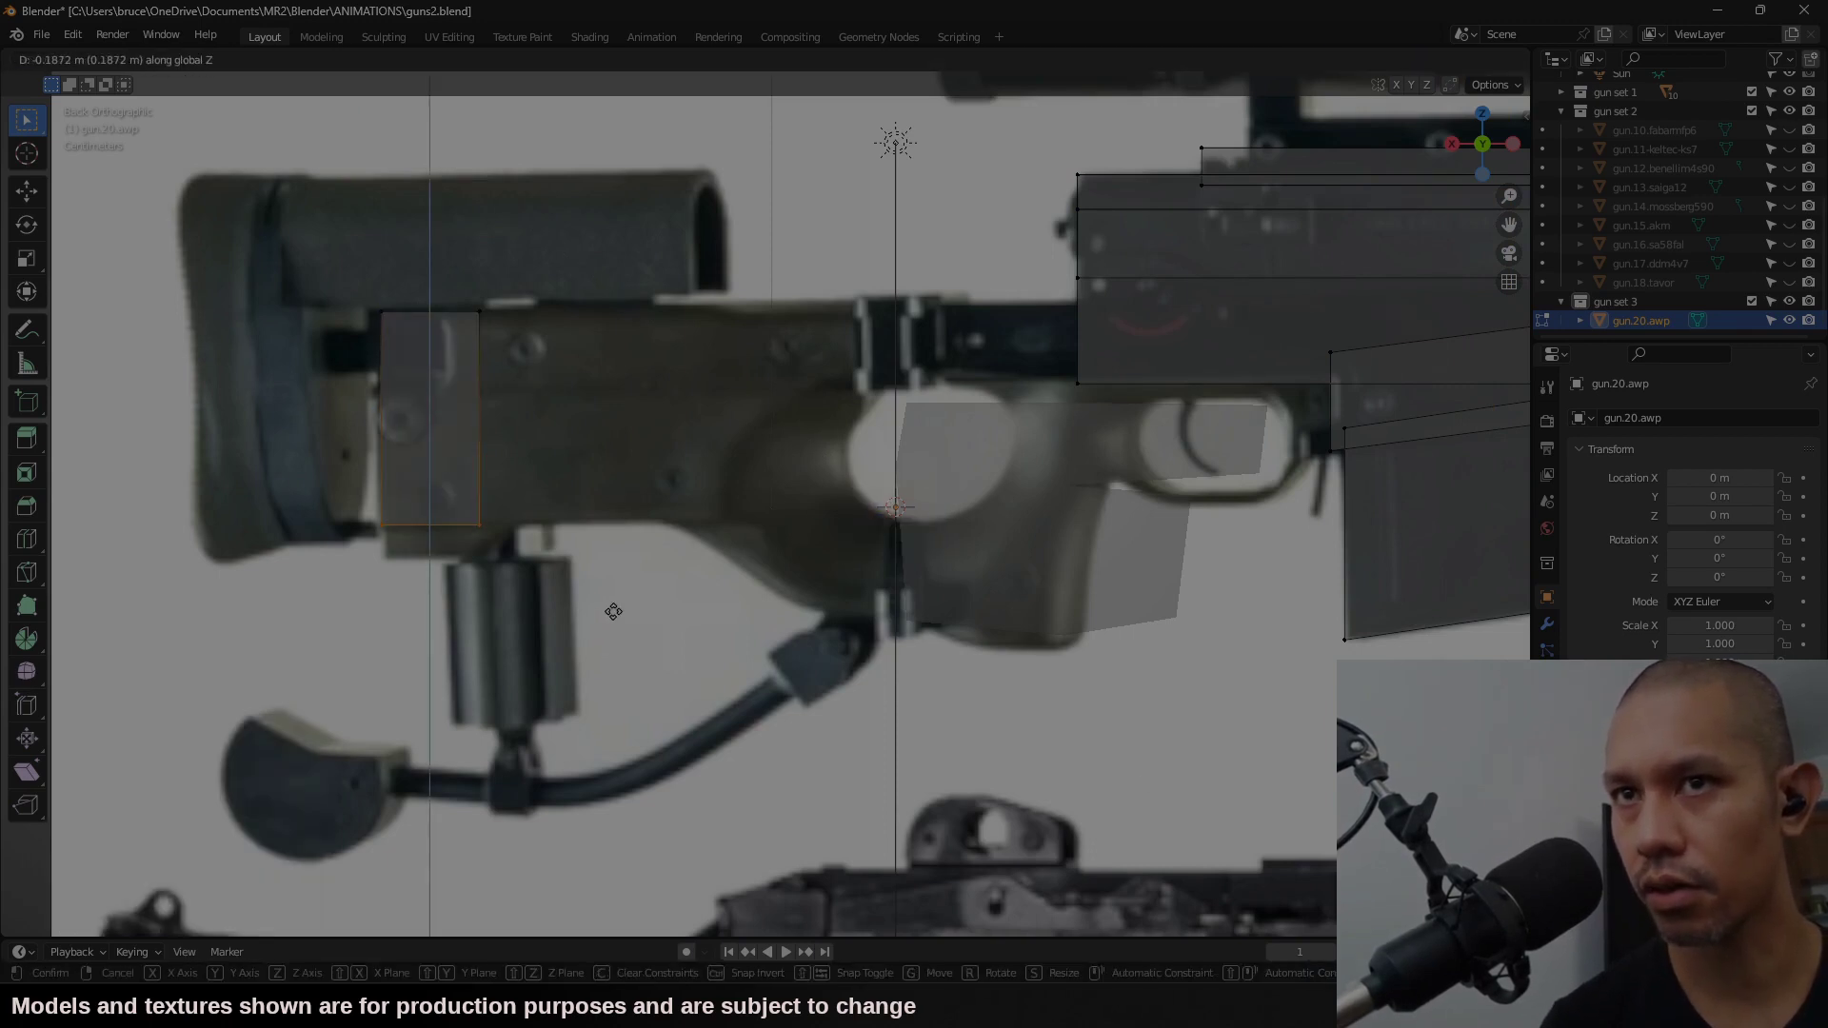
pyautogui.press('x')
pyautogui.click(785, 400)
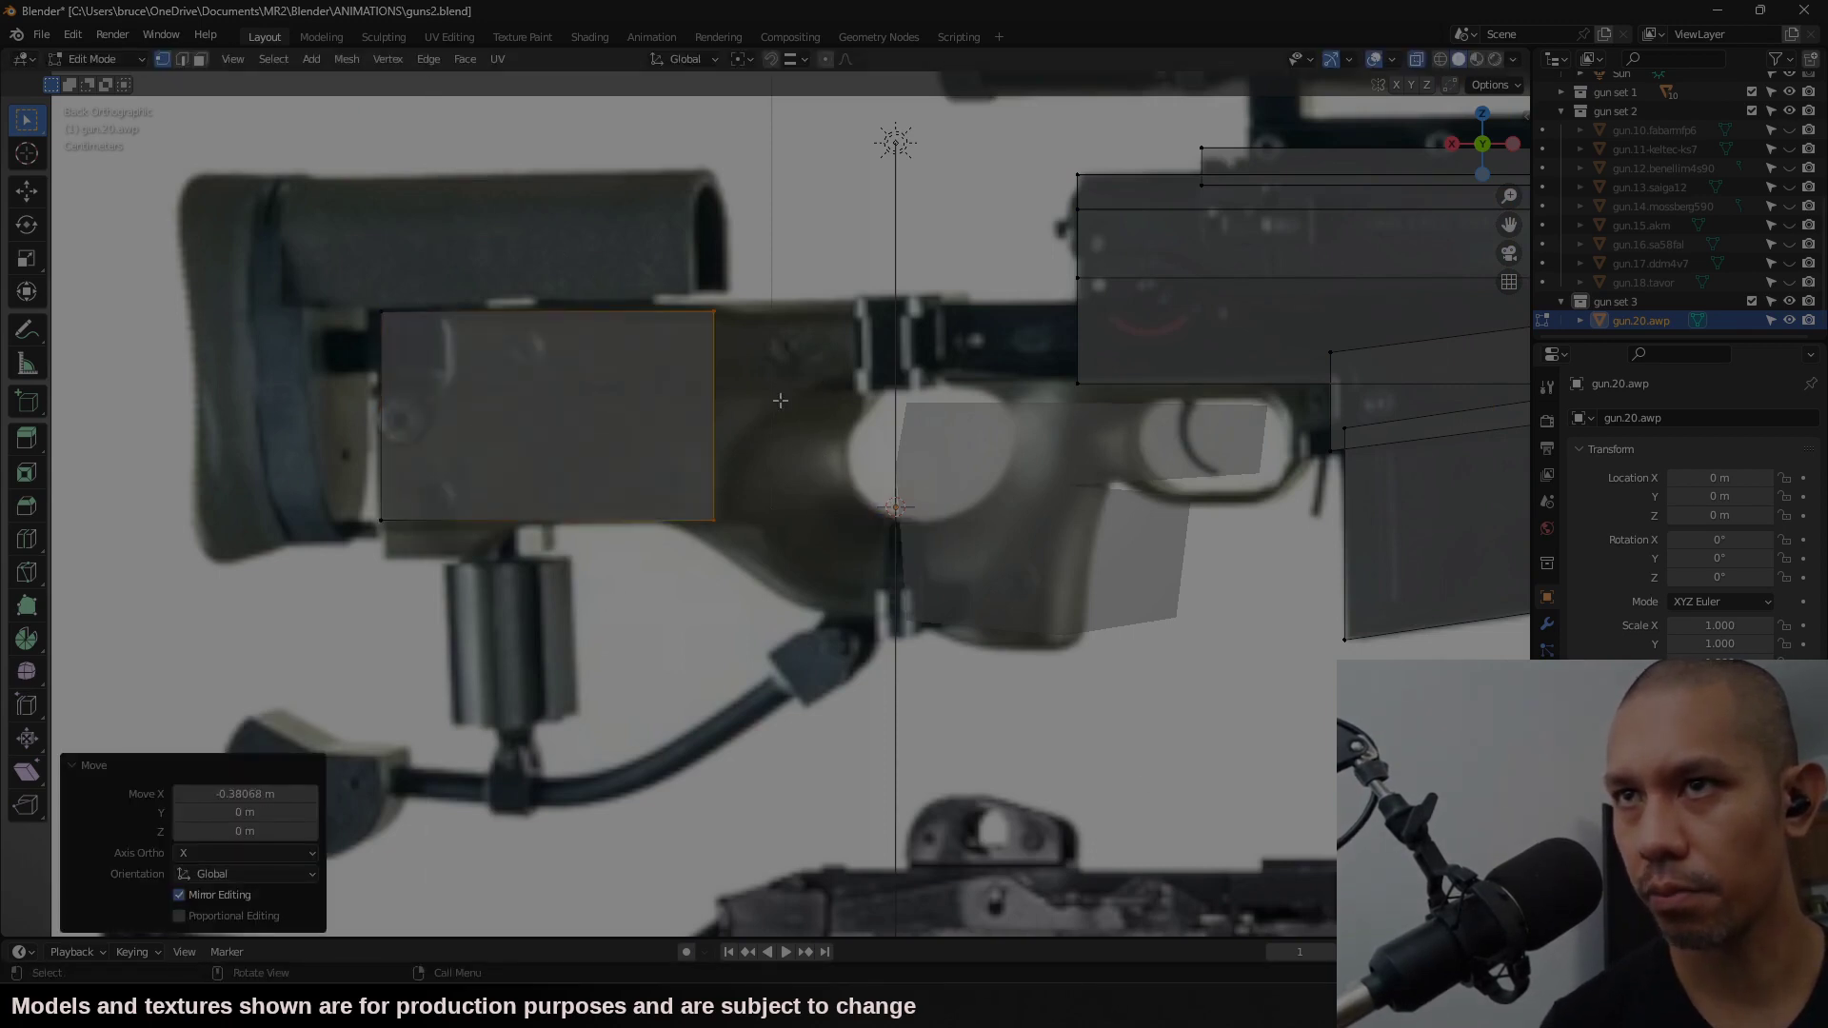
# Step: Extrude the stock's front face along X to the hinge and raise its lower edge about 0.24 m into a slant
pyautogui.press('e')
pyautogui.press('x')
pyautogui.click(918, 484)
pyautogui.moveTo(918, 484); pyautogui.dragTo(818, 589)
pyautogui.press('g')
pyautogui.press('z')
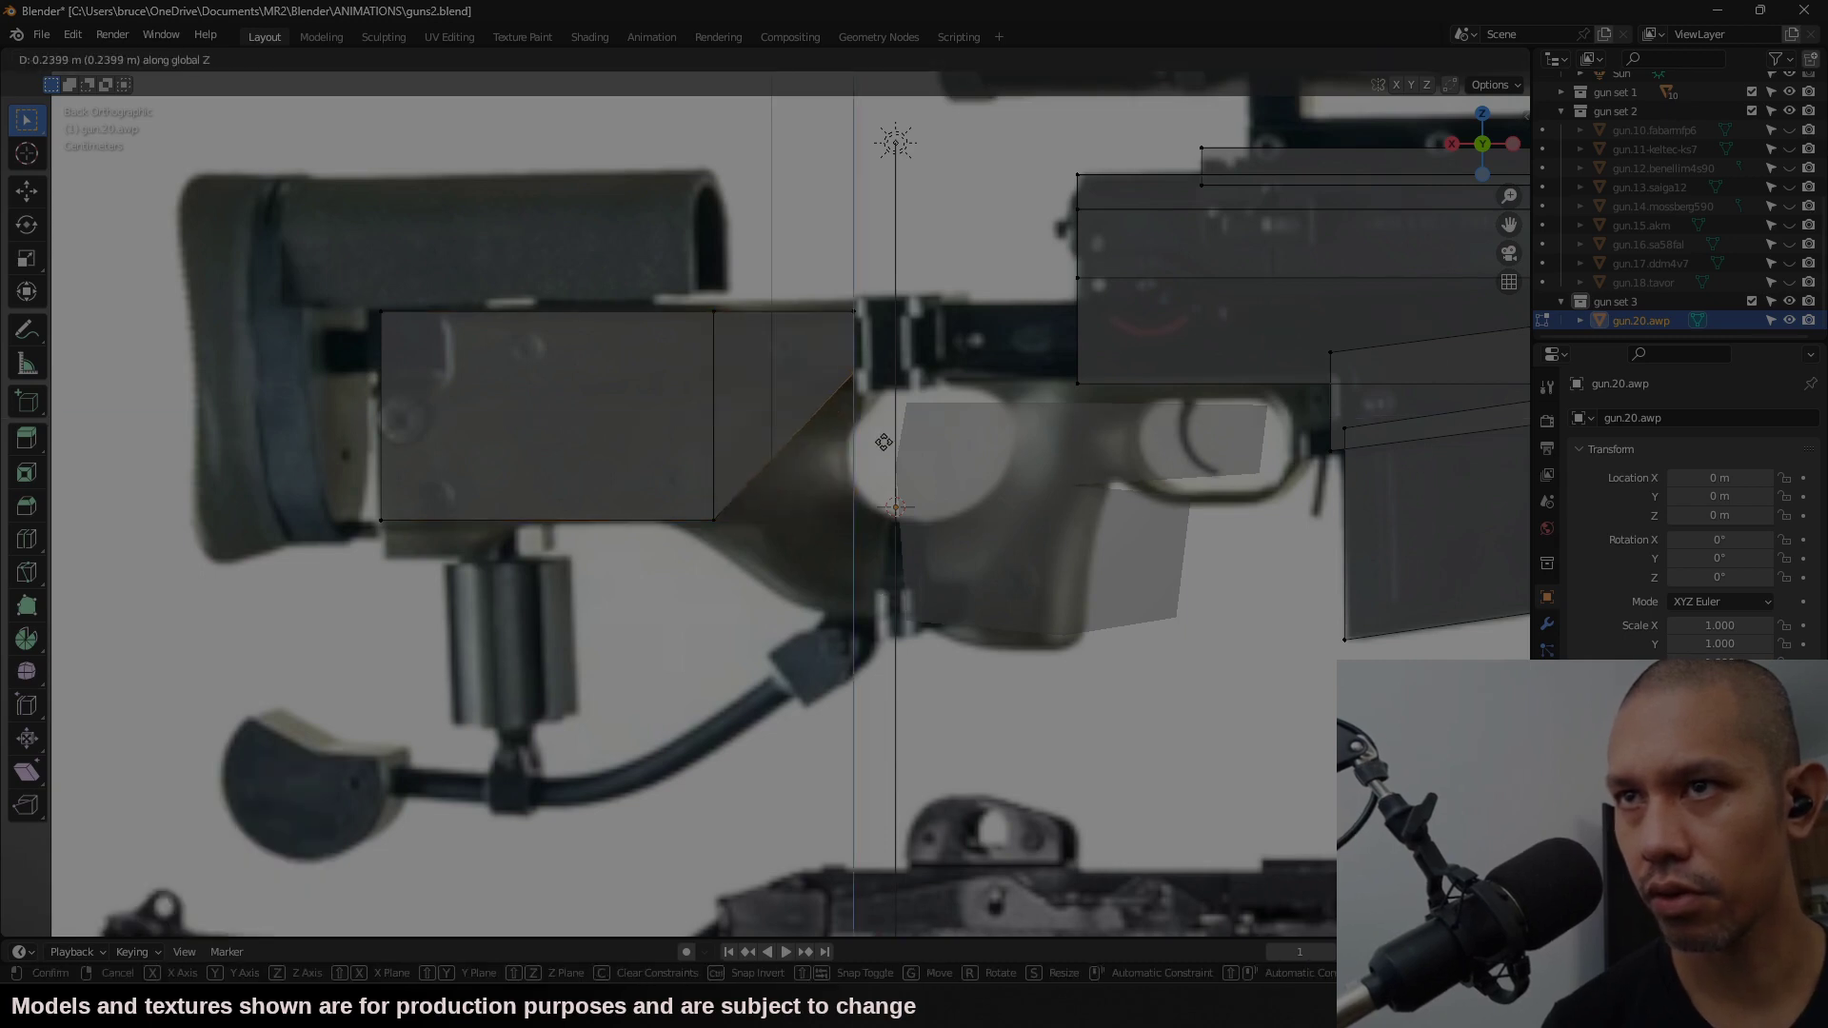
pyautogui.click(884, 438)
# Step: Extrude the stock's short front face forward and align its end with the rear of the receiver
pyautogui.press('3')
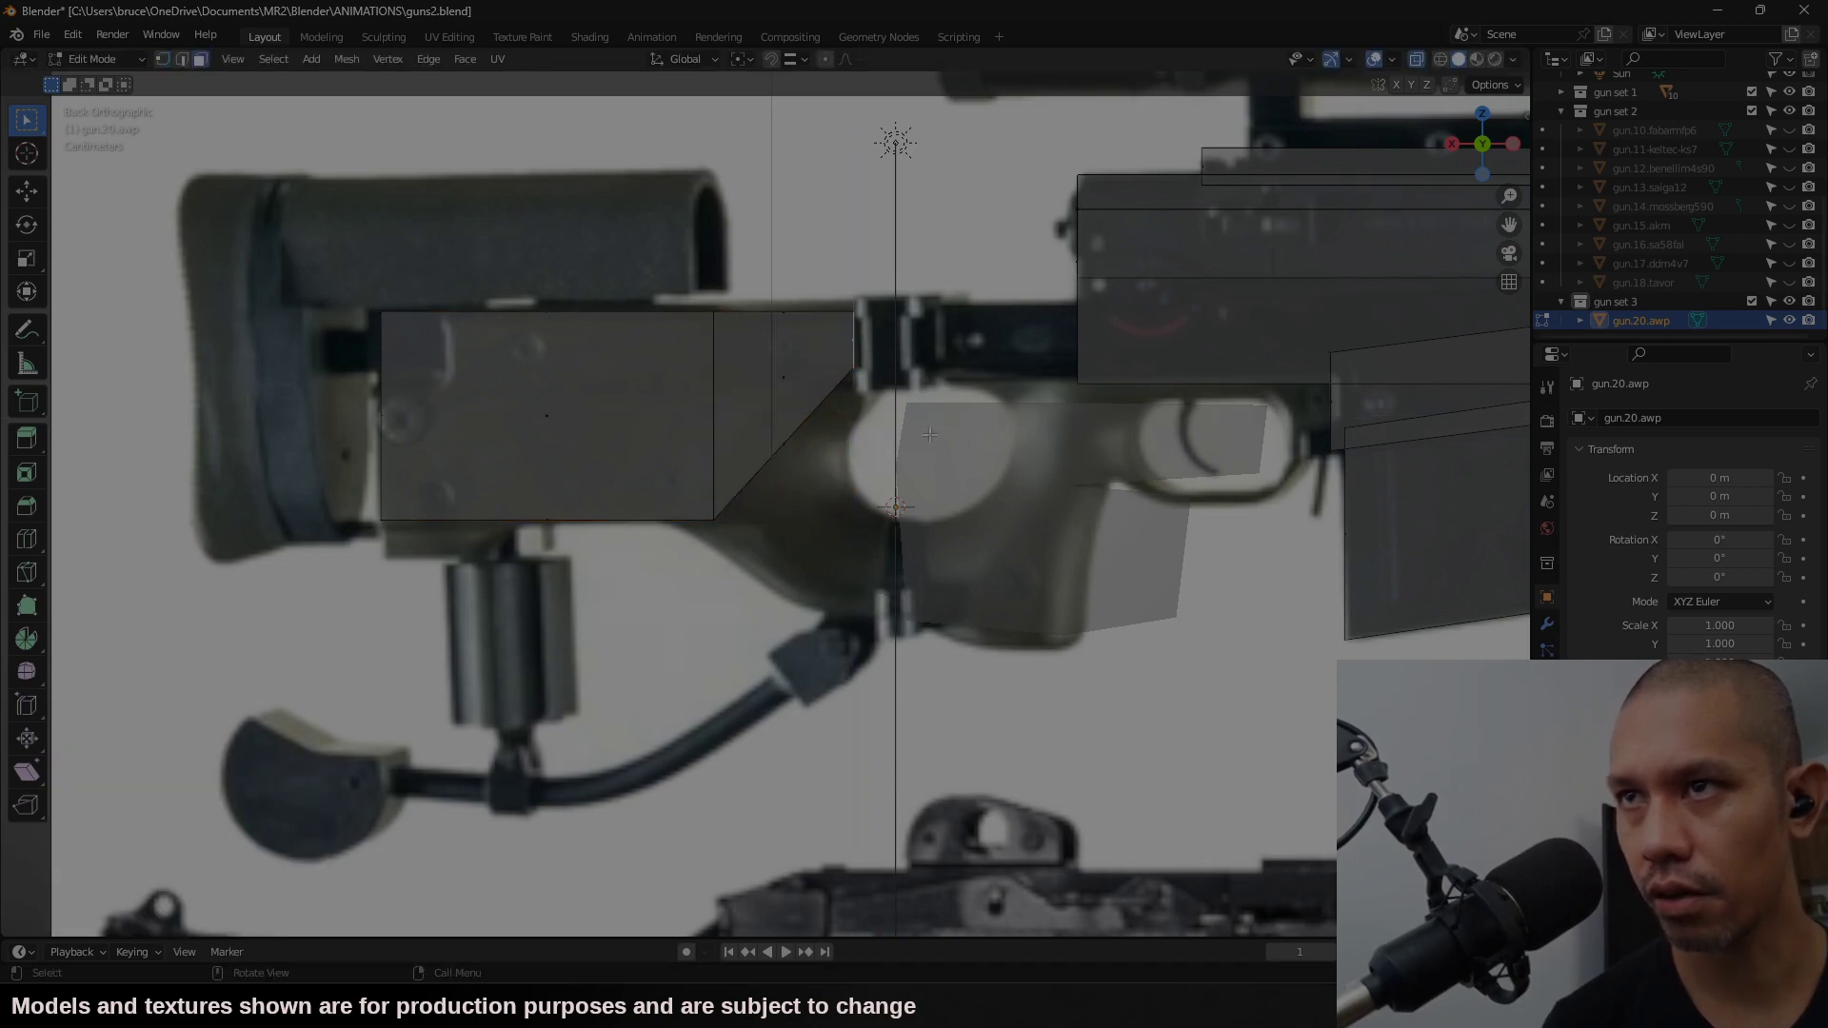
pyautogui.press('e')
pyautogui.click(1119, 441)
pyautogui.press('g')
pyautogui.press('x')
pyautogui.click(885, 390)
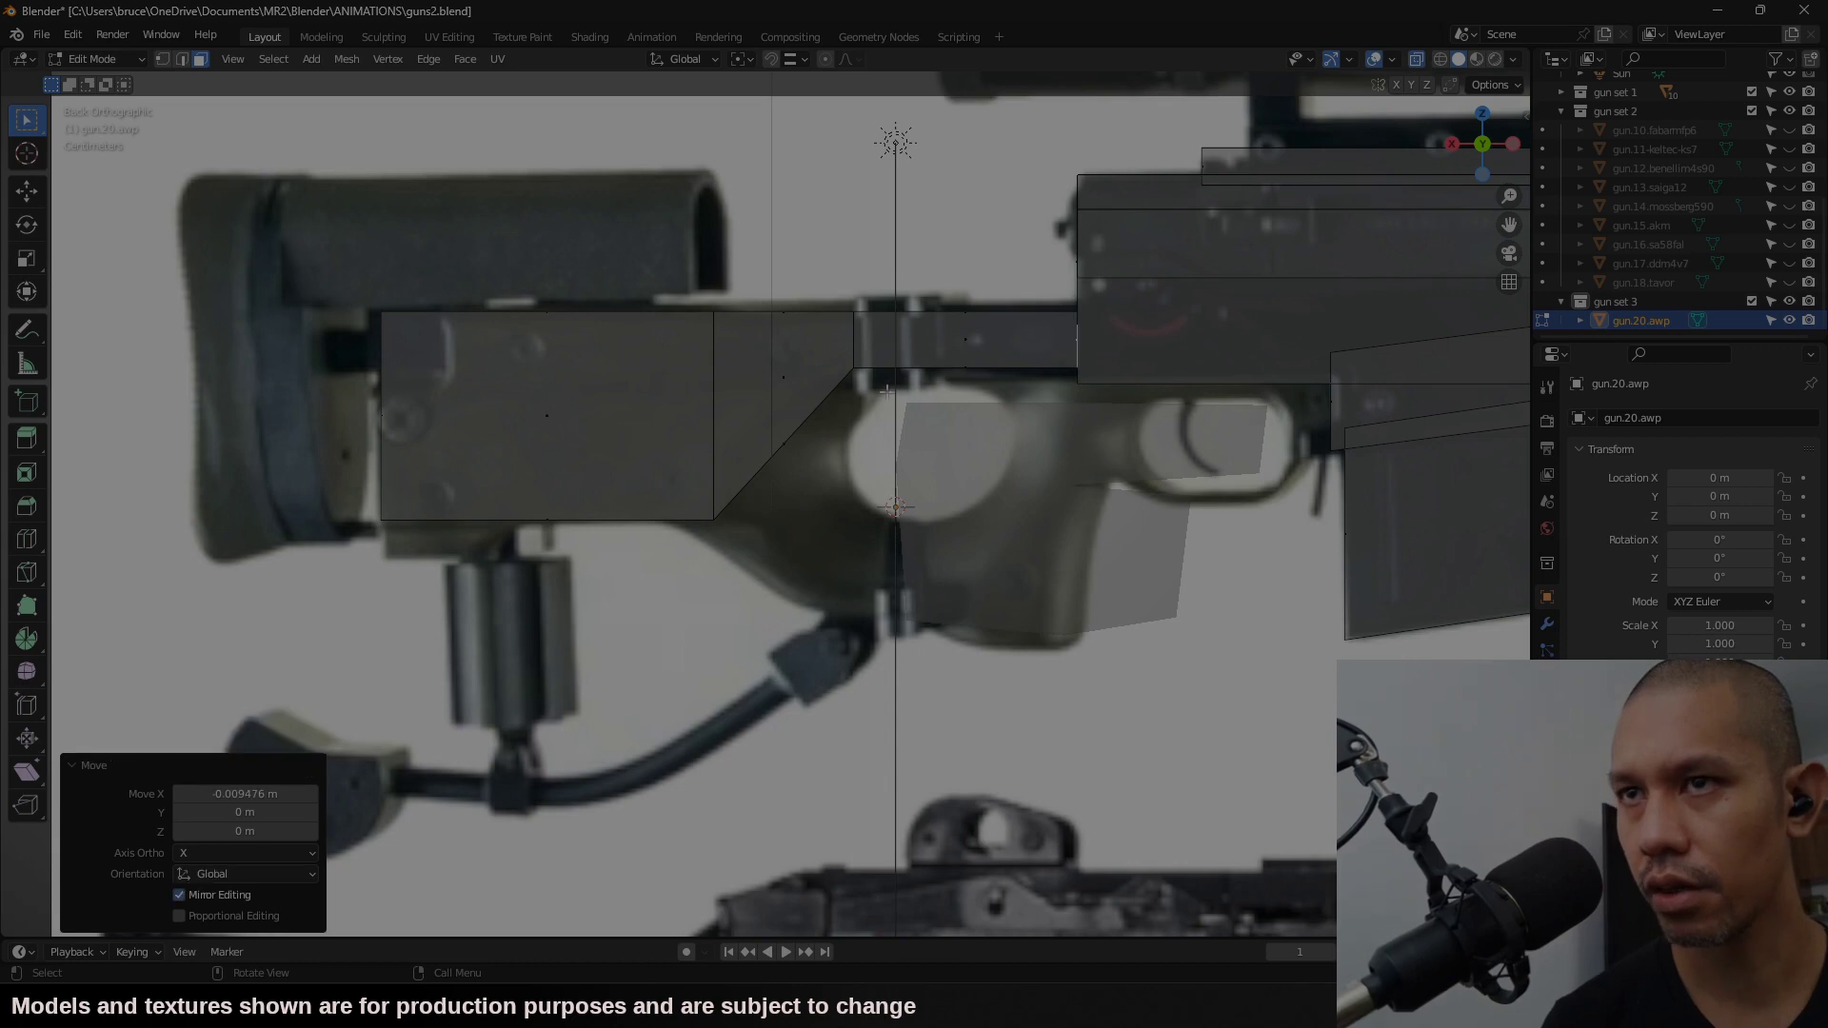
# Step: Extrude the stock's slanted lower face and shape the new geometry into the grip around the thumbhole up to the receiver
pyautogui.click(793, 444)
pyautogui.press('e')
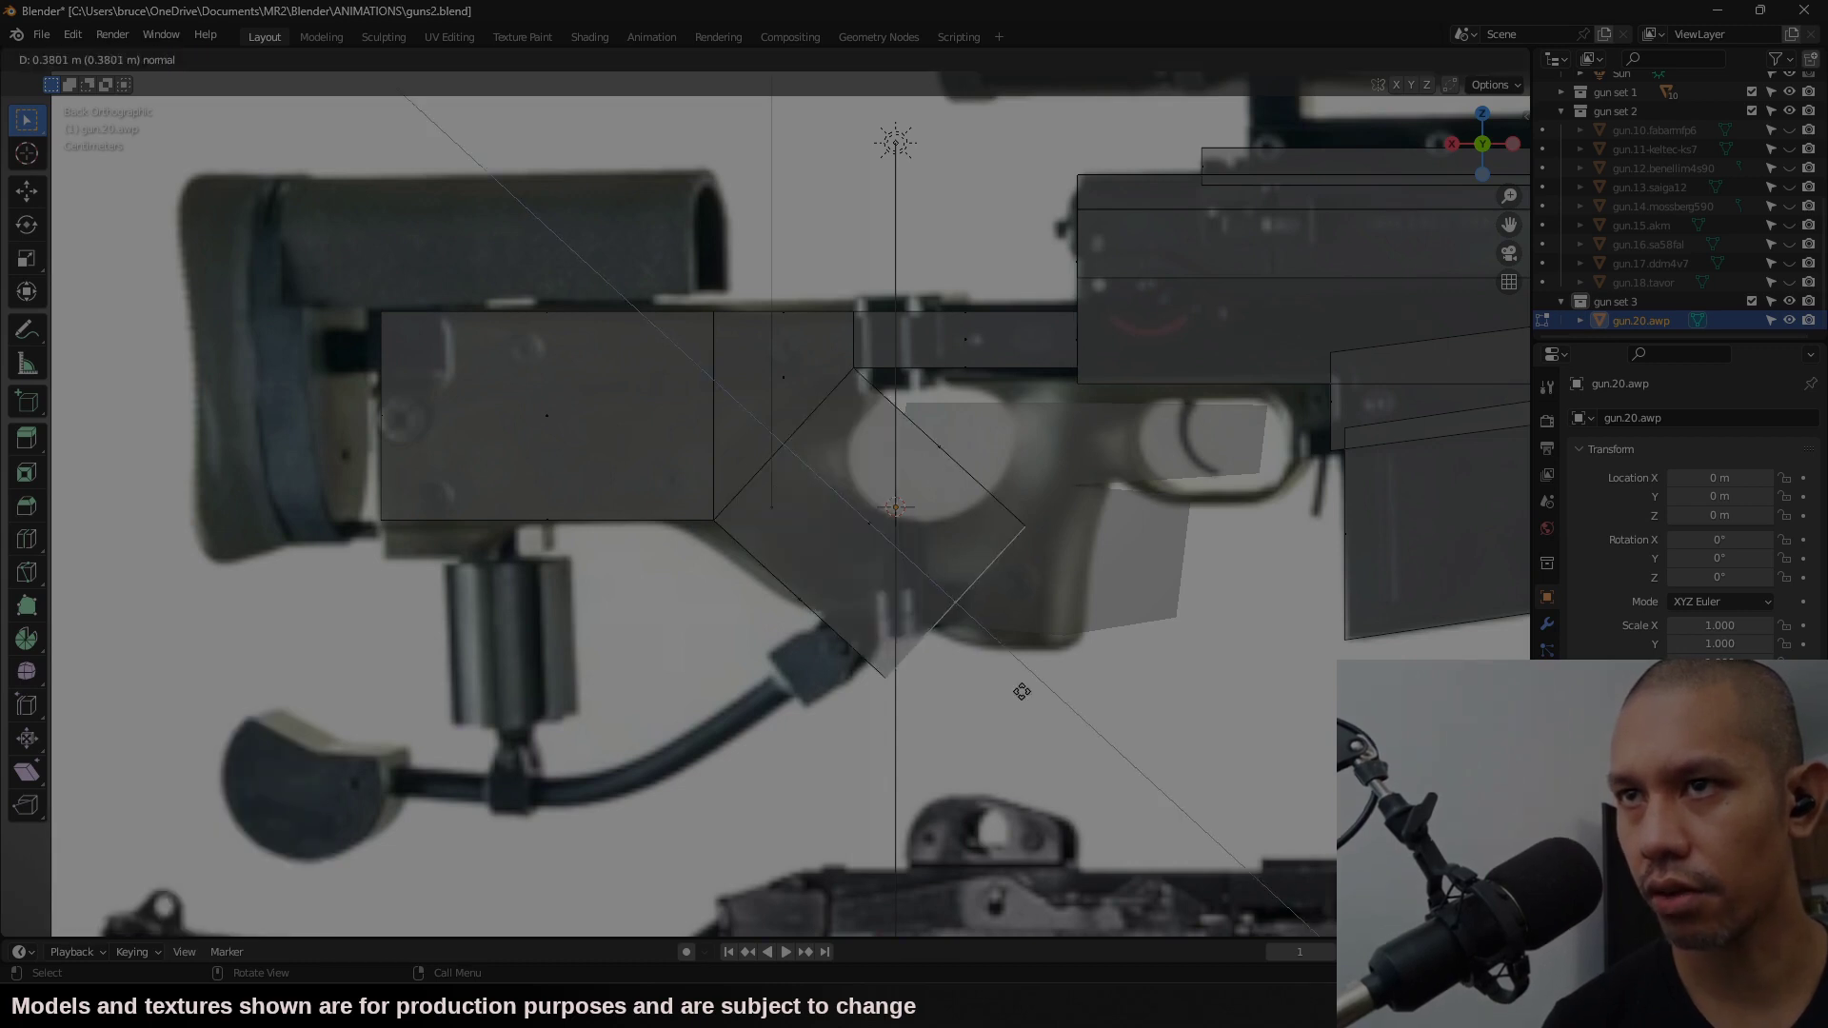
pyautogui.click(957, 631)
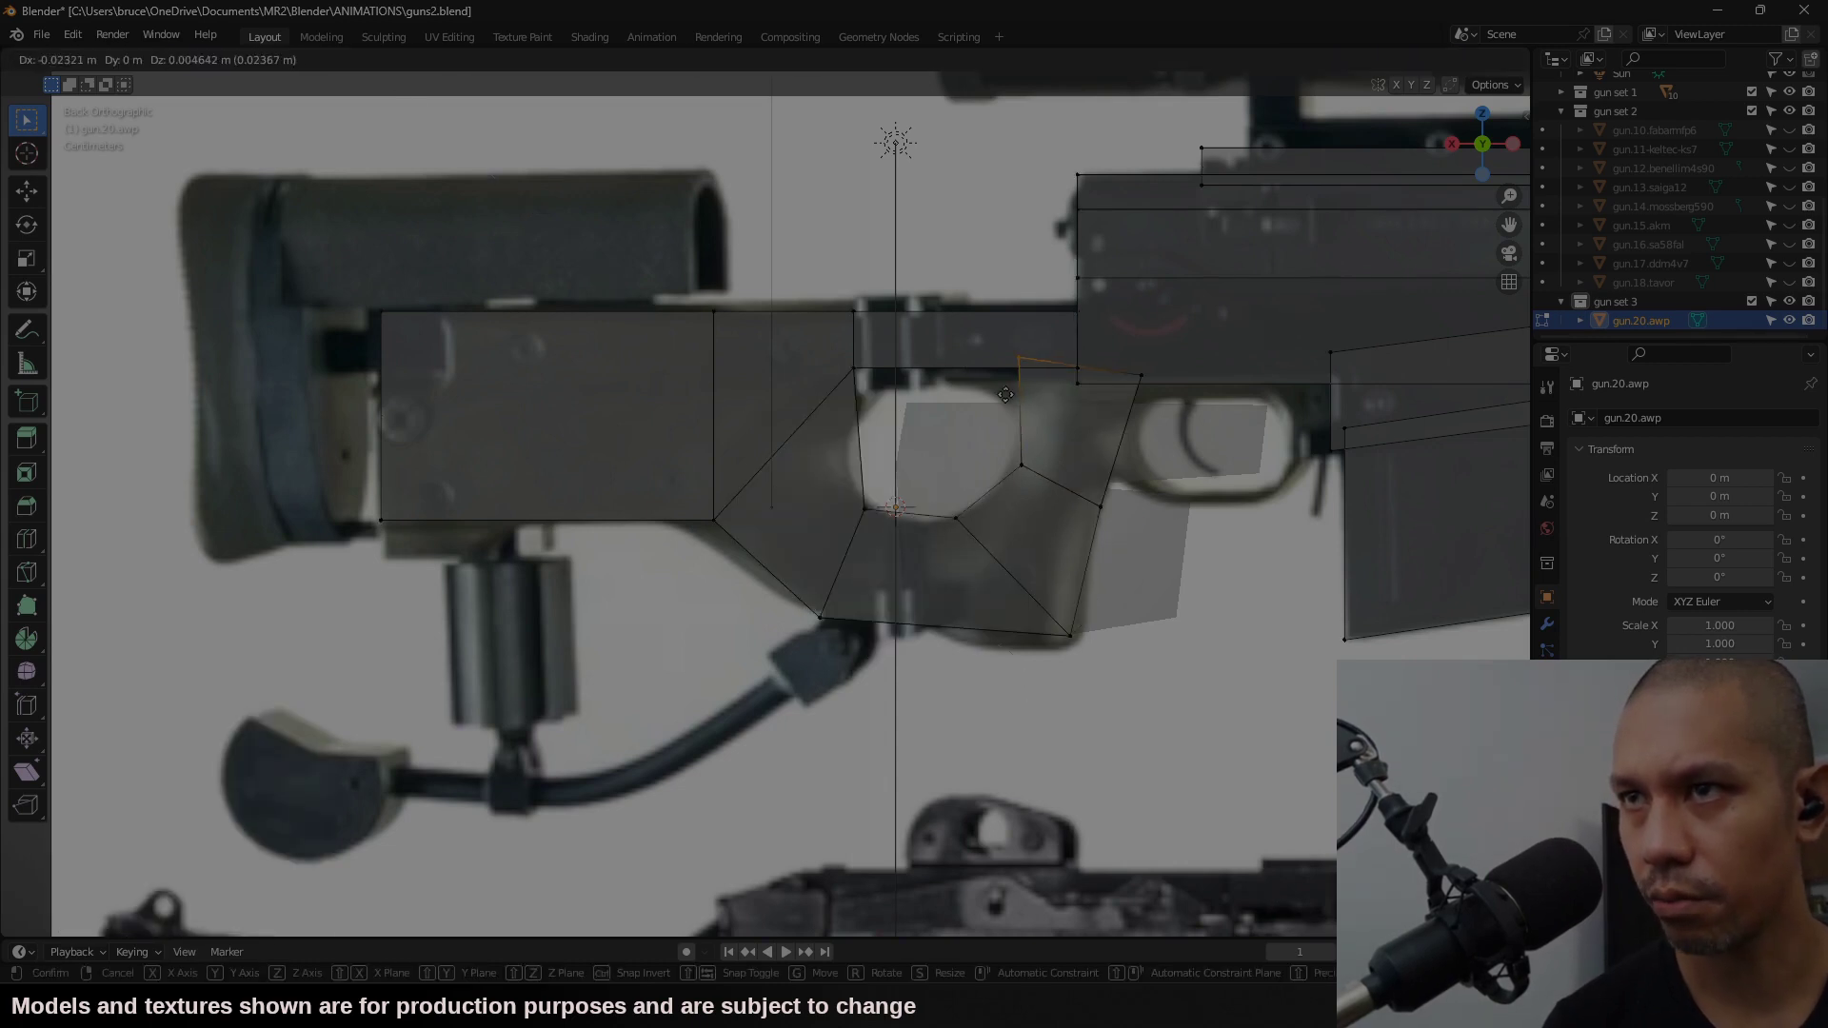
# Step: Select the grip vertices around the thumbhole and scale them along Y to about 0.588
pyautogui.moveTo(1173, 513); pyautogui.dragTo(1095, 495, button='middle')
pyautogui.moveTo(1133, 436); pyautogui.dragTo(906, 601)
pyautogui.keyDown('shift'); pyautogui.moveTo(916, 483); pyautogui.dragTo(792, 560); pyautogui.keyUp('shift')
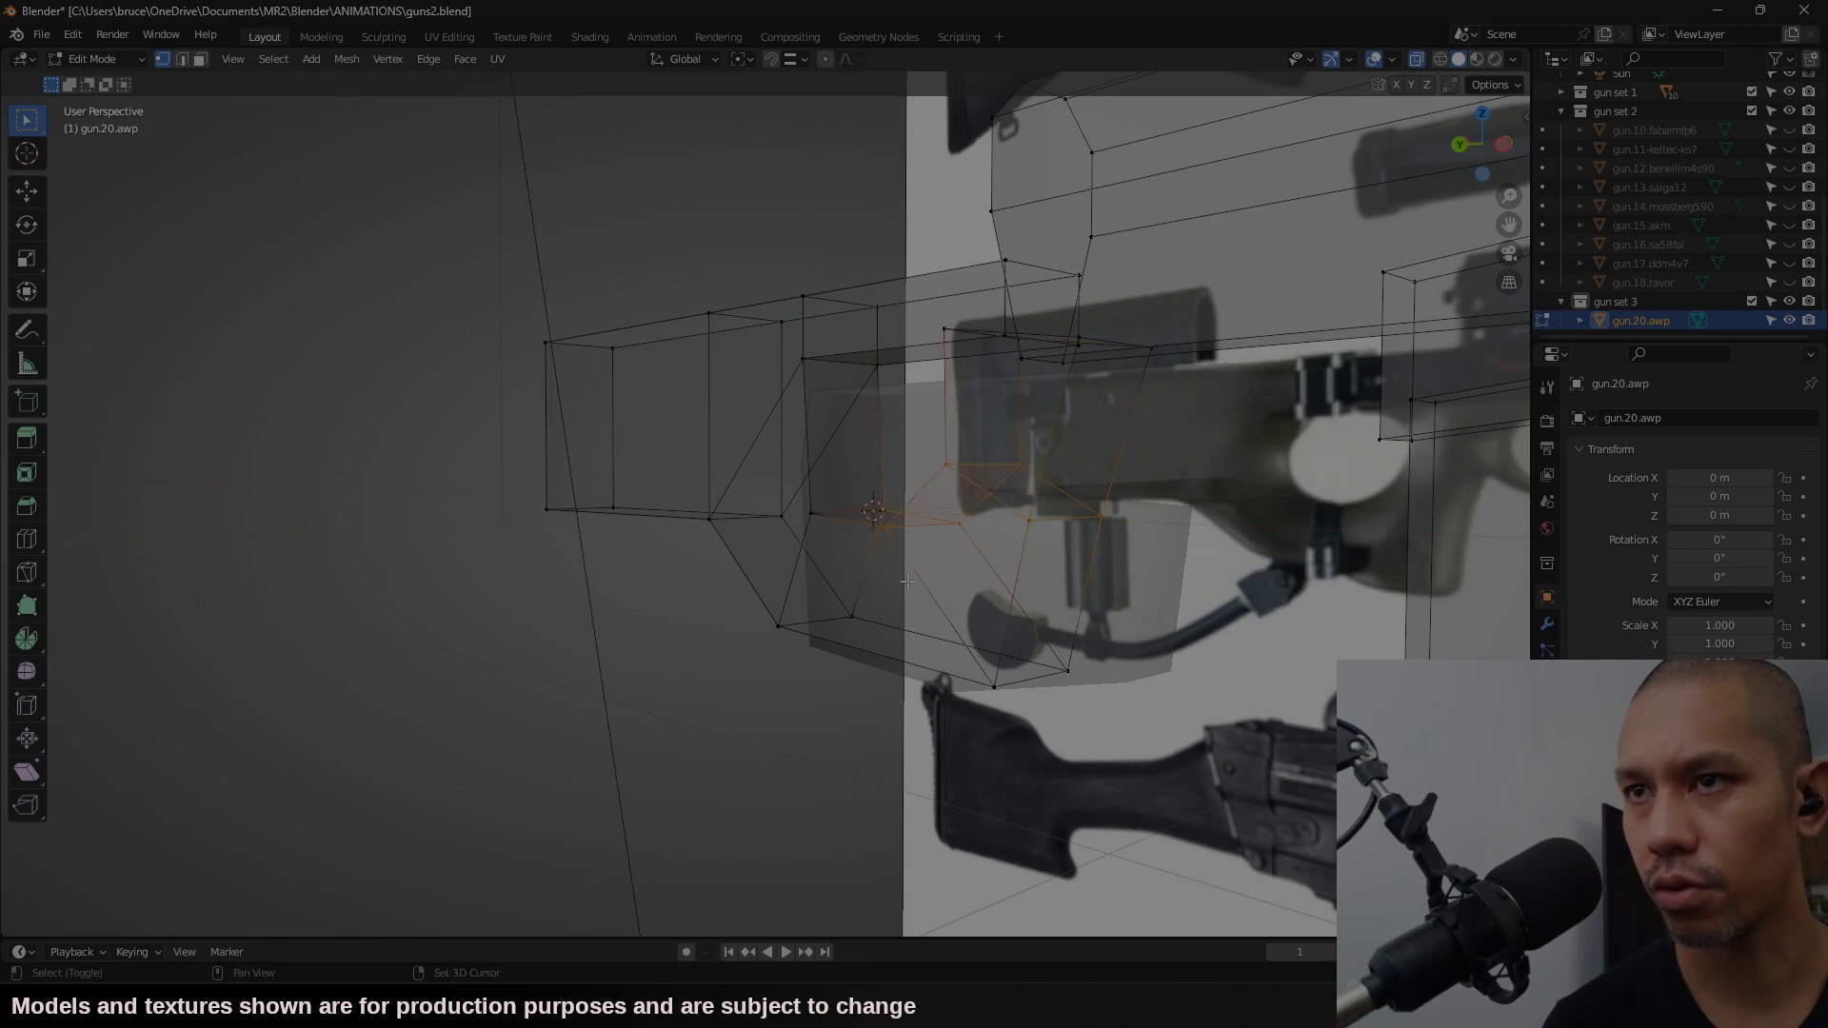
pyautogui.keyDown('shift'); pyautogui.moveTo(1097, 640); pyautogui.dragTo(966, 709); pyautogui.keyUp('shift')
pyautogui.keyDown('shift'); pyautogui.moveTo(929, 592); pyautogui.dragTo(776, 666); pyautogui.keyUp('shift')
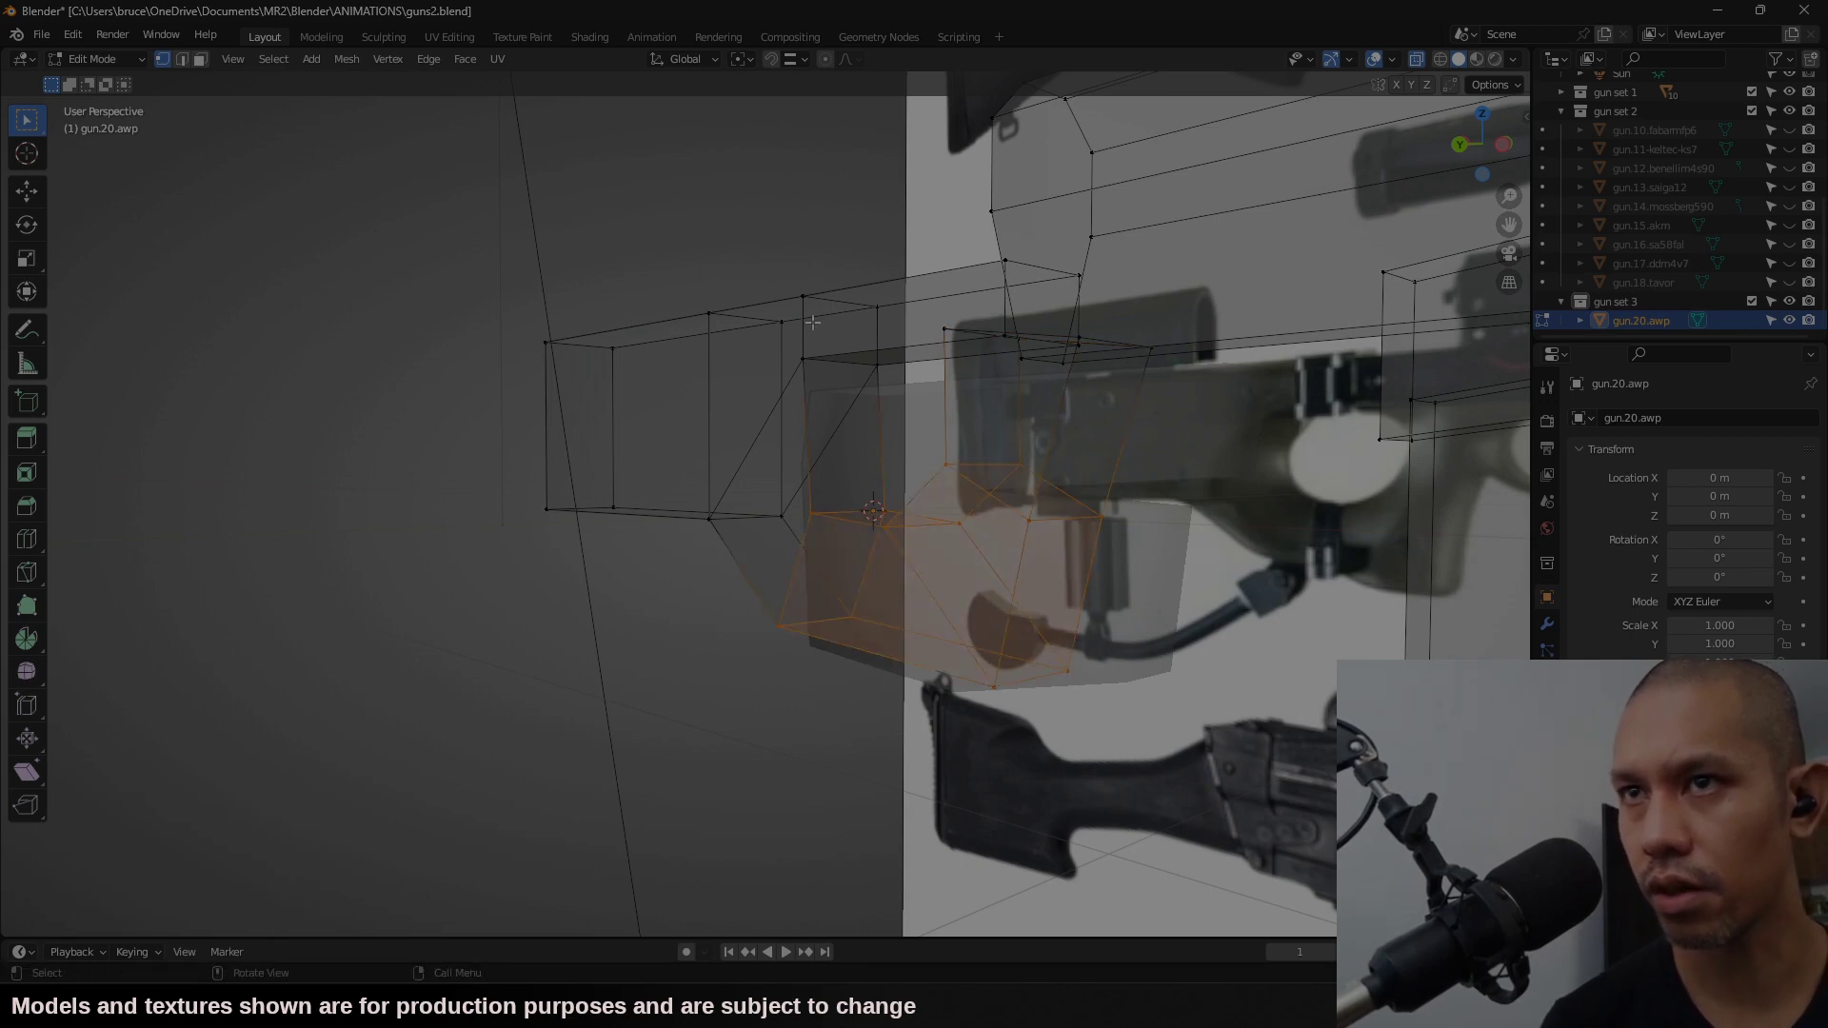
pyautogui.press('s')
pyautogui.press('y')
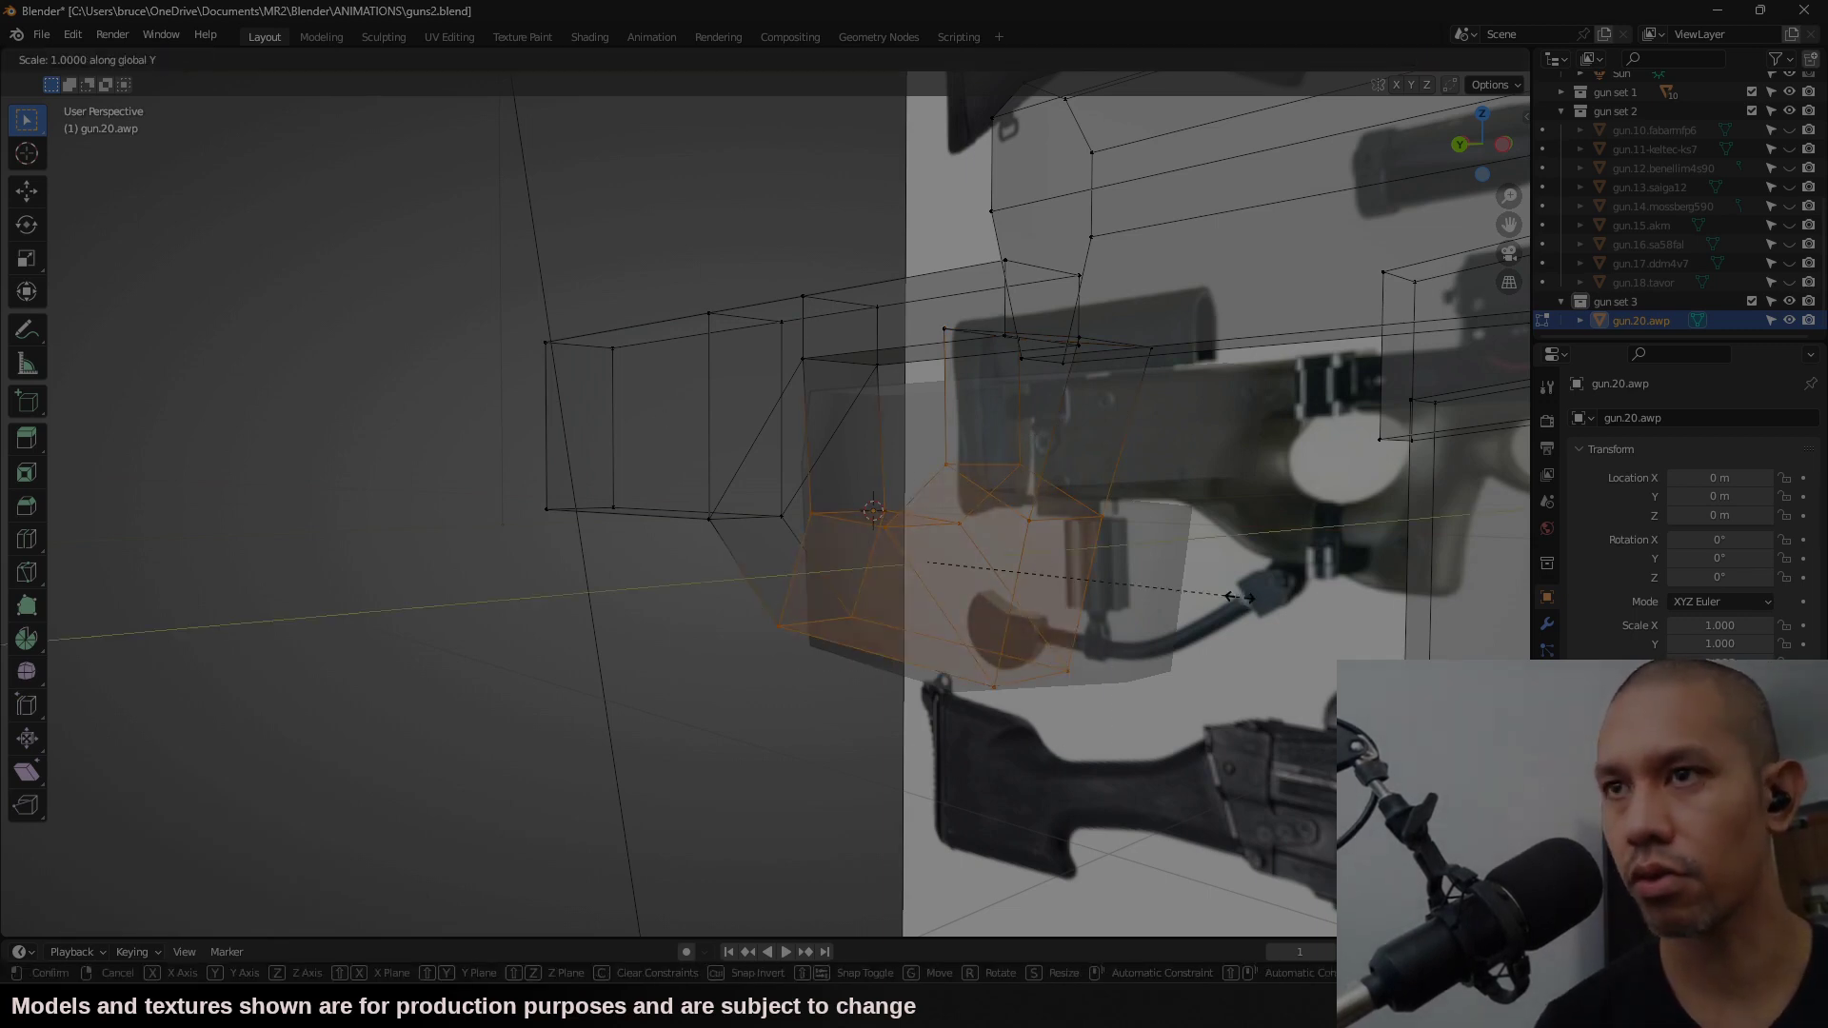
pyautogui.click(1104, 614)
# Step: Add a cube, scale it to 0.08 and move it to the upper rear corner of the butt pad
pyautogui.press('ctrl+KP_1')
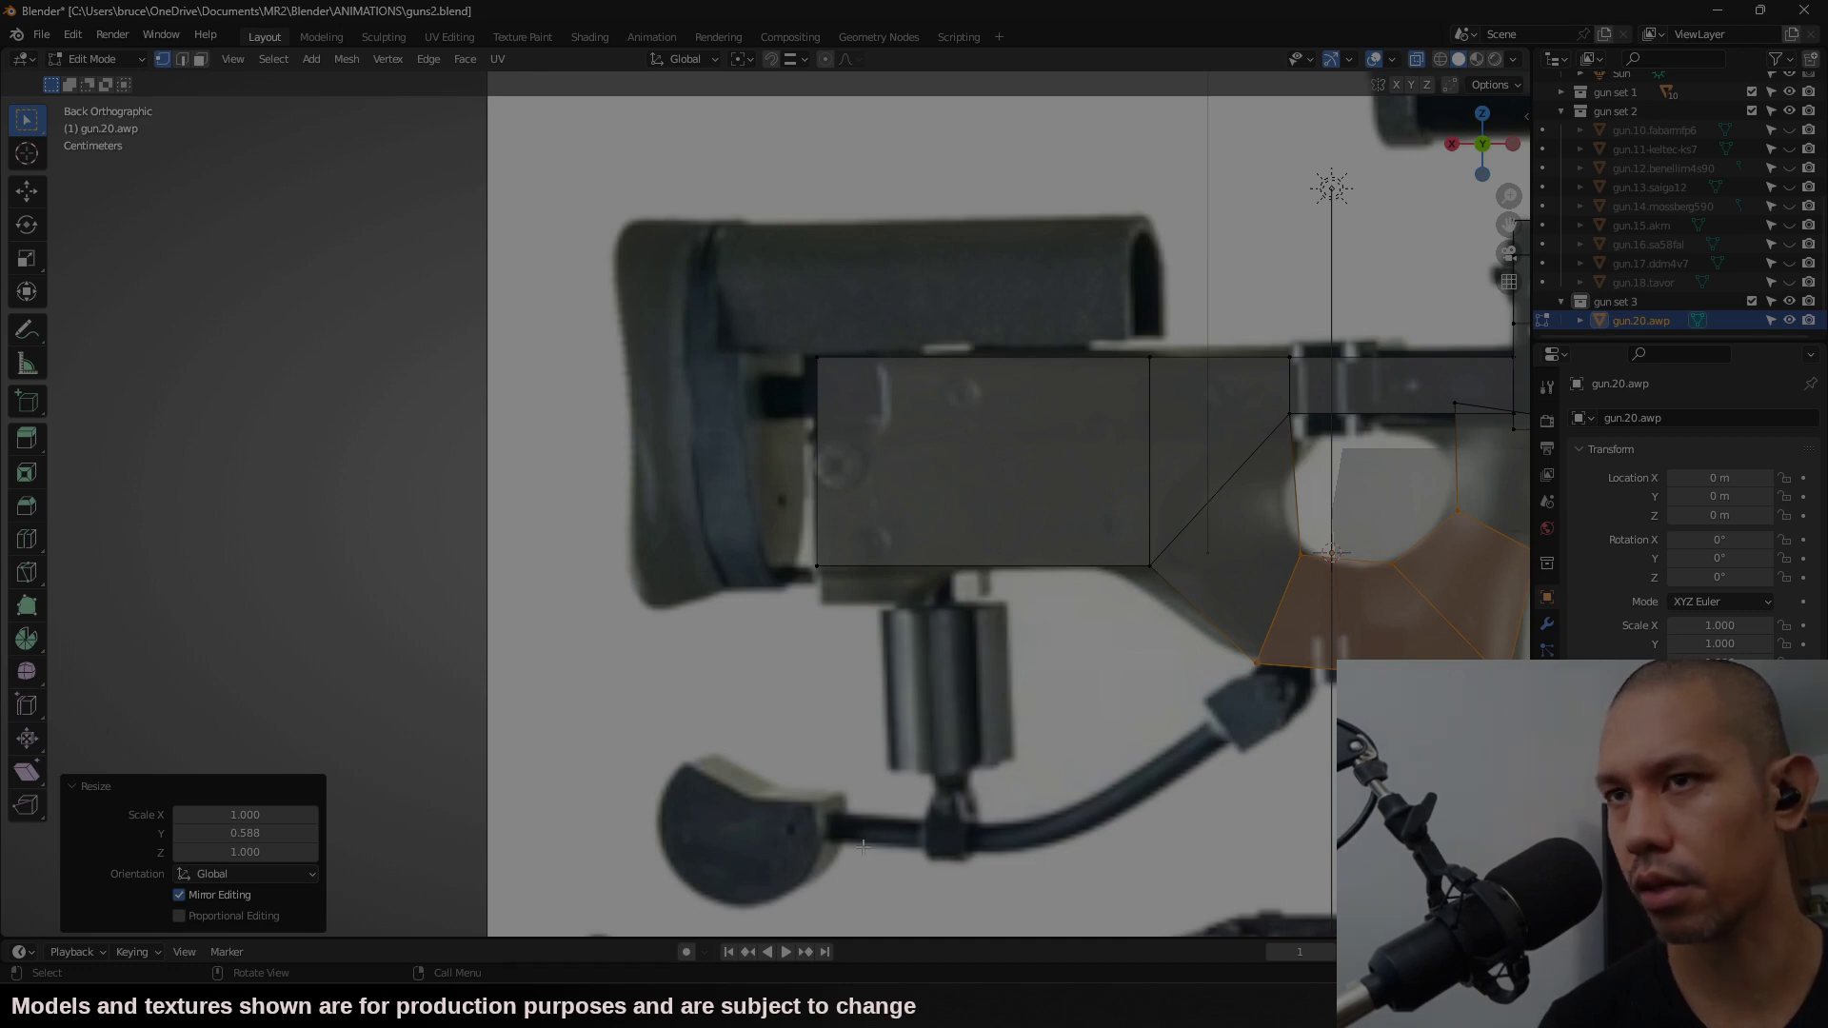
pyautogui.keyDown('shift'); pyautogui.moveTo(759, 392); pyautogui.dragTo(863, 531, button='middle'); pyautogui.keyUp('shift')
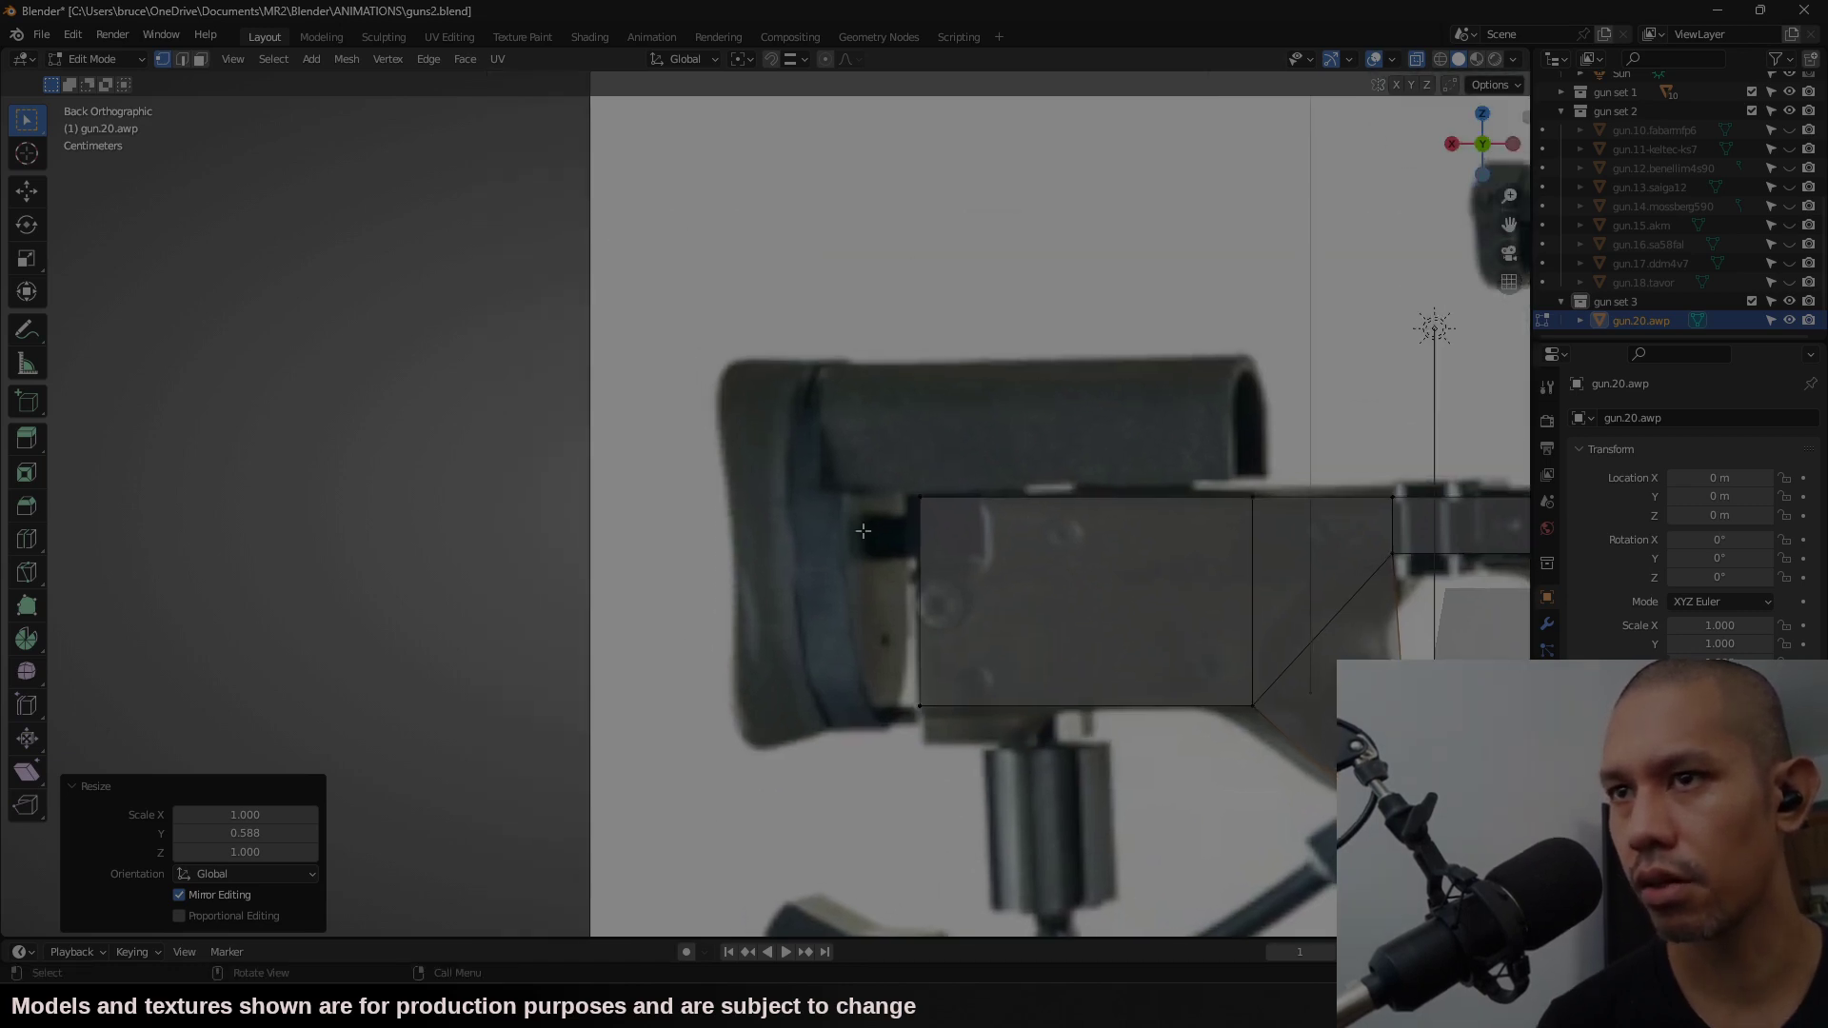
pyautogui.click(354, 65)
pyautogui.click(324, 101)
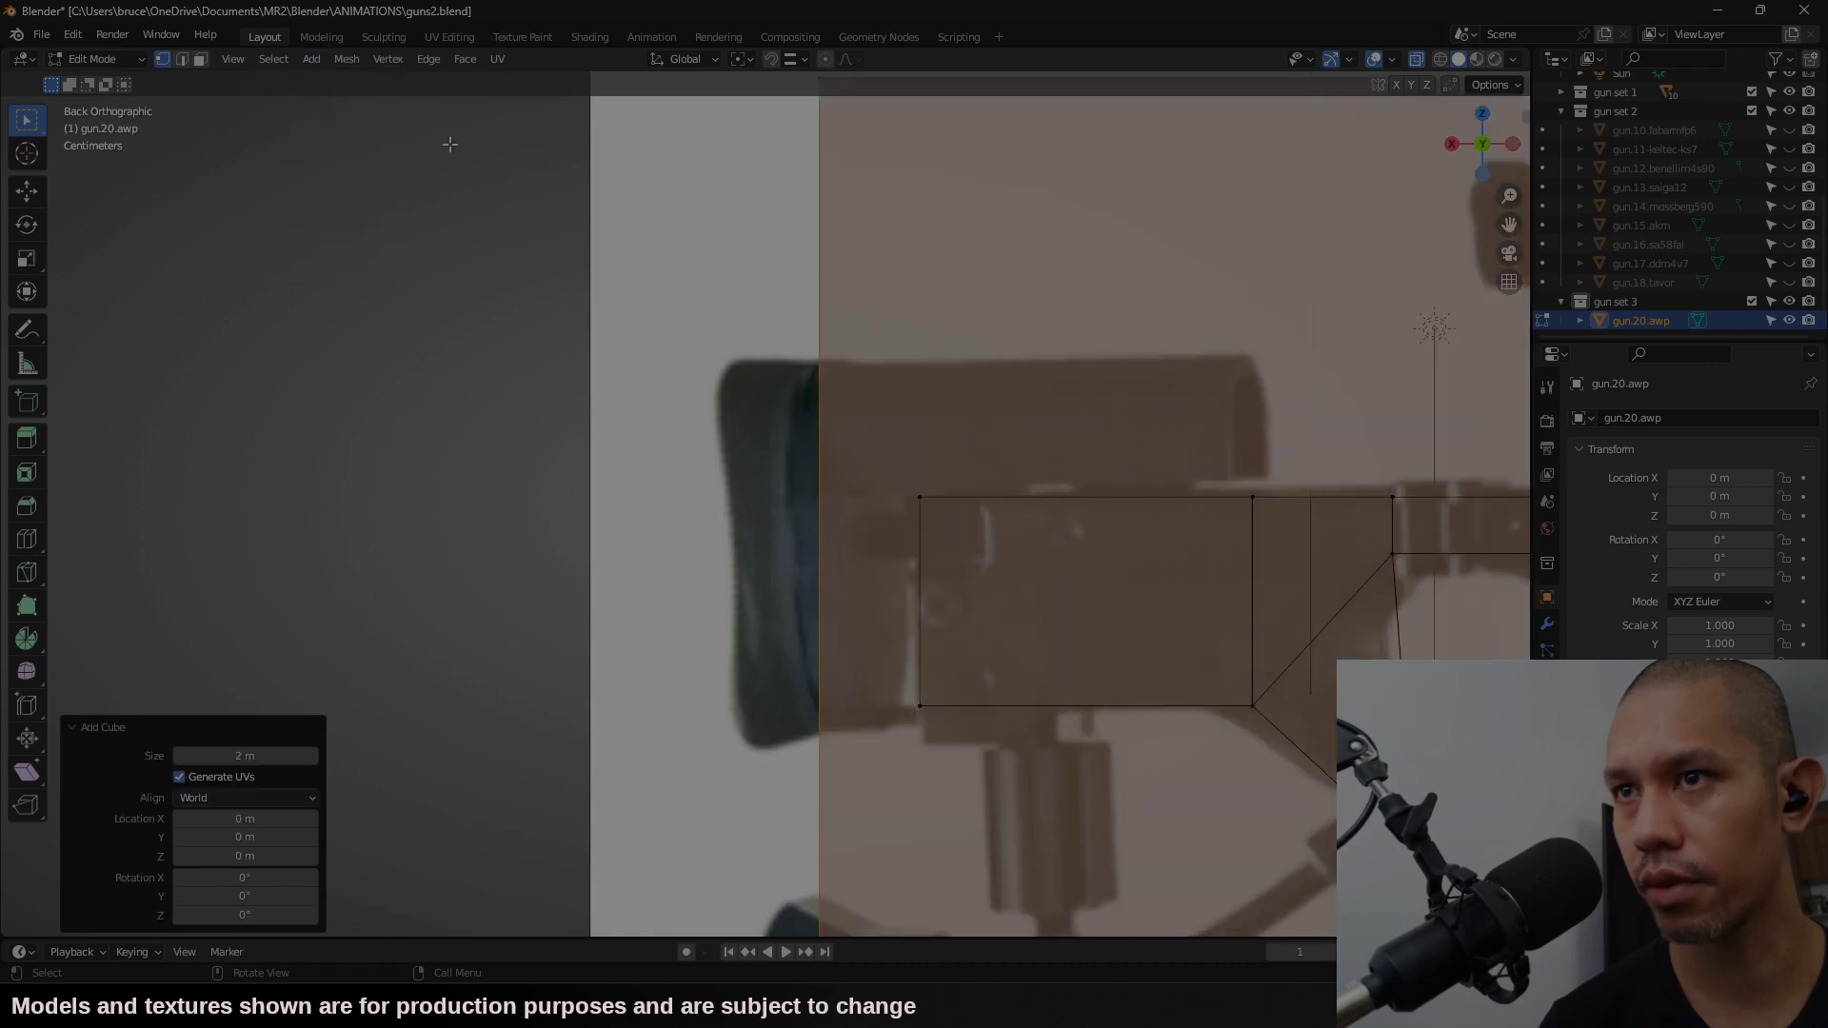
pyautogui.write('s.08')
pyautogui.press('Return')
pyautogui.press('g')
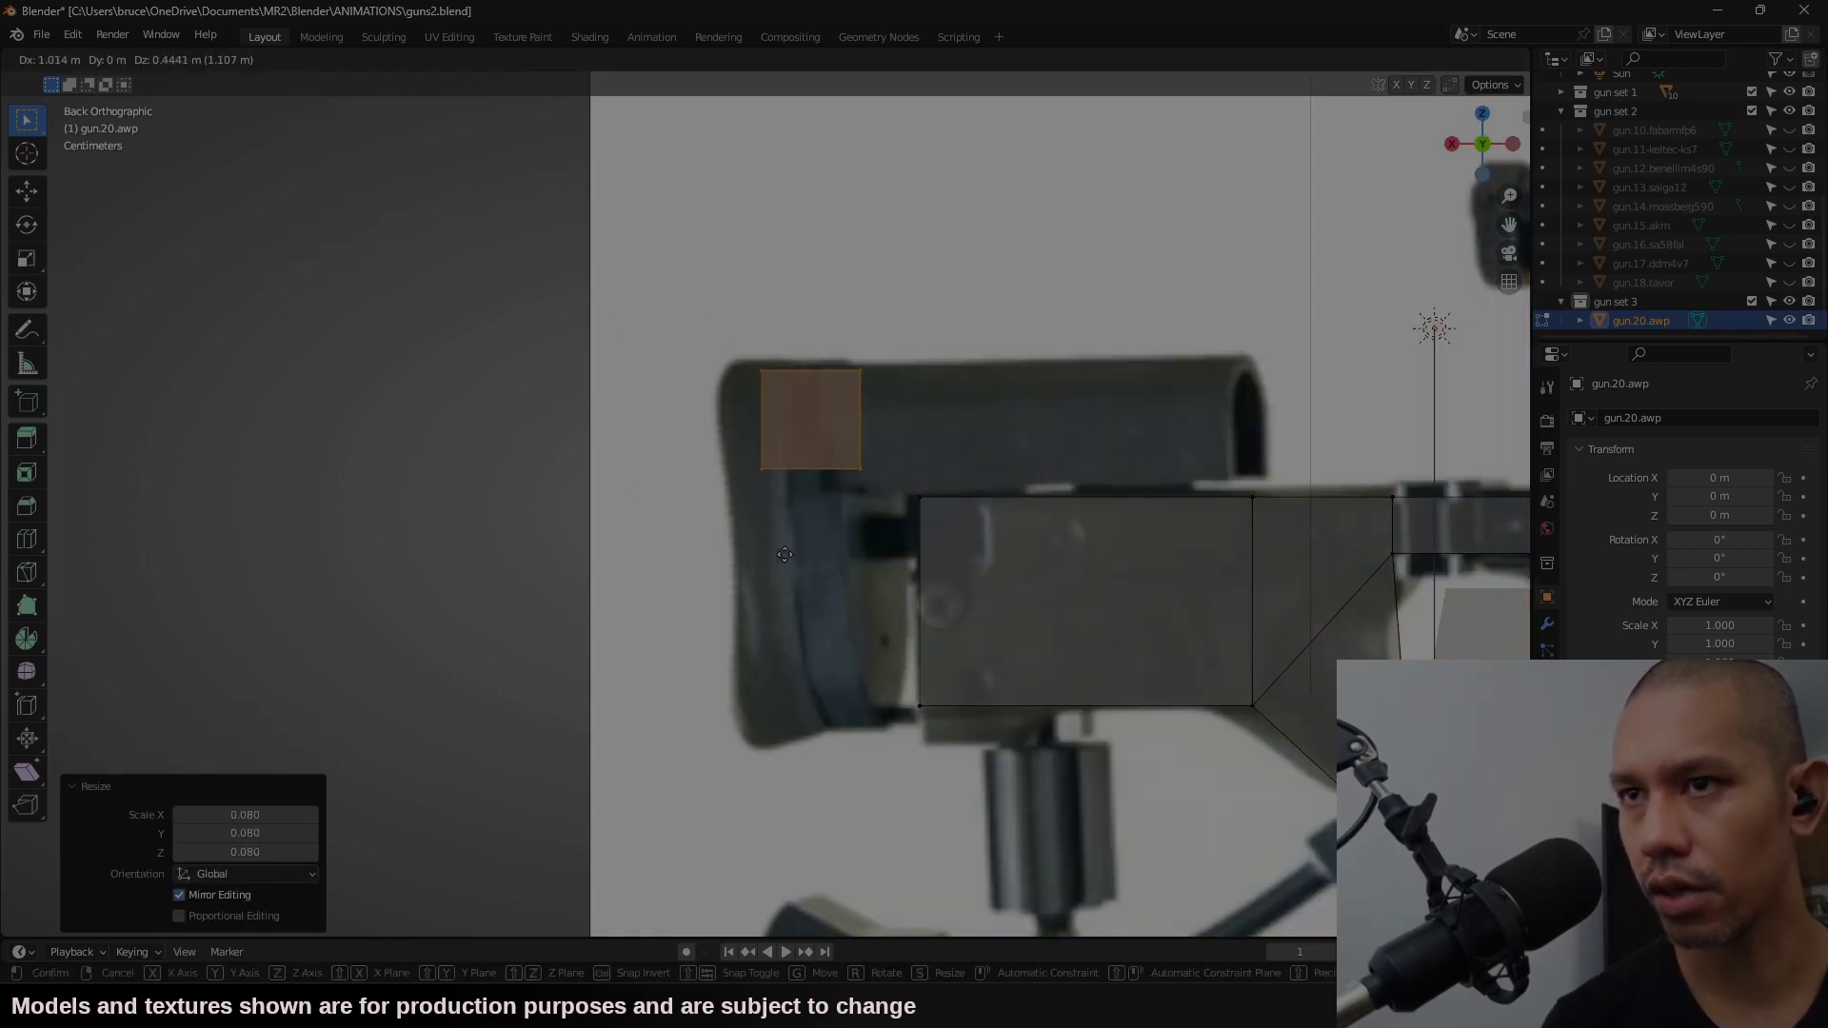
pyautogui.click(765, 550)
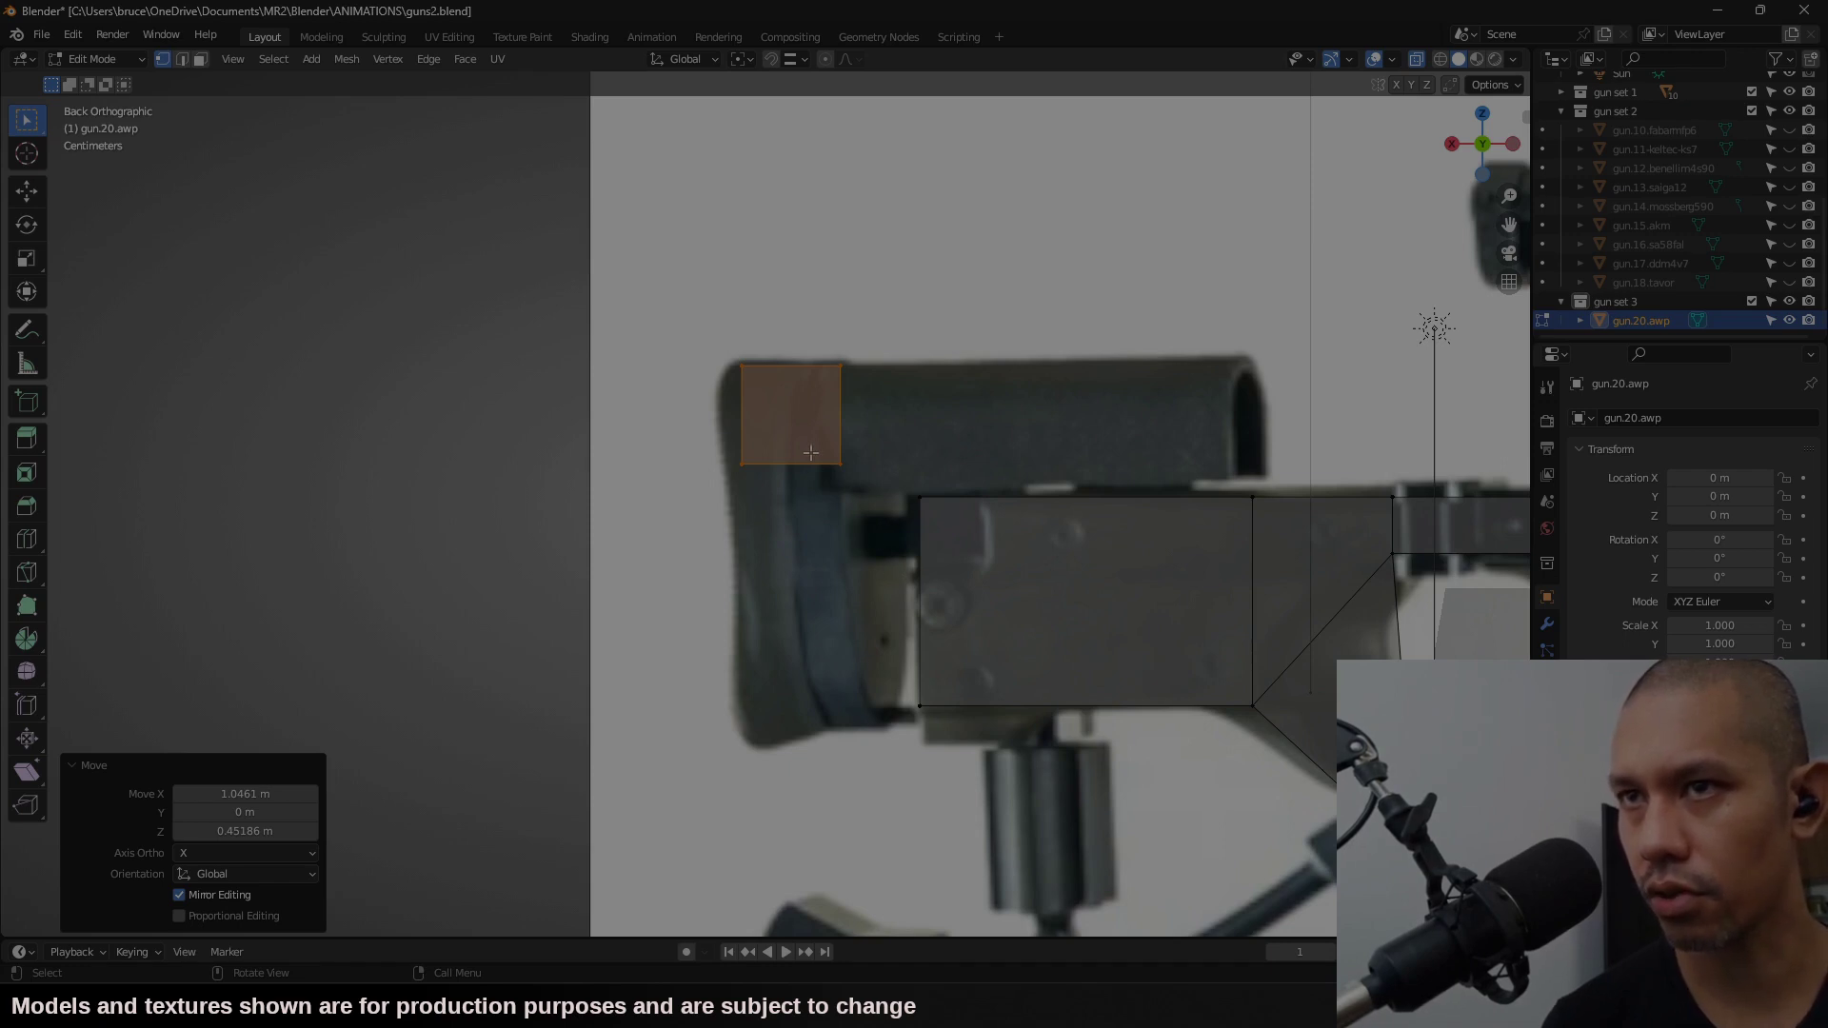
# Step: Extend the butt pad's bottom downward, extrude it to the pad's lower end and shift the rear lower corner about 0.031 m along X
pyautogui.moveTo(897, 430); pyautogui.dragTo(639, 507)
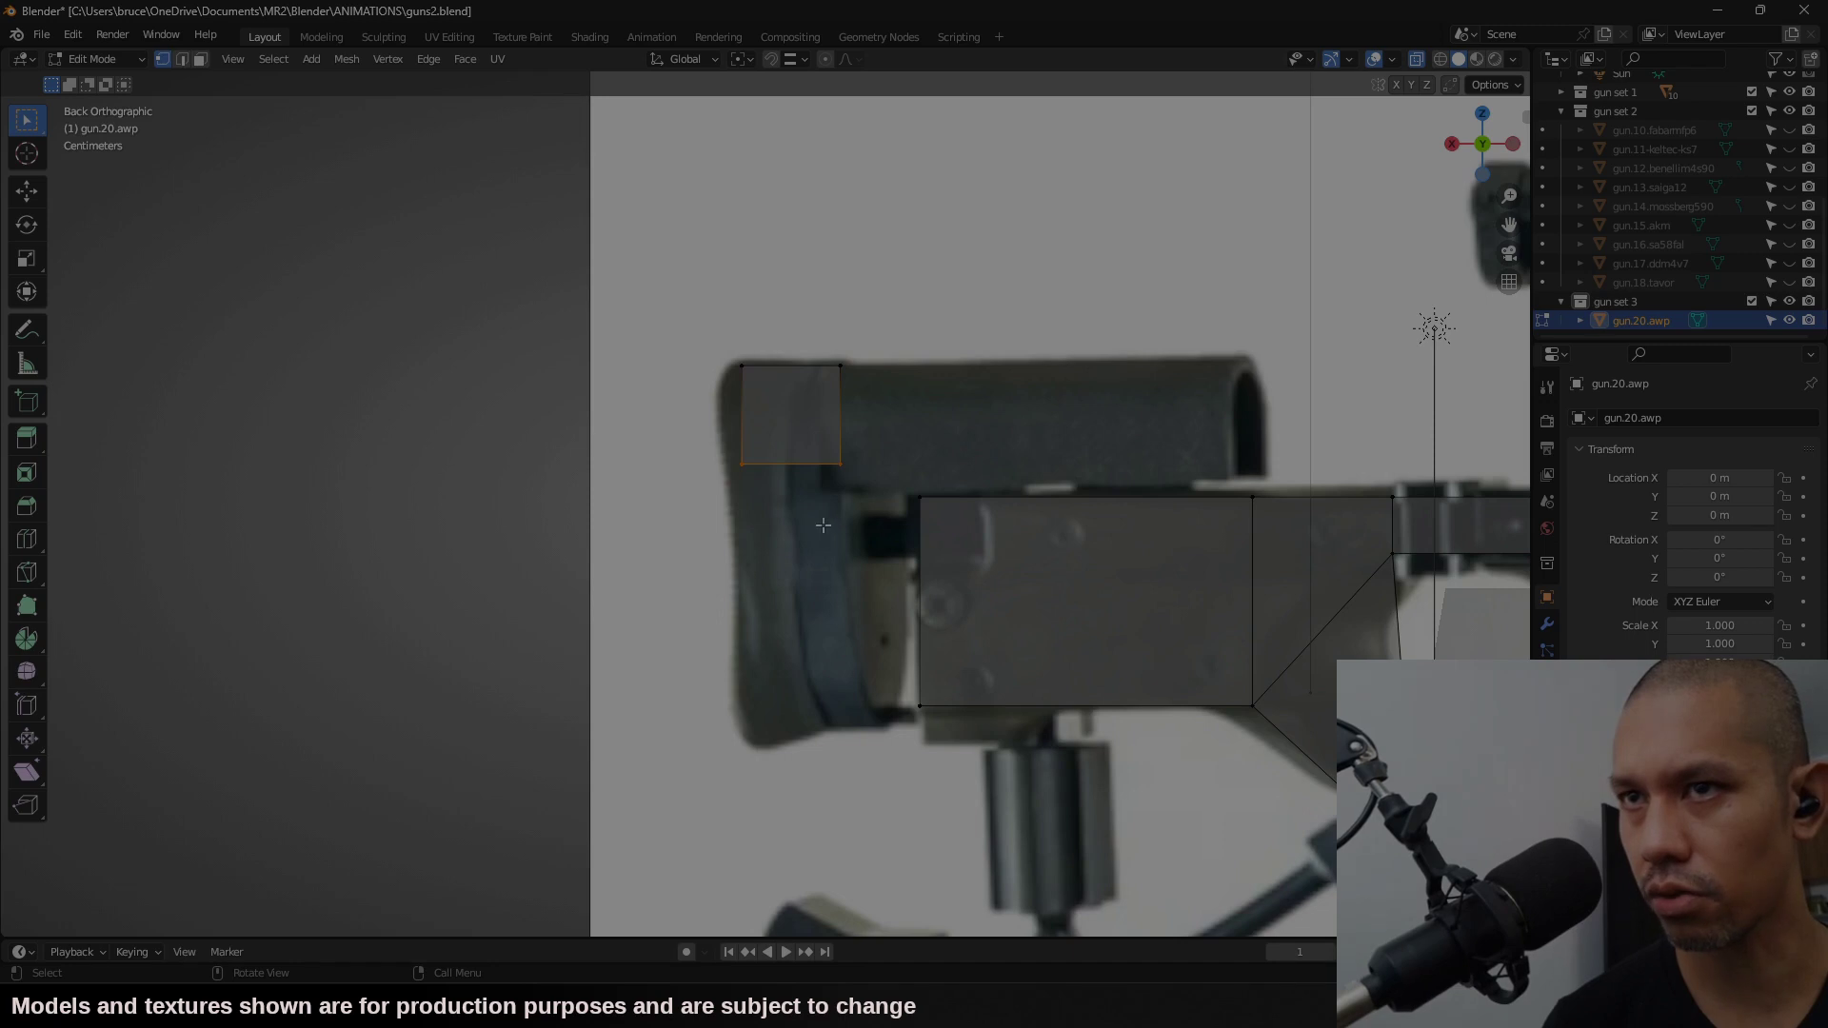
pyautogui.press('g')
pyautogui.press('z')
pyautogui.click(867, 703)
pyautogui.press('e')
pyautogui.click(869, 778)
pyautogui.moveTo(792, 776); pyautogui.dragTo(687, 684)
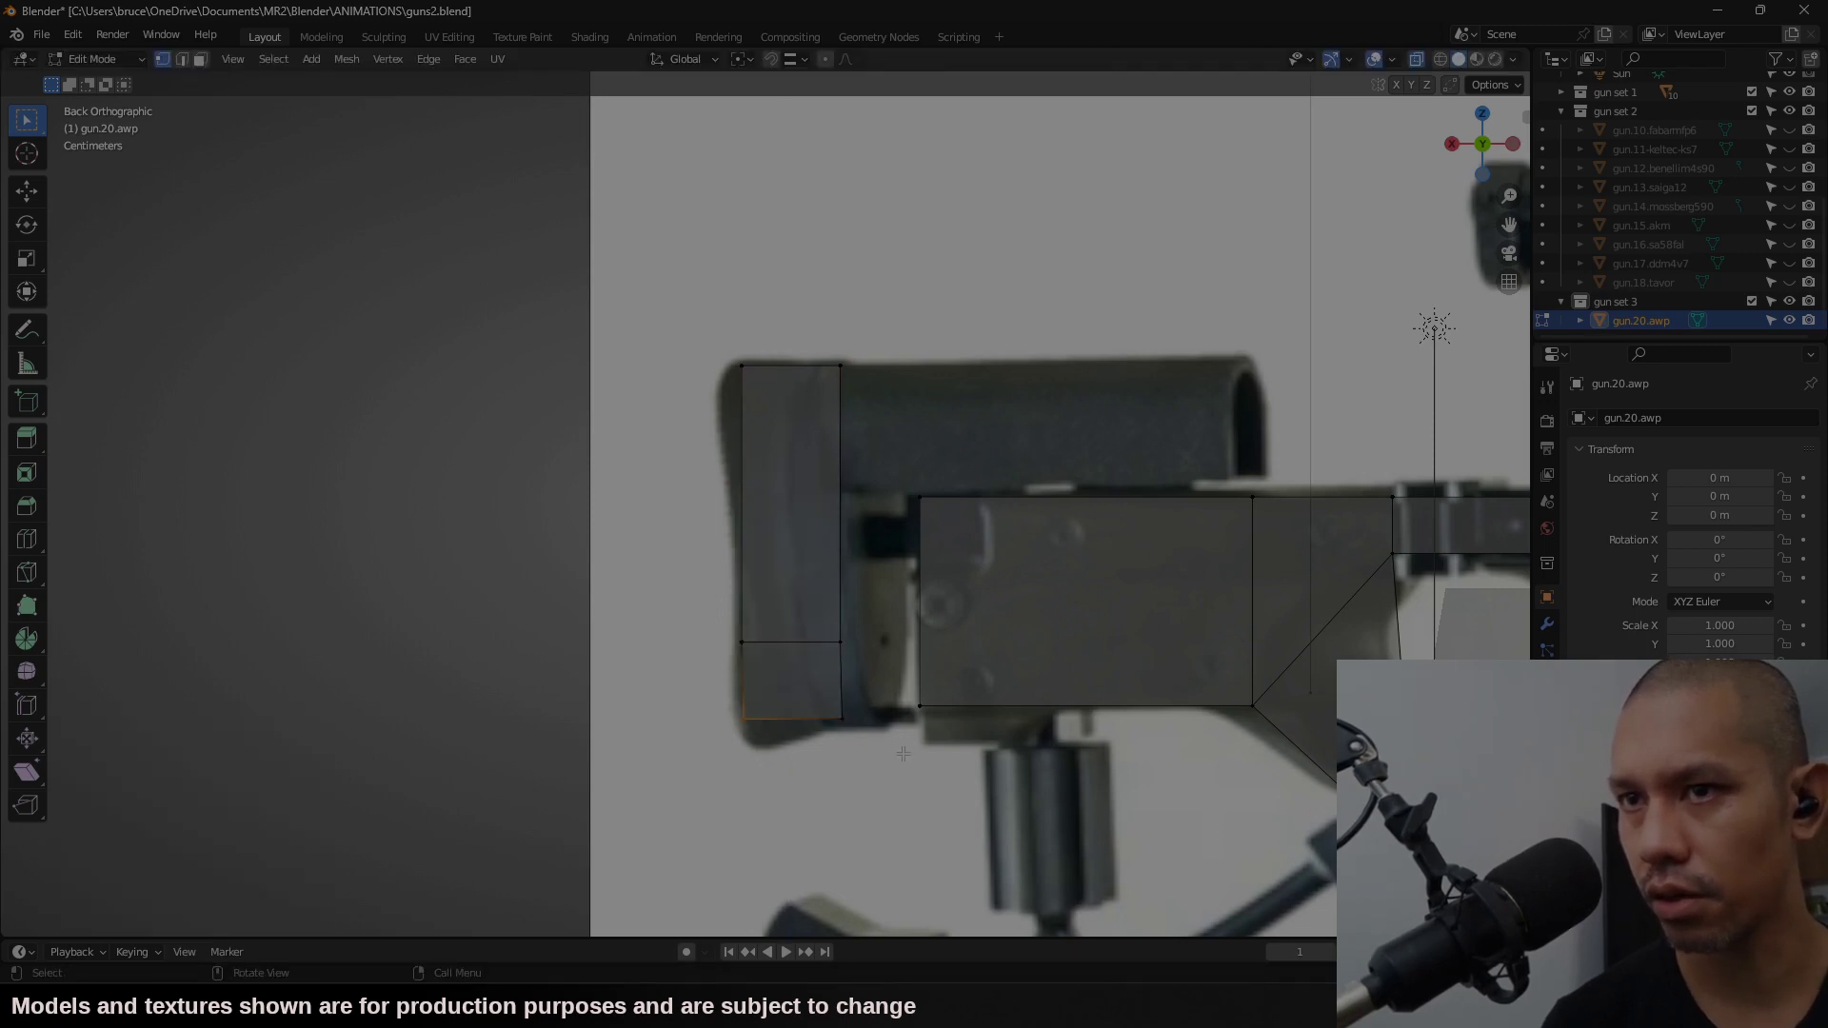
pyautogui.press('g')
pyautogui.press('x')
pyautogui.click(883, 751)
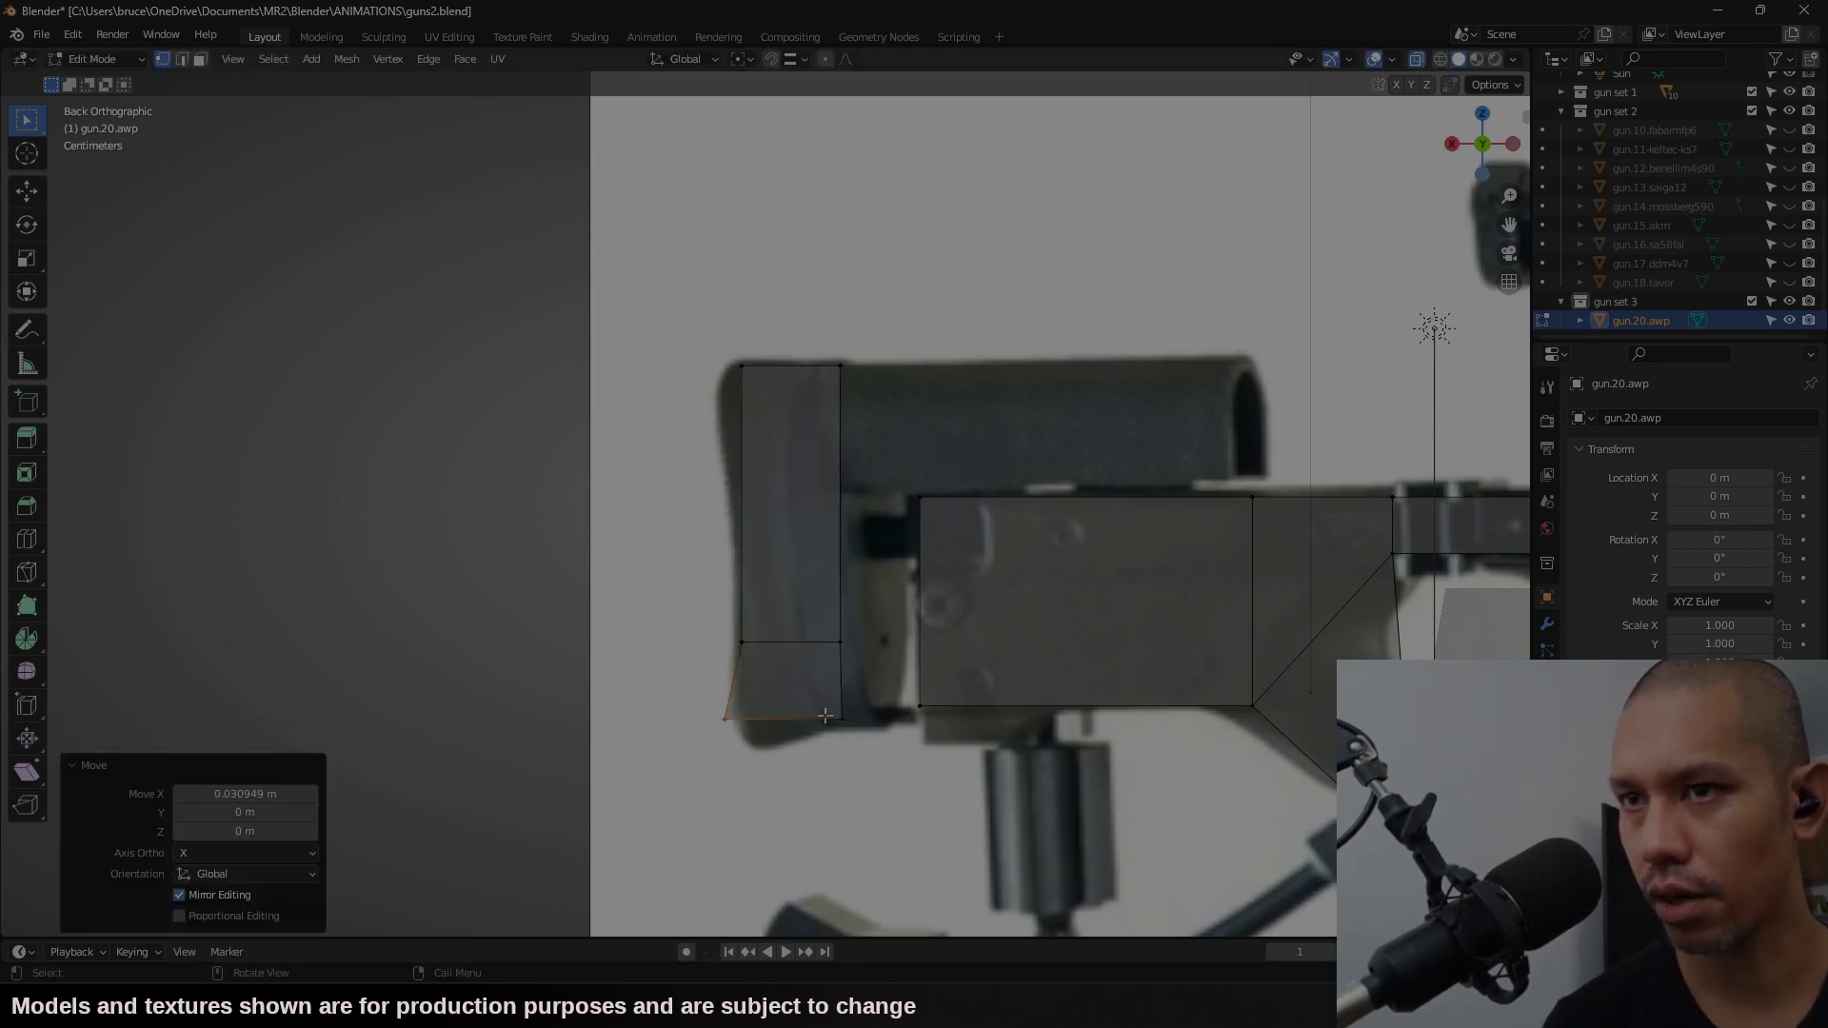
# Step: Lower the butt pad's top about 0.203 m and extrude it back up to the pad's upper edge
pyautogui.moveTo(690, 319); pyautogui.dragTo(885, 409)
pyautogui.press('g')
pyautogui.press('z')
pyautogui.click(886, 530)
pyautogui.press('e')
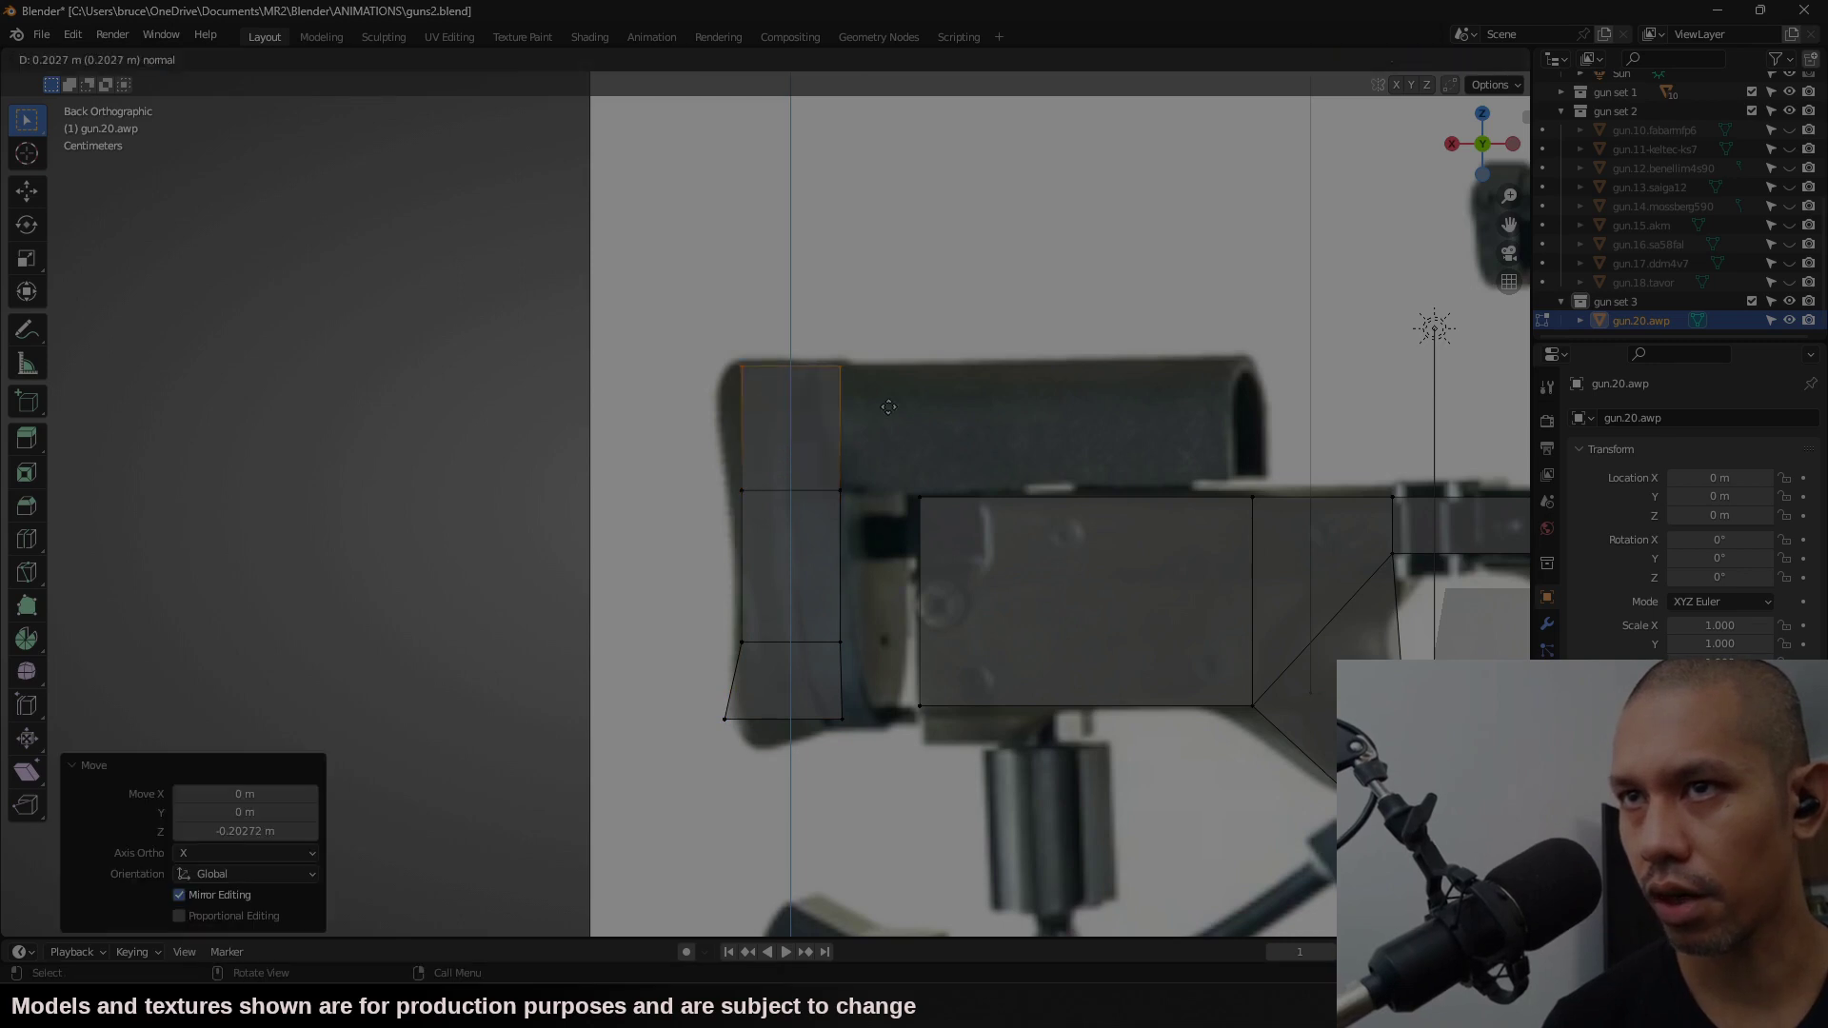
pyautogui.click(884, 407)
# Step: Extrude the butt pad's upper front face forward as the cheek rest and raise its front lower edge about 0.029 m
pyautogui.press('3')
pyautogui.press('e')
pyautogui.click(1285, 499)
pyautogui.press('1')
pyautogui.moveTo(1207, 457); pyautogui.dragTo(1298, 494)
pyautogui.press('g')
pyautogui.press('z')
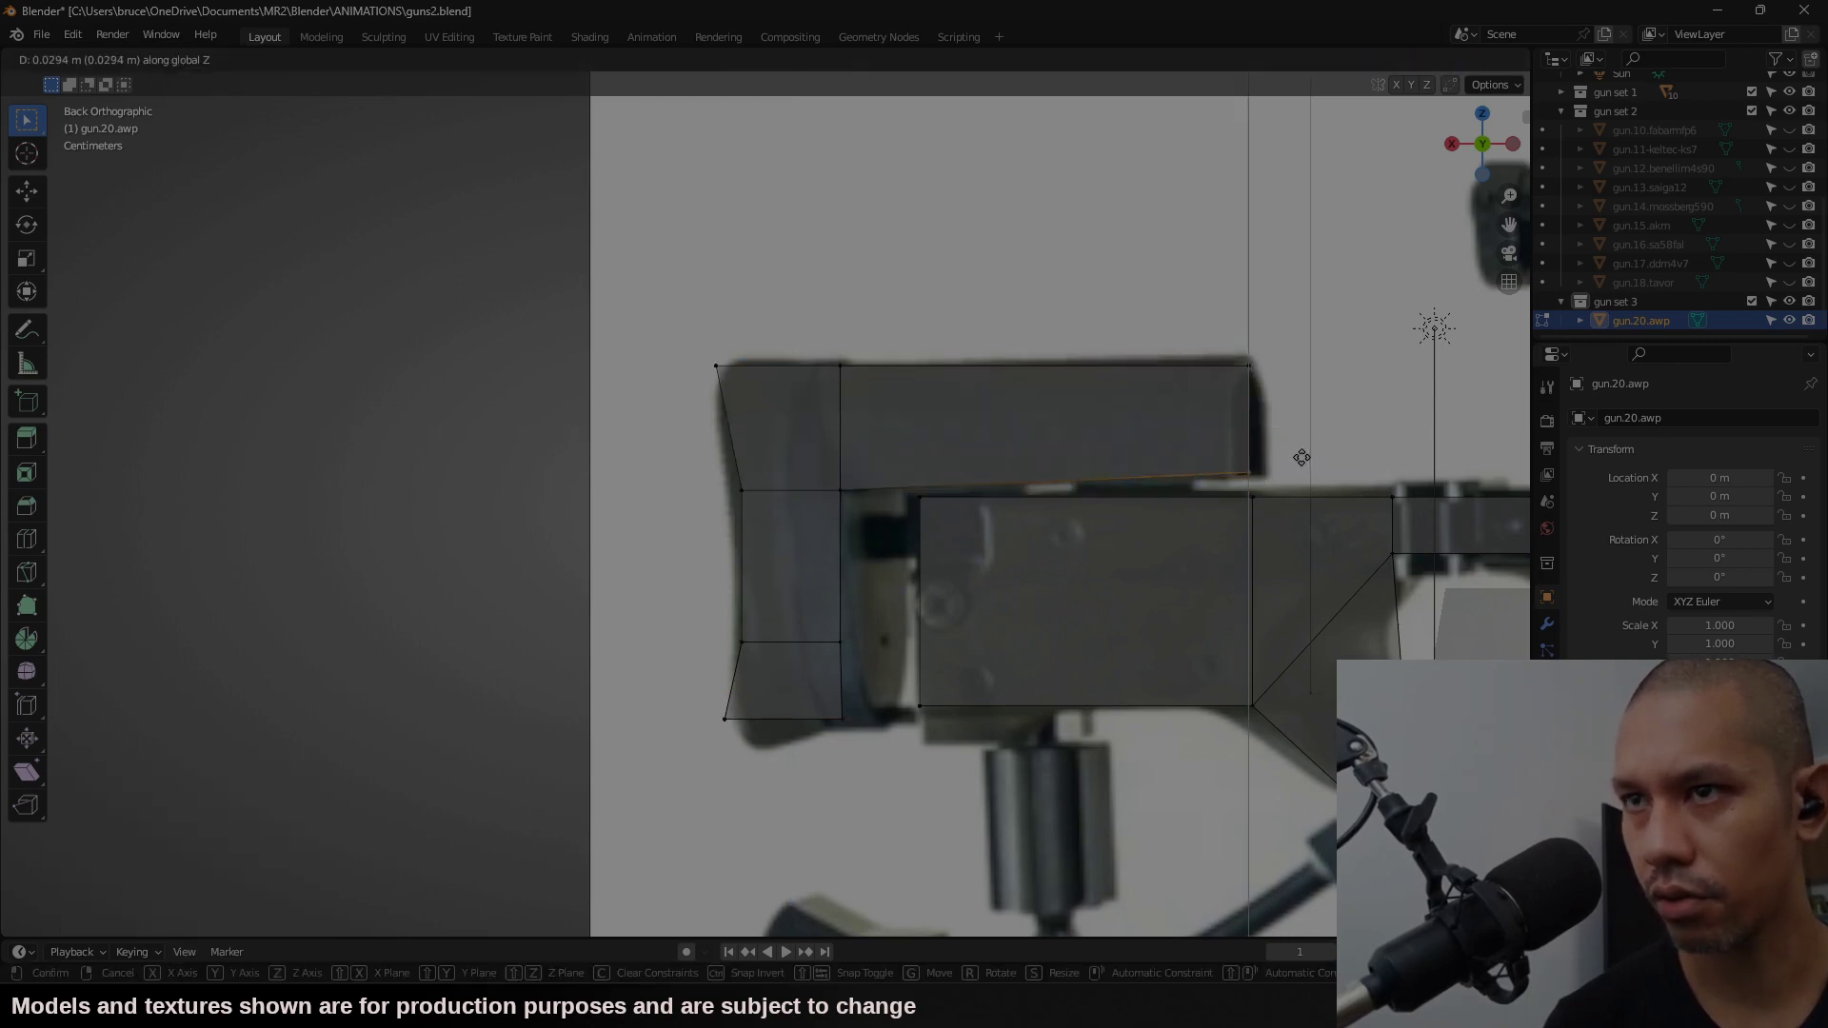
pyautogui.click(1300, 457)
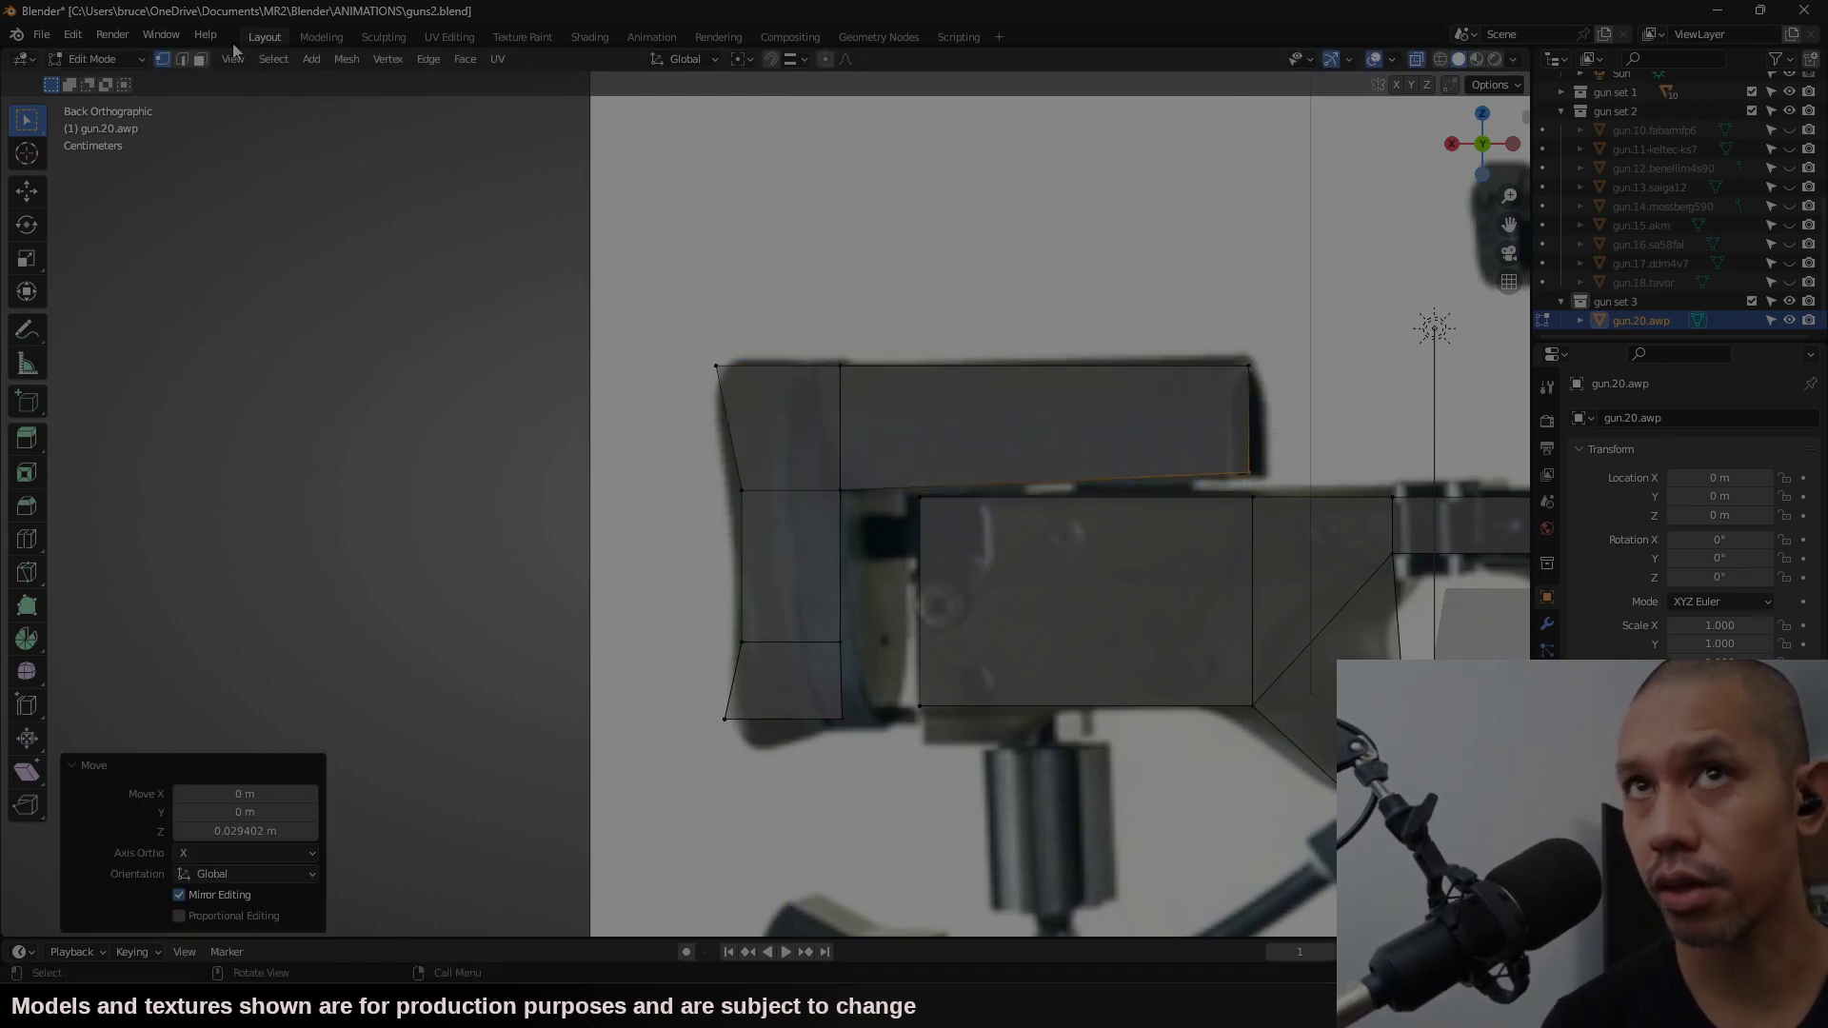
# Step: Add a cube scaled to 0.02, place it in the gap between butt pad and stock, and enlarge it slightly
pyautogui.click(301, 59)
pyautogui.click(328, 104)
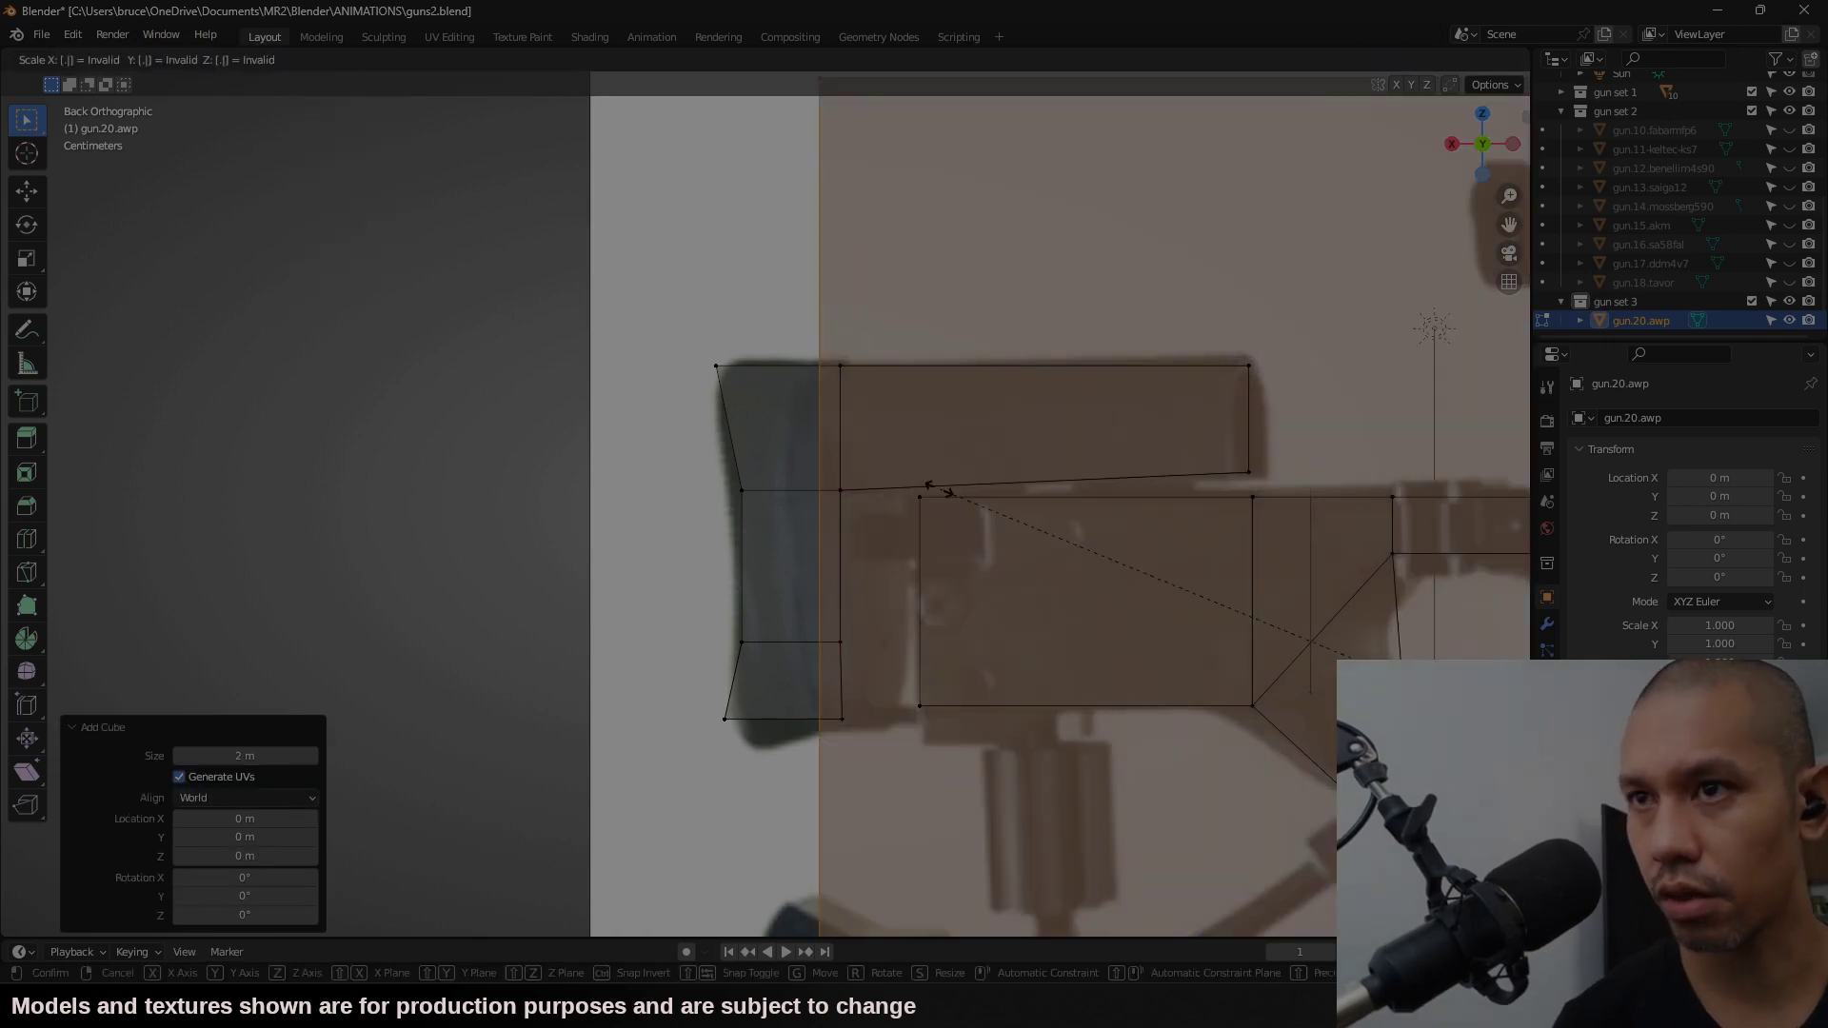
pyautogui.write('s.02')
pyautogui.press('Return')
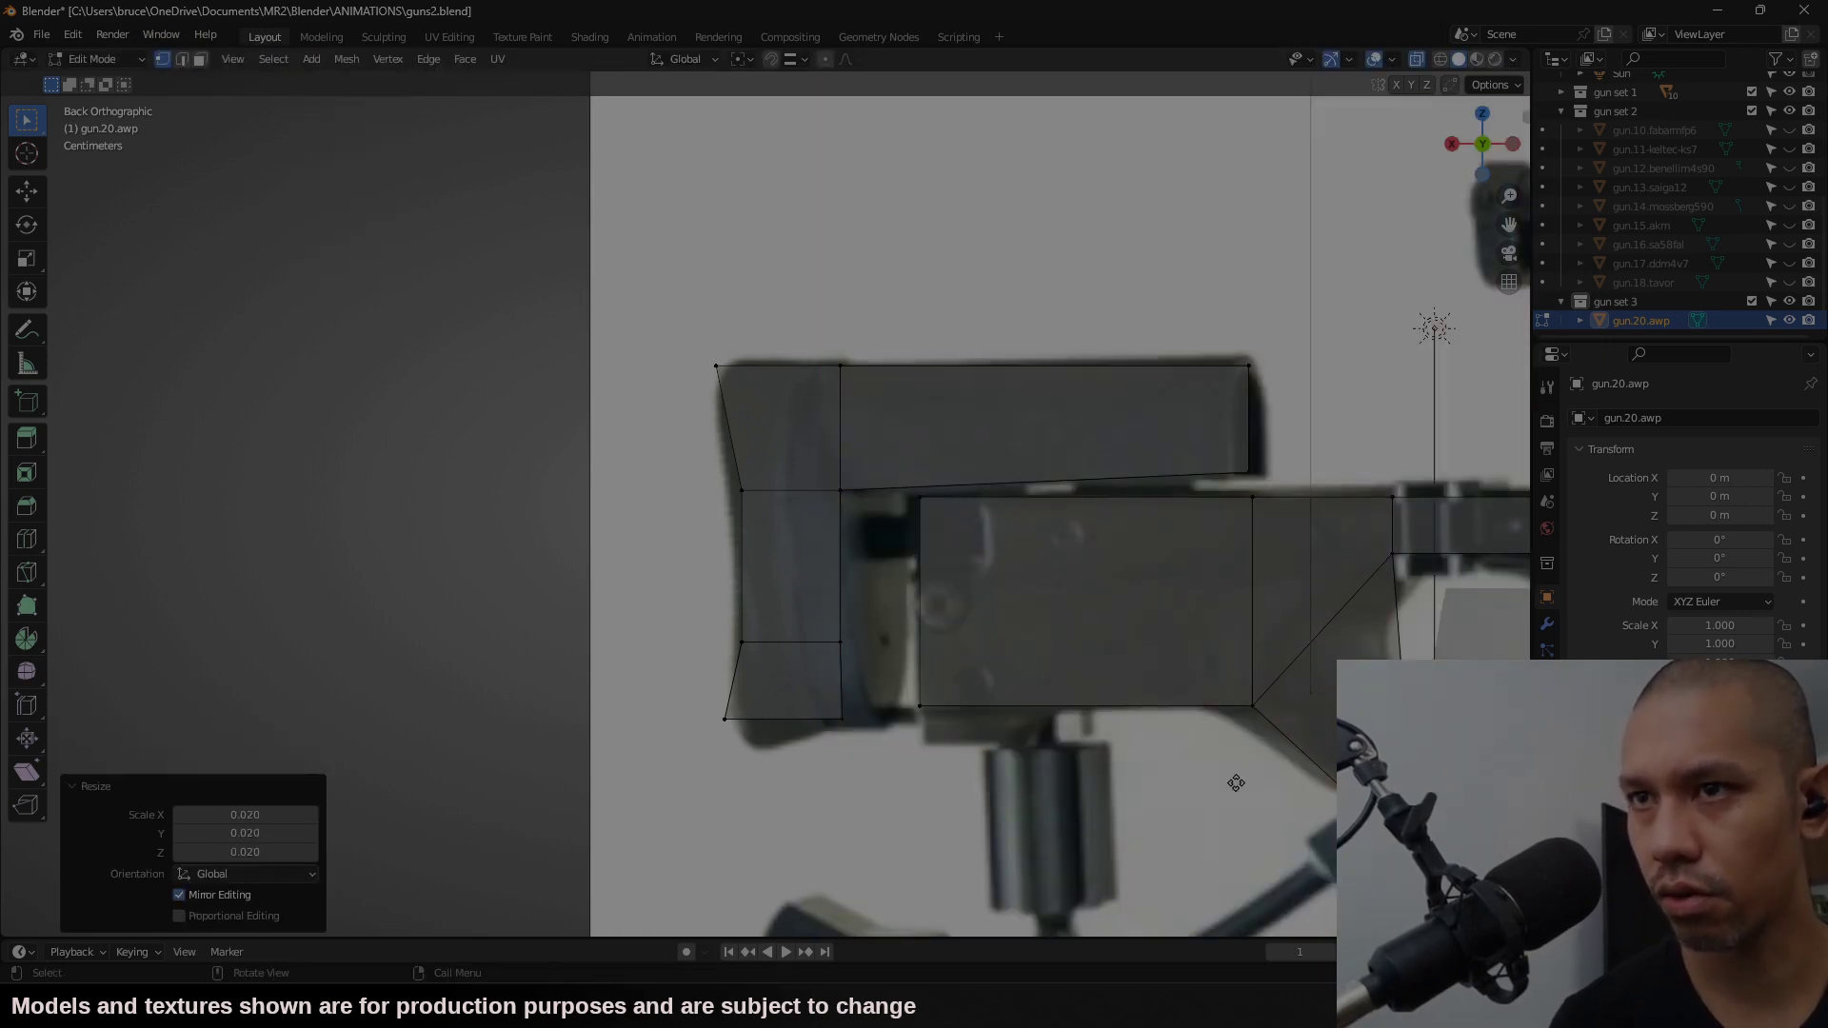
pyautogui.press('g')
pyautogui.click(746, 674)
pyautogui.press('s')
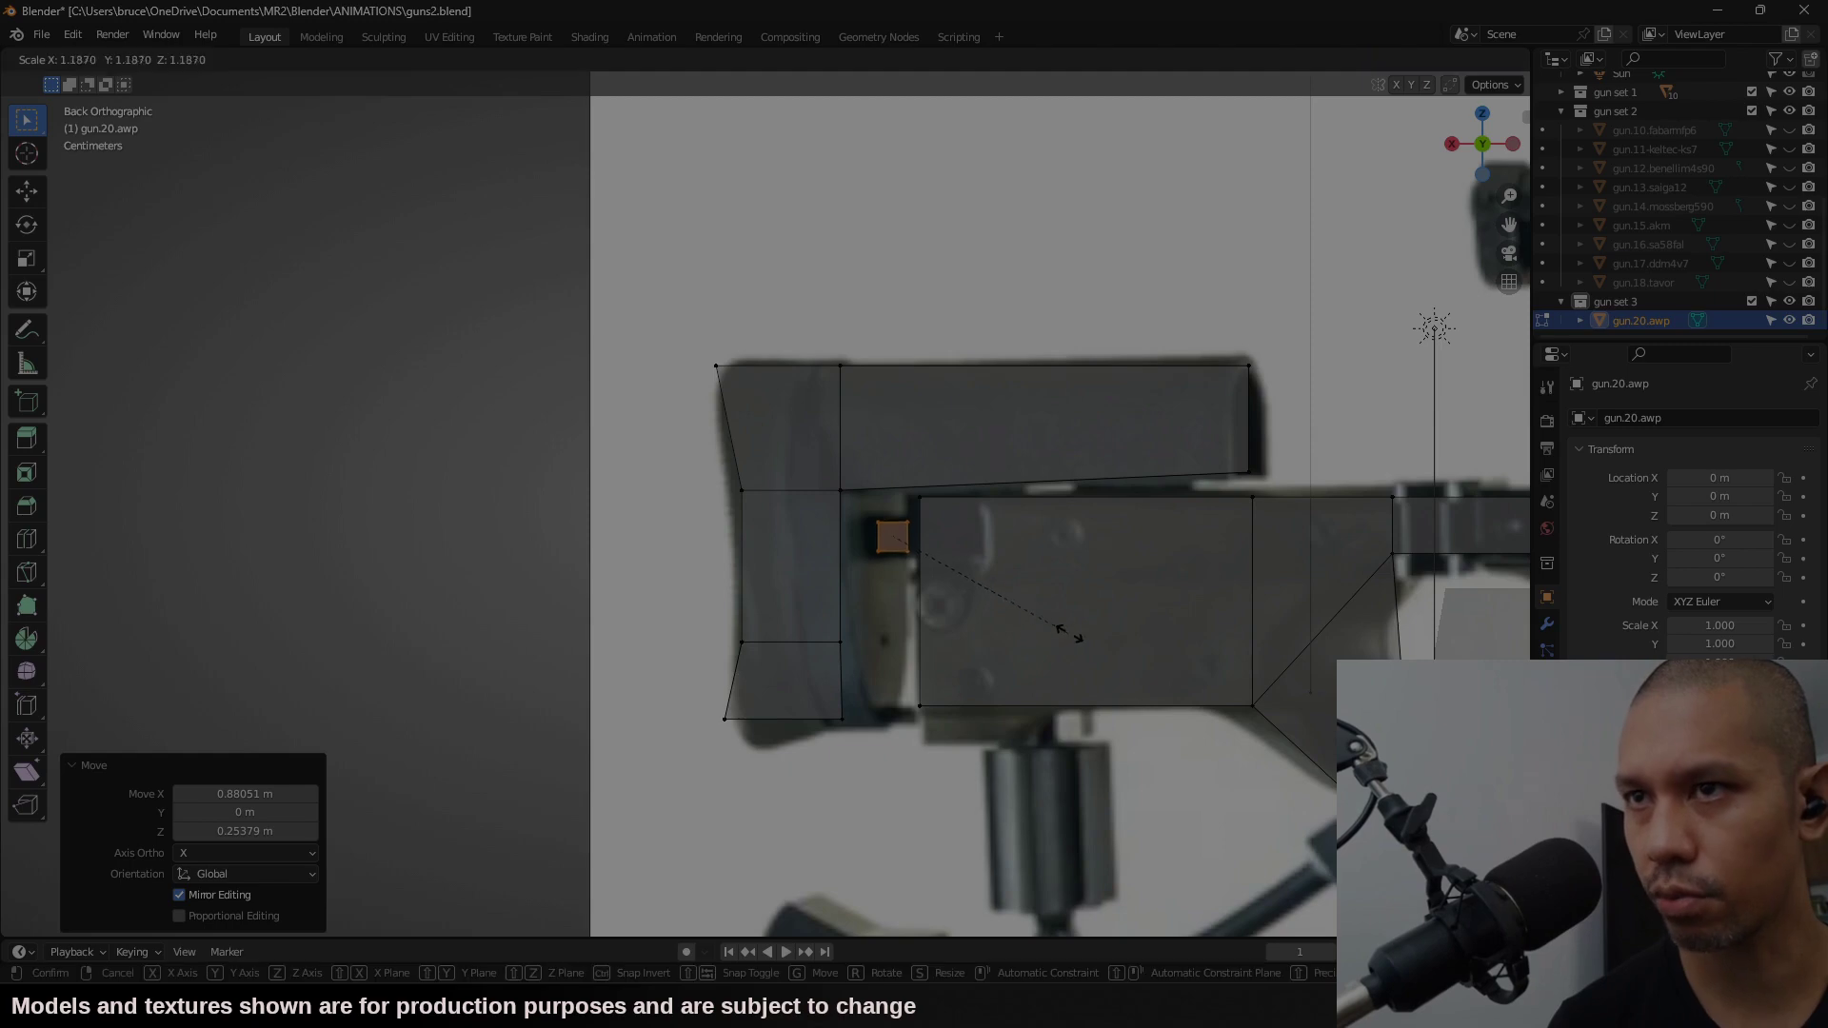
pyautogui.click(1088, 637)
# Step: Stretch the small connector cube along X so it bridges the butt pad and the stock
pyautogui.press('g')
pyautogui.press('x')
pyautogui.click(1054, 630)
pyautogui.moveTo(905, 504); pyautogui.dragTo(866, 575)
pyautogui.press('g')
pyautogui.press('x')
pyautogui.click(921, 583)
pyautogui.scroll(-6, 922, 583)
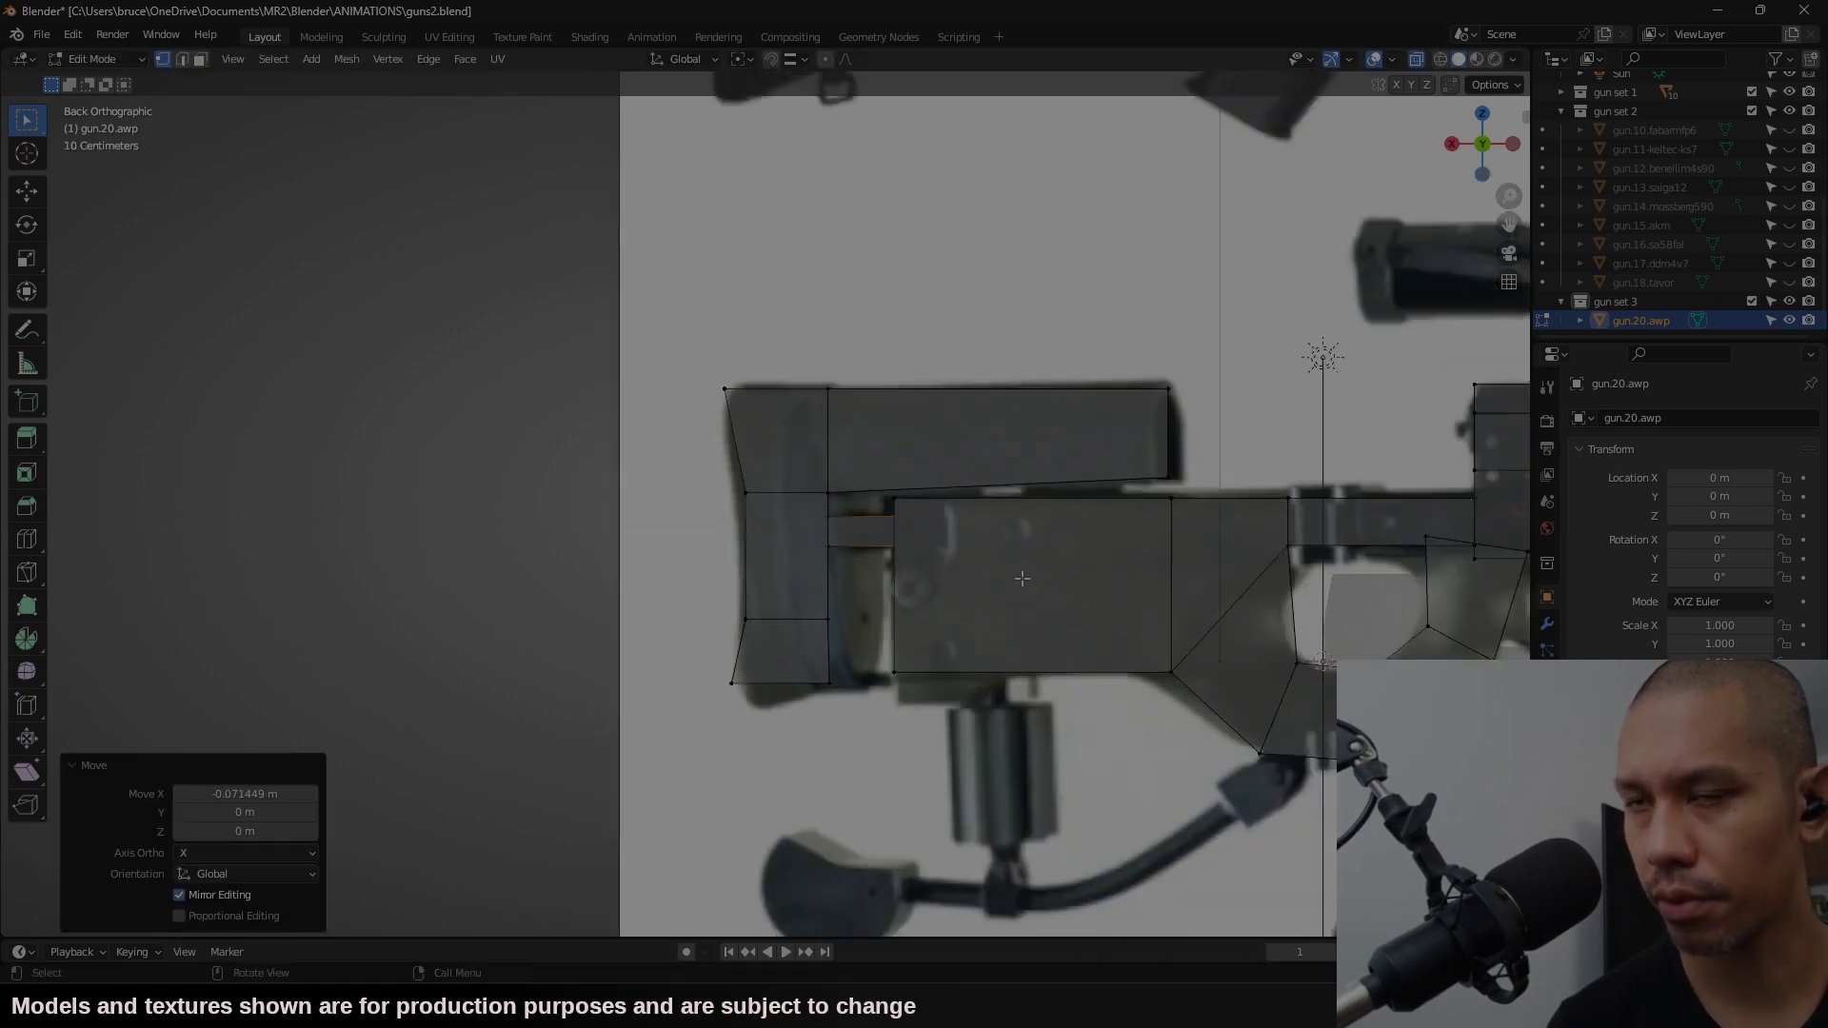
# Step: Leave Edit Mode, switch to Material Preview shading and review the rifle from an angle and from the back view
pyautogui.press('Tab')
pyautogui.moveTo(922, 583); pyautogui.dragTo(762, 614, button='middle')
pyautogui.click(1476, 62)
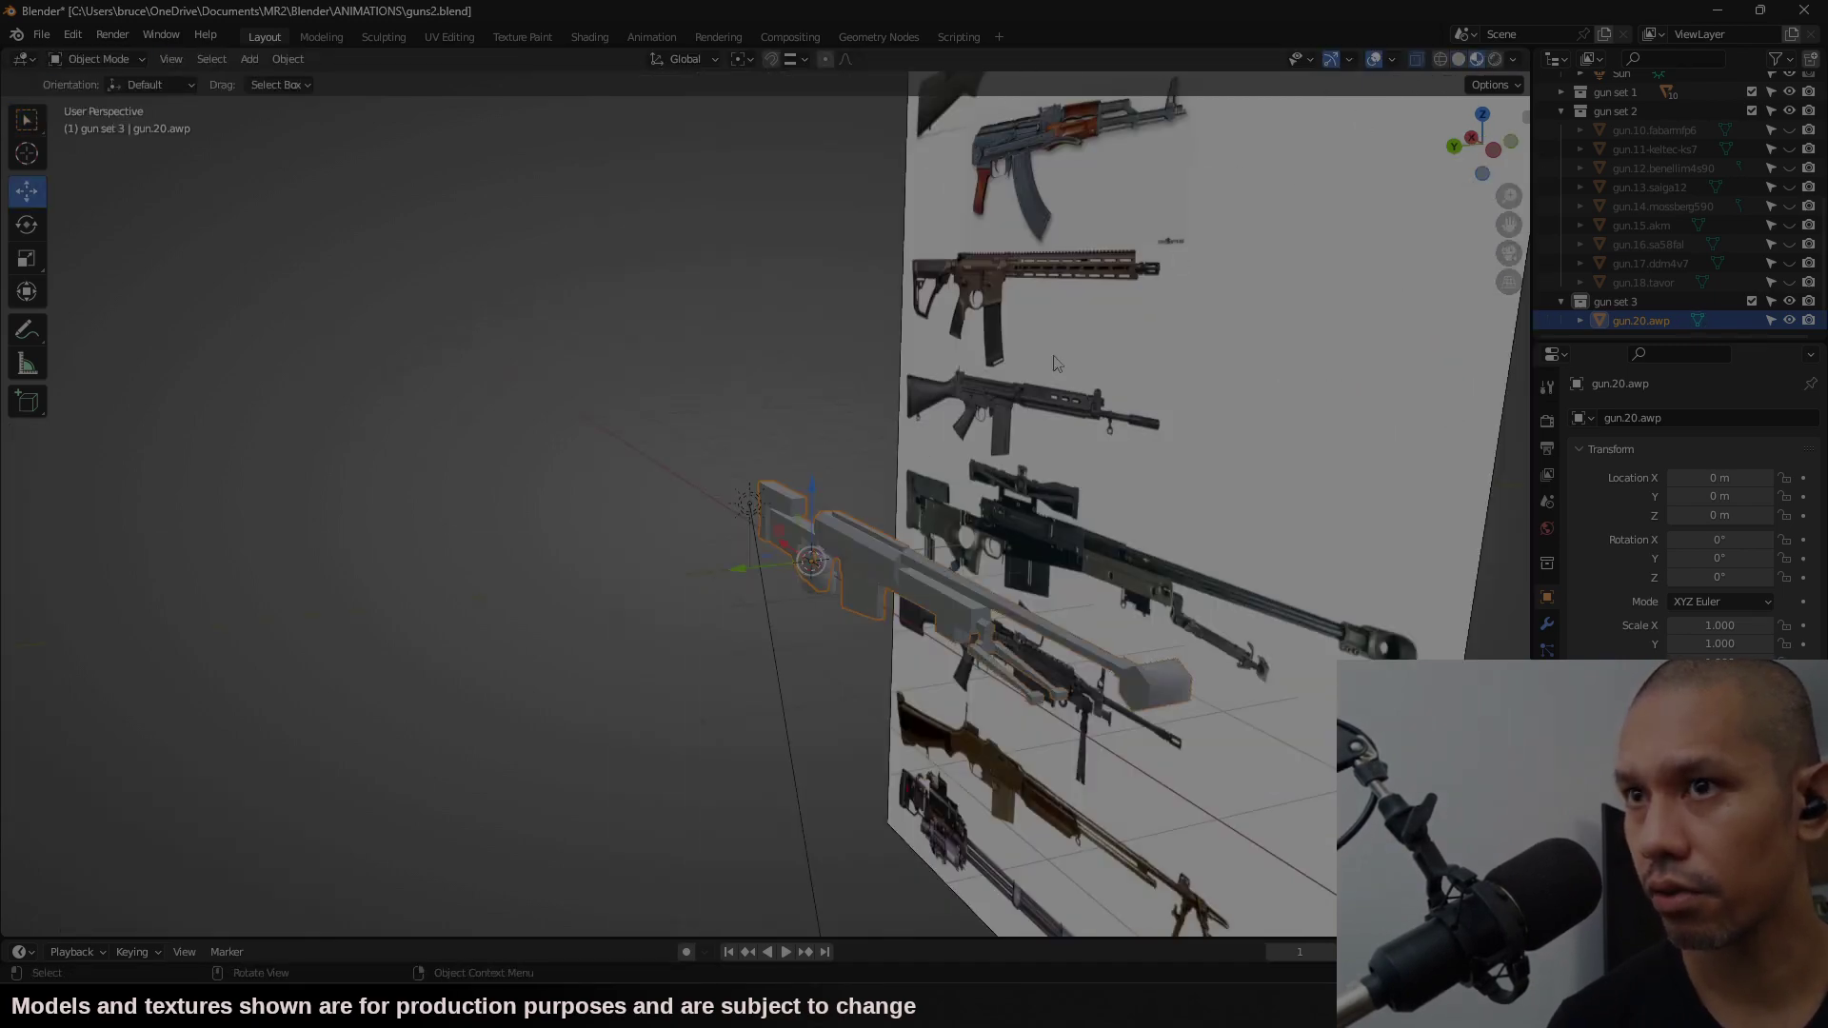
pyautogui.moveTo(1054, 364); pyautogui.dragTo(1176, 369, button='middle')
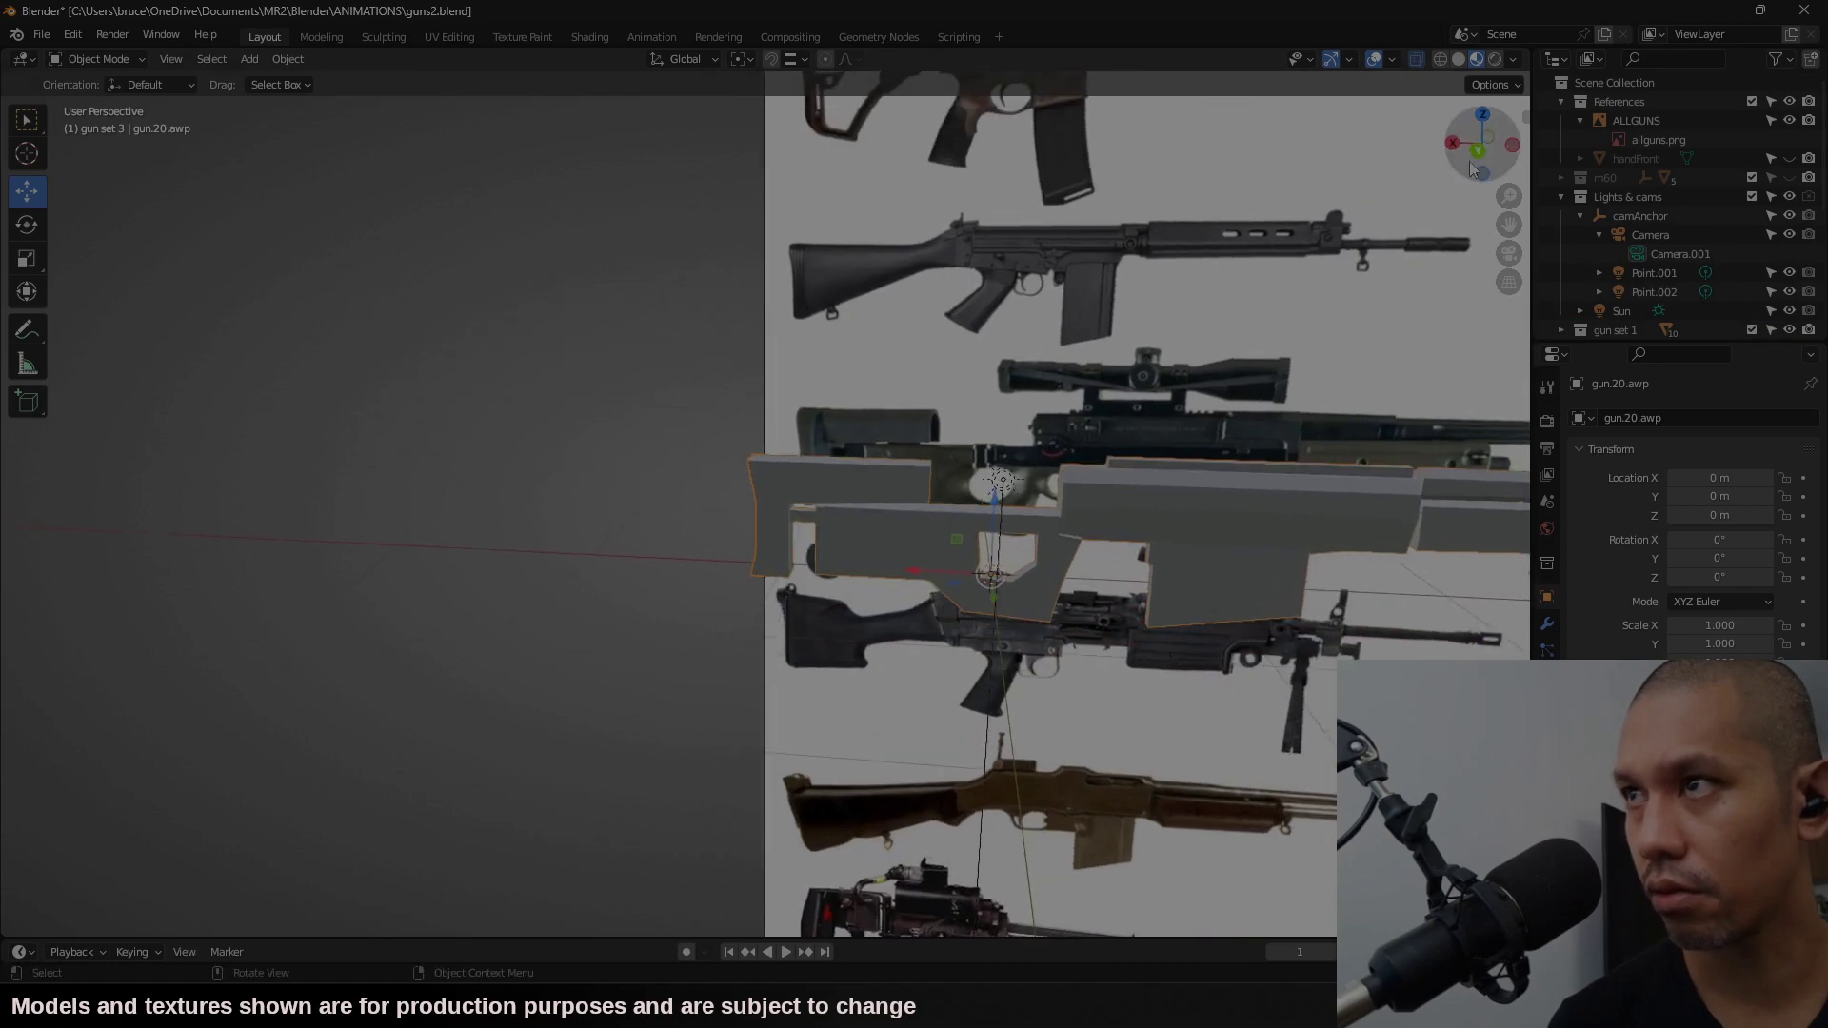
pyautogui.click(1475, 156)
pyautogui.scroll(3, 1310, 499)
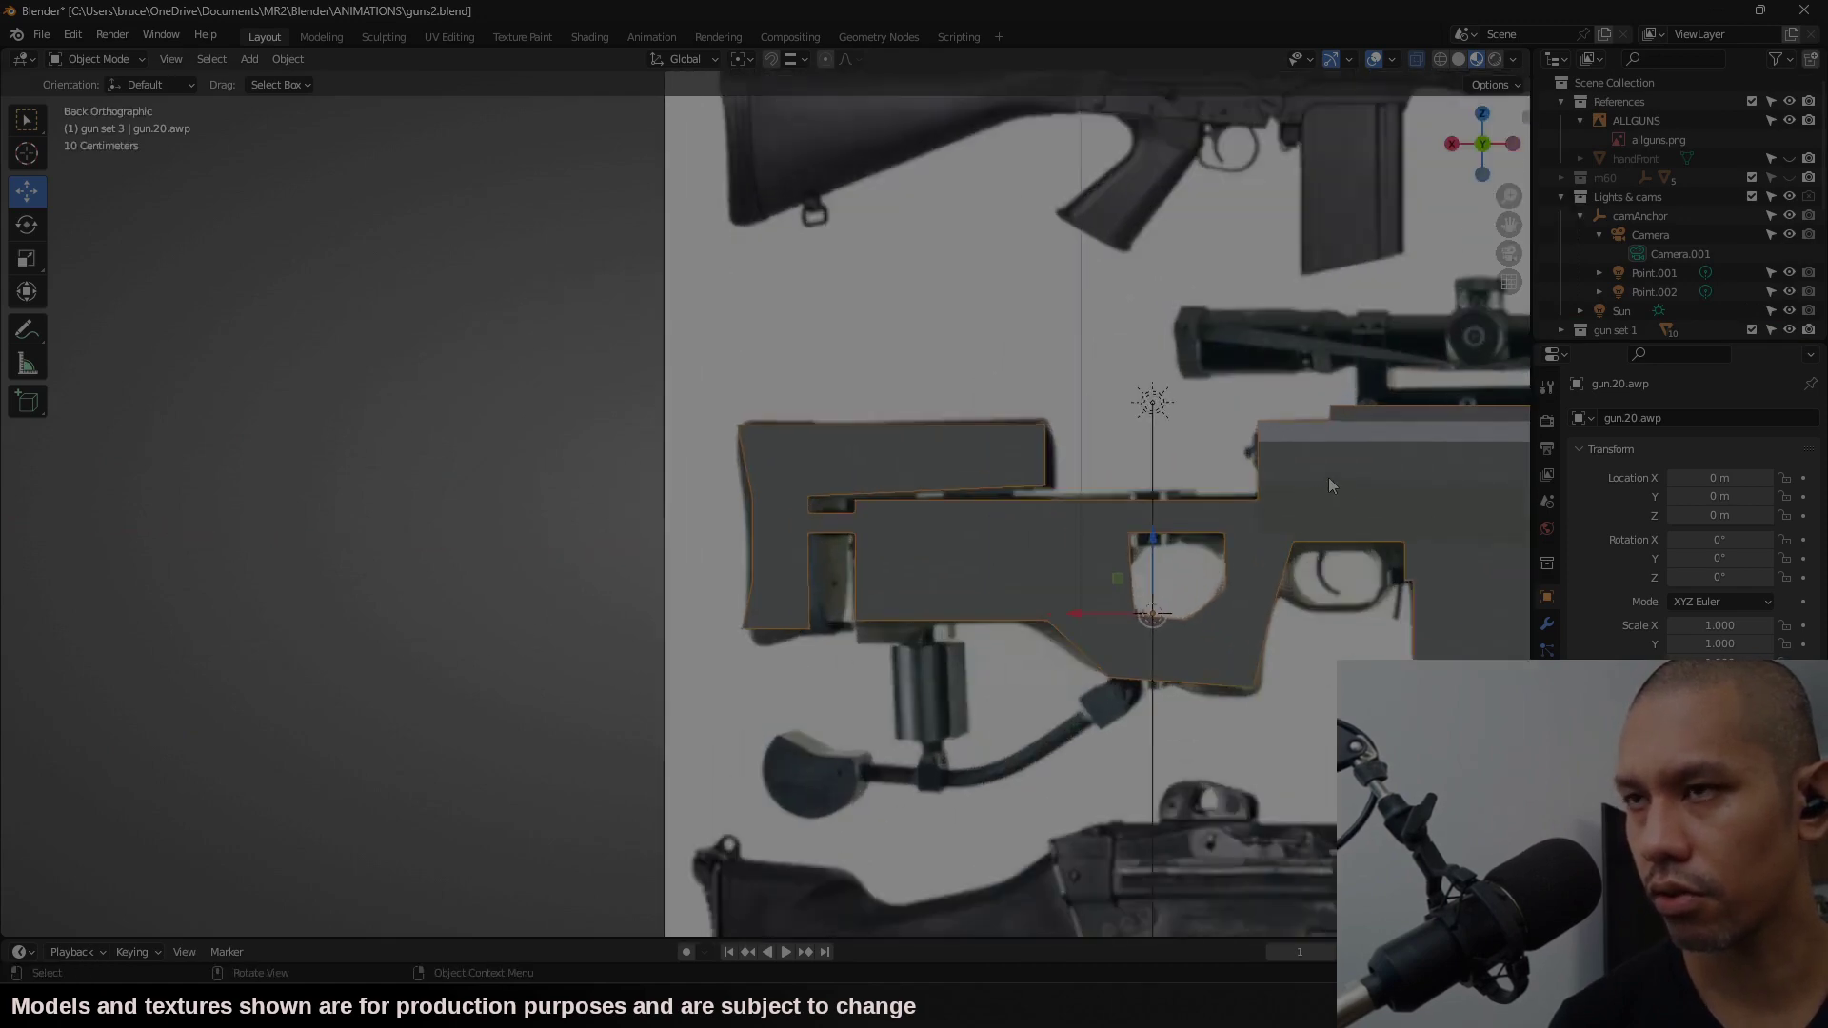
# Step: Add a cube scaled to 0.03 and position it on the rail below the scope's rear mount
pyautogui.keyDown('shift'); pyautogui.moveTo(1329, 479); pyautogui.dragTo(843, 558, button='middle'); pyautogui.keyUp('shift')
pyautogui.press('Tab')
pyautogui.click(312, 59)
pyautogui.click(333, 102)
pyautogui.write('s')
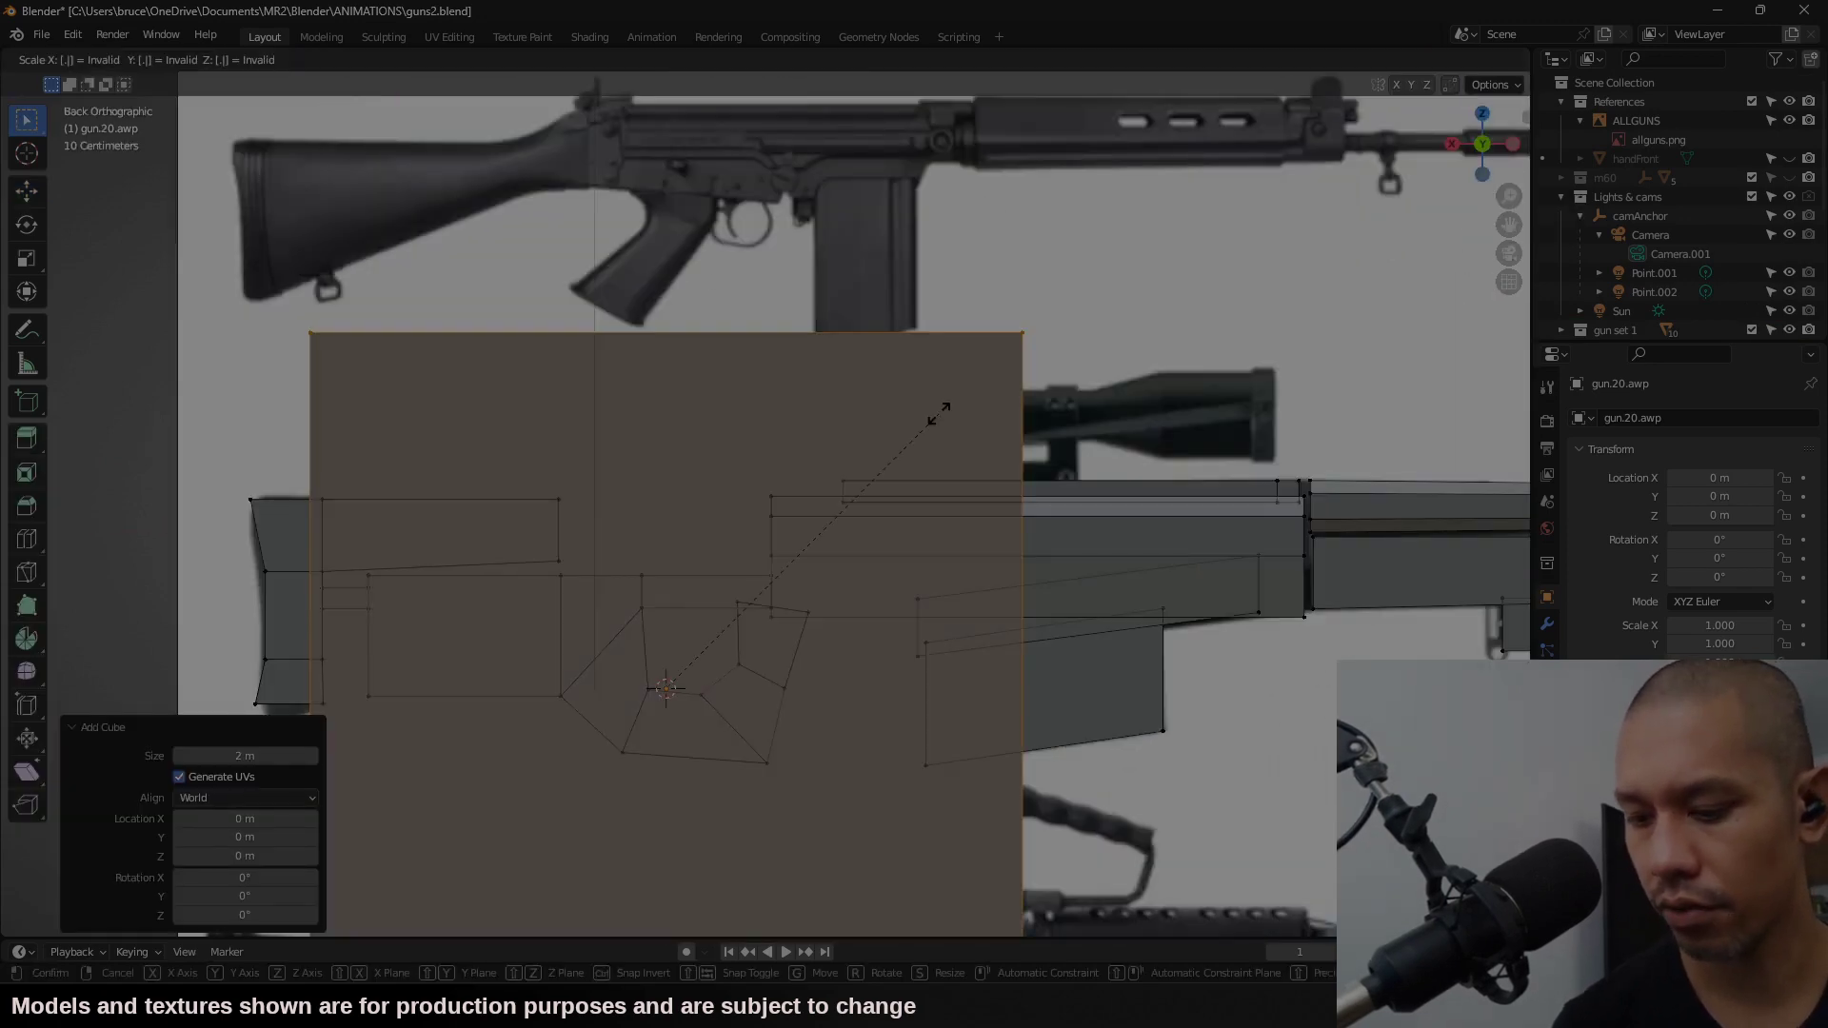
pyautogui.write('.03')
pyautogui.press('Return')
pyautogui.press('g')
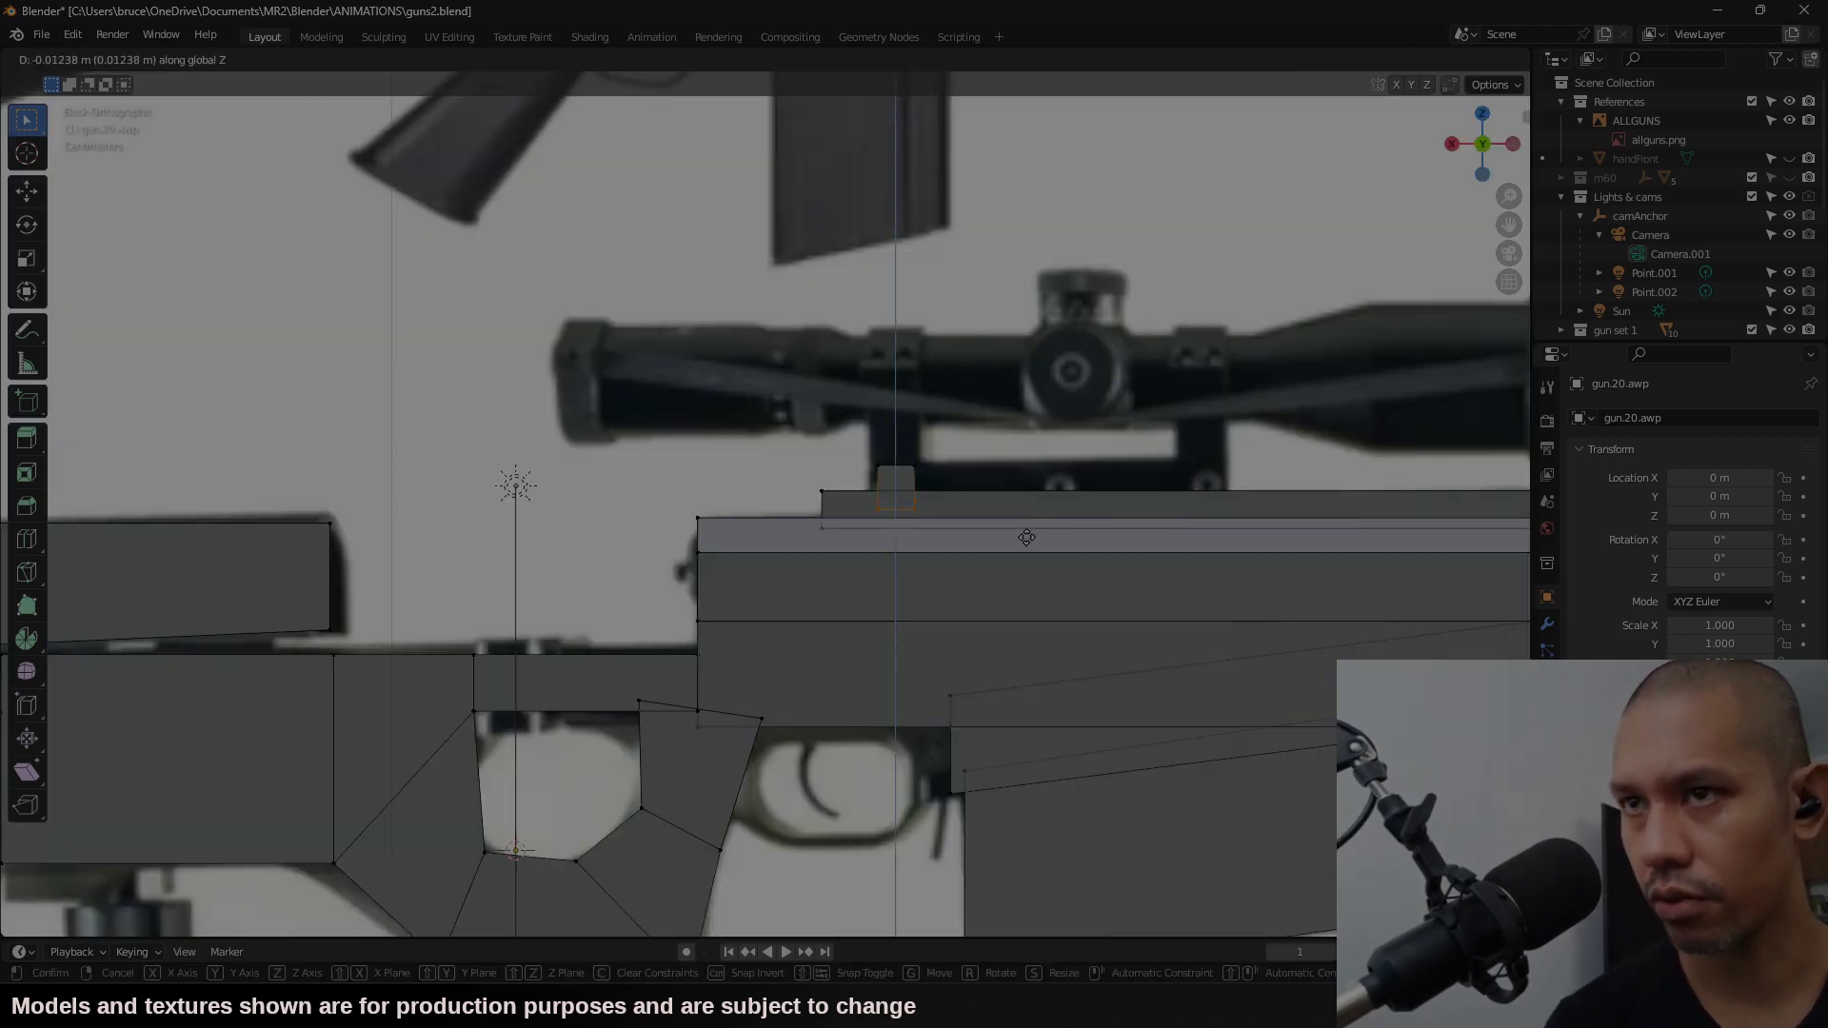
# Step: Extrude the mount cube forward along the rail in segments, up to the front edge of the front scope mount
pyautogui.press('e')
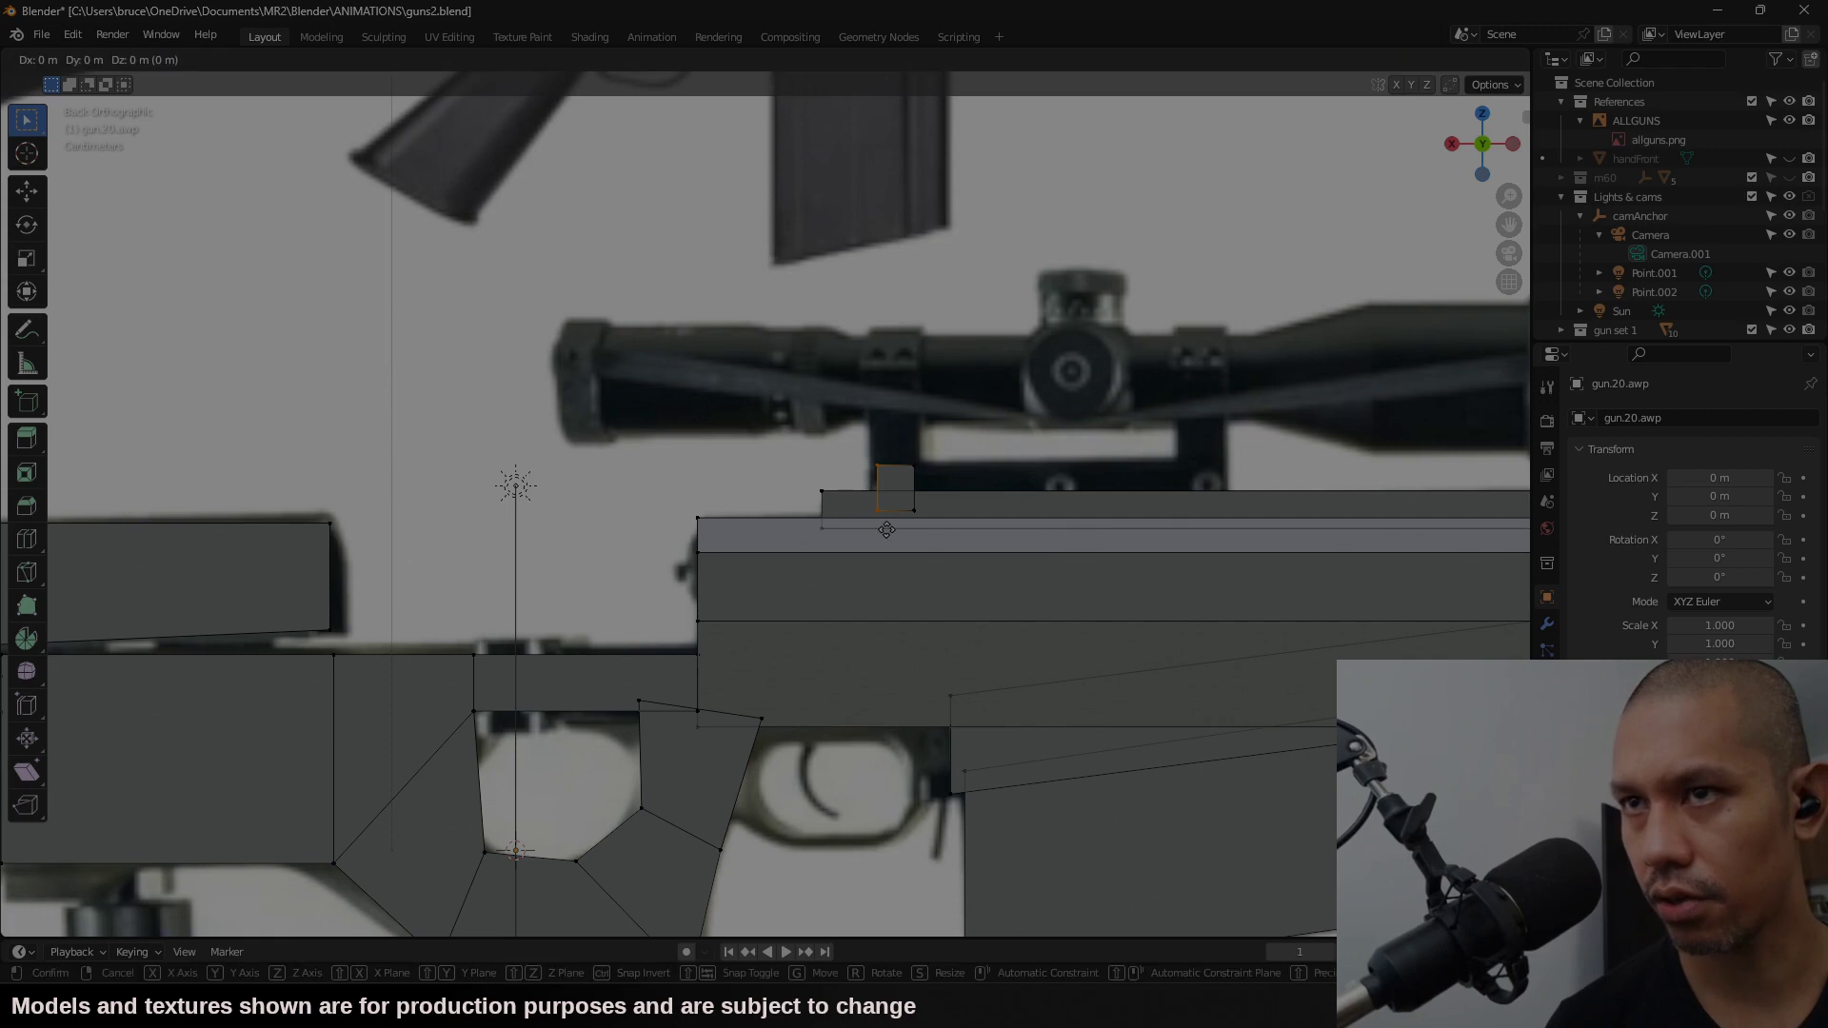
pyautogui.click(1228, 559)
pyautogui.press('e')
pyautogui.click(1273, 557)
# Step: Extrude the top faces of the mount base's two end segments up about 0.085 m to the scope
pyautogui.press('3')
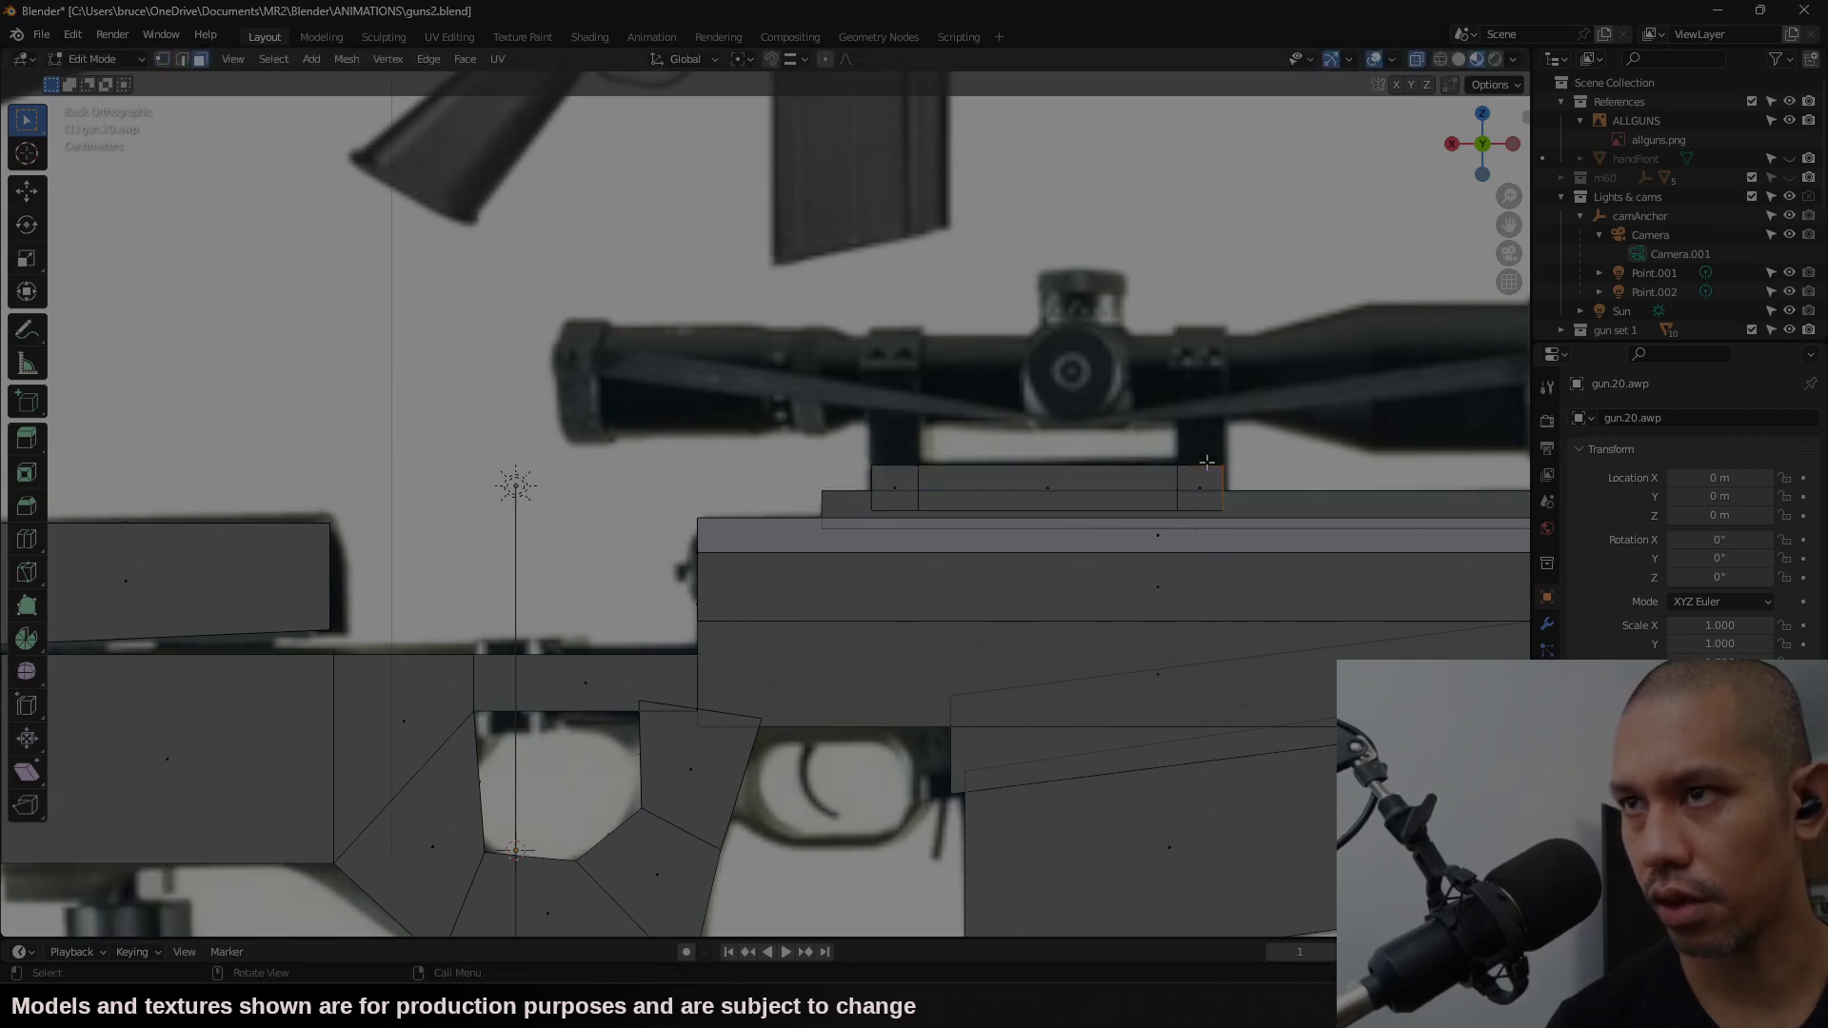
pyautogui.press('e')
pyautogui.click(1183, 416)
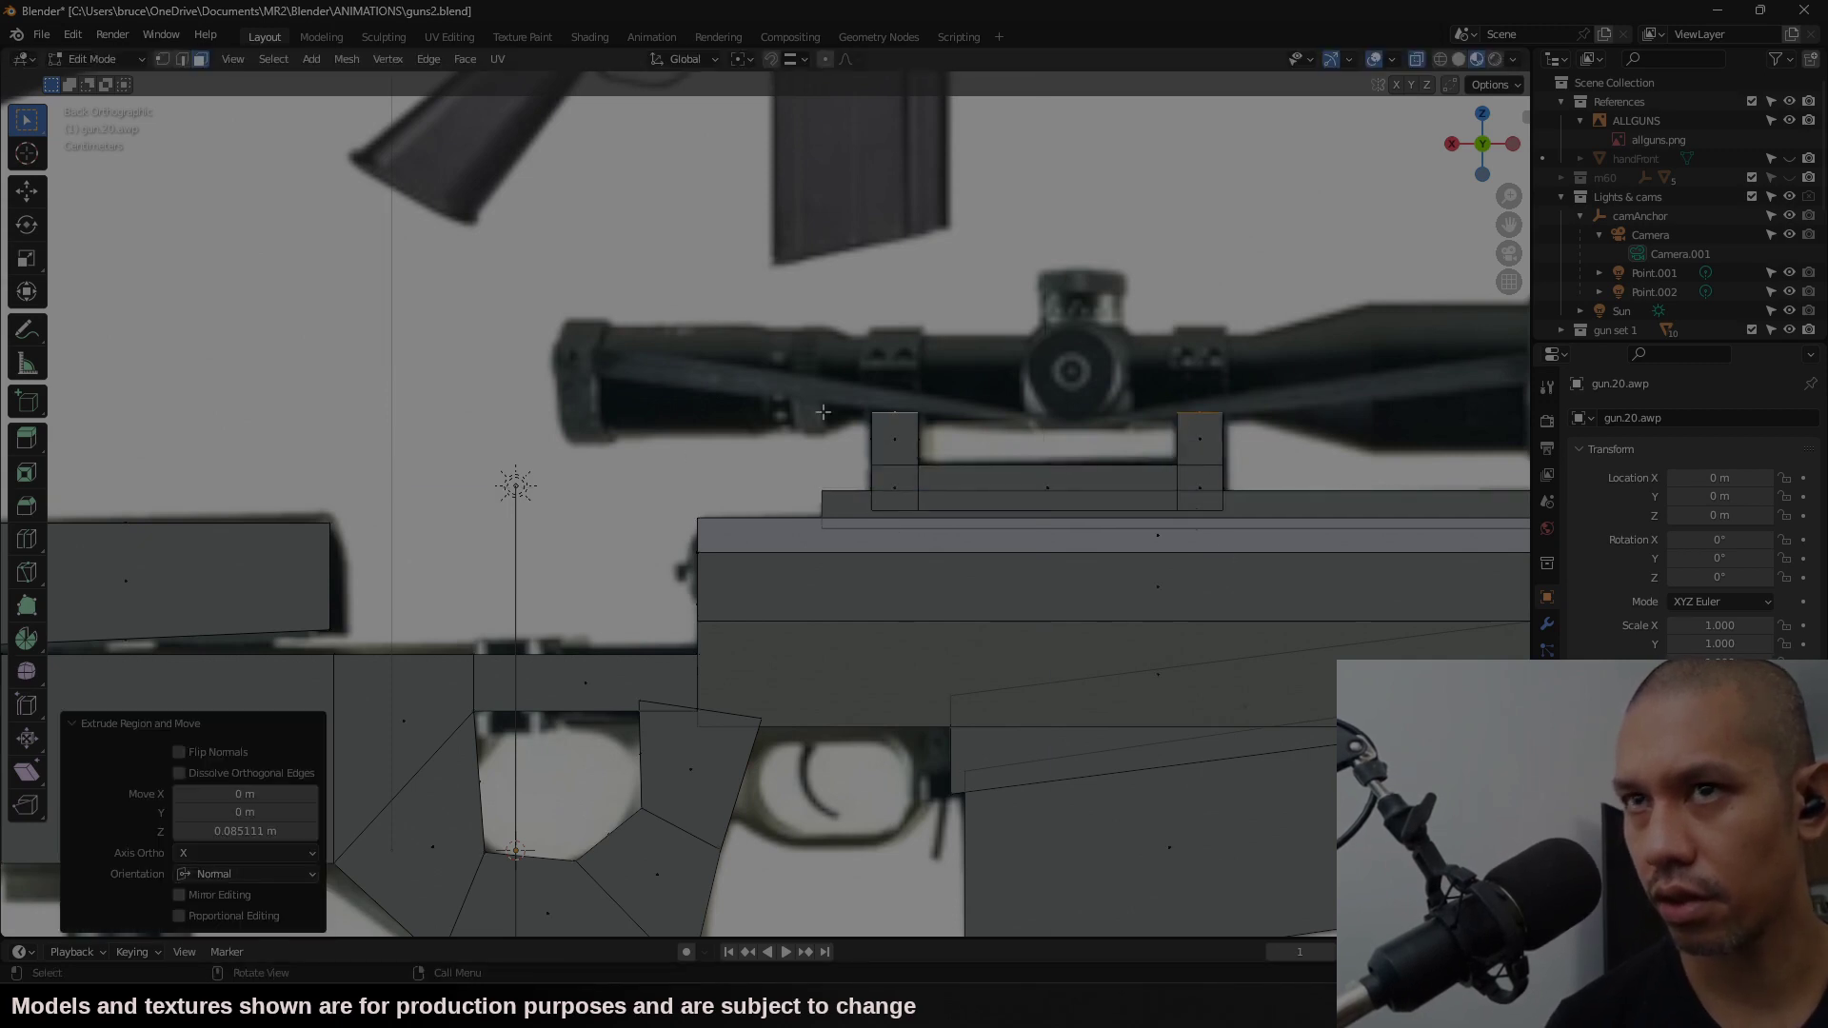
# Step: Add a cylinder with 6 vertices for the scope
pyautogui.click(311, 58)
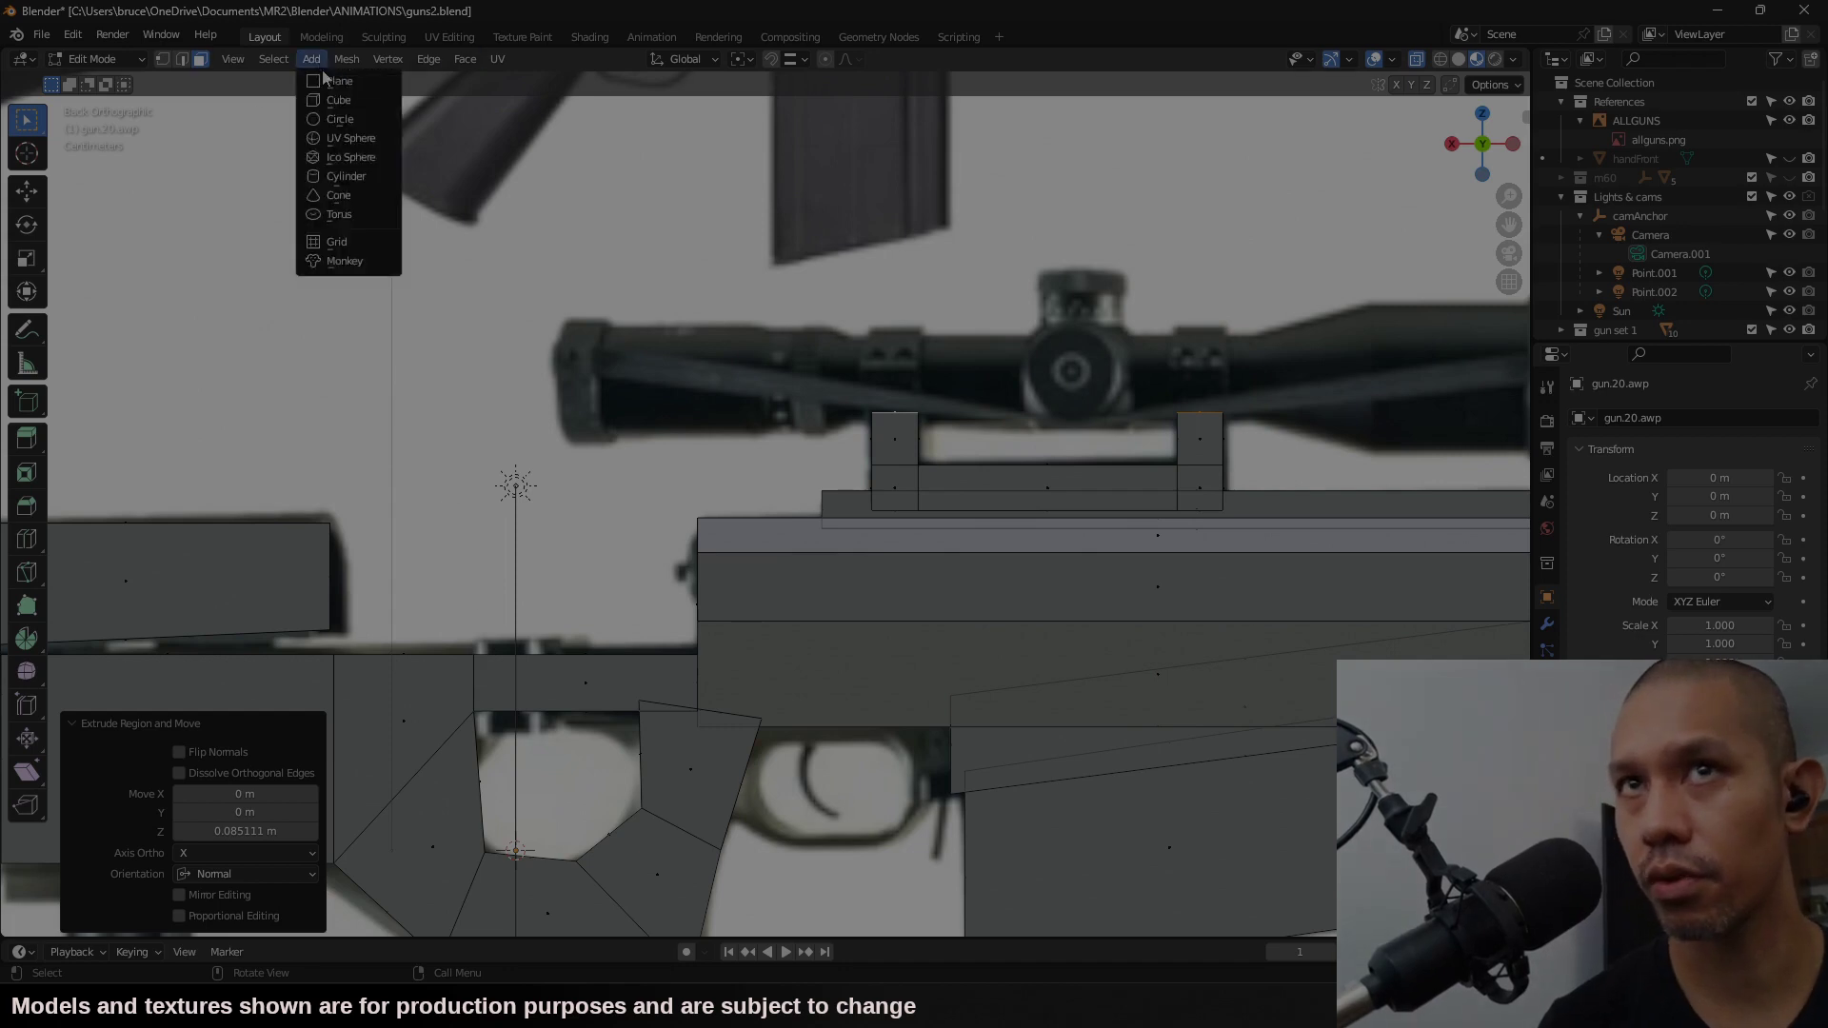
pyautogui.click(340, 181)
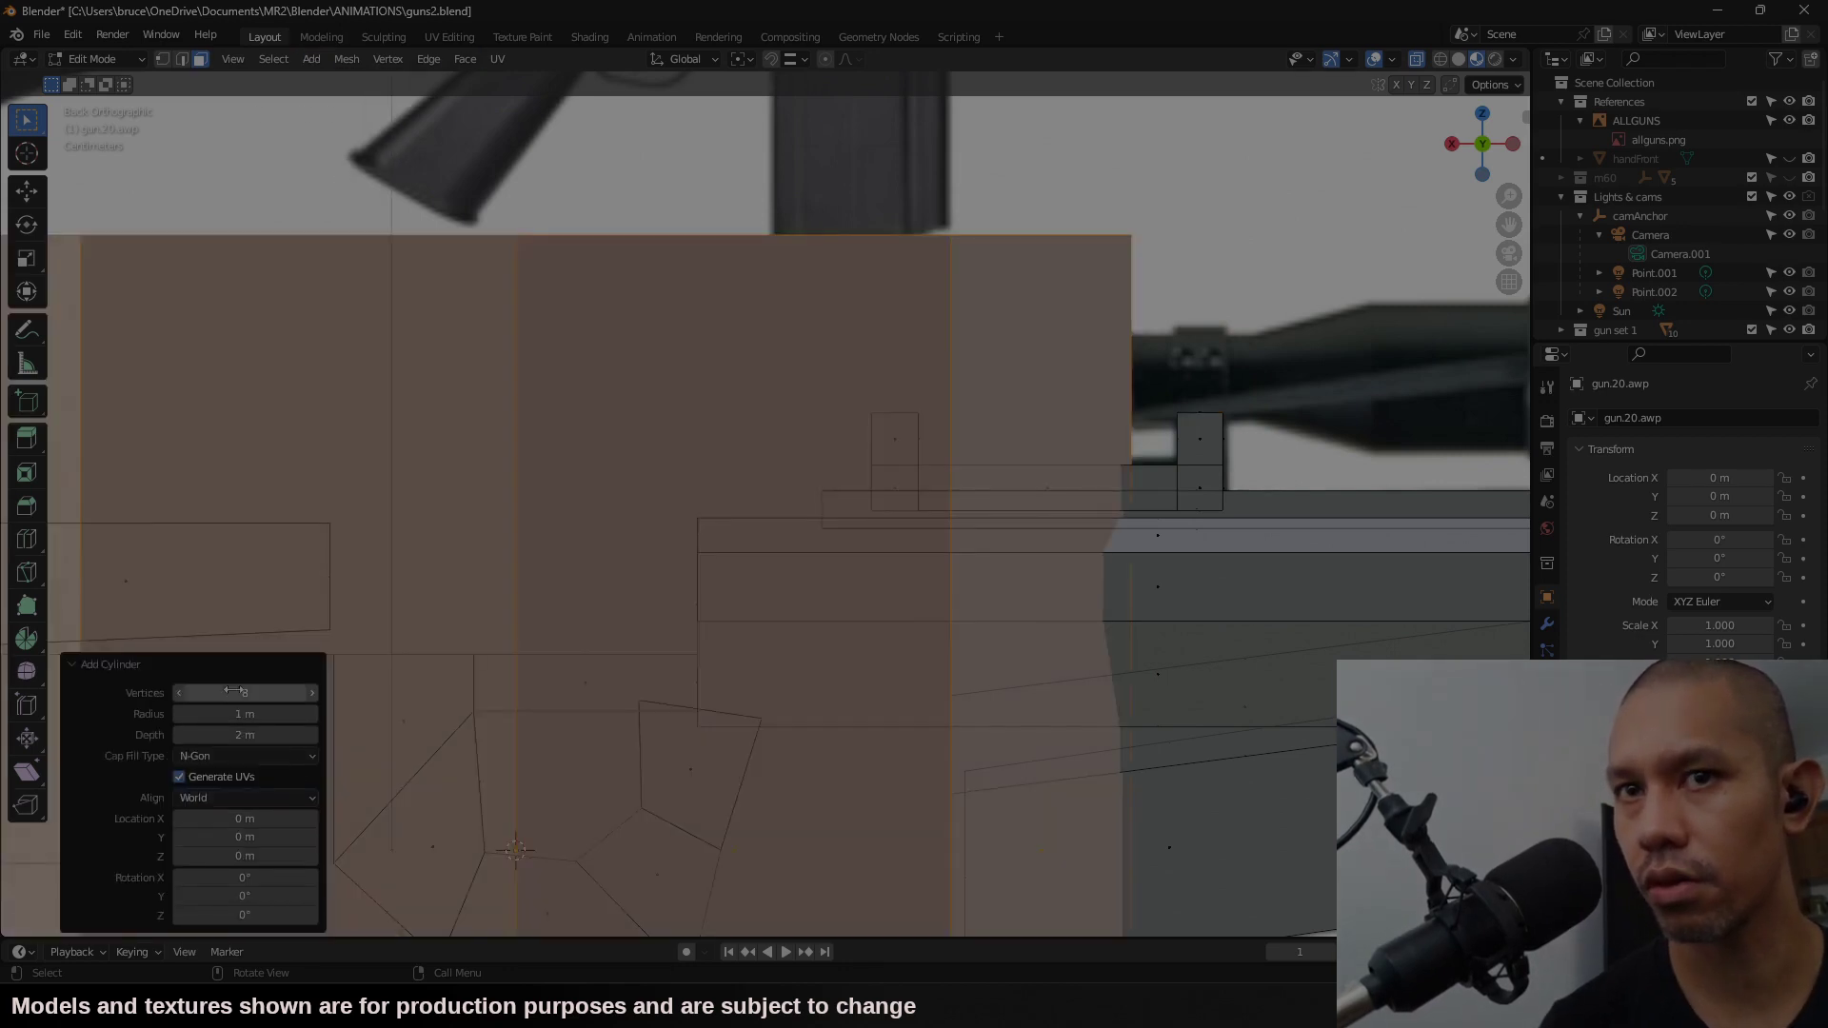
pyautogui.click(276, 693)
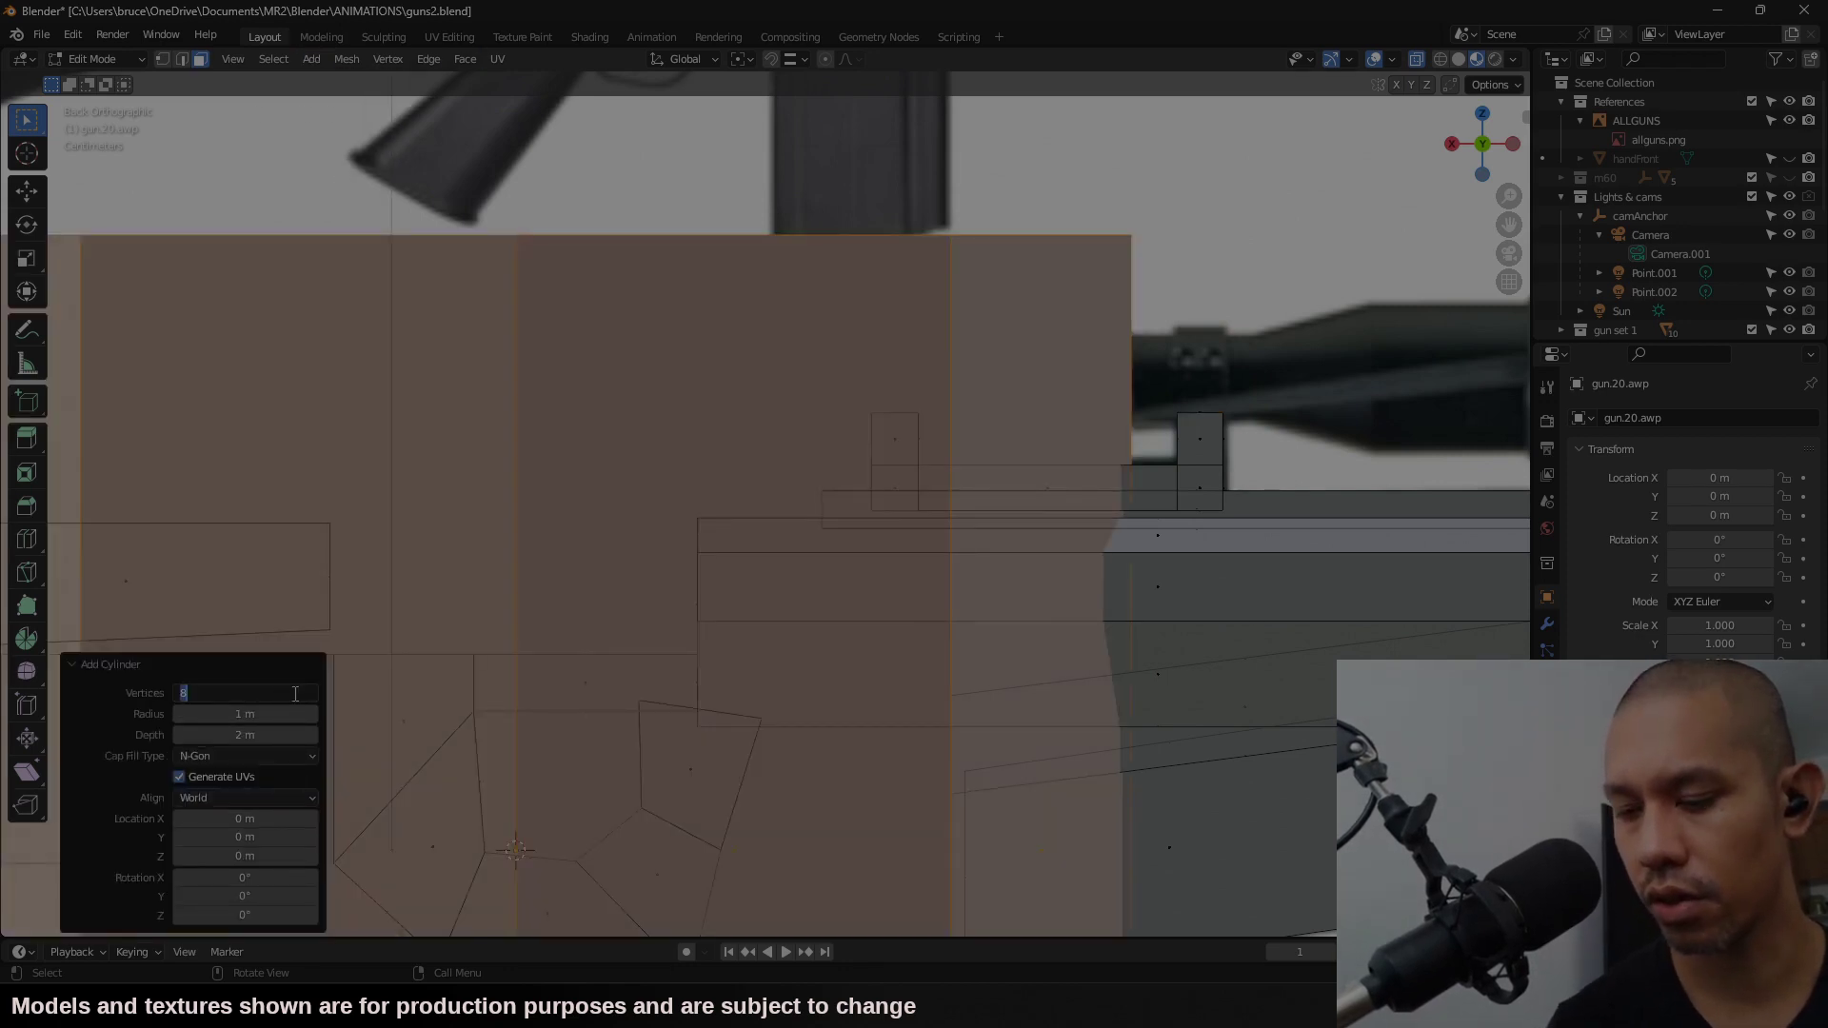
pyautogui.write('6')
pyautogui.press('Return')
# Step: Rotate the six-sided cylinder 90° about Z, 90° about X and 90° about Z again to lay it along the rifle
pyautogui.scroll(-5, 736, 554)
pyautogui.write('rz')
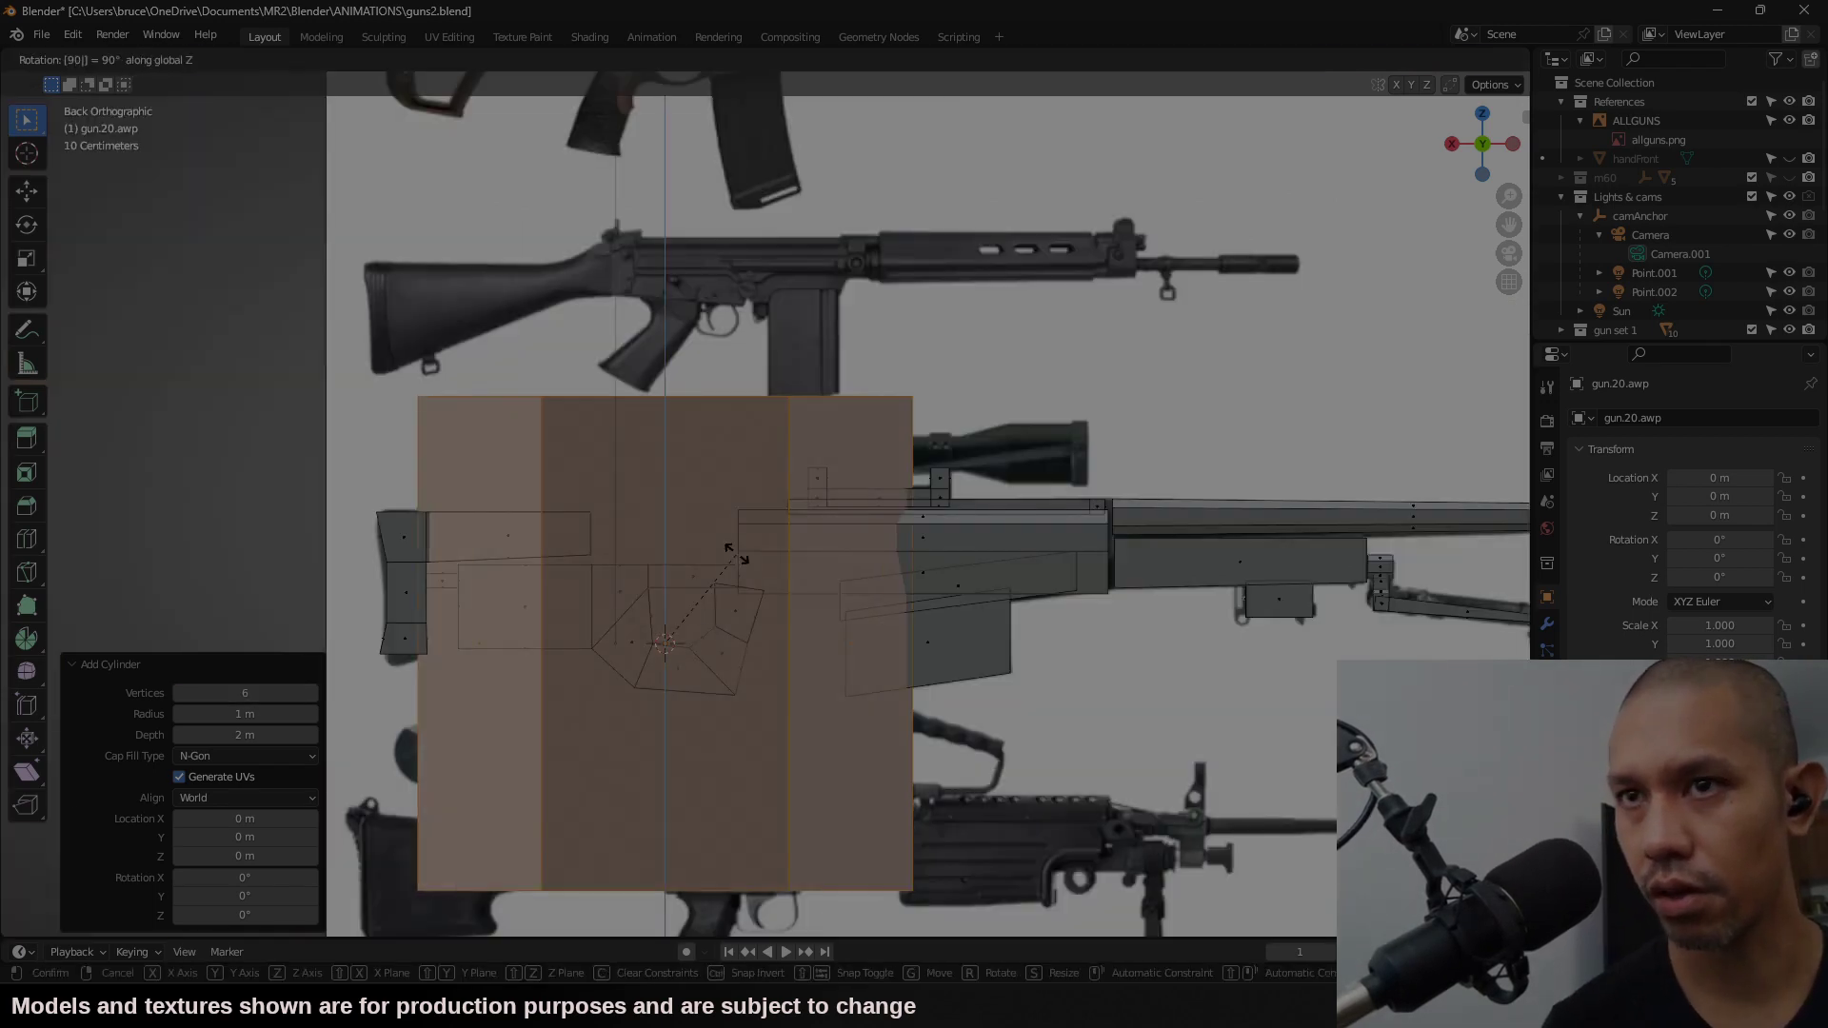
pyautogui.write('90')
pyautogui.press('Return')
pyautogui.write('rx90')
pyautogui.press('Return')
pyautogui.write('rz')
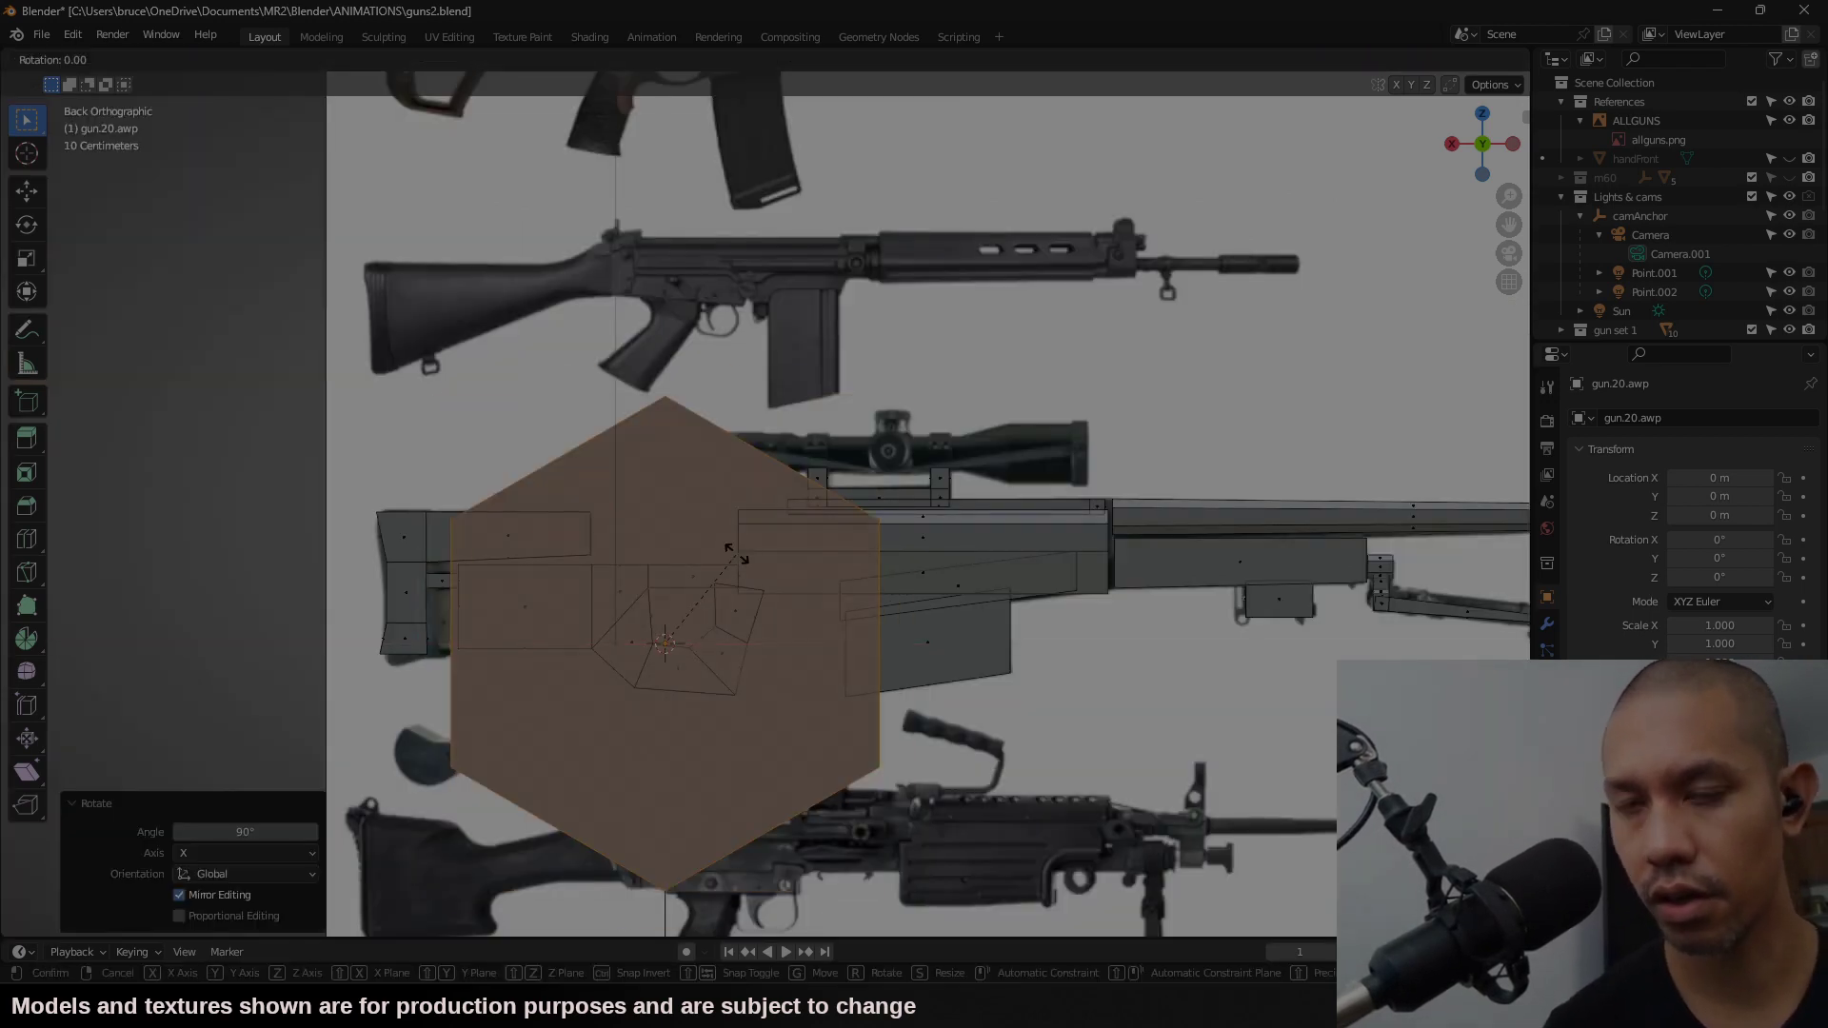
pyautogui.write('90')
pyautogui.press('Return')
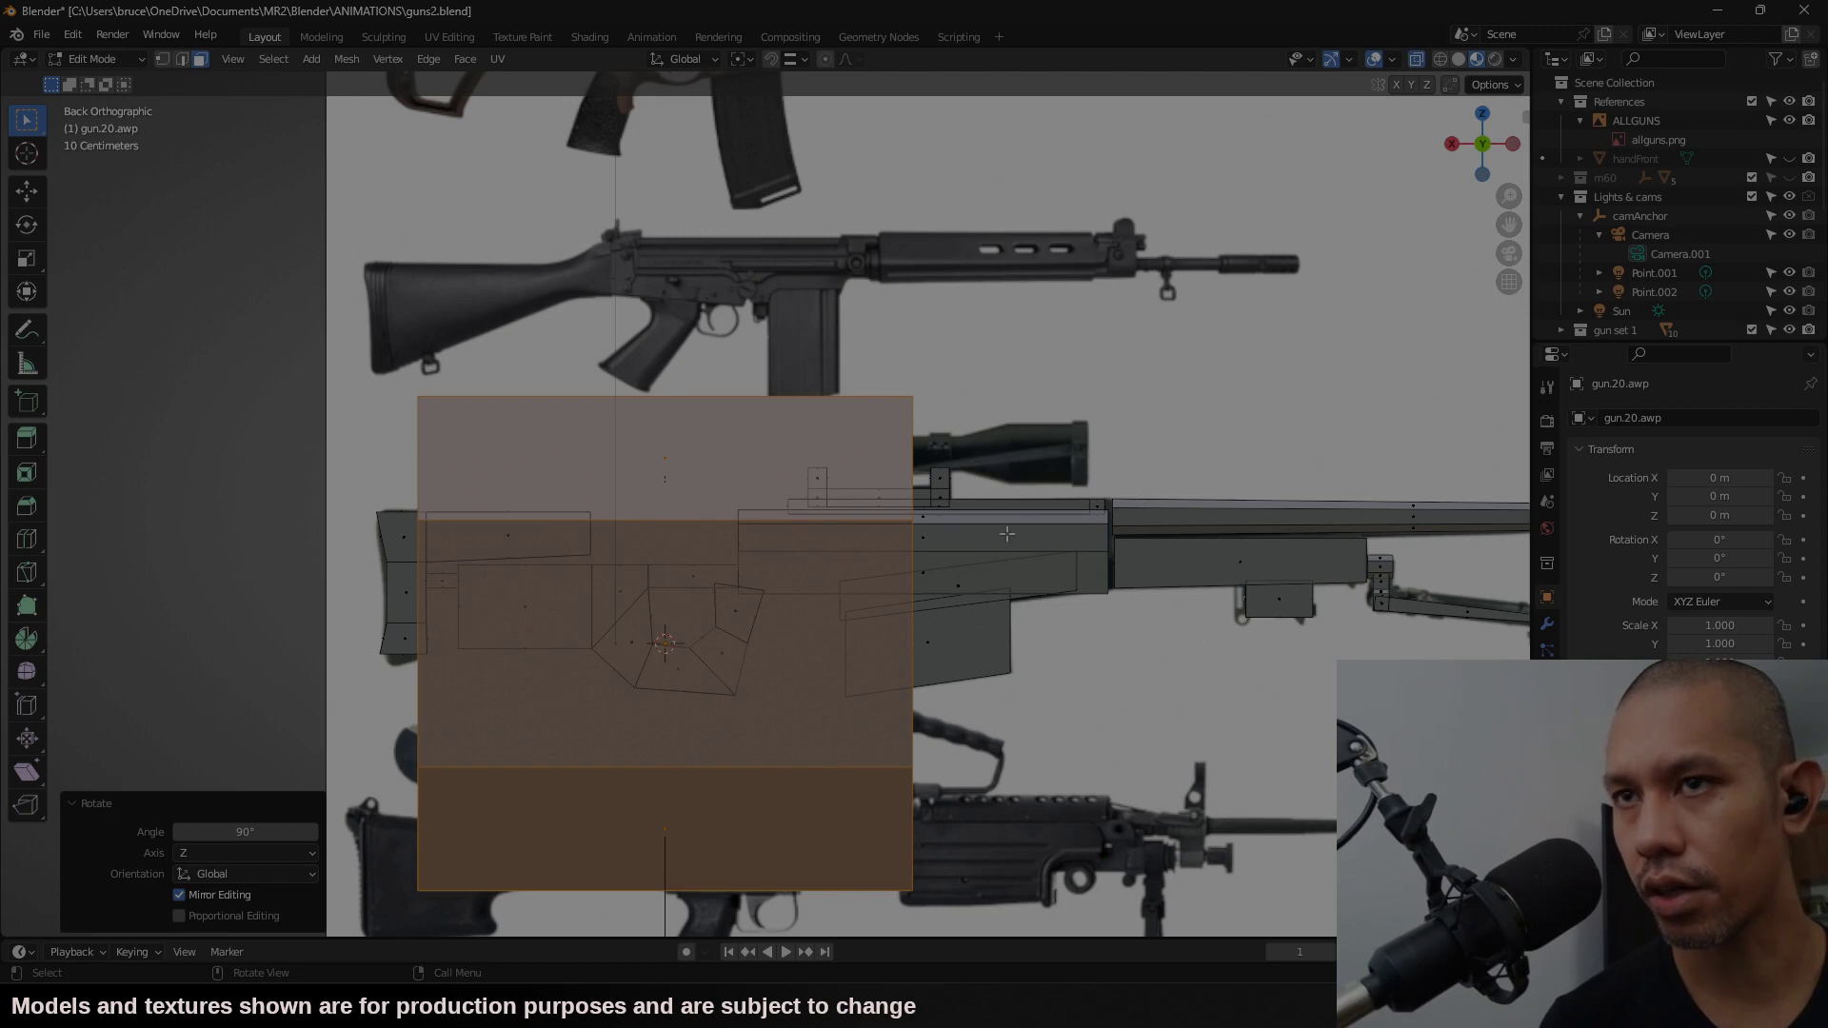
# Step: Rotate the six-sided scope cylinder 90° about the view axis in the back view
pyautogui.moveTo(833, 524); pyautogui.dragTo(755, 552, button='middle')
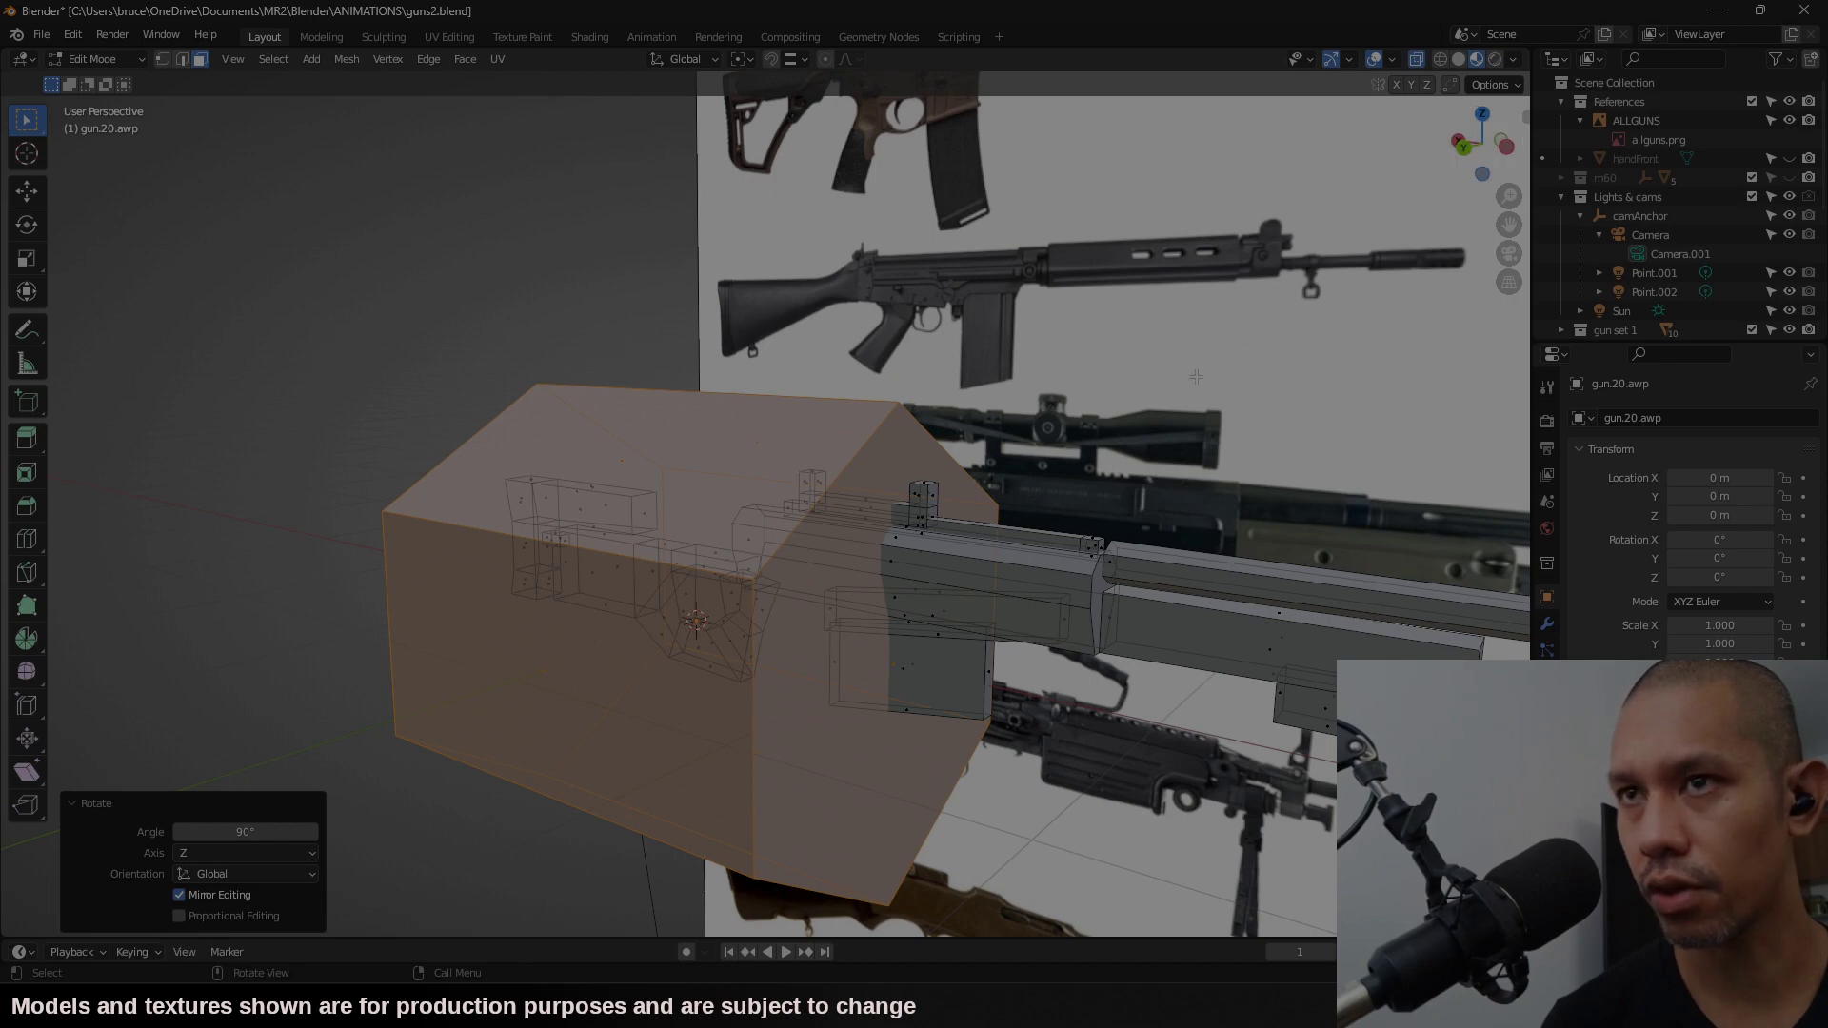
pyautogui.click(1466, 150)
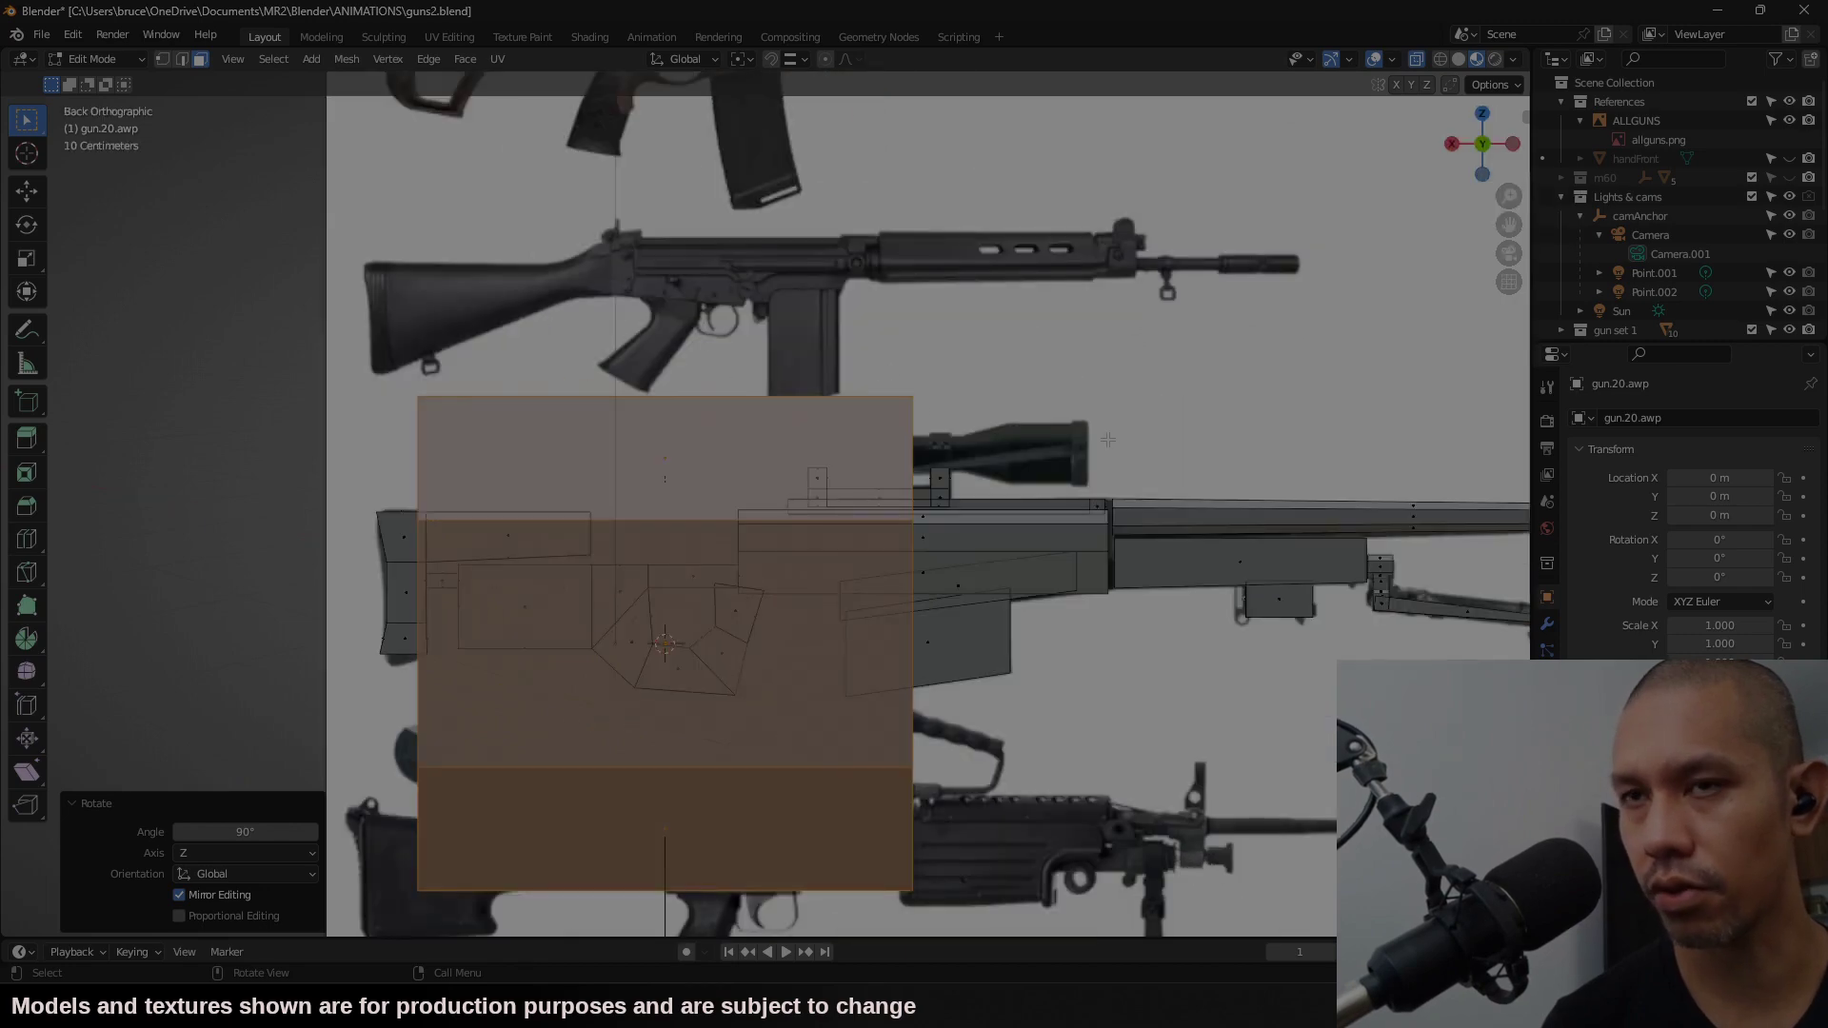
pyautogui.press('r')
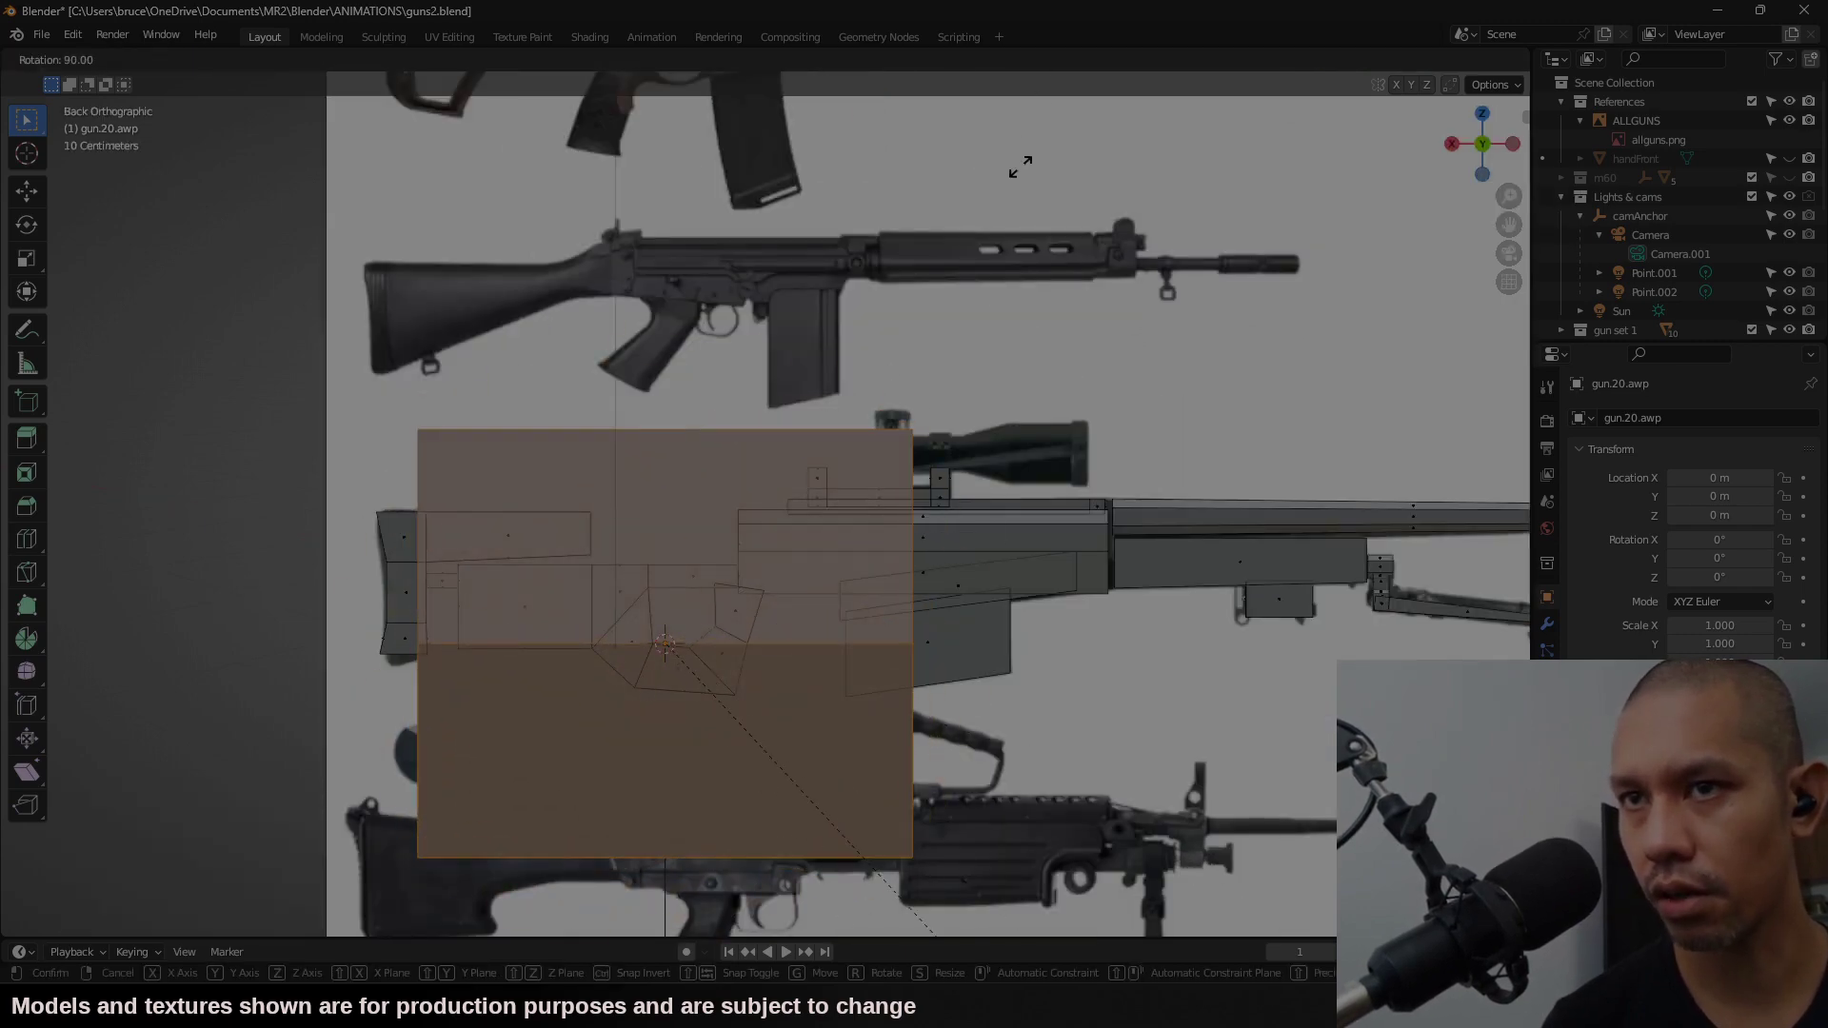
pyautogui.click(1019, 167)
pyautogui.moveTo(1020, 167); pyautogui.dragTo(759, 391, button='middle')
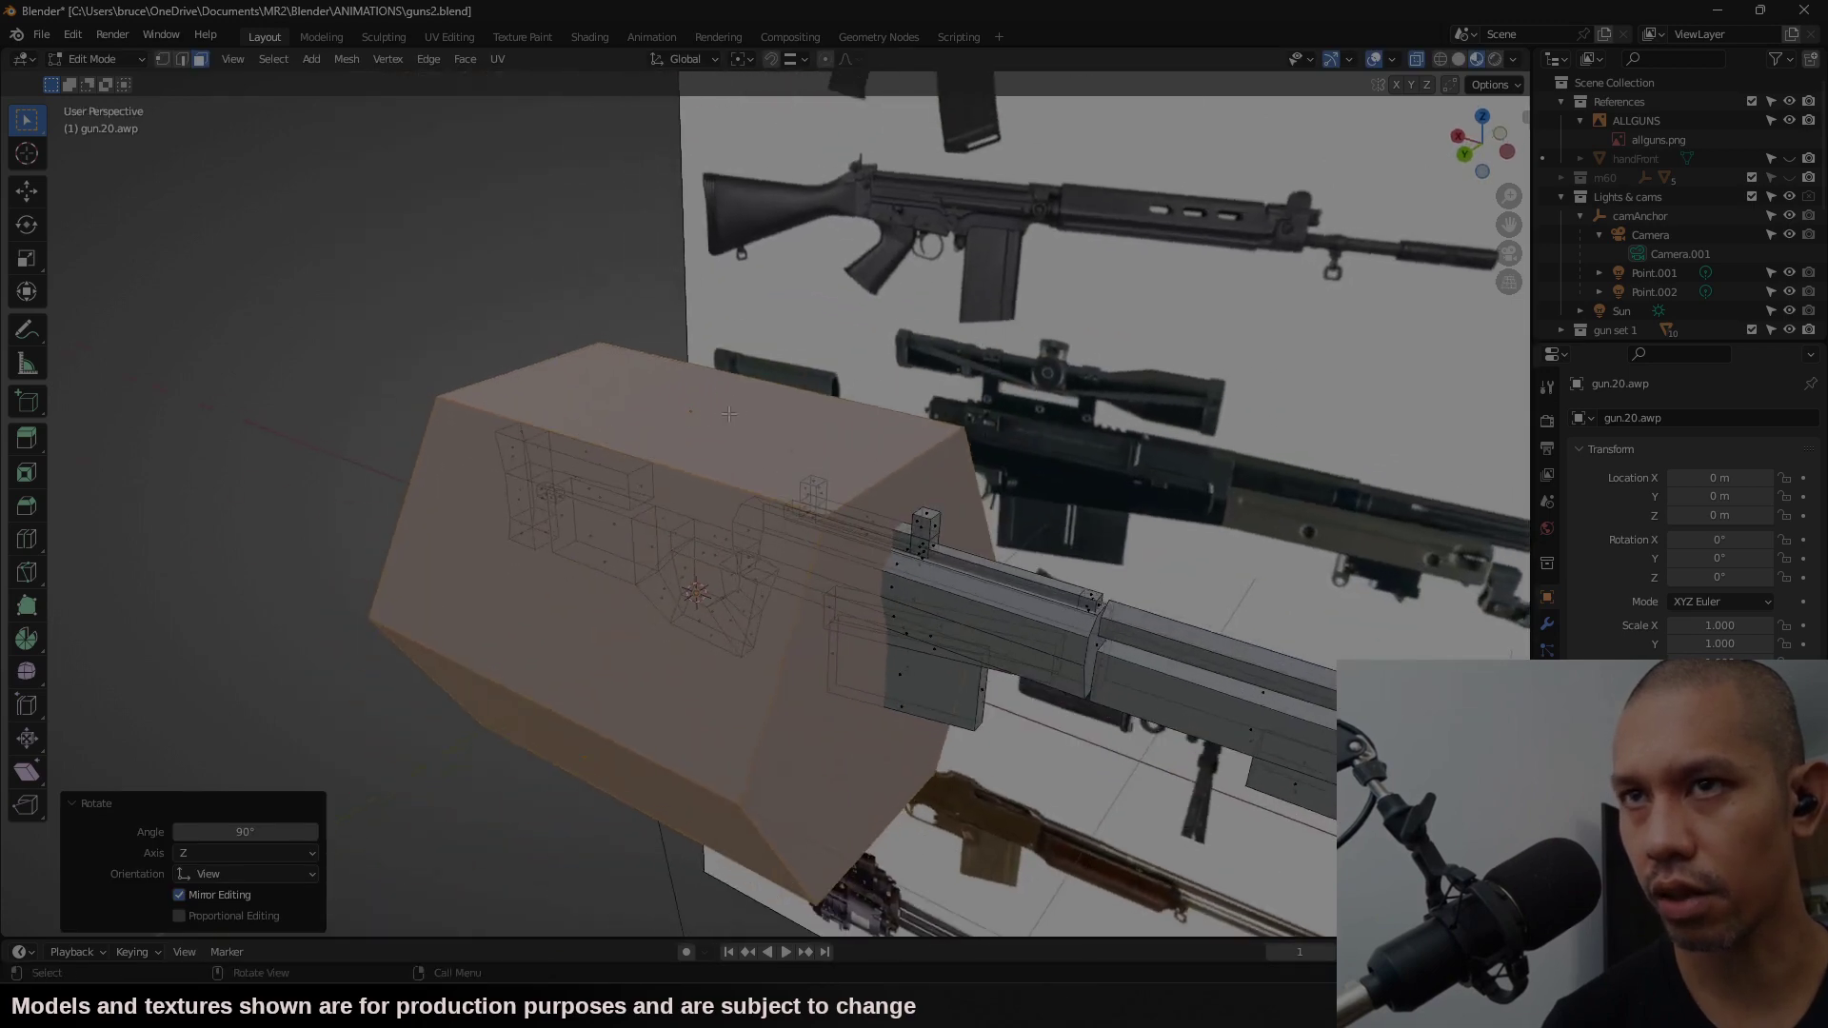
pyautogui.click(1476, 150)
# Step: Rotate the scope cylinder 90° about X and 90° about Z so it lies lengthwise along the rifle
pyautogui.press('r')
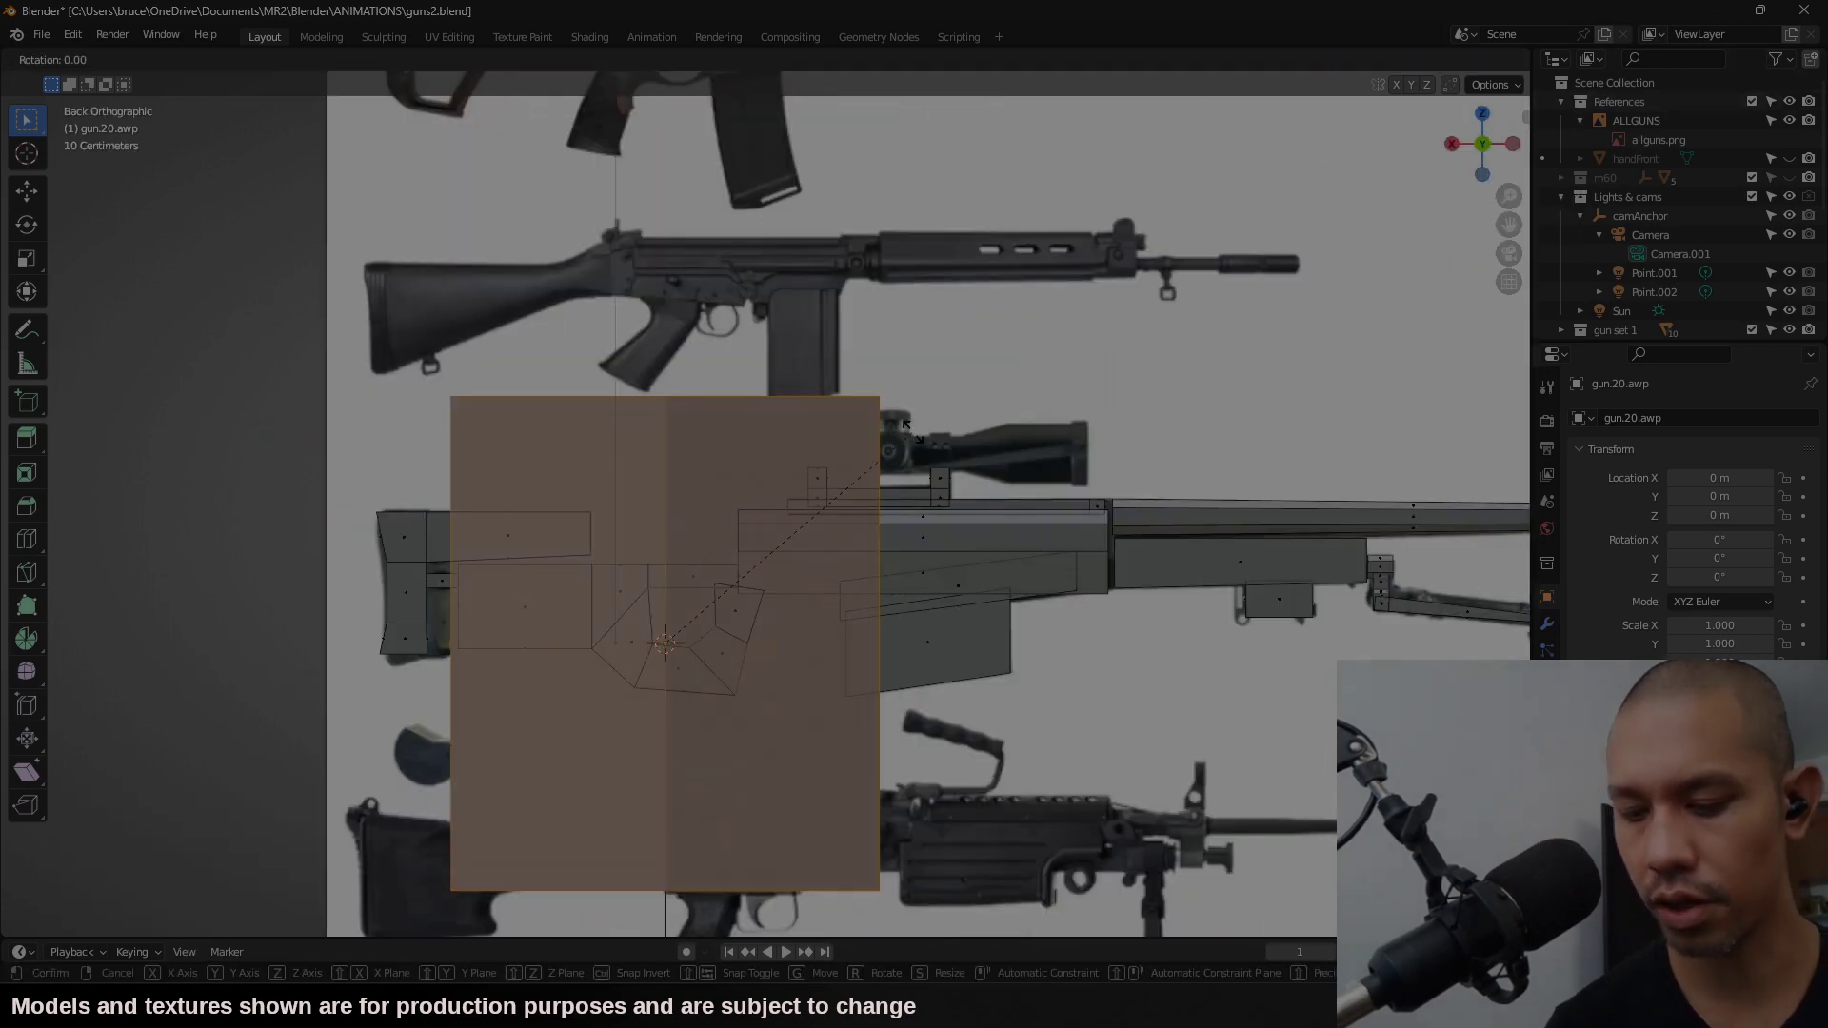
pyautogui.press('x')
pyautogui.press('9')
pyautogui.press('0')
pyautogui.press('Return')
pyautogui.press('r')
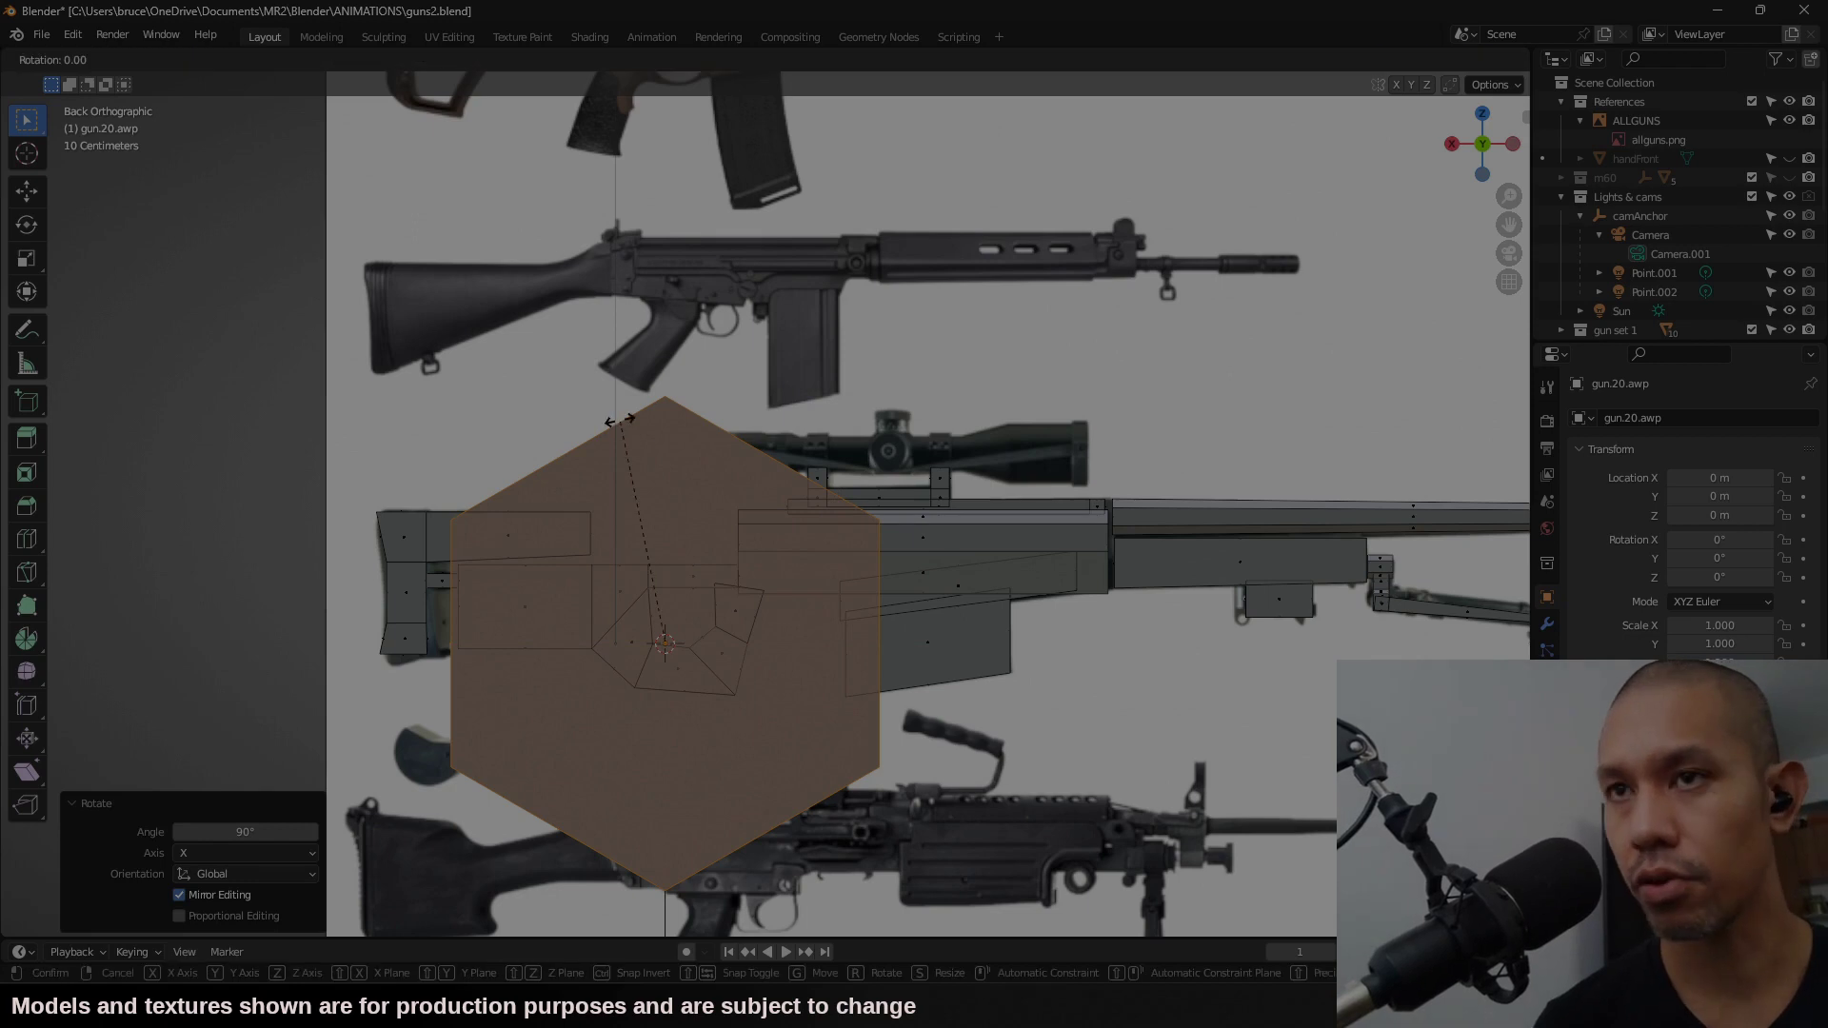
pyautogui.press('z')
pyautogui.press('9')
pyautogui.press('0')
pyautogui.press('Return')
# Step: Scale the cylinder down to the scope's eyepiece height and slide its front face along X to the end of the straight eyepiece section
pyautogui.scroll(6, 923, 393)
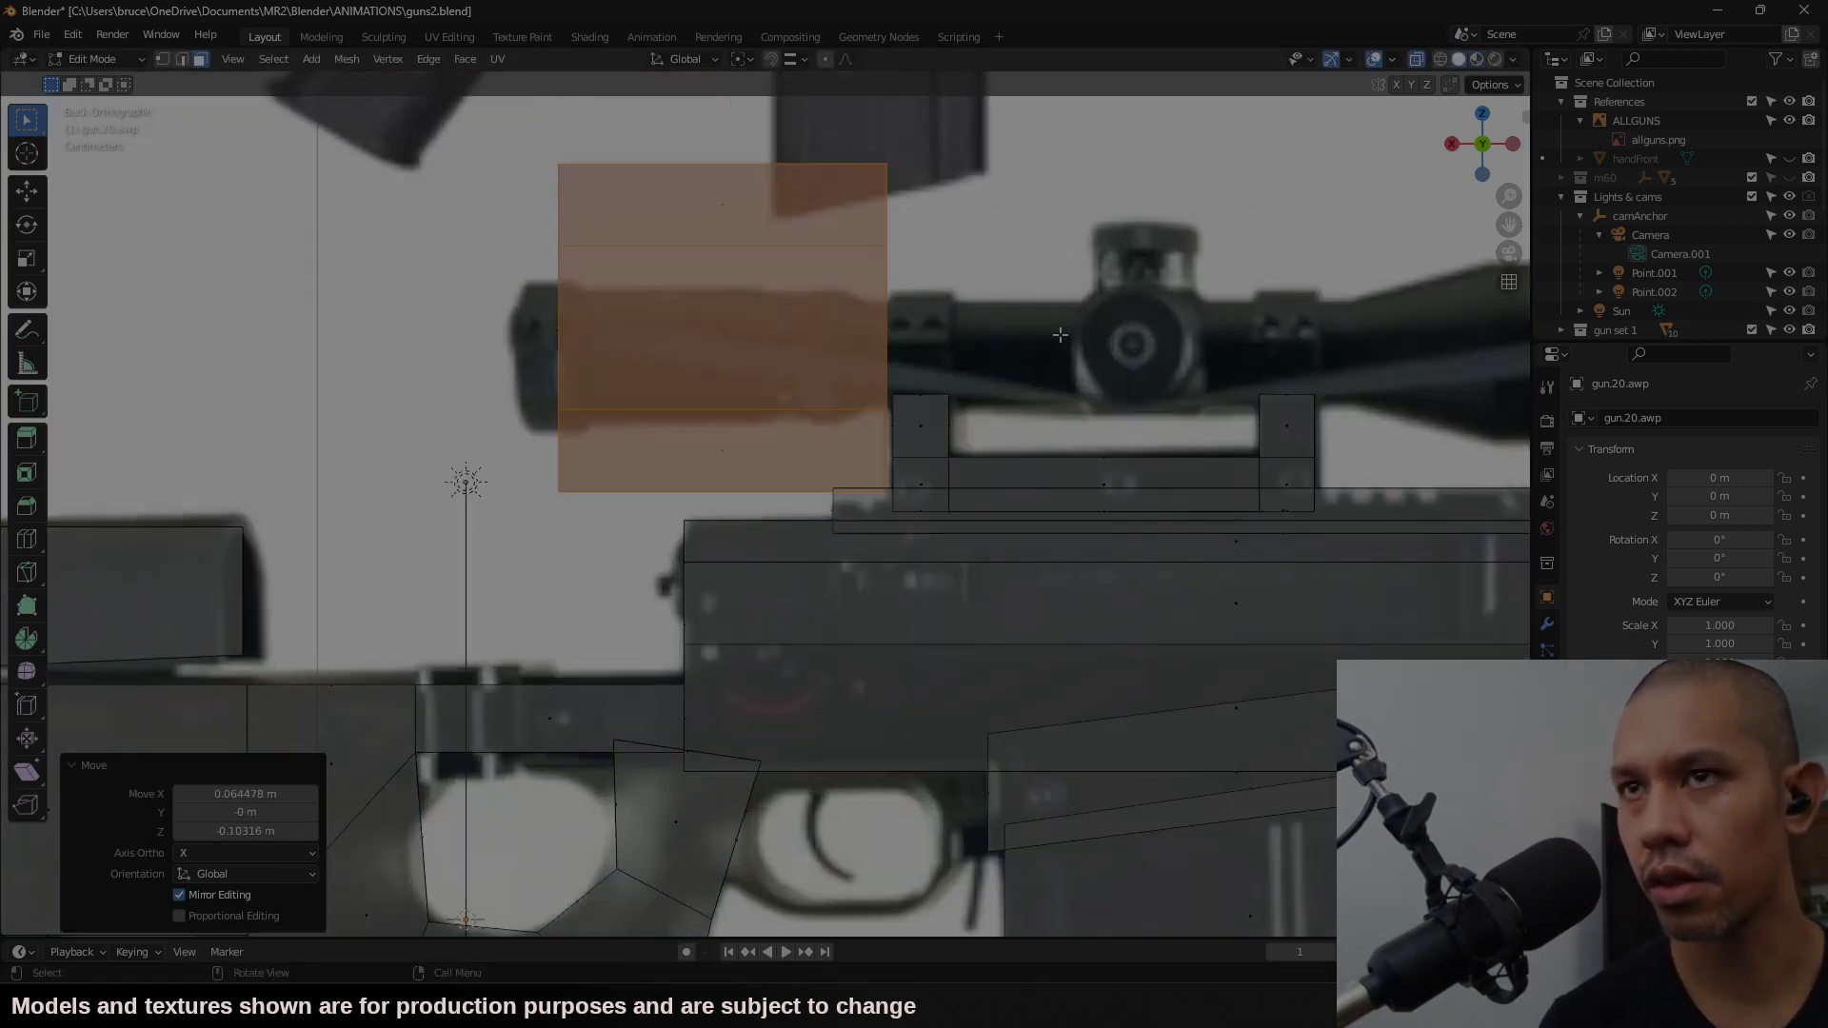
pyautogui.press('s')
pyautogui.click(955, 413)
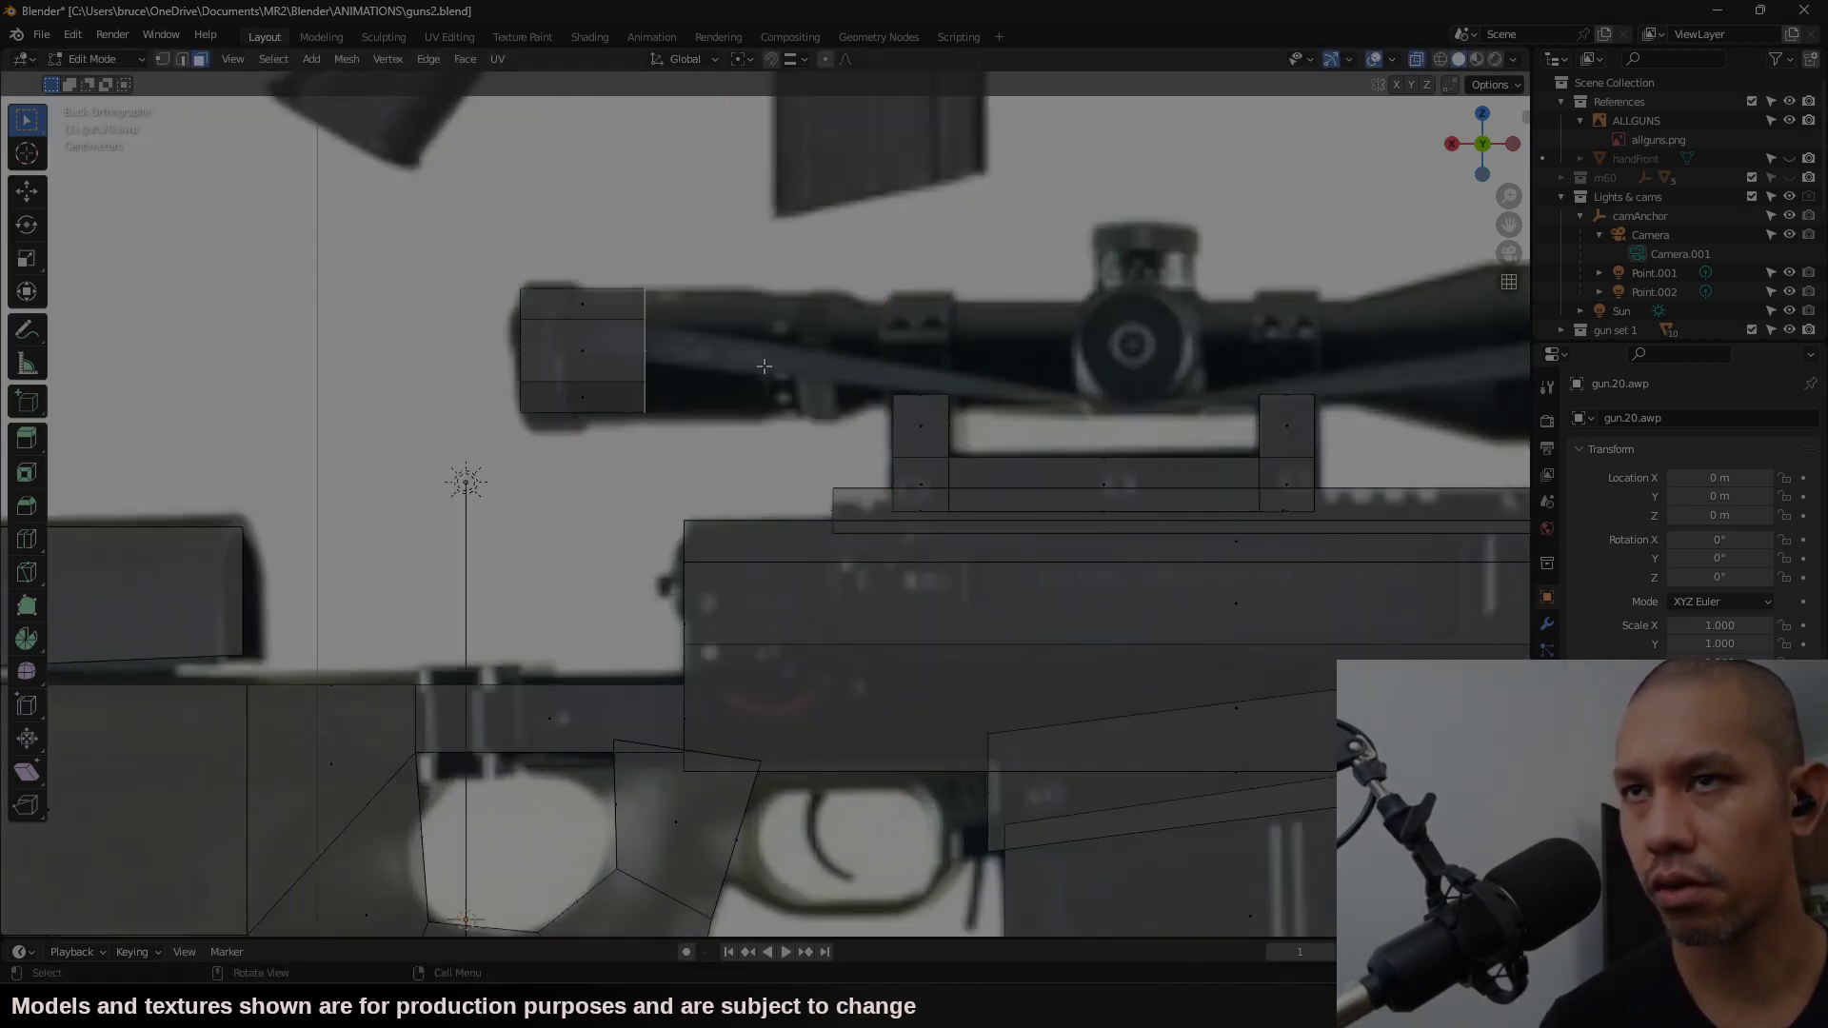
pyautogui.press('g')
pyautogui.press('x')
pyautogui.click(953, 404)
# Step: Extrude the scope's front face forward by about 0.095 m, 0.62 m and 0.17 m, and once more to the front end of the scope
pyautogui.press('e')
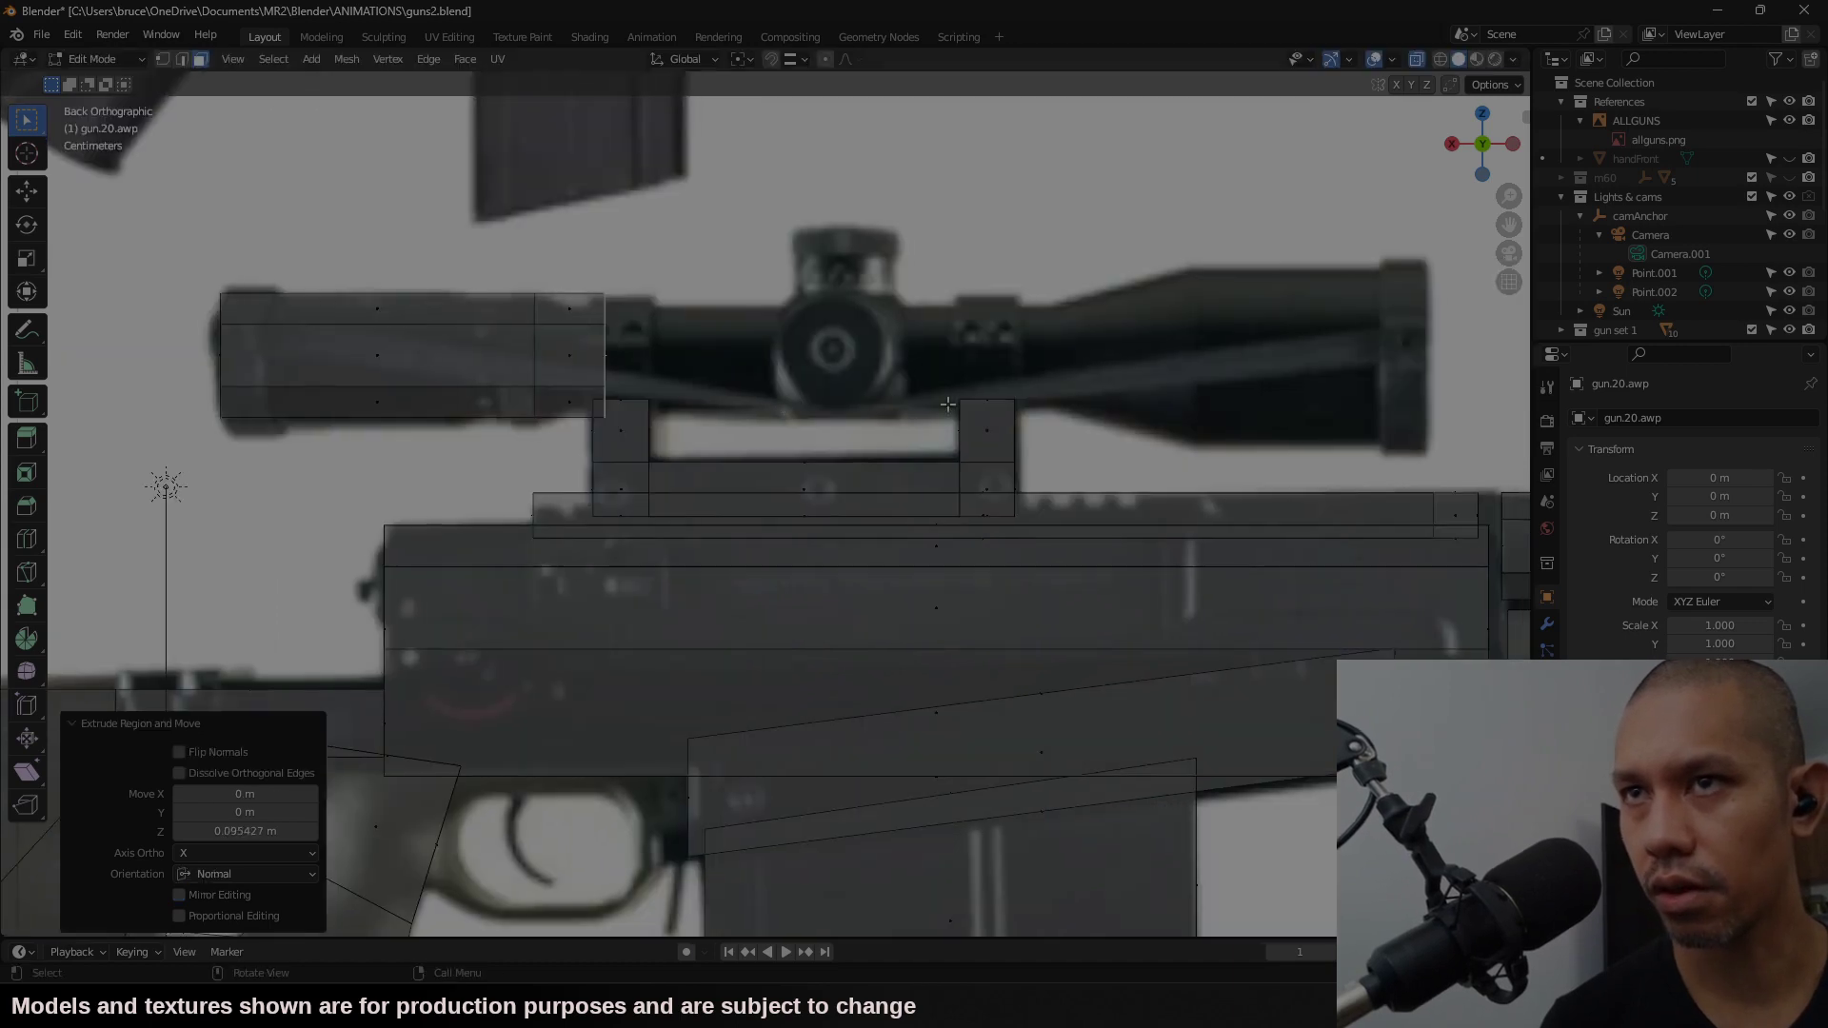
pyautogui.press('e')
pyautogui.click(1388, 439)
pyautogui.press('e')
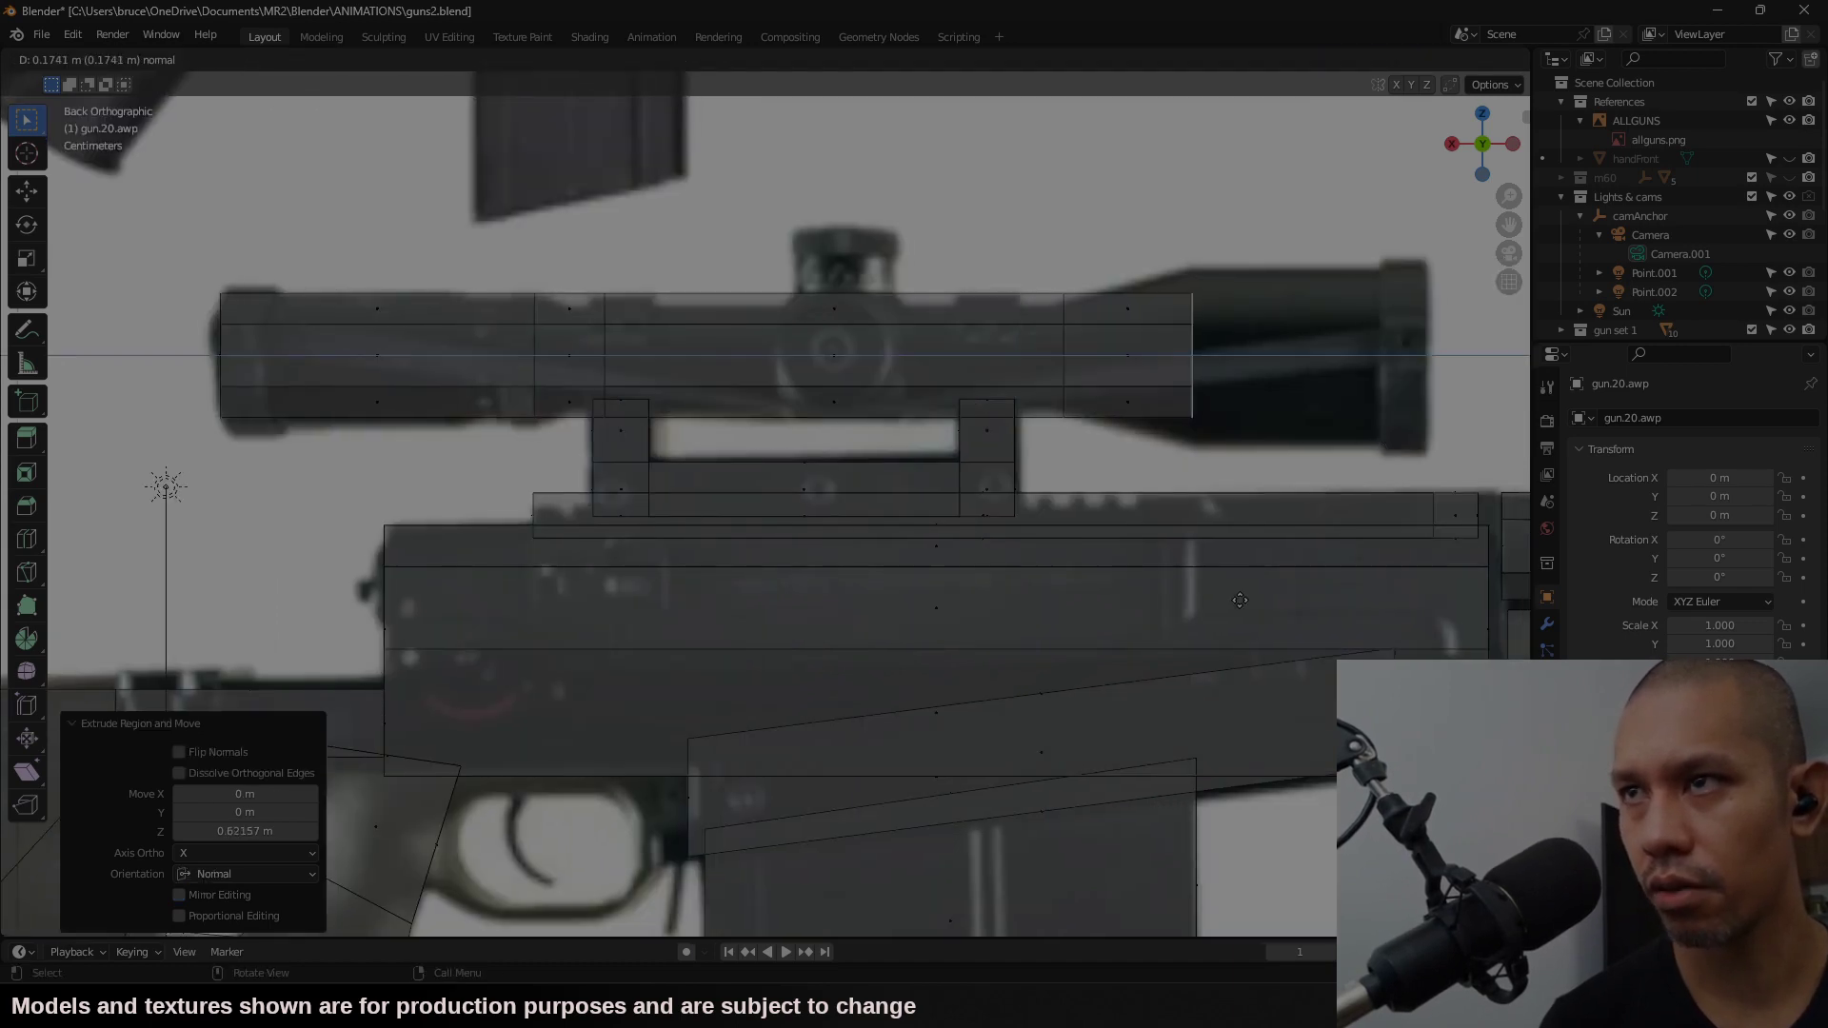
pyautogui.click(1516, 430)
pyautogui.press('e')
pyautogui.click(1114, 350)
# Step: Select the whole linked scope mount and move it up about 0.44 m along Z, clear of the scope
pyautogui.click(985, 438)
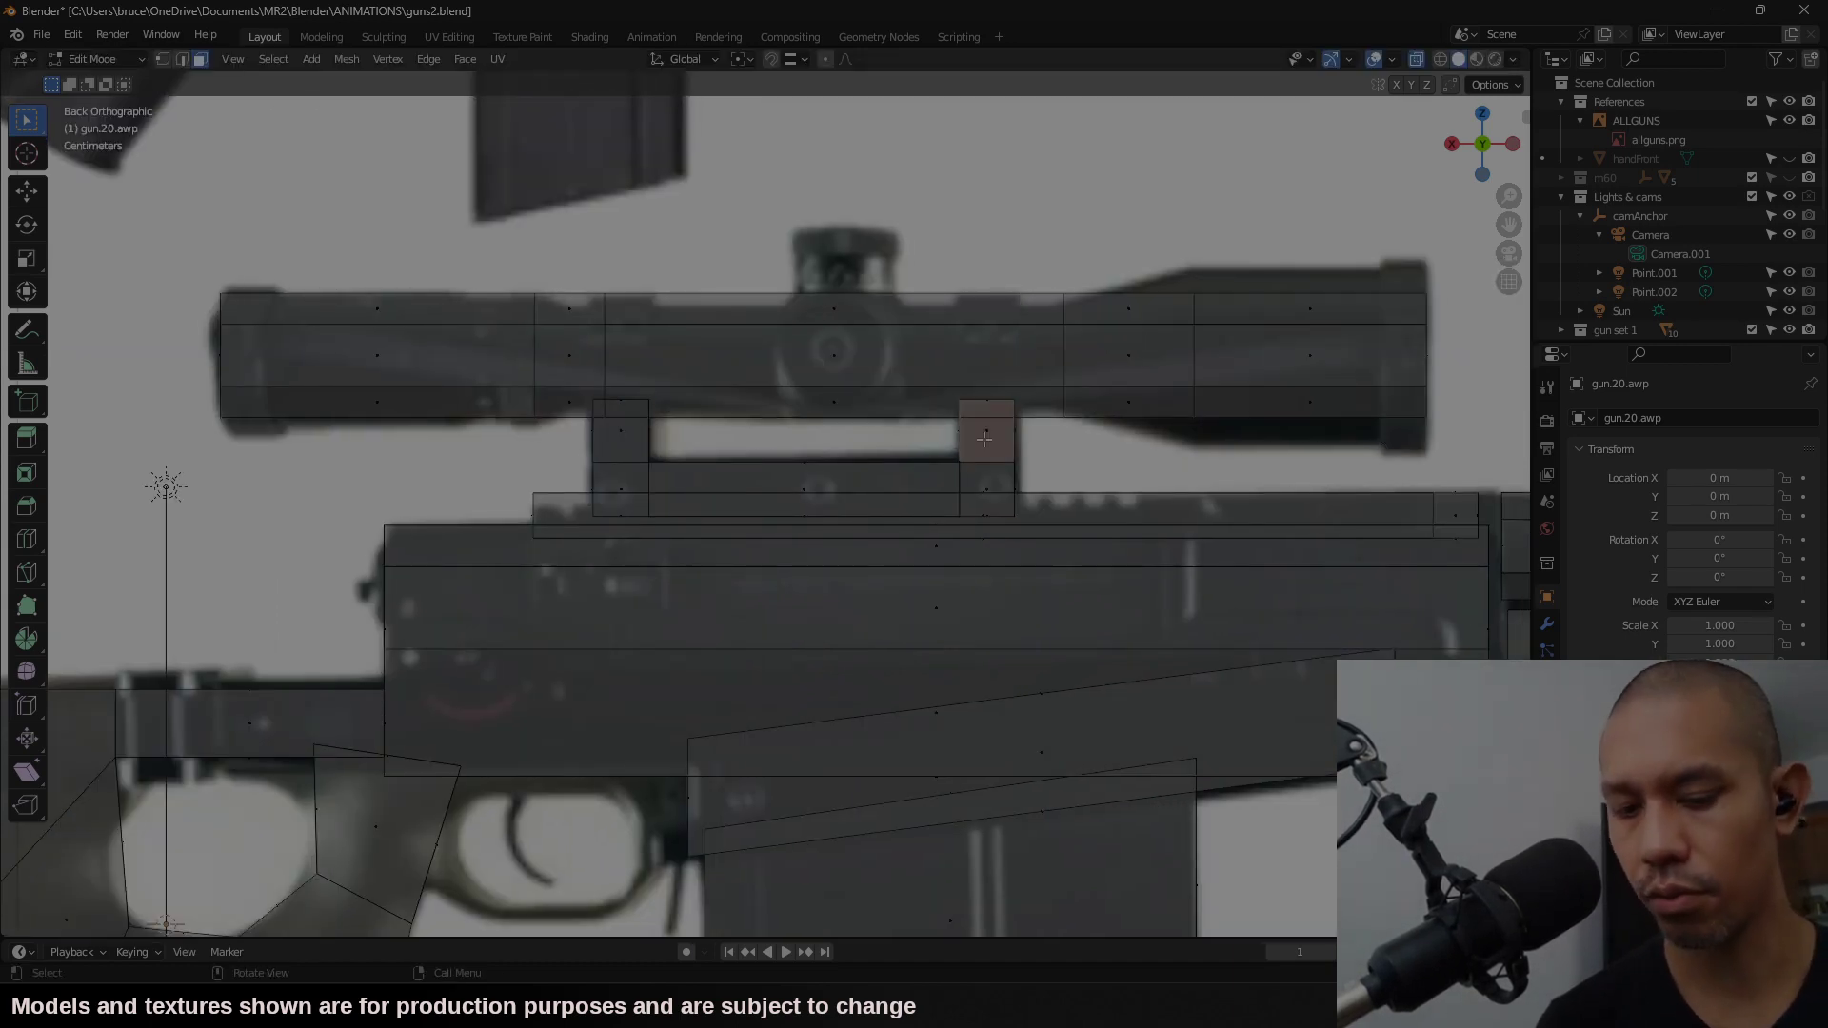
pyautogui.hotkey('ctrl', 'l')
pyautogui.press('g')
pyautogui.press('z')
pyautogui.click(1089, 342)
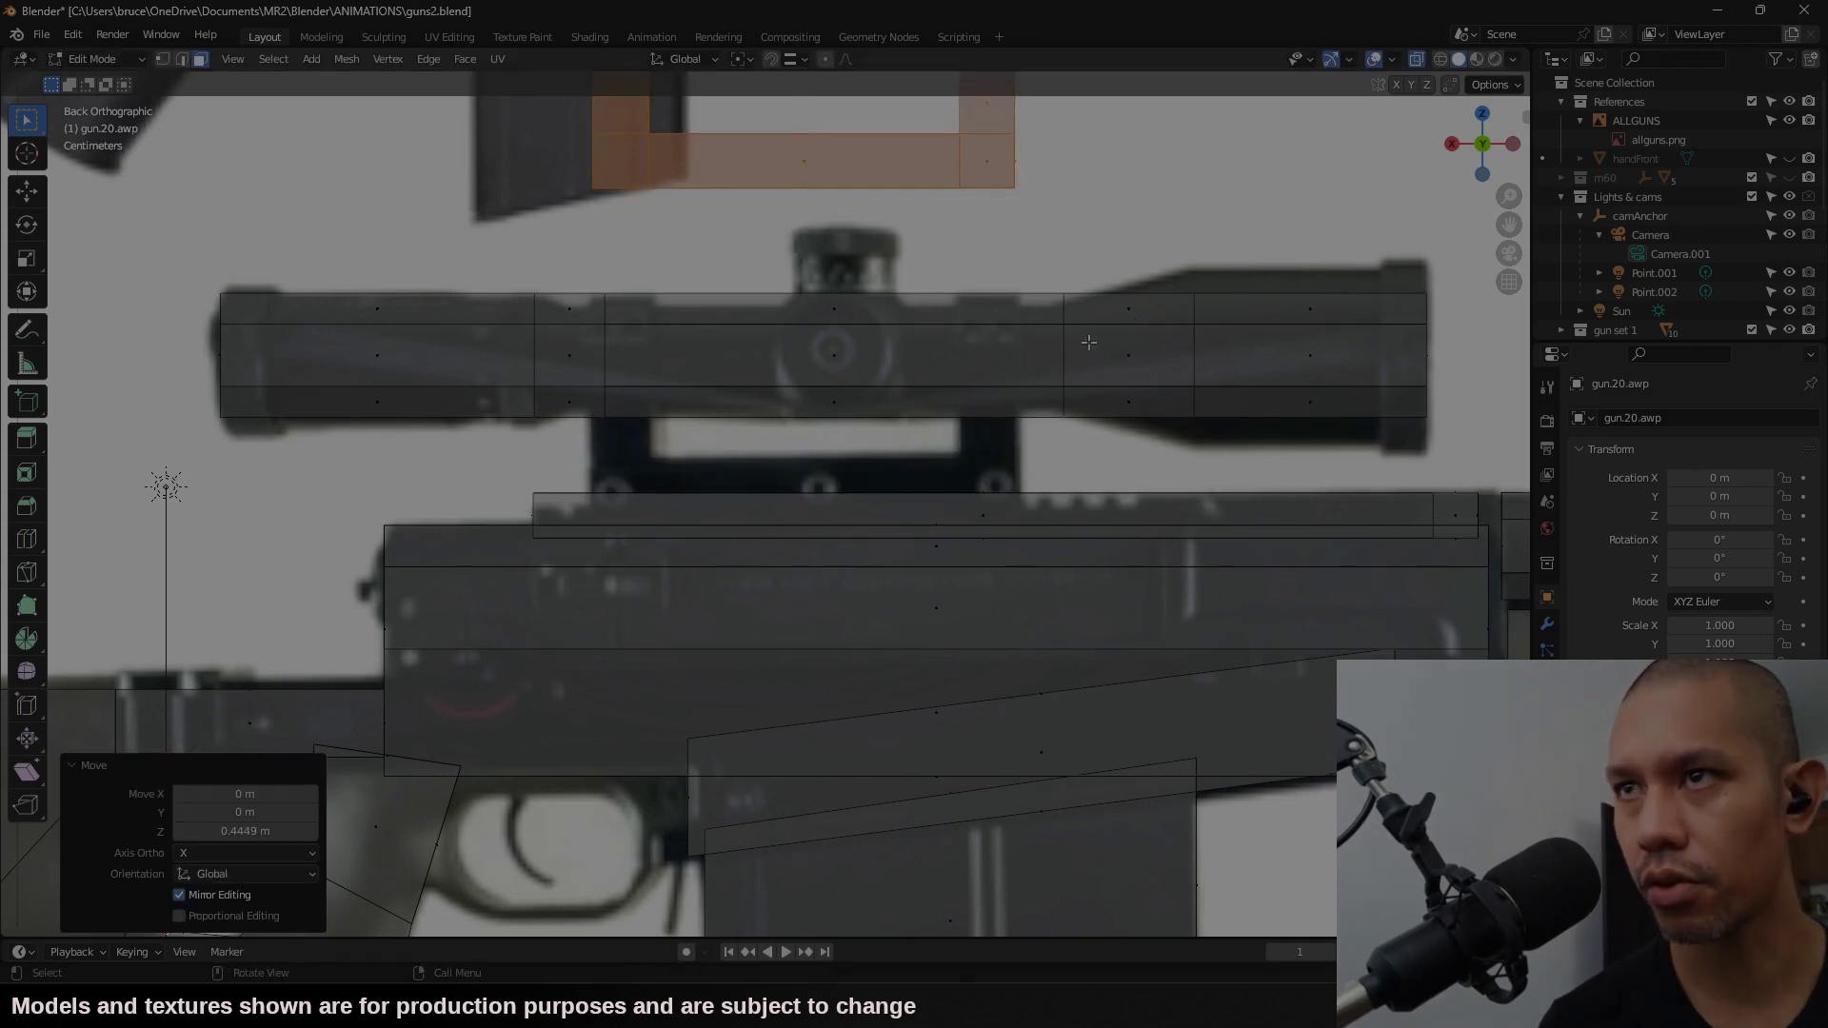
# Step: Narrow the scope's middle tube section to about 0.73 of its thickness, keeping its length along X
pyautogui.press('1')
pyautogui.moveTo(667, 267); pyautogui.dragTo(597, 431)
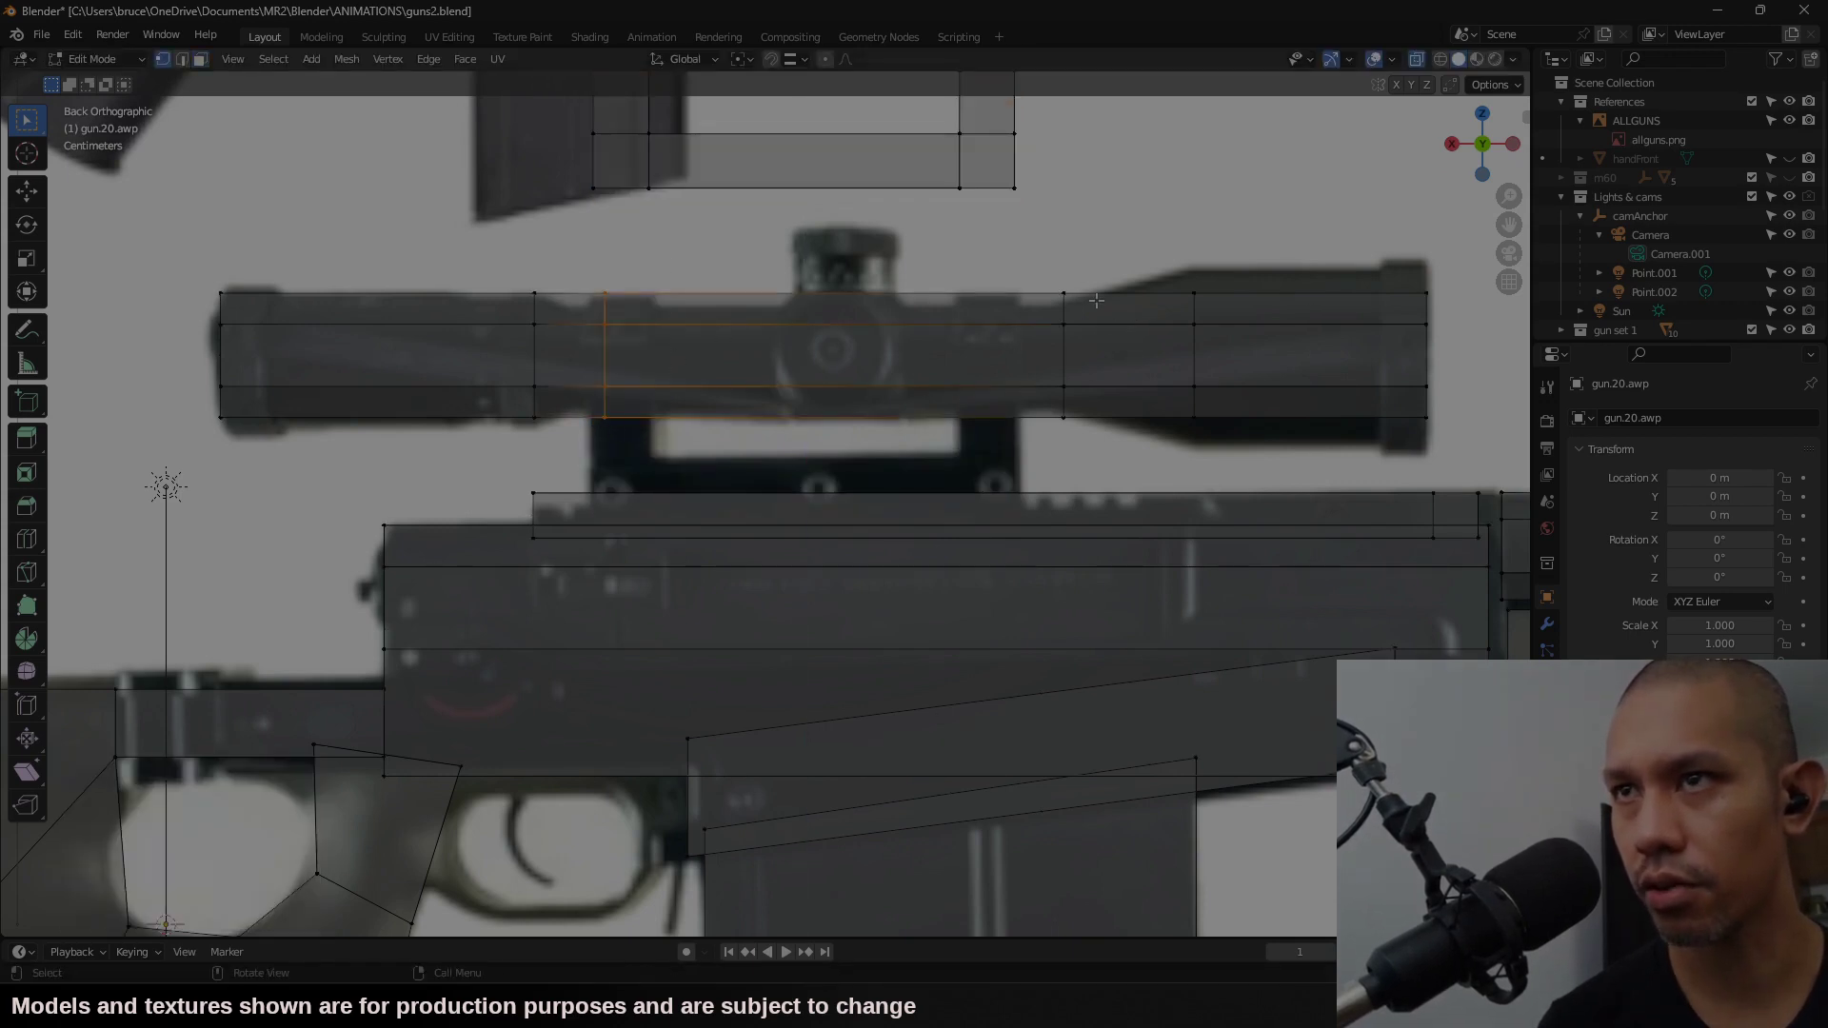
pyautogui.keyDown('shift'); pyautogui.moveTo(1089, 265); pyautogui.dragTo(994, 442); pyautogui.keyUp('shift')
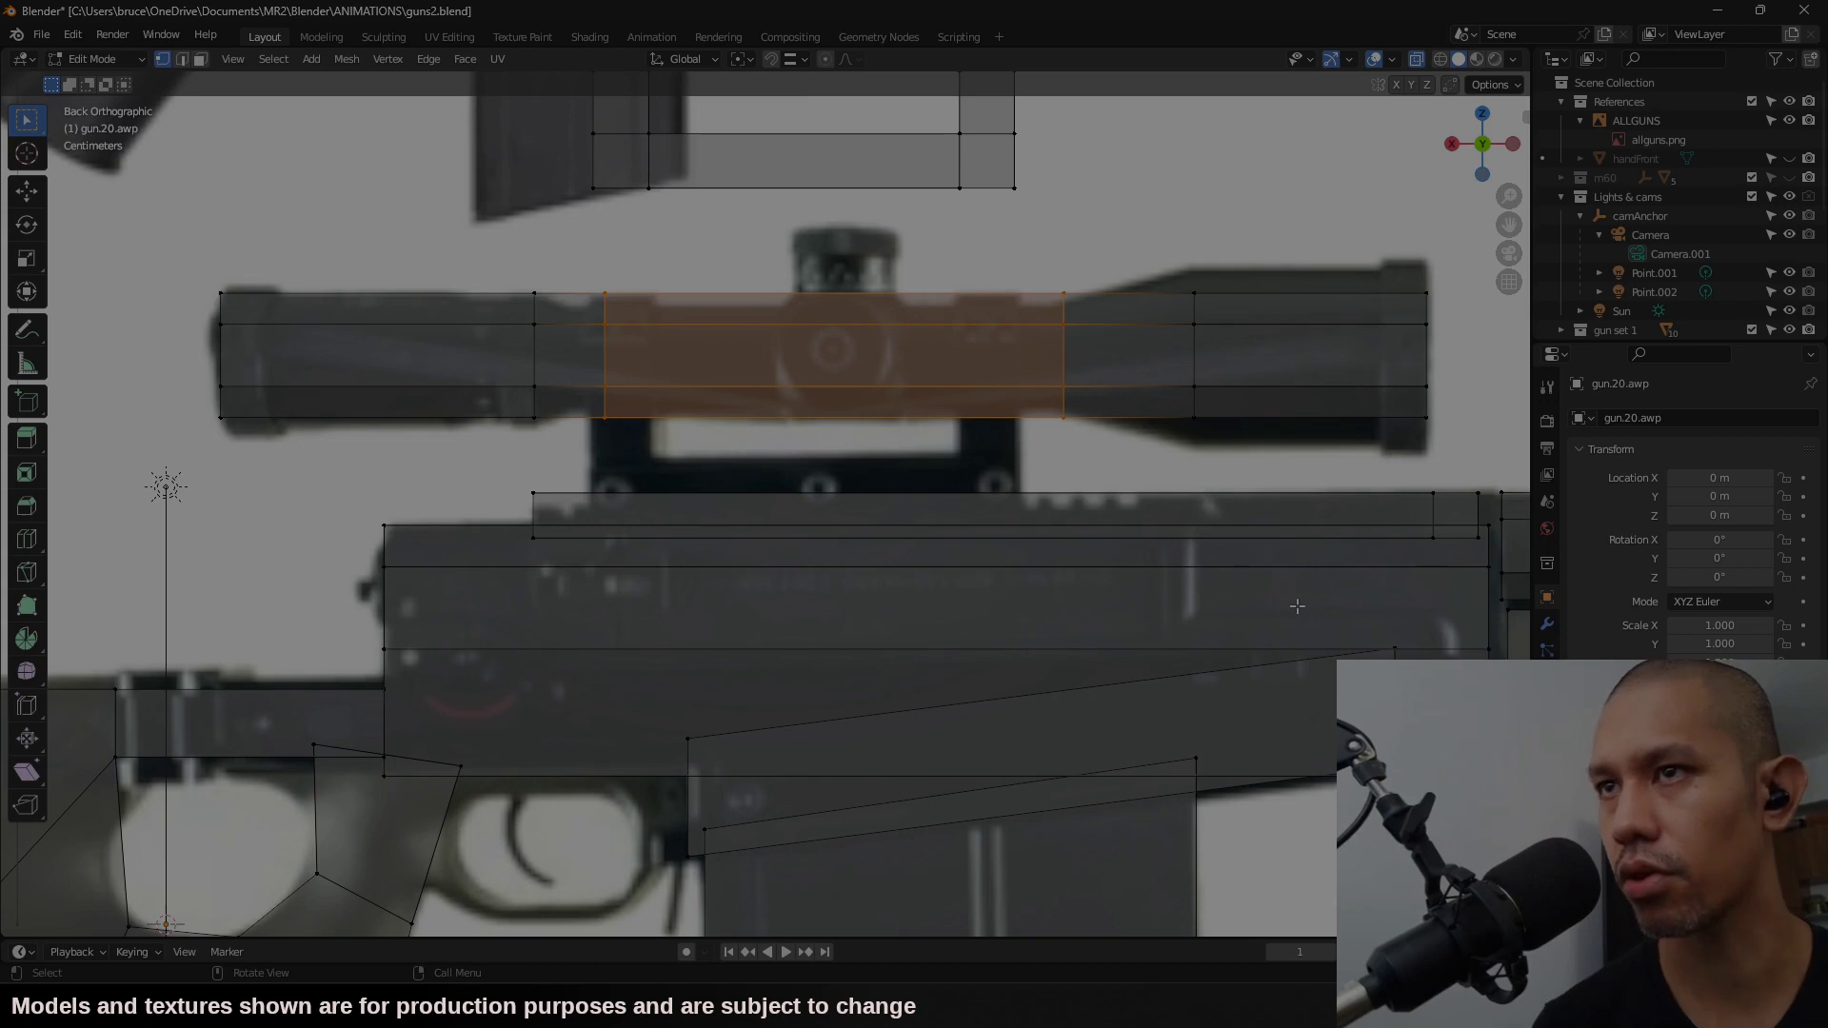
pyautogui.press('s')
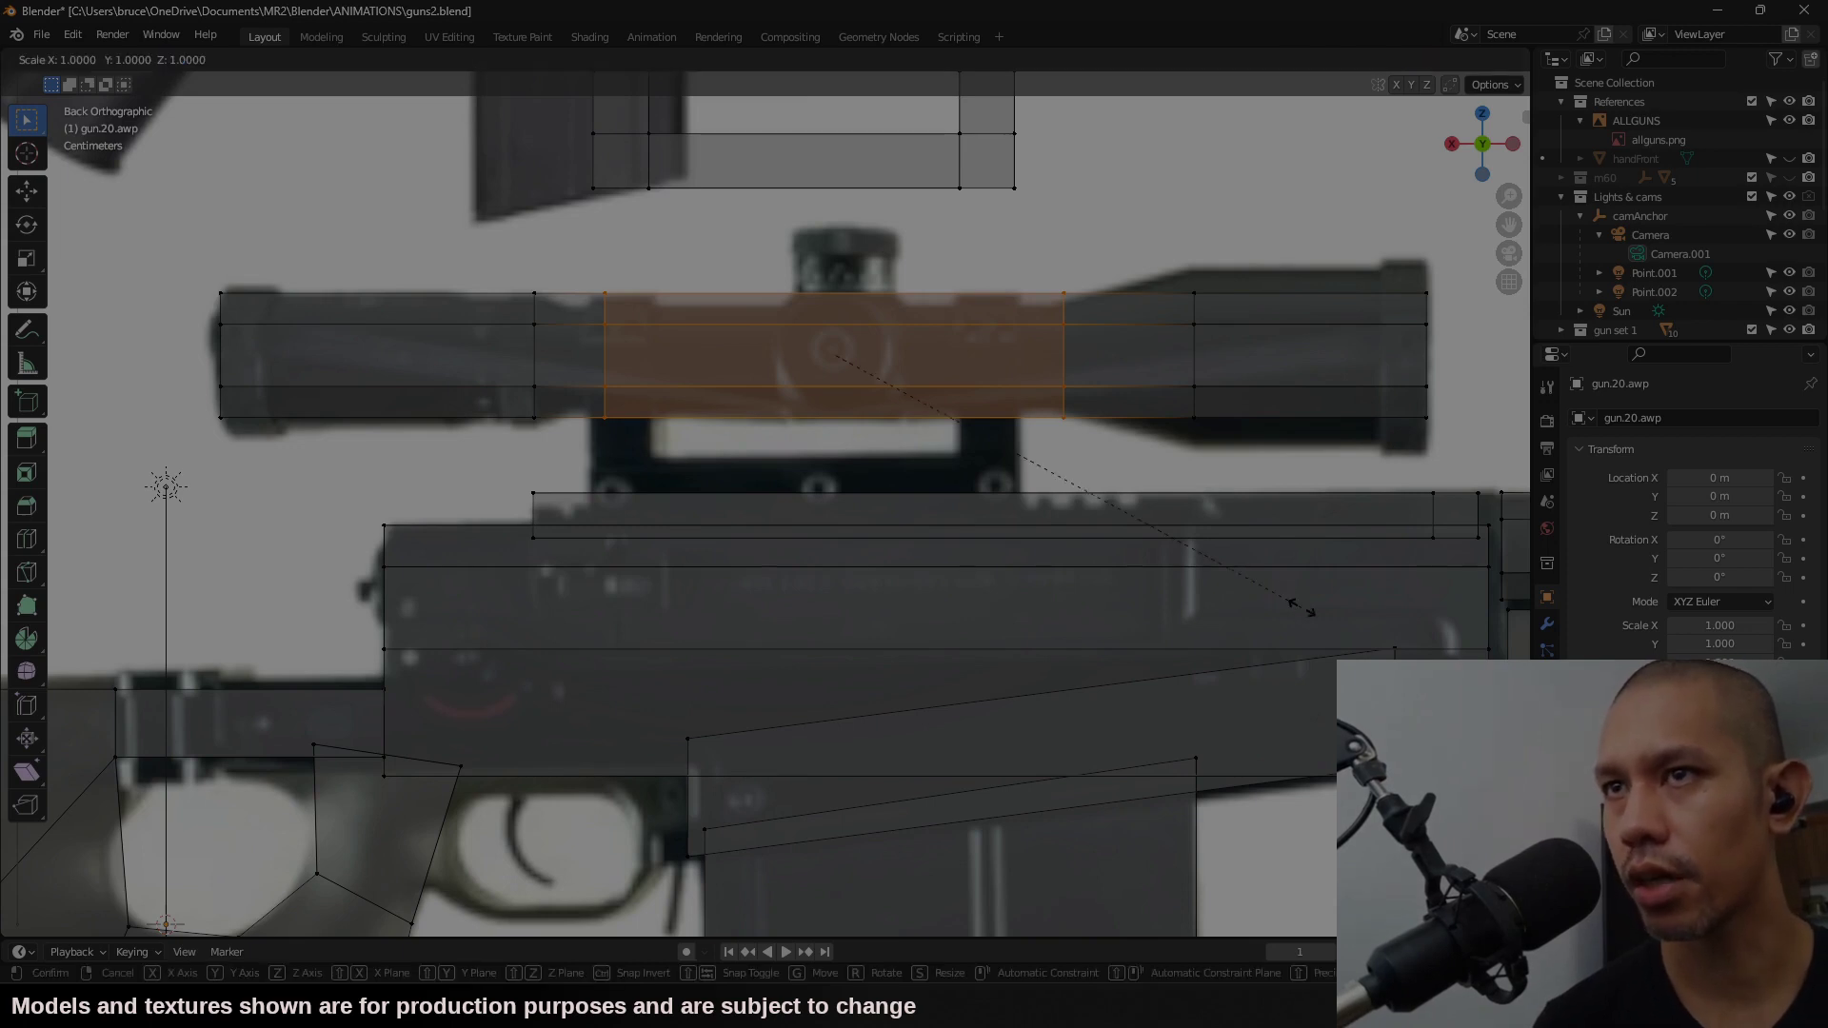
pyautogui.hotkey('shift', 'x')
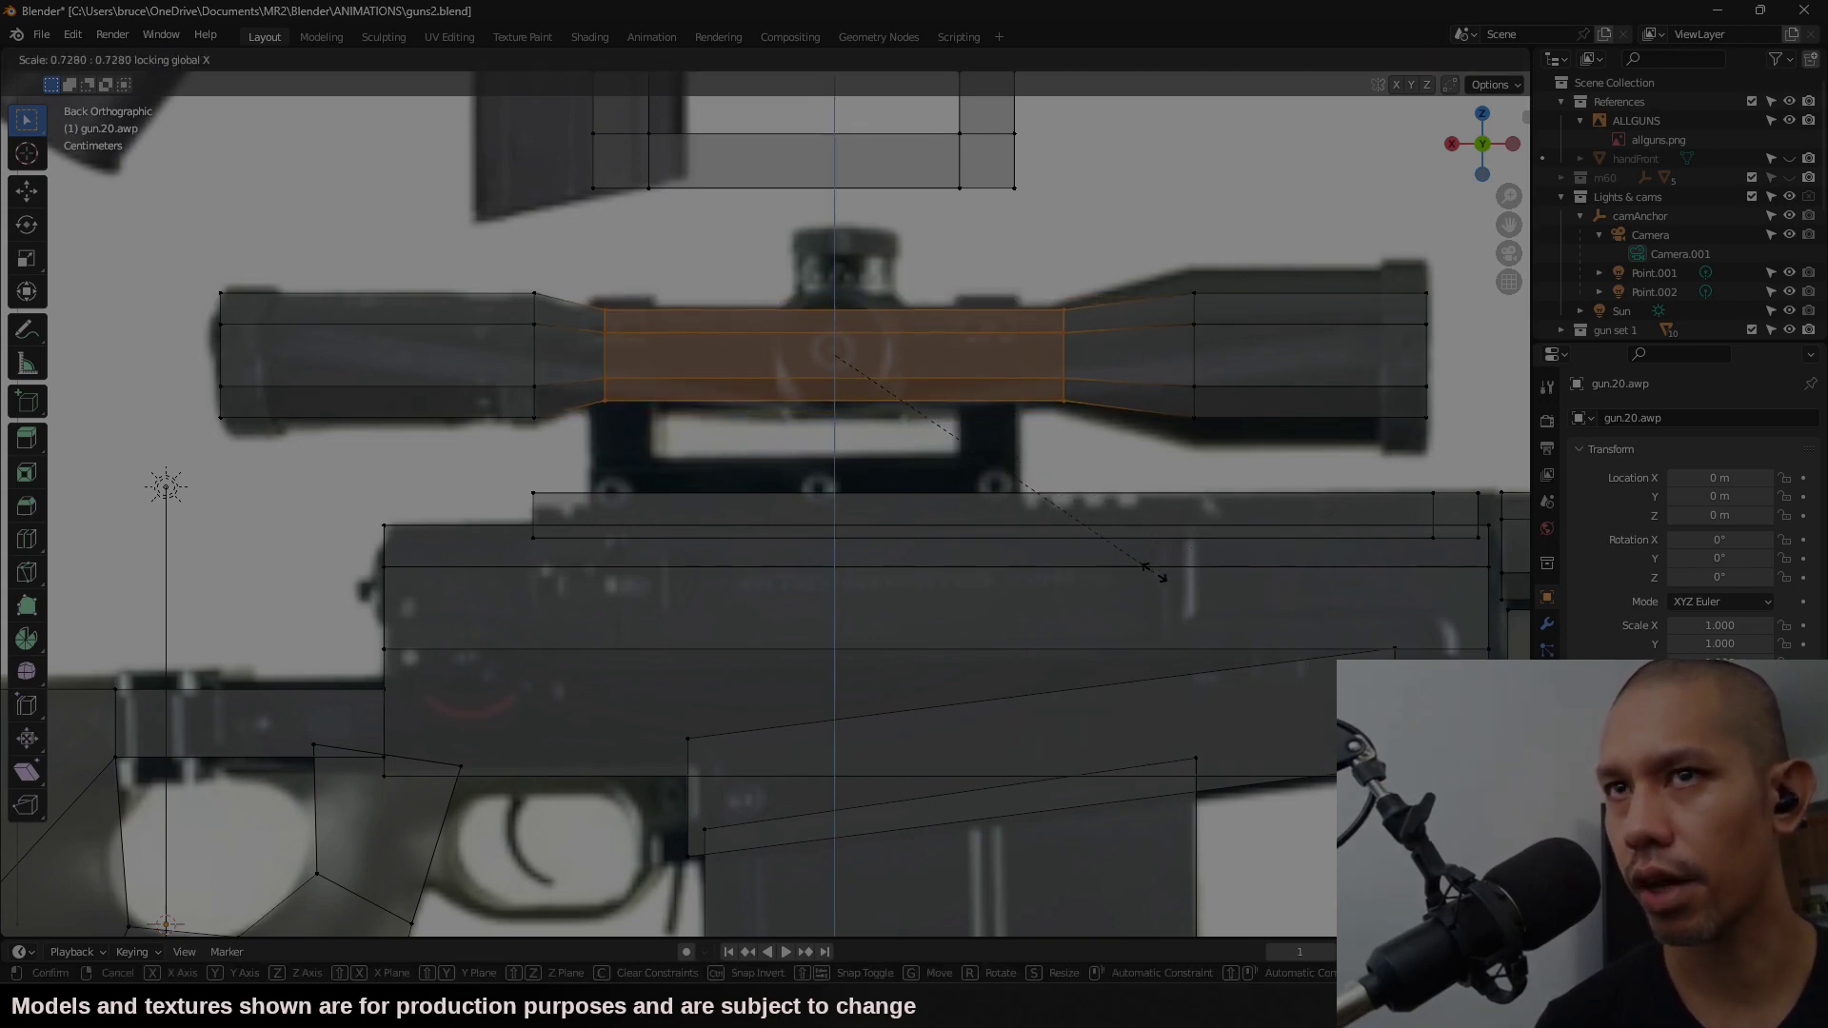
pyautogui.click(1154, 571)
# Step: Enlarge the two front edge loops of the scope's objective by about 1.34, excluding the X axis
pyautogui.keyDown('alt'); pyautogui.click(1195, 402); pyautogui.keyUp('alt')
pyautogui.keyDown('alt'); pyautogui.keyDown('shift'); pyautogui.click(1425, 405); pyautogui.keyUp('shift'); pyautogui.keyUp('alt')
pyautogui.press('s')
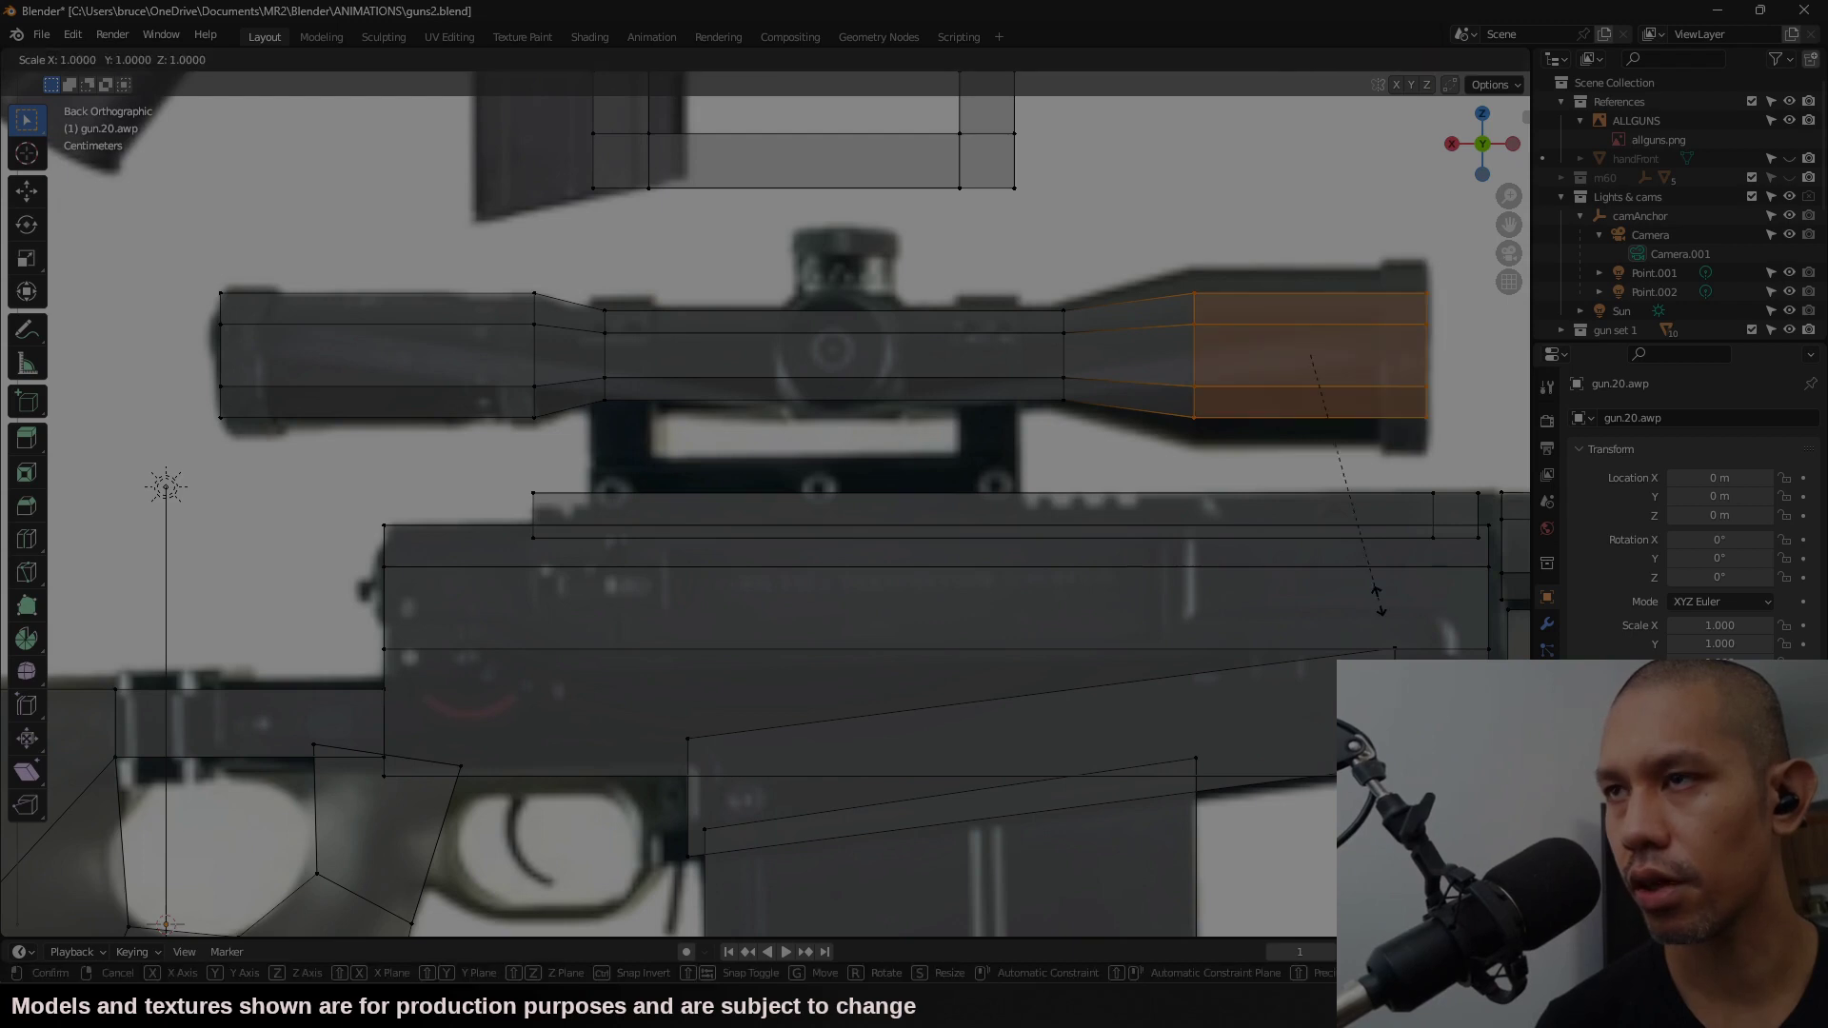
pyautogui.hotkey('shift', 'x')
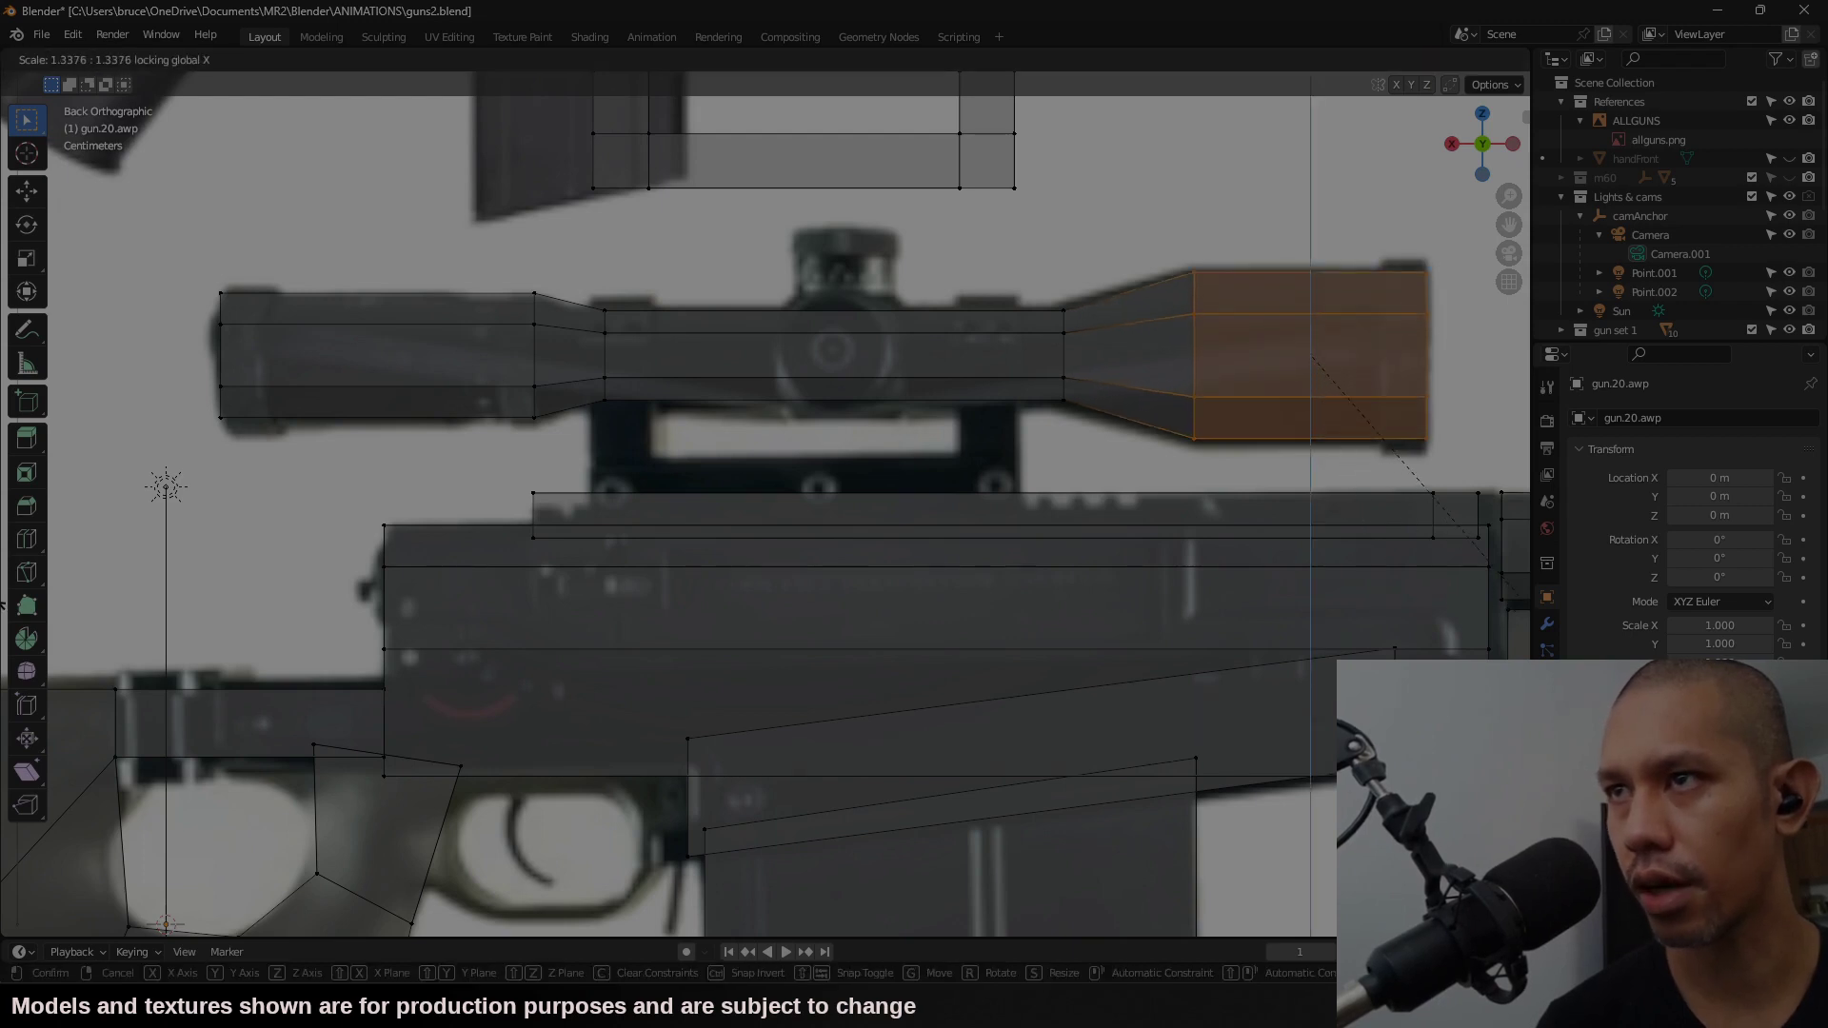
pyautogui.click(1469, 652)
# Step: Move the whole linked scope mount back down about 0.441 m along Z, under the scope
pyautogui.keyDown('shift'); pyautogui.moveTo(1469, 652); pyautogui.dragTo(1480, 866, button='middle'); pyautogui.keyUp('shift')
pyautogui.hotkey('alt', 'a')
pyautogui.press('l')
pyautogui.press('g')
pyautogui.press('z')
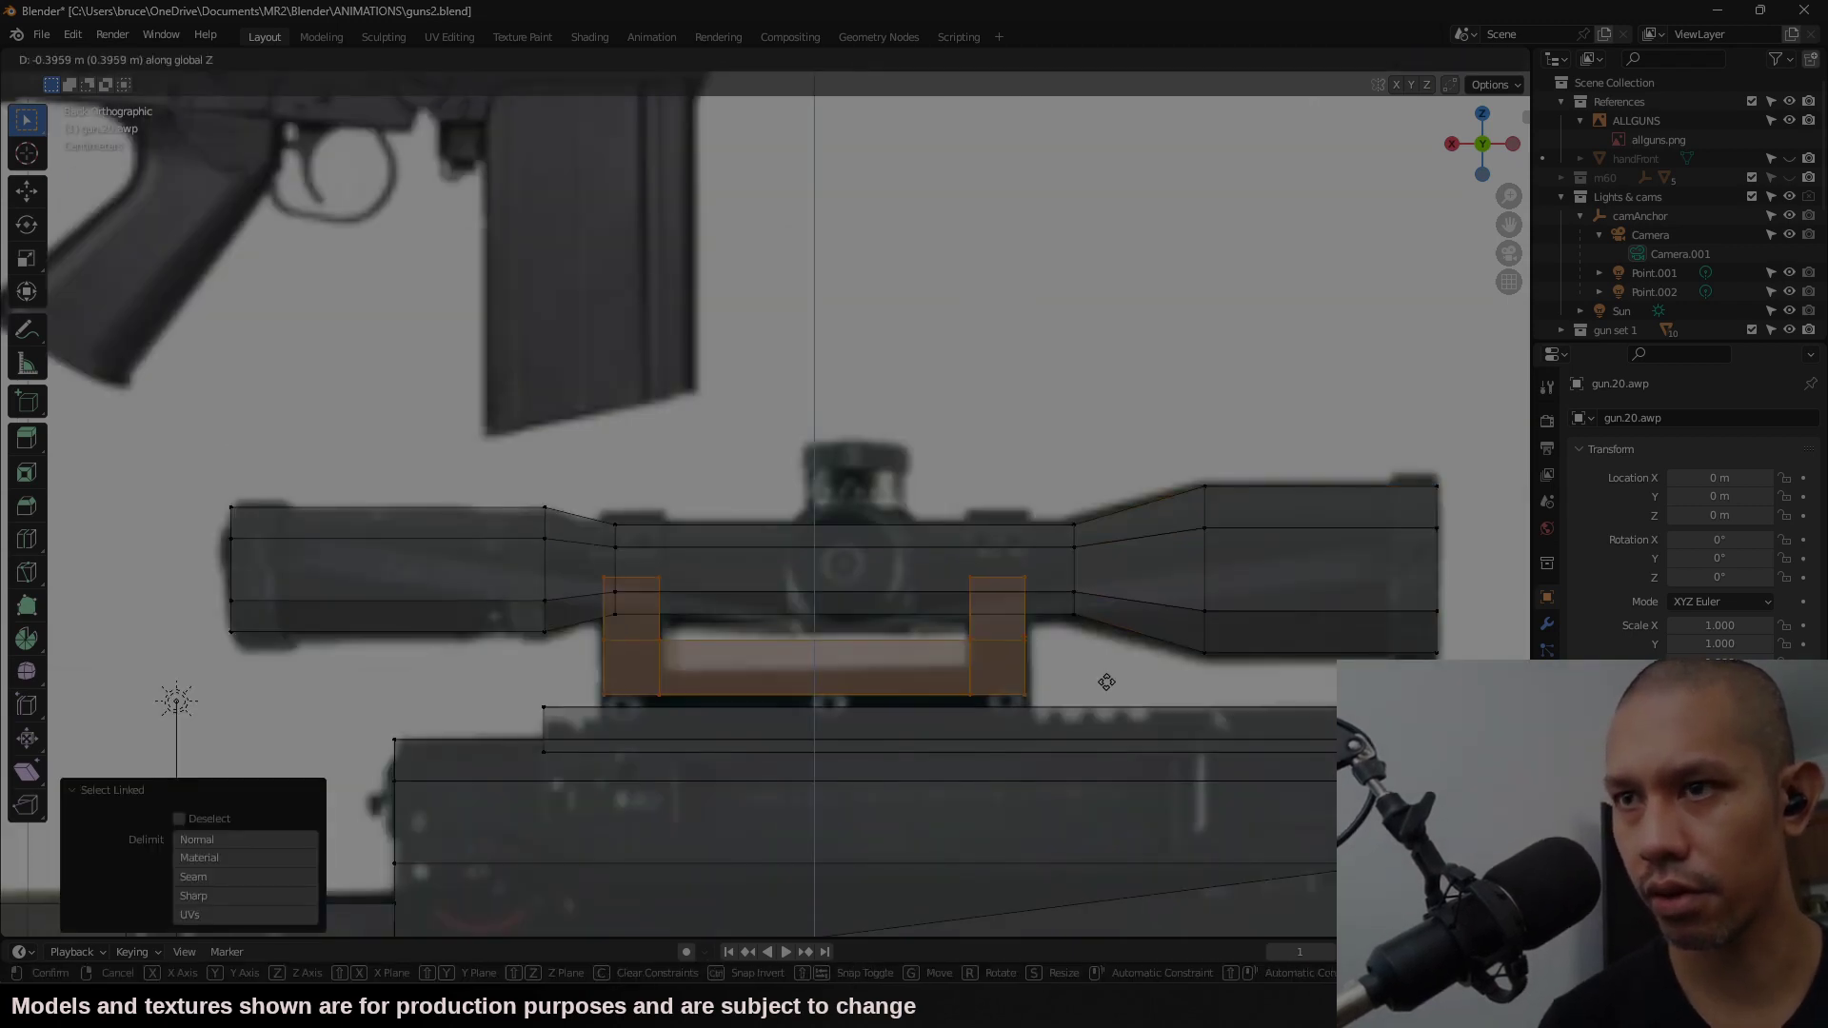
pyautogui.click(1098, 715)
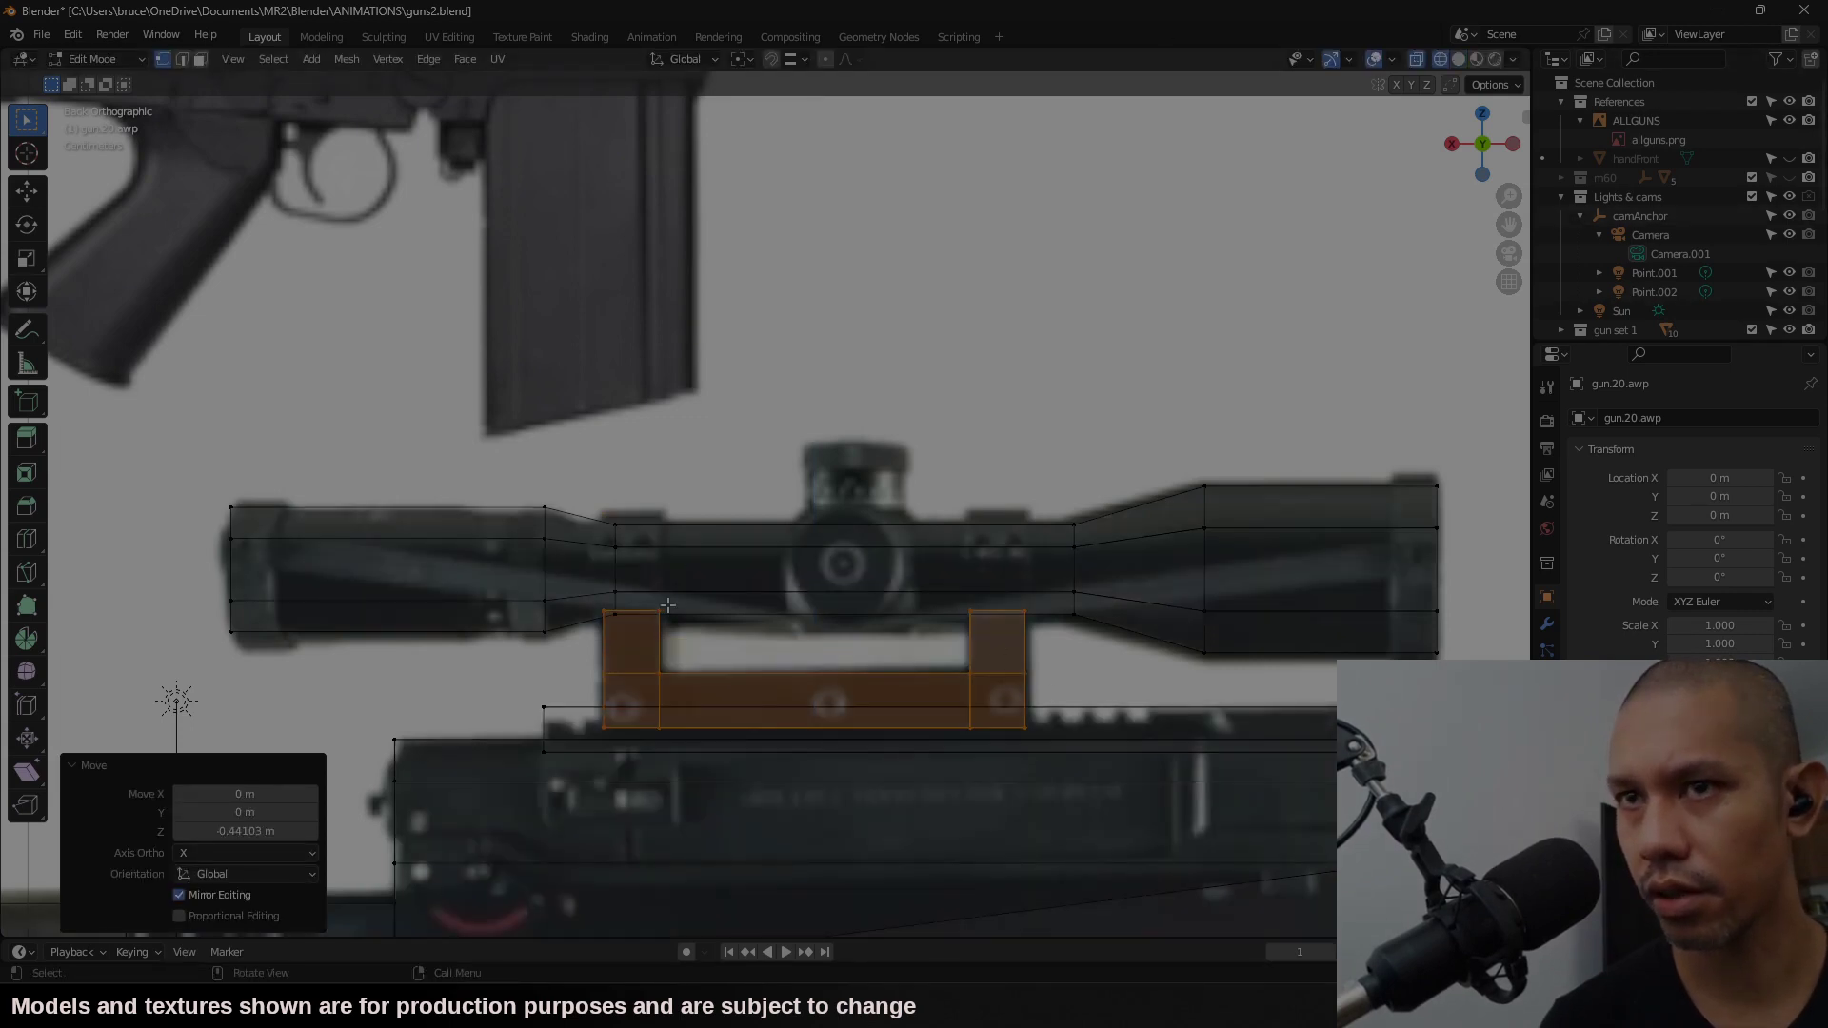
# Step: Extrude the top faces of both mount posts up about 0.016 m, and again to just above the scope tube
pyautogui.click(1458, 59)
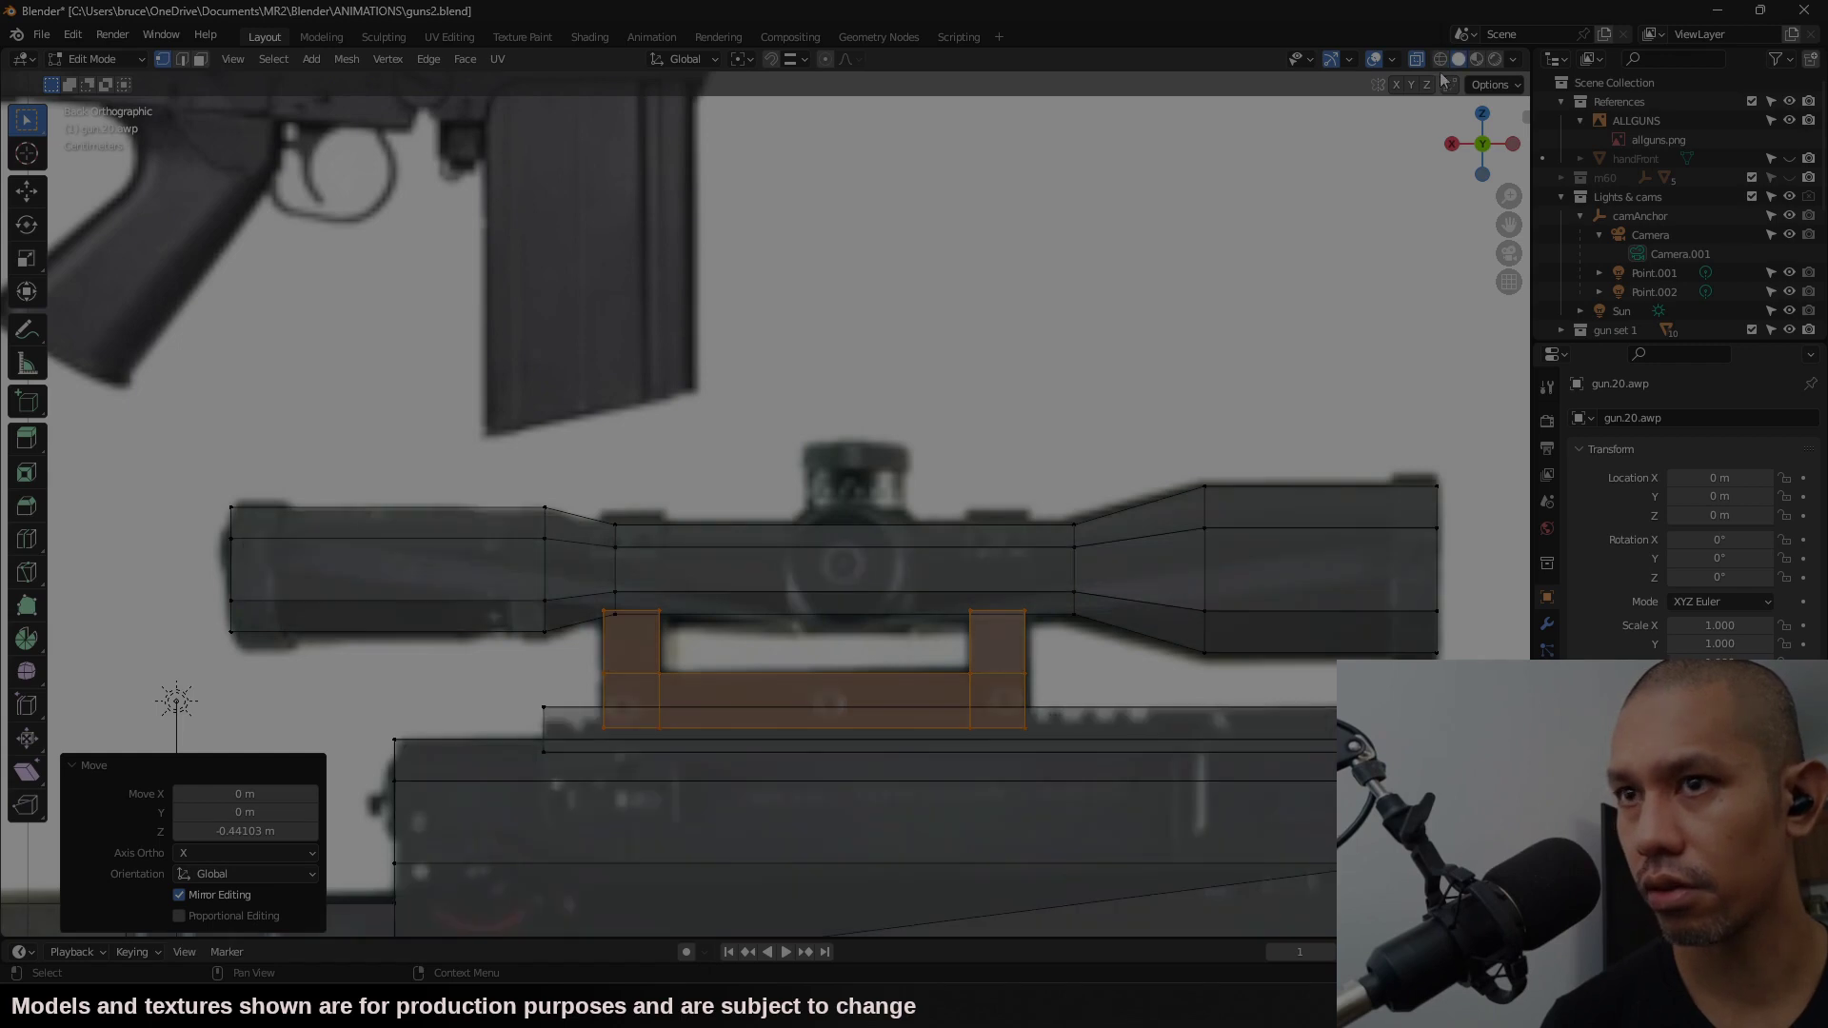
pyautogui.press('3')
pyautogui.scroll(2, 1066, 638)
pyautogui.click(1100, 657)
pyautogui.press('g')
pyautogui.press('z')
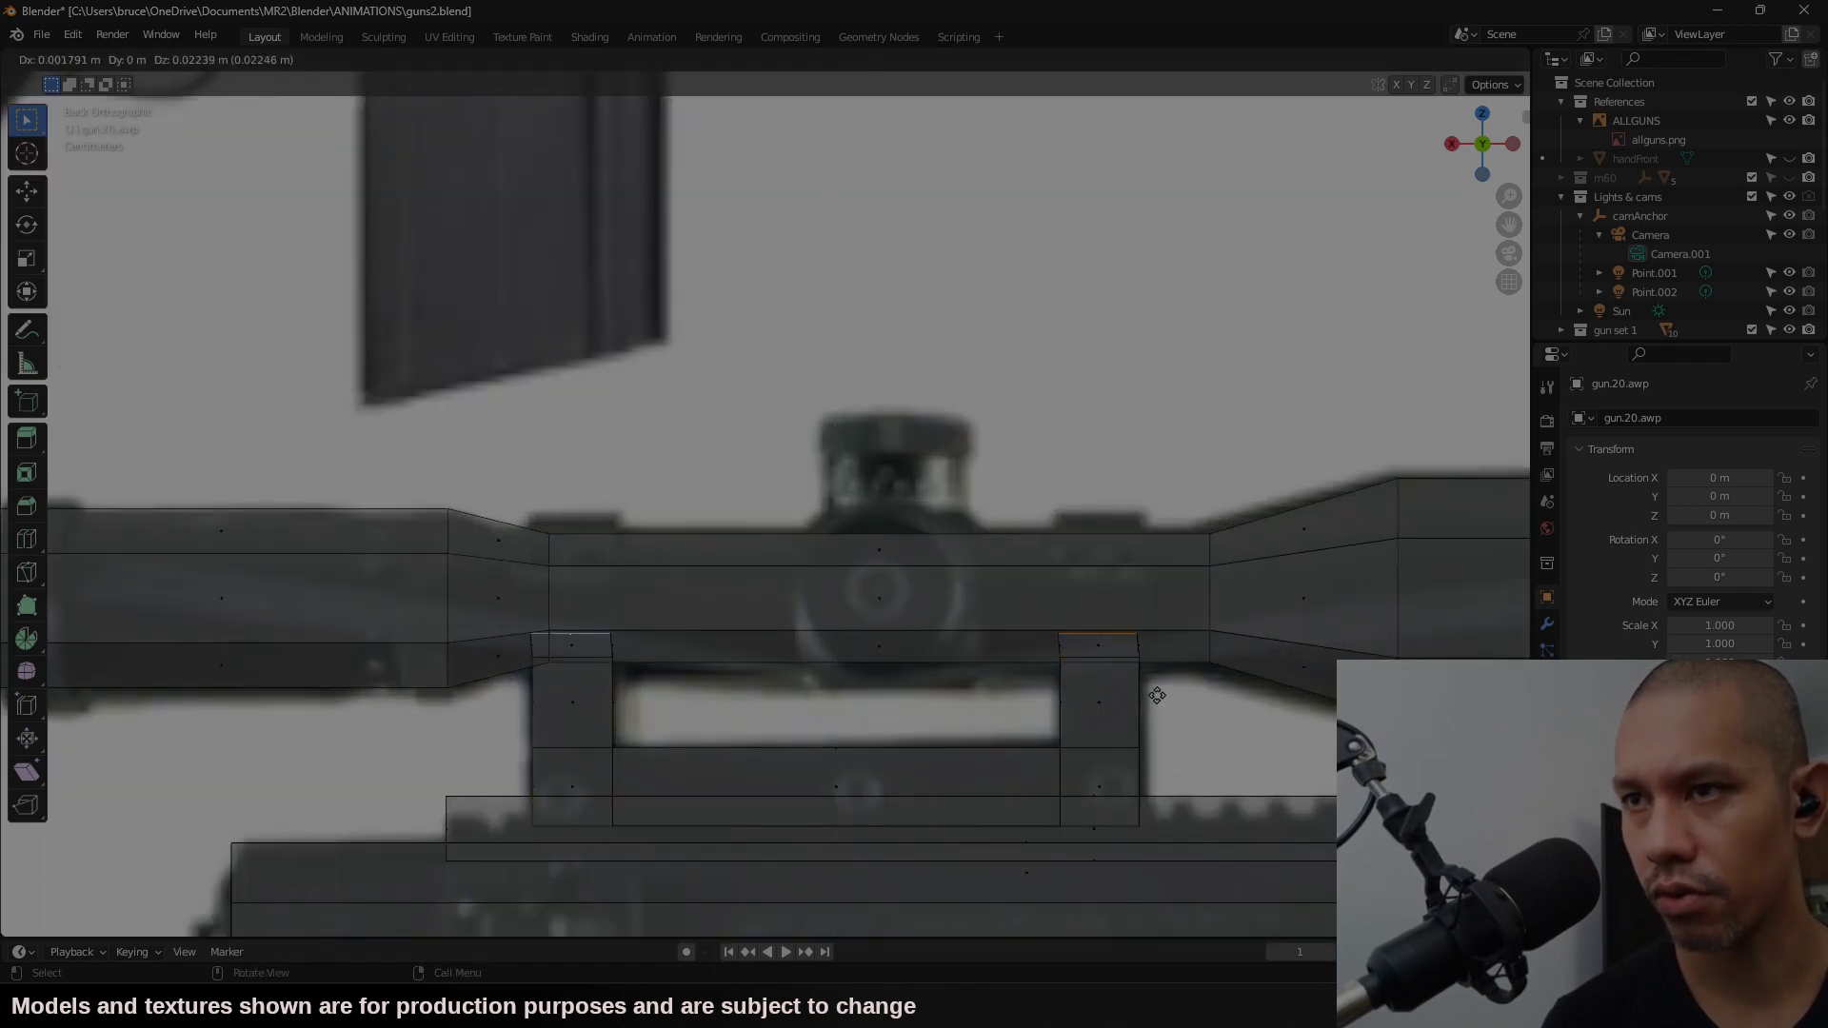
pyautogui.click(1160, 702)
pyautogui.press('e')
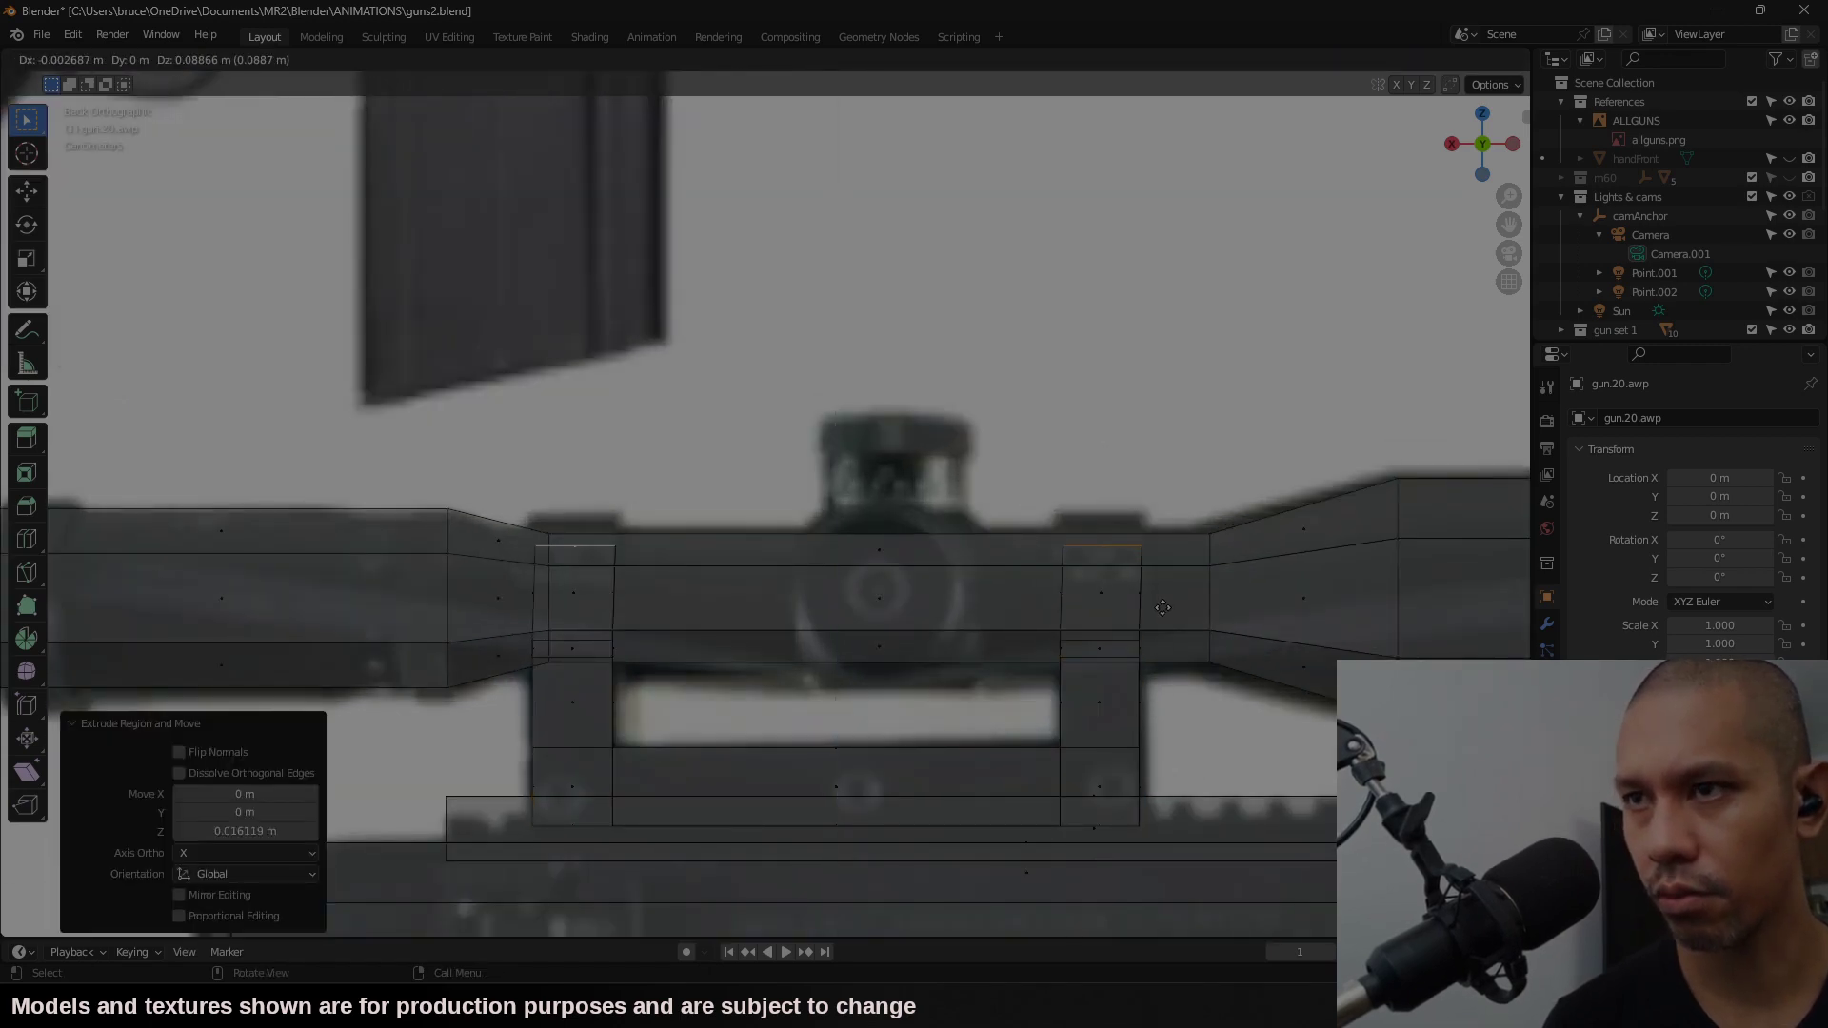
pyautogui.click(1164, 577)
# Step: Widen the side faces of both mount blocks around the scope tube by scaling them about 1.69 along Y
pyautogui.moveTo(1164, 577); pyautogui.dragTo(609, 581, button='middle')
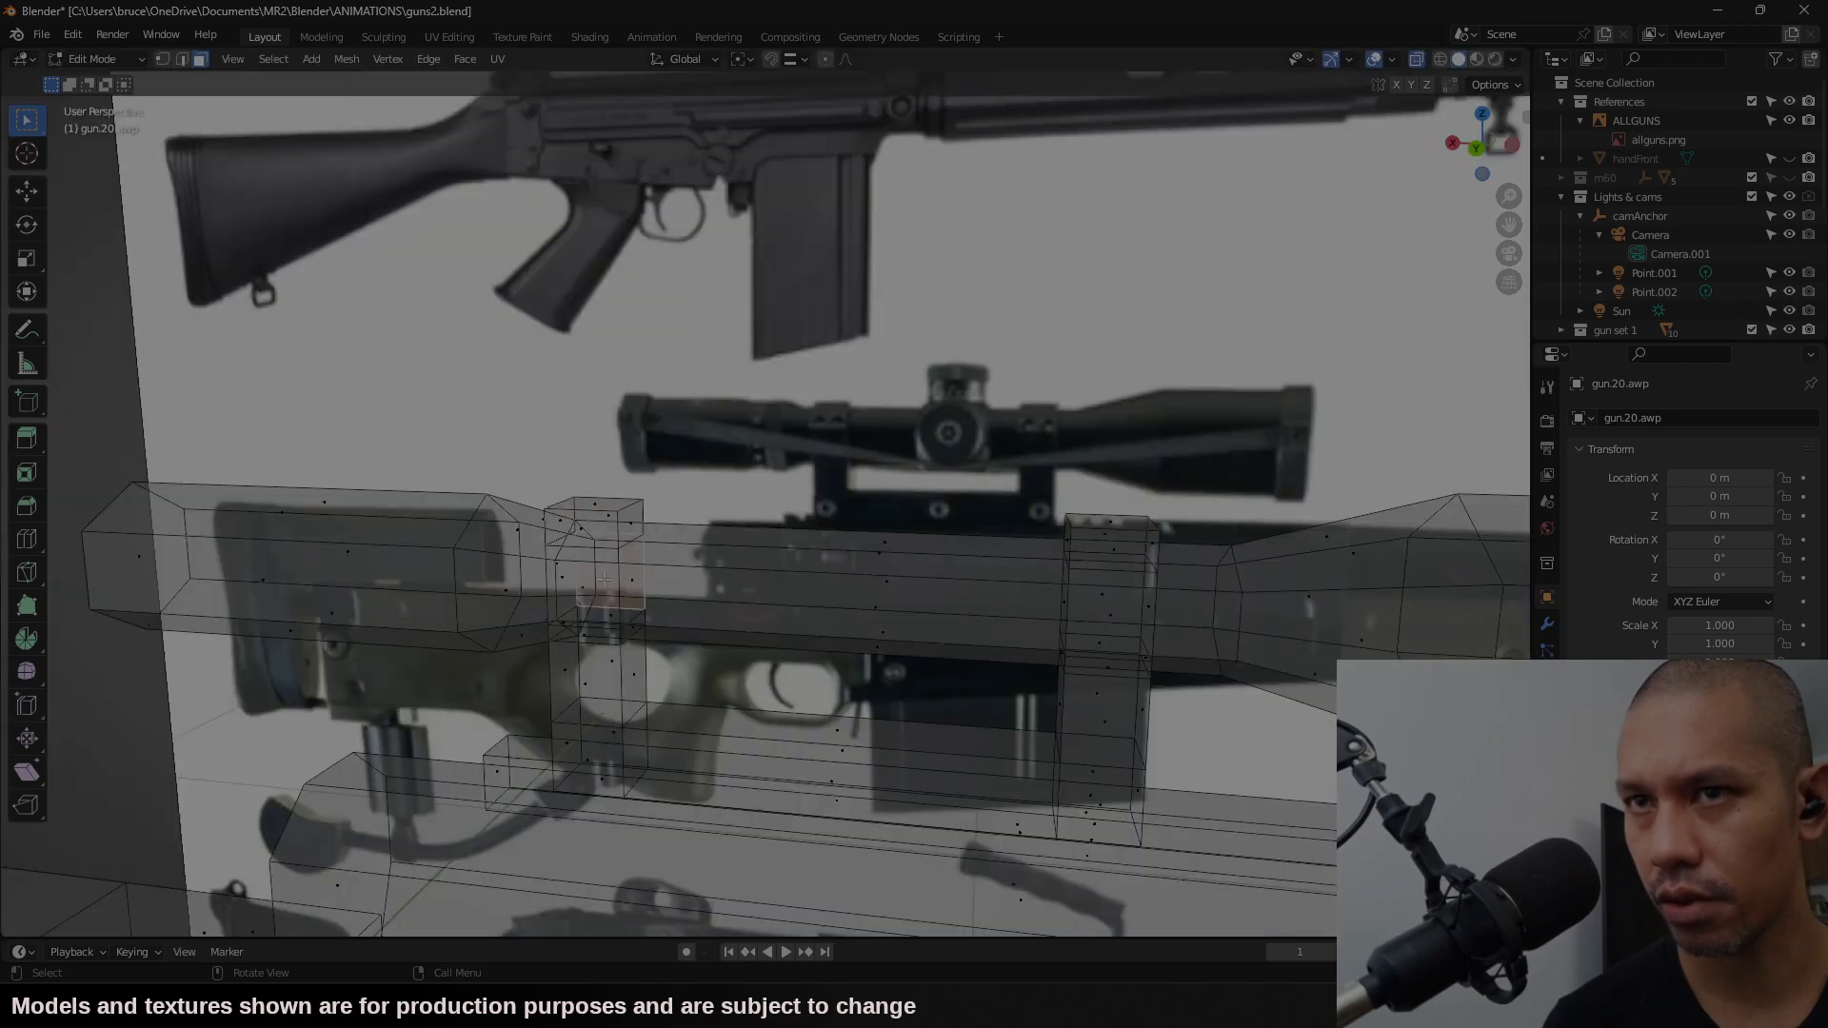
pyautogui.keyDown('shift'); pyautogui.click(586, 590); pyautogui.keyUp('shift')
pyautogui.keyDown('shift'); pyautogui.click(1109, 612); pyautogui.keyUp('shift')
pyautogui.moveTo(1108, 613); pyautogui.dragTo(1089, 543, button='middle')
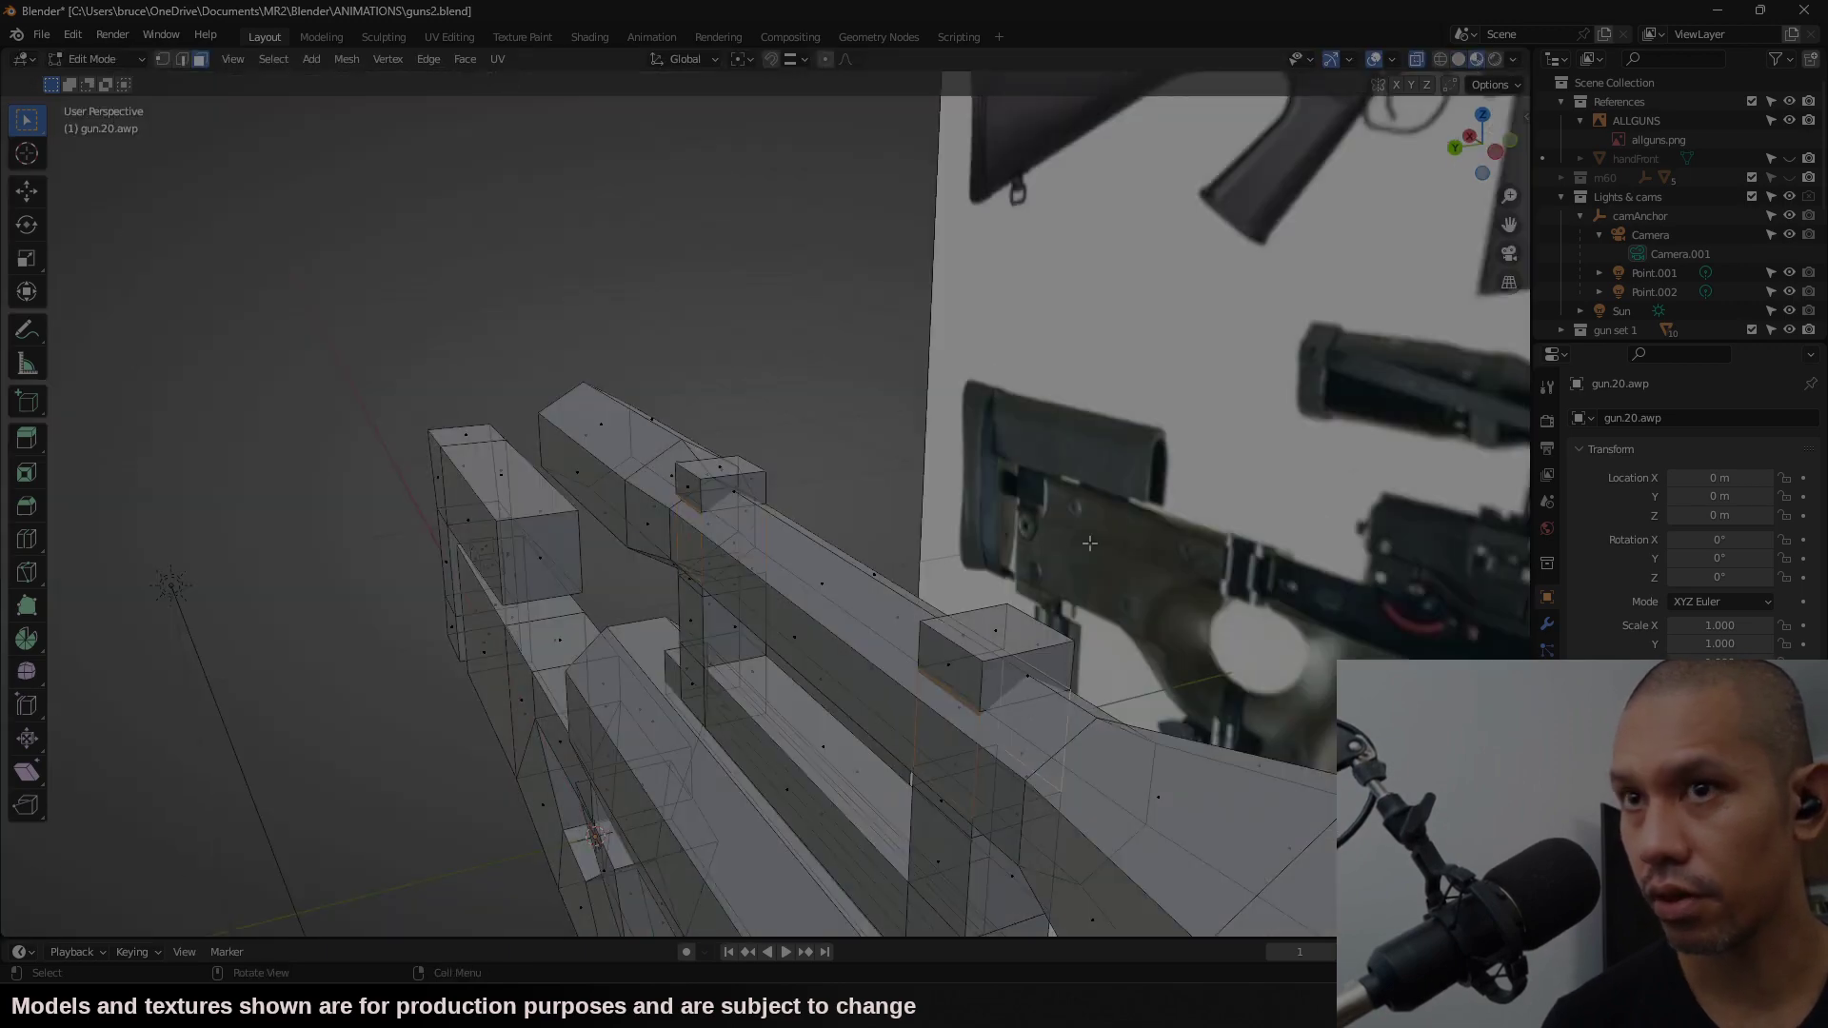
pyautogui.click(1417, 59)
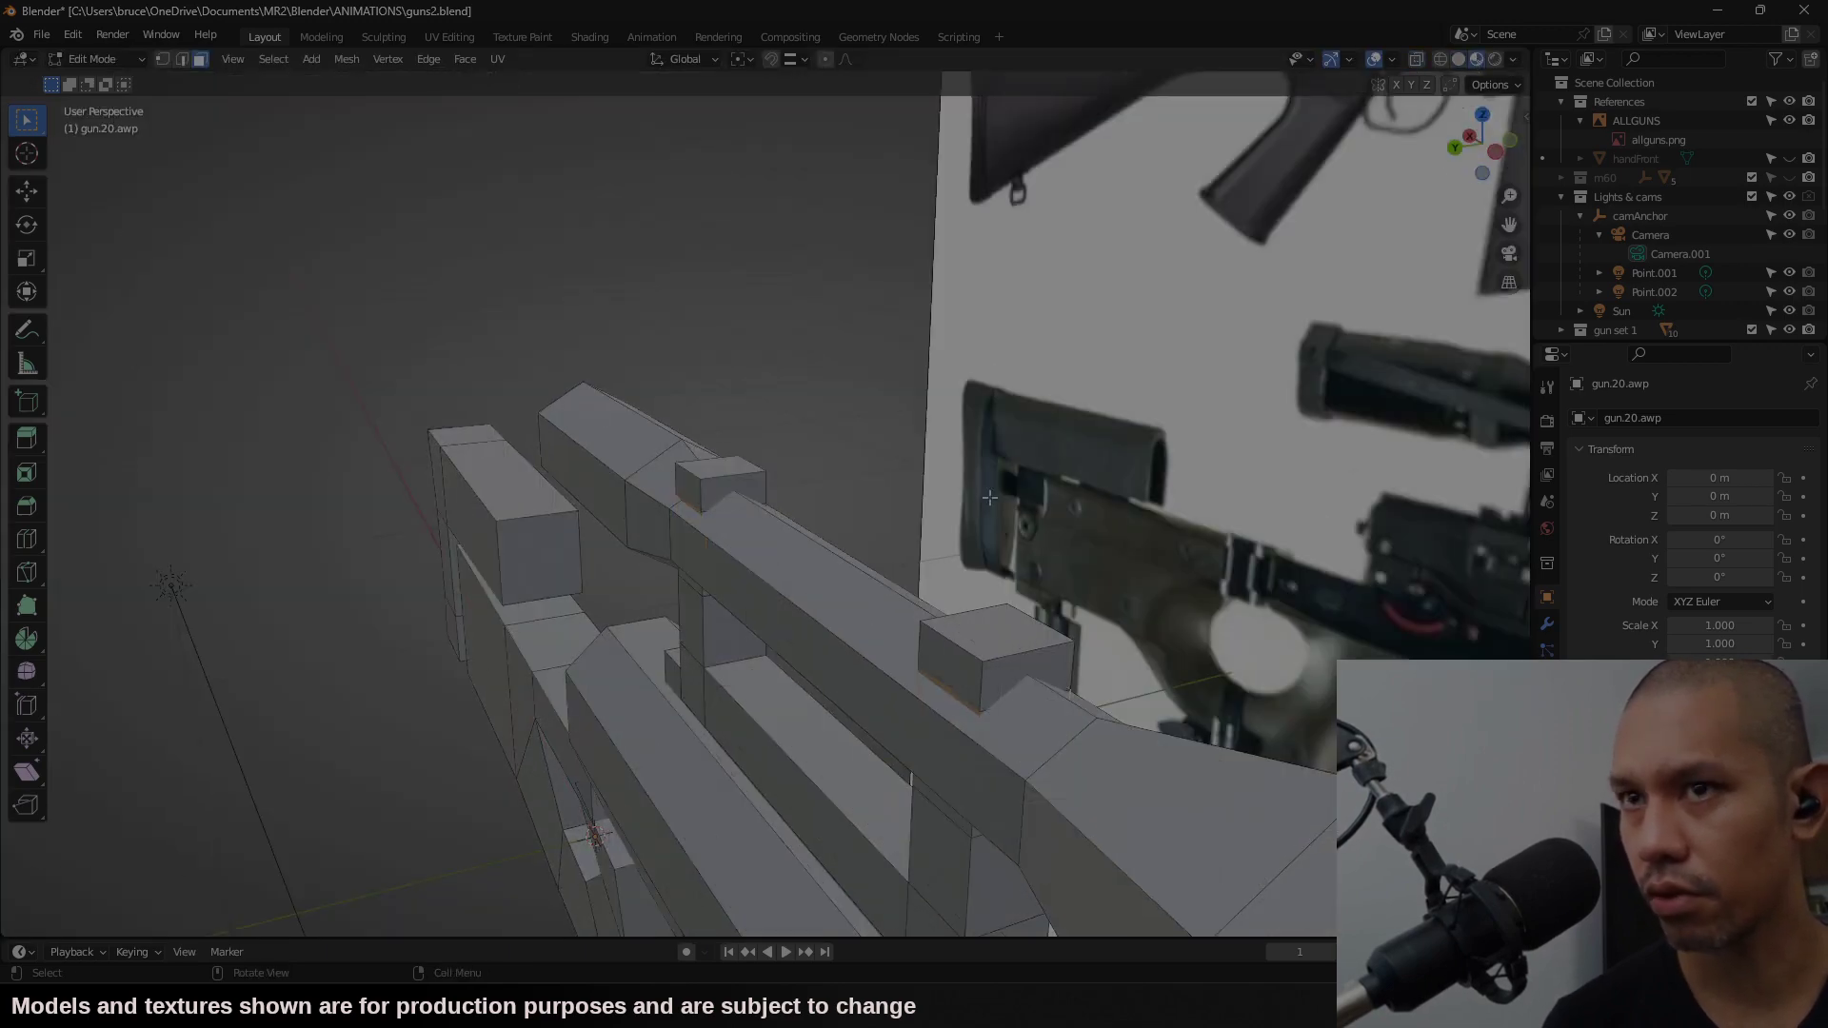
pyautogui.moveTo(1028, 484); pyautogui.dragTo(1011, 491, button='middle')
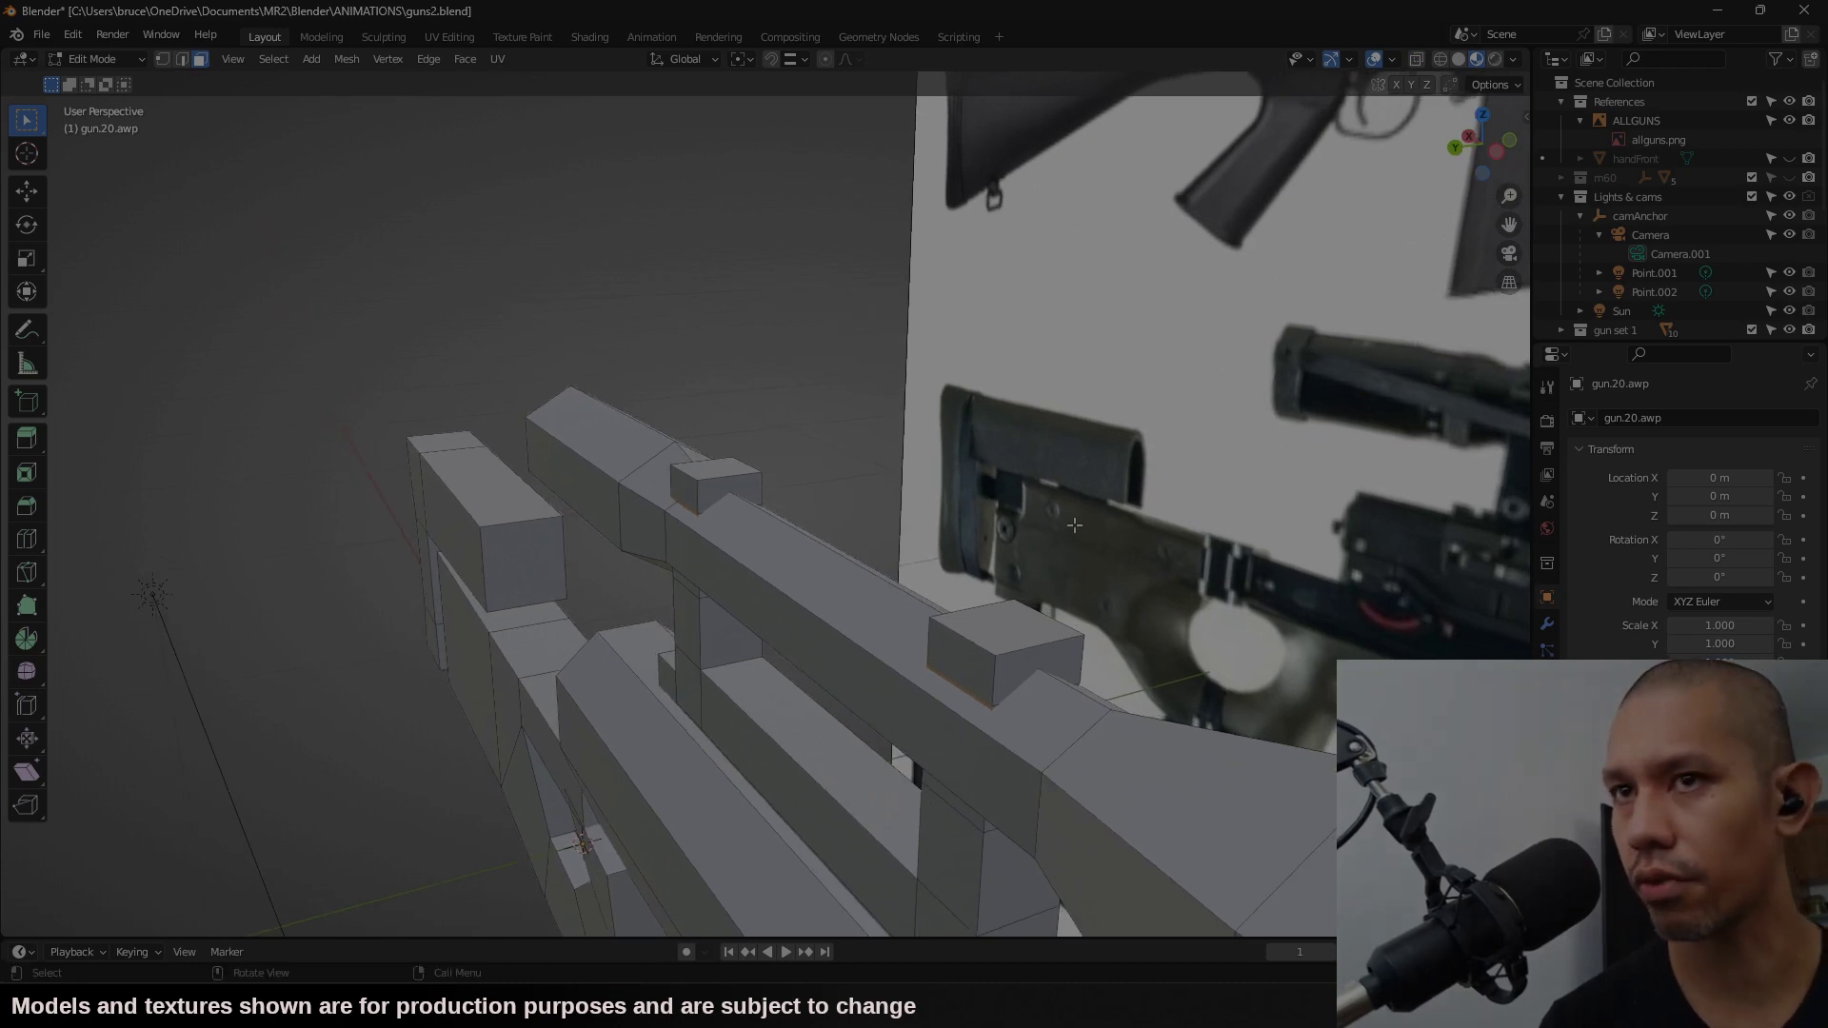
pyautogui.press('s')
pyautogui.press('y')
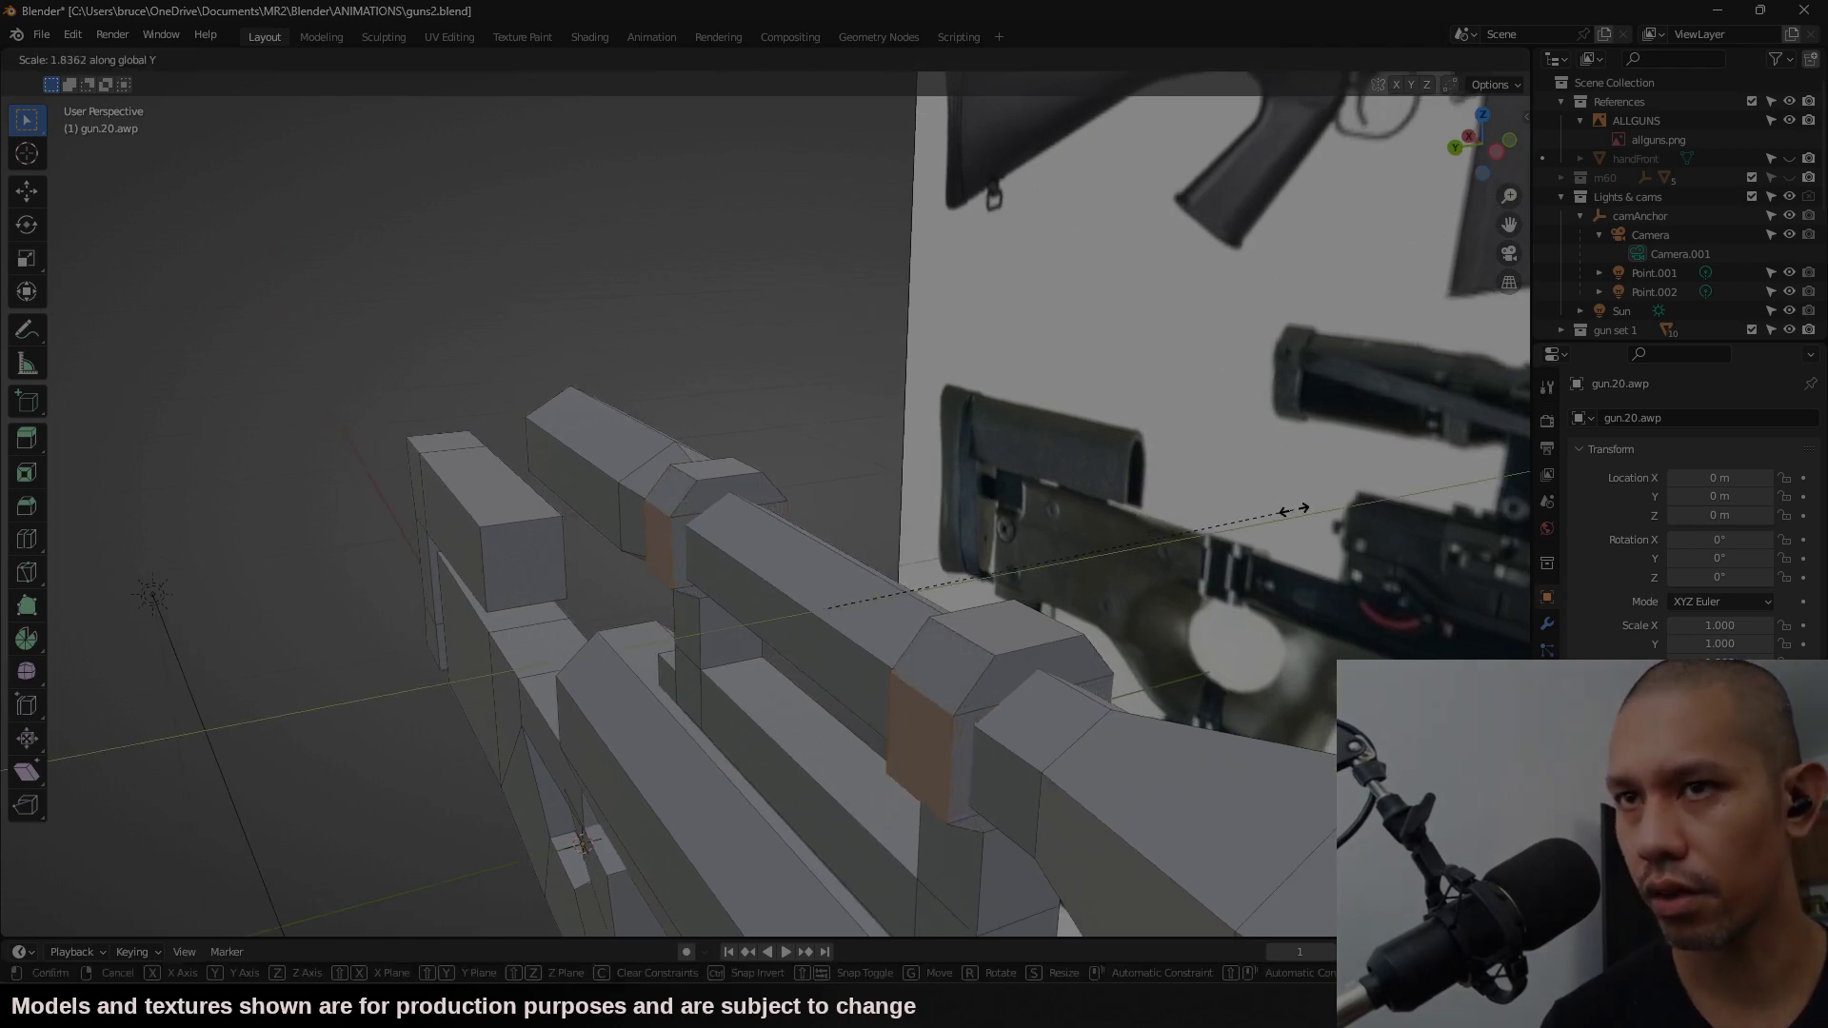
pyautogui.click(1260, 518)
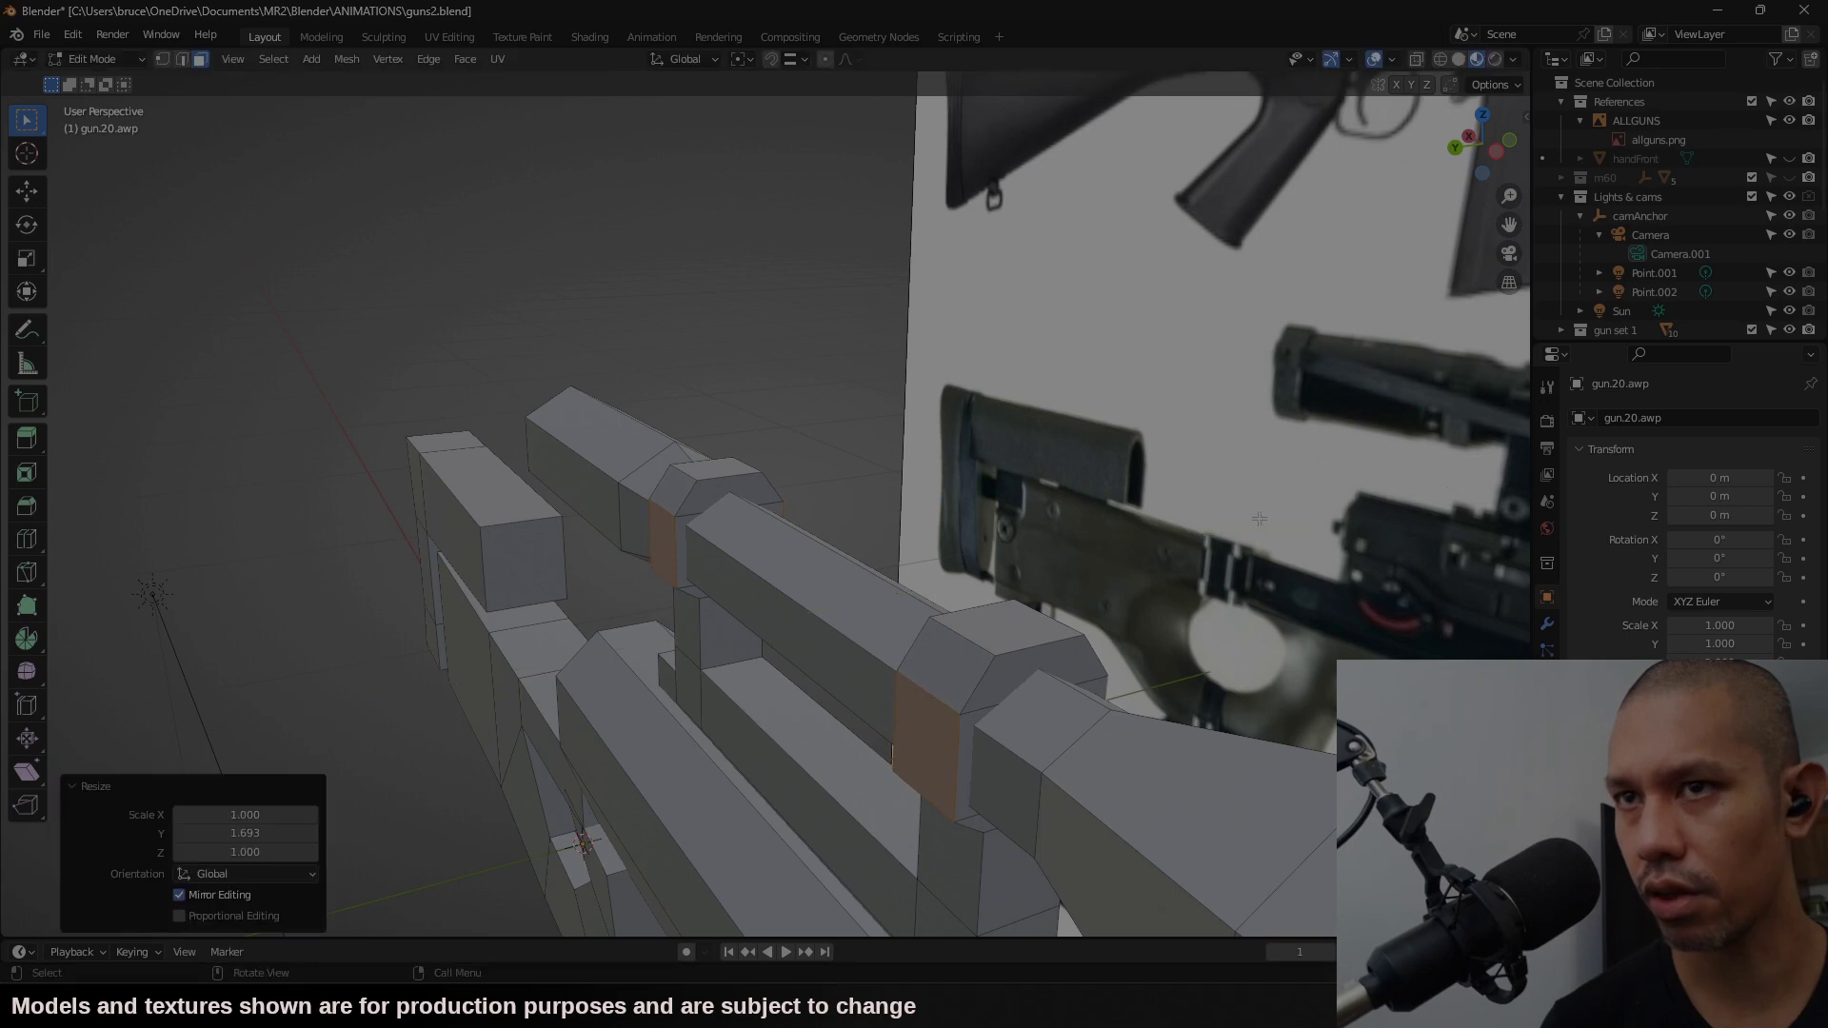
# Step: Scale the top faces of both mount rings to 0 along Y to form a ridge
pyautogui.click(716, 470)
pyautogui.keyDown('shift'); pyautogui.click(1007, 627); pyautogui.keyUp('shift')
pyautogui.write('sy0')
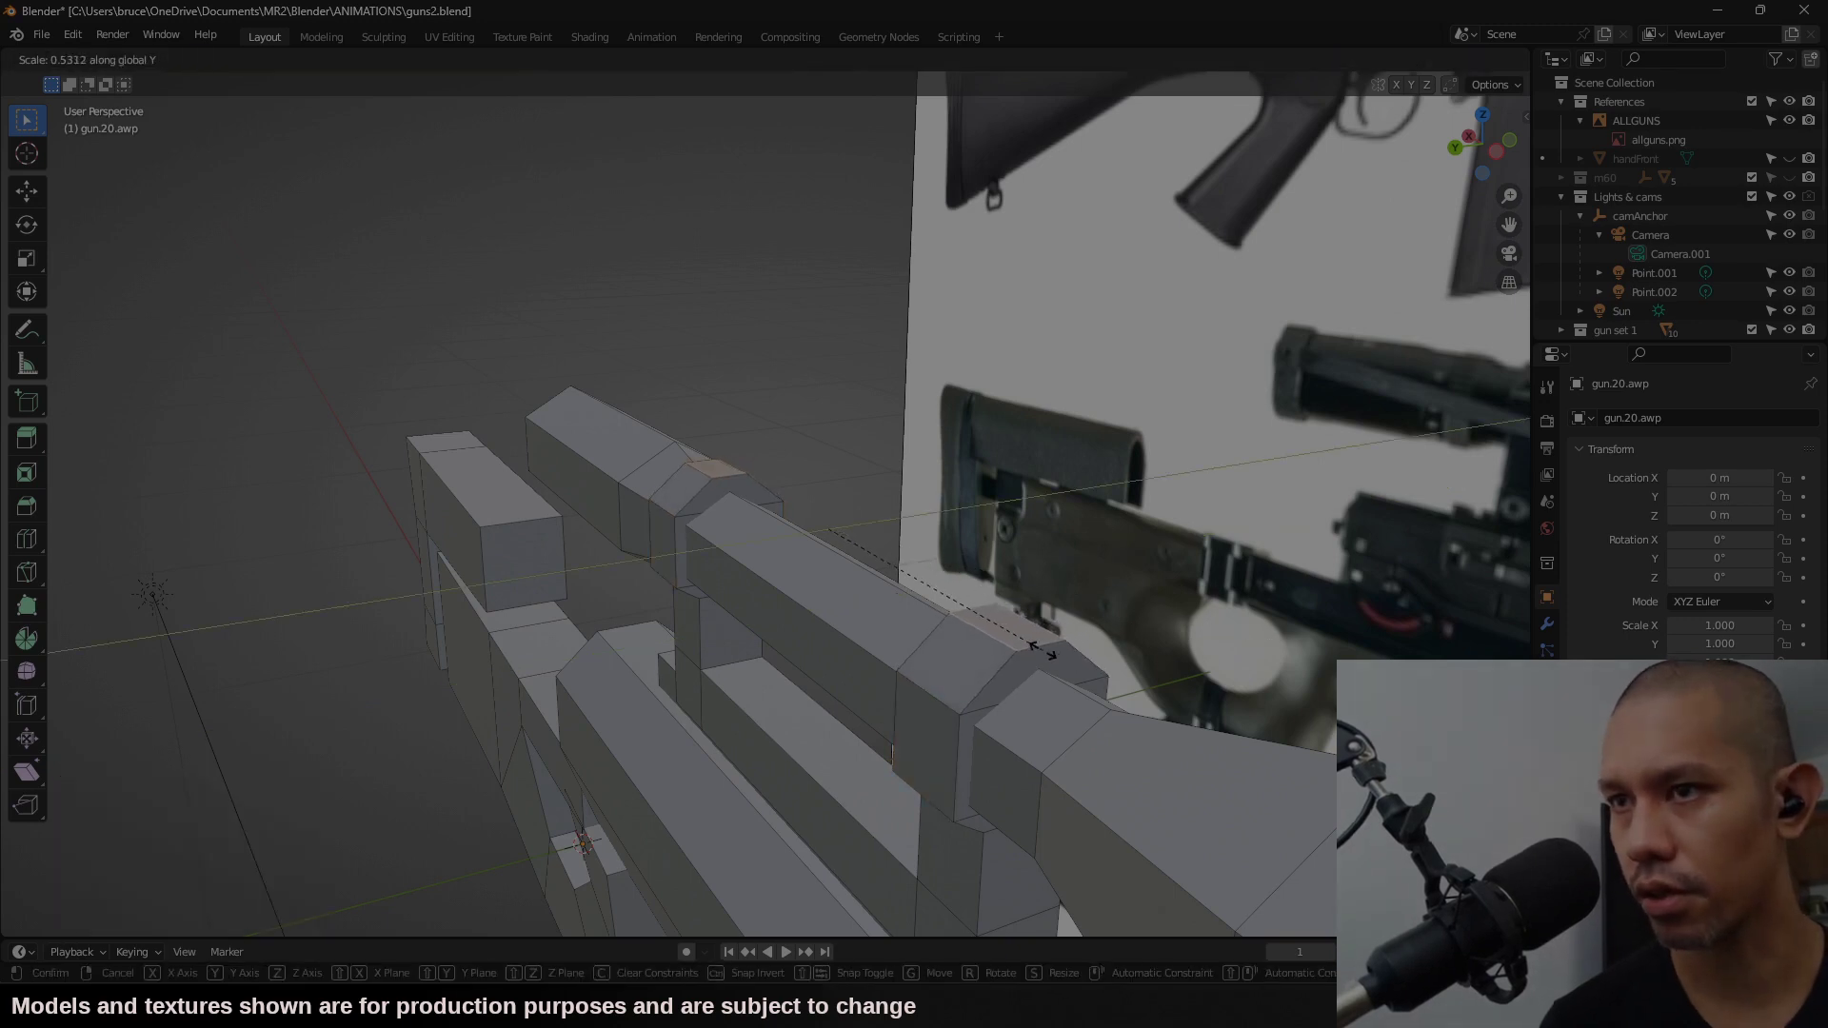
pyautogui.moveTo(1154, 655); pyautogui.dragTo(989, 523, button='middle')
pyautogui.press('Return')
# Step: Merge the overlapping ridge vertices of both mount rings by distance
pyautogui.press('1')
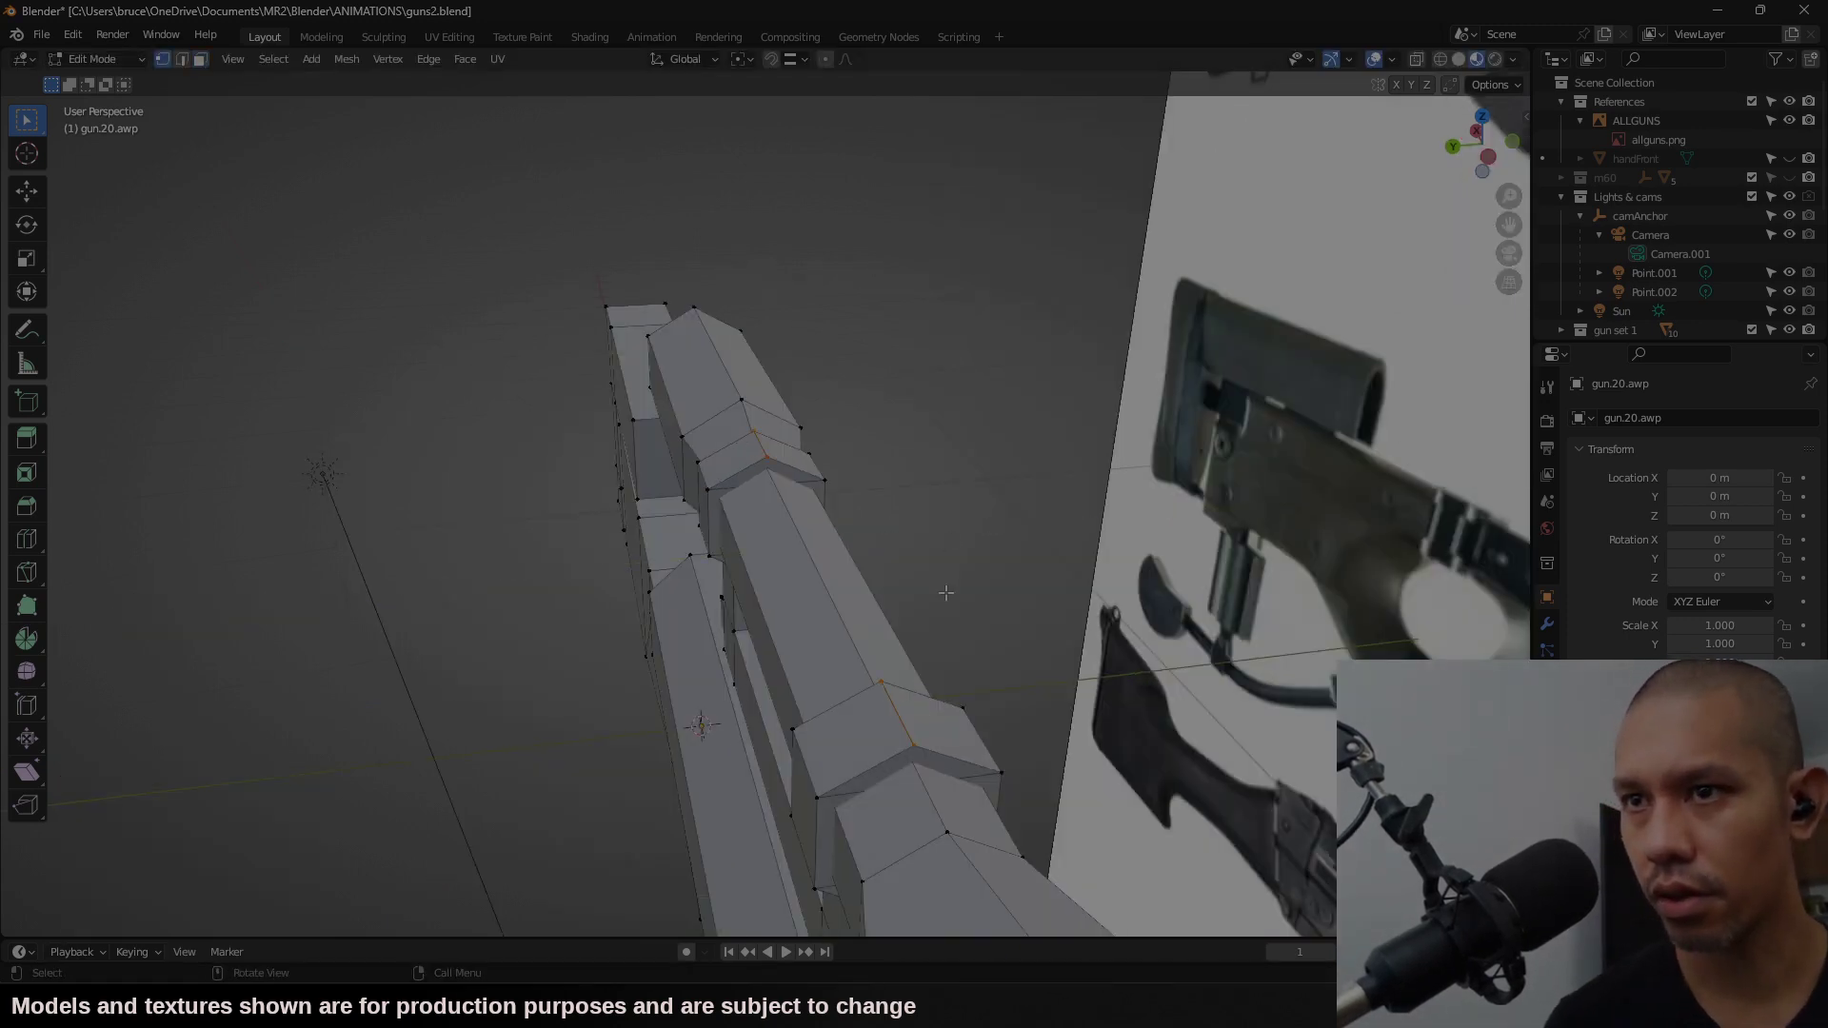
pyautogui.rightClick(942, 595)
pyautogui.moveTo(920, 885)
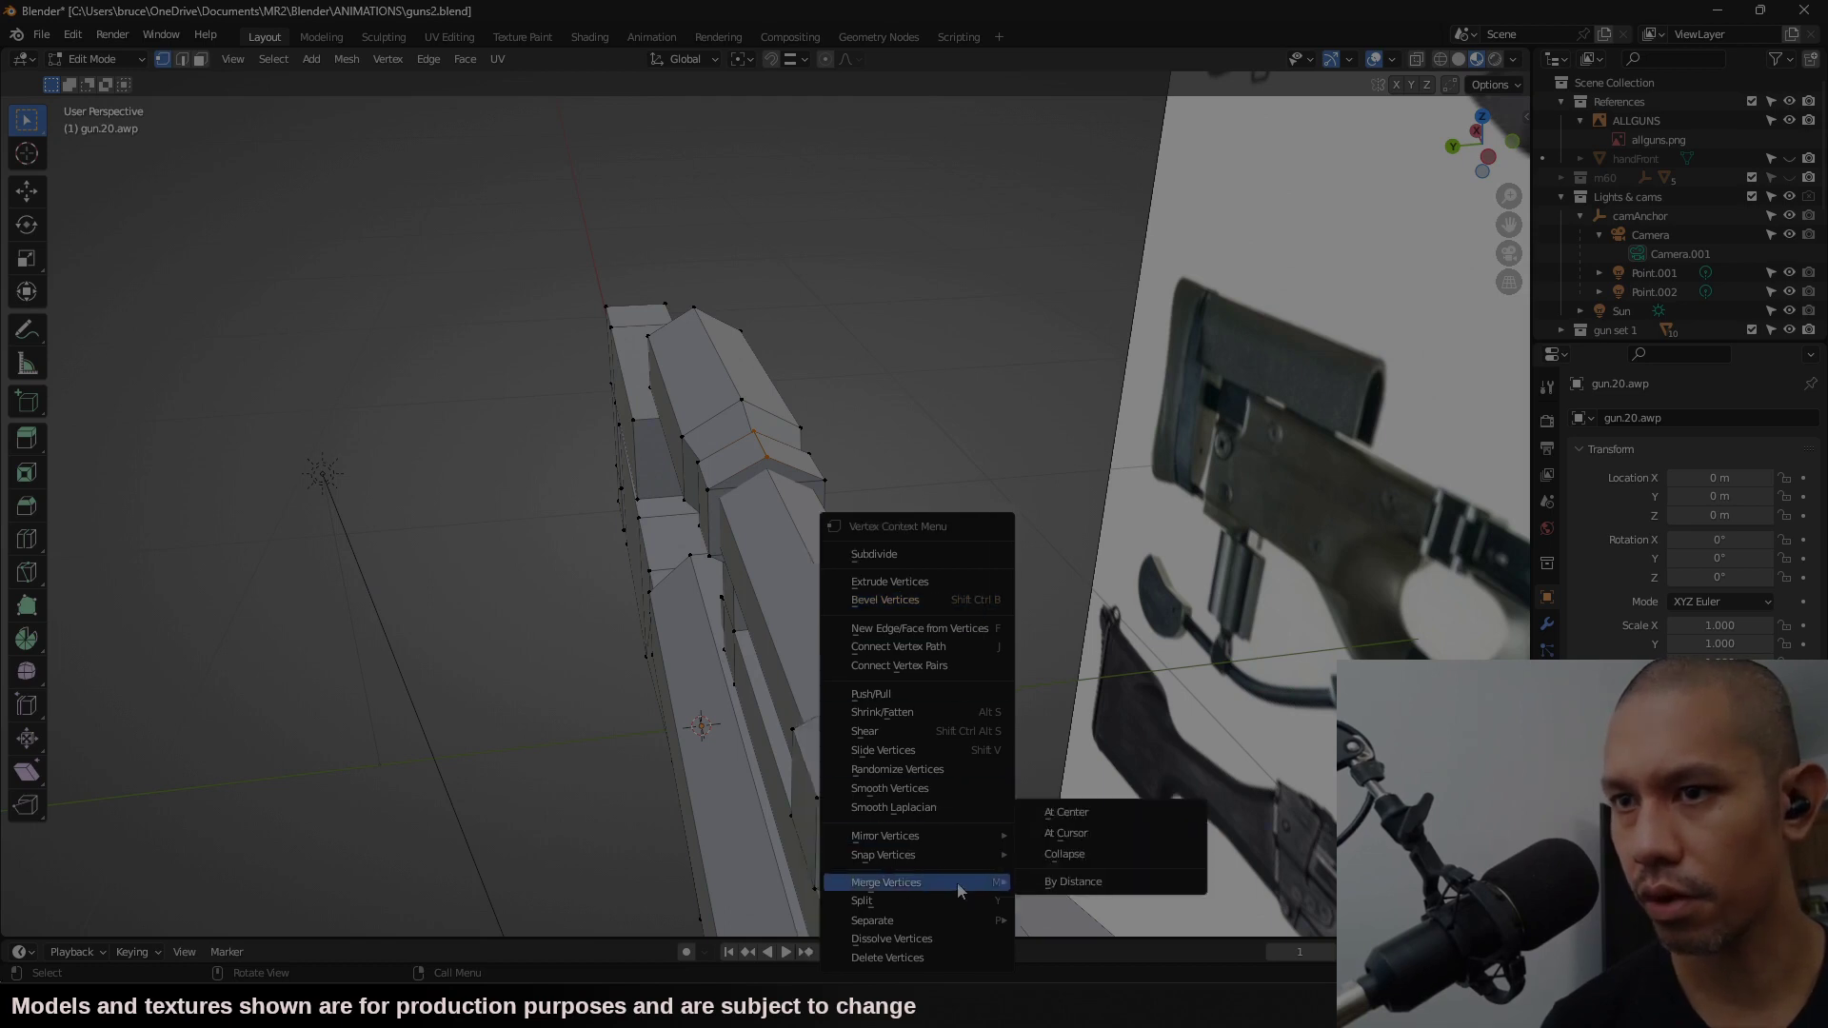
pyautogui.click(1048, 882)
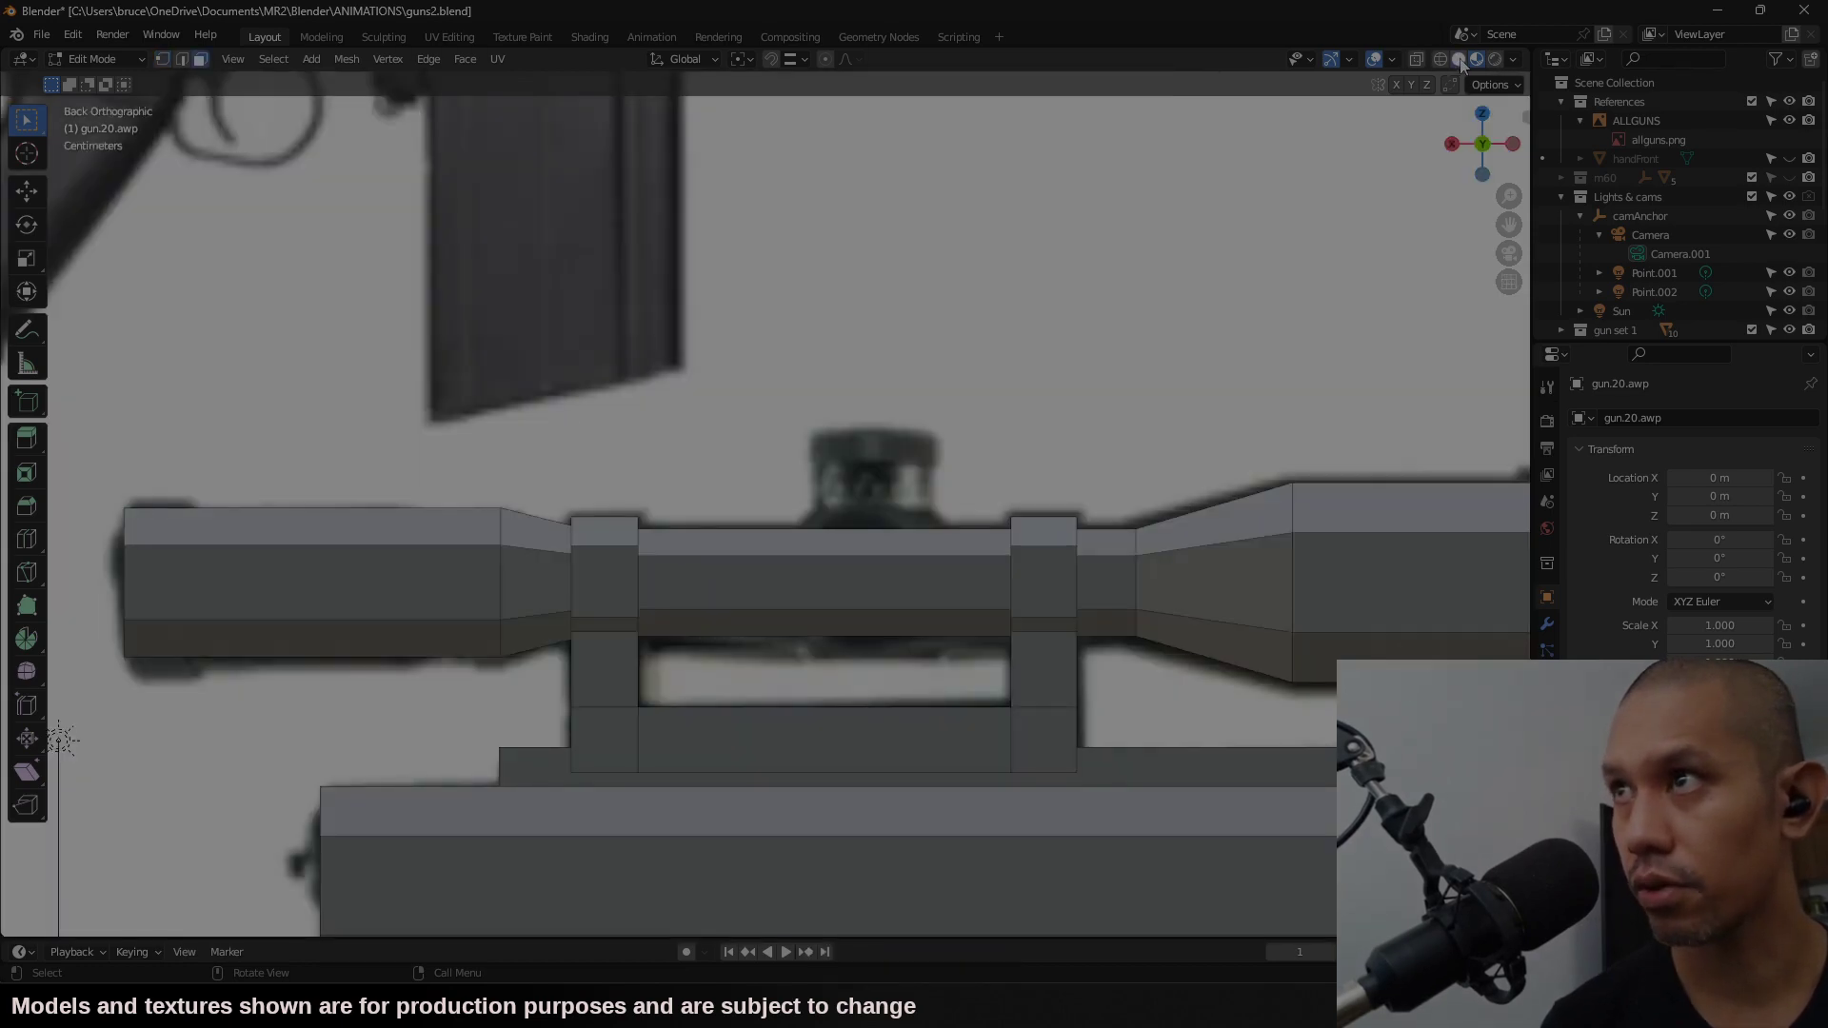
# Step: Select the tapered sections at both ends of the scope tube and shade their faces flat
pyautogui.click(1458, 59)
pyautogui.click(1415, 59)
pyautogui.moveTo(819, 621); pyautogui.dragTo(806, 637)
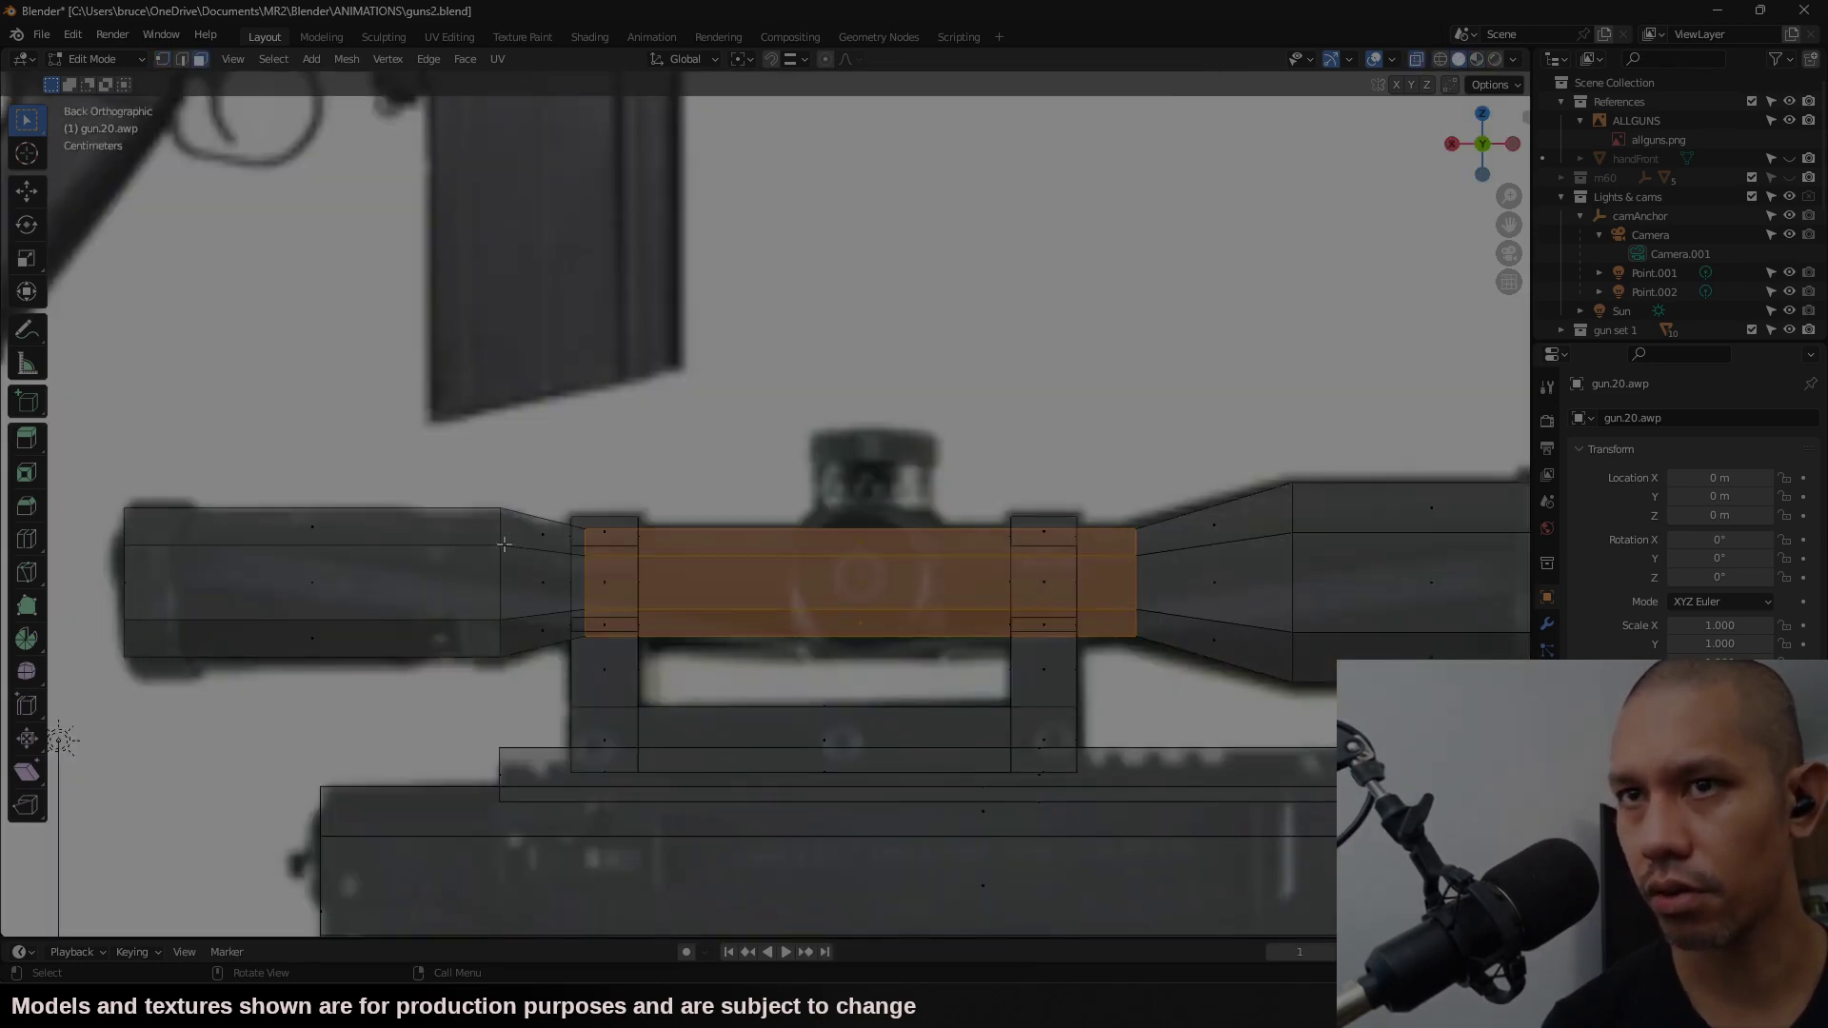
pyautogui.keyDown('shift'); pyautogui.moveTo(375, 490); pyautogui.dragTo(258, 684); pyautogui.keyUp('shift')
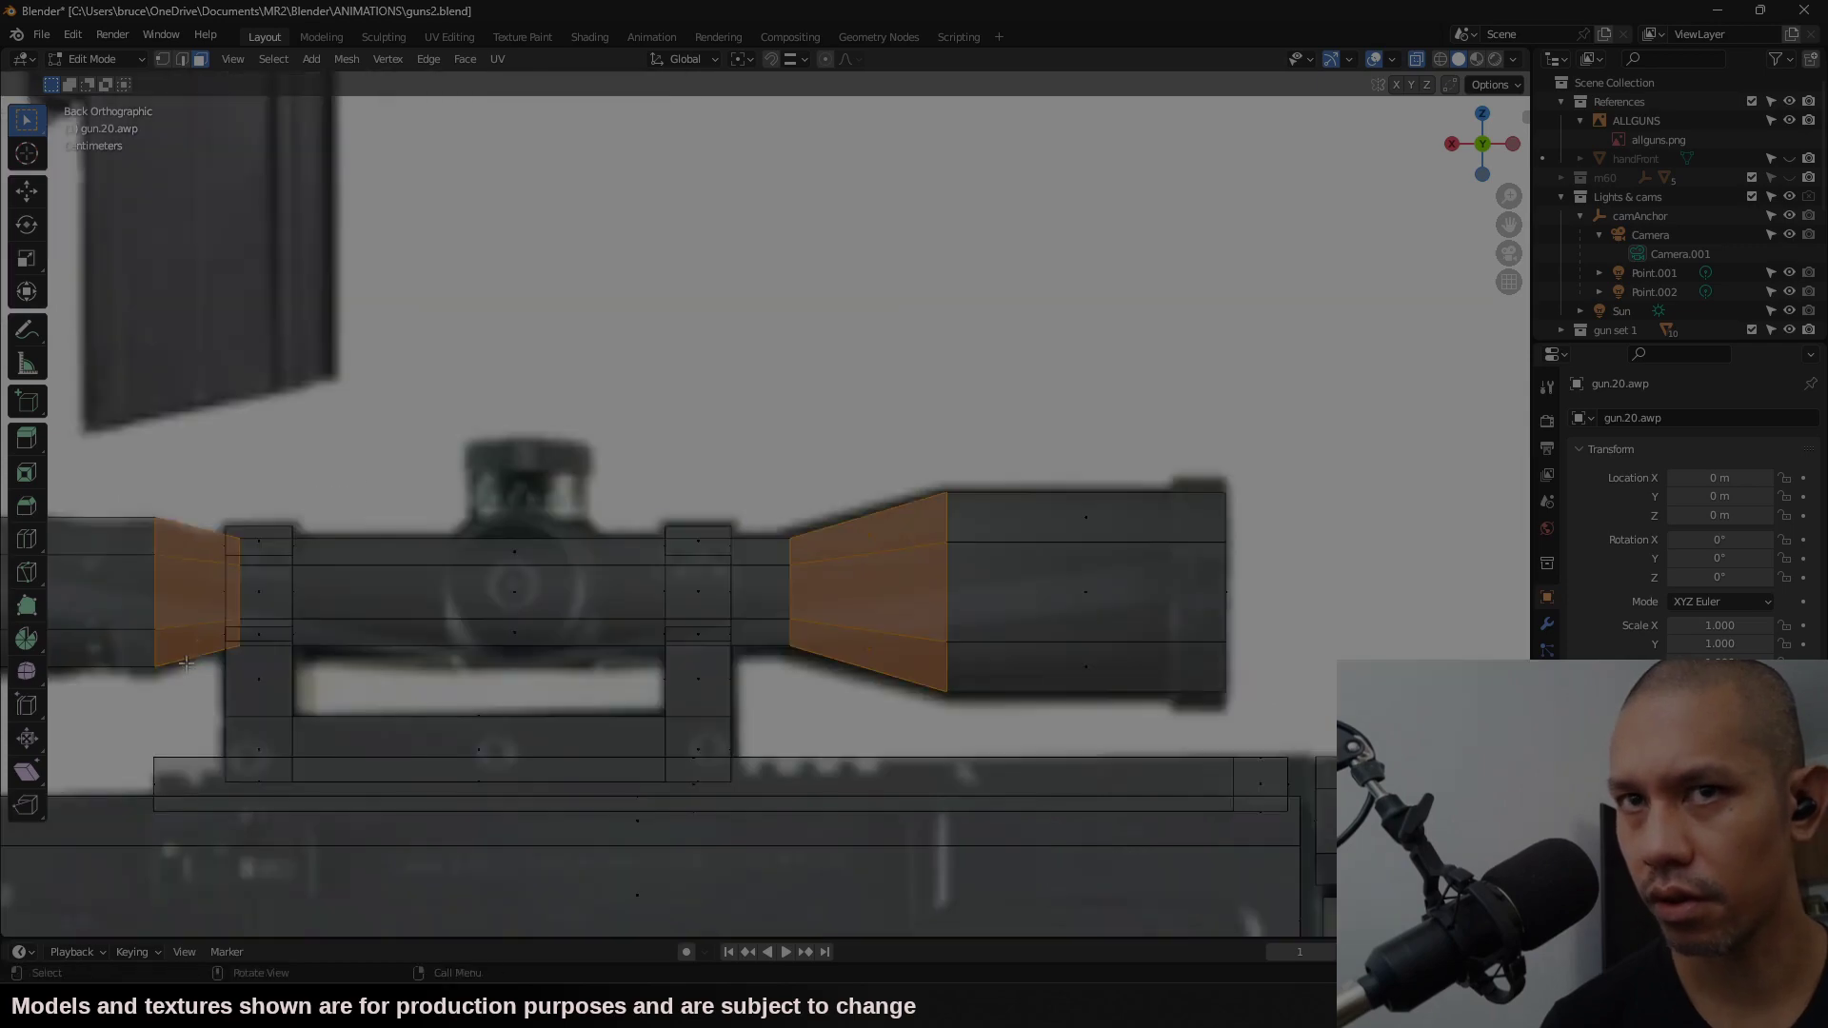
pyautogui.rightClick(188, 664)
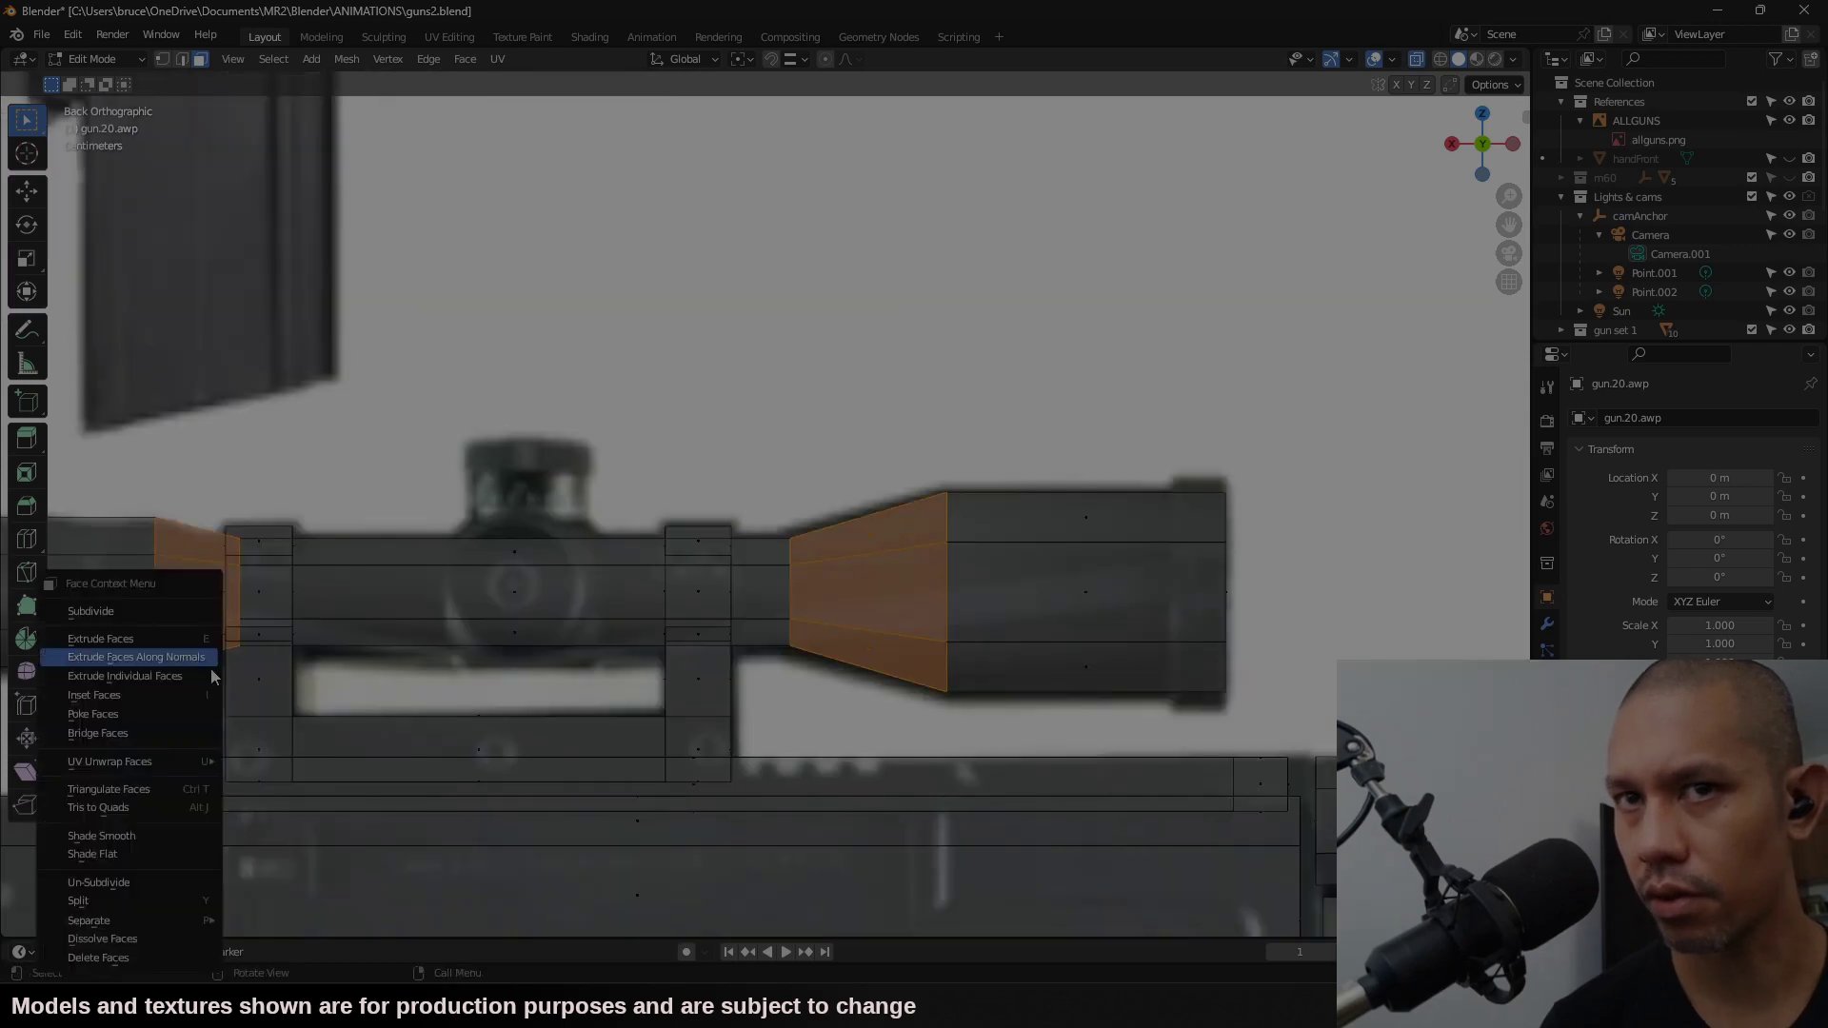
pyautogui.click(144, 855)
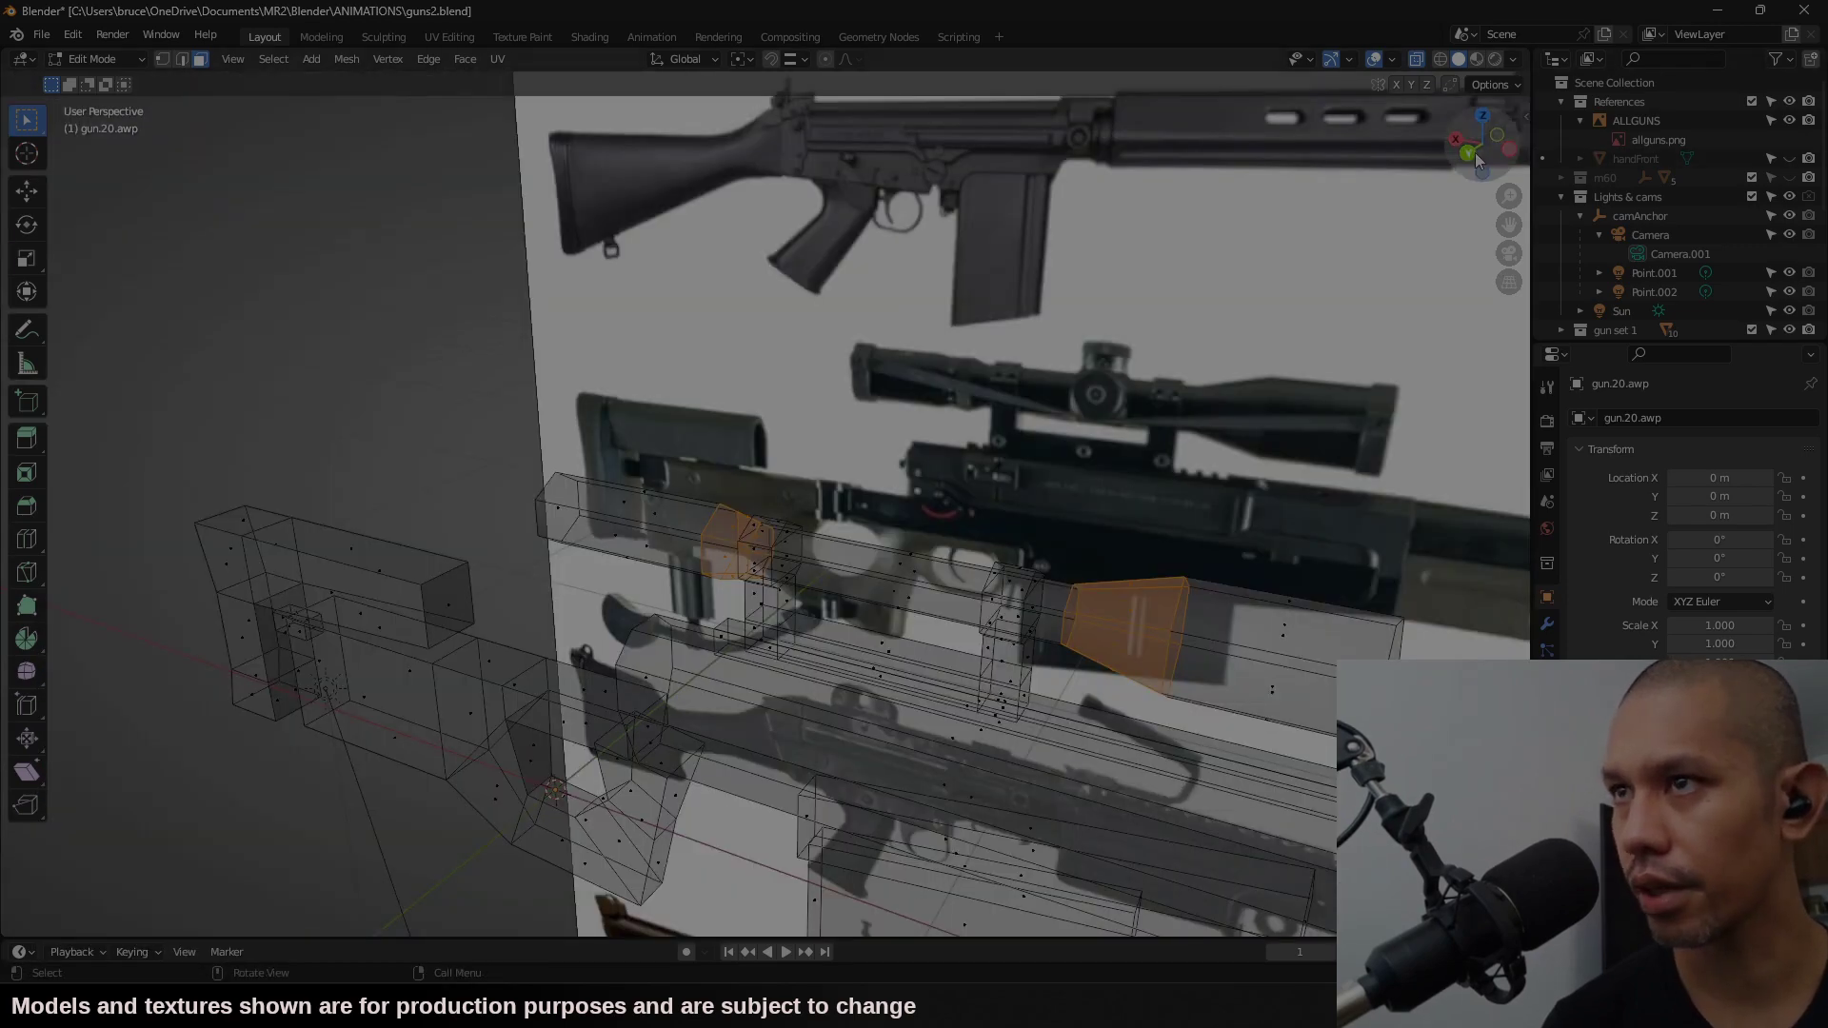
# Step: Add a small cylinder over the scope's top turret and scale it along X to match the turret's width
pyautogui.click(1475, 153)
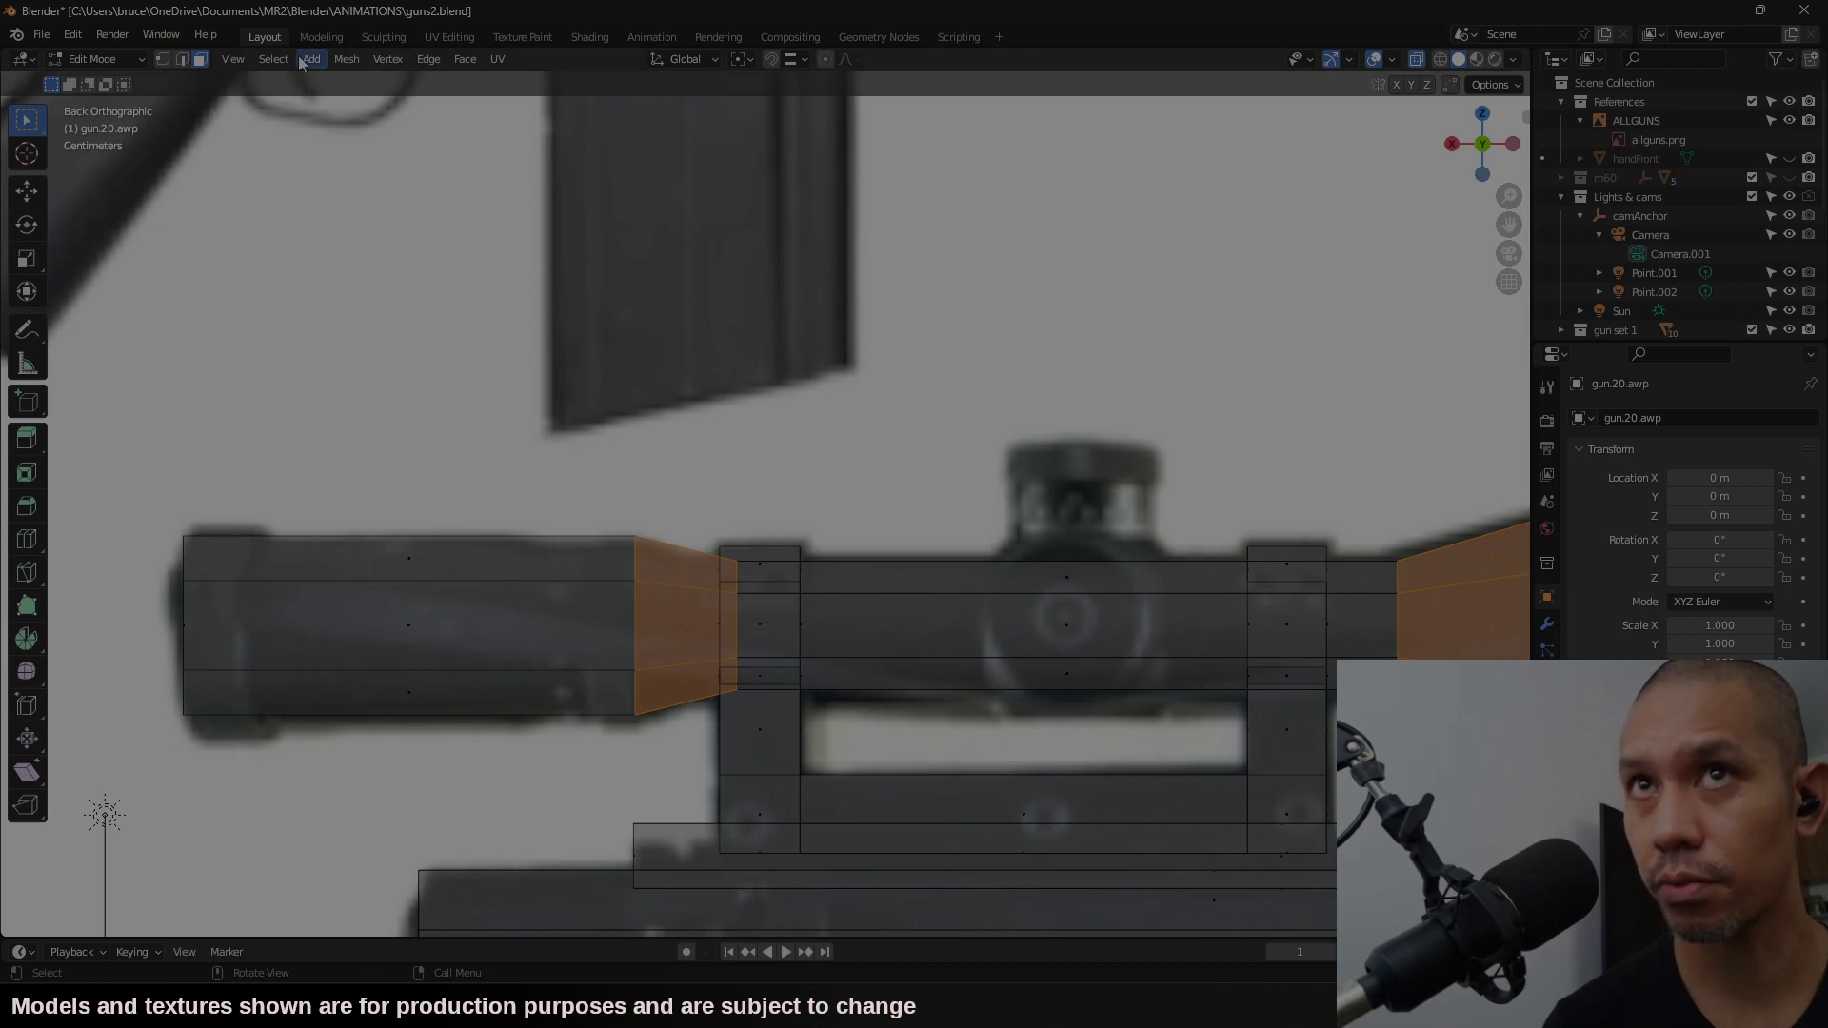
pyautogui.click(309, 58)
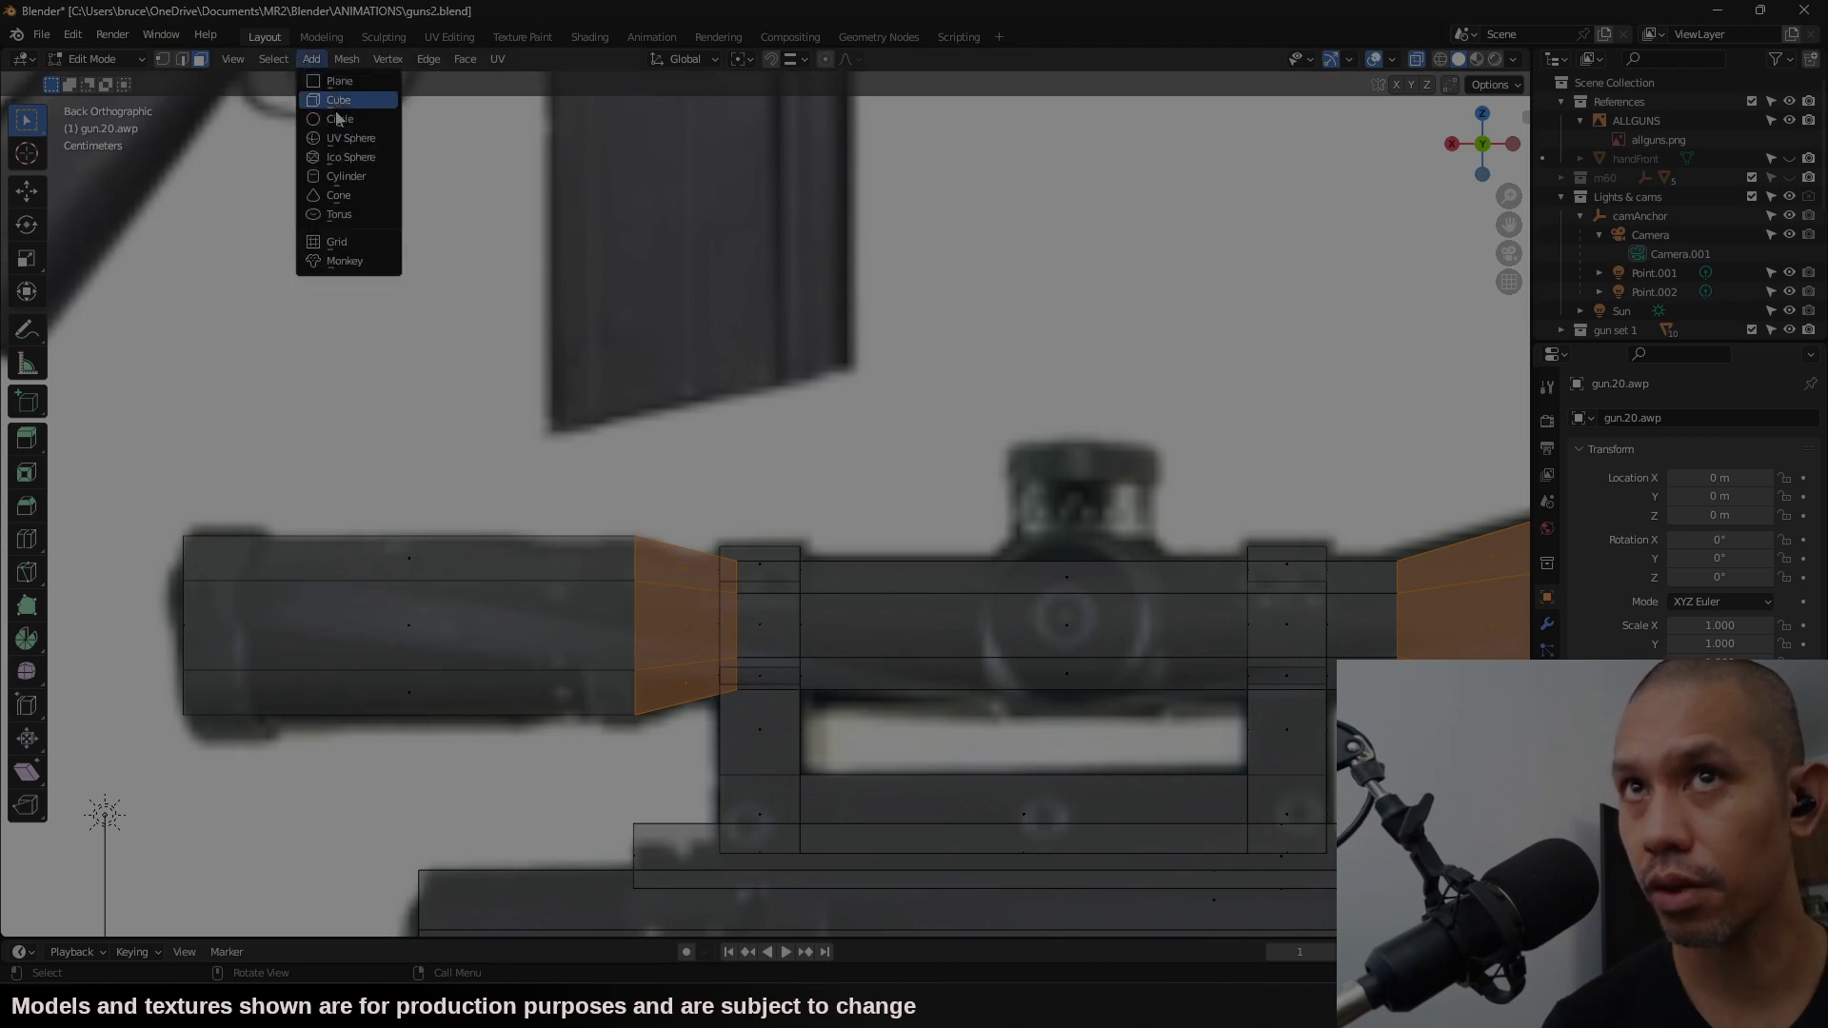
pyautogui.click(345, 175)
pyautogui.scroll(-5, 866, 497)
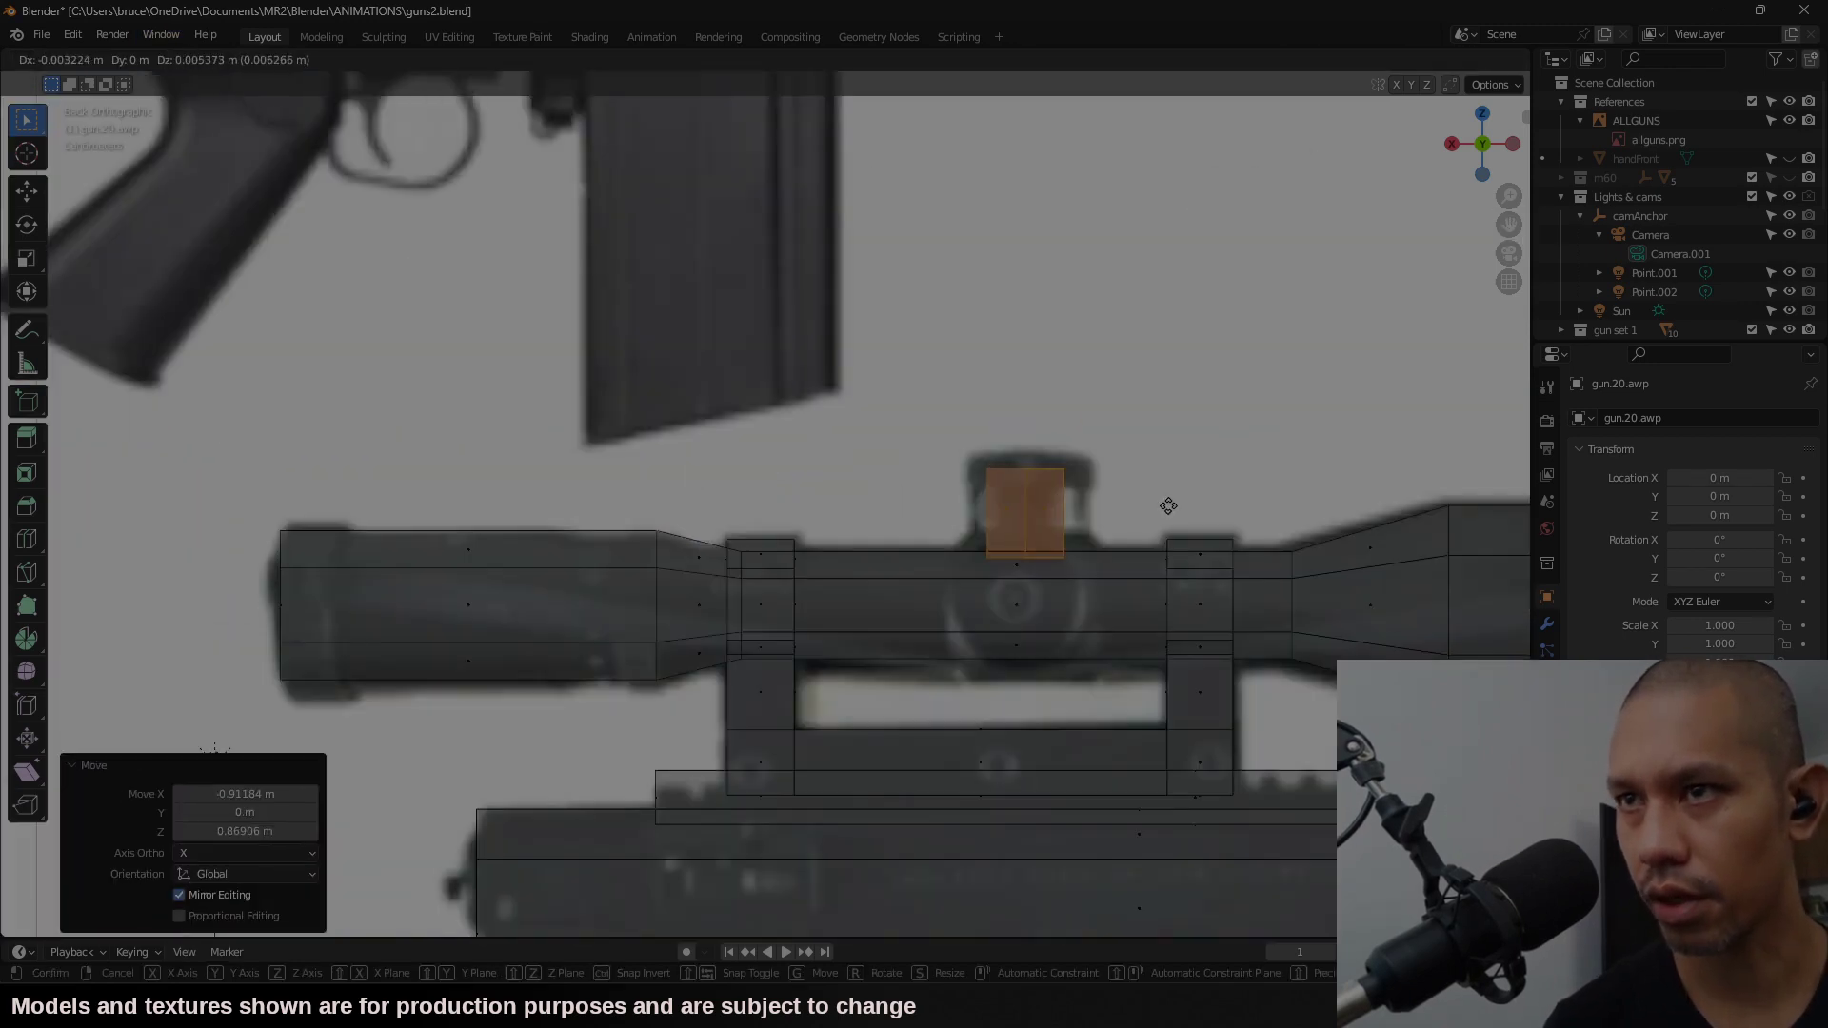
pyautogui.press('s')
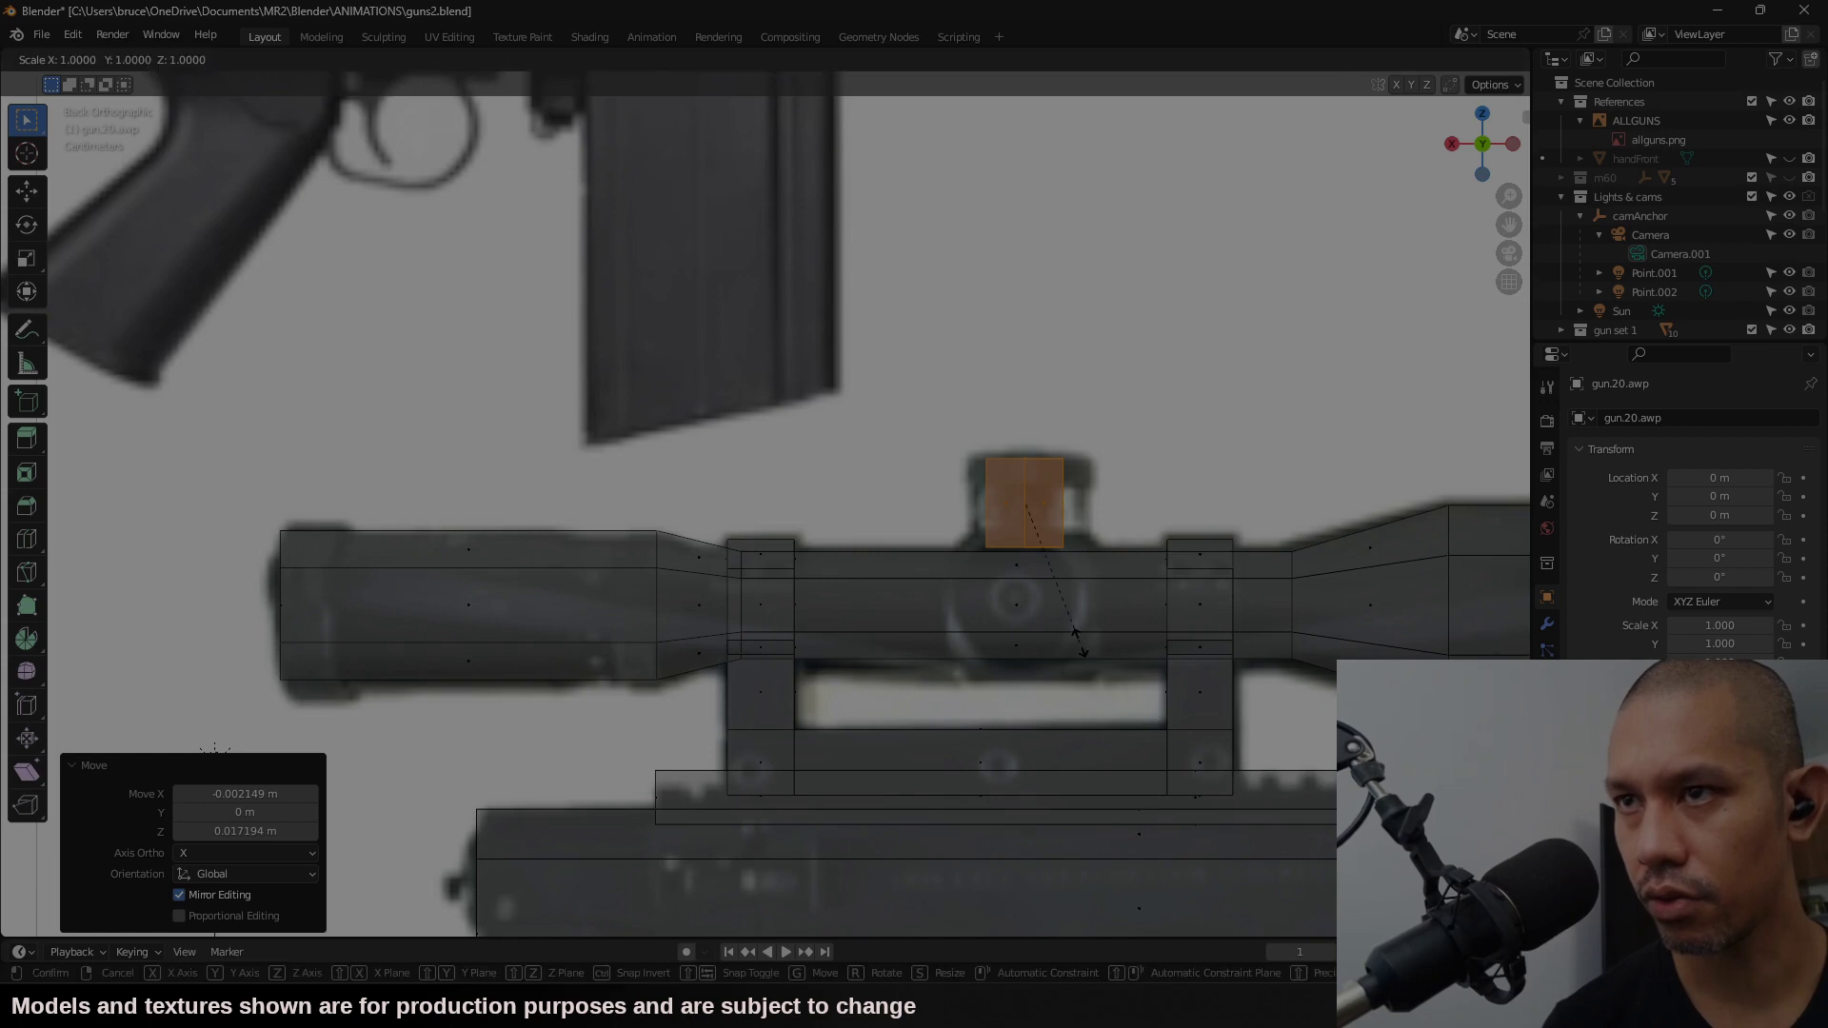
pyautogui.press('x')
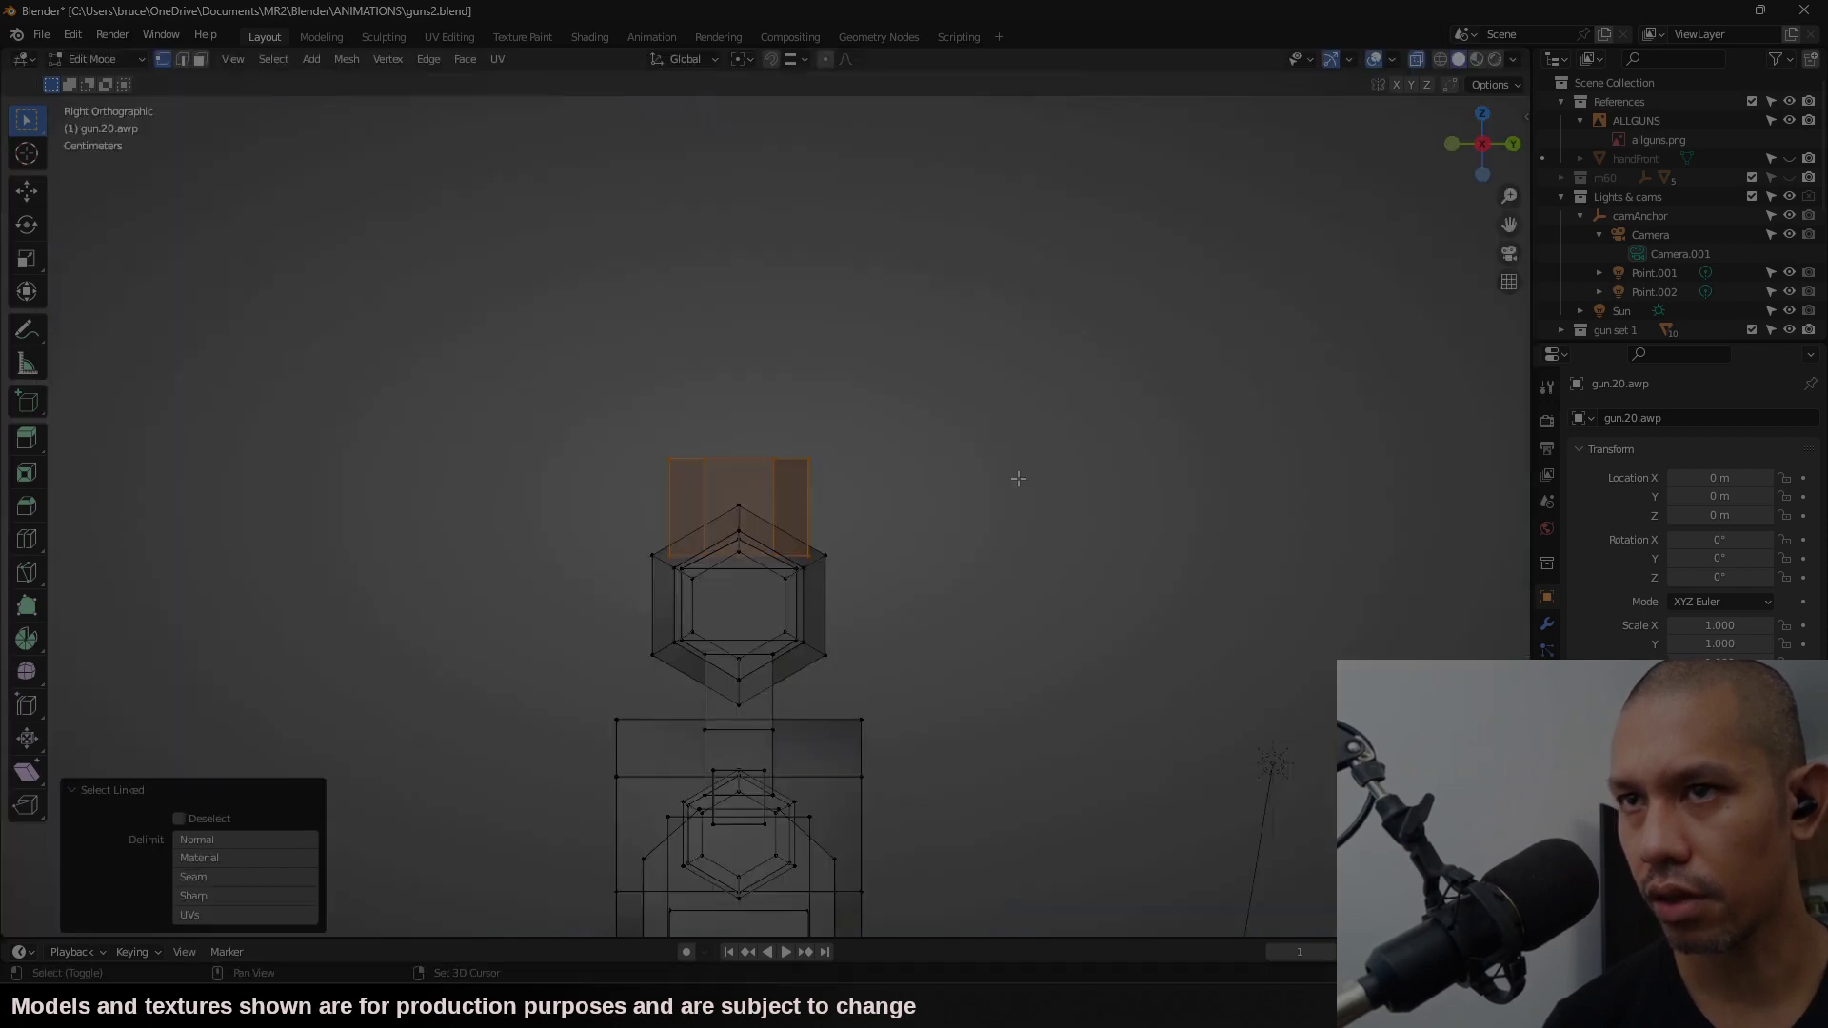
# Step: Duplicate the turret cylinder, rotate the copy 90° about X and move it onto the scope's side turret
pyautogui.press('r')
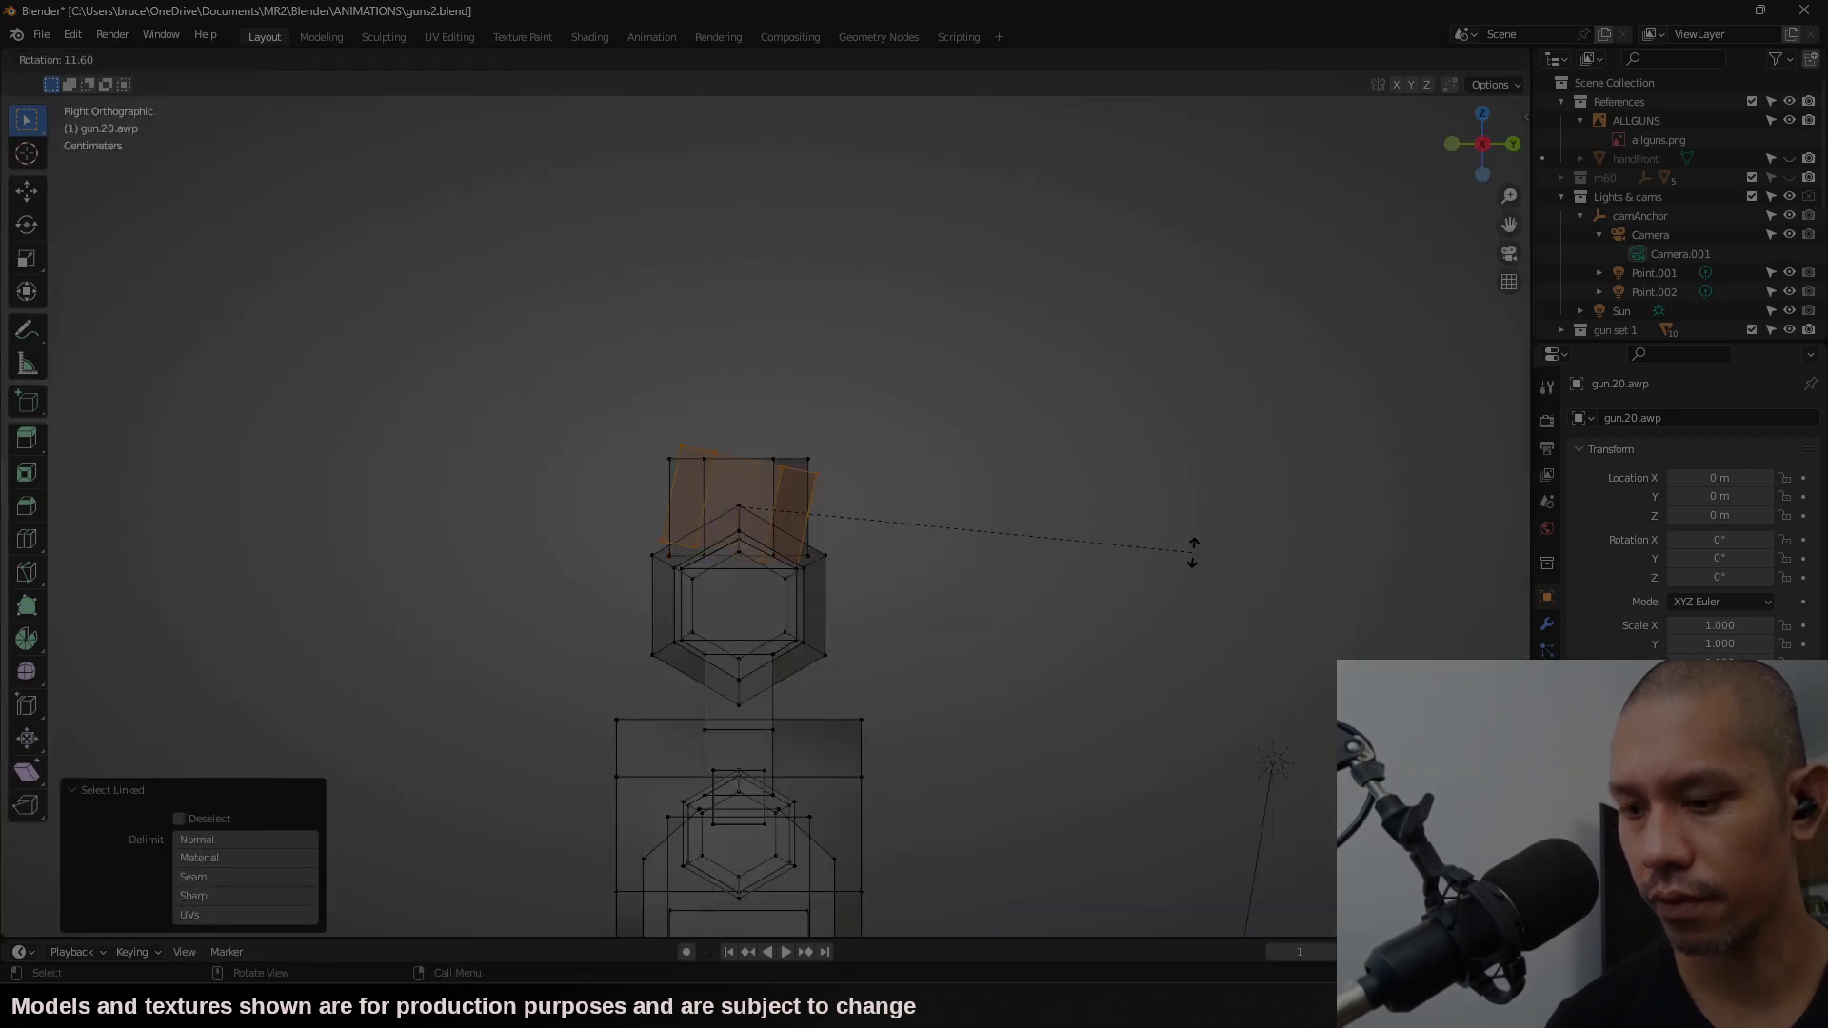
pyautogui.write('x')
pyautogui.write('90')
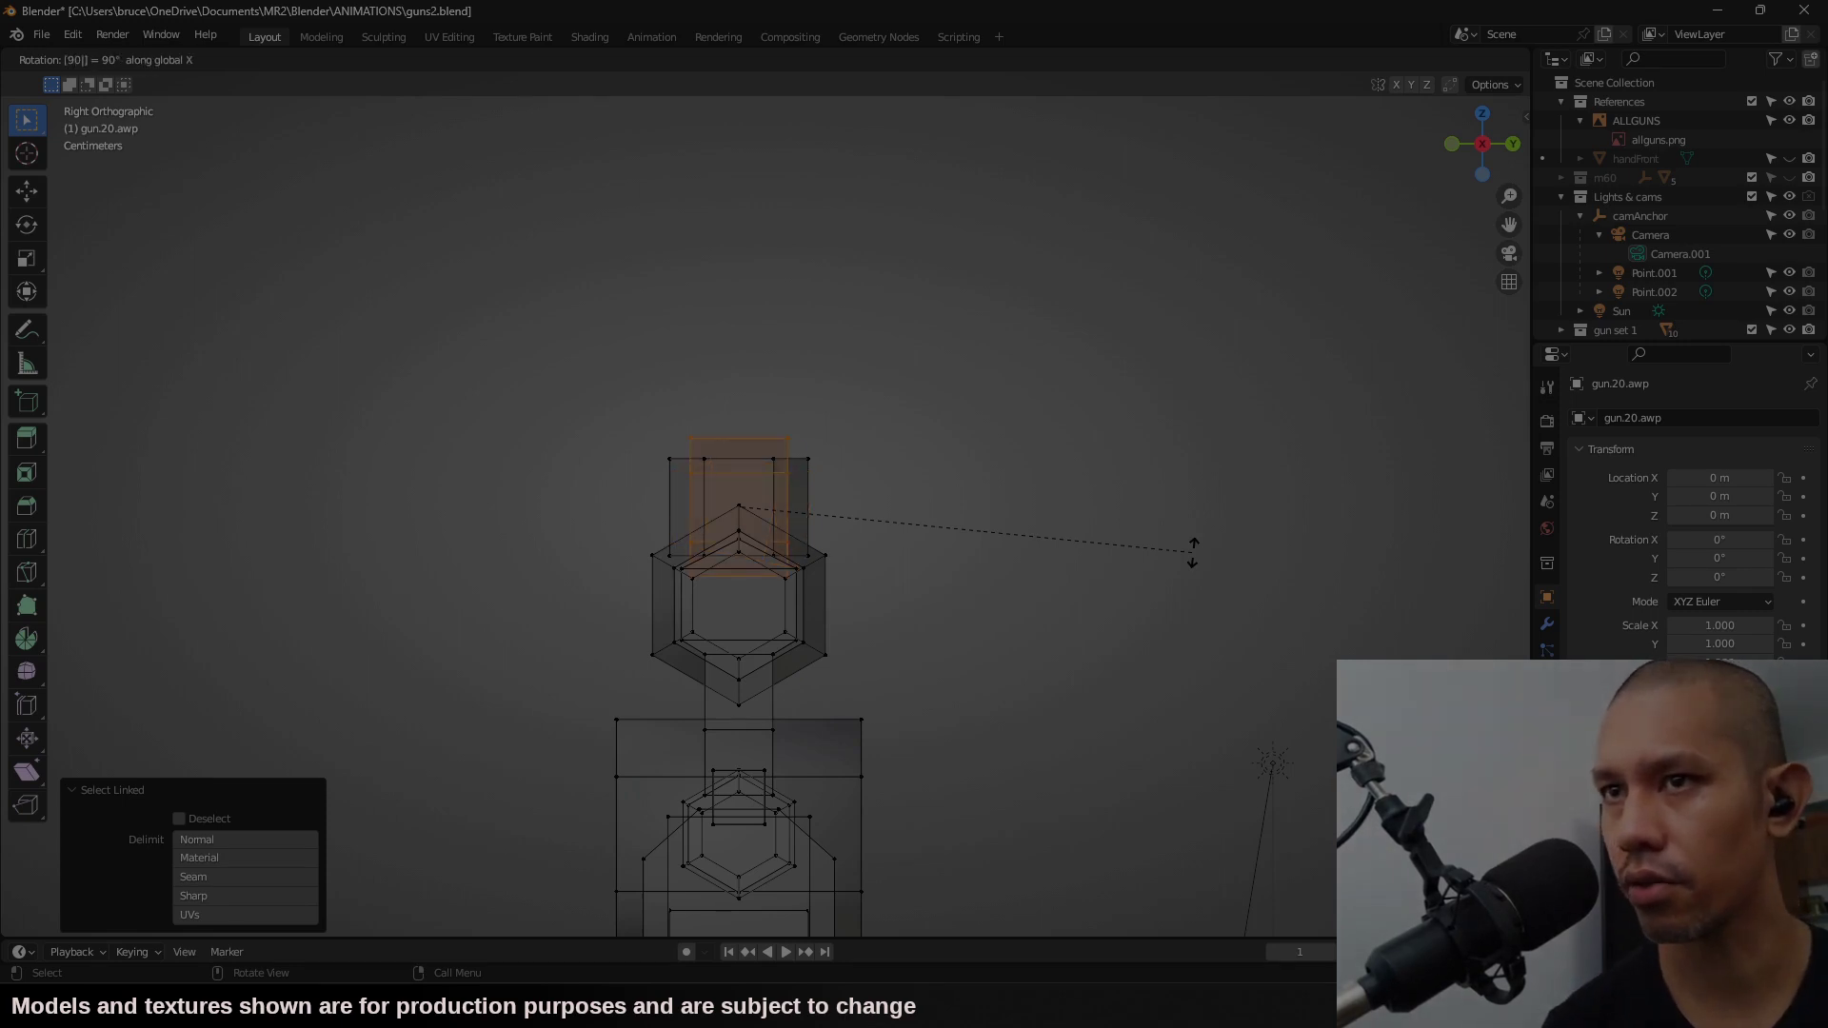
pyautogui.press('Return')
pyautogui.press('g')
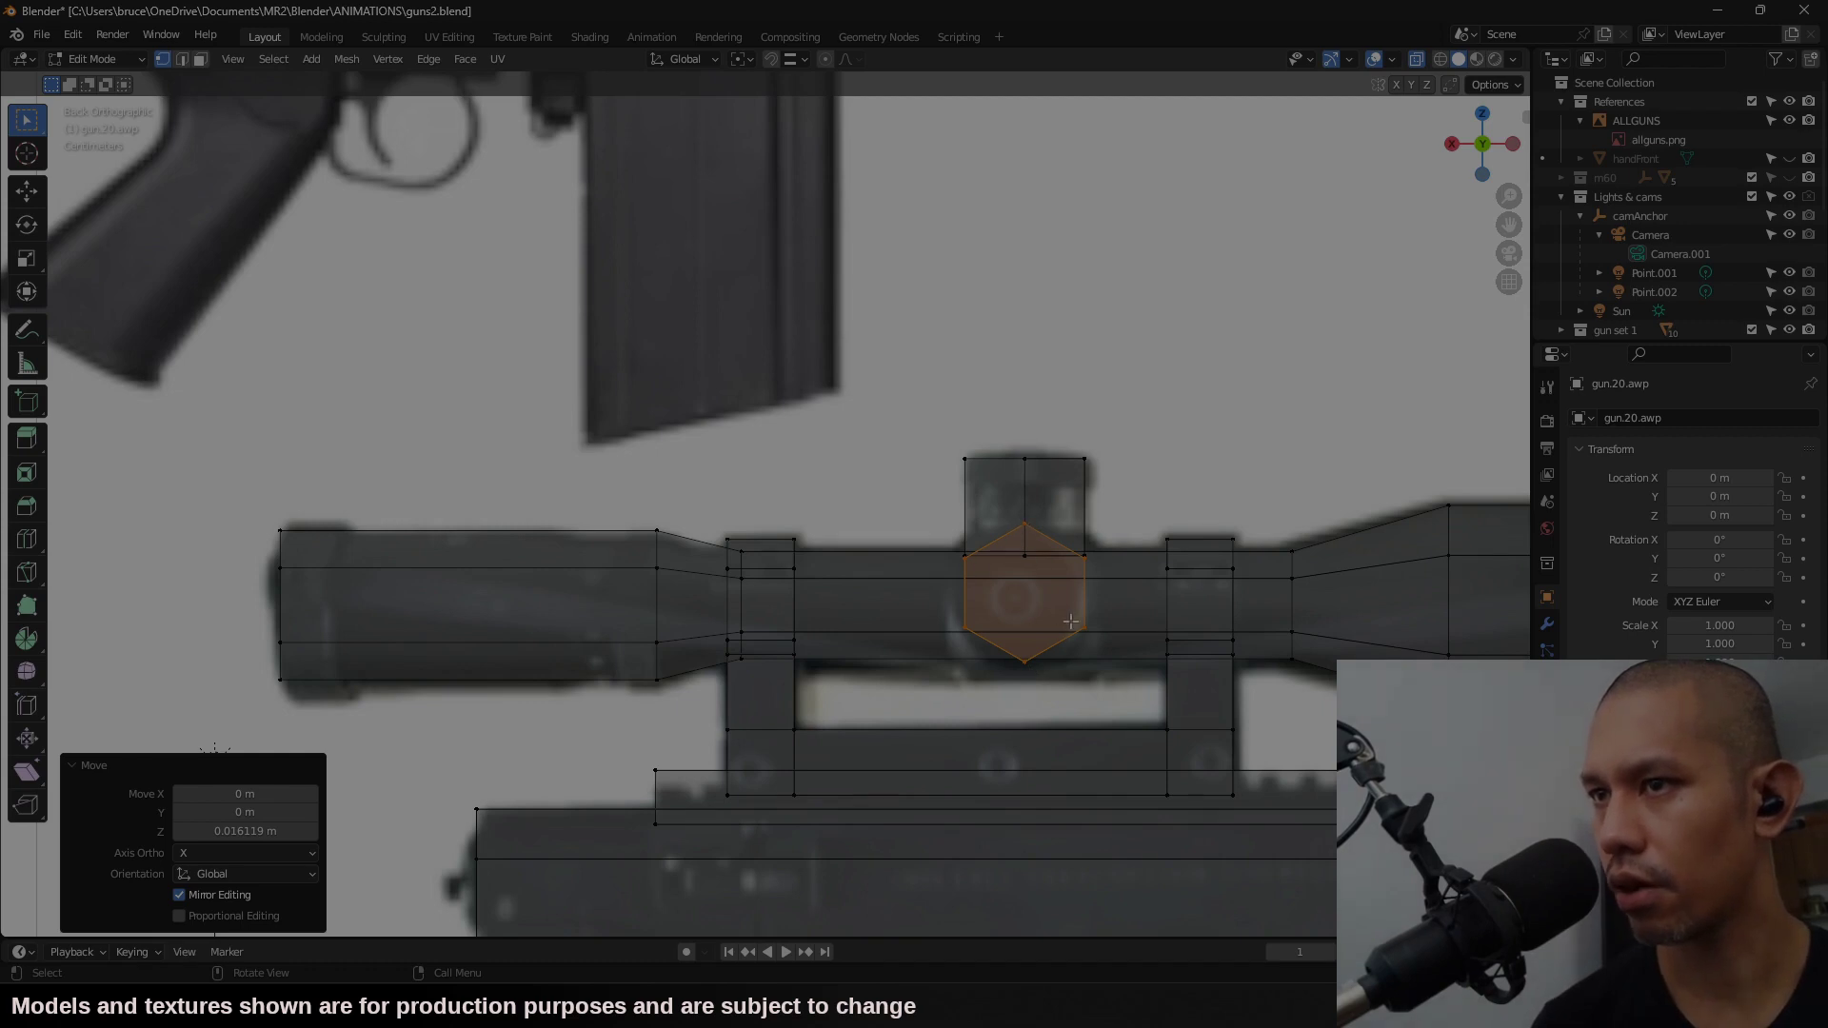
# Step: Add a cube scaled to 0.03 and place it at the rear end of the trigger guard, beside the grip
pyautogui.scroll(-6, 912, 669)
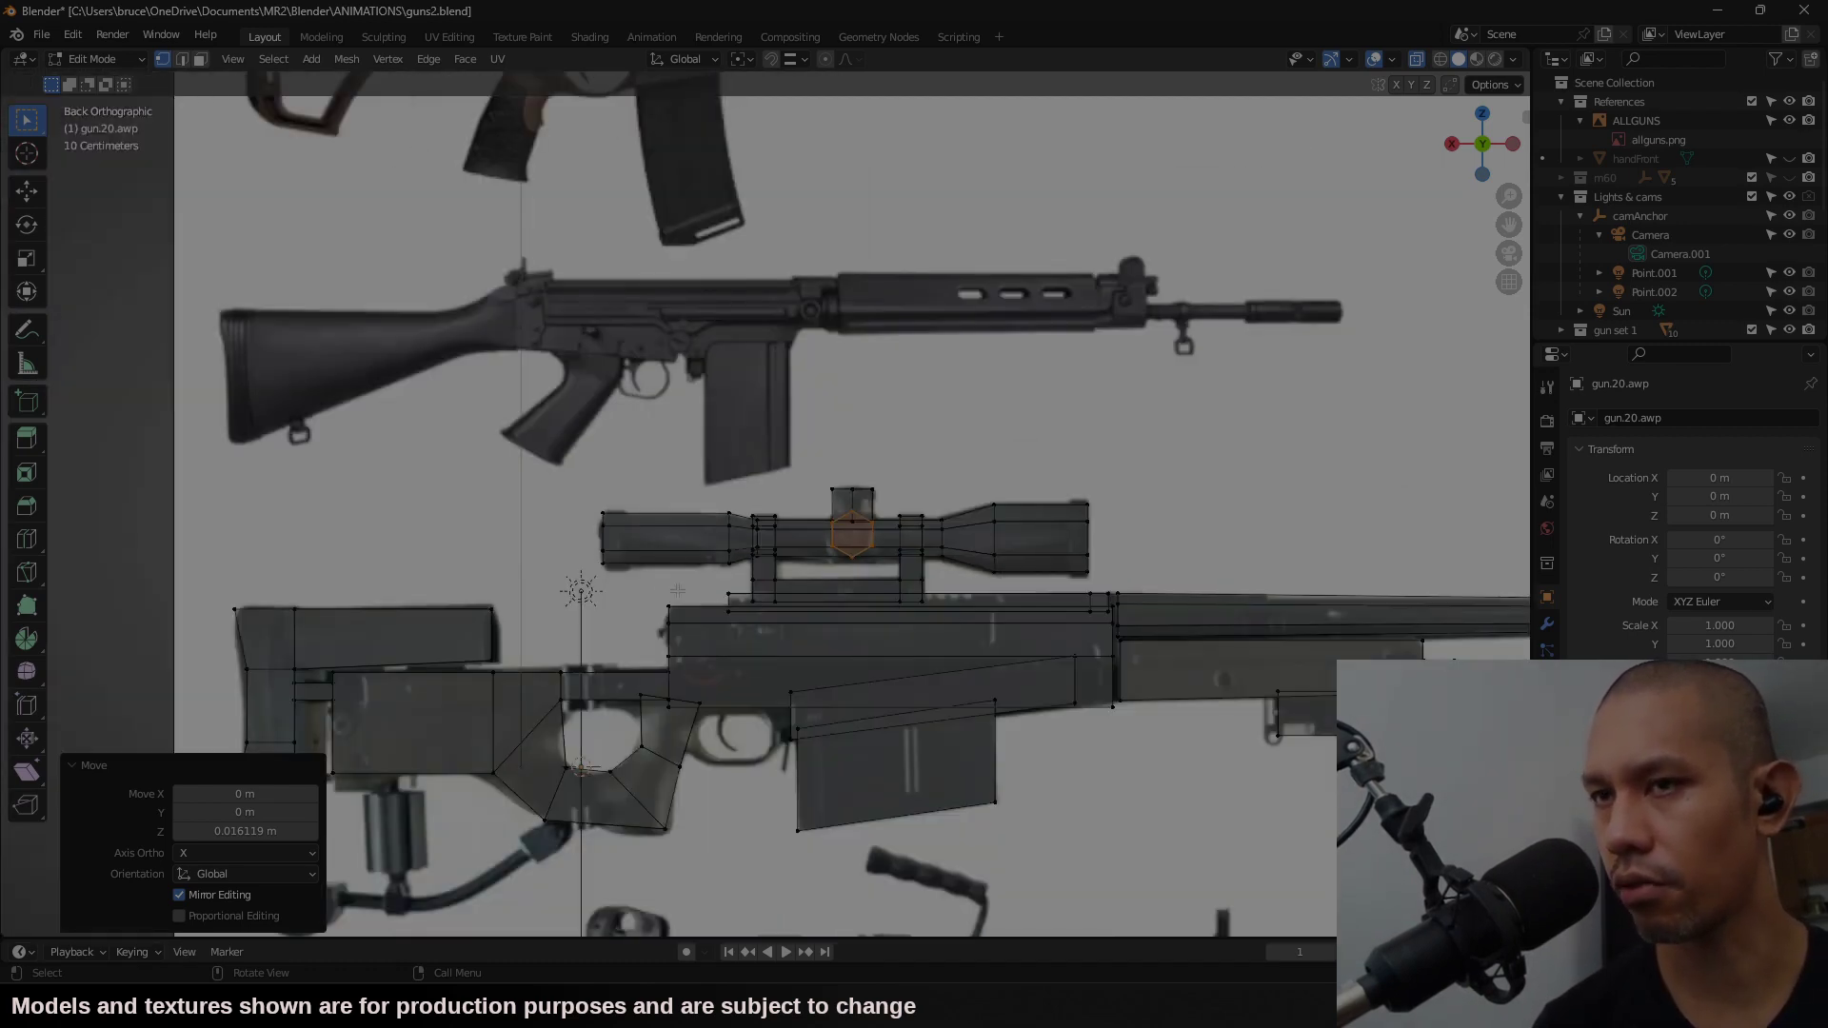
pyautogui.keyDown('shift'); pyautogui.moveTo(694, 673); pyautogui.dragTo(499, 462, button='middle'); pyautogui.keyUp('shift')
pyautogui.scroll(7, 884, 420)
pyautogui.click(309, 59)
pyautogui.click(333, 93)
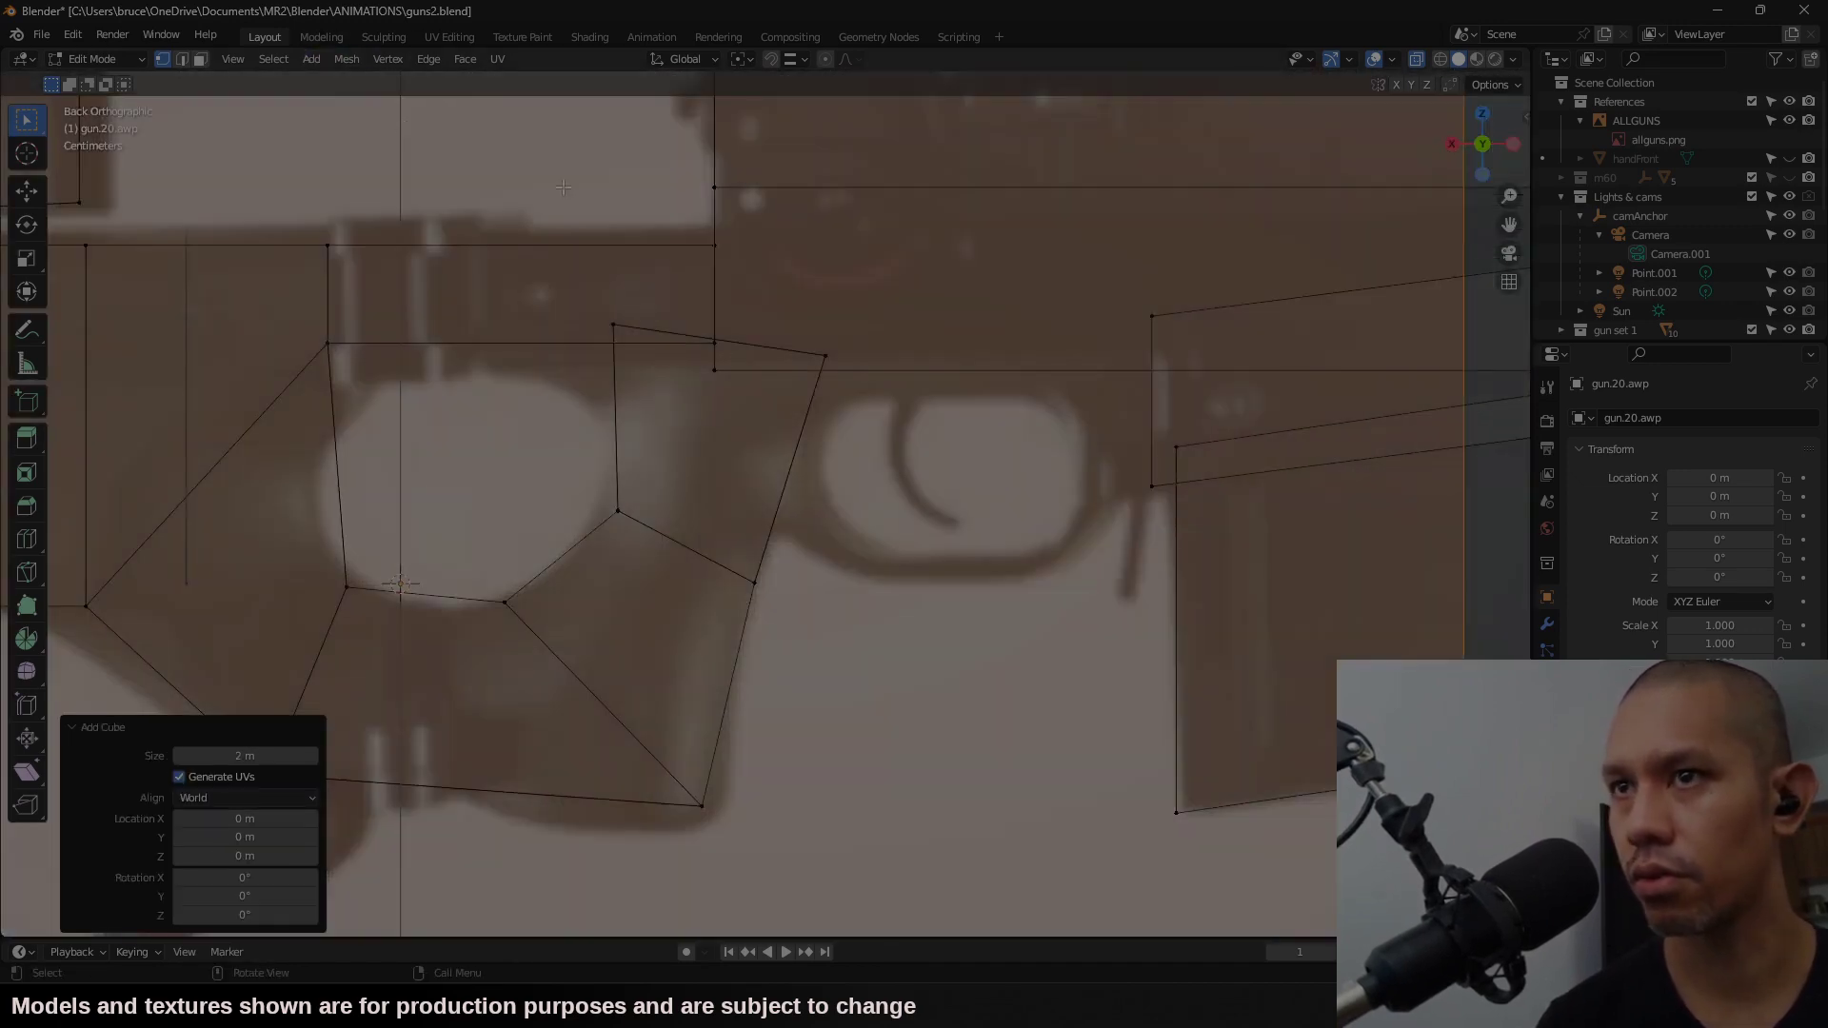
pyautogui.write('s0.03')
pyautogui.press('Return')
pyautogui.press('g')
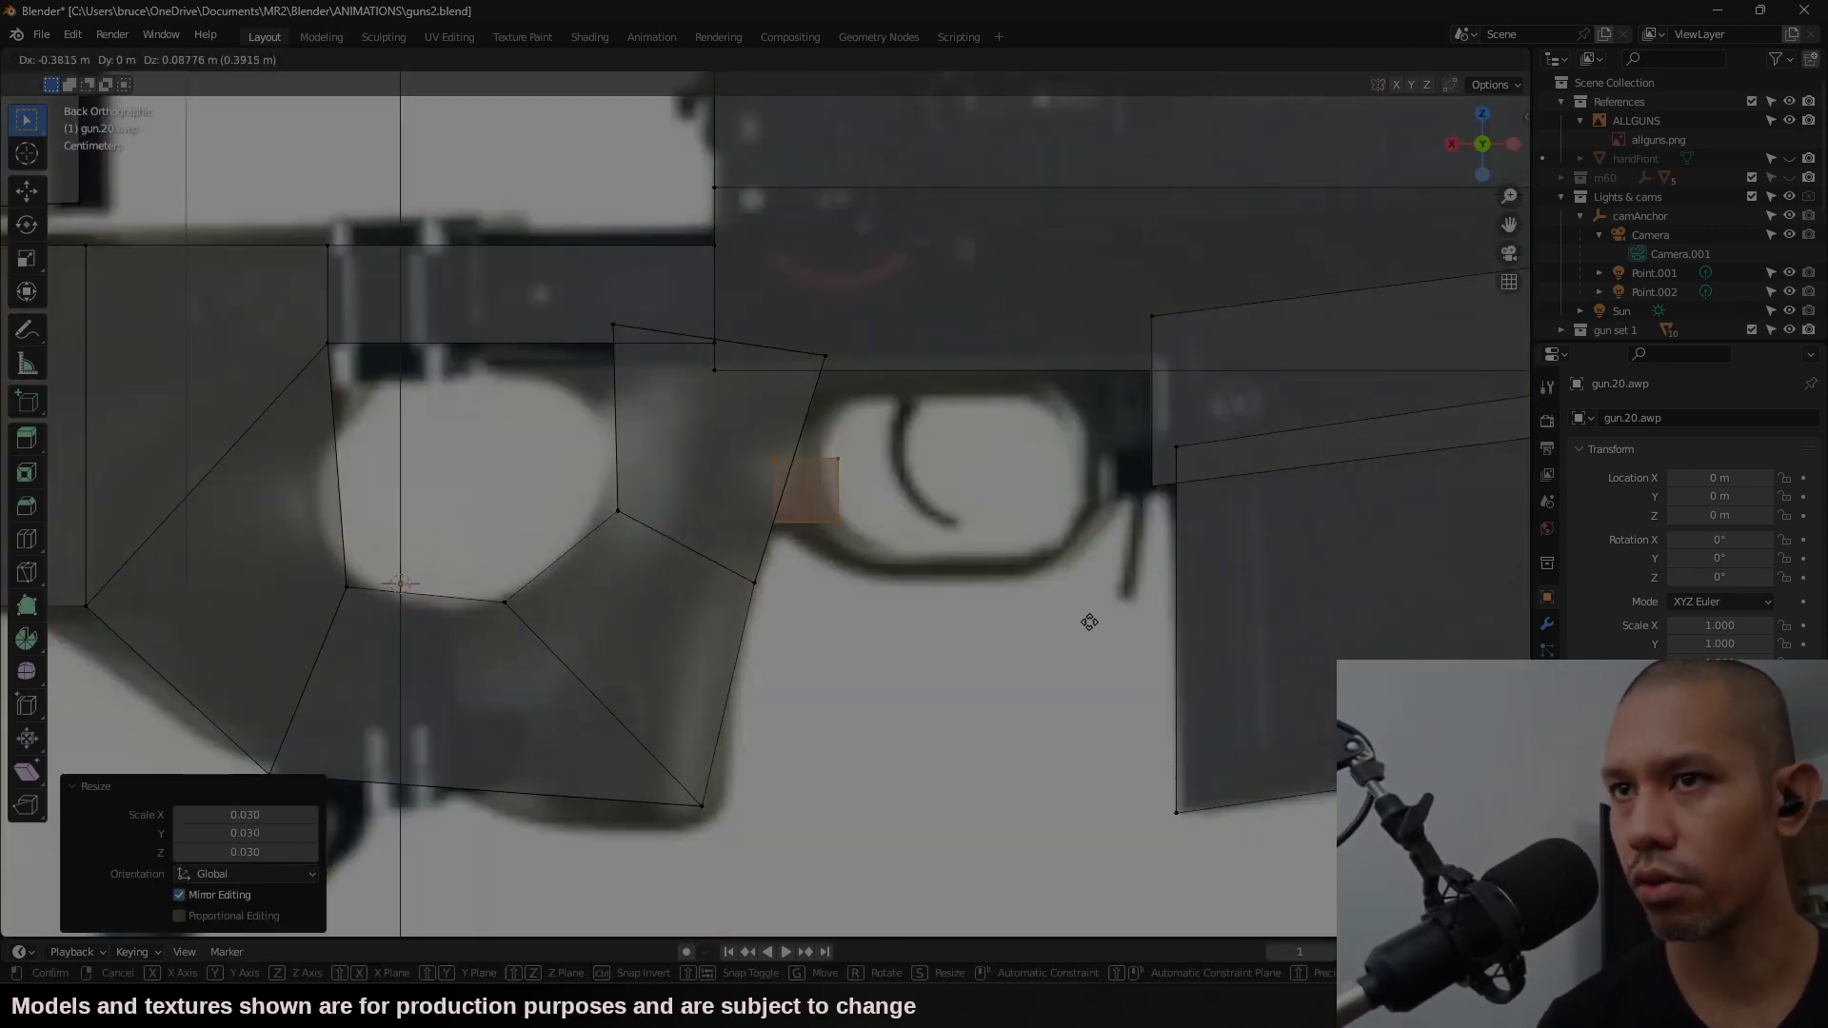
pyautogui.click(1077, 629)
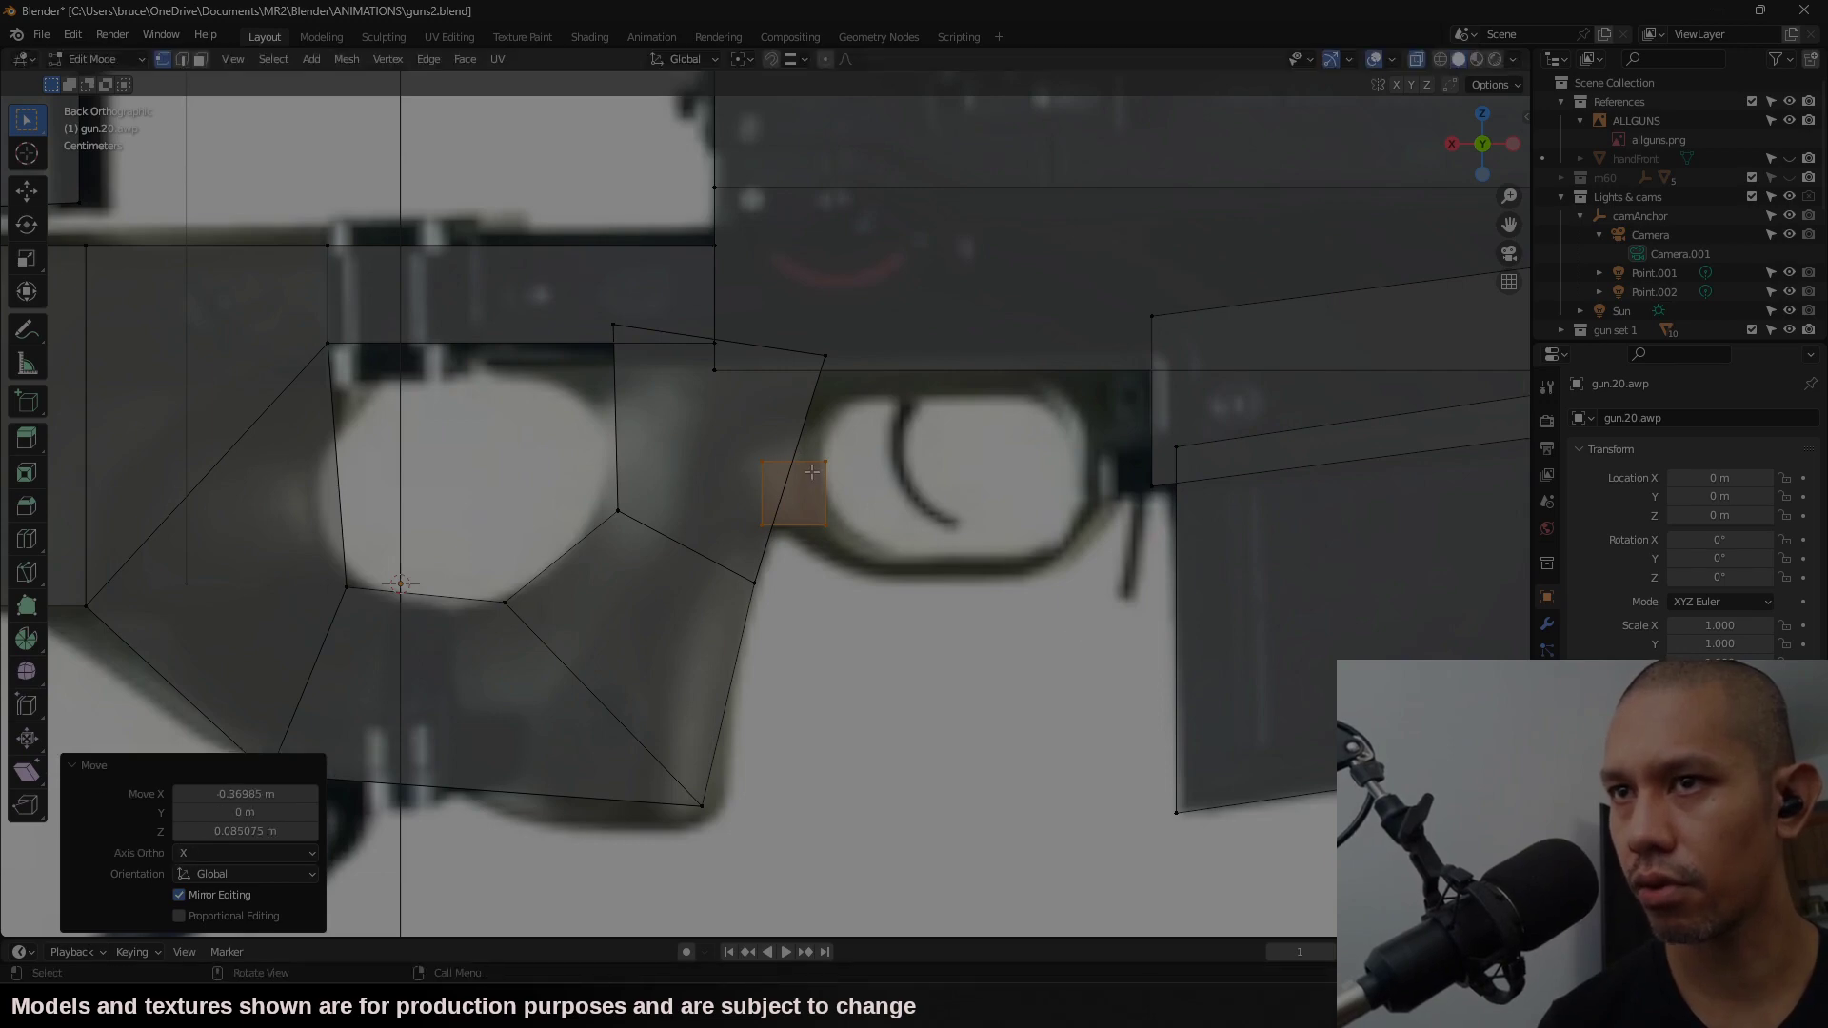
# Step: Fit the cube's vertices between the grip edge and the trigger guard's lower rear corner, scaling its front end by about 1.45
pyautogui.click(762, 463)
pyautogui.press('g')
pyautogui.click(816, 452)
pyautogui.click(827, 512)
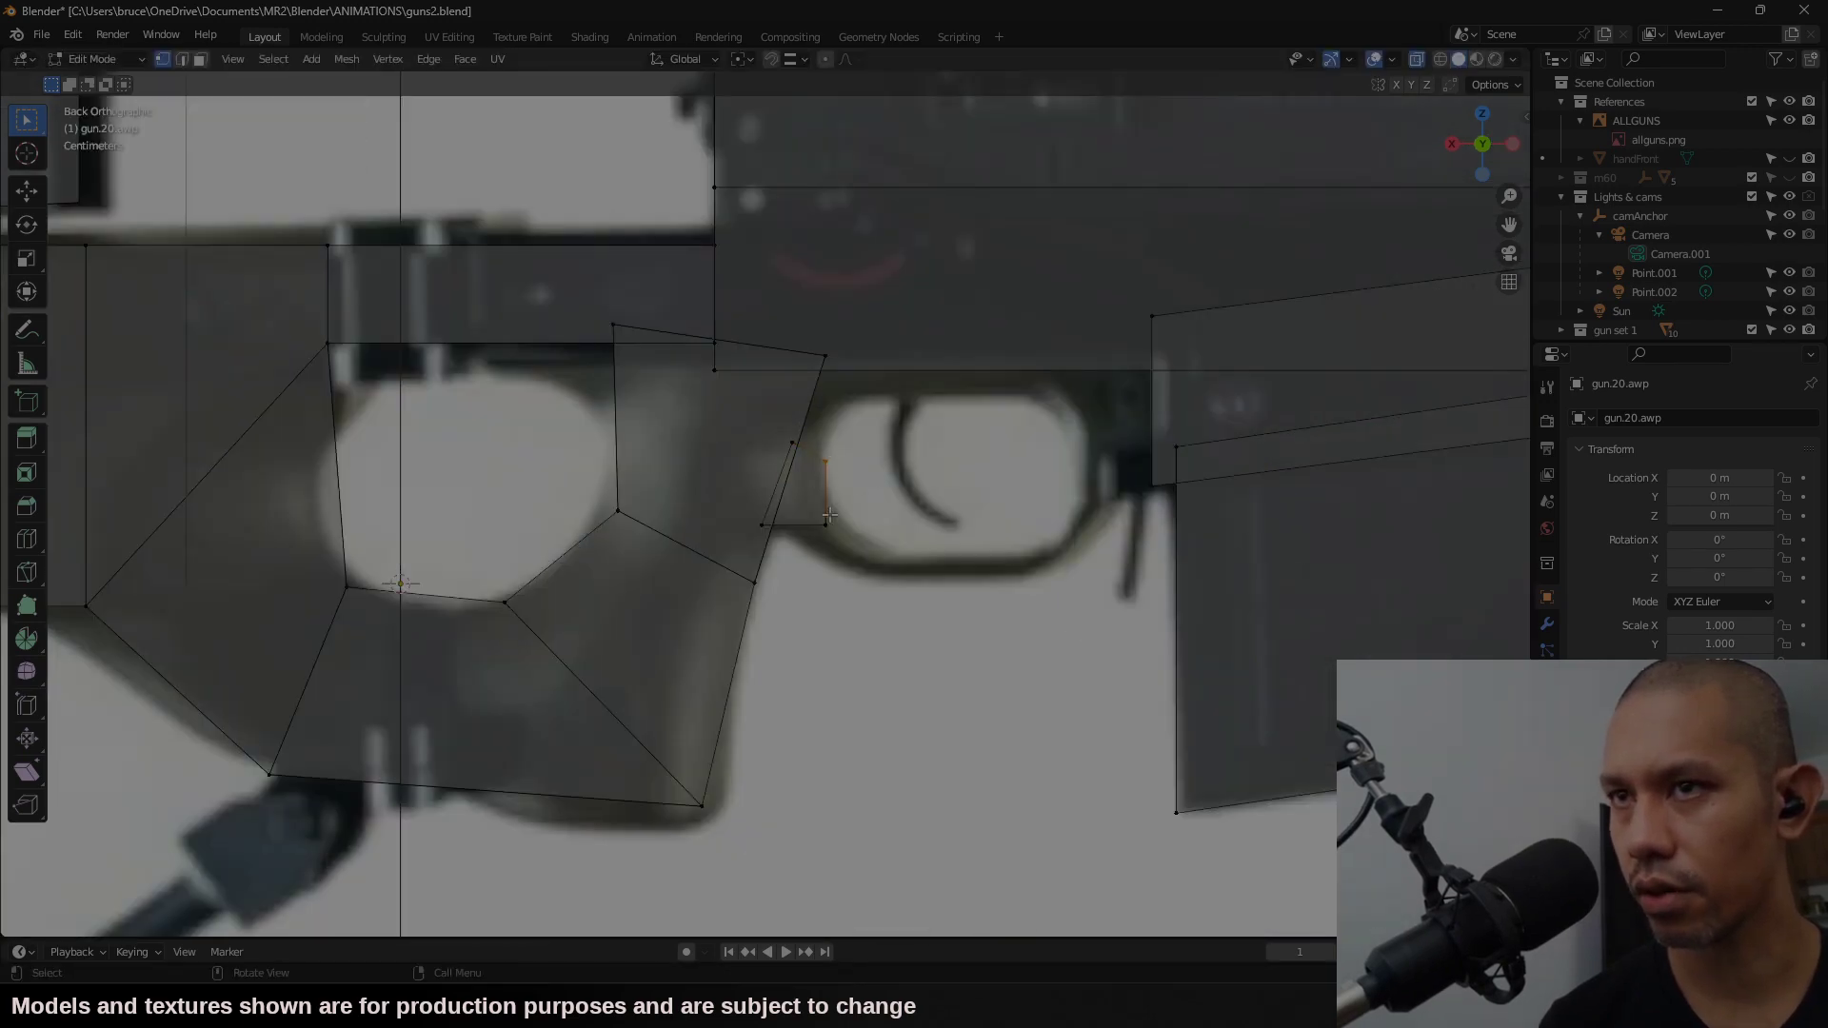
pyautogui.press('g')
pyautogui.click(860, 565)
pyautogui.press('s')
pyautogui.click(862, 557)
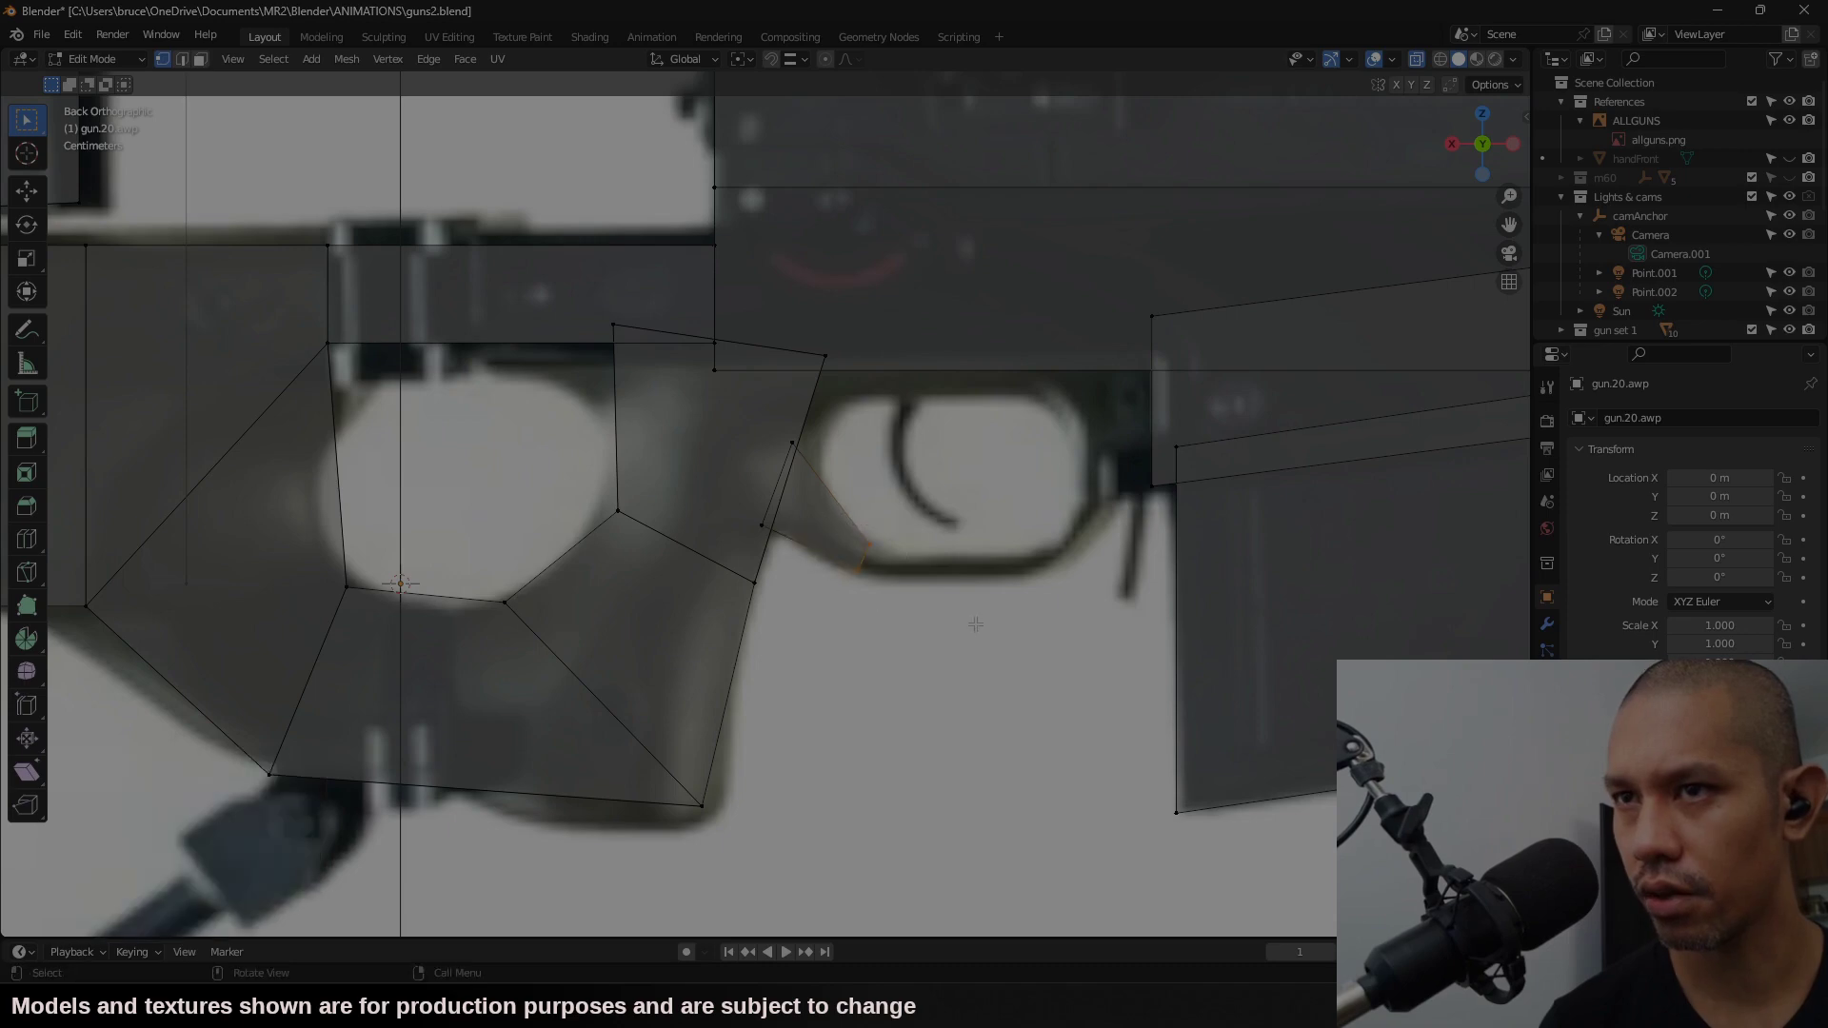
pyautogui.moveTo(1481, 164); pyautogui.dragTo(1494, 152)
pyautogui.click(1464, 155)
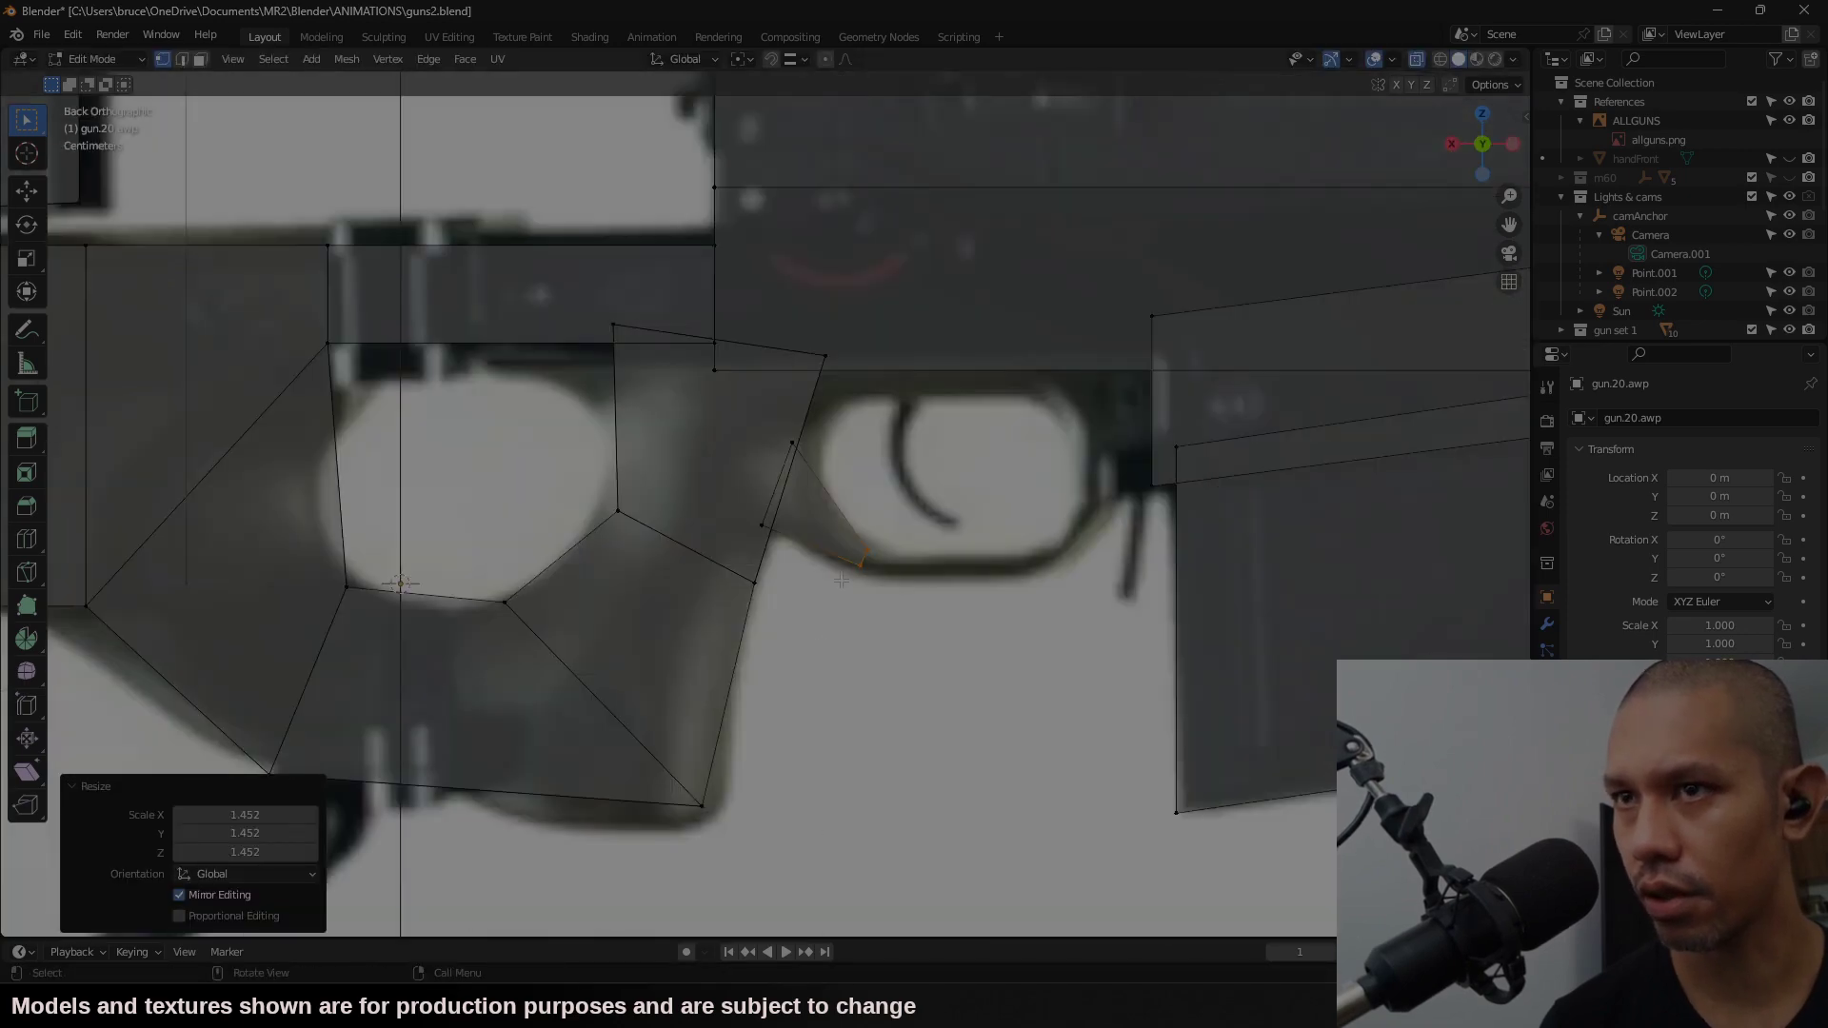
# Step: Extrude the end face forward in segments along the trigger guard outline and scale its tip by about 1.88
pyautogui.press('e')
pyautogui.click(1124, 647)
pyautogui.press('s')
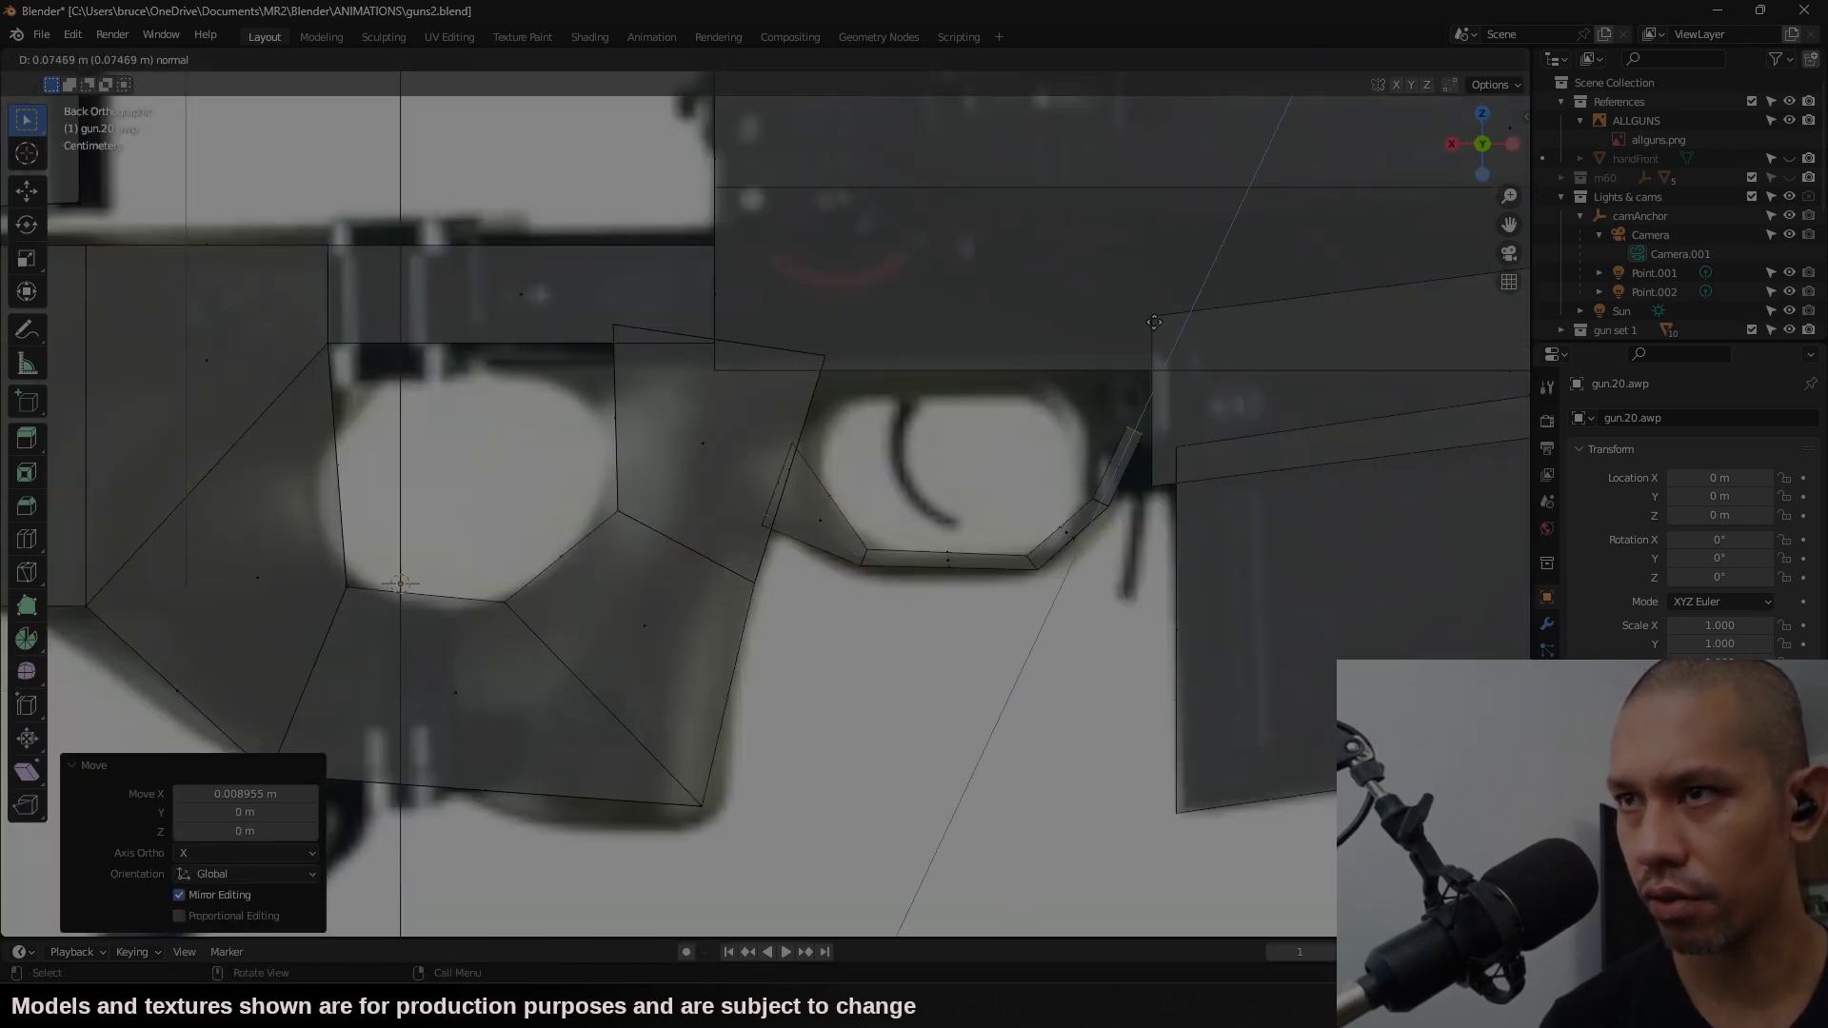
pyautogui.click(1228, 454)
pyautogui.moveTo(1279, 498); pyautogui.dragTo(1238, 476, button='middle')
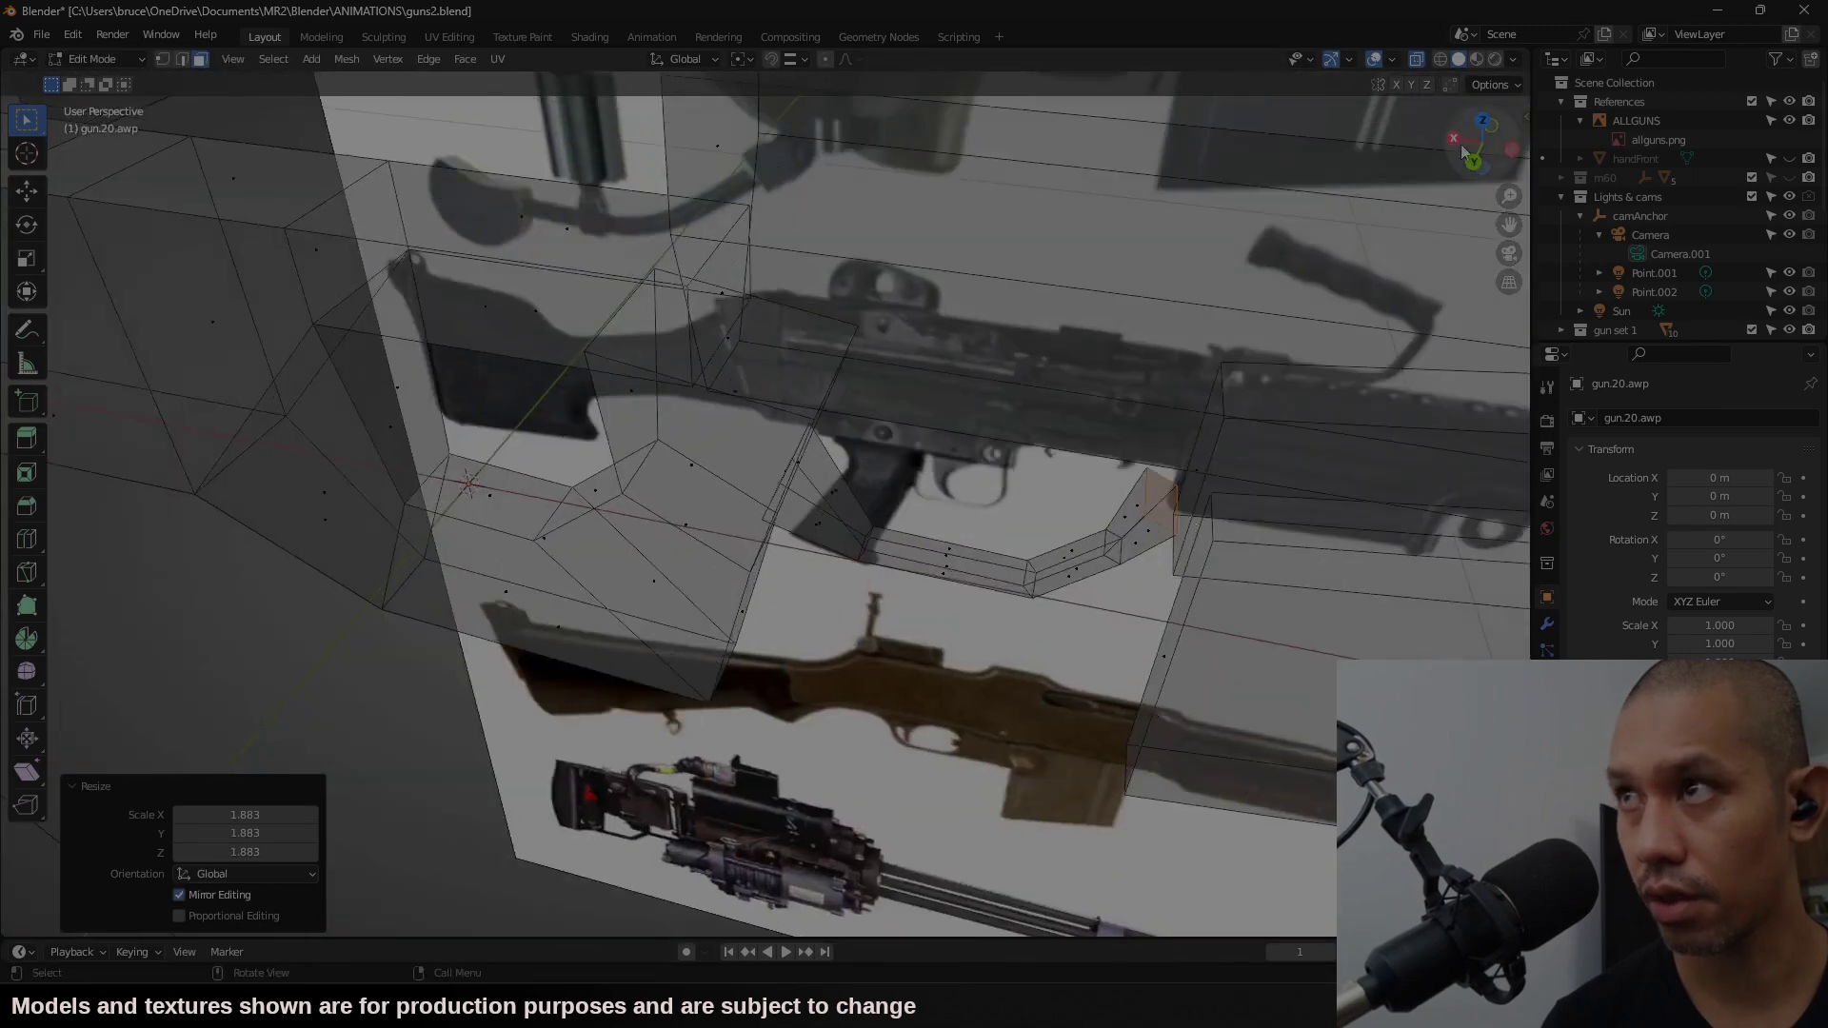
# Step: Move the vertices at the trigger guard's front end up into the receiver to form its front support
pyautogui.click(1471, 155)
pyautogui.press('g')
pyautogui.click(1045, 375)
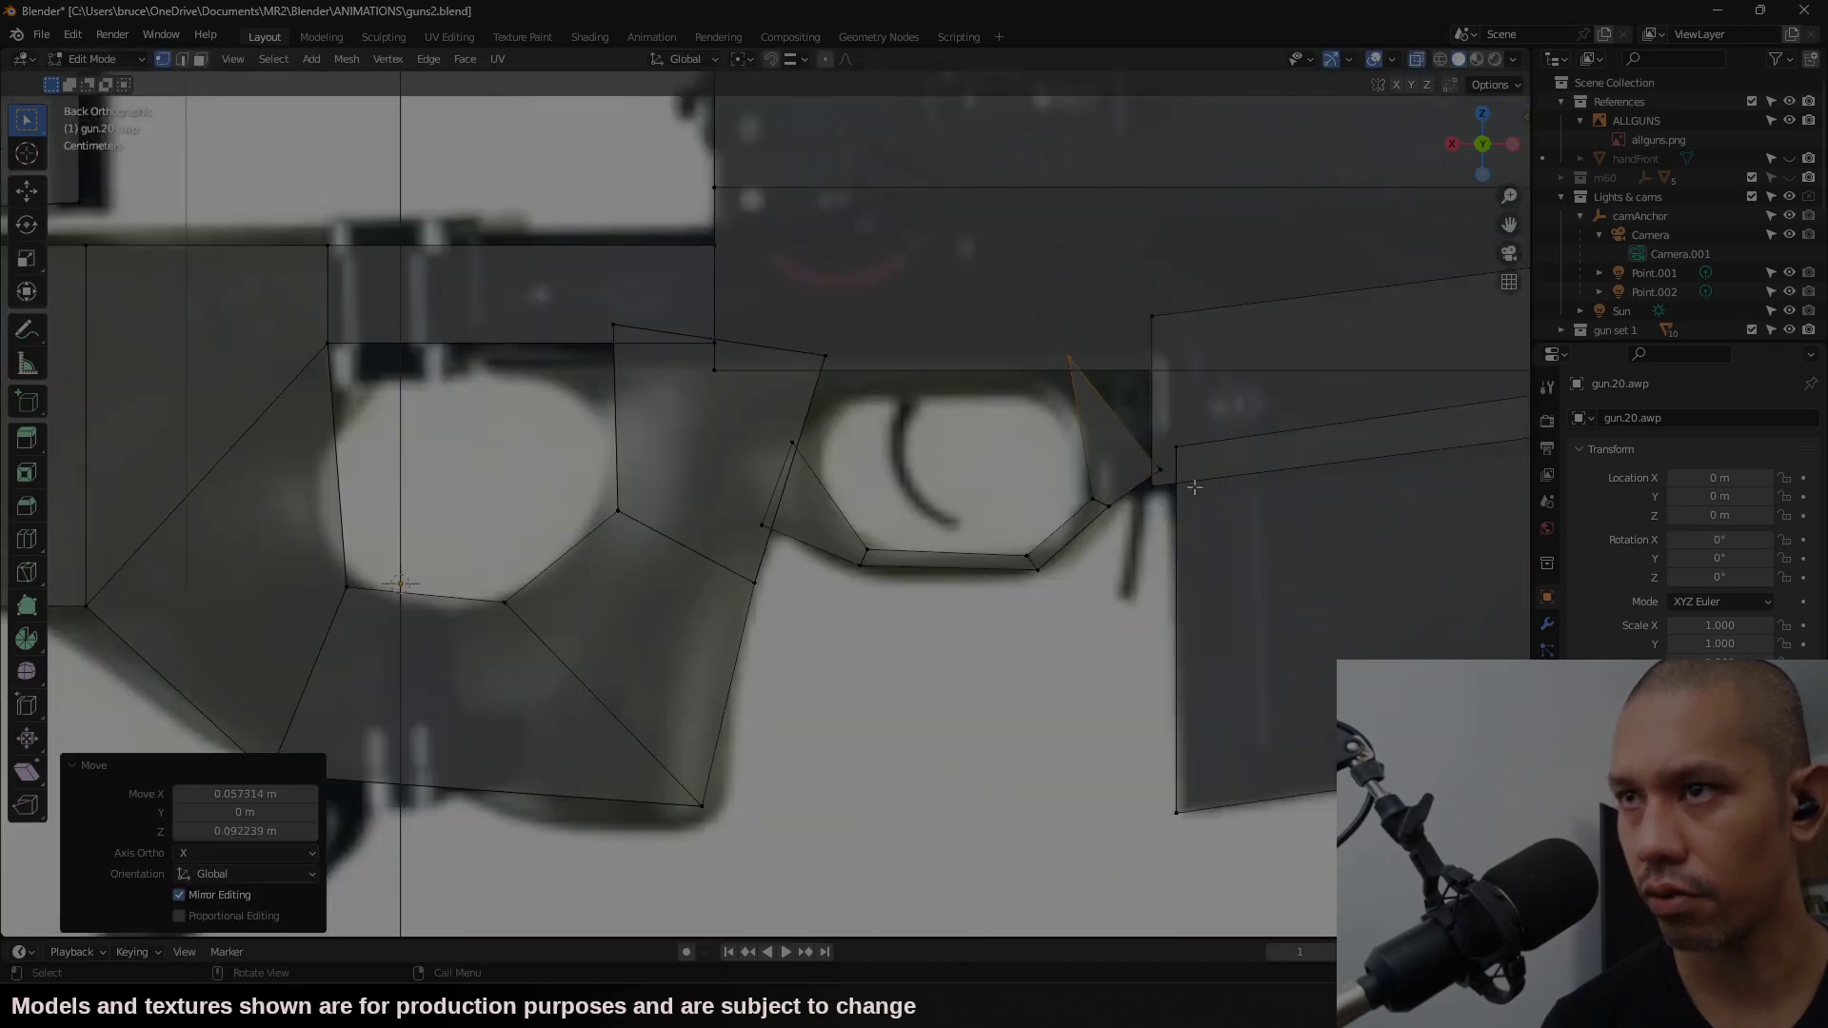
pyautogui.press('g')
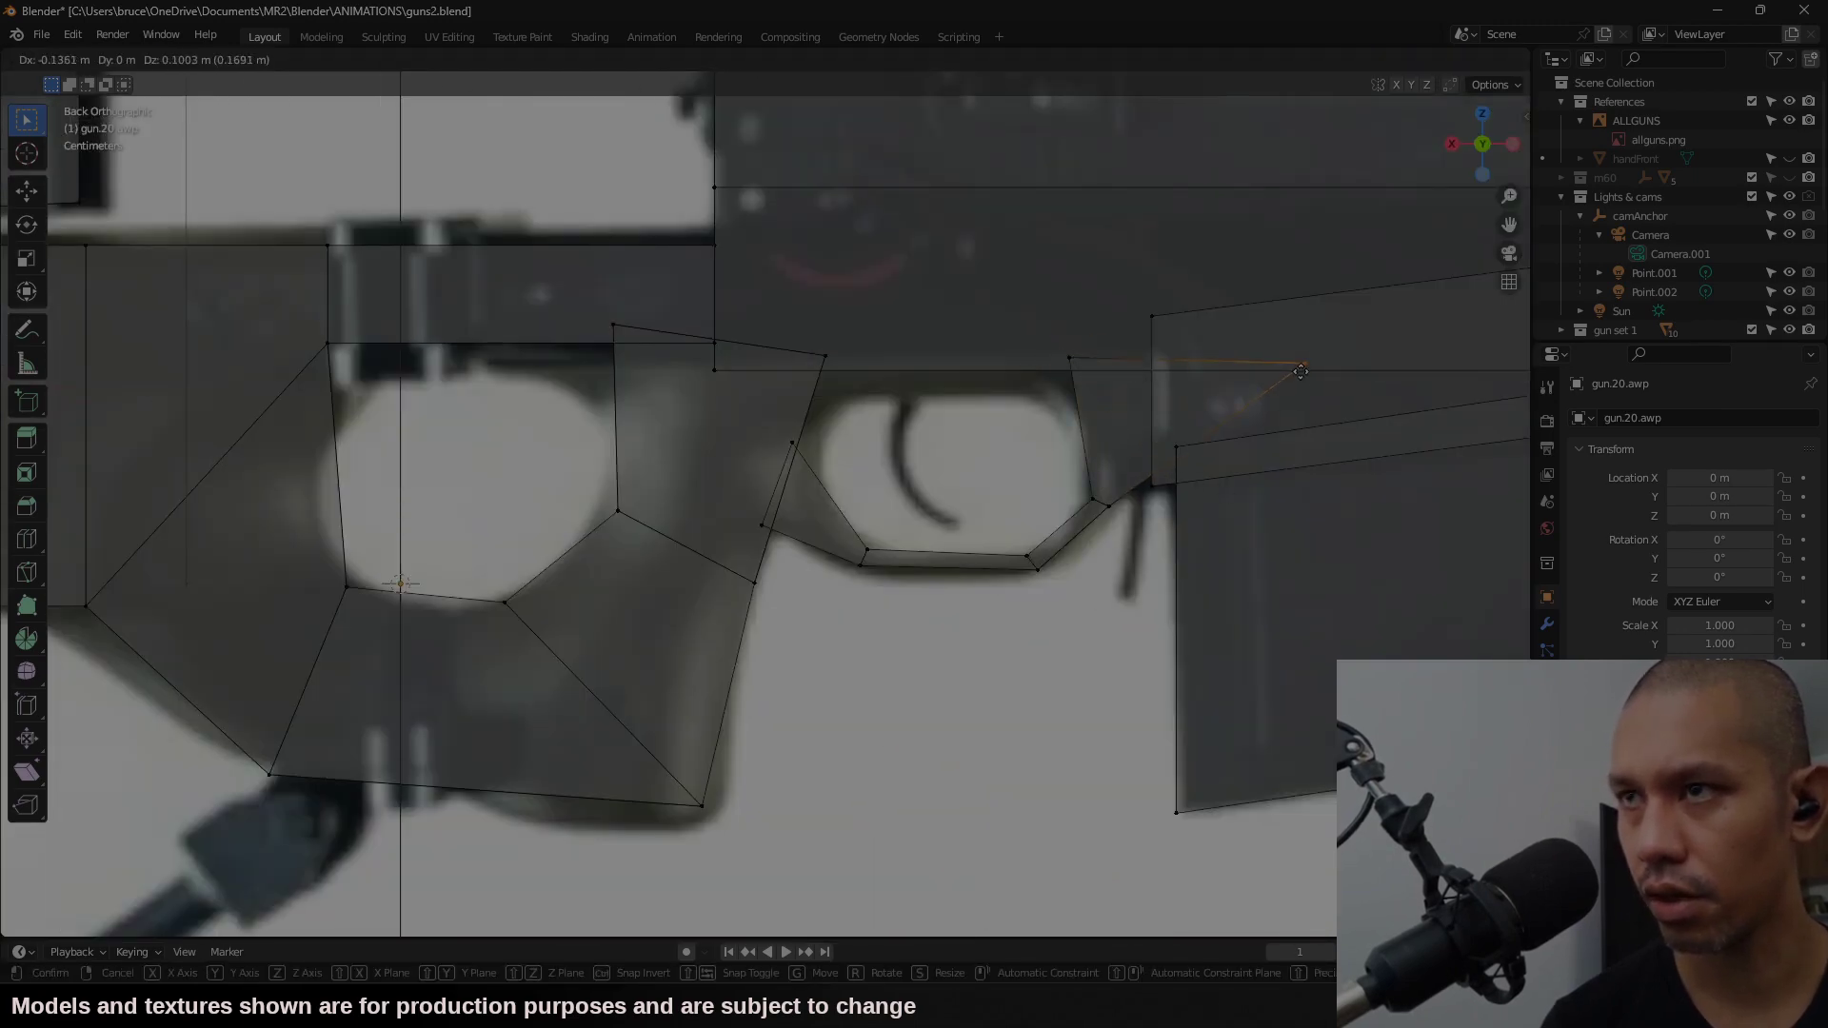
pyautogui.click(1297, 367)
# Step: Shade smooth the grip's front faces and the bridge faces above the thumbhole
pyautogui.scroll(-5, 1296, 367)
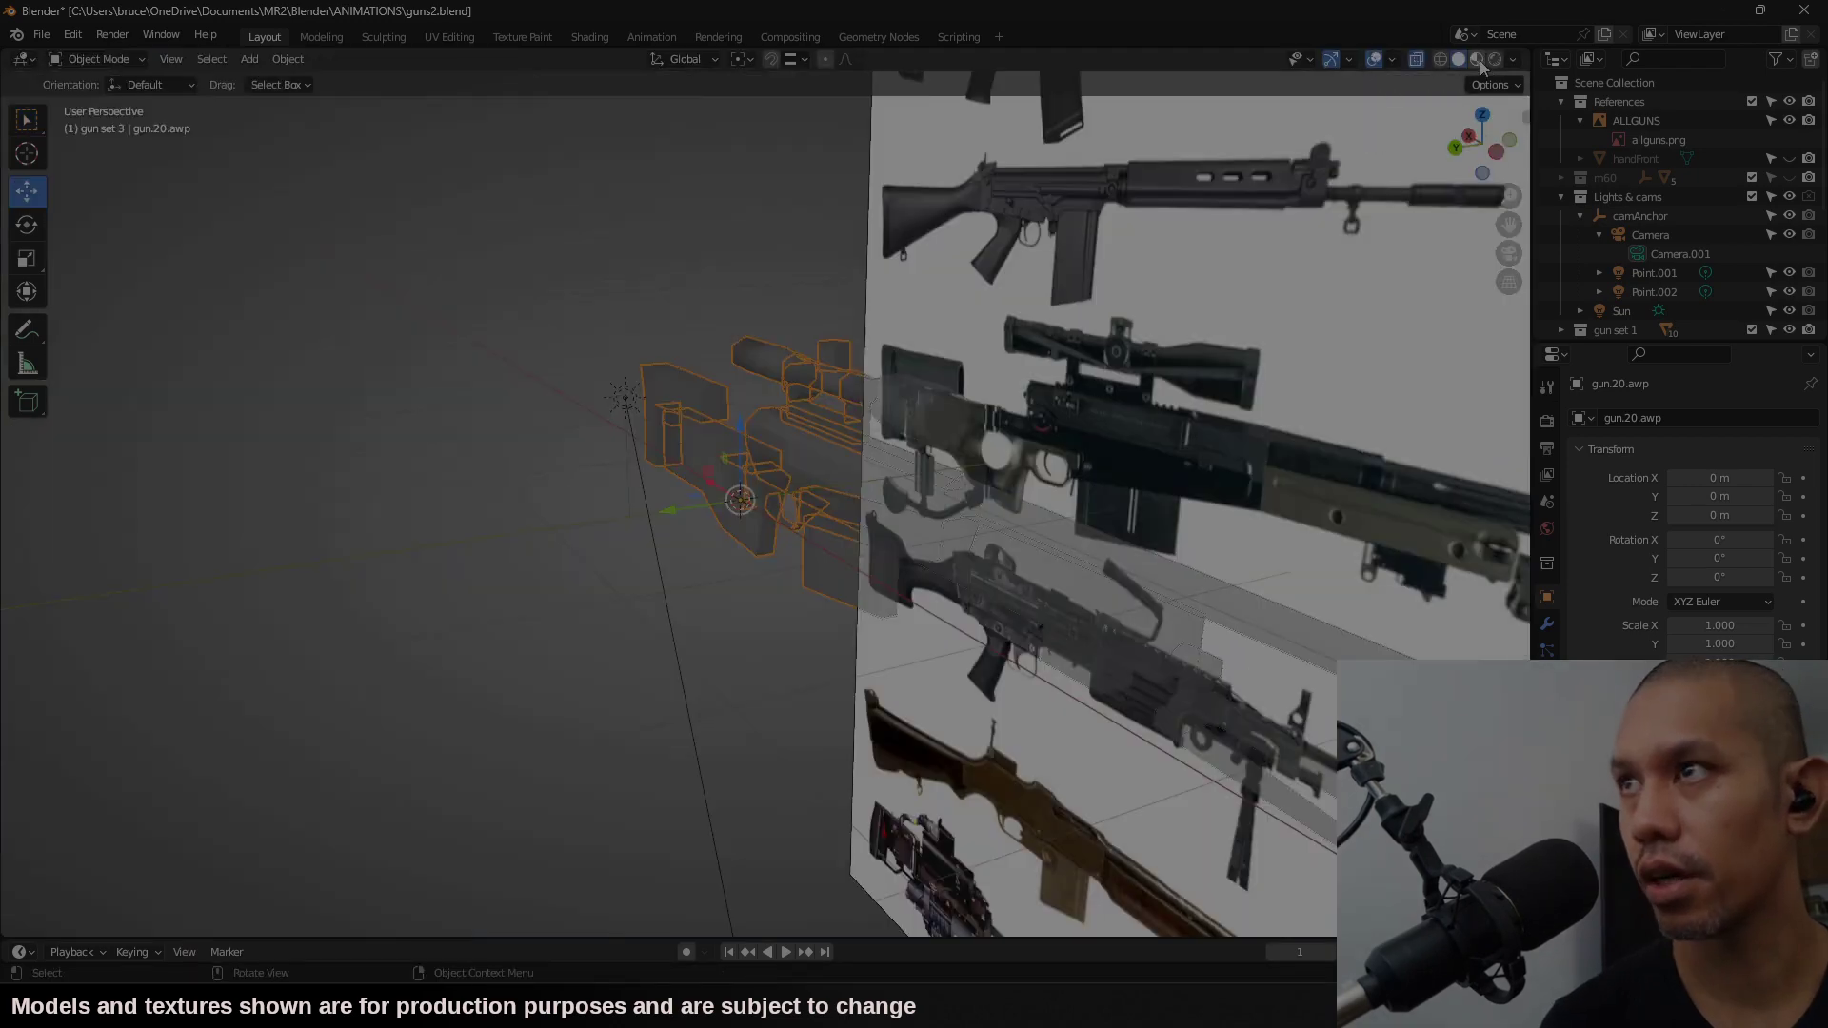
pyautogui.scroll(3, 705, 508)
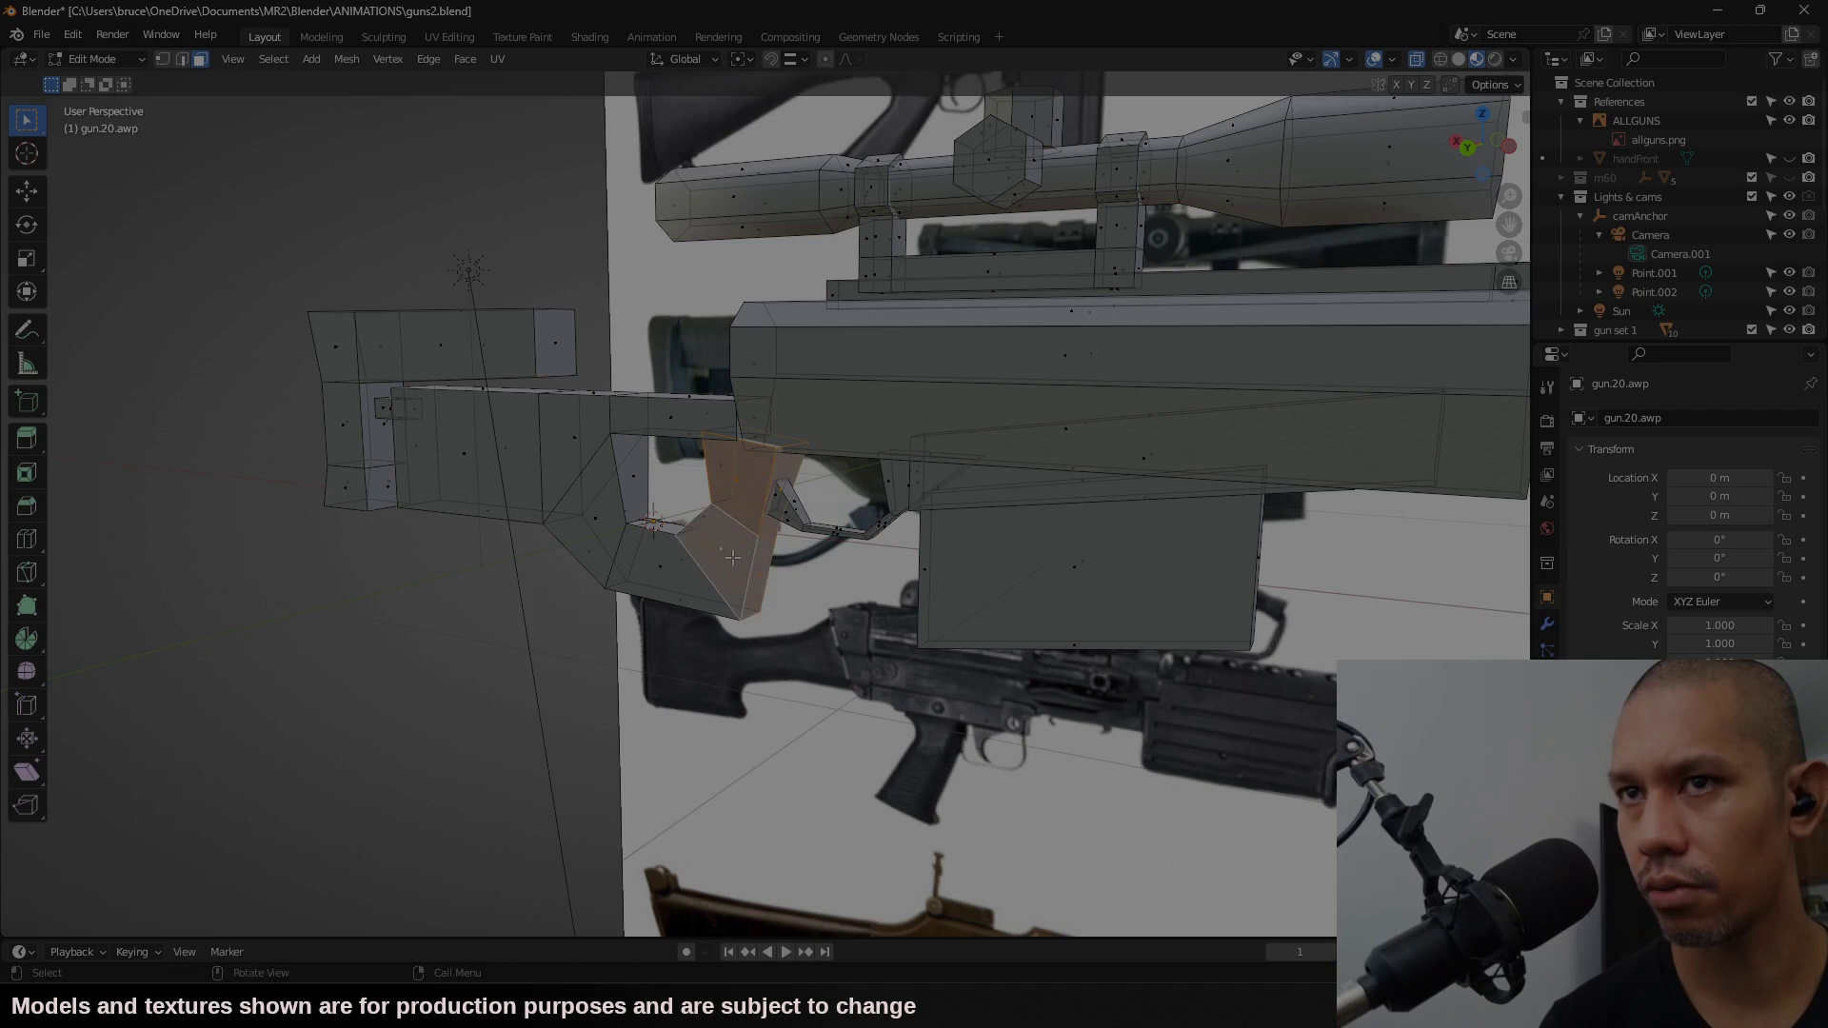
pyautogui.rightClick(659, 728)
pyautogui.click(702, 429)
pyautogui.rightClick(666, 466)
pyautogui.click(632, 638)
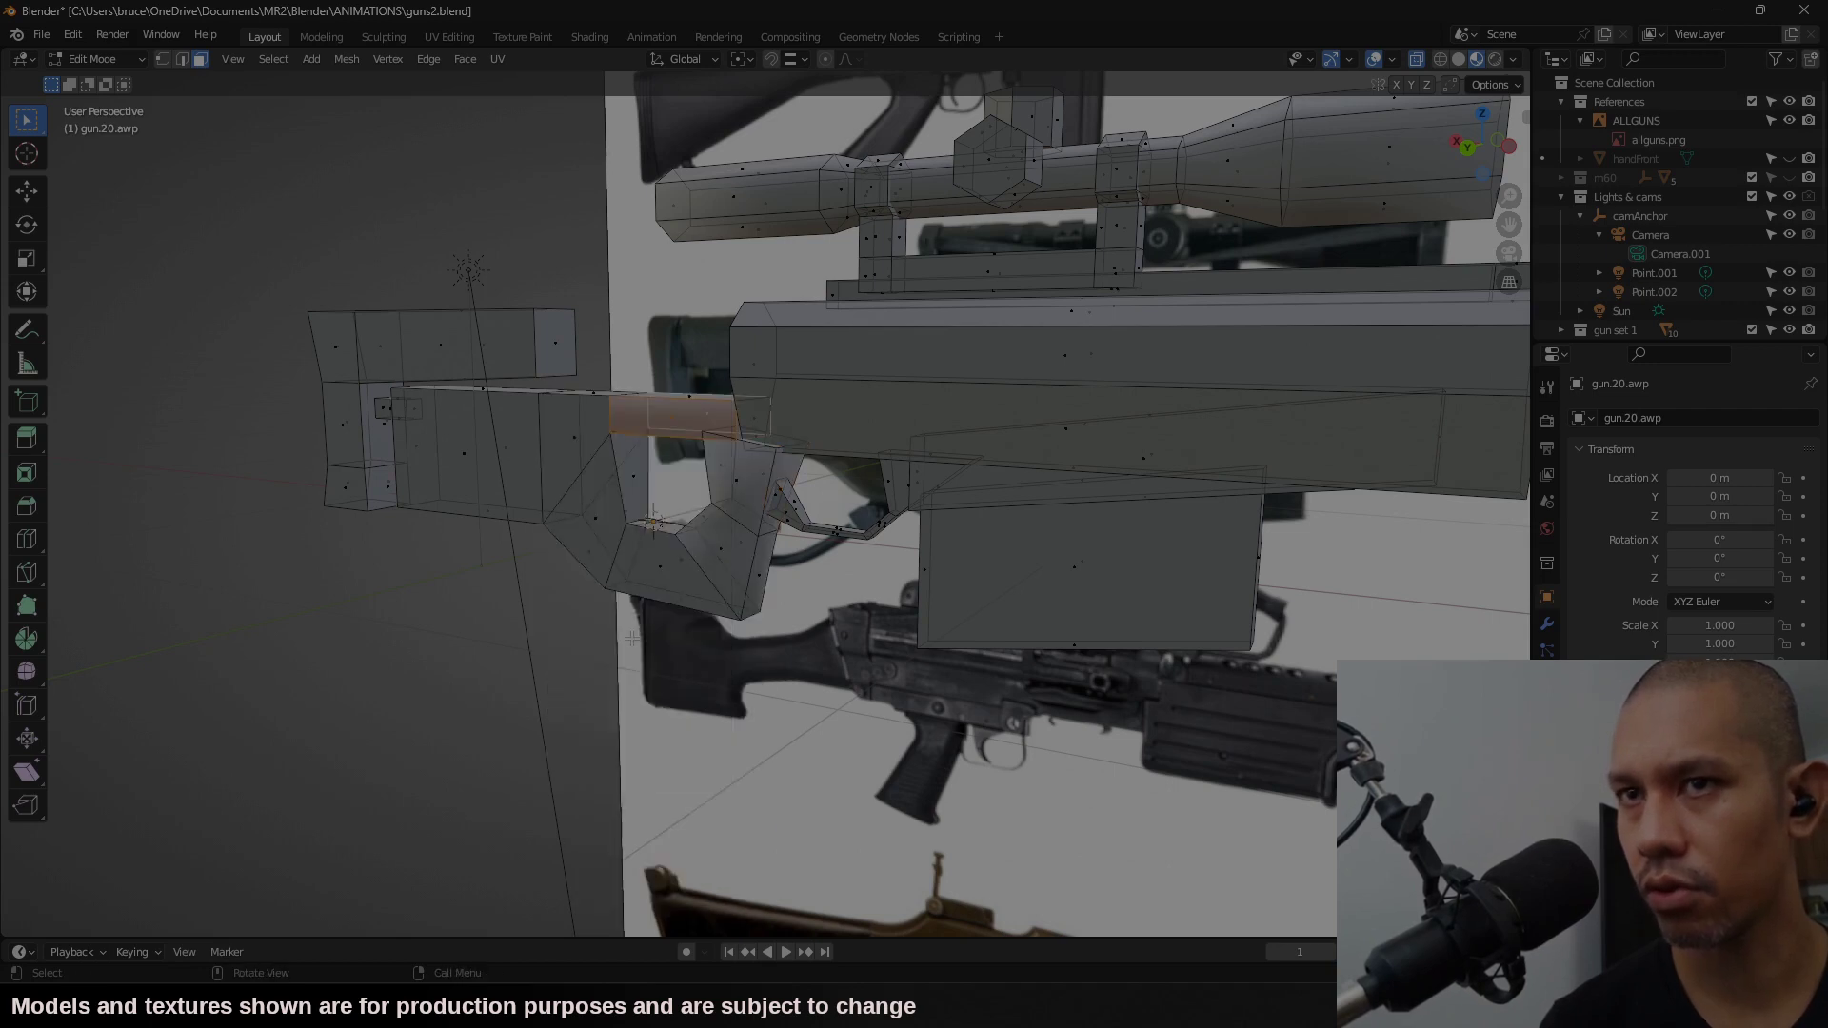
# Step: Shade smooth the stock faces behind and below the thumbhole
pyautogui.moveTo(655, 474); pyautogui.dragTo(702, 498, button='middle')
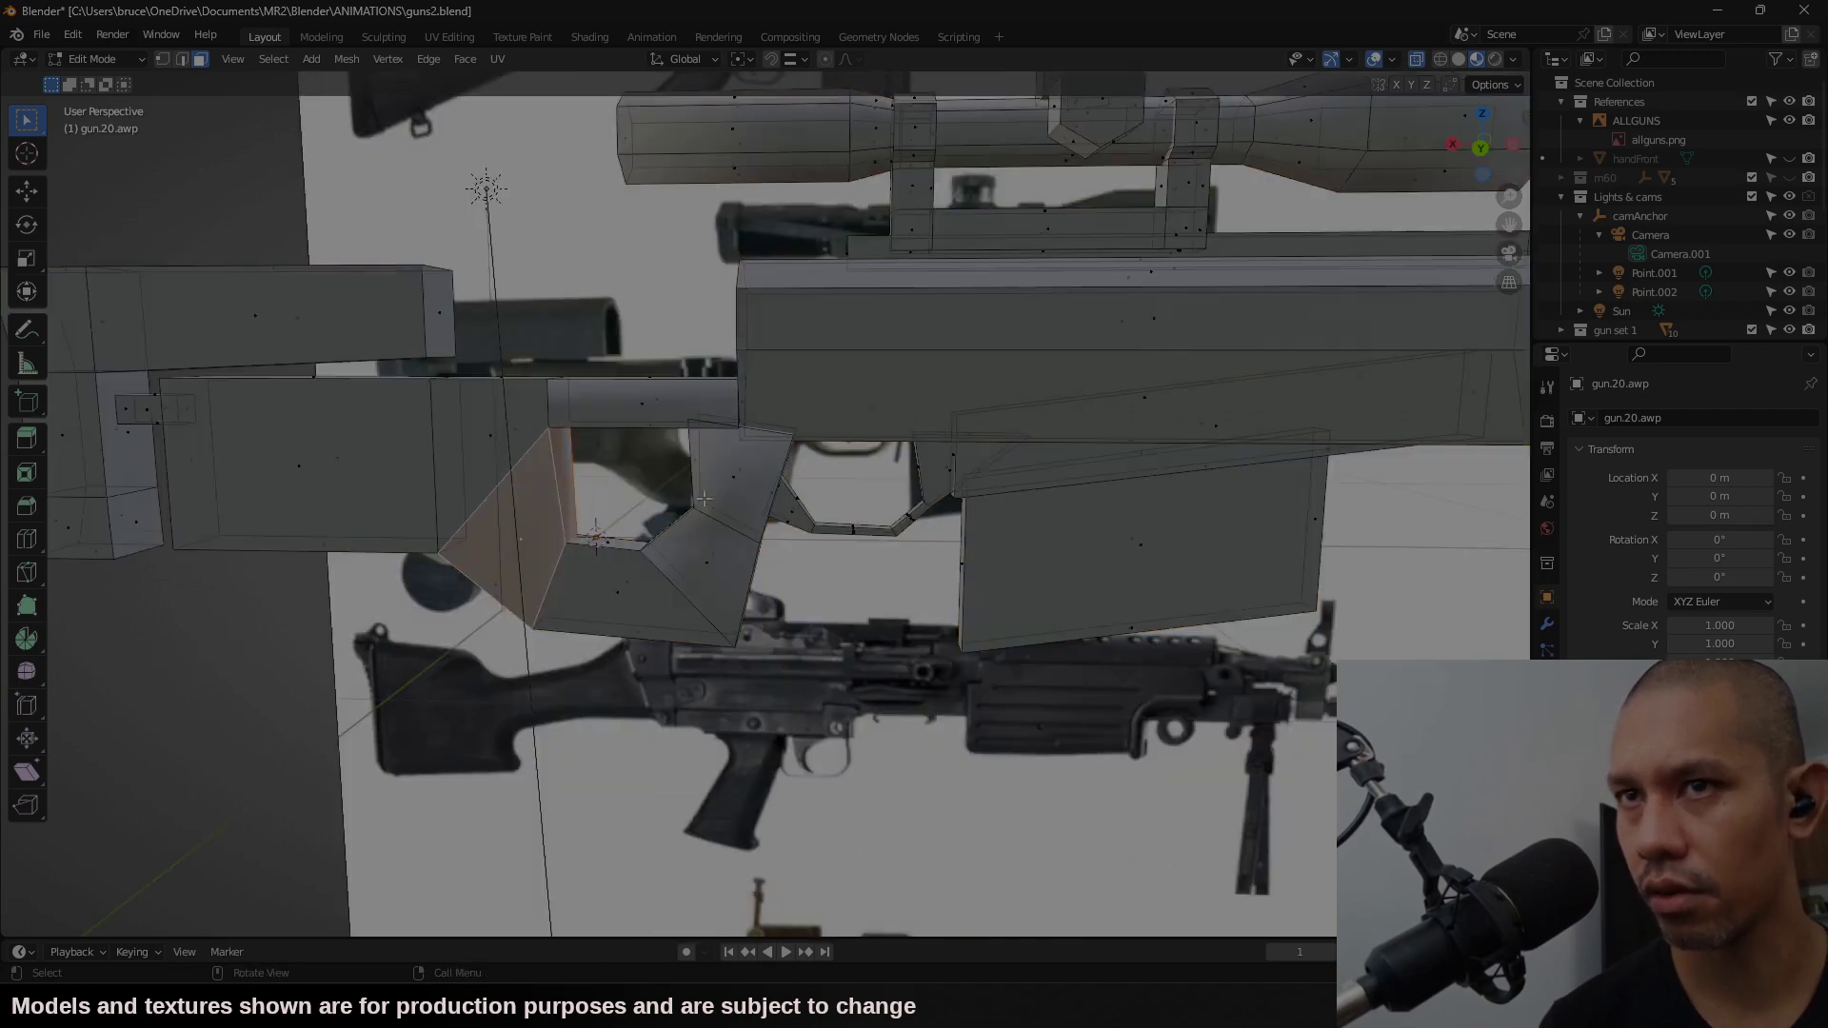
pyautogui.click(483, 429)
pyautogui.press('Tab')
pyautogui.moveTo(887, 603)
pyautogui.mouseDown(button='middle')
pyautogui.moveTo(909, 571)
pyautogui.moveTo(907, 586)
pyautogui.mouseUp(button='middle')
pyautogui.press('Tab')
pyautogui.click(627, 598)
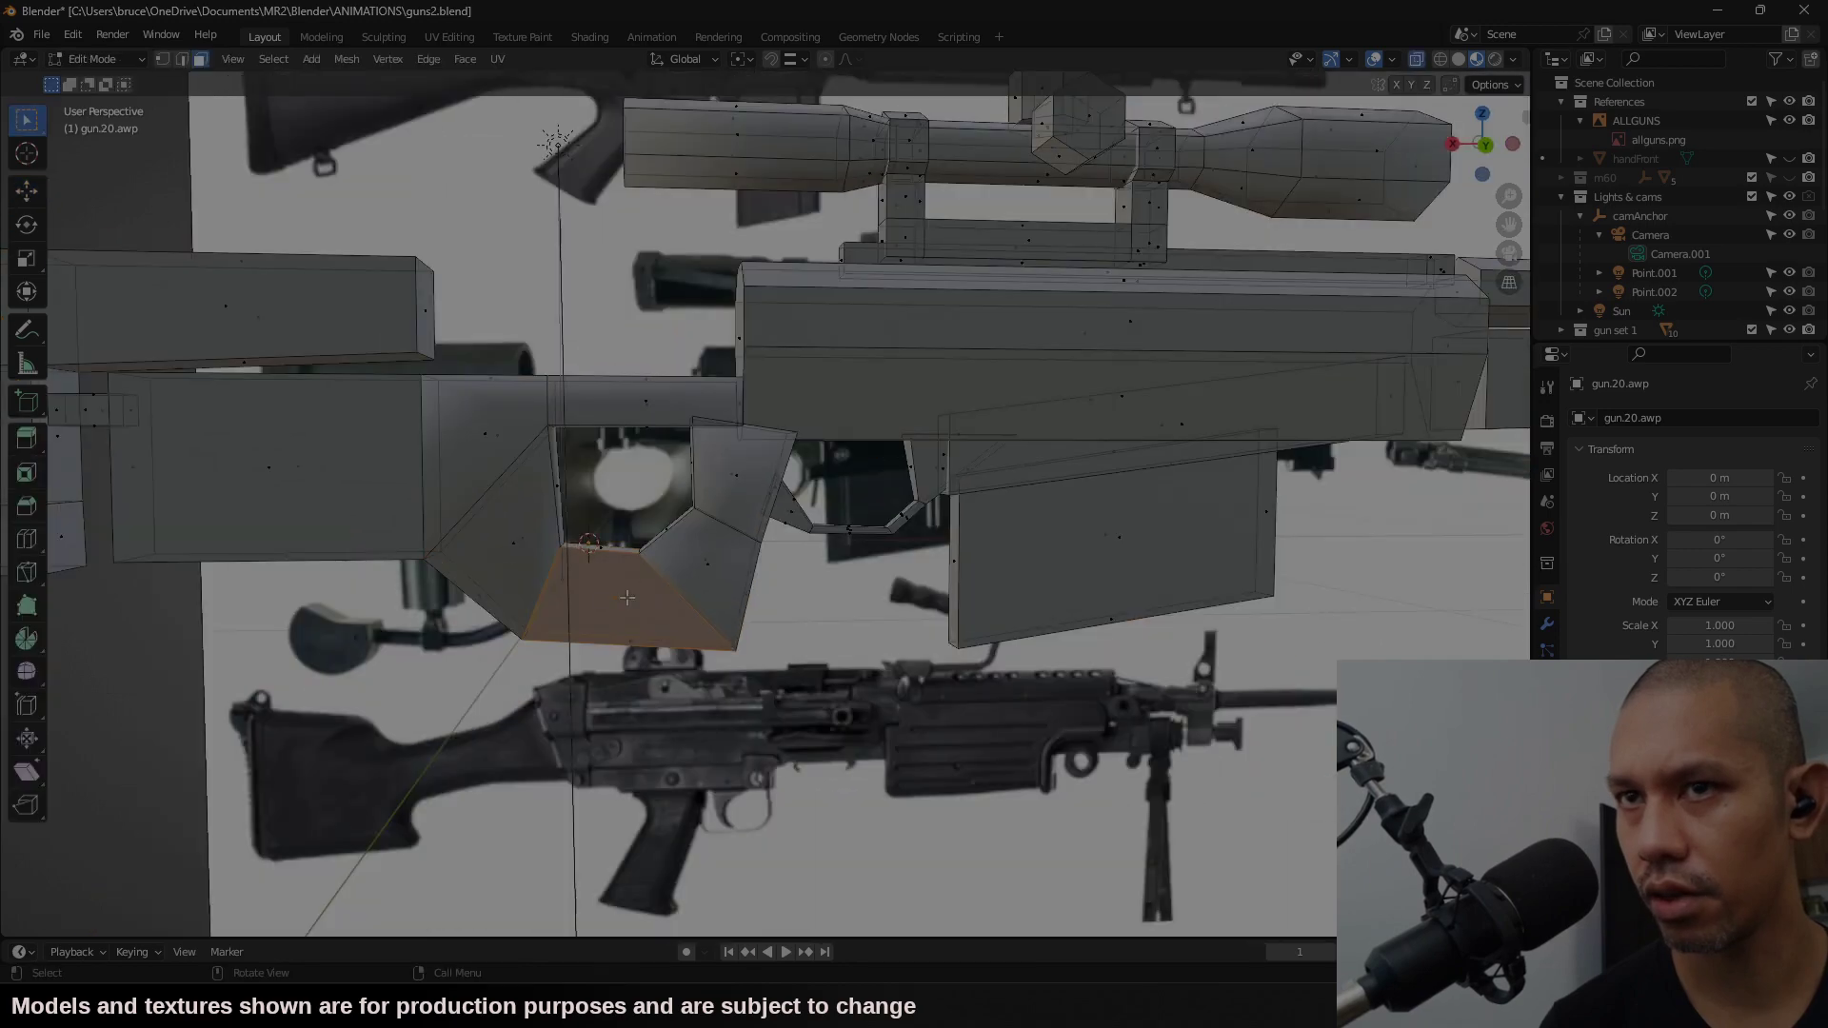
pyautogui.moveTo(590, 547); pyautogui.dragTo(652, 397, button='middle')
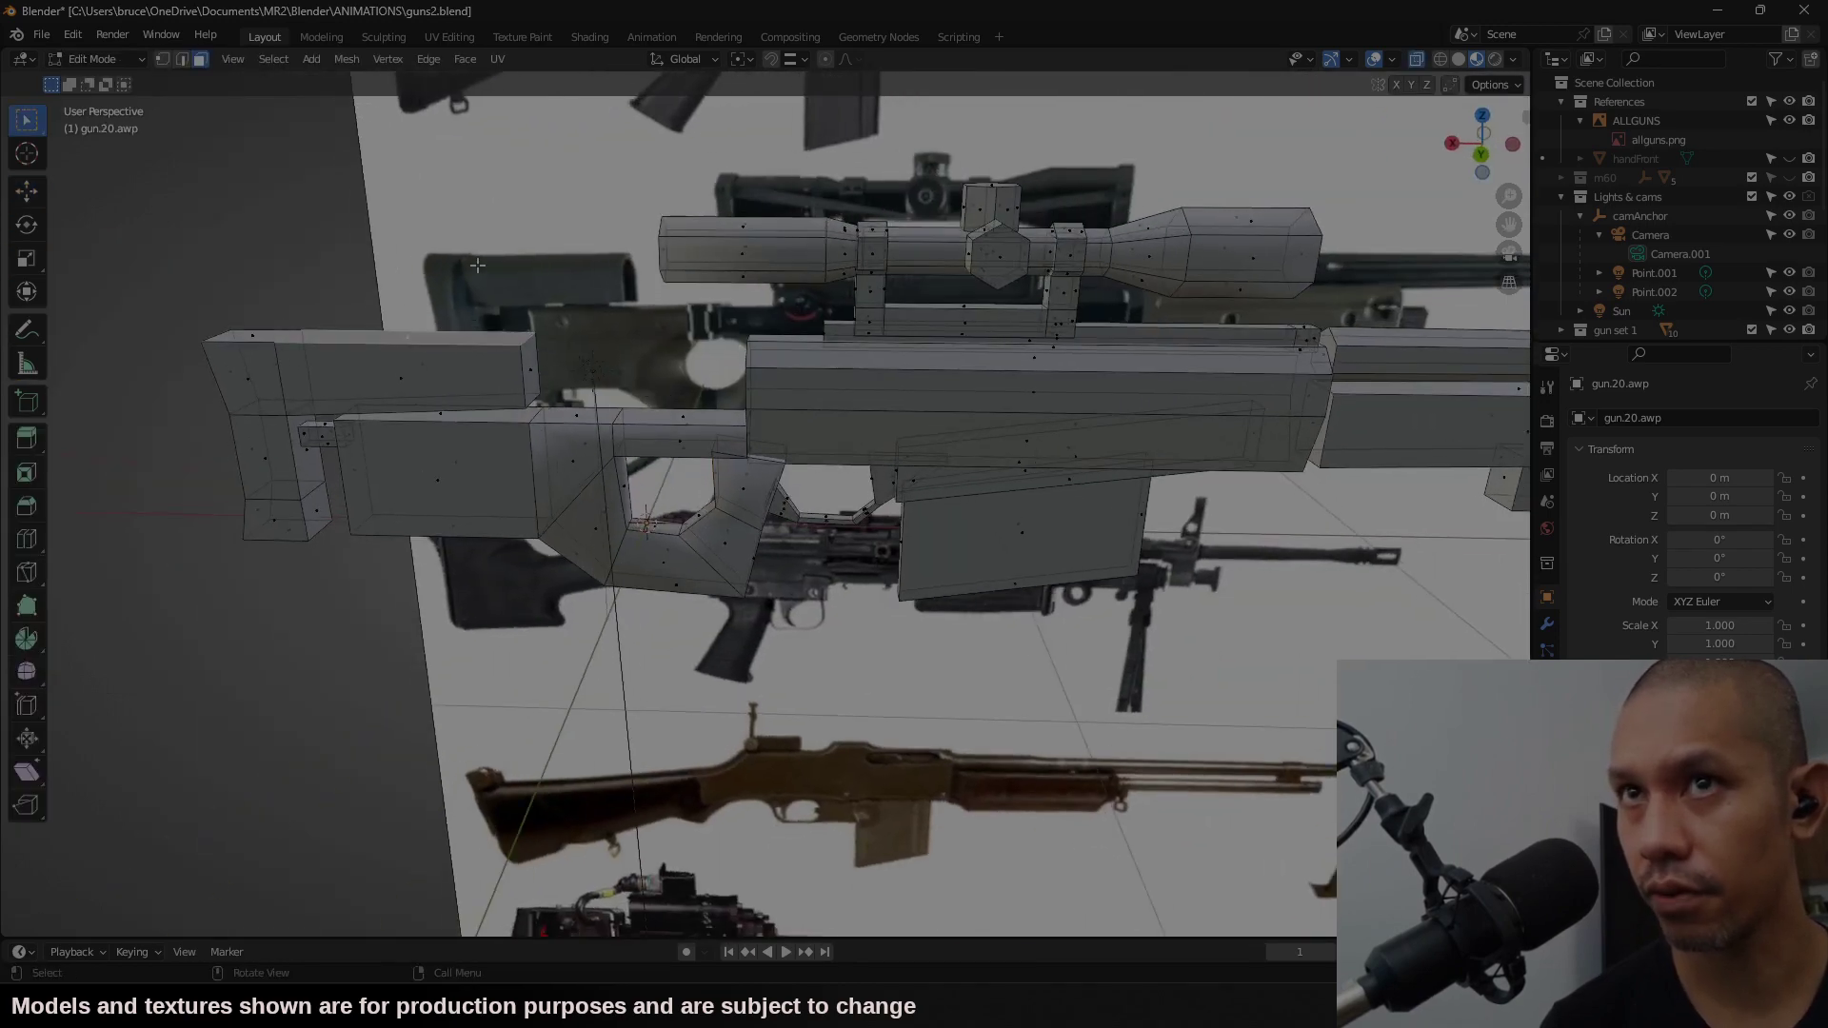
# Step: Lower the cheek rest's top faces about 0.054 m and extrude them up about 0.057 m
pyautogui.click(1481, 170)
pyautogui.press('g')
pyautogui.press('z')
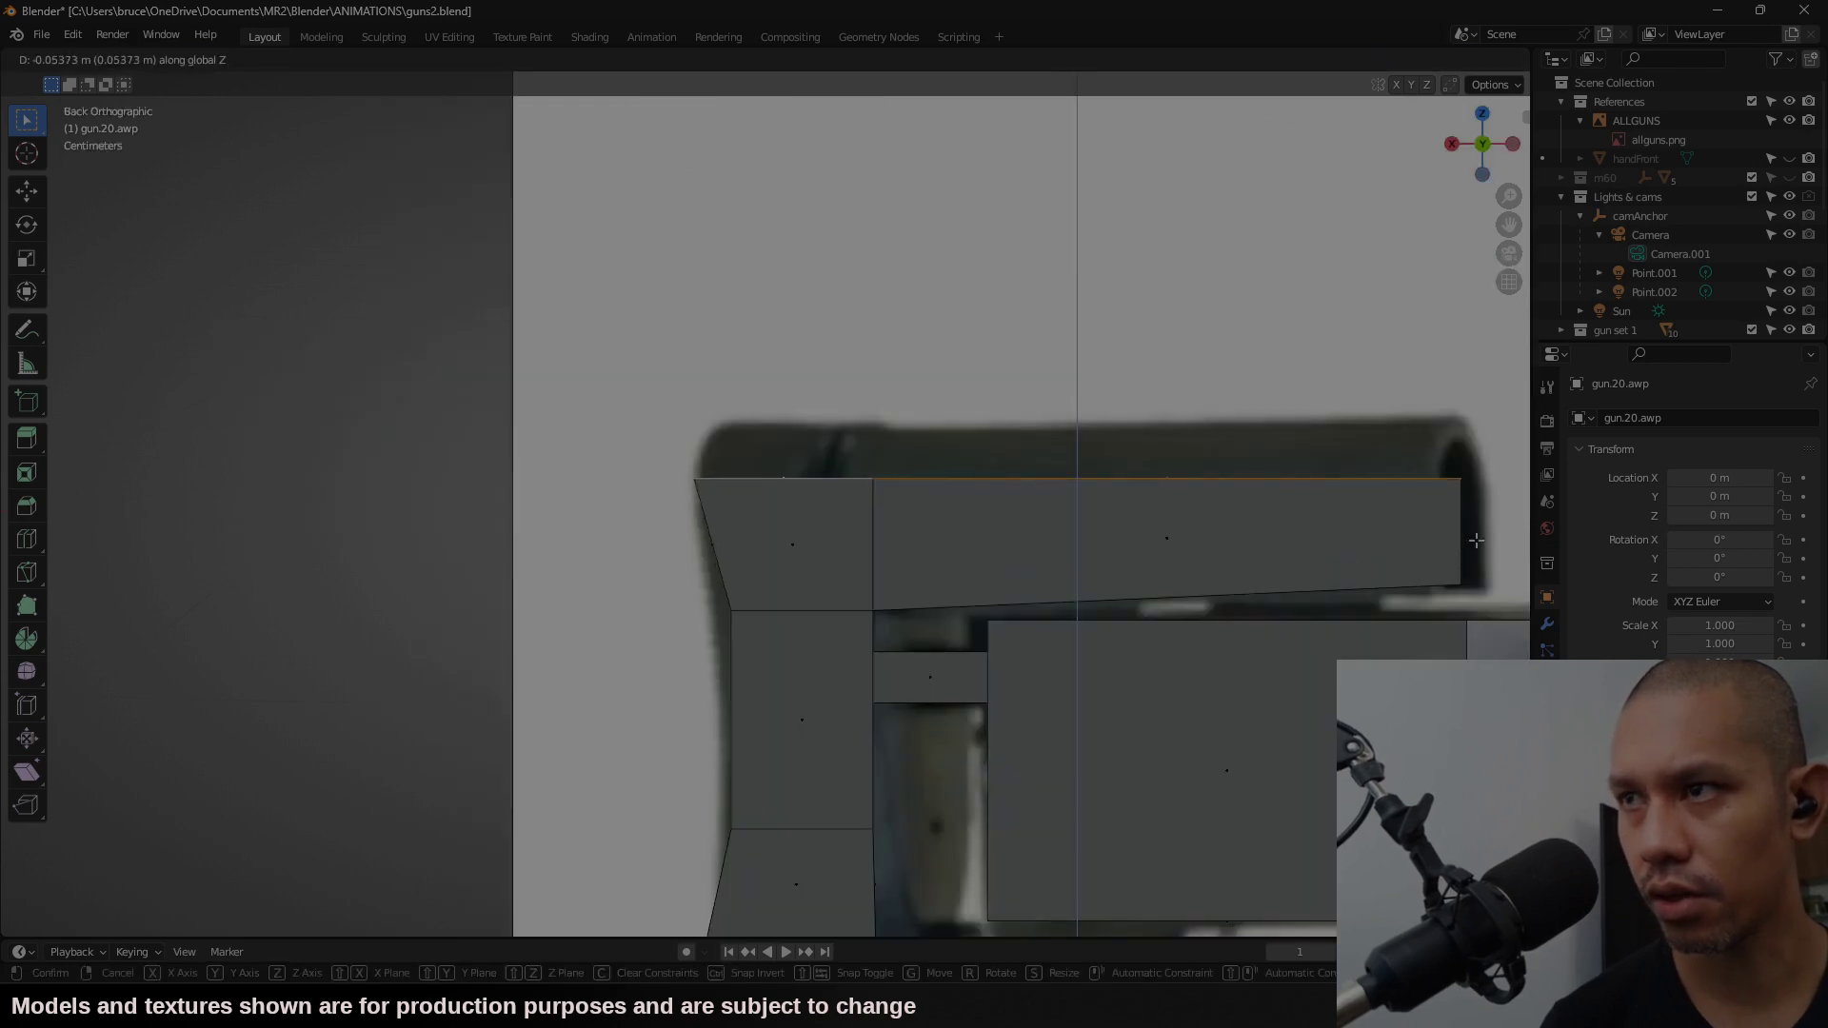
pyautogui.click(1475, 540)
pyautogui.moveTo(1476, 540); pyautogui.dragTo(1247, 524, button='middle')
# Step: Taper the cheek rest by scaling its extruded top faces to 0.5 along Y
pyautogui.press('s')
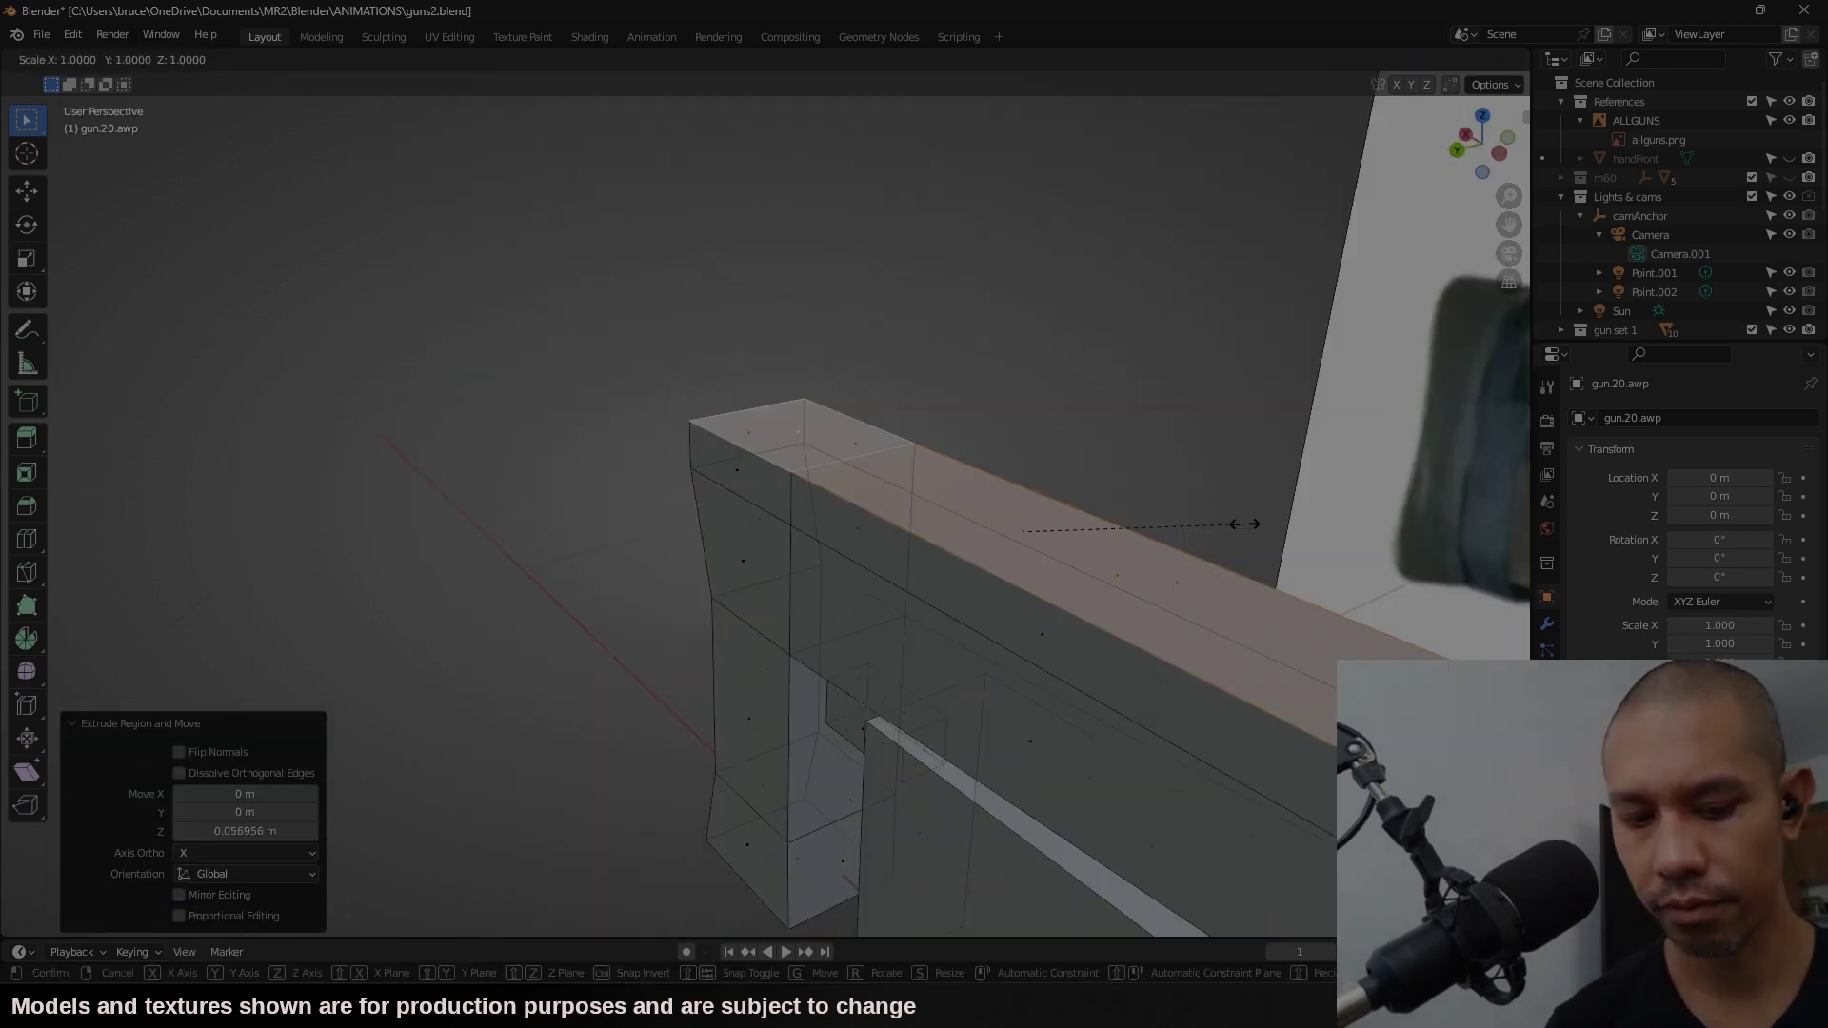
pyautogui.write('y')
pyautogui.write('.5')
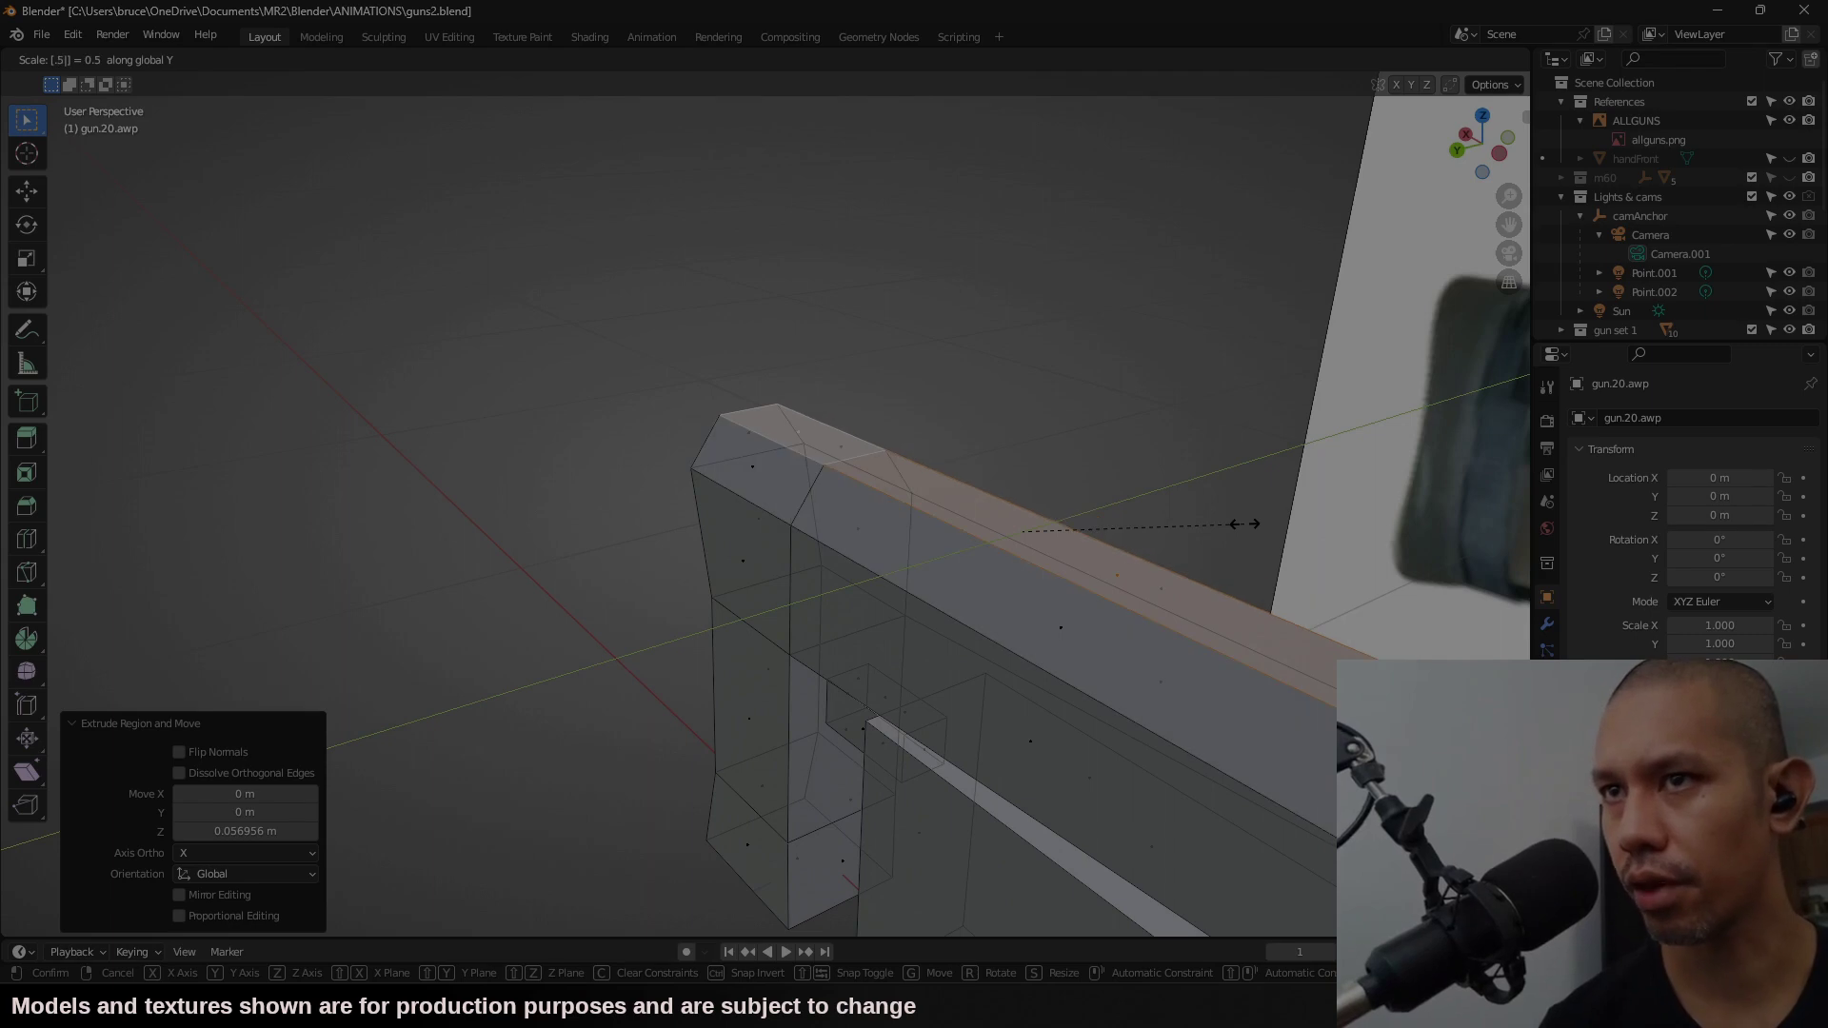
pyautogui.press('Return')
# Step: Select the tapered upper faces of the cheek rest in back view and shade them smooth
pyautogui.press('ctrl+KP_1')
pyautogui.moveTo(1306, 367); pyautogui.dragTo(757, 484)
pyautogui.rightClick(1087, 448)
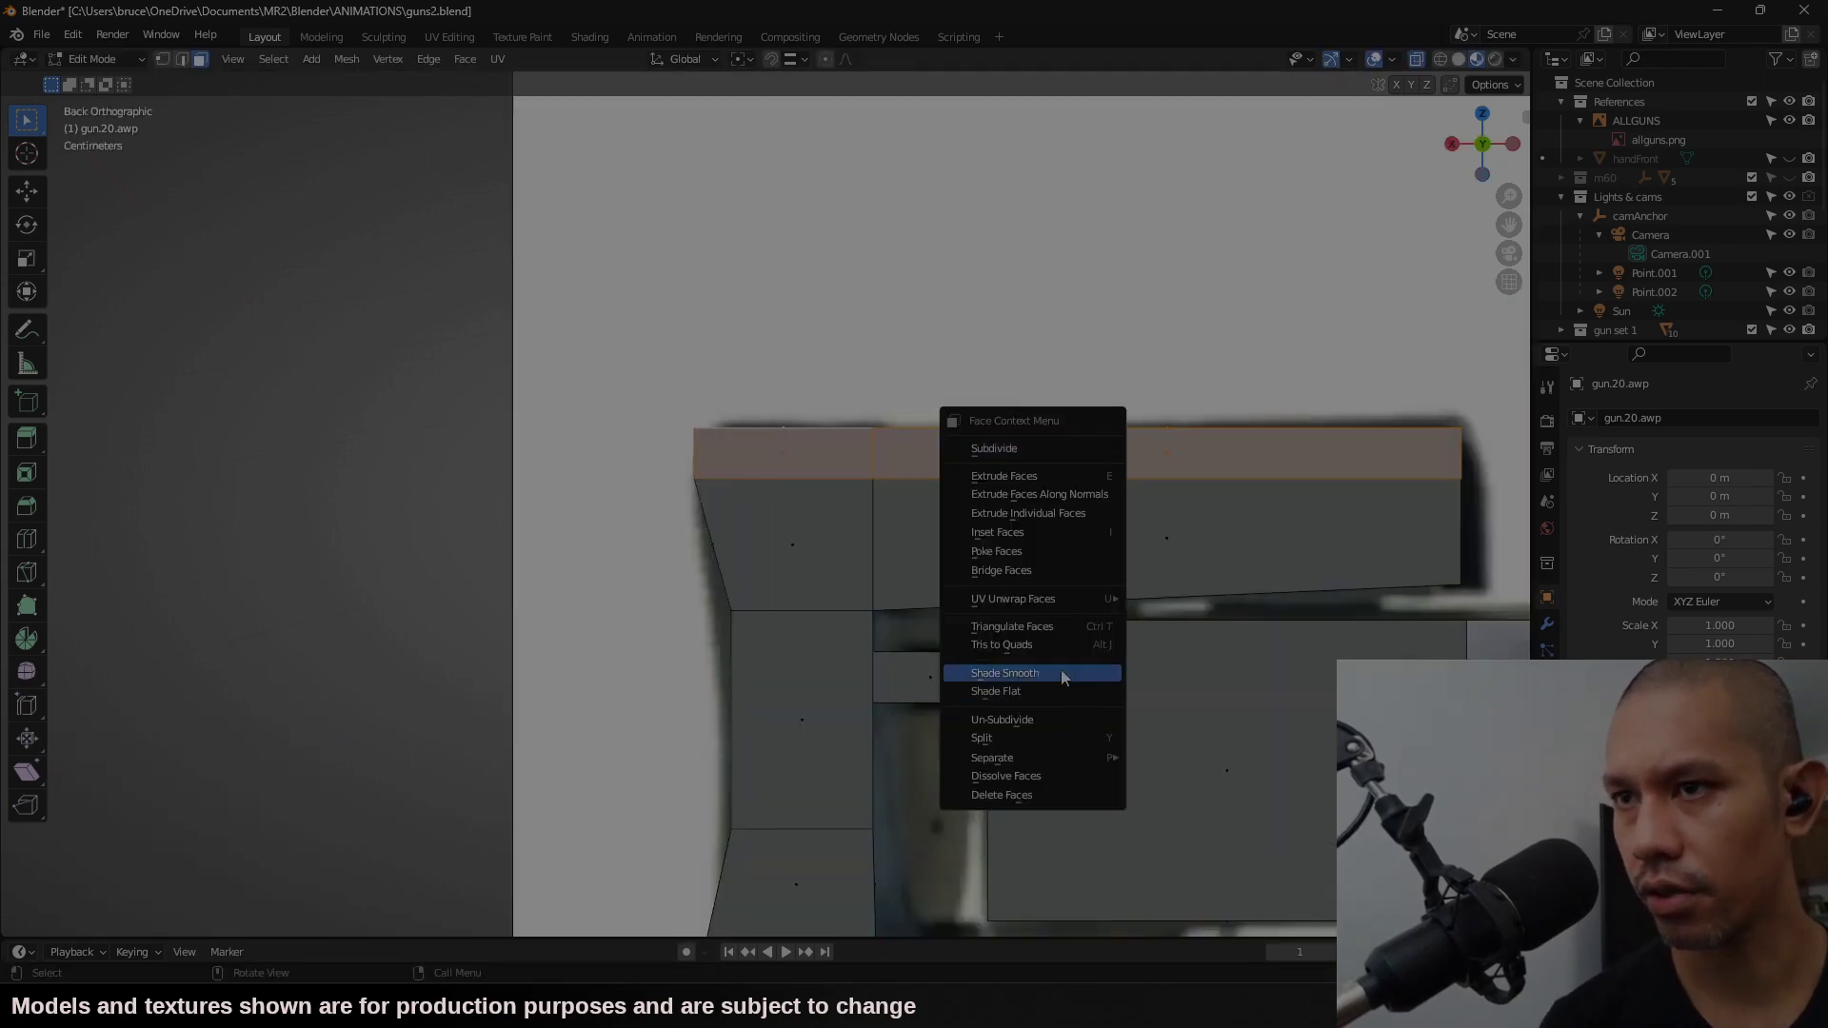
pyautogui.click(1063, 674)
pyautogui.press('Tab')
pyautogui.moveTo(1064, 674); pyautogui.dragTo(1174, 421, button='middle')
# Step: Narrow the bottom of the buttstock's rear section by scaling its underside to about 0.73 along Y
pyautogui.press('Tab')
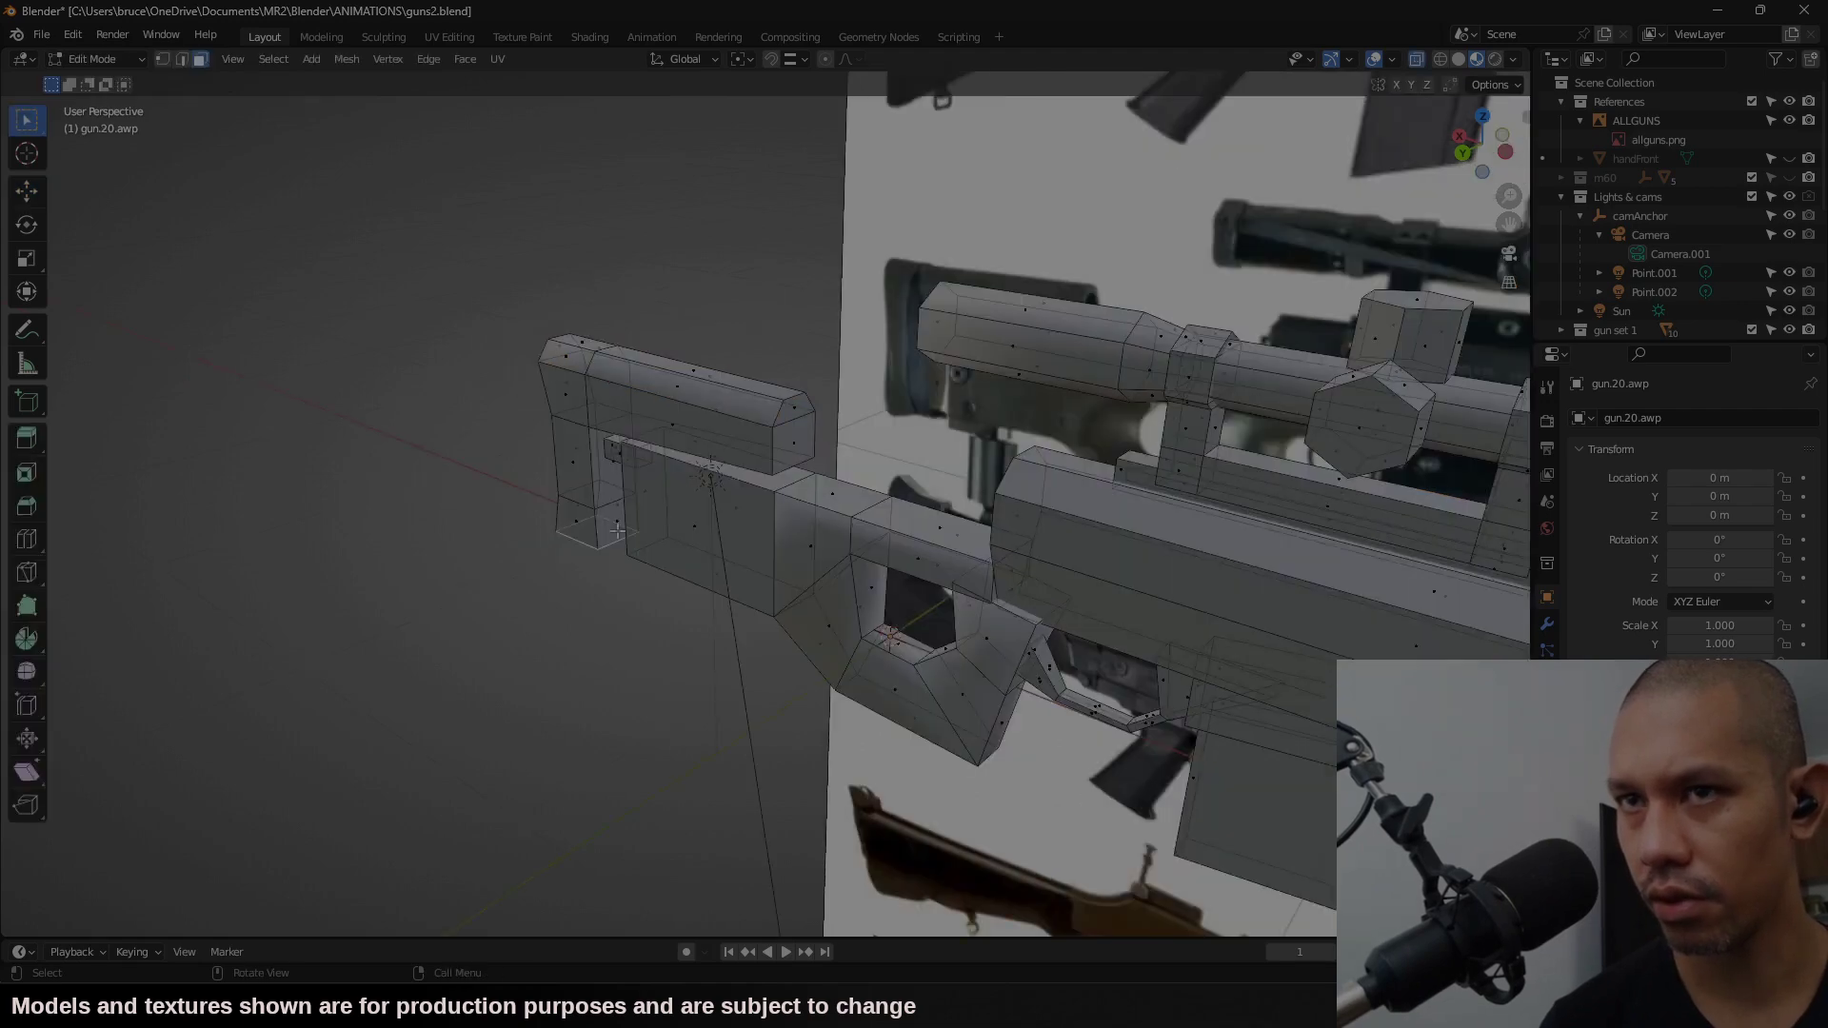
pyautogui.press('s')
pyautogui.press('y')
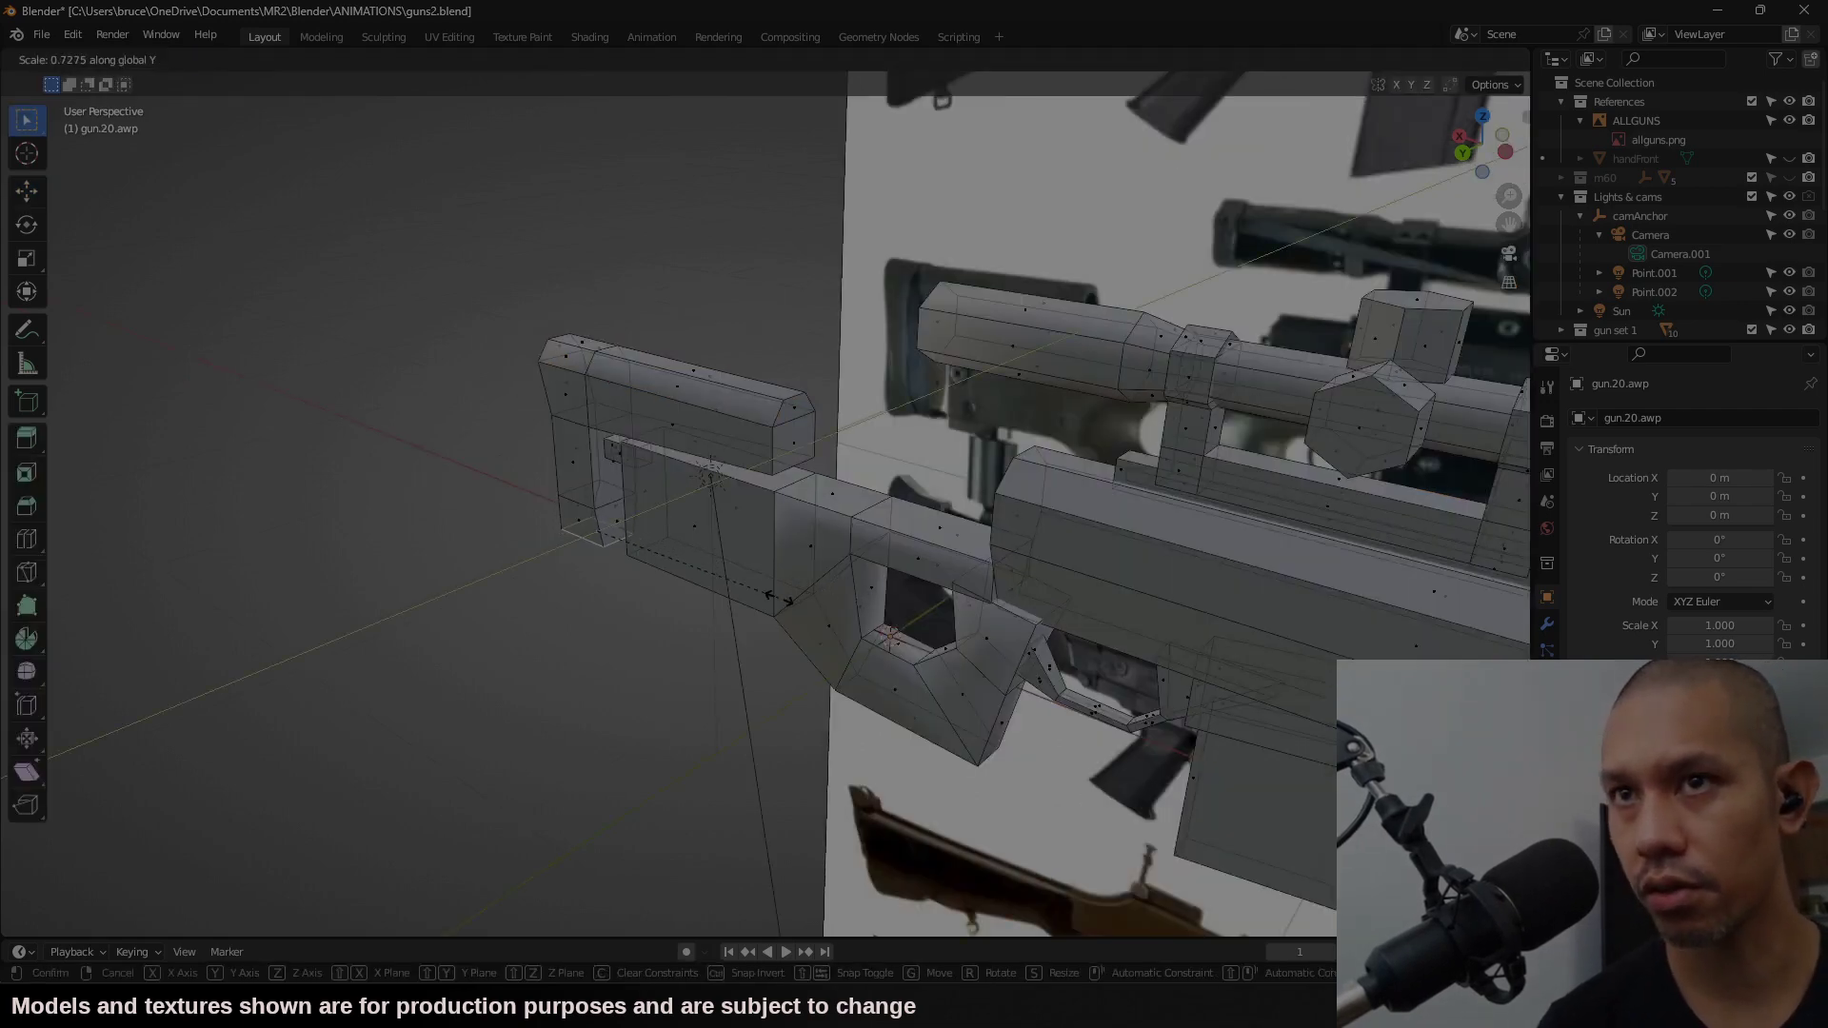
pyautogui.click(773, 598)
pyautogui.press('Tab')
# Step: Inspect the AWP model from the muzzle to the stock against the reference image
pyautogui.moveTo(773, 598); pyautogui.dragTo(1175, 546, button='middle')
pyautogui.click(1463, 151)
pyautogui.press('Tab')
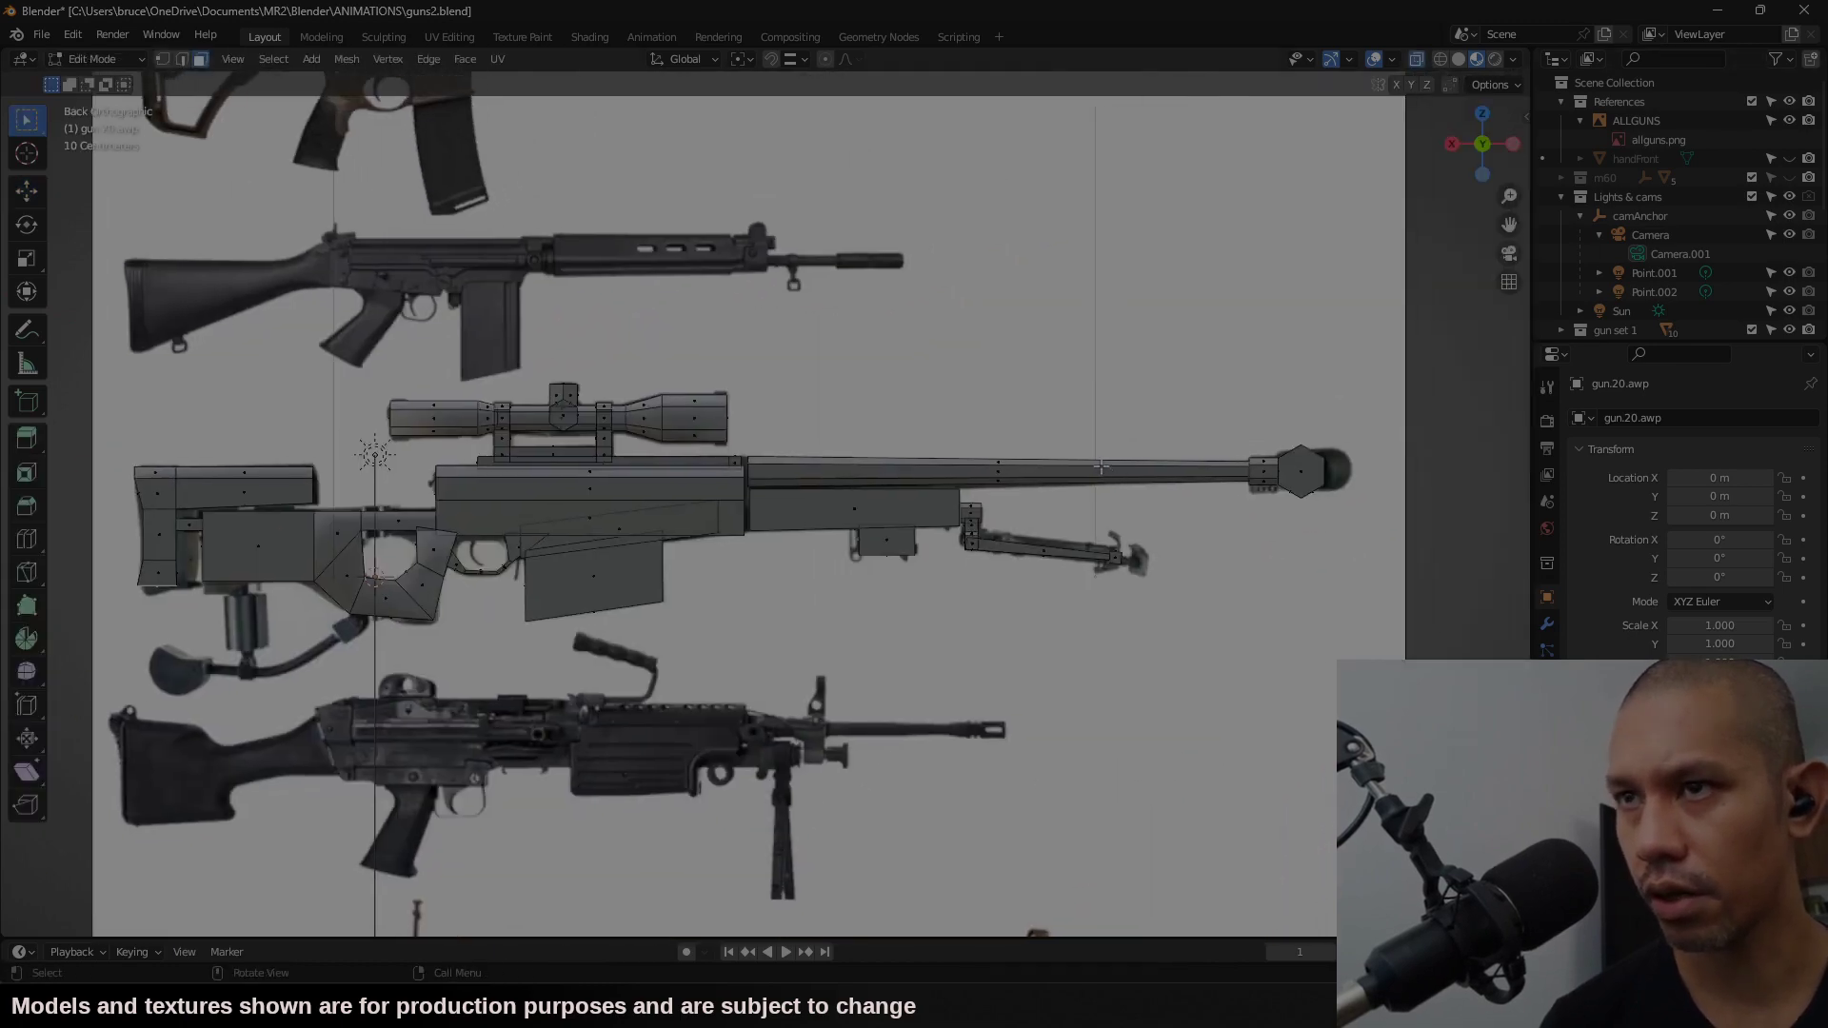
pyautogui.scroll(4, 1278, 358)
pyautogui.moveTo(1287, 357); pyautogui.dragTo(1205, 490)
pyautogui.press('Tab')
pyautogui.scroll(-4, 818, 486)
pyautogui.moveTo(809, 481); pyautogui.dragTo(847, 514, button='middle')
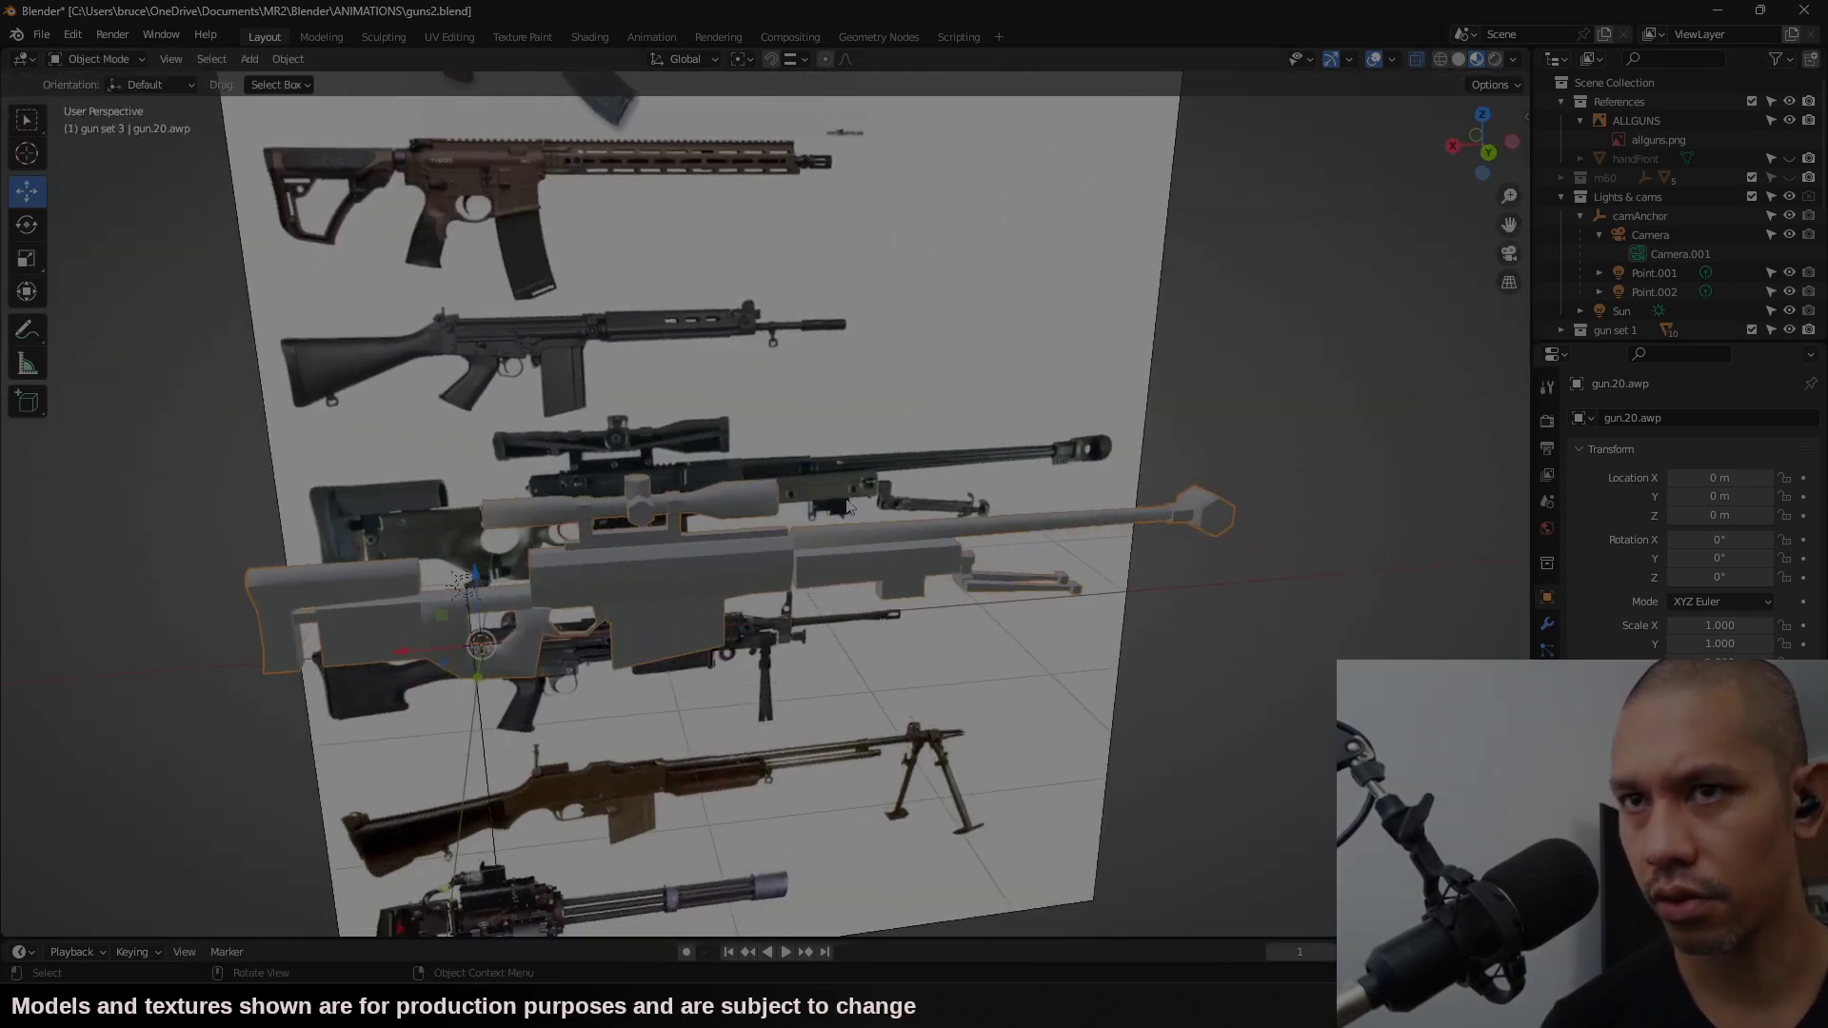
# Step: Flatten the top face at the front of the AWP grip by scaling it to 0 along Z
pyautogui.click(1488, 155)
pyautogui.press('Tab')
pyautogui.scroll(5, 1247, 636)
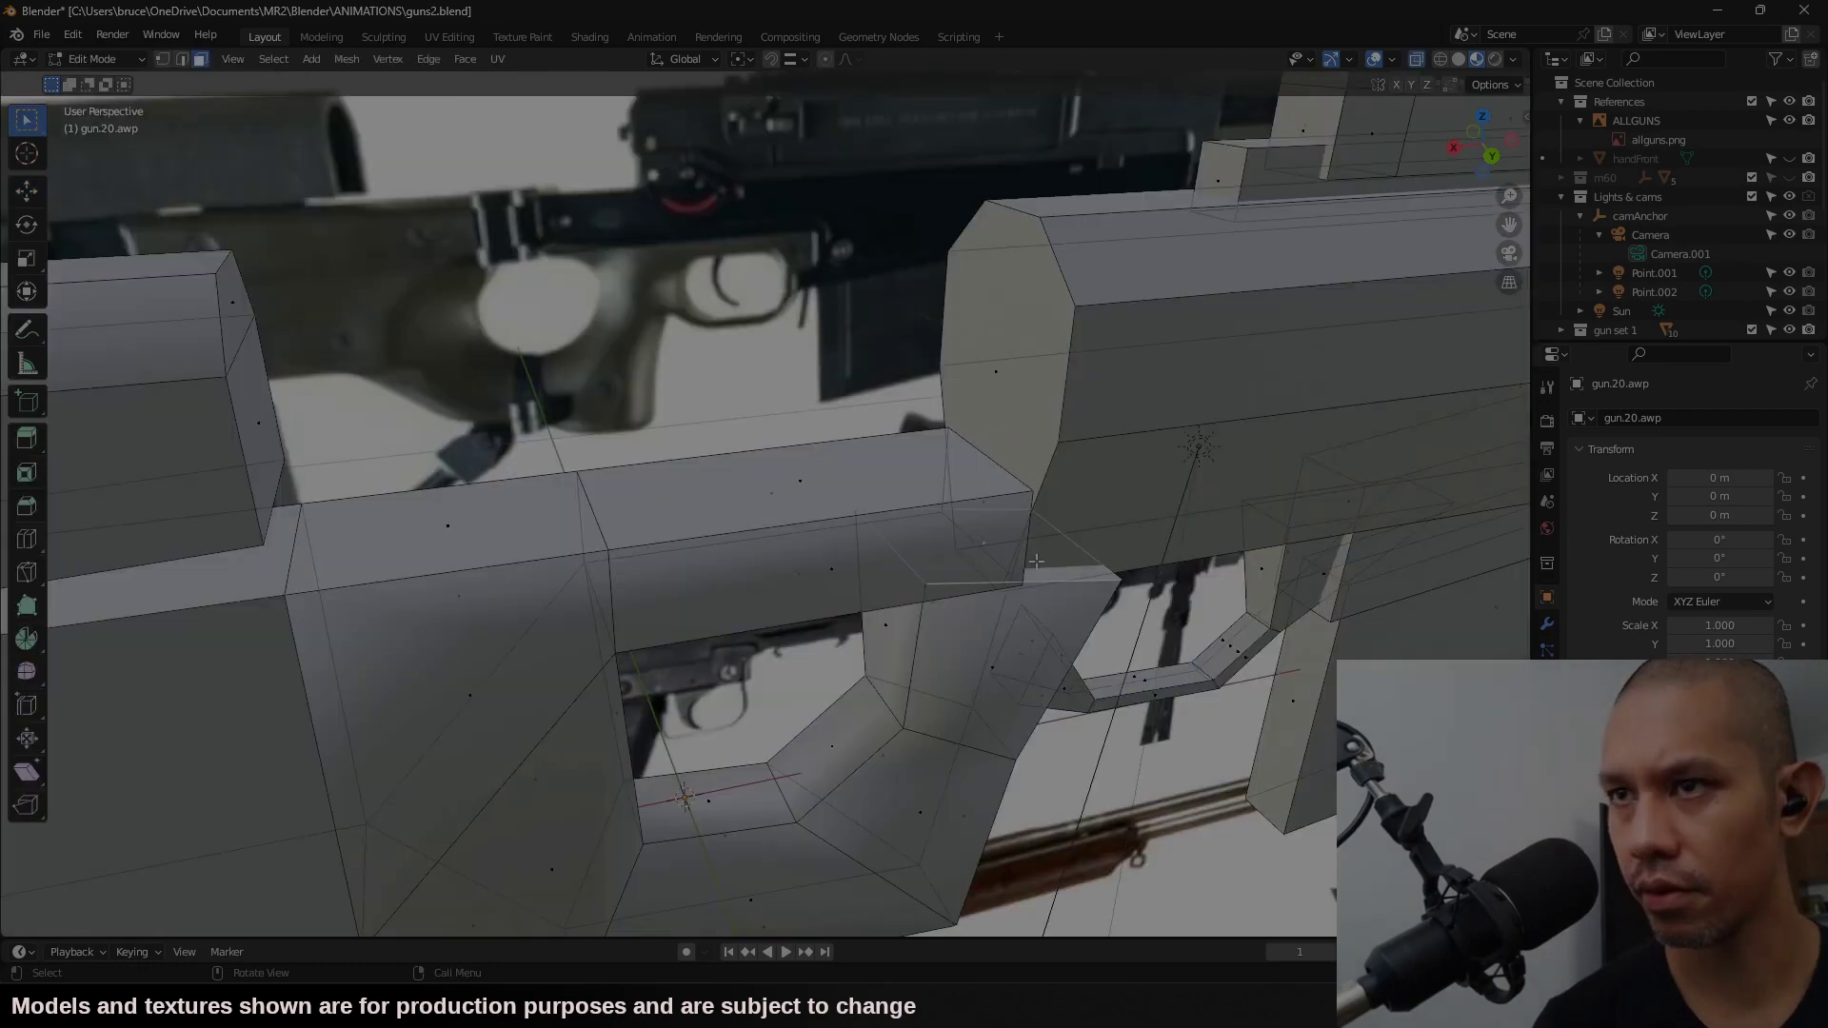
pyautogui.press('s')
pyautogui.press('z')
pyautogui.press('0')
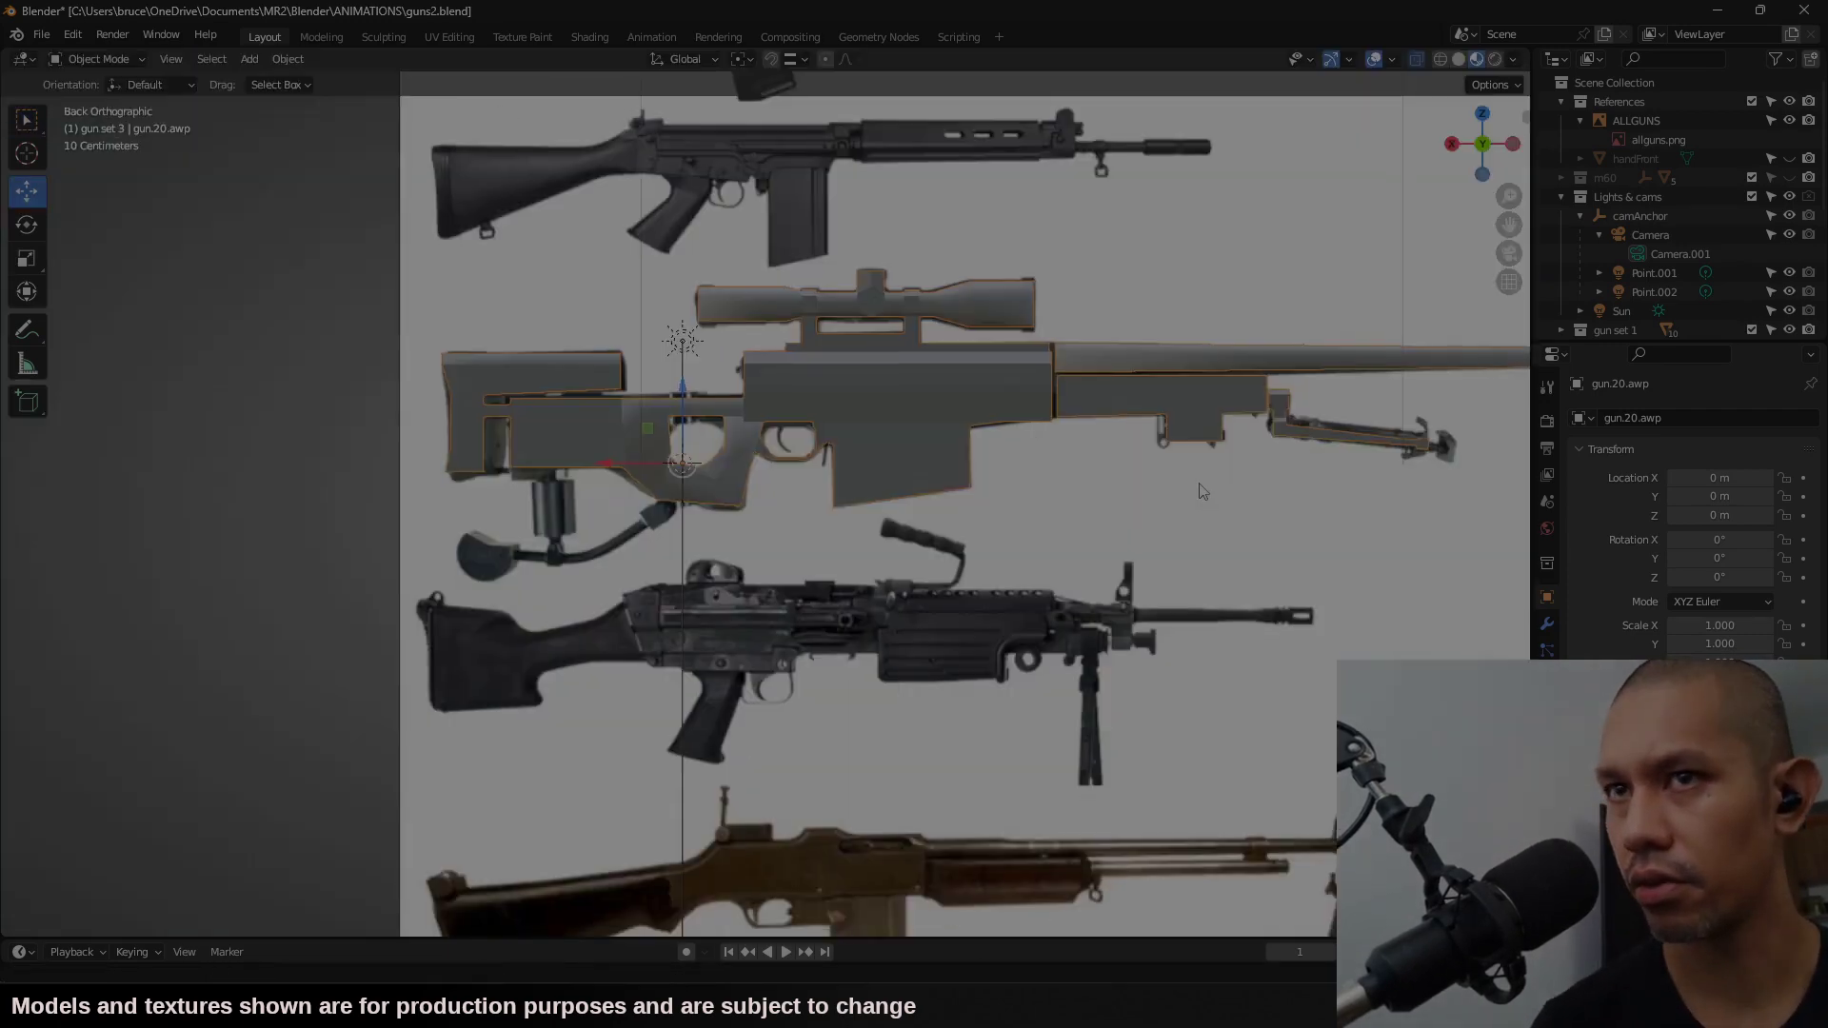
# Step: Hide gun.20.awp, select the ALLGUNS reference image and show the handfront object
pyautogui.keyDown('shift'); pyautogui.moveTo(1203, 489); pyautogui.dragTo(1276, 445, button='middle'); pyautogui.keyUp('shift')
pyautogui.scroll(-7, 1653, 334)
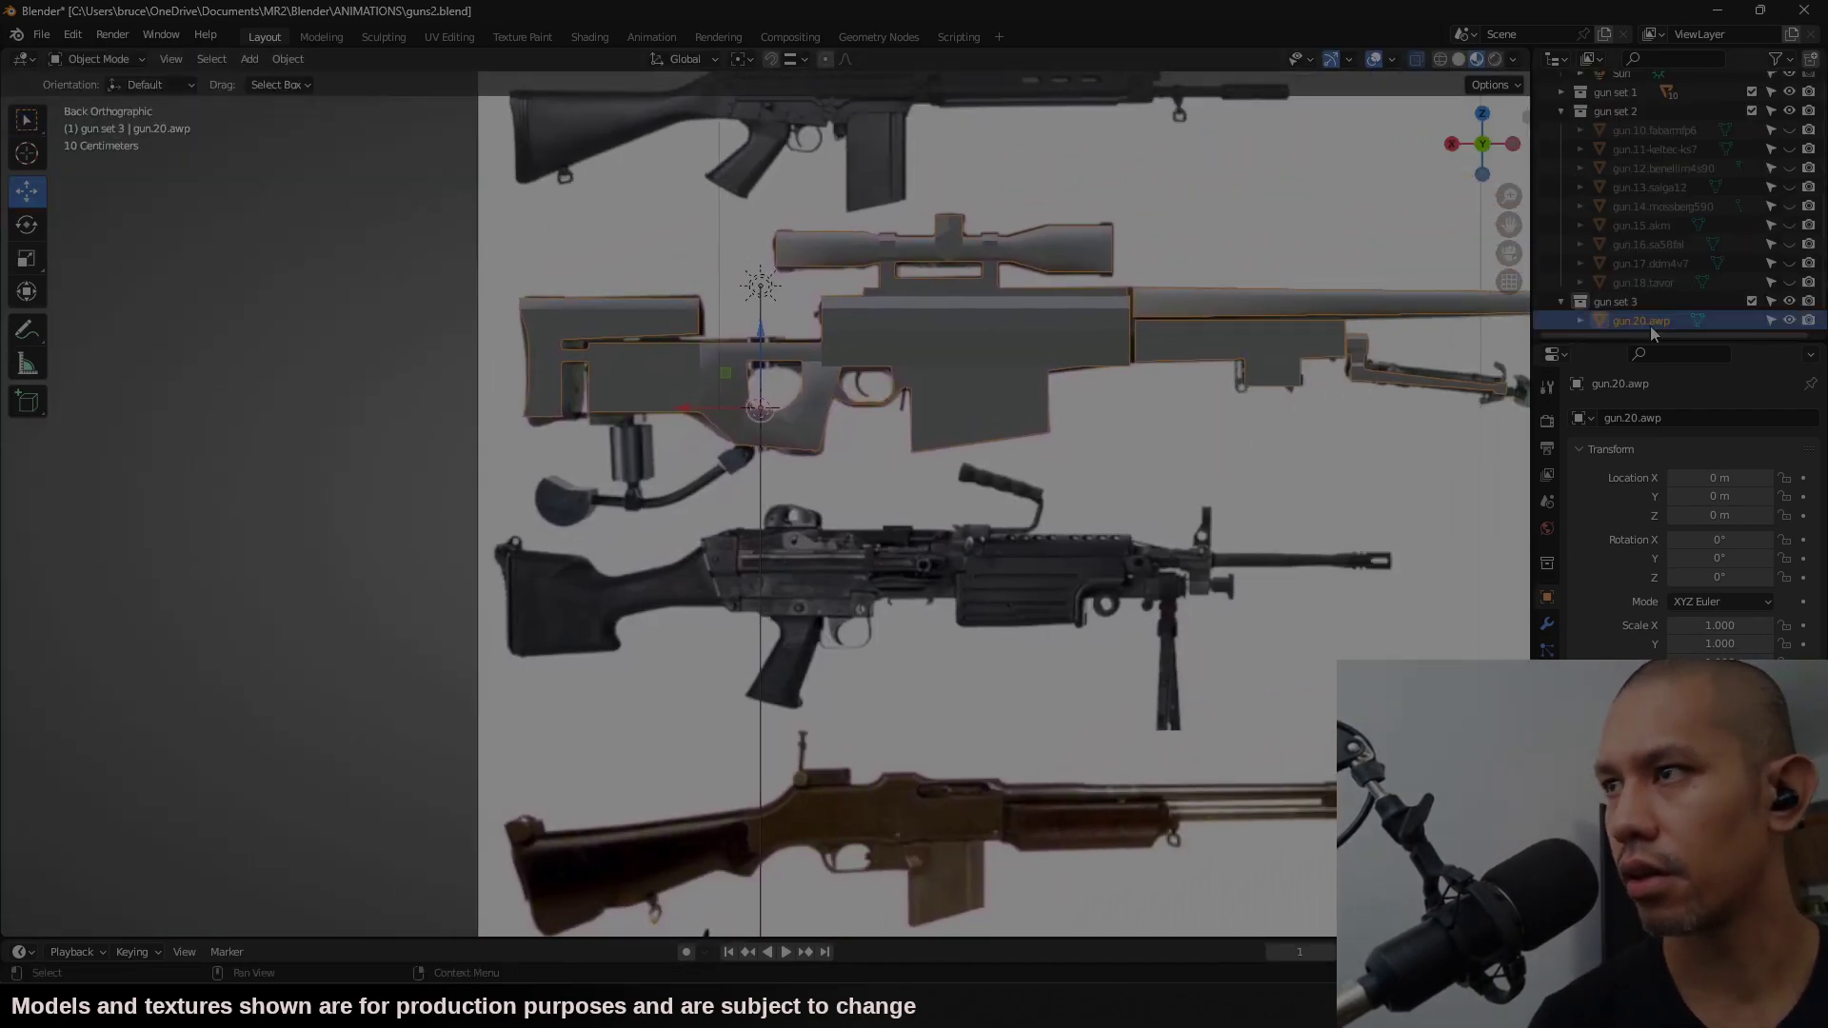
pyautogui.click(1228, 716)
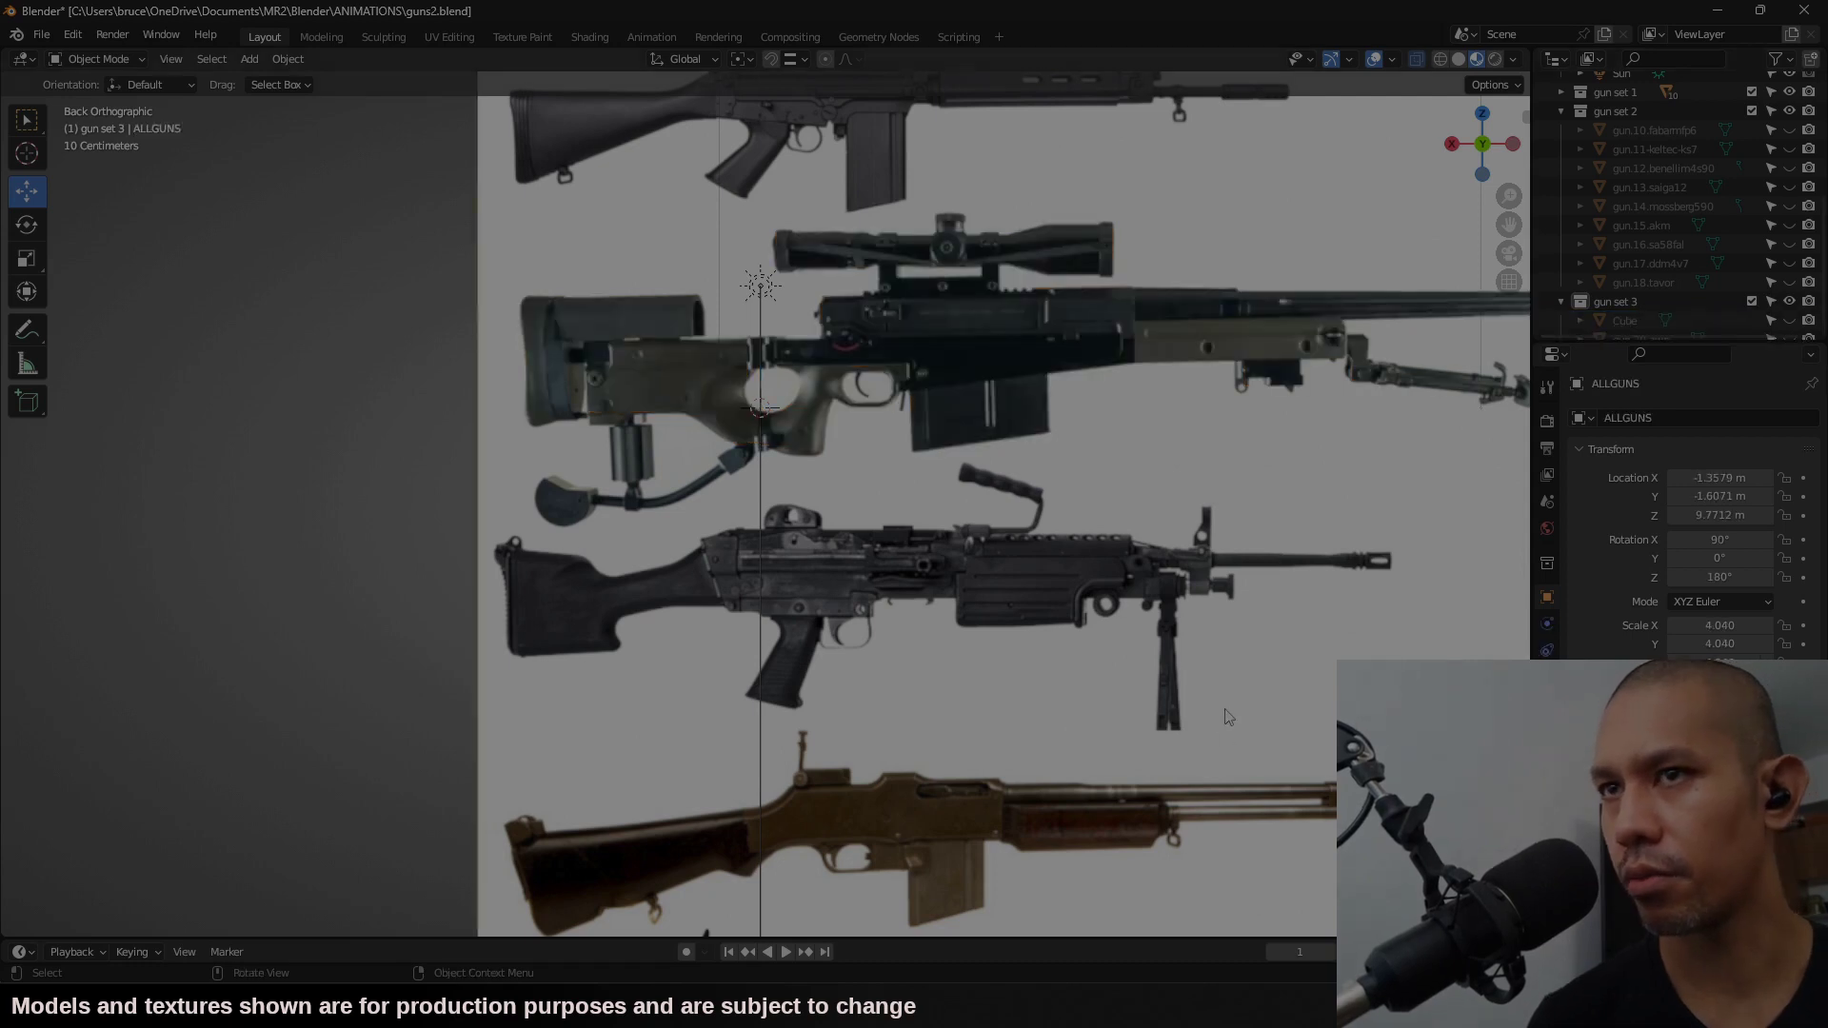
pyautogui.scroll(6, 1602, 254)
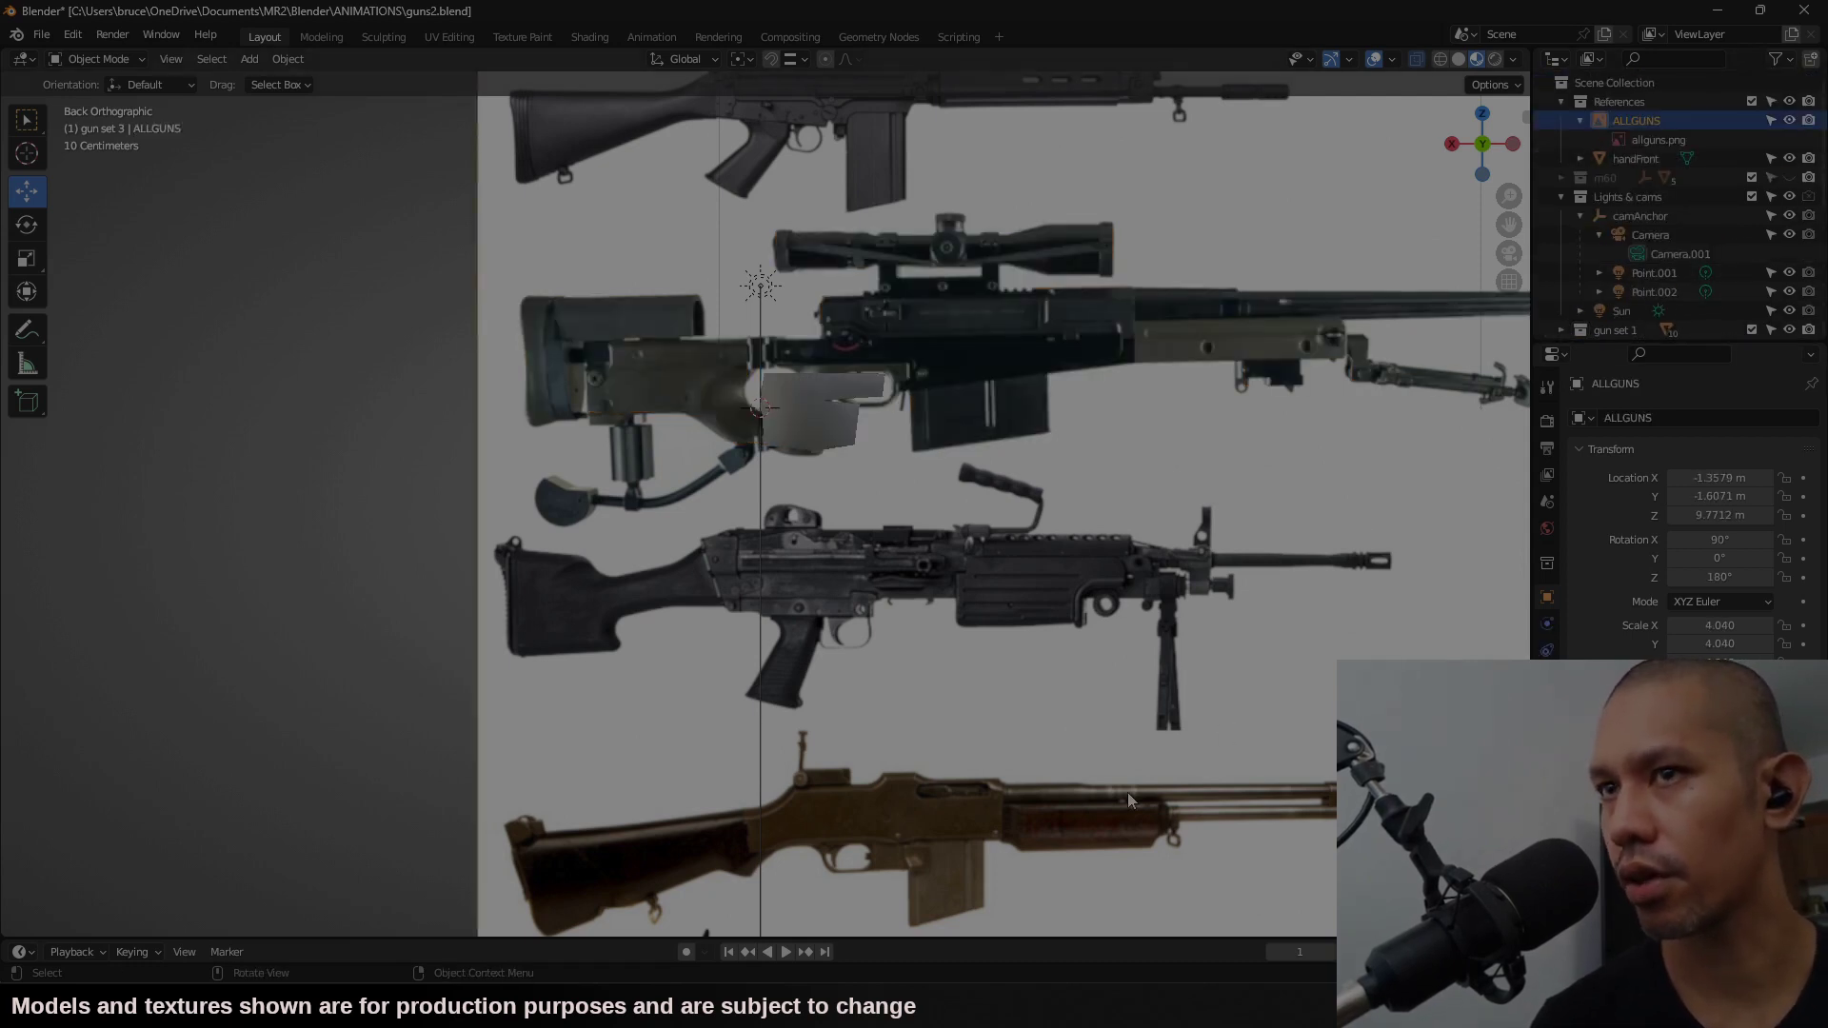
# Step: Move the ALLGUNS image so the SRS rifle's grip lines up with the handfront object, and hide handfront
pyautogui.press('g')
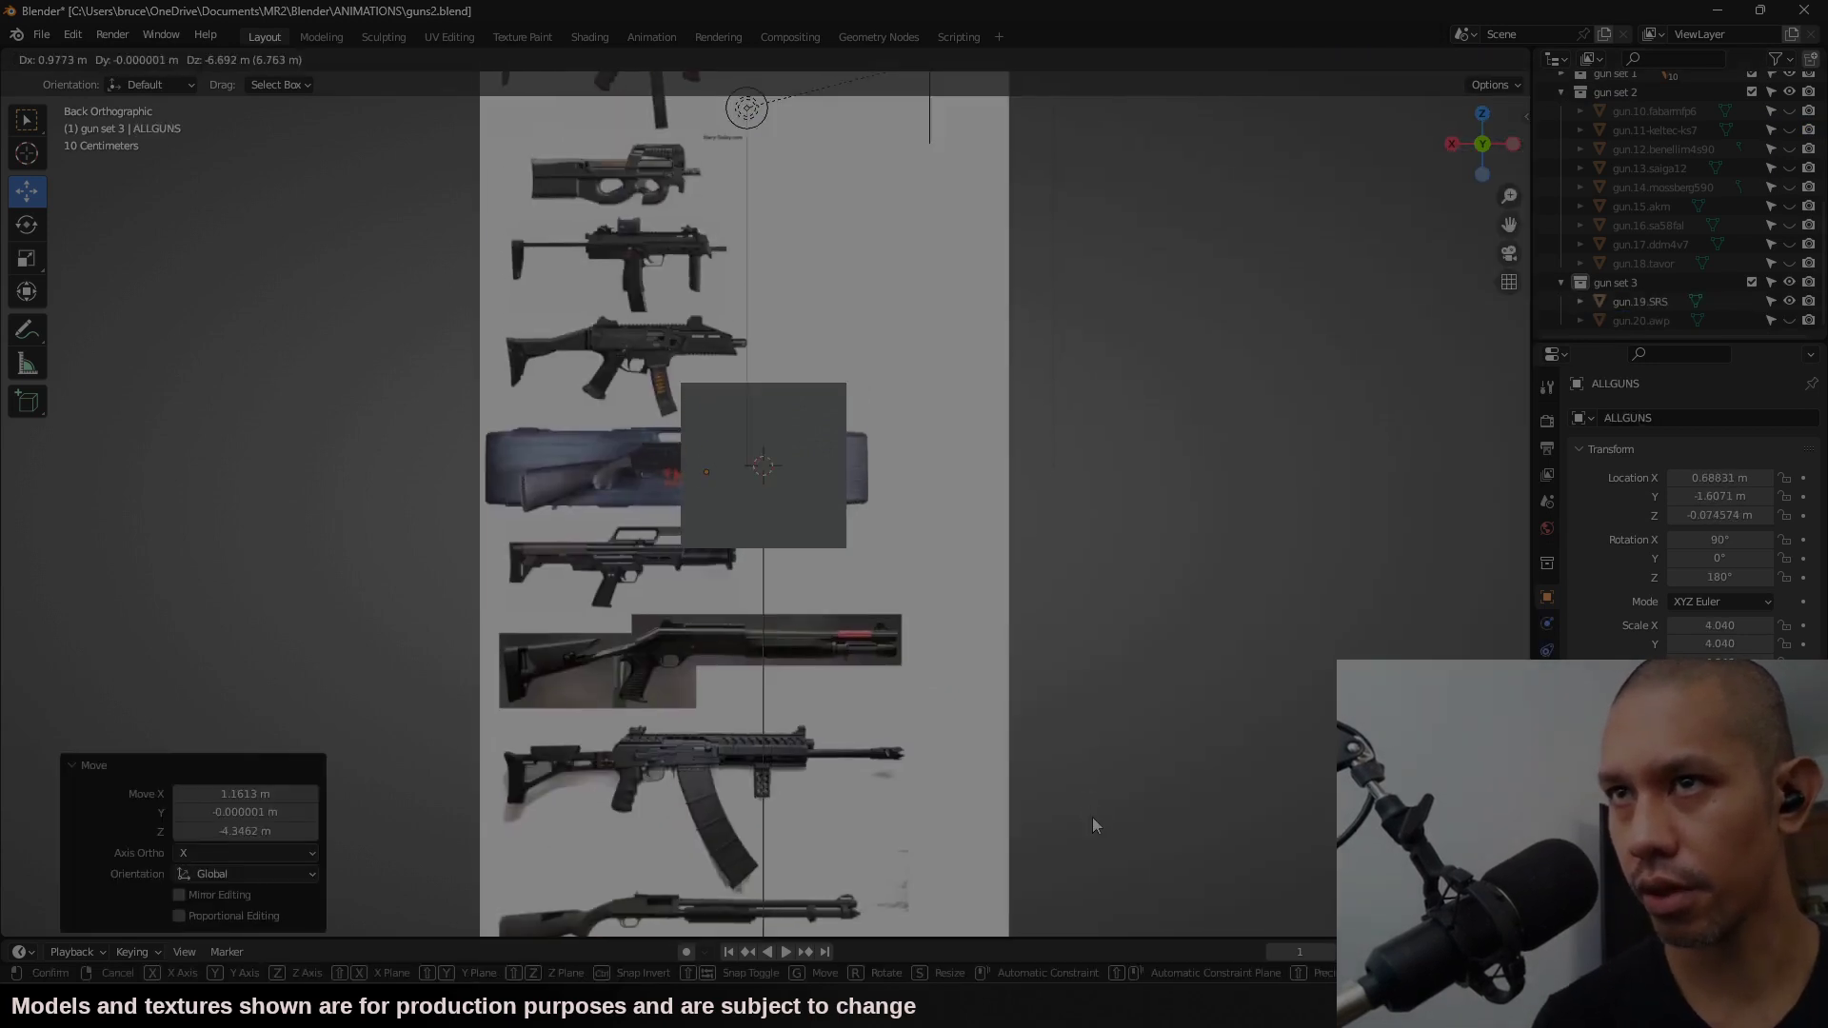
pyautogui.press('g')
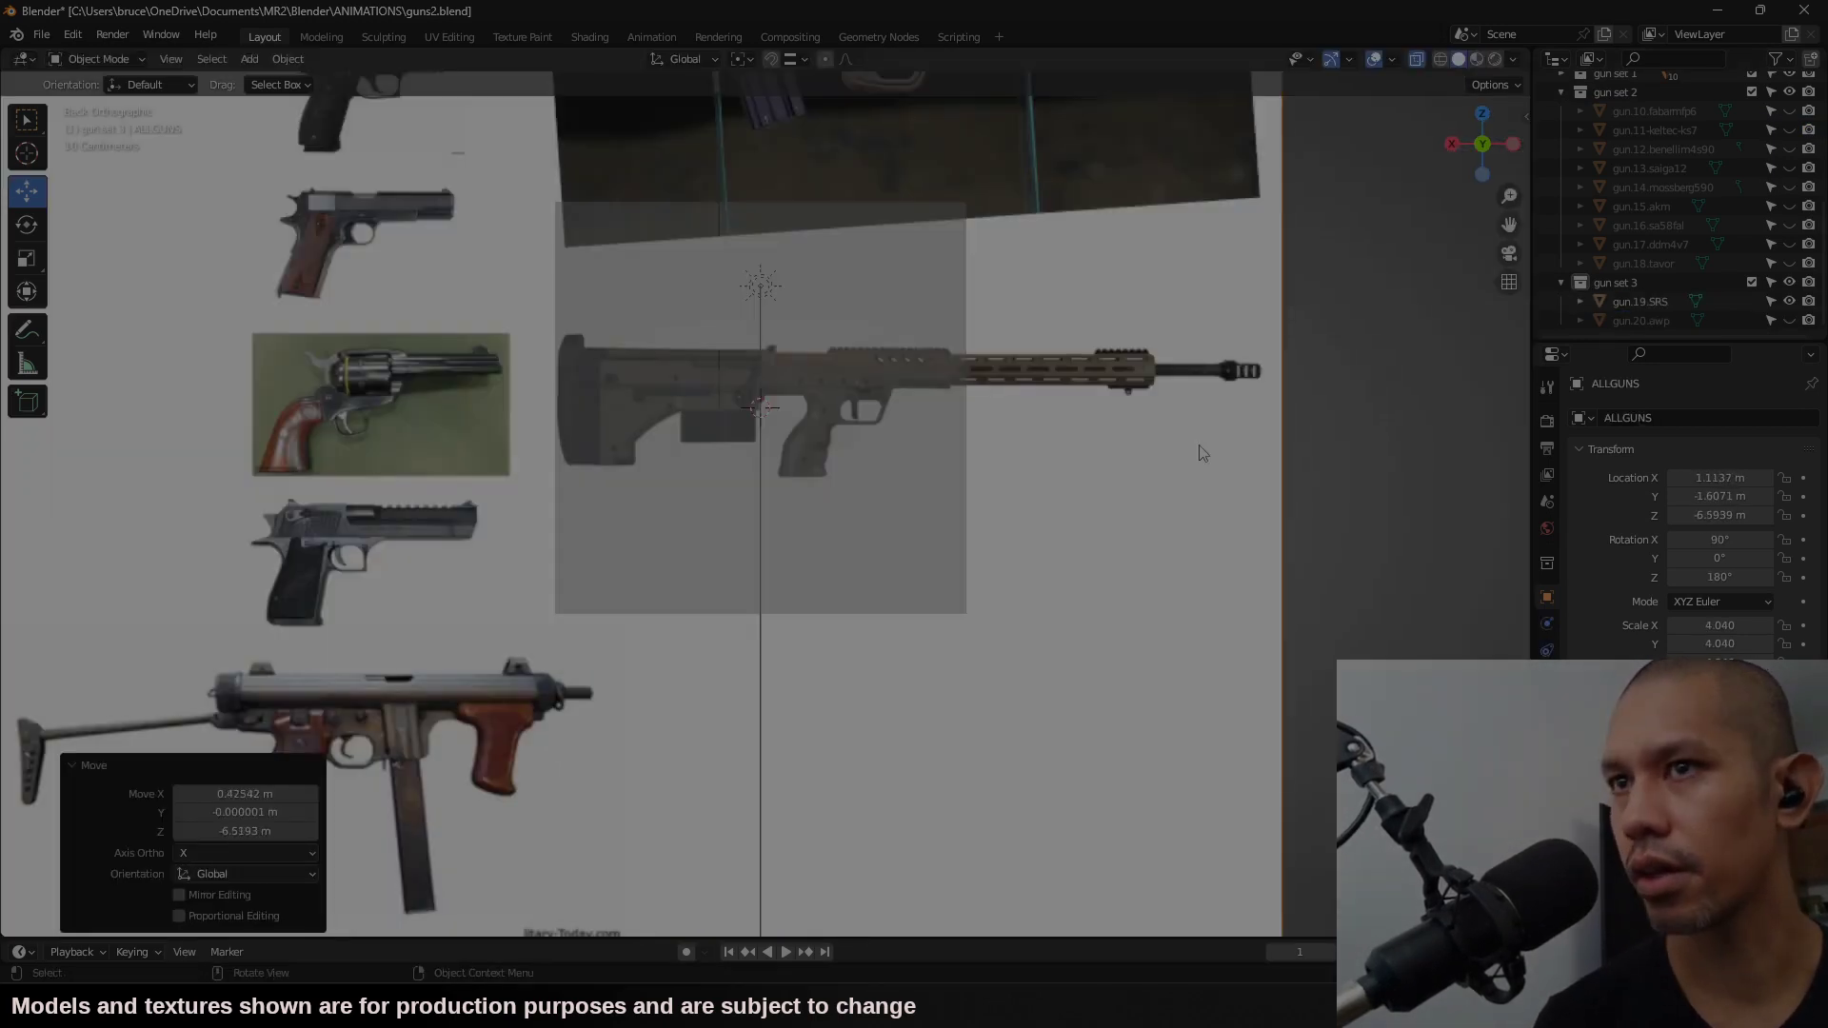
pyautogui.scroll(2, 1203, 449)
pyautogui.scroll(6, 1771, 162)
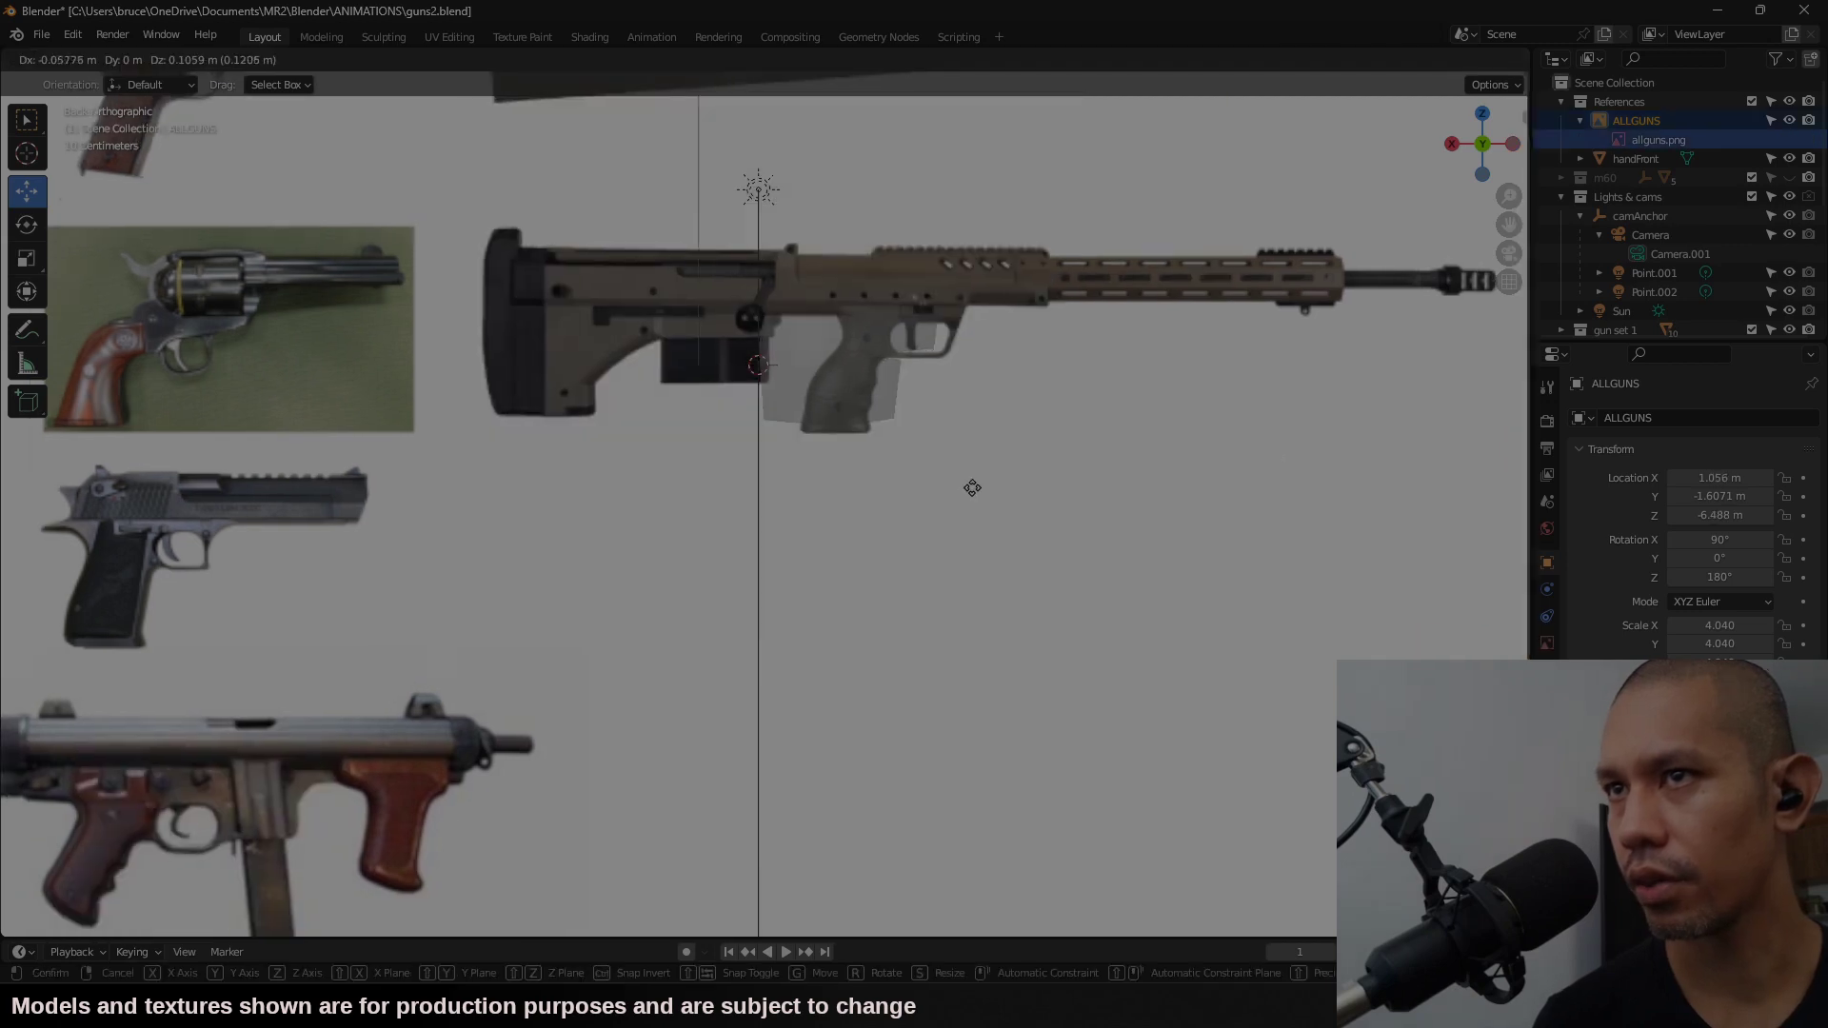
pyautogui.click(1790, 159)
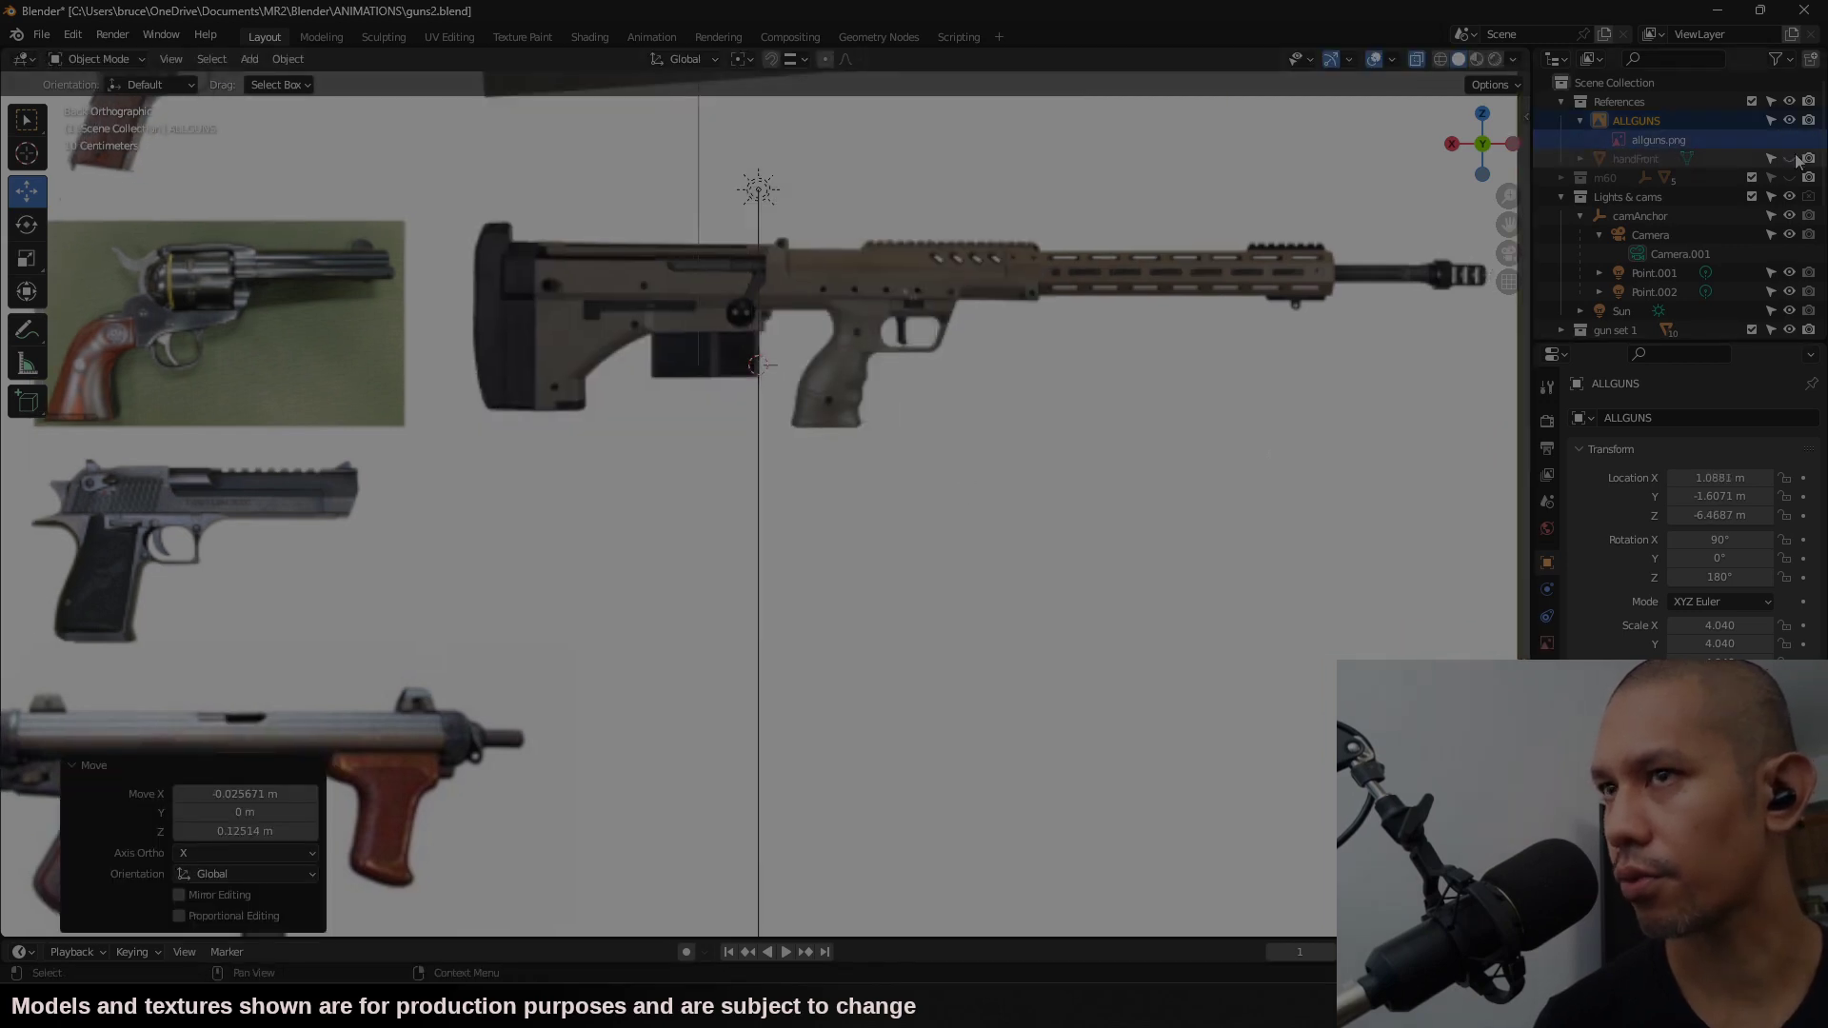
# Step: Select gun.19.SRS and look over the other guns on the reference sheet
pyautogui.scroll(-7, 1787, 276)
pyautogui.click(1787, 282)
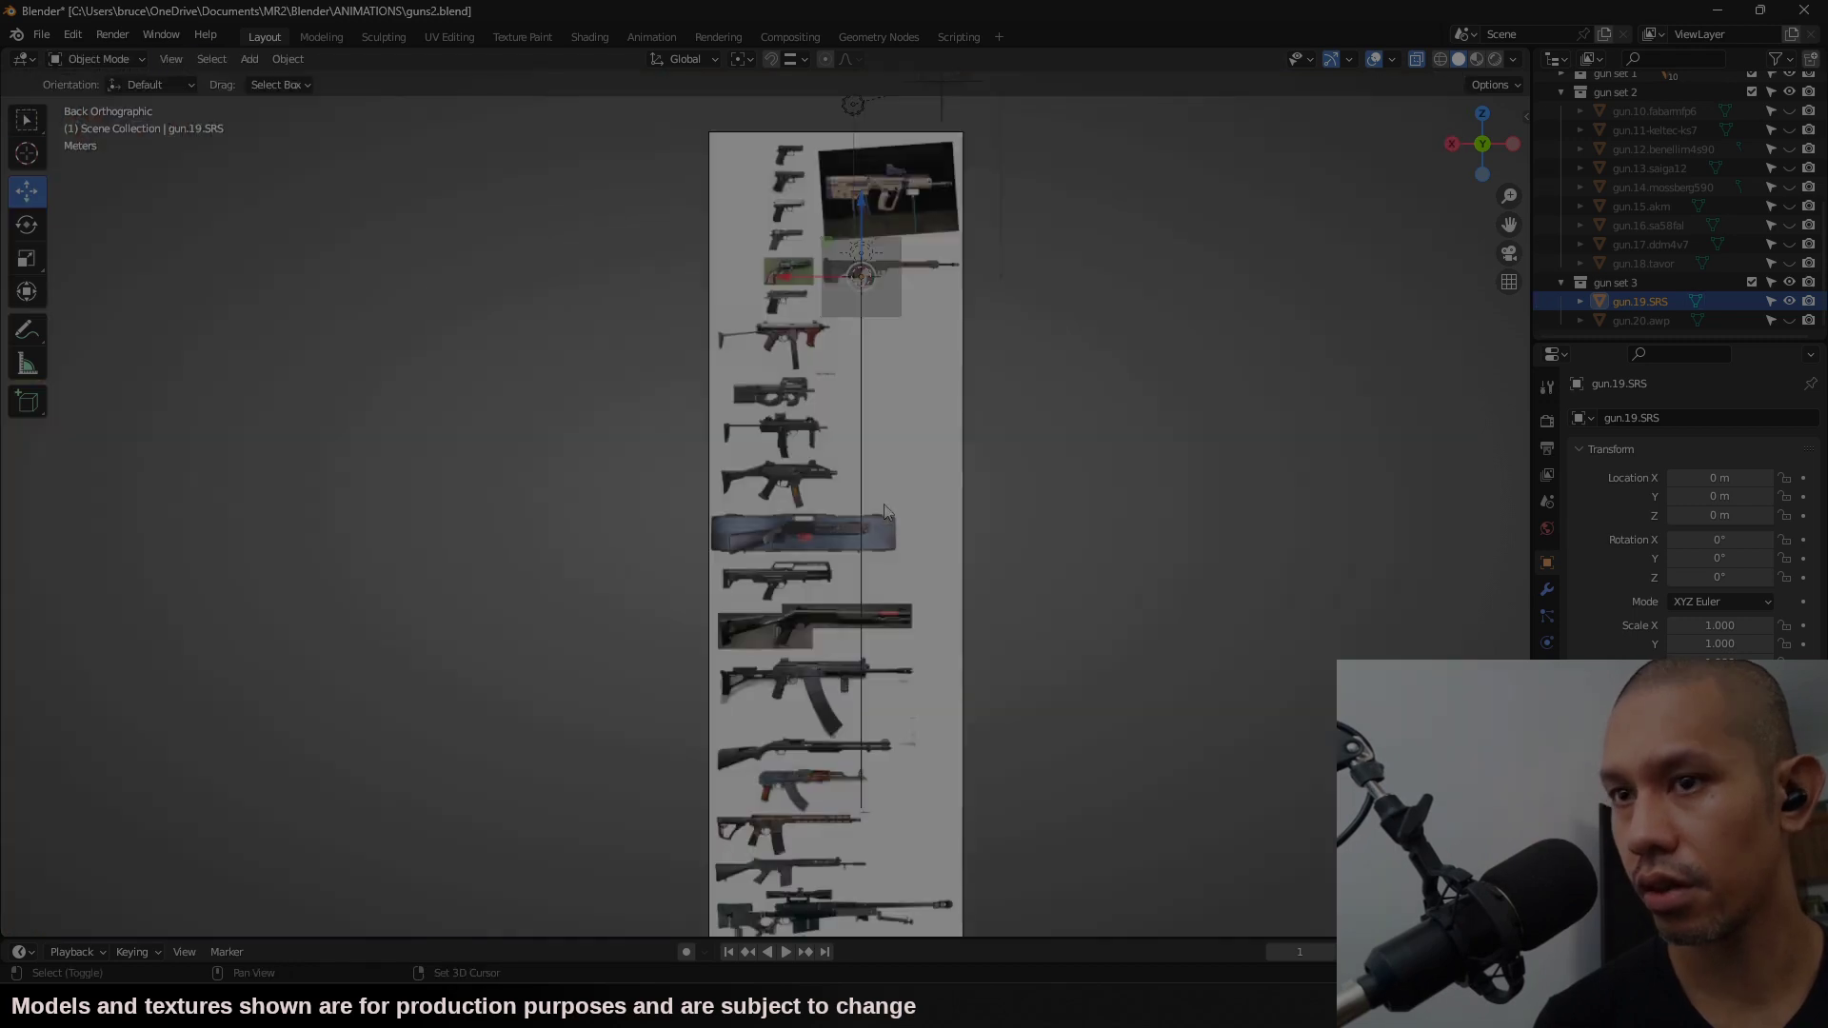
pyautogui.keyDown('shift'); pyautogui.moveTo(886, 507); pyautogui.dragTo(996, 320, button='middle'); pyautogui.keyUp('shift')
pyautogui.scroll(6, 986, 515)
pyautogui.keyDown('shift'); pyautogui.moveTo(1267, 792); pyautogui.dragTo(970, 597, button='middle'); pyautogui.keyUp('shift')
pyautogui.scroll(-3, 1226, 491)
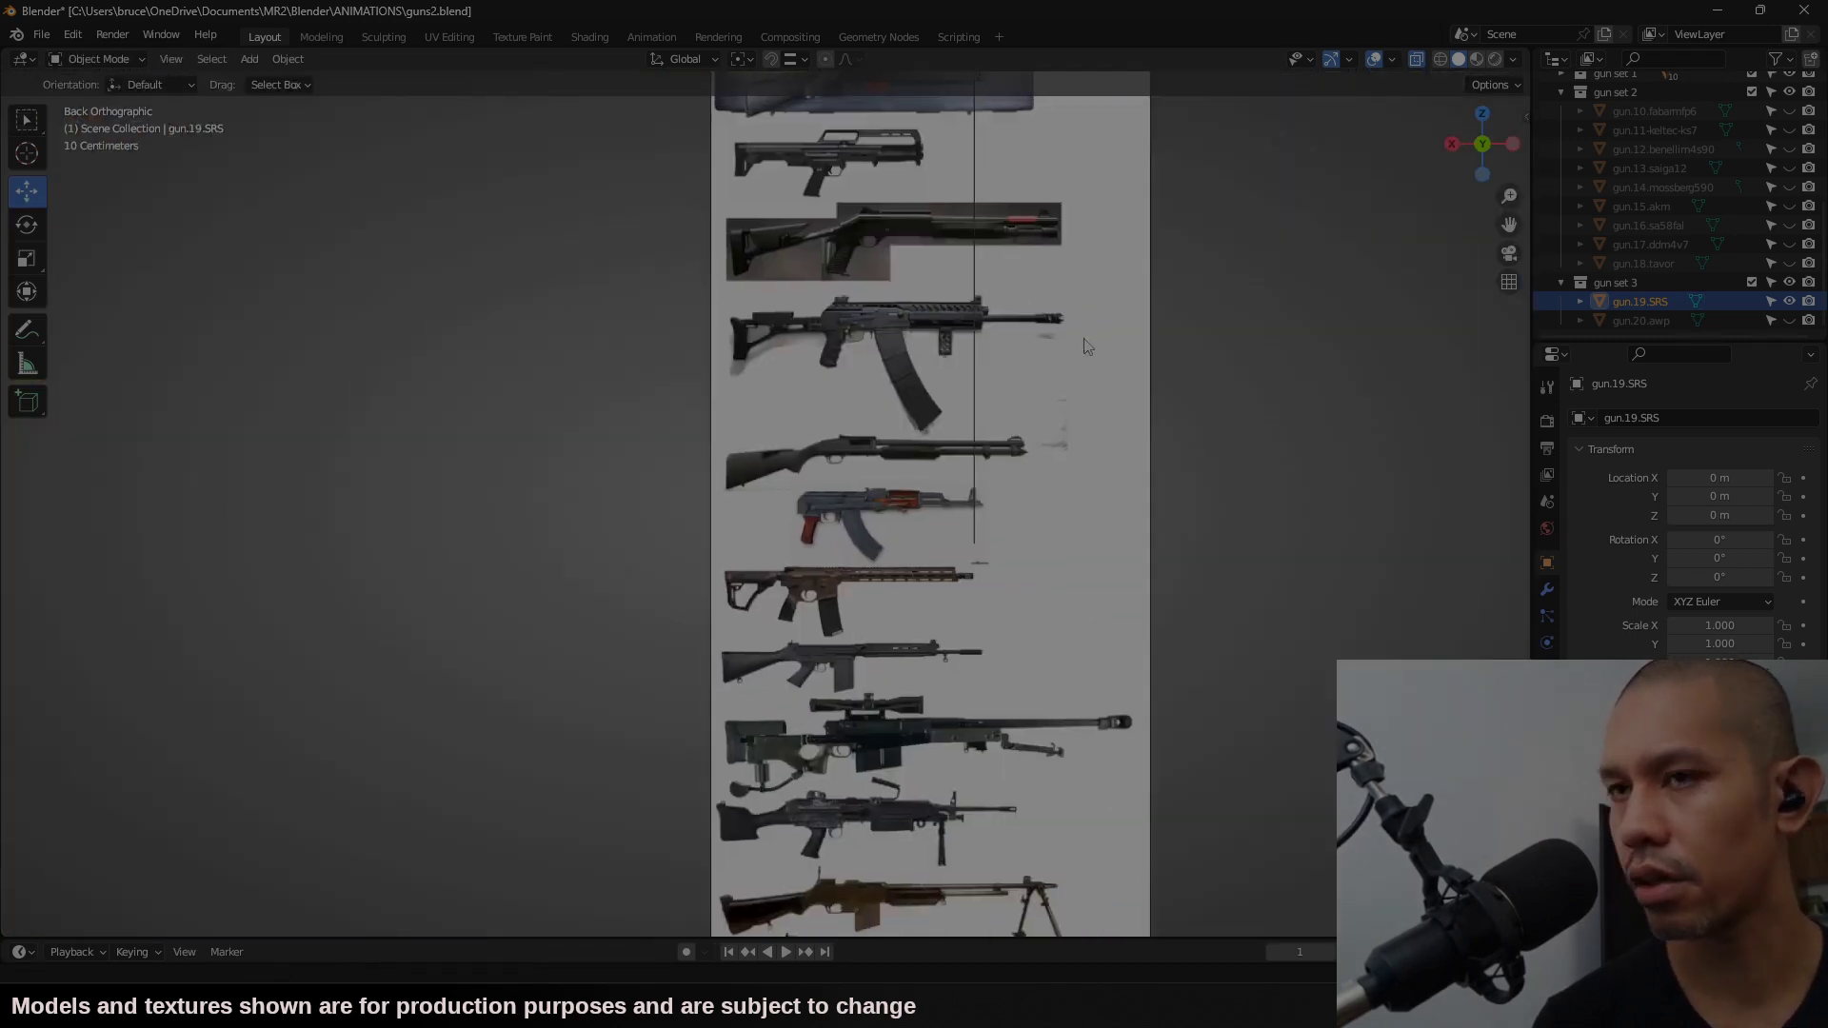
pyautogui.keyDown('shift'); pyautogui.moveTo(1091, 320); pyautogui.dragTo(986, 482, button='middle'); pyautogui.keyUp('shift')
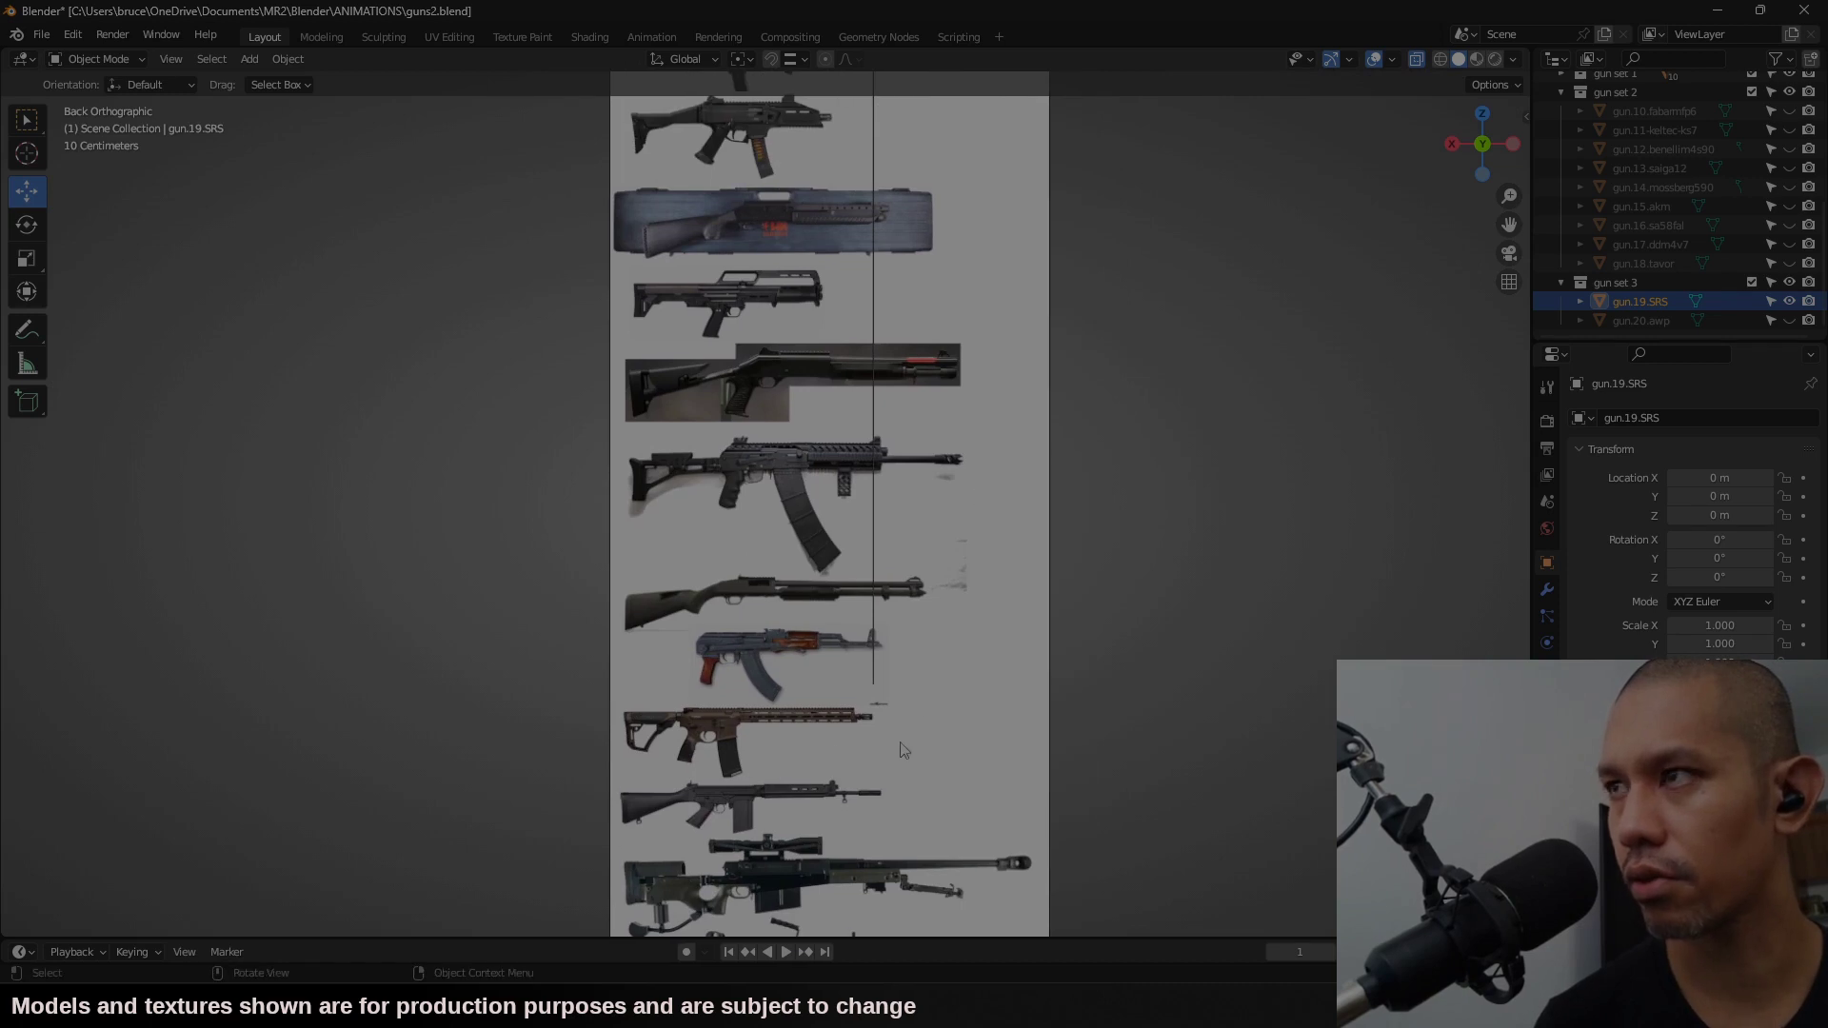
# Step: Scale the gun.19.SRS cube mesh to 0.1 and move it about 0.87 m along negative X and 0.85 m up, above the rifle
pyautogui.press('KP_Decimal')
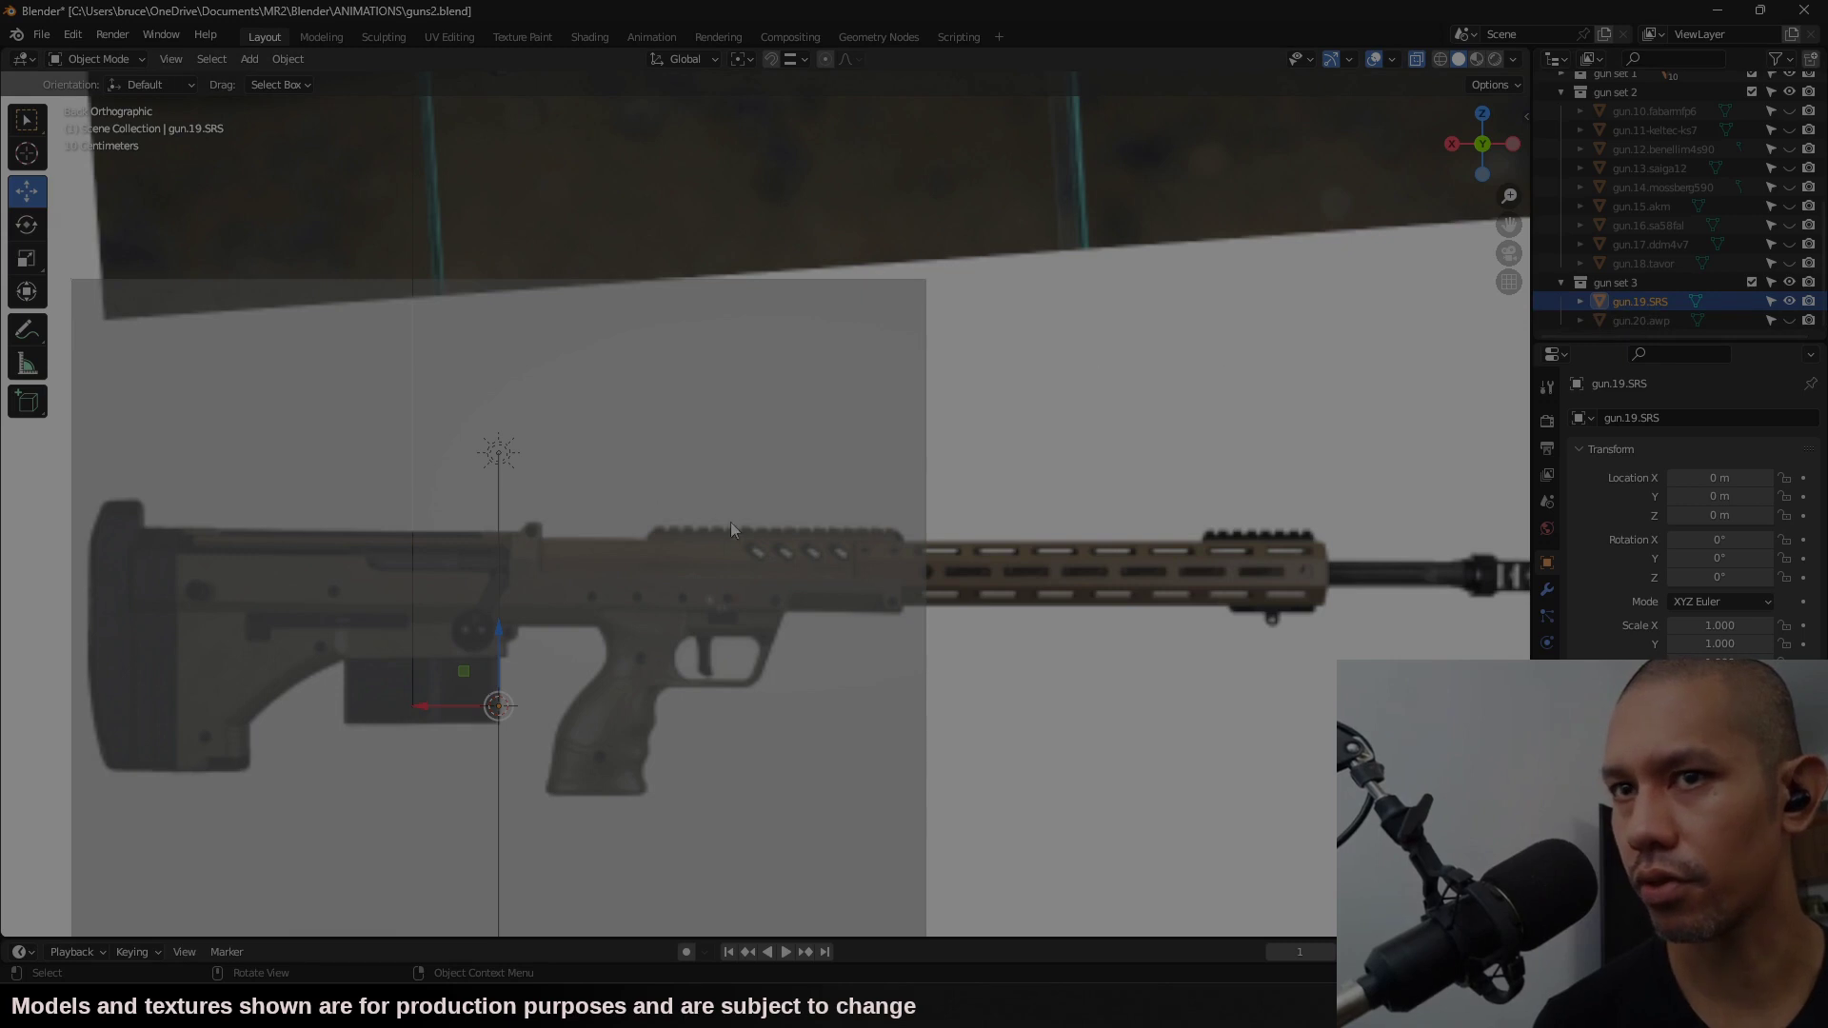
pyautogui.scroll(-3, 729, 521)
pyautogui.press('Tab')
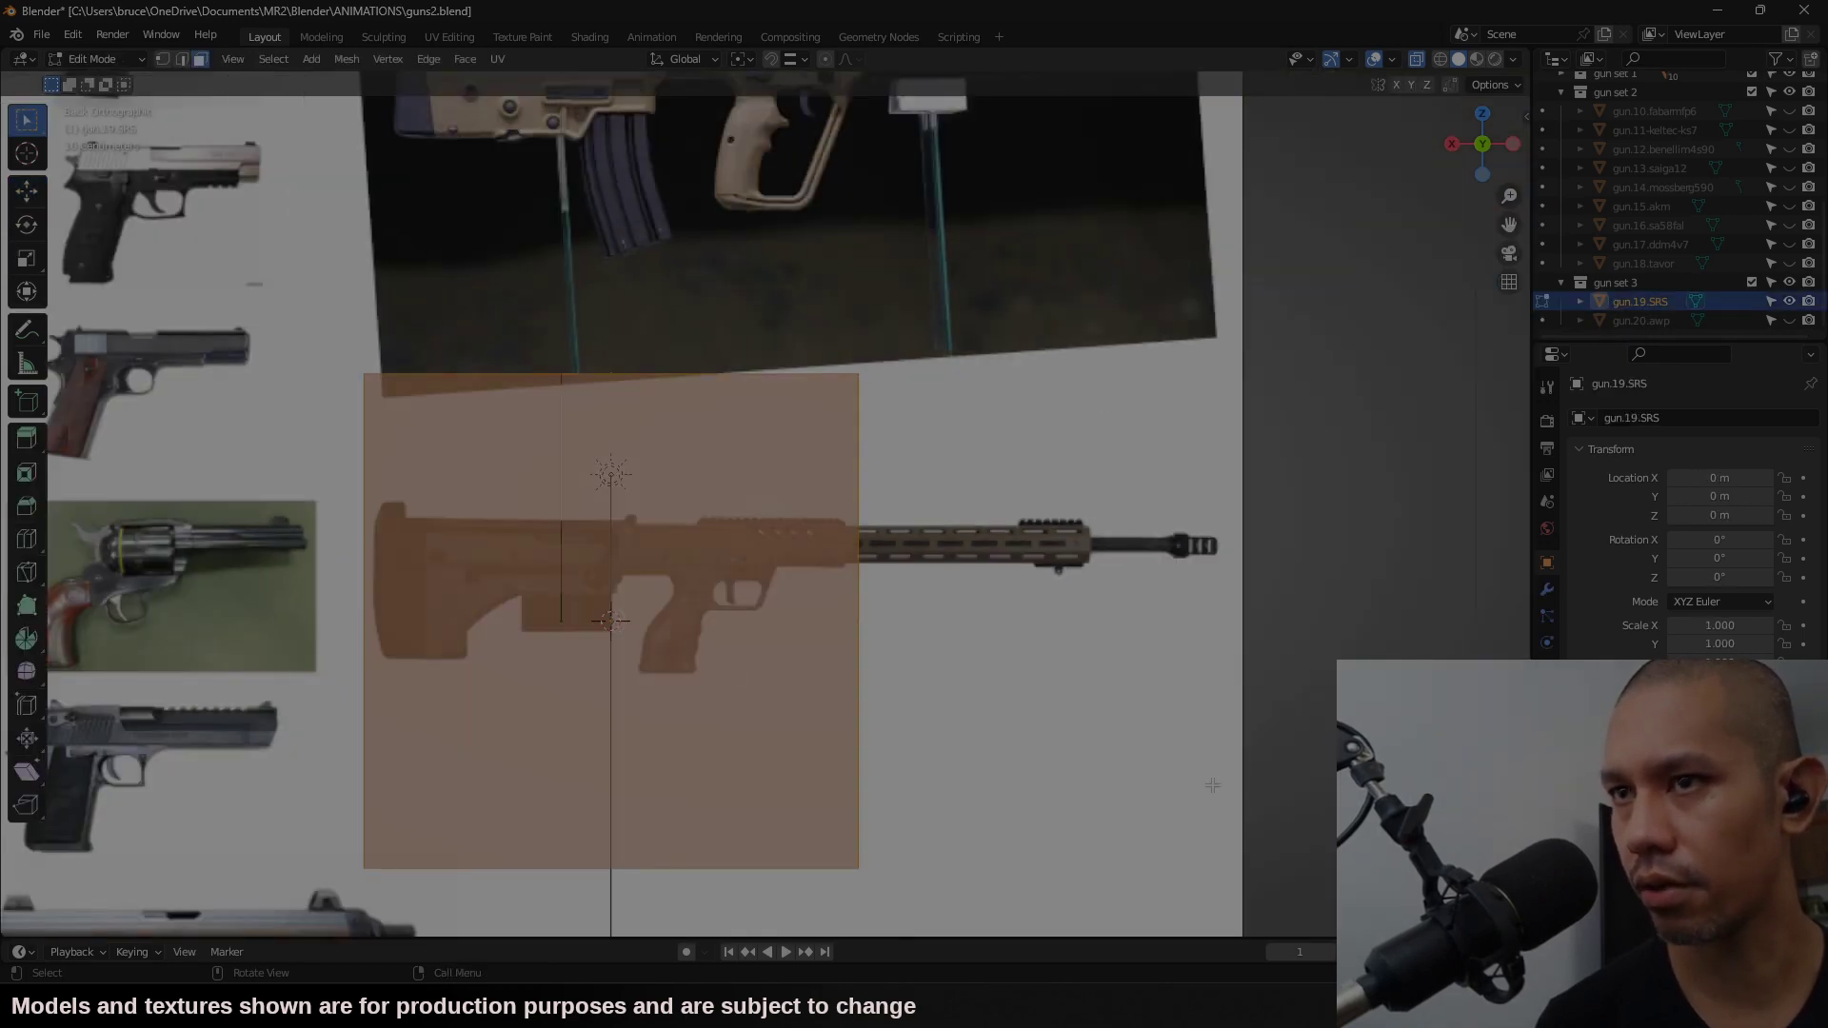
pyautogui.scroll(2, 1173, 552)
pyautogui.write('s.1')
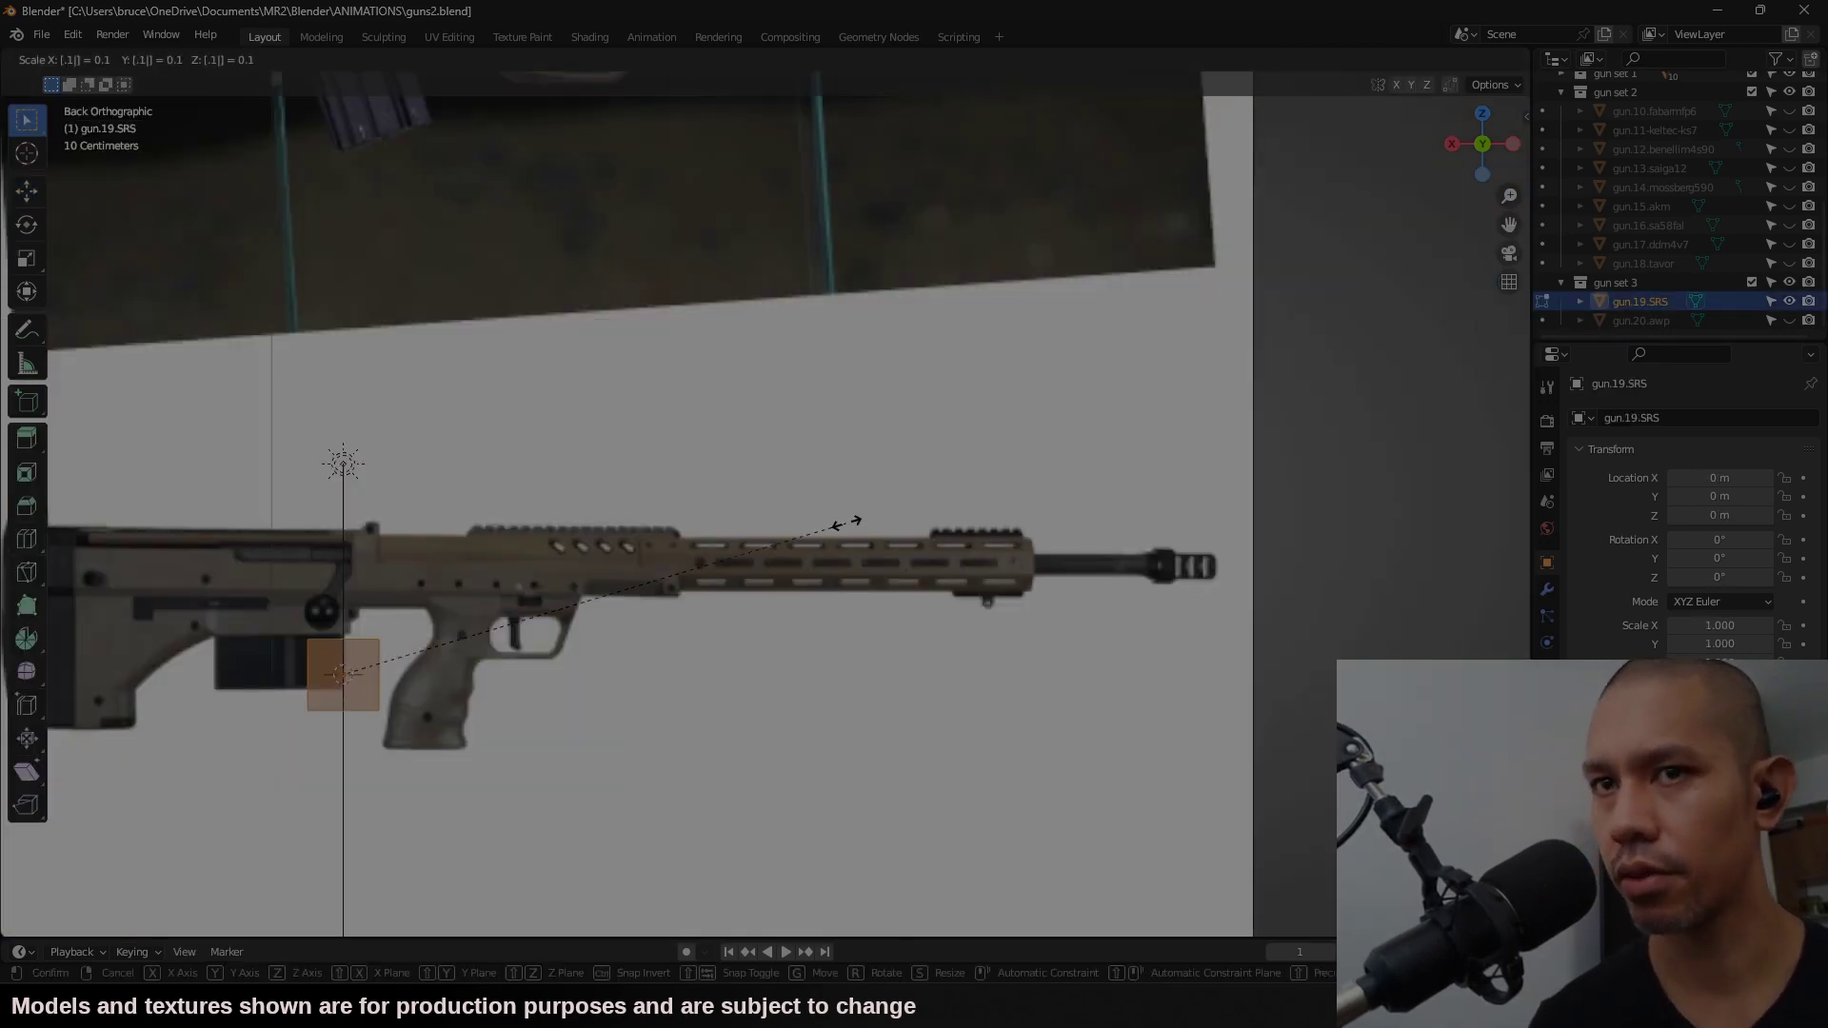
pyautogui.press('Return')
pyautogui.press('g')
pyautogui.click(695, 429)
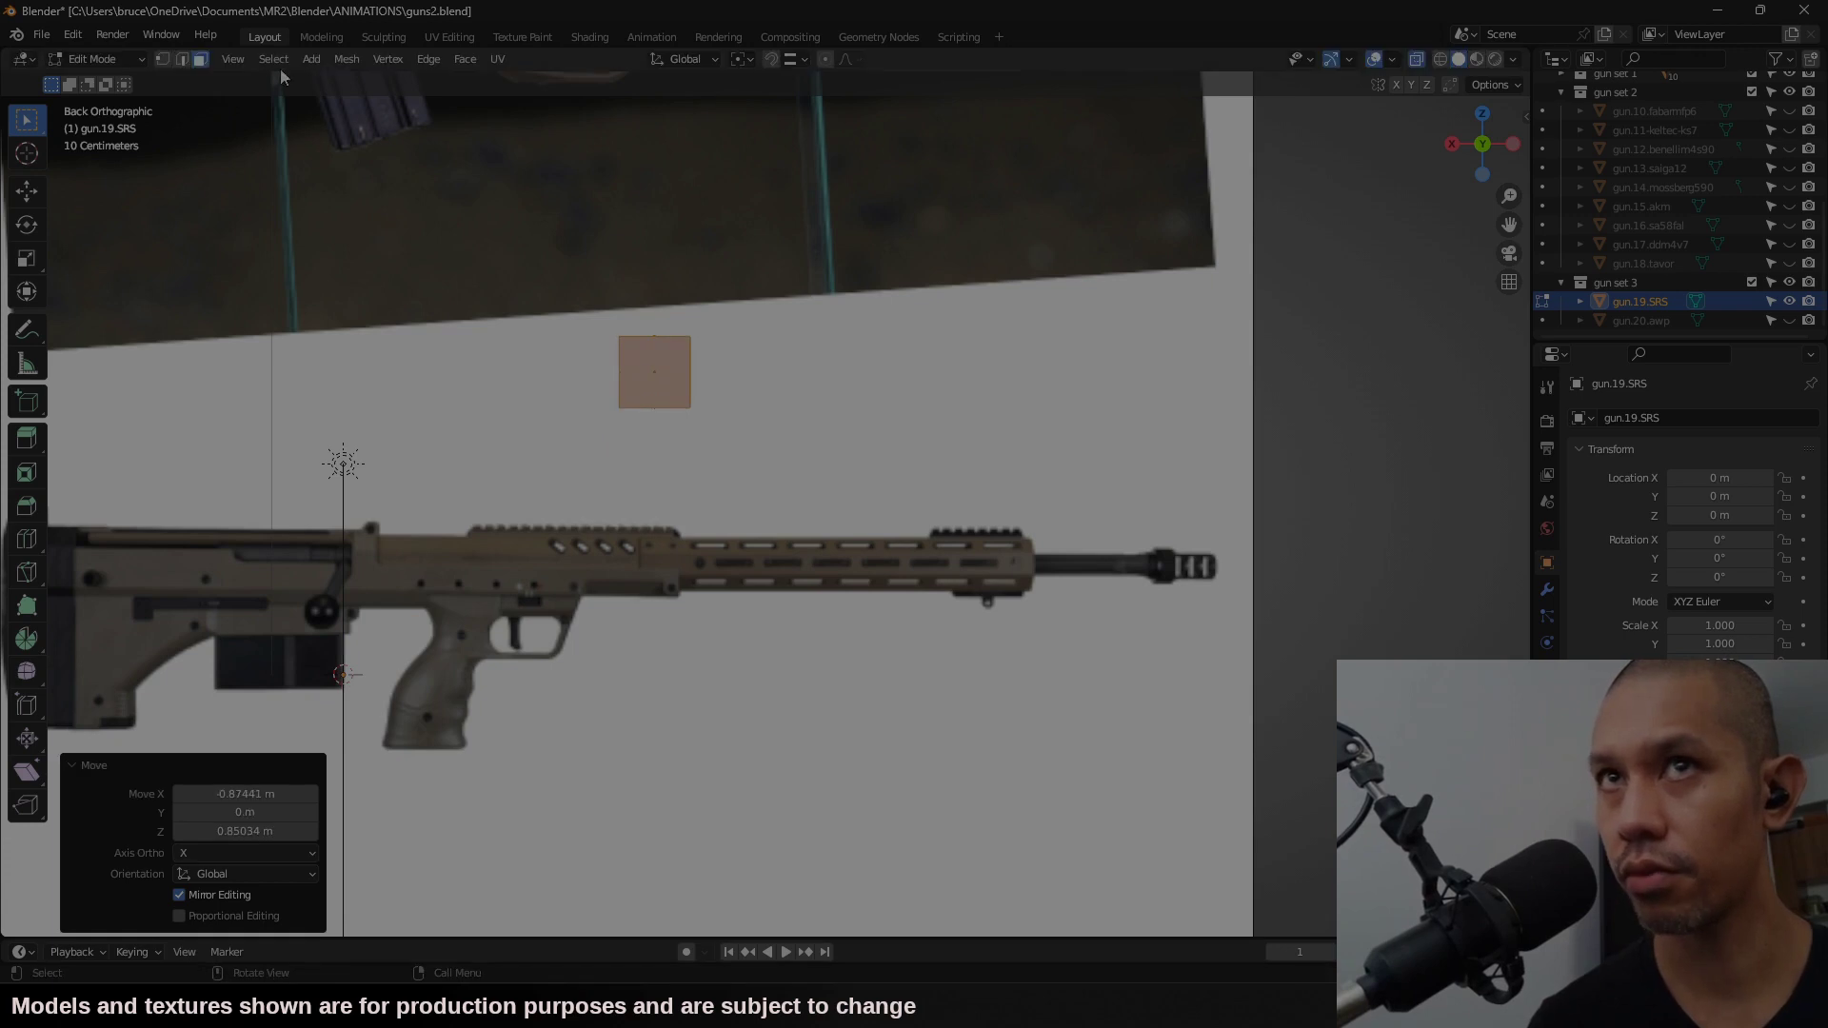
# Step: Add a six-vertex cylinder to the gun.19.SRS mesh
pyautogui.click(310, 62)
pyautogui.click(336, 186)
pyautogui.click(292, 692)
pyautogui.write('6')
pyautogui.press('Return')
# Step: Rotate the new cylinder 90° about X and 90° about Z to align it with the rifle's length
pyautogui.write('rz9')
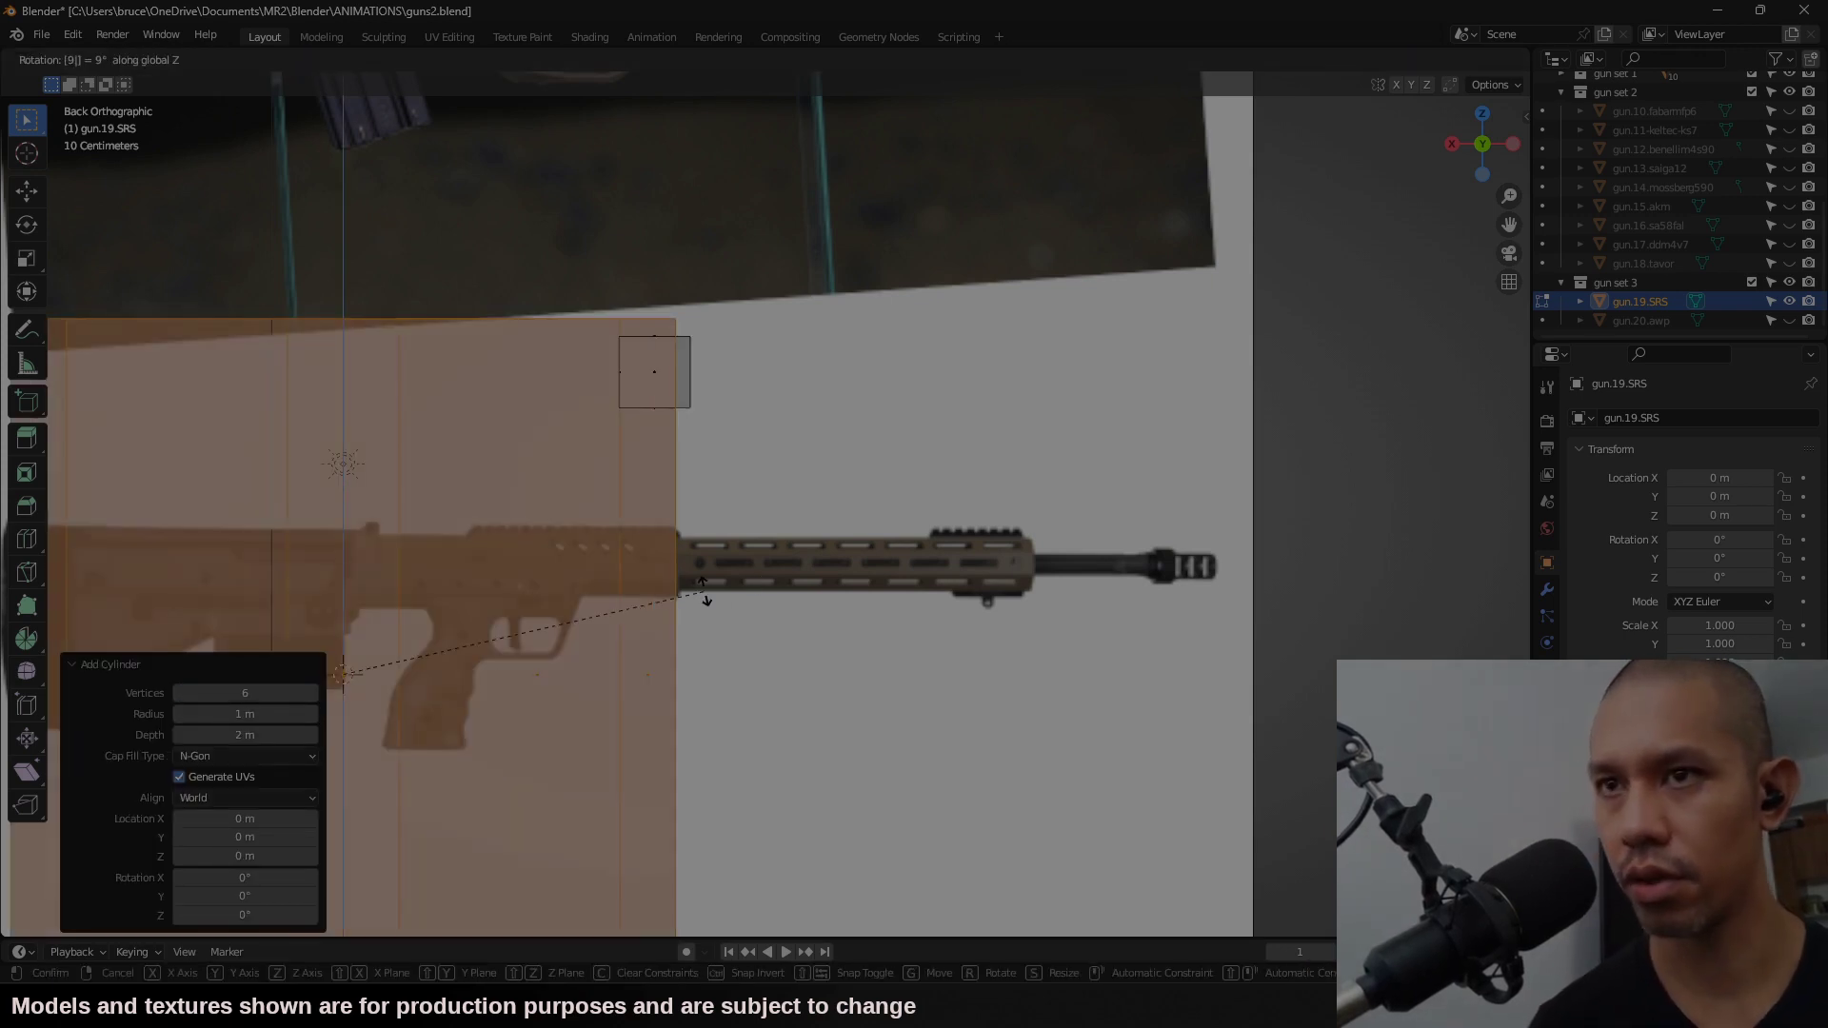
pyautogui.write('0x')
pyautogui.press('Return')
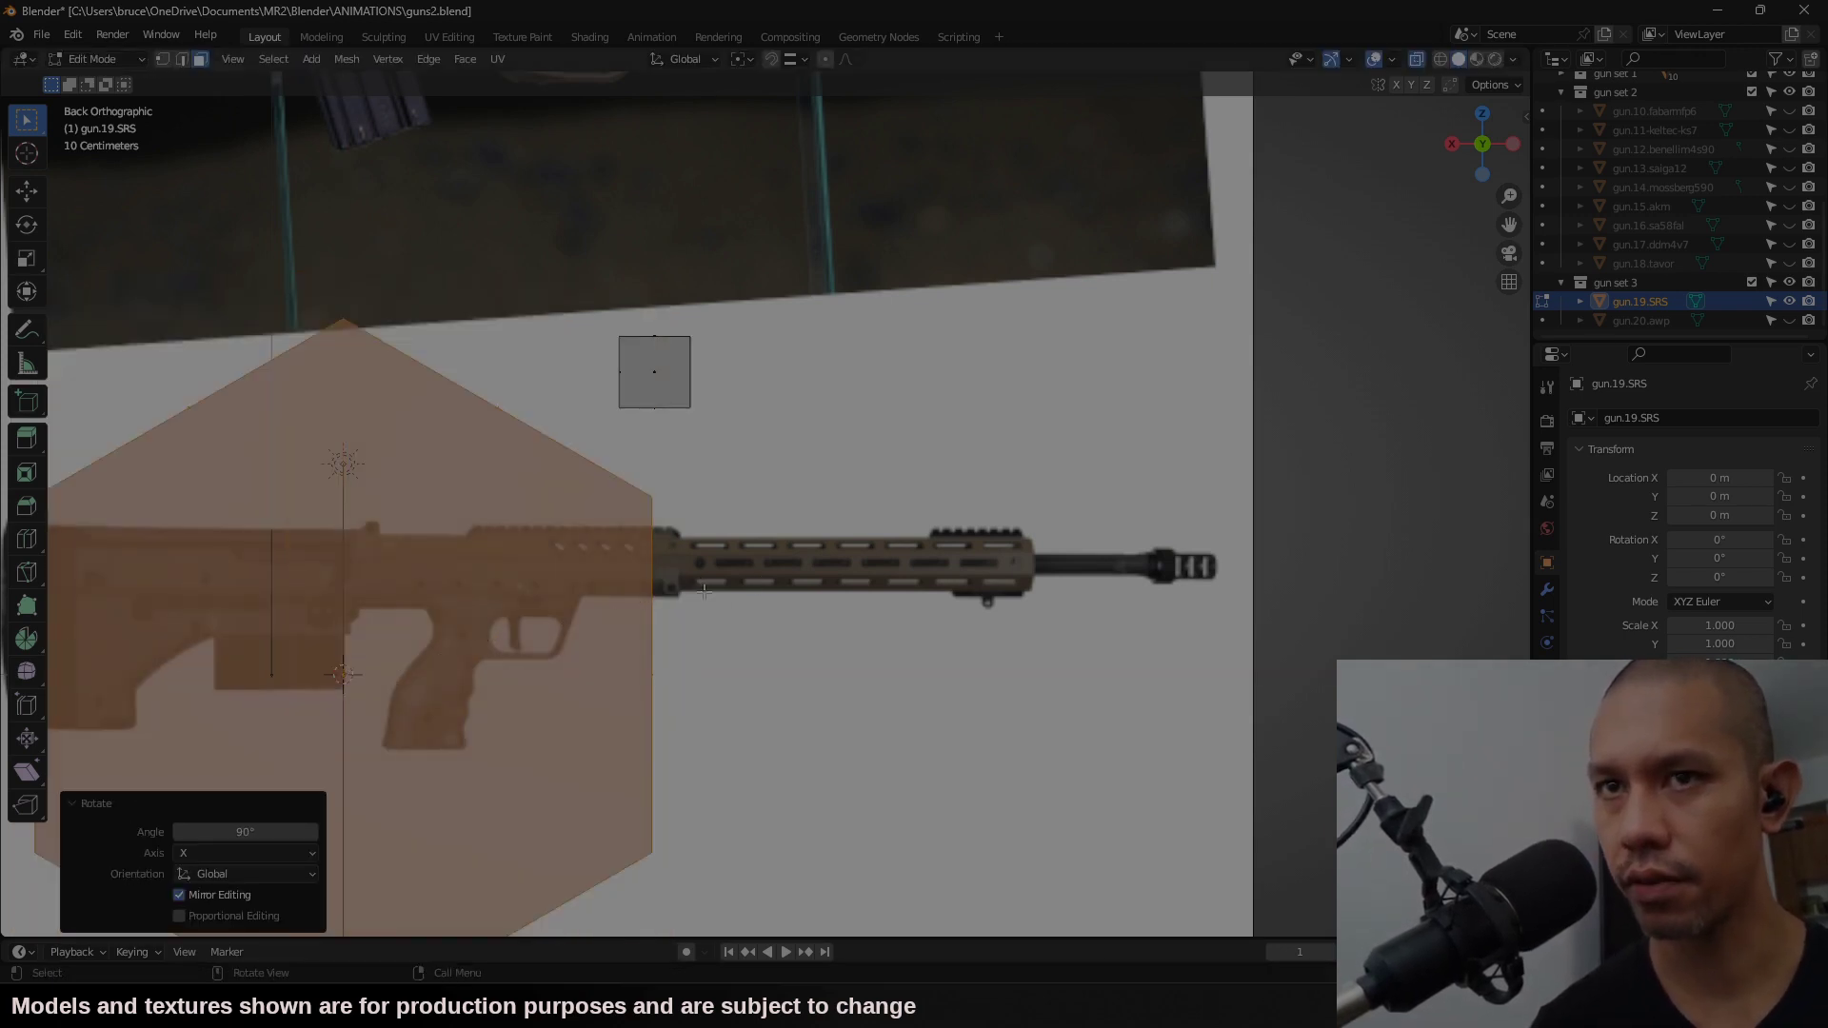
pyautogui.write('rz90')
pyautogui.press('Return')
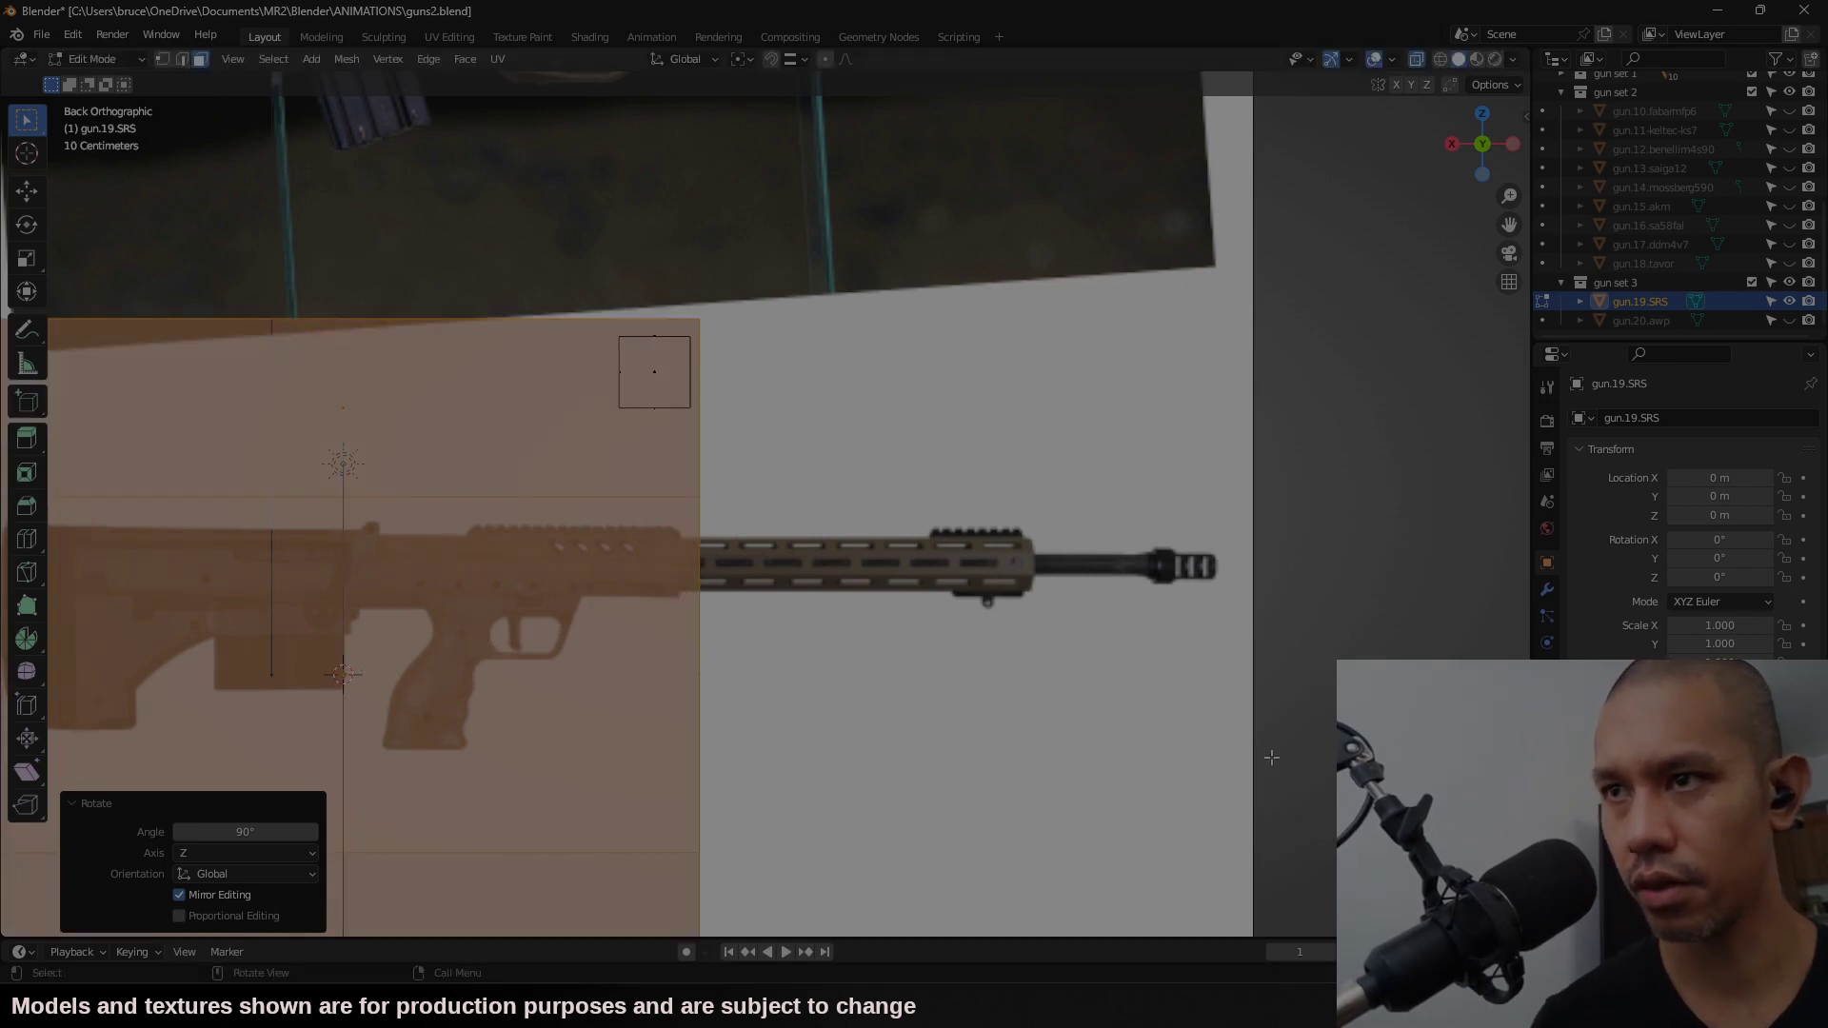
# Step: Shrink the cylinder and fit it over the exposed barrel between the SRS handguard and muzzle brake
pyautogui.press('s')
pyautogui.click(529, 702)
pyautogui.press('g')
pyautogui.click(1475, 566)
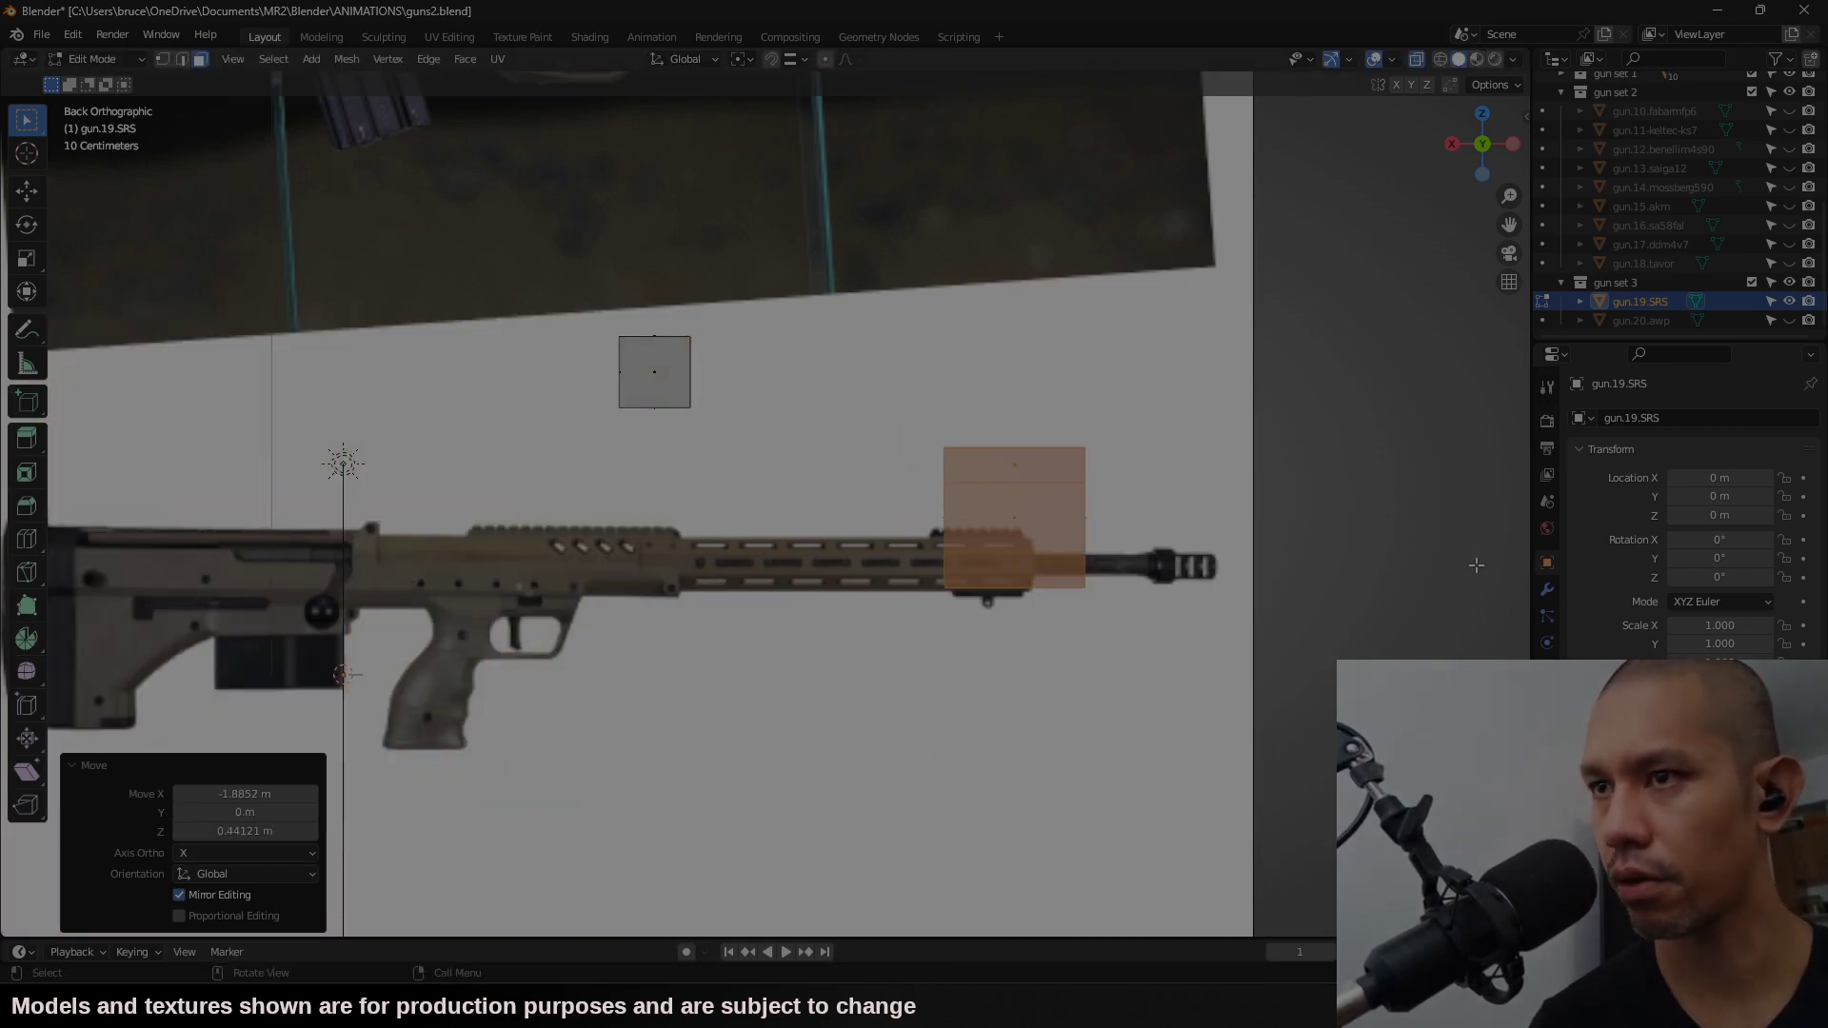
pyautogui.press('s')
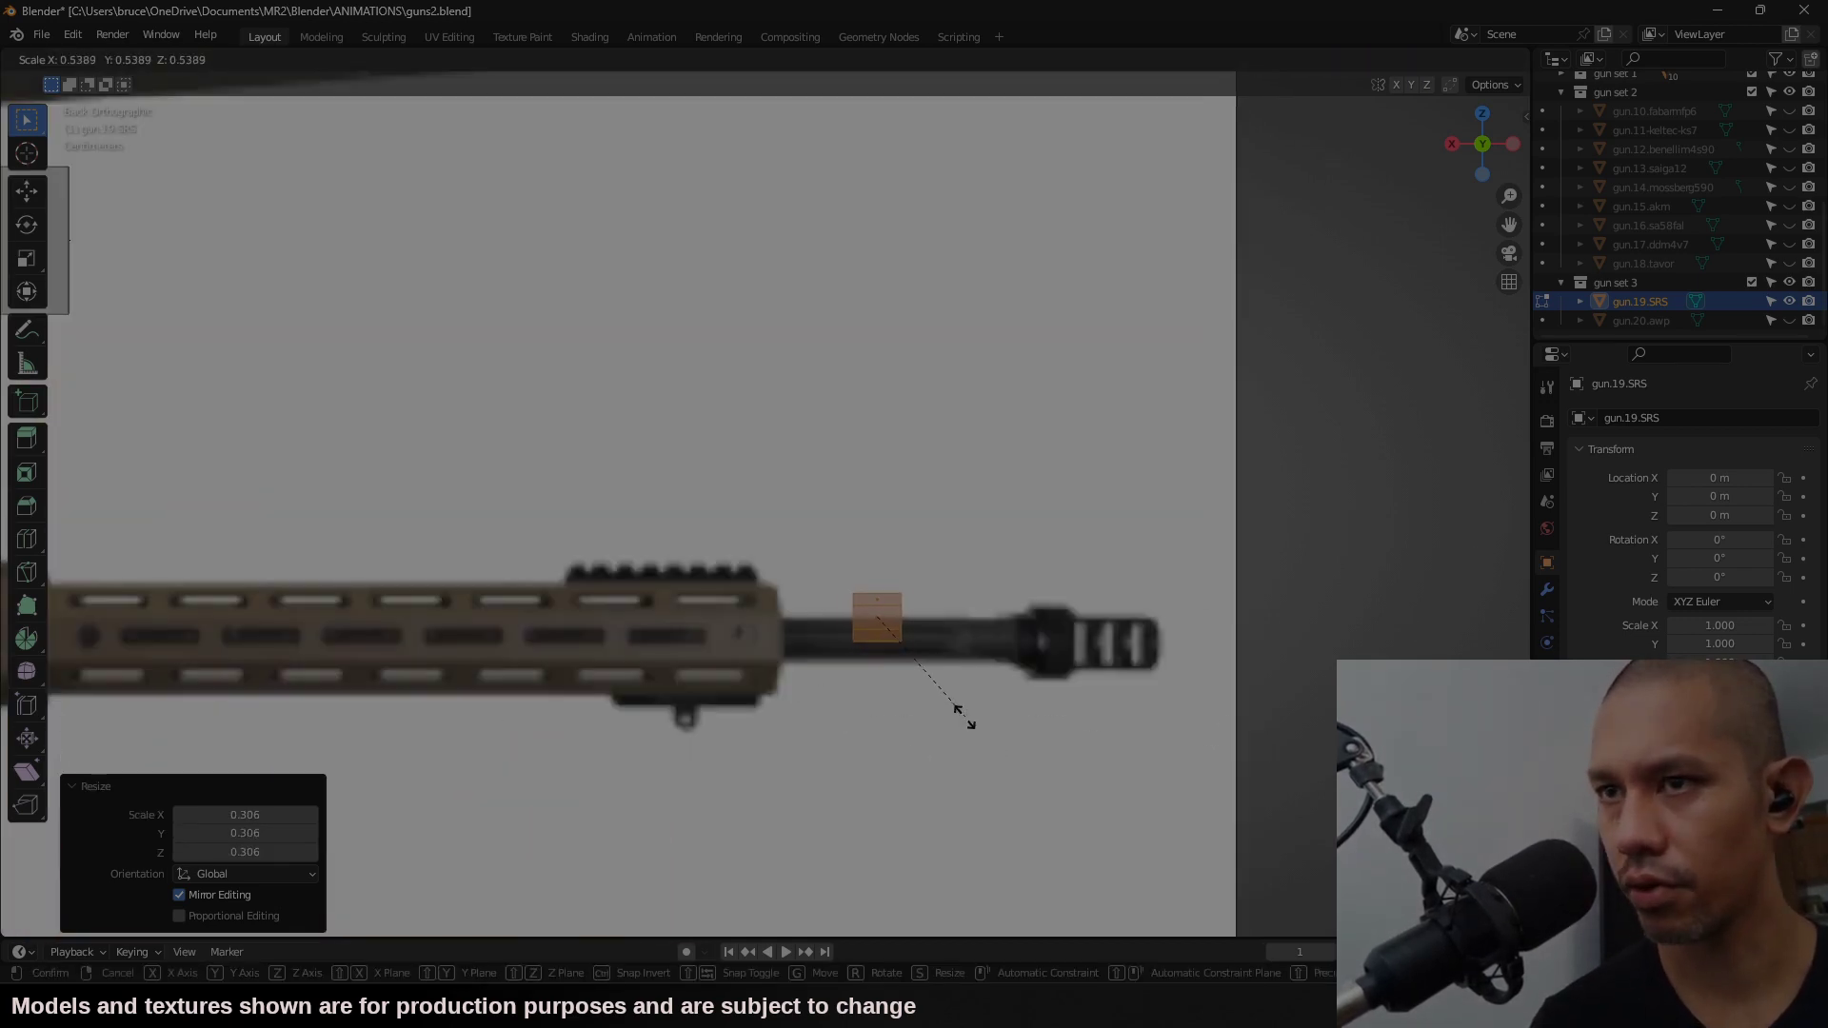
pyautogui.click(967, 725)
pyautogui.press('g')
pyautogui.click(962, 739)
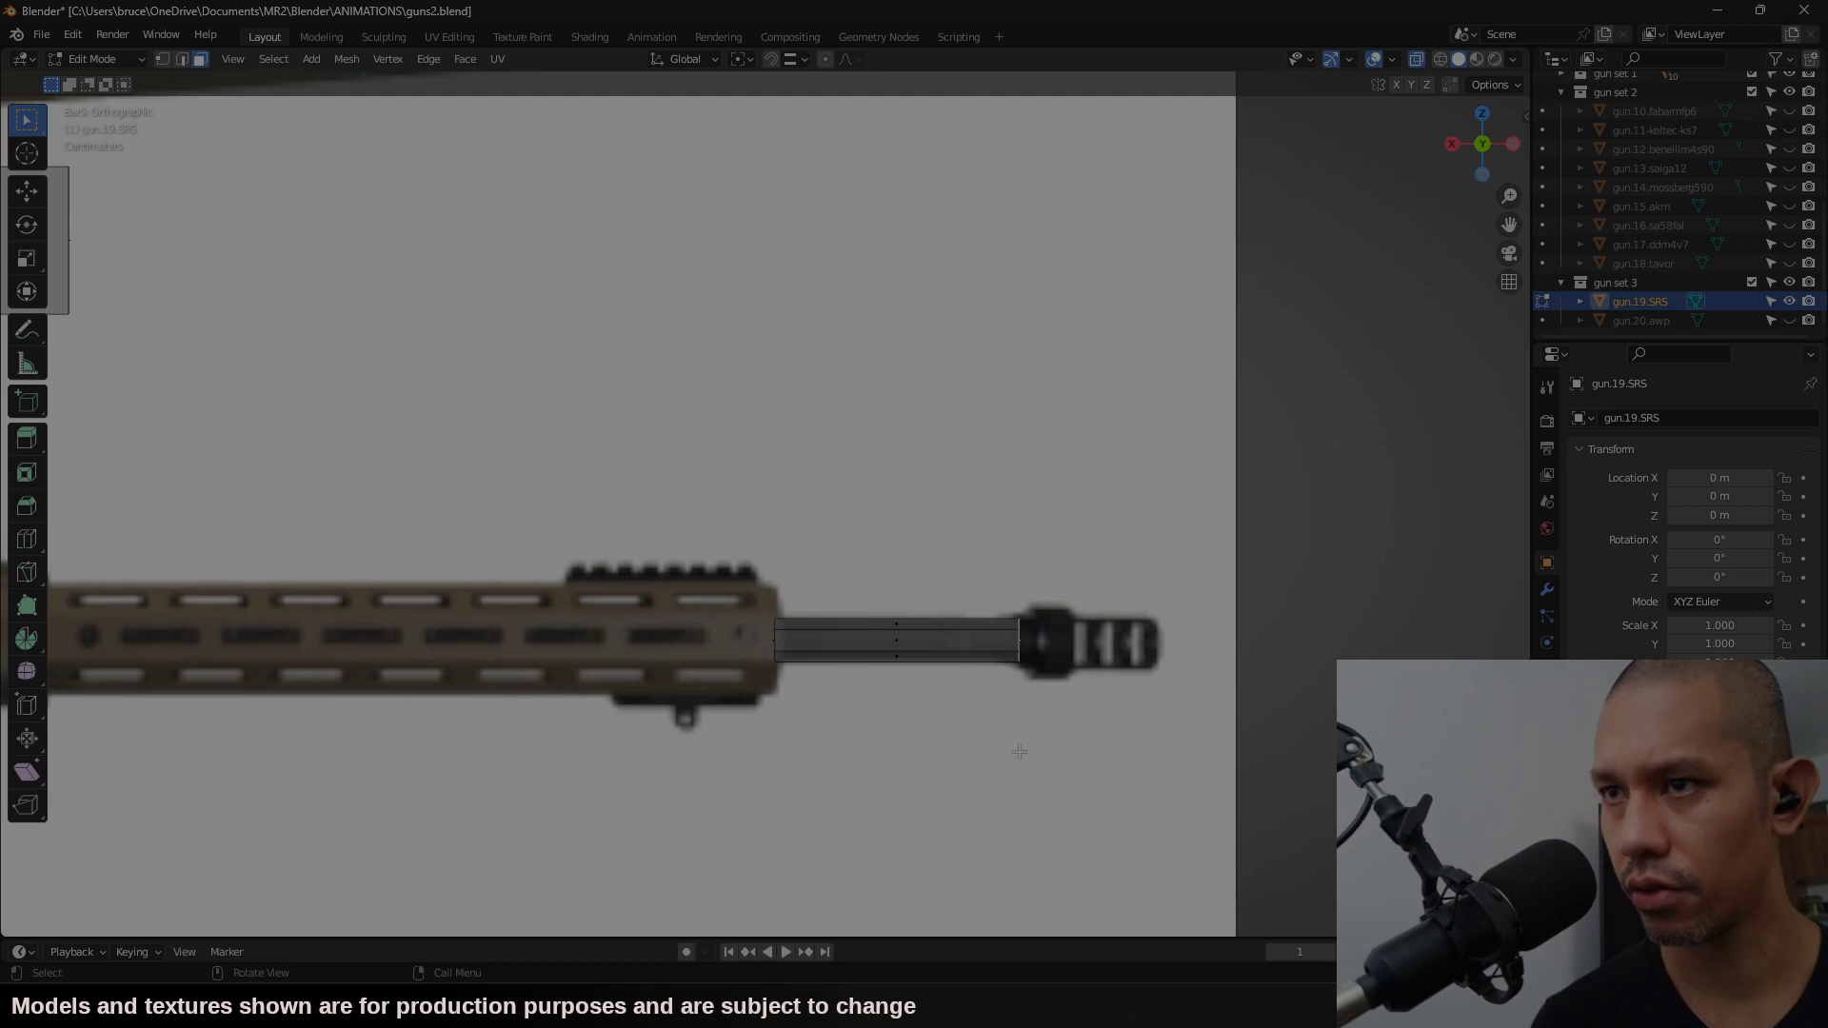
# Step: Extend the barrel's front end about 0.188 m along negative X to the muzzle tip
pyautogui.press('g')
pyautogui.press('x')
pyautogui.click(1157, 751)
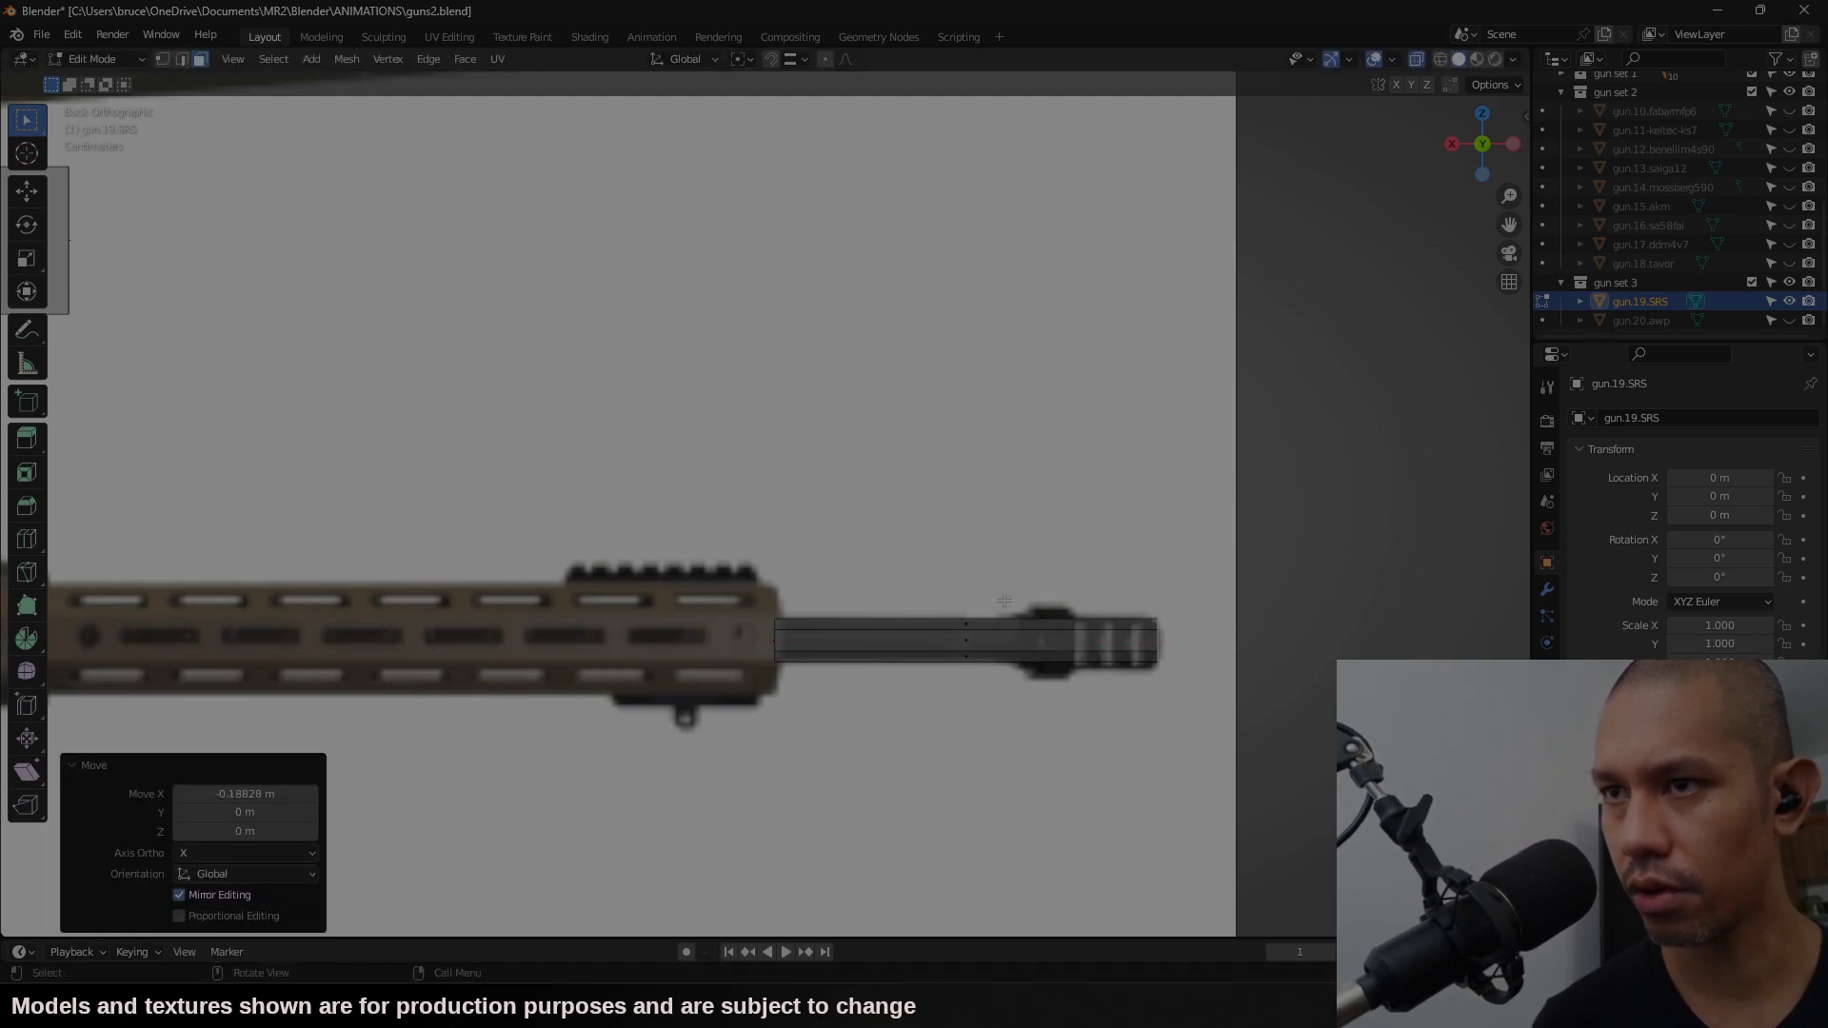
# Step: Duplicate the whole barrel about 0.121 m along negative X and scale the copy to 0.1 along X
pyautogui.moveTo(1015, 583); pyautogui.dragTo(942, 708)
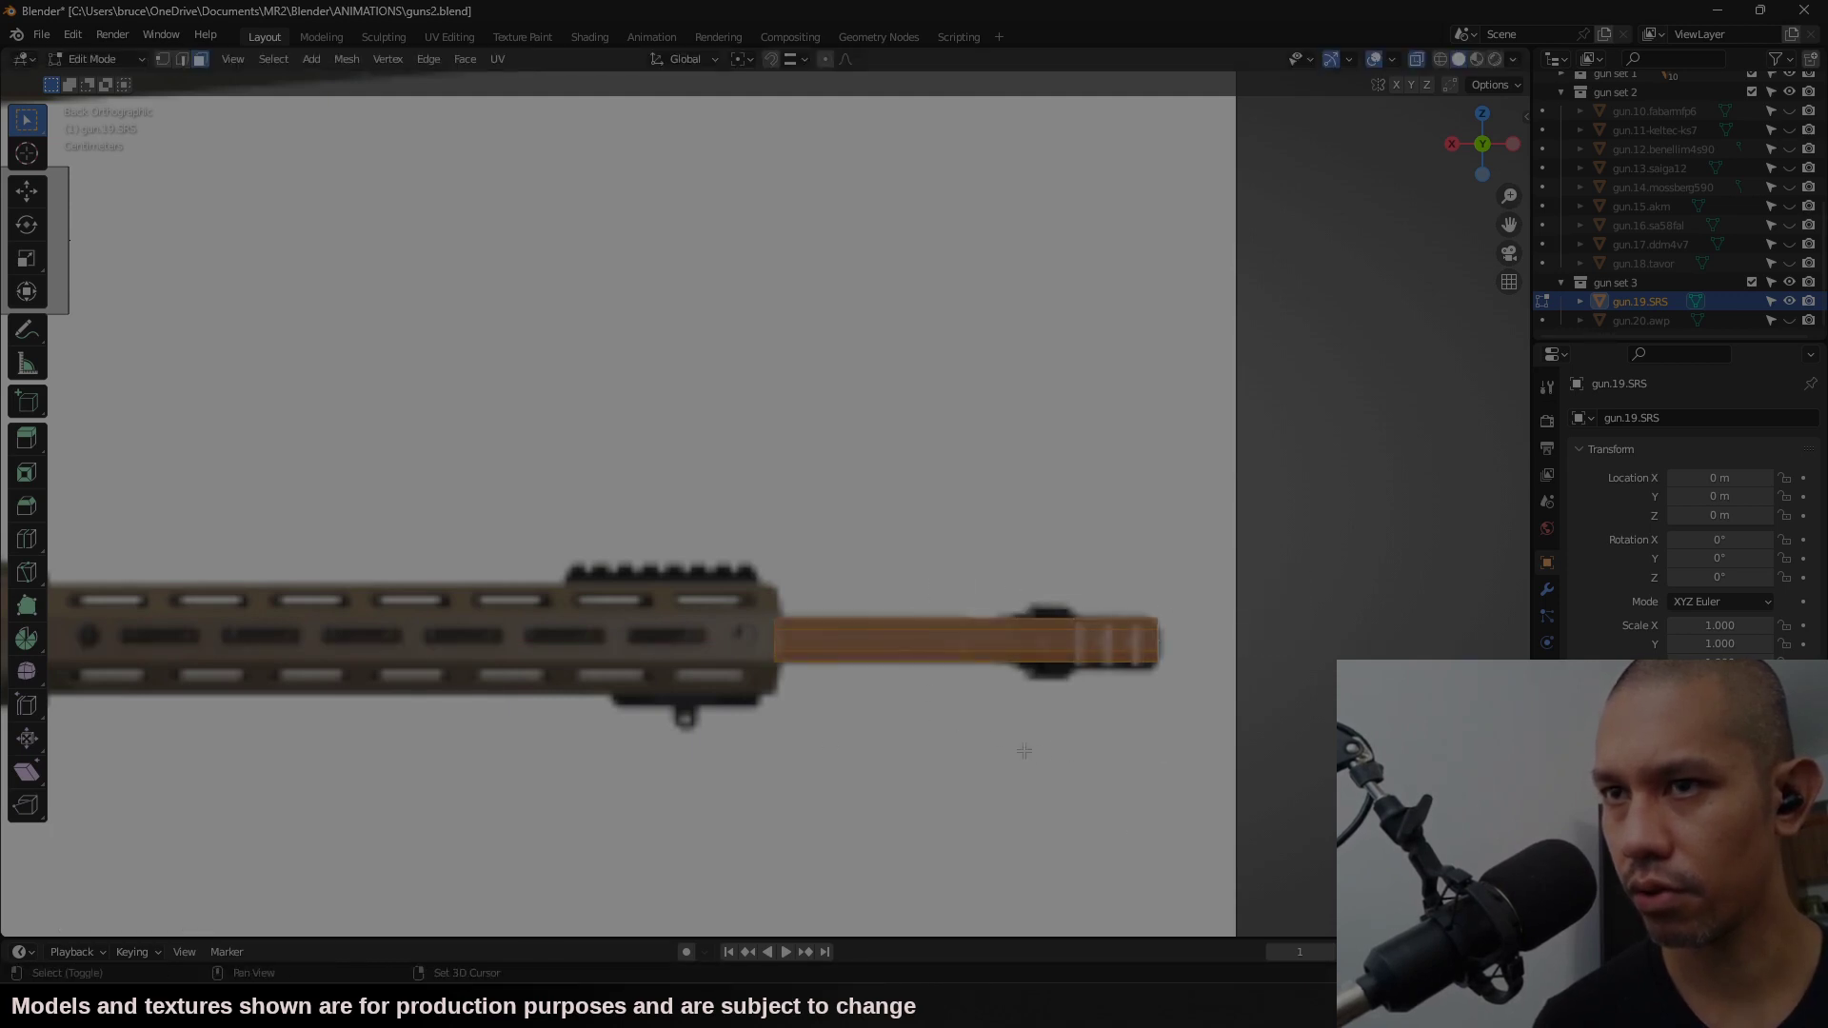
pyautogui.press('g')
pyautogui.press('x')
pyautogui.click(1245, 738)
pyautogui.write('sx.1')
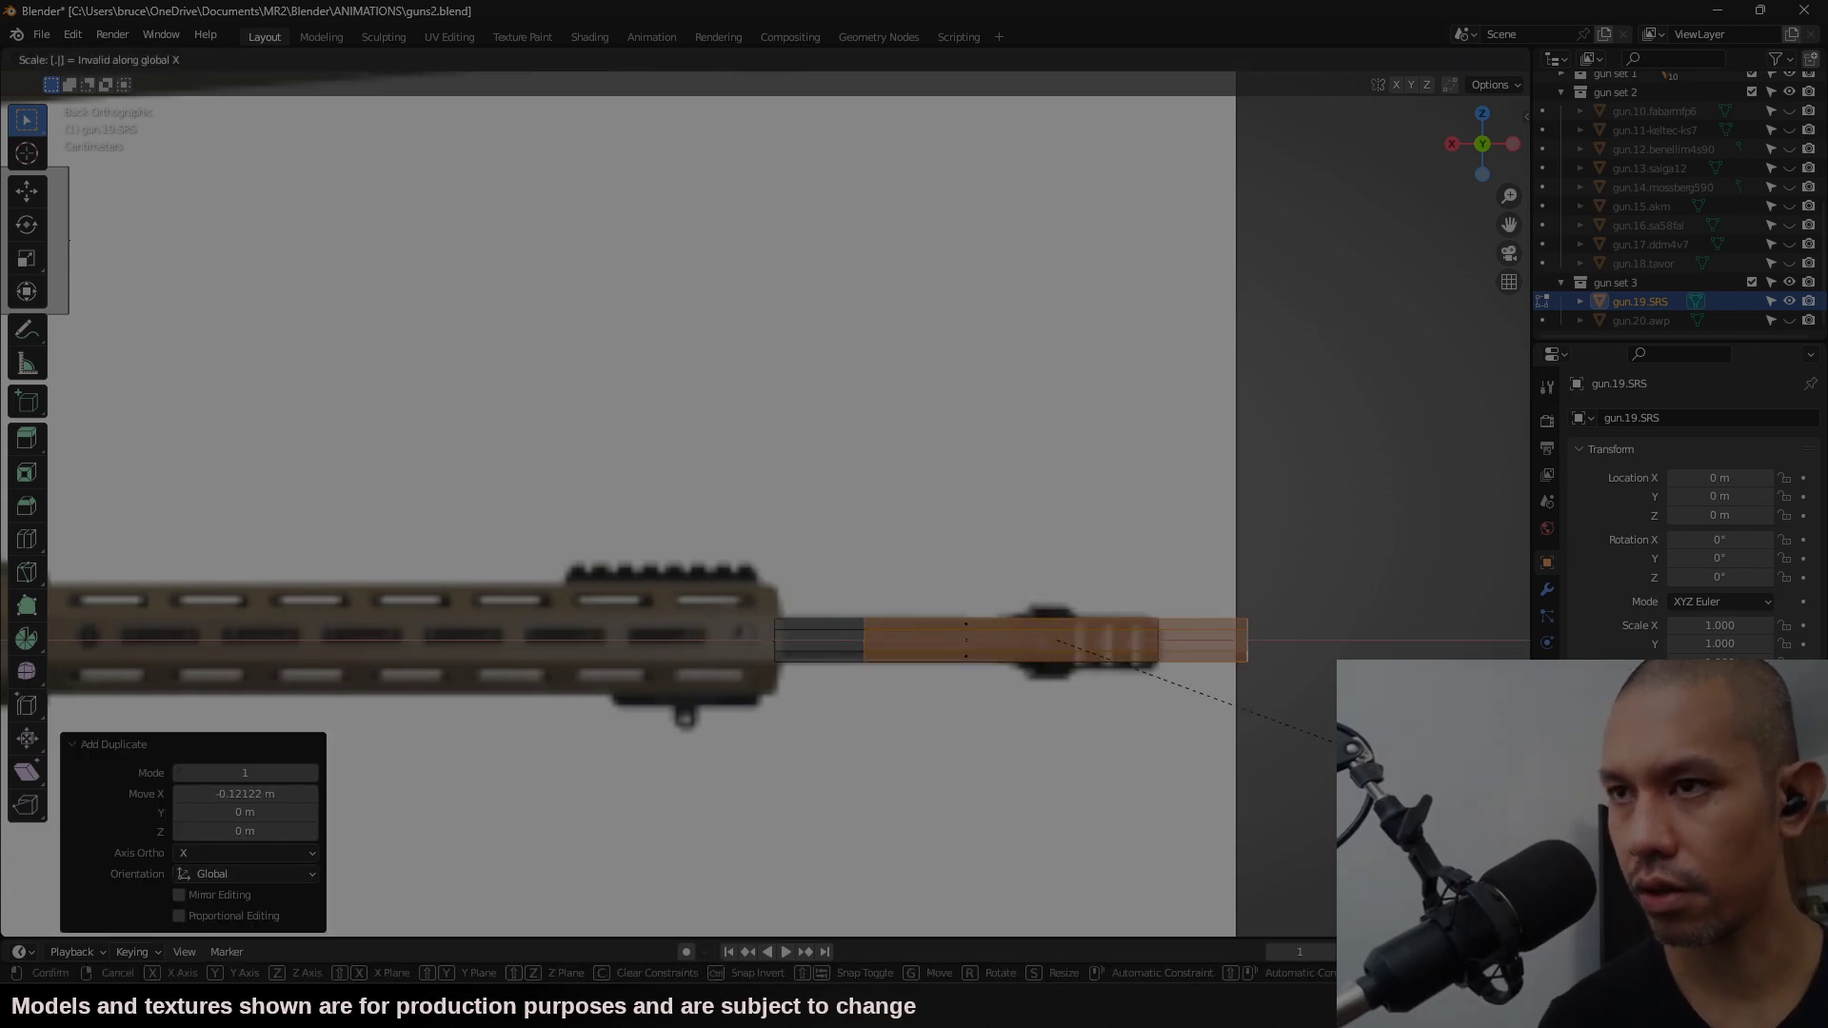
pyautogui.press('Return')
# Step: Enlarge the short duplicate into the muzzle collar by scaling it to 1.638 along Y and Z
pyautogui.press('s')
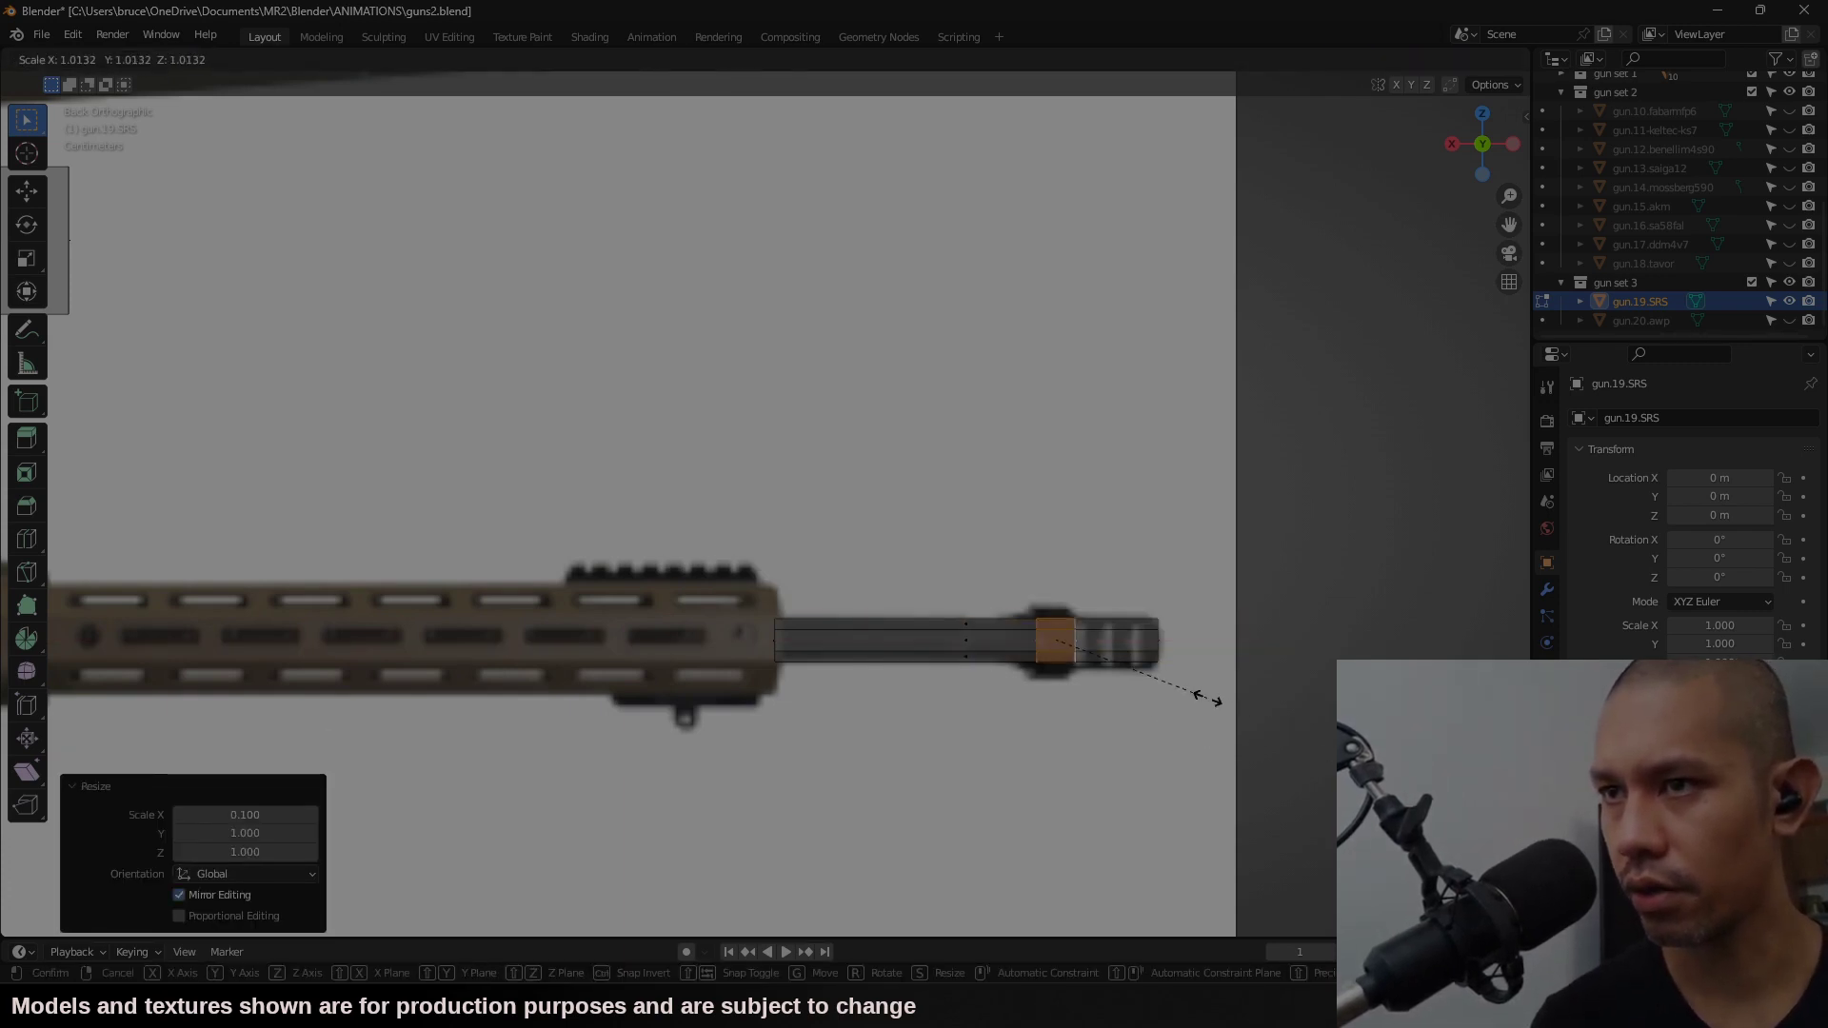
pyautogui.hotkey('shift', 'x')
pyautogui.click(1293, 729)
# Step: Add another cylinder to the SRS mesh and set it to 8 vertices
pyautogui.keyDown('shift'); pyautogui.moveTo(885, 648); pyautogui.dragTo(982, 622, button='middle'); pyautogui.keyUp('shift')
pyautogui.keyDown('shift'); pyautogui.moveTo(686, 584); pyautogui.dragTo(851, 573, button='middle'); pyautogui.keyUp('shift')
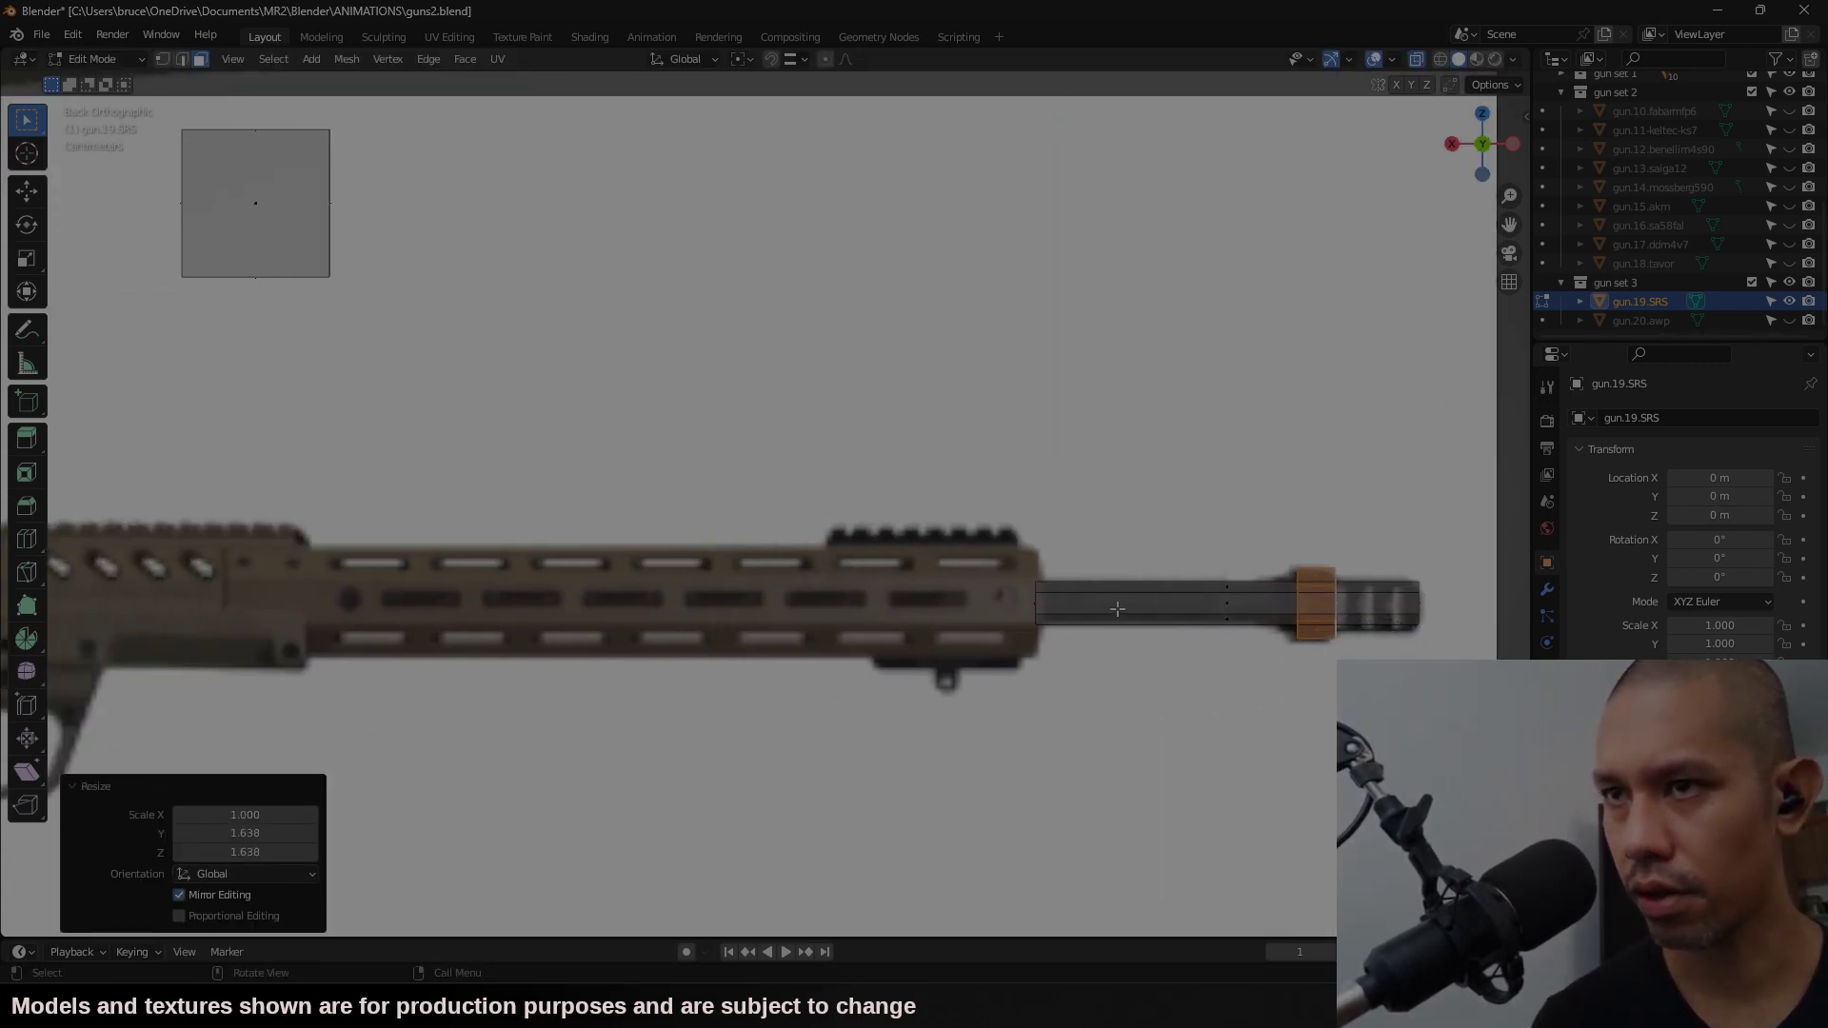
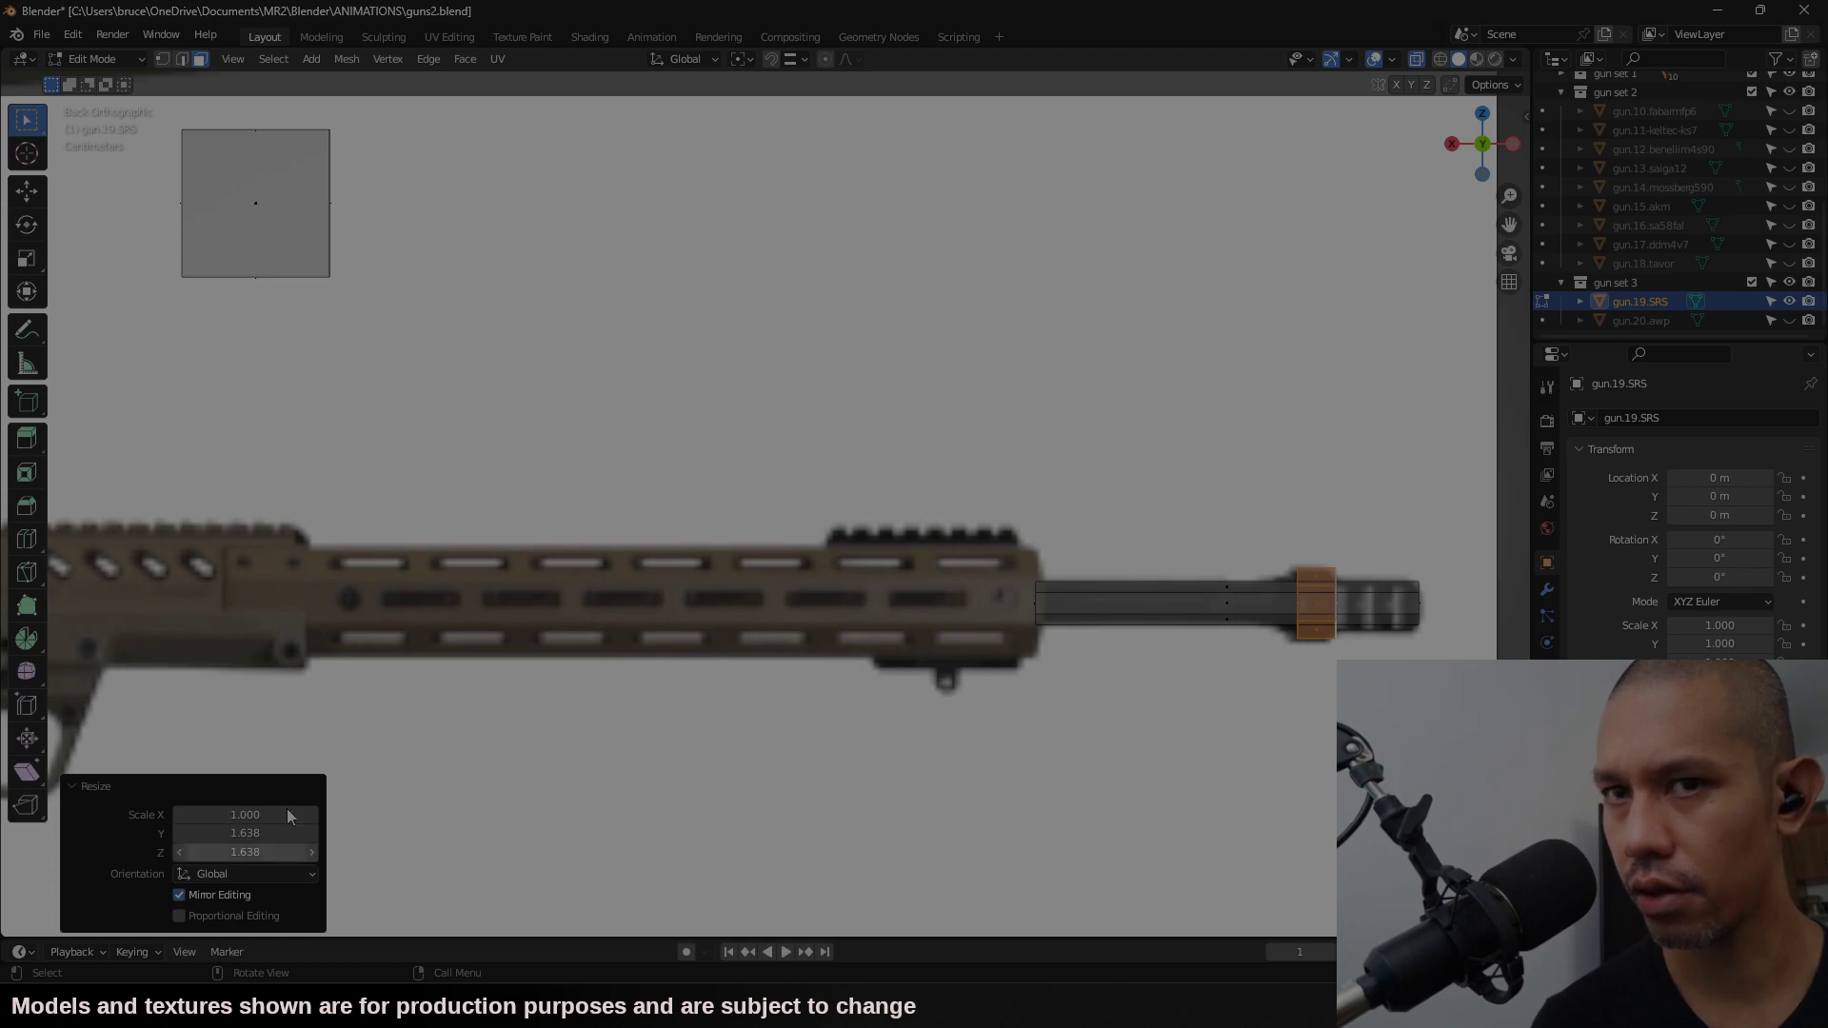
pyautogui.click(312, 59)
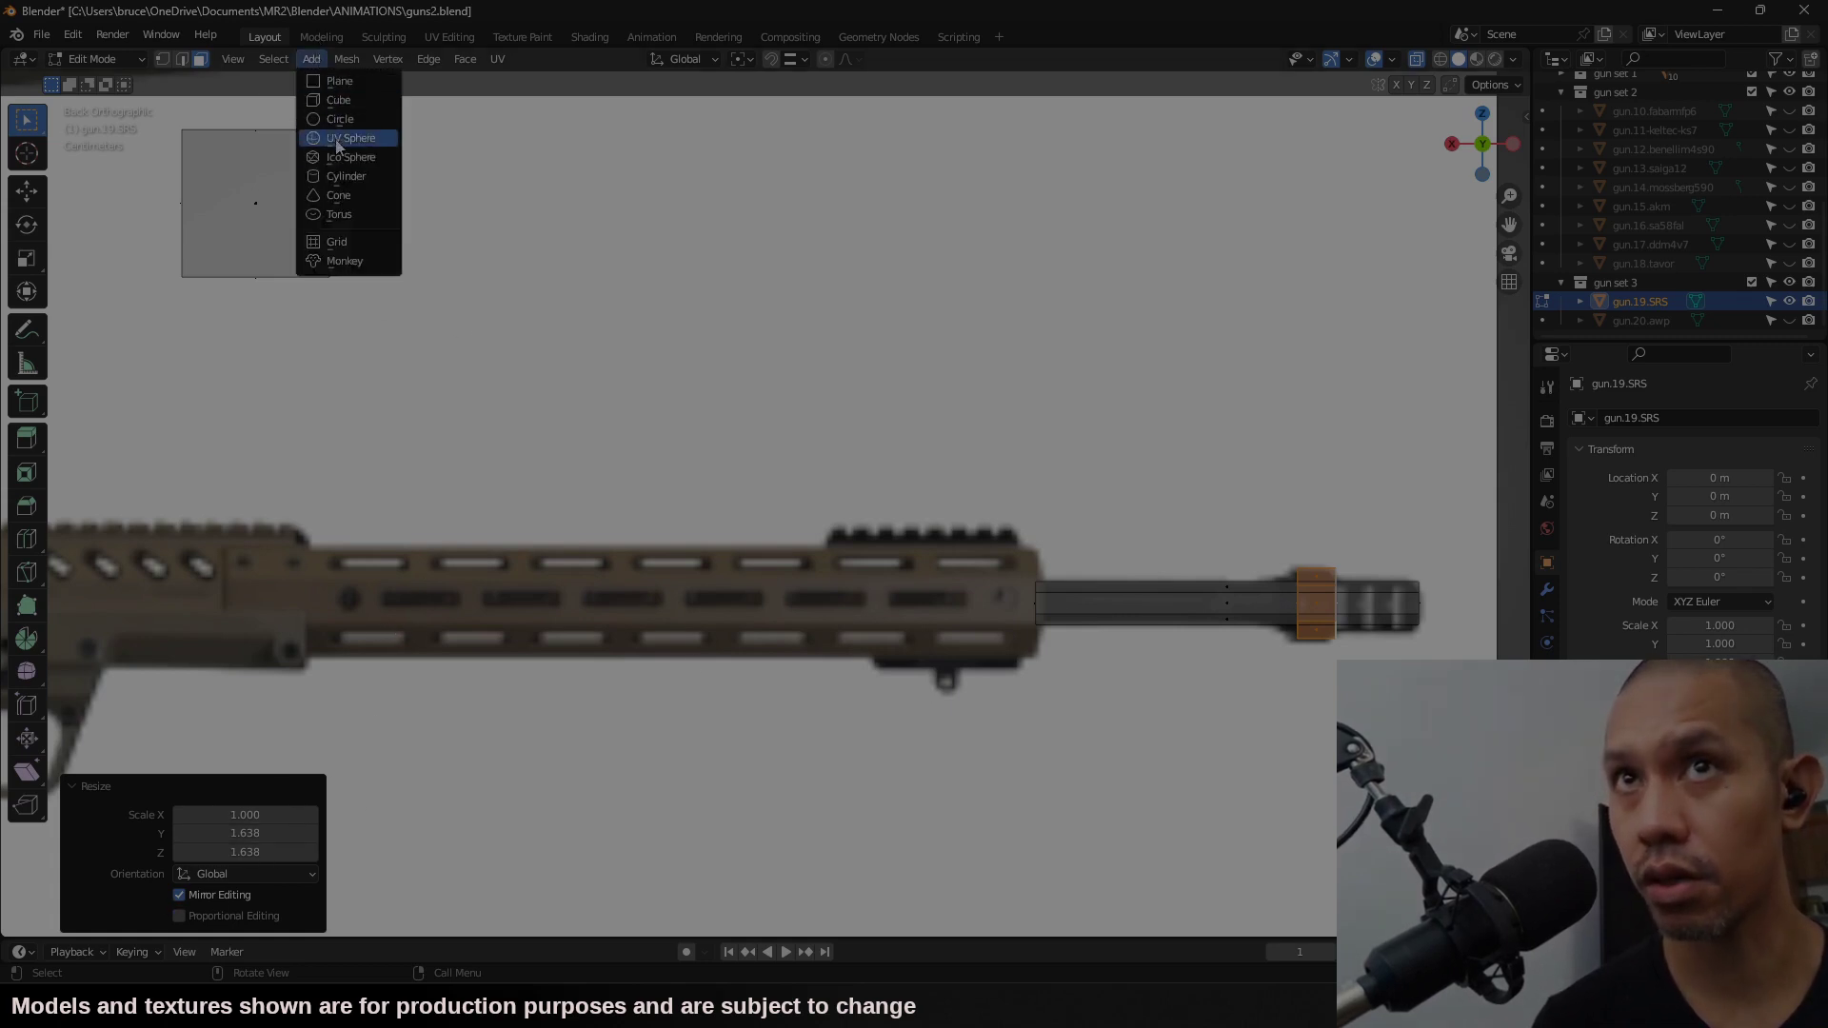
pyautogui.click(386, 177)
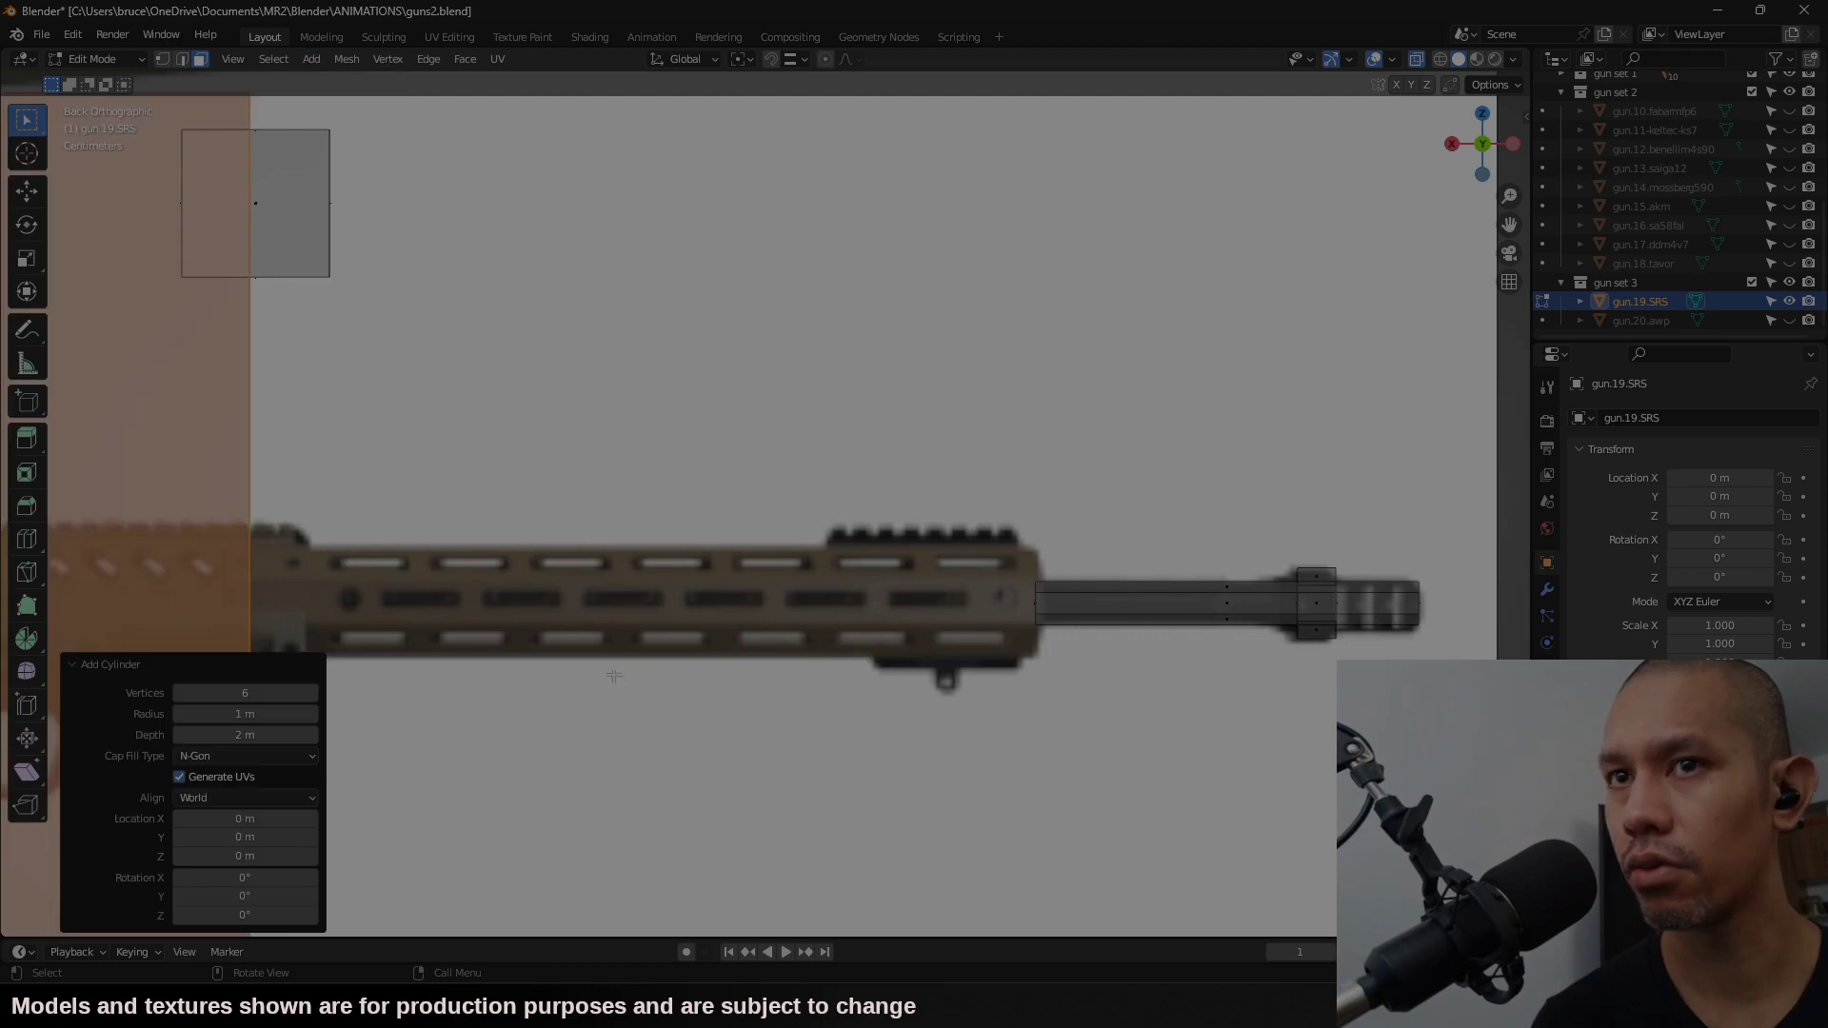
pyautogui.moveTo(286, 692); pyautogui.dragTo(275, 689)
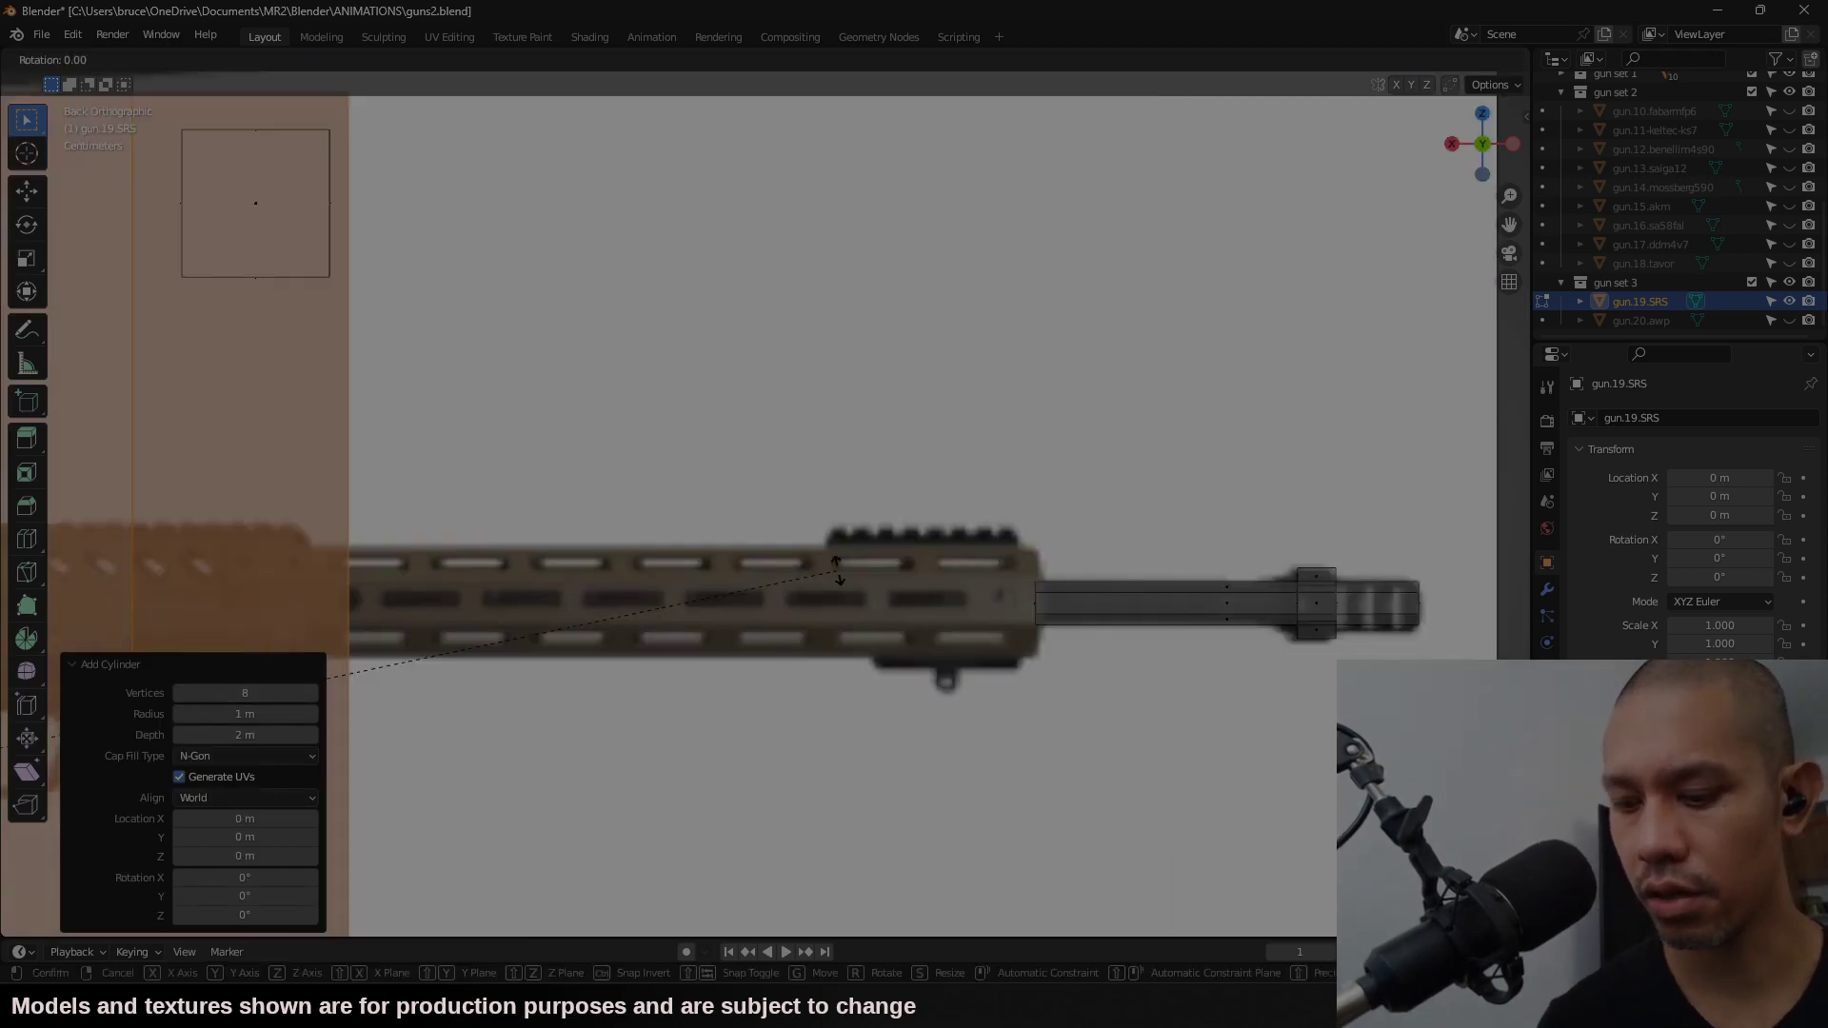
# Step: Rotate the new cylinder 90° about X and 90° about Z so it lies along the rifle
pyautogui.write('rx90')
pyautogui.press('Return')
pyautogui.write('r')
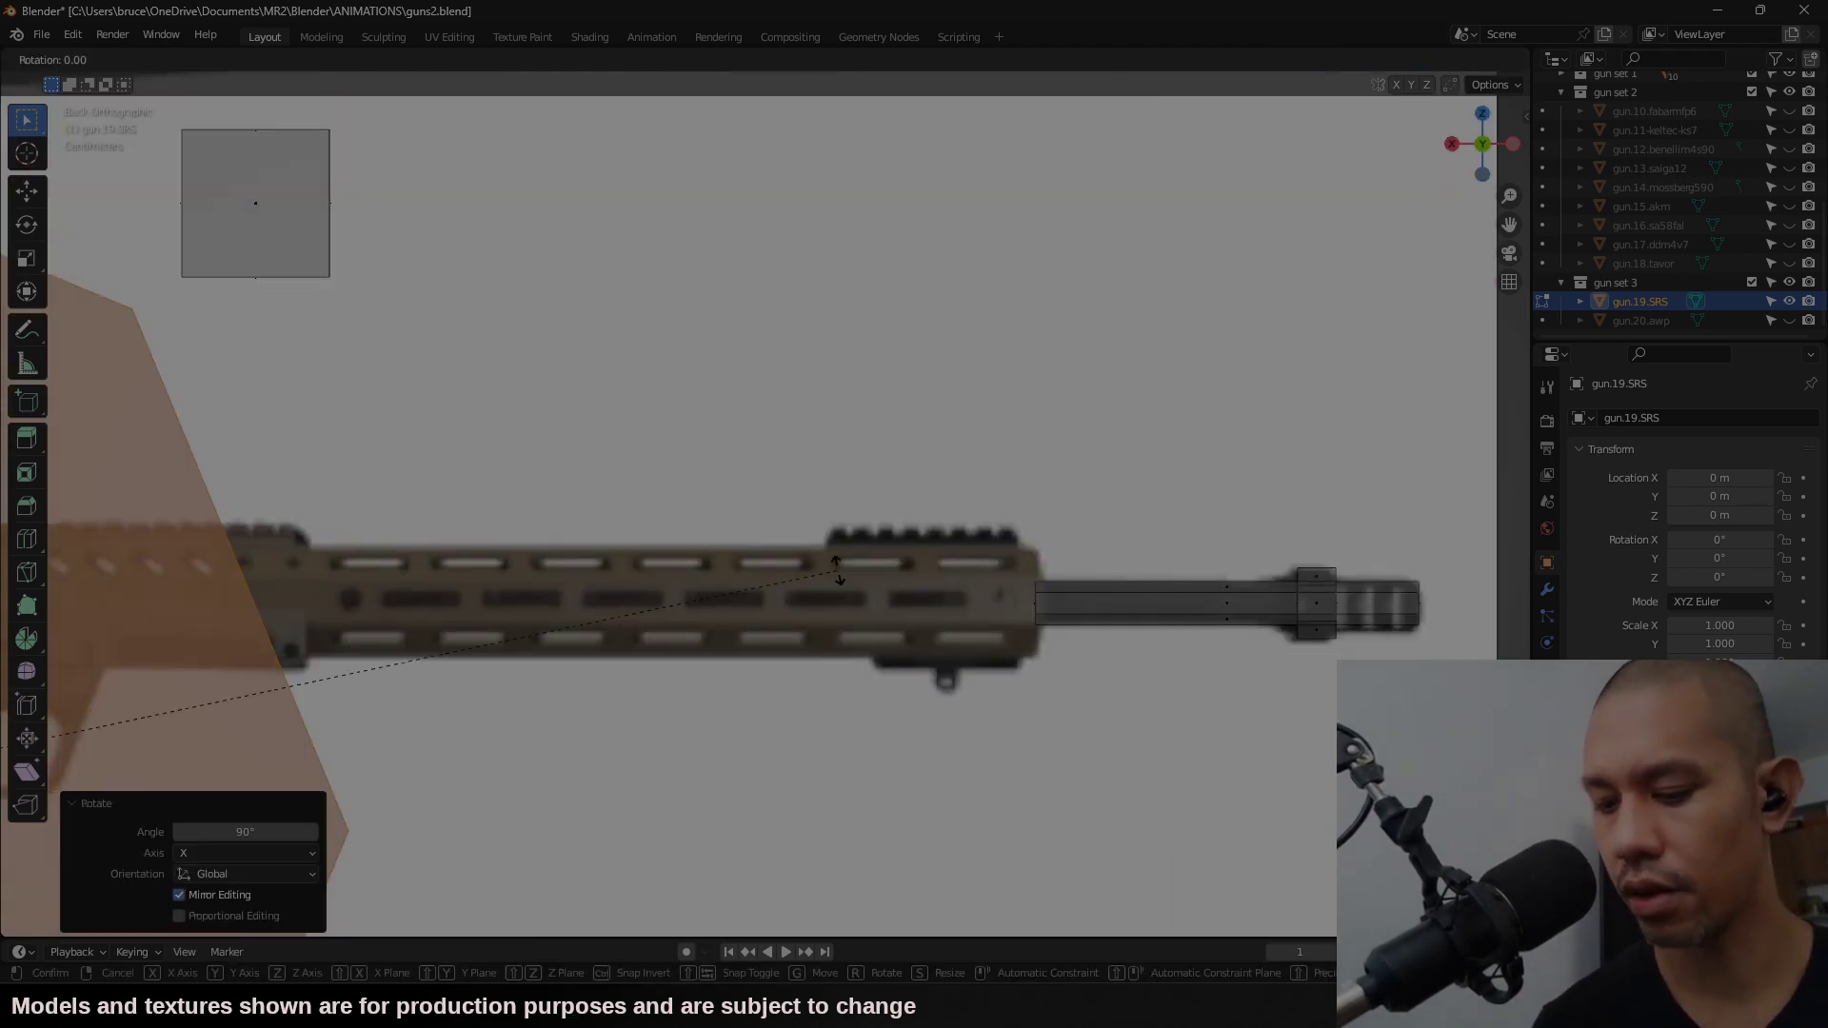
pyautogui.write('z90')
pyautogui.press('Return')
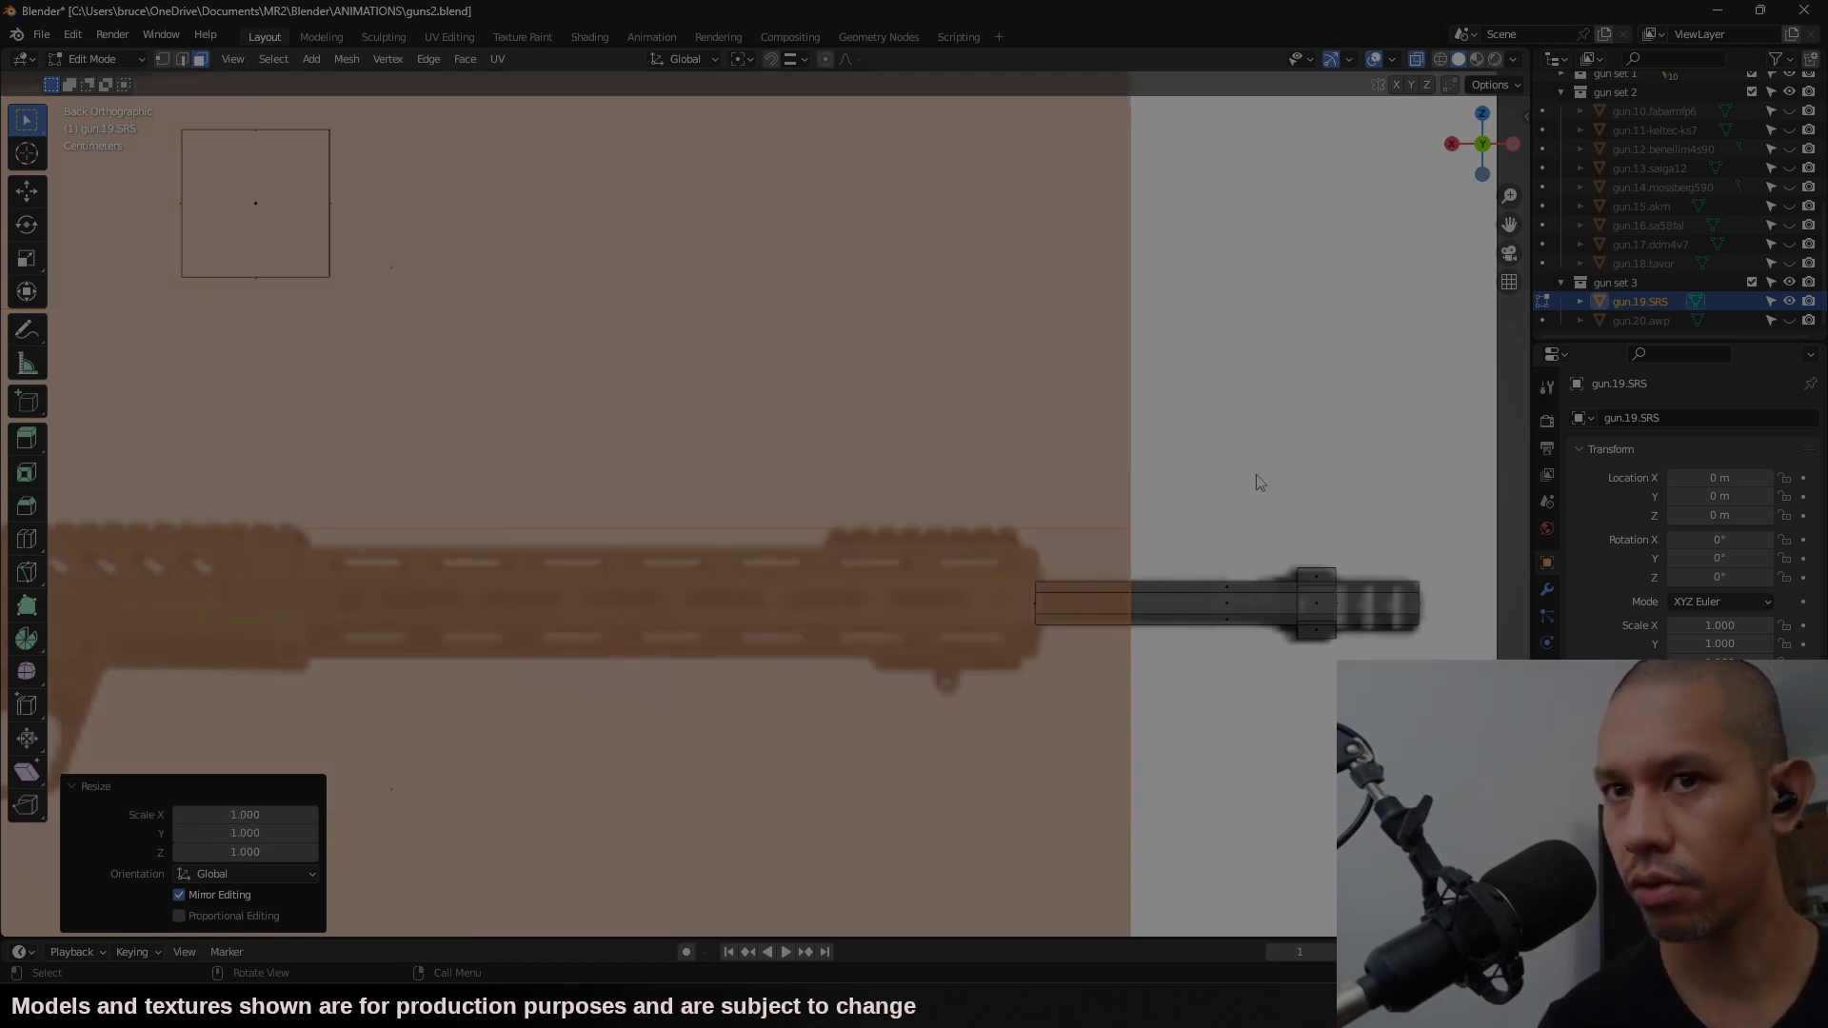
# Step: Scale the cylinder to 0.1 and again to 0.722, placing it over the handguard's front end in back view
pyautogui.press('KP_1')
pyautogui.press('ctrl+KP_1')
pyautogui.write('s')
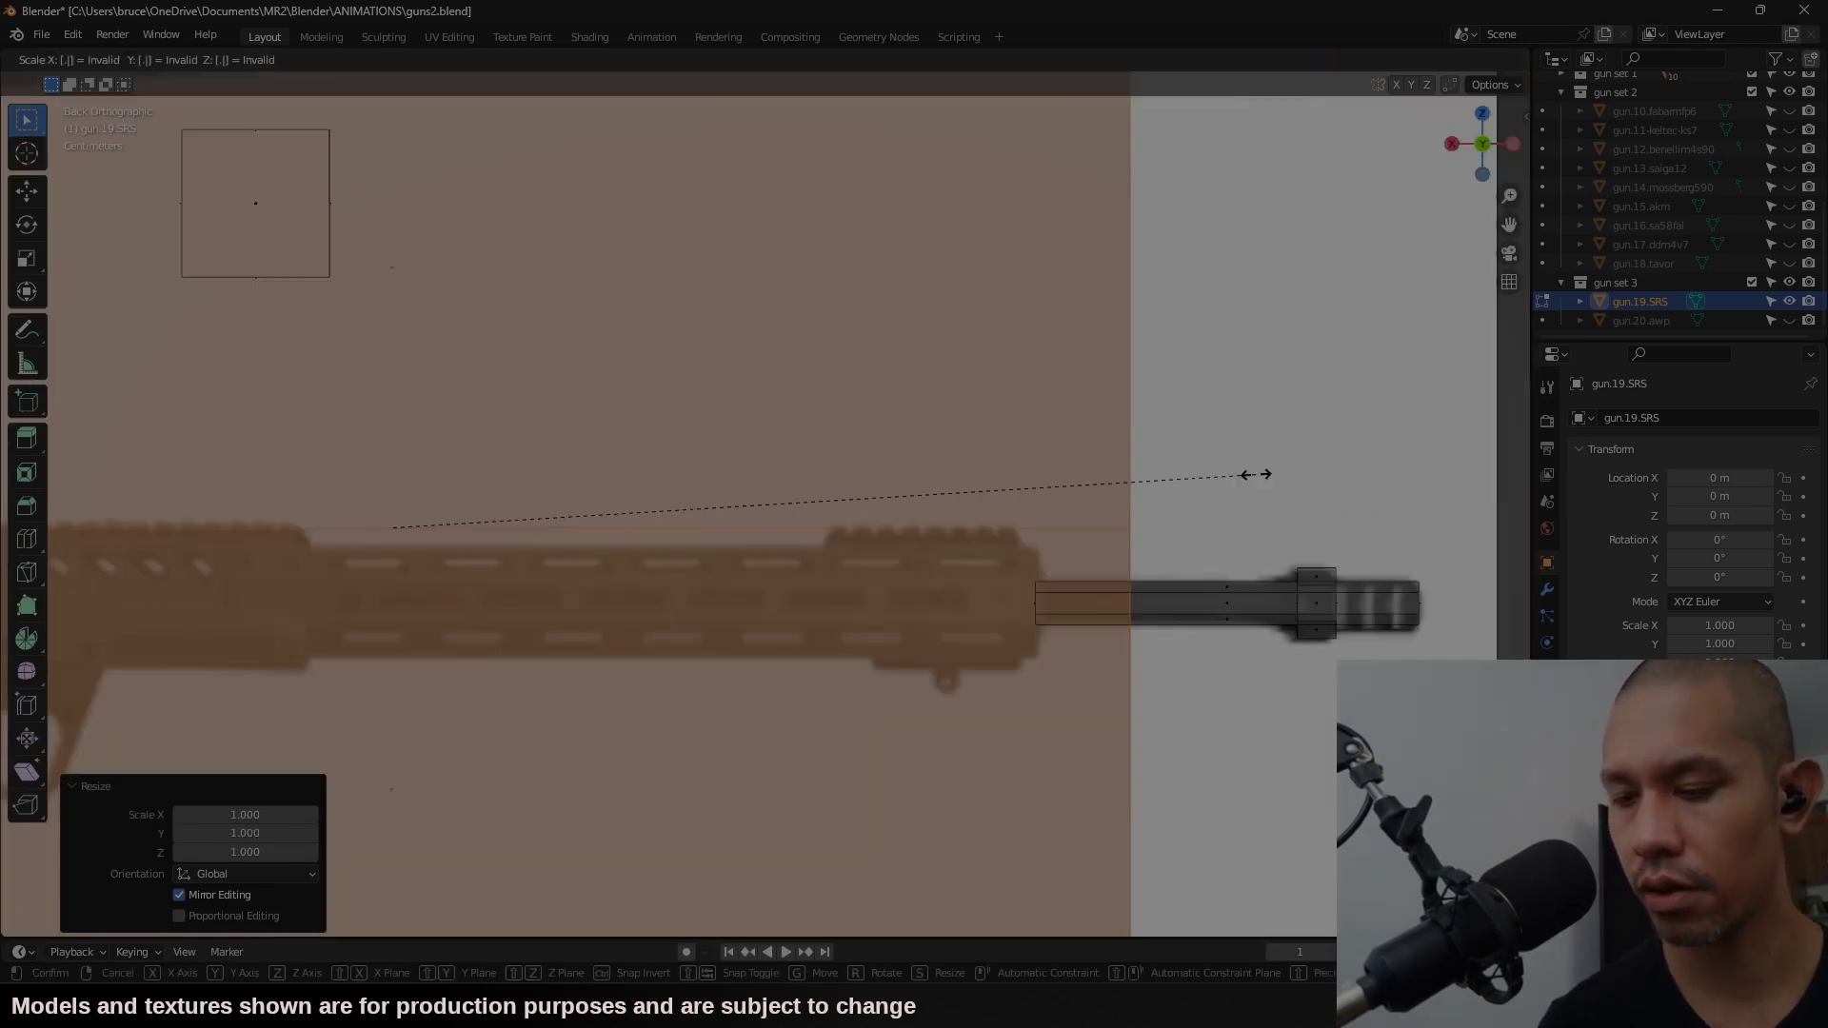
pyautogui.write('.1')
pyautogui.press('Return')
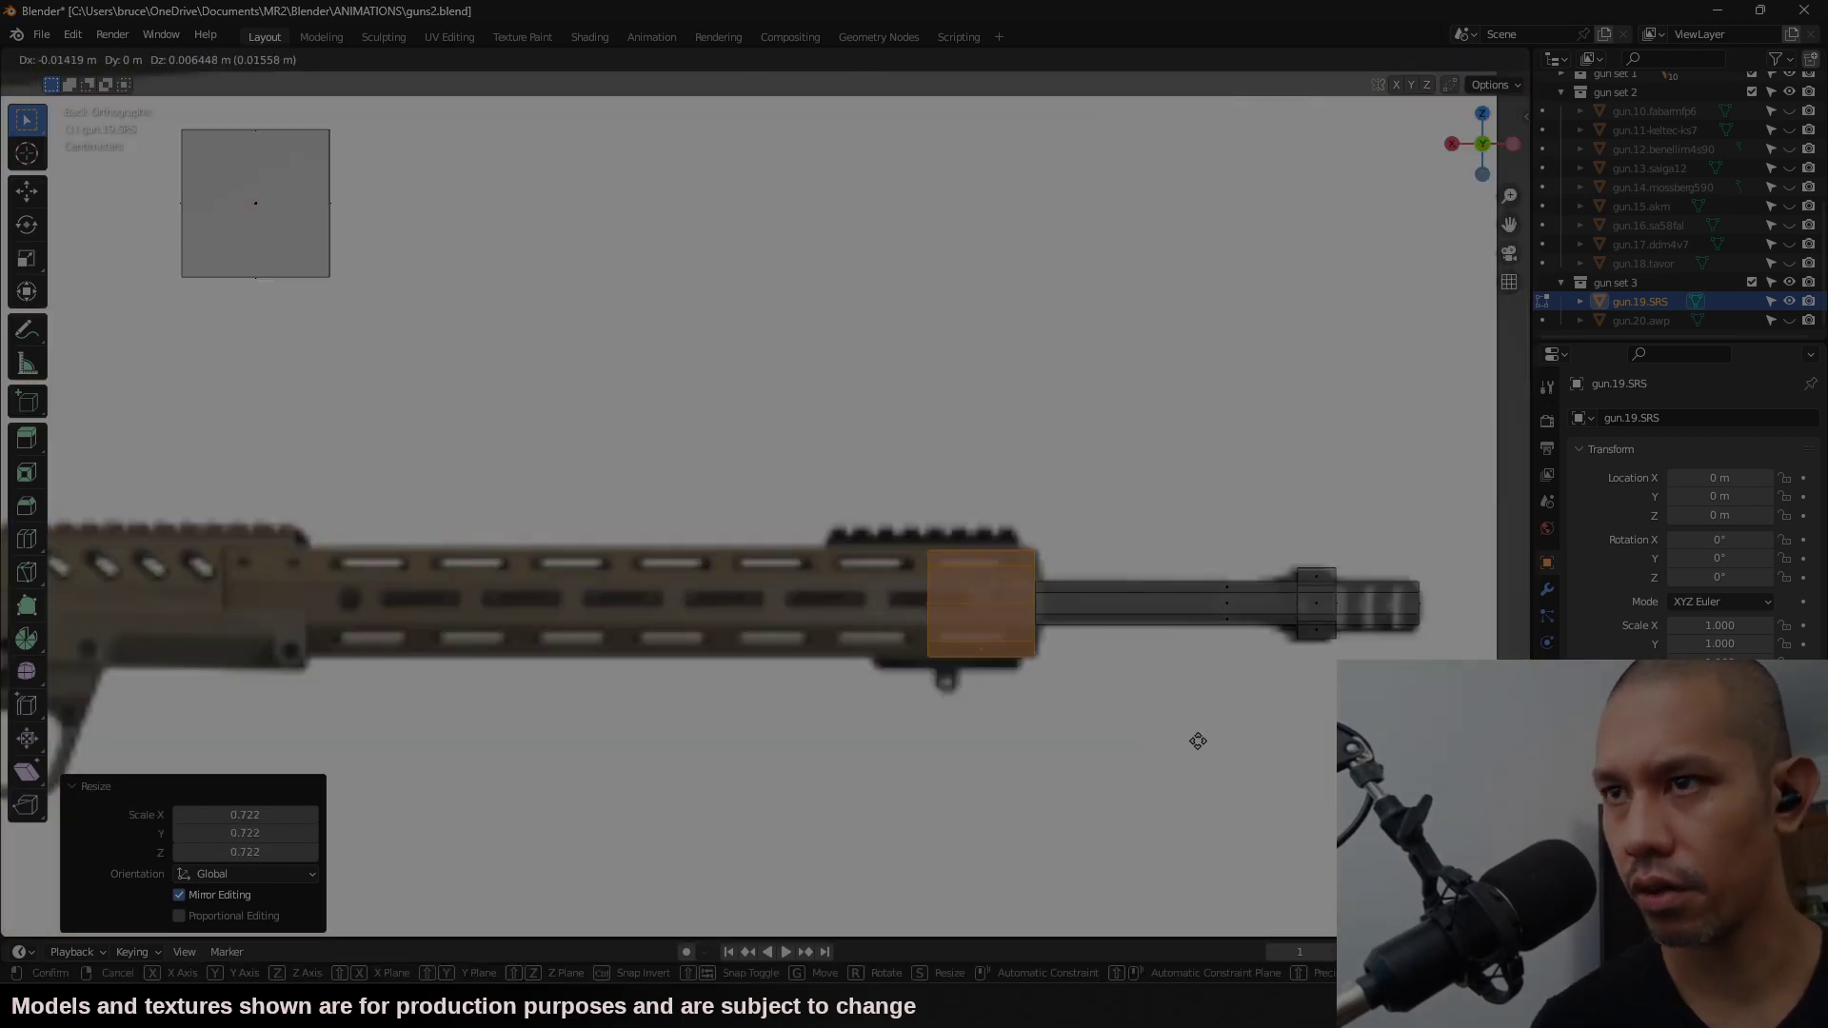
pyautogui.click(1197, 740)
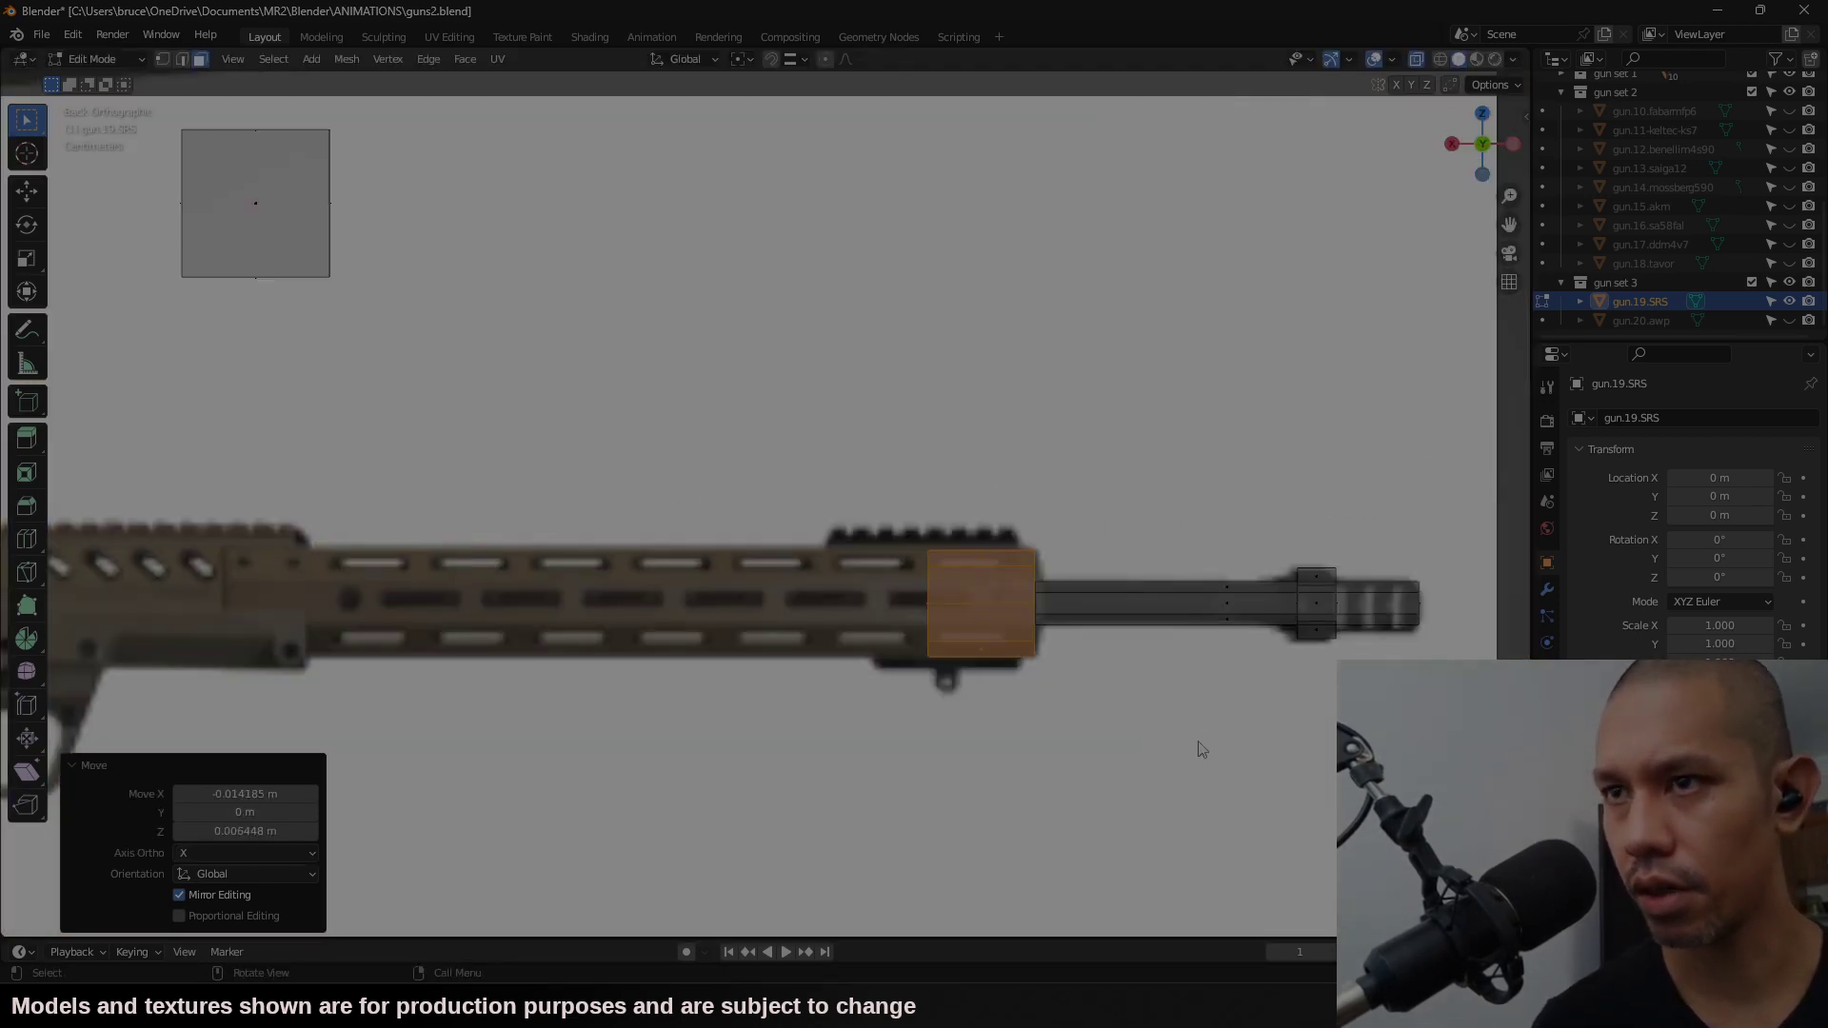
# Step: Extend the handguard cylinder's rear end about 0.938 m along X to the receiver
pyautogui.press('e')
pyautogui.press('x')
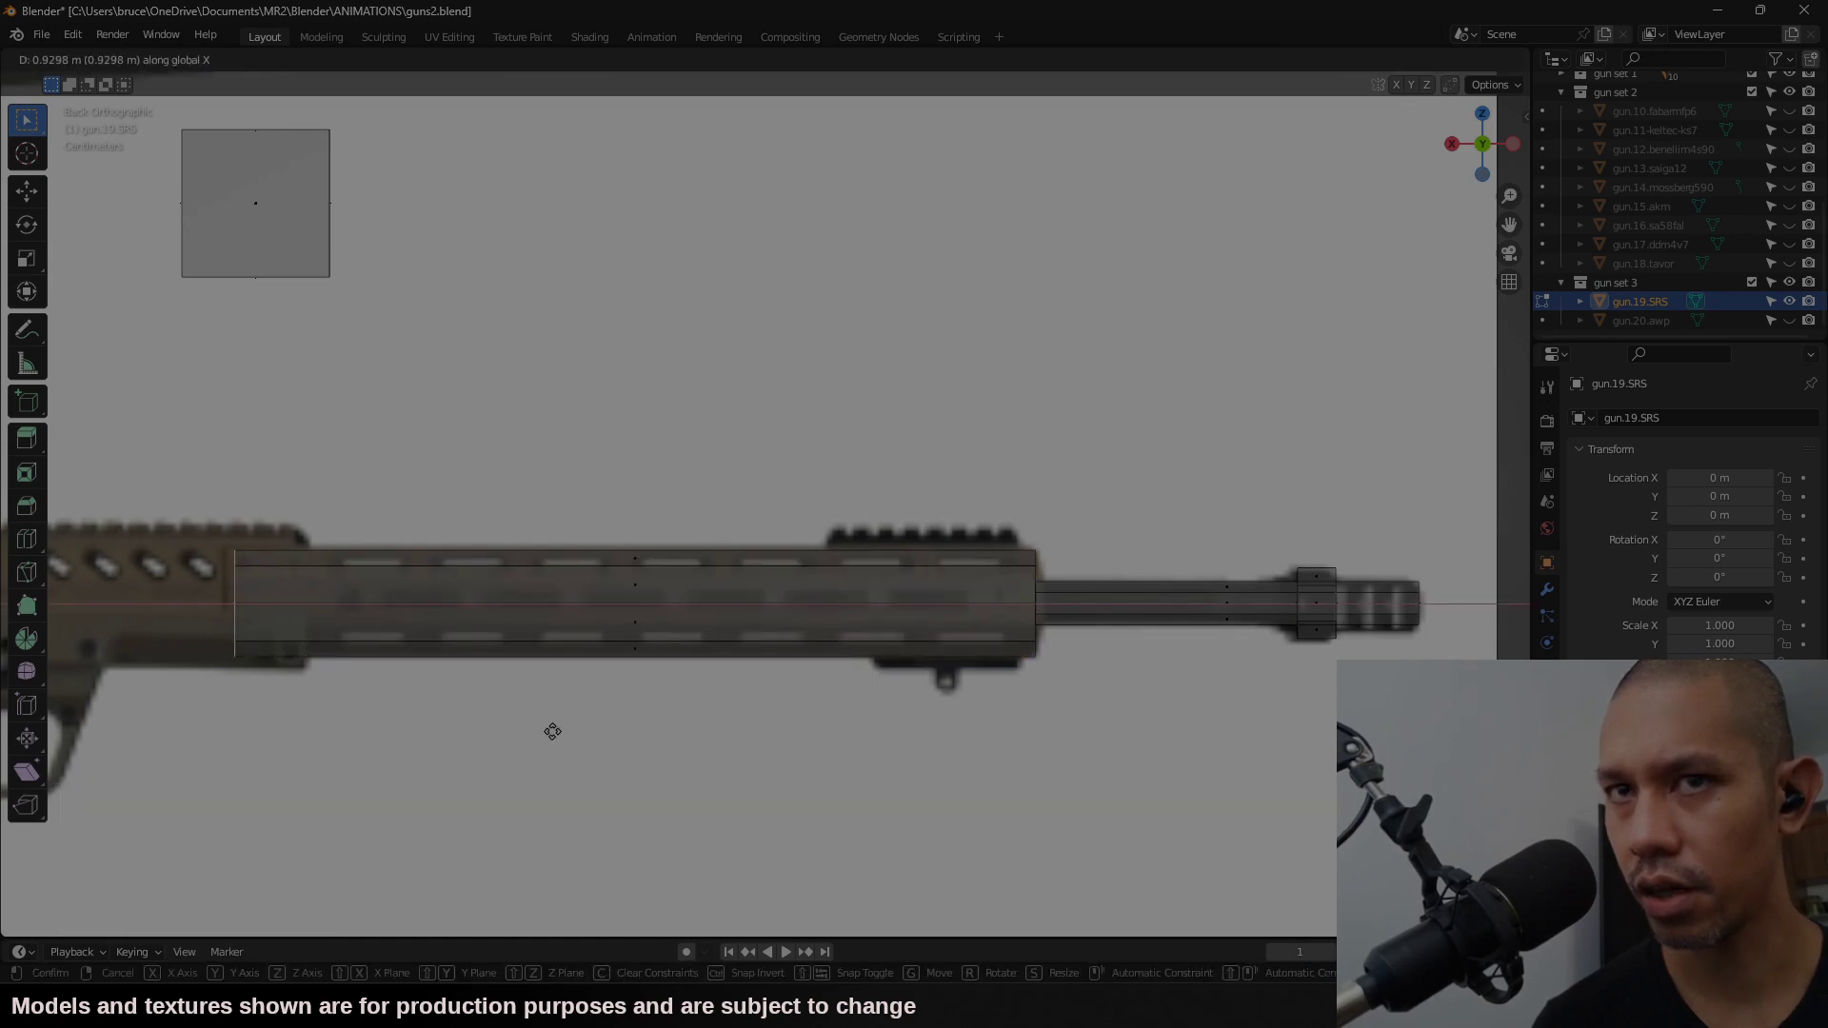
pyautogui.click(546, 730)
pyautogui.keyDown('shift'); pyautogui.moveTo(519, 506); pyautogui.dragTo(1411, 430, button='middle'); pyautogui.keyUp('shift')
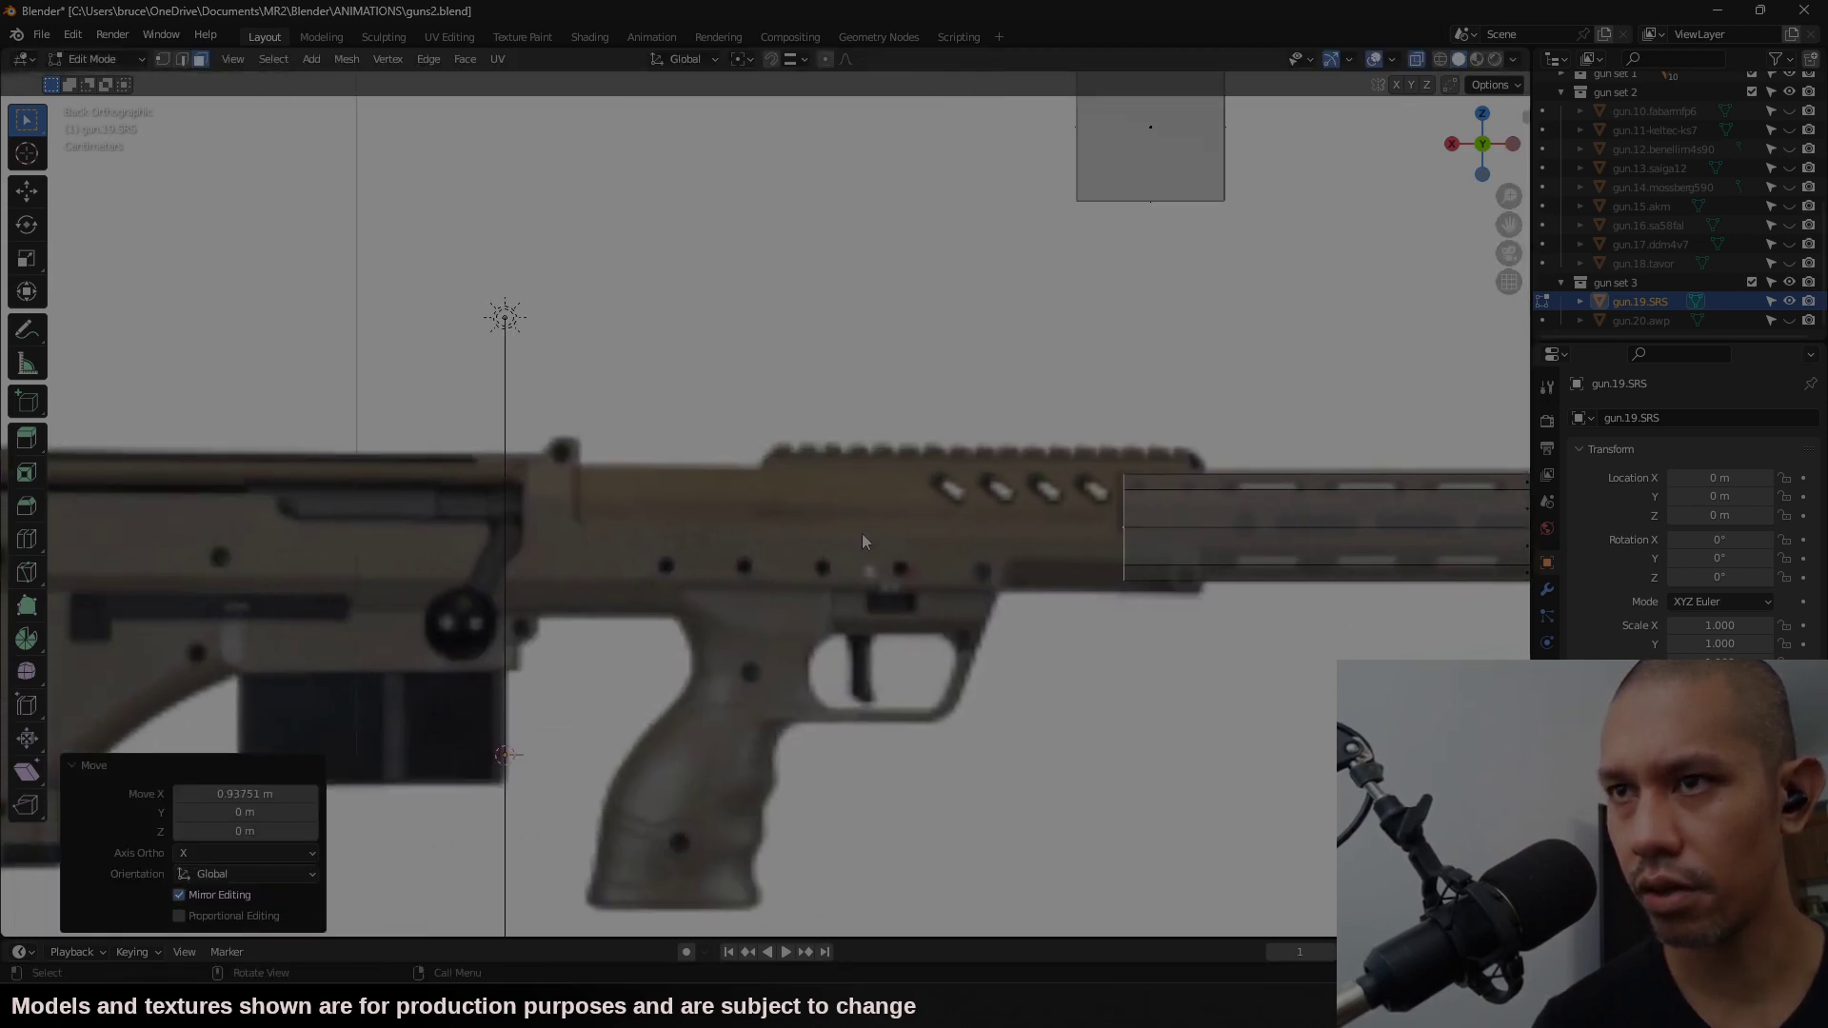
pyautogui.keyDown('shift'); pyautogui.moveTo(741, 550); pyautogui.dragTo(625, 560, button='middle'); pyautogui.keyUp('shift')
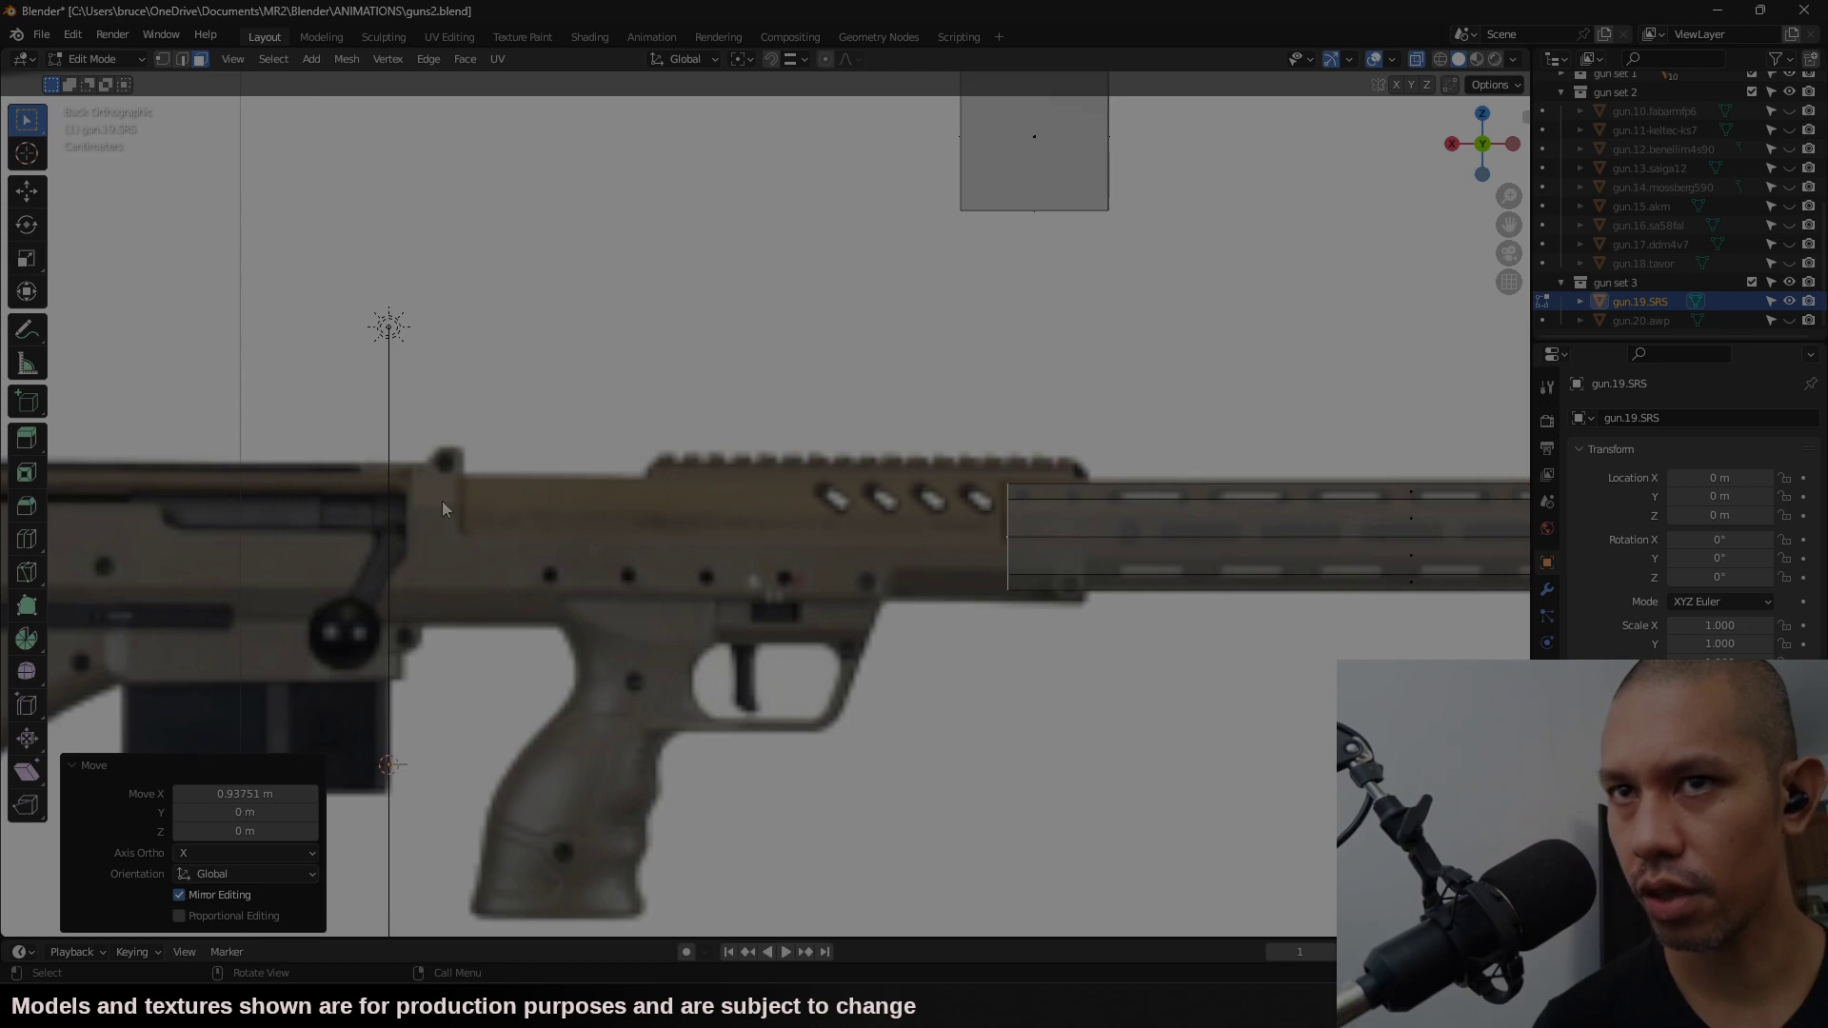
pyautogui.scroll(-2, 1262, 586)
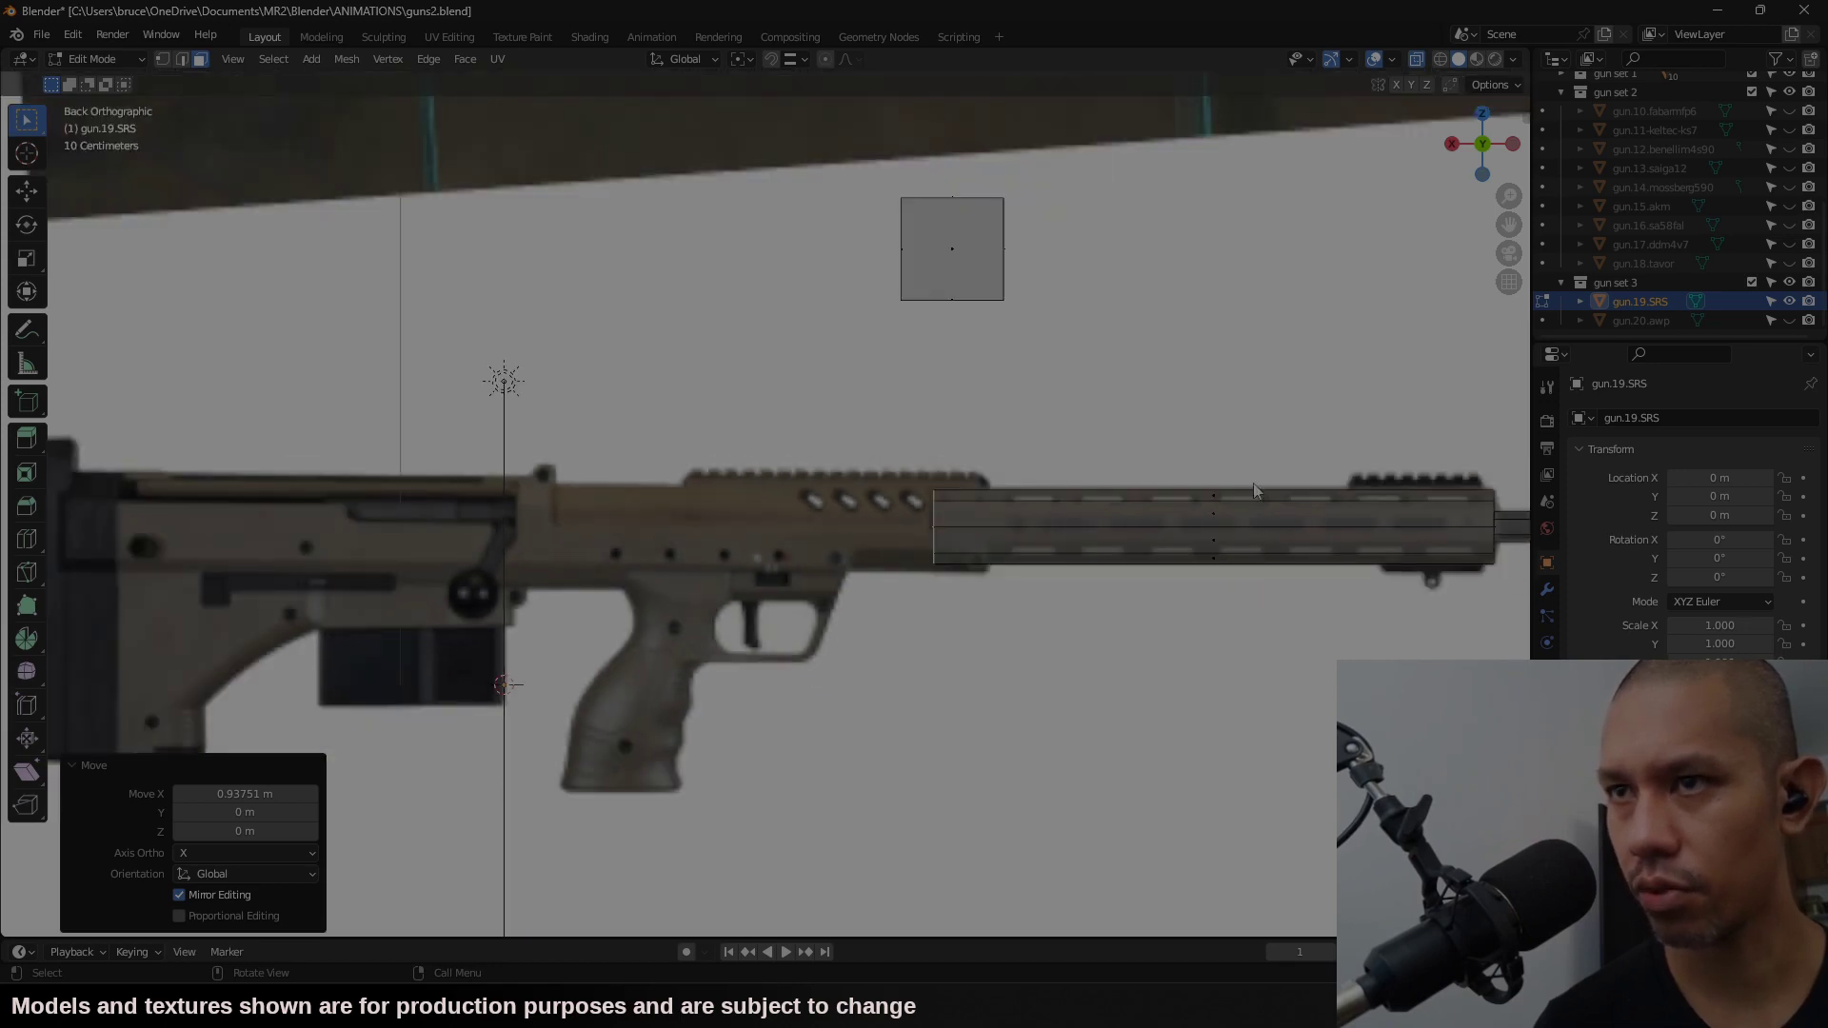
pyautogui.scroll(2, 1203, 535)
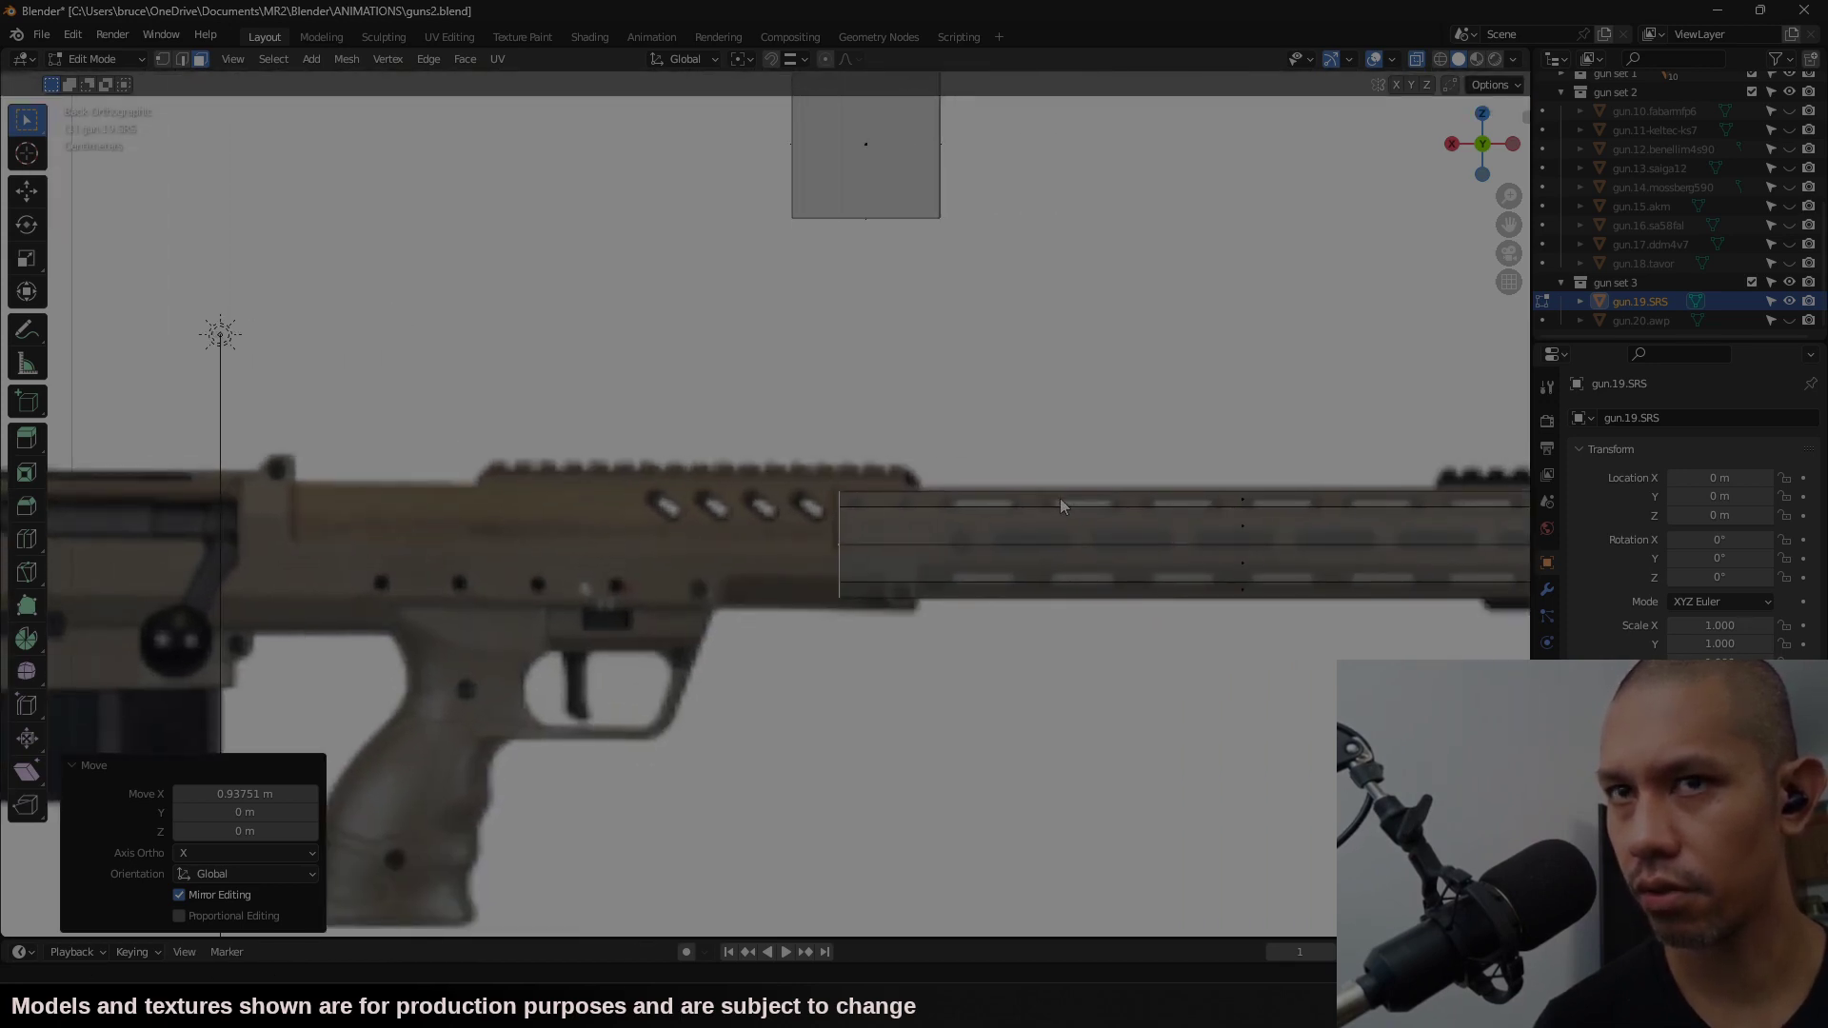
# Step: Duplicate the whole handguard cylinder about 0.814 m along X over the receiver
pyautogui.press('l')
pyautogui.press('g')
pyautogui.press('x')
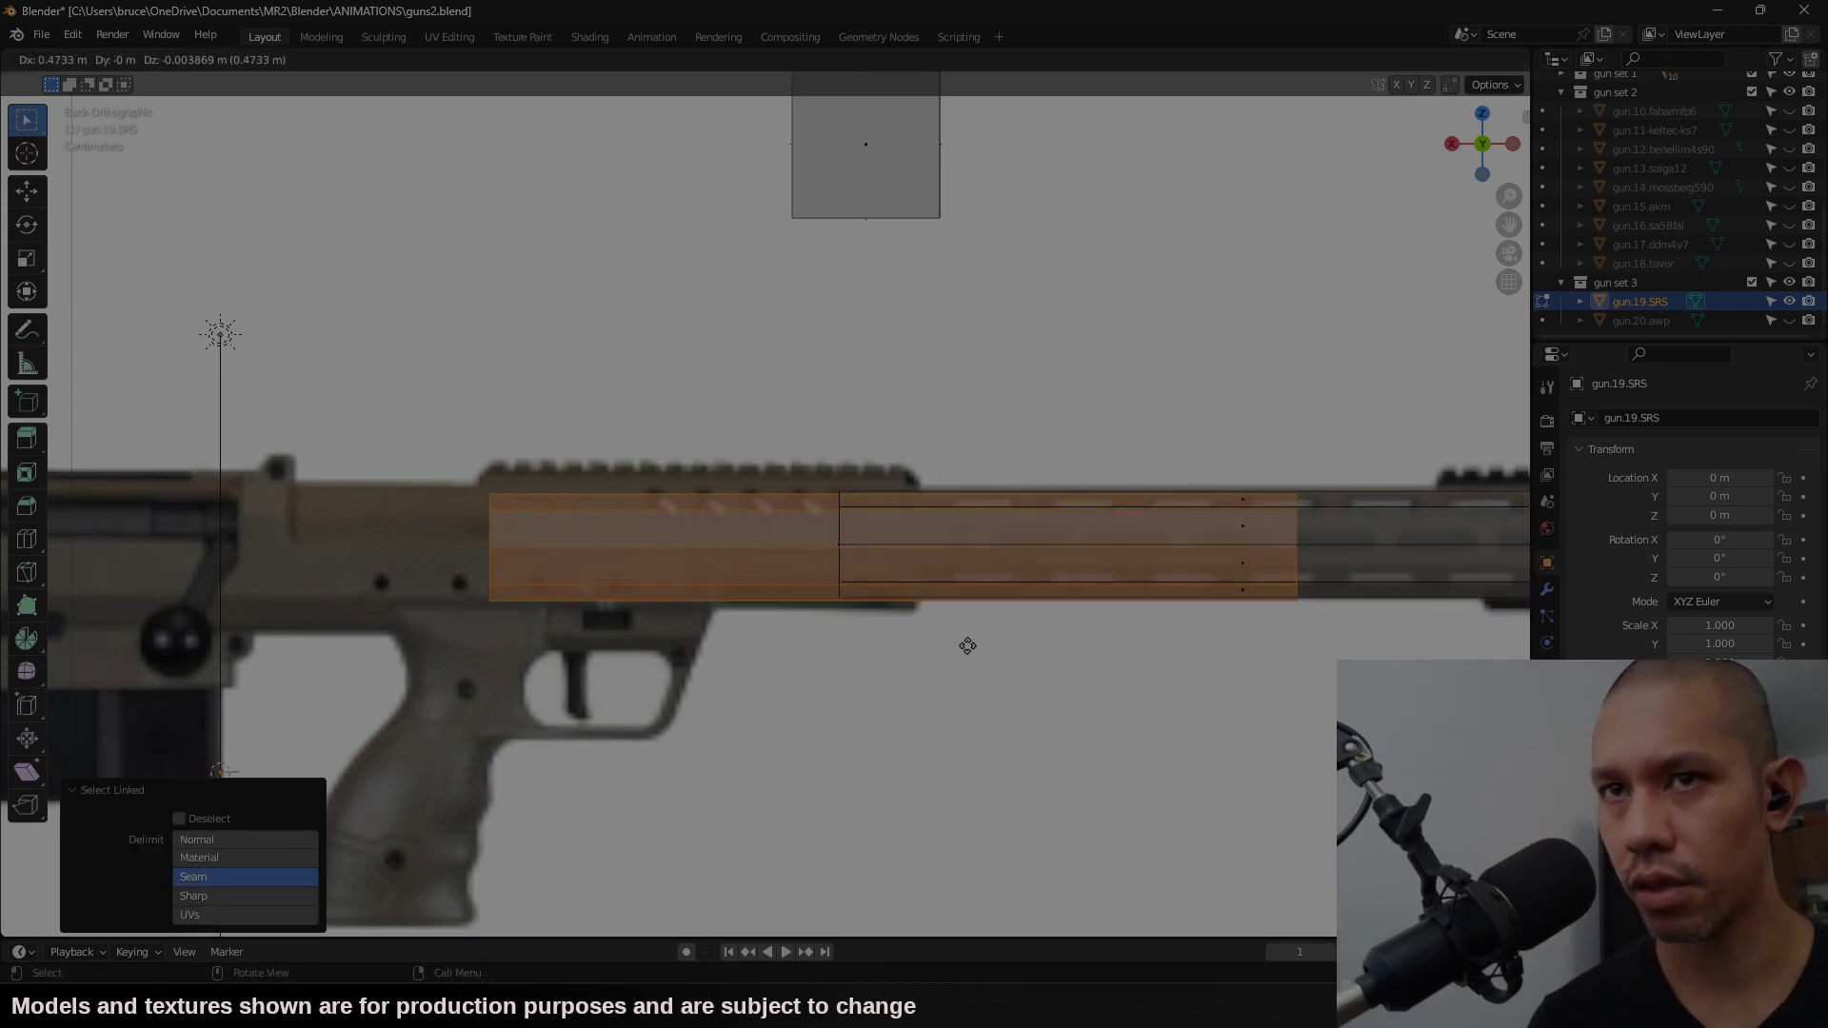
pyautogui.click(1077, 580)
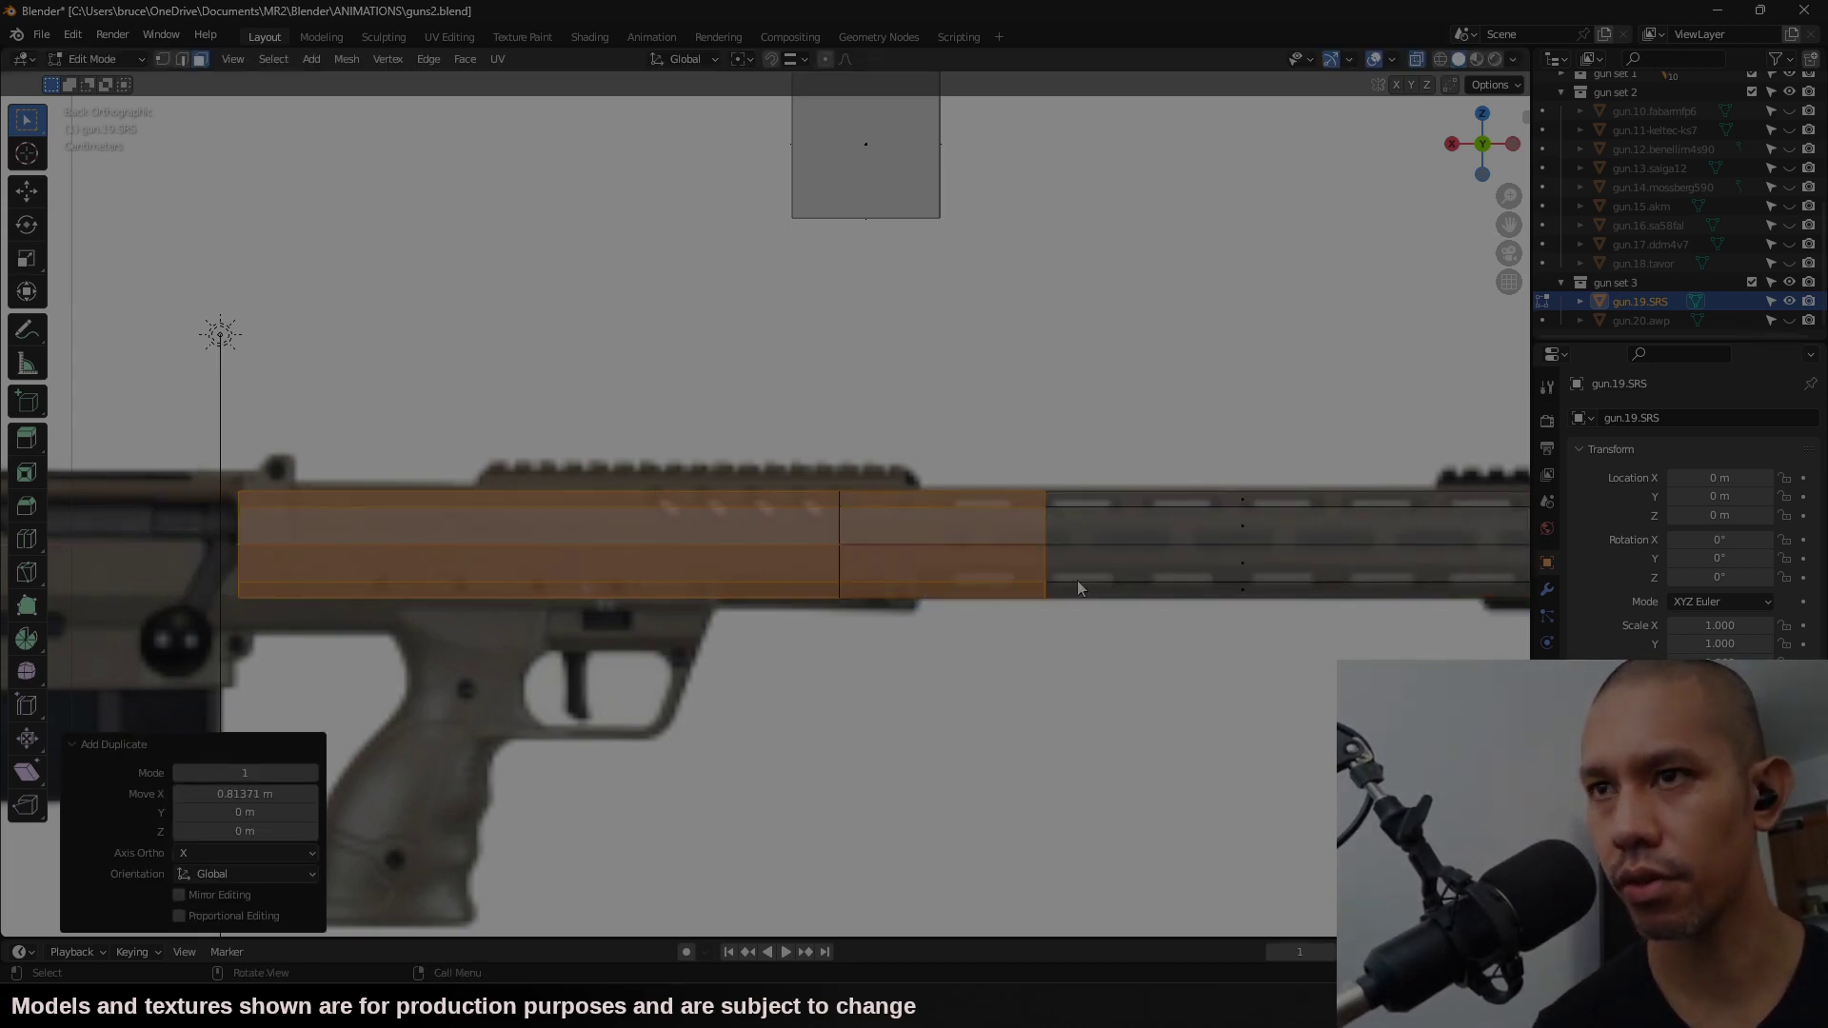
# Step: Rotate the receiver duplicate and the original handguard cylinder 22° about X
pyautogui.write('rz22')
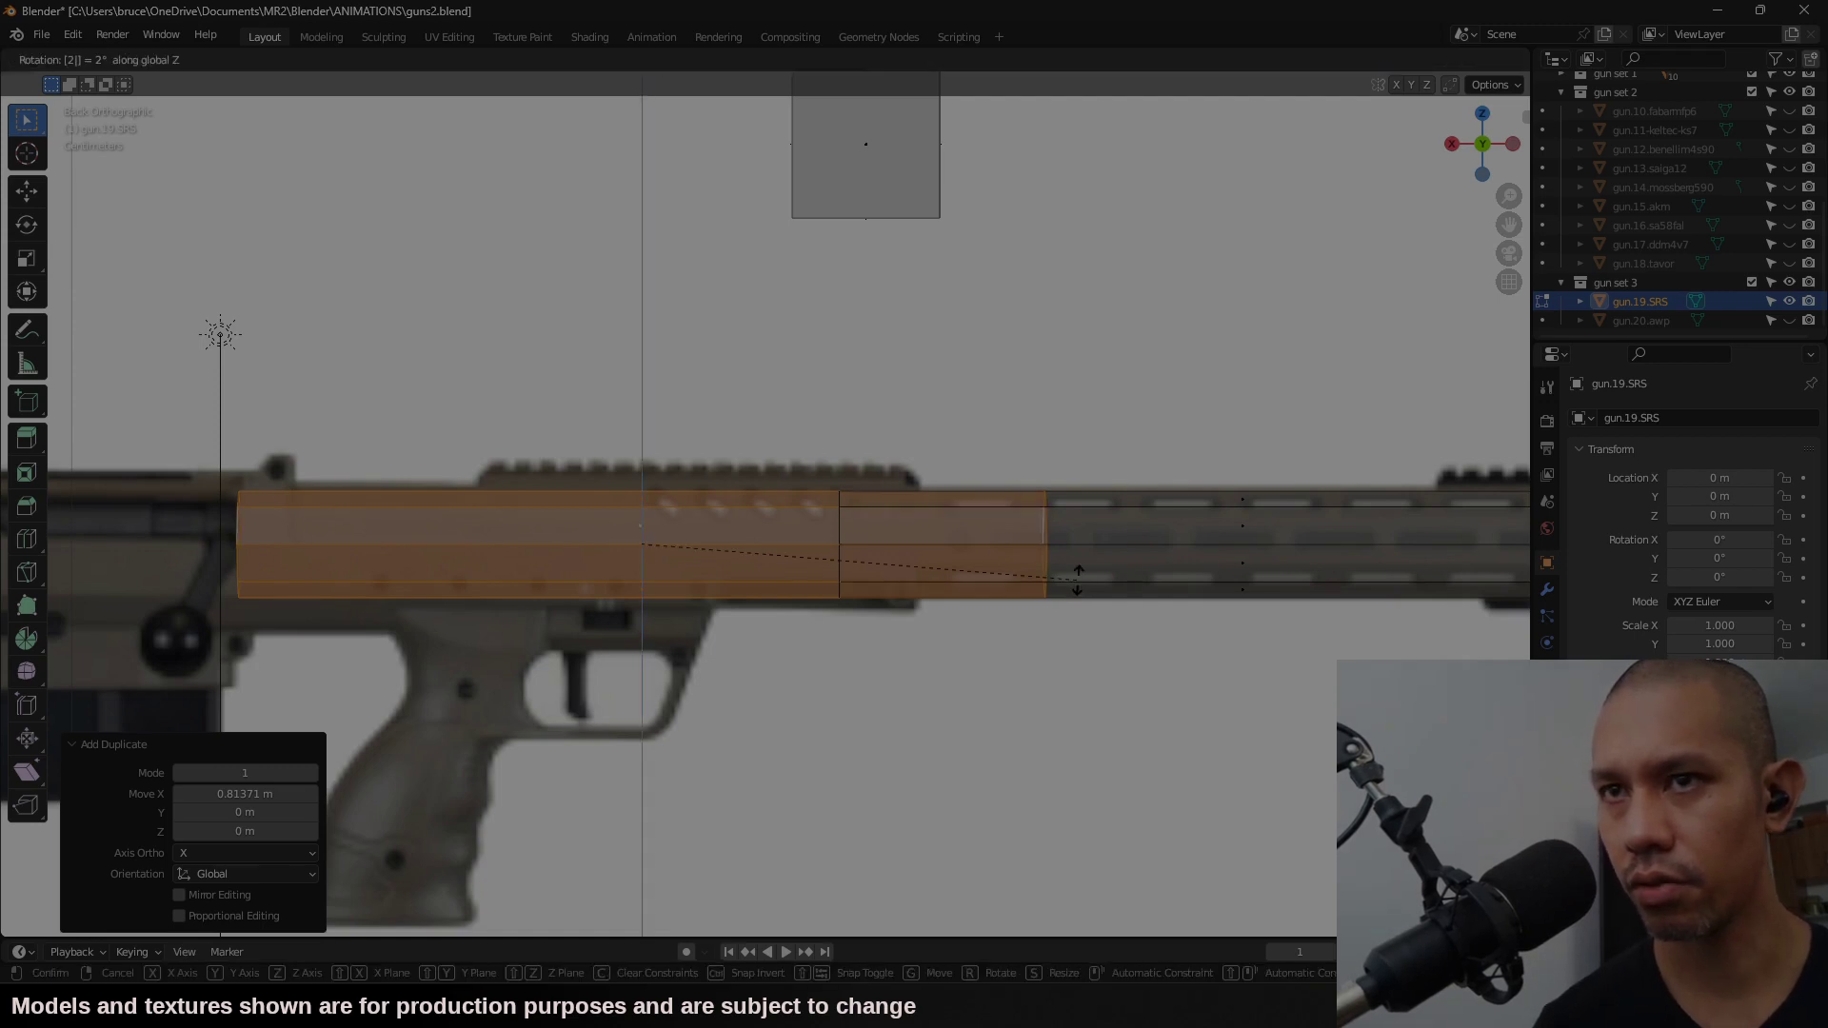
pyautogui.press('BackSpace')
pyautogui.press('BackSpace')
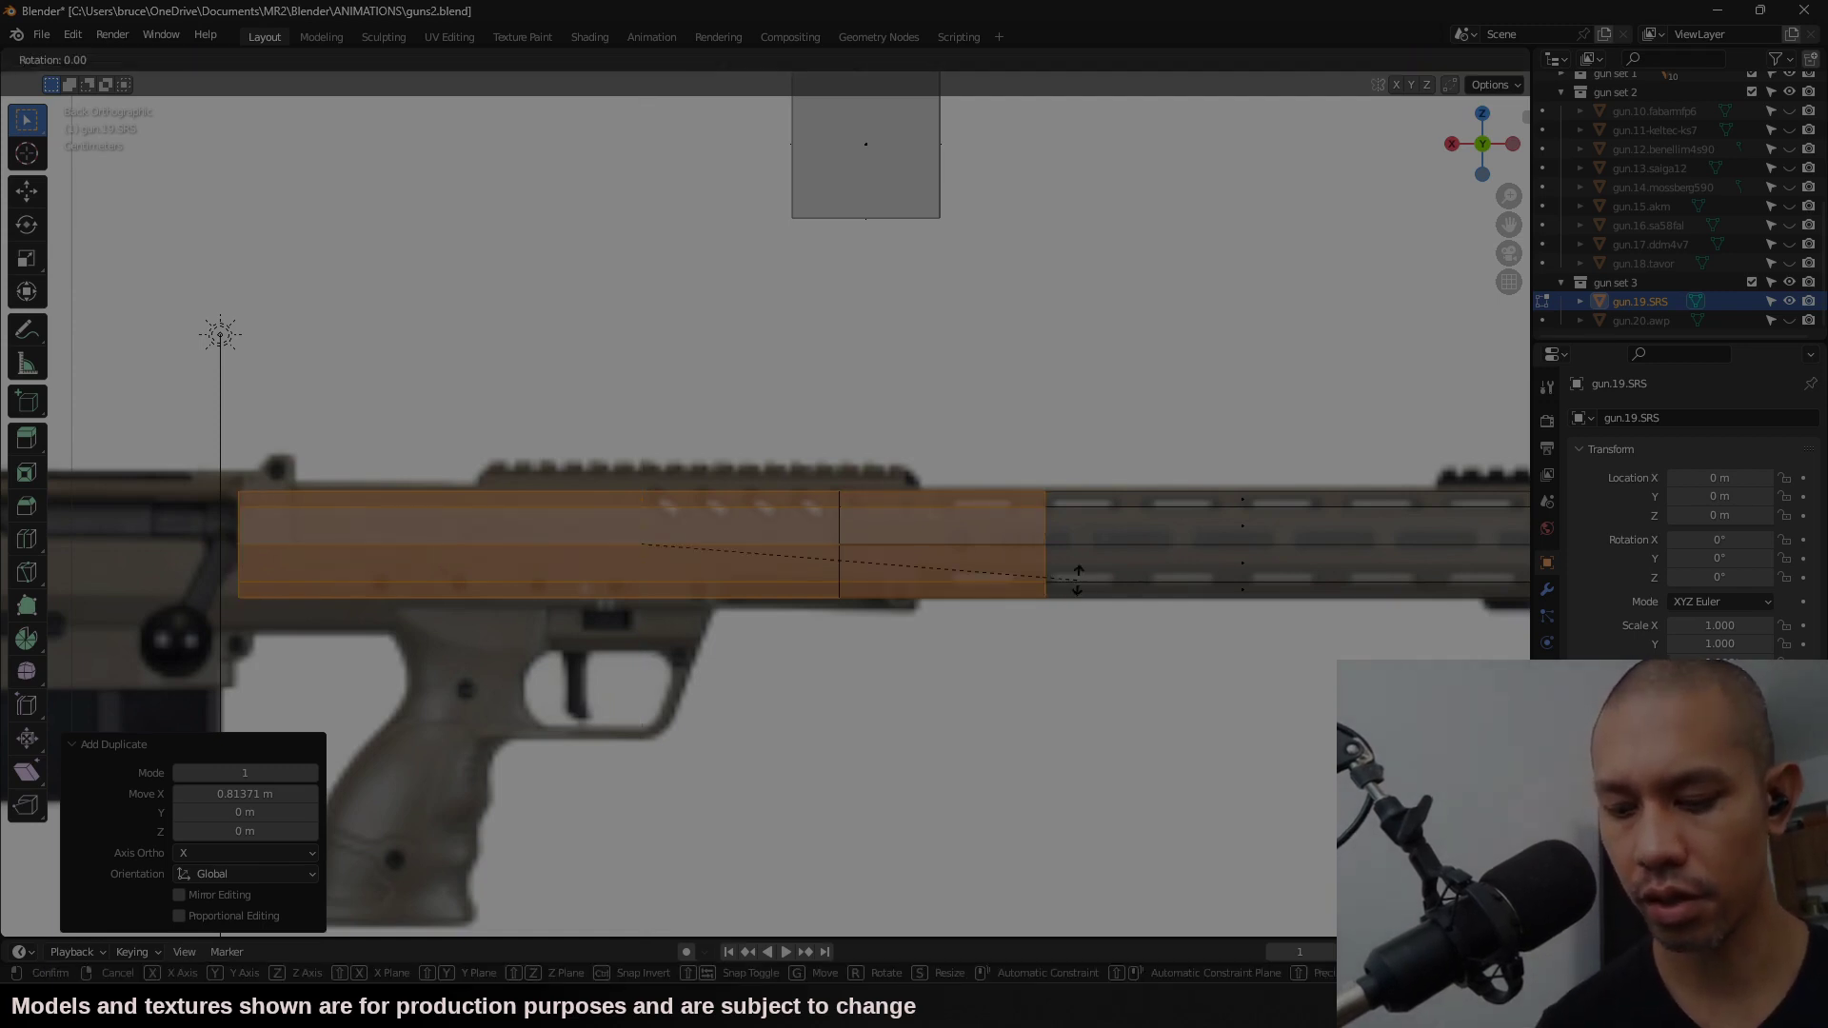
pyautogui.write('x22')
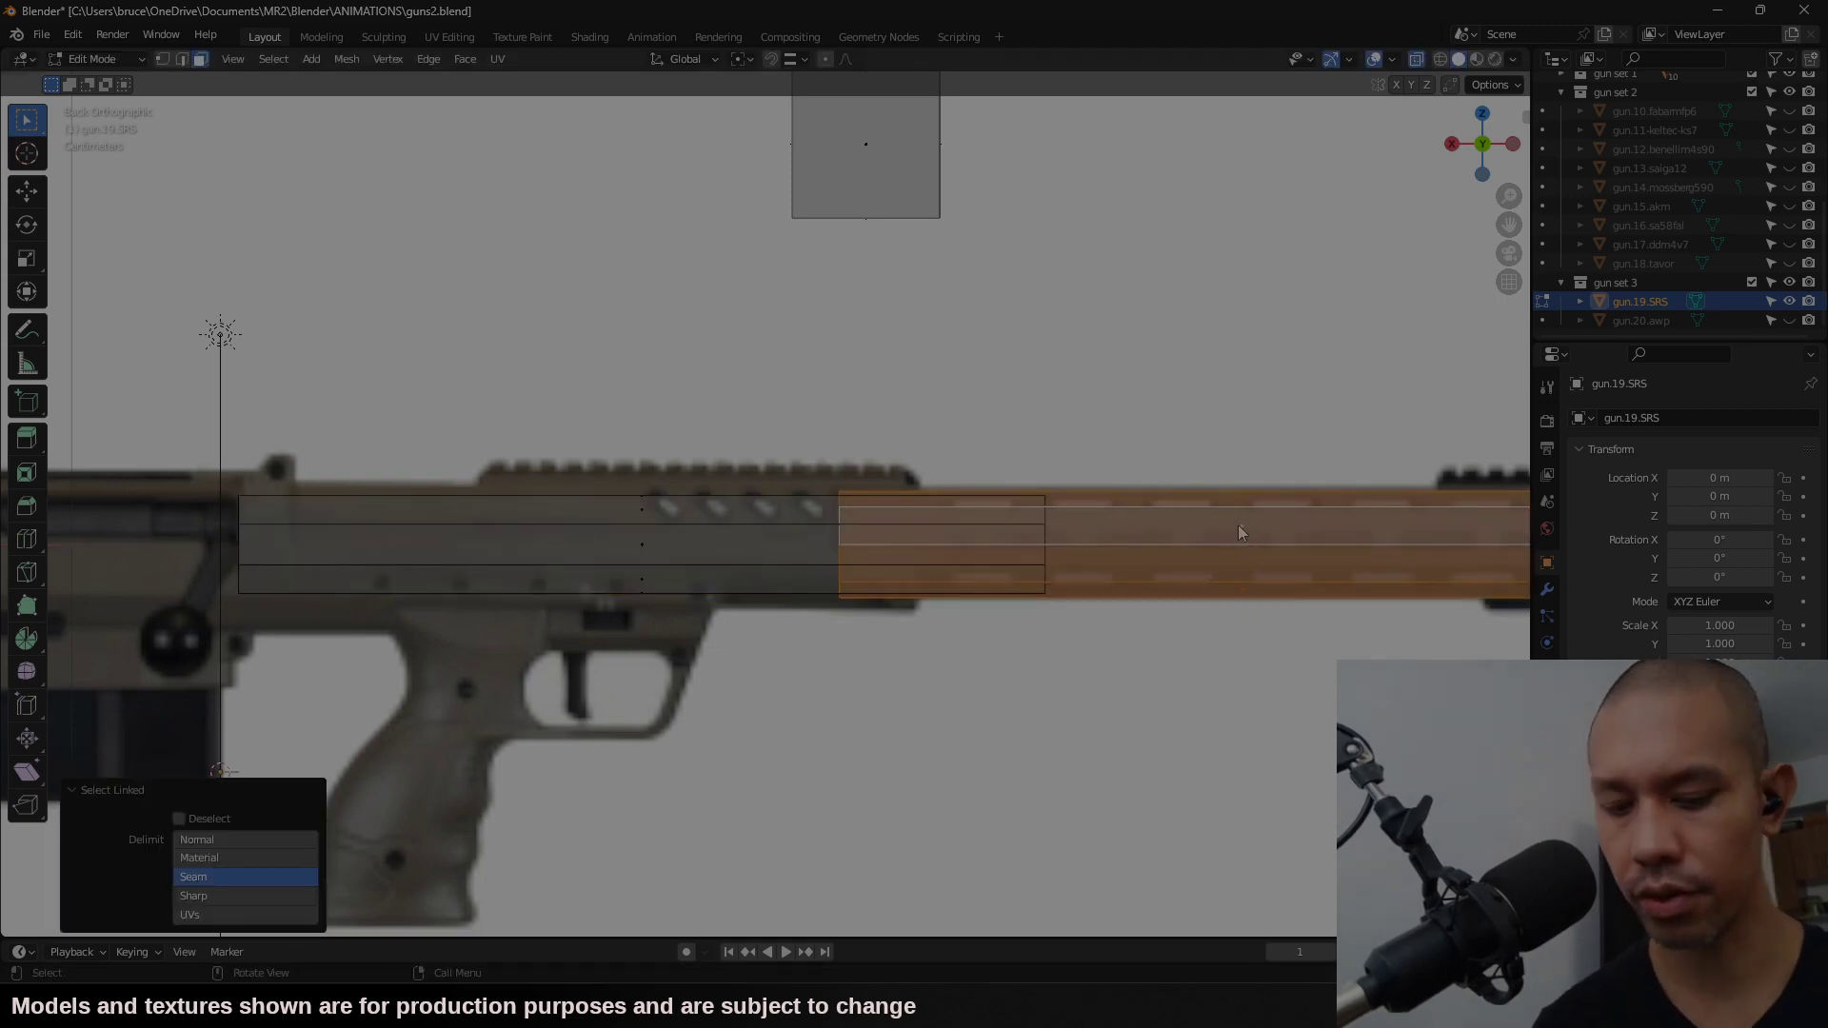
pyautogui.write('rx')
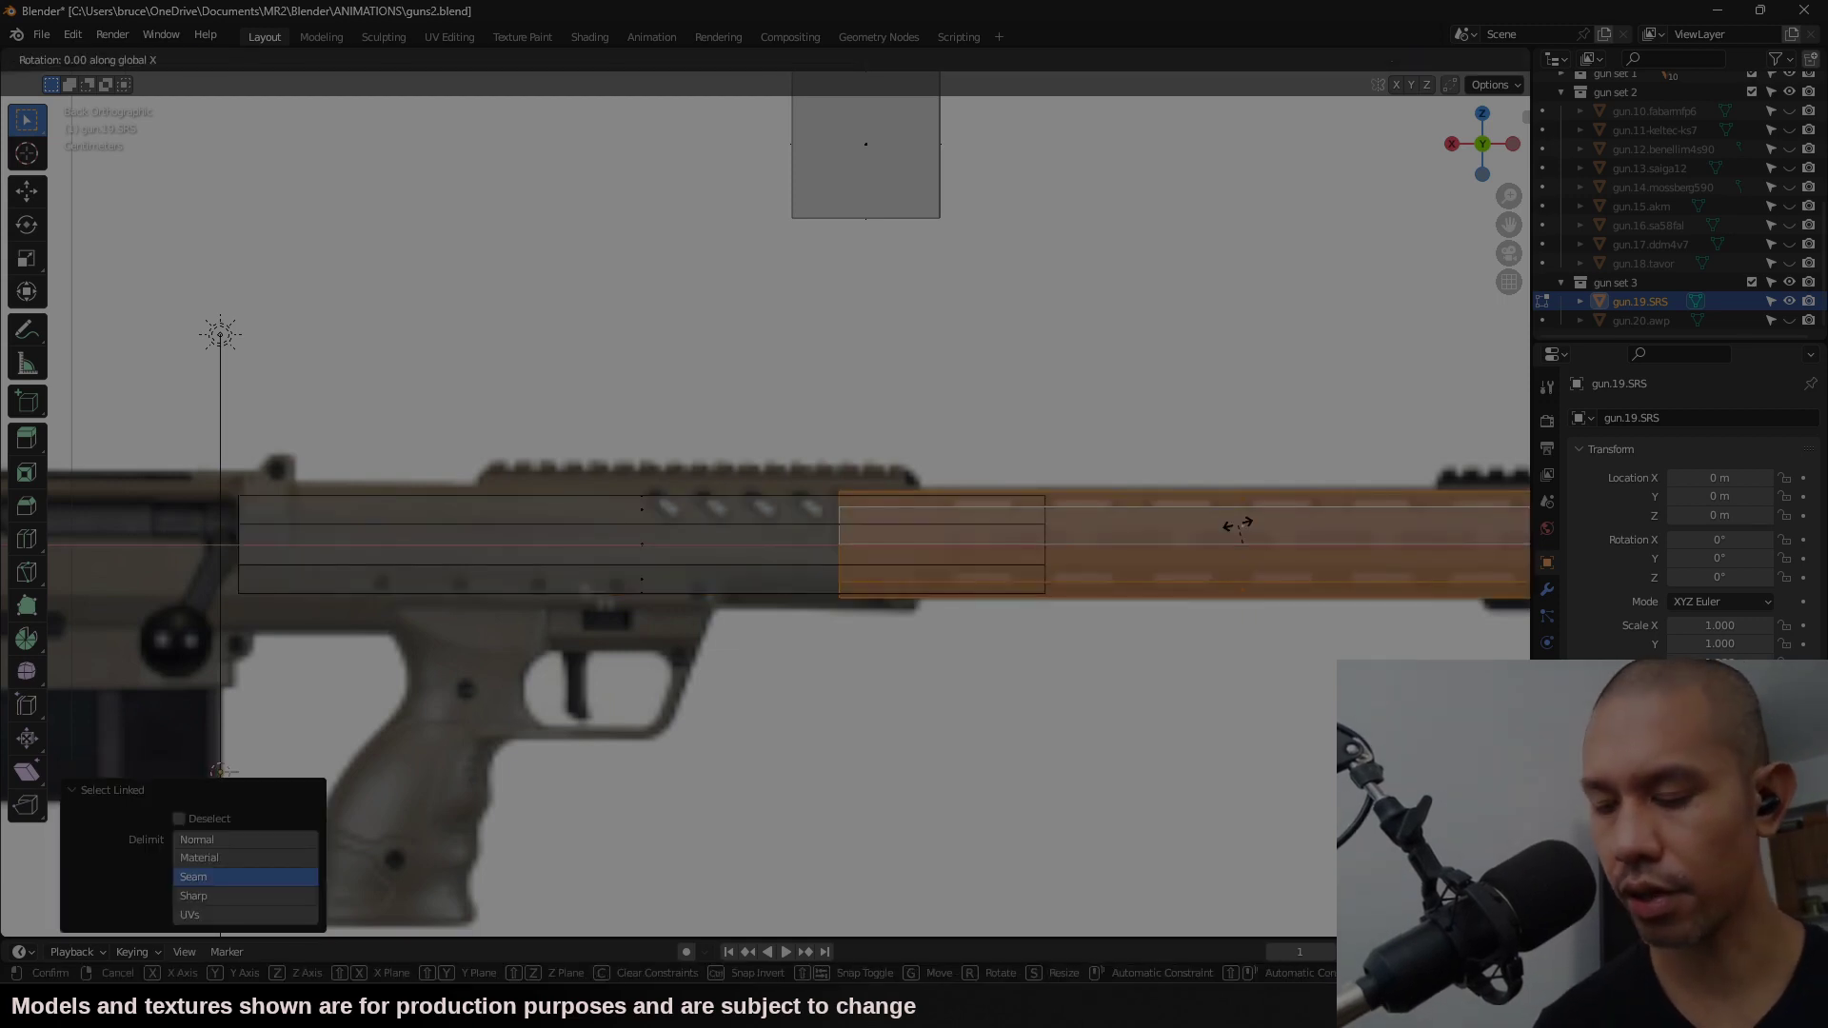
pyautogui.write('22')
pyautogui.press('Return')
# Step: Move the receiver cylinder about 0.177 m along X and scale it to 1.262 along Y and Z
pyautogui.press('g')
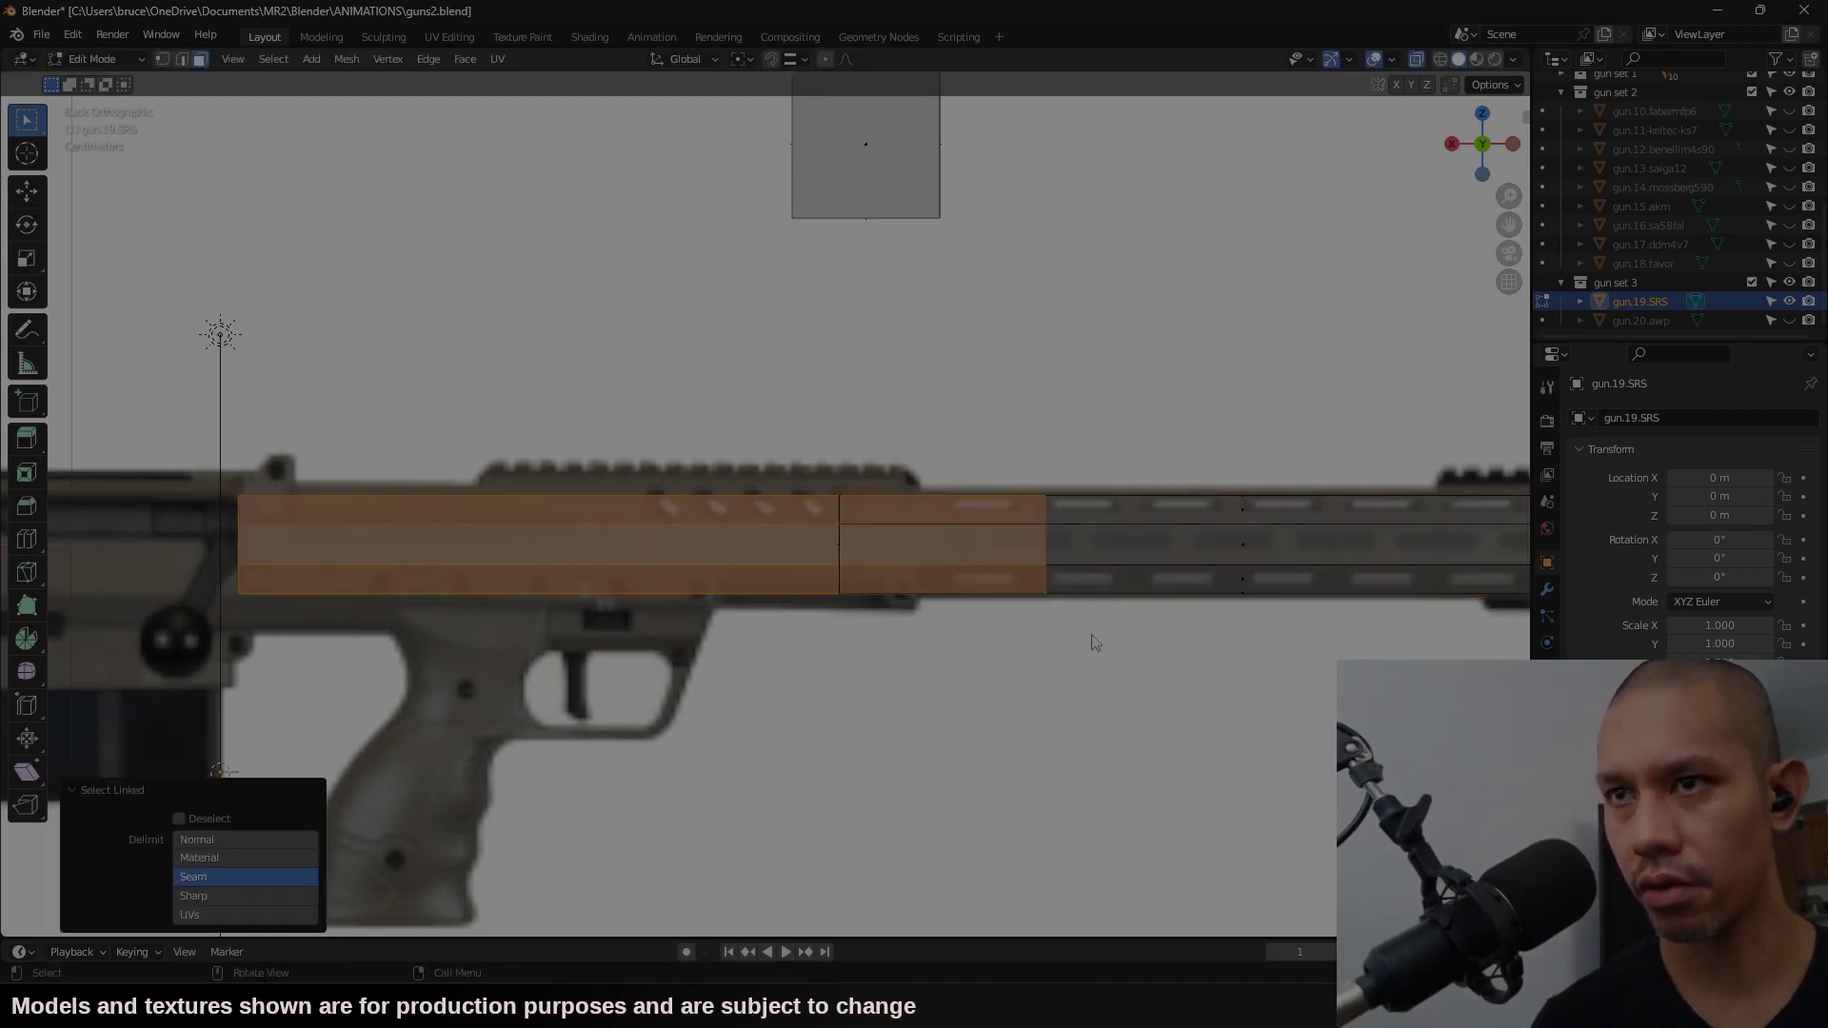
pyautogui.press('x')
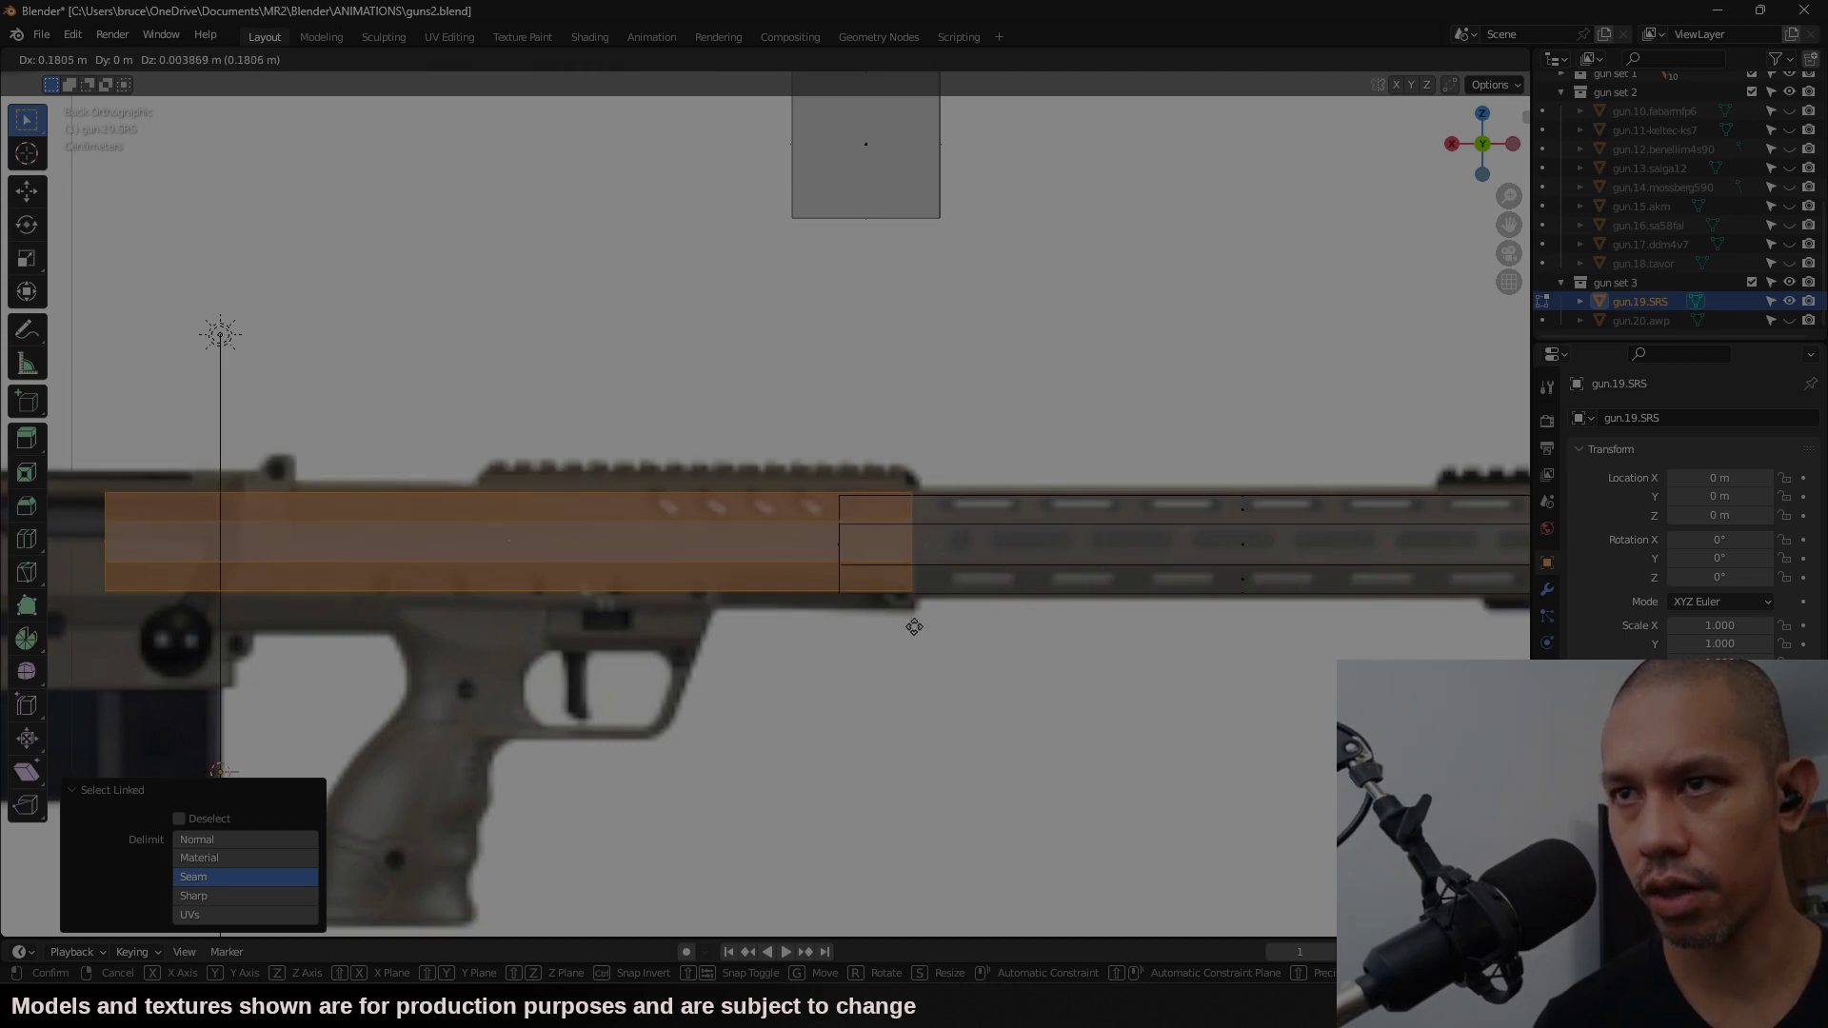
pyautogui.click(910, 619)
pyautogui.press('s')
pyautogui.hotkey('shift', 'x')
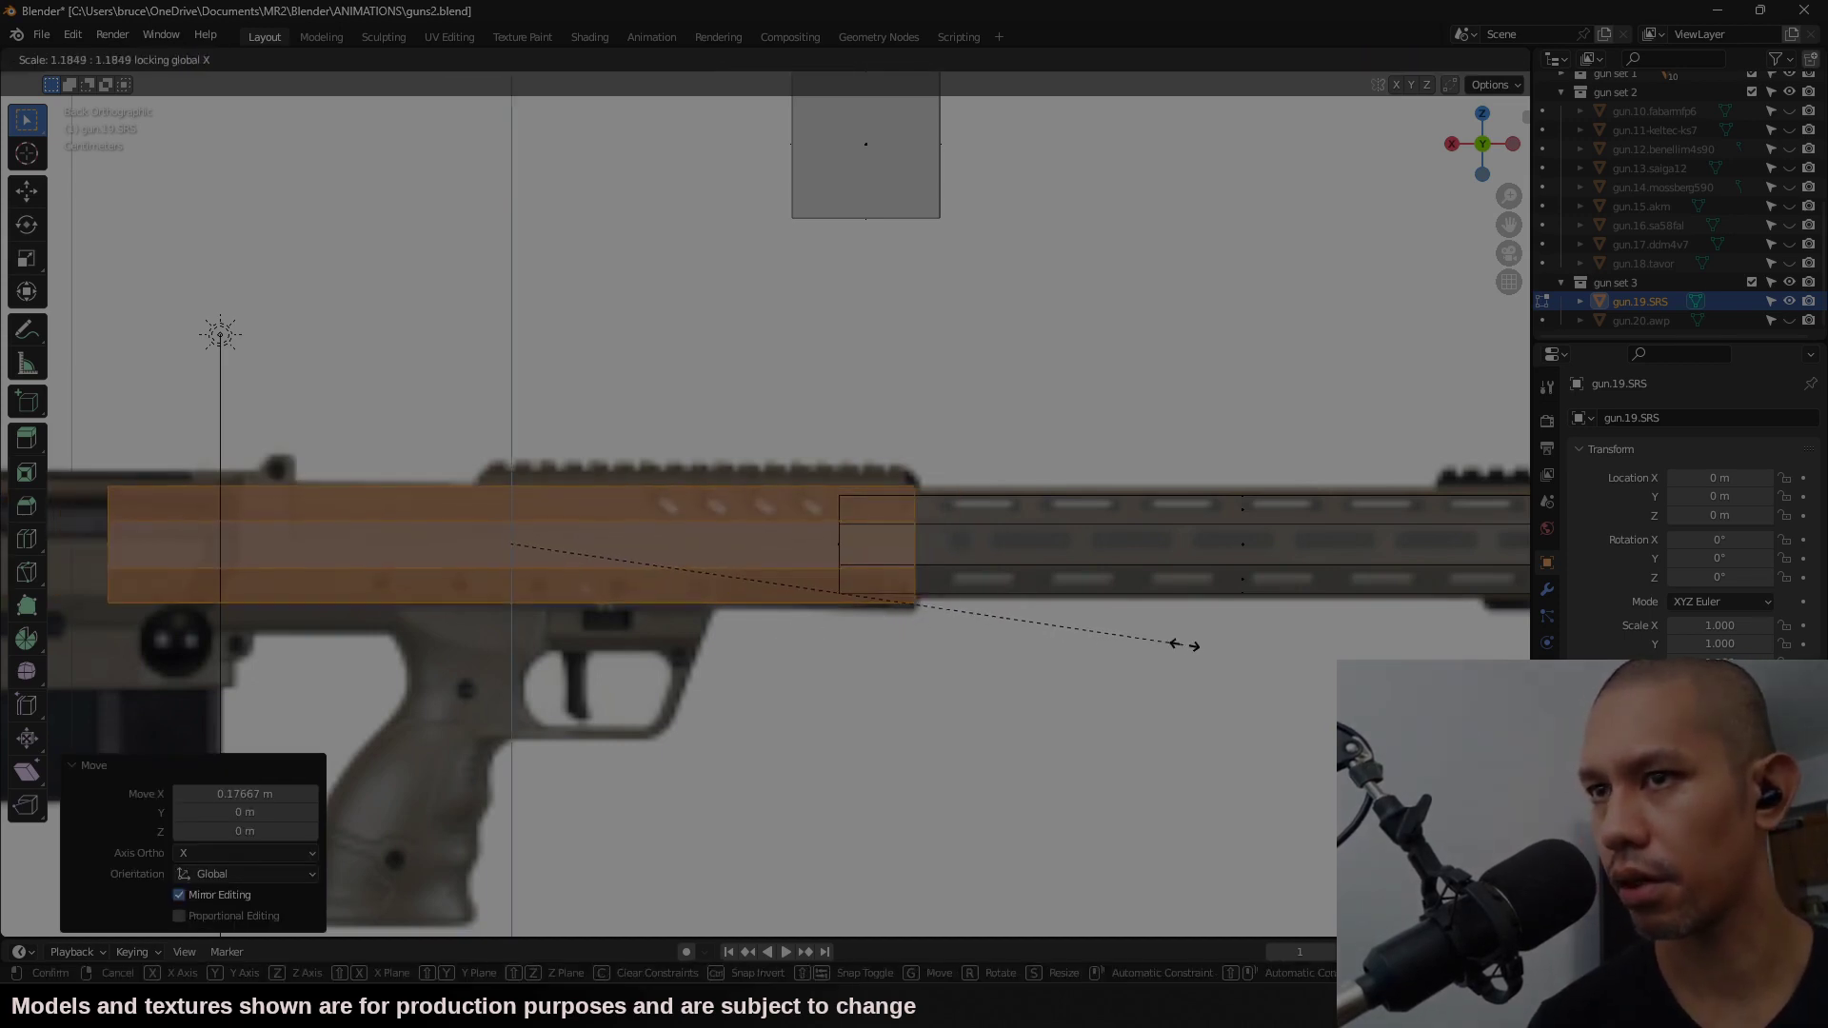
pyautogui.click(1228, 653)
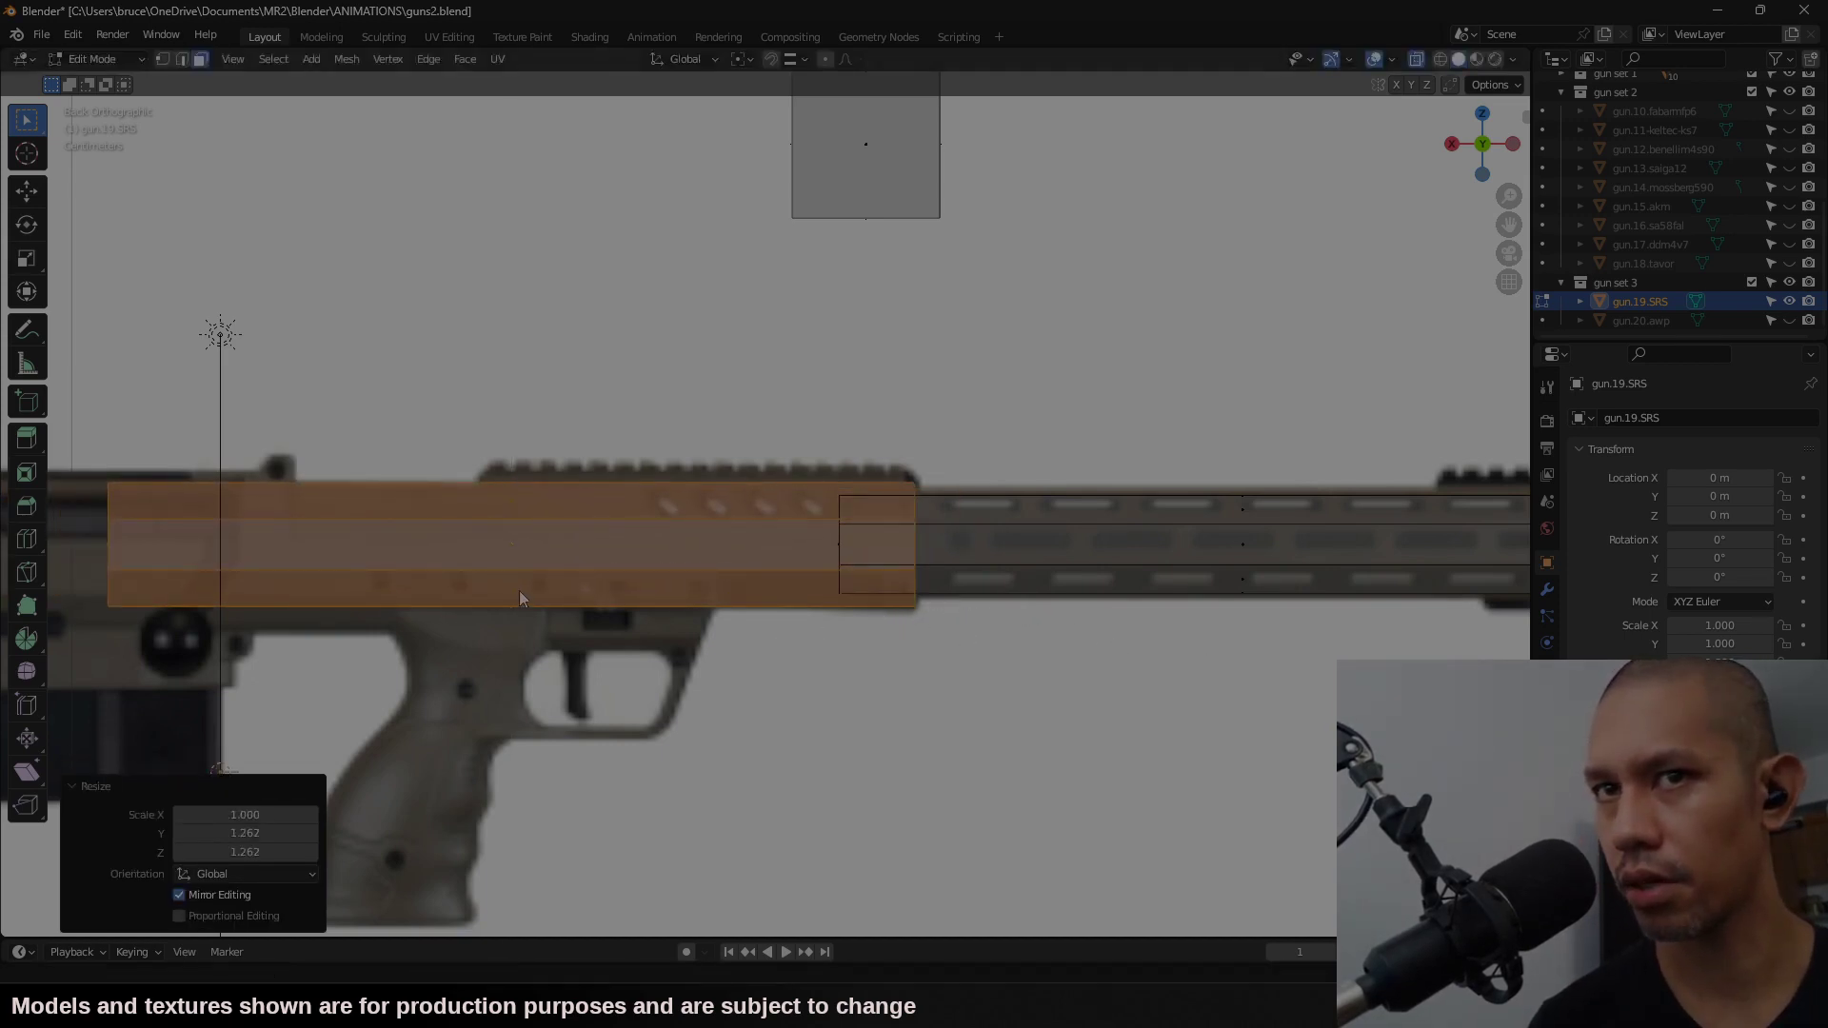
# Step: Shorten the receiver cylinder's rear end about 0.246 m along negative X and lower its bottom faces about 0.035 m along Z
pyautogui.keyDown('shift'); pyautogui.moveTo(494, 602); pyautogui.dragTo(744, 575, button='middle'); pyautogui.keyUp('shift')
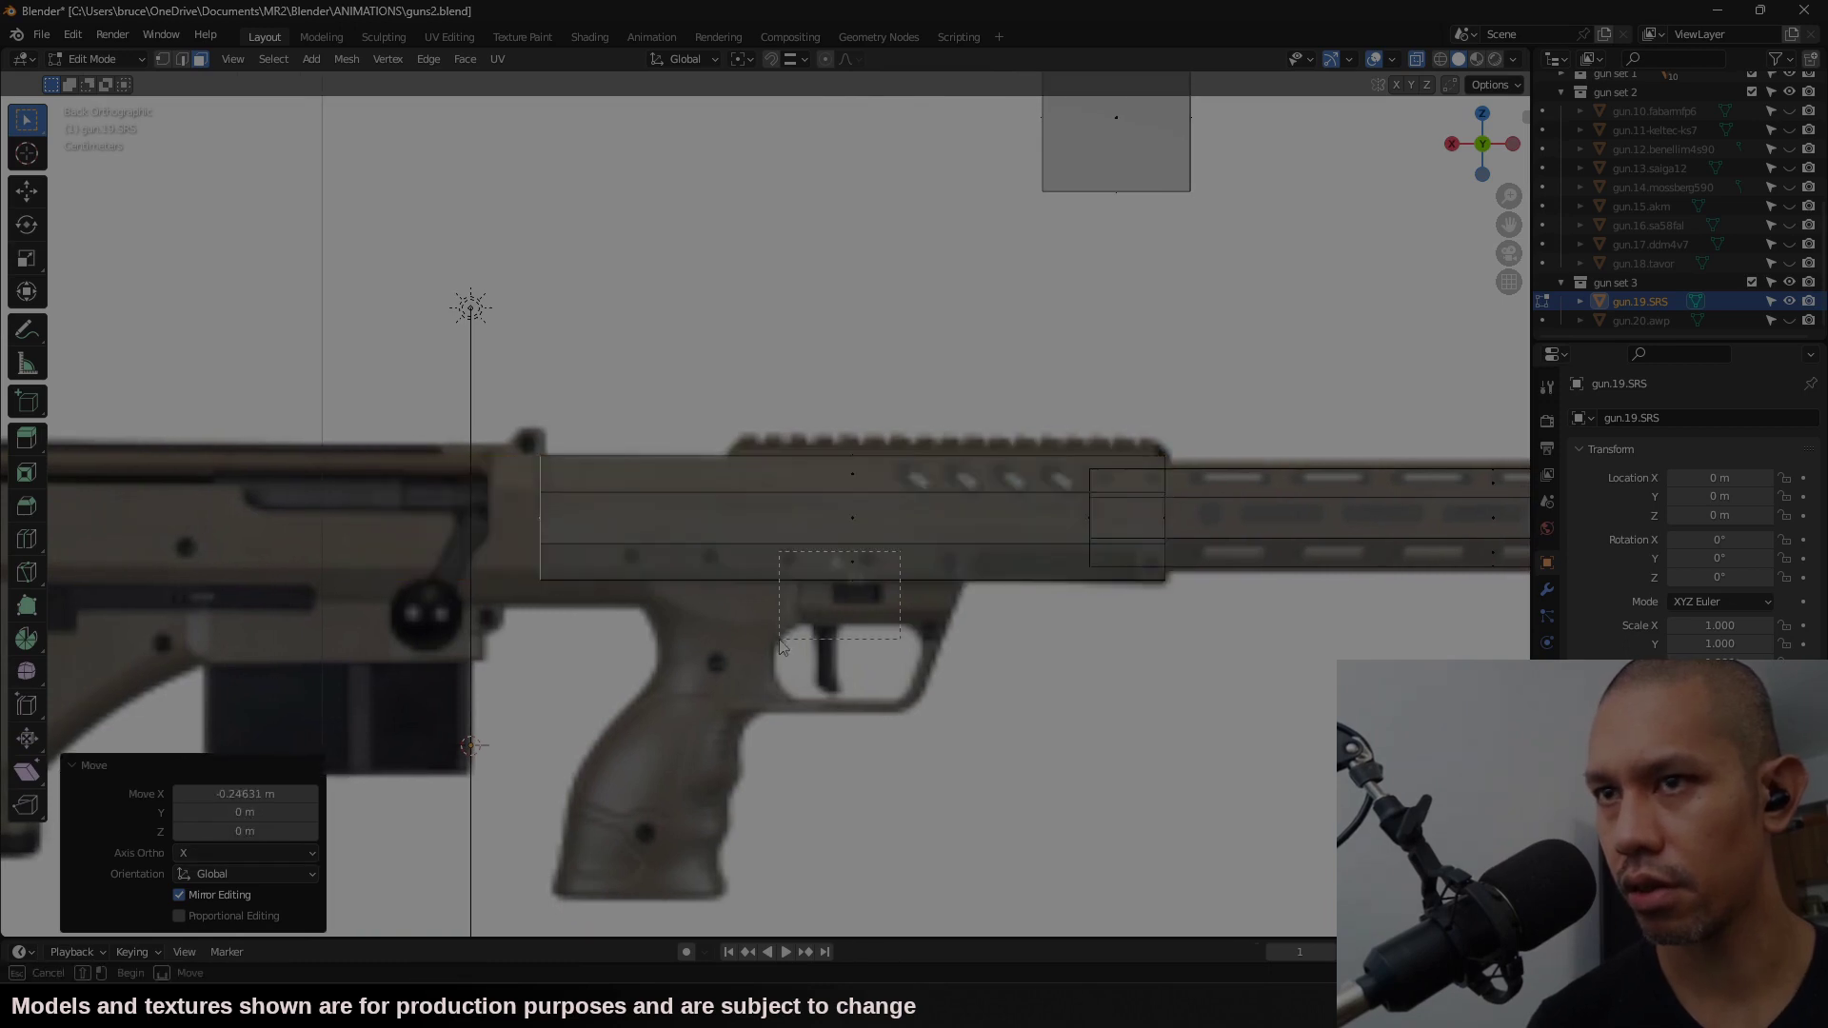
pyautogui.moveTo(802, 545); pyautogui.dragTo(1019, 641)
pyautogui.press('g')
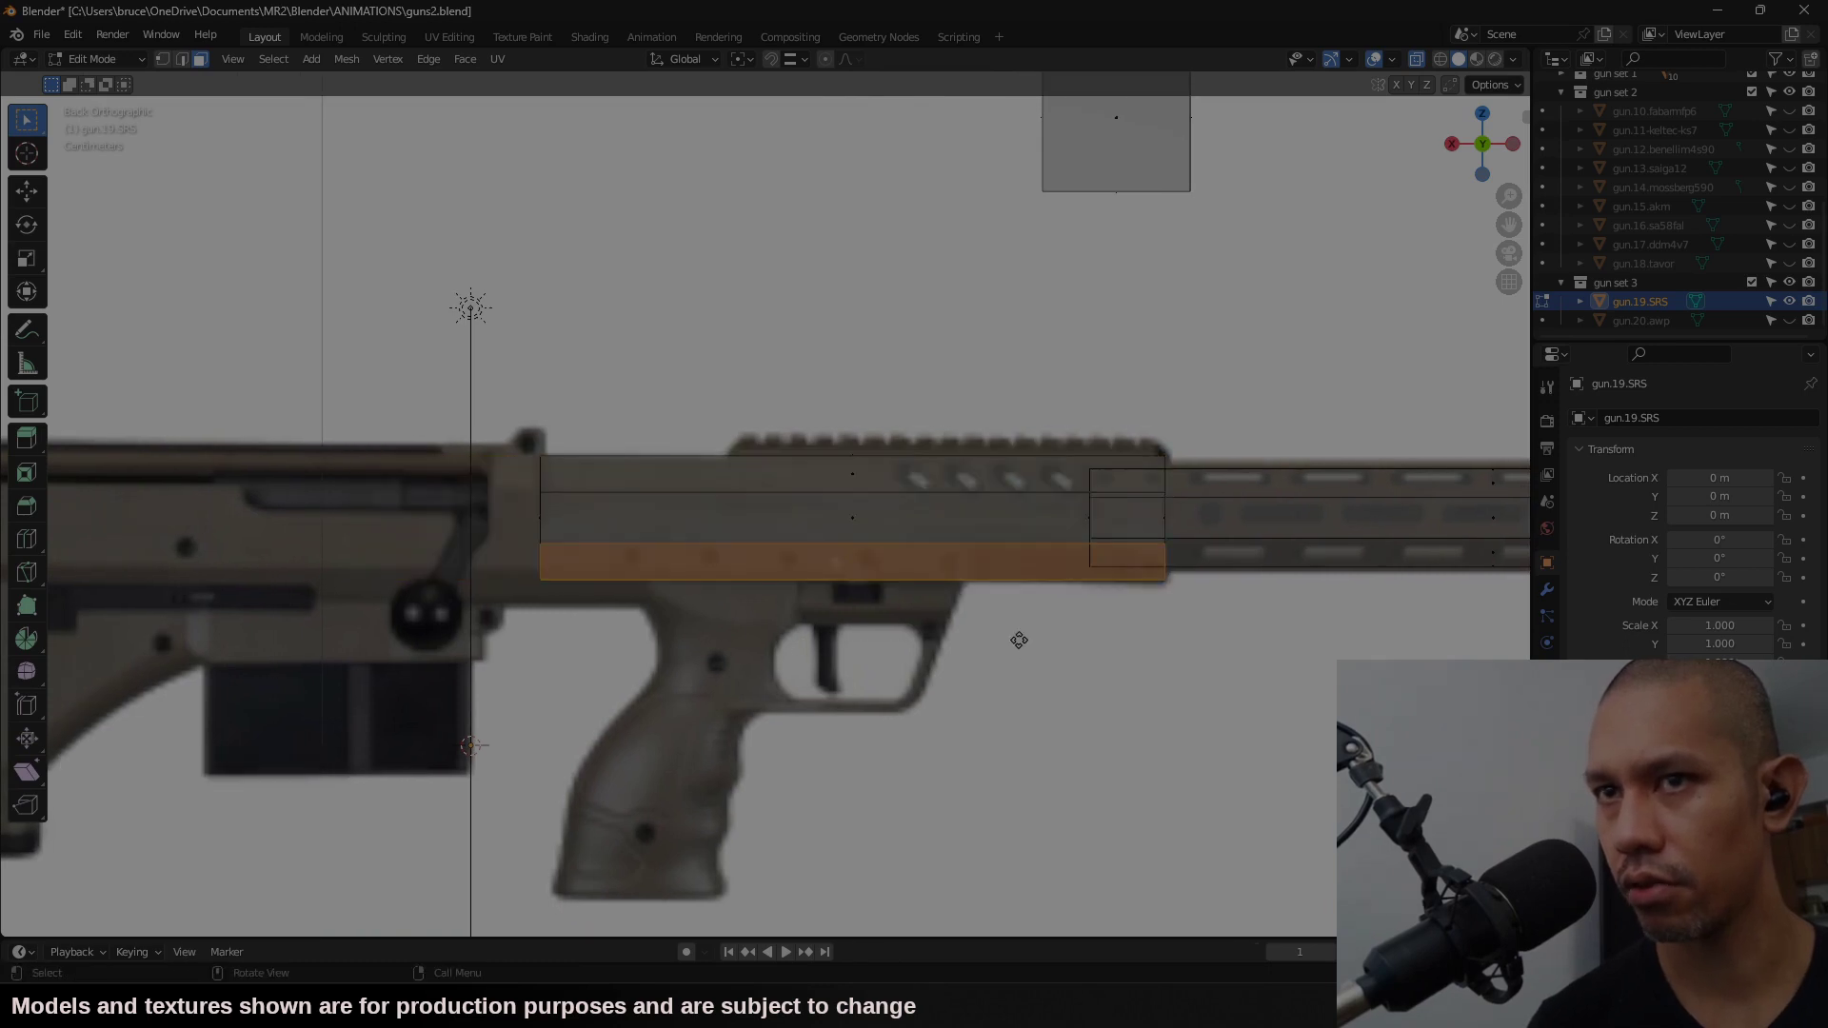
pyautogui.press('z')
pyautogui.click(1020, 666)
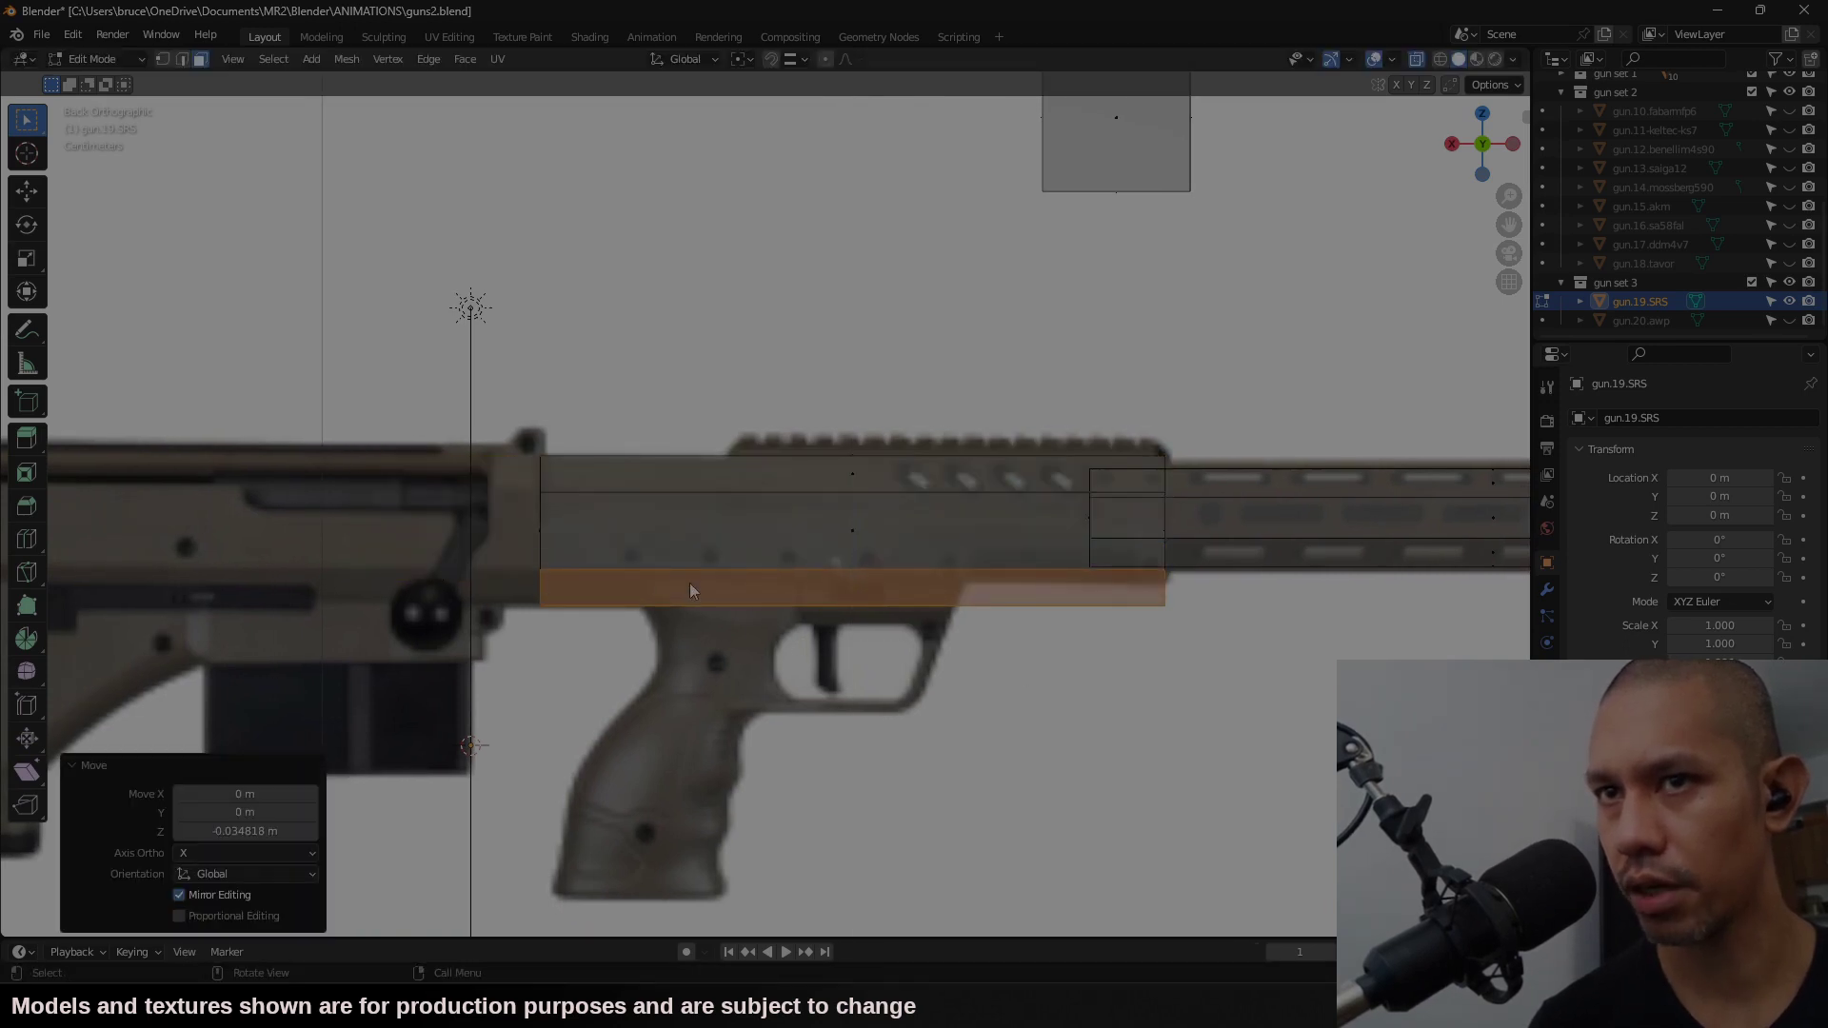
# Step: Extrude the receiver's rear face about 0.067 m backward
pyautogui.click(529, 548)
pyautogui.press('e')
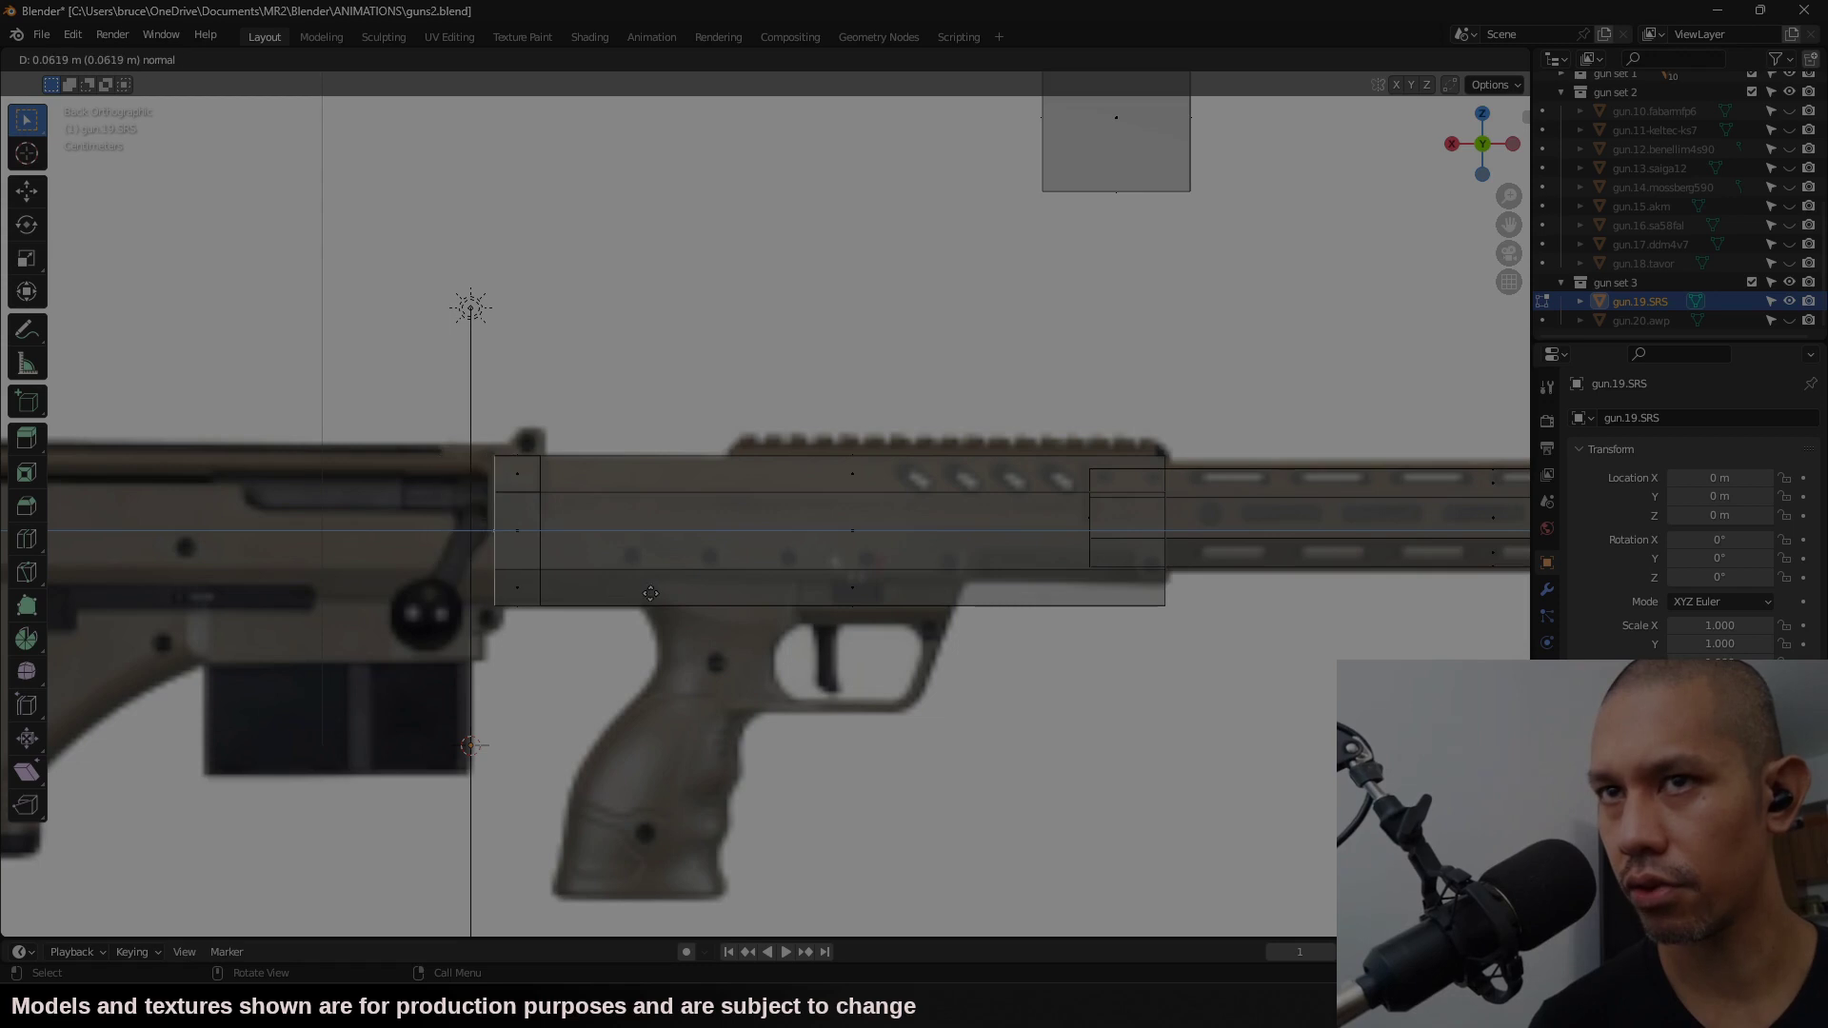
pyautogui.click(647, 595)
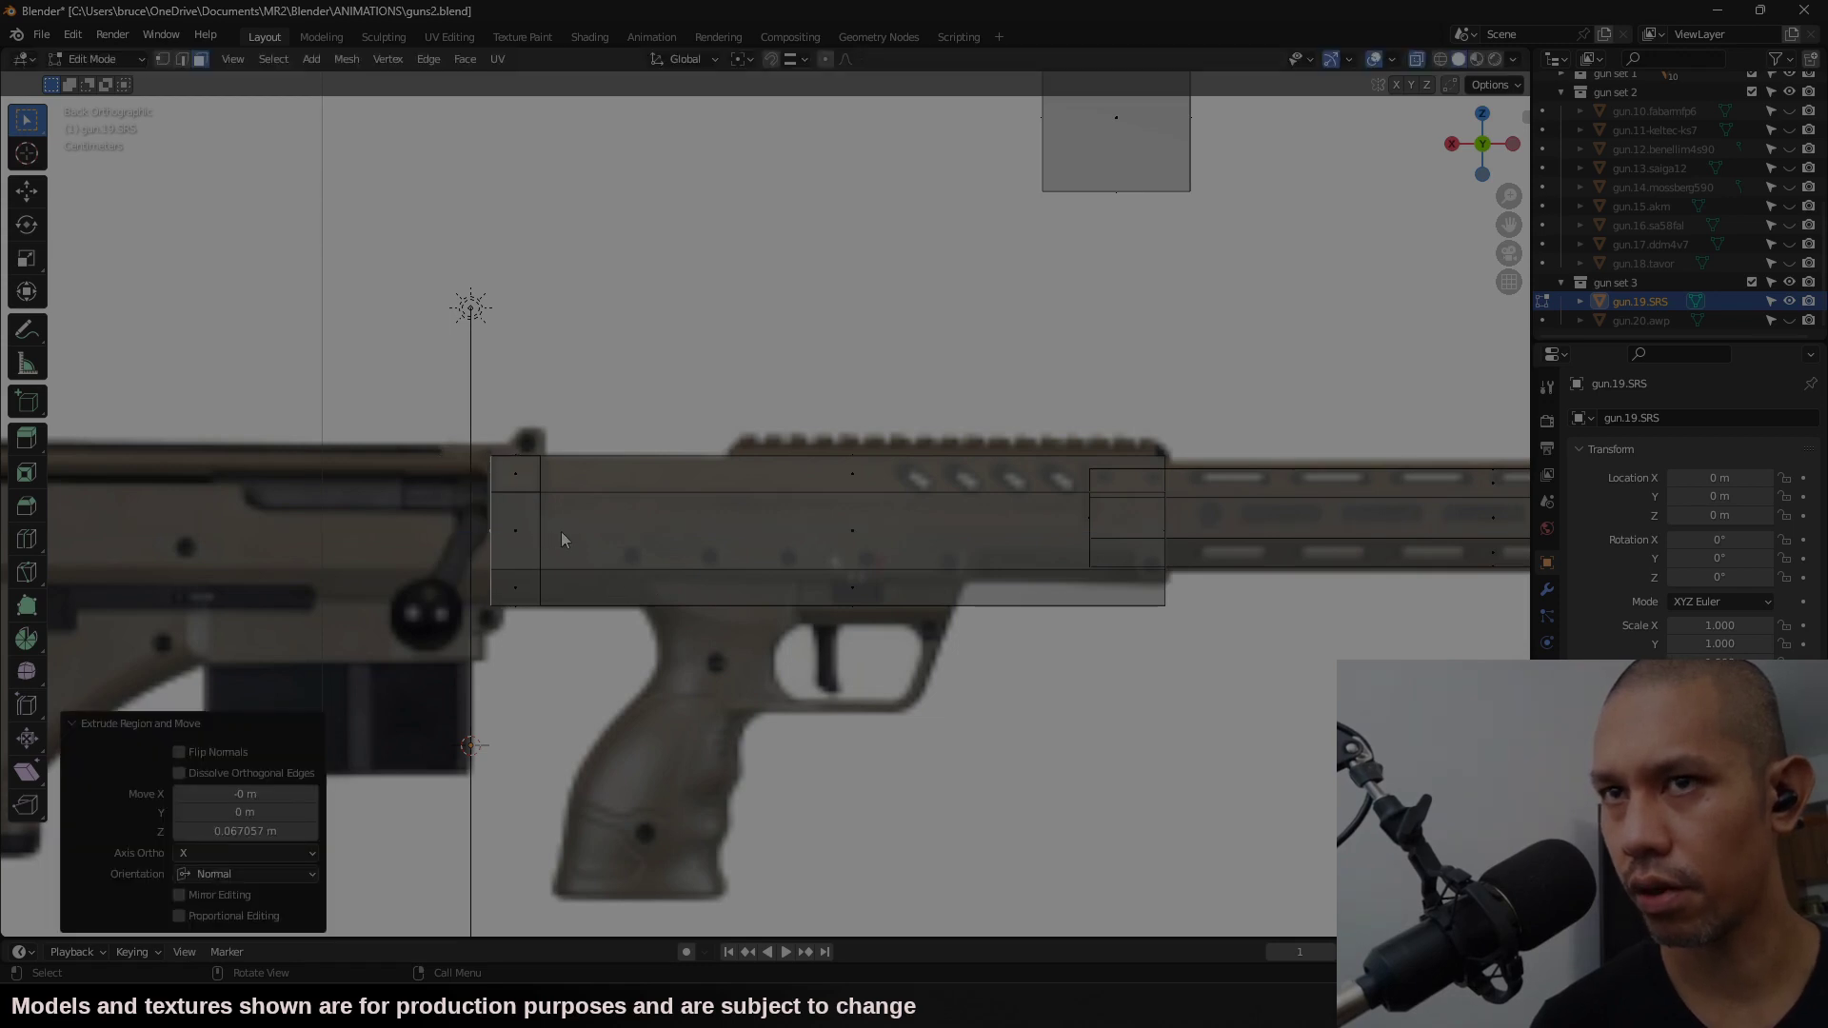
# Step: Delete the receiver's top and middle faces in front of the short rear section
pyautogui.moveTo(890, 409); pyautogui.dragTo(808, 559)
pyautogui.press('x')
pyautogui.click(1176, 539)
# Step: Extrude the receiver's open lower side edges about 0.070 m upward along Z and fill the gap between them
pyautogui.press('2')
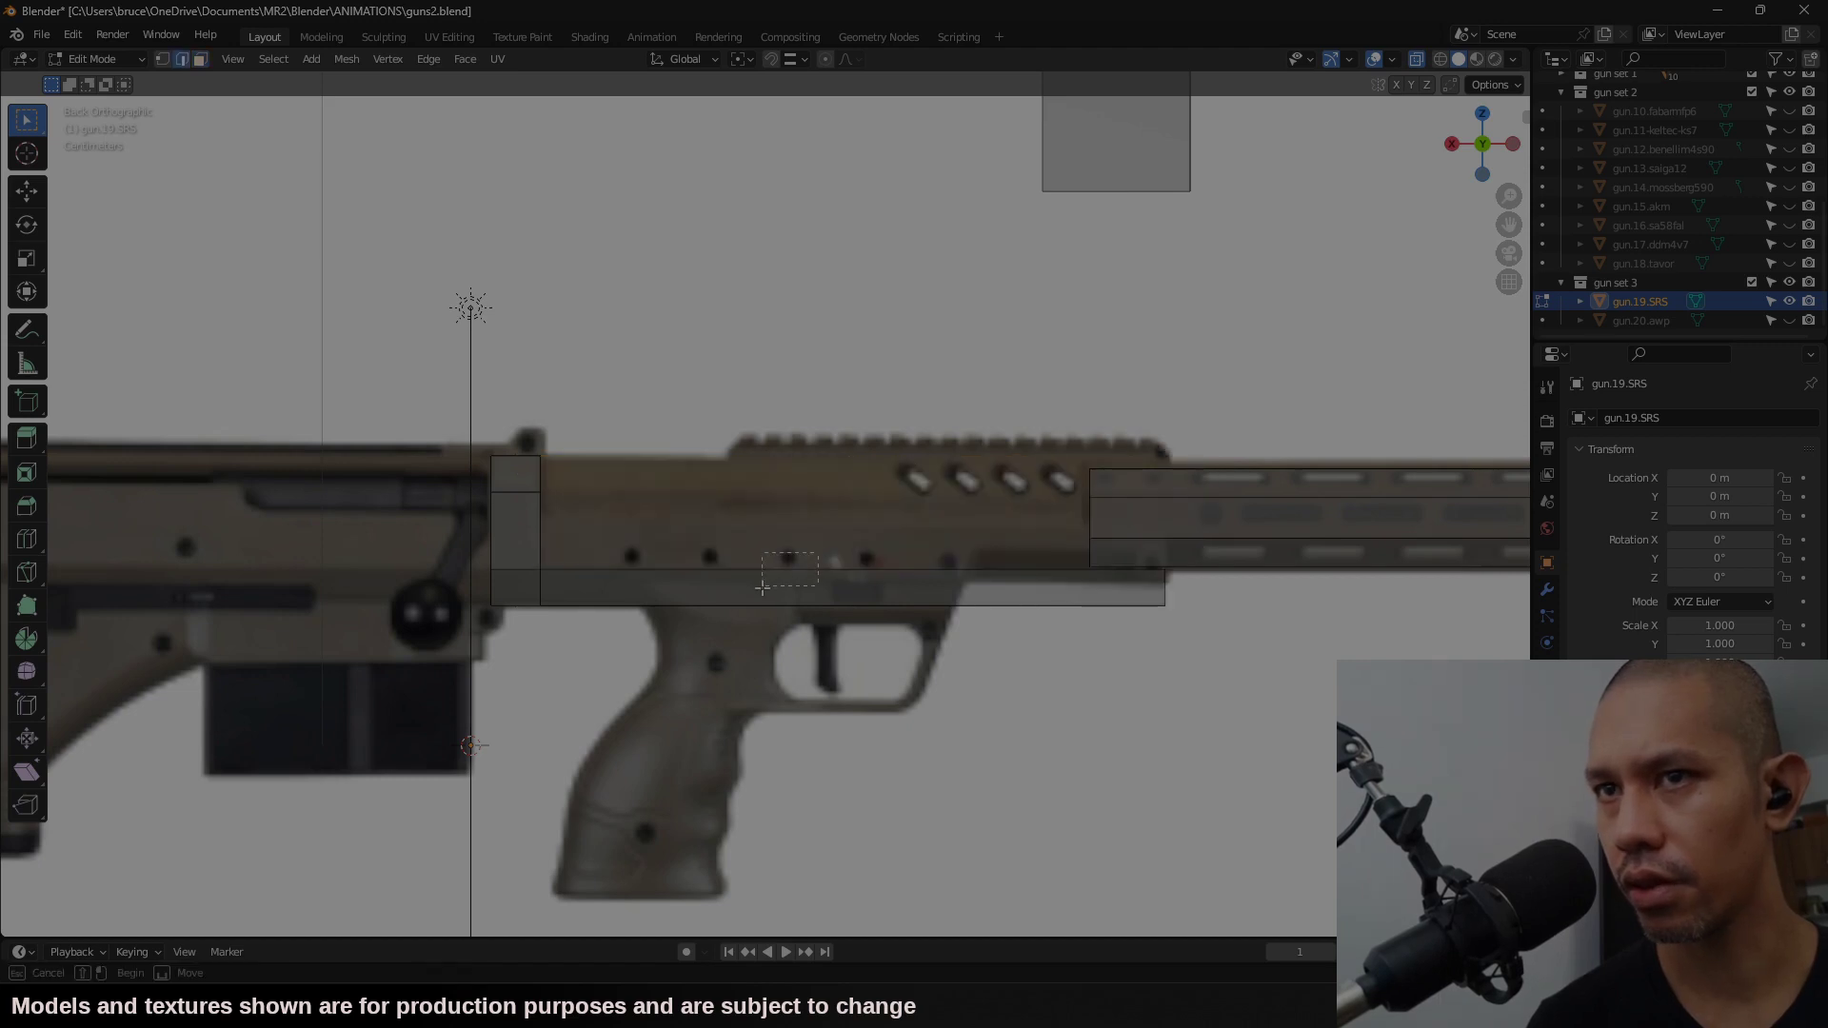
pyautogui.click(782, 583)
pyautogui.press('g')
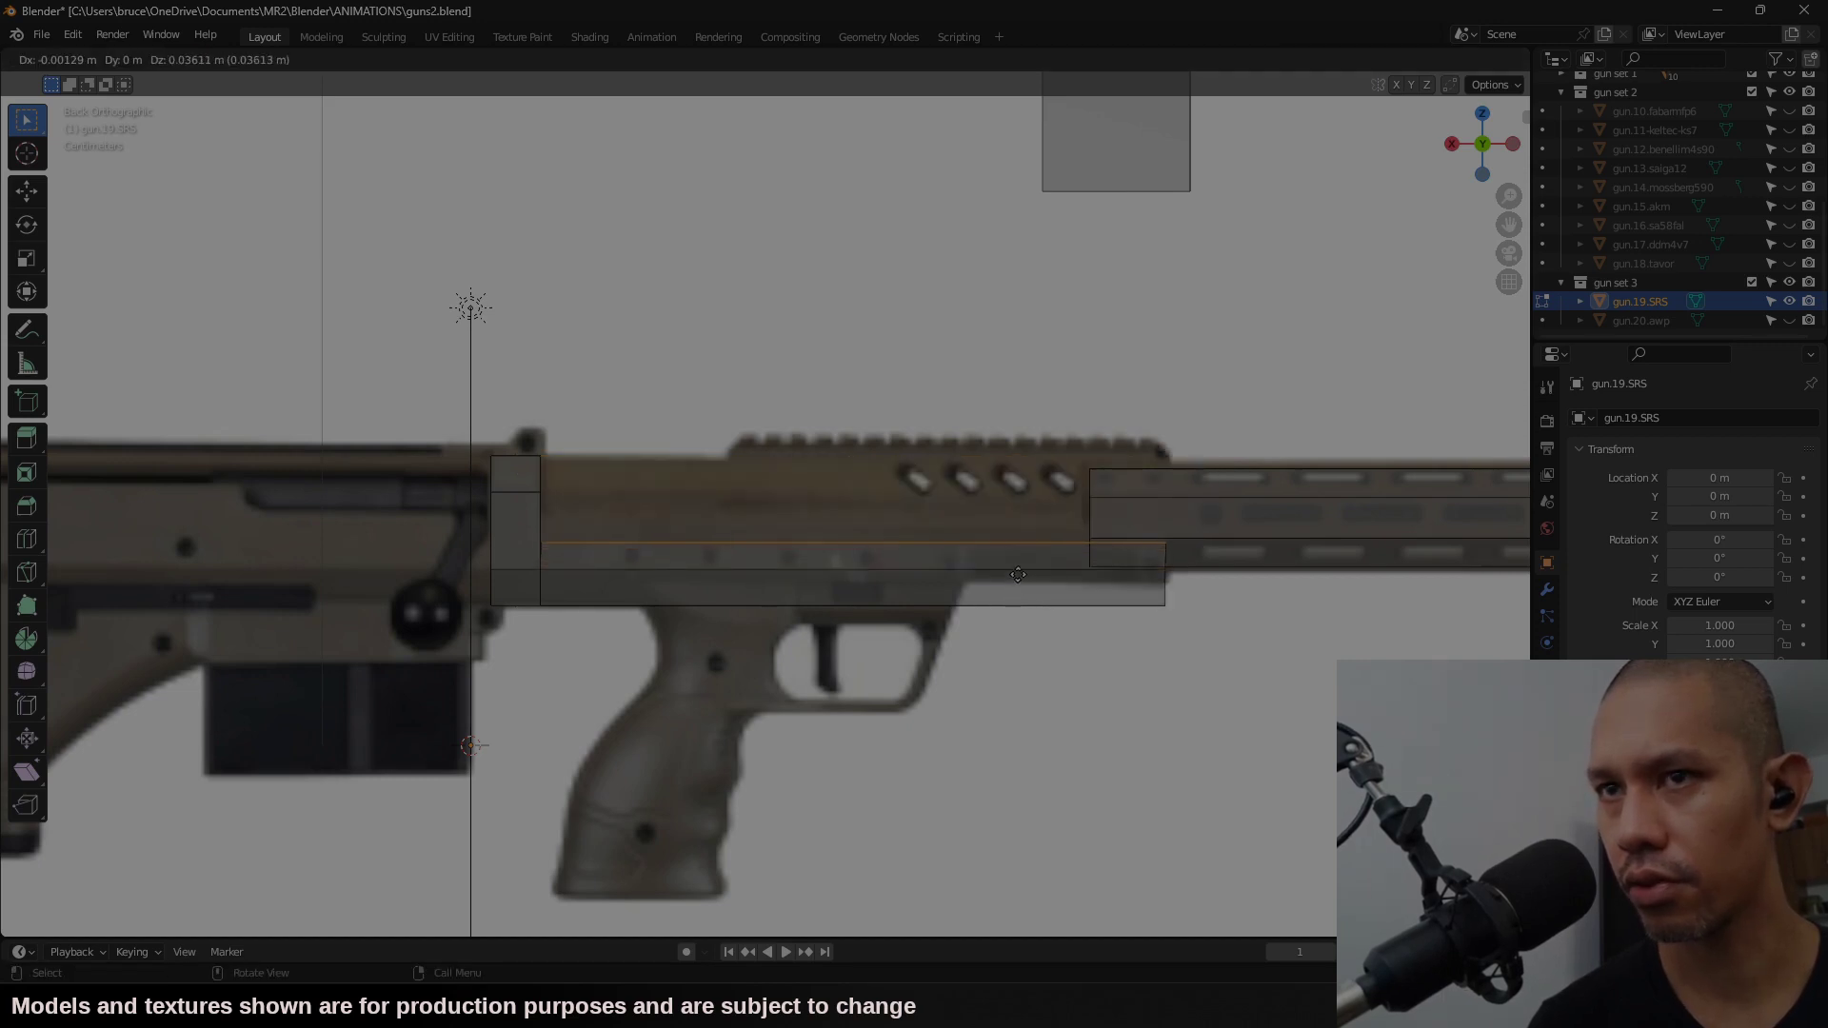
pyautogui.press('z')
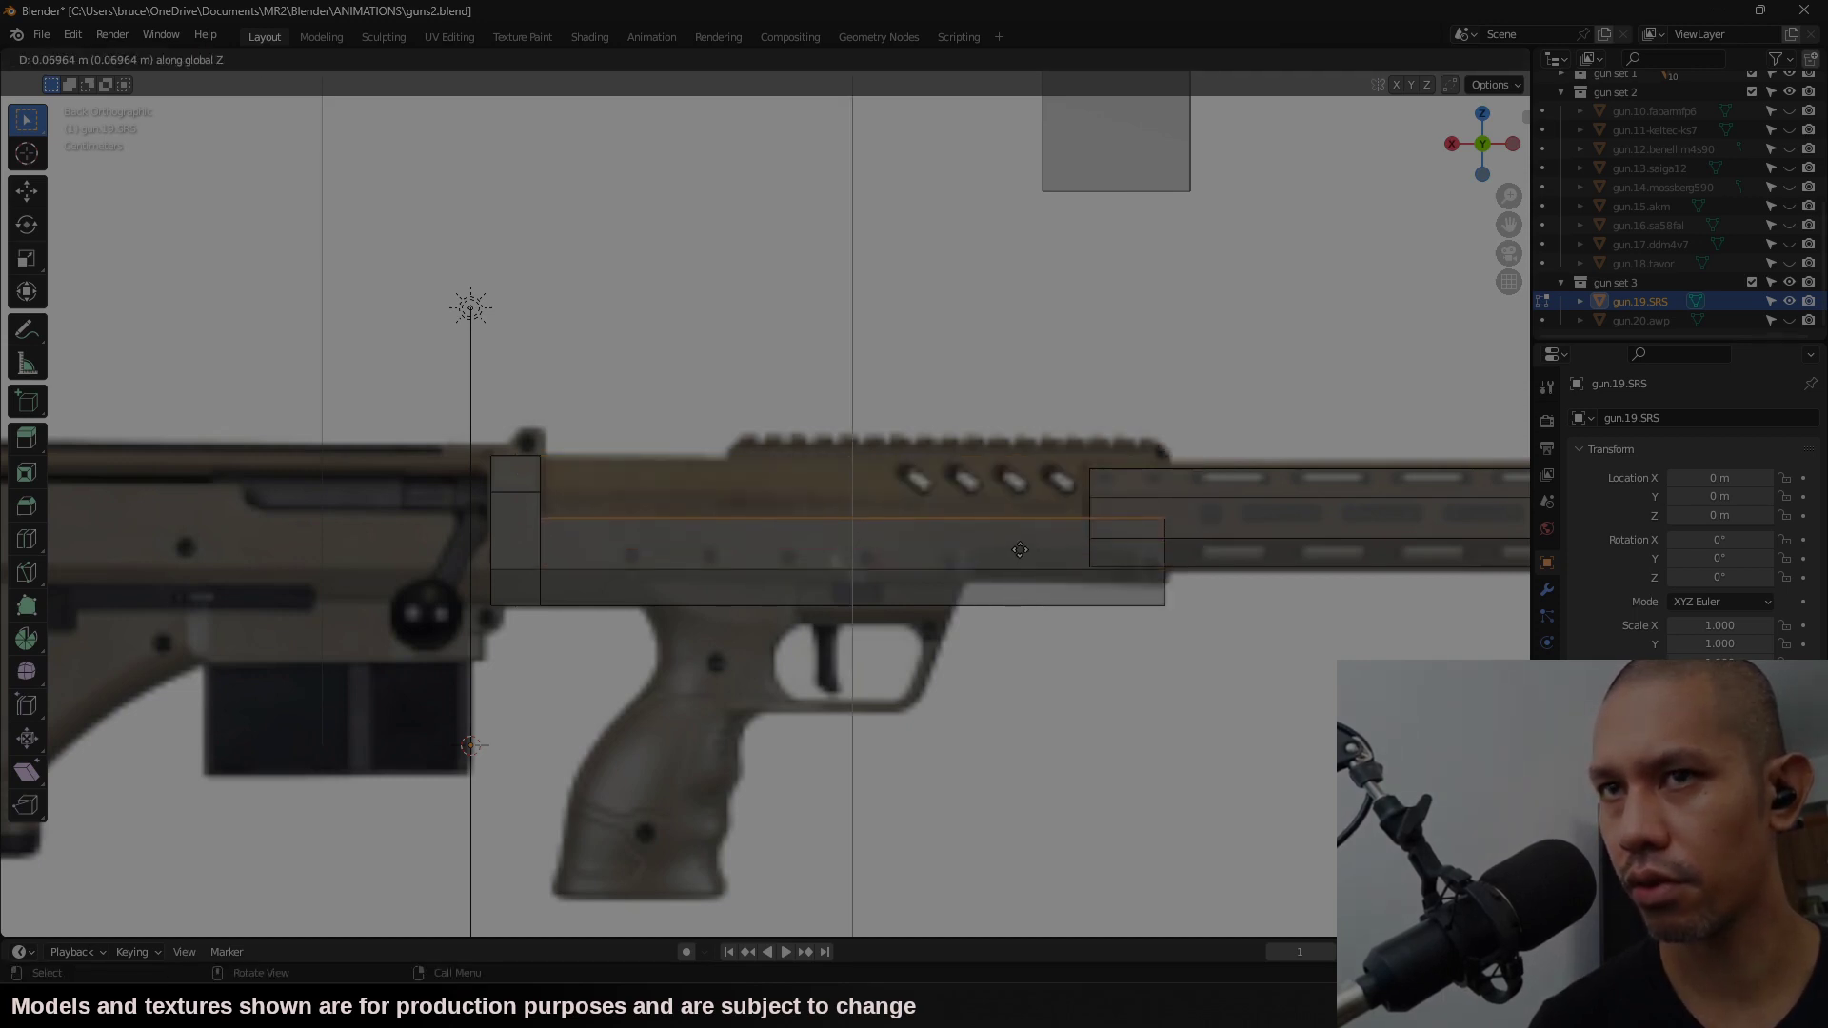
pyautogui.click(1019, 549)
pyautogui.moveTo(1019, 550); pyautogui.dragTo(1004, 561, button='middle')
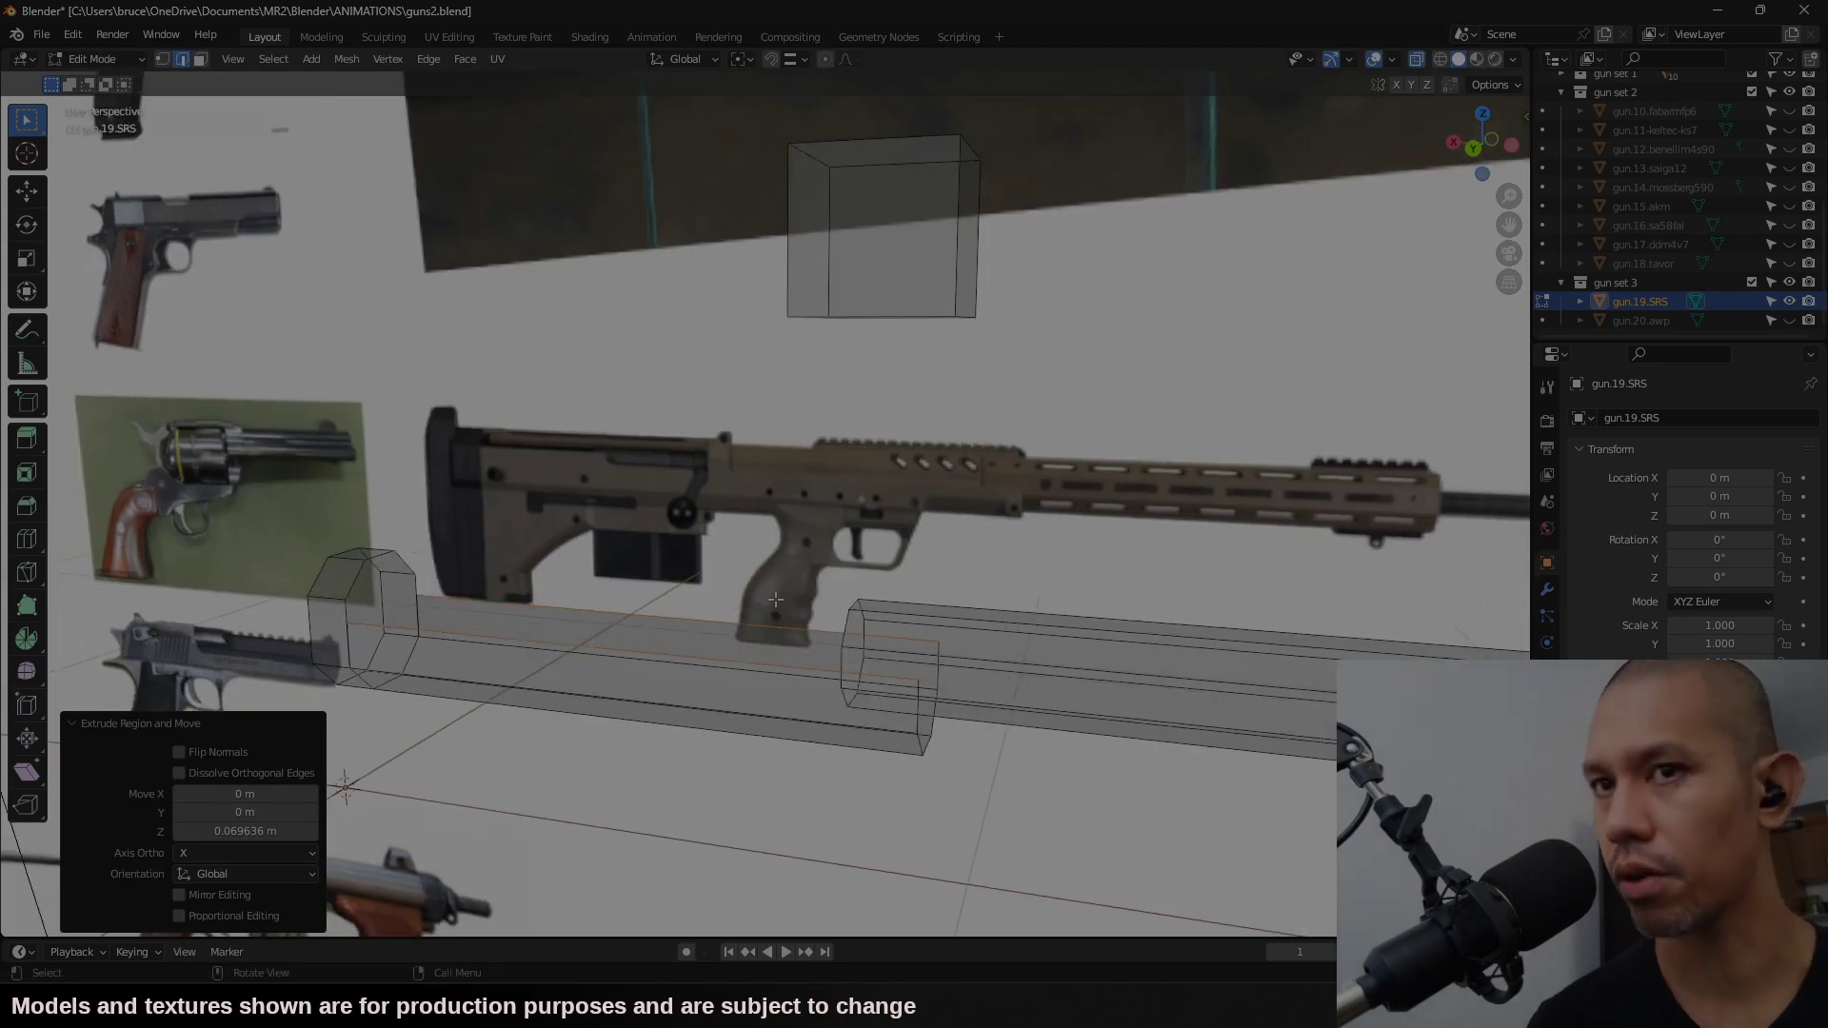
pyautogui.press('f')
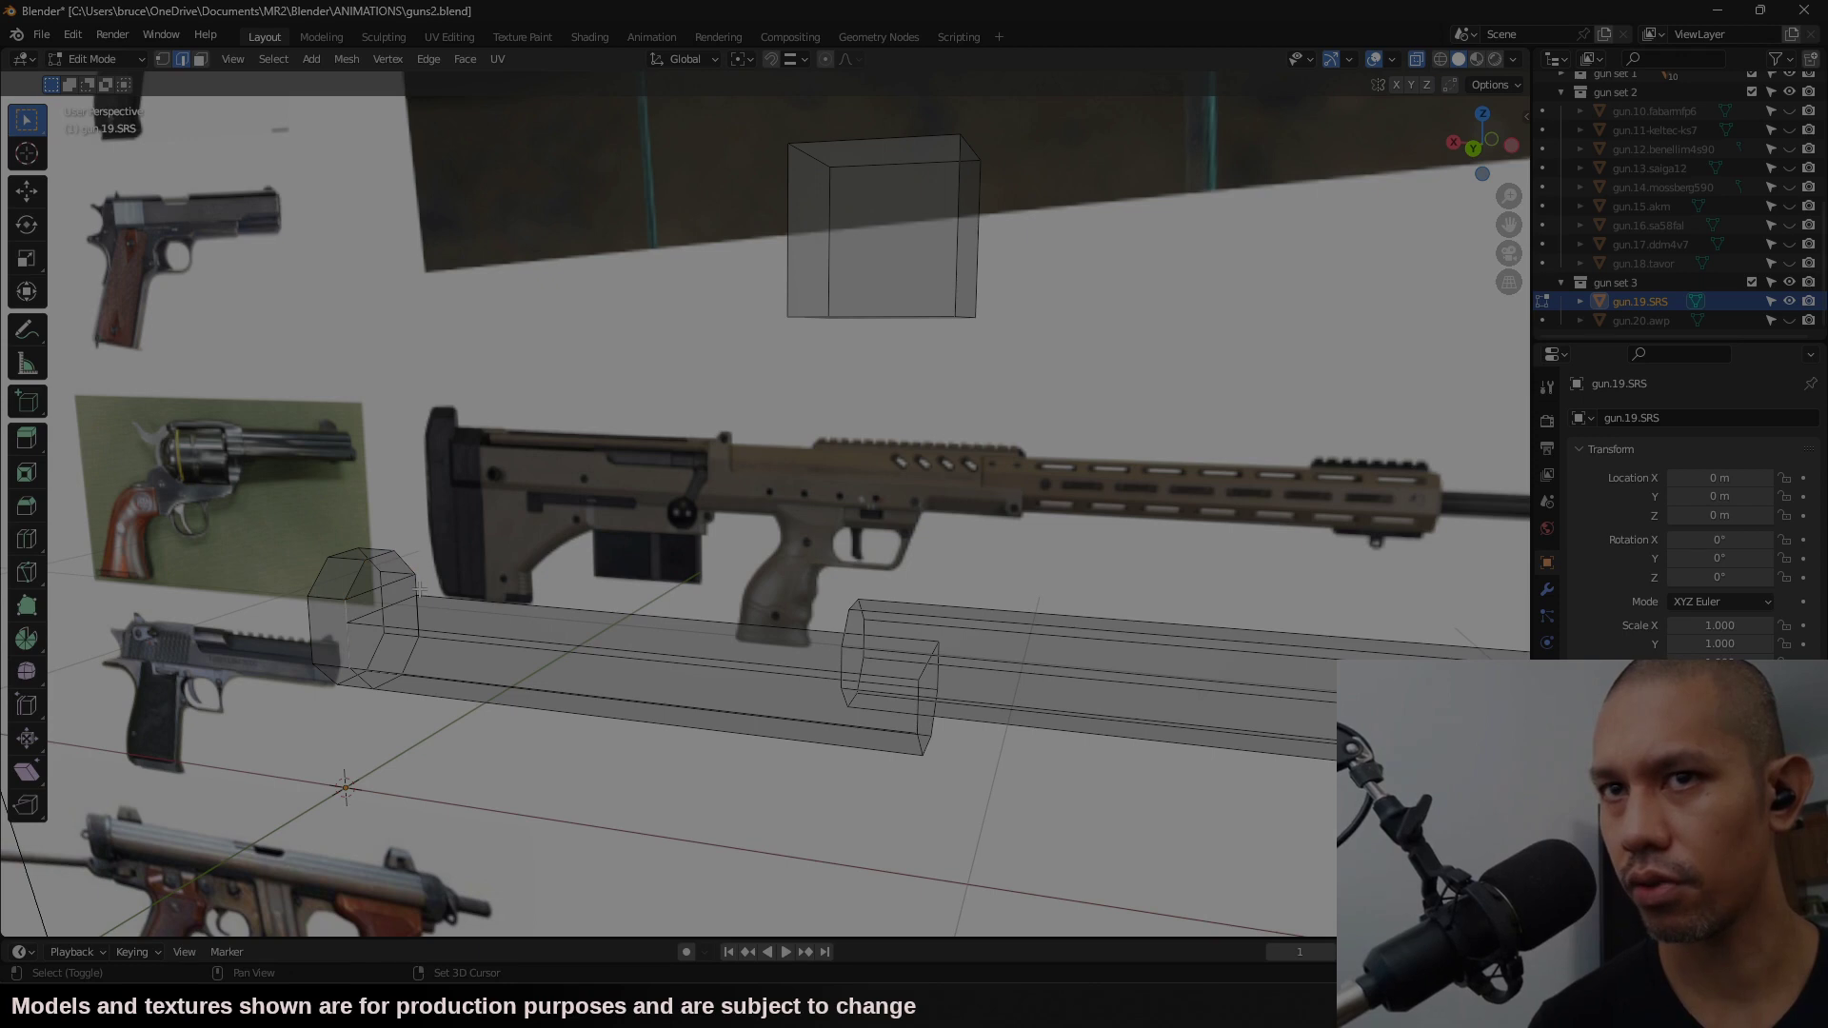
pyautogui.click(1473, 149)
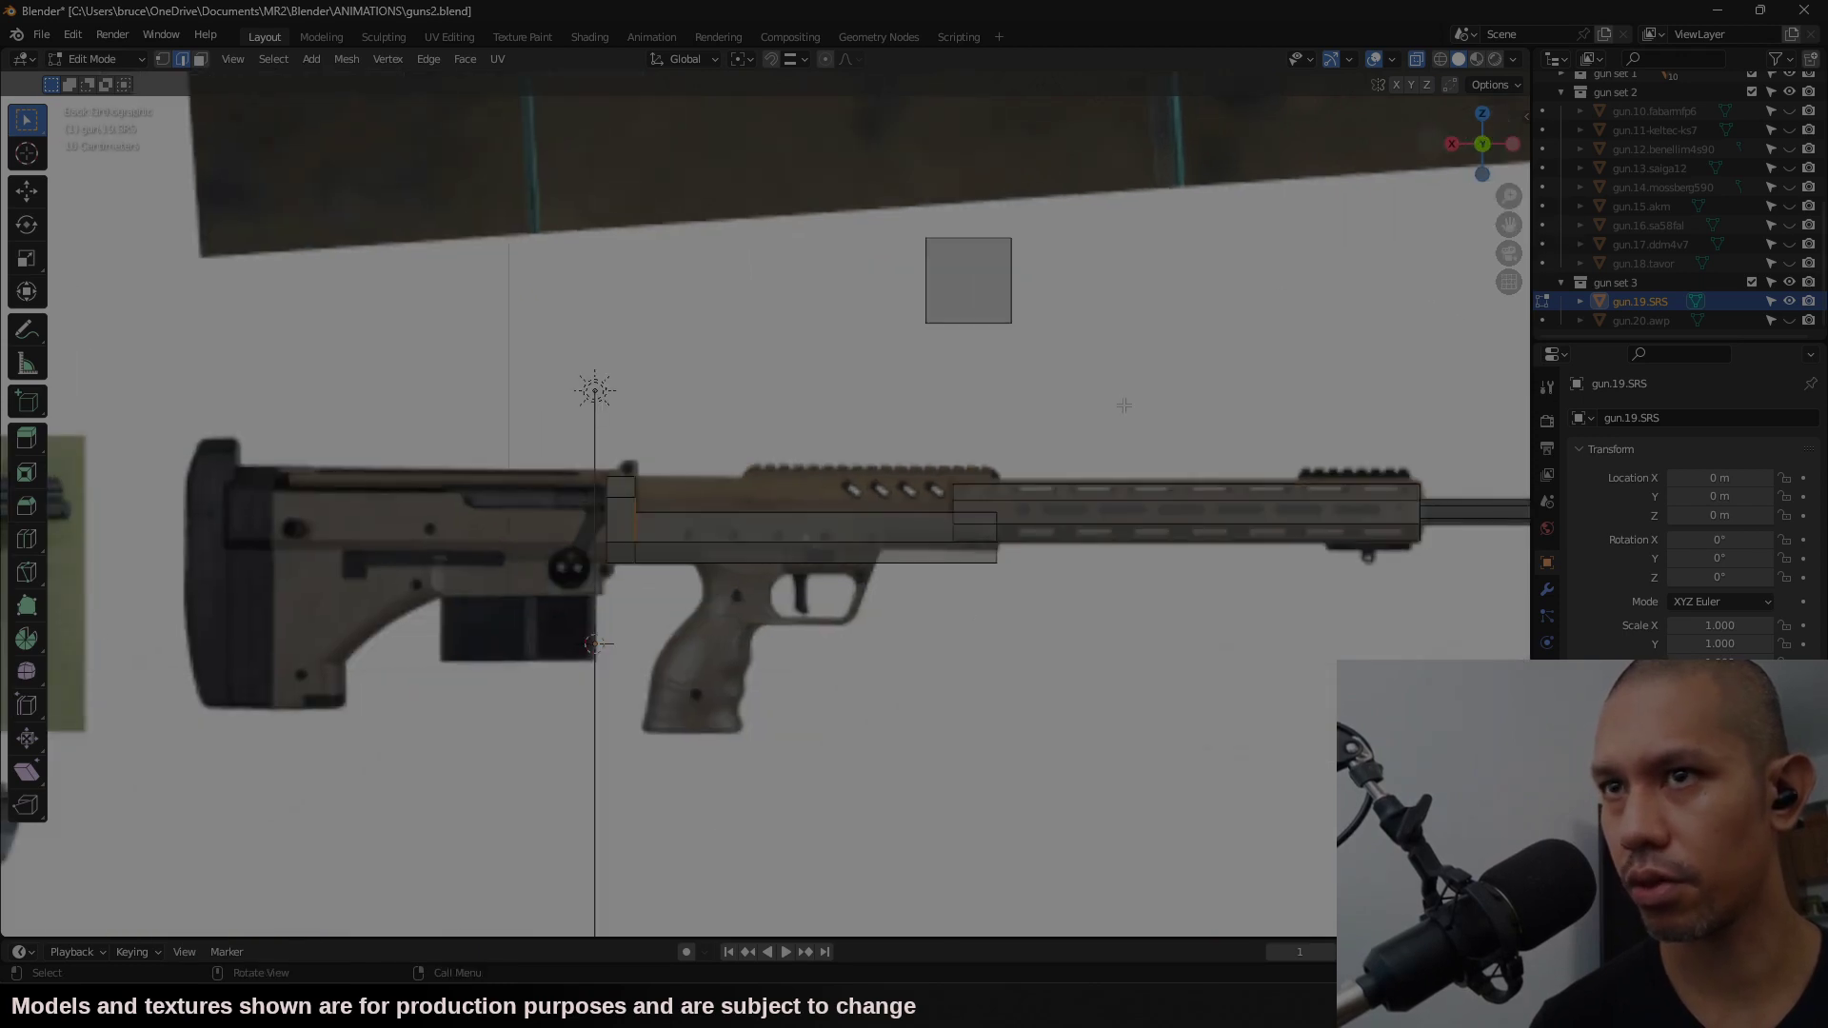
# Step: Duplicate the handguard's upper faces along X to the receiver's rear section
pyautogui.scroll(4, 815, 474)
pyautogui.keyDown('ctrl'); pyautogui.scroll(-5, 919, 474); pyautogui.keyUp('ctrl')
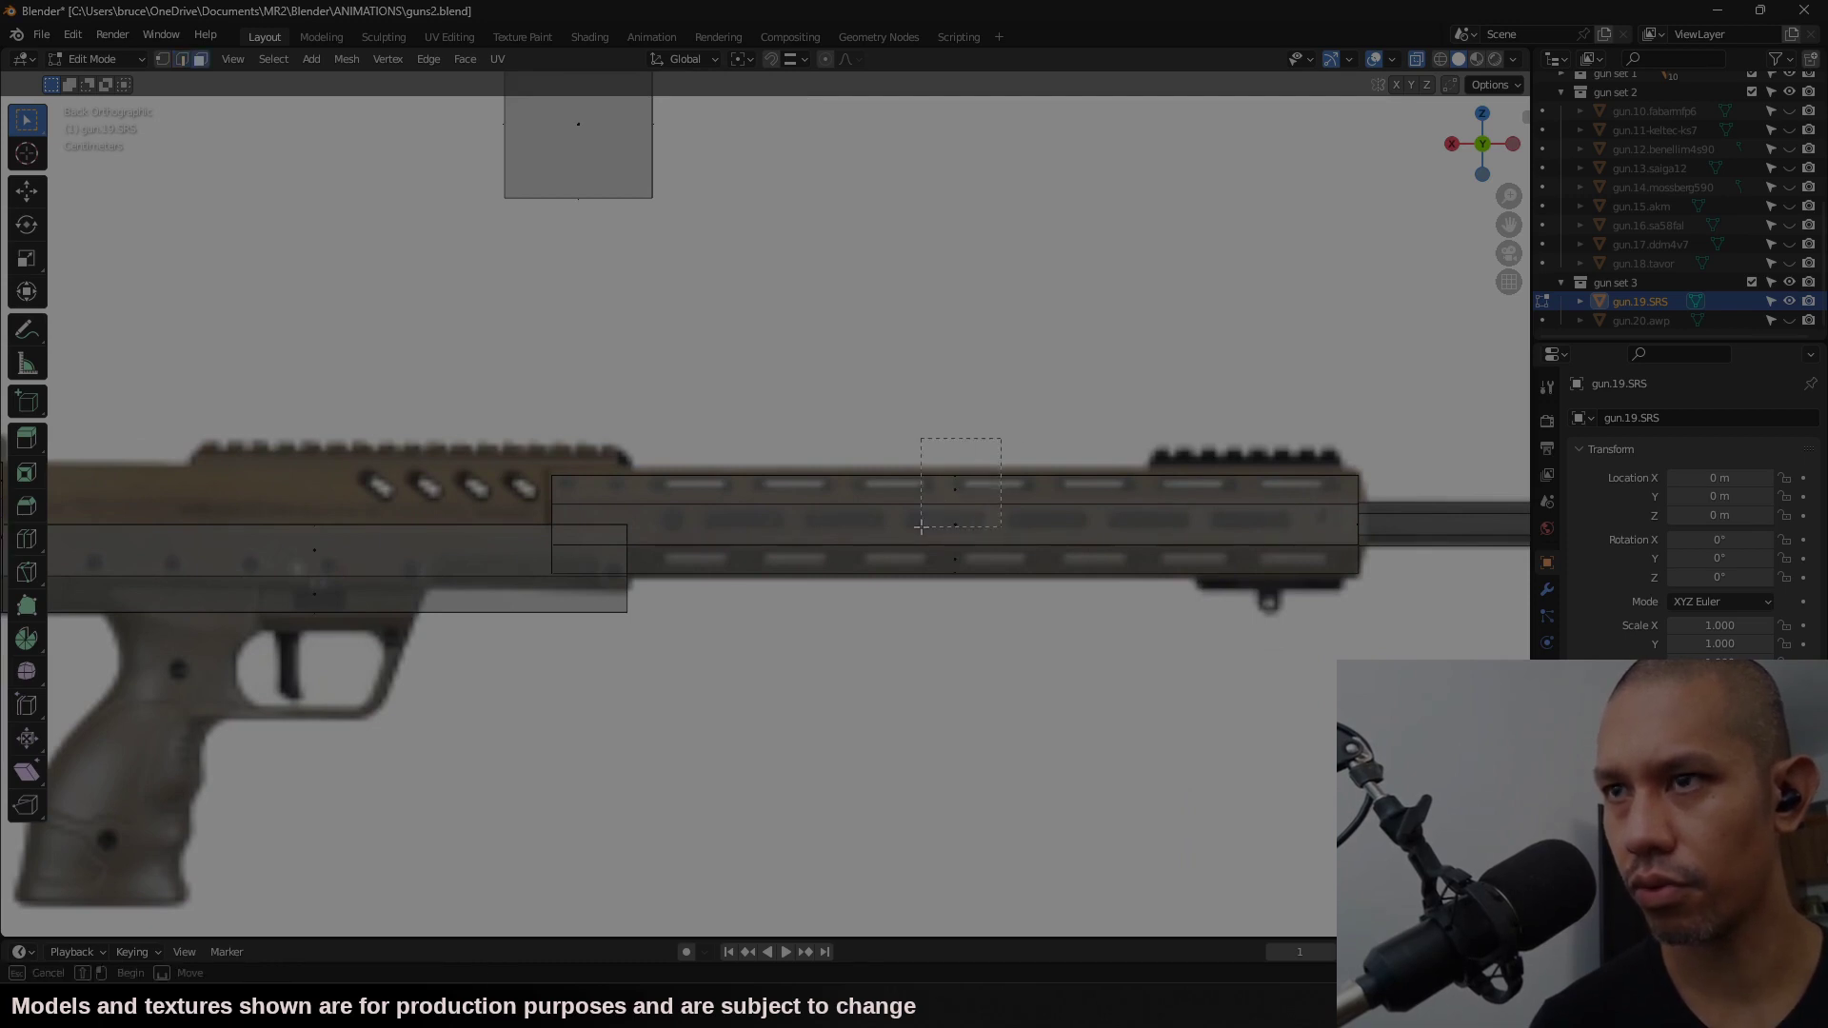
pyautogui.click(952, 495)
pyautogui.keyDown('shift'); pyautogui.moveTo(952, 495); pyautogui.dragTo(1180, 476, button='middle'); pyautogui.keyUp('shift')
pyautogui.press('g')
pyautogui.press('x')
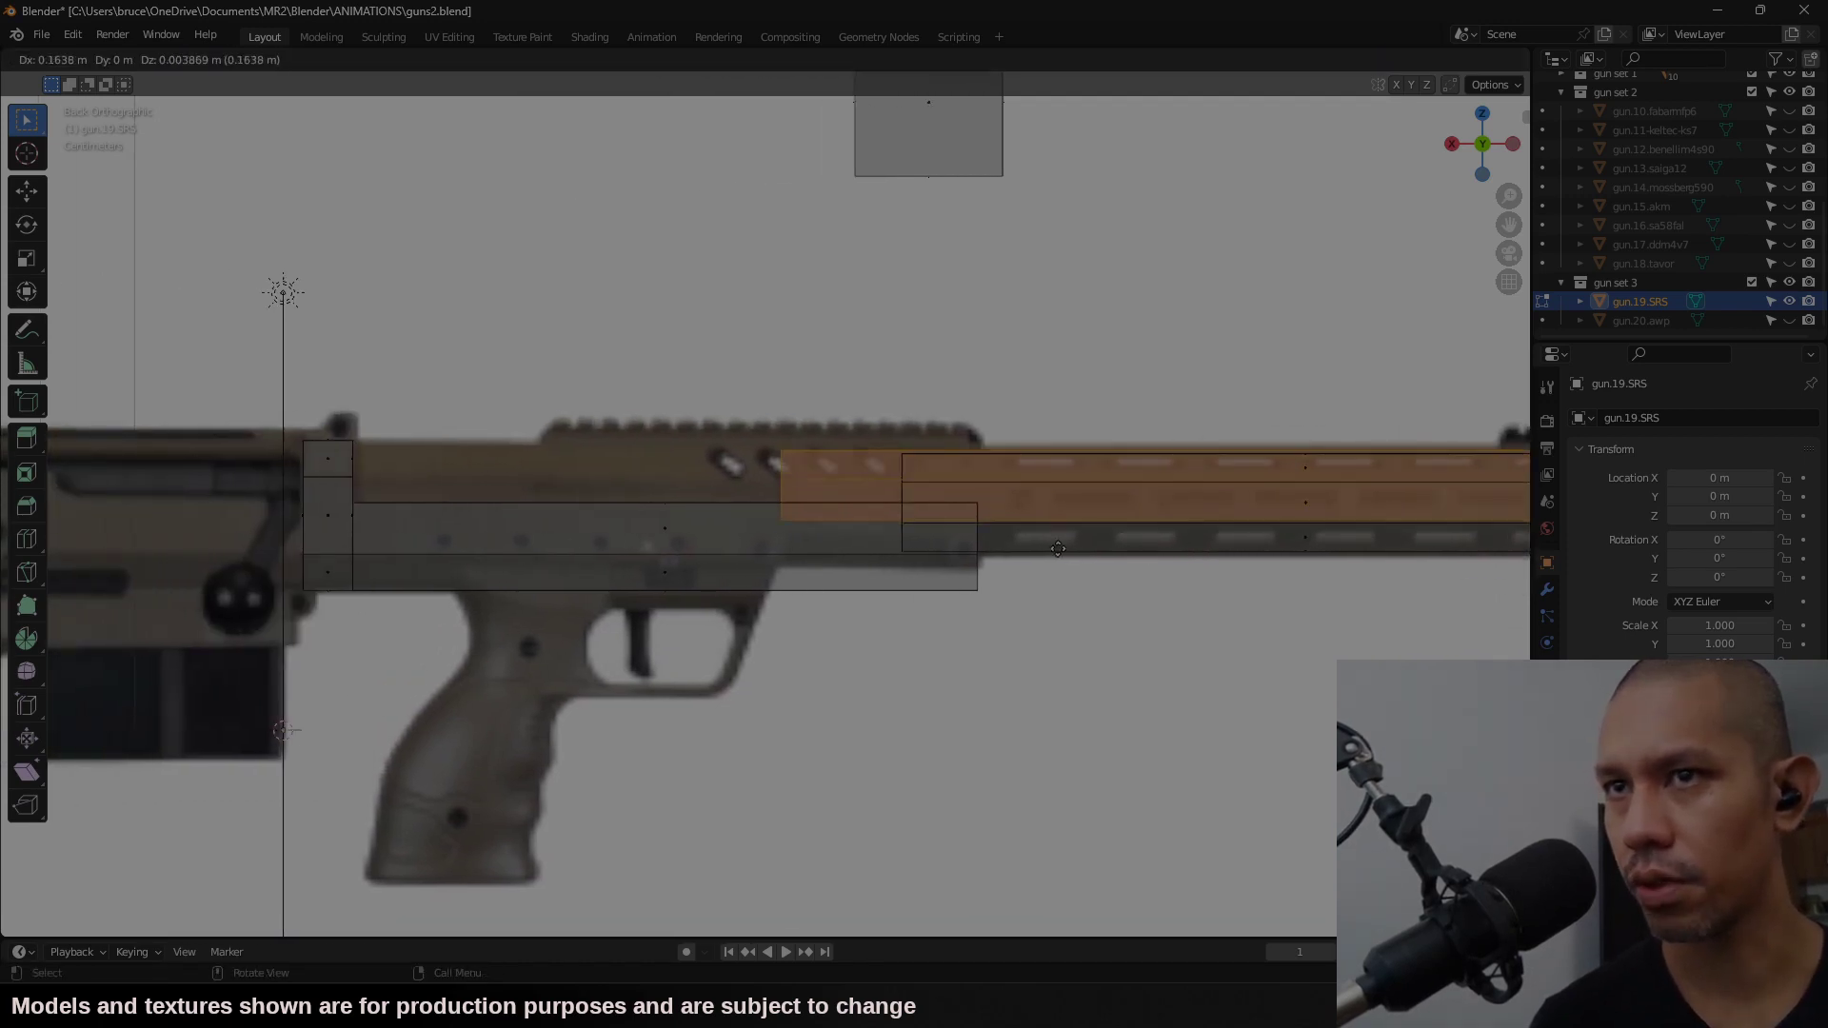
pyautogui.click(644, 586)
# Step: Move the front end of the duplicated upper section about 0.350 m along X to meet the handguard's rear end
pyautogui.press('g')
pyautogui.press('x')
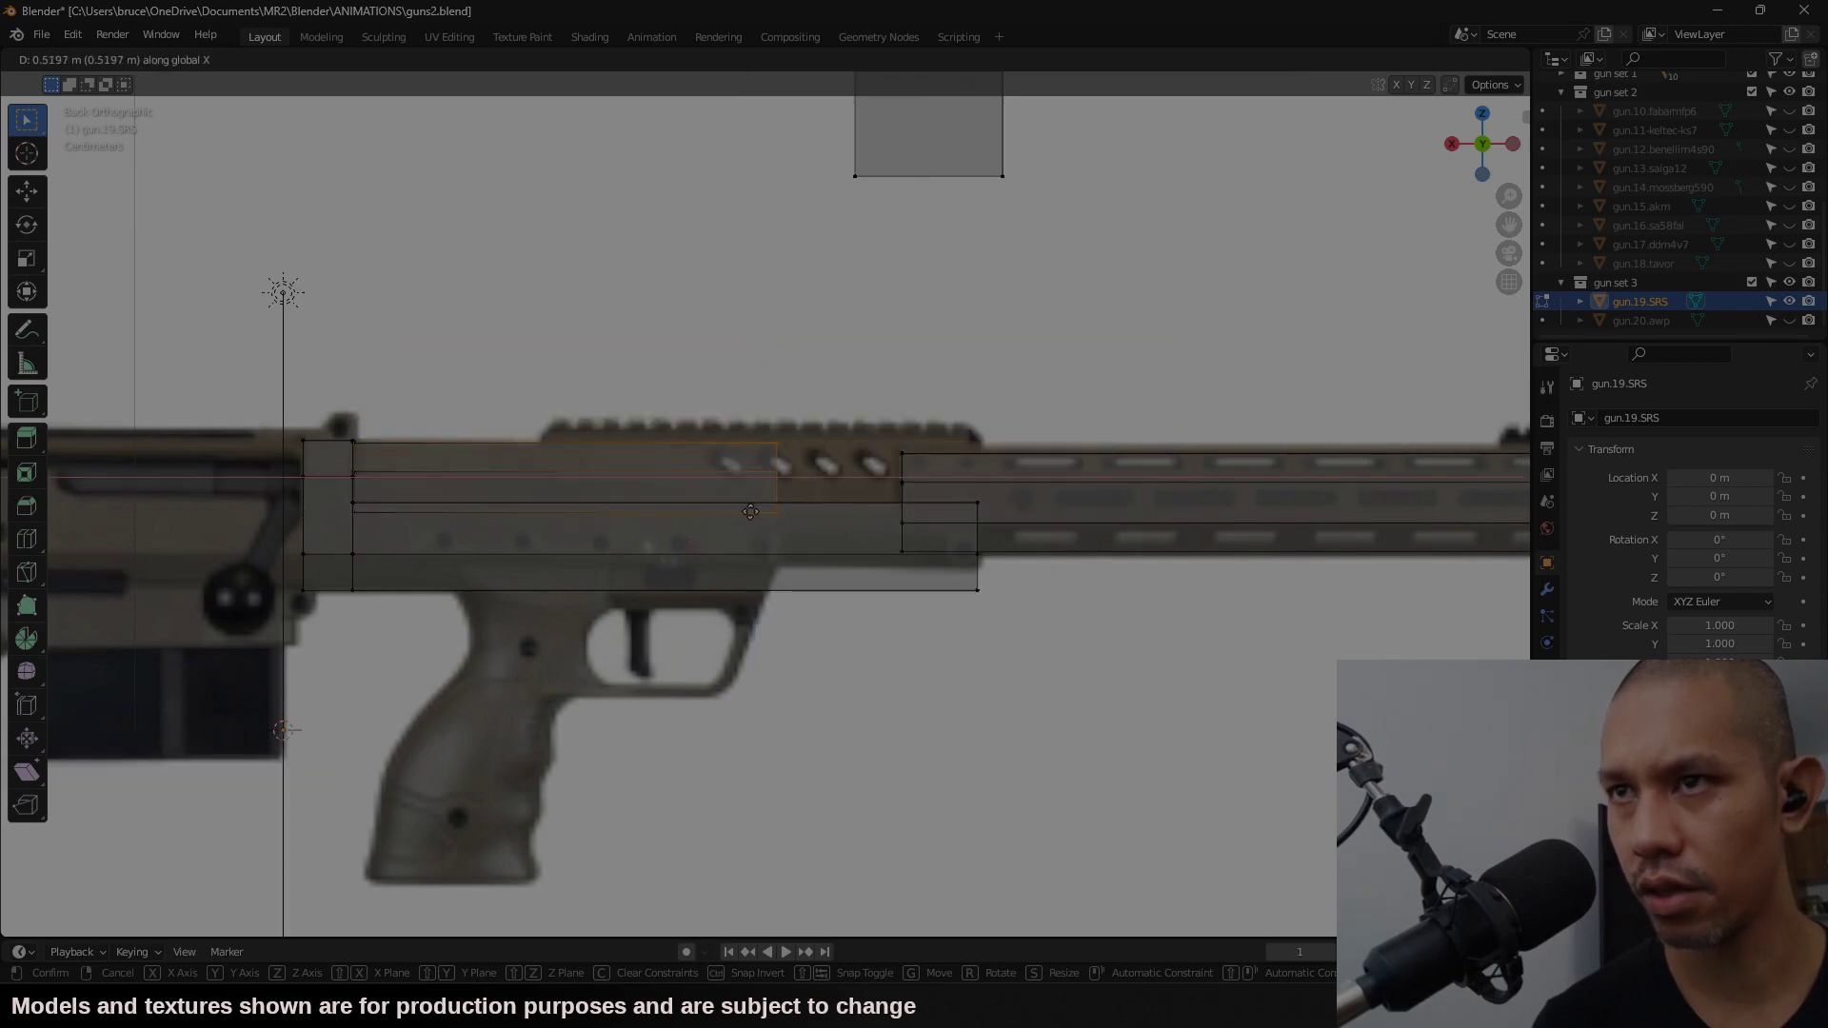
pyautogui.click(880, 523)
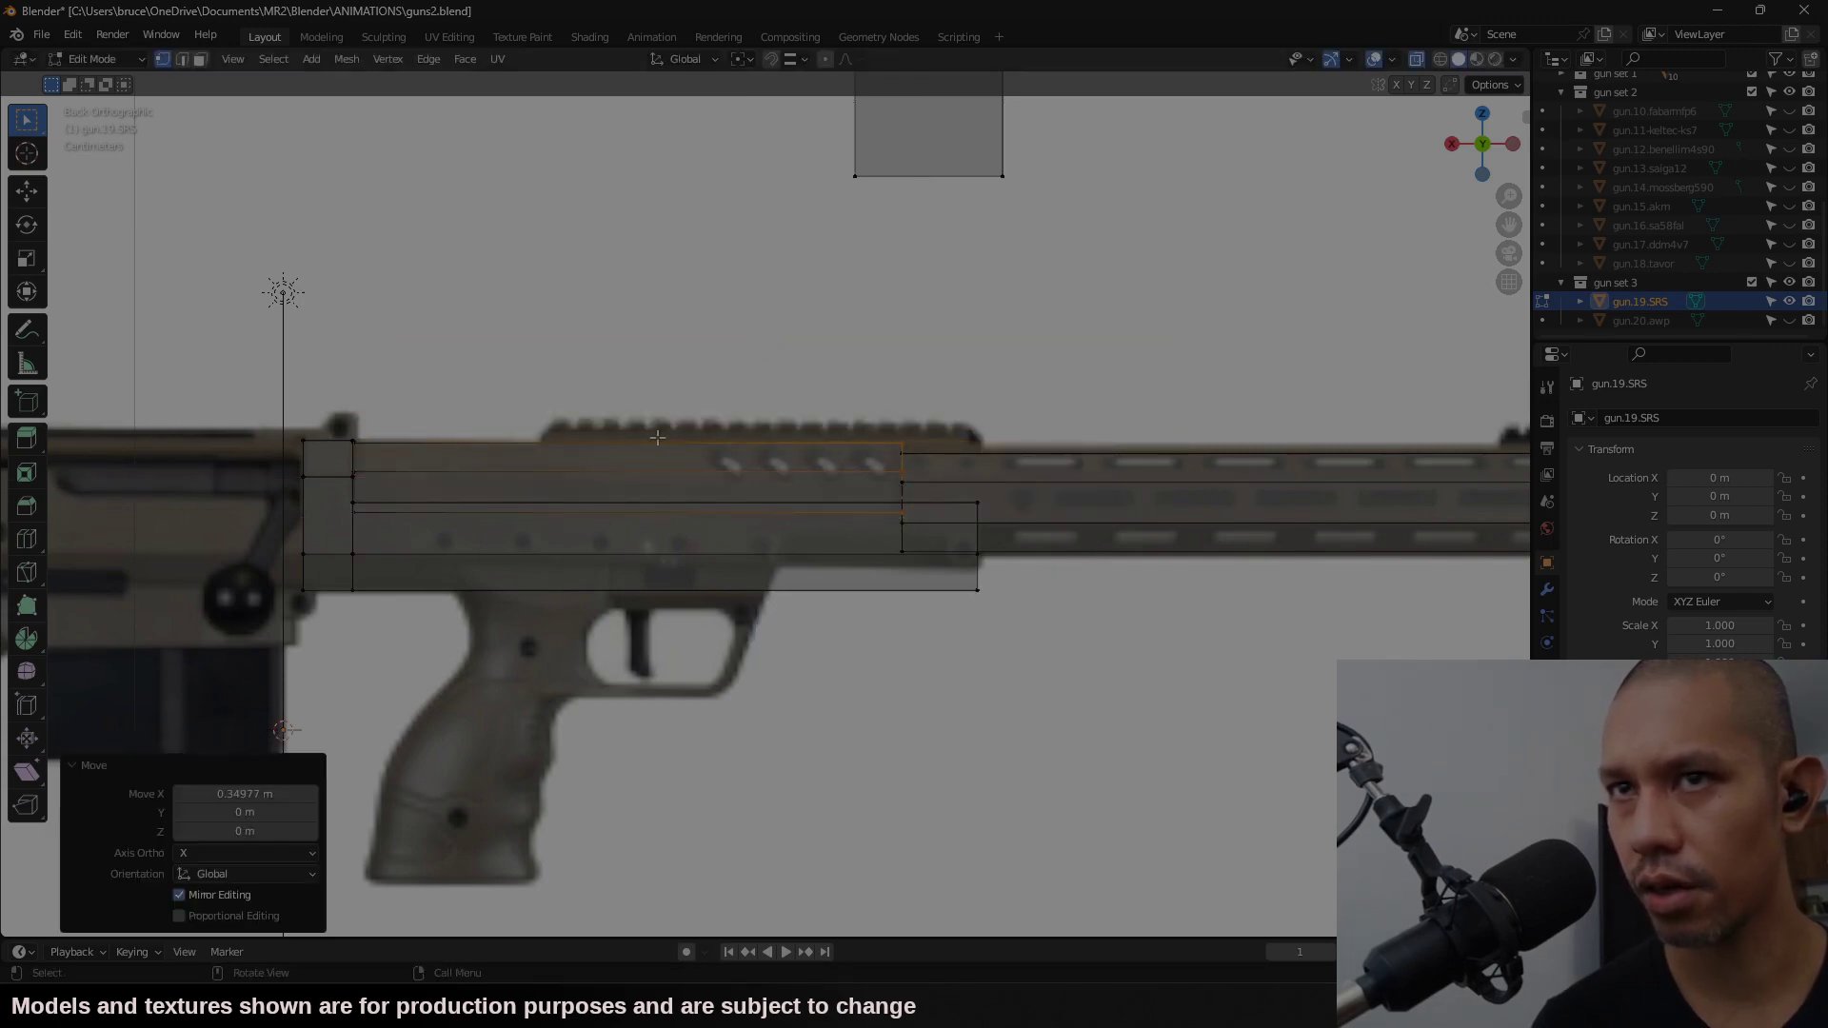
# Step: Add a cube to the SRS mesh and scale it to 0.02
pyautogui.moveTo(880, 522); pyautogui.dragTo(801, 503, button='middle')
pyautogui.press('2')
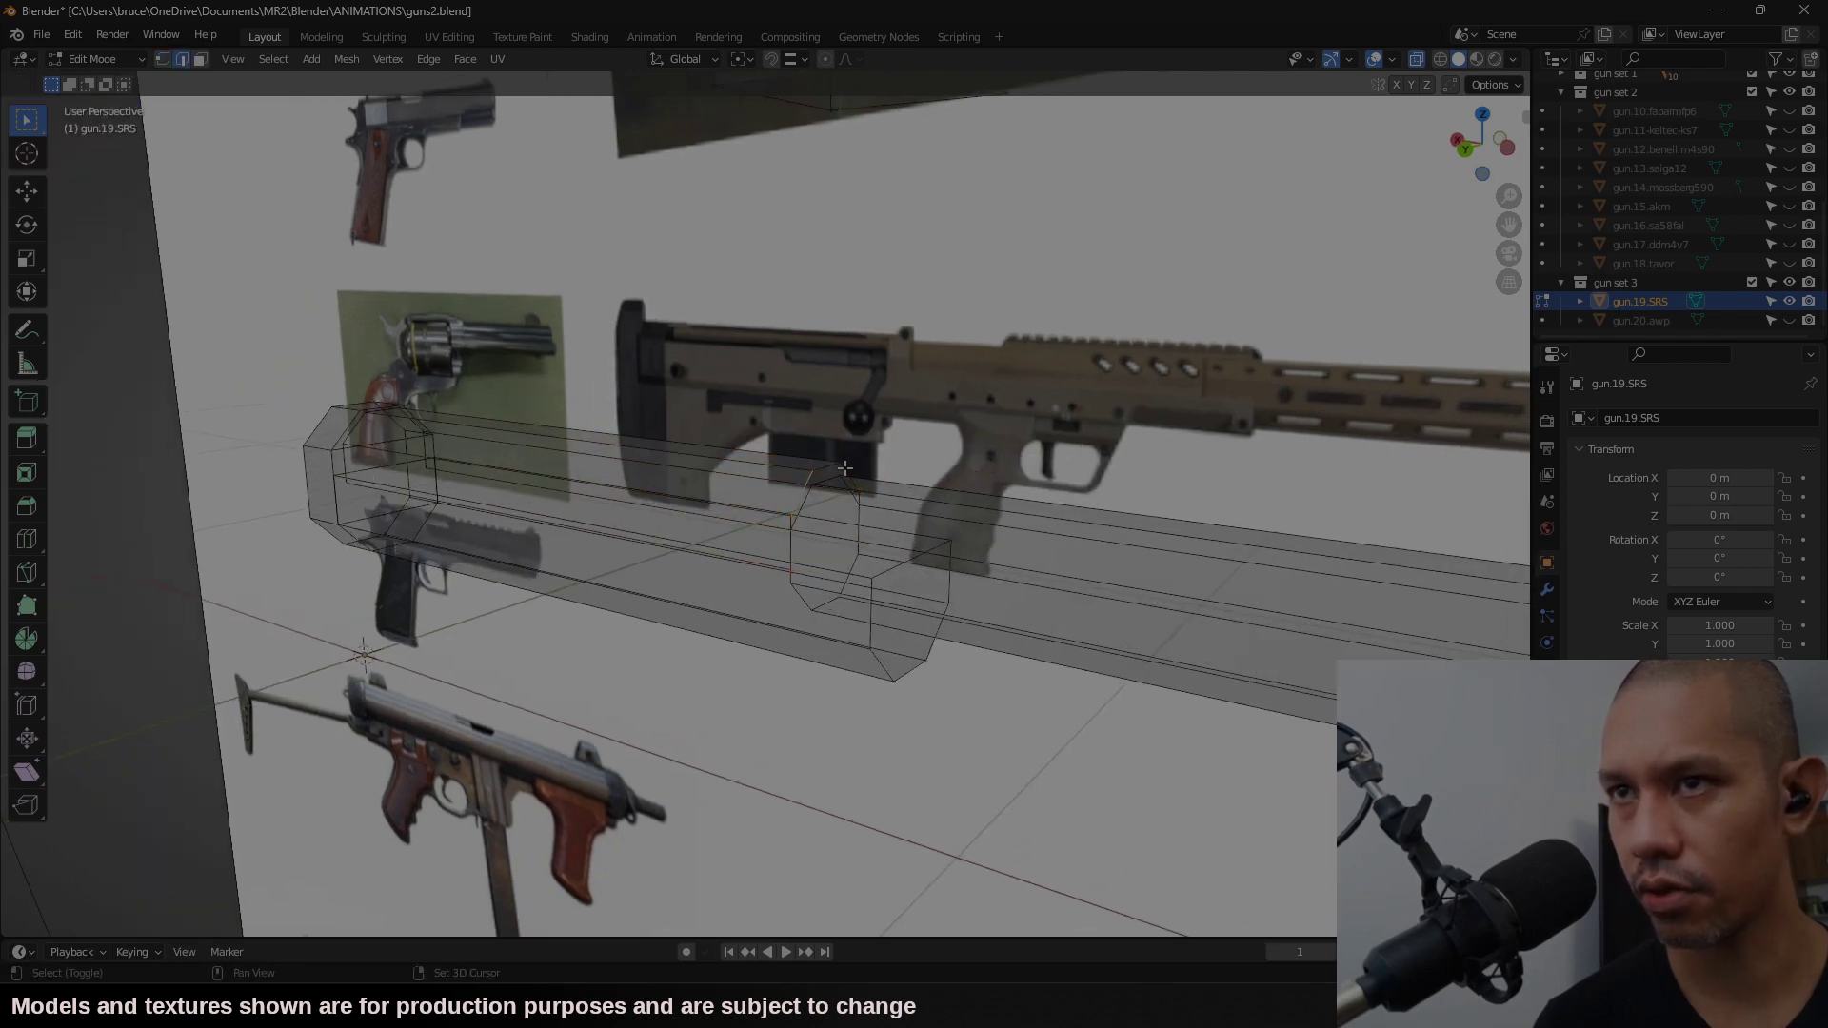
pyautogui.press('ctrl+KP_1')
pyautogui.click(273, 58)
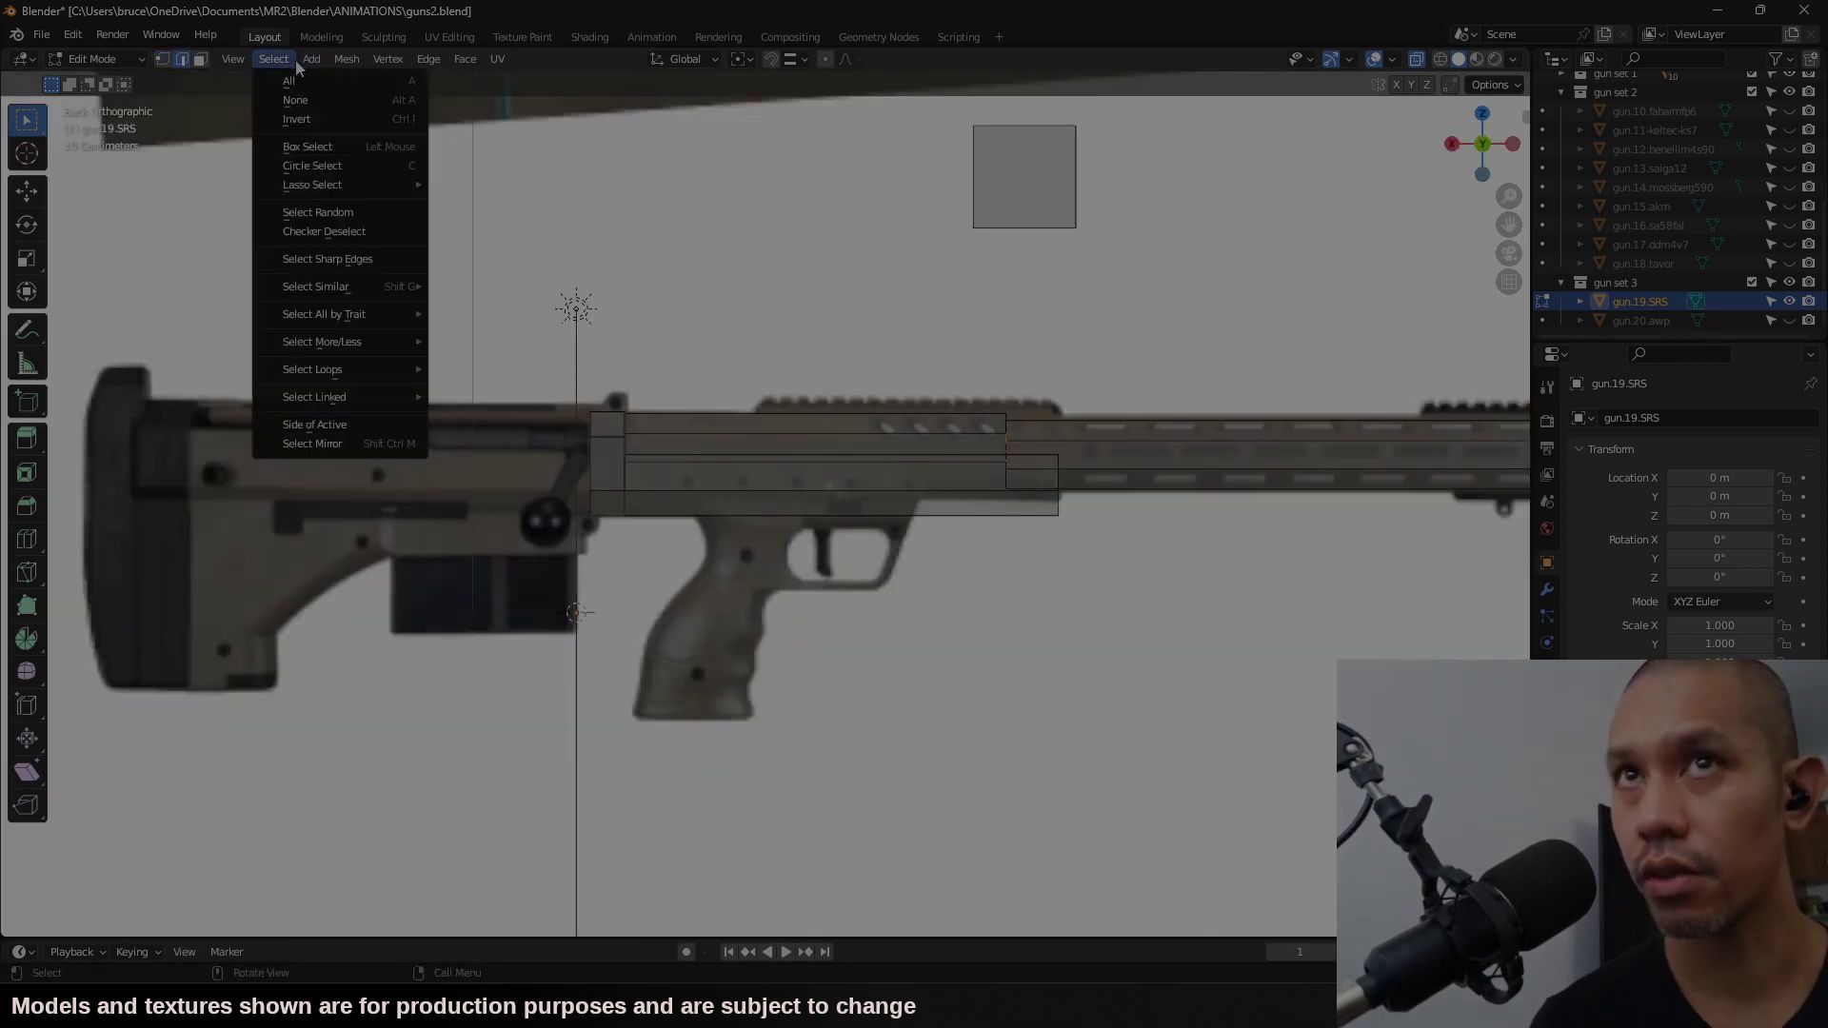
pyautogui.moveTo(311, 58)
pyautogui.click(338, 101)
pyautogui.write('s.02')
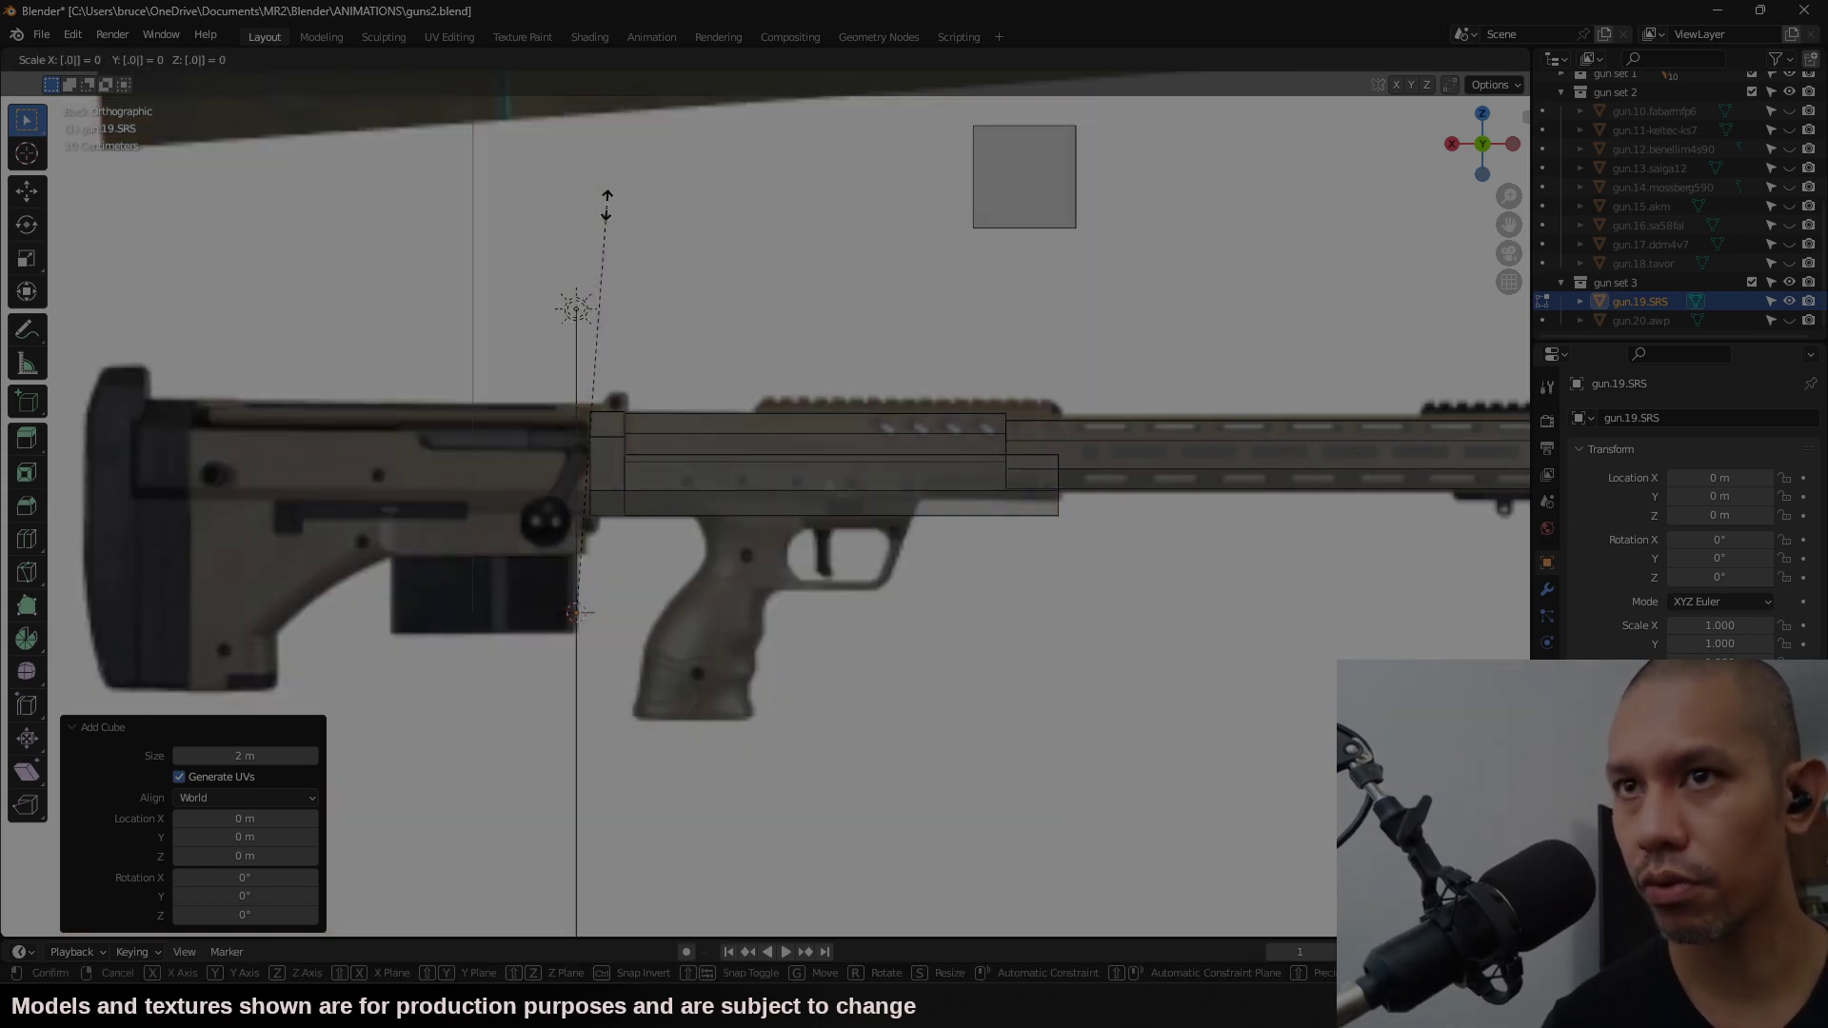
pyautogui.press('Return')
# Step: Stretch the small cube along X to the reference top rail's length and move it along Z to the rail's height
pyautogui.scroll(4, 928, 411)
pyautogui.press('l')
pyautogui.press('g')
pyautogui.press('z')
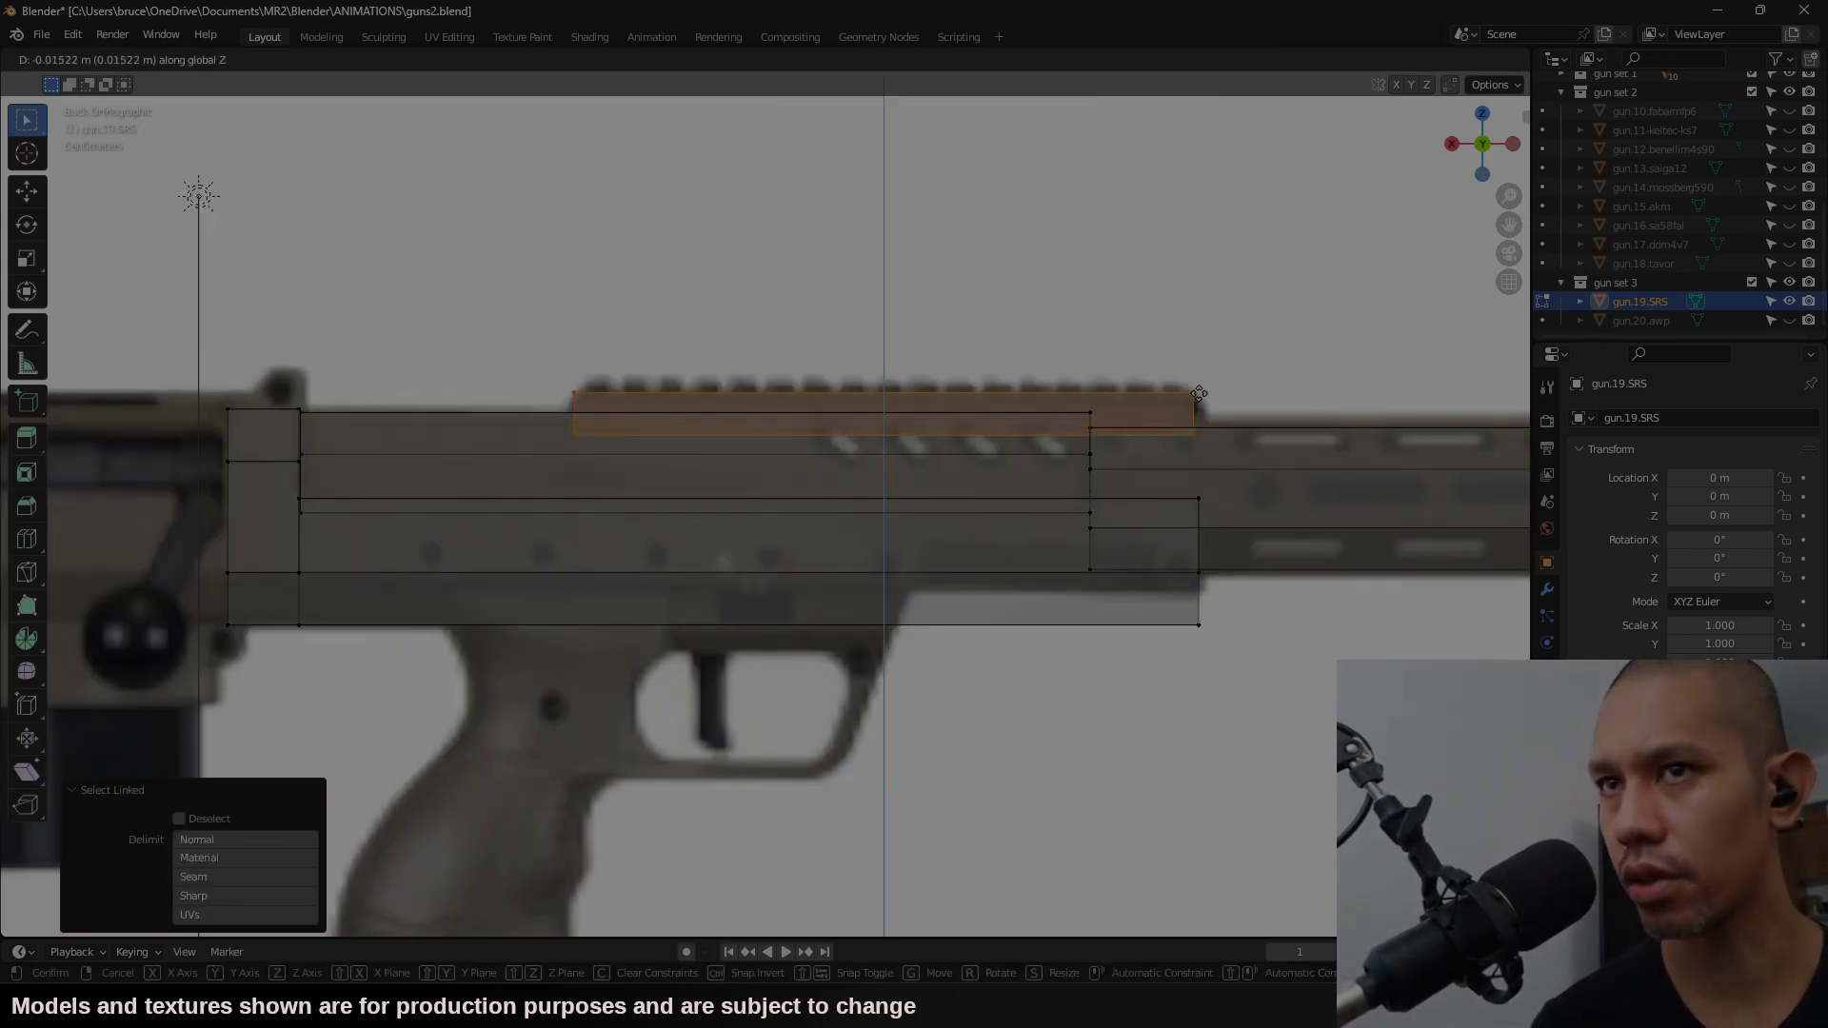
pyautogui.click(1199, 388)
# Step: Taper the rail block by scaling its top face to about 0.94 and its bottom face to about 1.067 along X
pyautogui.press('s')
pyautogui.press('x')
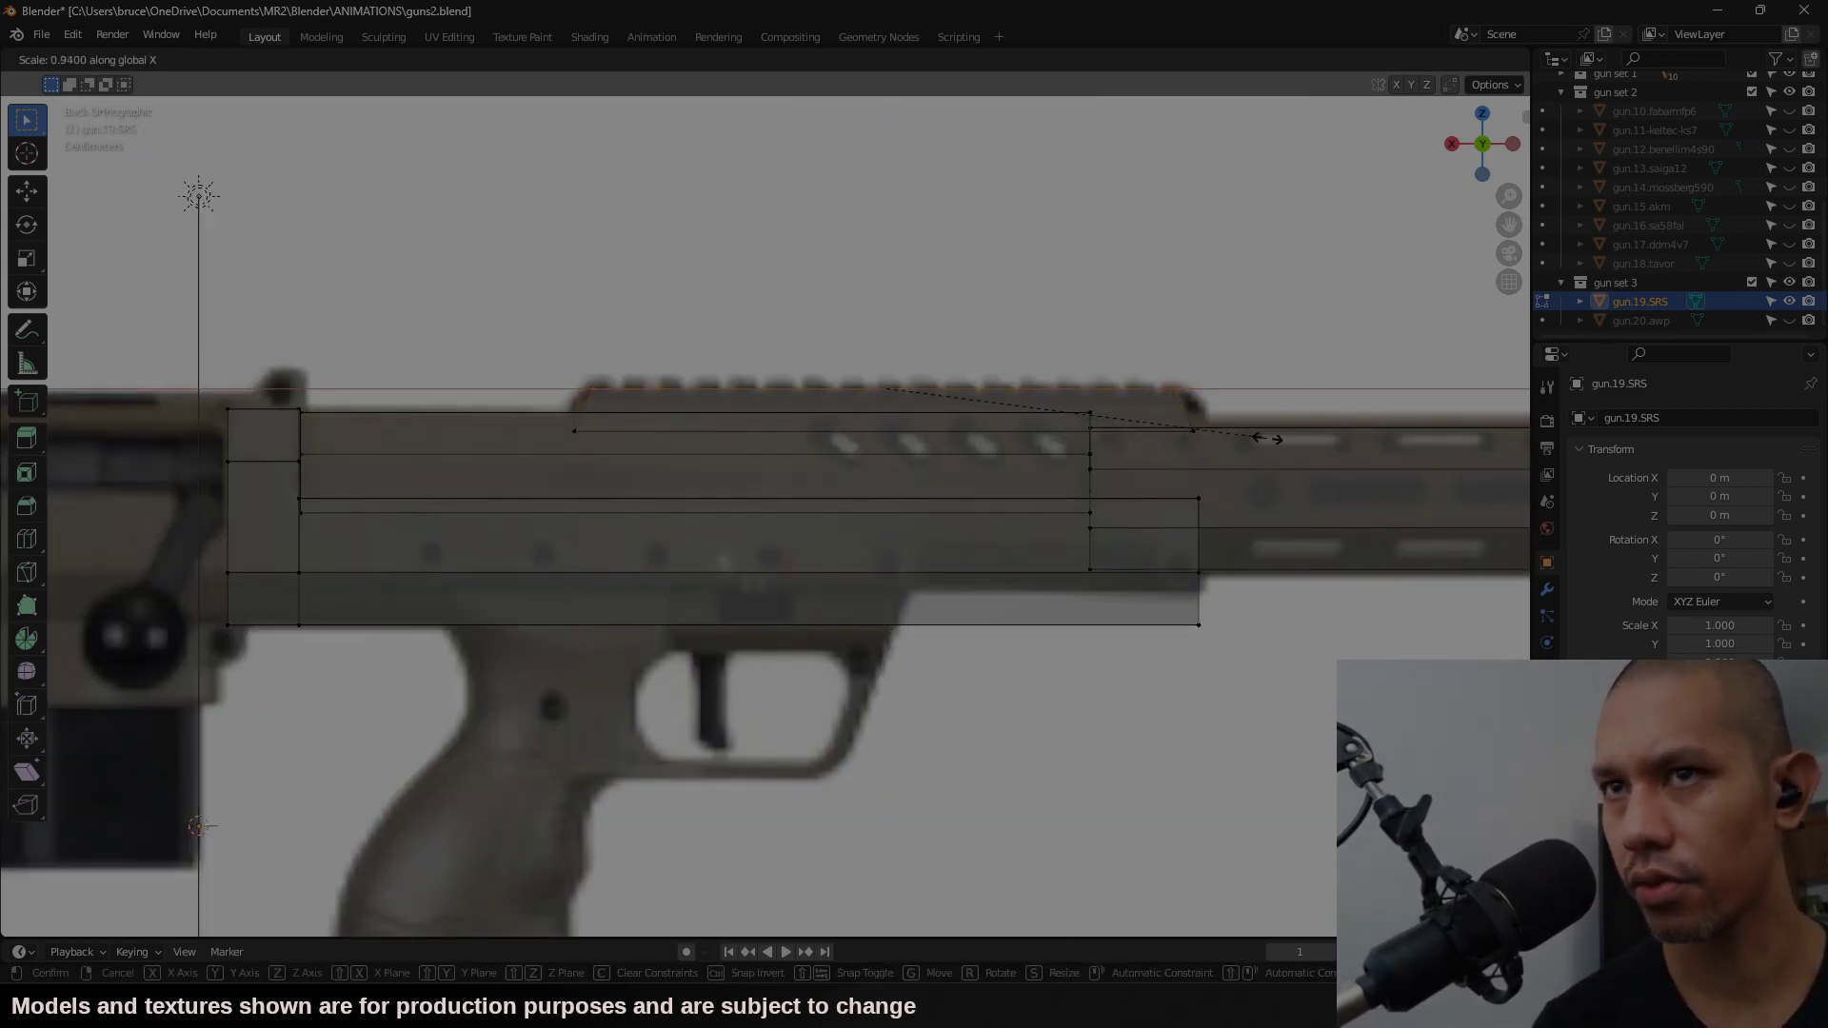
pyautogui.click(1267, 439)
pyautogui.press('s')
pyautogui.press('x')
pyautogui.click(1228, 423)
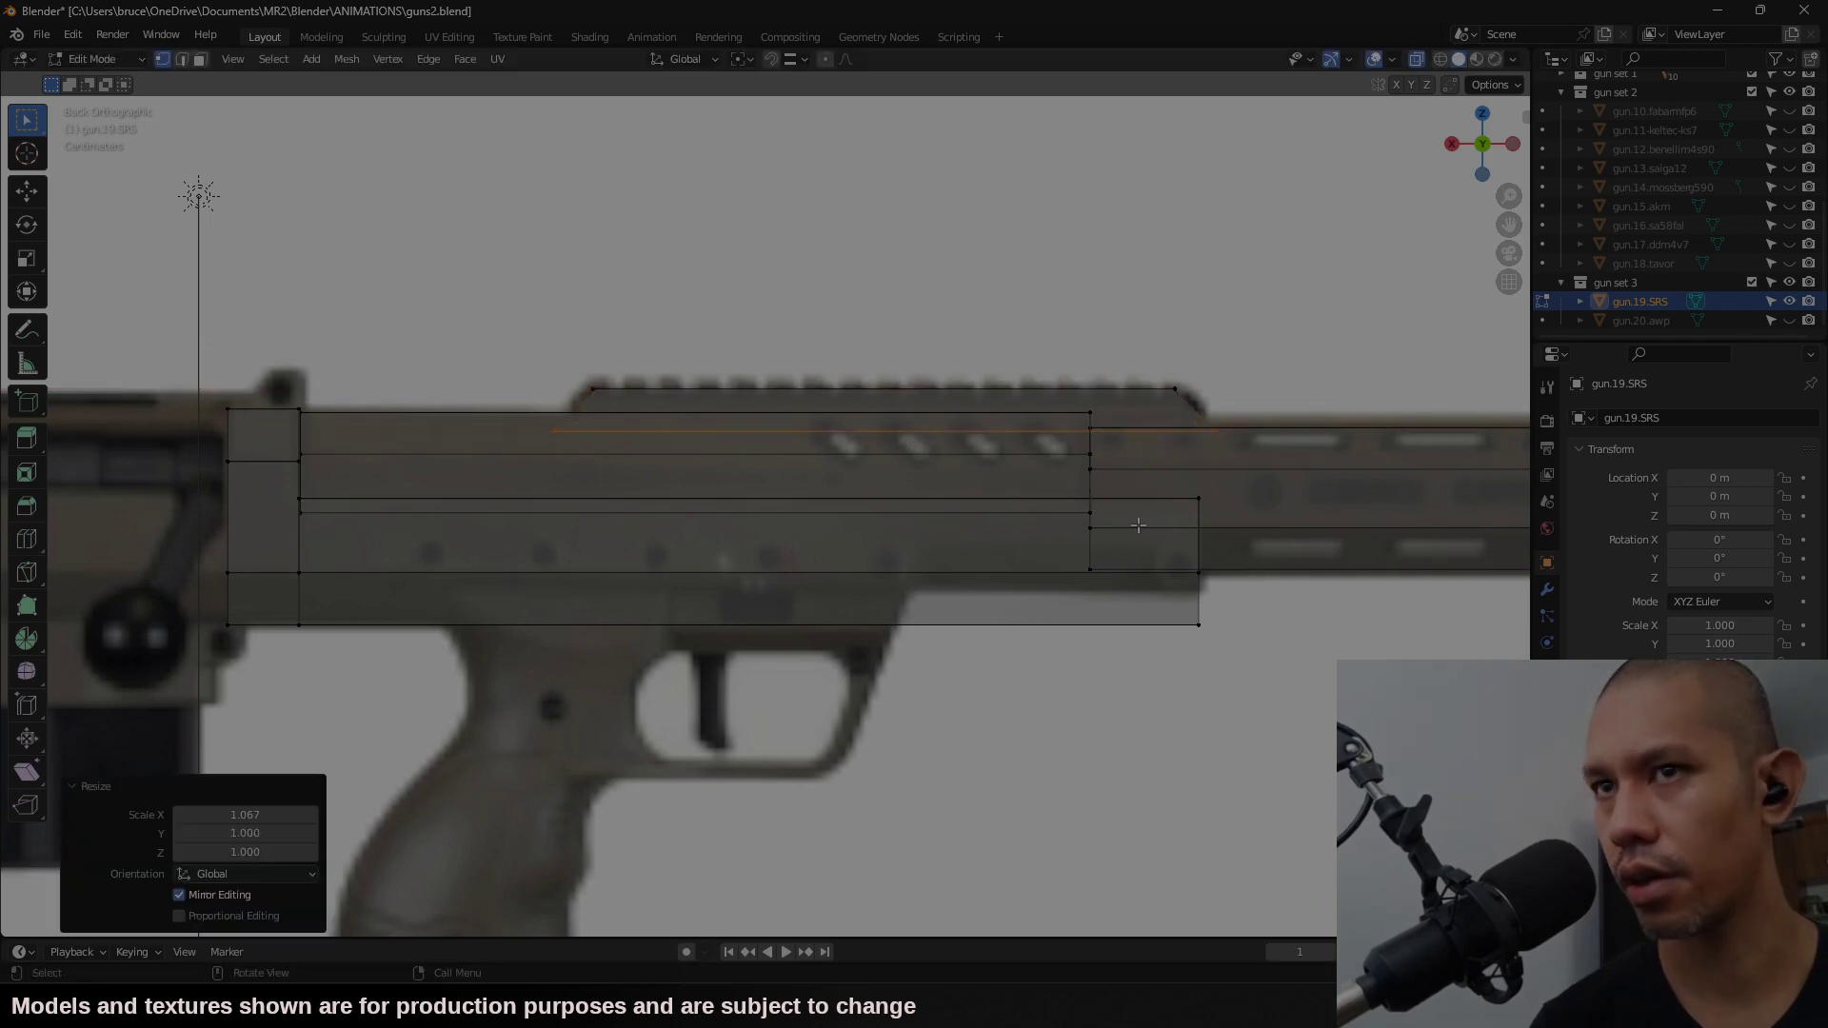
# Step: Raise the upper faces of the receiver's short rear section slightly along Z to the top line of the reference
pyautogui.scroll(-5, 1137, 520)
pyautogui.moveTo(1139, 503); pyautogui.dragTo(1117, 390, button='middle')
pyautogui.scroll(4, 1117, 390)
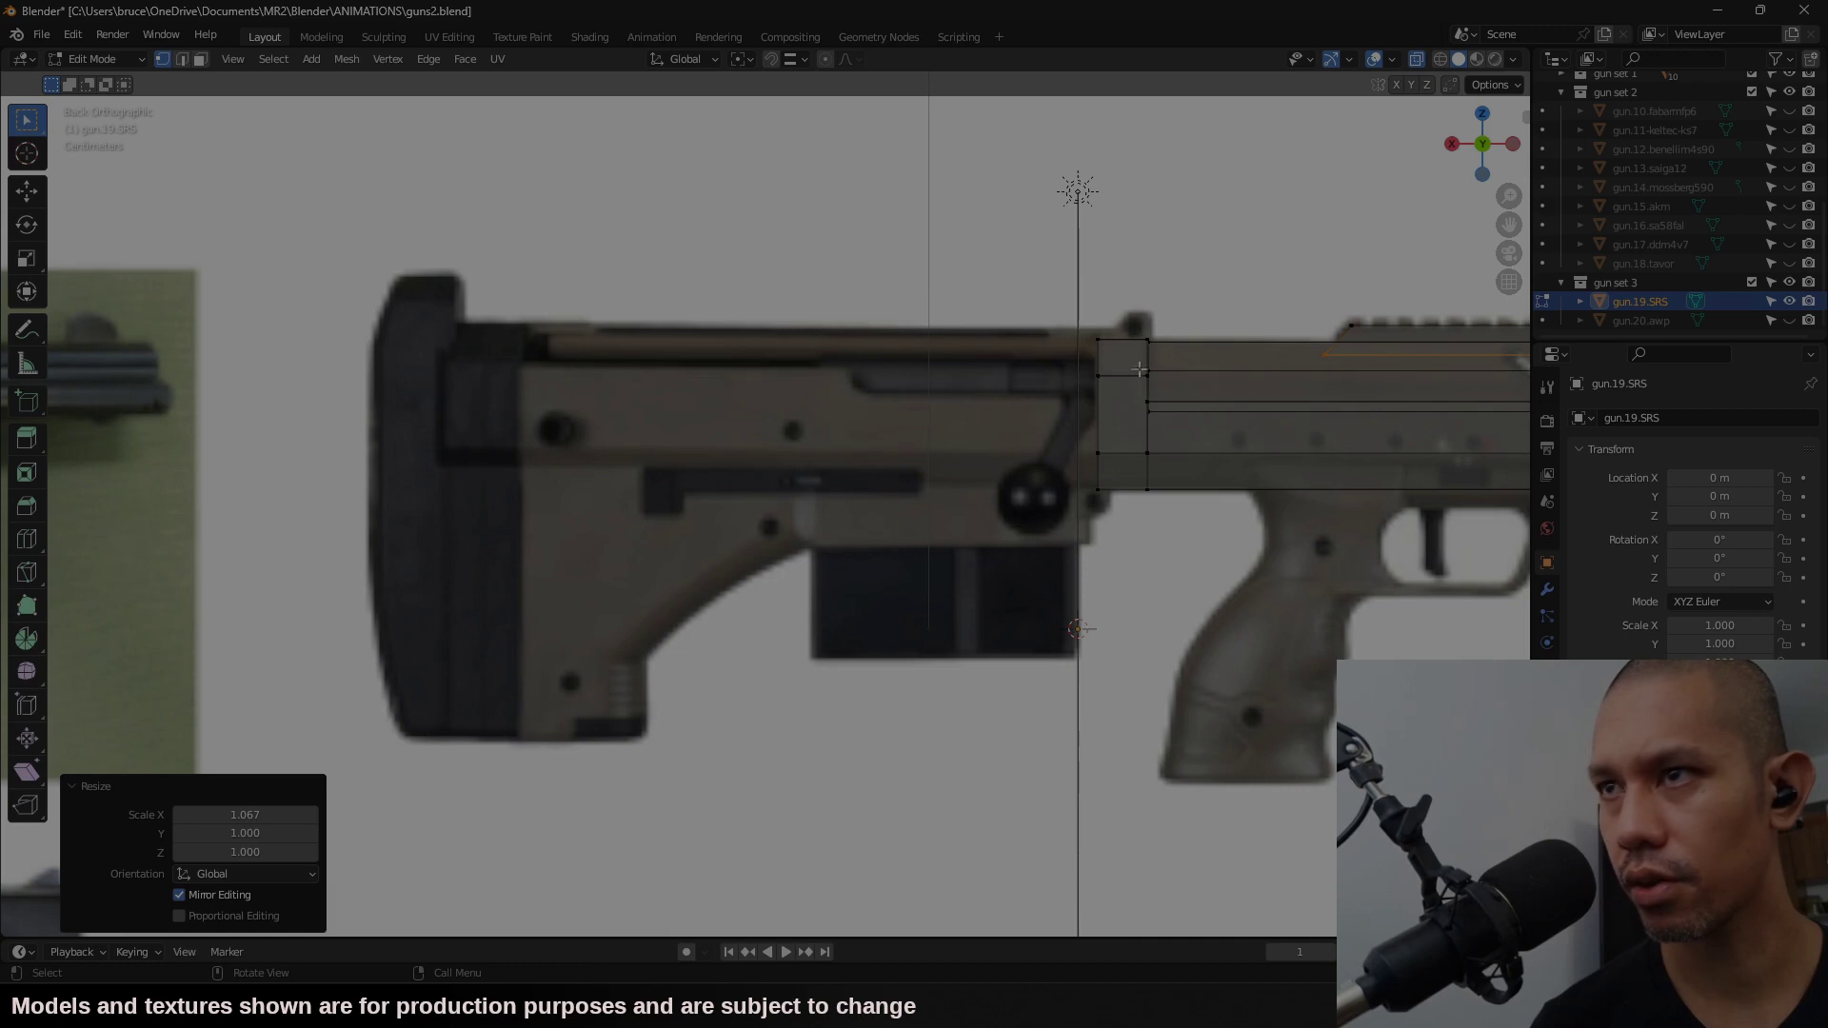
pyautogui.press('3')
pyautogui.click(1133, 362)
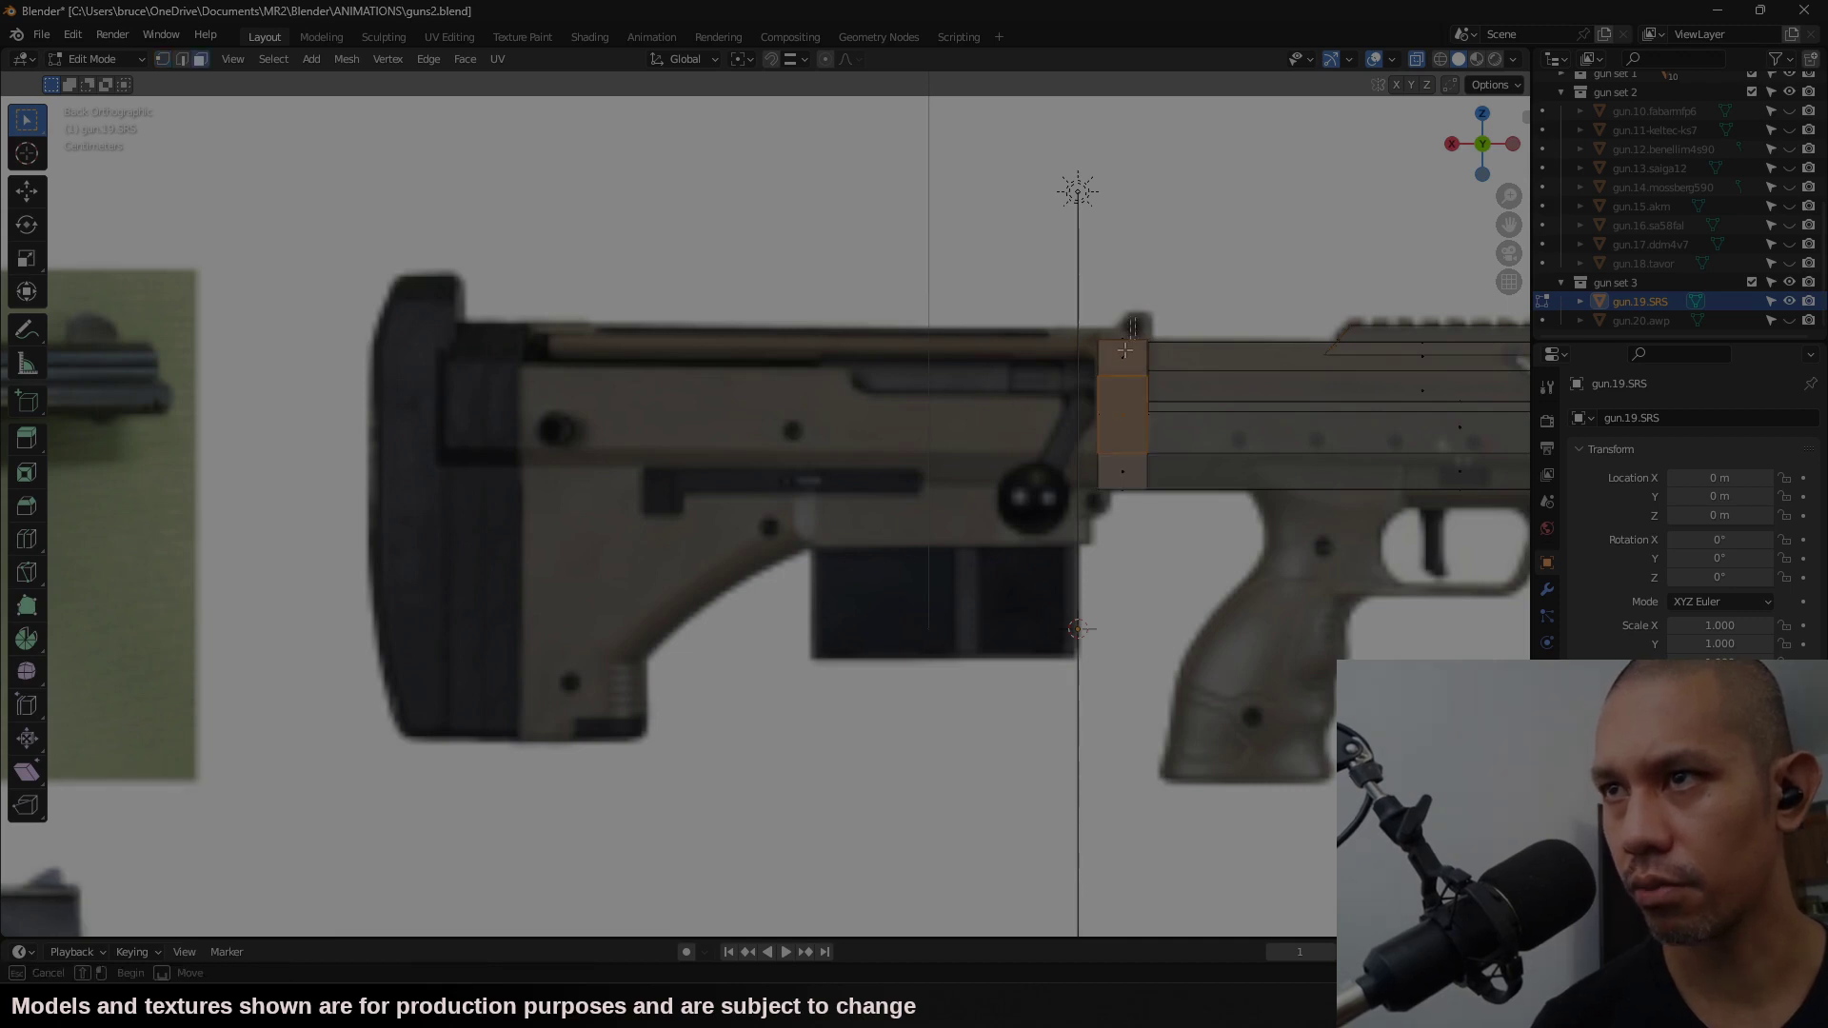
pyautogui.press('g')
pyautogui.press('z')
pyautogui.click(1181, 400)
# Step: Move the receiver's rear end face about 0.873 m along X to reach the reference butt pad
pyautogui.click(1078, 405)
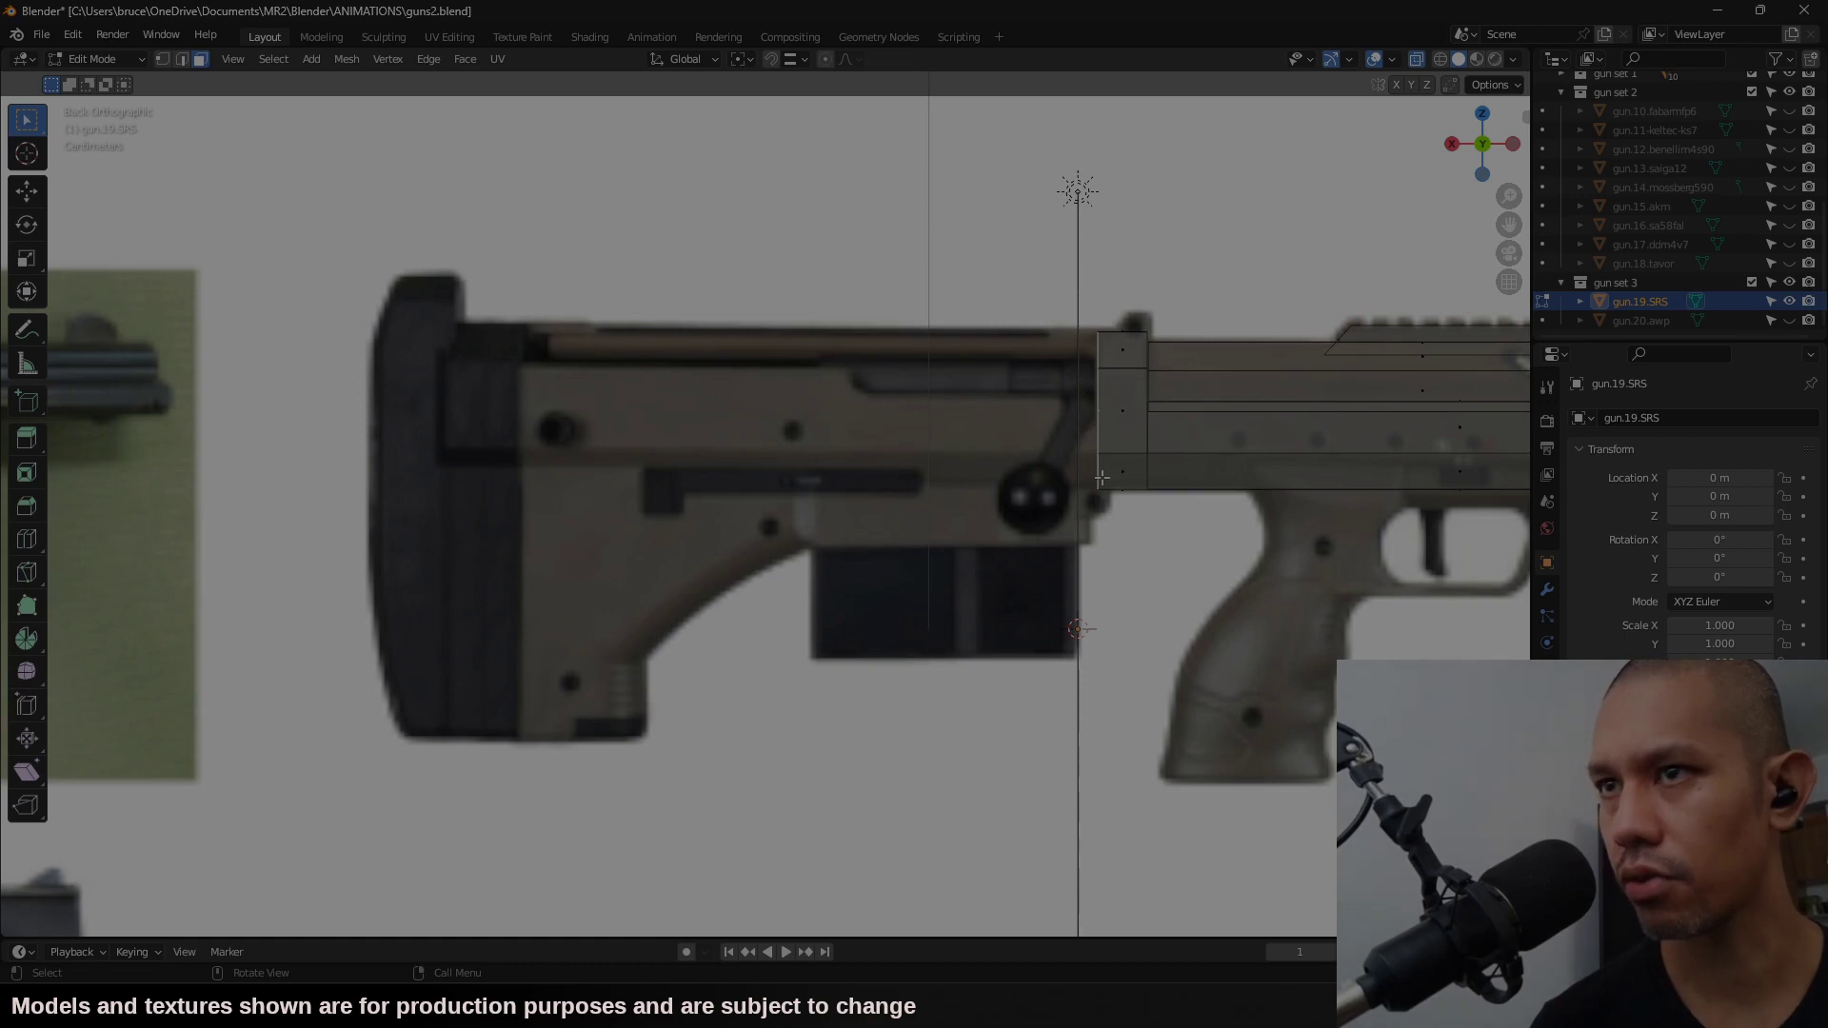
pyautogui.press('g')
pyautogui.press('x')
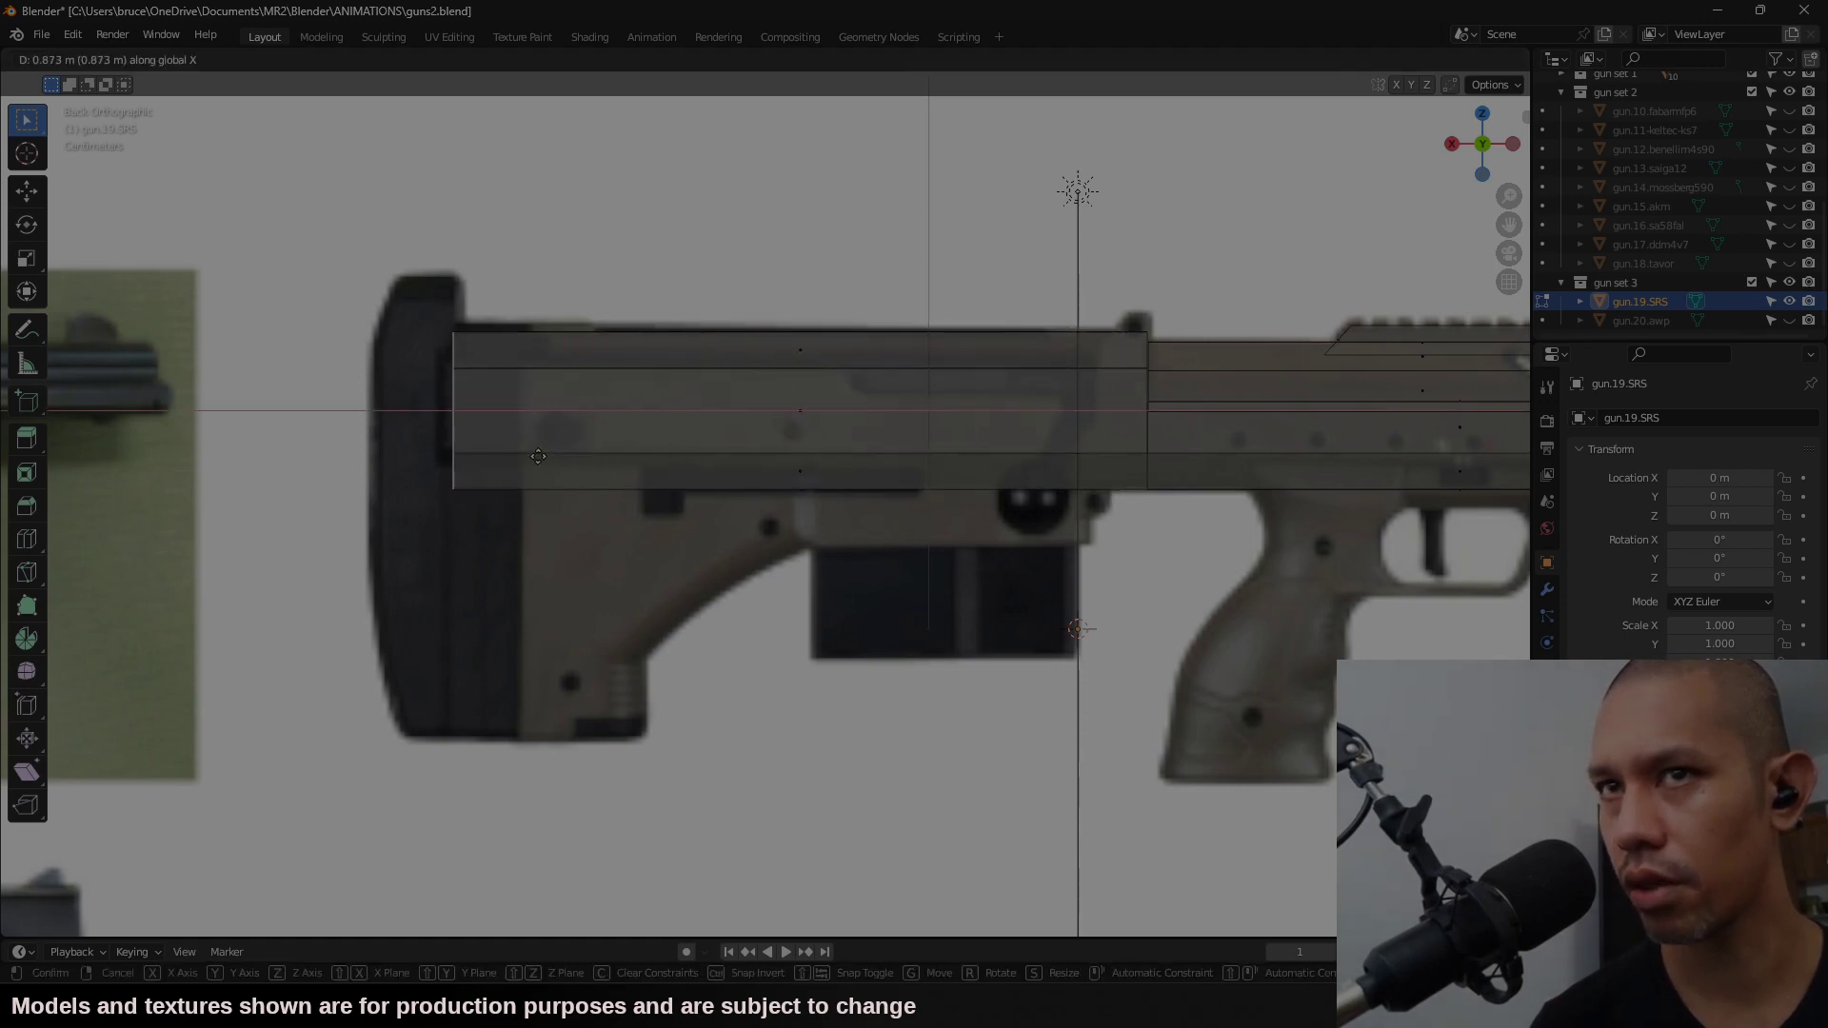
pyautogui.click(538, 457)
# Step: Add another cube for the lower stock and scale it down to a small block
pyautogui.keyDown('shift'); pyautogui.moveTo(918, 412); pyautogui.dragTo(995, 419, button='middle'); pyautogui.keyUp('shift')
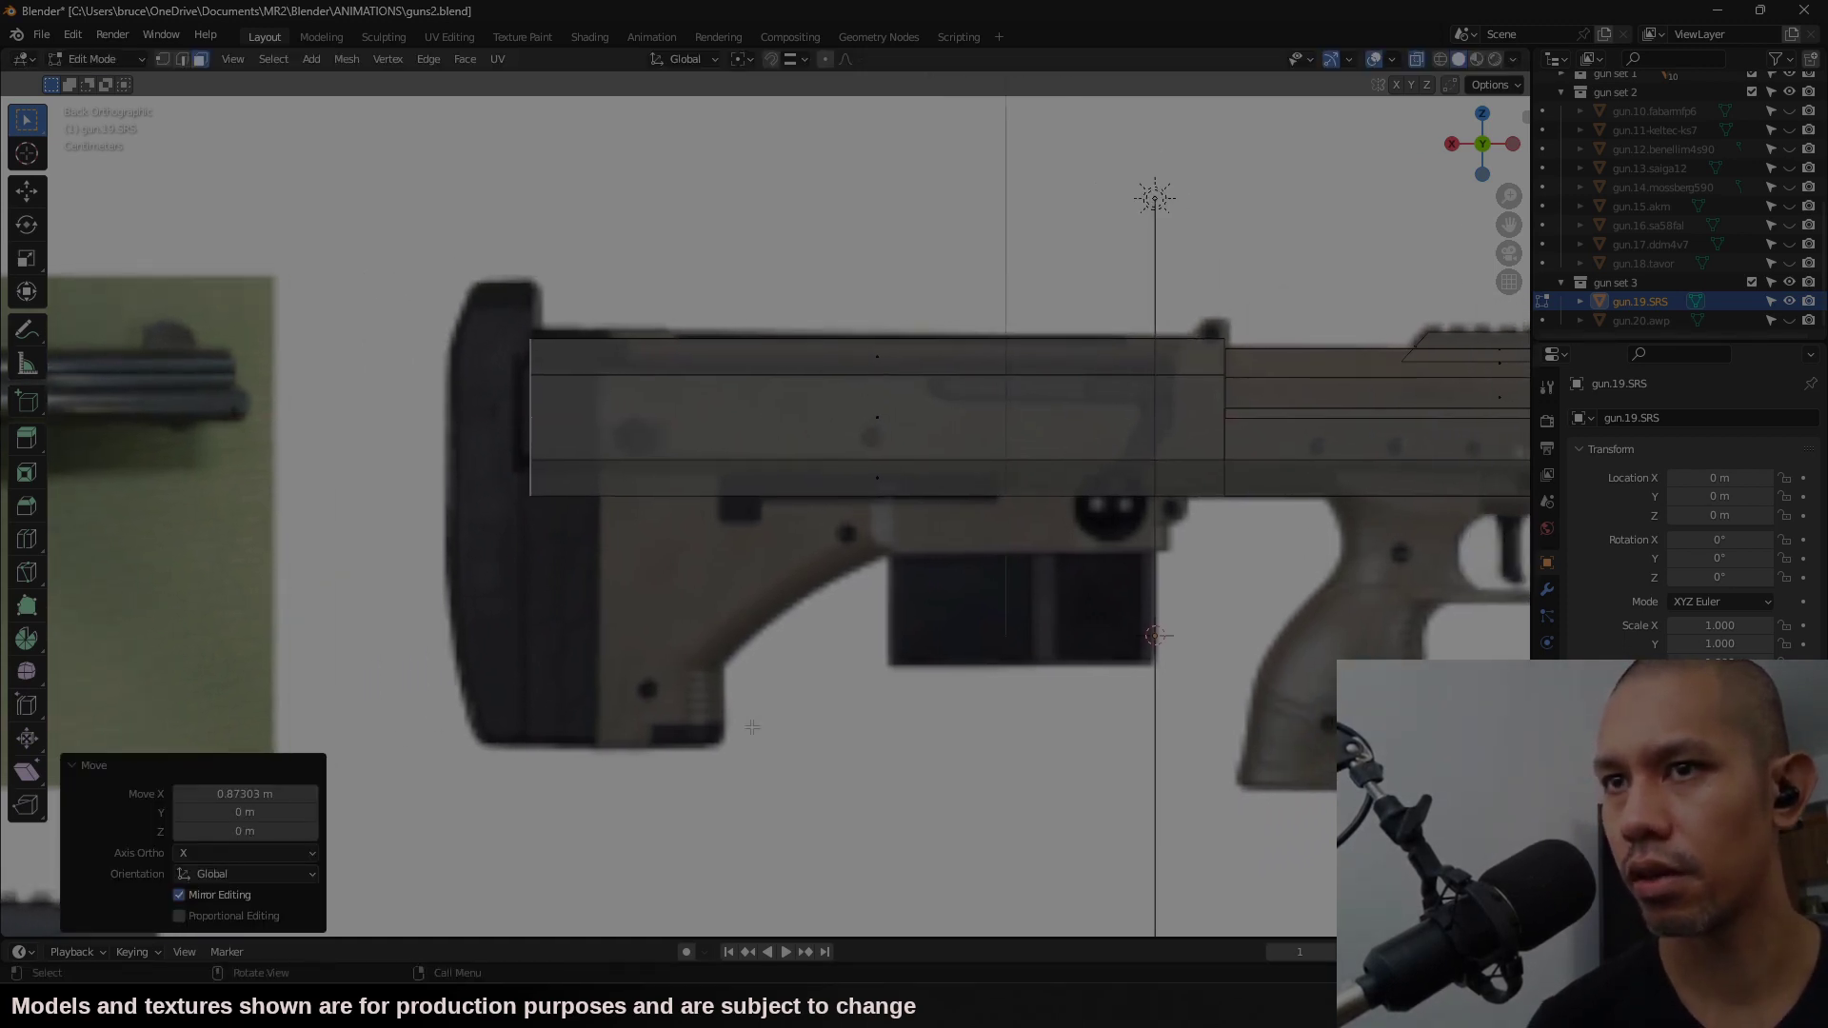
pyautogui.click(311, 59)
pyautogui.click(334, 105)
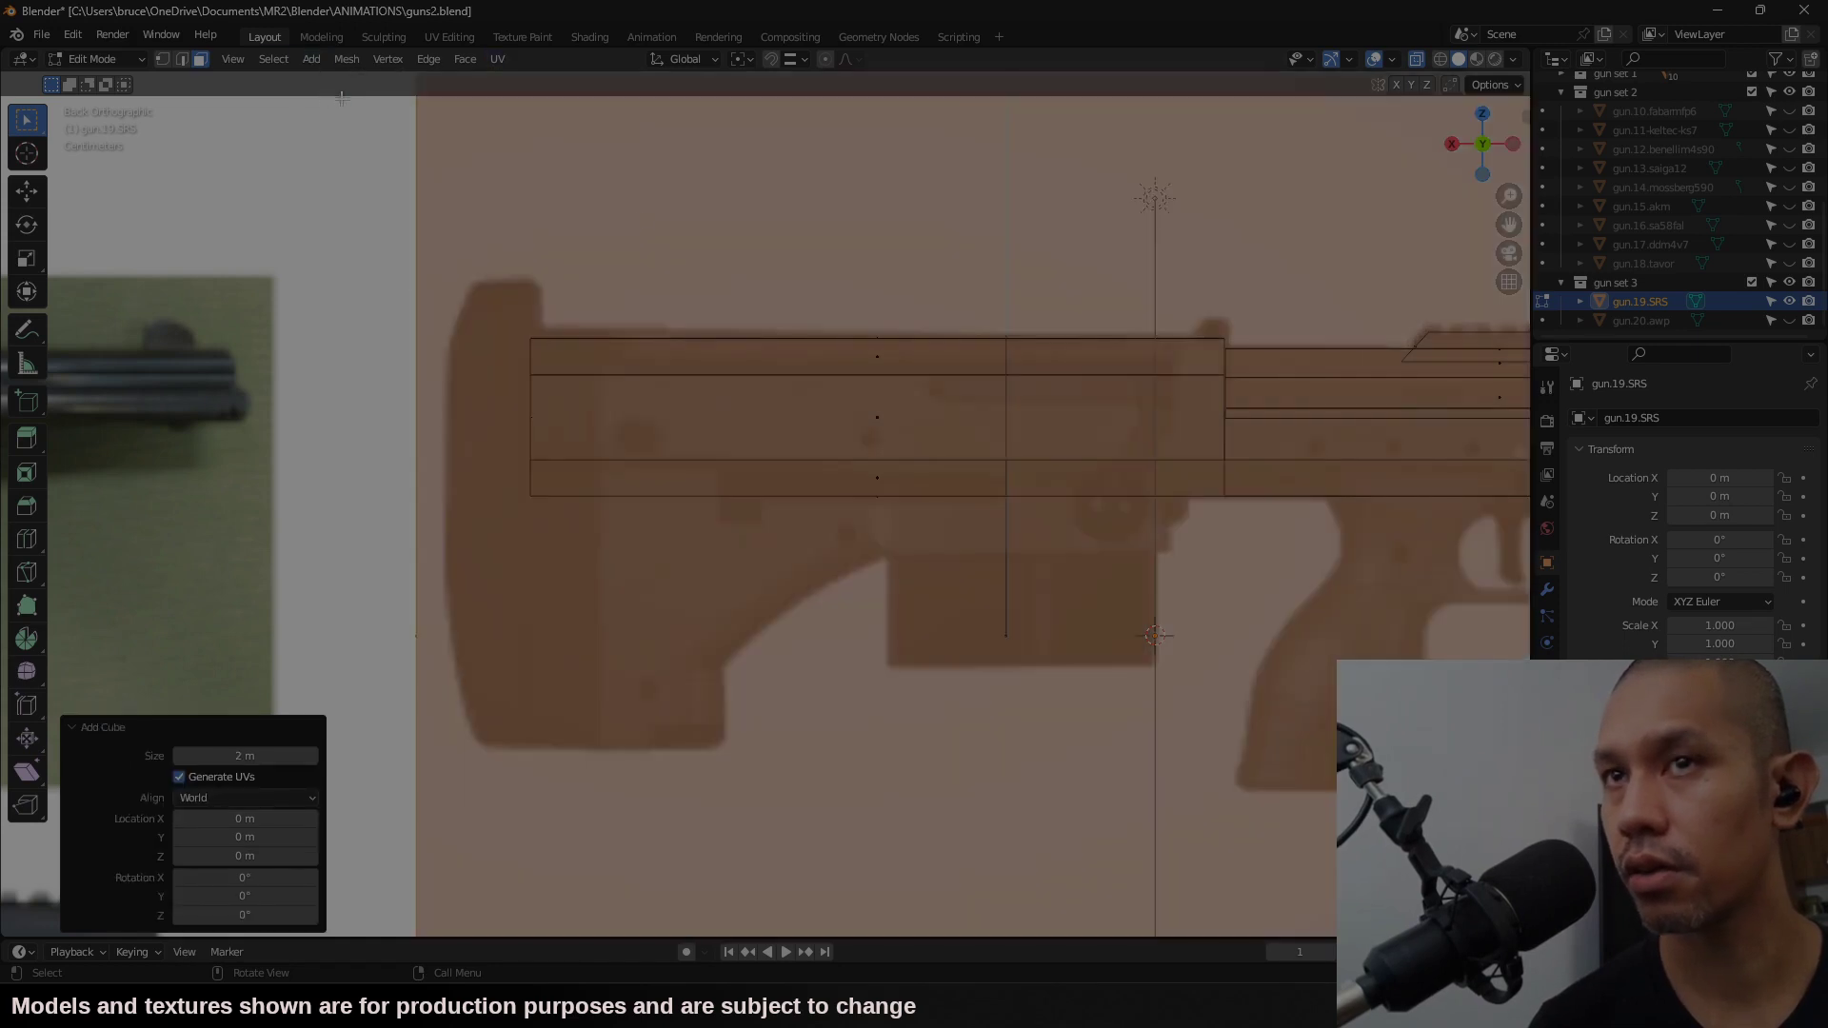
pyautogui.write('s.08')
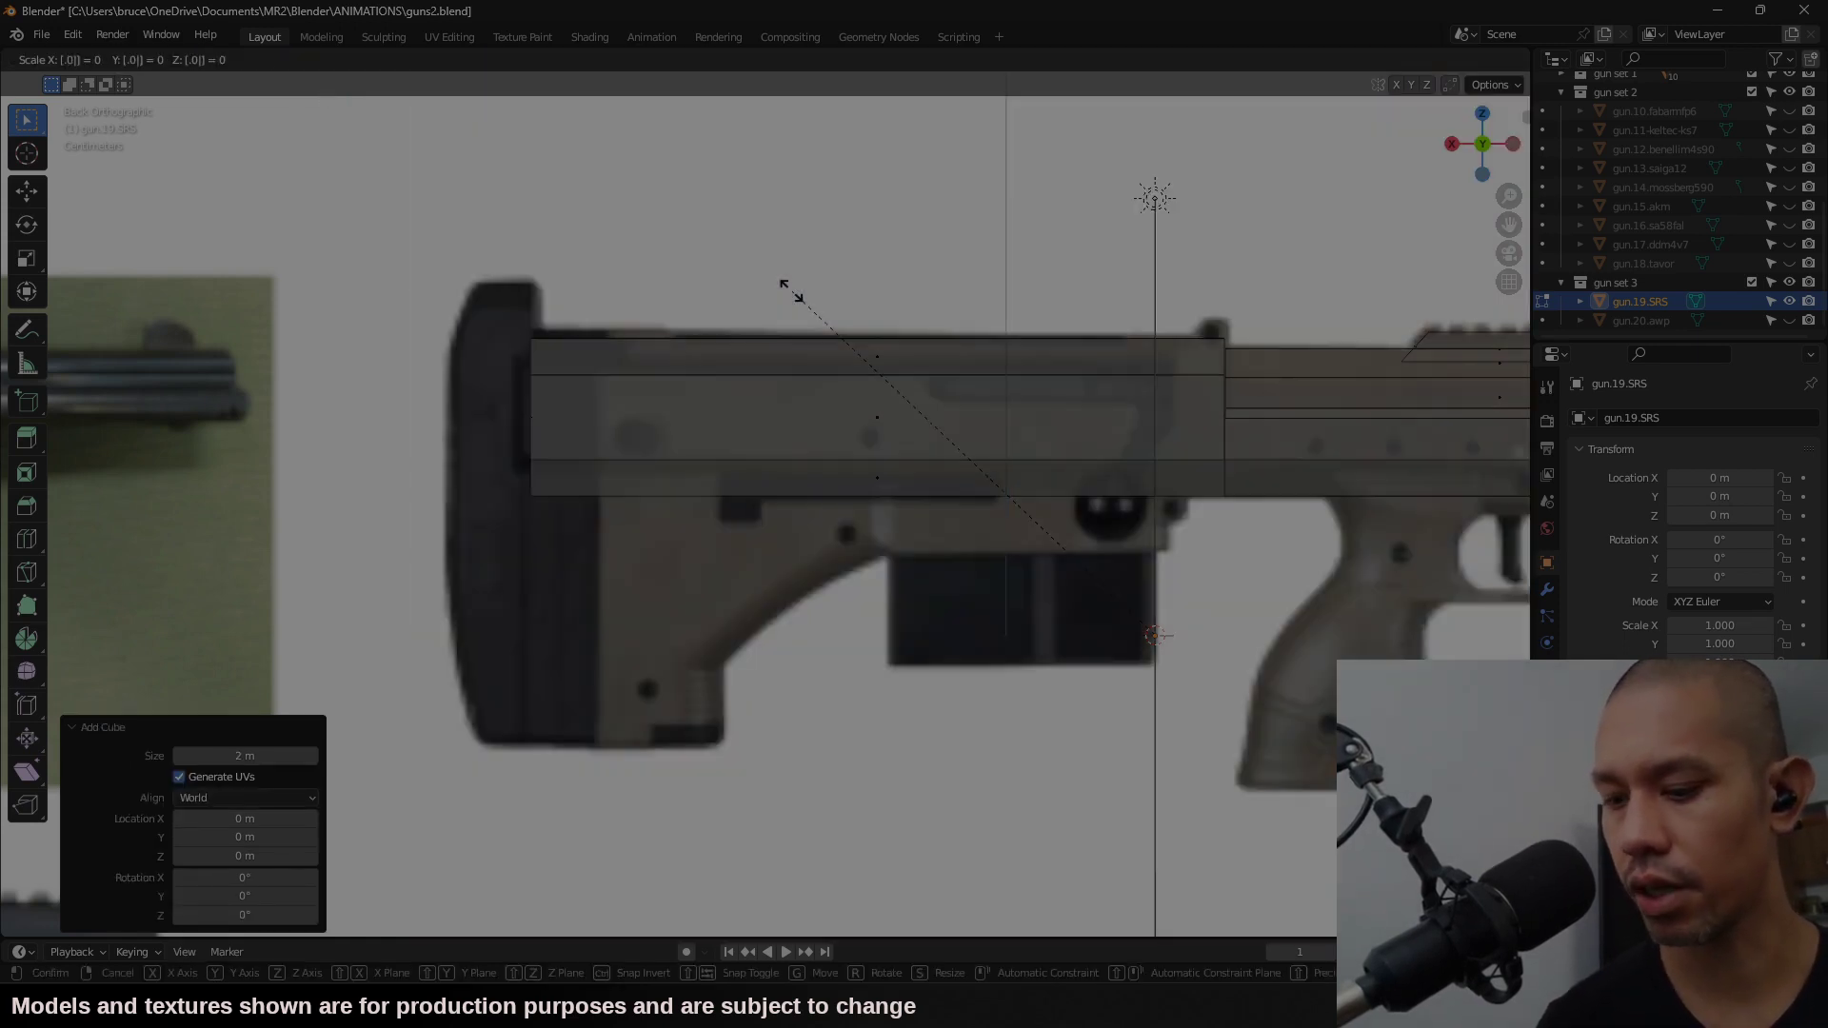
pyautogui.press('Return')
# Step: Move the new cube about 0.204 m up along Z so it overlaps the stock's lower rear end
pyautogui.moveTo(791, 291); pyautogui.dragTo(857, 686, button='middle')
pyautogui.press('g')
pyautogui.press('z')
pyautogui.click(799, 533)
pyautogui.moveTo(800, 533); pyautogui.dragTo(757, 590, button='middle')
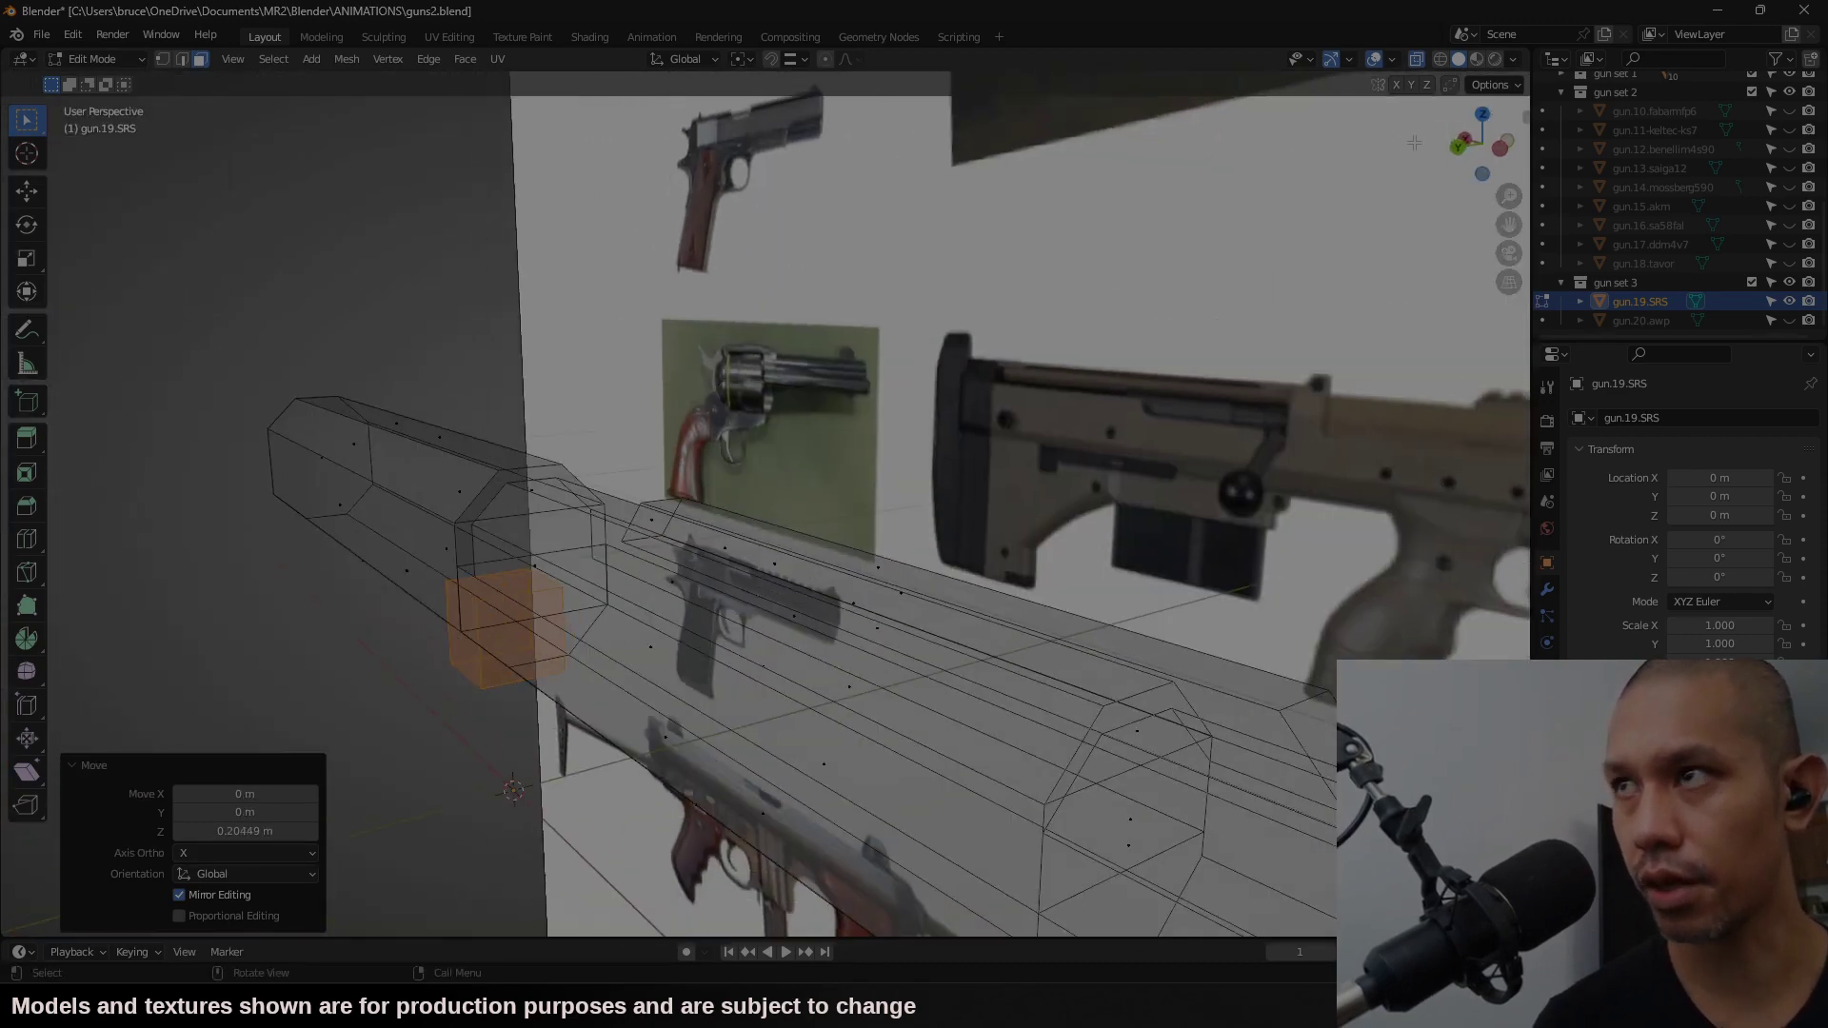
# Step: Move the cube's bottom face down along Z to the lower edge of the reference stock
pyautogui.click(1457, 147)
pyautogui.press('g')
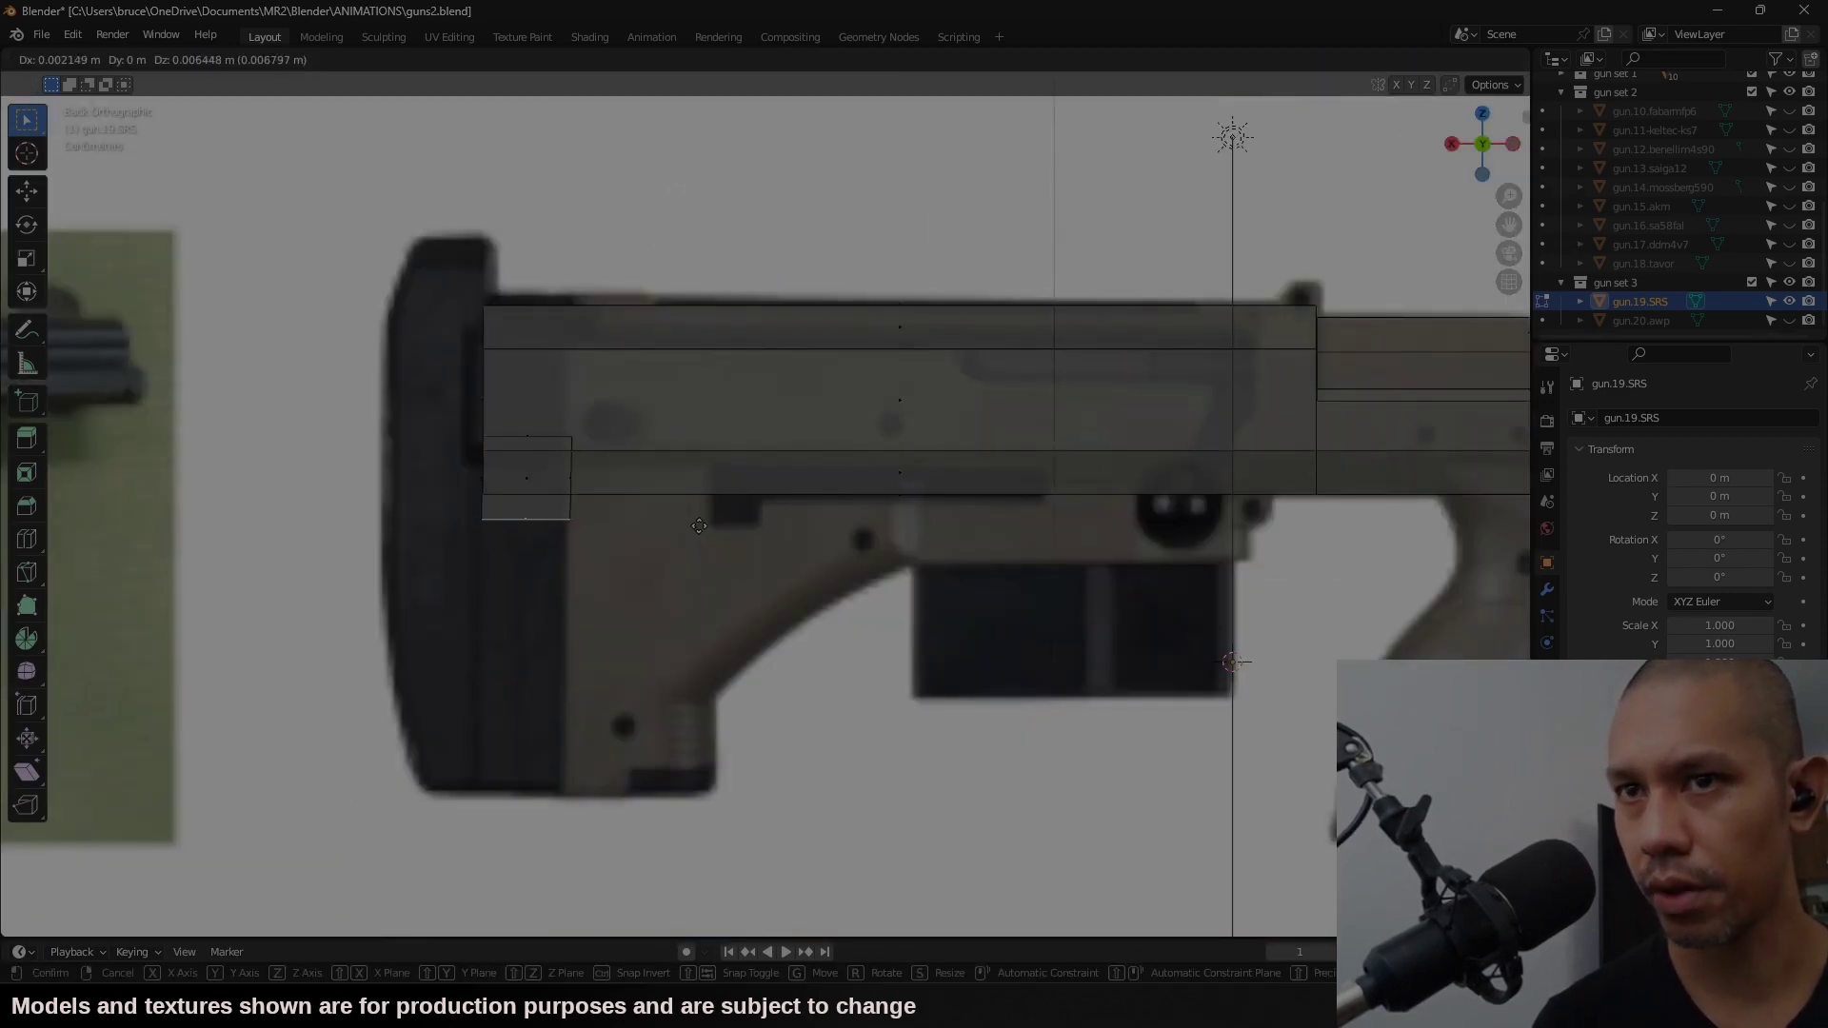
pyautogui.press('z')
pyautogui.click(690, 797)
# Step: Move the stock block's front face about 0.149 m along negative X and fine-tune it to the front edge of the butt
pyautogui.click(571, 613)
pyautogui.press('g')
pyautogui.press('x')
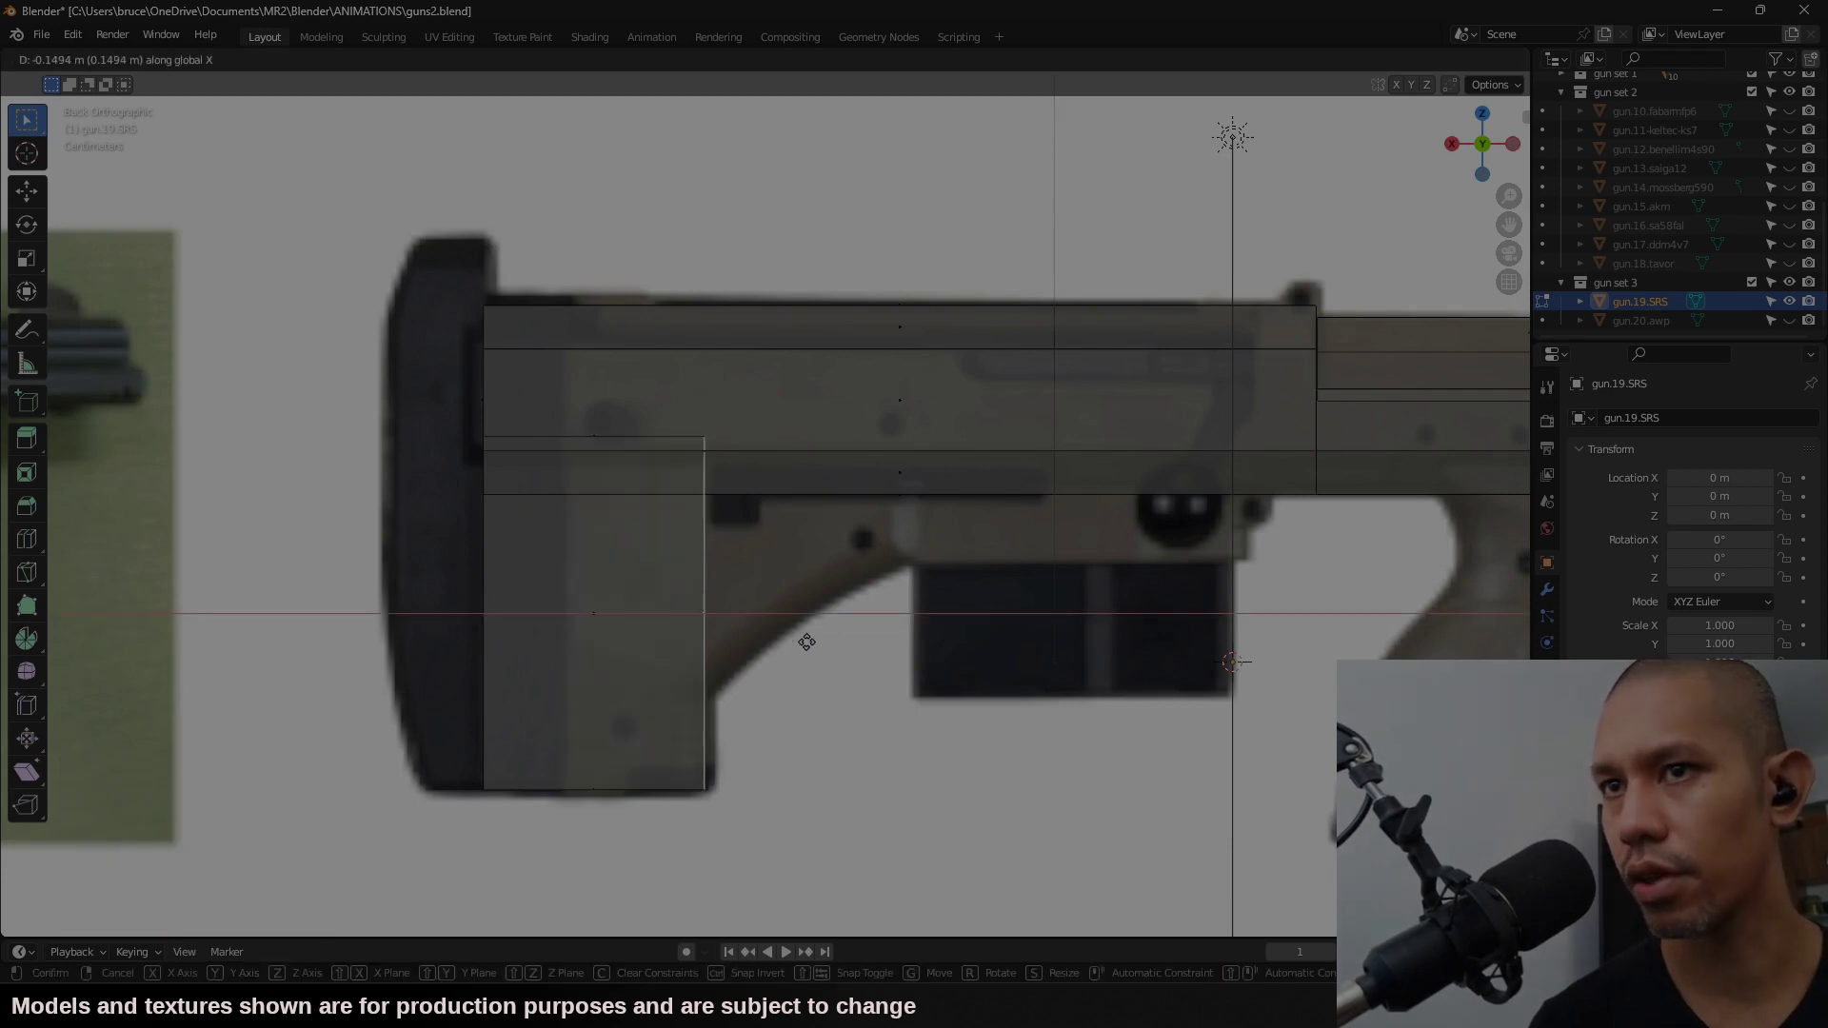
pyautogui.click(807, 642)
pyautogui.press('g')
pyautogui.press('x')
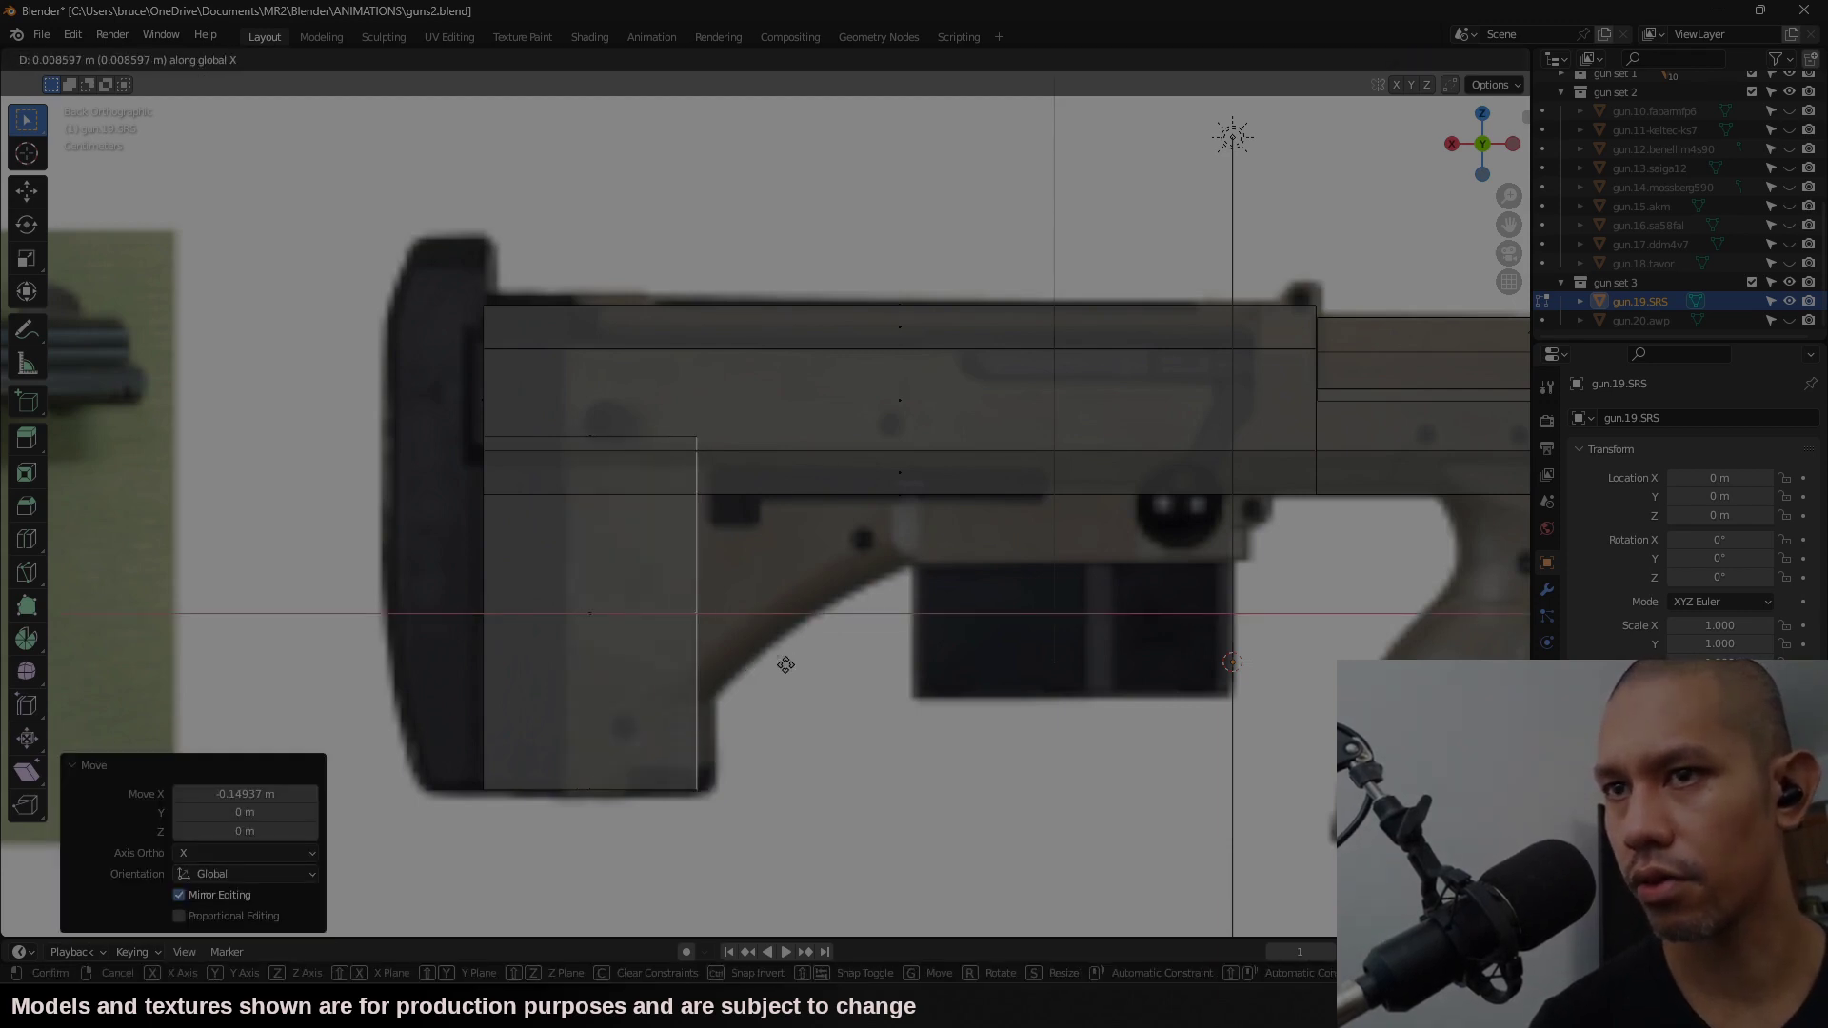
pyautogui.click(801, 665)
# Step: Raise the stock block's bottom face about 0.104 m along Z and extrude it back down to the butt's lower edge
pyautogui.press('e')
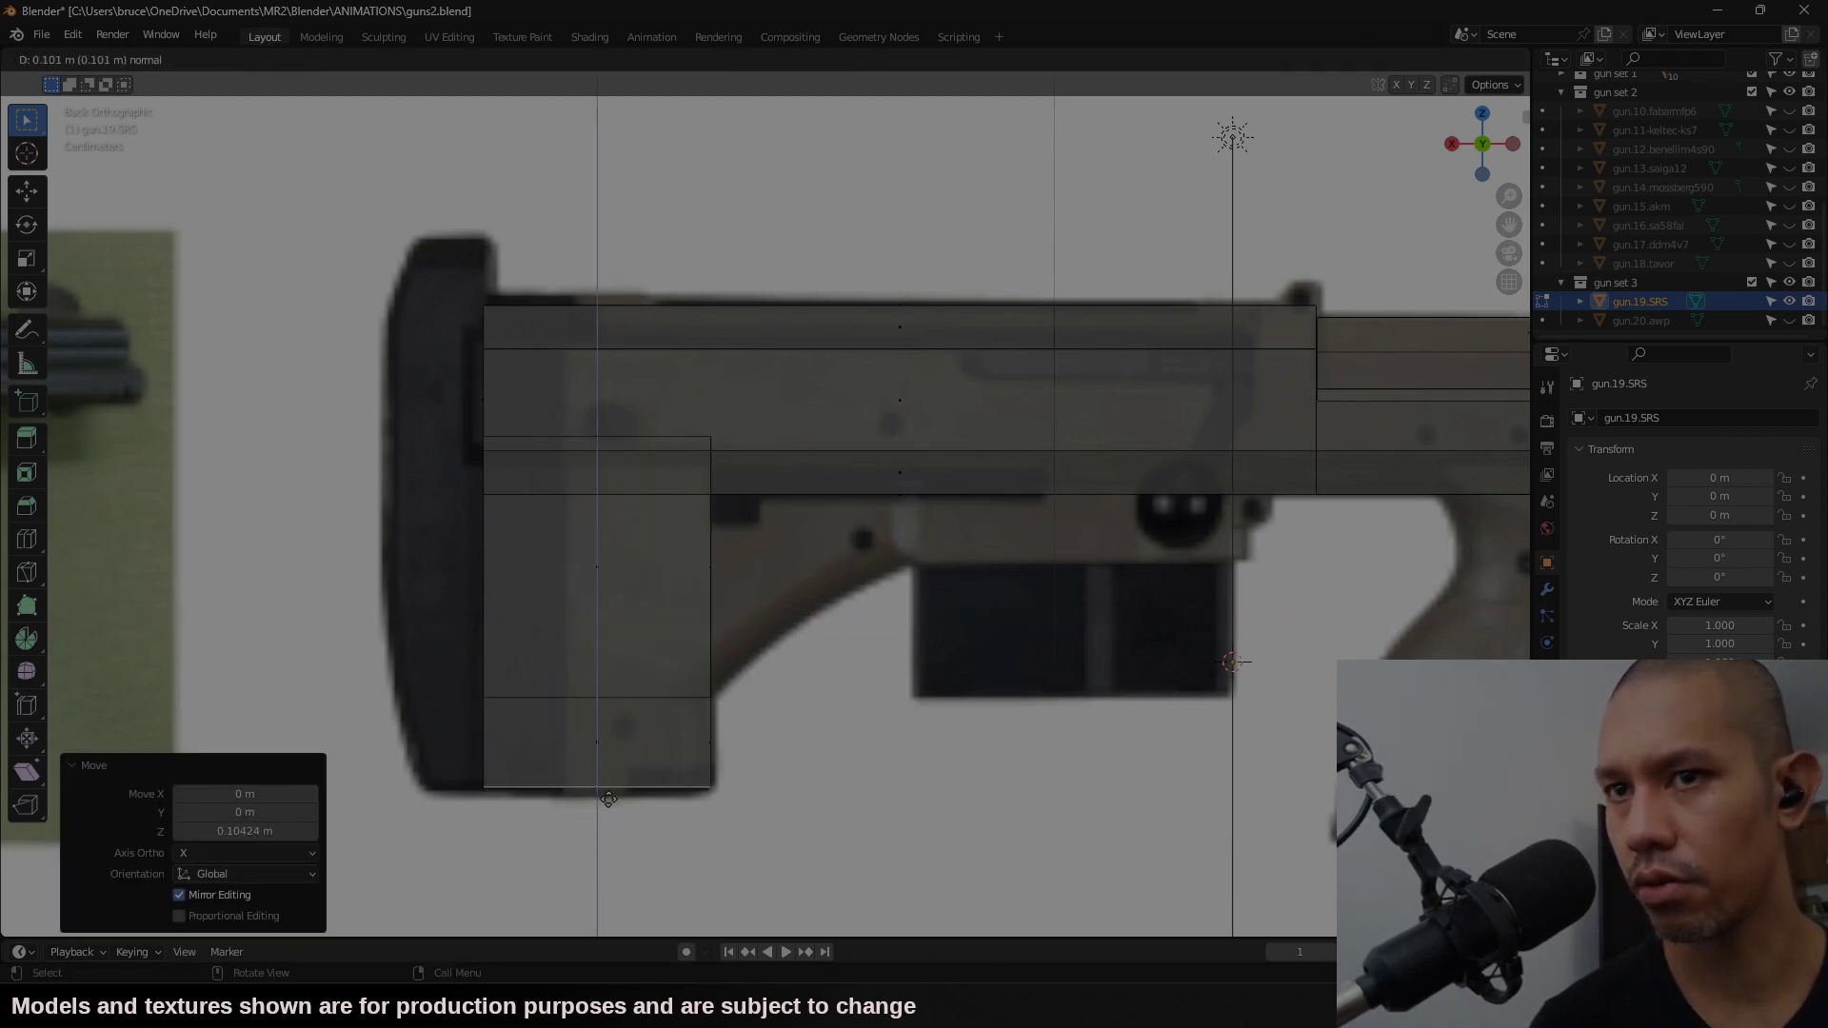
pyautogui.click(608, 799)
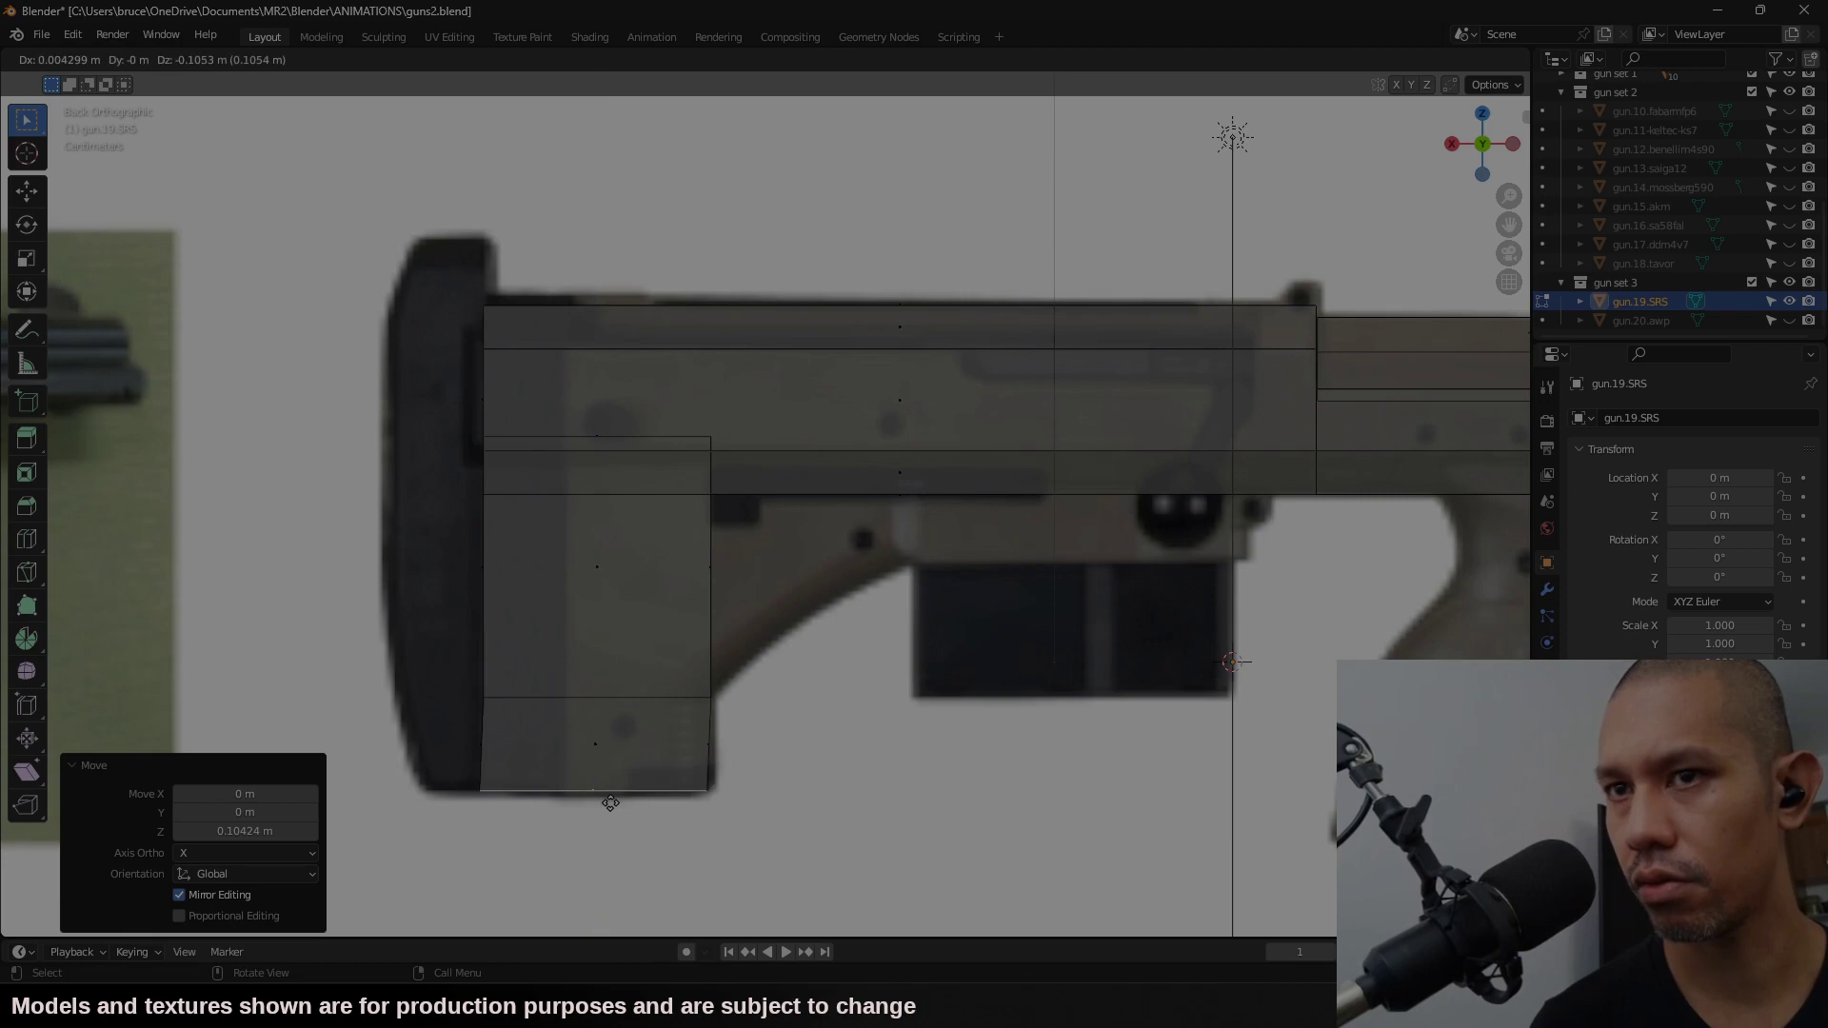
# Step: Extrude the front face above the foot forward to the magazine and raise its lower vertices along Z to slope the underside
pyautogui.click(717, 579)
pyautogui.press('e')
pyautogui.click(1102, 626)
pyautogui.press('1')
pyautogui.moveTo(955, 666); pyautogui.dragTo(885, 757)
pyautogui.press('g')
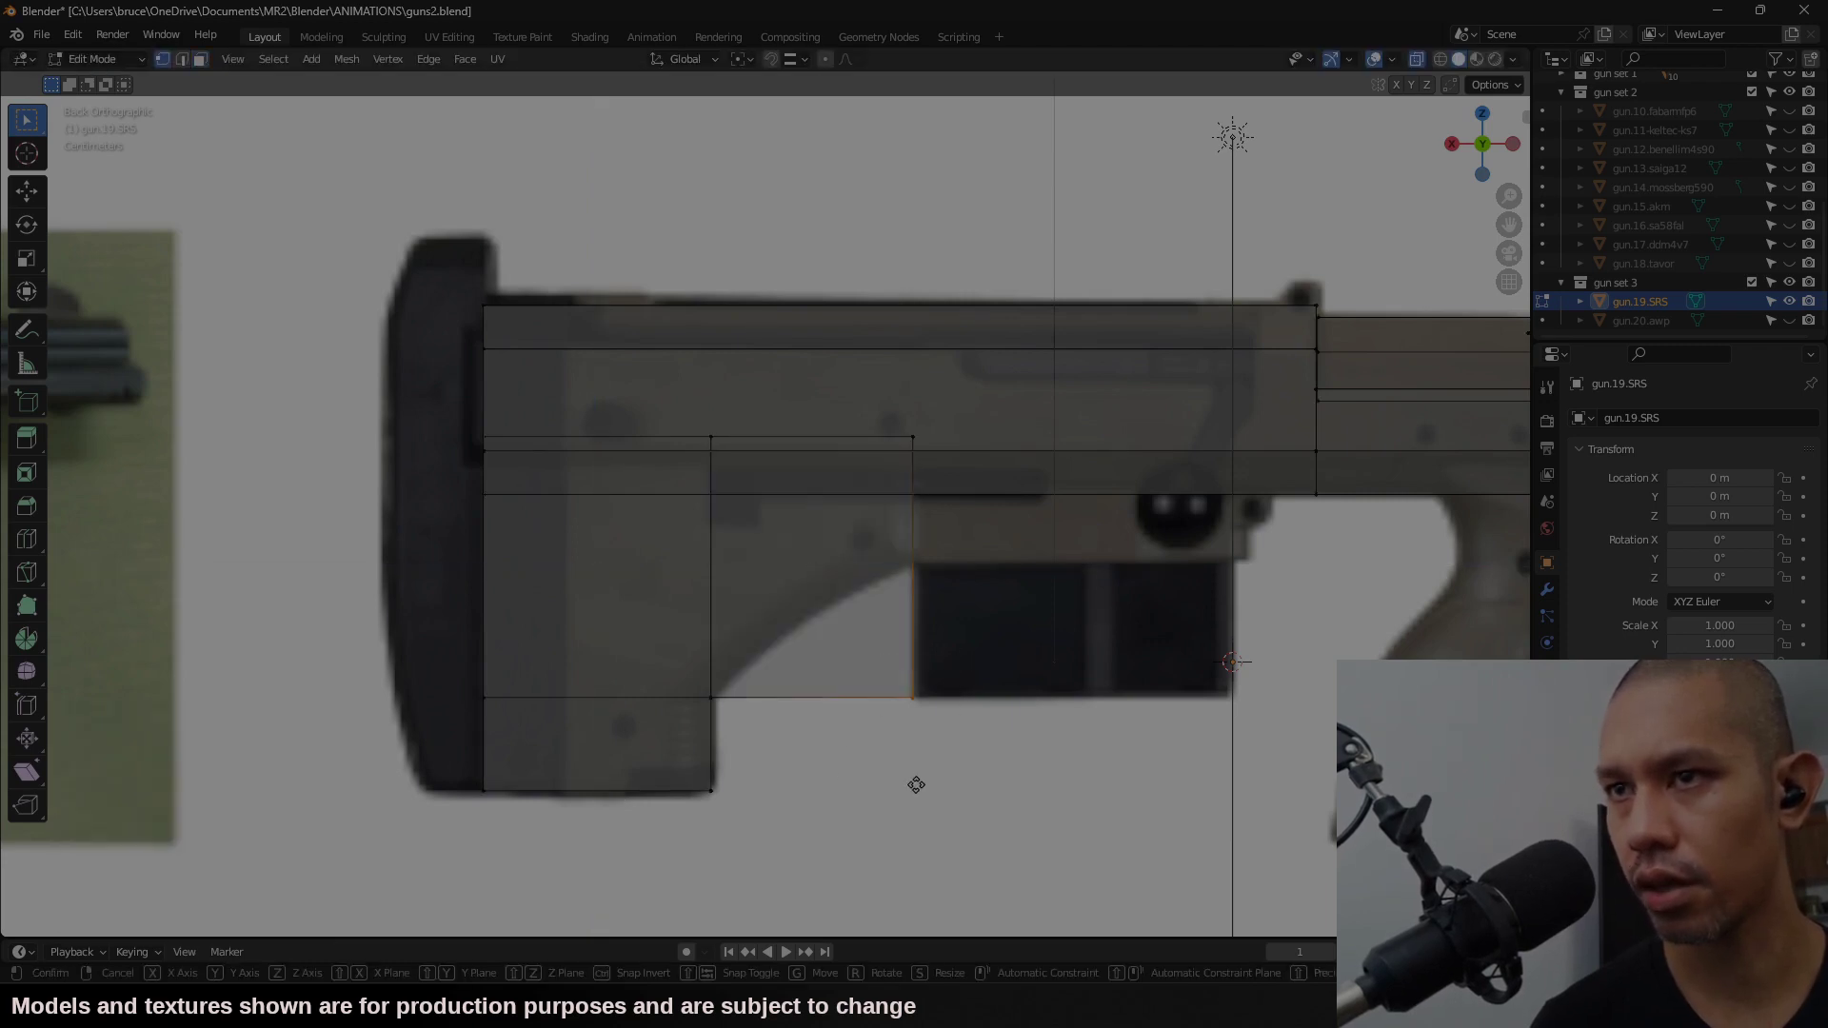
pyautogui.press('z')
pyautogui.click(934, 653)
# Step: Extrude the front face of the sloped section about 0.376 m forward above the magazine
pyautogui.press('3')
pyautogui.click(928, 522)
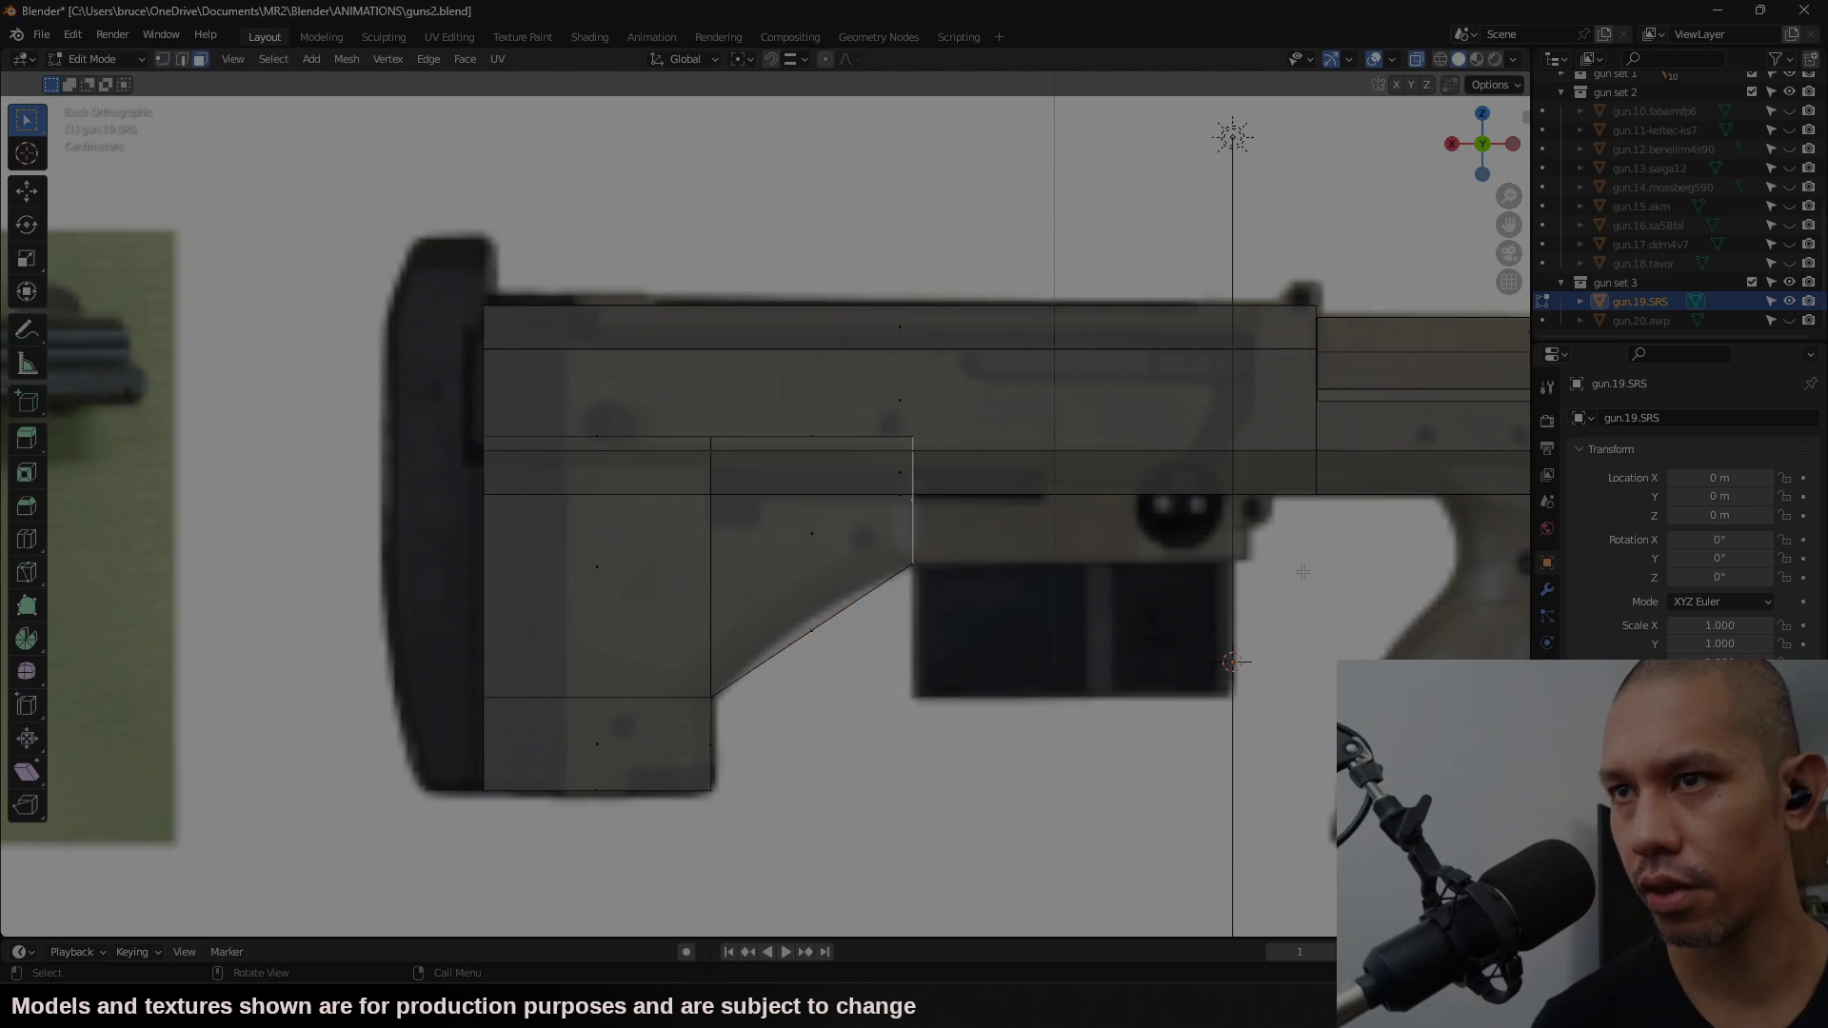
pyautogui.press('e')
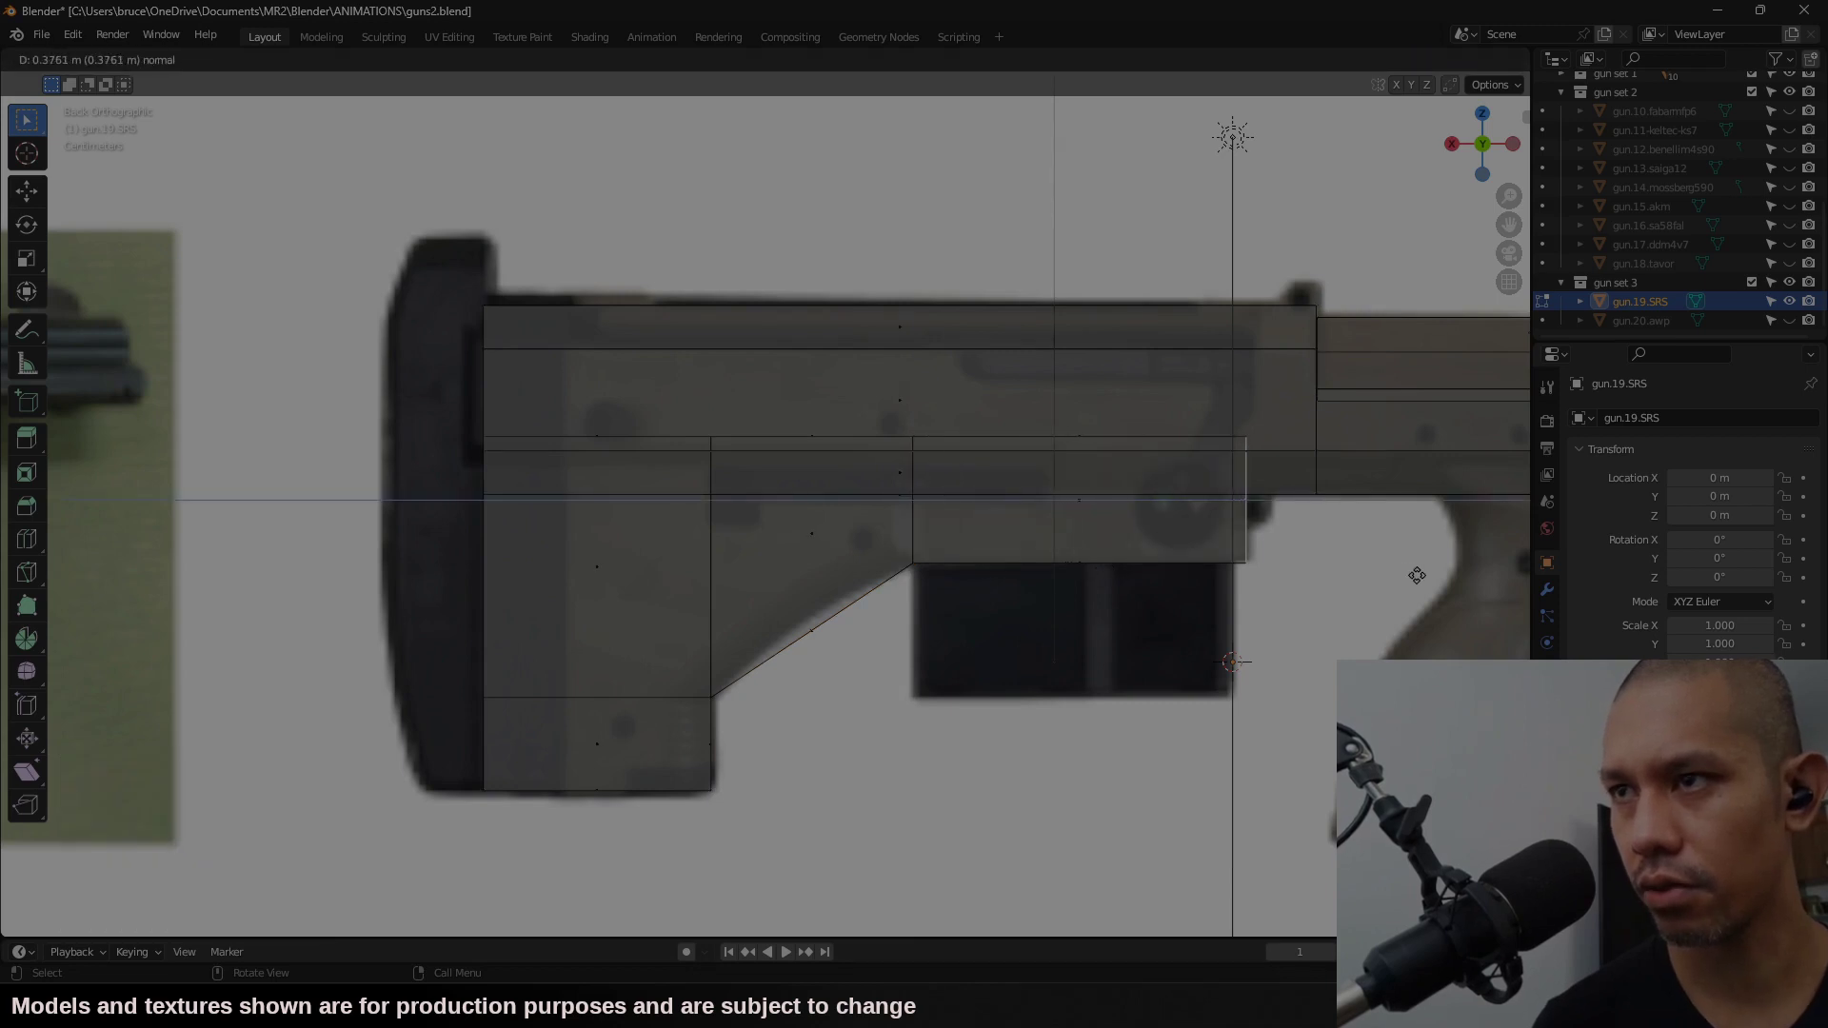
pyautogui.click(1417, 575)
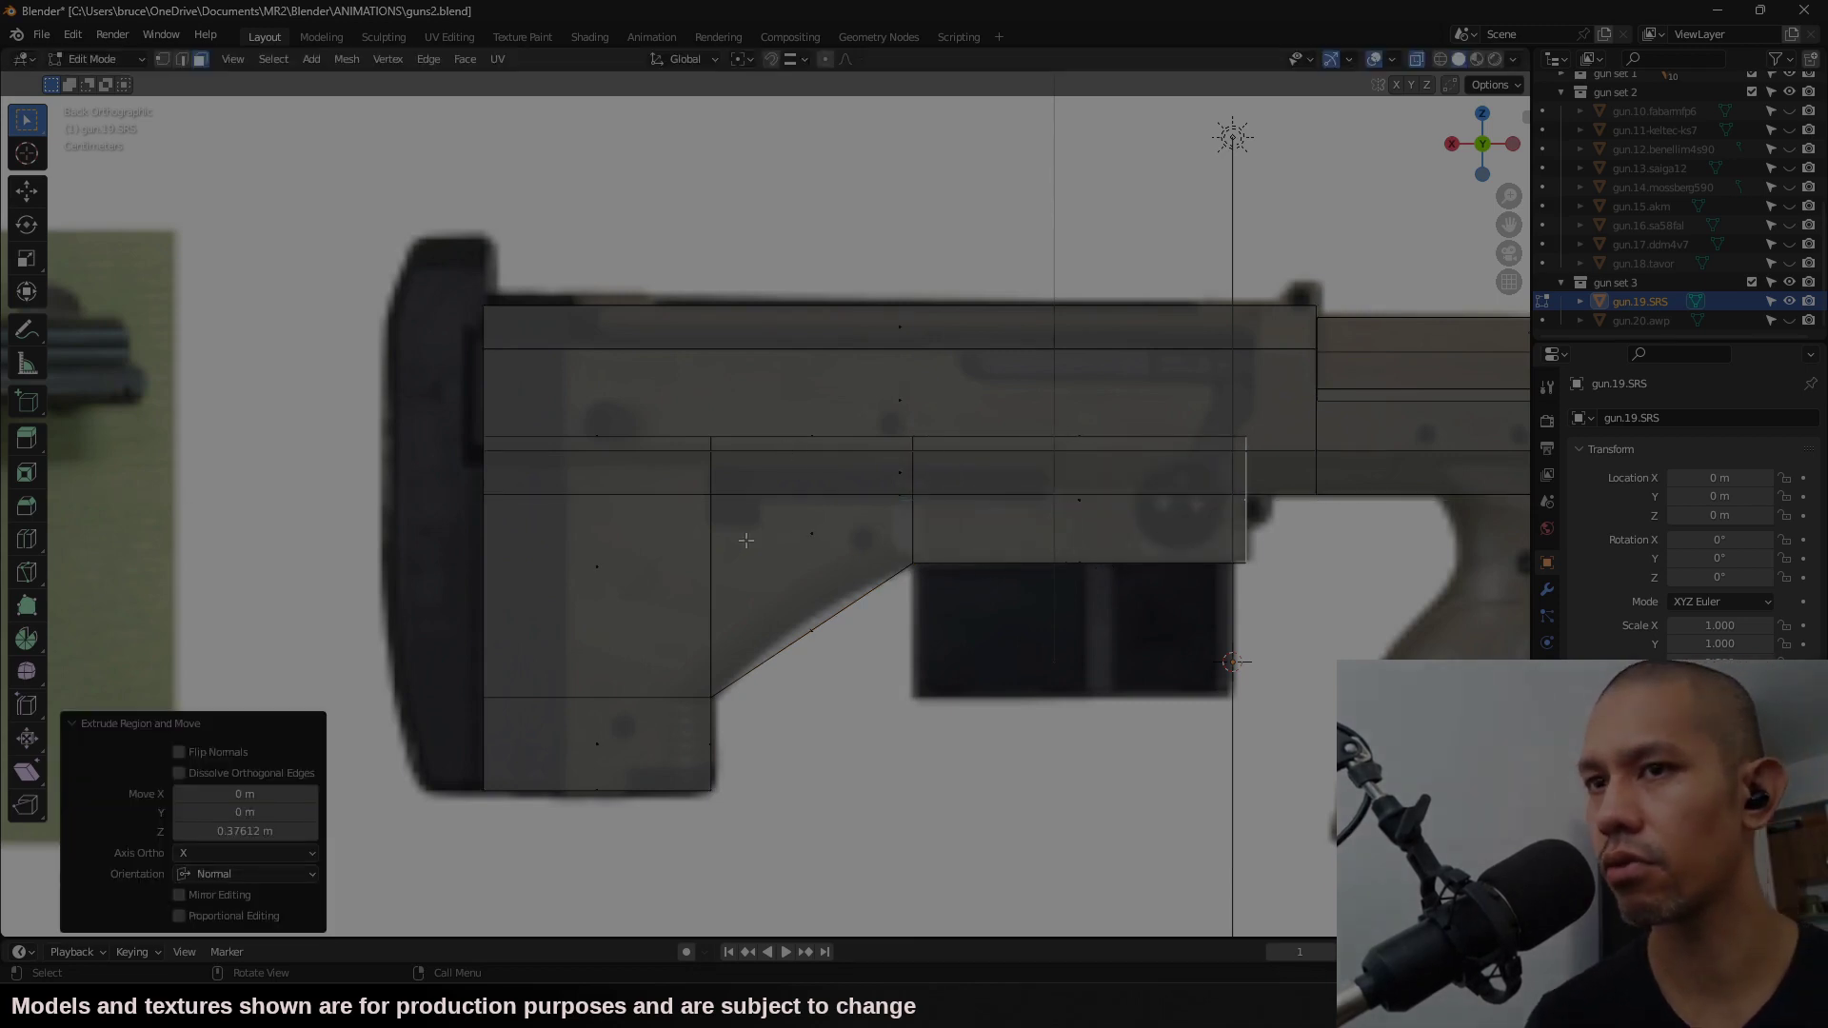
# Step: Move the sloped underside face between the butt and the magazine section about 0.057 m up along Z
pyautogui.click(828, 586)
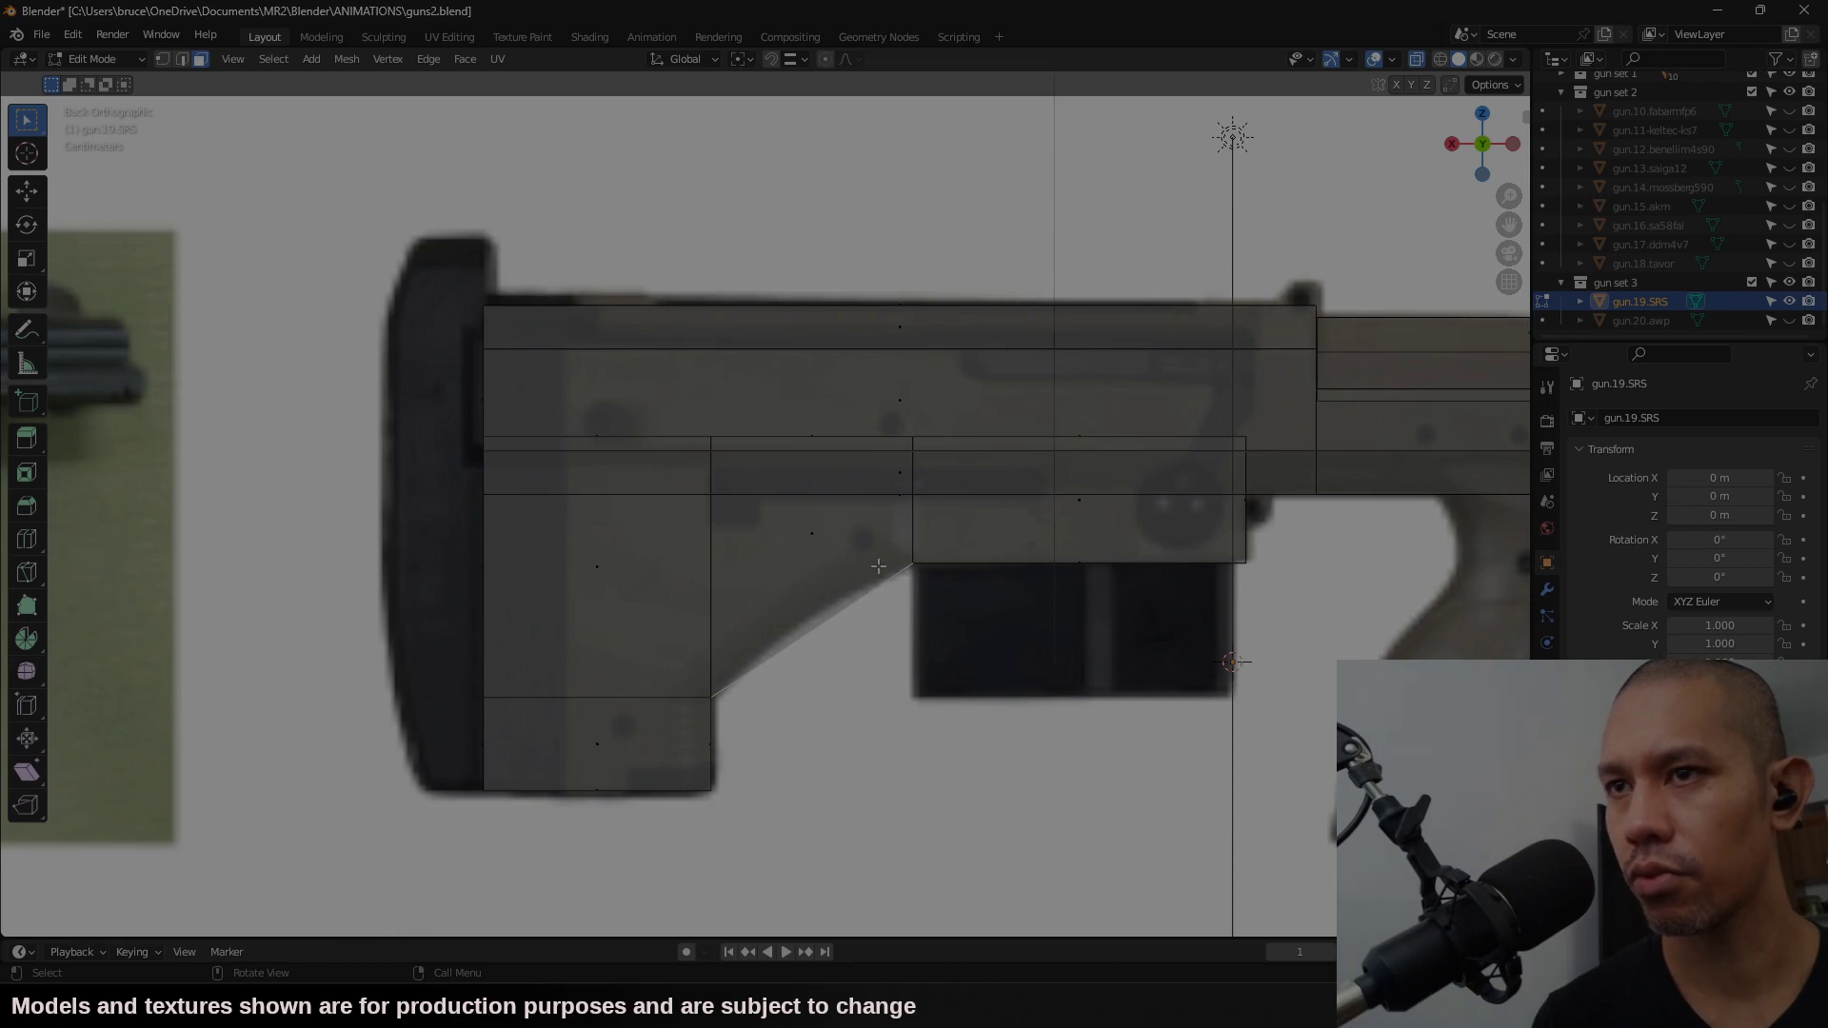
pyautogui.click(763, 524)
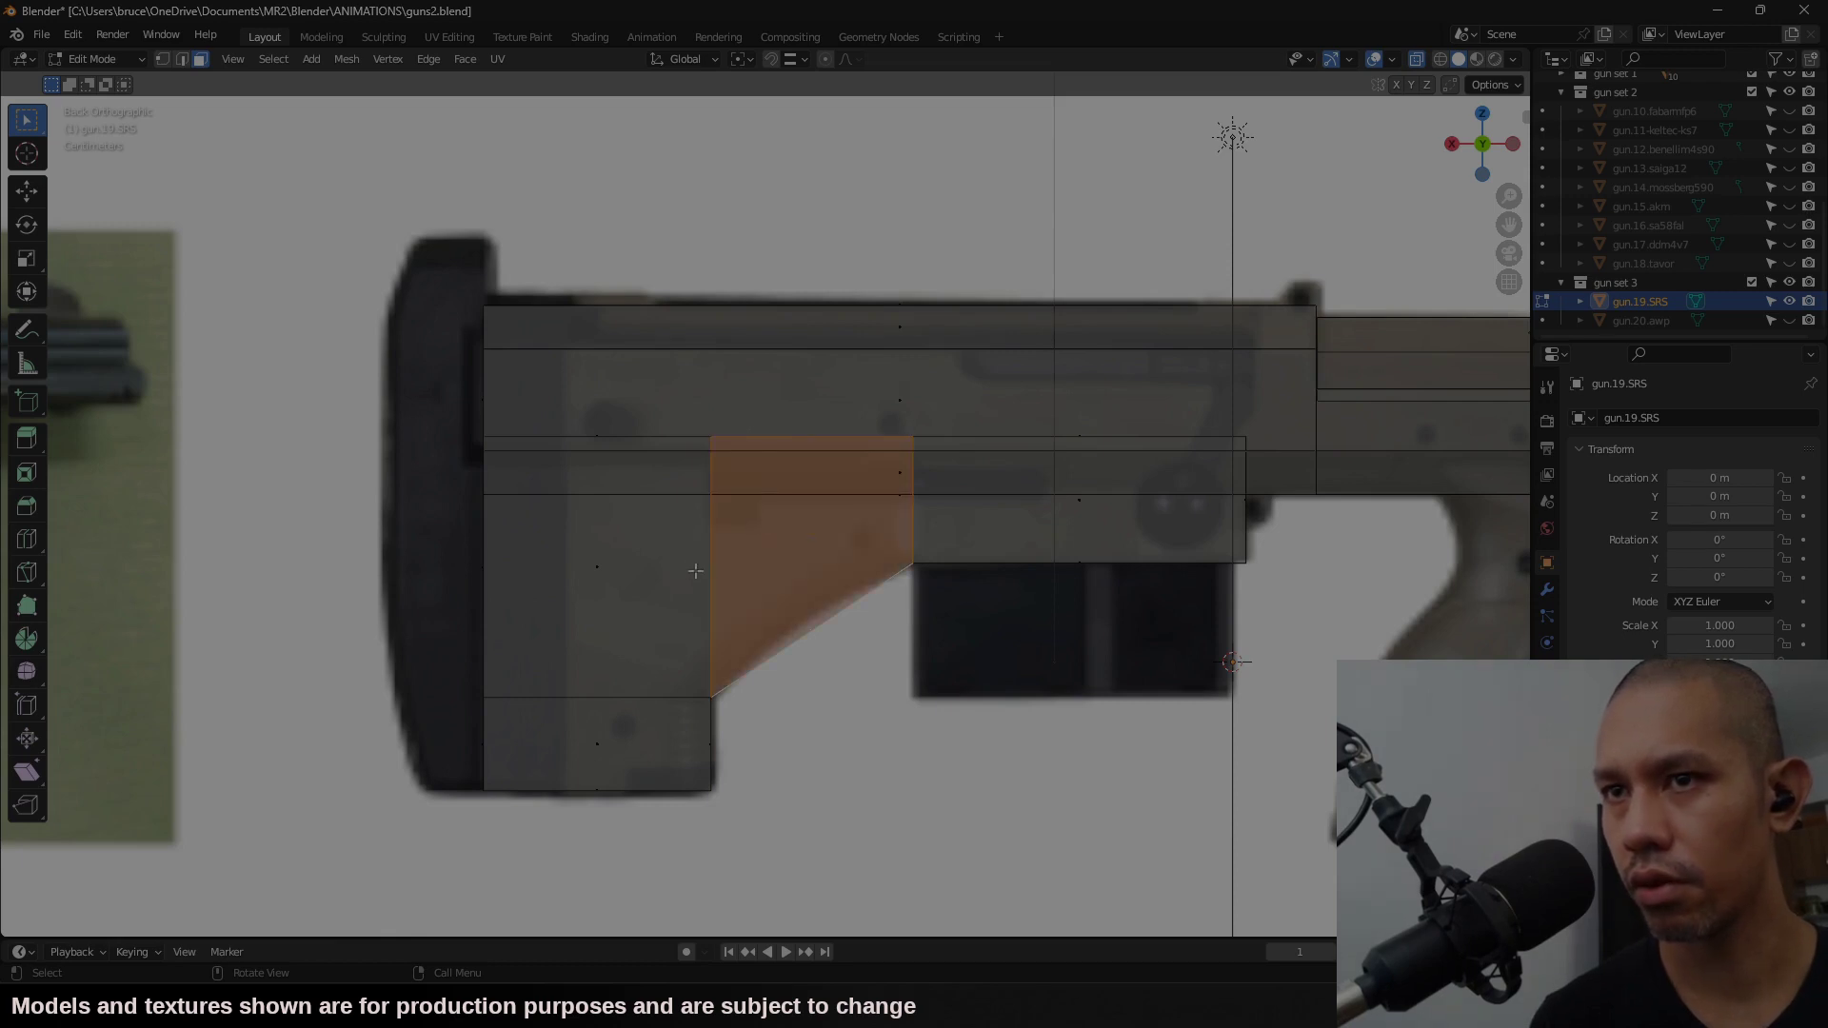
pyautogui.rightClick(793, 629)
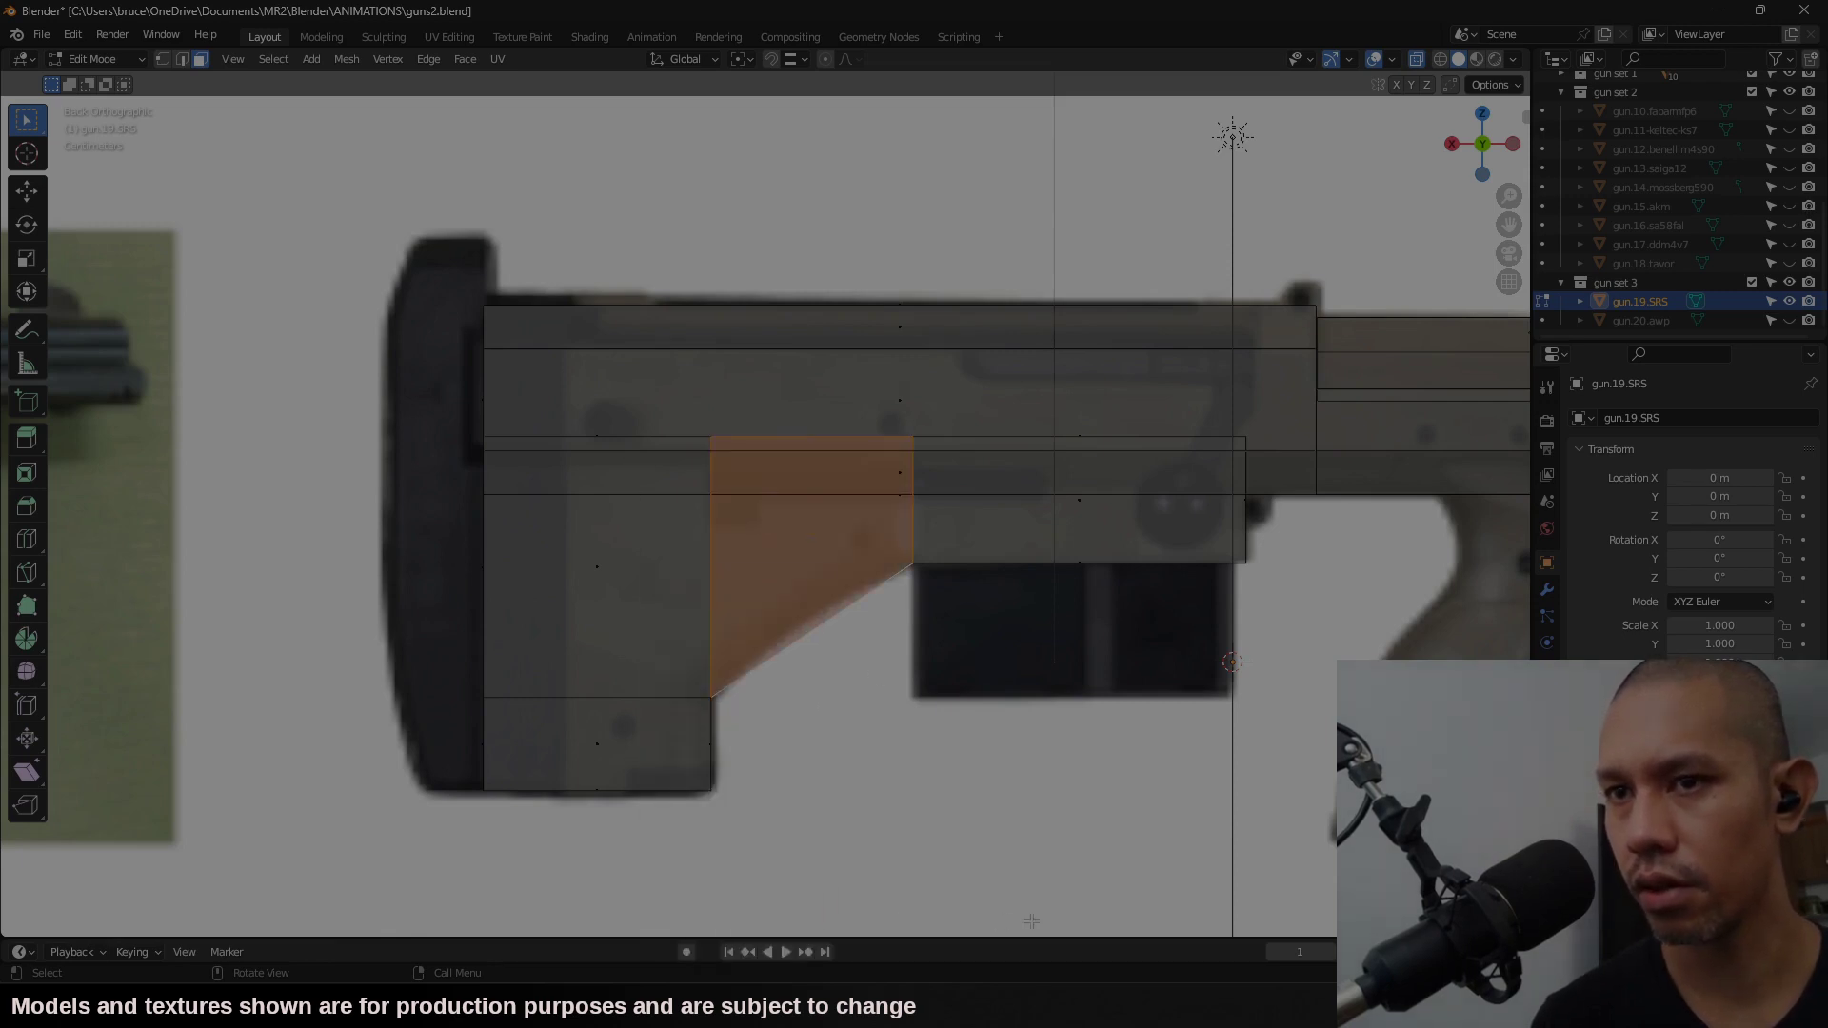
pyautogui.press('g')
pyautogui.press('z')
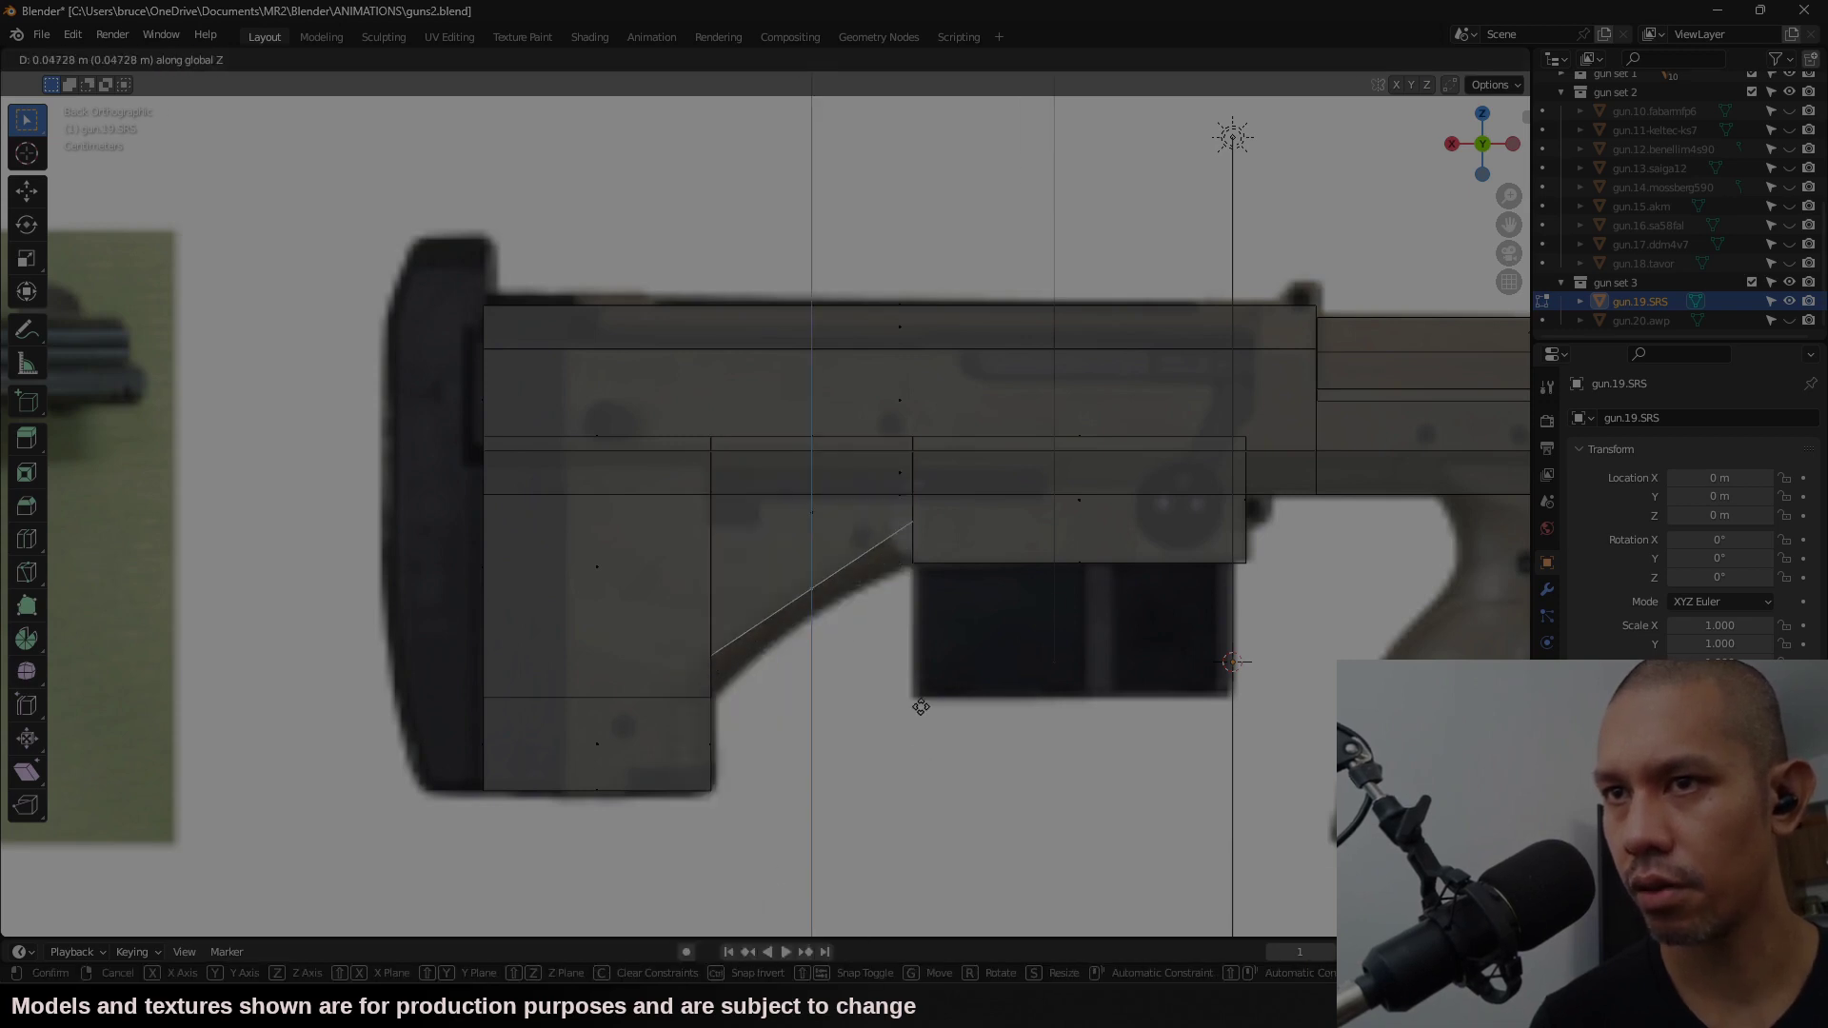
pyautogui.click(917, 701)
# Step: Extrude the sloped underside face about 0.057 m down along Z to the foot's corner
pyautogui.press('e')
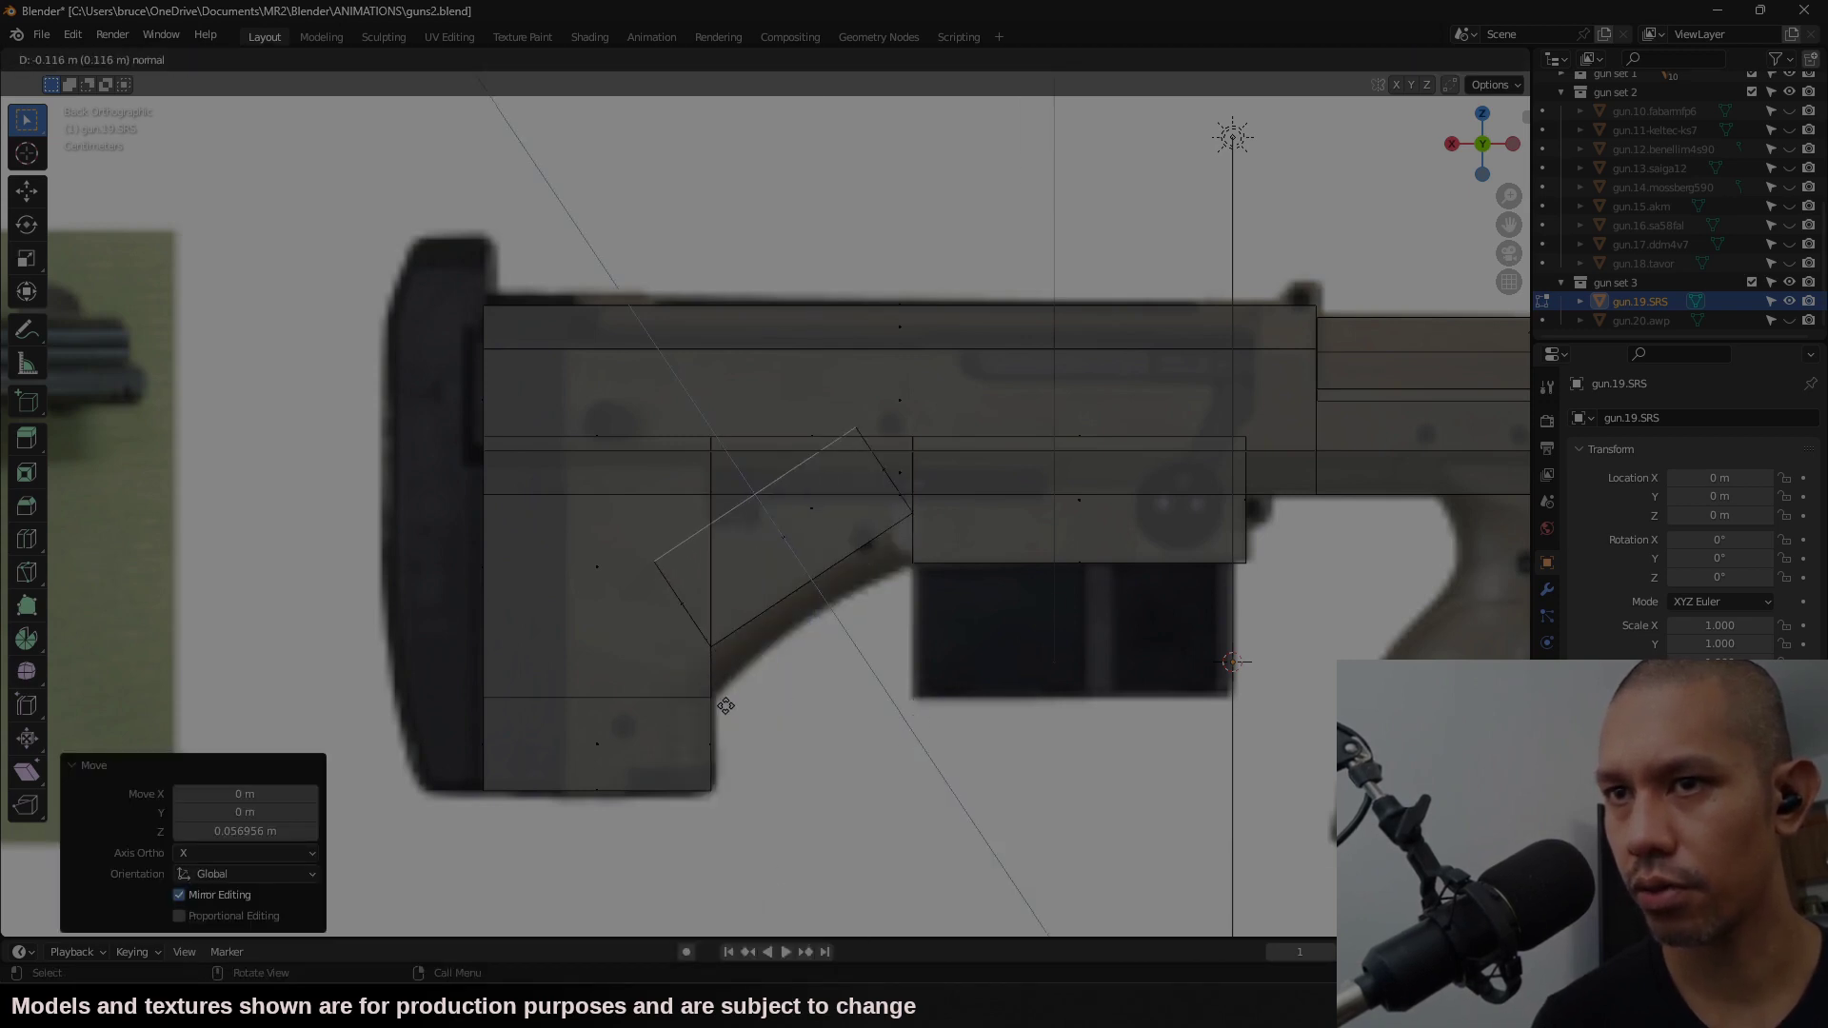
pyautogui.rightClick(717, 701)
pyautogui.keyDown('ctrl'); pyautogui.click(713, 700); pyautogui.keyUp('ctrl')
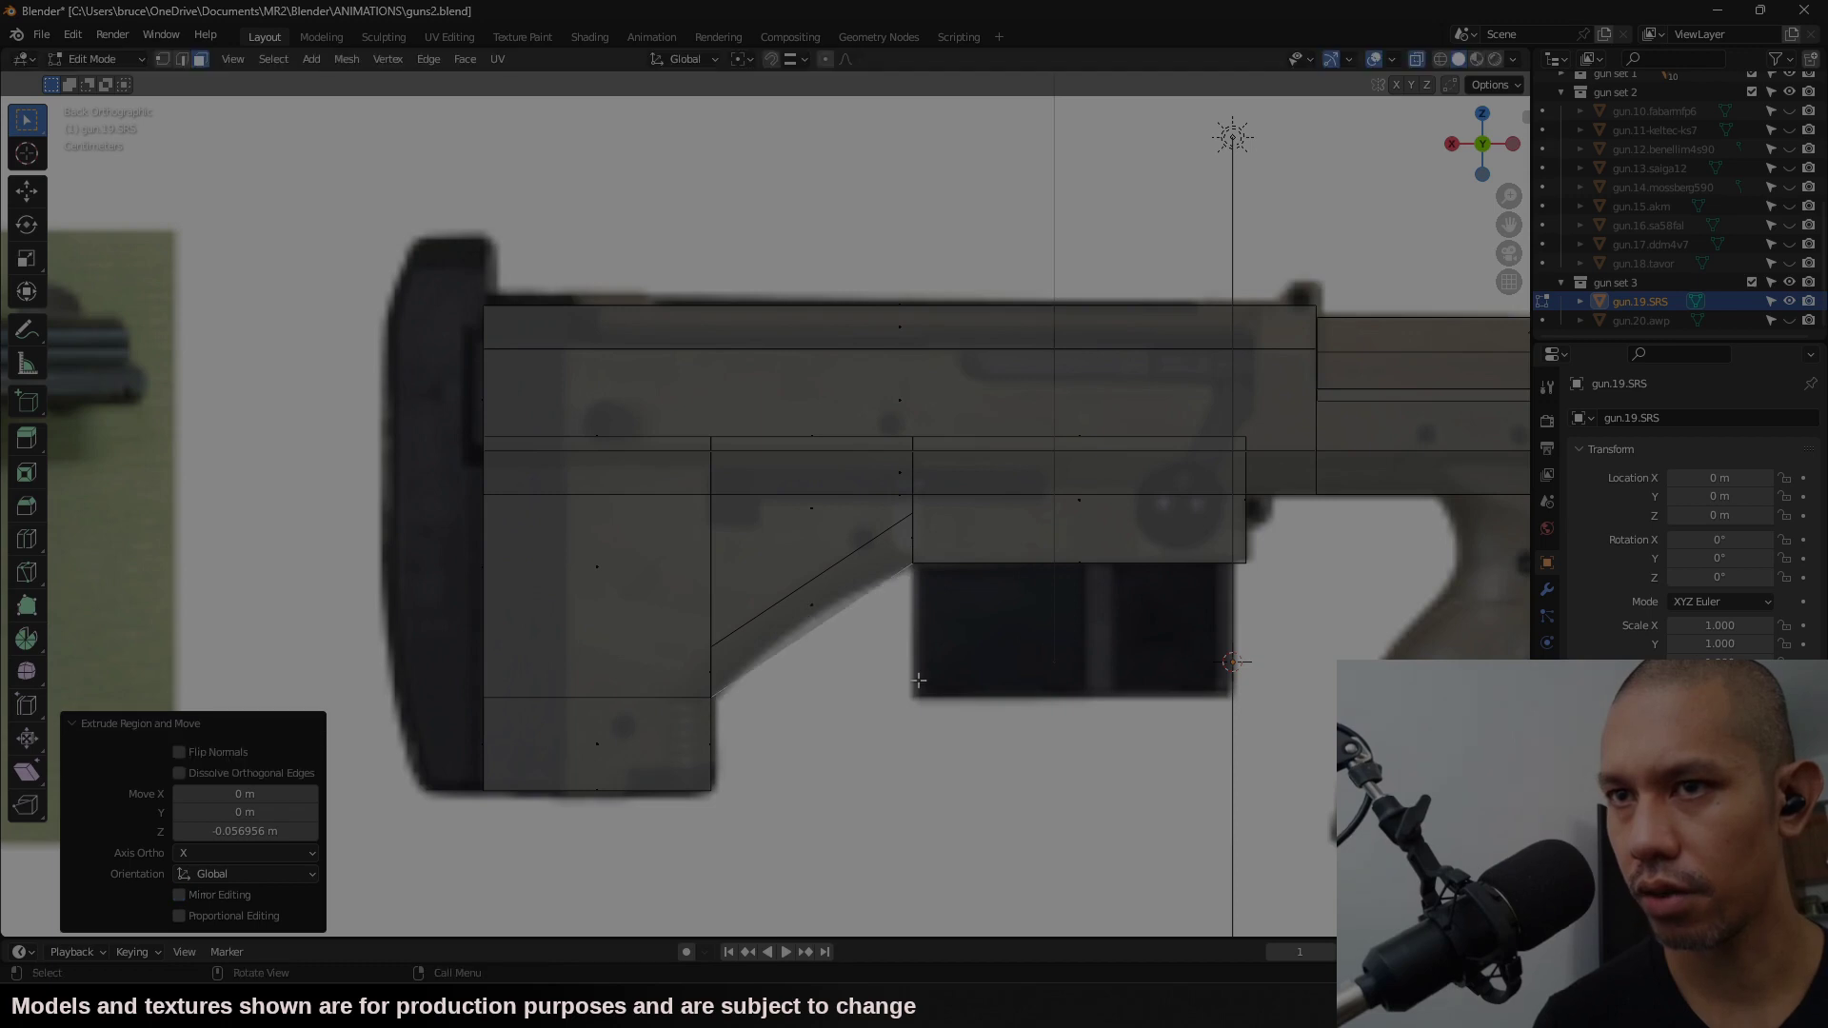
# Step: Collapse the extruded underside face along Y into a central edge and merge its vertices by distance at 0.0001 m
pyautogui.press('s')
pyautogui.press('y')
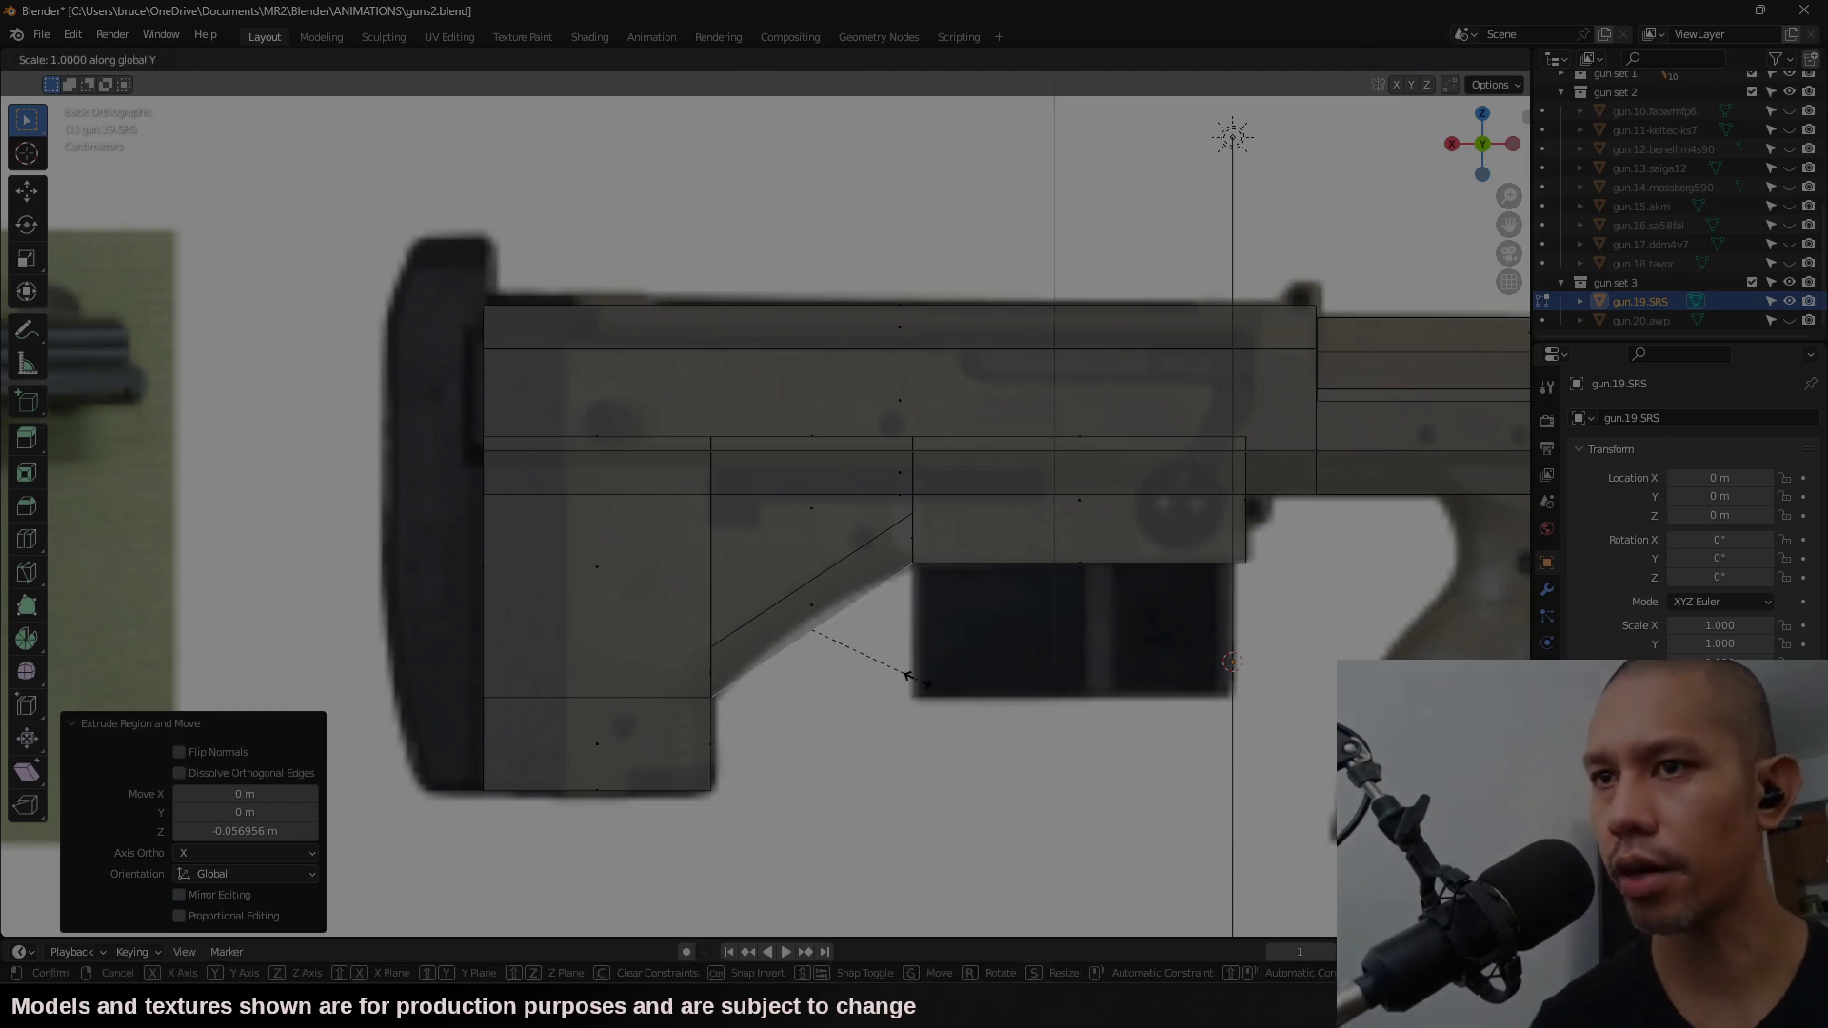
pyautogui.click(907, 674)
pyautogui.rightClick(893, 672)
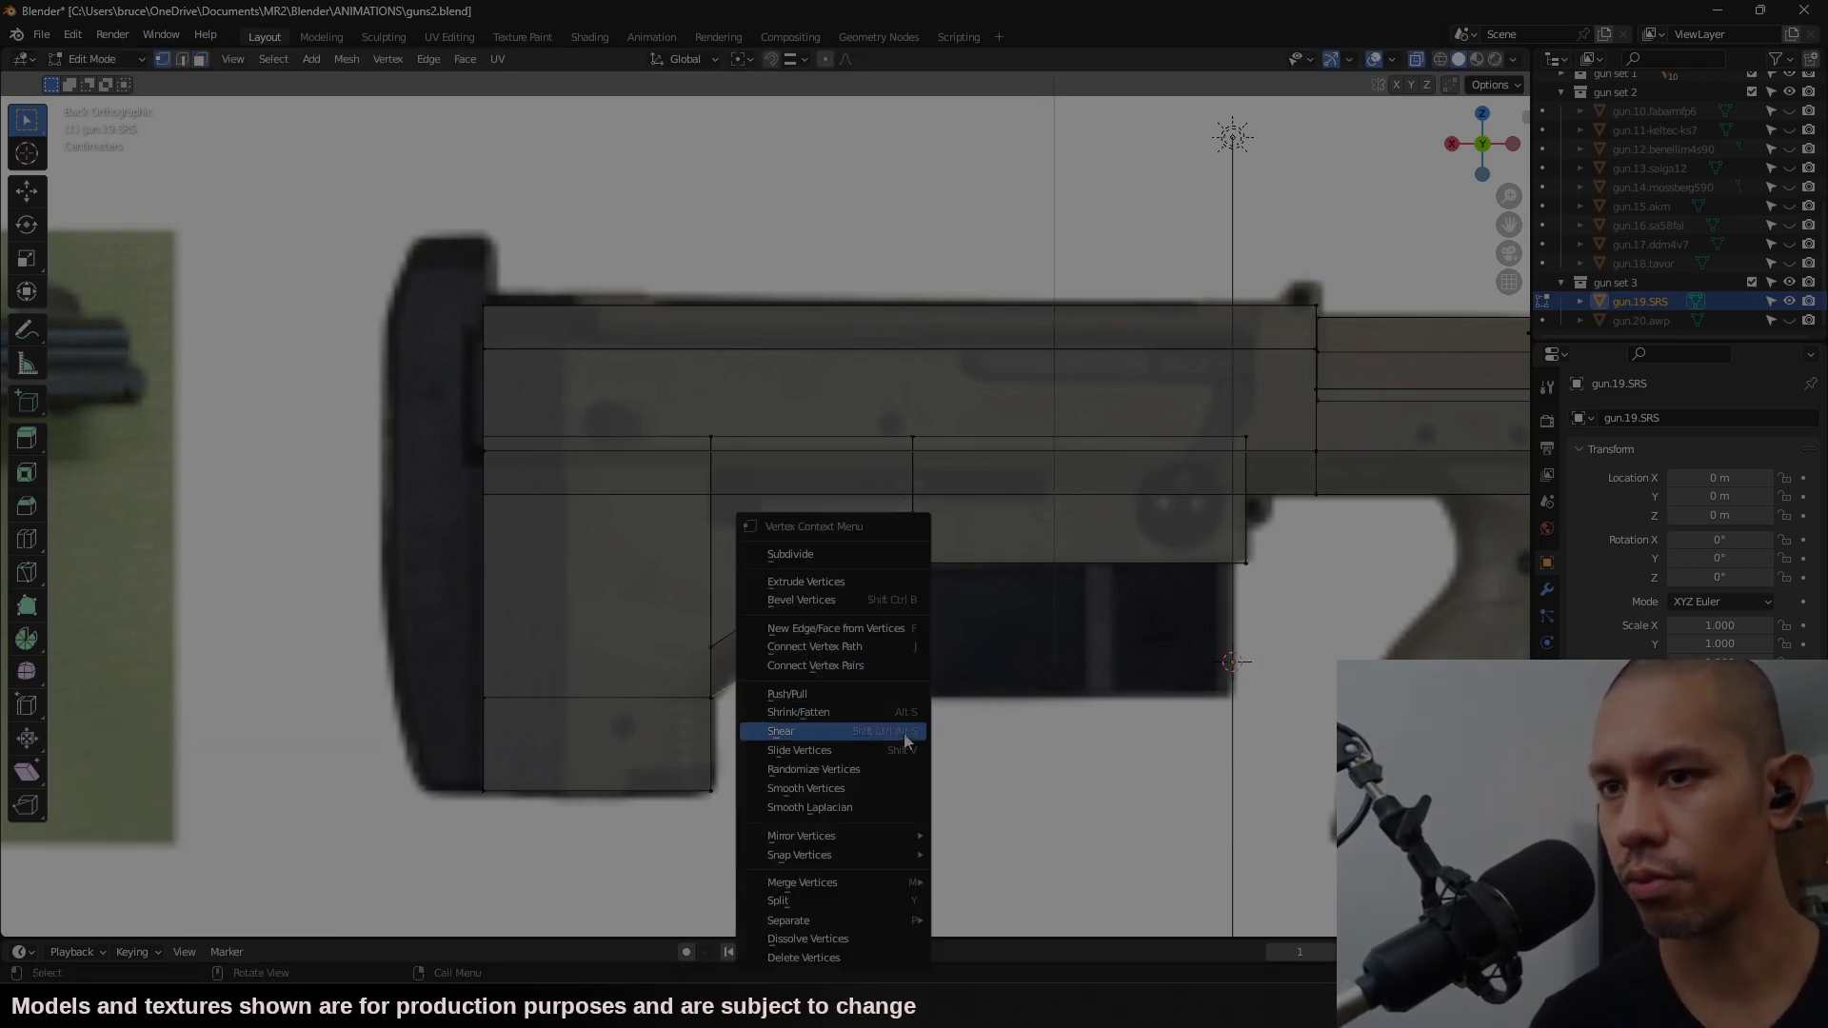
pyautogui.moveTo(838, 882)
pyautogui.click(981, 877)
pyautogui.moveTo(981, 877); pyautogui.dragTo(596, 614, button='middle')
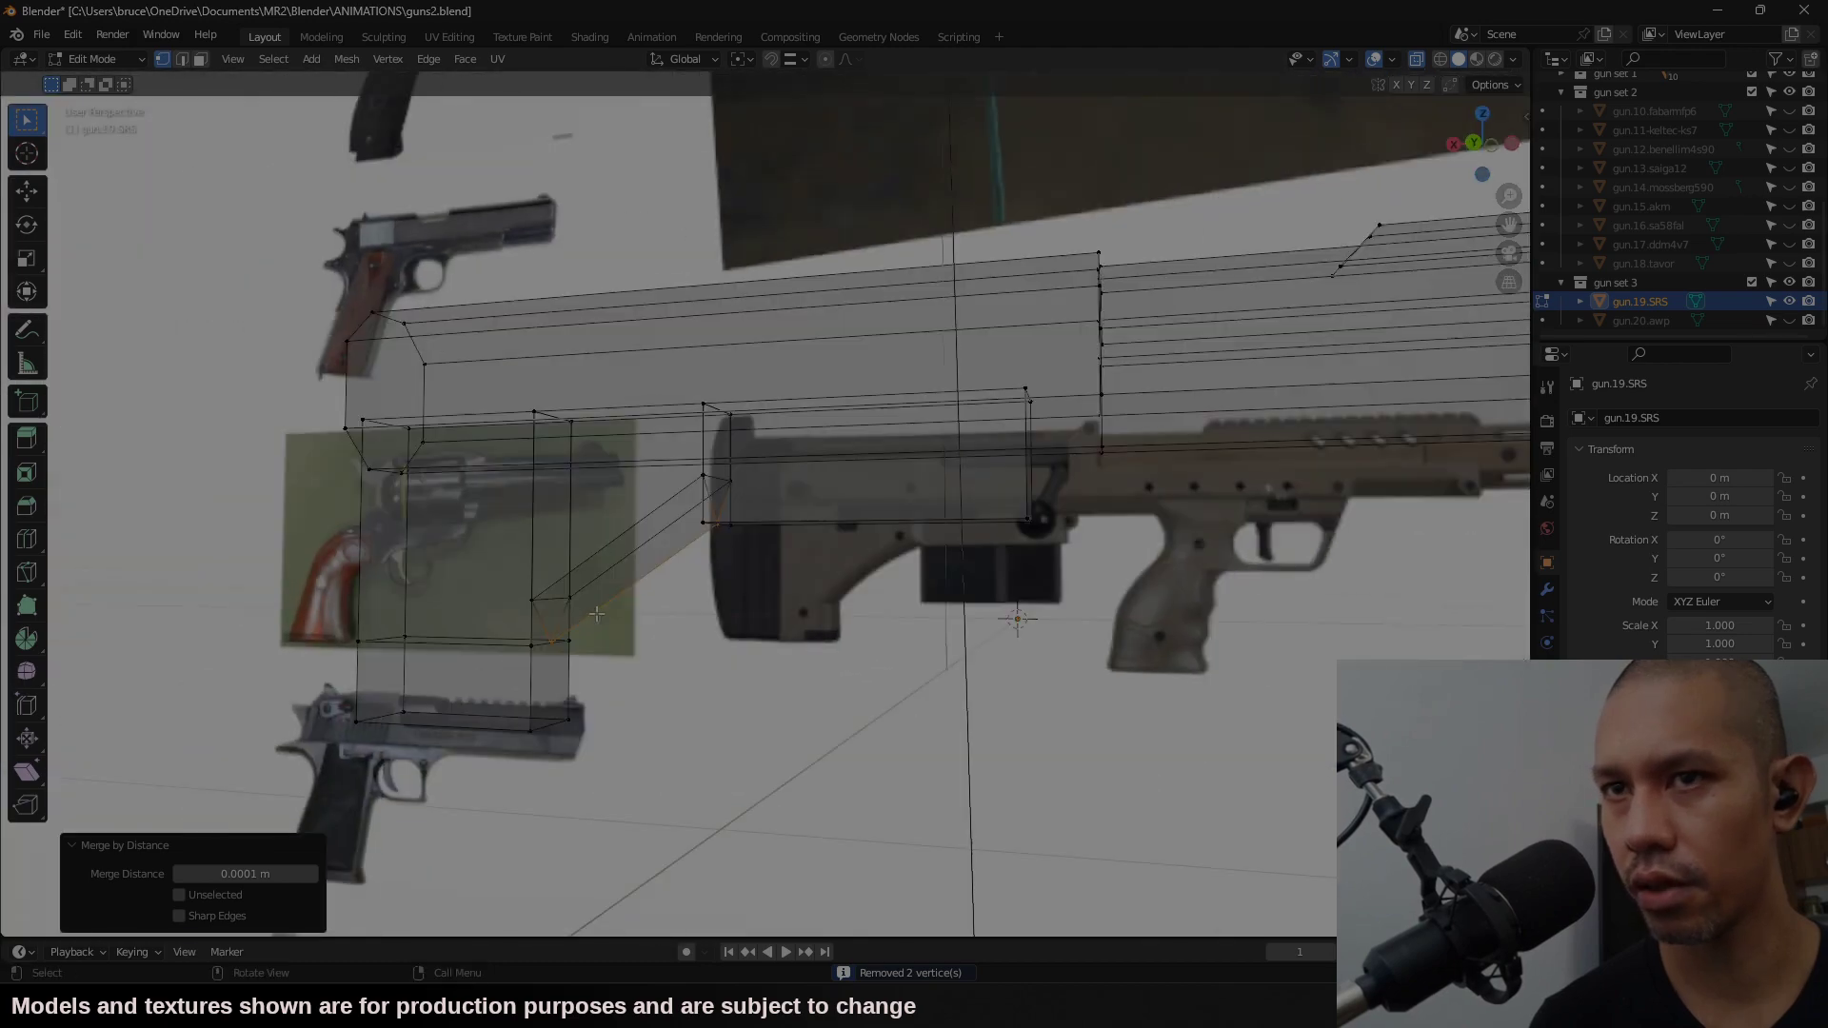
# Step: Delete the two hidden end faces of the slanted brace under the rifle's stock
pyautogui.press('3')
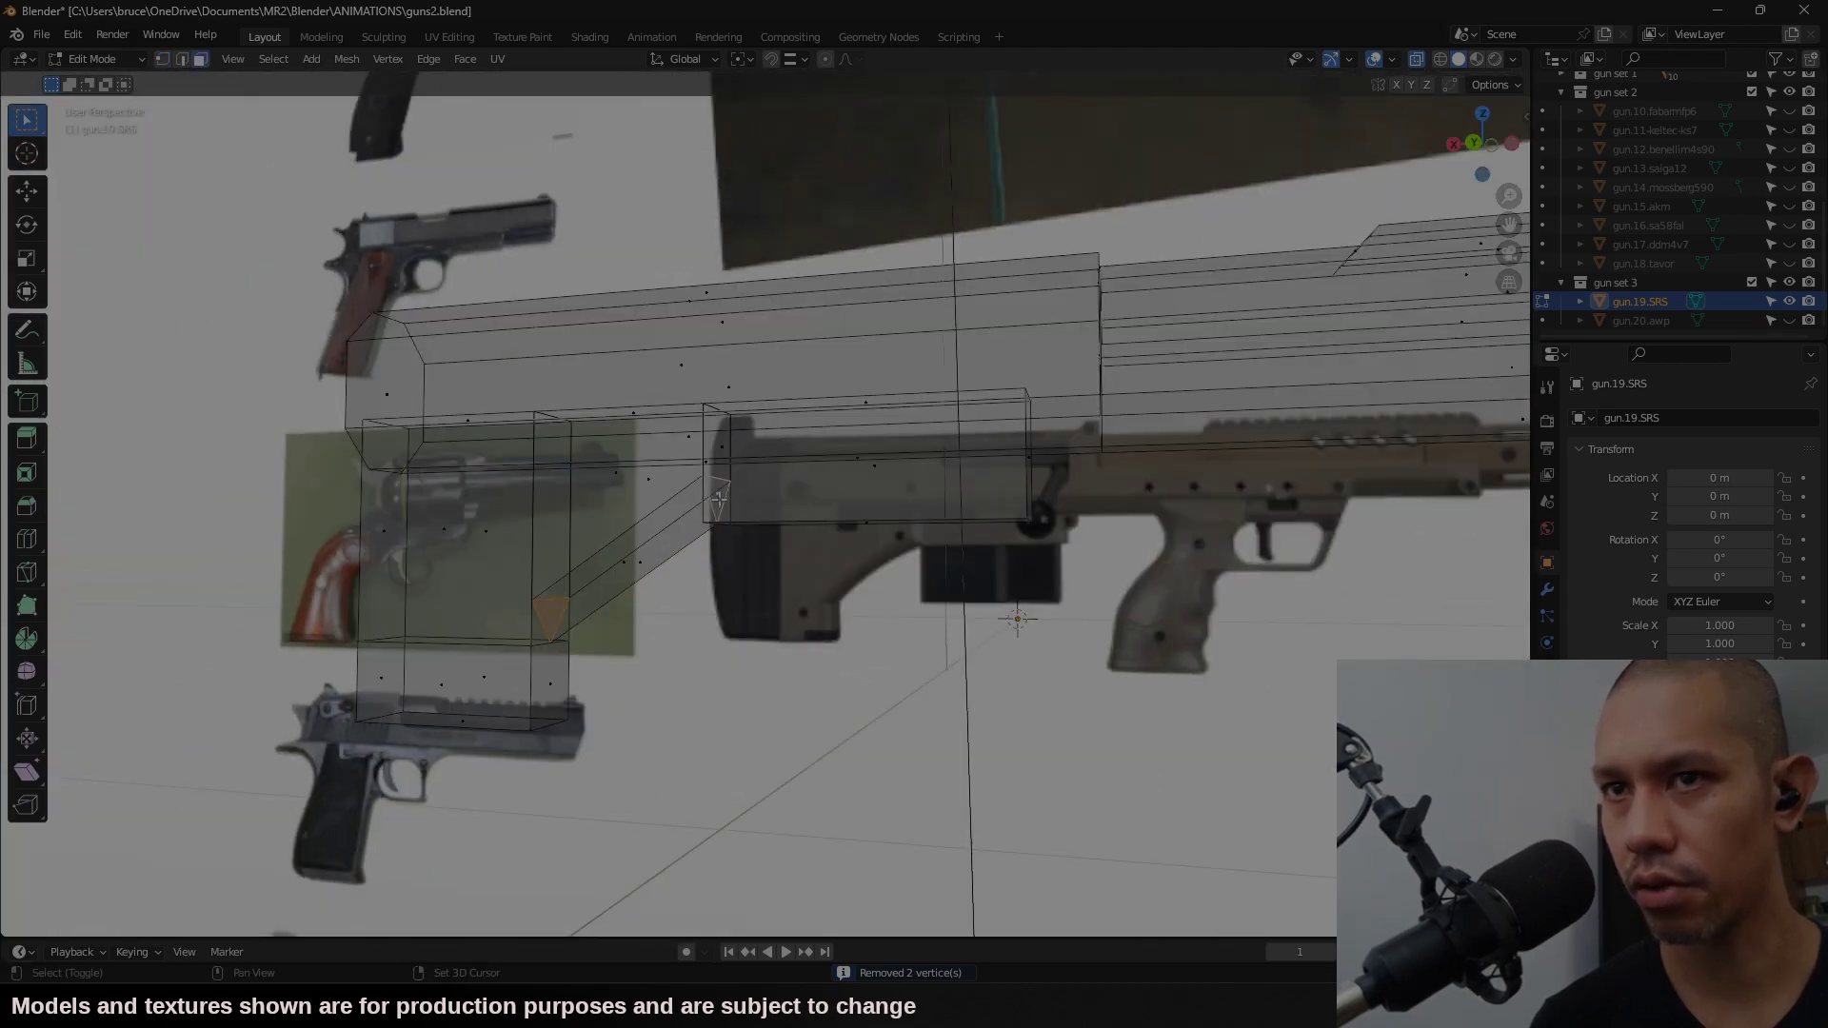
pyautogui.scroll(2, 719, 500)
pyautogui.press('x')
pyautogui.click(798, 590)
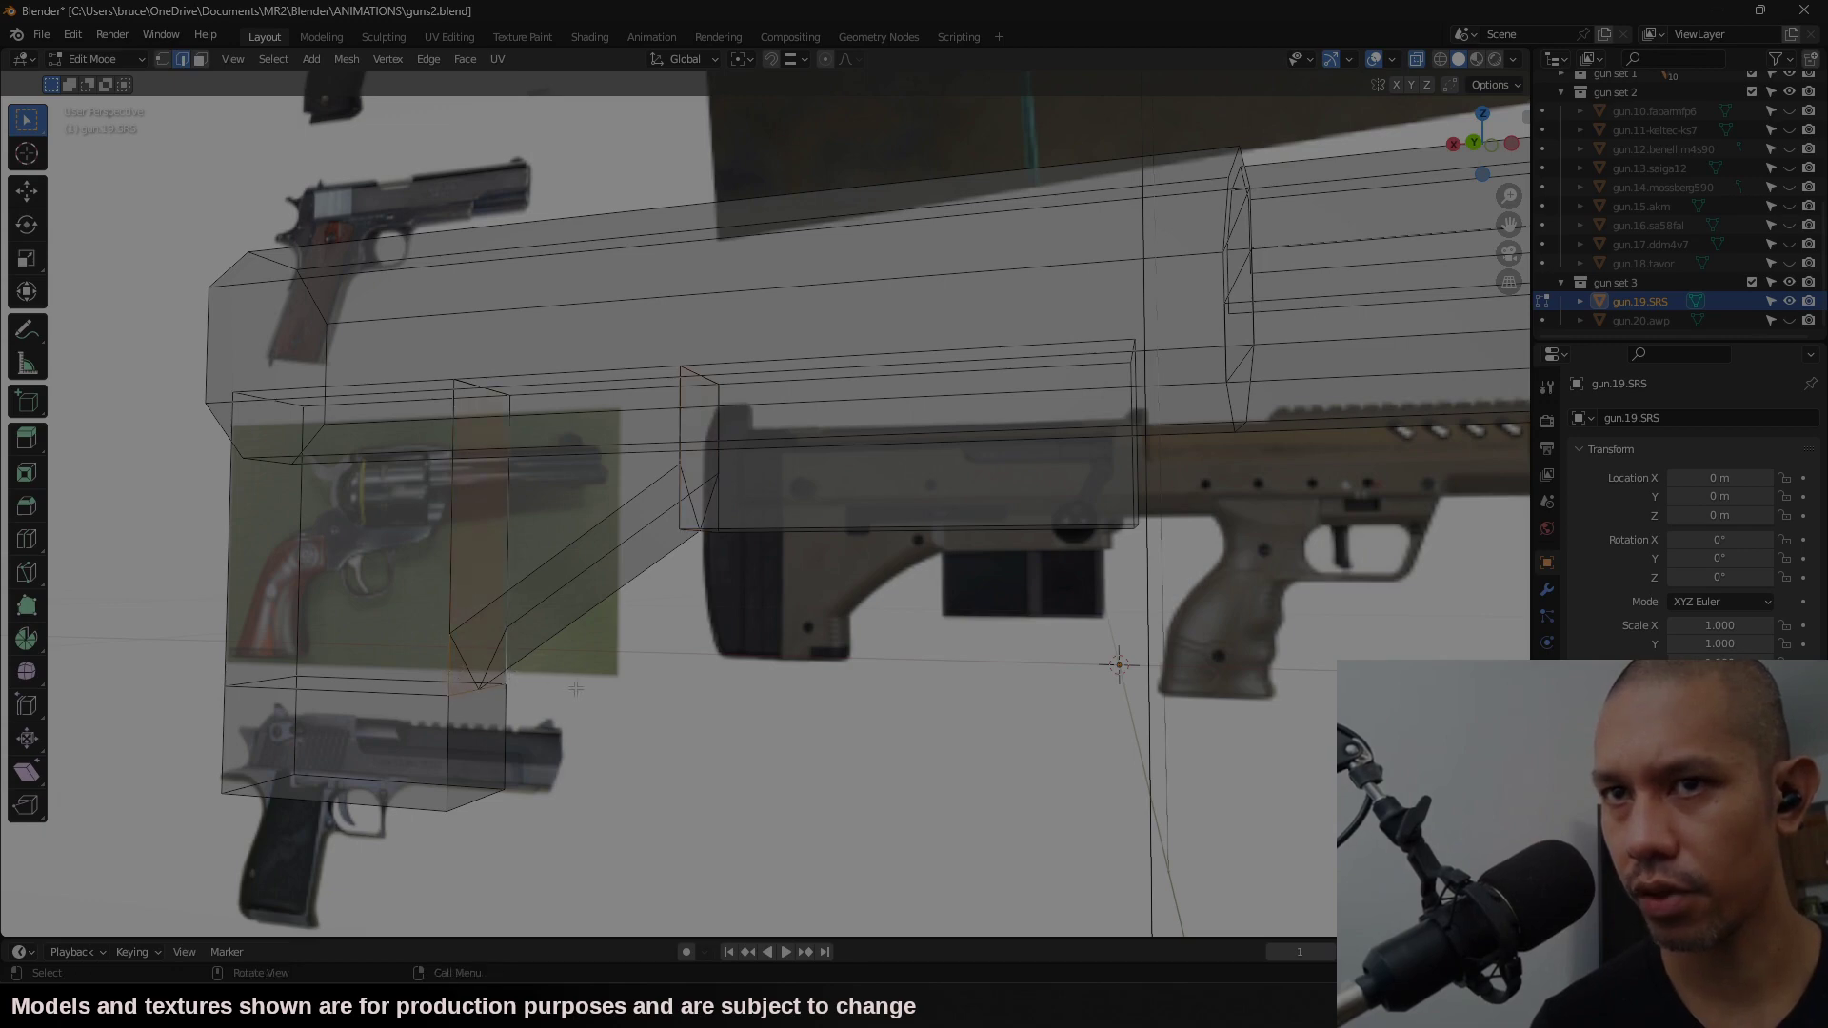
# Step: Inspect the stock and its slanted brace from several angles, with and without edit mode and see-through shading
pyautogui.moveTo(576, 688); pyautogui.dragTo(667, 666, button='middle')
pyautogui.scroll(-1, 861, 609)
pyautogui.press('Tab')
pyautogui.scroll(3, 861, 609)
pyautogui.scroll(-2, 862, 608)
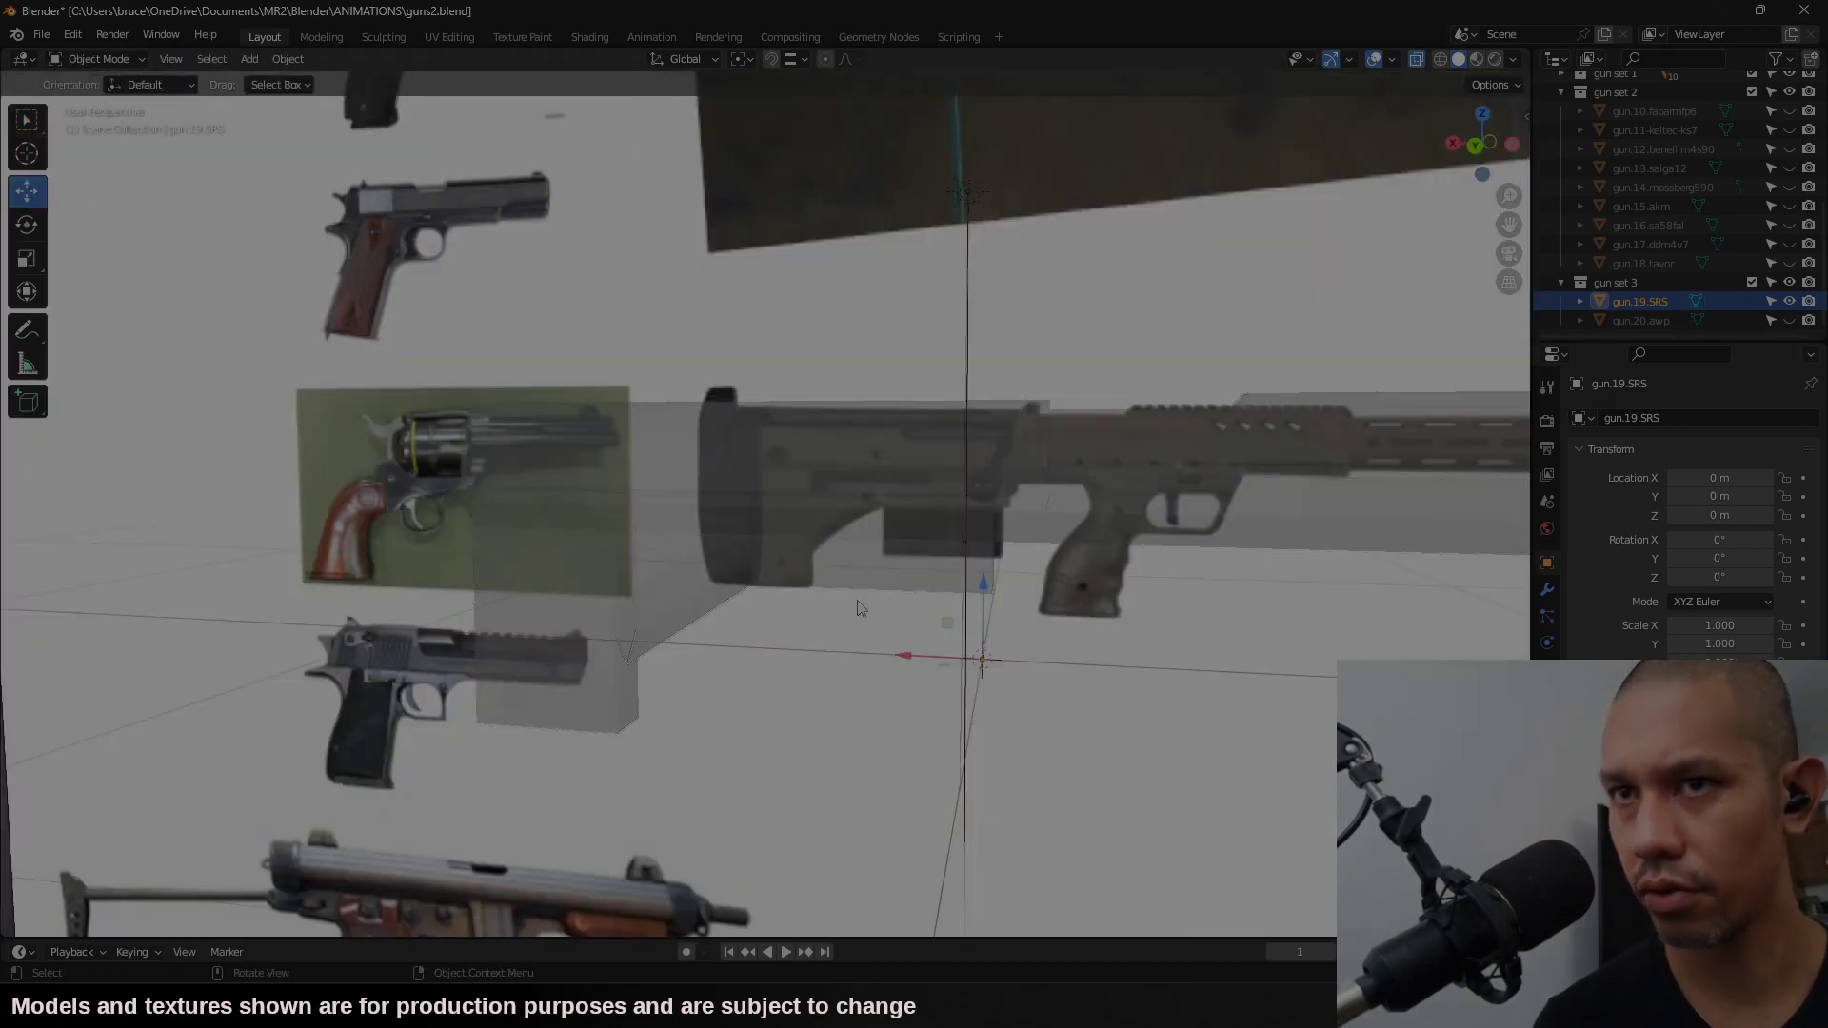
pyautogui.scroll(-2, 856, 608)
pyautogui.moveTo(857, 608); pyautogui.dragTo(826, 630, button='middle')
pyautogui.press('z')
pyautogui.moveTo(843, 519)
pyautogui.mouseDown(button='middle')
pyautogui.moveTo(855, 457)
pyautogui.moveTo(906, 438)
pyautogui.moveTo(878, 449)
pyautogui.moveTo(878, 420)
pyautogui.mouseUp(button='middle')
pyautogui.press('Tab')
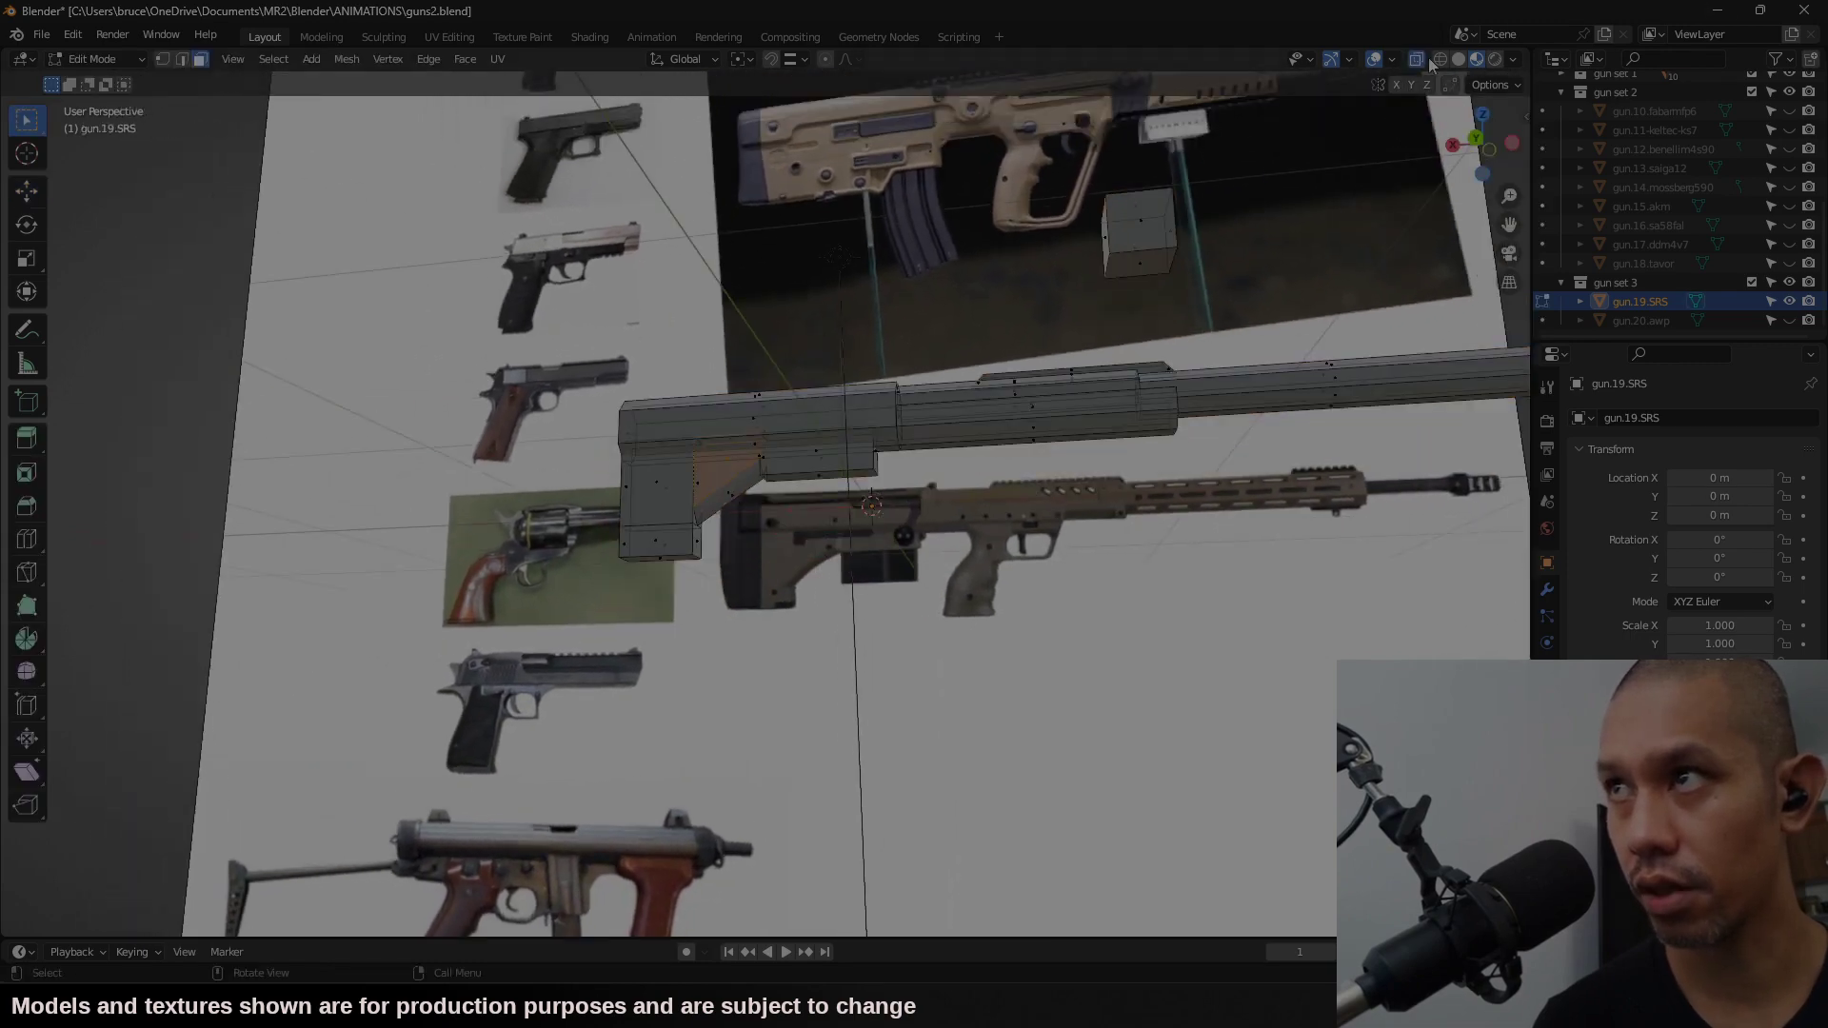
pyautogui.press('Tab')
pyautogui.moveTo(1161, 273); pyautogui.dragTo(1149, 392, button='middle')
pyautogui.moveTo(1151, 396); pyautogui.dragTo(1148, 407, button='middle')
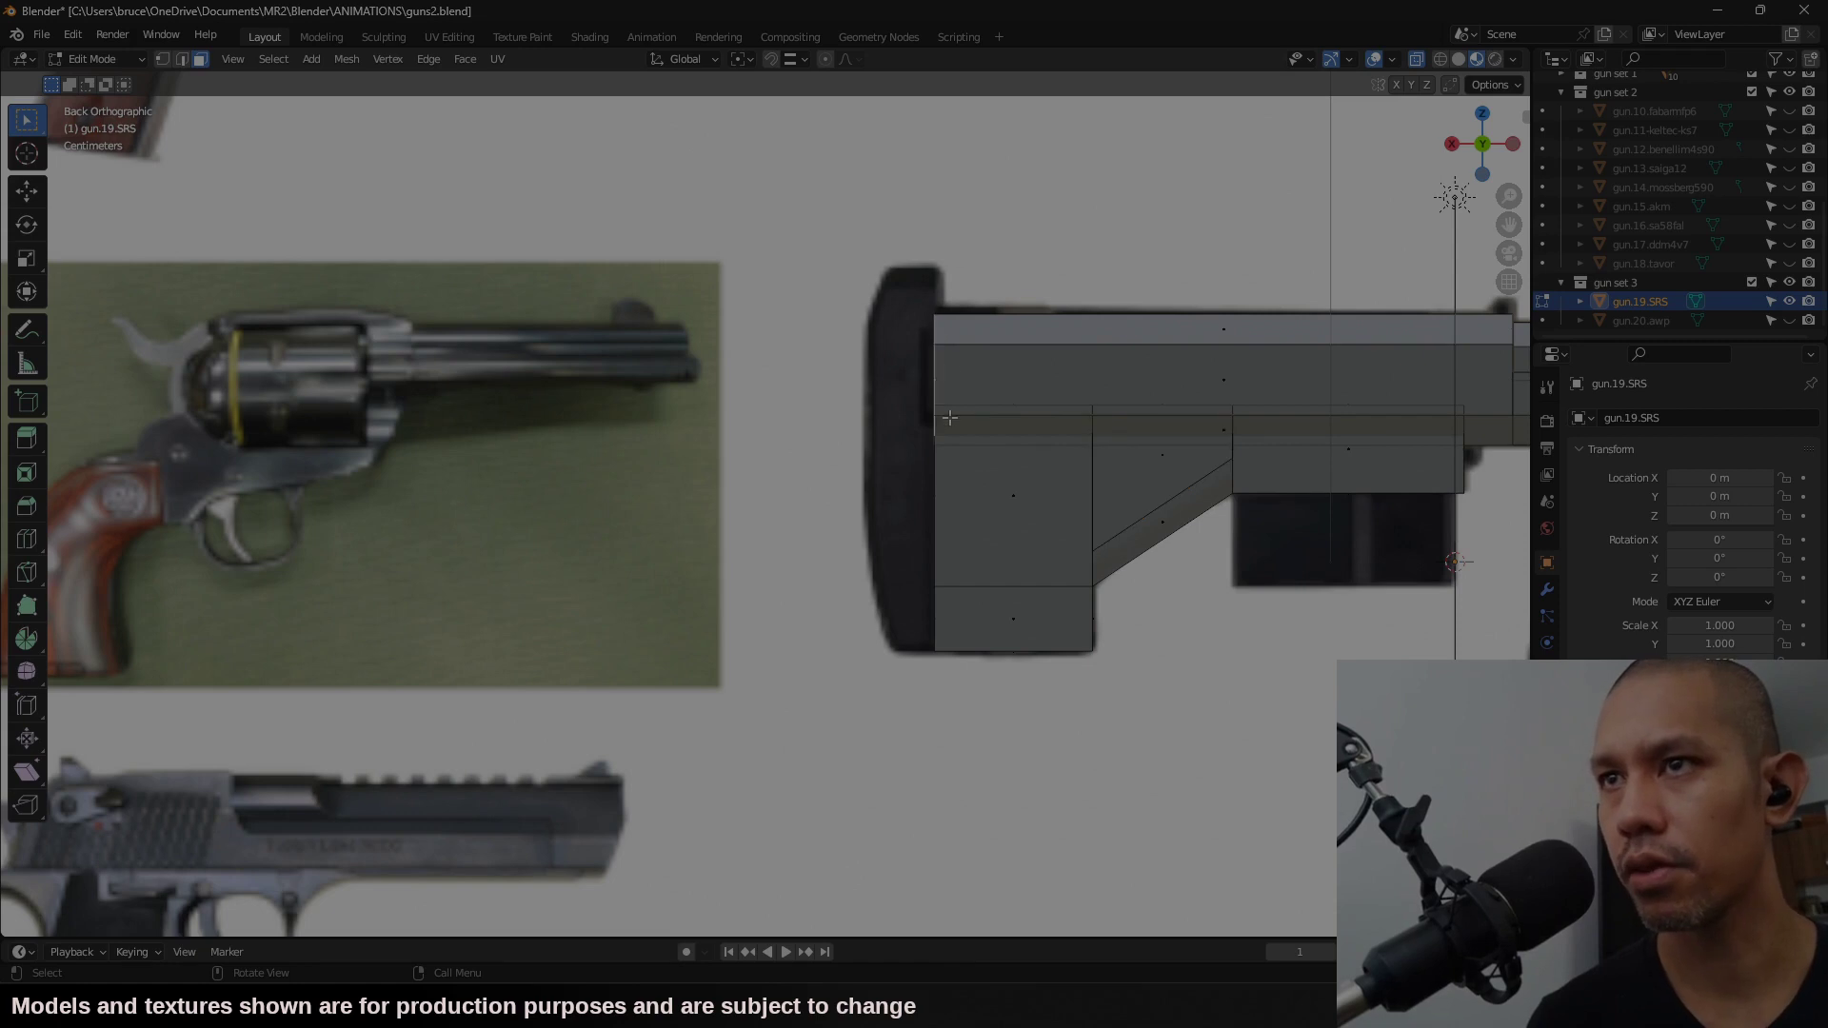
# Step: Extrude the rear faces of the stock's lower blocks backward to the outer edge of the reference butt pad
pyautogui.press('e')
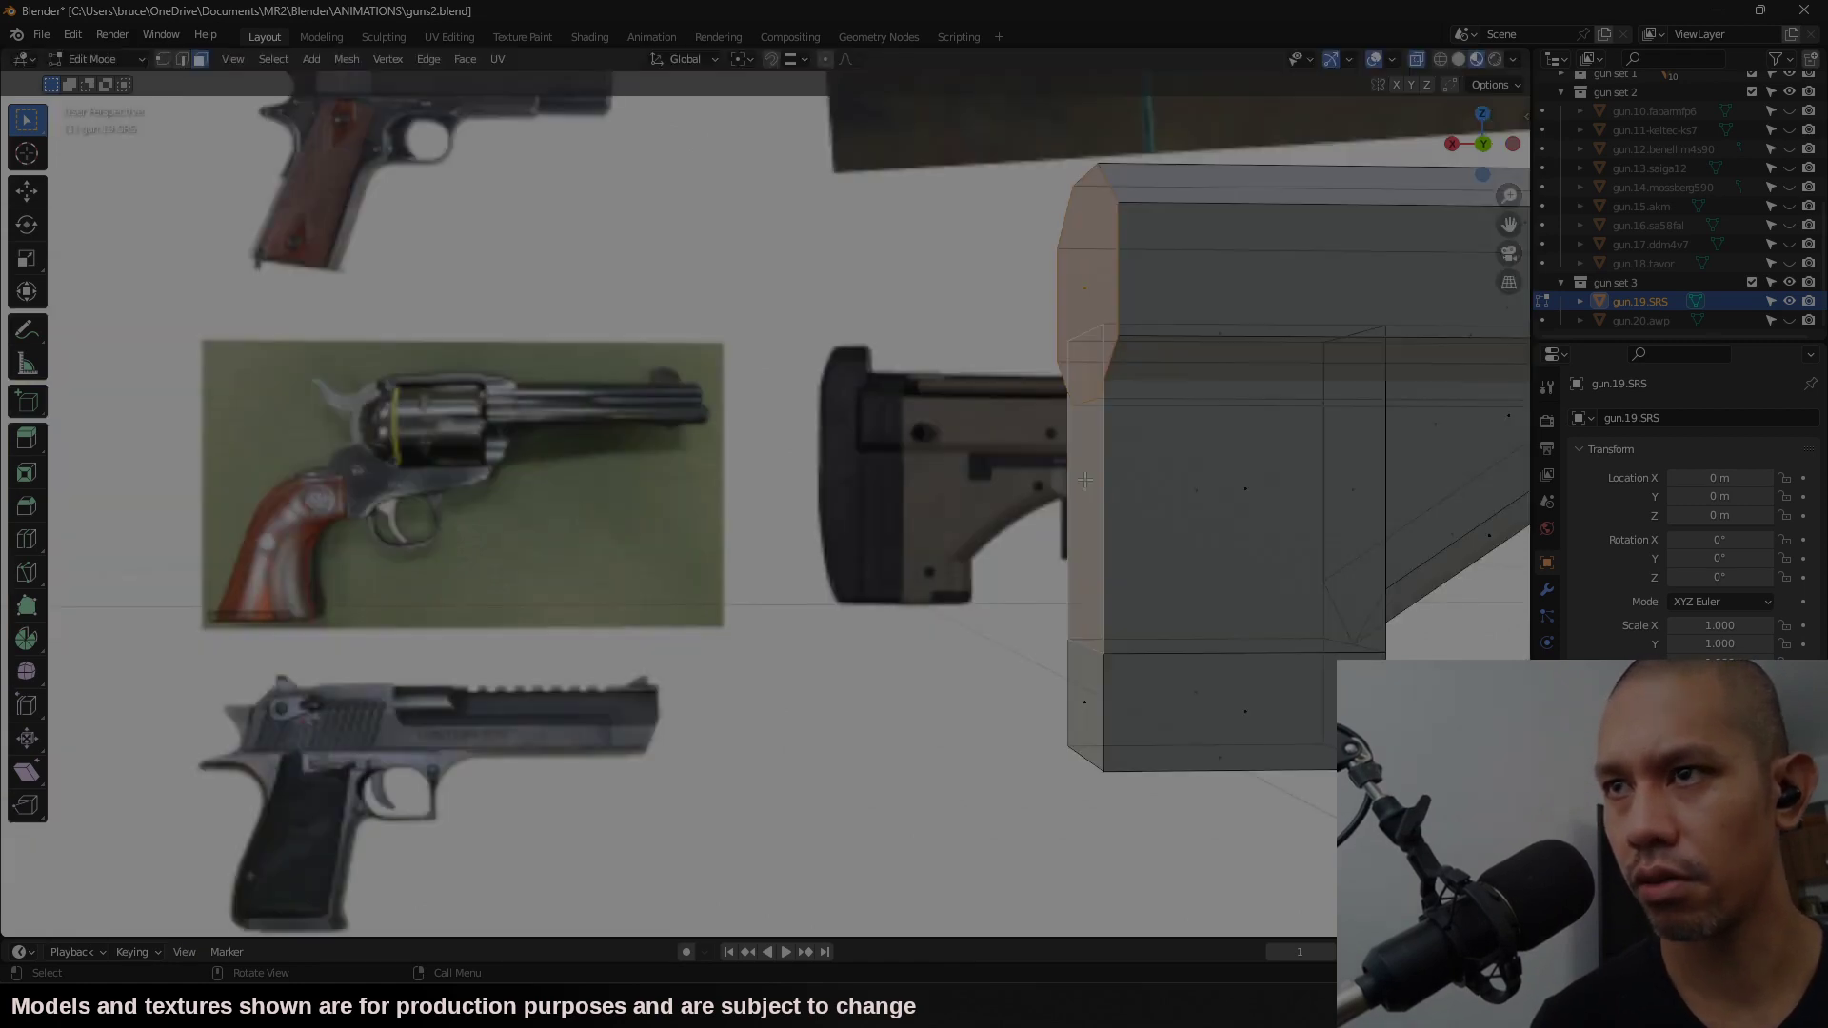
pyautogui.click(1082, 491)
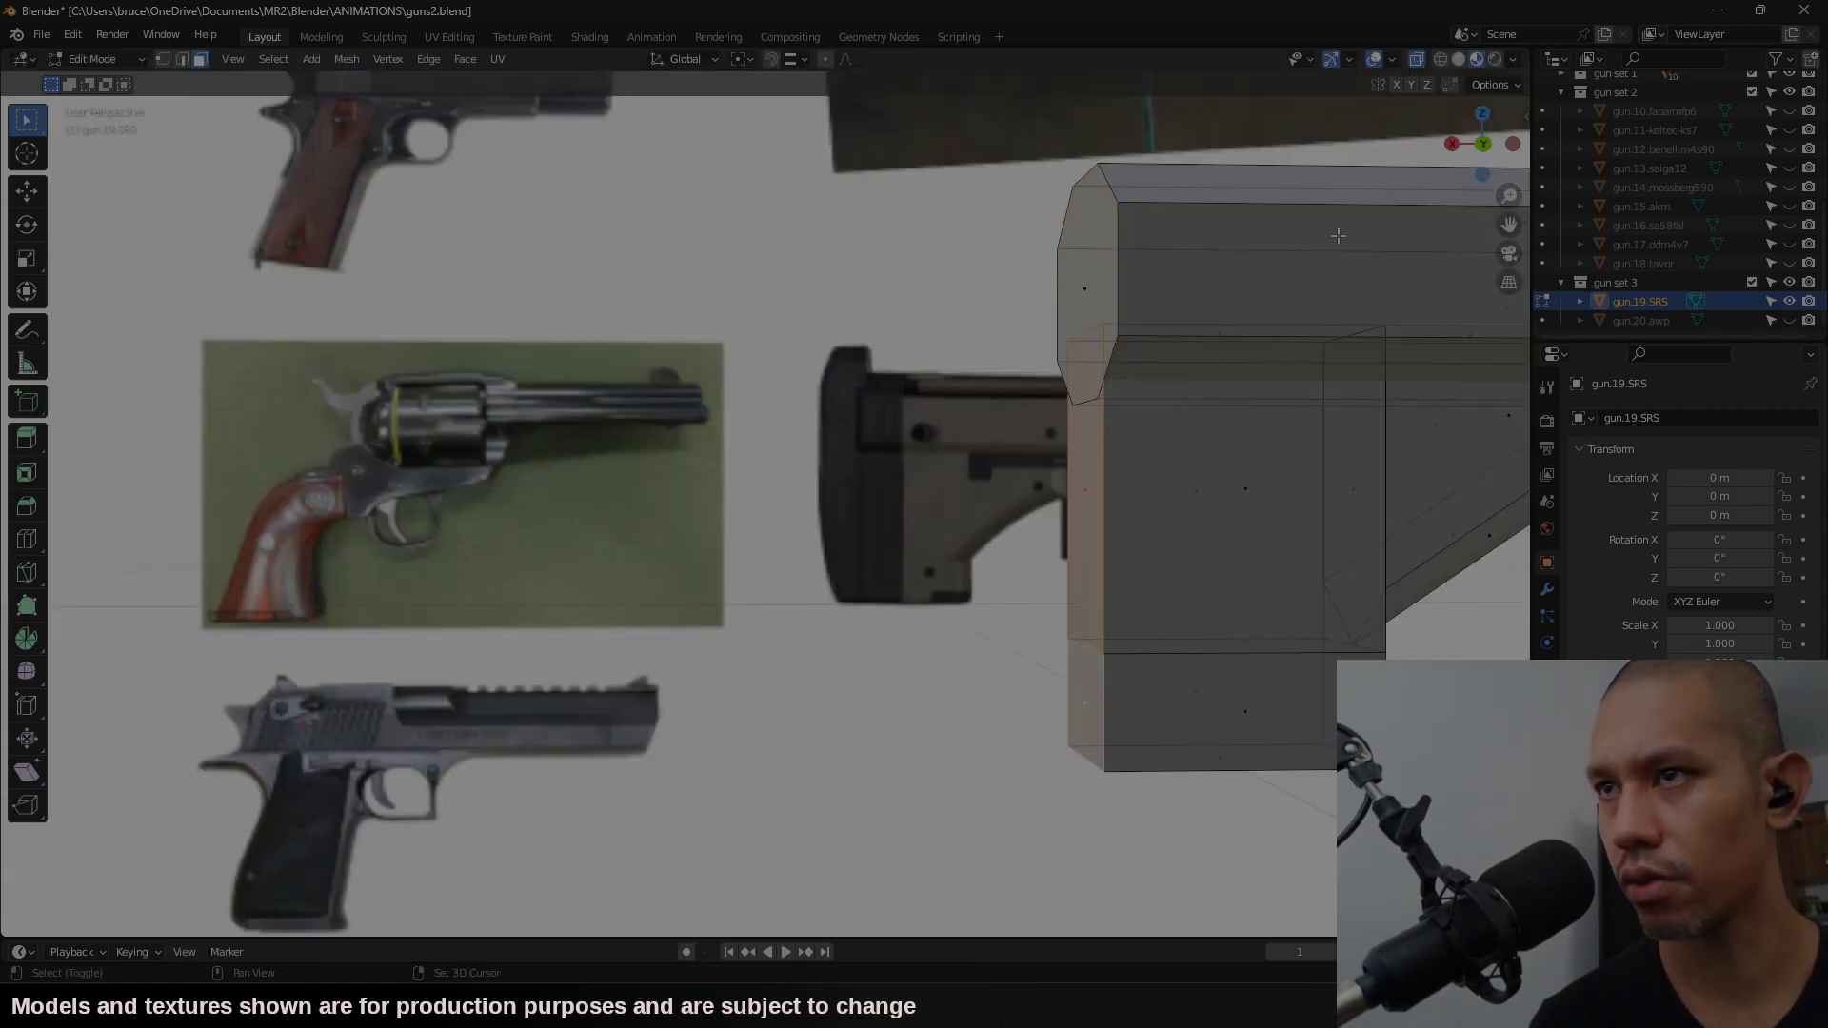
pyautogui.click(1483, 146)
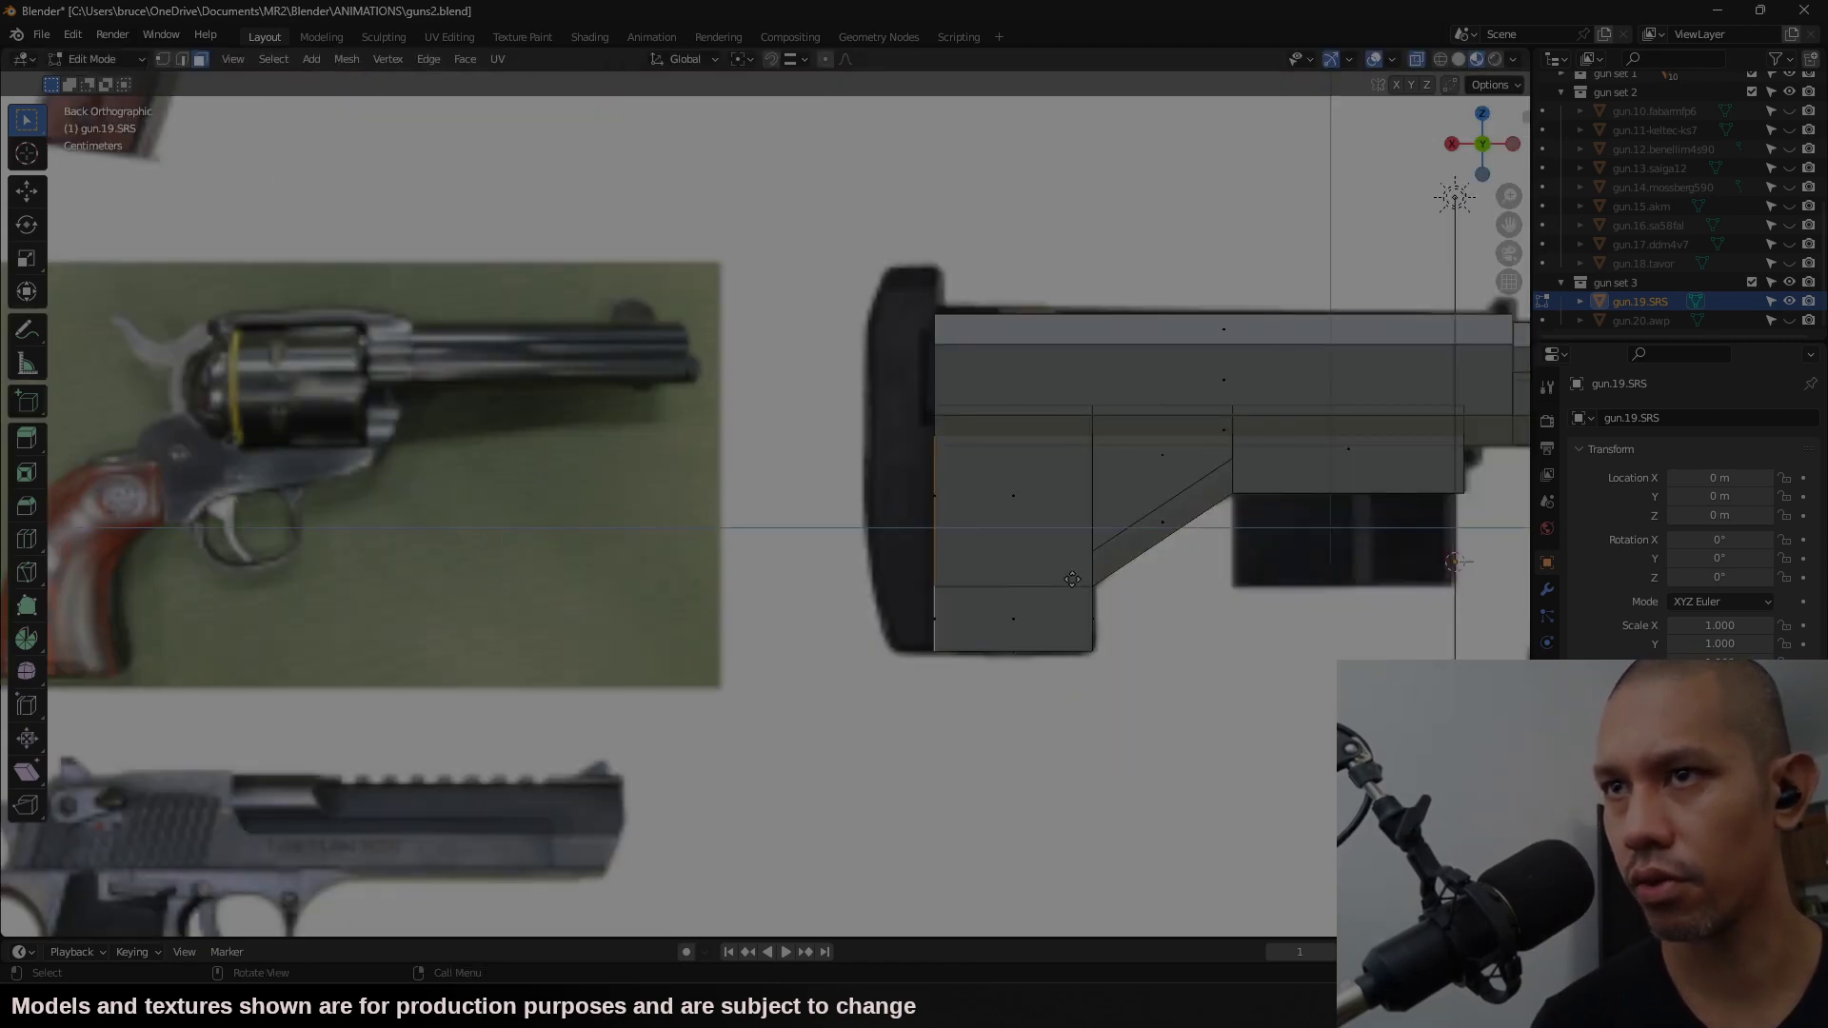
pyautogui.click(1000, 580)
# Step: Shift the butt pad's lower rear vertices along X to follow the tapered outline in the reference image
pyautogui.press('1')
pyautogui.hotkey('shift', 'z')
pyautogui.press('g')
pyautogui.press('x')
pyautogui.click(893, 639)
pyautogui.moveTo(838, 557)
pyautogui.mouseDown()
pyautogui.moveTo(884, 624)
pyautogui.moveTo(899, 698)
pyautogui.mouseUp()
pyautogui.press('g')
pyautogui.press('x')
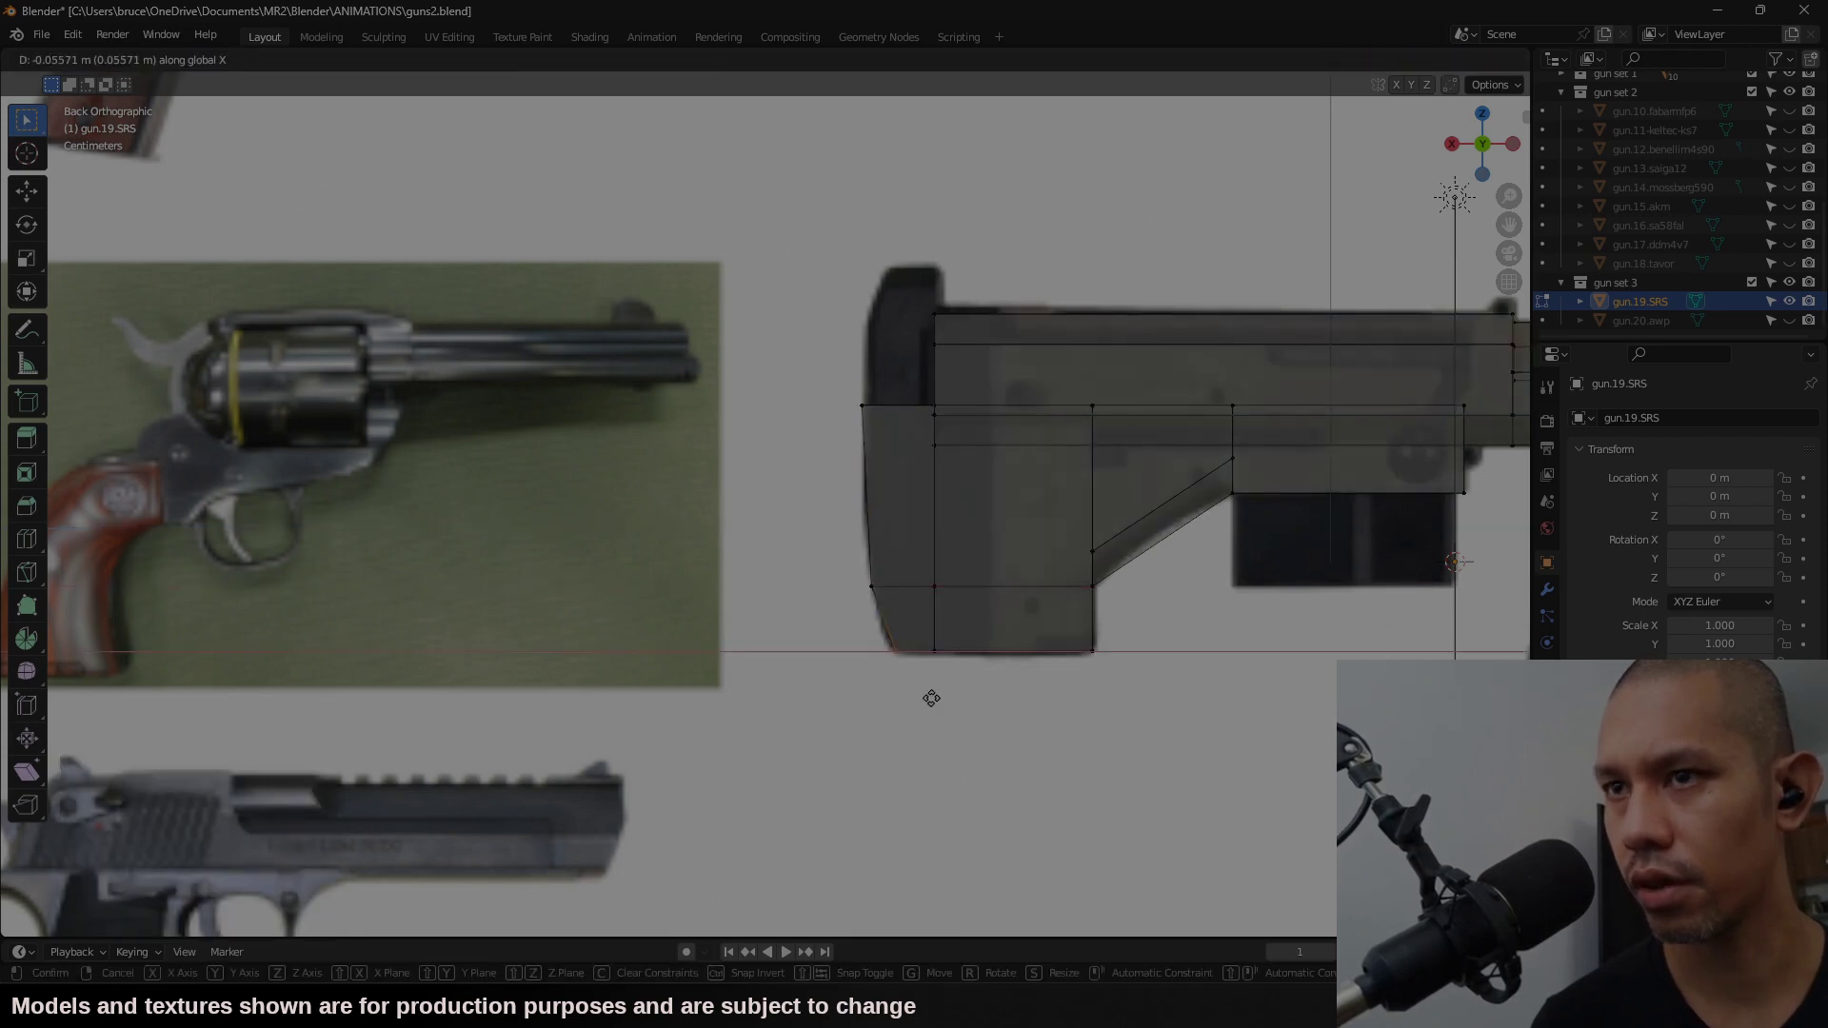
pyautogui.click(938, 697)
# Step: Extrude the butt pad's top face upward twice, first about 0.13 m, then to the top of the reference pad
pyautogui.press('3')
pyautogui.click(905, 405)
pyautogui.press('e')
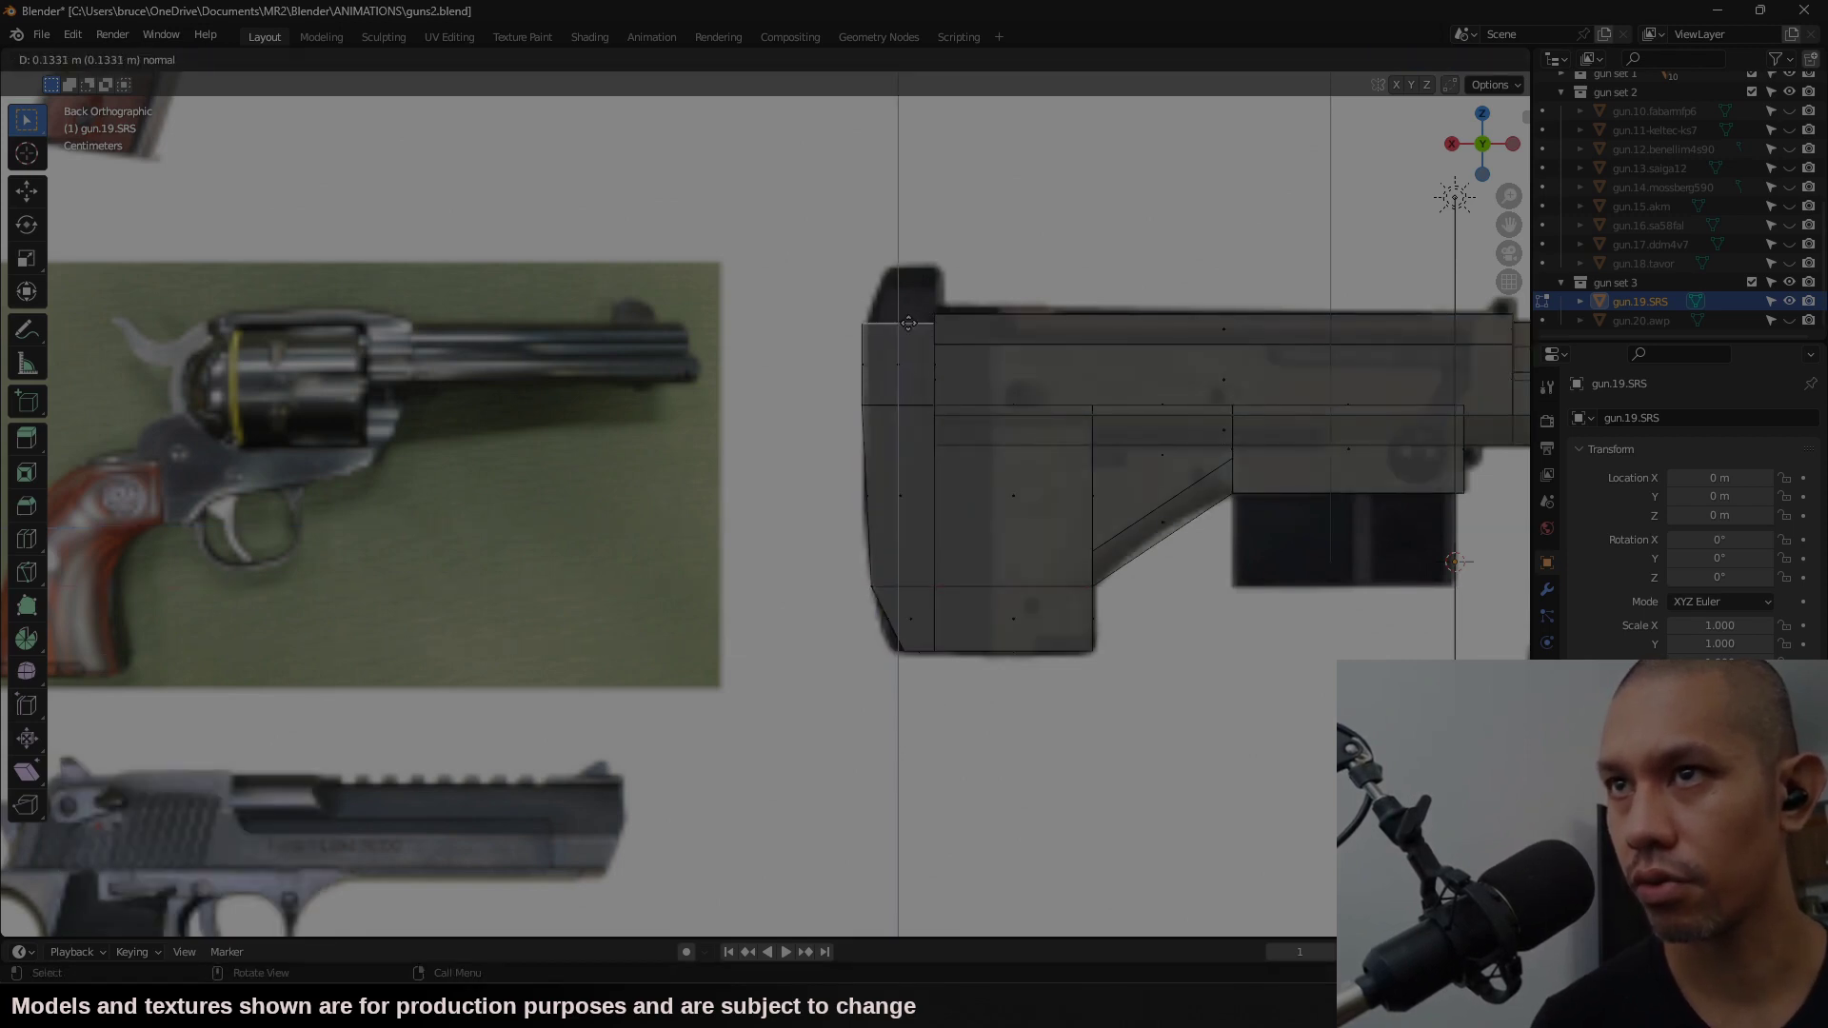
pyautogui.click(909, 322)
pyautogui.press('e')
pyautogui.click(908, 268)
# Step: Move the butt pad's upper rear vertices to match the slanted top corner of the reference
pyautogui.press('1')
pyautogui.press('g')
pyautogui.press('x')
pyautogui.click(905, 276)
pyautogui.moveTo(844, 304); pyautogui.dragTo(895, 357)
pyautogui.press('g')
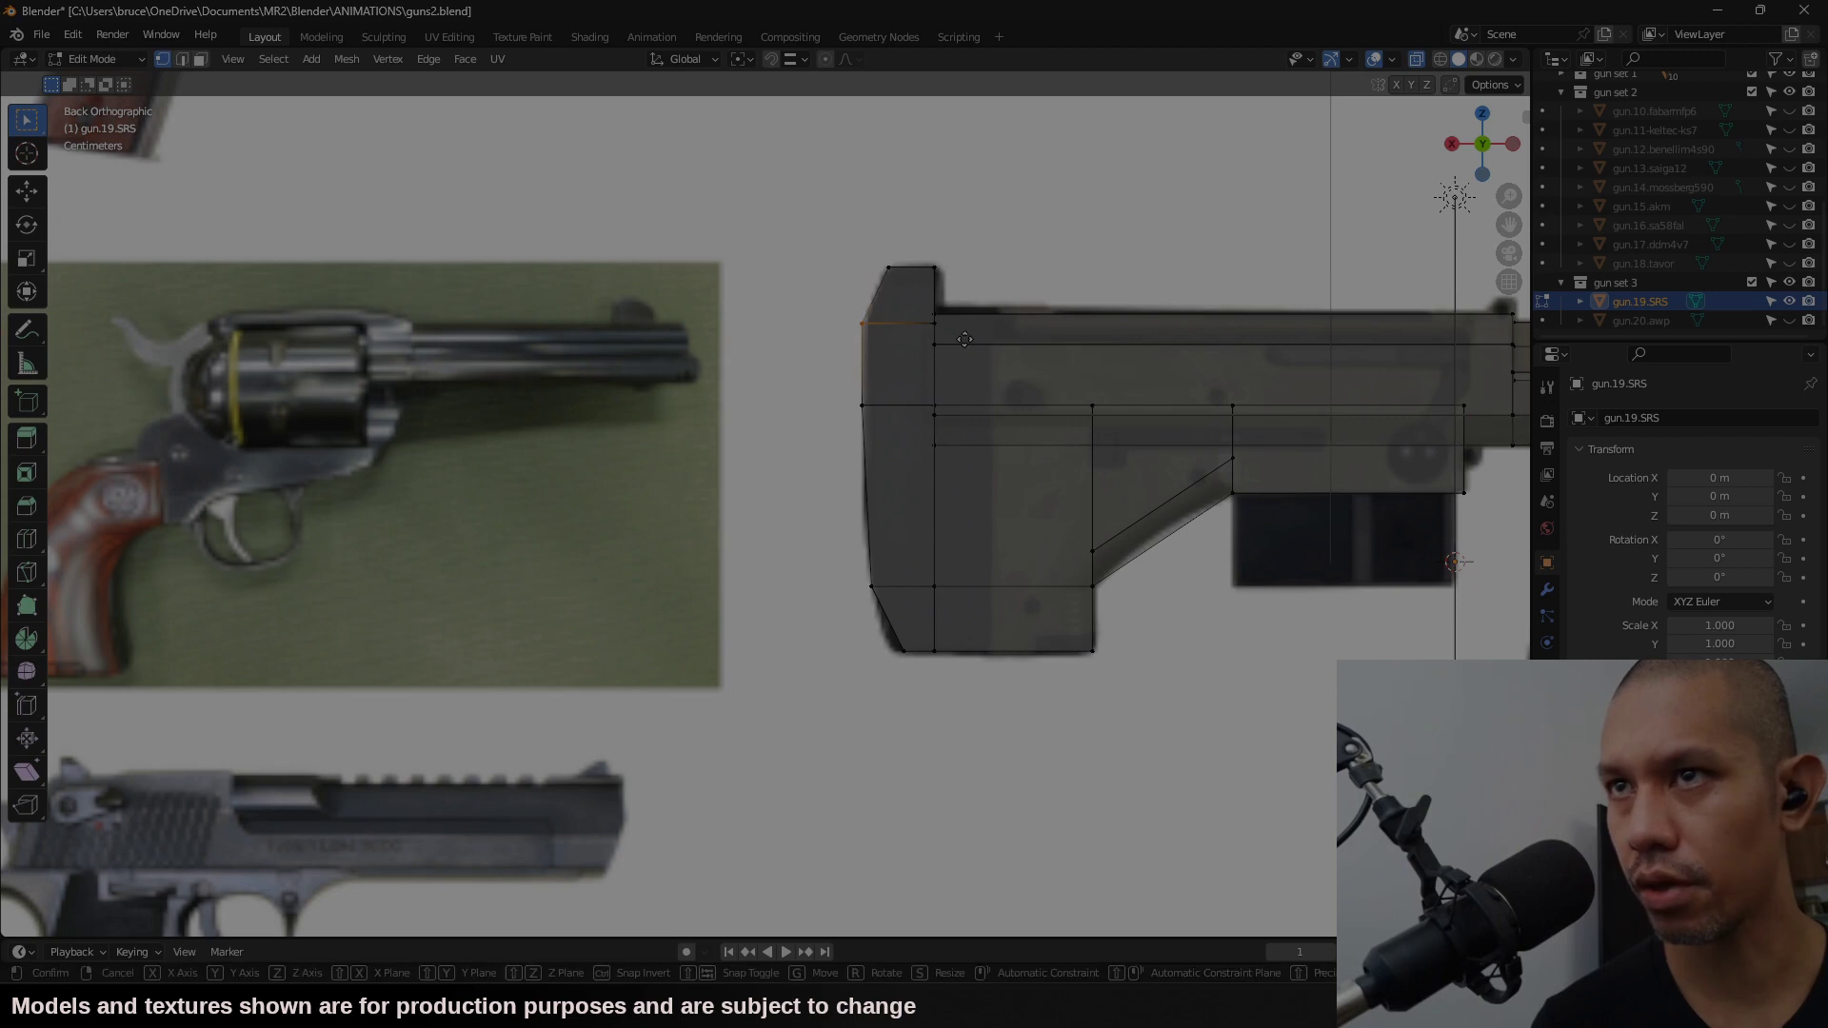
pyautogui.click(966, 343)
# Step: Shade the butt pad's outer rear faces smooth
pyautogui.press('3')
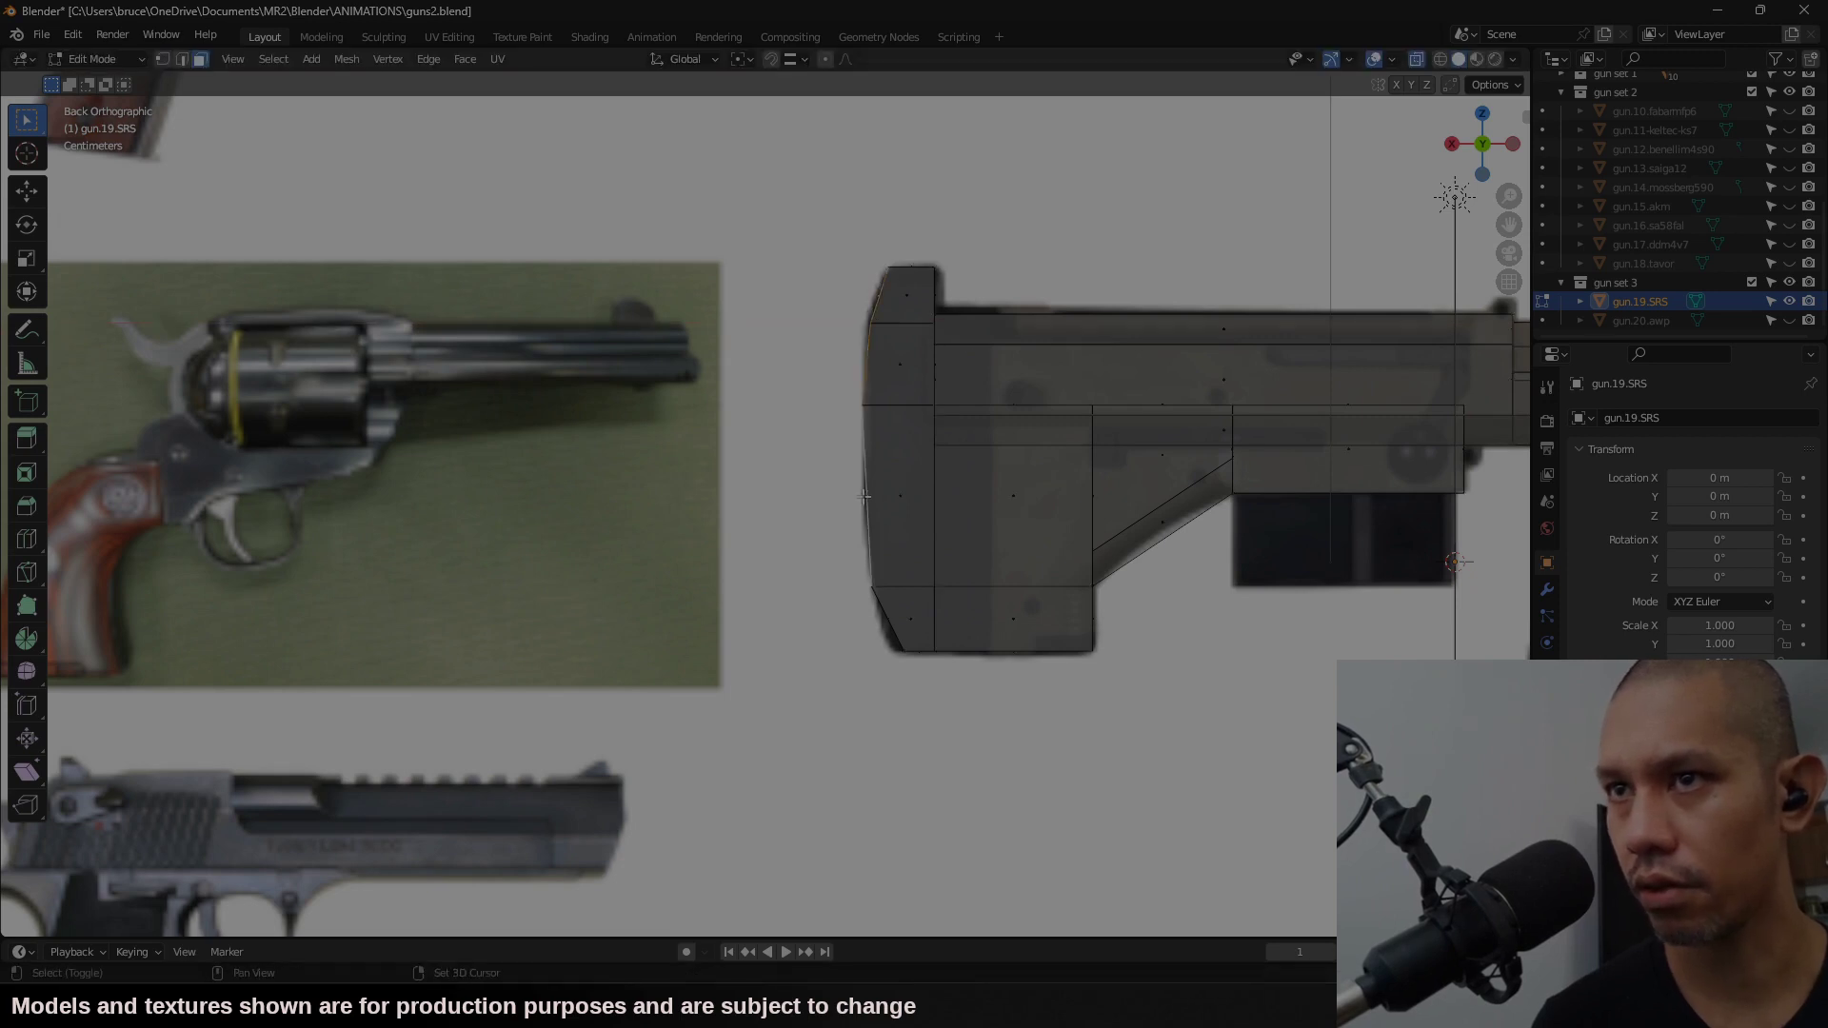
pyautogui.keyDown('shift'); pyautogui.click(886, 620); pyautogui.keyUp('shift')
pyautogui.rightClick(824, 868)
pyautogui.click(822, 839)
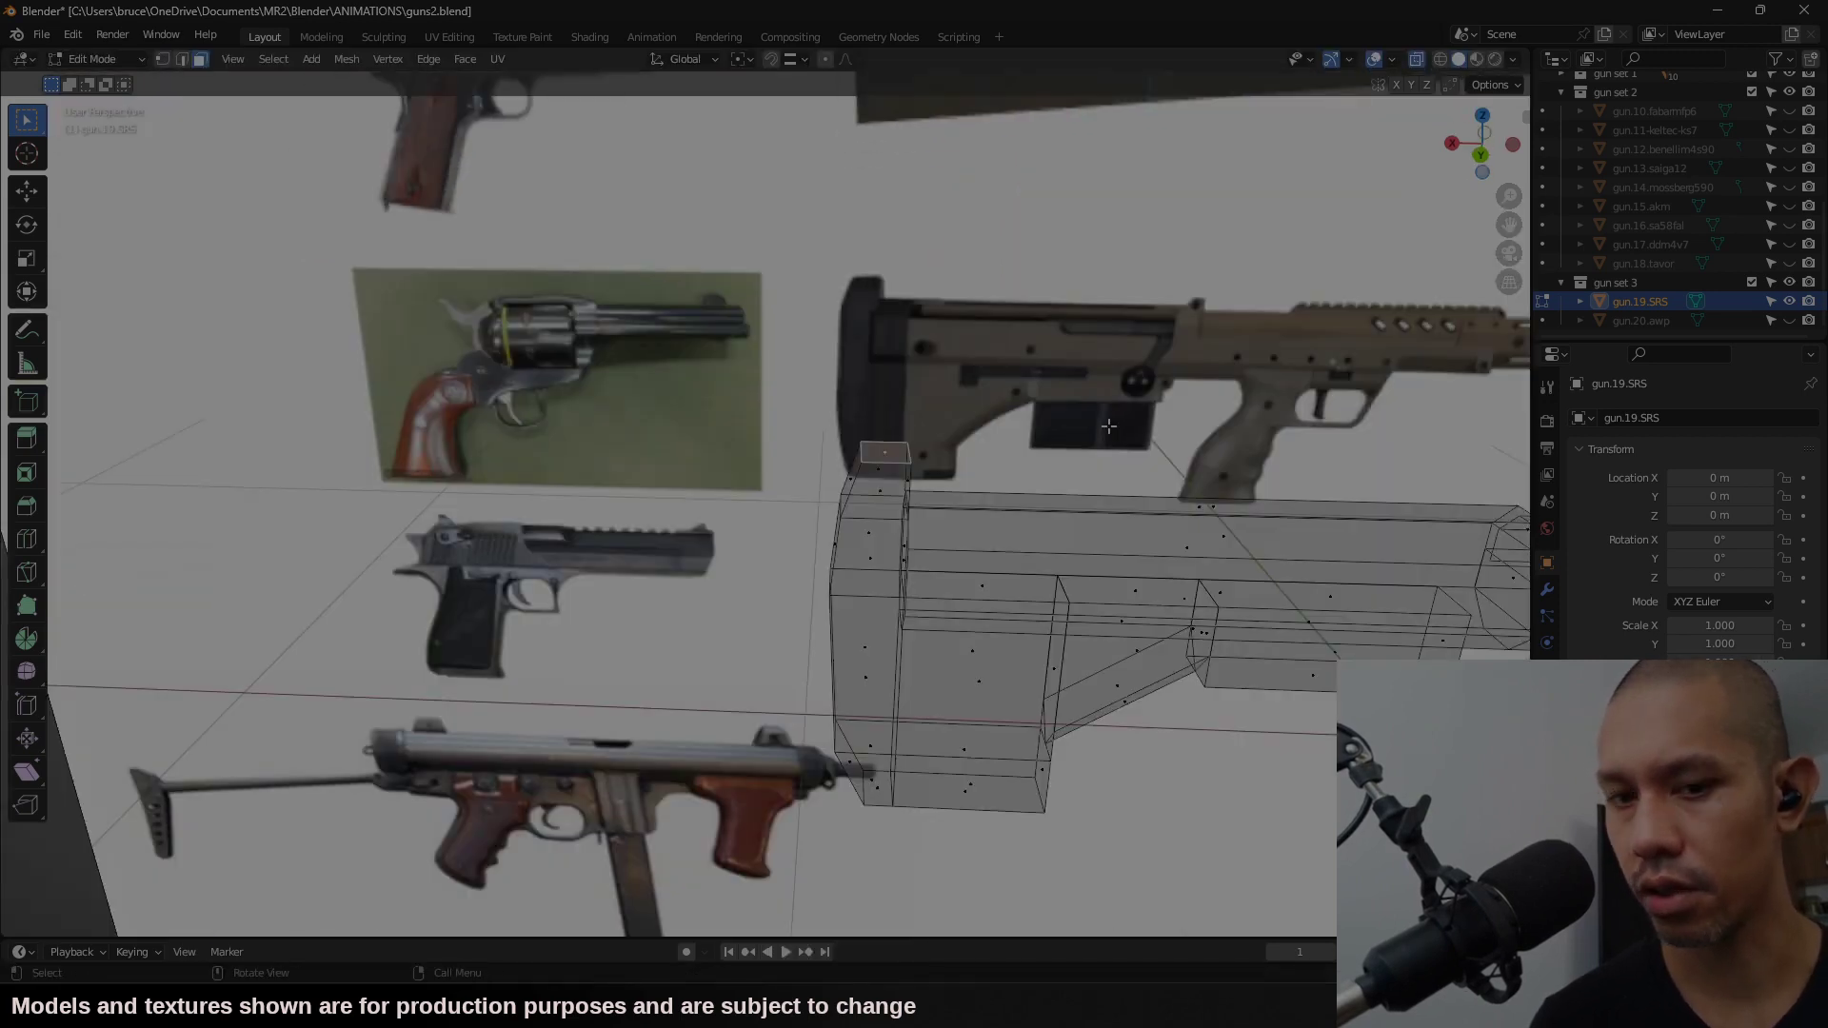
# Step: Narrow the butt pad's top face by scaling it to 0.711 along Y
pyautogui.press('s')
pyautogui.press('y')
pyautogui.click(810, 495)
pyautogui.moveTo(805, 497); pyautogui.dragTo(775, 503, button='middle')
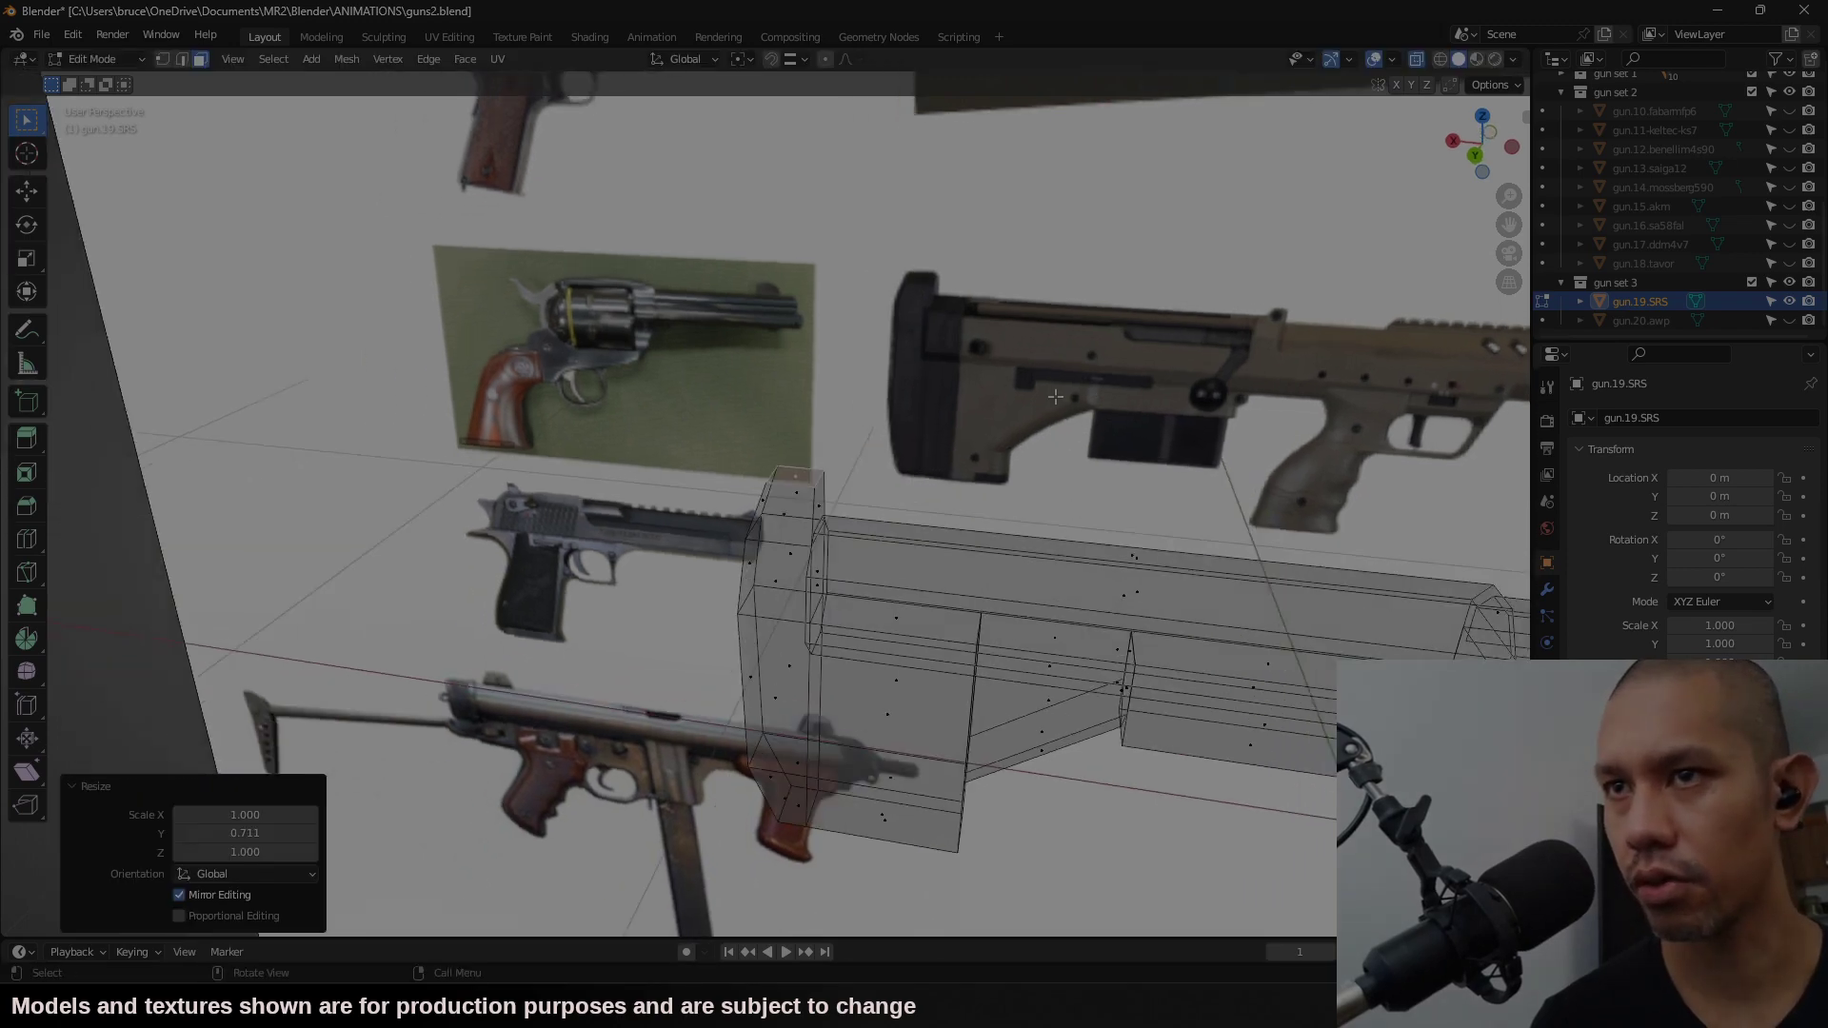
# Step: Apply smooth shading to all butt pad faces and check the result in object mode
pyautogui.press('Tab')
pyautogui.press('Tab')
pyautogui.rightClick(773, 791)
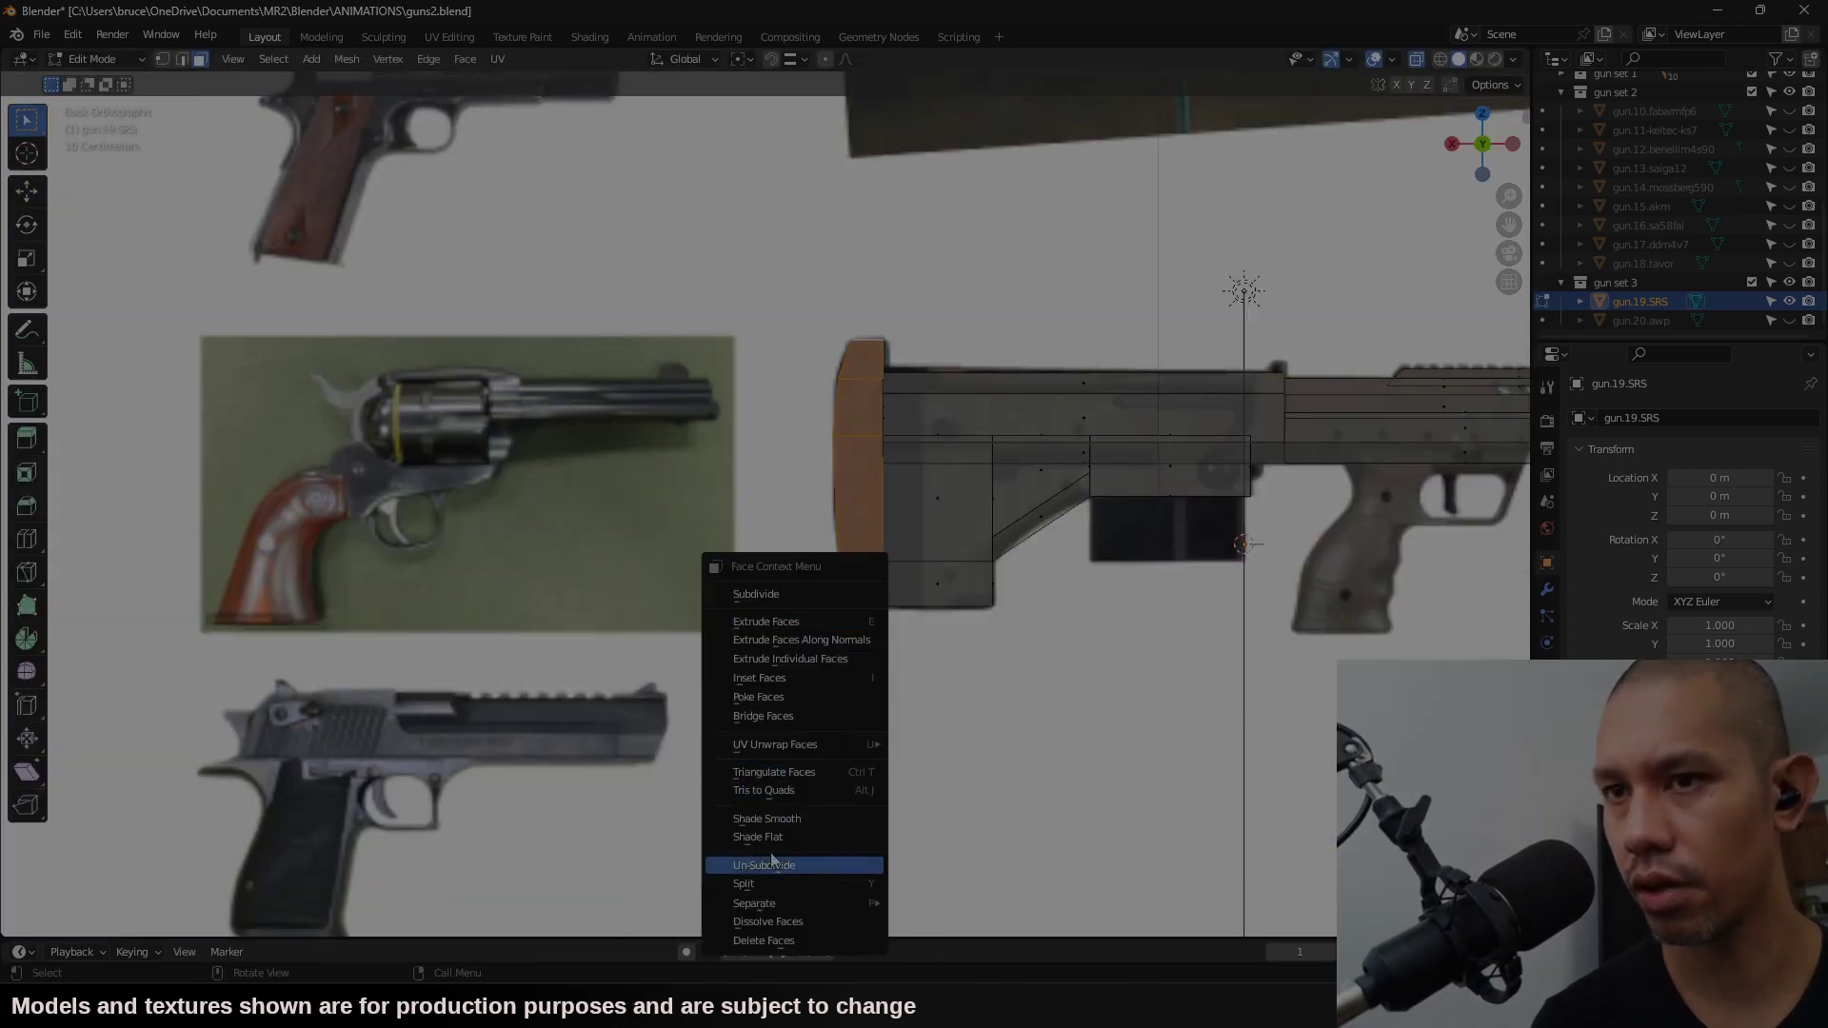
pyautogui.click(773, 819)
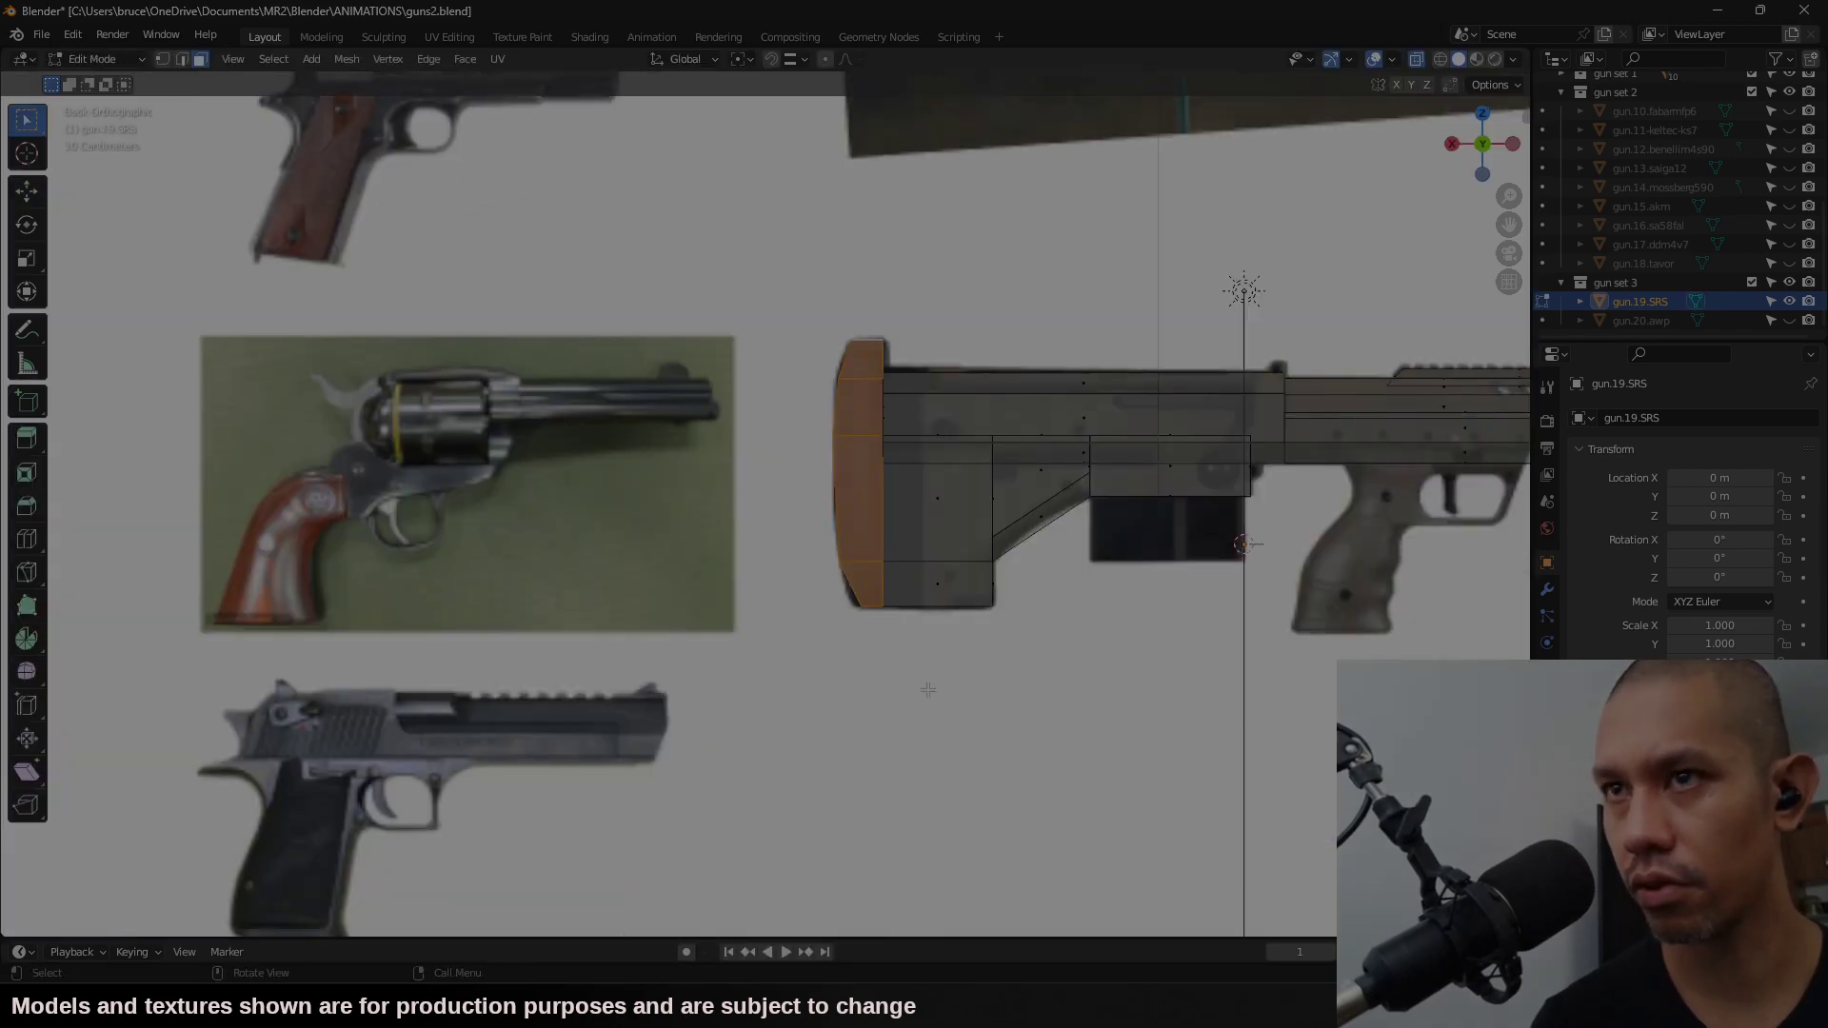
pyautogui.press('Tab')
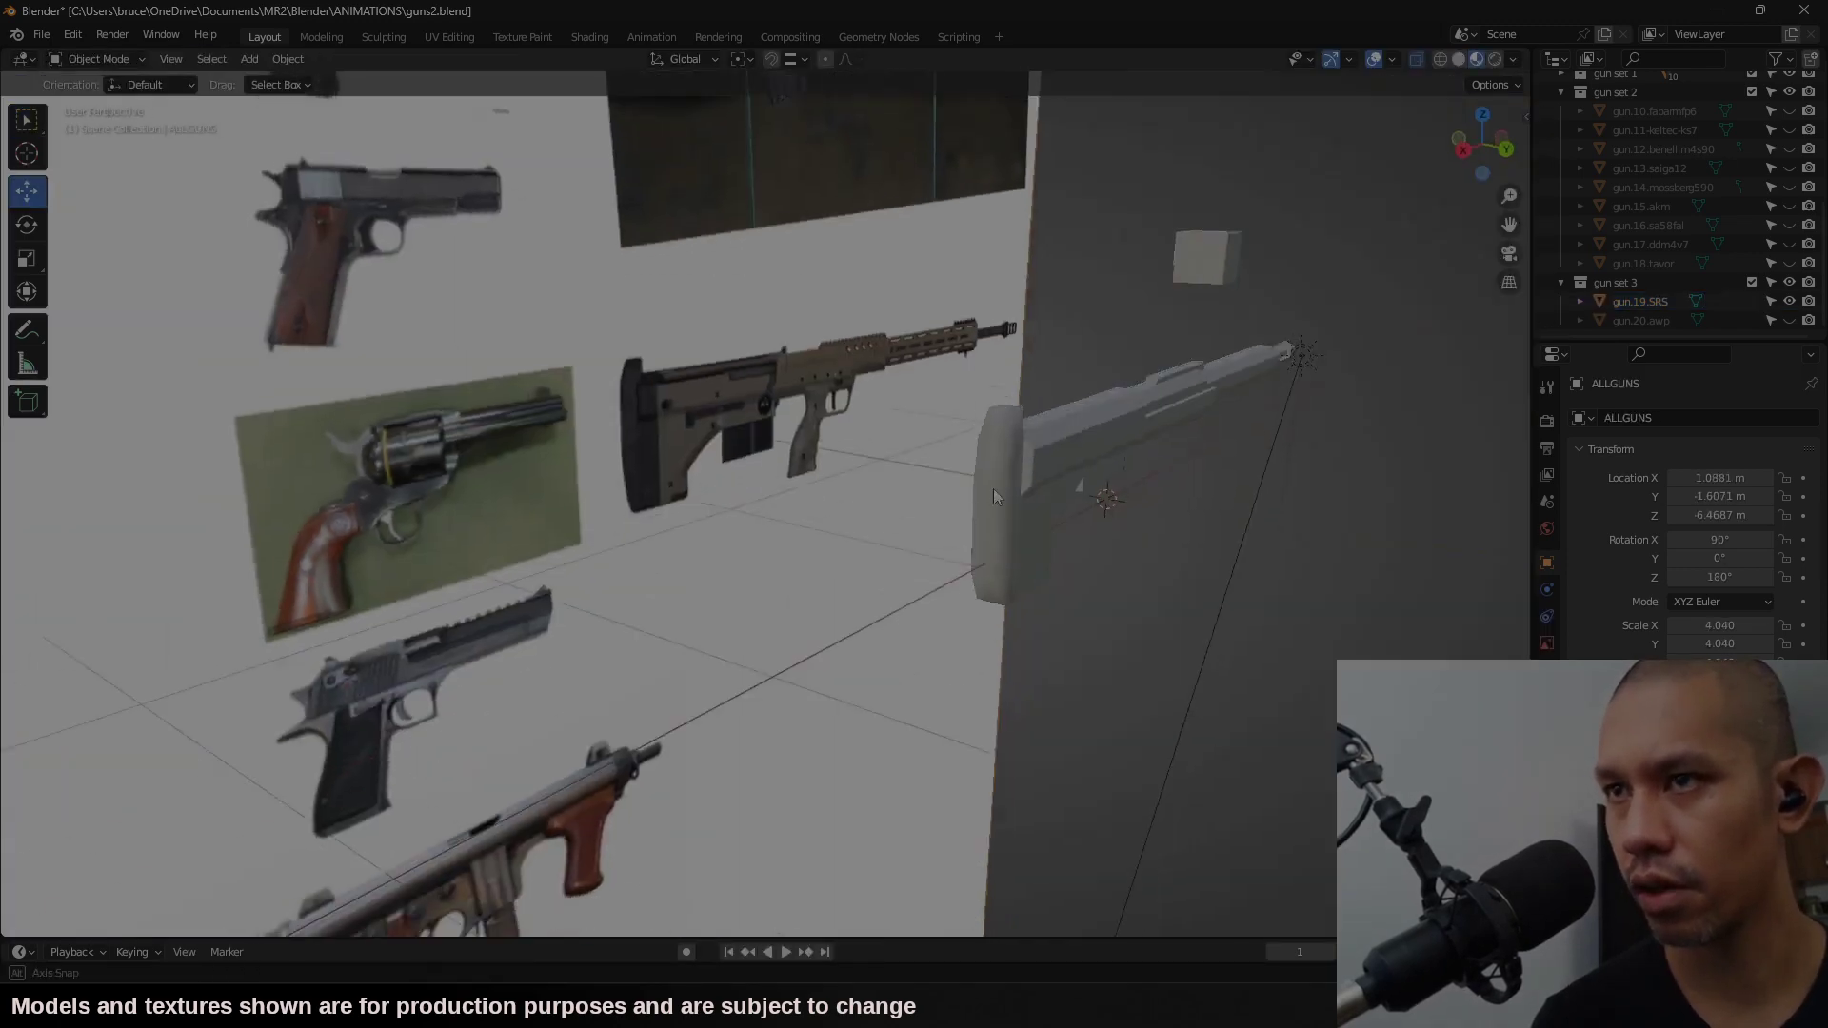
pyautogui.moveTo(992, 488); pyautogui.dragTo(904, 540, button='middle')
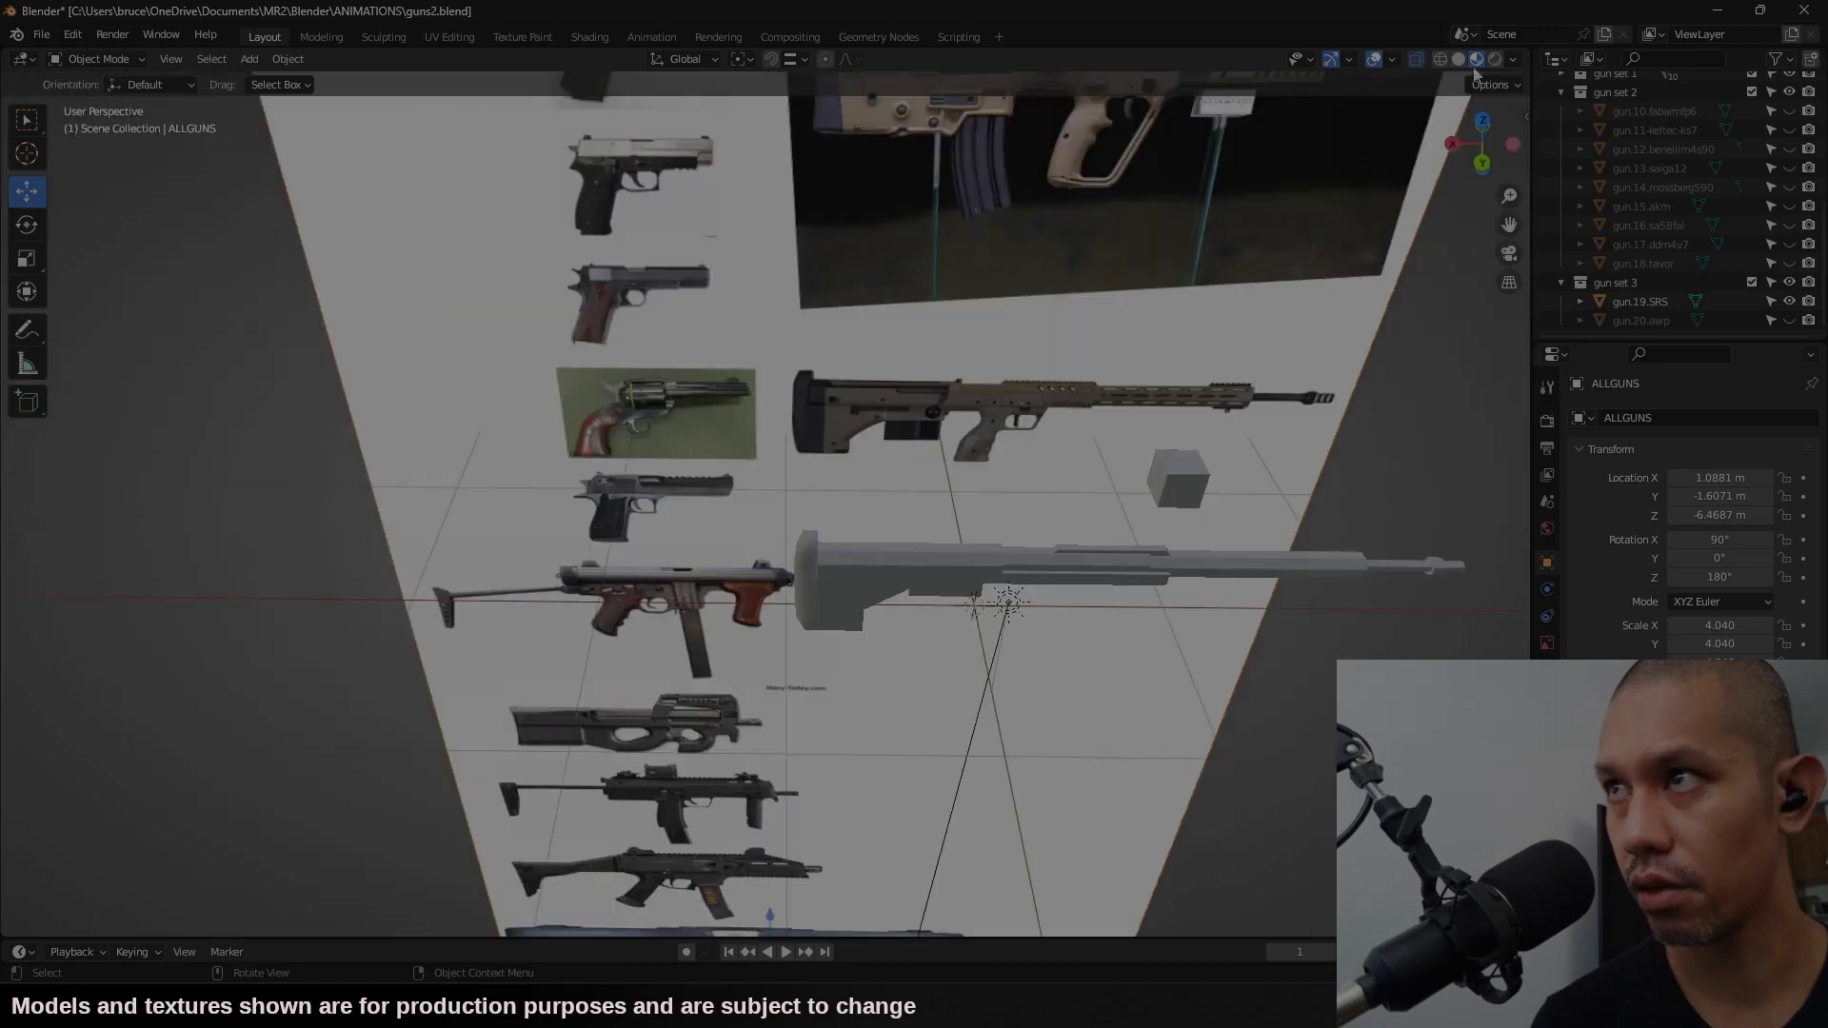
# Step: Move the spare cube of the rifle mesh under the receiver, to the top of the reference pistol grip
pyautogui.click(1482, 163)
pyautogui.keyDown('shift'); pyautogui.moveTo(889, 511); pyautogui.dragTo(964, 417, button='middle'); pyautogui.keyUp('shift')
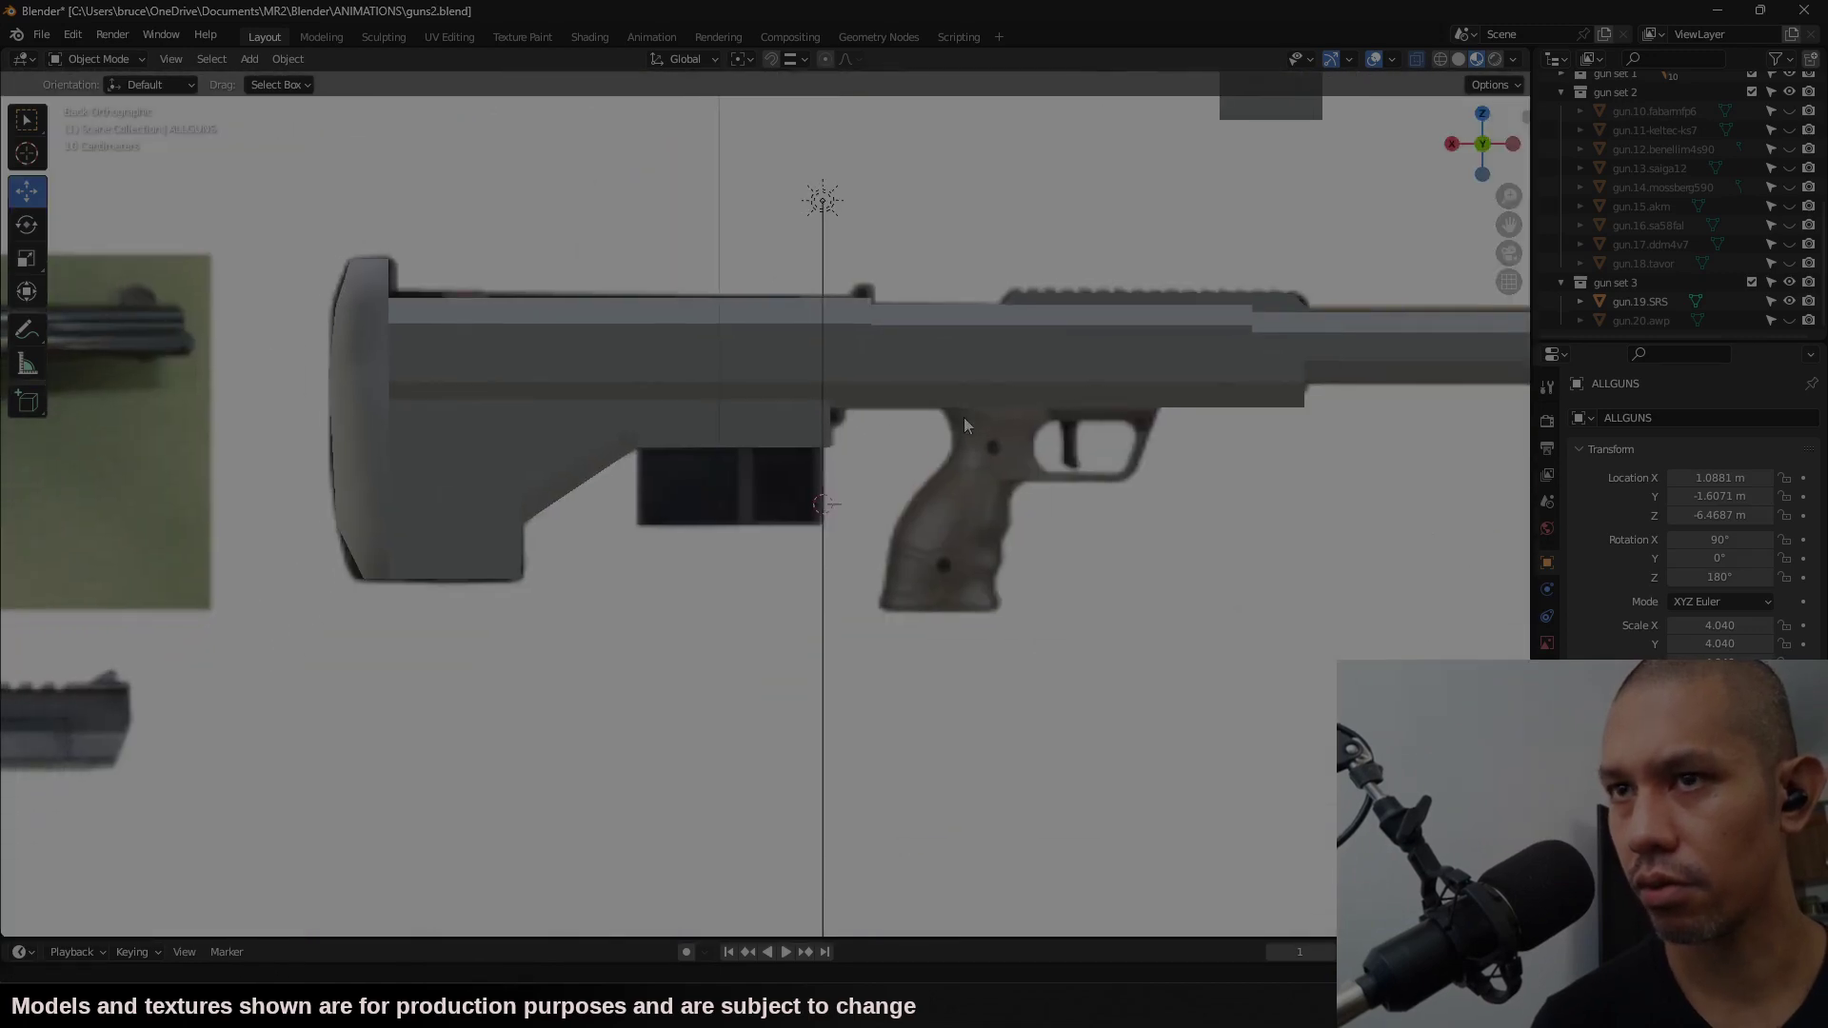
pyautogui.keyDown('shift'); pyautogui.moveTo(648, 436); pyautogui.dragTo(785, 590, button='middle'); pyautogui.keyUp('shift')
pyautogui.click(785, 590)
pyautogui.press('Tab')
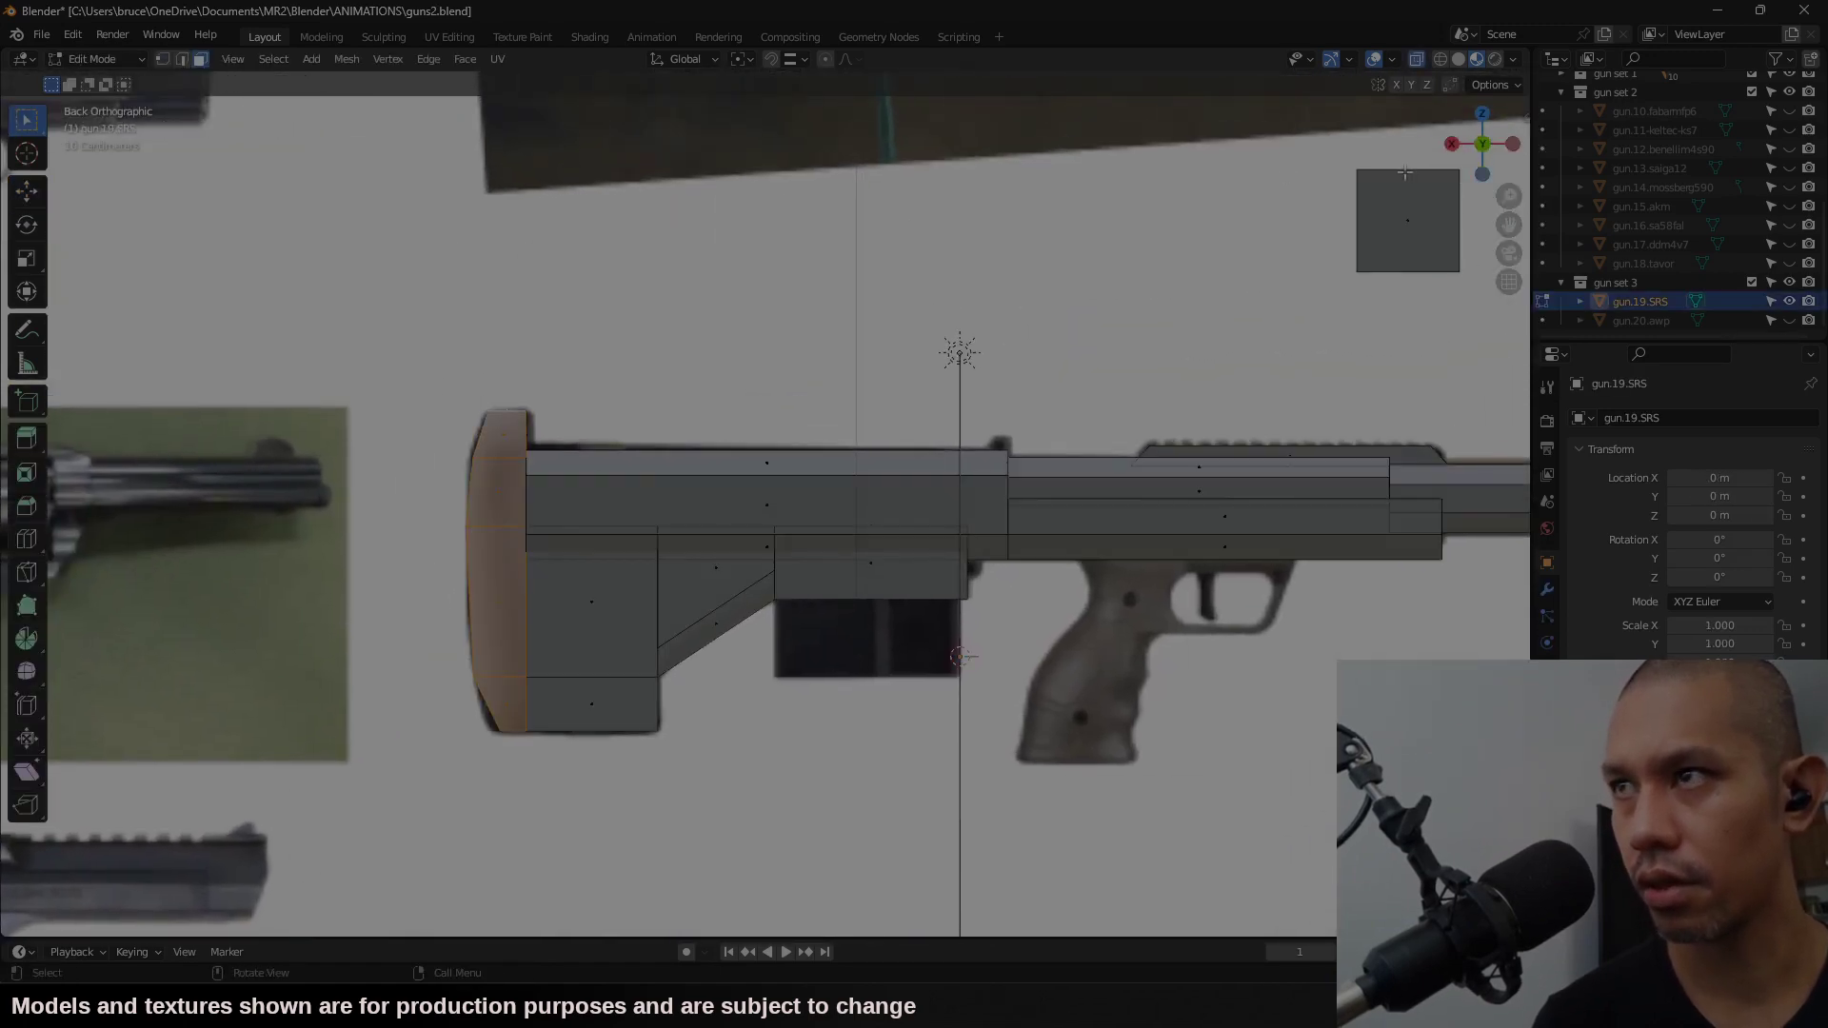
pyautogui.click(1407, 224)
pyautogui.press('l')
pyautogui.press('g')
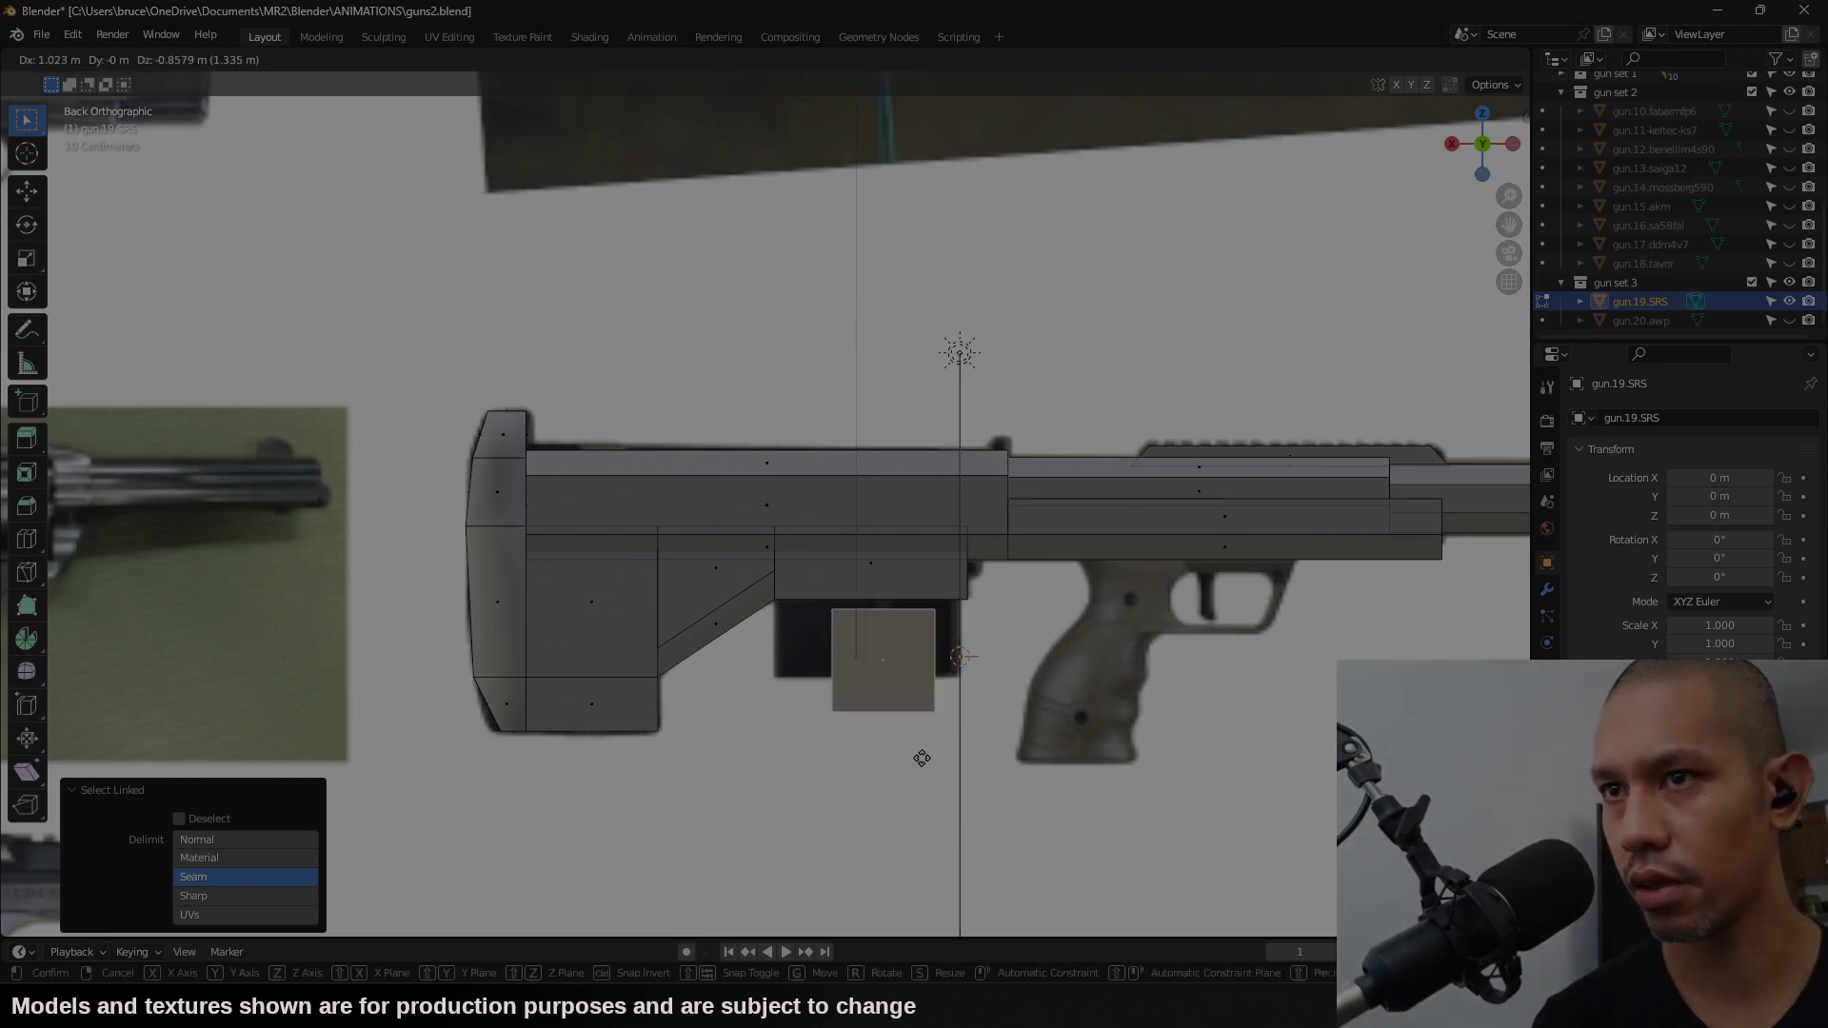
pyautogui.click(911, 733)
pyautogui.moveTo(1015, 709); pyautogui.dragTo(1225, 689, button='middle')
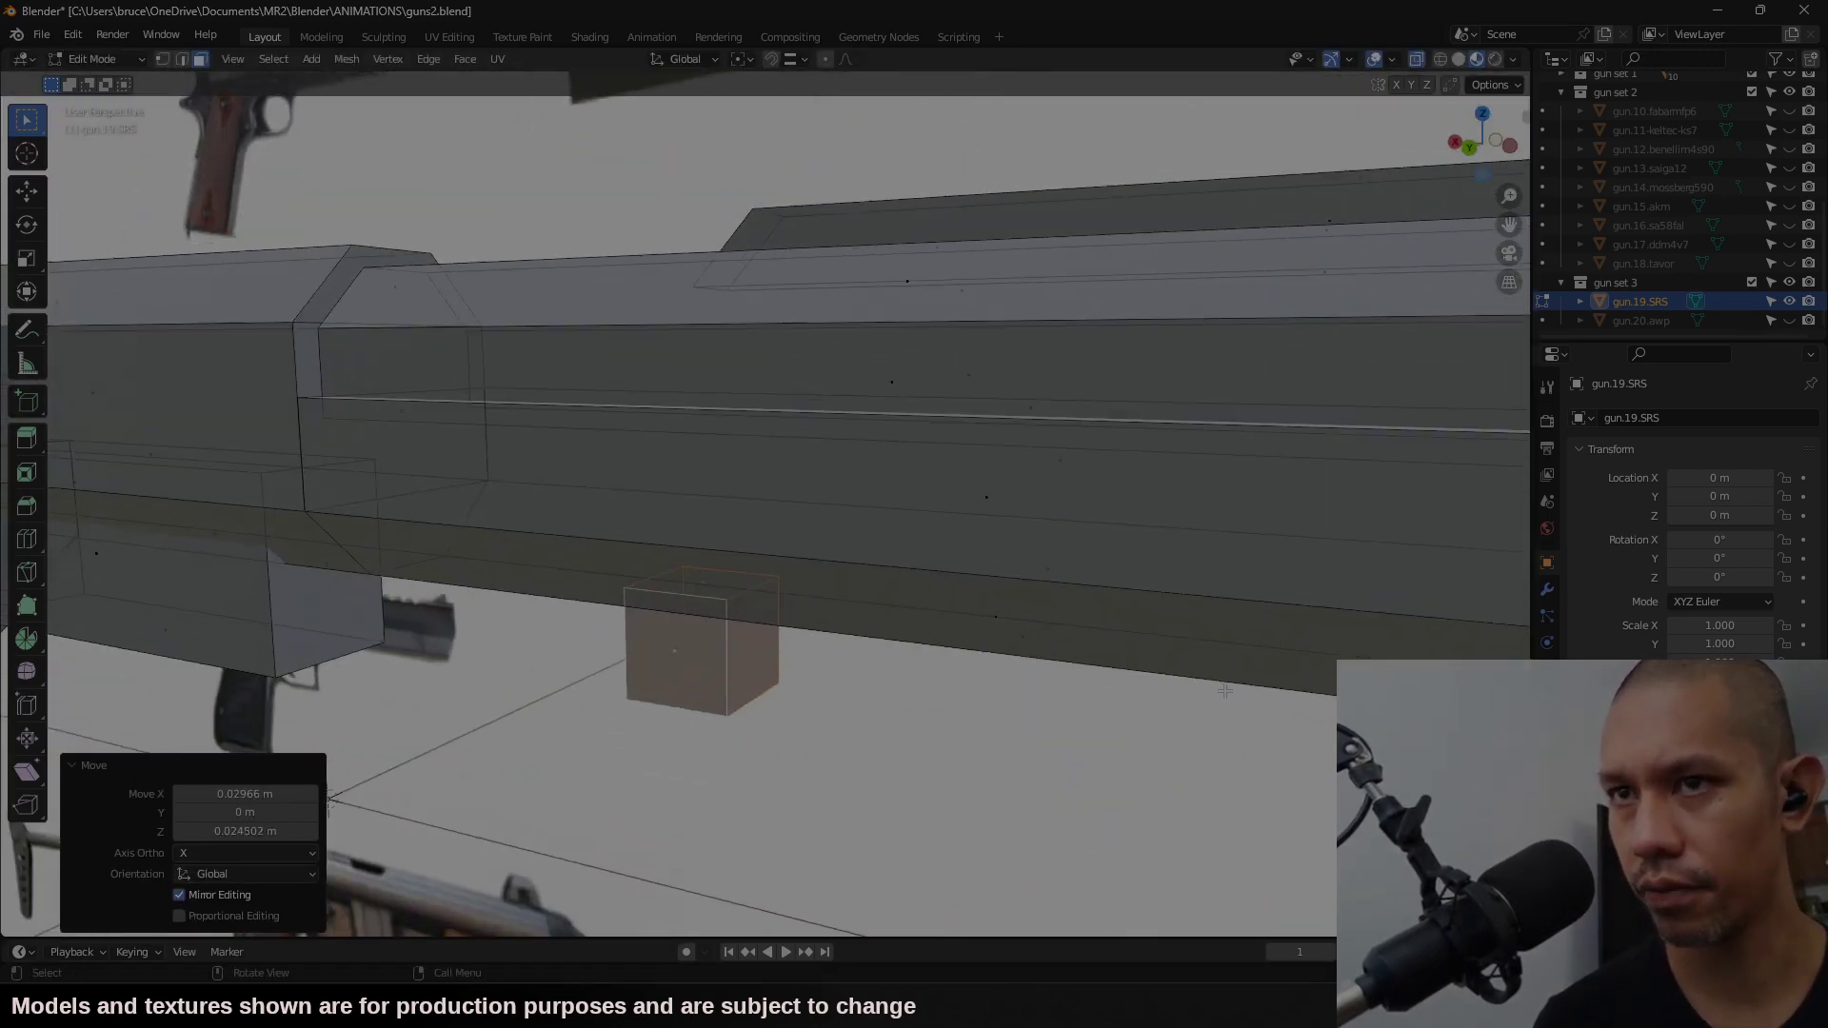
pyautogui.scroll(-4, 1226, 689)
pyautogui.click(1475, 146)
# Step: Scale the cube and shift its corner vertices along X to form the tapered top section of the pistol grip
pyautogui.press('s')
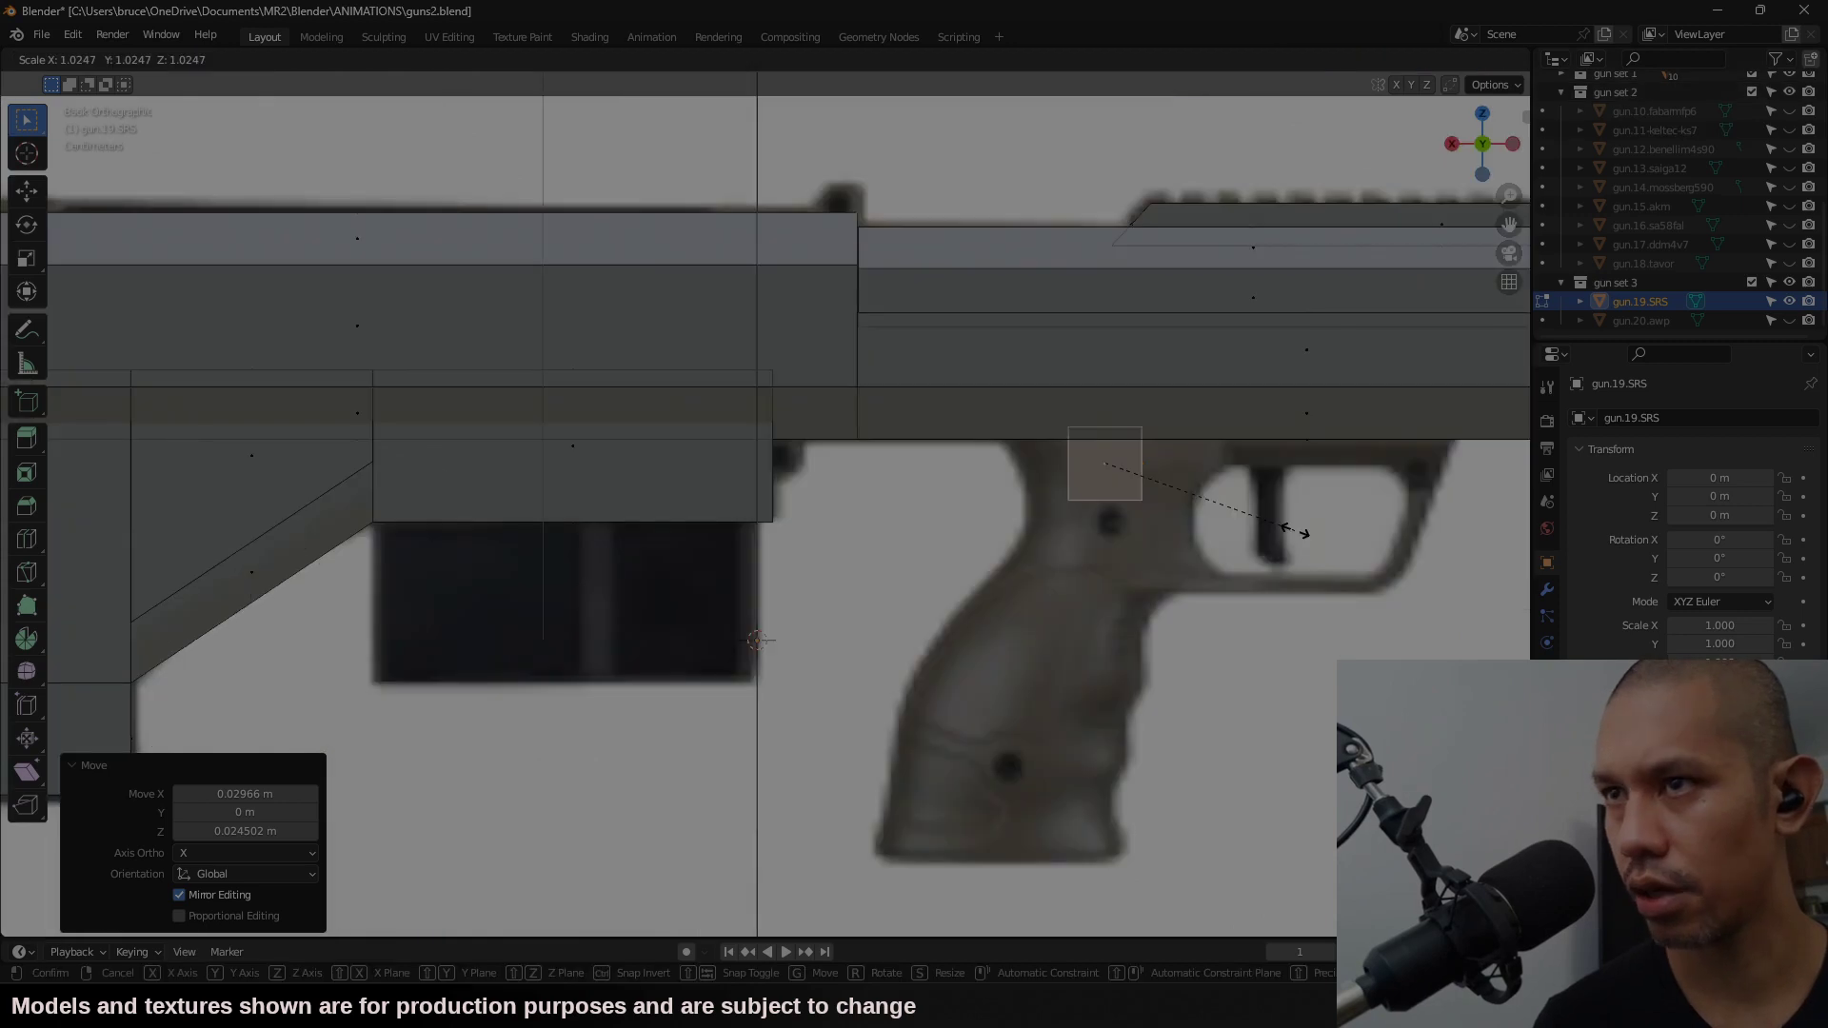
pyautogui.click(1295, 530)
pyautogui.press('1')
pyautogui.press('g')
pyautogui.press('x')
pyautogui.moveTo(1038, 400); pyautogui.dragTo(1052, 509)
pyautogui.click(1076, 462)
pyautogui.press('g')
pyautogui.press('x')
pyautogui.click(1303, 467)
pyautogui.press('g')
pyautogui.press('x')
pyautogui.click(1061, 497)
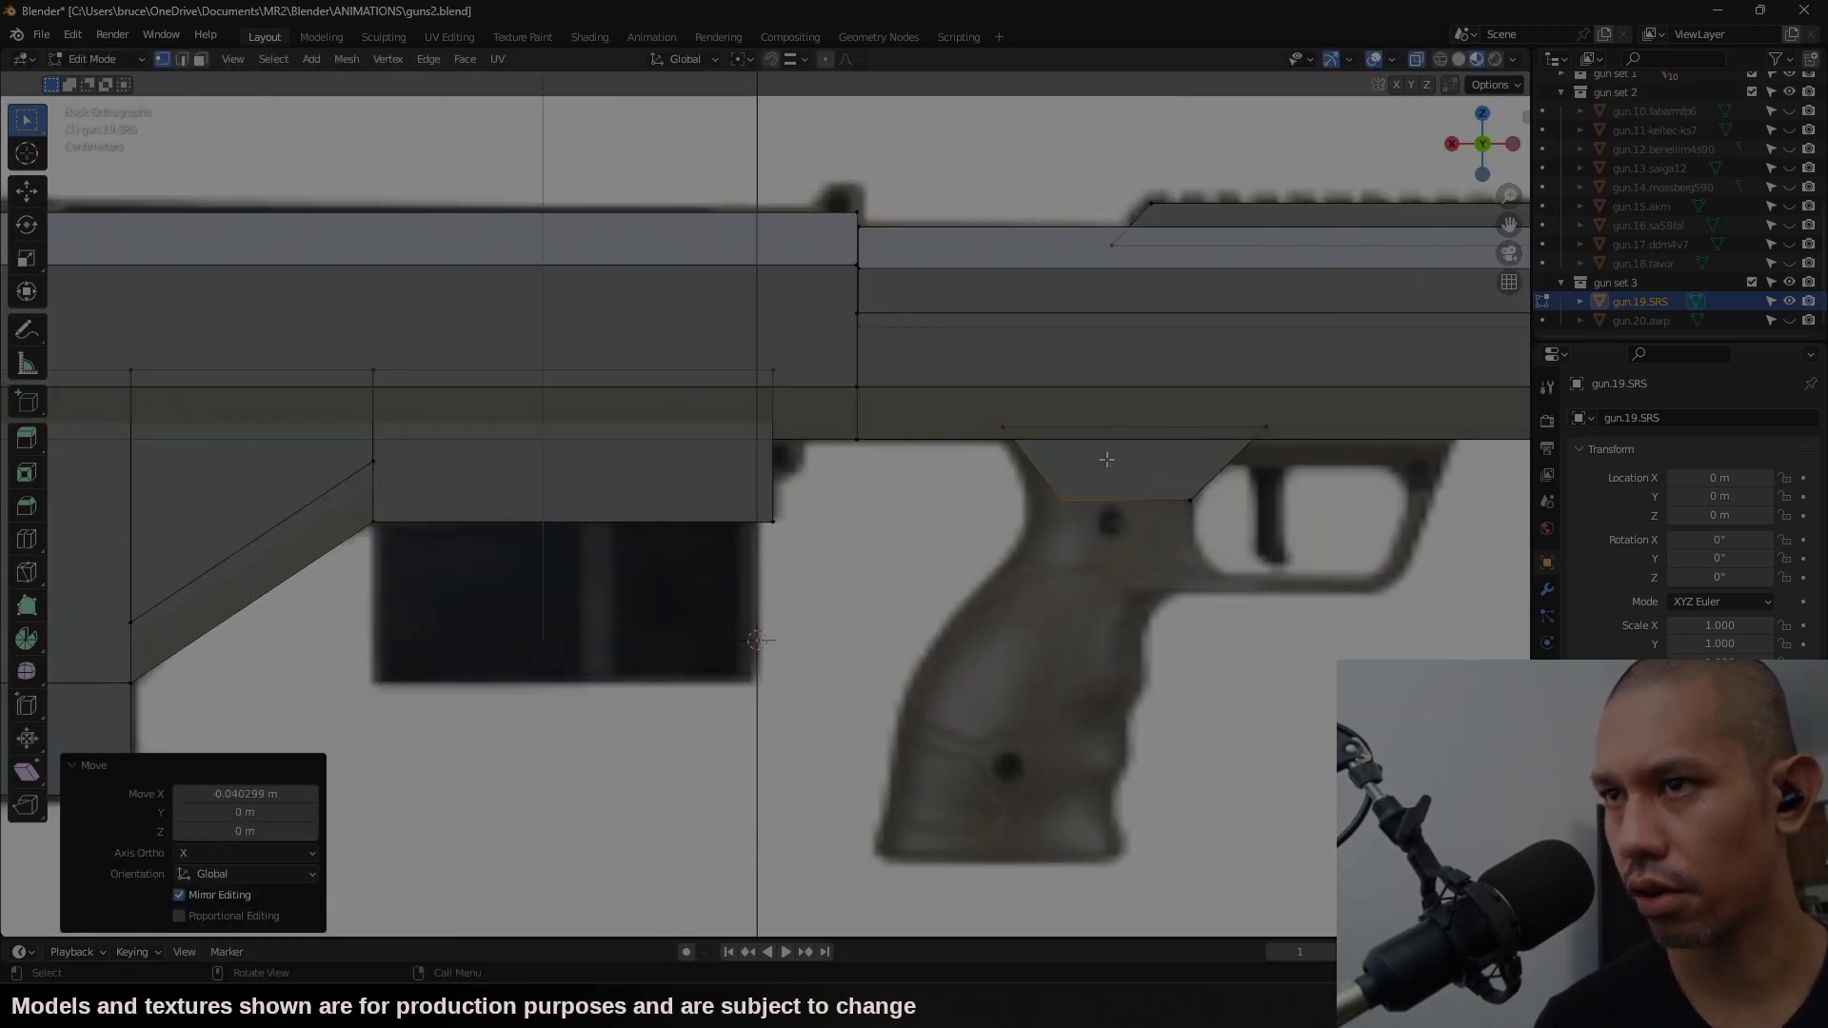
pyautogui.moveTo(950, 477); pyautogui.dragTo(944, 484)
# Step: Extrude the grip section's bottom face downward, then rotate and move it to follow the reference grip's slant
pyautogui.press('3')
pyautogui.click(1109, 514)
pyautogui.press('e')
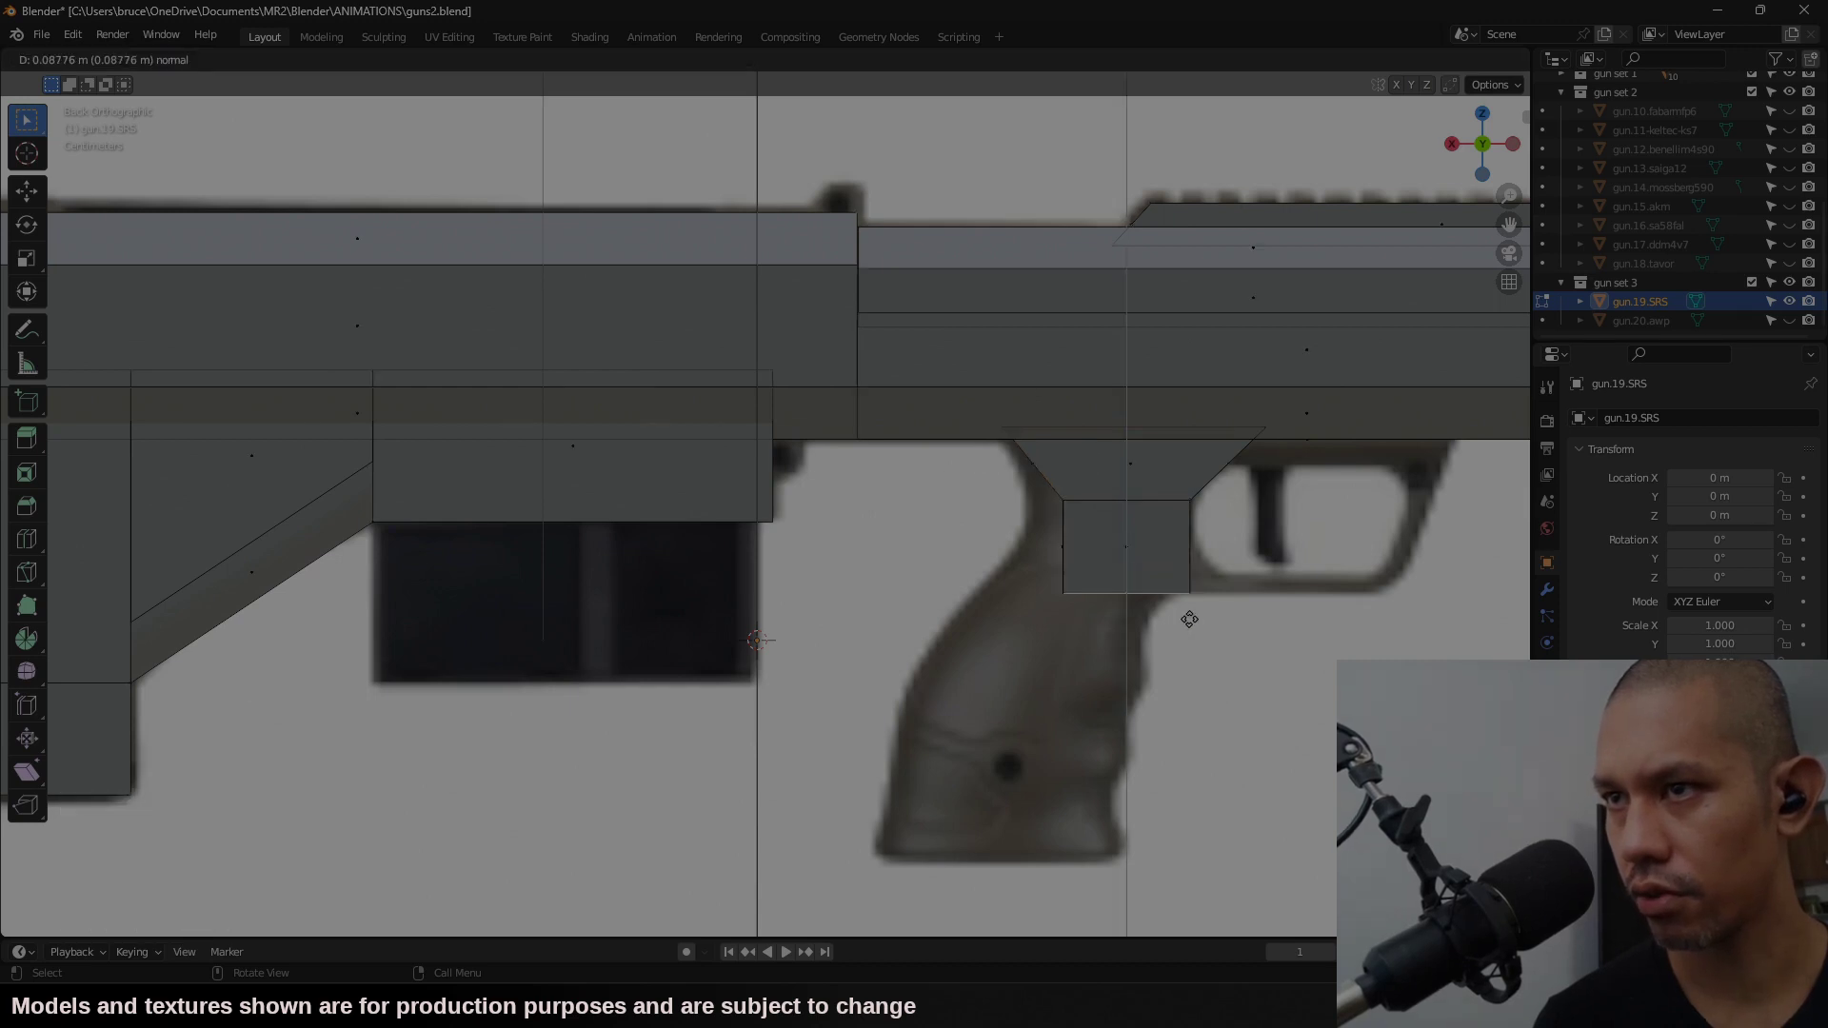
pyautogui.click(1197, 607)
pyautogui.press('r')
pyautogui.click(1146, 621)
pyautogui.press('g')
pyautogui.click(1103, 616)
# Step: Extrude the grip's next segment downward and move its lower corner vertices to fit the reference outline
pyautogui.press('e')
pyautogui.click(1040, 761)
pyautogui.press('1')
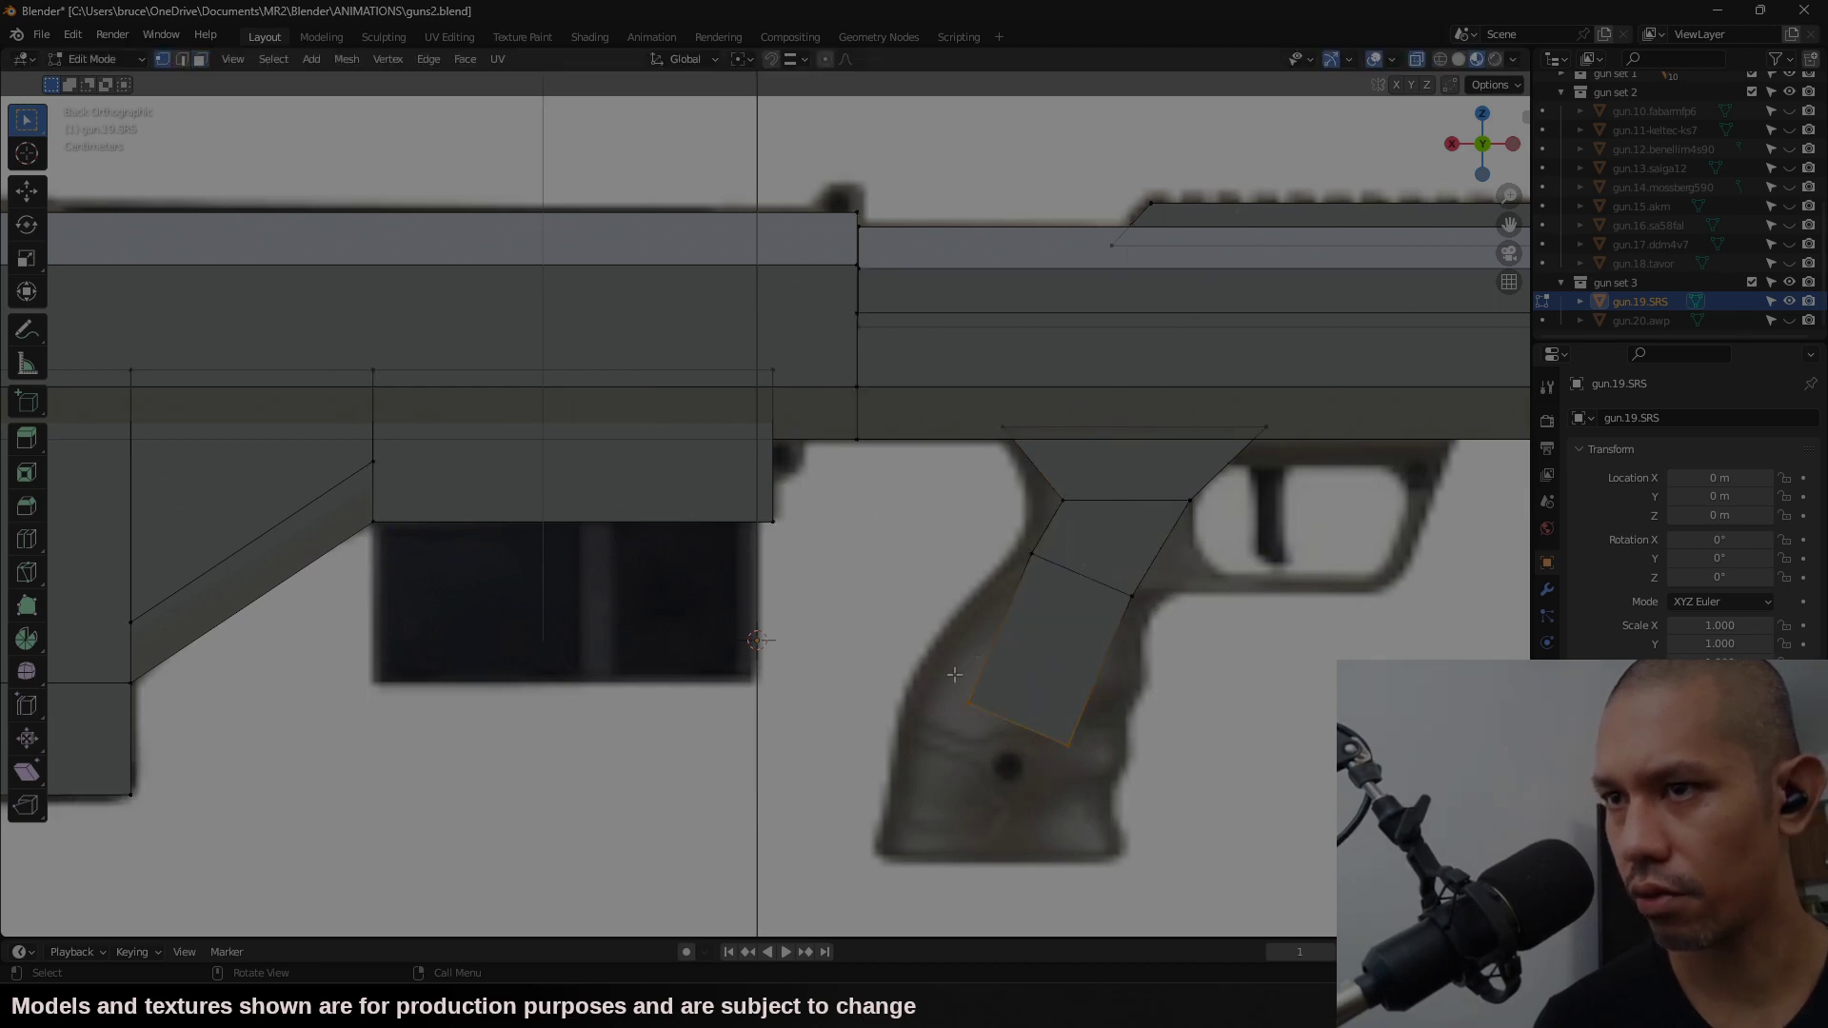
pyautogui.press('g')
pyautogui.click(849, 757)
pyautogui.moveTo(1109, 714); pyautogui.dragTo(1043, 771)
pyautogui.press('g')
pyautogui.click(1071, 755)
# Step: Extrude the grip's last segment, flatten its bottom face with a Z scale of 0, and lower it to the grip's base
pyautogui.press('3')
pyautogui.click(1011, 721)
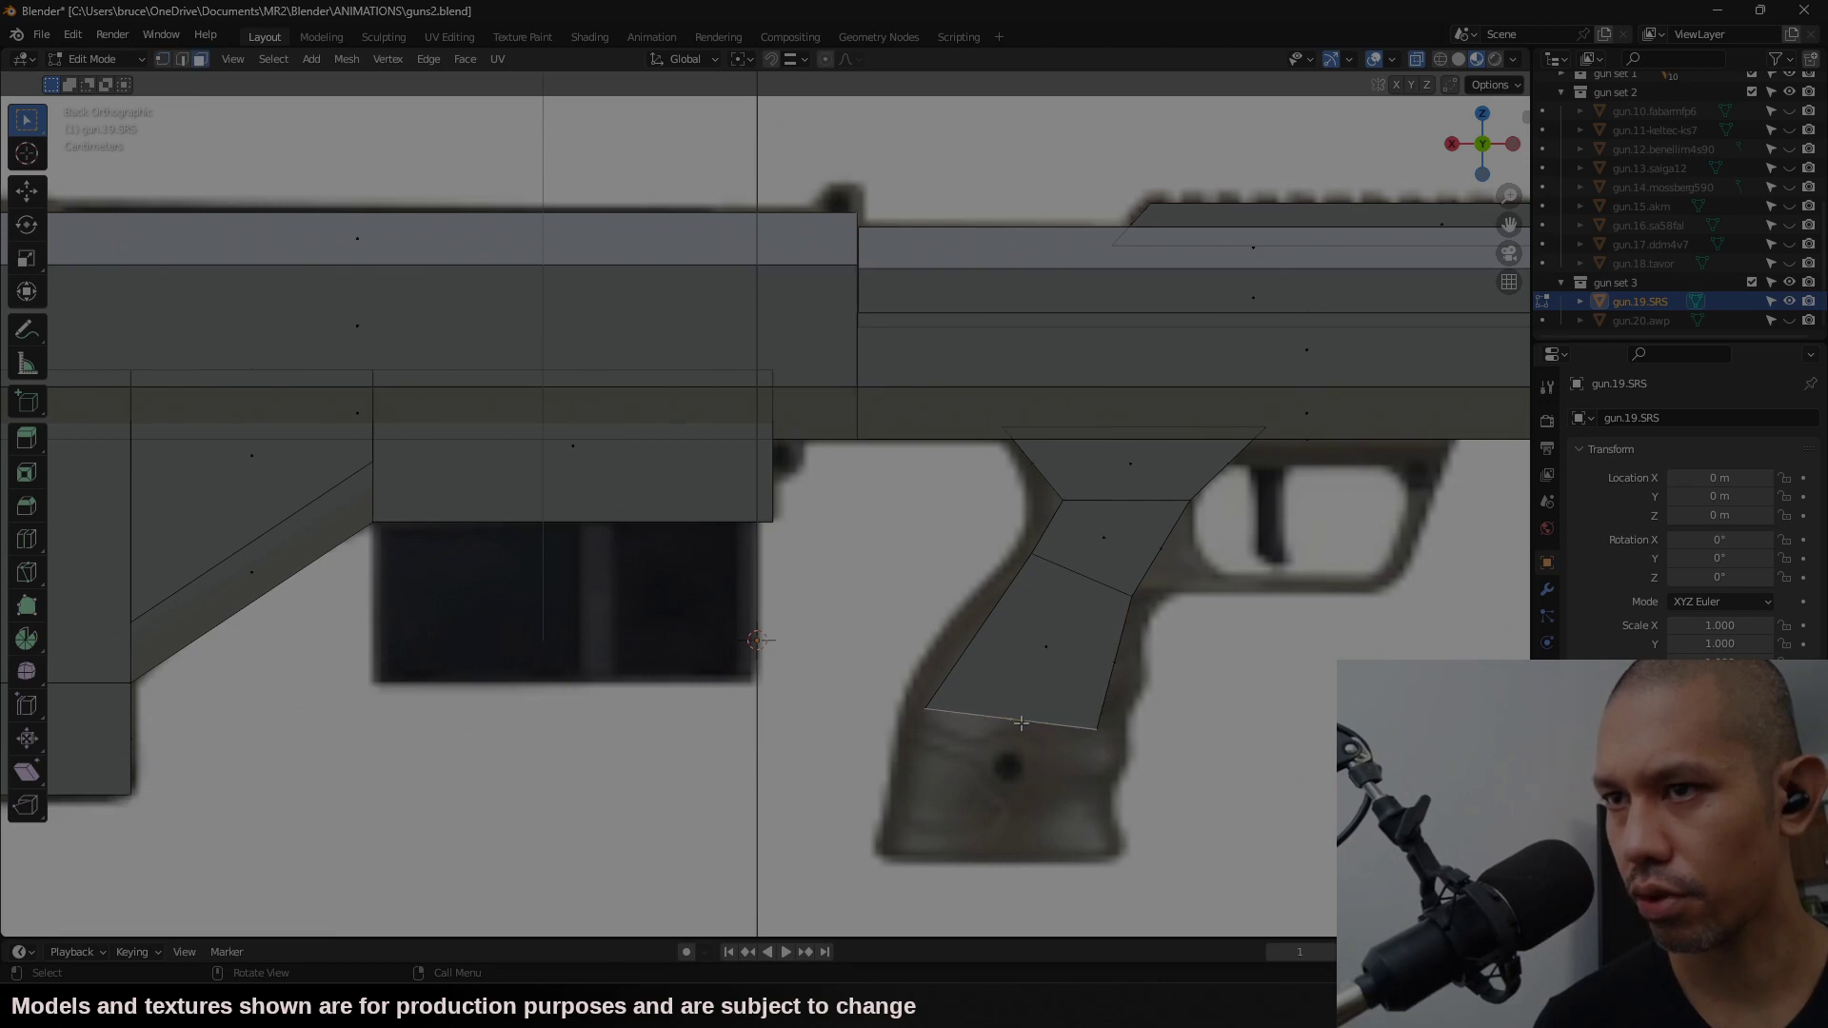
pyautogui.press('e')
pyautogui.press('s')
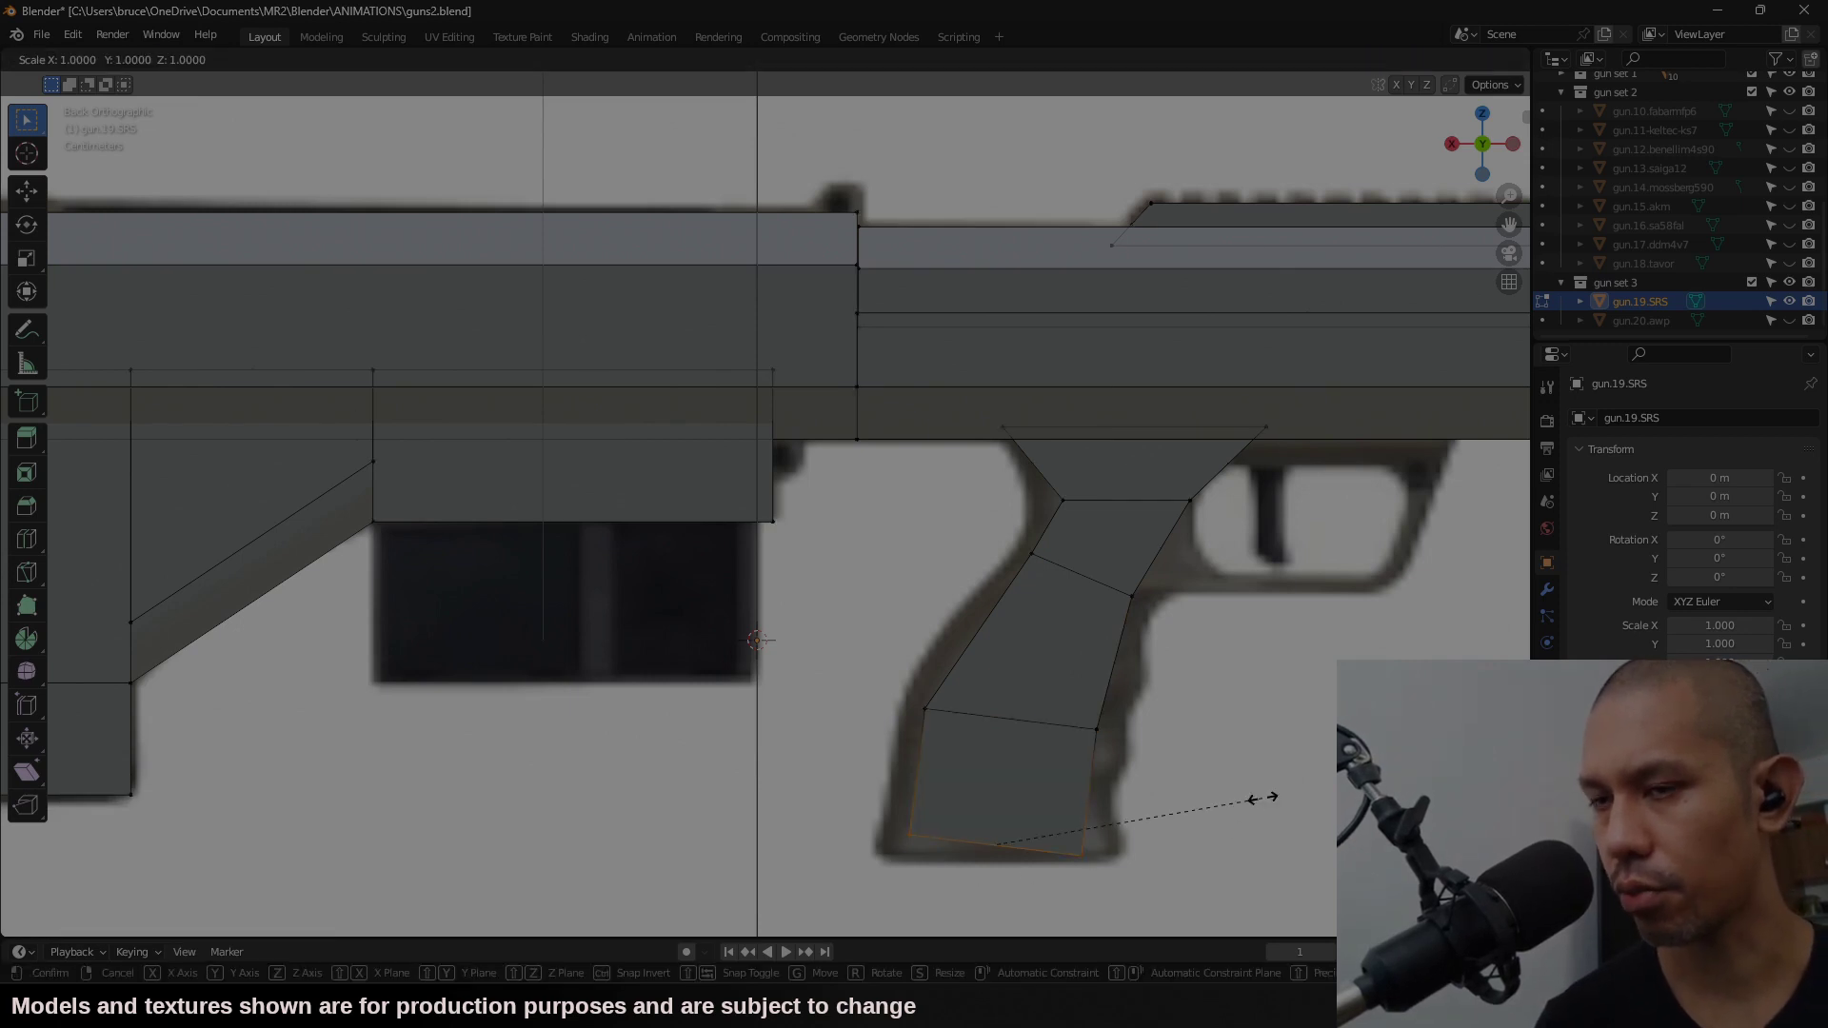
pyautogui.press('z')
pyautogui.press('0')
pyautogui.press('Return')
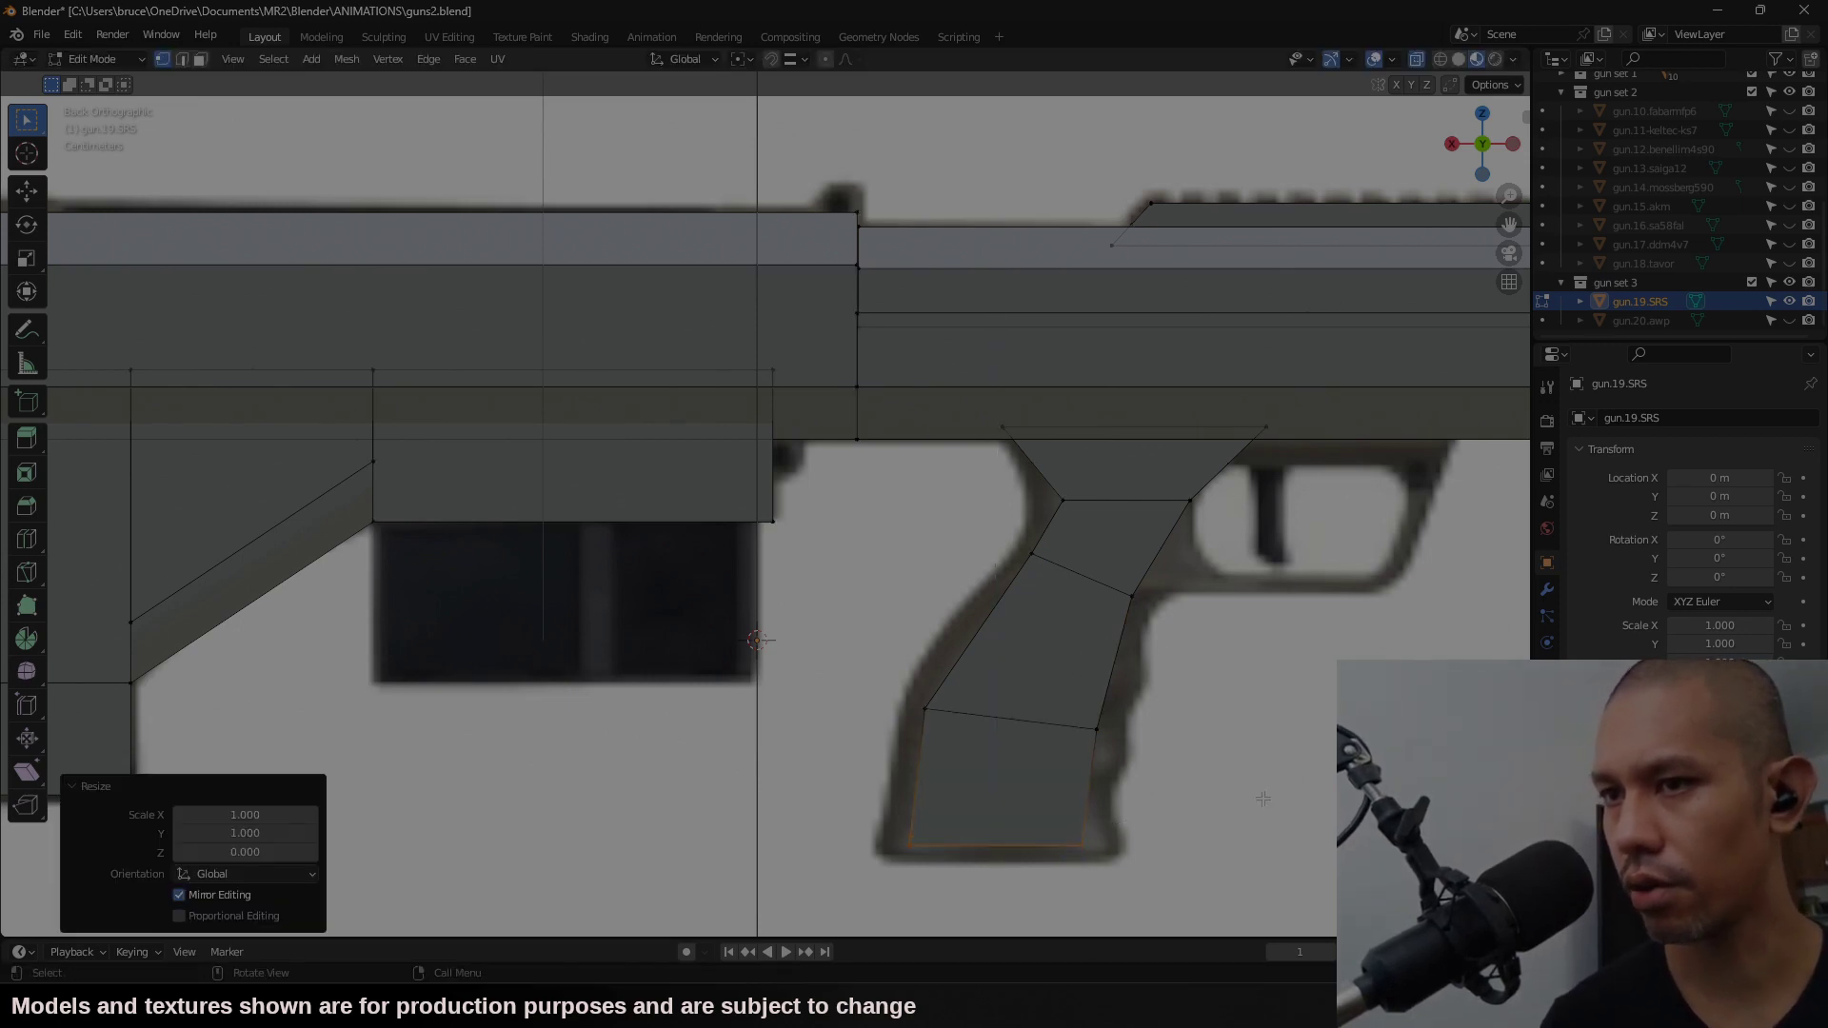
pyautogui.press('g')
pyautogui.press('z')
pyautogui.click(1218, 810)
# Step: Extrude the pistol grip's rear faces outward by about 0.0285 m
pyautogui.press('3')
pyautogui.click(1035, 464)
pyautogui.keyDown('shift'); pyautogui.click(1045, 527); pyautogui.keyUp('shift')
pyautogui.keyDown('shift'); pyautogui.click(978, 632); pyautogui.keyUp('shift')
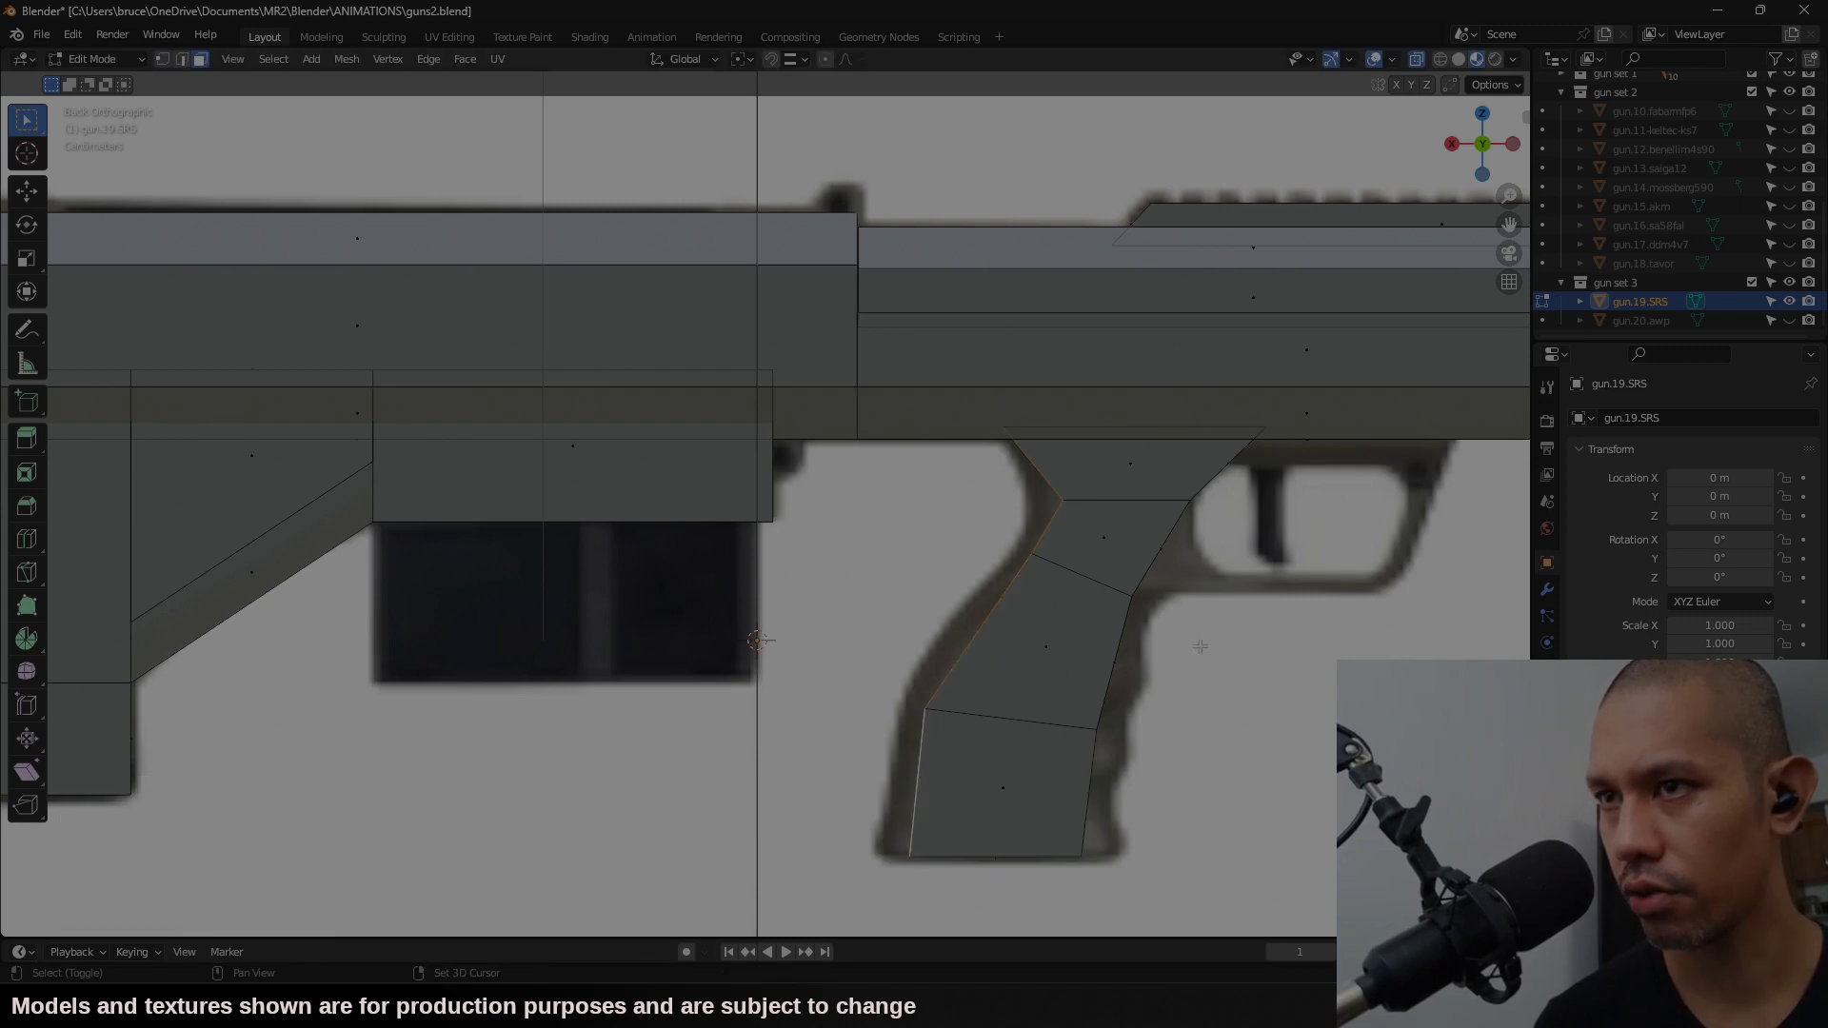
pyautogui.click(1195, 687)
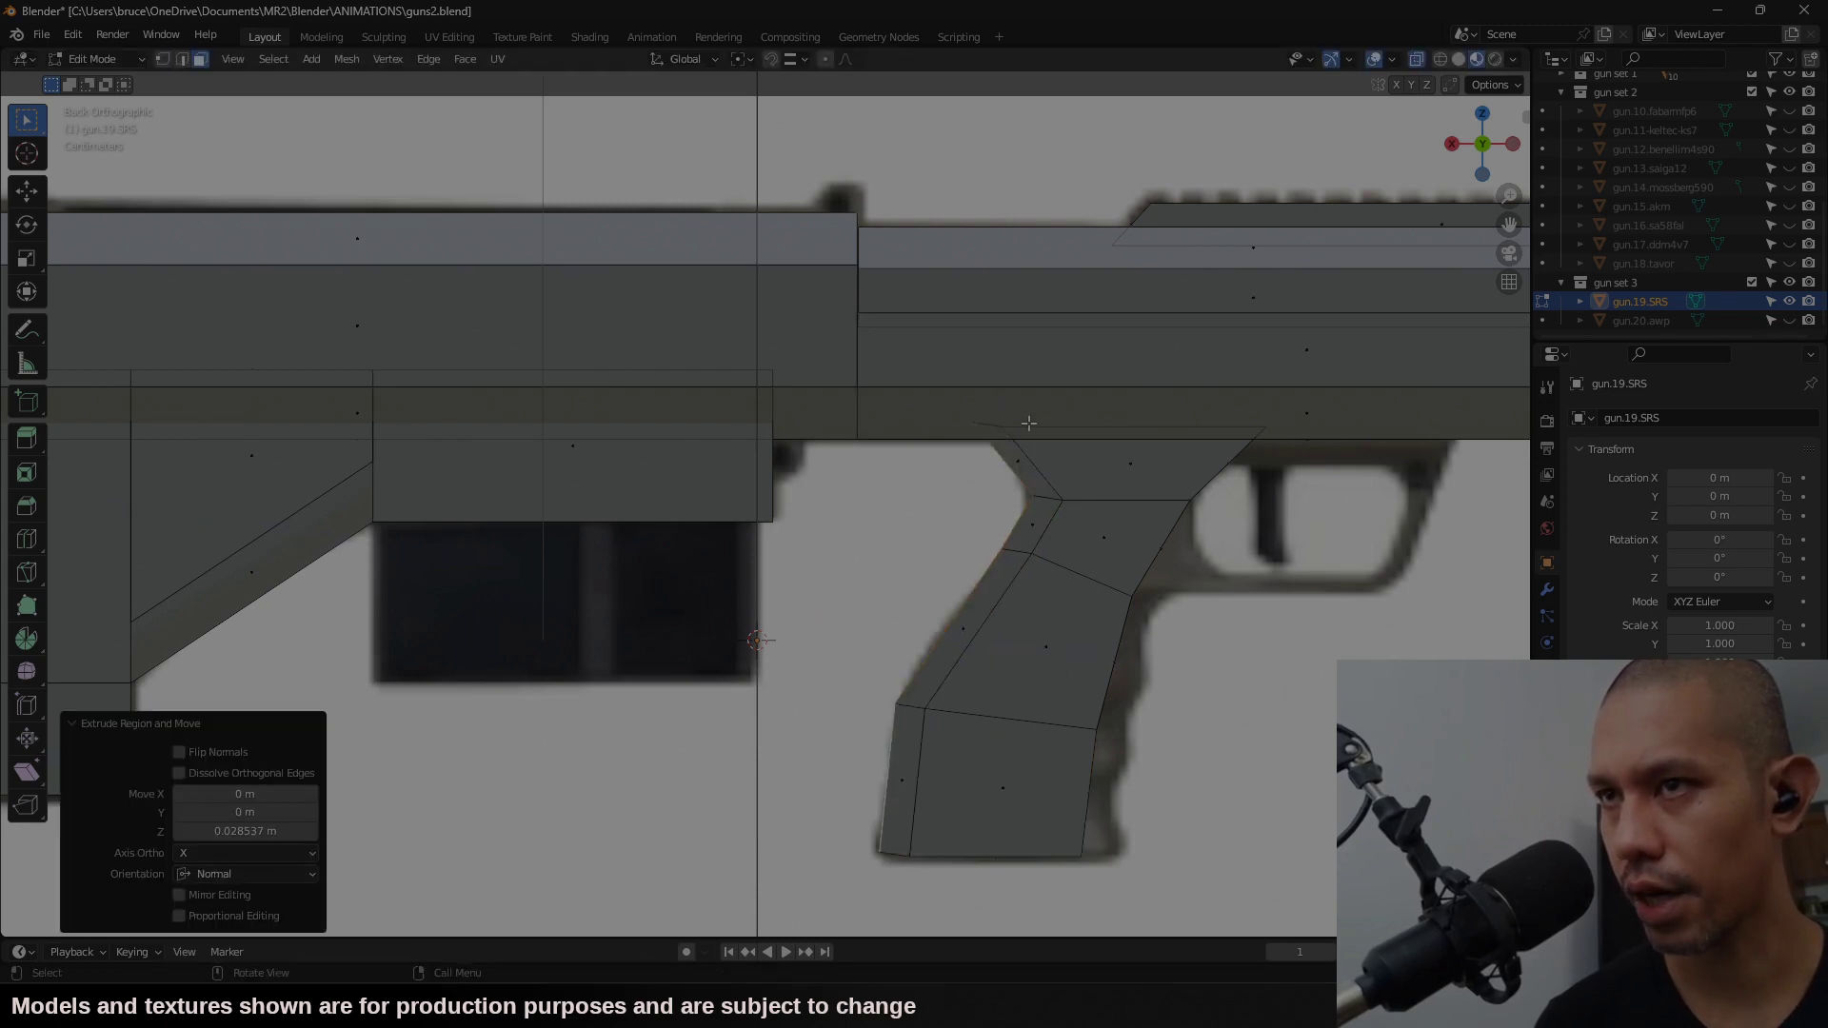
# Step: Collapse the grip's extruded rear vertices to the centre with a Y scale of 0 and merge them by distance
pyautogui.press('1')
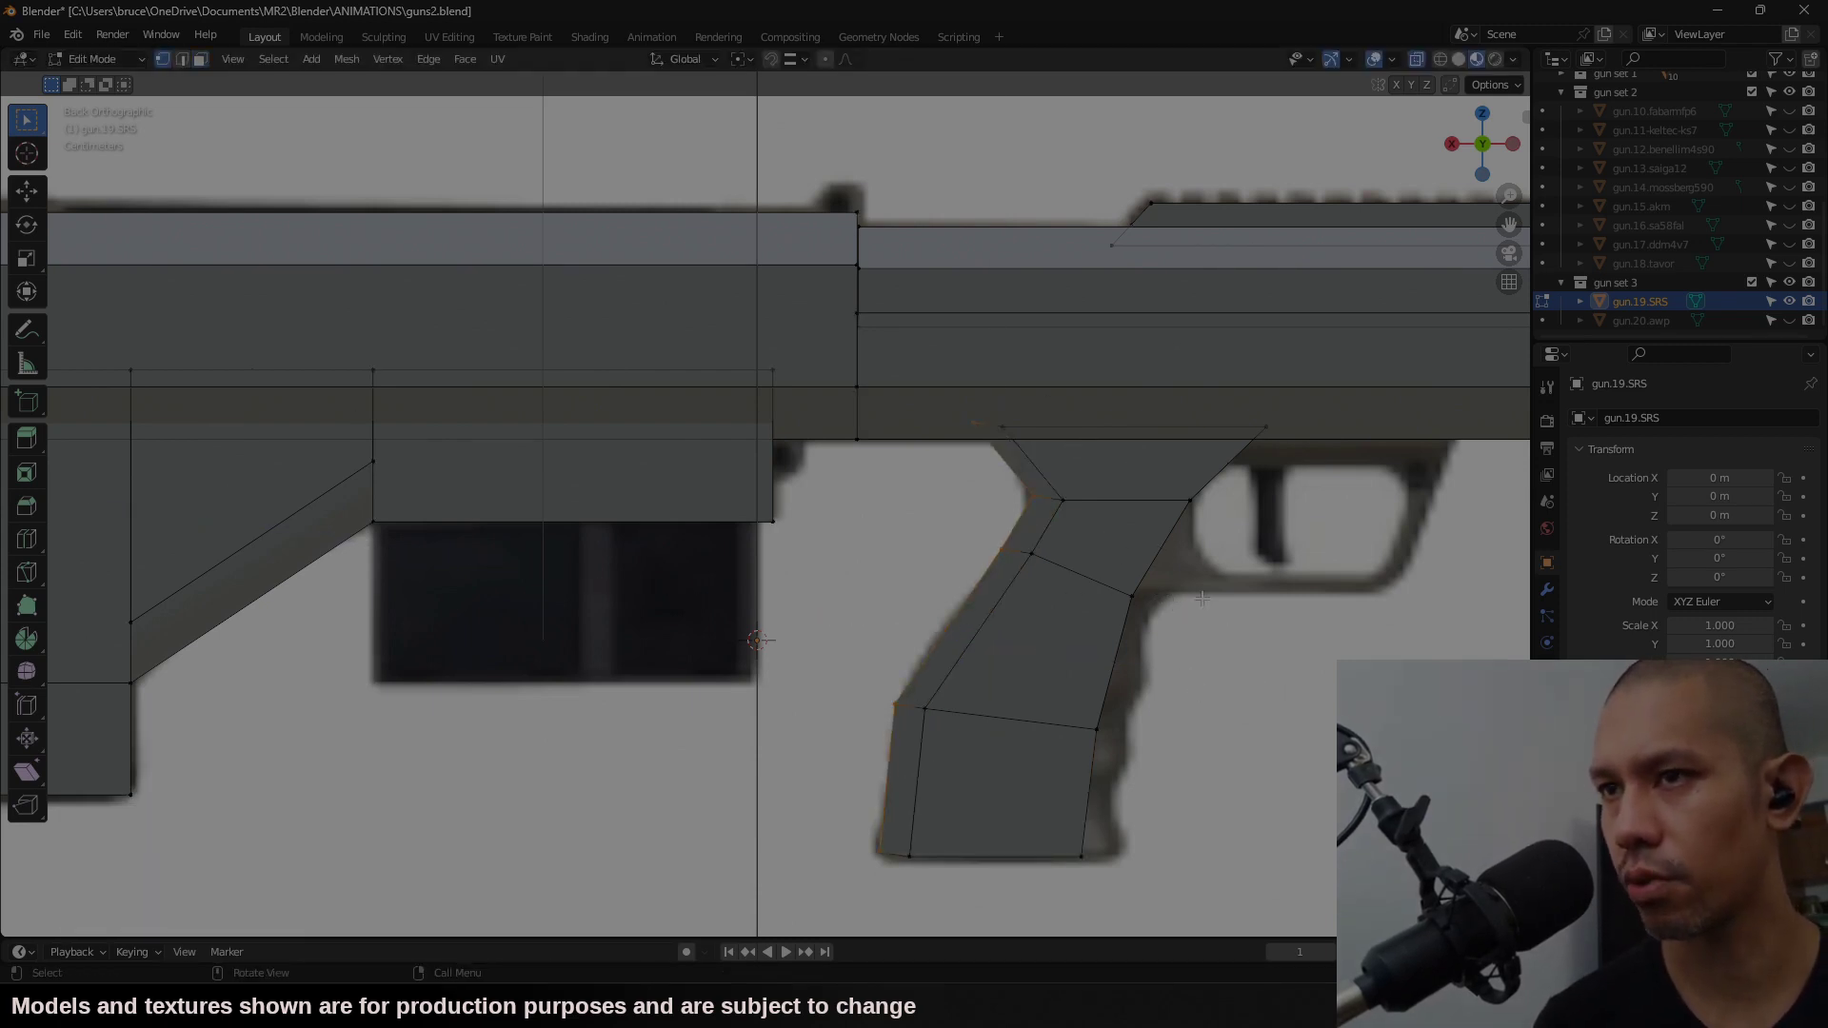
pyautogui.press('s')
pyautogui.press('y')
pyautogui.press('0')
pyautogui.press('Return')
pyautogui.rightClick(1191, 901)
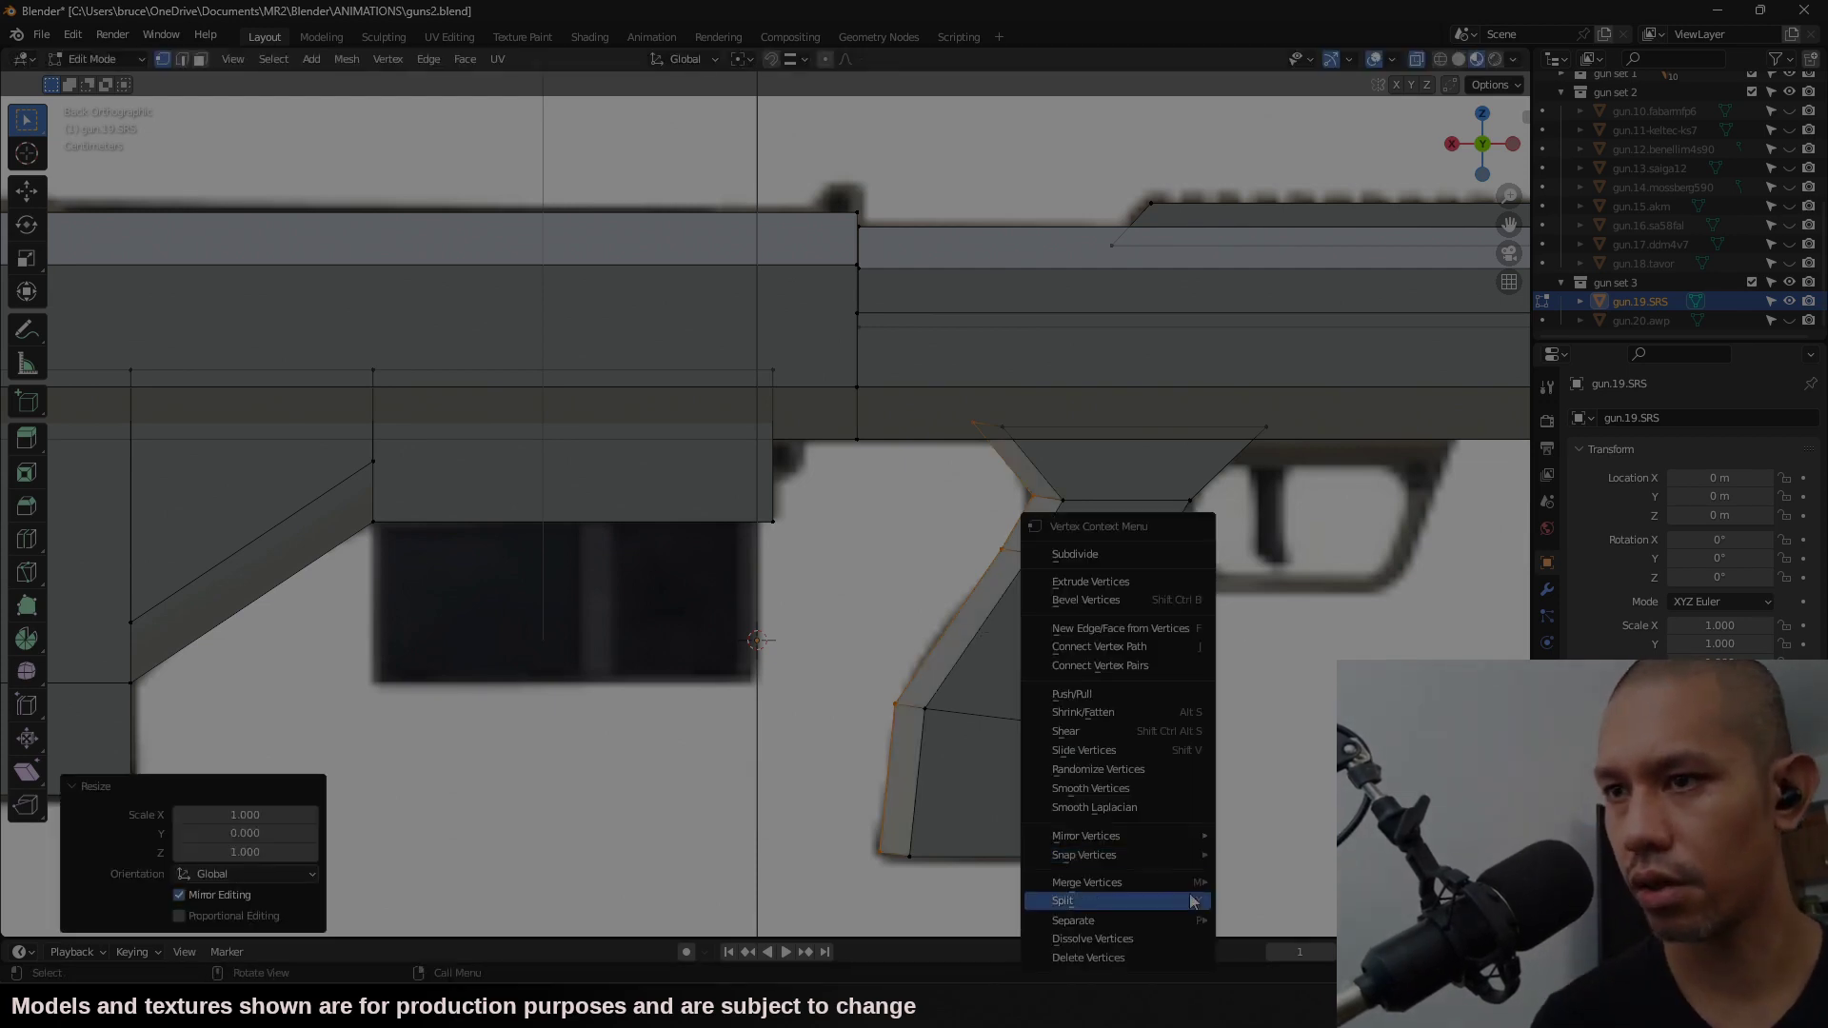
pyautogui.moveTo(1197, 893)
pyautogui.click(1259, 883)
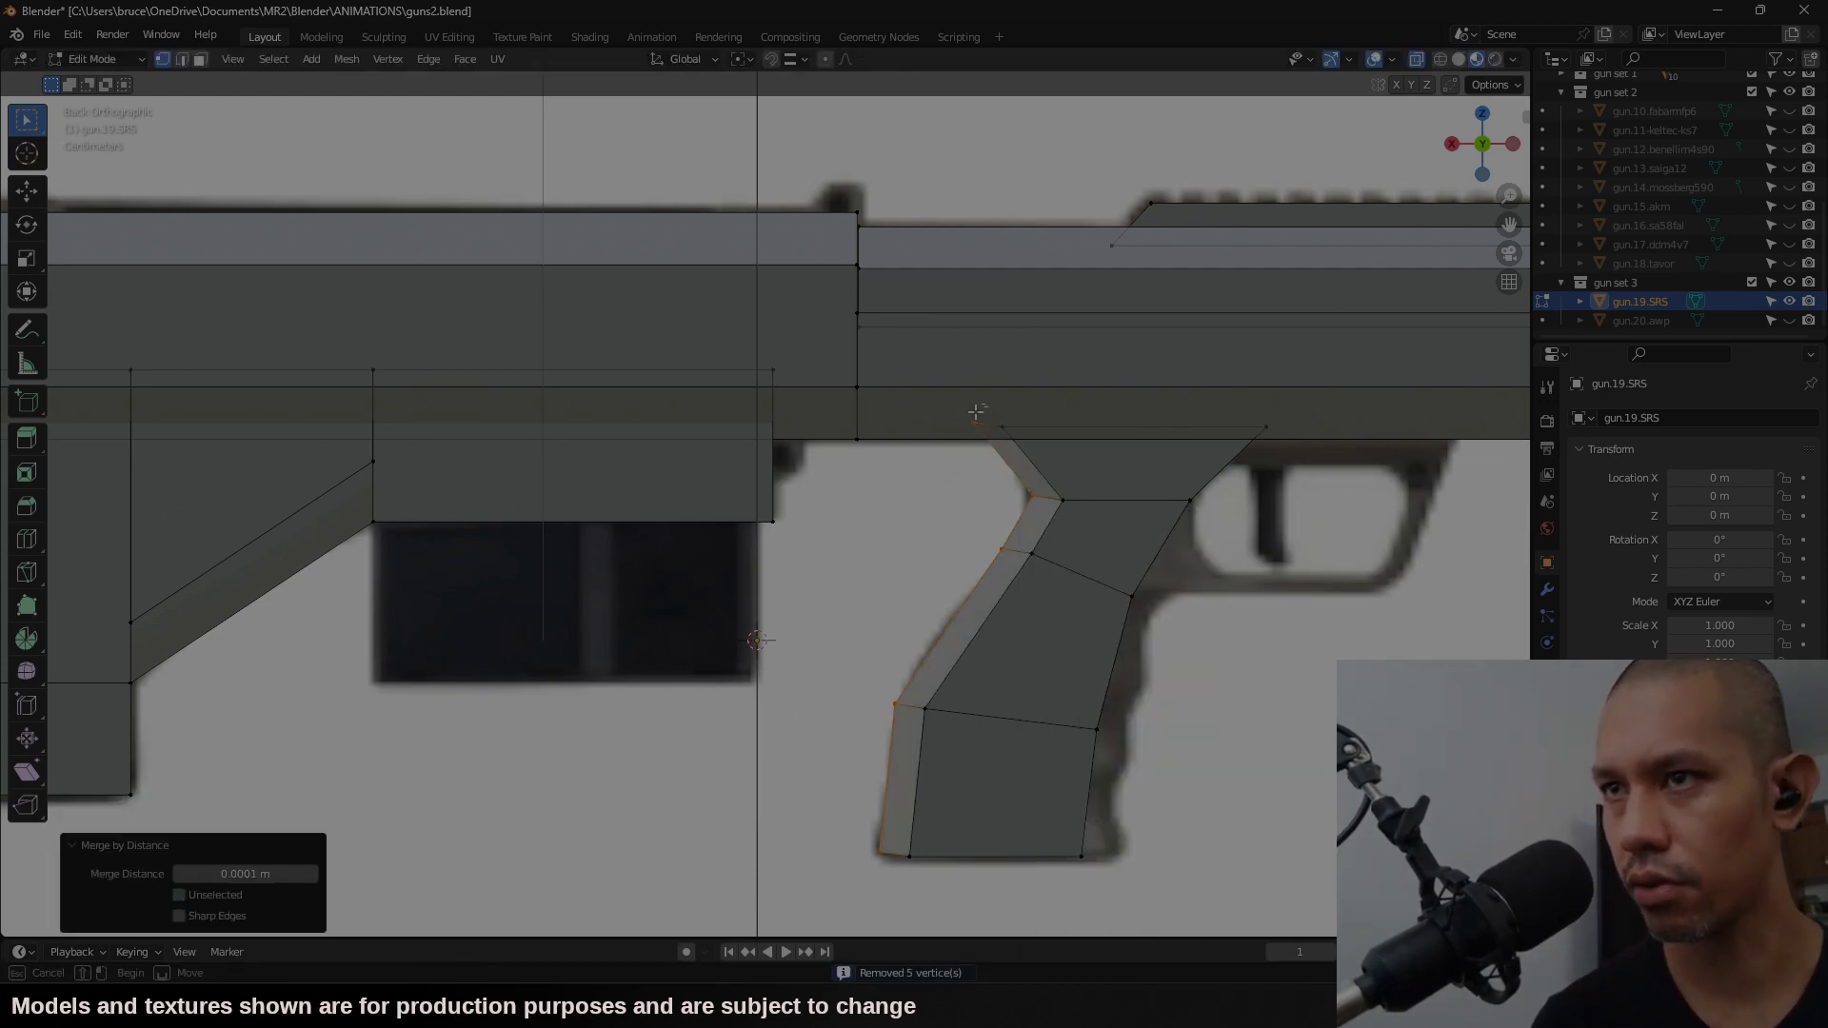
# Step: Select the faces along the grip's rounded back strip and shade them smooth
pyautogui.press('3')
pyautogui.keyDown('shift'); pyautogui.moveTo(980, 621); pyautogui.dragTo(897, 658); pyautogui.keyUp('shift')
pyautogui.keyDown('shift'); pyautogui.moveTo(933, 757); pyautogui.dragTo(885, 805); pyautogui.keyUp('shift')
pyautogui.rightClick(904, 804)
pyautogui.click(909, 804)
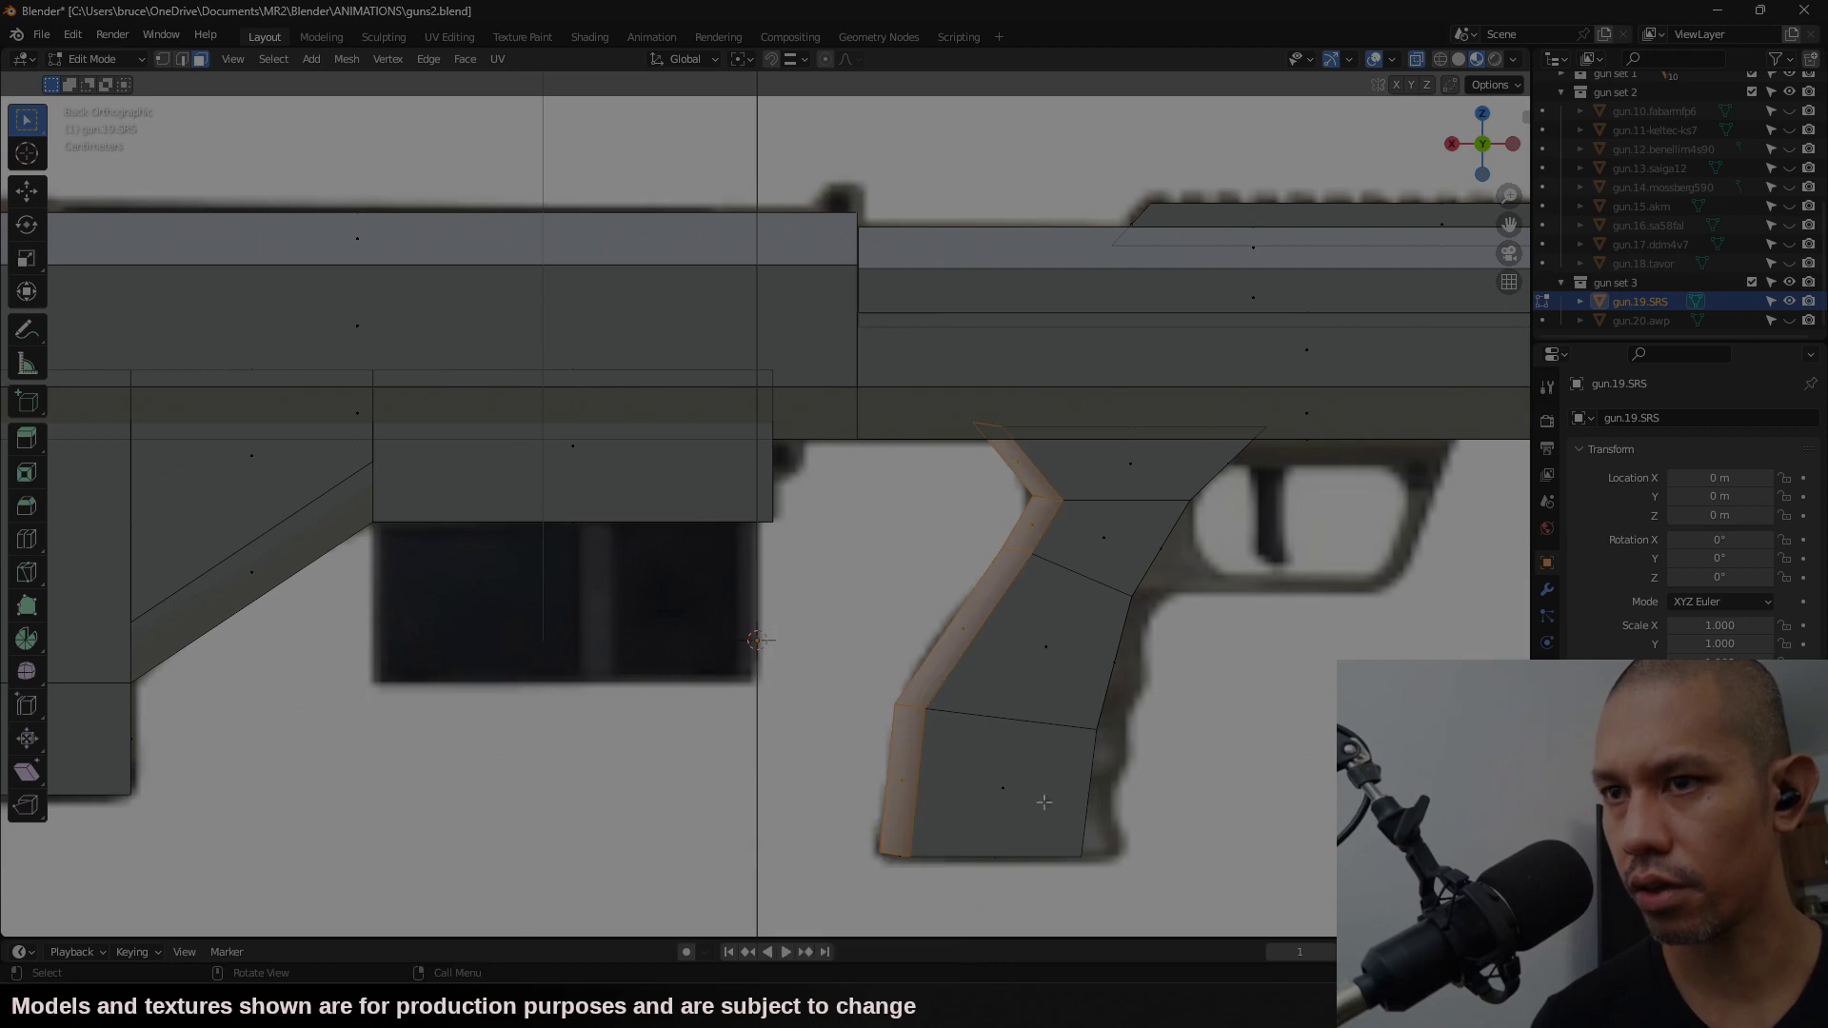
# Step: Extrude the pistol grip's lower front faces outward, collapse them to the centre with a Y scale of 0, and merge them by distance
pyautogui.press('Tab')
pyautogui.press('Tab')
pyautogui.moveTo(1139, 638); pyautogui.dragTo(1088, 698)
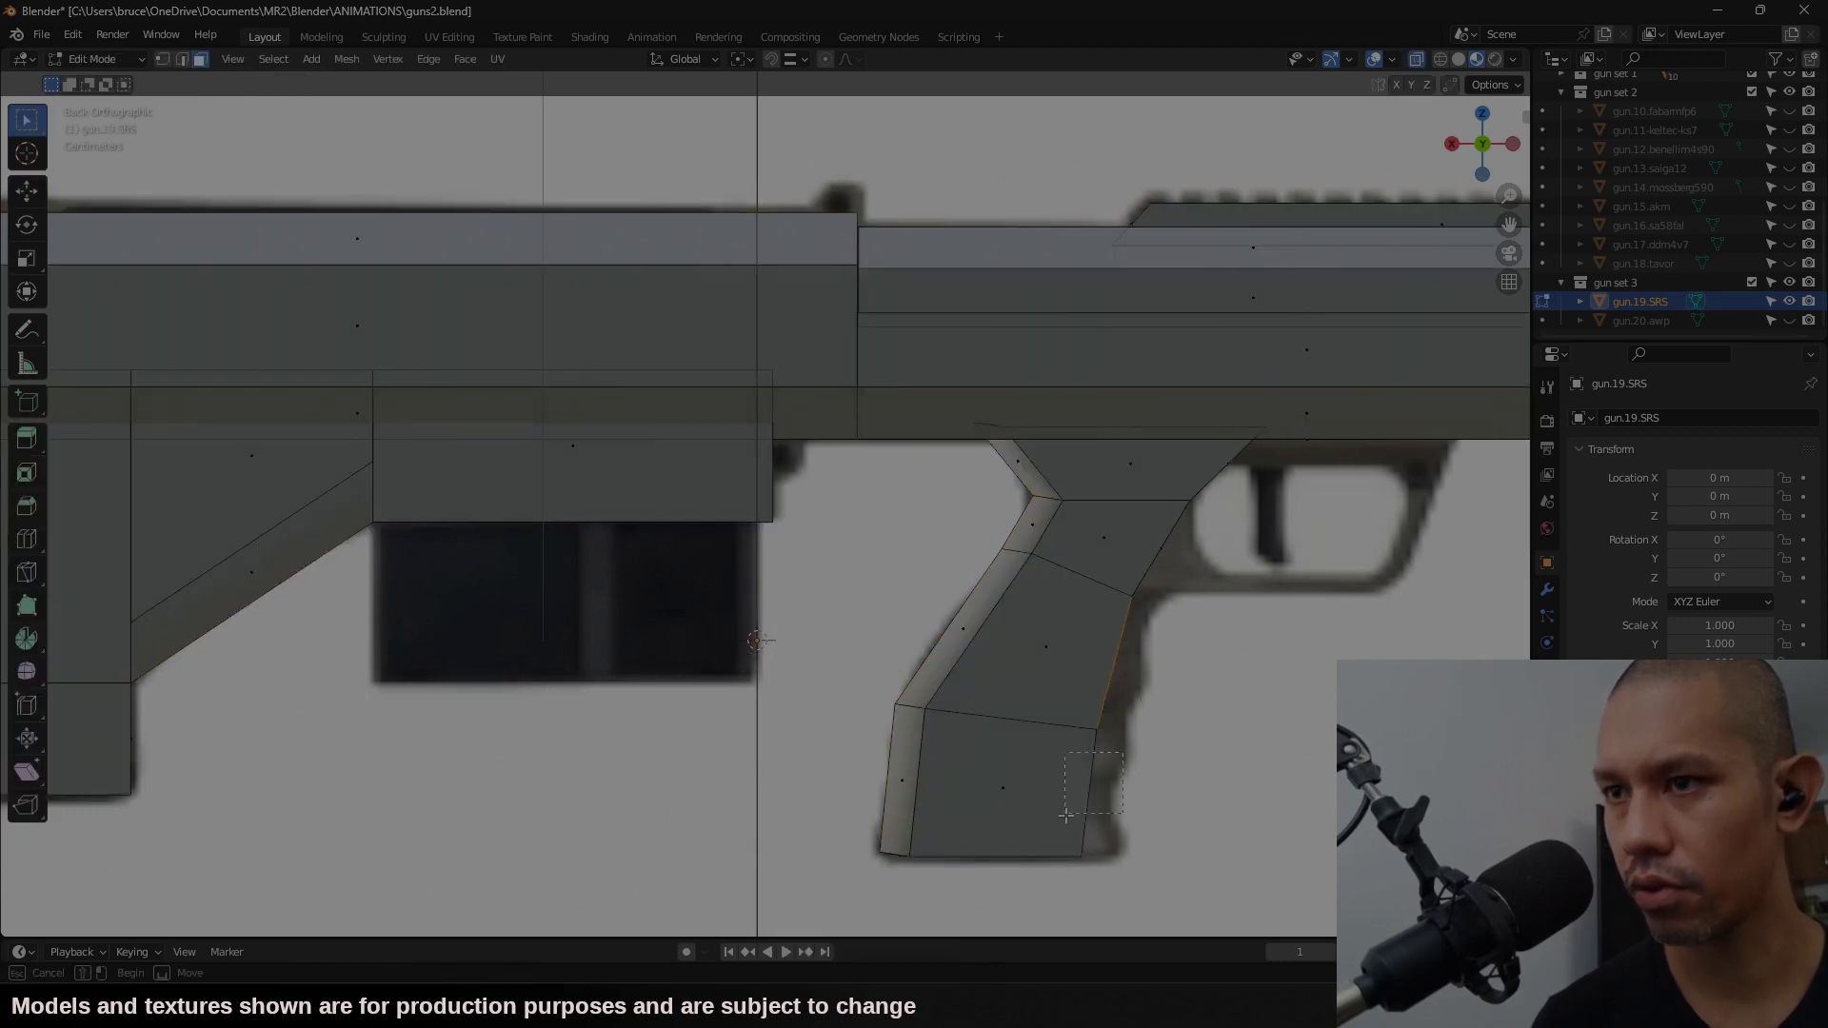
pyautogui.moveTo(1065, 815); pyautogui.dragTo(1067, 815)
pyautogui.press('s')
pyautogui.press('y')
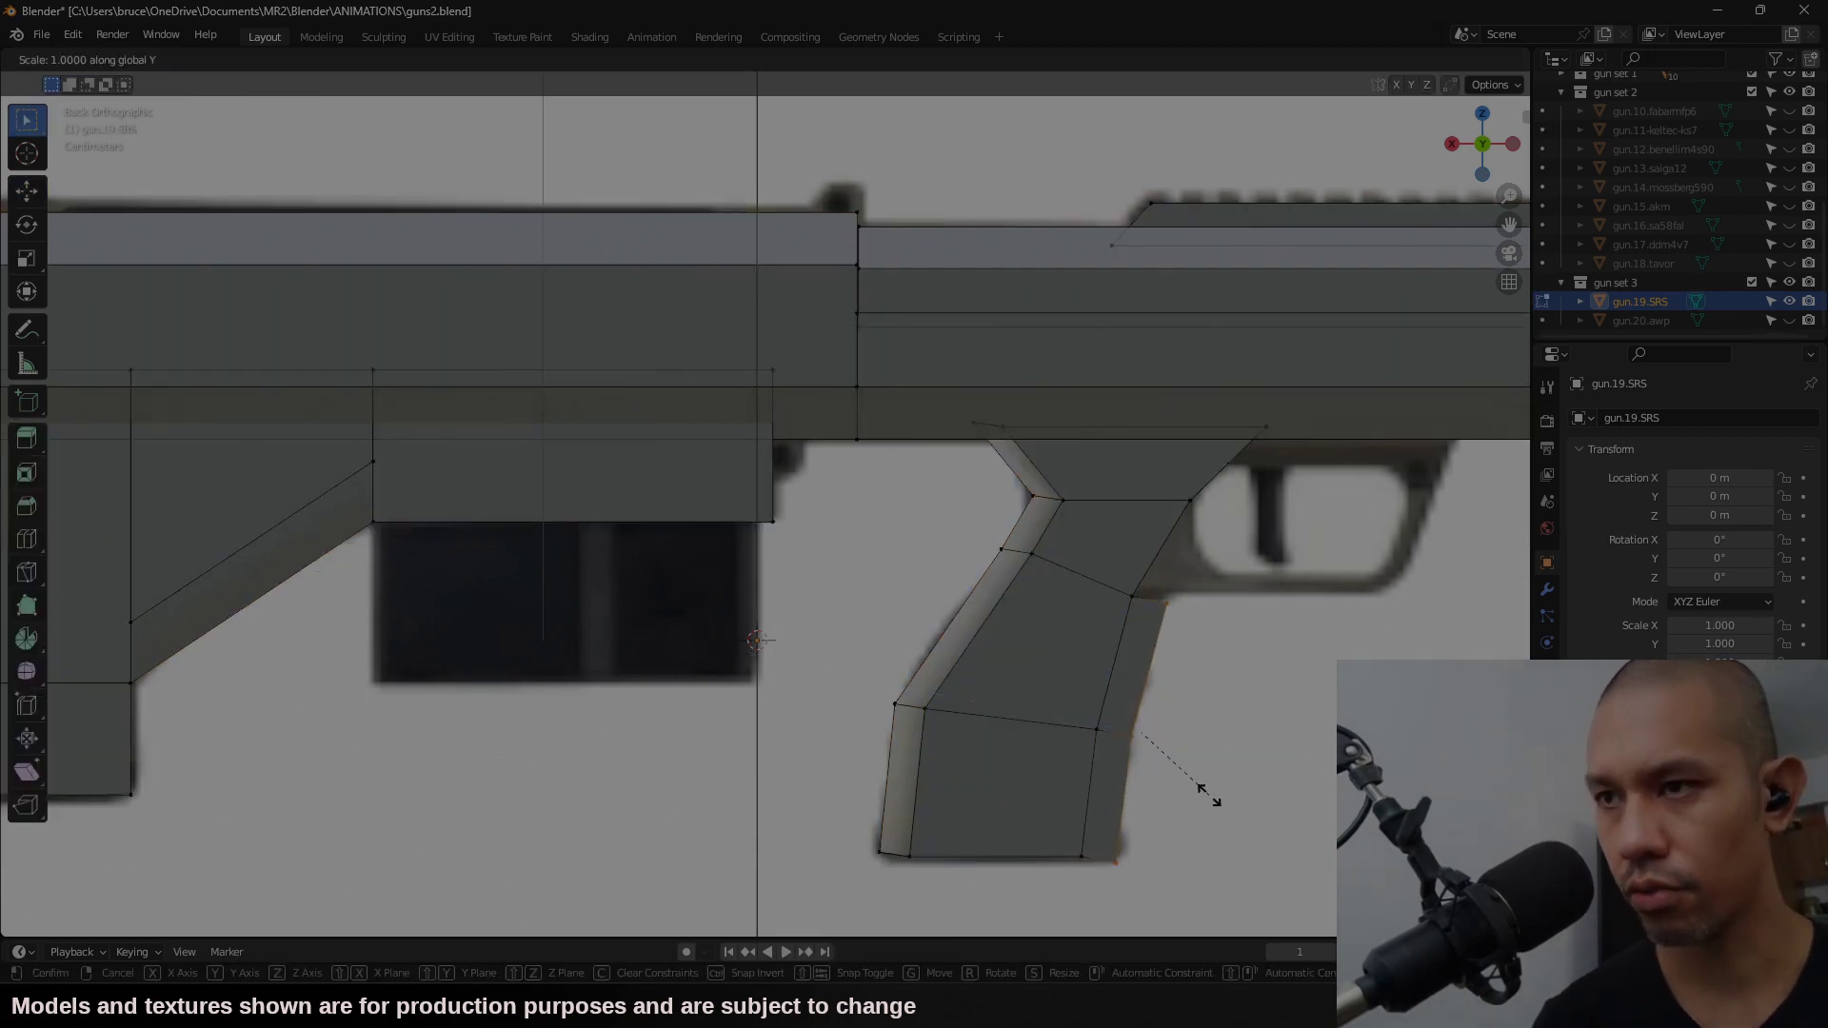
pyautogui.press('0')
pyautogui.press('Return')
pyautogui.rightClick(1208, 795)
pyautogui.press('g')
pyautogui.press('b')
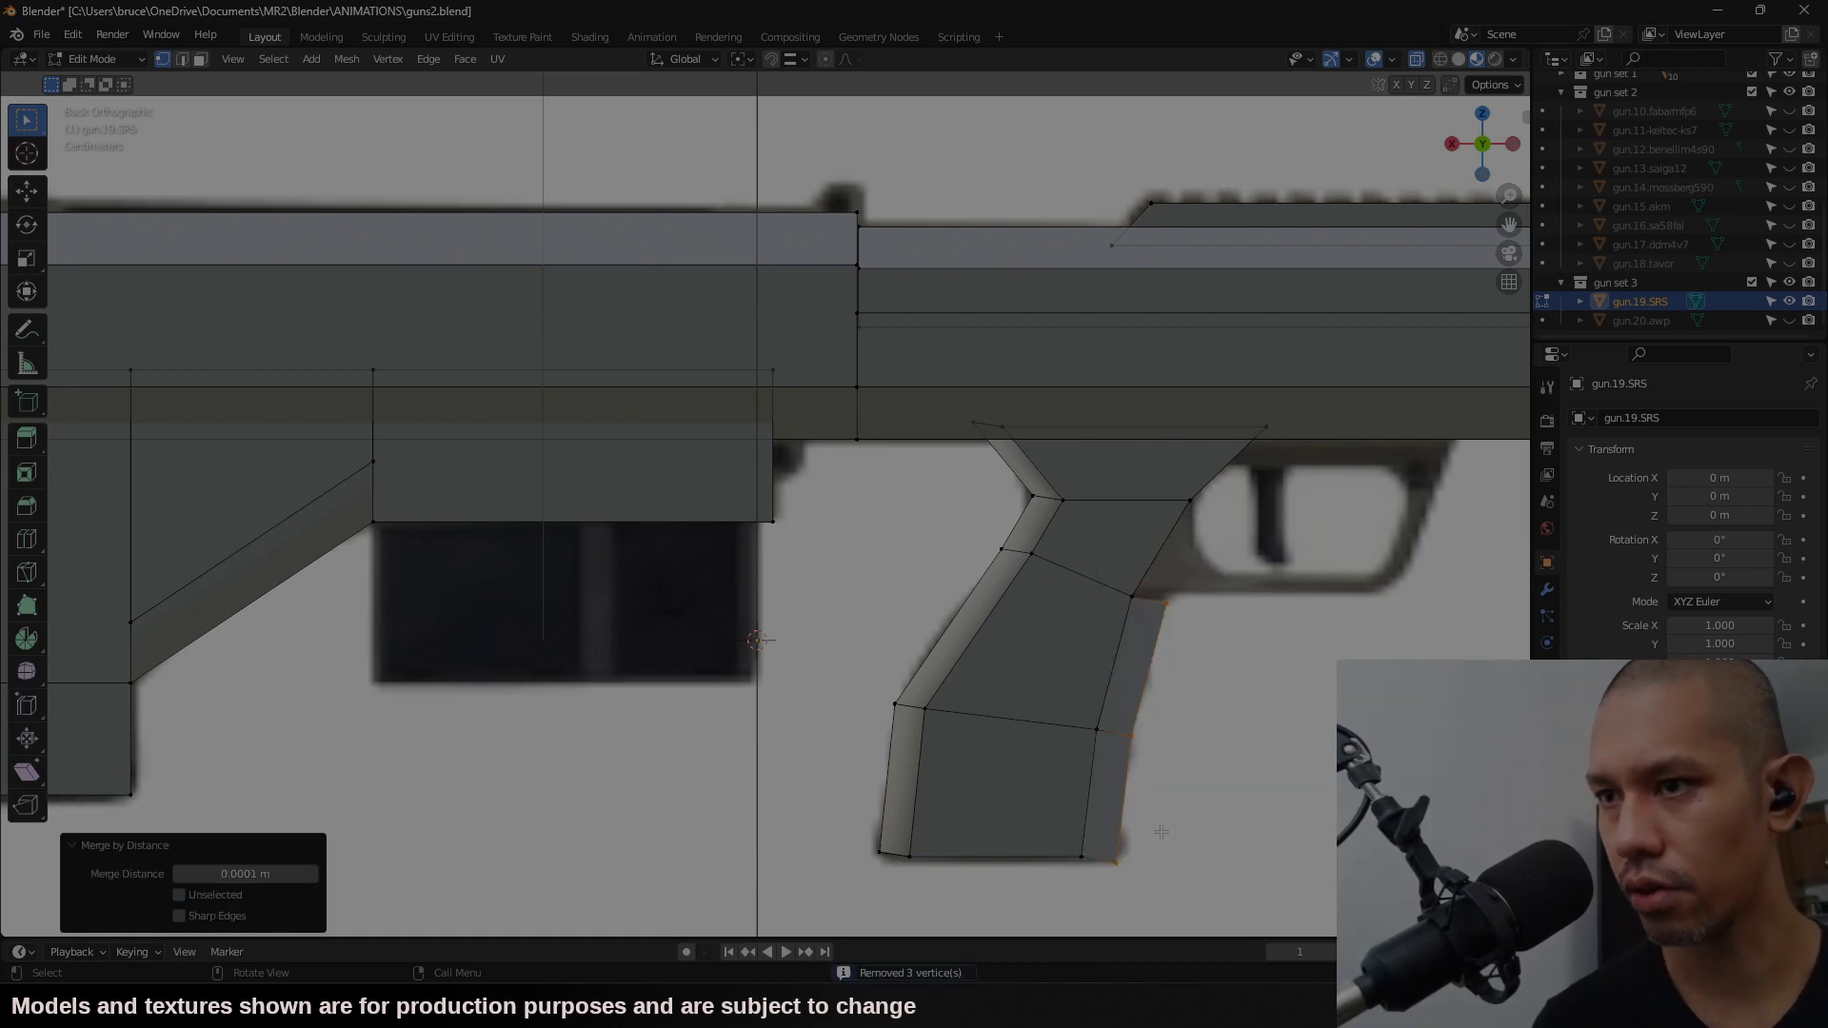
# Step: Move the vertices of the grip's new front edge one group at a time to match the reference outline
pyautogui.press('z')
pyautogui.moveTo(1160, 832); pyautogui.dragTo(1103, 889)
pyautogui.press('g')
pyautogui.click(1108, 866)
pyautogui.press('g')
pyautogui.click(1203, 667)
pyautogui.moveTo(1112, 766); pyautogui.dragTo(1139, 585)
pyautogui.press('g')
pyautogui.click(1121, 589)
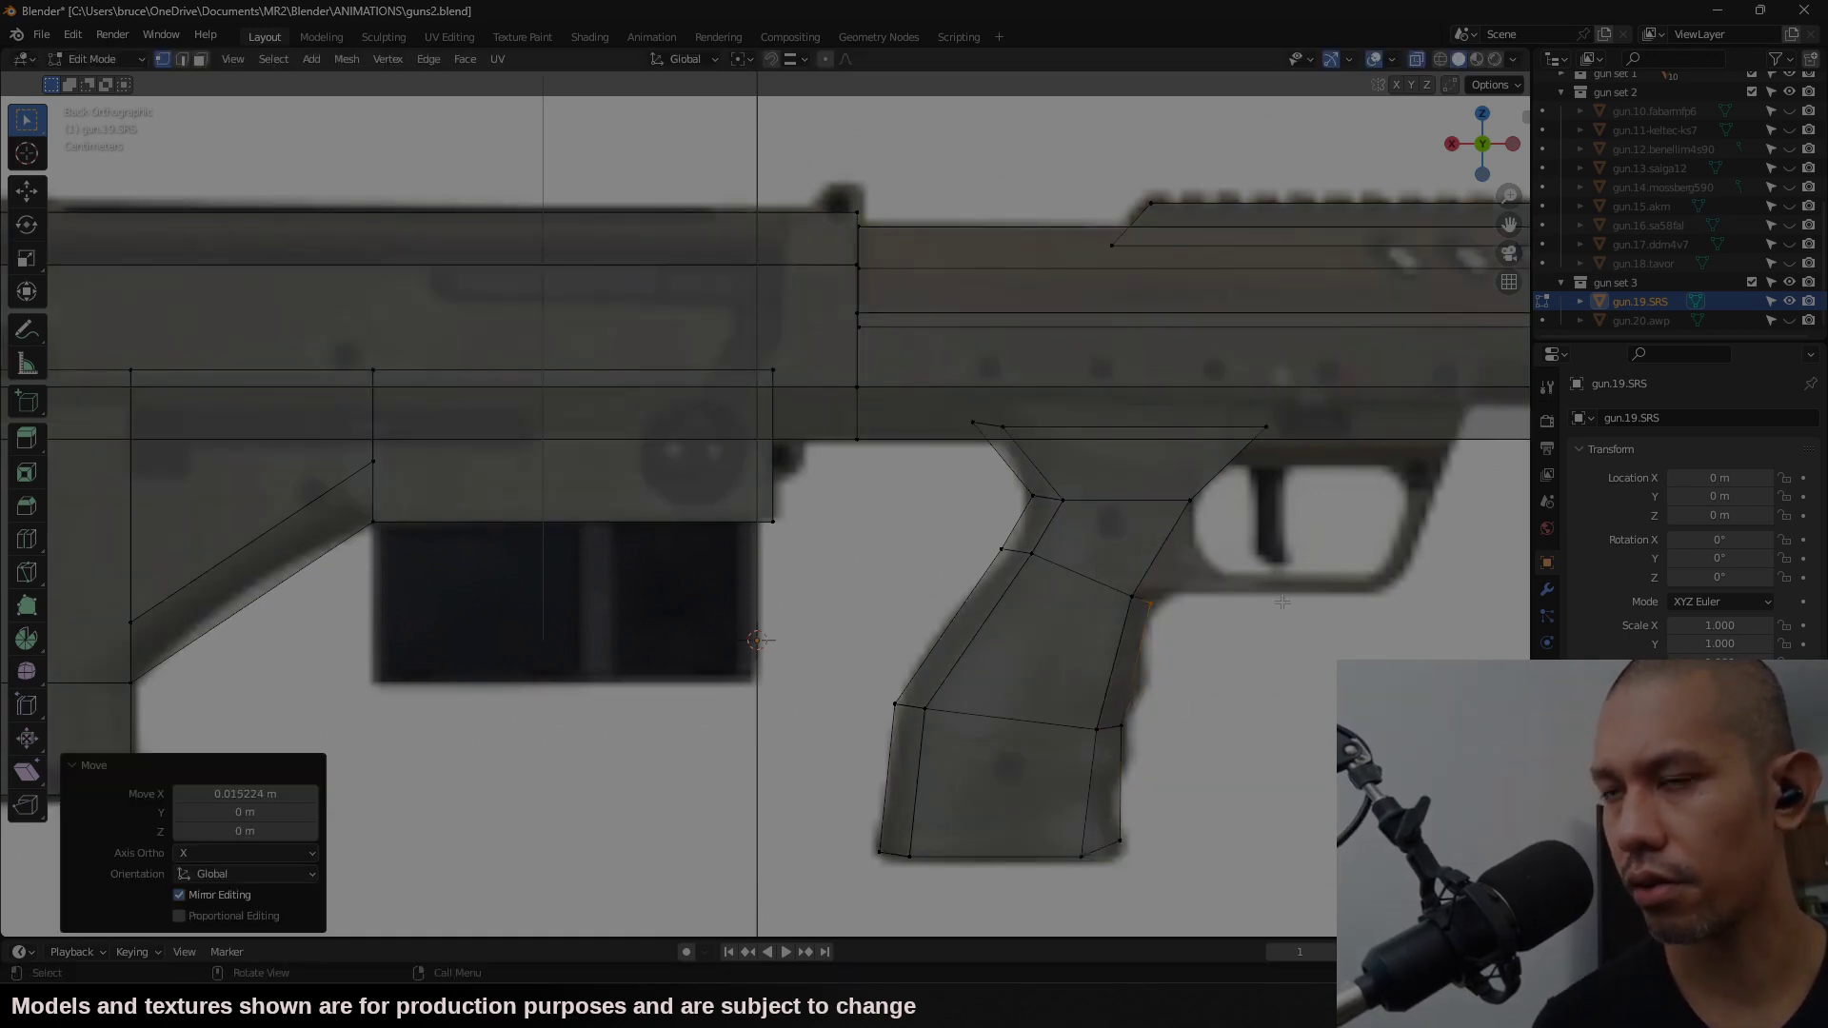
# Step: Extrude the grip's upper front face forward to start the trigger guard and narrow it with a Y scale of 0.5
pyautogui.press('3')
pyautogui.click(881, 561)
pyautogui.press('e')
pyautogui.keyDown('shift'); pyautogui.moveTo(1282, 603); pyautogui.dragTo(886, 649, button='middle'); pyautogui.keyUp('shift')
pyautogui.click(1076, 647)
pyautogui.write('sy.5')
pyautogui.press('Return')
pyautogui.click(1471, 150)
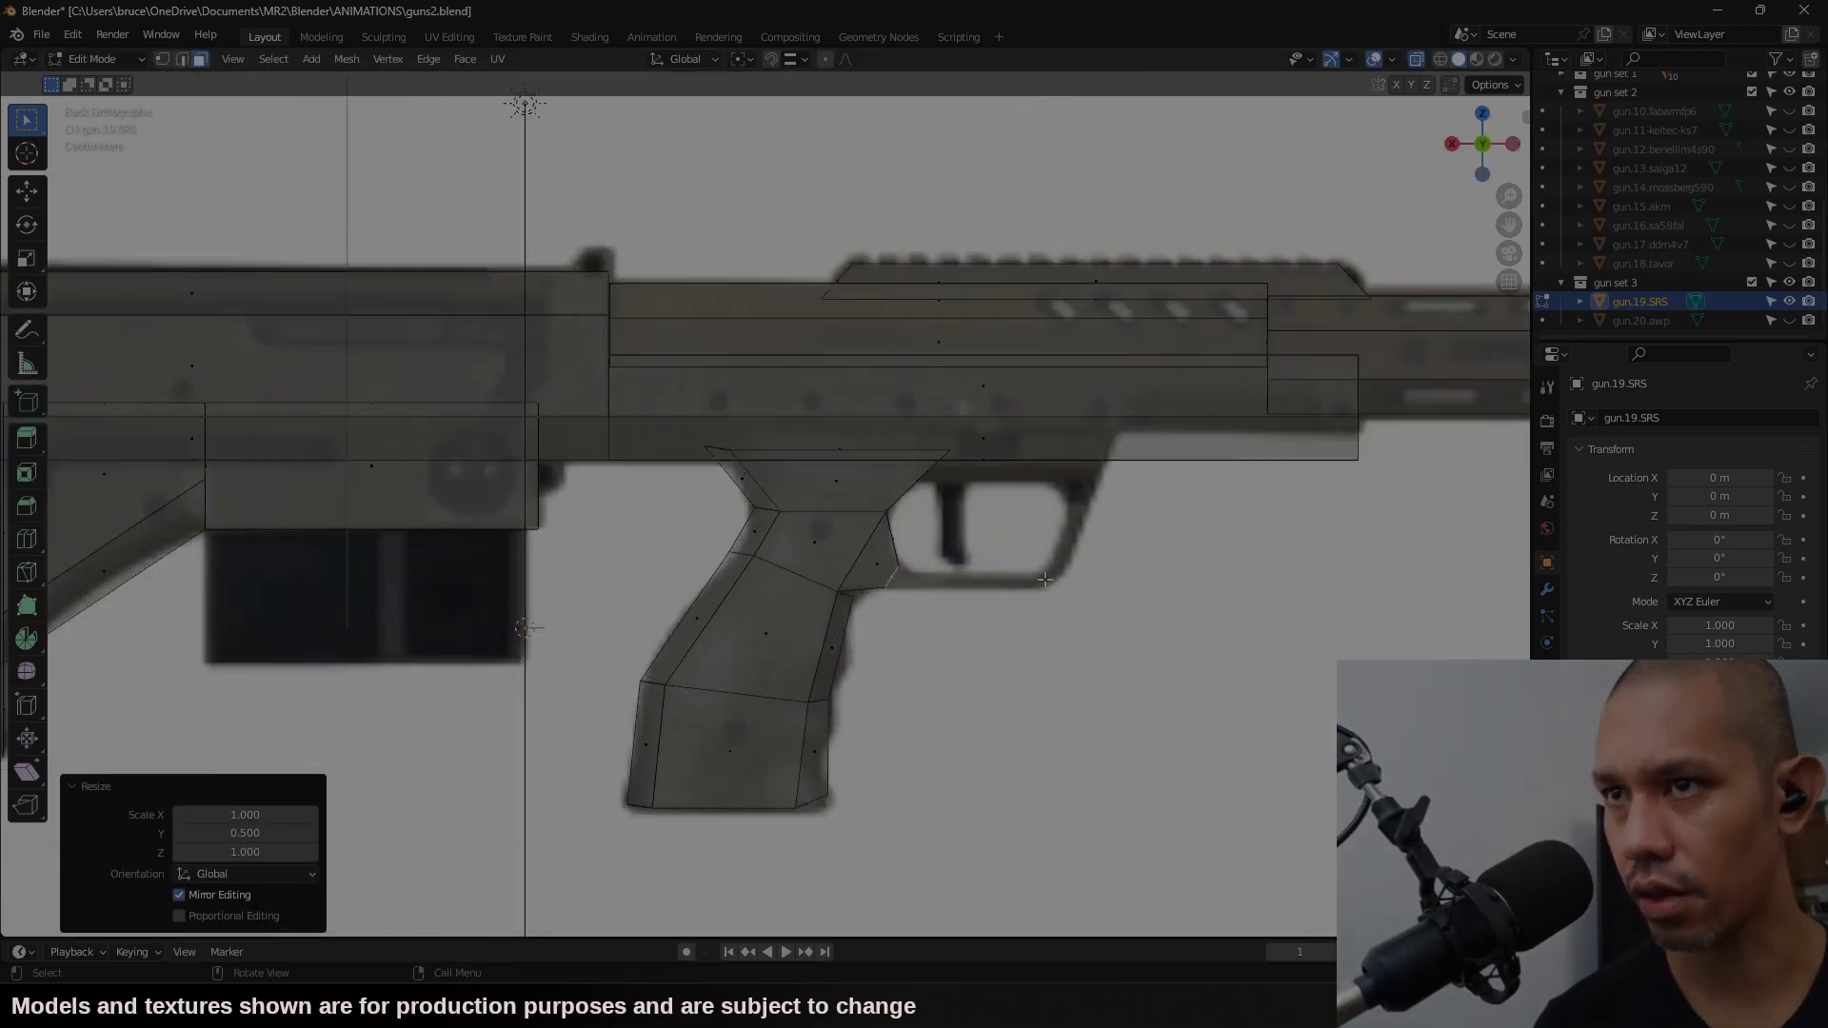
# Step: Extrude the trigger guard's bottom bar and front arm up to the receiver, and select the vertices where the guard meets the grip
pyautogui.scroll(3, 1019, 638)
pyautogui.press('e')
pyautogui.click(1111, 601)
pyautogui.press('e')
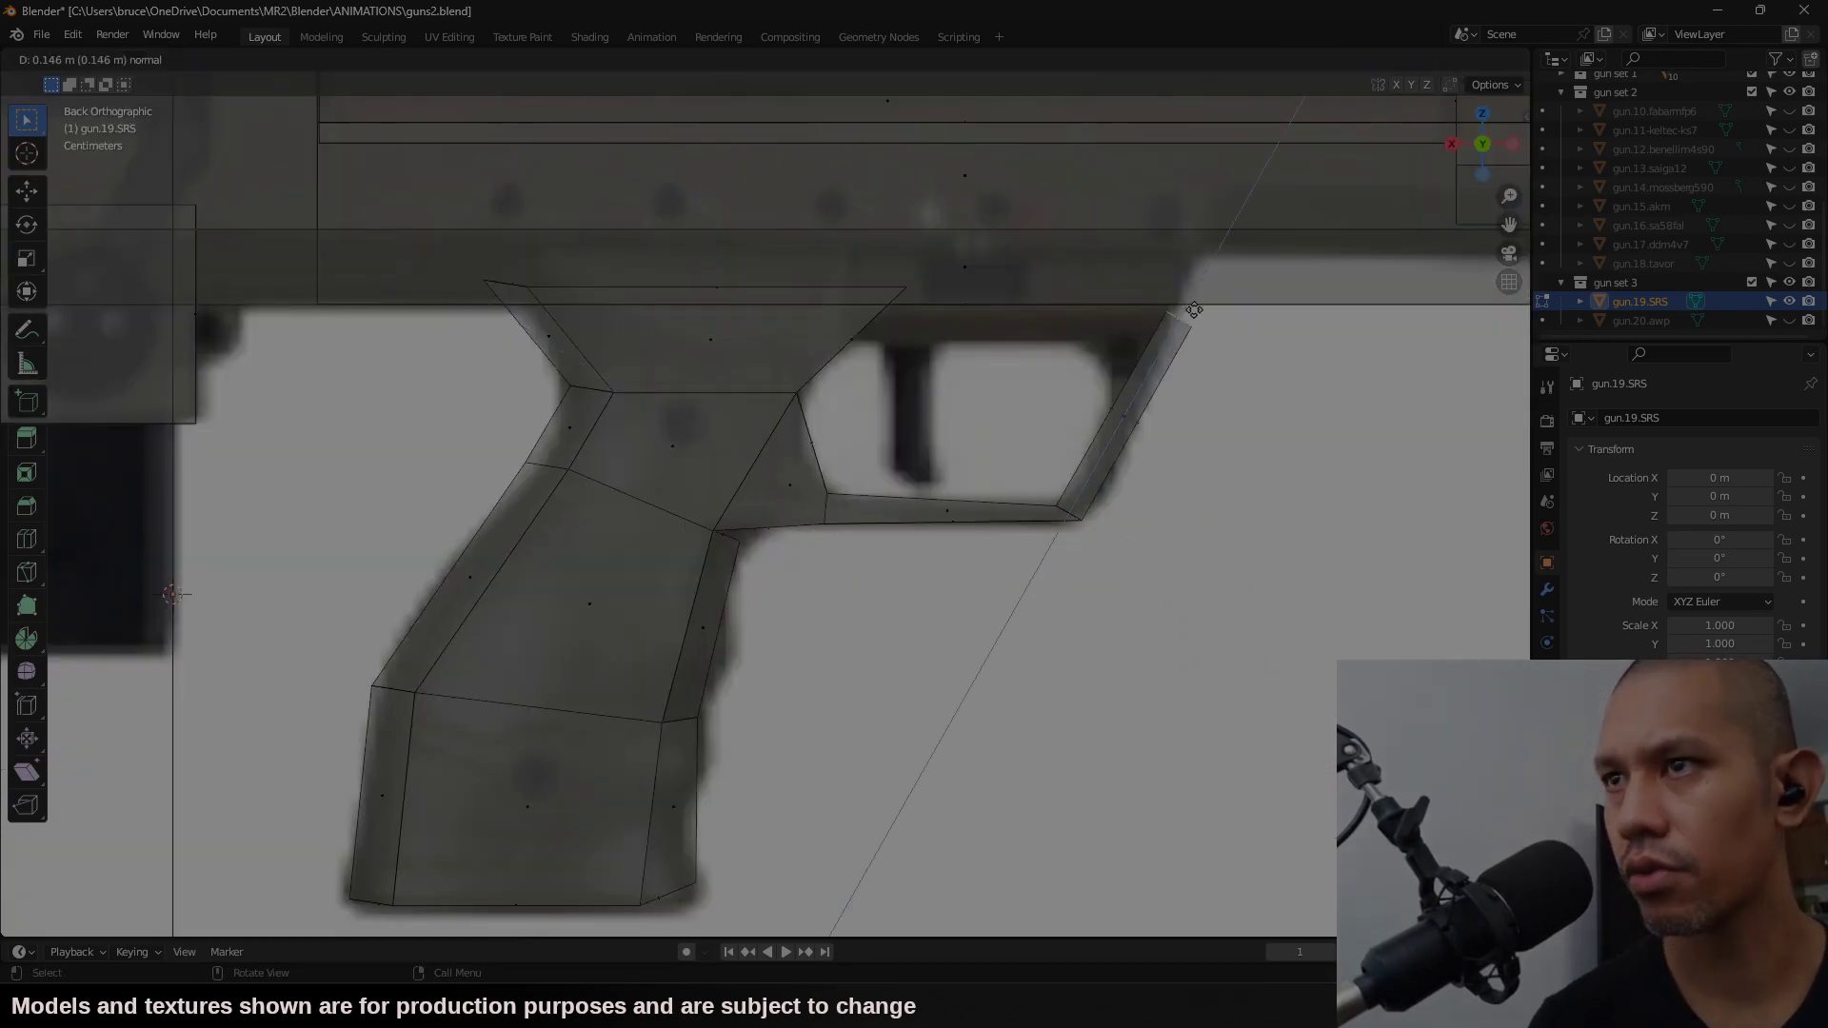
pyautogui.click(1150, 389)
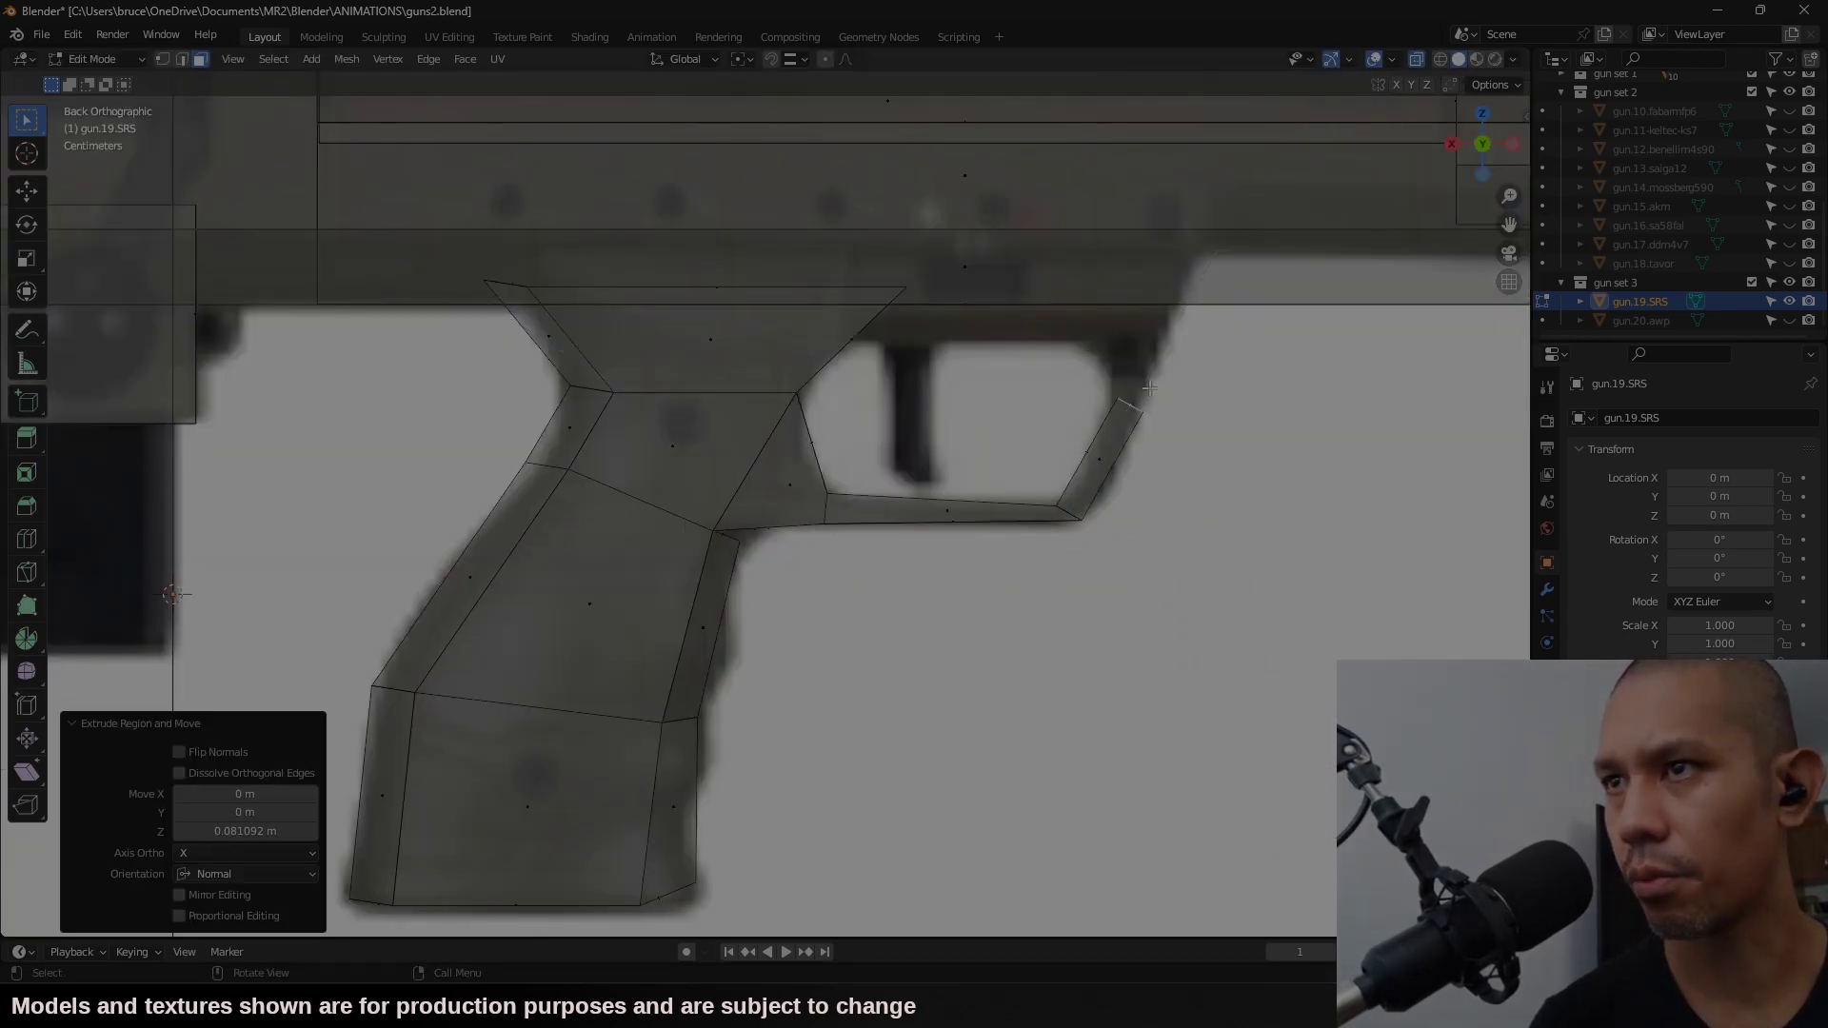
pyautogui.press('g')
pyautogui.click(1280, 364)
pyautogui.press('e')
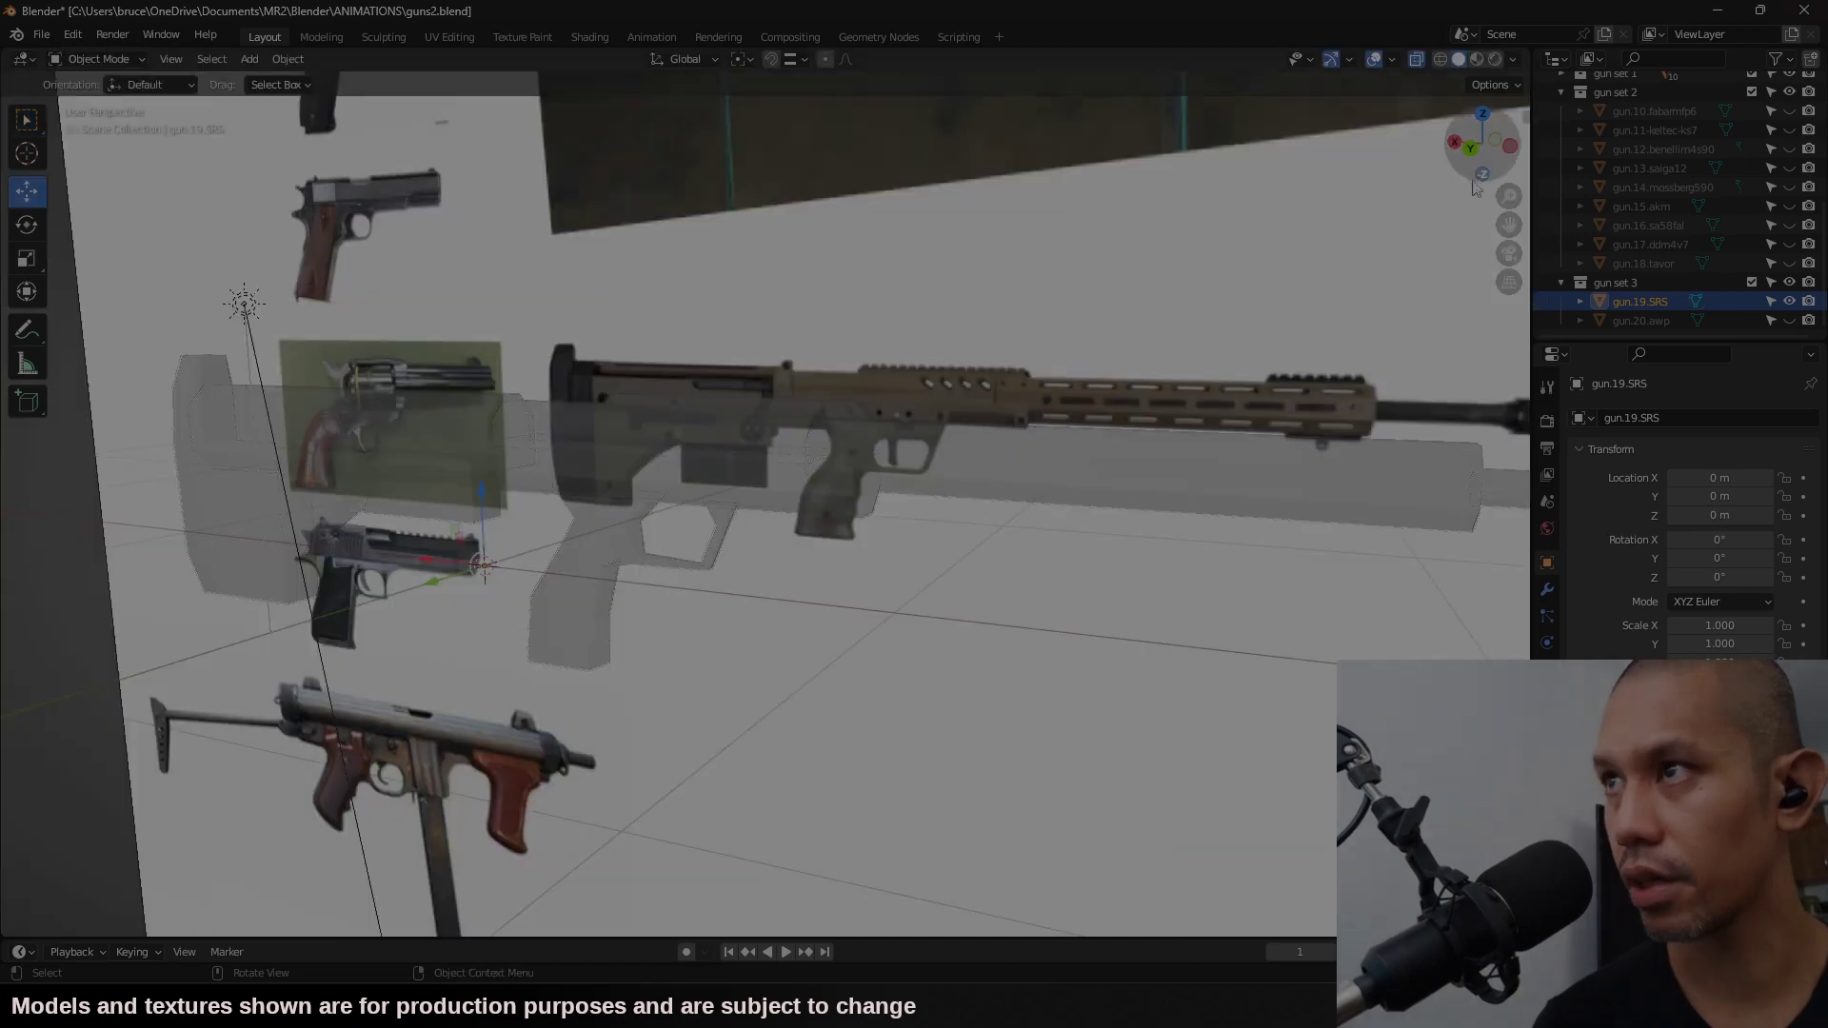
pyautogui.click(1470, 150)
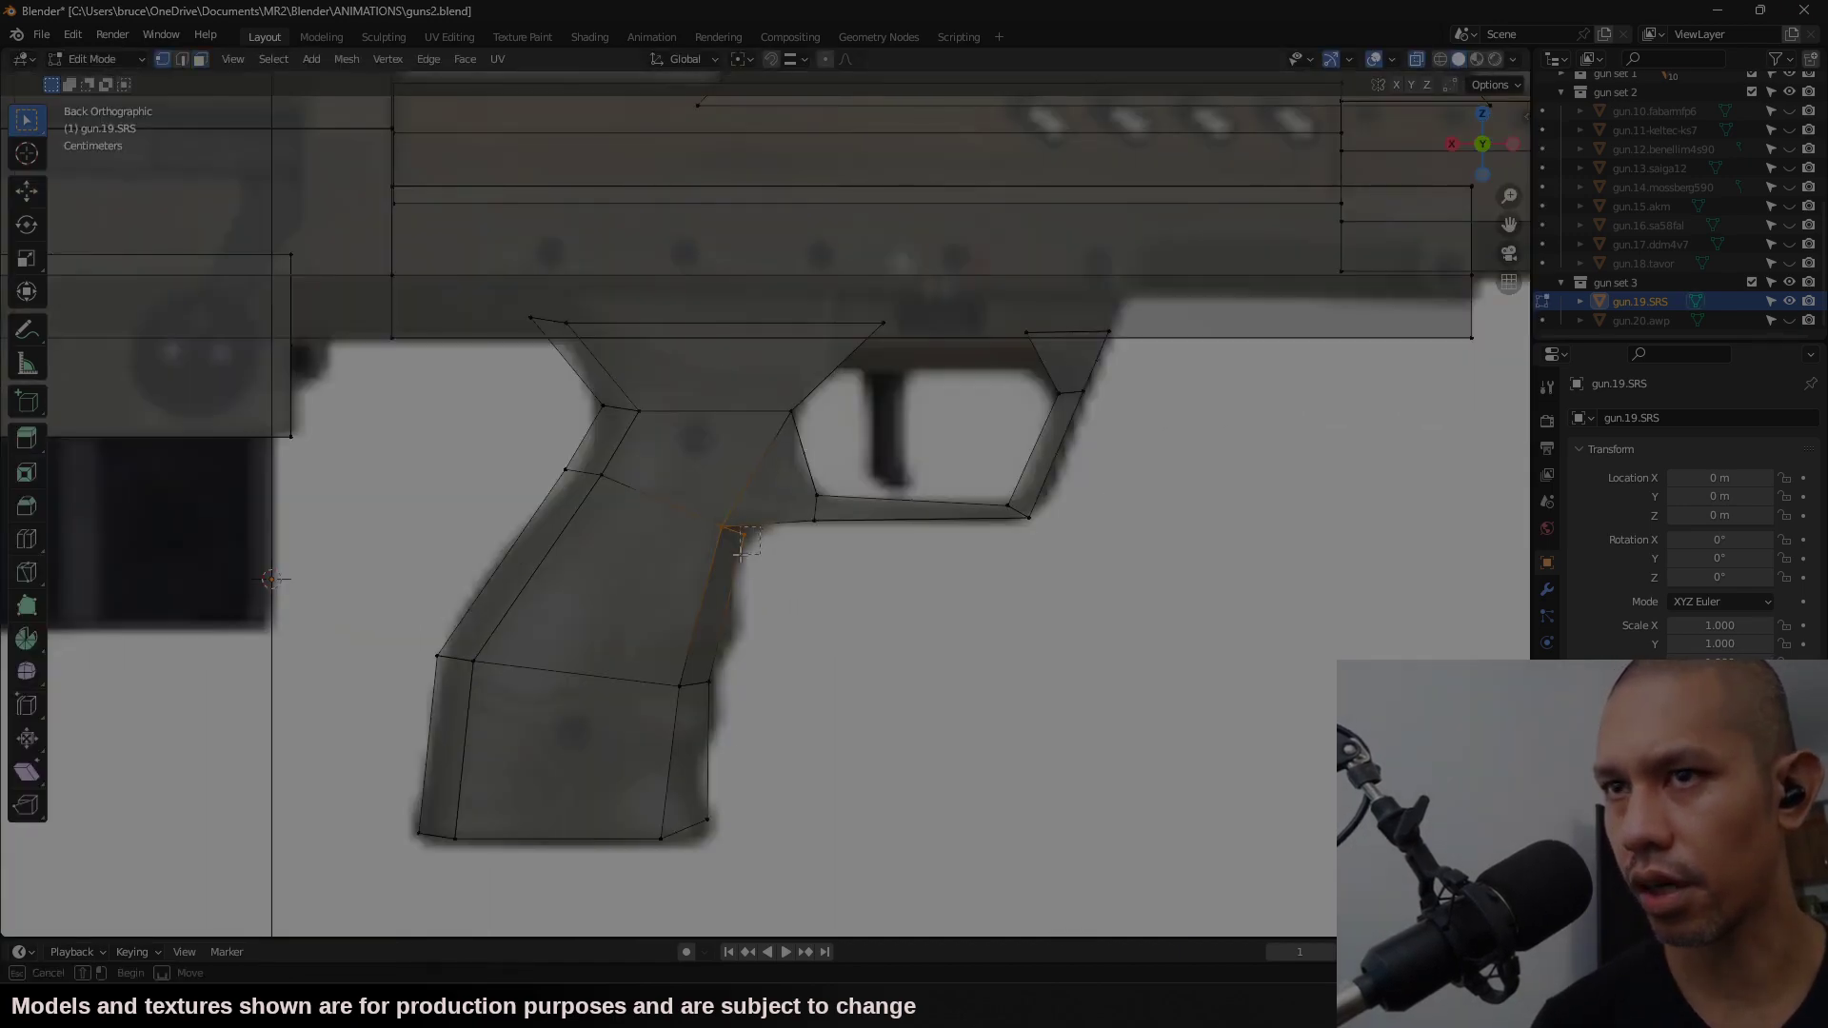
pyautogui.moveTo(742, 550); pyautogui.dragTo(752, 543)
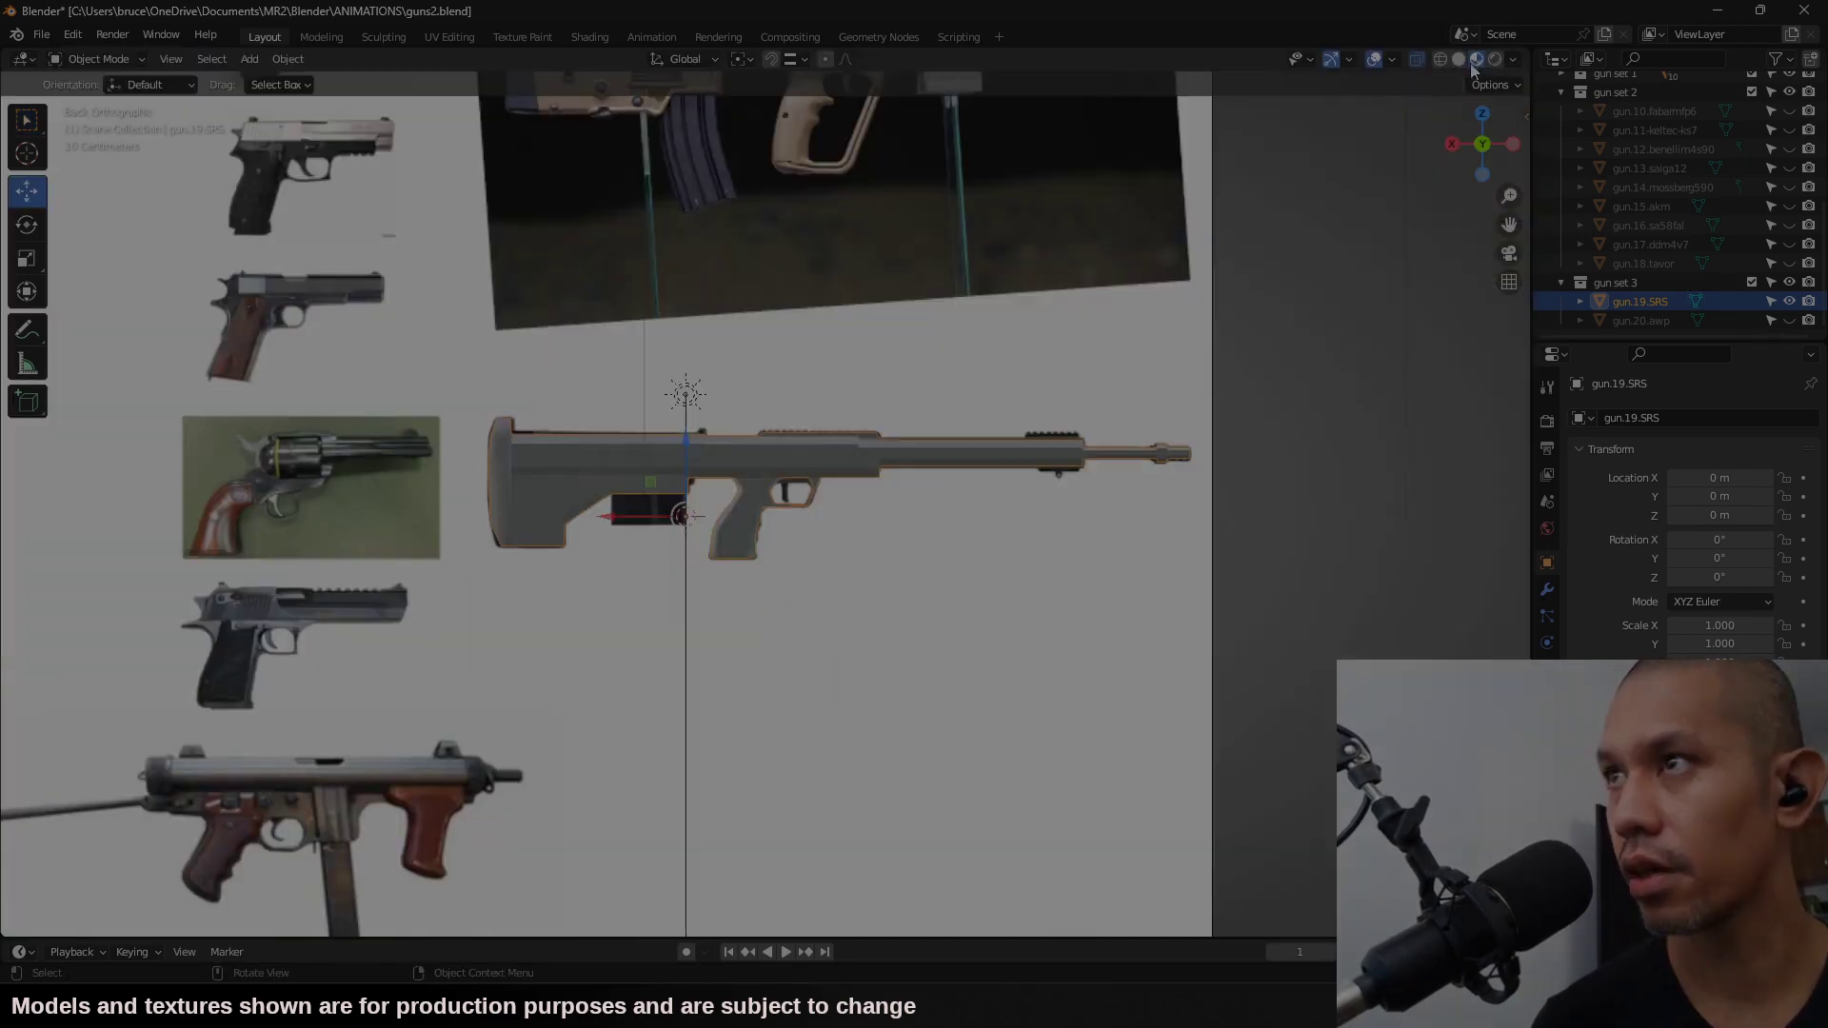
# Step: Duplicate the magazine well's bottom face, scale the copy to 0.8, and extrude it about 0.1526 m down as the magazine
pyautogui.moveTo(866, 419); pyautogui.dragTo(1038, 426, button='middle')
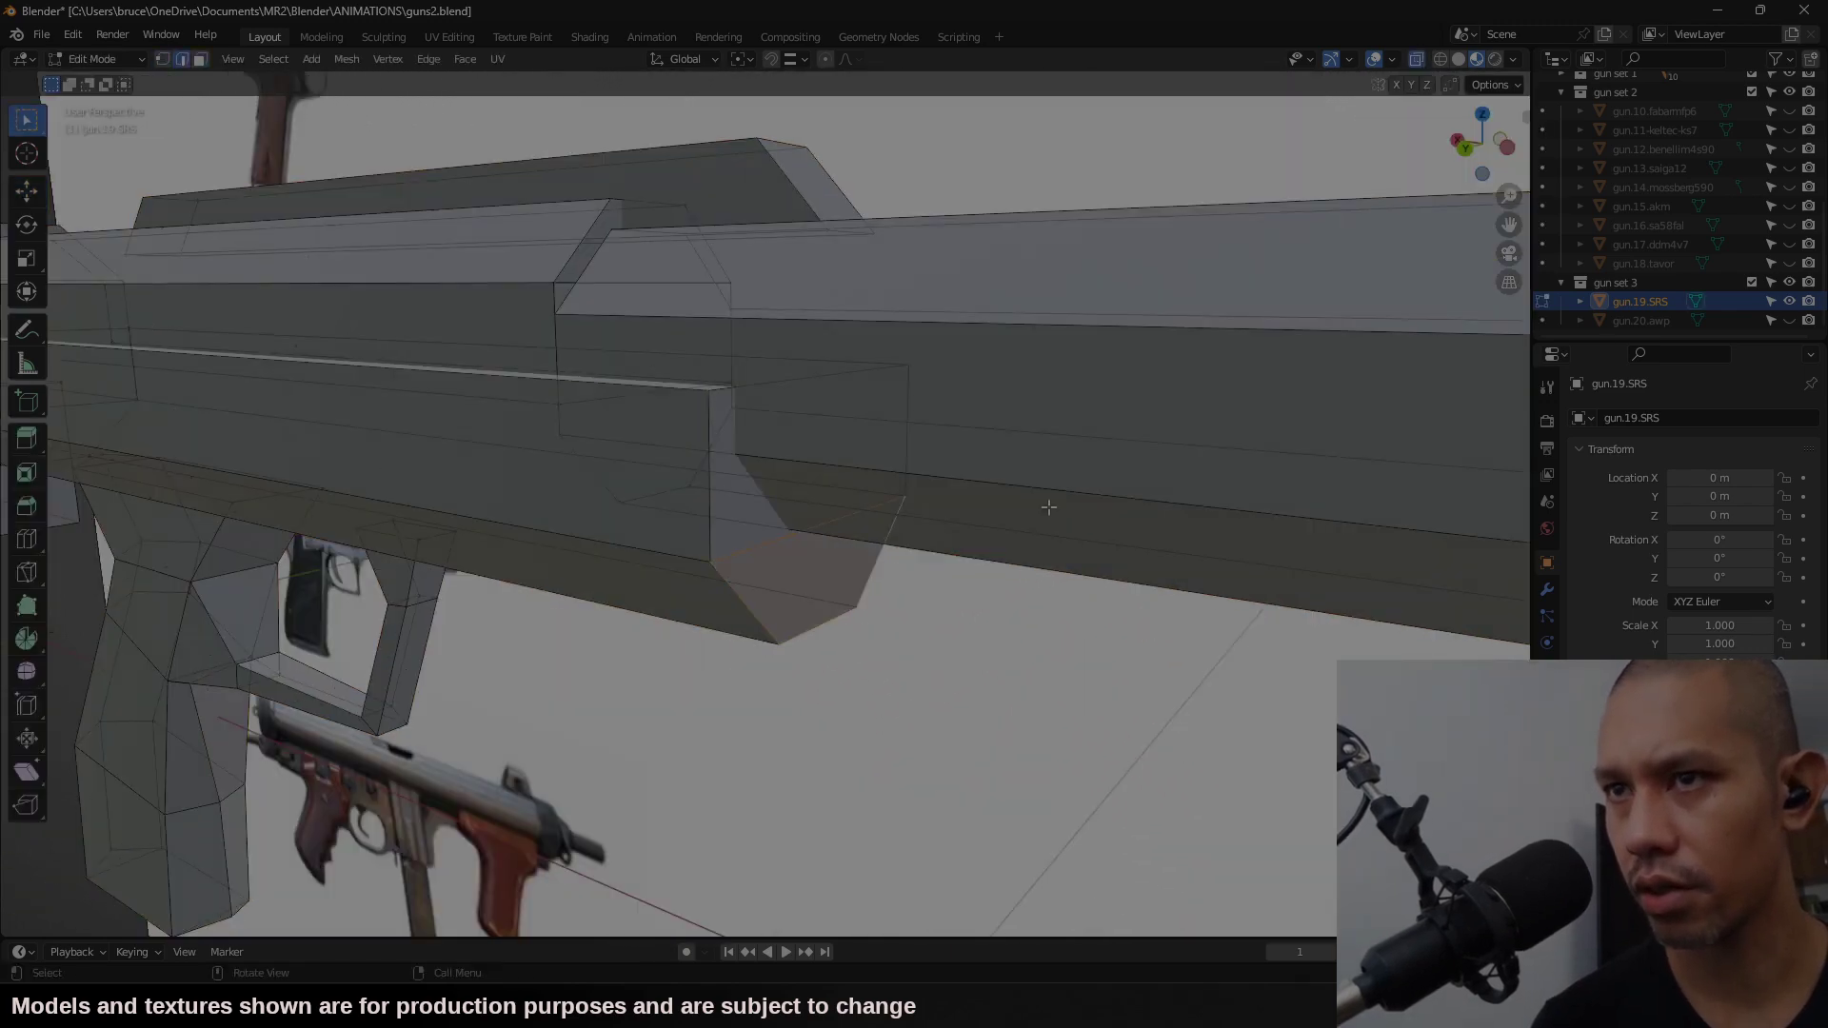
pyautogui.press('ctrl+KP_1')
pyautogui.keyDown('shift'); pyautogui.click(674, 458); pyautogui.keyUp('shift')
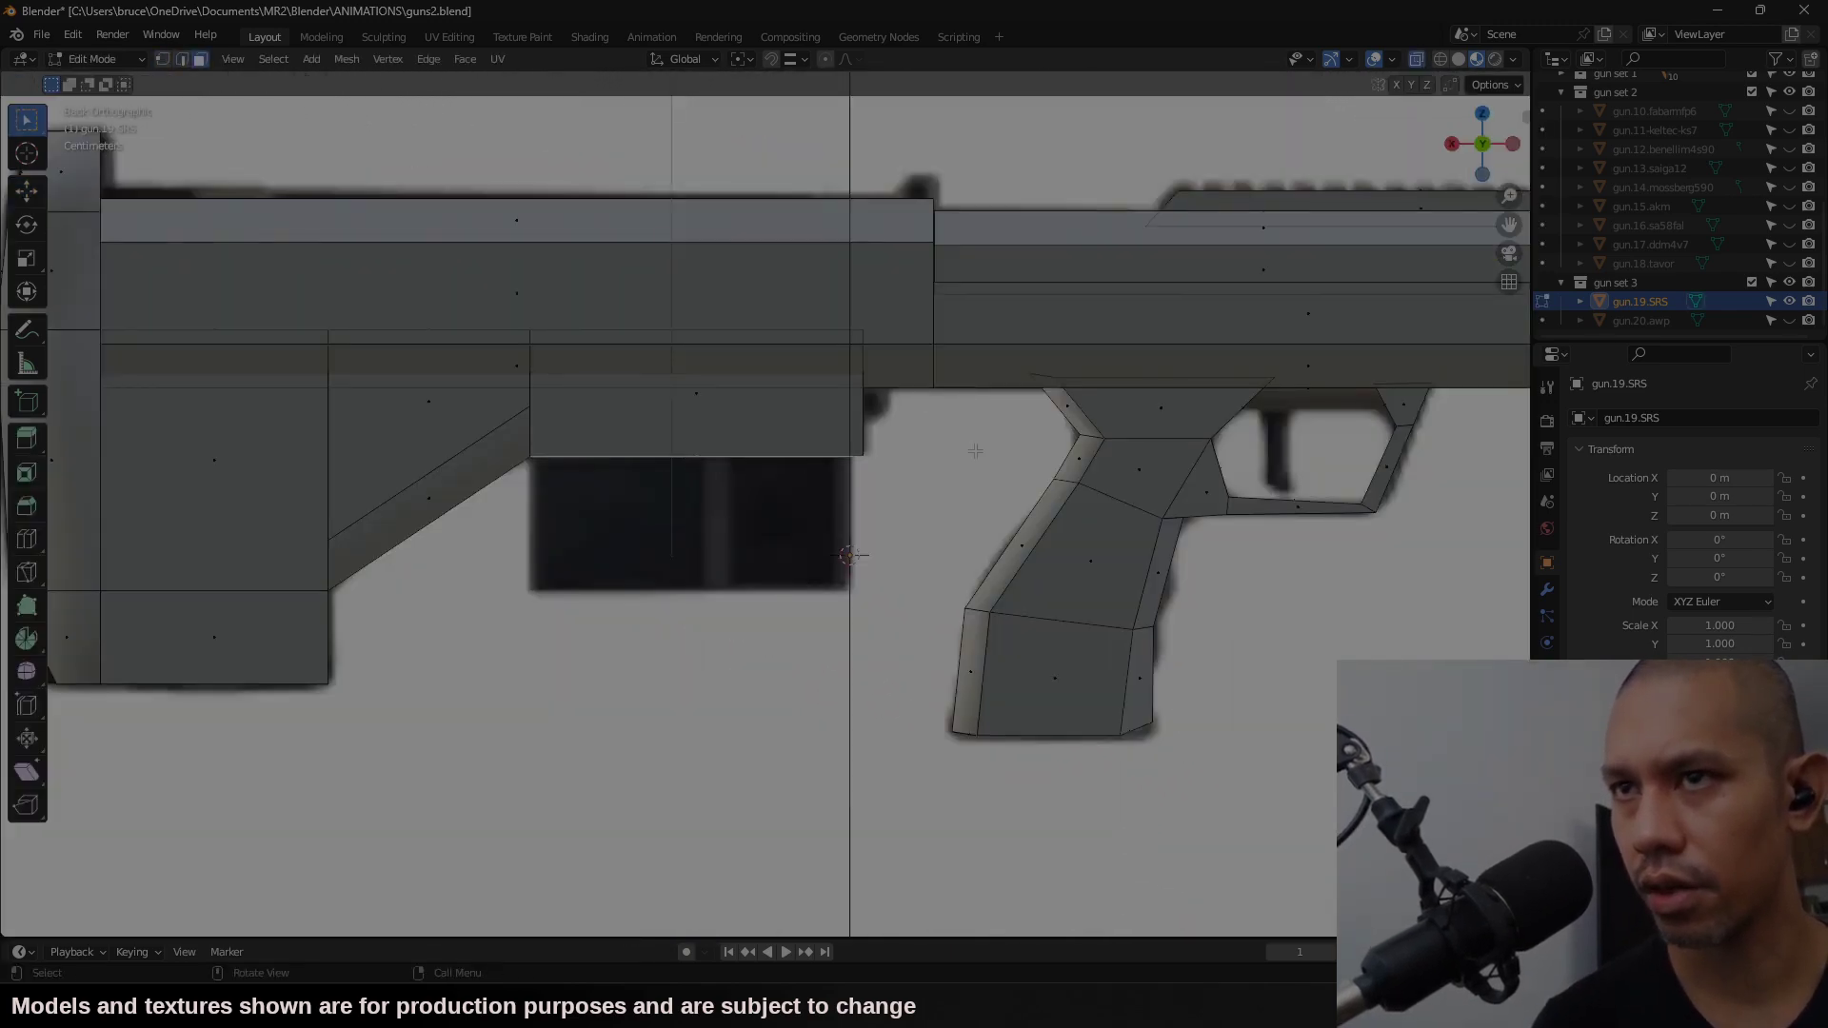
pyautogui.hotkey('shift', 'd')
pyautogui.rightClick(1075, 594)
pyautogui.write('s.8')
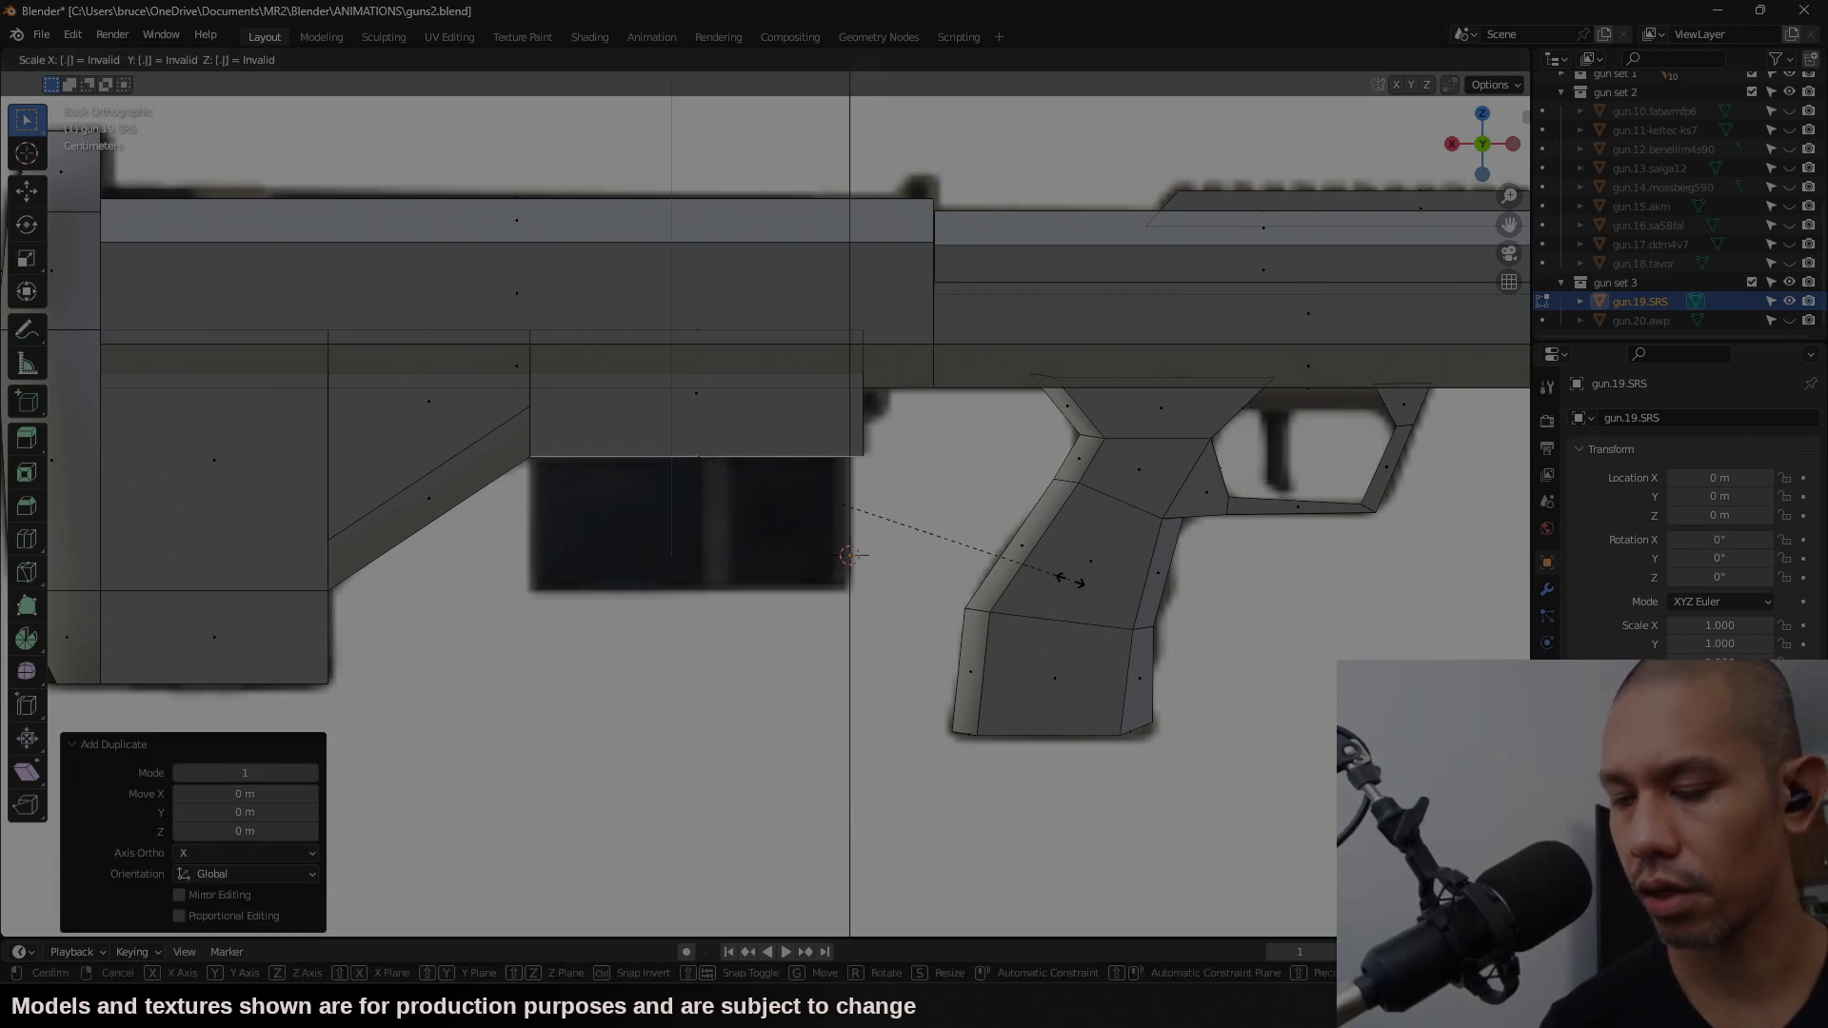
pyautogui.press('Return')
pyautogui.press('e')
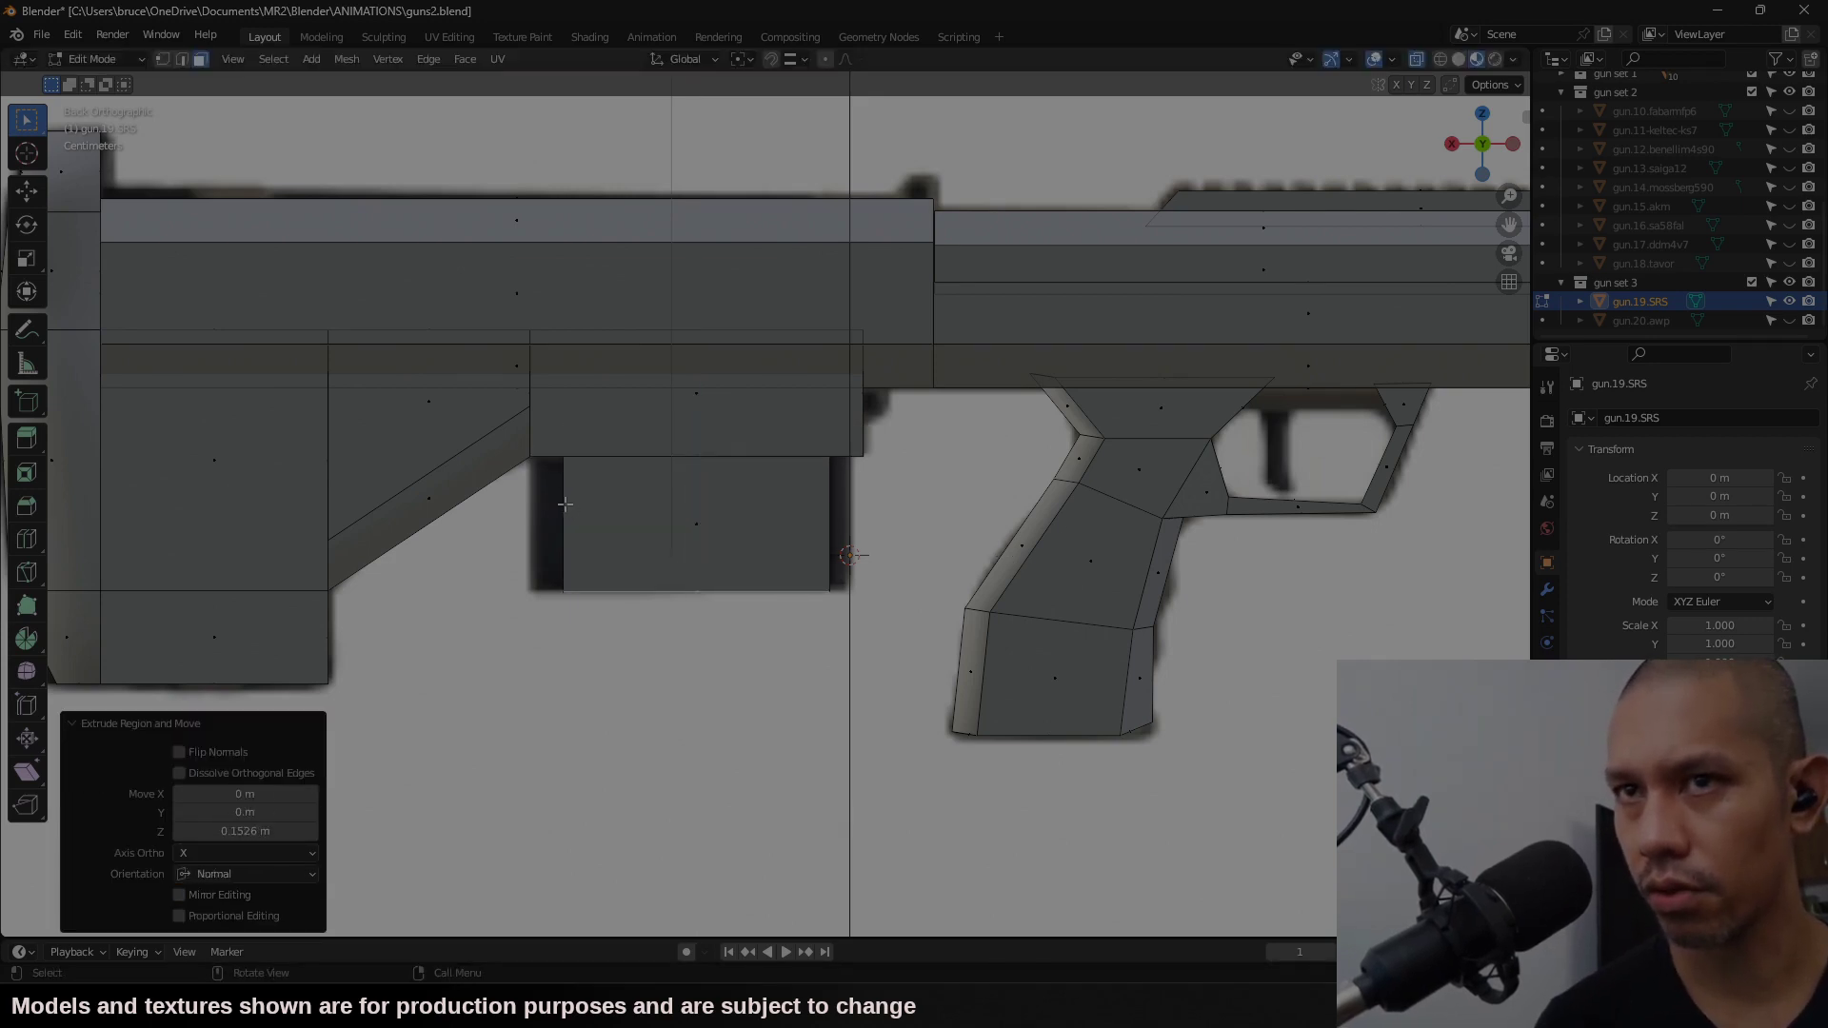
pyautogui.click(798, 604)
# Step: Select the whole linked magazine block and scale it along the Y axis
pyautogui.moveTo(666, 617); pyautogui.dragTo(529, 286, button='middle')
pyautogui.press('l')
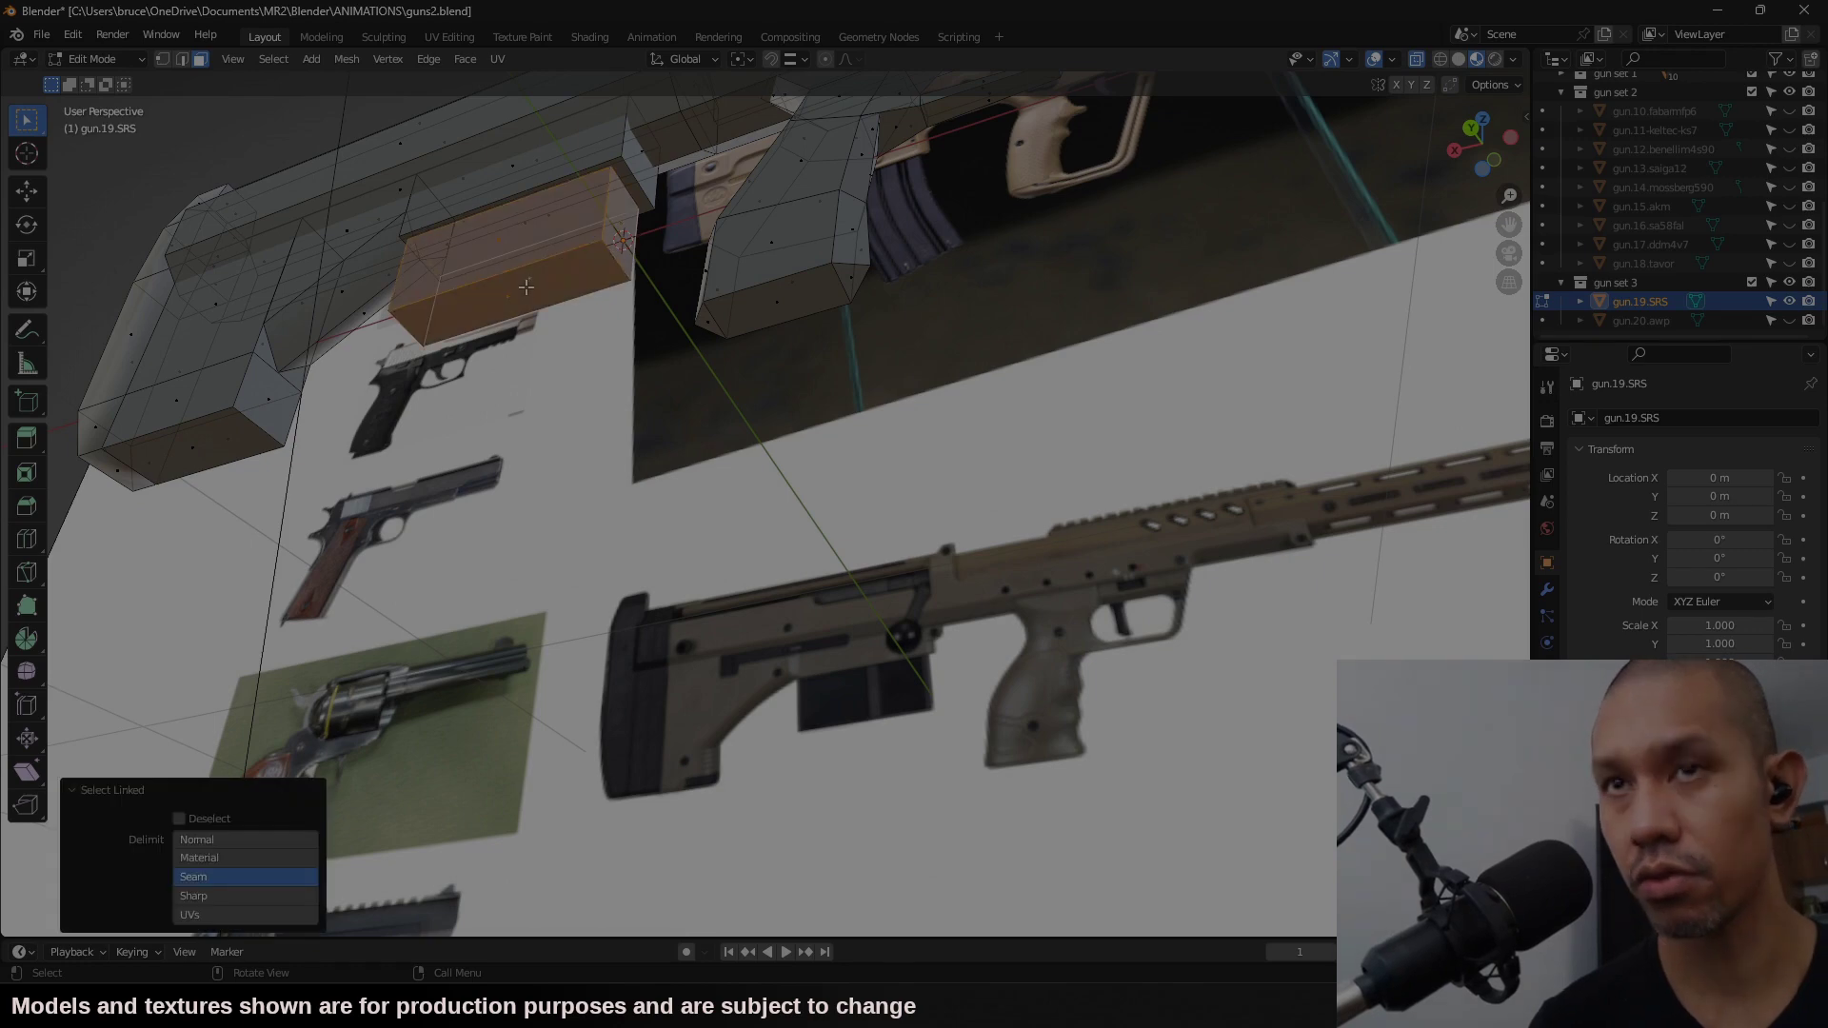
pyautogui.press('s')
pyautogui.press('y')
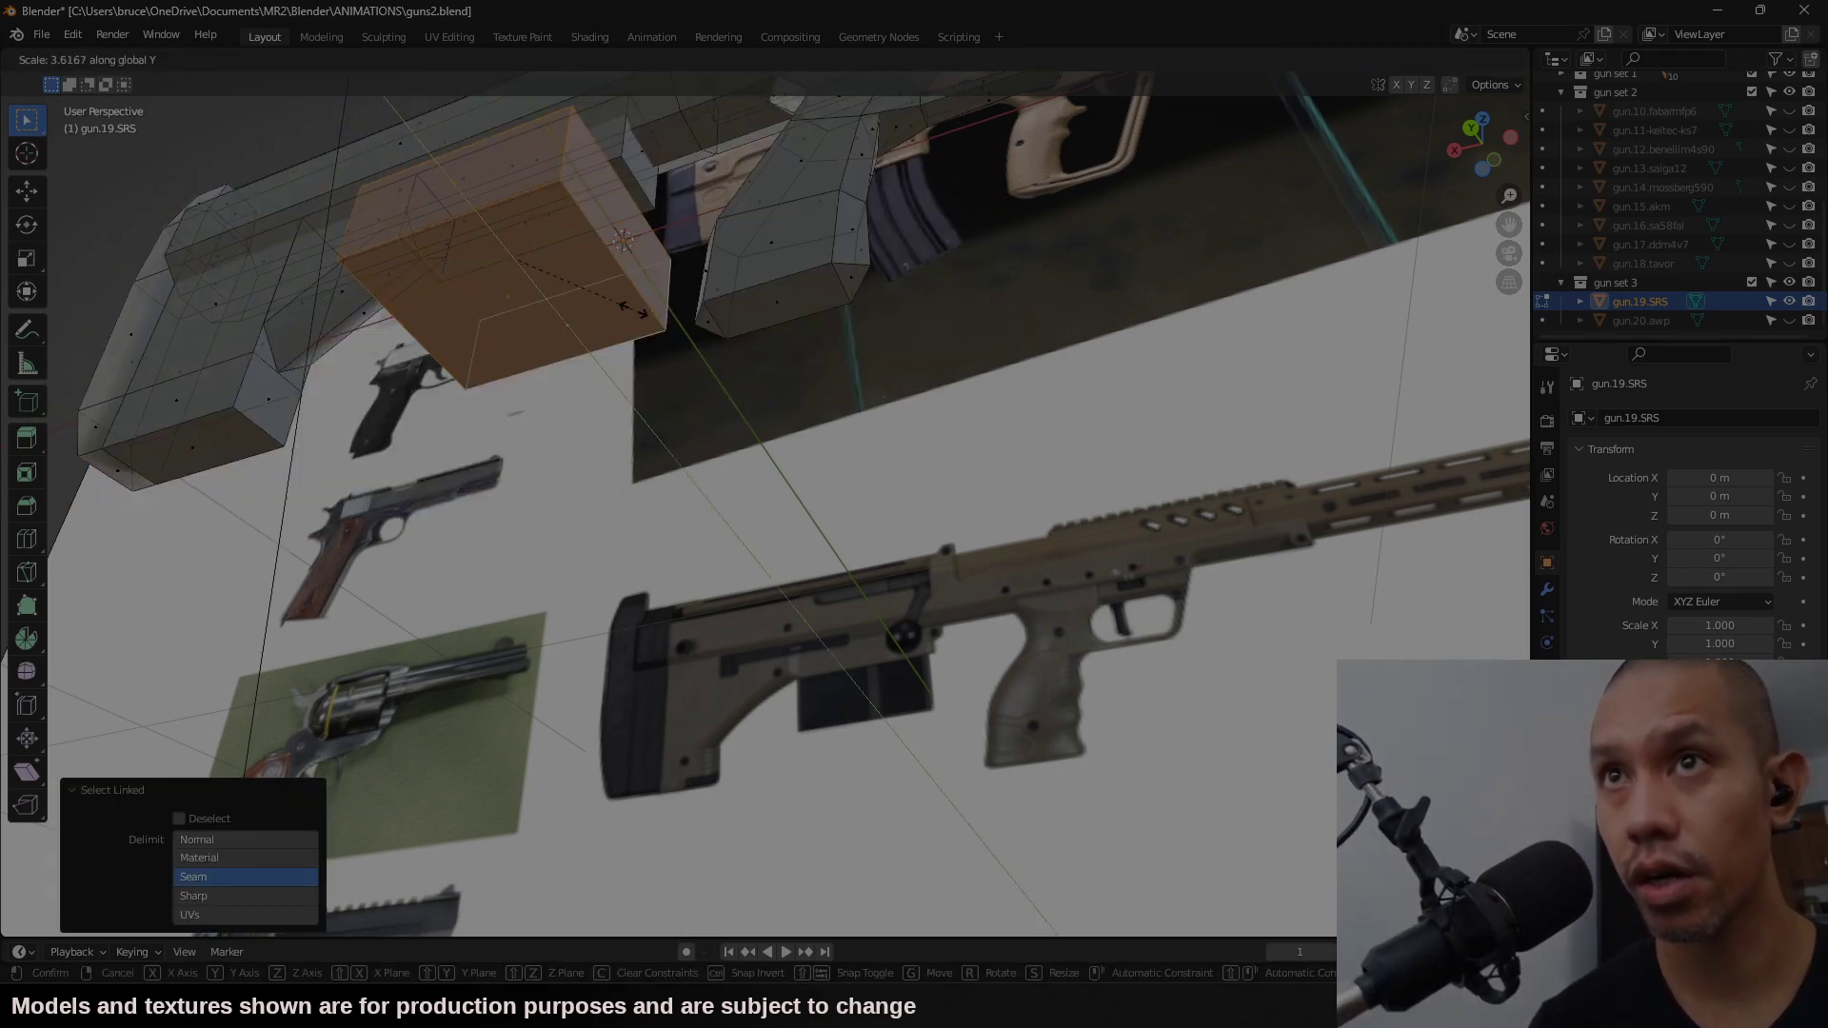
pyautogui.click(542, 246)
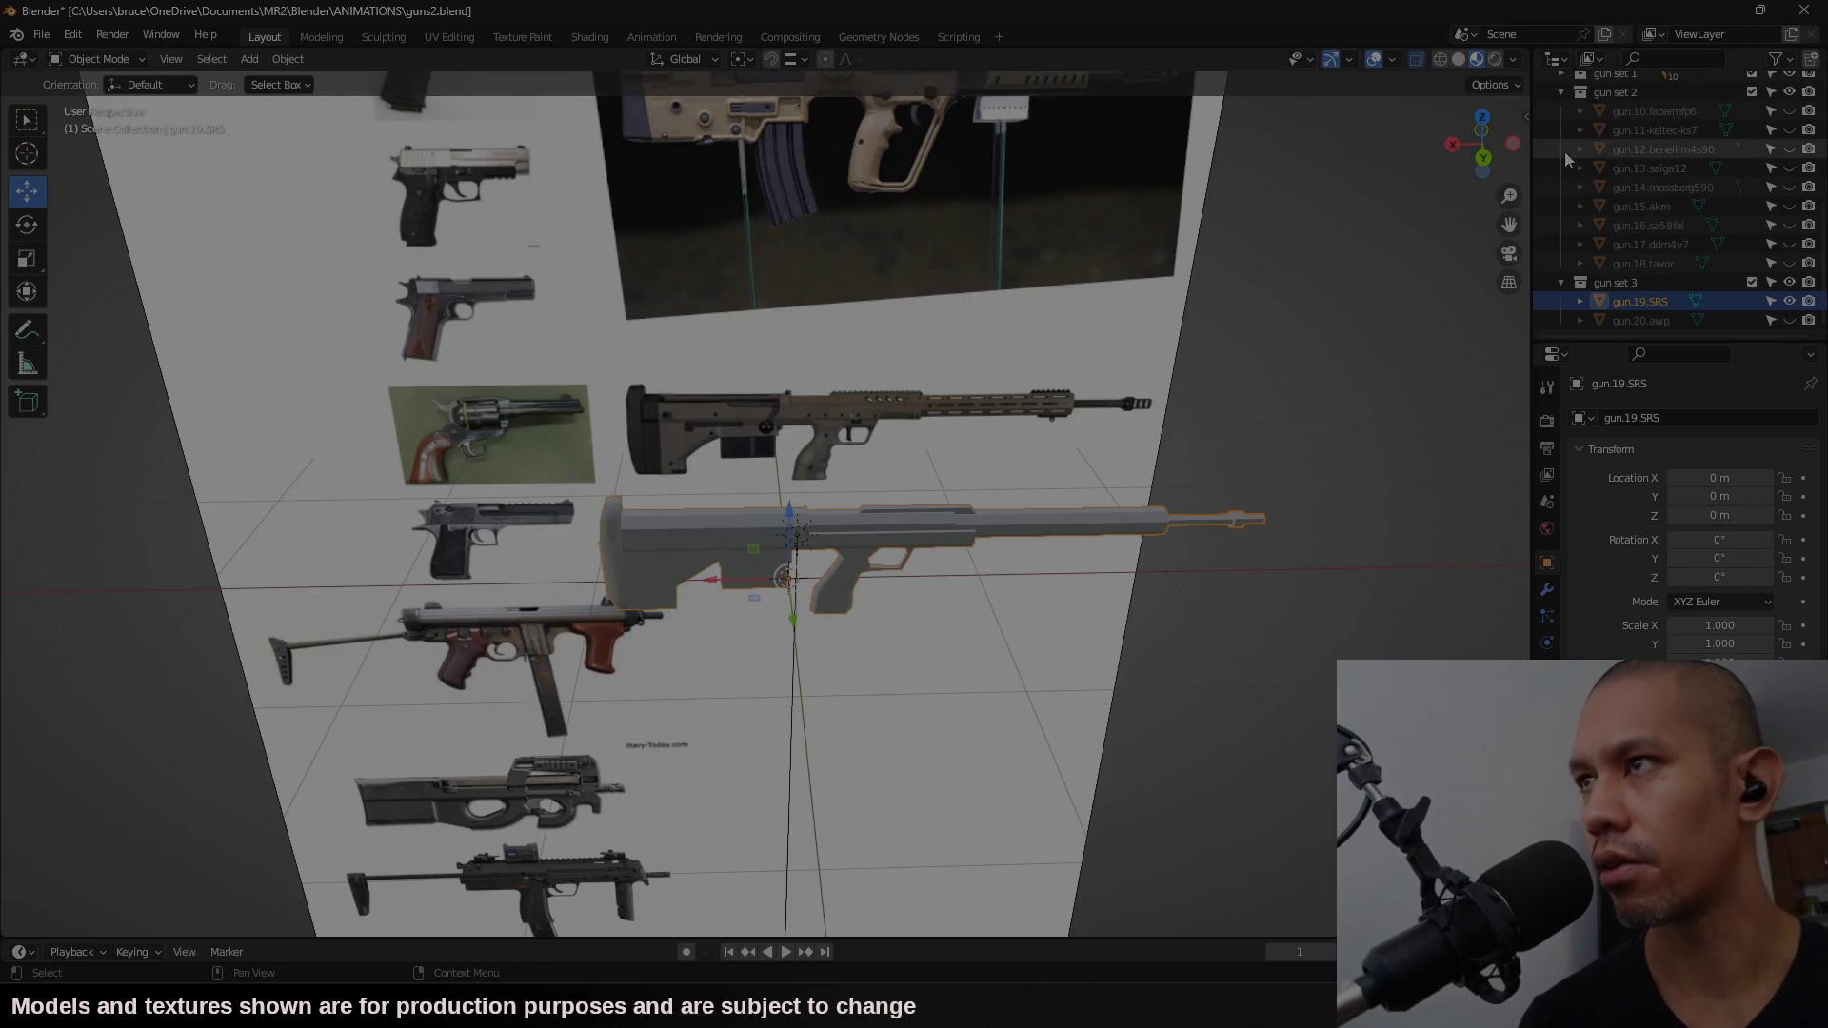
# Step: Move the ALLGUNS reference image to about Z 10.97 m so that the light machine gun lies near the origin
pyautogui.press('ctrl+KP_1')
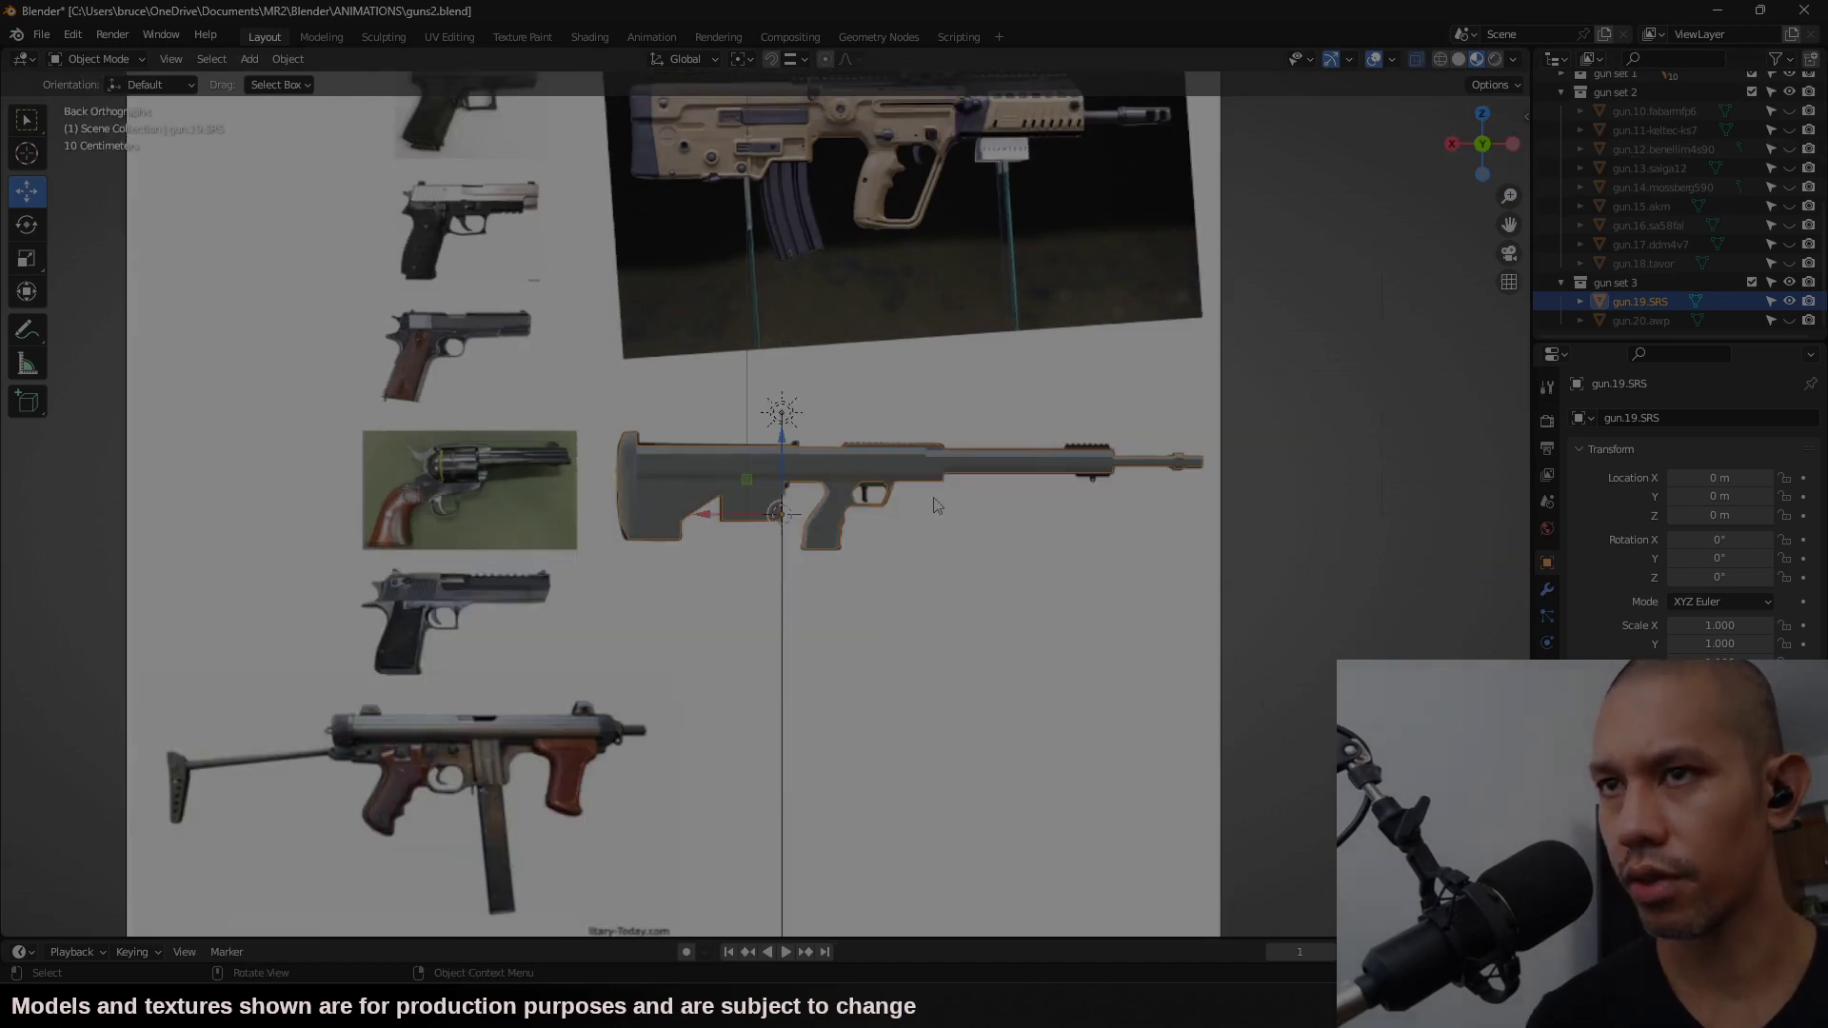
pyautogui.scroll(-1, 867, 650)
pyautogui.keyDown('shift'); pyautogui.moveTo(869, 648); pyautogui.dragTo(805, 606, button='middle'); pyautogui.keyUp('shift')
pyautogui.click(869, 776)
pyautogui.press('g')
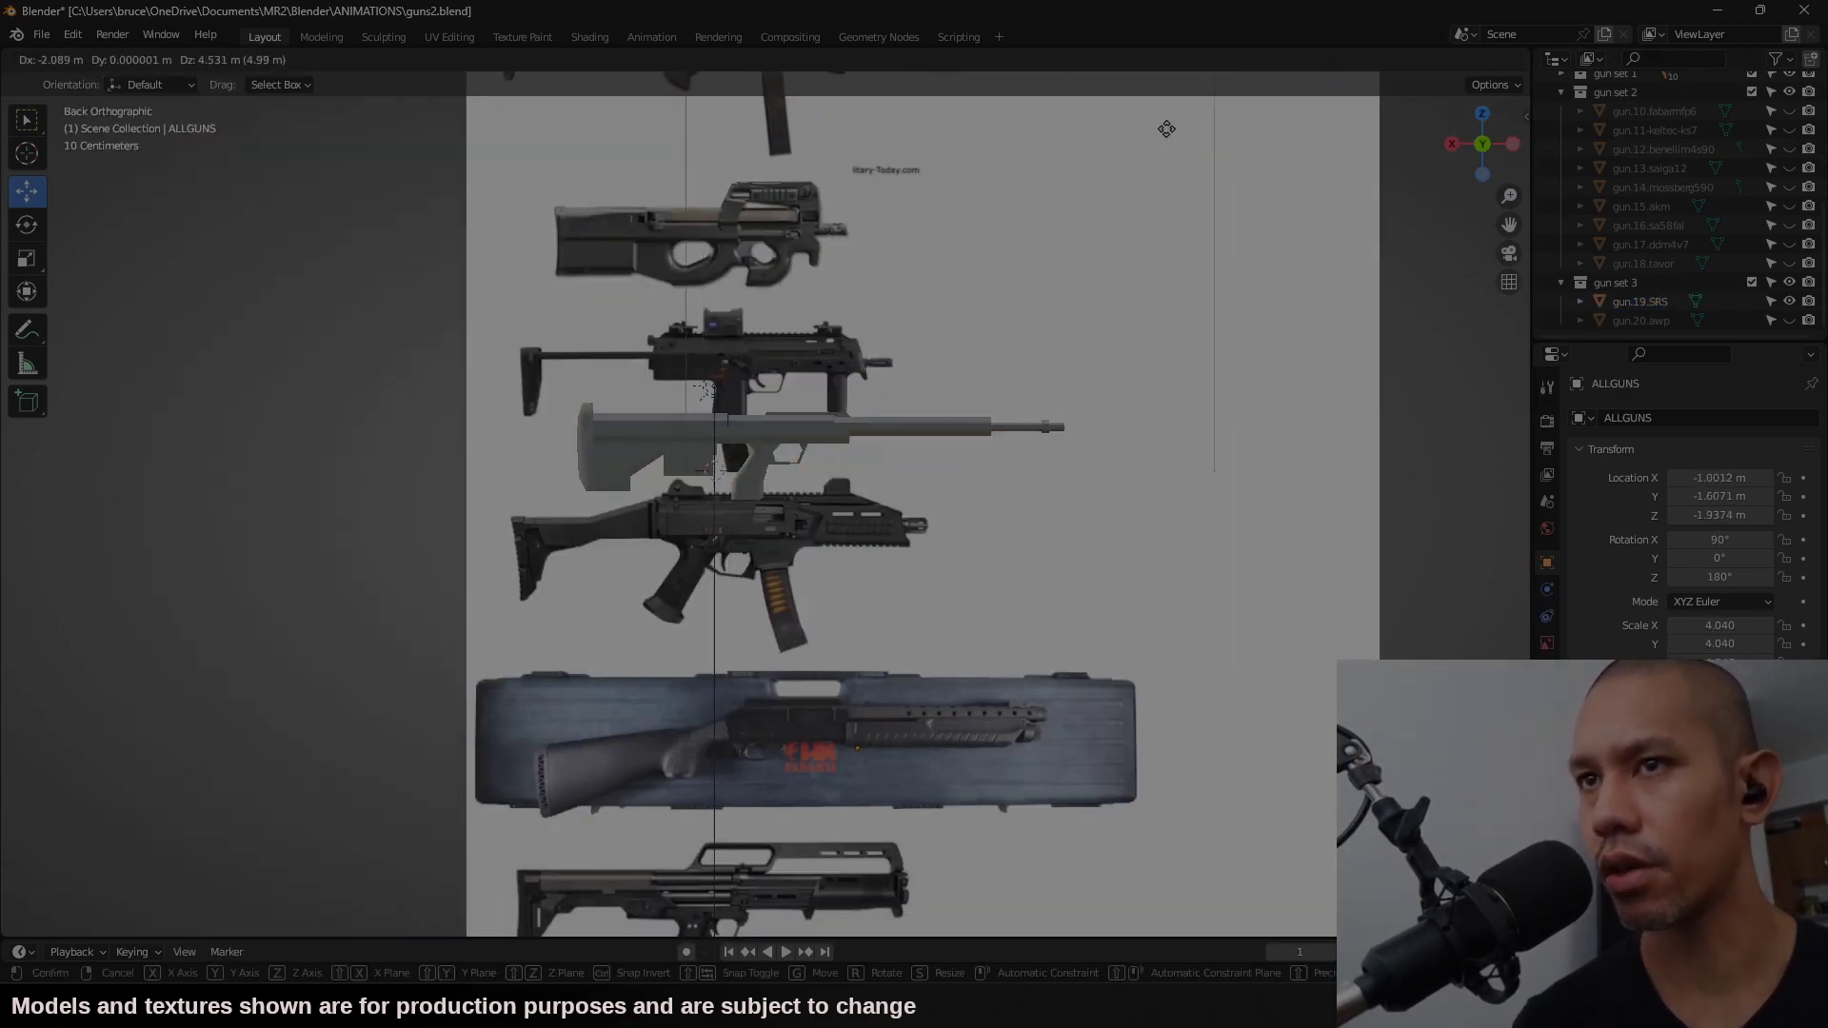
pyautogui.click(1166, 153)
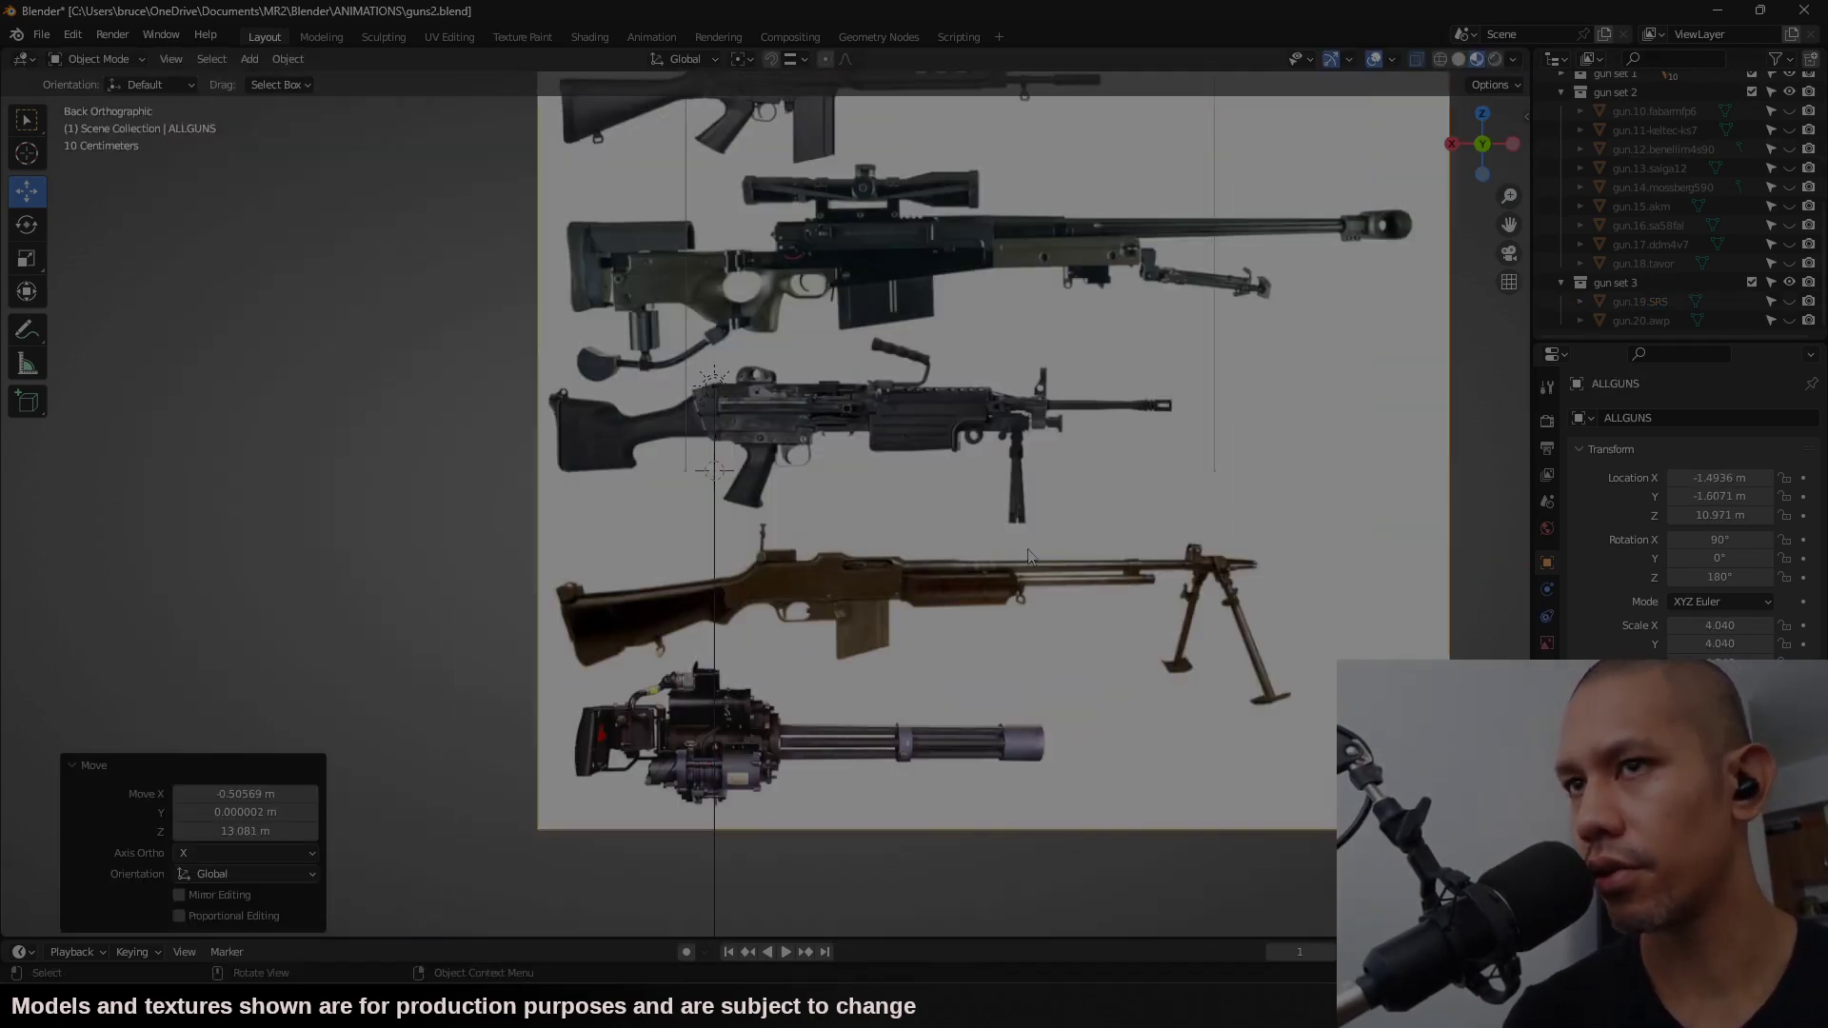
pyautogui.scroll(3, 845, 394)
pyautogui.keyDown('shift'); pyautogui.moveTo(957, 330); pyautogui.dragTo(896, 421, button='middle'); pyautogui.keyUp('shift')
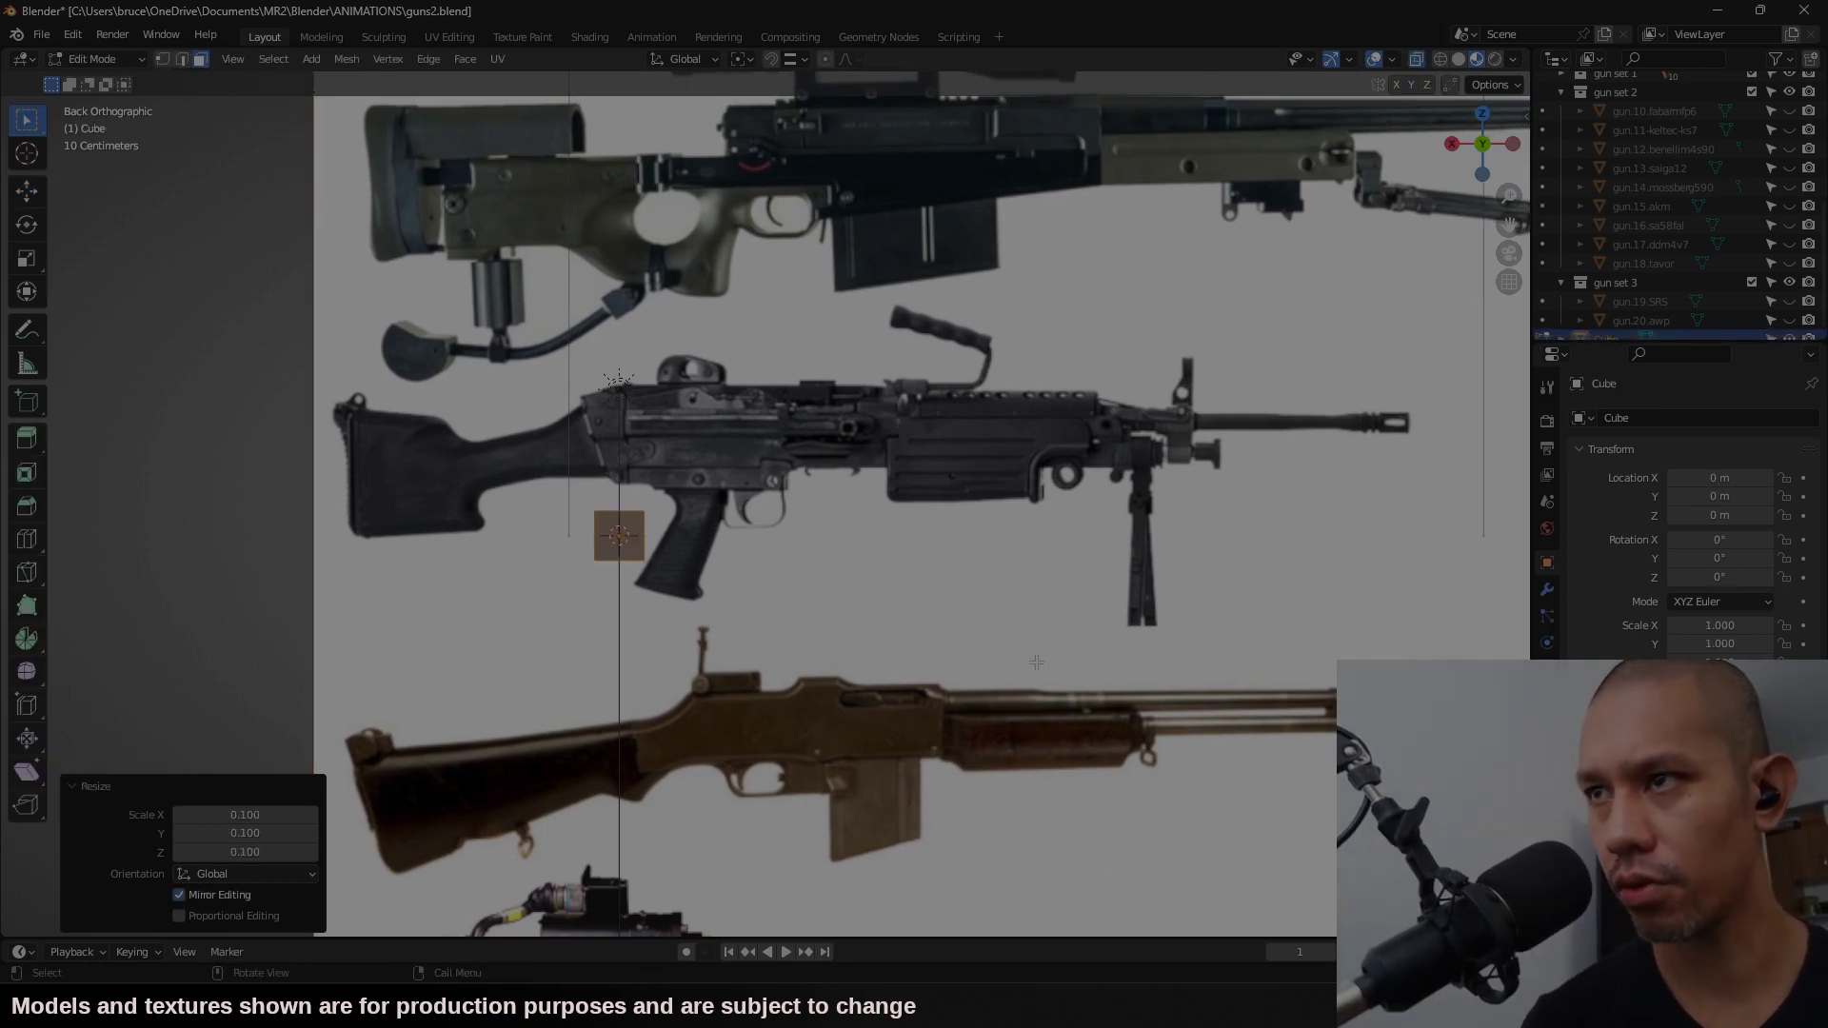
# Step: Move the small cube into the empty space above the light machine gun
pyautogui.press('g')
pyautogui.click(922, 433)
pyautogui.press('g')
pyautogui.click(928, 380)
# Step: Add a cylinder with 6 vertices to the mesh
pyautogui.click(320, 64)
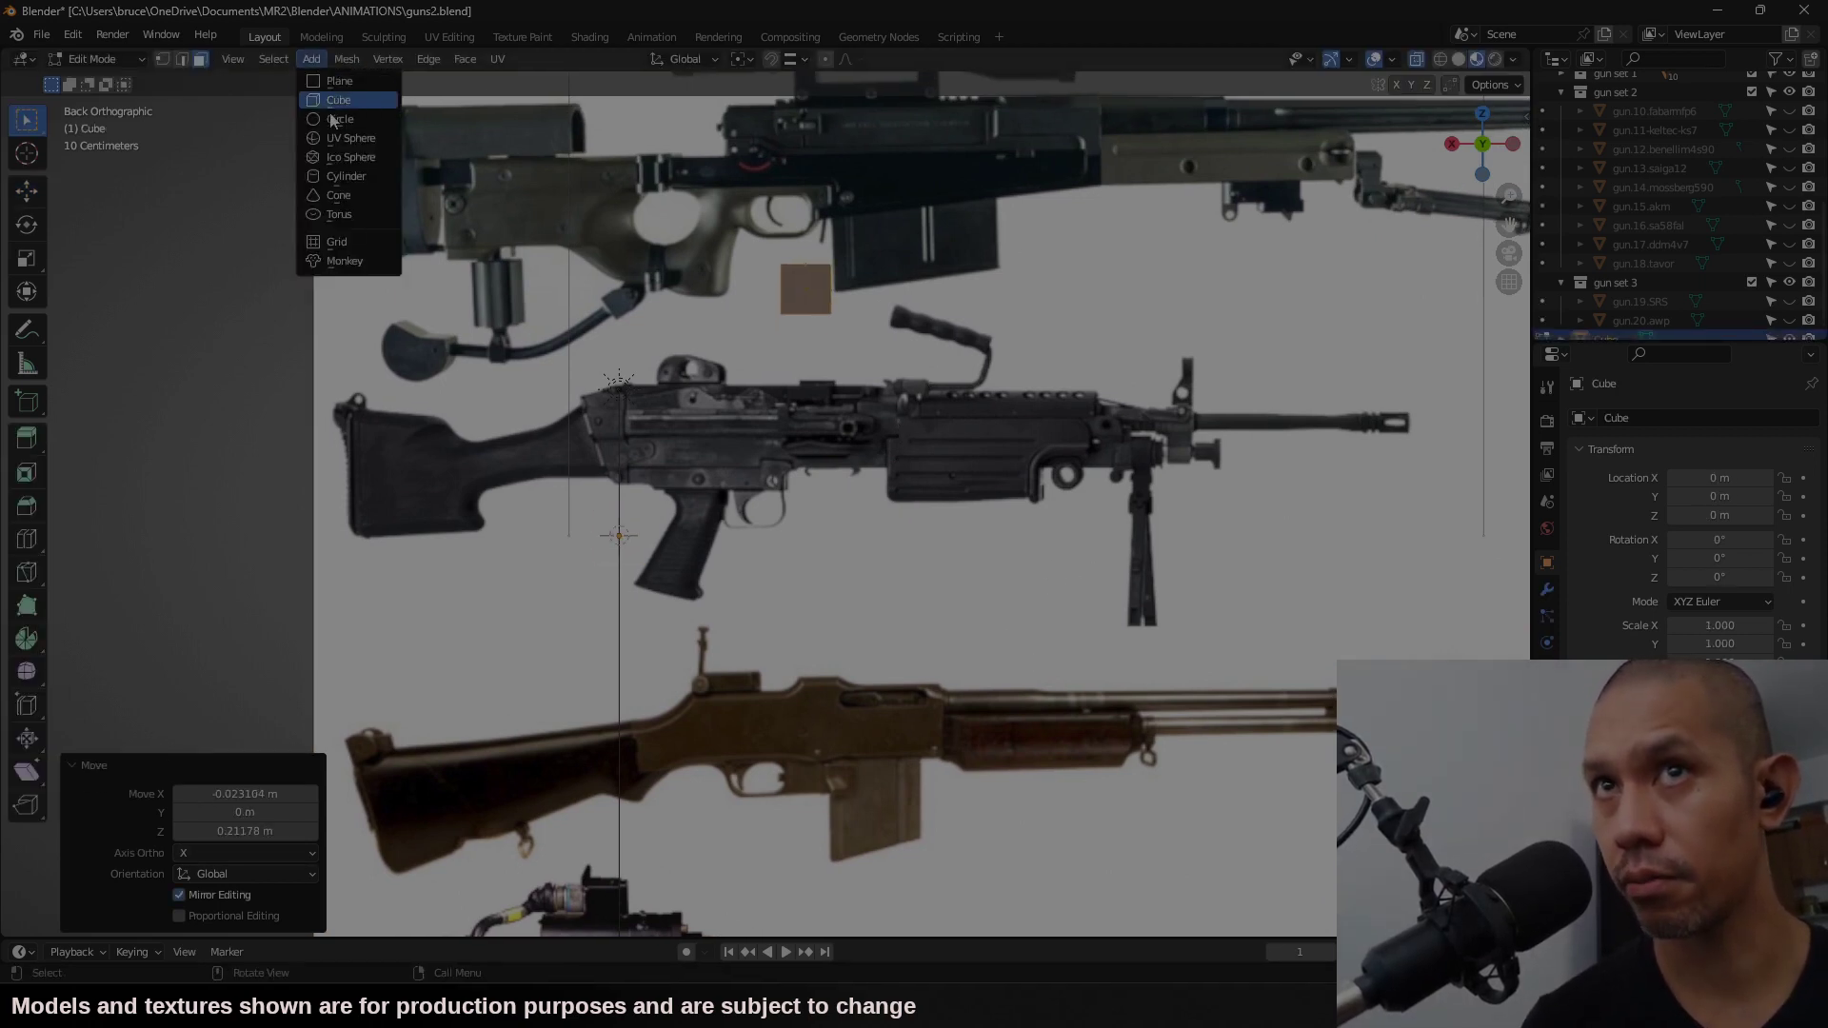
pyautogui.click(345, 176)
pyautogui.click(270, 683)
pyautogui.write('6')
pyautogui.press('Return')
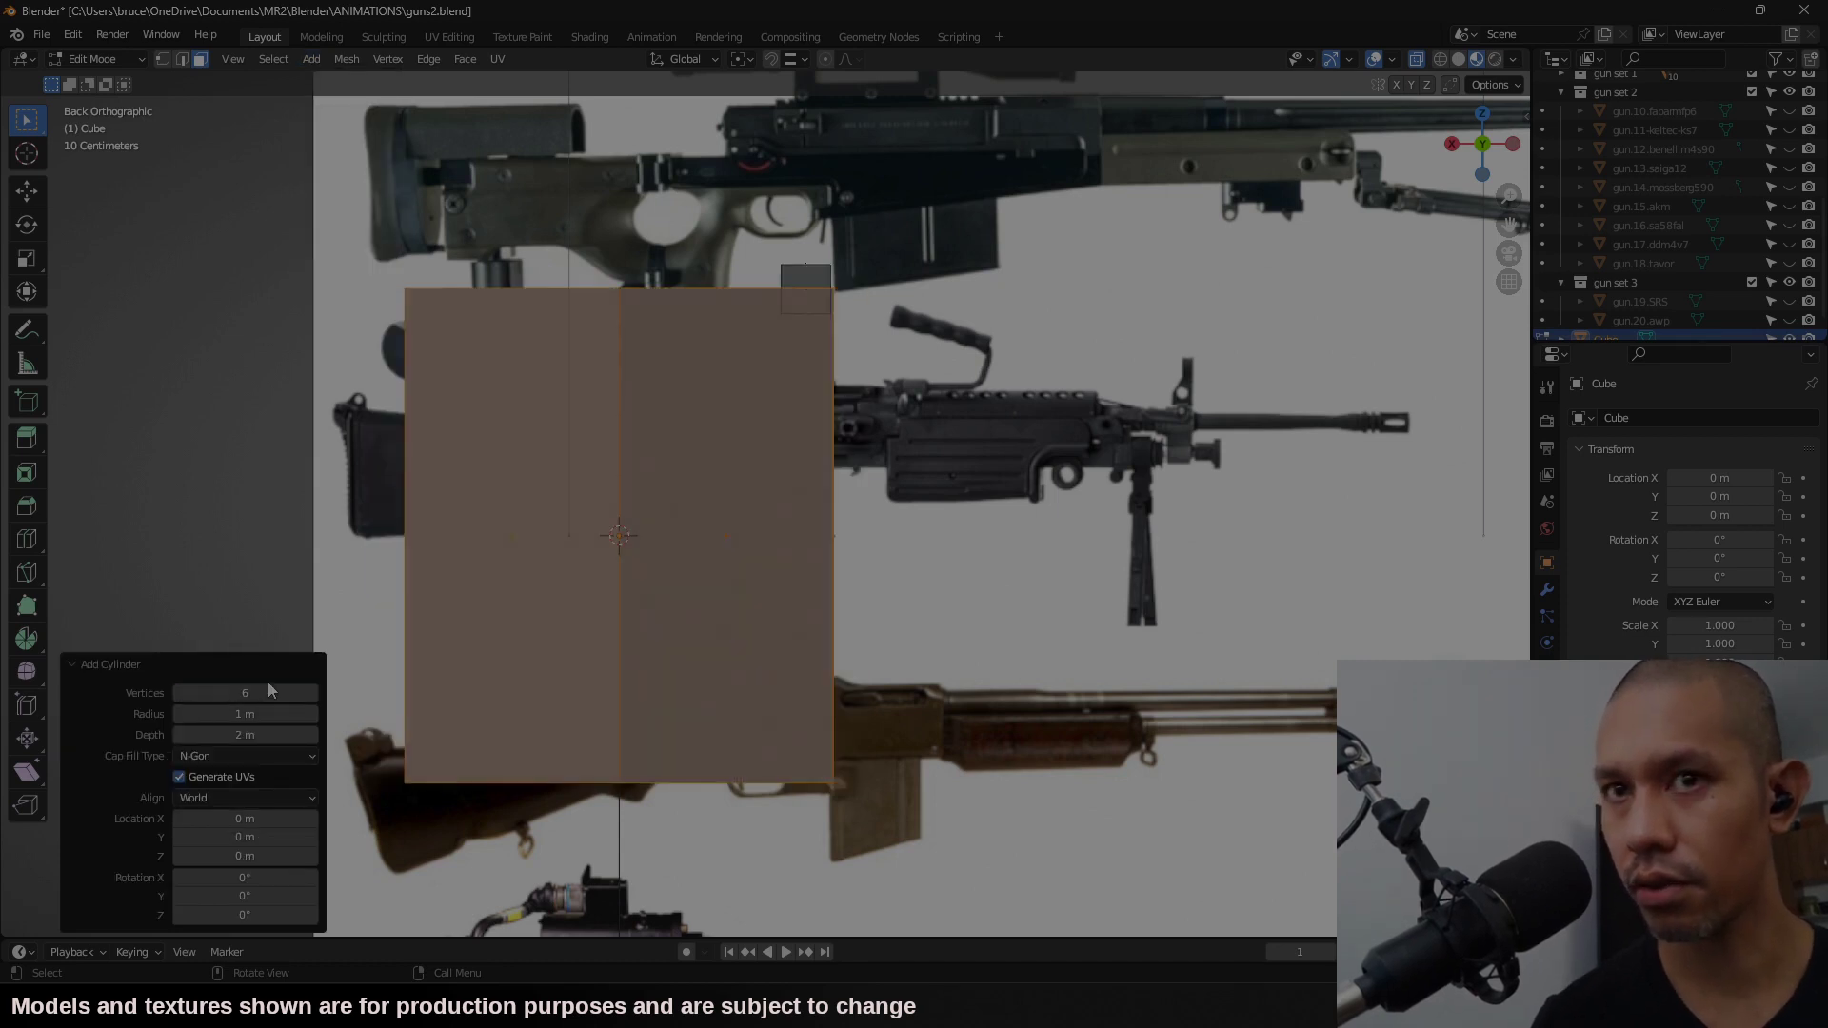
# Step: Rotate the cylinder 90° around X and 90° around Z so that it lies along the barrel direction
pyautogui.write('rx90')
pyautogui.press('Return')
pyautogui.write('r')
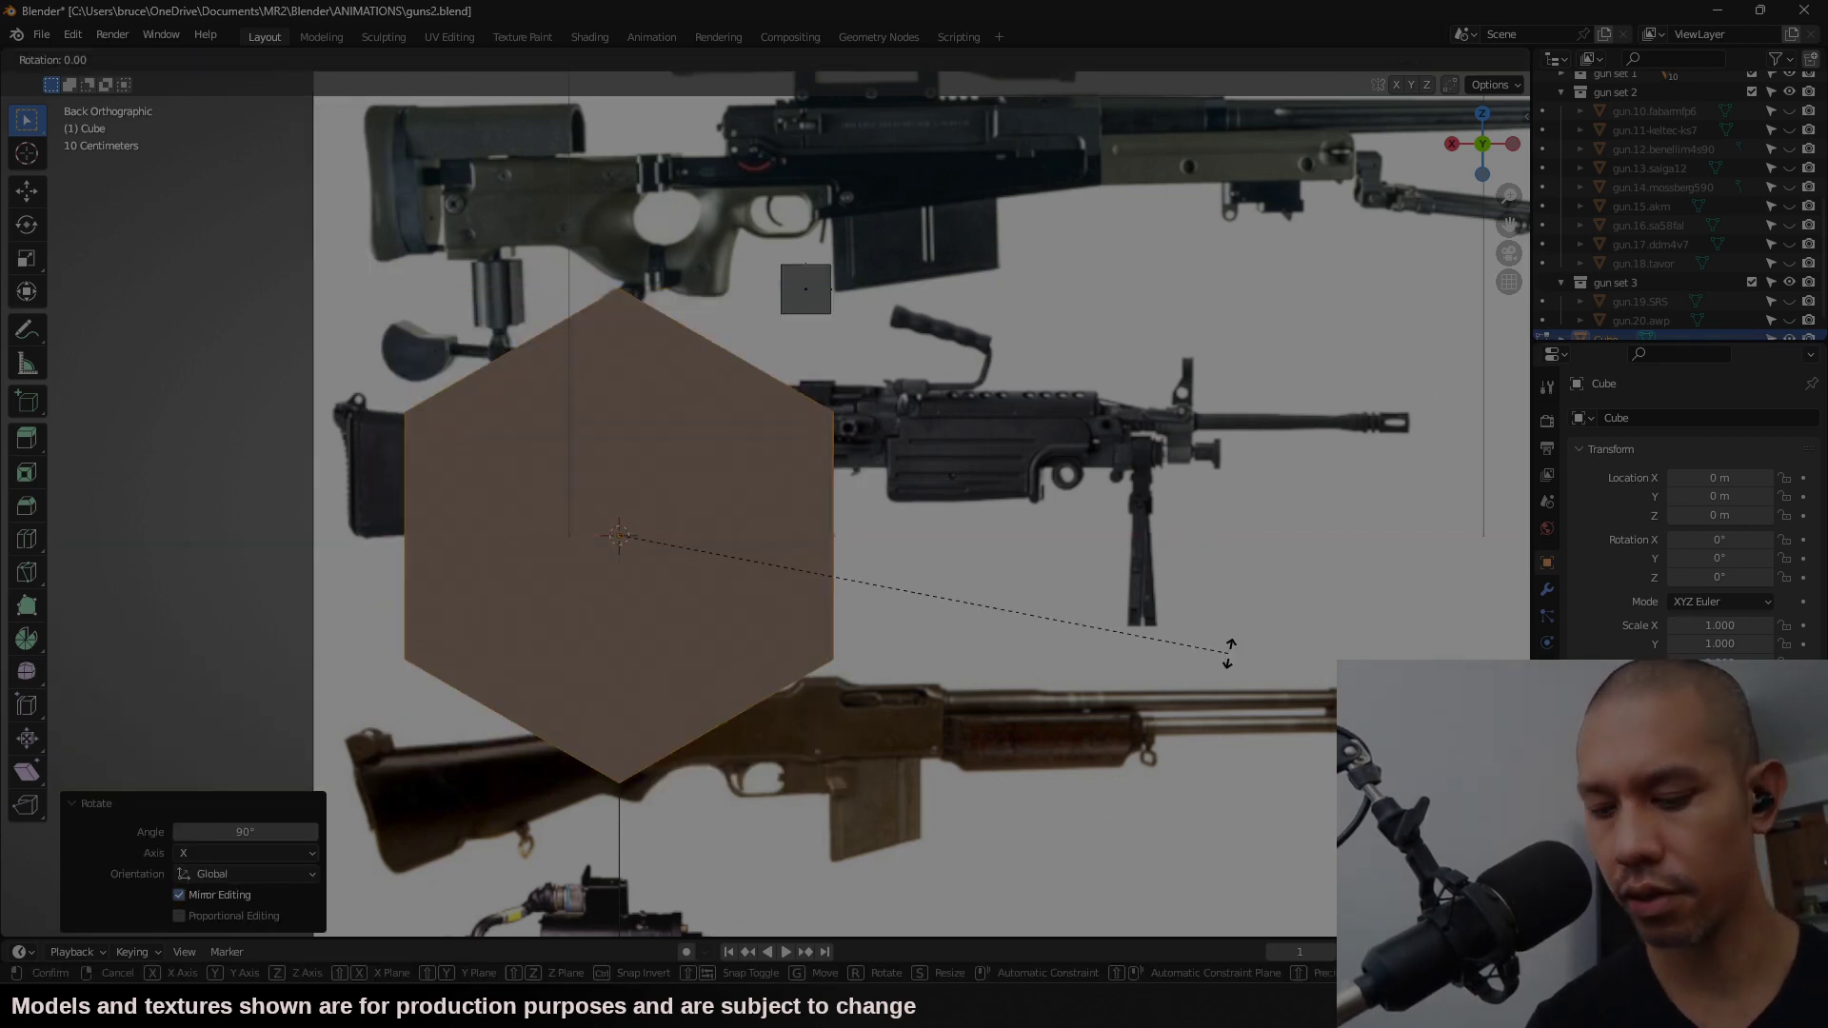
pyautogui.write('z90')
pyautogui.press('Return')
# Step: Scale the cylinder down to barrel thickness and place it at the rear end of the machine gun's exposed barrel
pyautogui.write('s.')
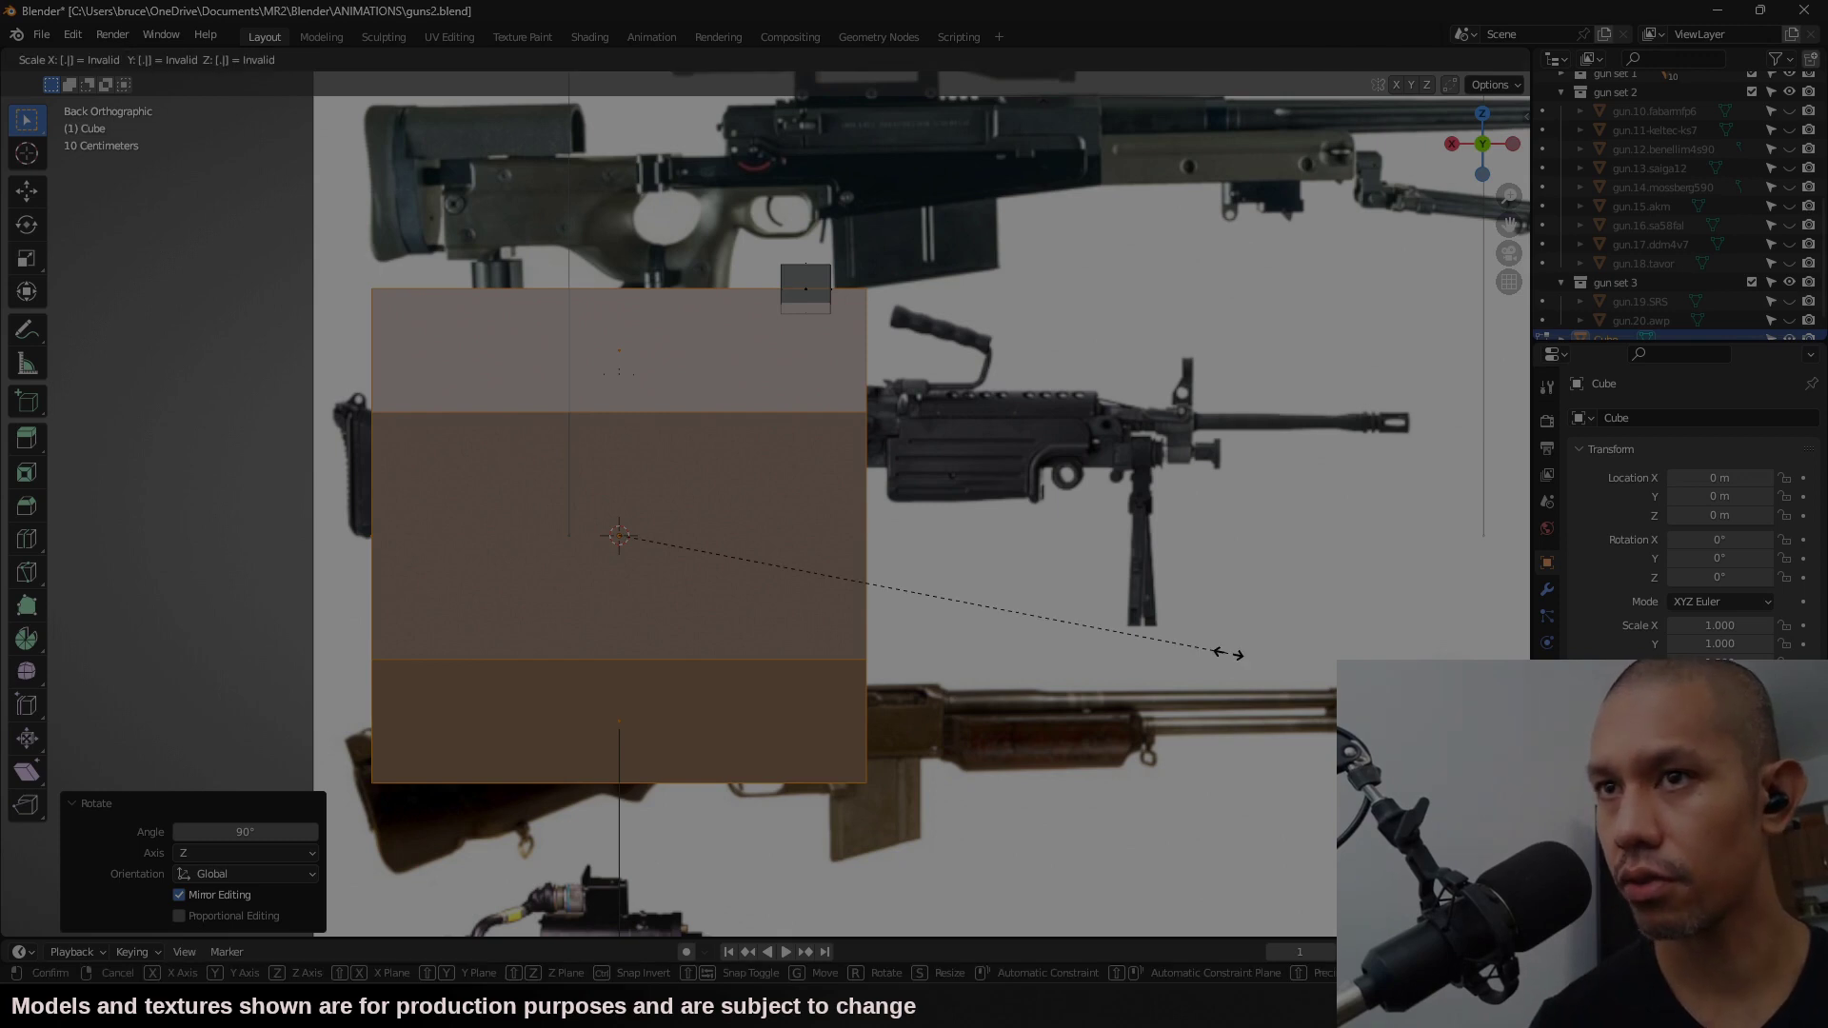
pyautogui.press('Escape')
pyautogui.press('g')
pyautogui.click(1440, 455)
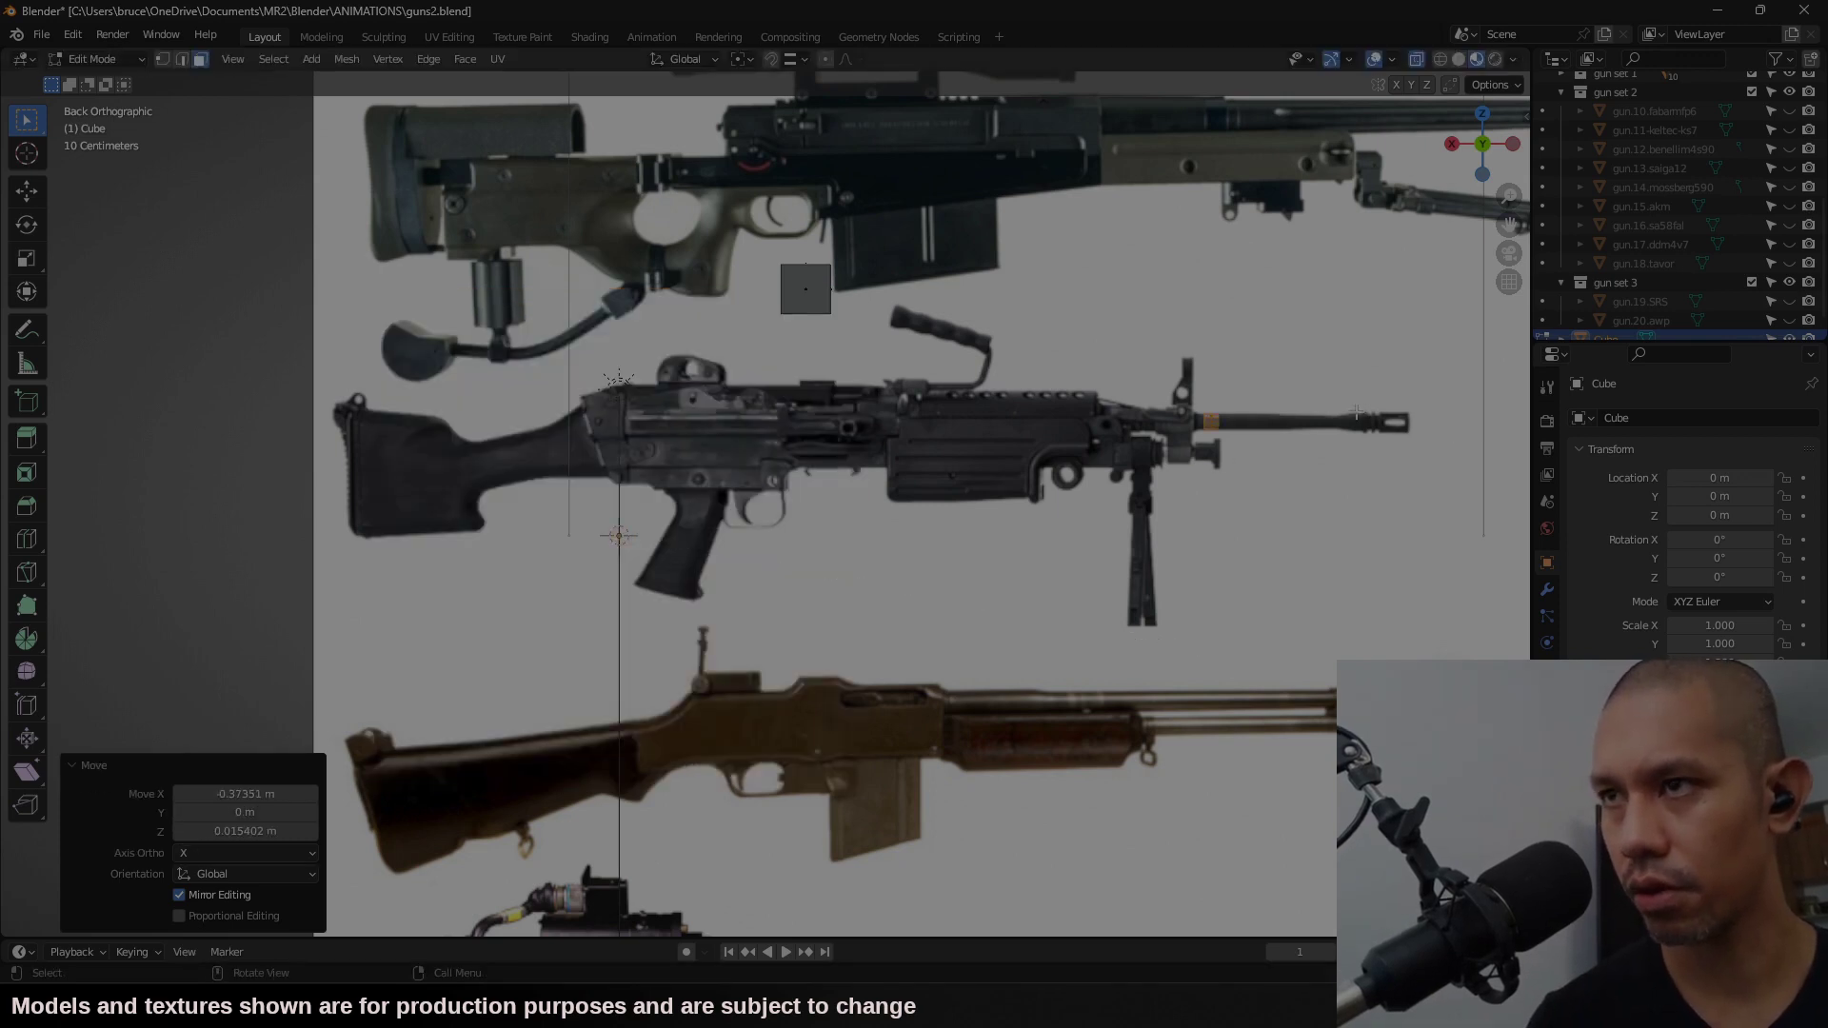
# Step: Move the cylinder's end face along X to the flash hider and scale it to 0.658 to taper the barrel
pyautogui.press('KP_Decimal')
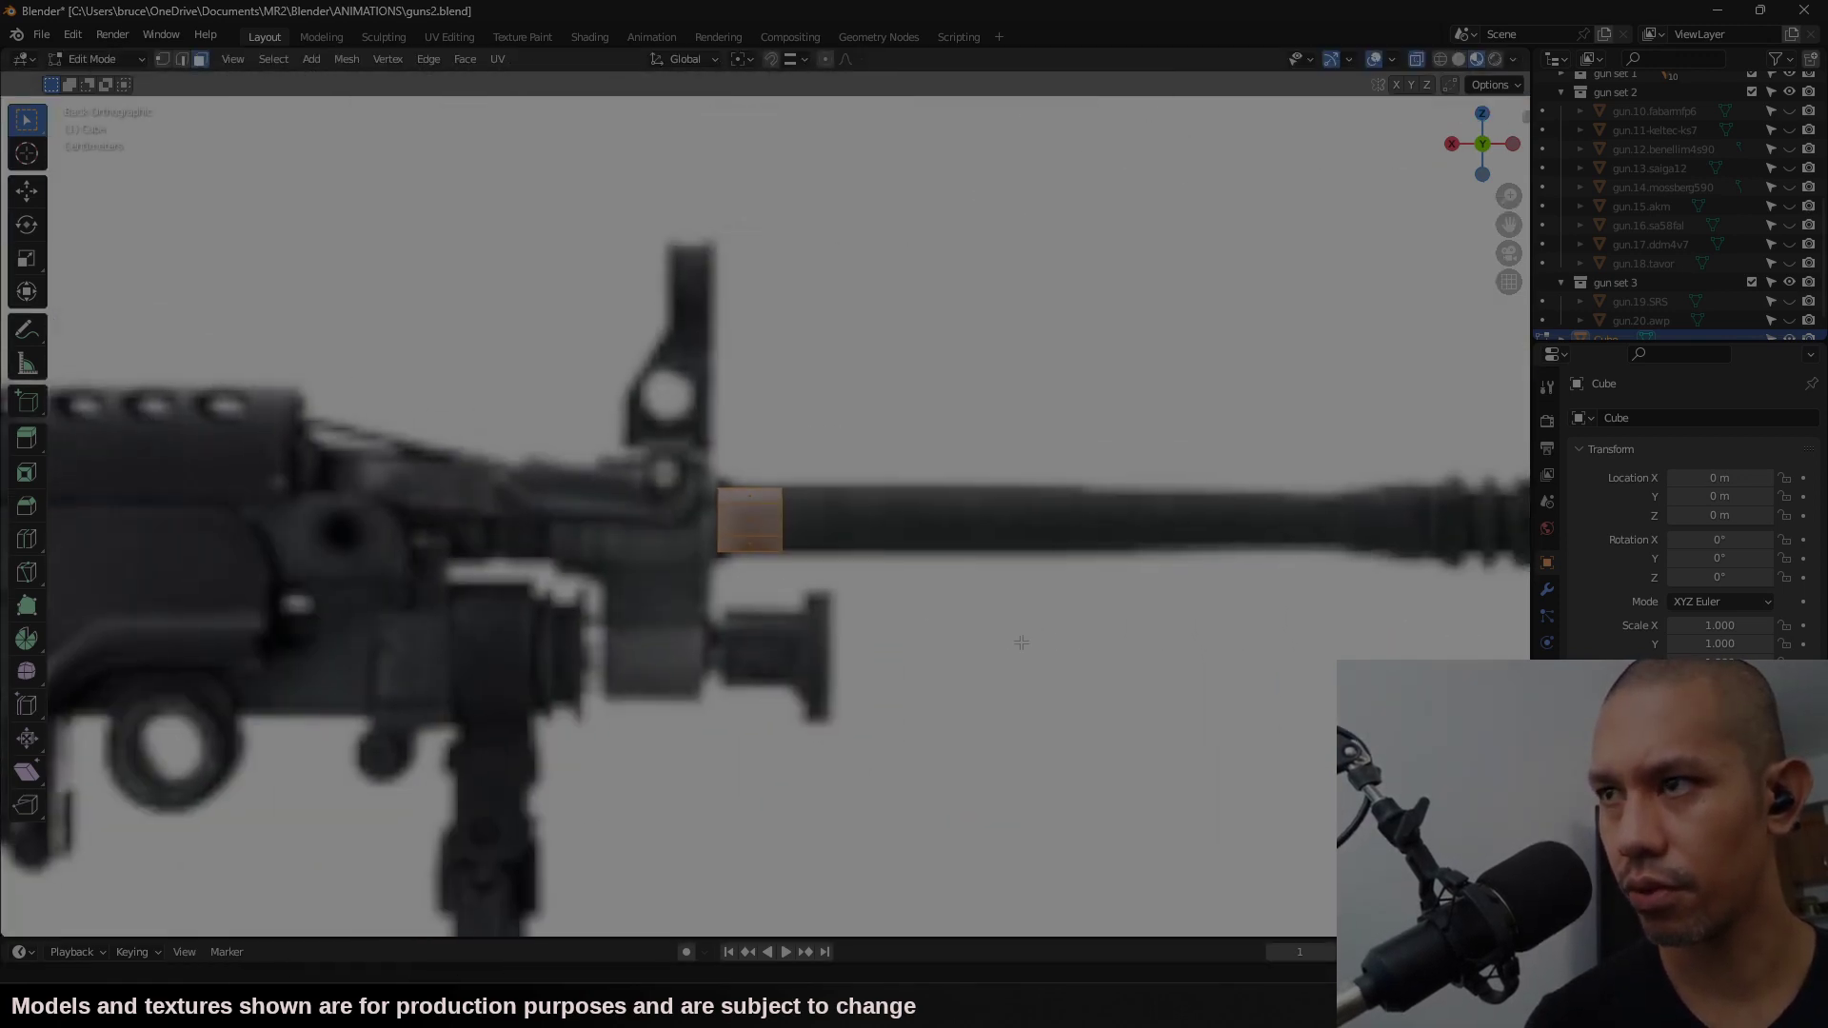
pyautogui.press('g')
pyautogui.press('x')
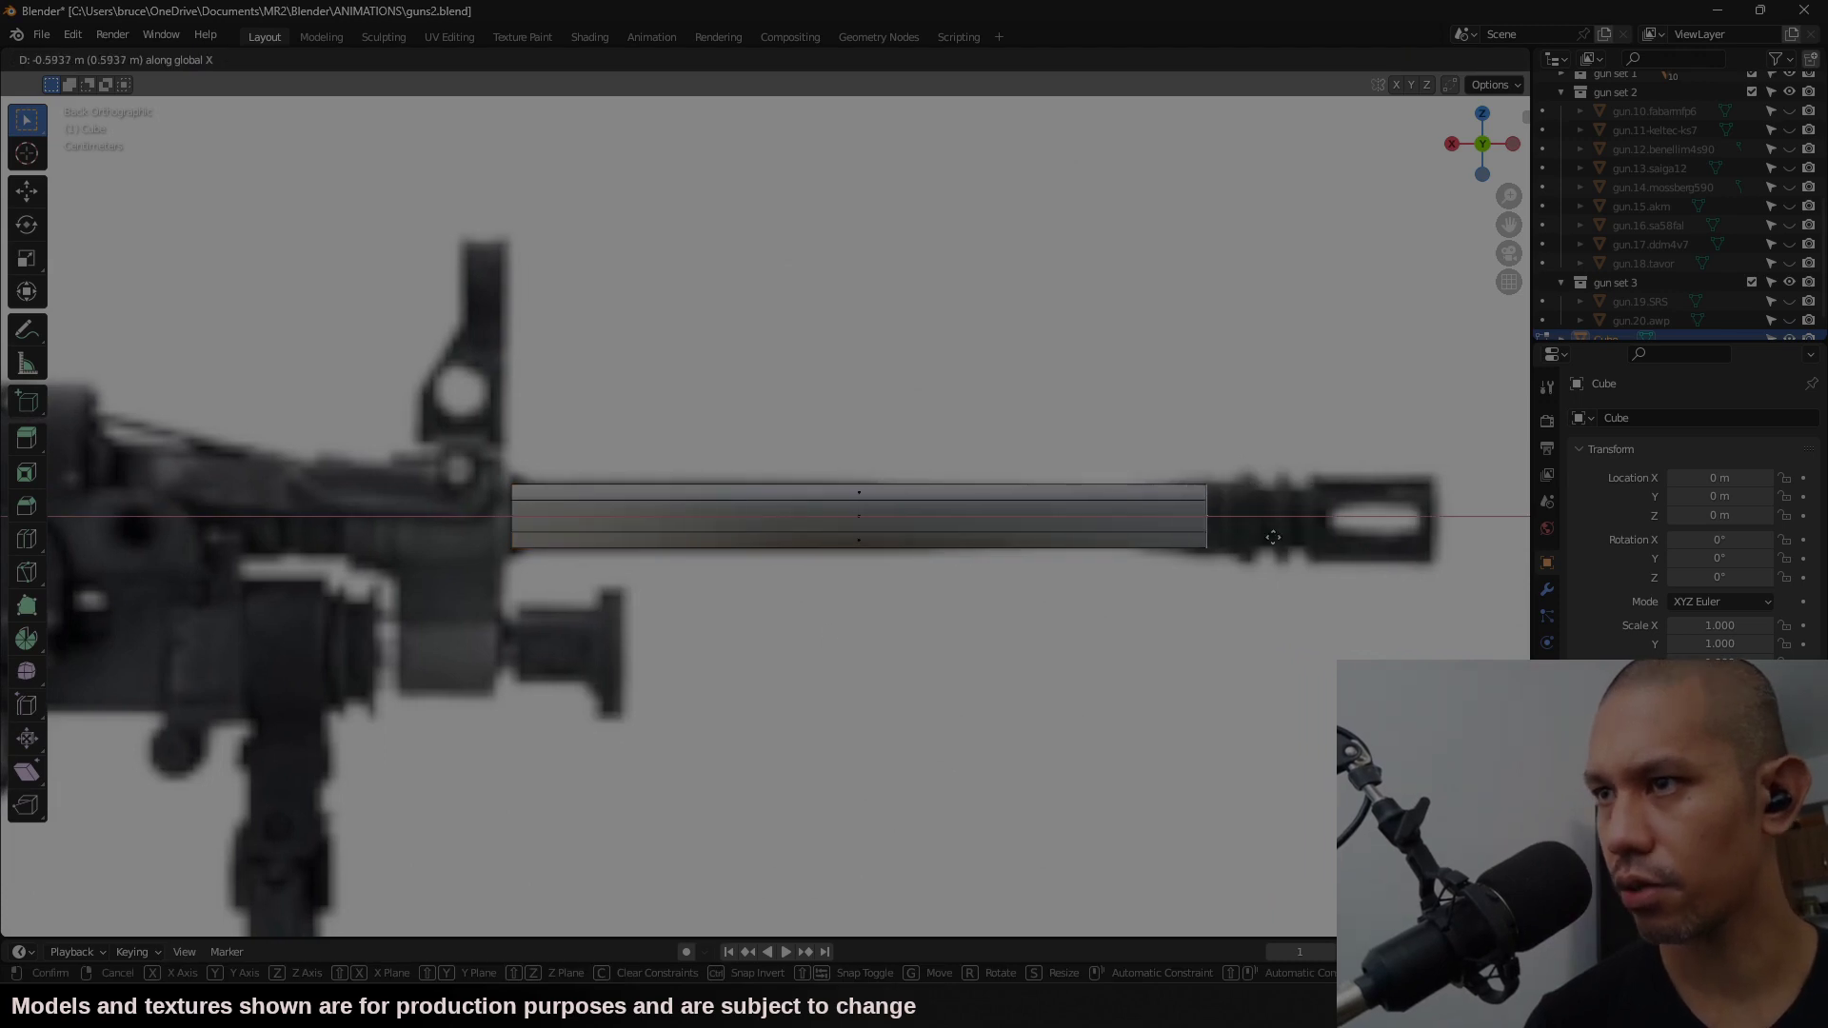
pyautogui.click(1381, 533)
pyautogui.press('s')
pyautogui.click(1363, 542)
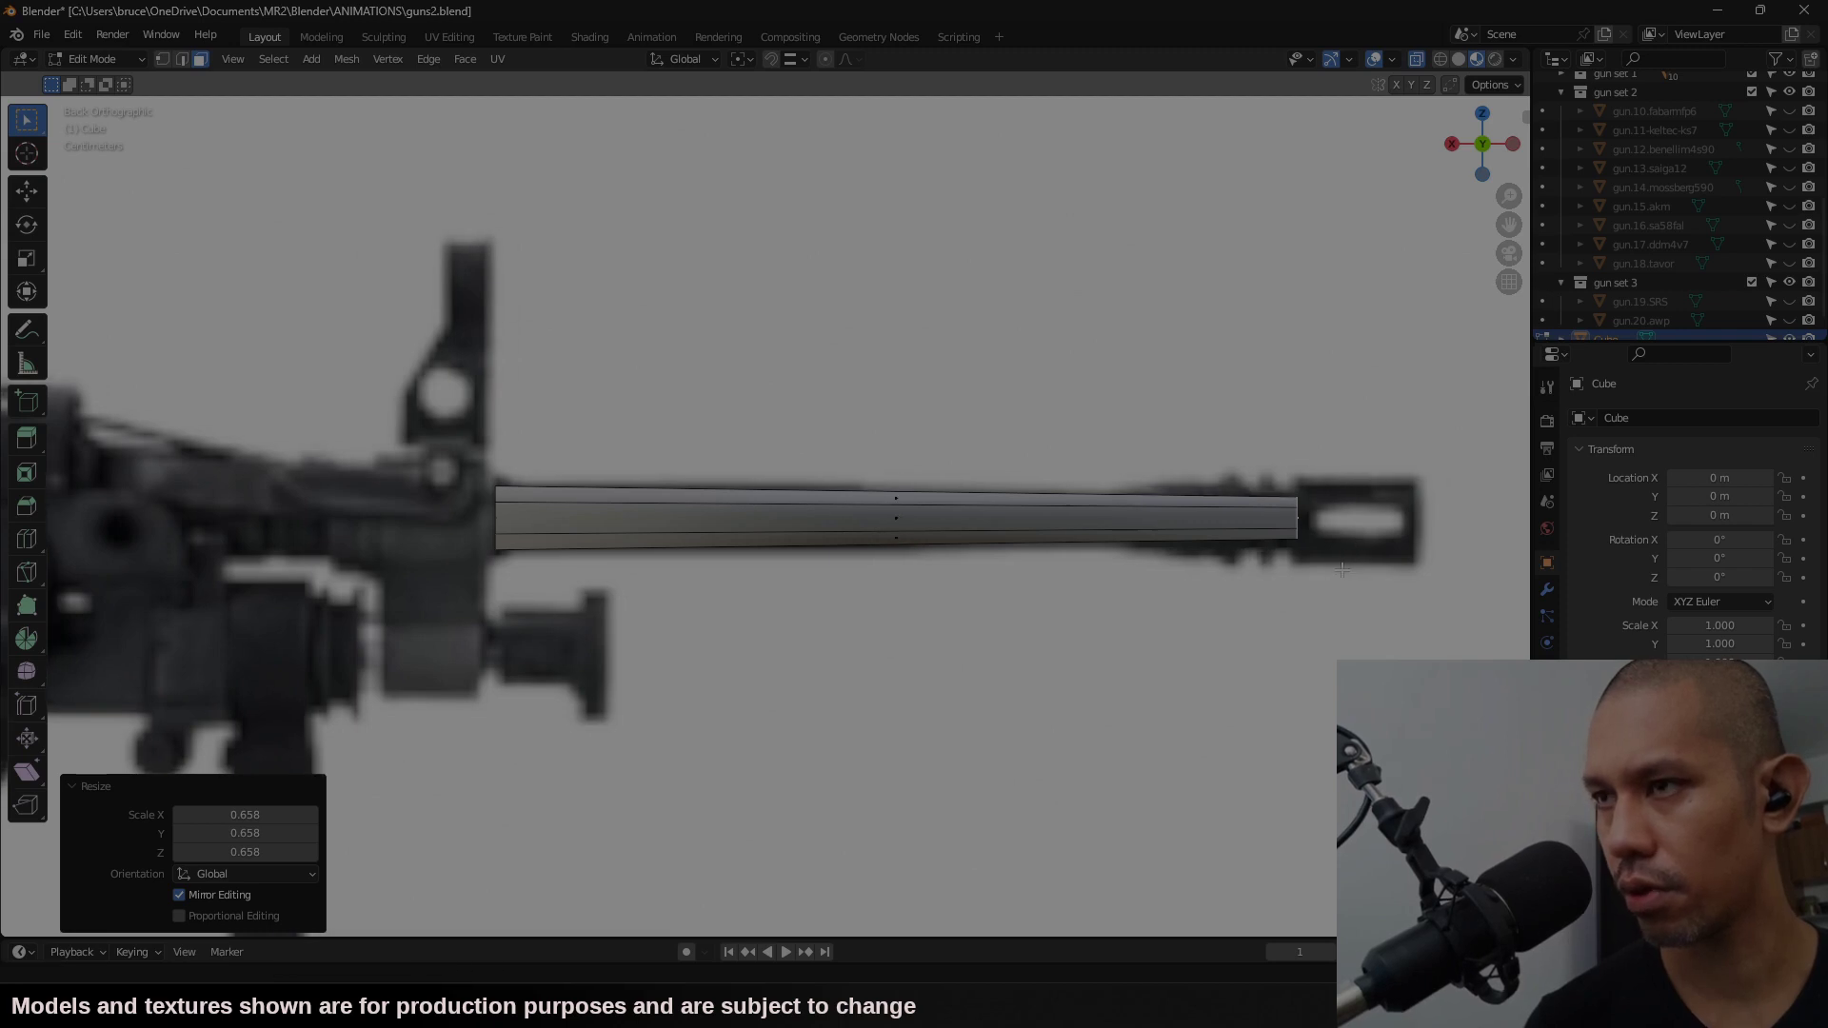
# Step: Make the flash hider from a copy of the barrel at the muzzle, shortening it by moving its front end 0.66735 m along X
pyautogui.keyDown('shift'); pyautogui.moveTo(1091, 541); pyautogui.dragTo(957, 563, button='middle'); pyautogui.keyUp('shift')
pyautogui.press('a')
pyautogui.press('g')
pyautogui.press('x')
pyautogui.click(724, 723)
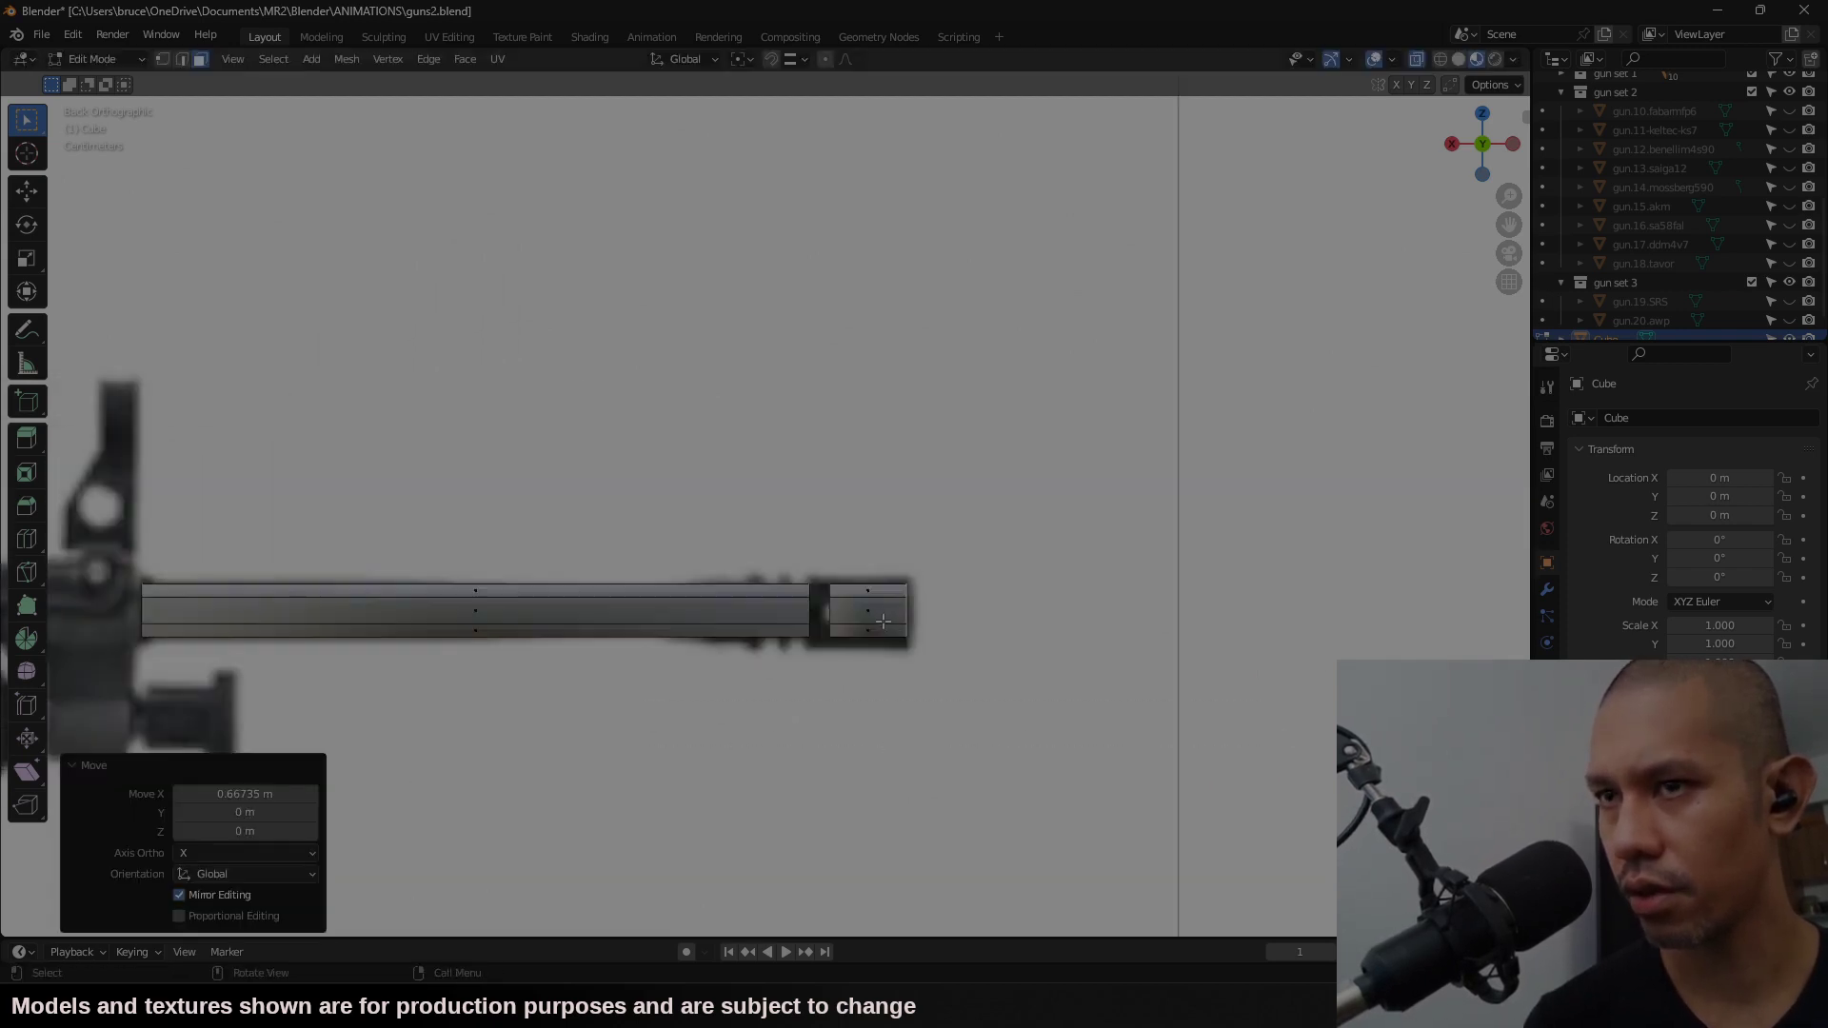
# Step: Move the flash hider's rear face 0.022389 m along X to meet the barrel, and scale the section by 1.18 in Y and Z
pyautogui.scroll(3, 975, 612)
pyautogui.press('g')
pyautogui.press('x')
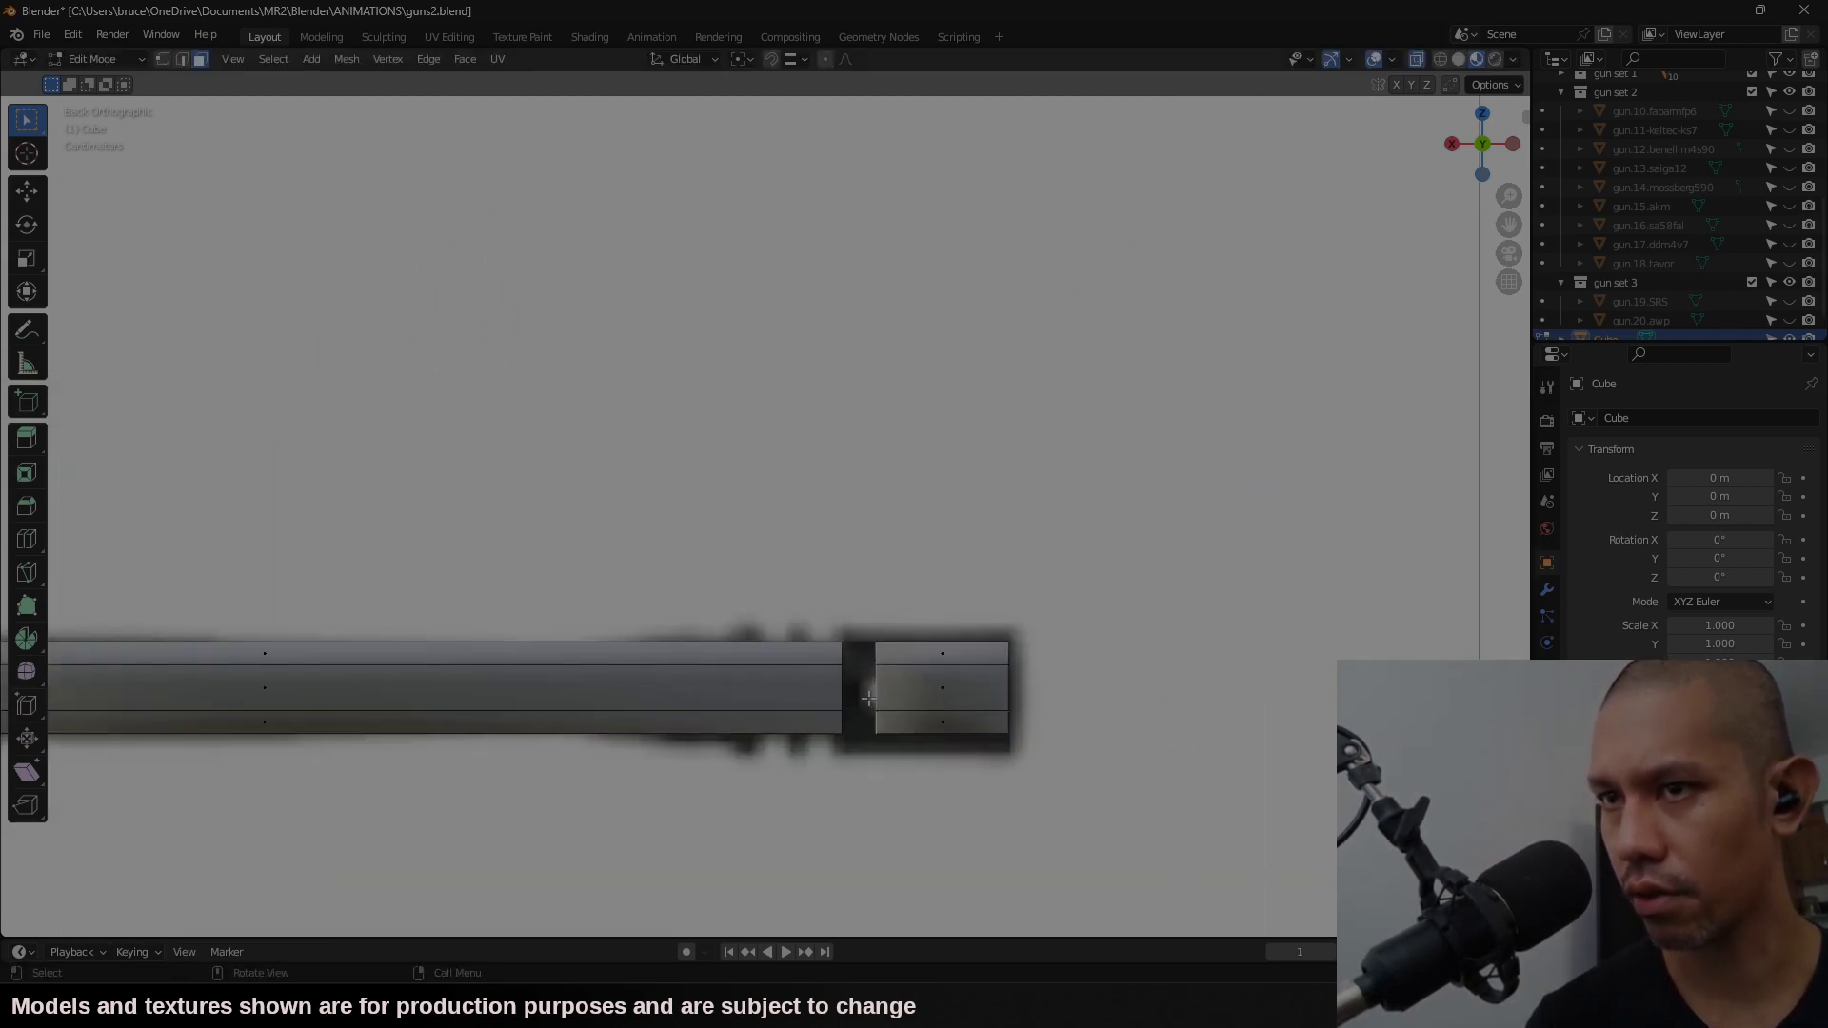
pyautogui.click(954, 647)
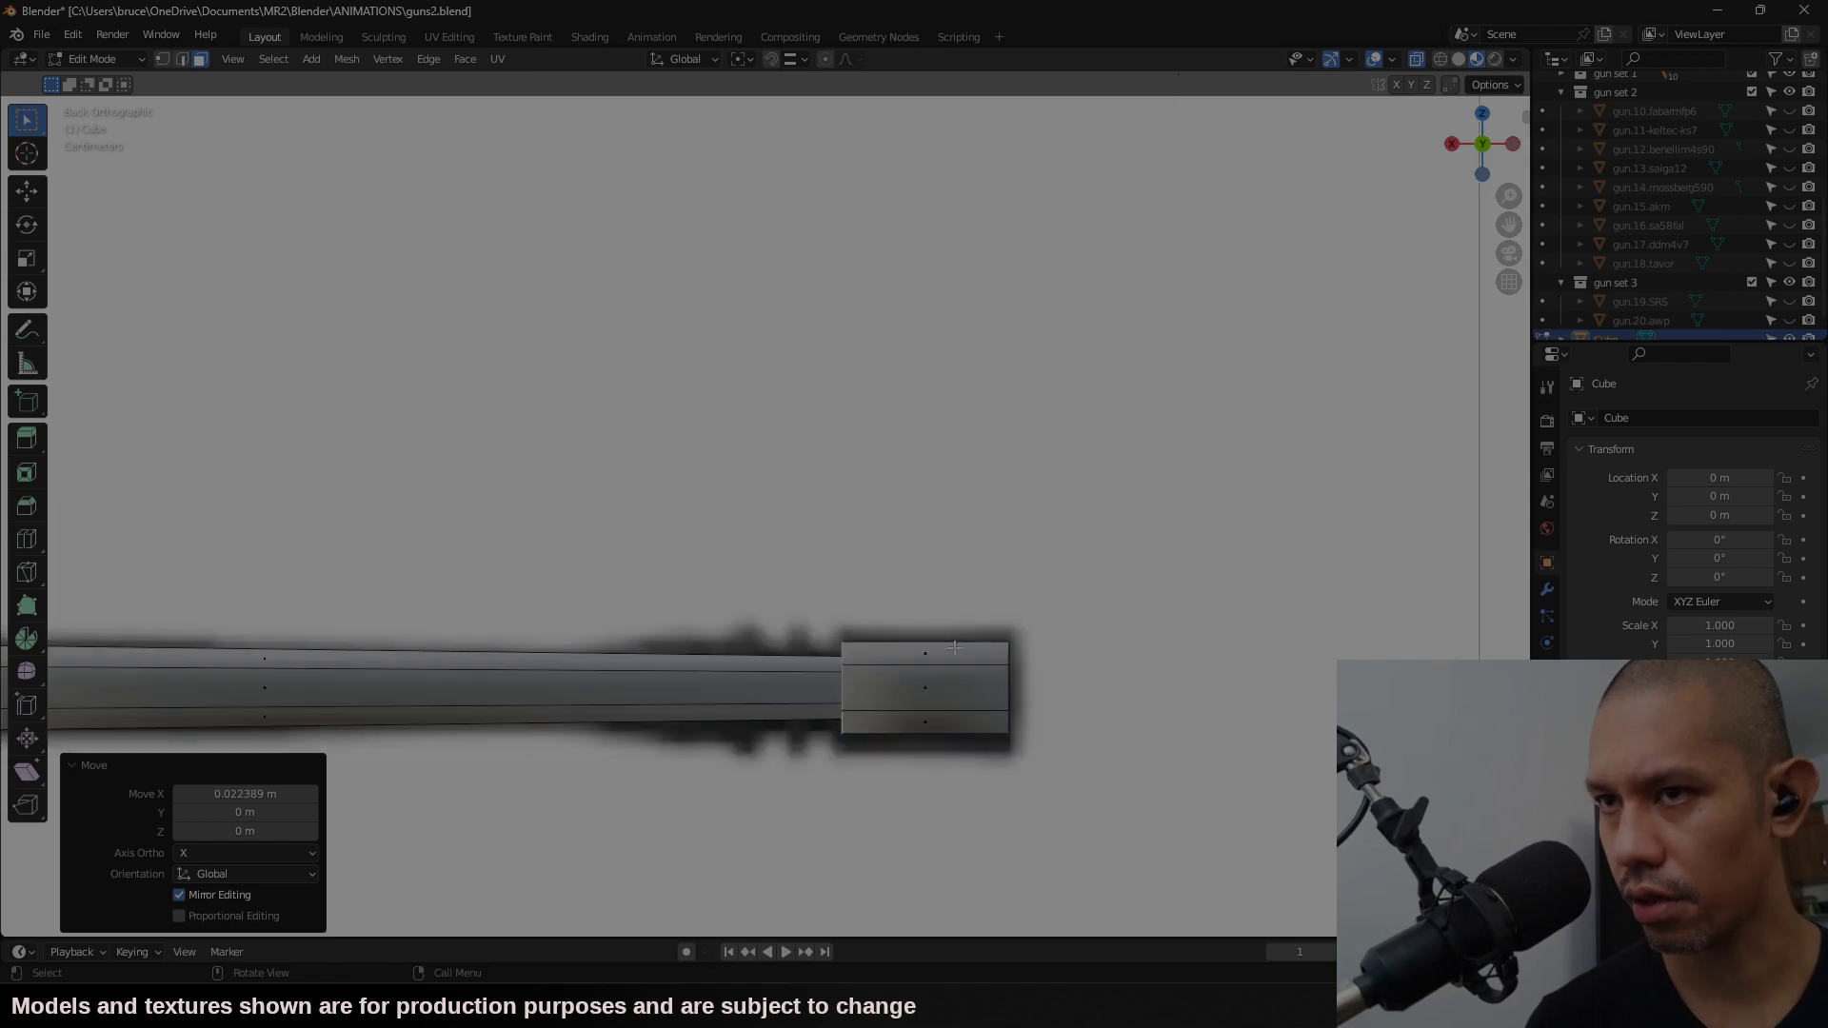
pyautogui.press('s')
pyautogui.hotkey('shift', 'x')
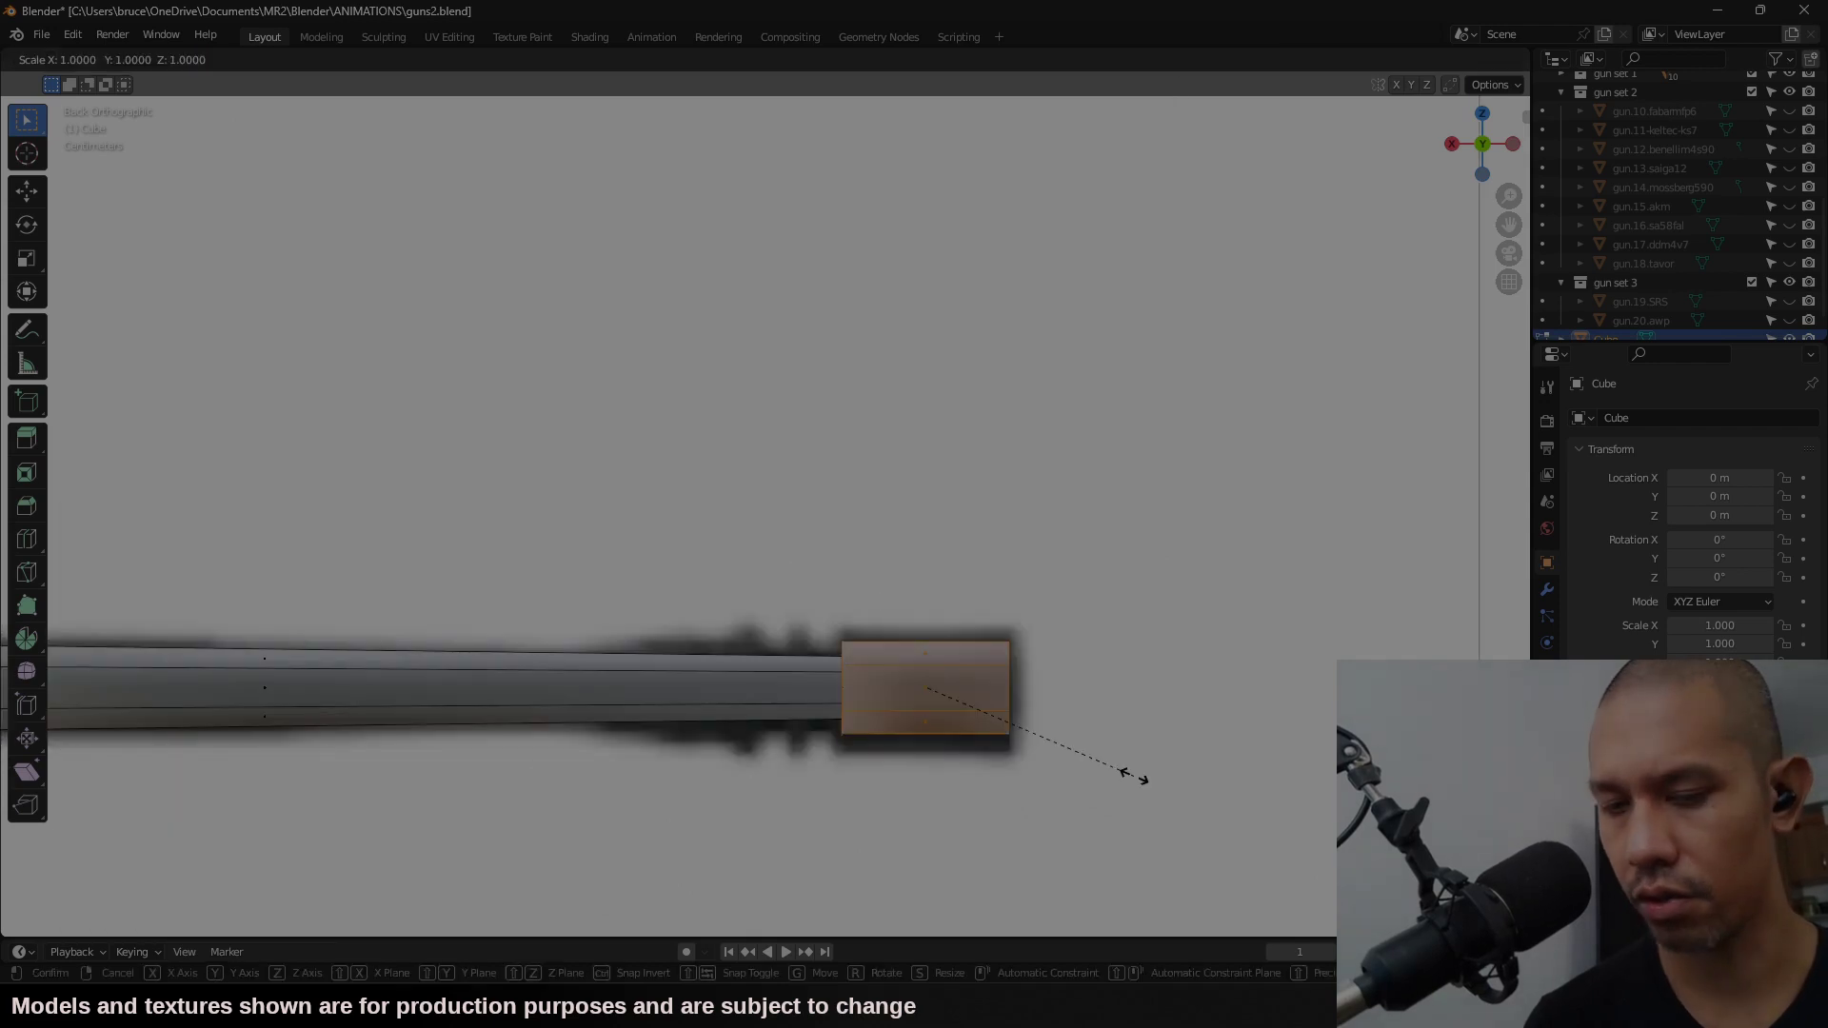
pyautogui.click(1178, 778)
pyautogui.scroll(-5, 672, 750)
pyautogui.scroll(8, 672, 749)
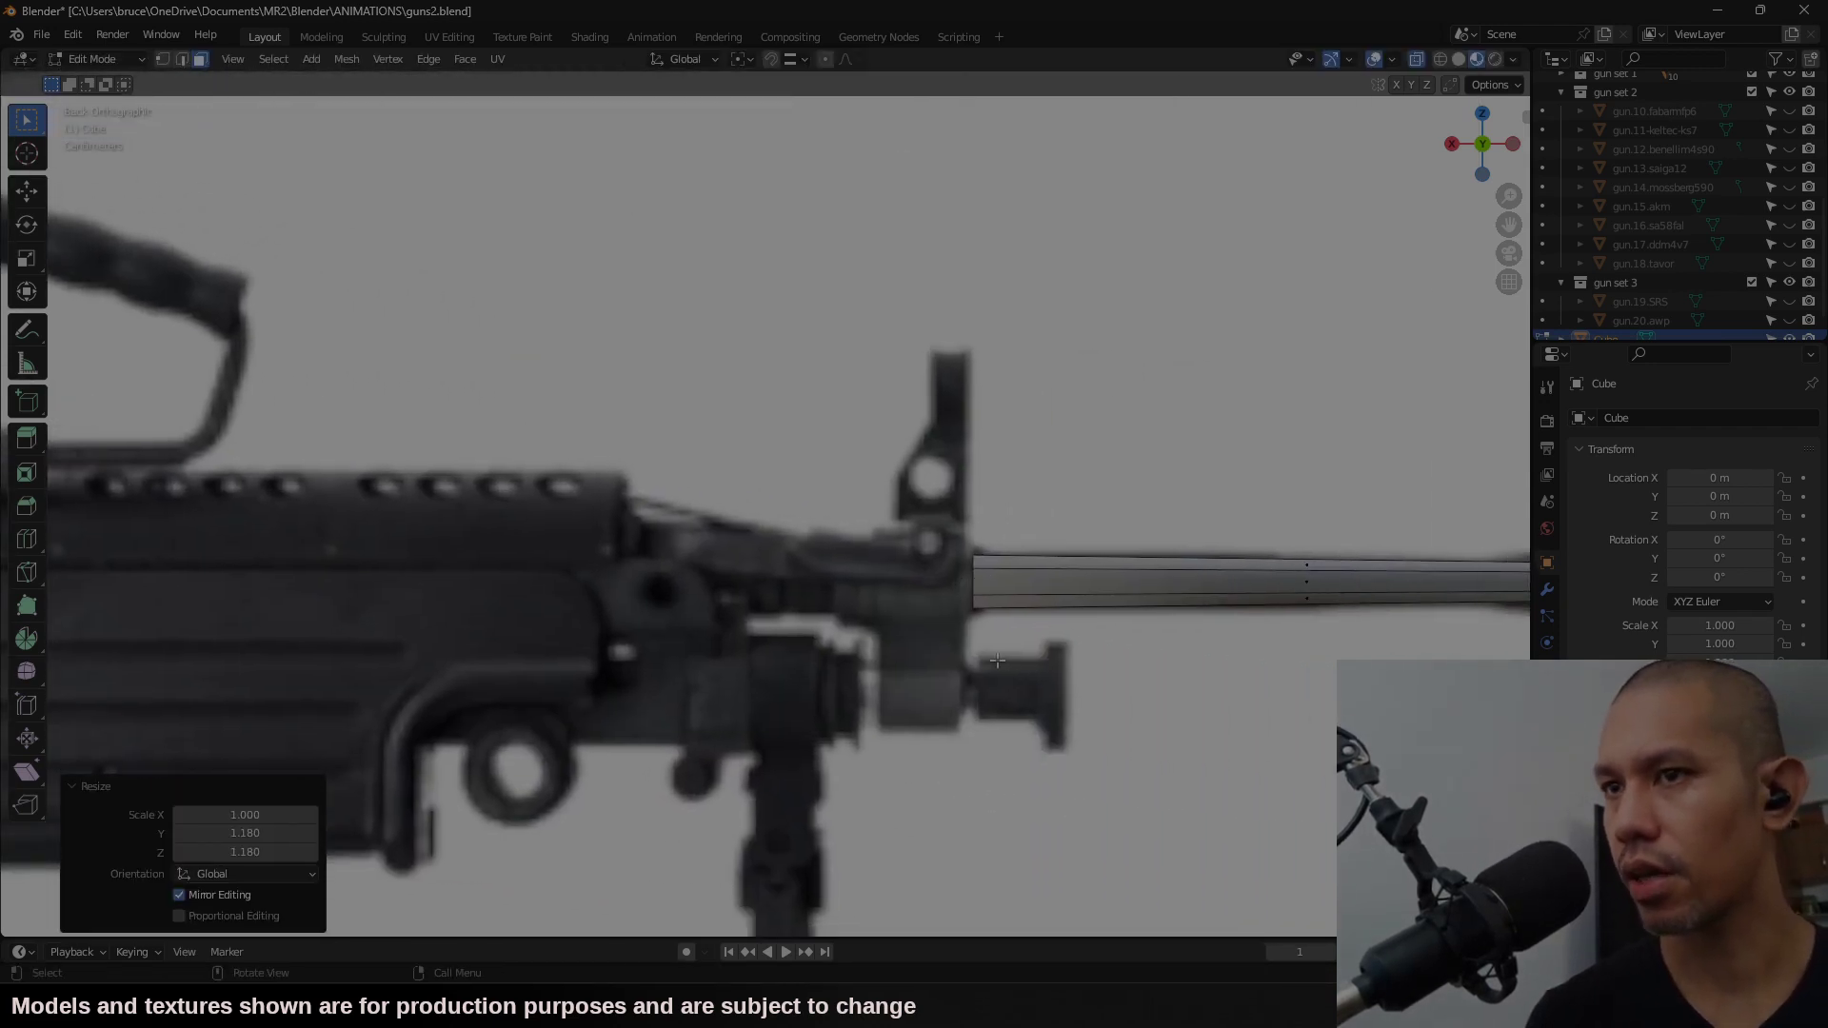
pyautogui.scroll(2, 989, 584)
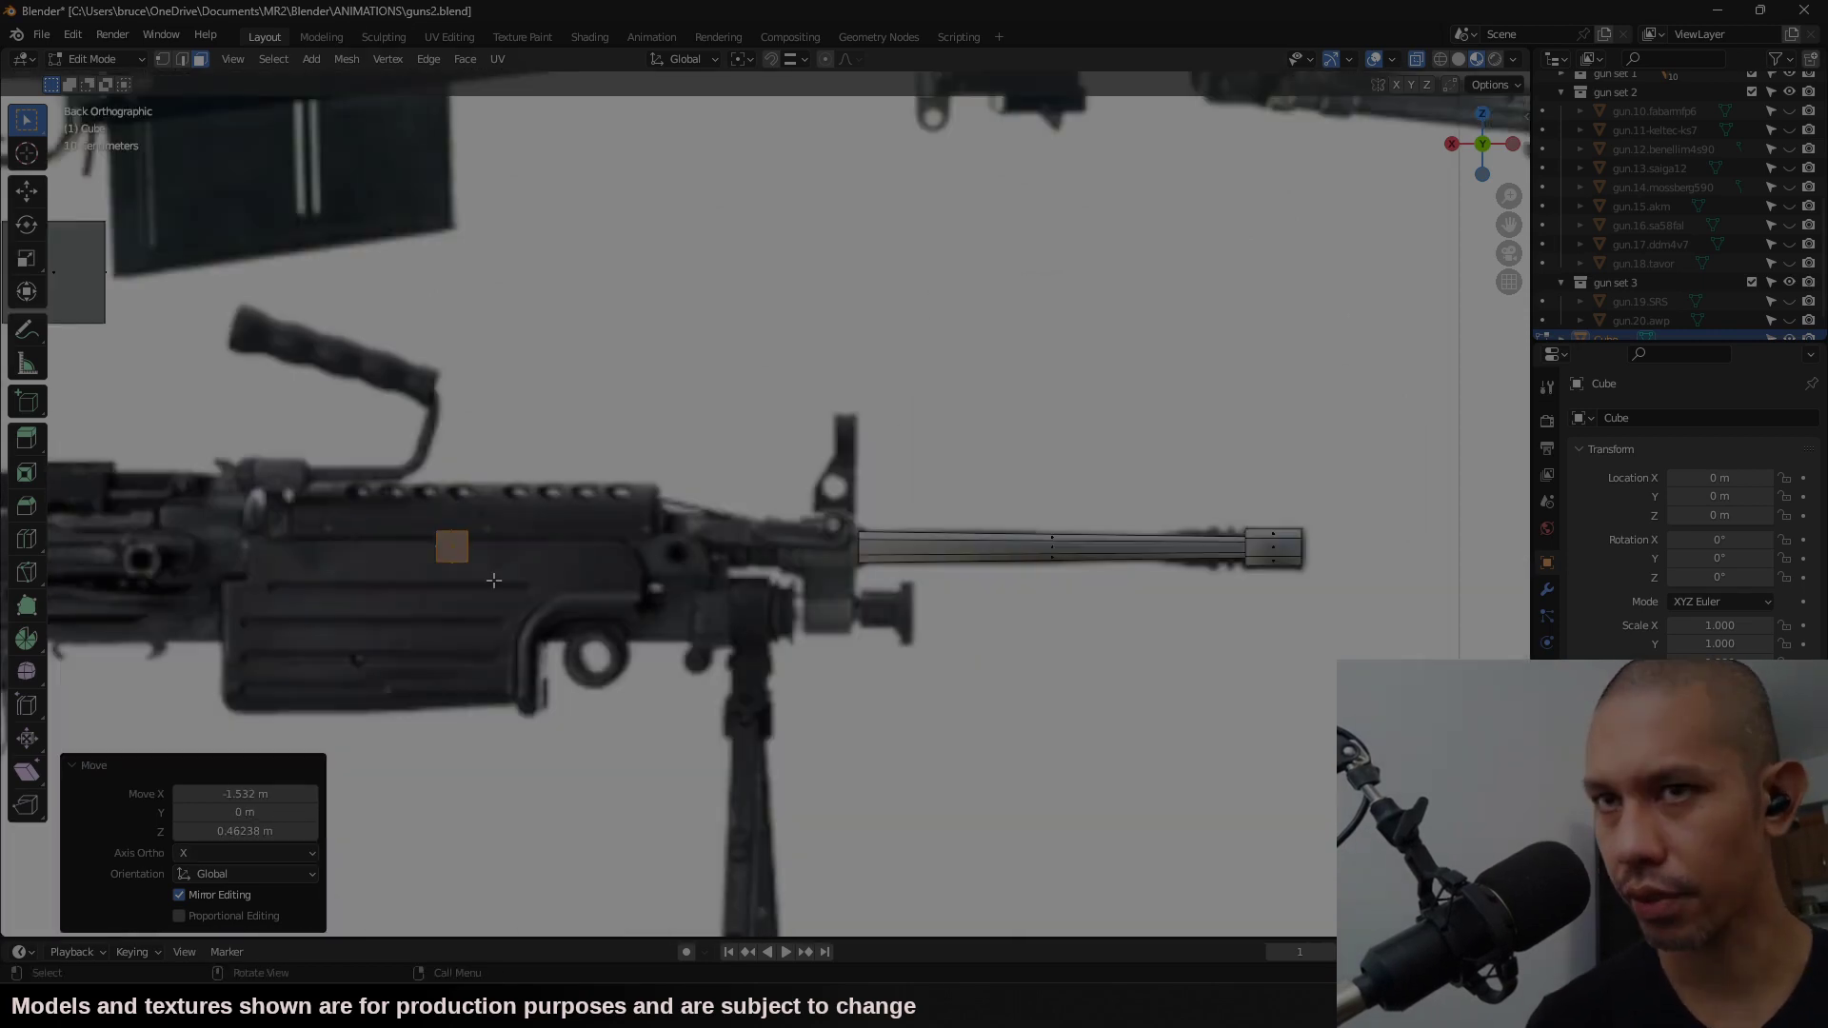
# Step: Move the rear side of the small block along X to fit the machine gun's sight block at the barrel's rear end
pyautogui.scroll(3, 909, 606)
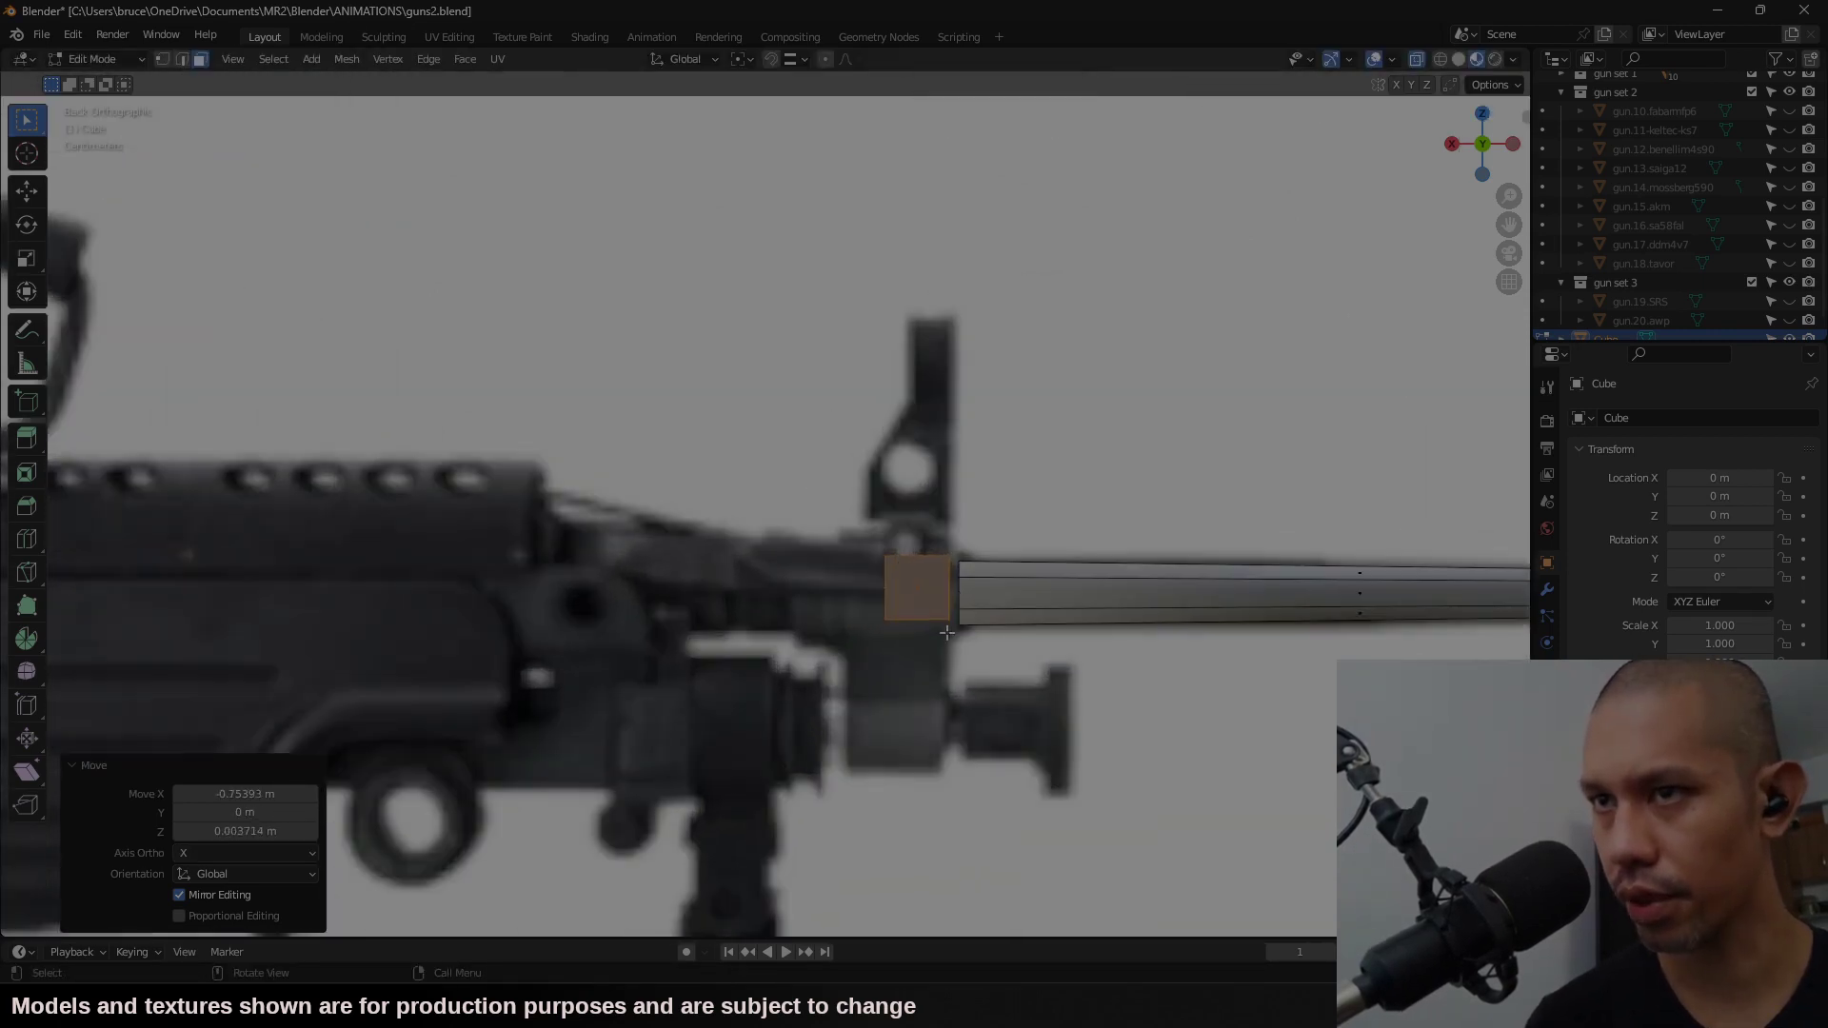
pyautogui.press('g')
pyautogui.press('x')
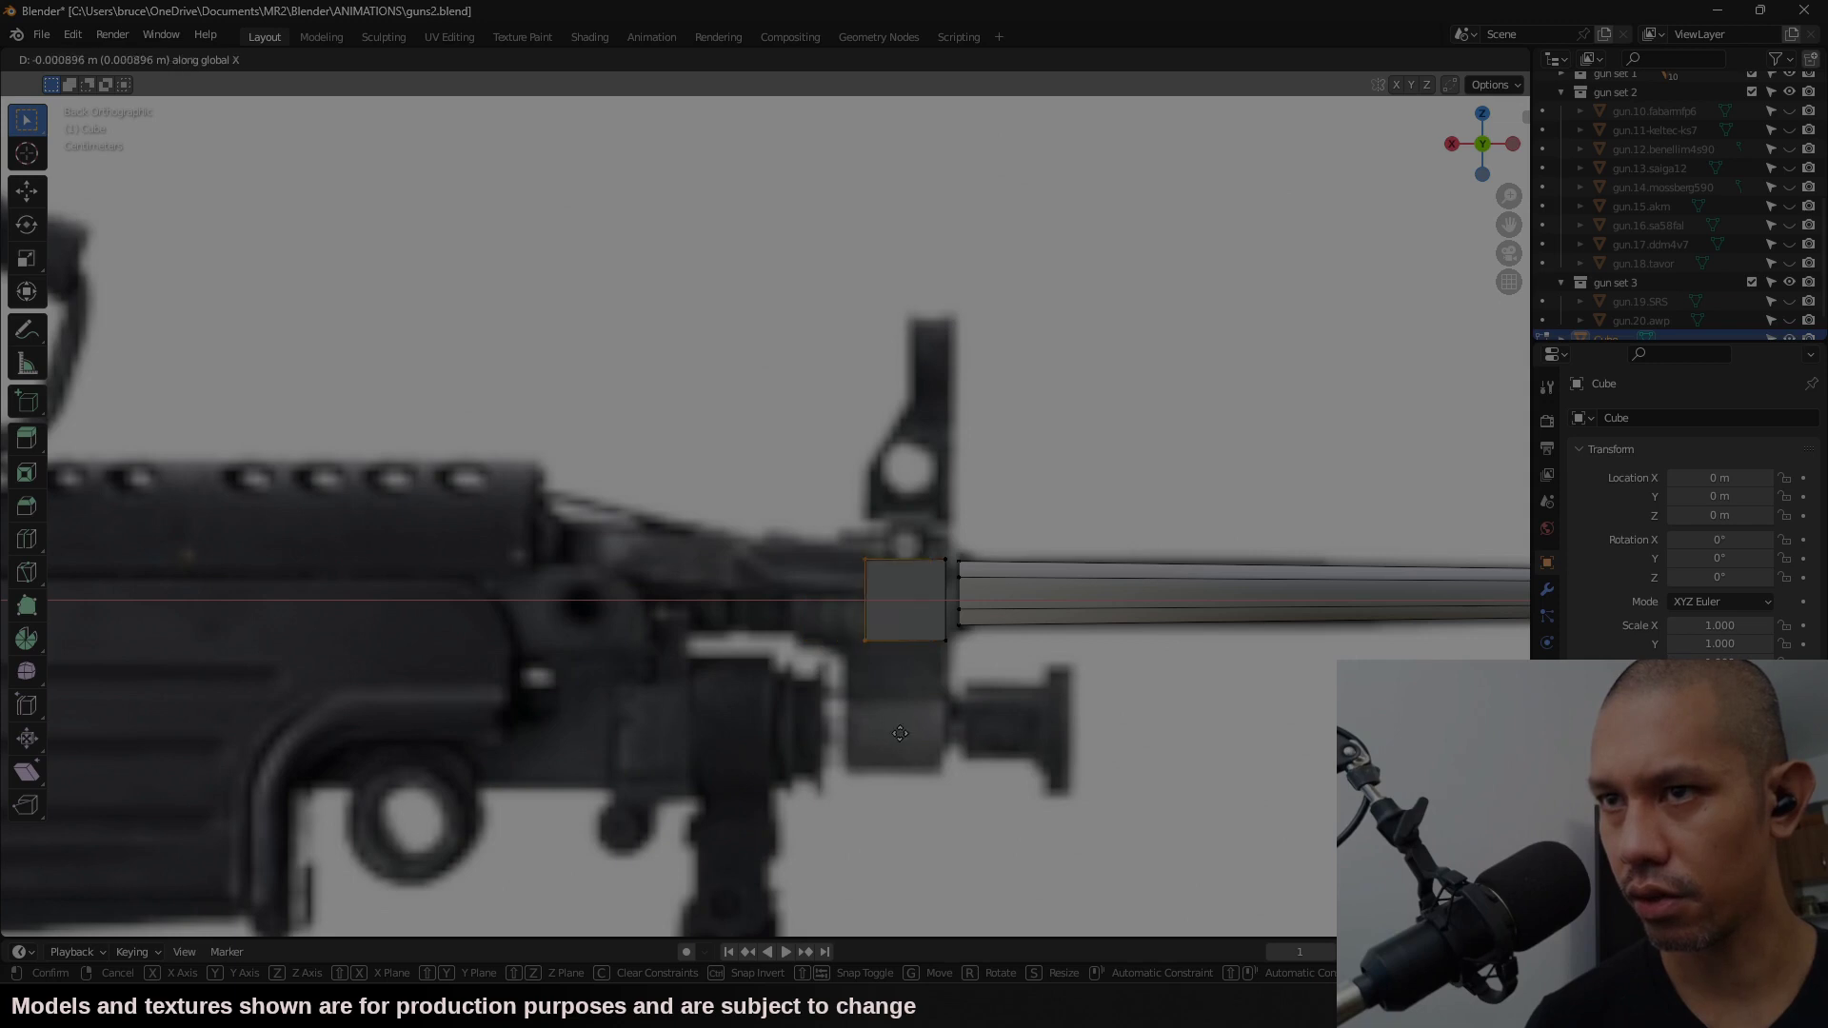
pyautogui.click(882, 731)
# Step: Extend the barrel's rear end along X through the sight block and back to the reference handguard
pyautogui.moveTo(967, 643); pyautogui.dragTo(958, 647)
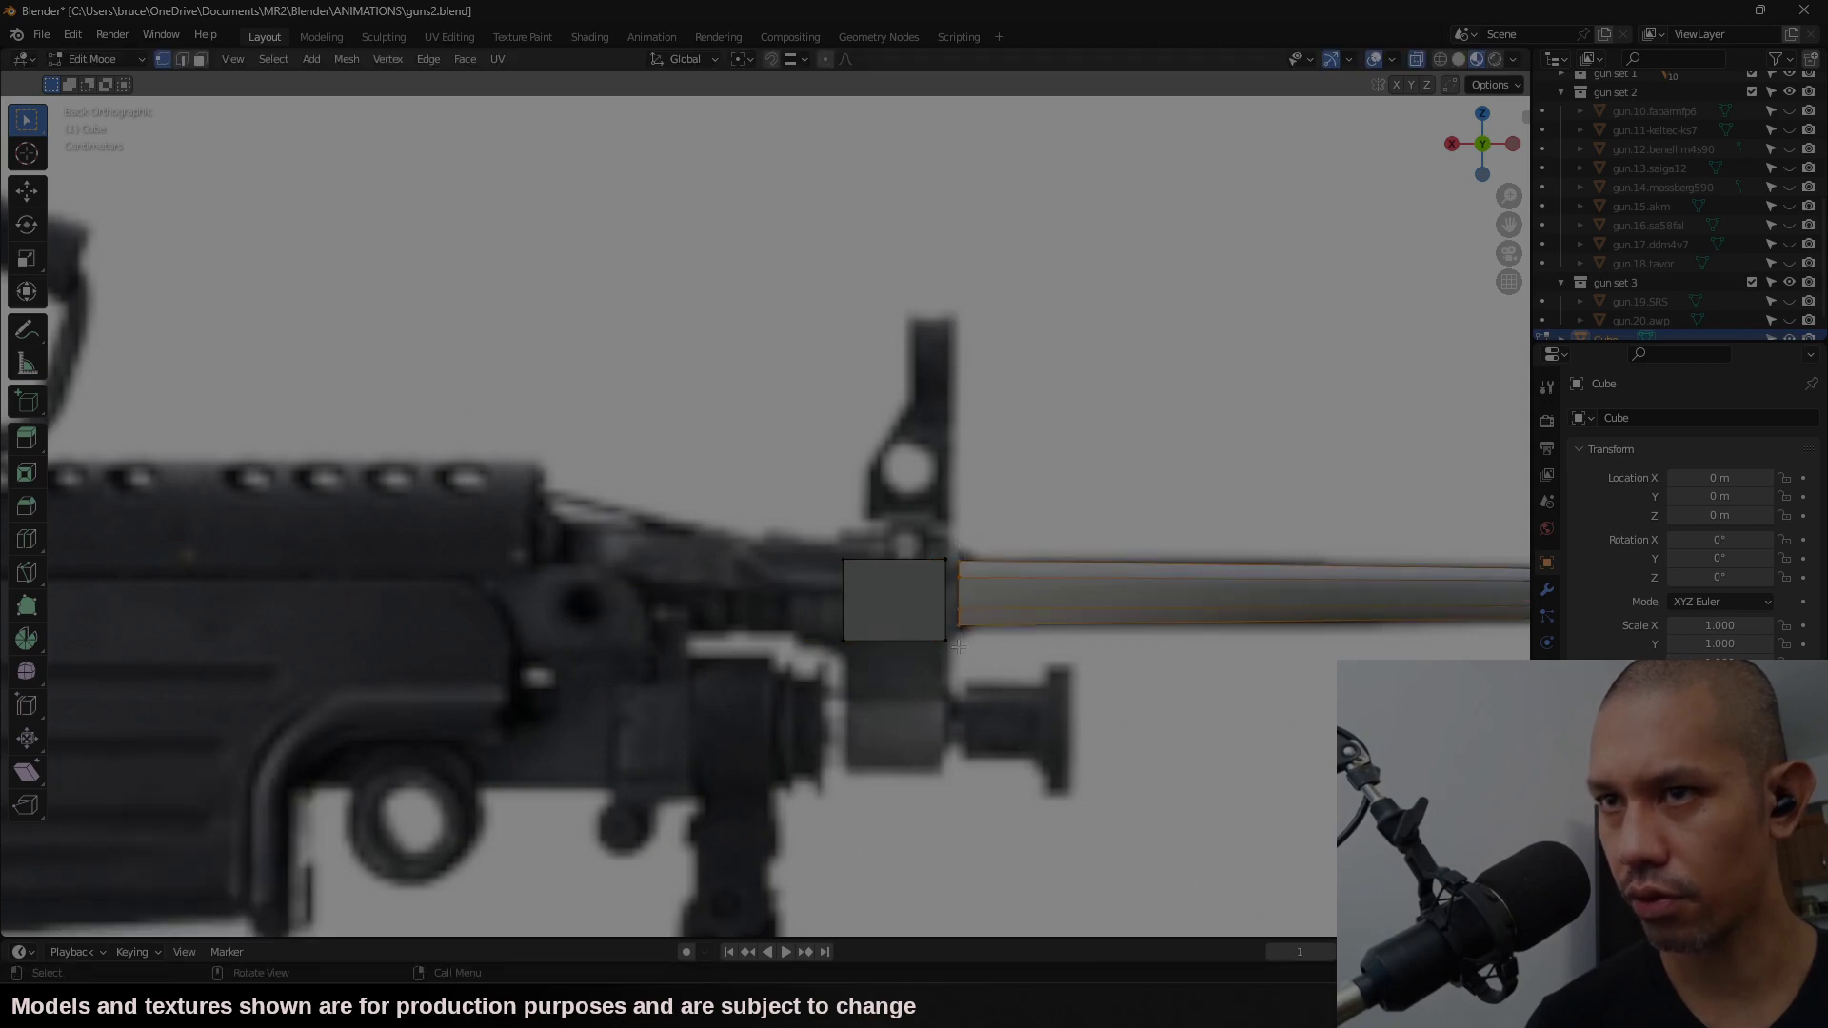
pyautogui.press('g')
pyautogui.press('x')
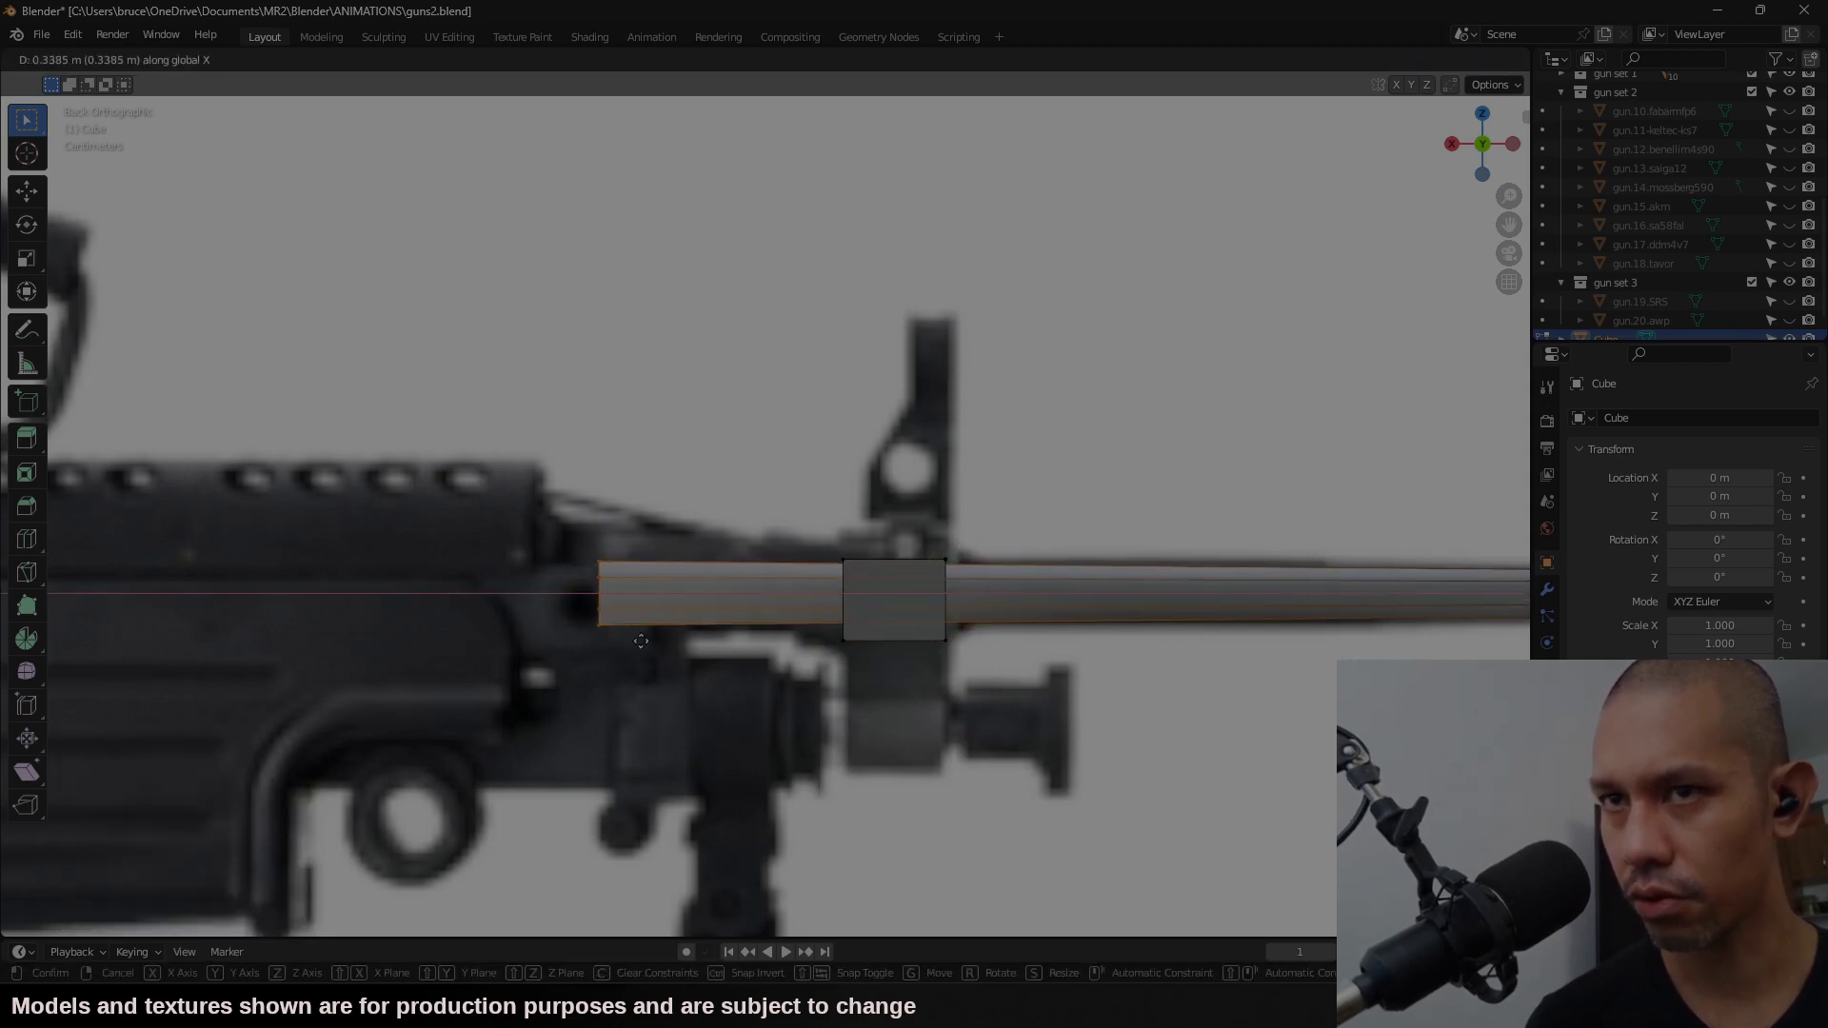
pyautogui.click(1456, 60)
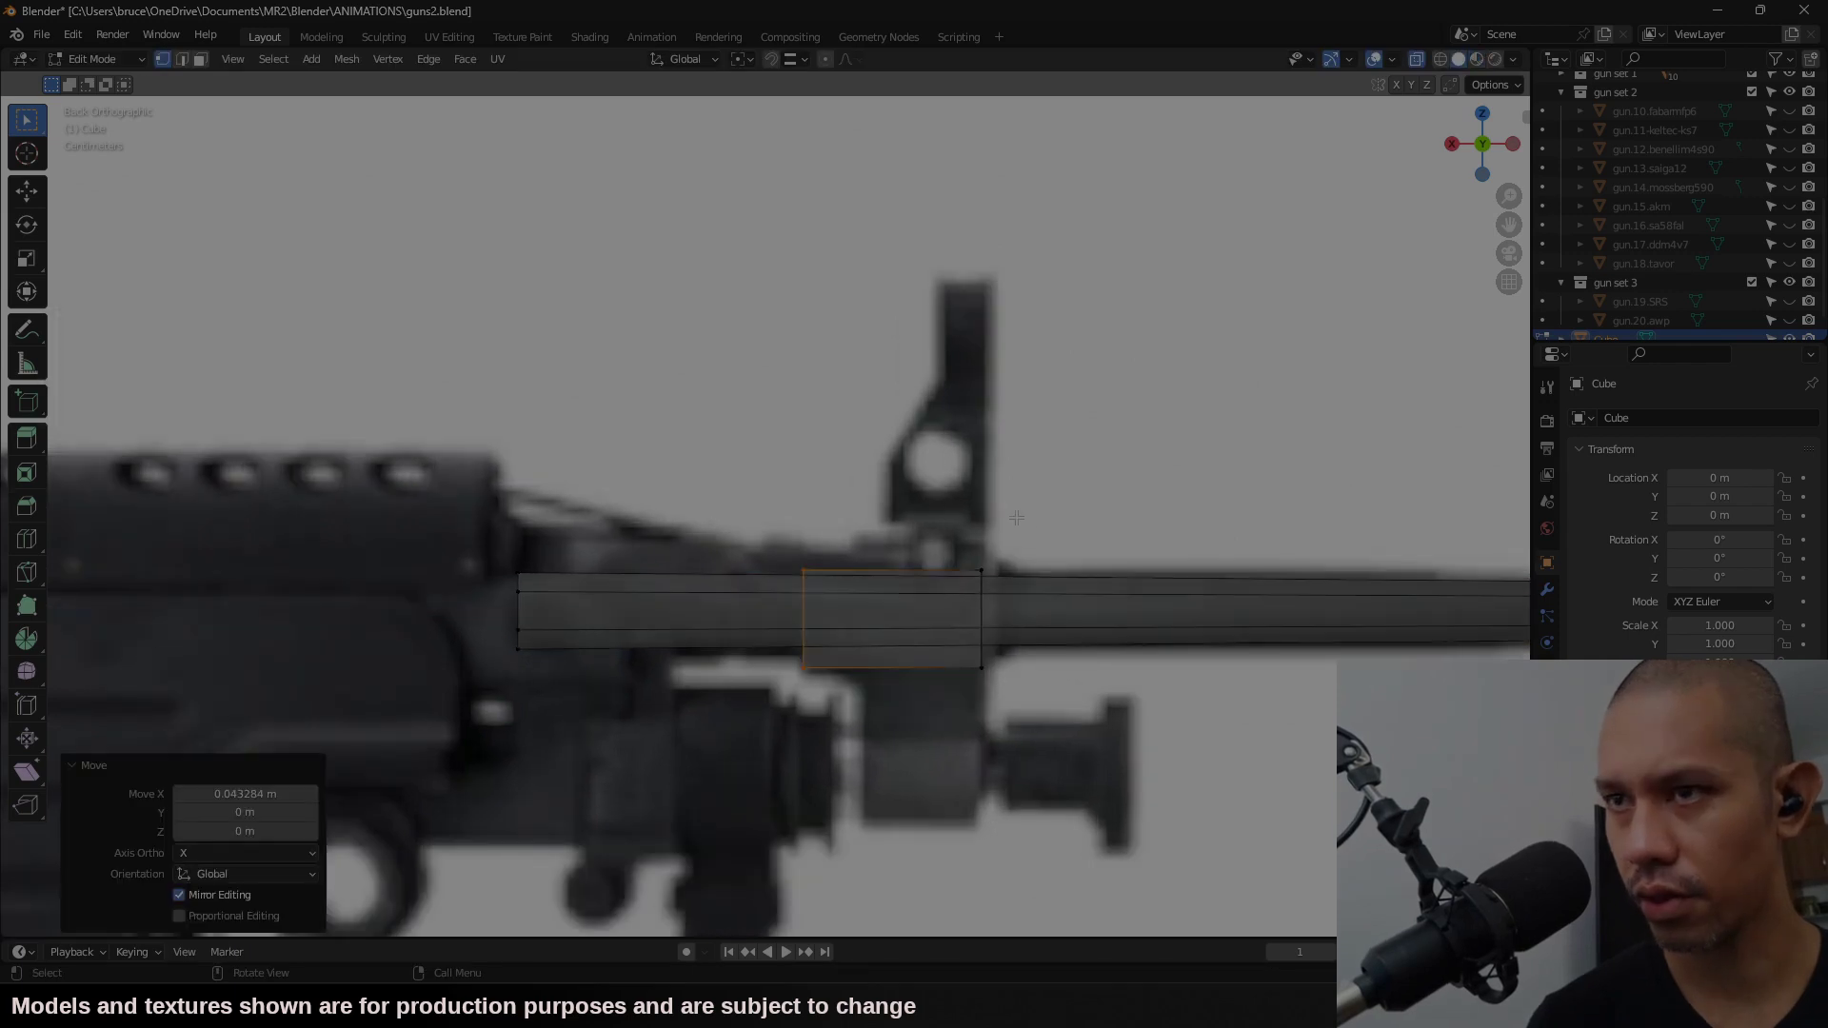
# Step: Extend the sight block's front side along X and shape its raised top by scaling it to 0.5 in Y
pyautogui.moveTo(1016, 522); pyautogui.dragTo(966, 747)
pyautogui.press('g')
pyautogui.press('x')
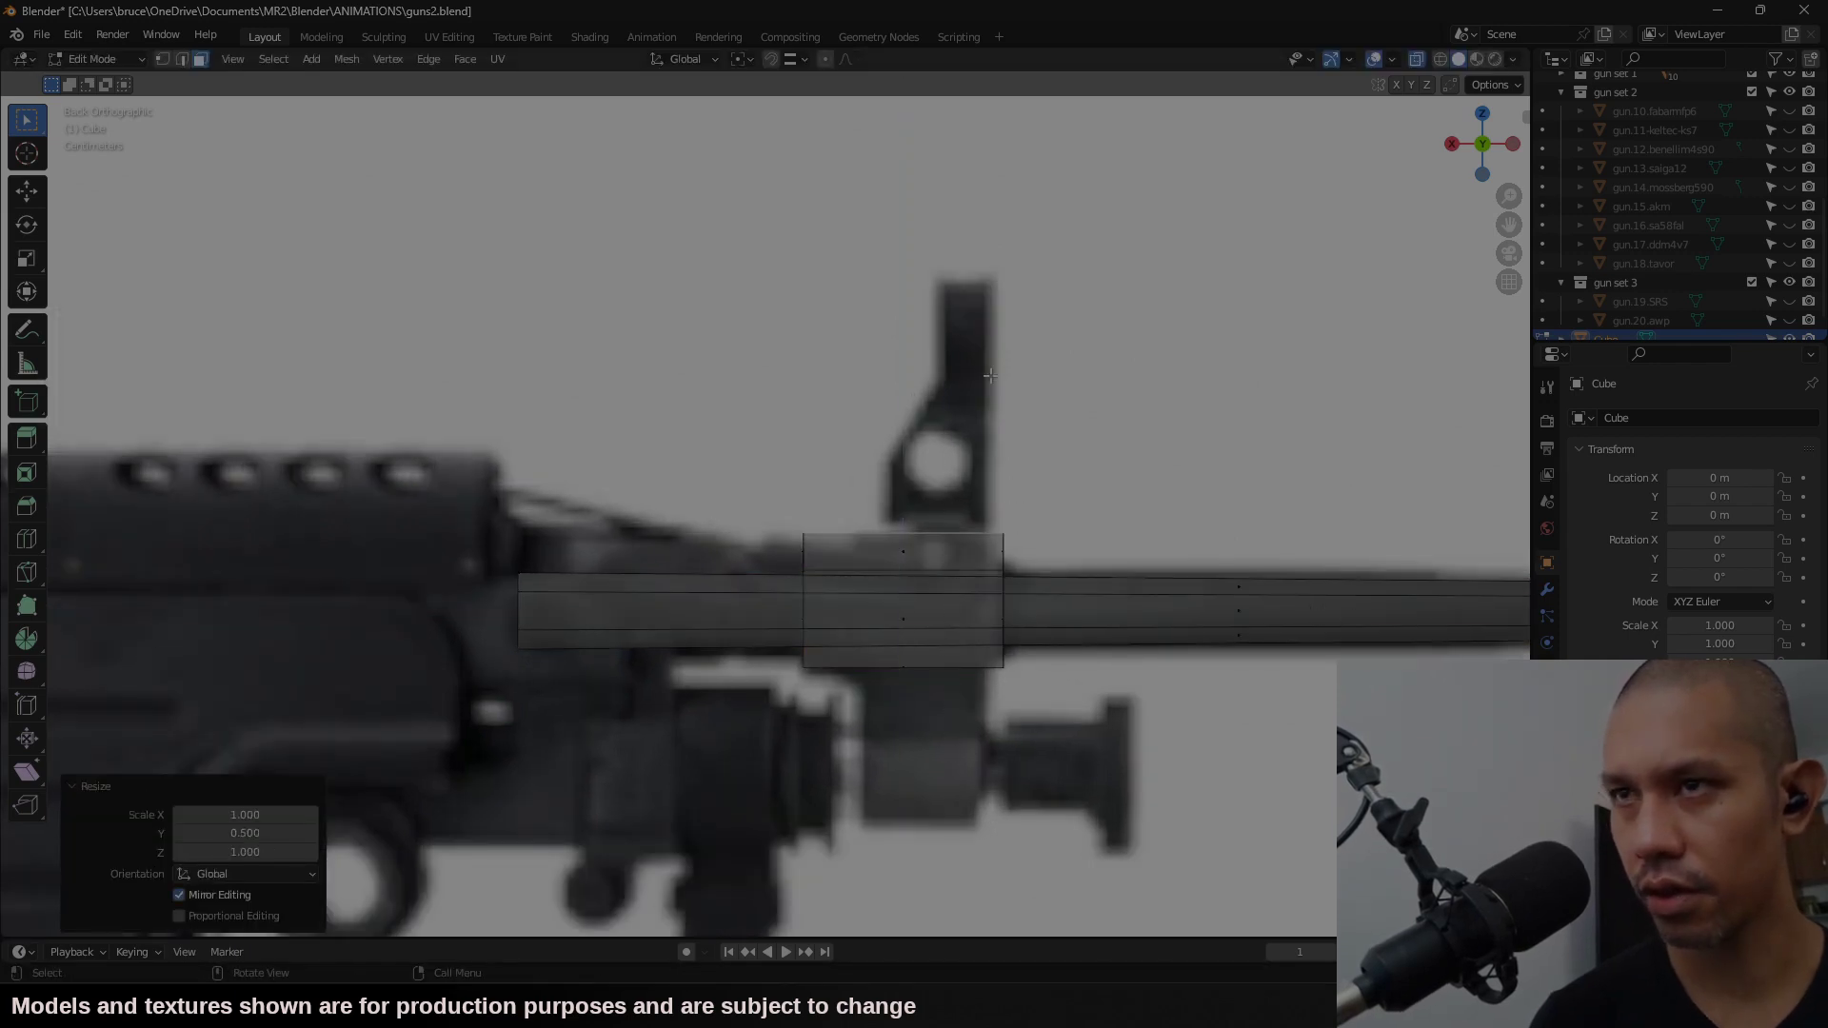
# Step: Add a cube scaled down to the front sight's base and extrude it upward along the reference, ending with a 0.08209 m extrusion for the post
pyautogui.click(306, 59)
pyautogui.click(331, 102)
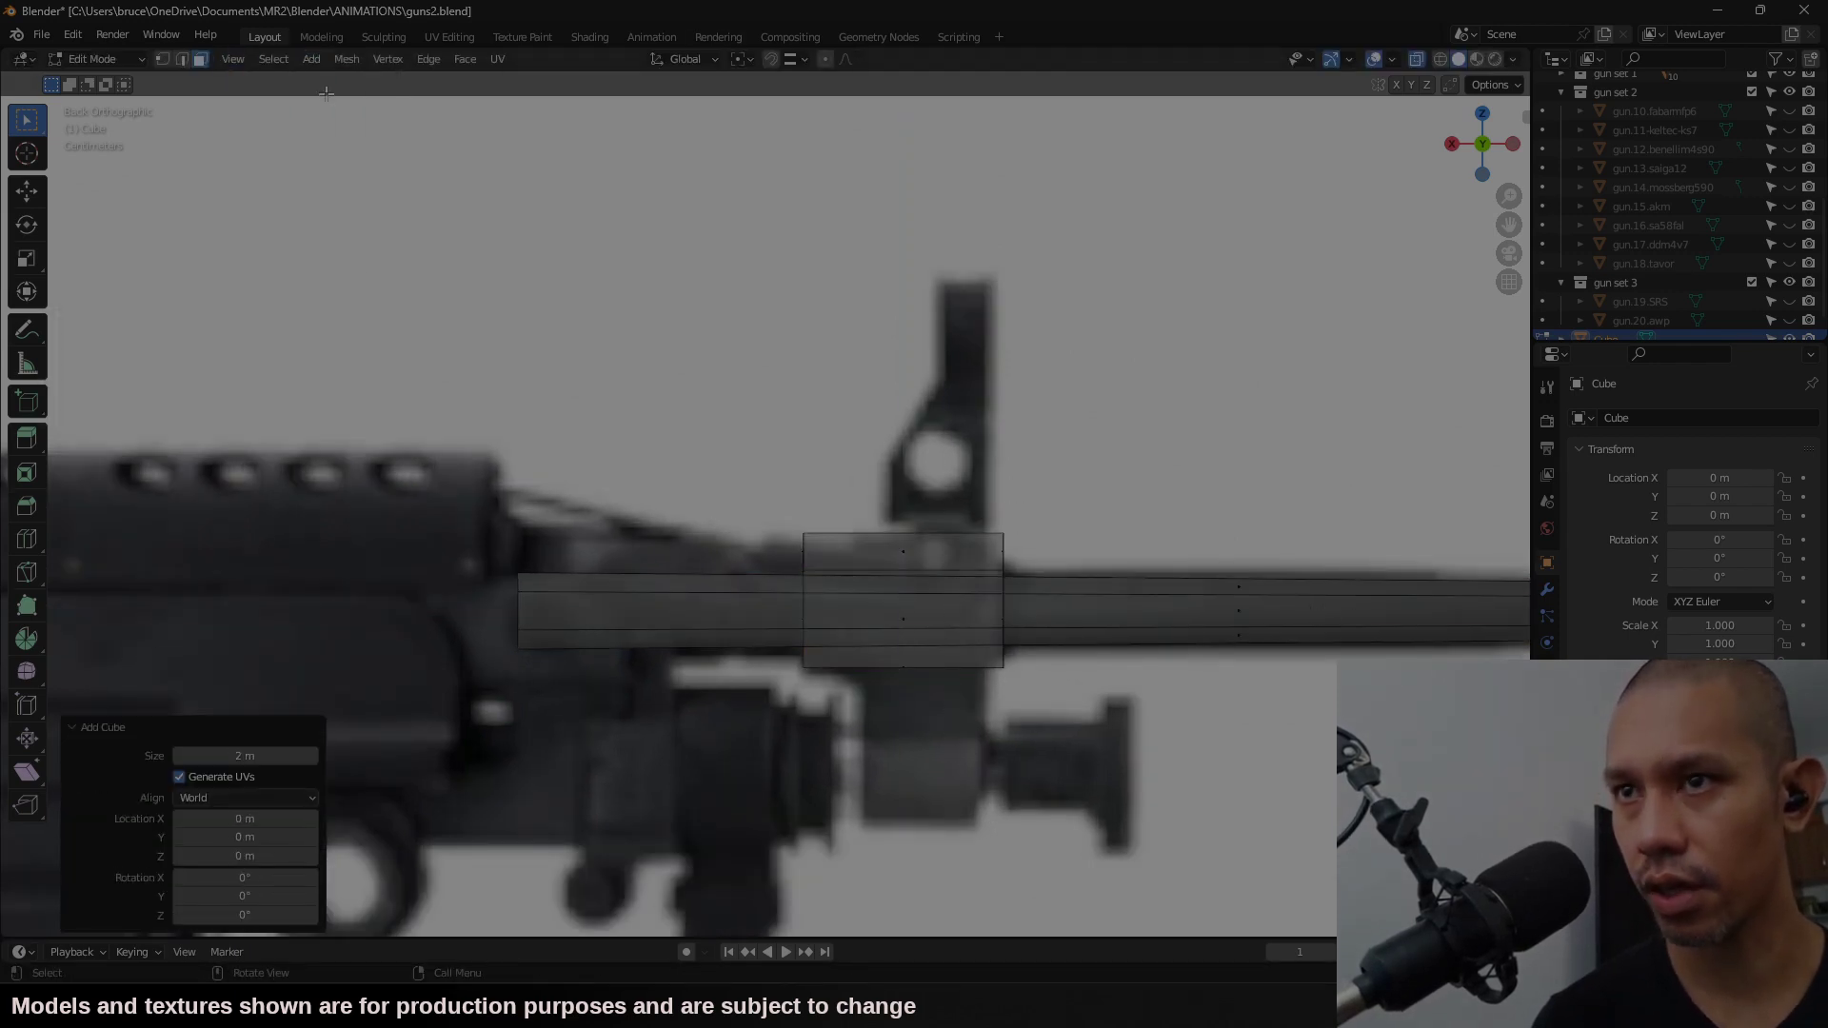
pyautogui.press('s')
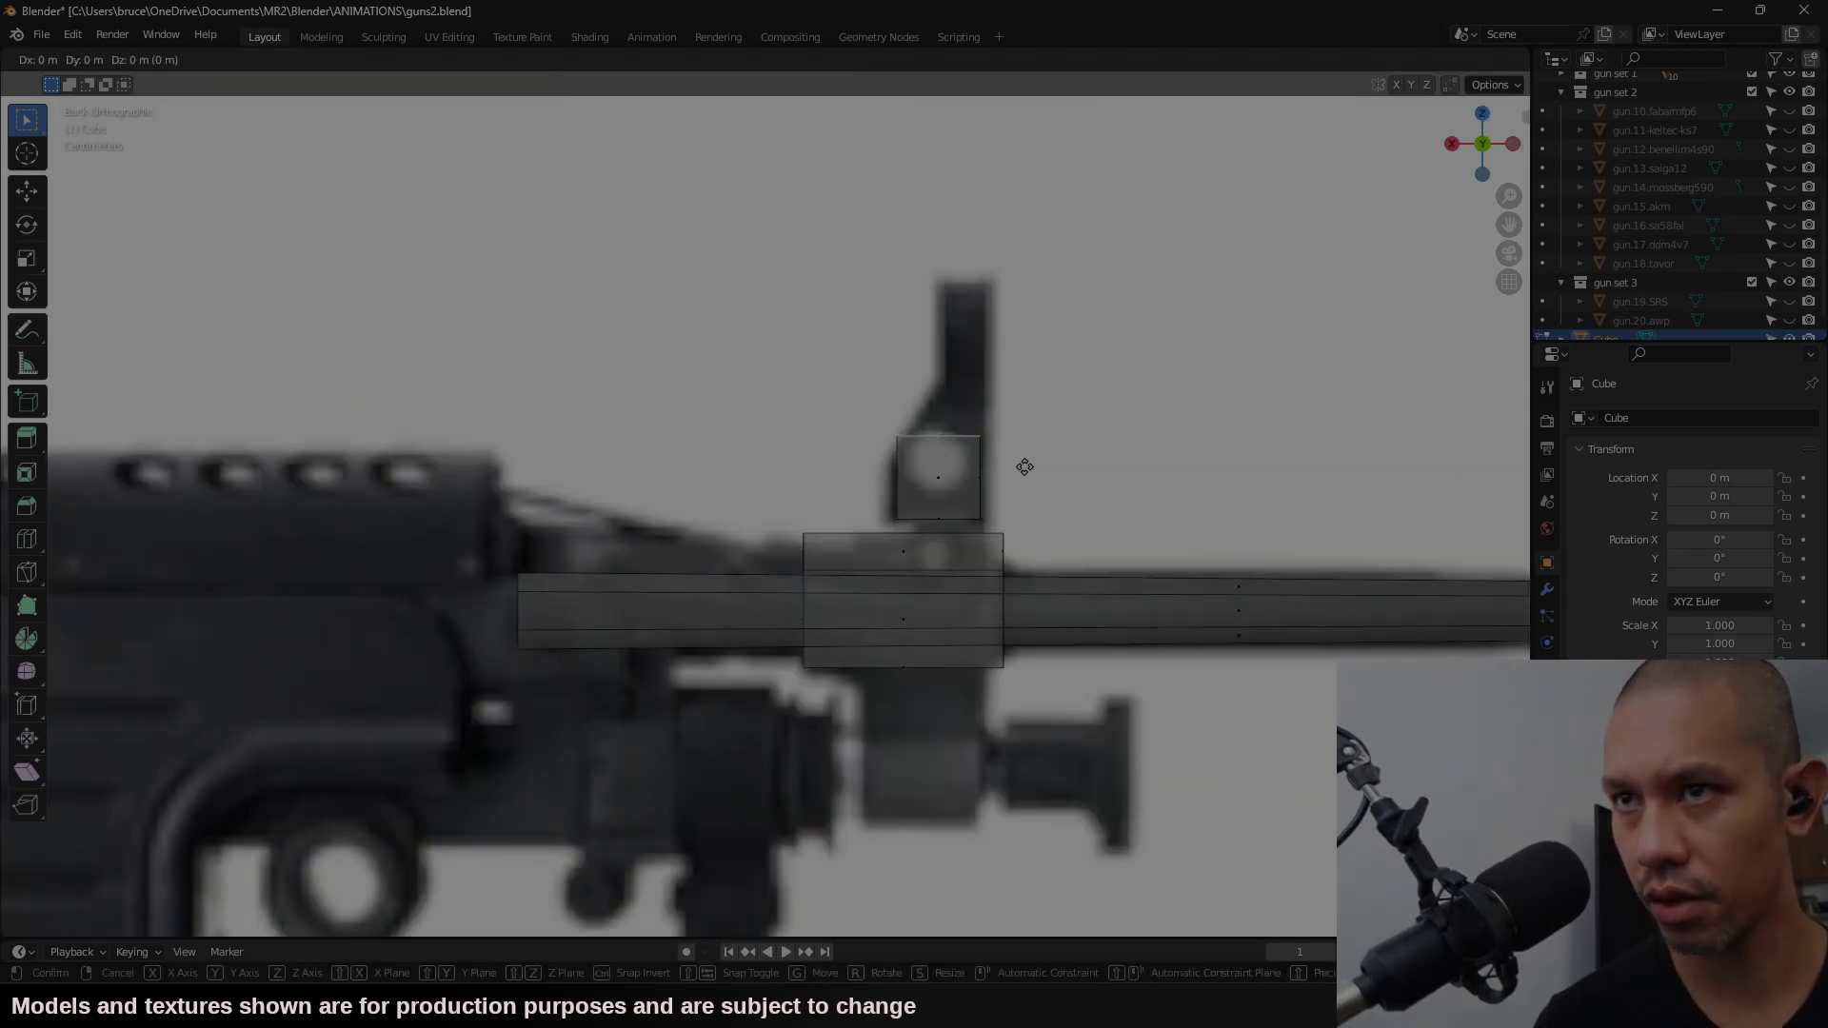
pyautogui.press('b')
pyautogui.moveTo(937, 364); pyautogui.dragTo(826, 433)
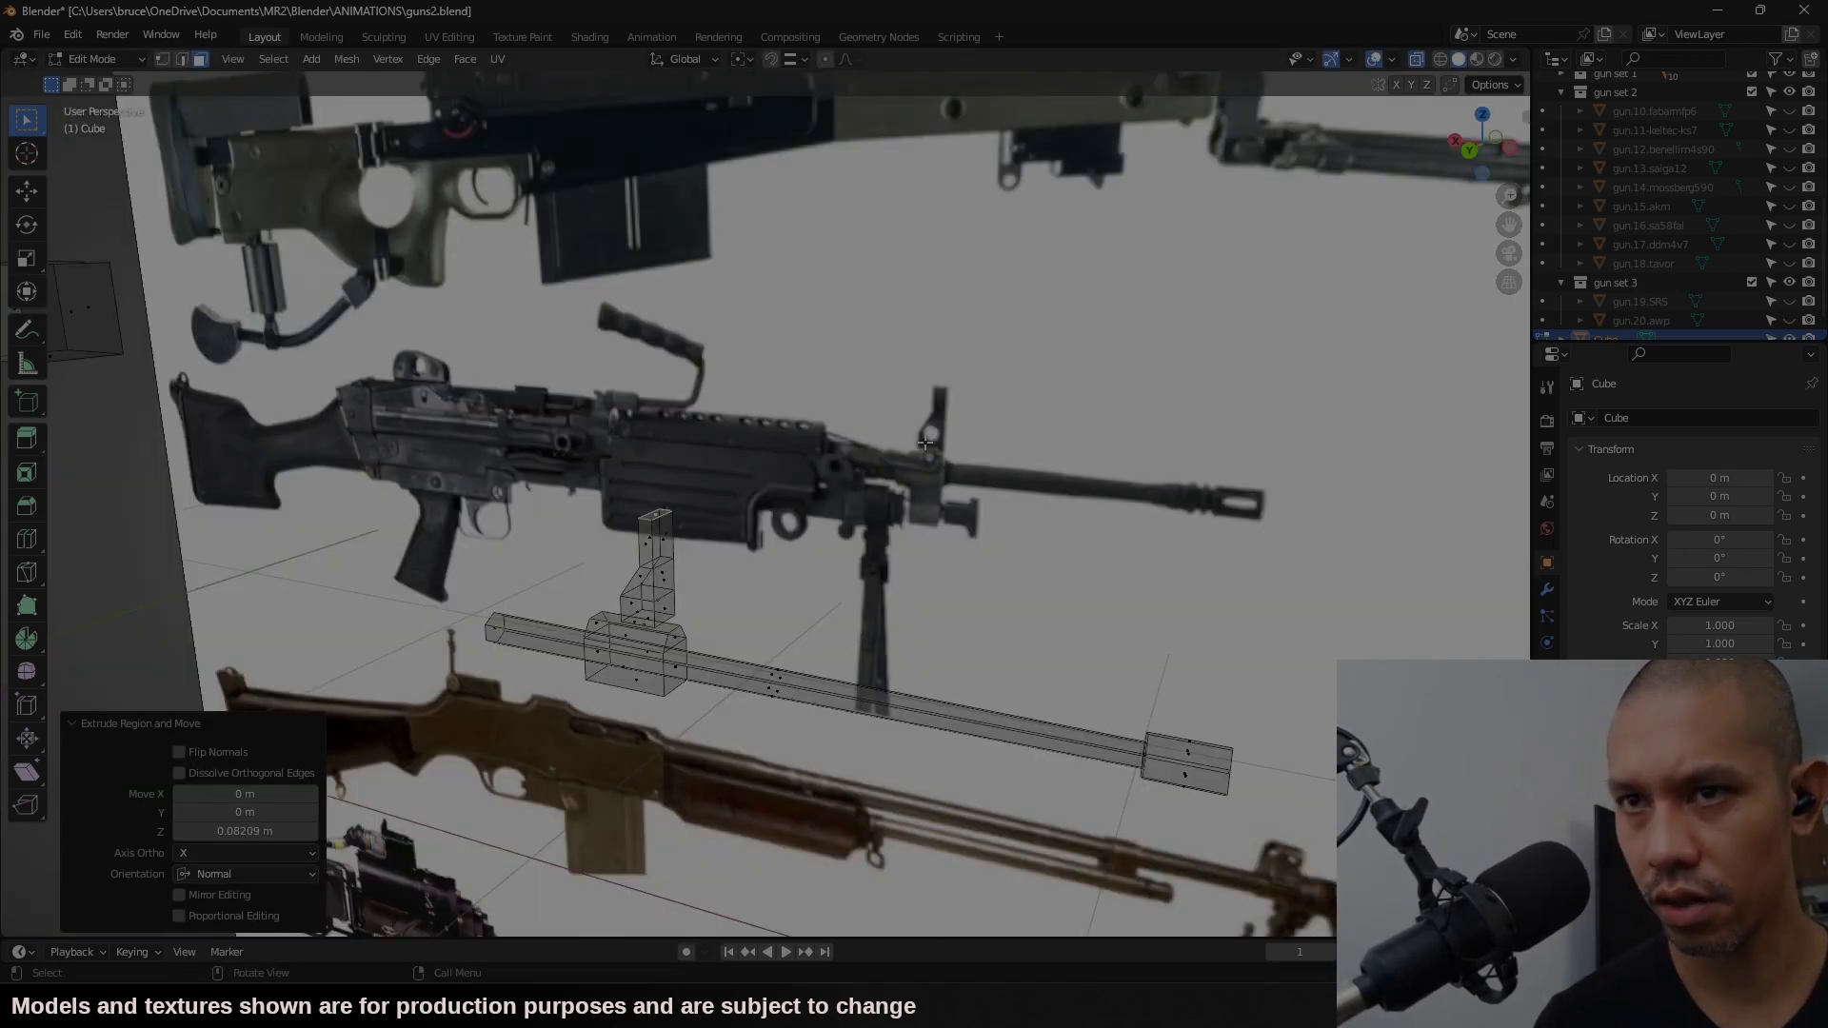
# Step: Duplicate the flash hider cylinder below the sight block, and copy it again 0.11284 m forward for the gas regulator knob
pyautogui.click(1475, 159)
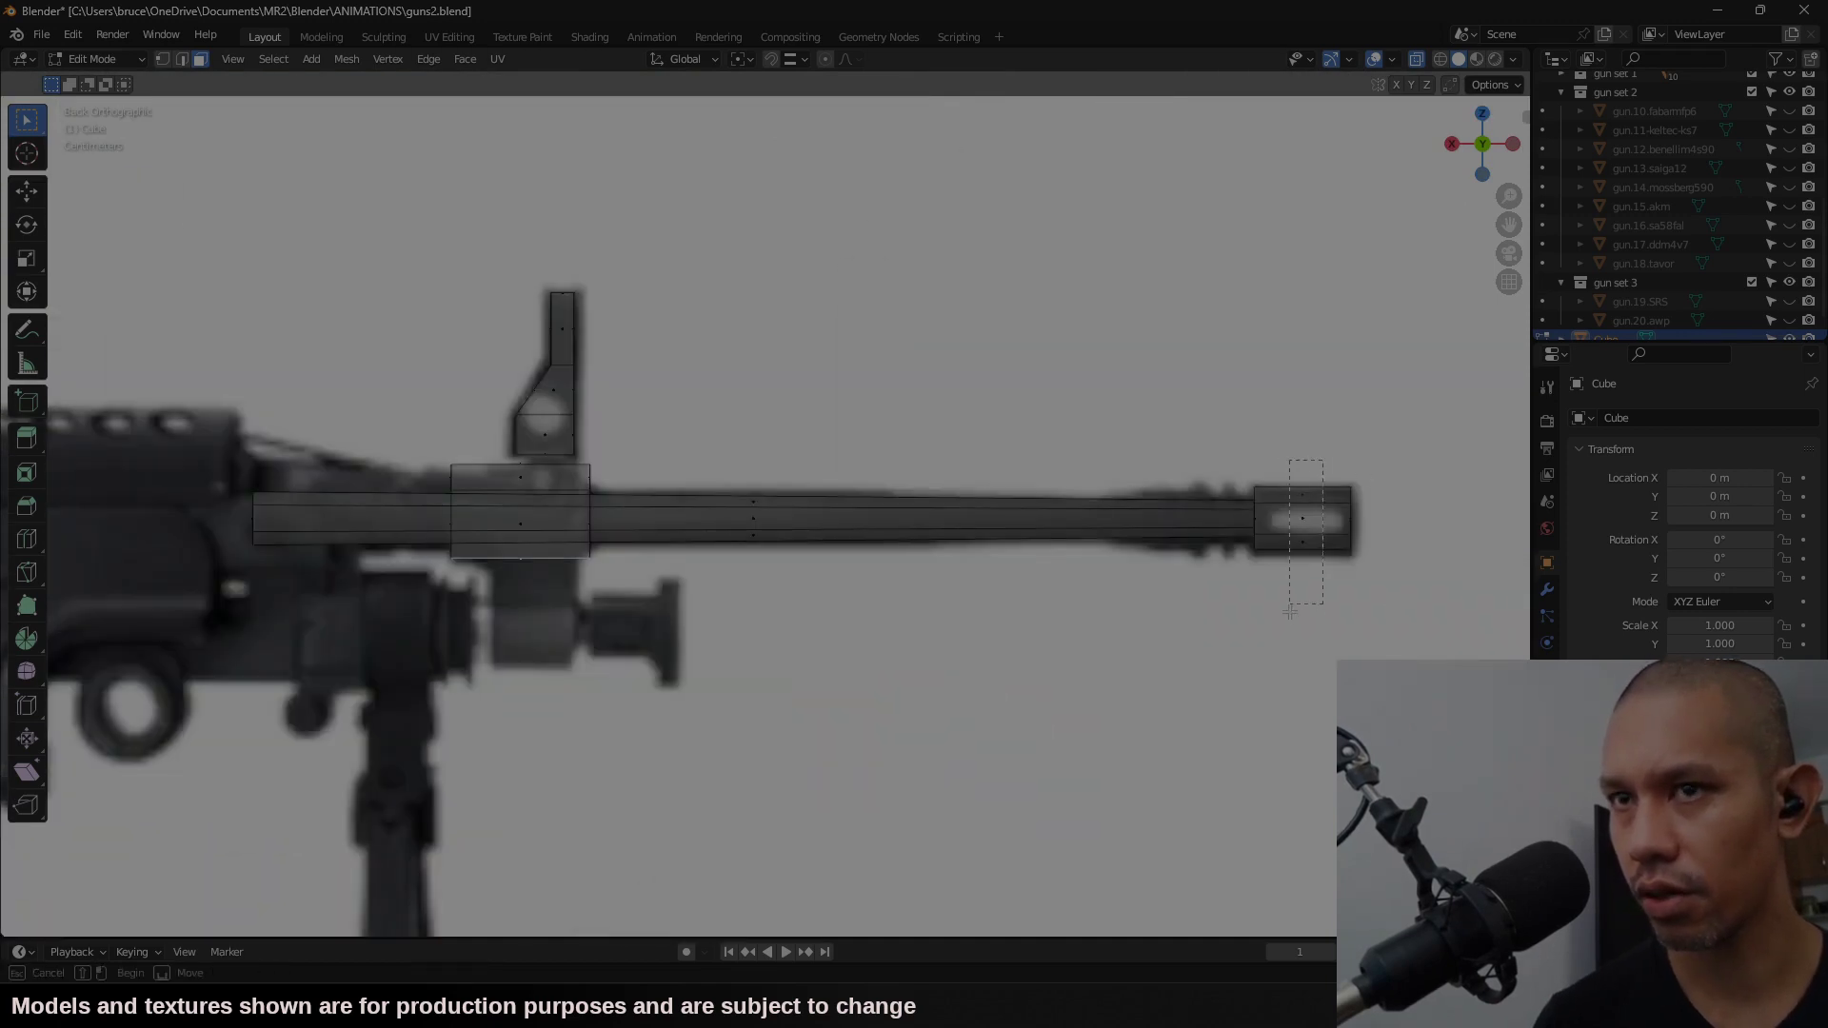
pyautogui.moveTo(1290, 610); pyautogui.dragTo(1291, 611)
pyautogui.hotkey('shift', 'd')
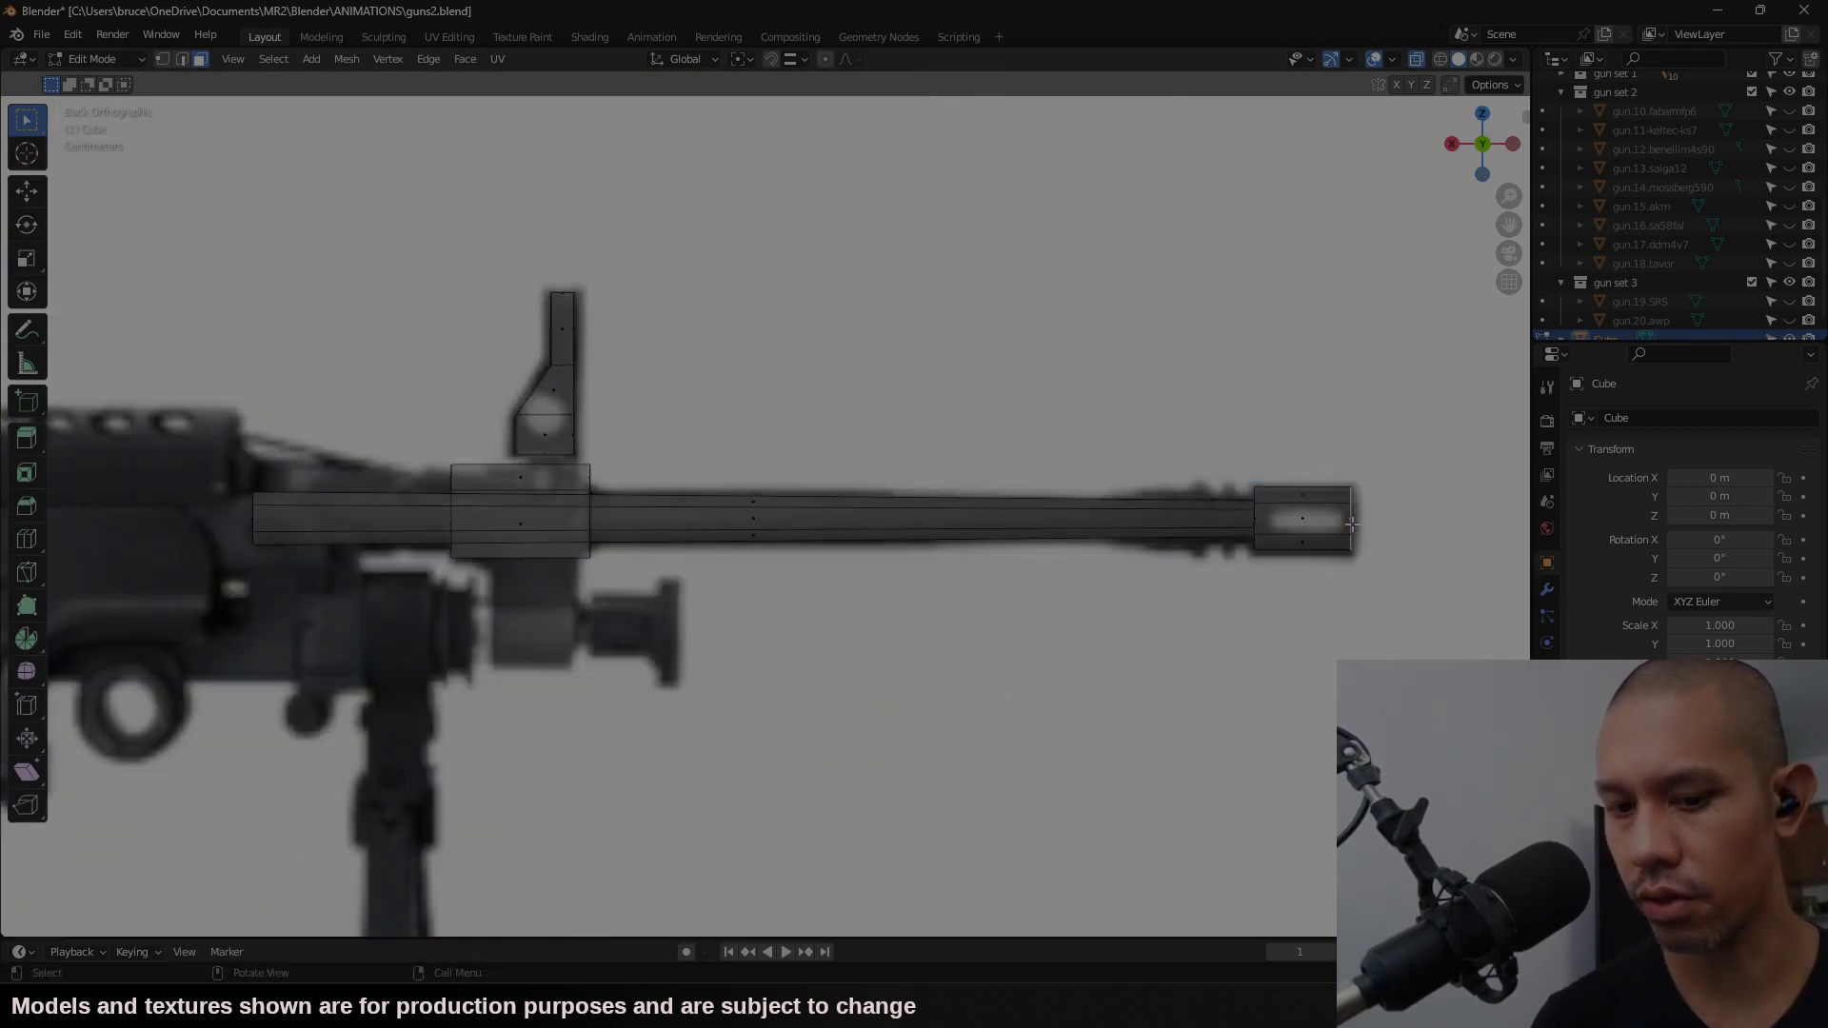
pyautogui.click(752, 682)
pyautogui.scroll(3, 658, 691)
pyautogui.keyDown('shift'); pyautogui.moveTo(659, 690); pyautogui.dragTo(1119, 584, button='middle'); pyautogui.keyUp('shift')
# Step: Make a smaller copy of the knob cylinder and place it at the rear of the cylinder beneath the sight block
pyautogui.hotkey('shift', 'd')
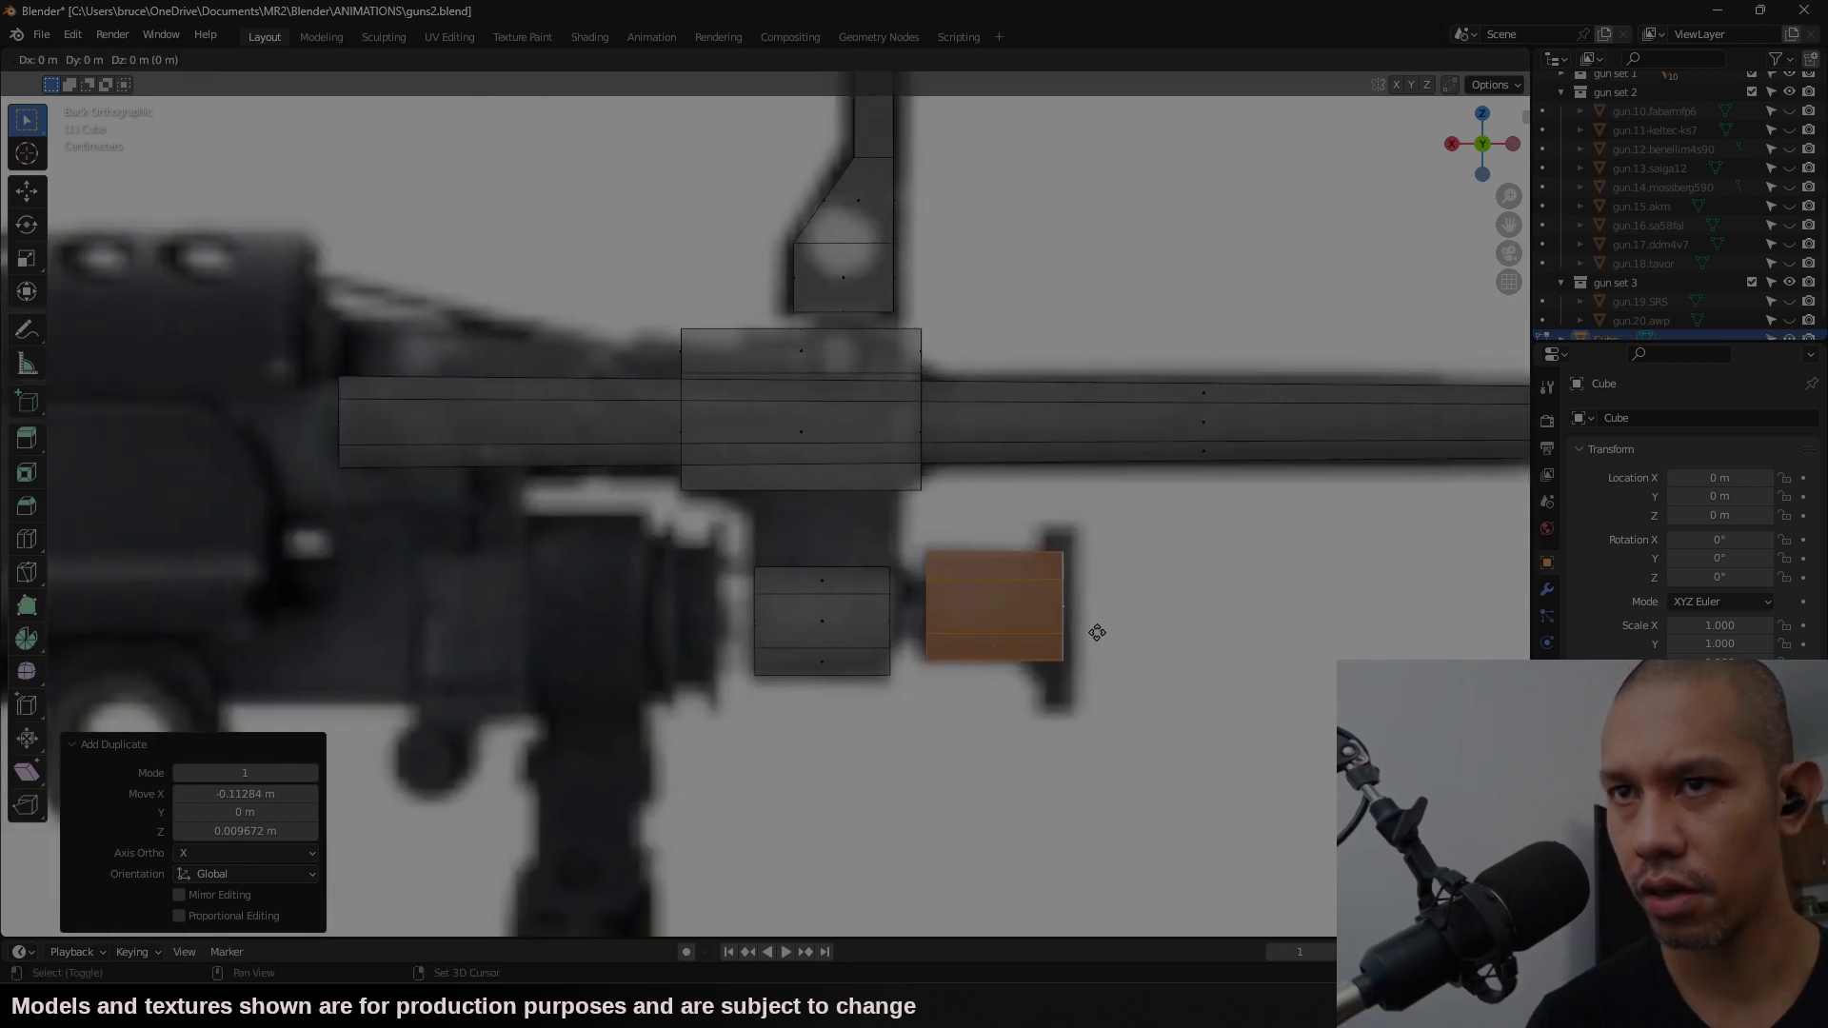
pyautogui.click(733, 621)
pyautogui.press('s')
pyautogui.click(855, 676)
pyautogui.press('g')
pyautogui.click(997, 677)
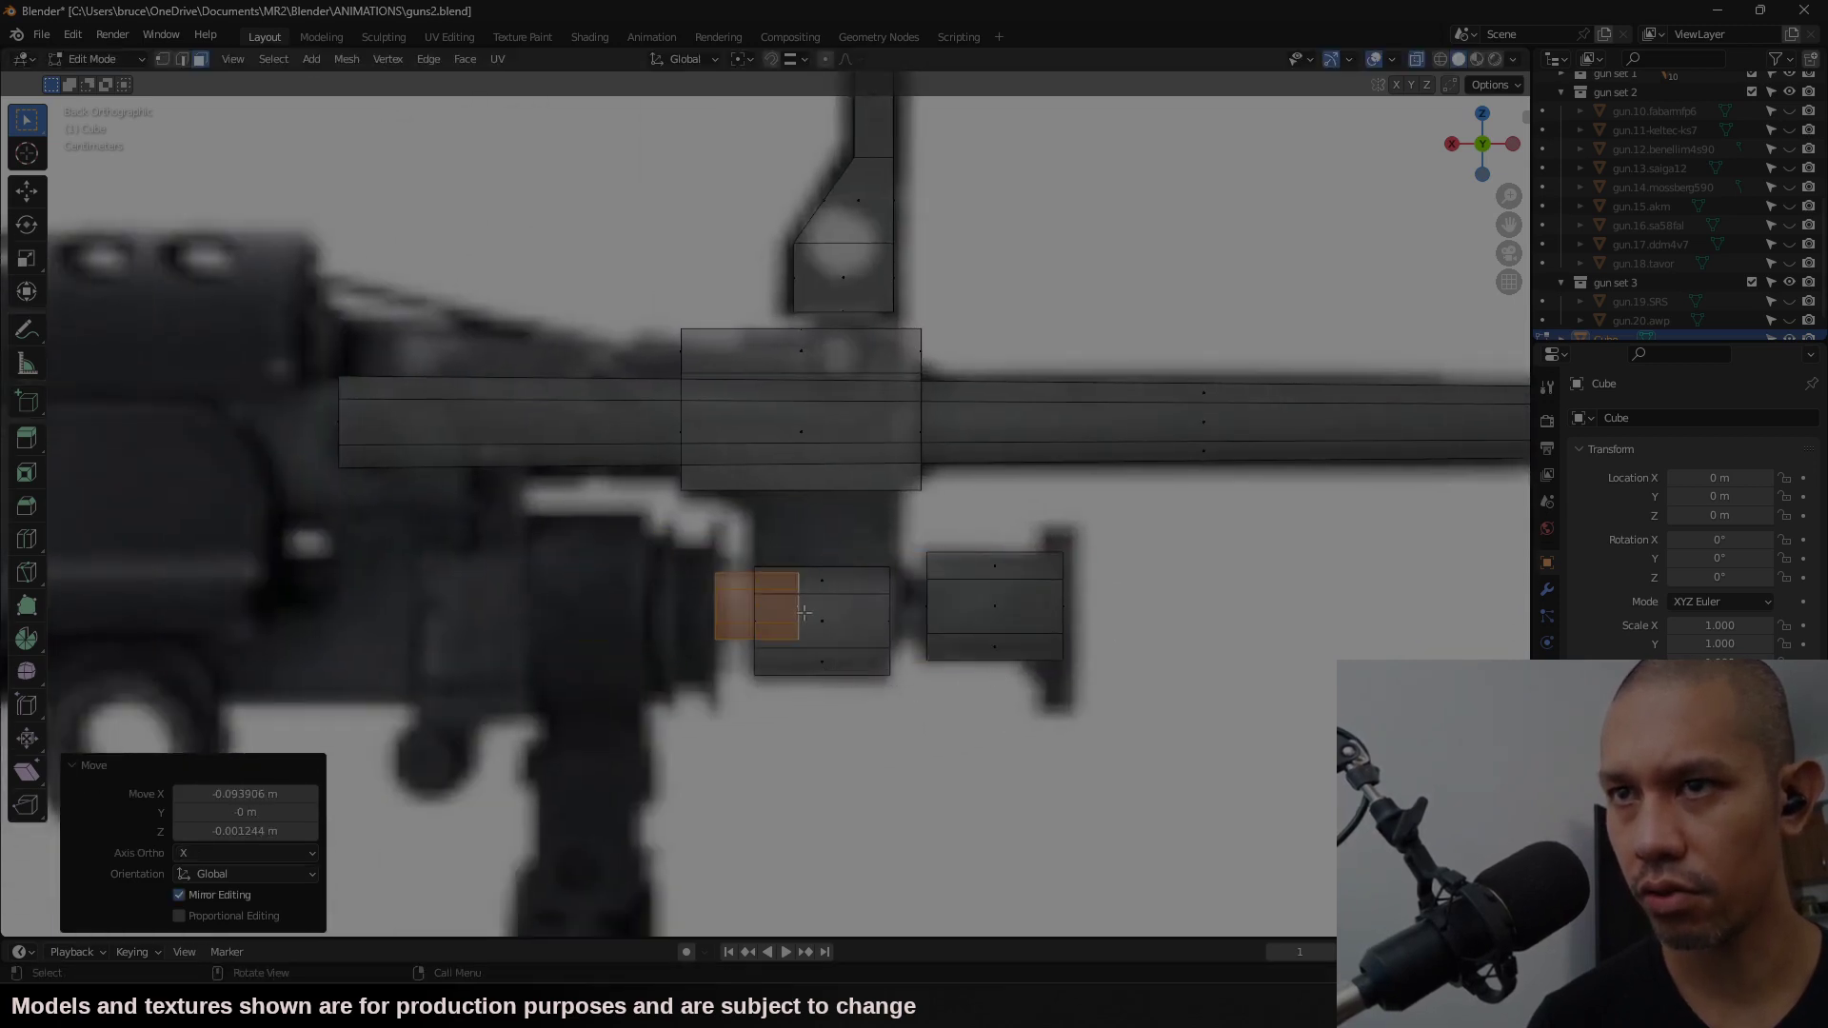
# Step: Move the small cylinder's front face -0.083899 m along X so it connects to the gas regulator knob
pyautogui.click(803, 607)
pyautogui.press('g')
pyautogui.press('x')
pyautogui.click(941, 620)
pyautogui.moveTo(940, 620); pyautogui.dragTo(739, 641, button='middle')
pyautogui.press('ctrl+KP_1')
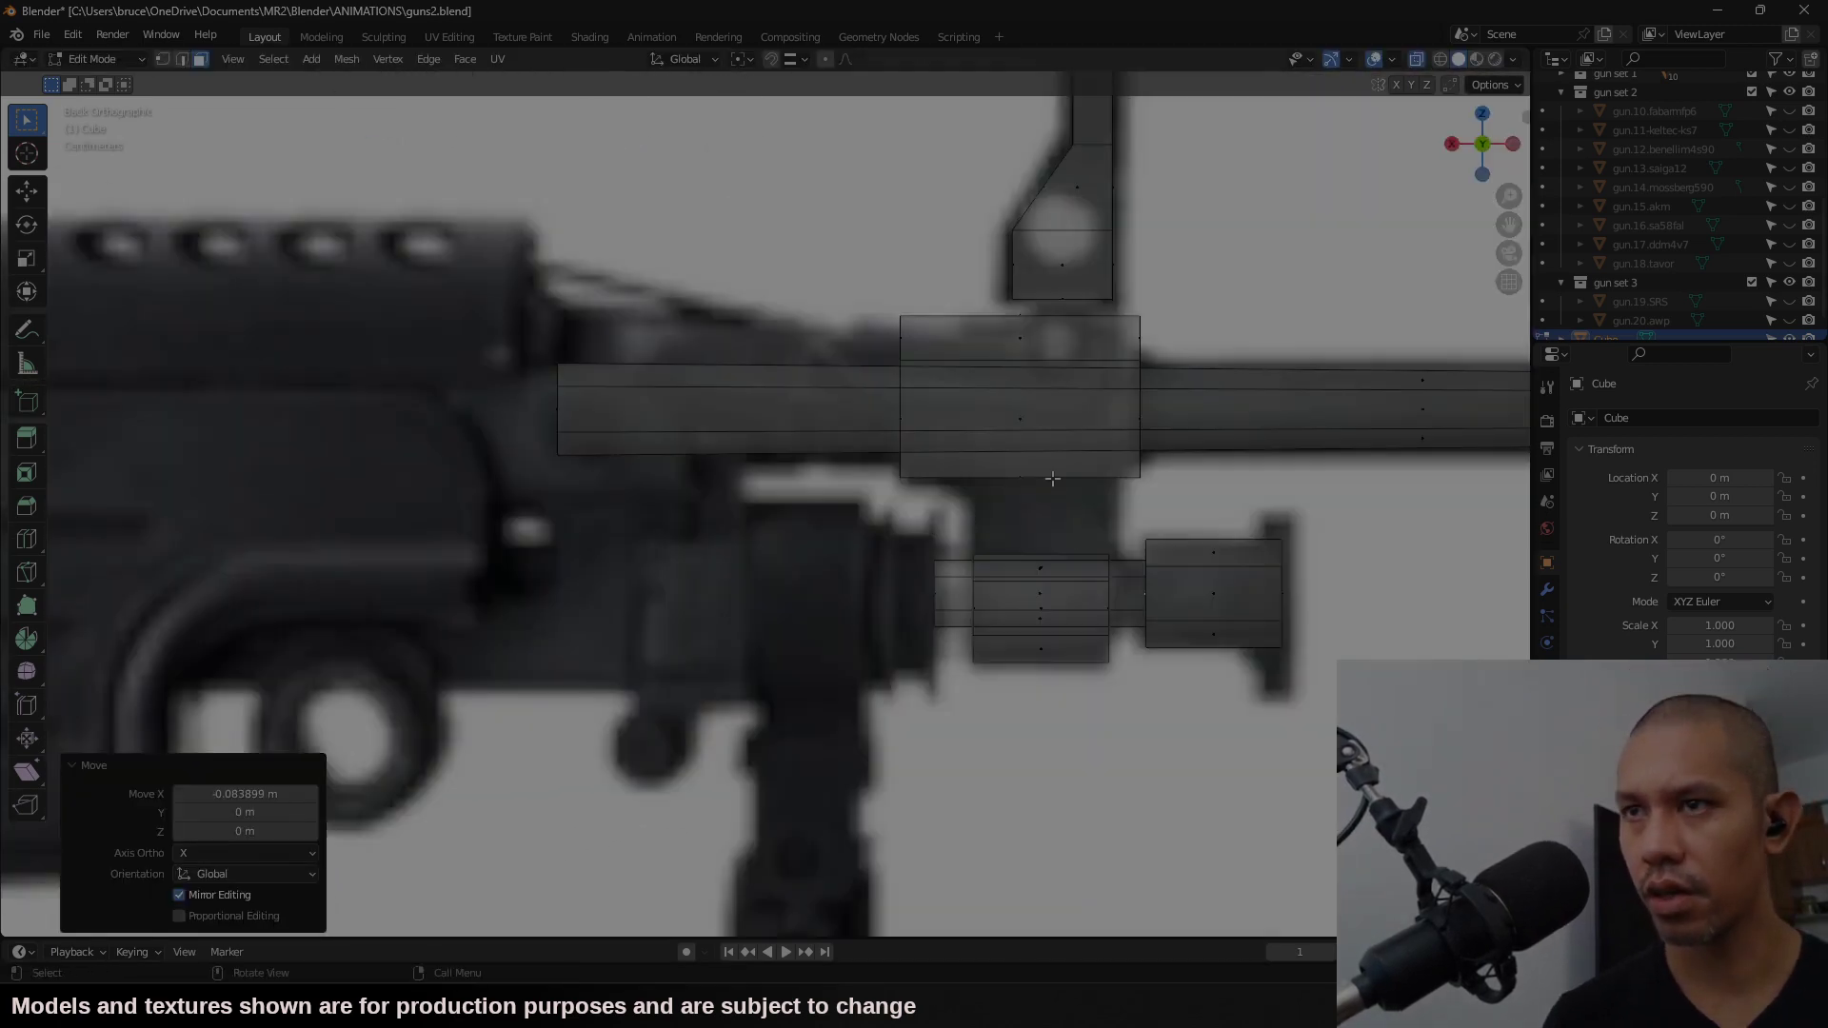
# Step: Add a cube, shrink it and move it -1.3125 m in X and 0.45236 m in Z to the sight block
pyautogui.click(311, 59)
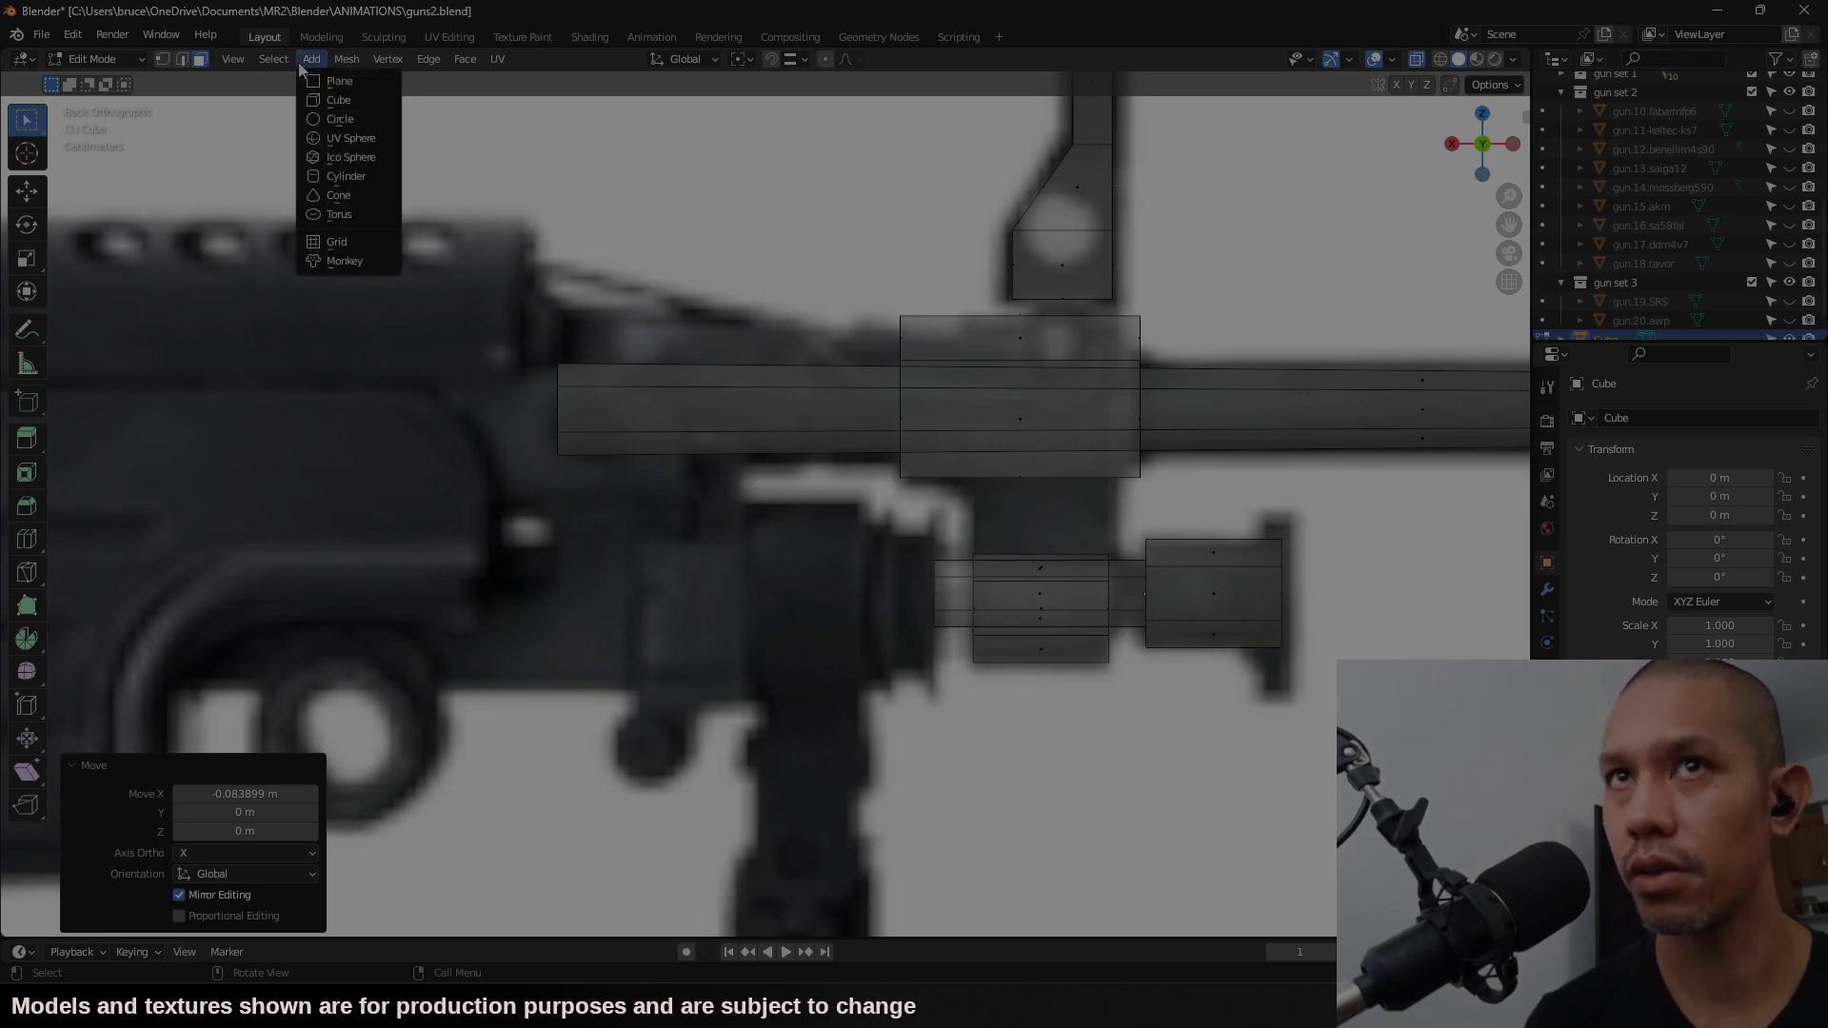
pyautogui.click(327, 101)
pyautogui.scroll(-5, 328, 101)
pyautogui.press('g')
pyautogui.press('Return')
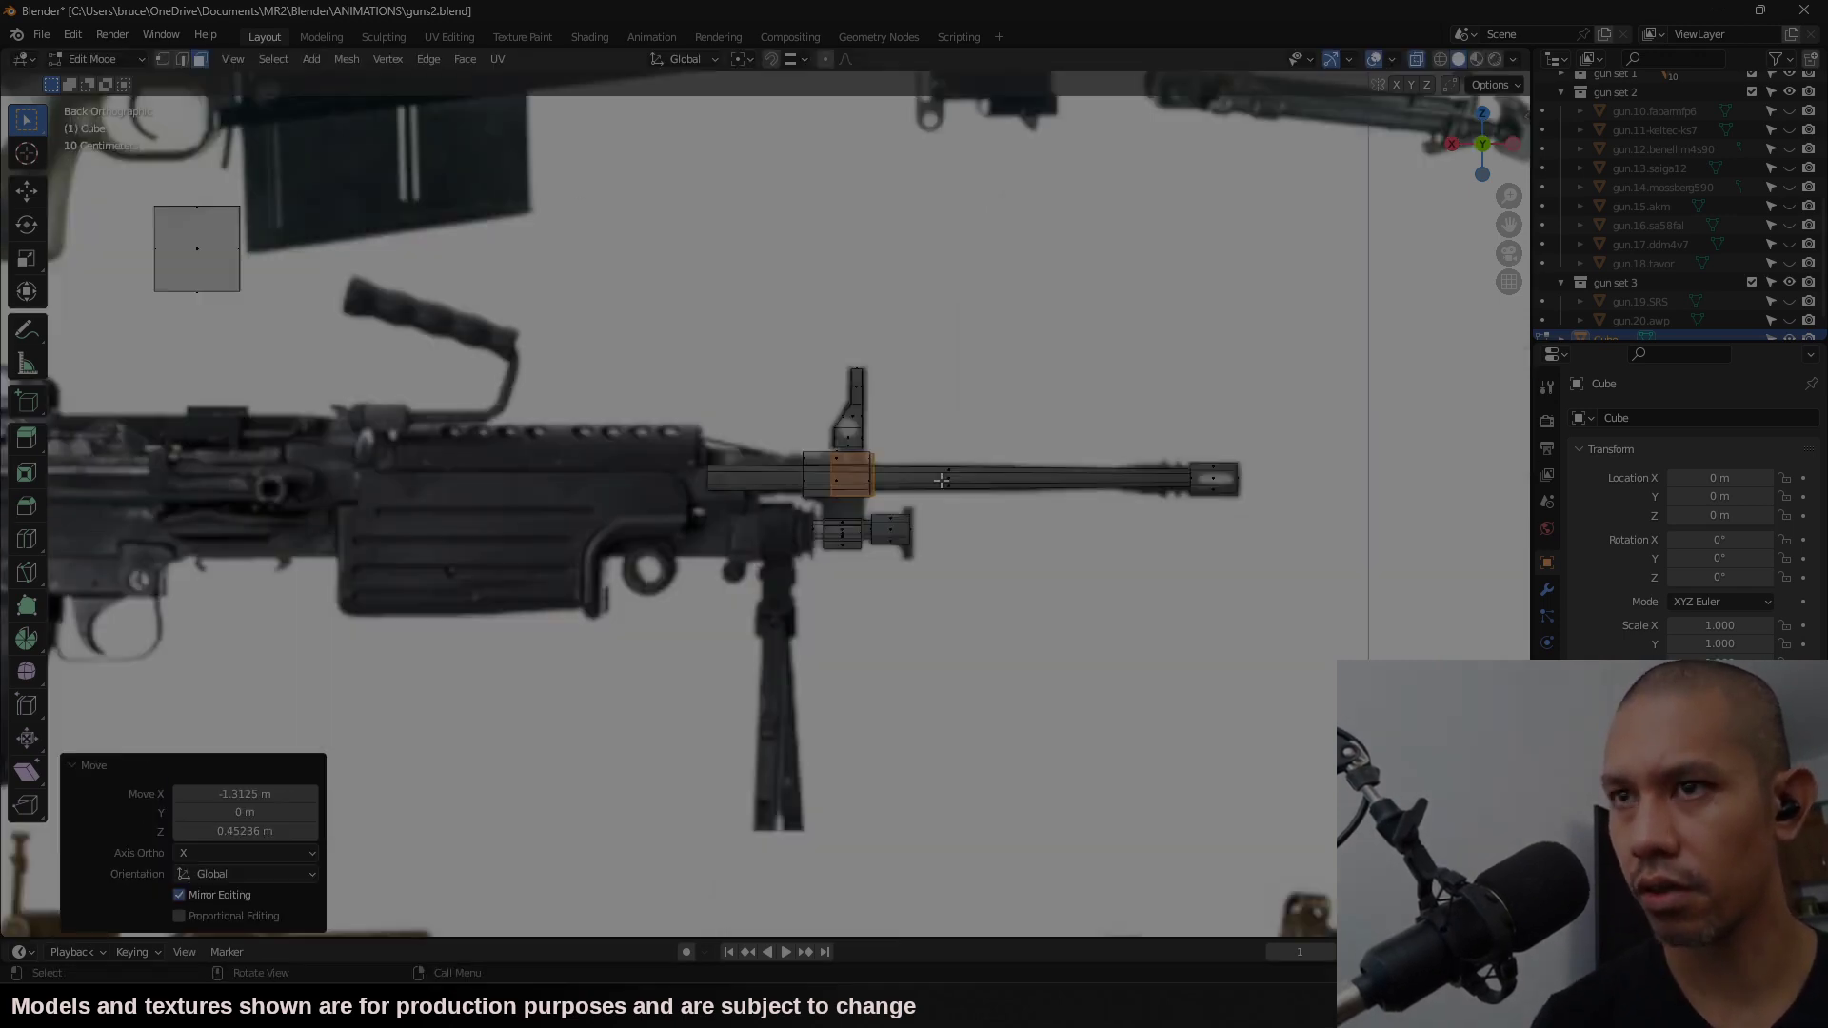
# Step: Scale the cube to about 0.86 and position it between the sight block and the cylinder beneath it
pyautogui.scroll(6, 942, 481)
pyautogui.press('g')
pyautogui.press('Return')
pyautogui.press('s')
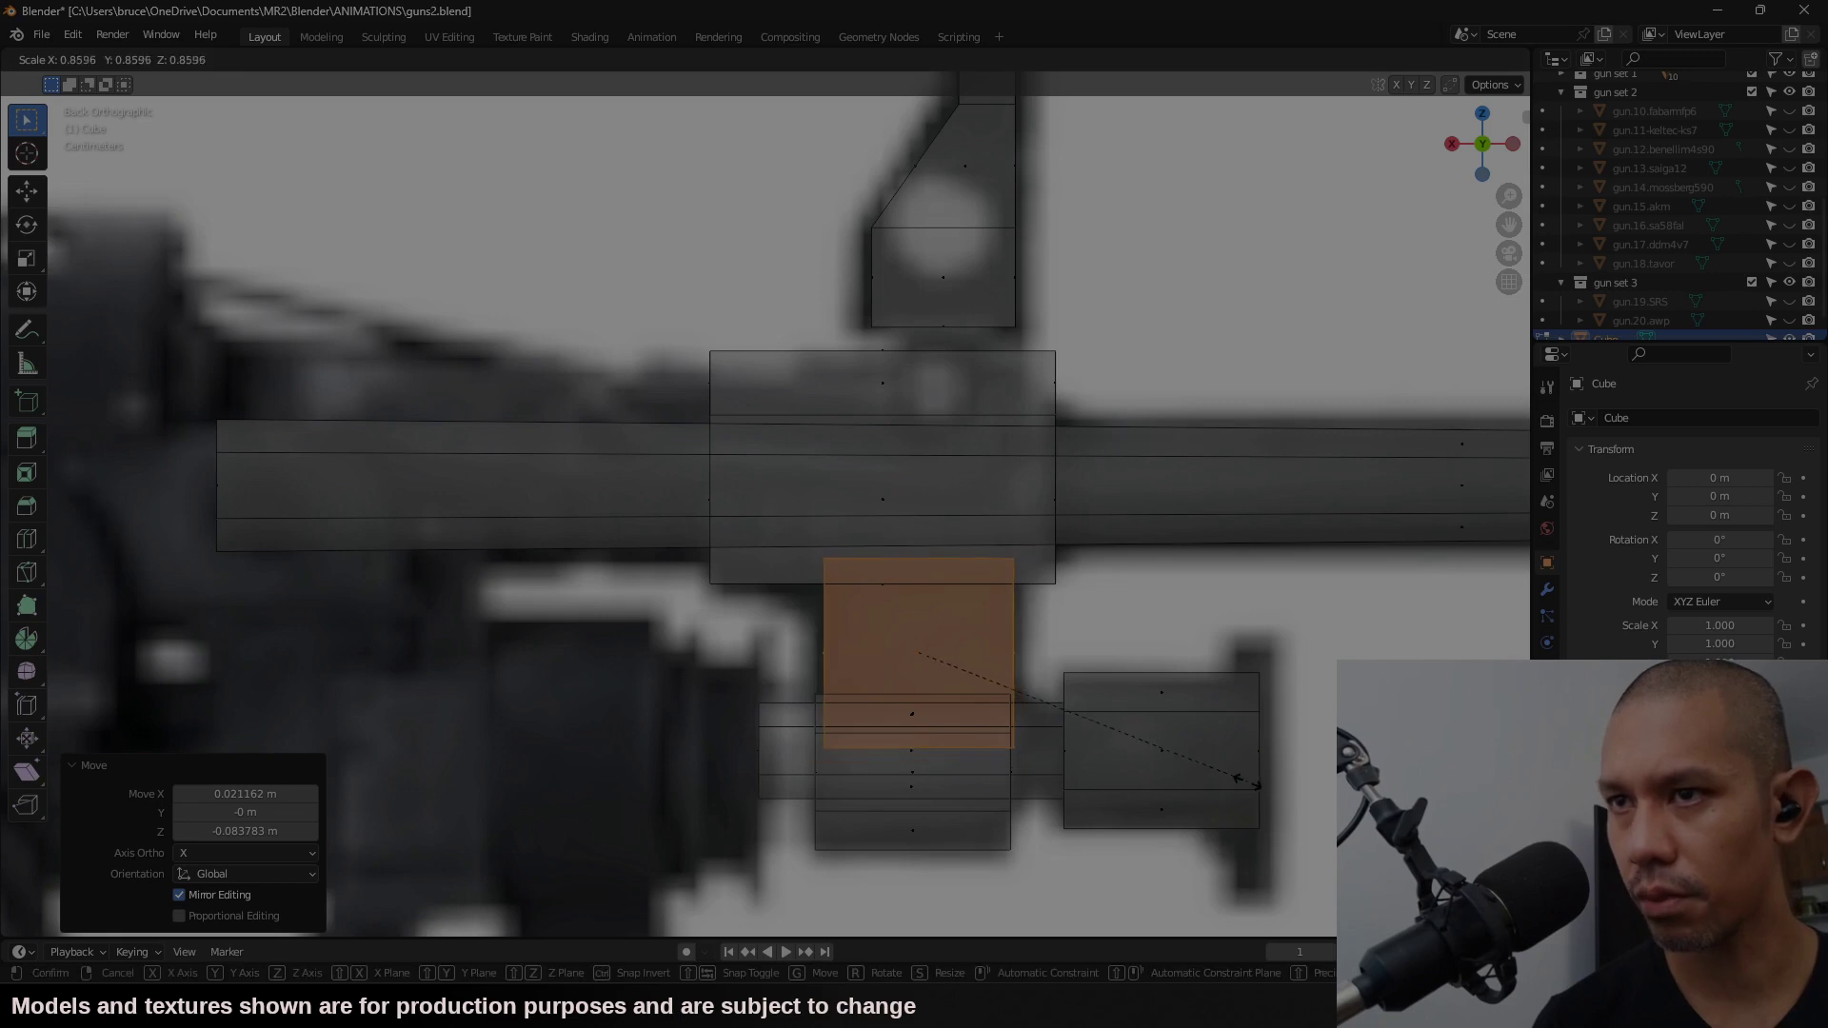
pyautogui.press('Return')
pyautogui.press('g')
pyautogui.press('Return')
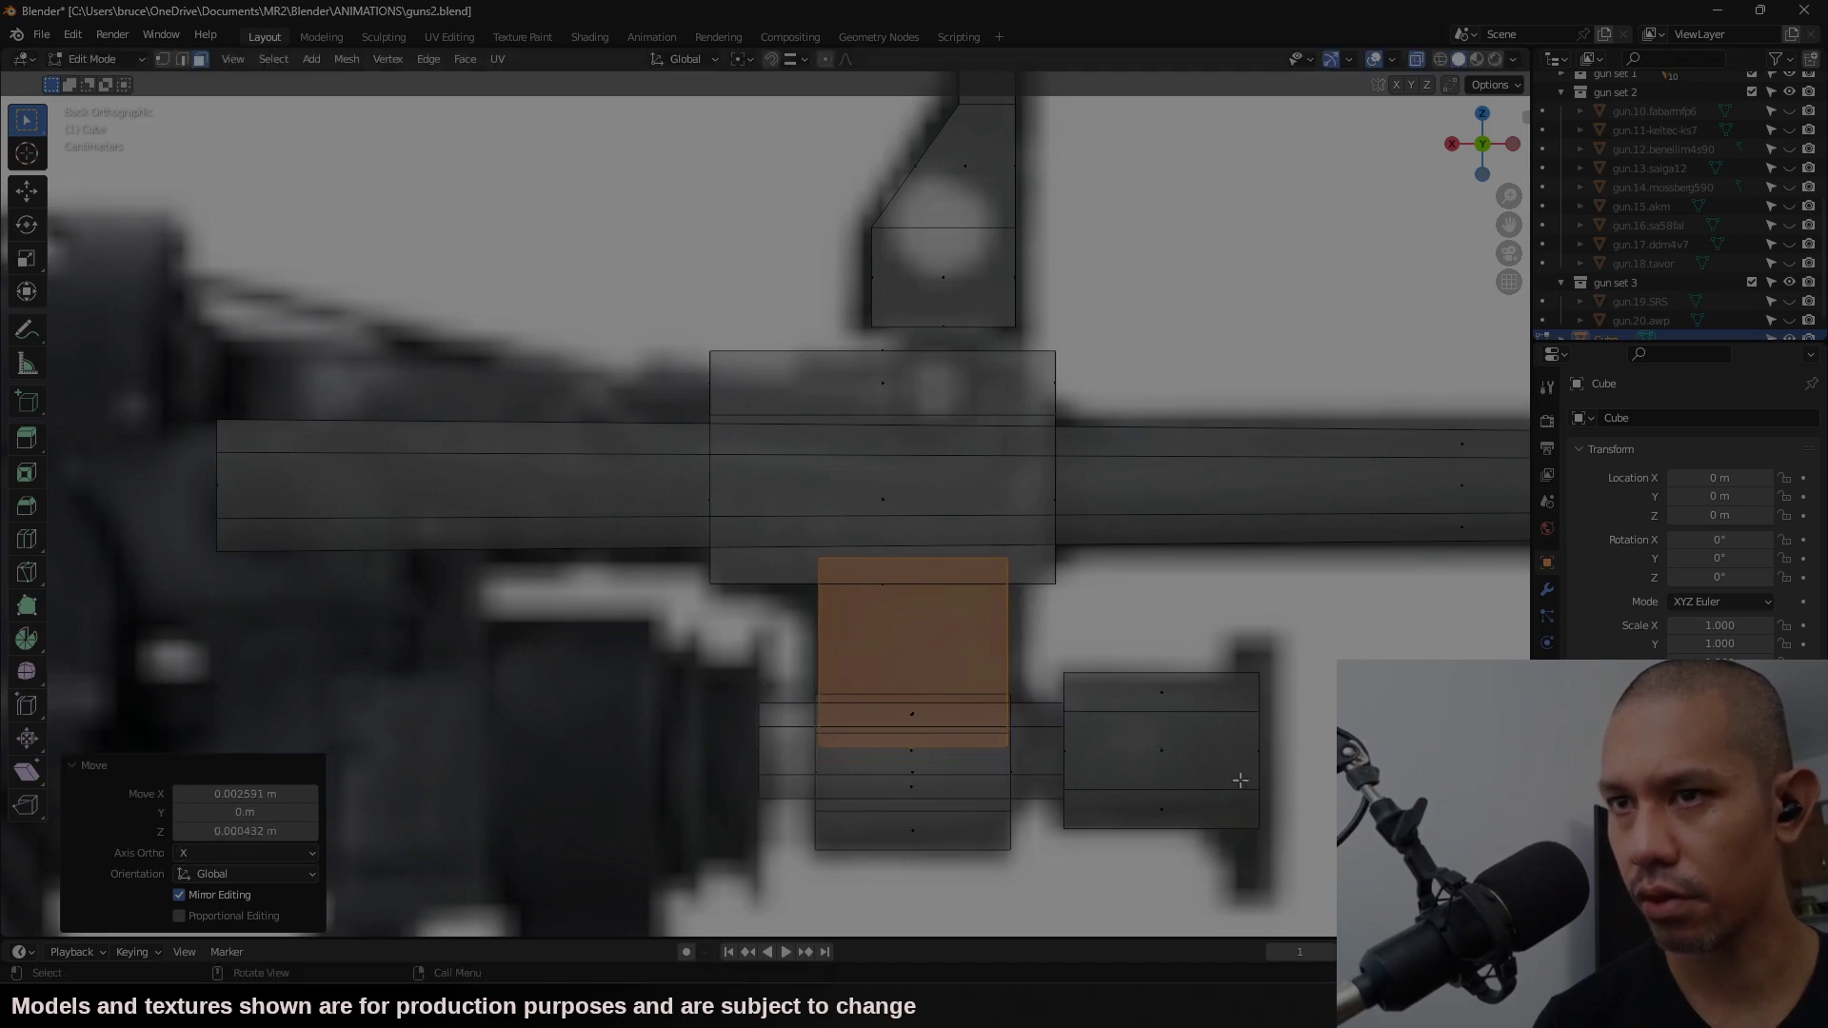
# Step: Scale the connecting cube to 0.3 along Y to thin it
pyautogui.scroll(-2, 982, 536)
pyautogui.moveTo(982, 536); pyautogui.dragTo(996, 515, button='middle')
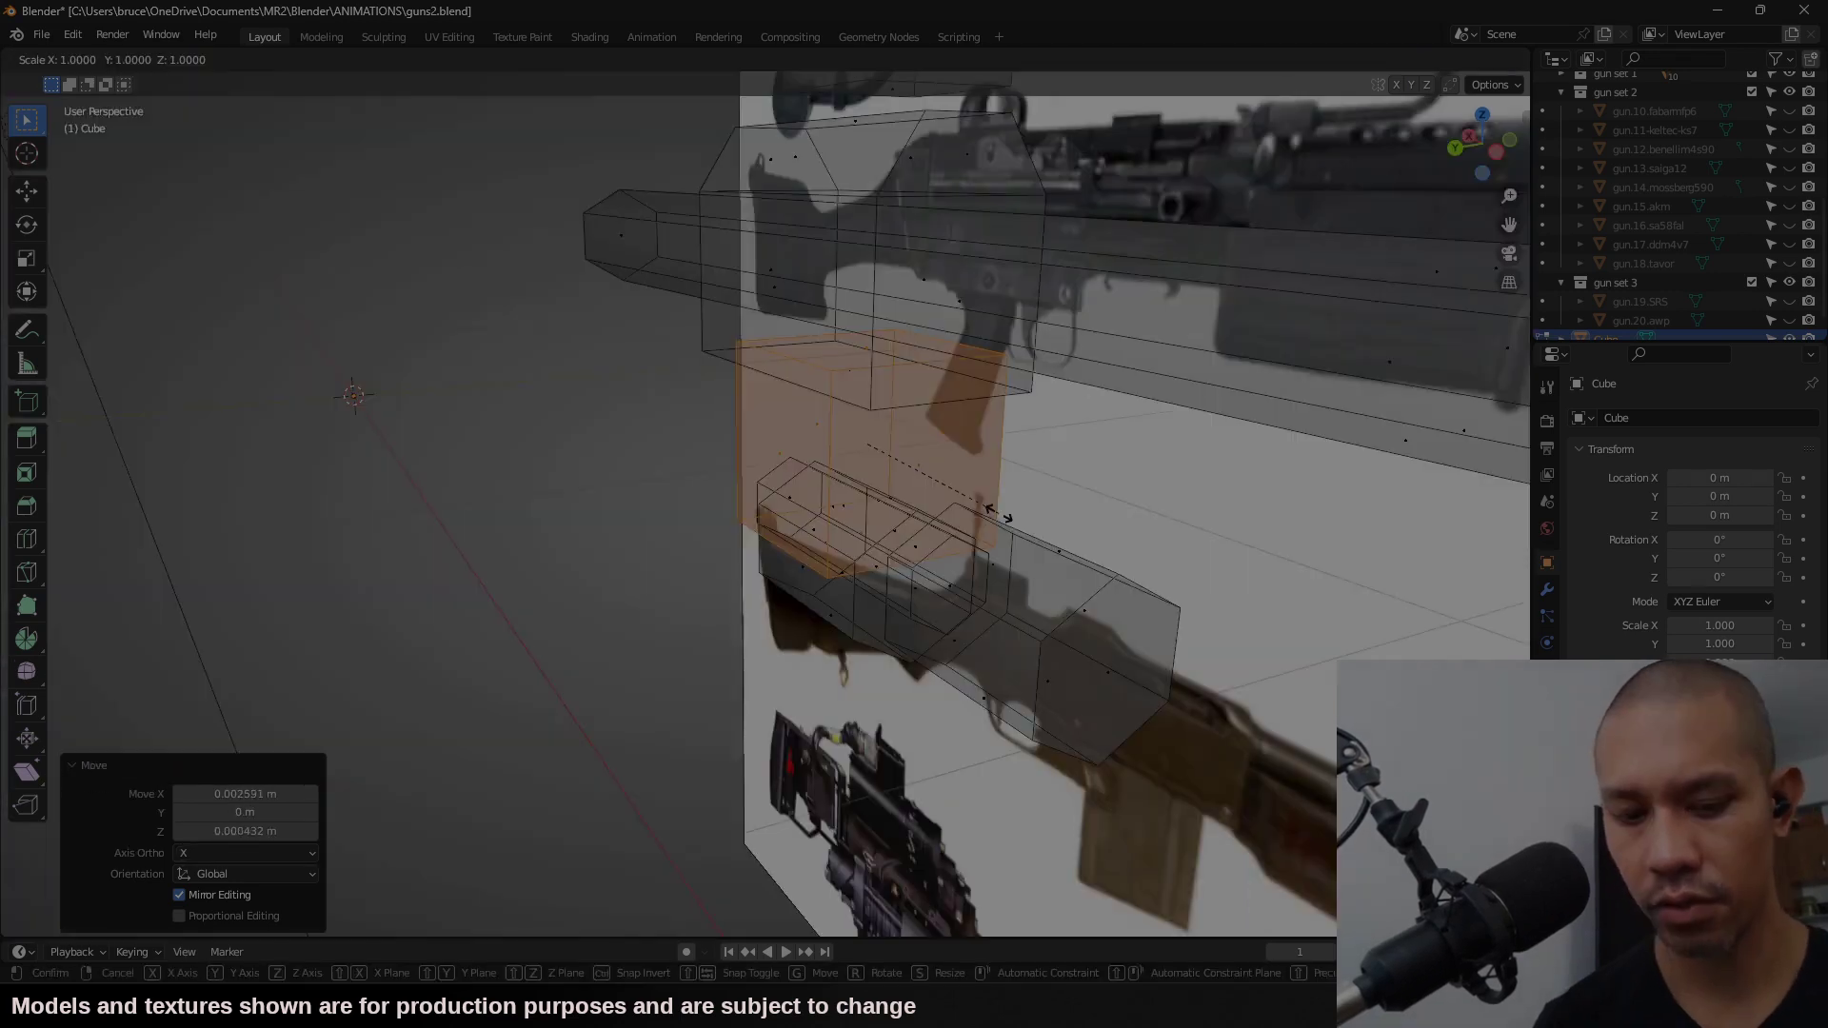
pyautogui.write('sy3')
pyautogui.press('Return')
pyautogui.press('ctrl+KP_1')
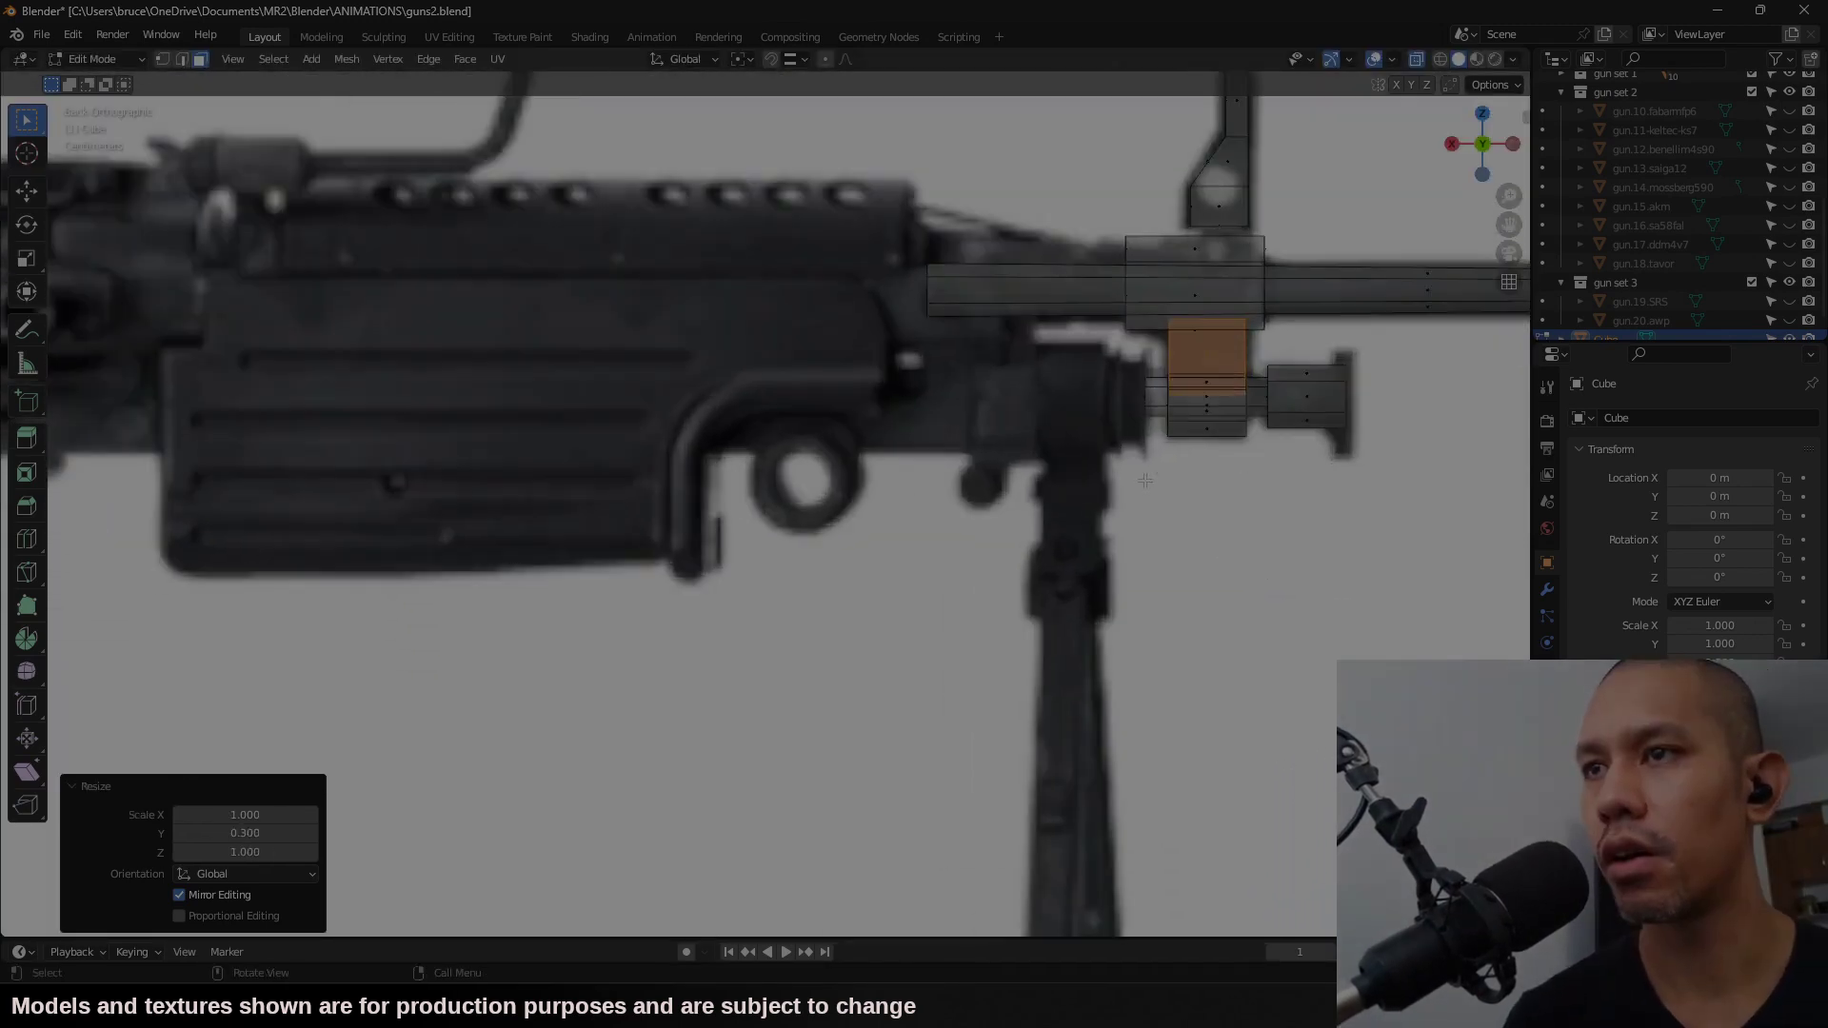
# Step: Duplicate the knob cylinder 0.29552 m rearward, enlarge it and shape it into a tapered tube with its rear face moved 0.3412 m along X
pyautogui.scroll(1, 1145, 481)
pyautogui.keyDown('shift'); pyautogui.moveTo(1443, 349); pyautogui.dragTo(1317, 424, button='middle'); pyautogui.keyUp('shift')
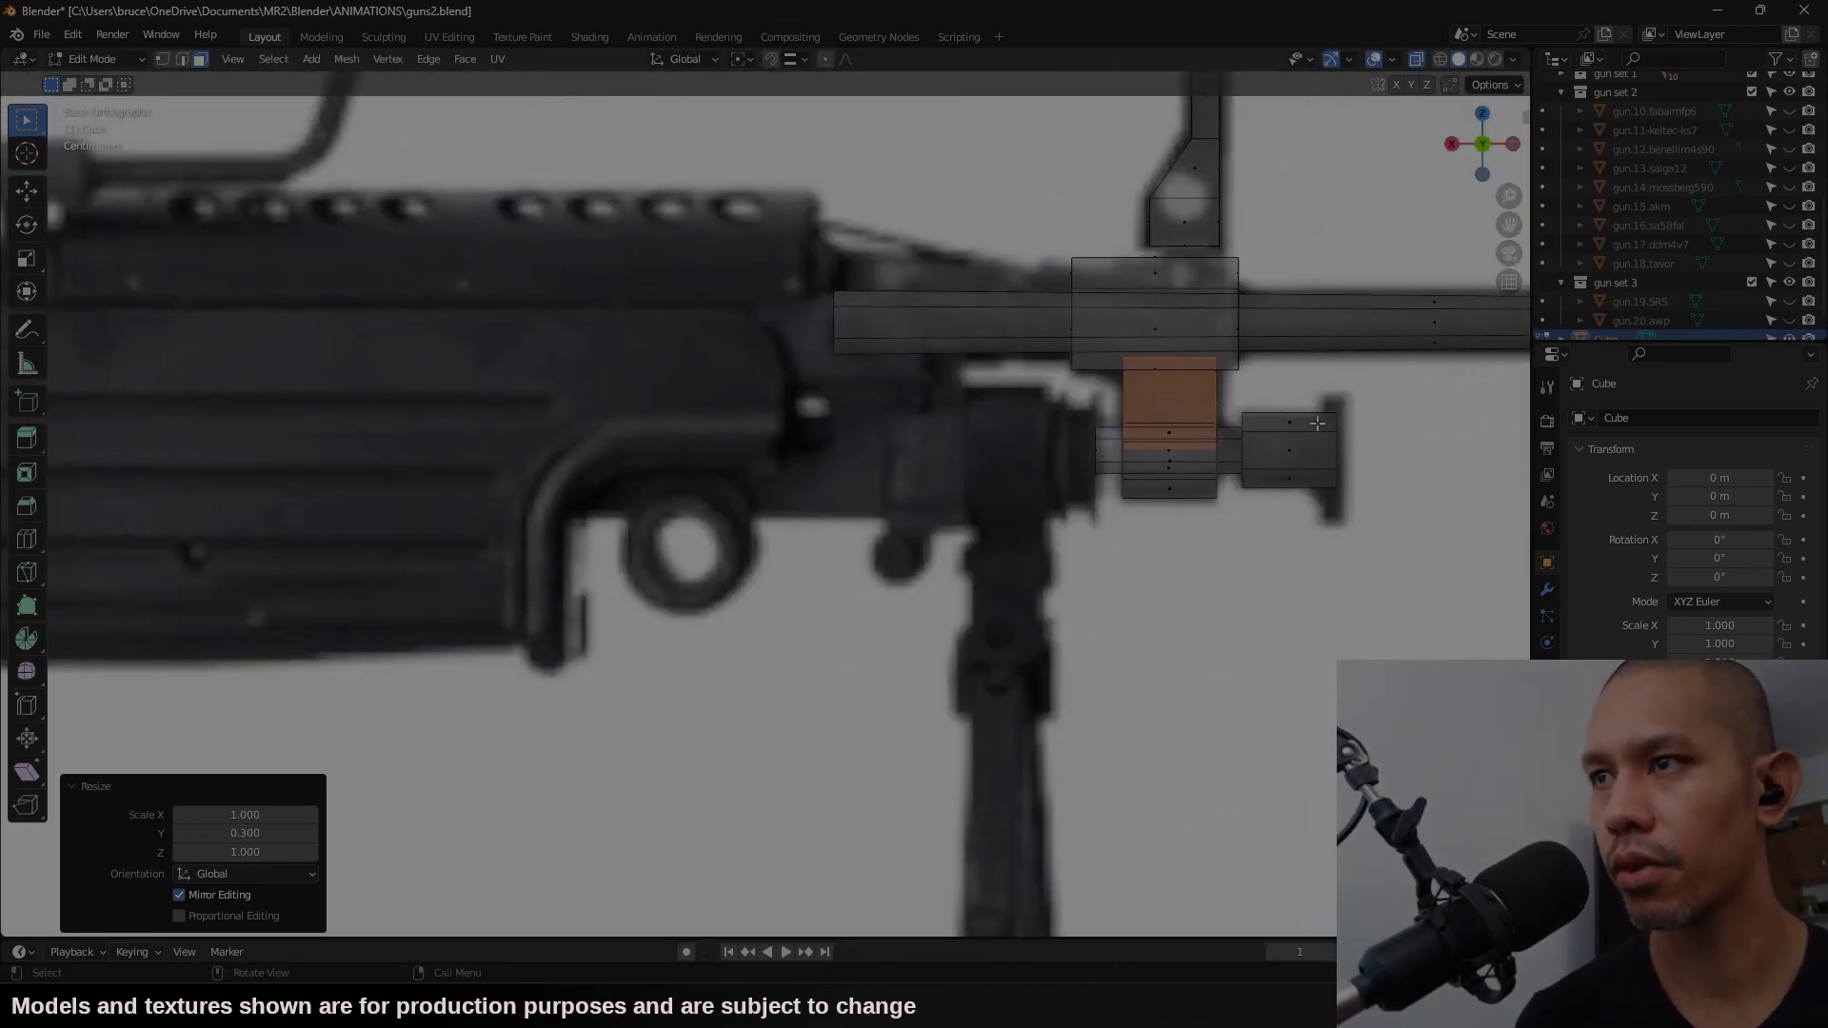
pyautogui.hotkey('shift', 'd')
pyautogui.click(1063, 492)
pyautogui.press('s')
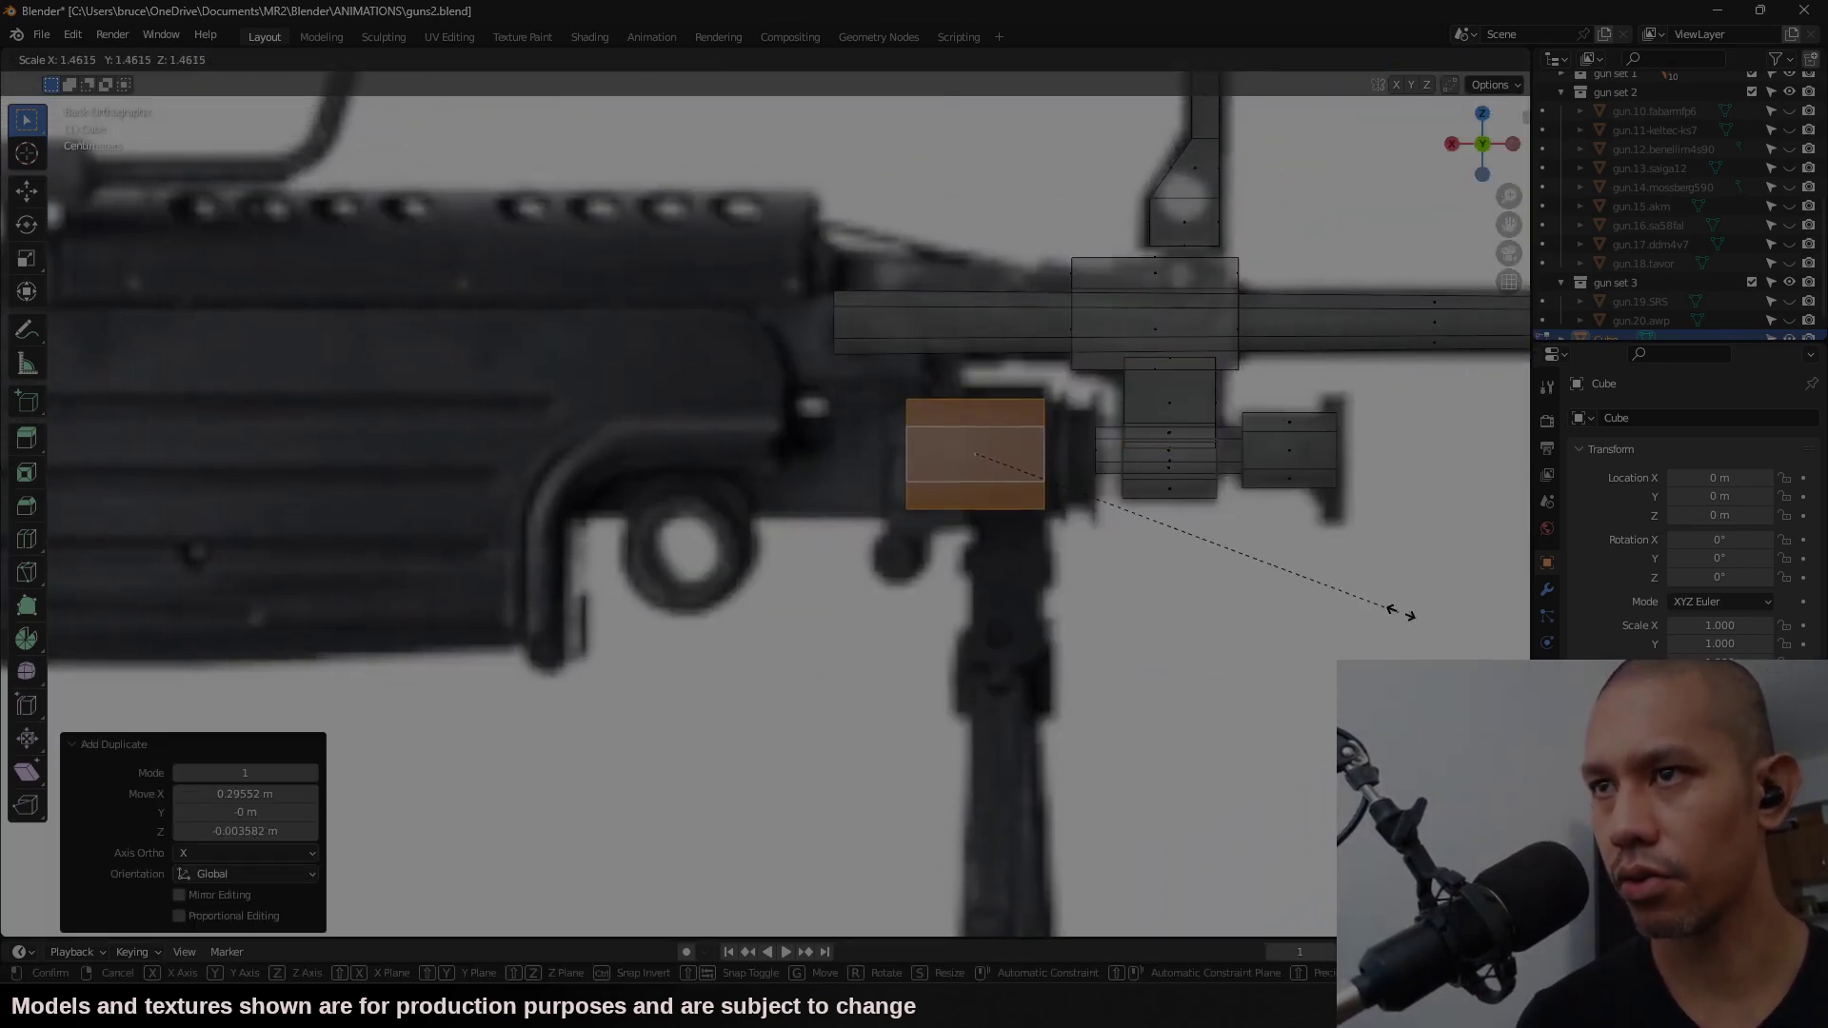
pyautogui.click(1174, 608)
pyautogui.press('g')
pyautogui.click(1161, 608)
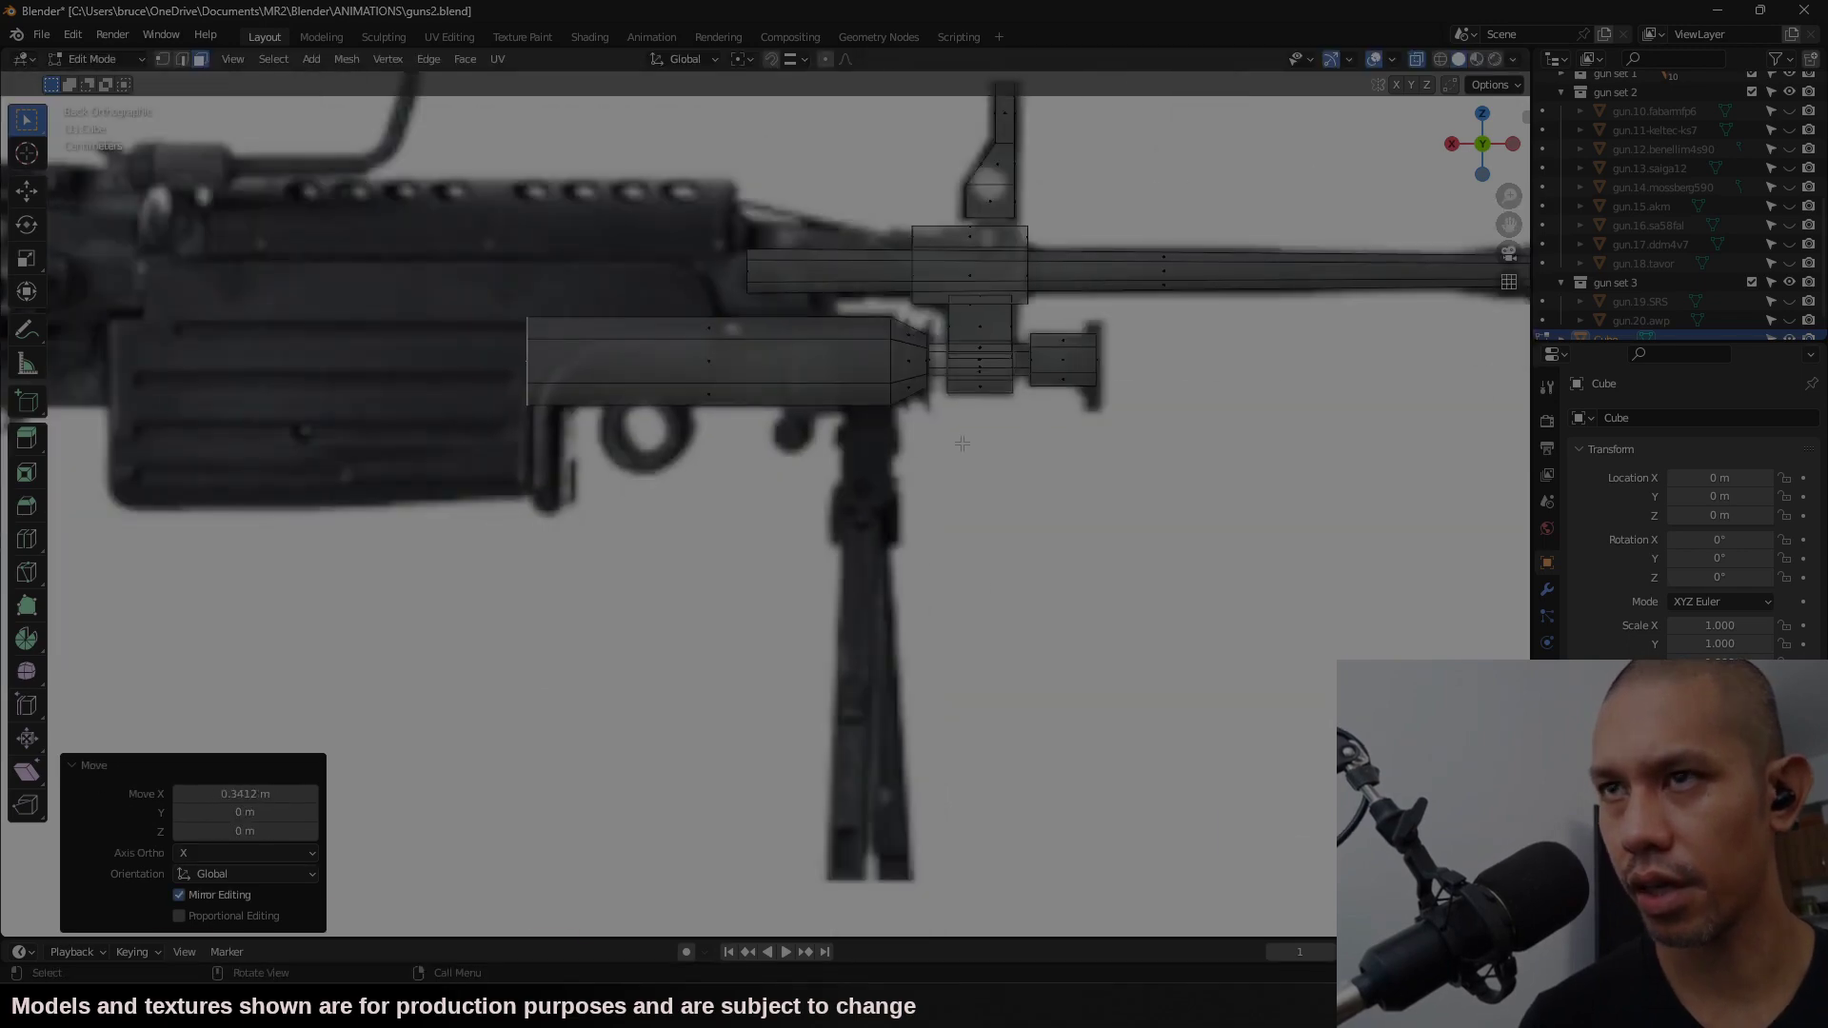
pyautogui.moveTo(1055, 508); pyautogui.dragTo(1008, 511, button='middle')
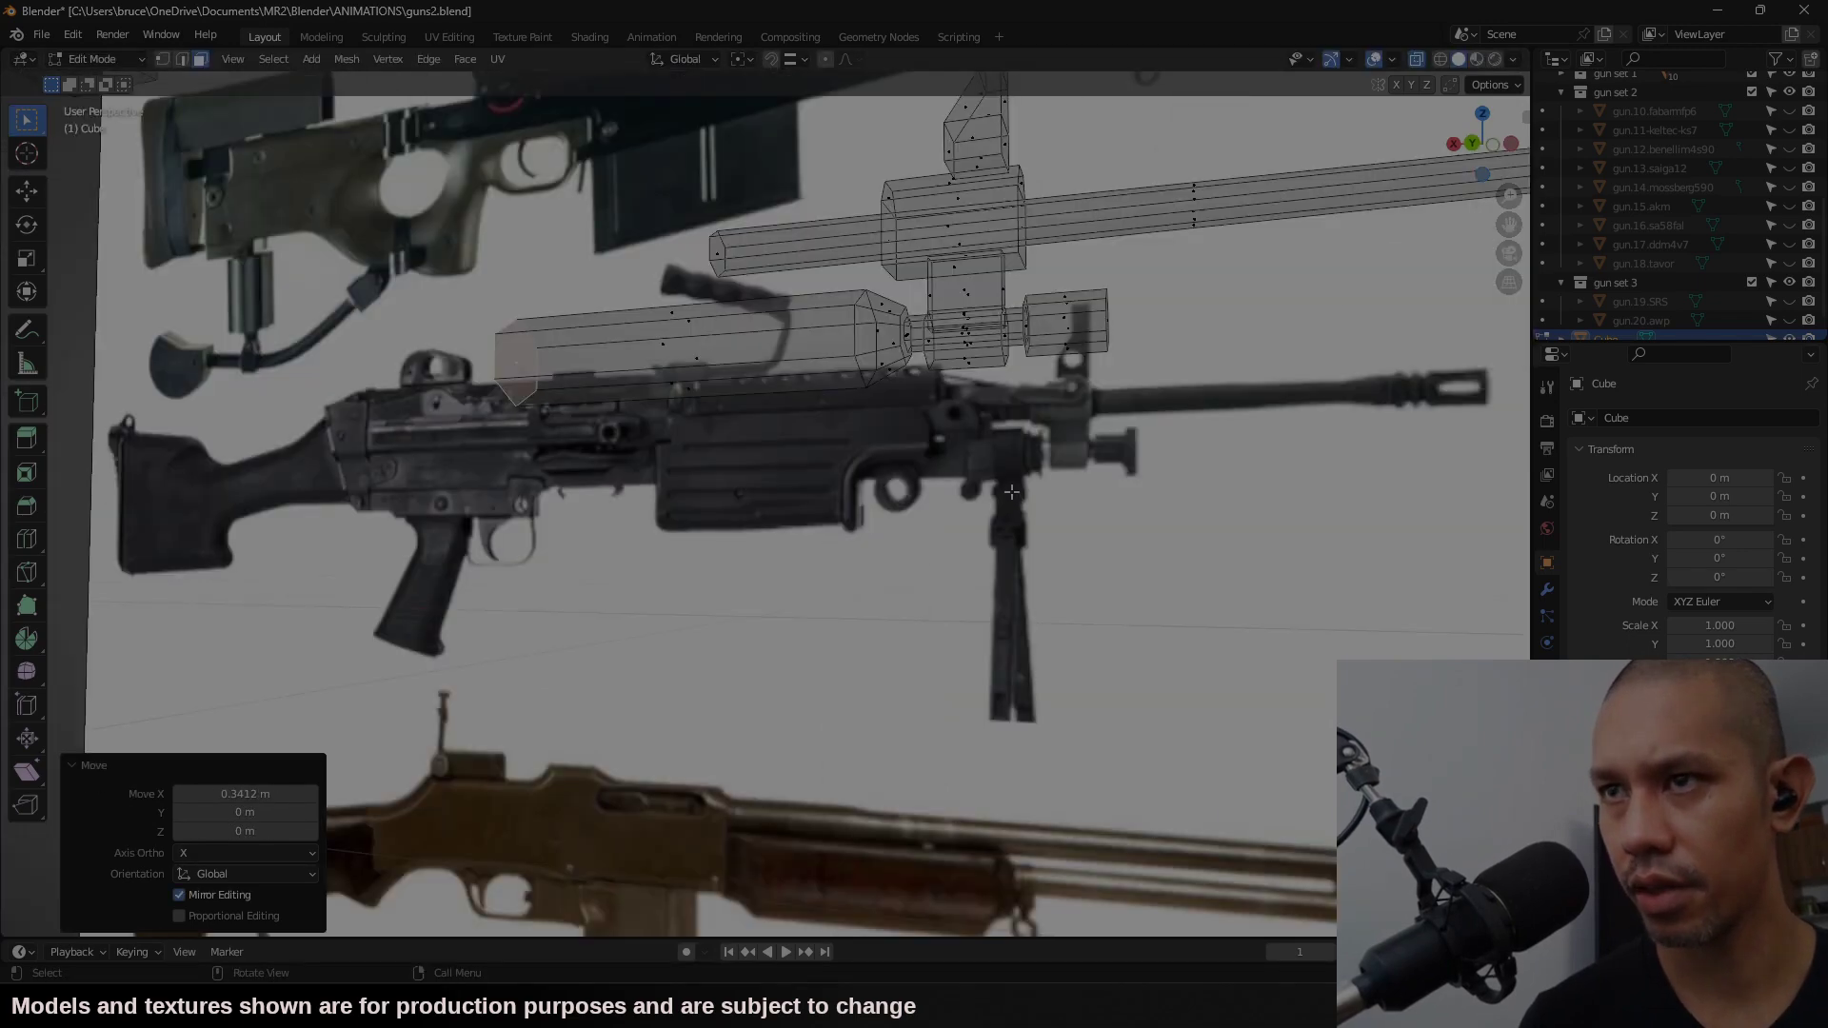
# Step: Add a cube scaled to 0.03 and place it under the tube's front end at the top of the reference bipod
pyautogui.click(1472, 144)
pyautogui.scroll(5, 1141, 579)
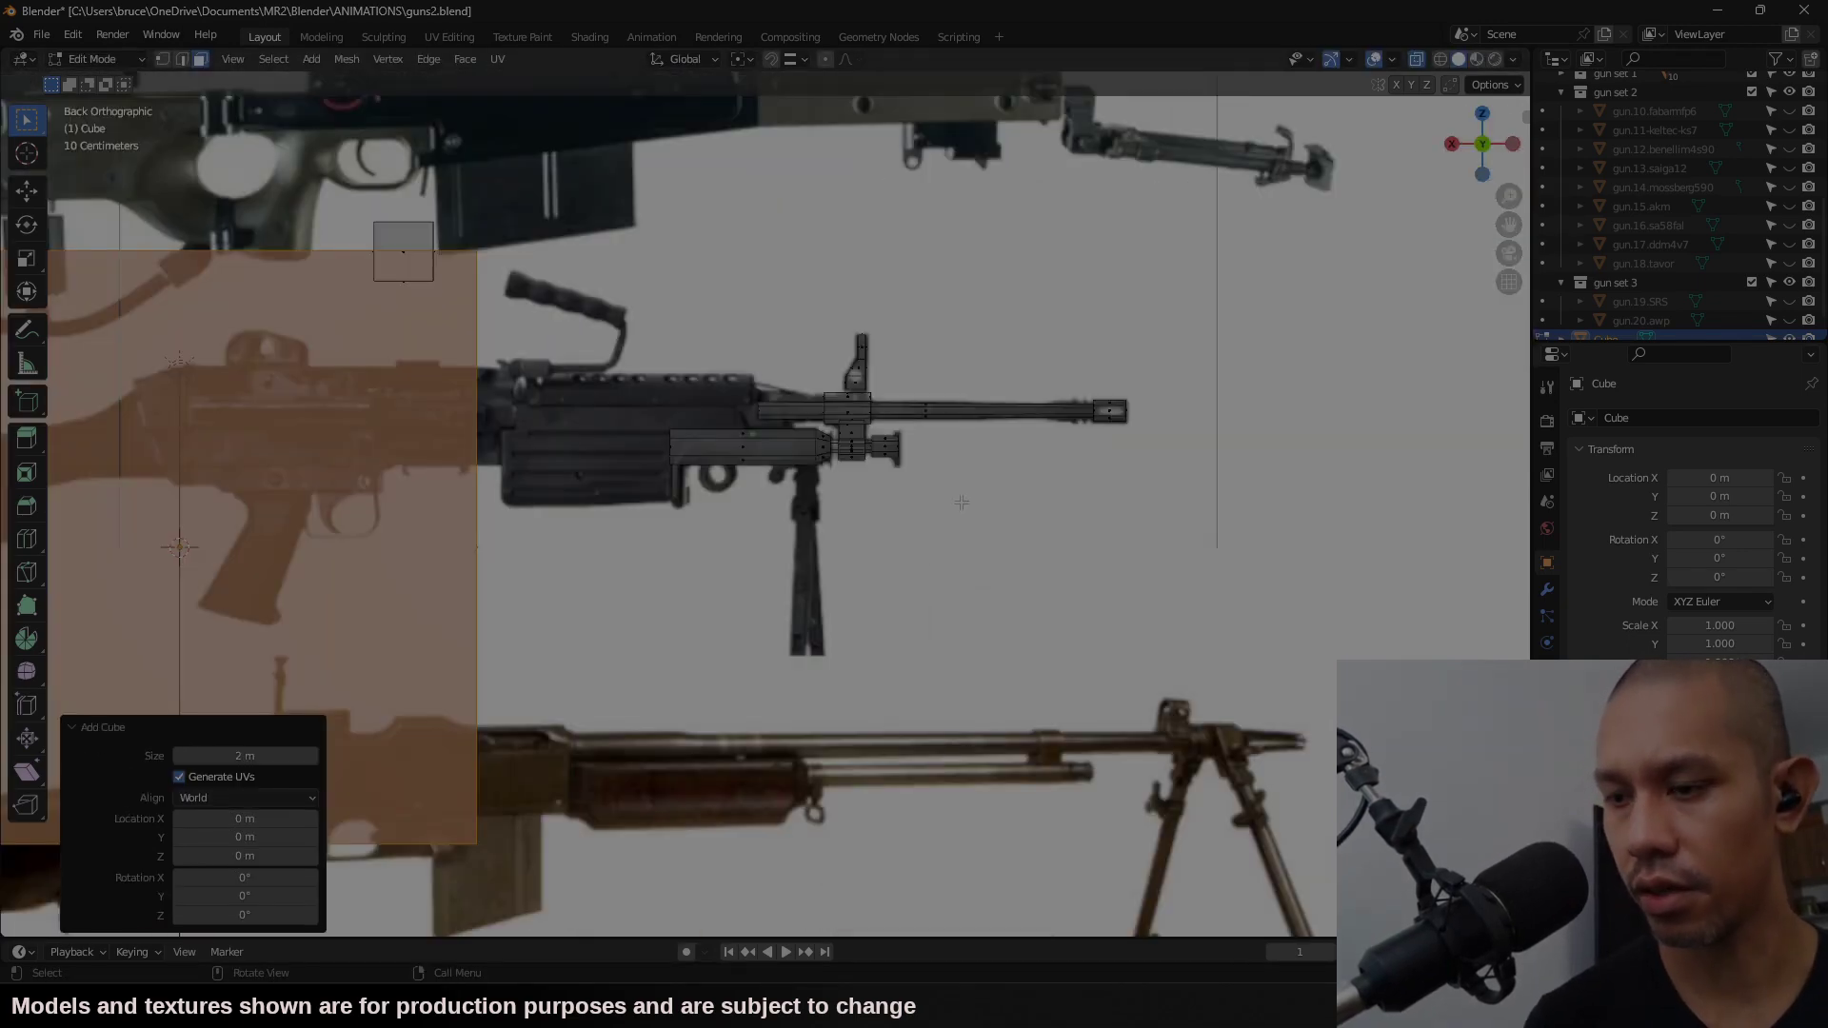
pyautogui.write('s')
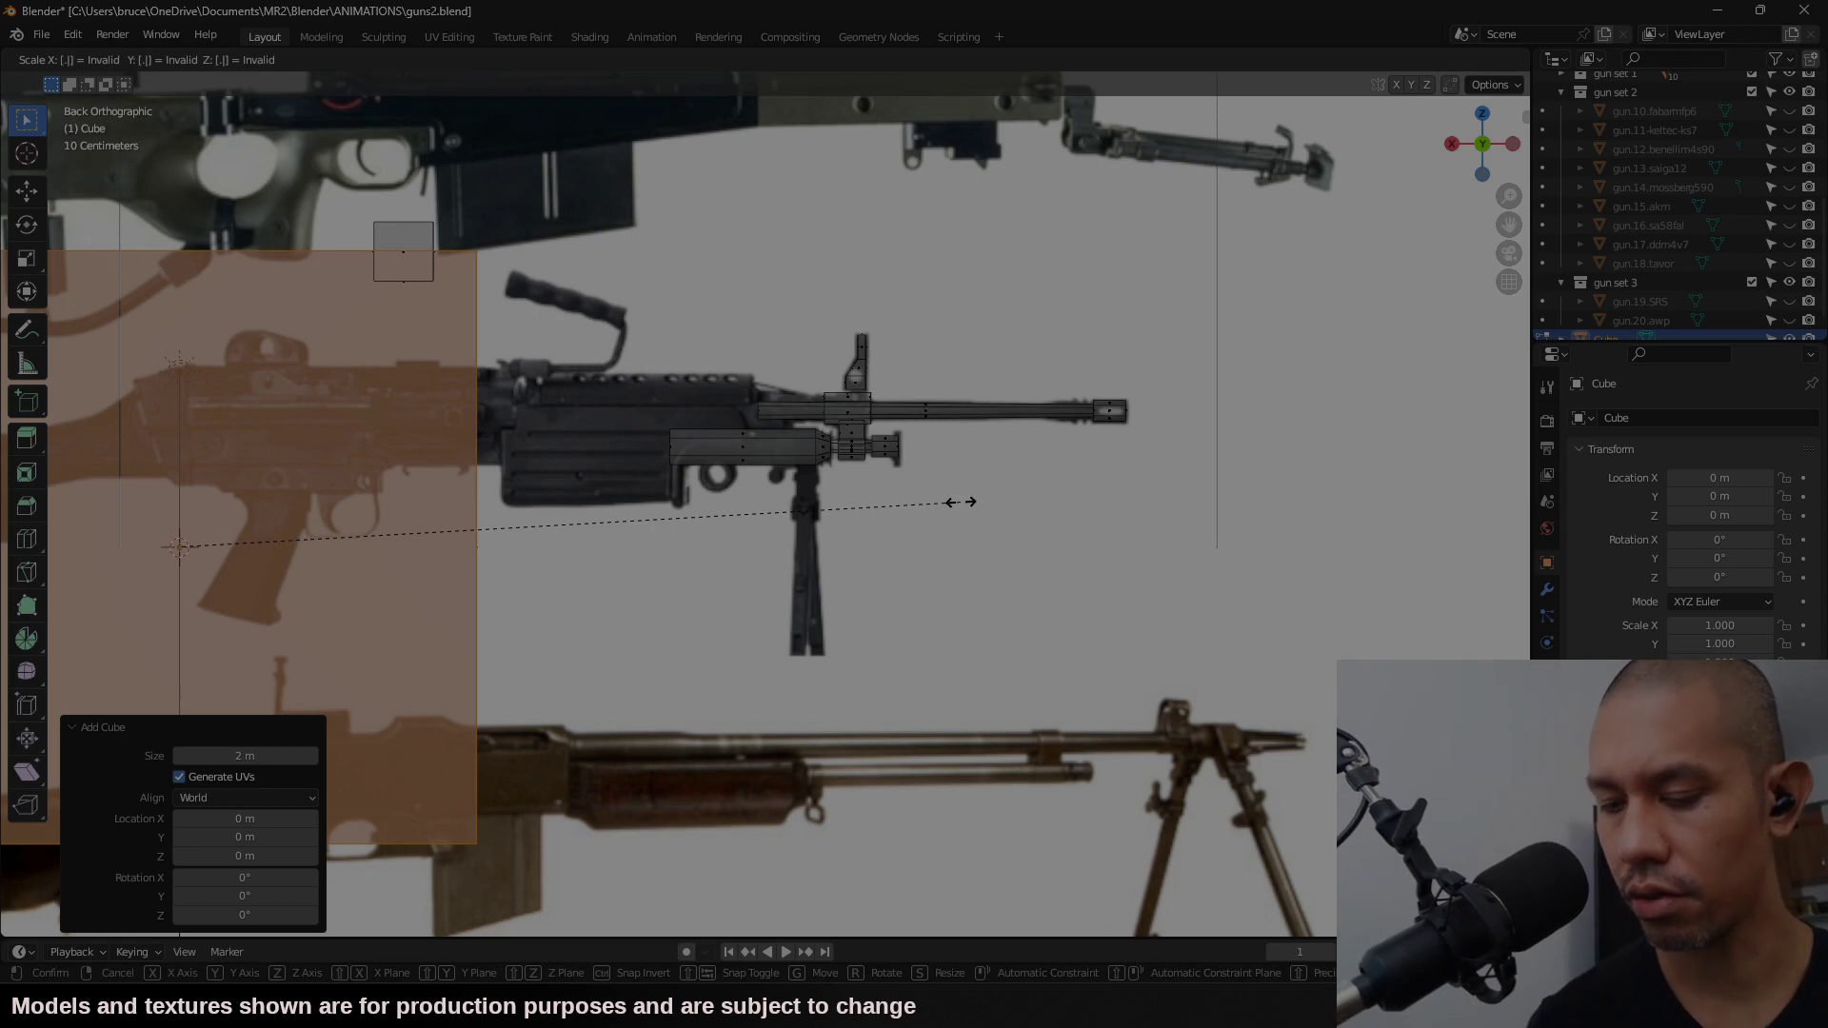
pyautogui.write('.03')
pyautogui.press('Return')
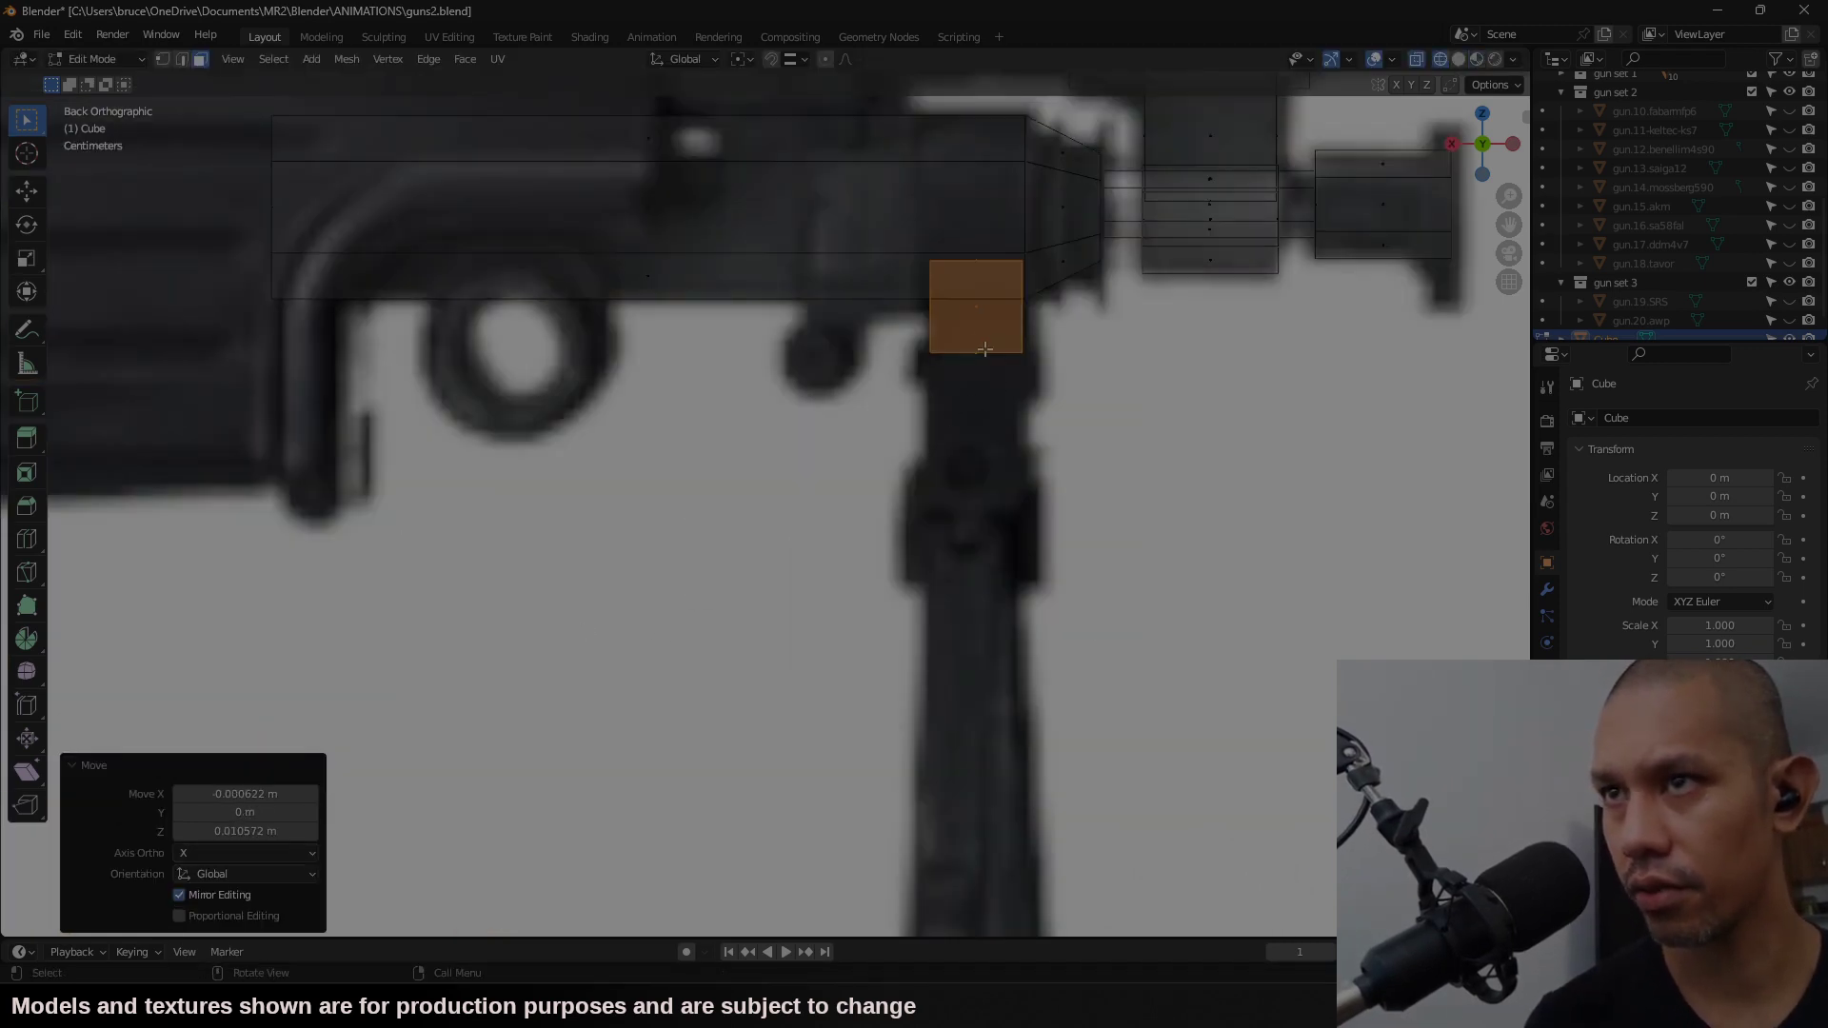
# Step: Lengthen the cube down along Z over the bipod's upper mount, shifting its lower face 0.047761 m to fit the reference
pyautogui.press('s')
pyautogui.press('z')
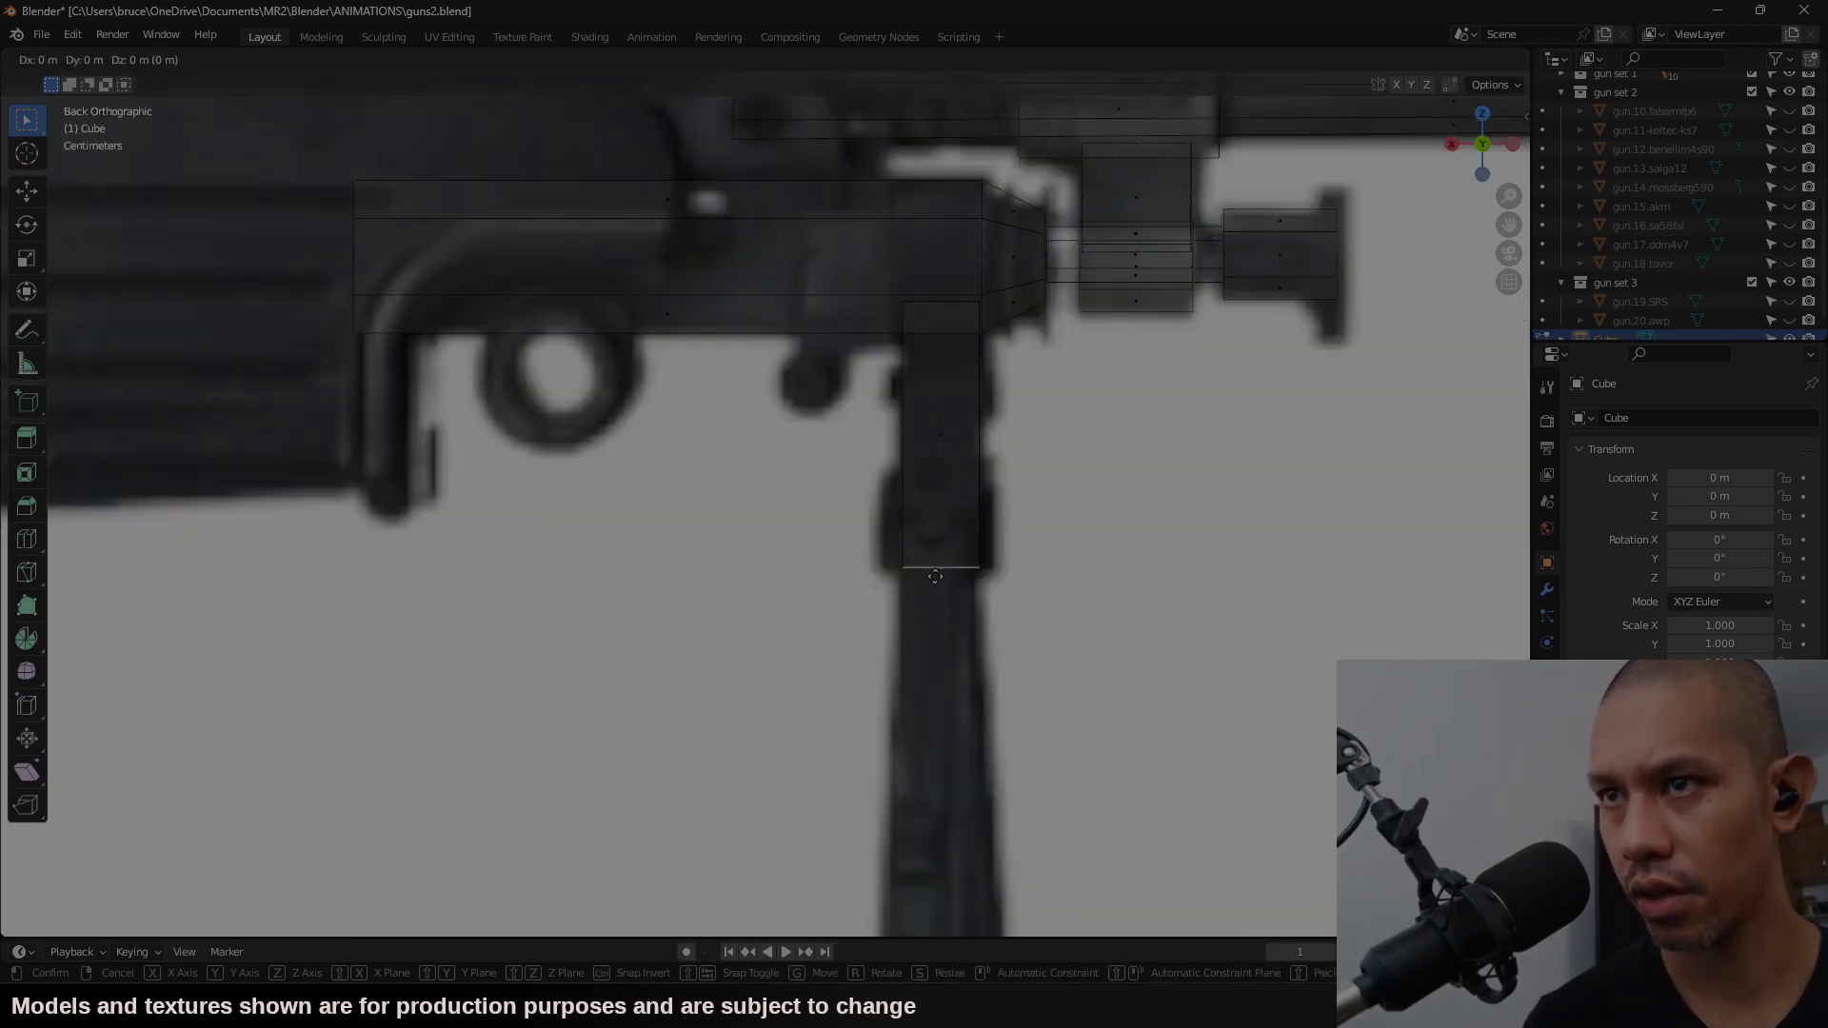
pyautogui.click(1126, 502)
pyautogui.scroll(-4, 857, 473)
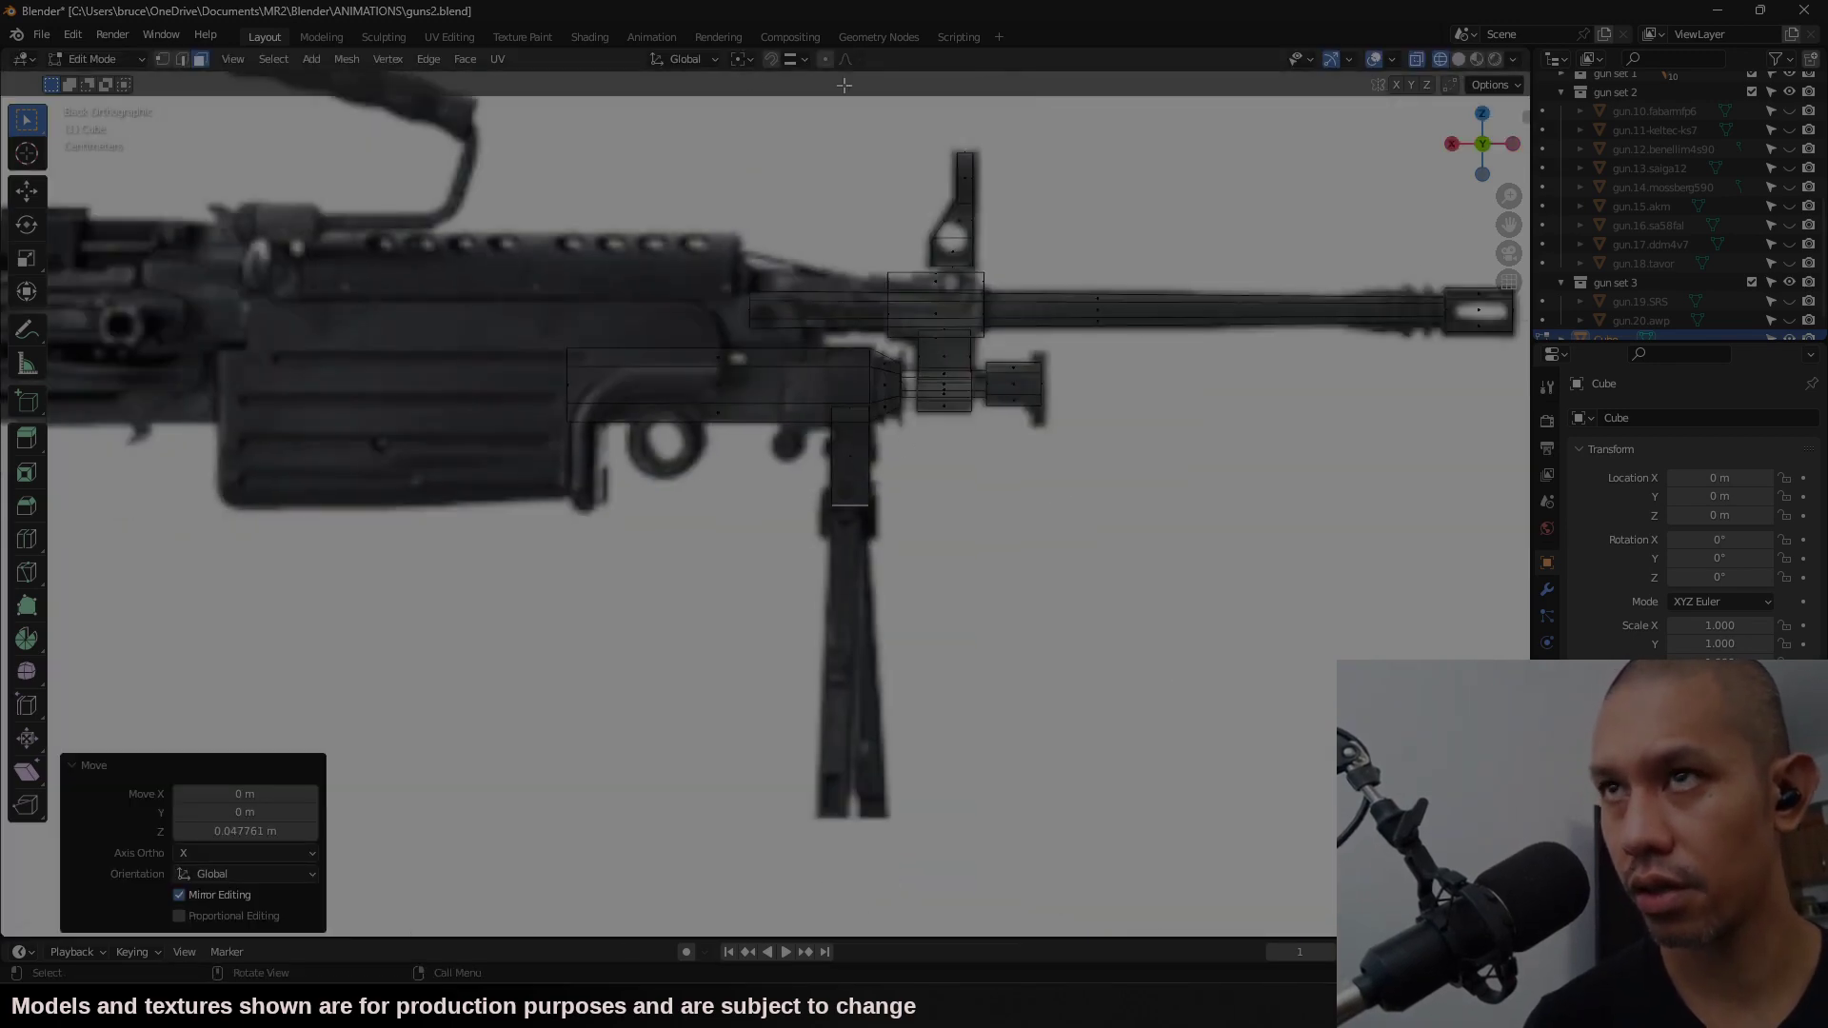
# Step: Add a cube scaled to 0.03 beside the bipod and extrude its lower face 0.46579 m down to form a leg
pyautogui.click(310, 59)
pyautogui.click(338, 107)
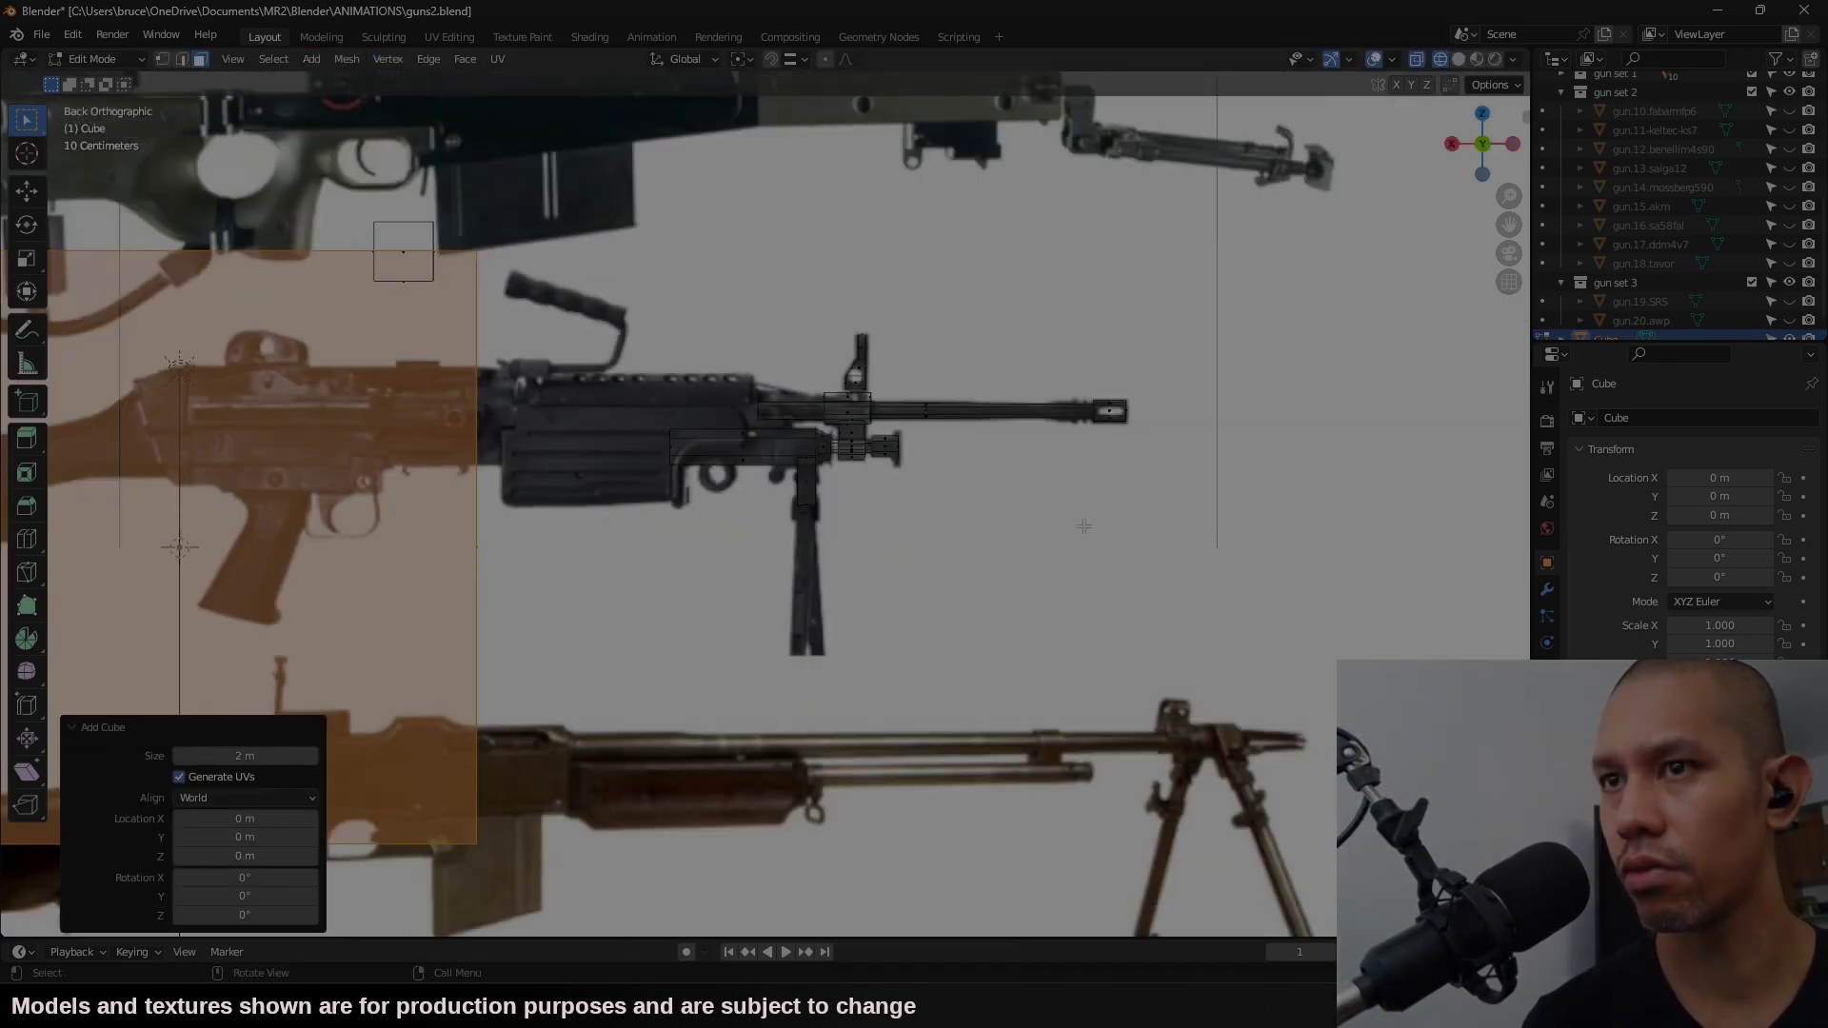
pyautogui.press('s')
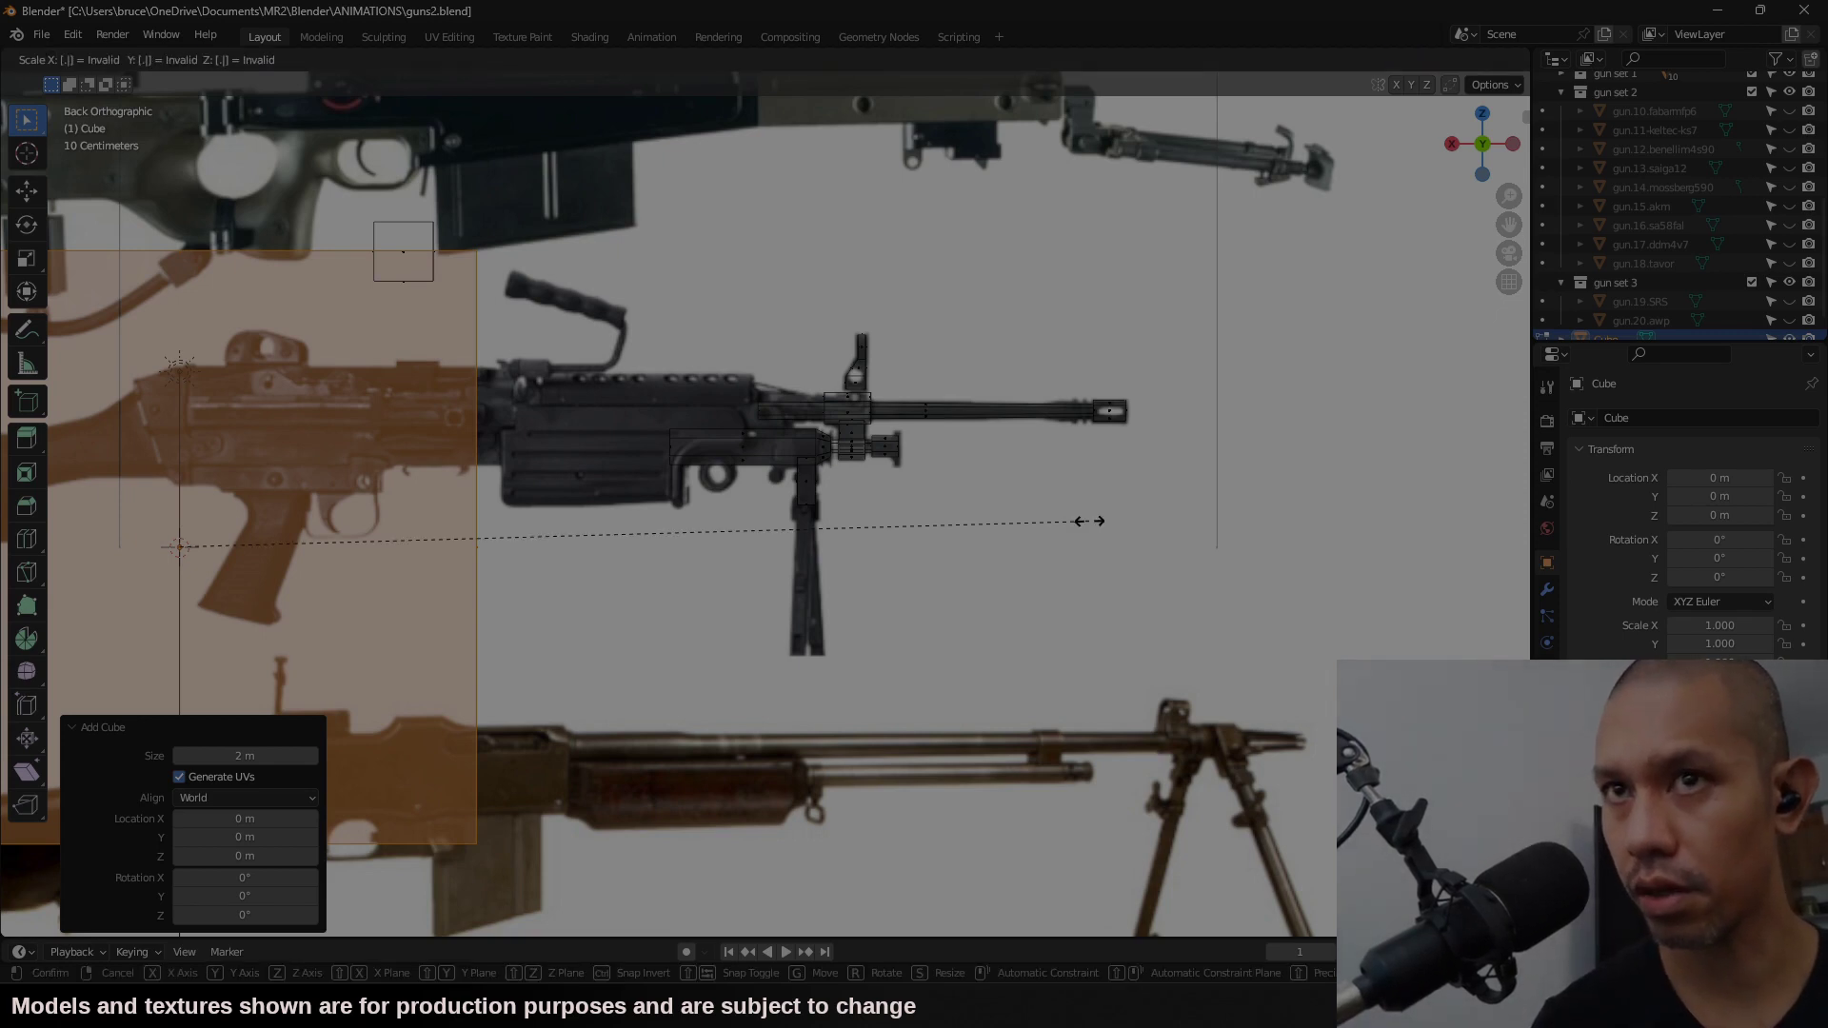
pyautogui.write('.03')
pyautogui.press('Return')
pyautogui.press('KP_Decimal')
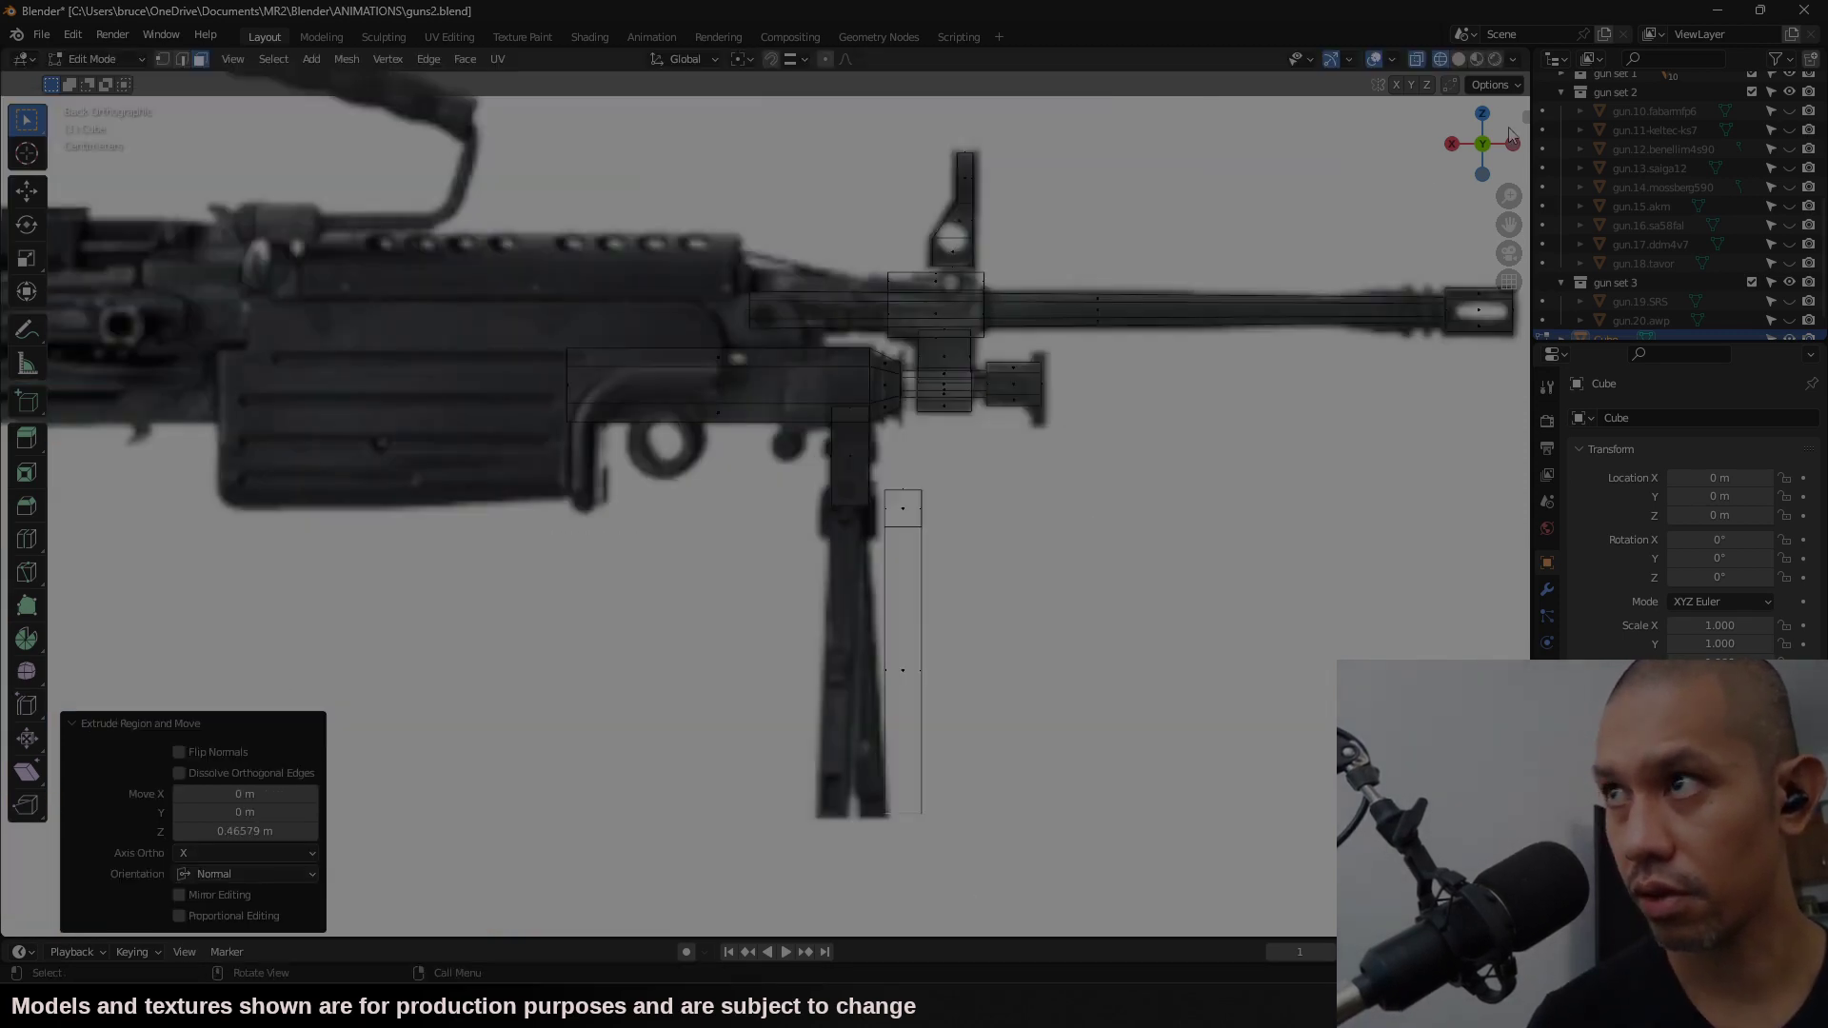
# Step: Narrow the bipod leg to about 0.69 of its width along Y and place it against one side of the upper mount
pyautogui.press('ctrl+KP_3')
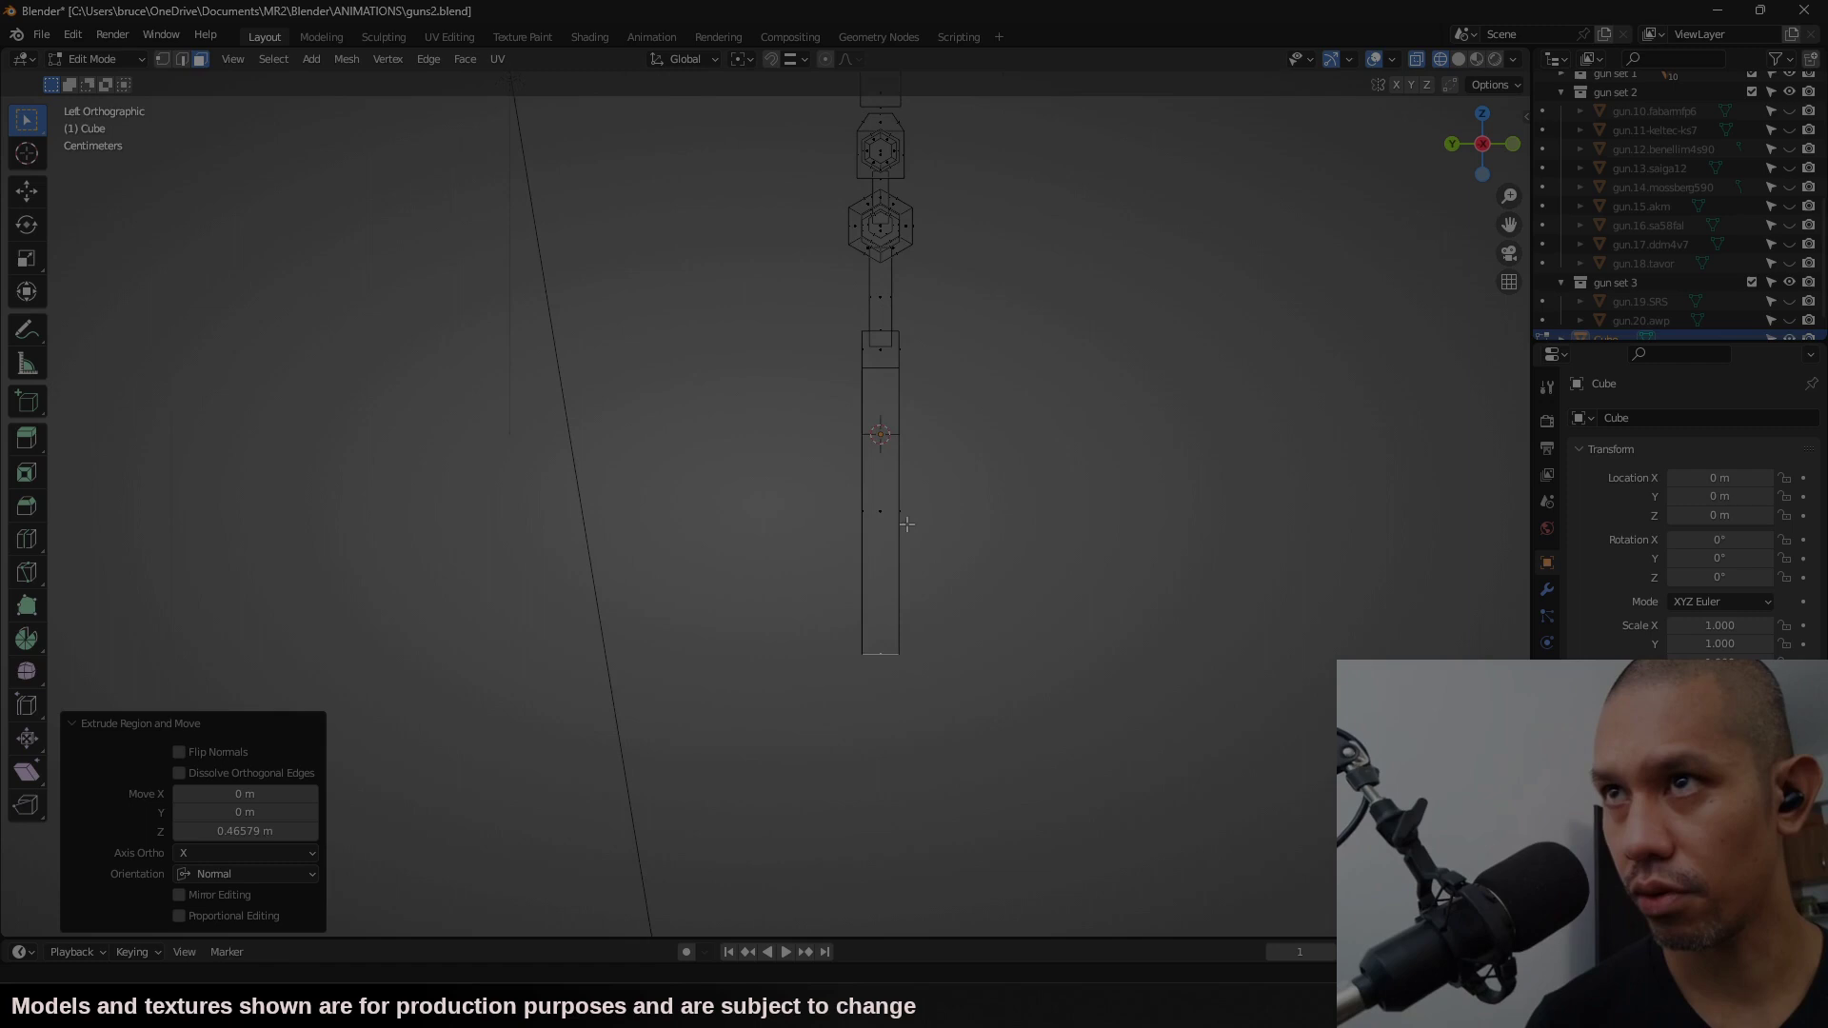
pyautogui.scroll(3, 906, 524)
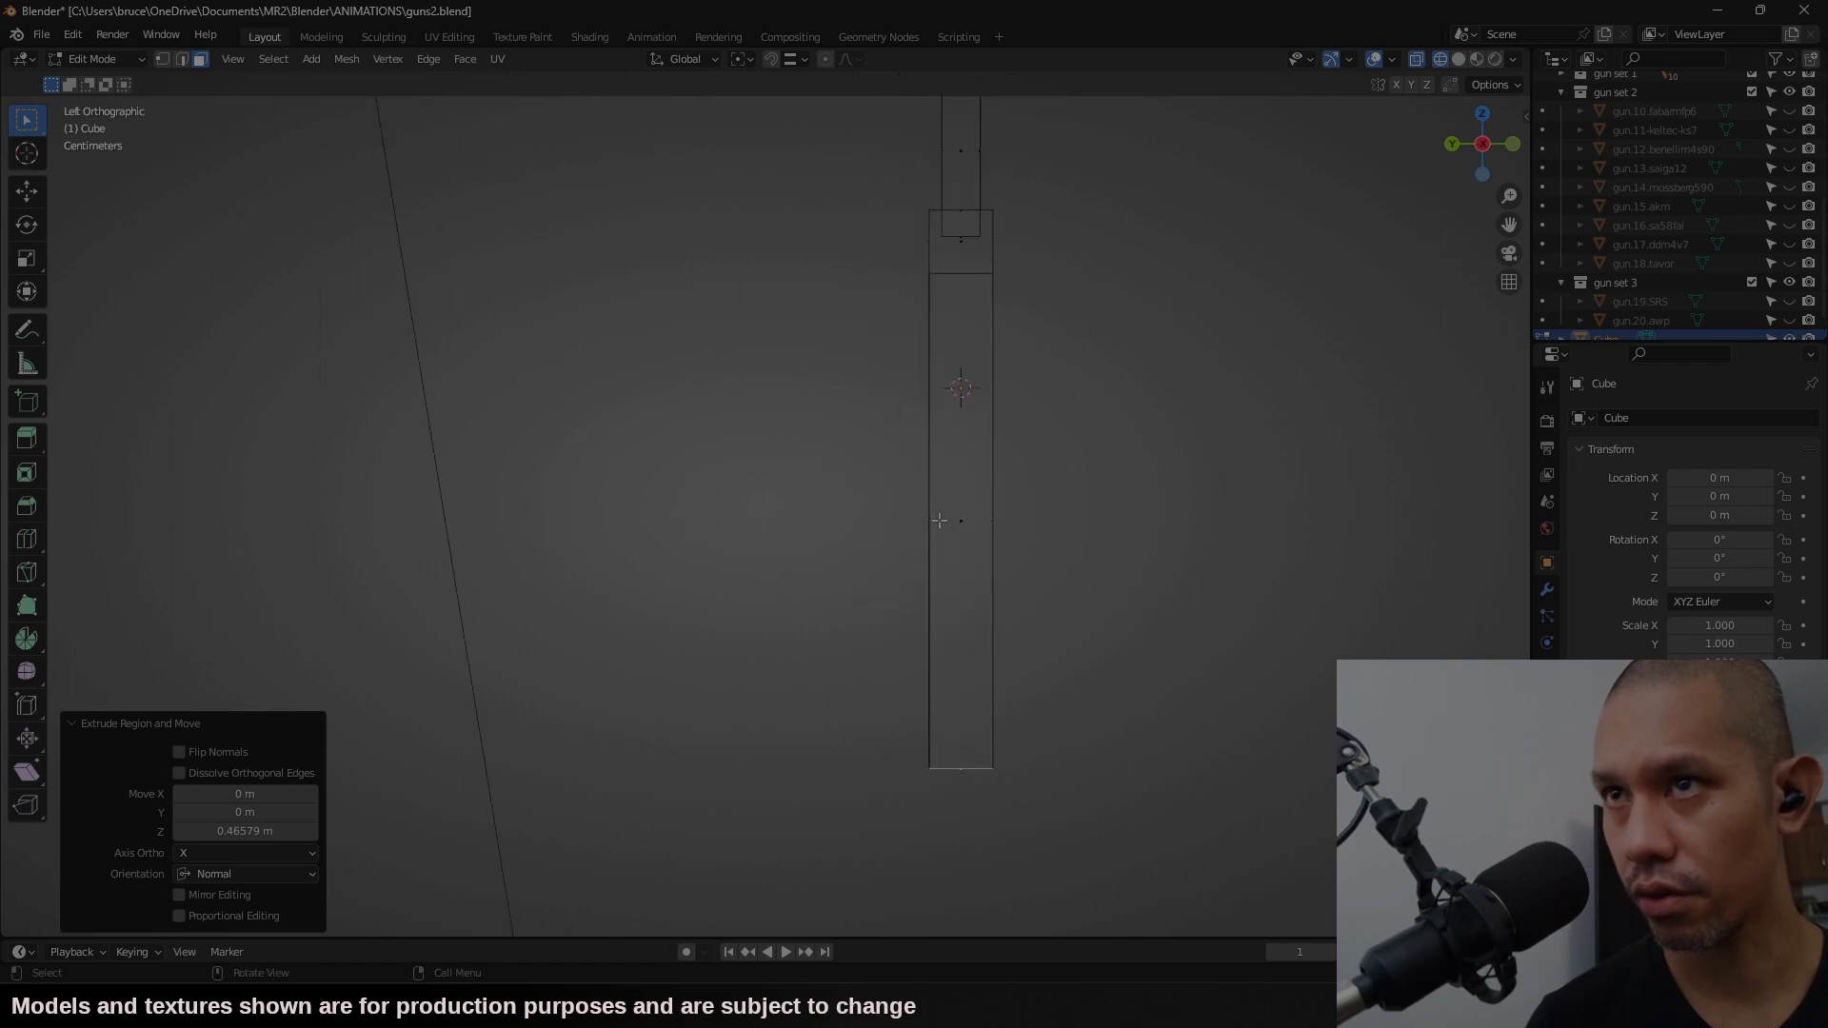
pyautogui.click(967, 649)
pyautogui.press('s')
pyautogui.press('y')
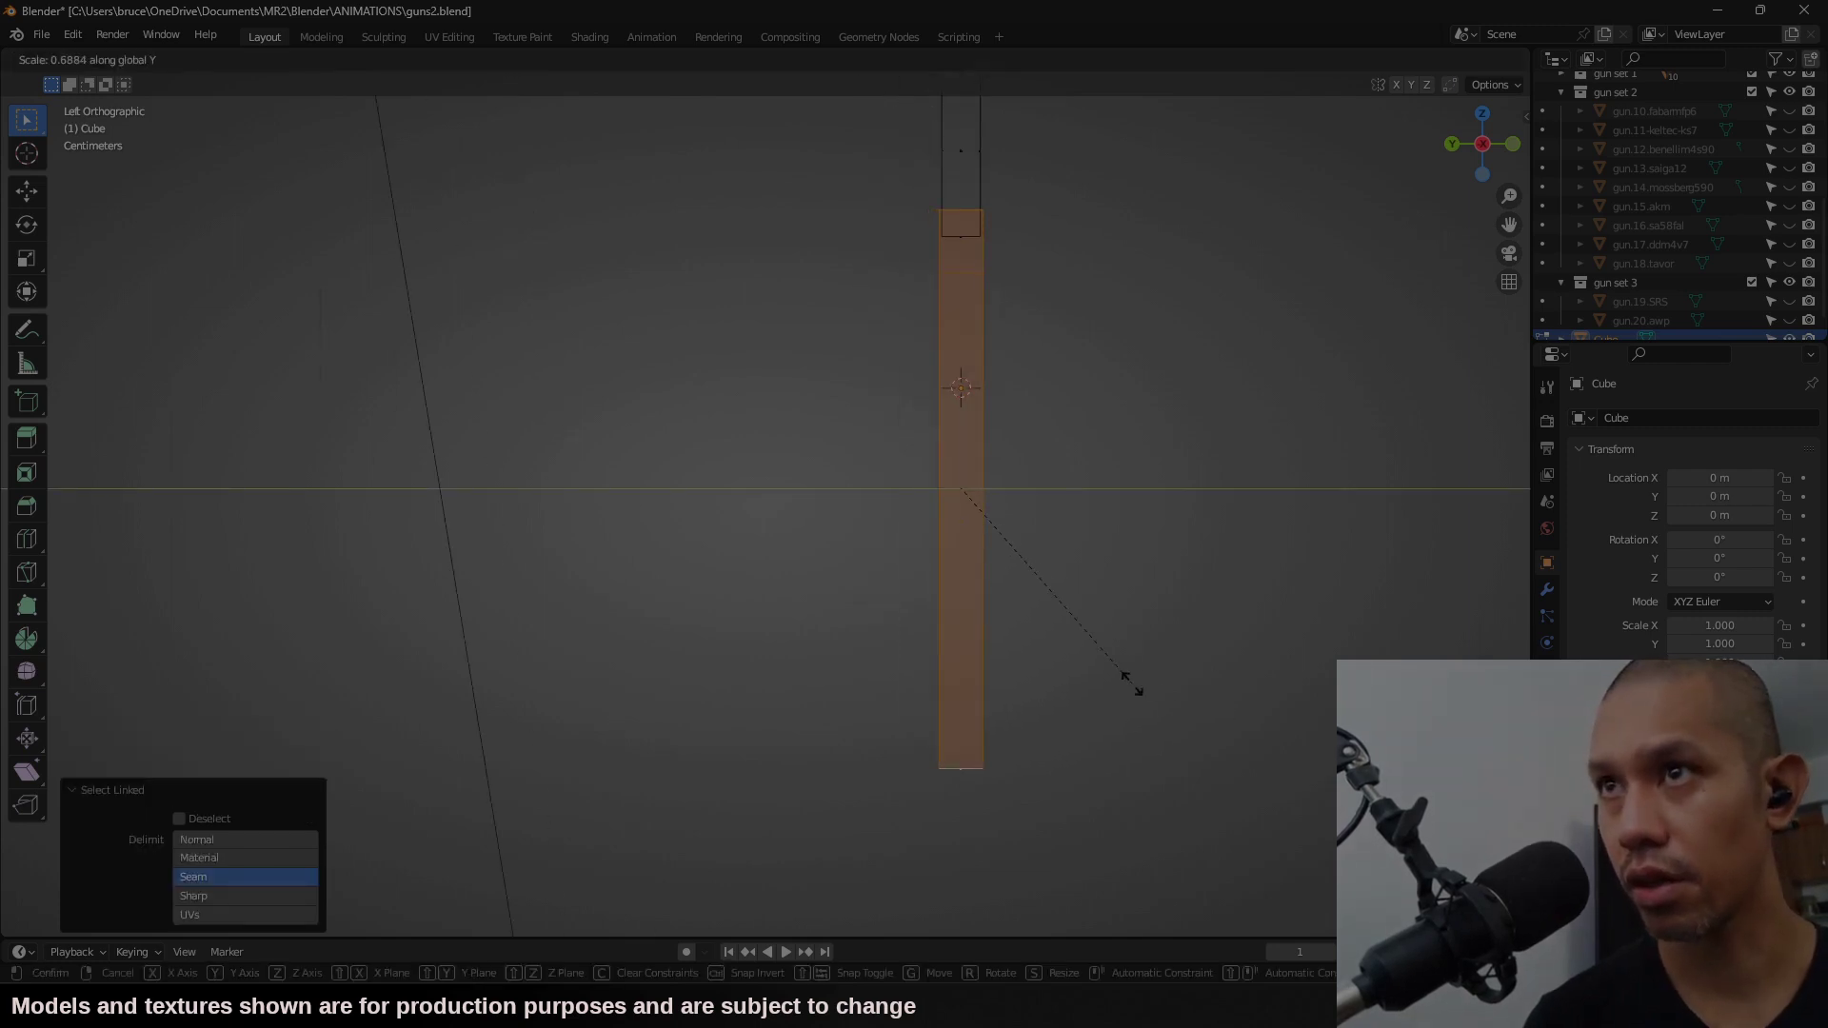
pyautogui.click(1131, 682)
# Step: Move the bipod leg's lower face outward along Y so the leg slants away from the mount
pyautogui.press('g')
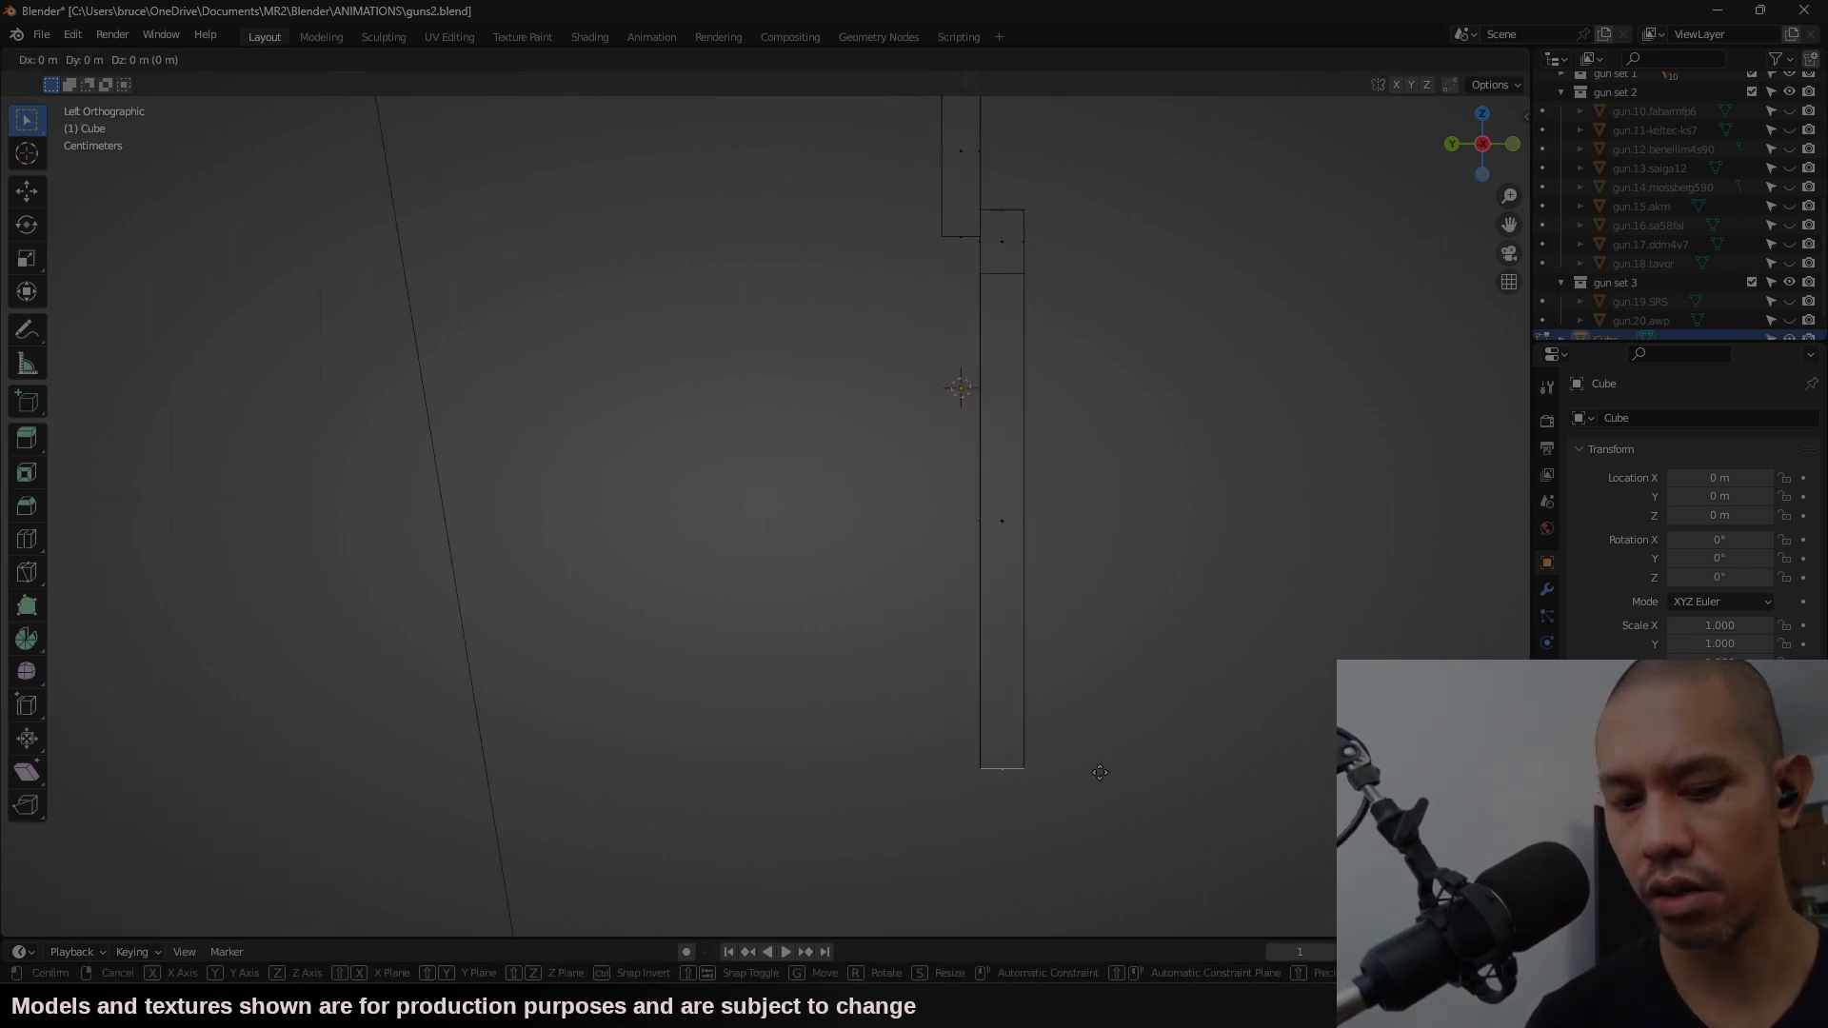
pyautogui.press('y')
pyautogui.click(1093, 757)
# Step: Duplicate the slanted leg 0.22478 m along Y and mirror the copy with a Y scale of -1
pyautogui.click(1012, 241)
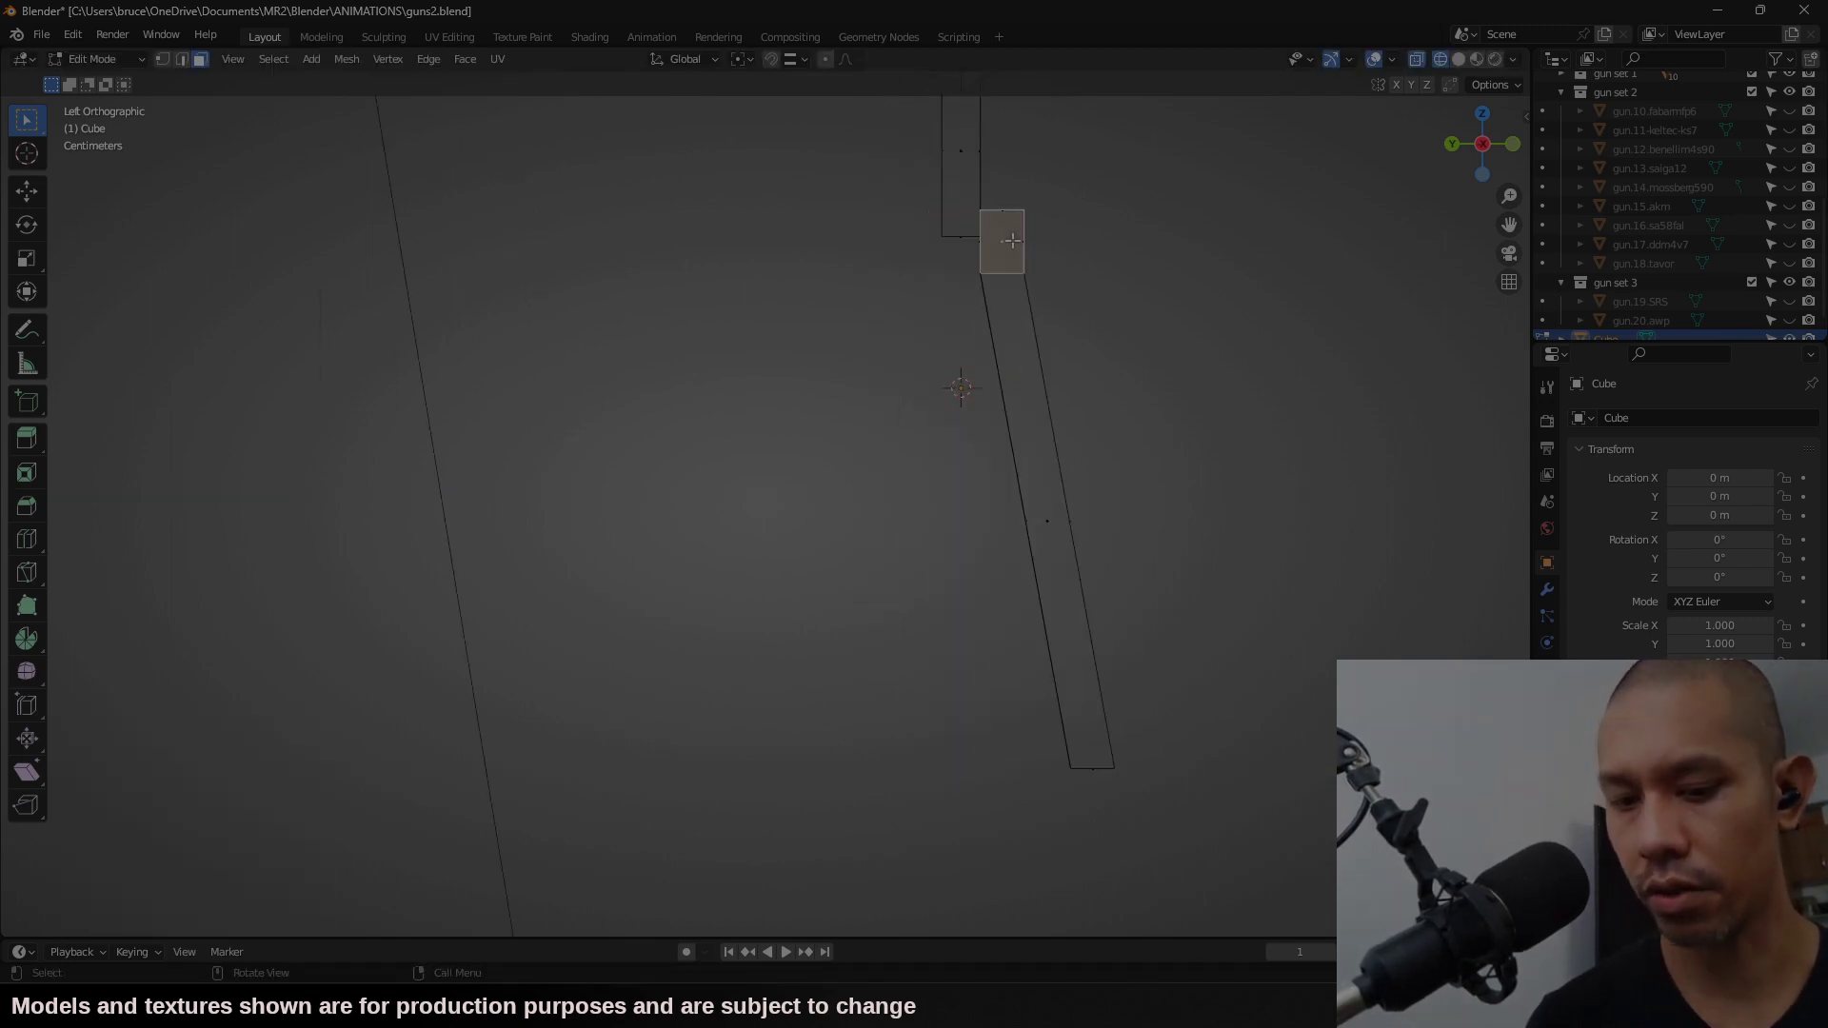
pyautogui.press('l')
pyautogui.hotkey('shift', 'd')
pyautogui.press('y')
pyautogui.click(950, 392)
pyautogui.write('s')
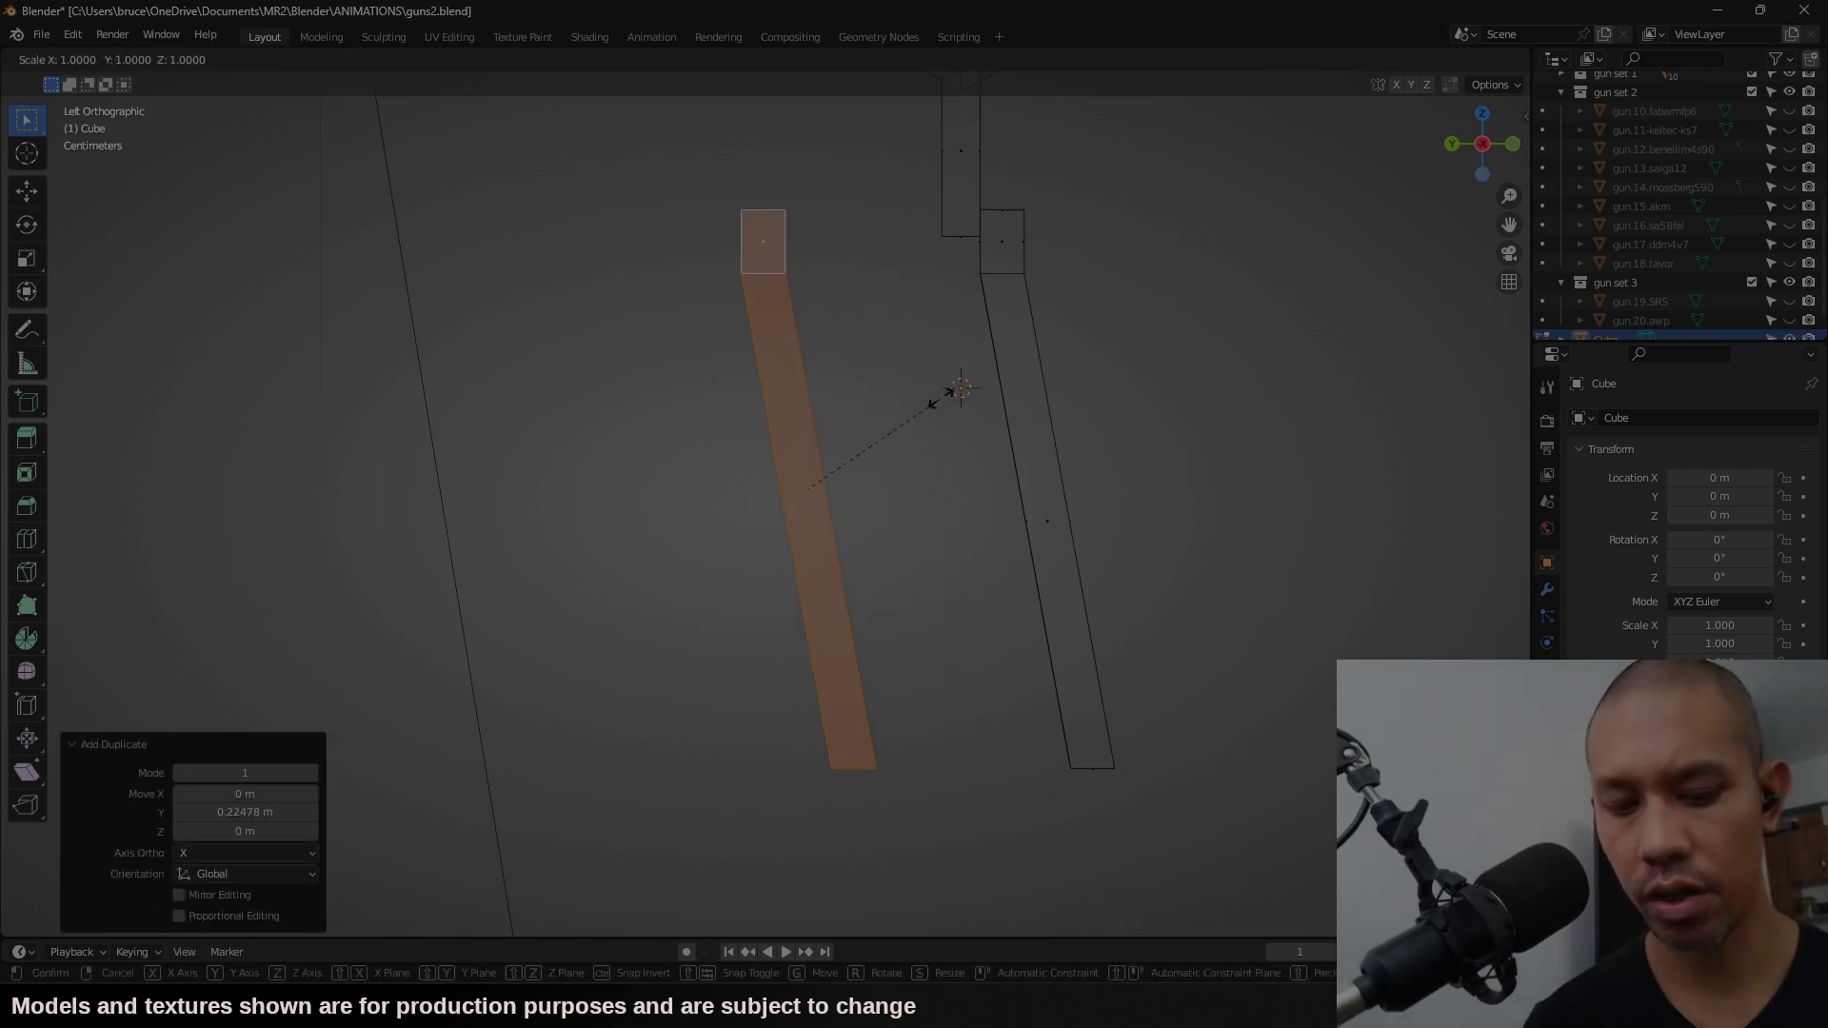
pyautogui.write('y-1')
pyautogui.press('Return')
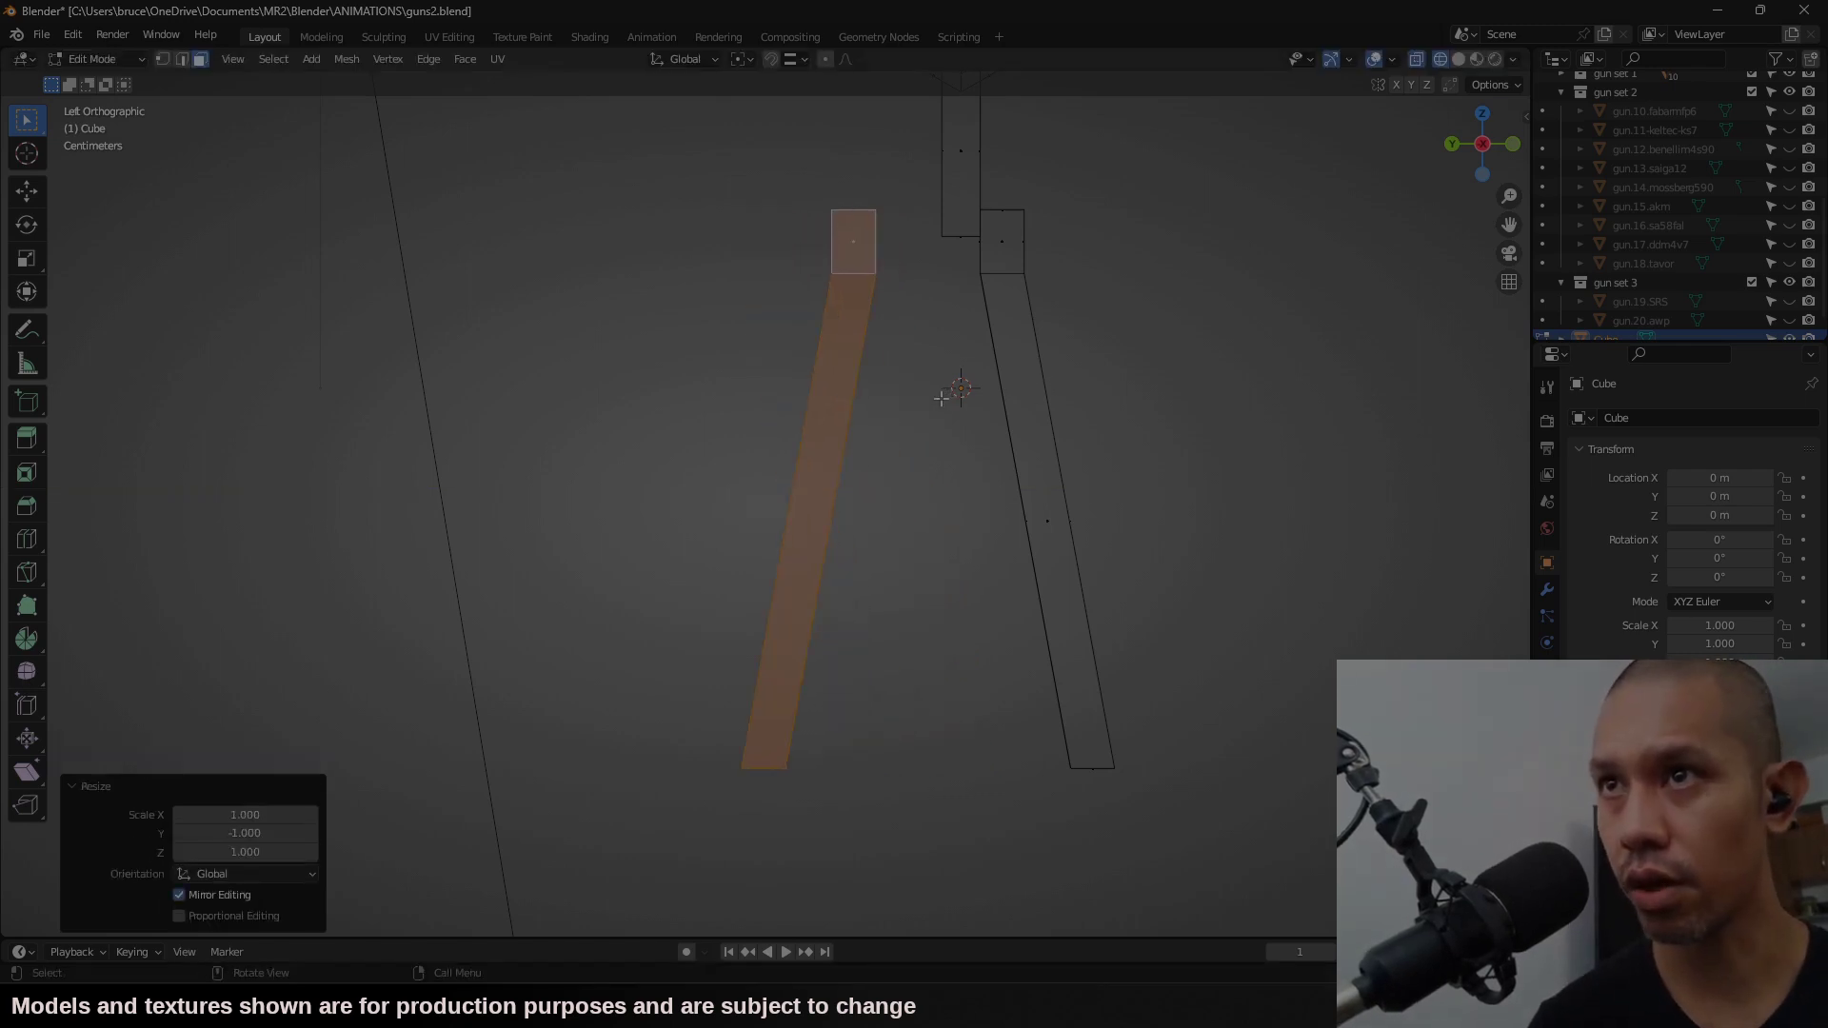
# Step: Recalculate the mirrored leg's normals and move it -0.0622 m along Y against the mount's other side
pyautogui.hotkey('shift', 'n')
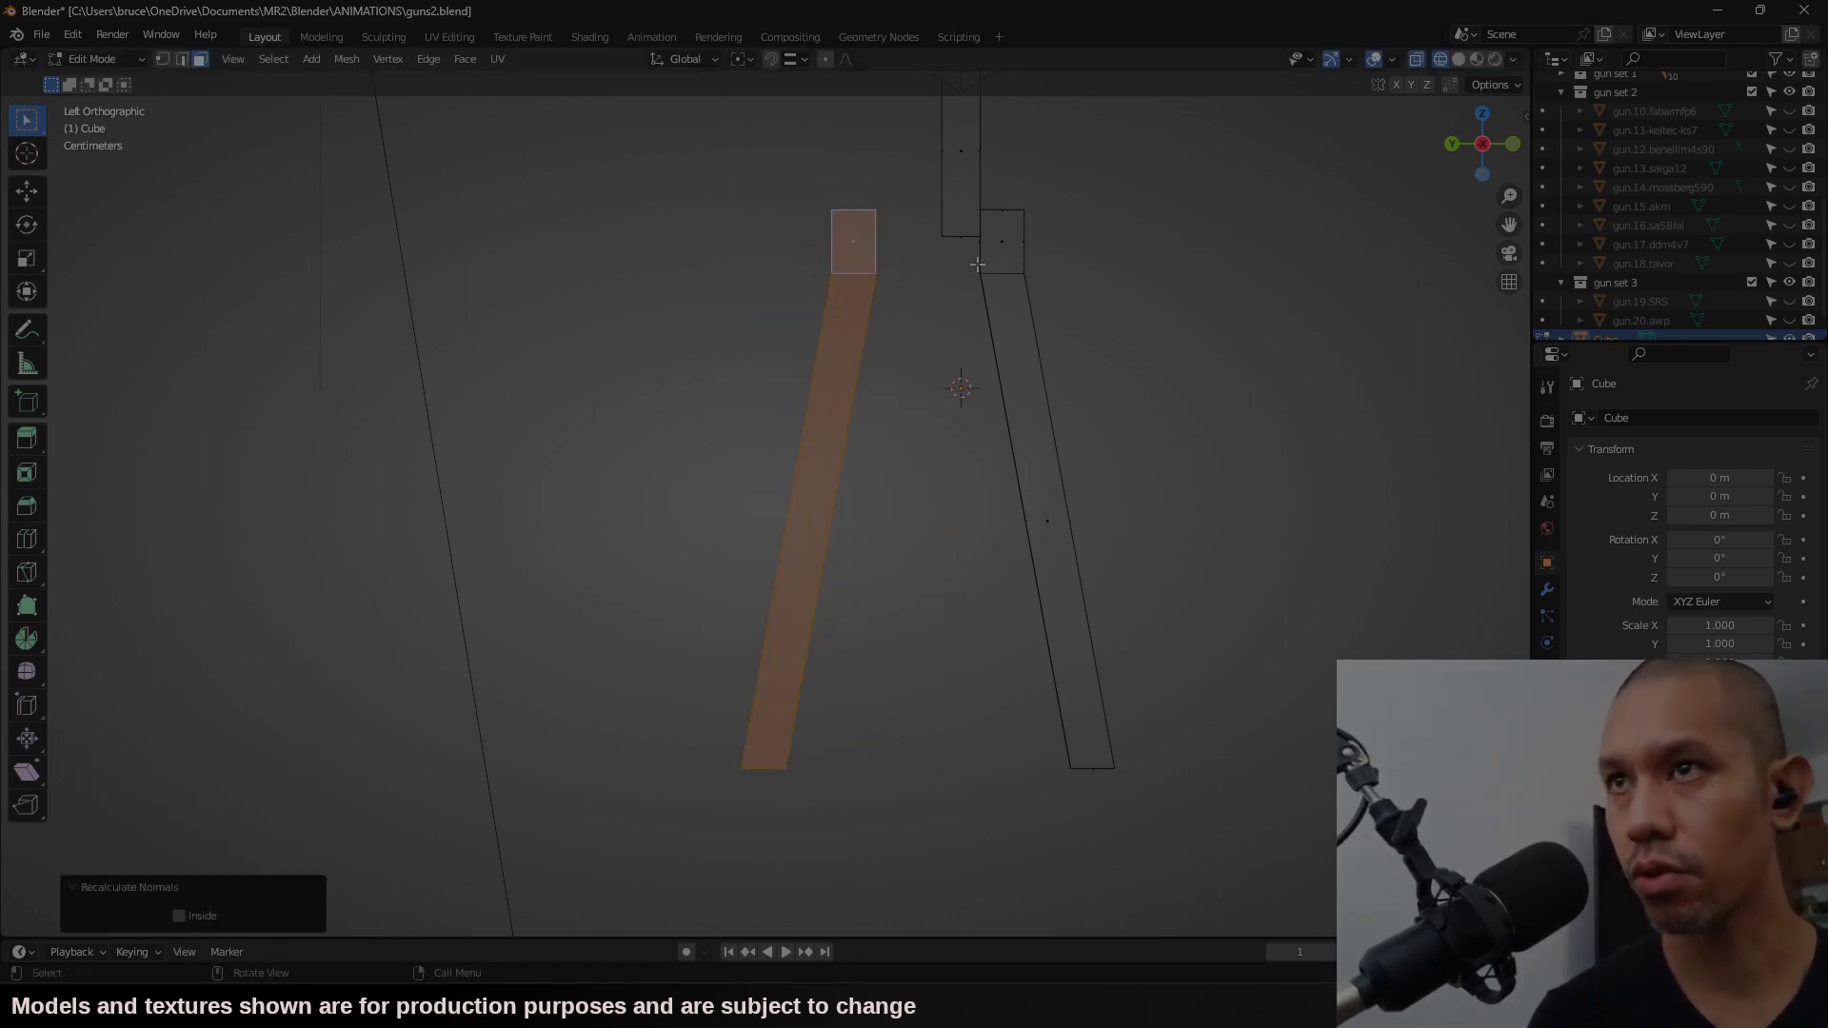
pyautogui.press('g')
pyautogui.press('y')
pyautogui.click(928, 227)
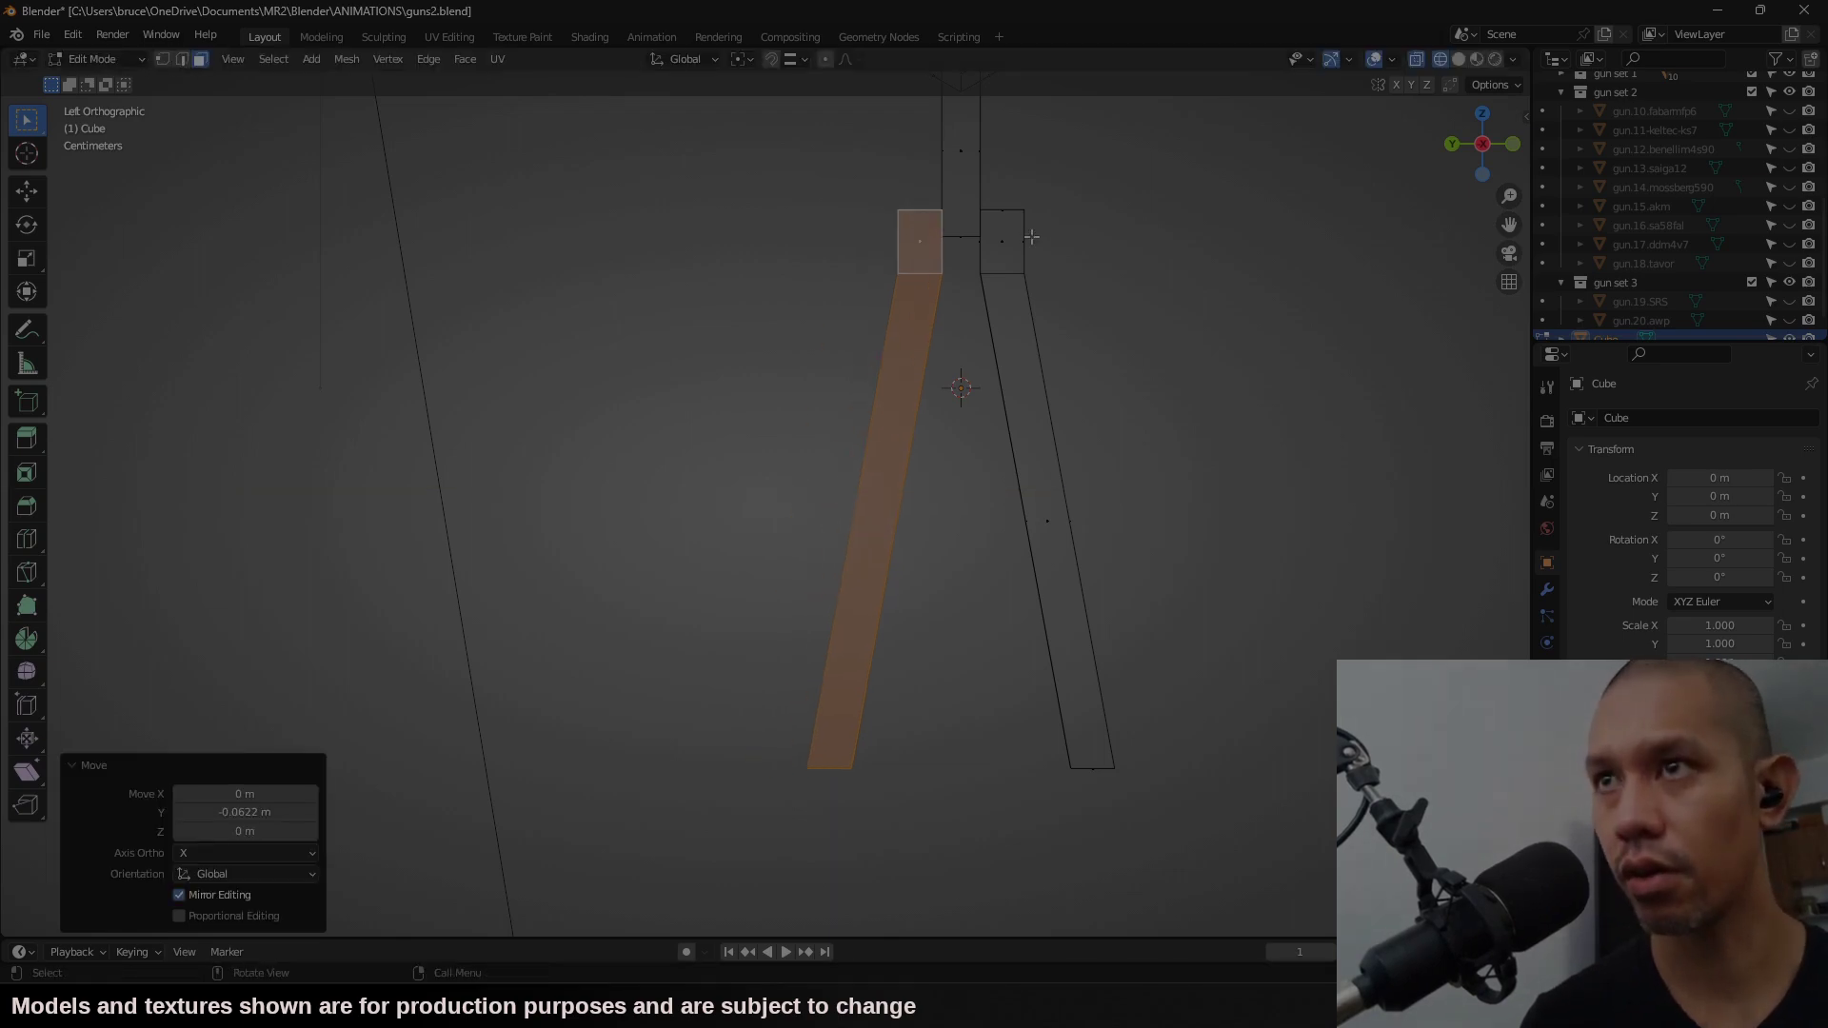
# Step: Lower the bipod leg's end vertices about 0.035 m along Z to fit the reference
pyautogui.scroll(-5, 1104, 266)
pyautogui.moveTo(1475, 147); pyautogui.dragTo(1507, 181)
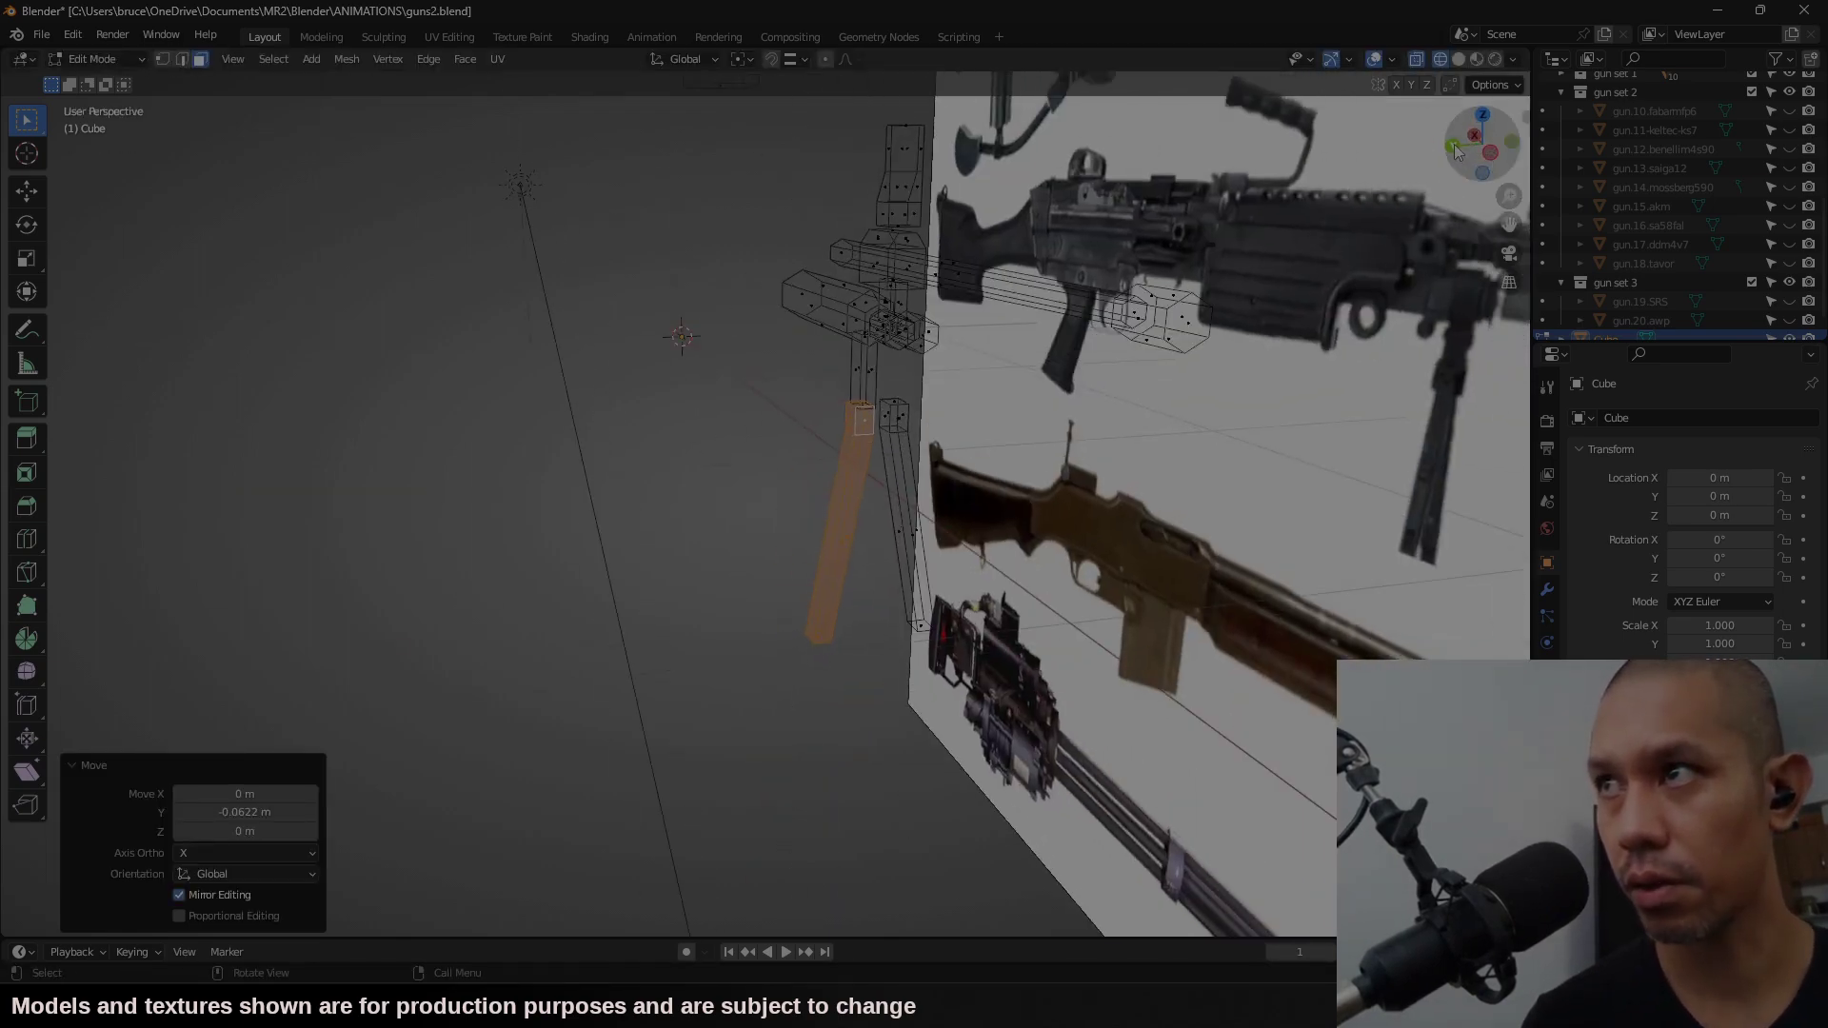
pyautogui.click(1455, 147)
pyautogui.scroll(5, 1172, 479)
pyautogui.press('g')
pyautogui.click(1091, 444)
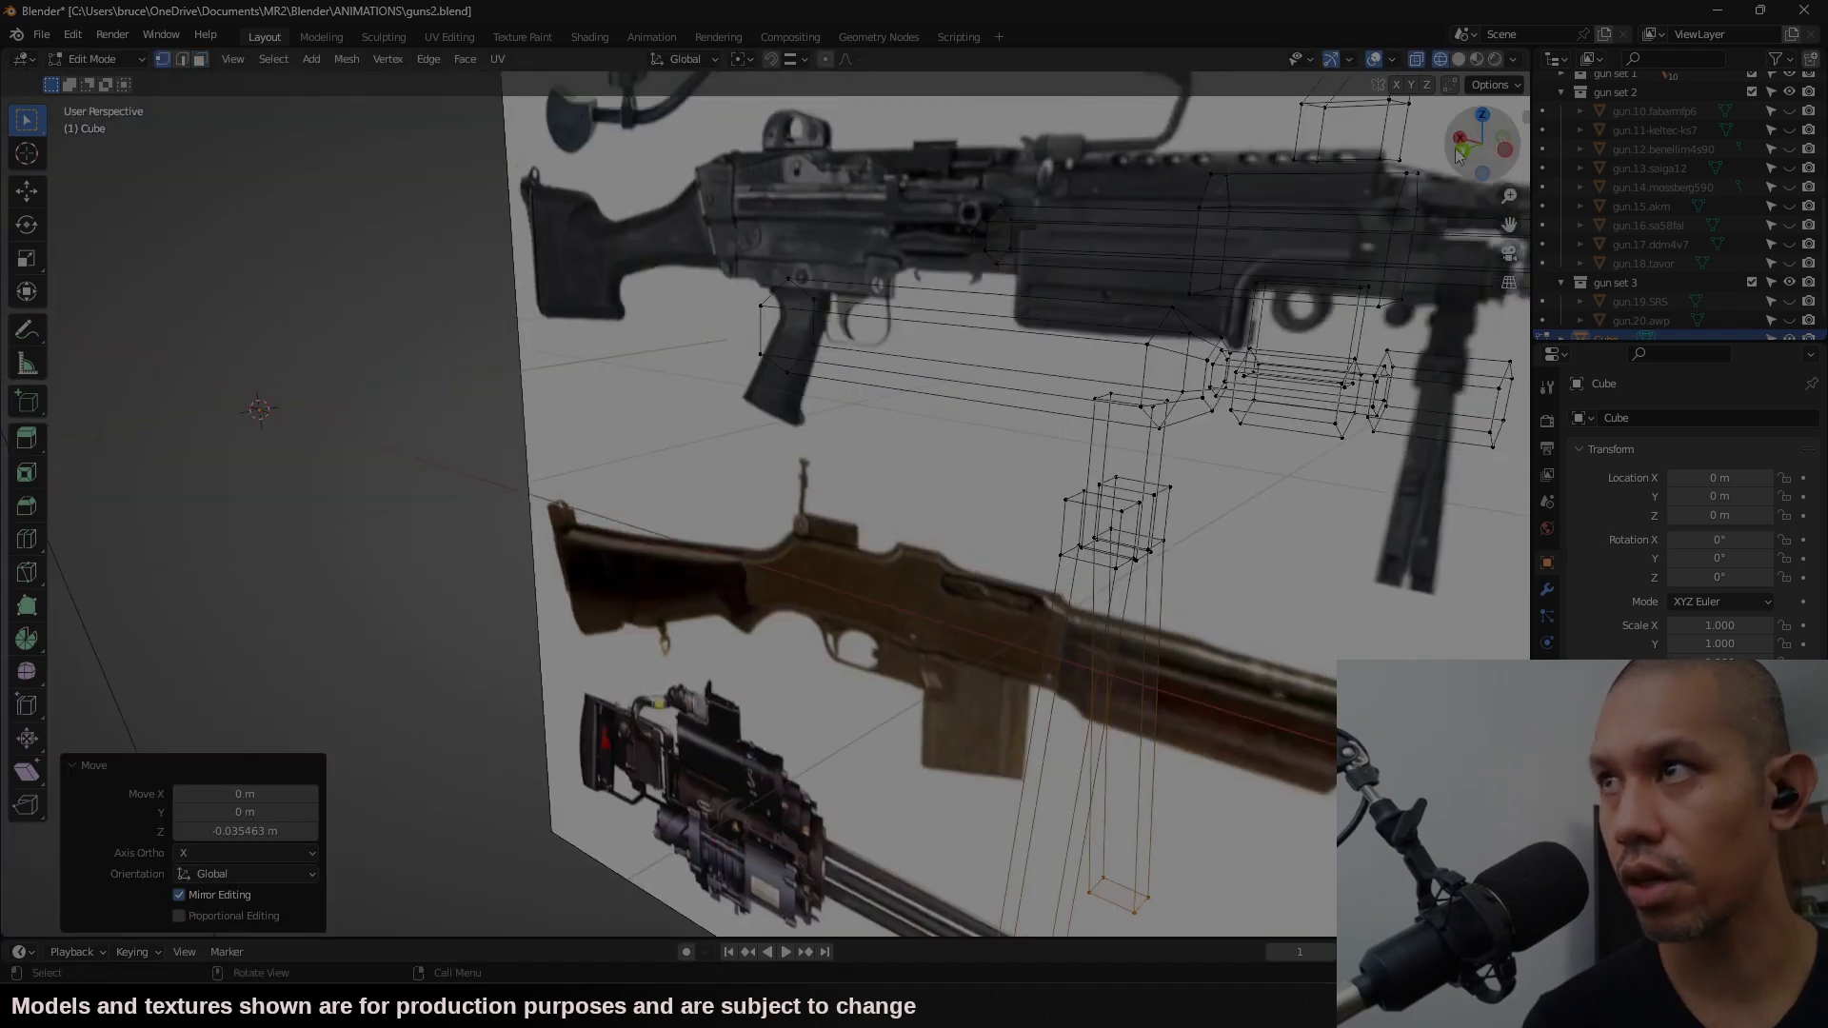
# Step: Duplicate the bipod's upper mount block rearward along X over the reference ring and scale it to 1.983 along X
pyautogui.click(1463, 147)
pyautogui.scroll(5, 1068, 401)
pyautogui.keyDown('shift'); pyautogui.moveTo(1068, 402); pyautogui.dragTo(1024, 442, button='middle'); pyautogui.keyUp('shift')
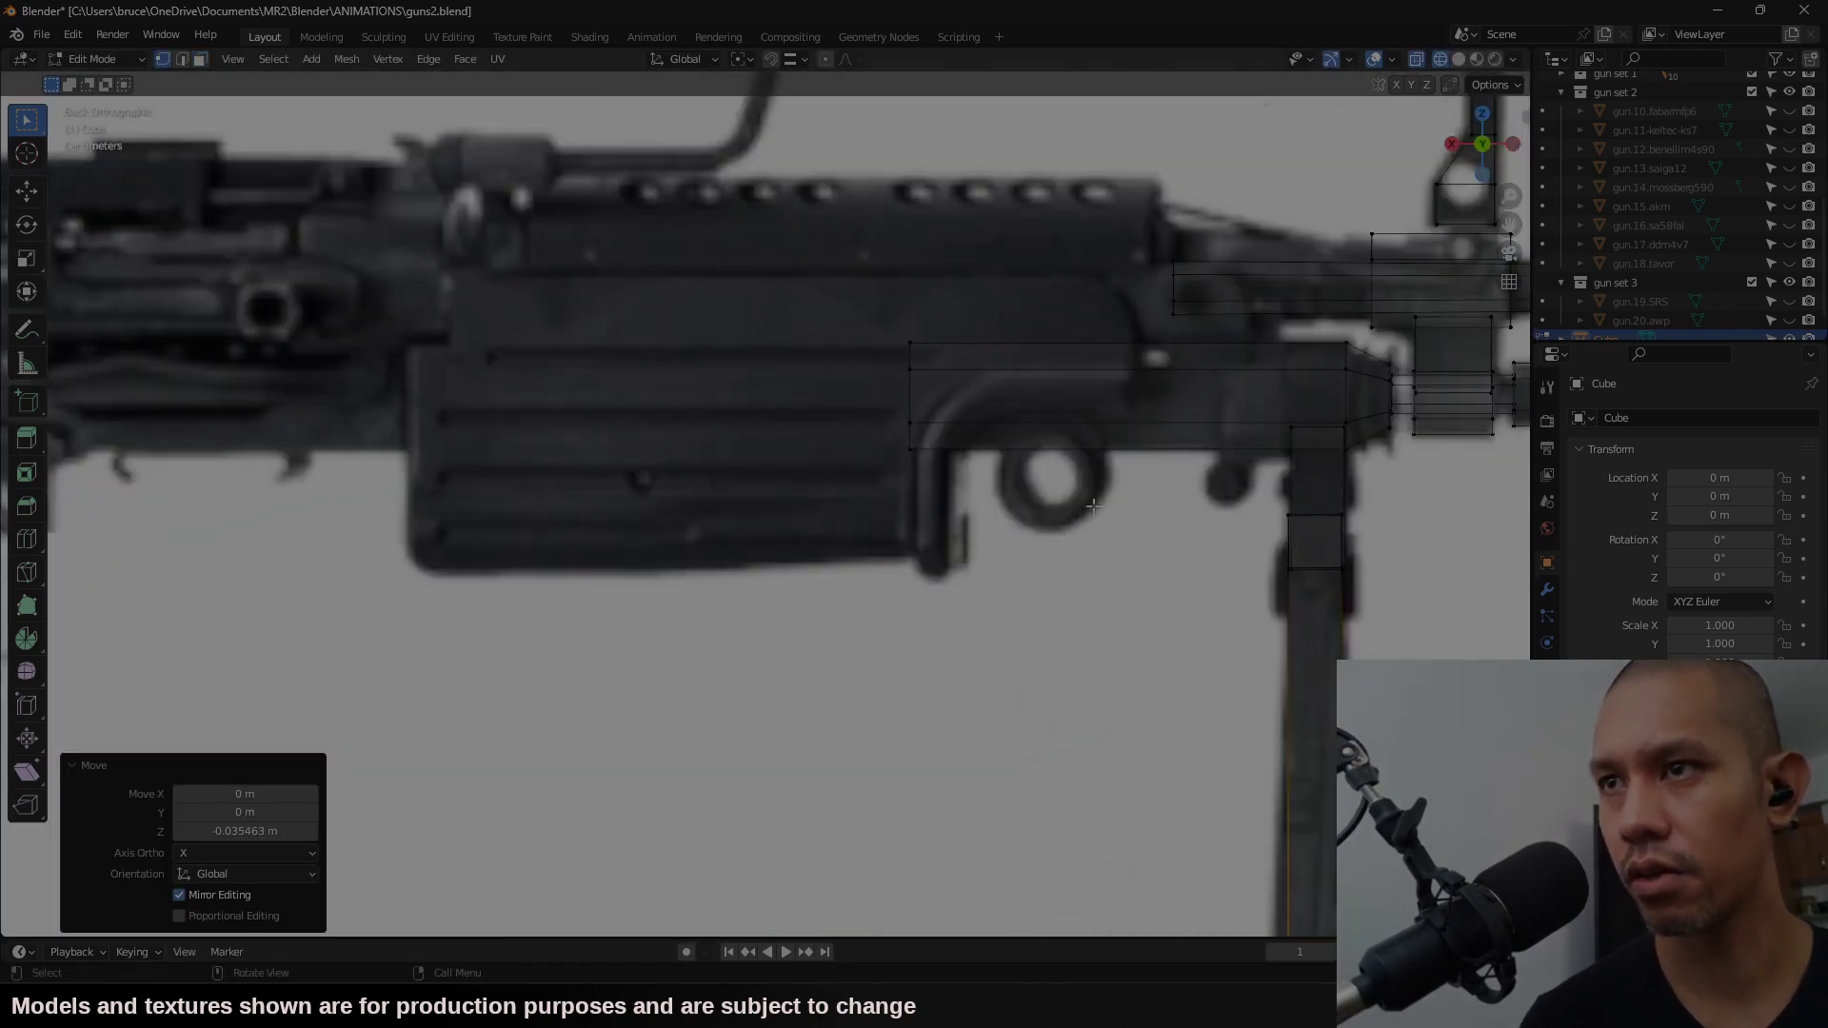
pyautogui.click(311, 61)
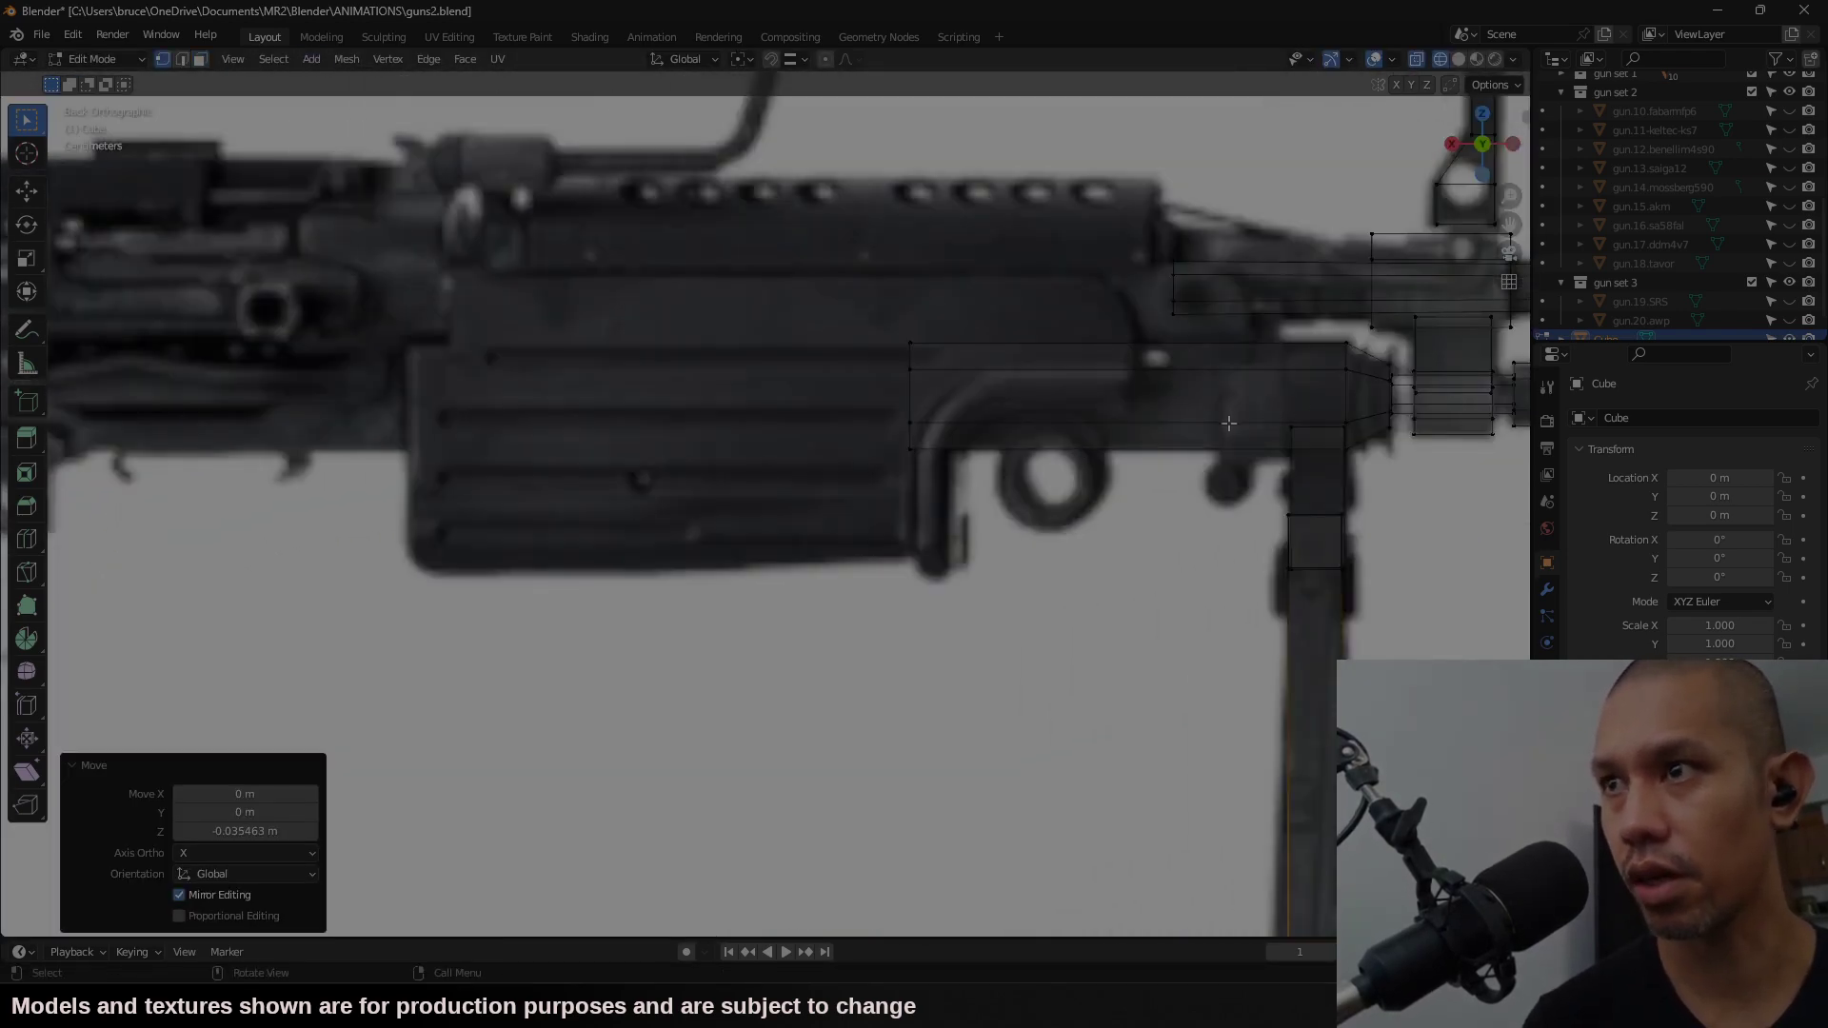
pyautogui.press('3')
pyautogui.press('l')
pyautogui.hotkey('shift', 'd')
pyautogui.press('x')
pyautogui.click(977, 551)
pyautogui.press('s')
pyautogui.press('x')
pyautogui.click(1104, 570)
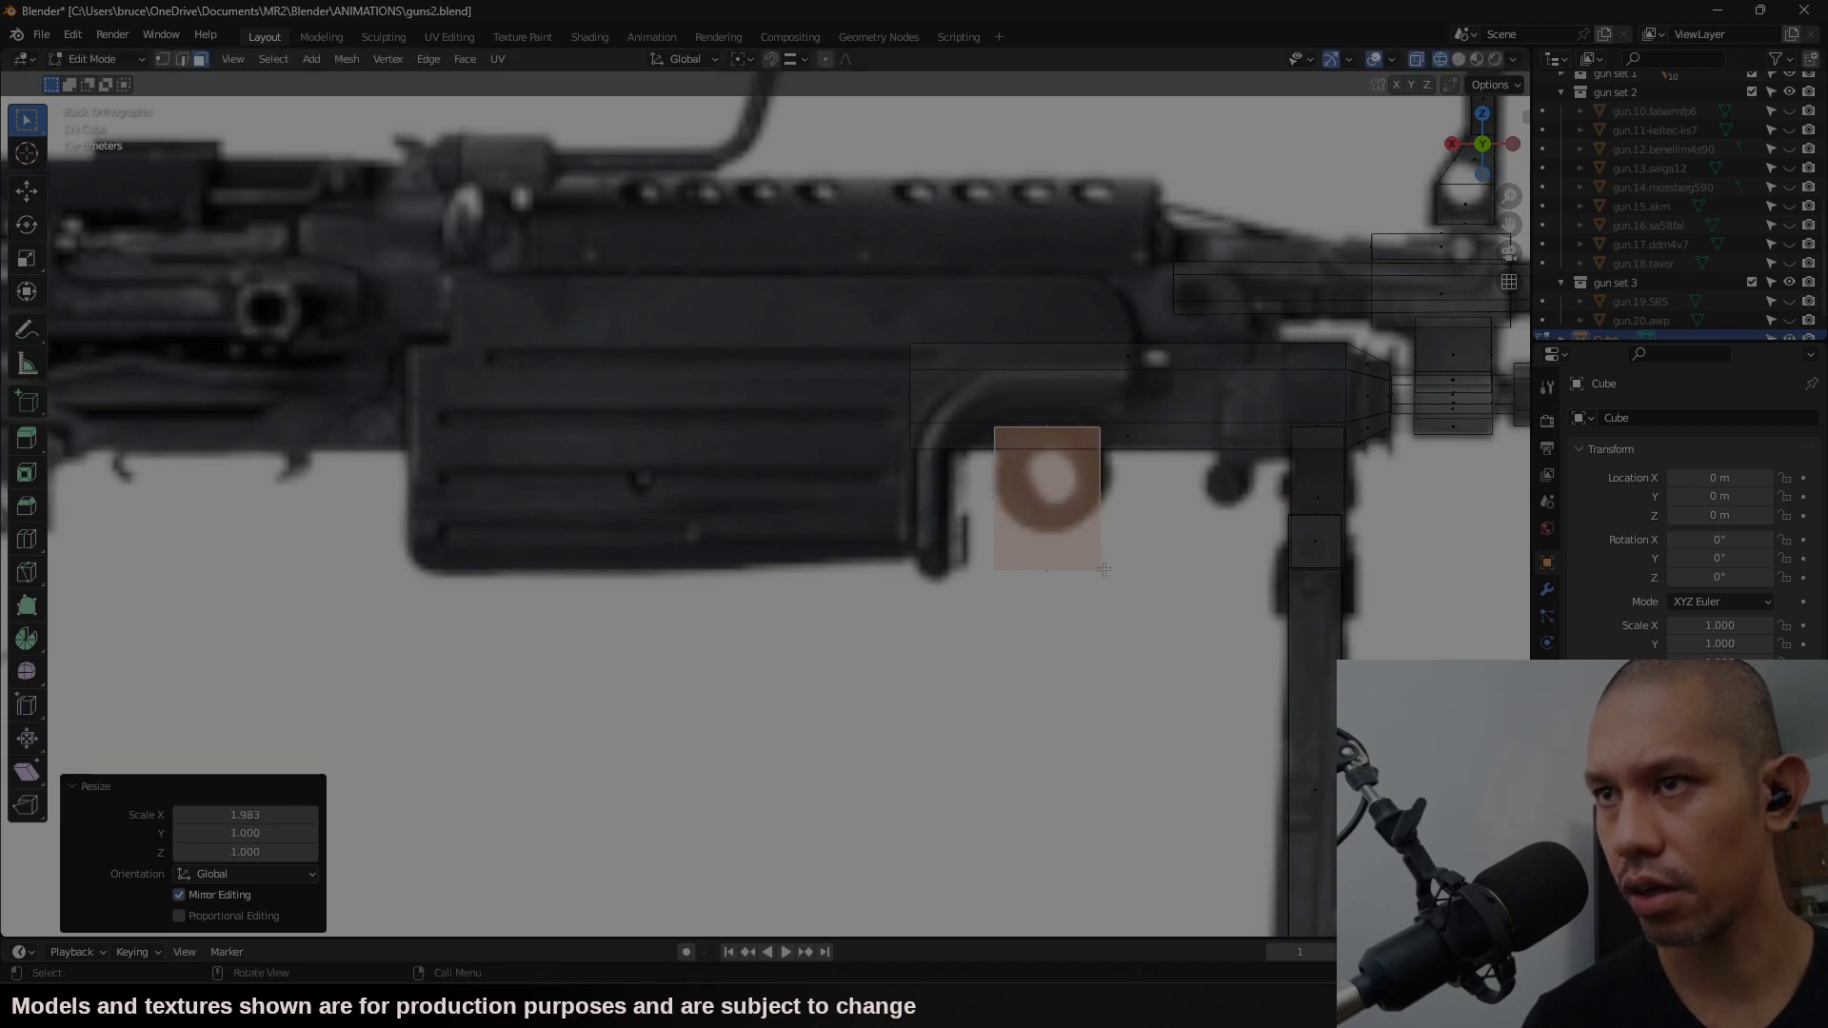
# Step: Raise the ring block's lower face and form a tapered bottom section below it, scaling the end face to 0.359 along X
pyautogui.press('g')
pyautogui.press('z')
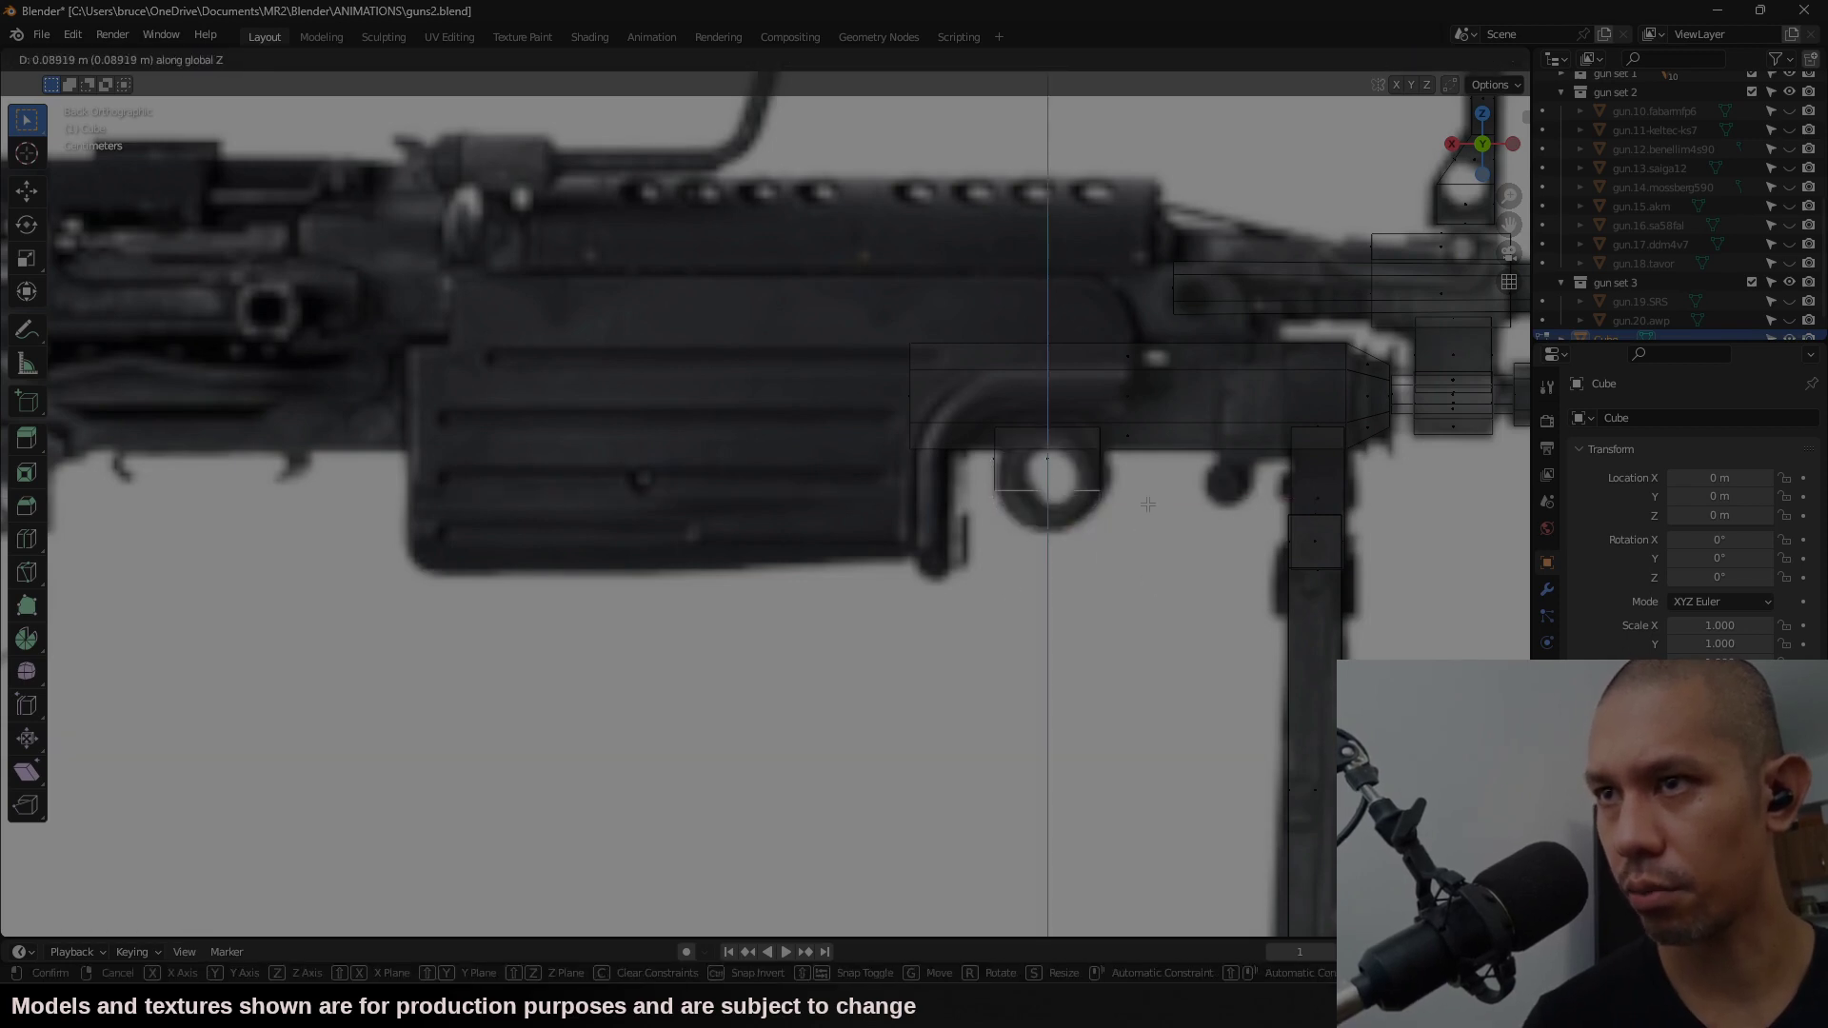
pyautogui.click(1186, 539)
pyautogui.press('s')
pyautogui.press('x')
pyautogui.click(1104, 563)
pyautogui.scroll(-2, 687, 512)
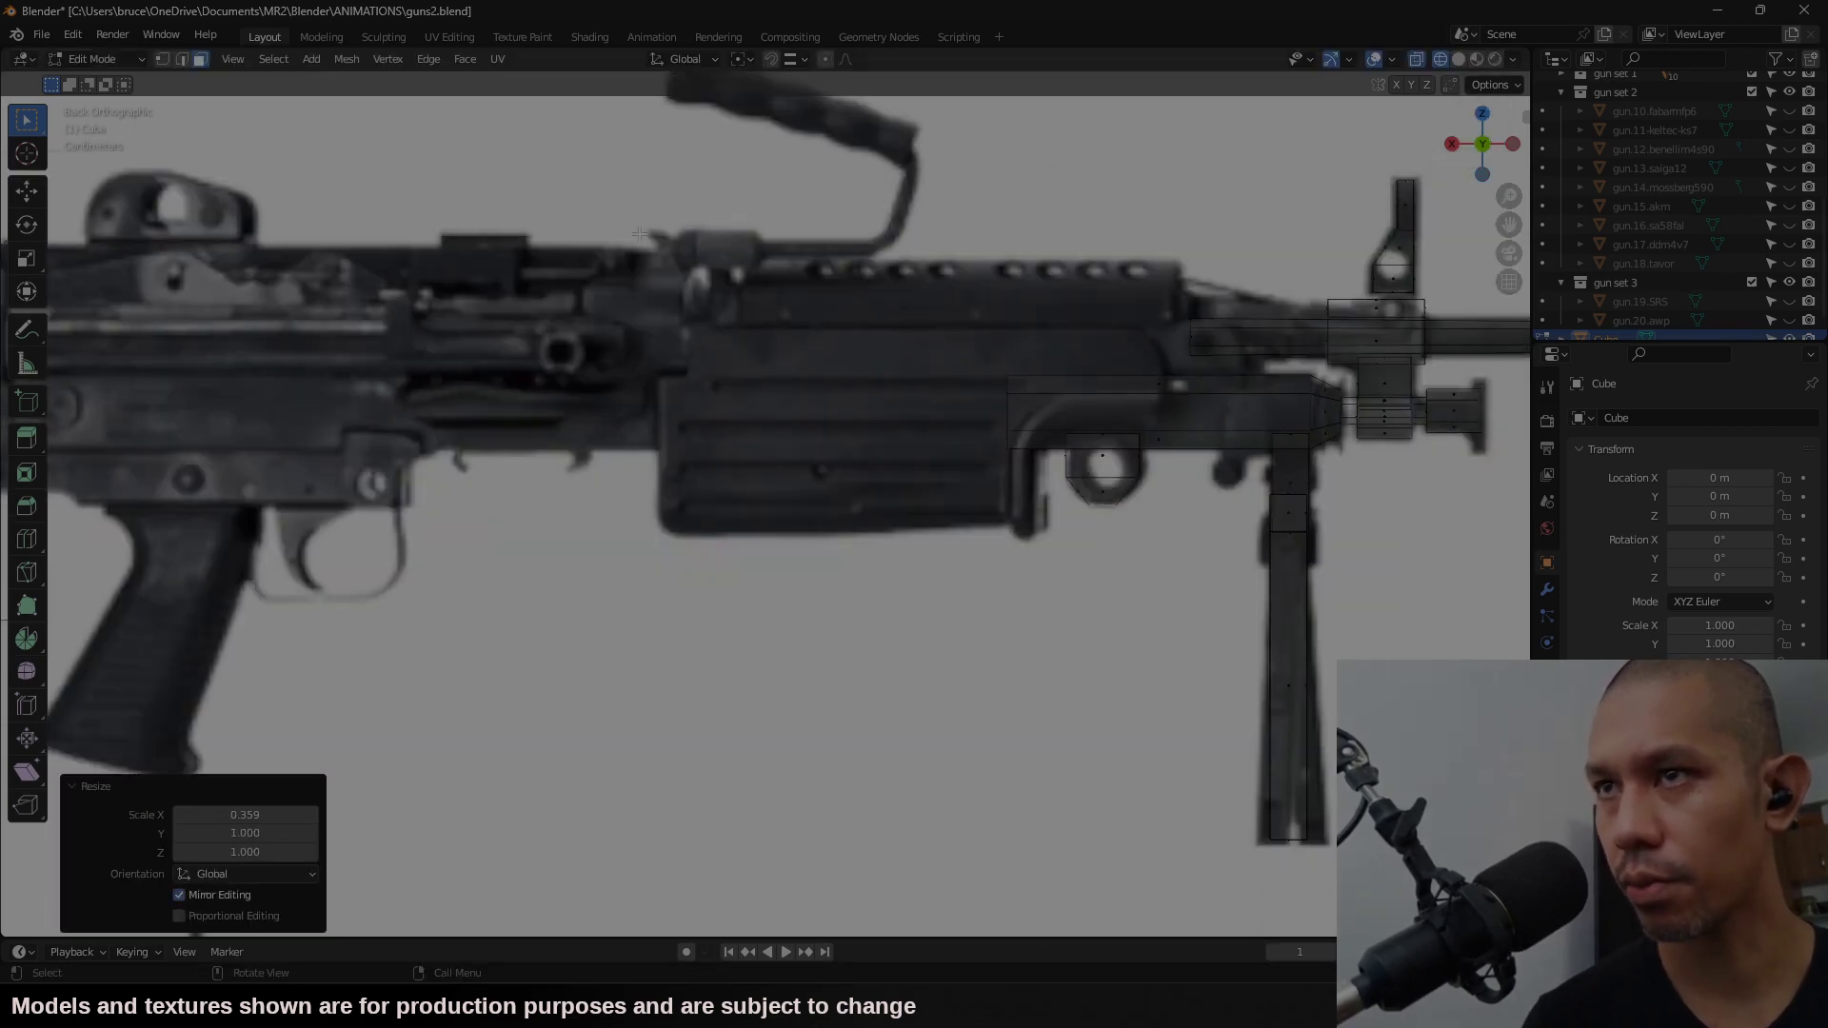
# Step: Add a cube, scale it to 0.762 along Y and position it over the upper front of the reference box magazine
pyautogui.click(311, 58)
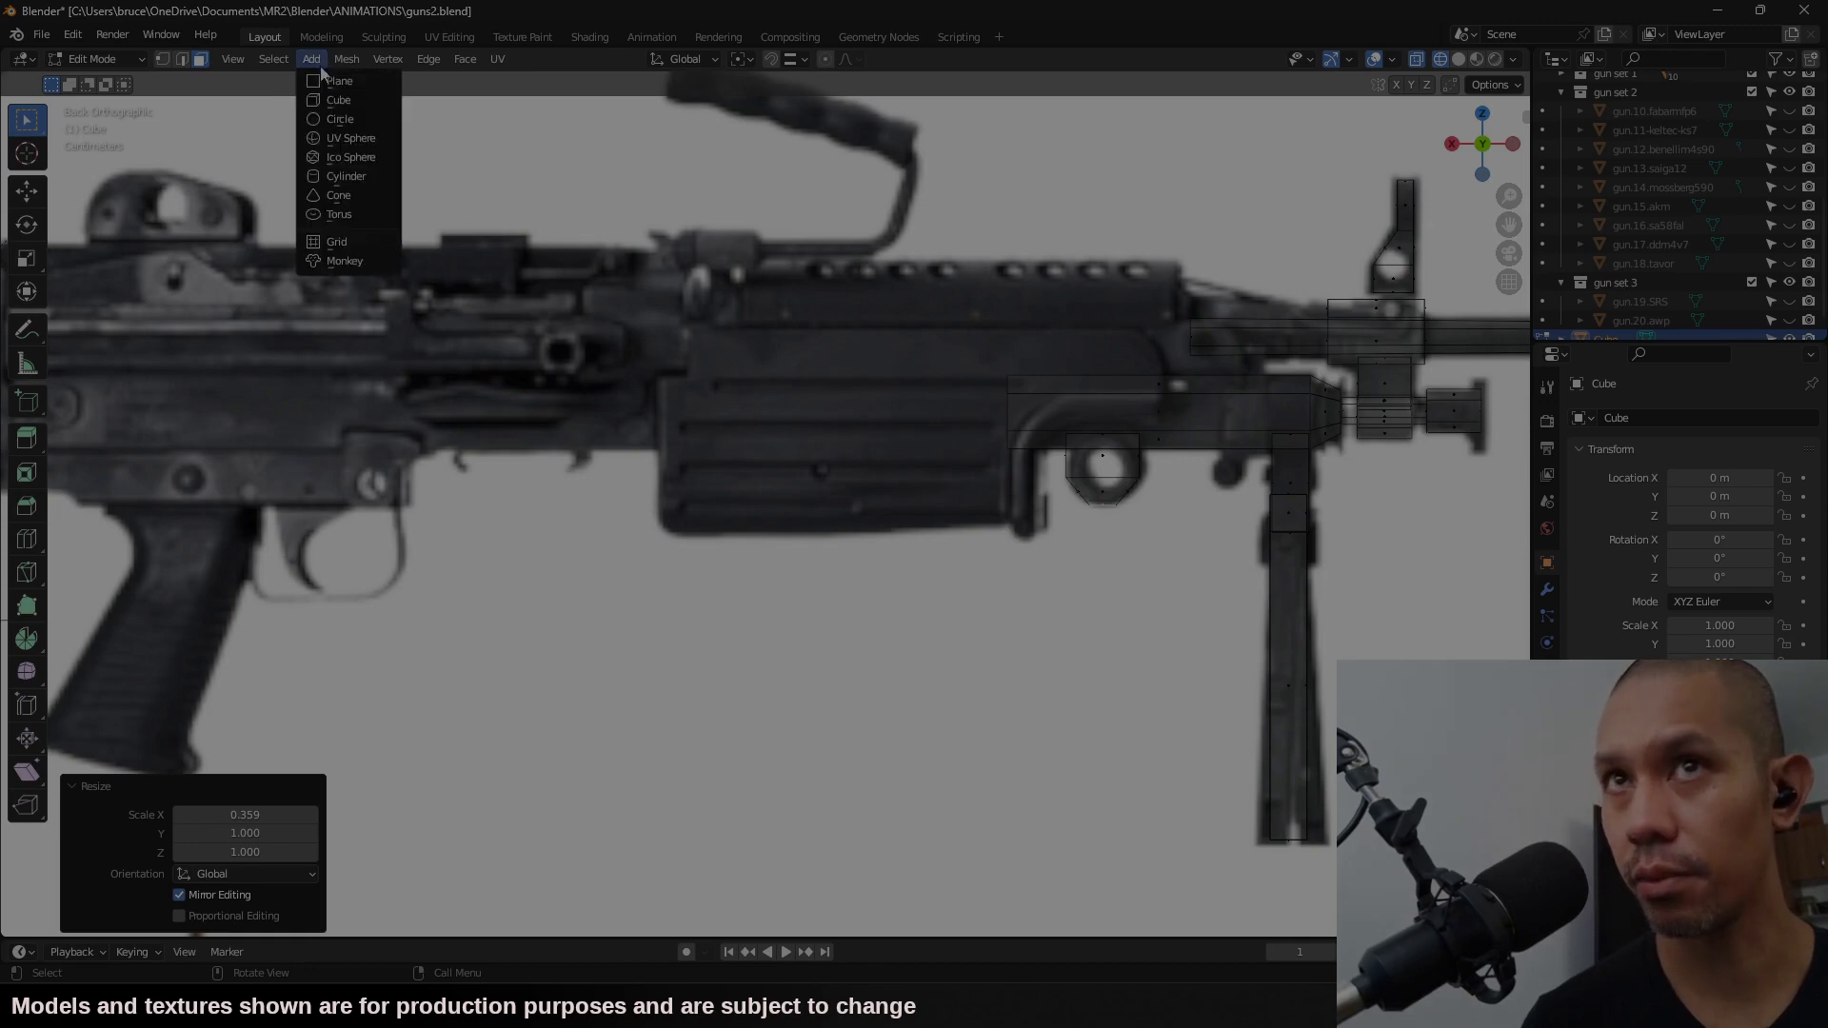
pyautogui.click(377, 100)
pyautogui.moveTo(1395, 448); pyautogui.dragTo(1309, 487, button='middle')
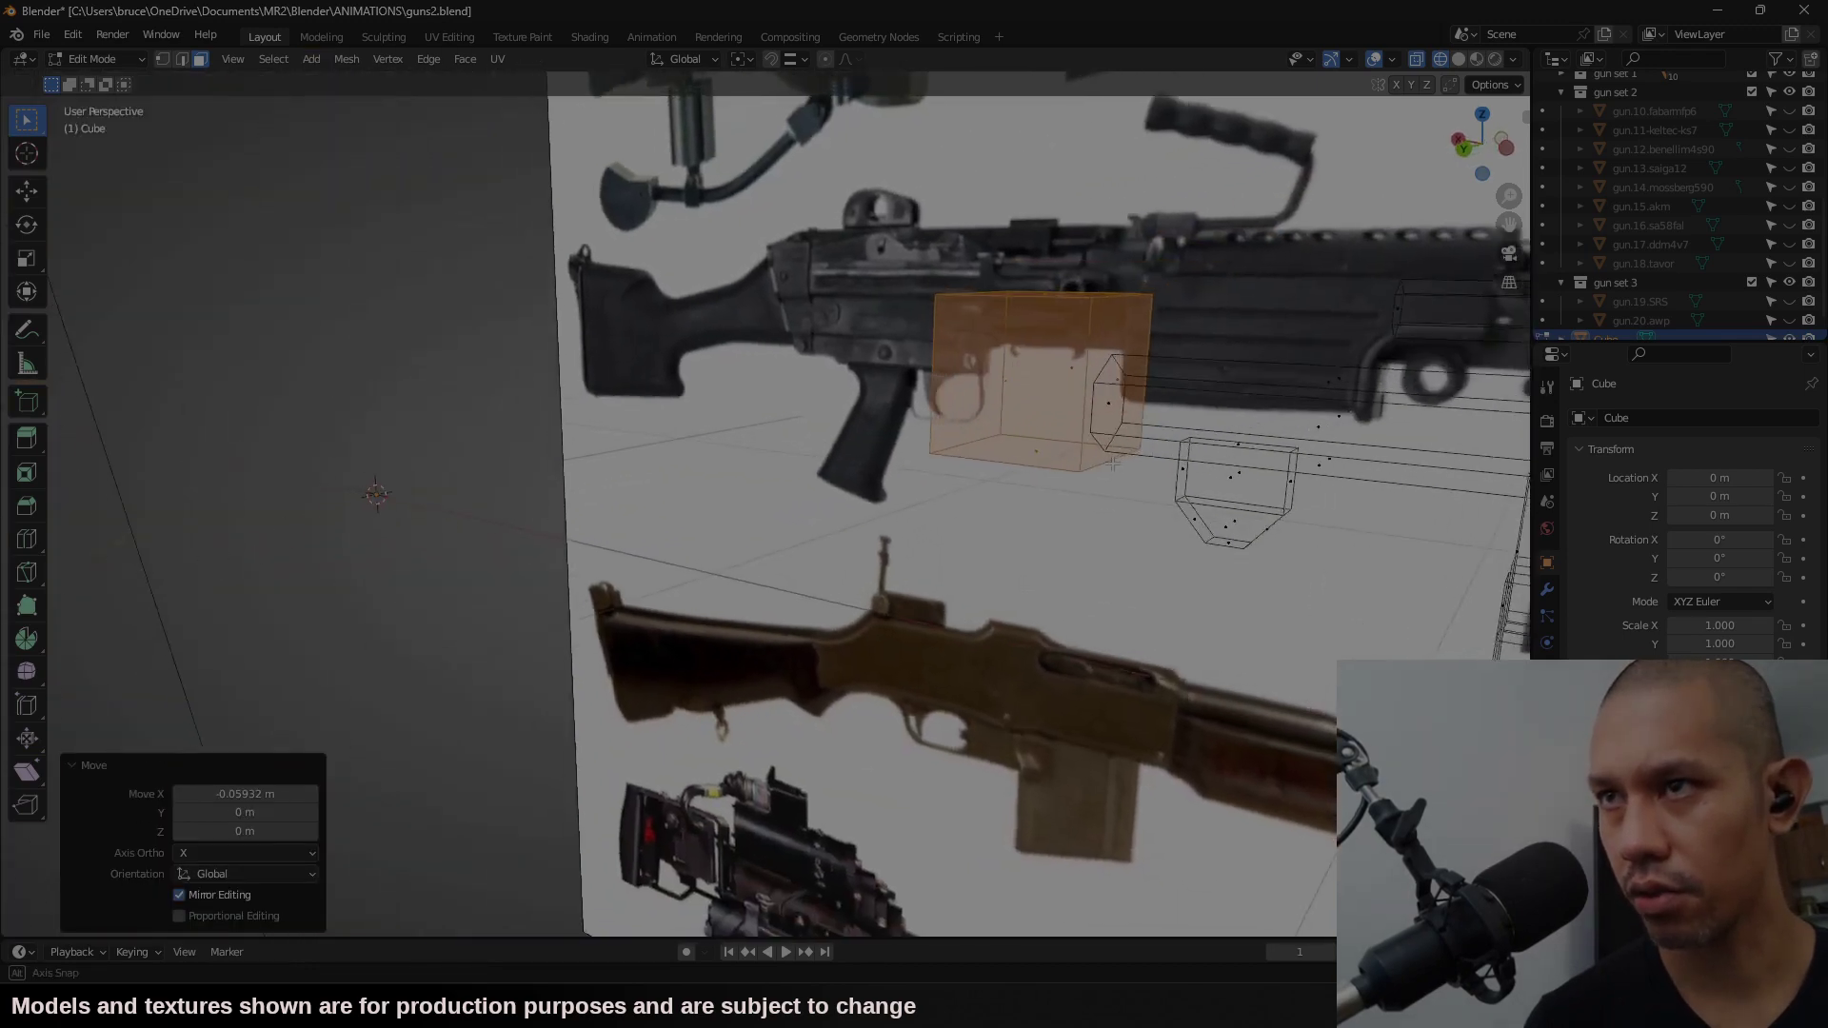
pyautogui.press('s')
pyautogui.press('y')
pyautogui.click(1242, 478)
pyautogui.click(1466, 150)
pyautogui.press('g')
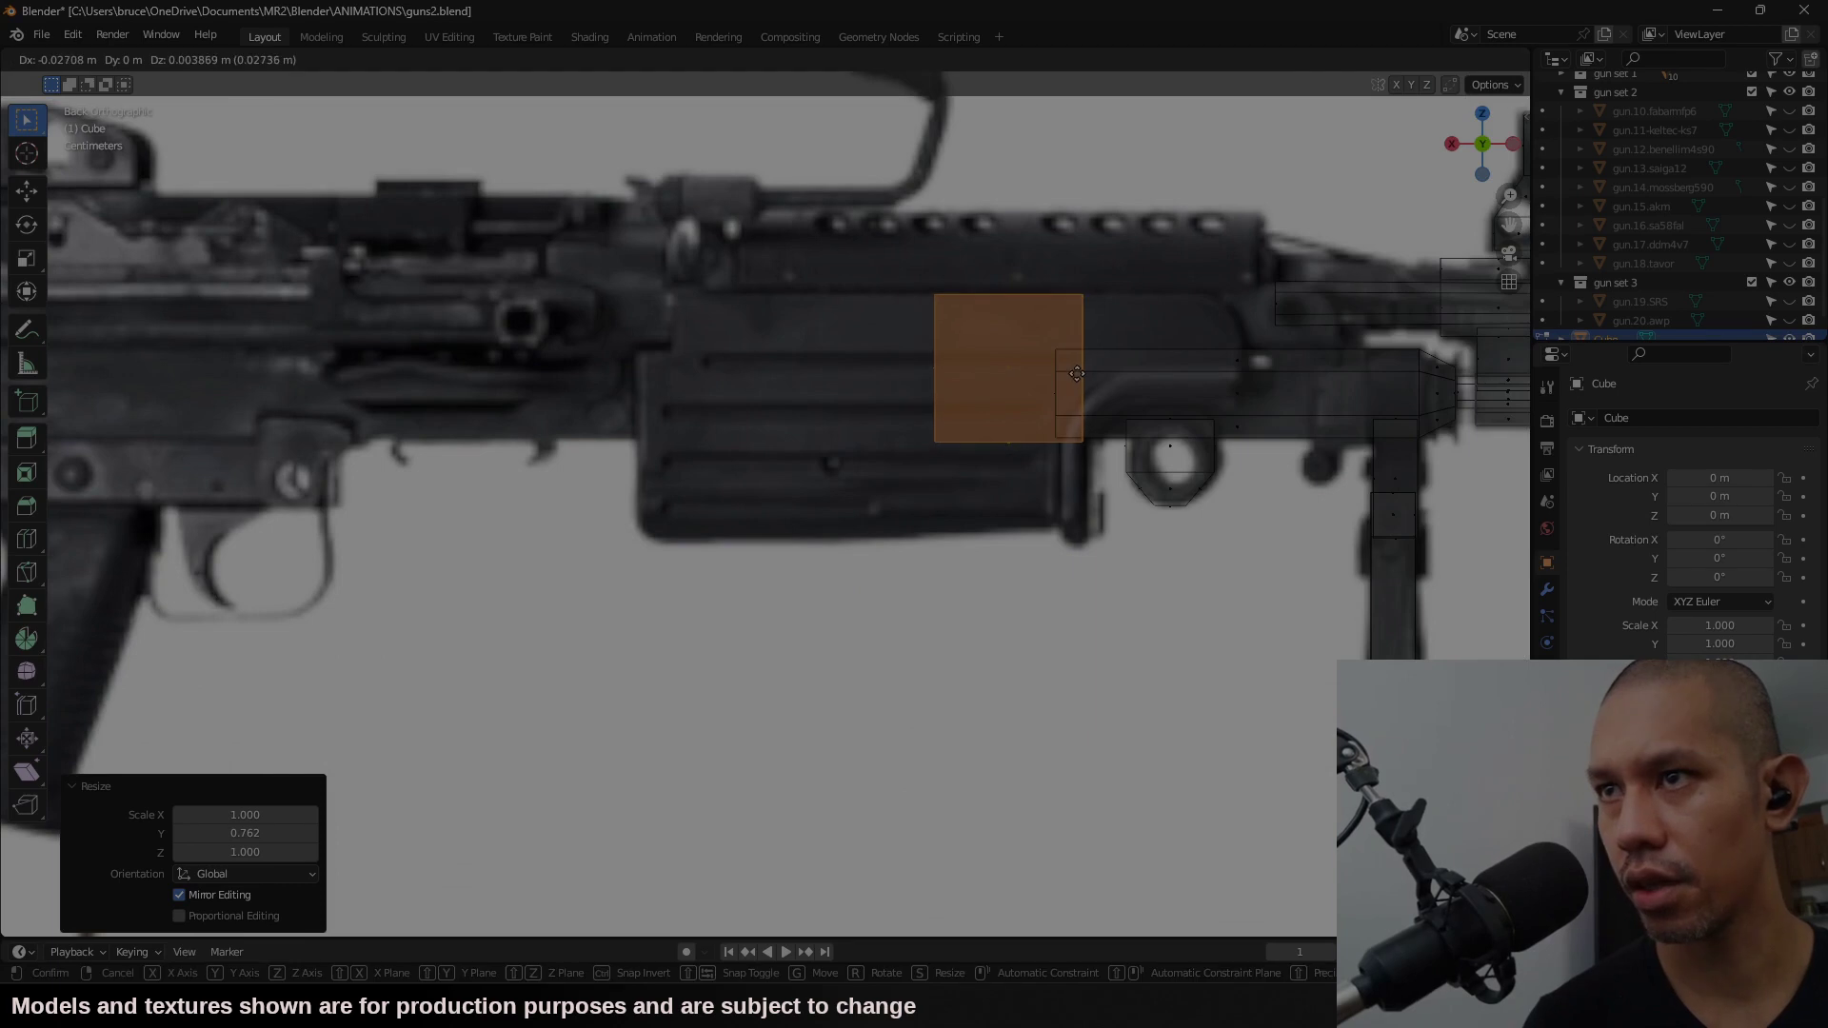
pyautogui.click(1284, 416)
# Step: Extend the box's rear face along X to the magazine's rear edge and extrude its lower face about 0.117 m down
pyautogui.moveTo(890, 276); pyautogui.dragTo(957, 466)
pyautogui.press('g')
pyautogui.press('x')
pyautogui.click(670, 467)
pyautogui.moveTo(628, 474); pyautogui.dragTo(1095, 415)
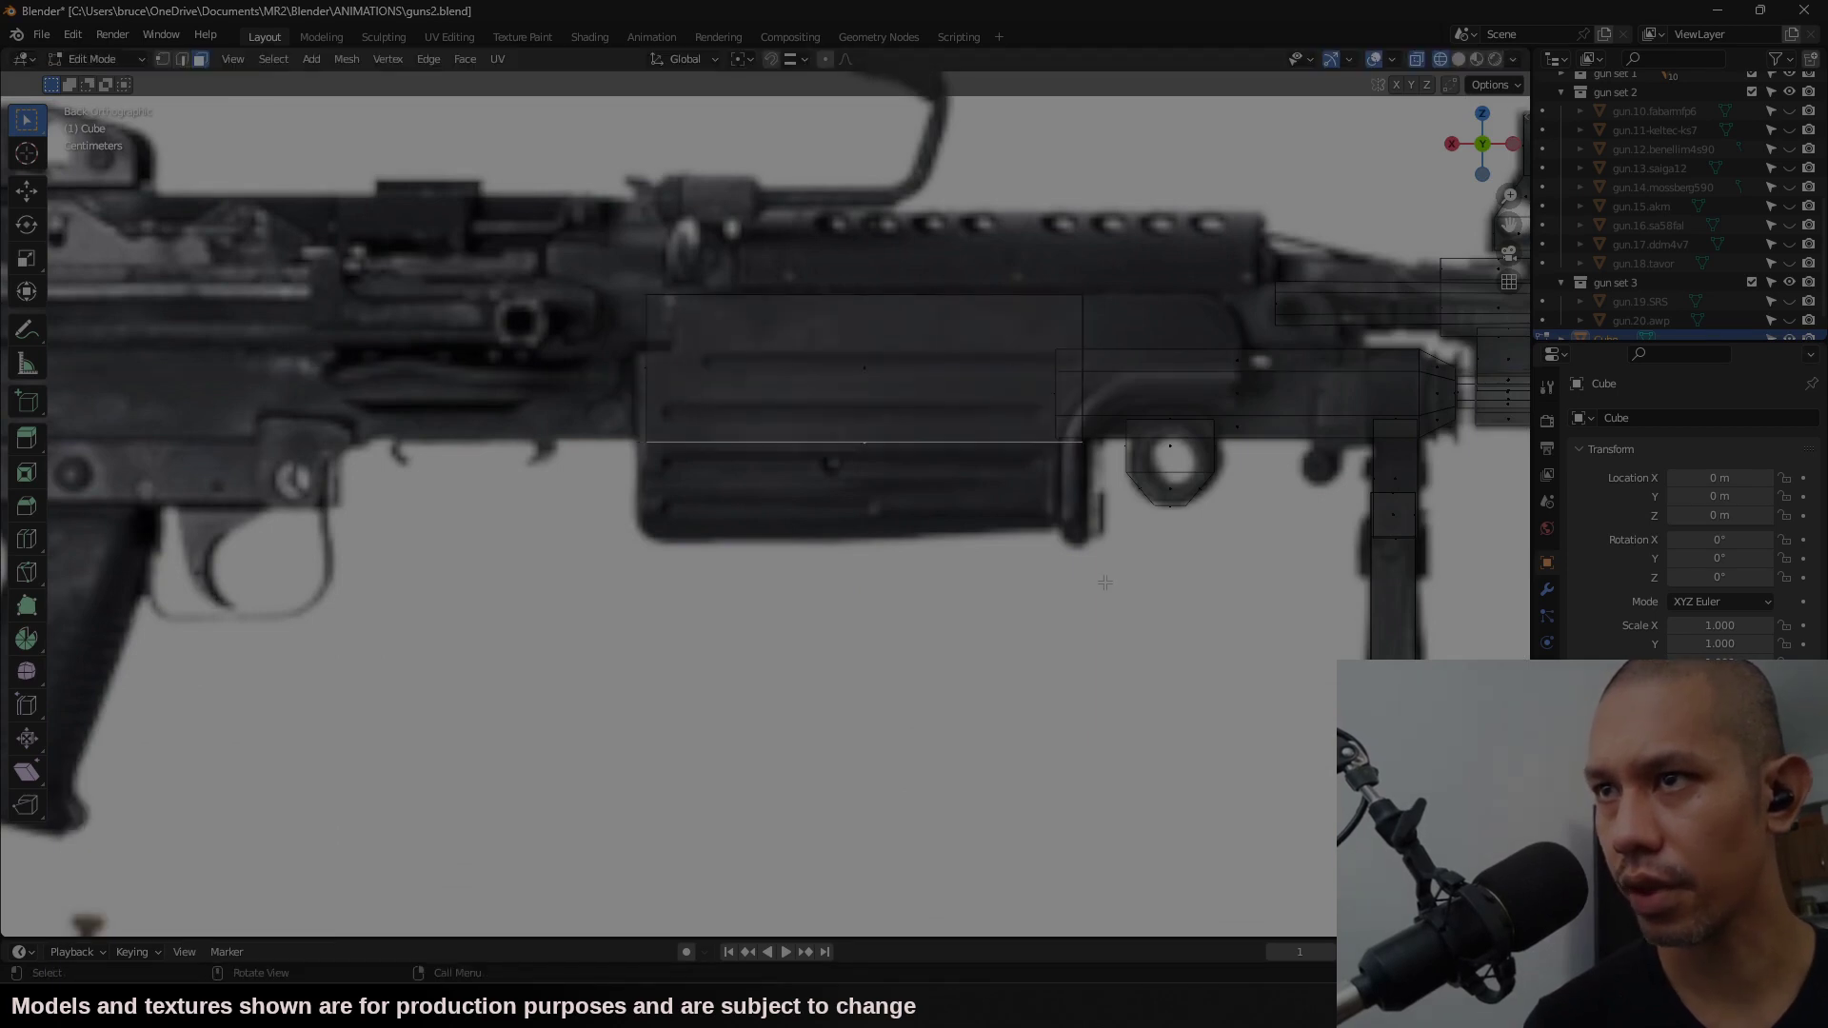
pyautogui.press('e')
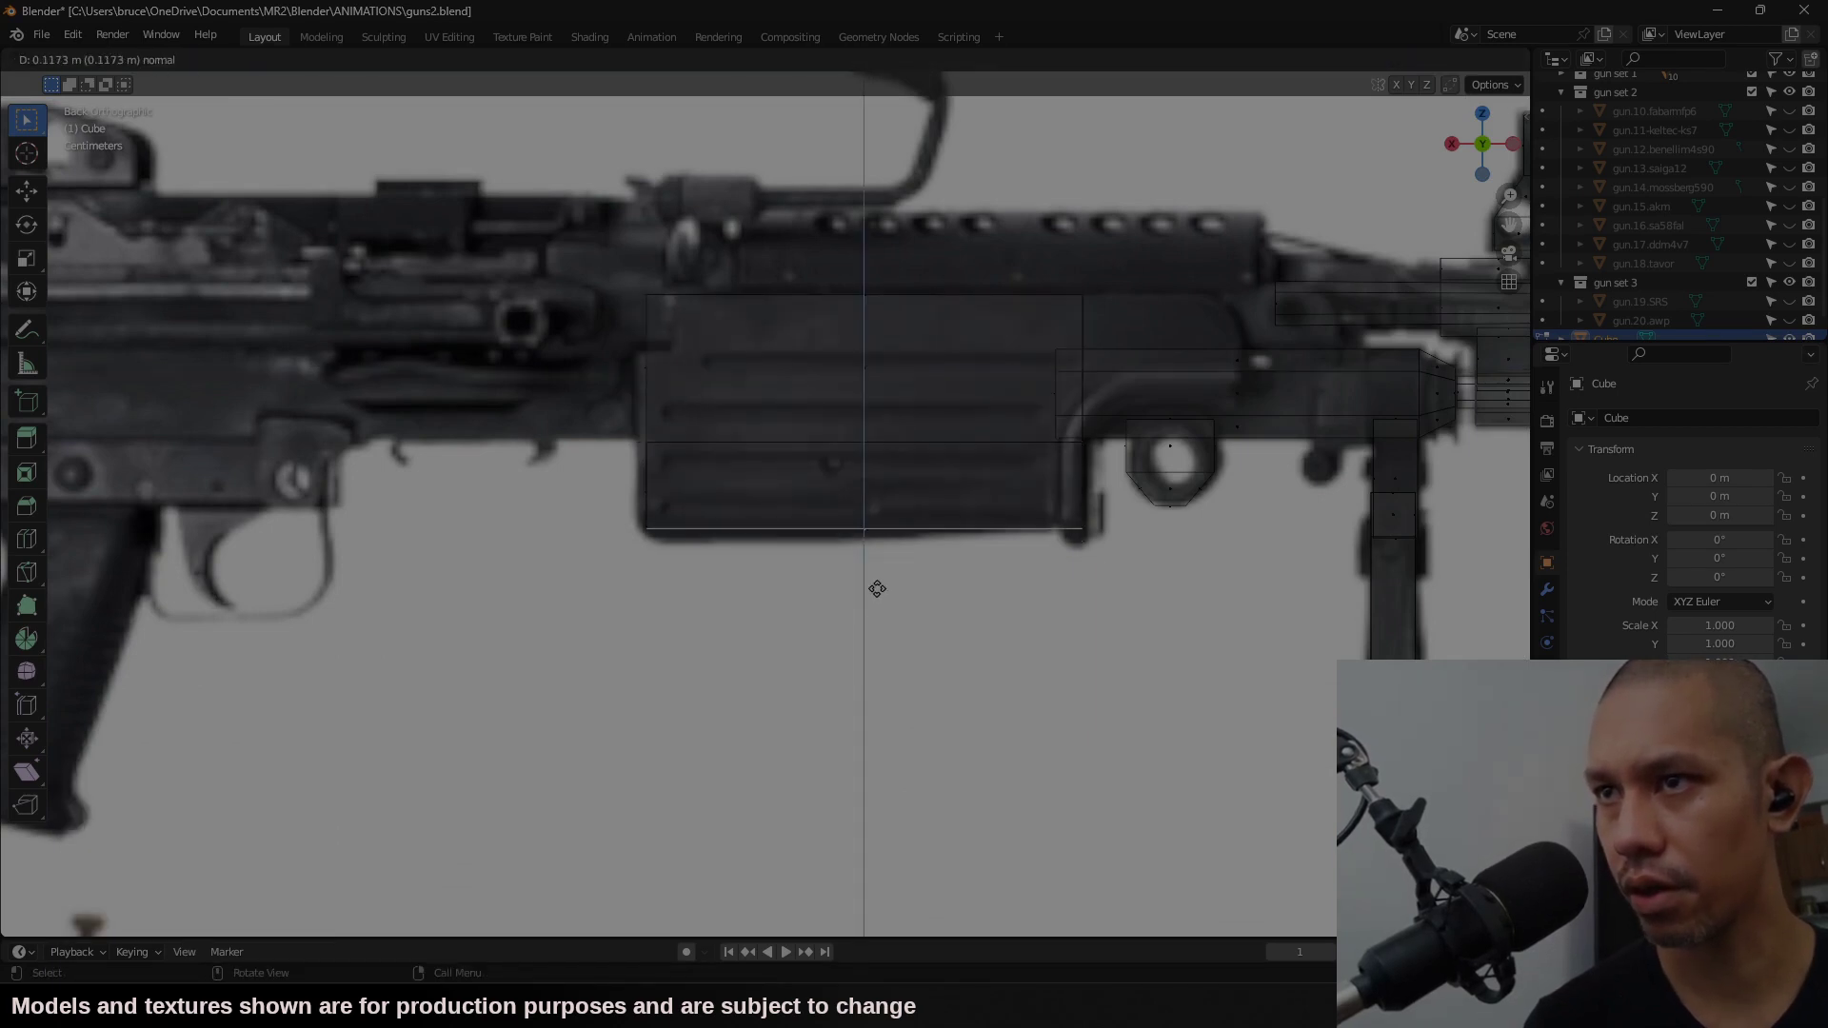
pyautogui.click(873, 585)
# Step: Extrude the box's upper front face forward in two sections, sloping the first section's lower edge to follow the handguard
pyautogui.click(1085, 369)
pyautogui.press('e')
pyautogui.click(1135, 369)
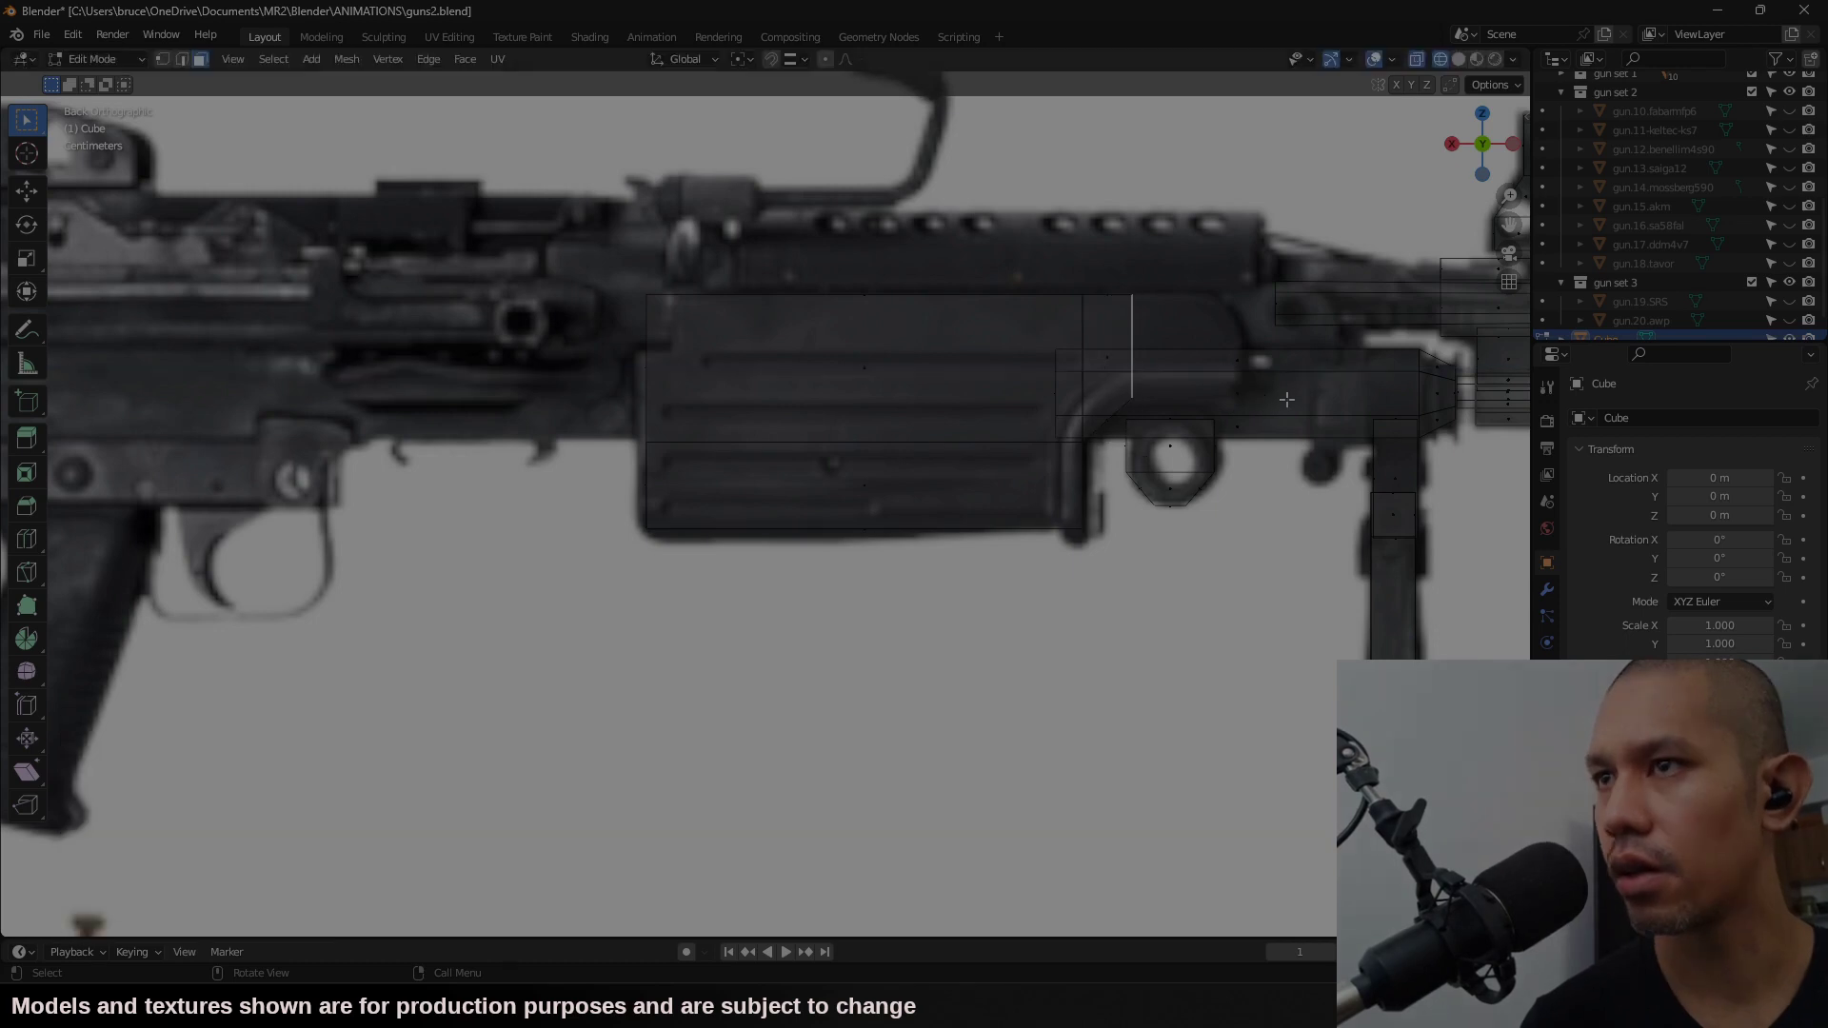
pyautogui.press('e')
pyautogui.click(1257, 306)
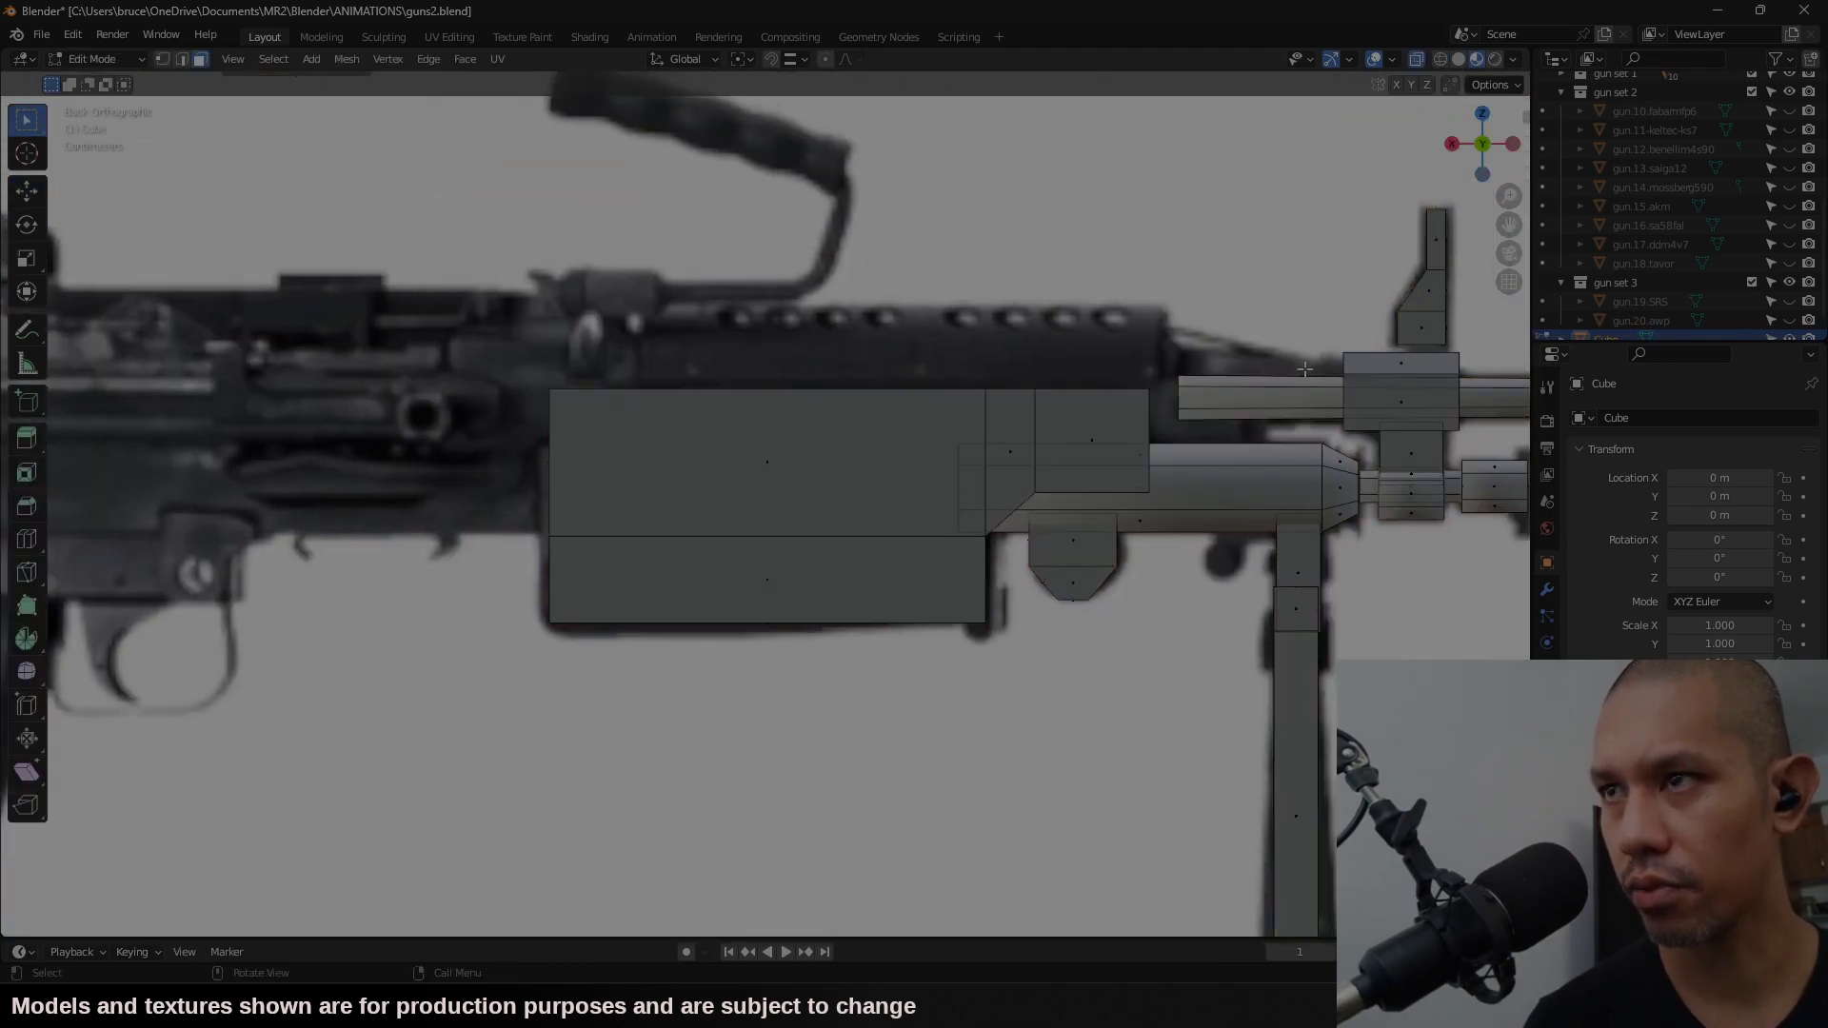
# Step: Duplicate the sight block's faces 0.40943 m along X and 0.05803 m along Z onto the handguard, scaling the copy to 1.648 along Y
pyautogui.scroll(3, 1150, 415)
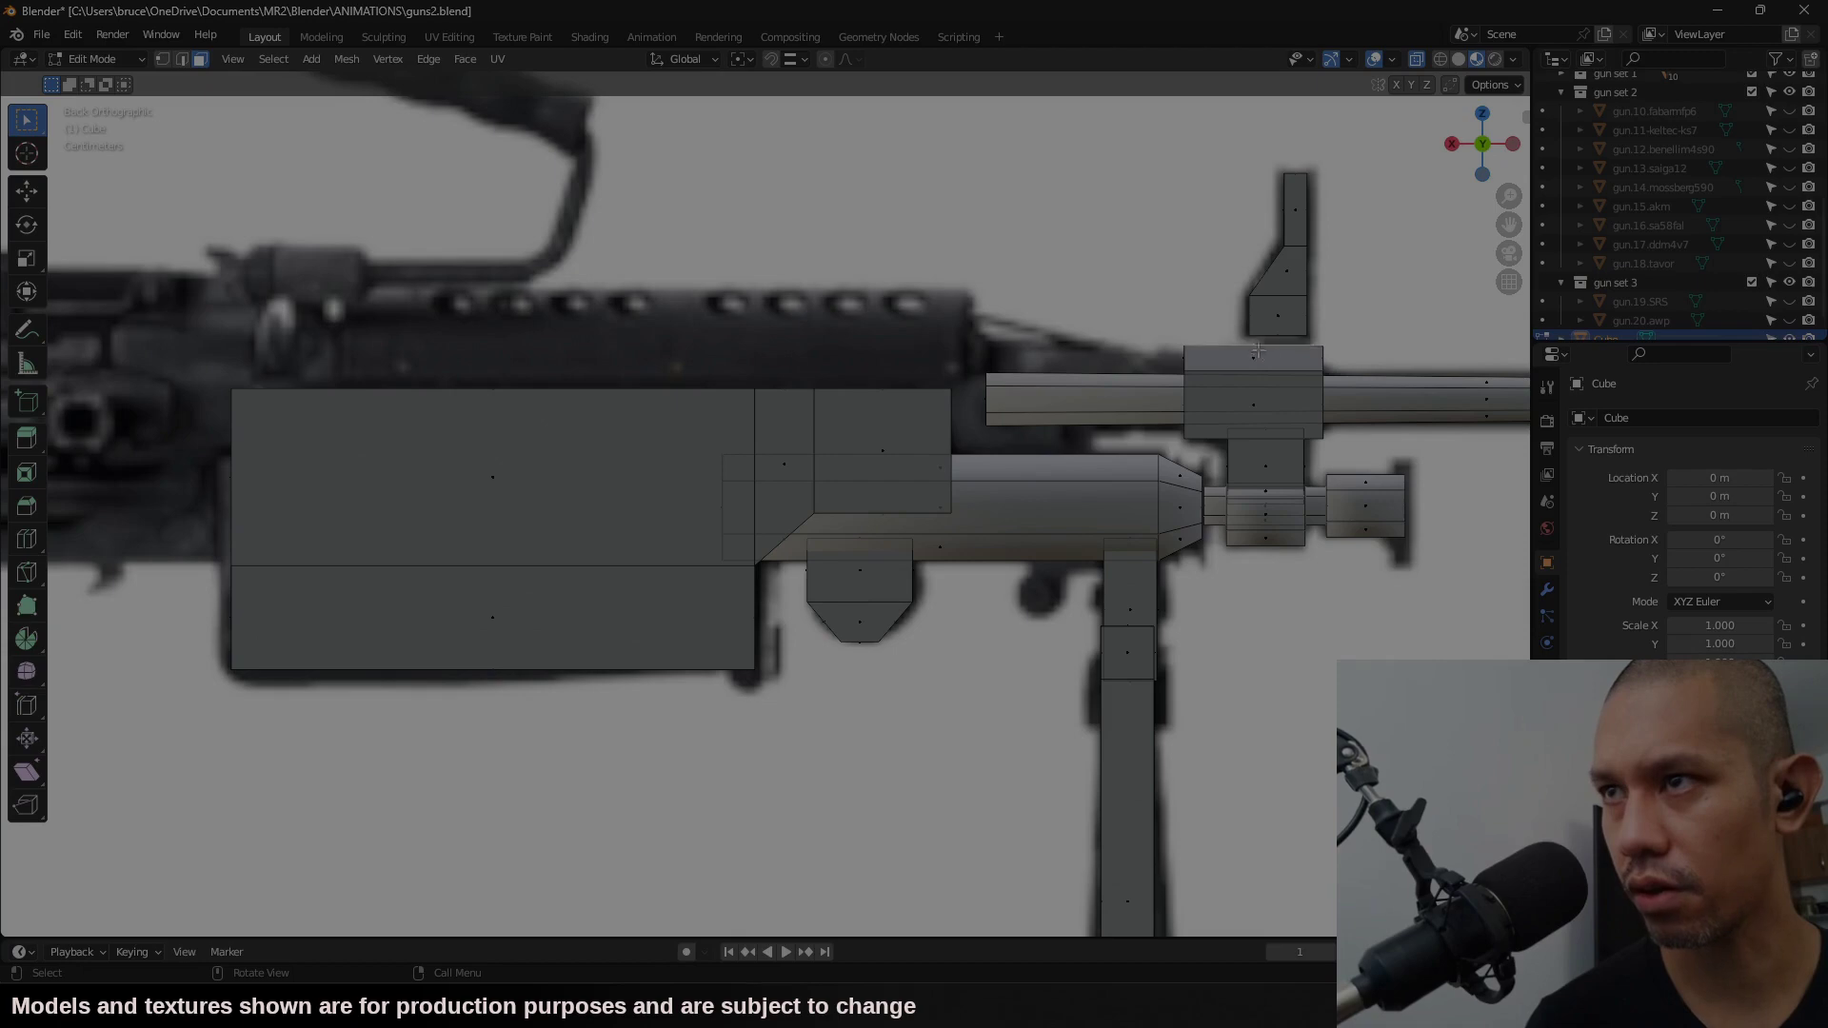
pyautogui.click(1248, 360)
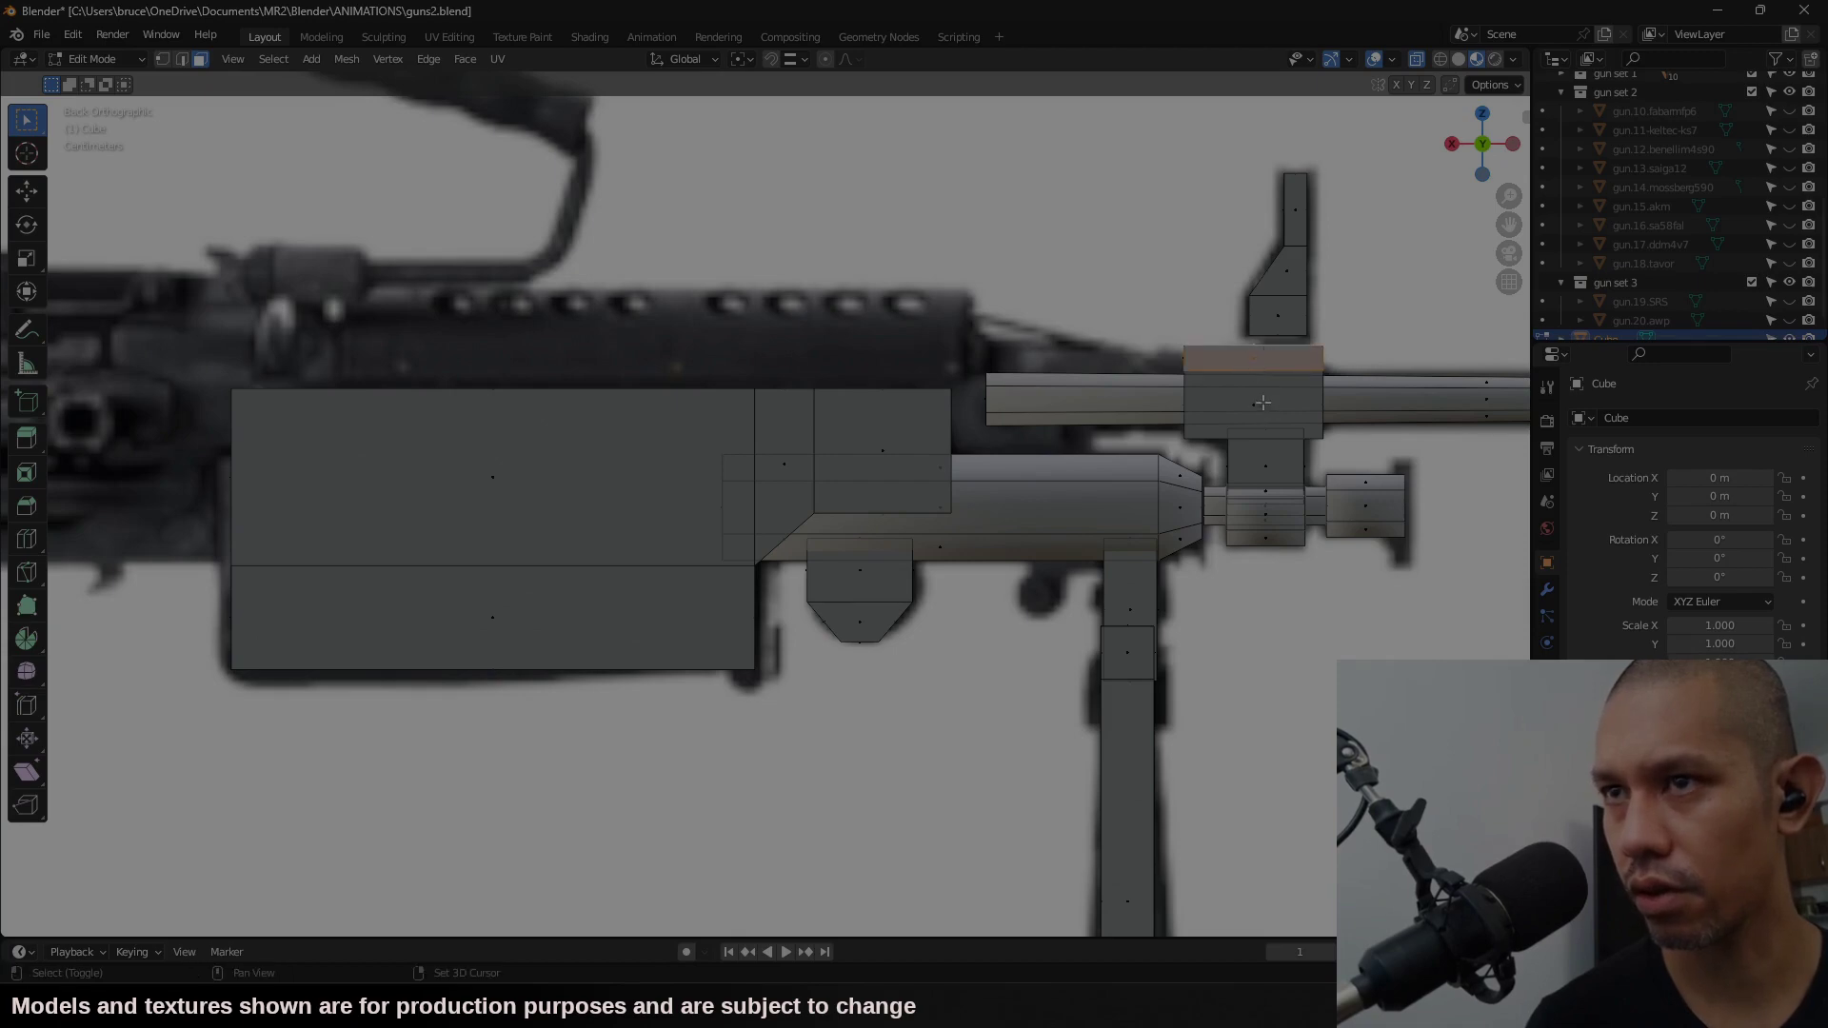
pyautogui.keyDown('shift'); pyautogui.moveTo(1263, 402); pyautogui.dragTo(1291, 410); pyautogui.keyUp('shift')
pyautogui.hotkey('shift', 'd')
pyautogui.click(930, 358)
pyautogui.moveTo(930, 359); pyautogui.dragTo(811, 404, button='middle')
pyautogui.moveTo(1167, 390); pyautogui.dragTo(1091, 438, button='middle')
pyautogui.press('s')
pyautogui.press('y')
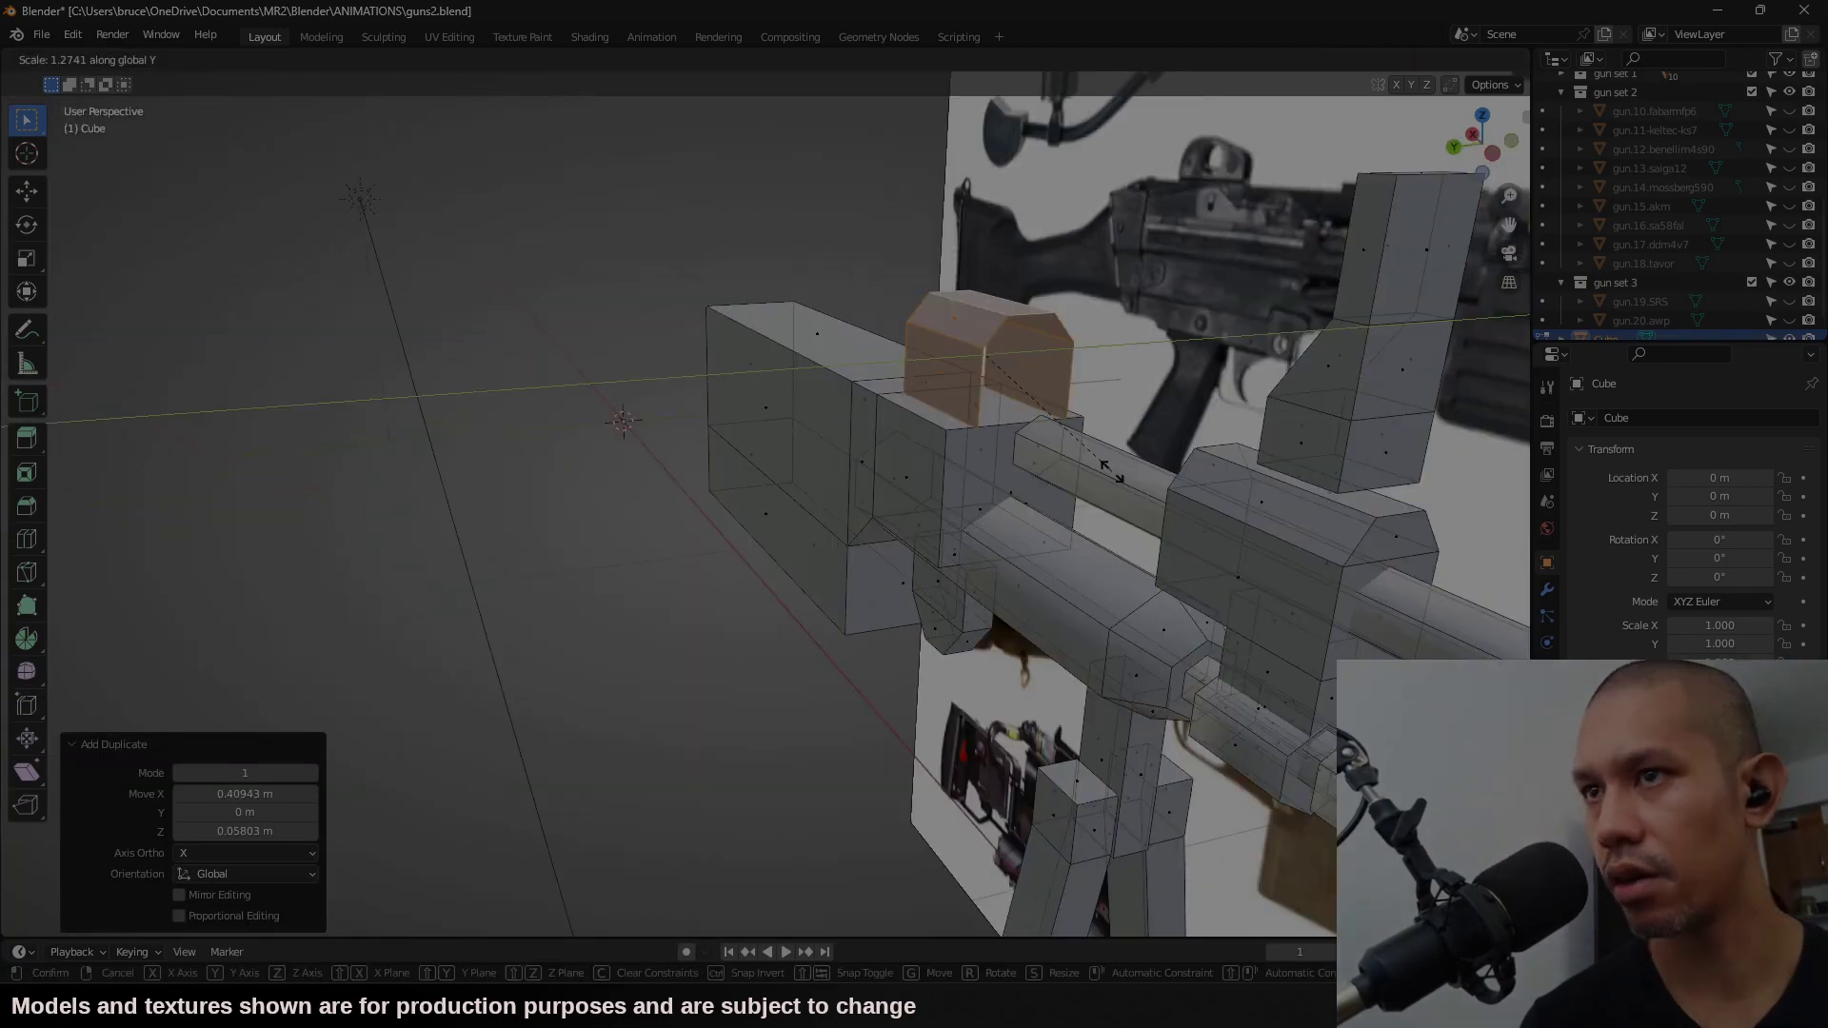
pyautogui.click(1149, 506)
# Step: Add the magazine body to the selected cover block and scale both together along Y
pyautogui.moveTo(914, 512); pyautogui.dragTo(932, 456, button='middle')
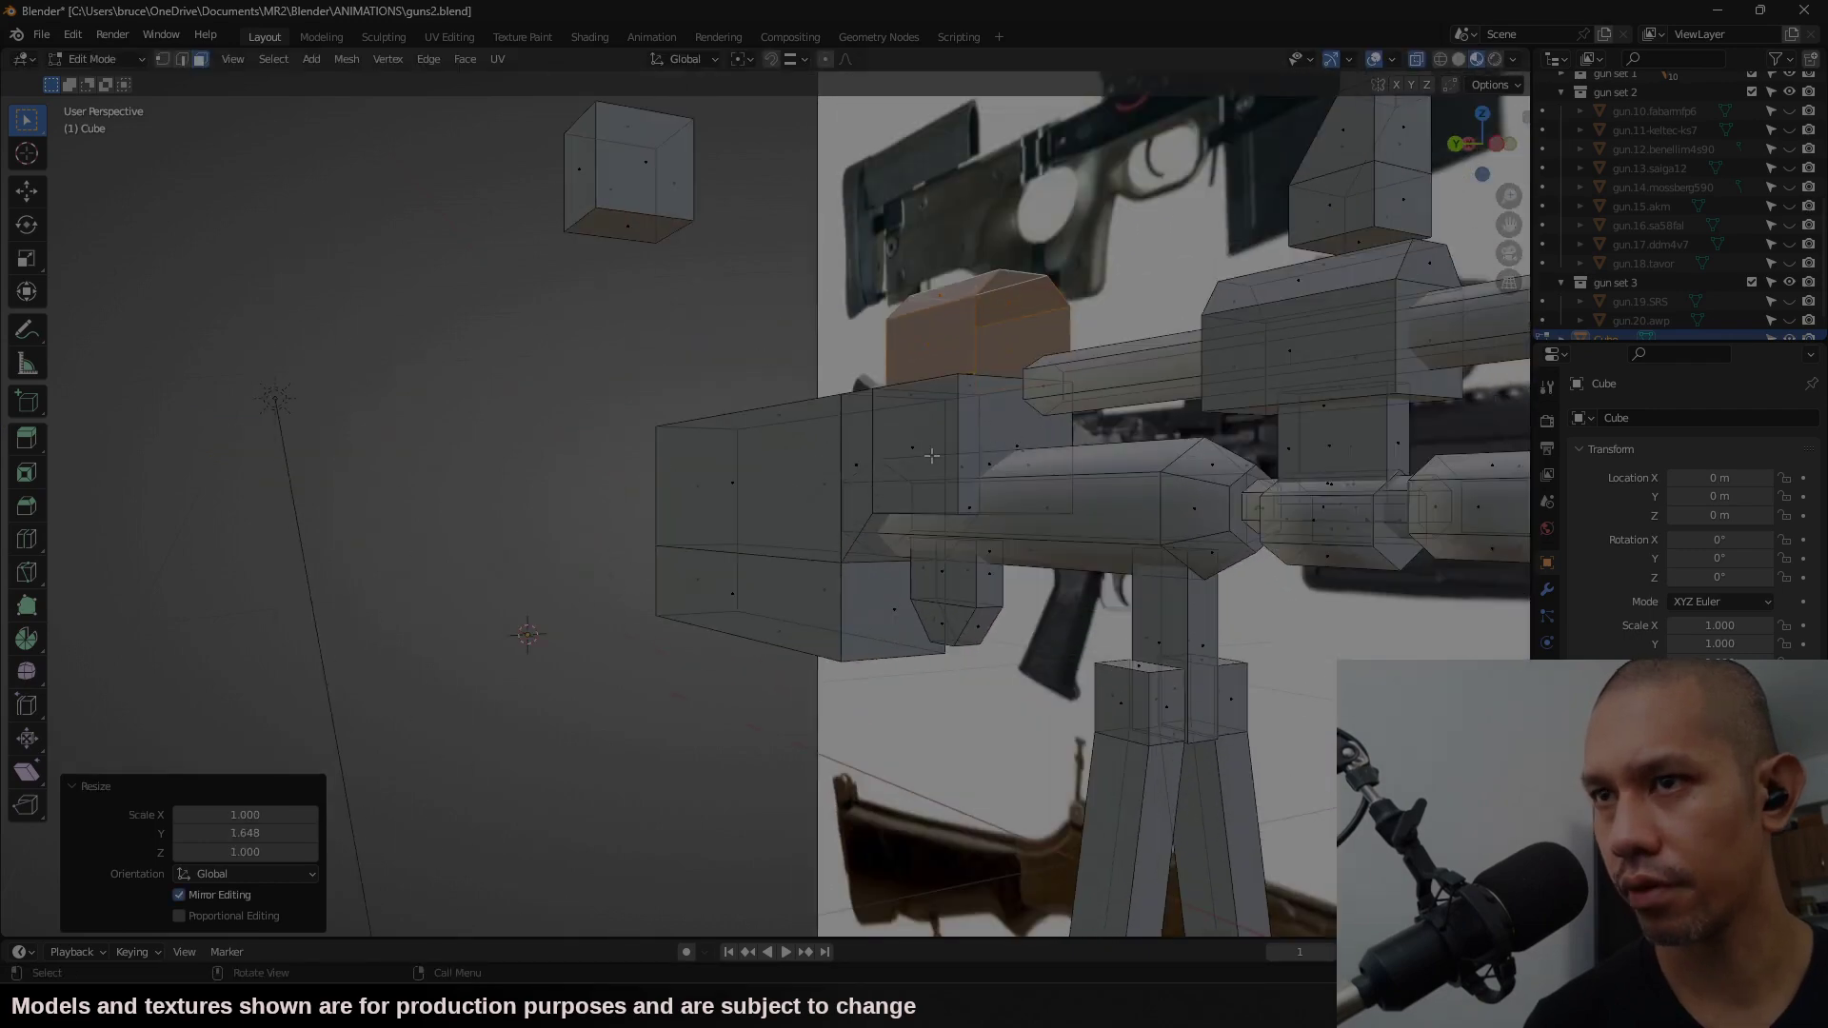
pyautogui.press('l')
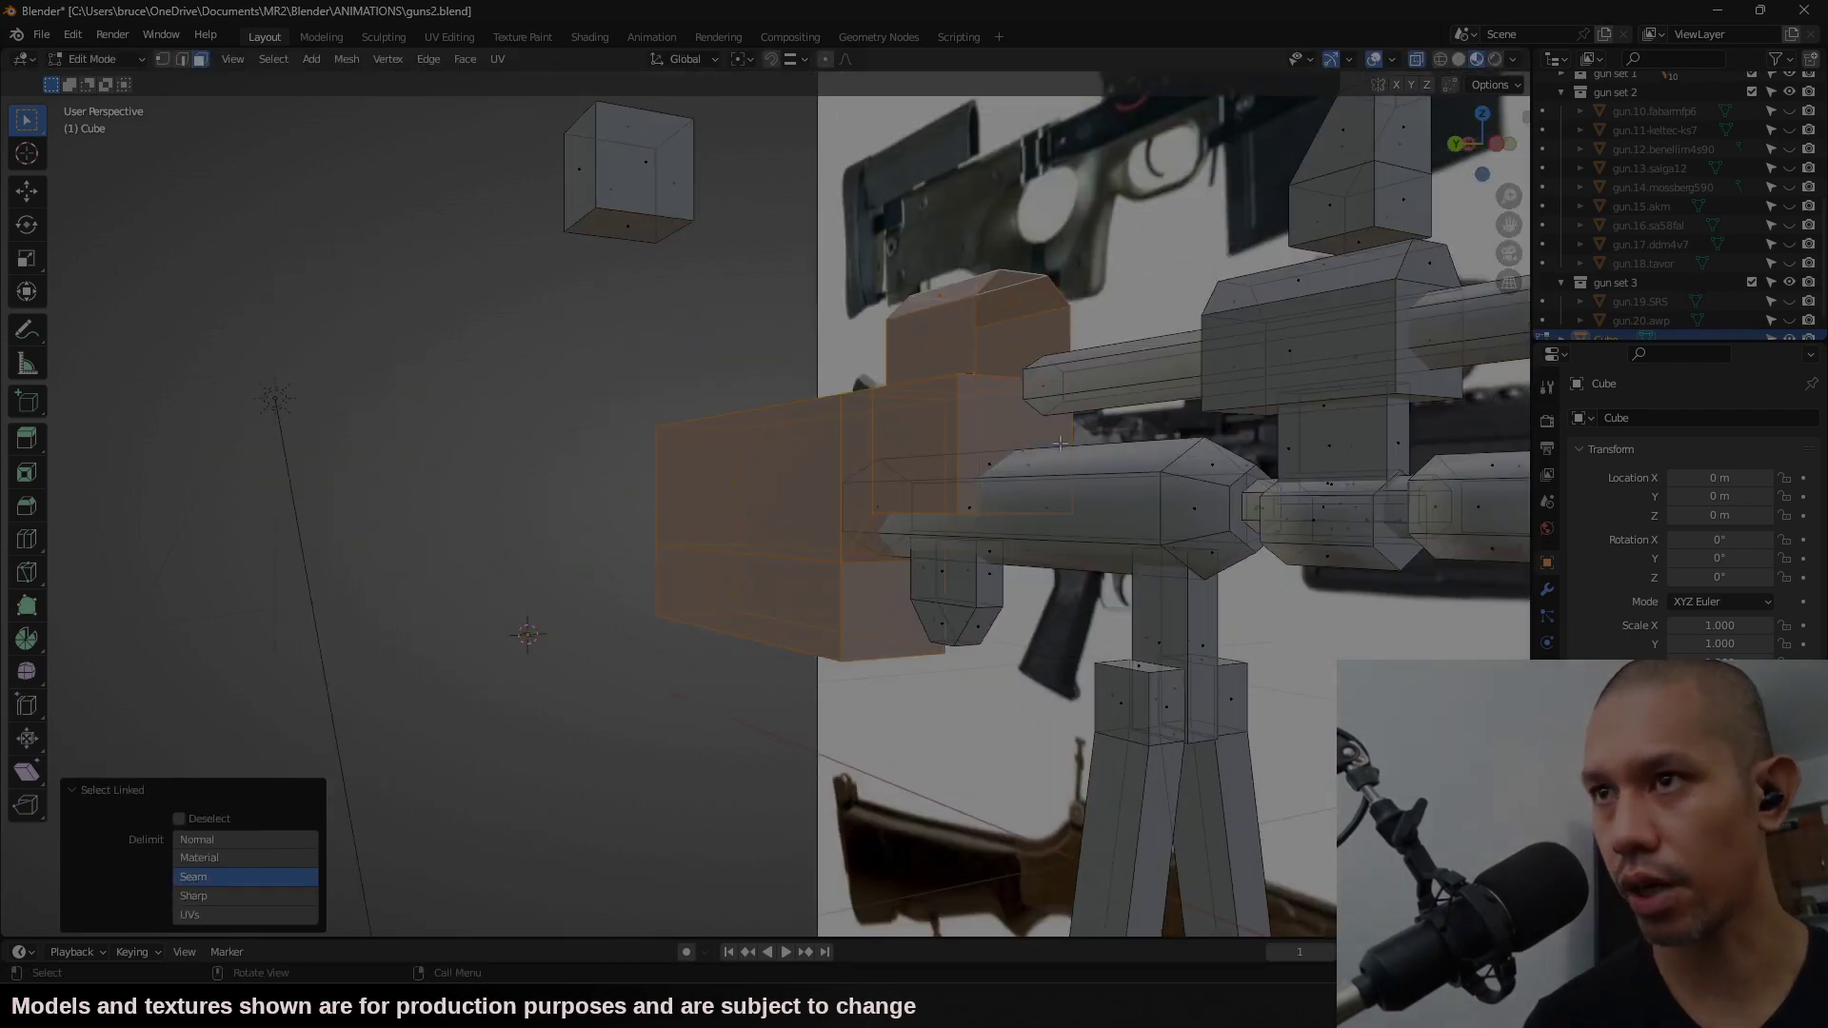
pyautogui.press('s')
pyautogui.press('y')
pyautogui.click(1159, 493)
# Step: Extend the cover block's rear vertices rearward along the reference handguard's top
pyautogui.press('ctrl+KP_1')
pyautogui.scroll(6, 1084, 424)
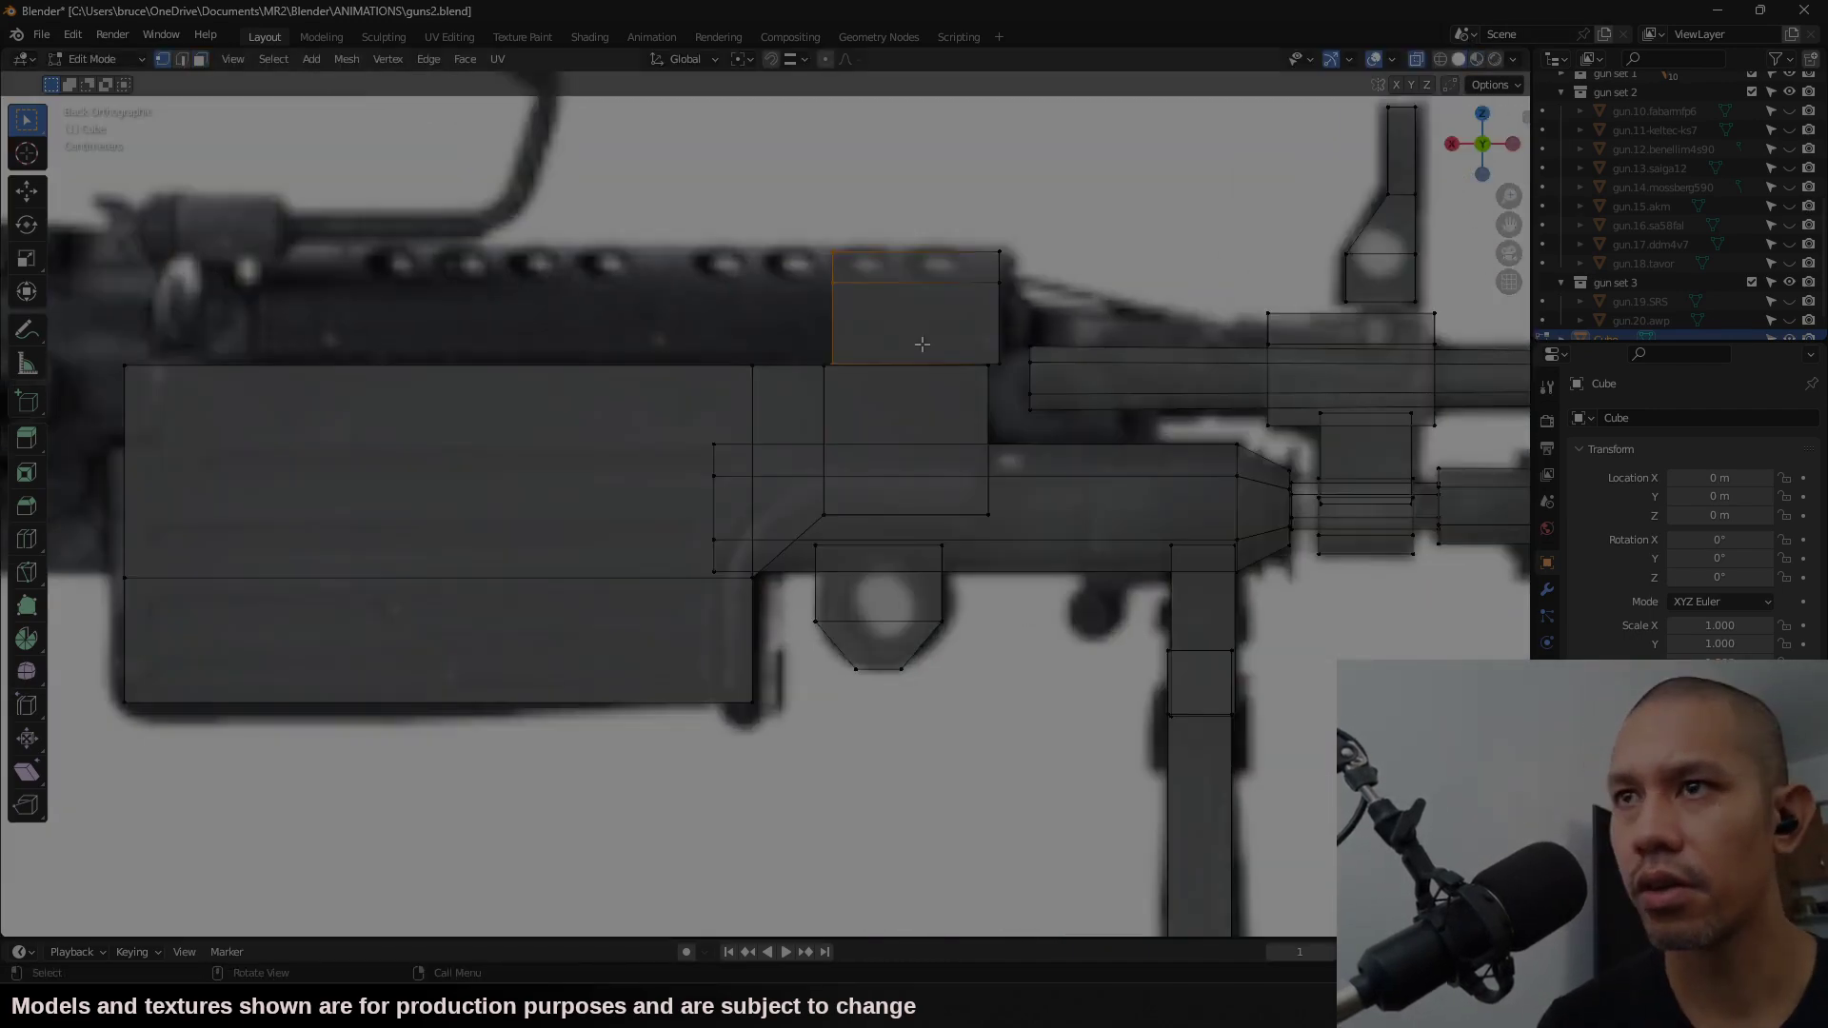
pyautogui.scroll(-3, 1124, 440)
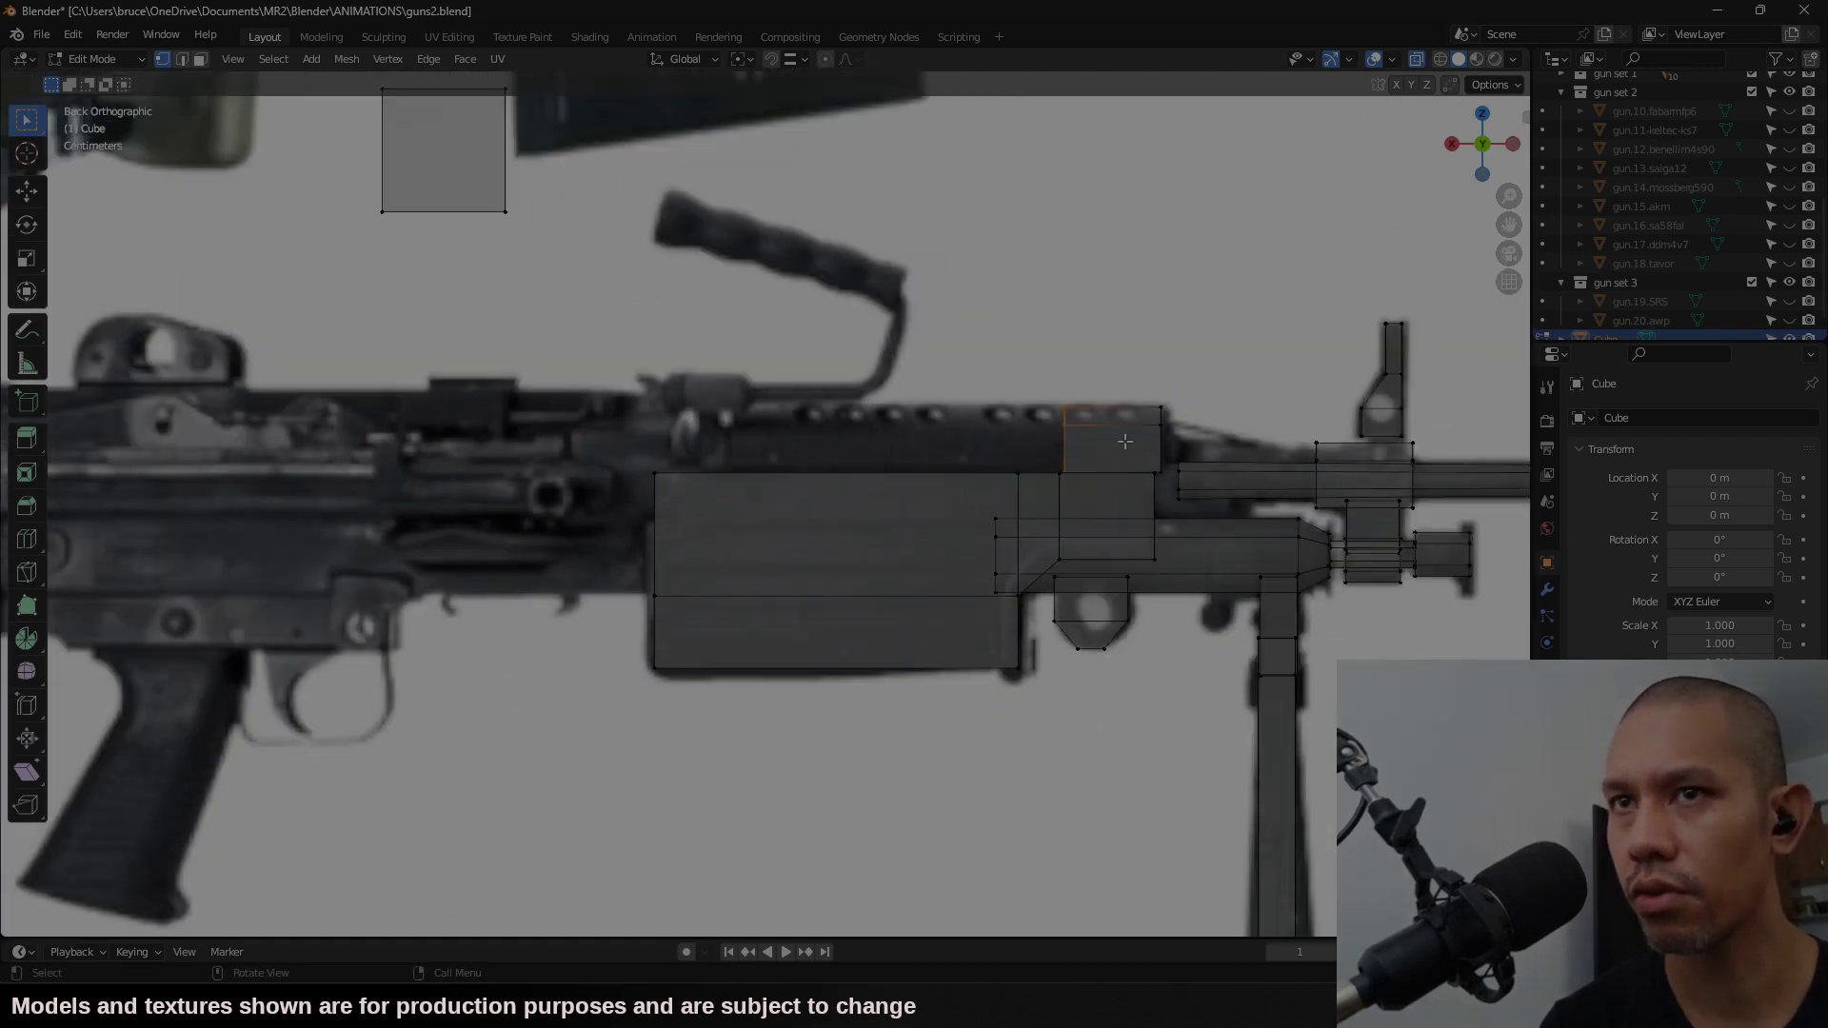
# Step: Extrude the receiver body's rear 0.73505 m along X and slant its end by moving the upper rear vertices 0.082016 m along X
pyautogui.keyDown('shift'); pyautogui.moveTo(457, 427); pyautogui.dragTo(808, 429, button='middle'); pyautogui.keyUp('shift')
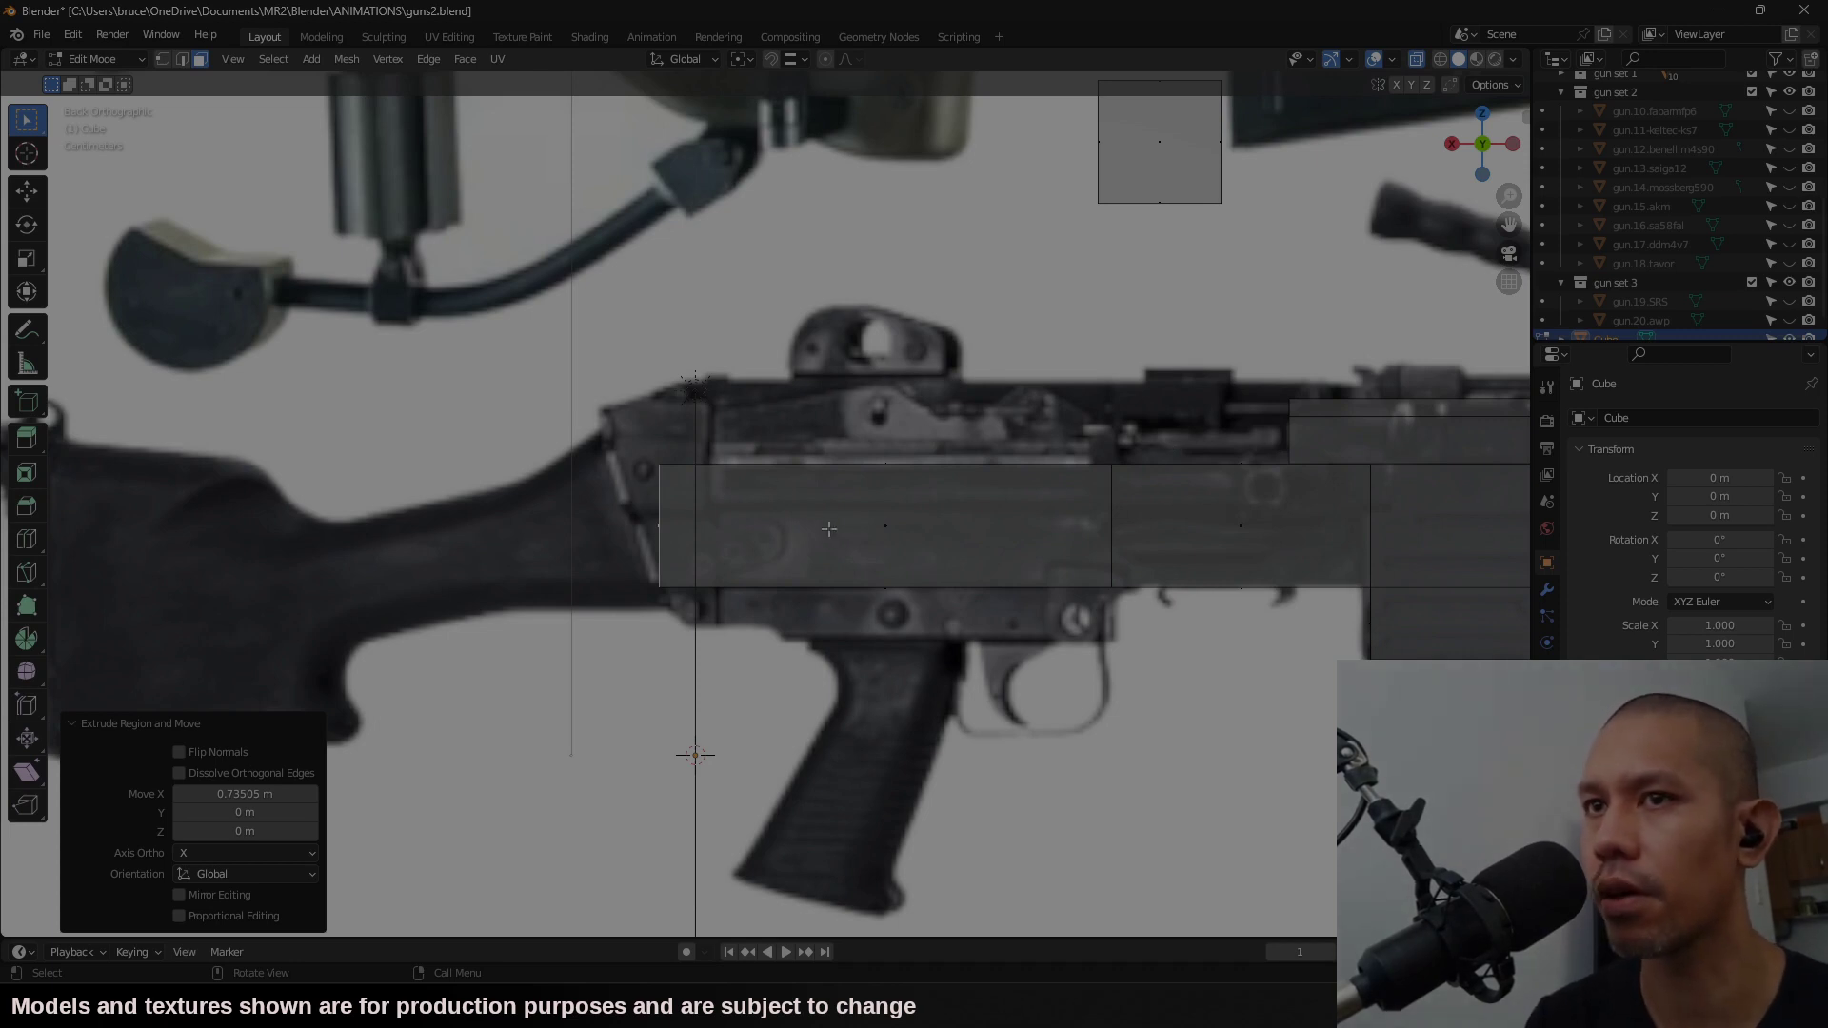
pyautogui.press('1')
pyautogui.moveTo(555, 493); pyautogui.dragTo(555, 493)
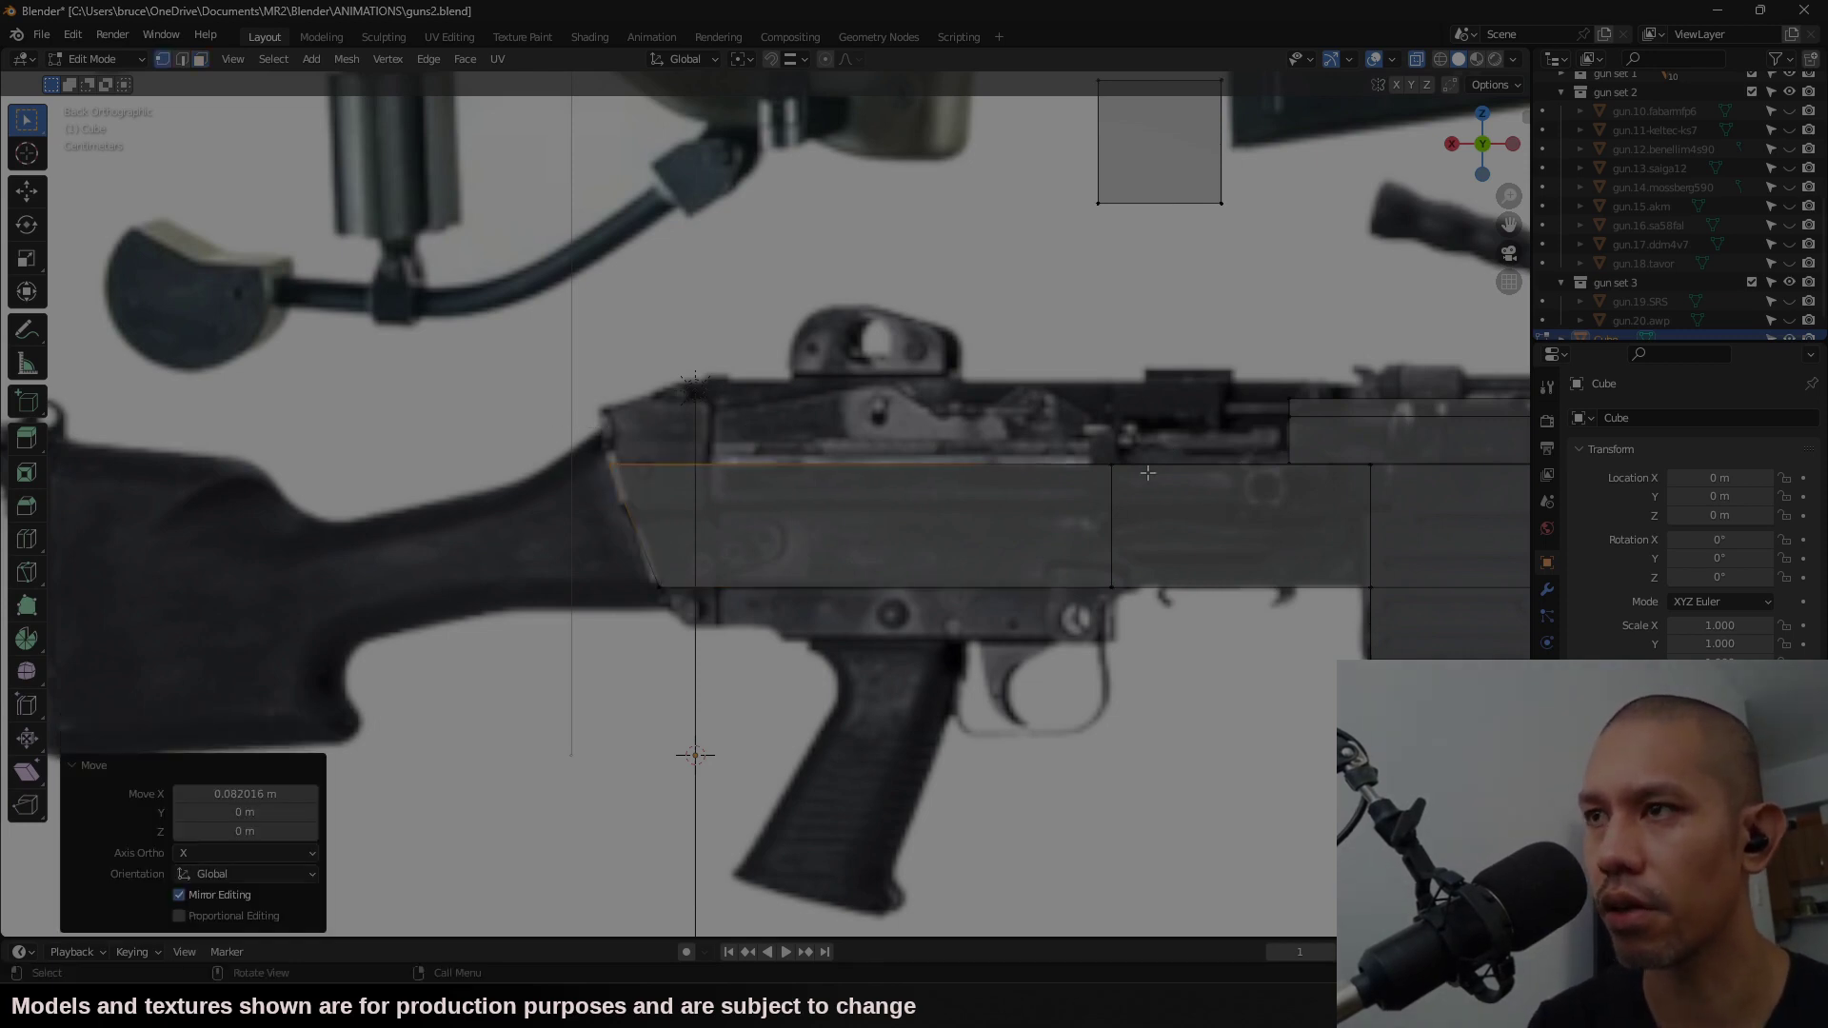
# Step: Extrude the receiver's top faces up to the reference's upper line and reshape the rear vertices around the stock joint
pyautogui.press('3')
pyautogui.click(889, 464)
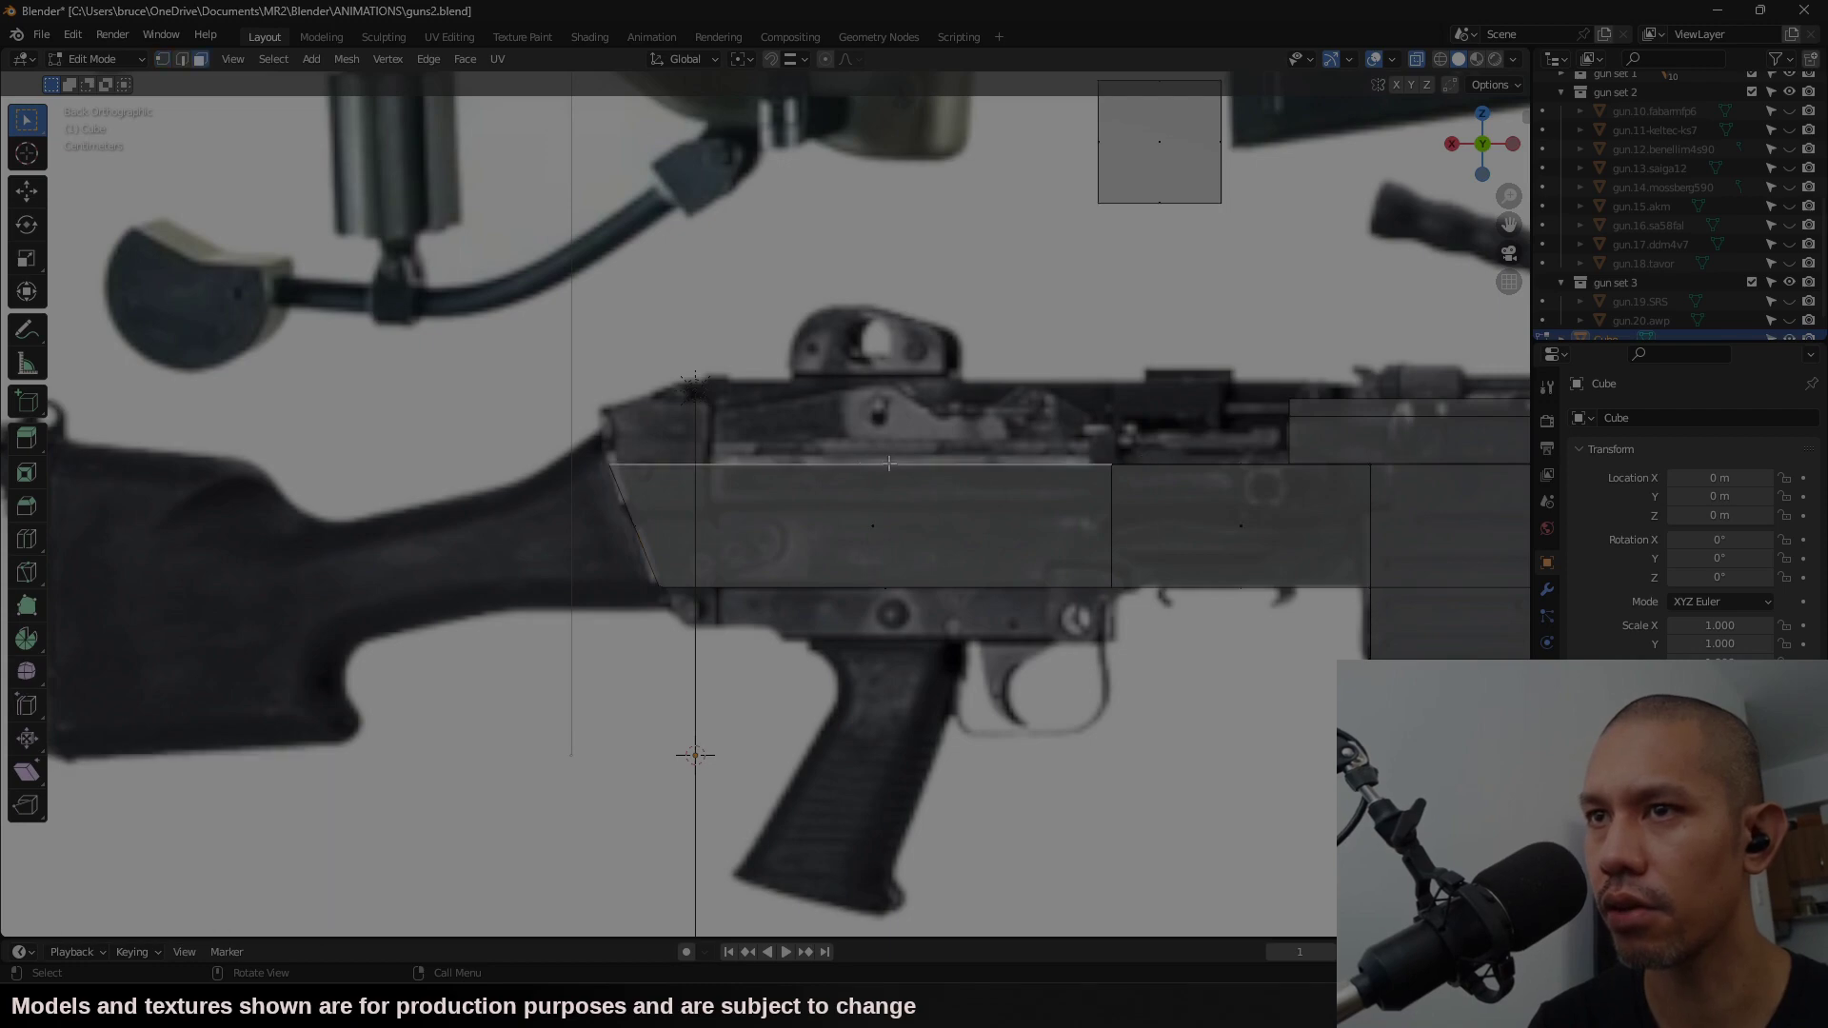
pyautogui.press('g')
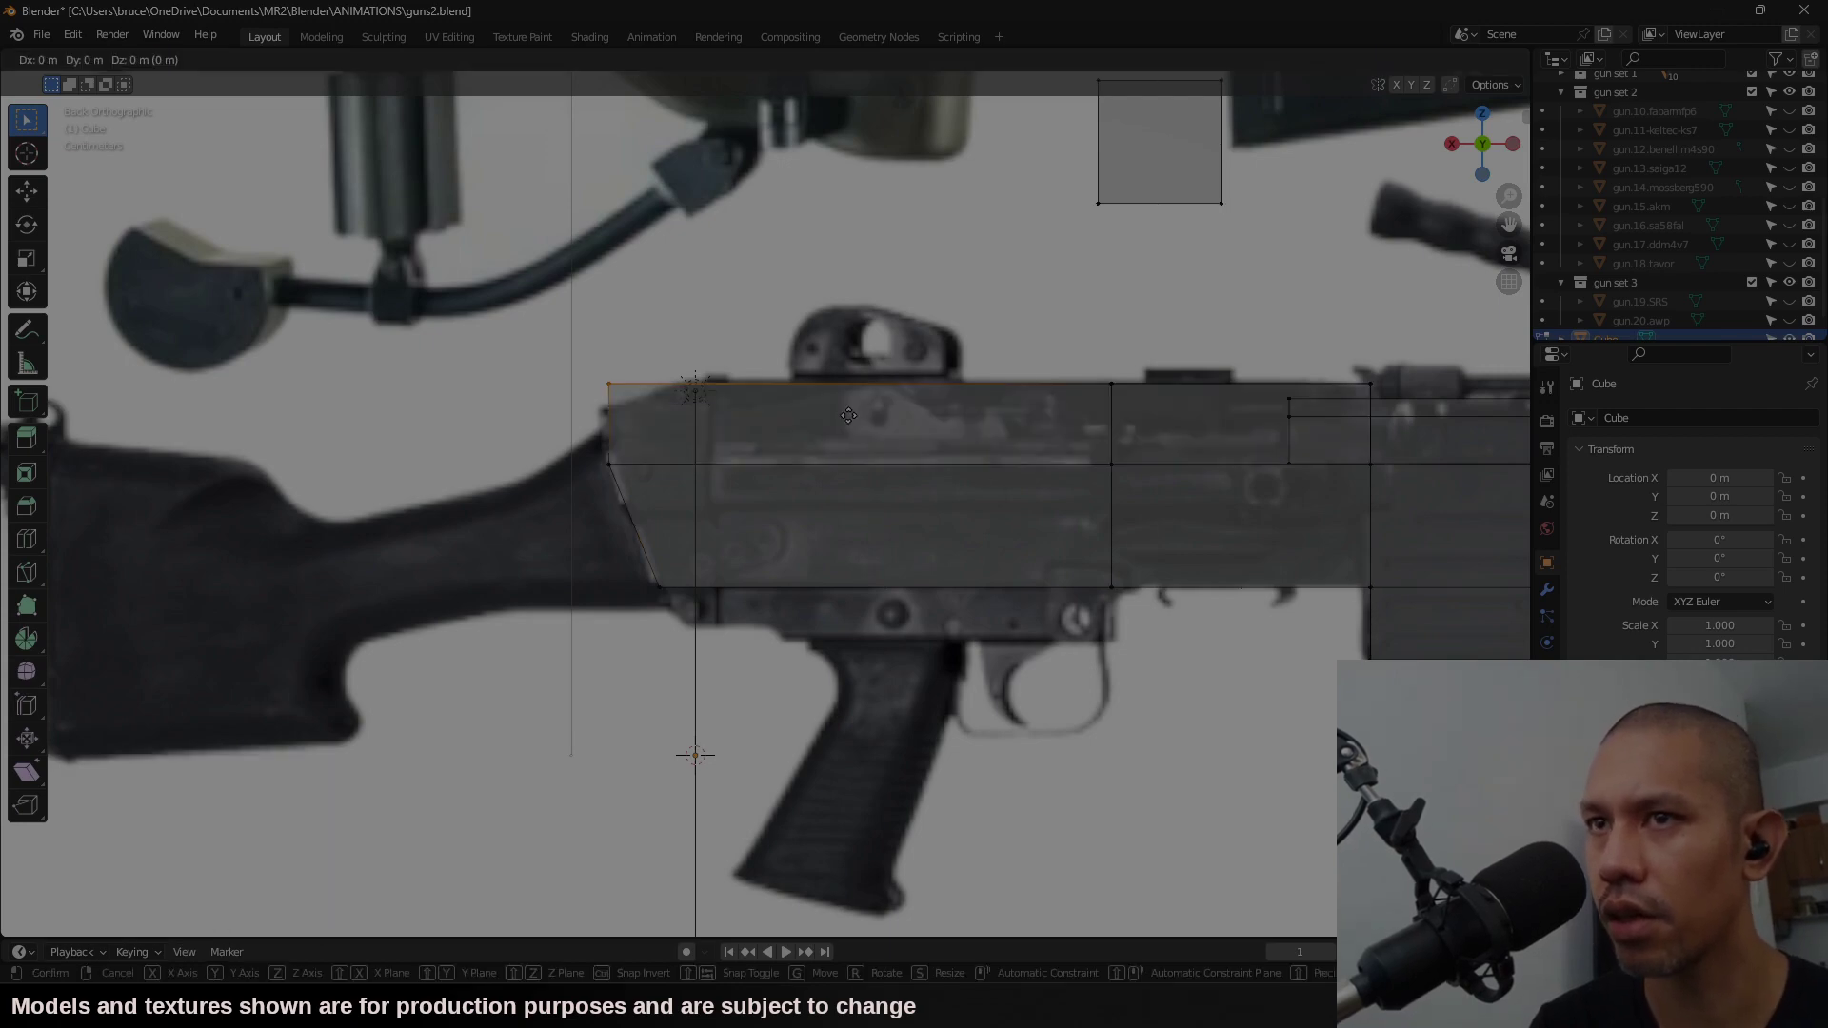
pyautogui.press('Return')
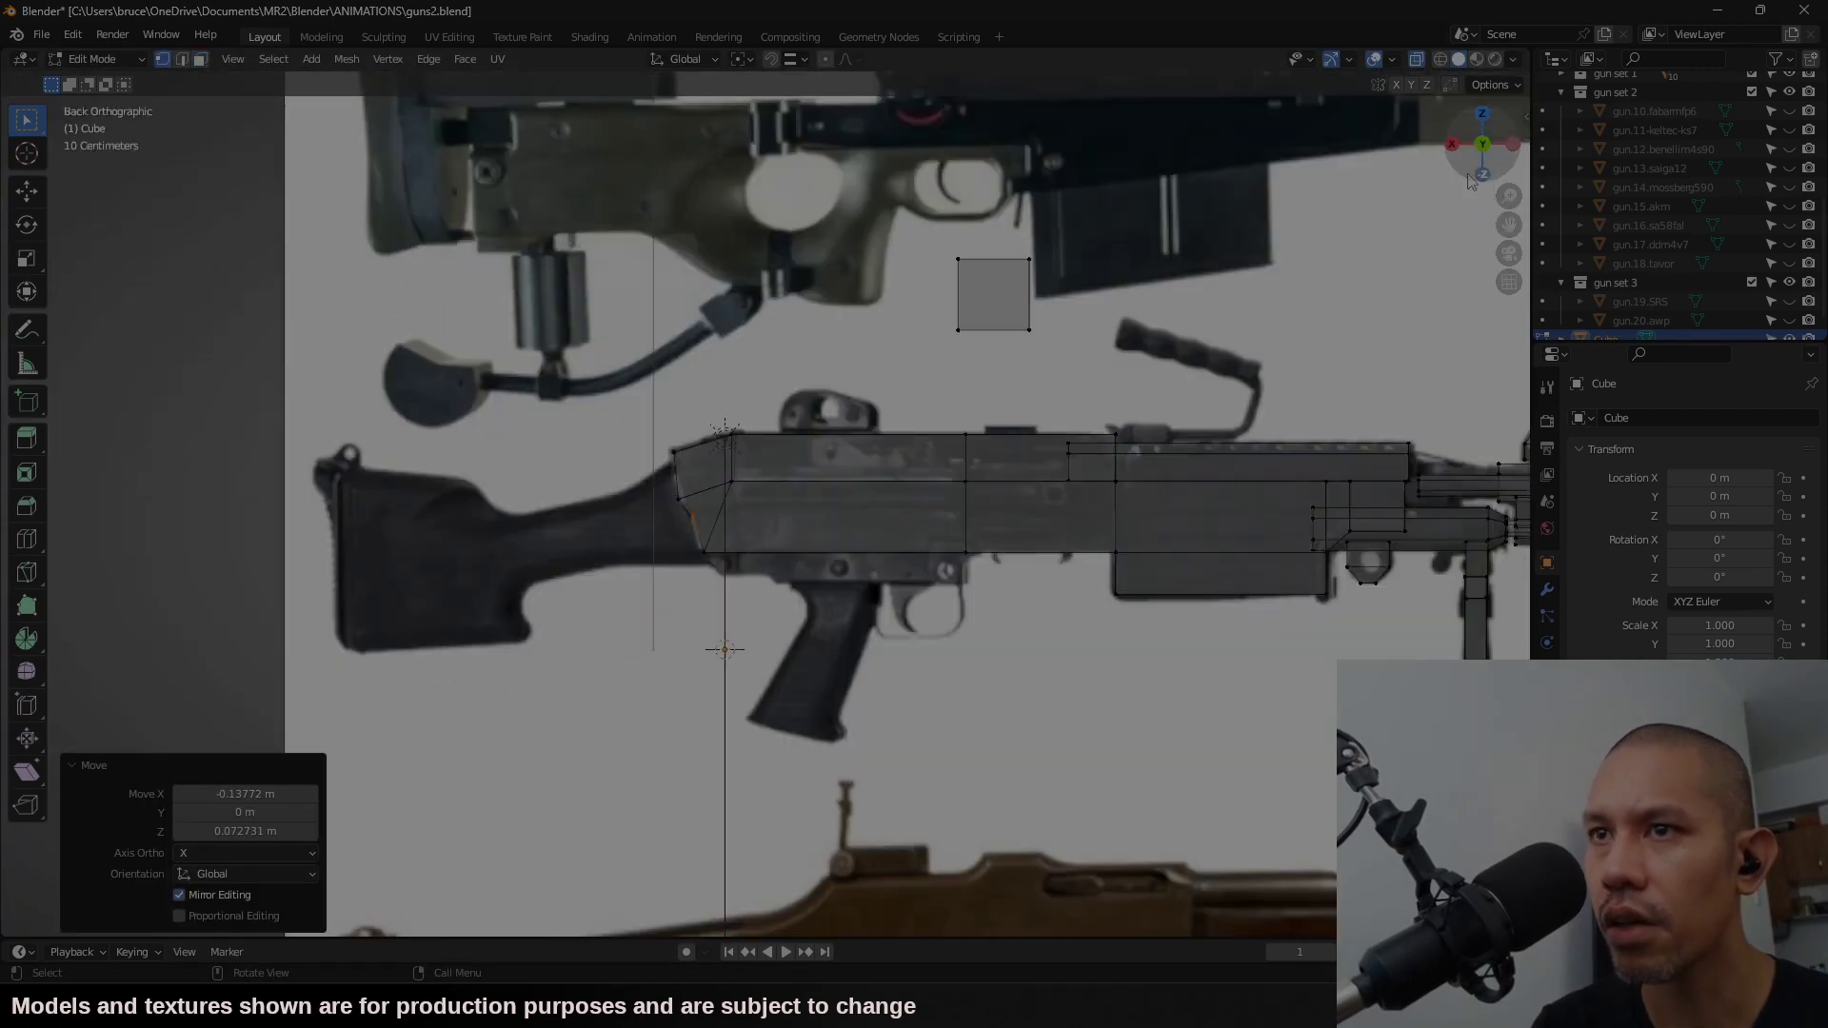
# Step: Extrude the receiver's bottom face down to the reference's grip line and move its lower rear edge -0.22129 m along X
pyautogui.scroll(3, 1009, 519)
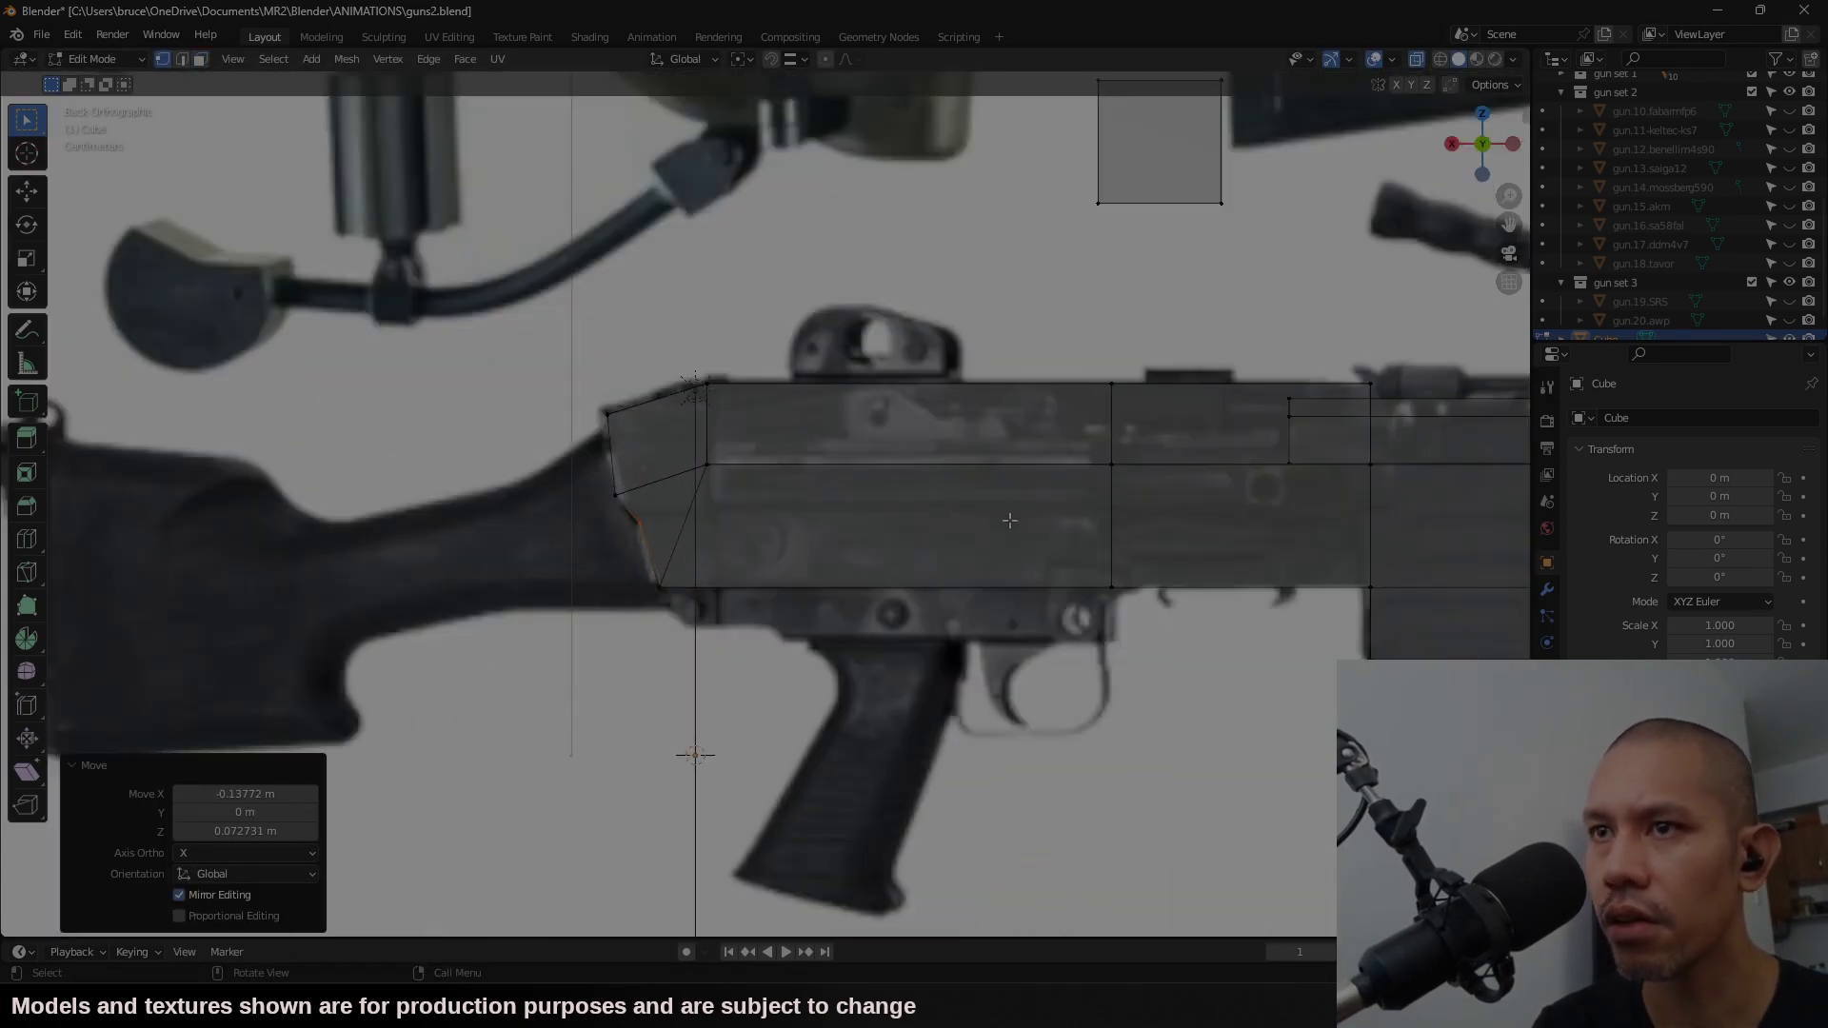
pyautogui.press('3')
pyautogui.click(890, 592)
pyautogui.press('e')
pyautogui.click(1177, 708)
pyautogui.press('1')
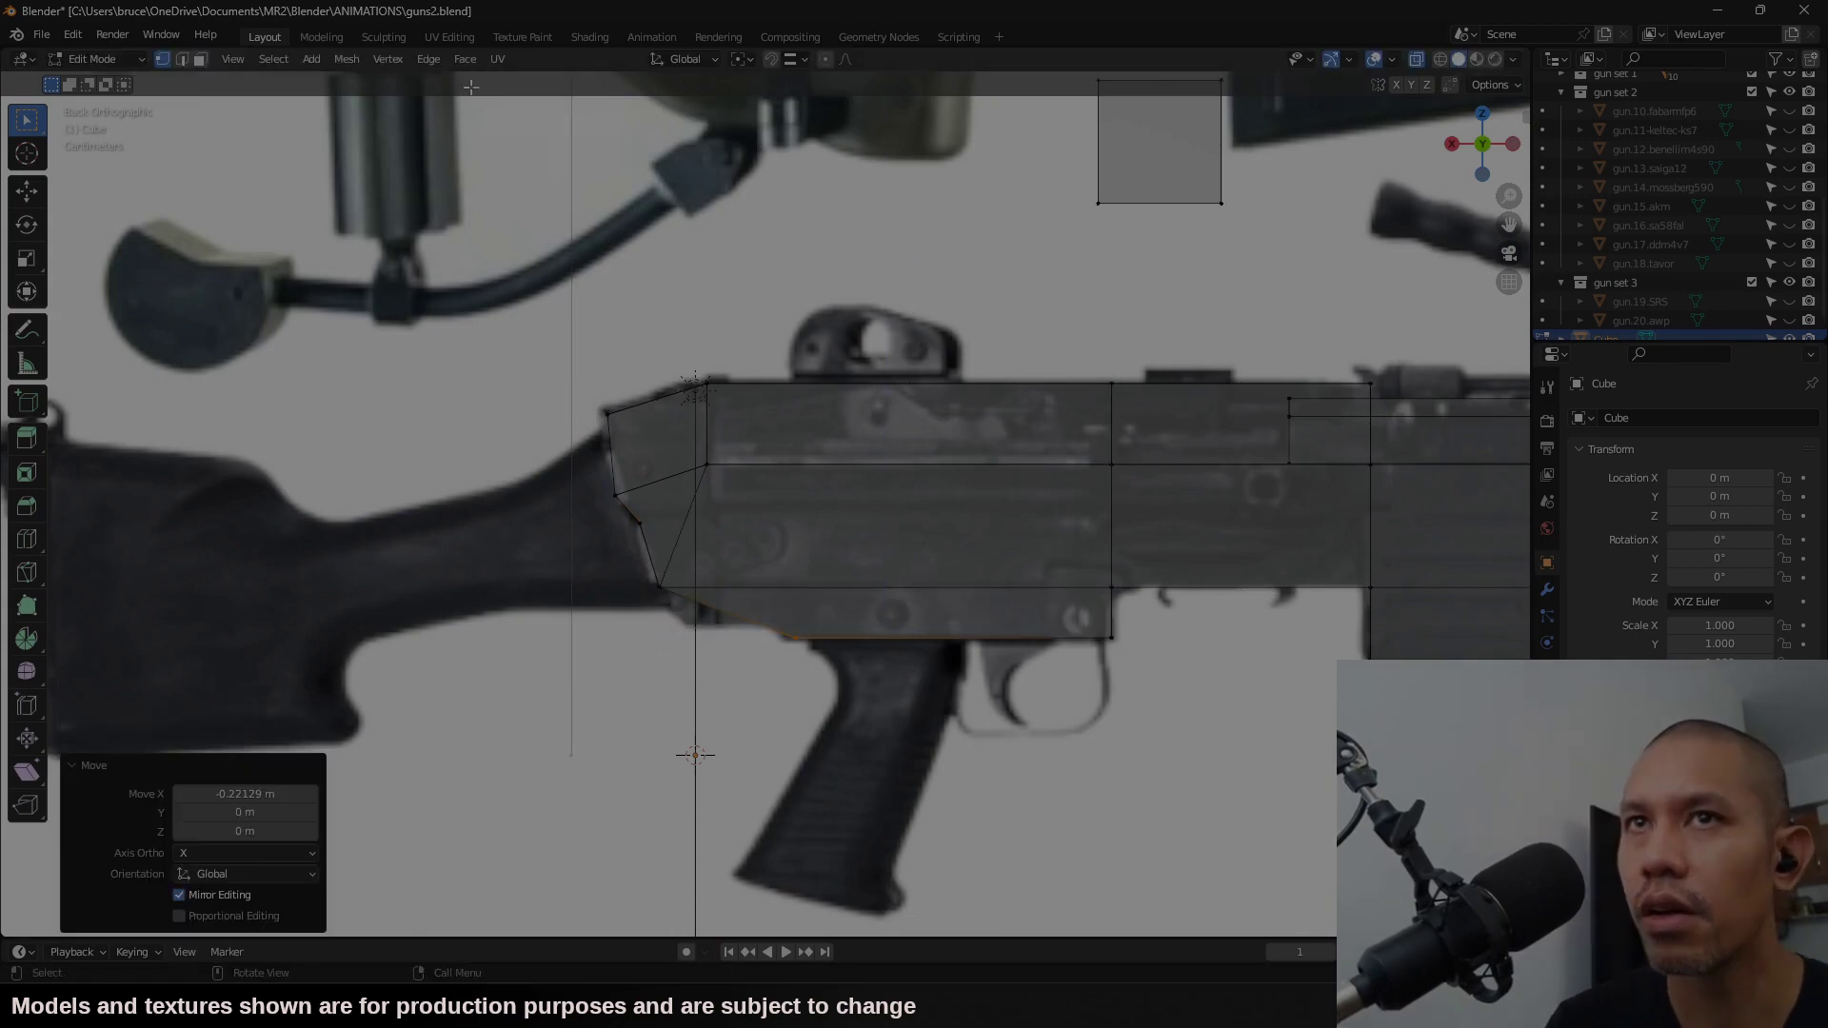
# Step: Add a cube and shape it into the rear sight block on top of the receiver, following the reference outline
pyautogui.click(314, 59)
pyautogui.click(323, 101)
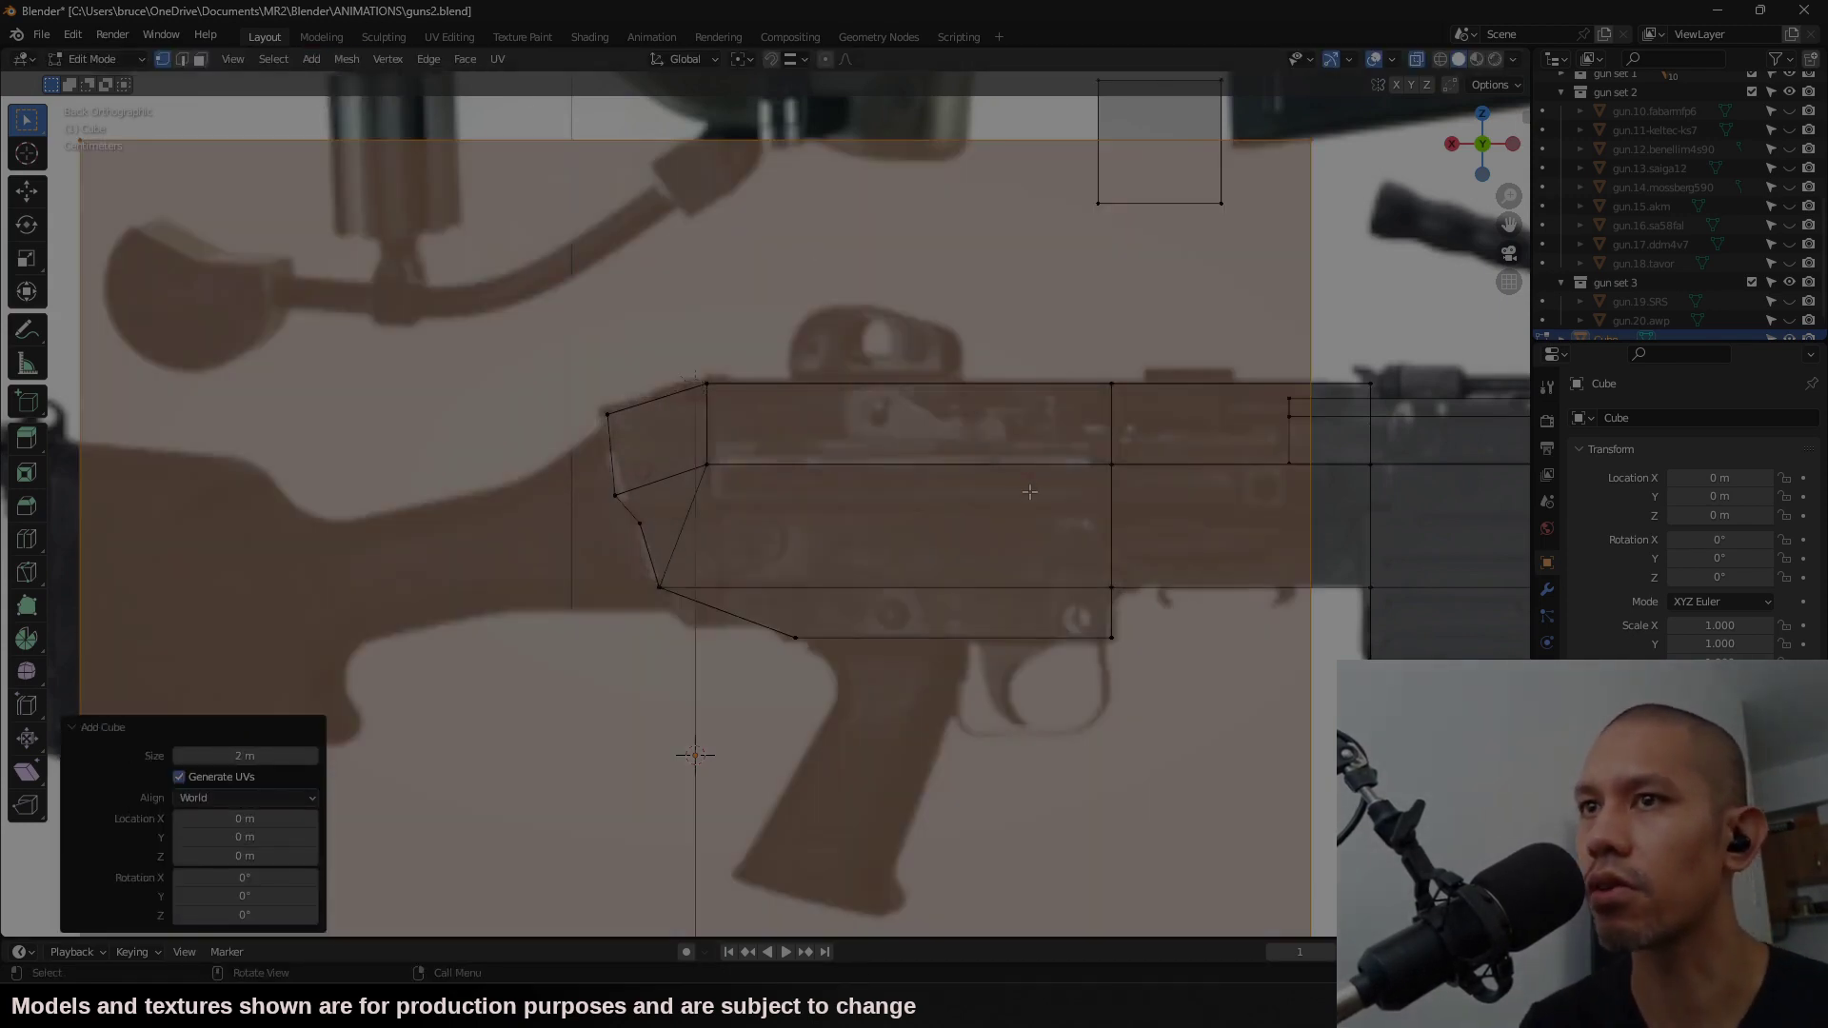
# Step: Dissolve the extra vertices on the receiver's slanted rear and fill the open gaps with faces
pyautogui.rightClick(665, 551)
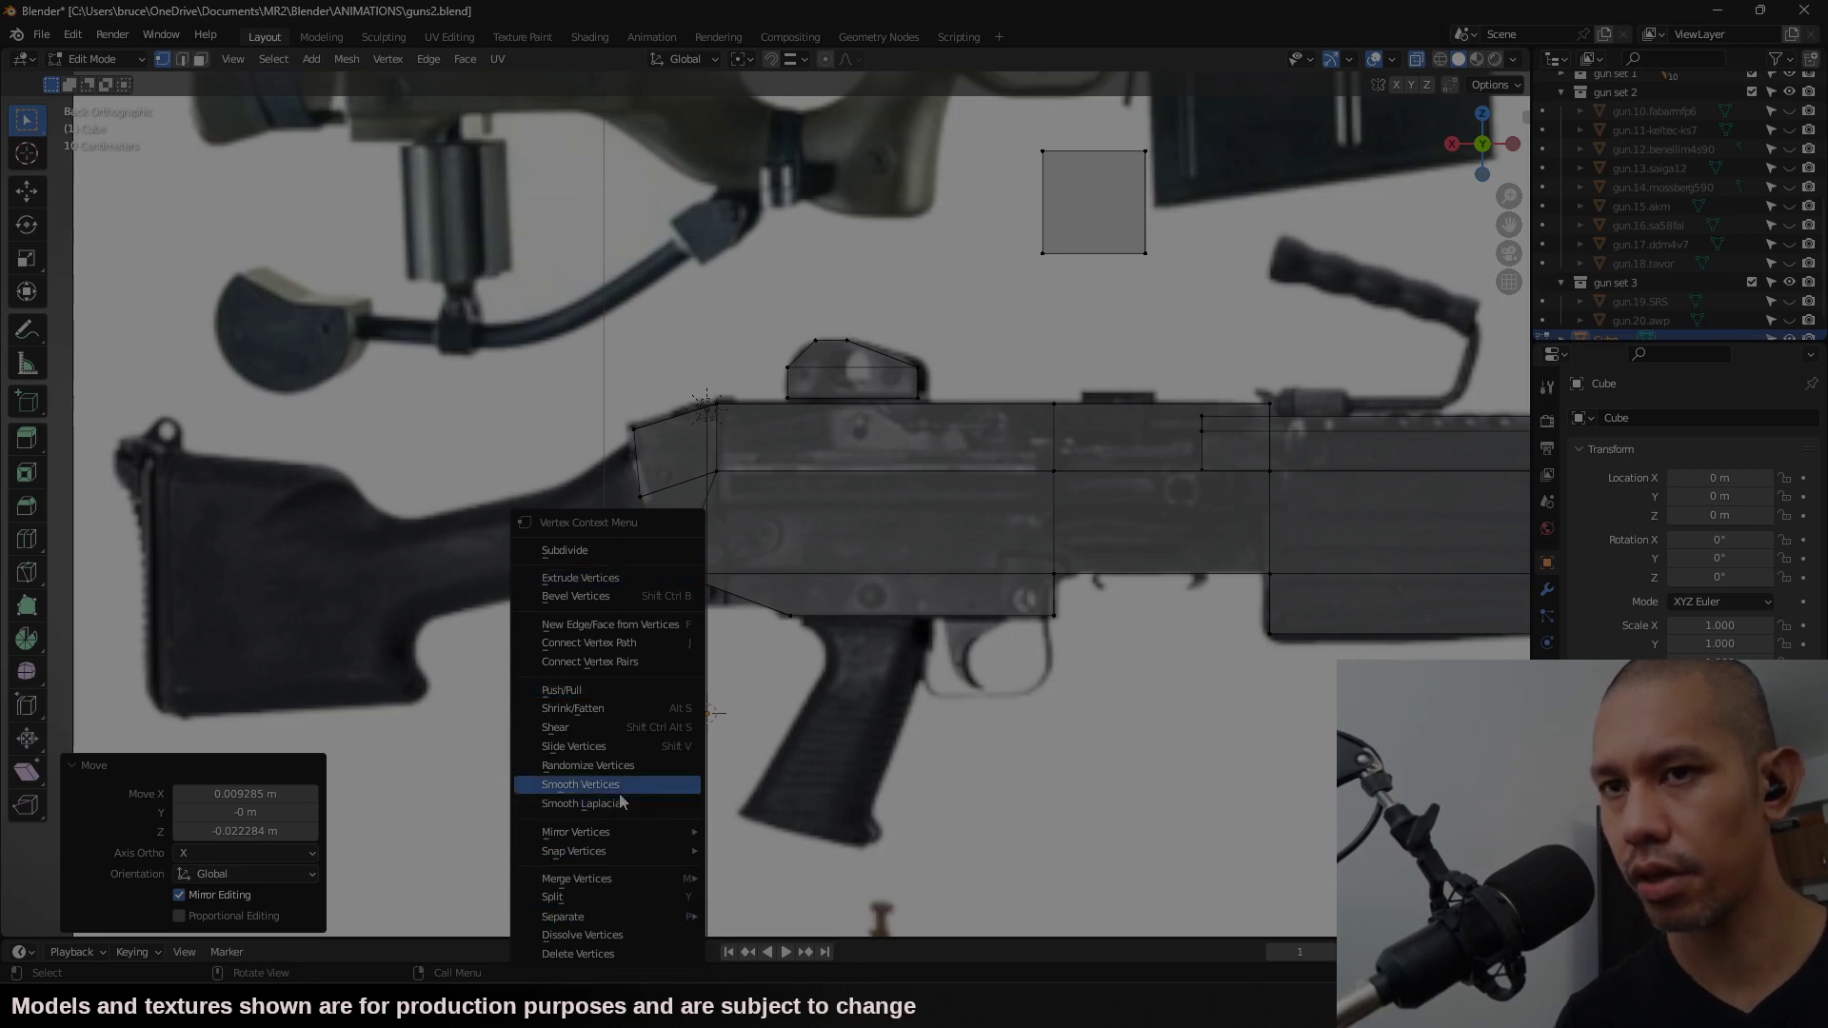
pyautogui.click(615, 935)
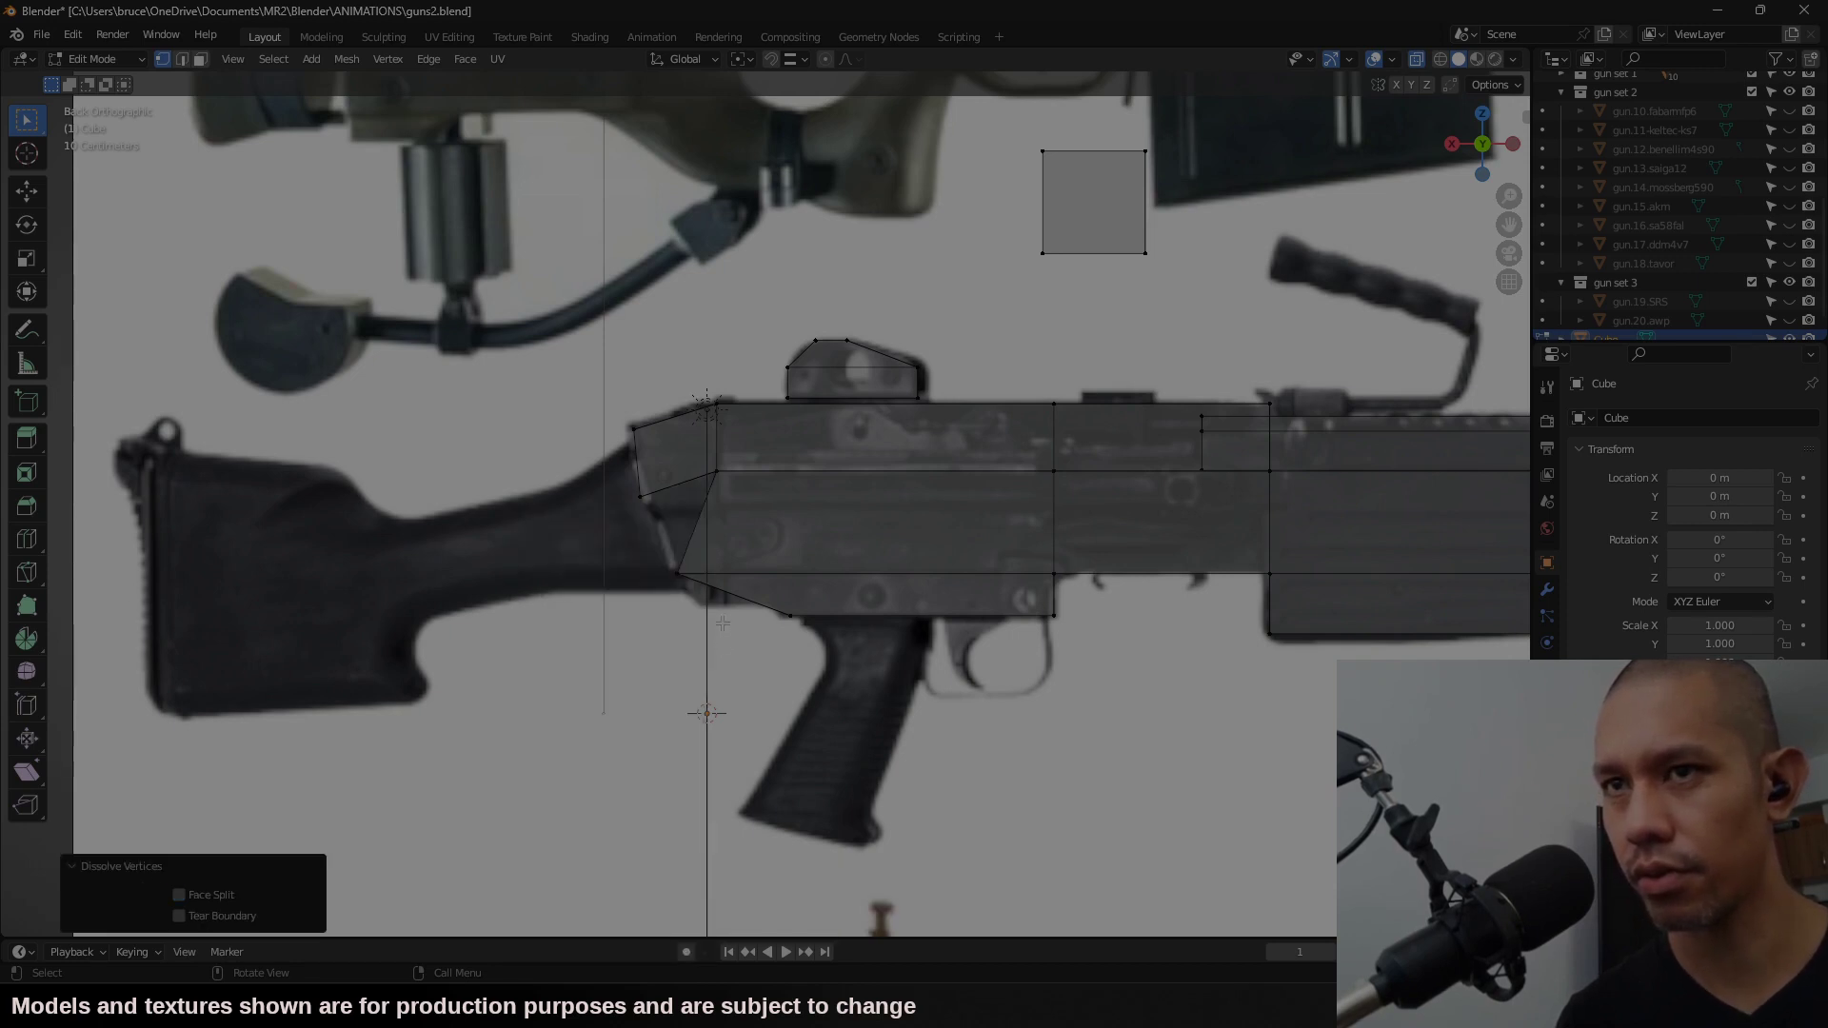
pyautogui.hotkey('ctrl', 'z')
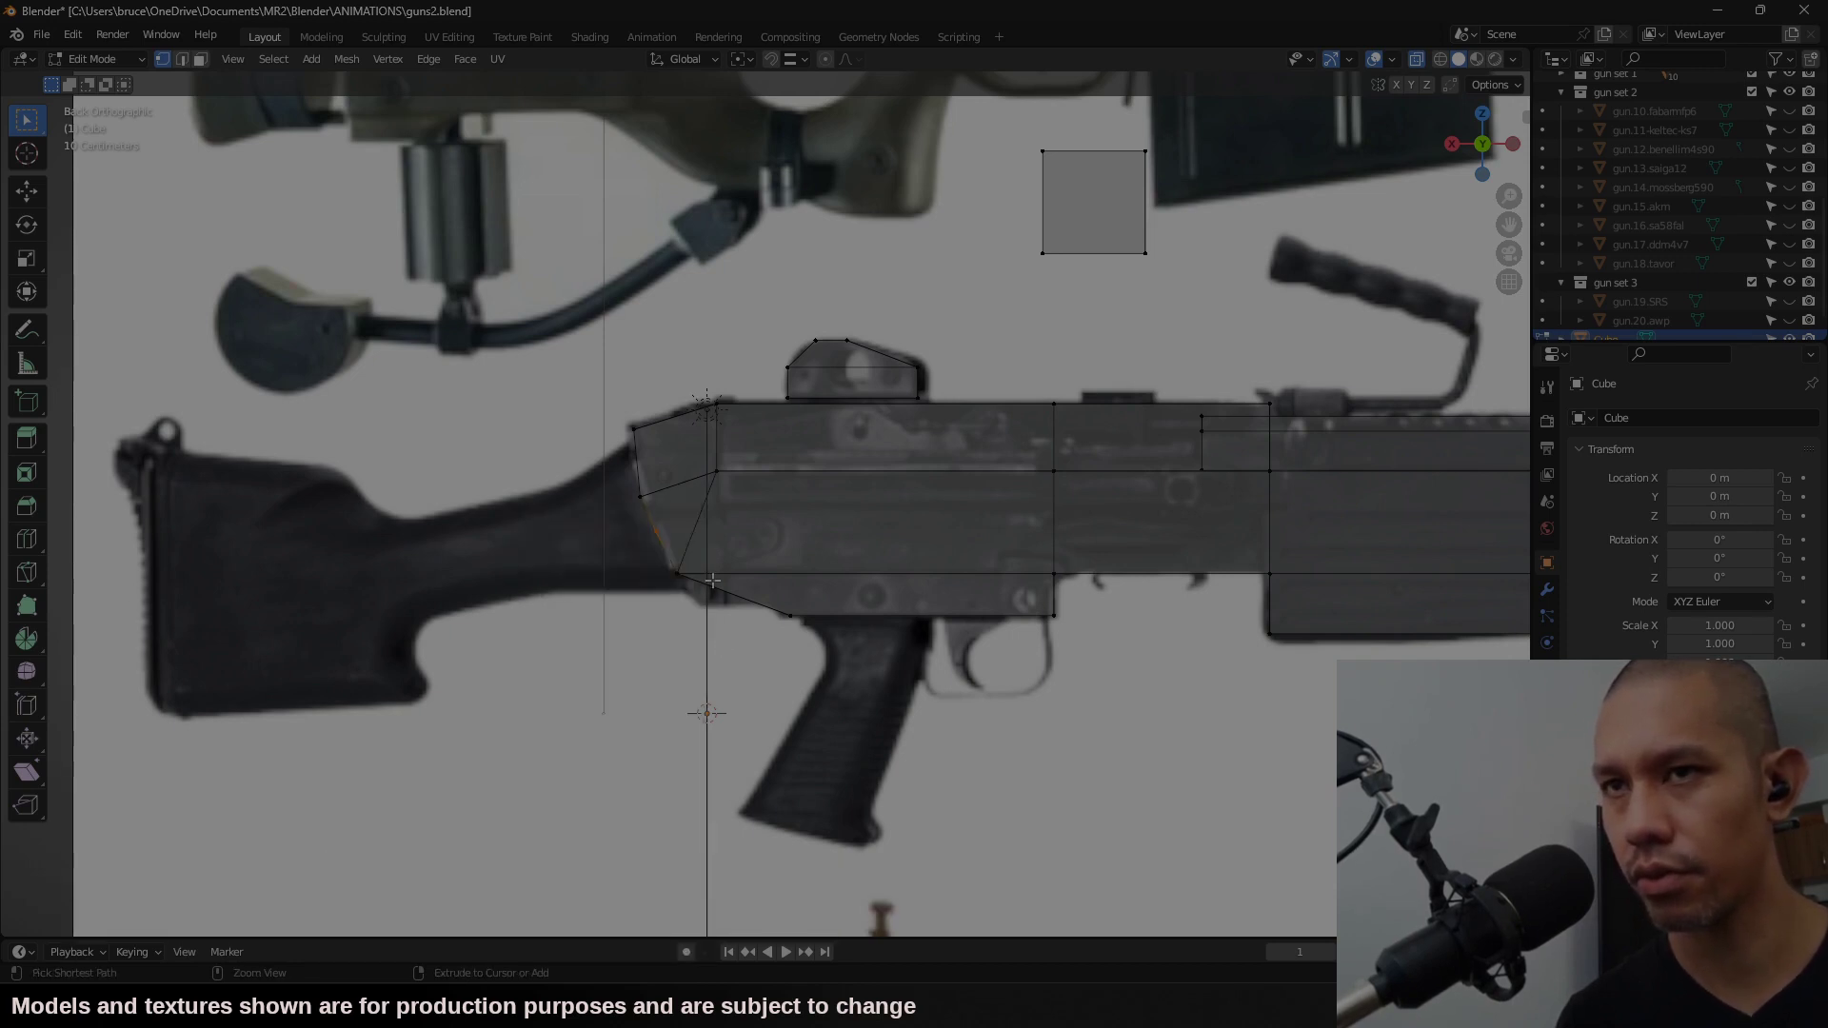
pyautogui.moveTo(526, 491); pyautogui.dragTo(587, 488, button='middle')
pyautogui.hotkey('ctrl', 'shift', 'z')
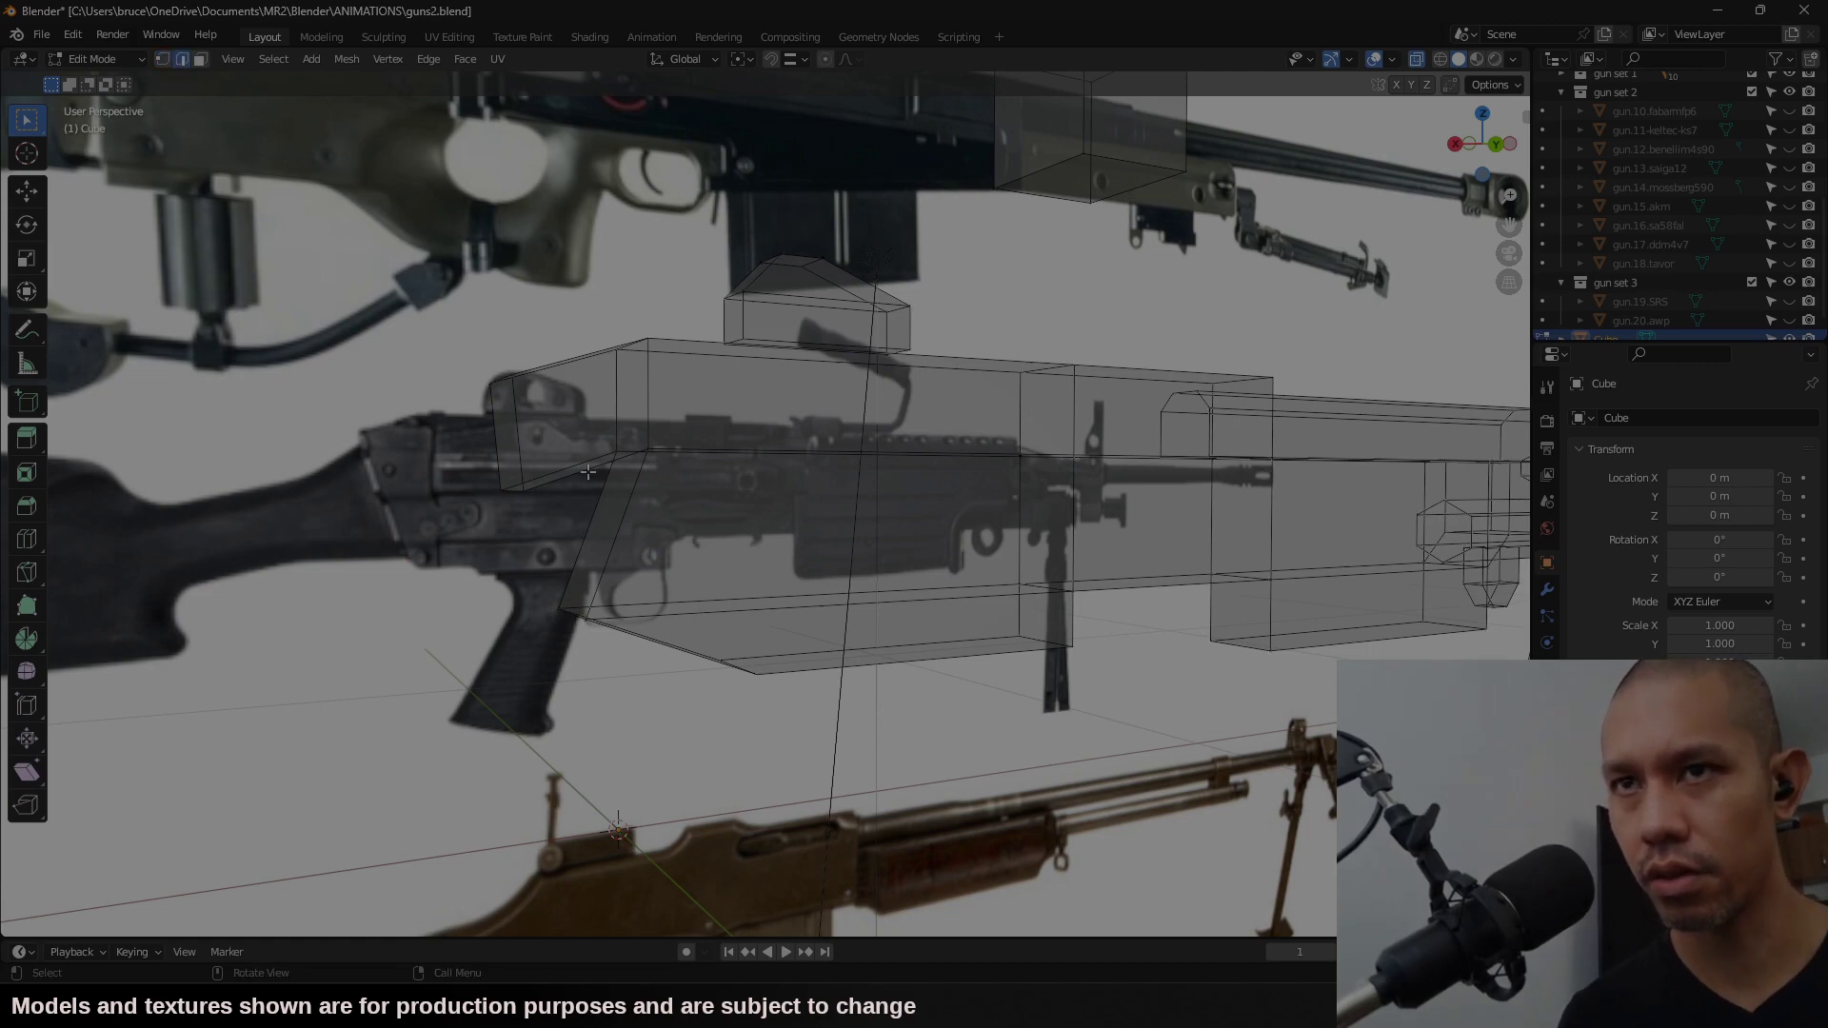
pyautogui.press('f')
pyautogui.click(562, 536)
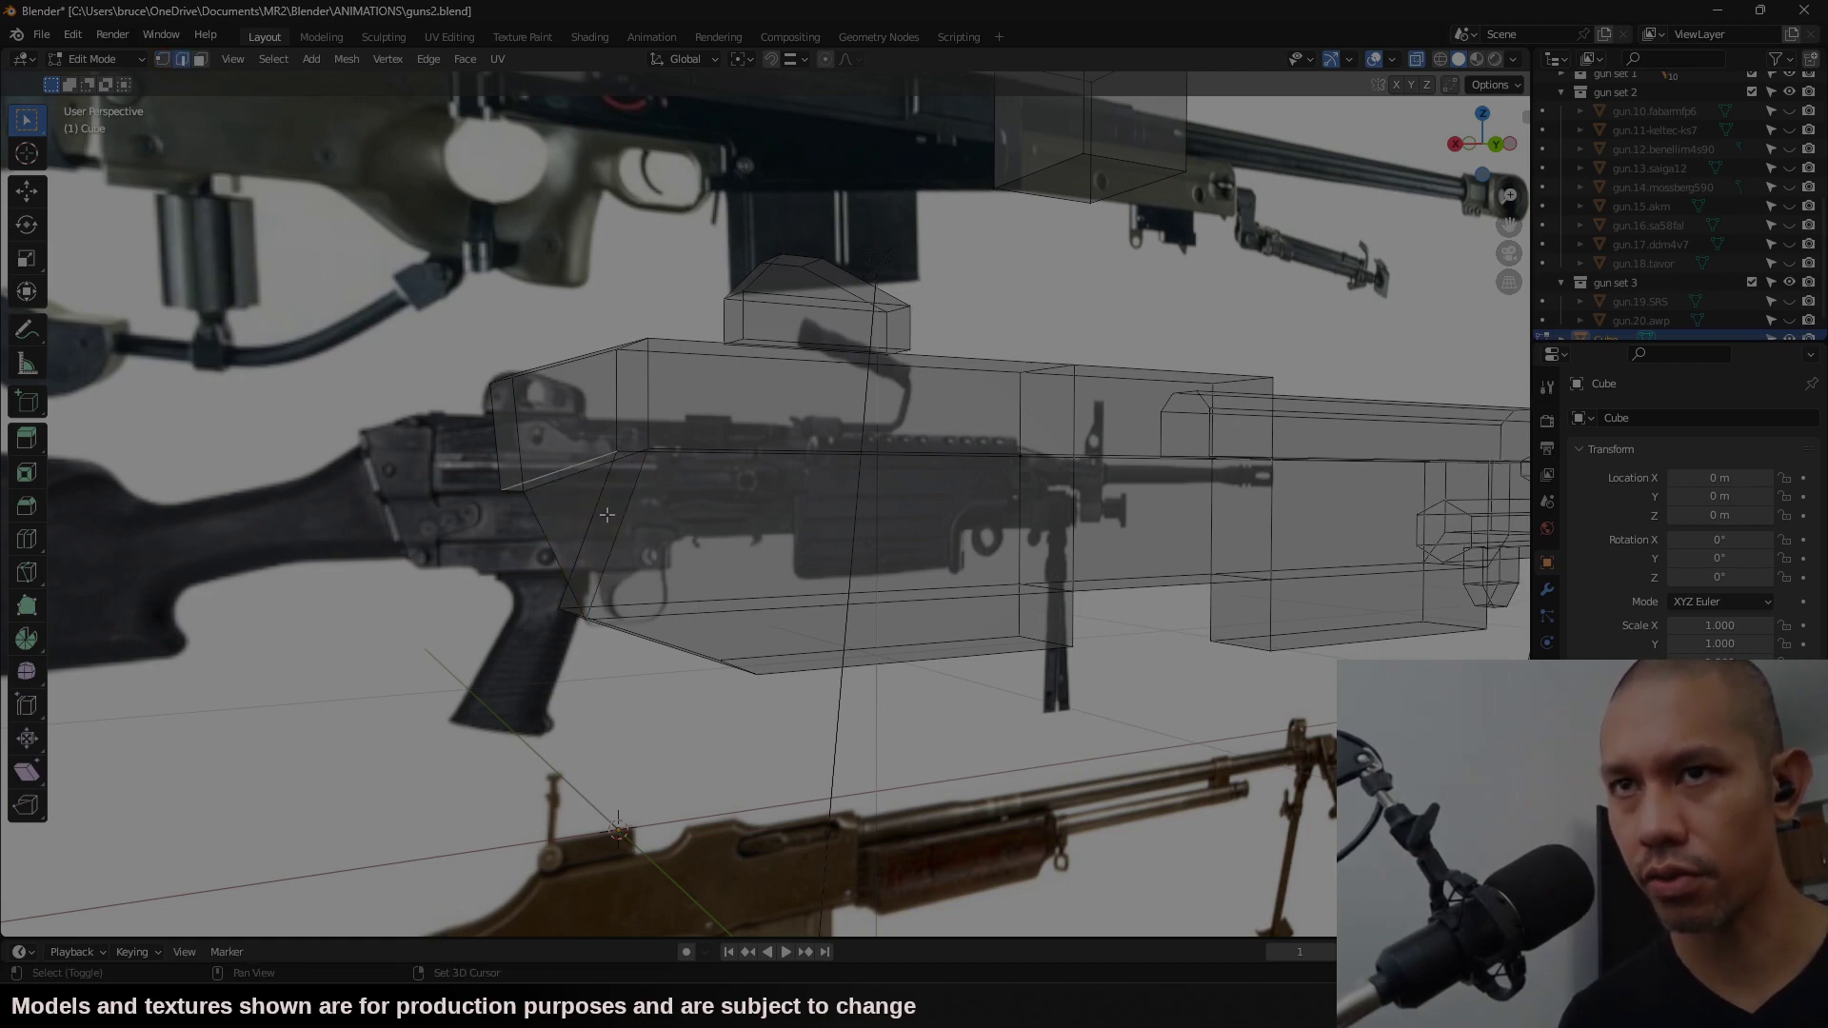
# Step: Add a 6-sided cylinder for the stock, rotate it 90° about X and about Z, and scale it to 0.1
pyautogui.press('ctrl+KP_1')
pyautogui.scroll(-3, 1040, 597)
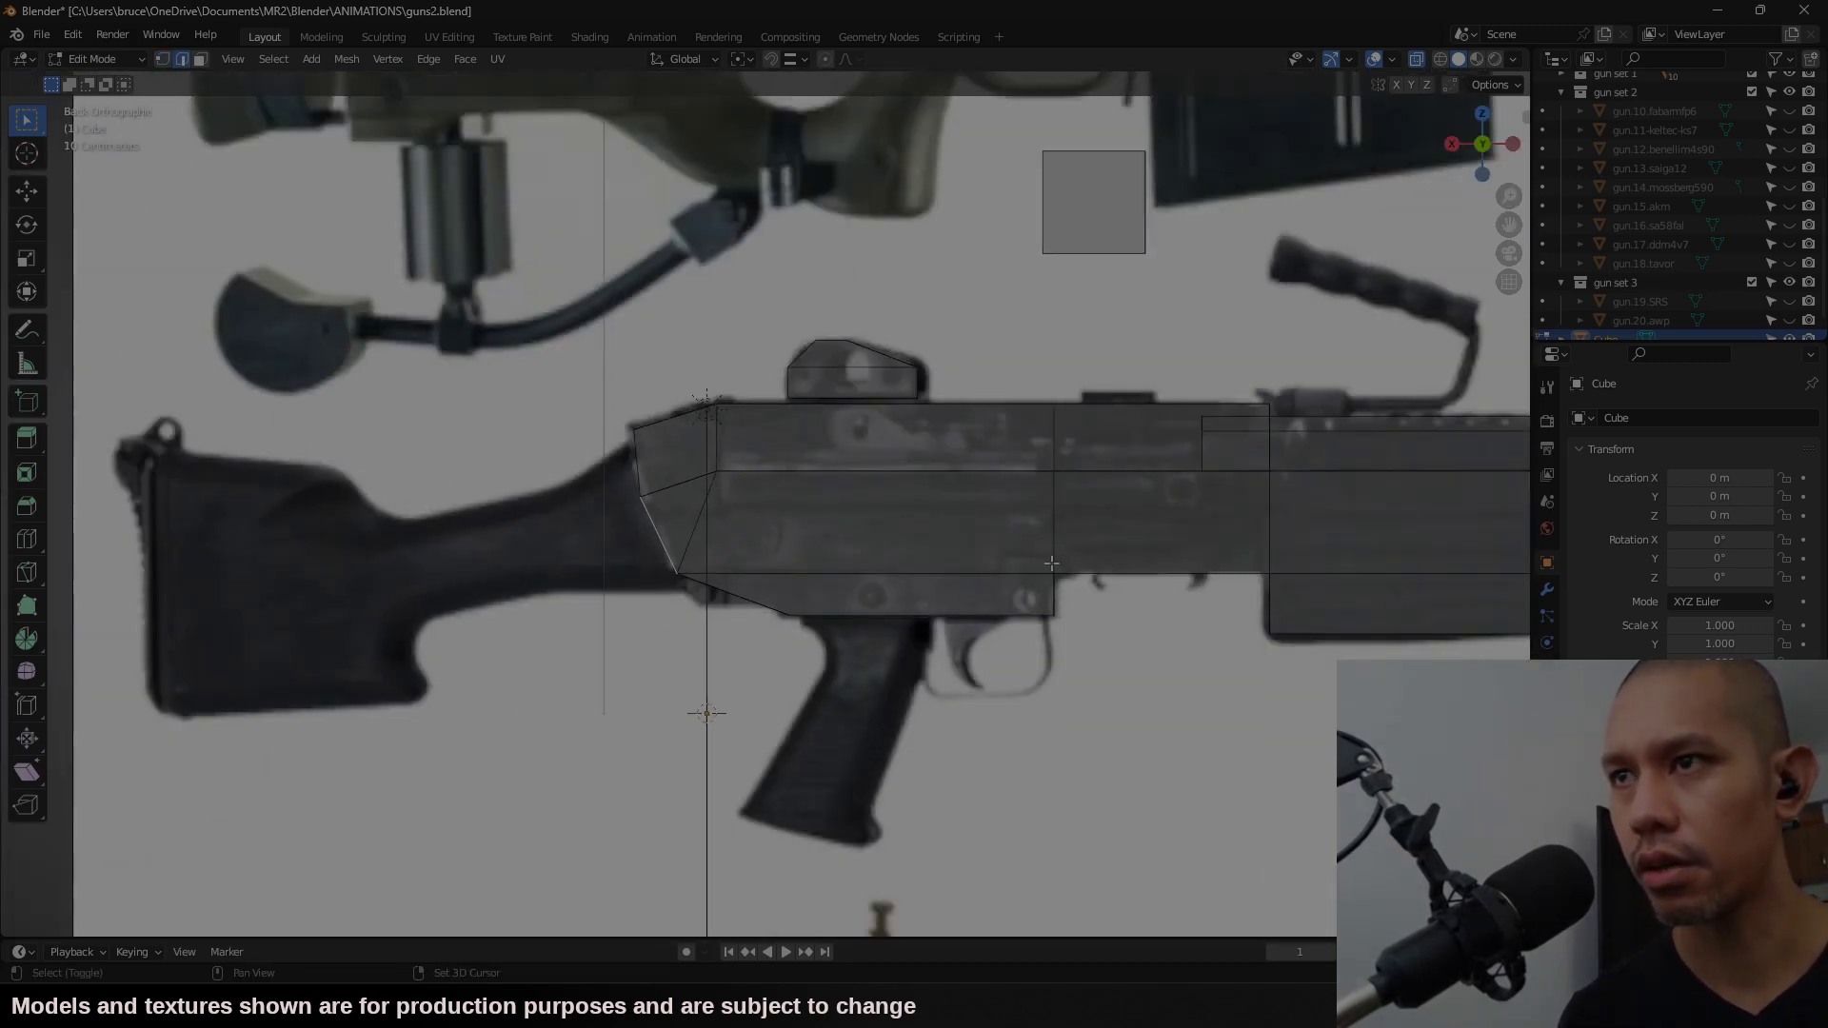
pyautogui.keyDown('shift'); pyautogui.moveTo(1051, 563); pyautogui.dragTo(1329, 527, button='middle'); pyautogui.keyUp('shift')
pyautogui.scroll(2, 1329, 527)
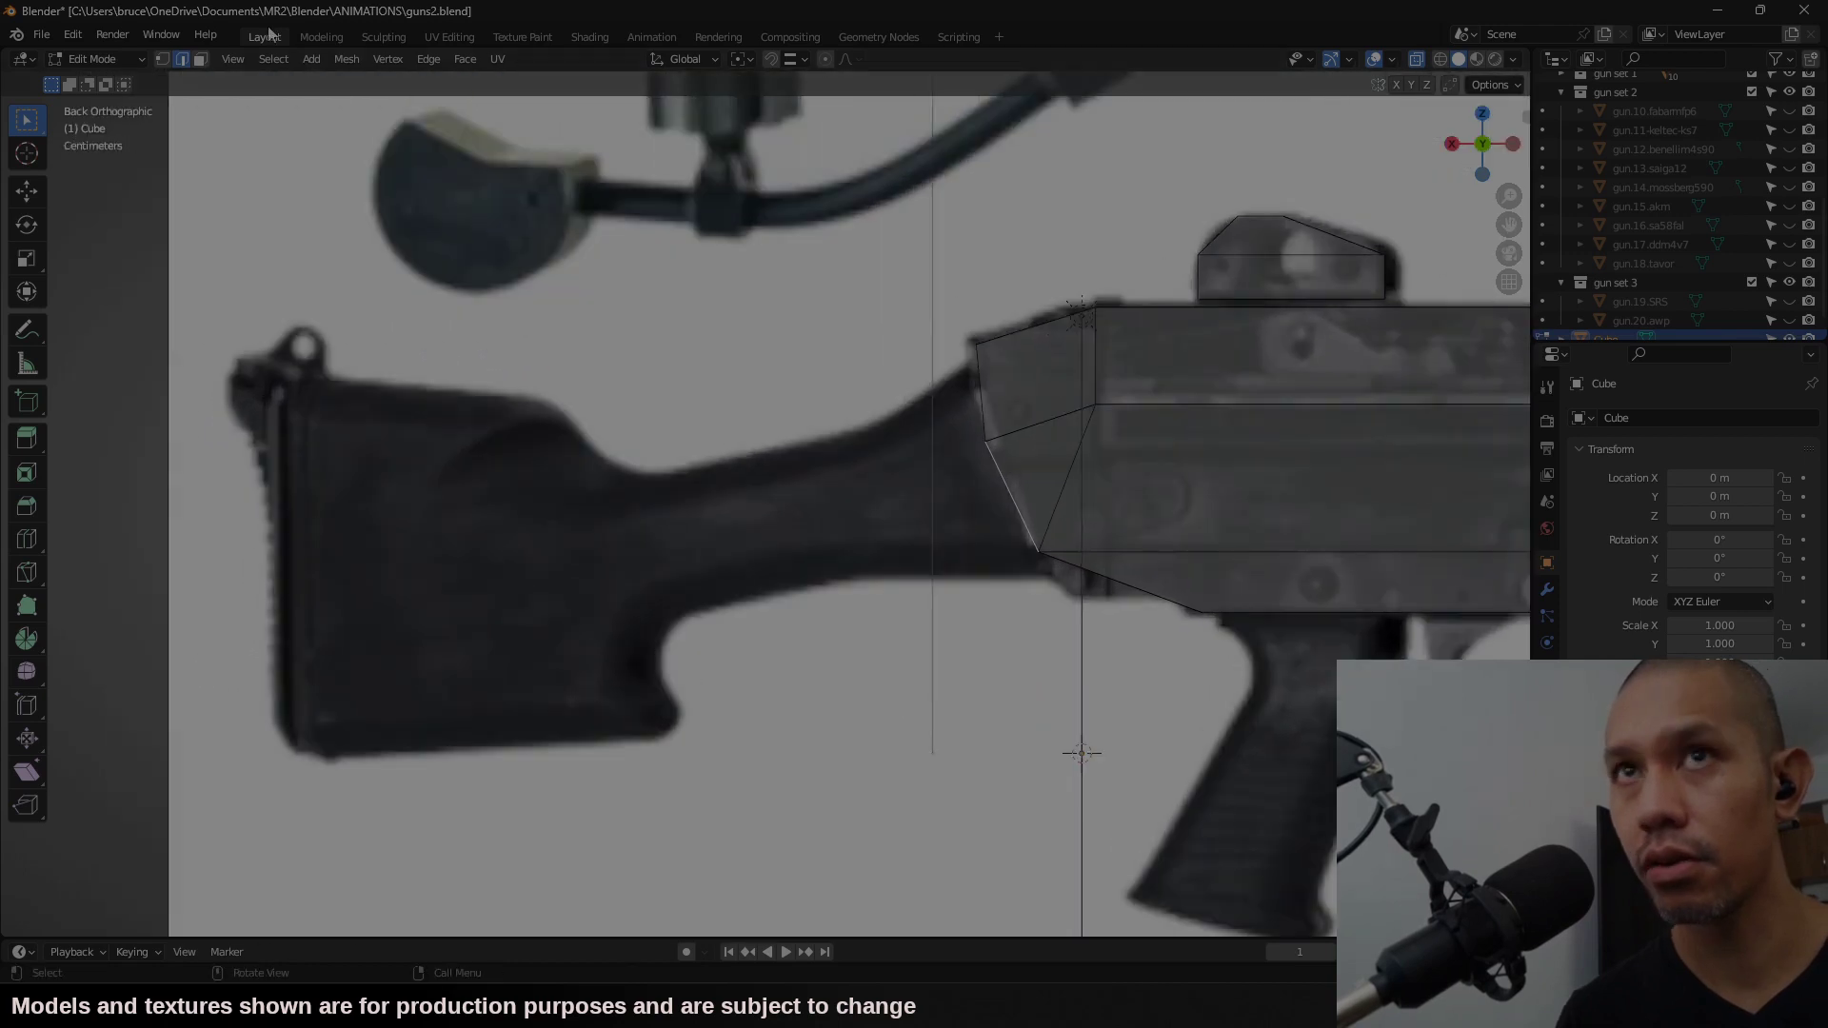
pyautogui.click(310, 59)
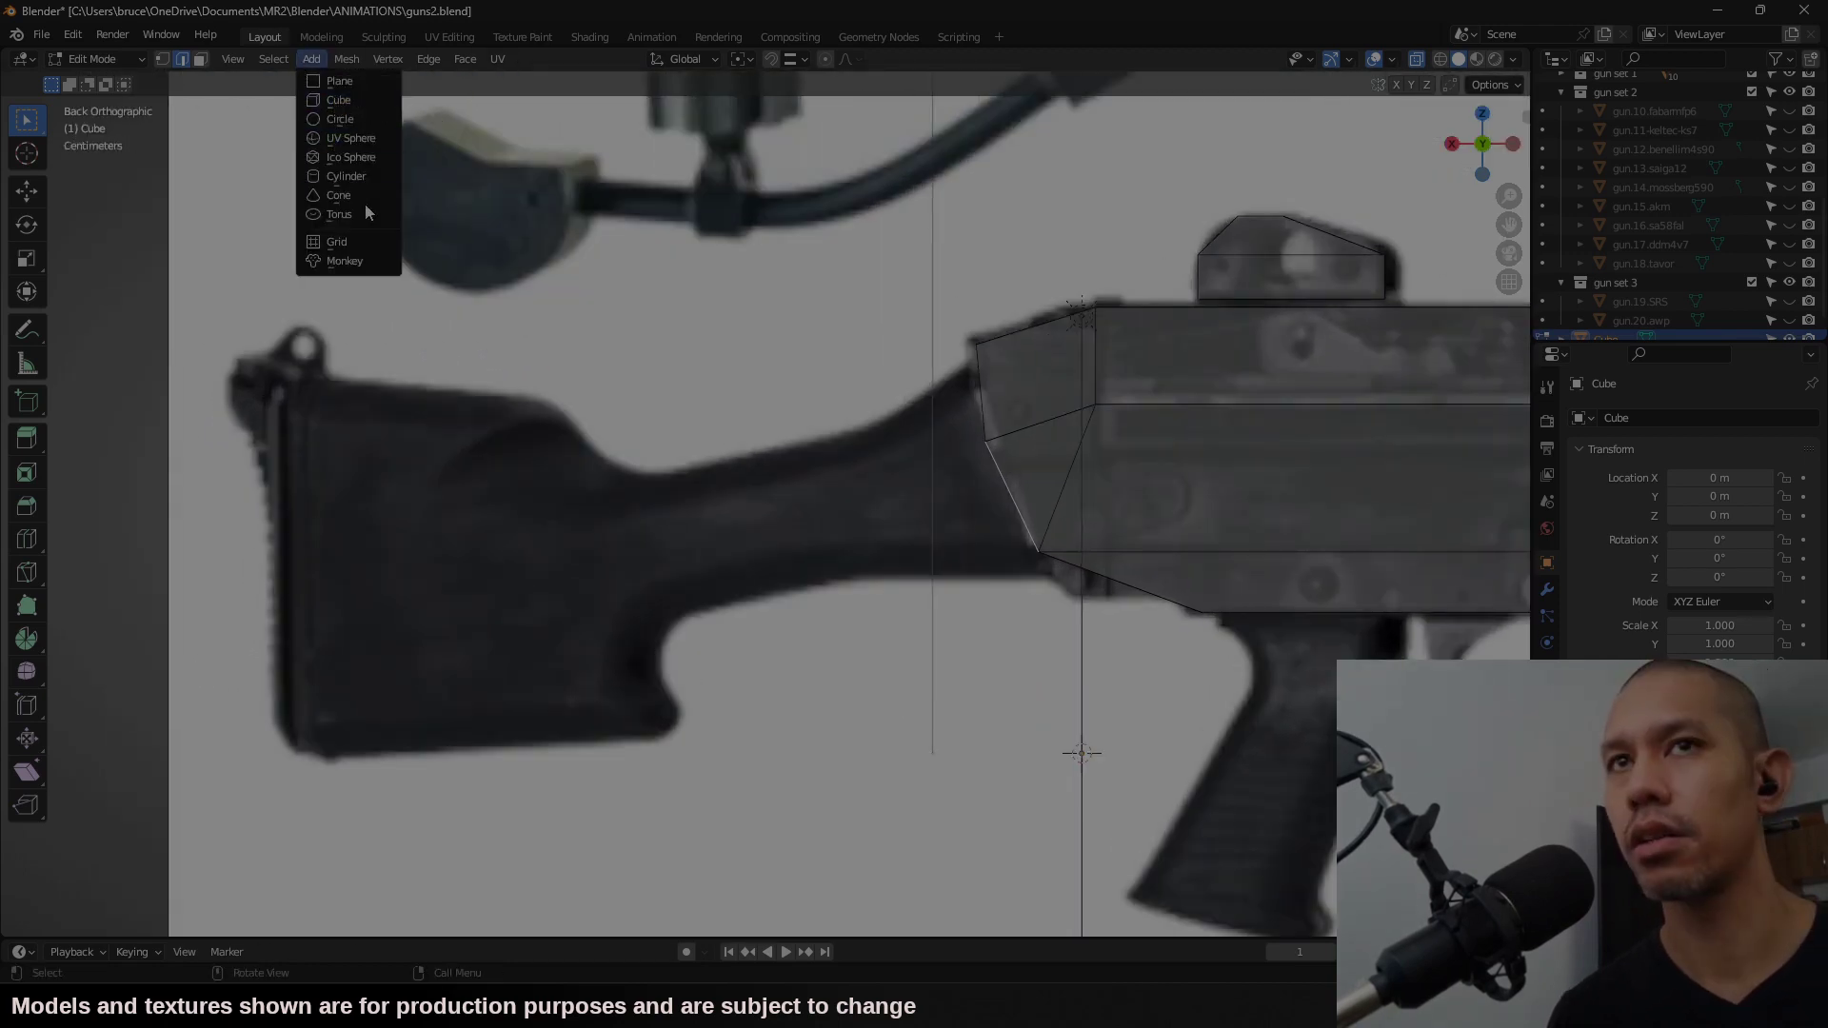
pyautogui.click(347, 177)
pyautogui.scroll(-3, 470, 542)
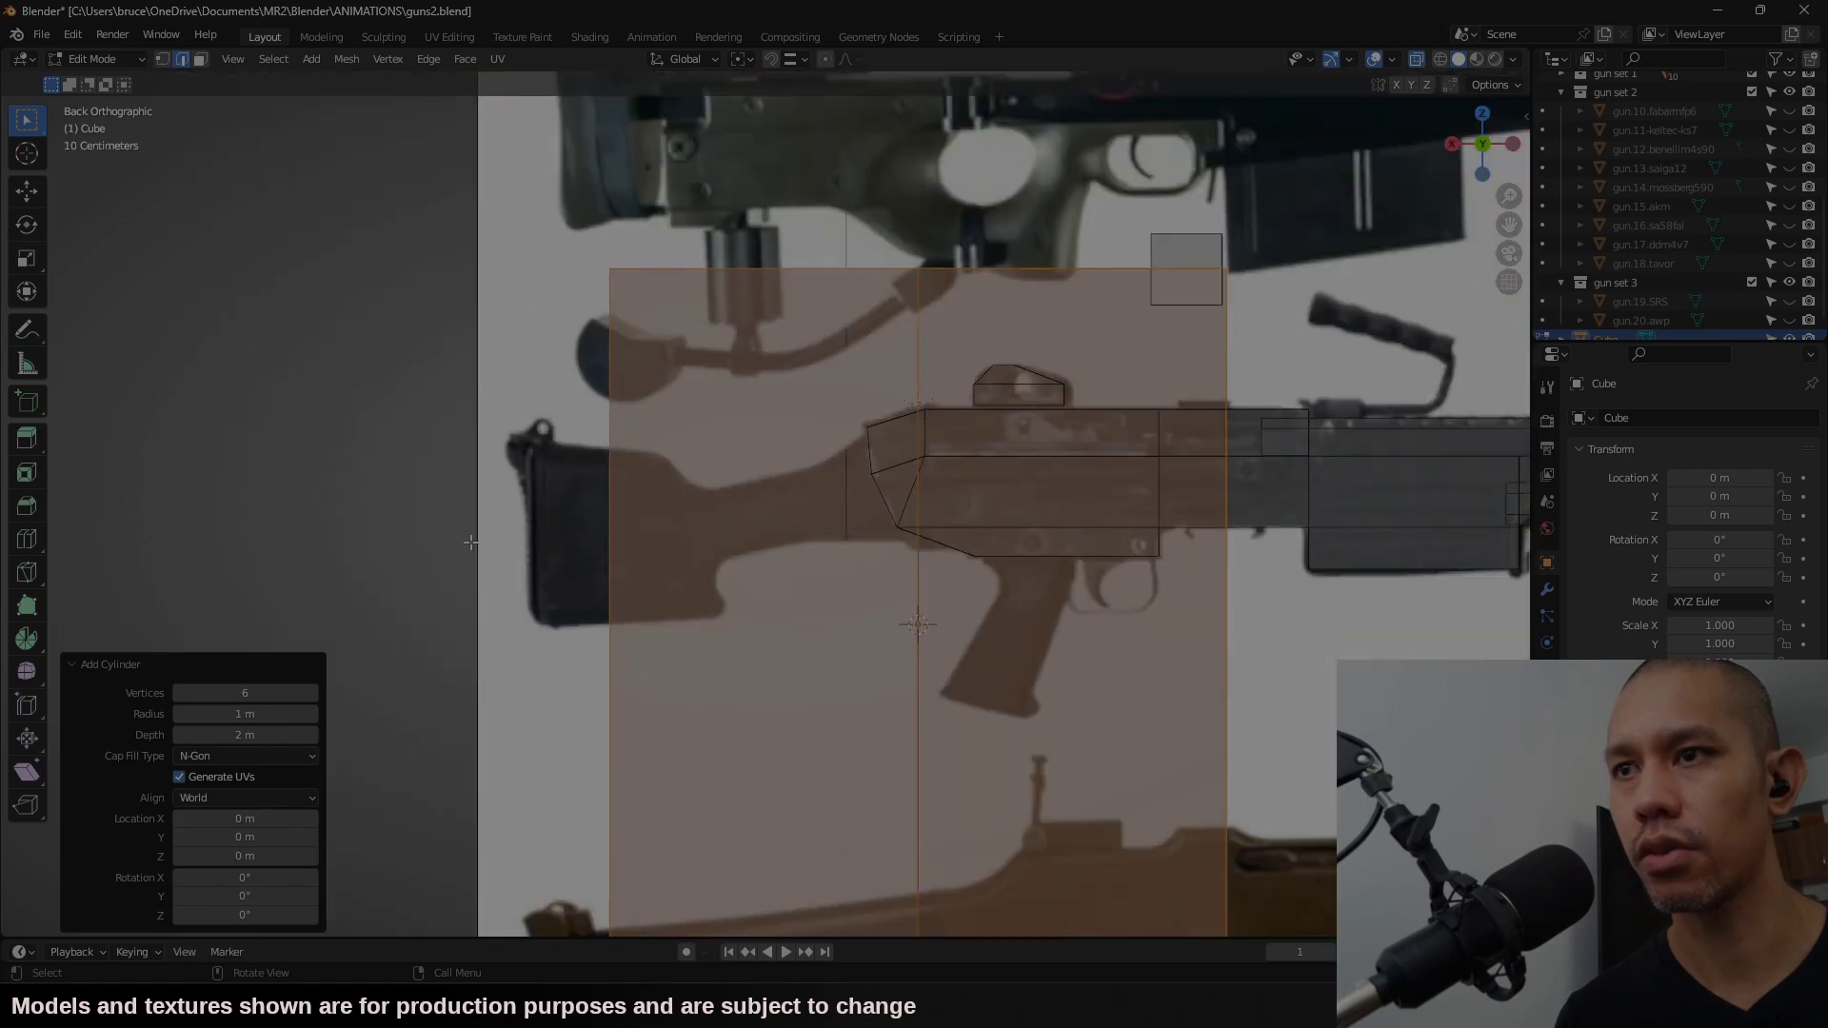
pyautogui.scroll(2, 470, 542)
pyautogui.scroll(-3, 902, 538)
pyautogui.scroll(2, 903, 538)
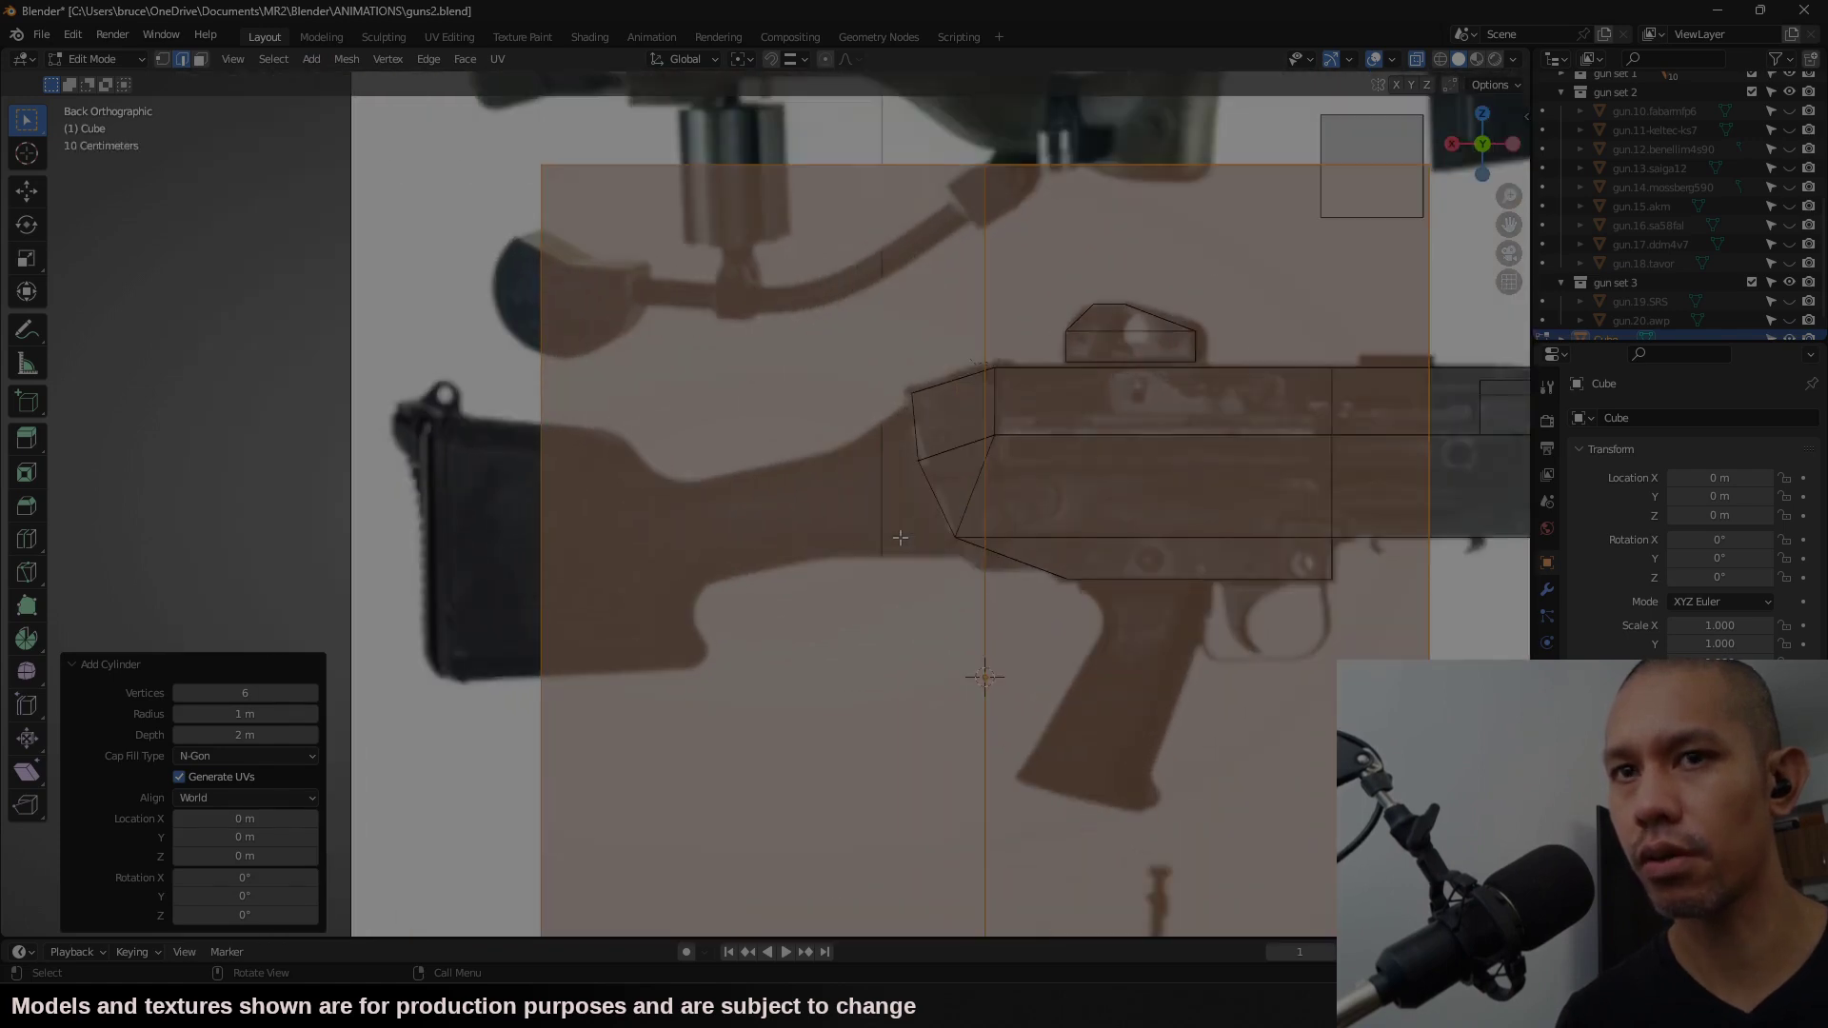
pyautogui.write('rx90')
pyautogui.press('Return')
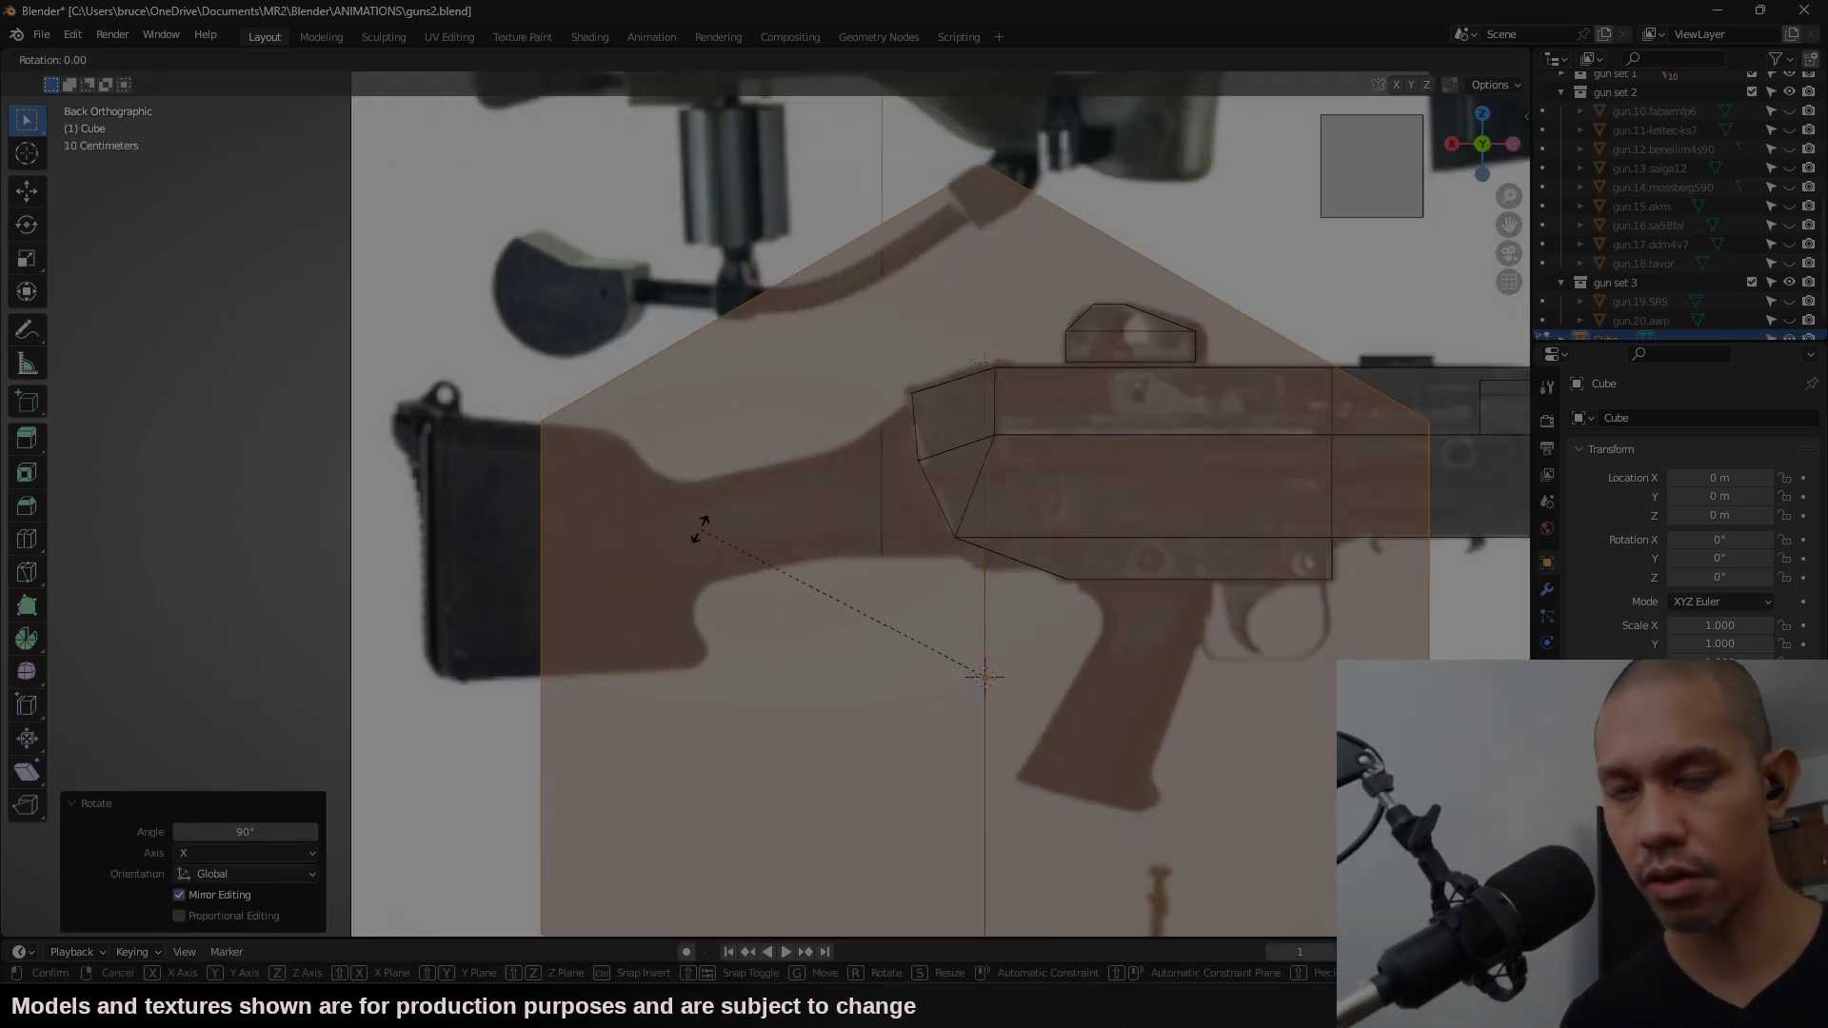
pyautogui.press('s')
pyautogui.click(1128, 726)
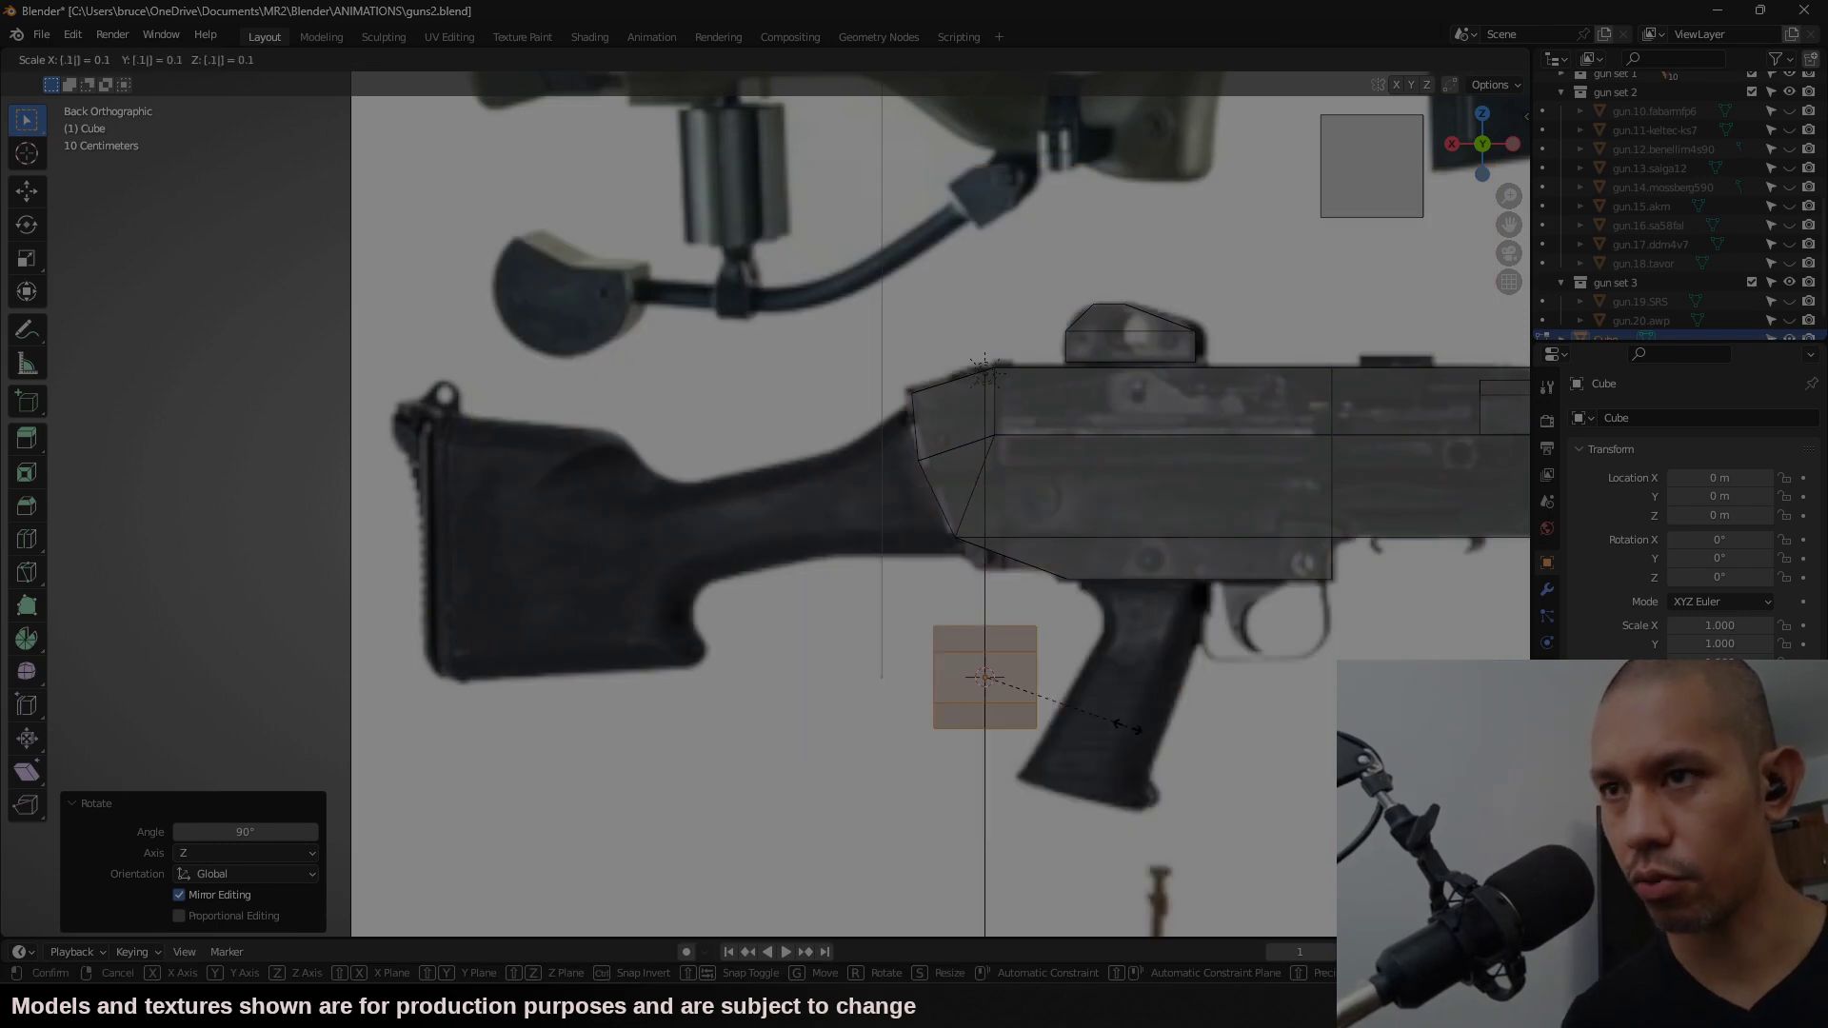
# Step: Fit the cylinder to the reference butt's height, move its front end -0.20612 m along X and extrude it to the neck
pyautogui.press('g')
pyautogui.click(582, 485)
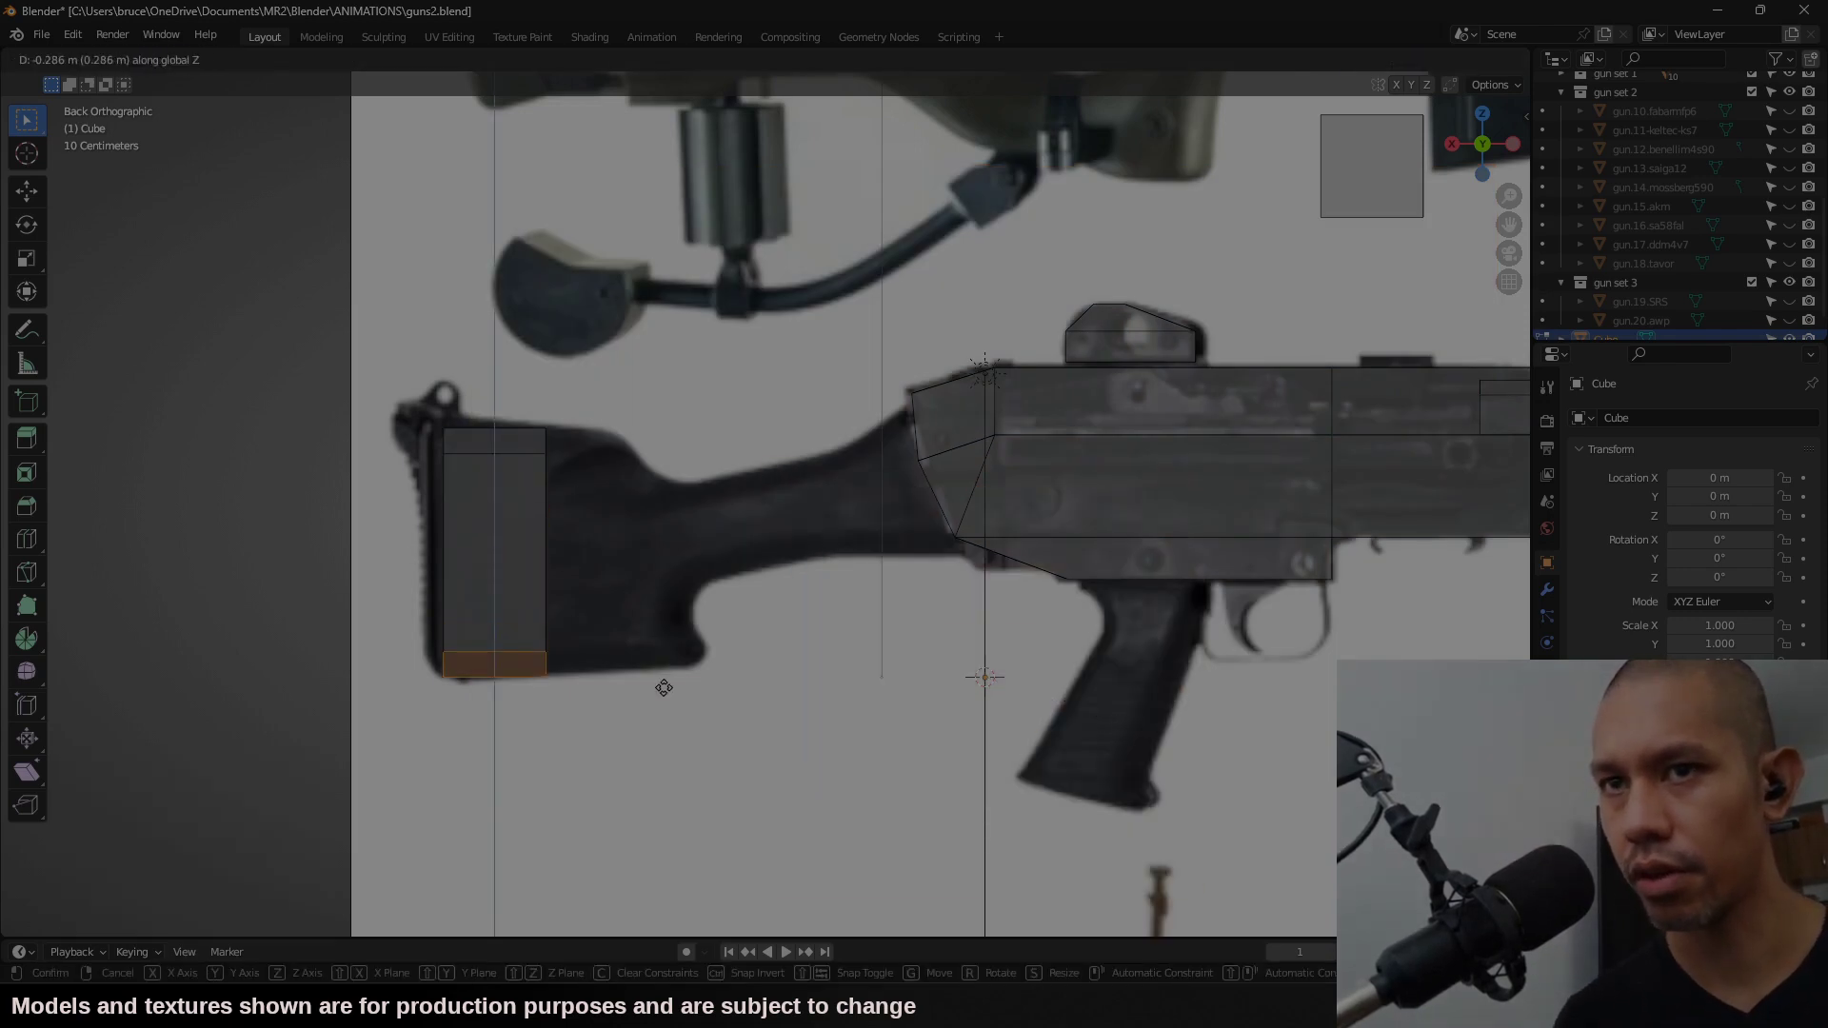
pyautogui.click(664, 686)
pyautogui.press('g')
pyautogui.press('x')
pyautogui.click(700, 463)
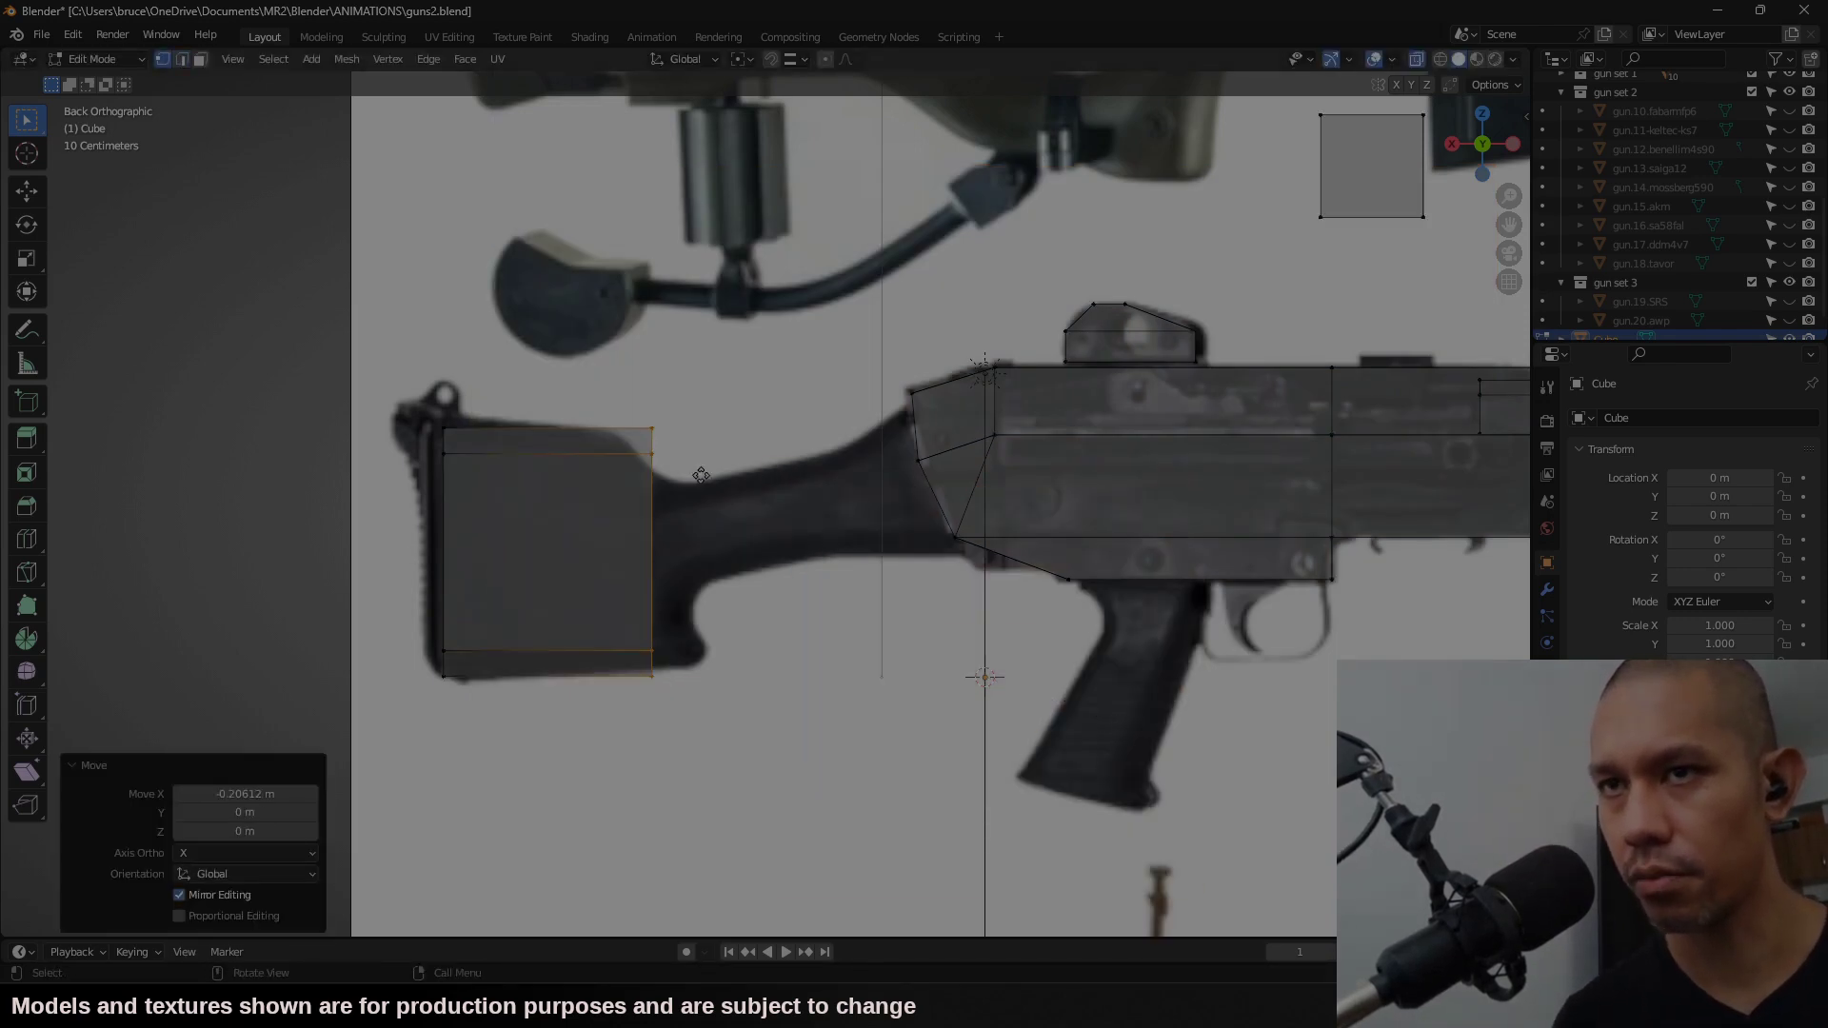
pyautogui.press('e')
pyautogui.click(747, 474)
pyautogui.press('s')
pyautogui.hotkey('shift', 'y')
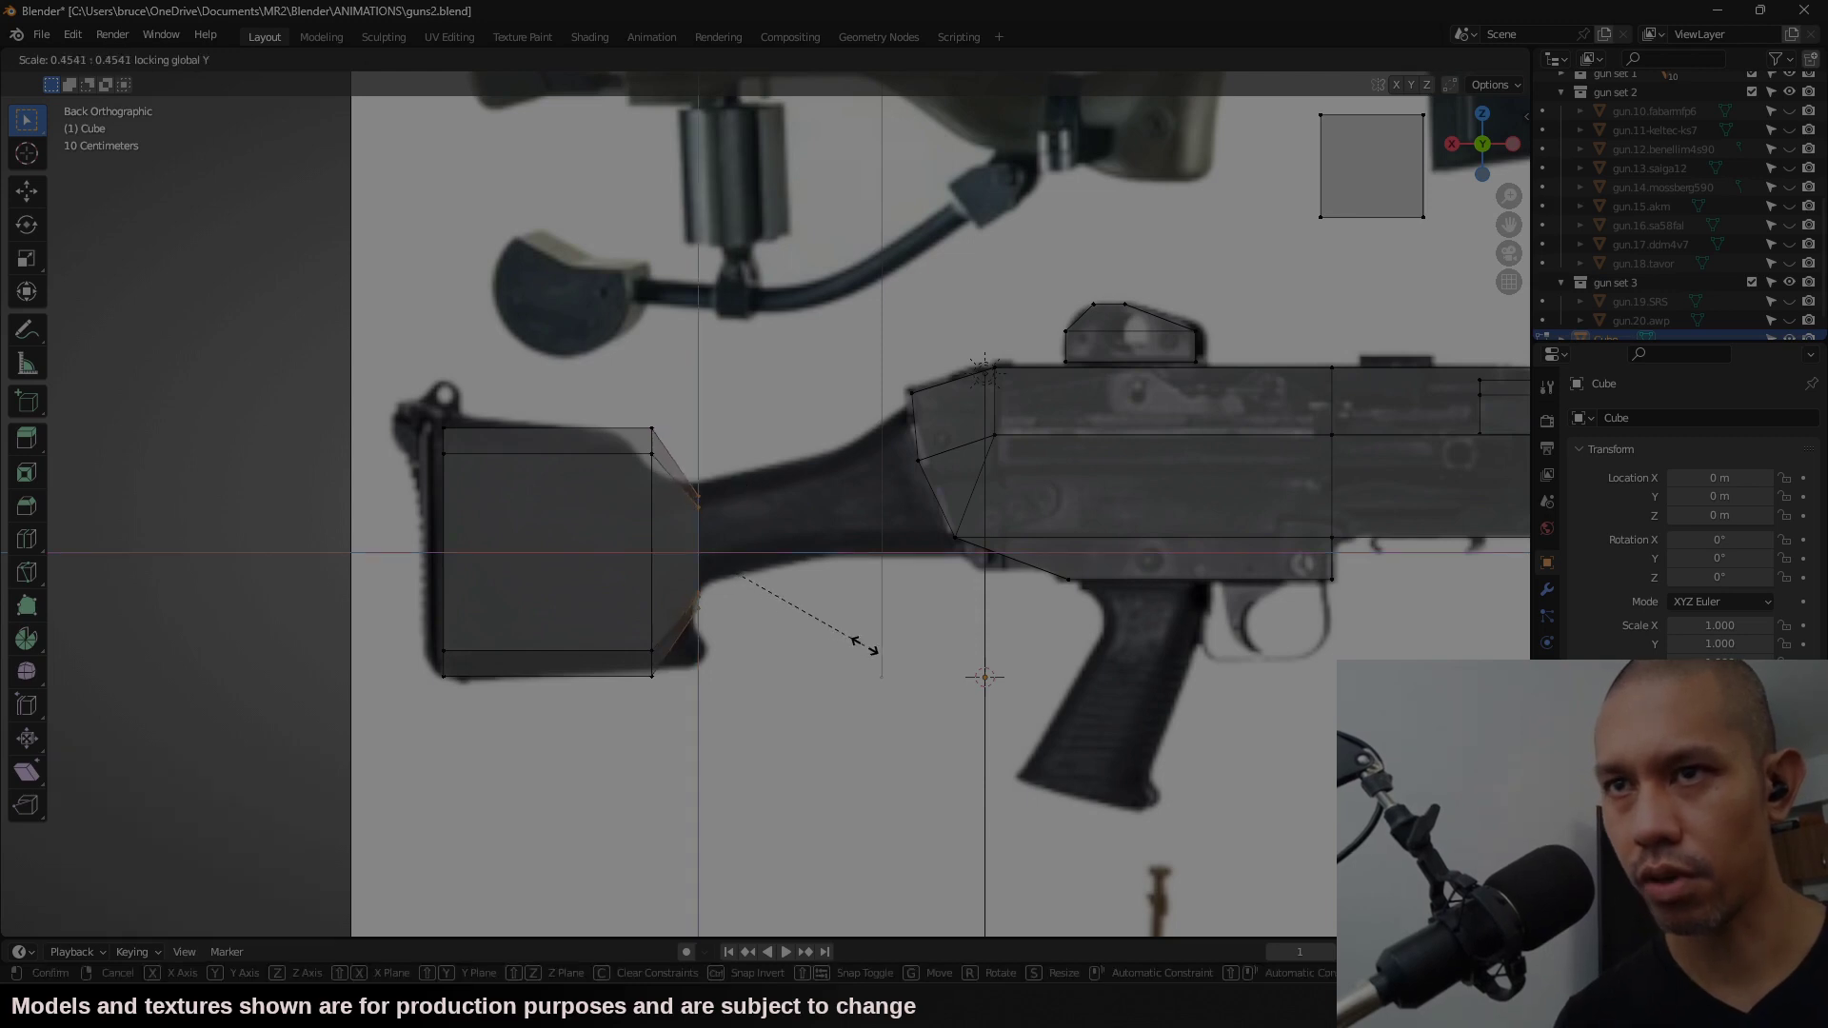
pyautogui.click(833, 630)
pyautogui.press('g')
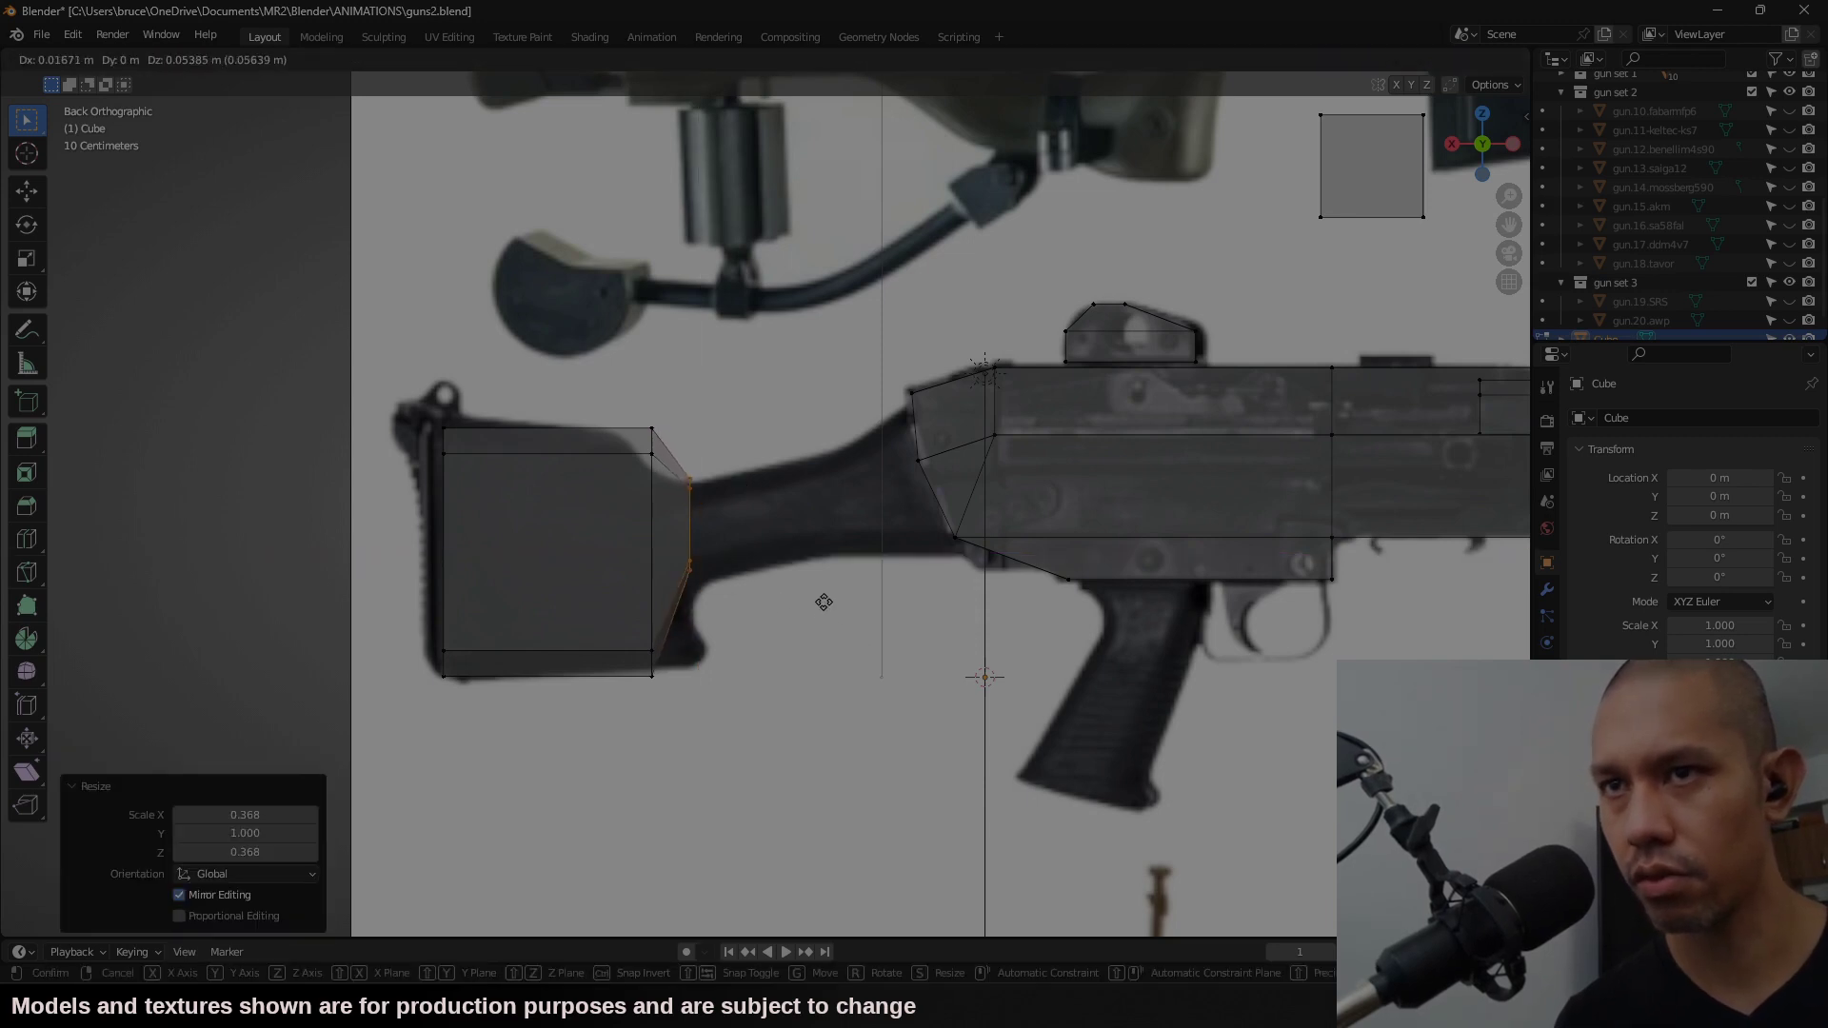
pyautogui.click(832, 610)
pyautogui.moveTo(706, 511); pyautogui.dragTo(688, 492)
pyautogui.press('g')
pyautogui.click(684, 505)
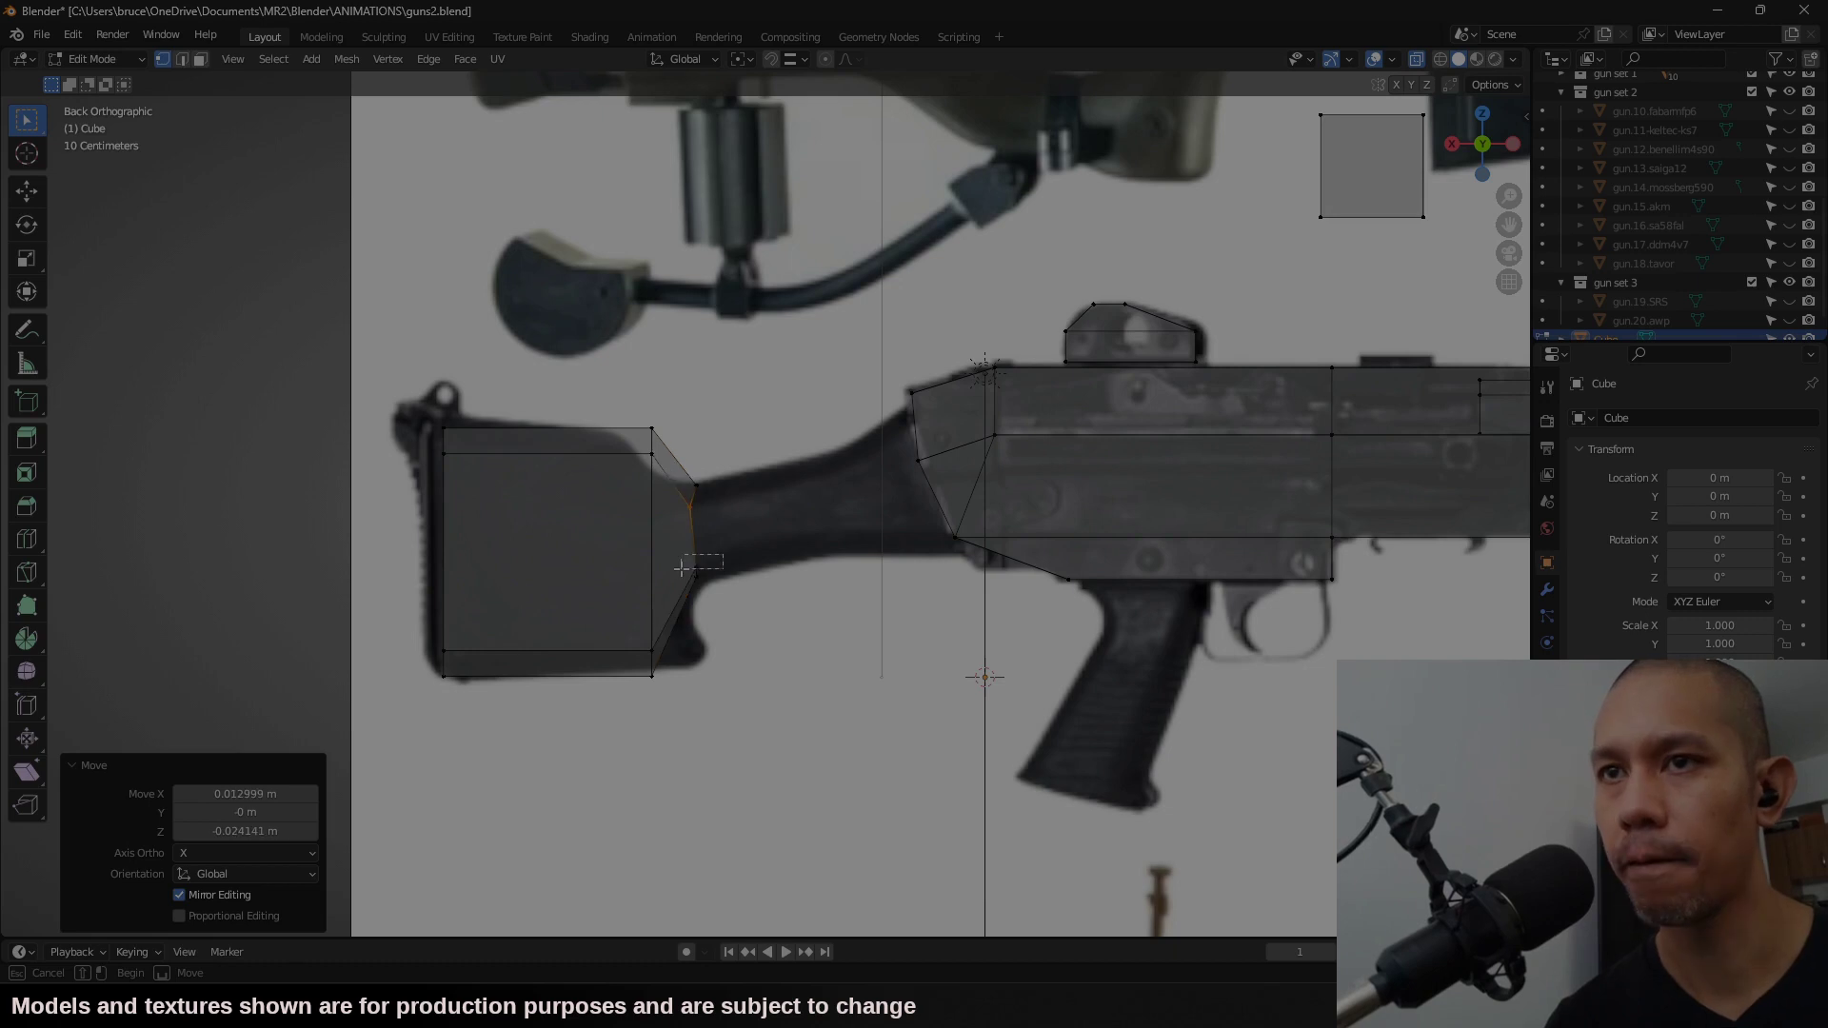
pyautogui.press('b')
pyautogui.moveTo(684, 556); pyautogui.dragTo(712, 573)
pyautogui.press('g')
pyautogui.click(716, 576)
pyautogui.hotkey('ctrl', 'z')
pyautogui.hotkey('ctrl', 'z')
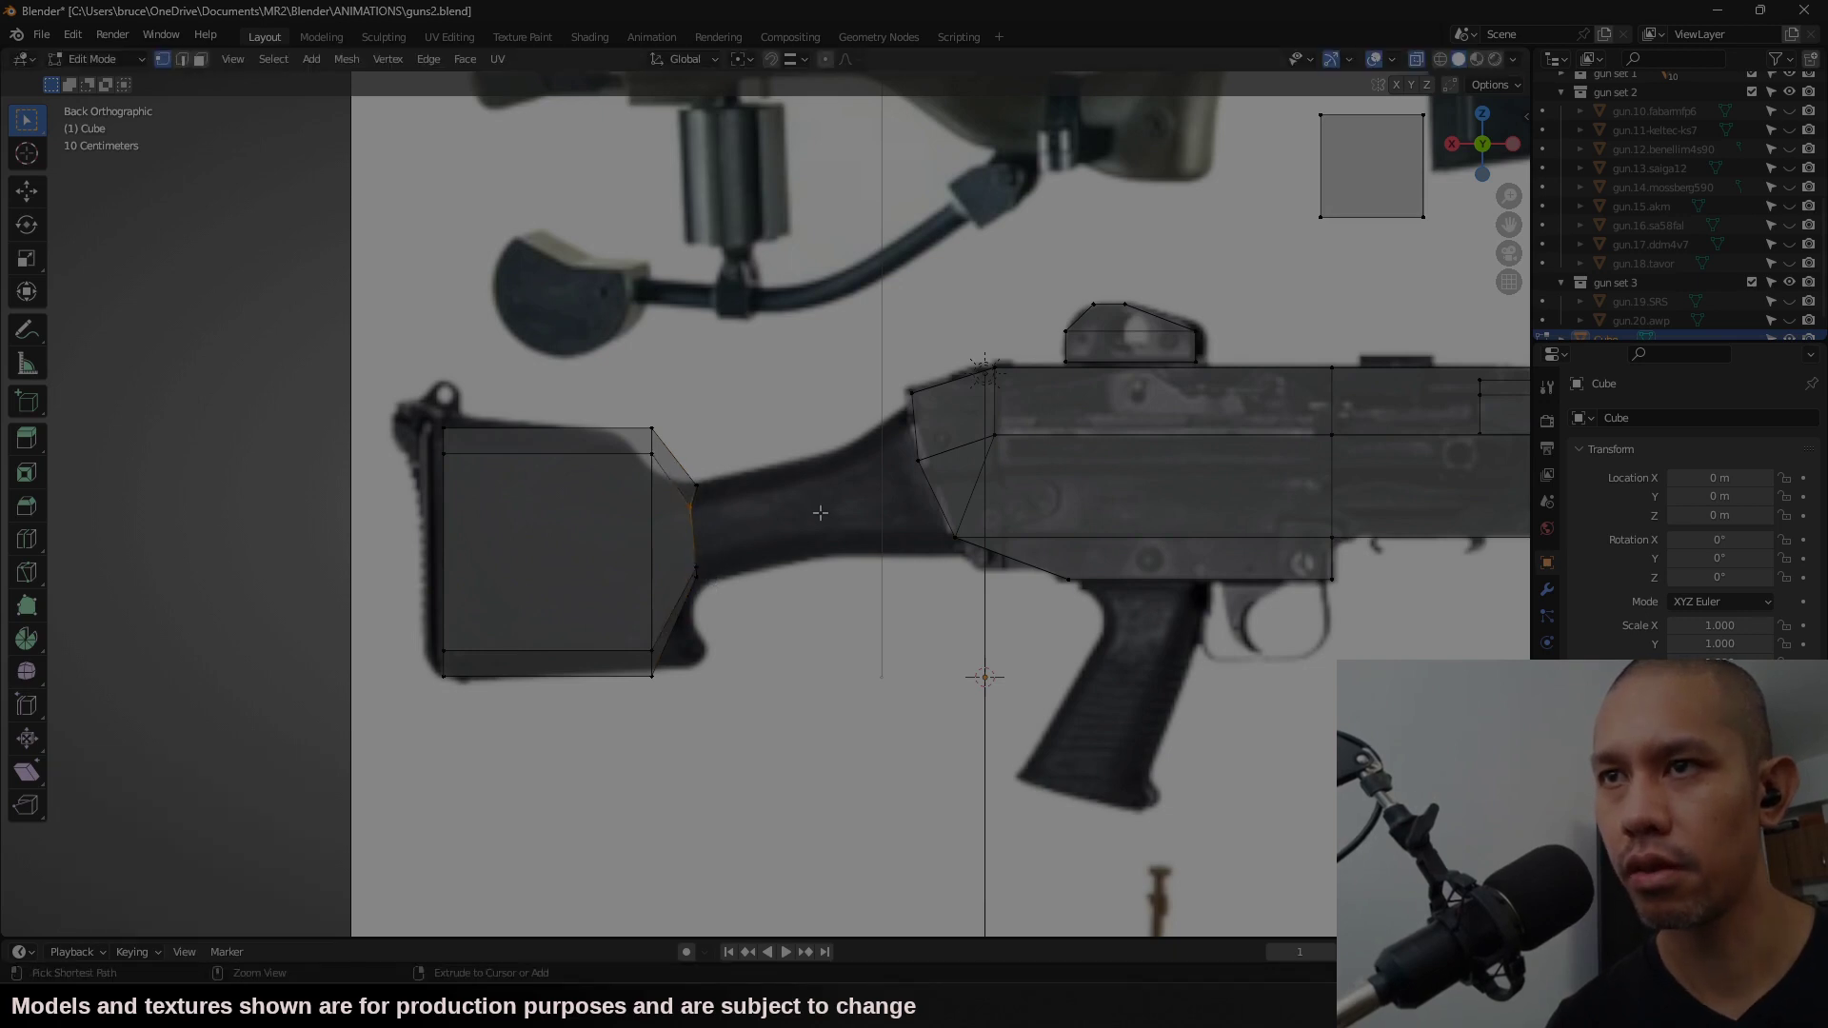
pyautogui.hotkey('ctrl', 'z')
pyautogui.hotkey('ctrl', 'z')
pyautogui.hotkey('ctrl', 'z')
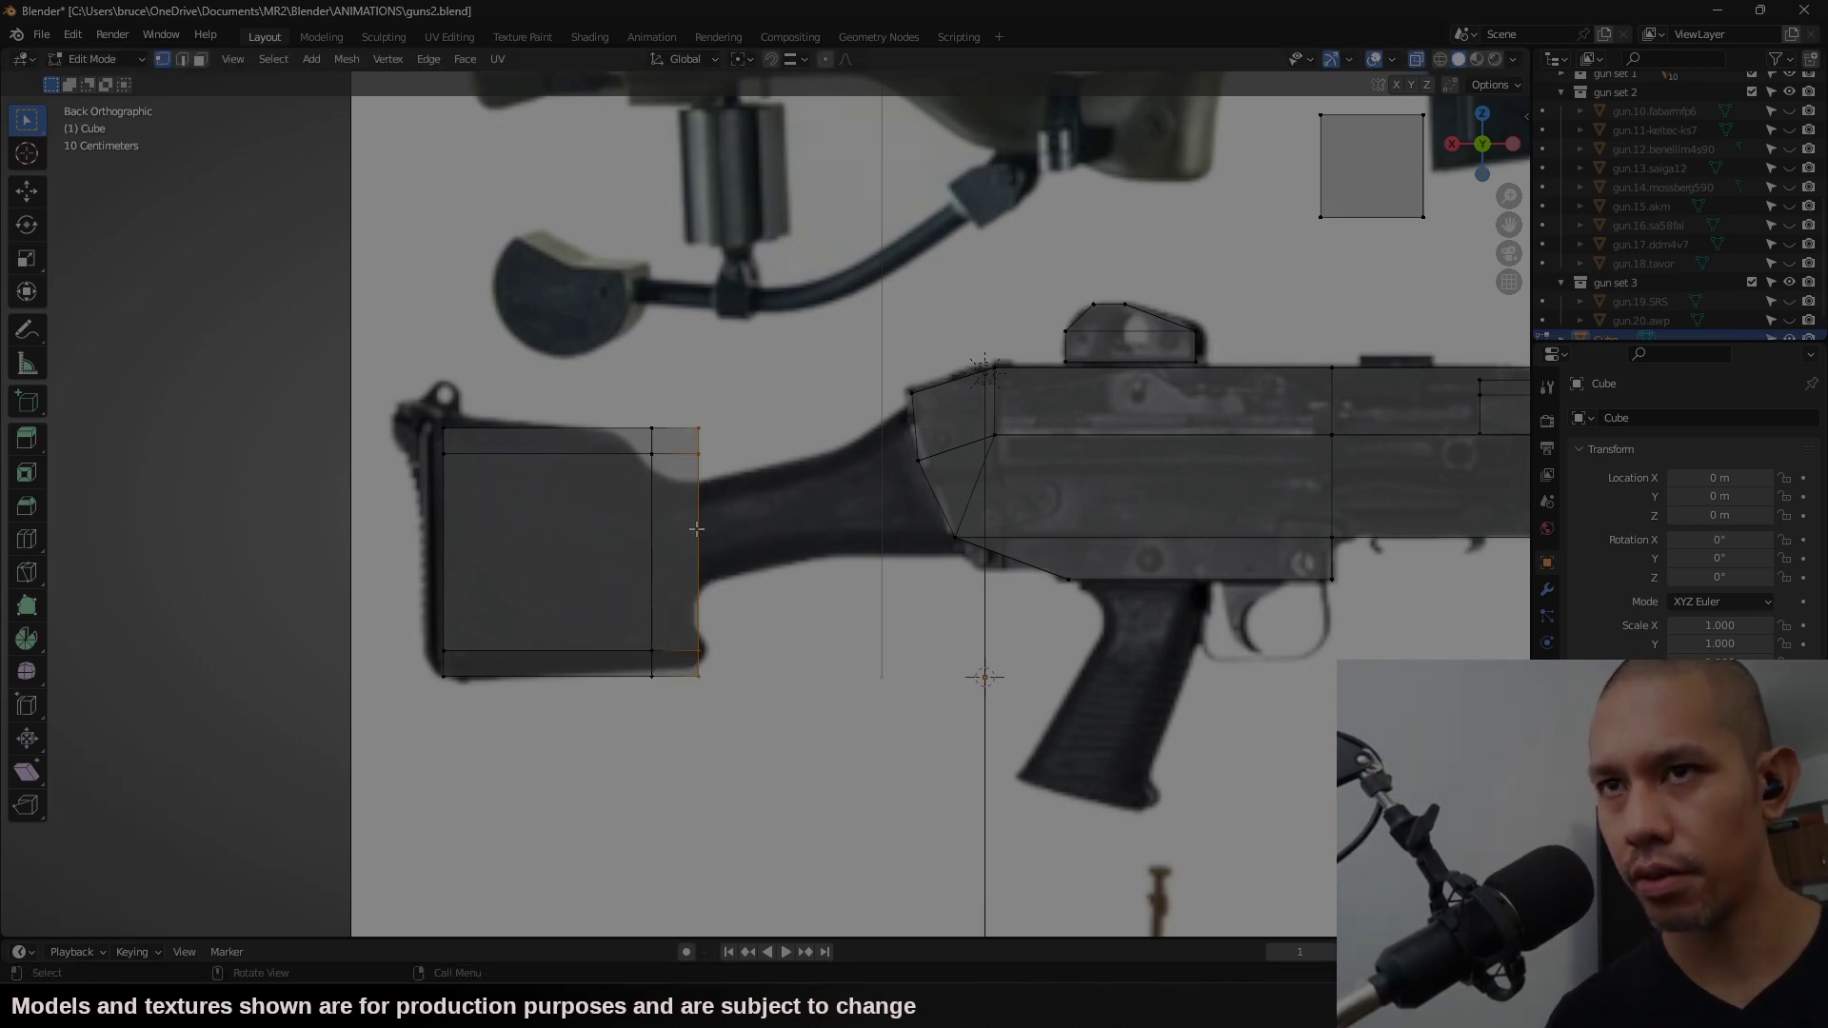
# Step: Extrude the stock's front end forward 0.26183 m, then again -0.14299 m along X up to the receiver
pyautogui.press('e')
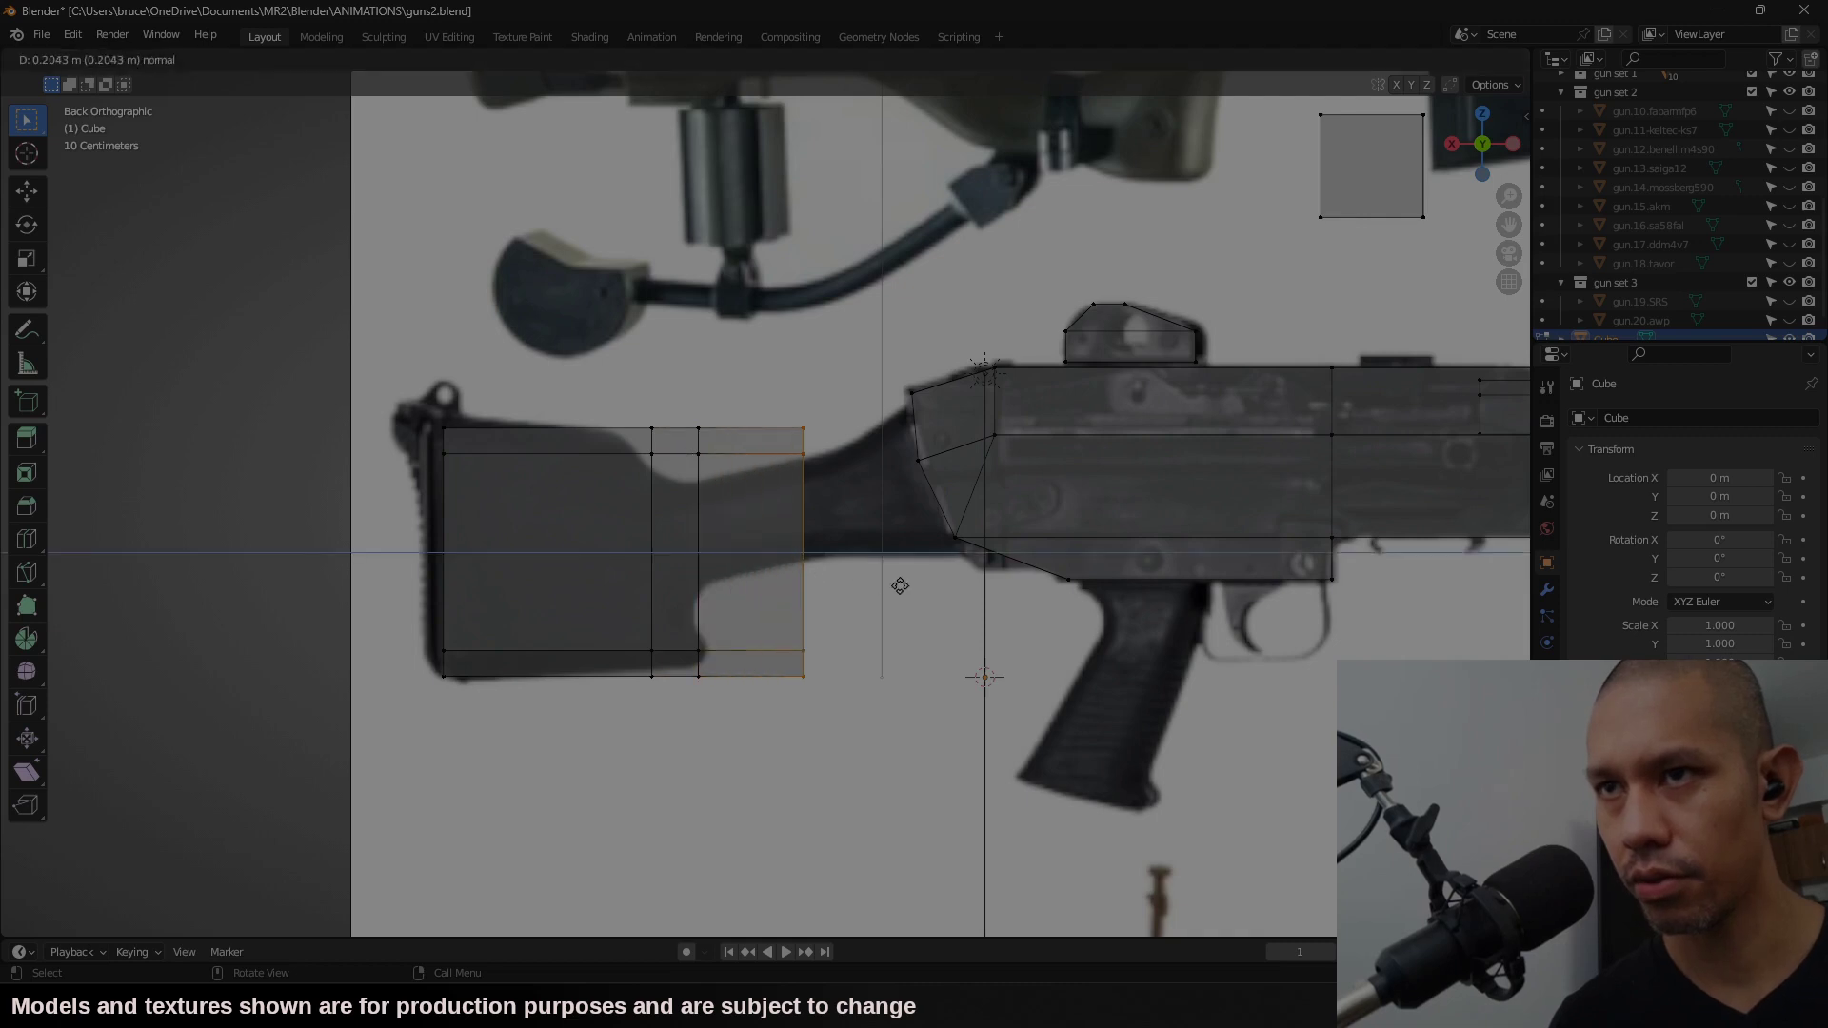
pyautogui.click(930, 591)
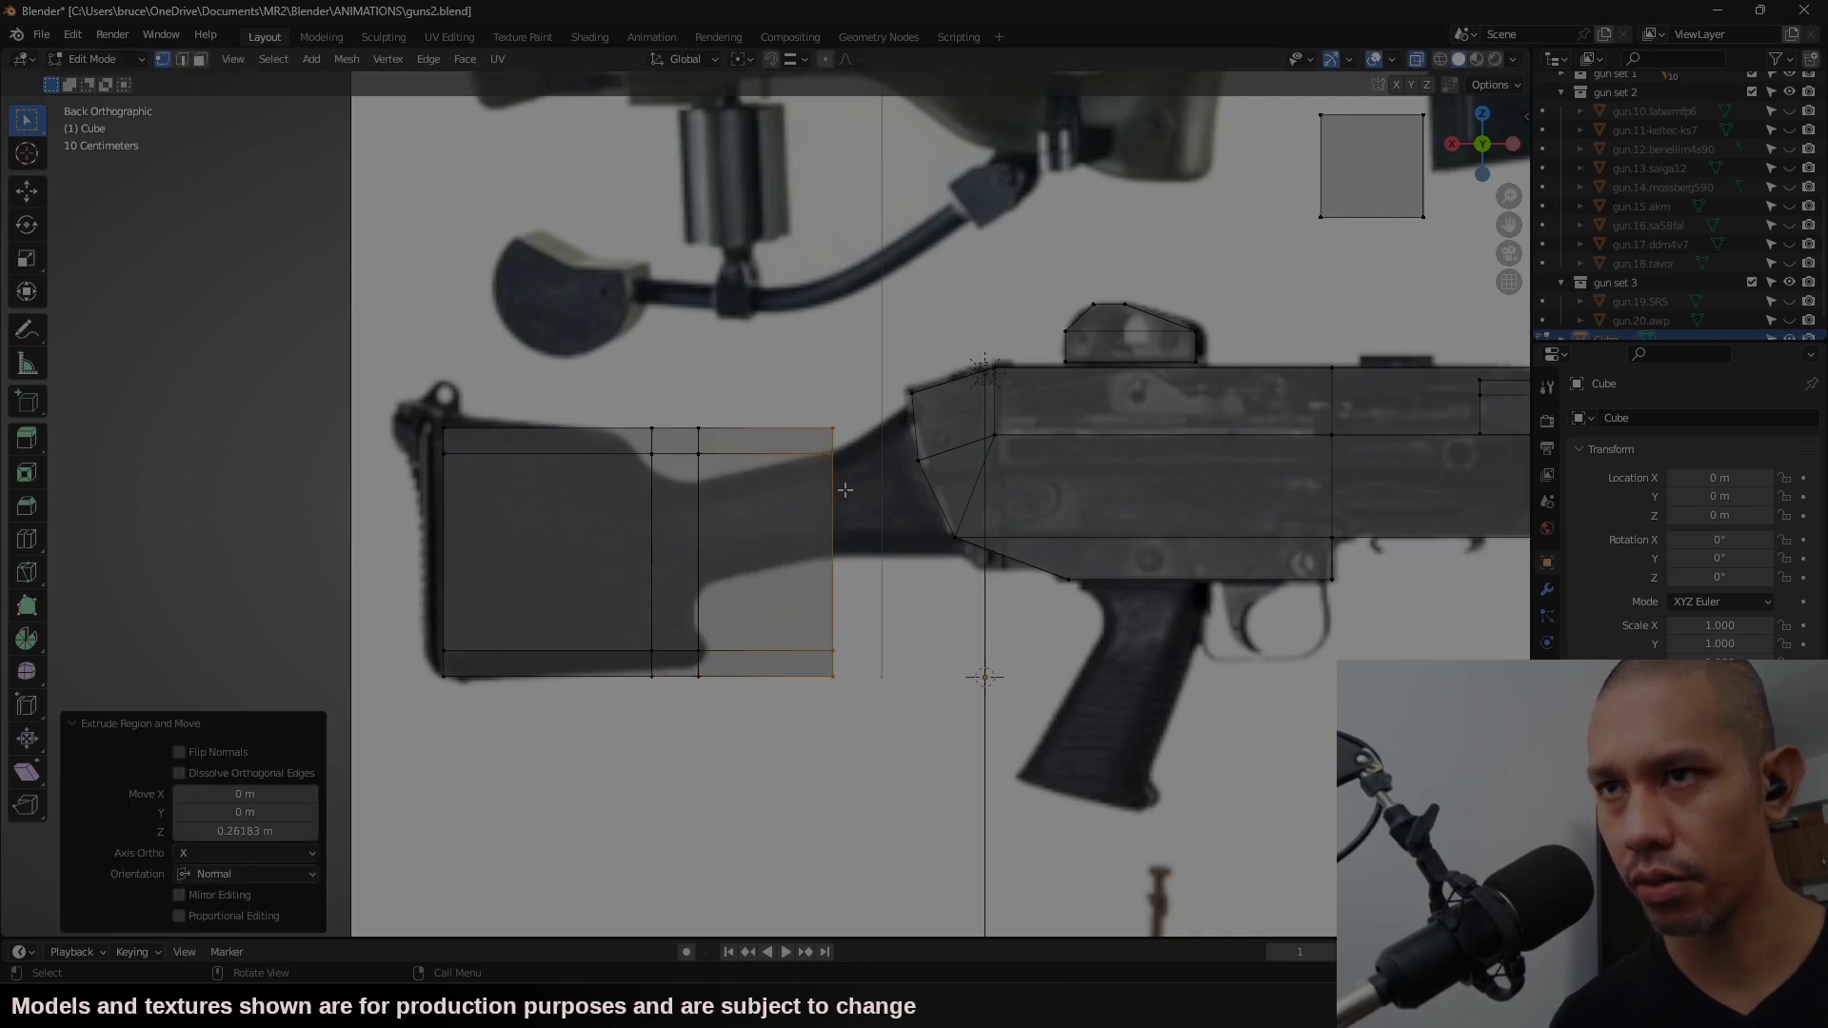
pyautogui.press('e')
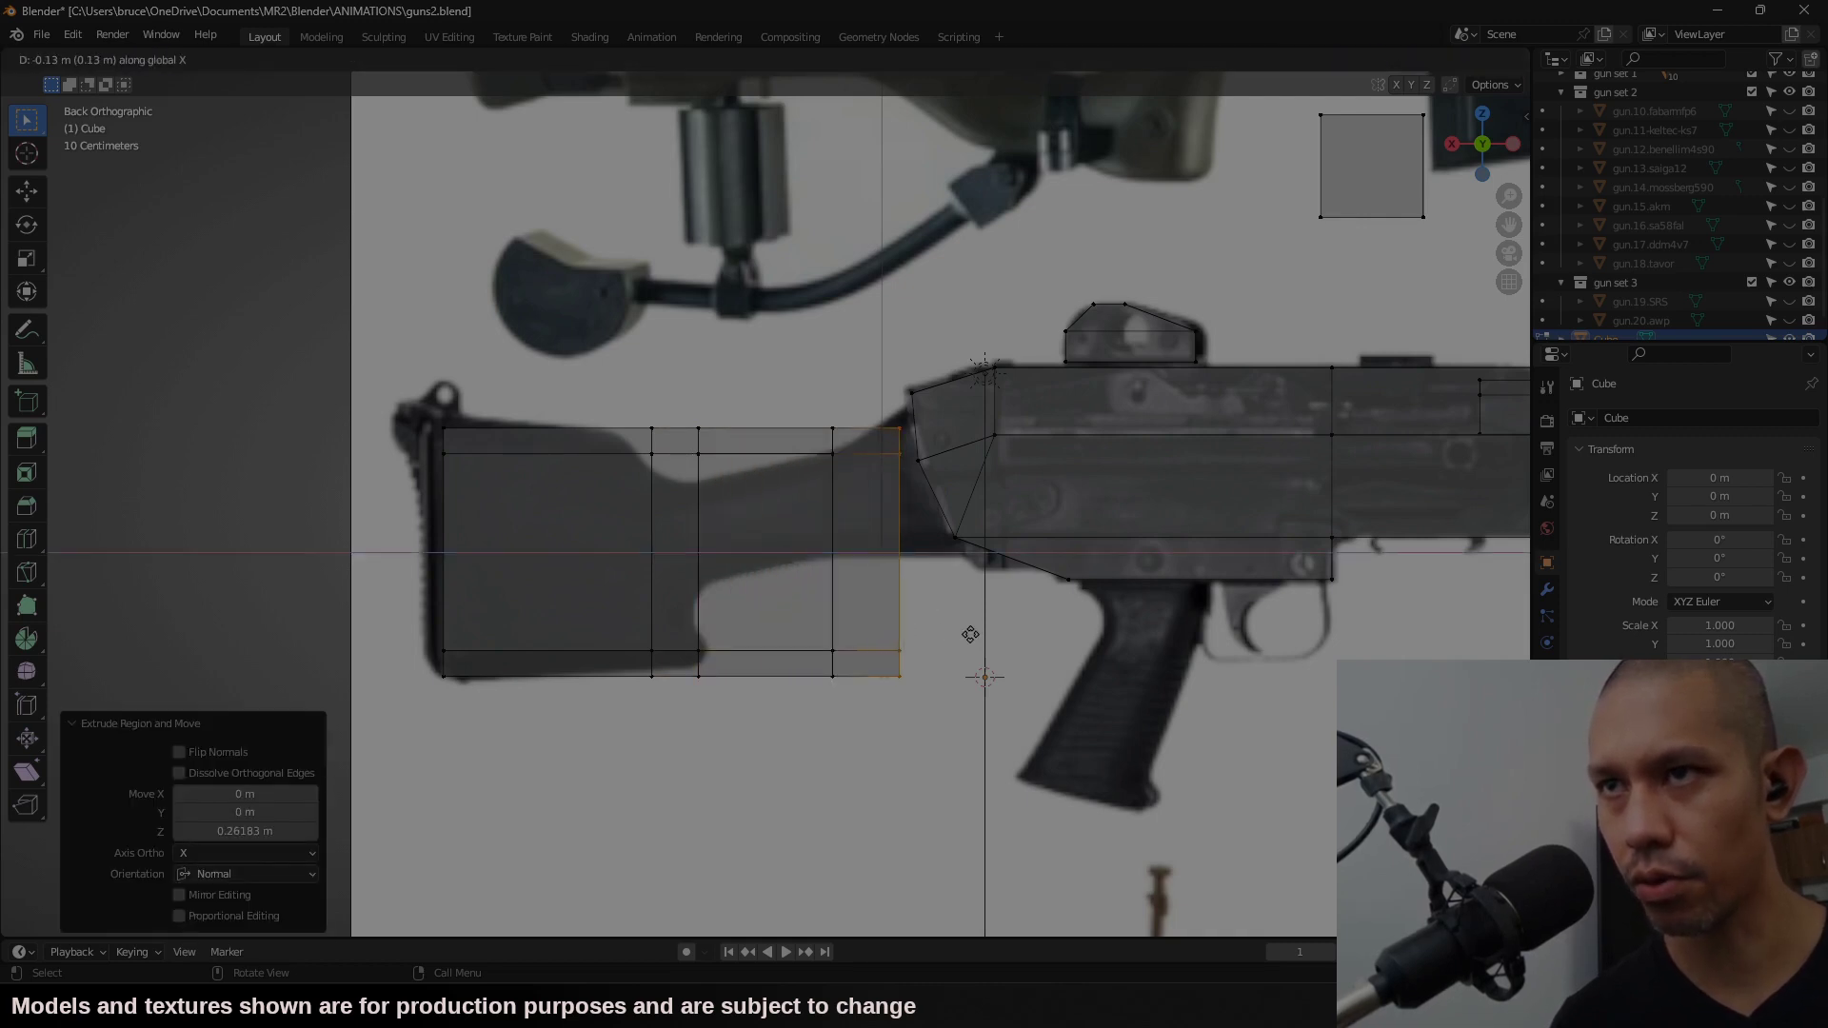
pyautogui.click(978, 633)
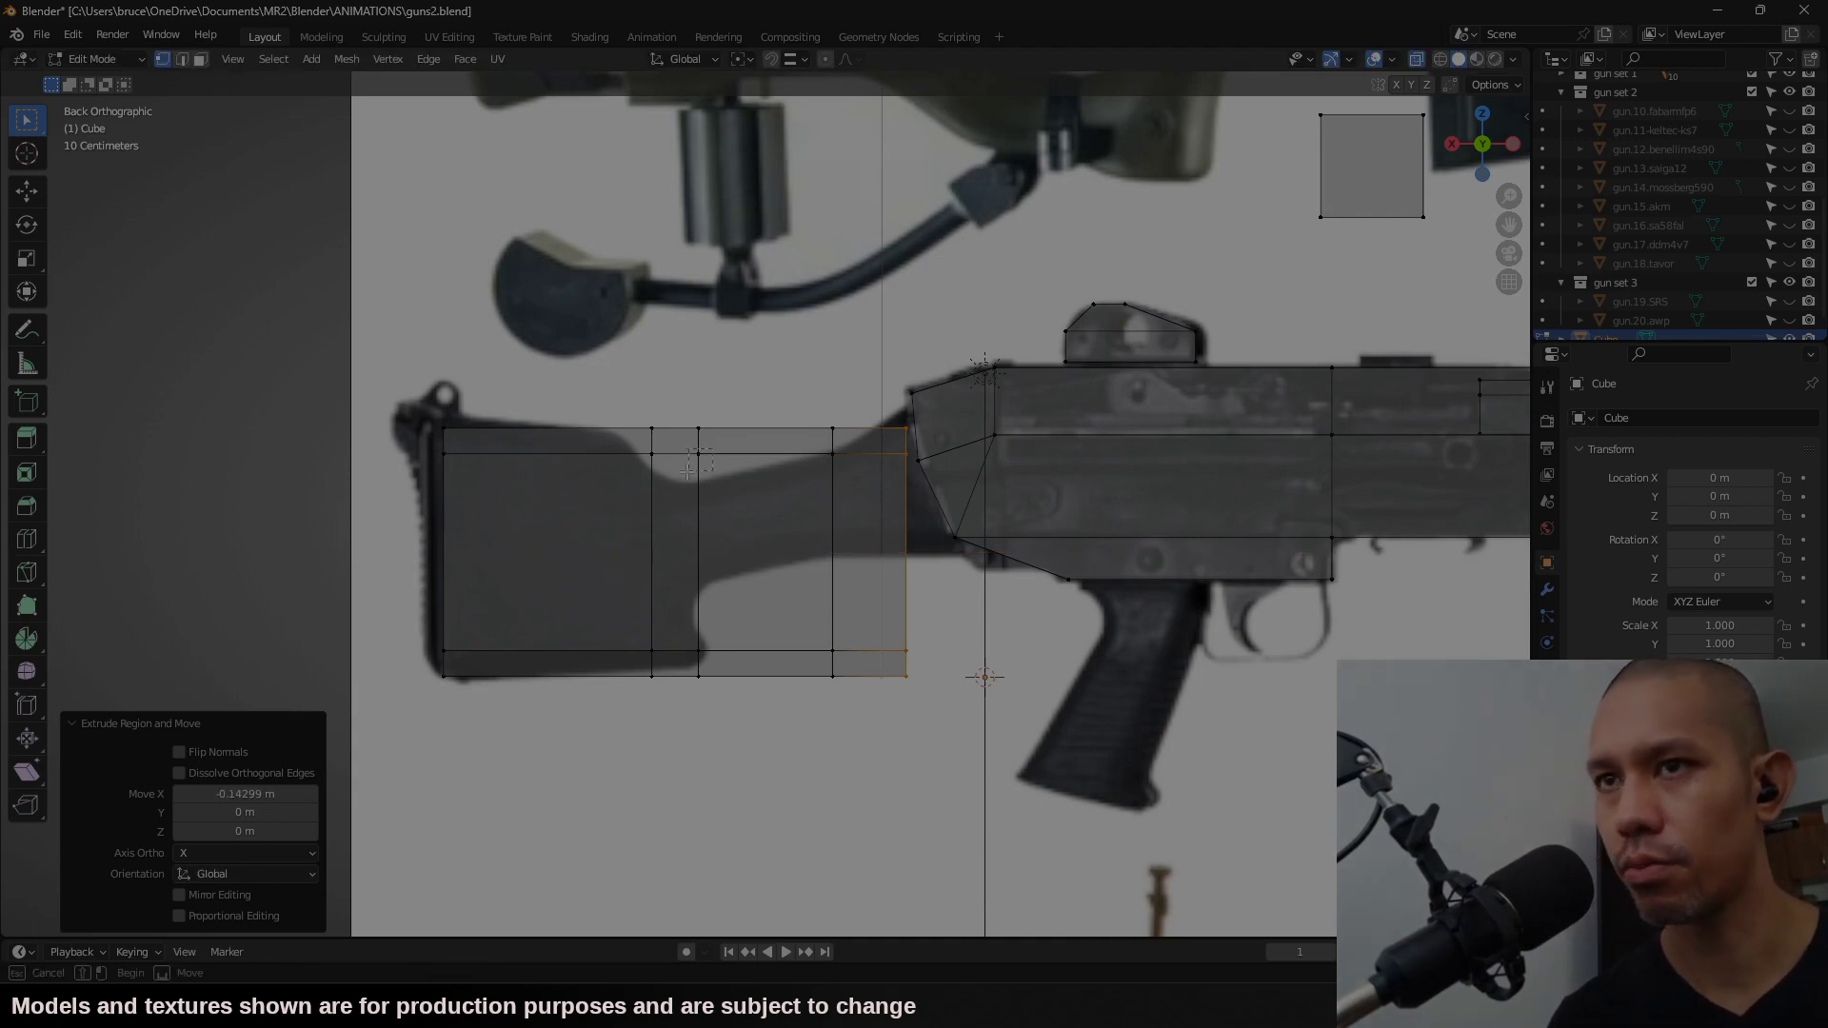
# Step: Move the upper vertices of the stock's neck down onto the upper edge of the reference stock
pyautogui.click(710, 528)
pyautogui.press('g')
pyautogui.click(710, 582)
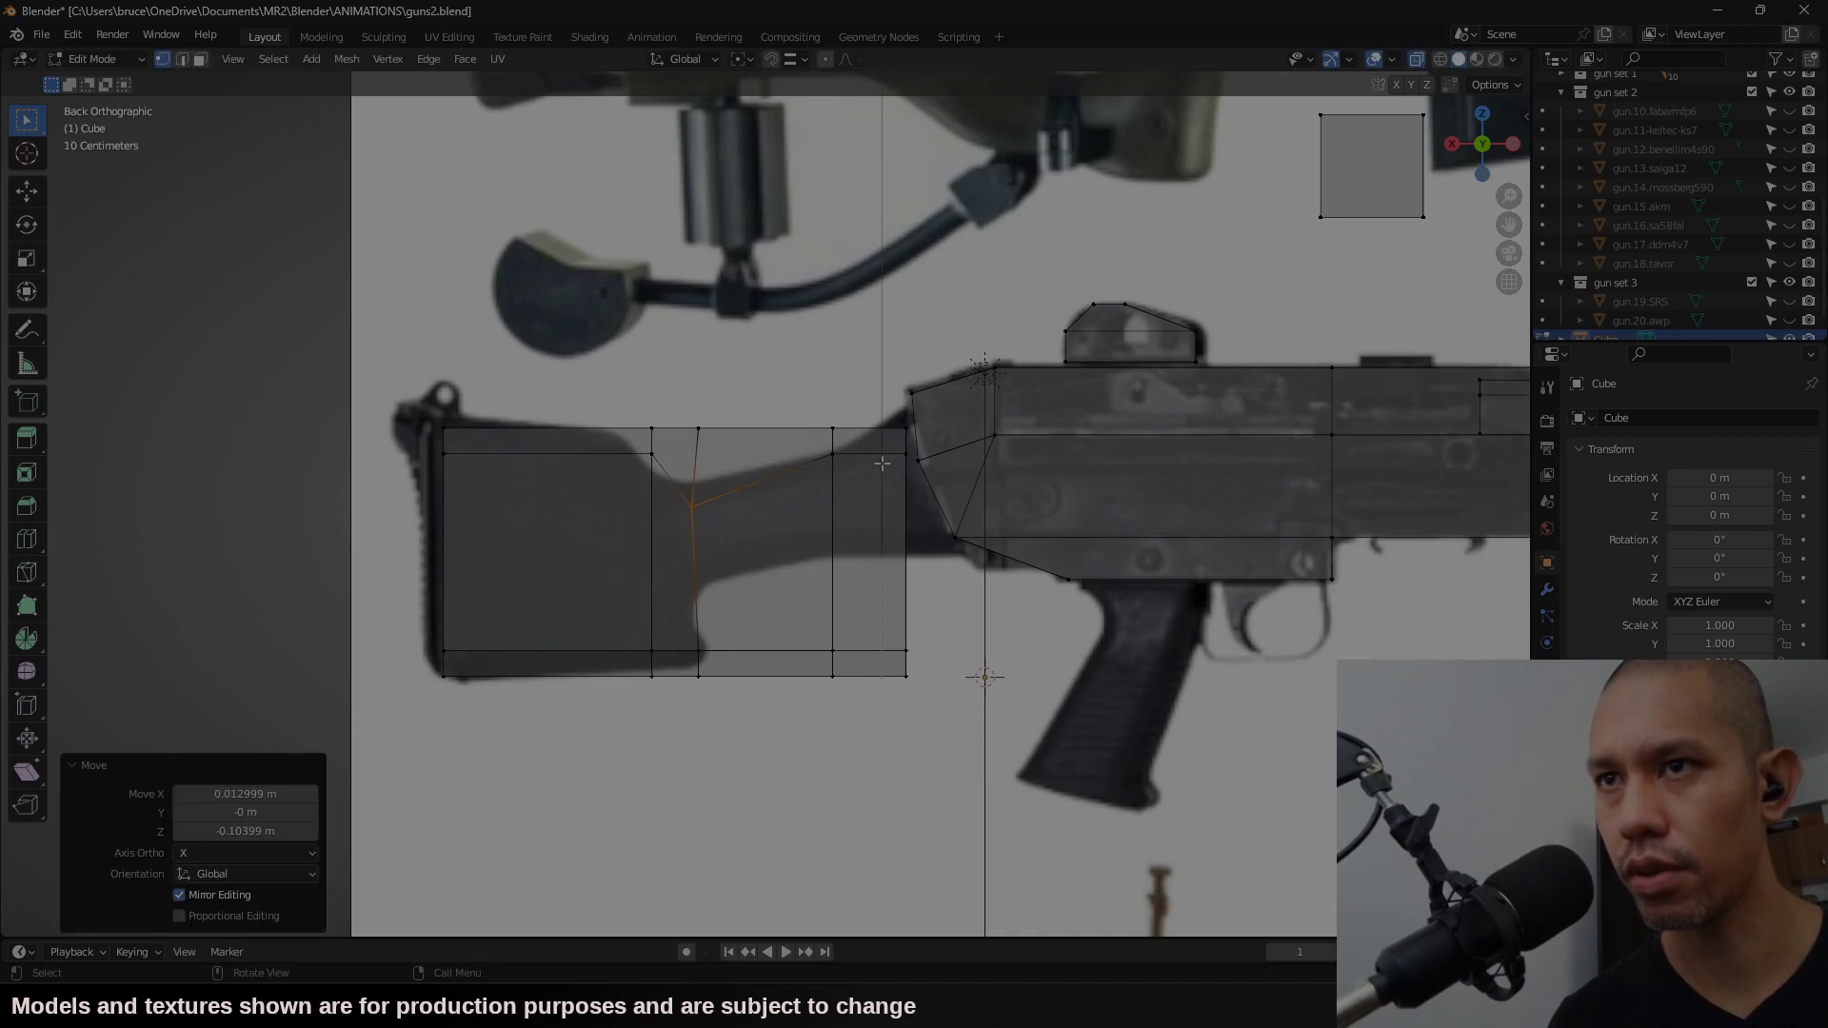
pyautogui.click(698, 427)
pyautogui.press('g')
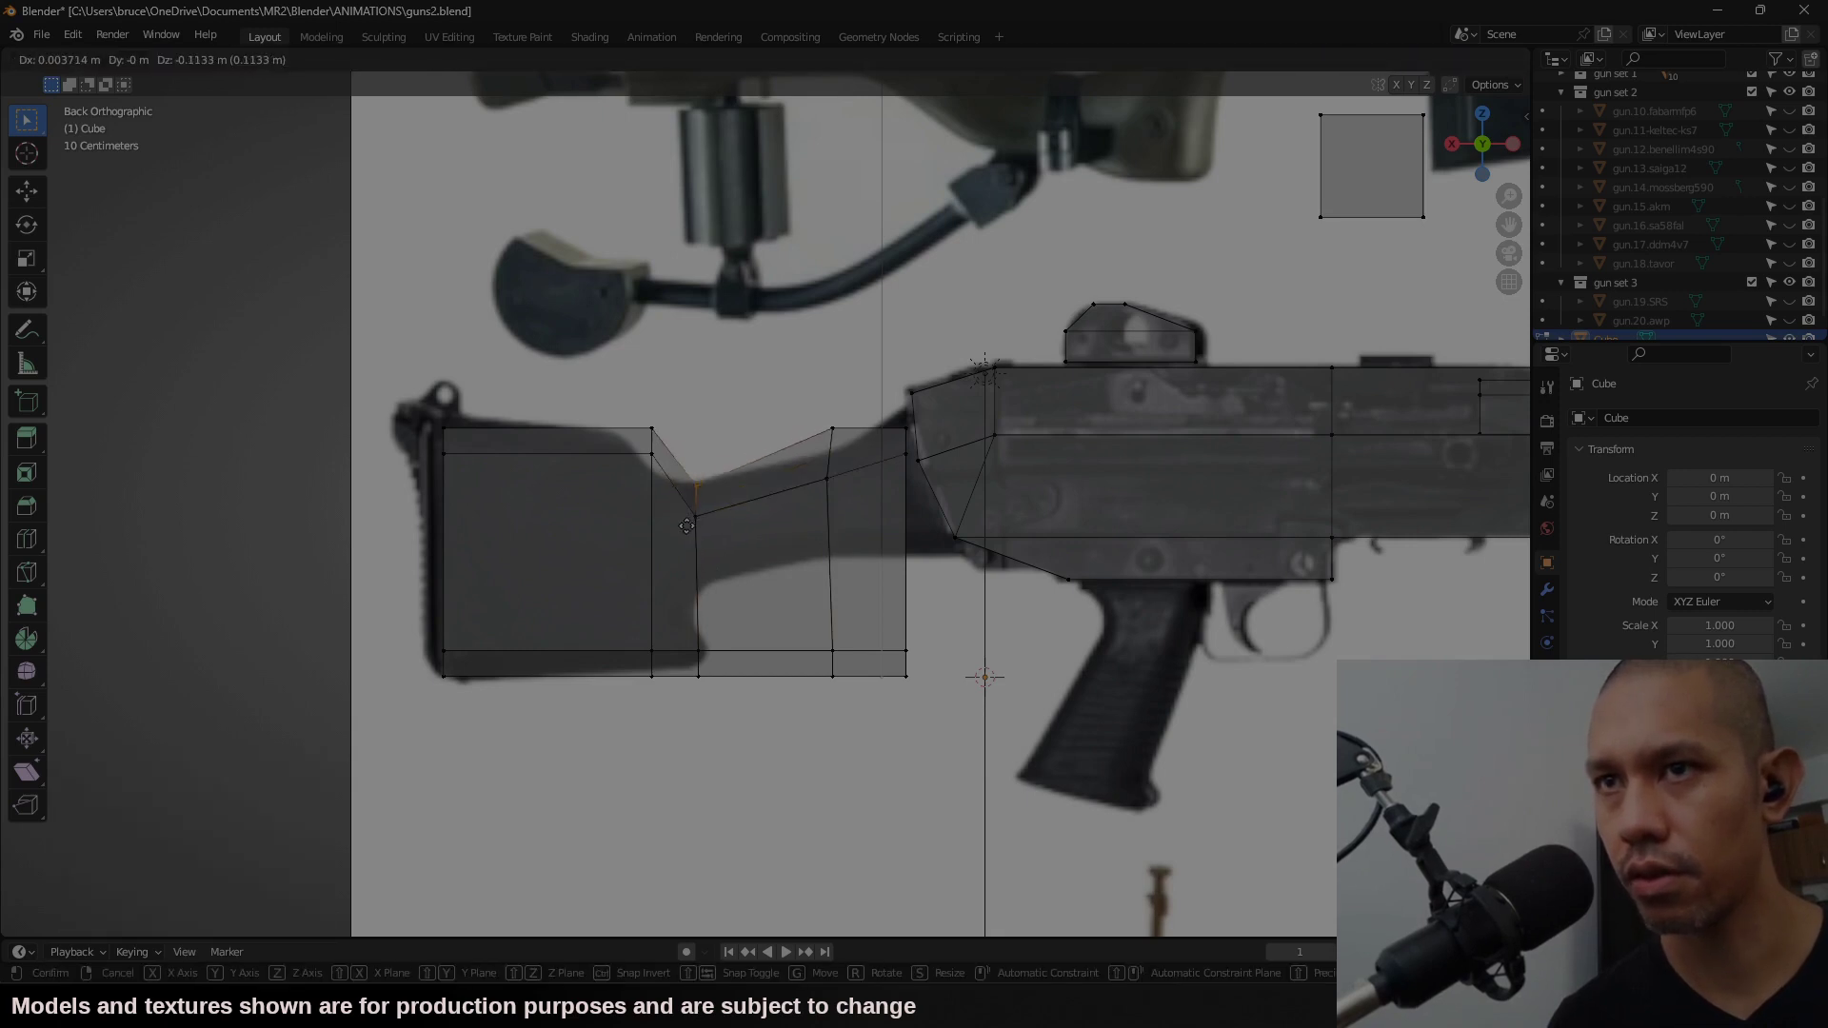
pyautogui.click(699, 488)
pyautogui.click(834, 427)
pyautogui.press('g')
pyautogui.click(803, 489)
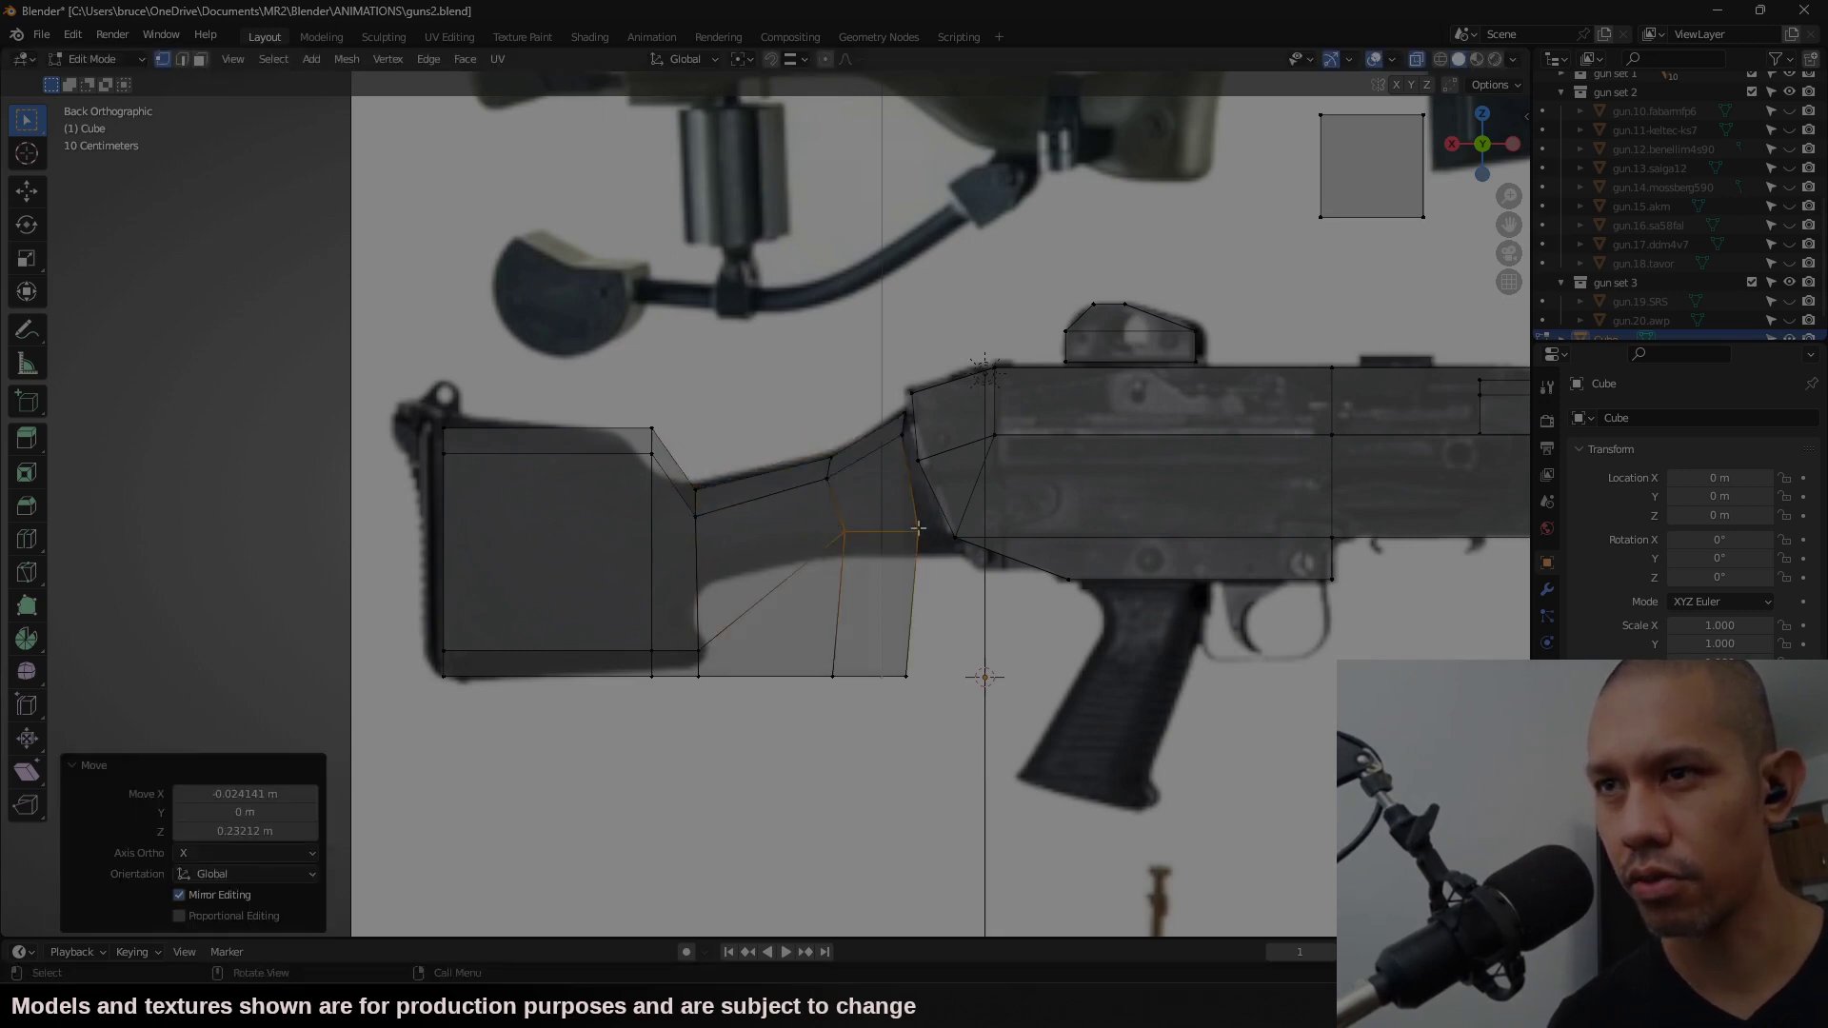
# Step: Raise the lower vertices of the stock's neck to the reference's underside and align its front end with the receiver joint
pyautogui.click(914, 530)
pyautogui.press('g')
pyautogui.click(925, 543)
pyautogui.click(832, 676)
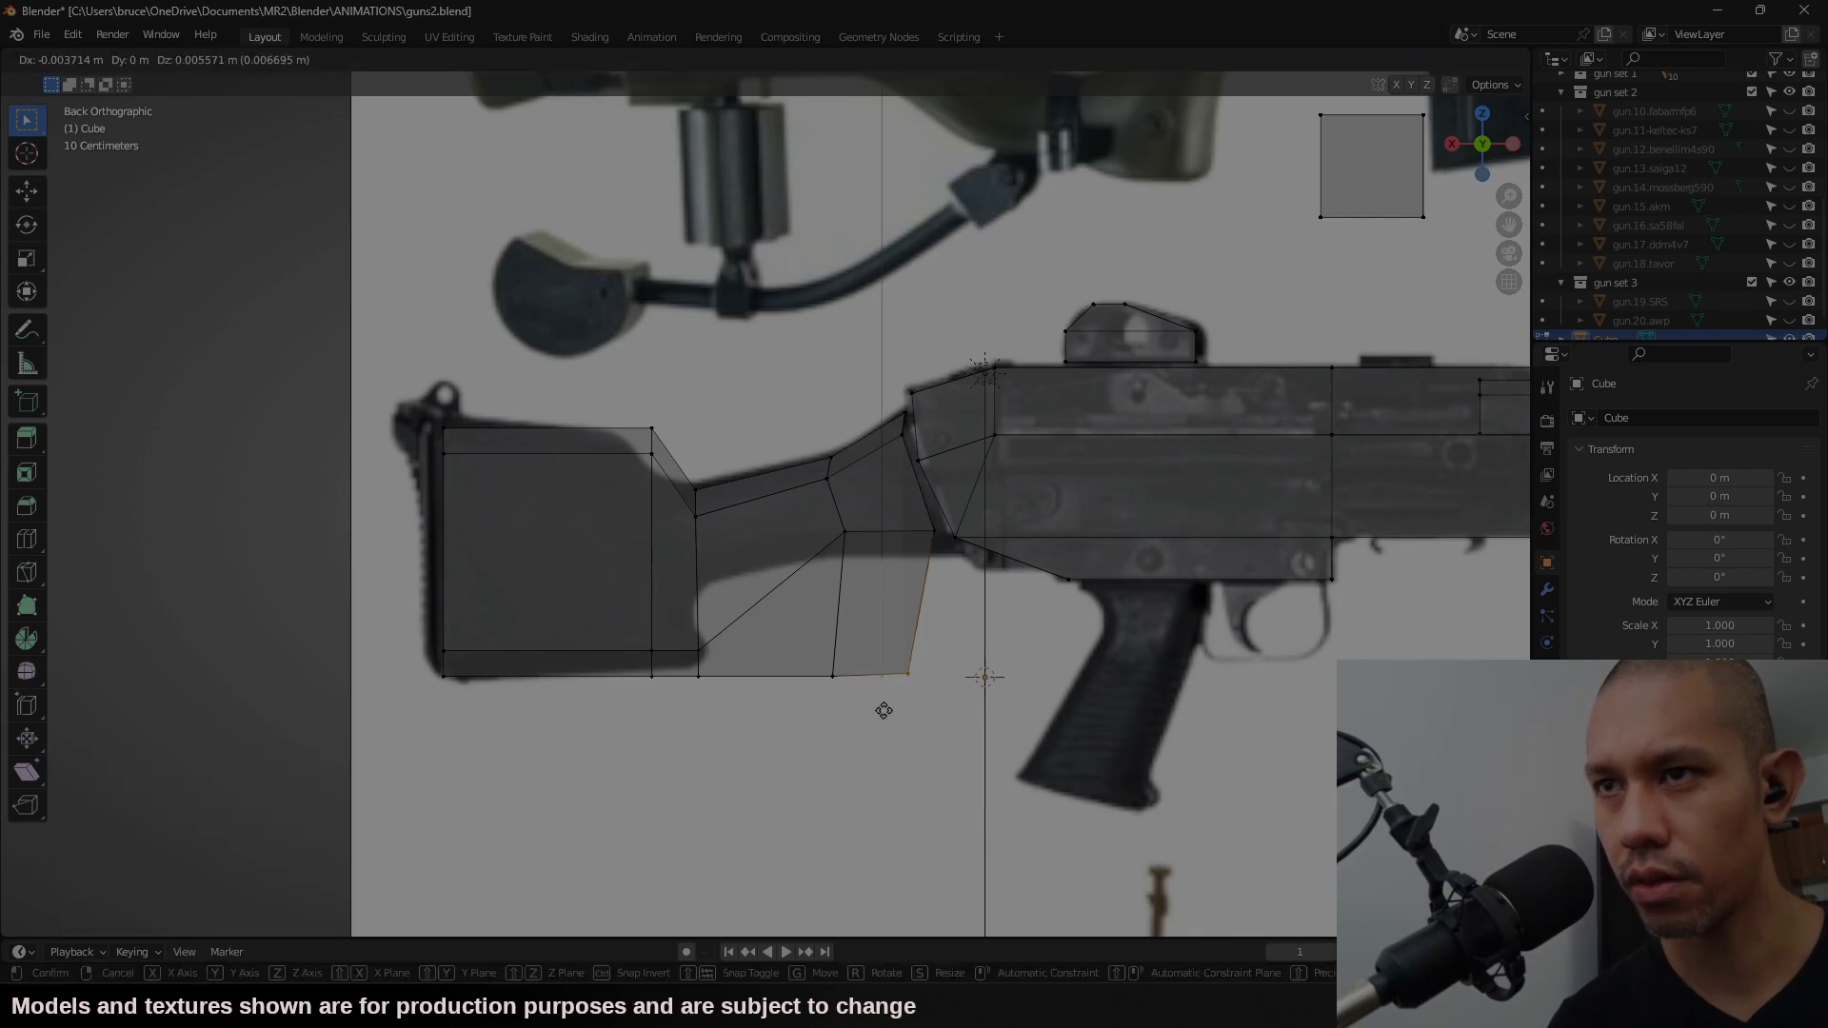
pyautogui.press('g')
pyautogui.click(834, 580)
pyautogui.click(698, 650)
pyautogui.press('g')
pyautogui.click(691, 514)
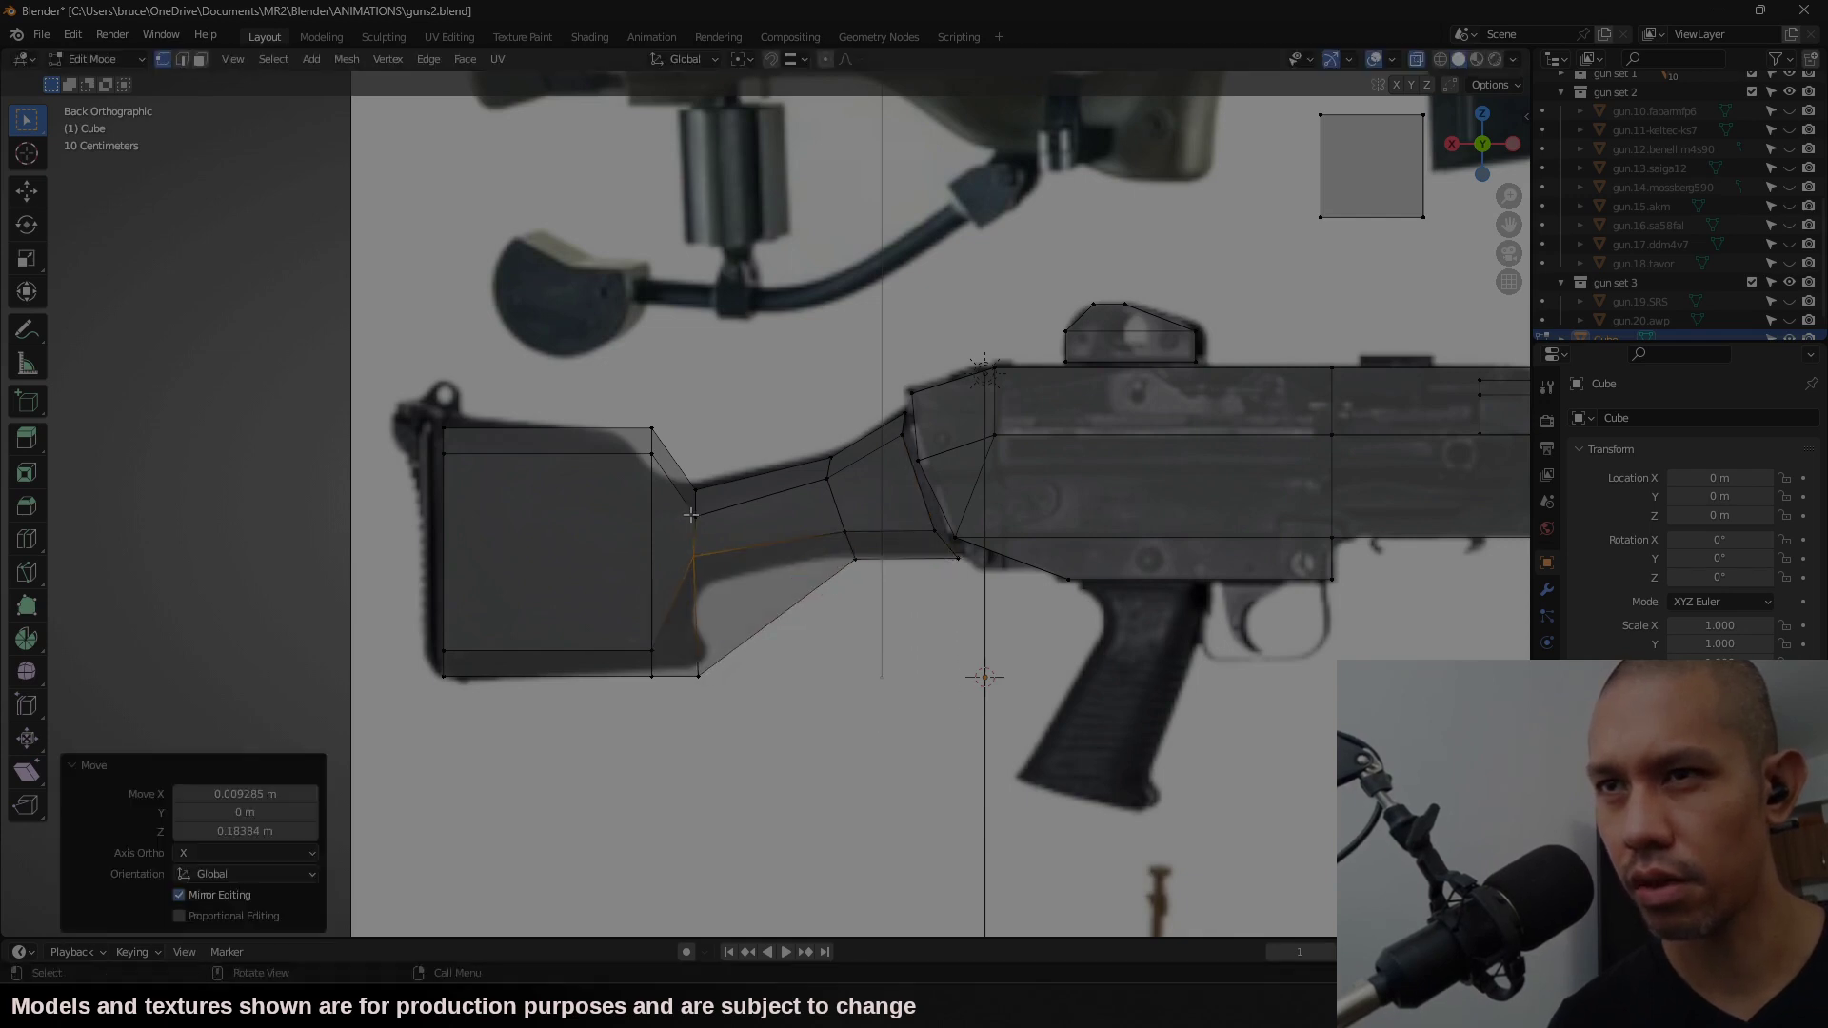
pyautogui.moveTo(704, 692)
pyautogui.mouseDown()
pyautogui.moveTo(708, 645)
pyautogui.moveTo(694, 701)
pyautogui.mouseUp()
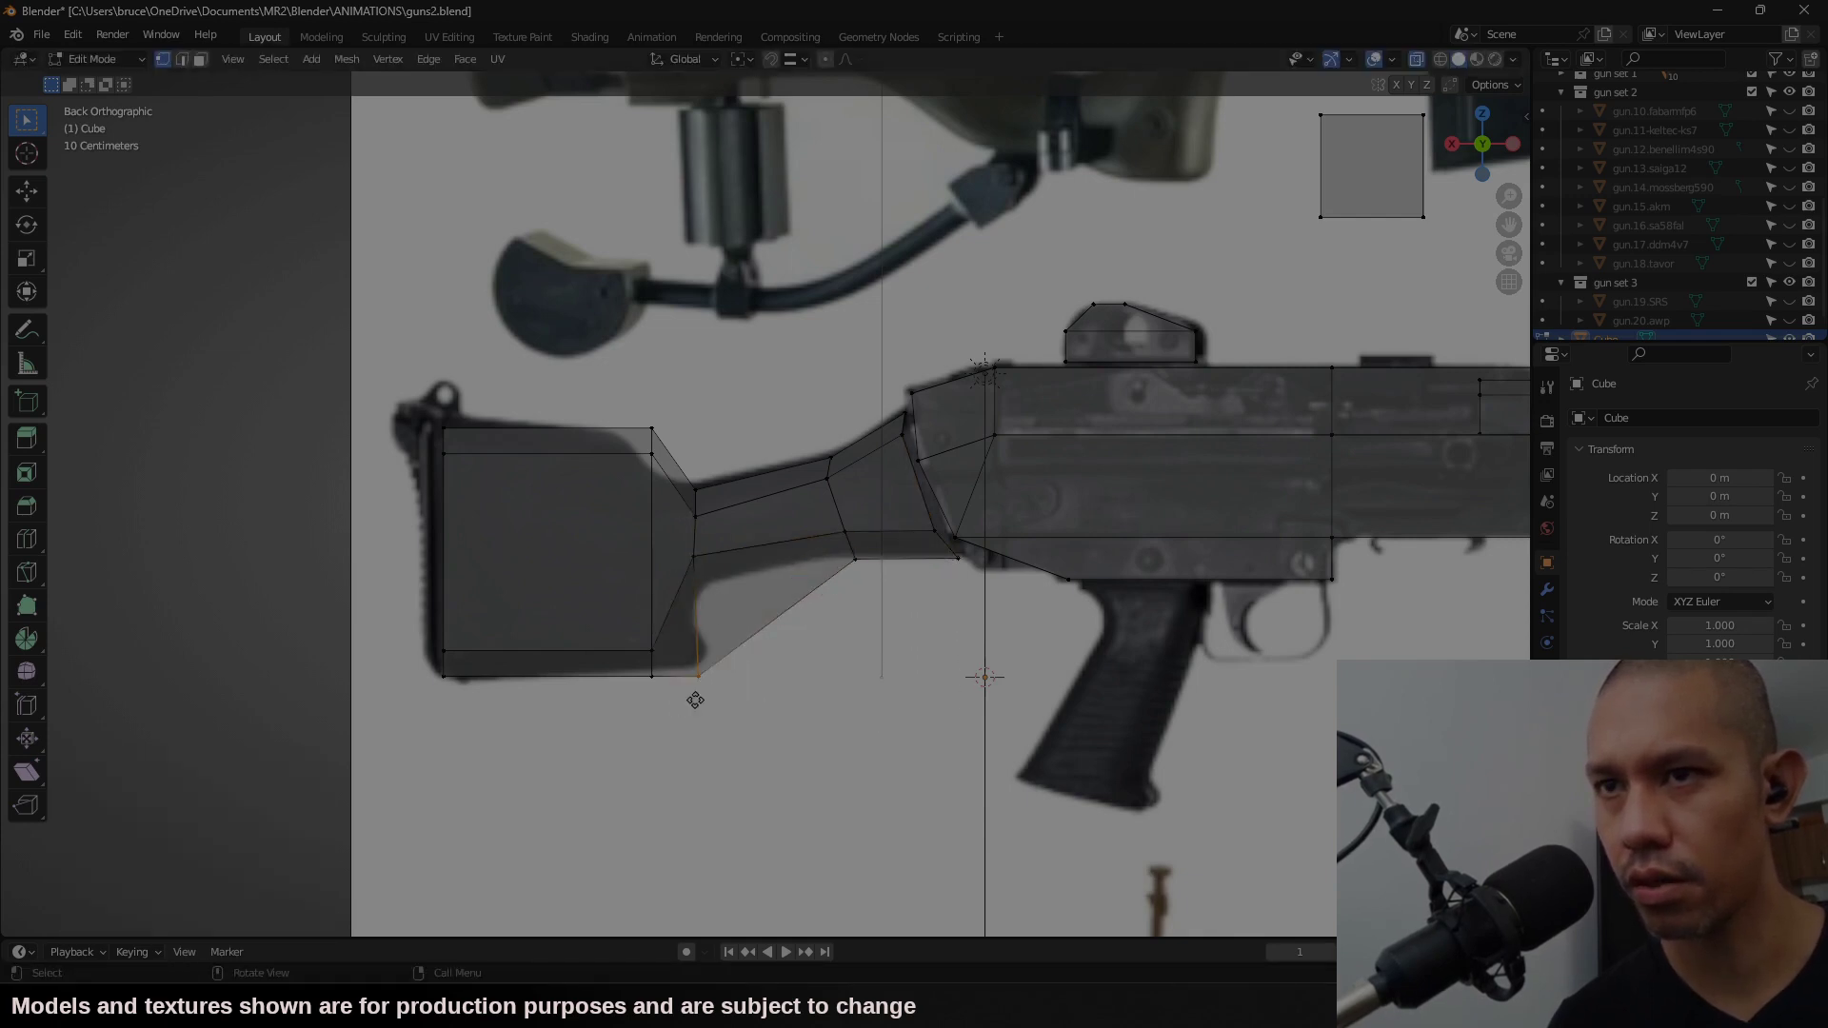
pyautogui.press('g')
pyautogui.click(574, 492)
# Step: Reposition the butt's upper shoulder vertices and the neck's rear vertices to follow the reference contour
pyautogui.moveTo(633, 446); pyautogui.dragTo(592, 487)
pyautogui.press('g')
pyautogui.click(562, 489)
pyautogui.press('g')
pyautogui.moveTo(721, 469); pyautogui.dragTo(677, 569)
pyautogui.click(635, 532)
pyautogui.press('g')
pyautogui.click(661, 580)
pyautogui.moveTo(721, 574); pyautogui.dragTo(684, 605)
pyautogui.press('g')
pyautogui.click(679, 597)
# Step: Move the lower vertices of the stock's neck near the receiver joint onto the reference's underside
pyautogui.moveTo(877, 544); pyautogui.dragTo(838, 577)
pyautogui.press('g')
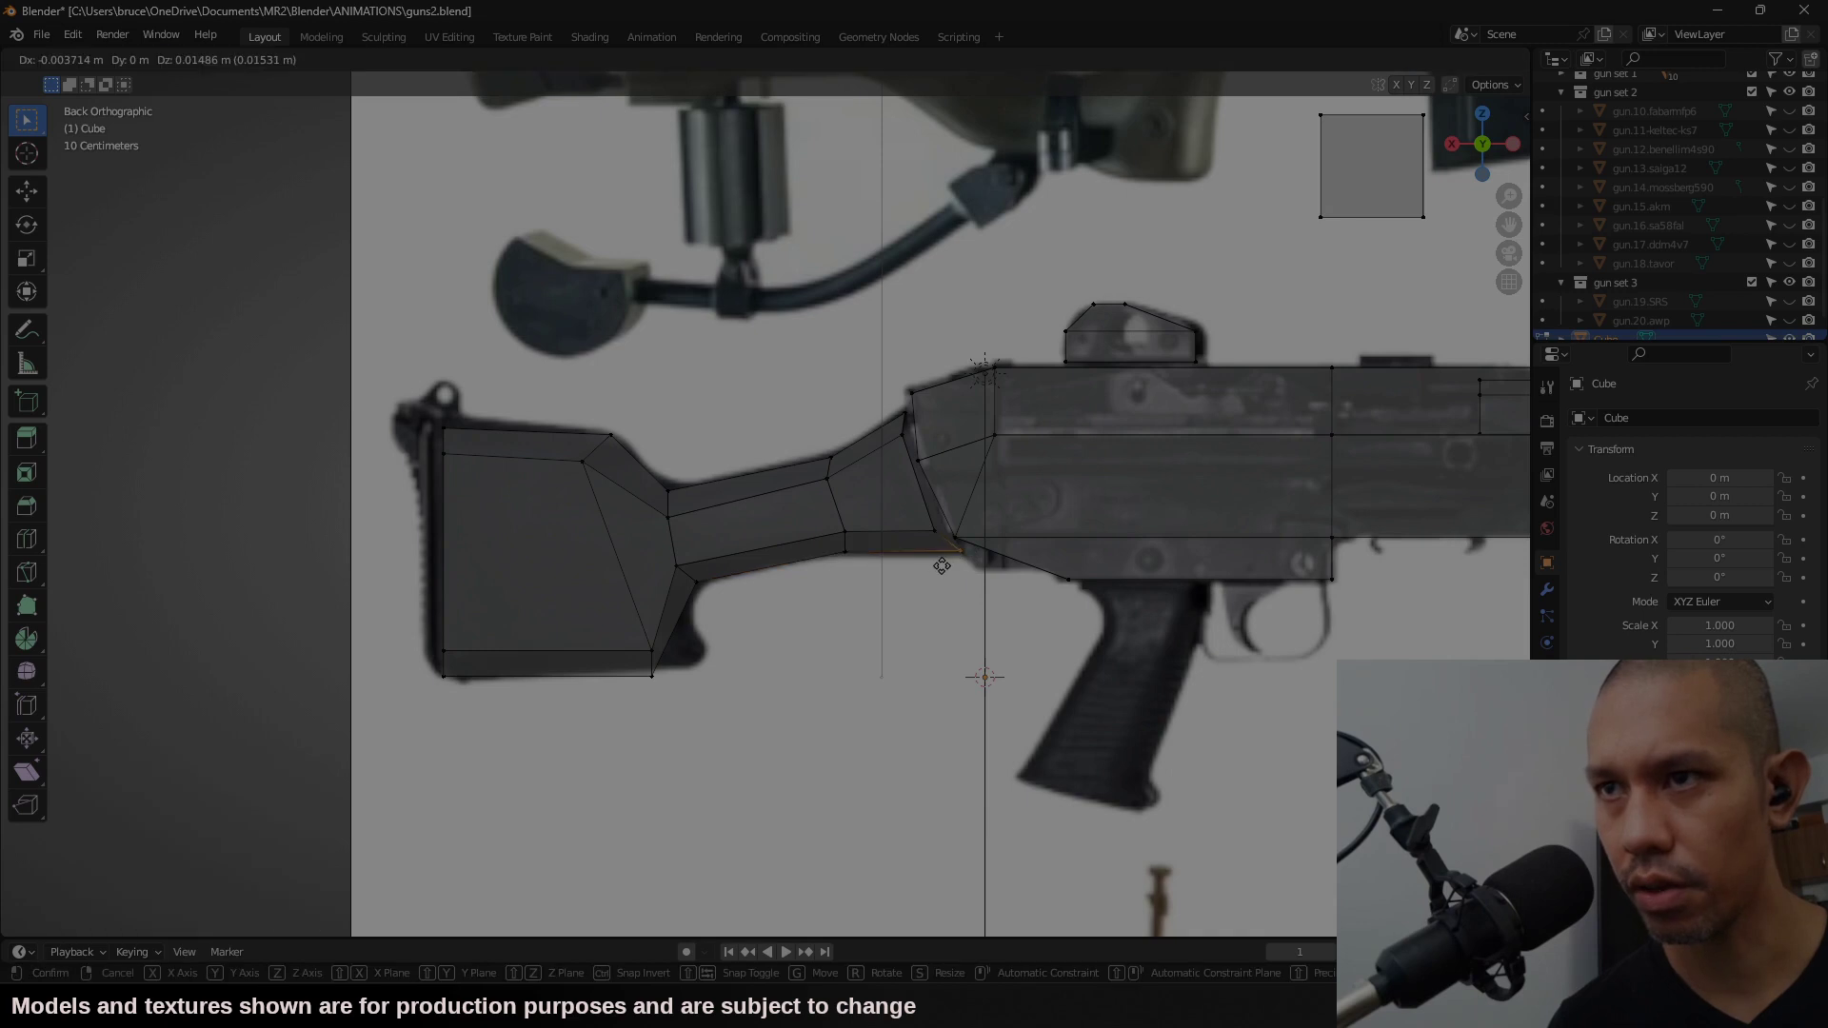
pyautogui.click(943, 550)
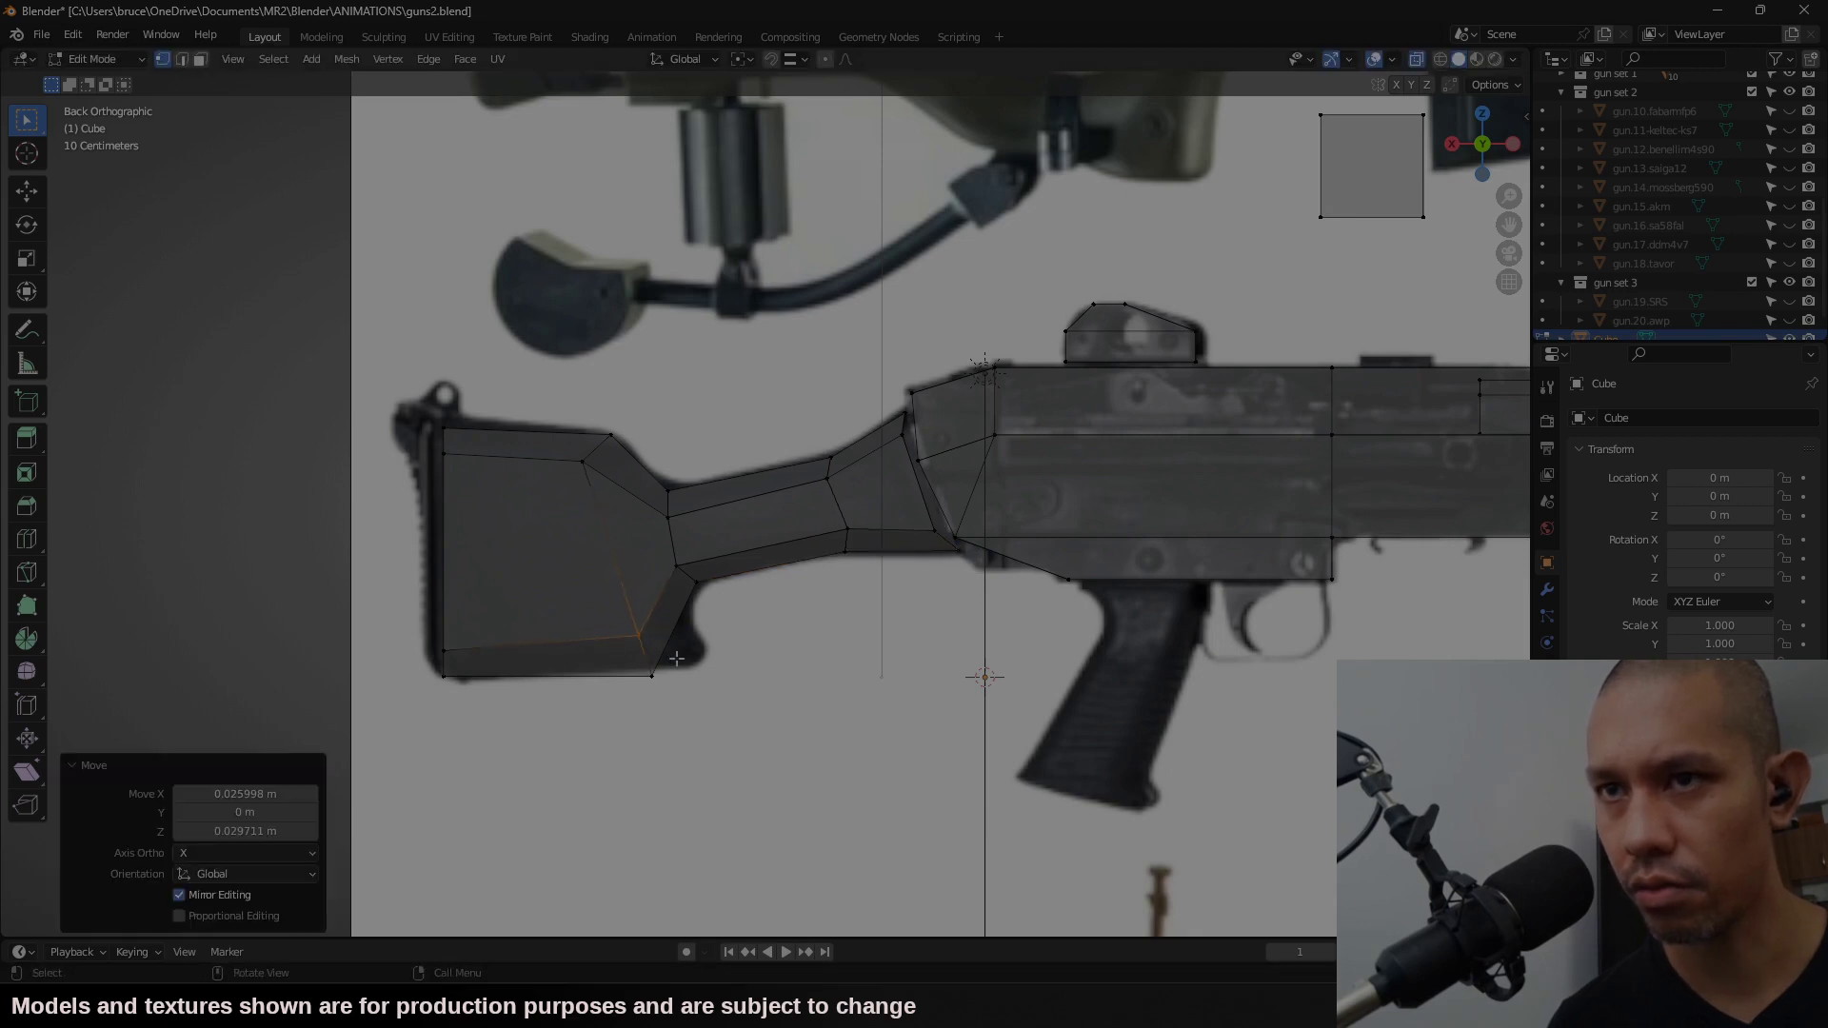
# Step: Fit the butt's lower front corner and rear vertices to the outline of the reference stock
pyautogui.moveTo(682, 657); pyautogui.dragTo(646, 685)
pyautogui.press('g')
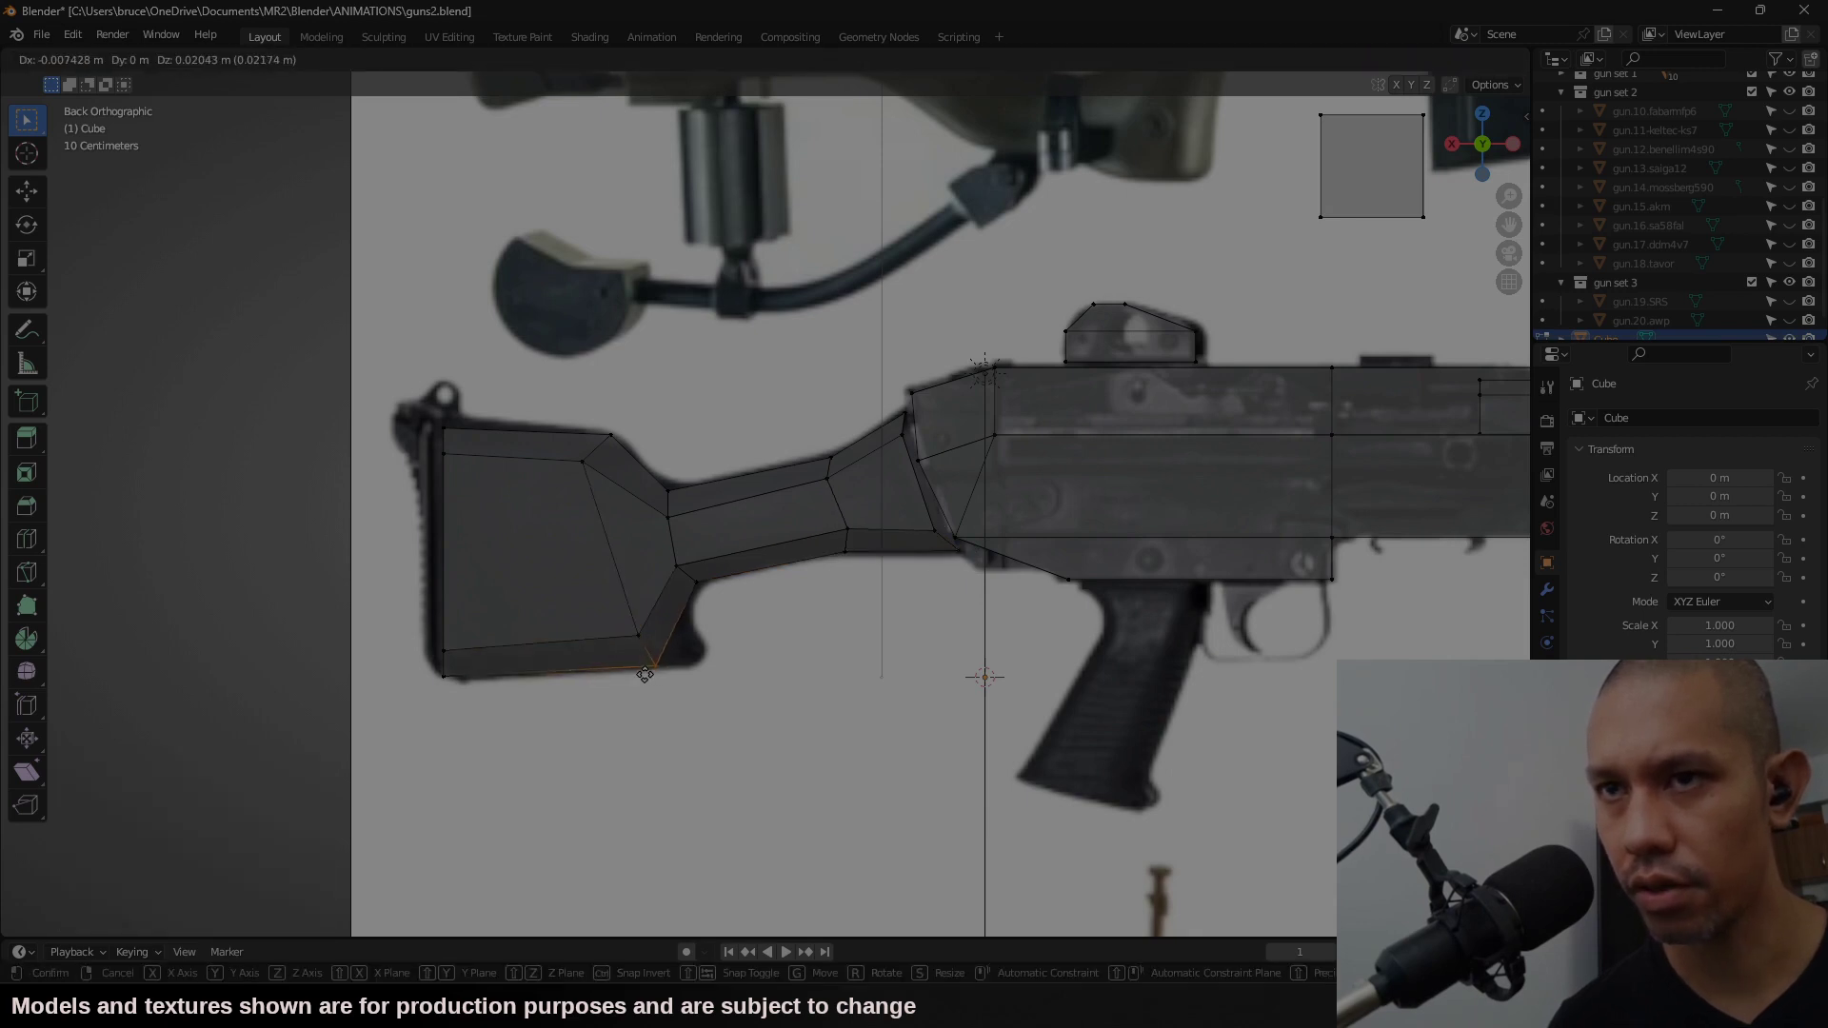
pyautogui.click(645, 674)
pyautogui.moveTo(672, 696); pyautogui.dragTo(679, 495)
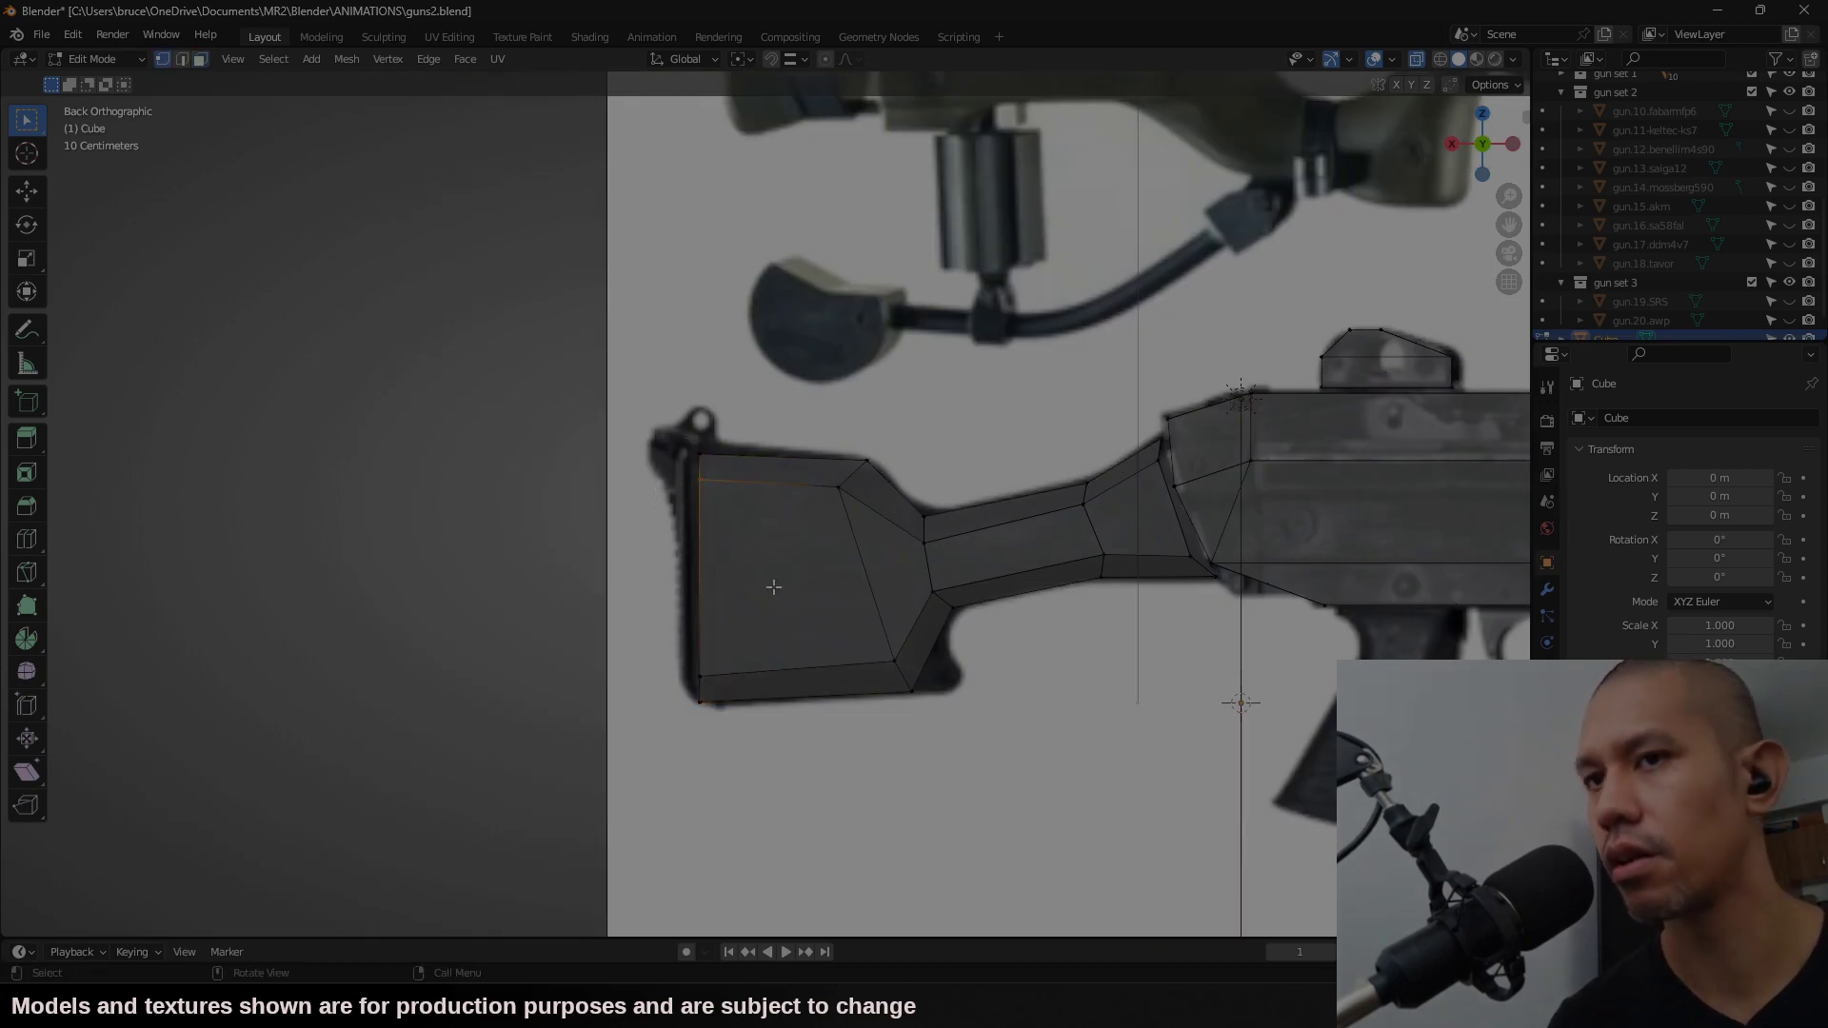
pyautogui.press('g')
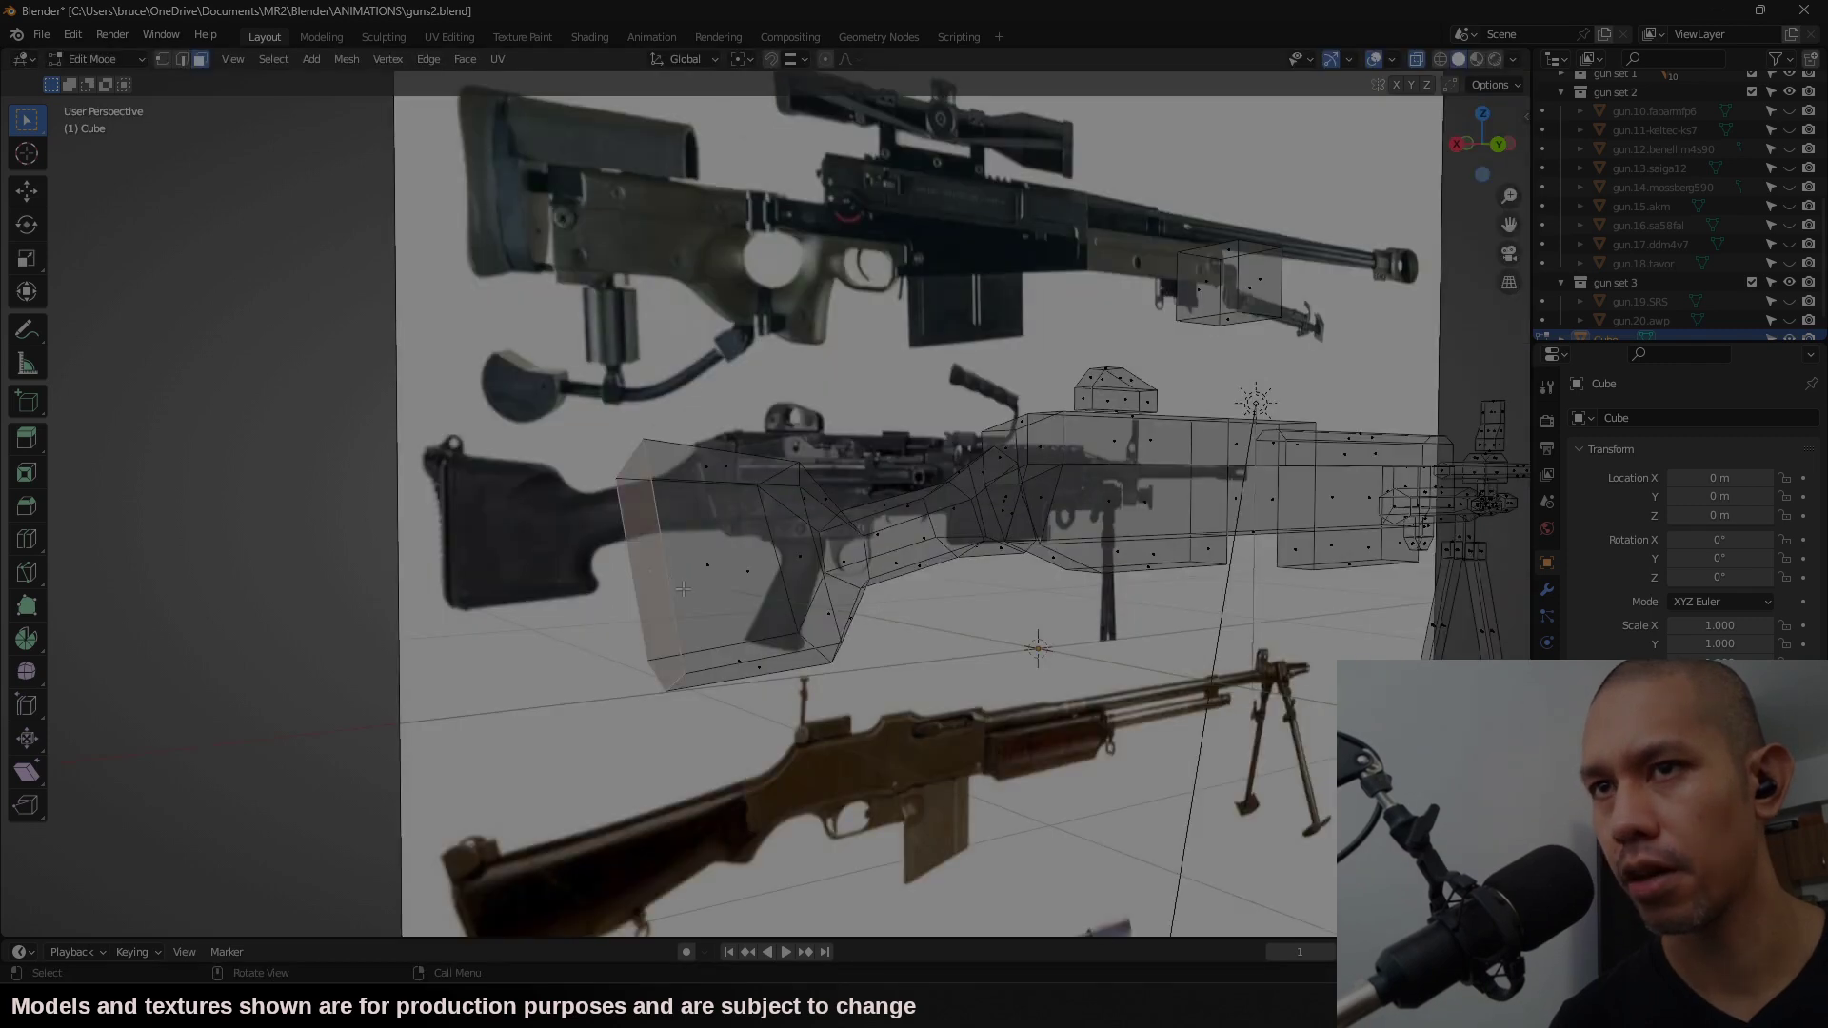
pyautogui.rightClick(683, 588)
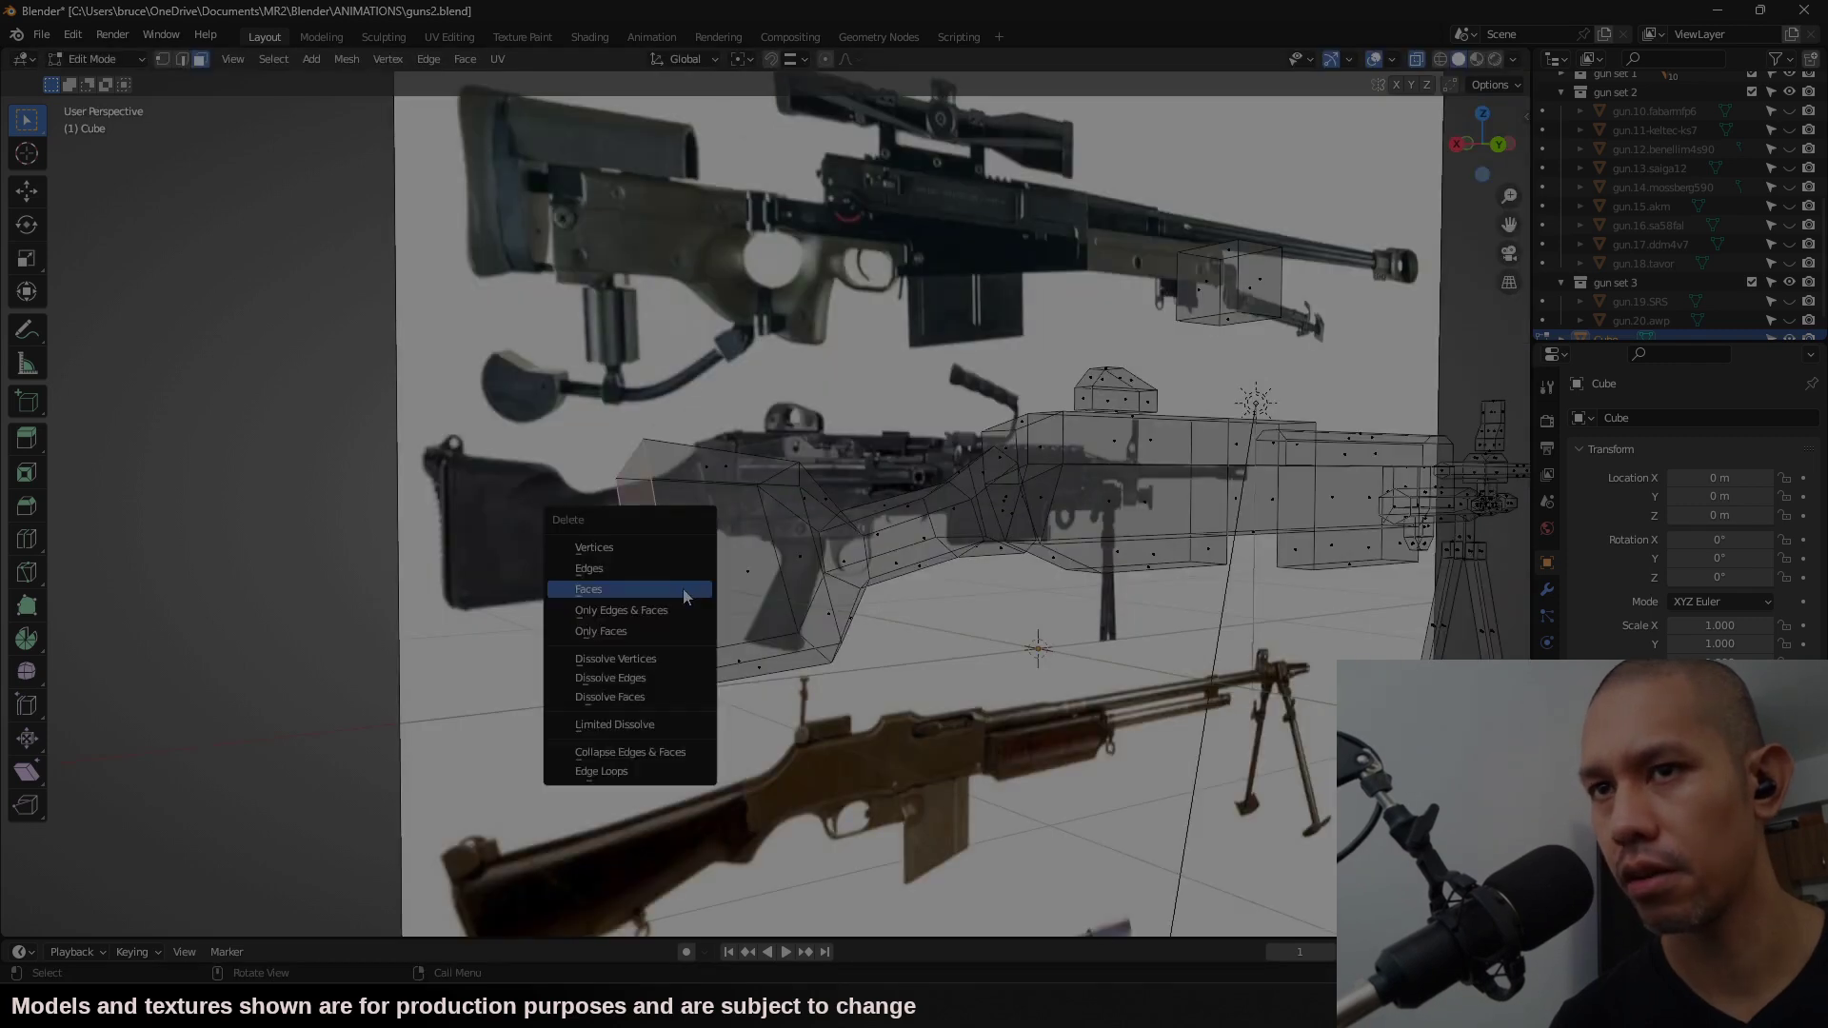
pyautogui.press('Escape')
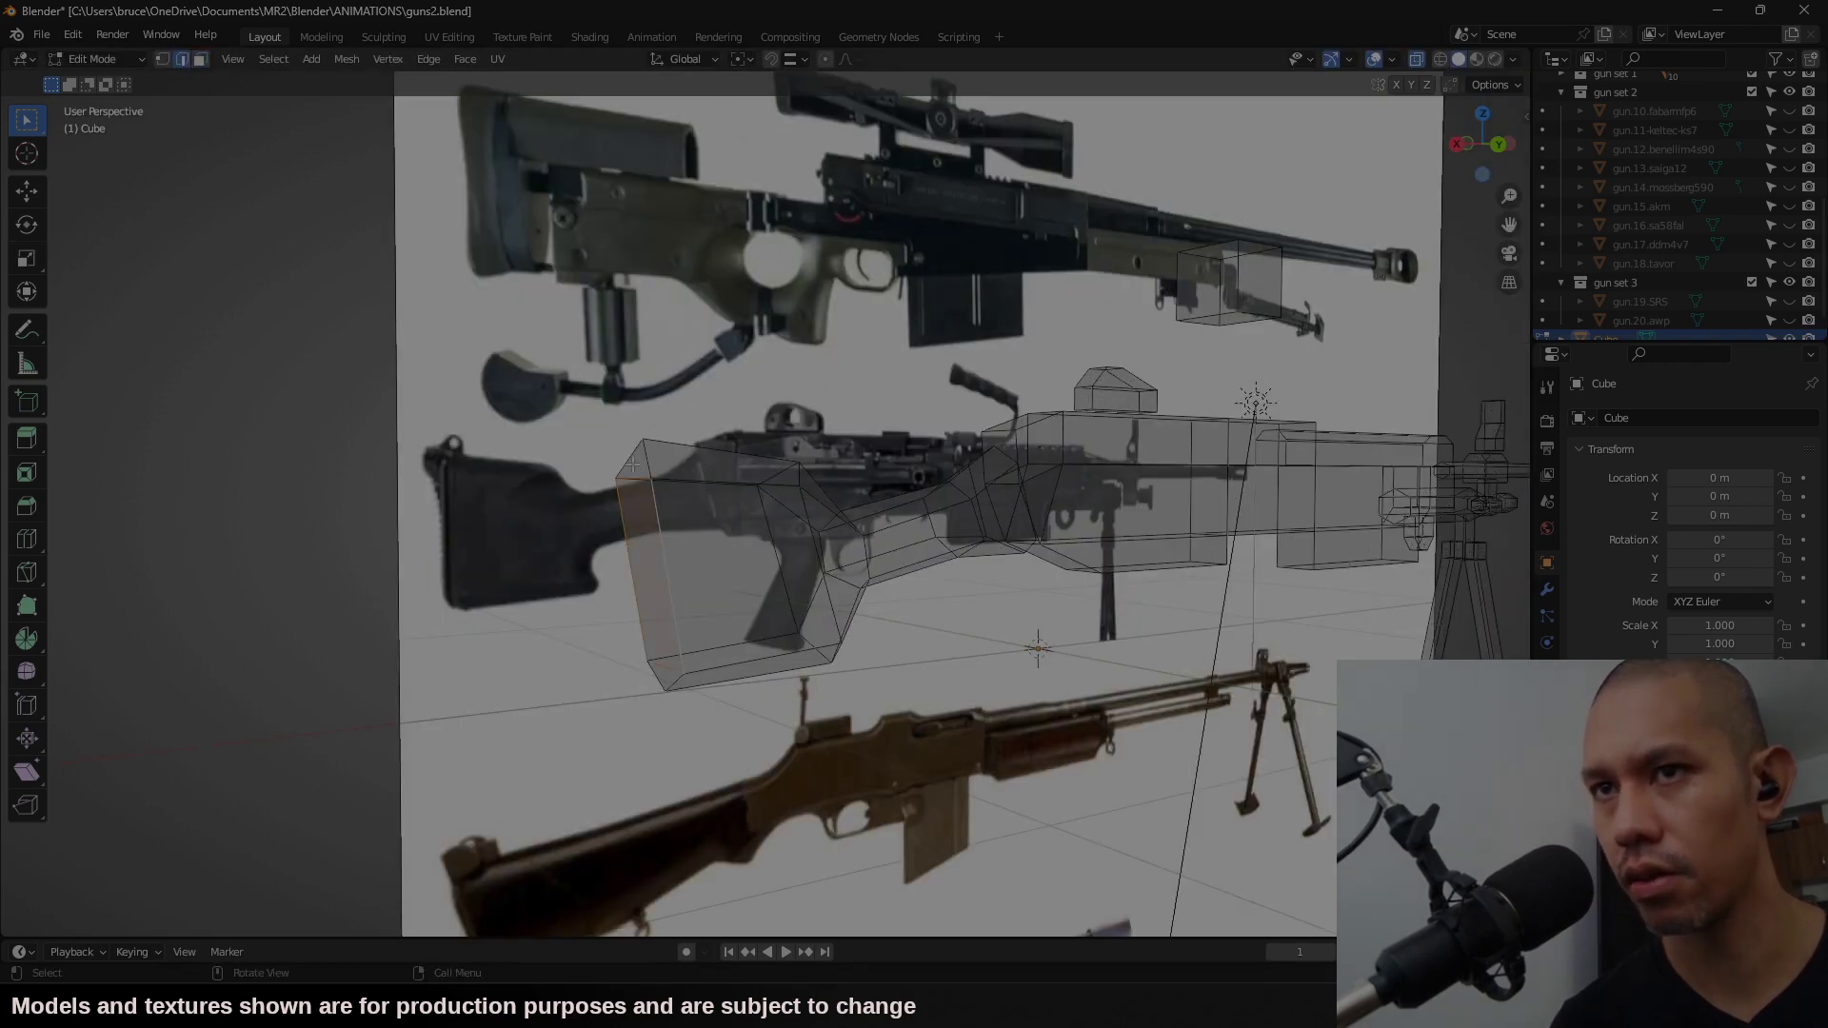
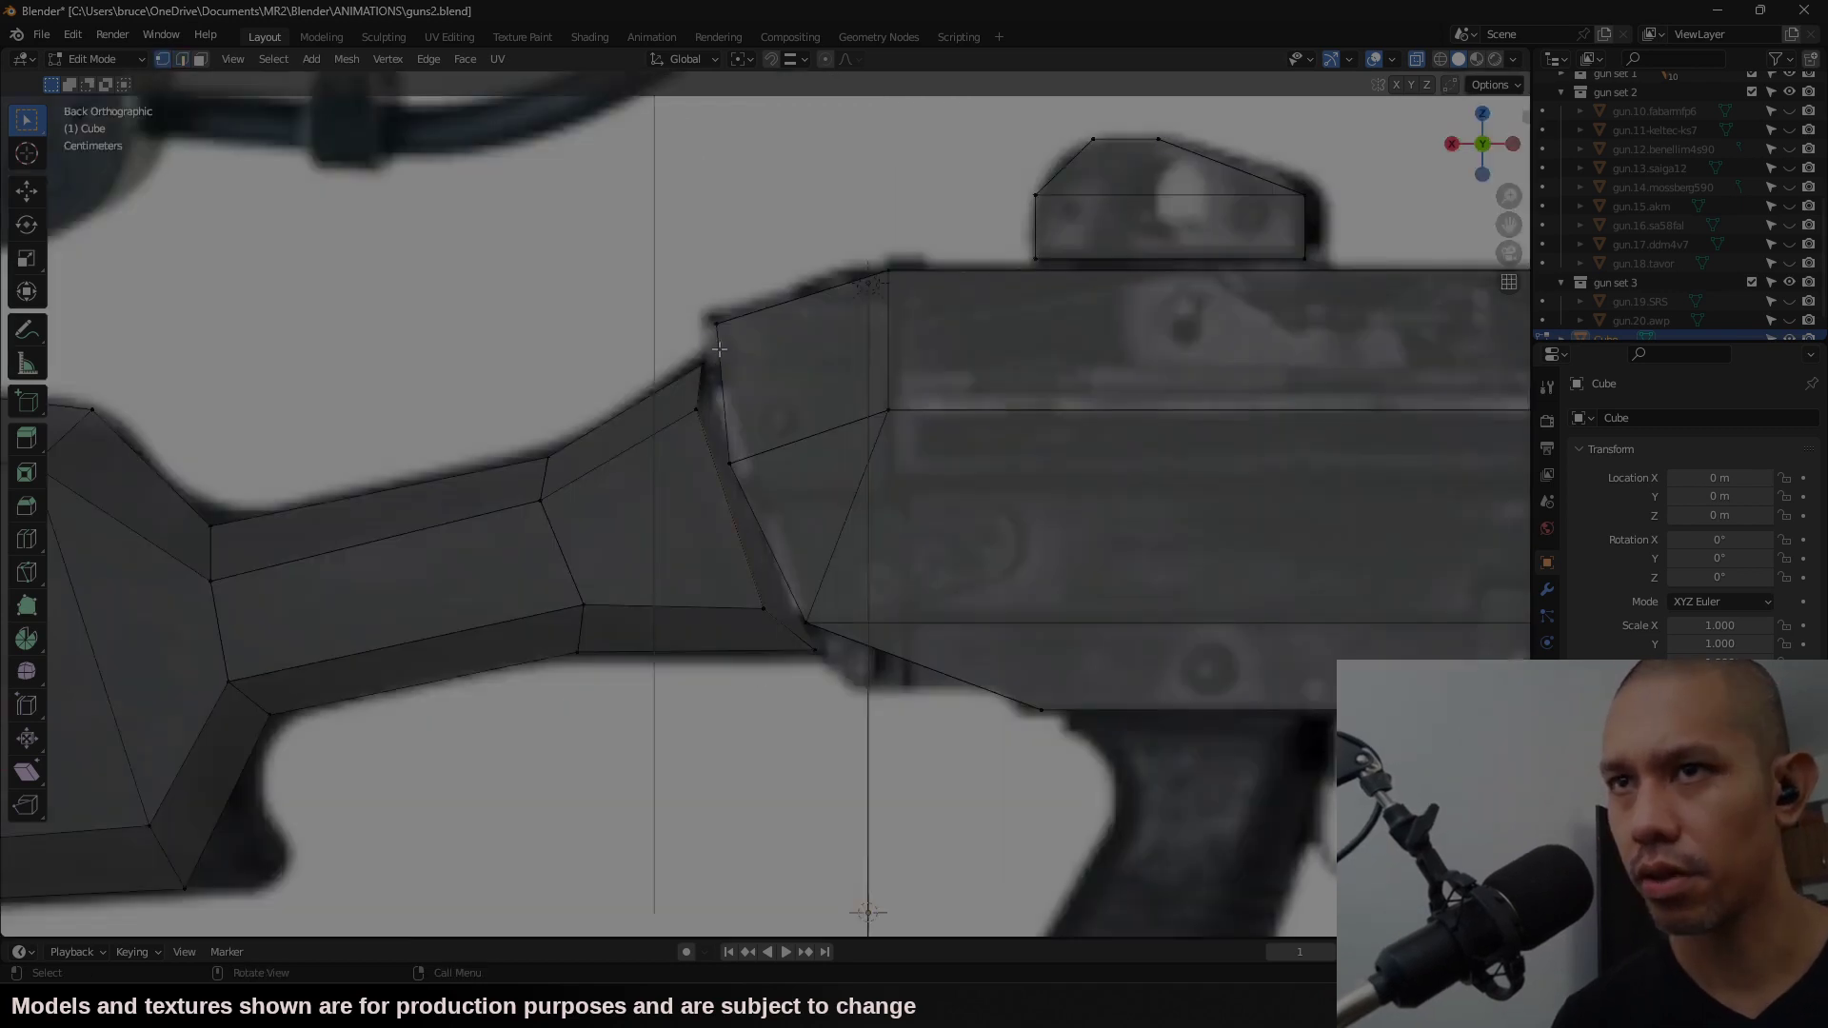
# Step: Delete the end face of the stock's neck where it meets the receiver
pyautogui.click(703, 366)
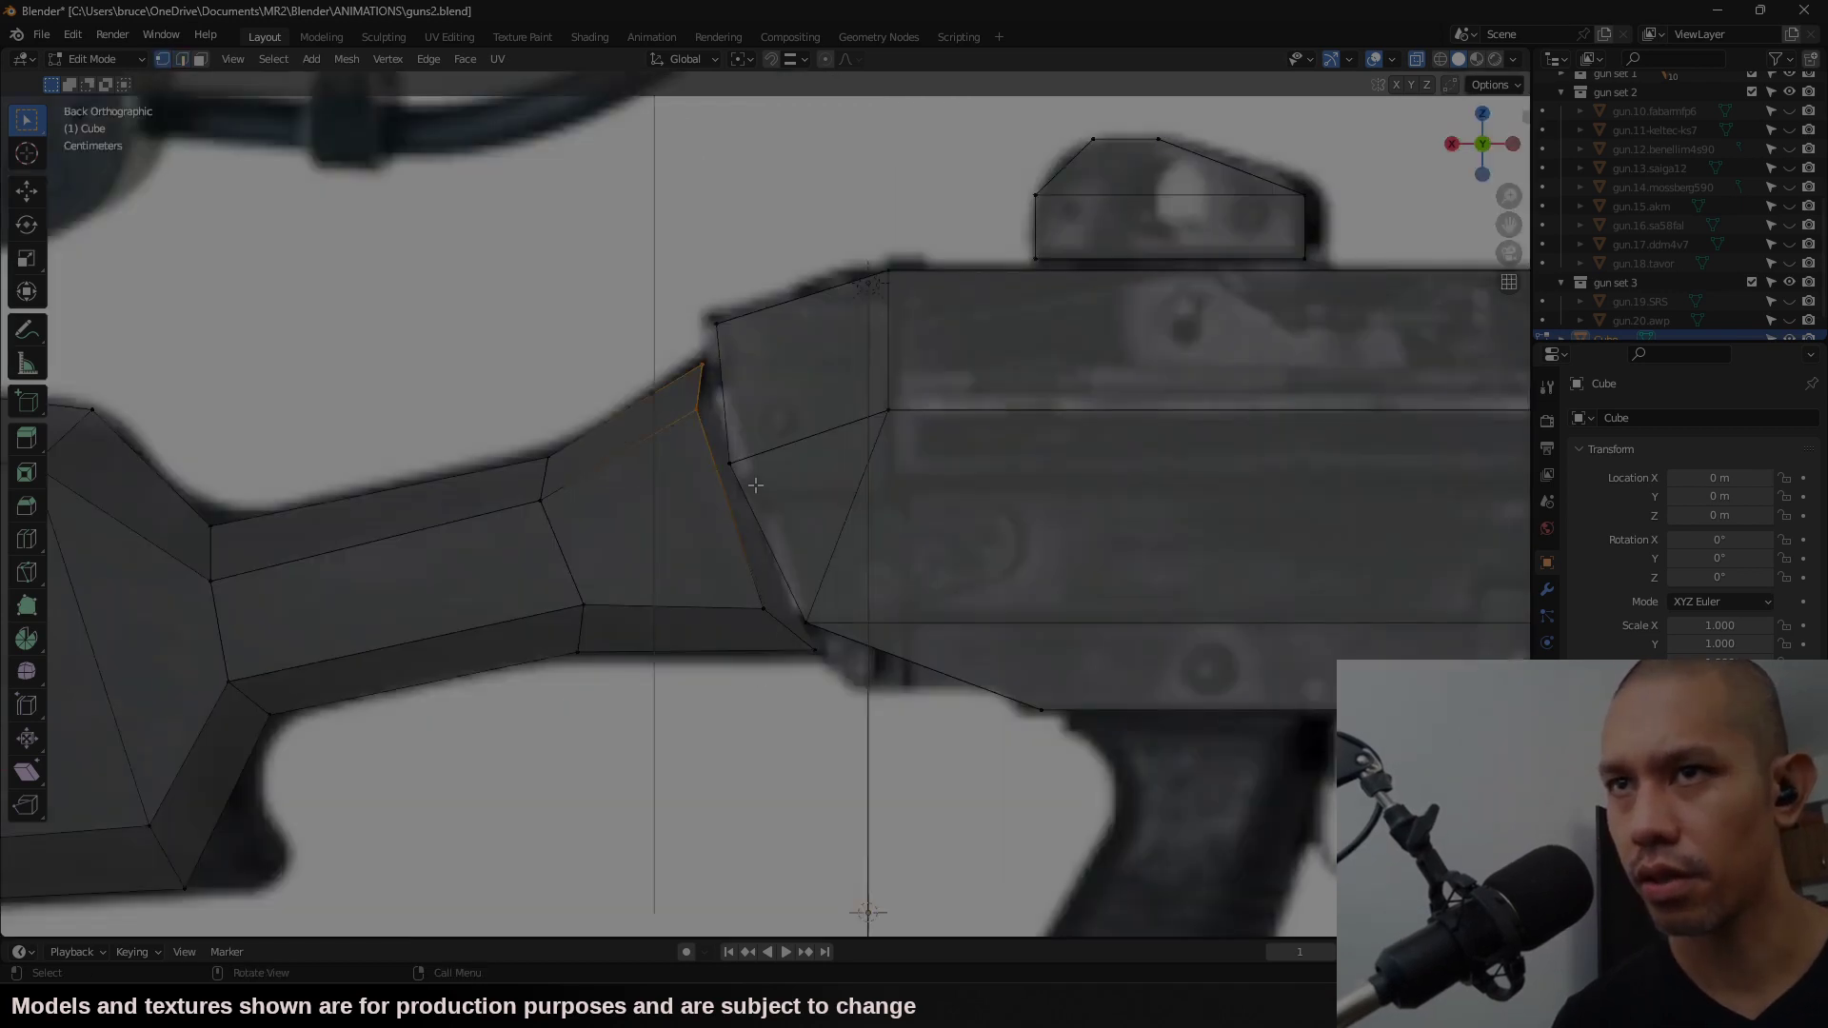
pyautogui.press('3')
pyautogui.click(755, 519)
pyautogui.press('x')
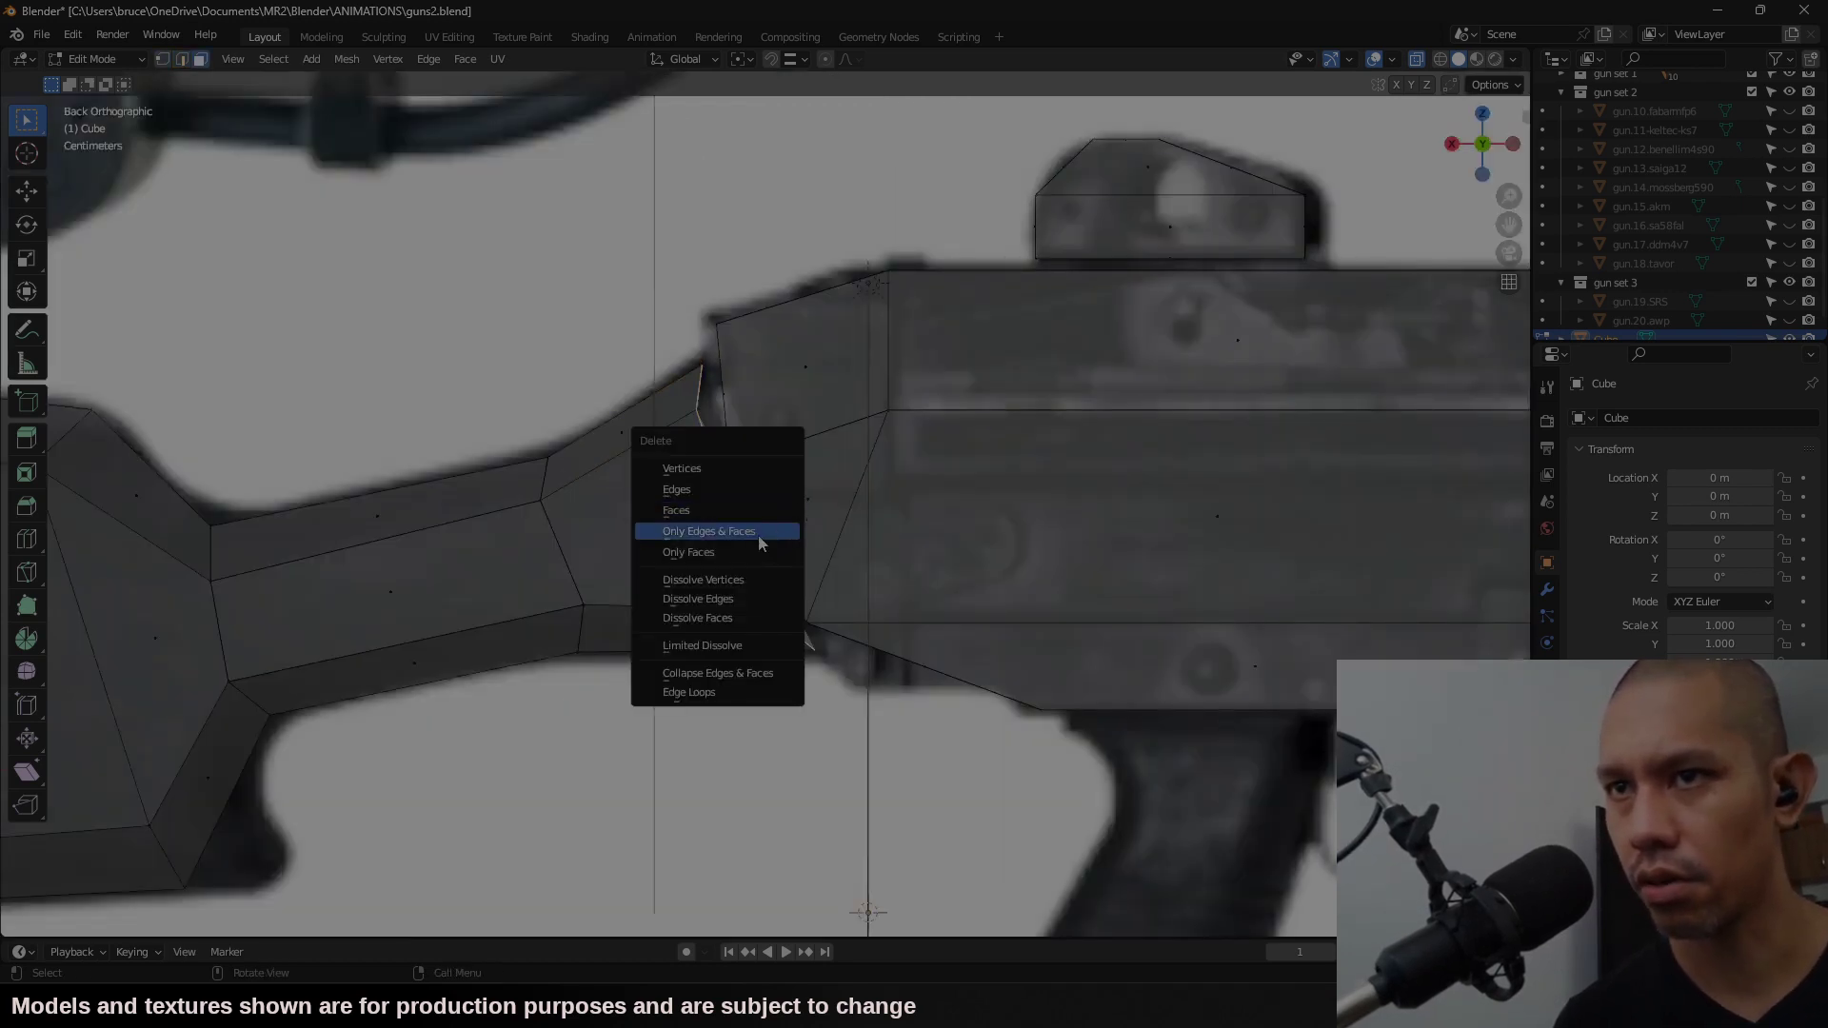
pyautogui.click(755, 510)
# Step: Move the neck's upper front vertices -0.03403 m in X and 0.027761 m in Z, and push its lower front vertices into the receiver
pyautogui.press('1')
pyautogui.moveTo(714, 355); pyautogui.dragTo(680, 424)
pyautogui.press('g')
pyautogui.click(716, 395)
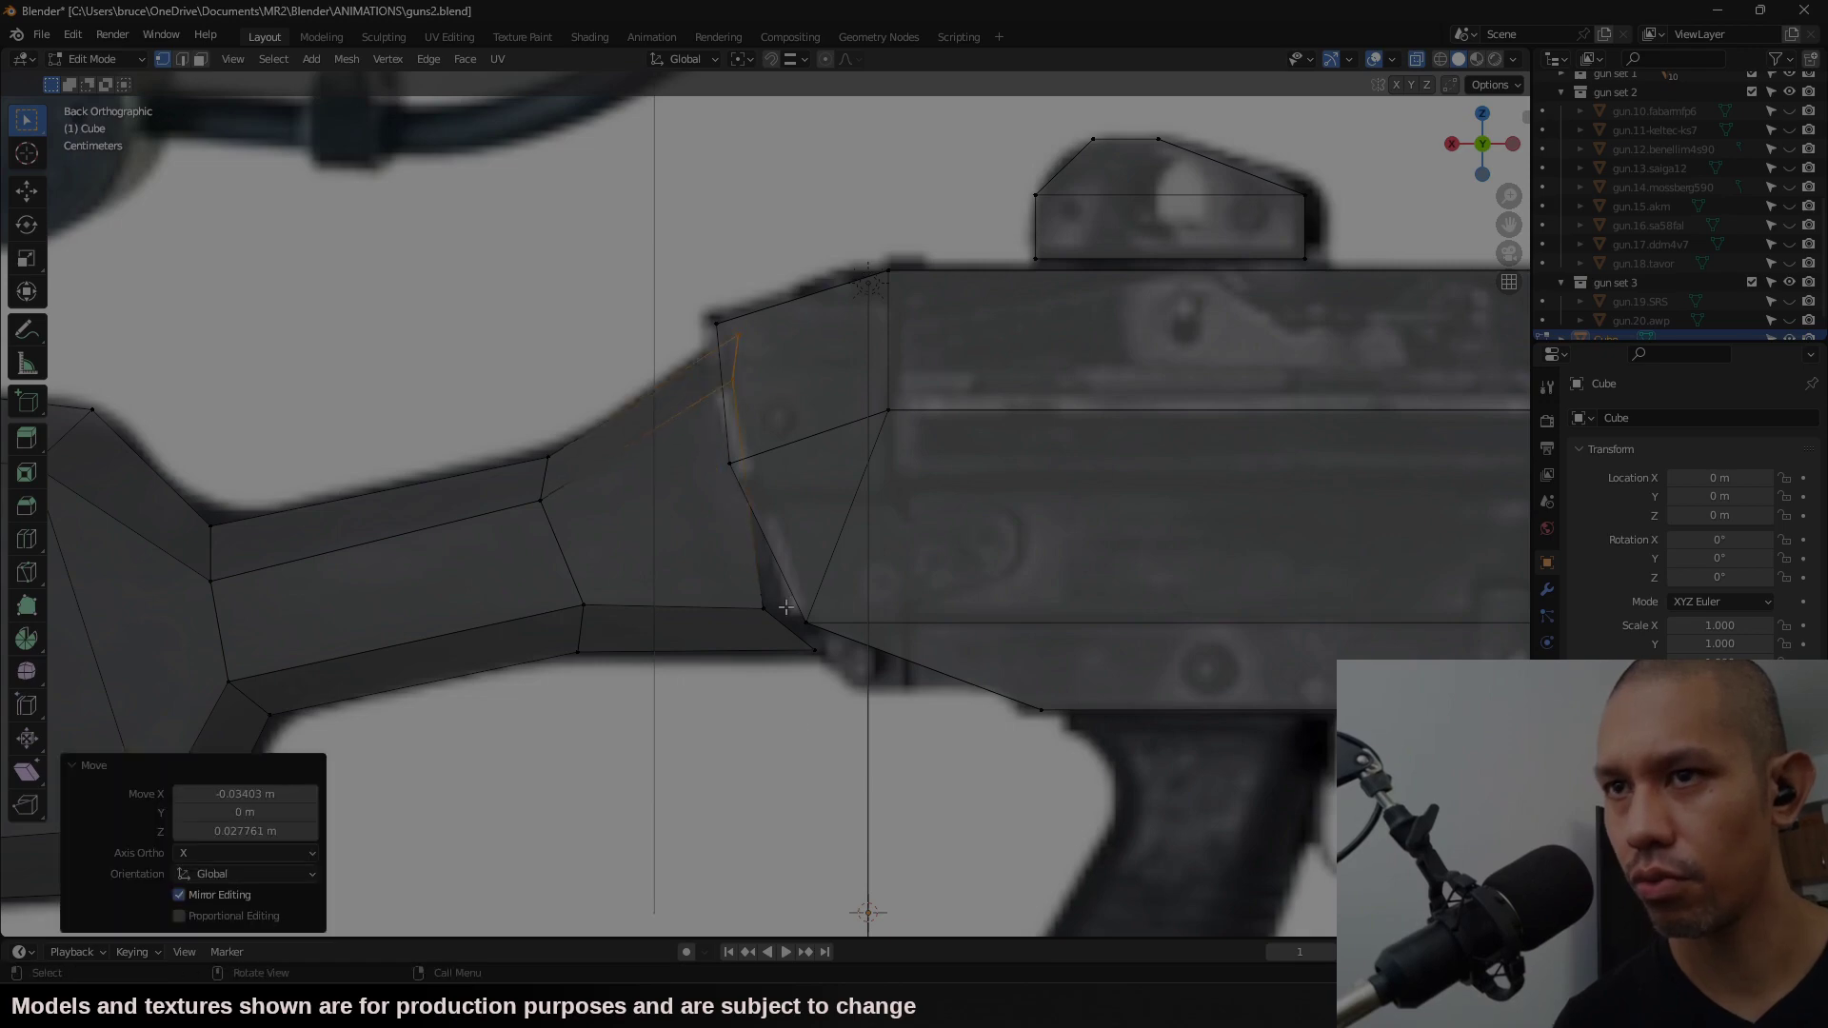
pyautogui.moveTo(746, 588); pyautogui.dragTo(783, 664)
pyautogui.press('3')
pyautogui.moveTo(783, 665); pyautogui.dragTo(1054, 506, button='middle')
pyautogui.press('s')
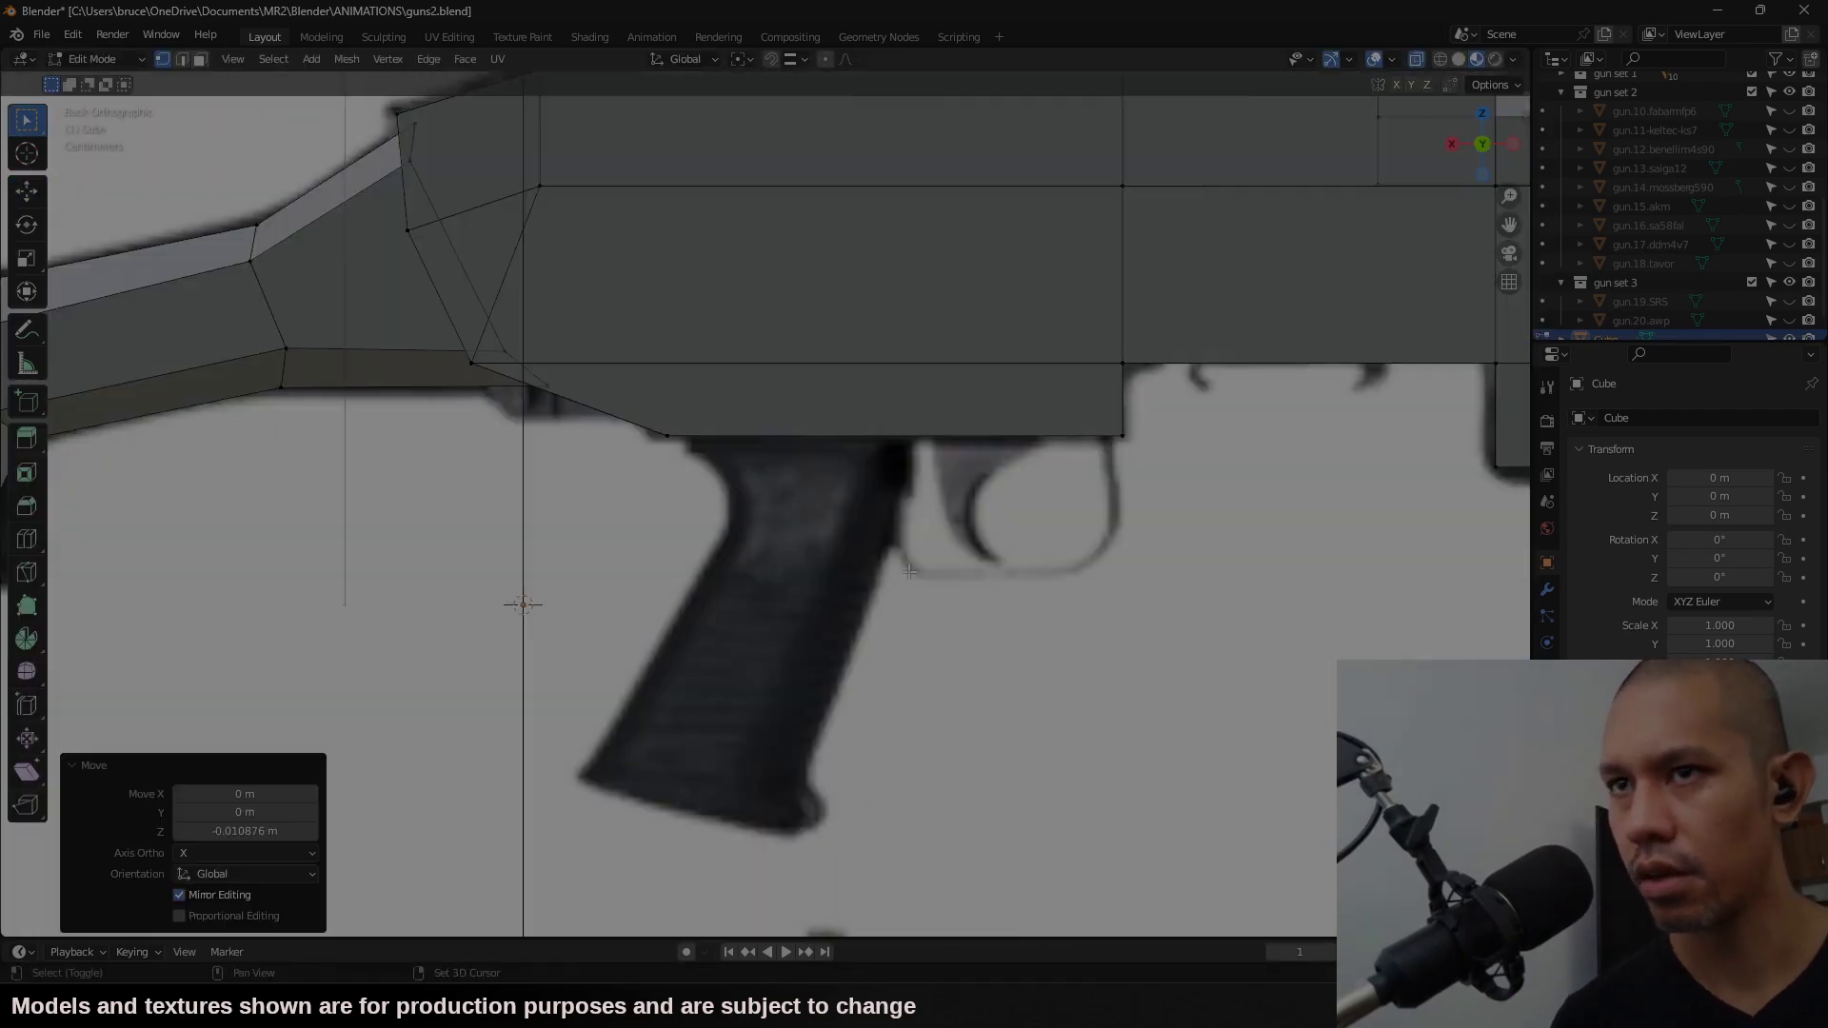
# Step: Add a cube scaled to 0.020 and move it -0.31809 m in X and 0.17839 m in Z to the top of the reference pistol grip
pyautogui.keyDown('shift'); pyautogui.moveTo(133, 537); pyautogui.dragTo(437, 451, button='middle'); pyautogui.keyUp('shift')
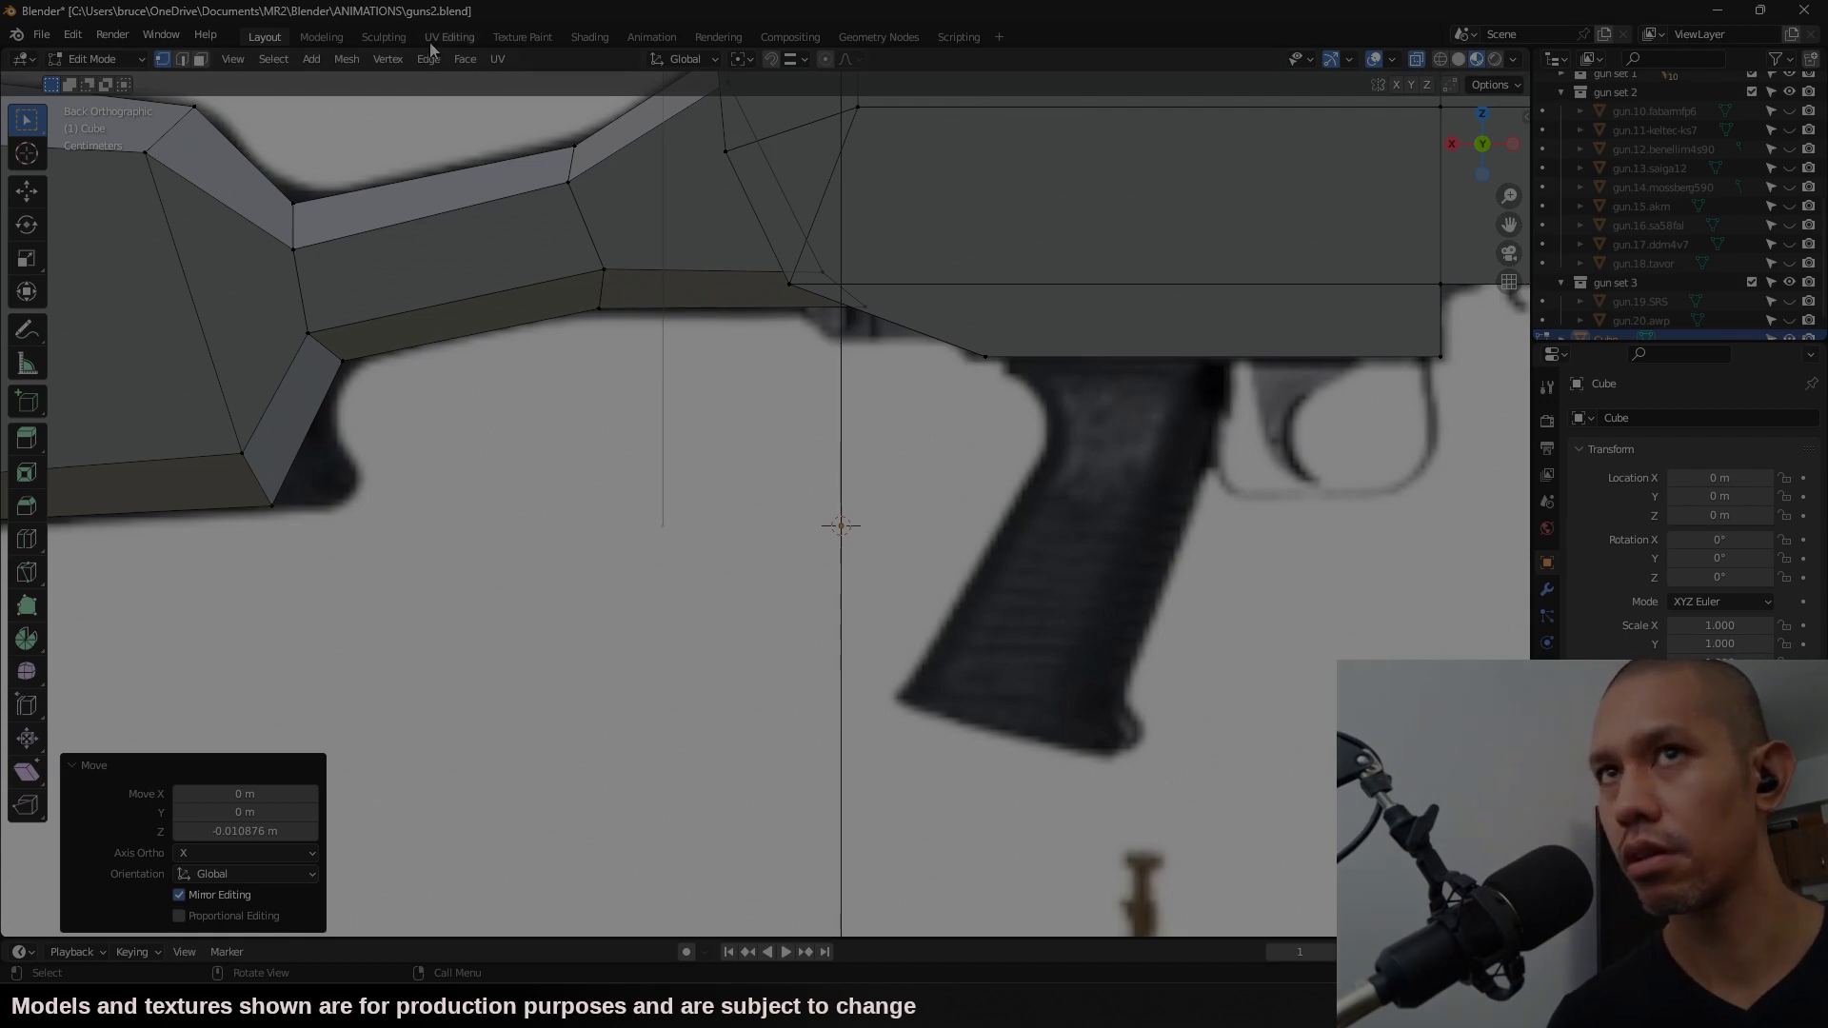
pyautogui.click(307, 59)
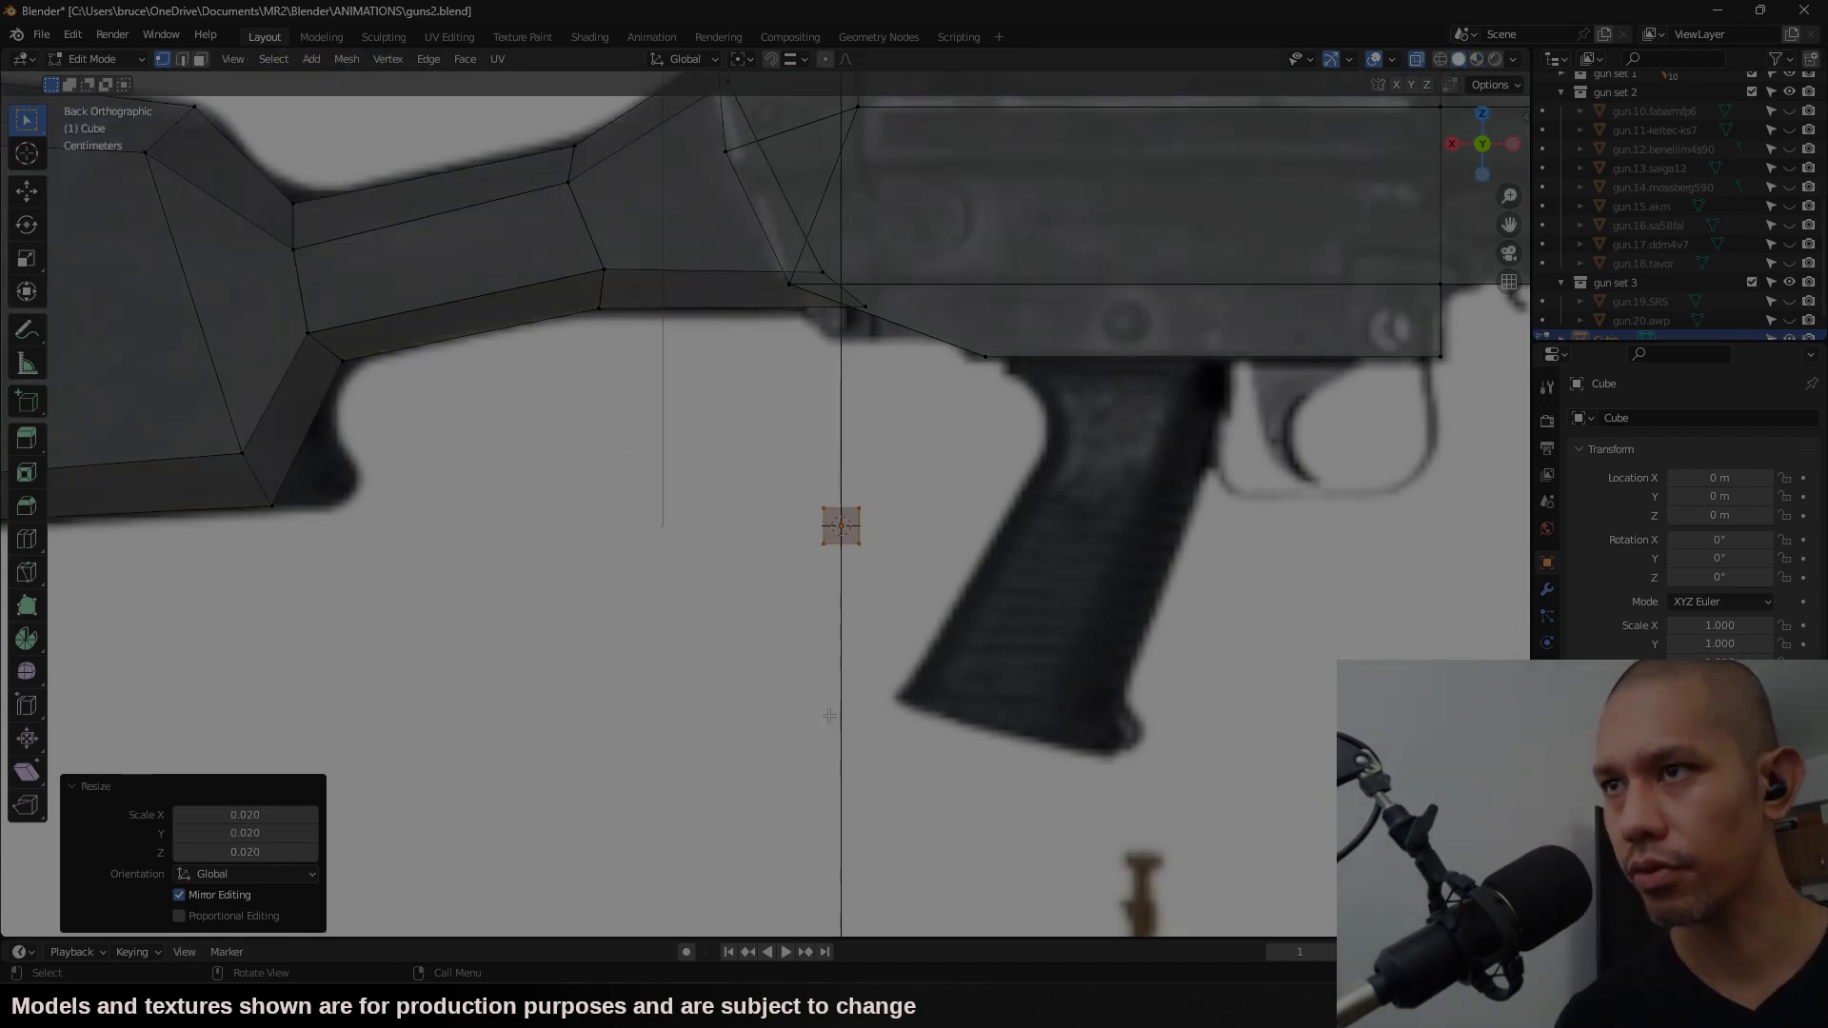
pyautogui.press('g')
pyautogui.click(1127, 560)
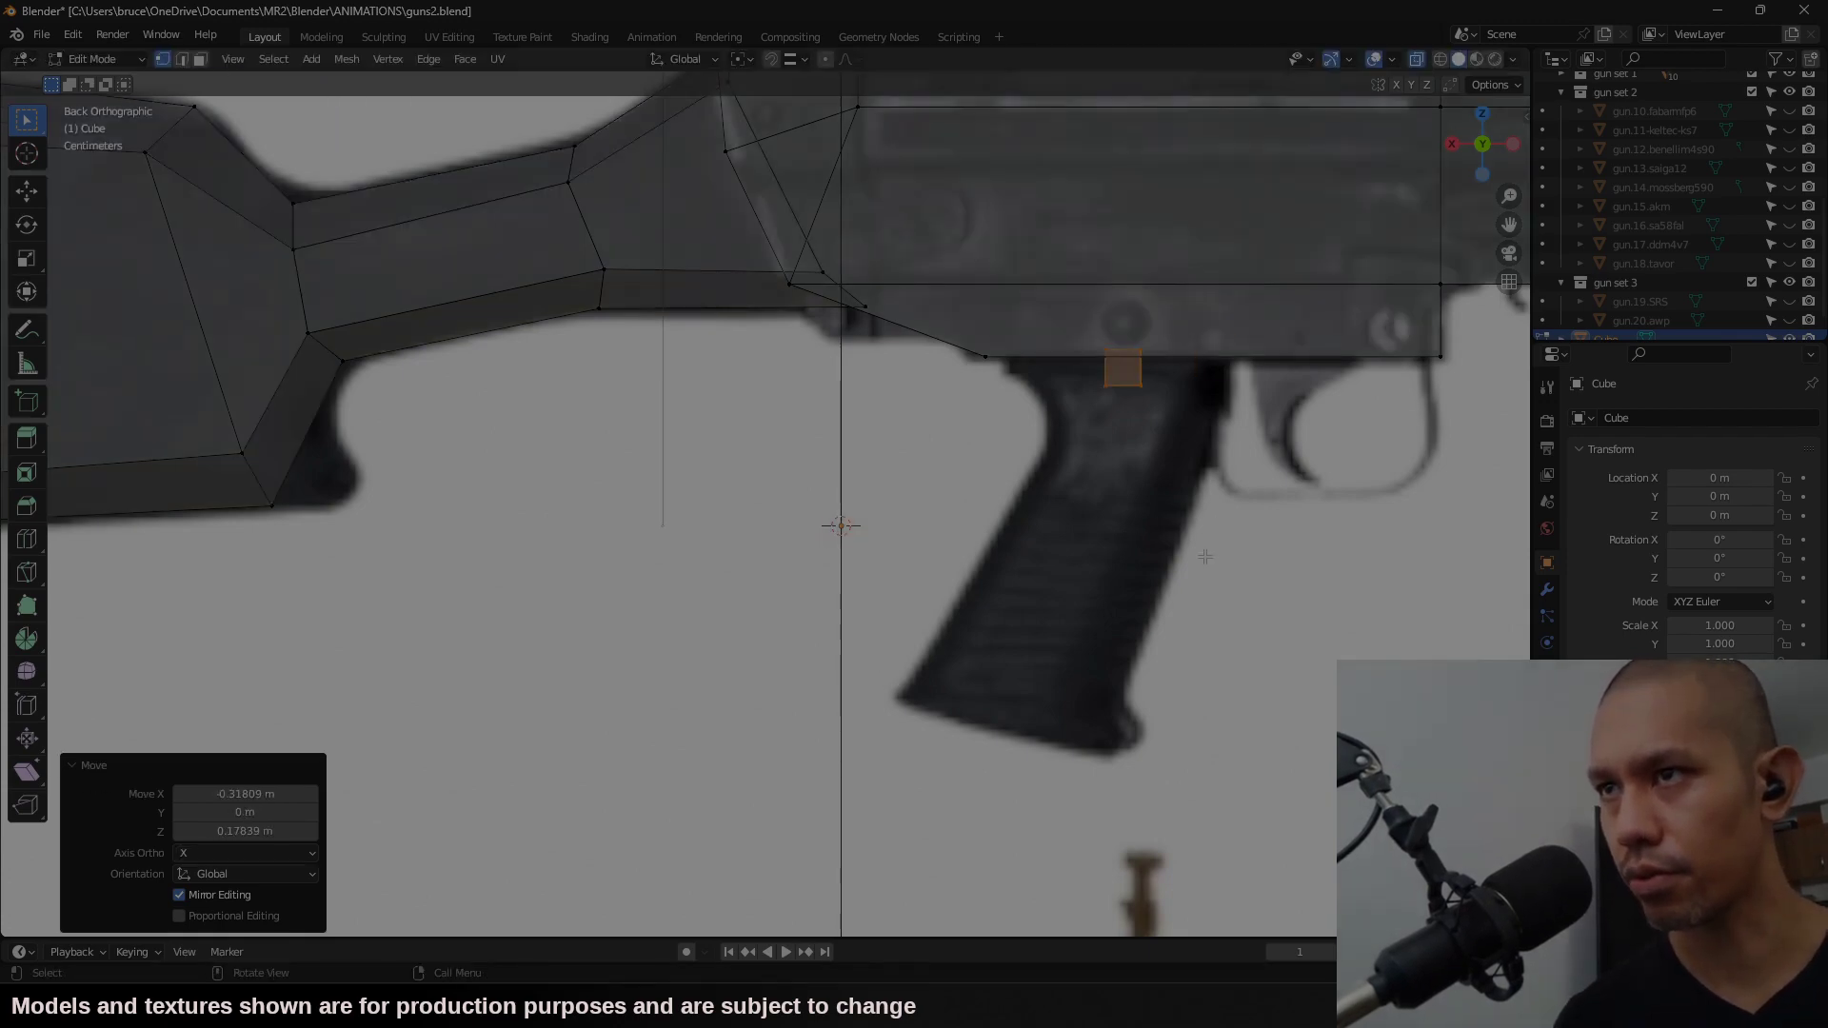
# Step: Enlarge the cube and reposition its corner vertices to form the tapered upper part of the pistol grip
pyautogui.press('s')
pyautogui.click(1285, 579)
pyautogui.press('g')
pyautogui.moveTo(1257, 395); pyautogui.dragTo(1091, 448, button='middle')
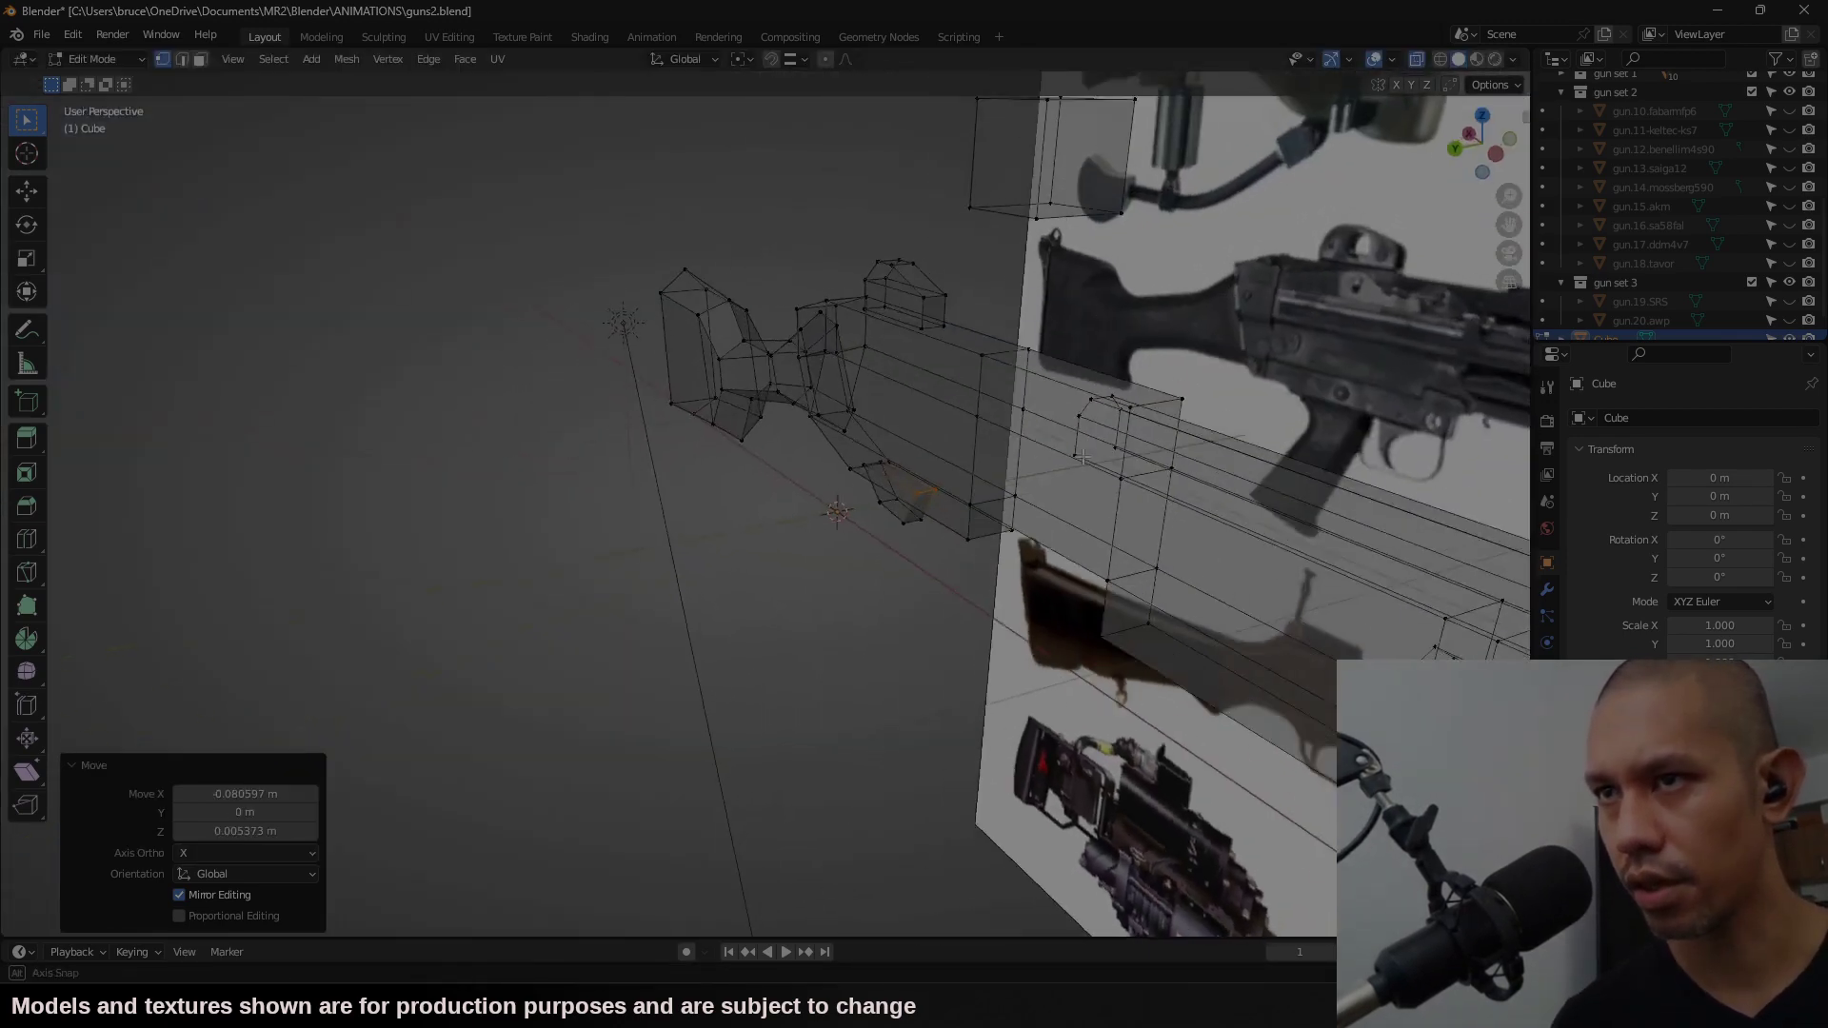
pyautogui.click(1457, 150)
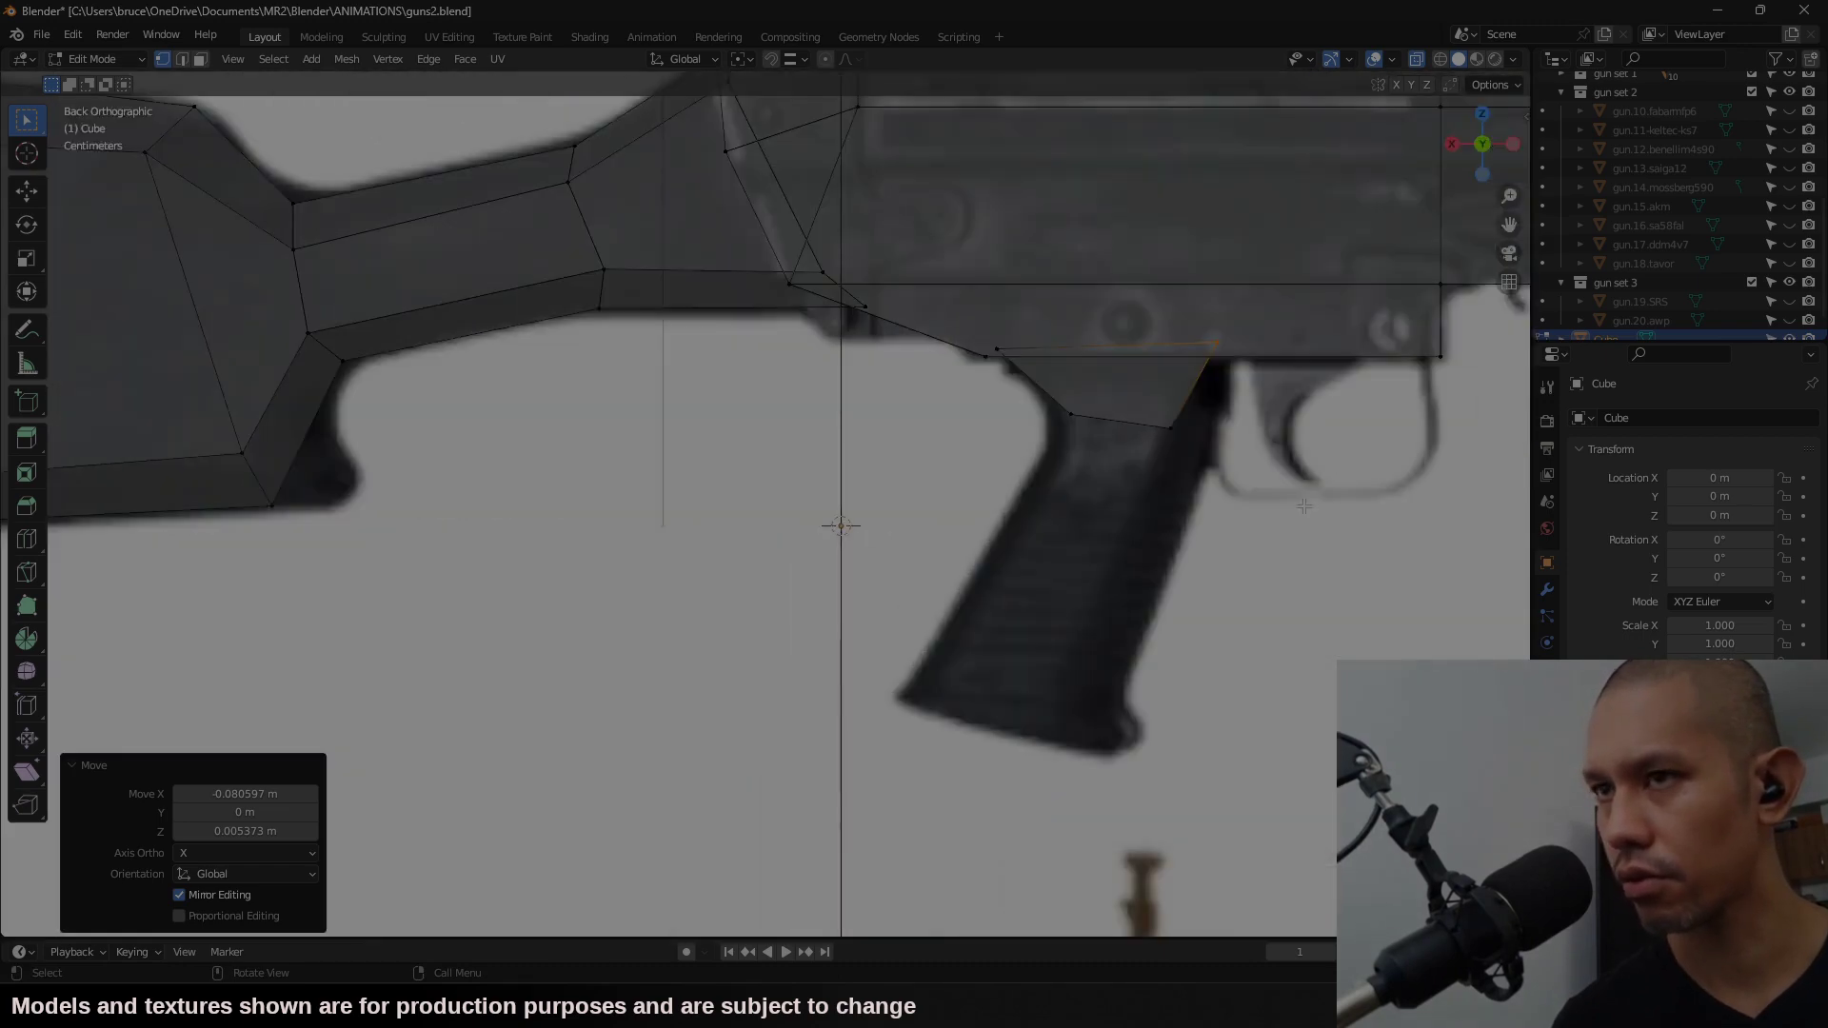
# Step: Extrude the pistol grip's bottom face in two sections down to the base of the reference grip
pyautogui.press('3')
pyautogui.click(1121, 422)
pyautogui.press('e')
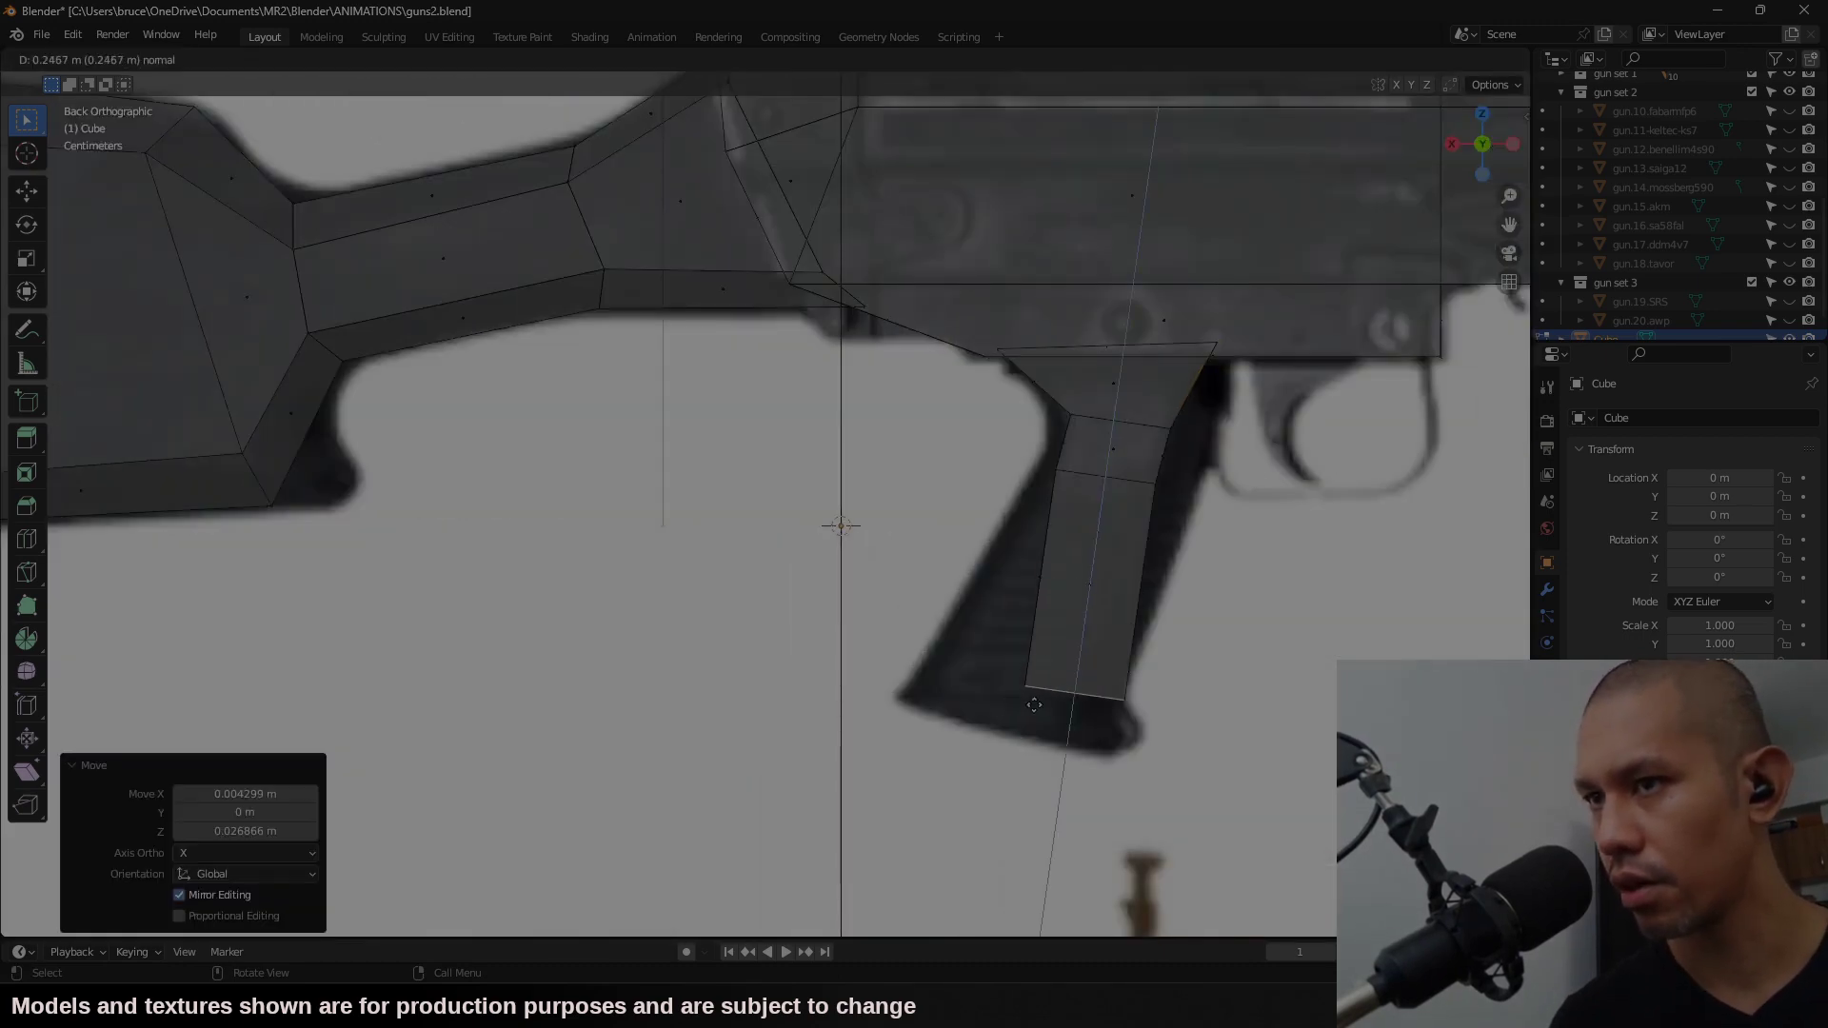
pyautogui.click(1037, 703)
# Step: Move the grip's lower rear and lower front vertices backward so the grip slants along the reference
pyautogui.press('1')
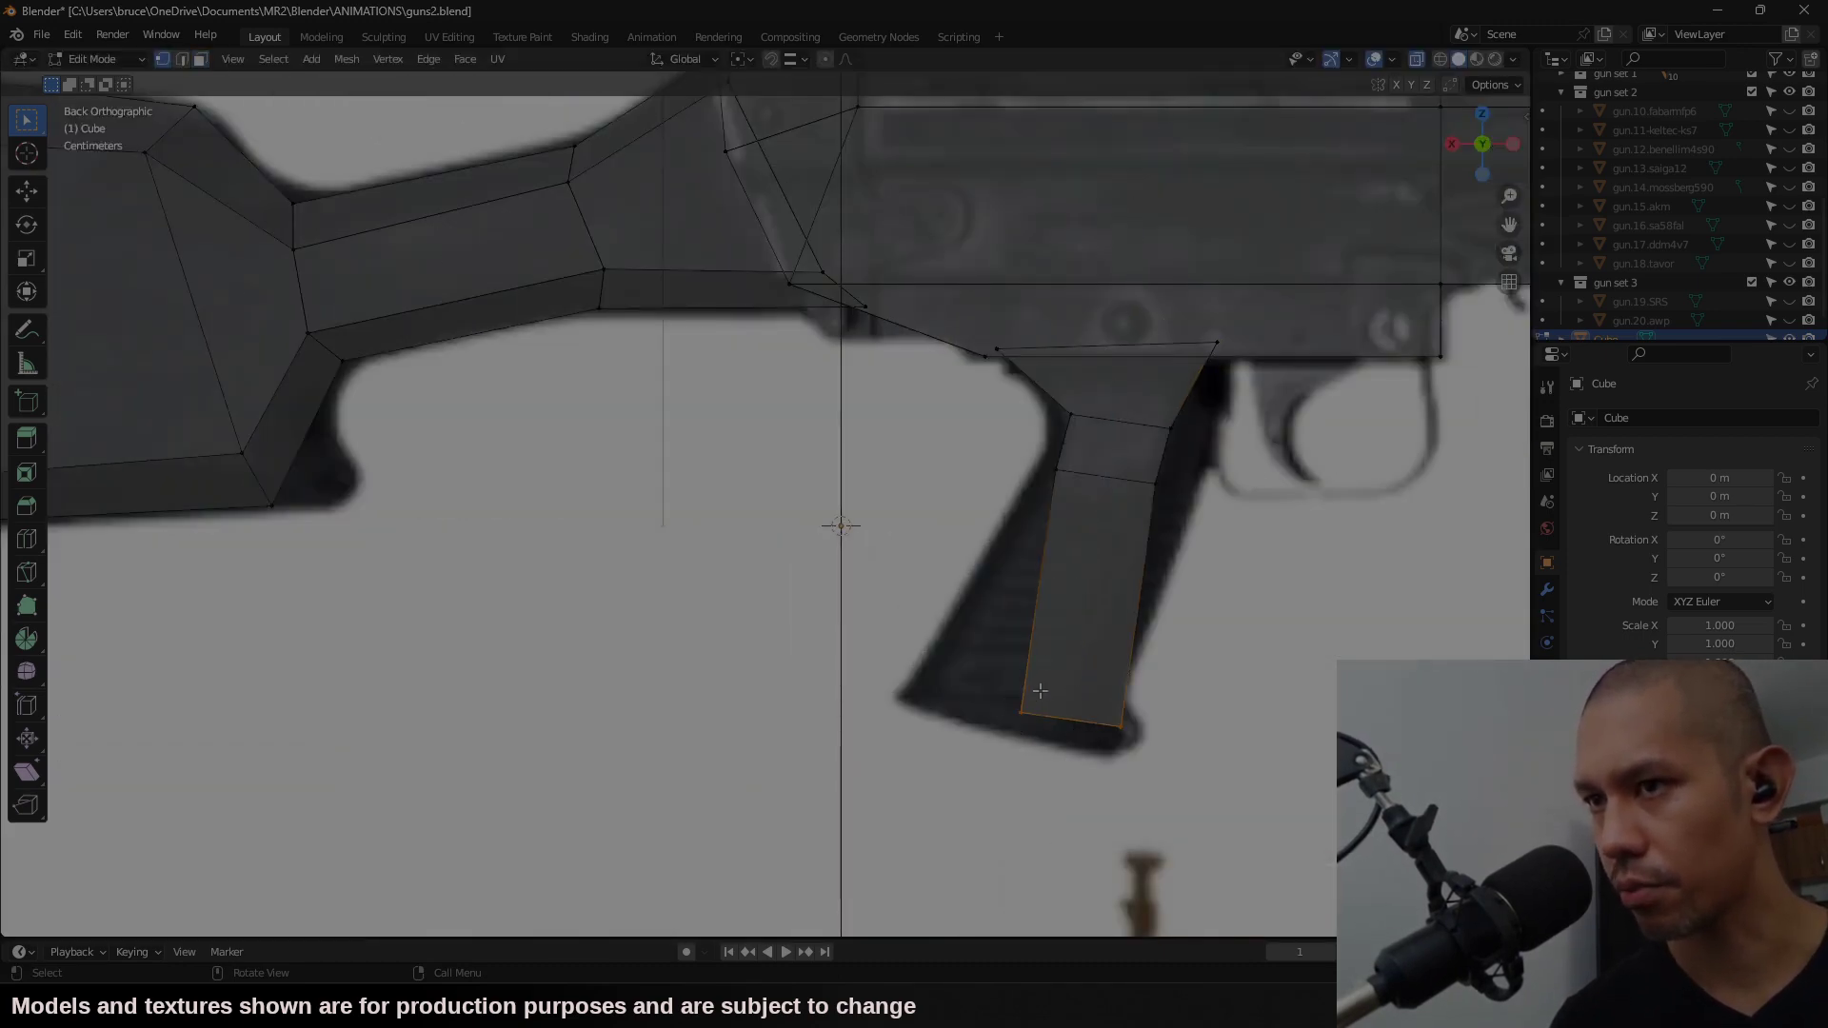
pyautogui.press('g')
pyautogui.click(877, 775)
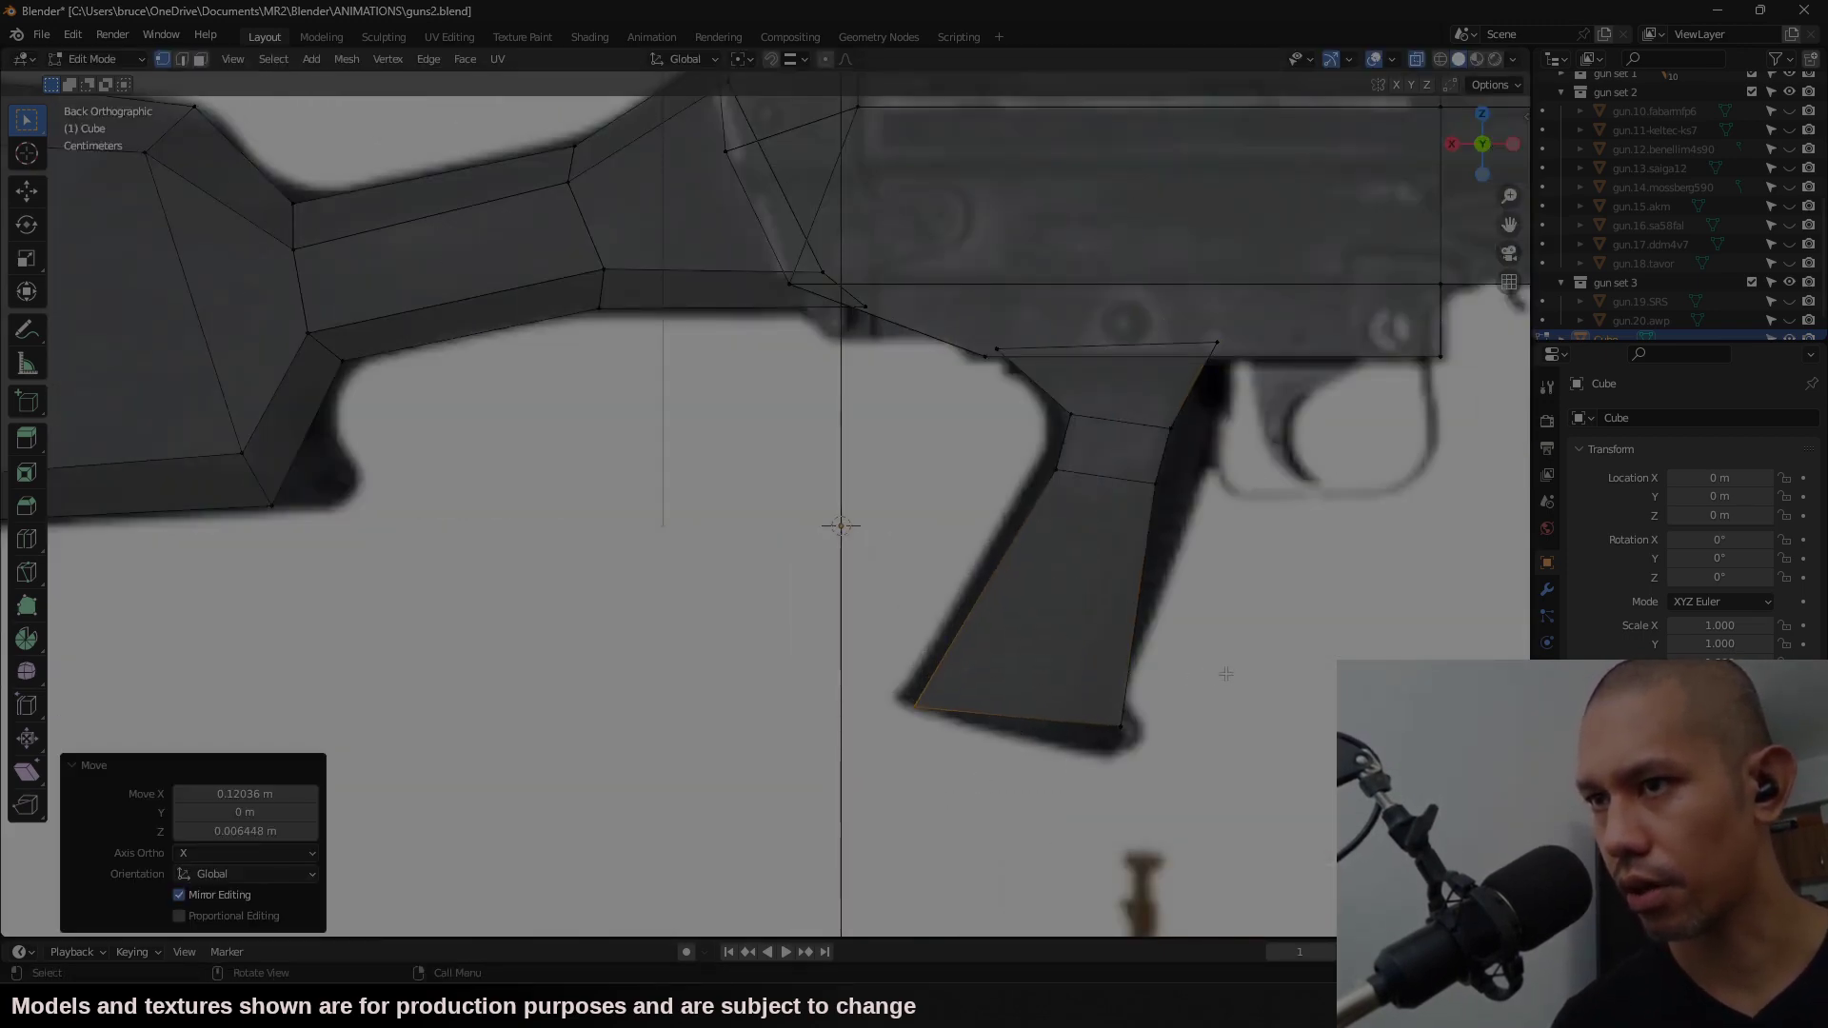
pyautogui.moveTo(1228, 673); pyautogui.dragTo(1018, 783)
pyautogui.press('g')
pyautogui.click(962, 787)
pyautogui.click(914, 734)
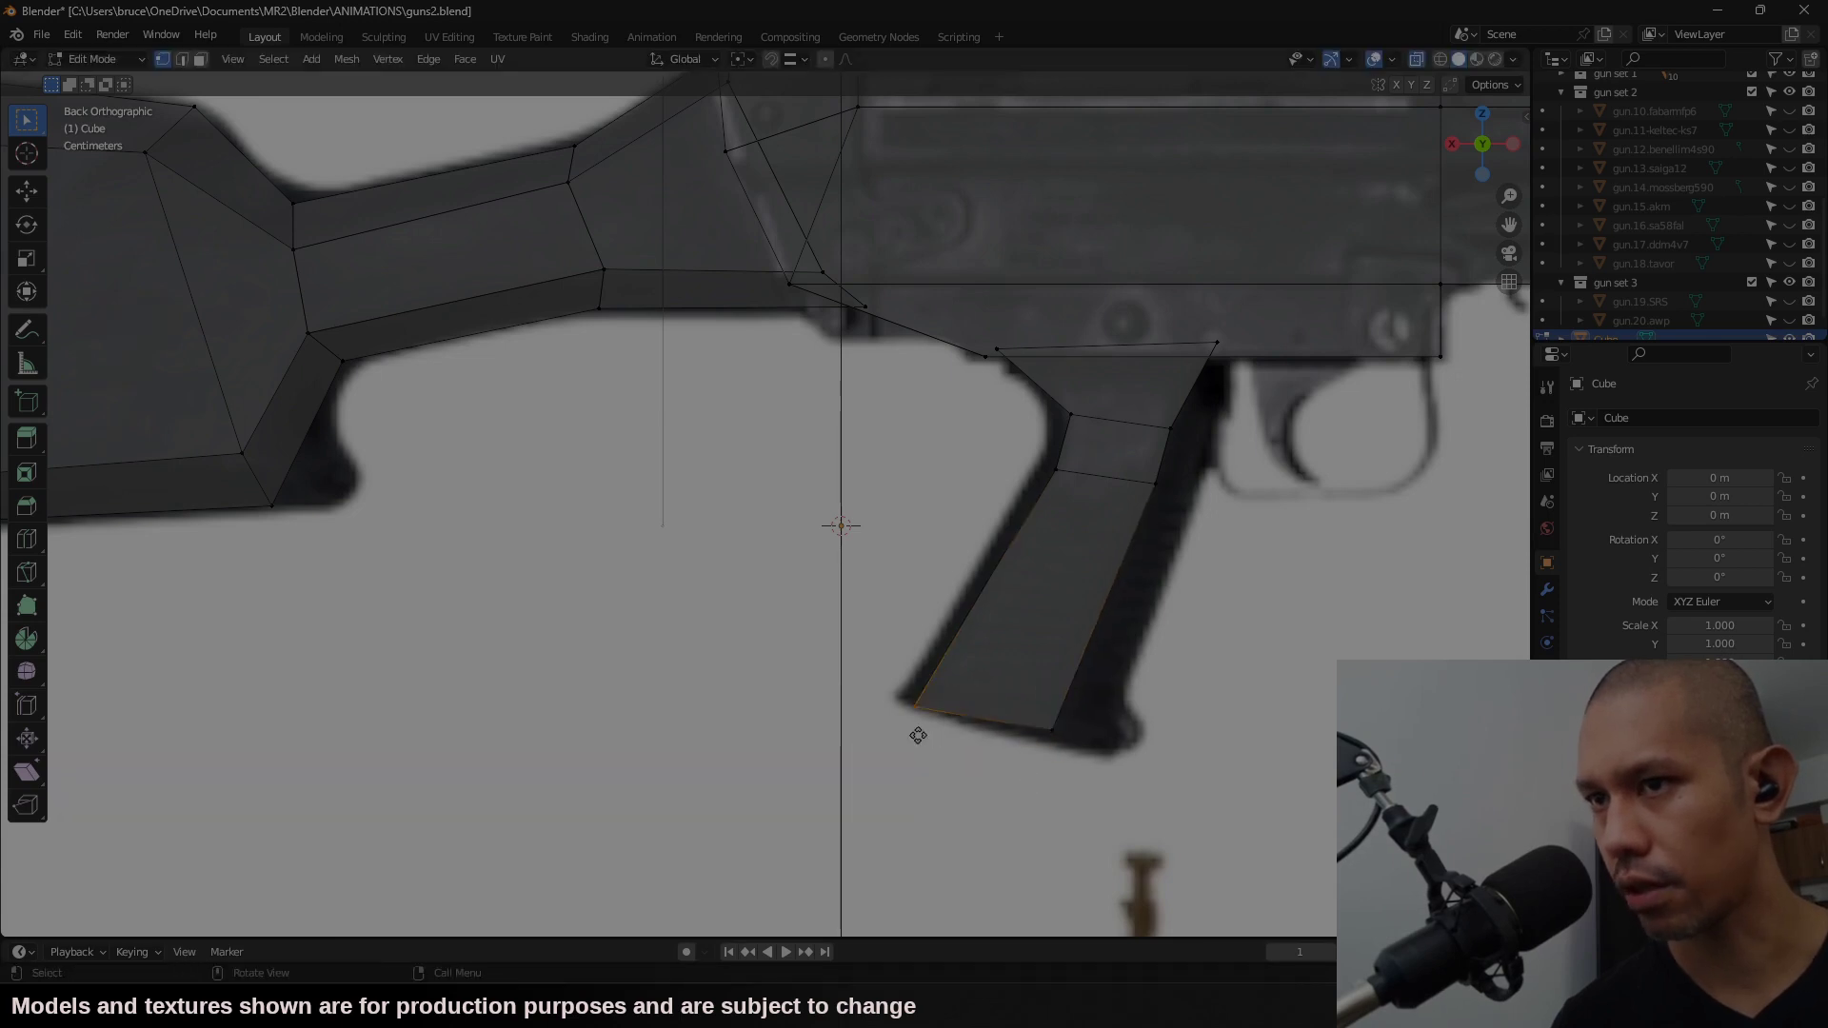
pyautogui.press('g')
pyautogui.click(934, 734)
# Step: Adjust the vertices at the grip's upper front bend and at both ends of its top edge inside the receiver
pyautogui.click(1156, 489)
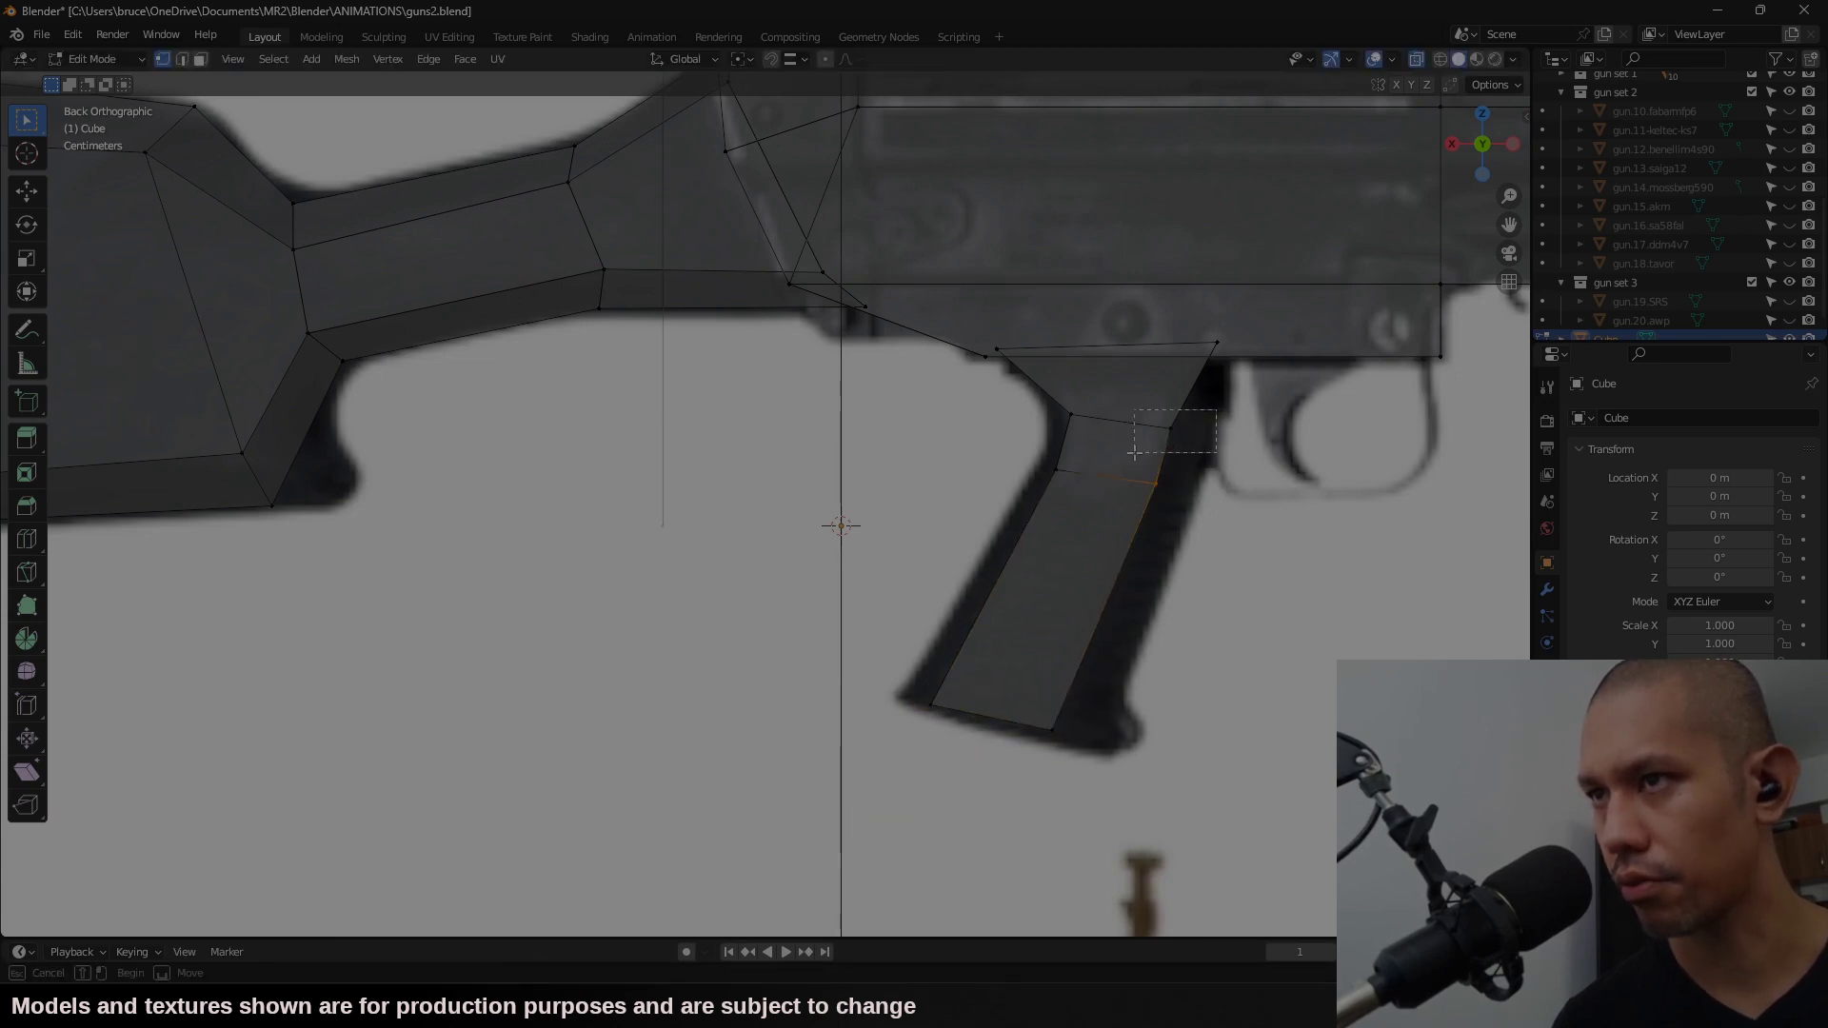
pyautogui.moveTo(1134, 453); pyautogui.dragTo(1135, 453)
pyautogui.press('g')
pyautogui.click(1197, 424)
pyautogui.click(1217, 343)
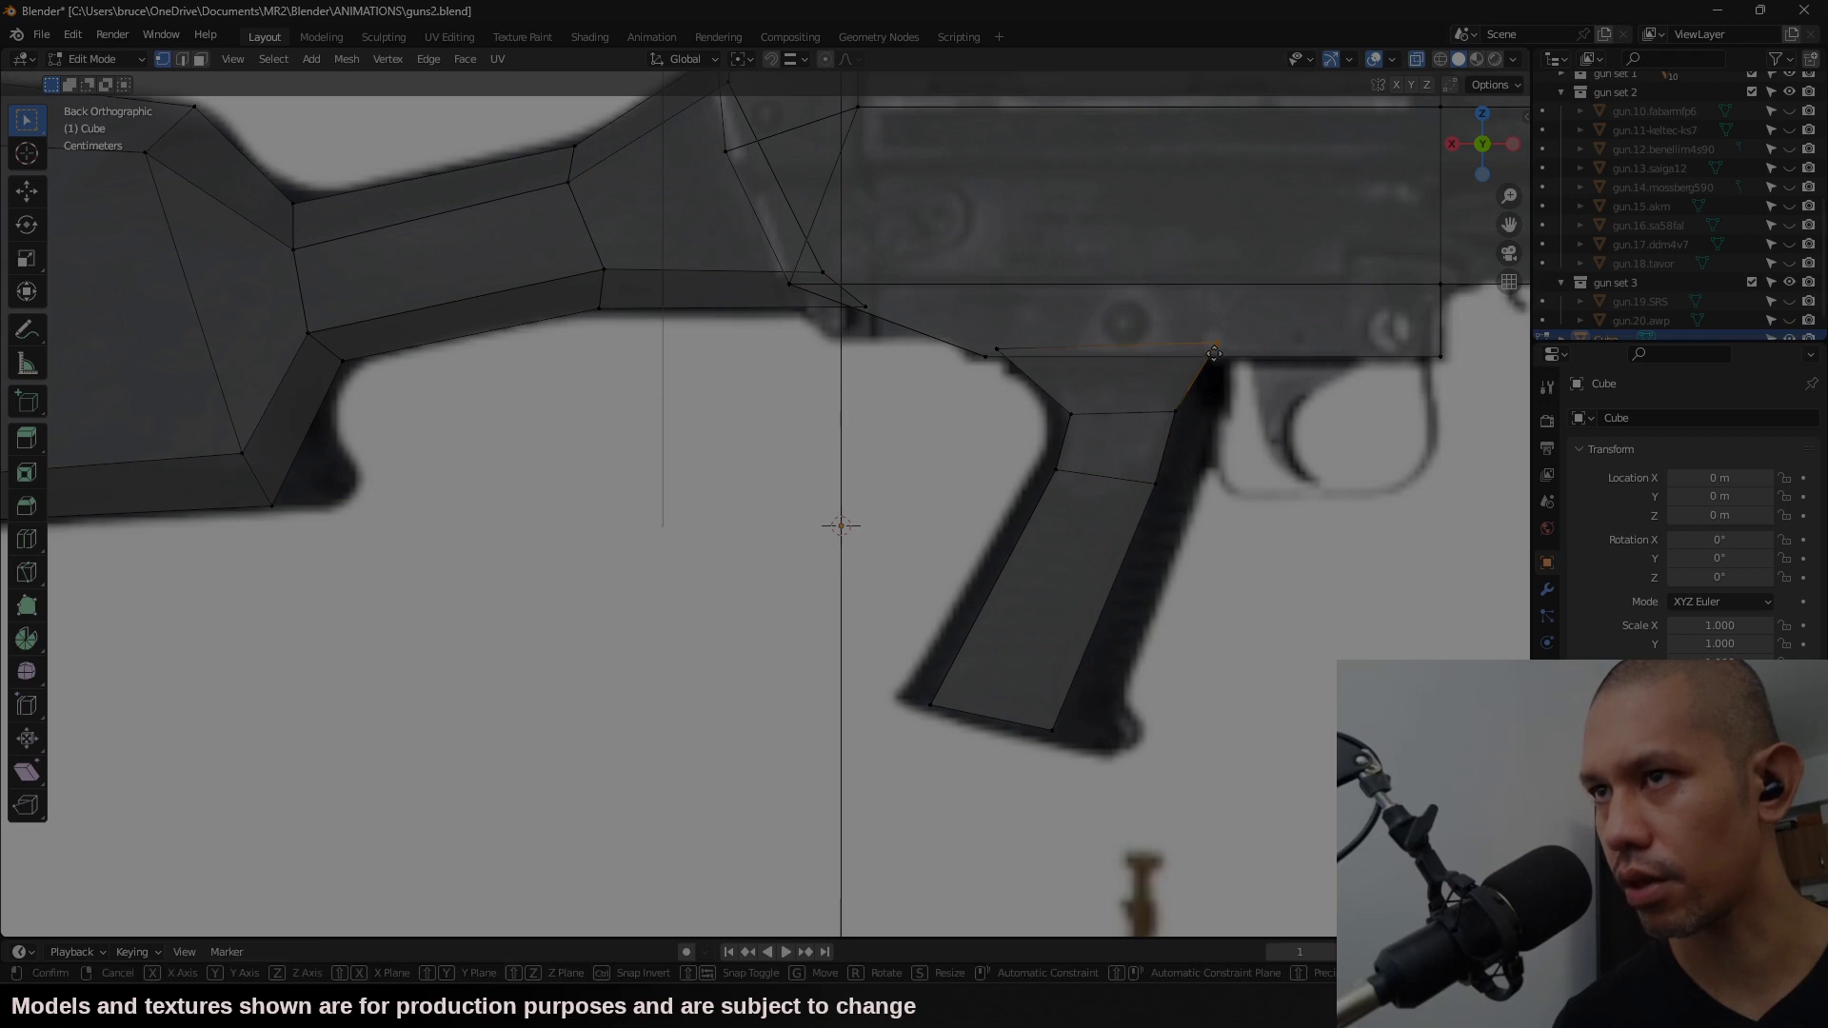
pyautogui.press('g')
pyautogui.click(1217, 345)
pyautogui.moveTo(993, 353); pyautogui.dragTo(993, 353)
pyautogui.press('g')
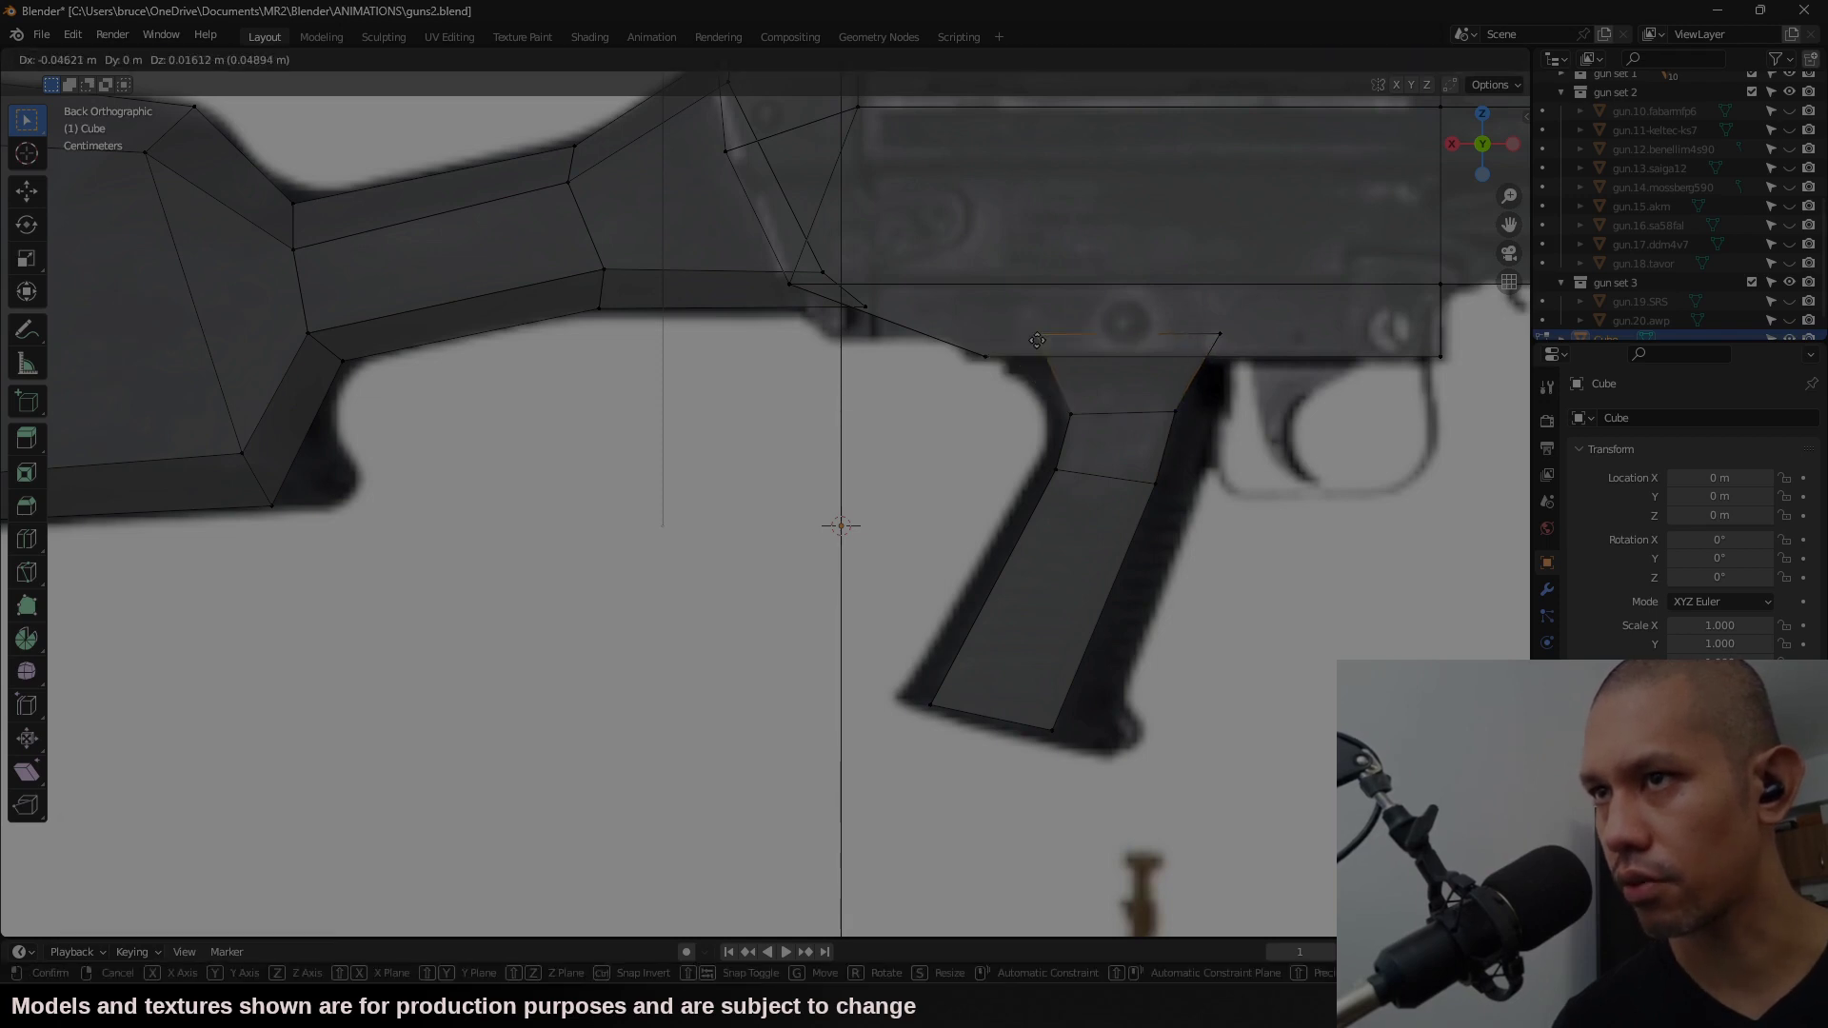
pyautogui.click(1024, 344)
# Step: Extrude the grip's rear faces into a ridge flattened with a Y scale of 0 and merge its vertices by distance
pyautogui.click(1076, 419)
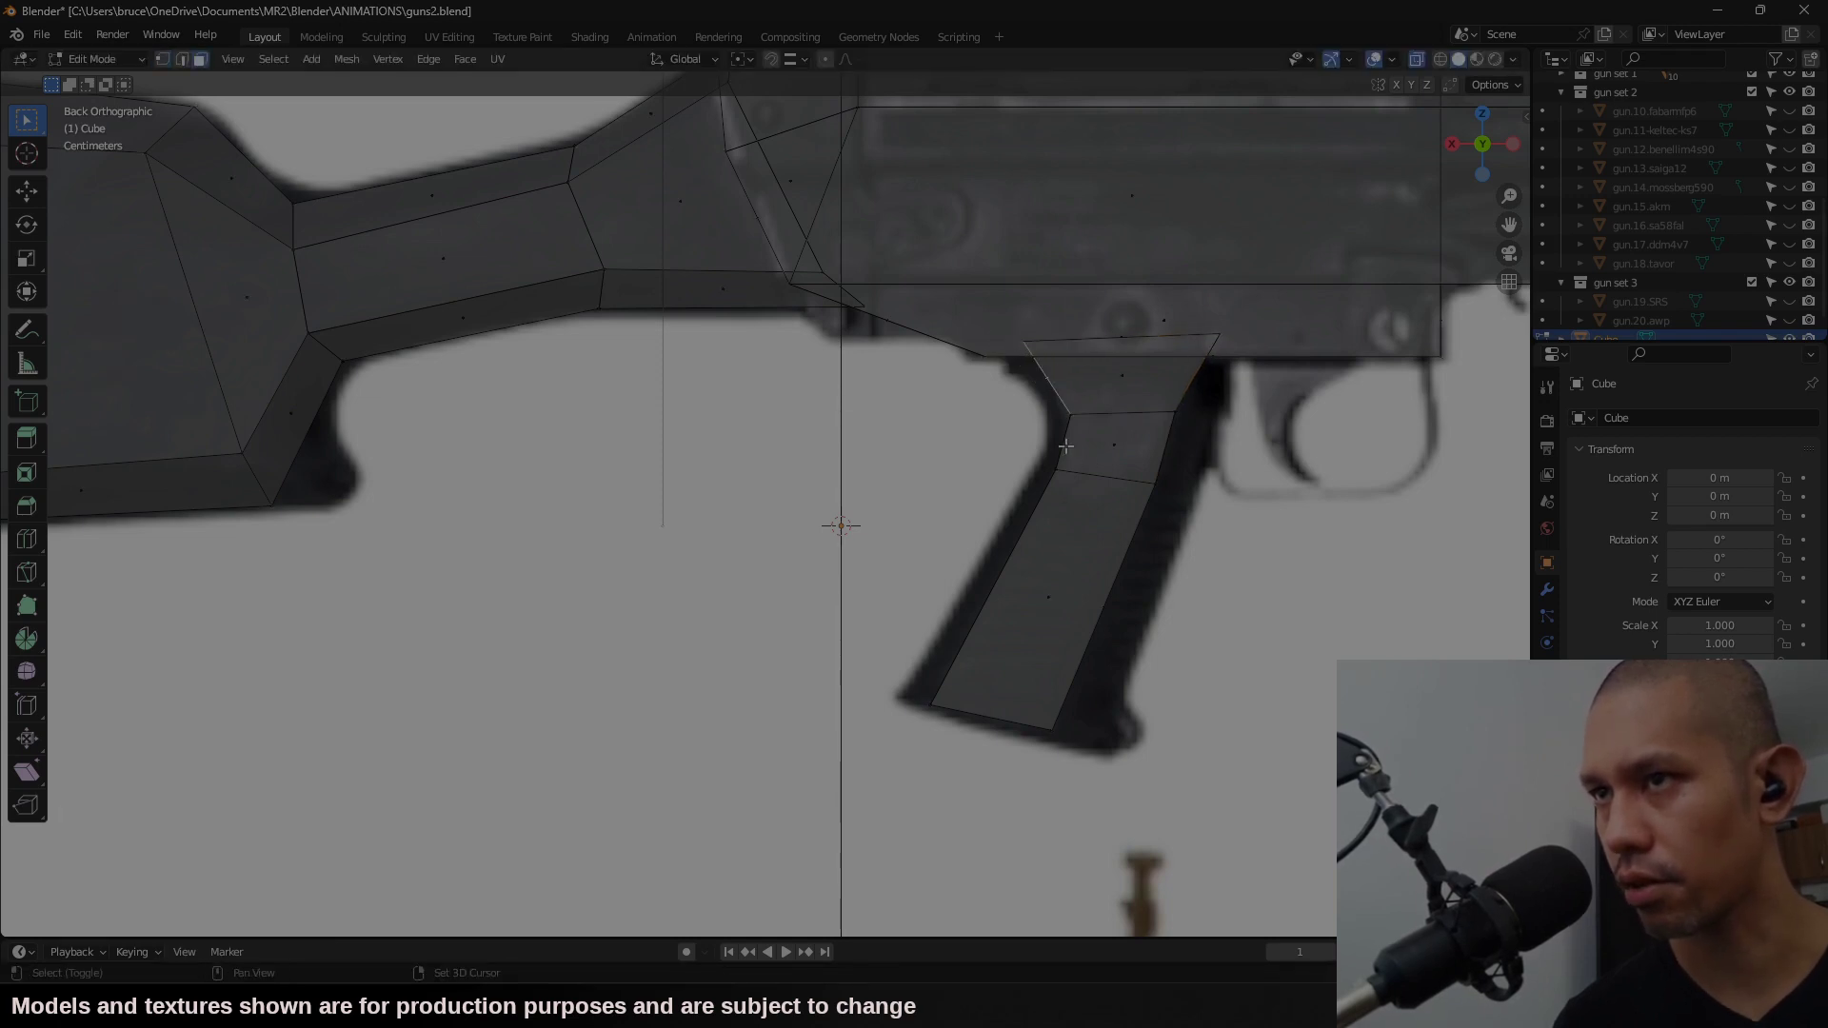
pyautogui.keyDown('alt'); pyautogui.click(1066, 446); pyautogui.keyUp('alt')
pyautogui.press('s')
pyautogui.press('y')
pyautogui.press('0')
pyautogui.press('Return')
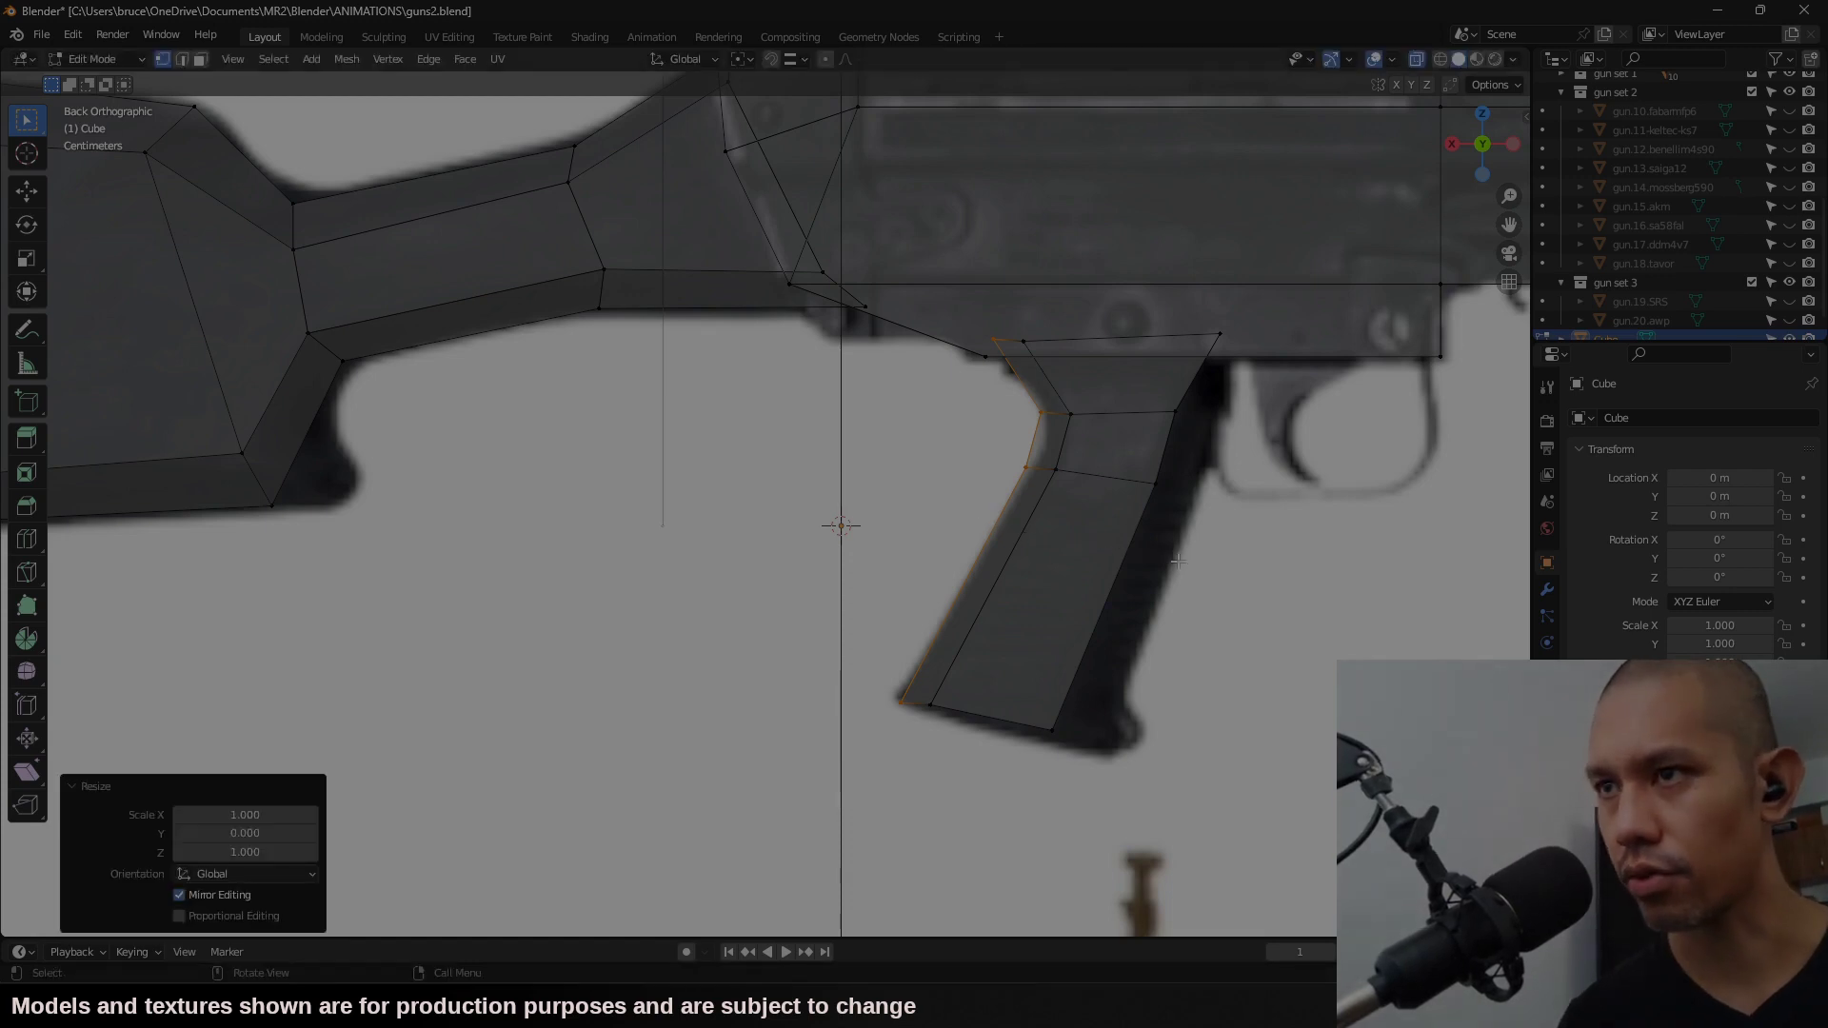
pyautogui.rightClick(1179, 562)
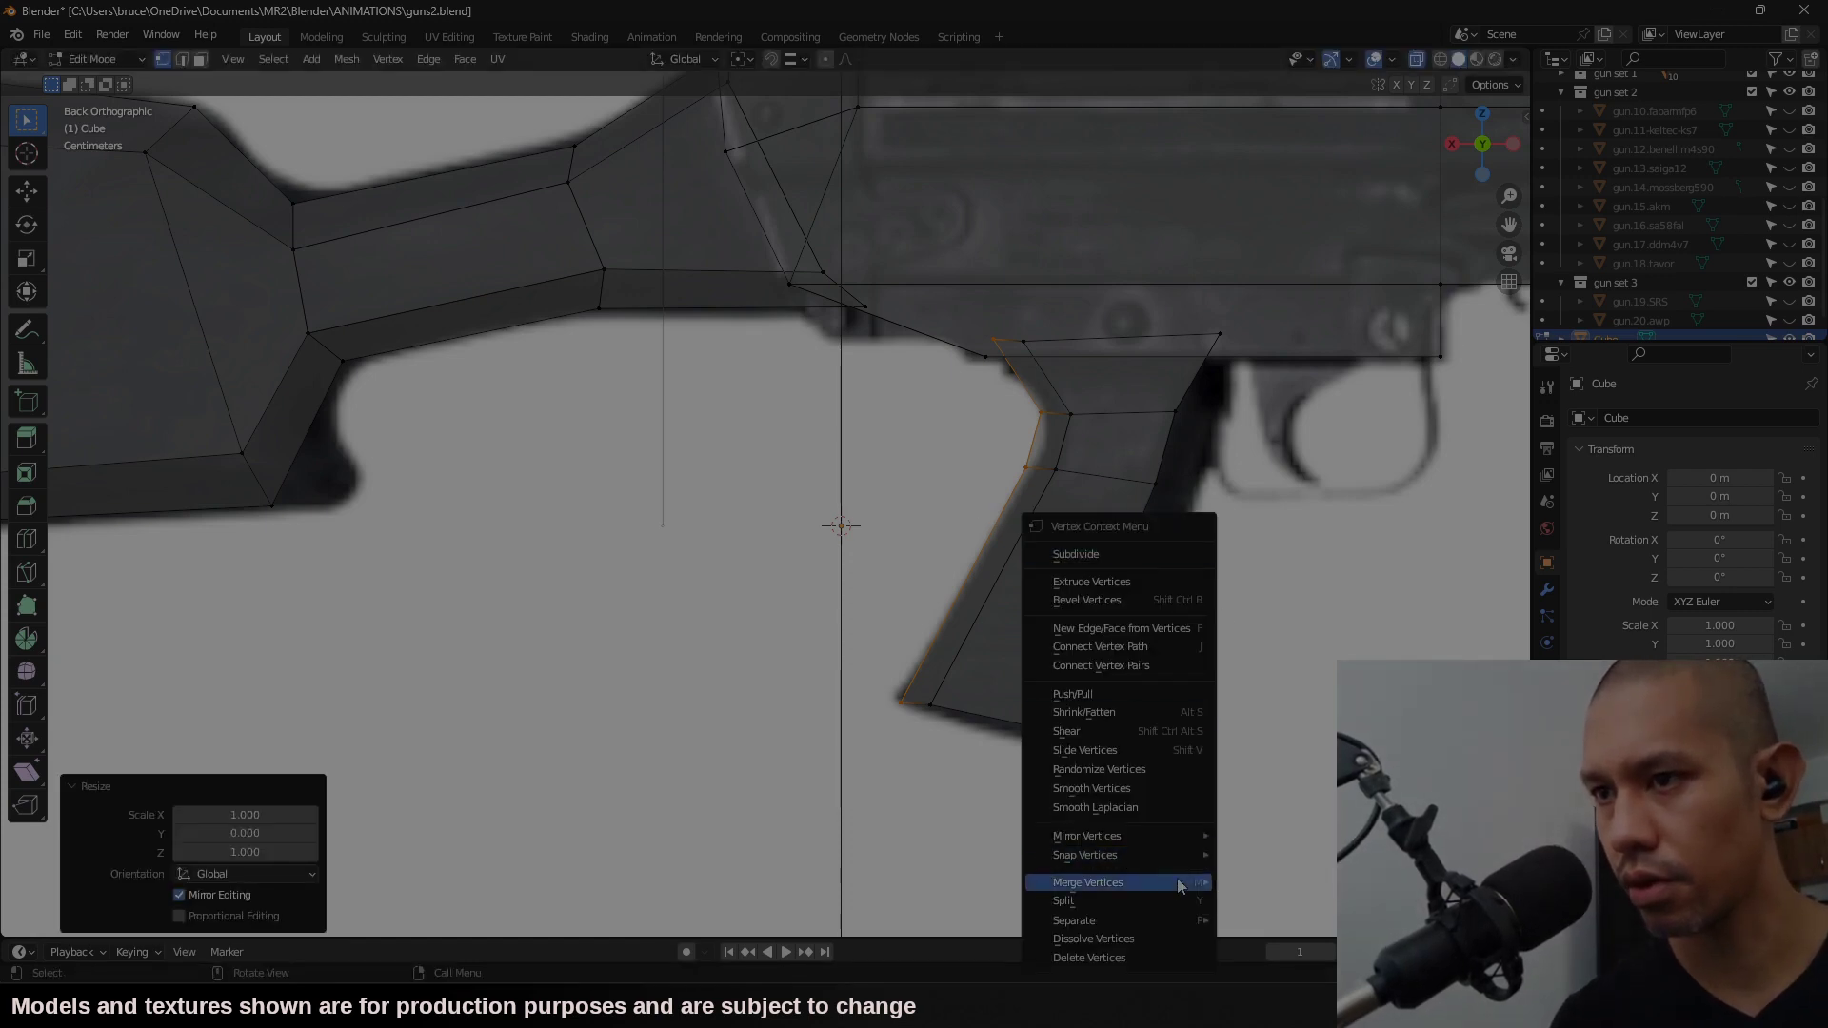
pyautogui.click(1261, 881)
# Step: Shade the side faces along the pistol grip's rear ridge smooth
pyautogui.press('3')
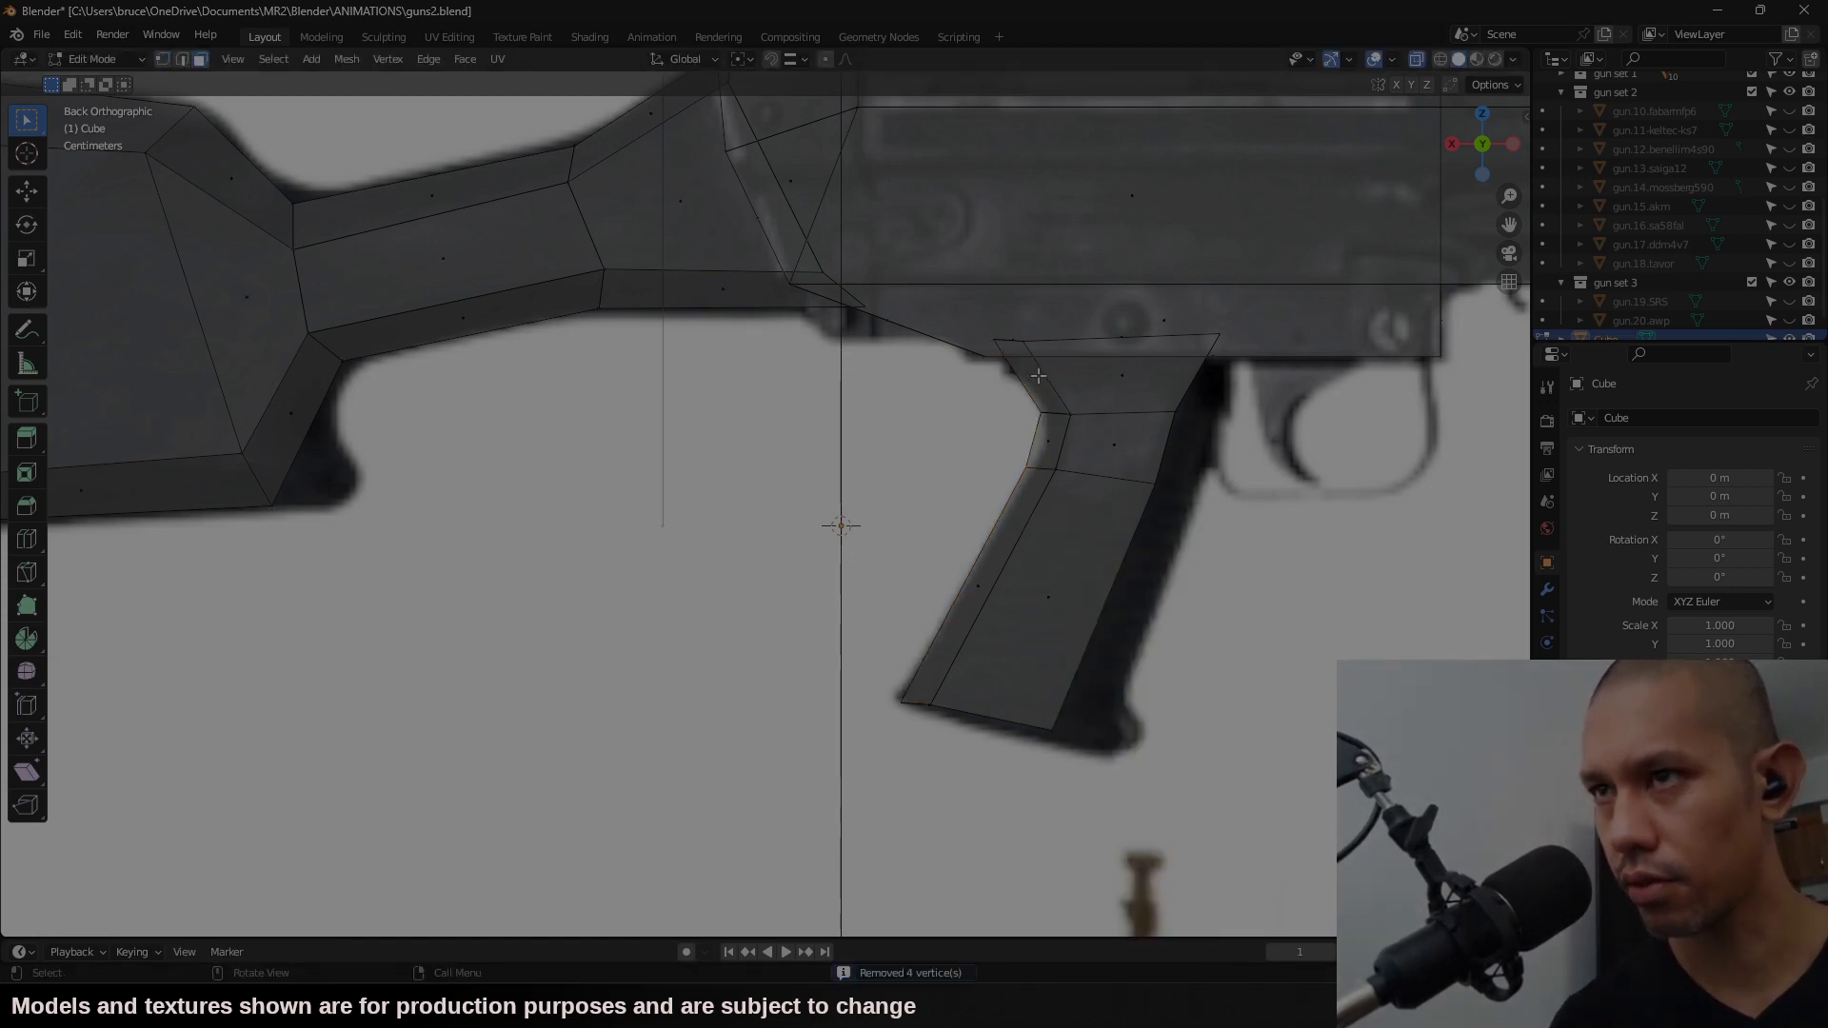
pyautogui.click(1038, 377)
pyautogui.keyDown('shift'); pyautogui.click(1048, 441); pyautogui.keyUp('shift')
pyautogui.keyDown('shift'); pyautogui.moveTo(887, 545); pyautogui.dragTo(1003, 632); pyautogui.keyUp('shift')
pyautogui.rightClick(1003, 600)
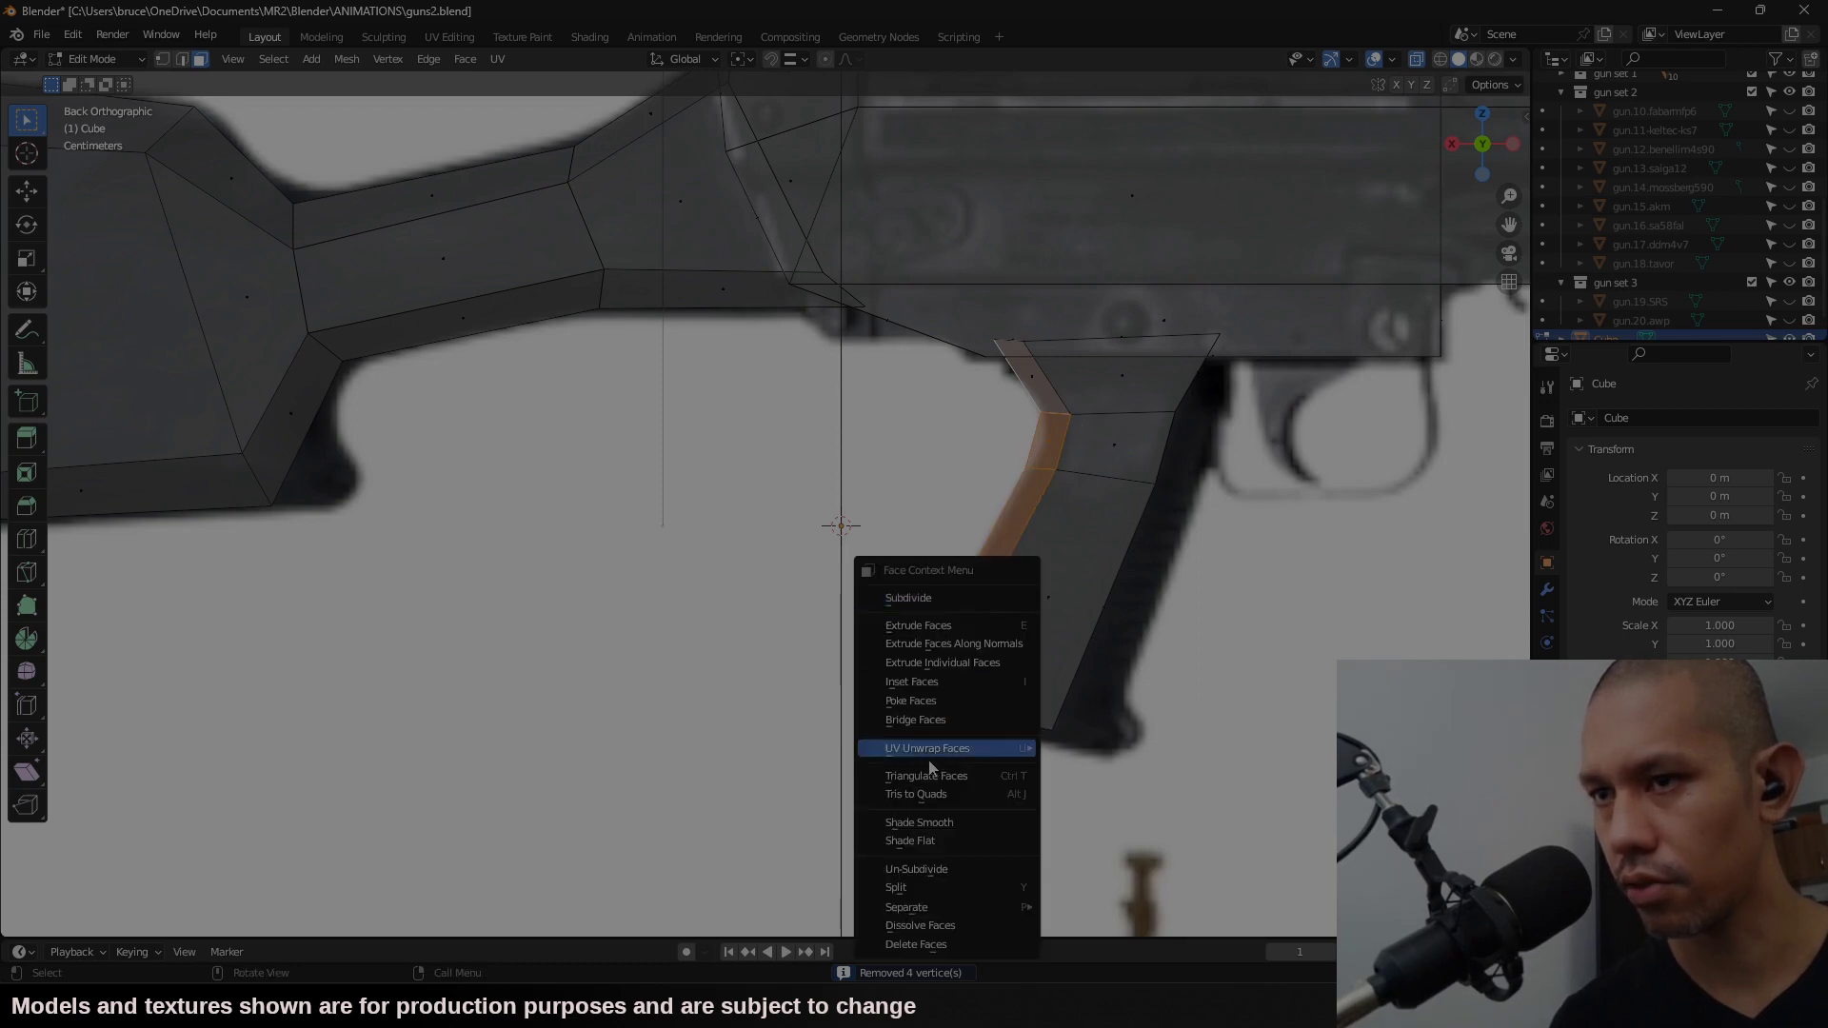
pyautogui.click(944, 825)
# Step: Move the ridge's bottom and top vertices to follow the rear contour of the reference grip
pyautogui.press('1')
pyautogui.moveTo(920, 672); pyautogui.dragTo(895, 712)
pyautogui.press('g')
pyautogui.click(902, 704)
pyautogui.moveTo(1006, 325); pyautogui.dragTo(993, 344)
pyautogui.press('g')
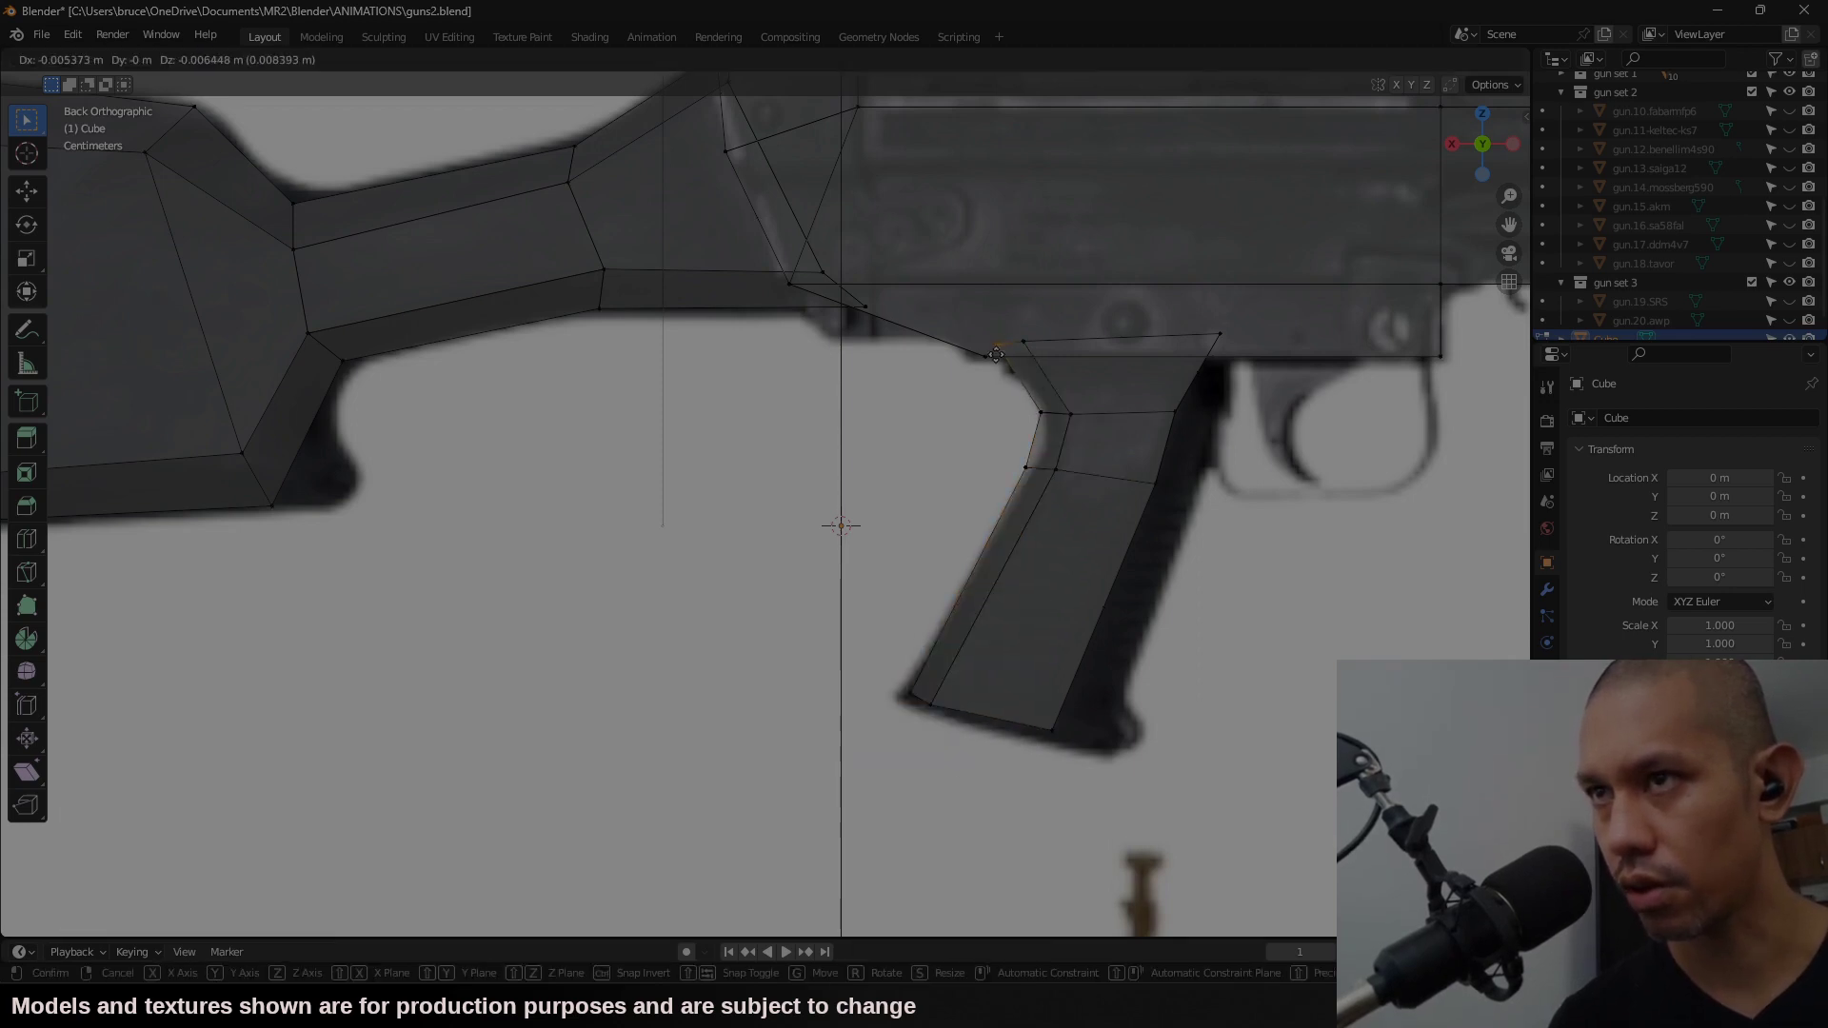
pyautogui.click(999, 356)
# Step: Move the grip's upper front vertices forward to widen it below the receiver
pyautogui.press('3')
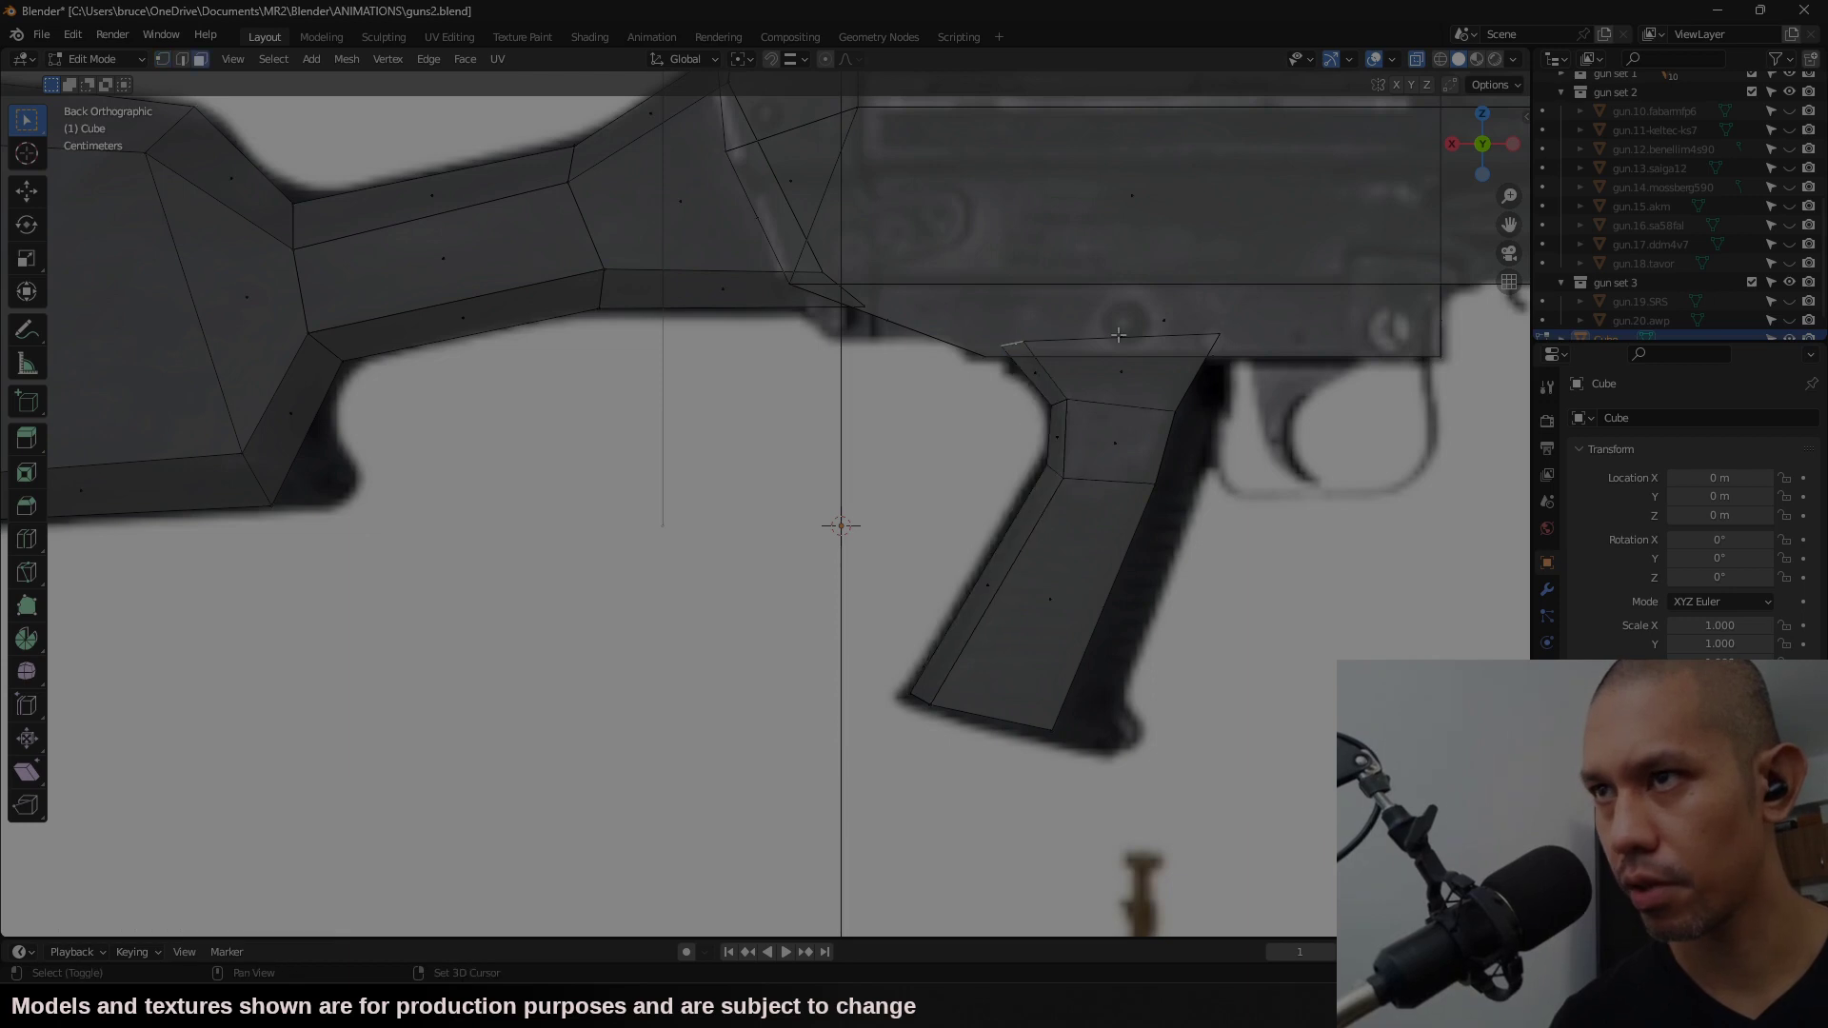
pyautogui.rightClick(1280, 549)
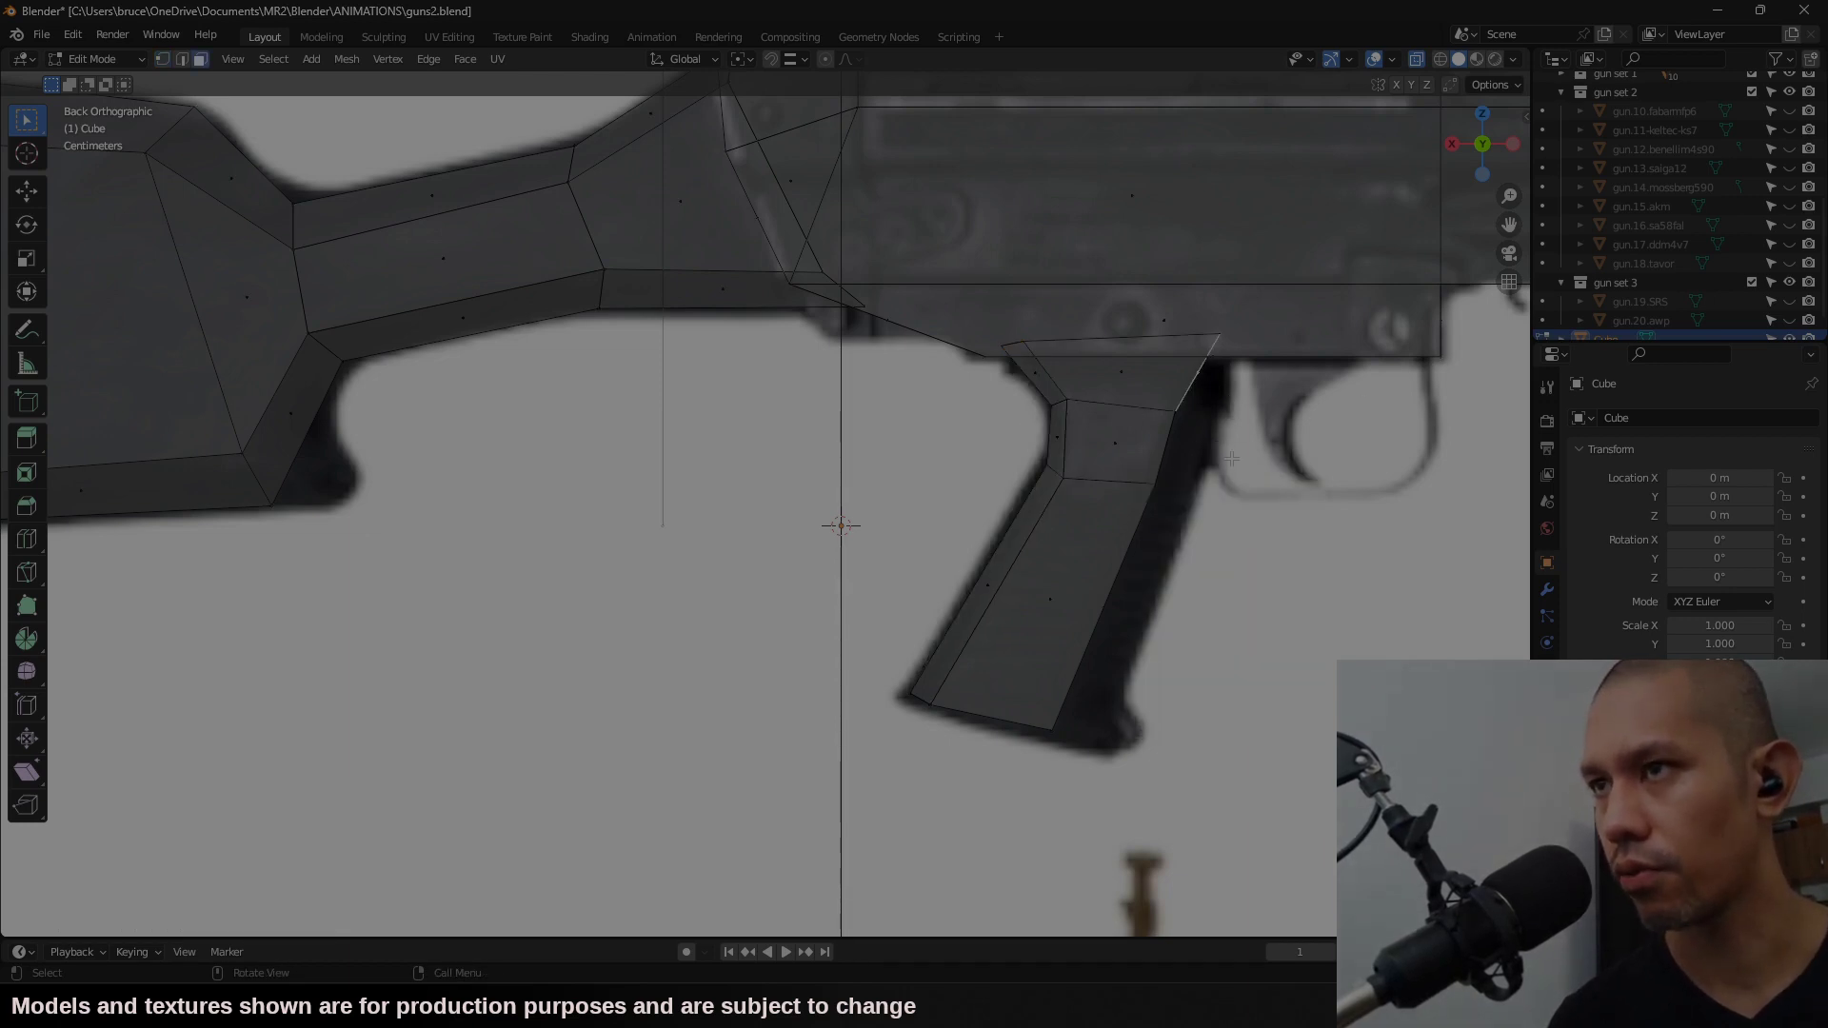
pyautogui.moveTo(1169, 435); pyautogui.dragTo(1167, 437)
pyautogui.press('3')
pyautogui.click(1210, 382)
pyautogui.press('1')
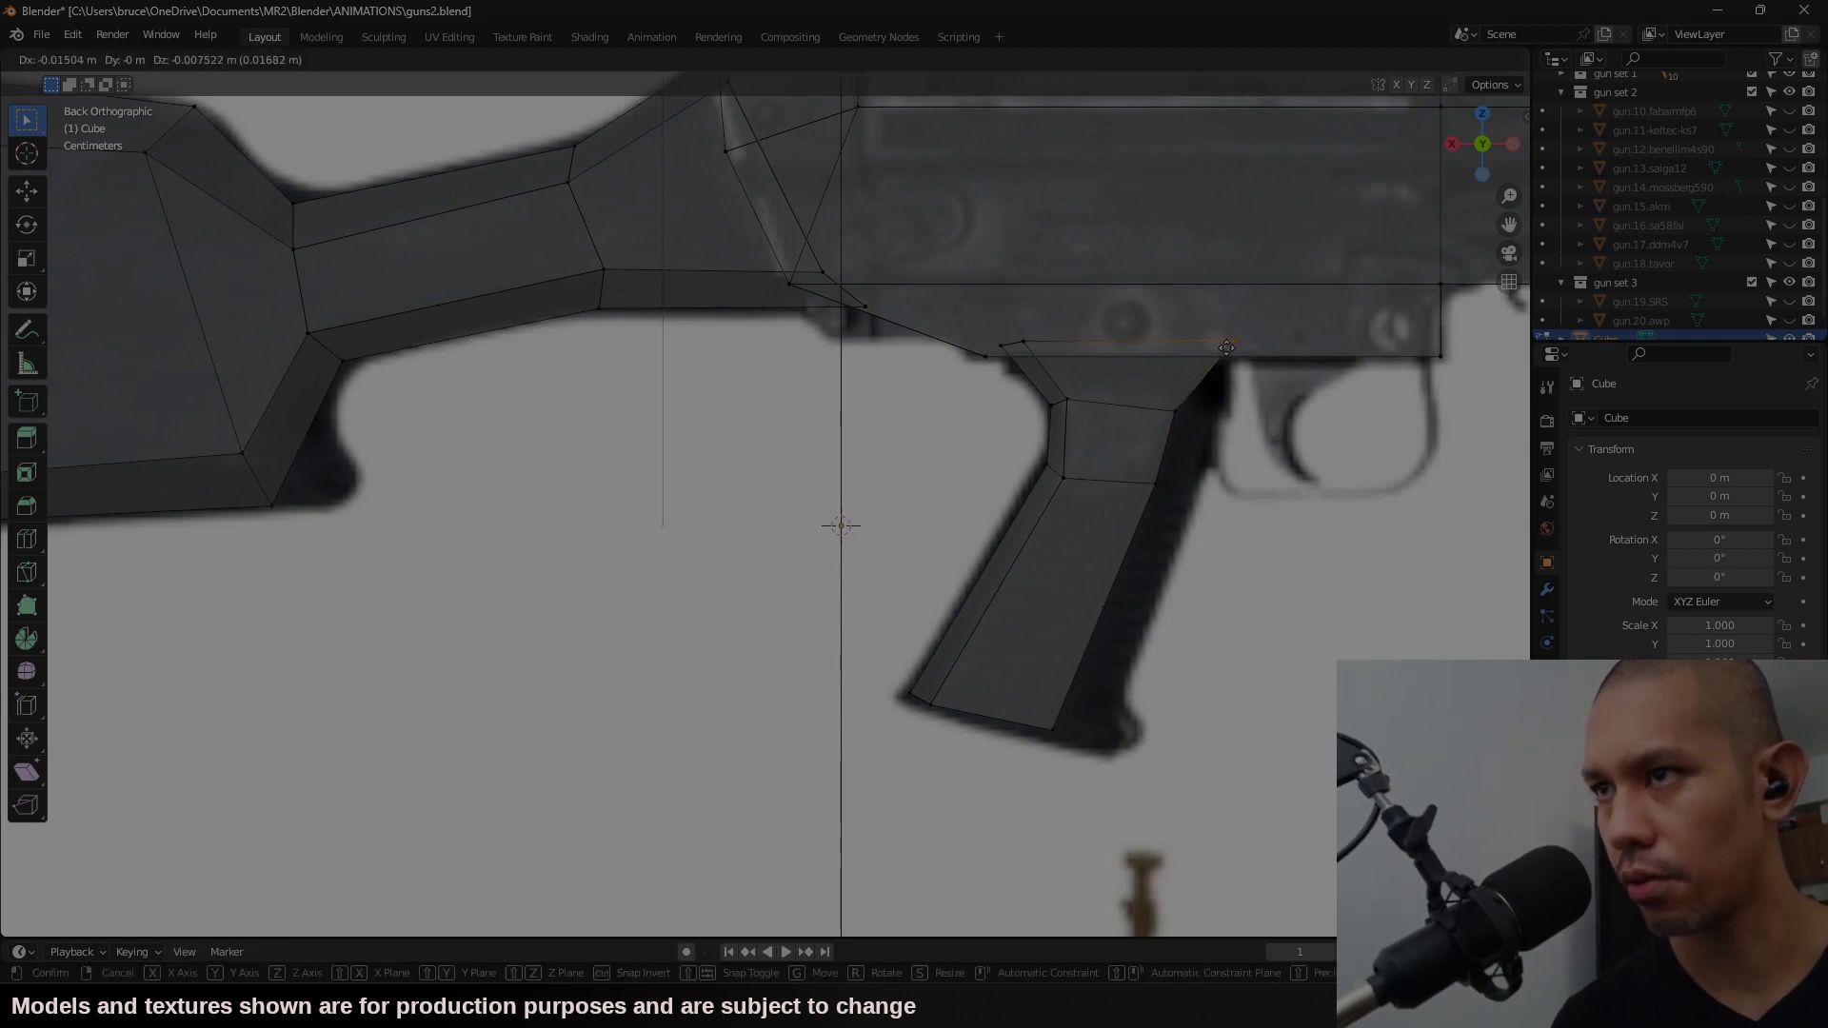
pyautogui.click(1160, 422)
# Step: Extrude the pistol grip's front side faces forward toward the front edge of the reference grip
pyautogui.press('3')
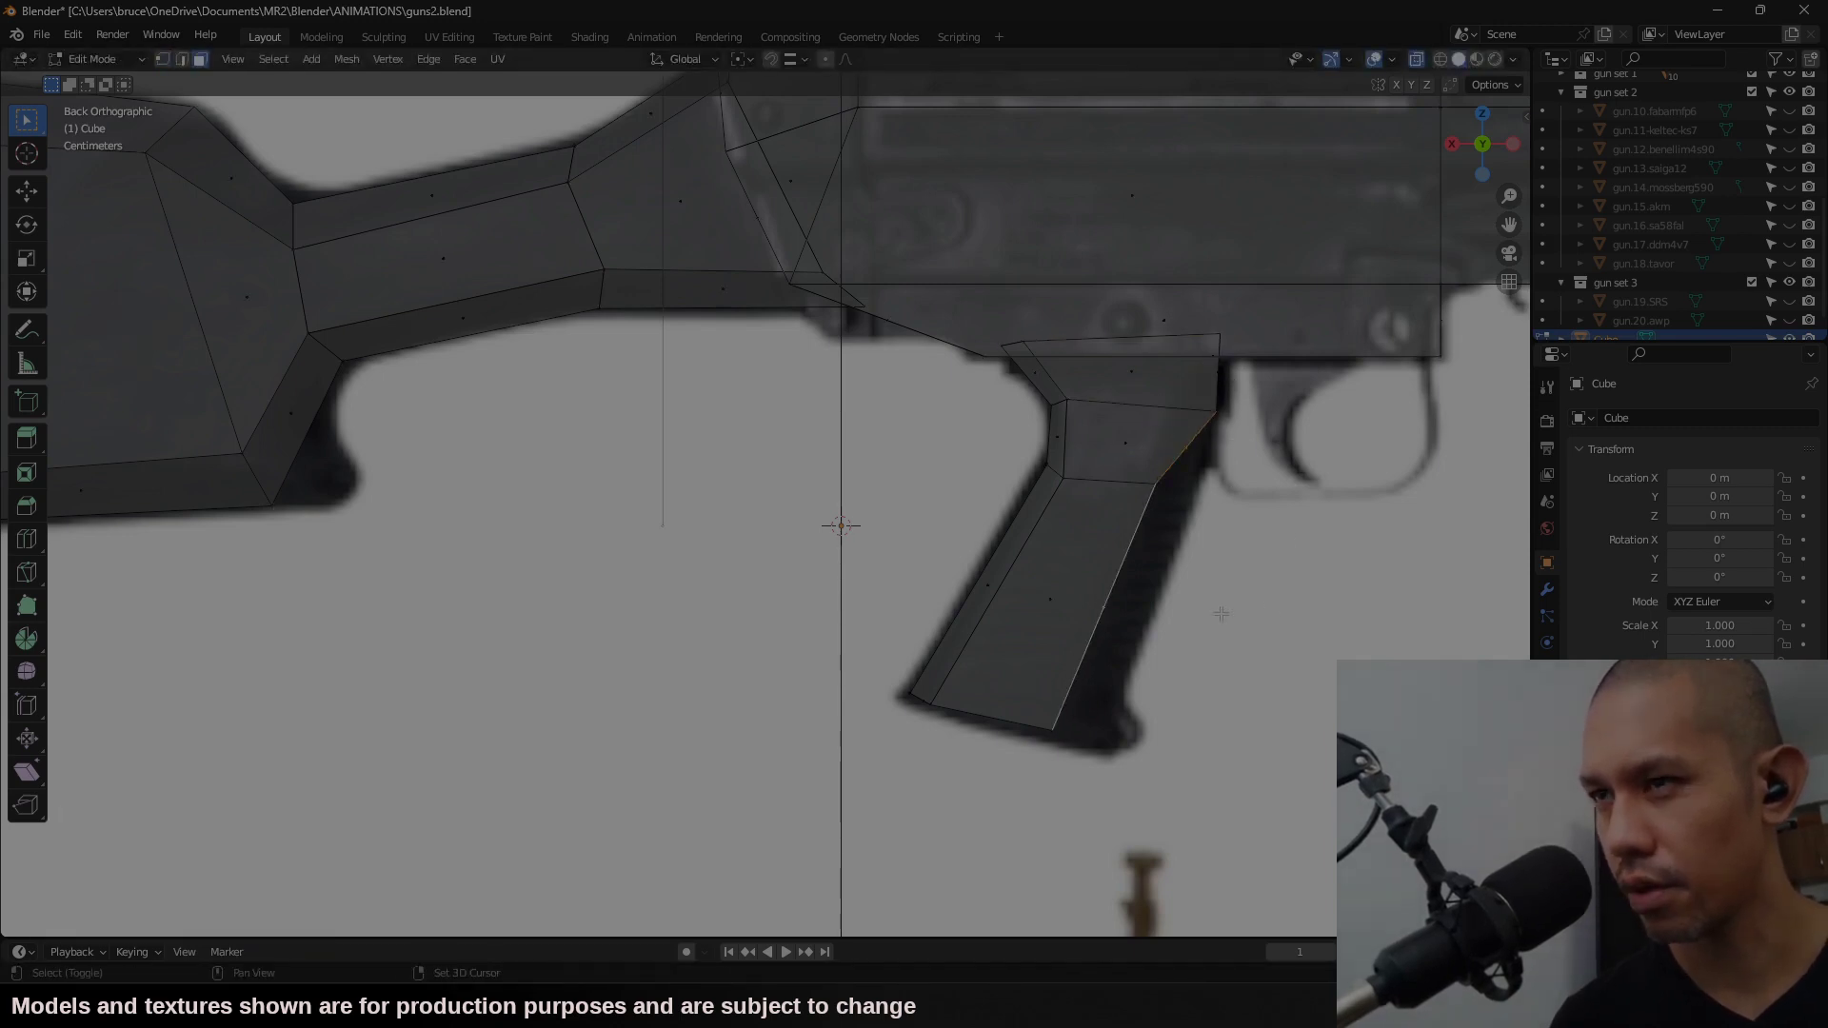
pyautogui.press('e')
pyautogui.click(1304, 619)
# Step: Move the extrusion's upper vertices back onto the grip's front corner and merge them by distance
pyautogui.press('1')
pyautogui.press('g')
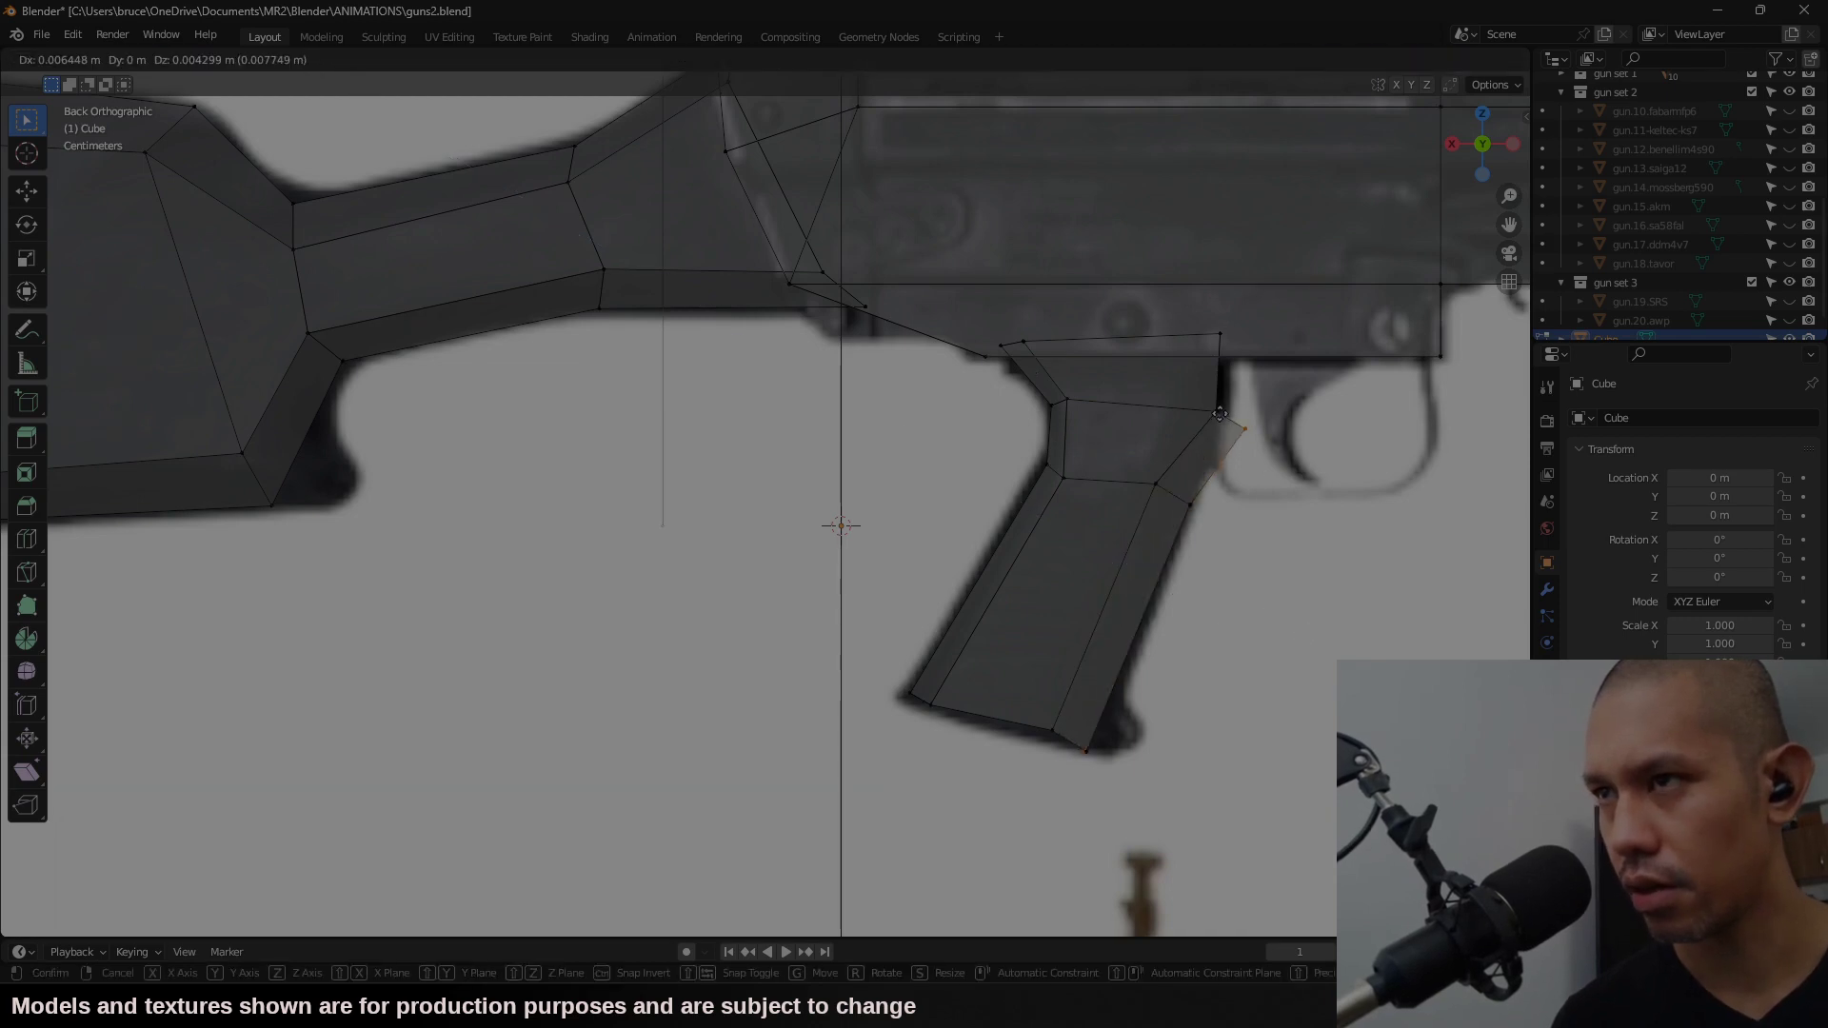
pyautogui.click(1217, 412)
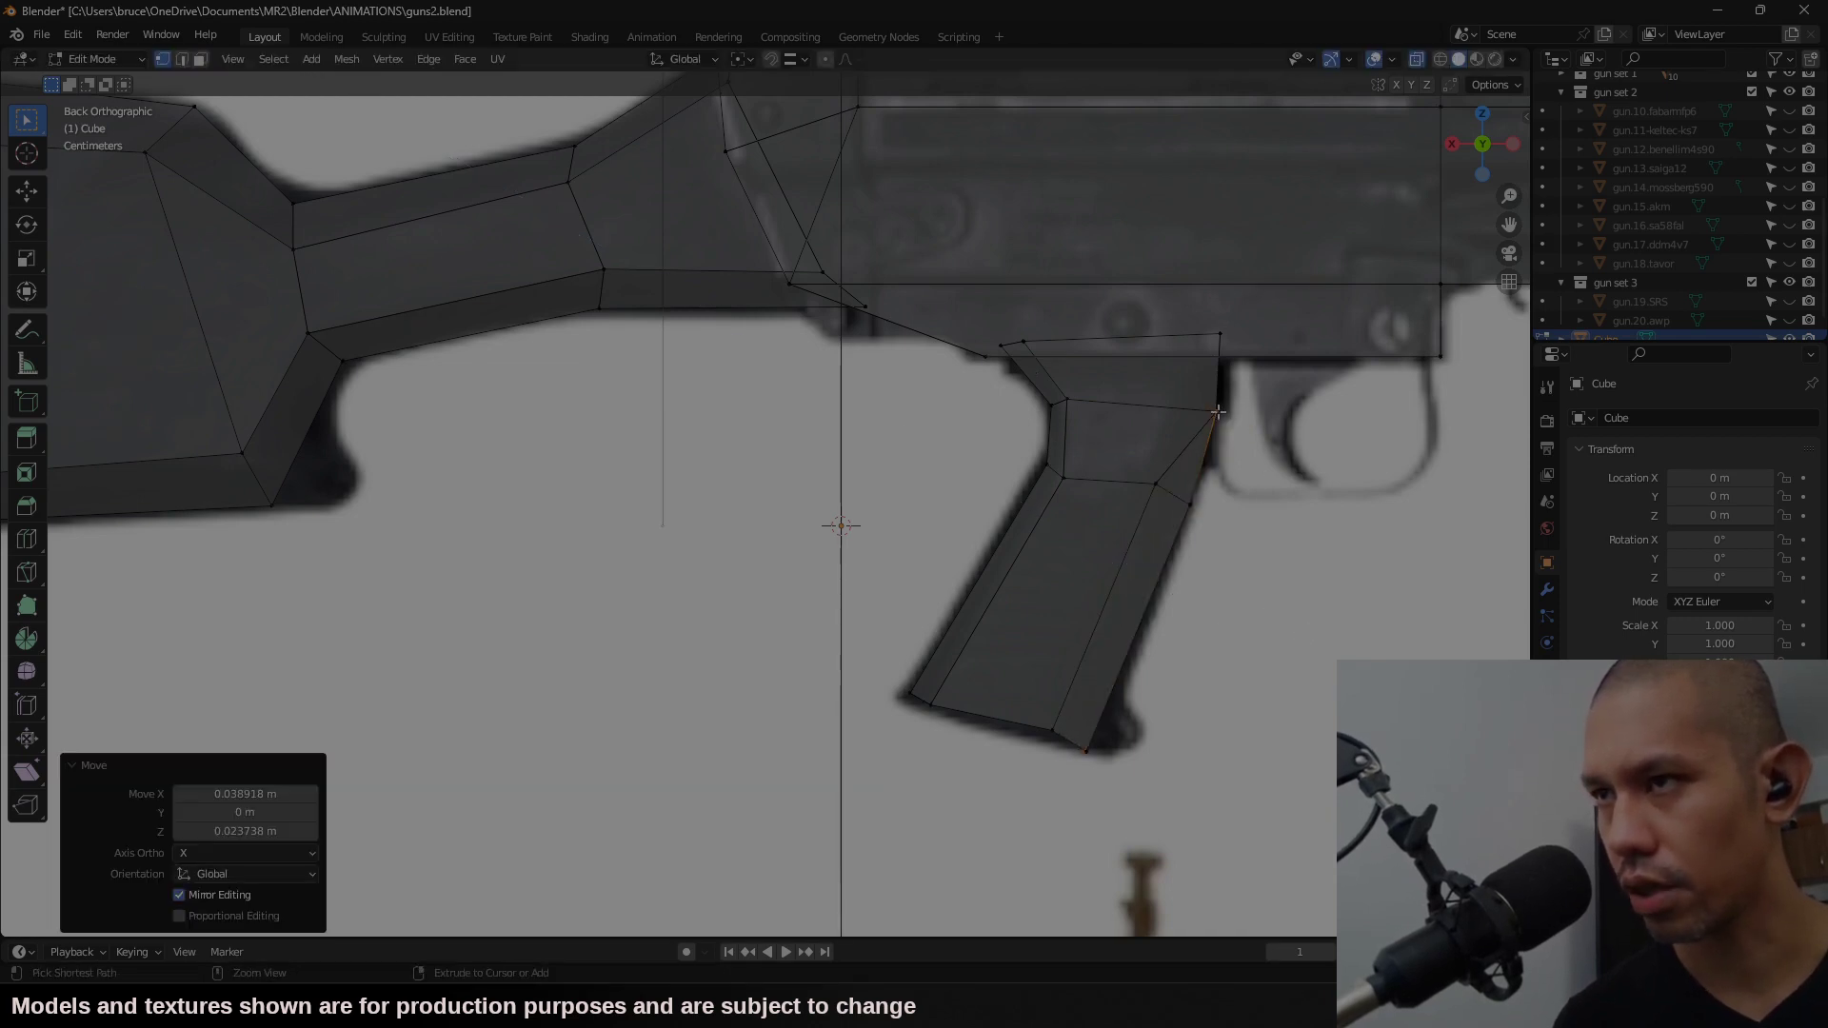
pyautogui.rightClick(1214, 871)
pyautogui.moveTo(1222, 877)
pyautogui.click(1324, 882)
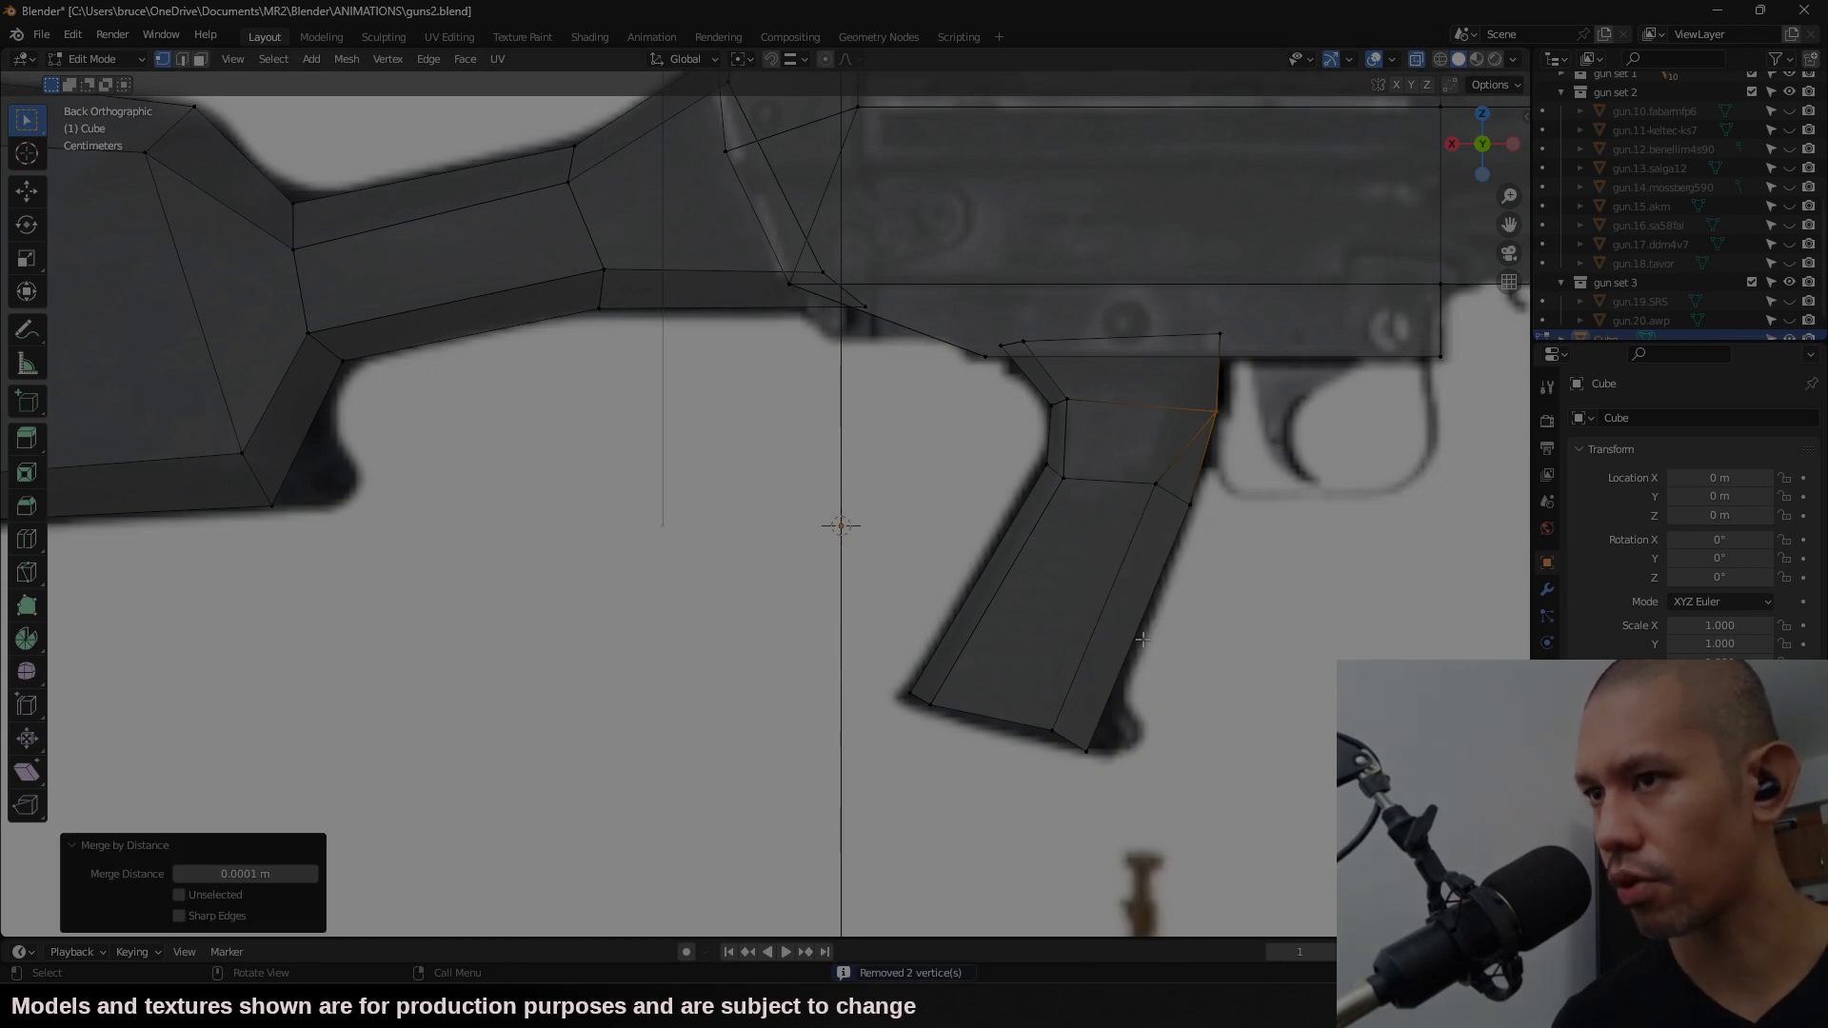
# Step: Flatten the grip's front ridge with a Y scale of 0, merge its vertices by distance and fit them to the flared reference outline
pyautogui.moveTo(1081, 759); pyautogui.dragTo(1080, 762)
pyautogui.press('g')
pyautogui.click(1118, 713)
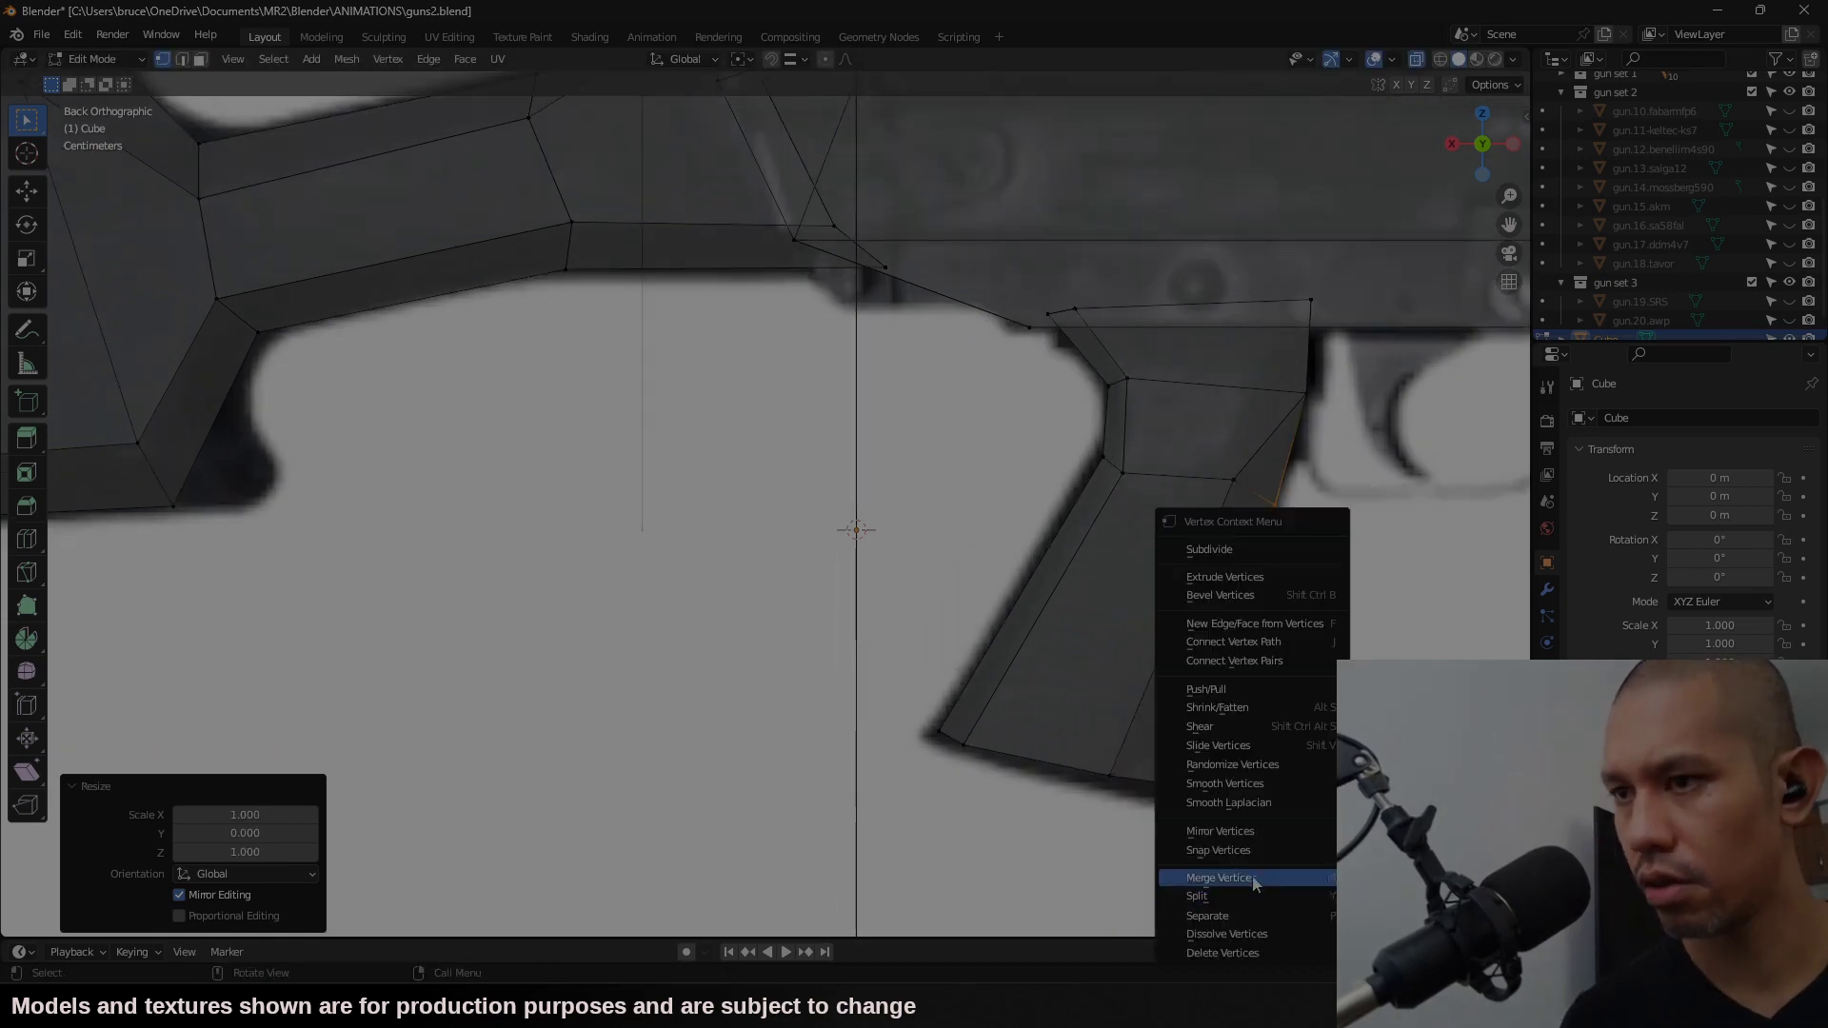
pyautogui.click(1382, 879)
pyautogui.keyDown('shift'); pyautogui.moveTo(1373, 549); pyautogui.dragTo(999, 551, button='middle'); pyautogui.keyUp('shift')
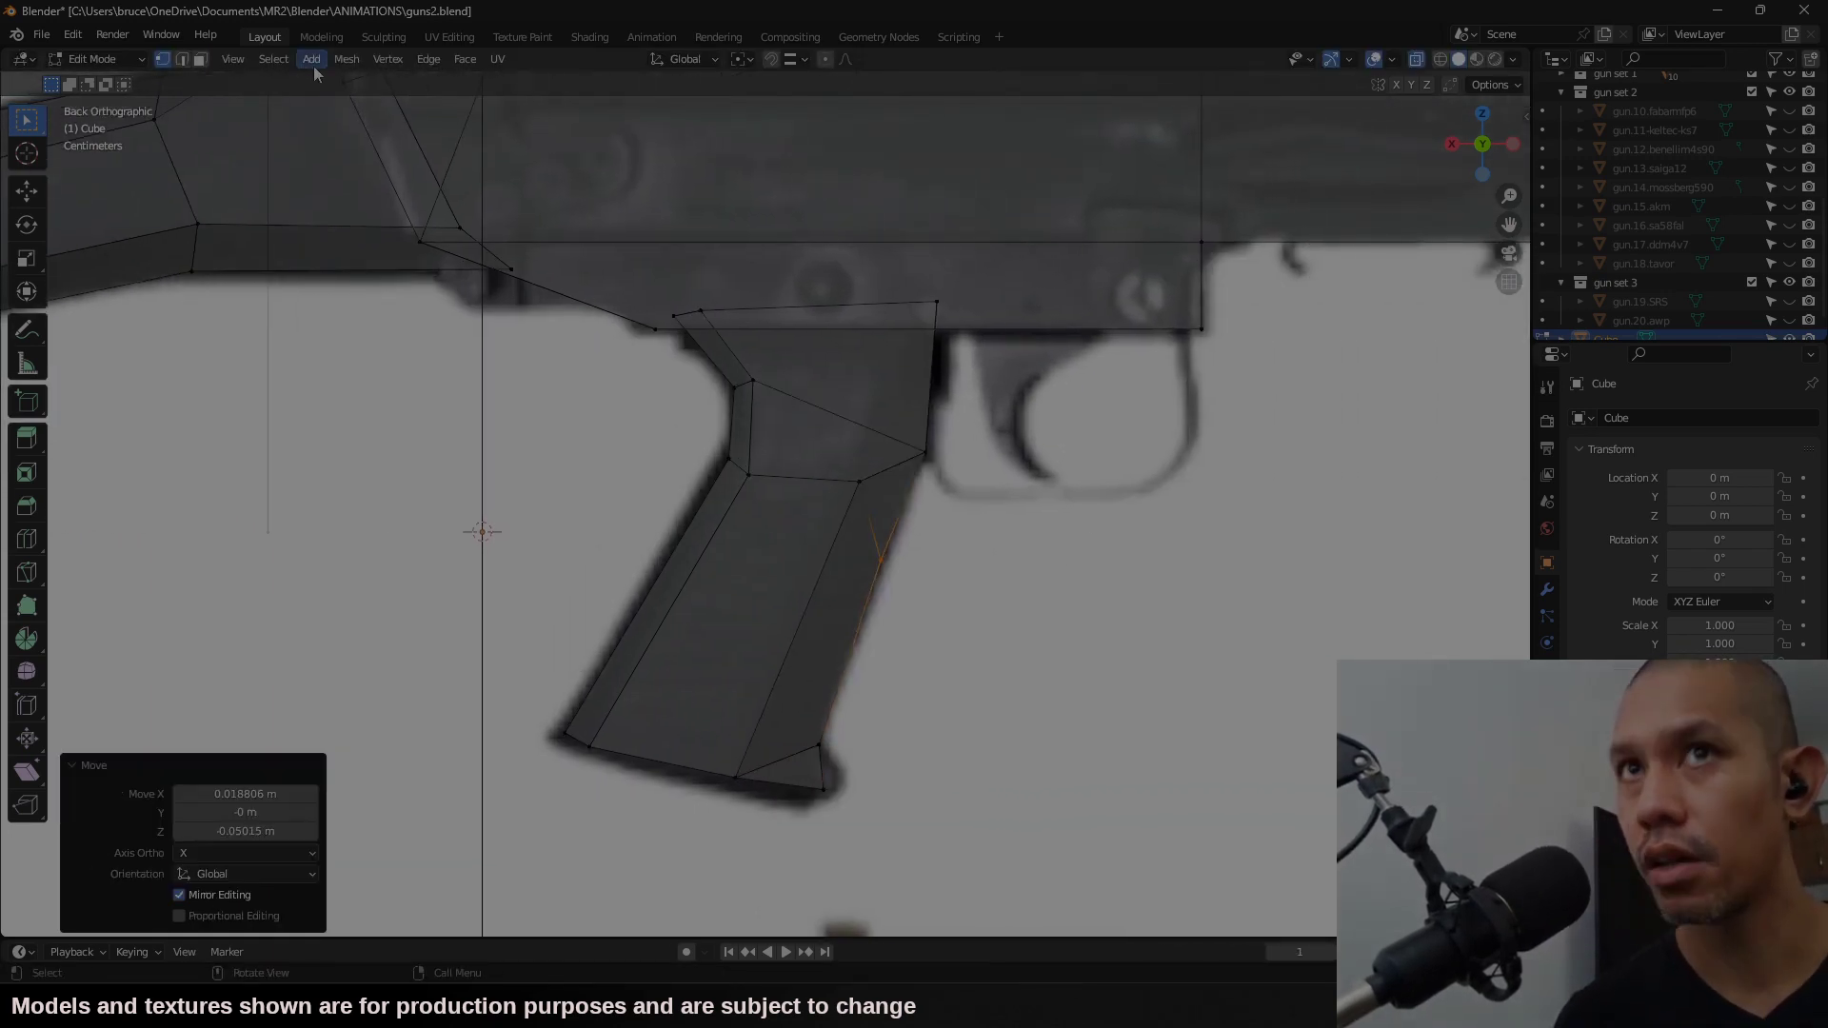
# Step: Add a cube scaled to 0.02 and move it to the rear end of the trigger guard at the grip
pyautogui.click(312, 59)
pyautogui.click(329, 120)
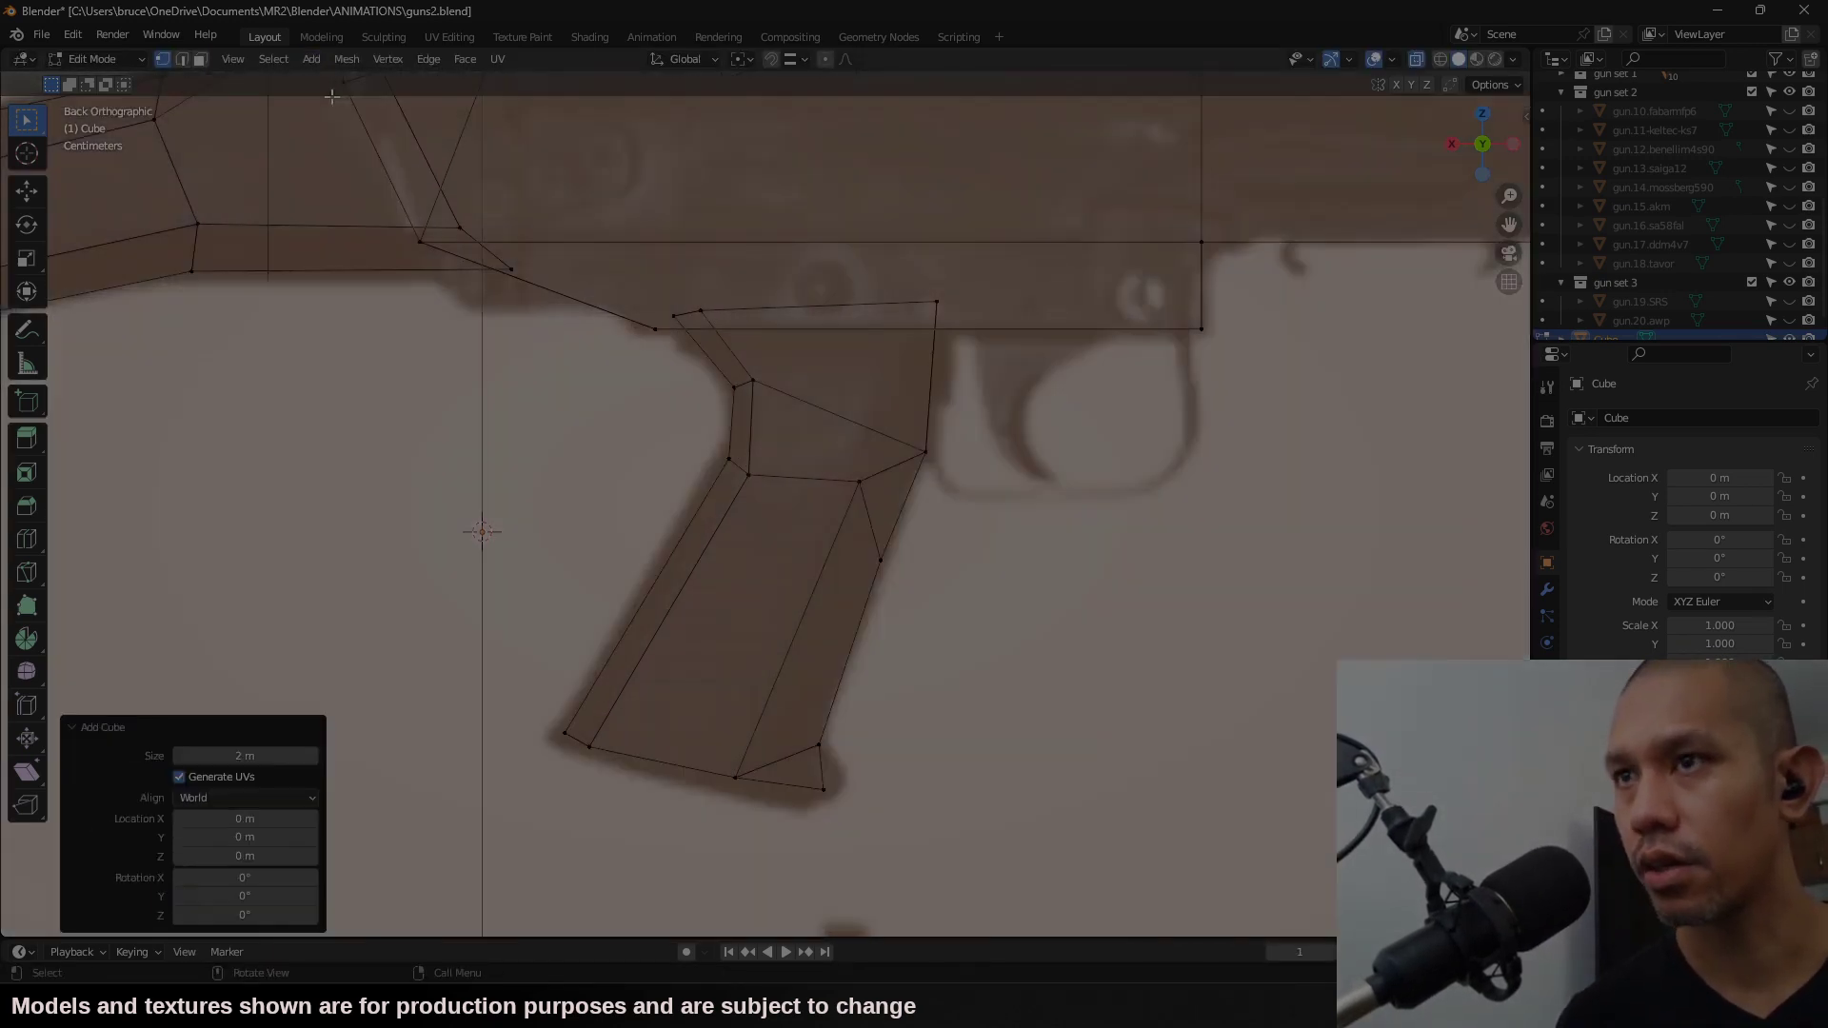
pyautogui.write('s.02')
pyautogui.press('Return')
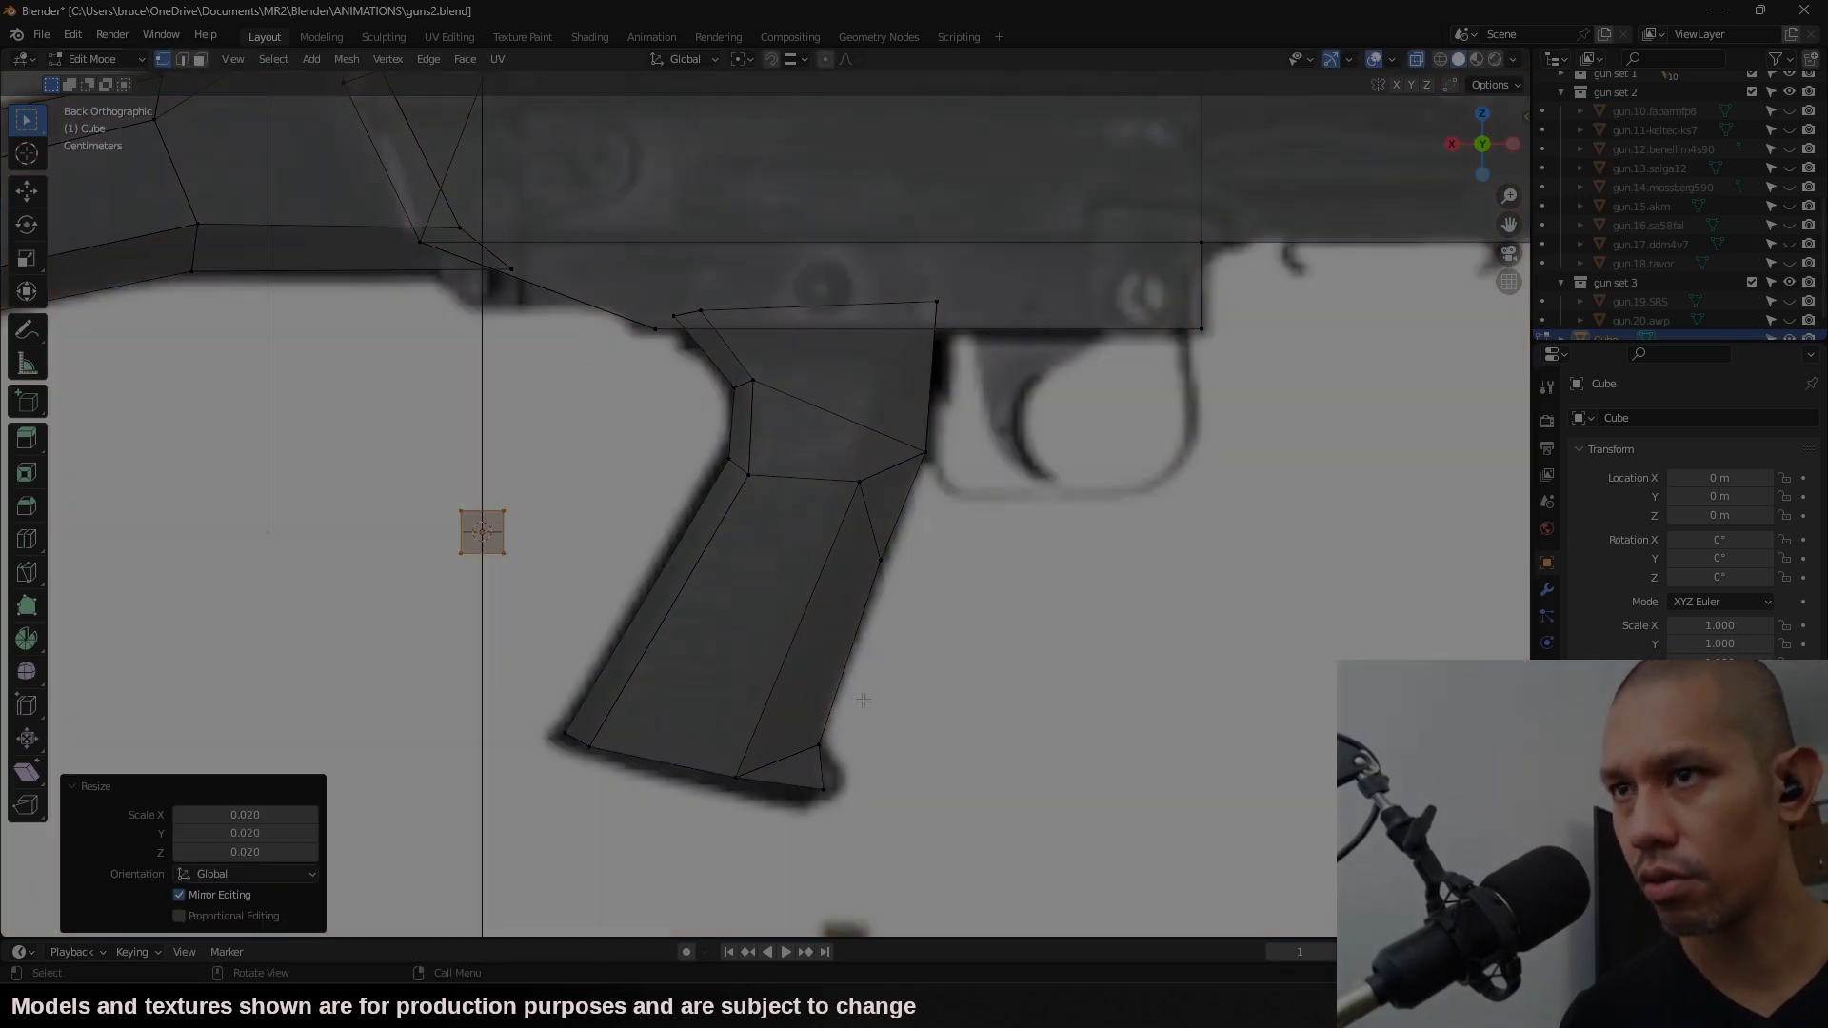
pyautogui.press('g')
pyautogui.click(1347, 570)
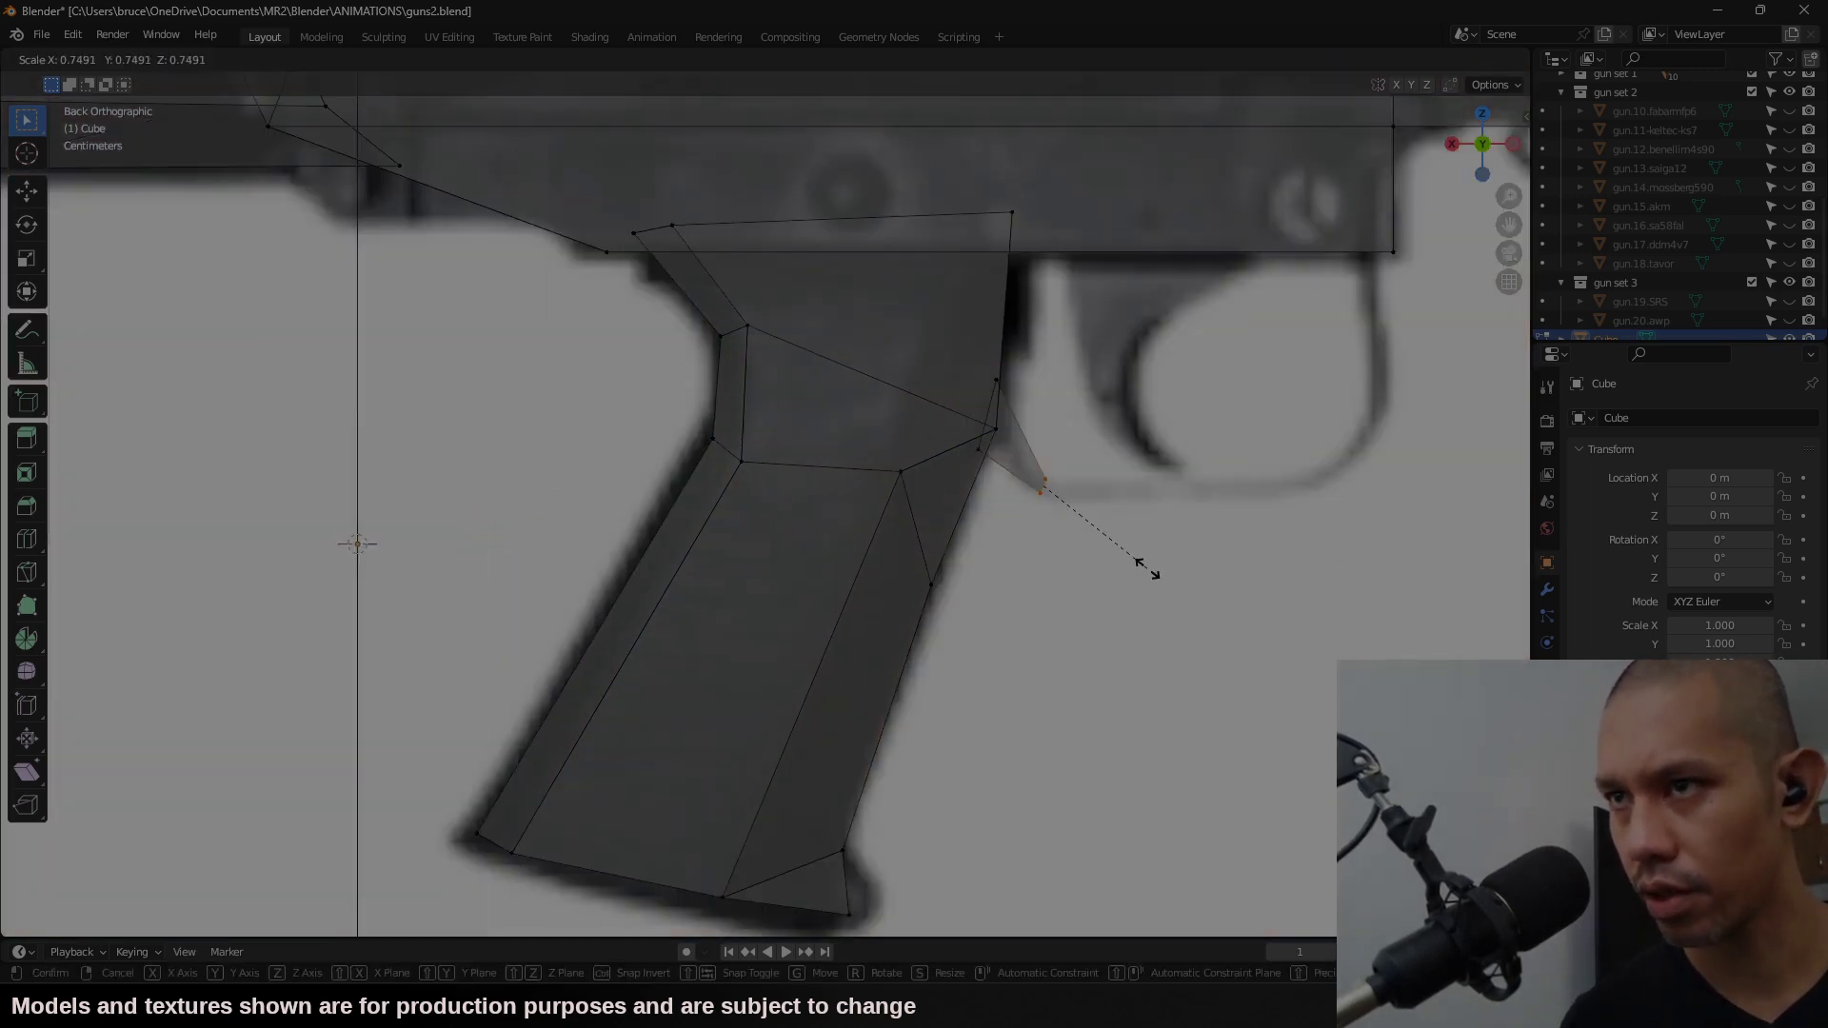
# Step: Extrude the cube's end into a thin bar that follows the trigger guard's lower edge and front curve
pyautogui.click(1148, 569)
pyautogui.press('e')
pyautogui.click(1429, 593)
pyautogui.press('g')
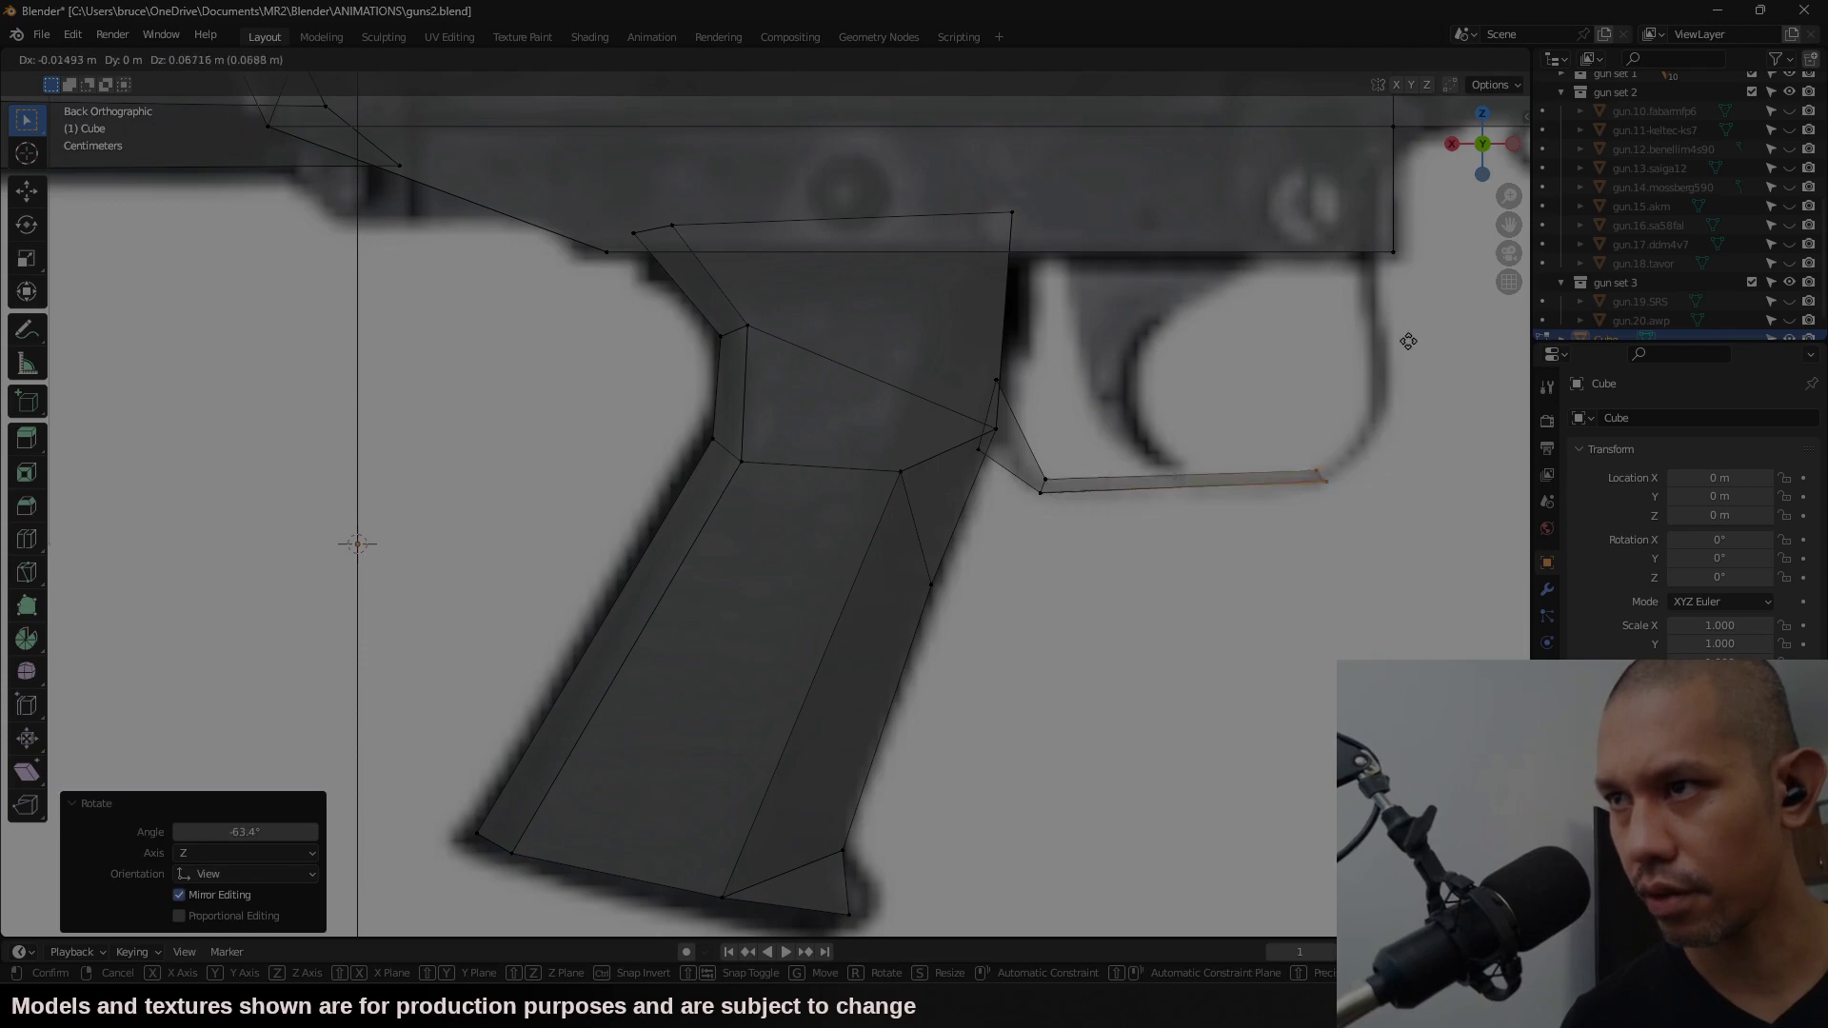
pyautogui.click(1383, 391)
# Step: Add another cube to the gun mesh and scale it to 0.07
pyautogui.scroll(-6, 1302, 502)
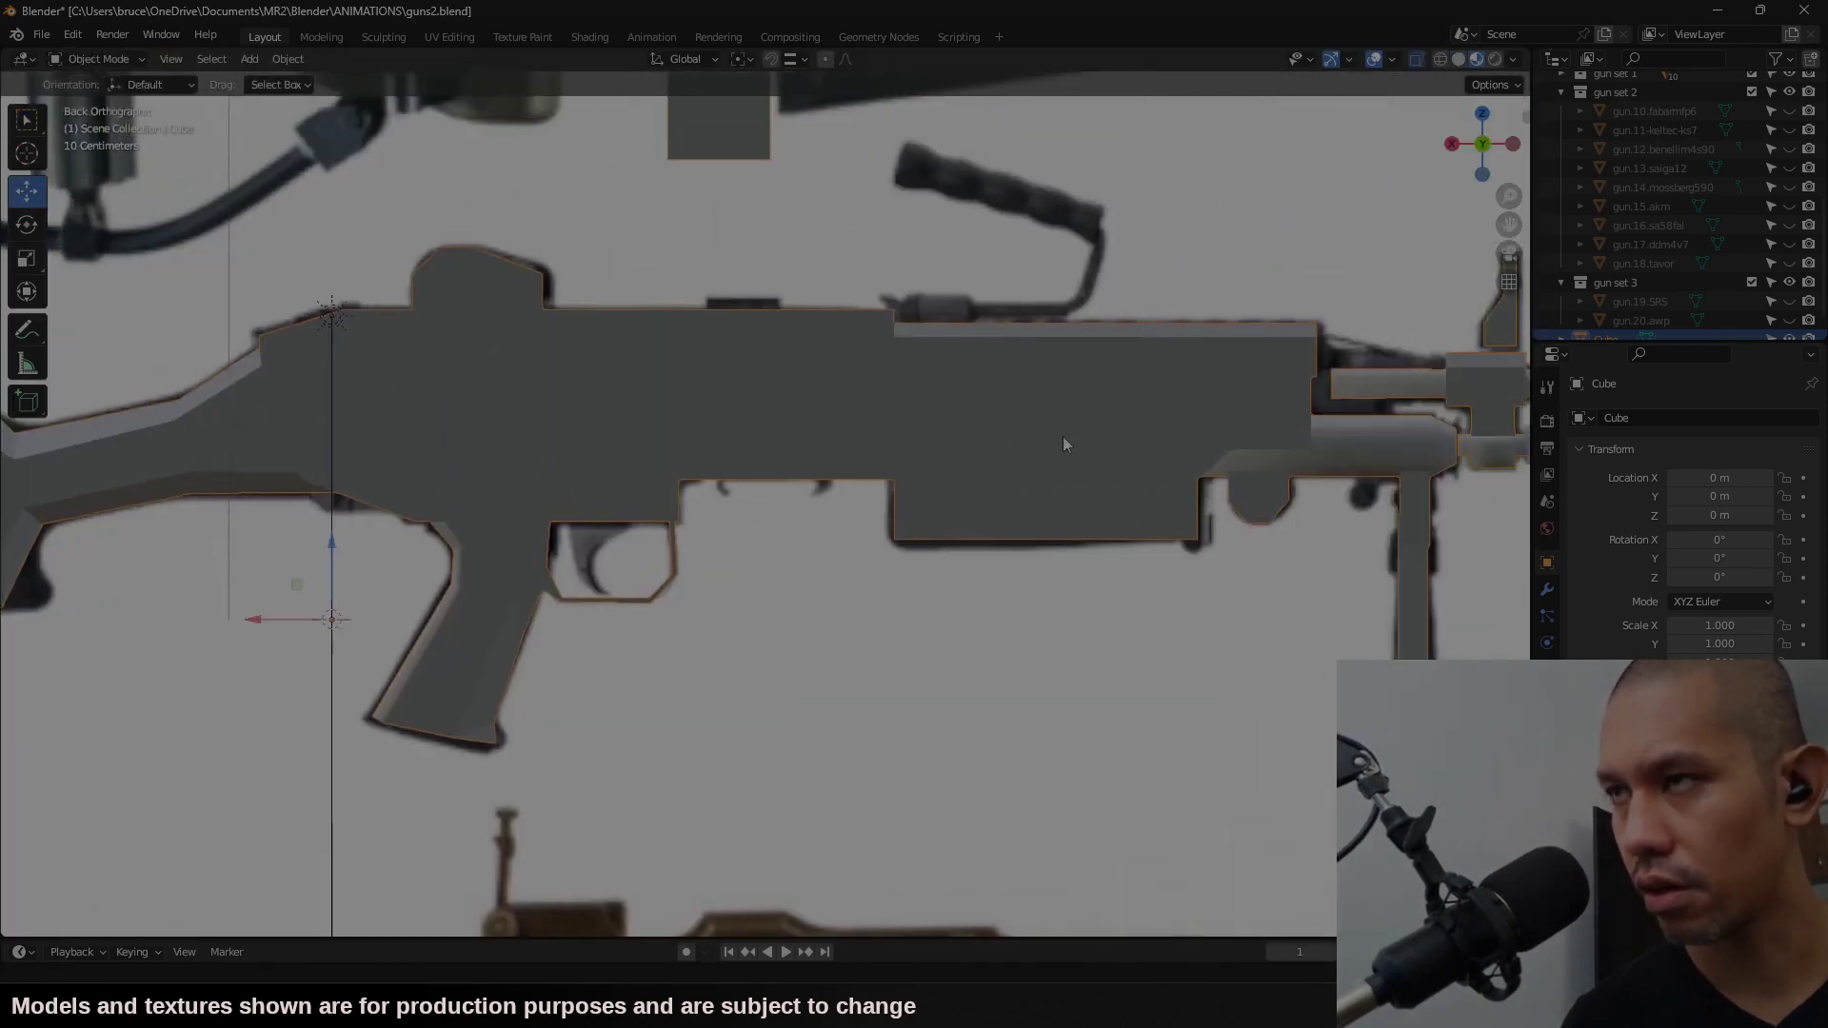
pyautogui.keyDown('shift'); pyautogui.moveTo(1062, 436); pyautogui.dragTo(577, 533, button='middle'); pyautogui.keyUp('shift')
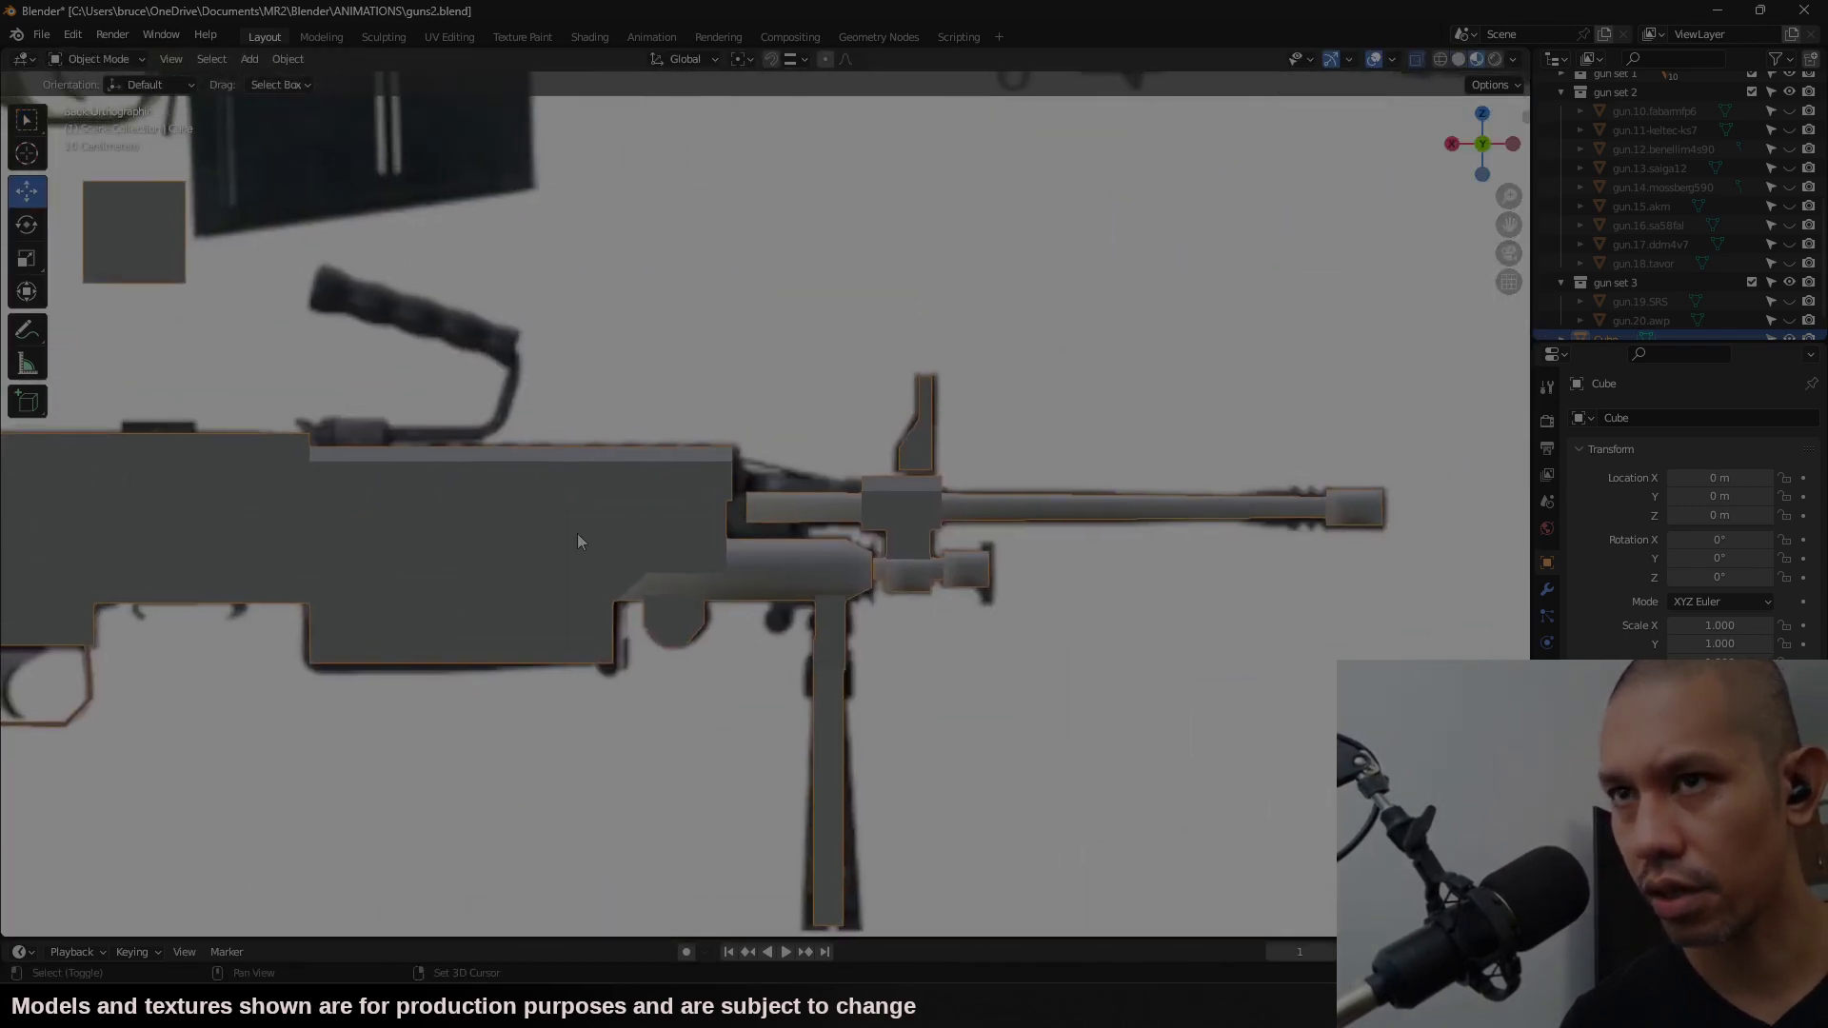
pyautogui.scroll(5, 659, 529)
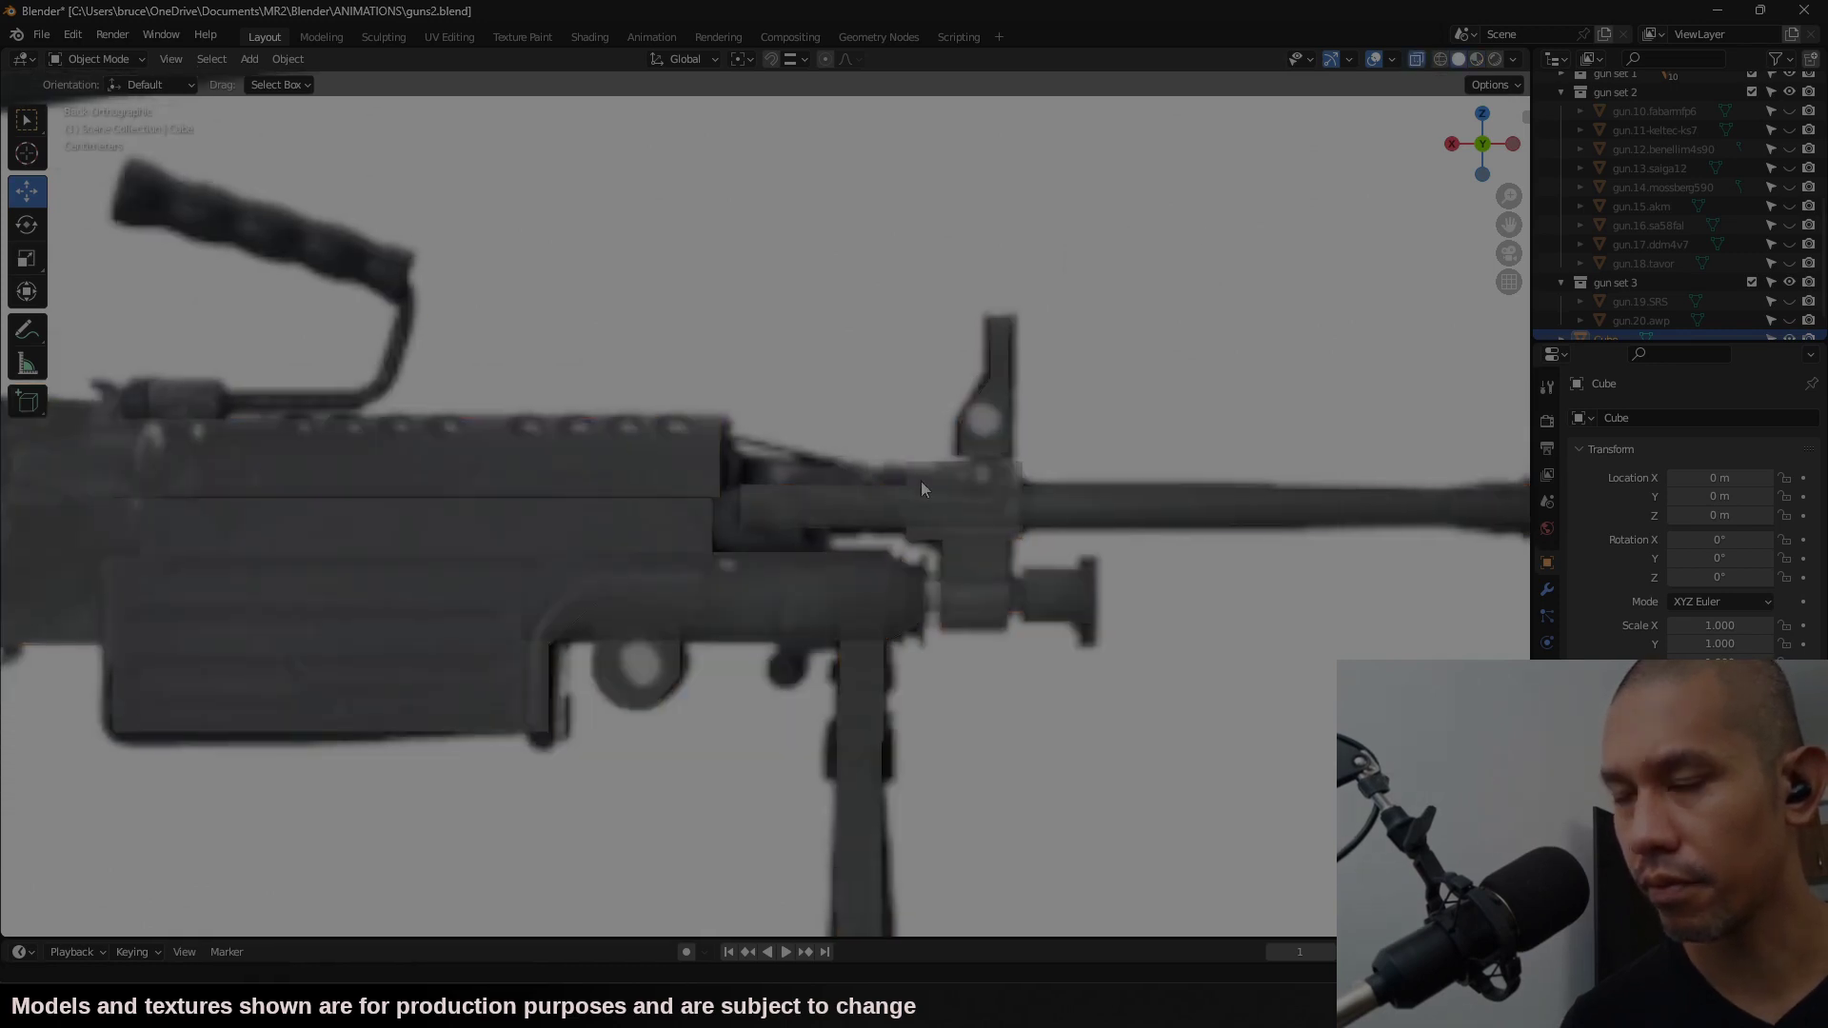
pyautogui.keyDown('shift'); pyautogui.moveTo(922, 482); pyautogui.dragTo(1104, 485, button='middle'); pyautogui.keyUp('shift')
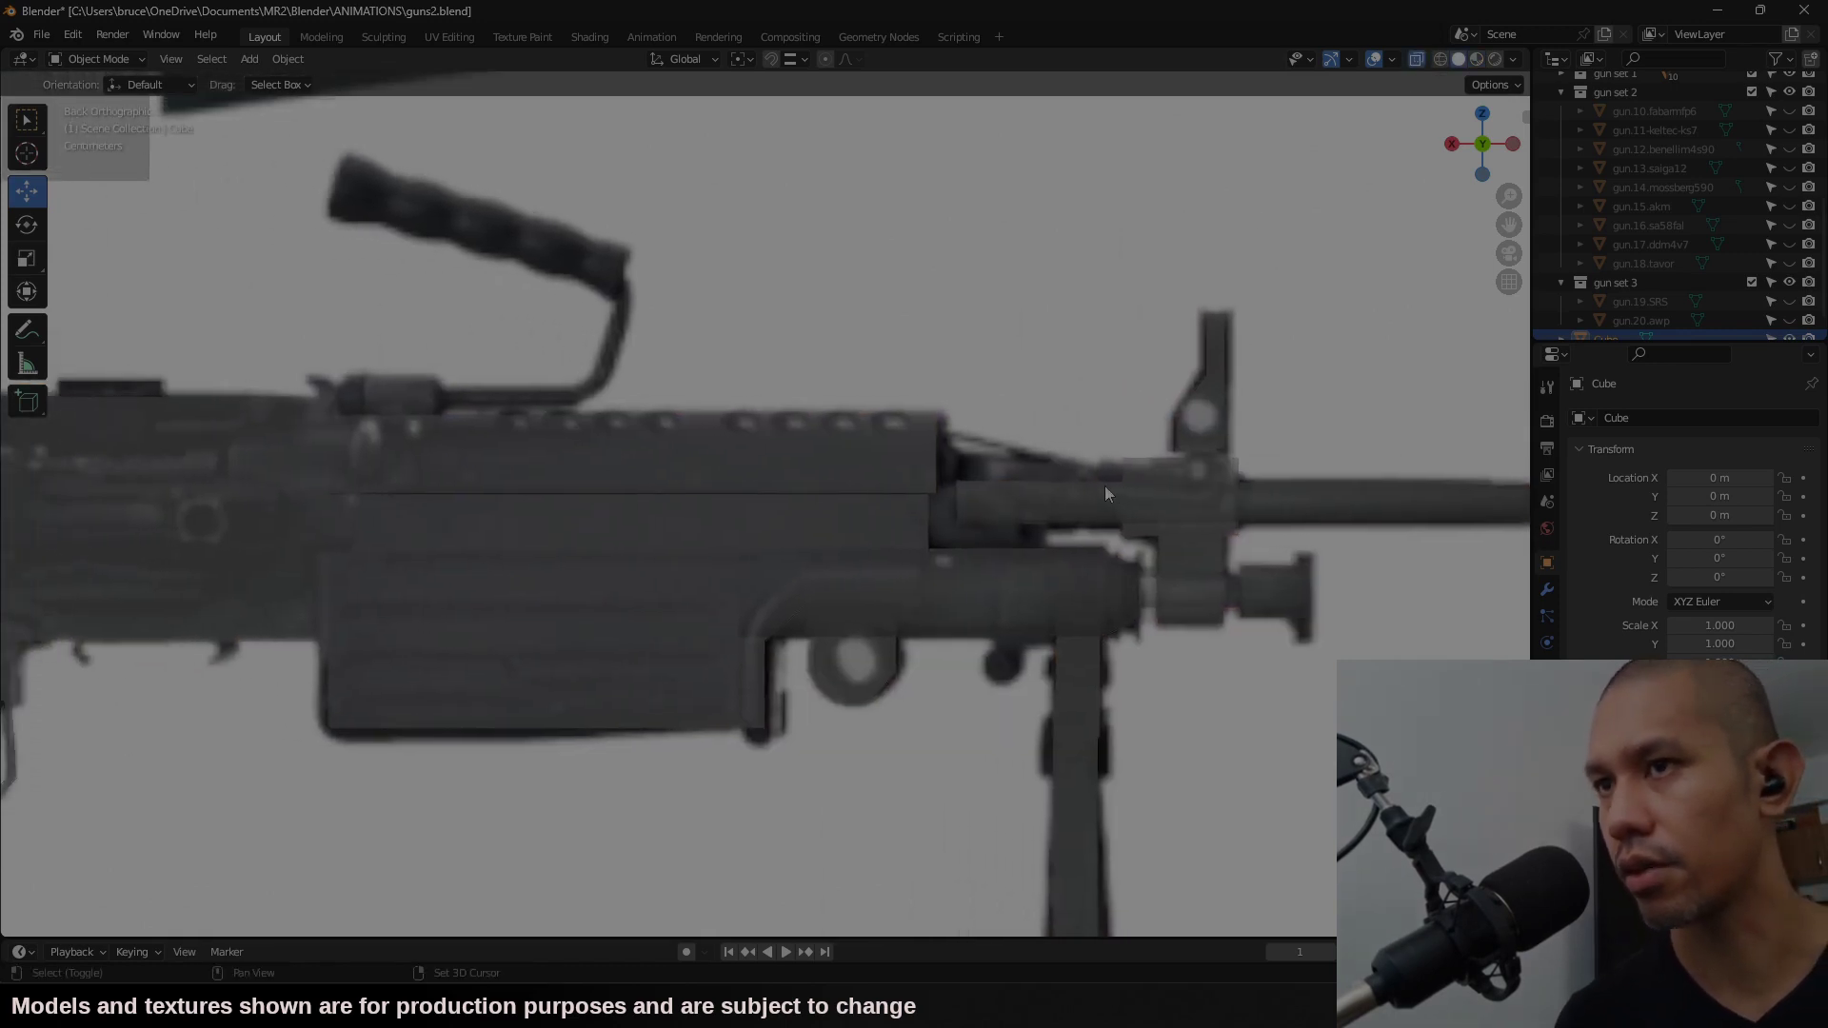
pyautogui.click(249, 59)
pyautogui.moveTo(305, 81)
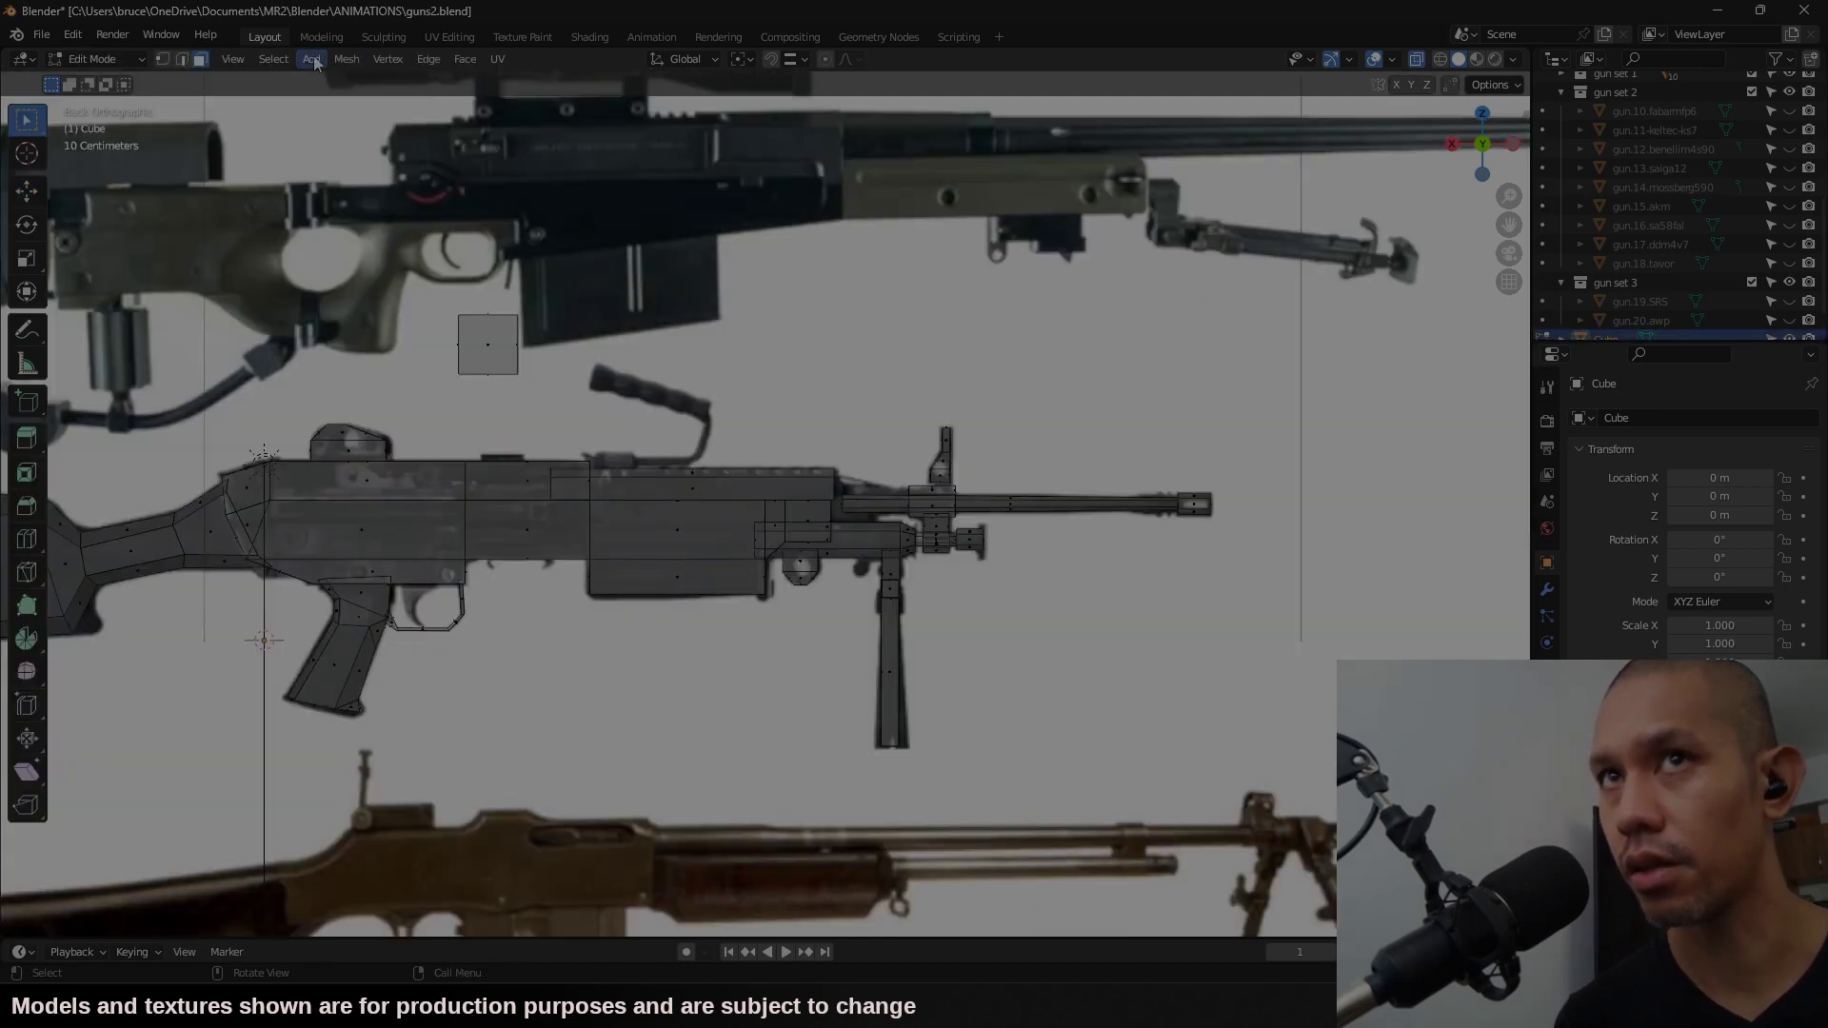
pyautogui.click(314, 59)
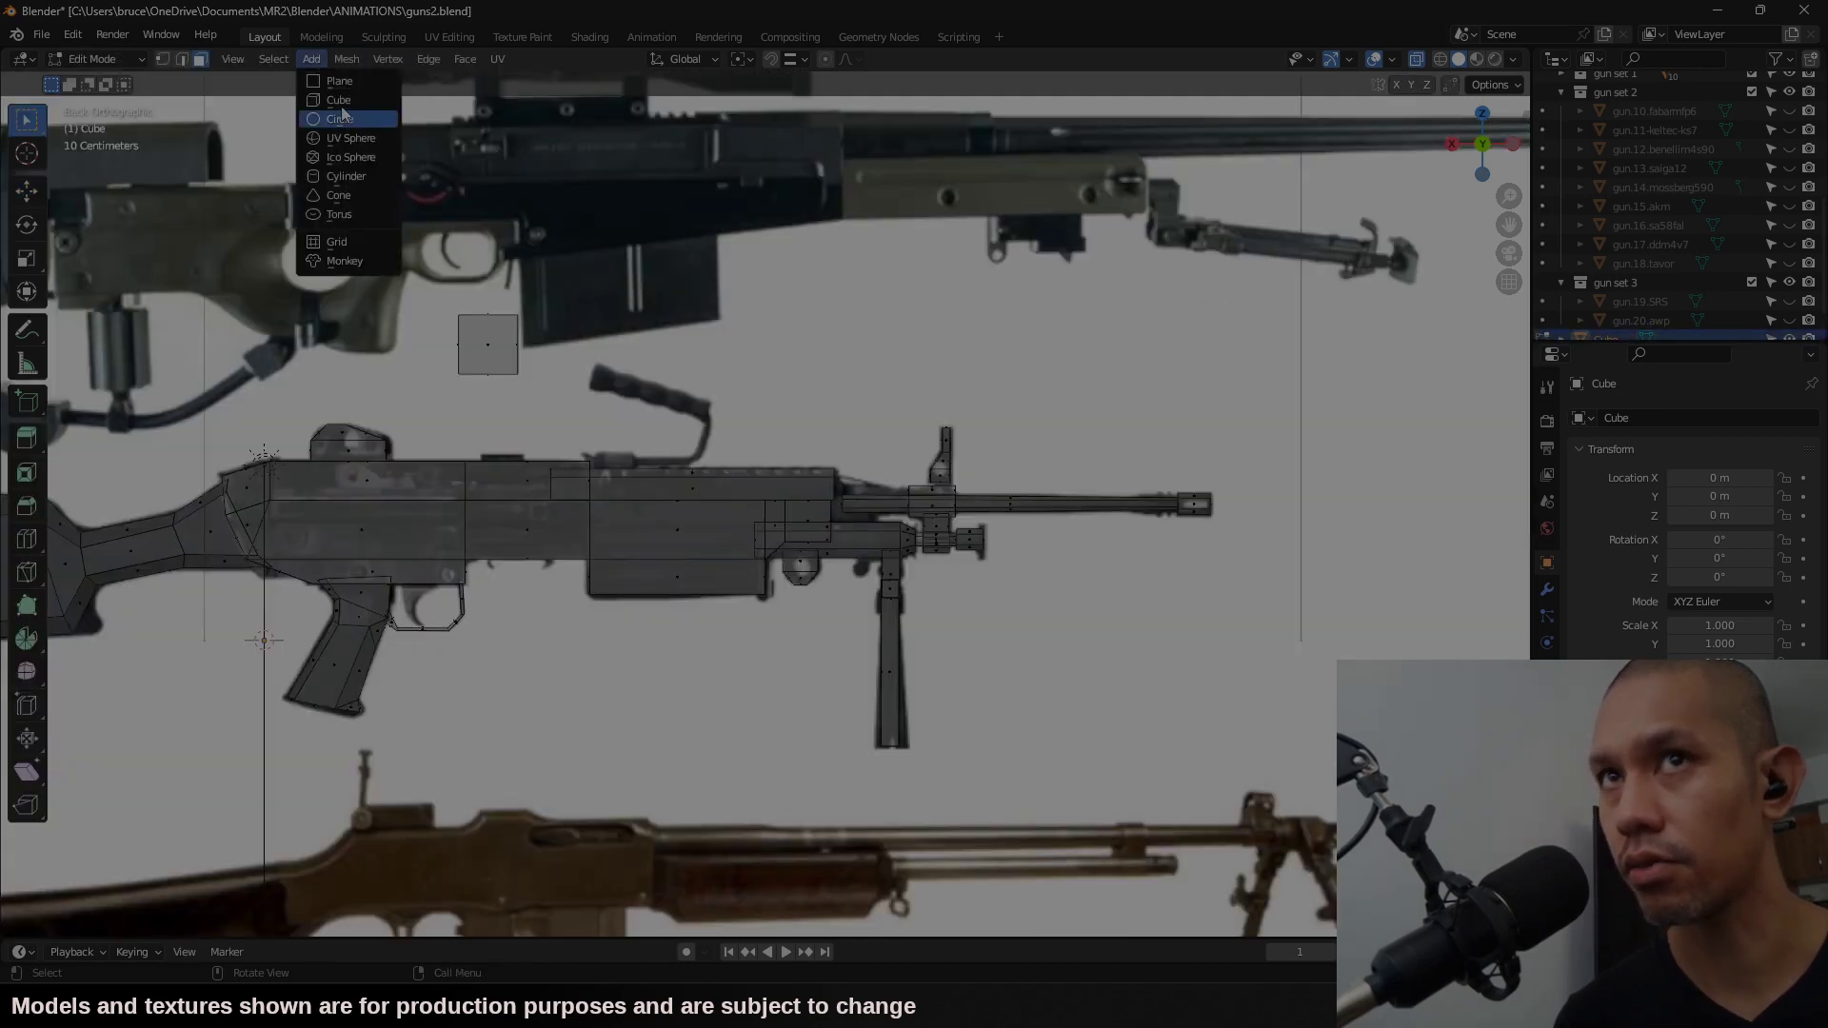
pyautogui.click(329, 101)
pyautogui.press('s')
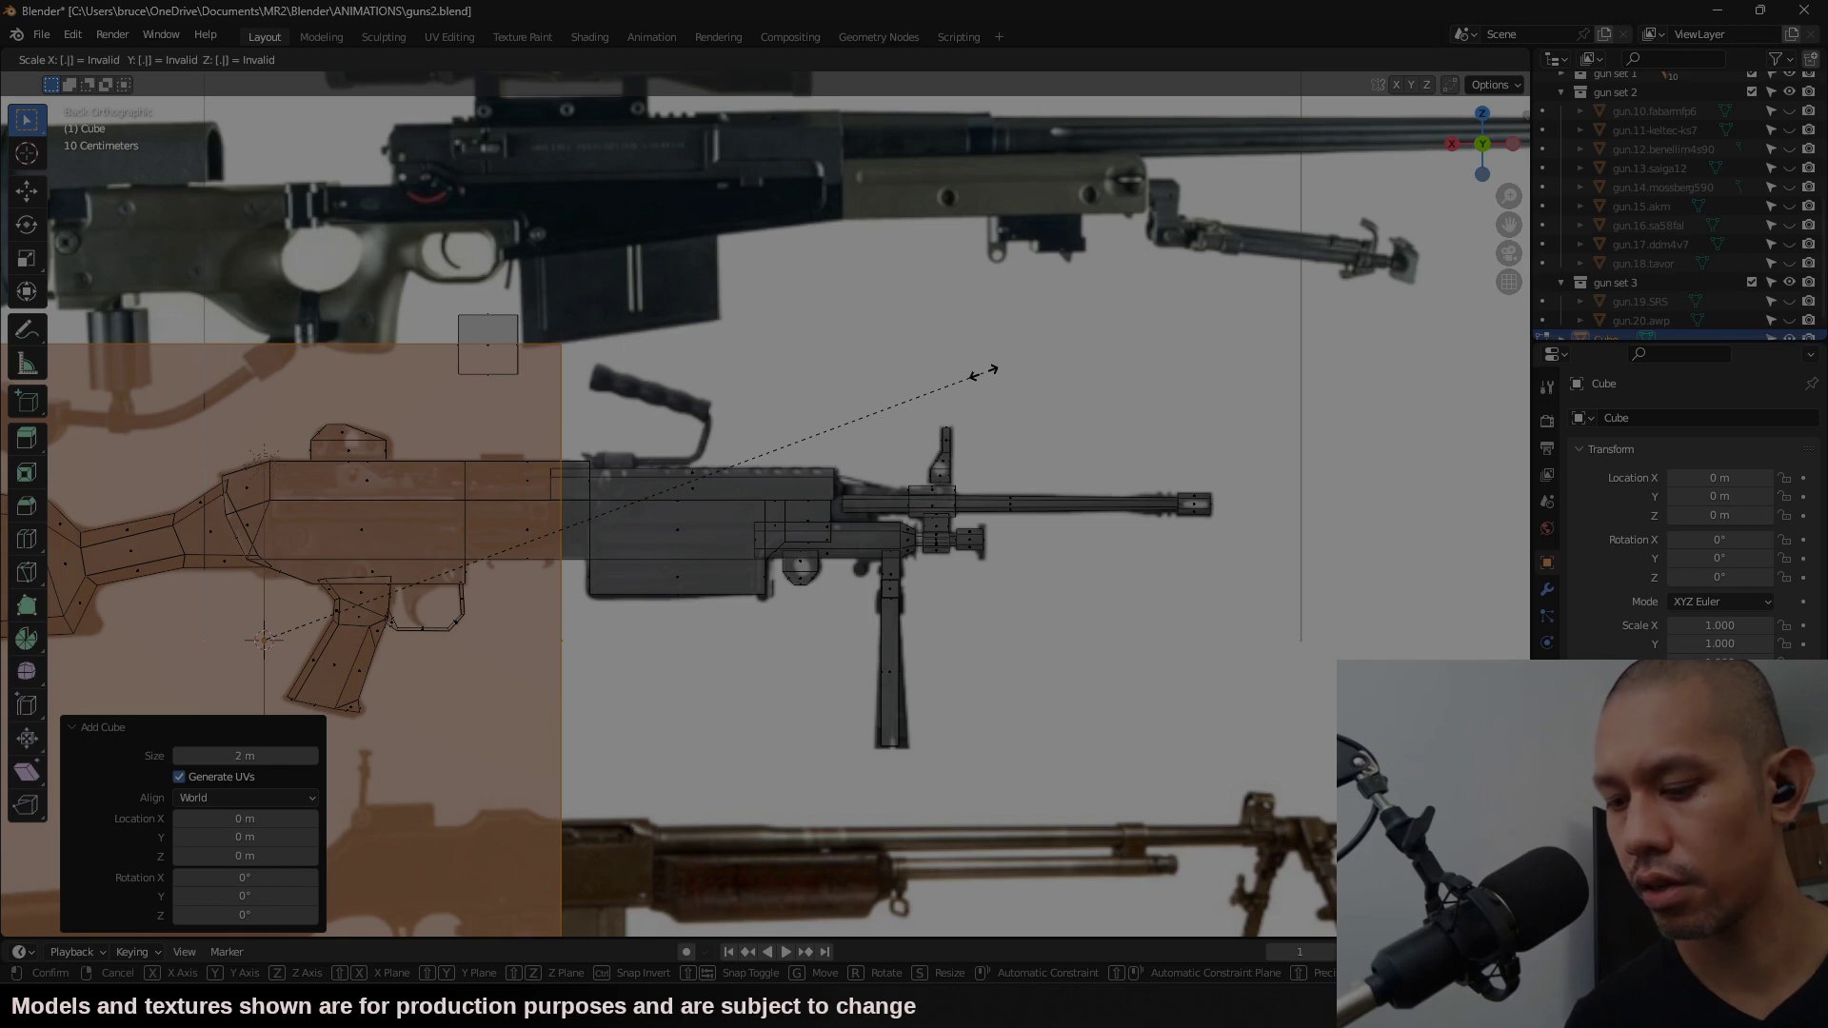
pyautogui.write('.04')
pyautogui.write('7')
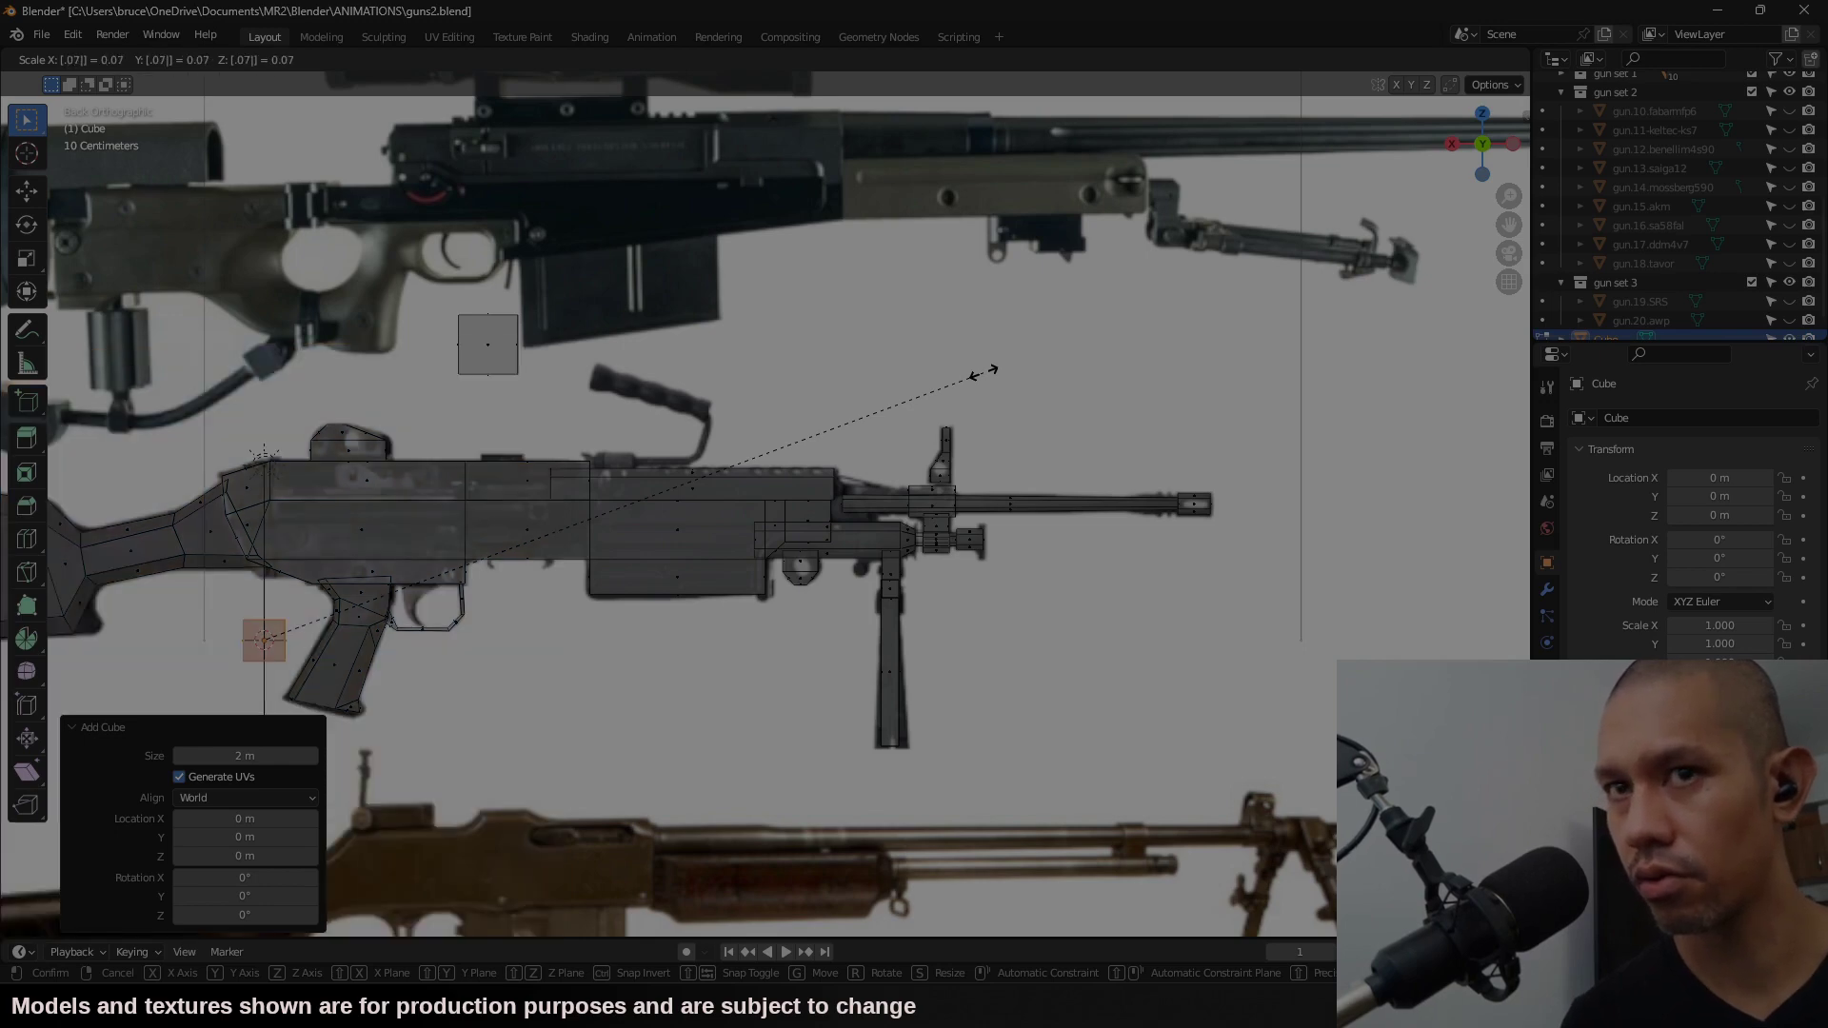
pyautogui.press('Return')
# Step: Move the cube to the handguard's front end around the barrel base and lower its upper front edge to match the reference slope
pyautogui.press('g')
pyautogui.click(1190, 603)
pyautogui.moveTo(1190, 604); pyautogui.dragTo(1009, 663, button='middle')
pyautogui.scroll(3, 1007, 662)
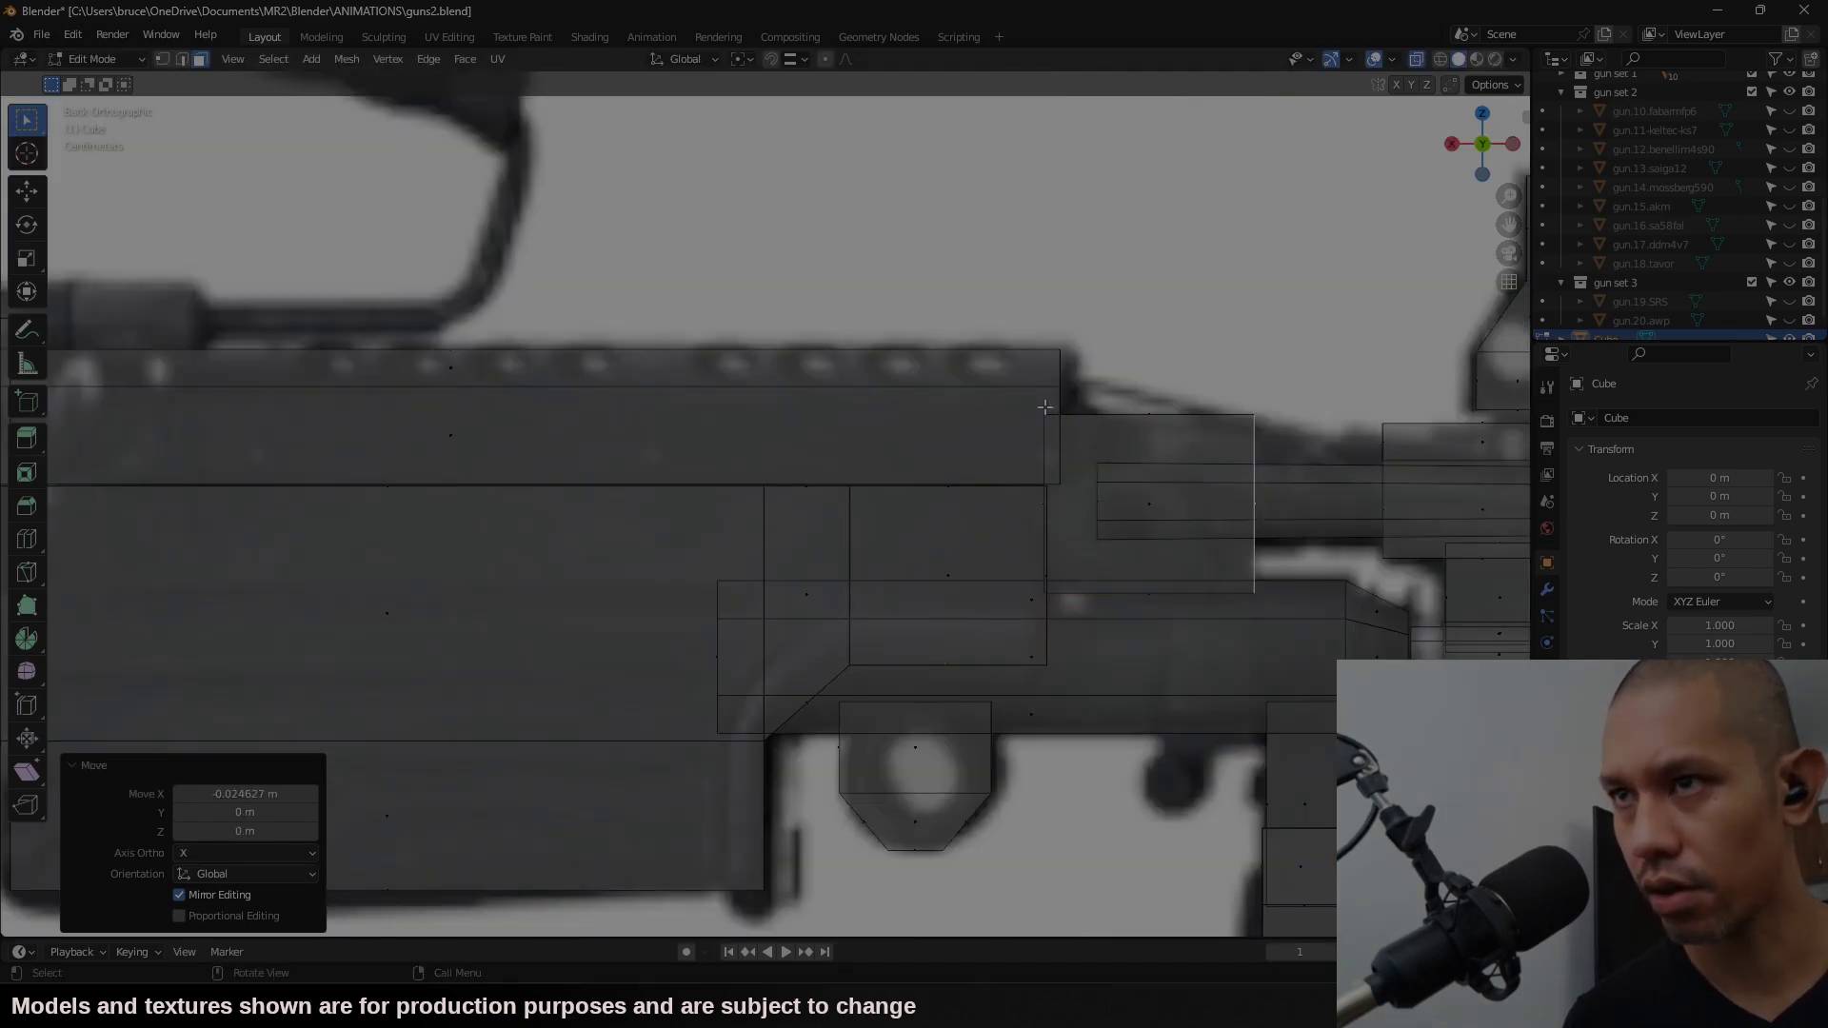
pyautogui.press('1')
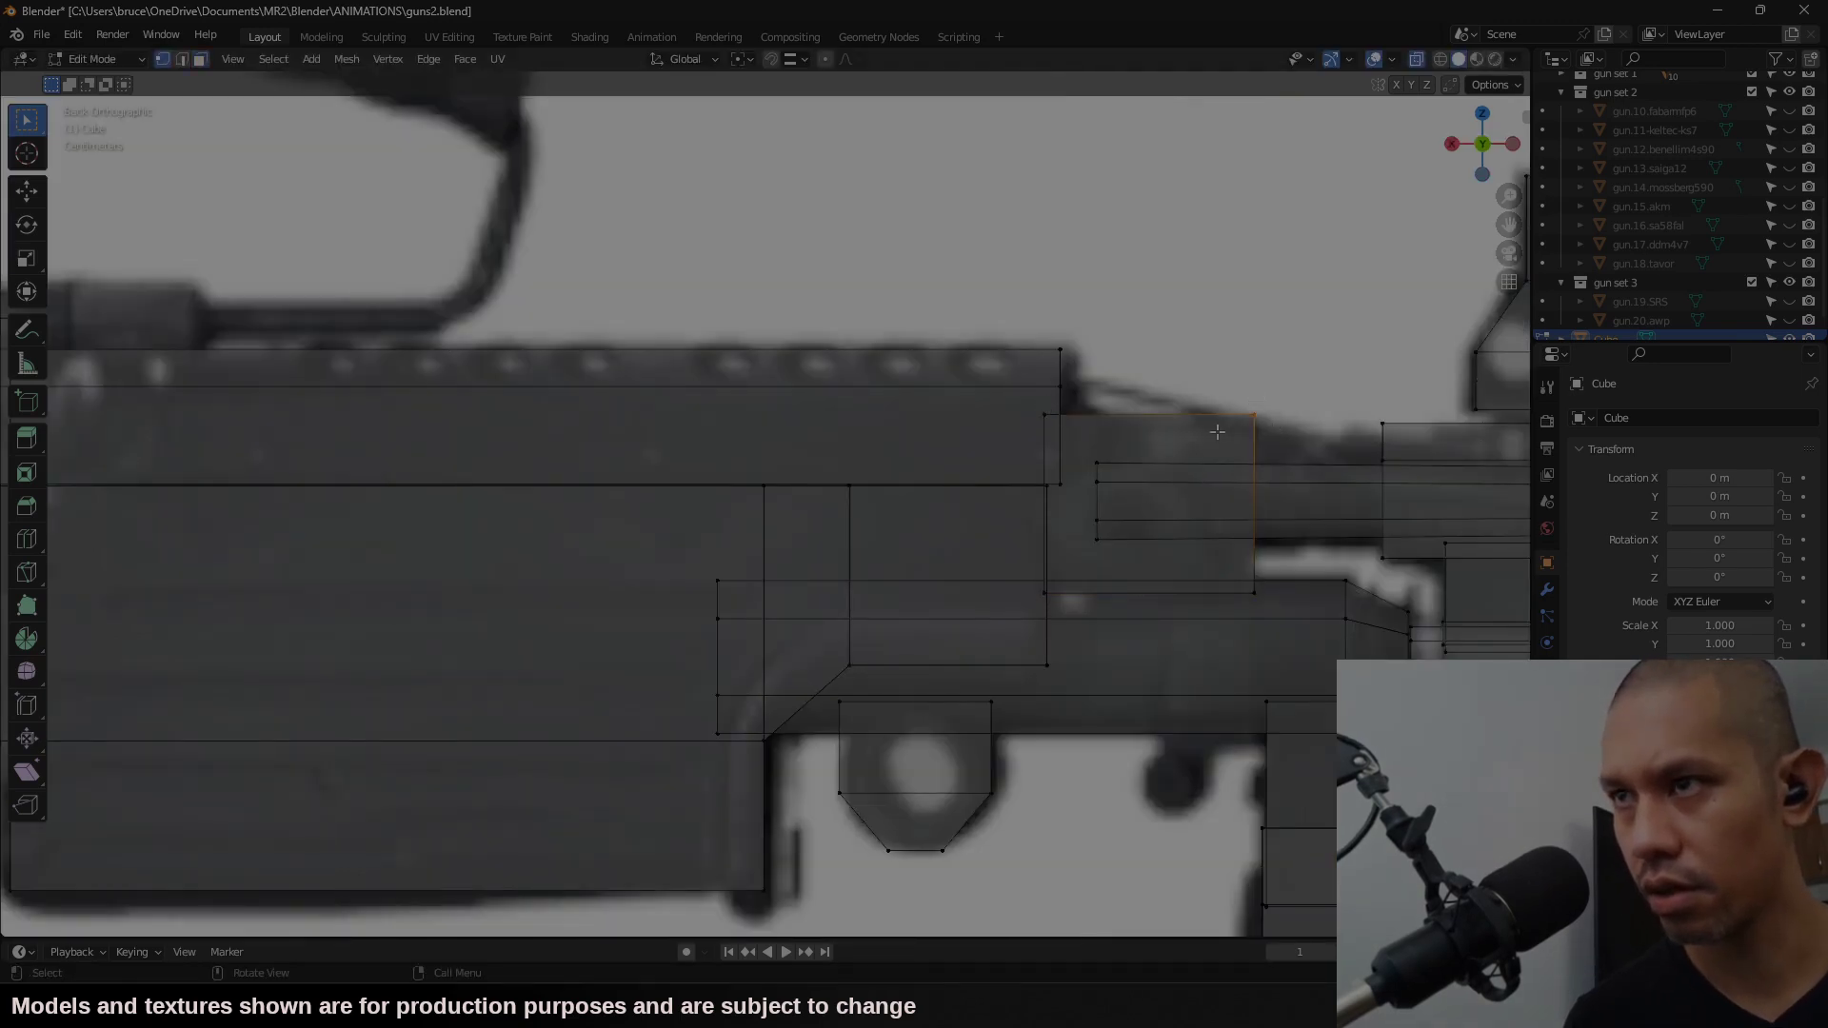
pyautogui.press('g')
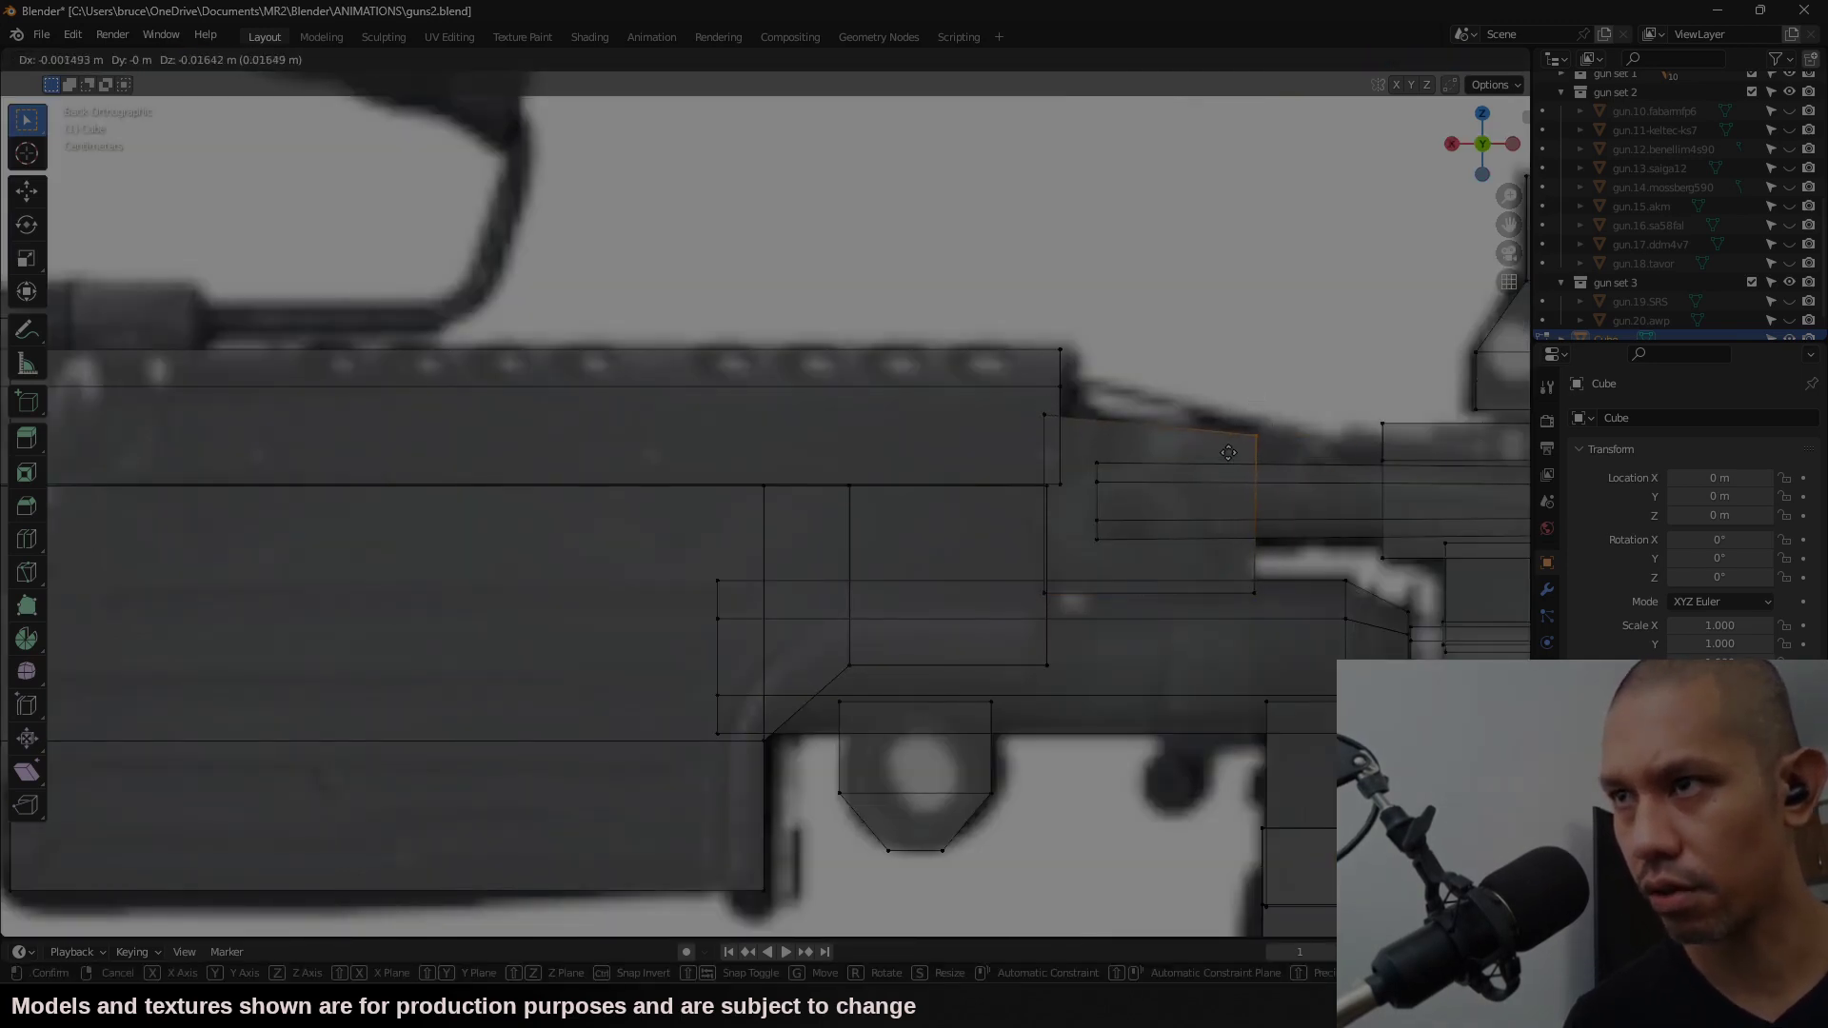
pyautogui.click(1231, 452)
pyautogui.scroll(-4, 555, 404)
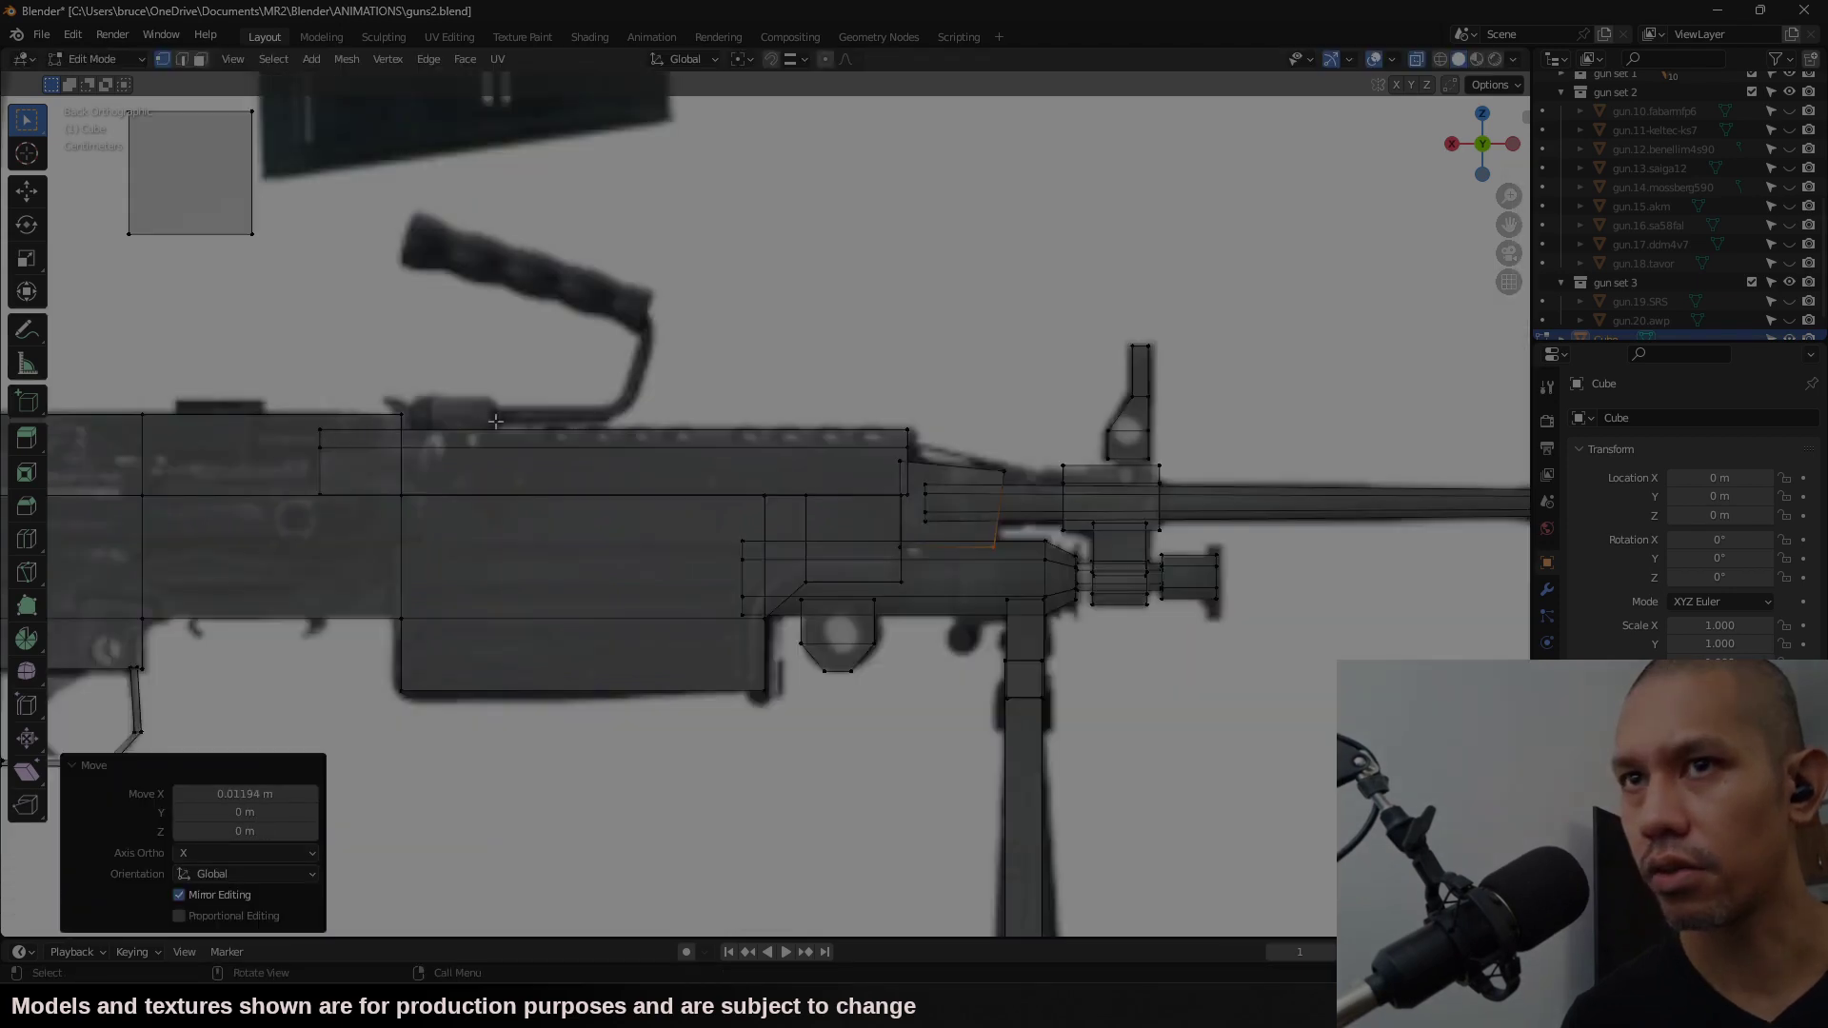
# Step: Move the spare cube onto the carry handle's grip, rotate and scale it to fit, and lengthen it to the grip's front end
pyautogui.keyDown('shift'); pyautogui.moveTo(495, 421); pyautogui.dragTo(1046, 552, button='middle'); pyautogui.keyUp('shift')
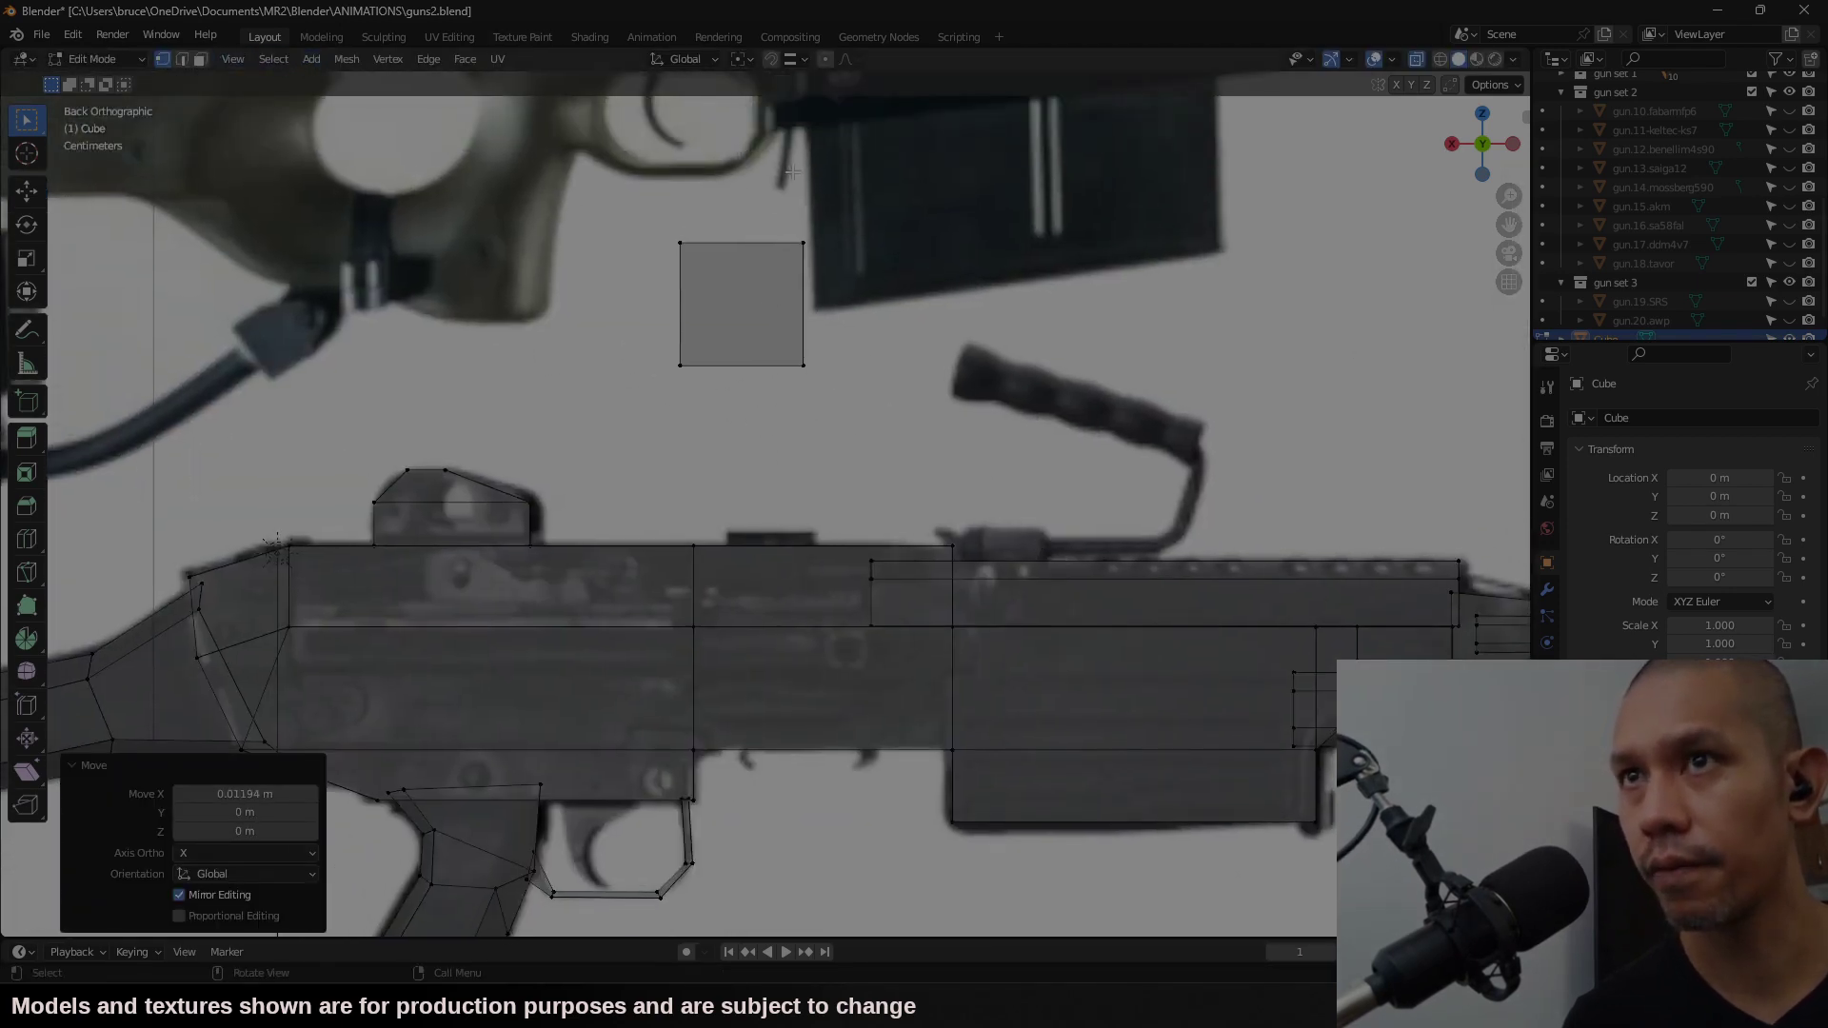
pyautogui.moveTo(619, 196); pyautogui.dragTo(871, 424)
pyautogui.press('g')
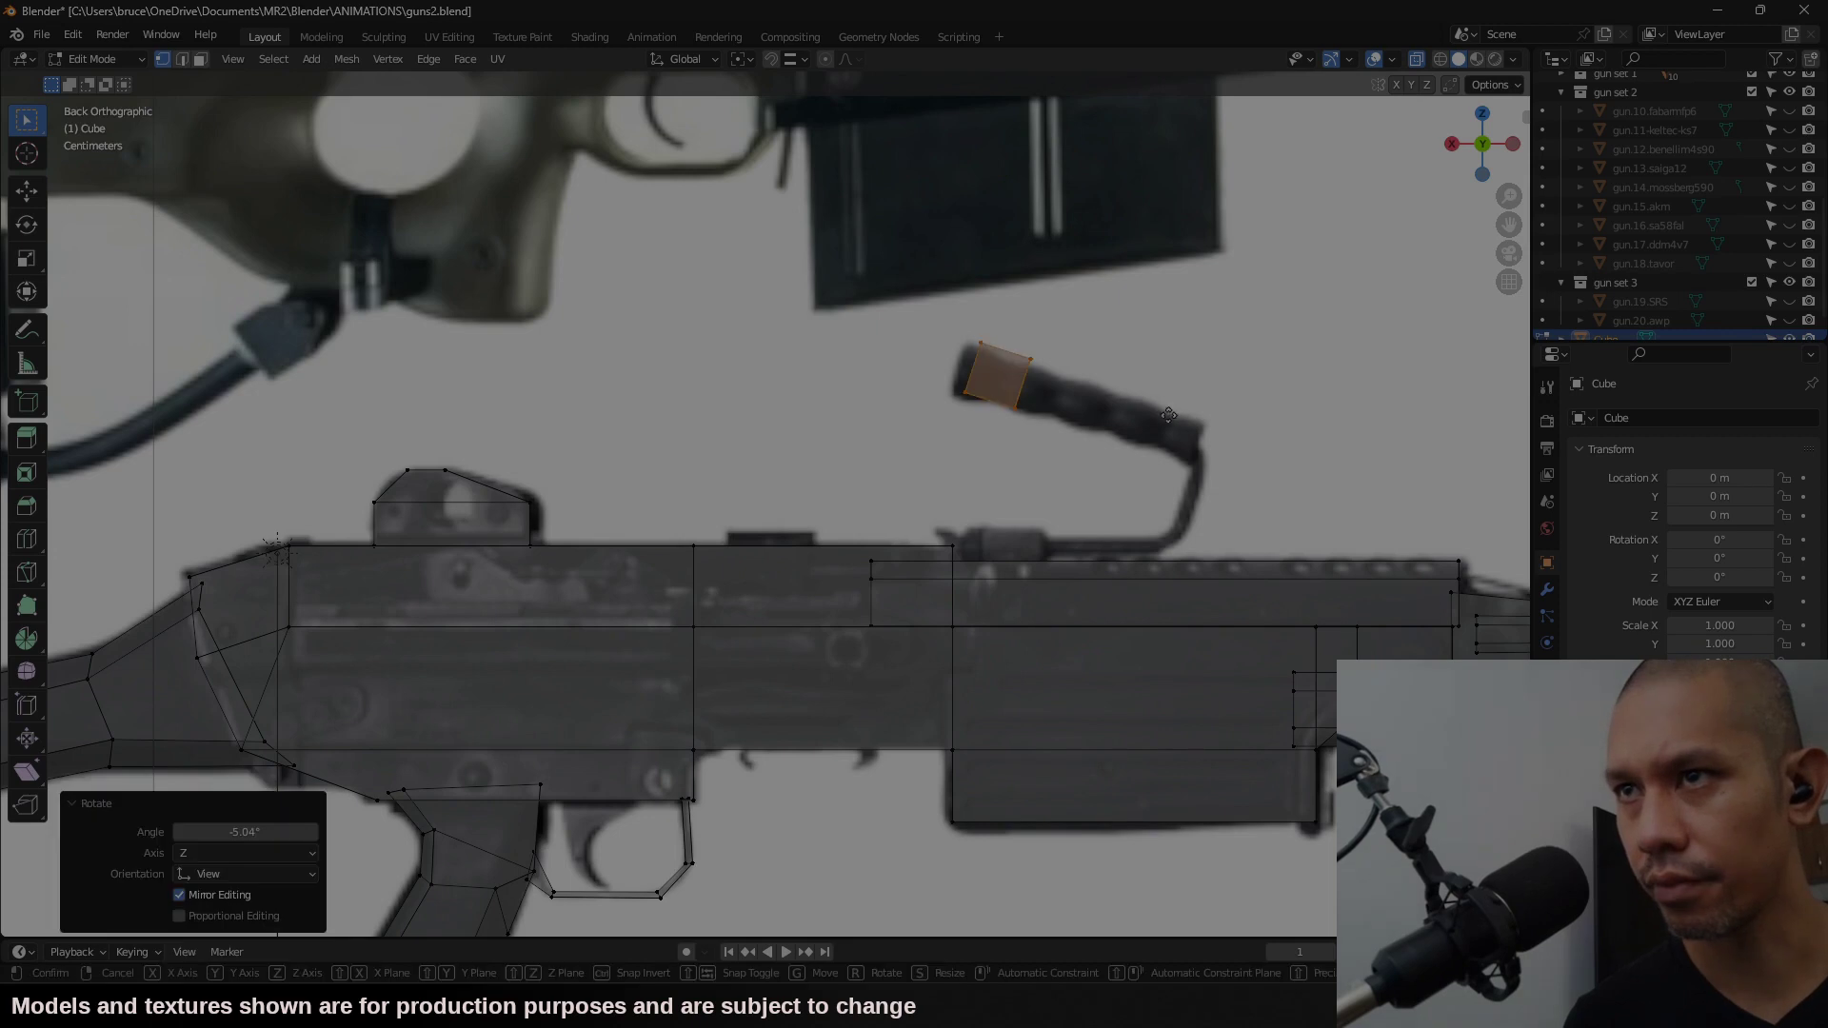
pyautogui.click(1161, 419)
pyautogui.press('s')
pyautogui.click(1180, 461)
pyautogui.press('g')
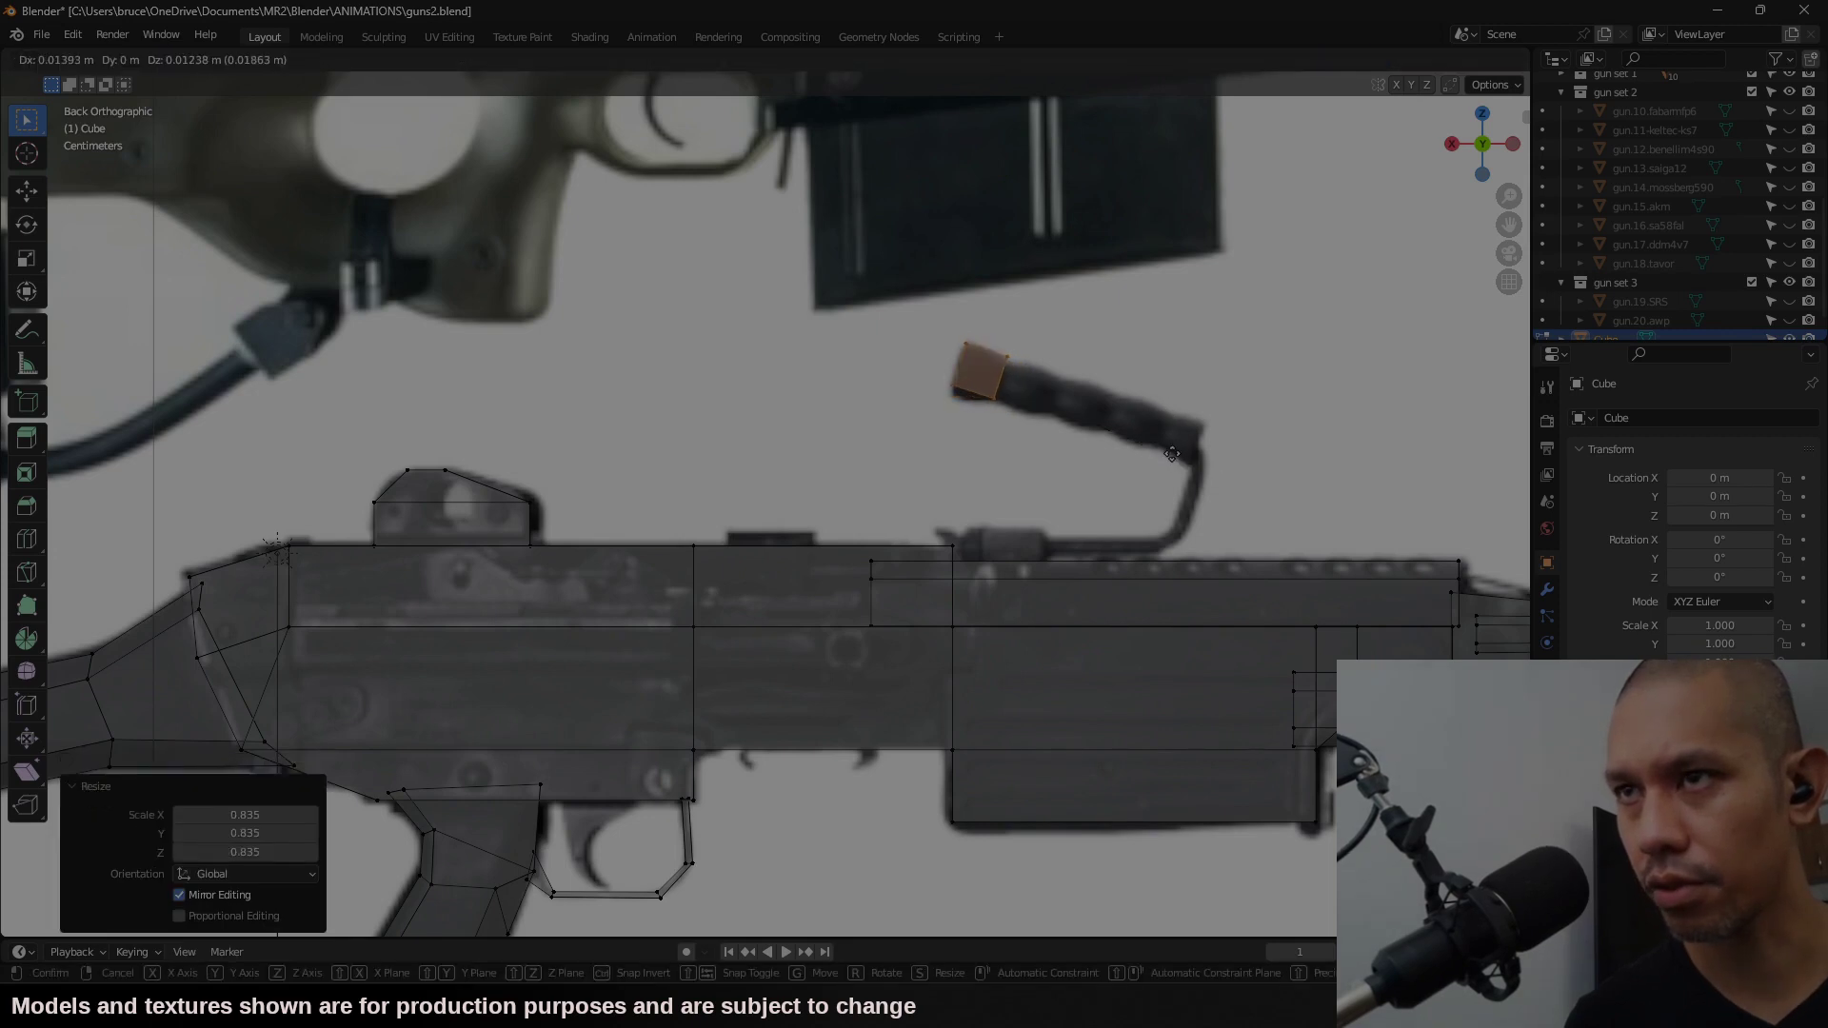
pyautogui.click(1177, 459)
pyautogui.press('s')
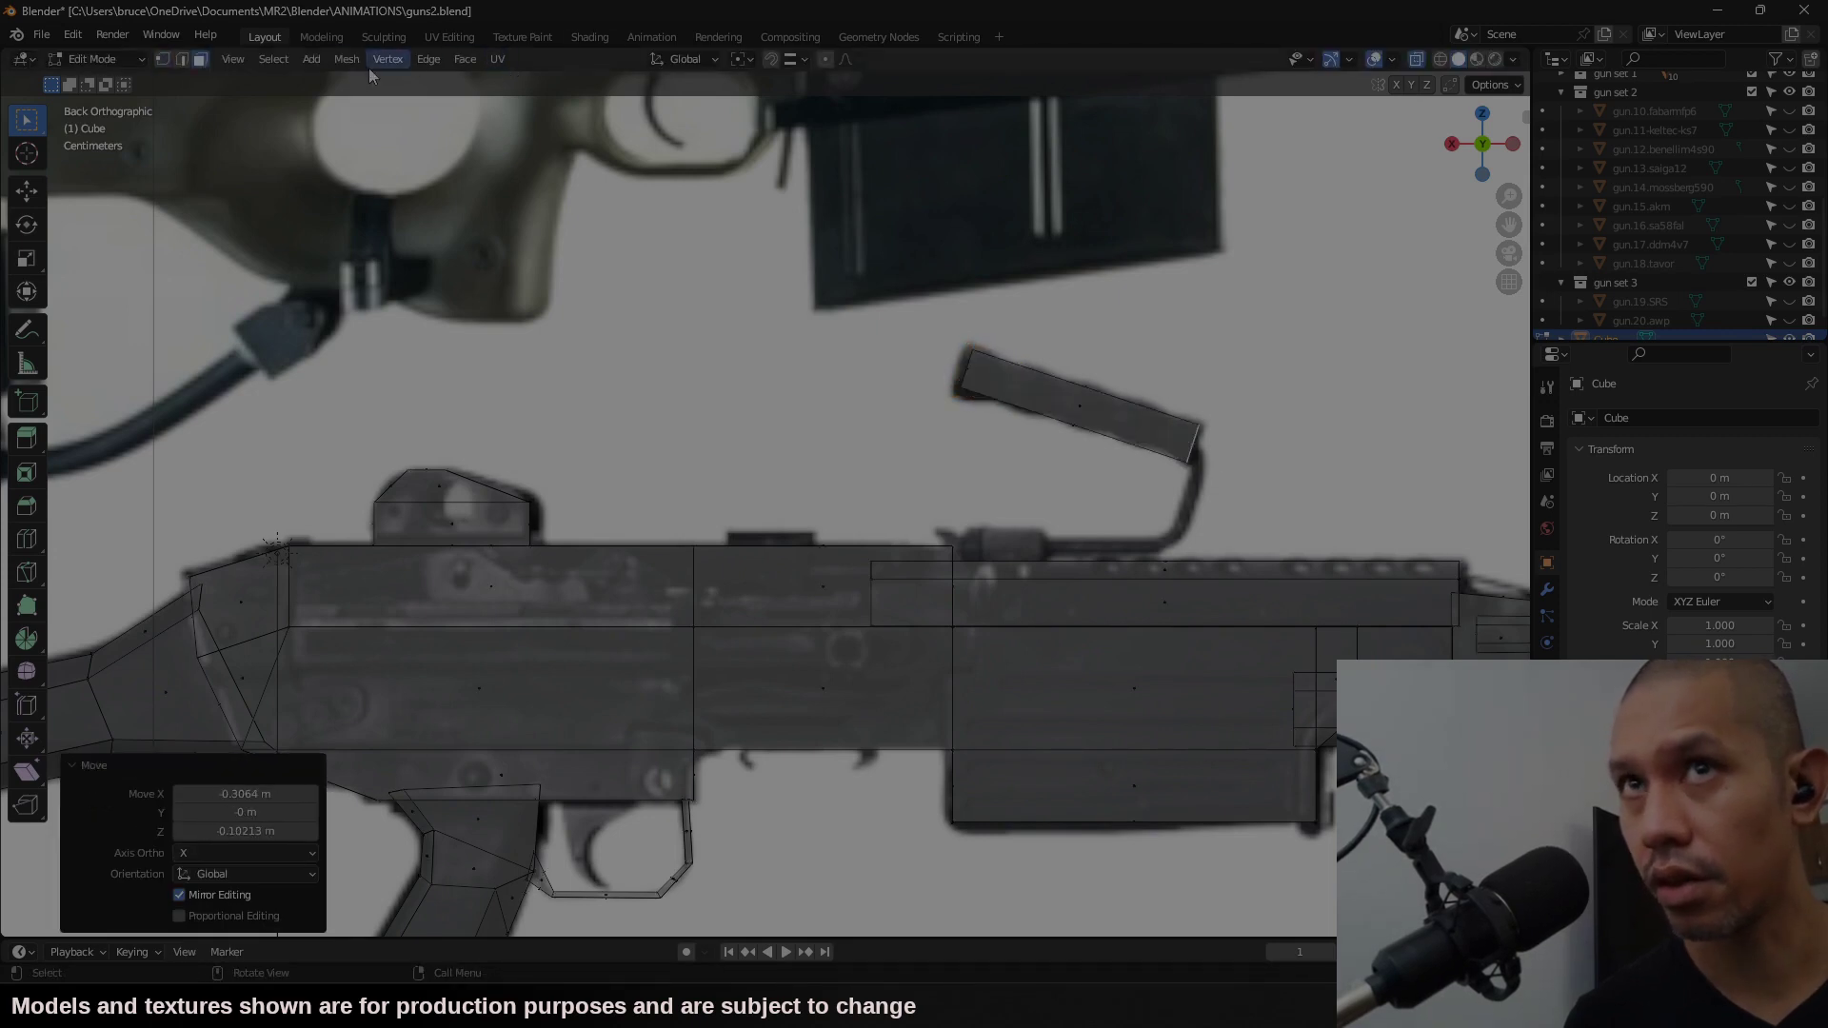
# Step: Add a cube and fit it over the carry handle's mounting block on top of the receiver
pyautogui.hotkey('shift', 'a')
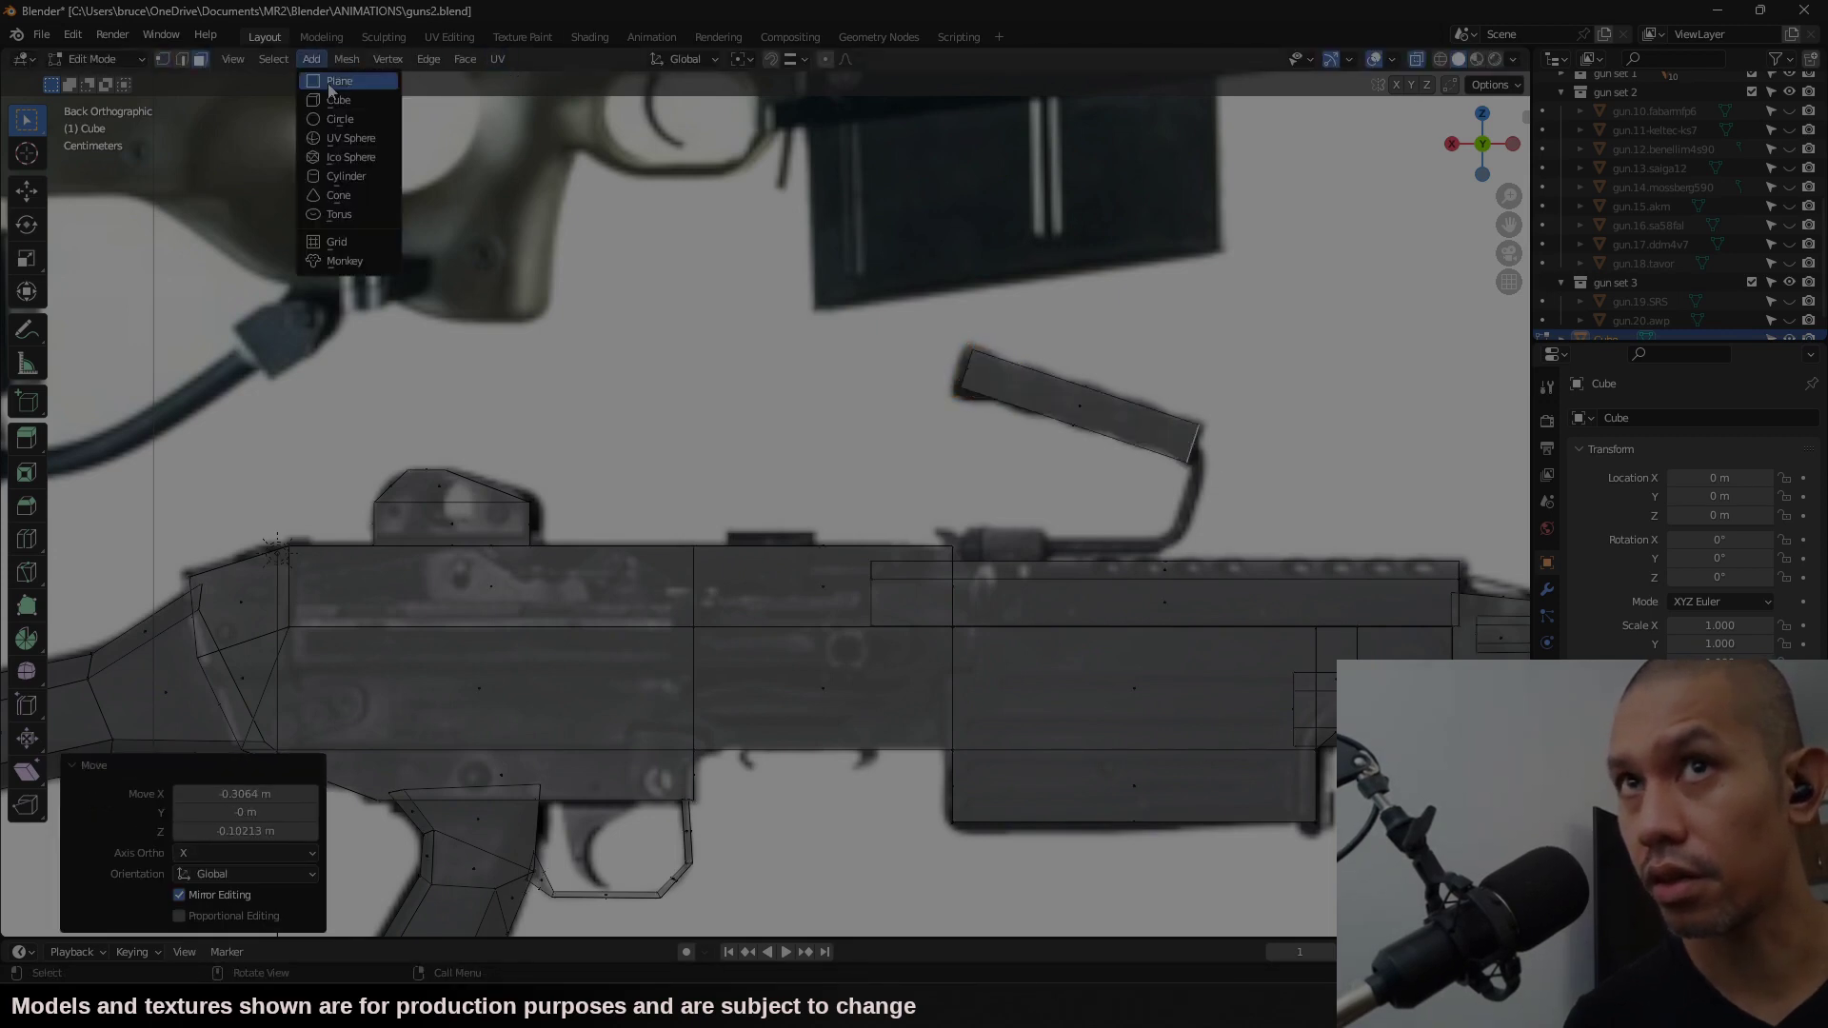
pyautogui.click(342, 103)
pyautogui.write('s.1')
pyautogui.press('Escape')
pyautogui.hotkey('ctrl', 'z')
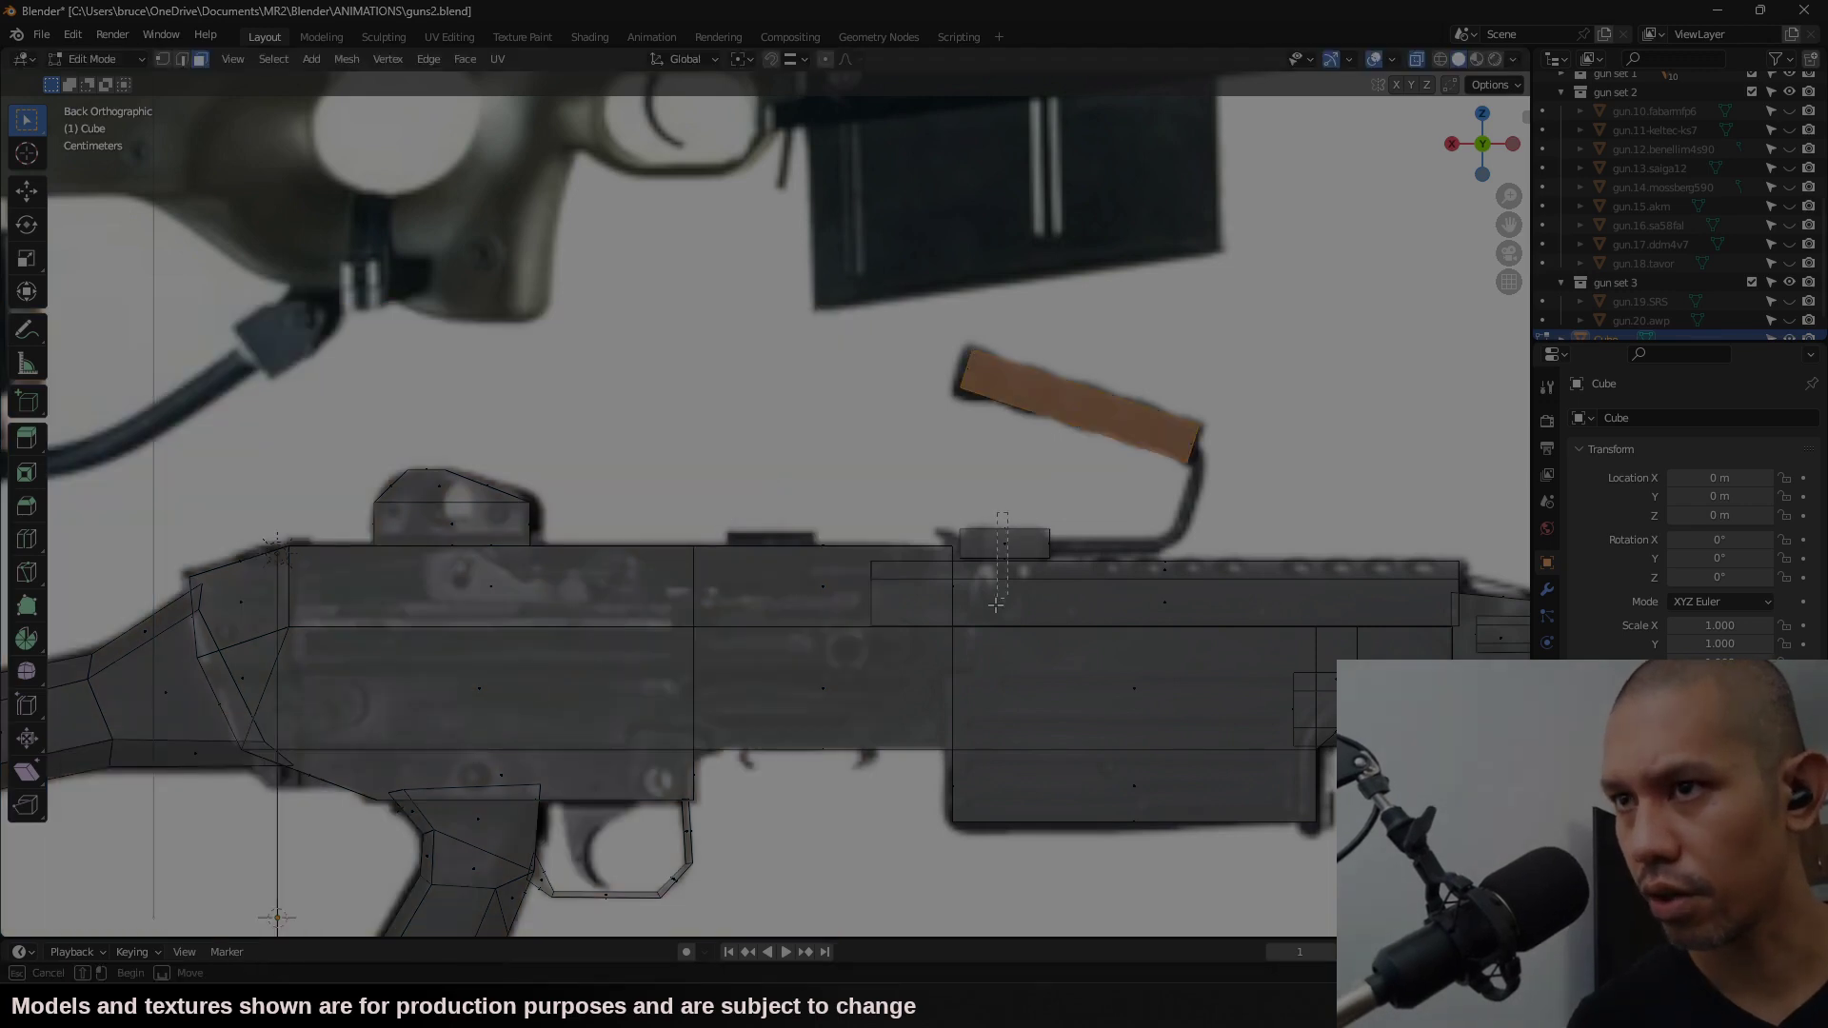
pyautogui.rightClick(978, 766)
pyautogui.click(973, 789)
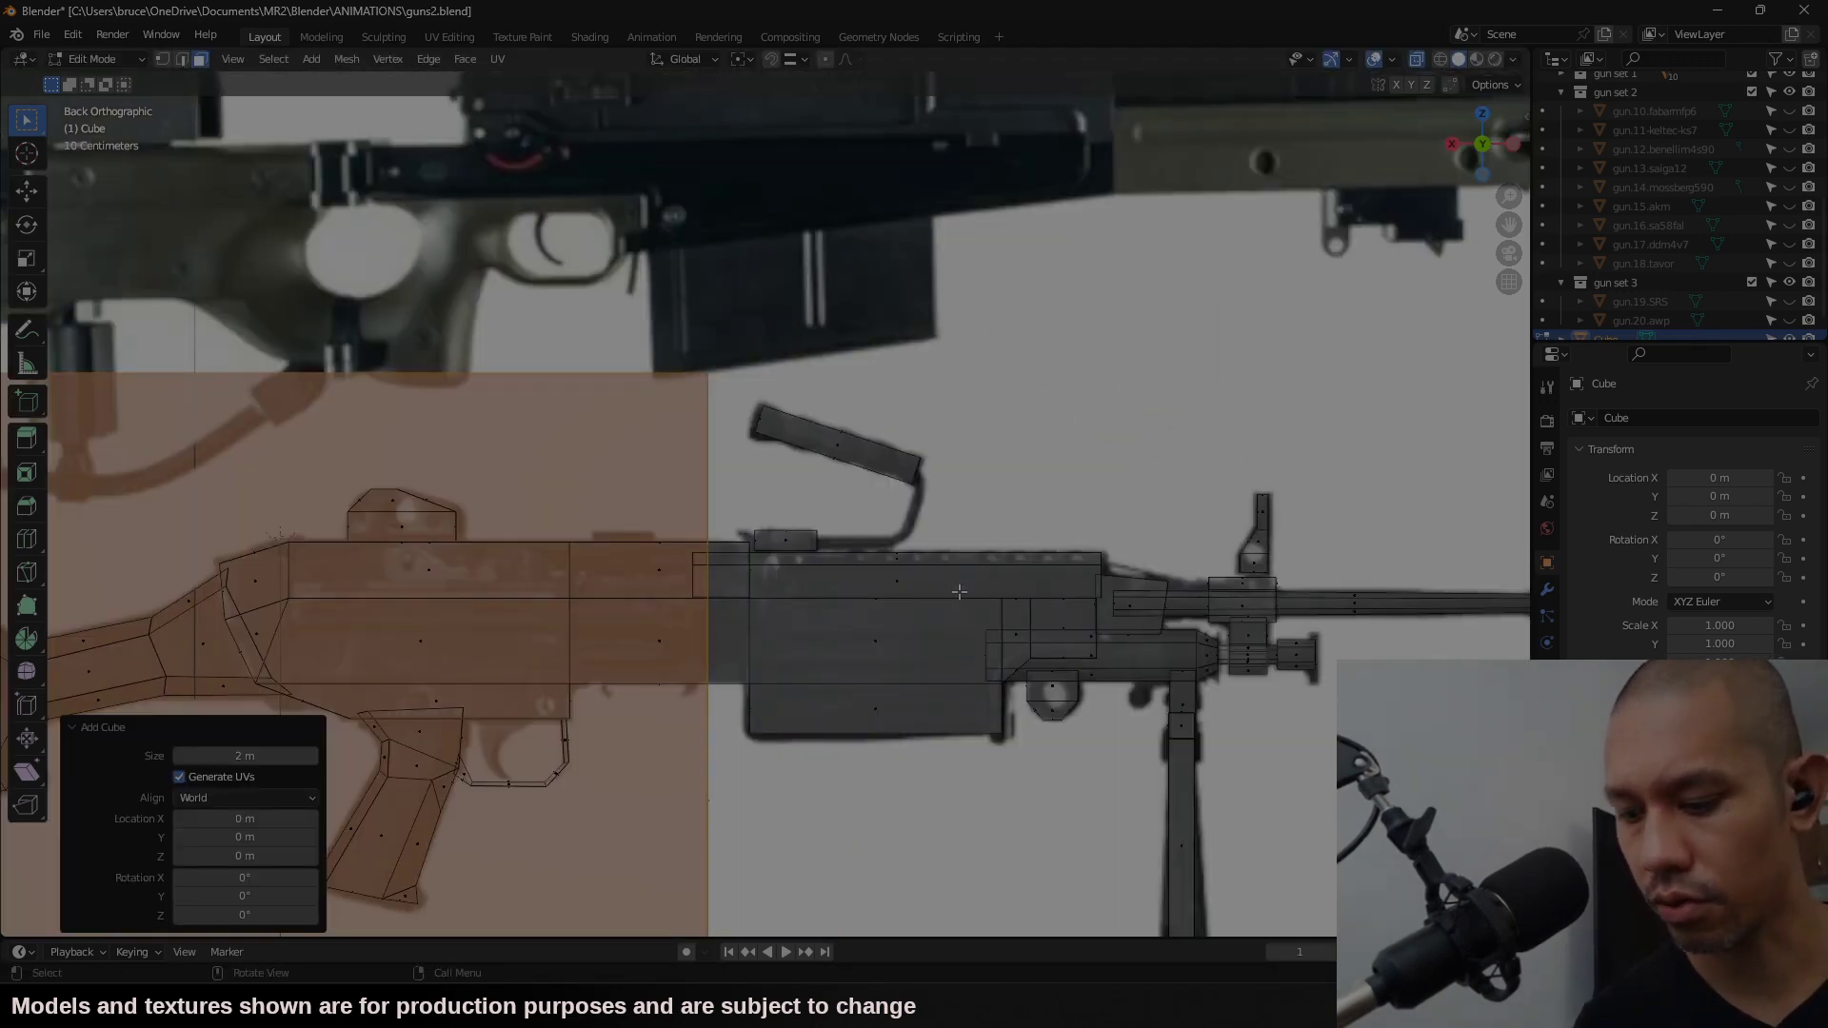
# Step: Add a cube scaled to 0.02, place it at the front of the carry handle's mounting block and delete its selected face
pyautogui.write('s.02')
pyautogui.press('Return')
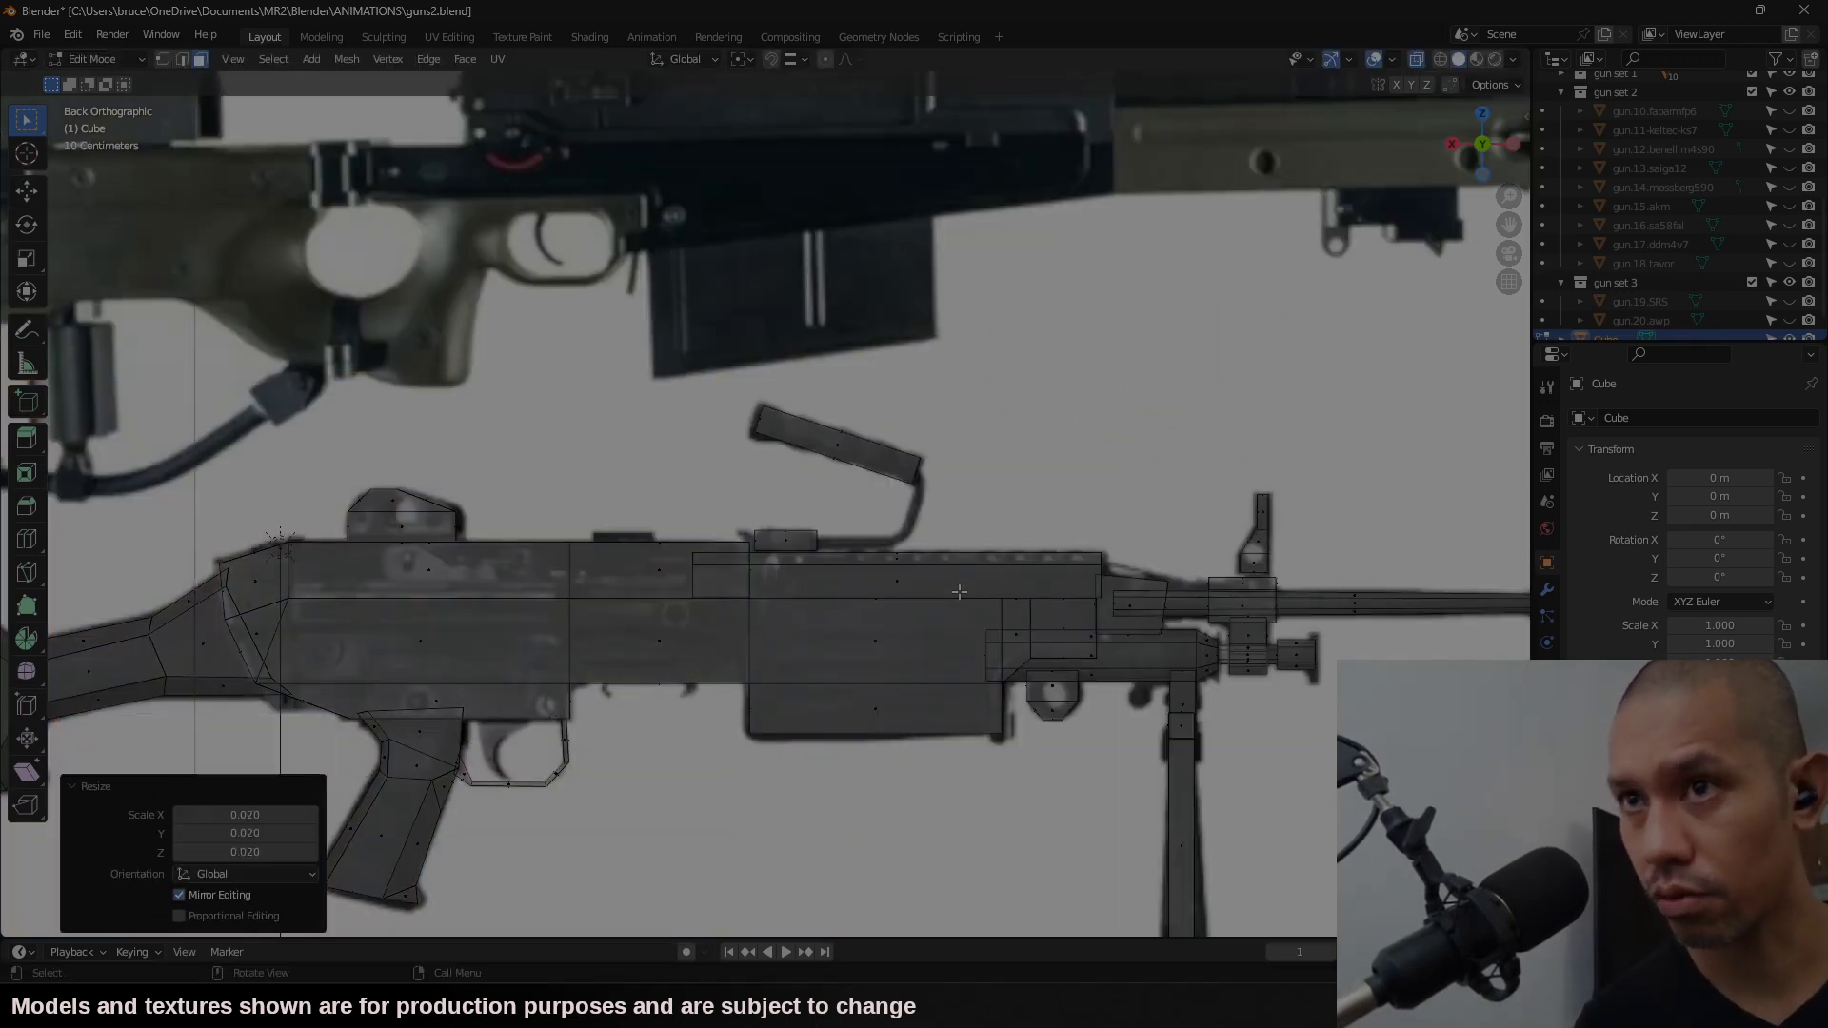
pyautogui.press('g')
pyautogui.click(1175, 576)
pyautogui.scroll(7, 1166, 580)
pyautogui.click(1063, 647)
pyautogui.rightClick(1064, 647)
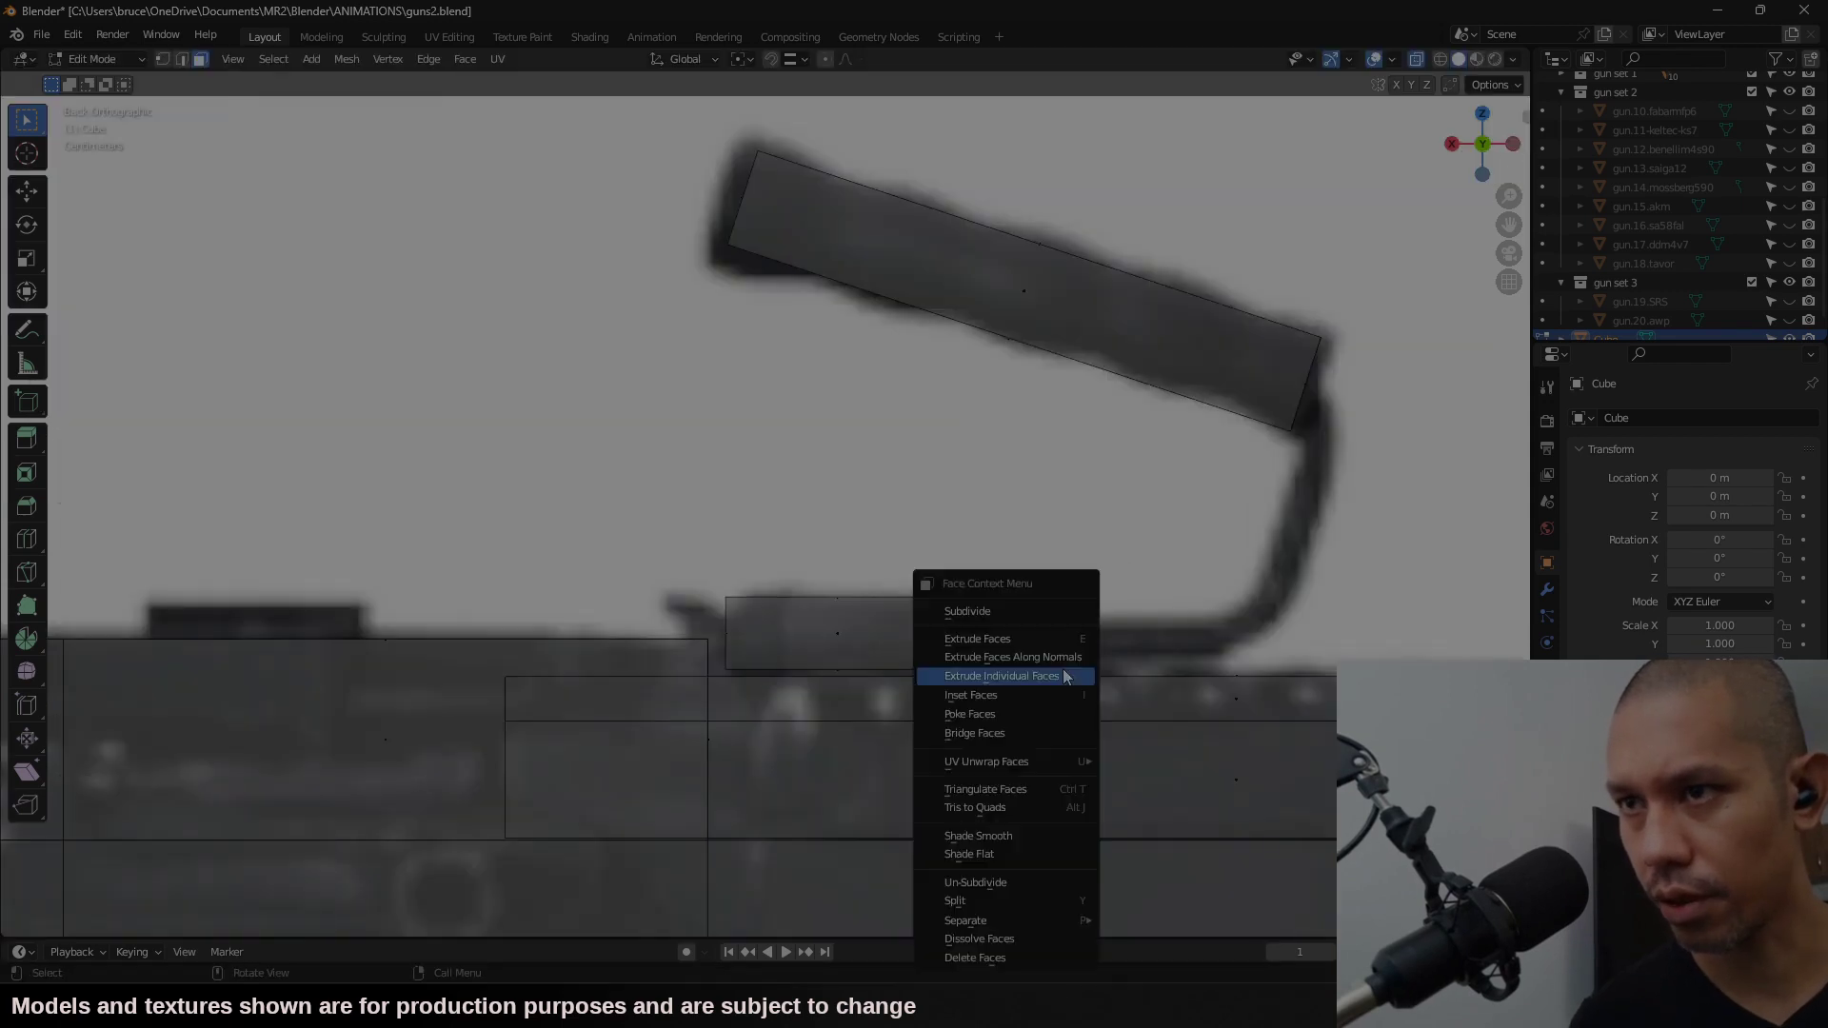
pyautogui.click(1059, 955)
# Step: Stretch the thin bar forward along X from the mounting block to the carry handle's bend
pyautogui.press('g')
pyautogui.press('x')
pyautogui.click(1327, 664)
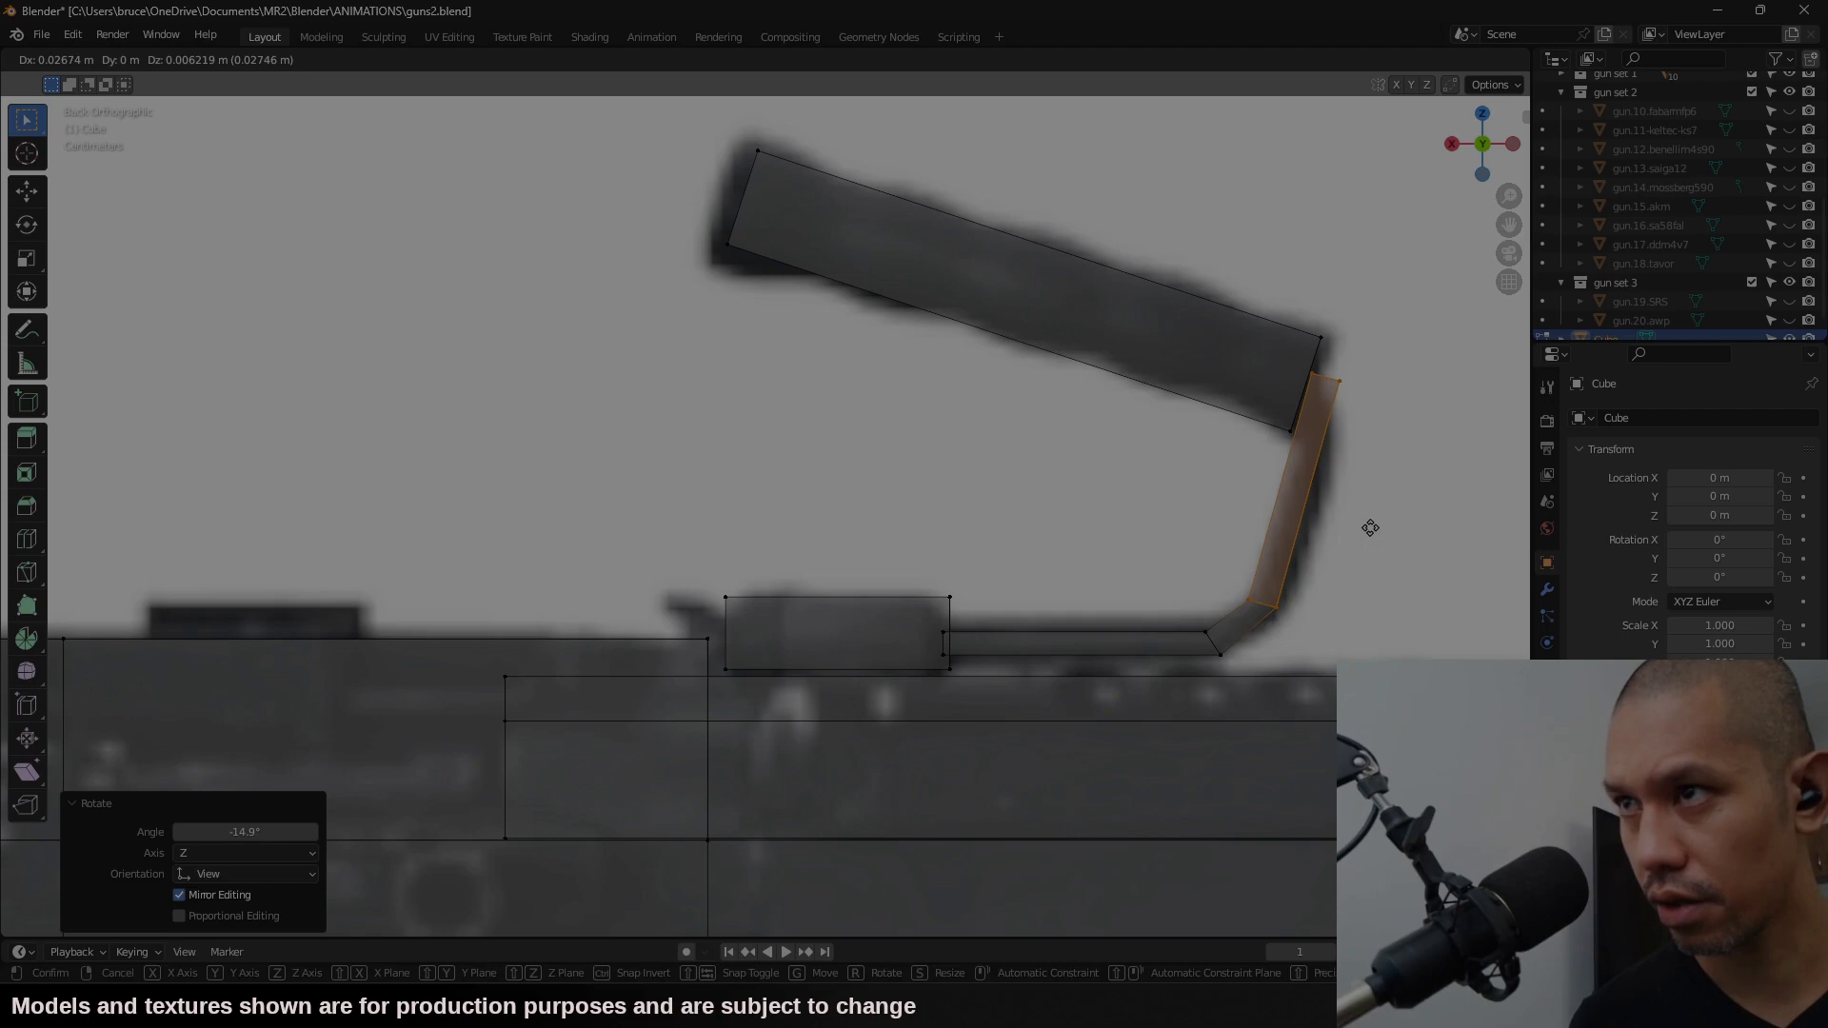
# Step: Move and rotate the bar's upright segment to follow the reference between the bend and the grip's front end
pyautogui.click(1370, 528)
pyautogui.press('r')
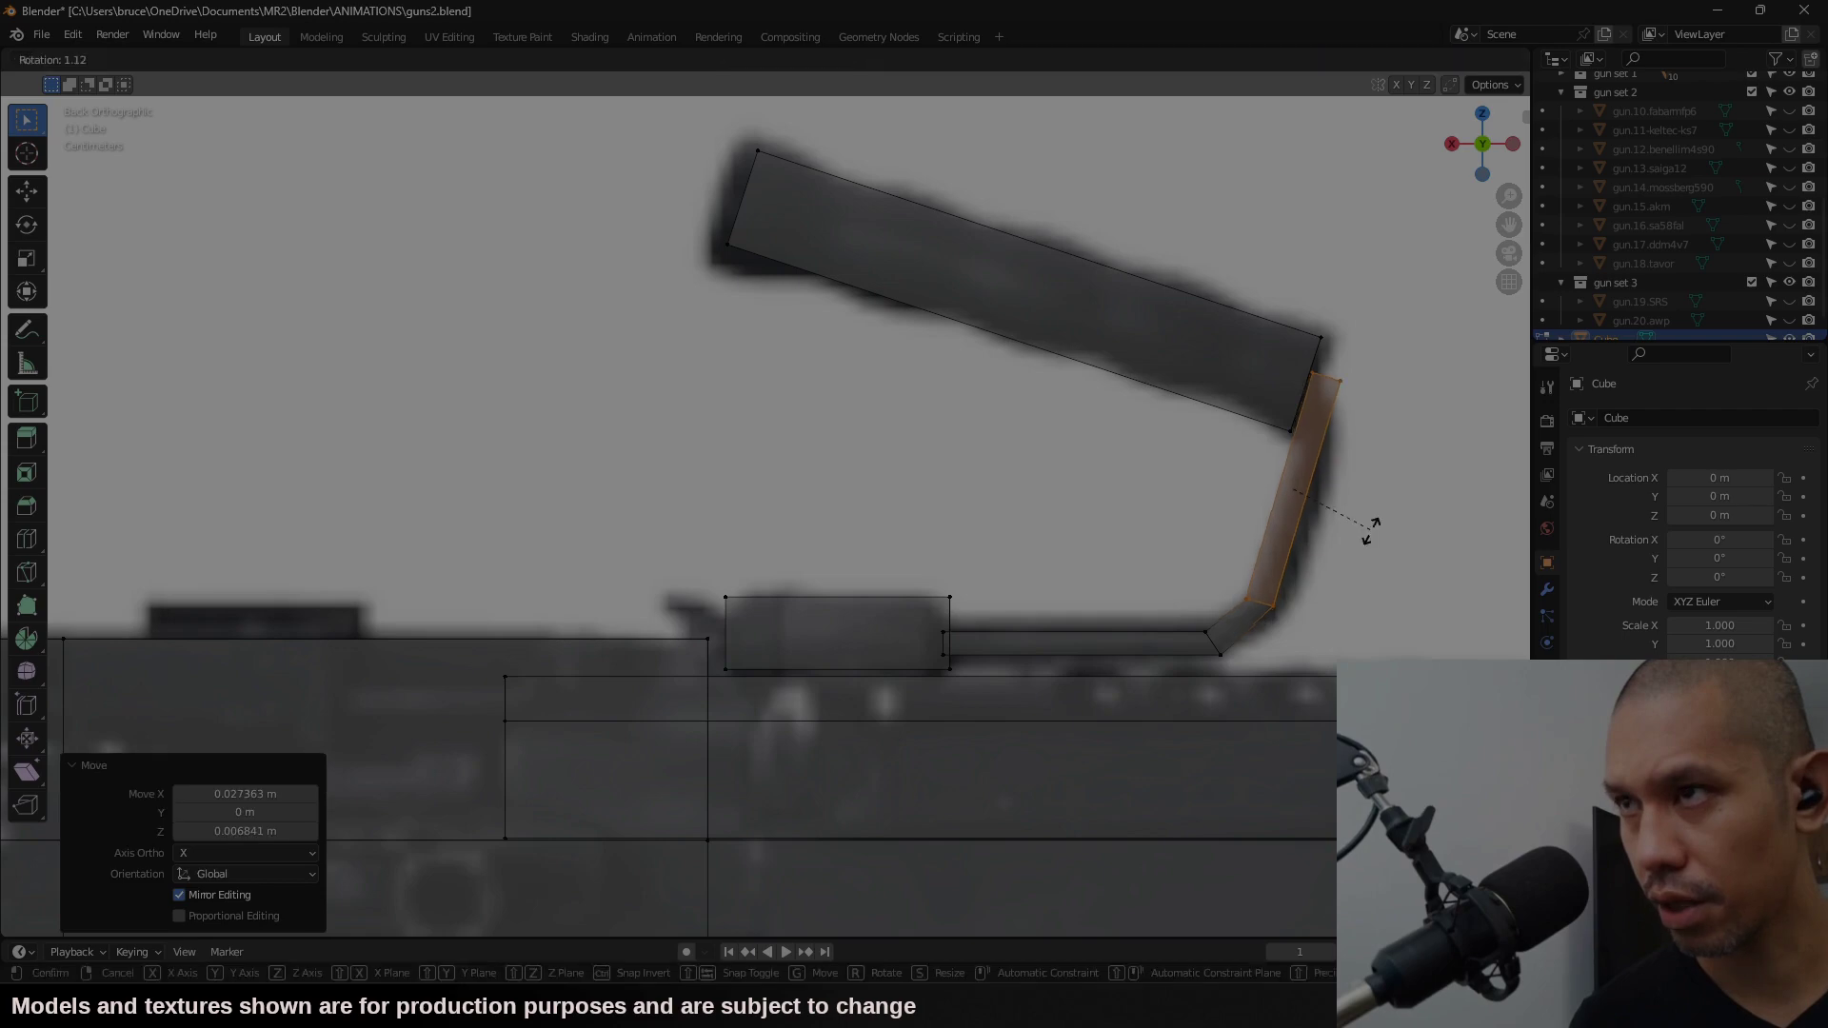
pyautogui.click(1371, 529)
pyautogui.press('g')
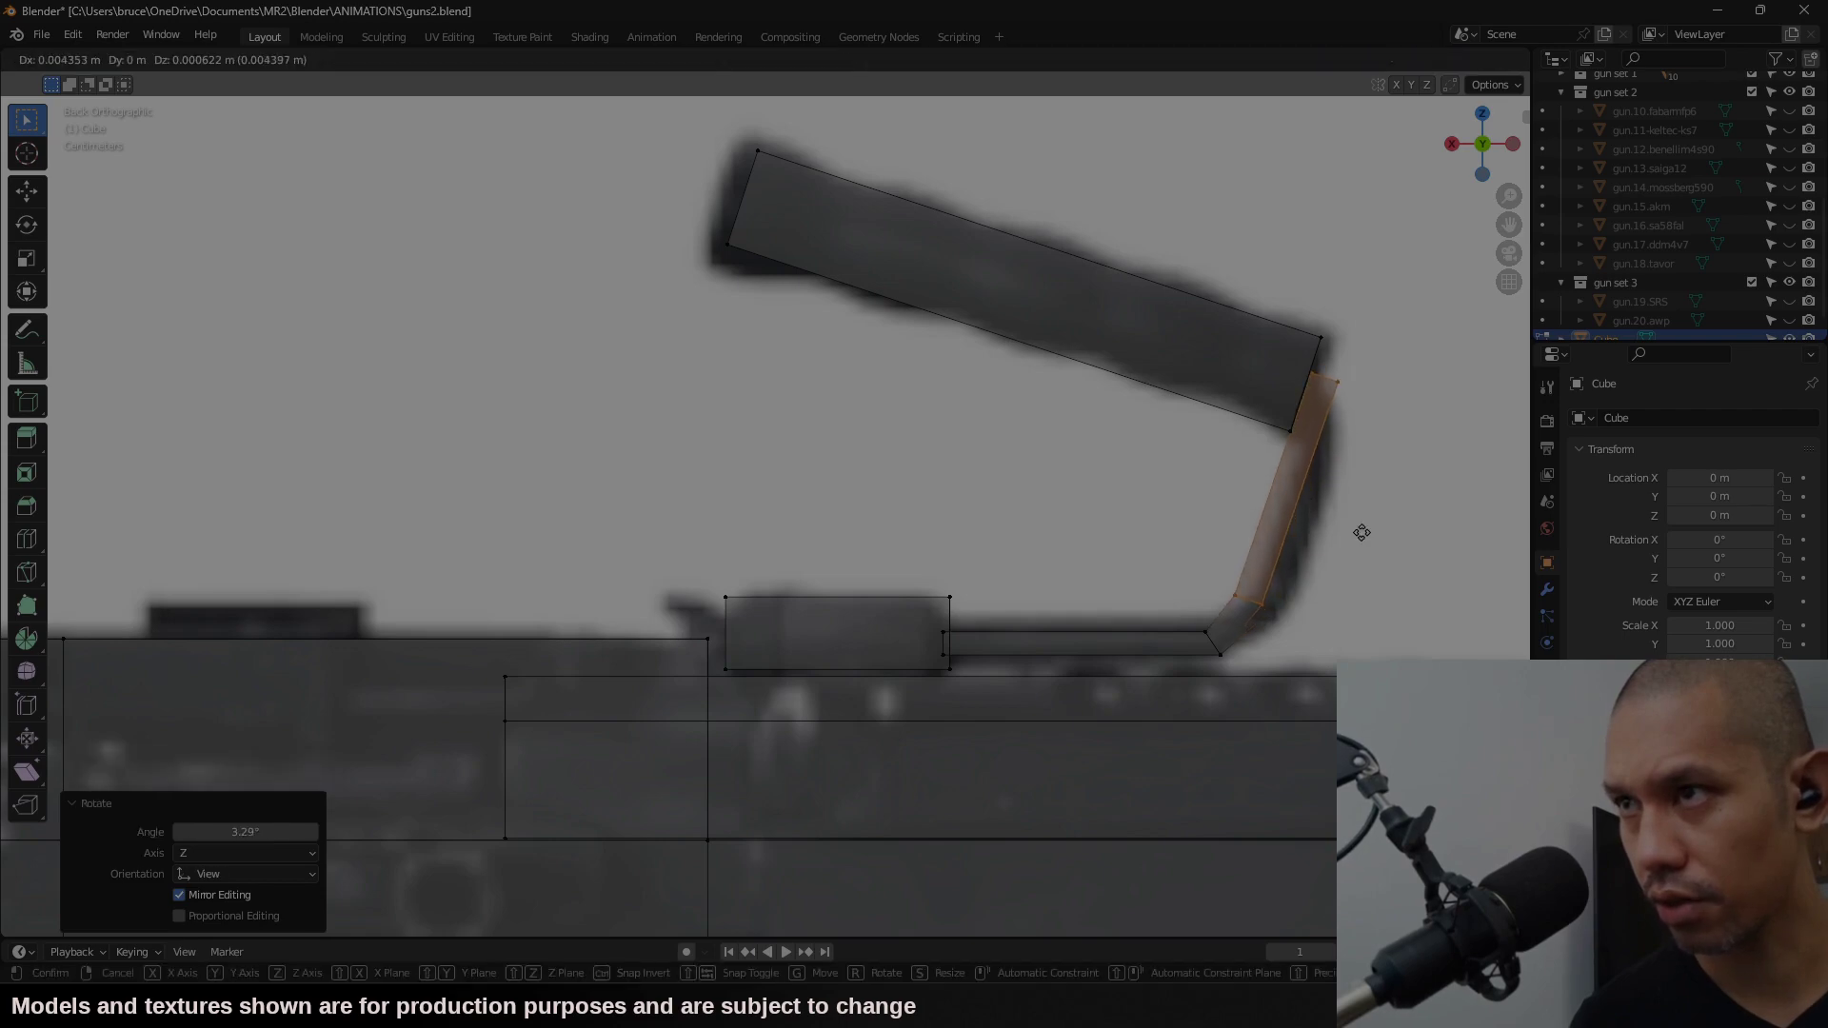
pyautogui.click(1362, 533)
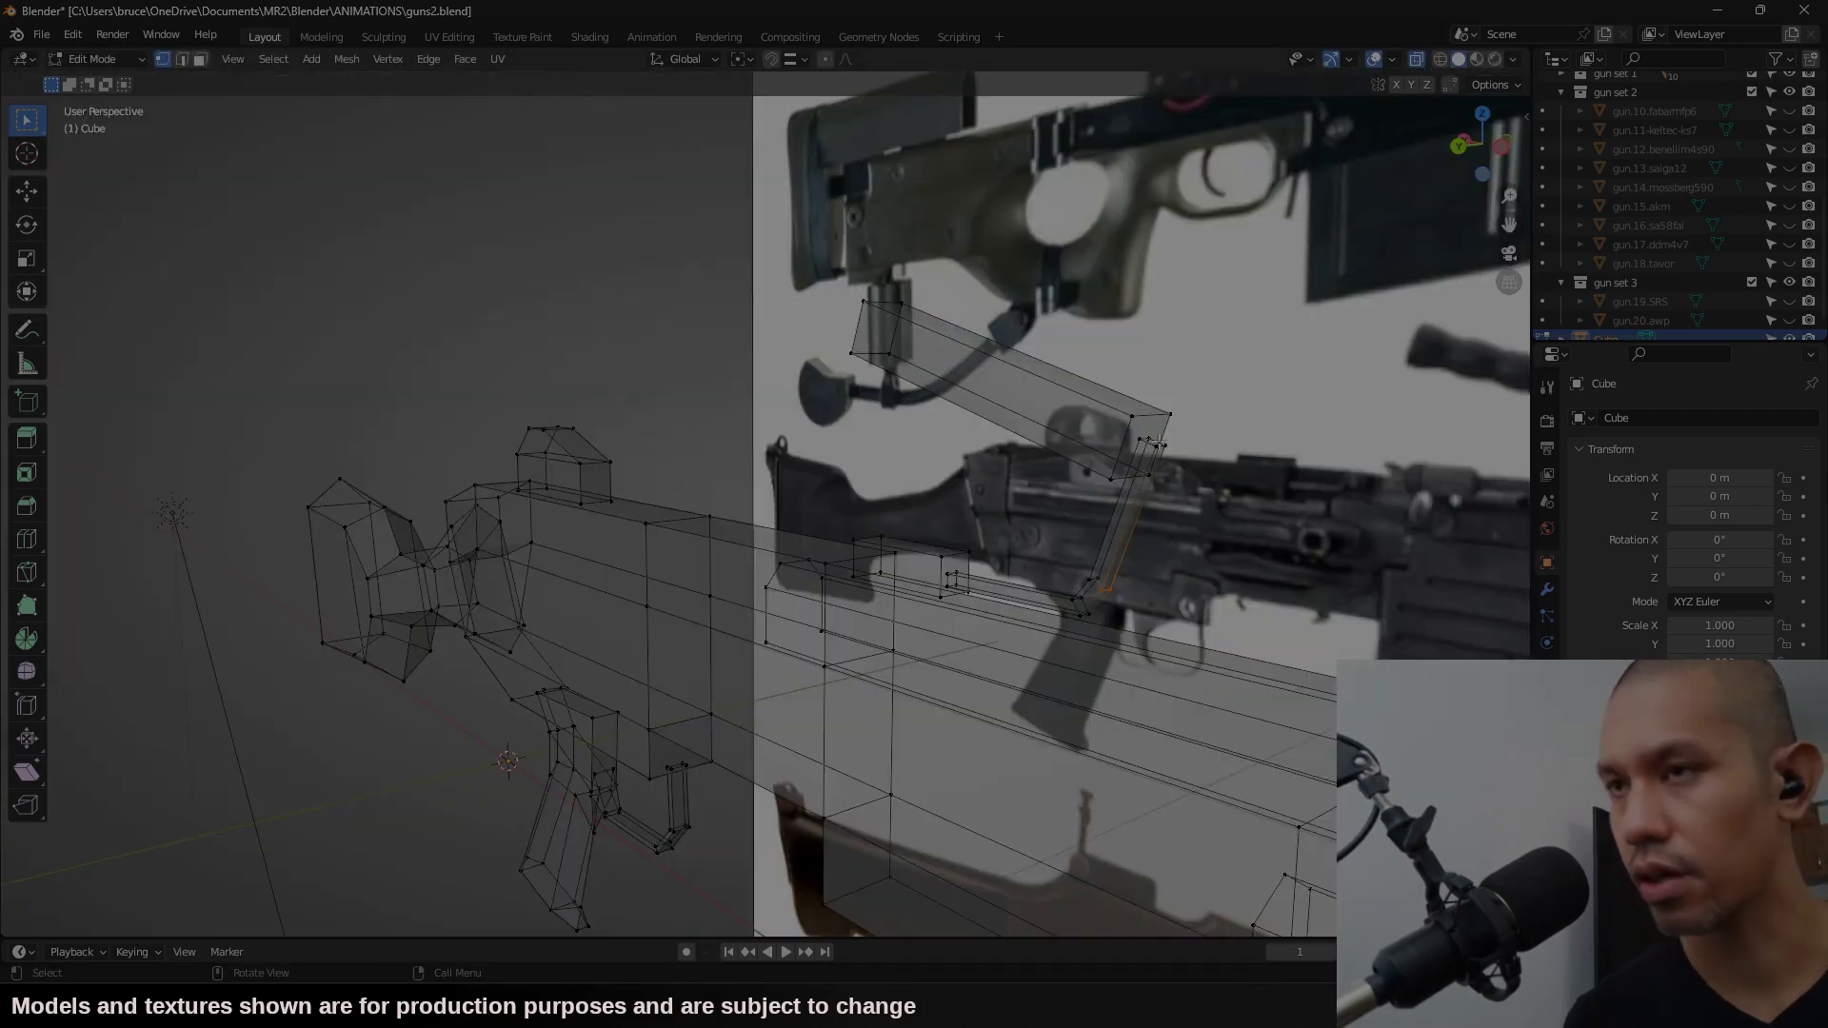
# Step: Select the linked carry handle, thin bar and mounting block together and shift them along Y relative to the receiver
pyautogui.press('l')
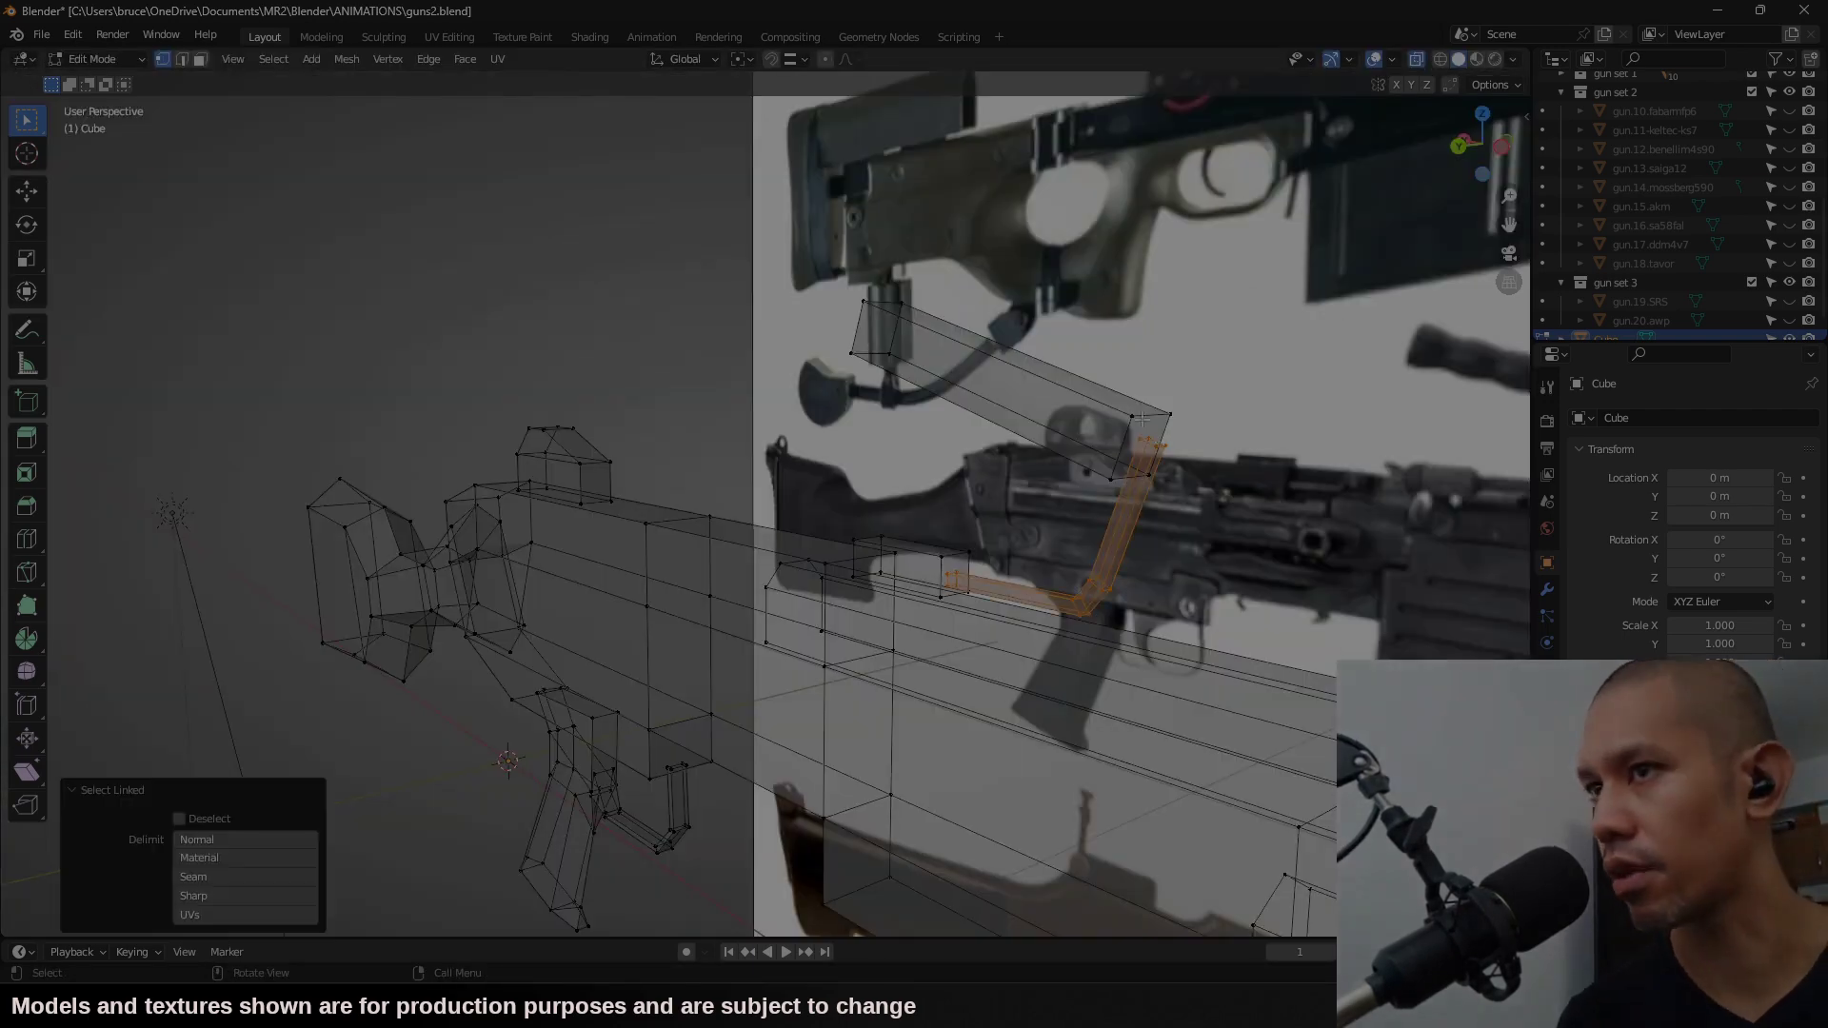
pyautogui.press('l')
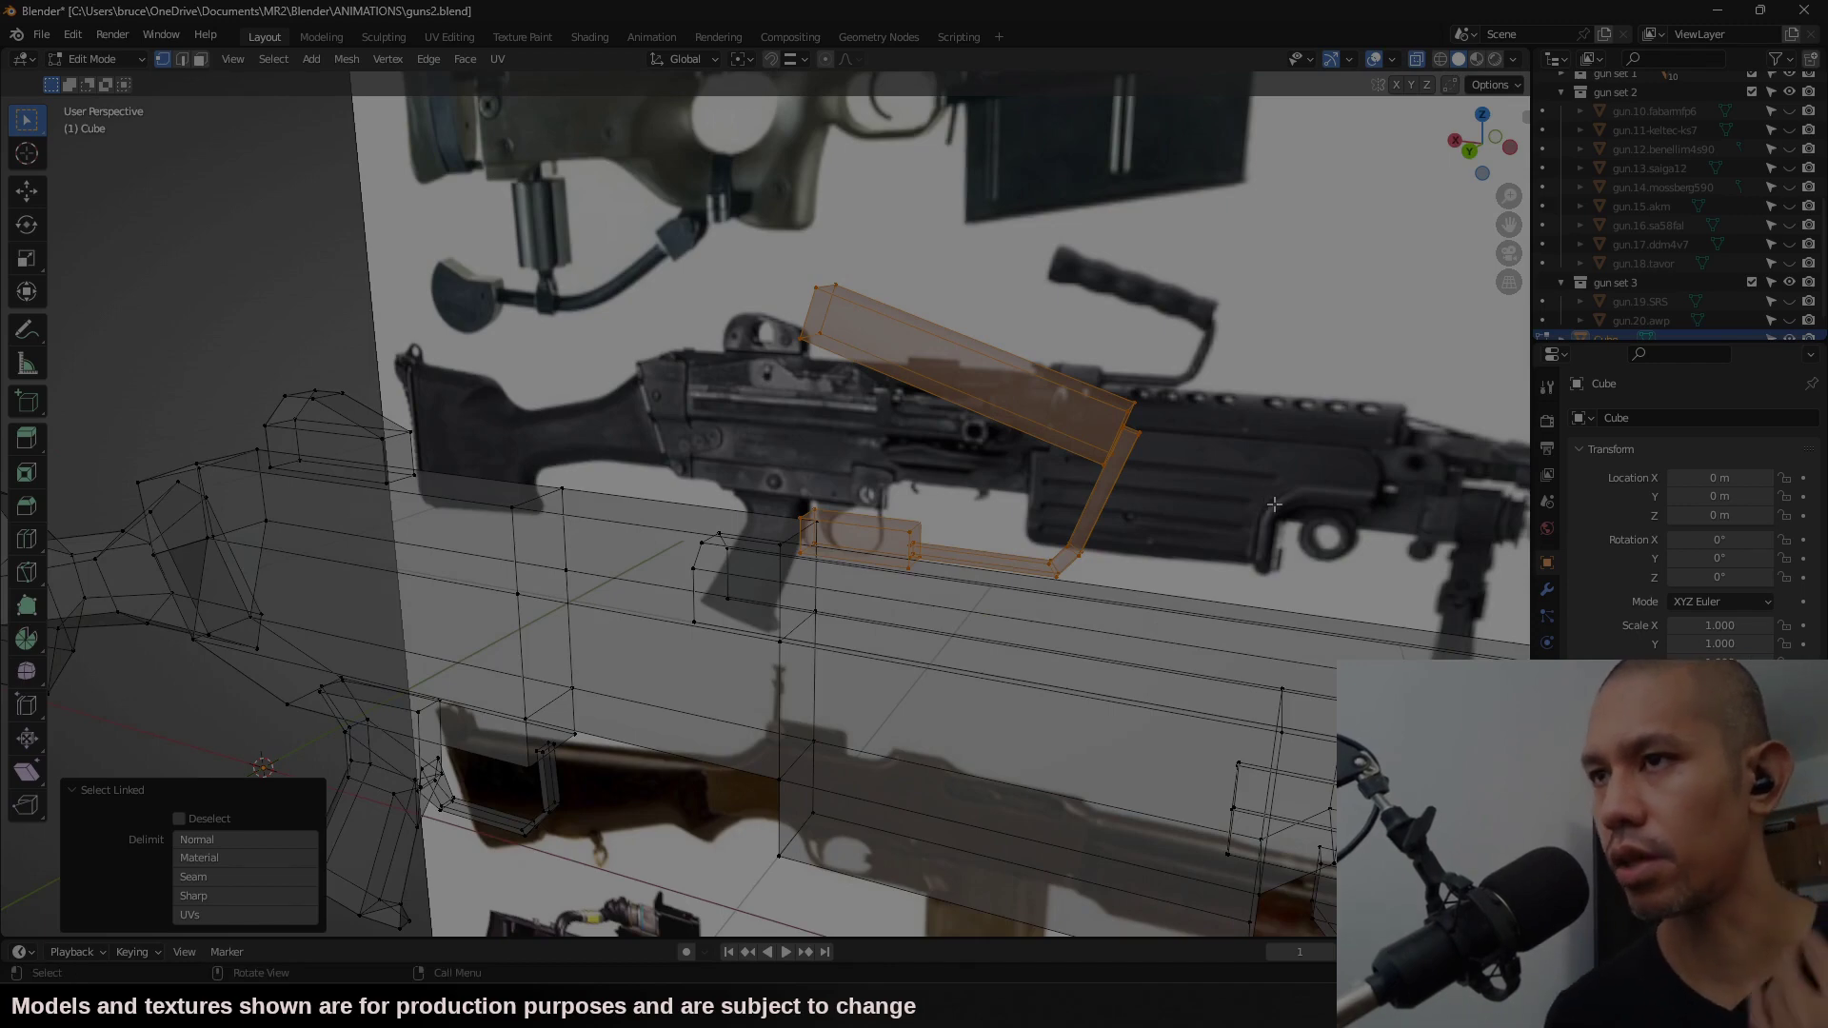
pyautogui.moveTo(1202, 511); pyautogui.dragTo(1480, 505, button='middle')
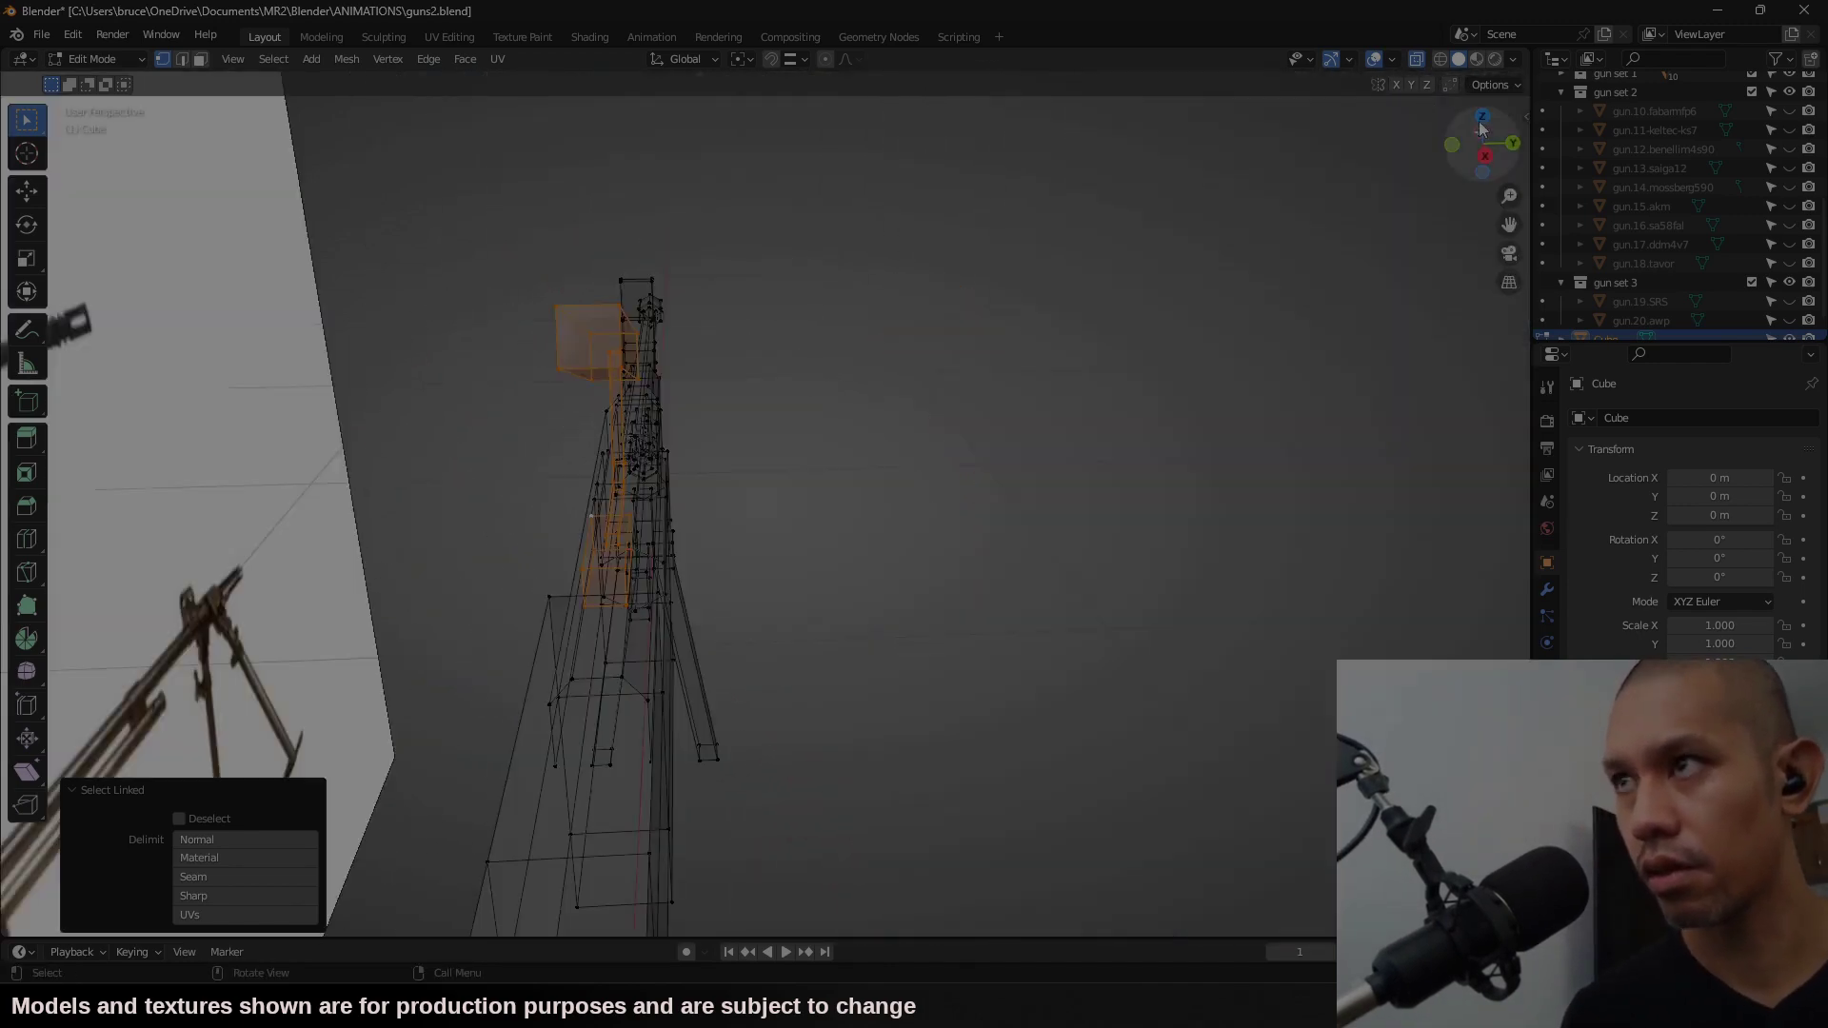
pyautogui.click(1488, 151)
pyautogui.press('g')
pyautogui.press('y')
pyautogui.click(943, 596)
# Step: Extrude the underside face of the carry handle's mounting block down along Z into the gun body
pyautogui.moveTo(943, 596); pyautogui.dragTo(1204, 488, button='middle')
pyautogui.press('3')
pyautogui.moveTo(849, 539); pyautogui.dragTo(682, 598, button='middle')
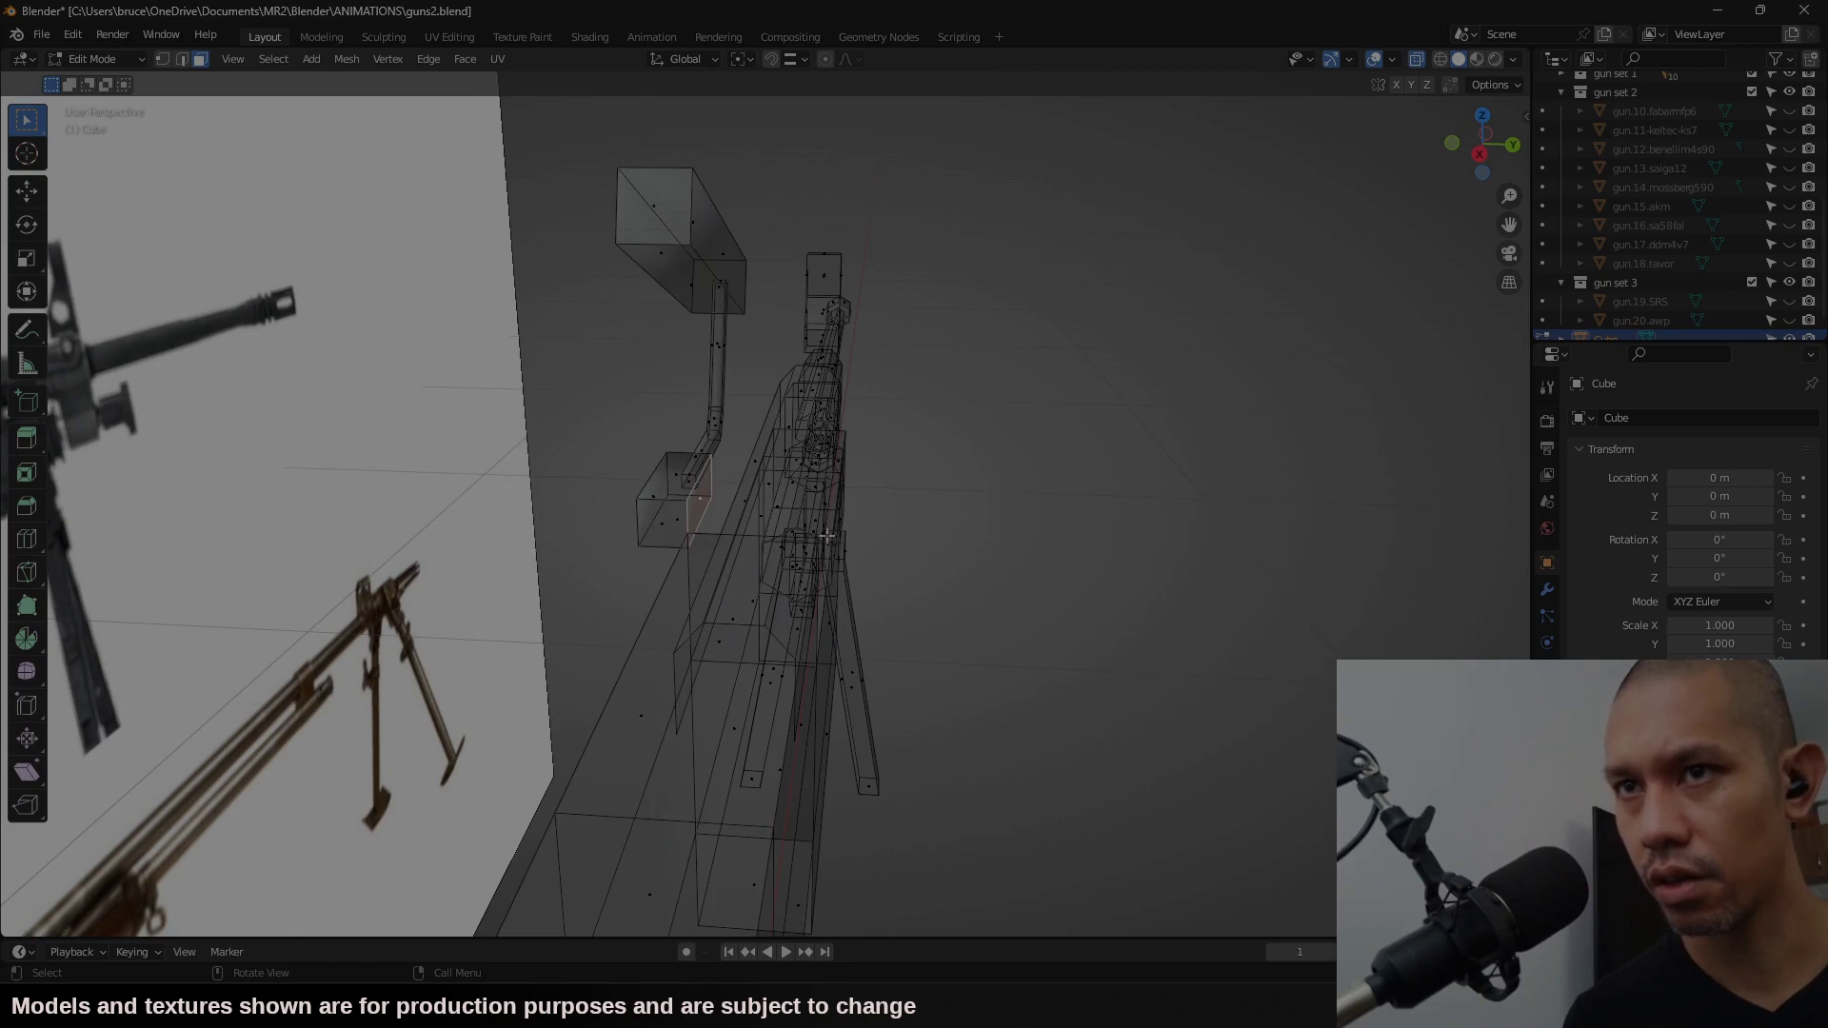
pyautogui.moveTo(697, 502); pyautogui.dragTo(859, 583, button='middle')
pyautogui.scroll(5, 859, 584)
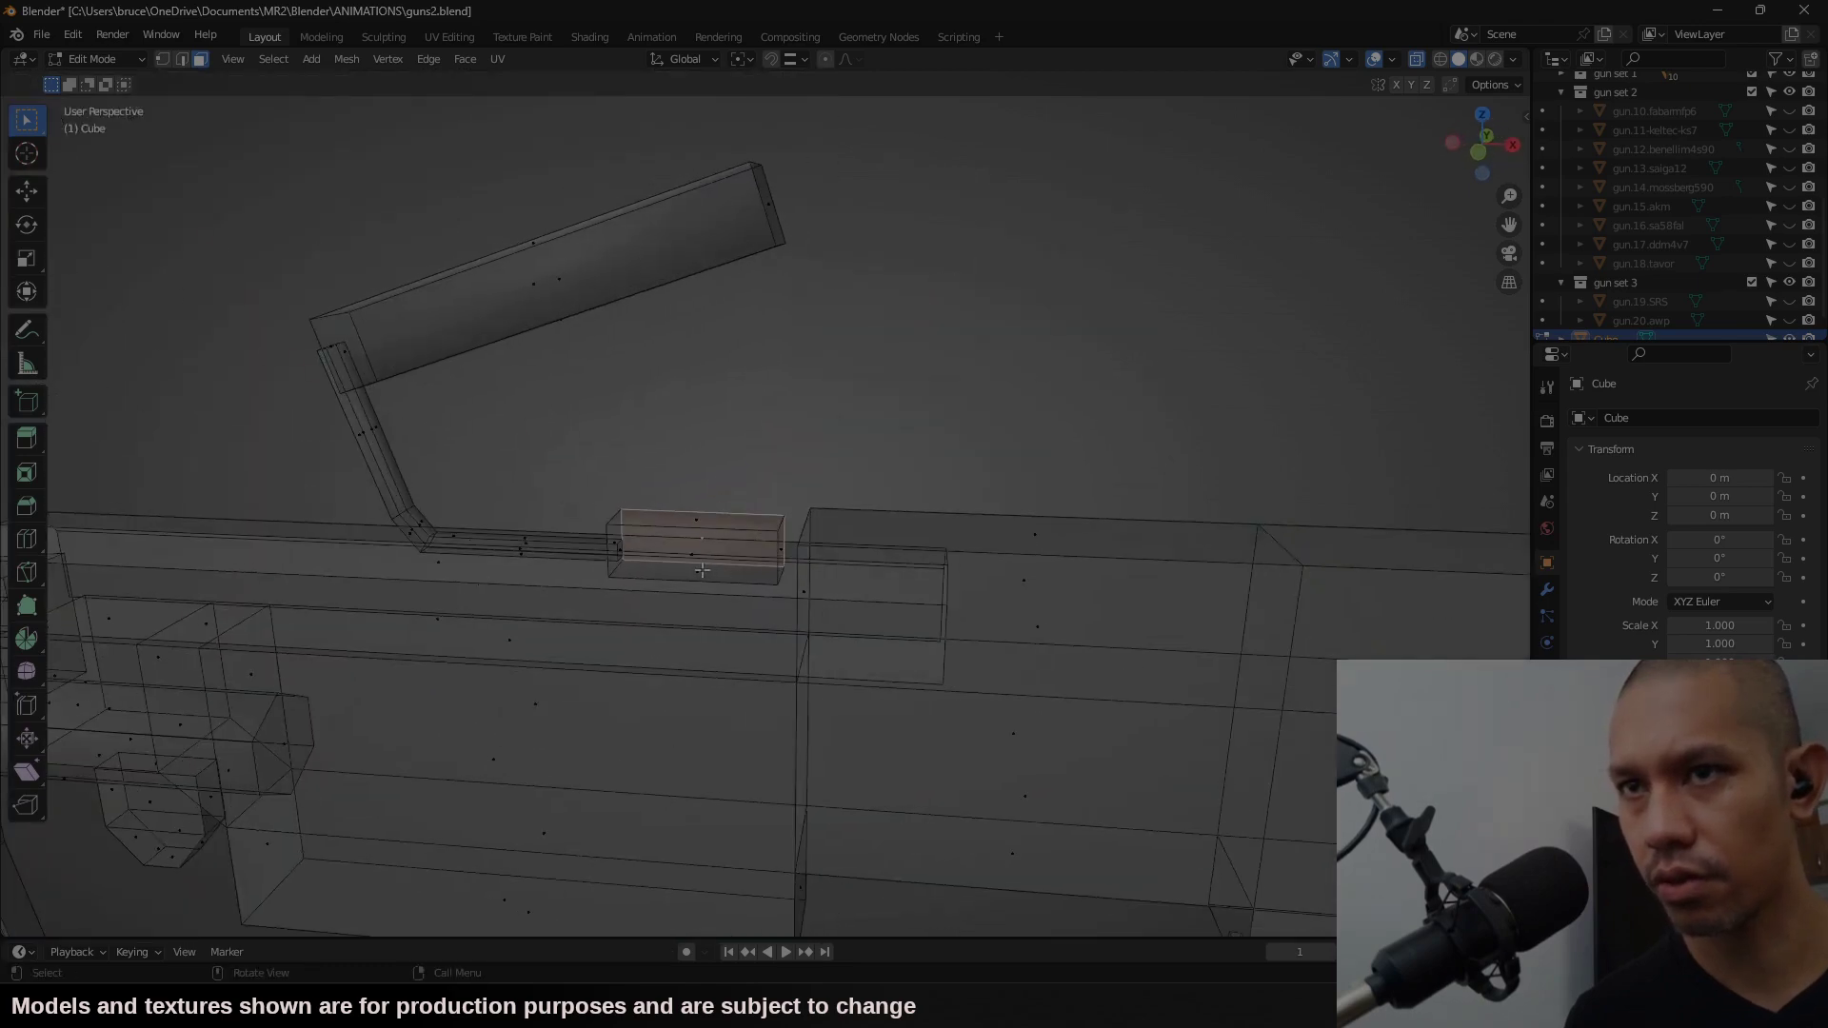
pyautogui.moveTo(702, 570); pyautogui.dragTo(930, 620, button='middle')
pyautogui.press('e')
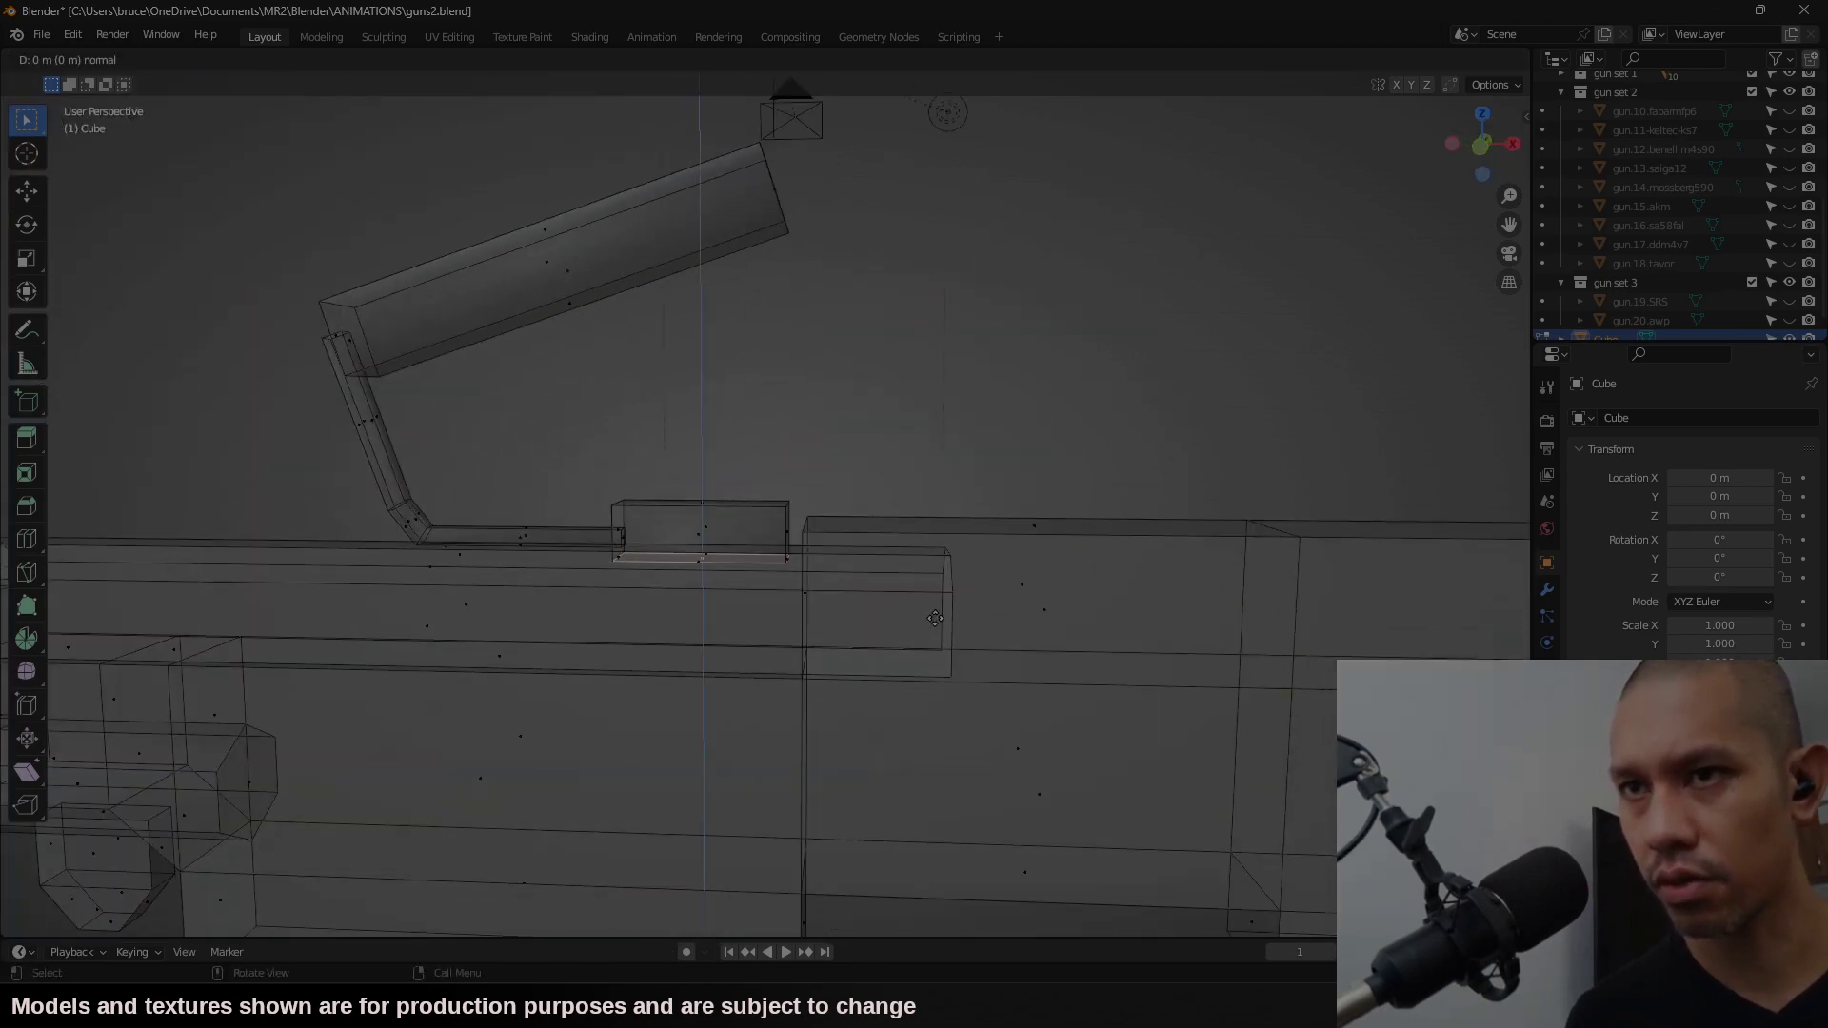
pyautogui.press('z')
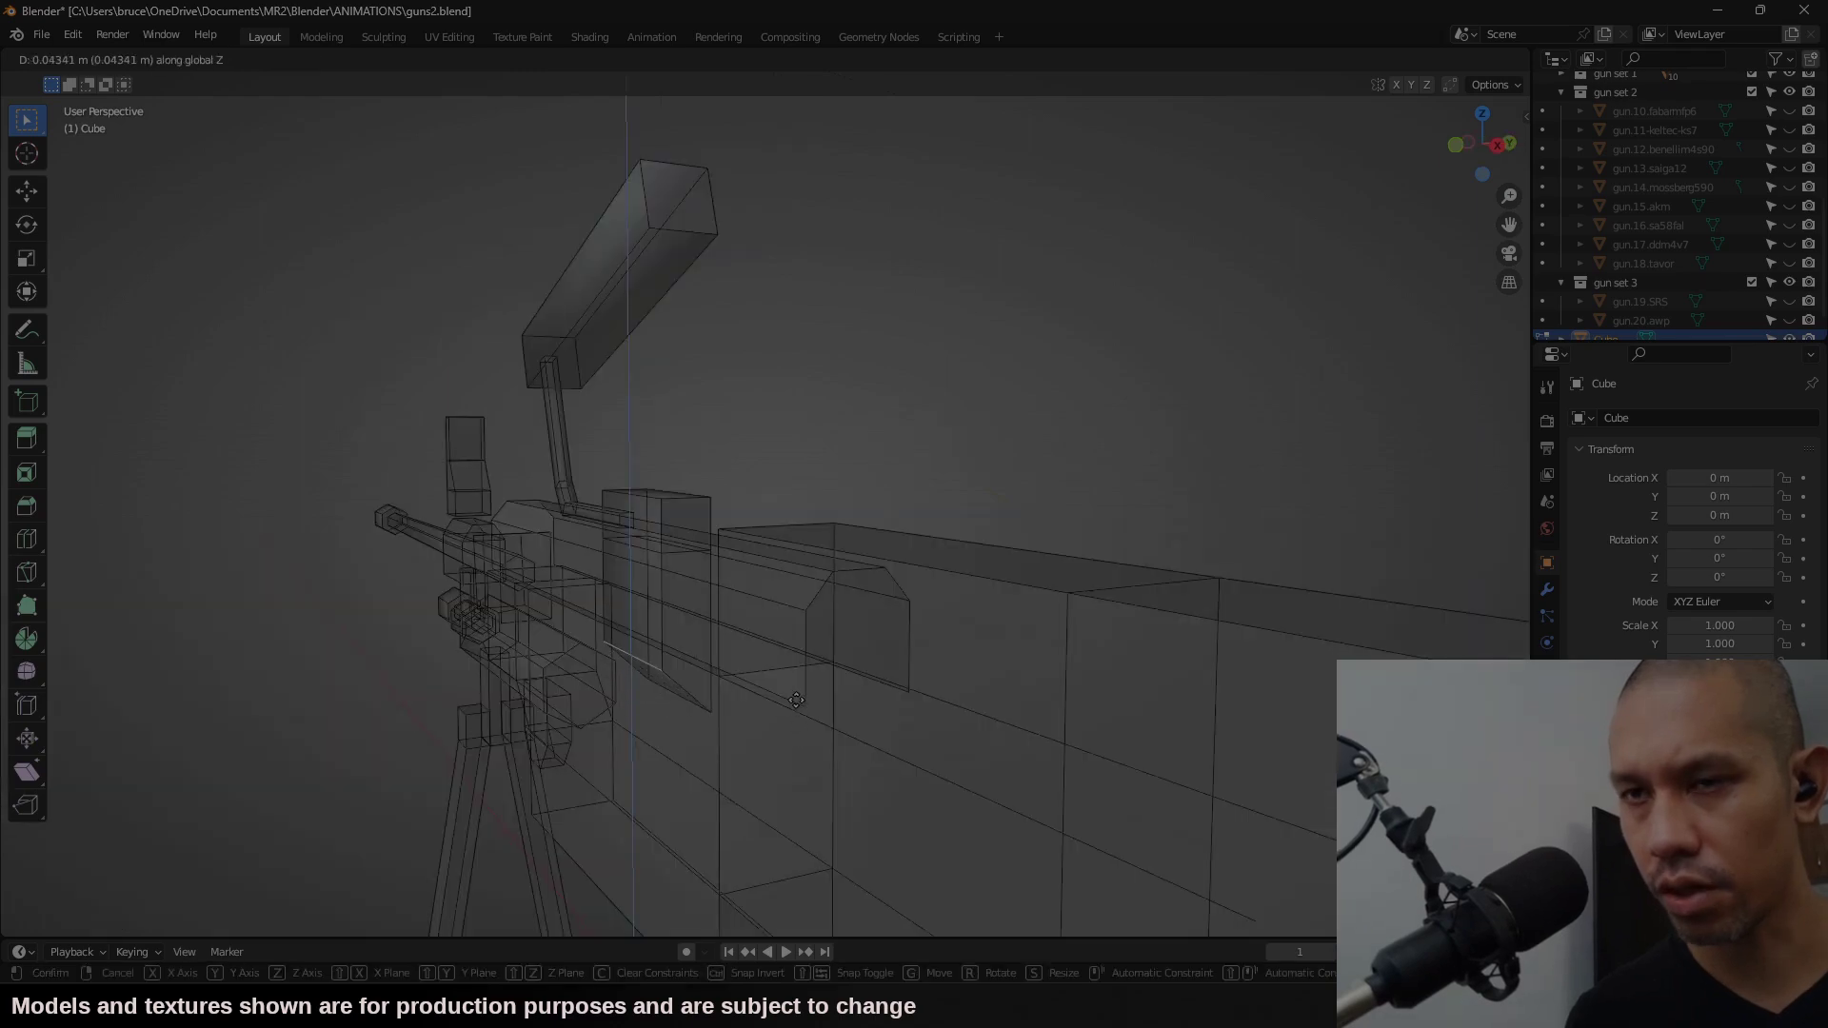
pyautogui.click(795, 699)
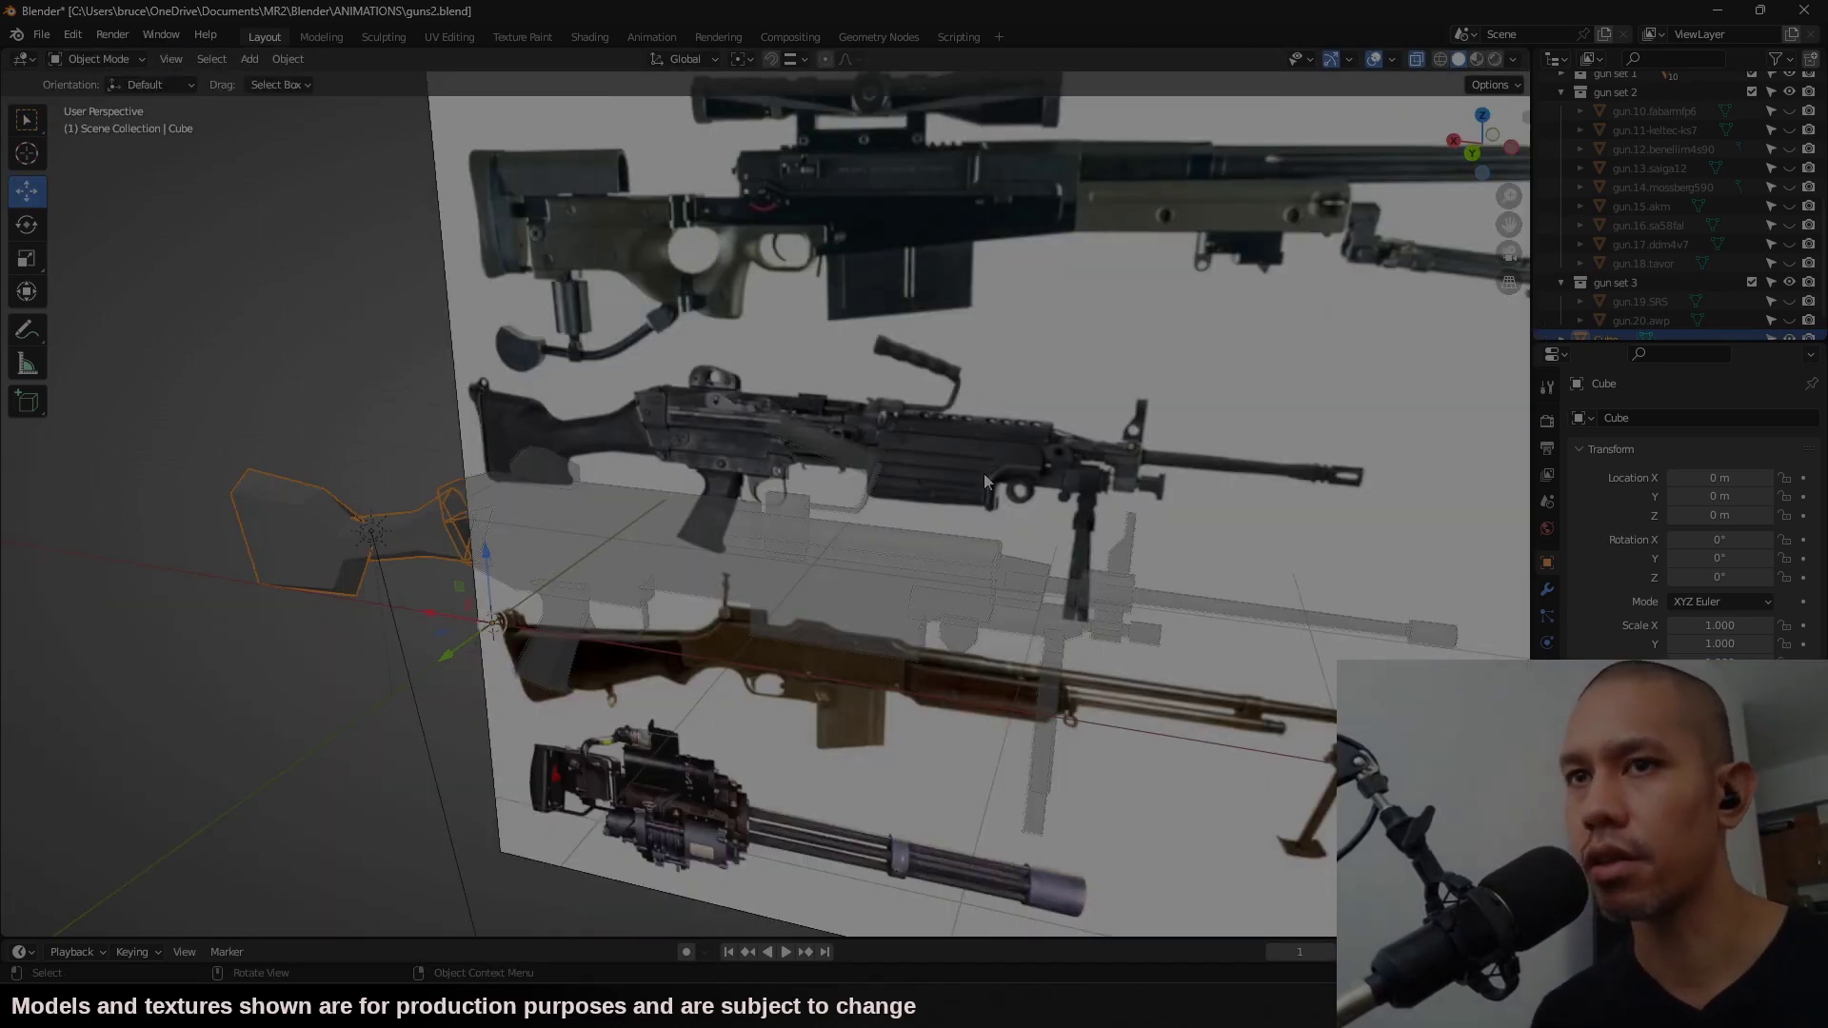
# Step: Rename the finished light machine gun object as gun.21.m249
pyautogui.moveTo(985, 481); pyautogui.dragTo(1095, 418, button='middle')
pyautogui.scroll(-1, 1757, 308)
pyautogui.doubleClick(1613, 320)
pyautogui.write('gun')
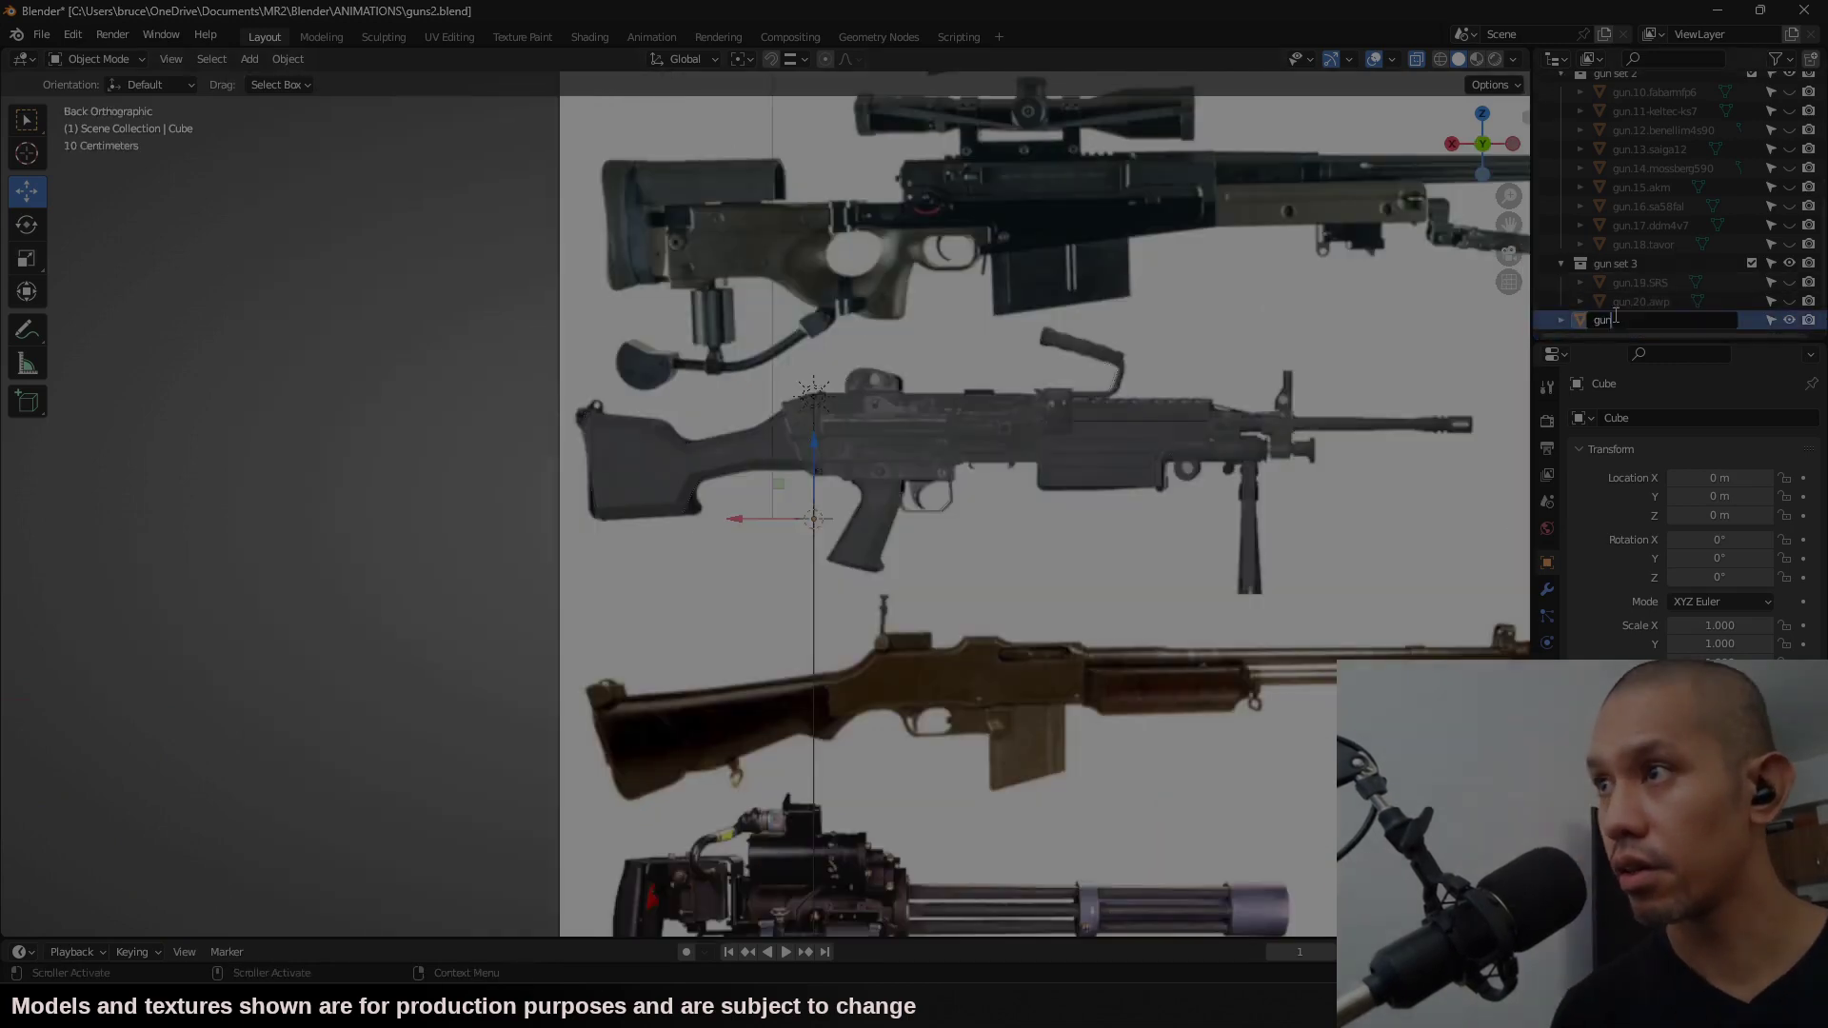
pyautogui.write('.21')
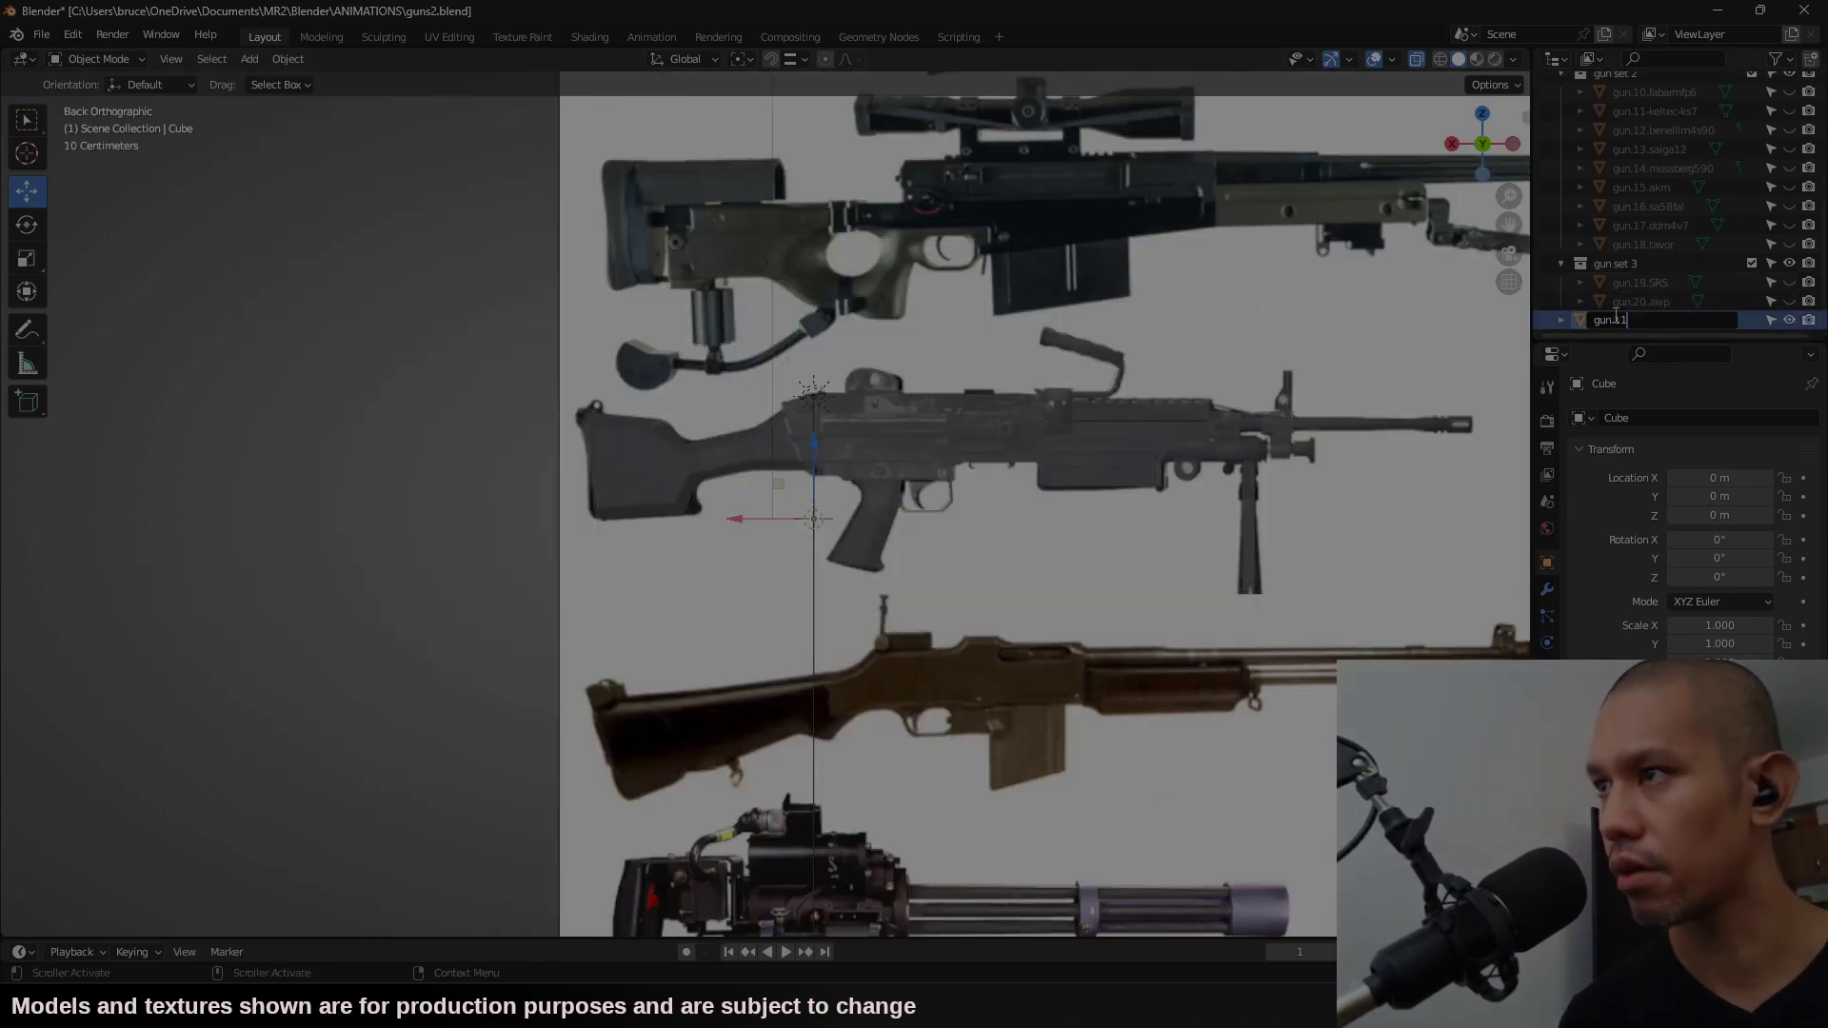
pyautogui.write('.m249')
pyautogui.press('Return')
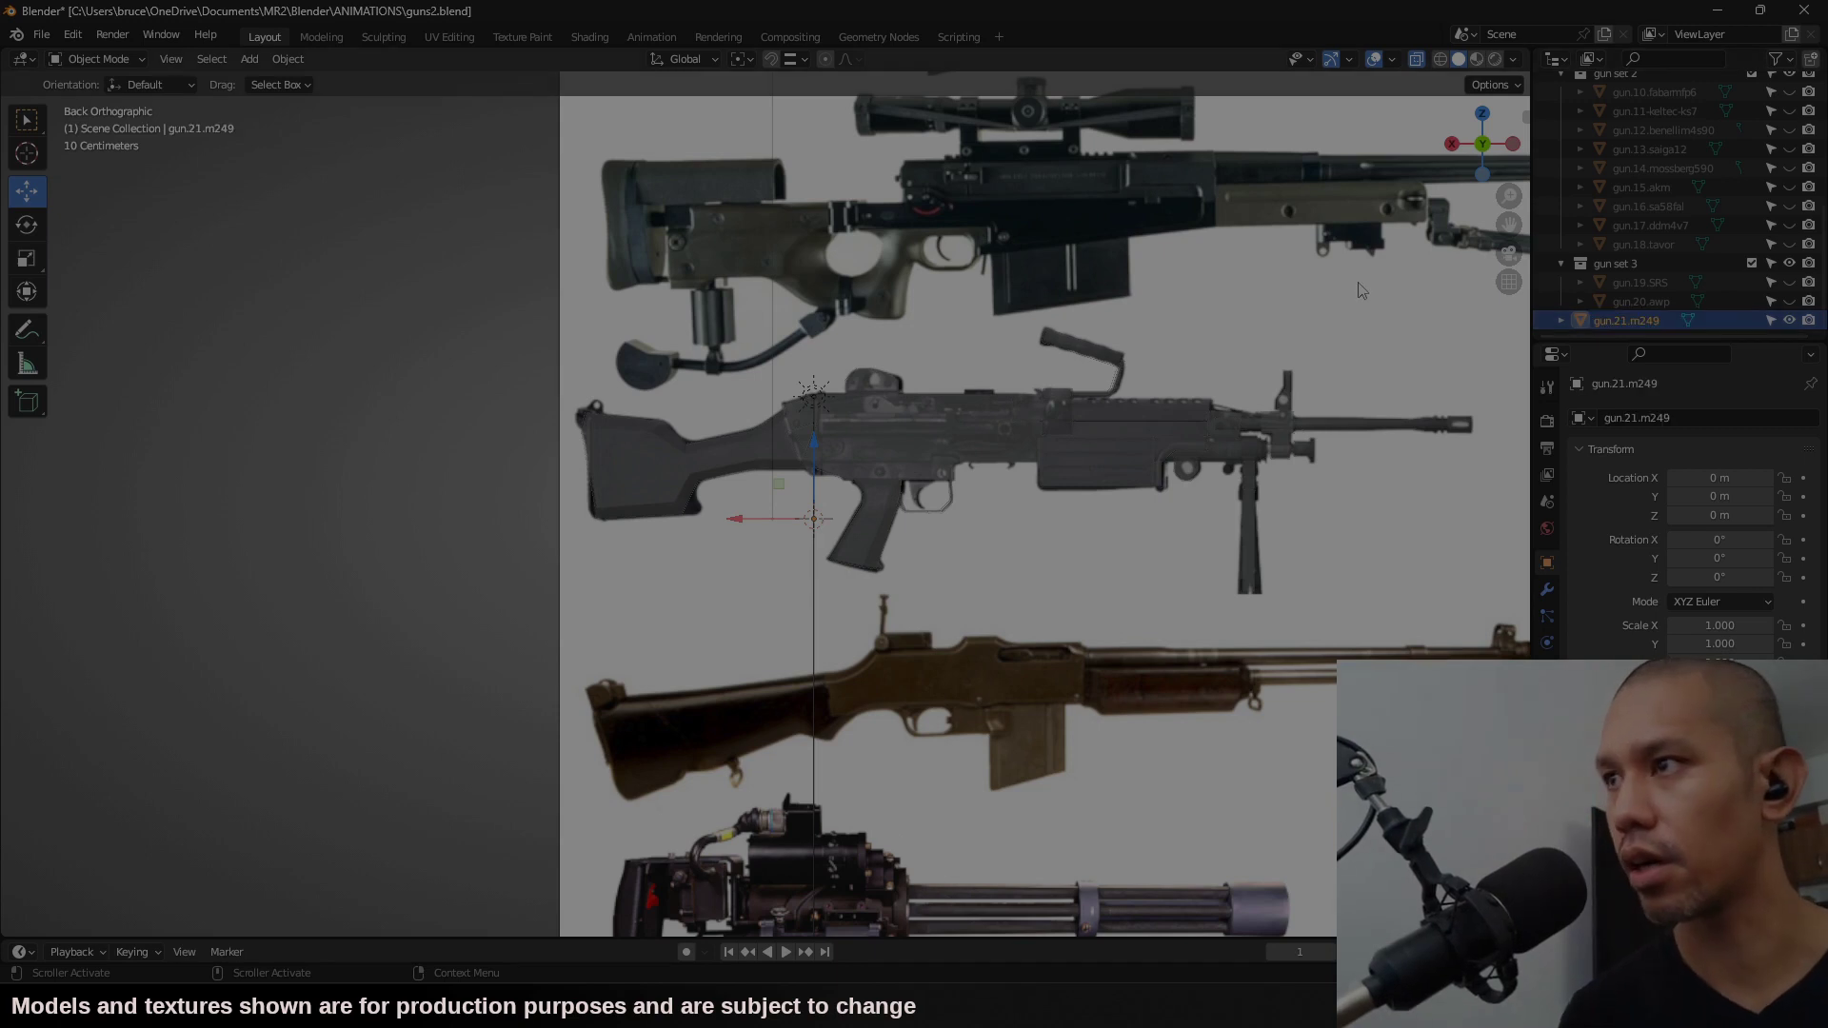
# Step: Move the ALLGUNS reference image up about 1.09 m so the wooden-stocked rifle reaches the modelling area
pyautogui.click(1116, 577)
pyautogui.press('KP_Decimal')
pyautogui.scroll(1, 1124, 483)
pyautogui.press('g')
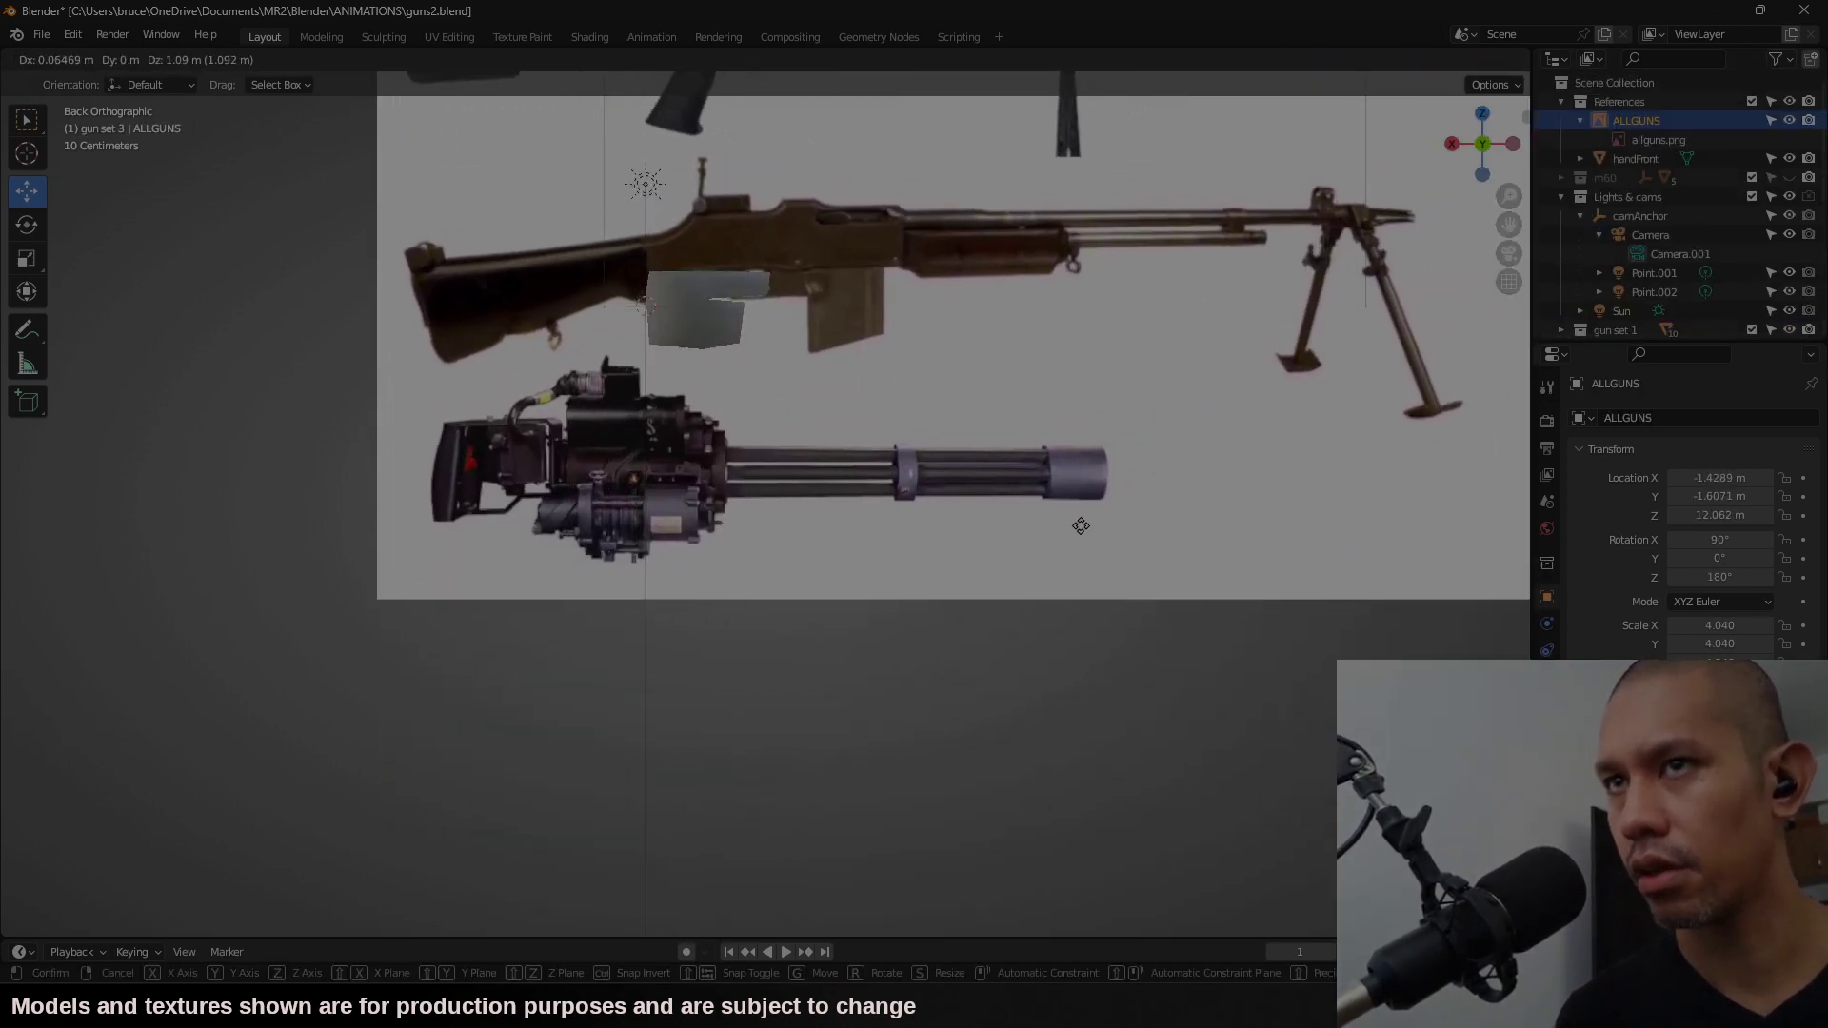
pyautogui.click(1081, 524)
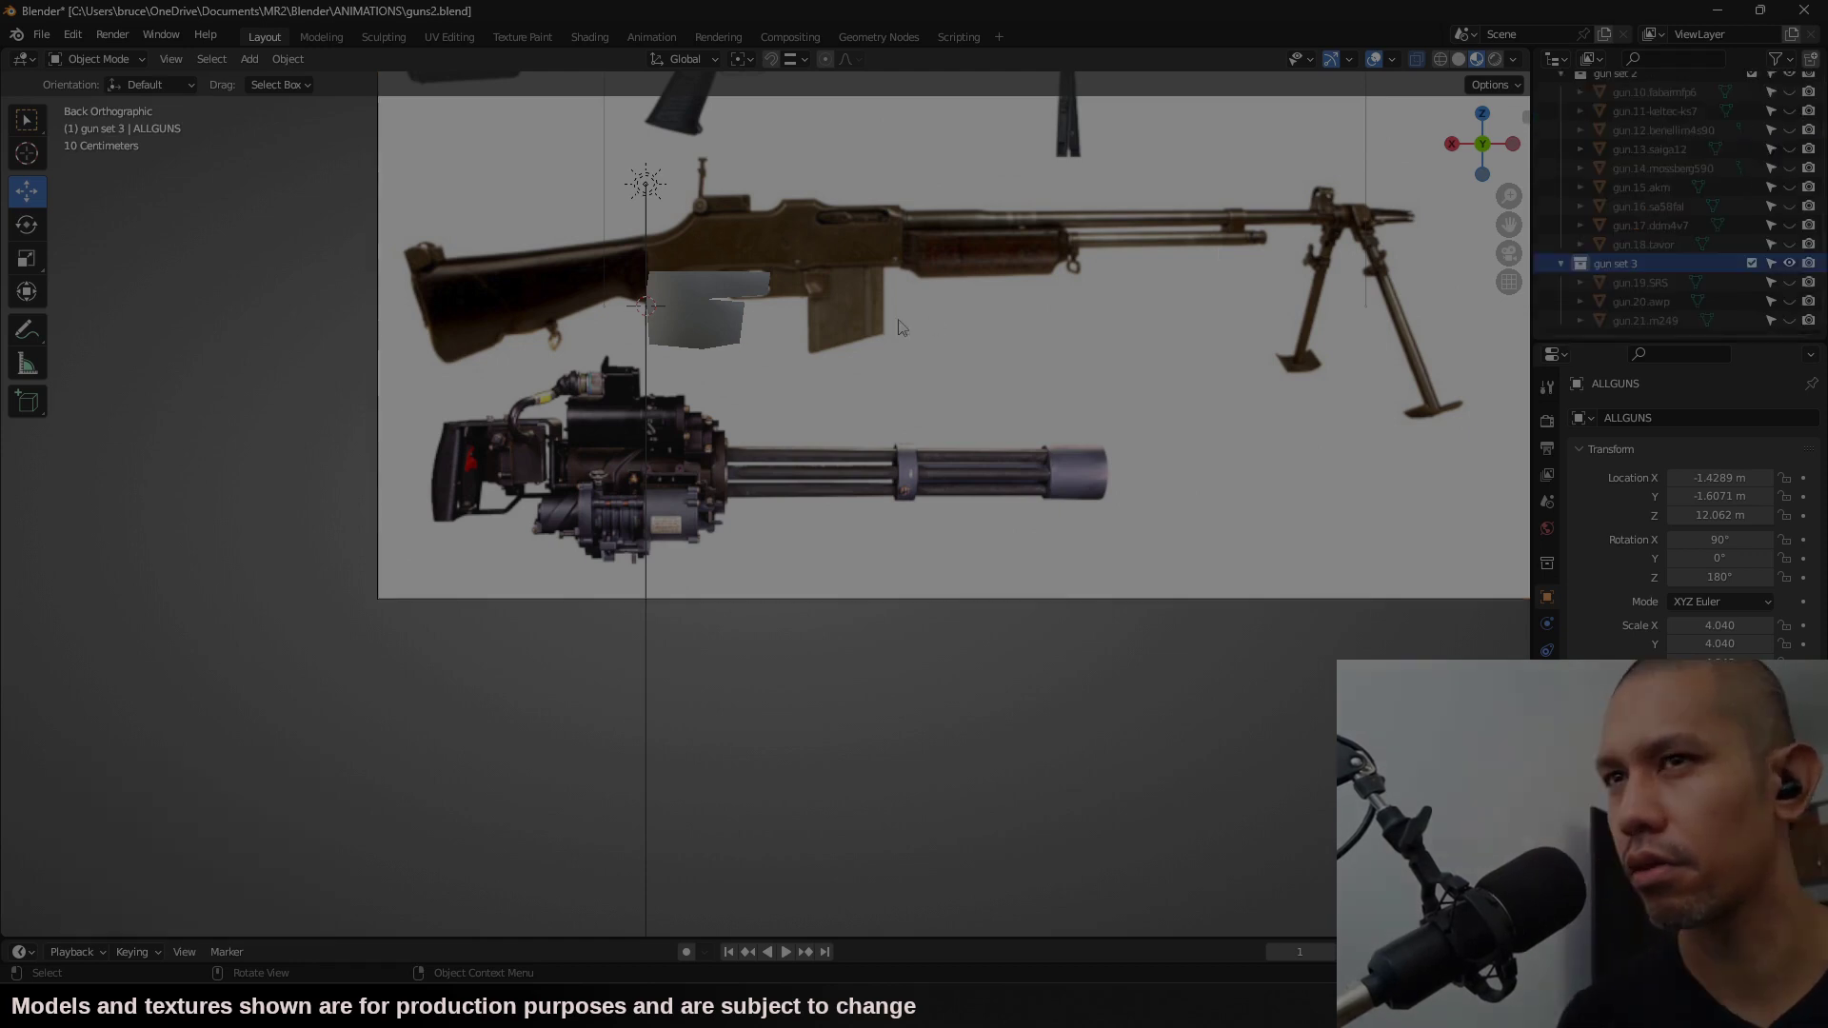
# Step: Add a cube in the gun set 3 collection, name it gun.22.BAR and place it small on the rifle's receiver
pyautogui.scroll(2, 961, 302)
pyautogui.keyDown('shift'); pyautogui.moveTo(962, 302); pyautogui.dragTo(782, 544, button='middle'); pyautogui.keyUp('shift')
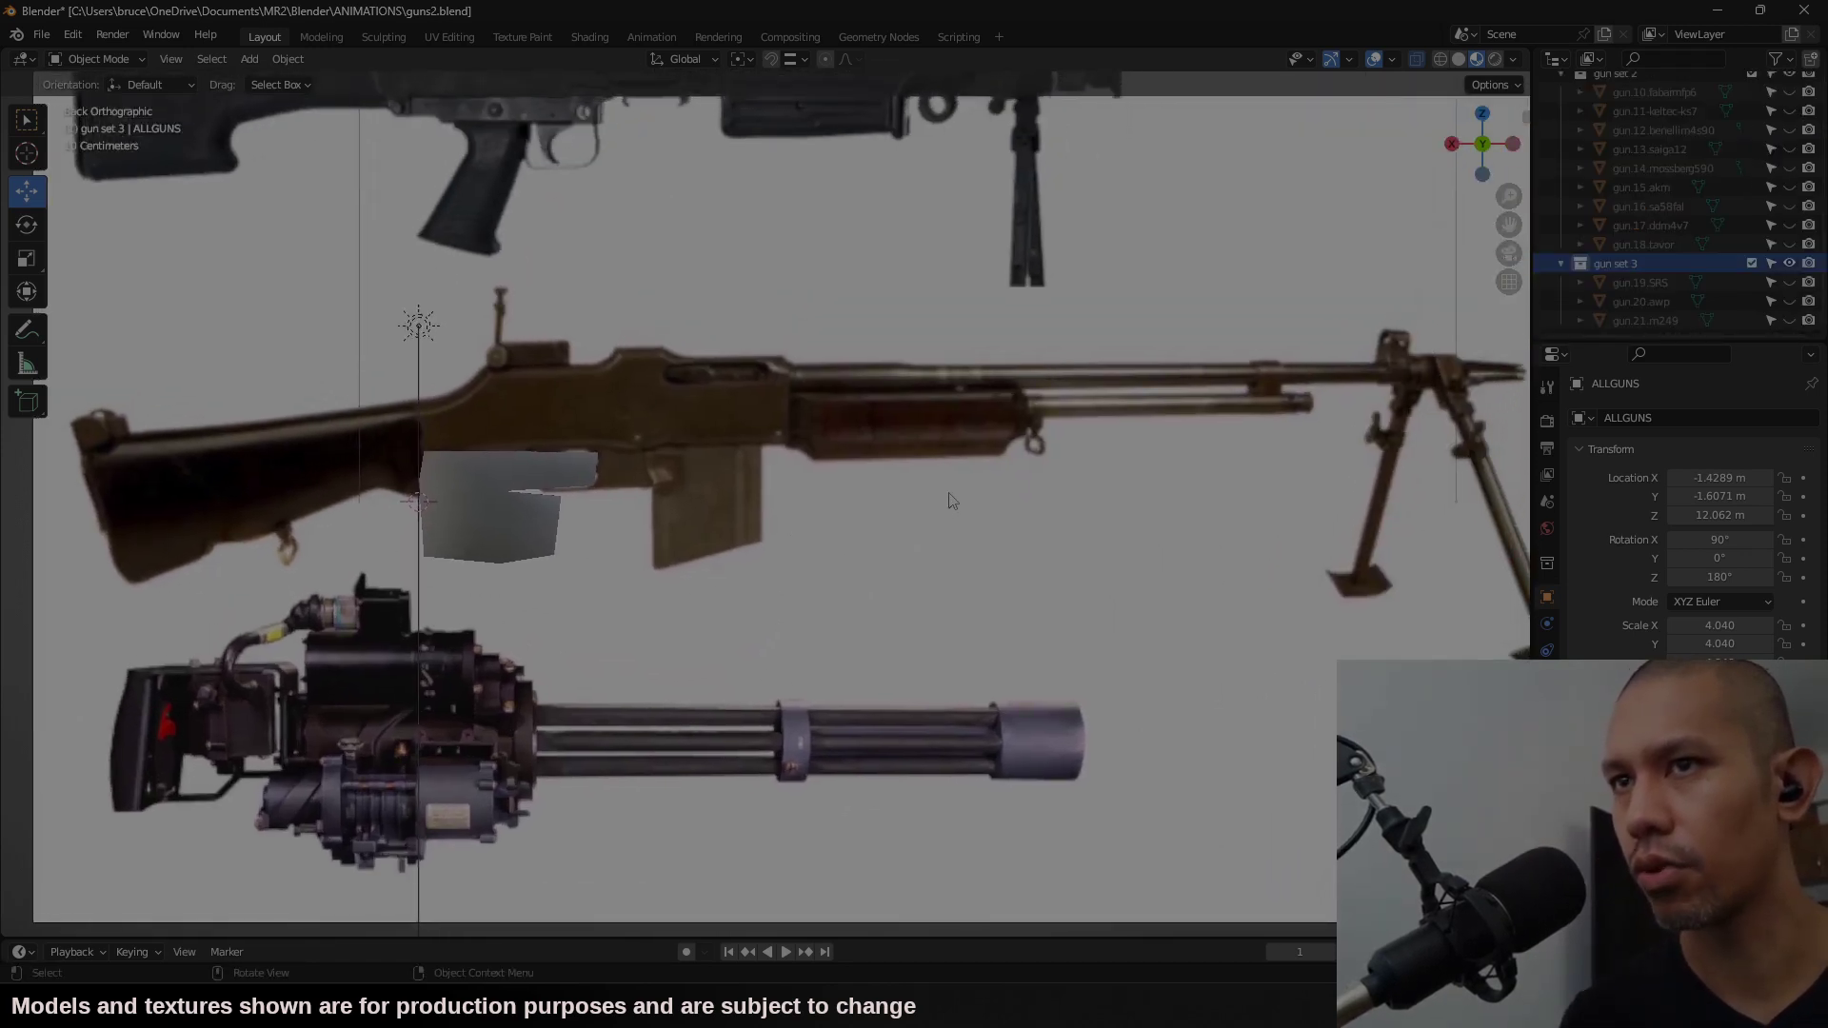
pyautogui.click(248, 61)
pyautogui.moveTo(288, 86)
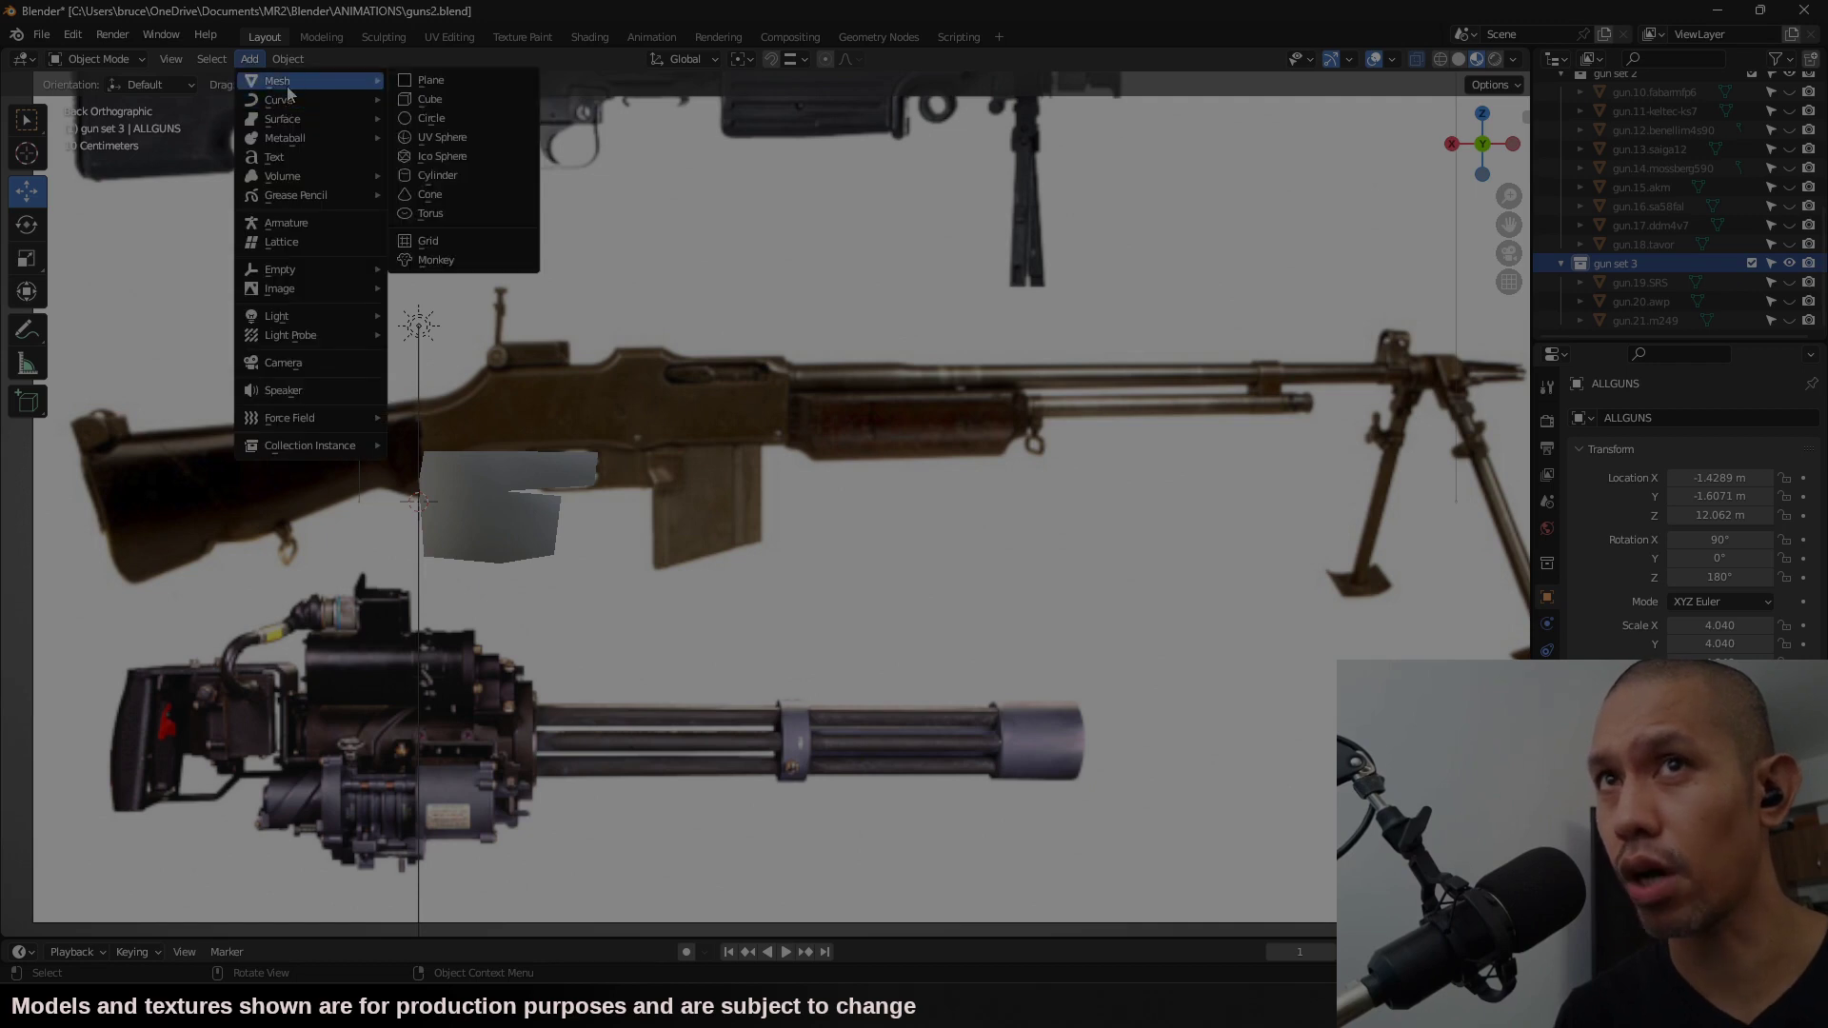
pyautogui.click(482, 103)
pyautogui.write('gun.22.BAR')
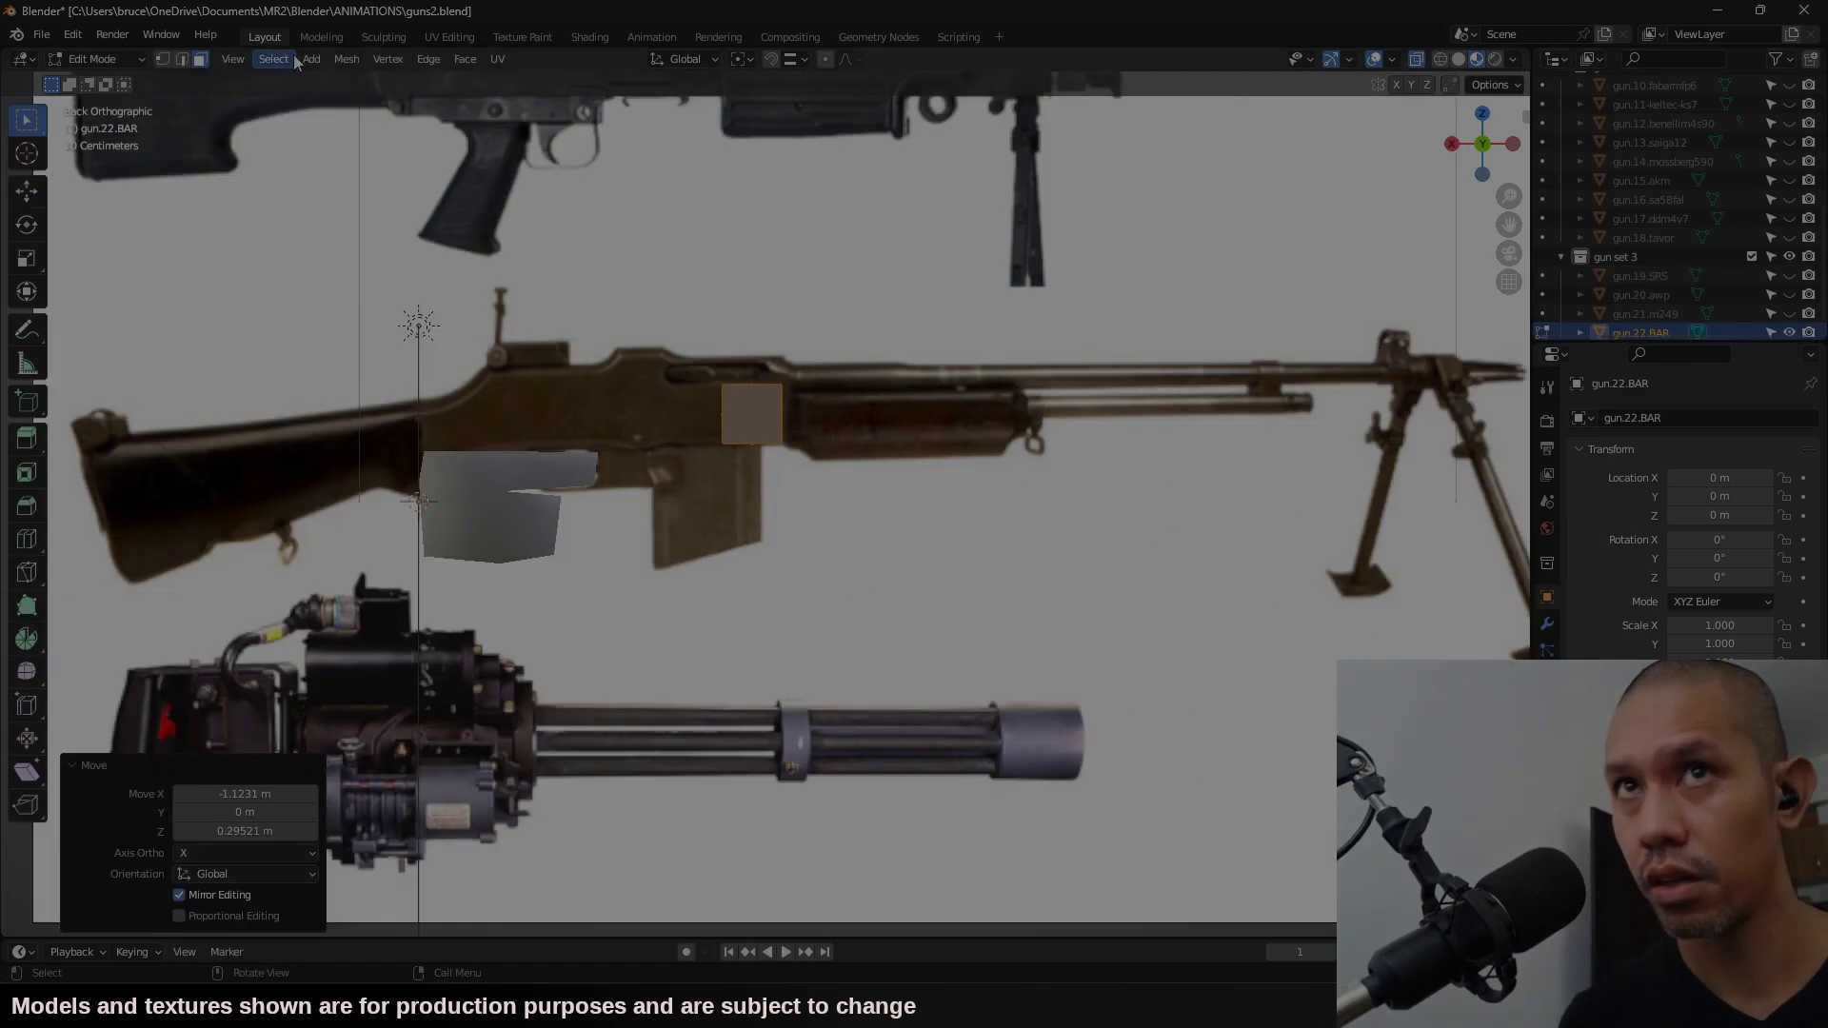
# Step: Add a six-sided cylinder to the BAR mesh and rotate it 90° about X and 90° about Z
pyautogui.click(311, 59)
pyautogui.click(353, 175)
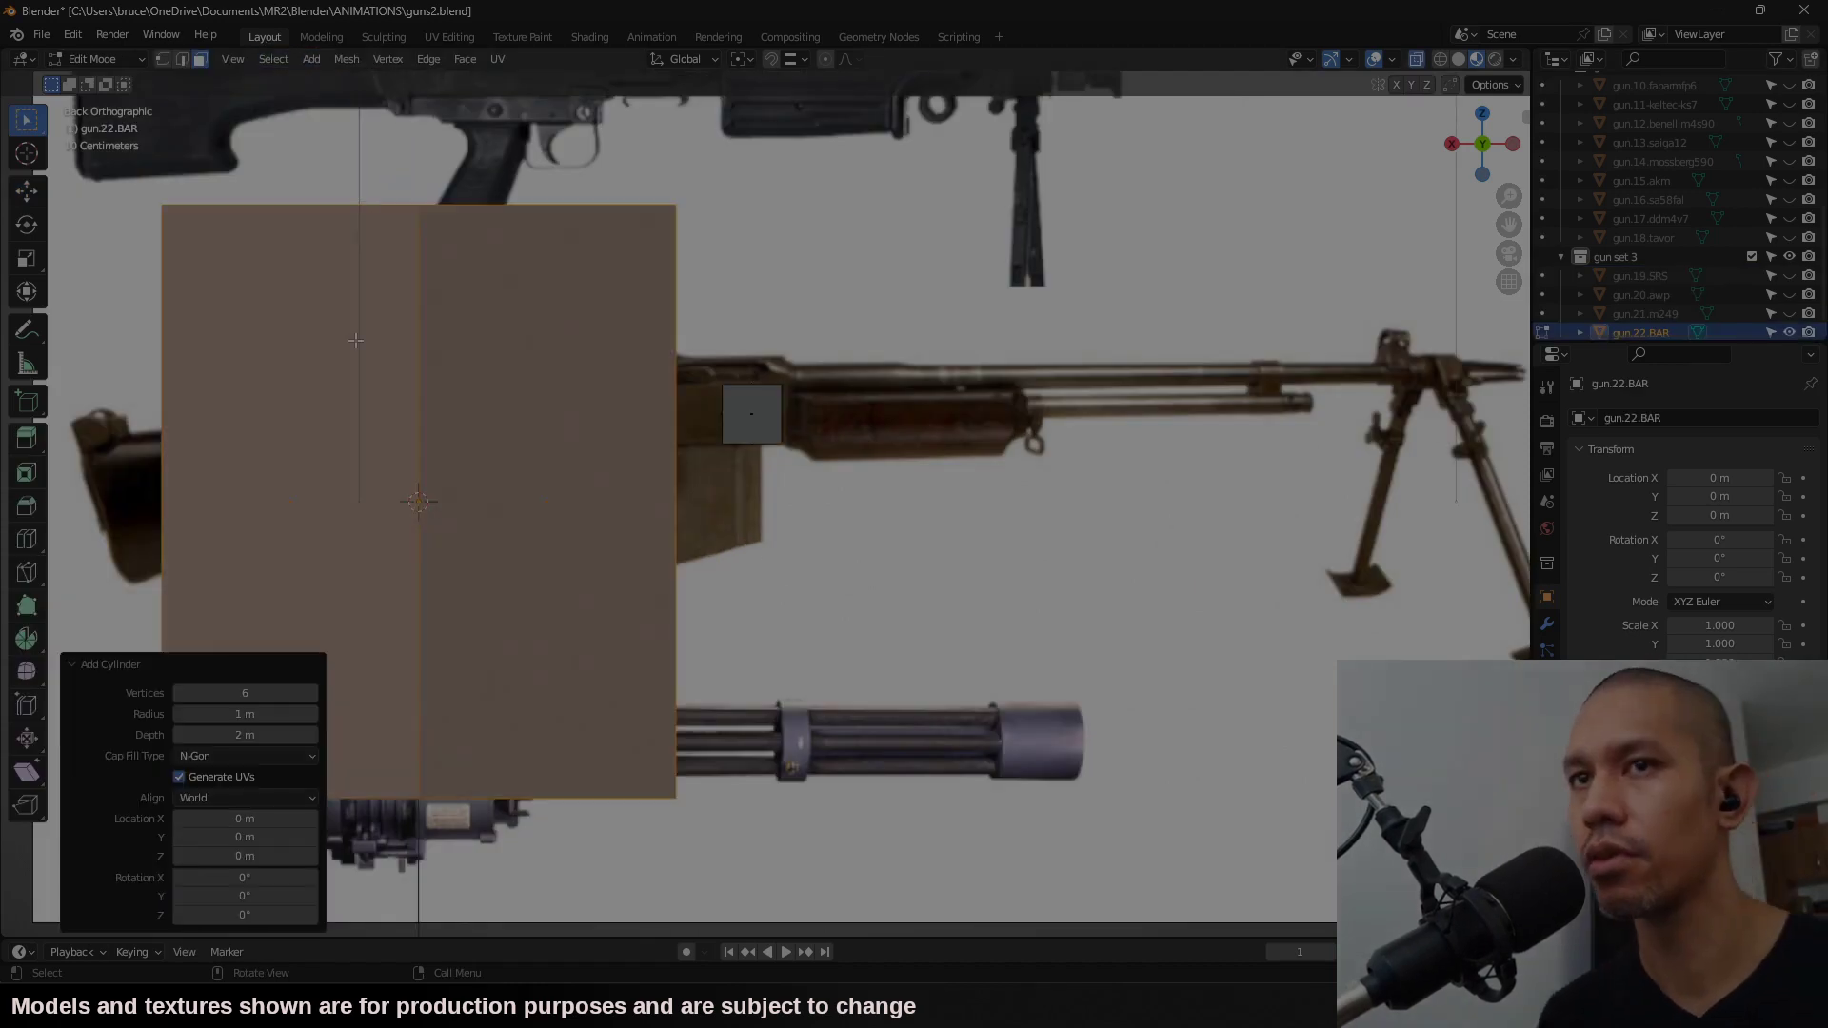
pyautogui.write('rx90')
pyautogui.press('Return')
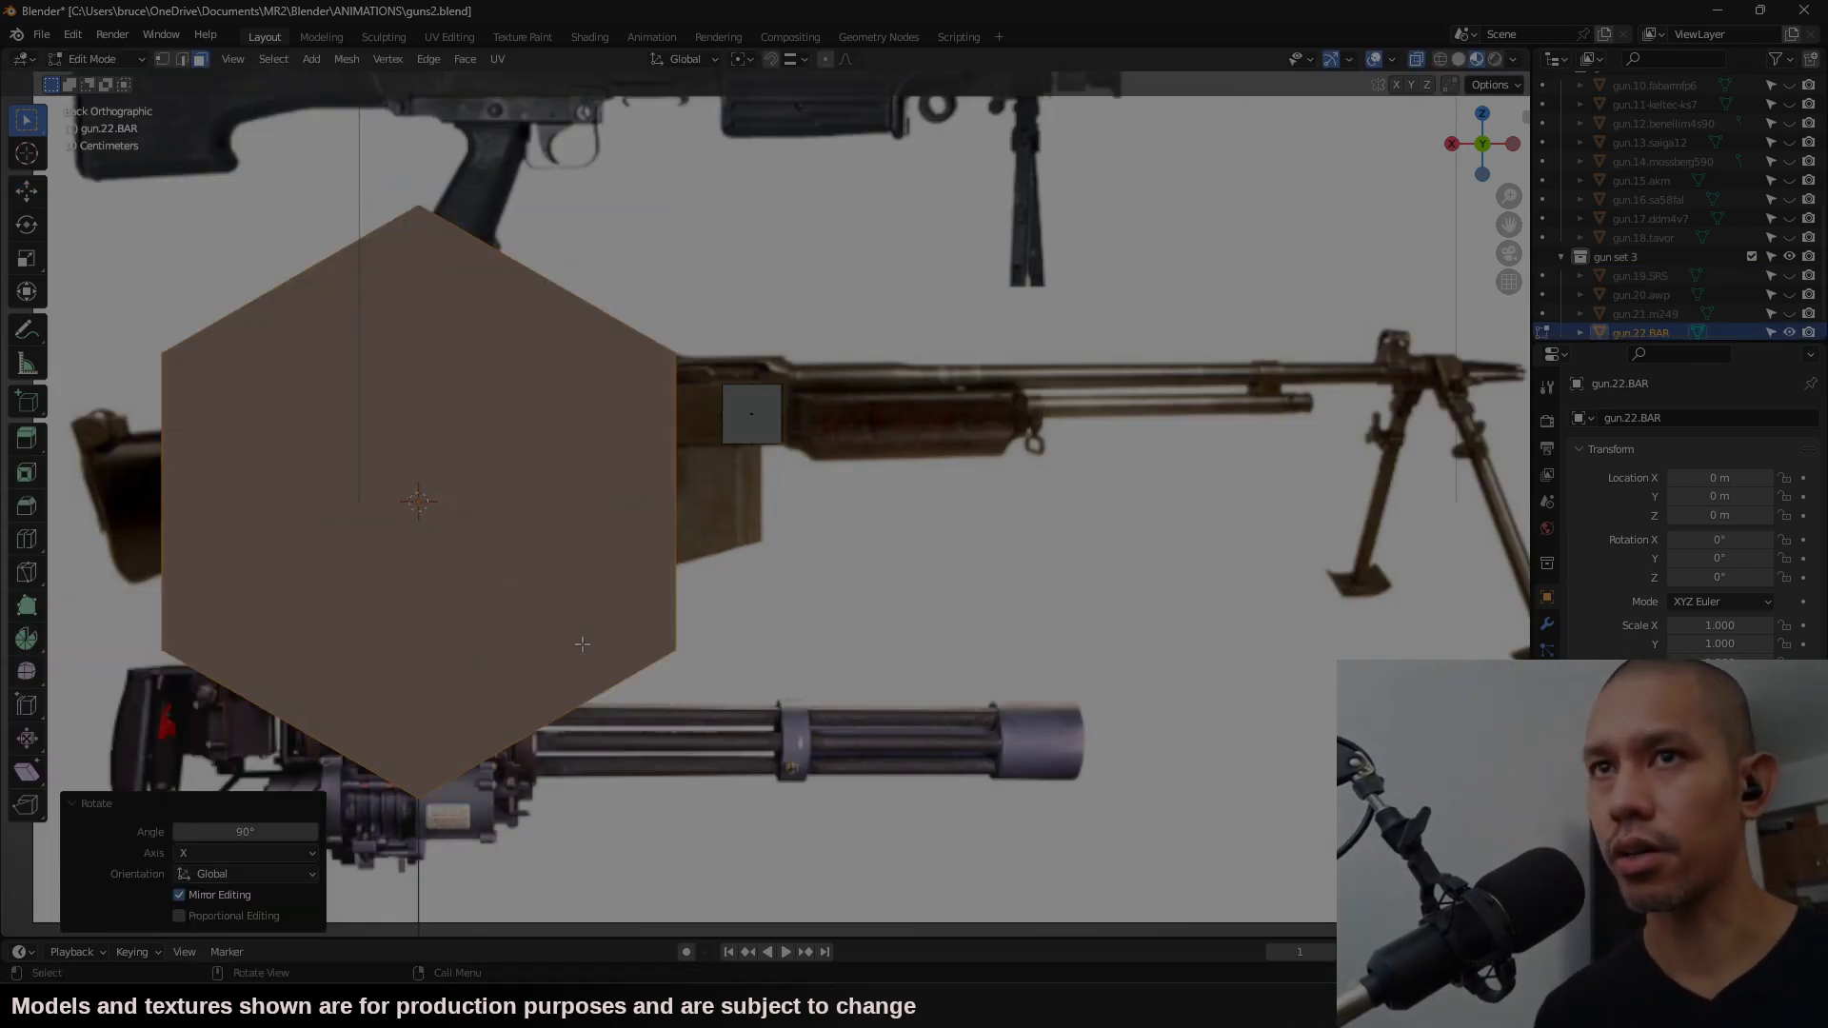
pyautogui.write('rz90')
pyautogui.press('Return')
# Step: Scale the cylinder down to barrel thickness and place it at the rifle's muzzle
pyautogui.write('s')
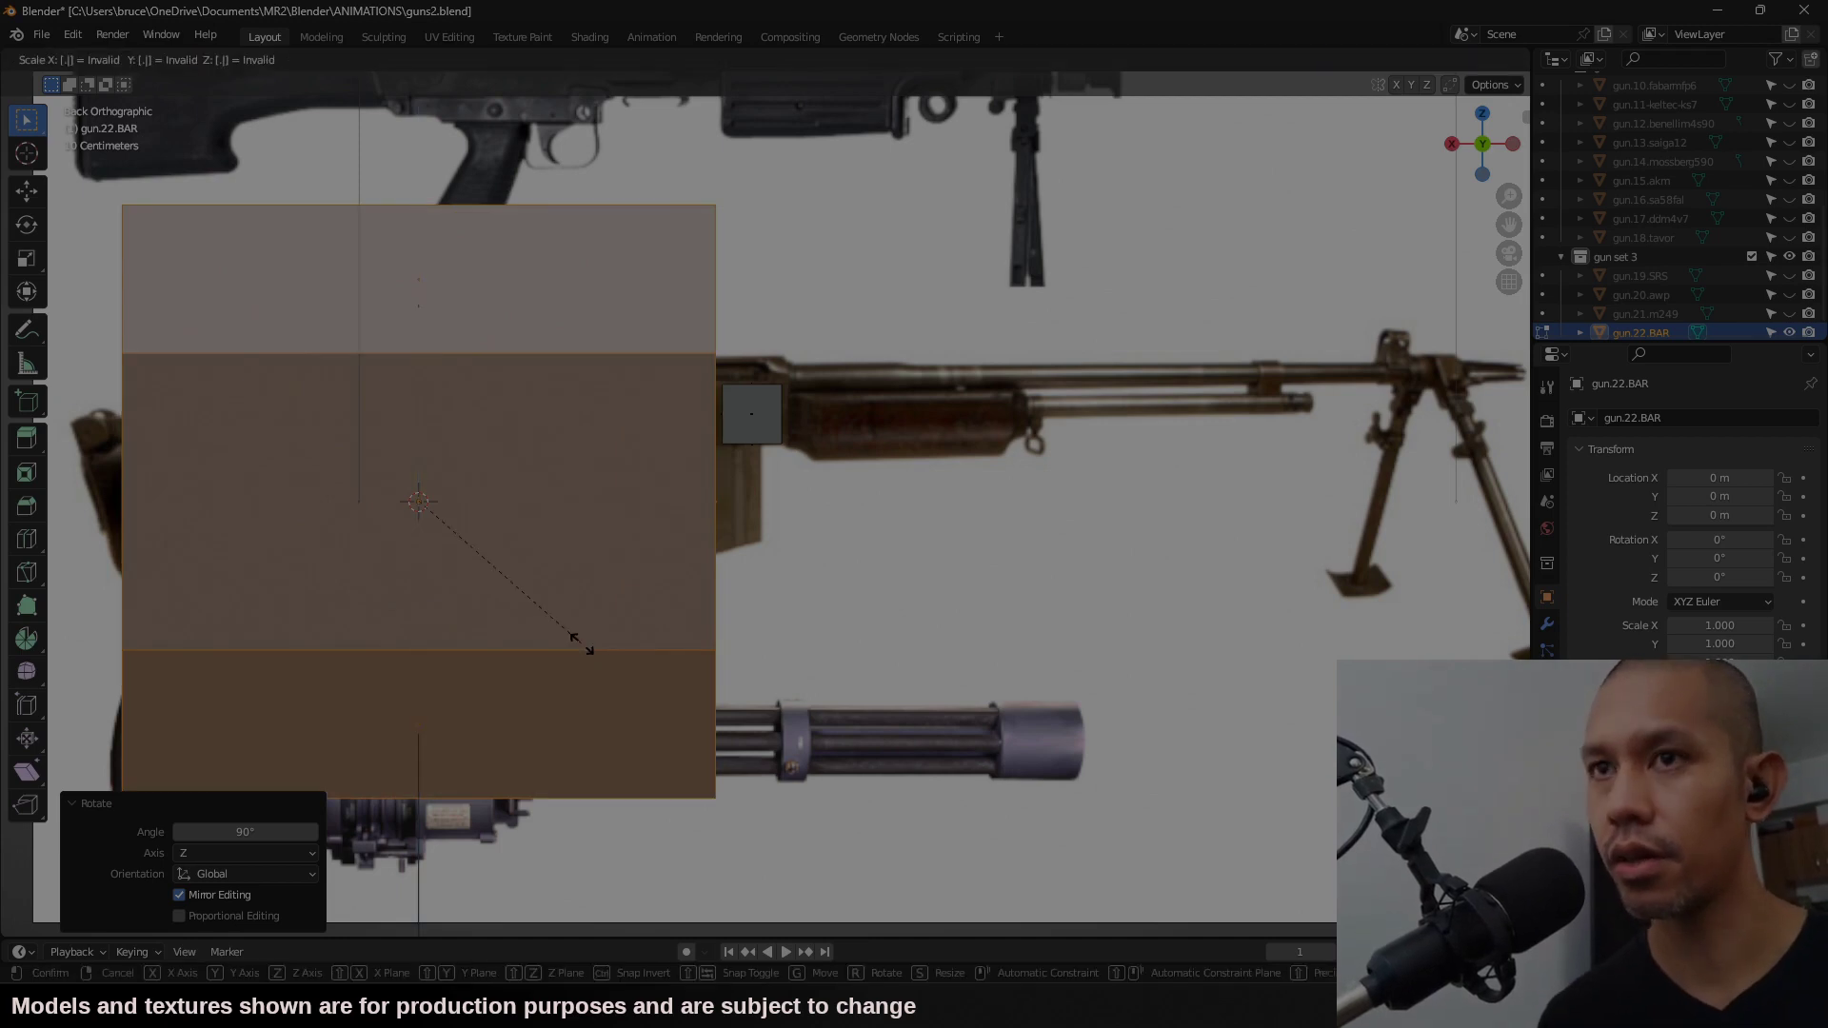
pyautogui.write('.0')
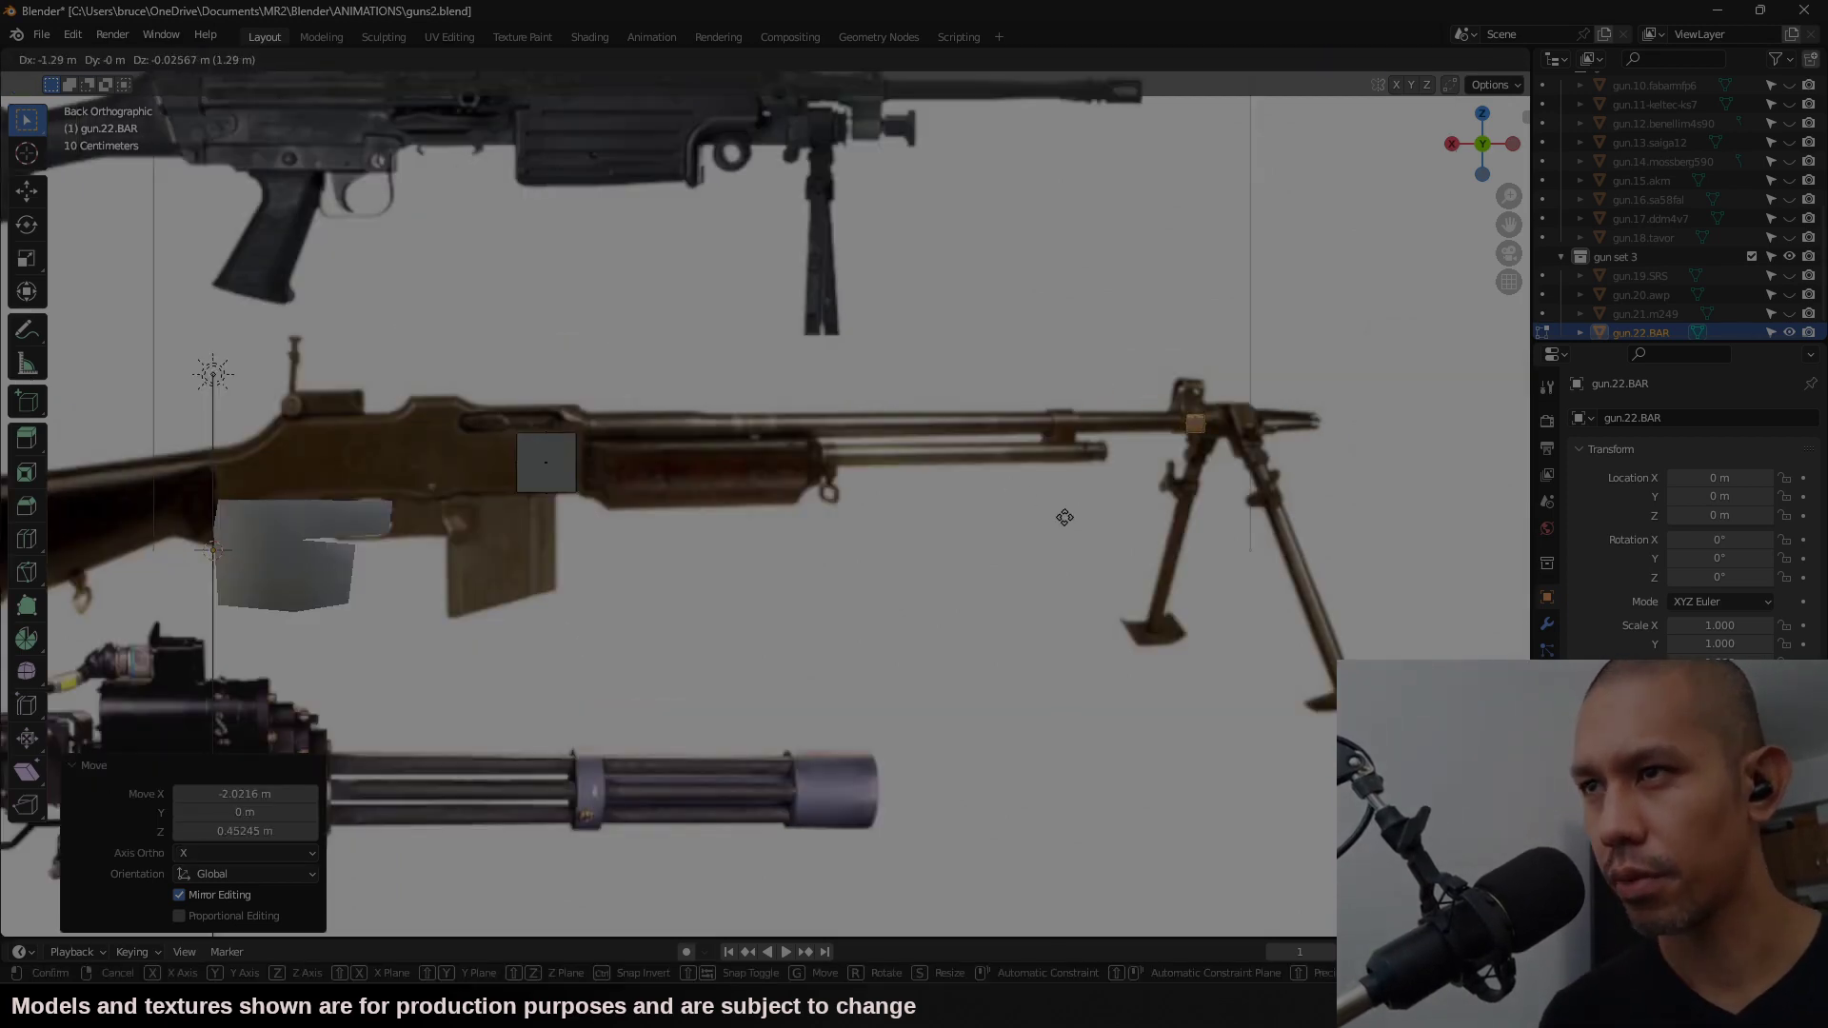
pyautogui.click(1166, 516)
pyautogui.rightClick(1298, 438)
pyautogui.click(1208, 670)
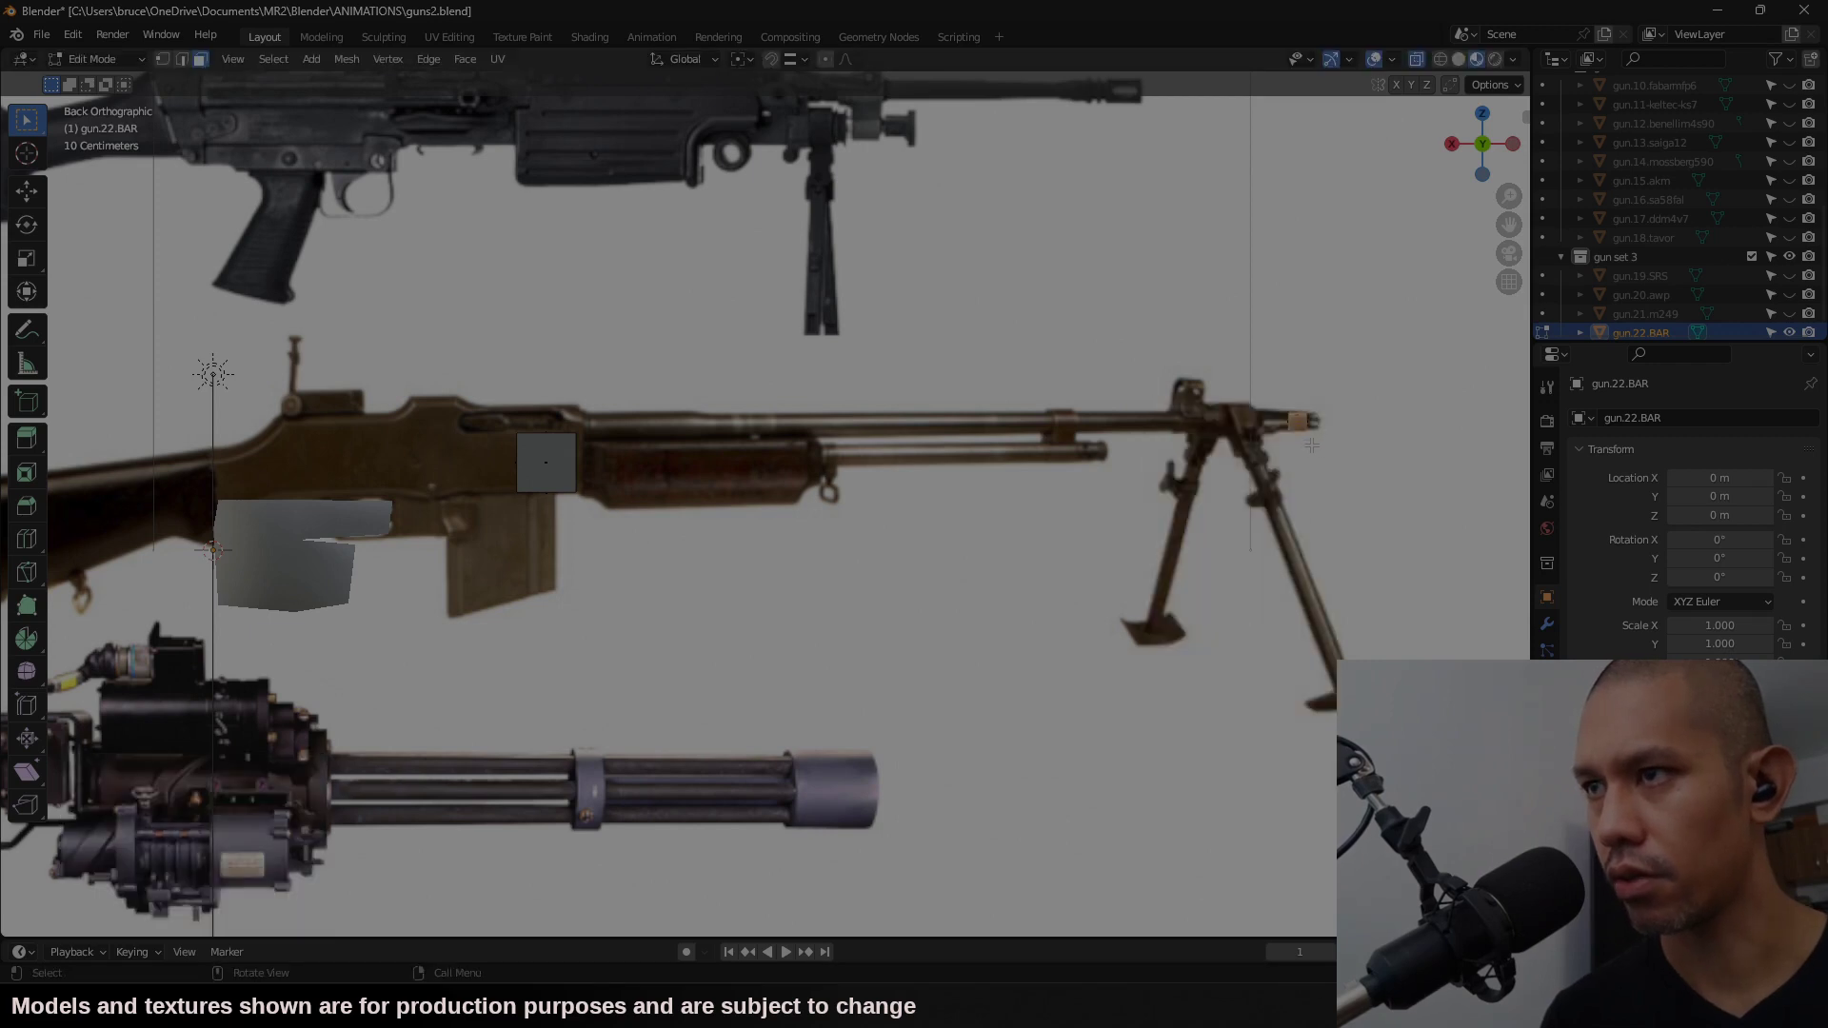
# Step: Stretch the barrel cylinder's rear end back along X by about 1.95 m
pyautogui.press('e')
pyautogui.press('x')
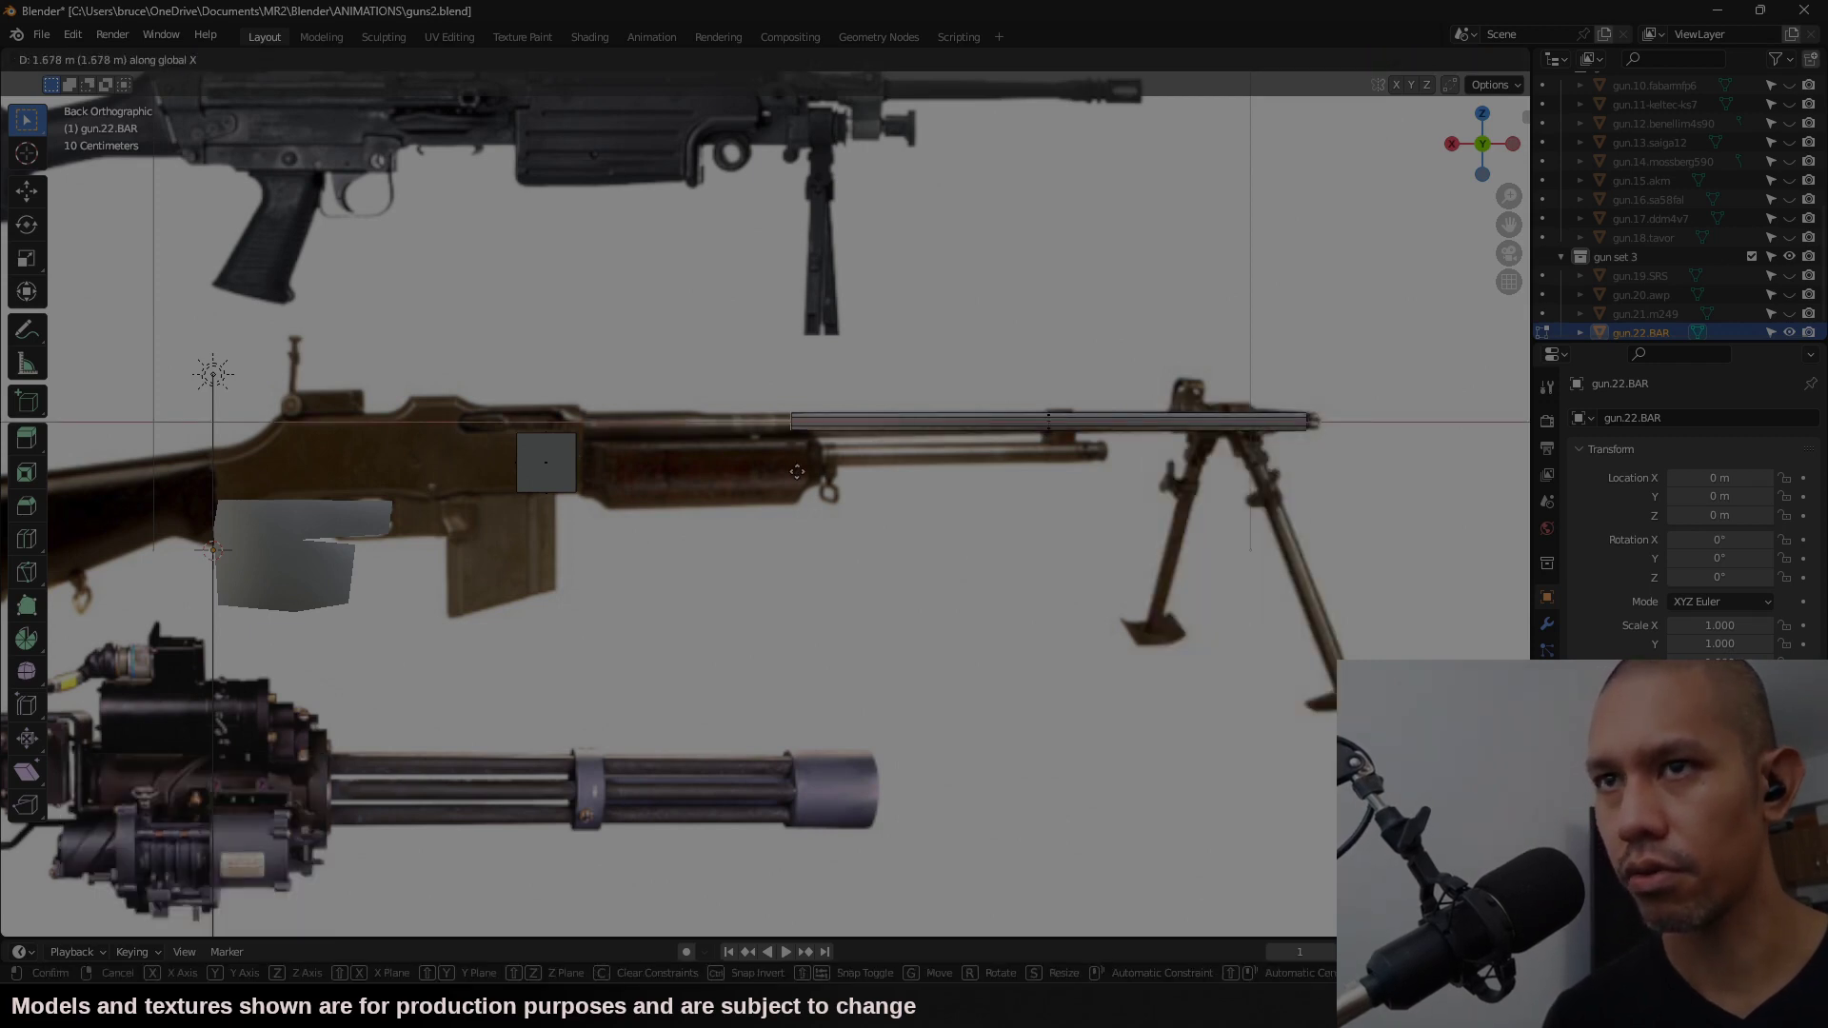
pyautogui.click(722, 479)
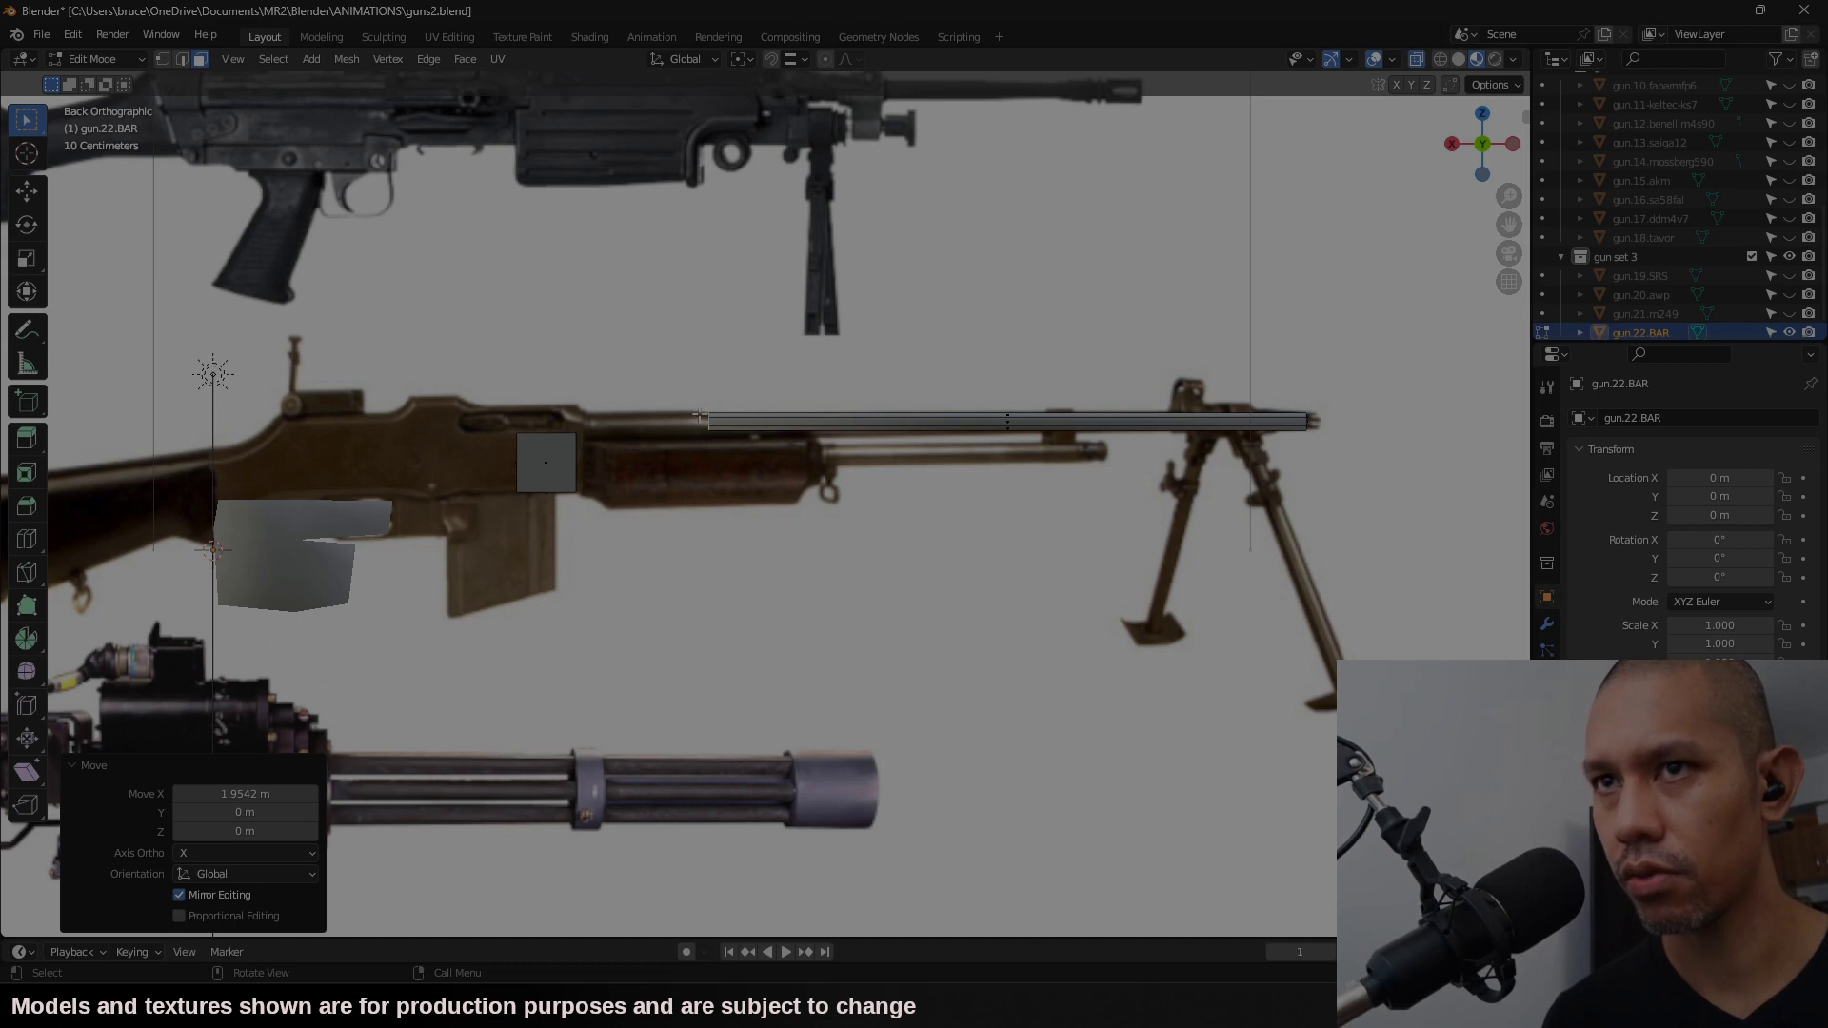
# Step: Extrude the barrel's rear face about 0.44 m toward the receiver and scale that section about 1.4 in Y and Z
pyautogui.press('e')
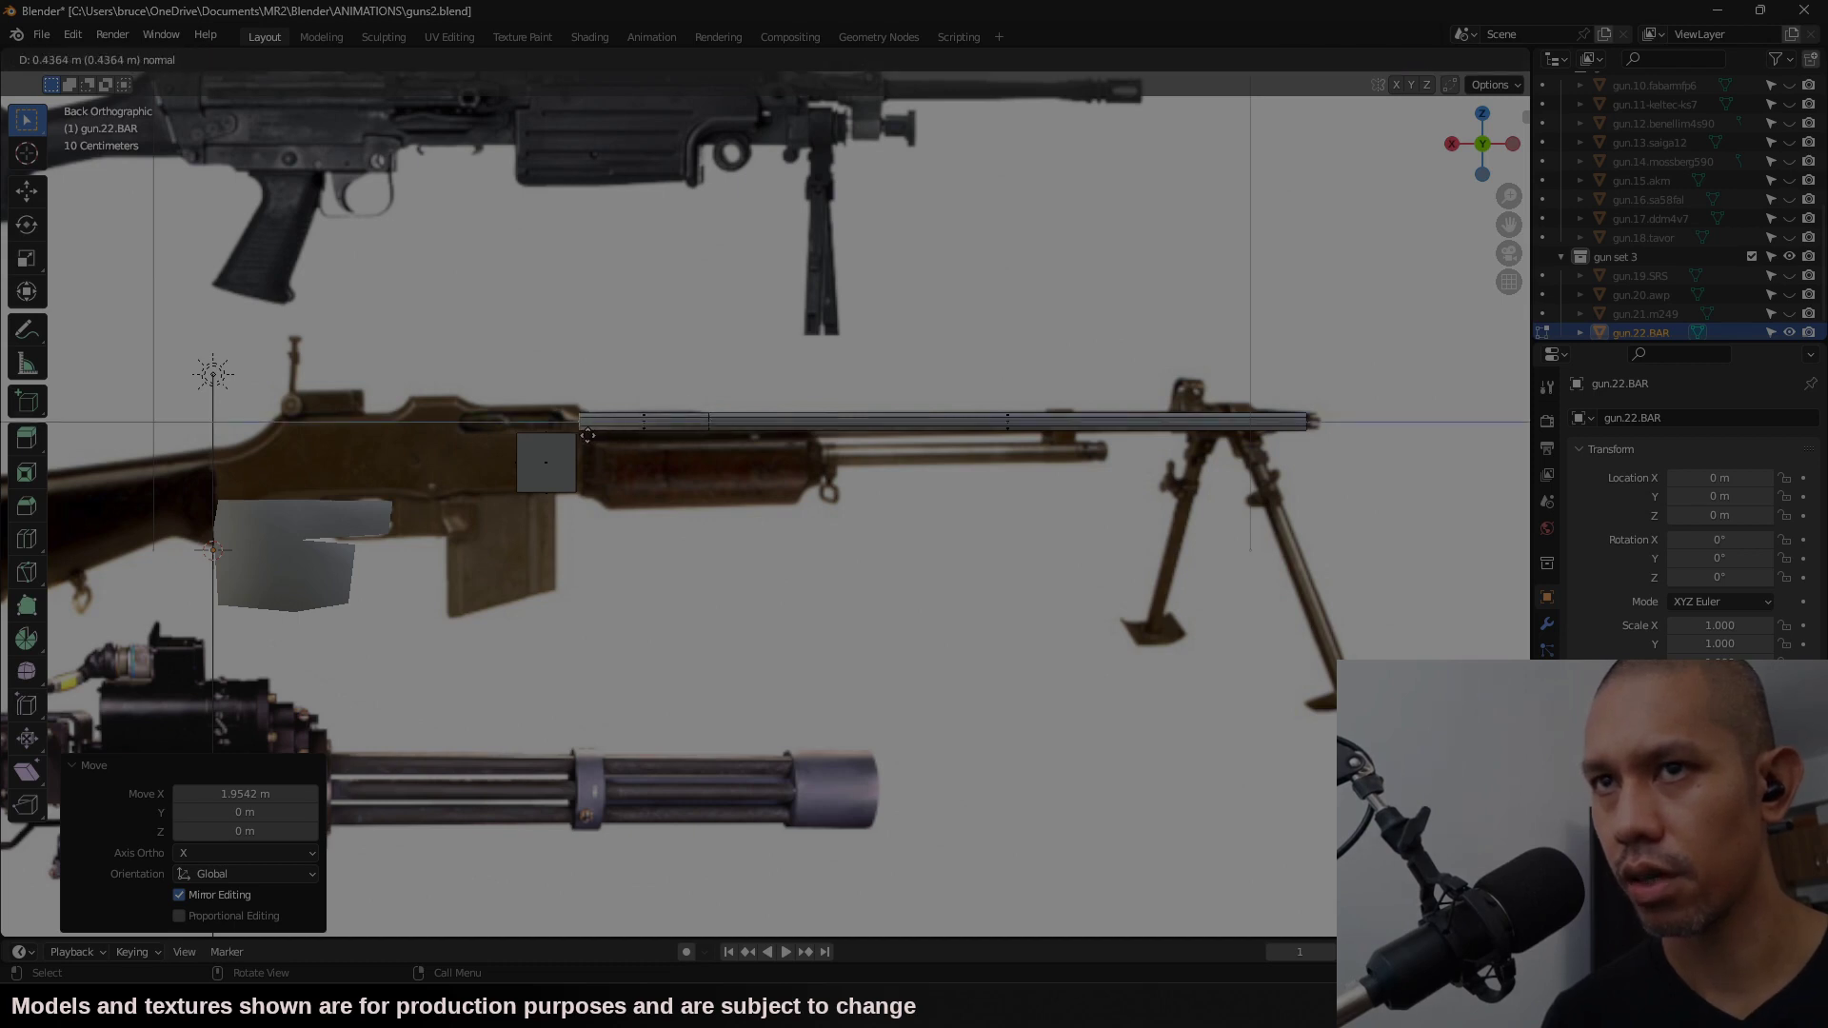
pyautogui.click(587, 435)
pyautogui.scroll(3, 588, 435)
pyautogui.press('s')
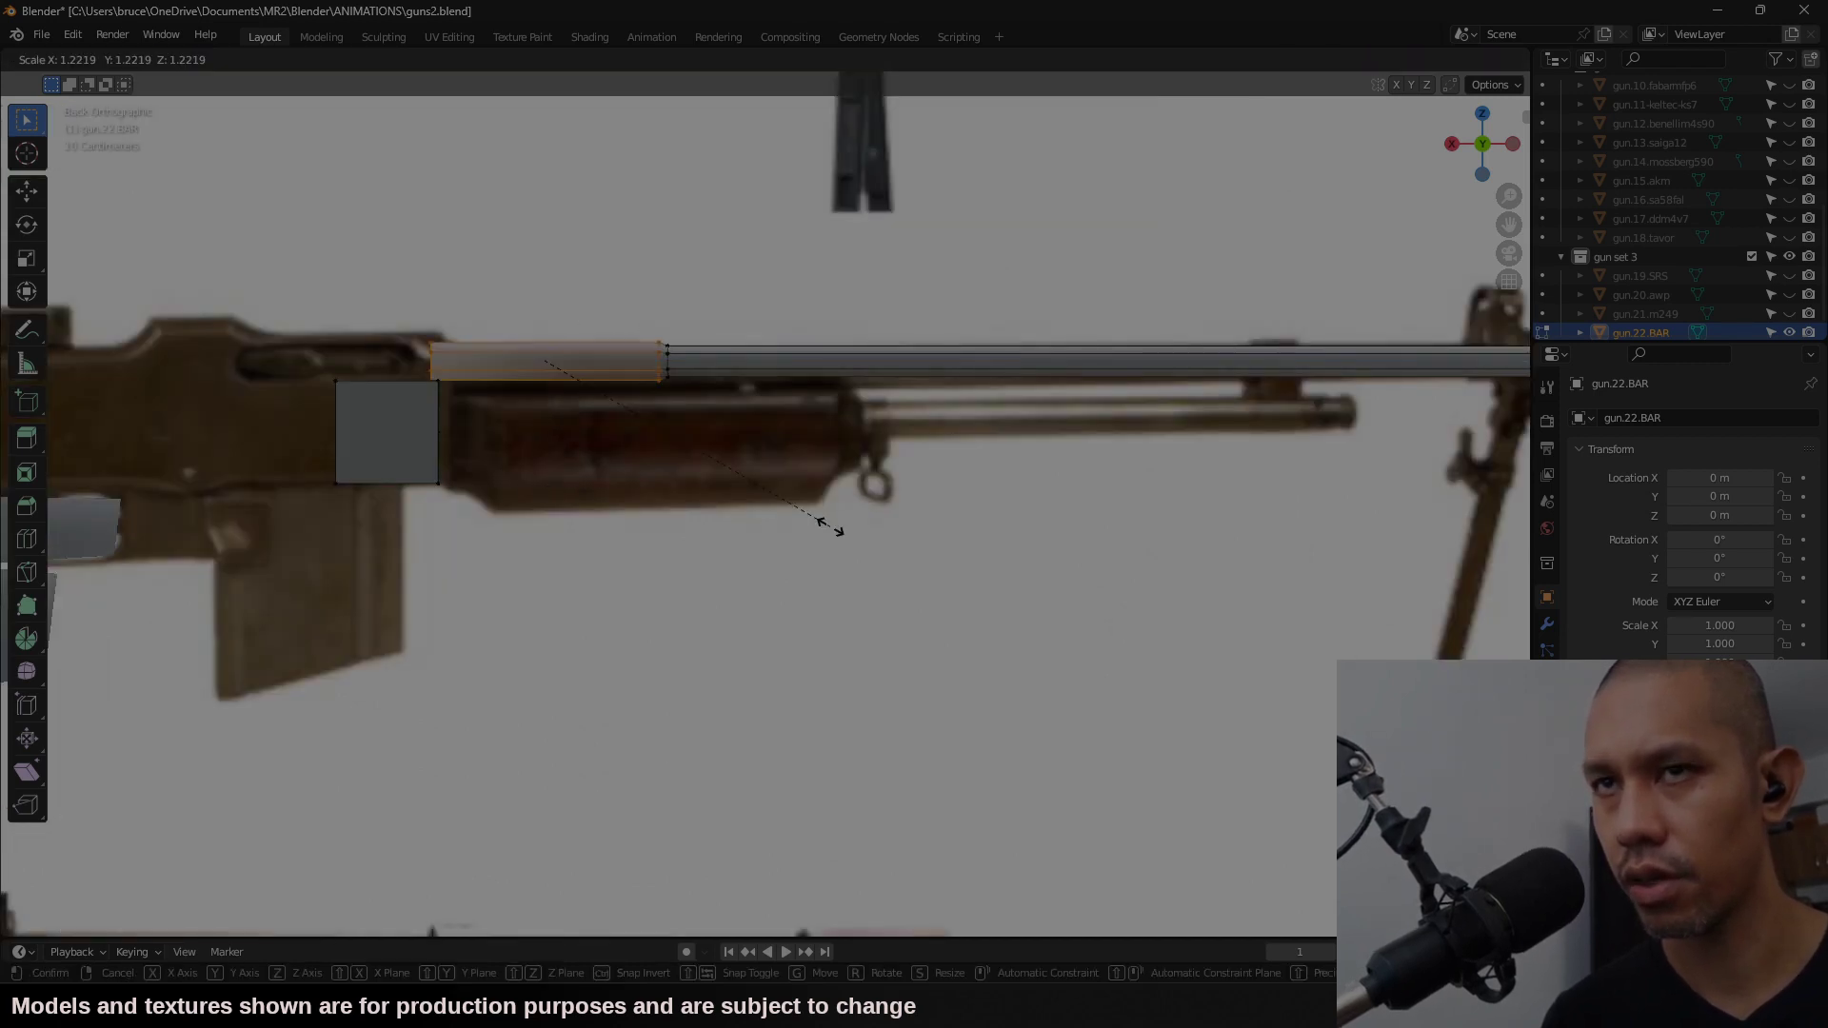
pyautogui.hotkey('shift', 'x')
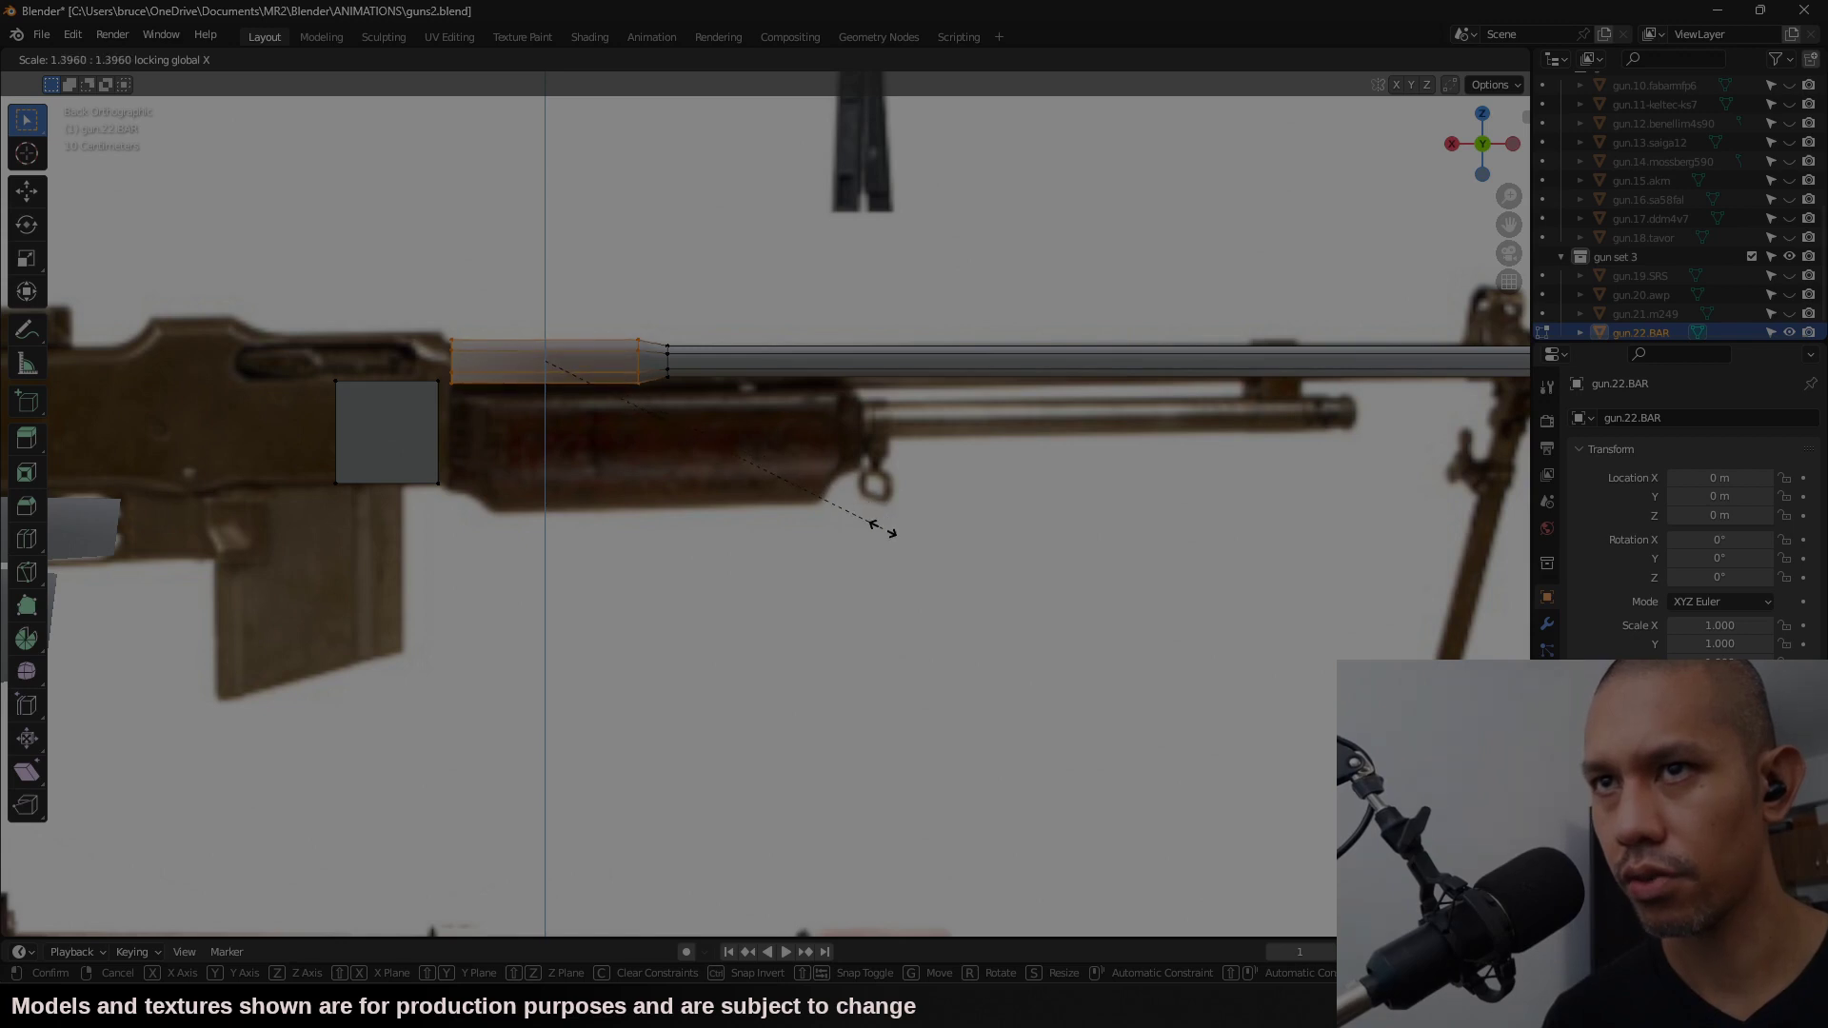
pyautogui.click(884, 529)
# Step: Scale the edge loop in front of the barrel's thick rear section by about 1.15 in Y and Z
pyautogui.keyDown('alt'); pyautogui.click(686, 379); pyautogui.keyUp('alt')
pyautogui.press('s')
pyautogui.hotkey('shift', 'x')
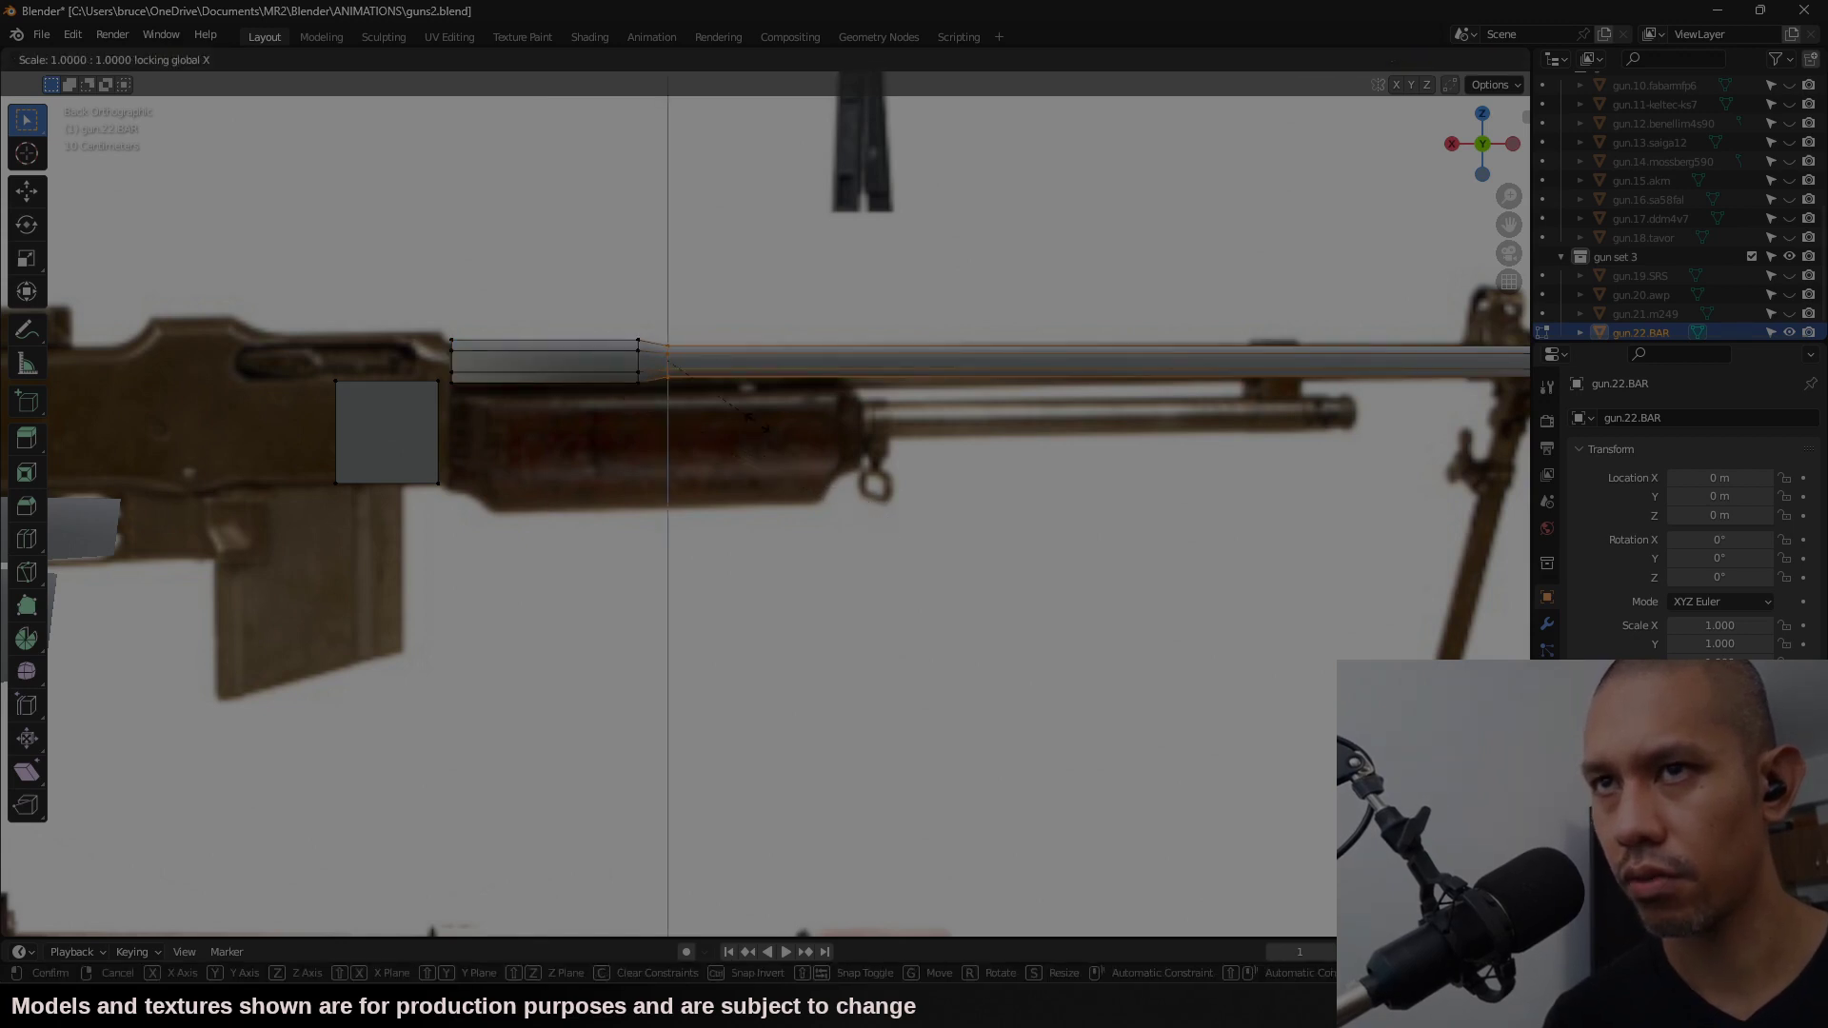
pyautogui.click(775, 429)
pyautogui.scroll(-4, 776, 429)
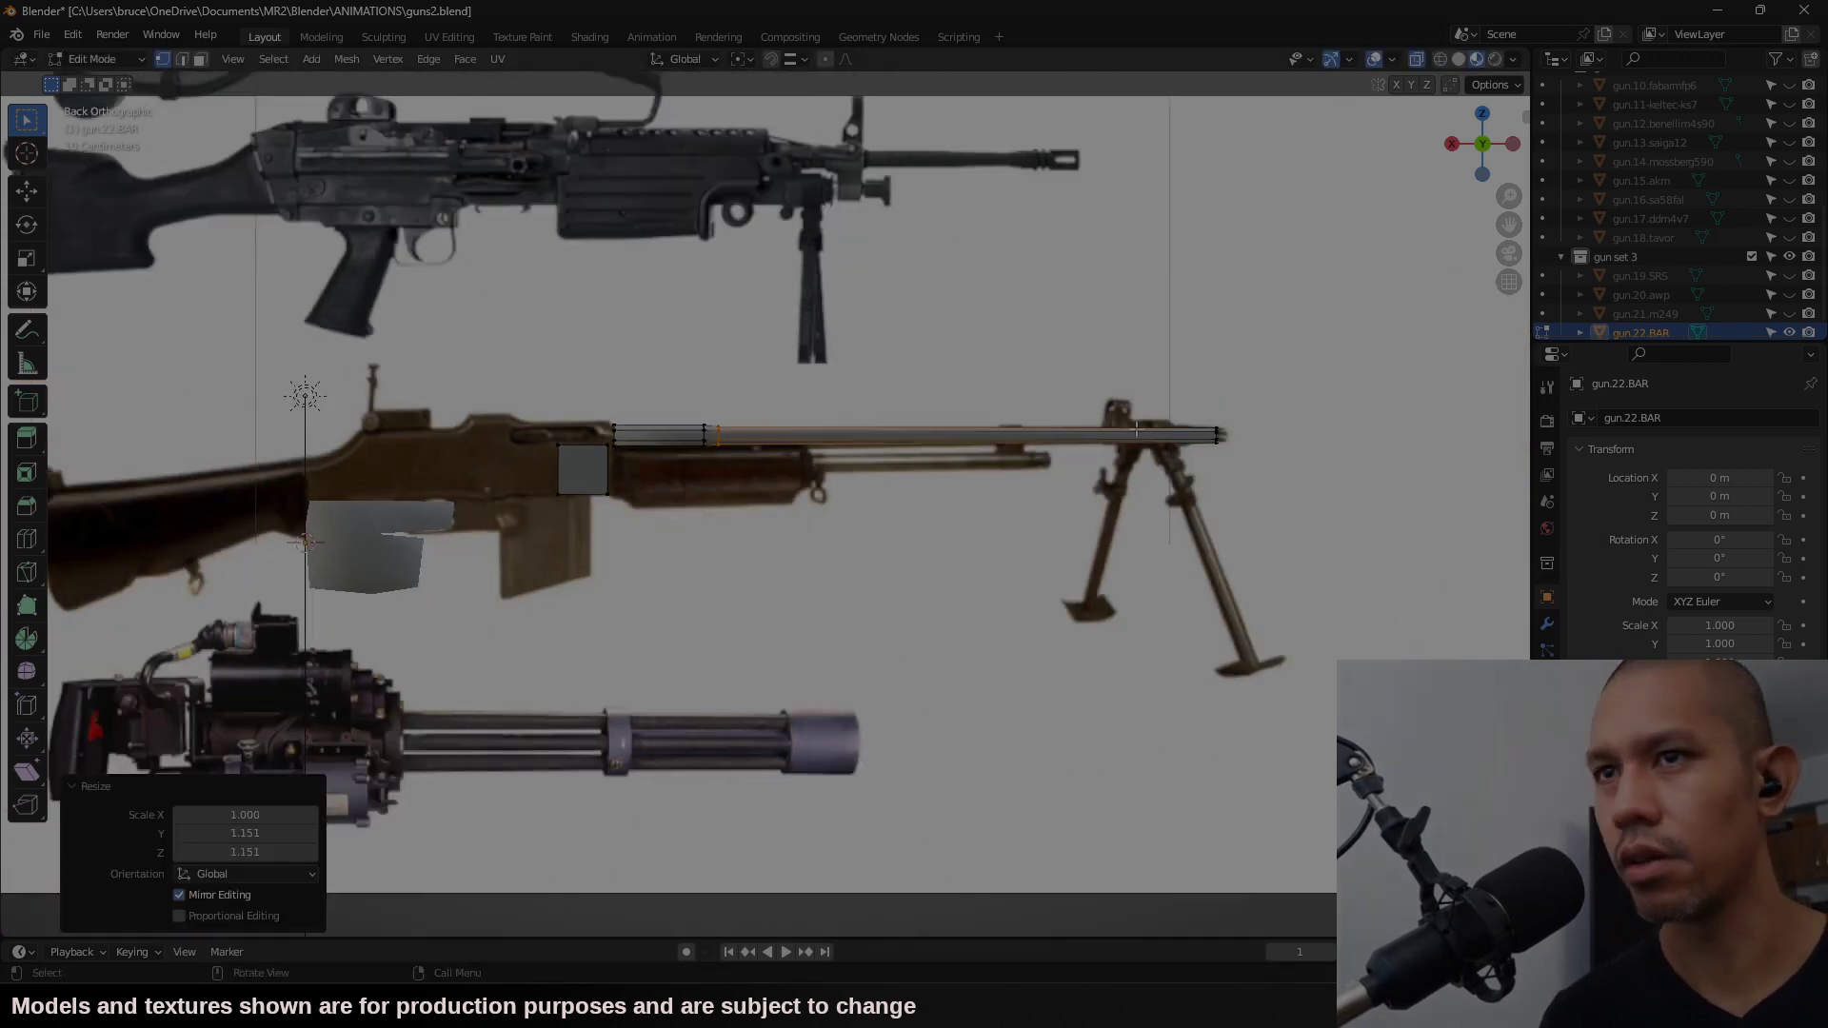
# Step: Add another six-sided cylinder for the tube below the barrel and rotate it 90° about X and 90° about Z
pyautogui.scroll(4, 719, 535)
pyautogui.click(316, 63)
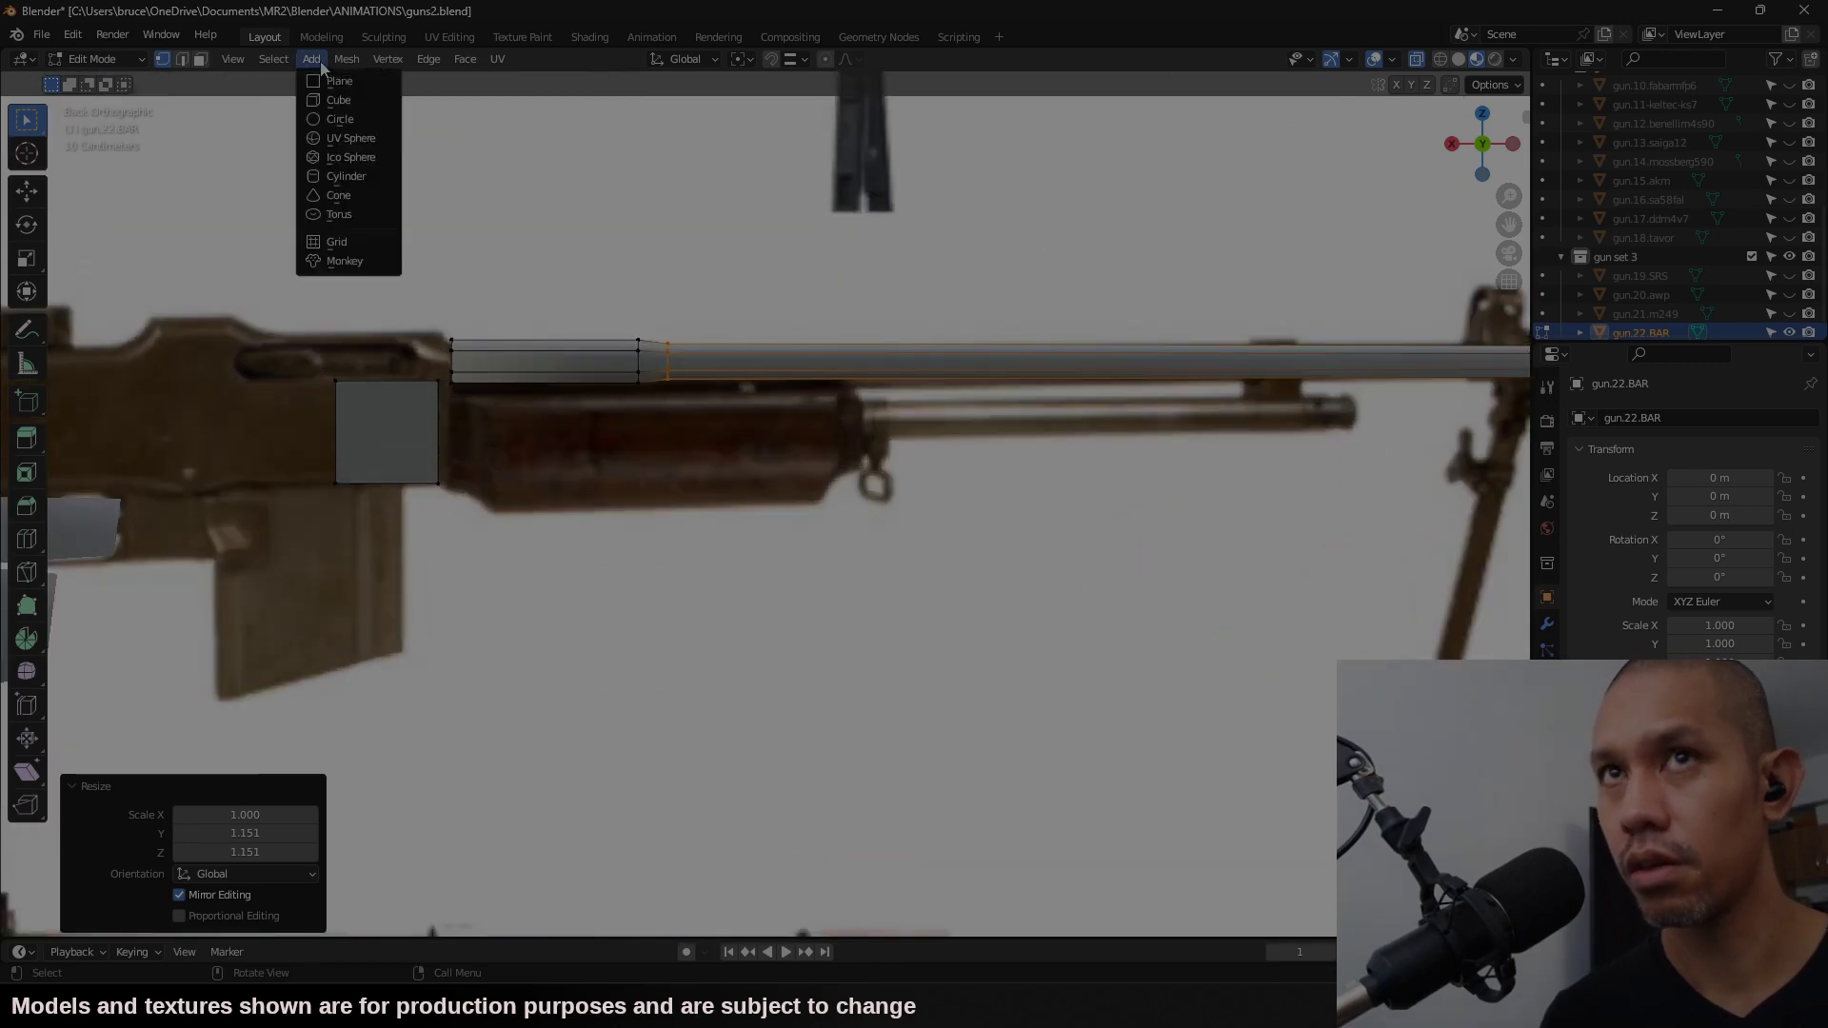
pyautogui.click(342, 175)
pyautogui.scroll(-6, 488, 322)
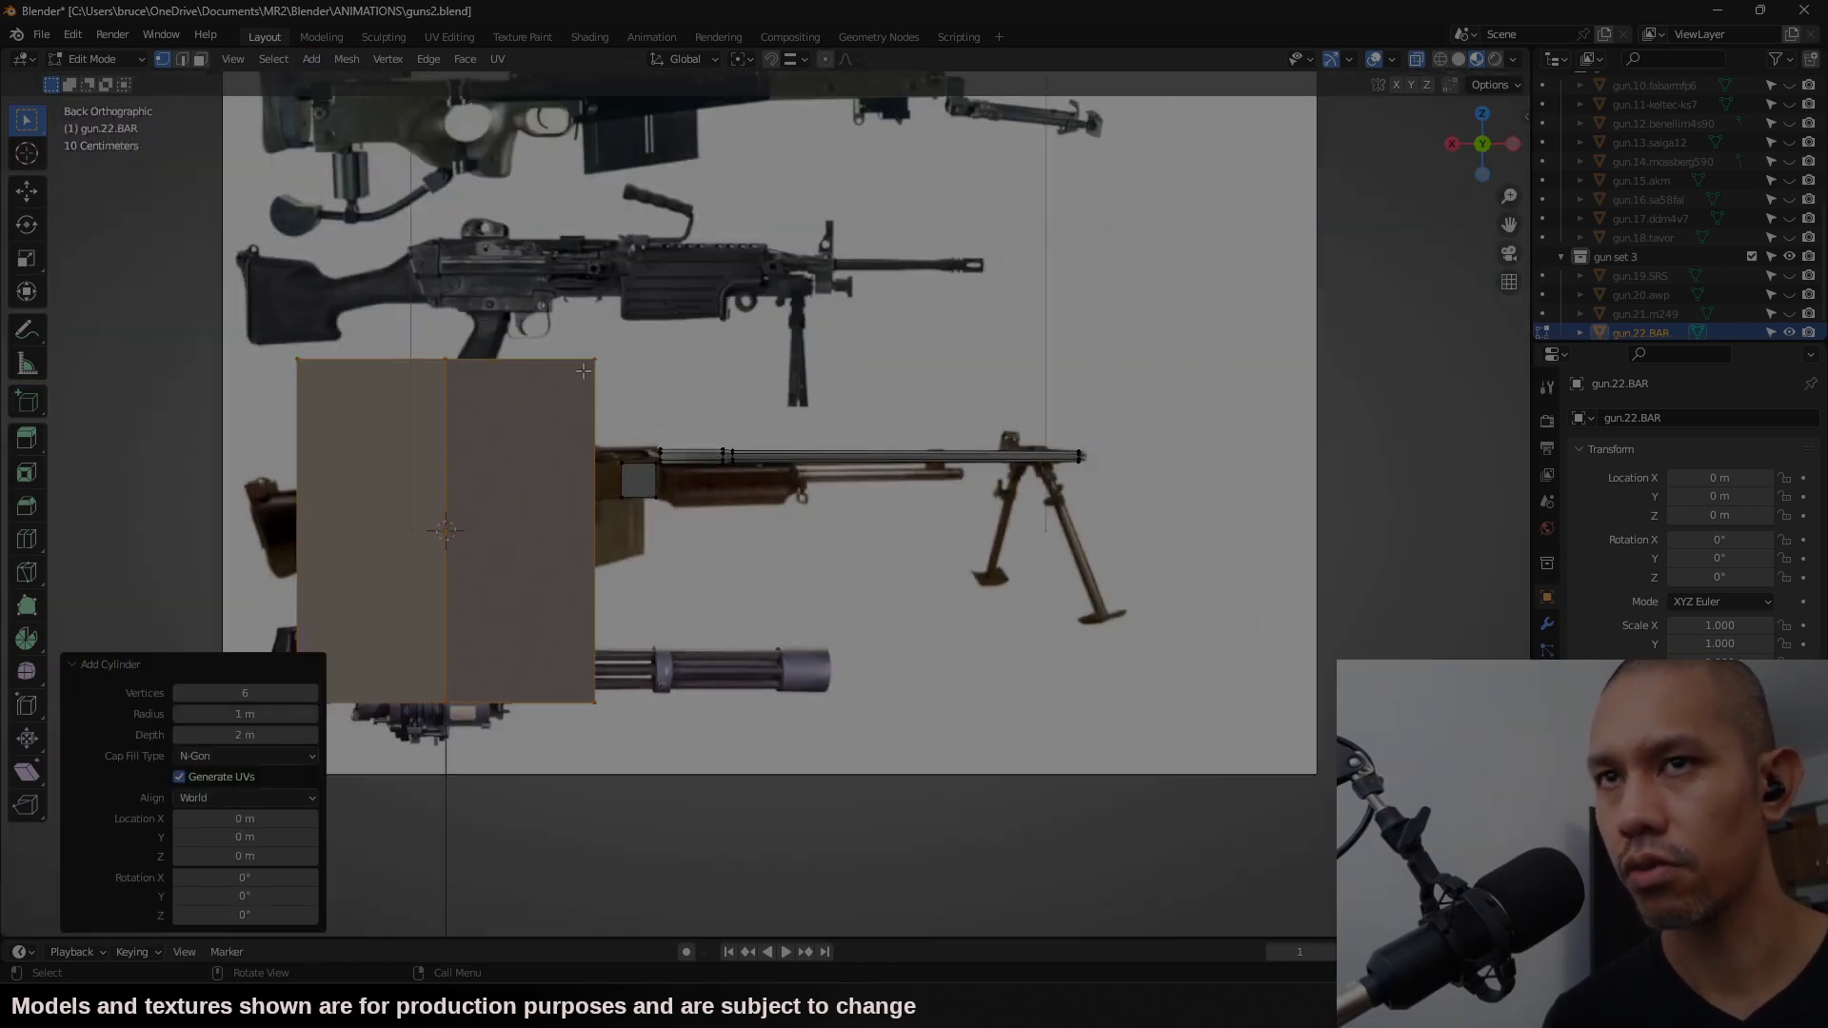
pyautogui.write('rx90')
pyautogui.press('Return')
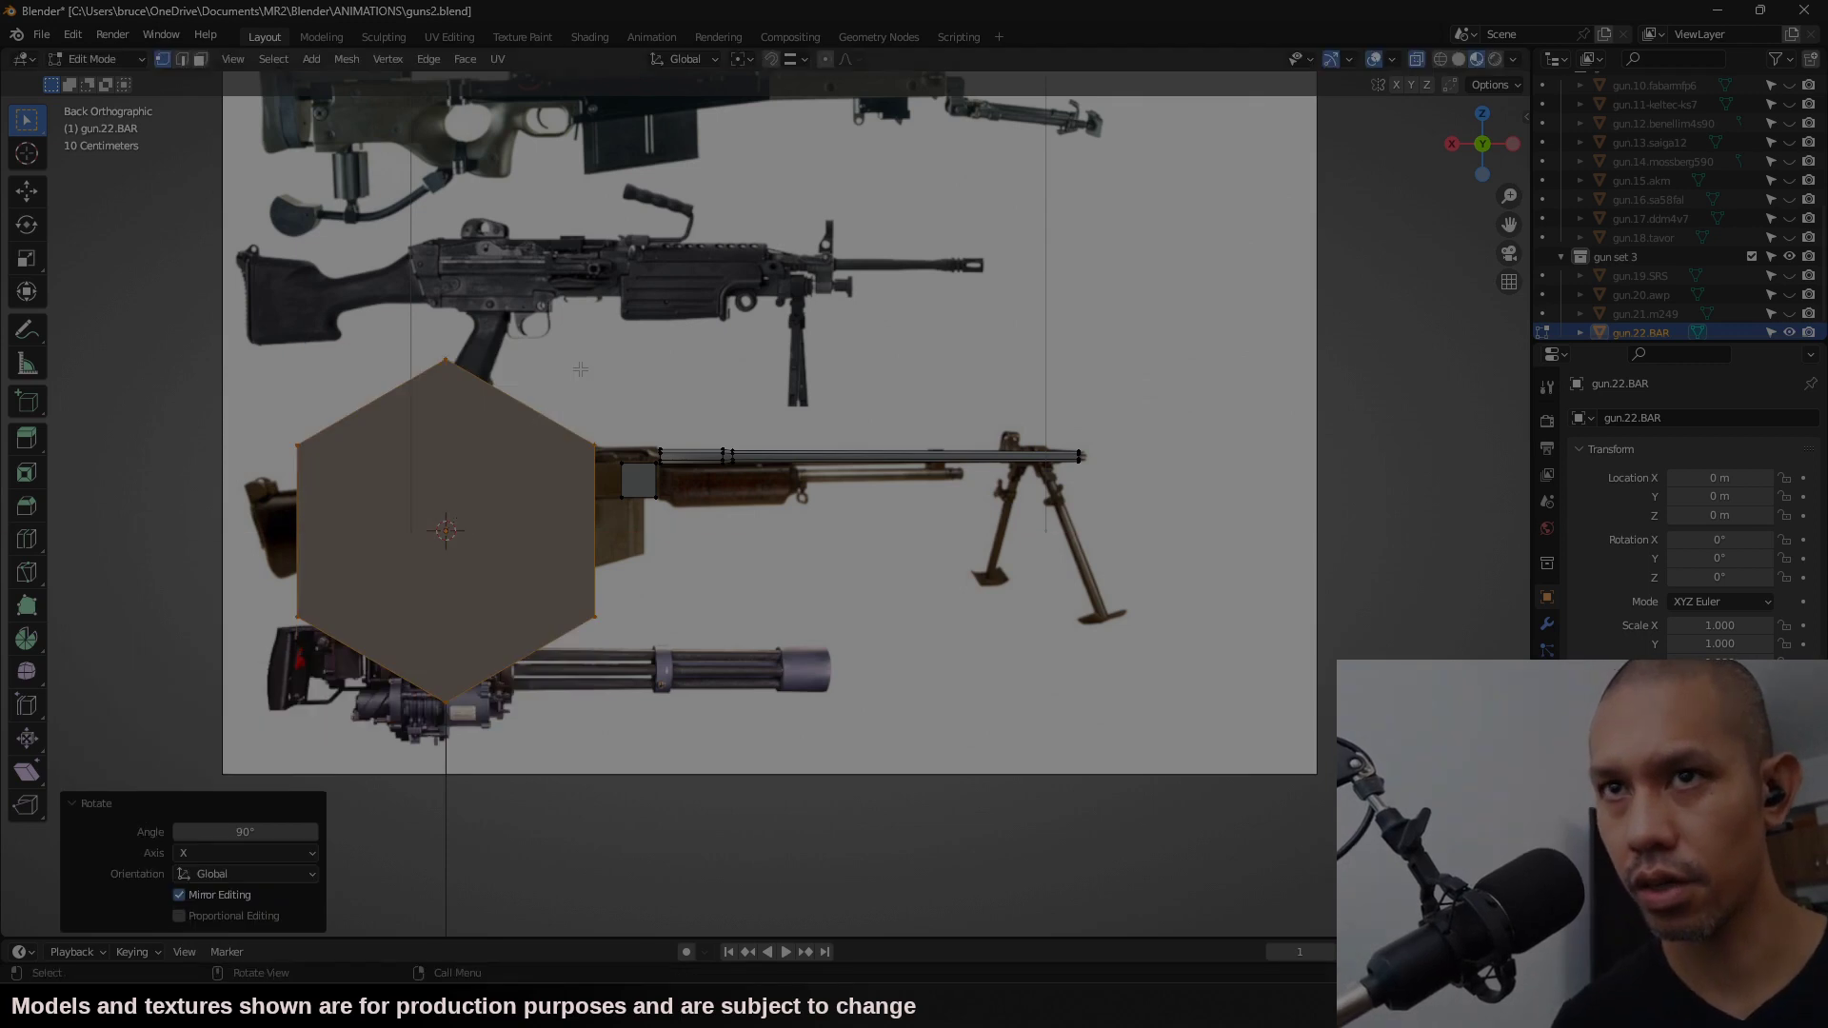
pyautogui.write('rz90')
pyautogui.press('Return')
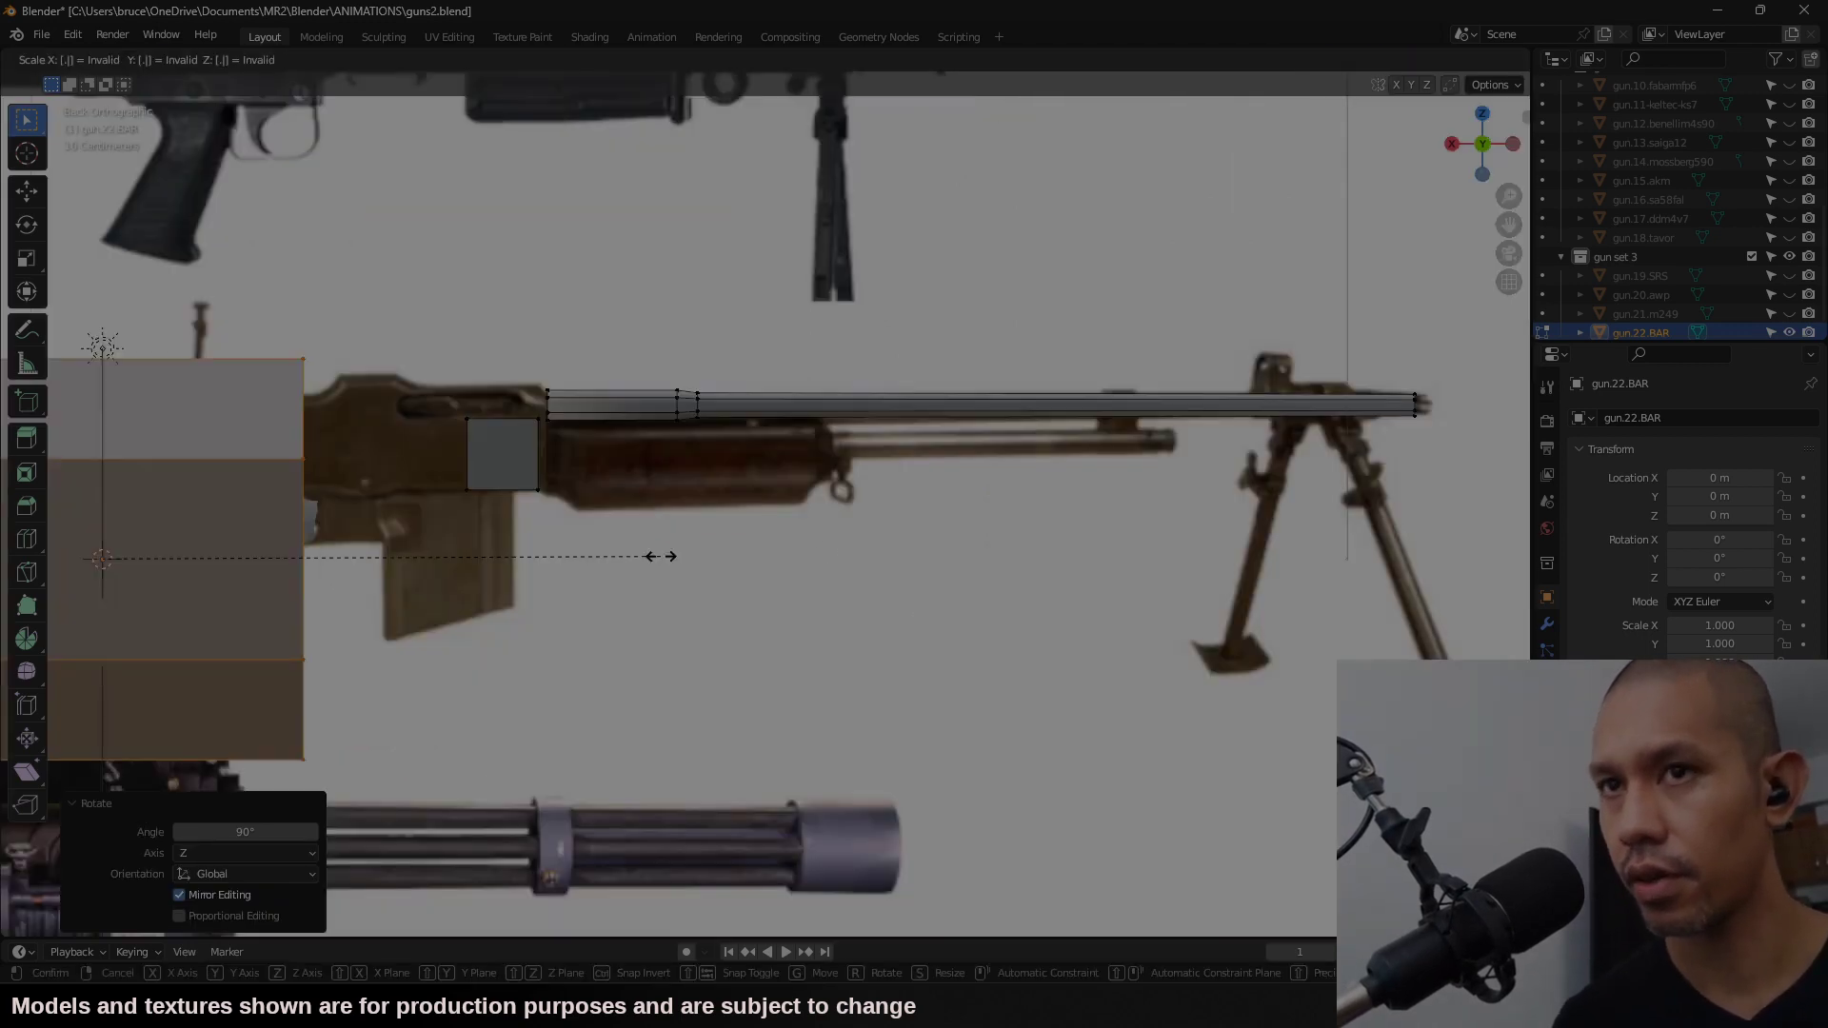
# Step: Scale the new cylinder to 0.03 and place it at the front end of the tube below the barrel
pyautogui.scroll(3, 659, 556)
pyautogui.press('s')
pyautogui.press('Return')
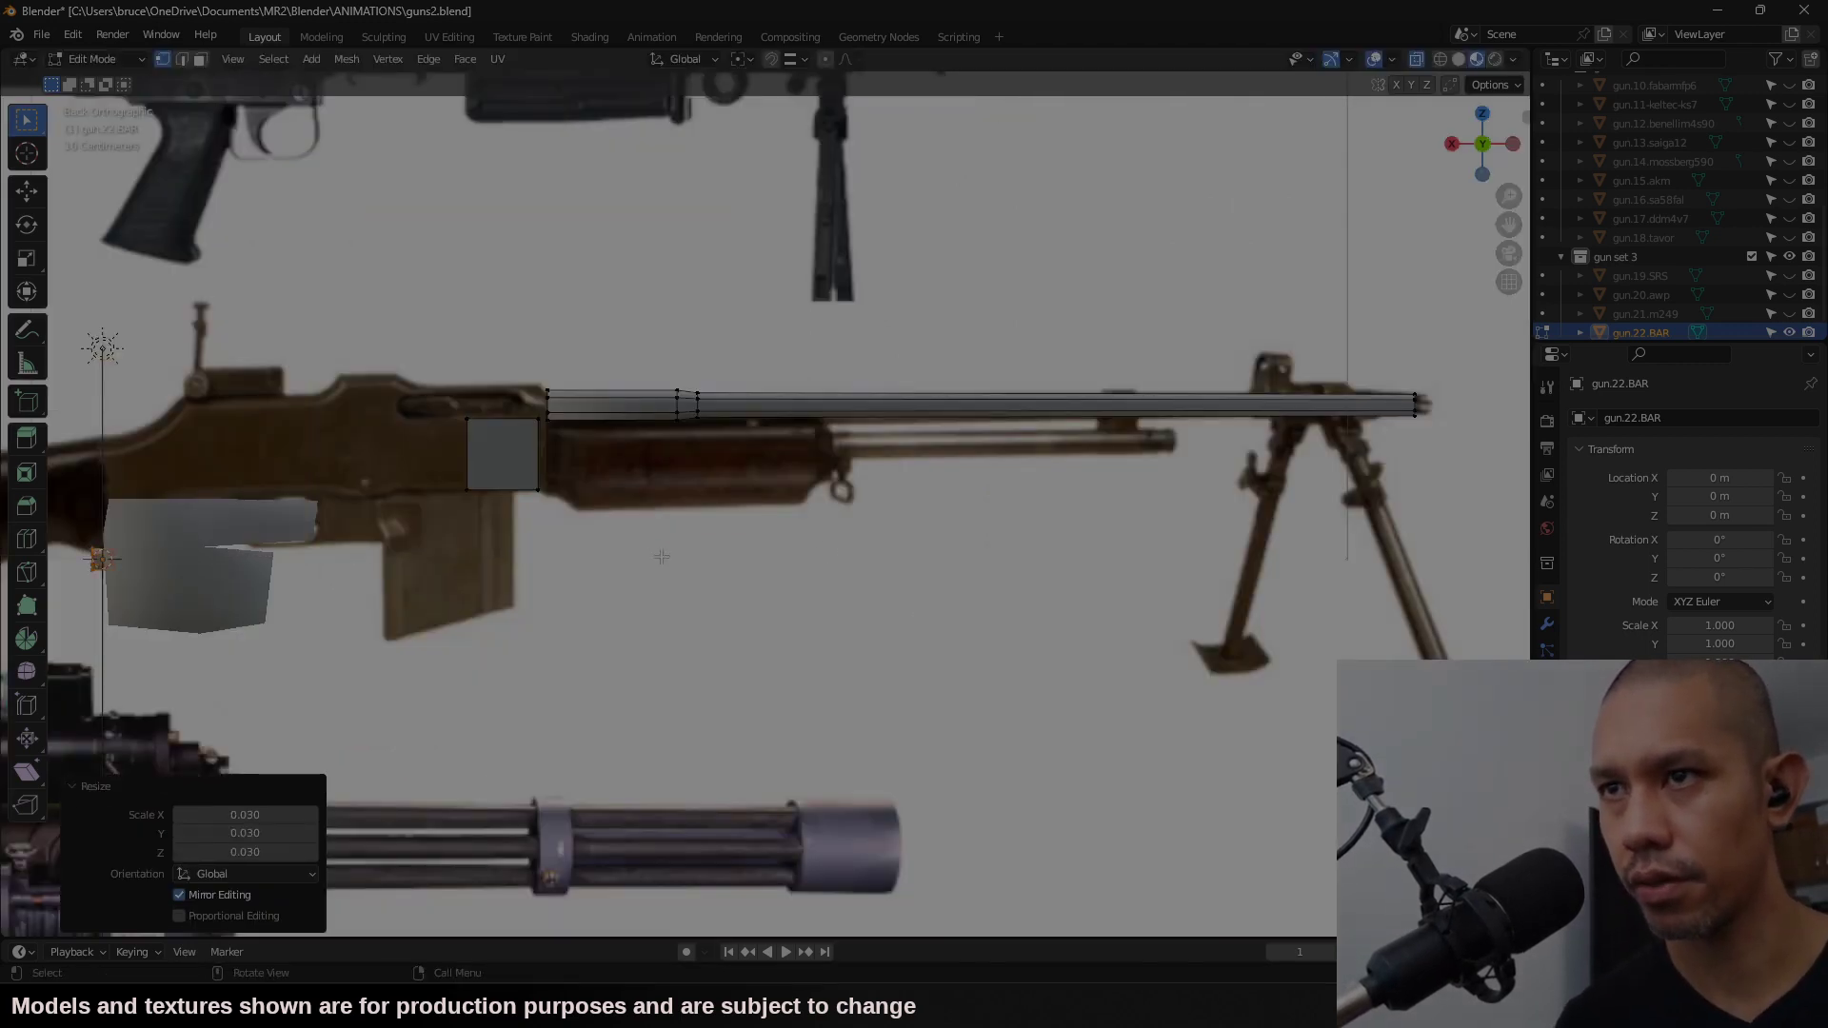
pyautogui.press('g')
pyautogui.click(1145, 473)
# Step: Stretch the lower tube's rear end back along X by about 0.90 m to the front of the wooden handguard
pyautogui.moveTo(1164, 426); pyautogui.dragTo(1133, 470)
pyautogui.press('g')
pyautogui.press('x')
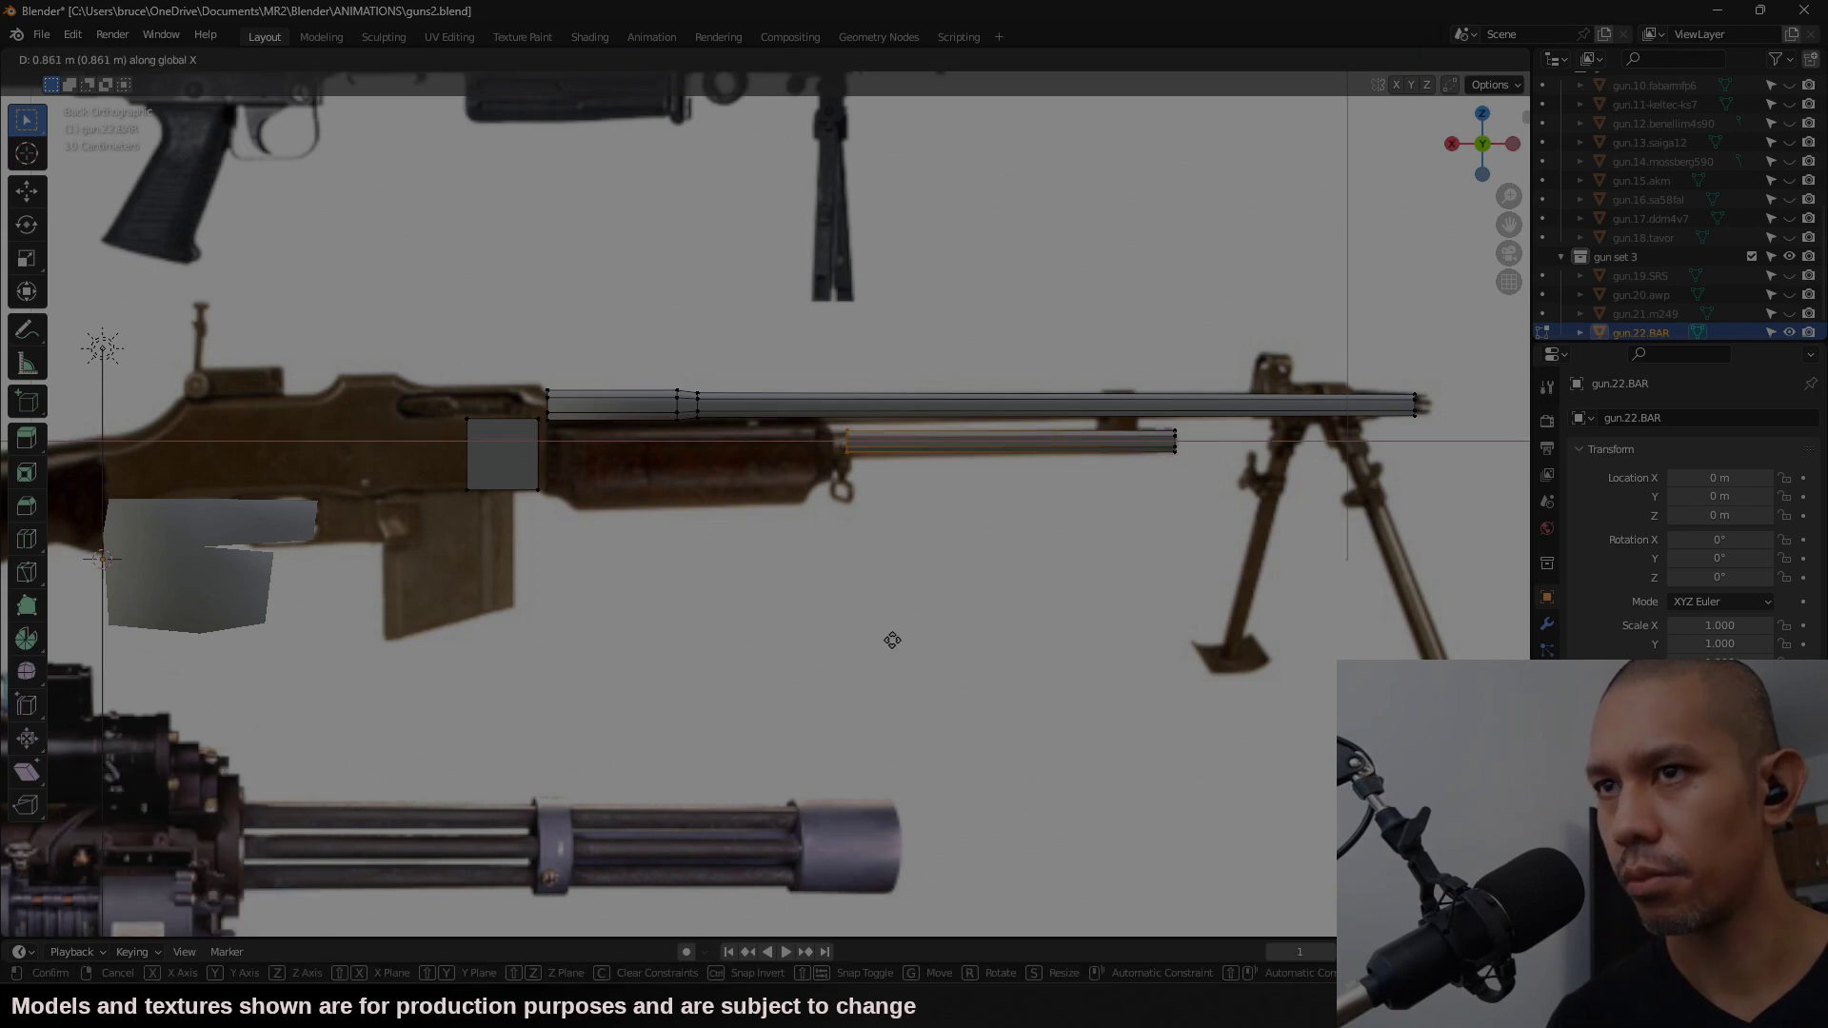
pyautogui.click(878, 638)
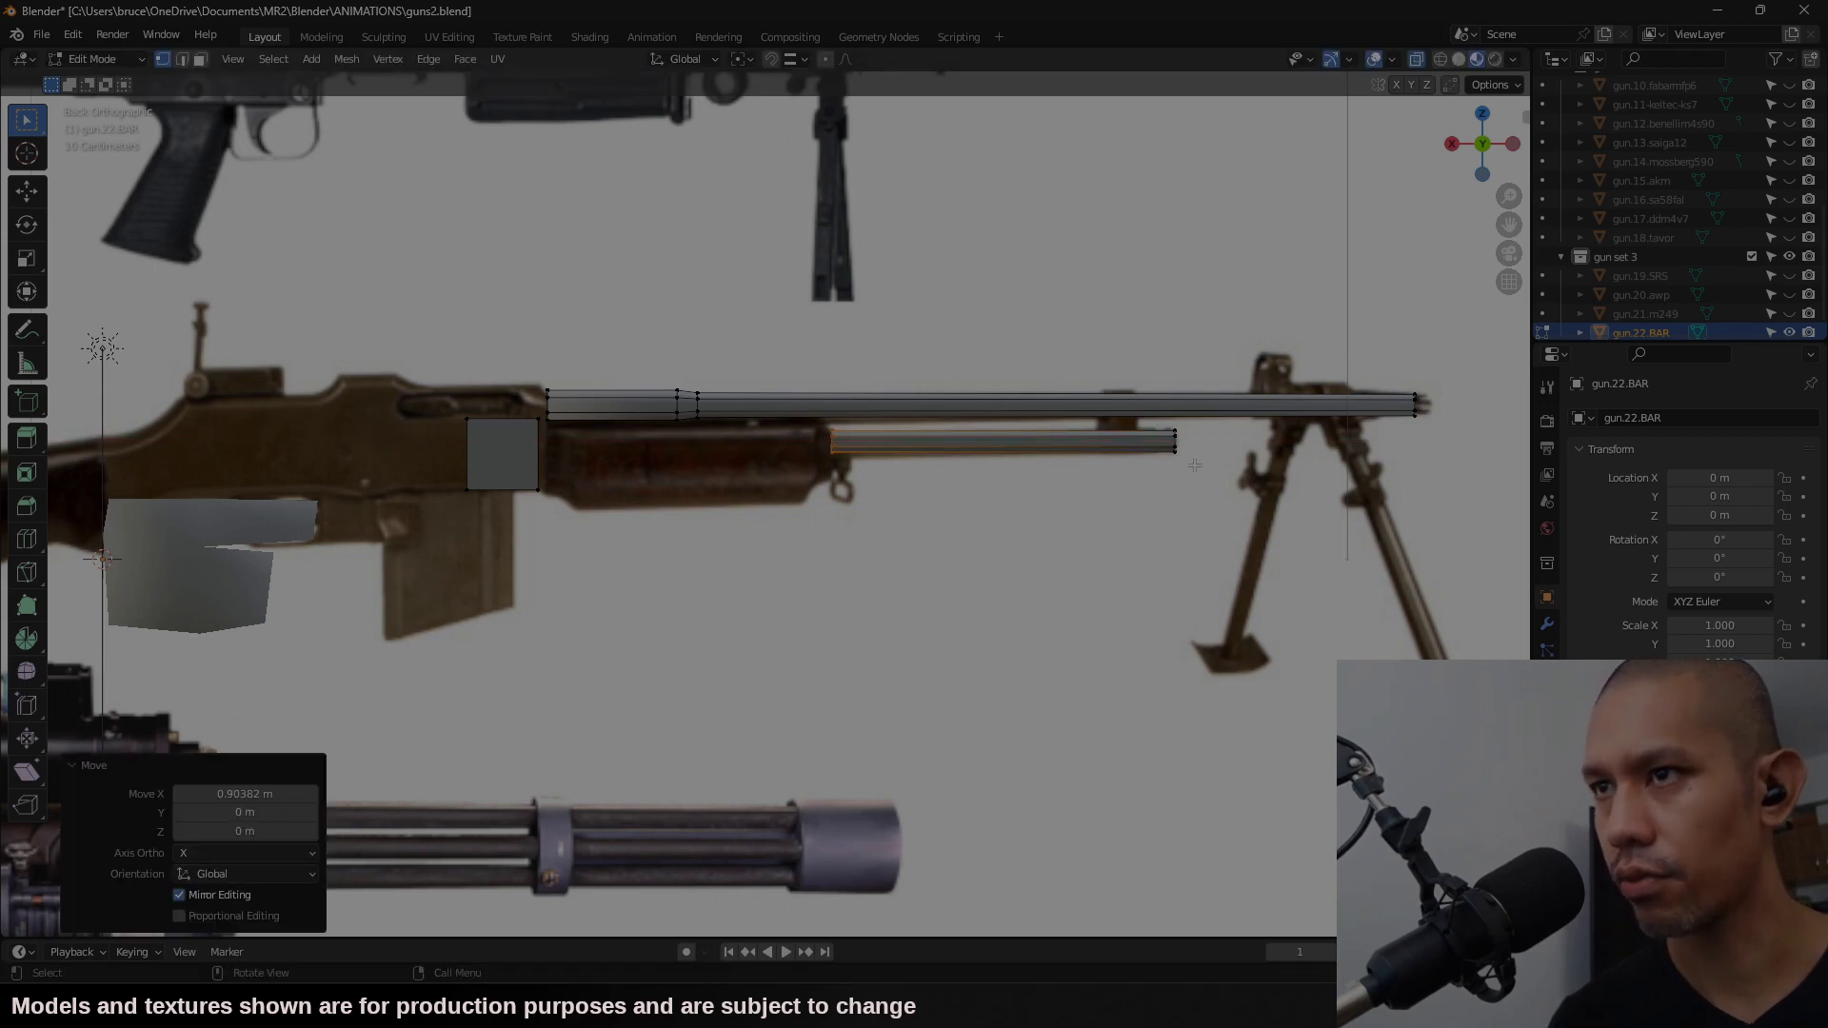
# Step: Duplicate the tube below the barrel, move the copy back along X by about 0.88 m over the handguard and shorten it along X
pyautogui.moveTo(775, 501); pyautogui.dragTo(775, 502)
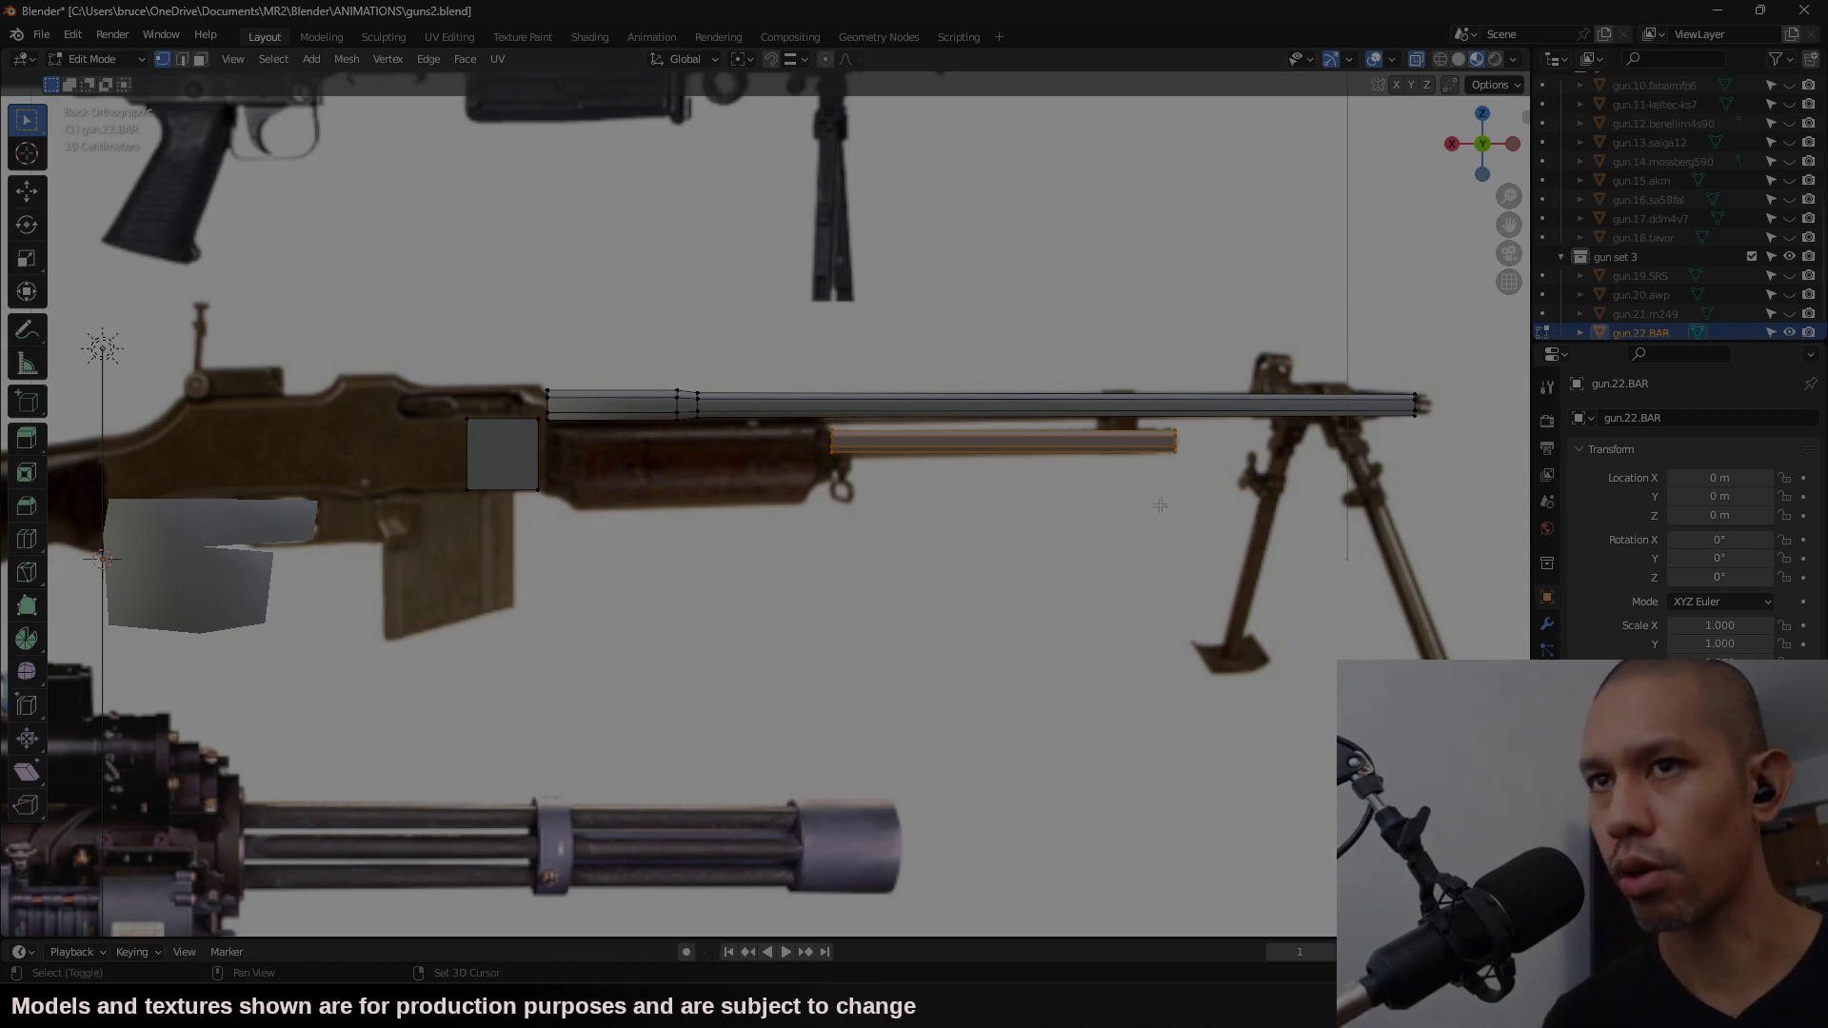
pyautogui.hotkey('shift', 'd')
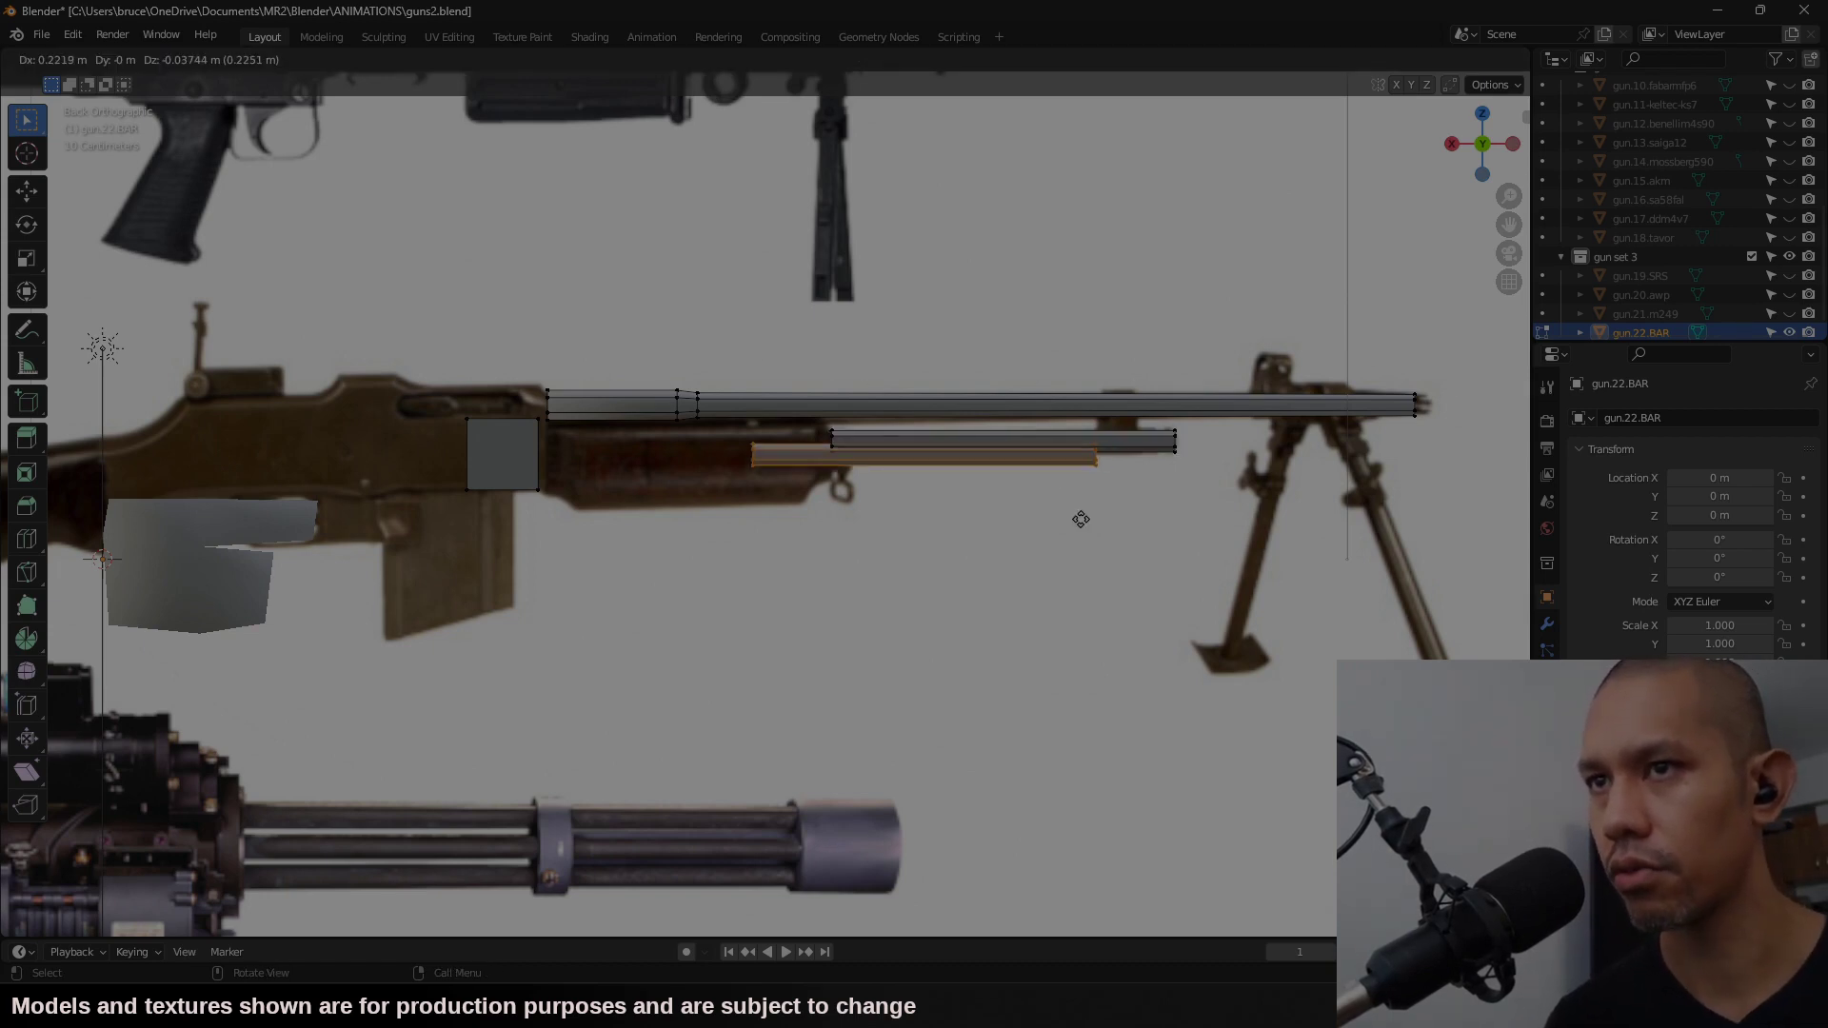
pyautogui.press('x')
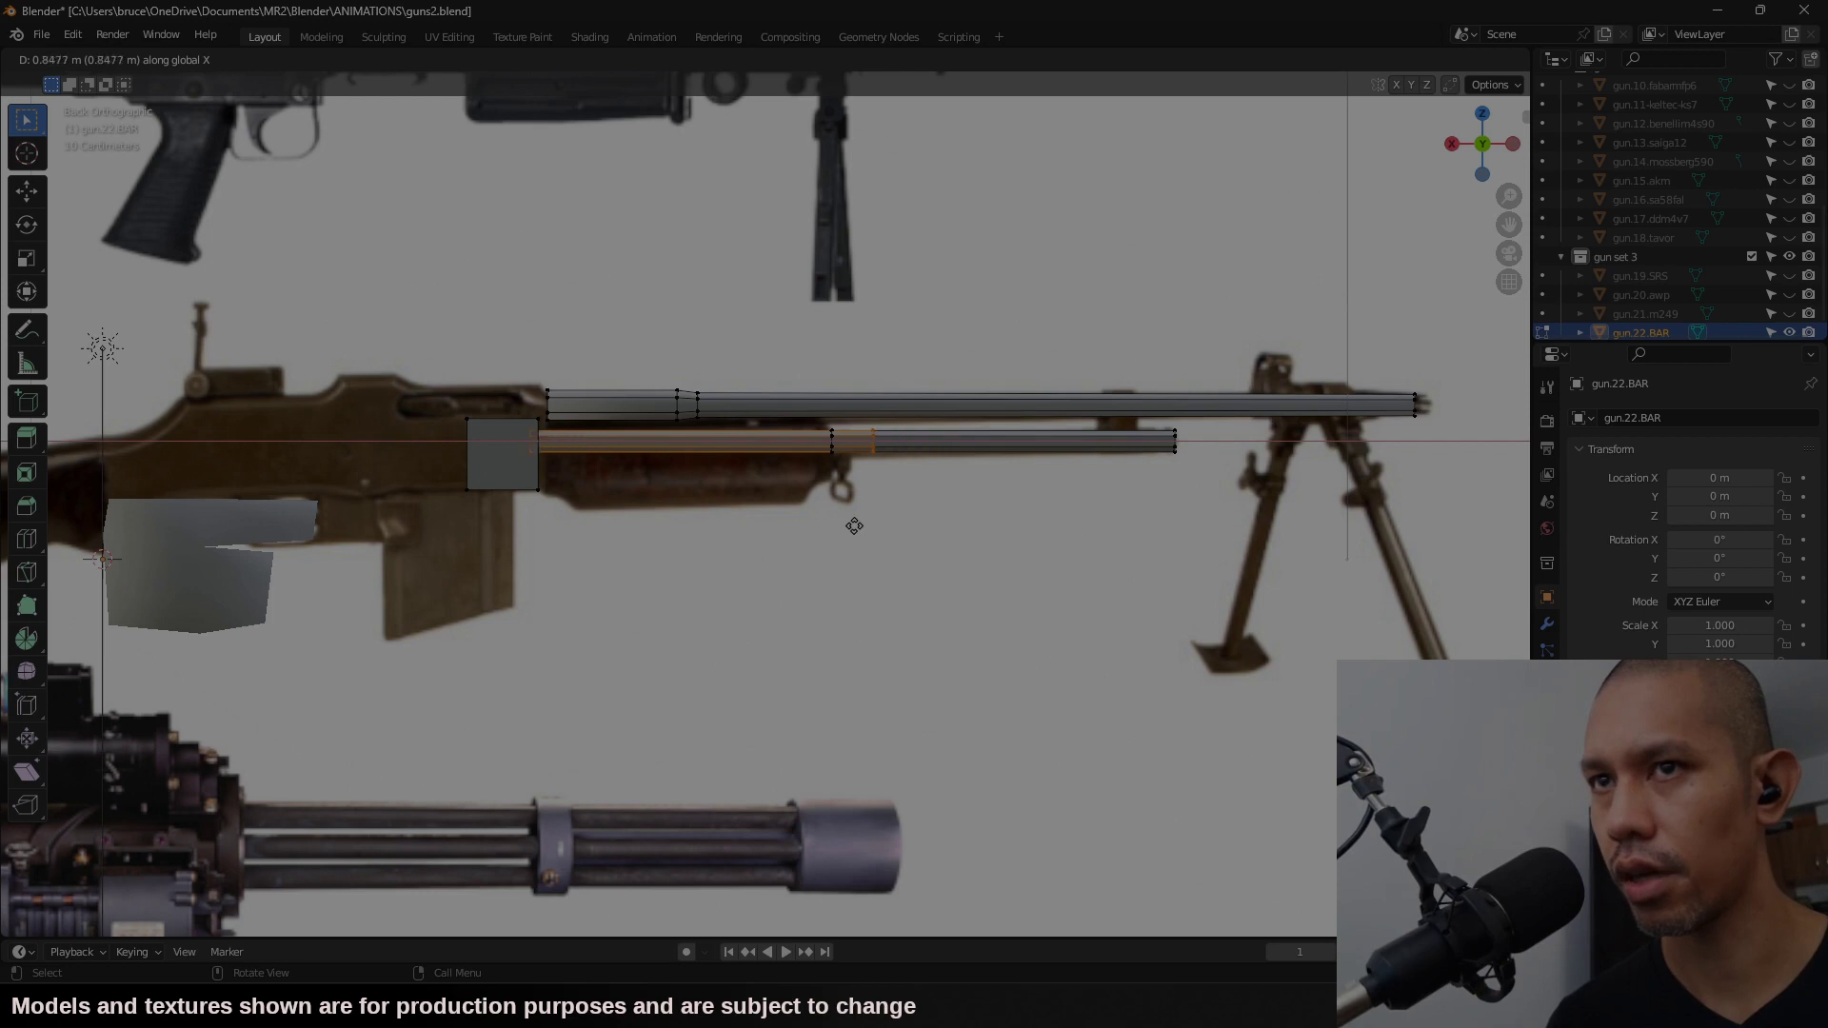
pyautogui.click(854, 526)
pyautogui.press('s')
pyautogui.press('x')
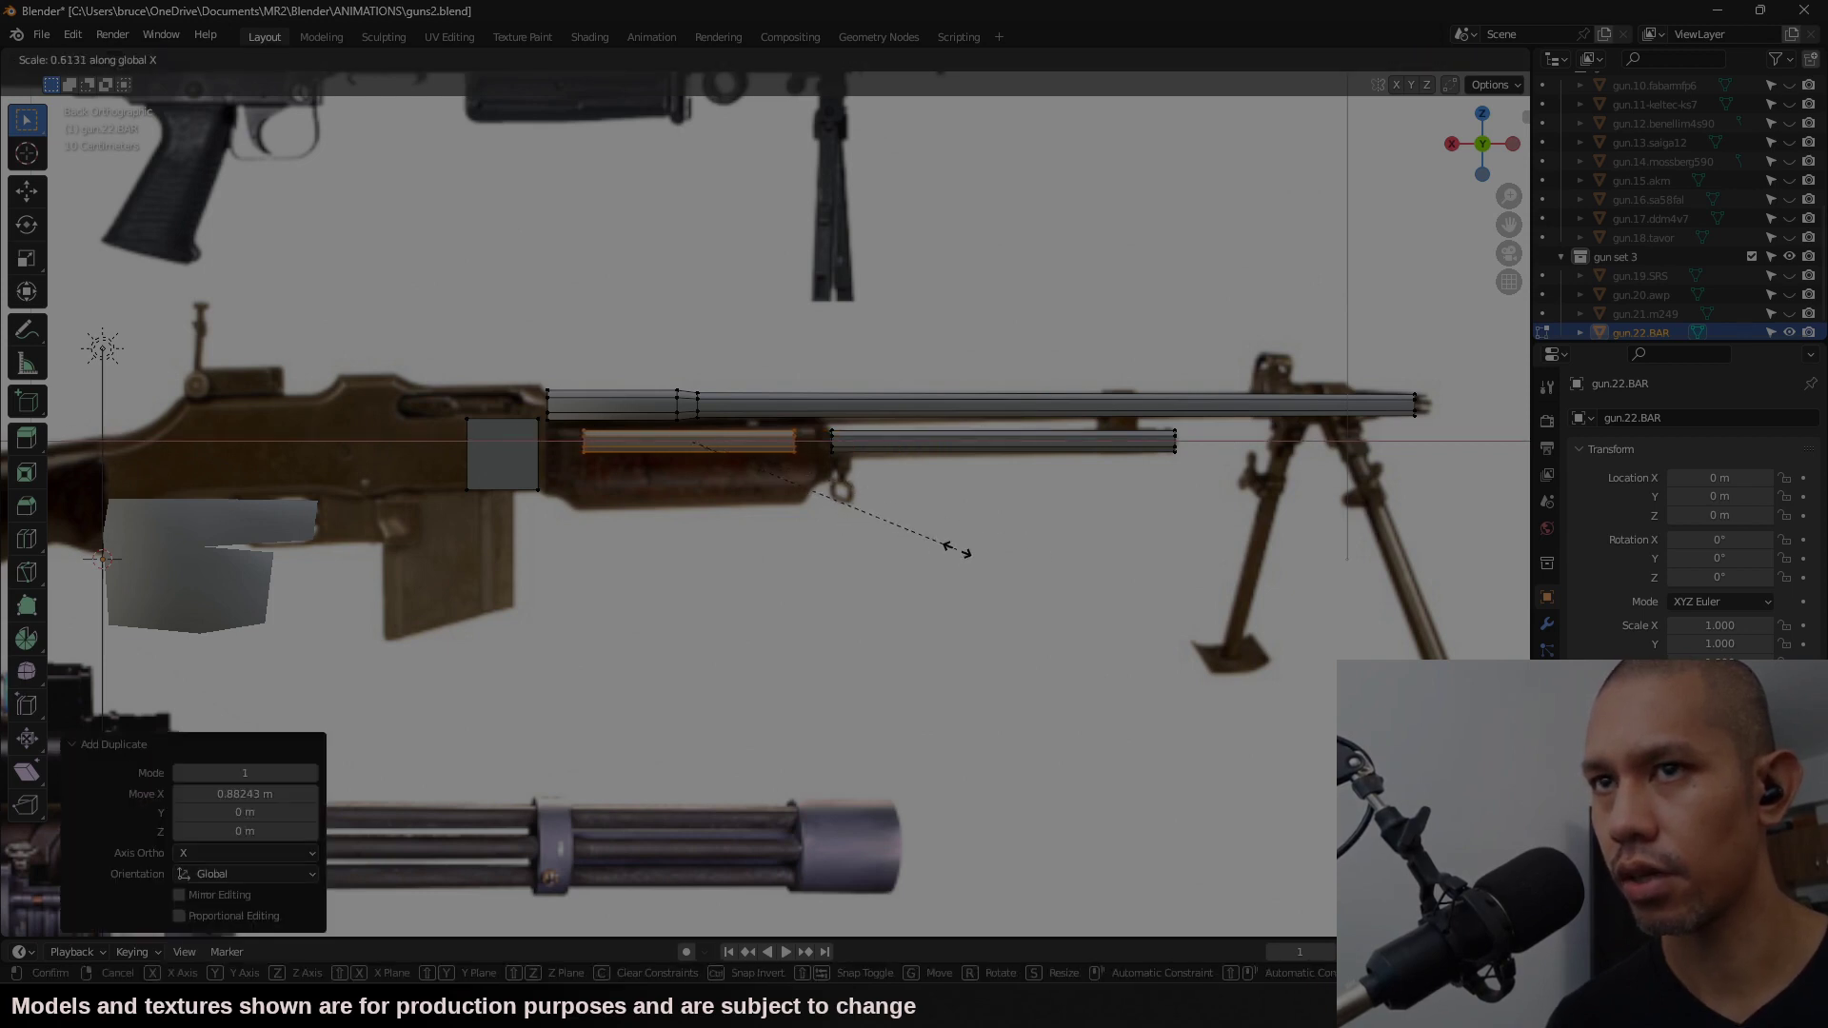
pyautogui.click(954, 550)
# Step: Extrude the copy's bottom edges down along Z and lower the new bottom by about 0.045 m to the handguard's underside
pyautogui.scroll(3, 949, 552)
pyautogui.click(771, 411)
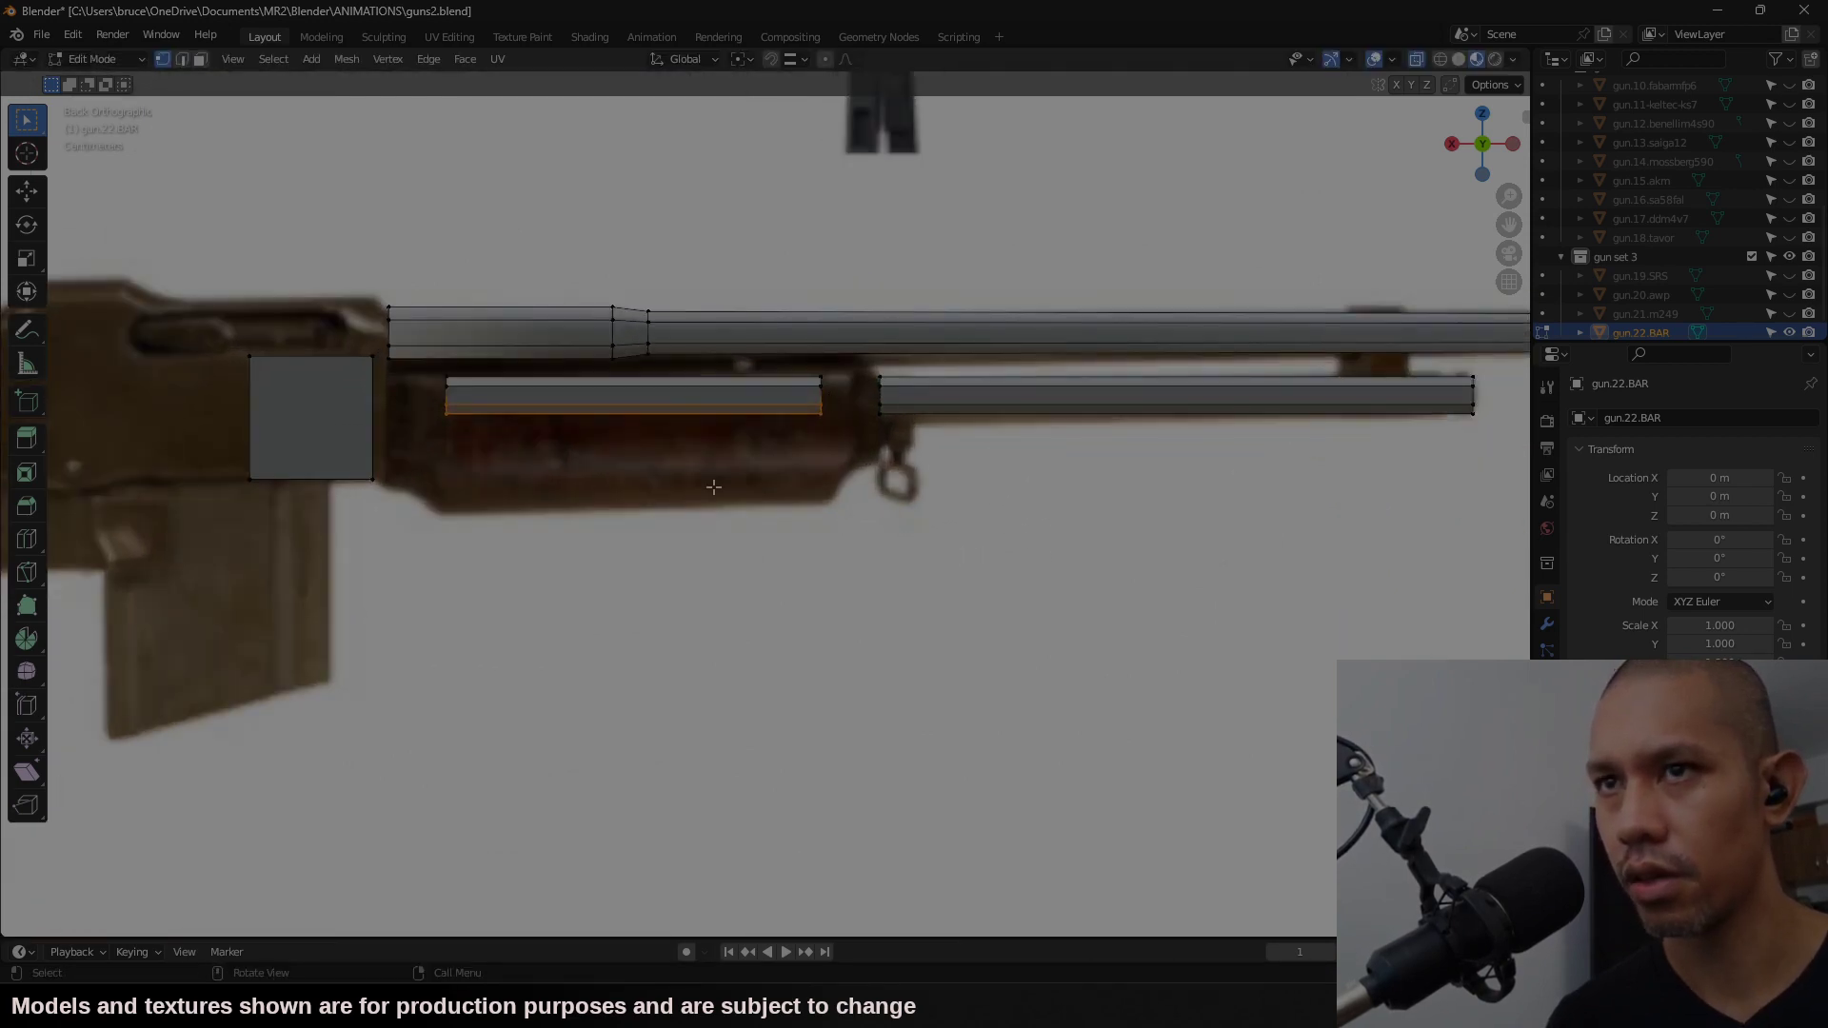
pyautogui.press('e')
pyautogui.press('z')
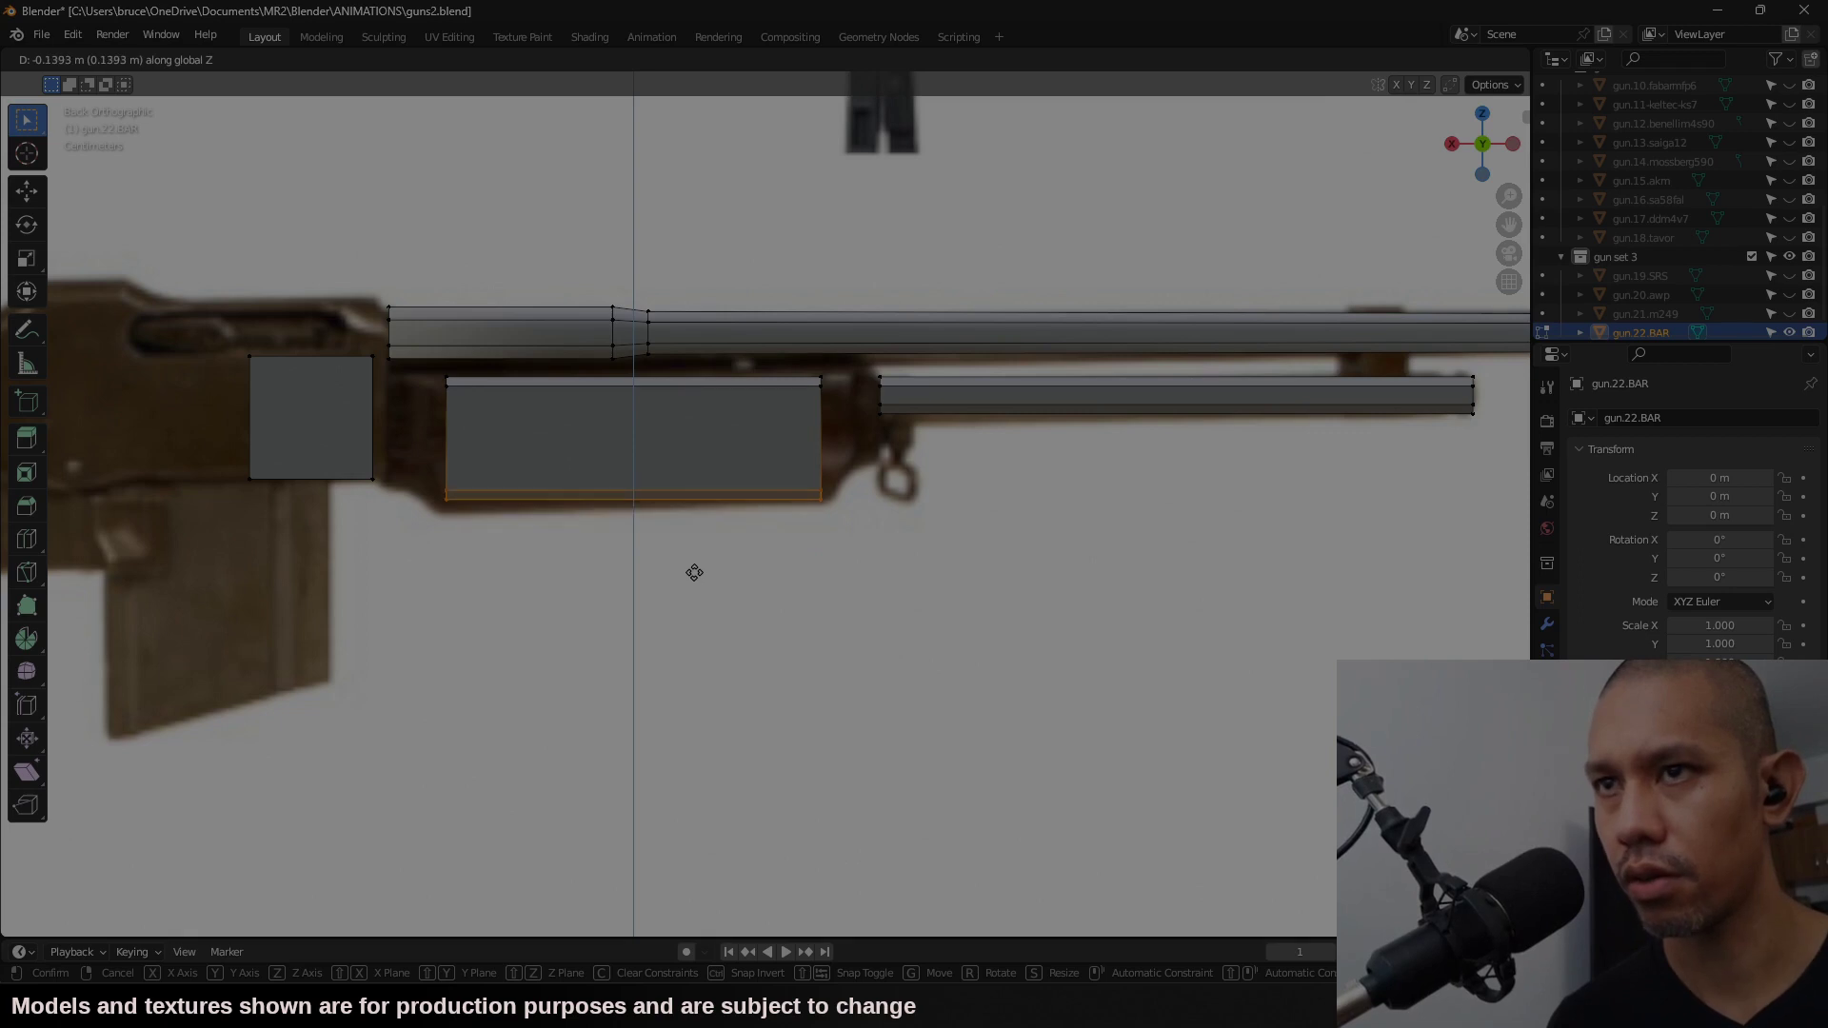
pyautogui.click(694, 545)
pyautogui.moveTo(421, 467); pyautogui.dragTo(839, 564)
pyautogui.press('g')
pyautogui.press('z')
pyautogui.click(834, 596)
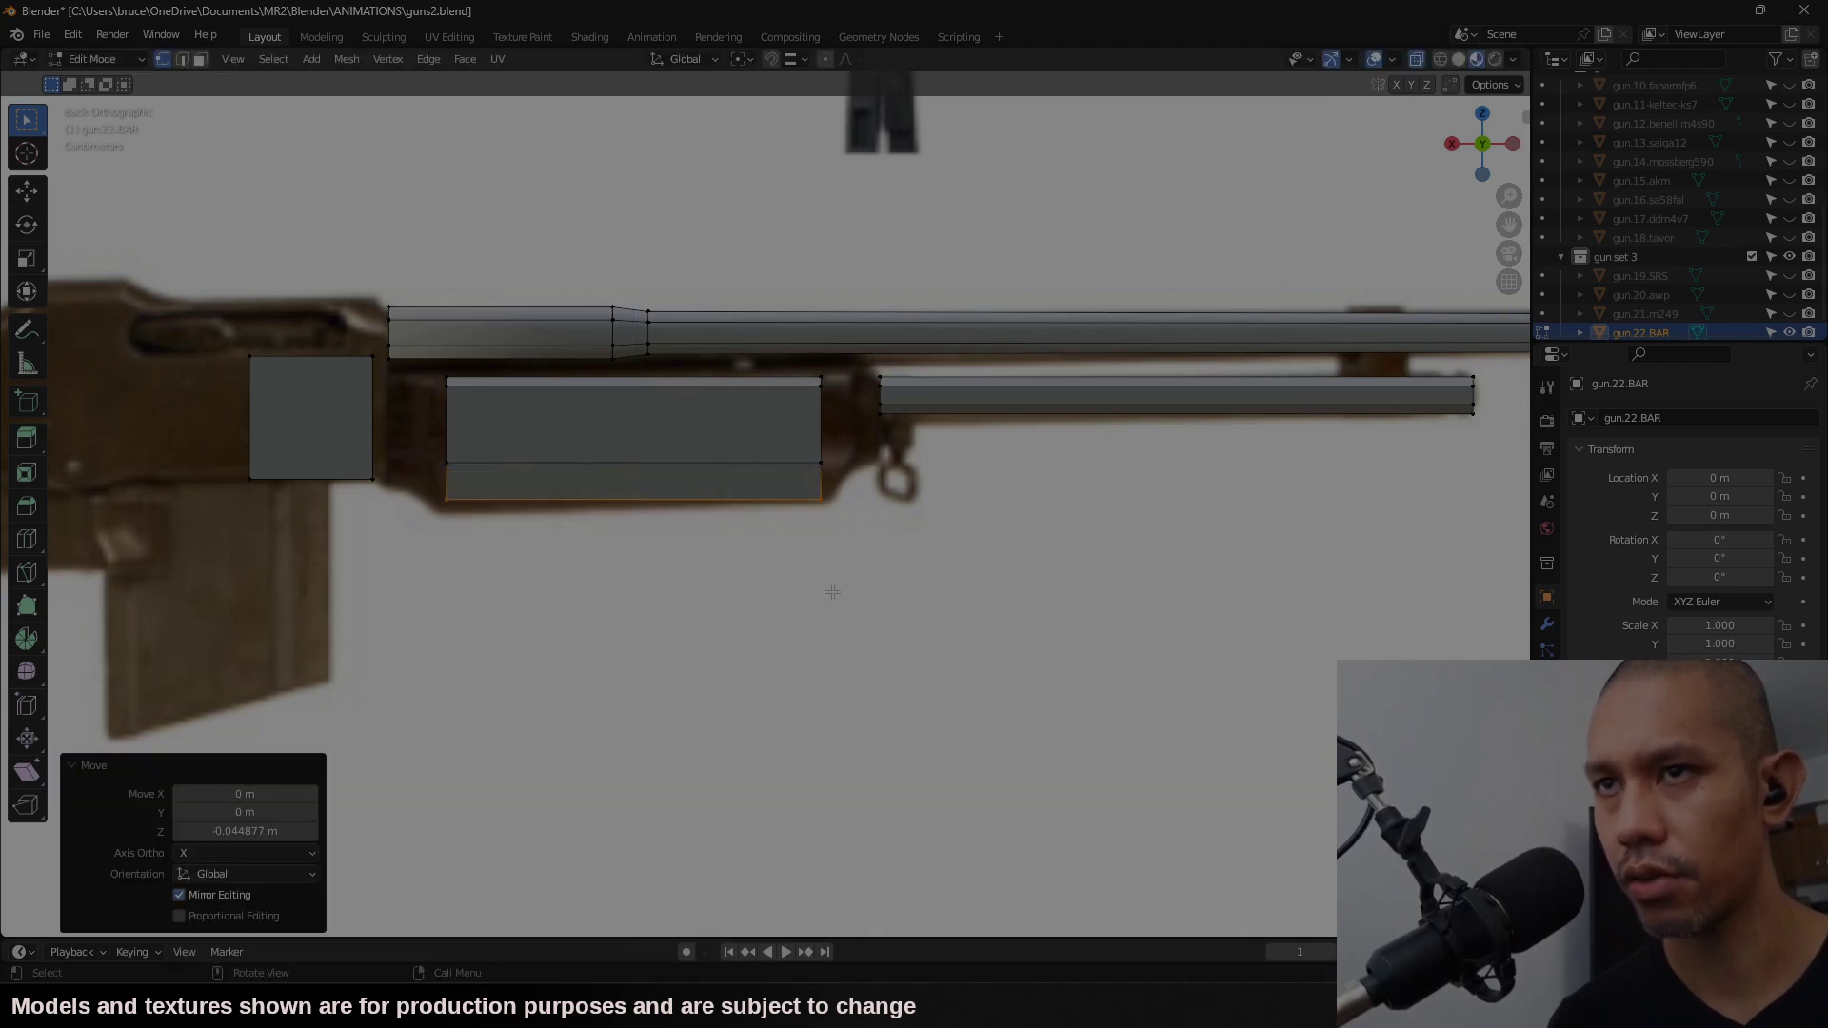
# Step: Move the handguard's front end forward along X by about 0.03 m and raise its top edges by about 0.011 m
pyautogui.moveTo(865, 354); pyautogui.dragTo(780, 527)
pyautogui.press('g')
pyautogui.press('x')
pyautogui.click(802, 531)
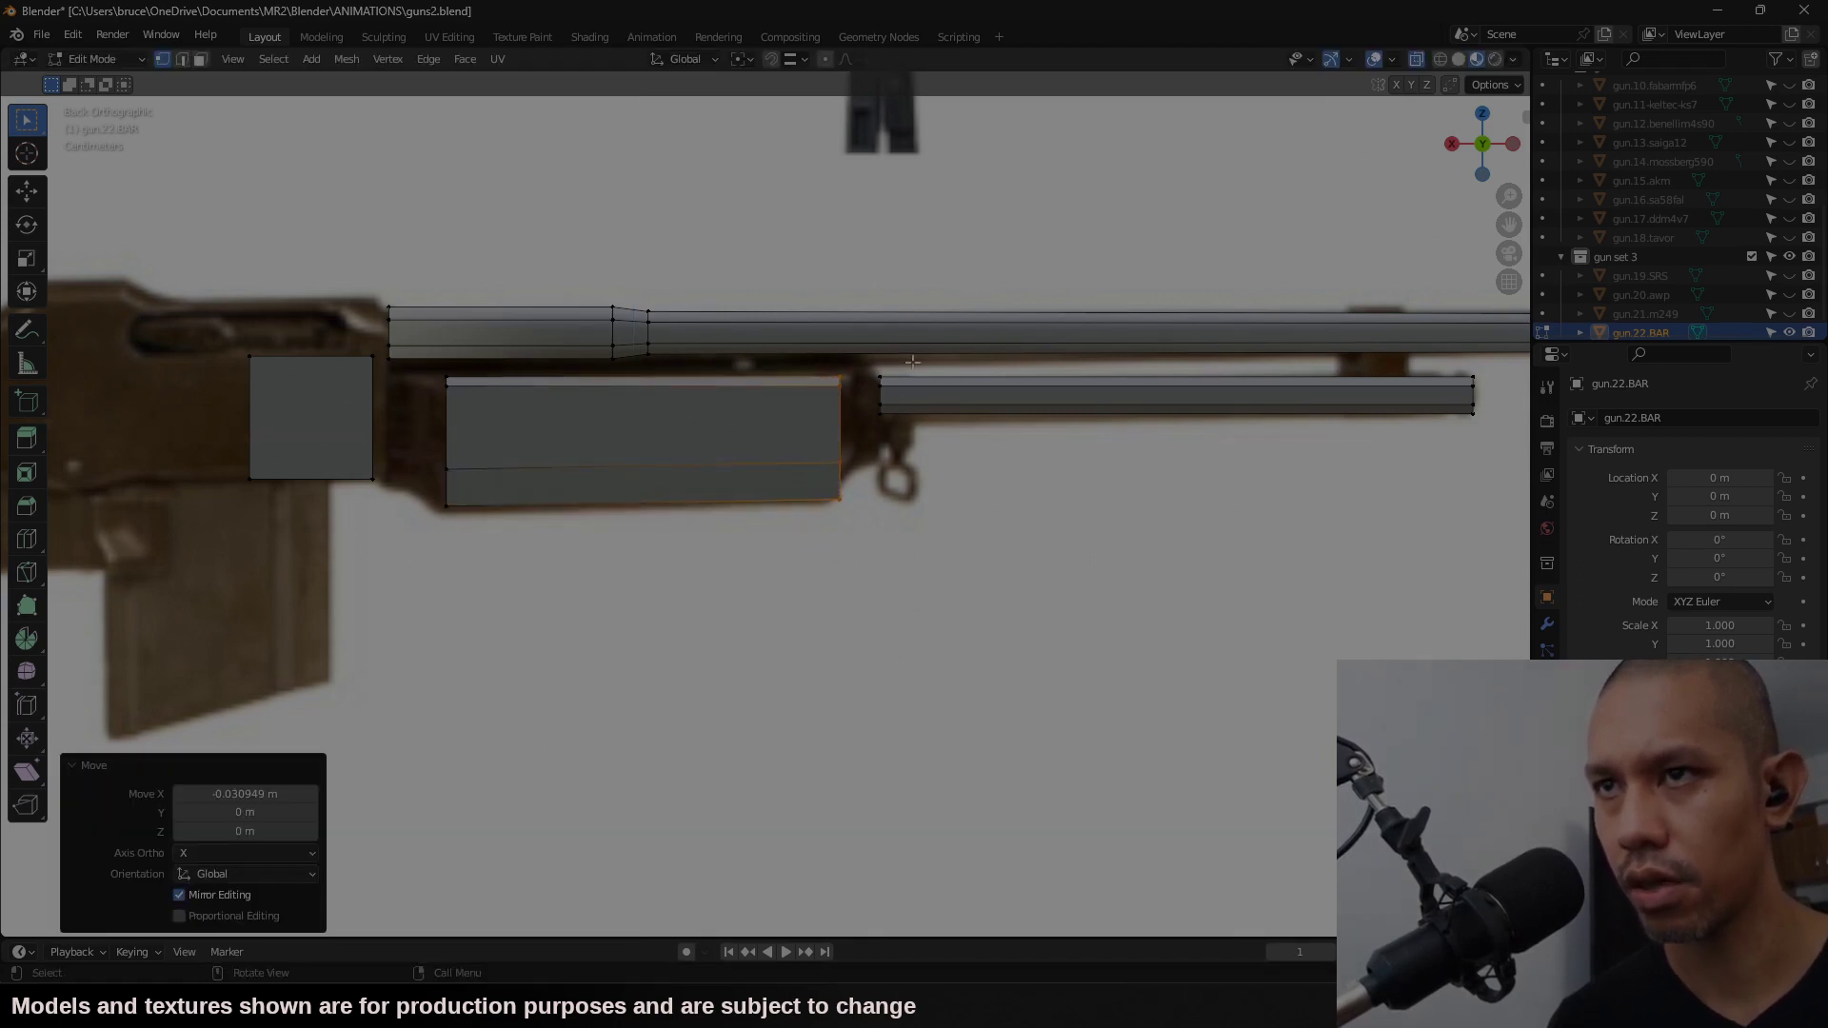
pyautogui.moveTo(469, 363); pyautogui.dragTo(611, 367)
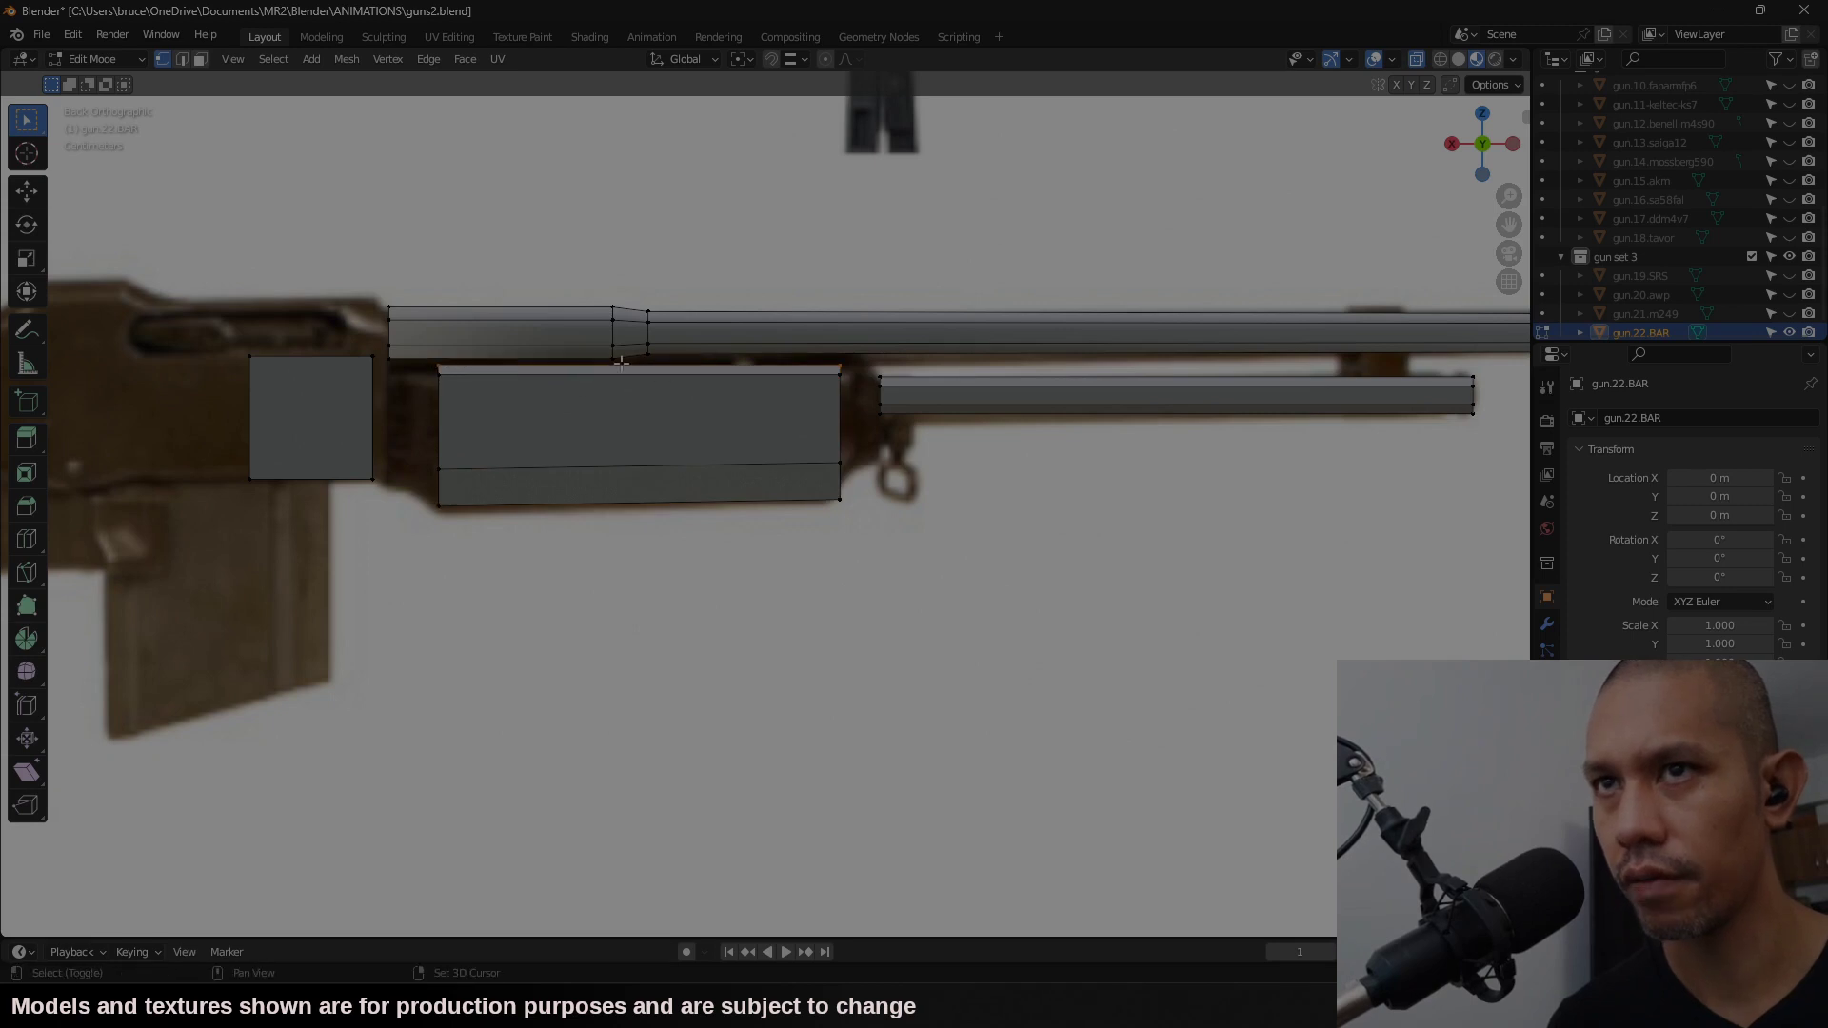
pyautogui.press('g')
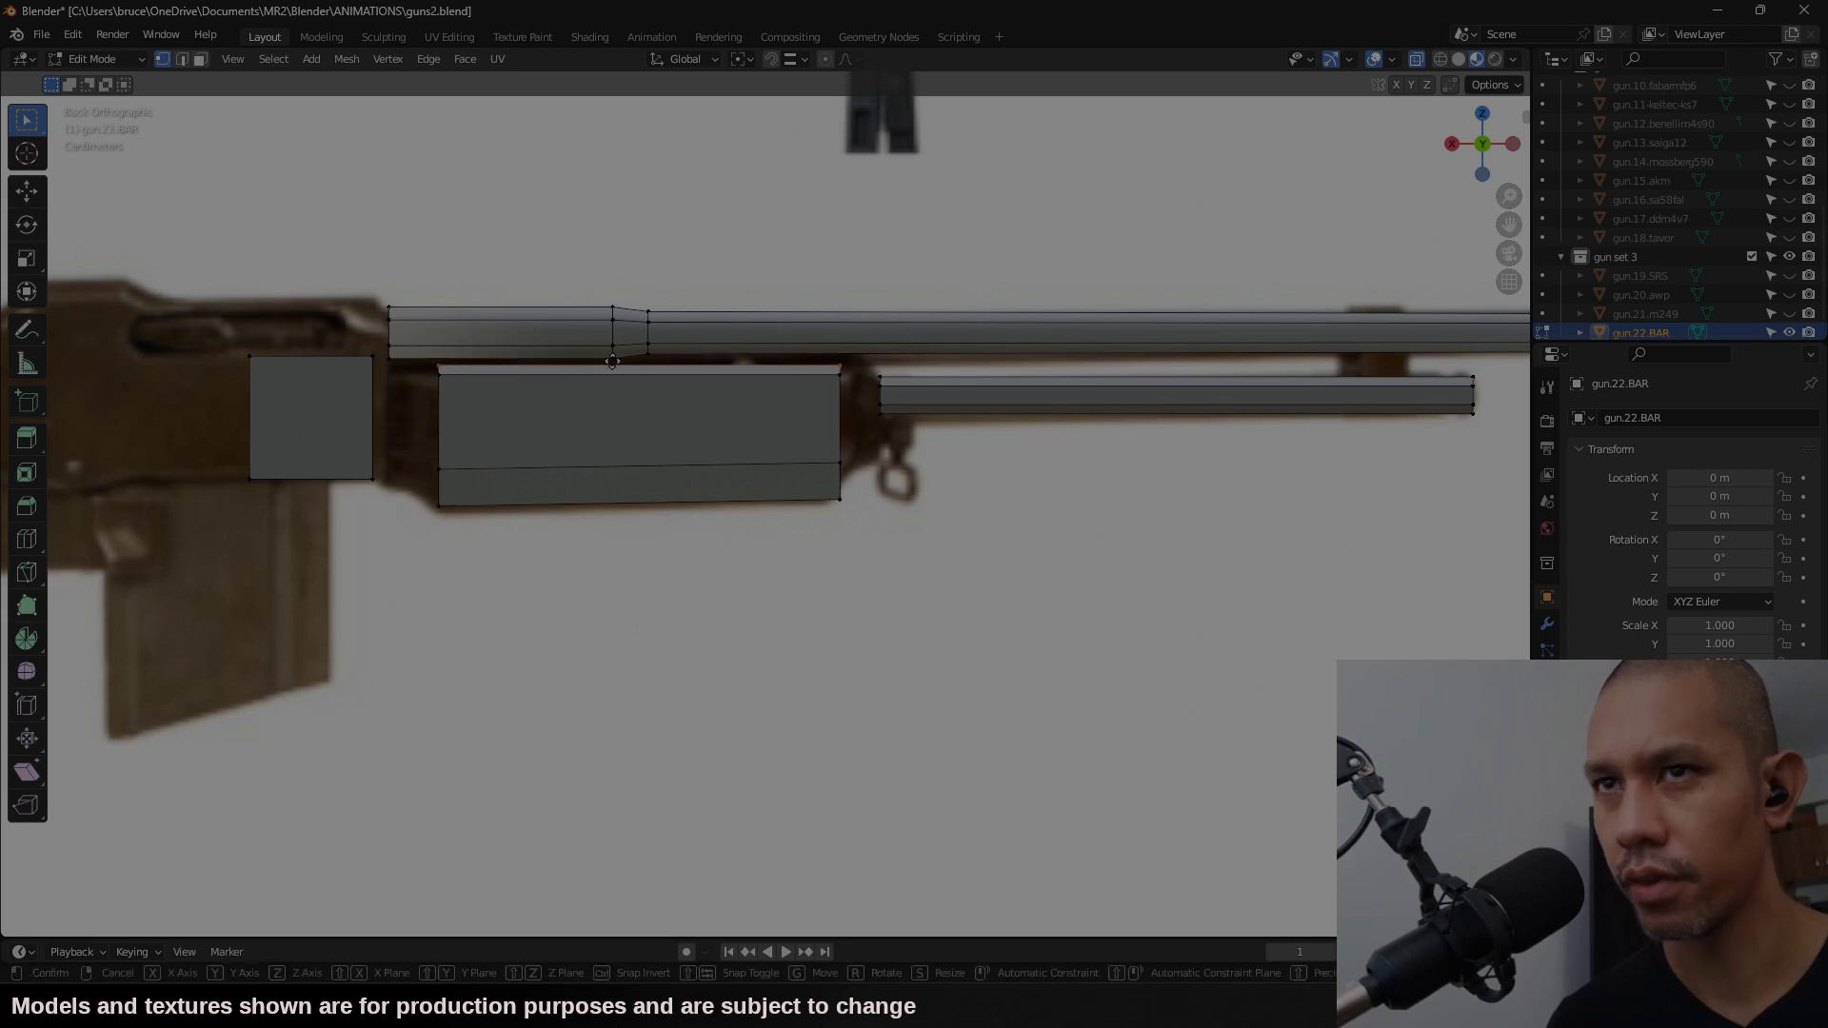
pyautogui.press('z')
pyautogui.click(612, 359)
# Step: Extrude the handguard's front face forward about 0.07 m, then scale and move it to taper the tip toward the lower tube
pyautogui.press('3')
pyautogui.scroll(1, 843, 417)
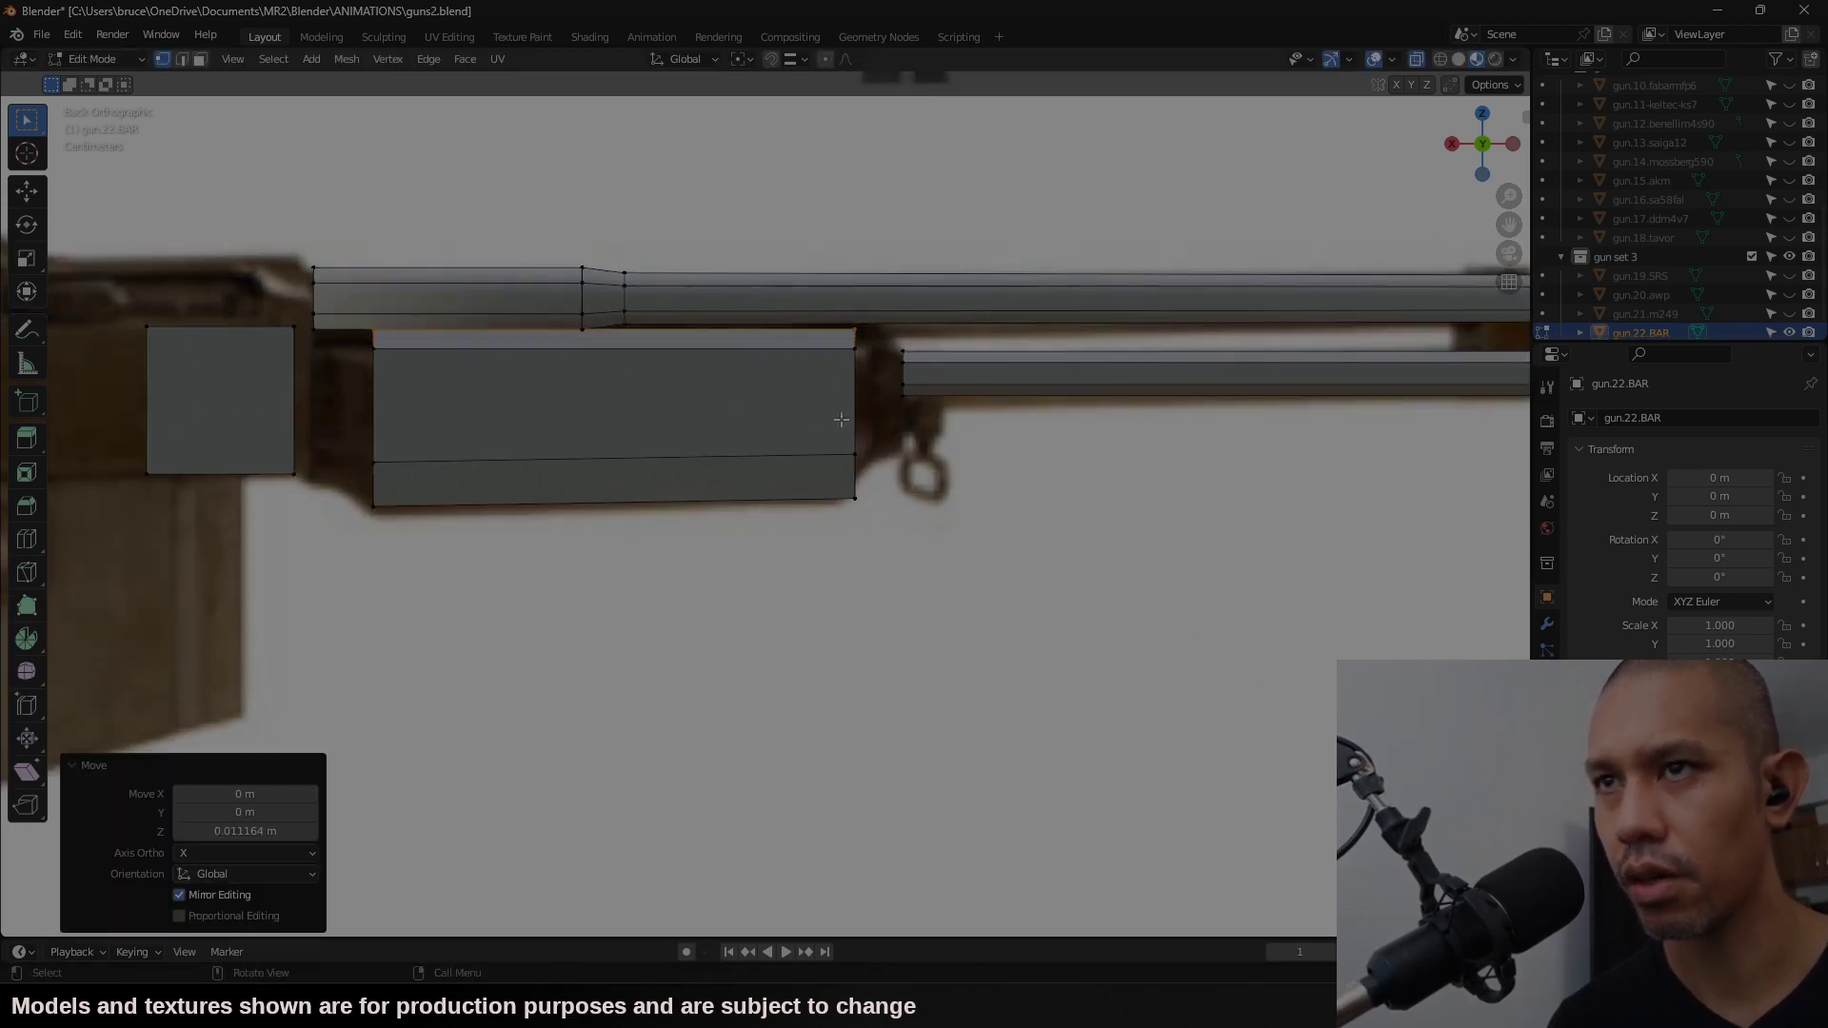
pyautogui.click(845, 417)
pyautogui.press('e')
pyautogui.click(981, 426)
pyautogui.press('s')
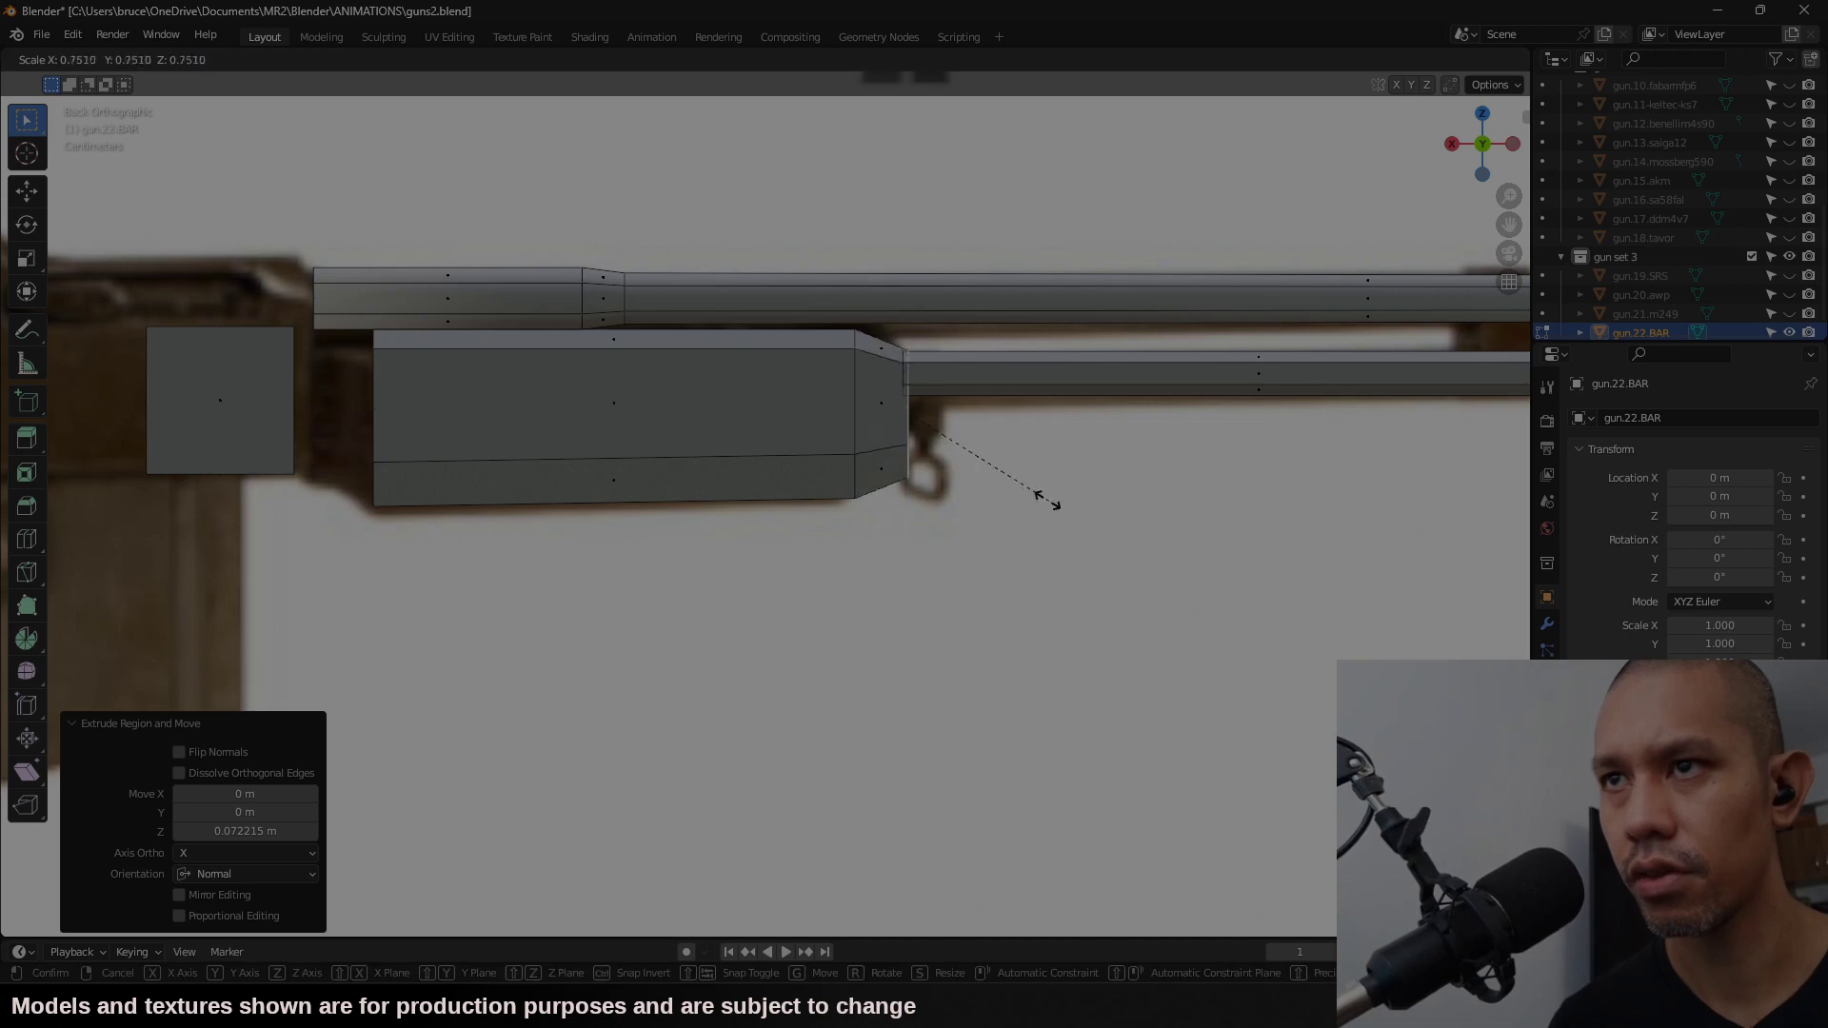
pyautogui.click(970, 455)
pyautogui.press('g')
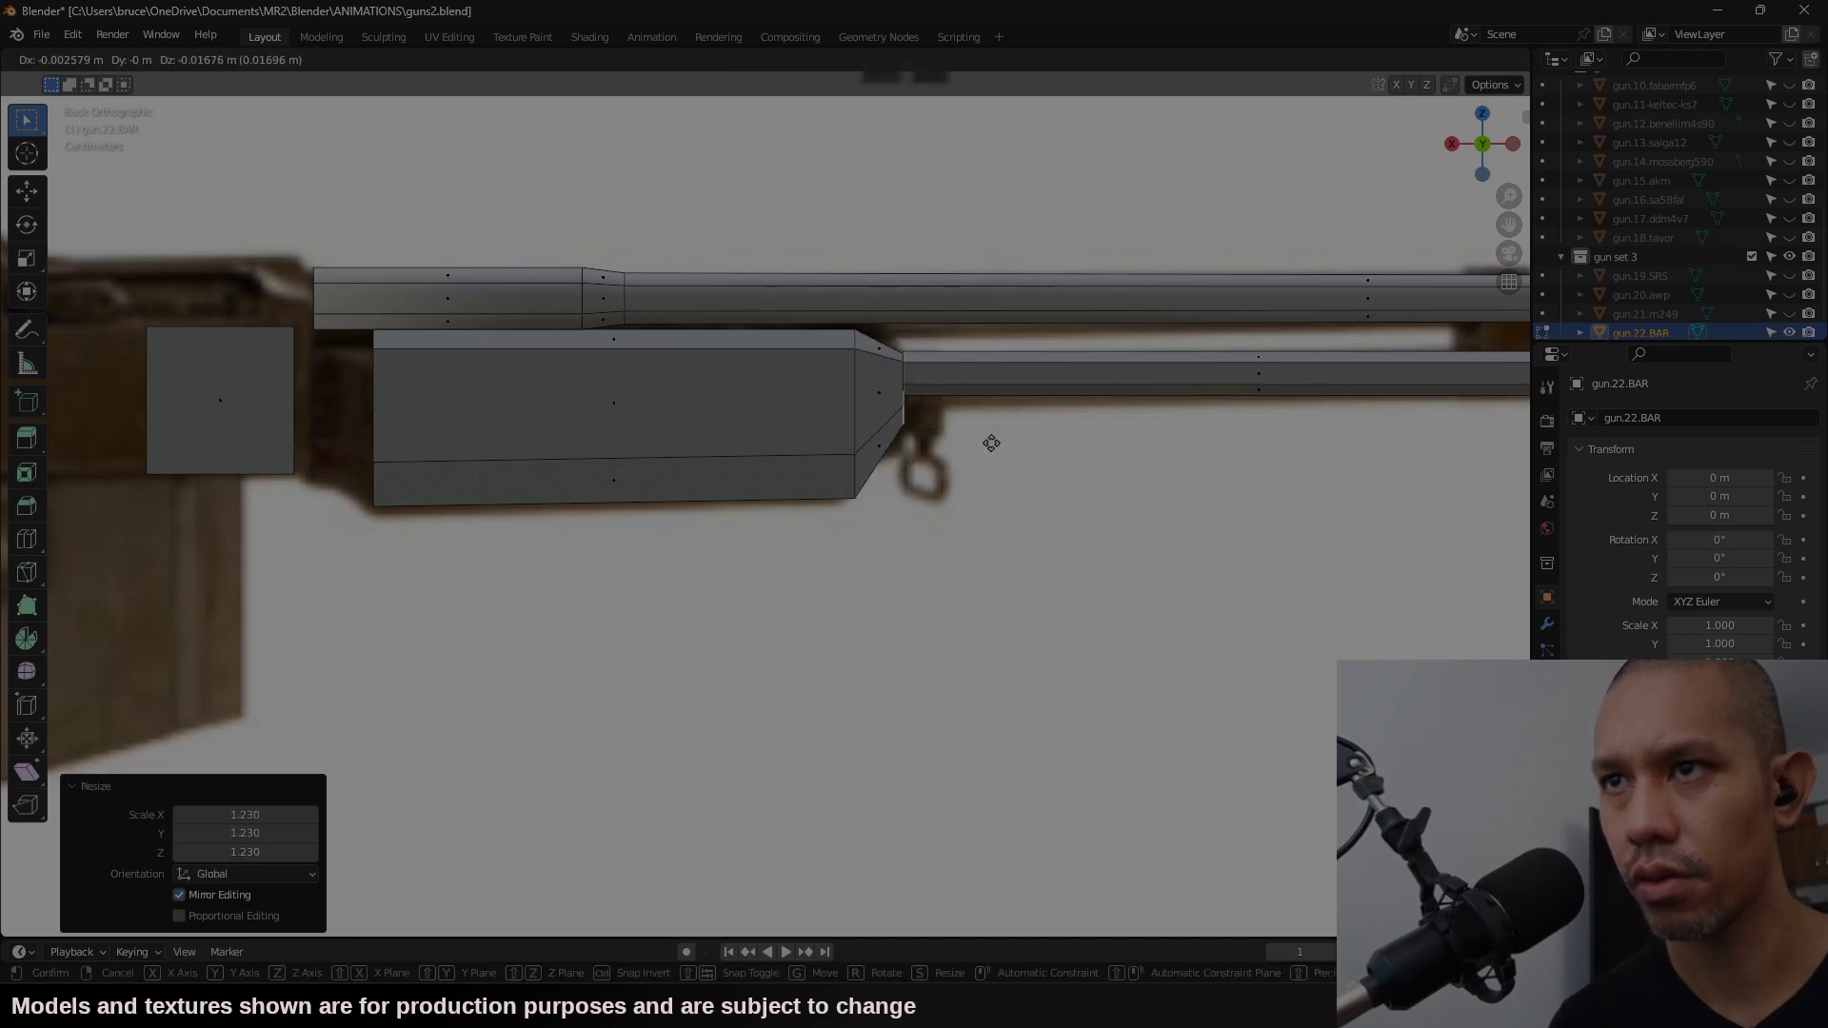
pyautogui.press('x')
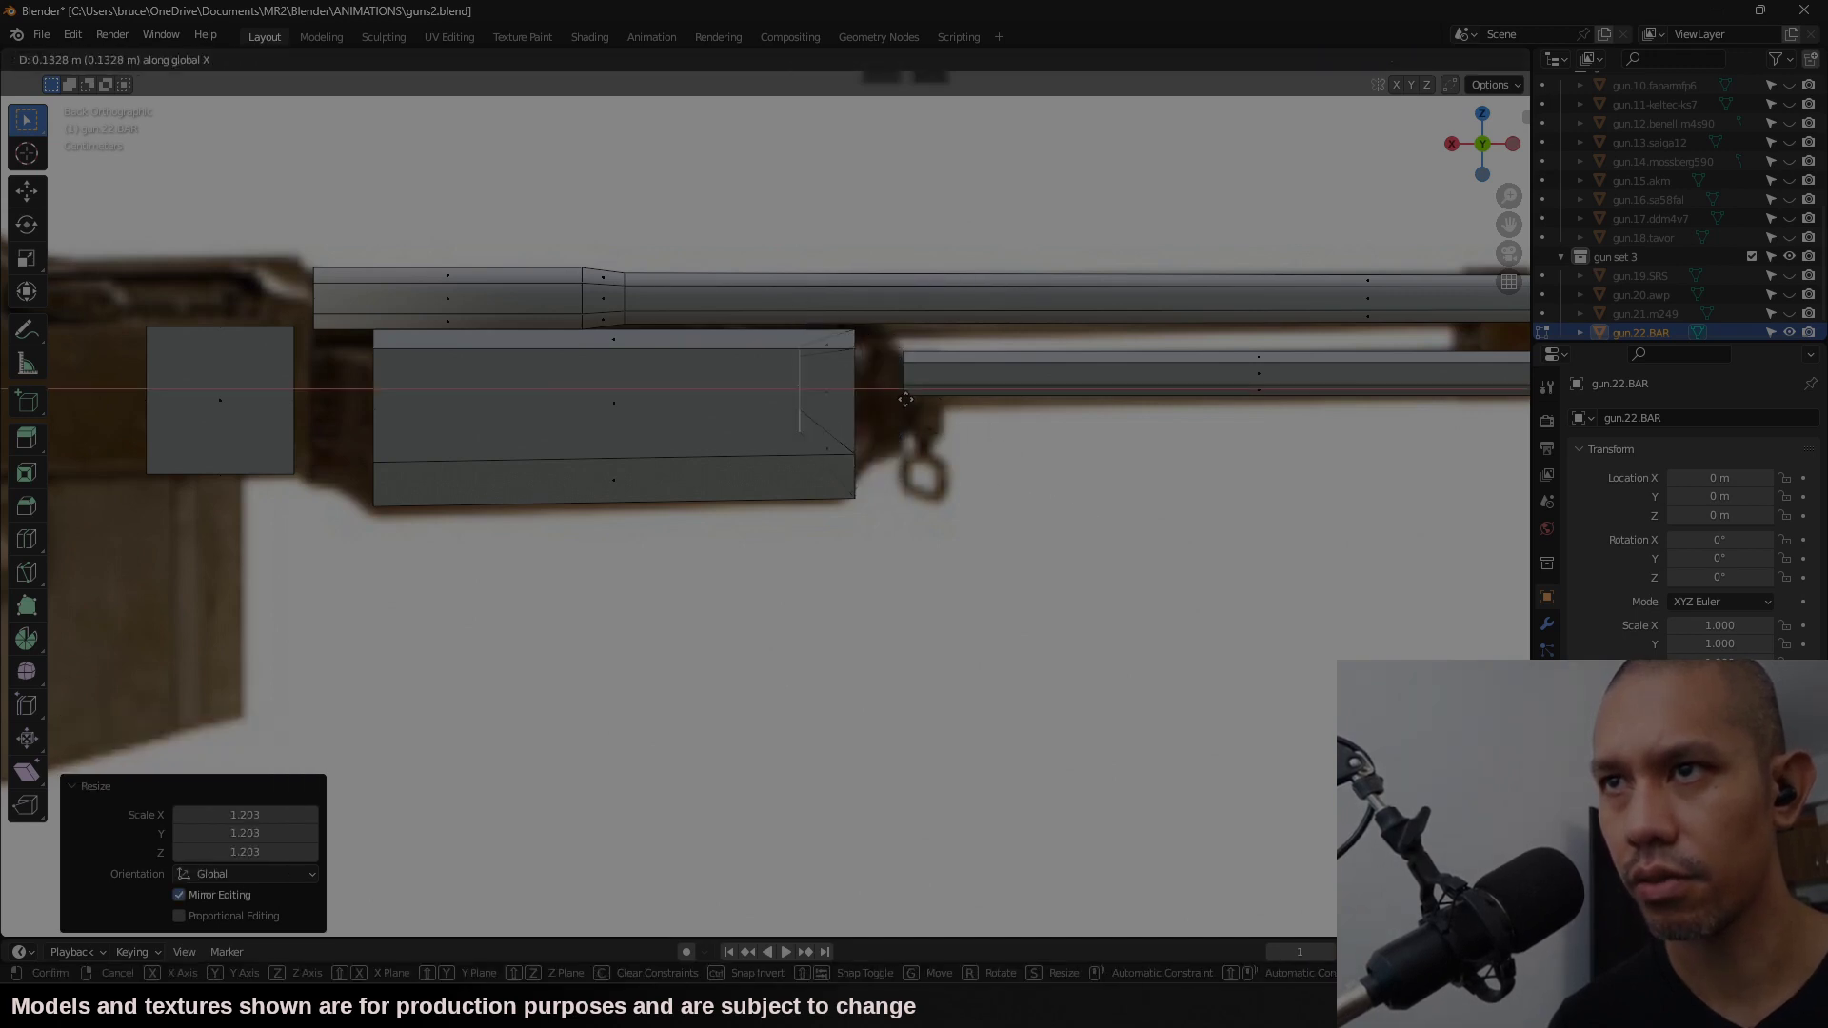
pyautogui.click(1008, 438)
# Step: Extrude the handguard's rear face back about 0.08 m to the receiver and raise its lower edge about 0.022 m
pyautogui.keyDown('shift'); pyautogui.click(415, 431); pyautogui.keyUp('shift')
pyautogui.keyDown('shift'); pyautogui.moveTo(415, 431); pyautogui.dragTo(551, 450, button='middle'); pyautogui.keyUp('shift')
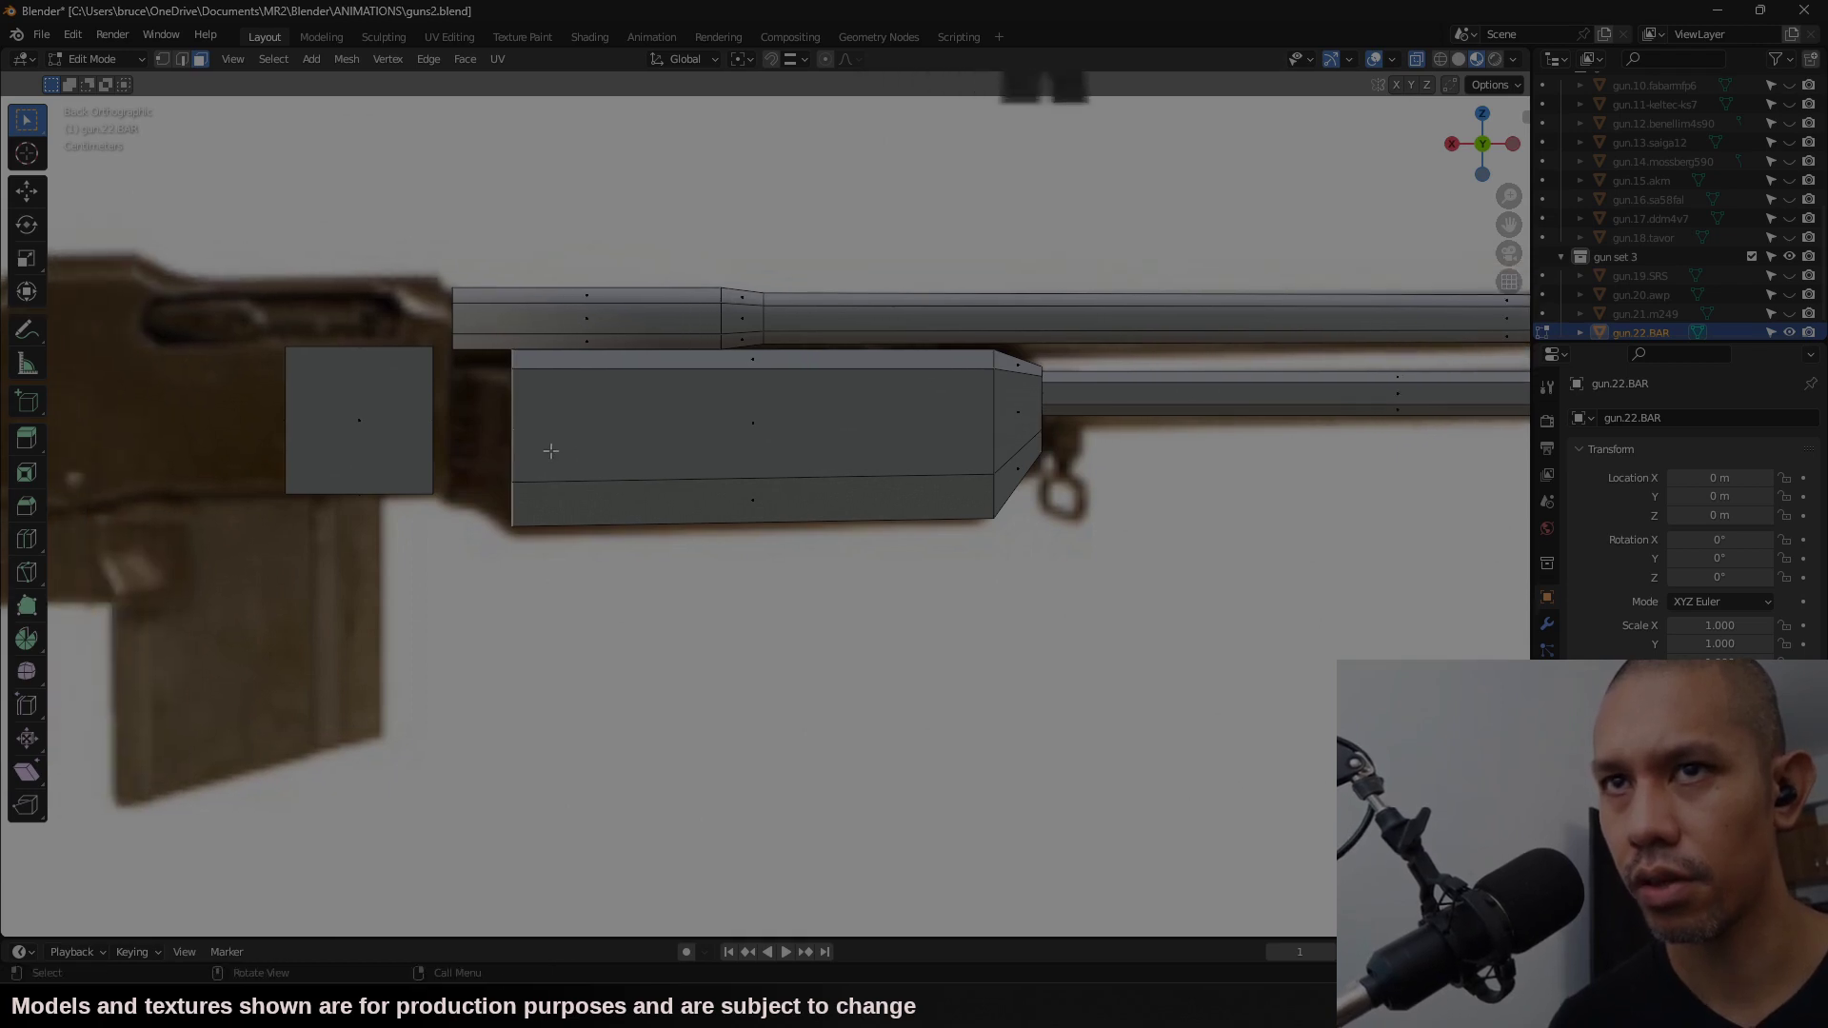
pyautogui.press('e')
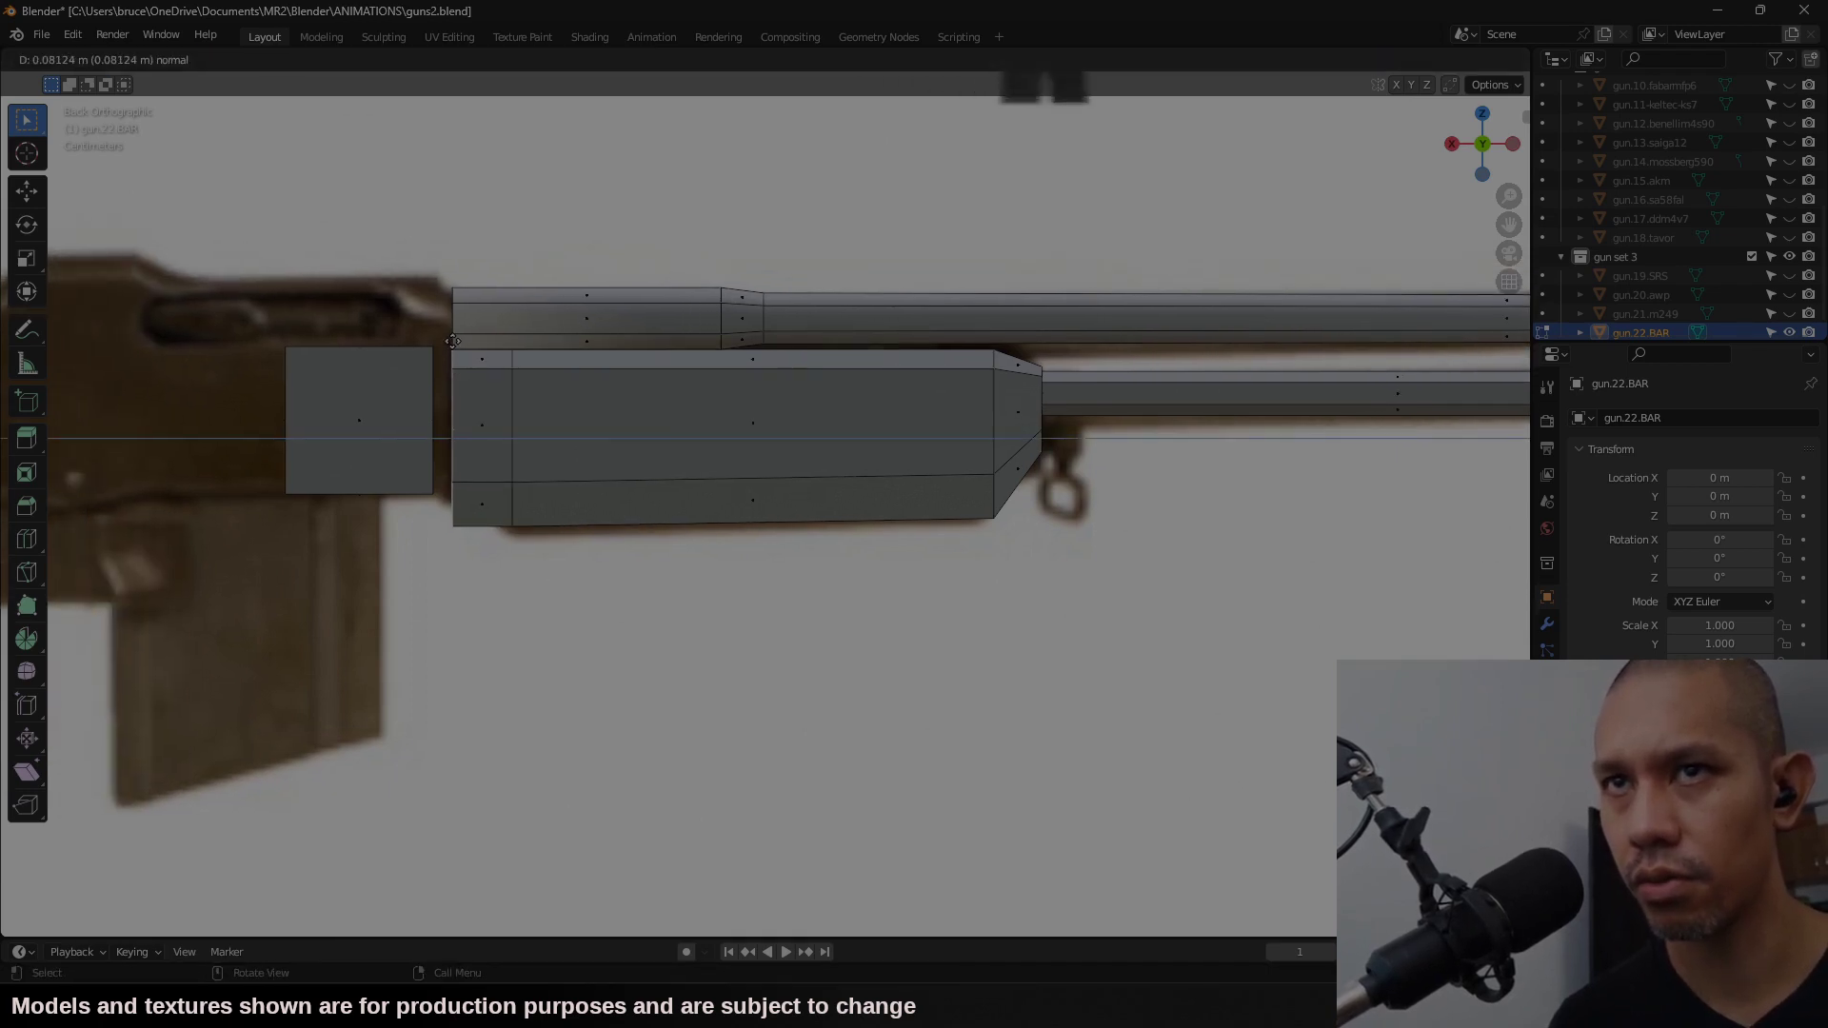
# Step: Apply smooth shading to the handguard's faces and to the tube below the barrel
pyautogui.moveTo(1019, 361); pyautogui.dragTo(475, 566)
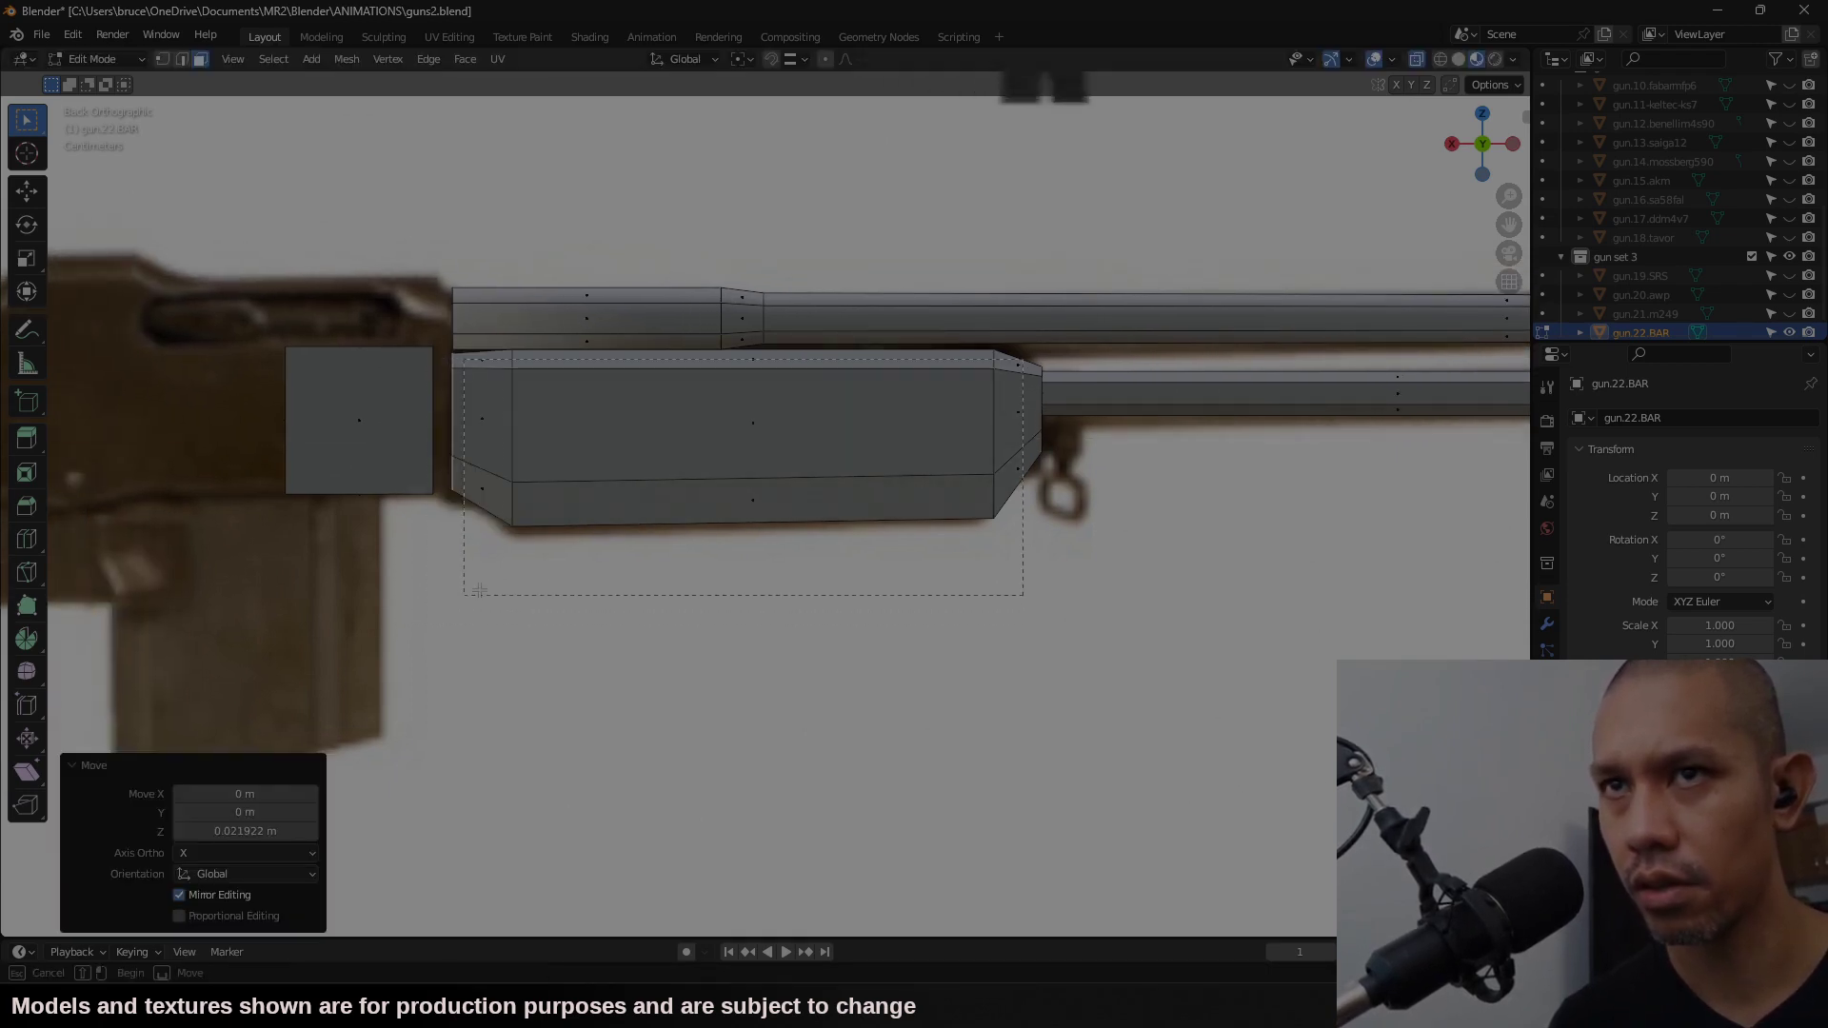
pyautogui.rightClick(715, 444)
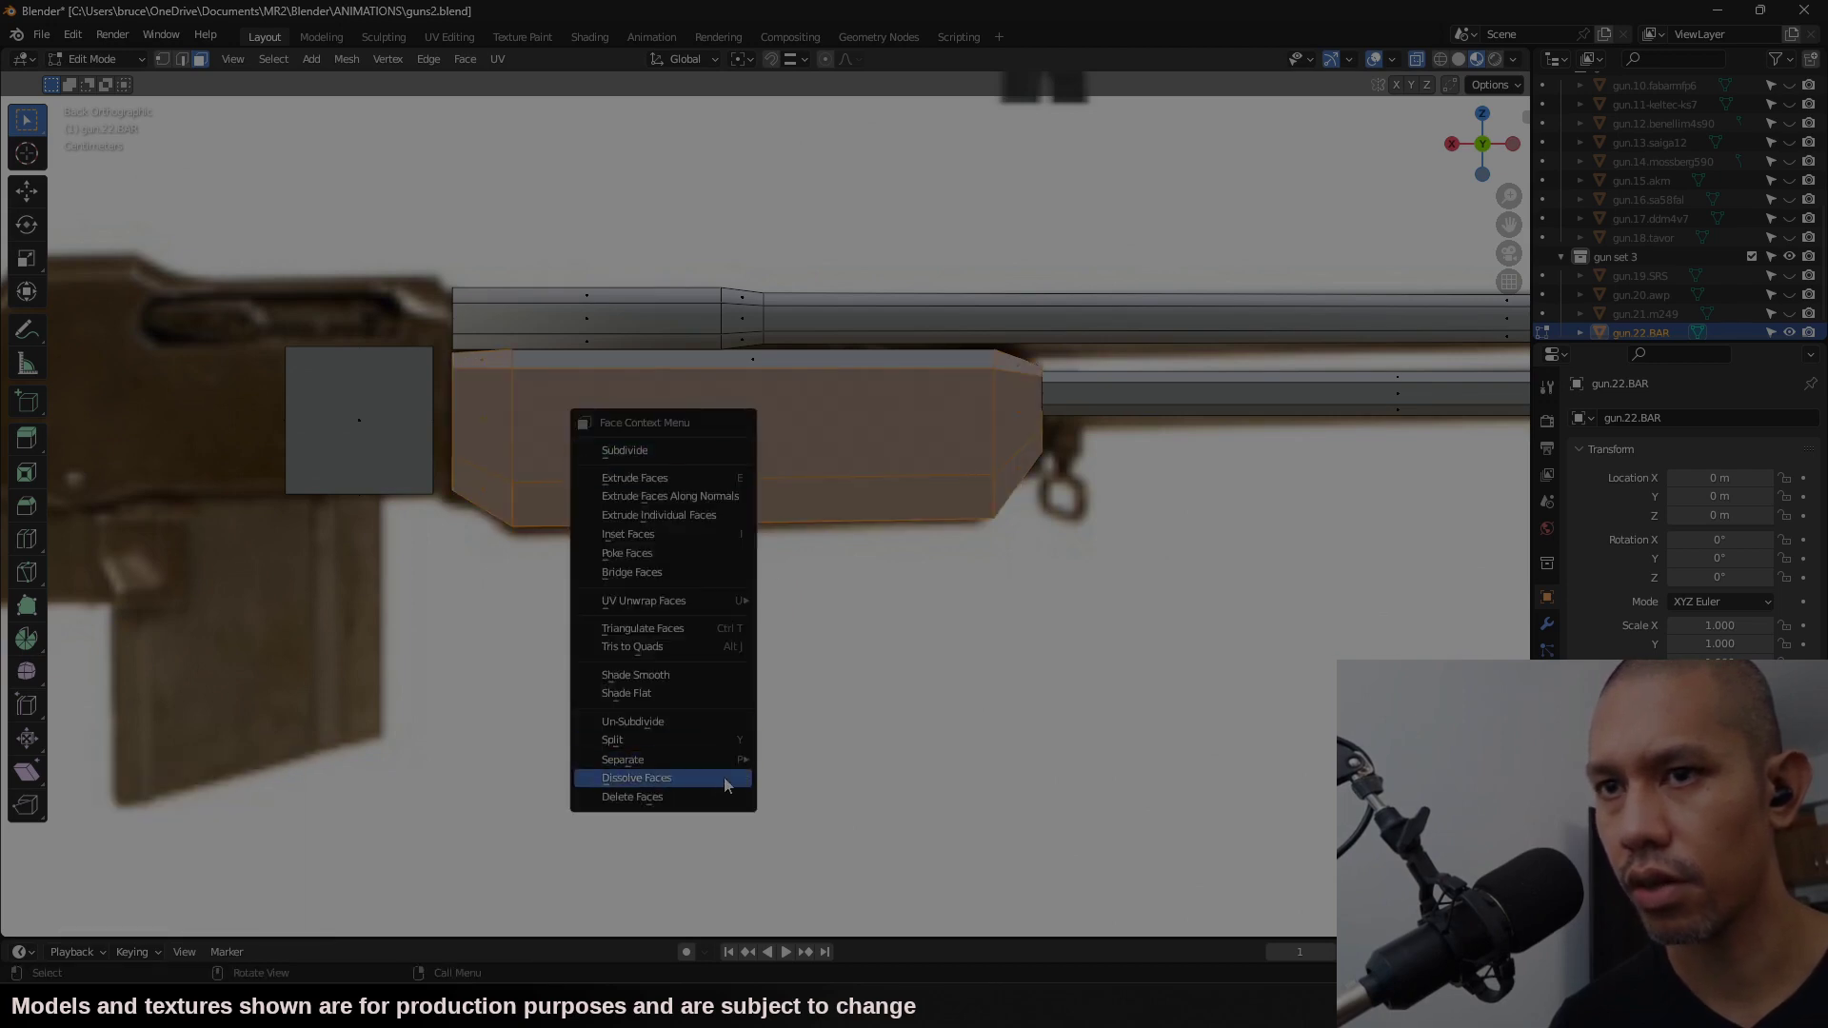
pyautogui.click(701, 675)
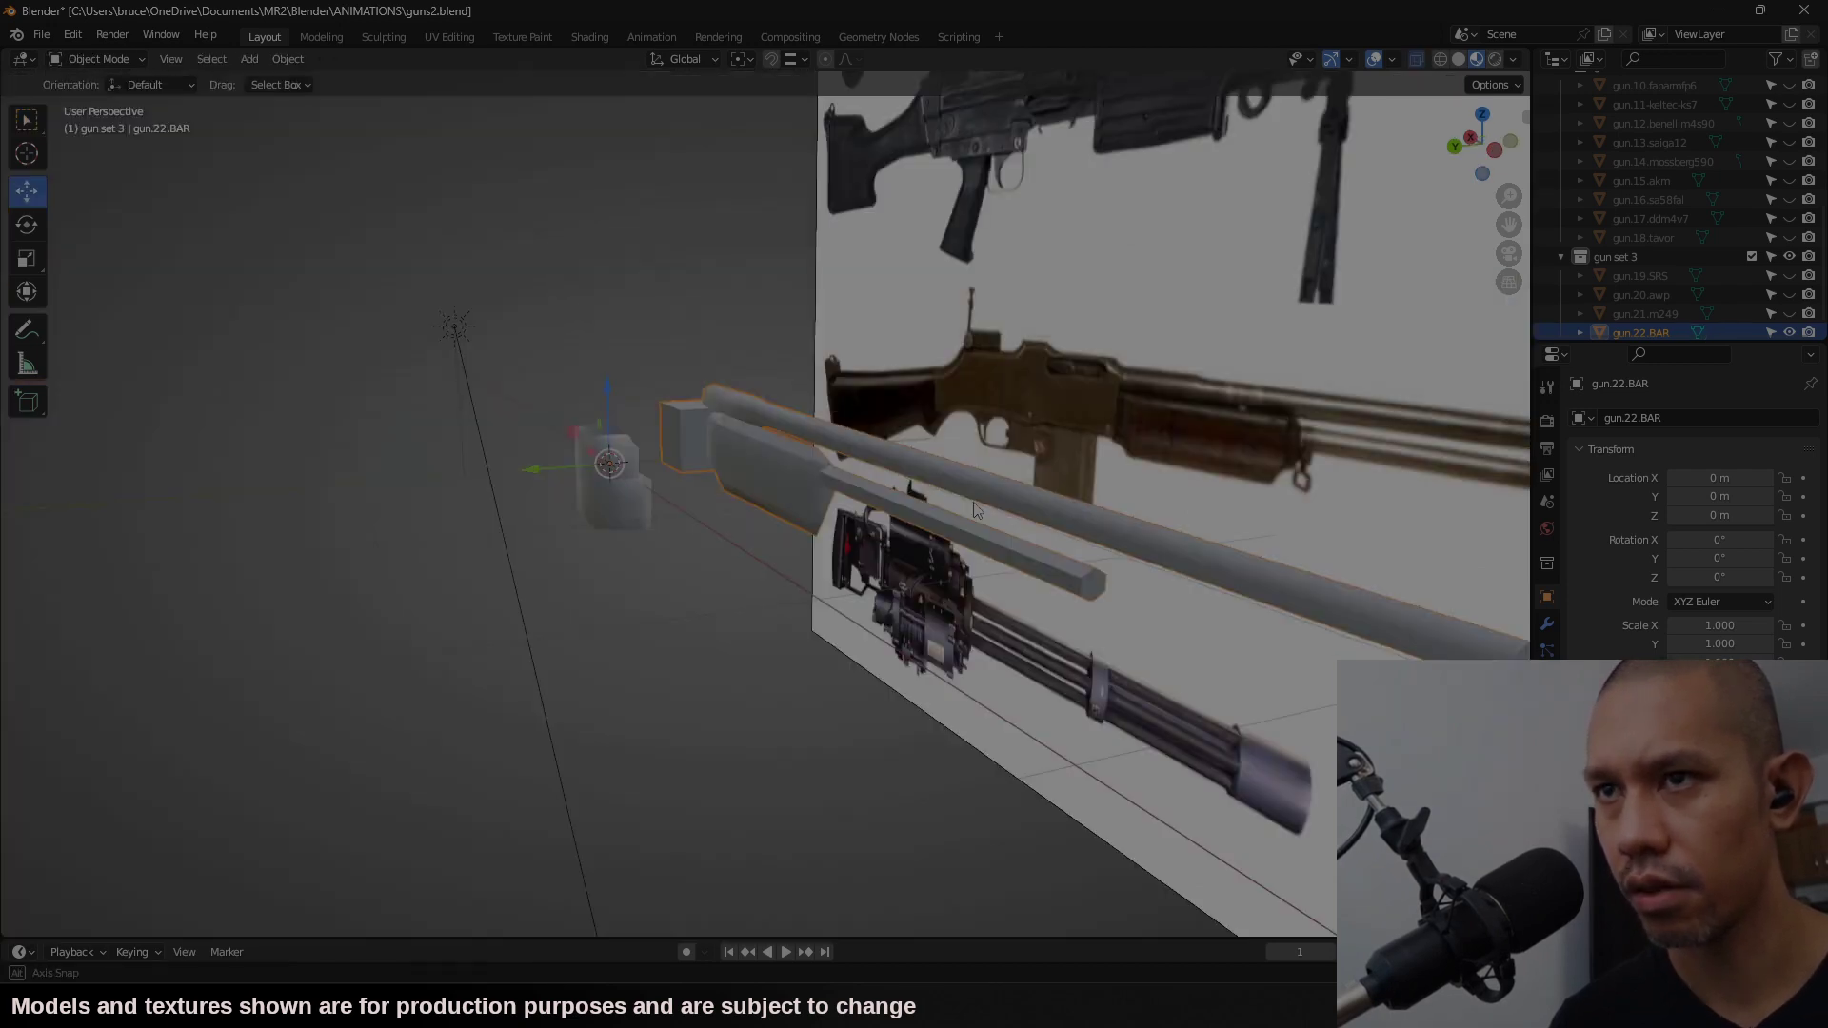
pyautogui.press('Tab')
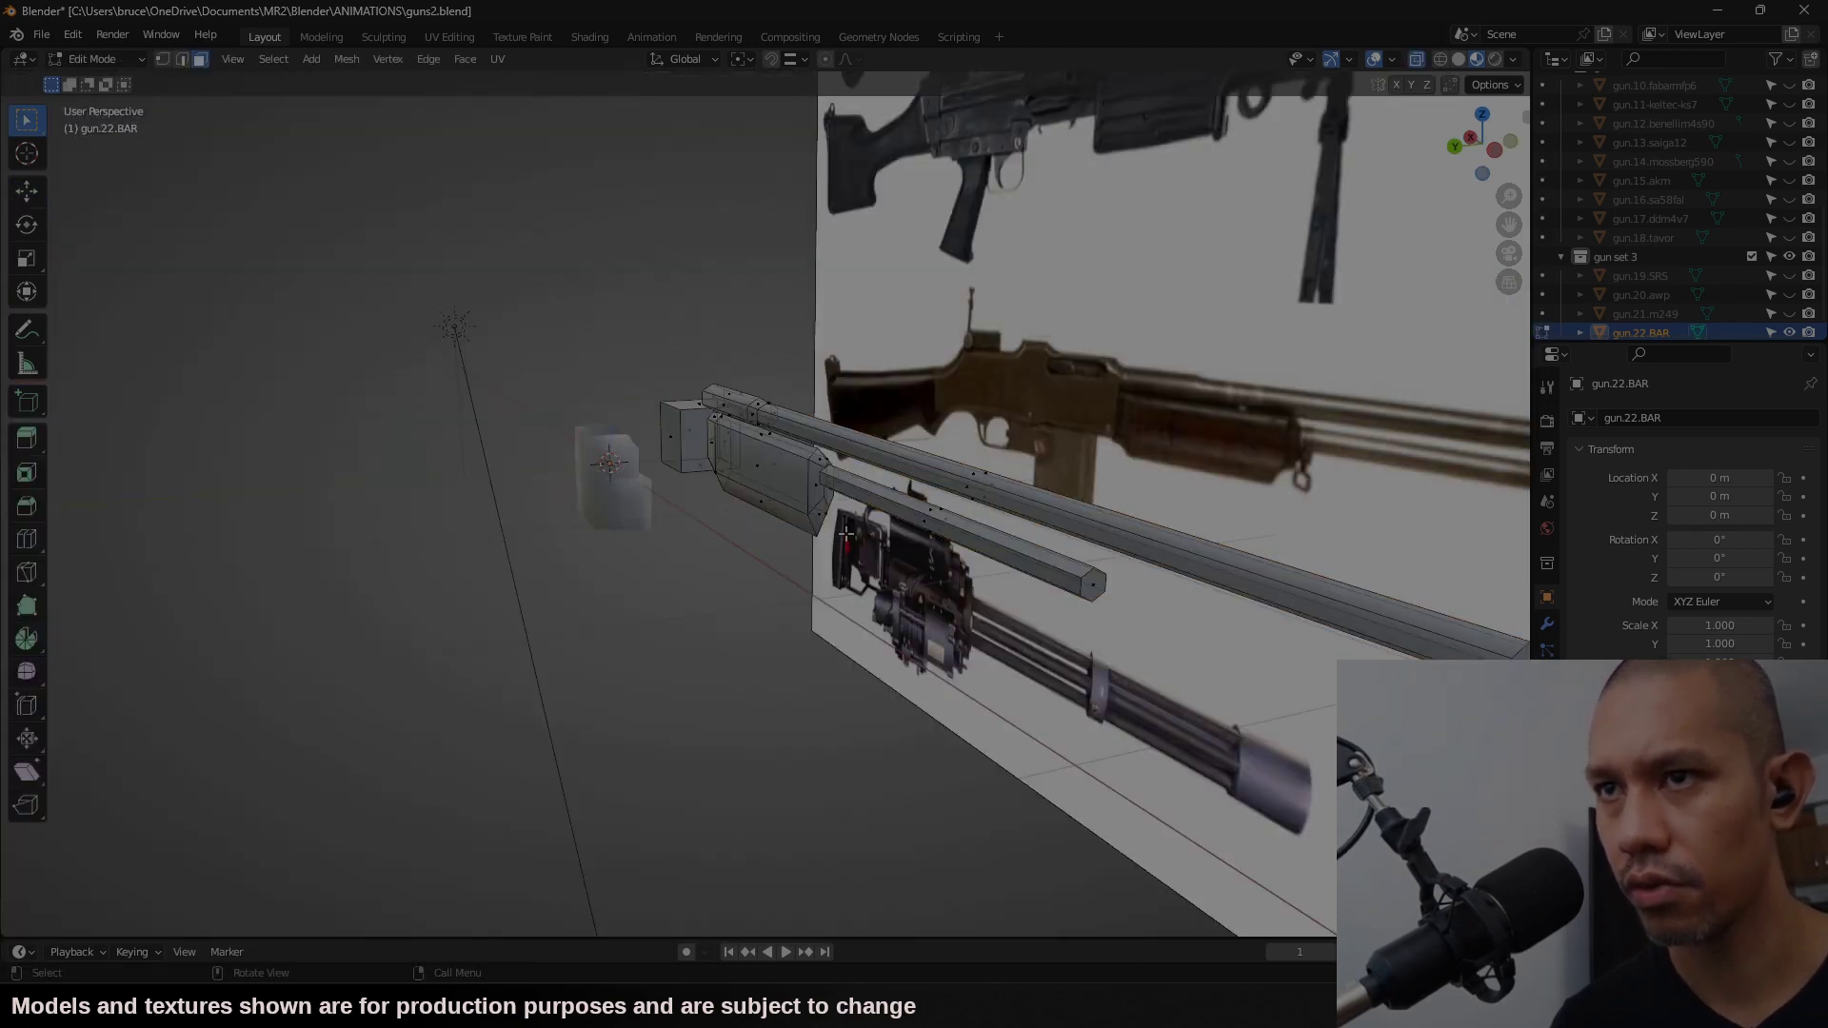
pyautogui.scroll(2, 838, 538)
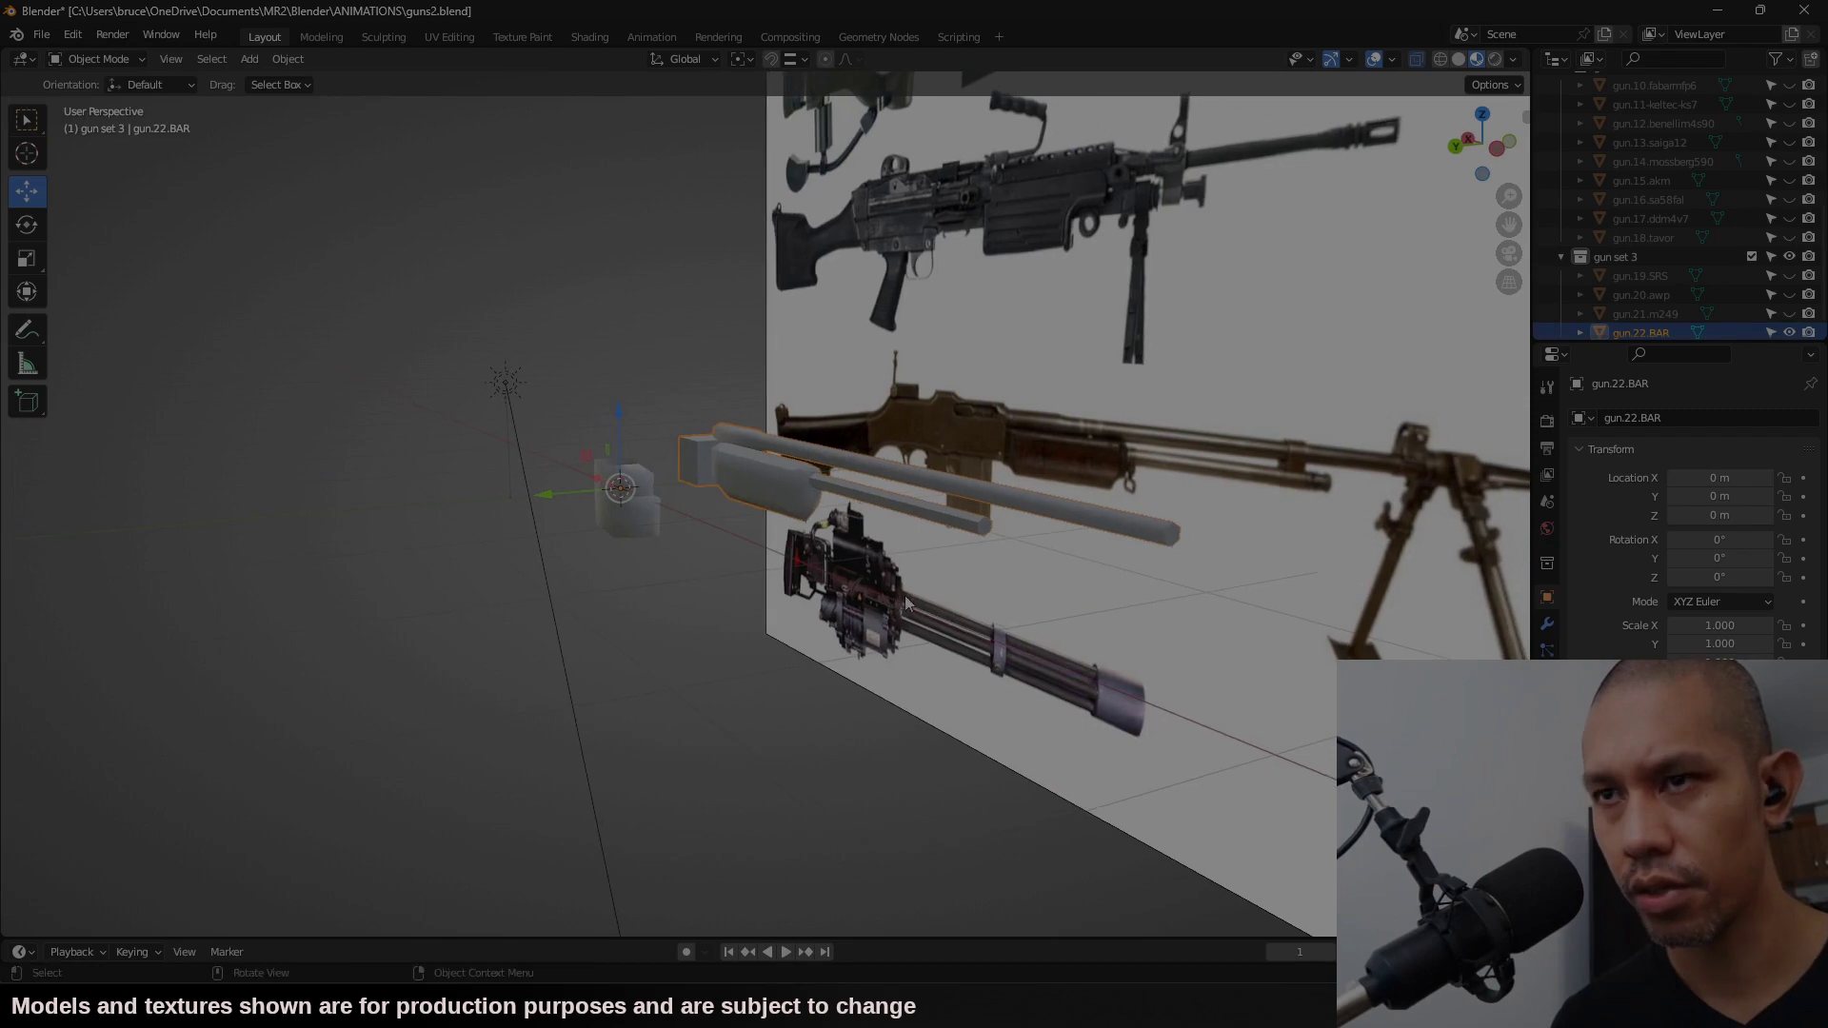
pyautogui.scroll(2, 902, 604)
pyautogui.press('Tab')
pyautogui.rightClick(965, 502)
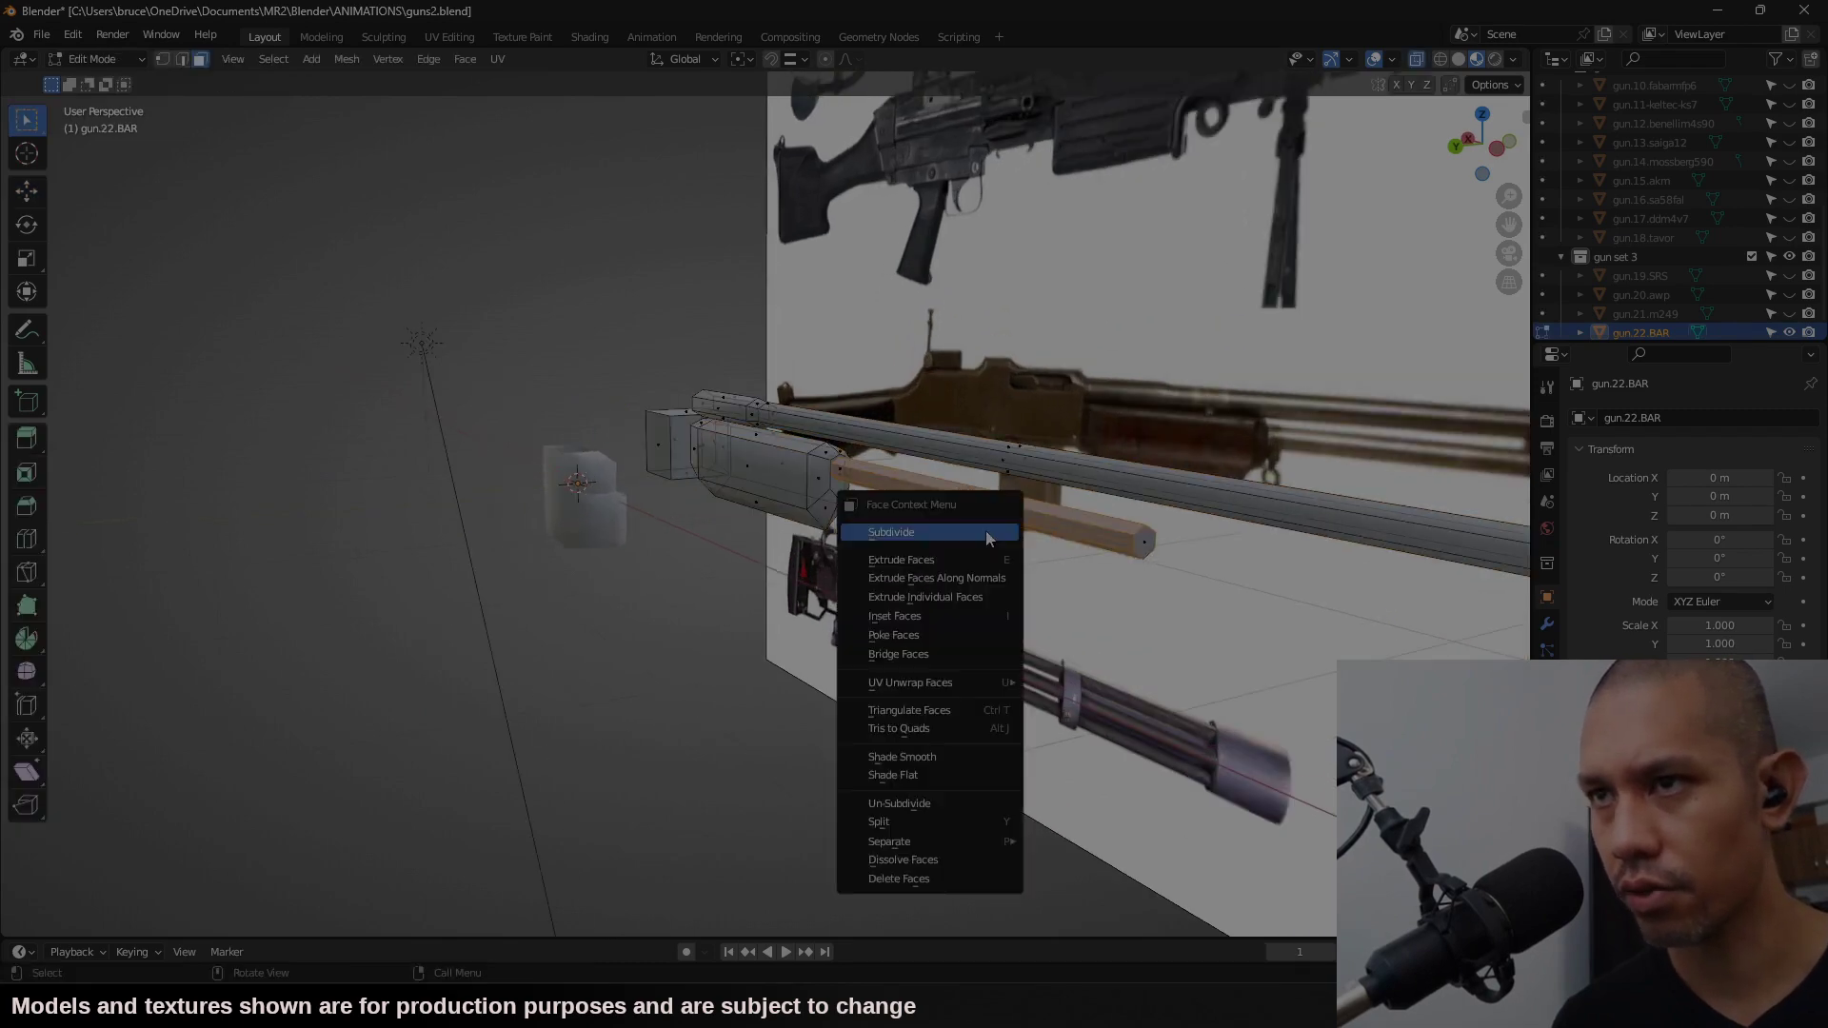
pyautogui.click(985, 530)
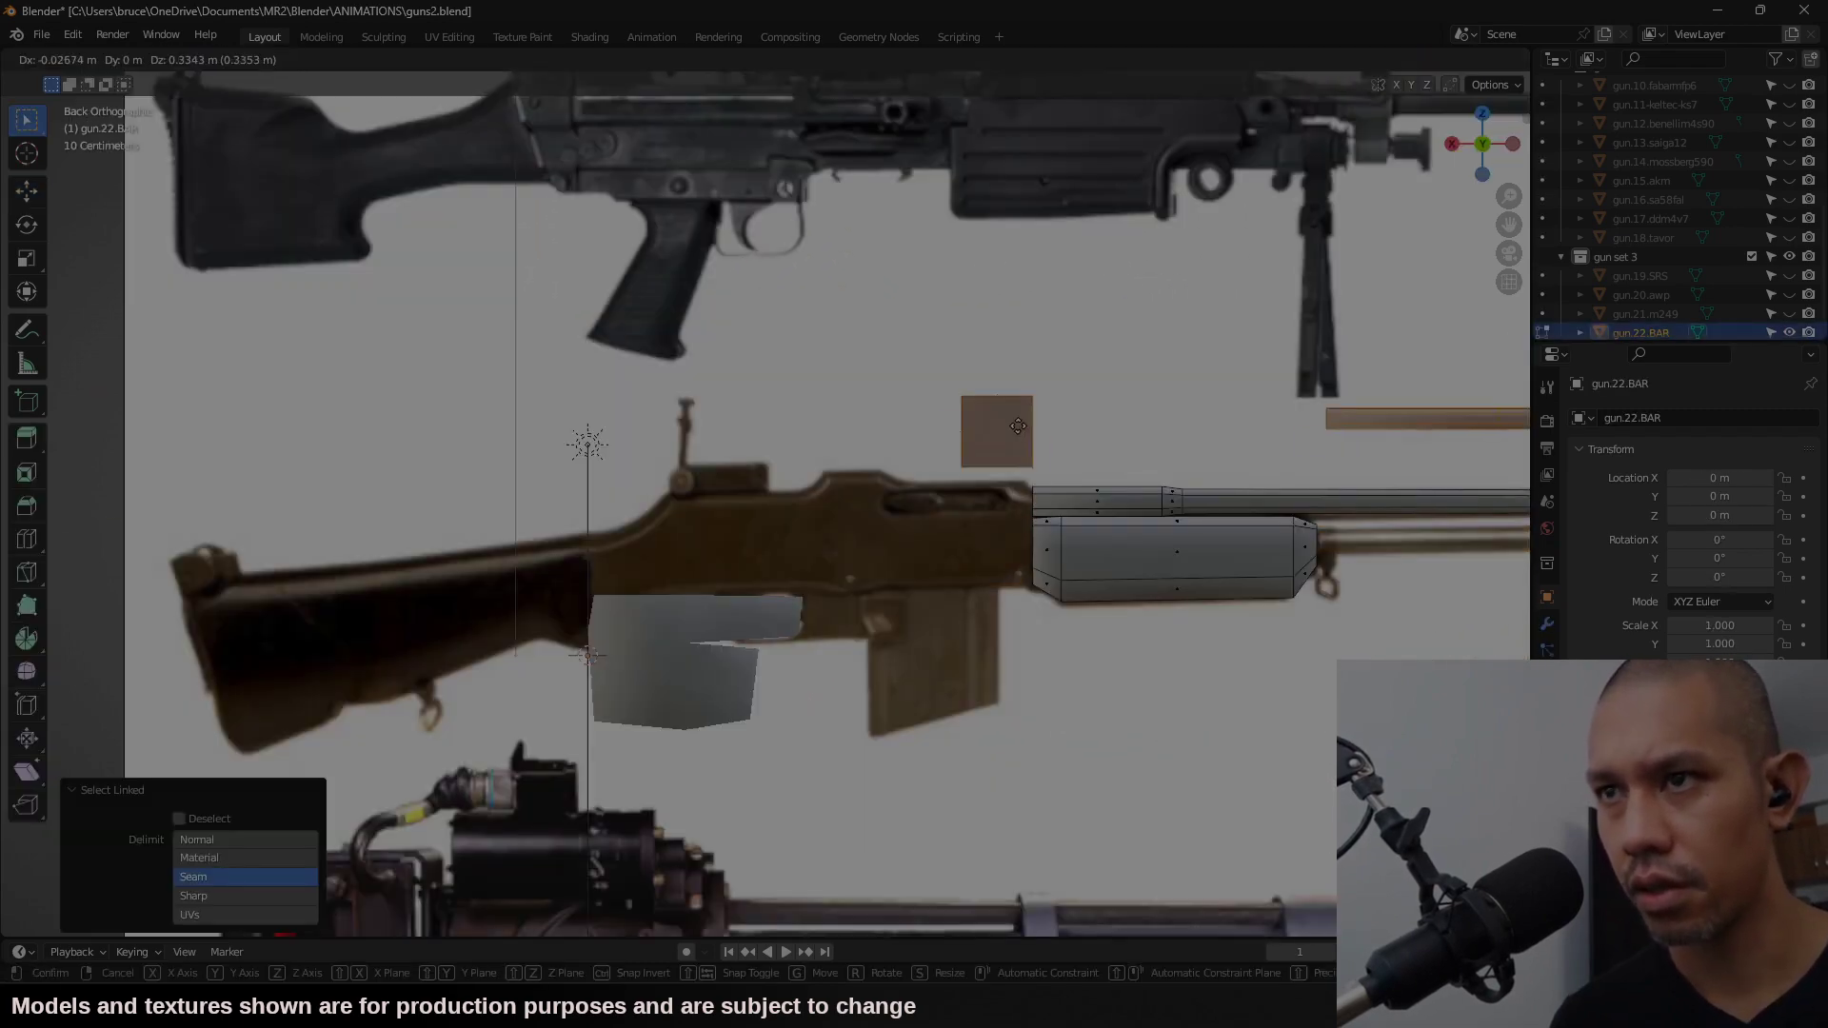
# Step: Select only the linked faces of the cube on the receiver and separate them into their own object
pyautogui.click(998, 550)
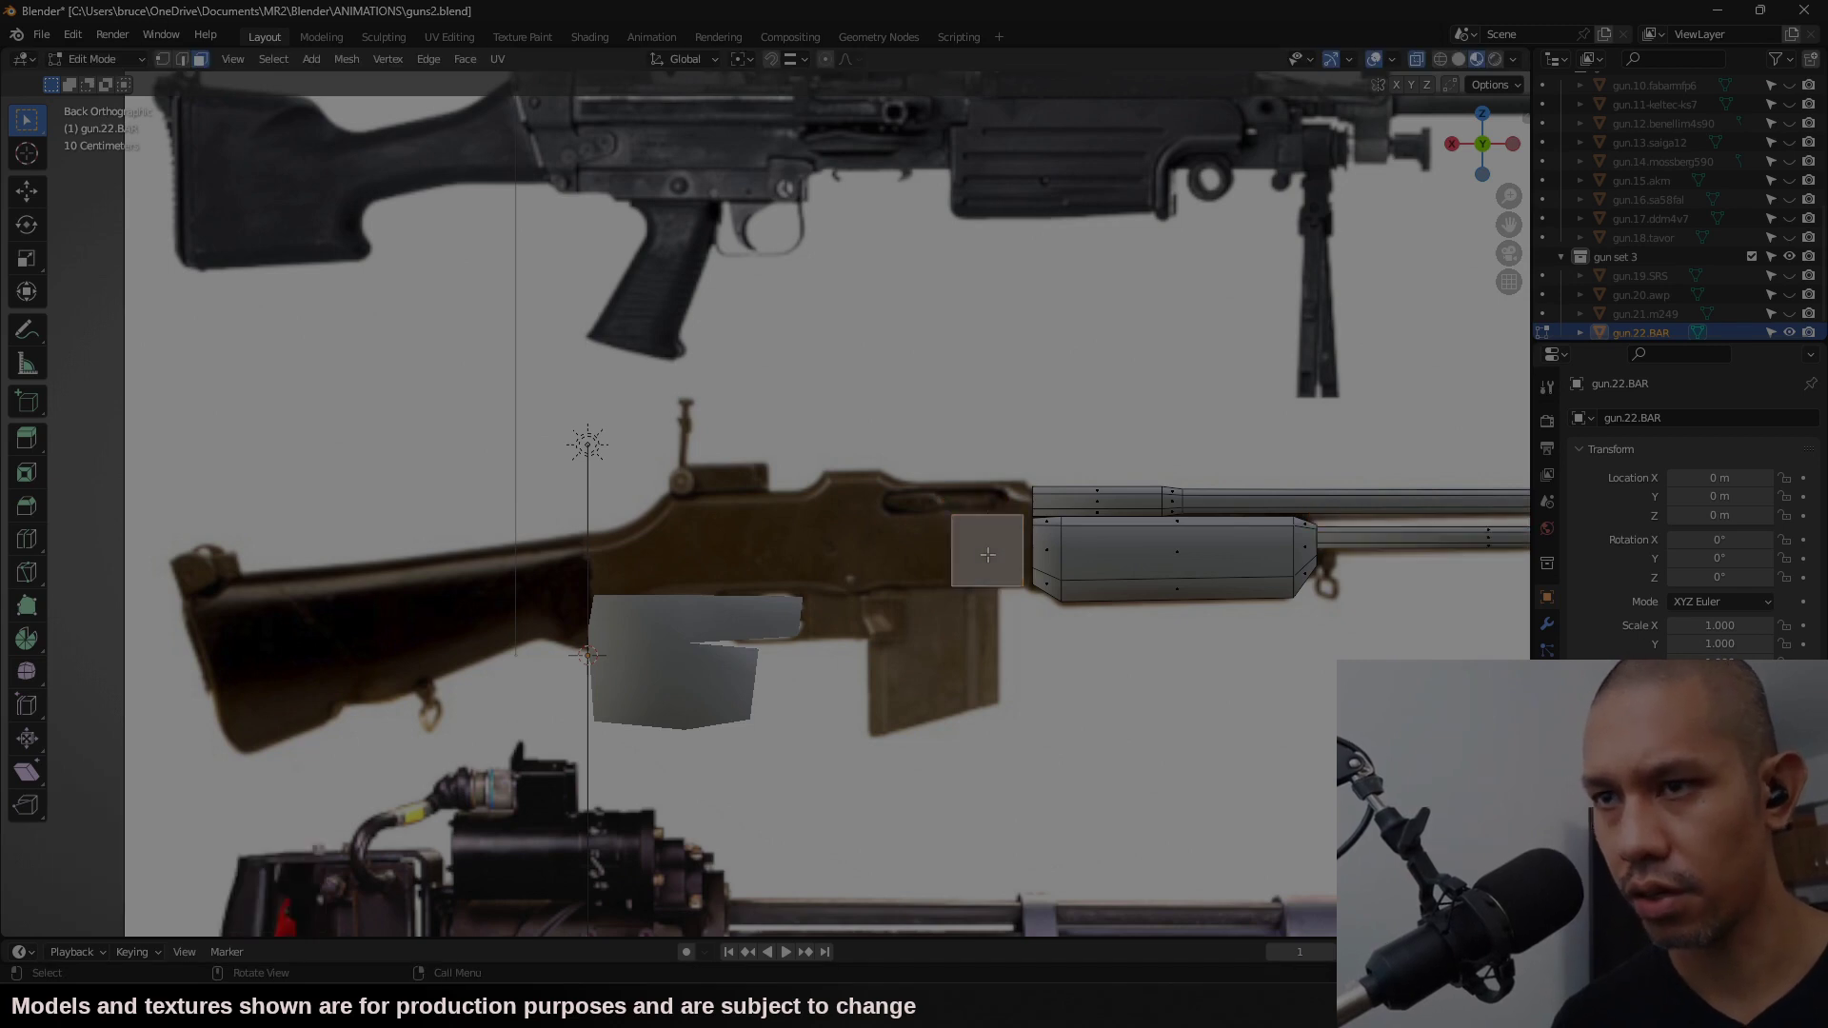
pyautogui.press('l')
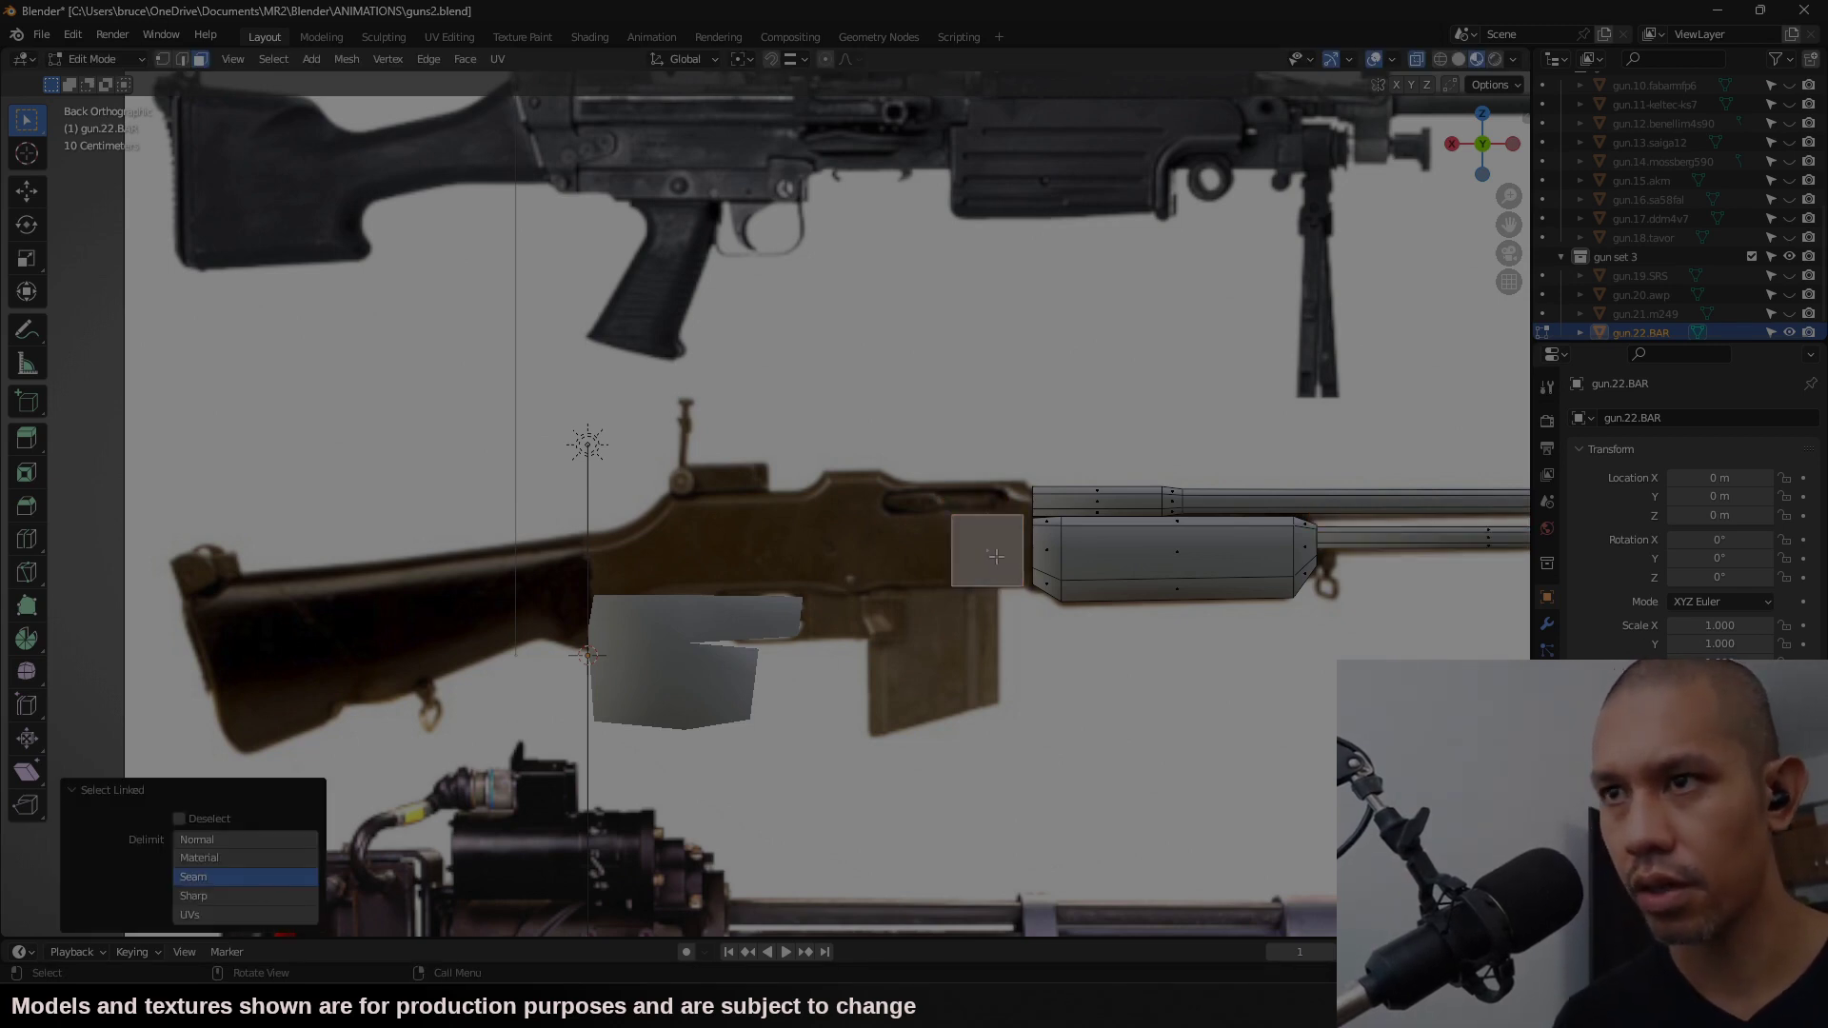
pyautogui.rightClick(1012, 568)
pyautogui.moveTo(933, 870)
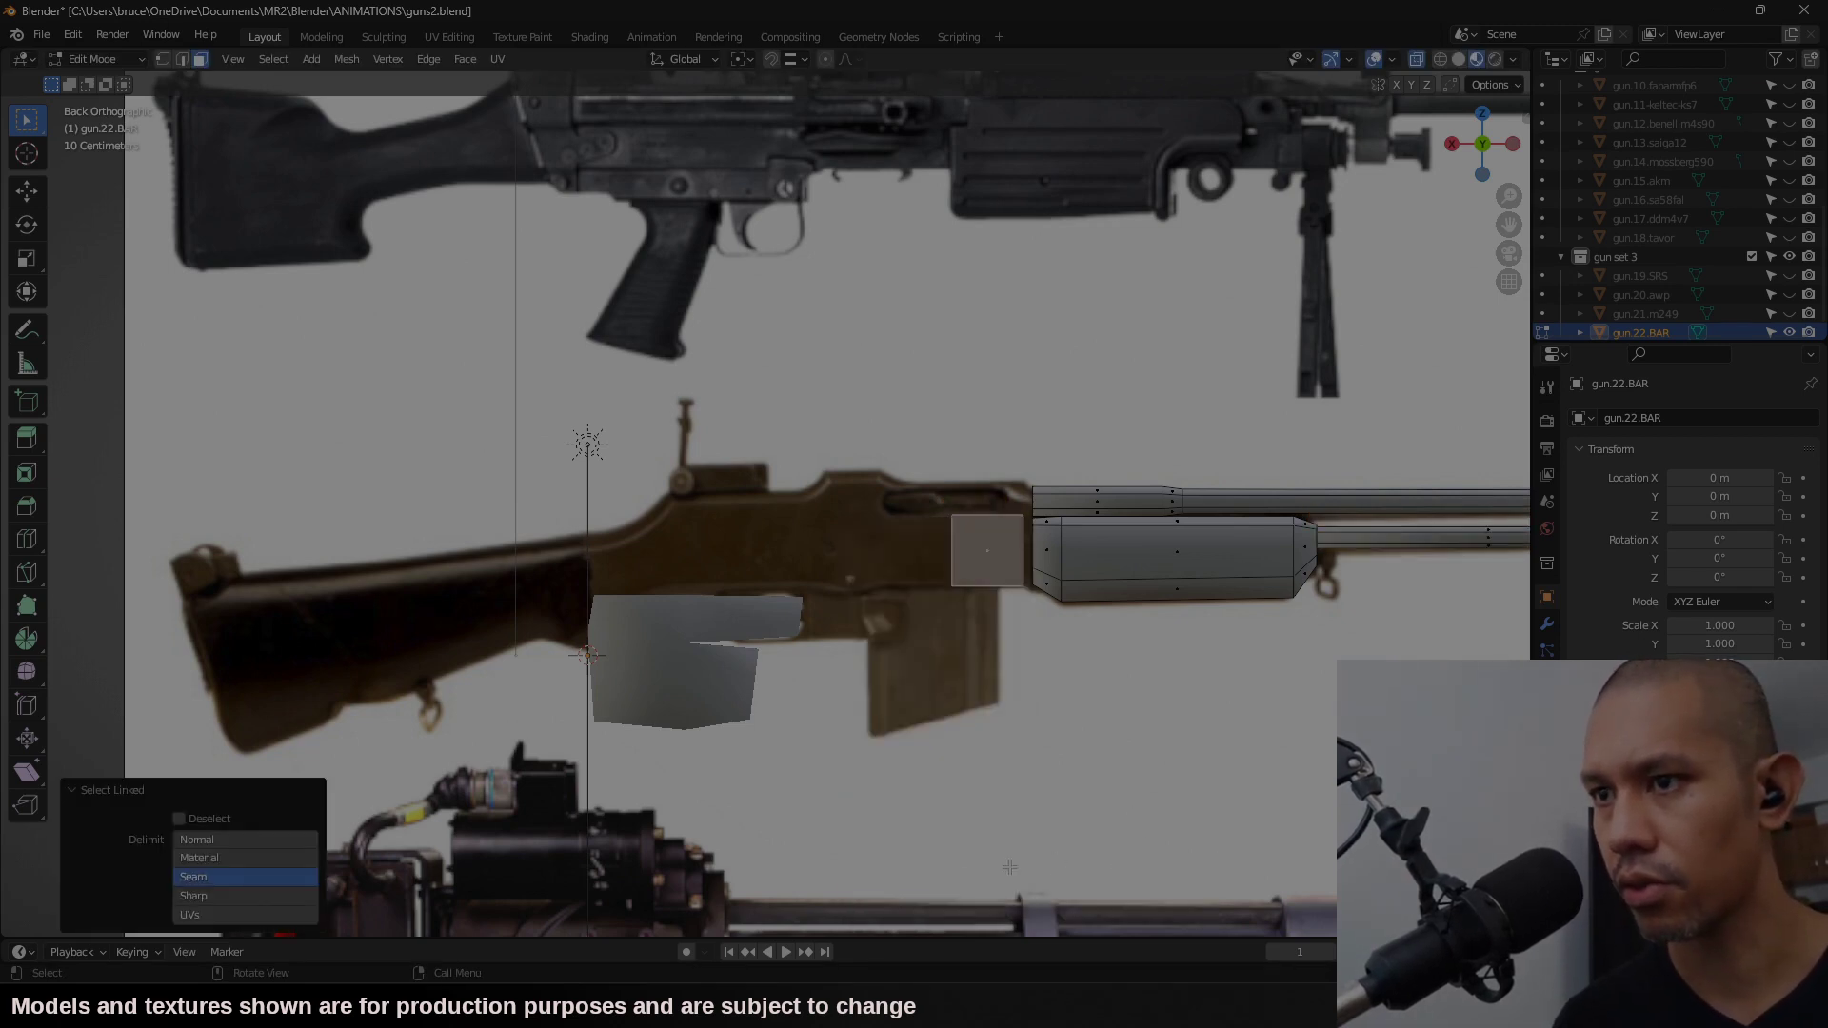
pyautogui.rightClick(963, 537)
pyautogui.click(1057, 870)
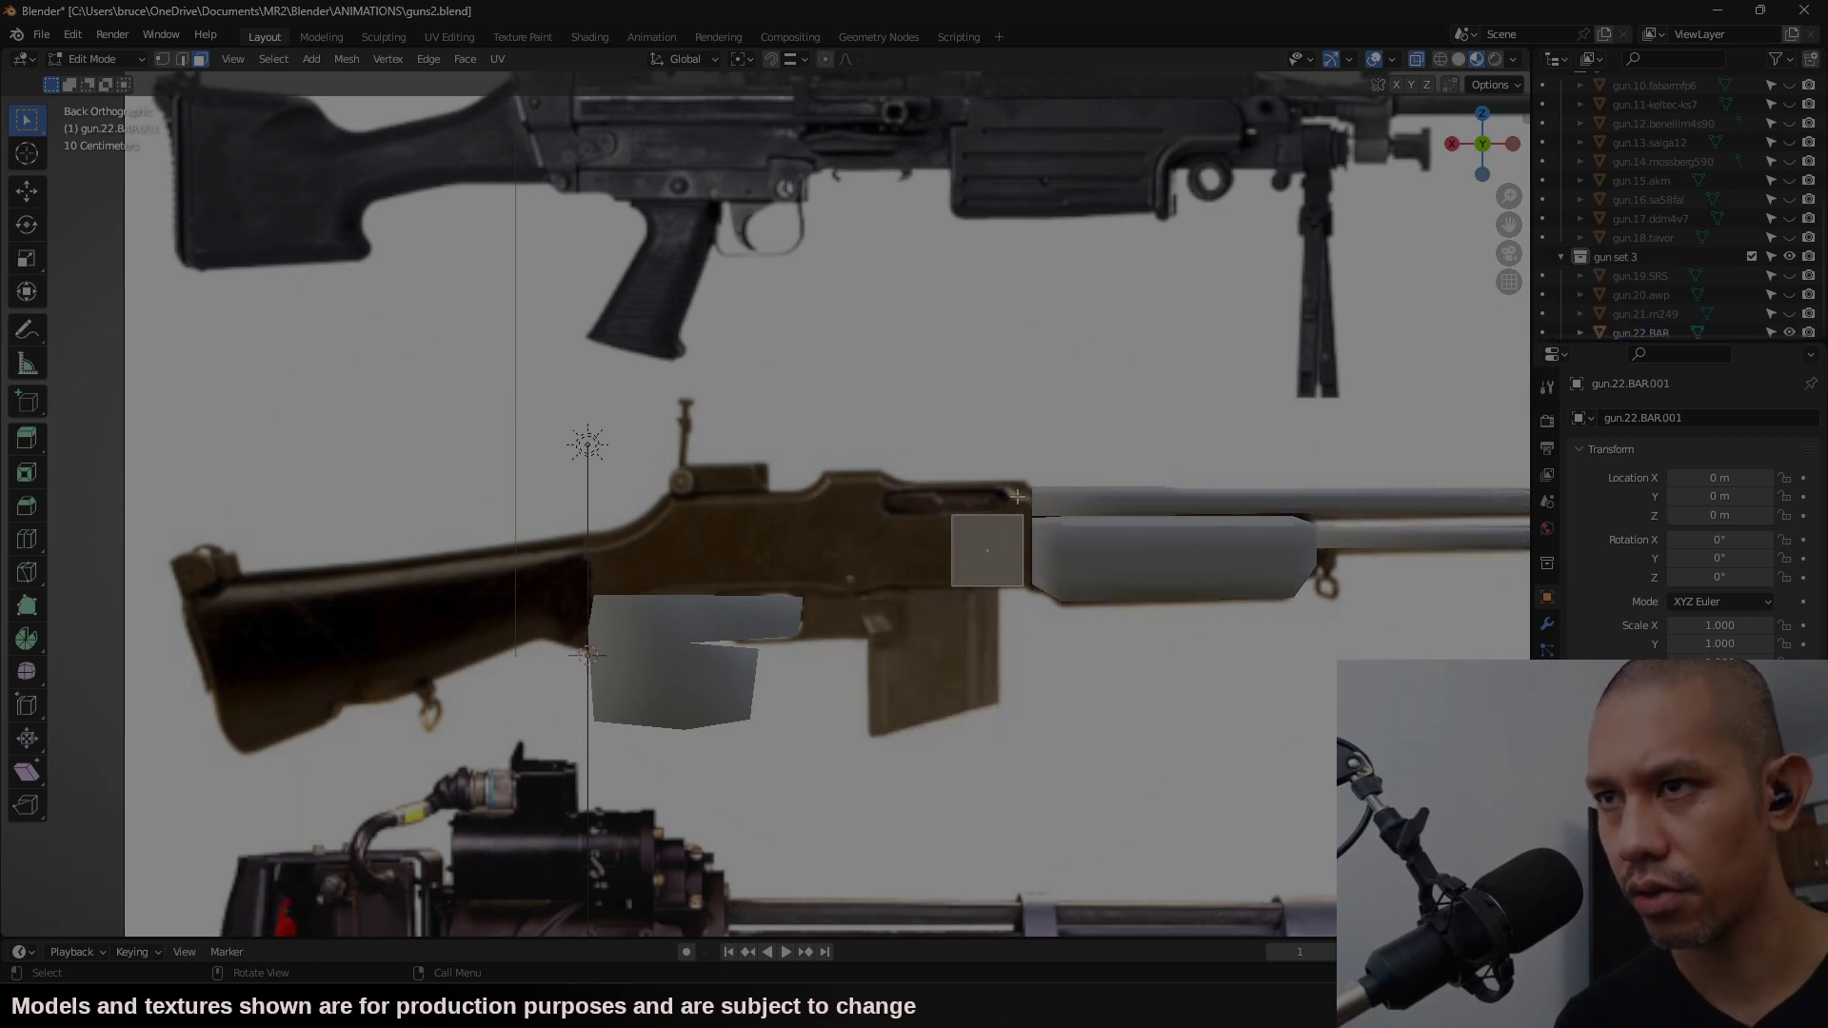
# Step: Fit the separated block to the front of the receiver by moving its end faces along X to meet the handguard
pyautogui.scroll(3, 1240, 732)
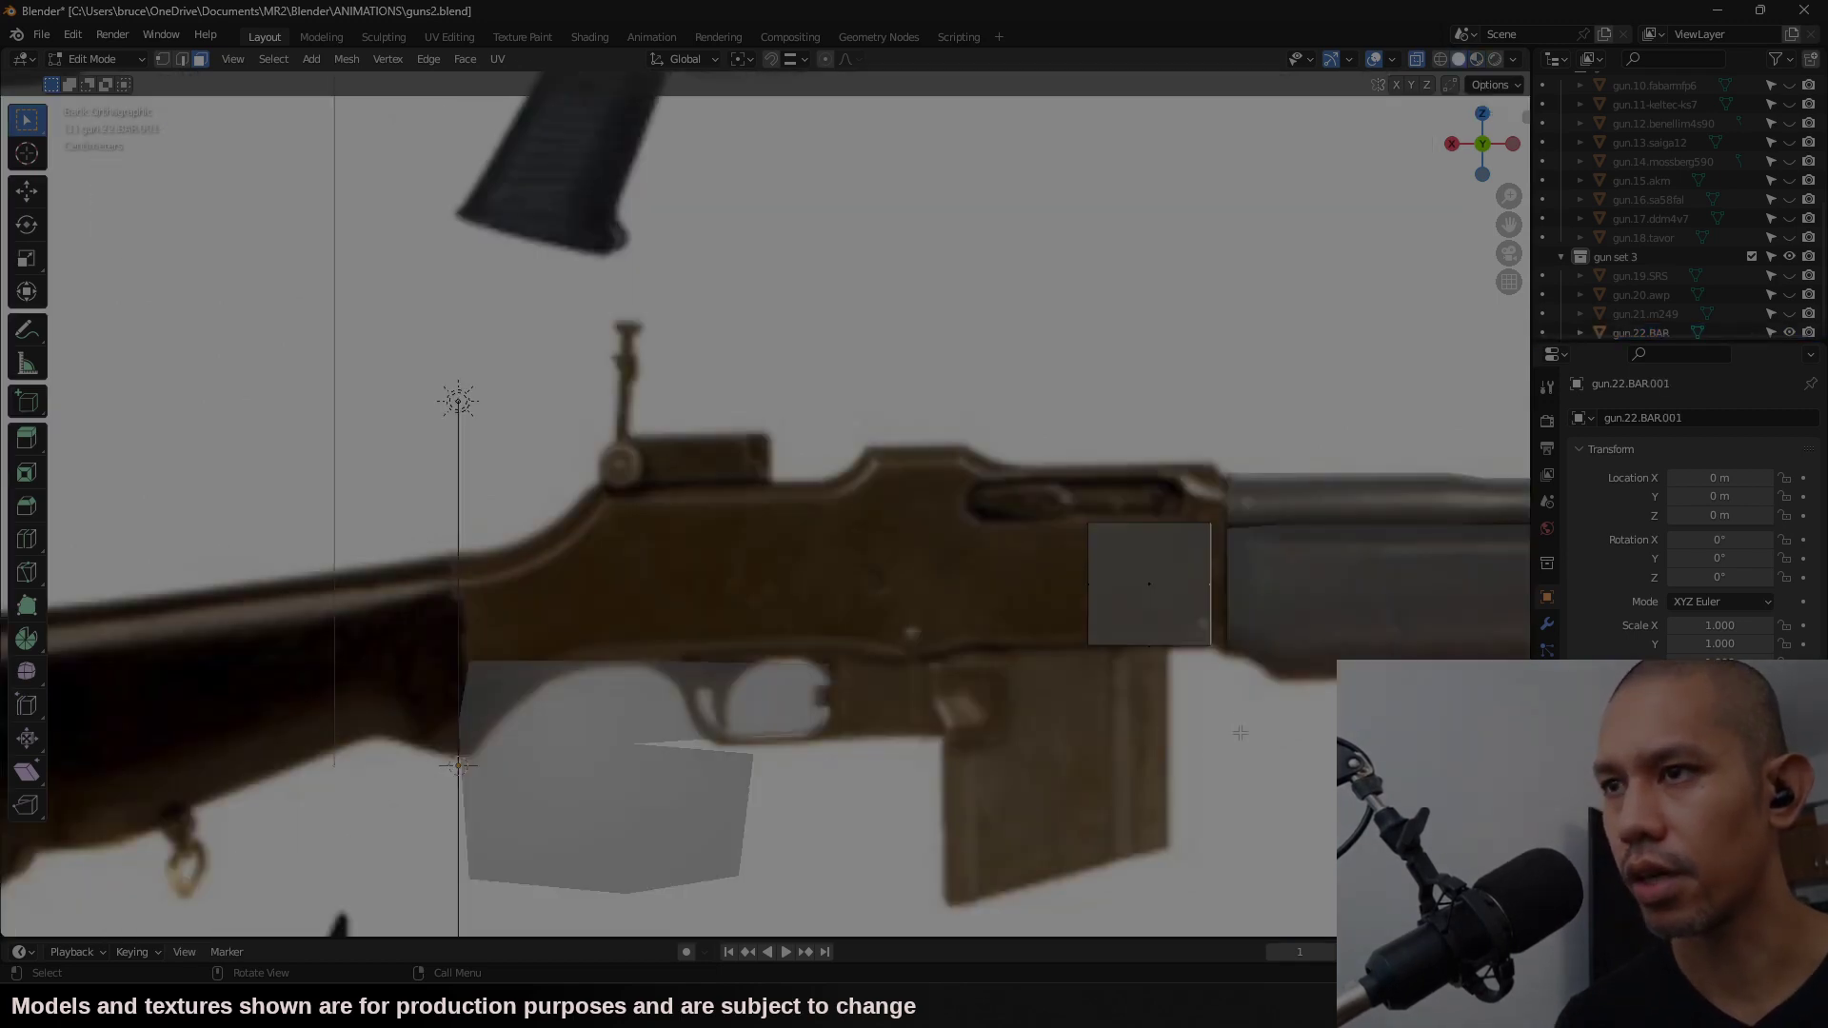
pyautogui.press('g')
pyautogui.press('x')
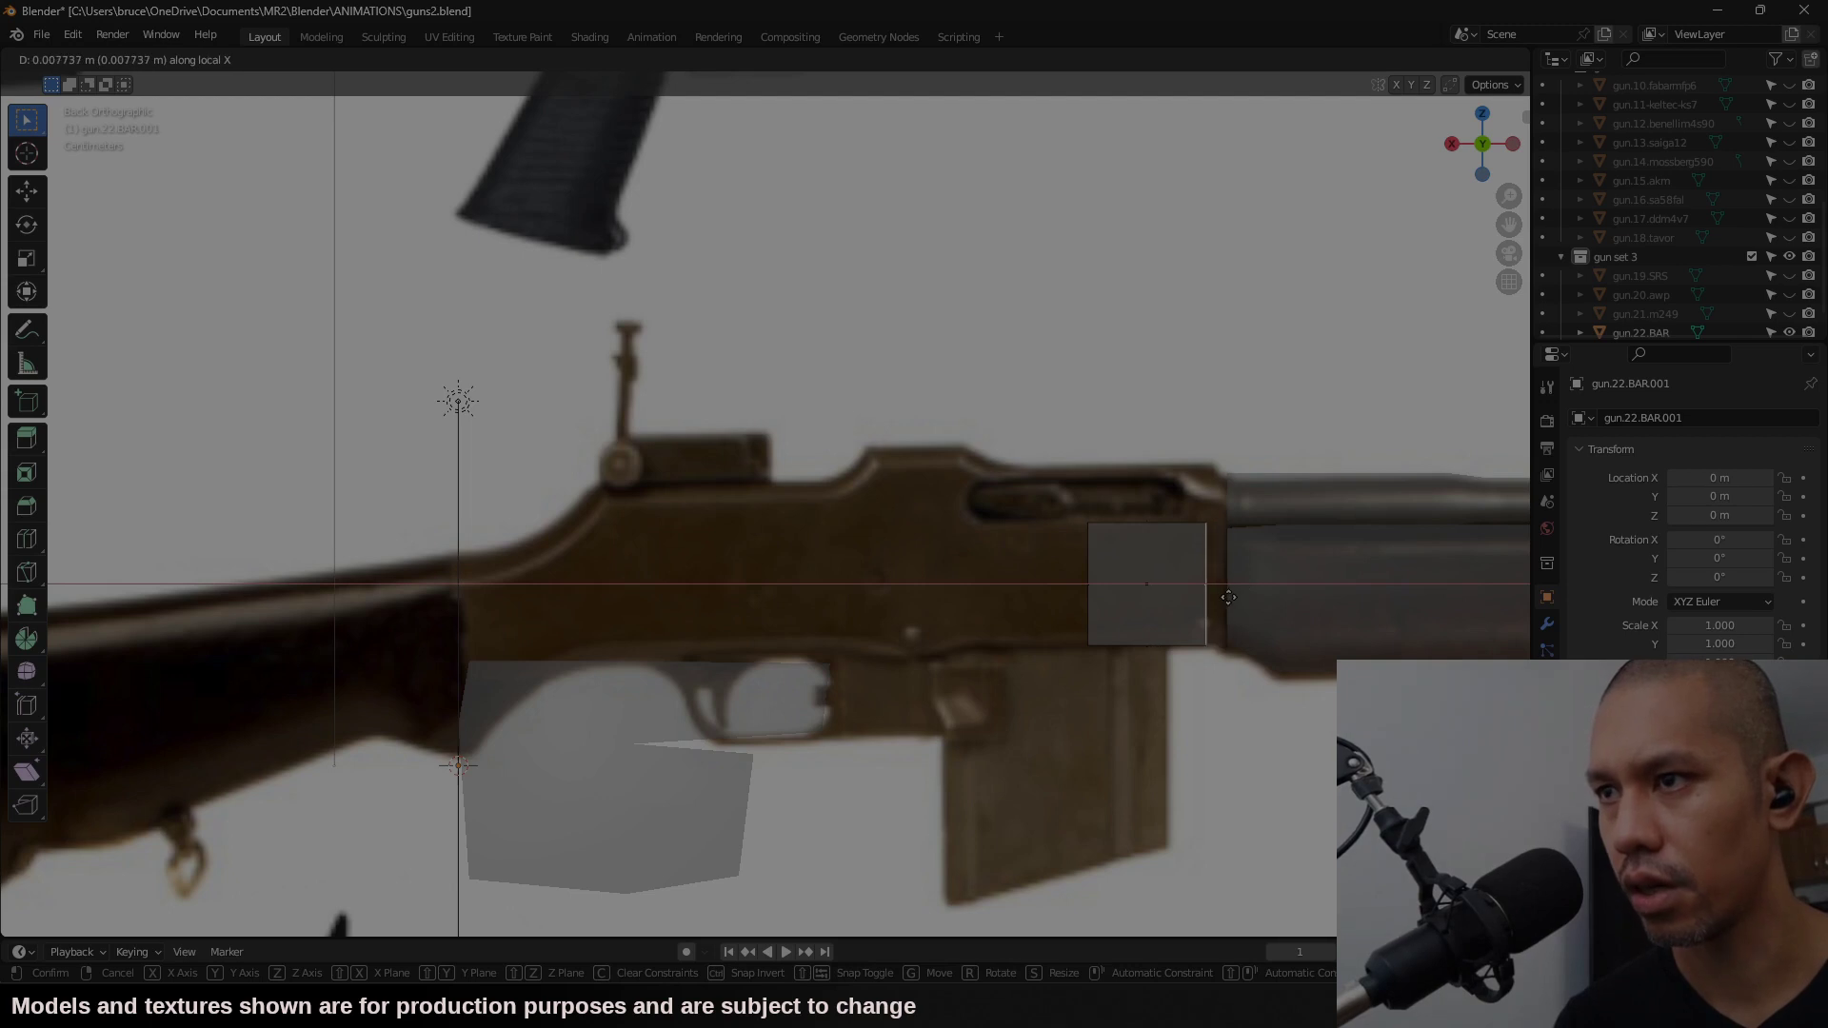
pyautogui.click(1242, 599)
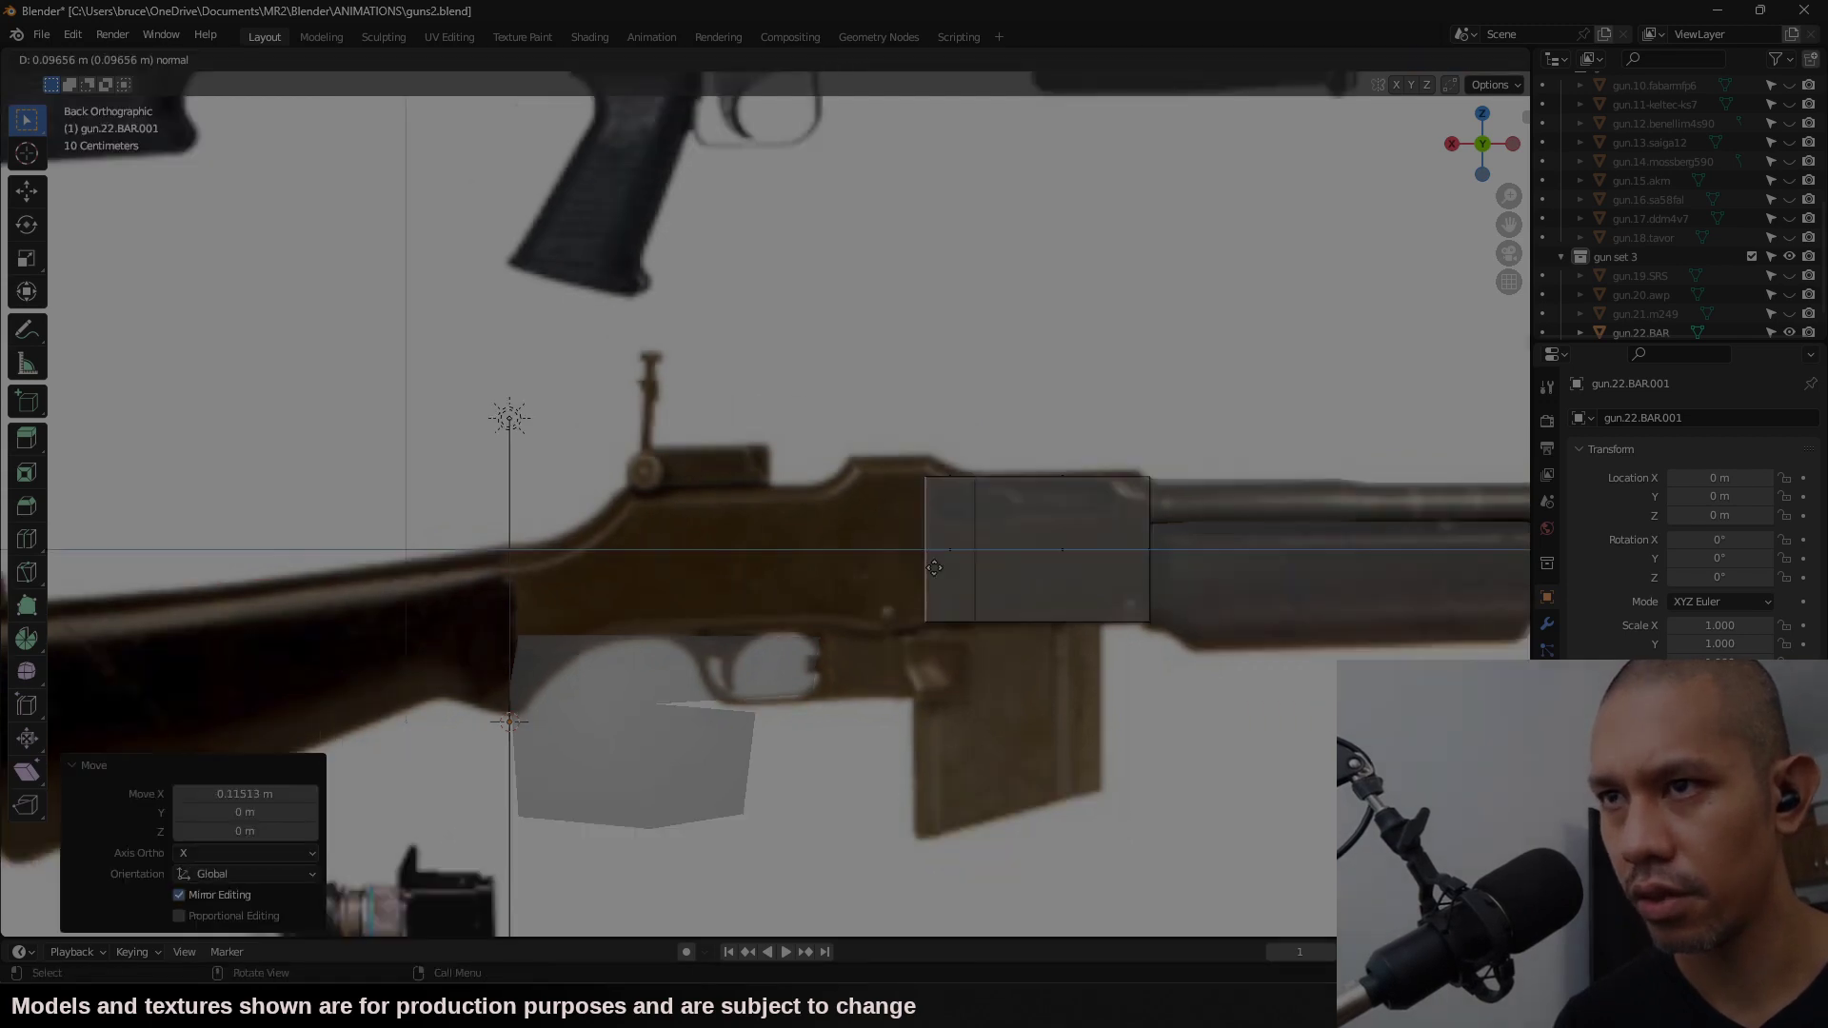
# Step: Extrude the receiver block's rear face backward by about 0.097 m and extrude a second section behind it
pyautogui.click(933, 568)
pyautogui.press('e')
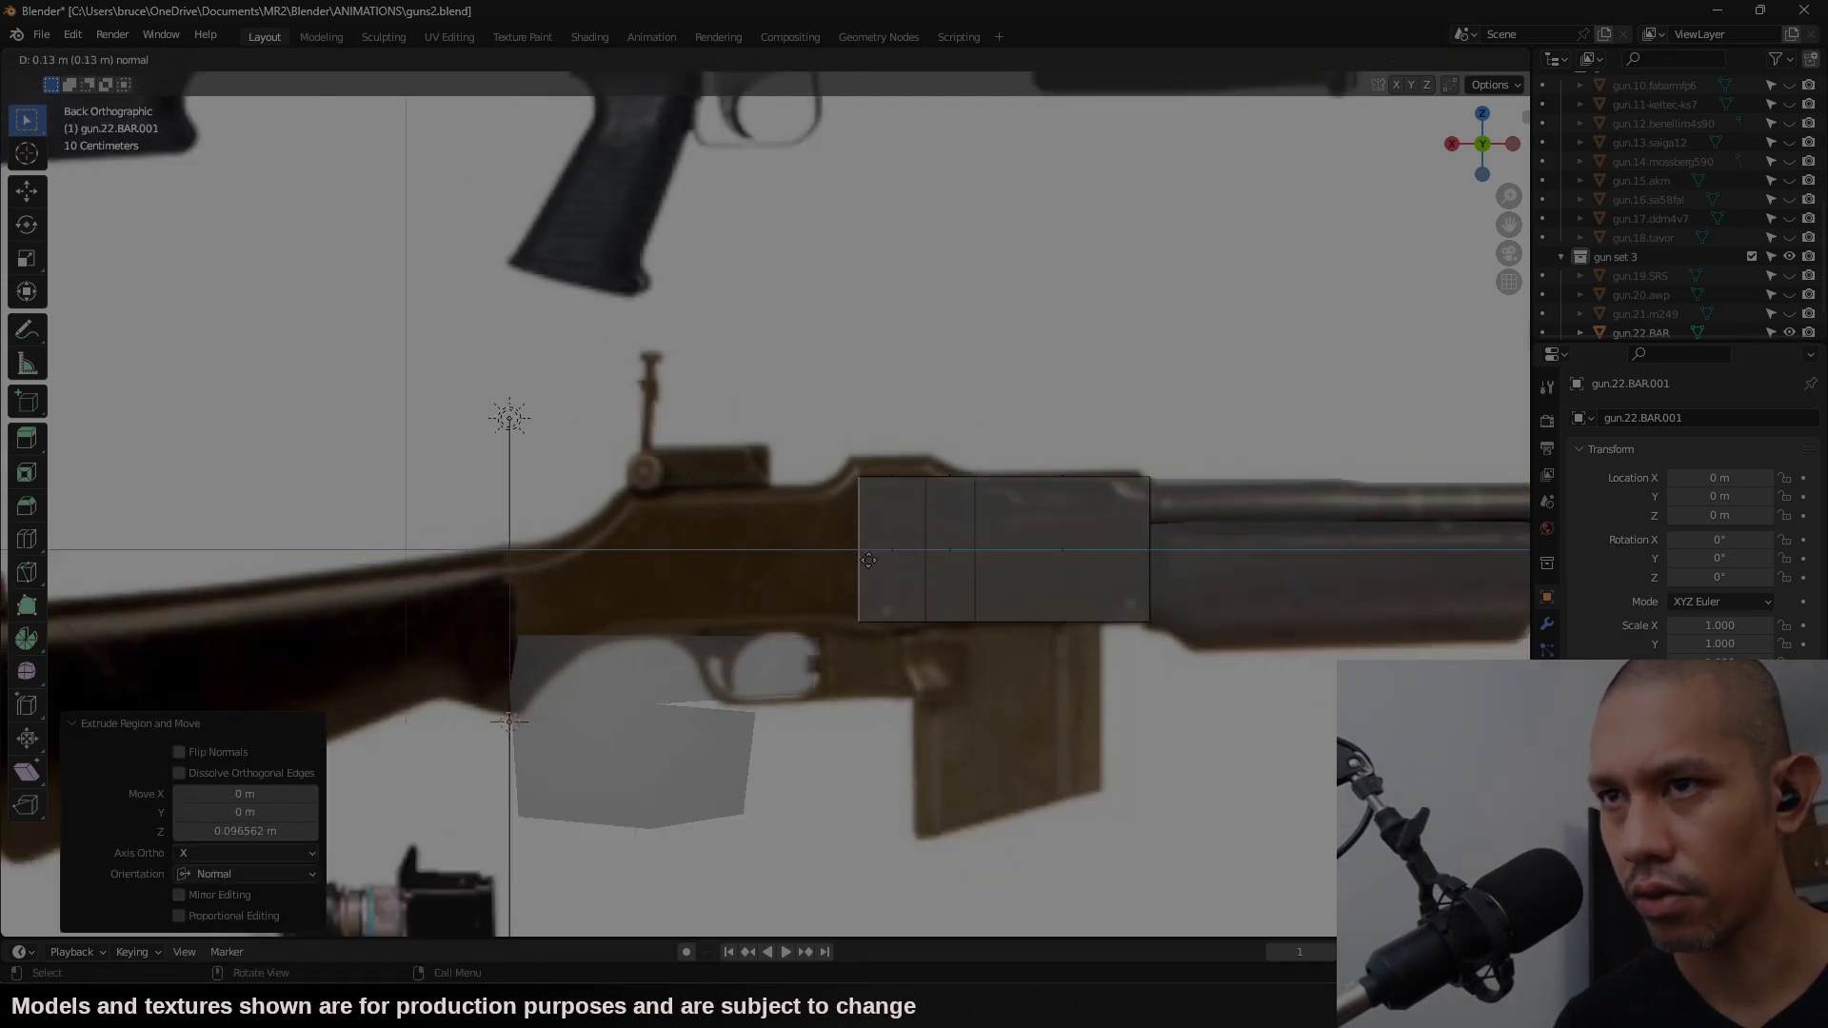
# Step: Extrude the receiver block's rear face toward the stock in successive segments, including about 0.07 m, 0.37 m and 0.15 m
pyautogui.click(868, 561)
pyautogui.press('e')
pyautogui.click(831, 559)
pyautogui.press('e')
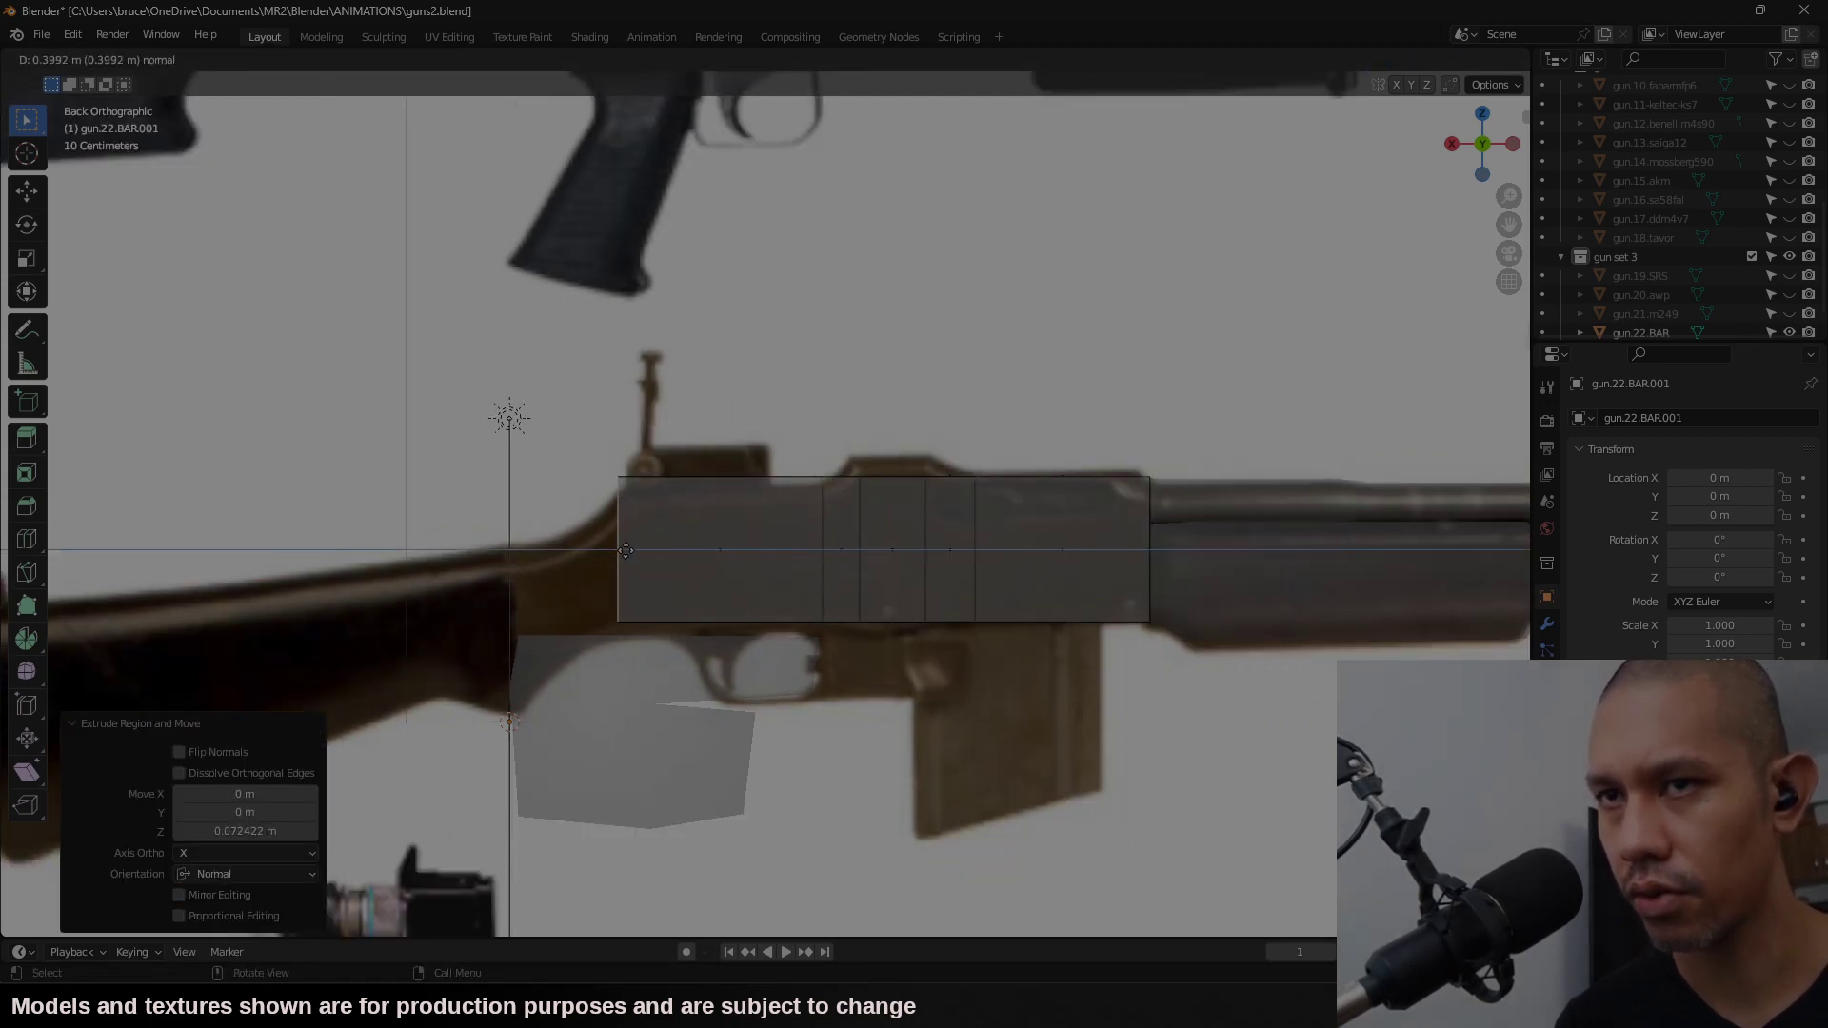
pyautogui.click(642, 554)
pyautogui.press('e')
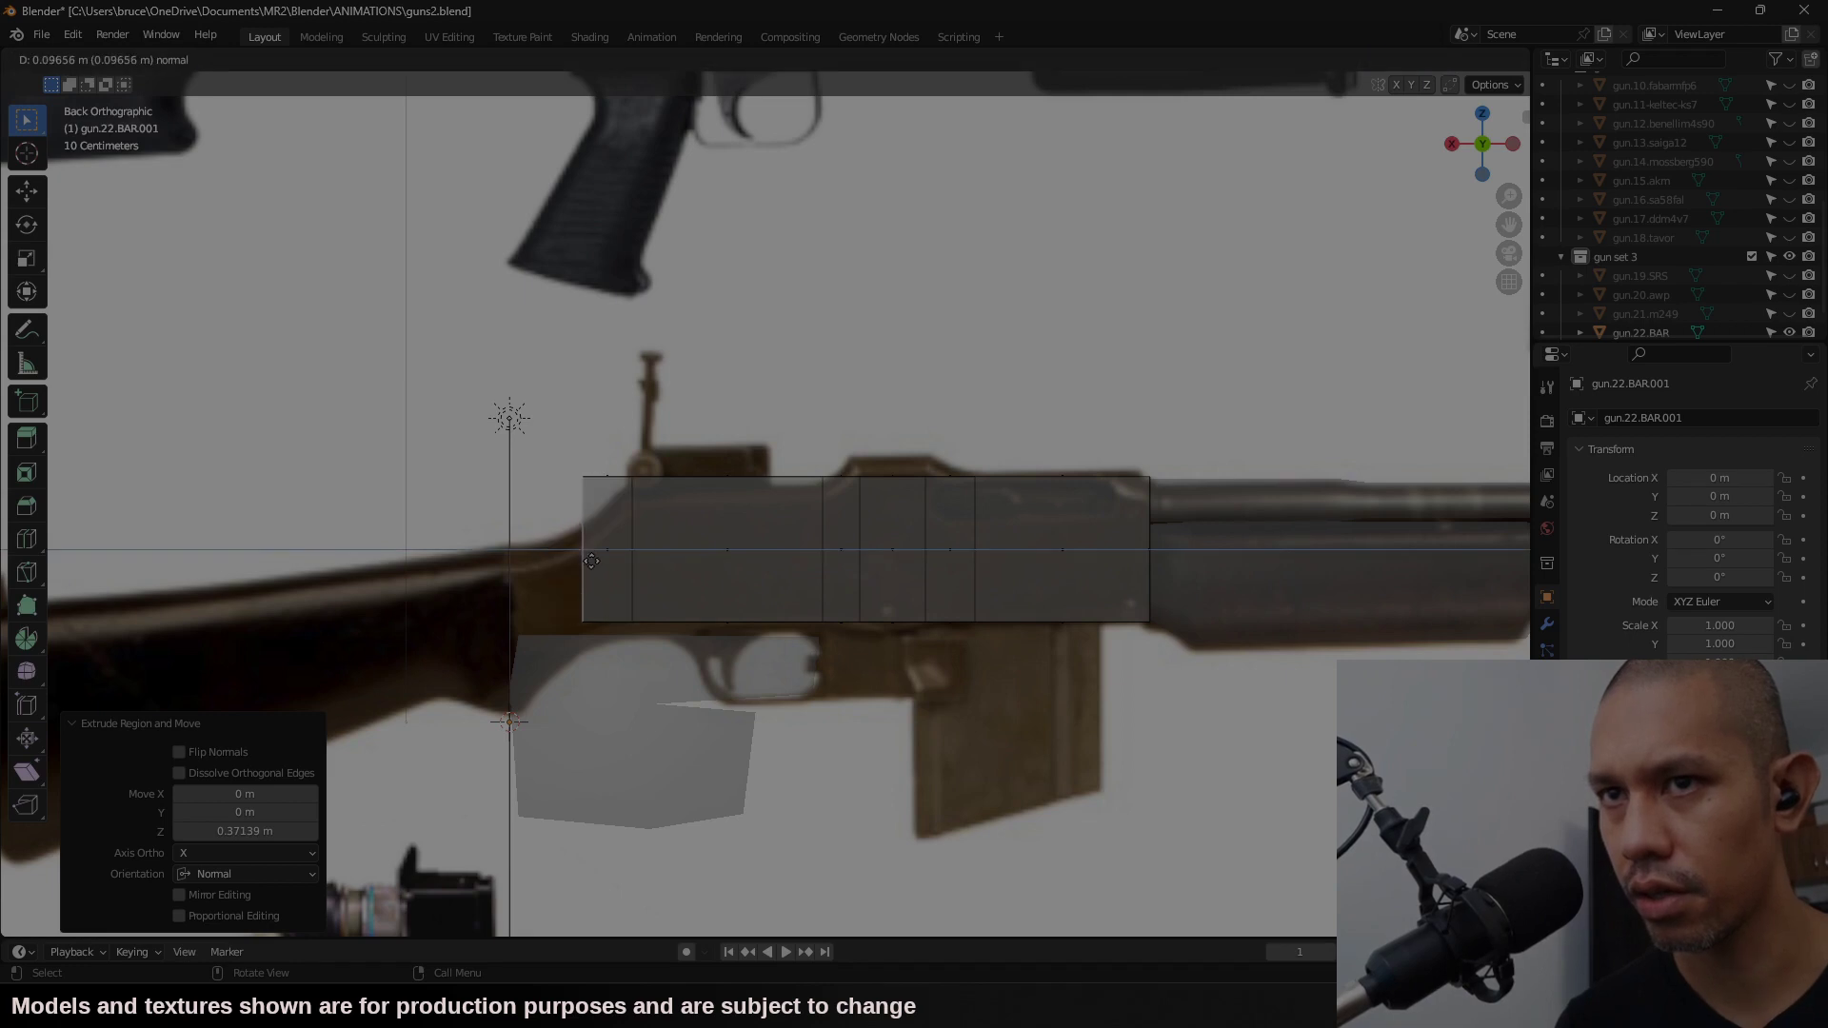
pyautogui.click(591, 552)
pyautogui.press('e')
pyautogui.click(512, 550)
# Step: Extrude the rear face about 0.13 m along X, and extrude again to reach the butt end of the reference stock
pyautogui.keyDown('shift'); pyautogui.moveTo(512, 550); pyautogui.dragTo(945, 509, button='middle'); pyautogui.keyUp('shift')
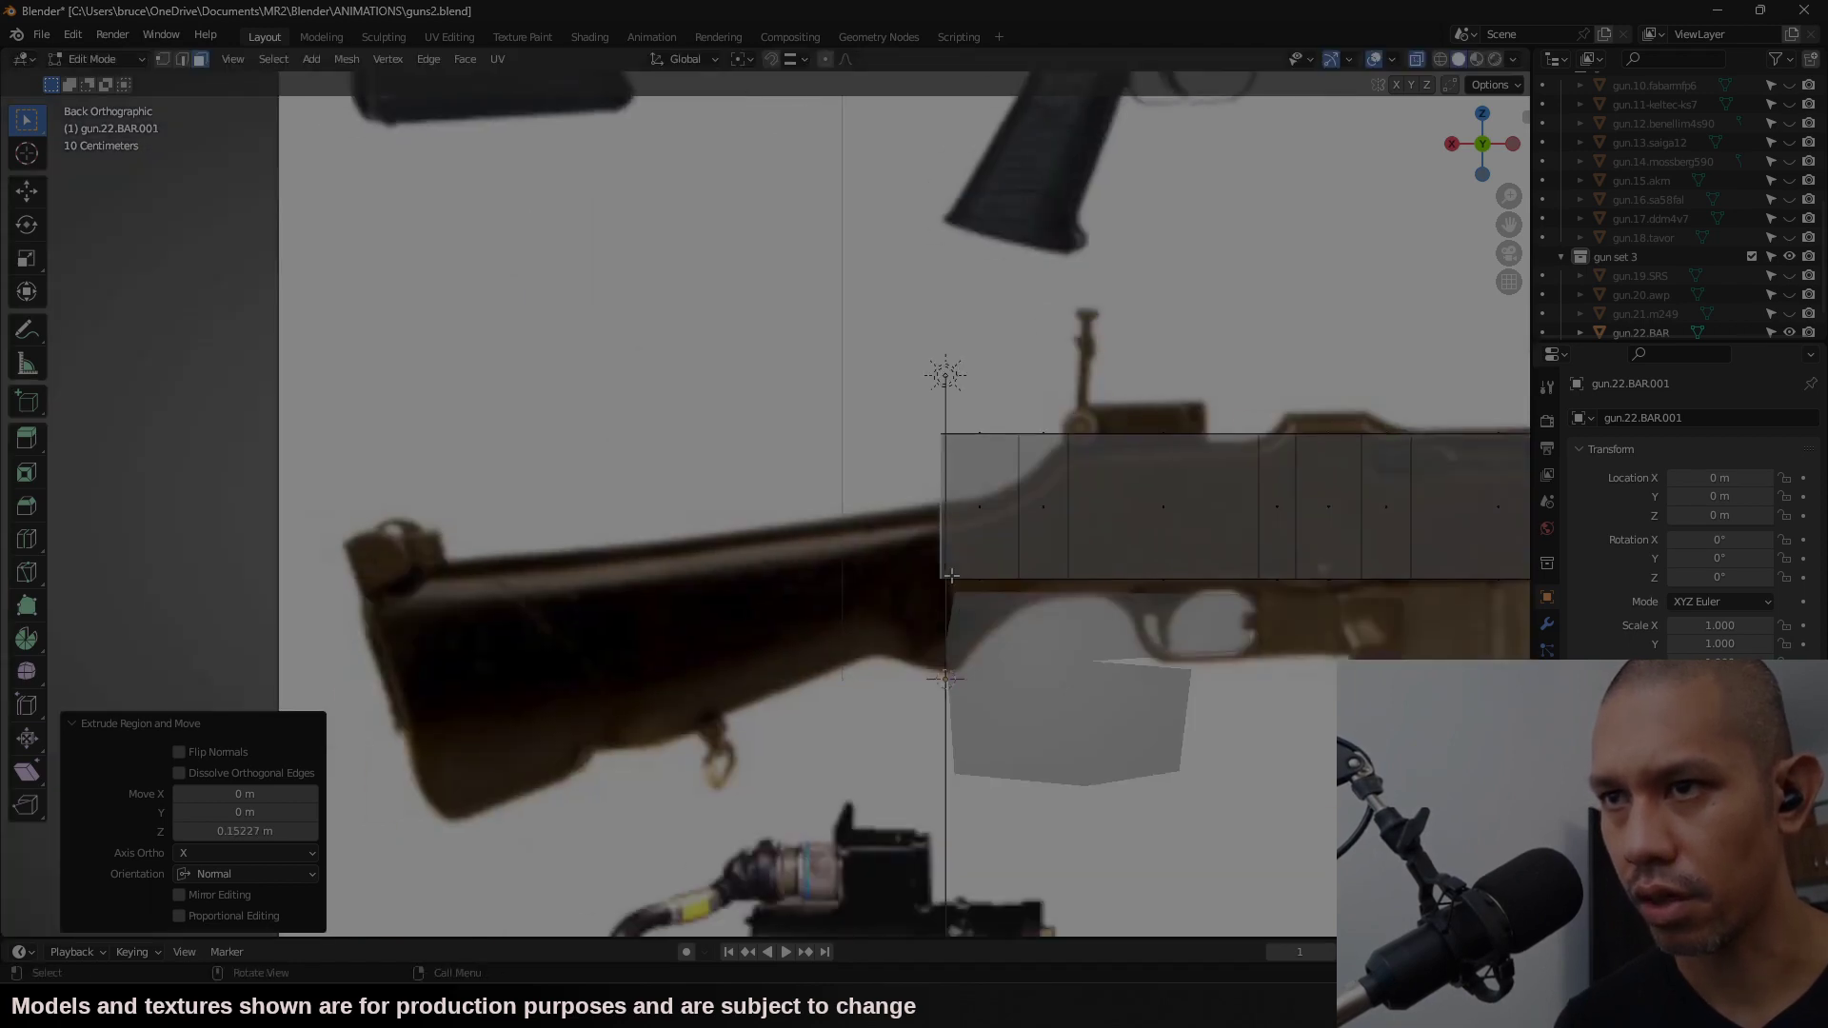
pyautogui.press('e')
pyautogui.click(986, 618)
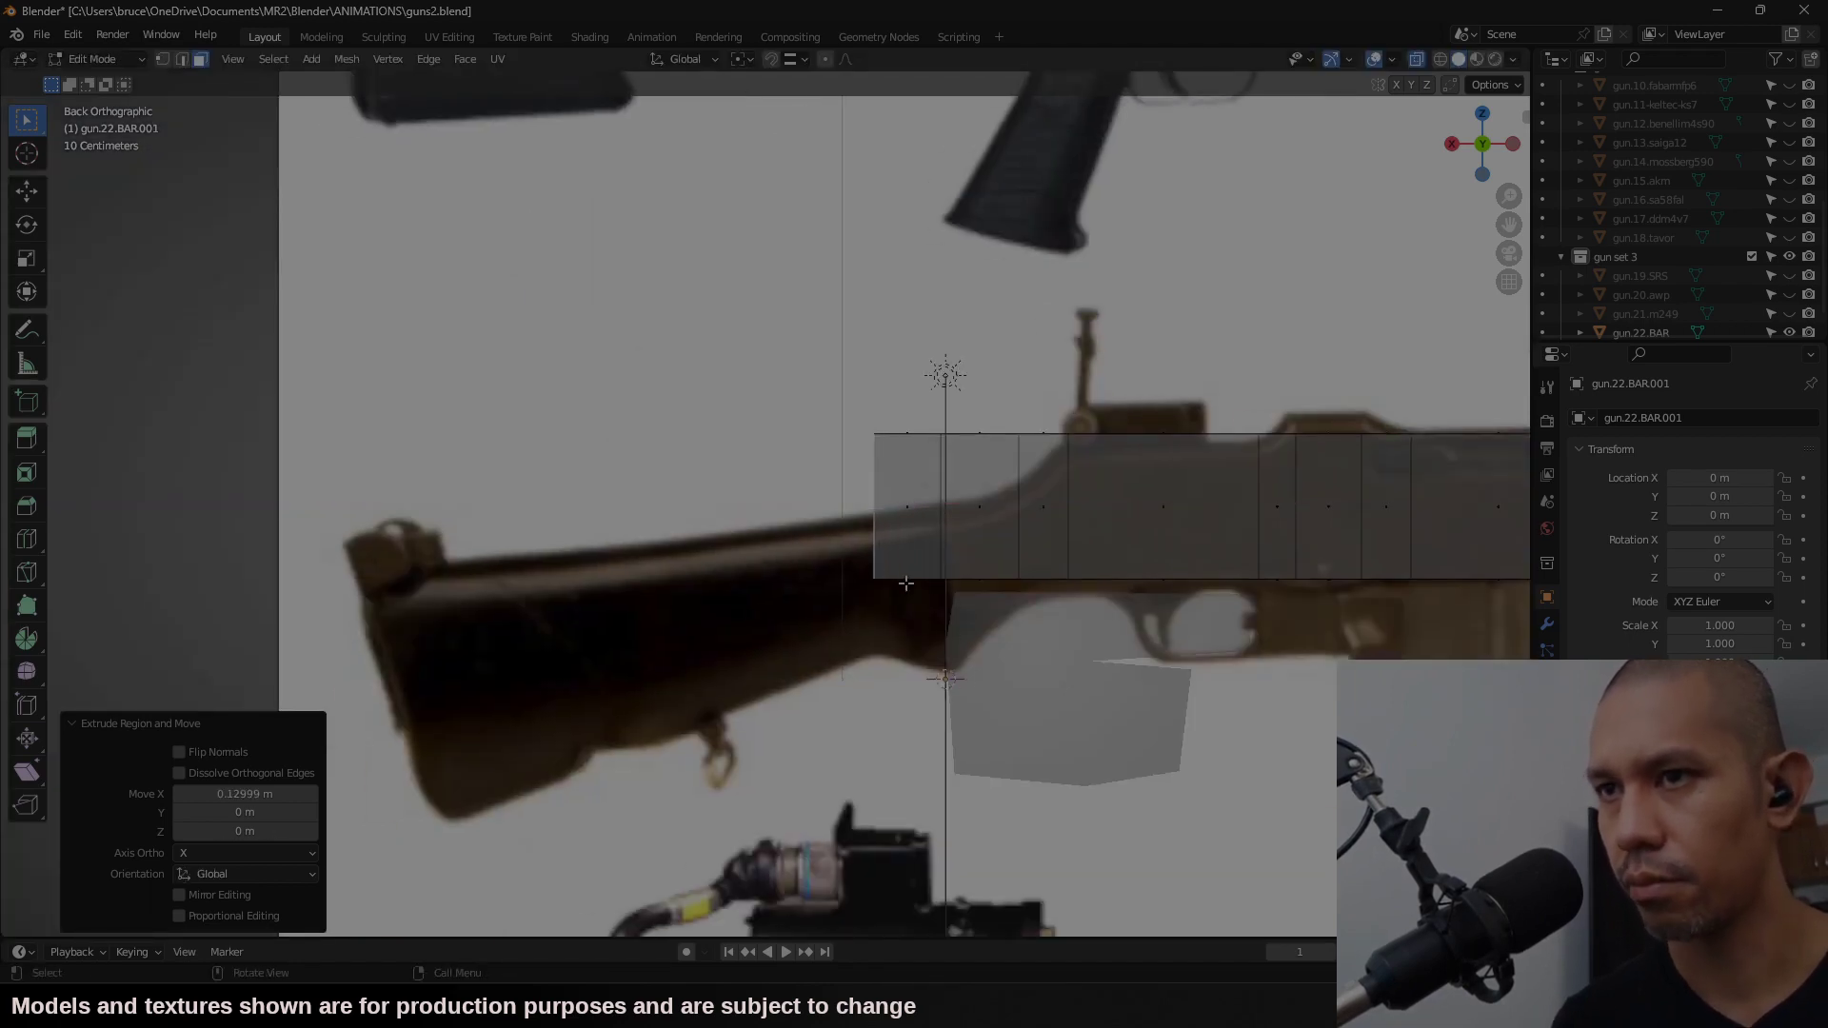
pyautogui.press('e')
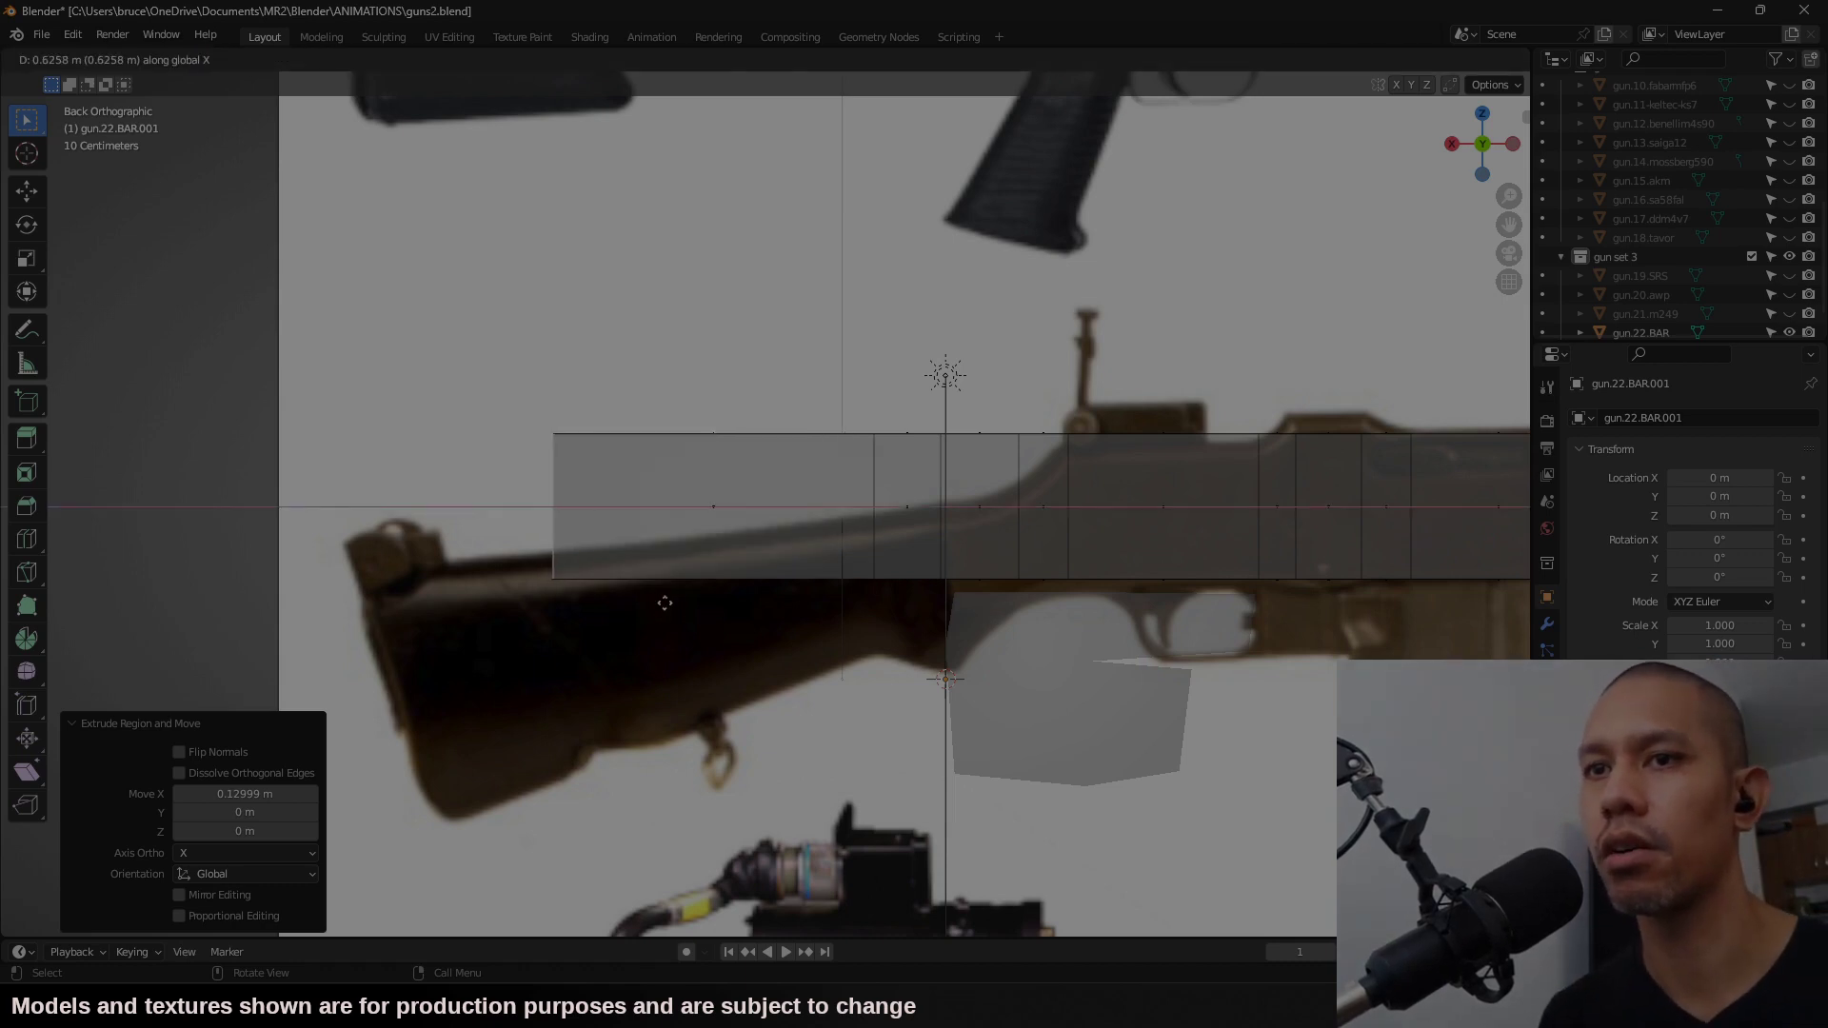
pyautogui.click(544, 584)
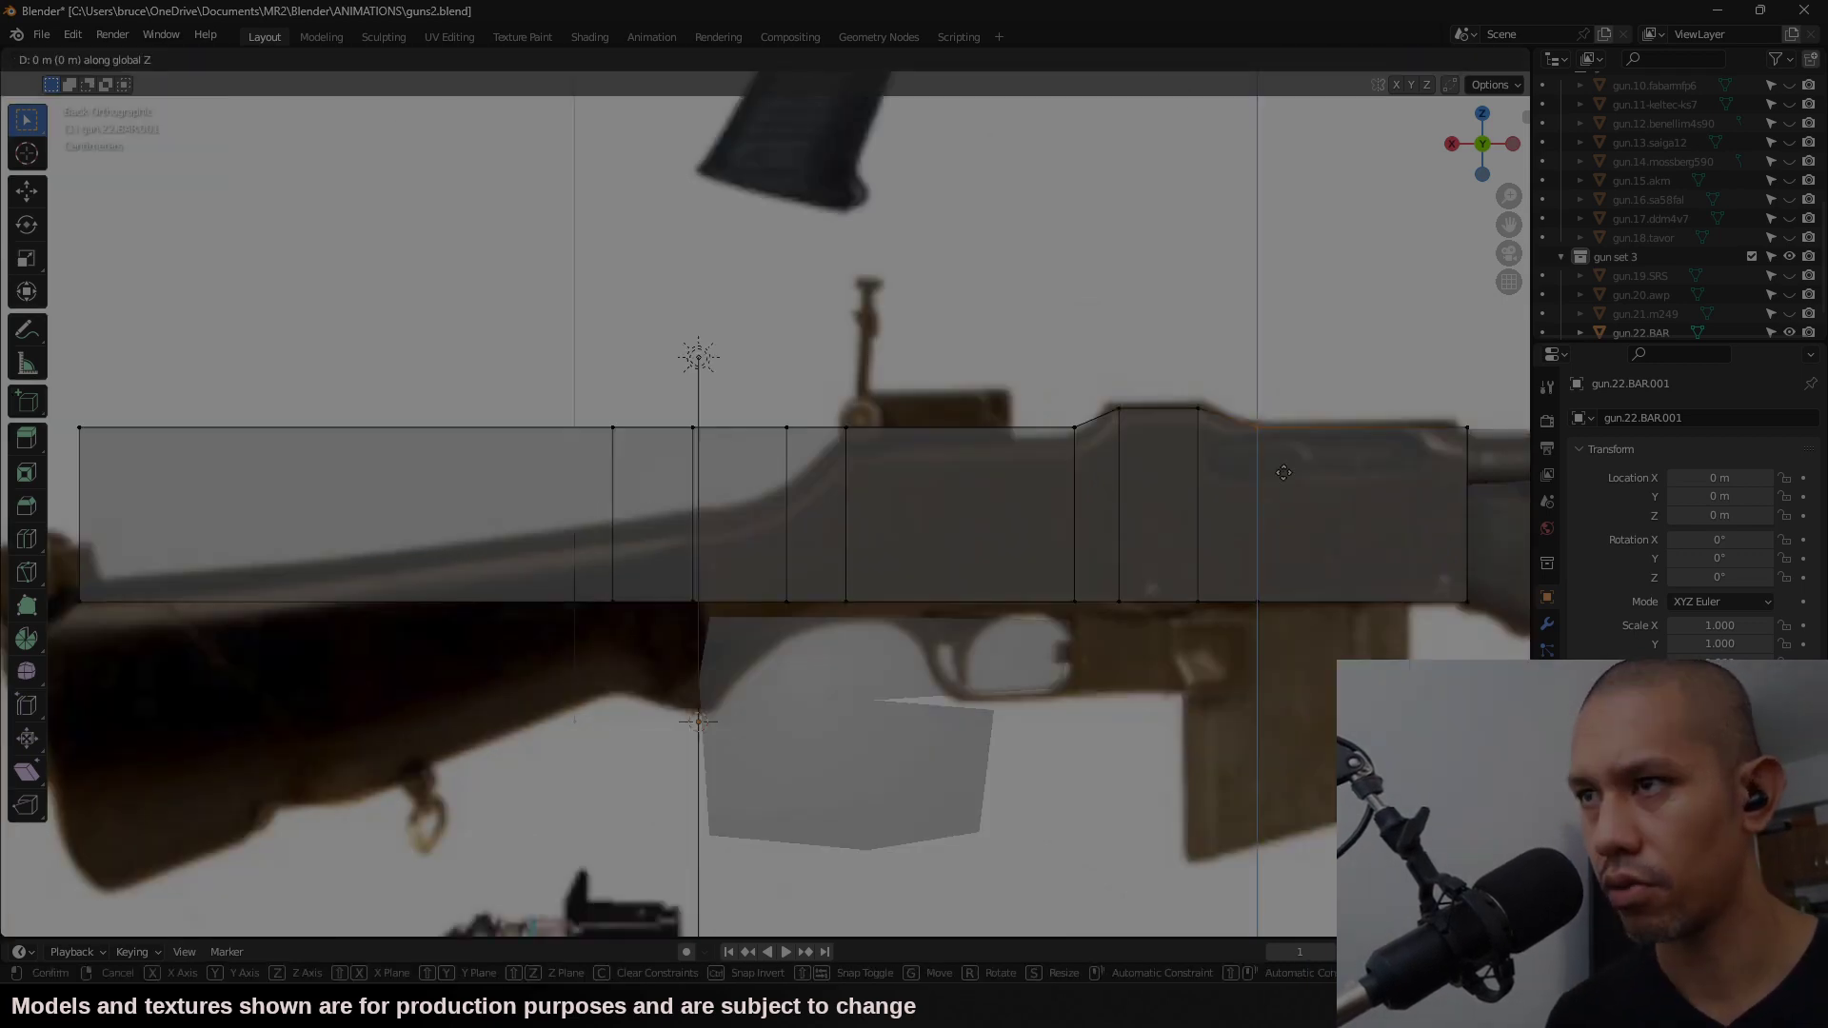
# Step: Lower the receiver's top vertices behind the bump about 0.039 m and the underside vertices below the bump about 0.017 m
pyautogui.press('g')
pyautogui.press('z')
pyautogui.click(1477, 431)
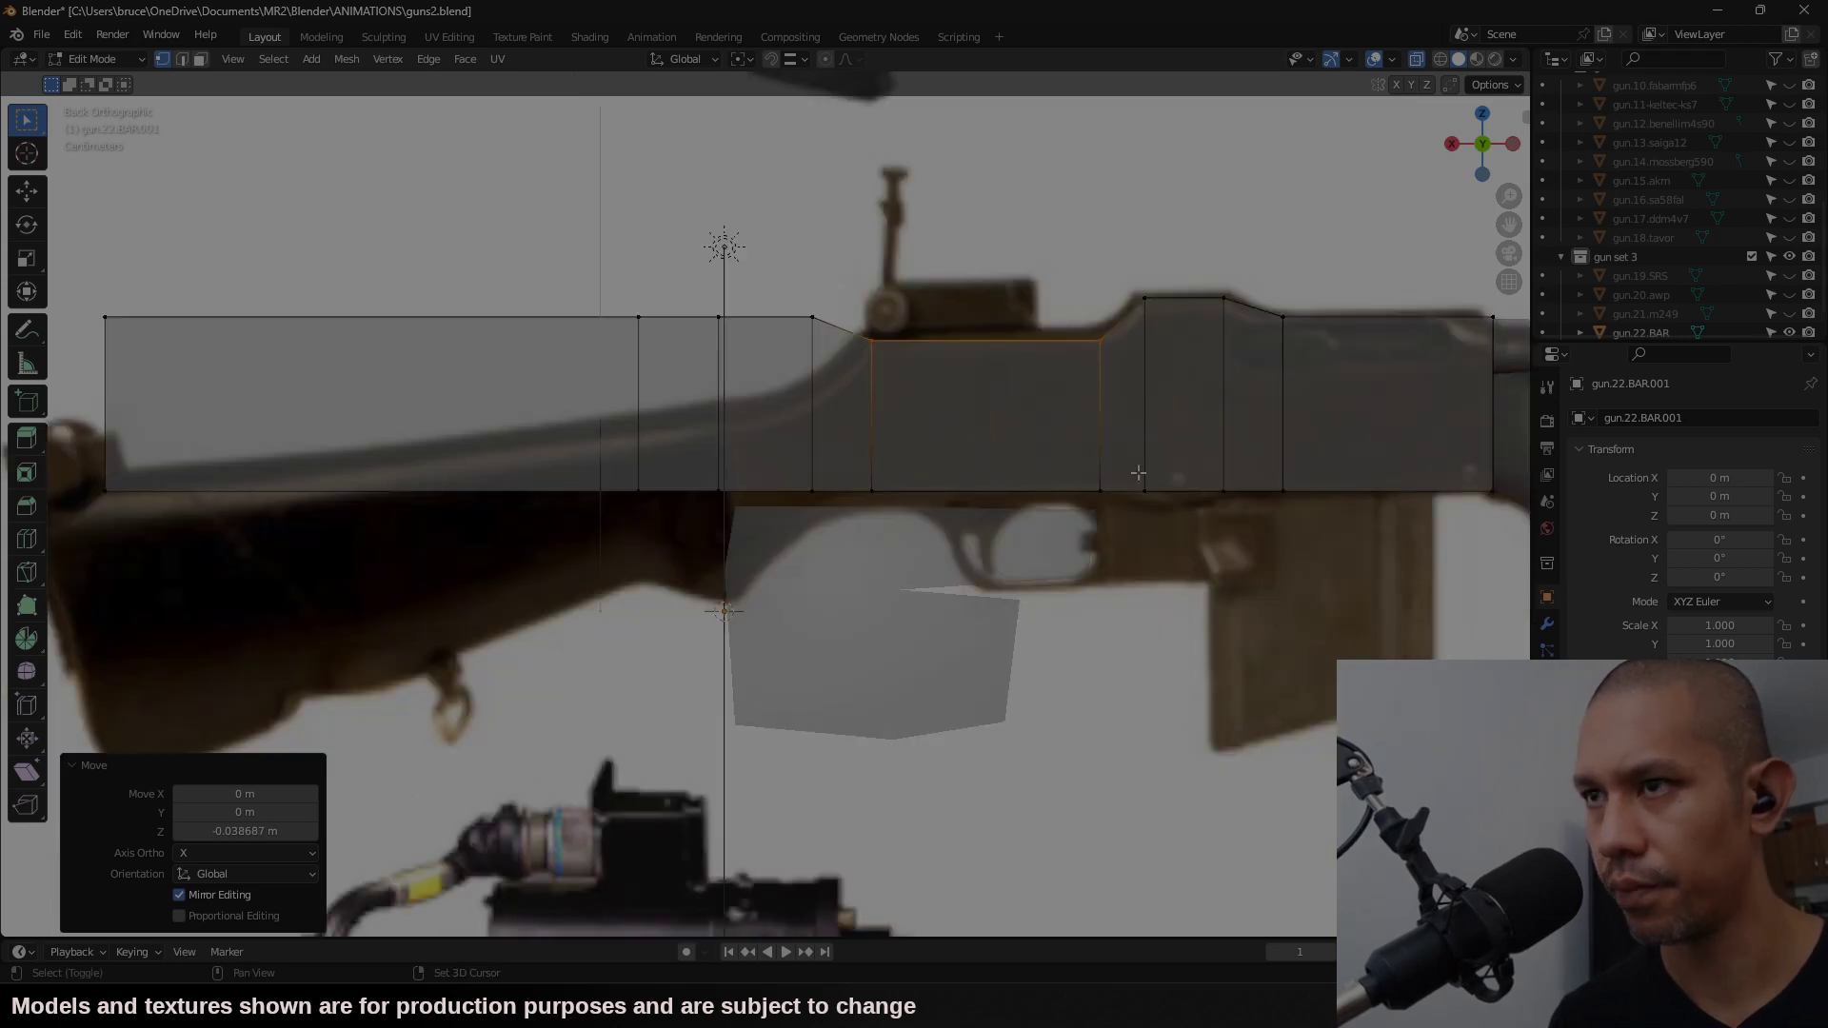
pyautogui.moveTo(1245, 464); pyautogui.dragTo(1155, 506)
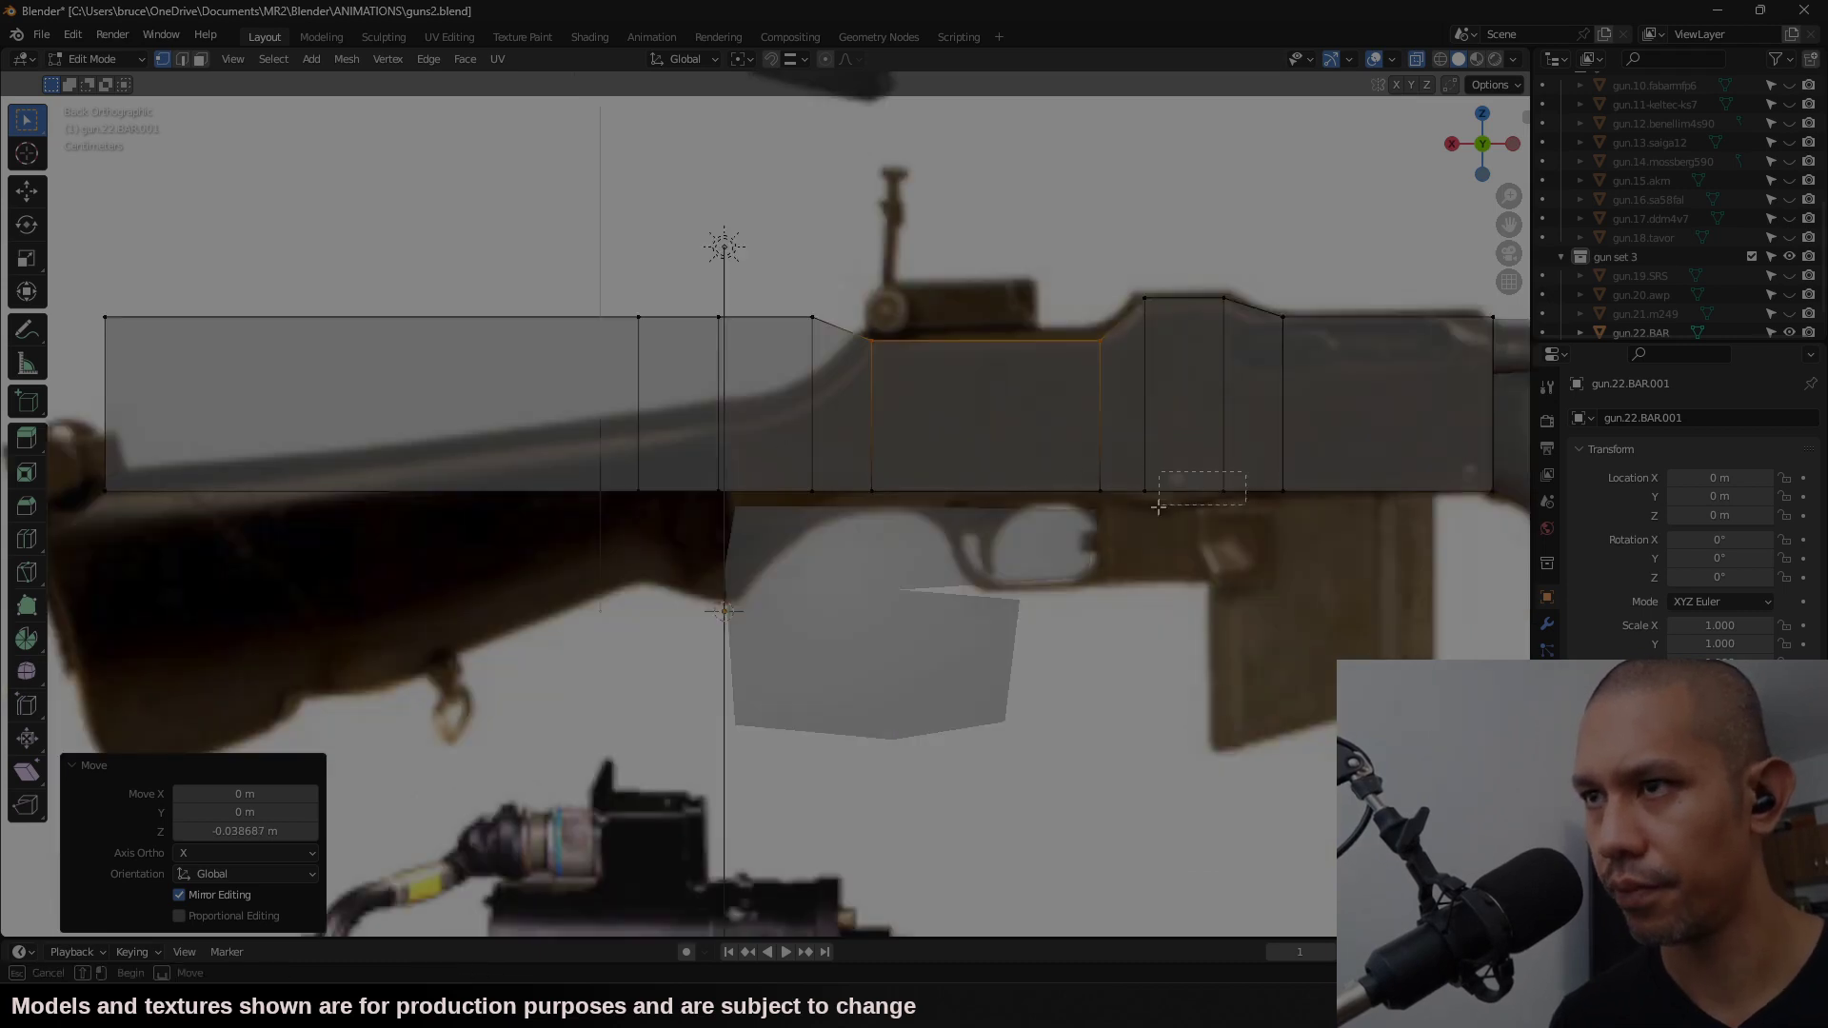
pyautogui.moveTo(1156, 506); pyautogui.dragTo(1137, 519)
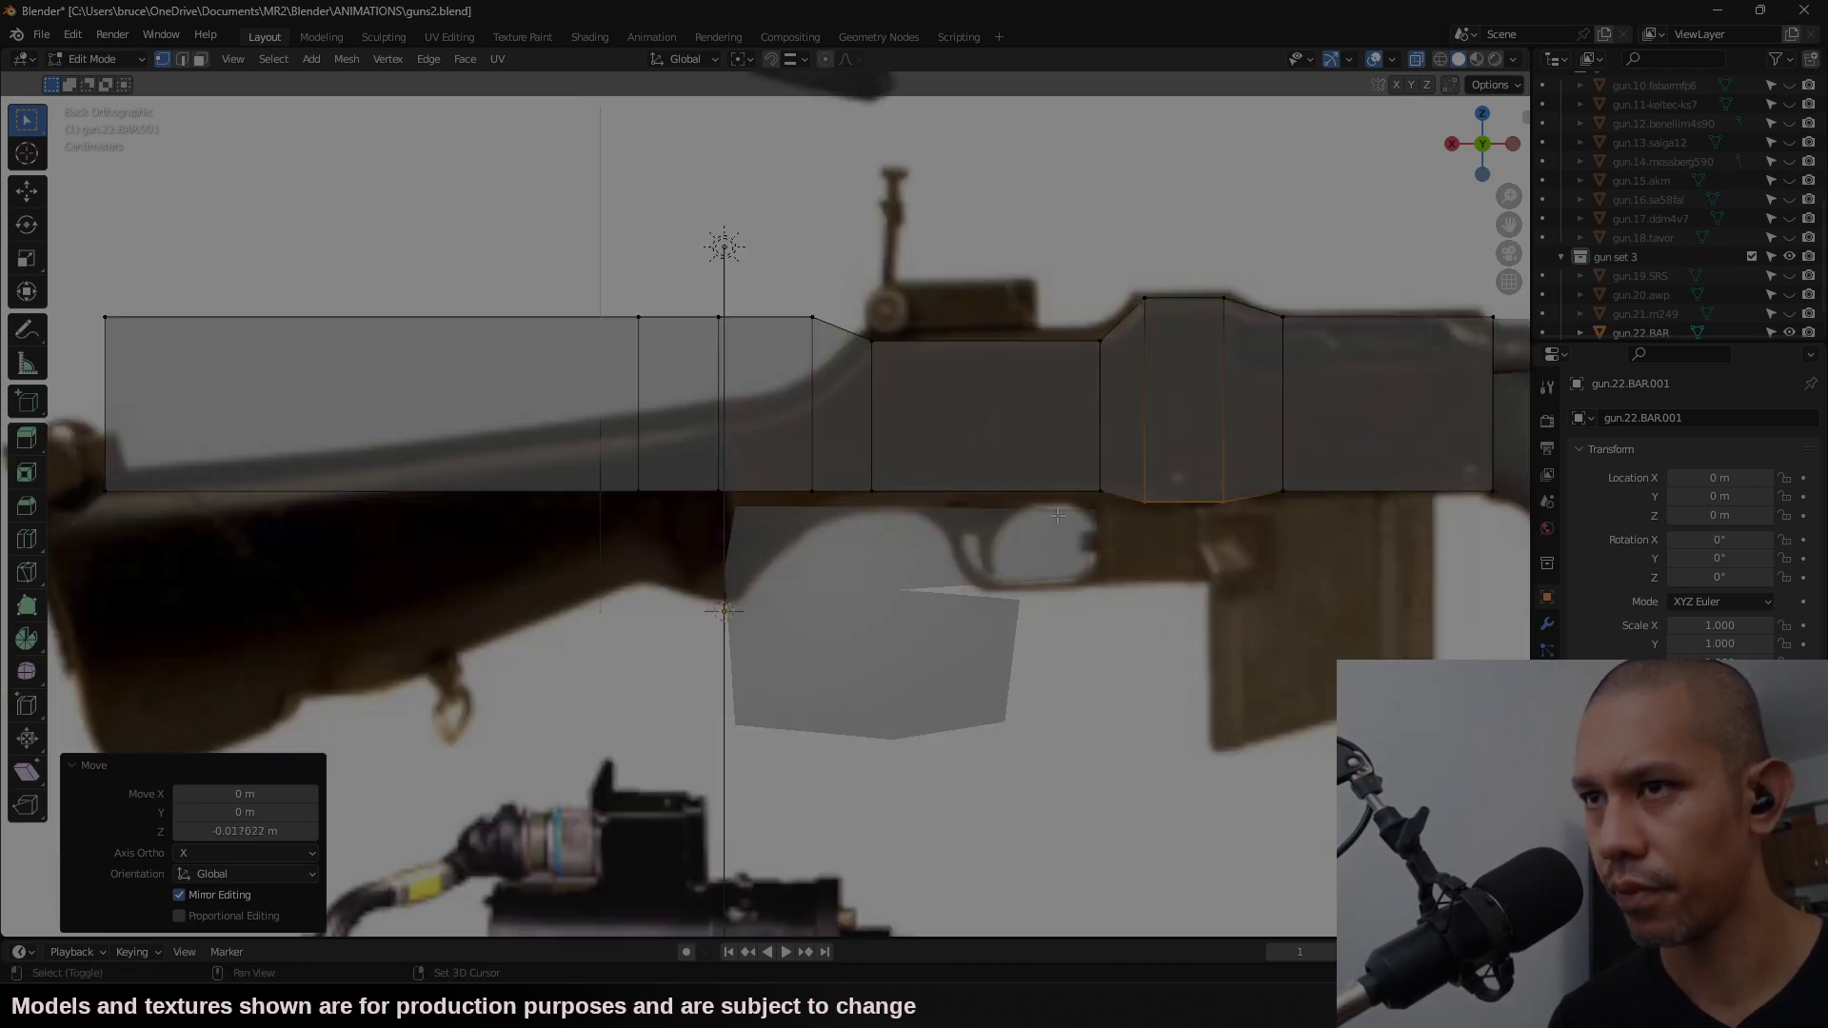
# Step: Move the upper and lower vertices at the stock's wrist to follow the reference rifle's curved outline
pyautogui.keyDown('shift'); pyautogui.moveTo(846, 431); pyautogui.dragTo(1014, 438, button='middle'); pyautogui.keyUp('shift')
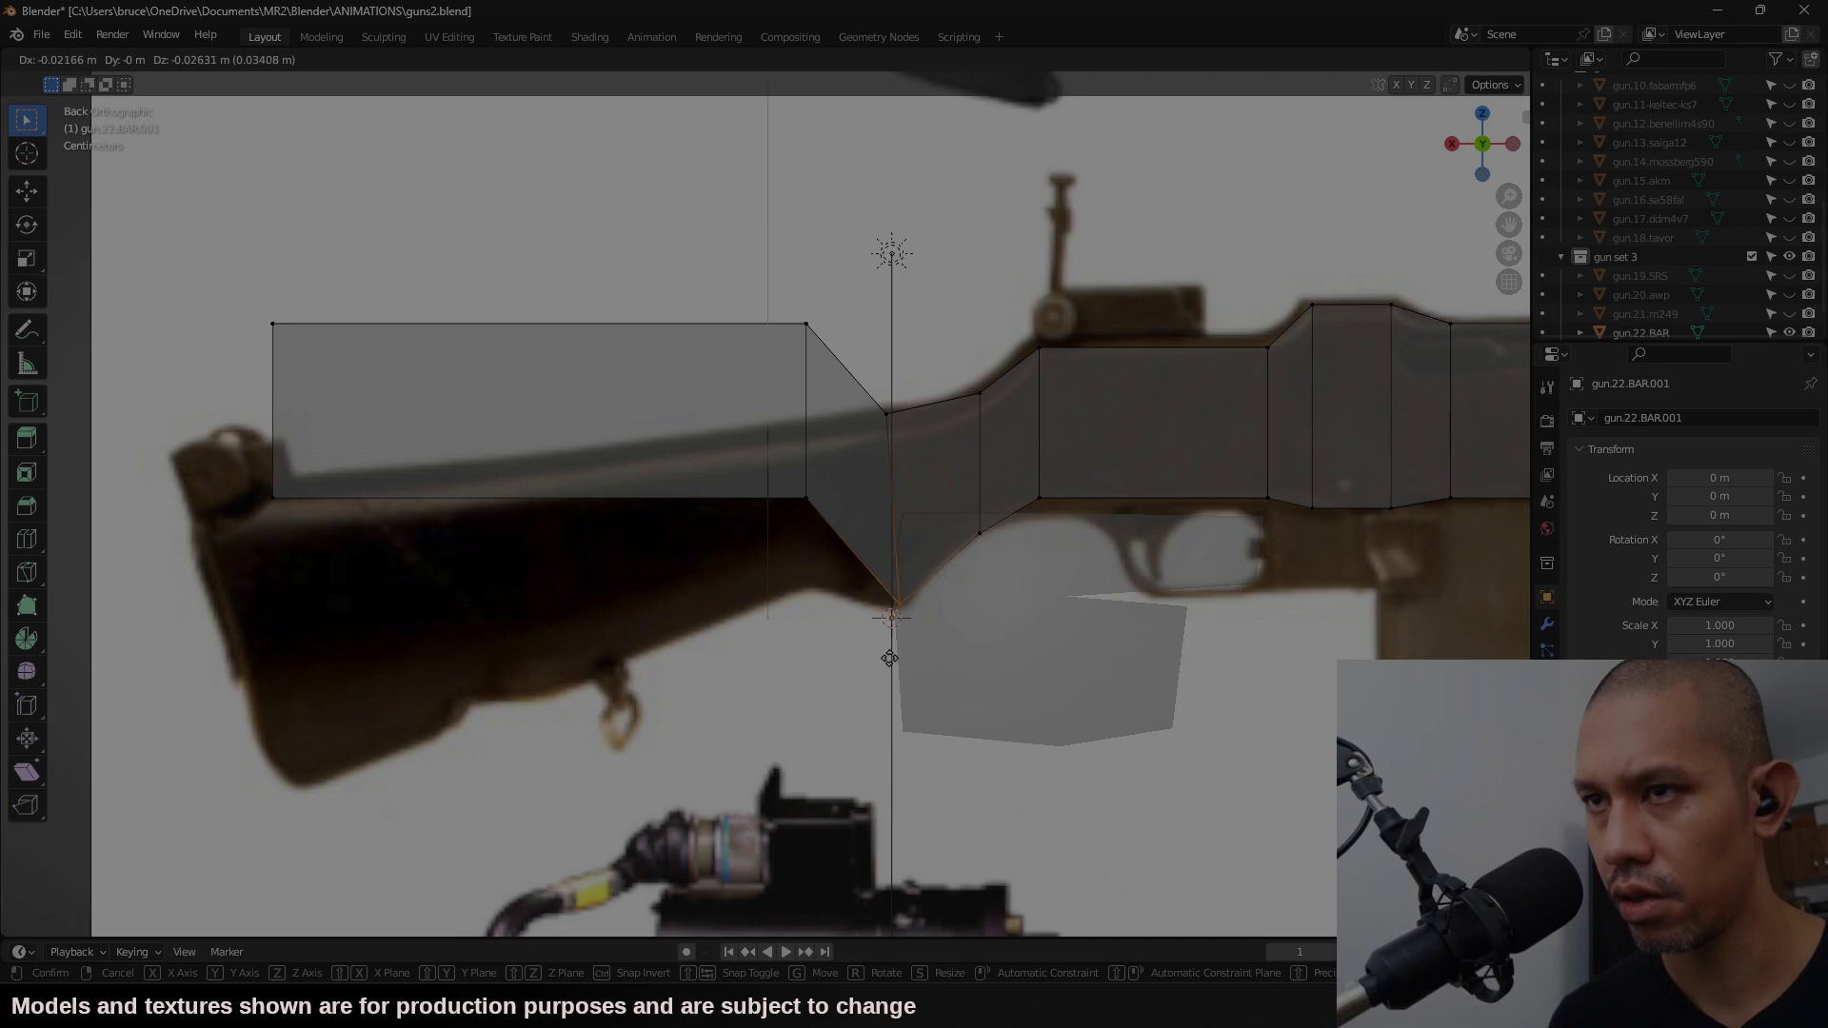
pyautogui.click(890, 655)
pyautogui.moveTo(912, 389); pyautogui.dragTo(865, 442)
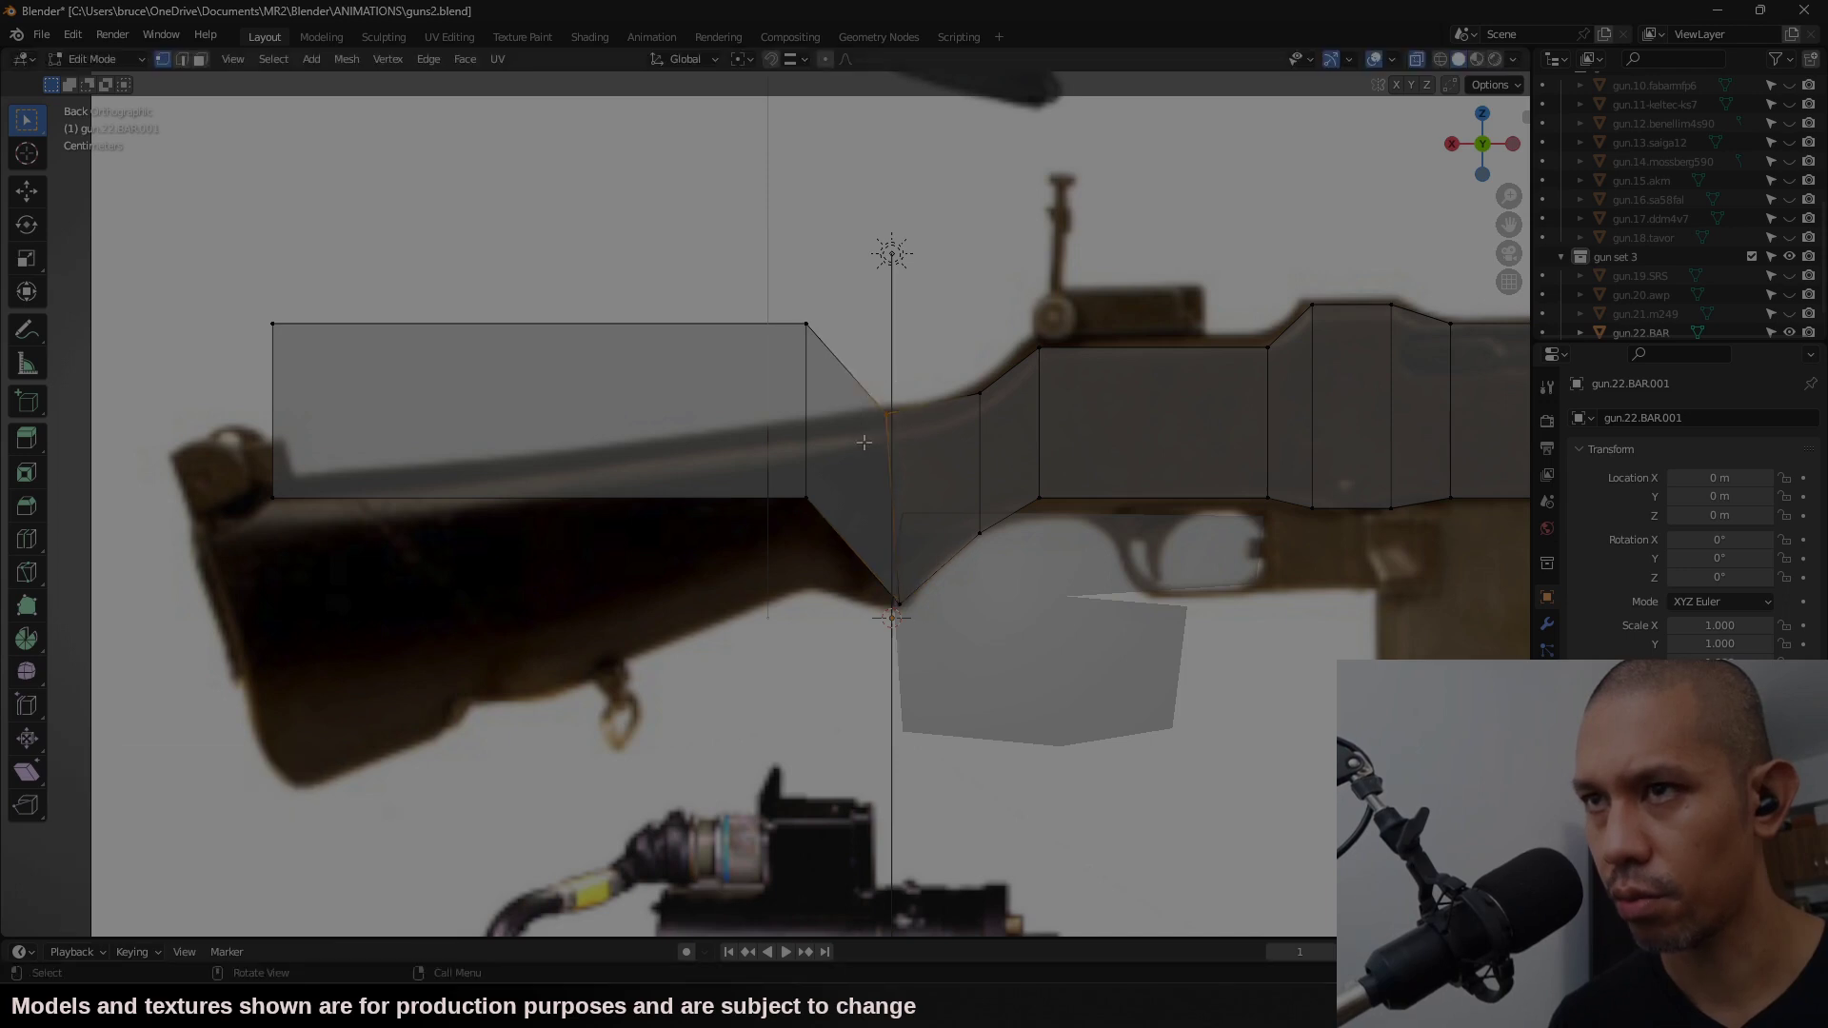
pyautogui.press('g')
pyautogui.click(868, 449)
# Step: Move the butt-end and forward stock vertices onto the reference outline to form the tapered stock
pyautogui.keyDown('shift'); pyautogui.moveTo(729, 470); pyautogui.dragTo(1024, 399, button='middle'); pyautogui.keyUp('shift')
pyautogui.press('g')
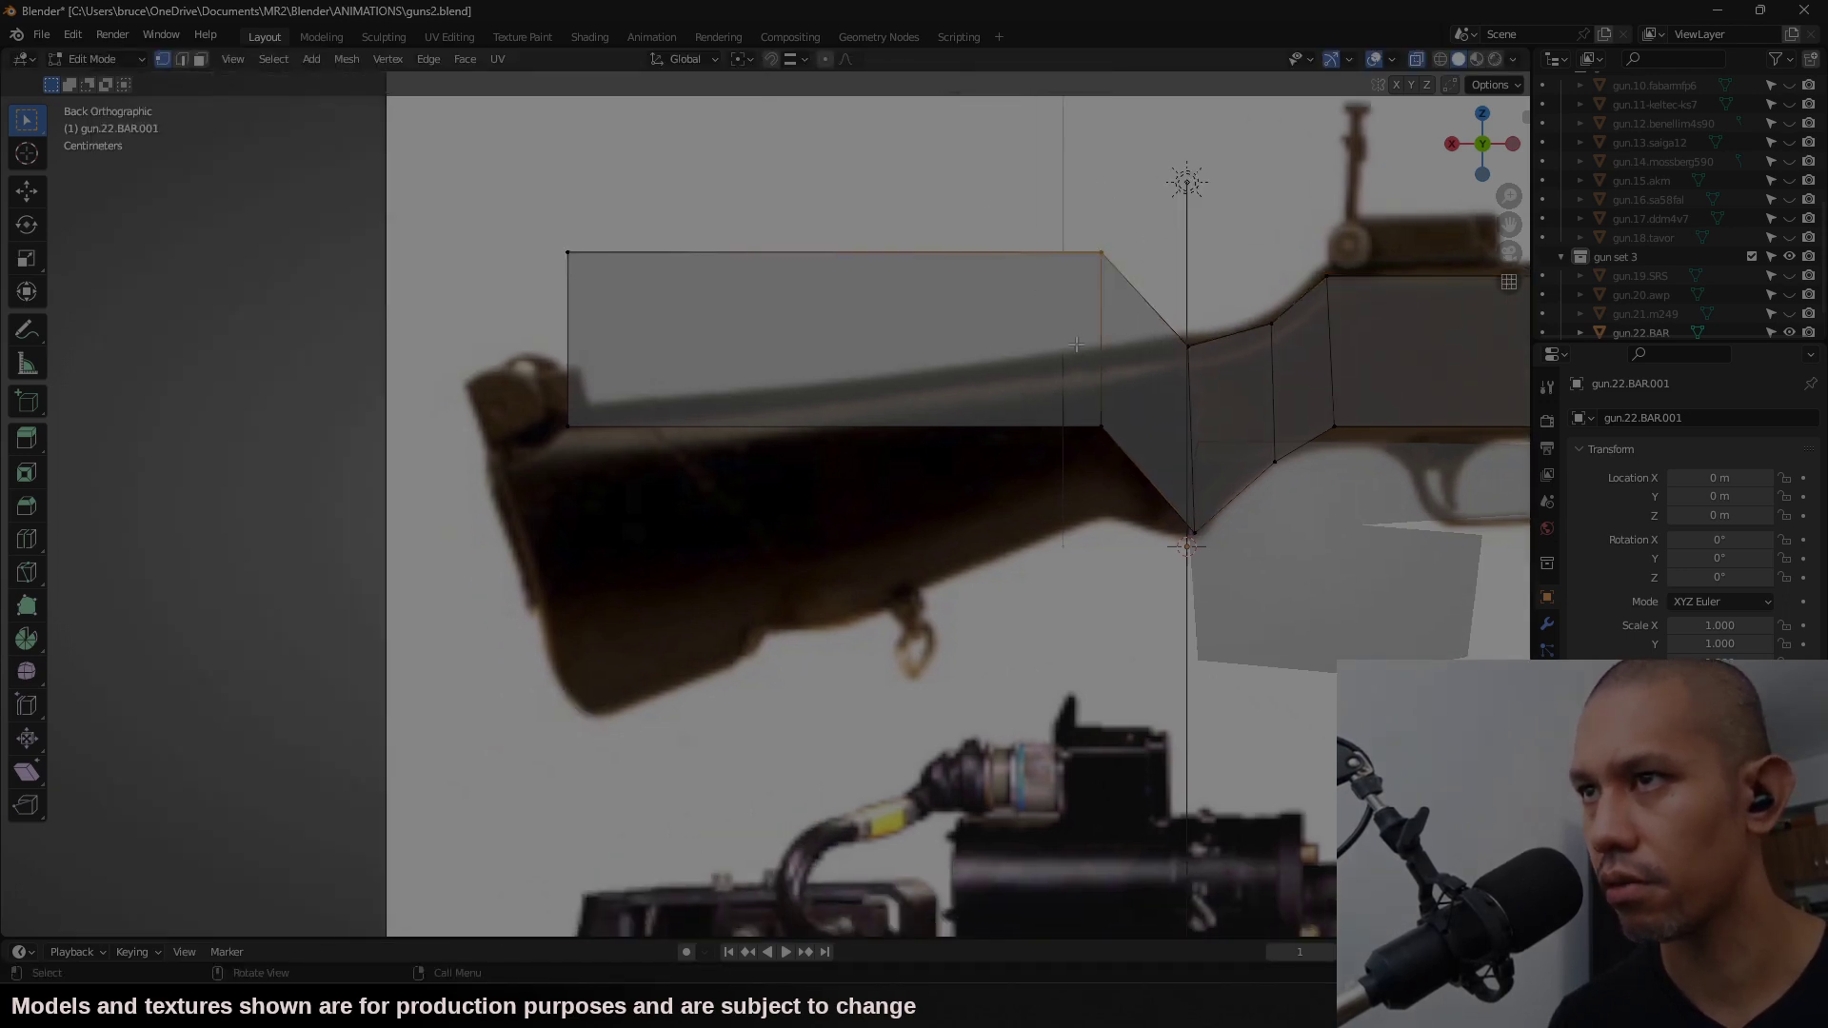
pyautogui.click(425, 568)
pyautogui.moveTo(1107, 238); pyautogui.dragTo(1026, 331)
pyautogui.press('g')
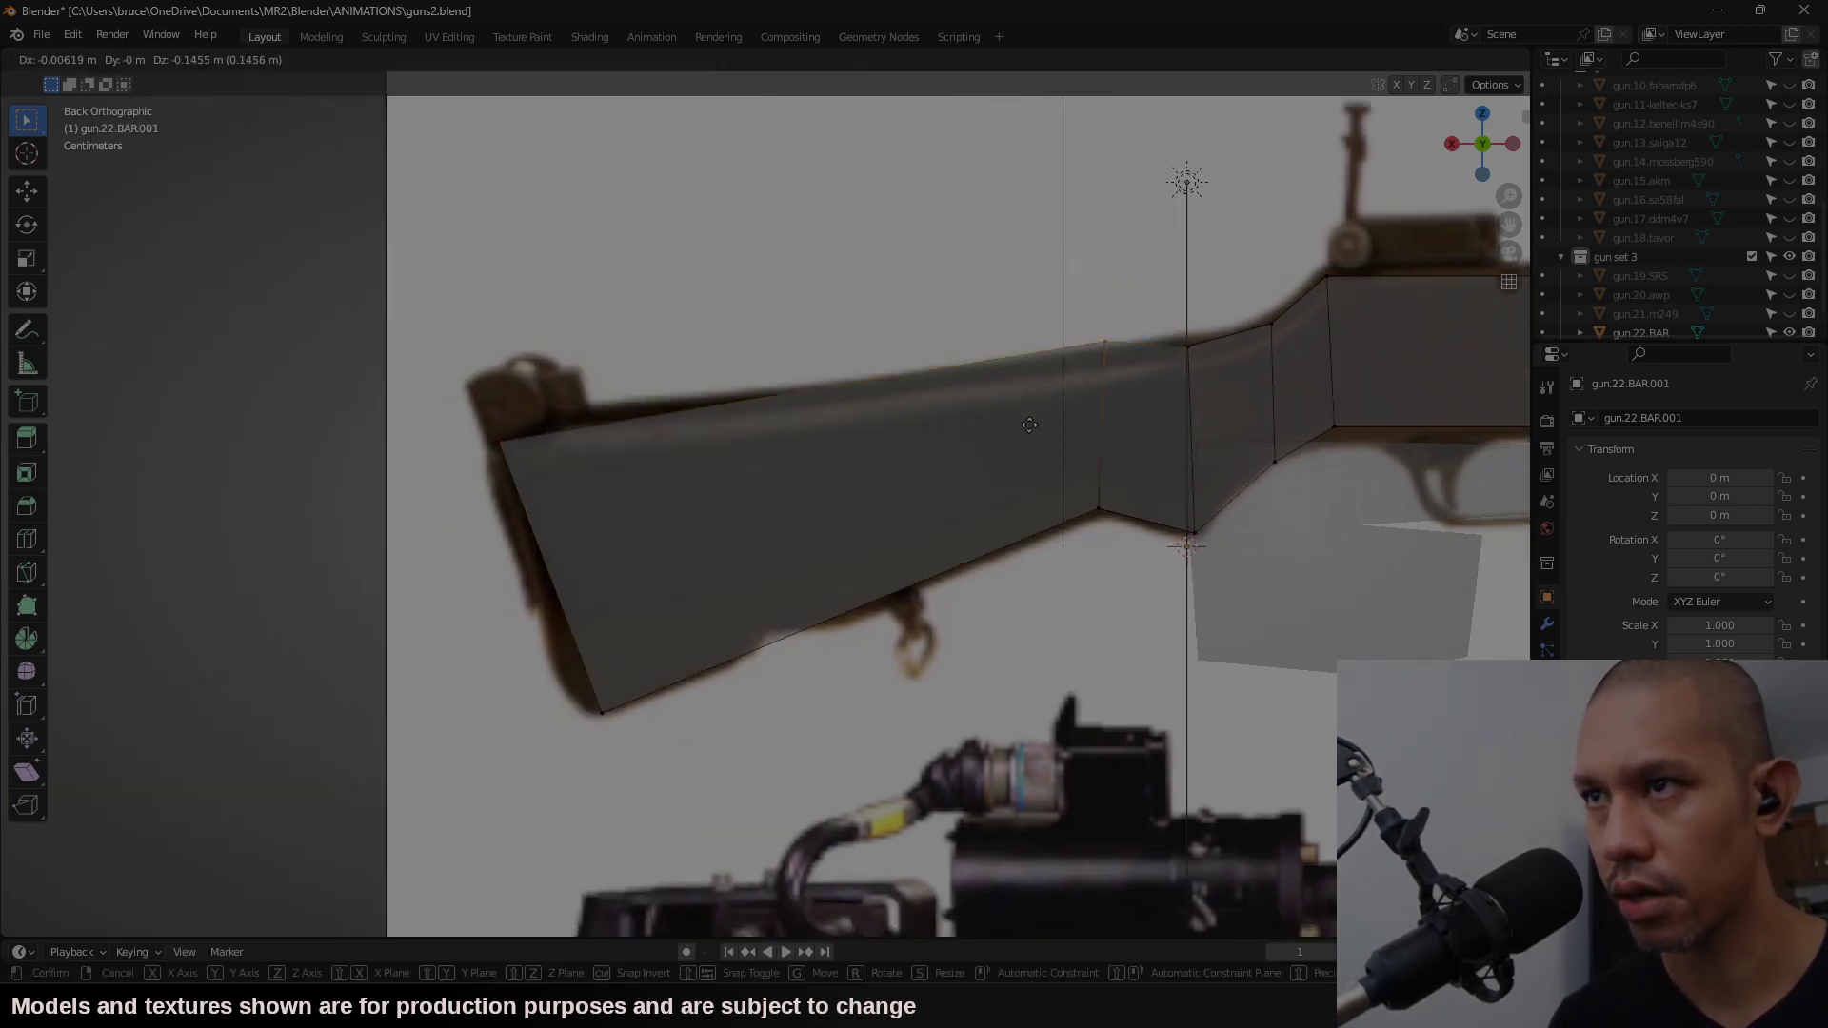
pyautogui.click(1006, 440)
# Step: Narrow the entire receiver and stock mesh by scaling it to about 0.659 along Y
pyautogui.moveTo(1006, 440); pyautogui.dragTo(1299, 635, button='middle')
pyautogui.press('a')
pyautogui.press('s')
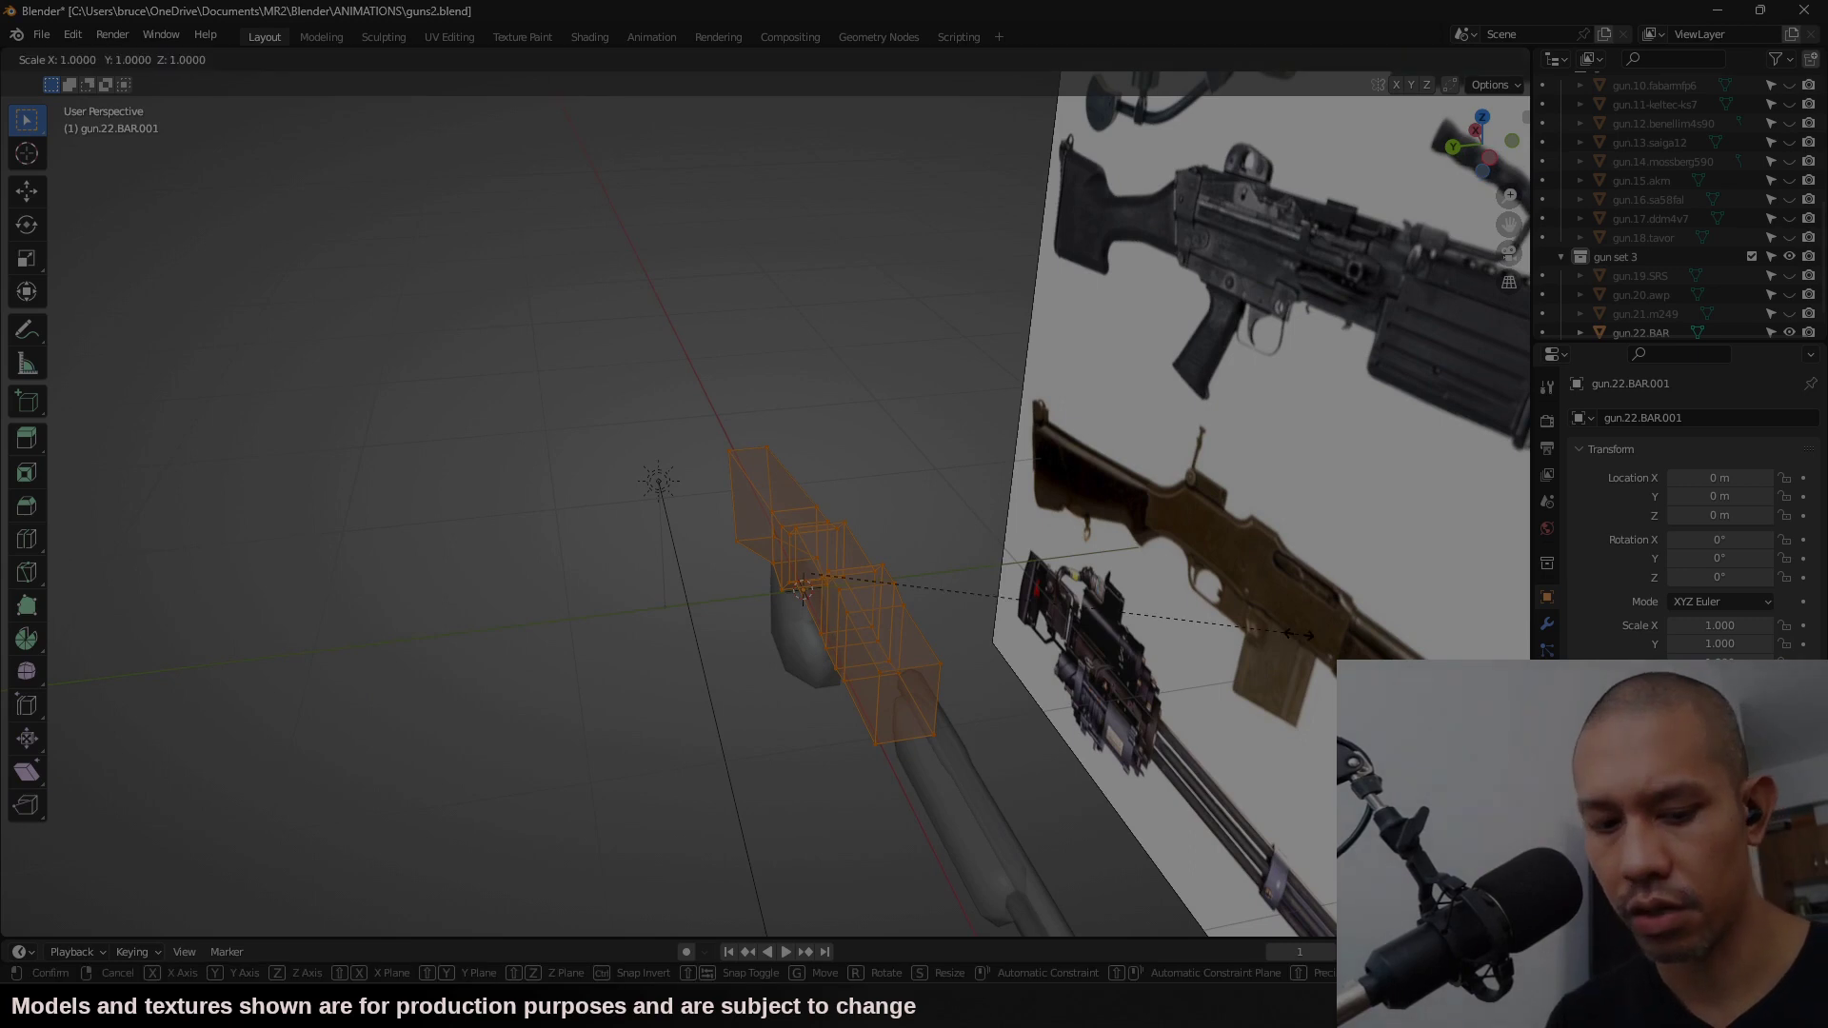
pyautogui.press('y')
pyautogui.click(1143, 641)
# Step: Add a Bevel modifier to the receiver and stock mesh and apply it
pyautogui.click(1547, 624)
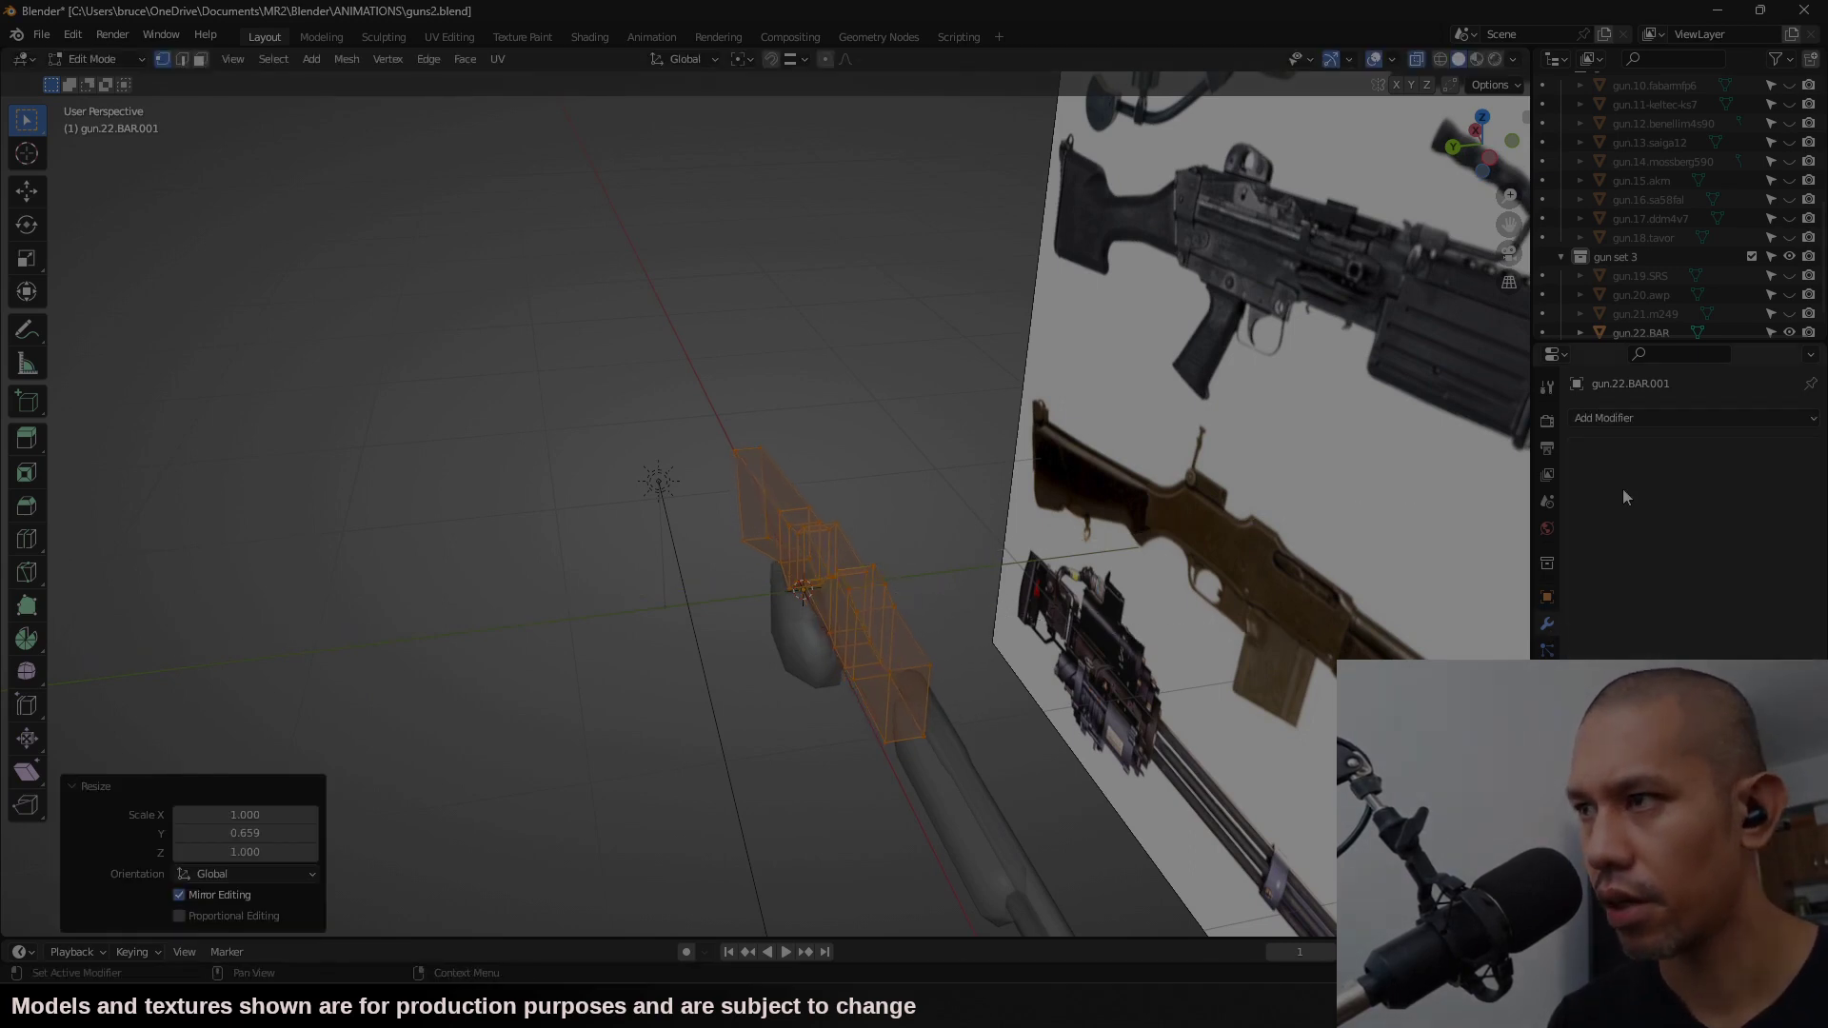
pyautogui.click(1630, 419)
pyautogui.click(1447, 502)
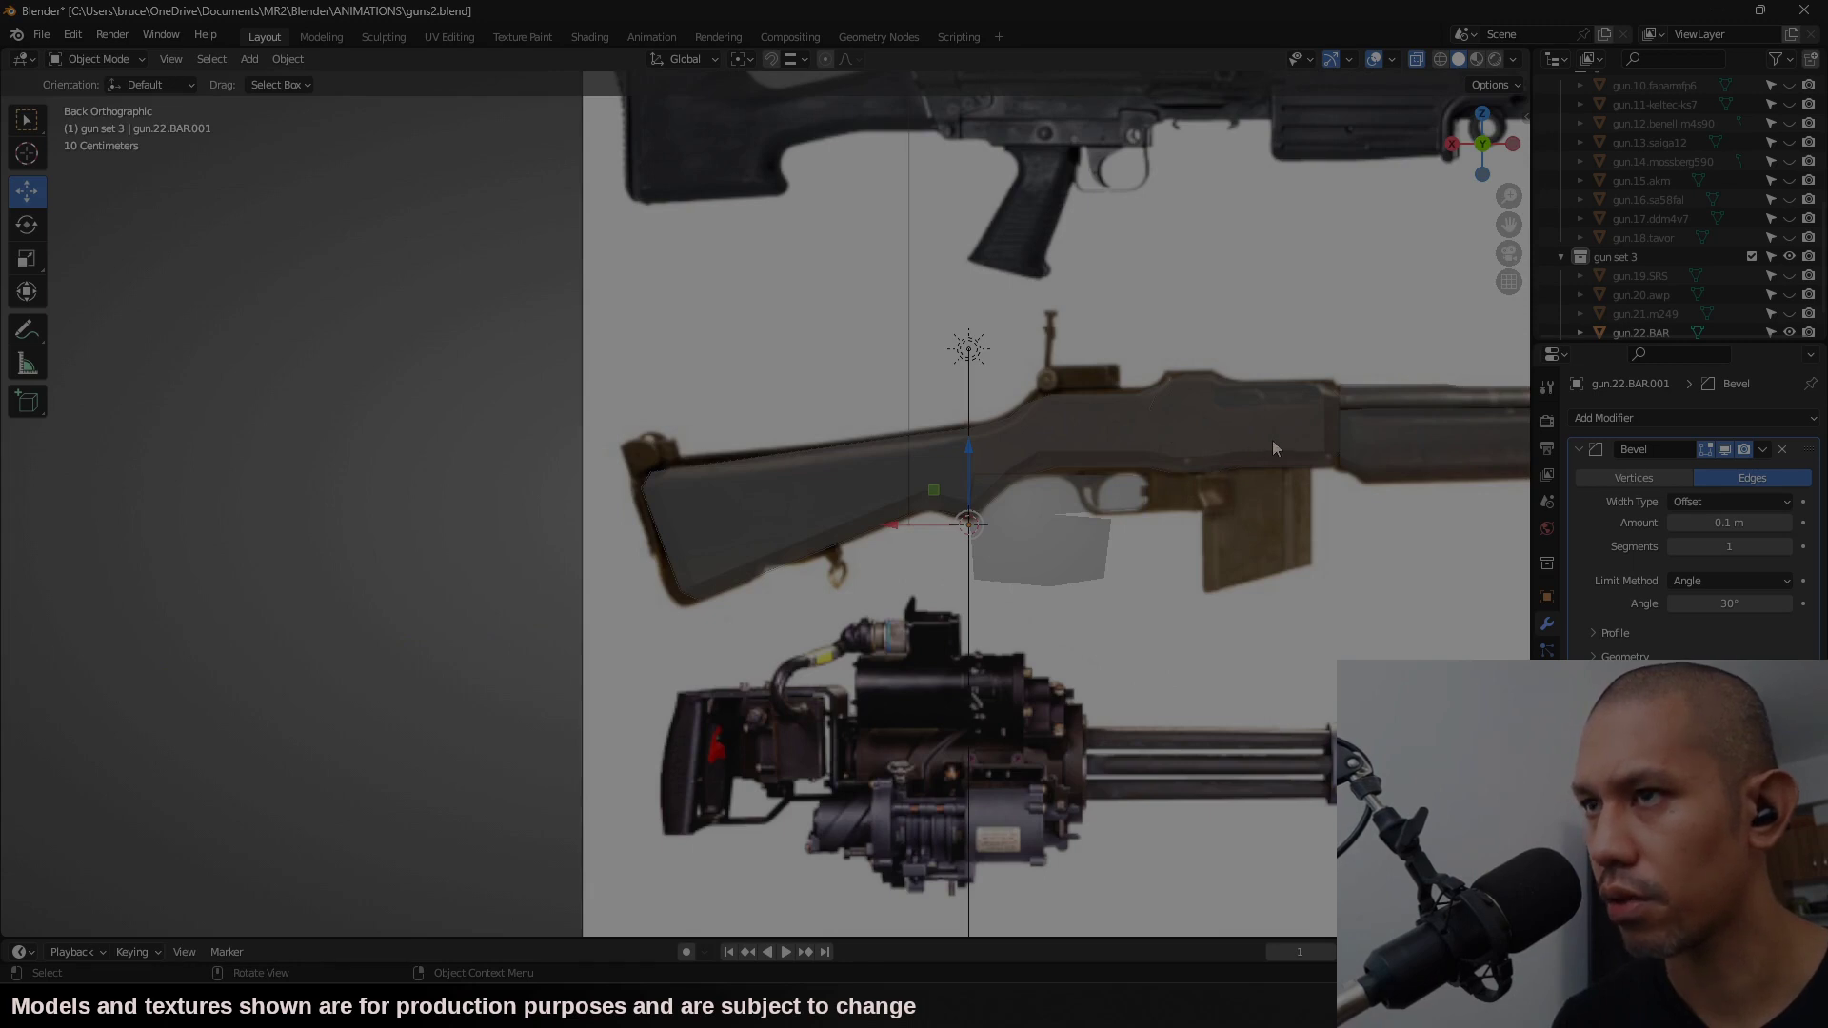
pyautogui.click(1783, 449)
# Step: Raise the receiver's upper side edge behind the top bump to follow the reference outline
pyautogui.press('Tab')
pyautogui.scroll(3, 1178, 517)
pyautogui.scroll(1, 954, 439)
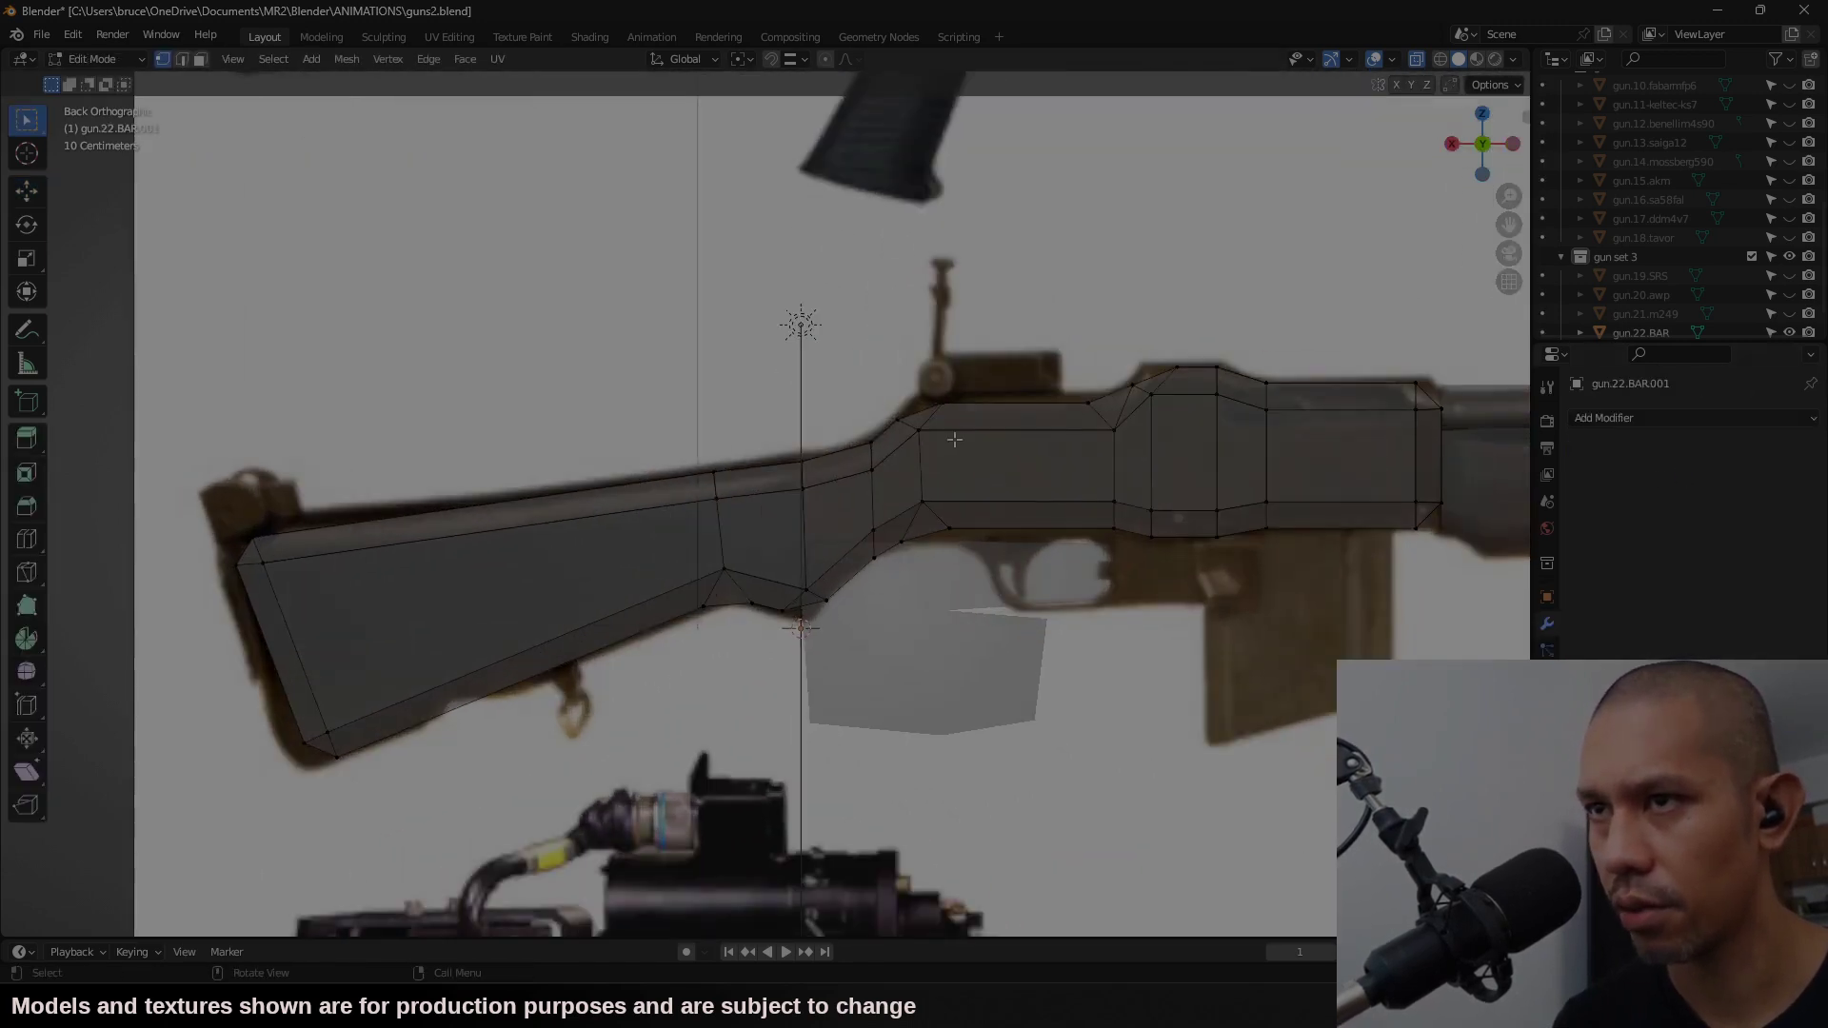
pyautogui.keyDown('alt'); pyautogui.click(1035, 426); pyautogui.keyUp('alt')
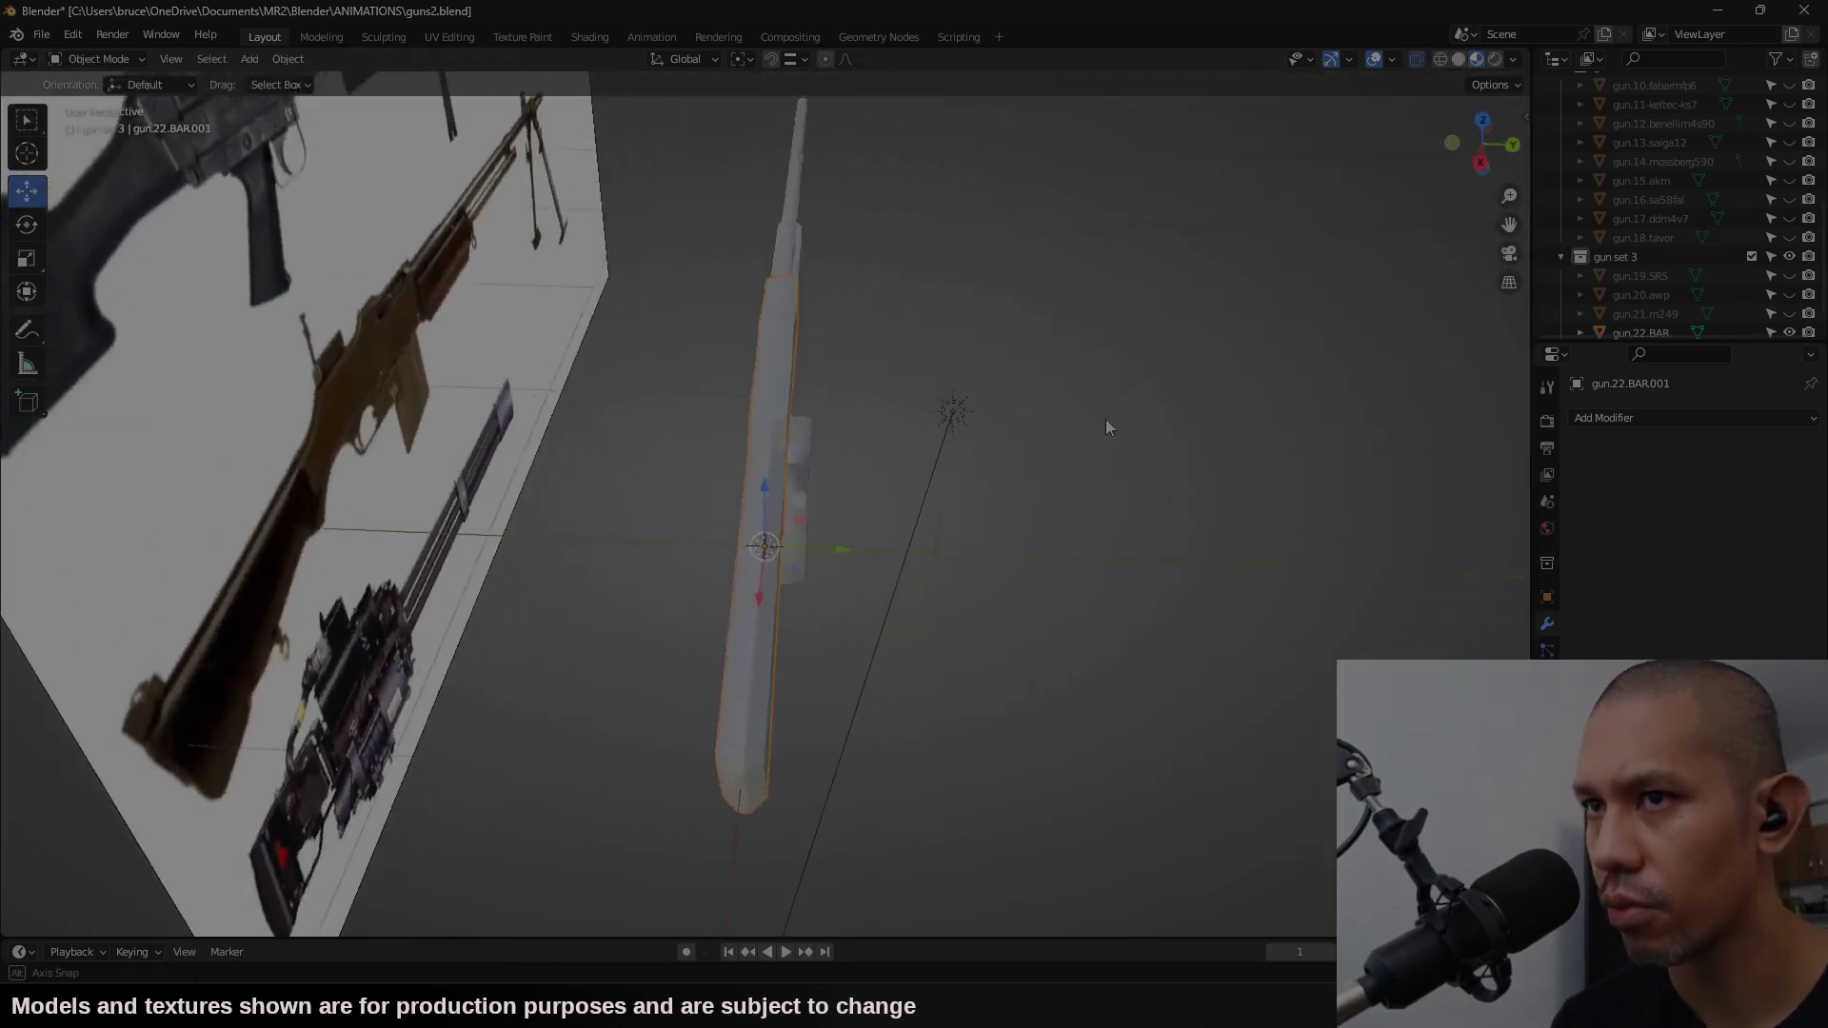
# Step: Shade the upper beveled faces smooth from the butt along the stock and wrist
pyautogui.moveTo(1105, 418); pyautogui.dragTo(933, 373, button='middle')
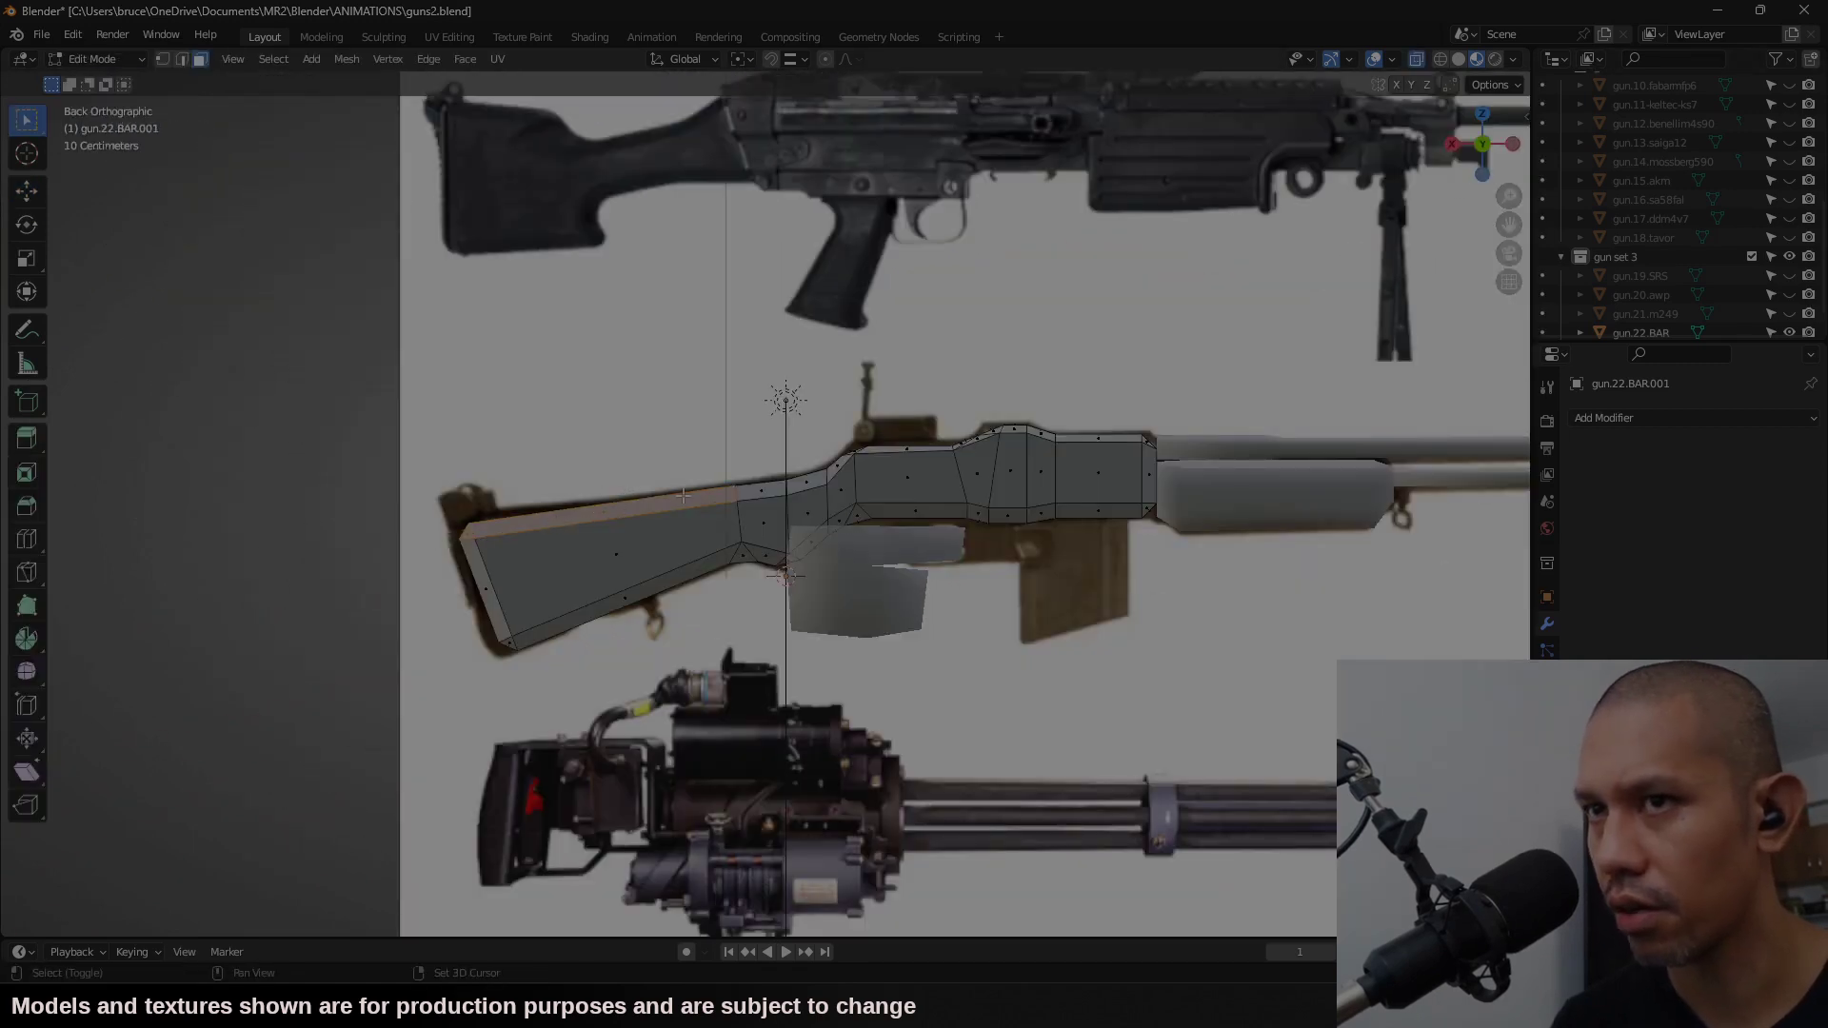
pyautogui.keyDown('shift'); pyautogui.click(766, 487); pyautogui.keyUp('shift')
pyautogui.keyDown('shift'); pyautogui.click(793, 488); pyautogui.keyUp('shift')
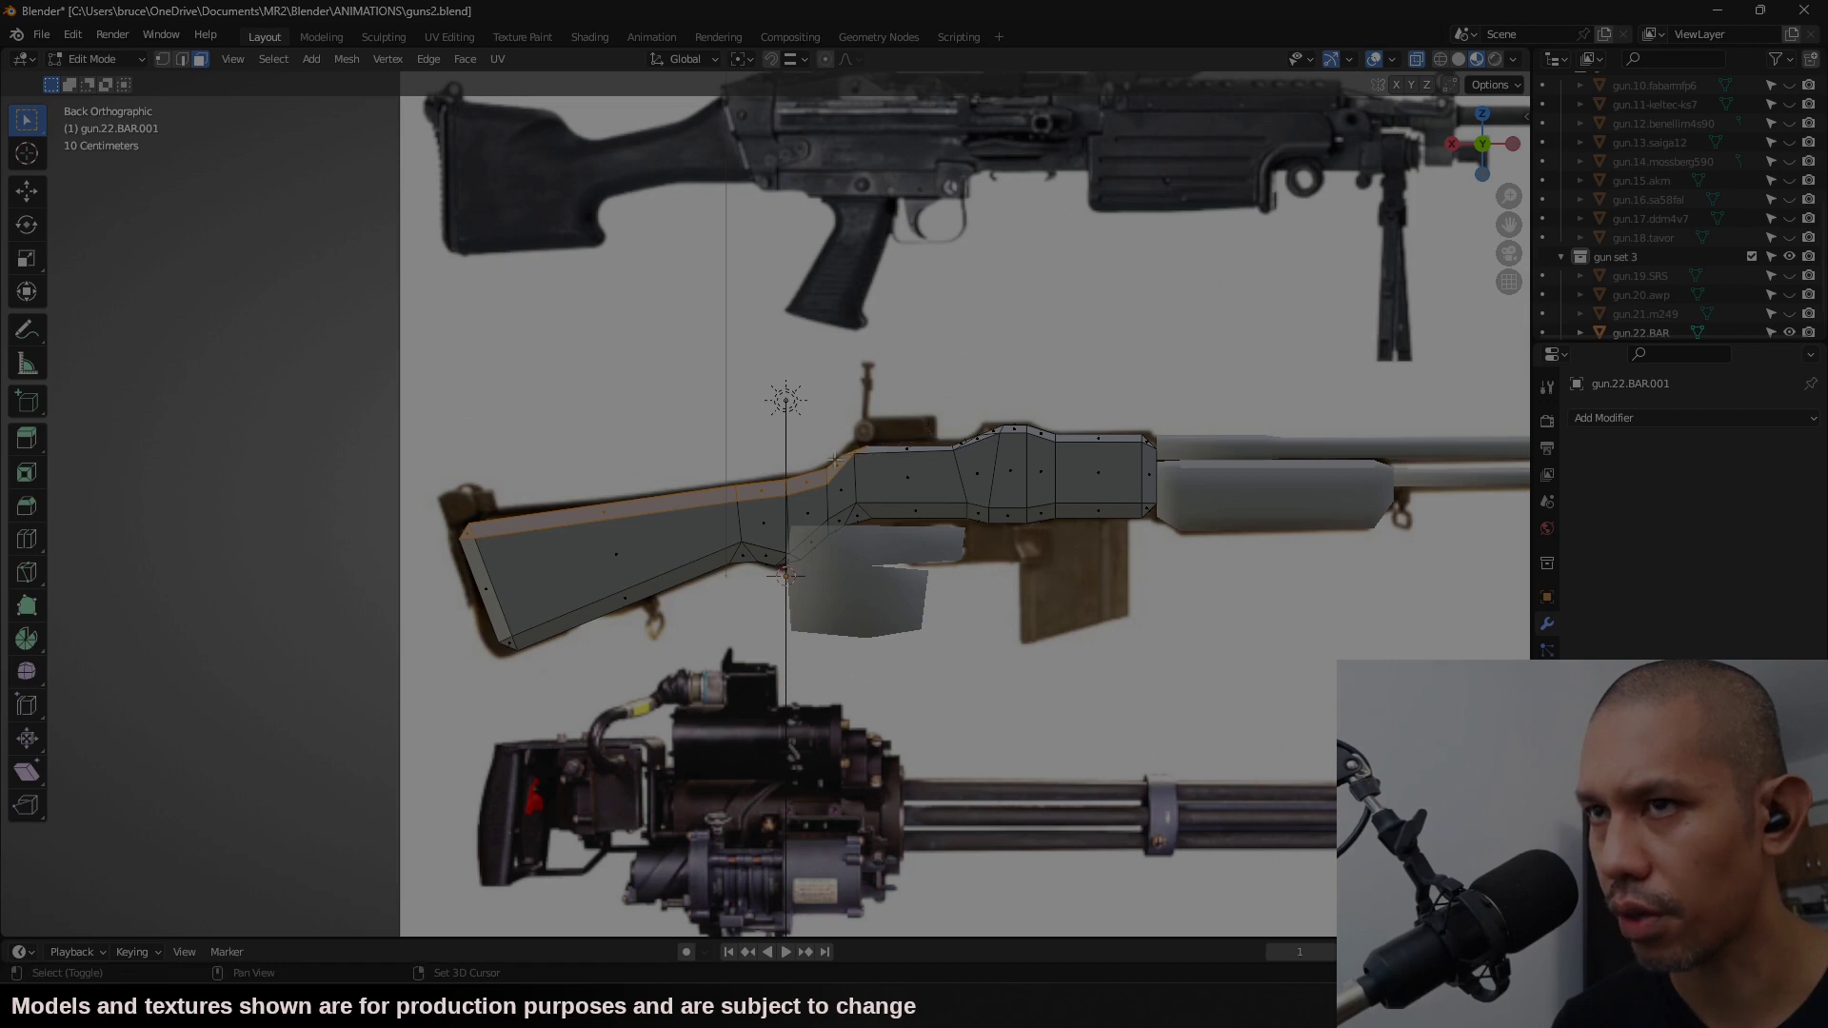
pyautogui.rightClick(845, 462)
pyautogui.click(758, 682)
# Step: Shade the lower beveled faces smooth along the underside of the stock and wrist
pyautogui.click(665, 588)
pyautogui.keyDown('ctrl'); pyautogui.click(797, 560); pyautogui.keyUp('ctrl')
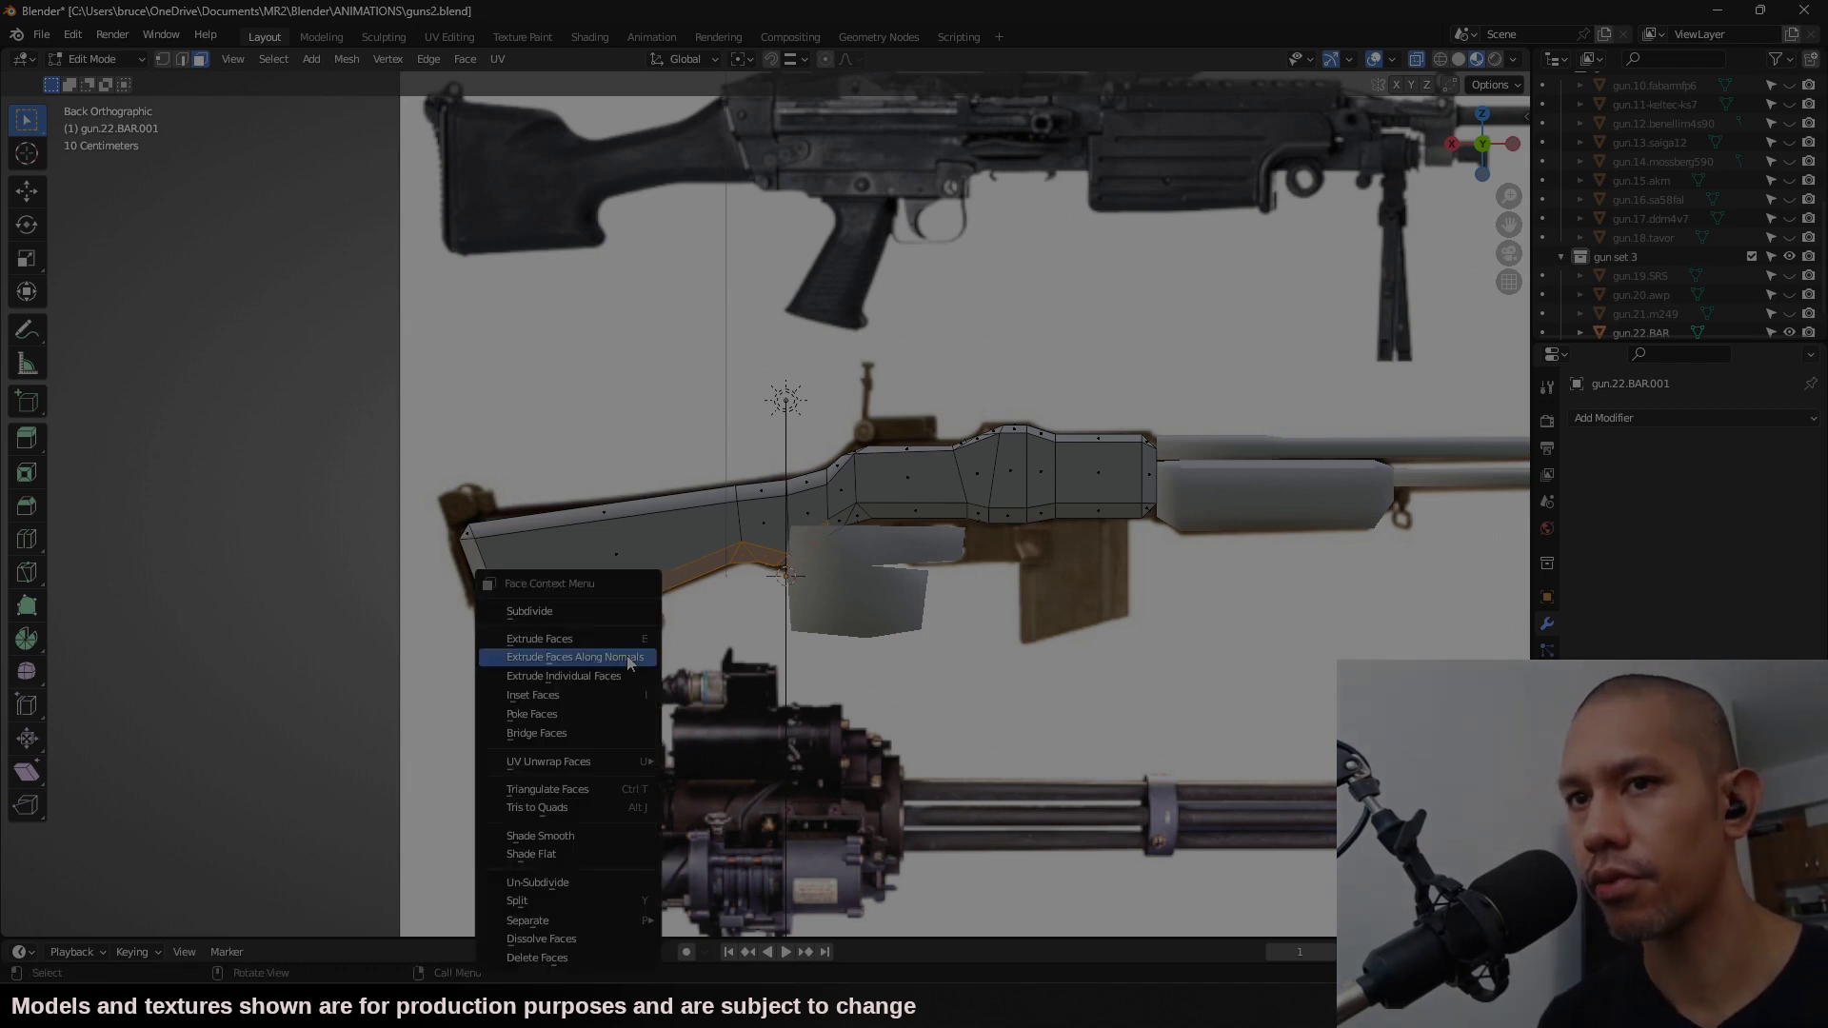
pyautogui.rightClick(550, 612)
pyautogui.click(540, 835)
# Step: Delete the end face and its surrounding beveled faces at the butt of the stock
pyautogui.scroll(3, 671, 561)
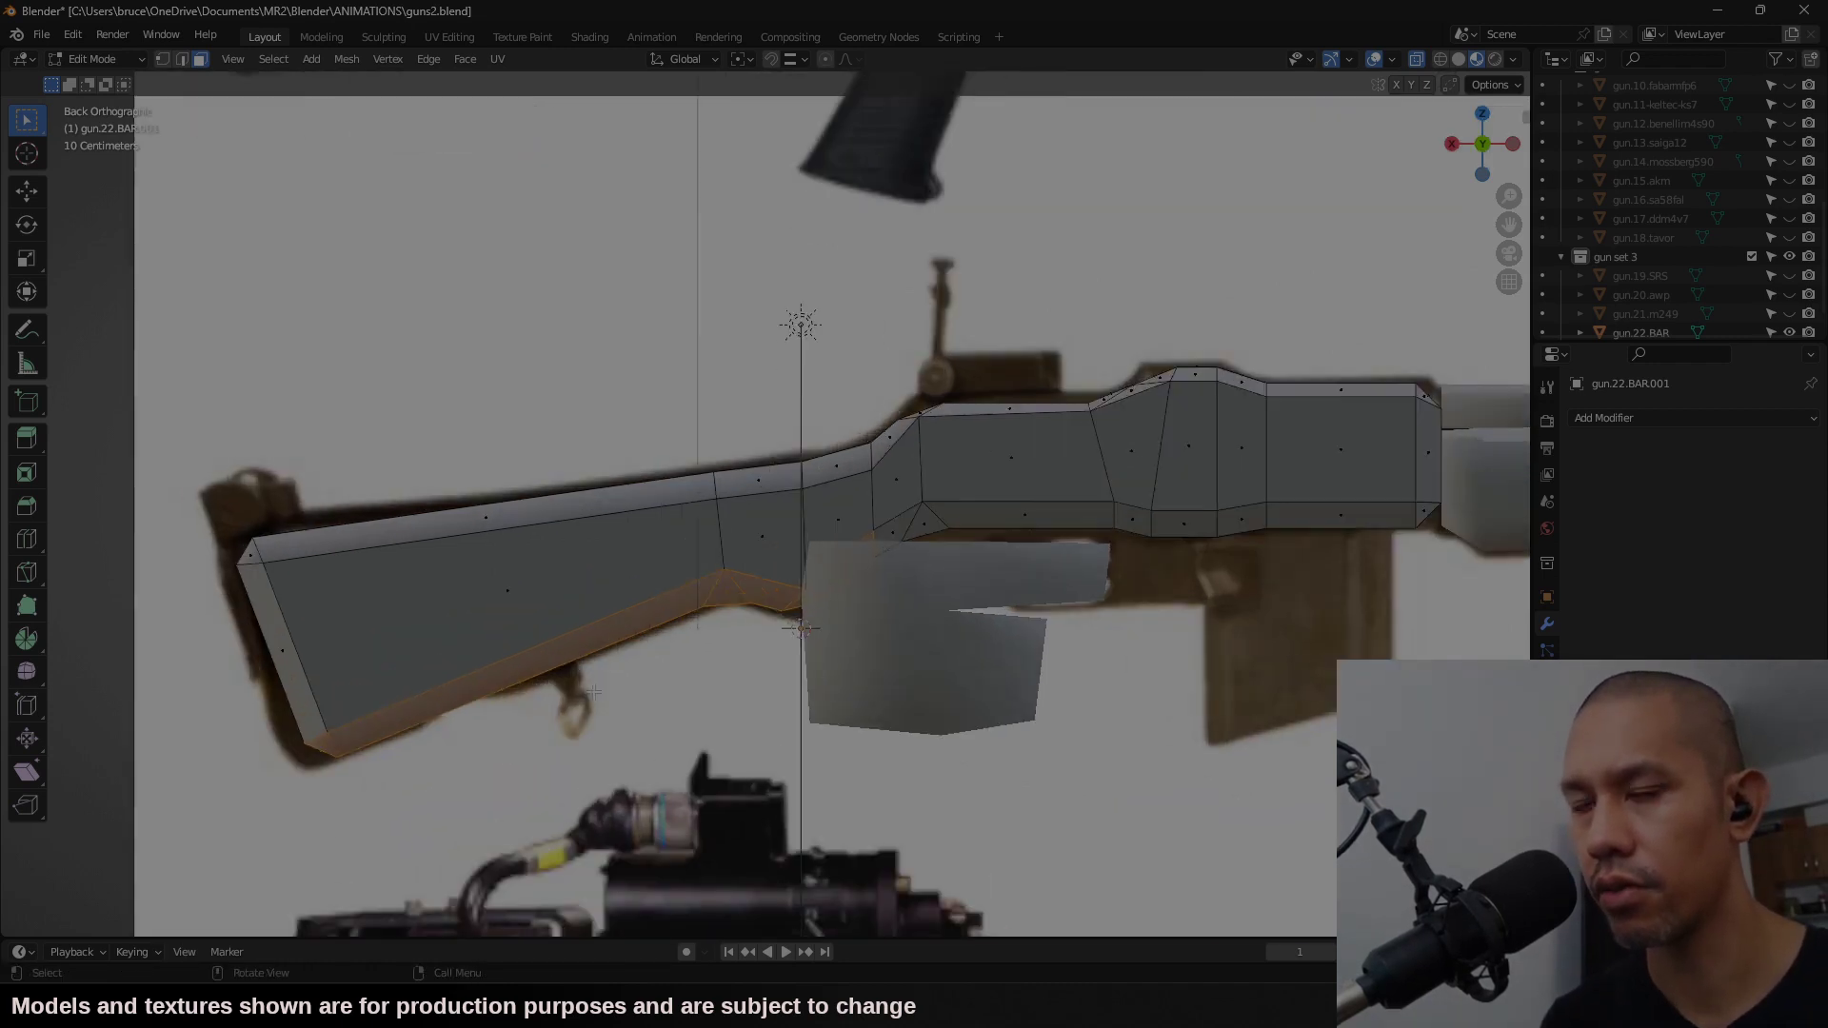
pyautogui.scroll(2, 670, 561)
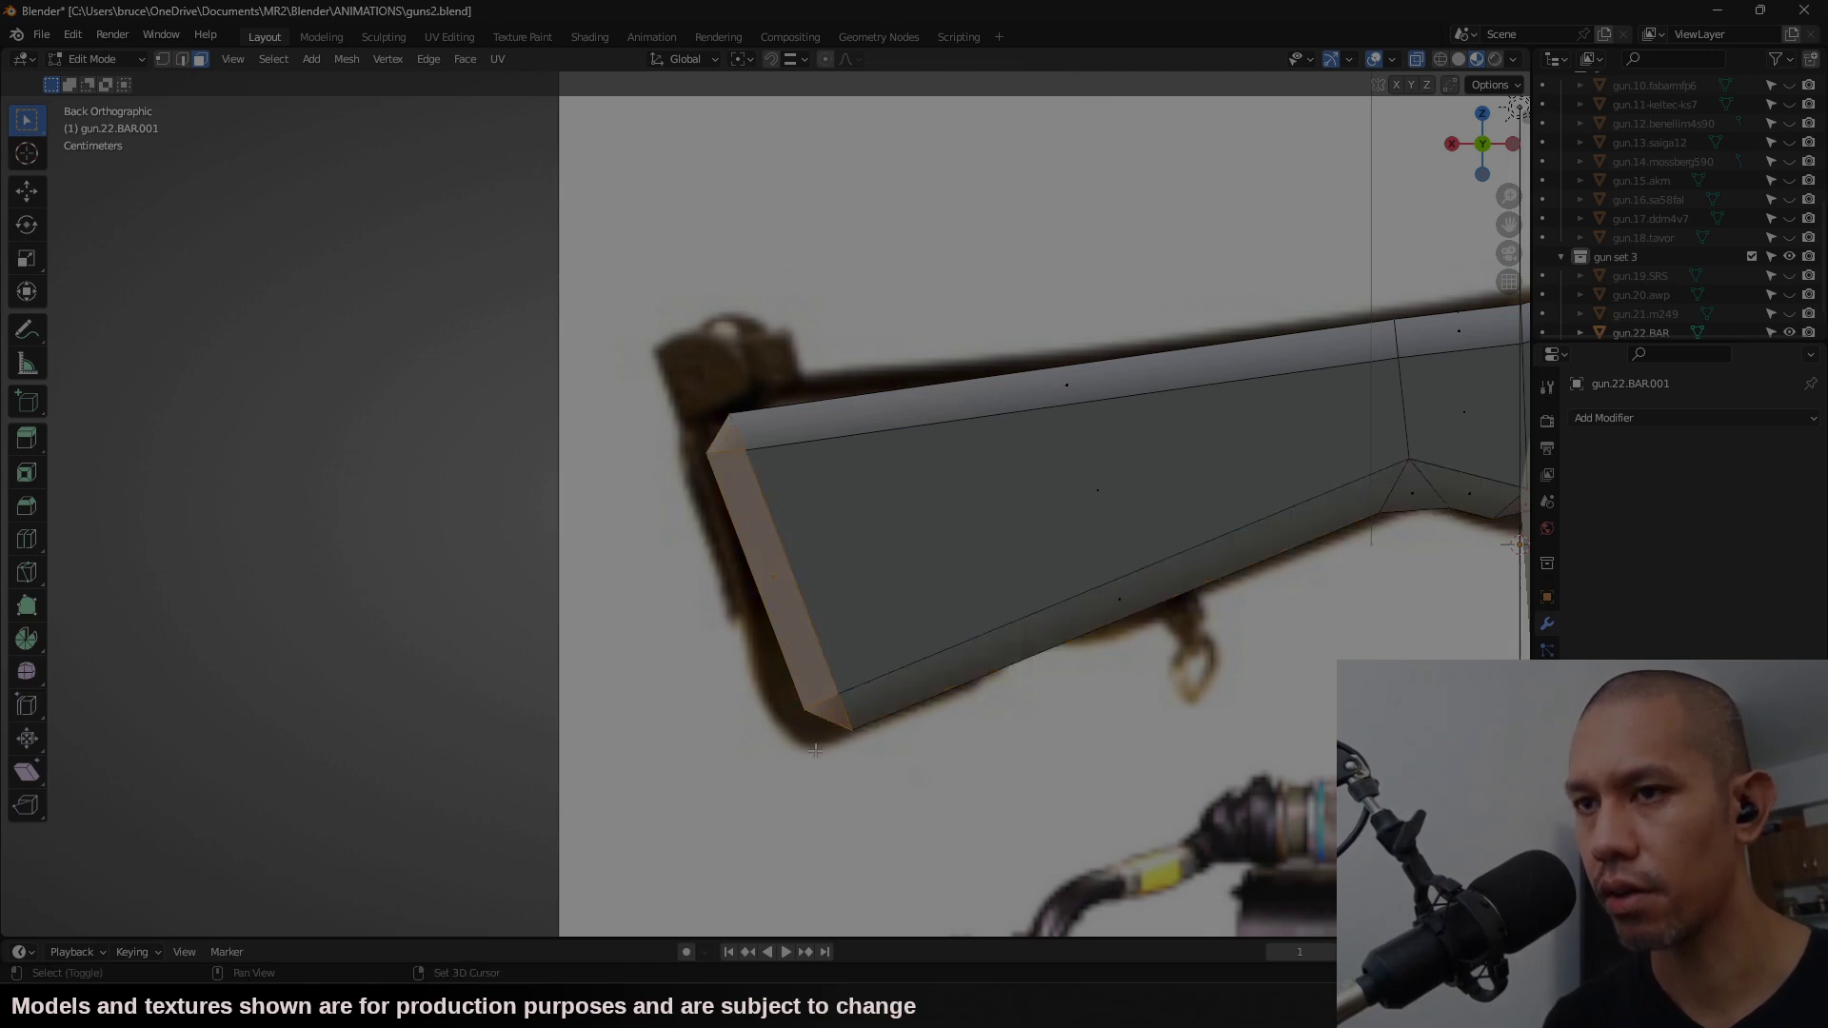
pyautogui.press('x')
pyautogui.click(871, 709)
# Step: Move the vertices of the stock's open butt end to fit the reference outline
pyautogui.moveTo(870, 709); pyautogui.dragTo(720, 426, button='middle')
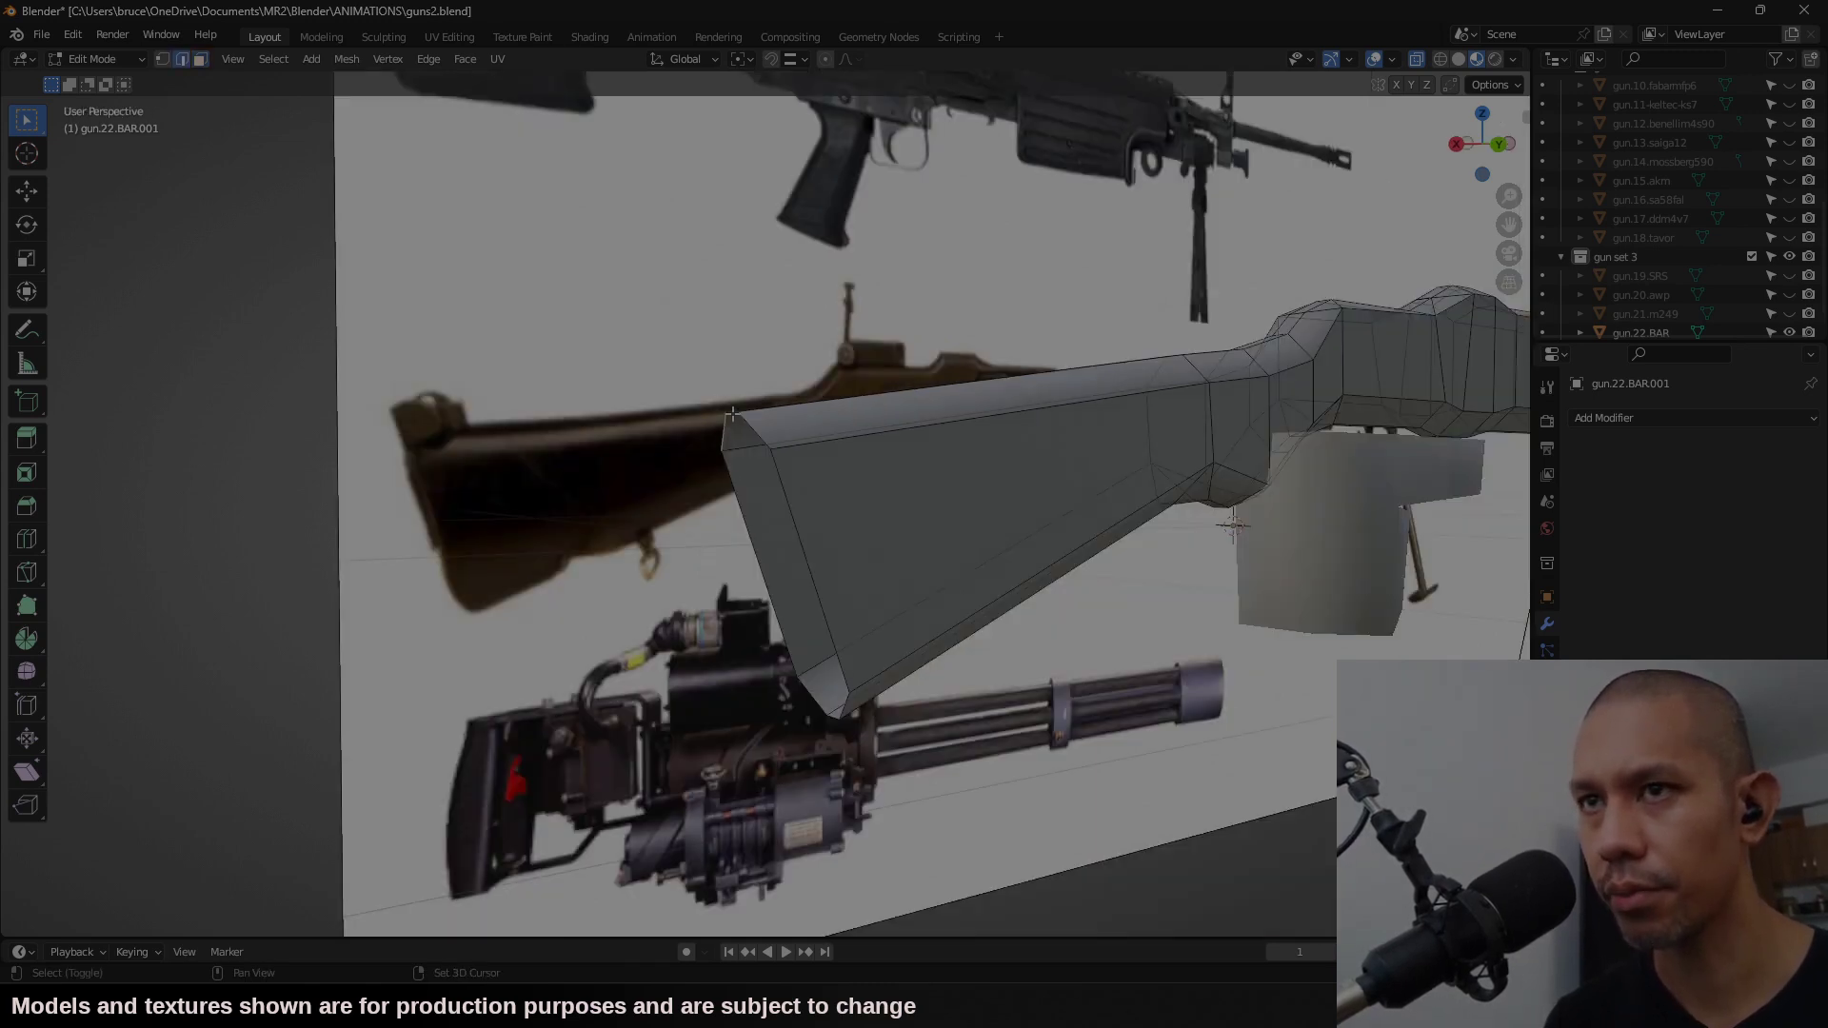
pyautogui.press('g')
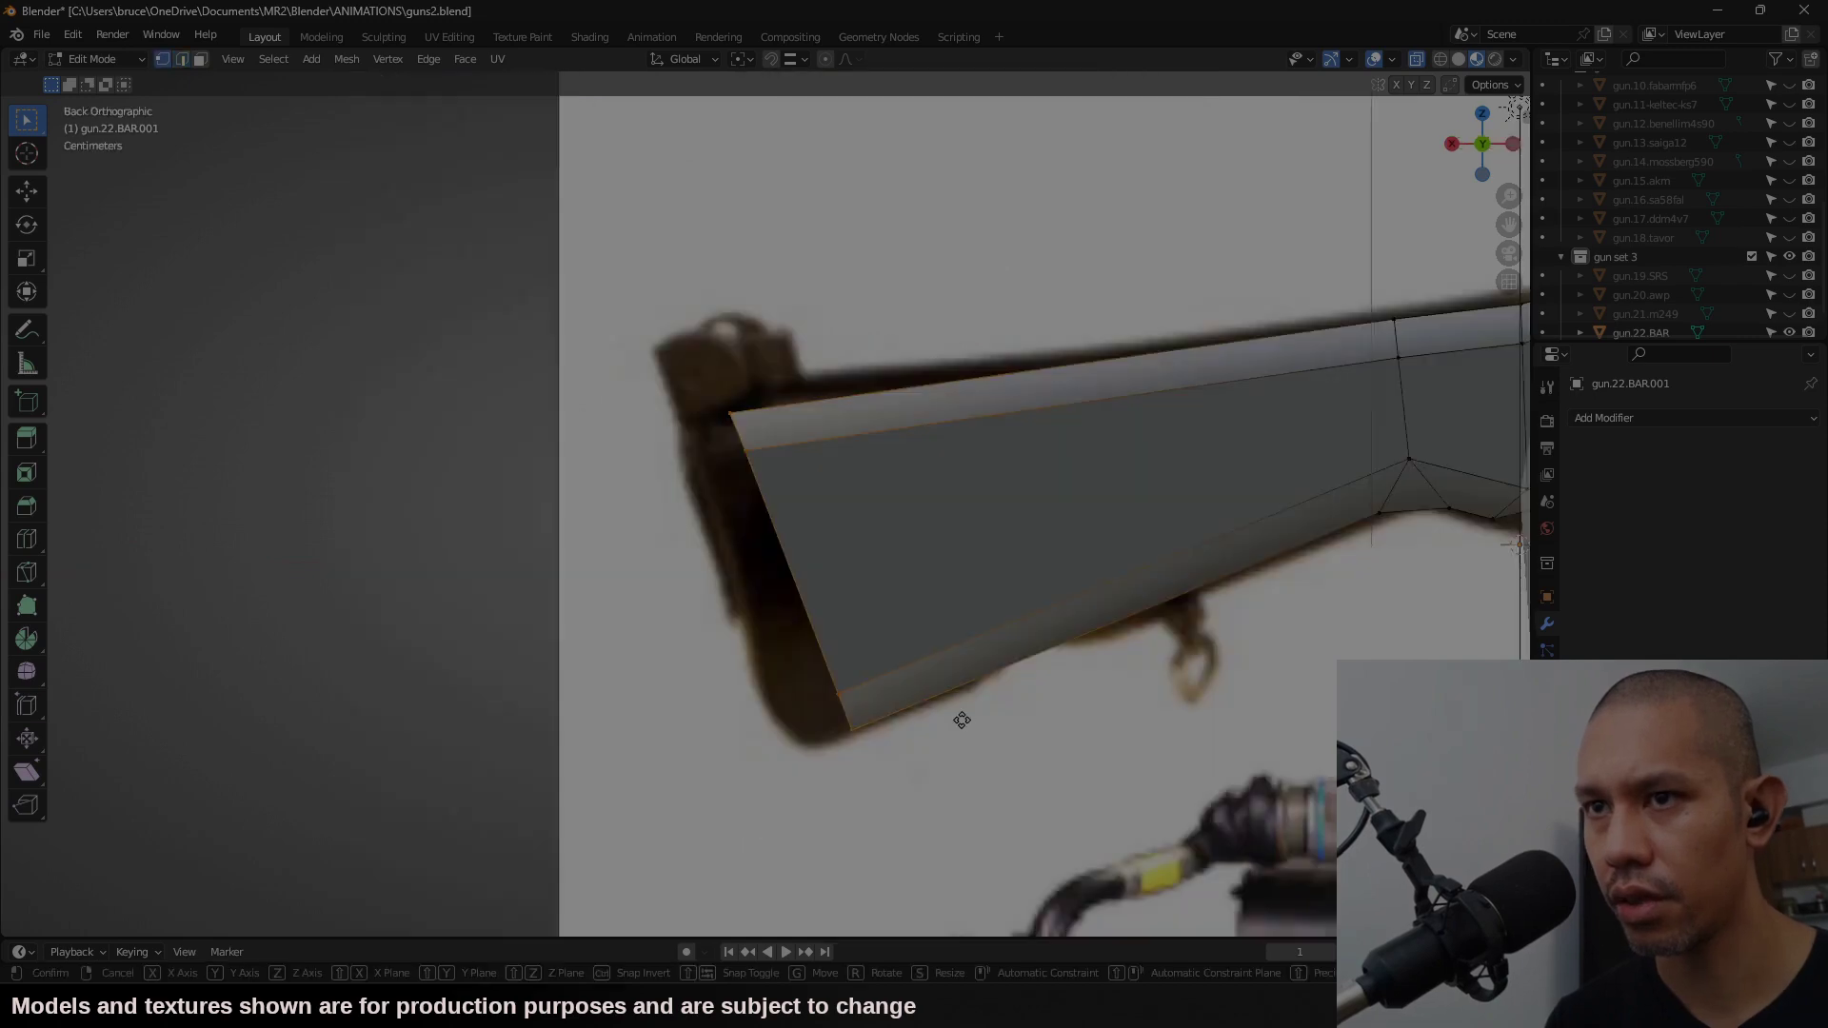
pyautogui.click(916, 728)
pyautogui.moveTo(708, 413); pyautogui.dragTo(718, 433)
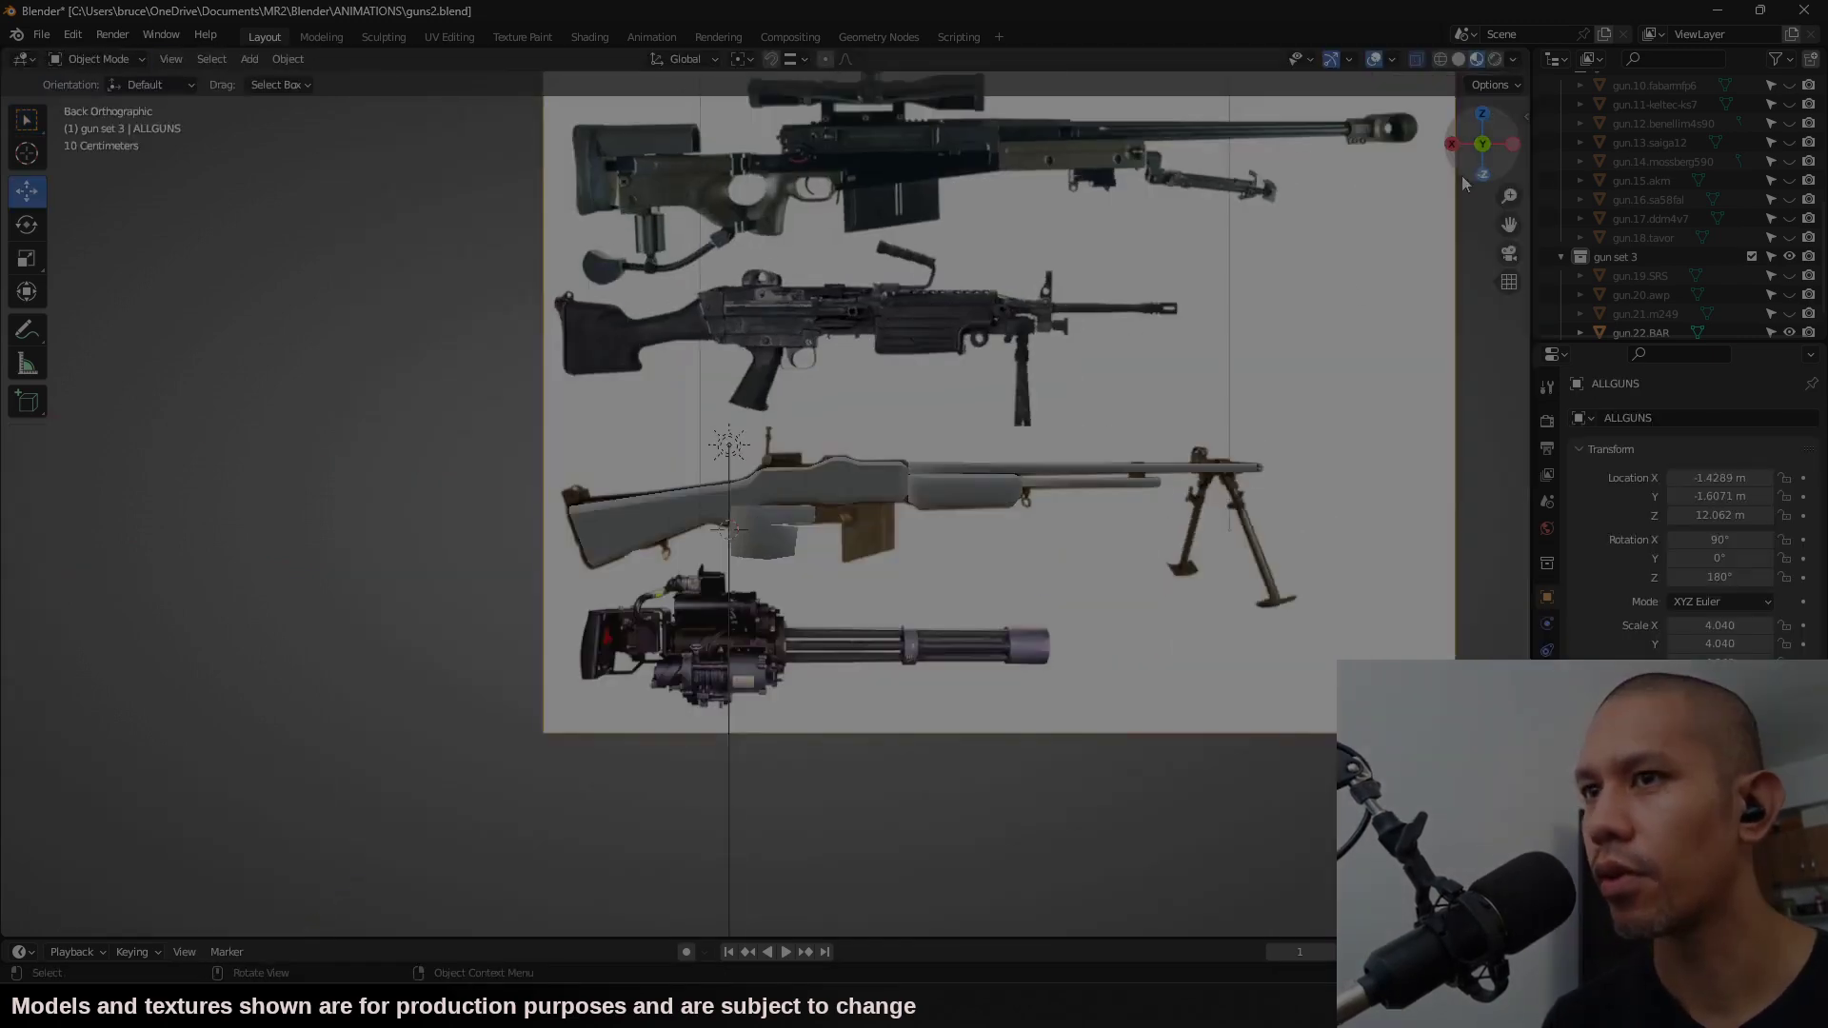
# Step: Hide the handFront reference object so the area around the trigger is clear
pyautogui.scroll(6, 1033, 617)
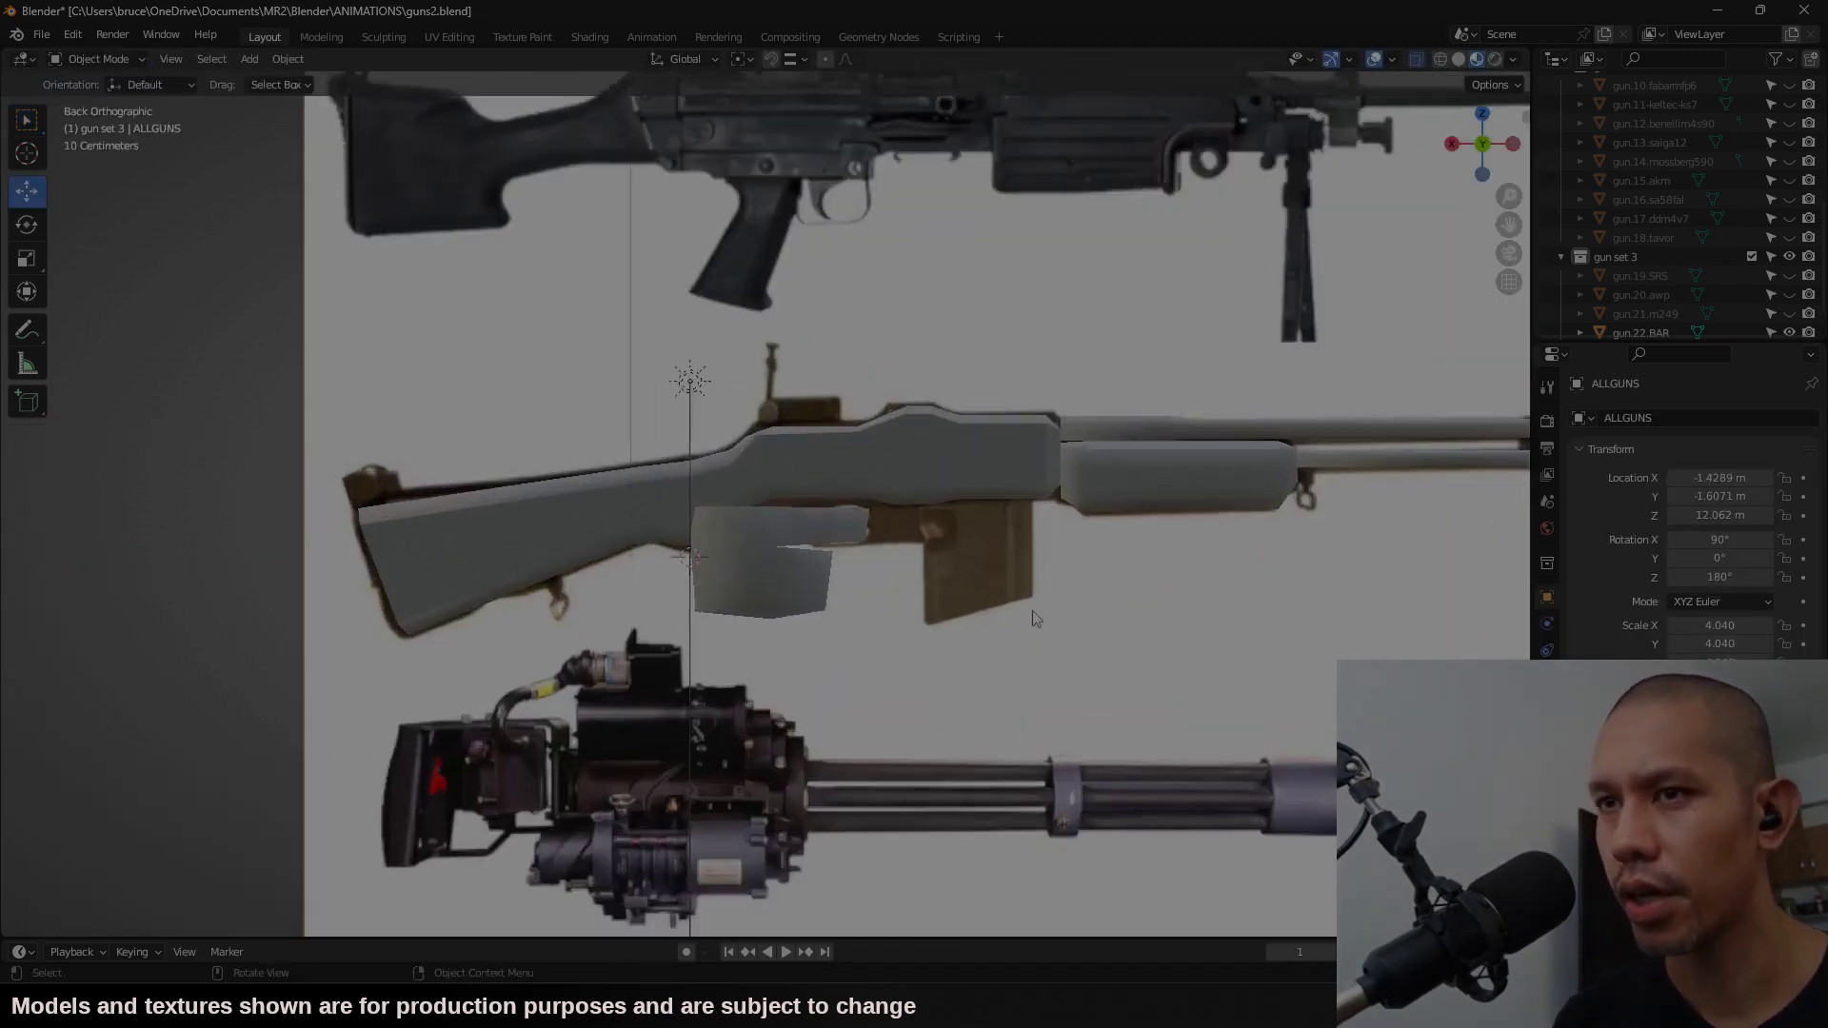
pyautogui.scroll(6, 1810, 160)
pyautogui.scroll(3, 1810, 160)
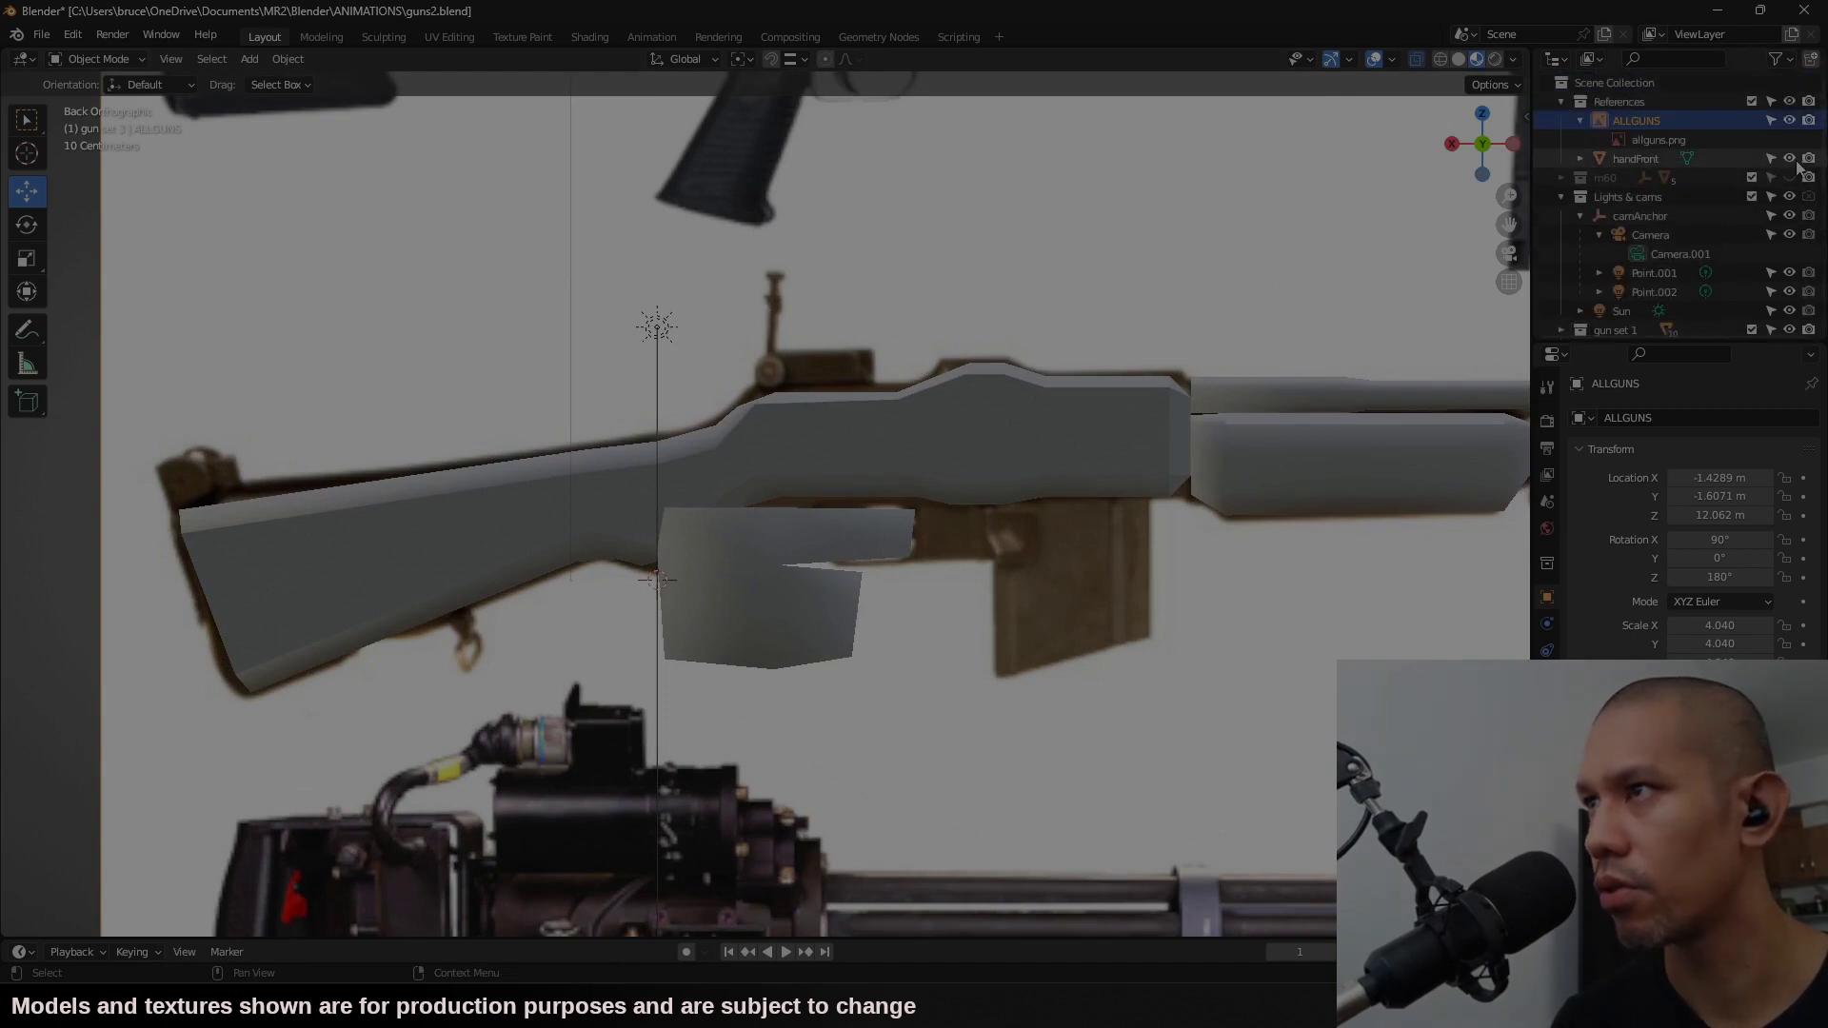
pyautogui.click(1789, 158)
# Step: Add a cube scaled to 0.1 and shape it into the rear sight's rectangular base and thin upright post
pyautogui.scroll(1, 1118, 616)
pyautogui.scroll(2, 1117, 616)
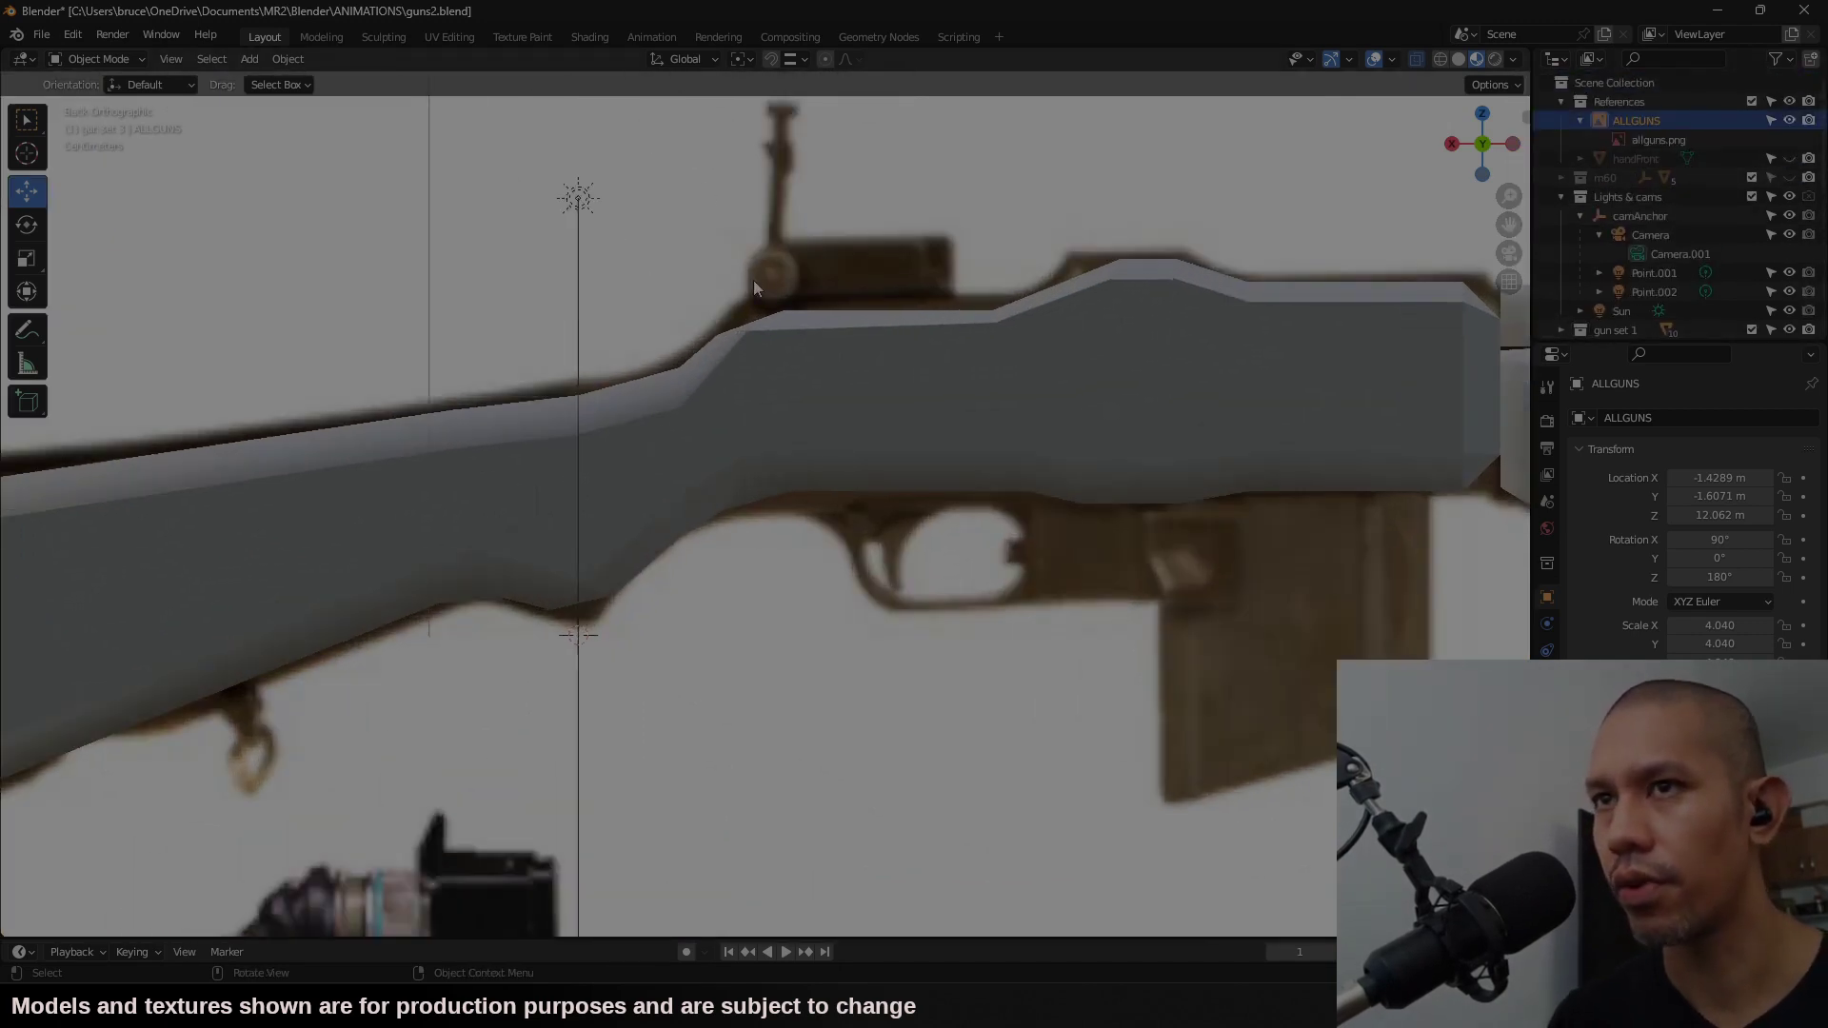
pyautogui.click(249, 58)
pyautogui.moveTo(285, 103)
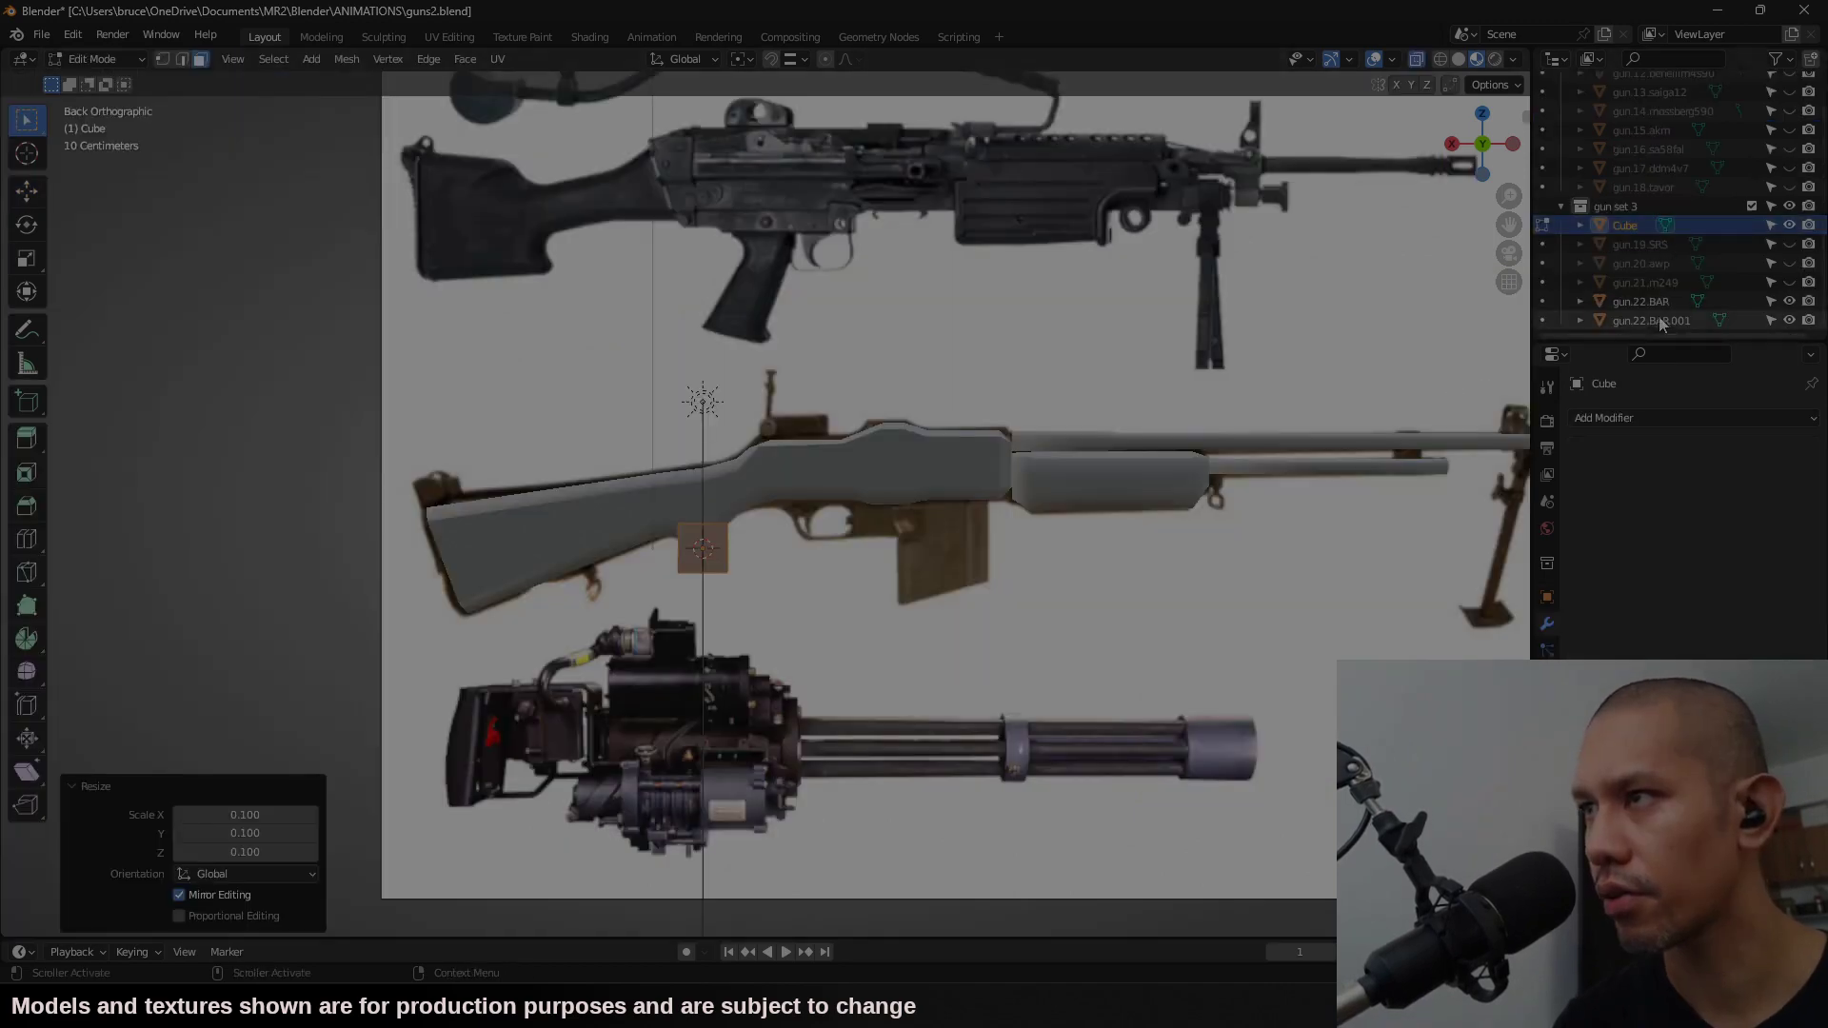
pyautogui.scroll(3, 762, 514)
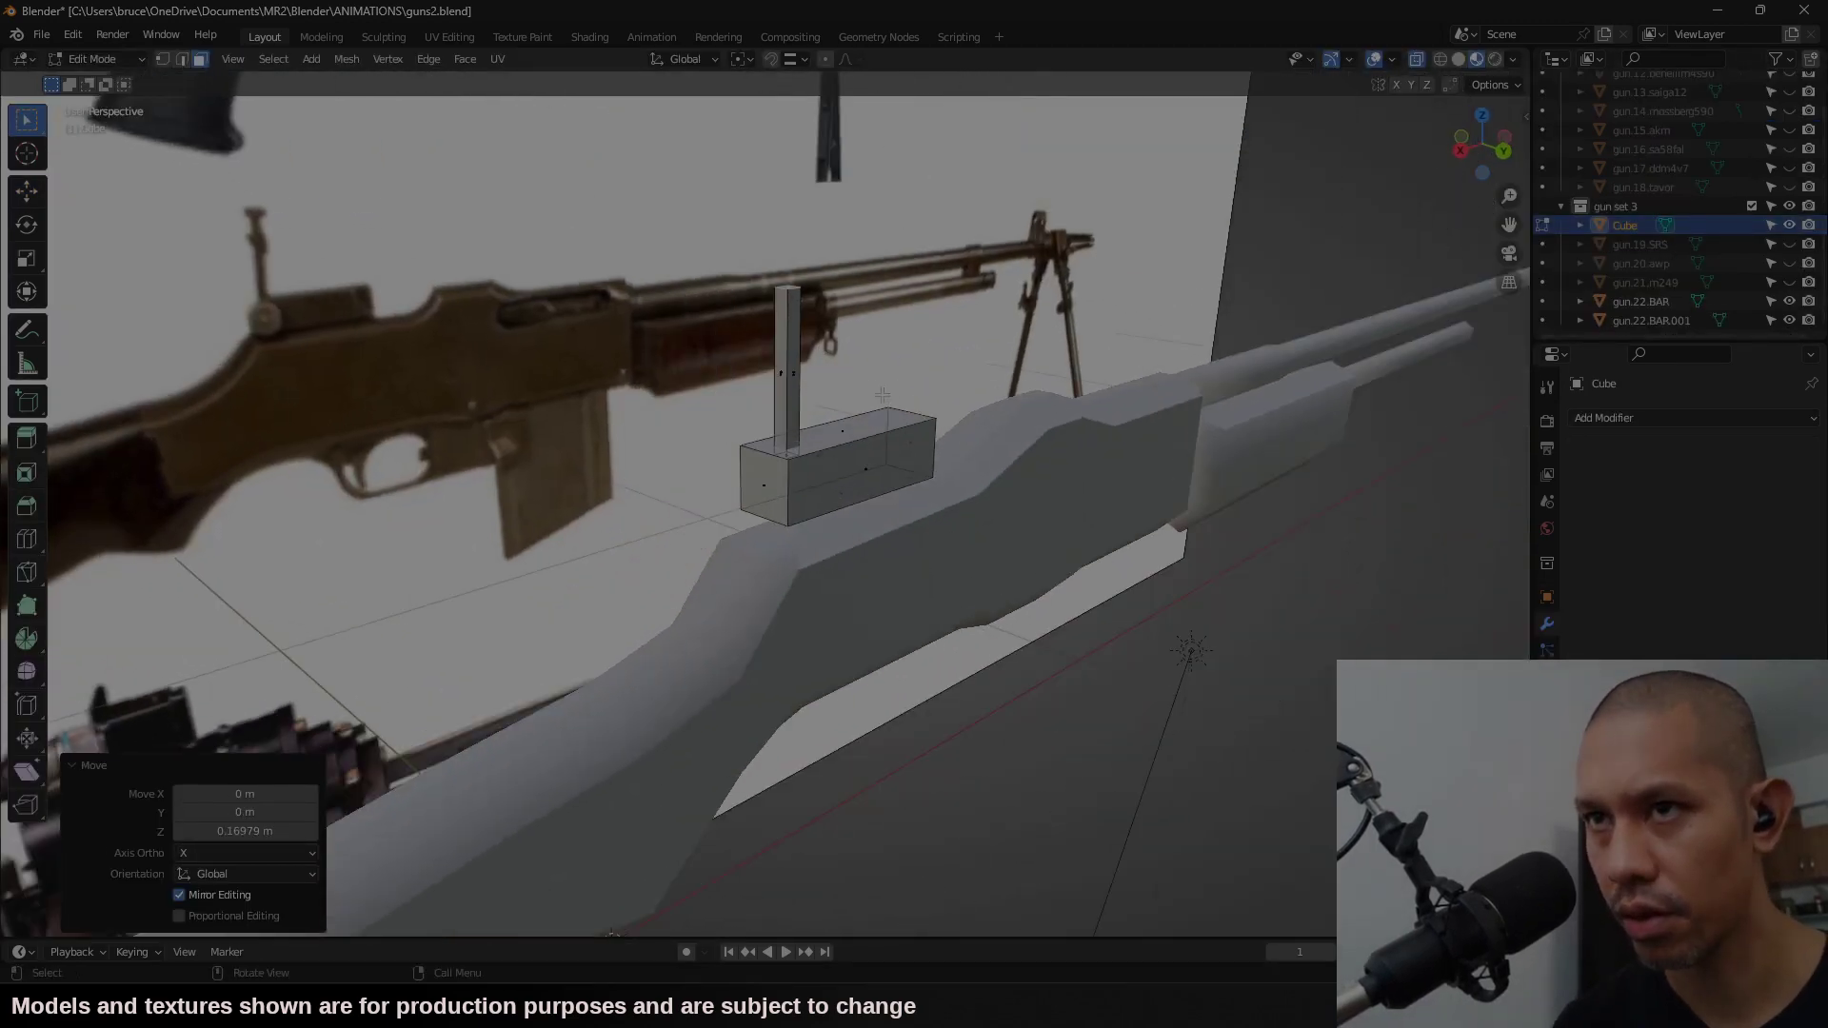
# Step: Duplicate the upright sight post about 0.058 m along Y and widen the sight base to 1.148 on Y
pyautogui.press('l')
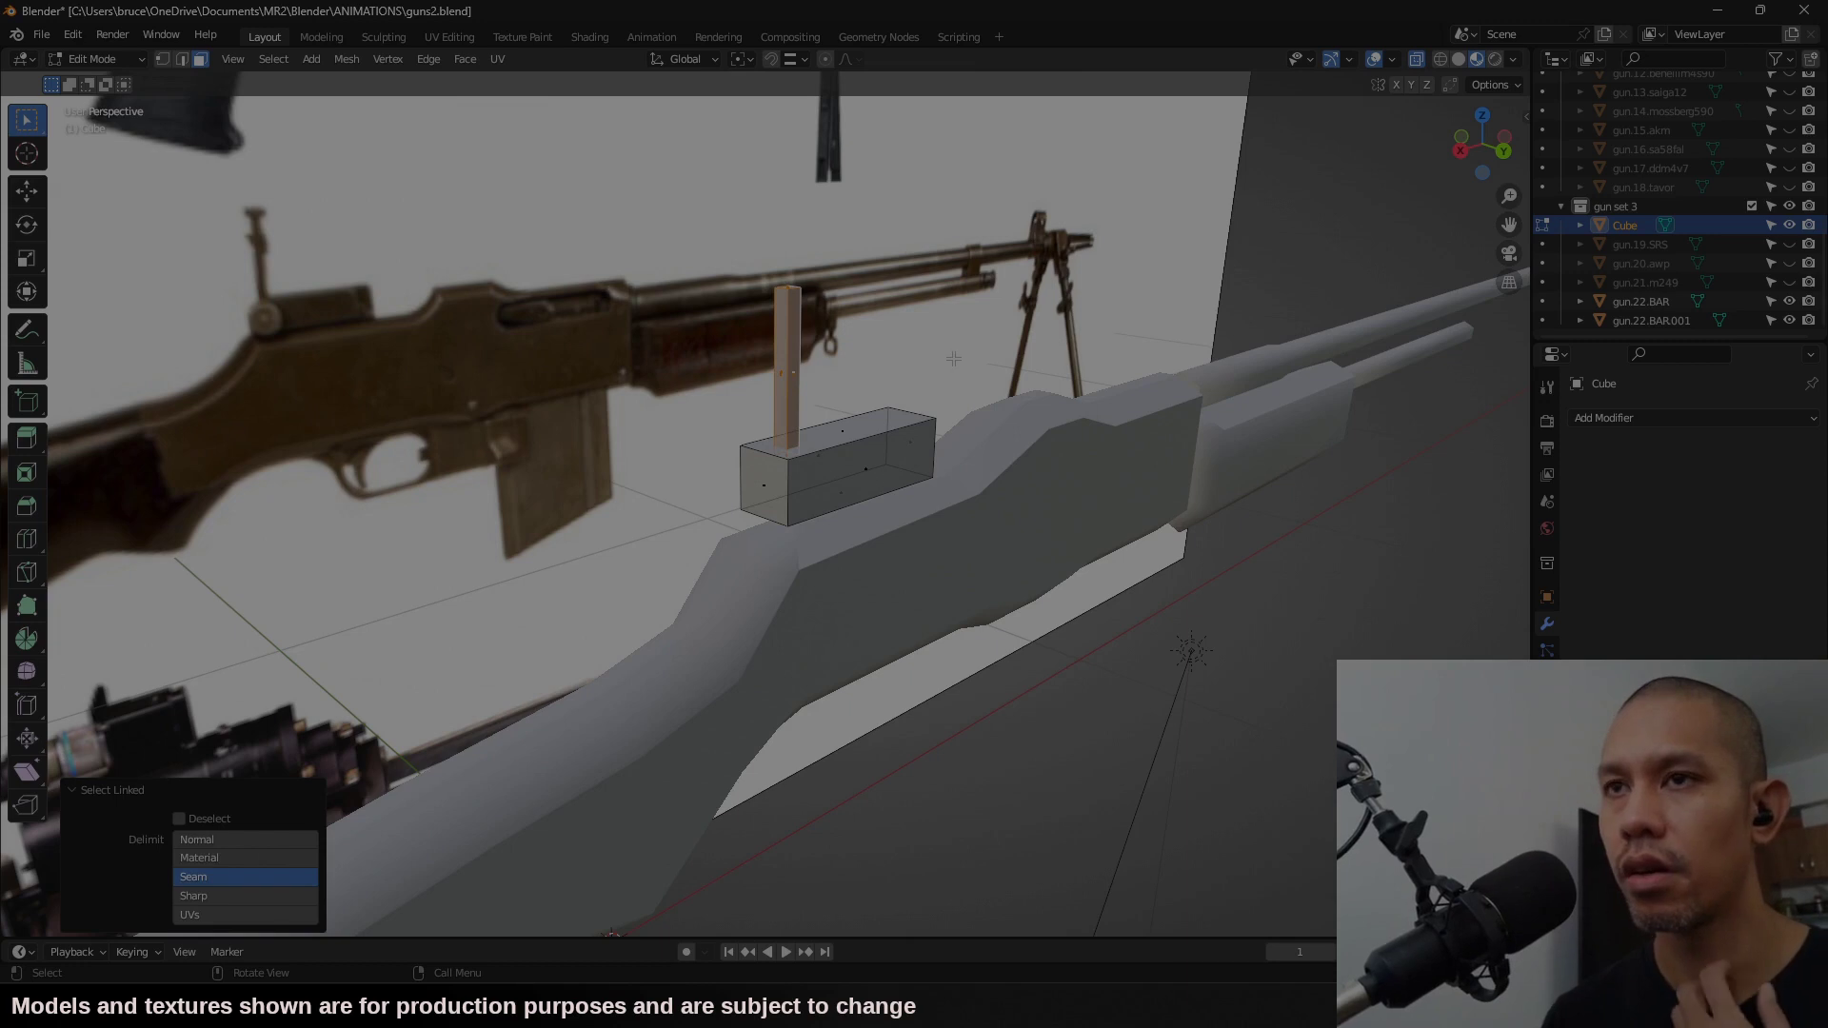
pyautogui.click(1462, 152)
pyautogui.press('g')
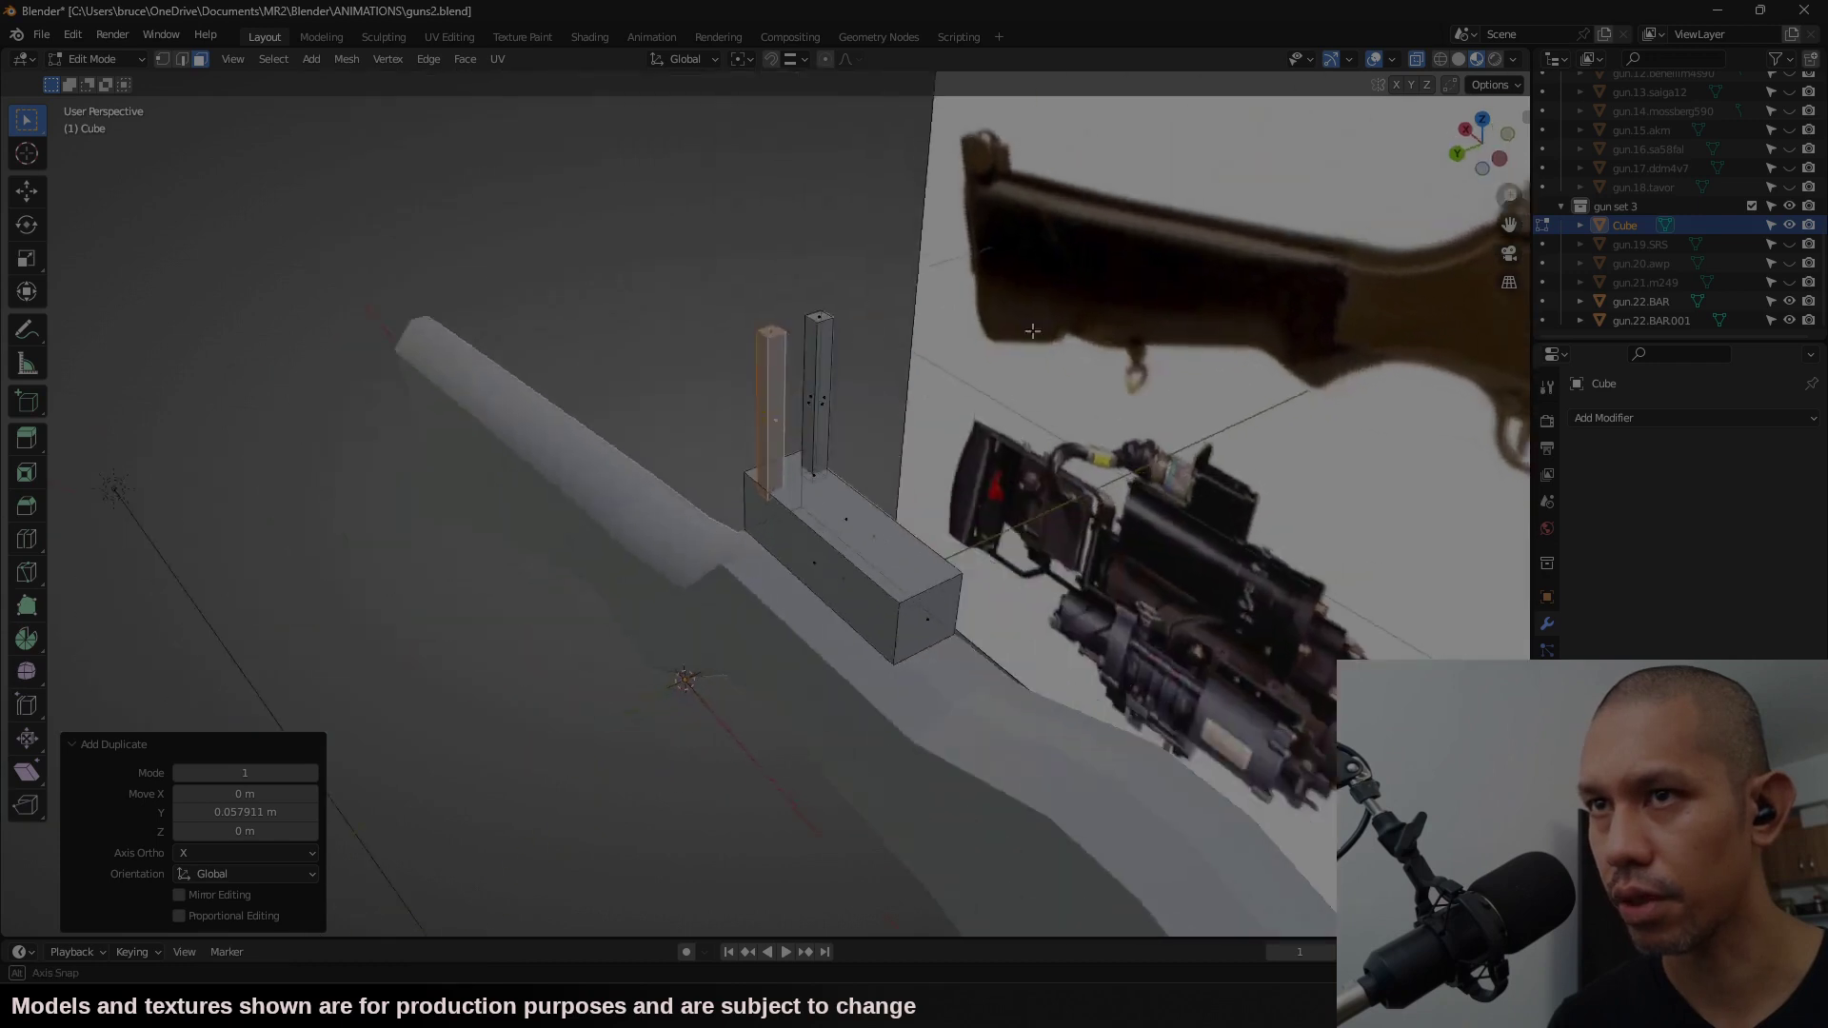
pyautogui.moveTo(1032, 331); pyautogui.dragTo(1068, 334, button='middle')
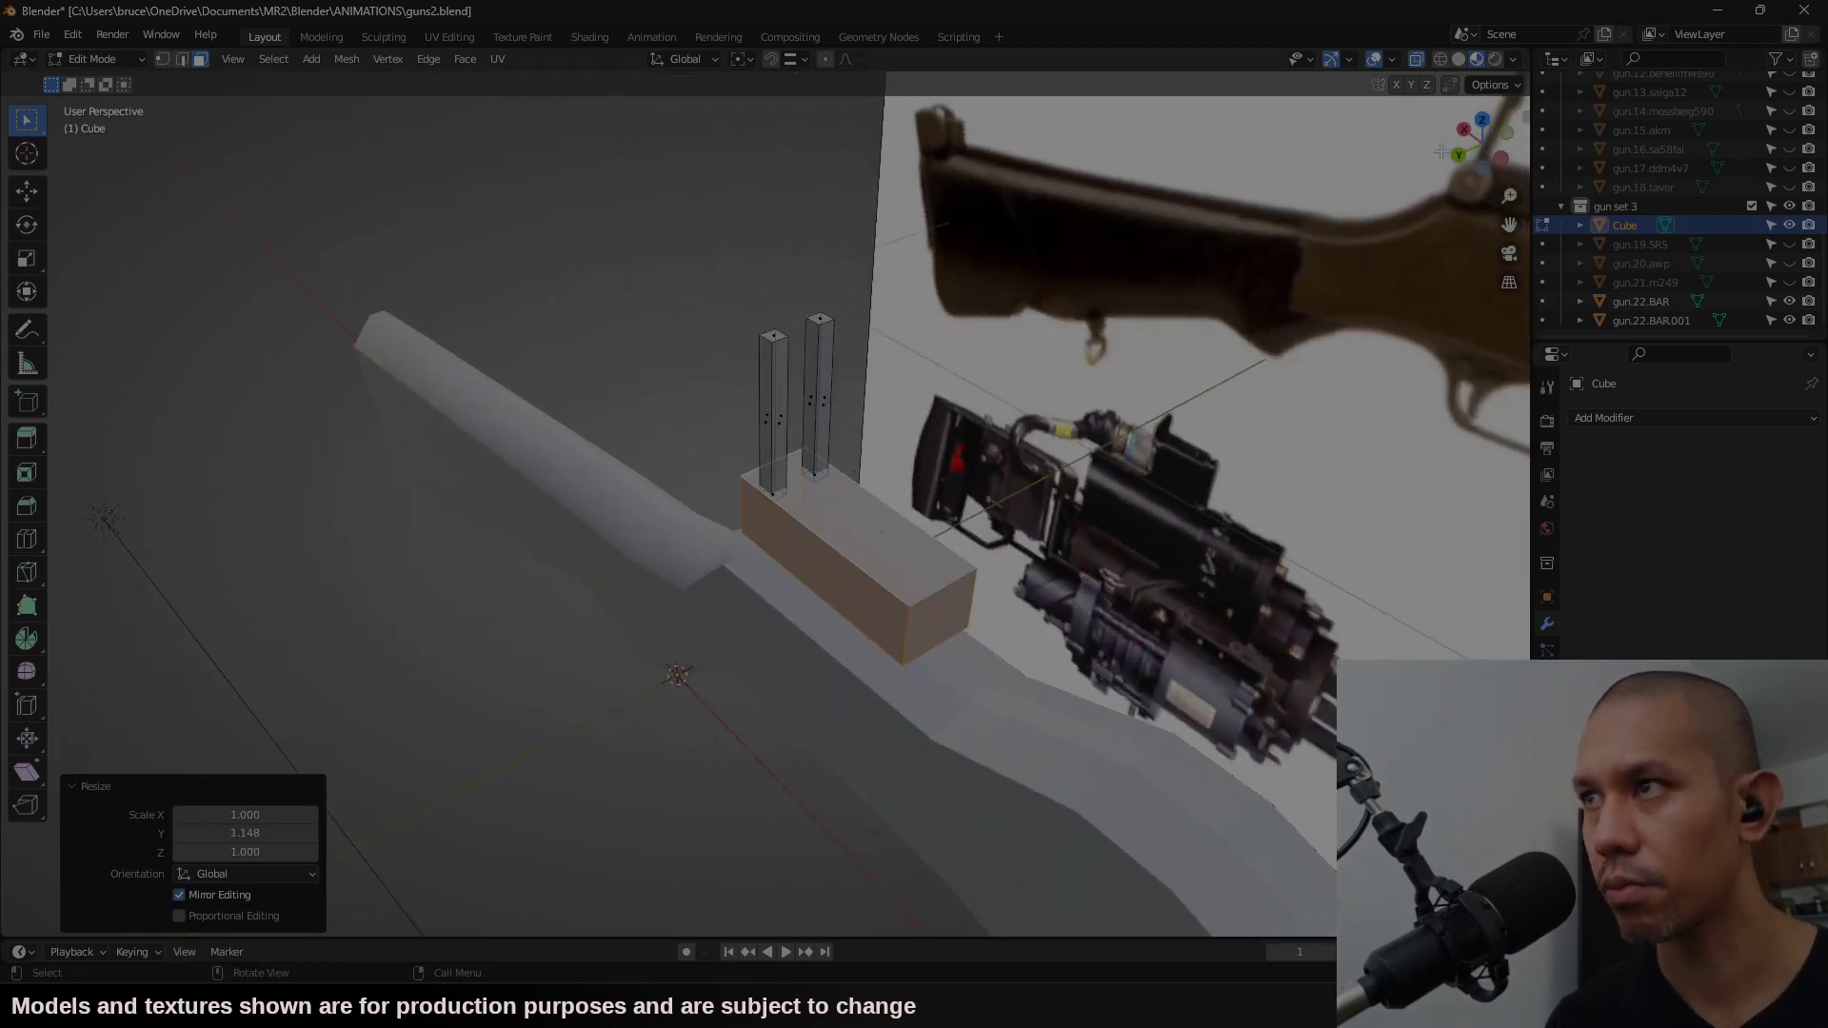
# Step: Raise the receiver's top edges beneath the rear sight to the sight base and flatten them by scaling to 0 on Z
pyautogui.click(1461, 165)
pyautogui.hotkey('alt', 'q')
pyautogui.click(919, 558)
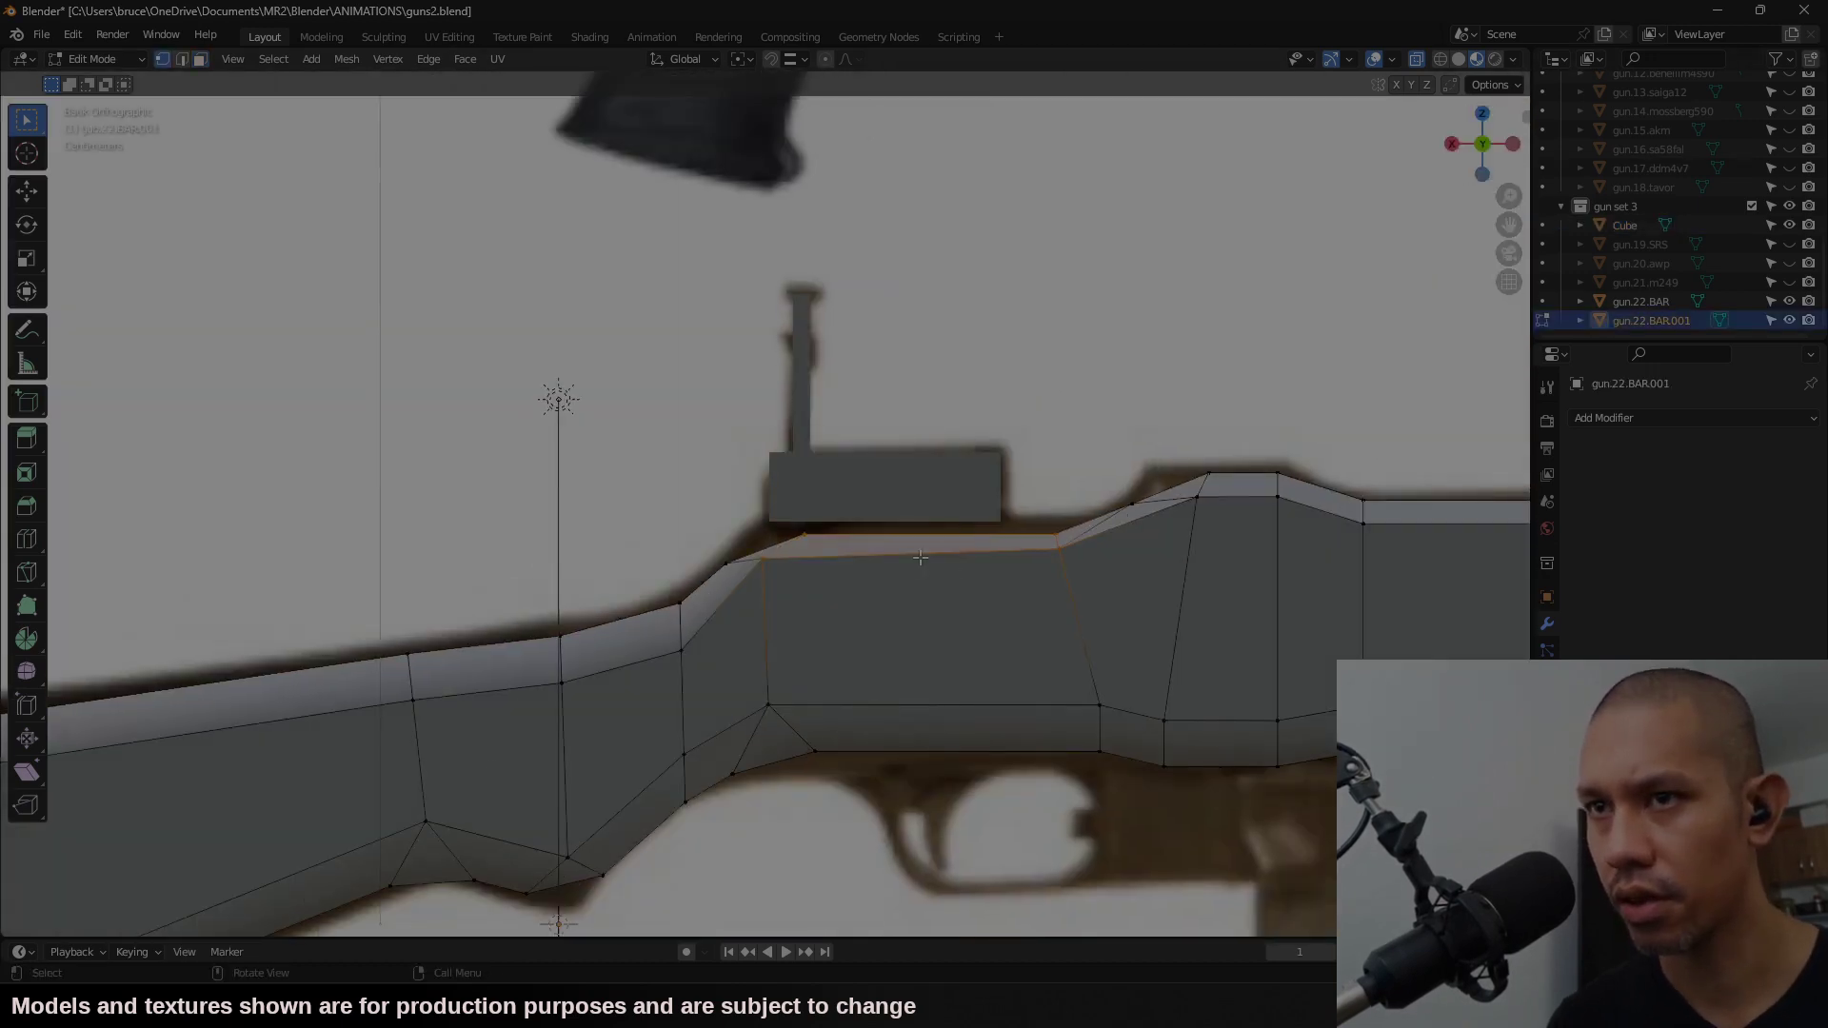
pyautogui.press('s')
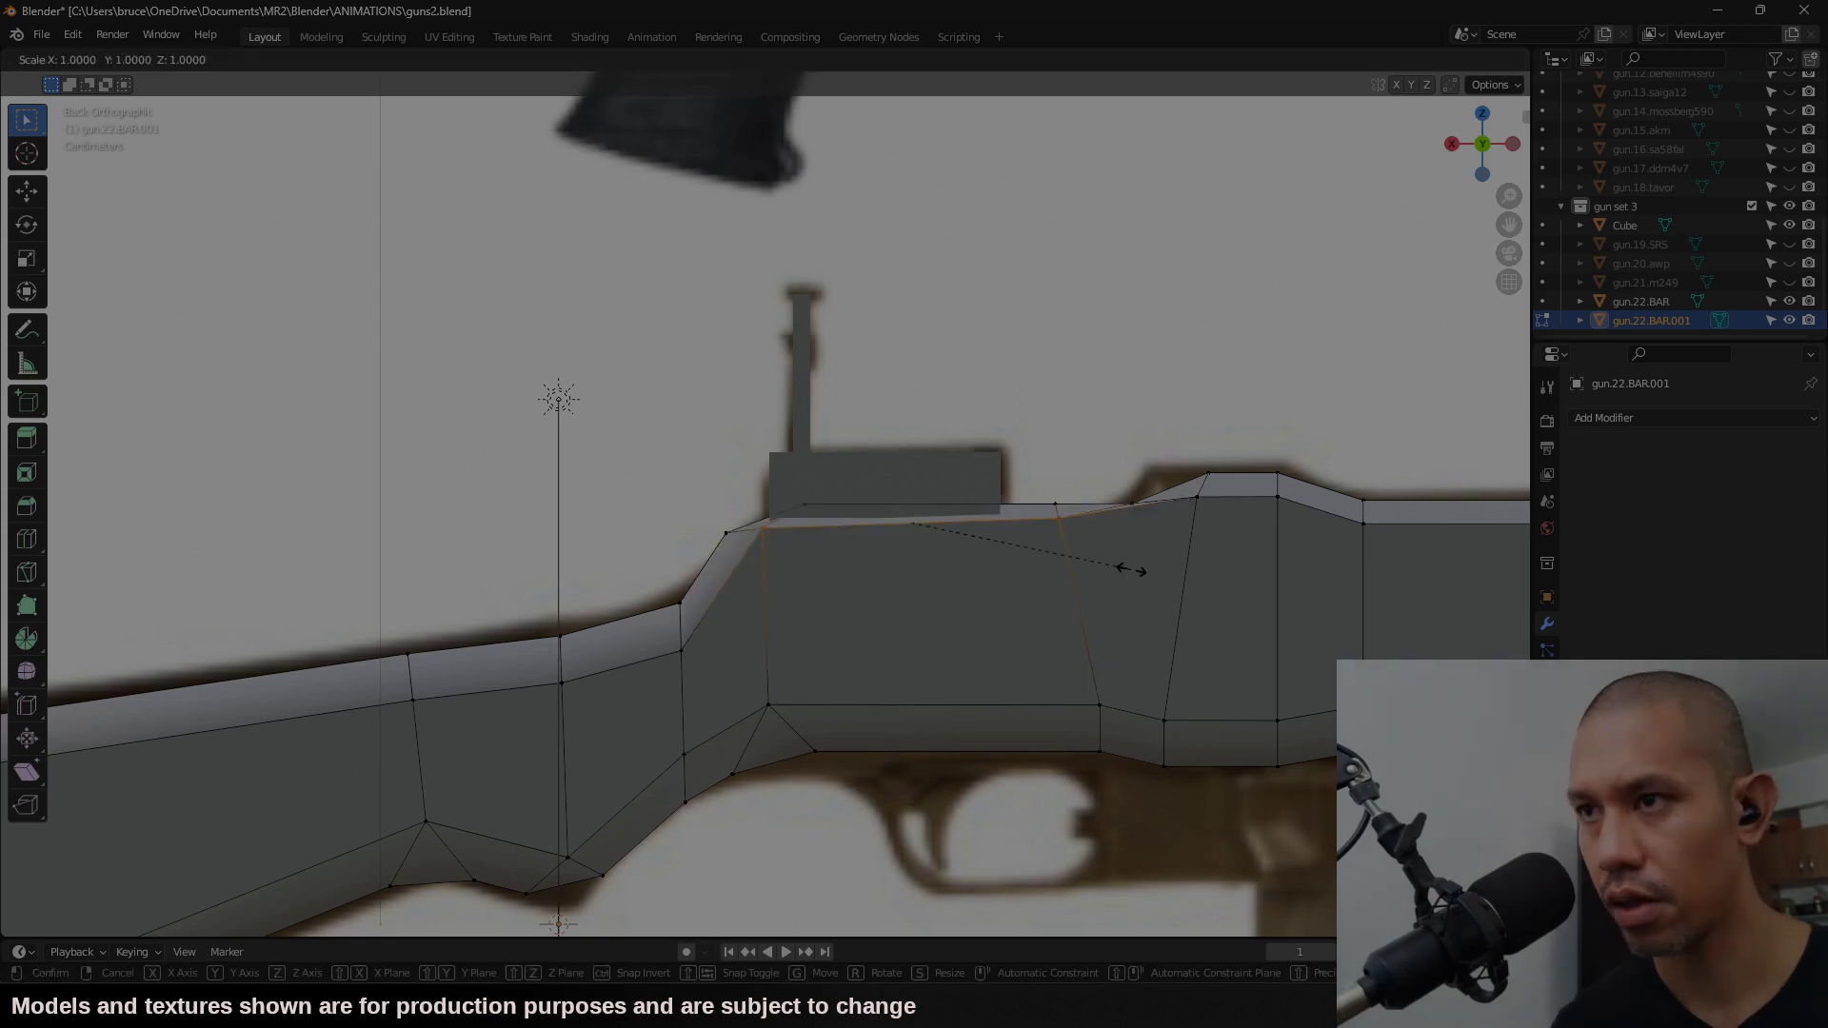
pyautogui.press('z')
pyautogui.press('0')
pyautogui.press('Return')
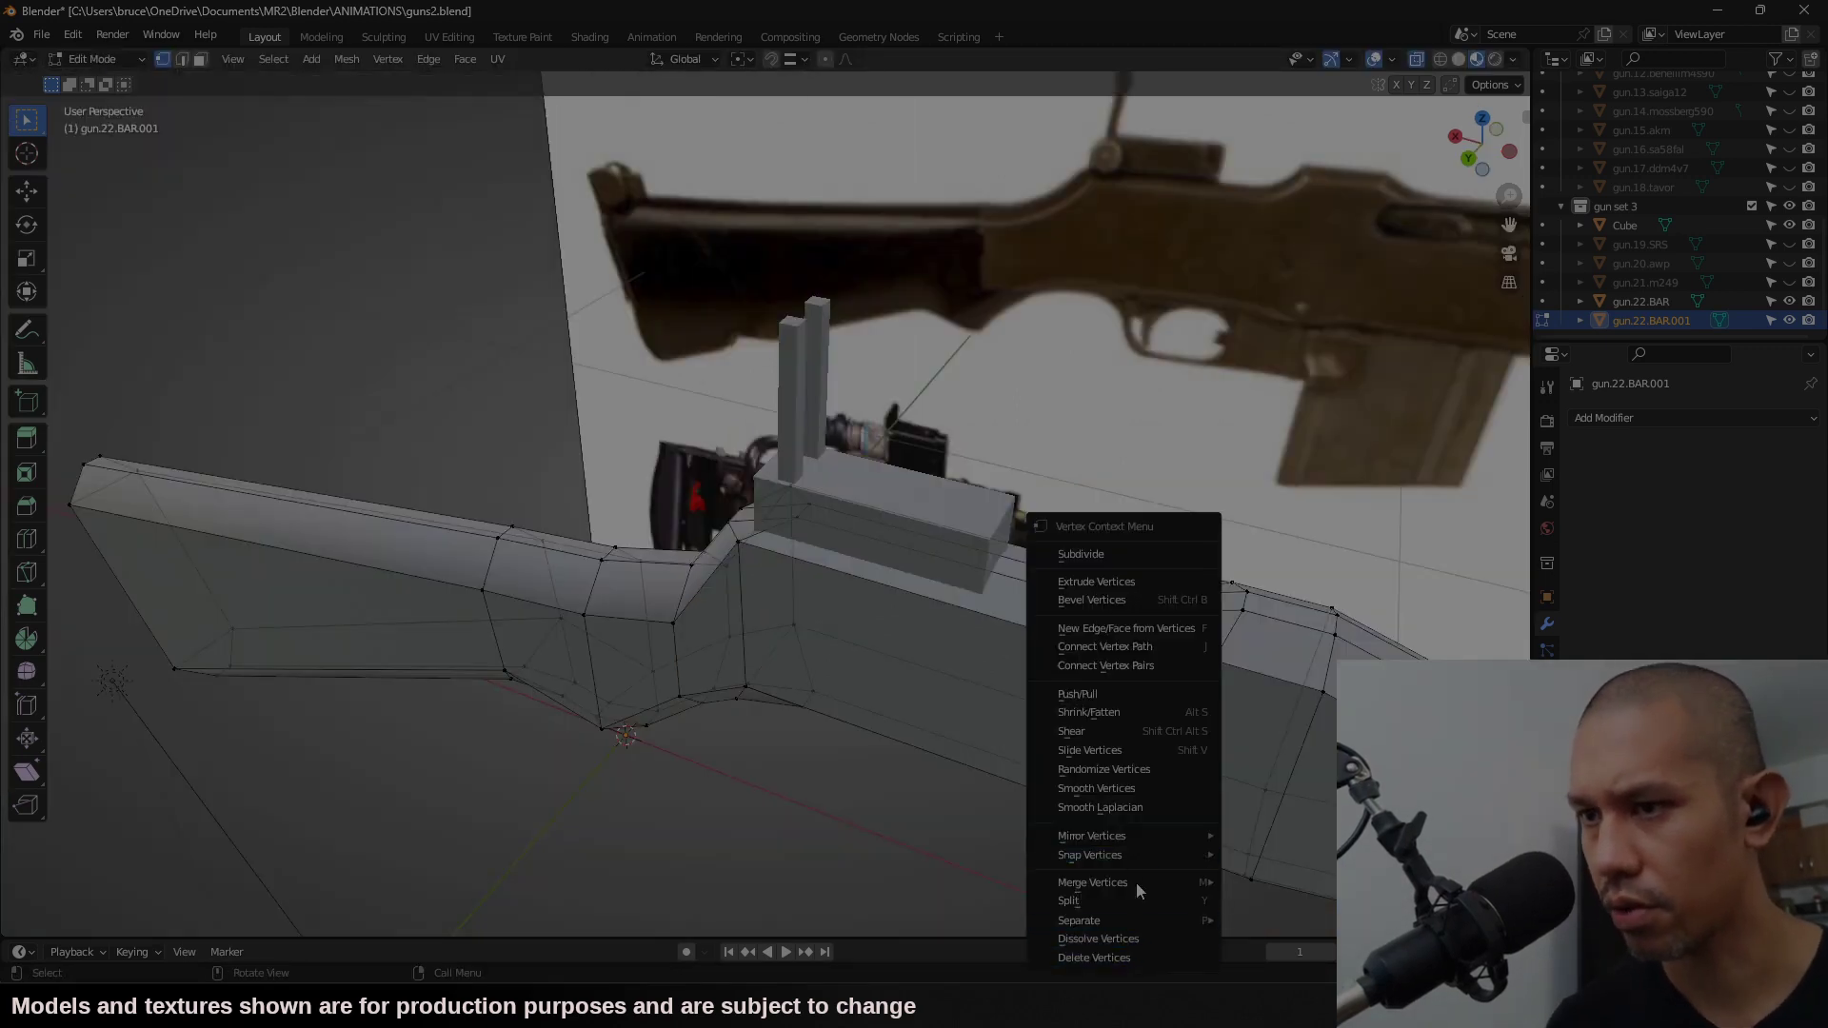
# Step: Merge the receiver's overlapping top vertices by distance at 0.0001 m and lower its bottom edge above the trigger about 0.016 m
pyautogui.moveTo(1134, 883)
pyautogui.click(1263, 882)
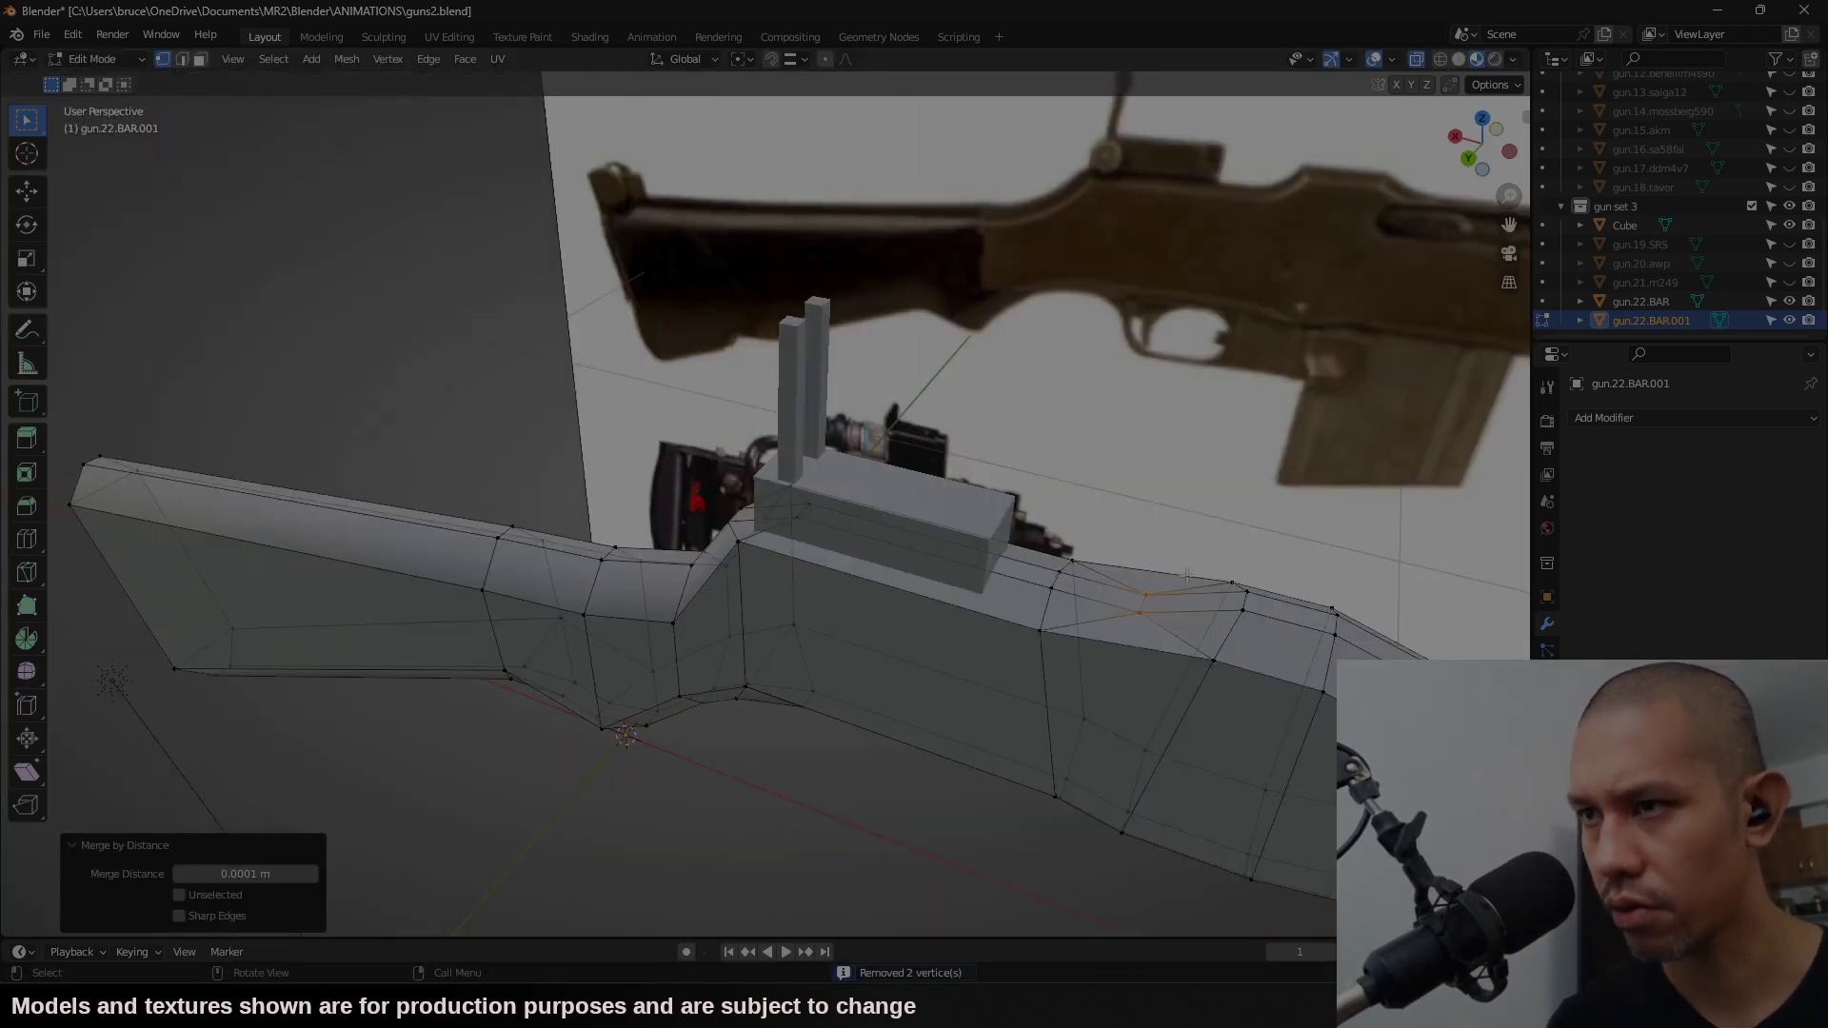
pyautogui.moveTo(1152, 591); pyautogui.dragTo(1168, 610, button='middle')
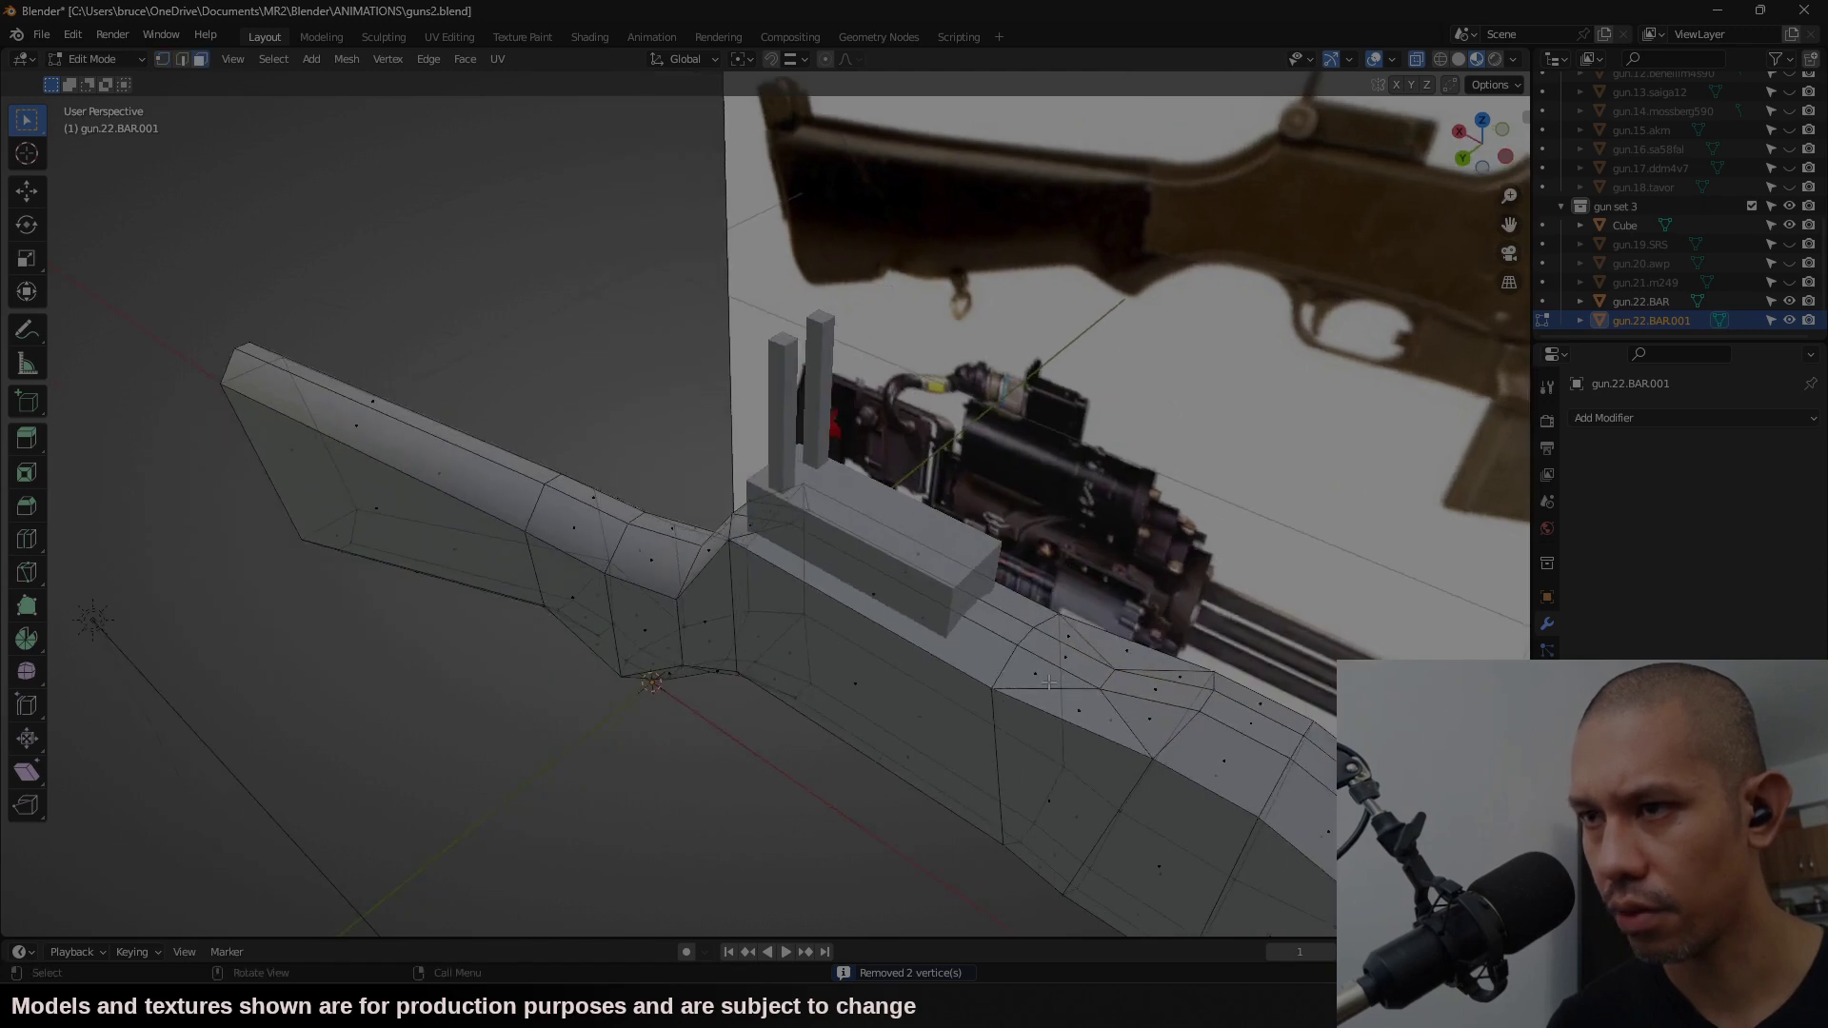
pyautogui.click(1096, 720)
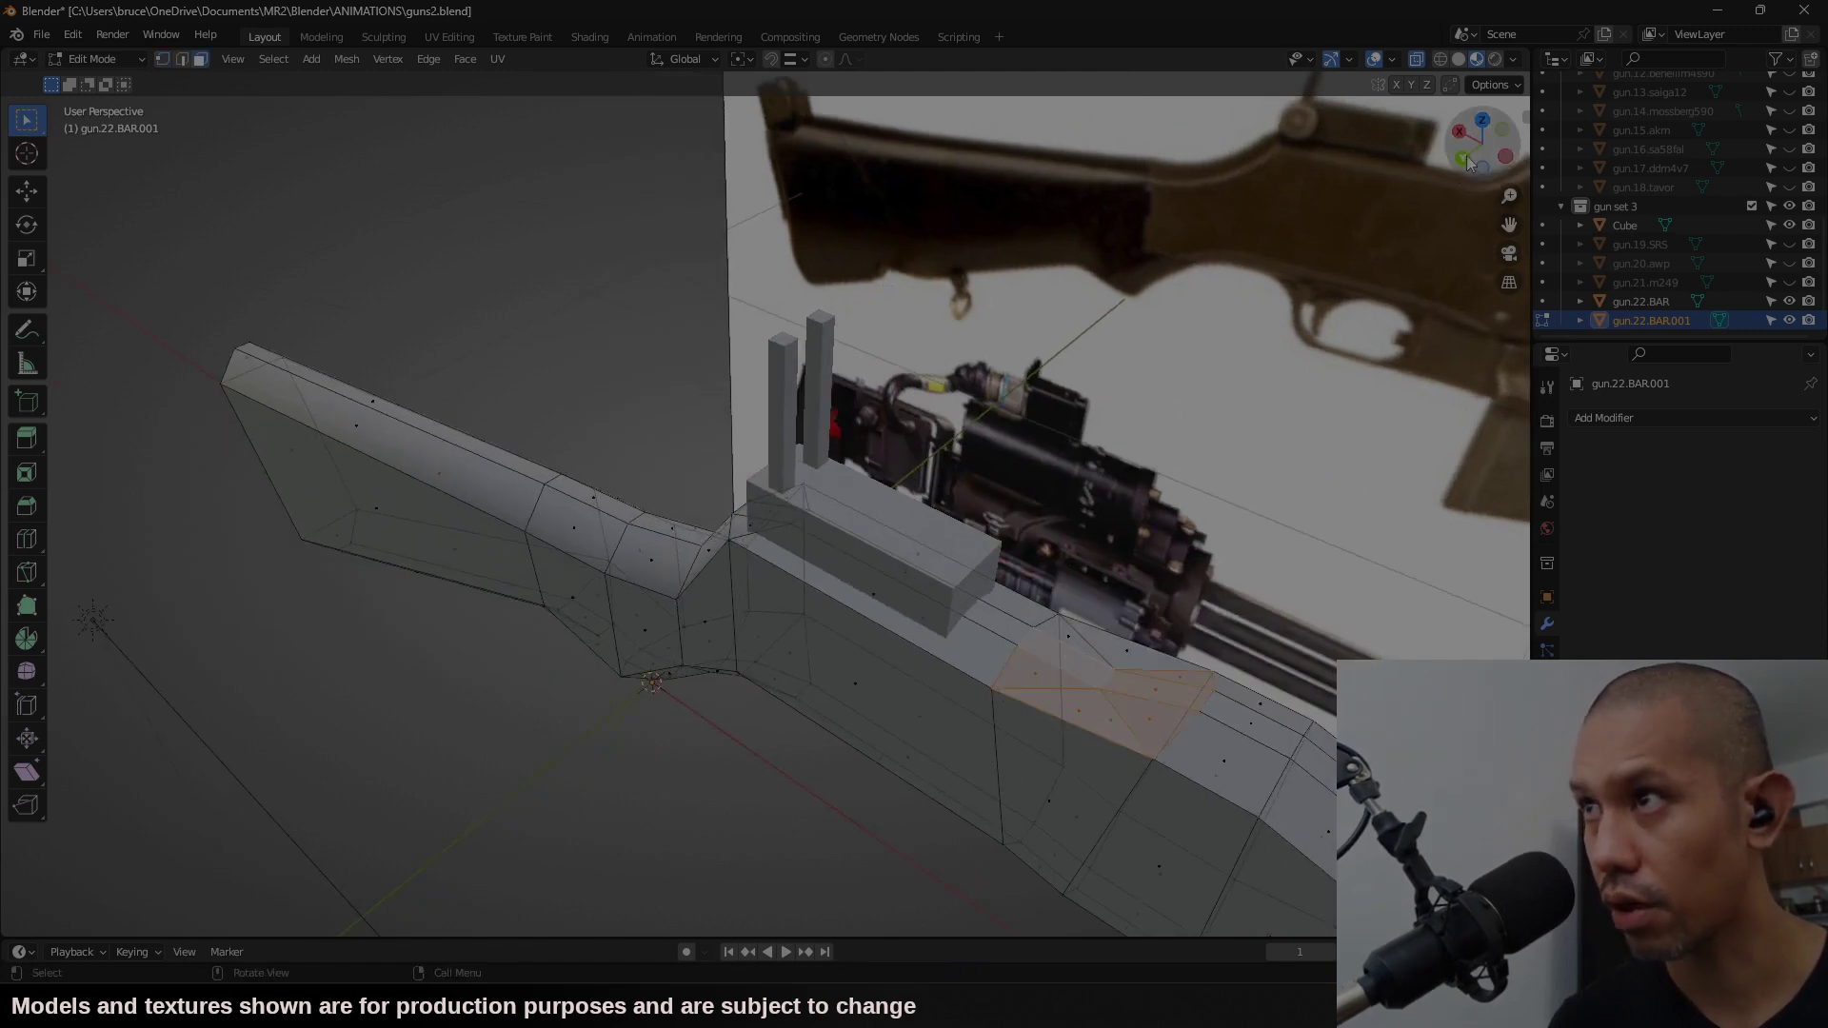
pyautogui.moveTo(1061, 655); pyautogui.dragTo(927, 751, button='middle')
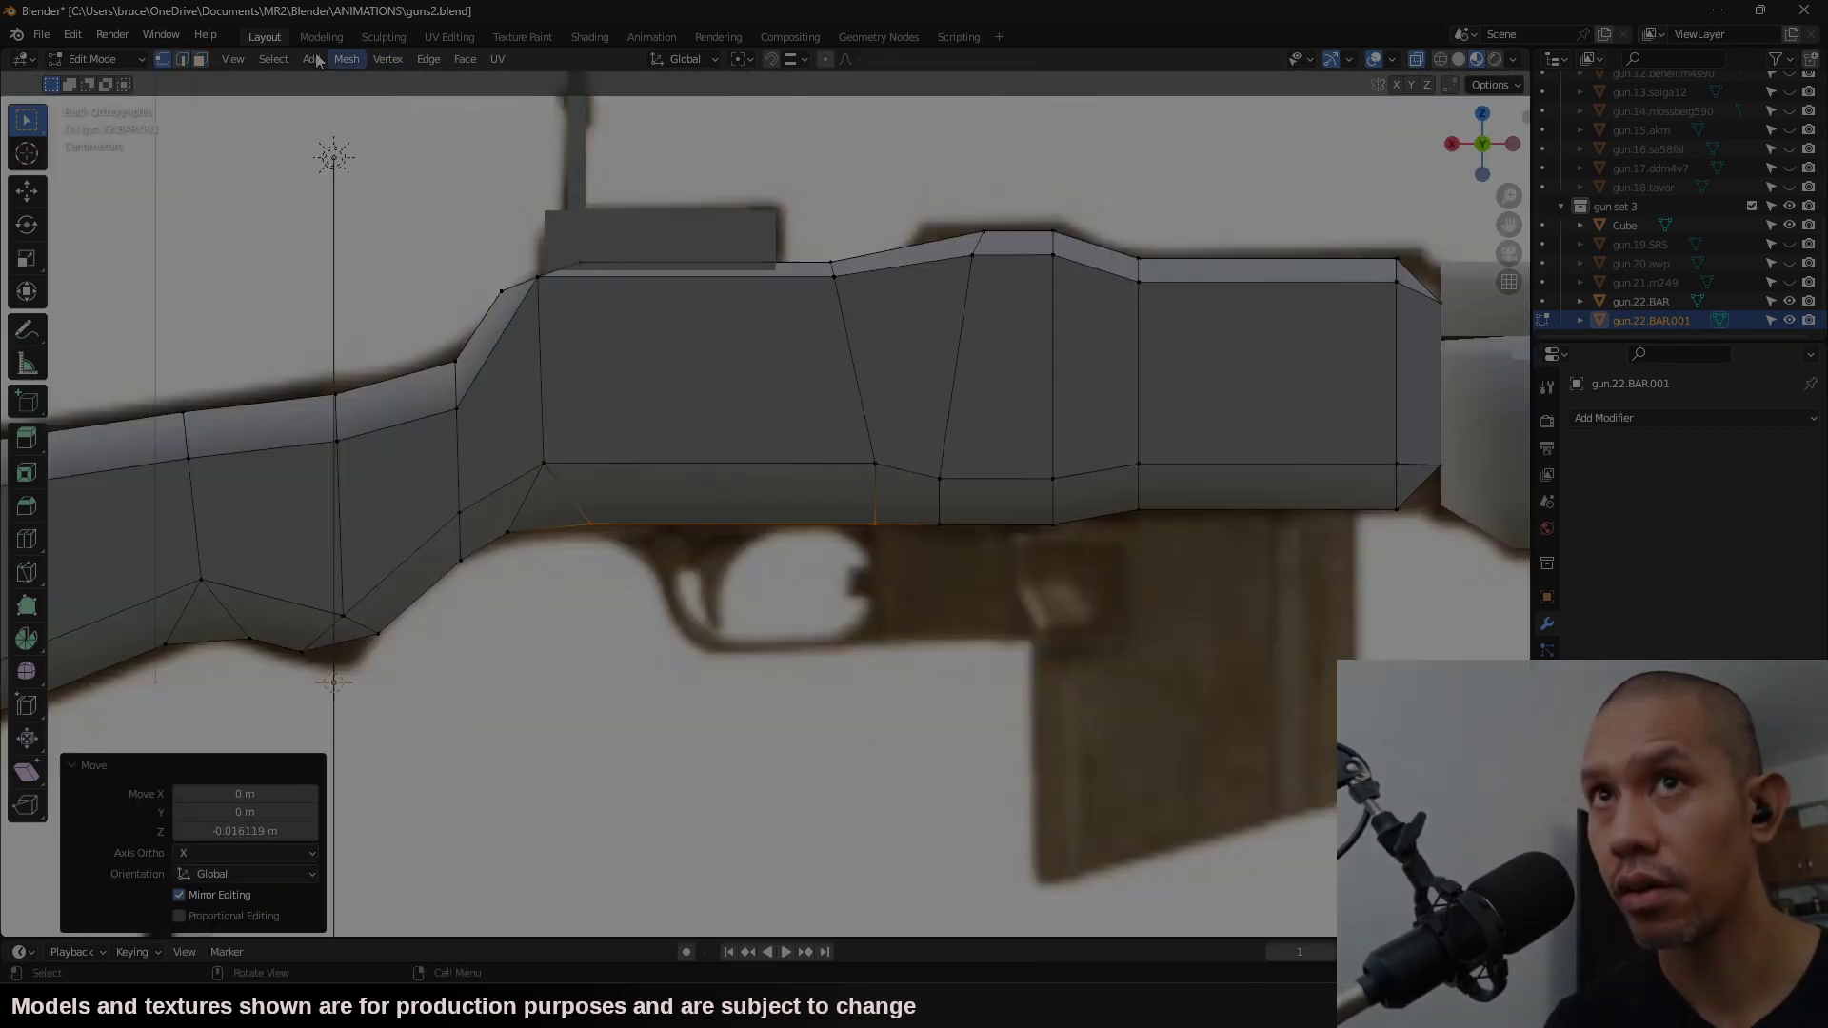
# Step: Join the rear sight Cube and gun.22.BAR.001 with gun.22.BAR into a single object in Object Mode
pyautogui.click(322, 61)
pyautogui.moveTo(347, 59)
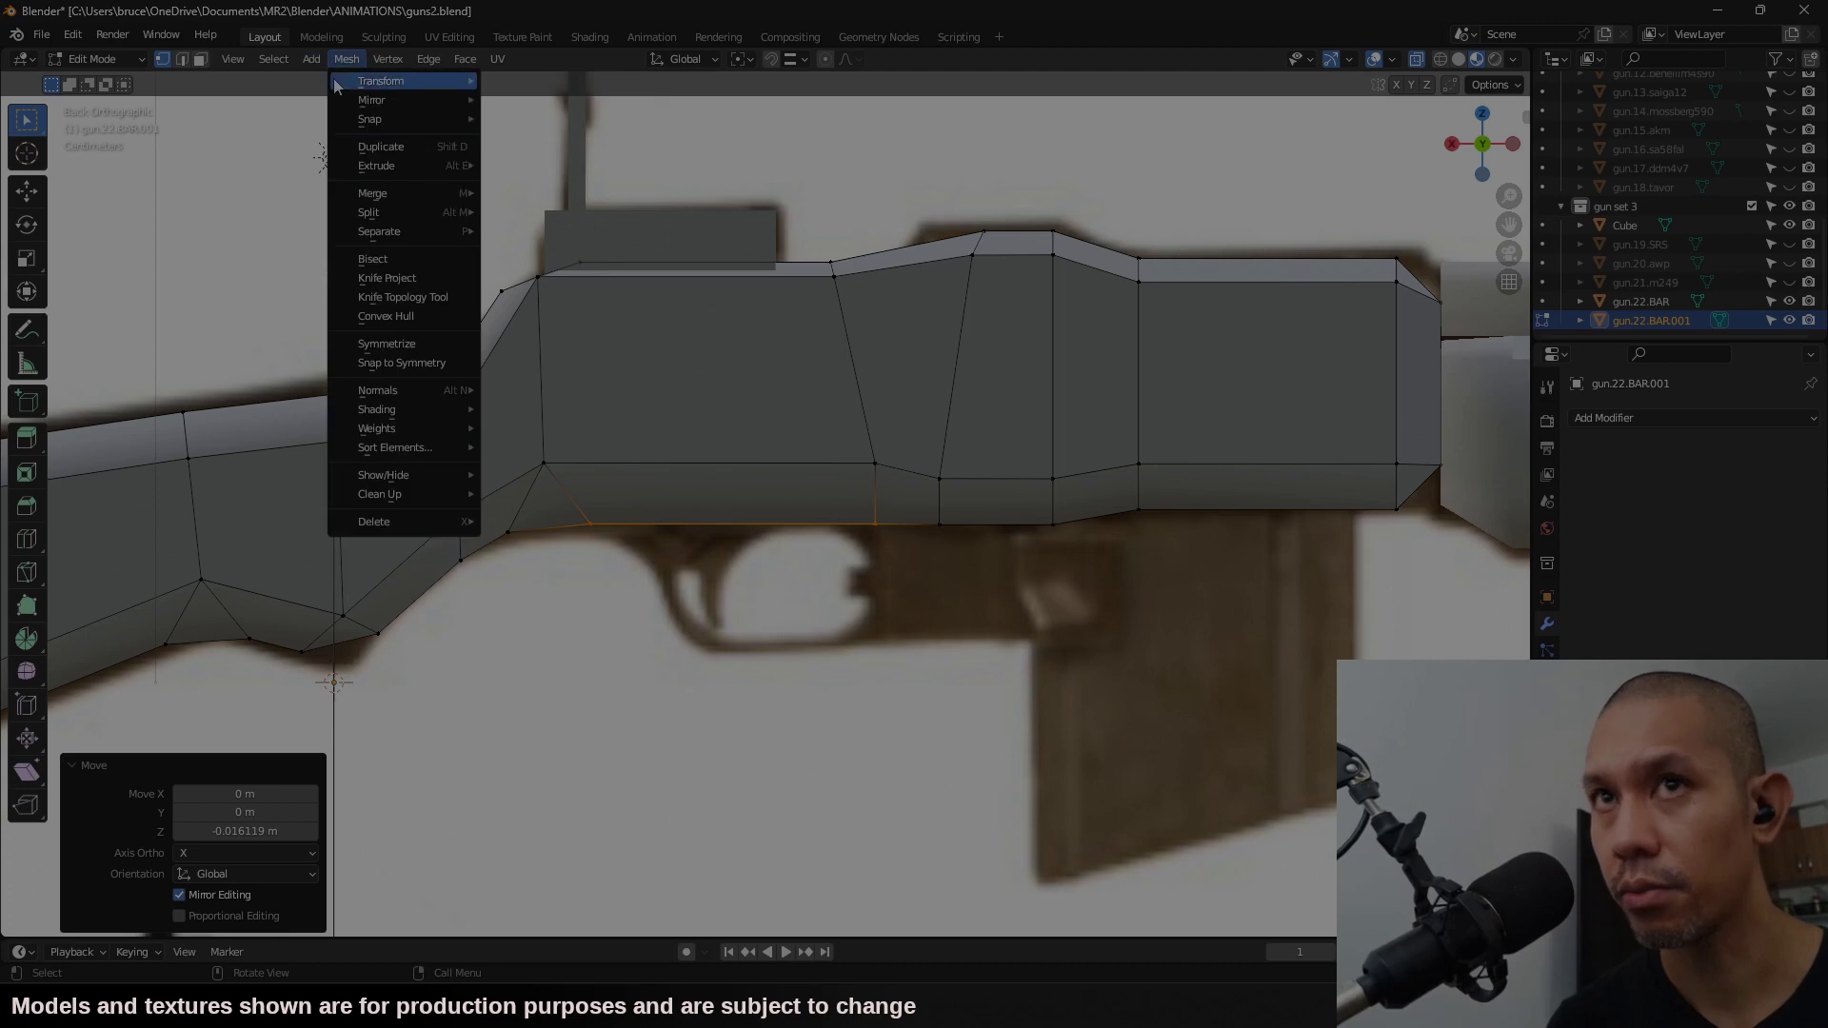
pyautogui.press('Escape')
pyautogui.press('Tab')
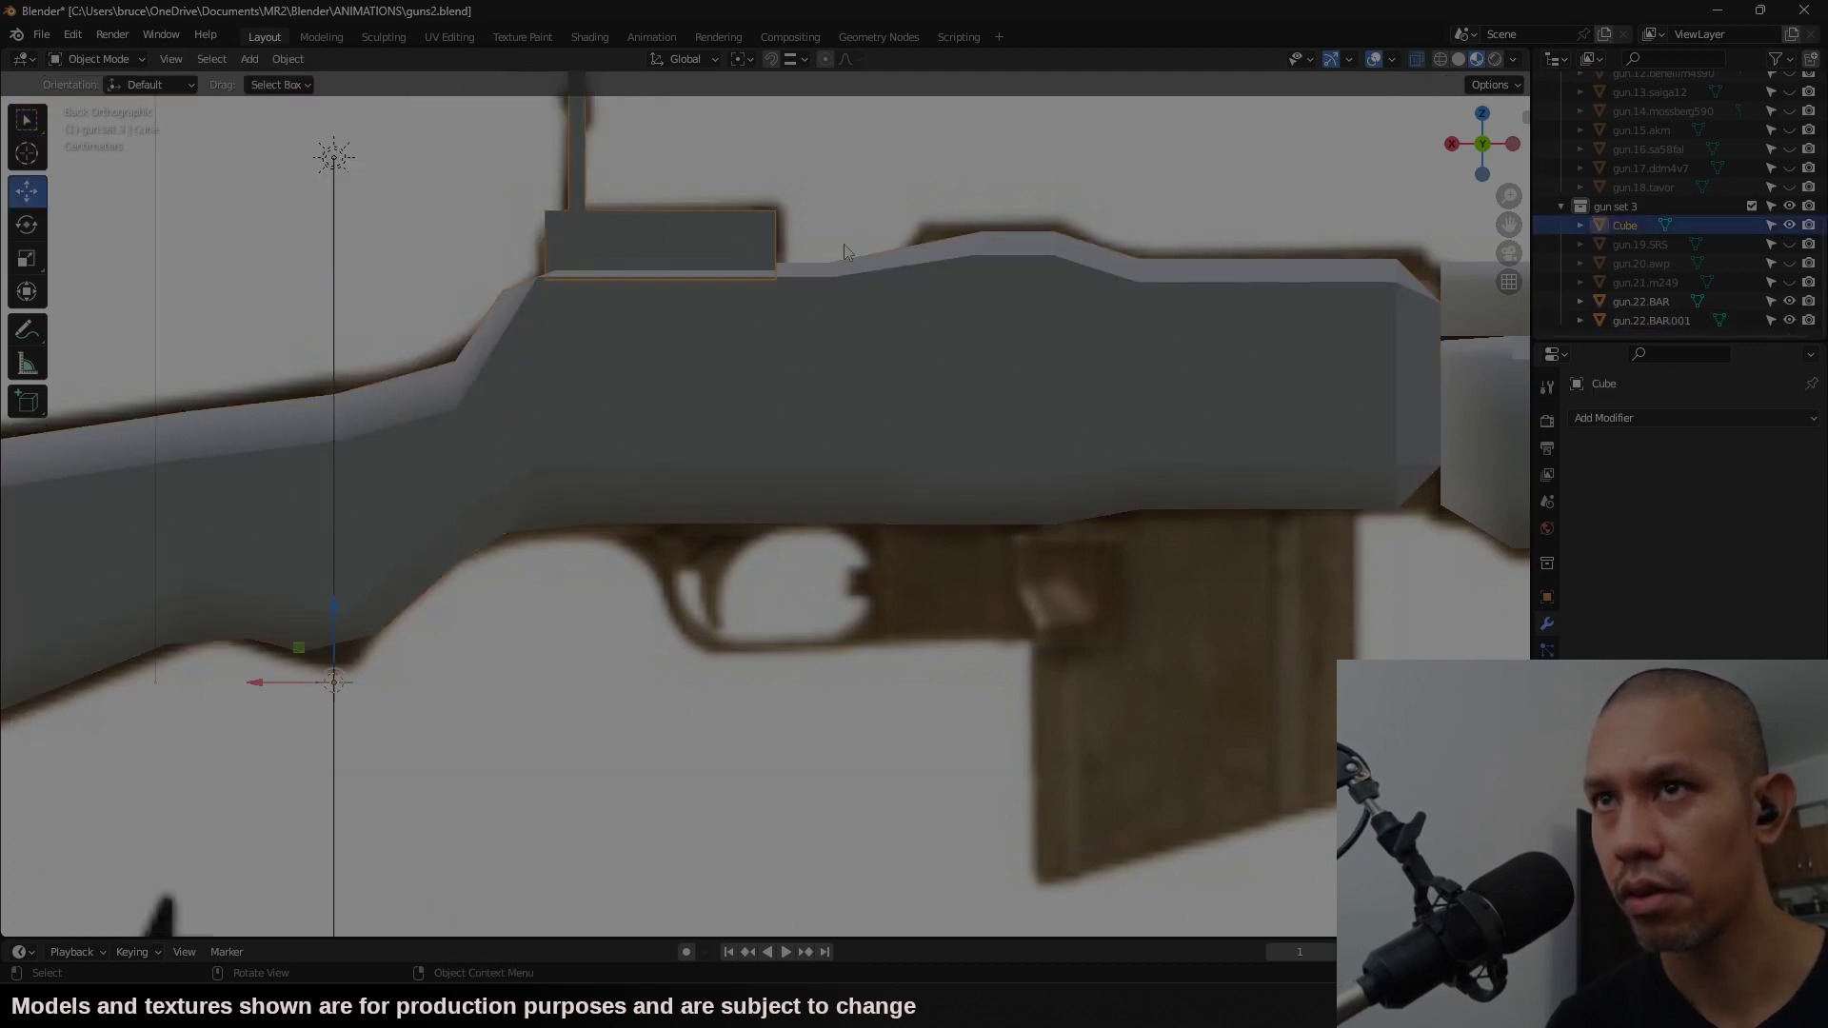
pyautogui.click(1600, 223)
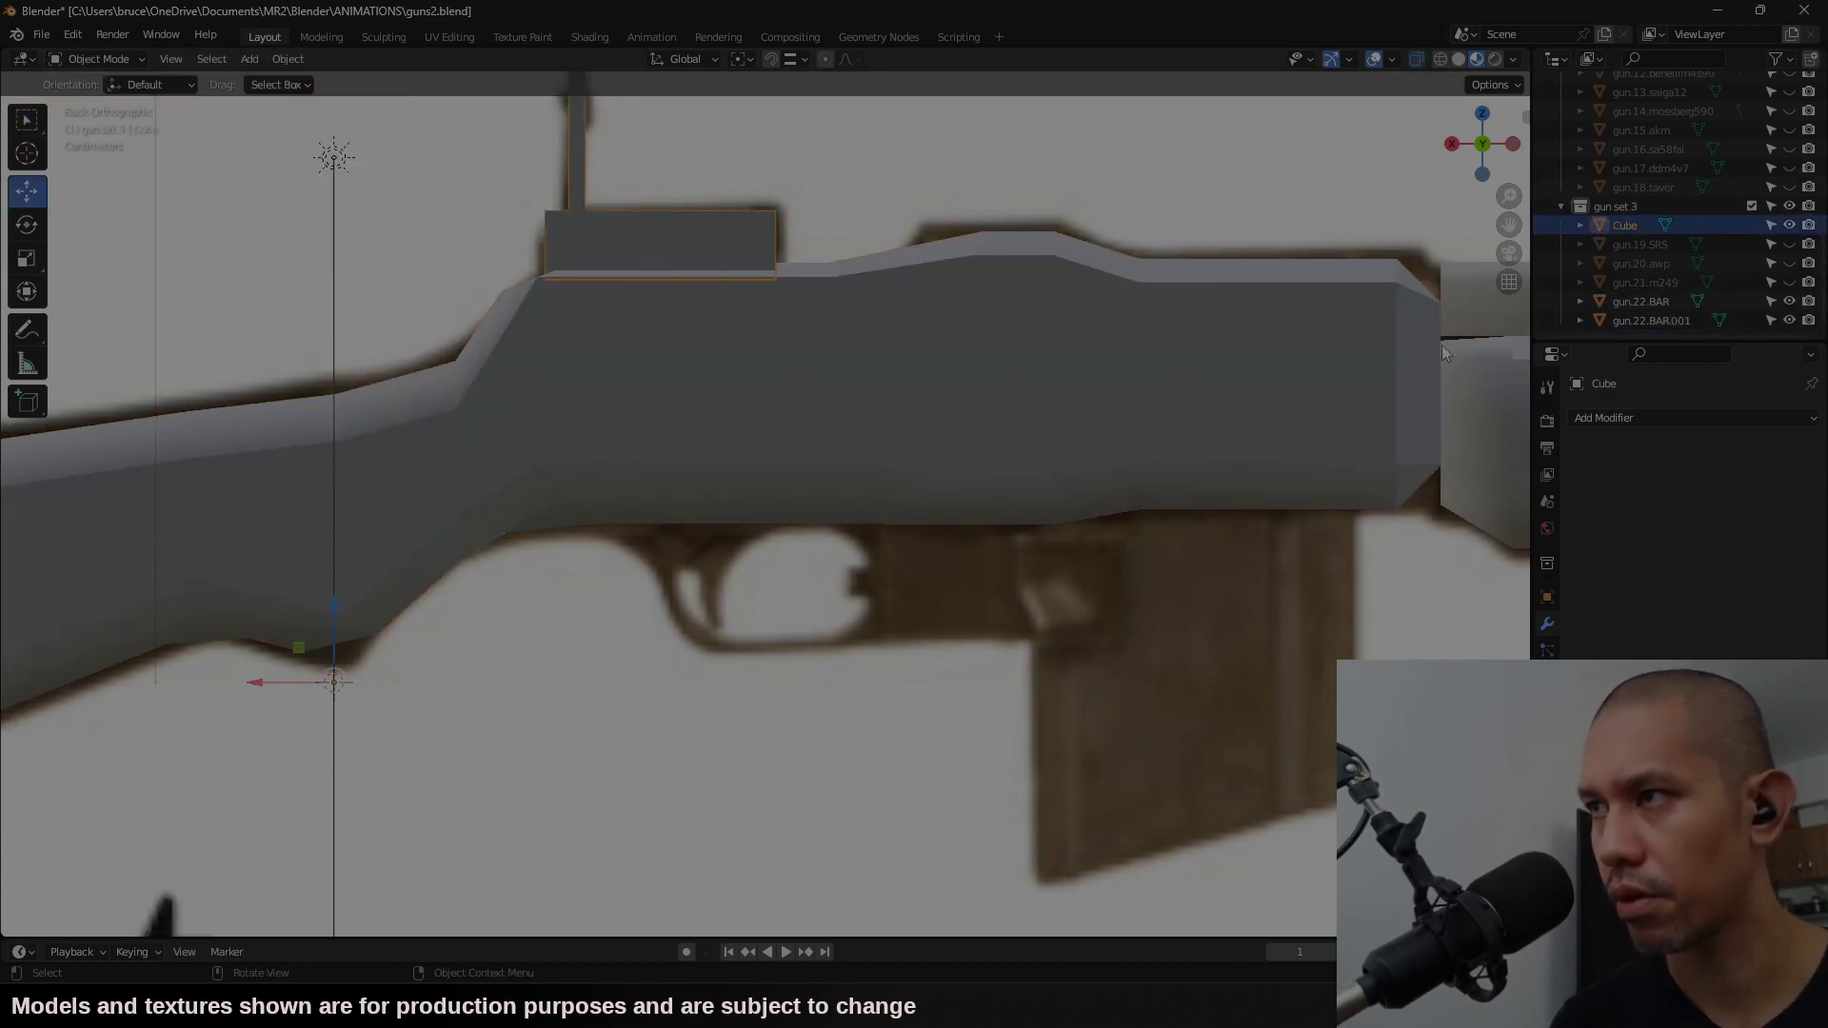
pyautogui.keyDown('ctrl'); pyautogui.click(1662, 320); pyautogui.keyUp('ctrl')
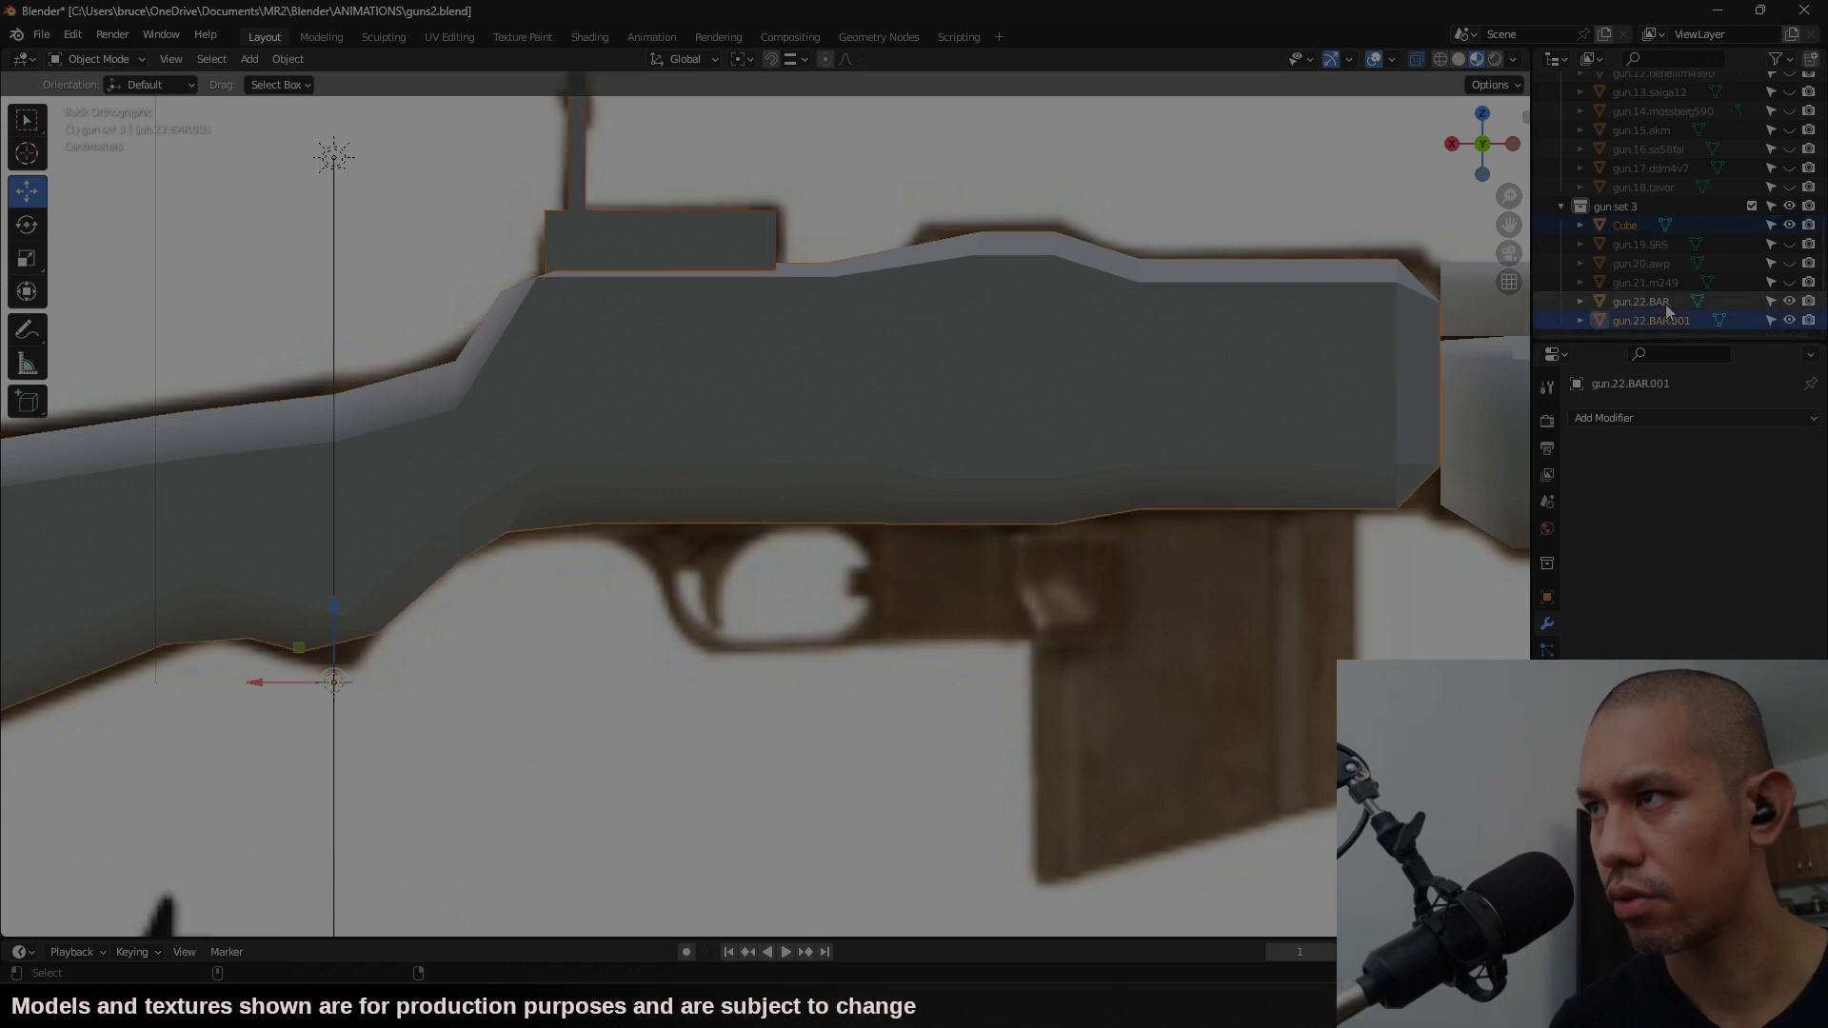
pyautogui.rightClick(887, 428)
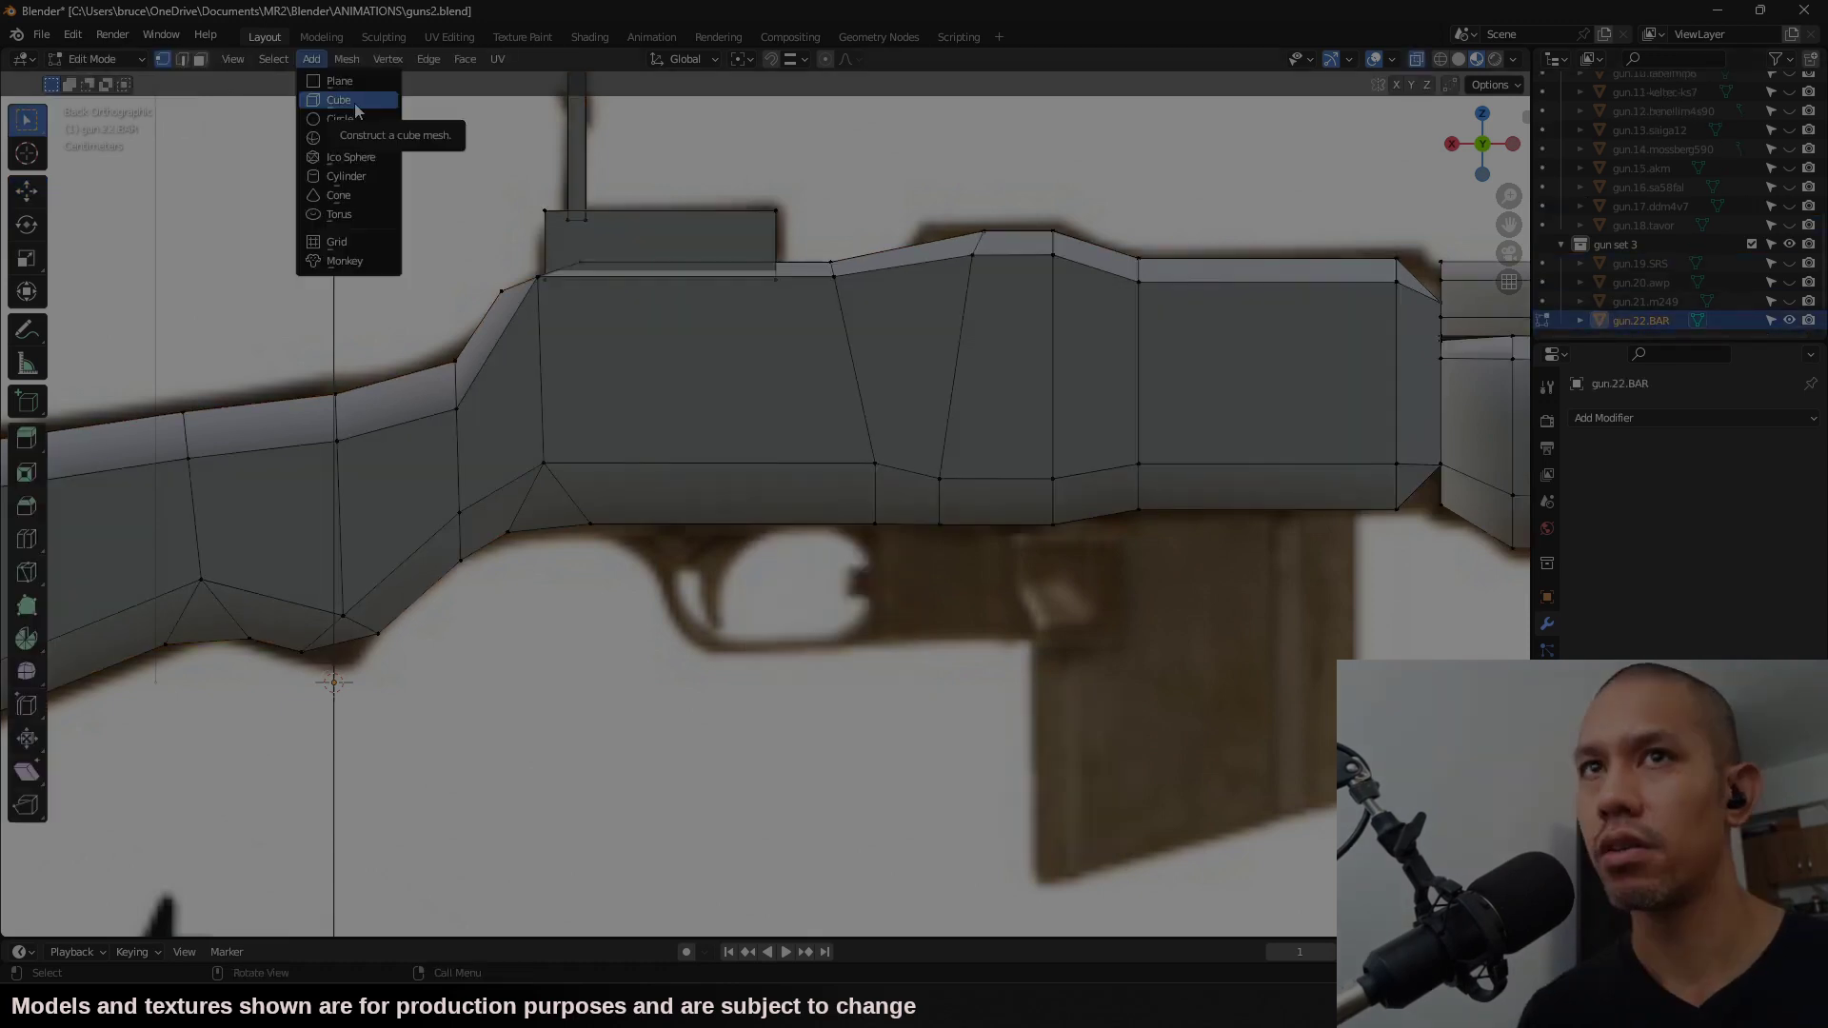
# Step: Add a scaled-down cube and shape it into the rectangular housing block under the receiver, in front of the trigger opening
pyautogui.click(355, 102)
pyautogui.write('s.')
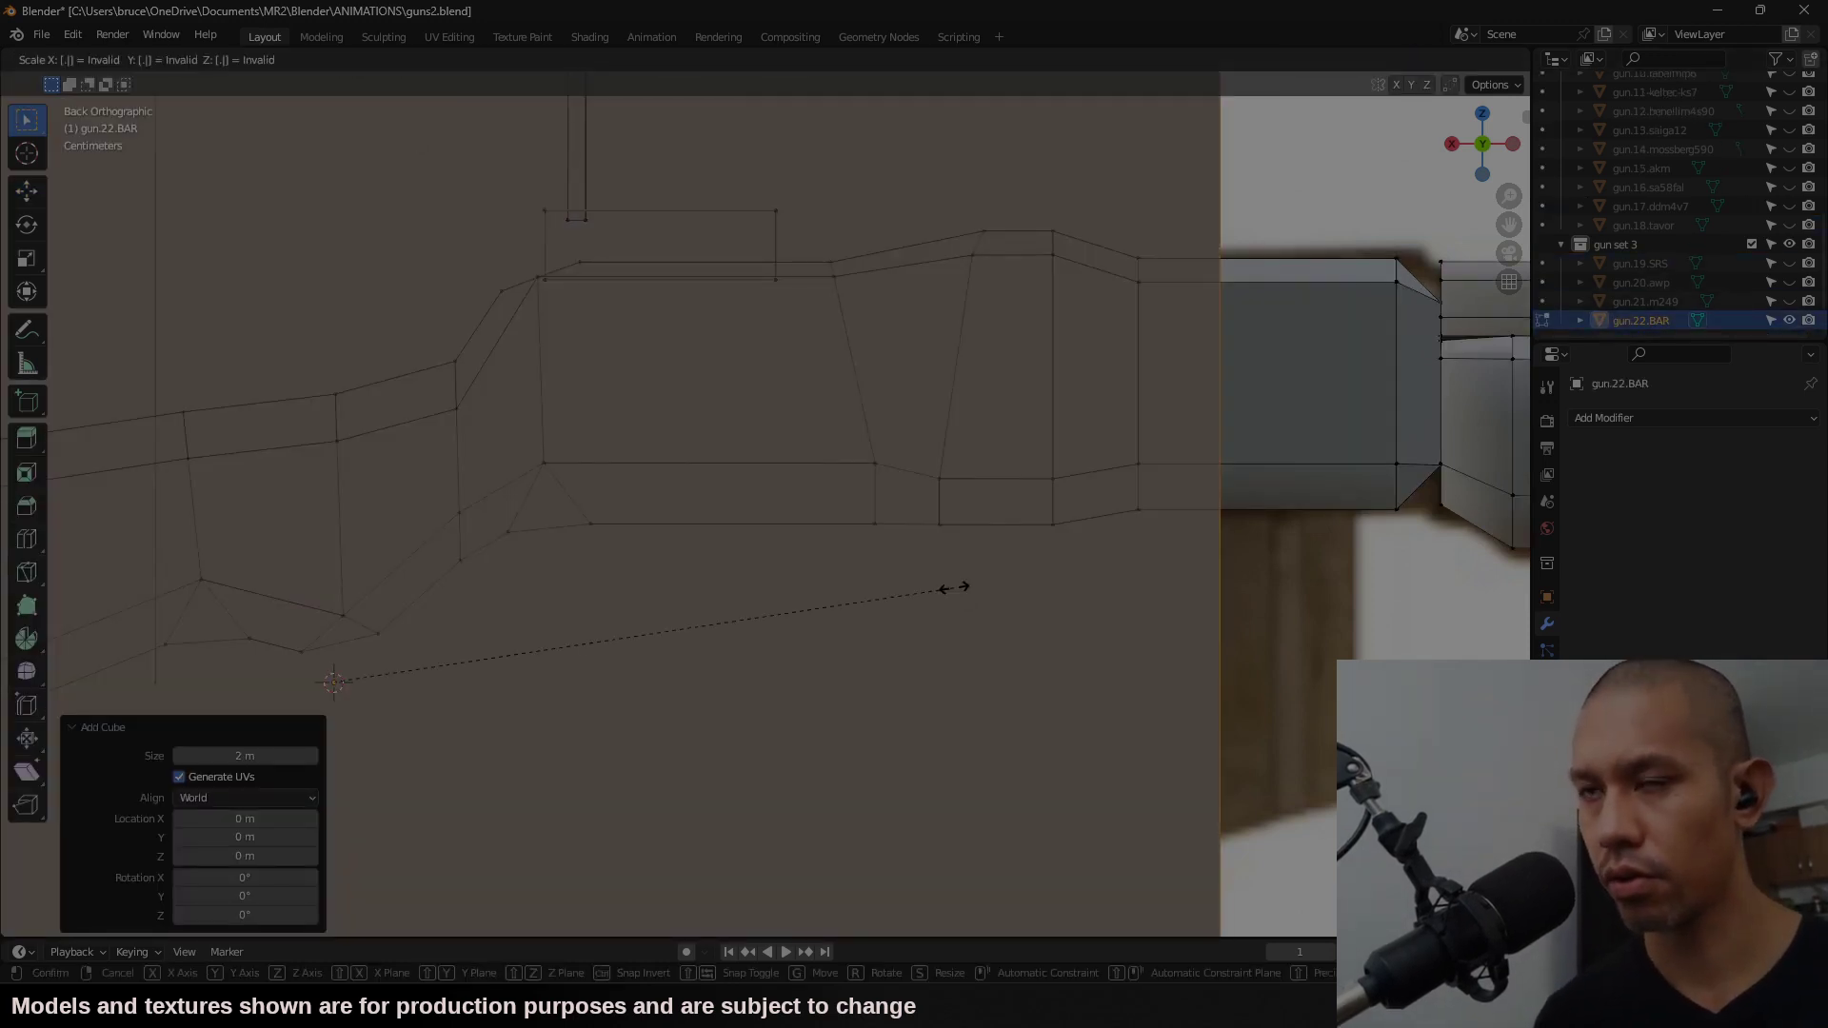
pyautogui.write('0')
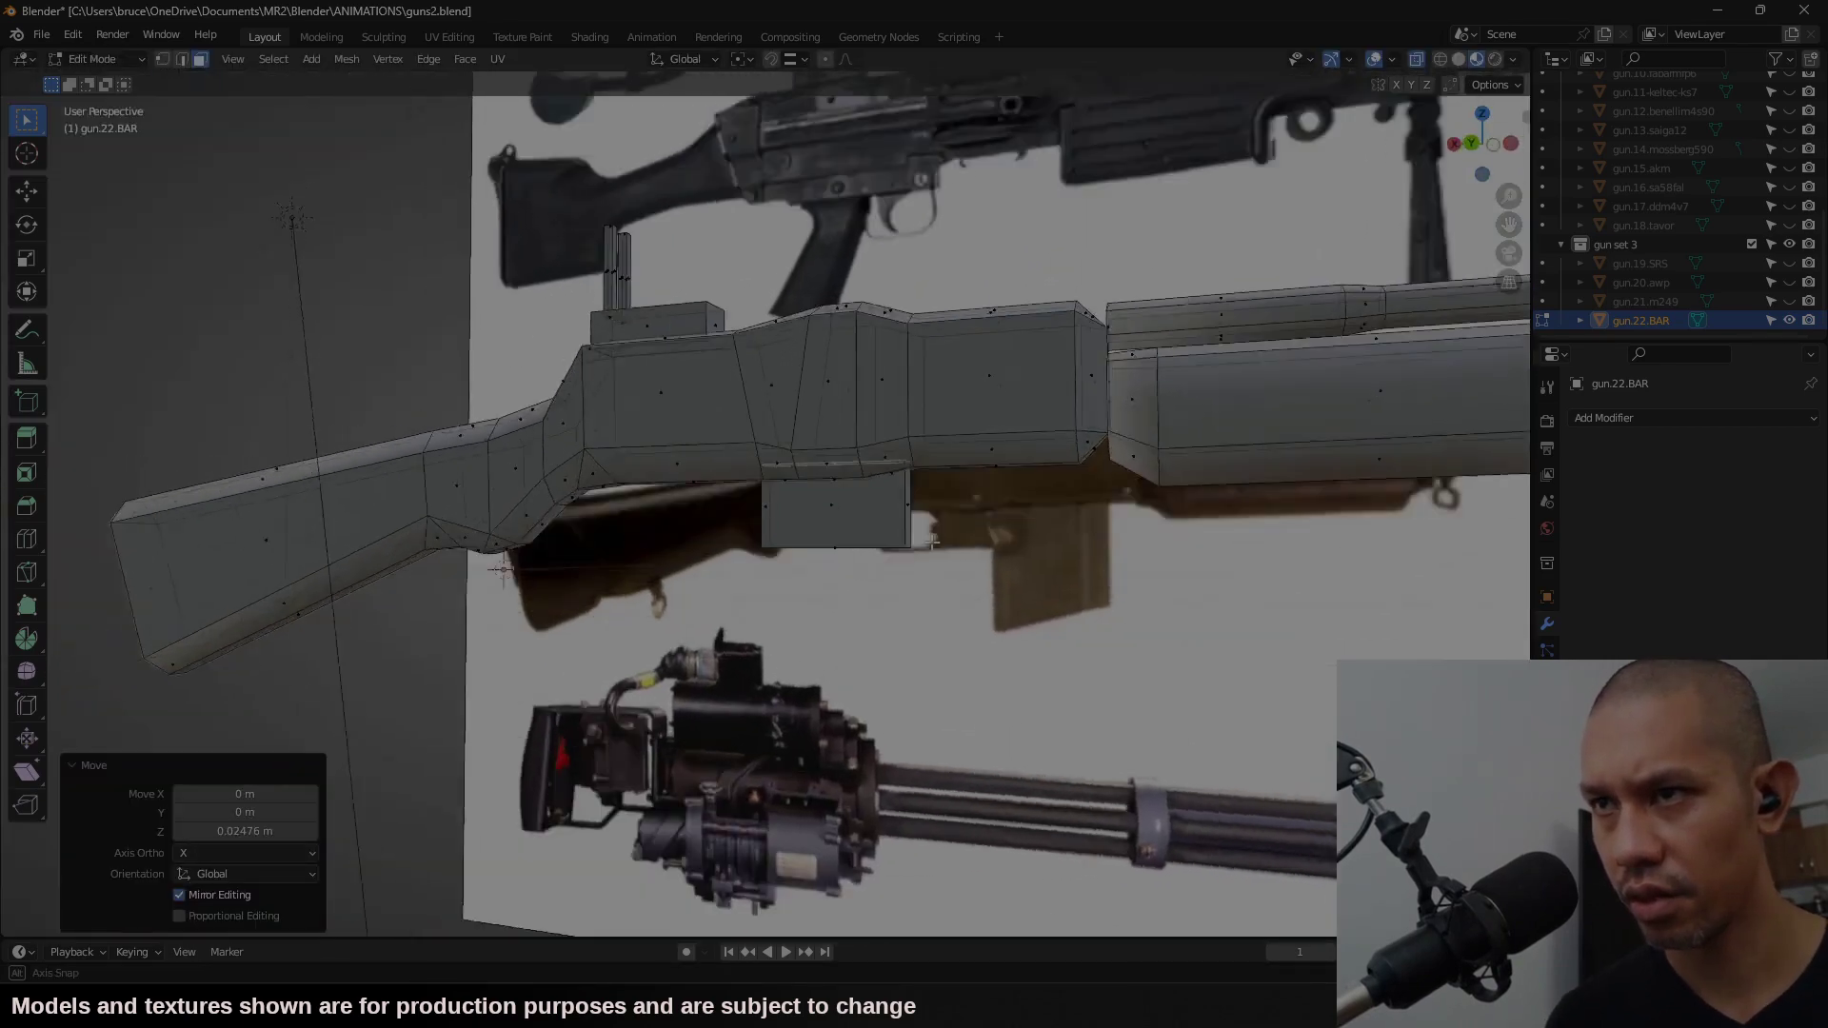
pyautogui.moveTo(991, 501); pyautogui.dragTo(926, 426, button='middle')
pyautogui.scroll(2, 874, 434)
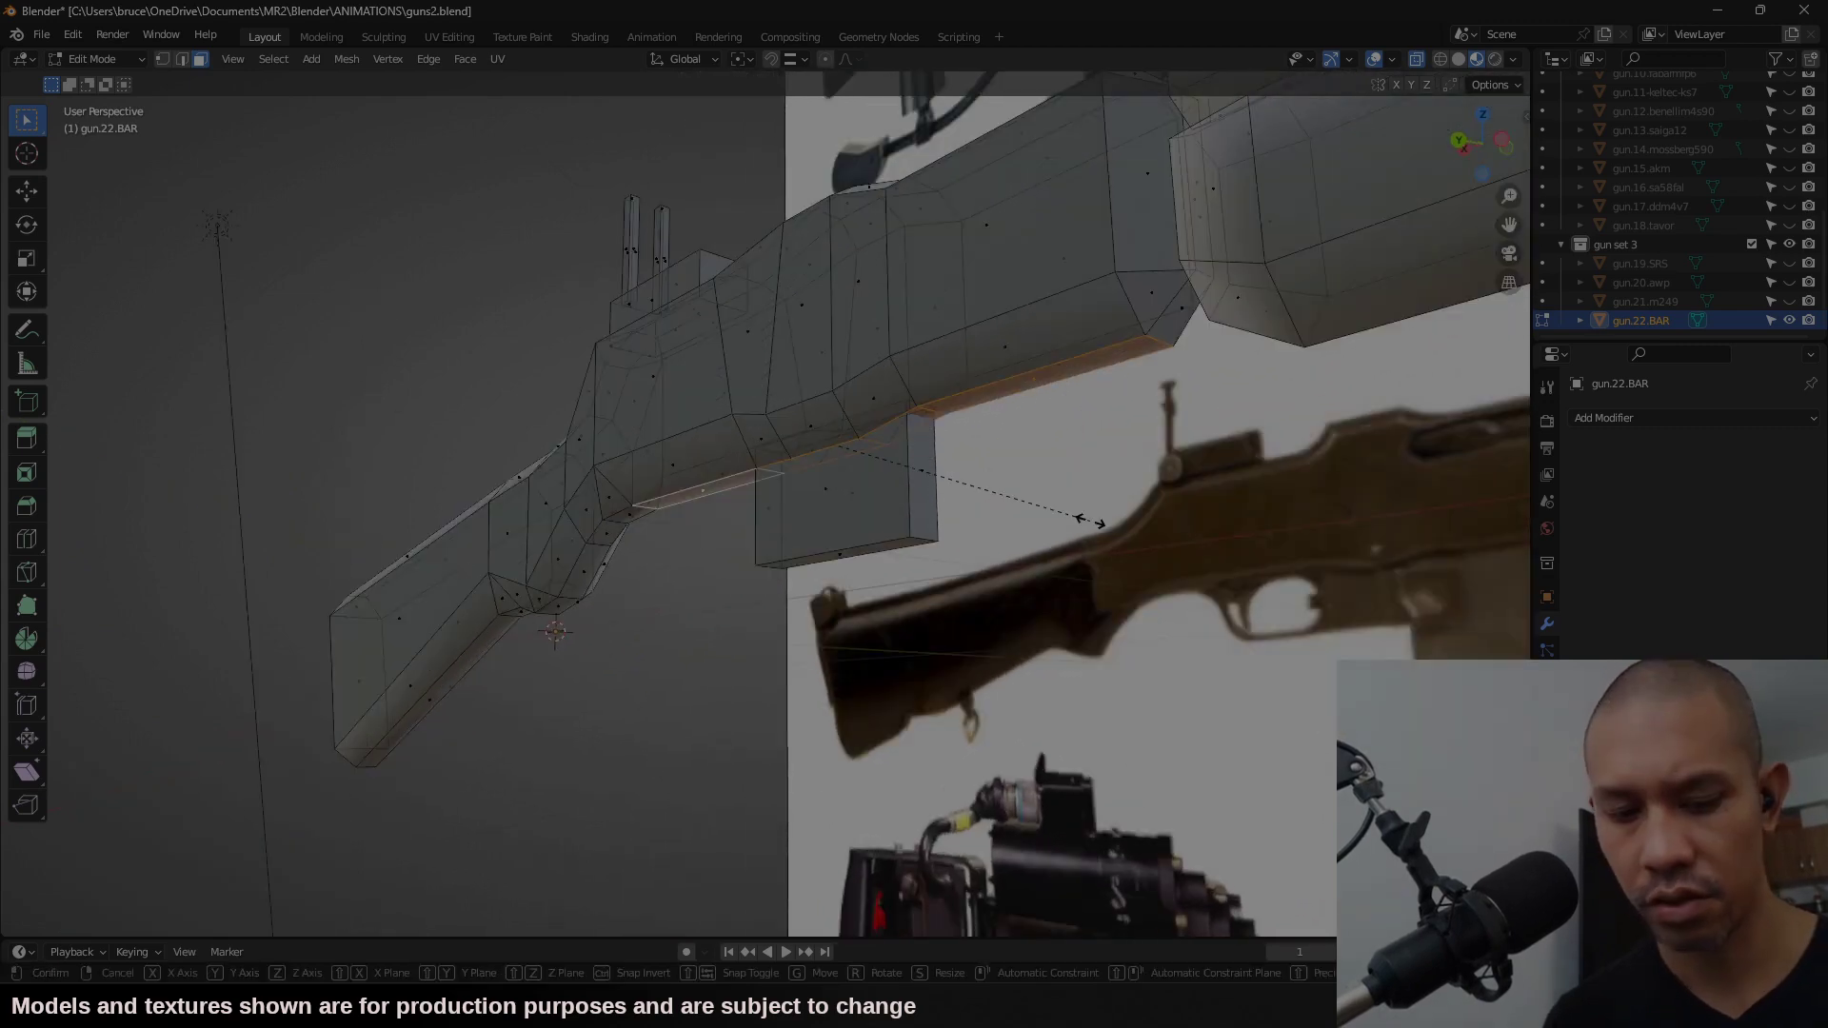
pyautogui.press('s')
pyautogui.press('y')
pyautogui.press('Escape')
# Step: Duplicate the housing block, scale the copy to 0.8 on Y and place it over the lower part of the reference magazine
pyautogui.press('ctrl+KP_1')
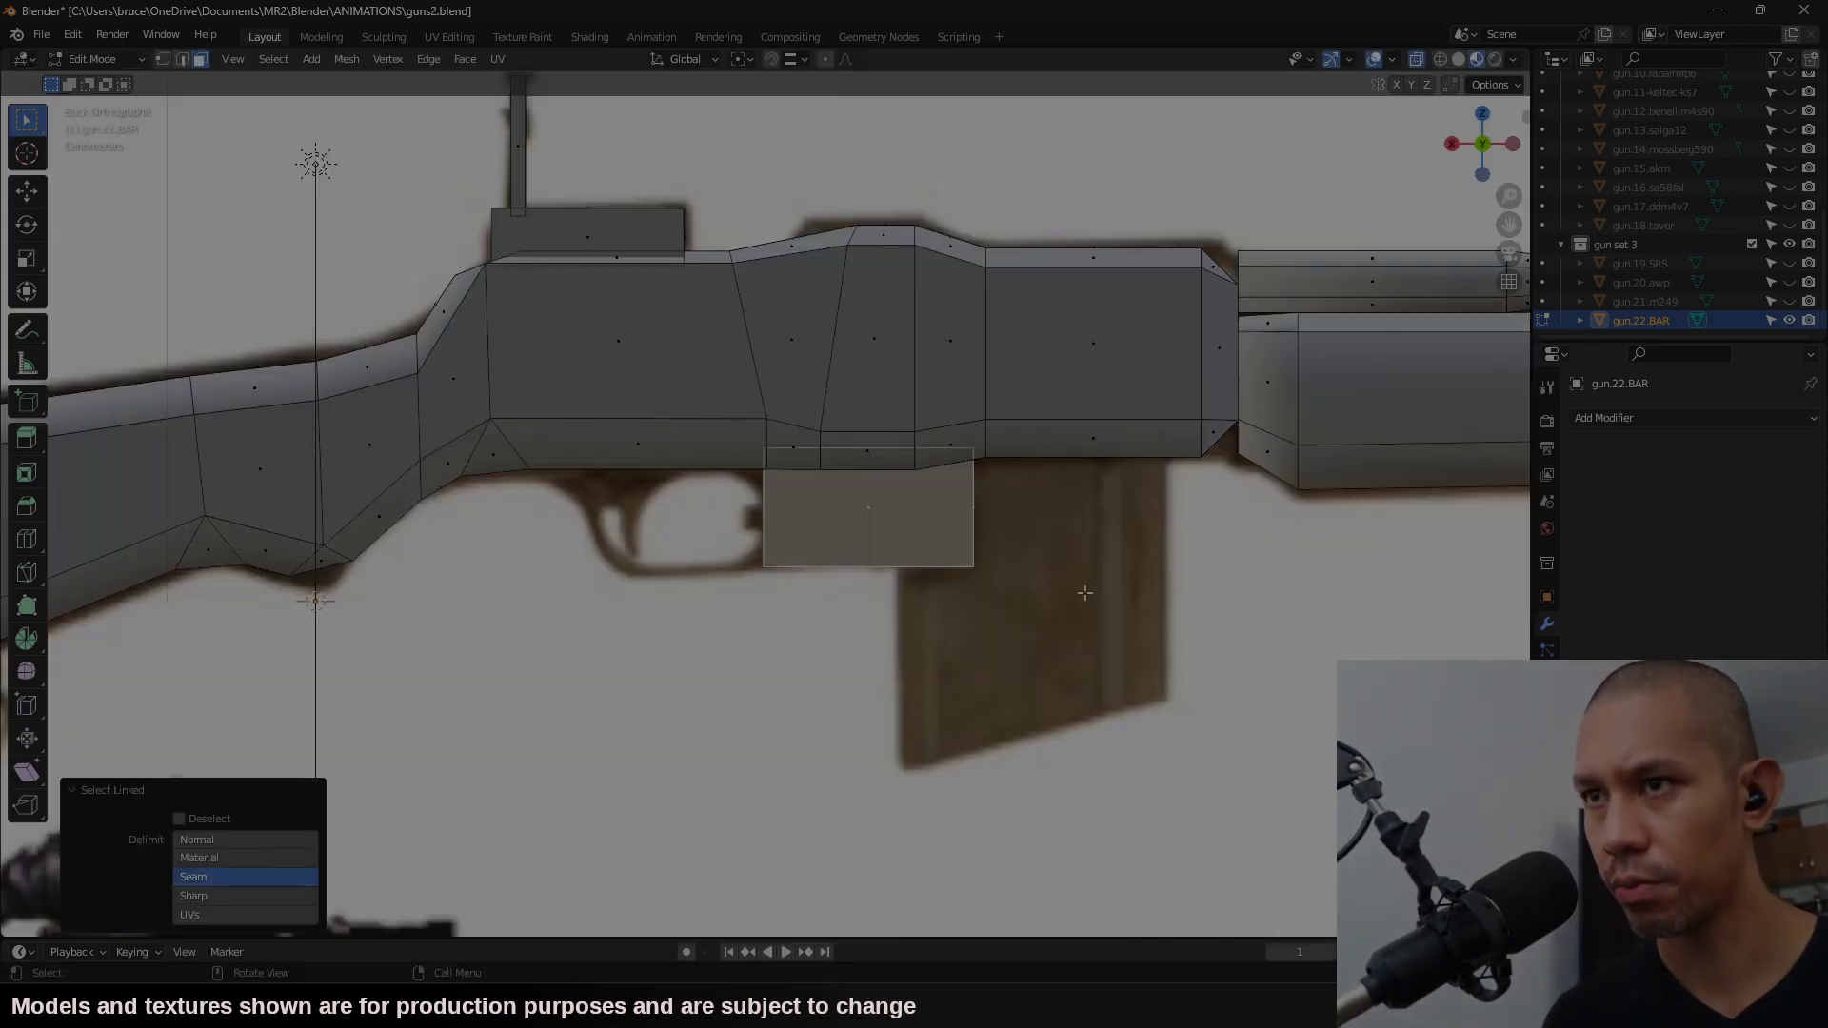
pyautogui.hotkey('shift', 'd')
pyautogui.click(1224, 591)
pyautogui.press('s')
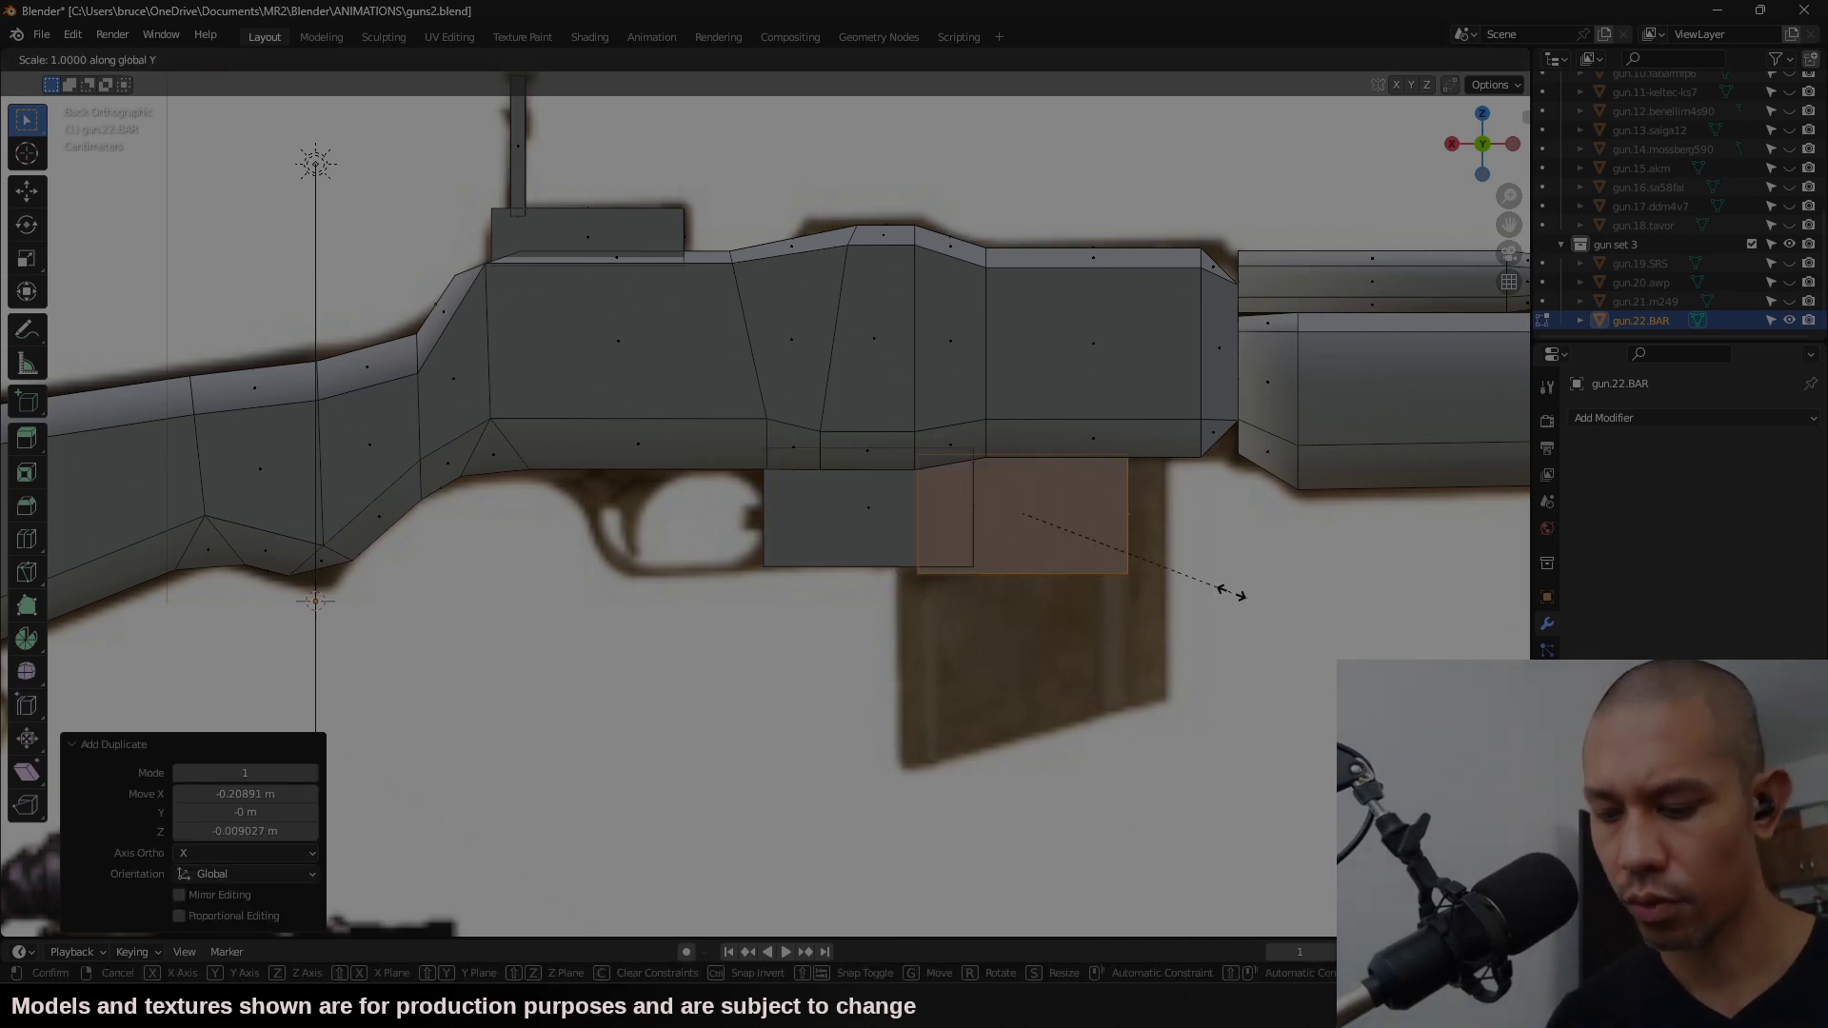
pyautogui.press('y')
pyautogui.press('Return')
pyautogui.press('g')
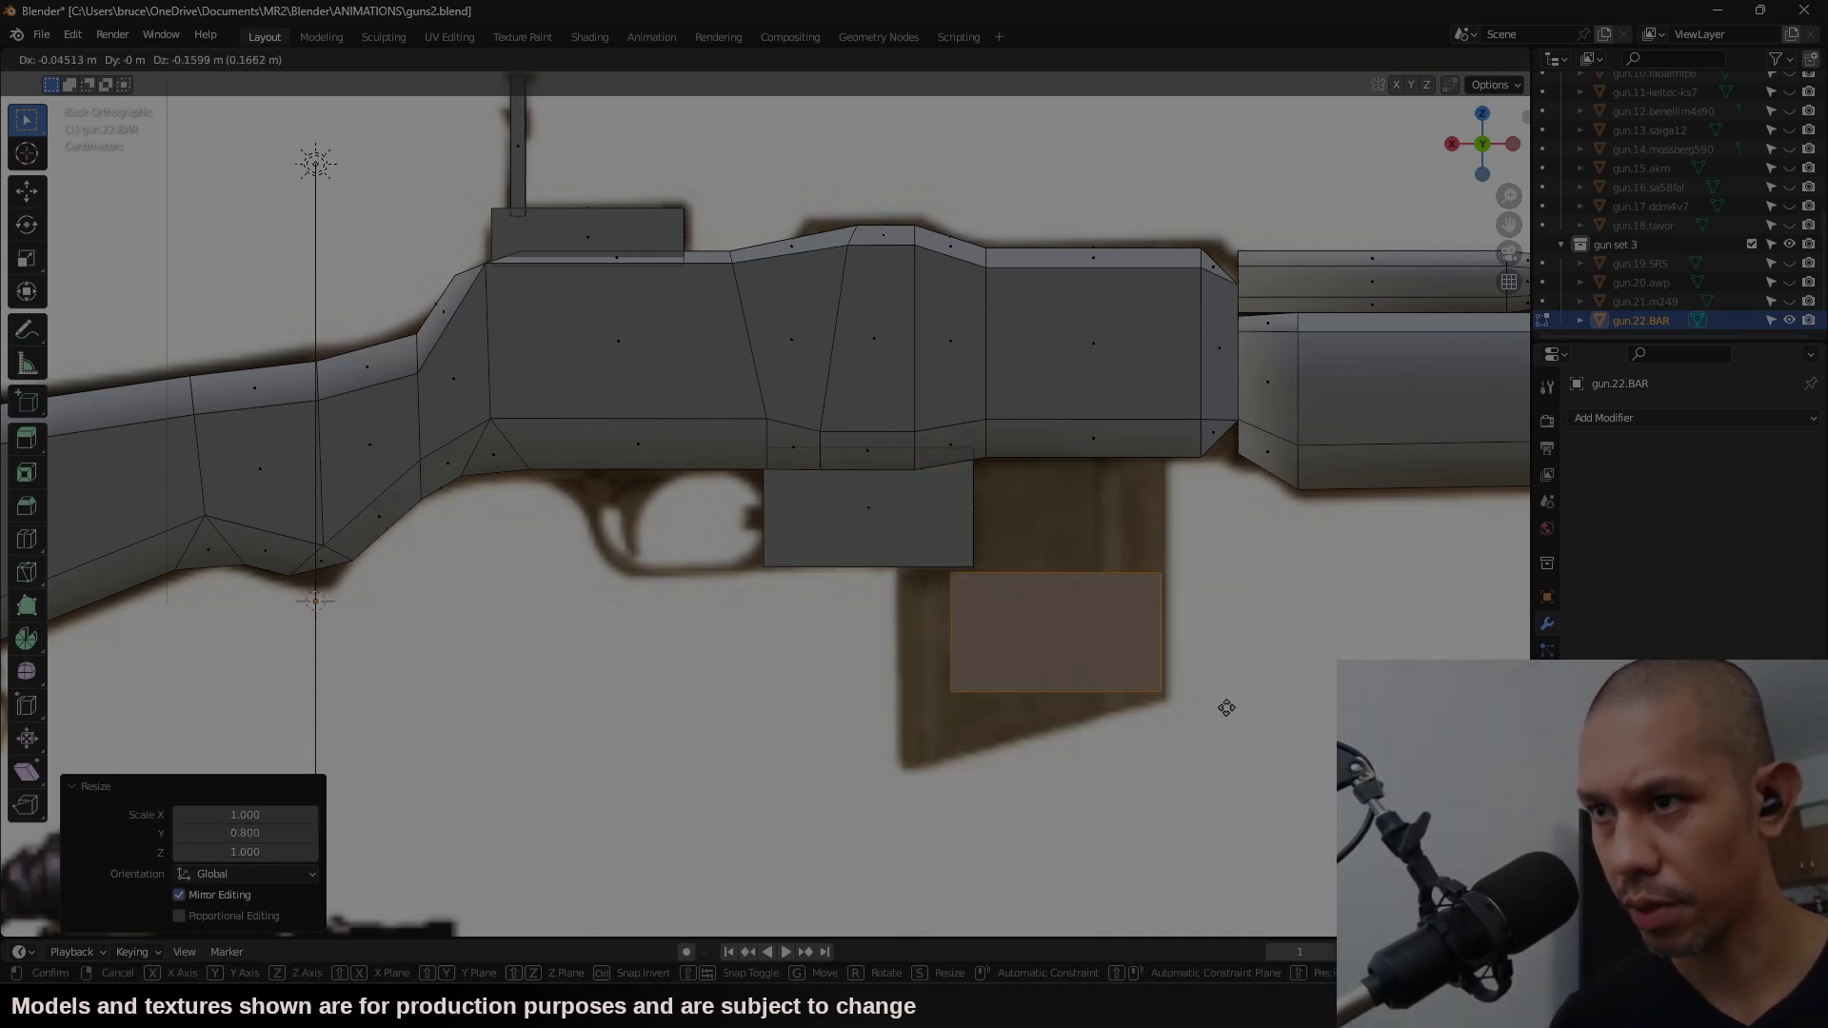
pyautogui.click(1223, 713)
pyautogui.scroll(3, 751, 225)
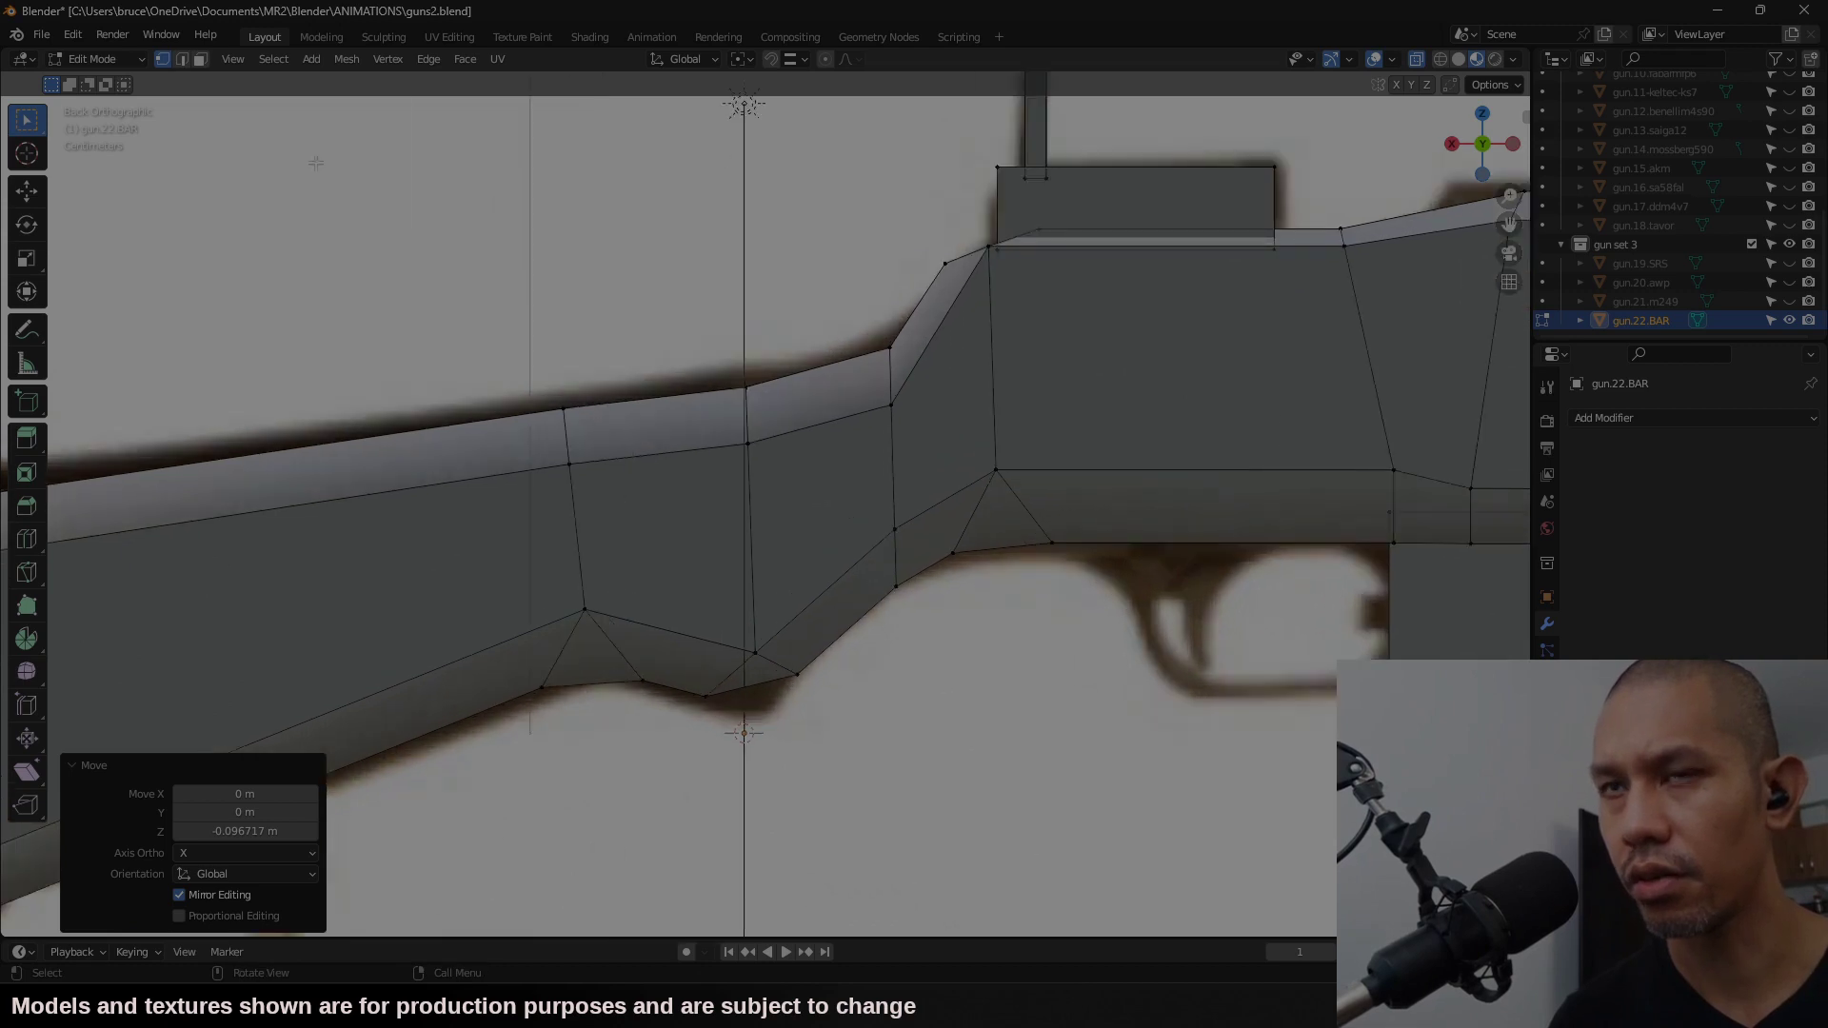
# Step: Add a cube scaled to 0.02 and taper it into the trigger guard's rear mount under the receiver
pyautogui.press('1')
pyautogui.hotkey('shift', 'a')
pyautogui.click(657, 286)
pyautogui.write('s.02')
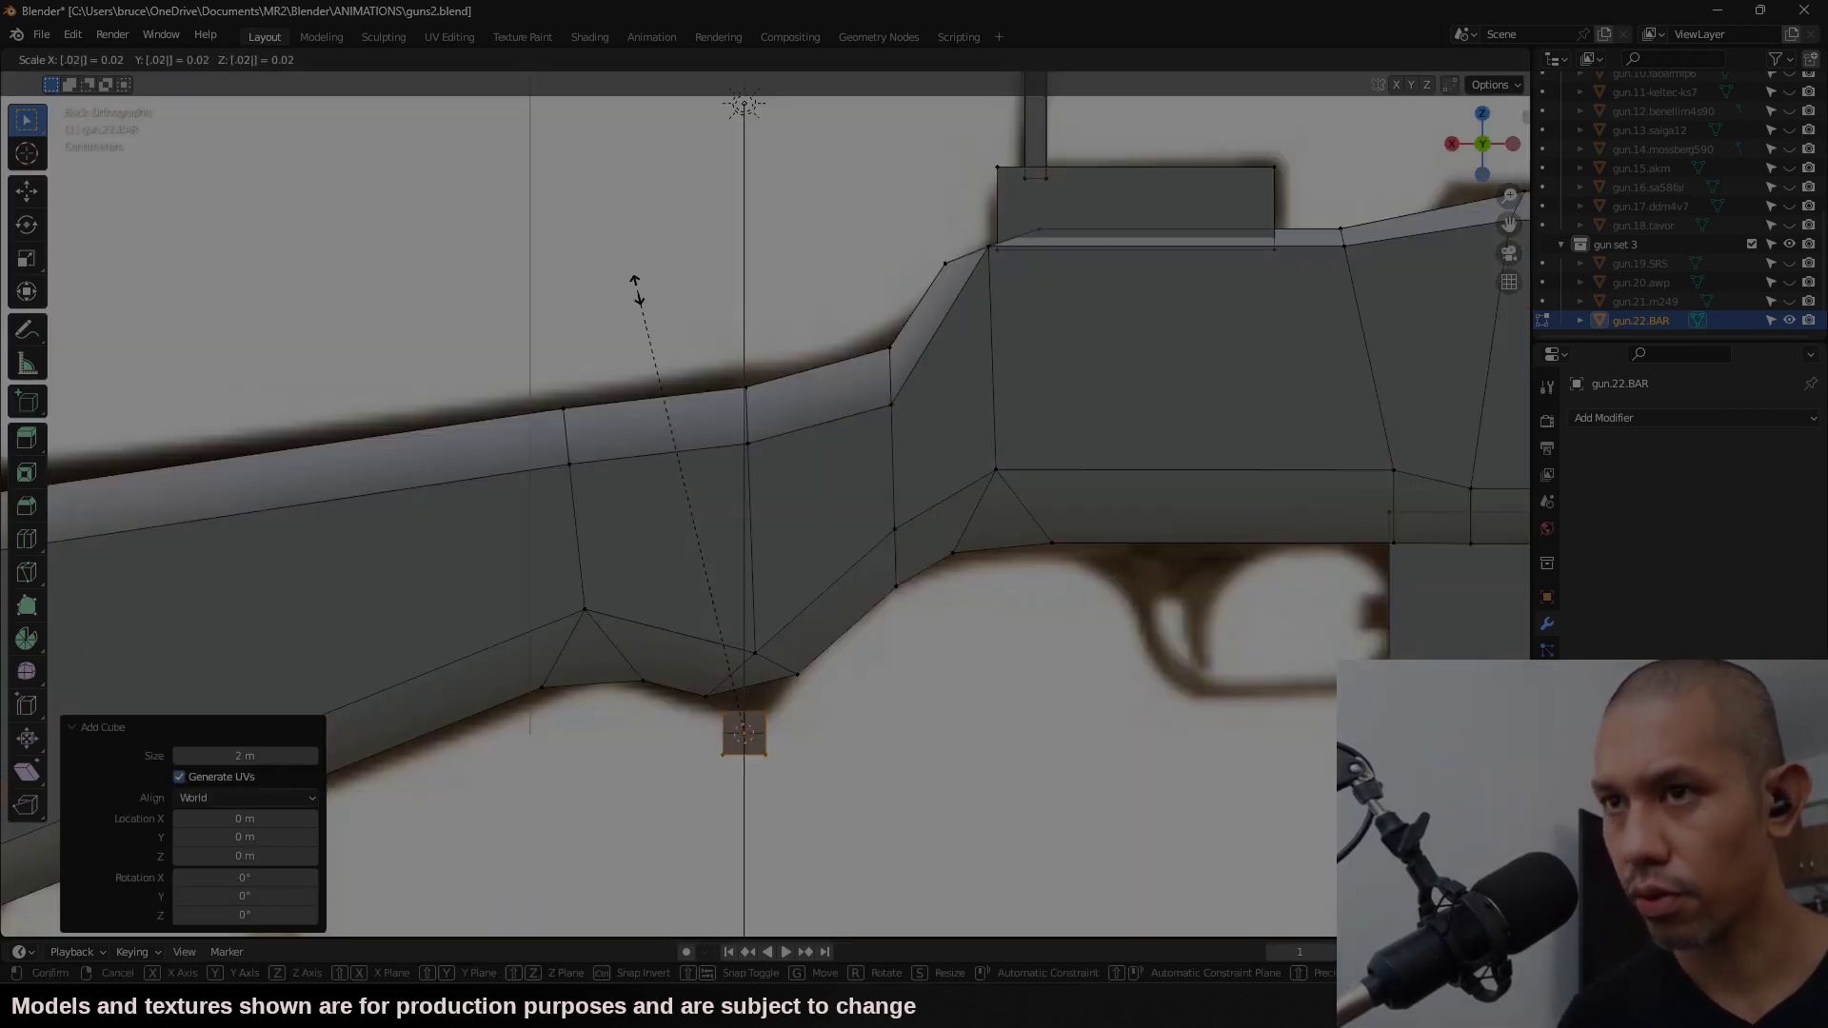
pyautogui.press('Return')
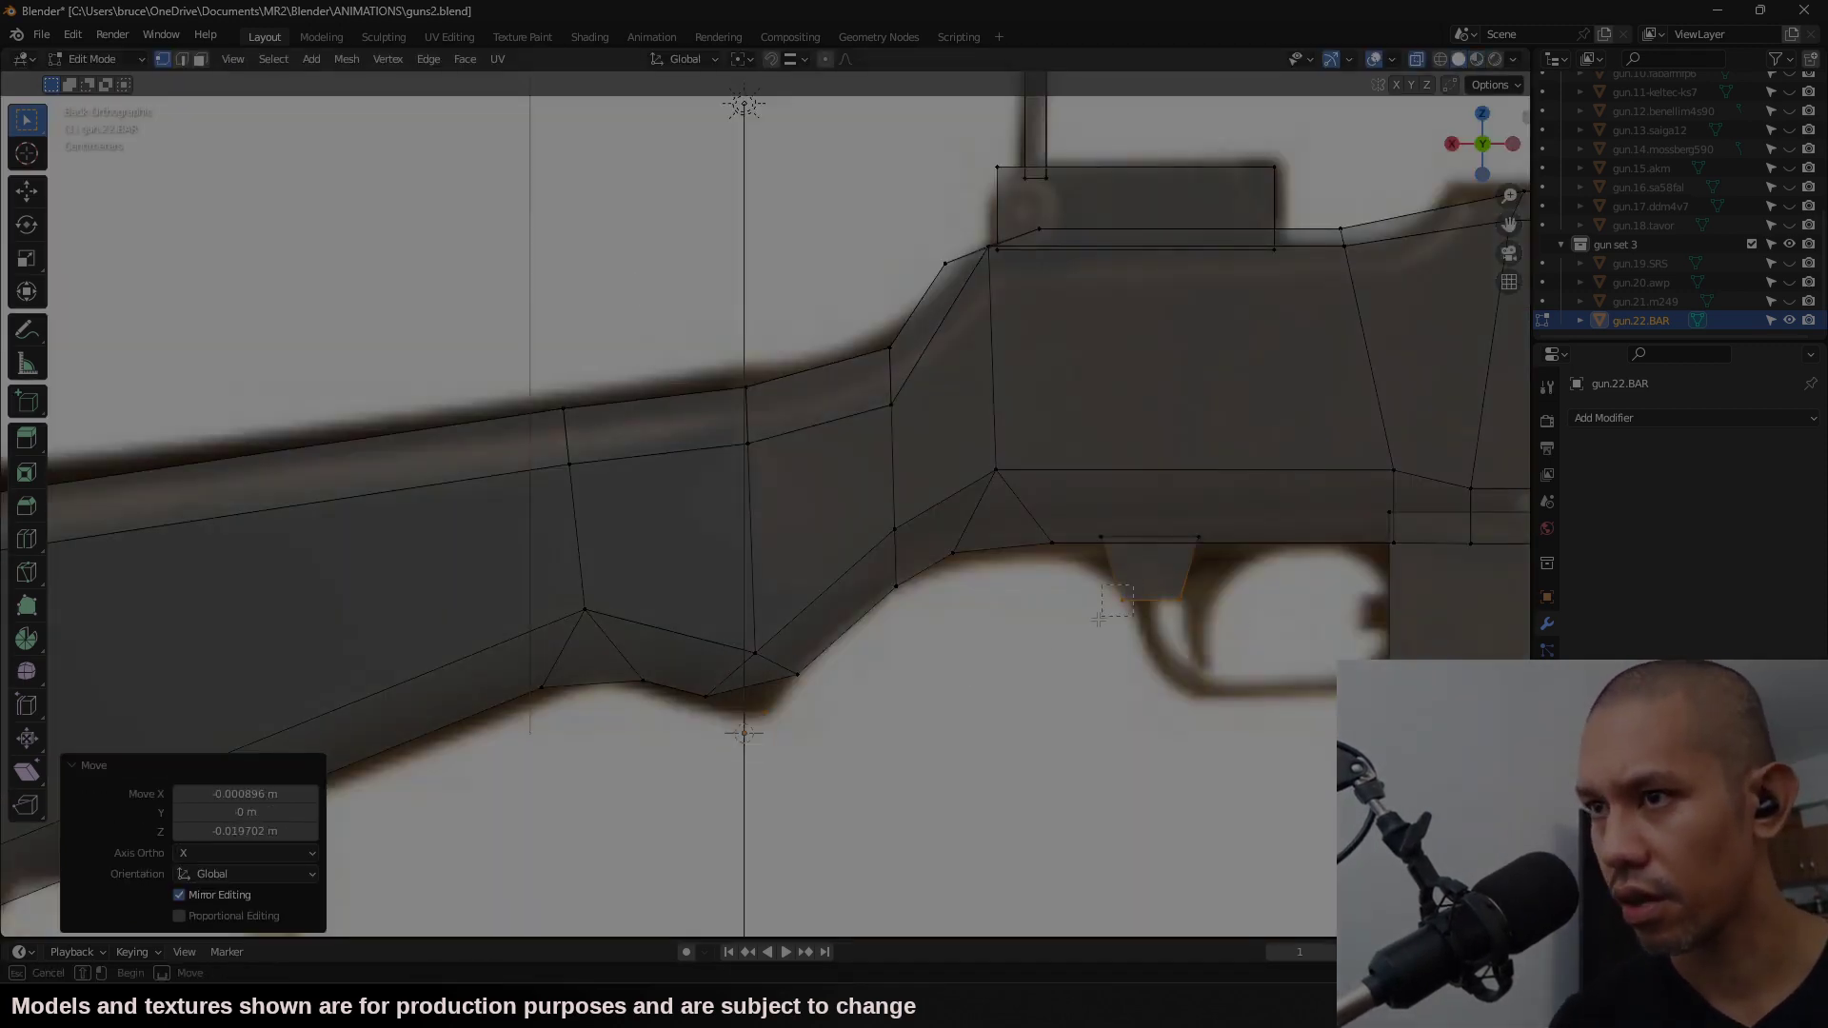
pyautogui.press('g')
pyautogui.click(1165, 657)
# Step: Extrude the mount's lower face about 0.077 m down along the trigger guard, and rotate and move the end to follow its curve
pyautogui.press('3')
pyautogui.click(1153, 626)
pyautogui.press('e')
pyautogui.click(1194, 709)
pyautogui.press('r')
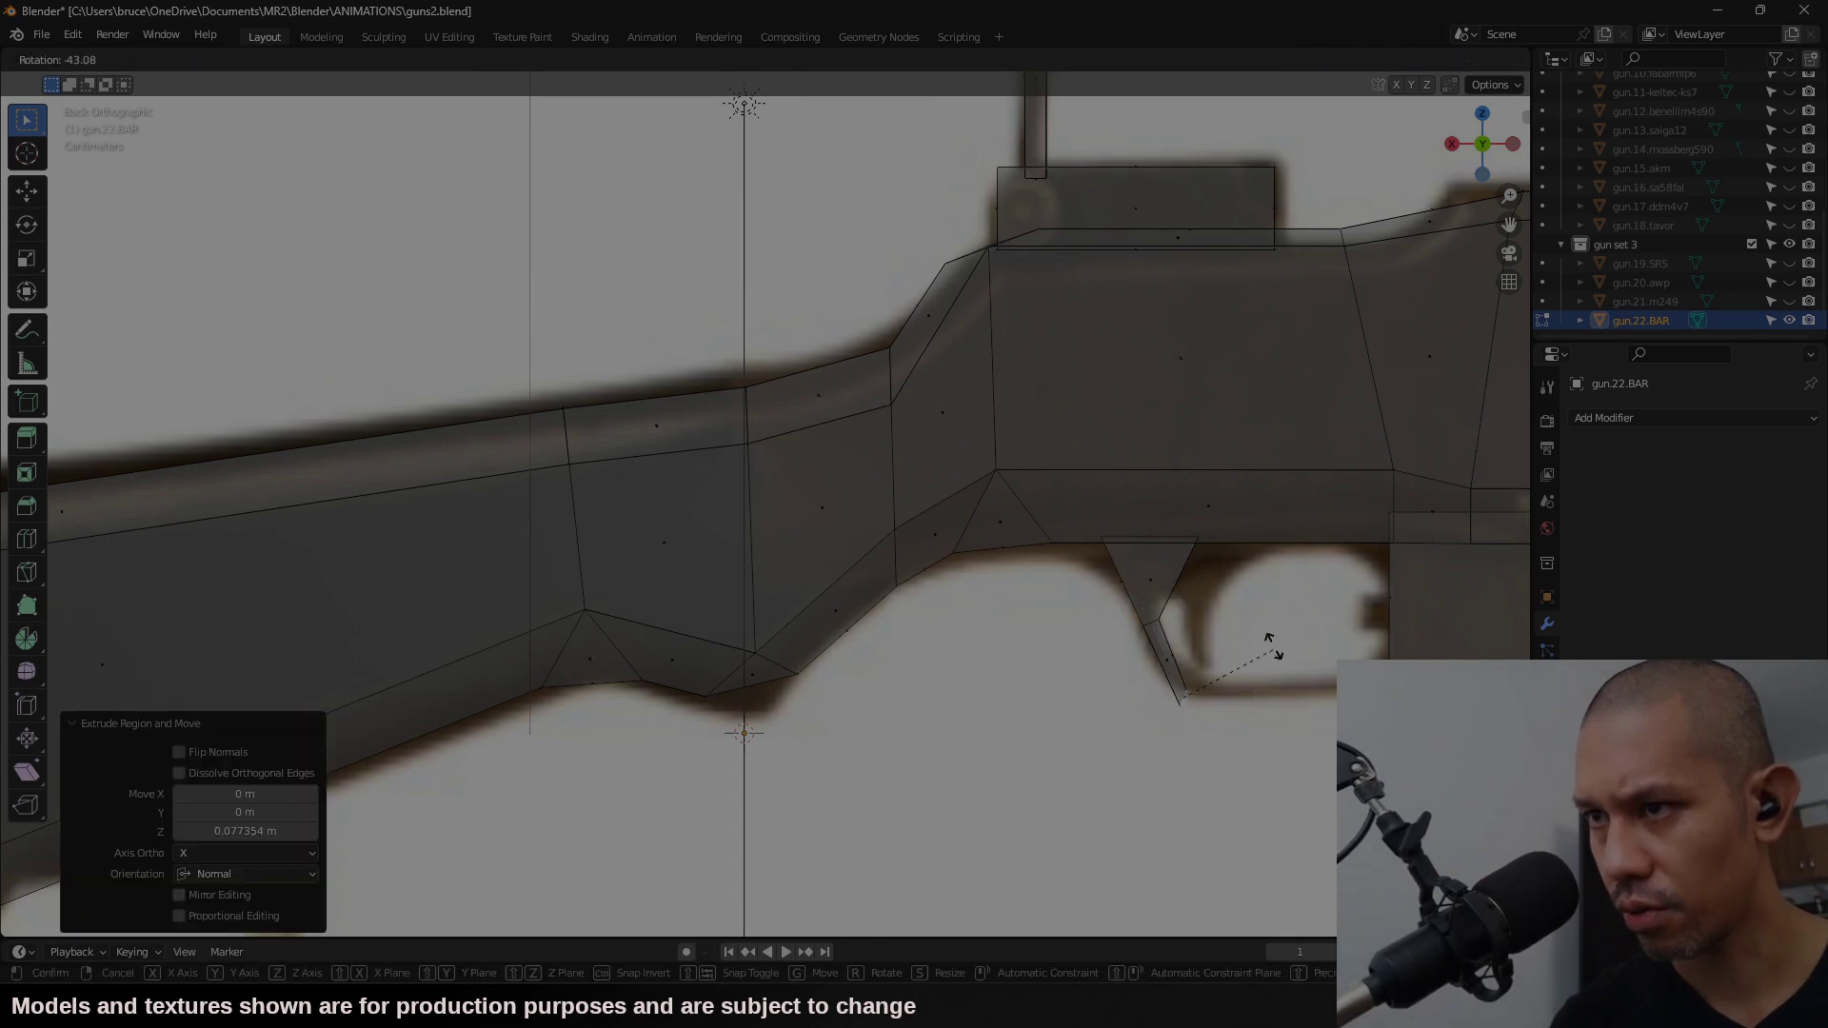
pyautogui.click(1268, 615)
pyautogui.press('g')
pyautogui.click(1279, 602)
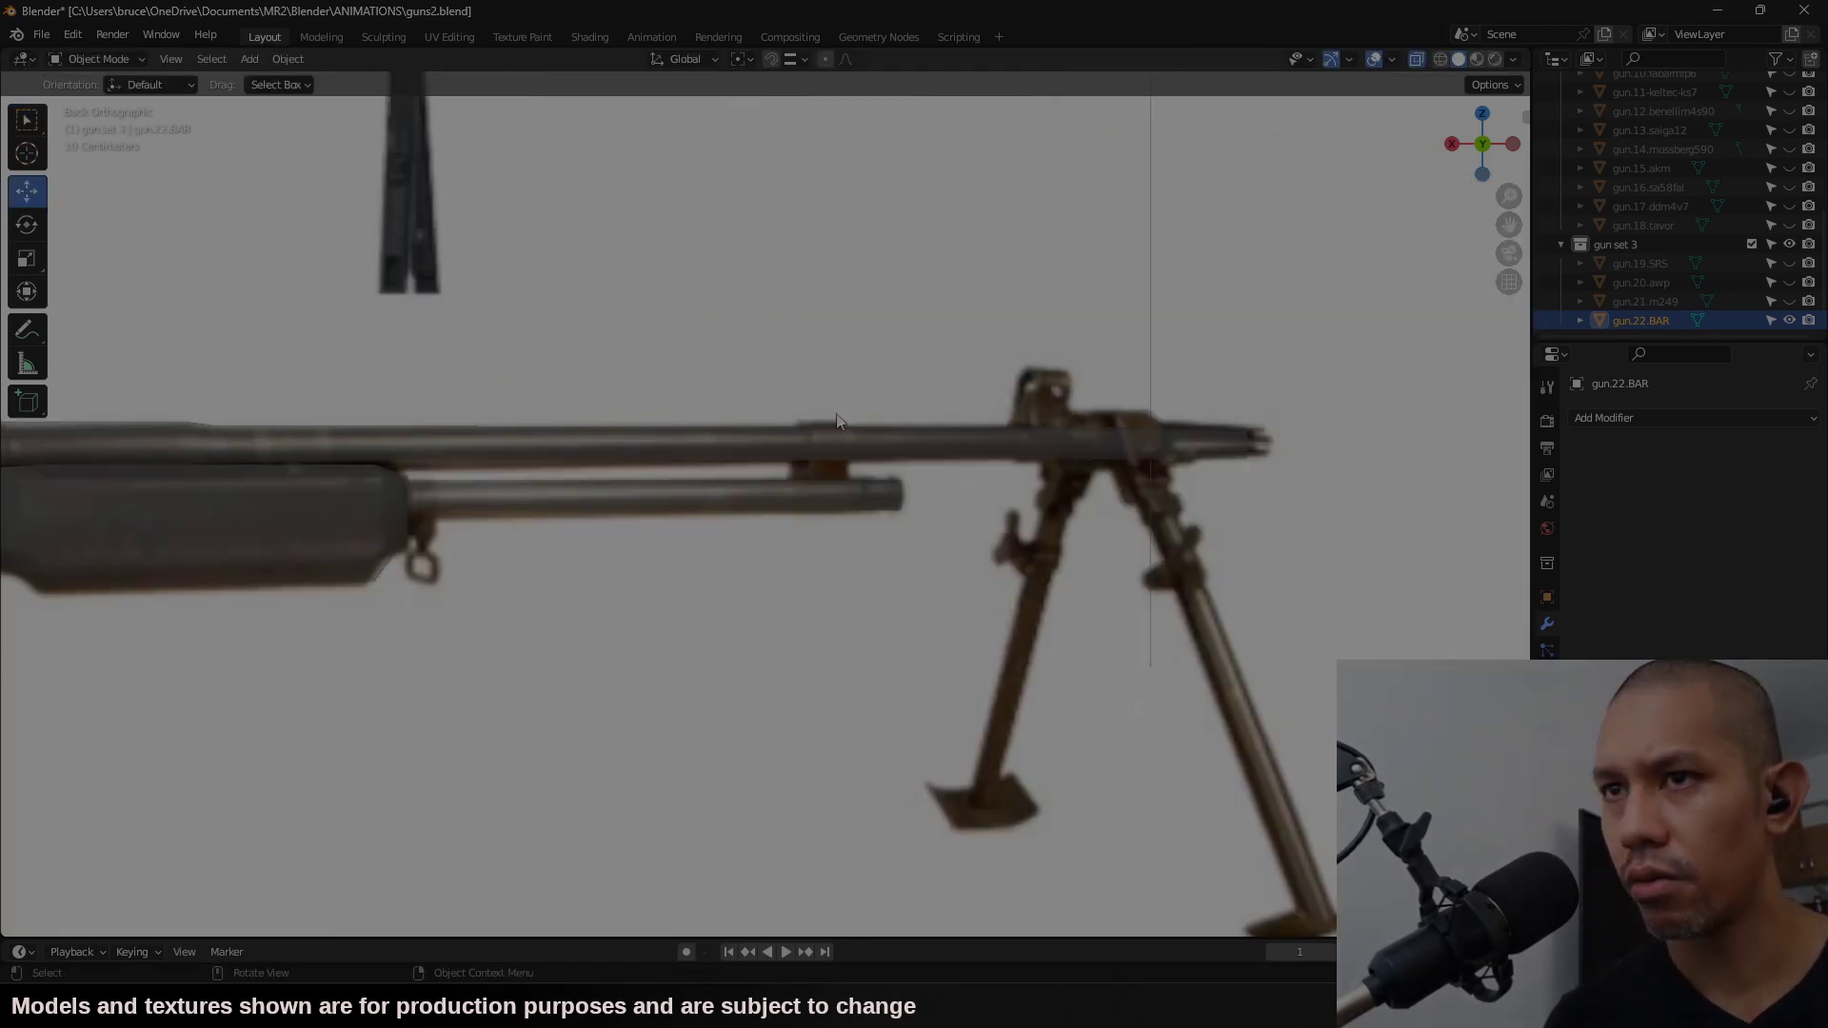
# Step: Duplicate the barrel's front section and scale the copy to 0.1 on X to make a collar above the gas tube's end
pyautogui.click(929, 452)
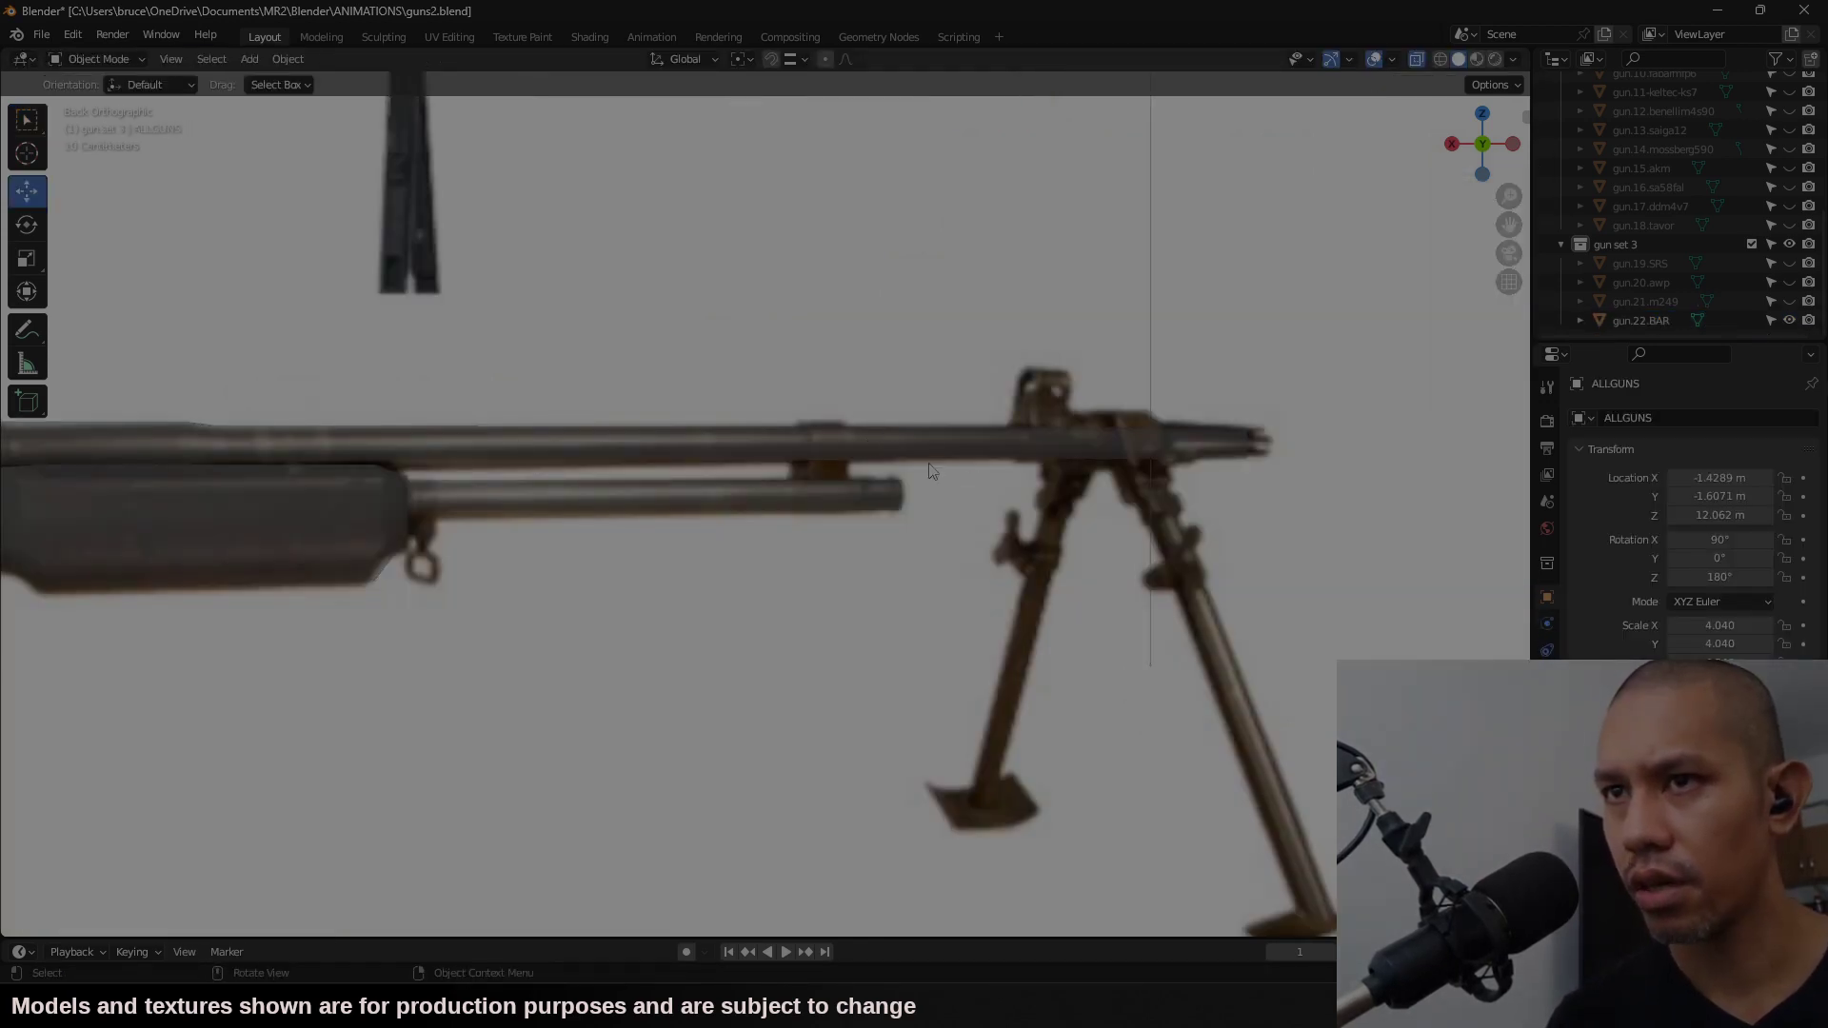
pyautogui.scroll(-3, 931, 470)
pyautogui.click(506, 484)
pyautogui.press('Tab')
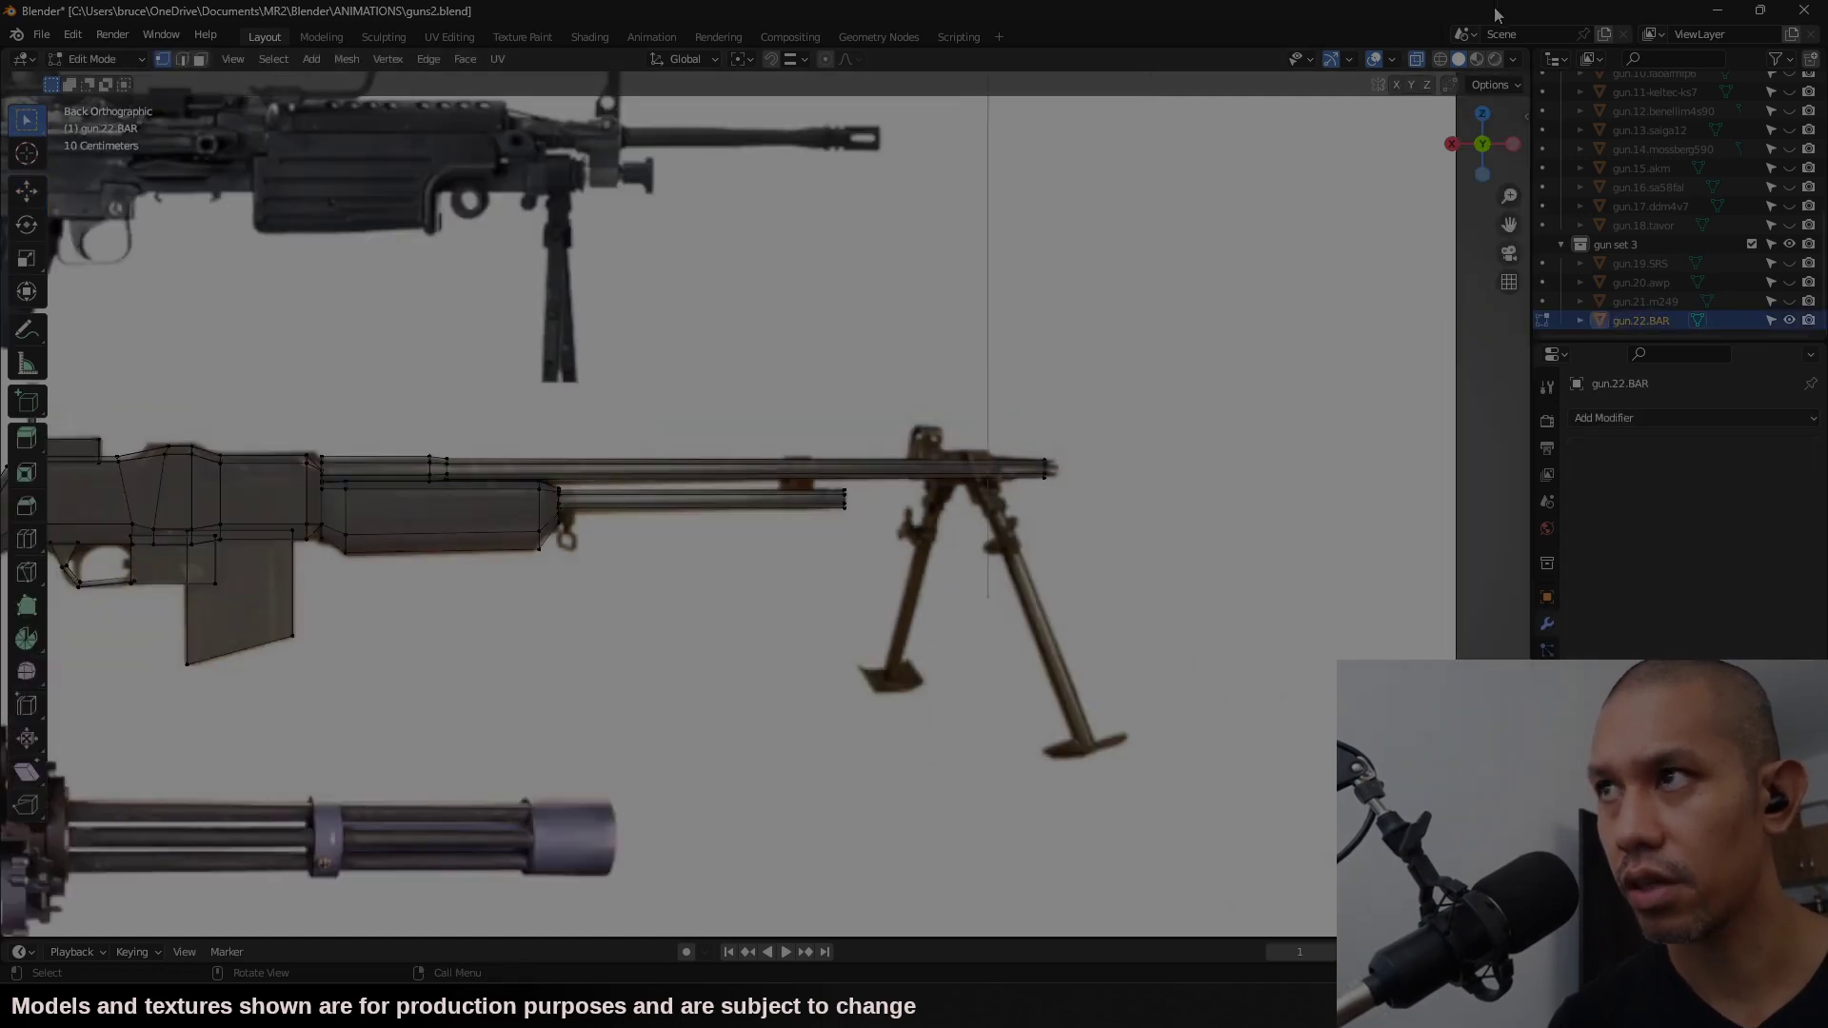
pyautogui.scroll(3, 922, 494)
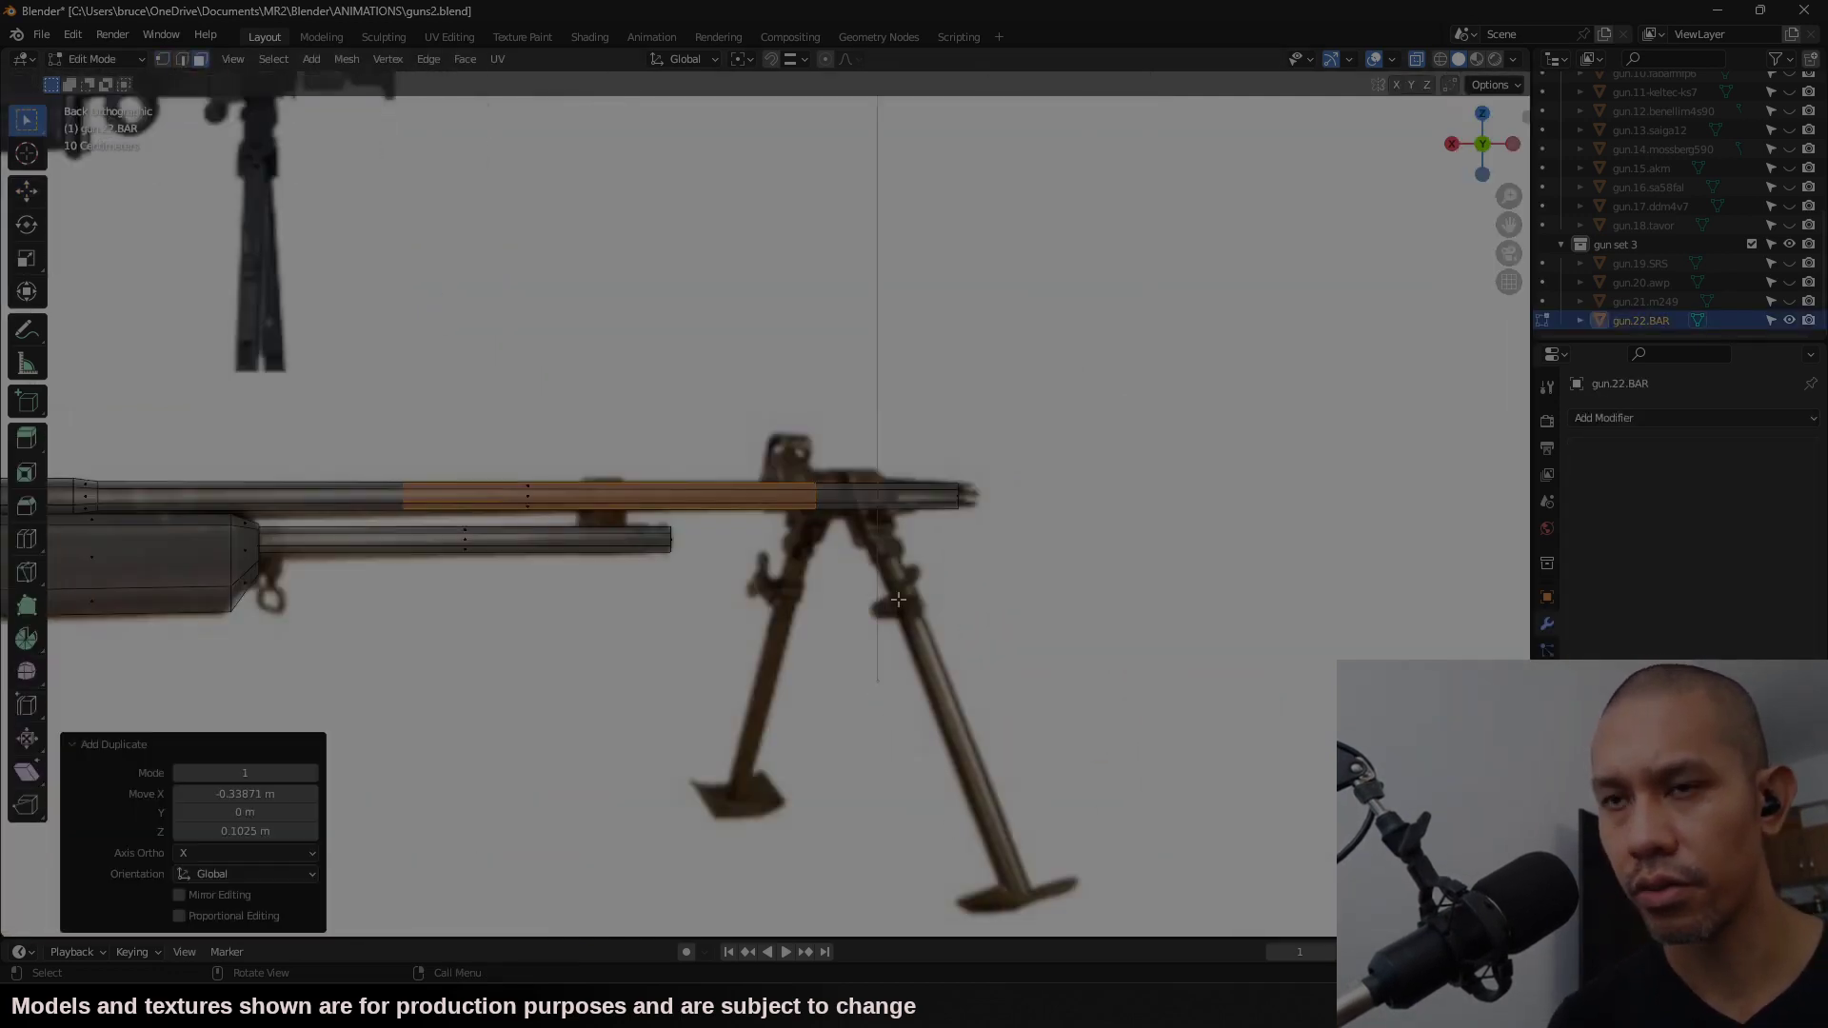
pyautogui.write('sx')
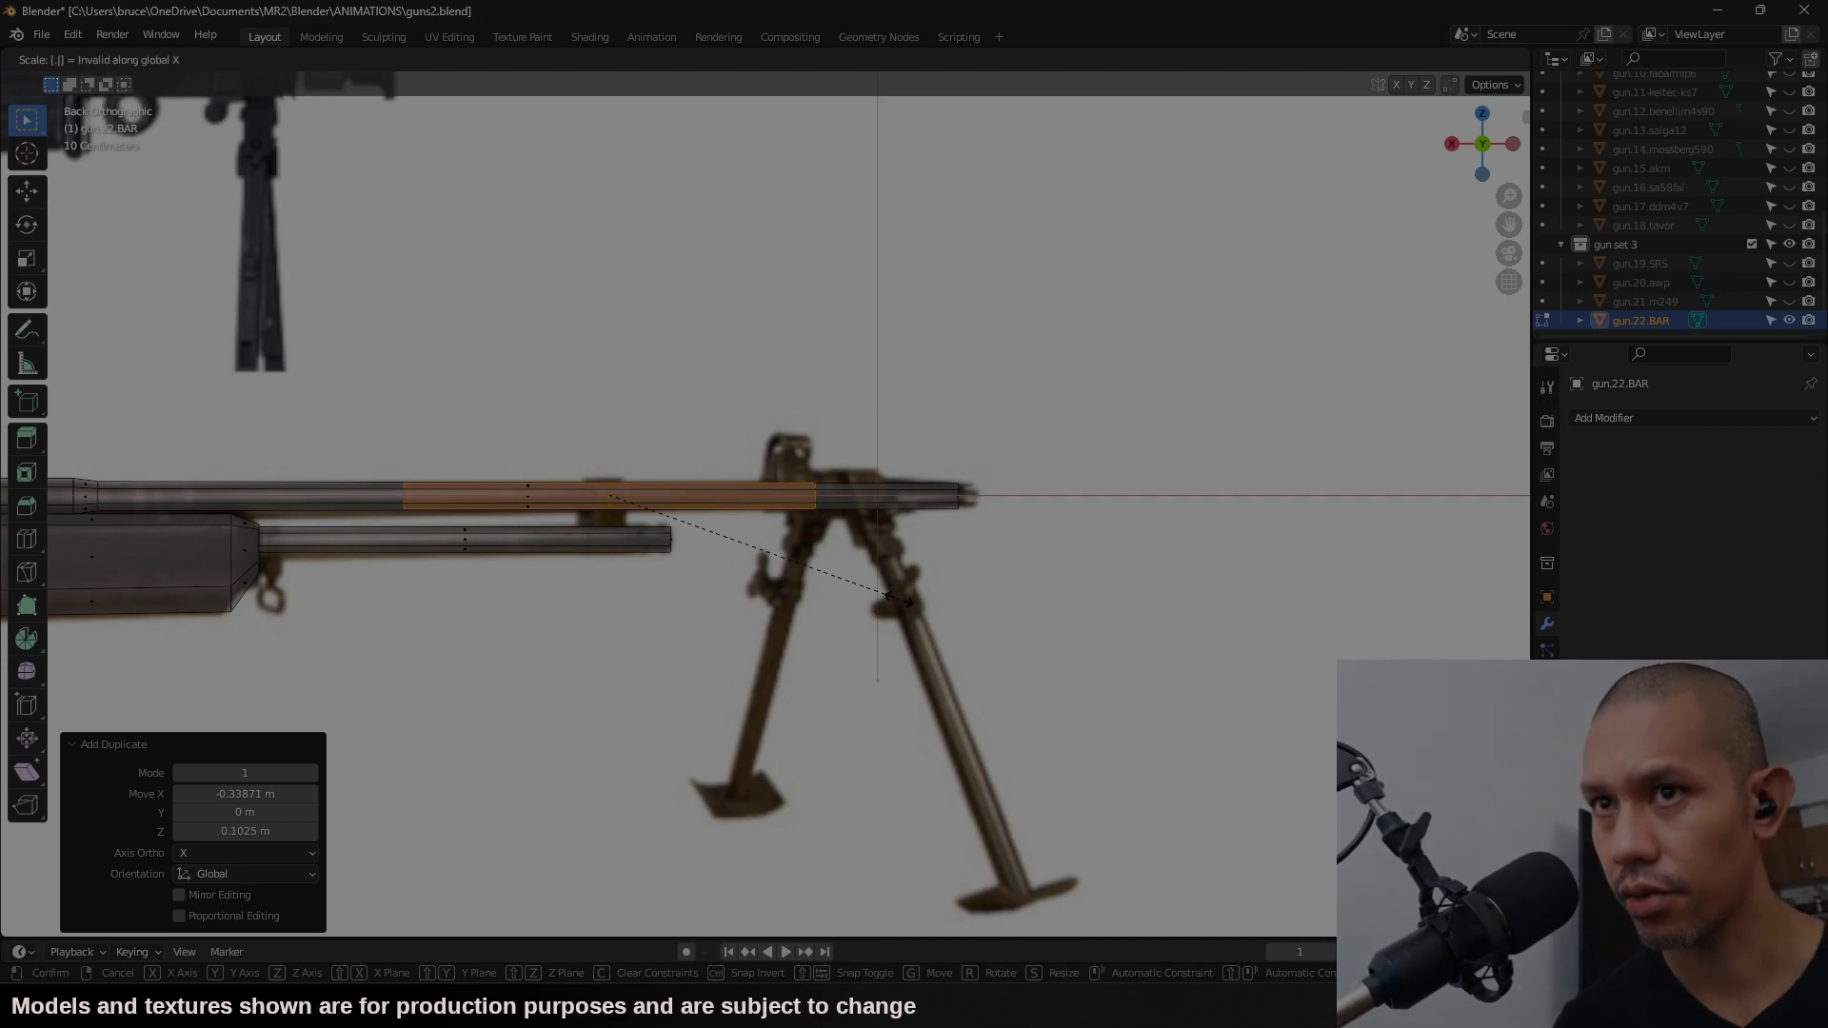
pyautogui.write('.1')
pyautogui.press('Return')
# Step: Add a scaled-down cube and shape it into the upright block connecting the barrel collar to the gas tube
pyautogui.press('s')
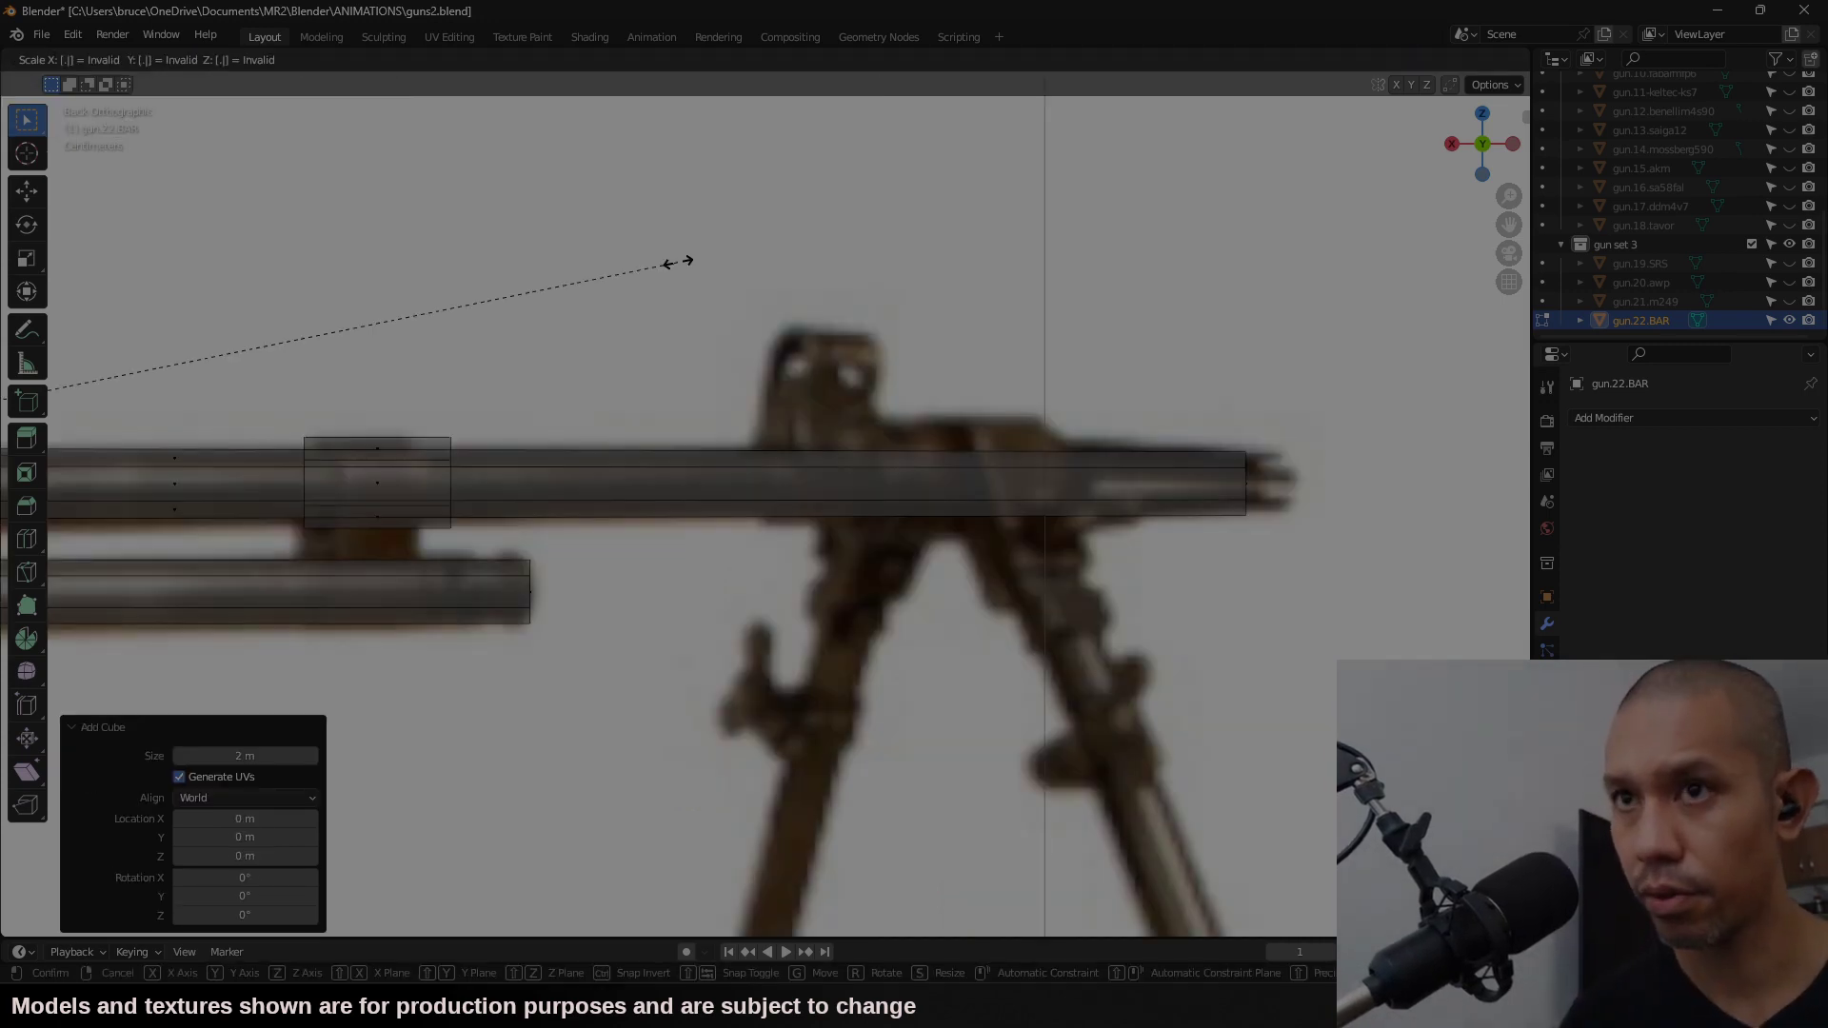
pyautogui.press('Return')
pyautogui.press('g')
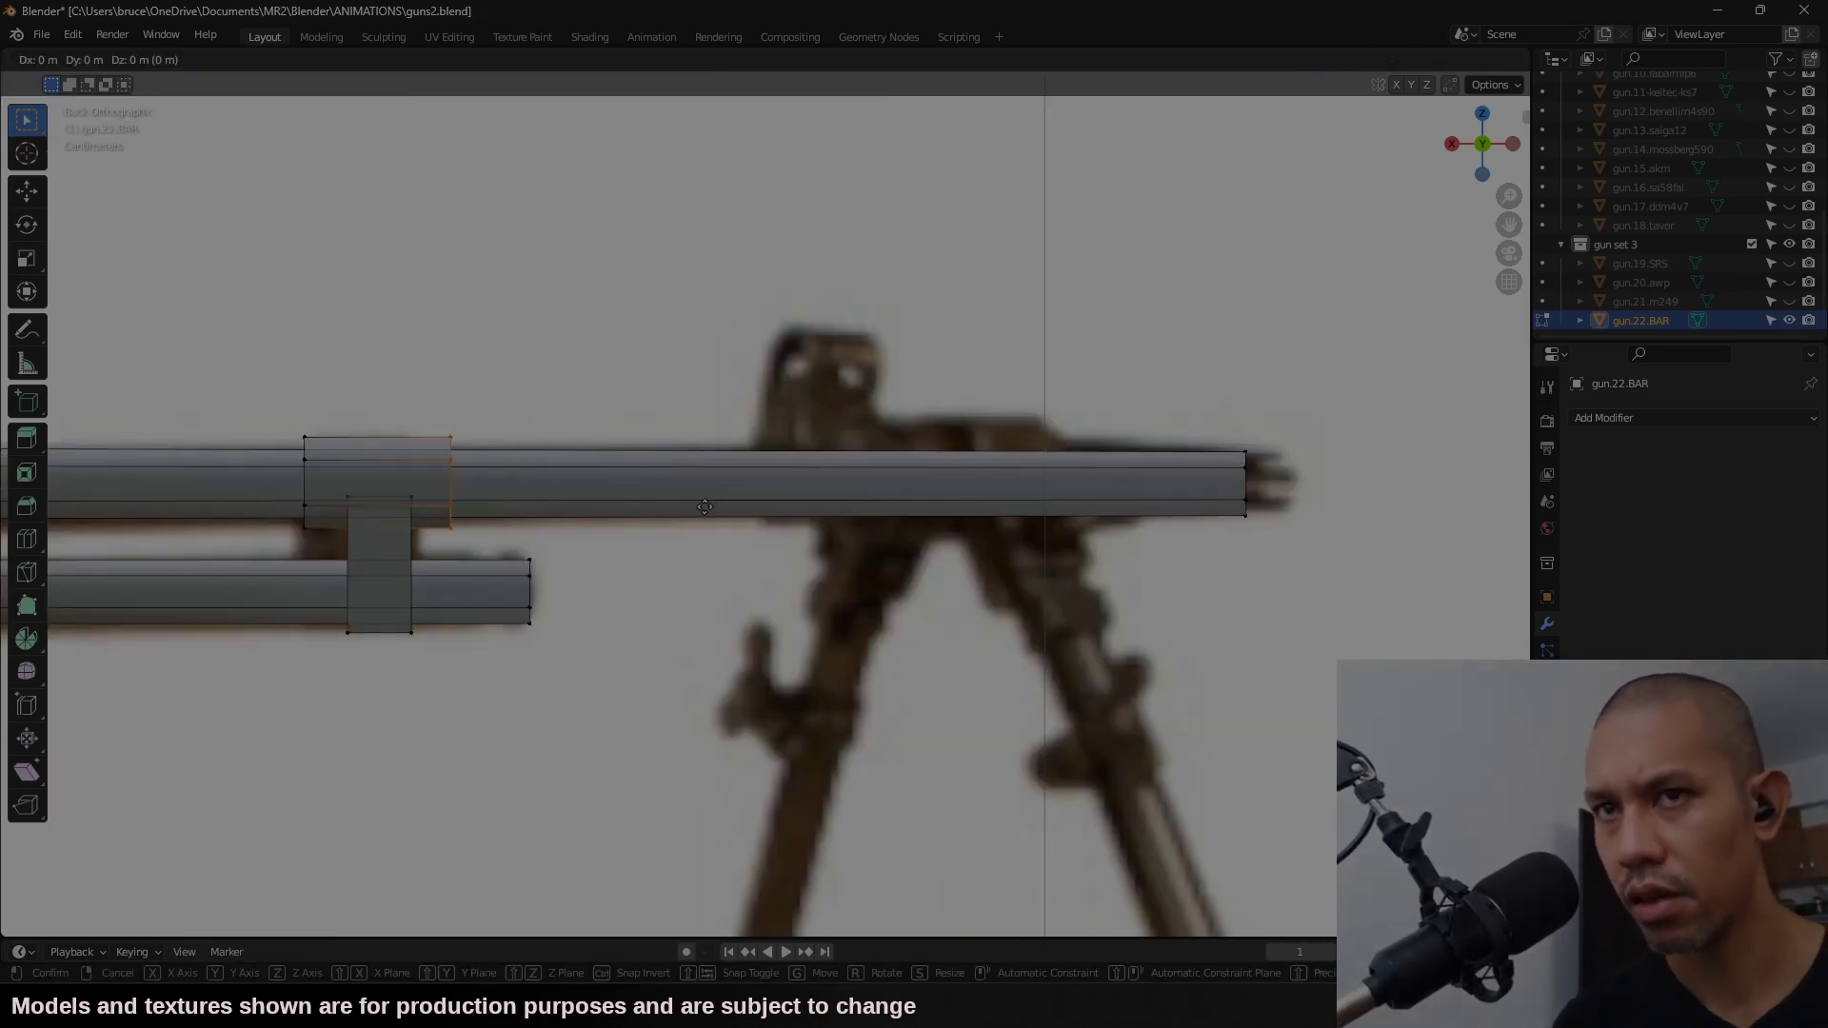
# Step: Shade the barrel collar's faces flat
pyautogui.rightClick(424, 454)
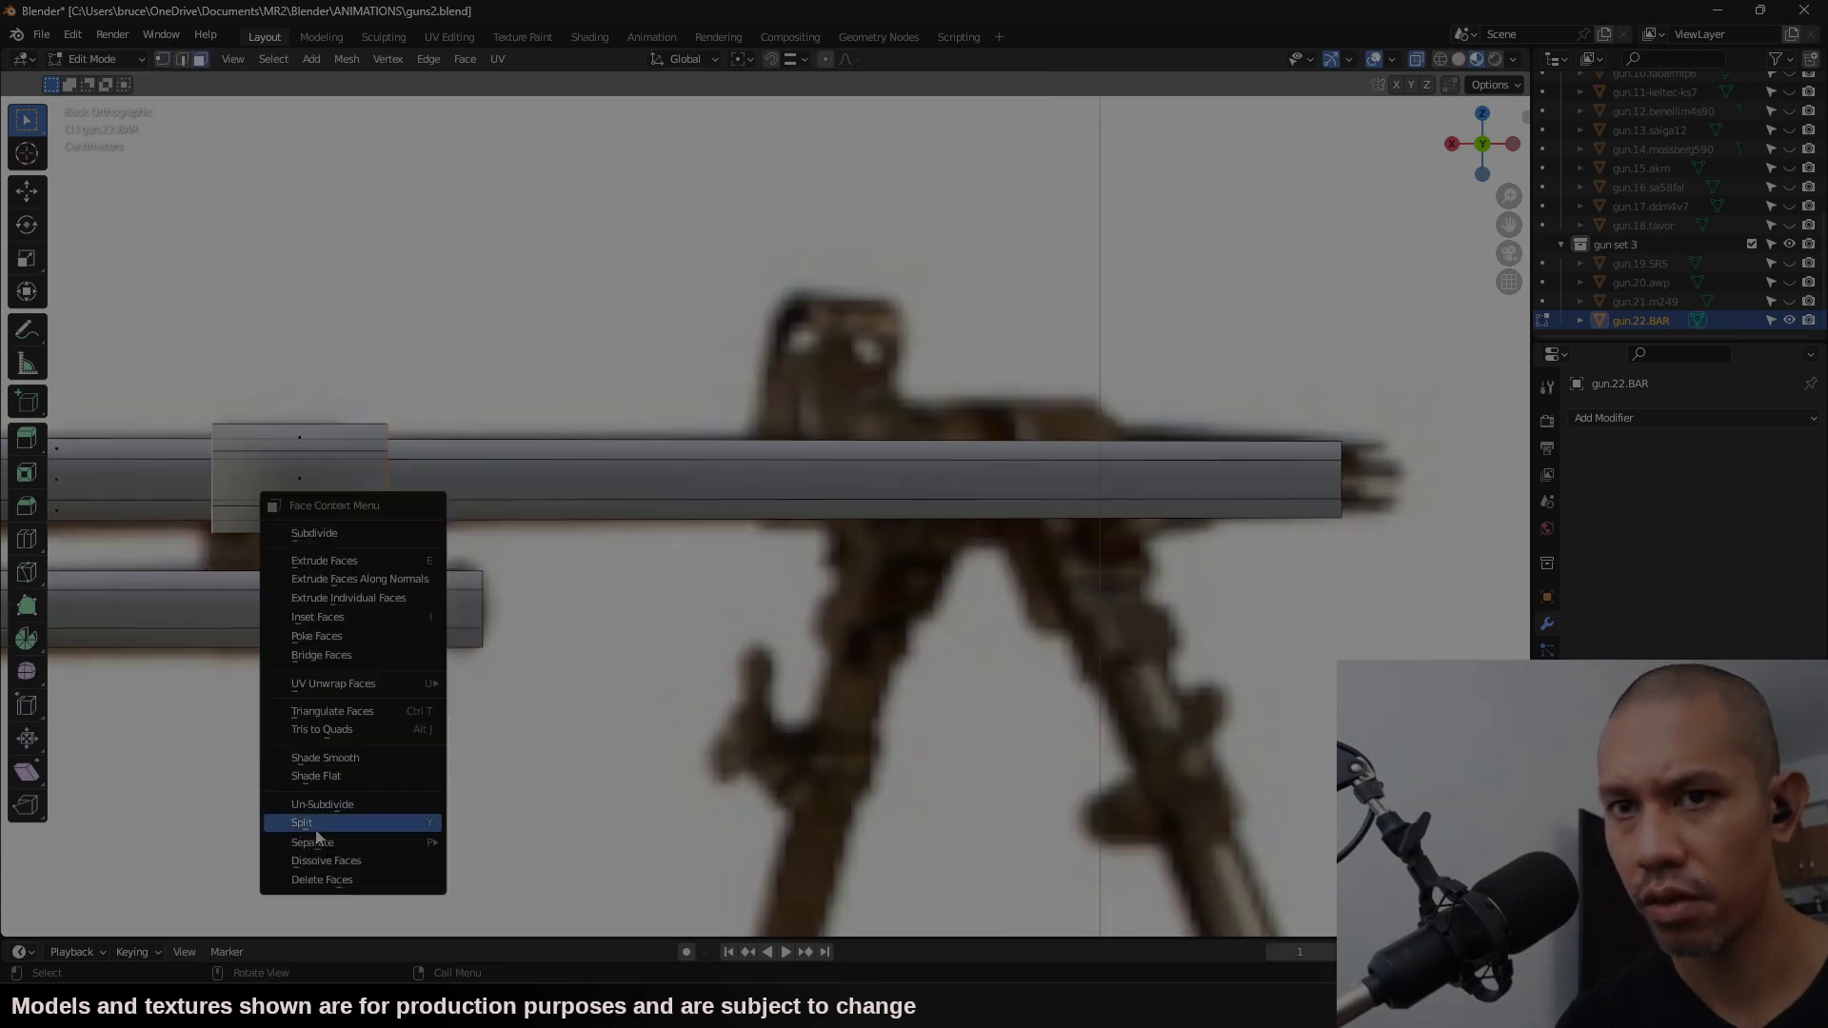
pyautogui.click(334, 778)
pyautogui.scroll(-6, 1014, 558)
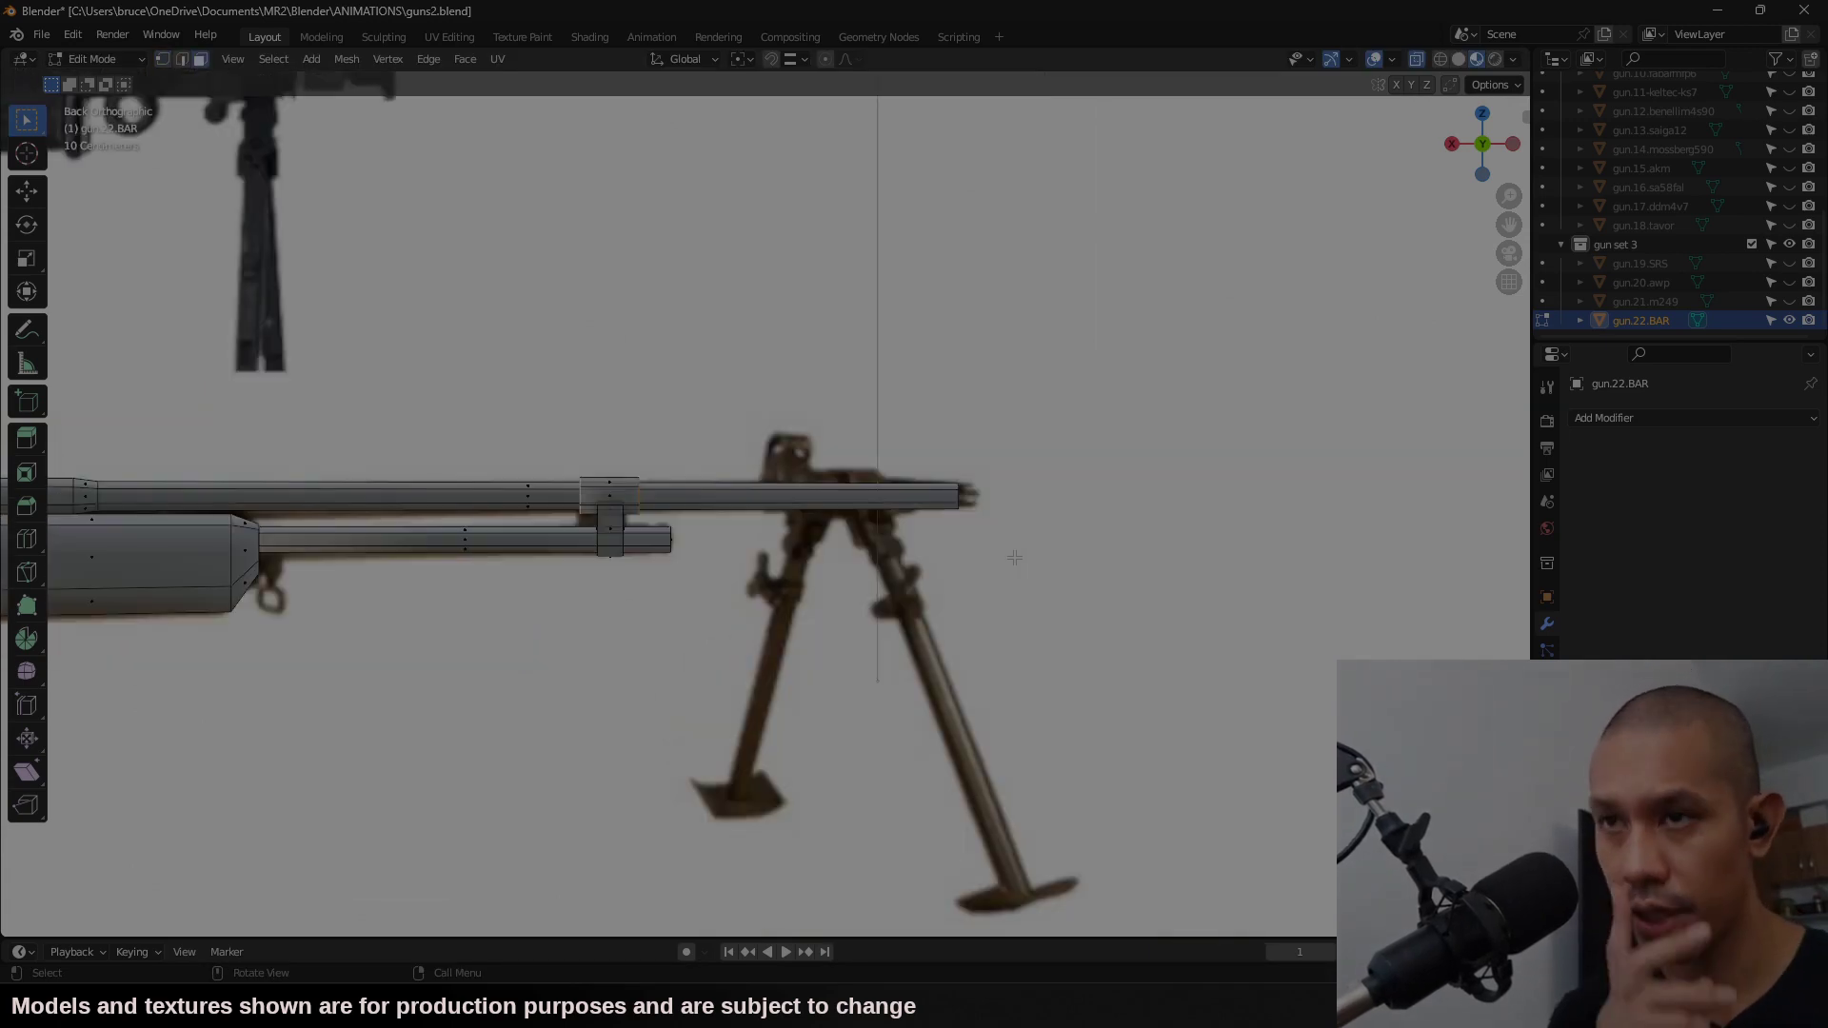
# Step: Duplicate the barrel collar and its connecting block about 0.41 m along X to the reference image's front sight
pyautogui.scroll(2, 883, 542)
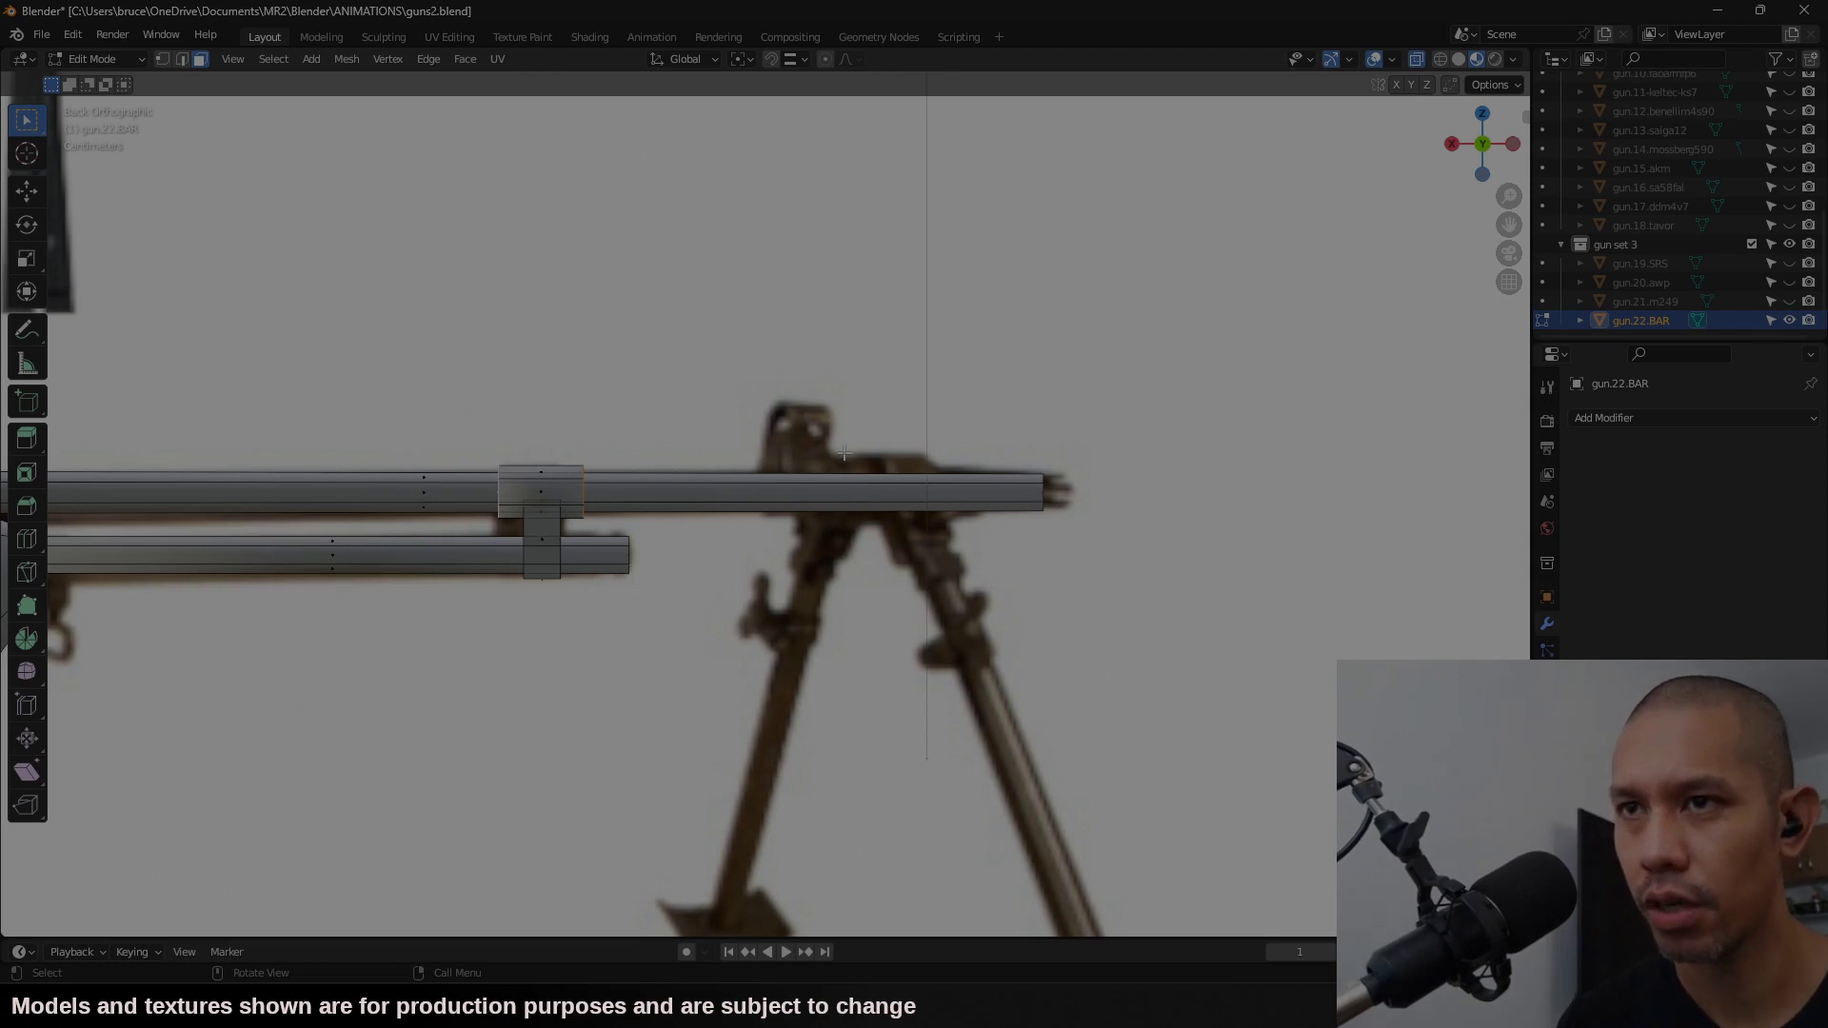
pyautogui.keyDown('shift'); pyautogui.click(545, 489); pyautogui.keyUp('shift')
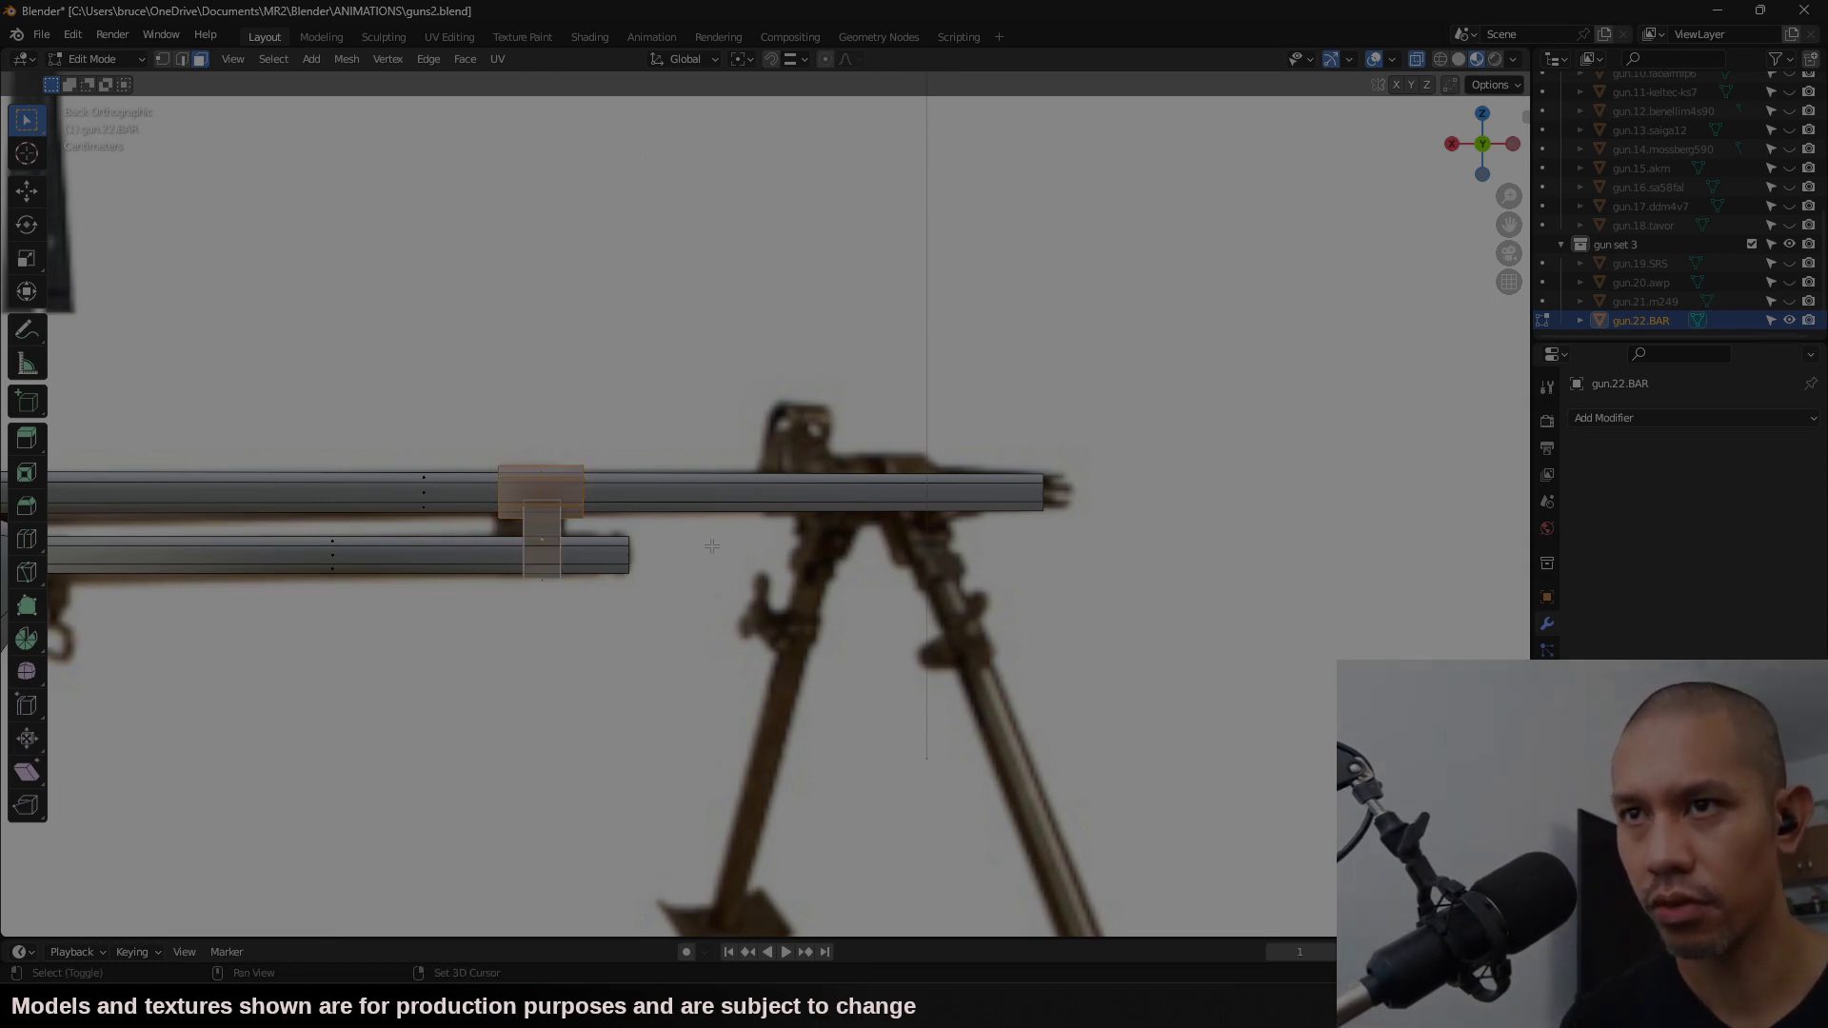
pyautogui.hotkey('shift', 'd')
pyautogui.press('x')
pyautogui.click(962, 553)
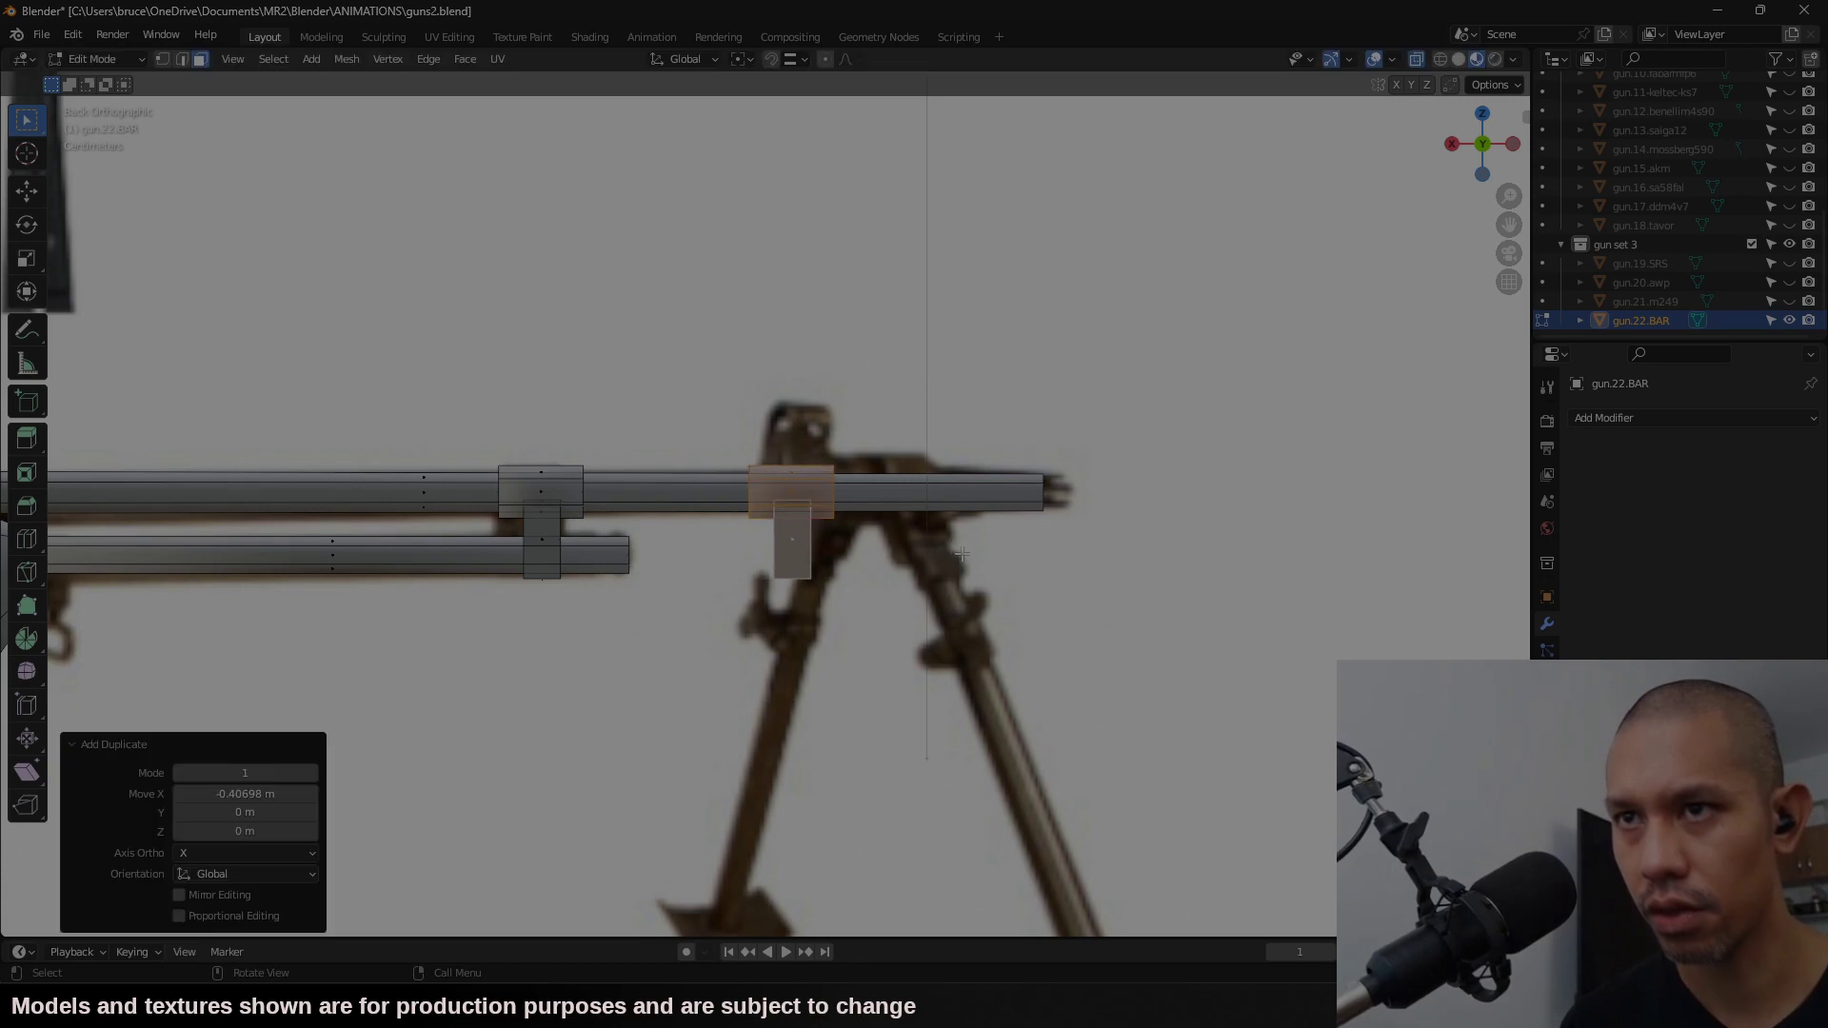
# Step: Try to rotate the copied collar and block 180° about X, and raise the block about 0.17 m above the collar
pyautogui.write('rx')
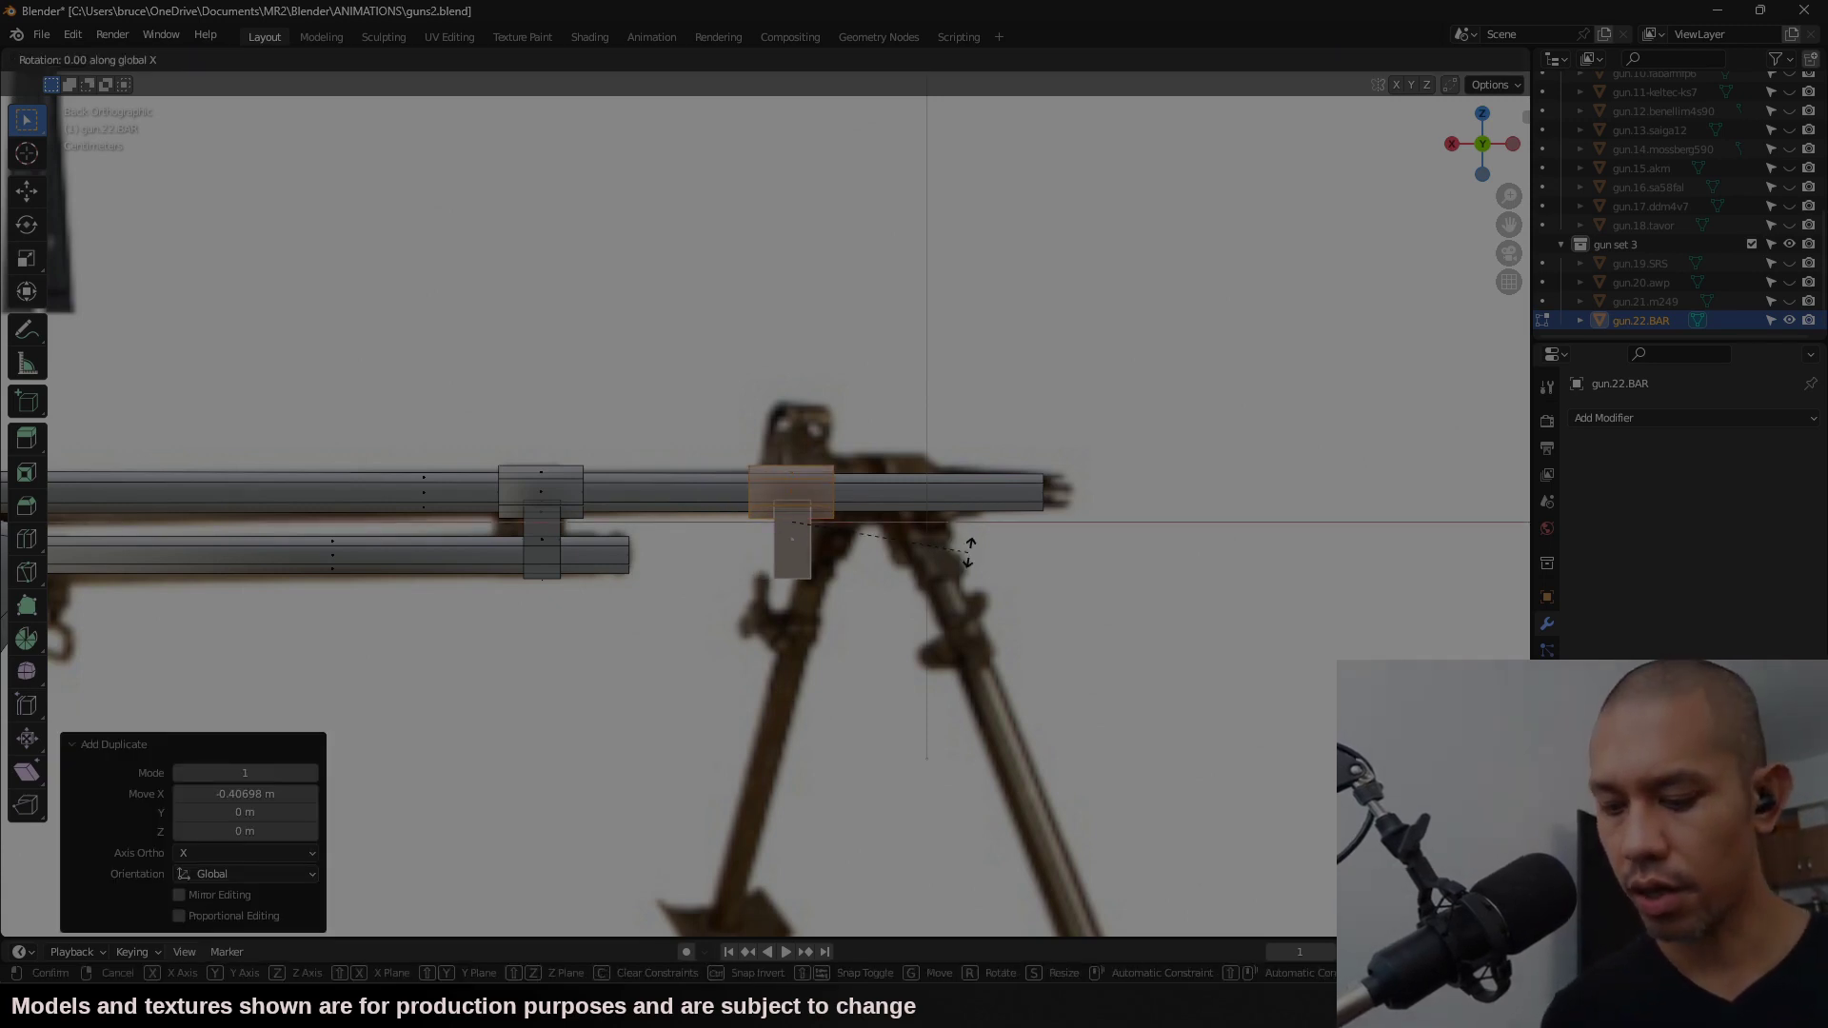
pyautogui.write('180')
pyautogui.press('Return')
pyautogui.press('l')
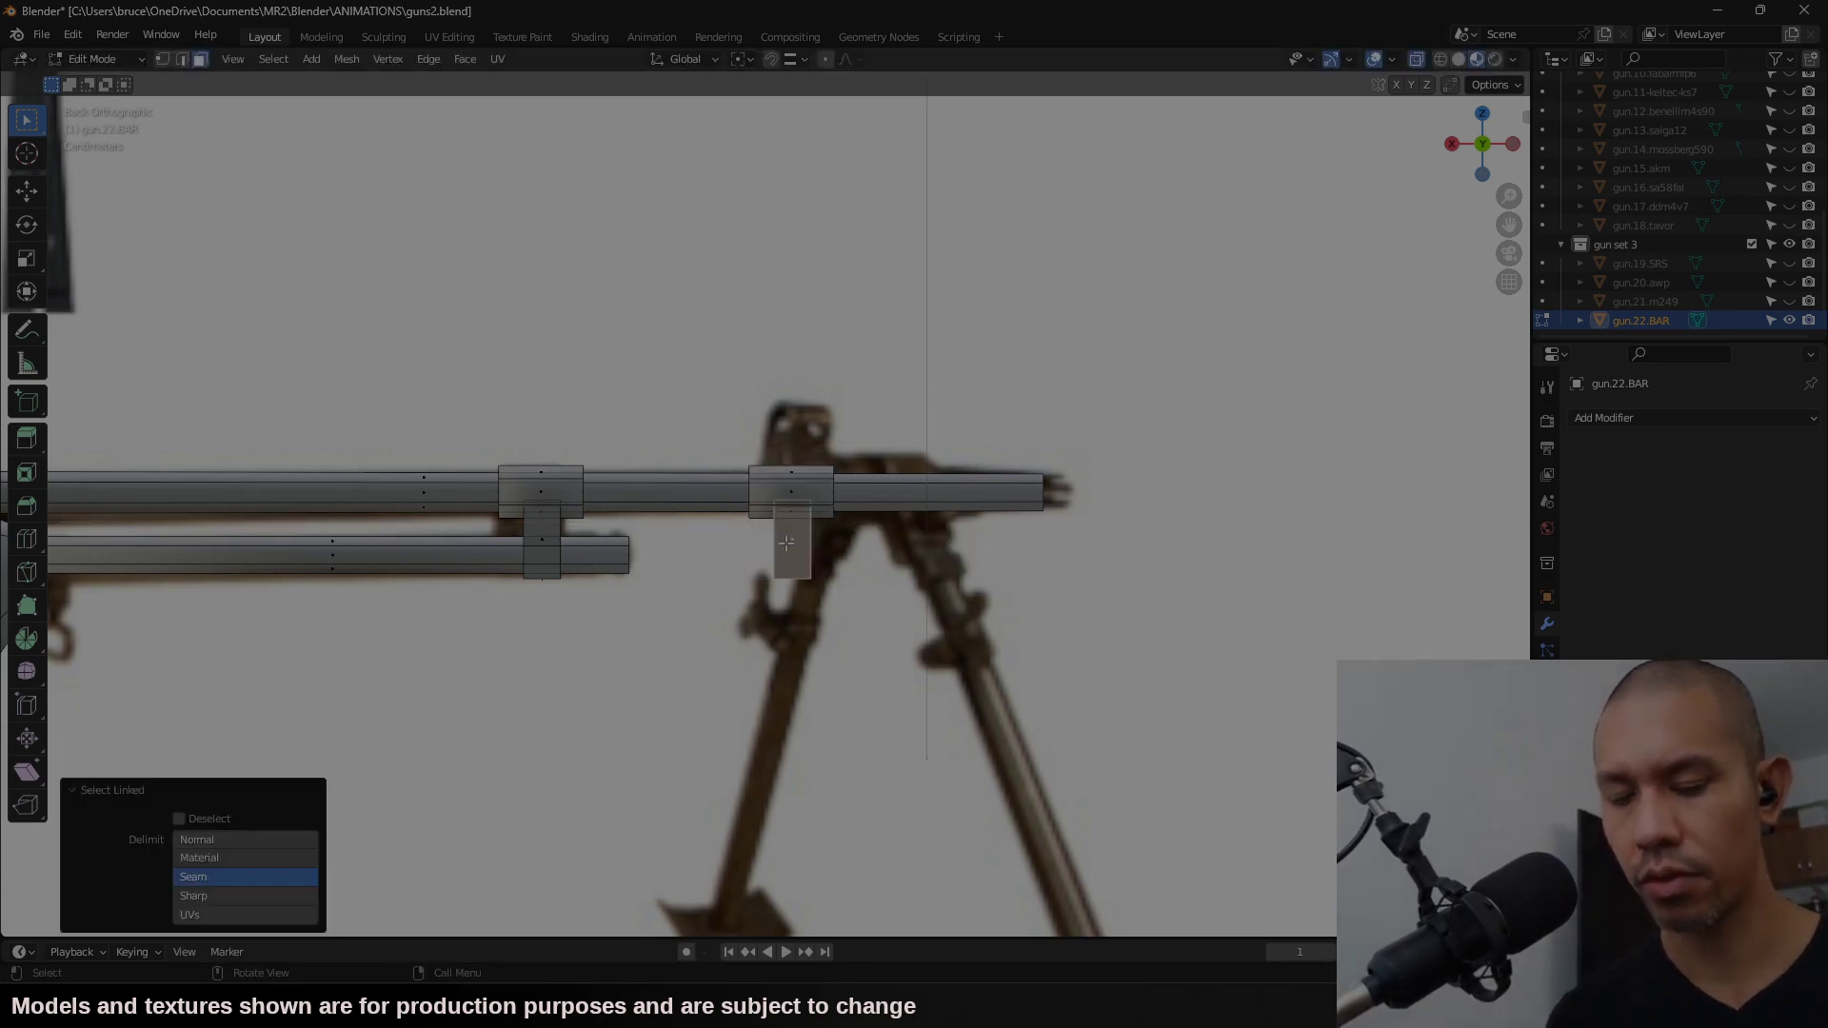
pyautogui.press('g')
pyautogui.press('z')
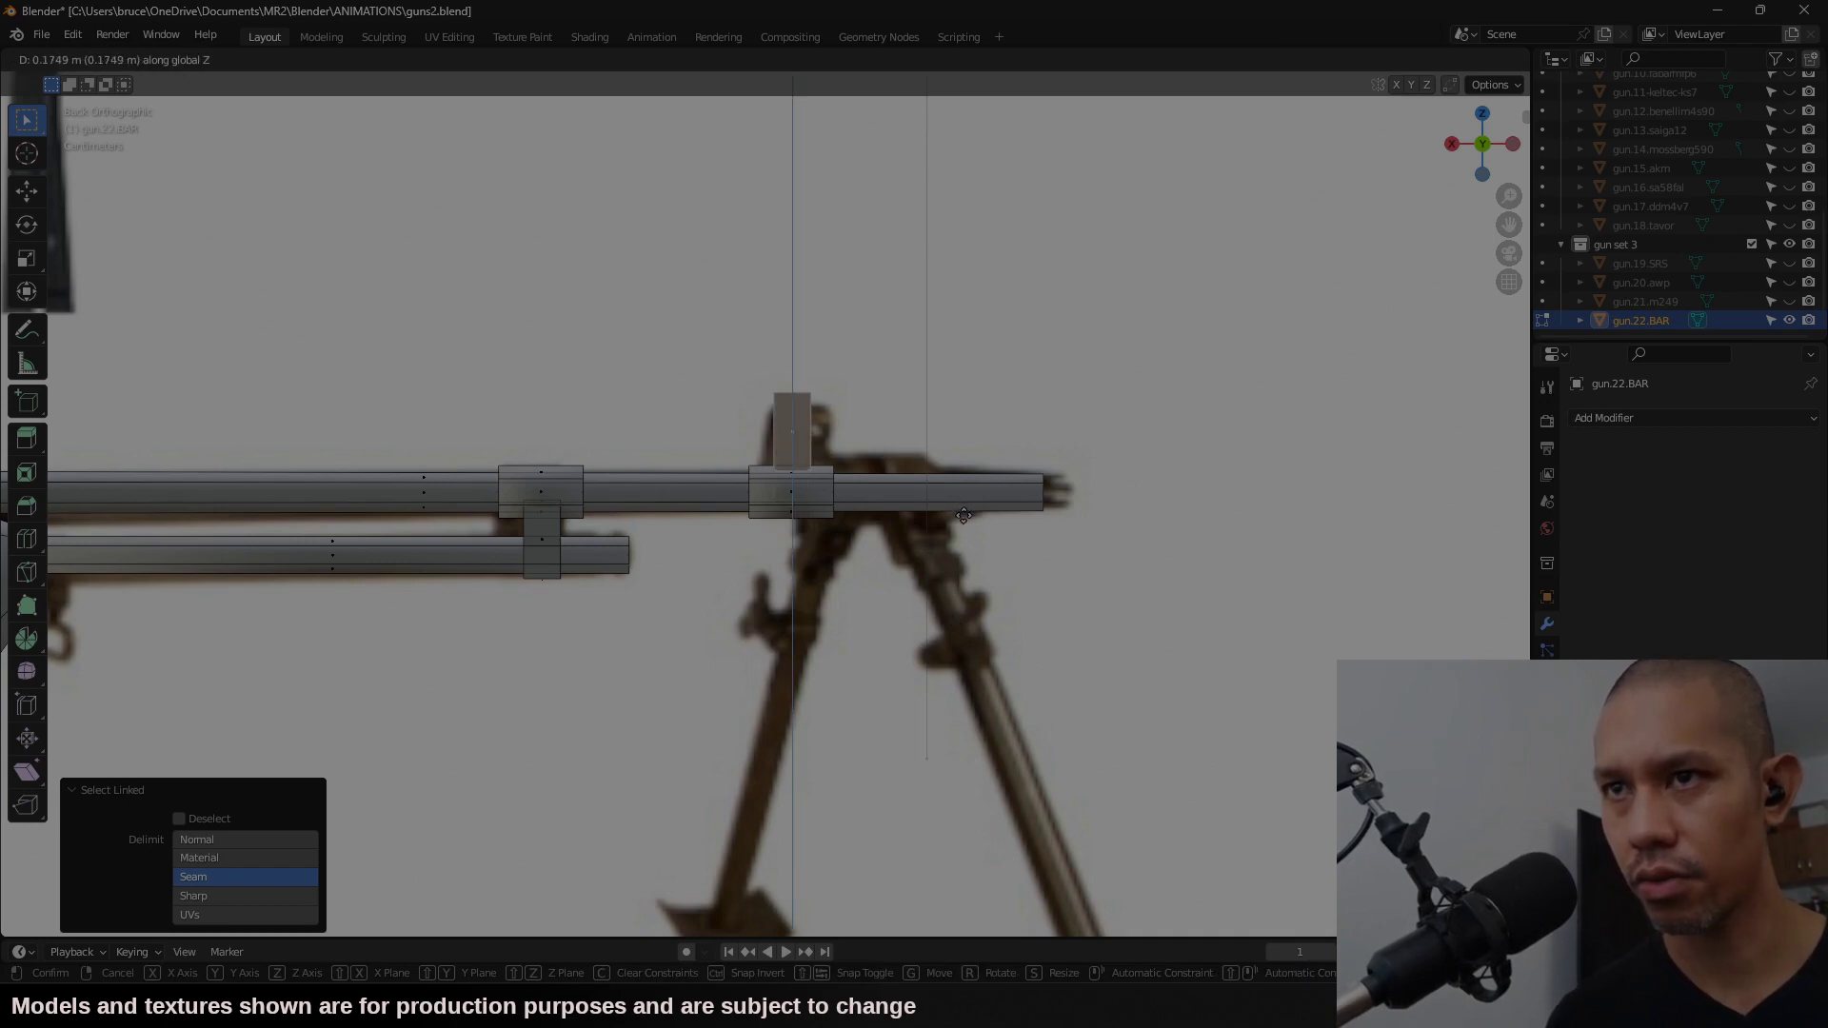
pyautogui.click(965, 525)
pyautogui.scroll(-1, 965, 524)
pyautogui.moveTo(965, 524); pyautogui.dragTo(862, 572, button='middle')
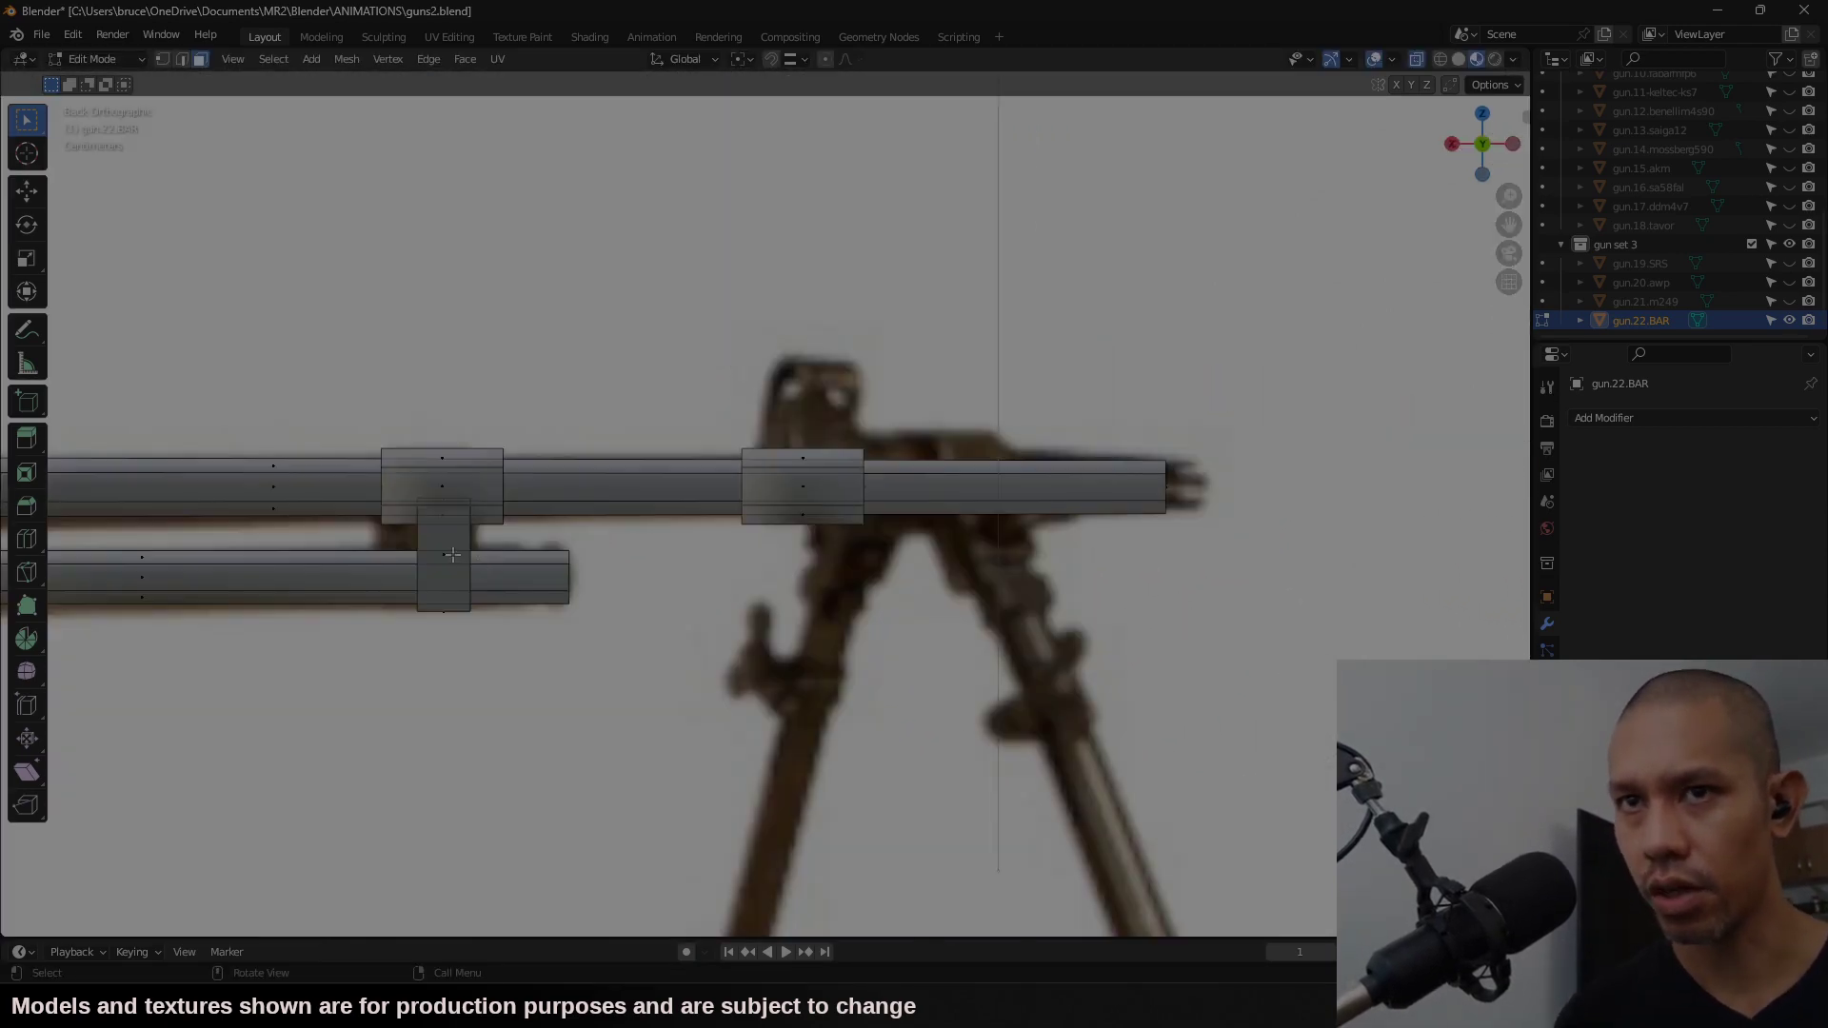
# Step: Copy the gas tube's connecting block onto the front collar as the front sight, and scale it to 0.864 on Y
pyautogui.press('l')
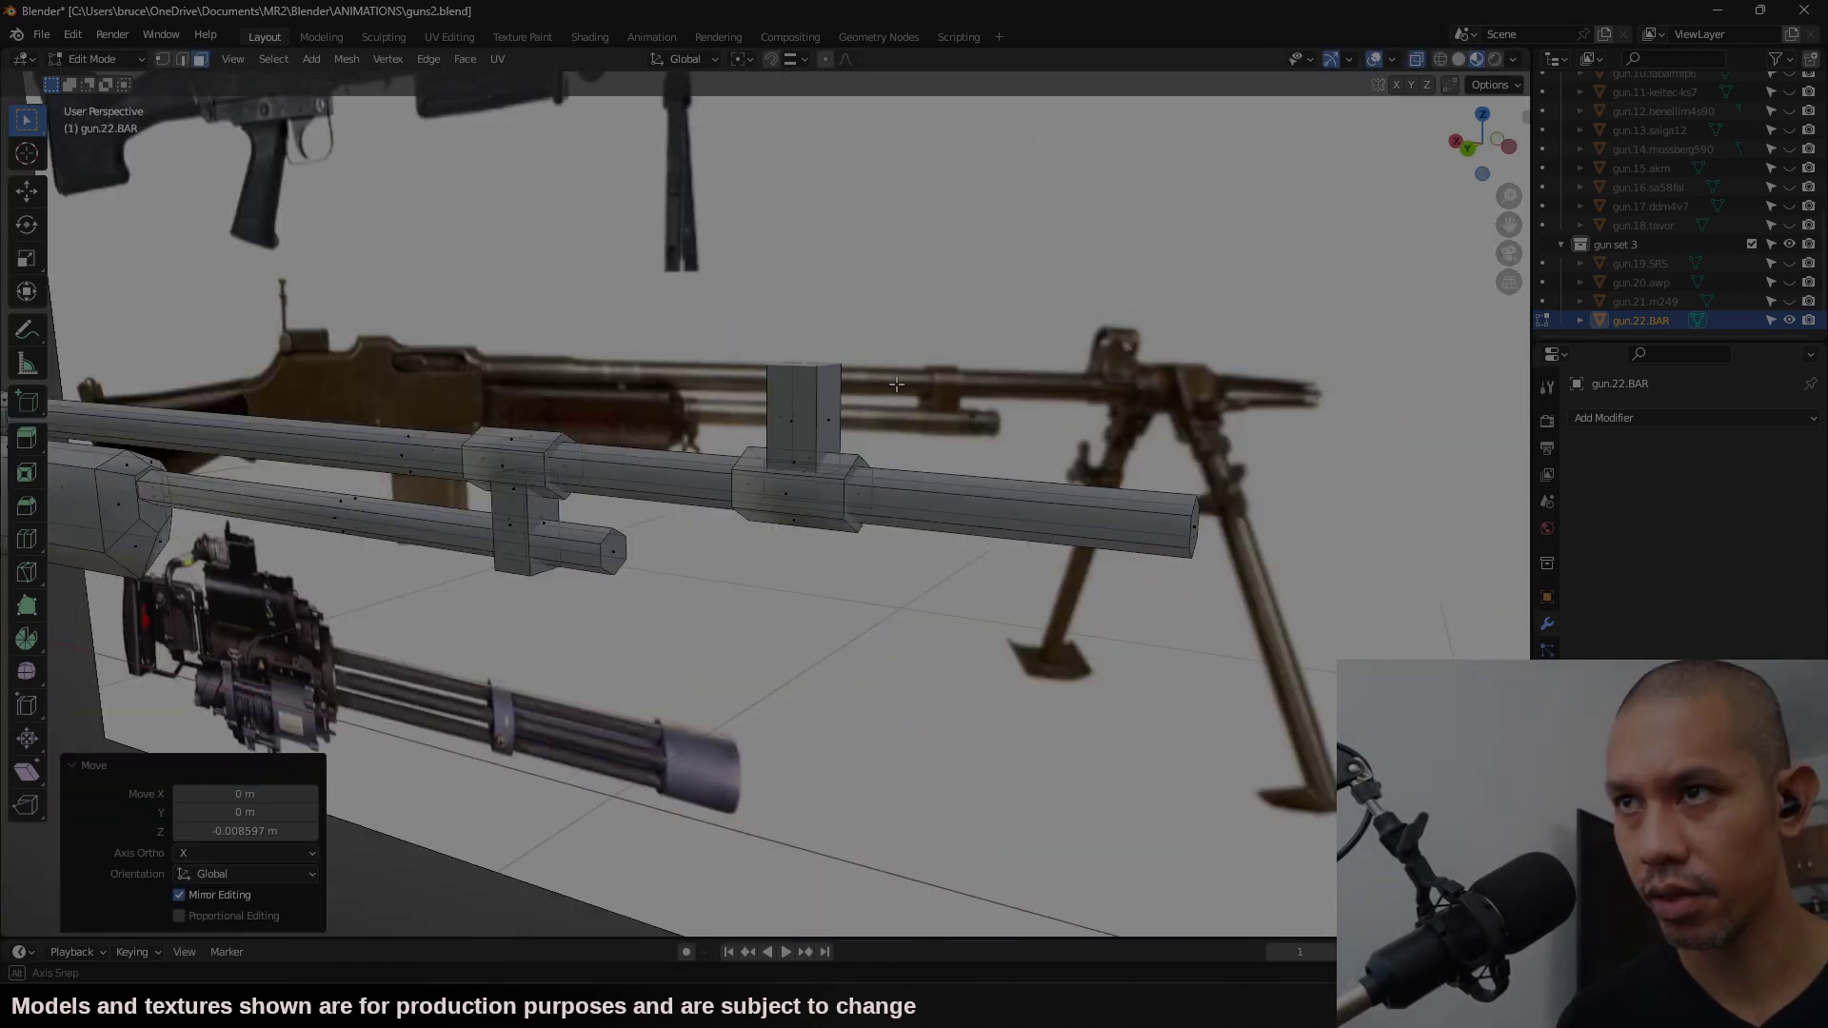
pyautogui.moveTo(1087, 339); pyautogui.dragTo(1109, 339, button='middle')
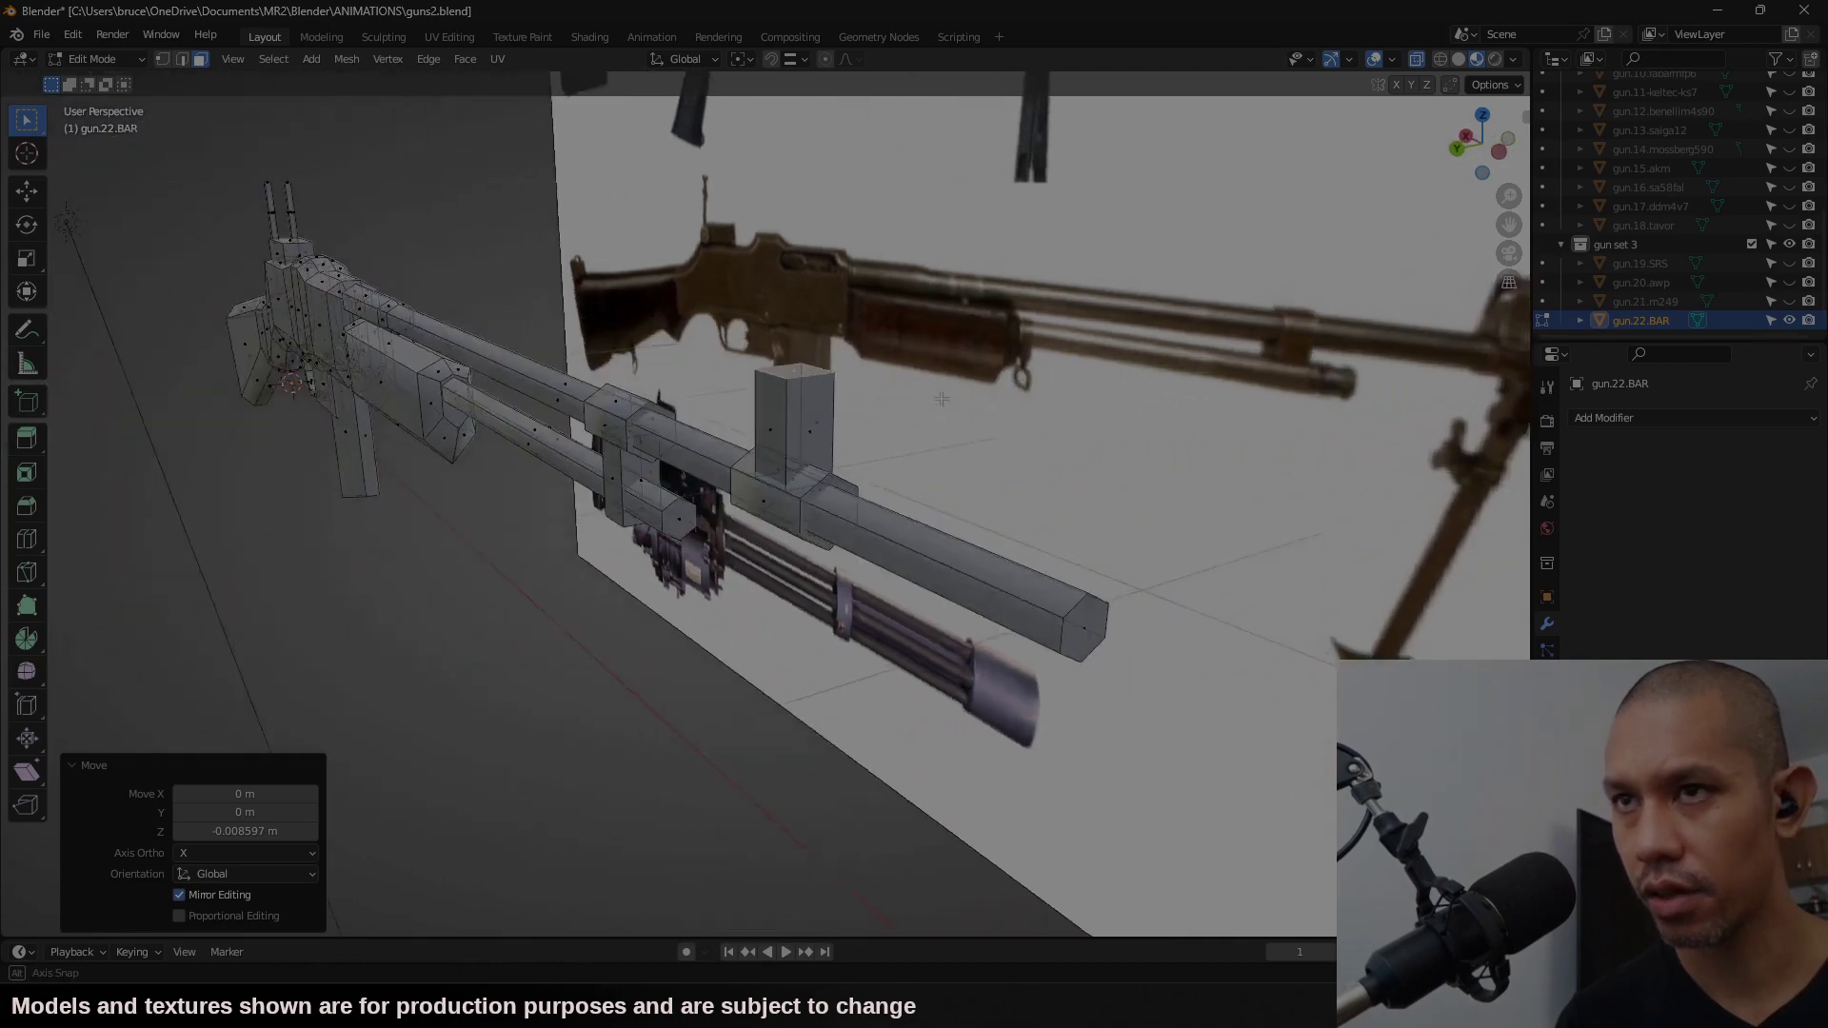
pyautogui.moveTo(1056, 344); pyautogui.dragTo(1041, 348, button='middle')
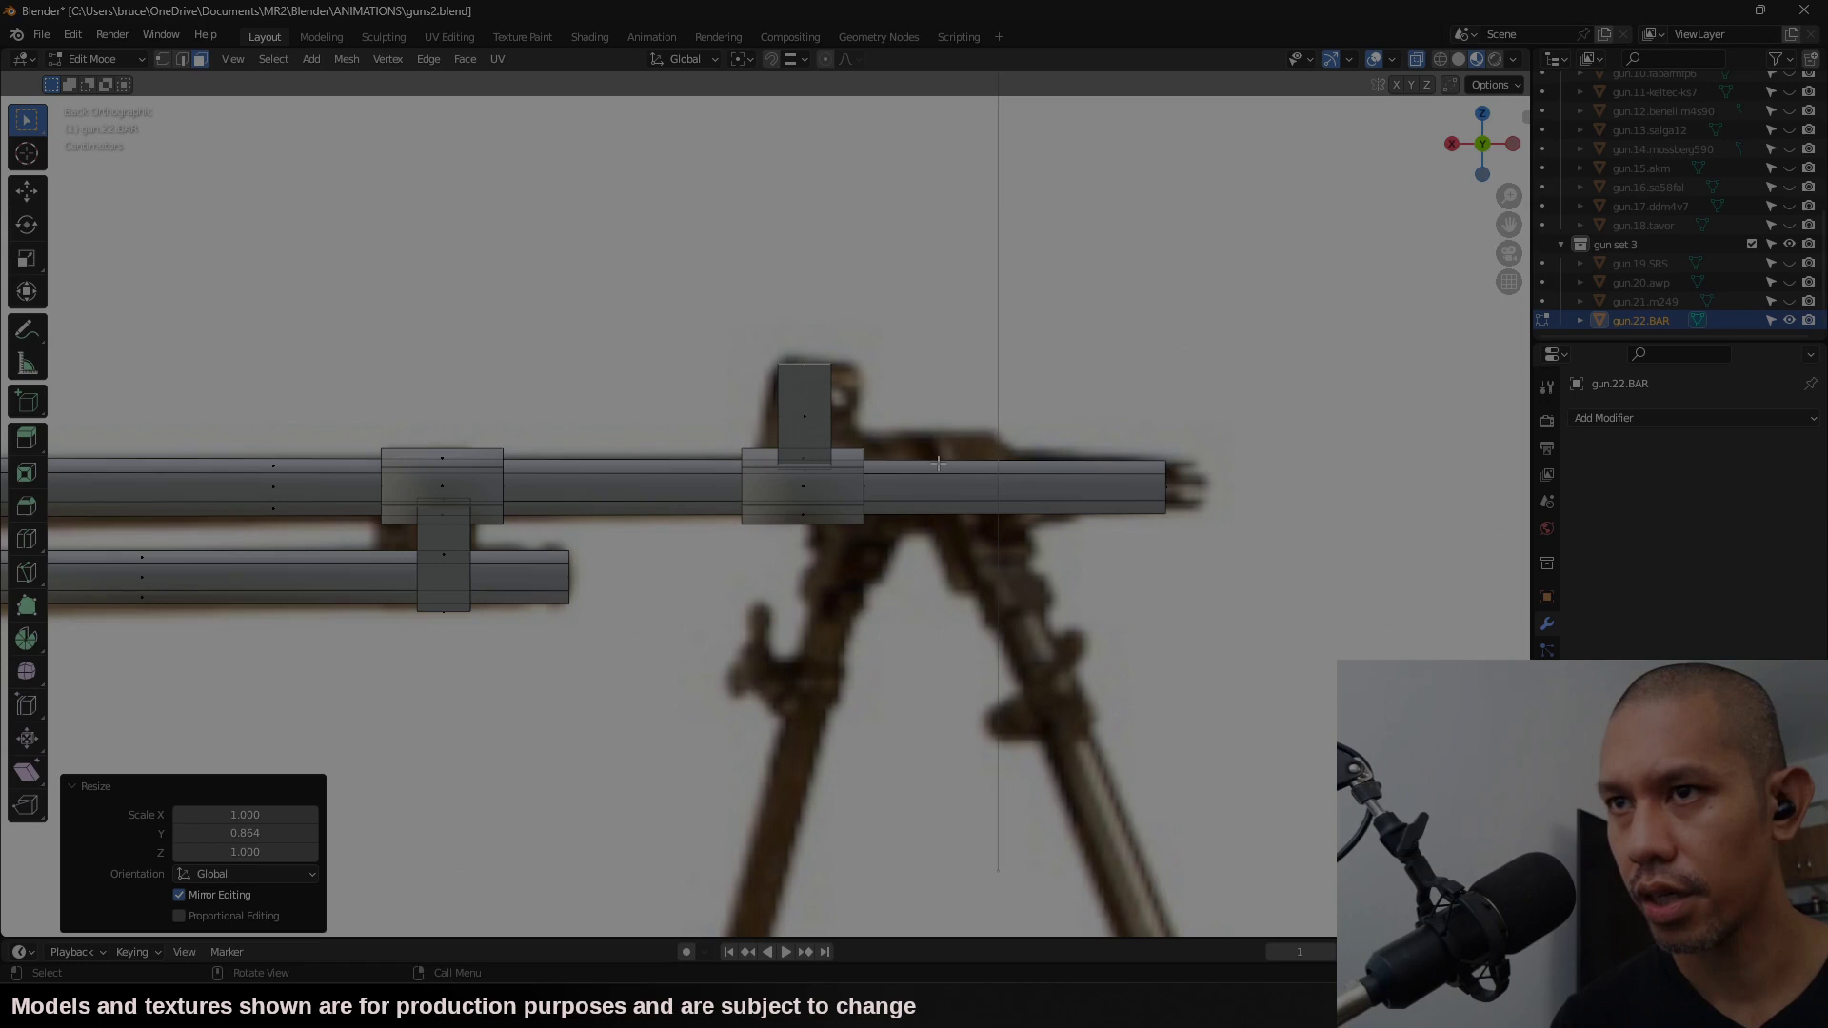
# Step: Try to lengthen the front-sight collar toward the muzzle by about 0.16 m along X
pyautogui.scroll(-2, 938, 463)
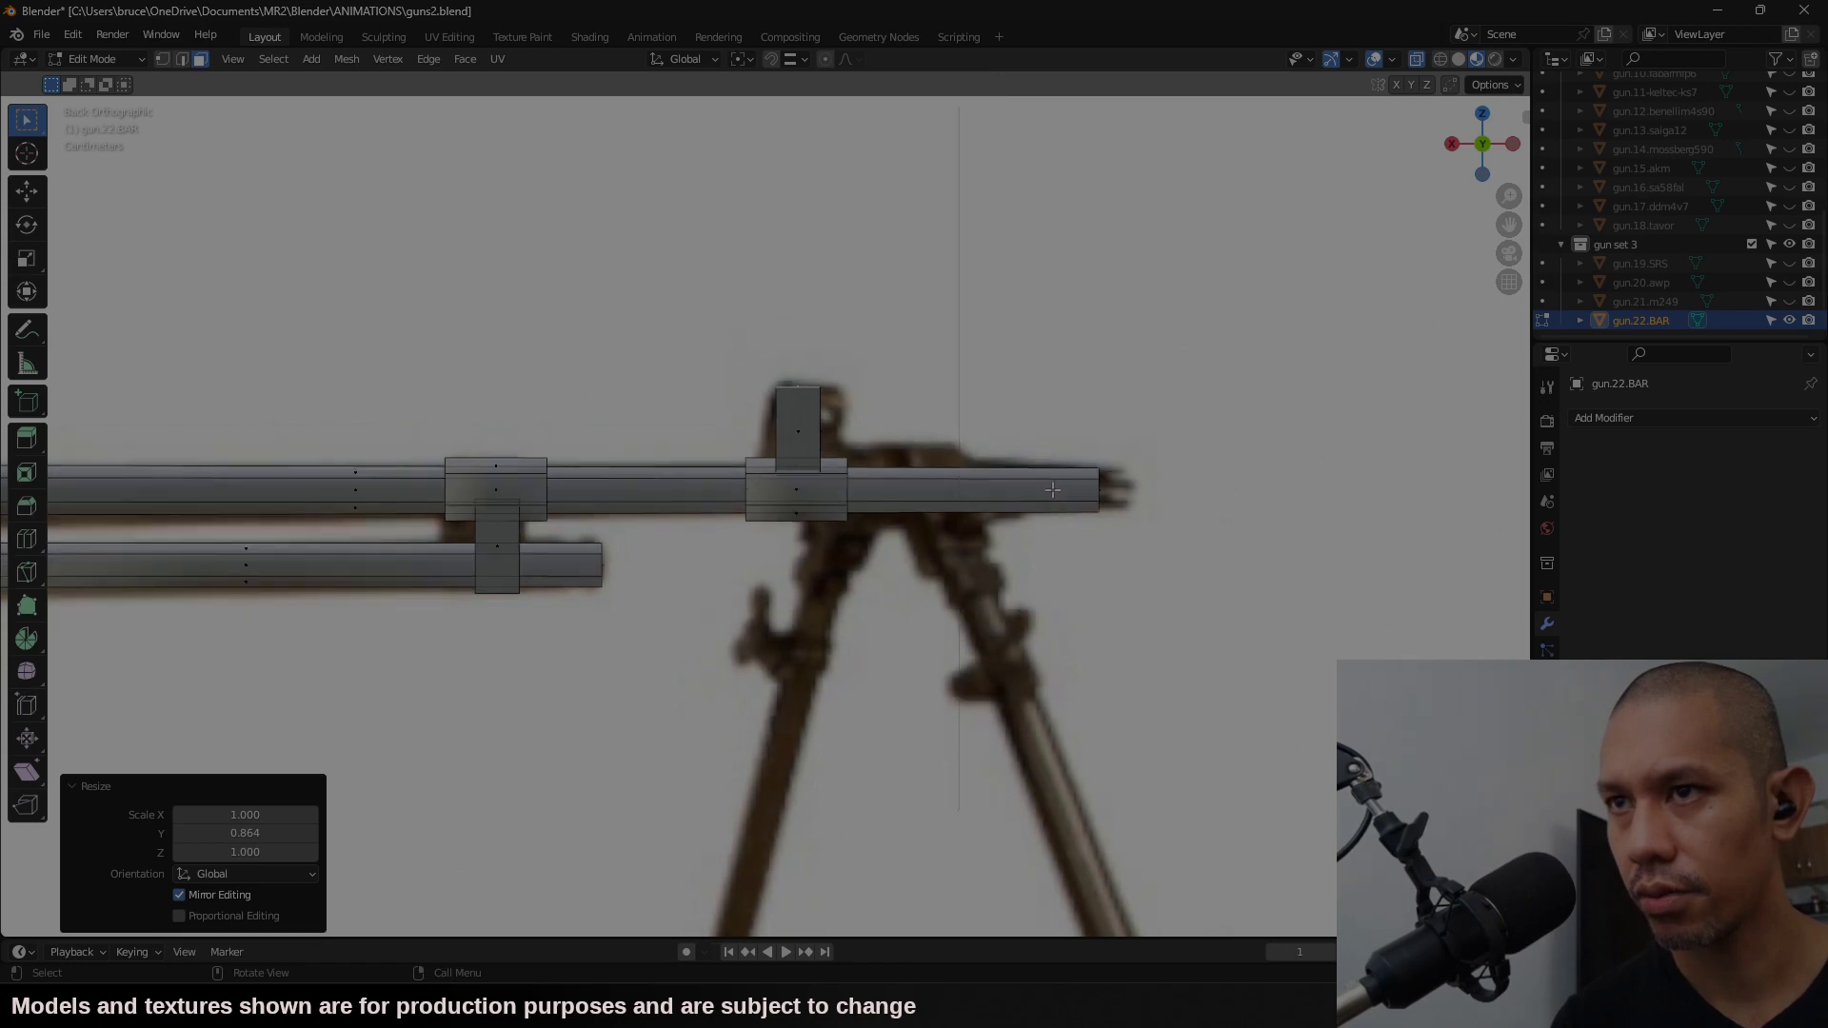
pyautogui.press('g')
pyautogui.press('x')
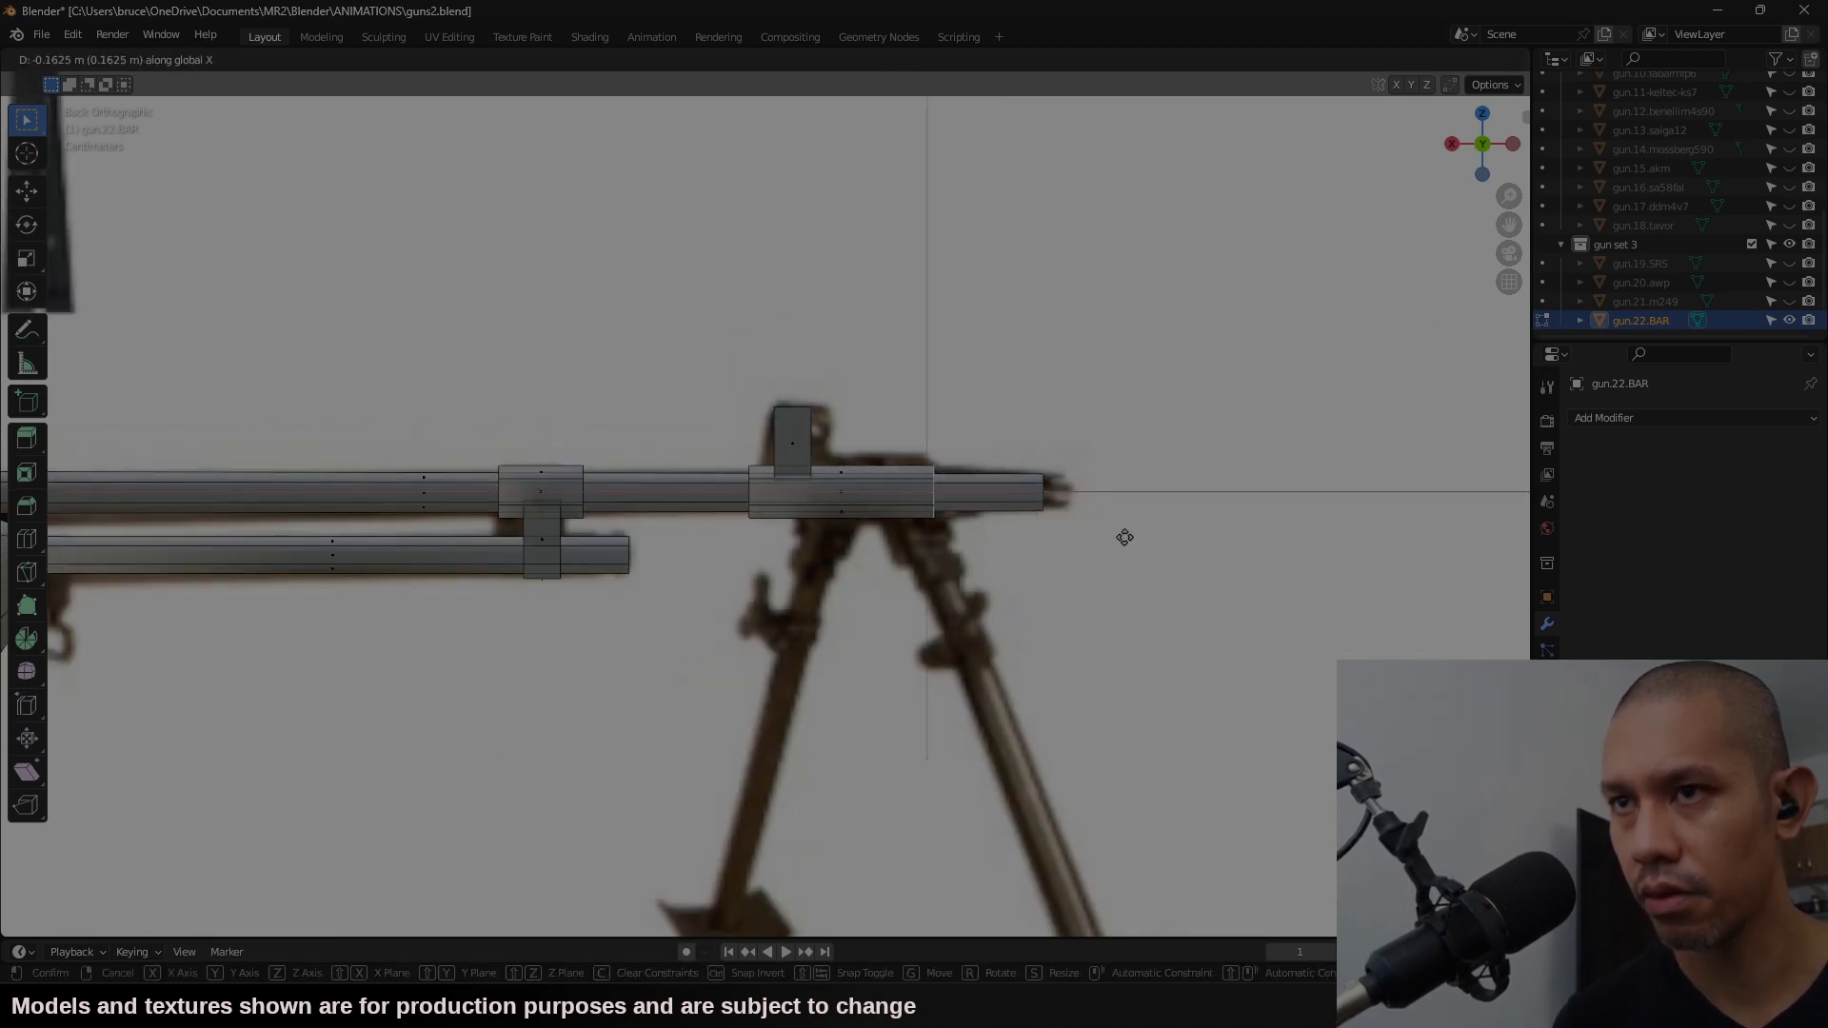
pyautogui.click(1137, 541)
pyautogui.keyDown('shift'); pyautogui.moveTo(1142, 542); pyautogui.dragTo(1195, 393, button='middle'); pyautogui.keyUp('shift')
pyautogui.press('l')
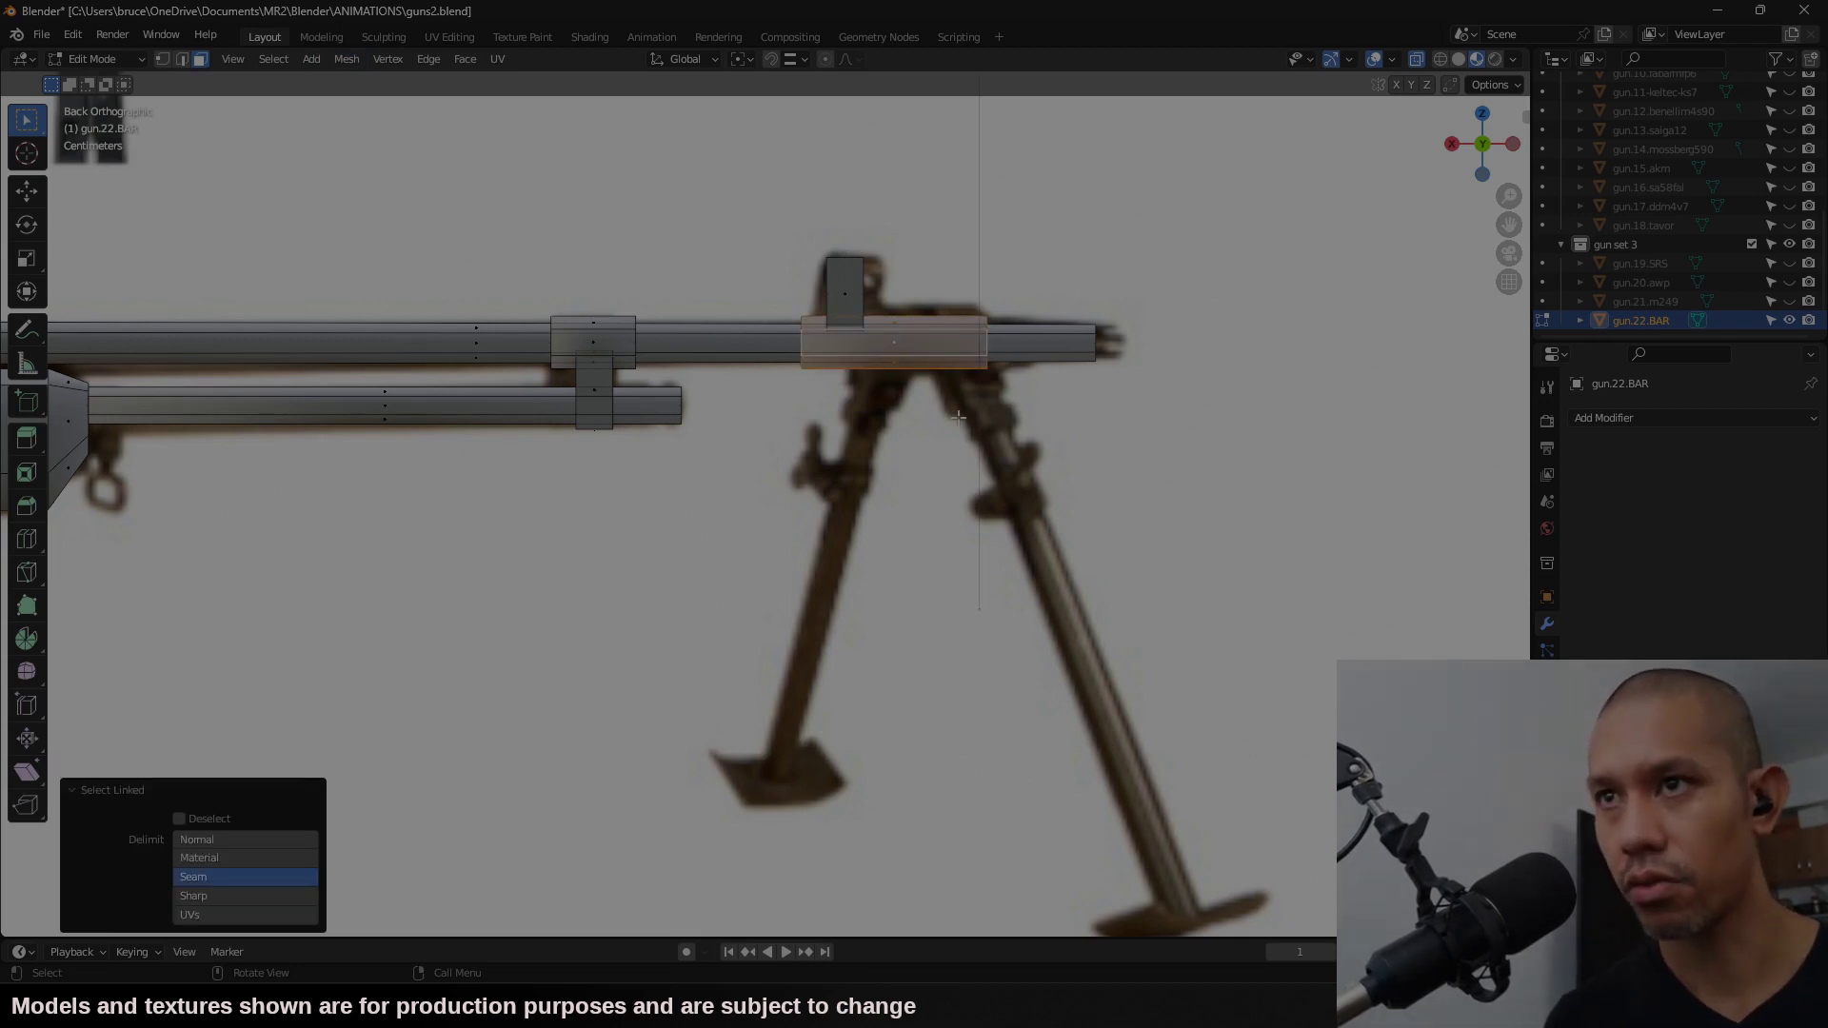
# Step: Undo the lengthening of the front-sight collar
pyautogui.hotkey('ctrl', 'z')
pyautogui.hotkey('ctrl', 'z')
pyautogui.hotkey('ctrl', 'z')
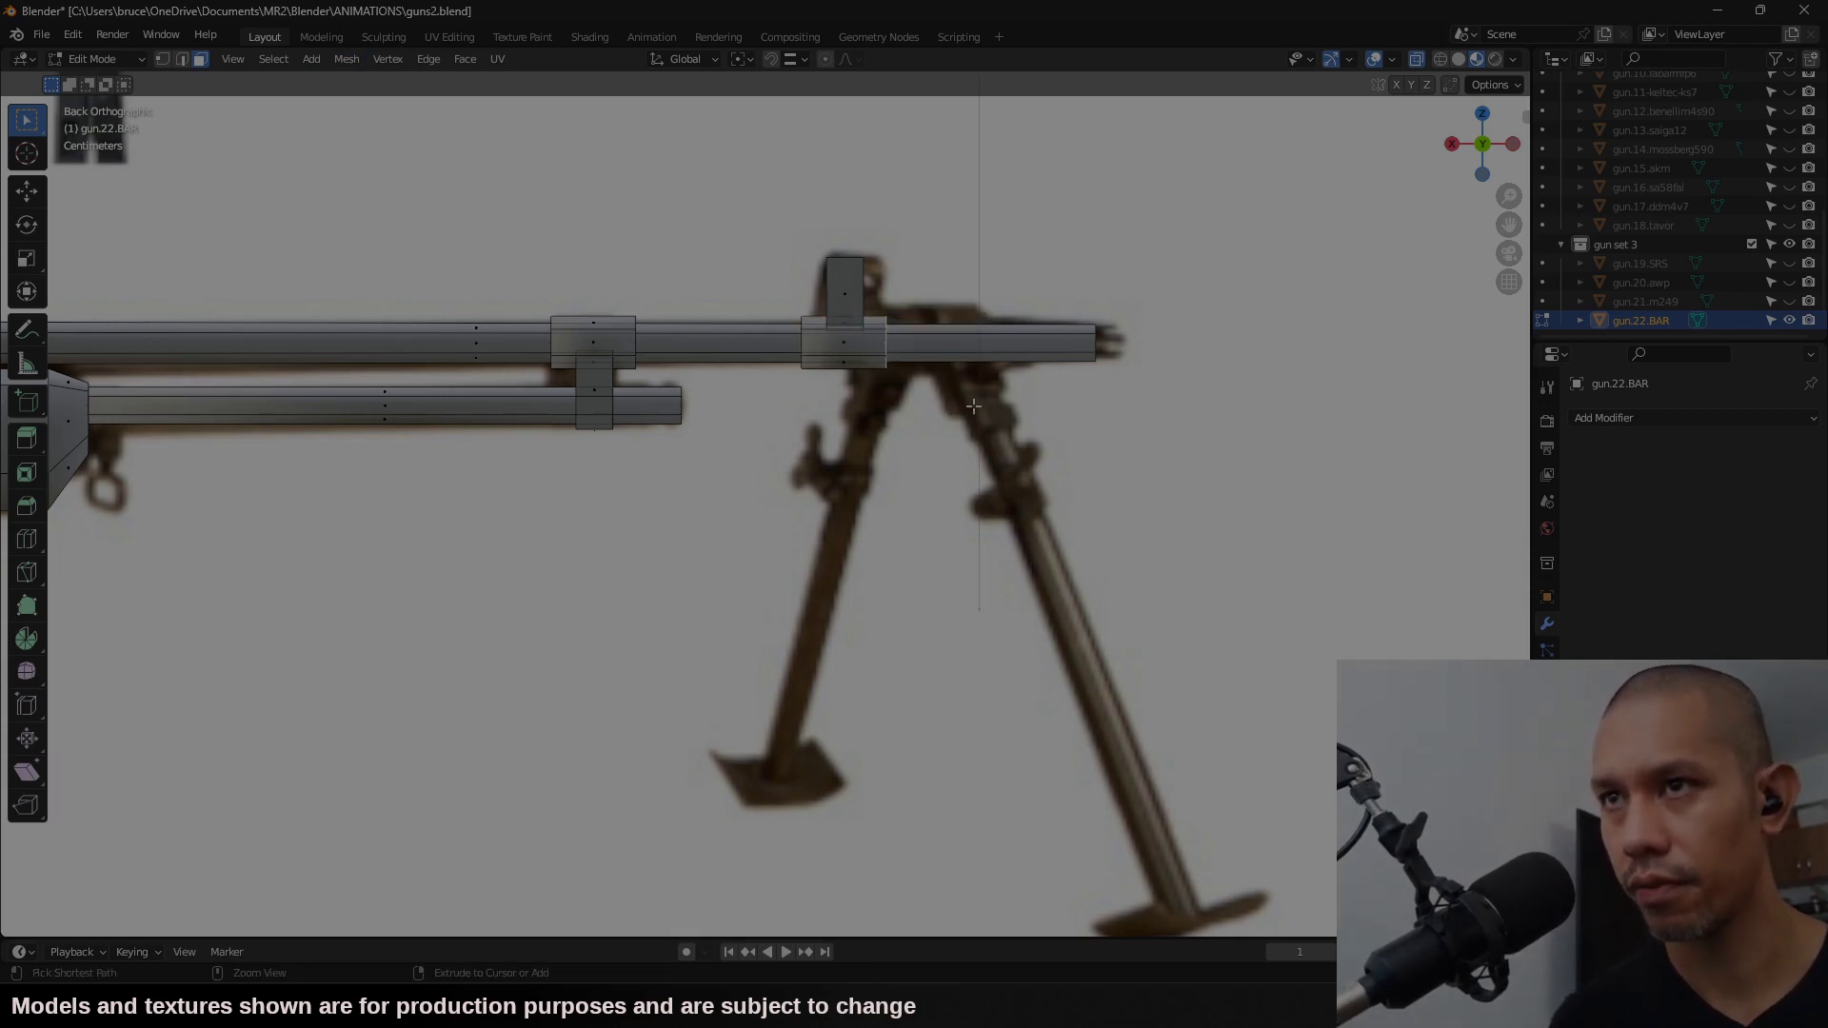
# Step: Duplicate the front-sight collar about 0.63 m along X, placing the copy ahead of the muzzle
pyautogui.press('l')
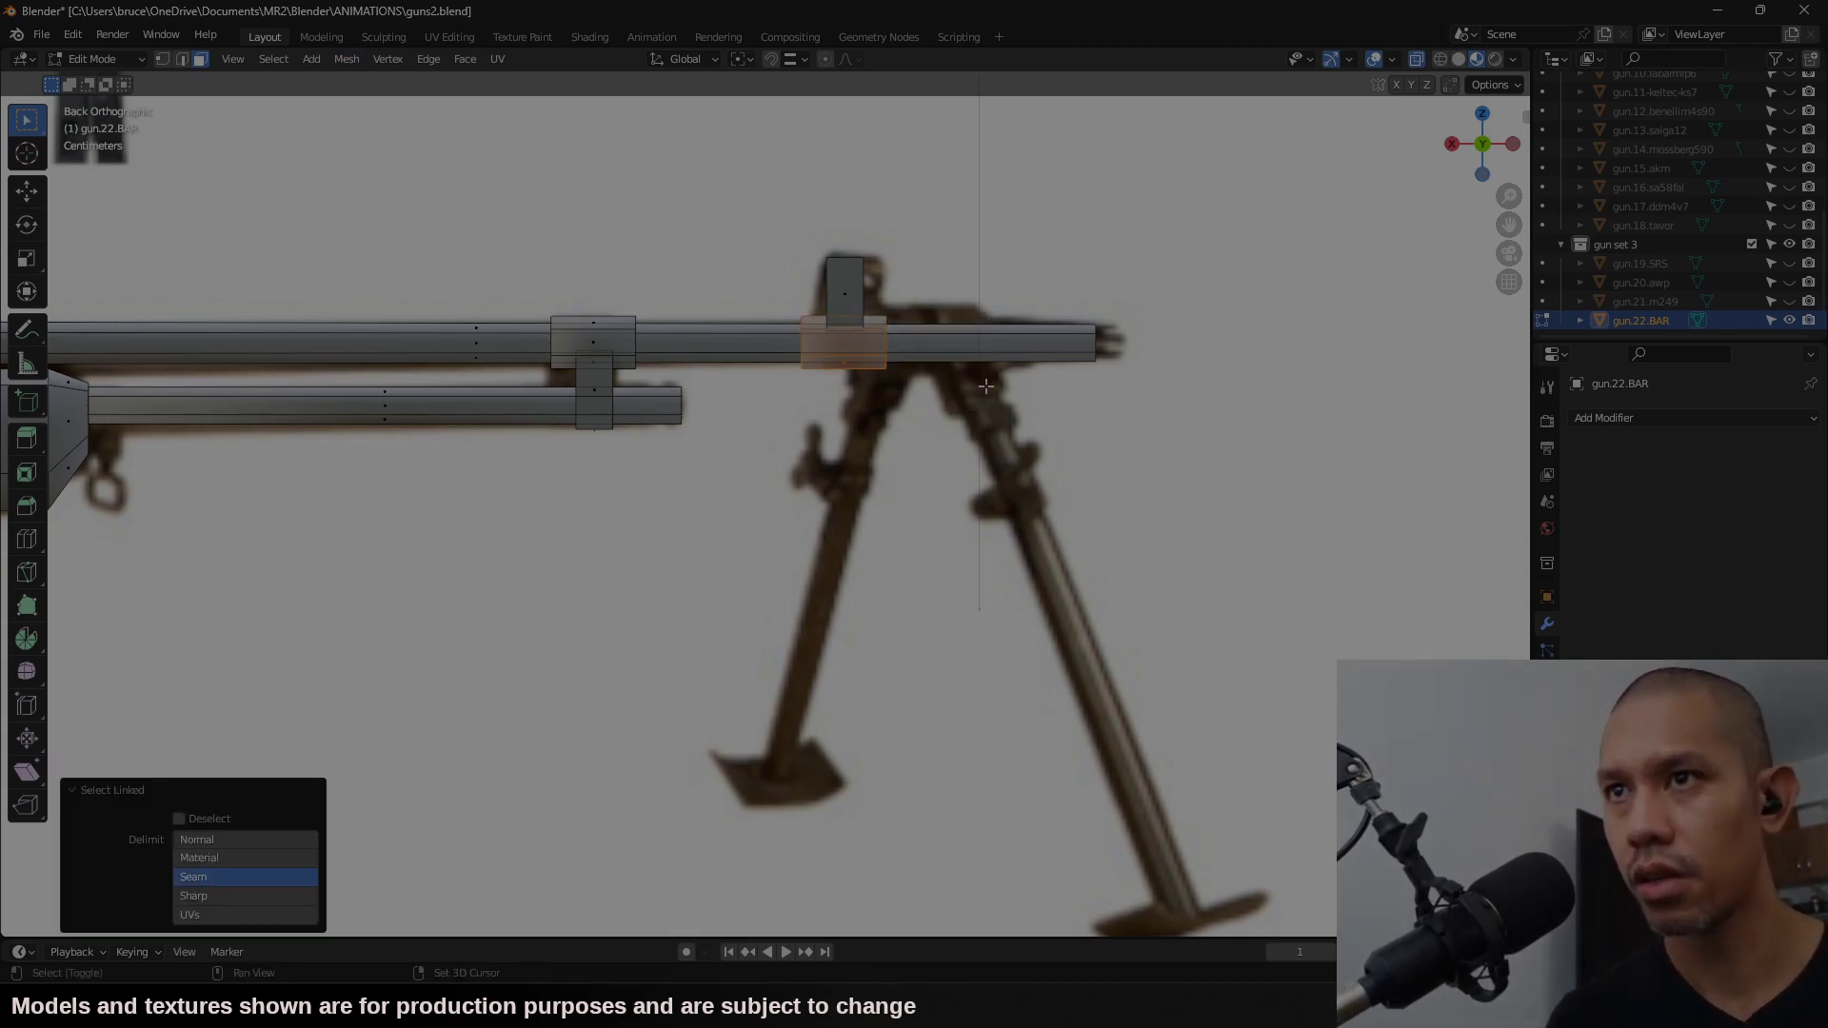
pyautogui.hotkey('shift', 'd')
pyautogui.press('x')
pyautogui.click(1376, 383)
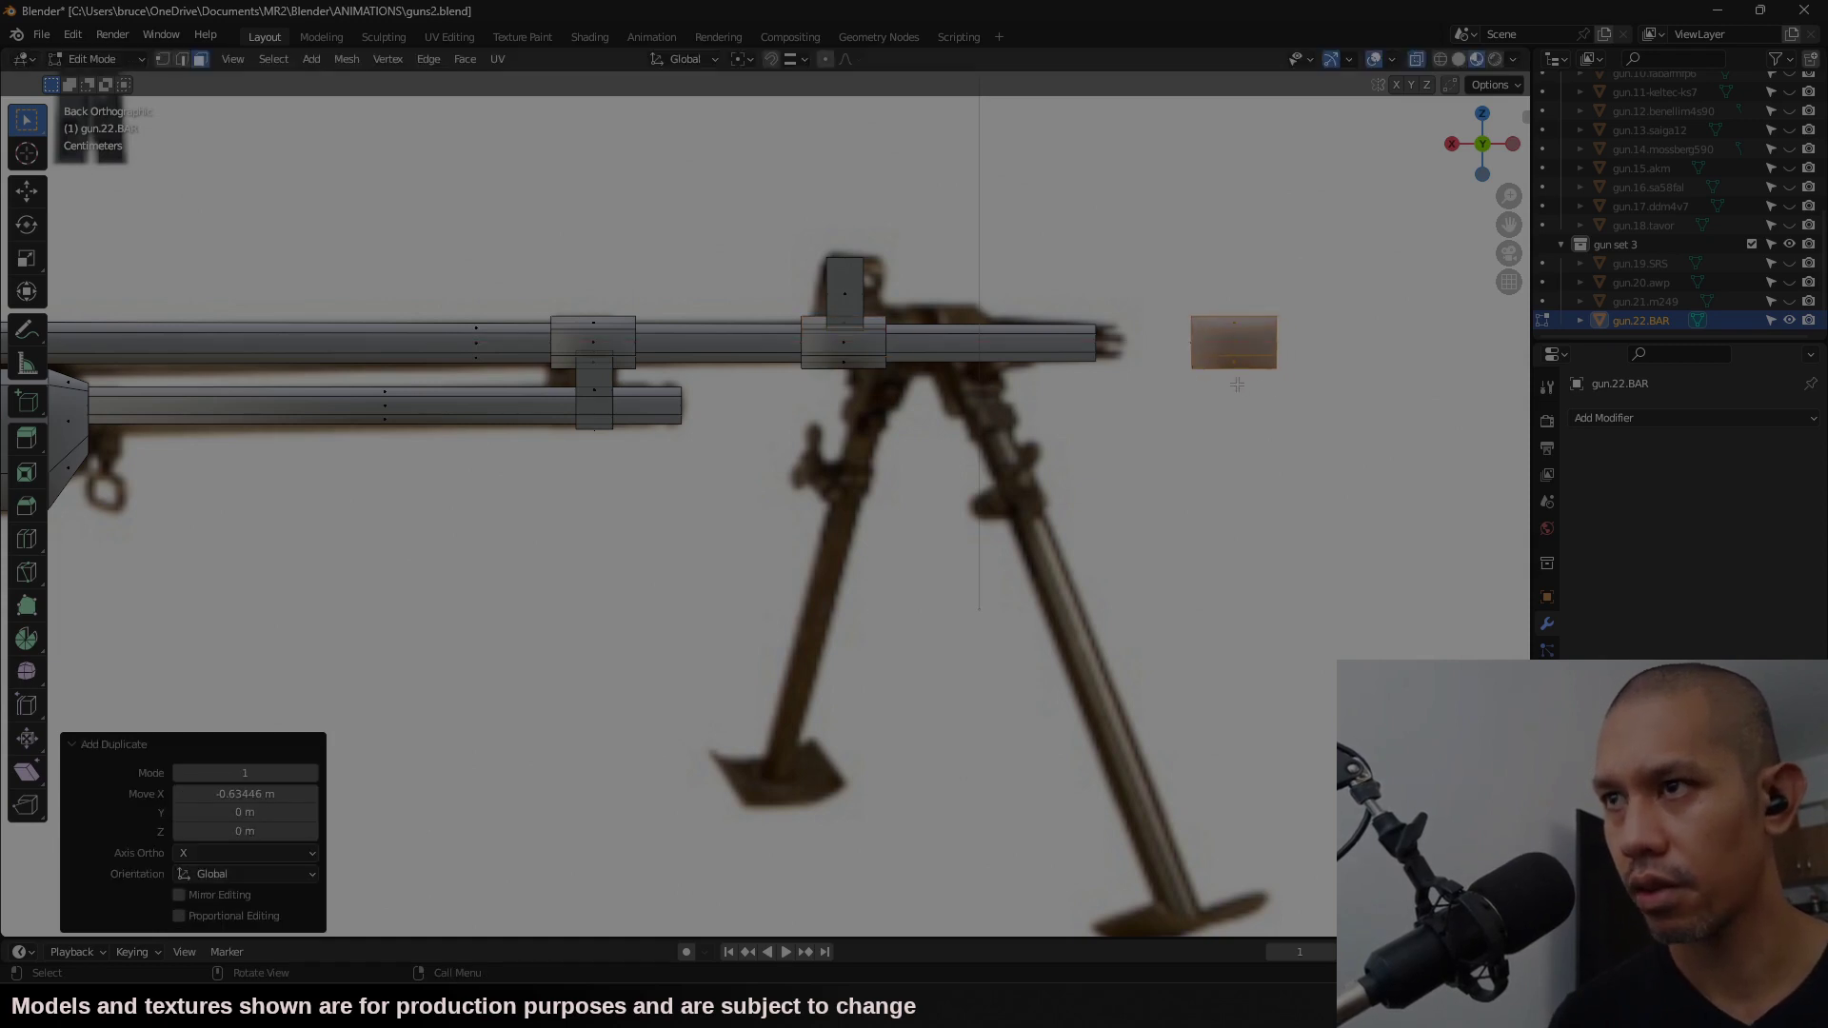
# Step: Add a cube to the mesh and scale it to 0.01 for the bipod leg
pyautogui.scroll(-2, 1241, 343)
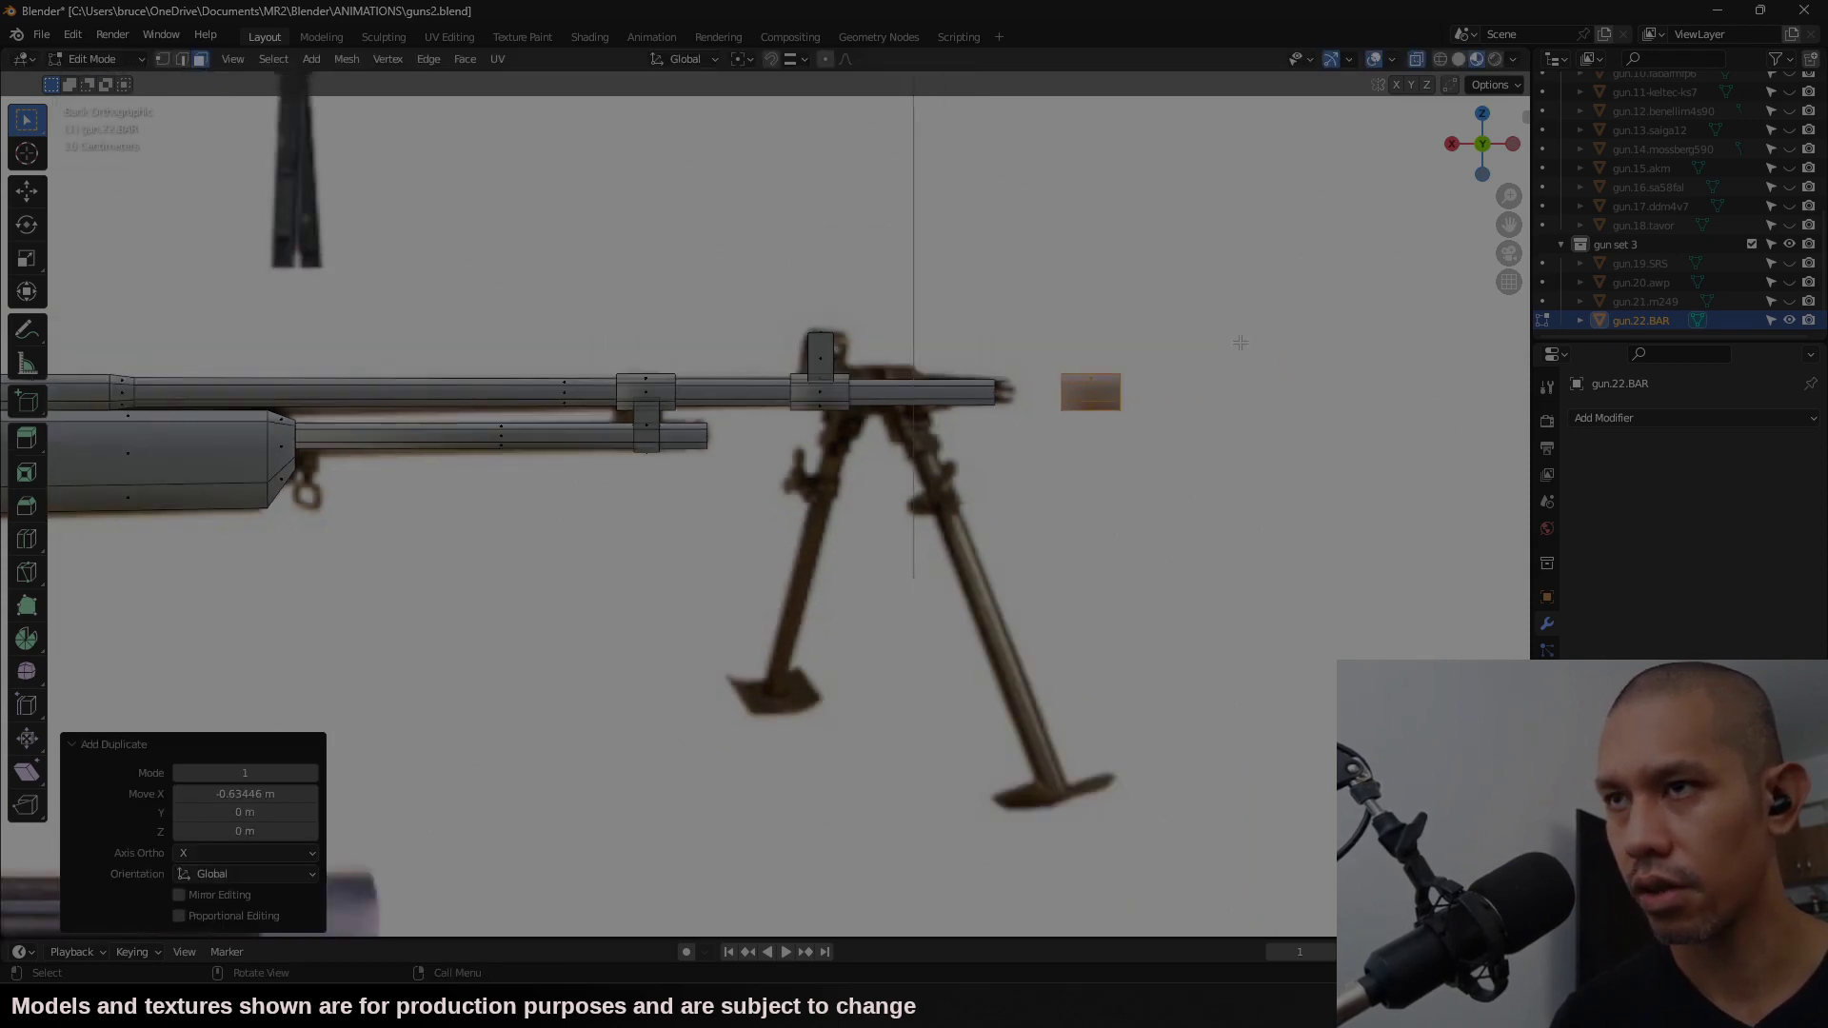
pyautogui.moveTo(1240, 342); pyautogui.dragTo(1184, 380, button='middle')
pyautogui.click(1480, 119)
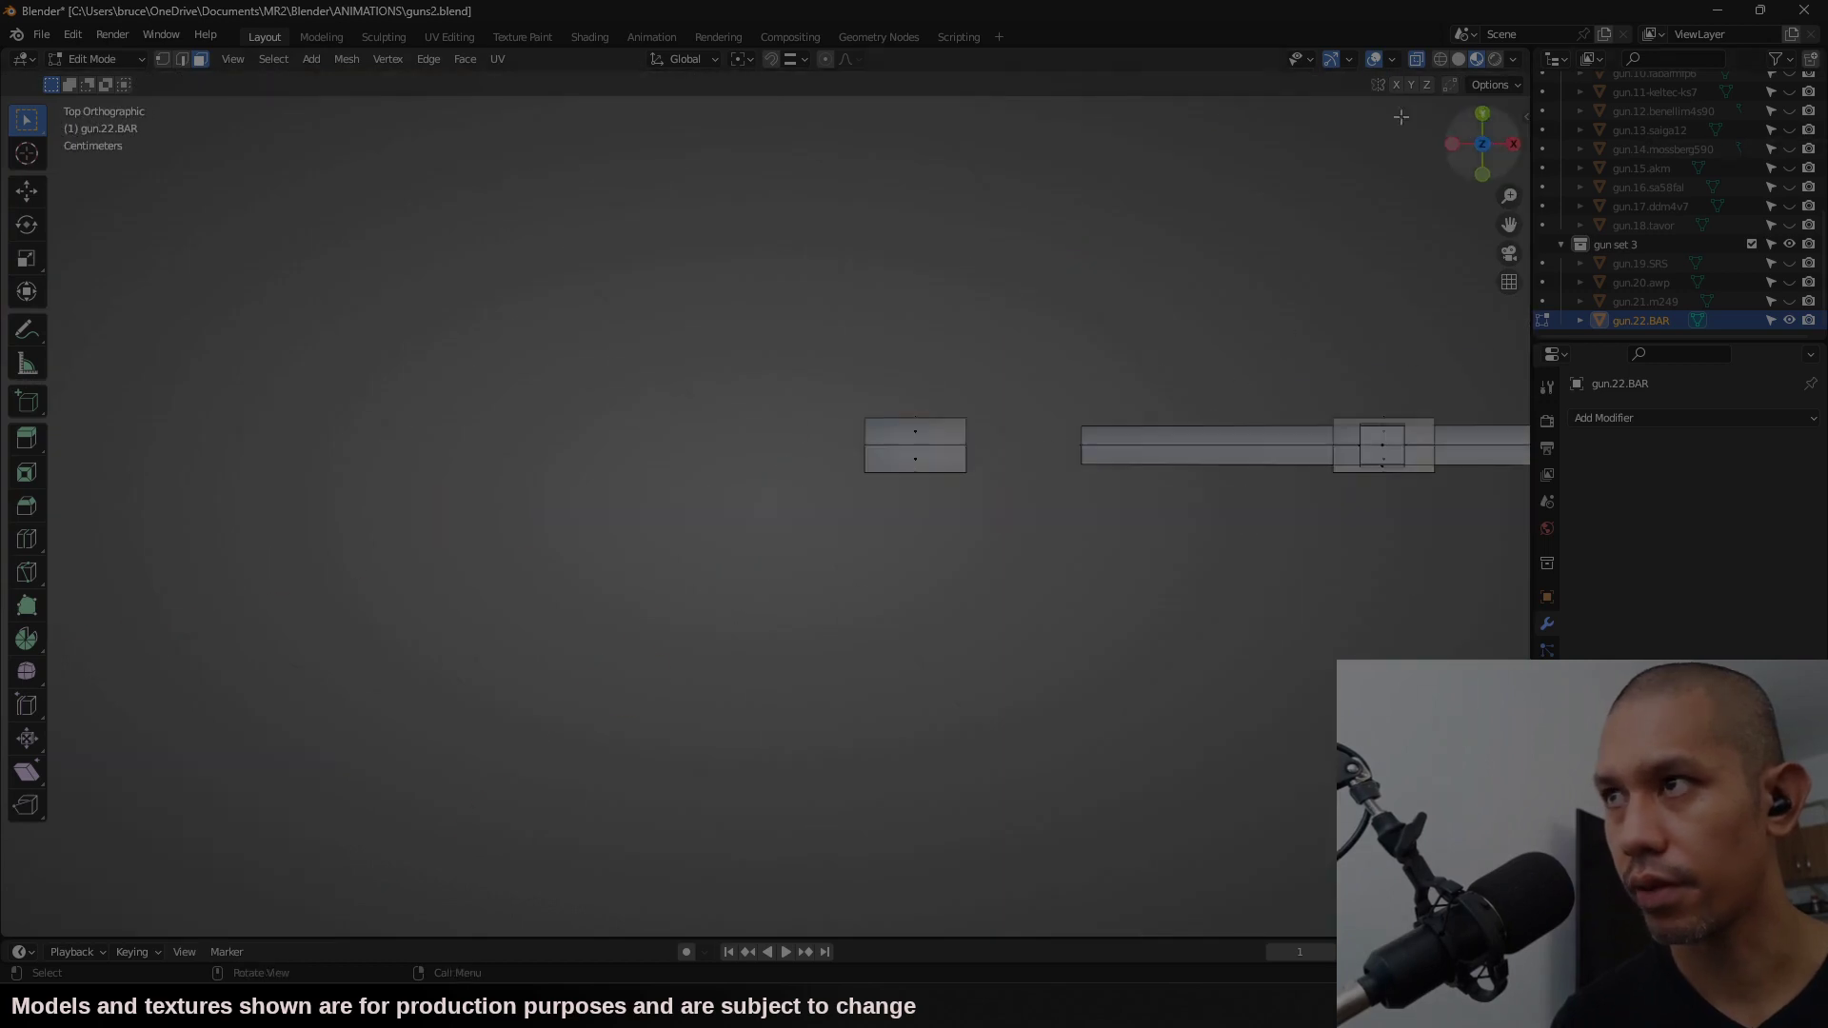
pyautogui.scroll(1, 1394, 115)
pyautogui.click(314, 59)
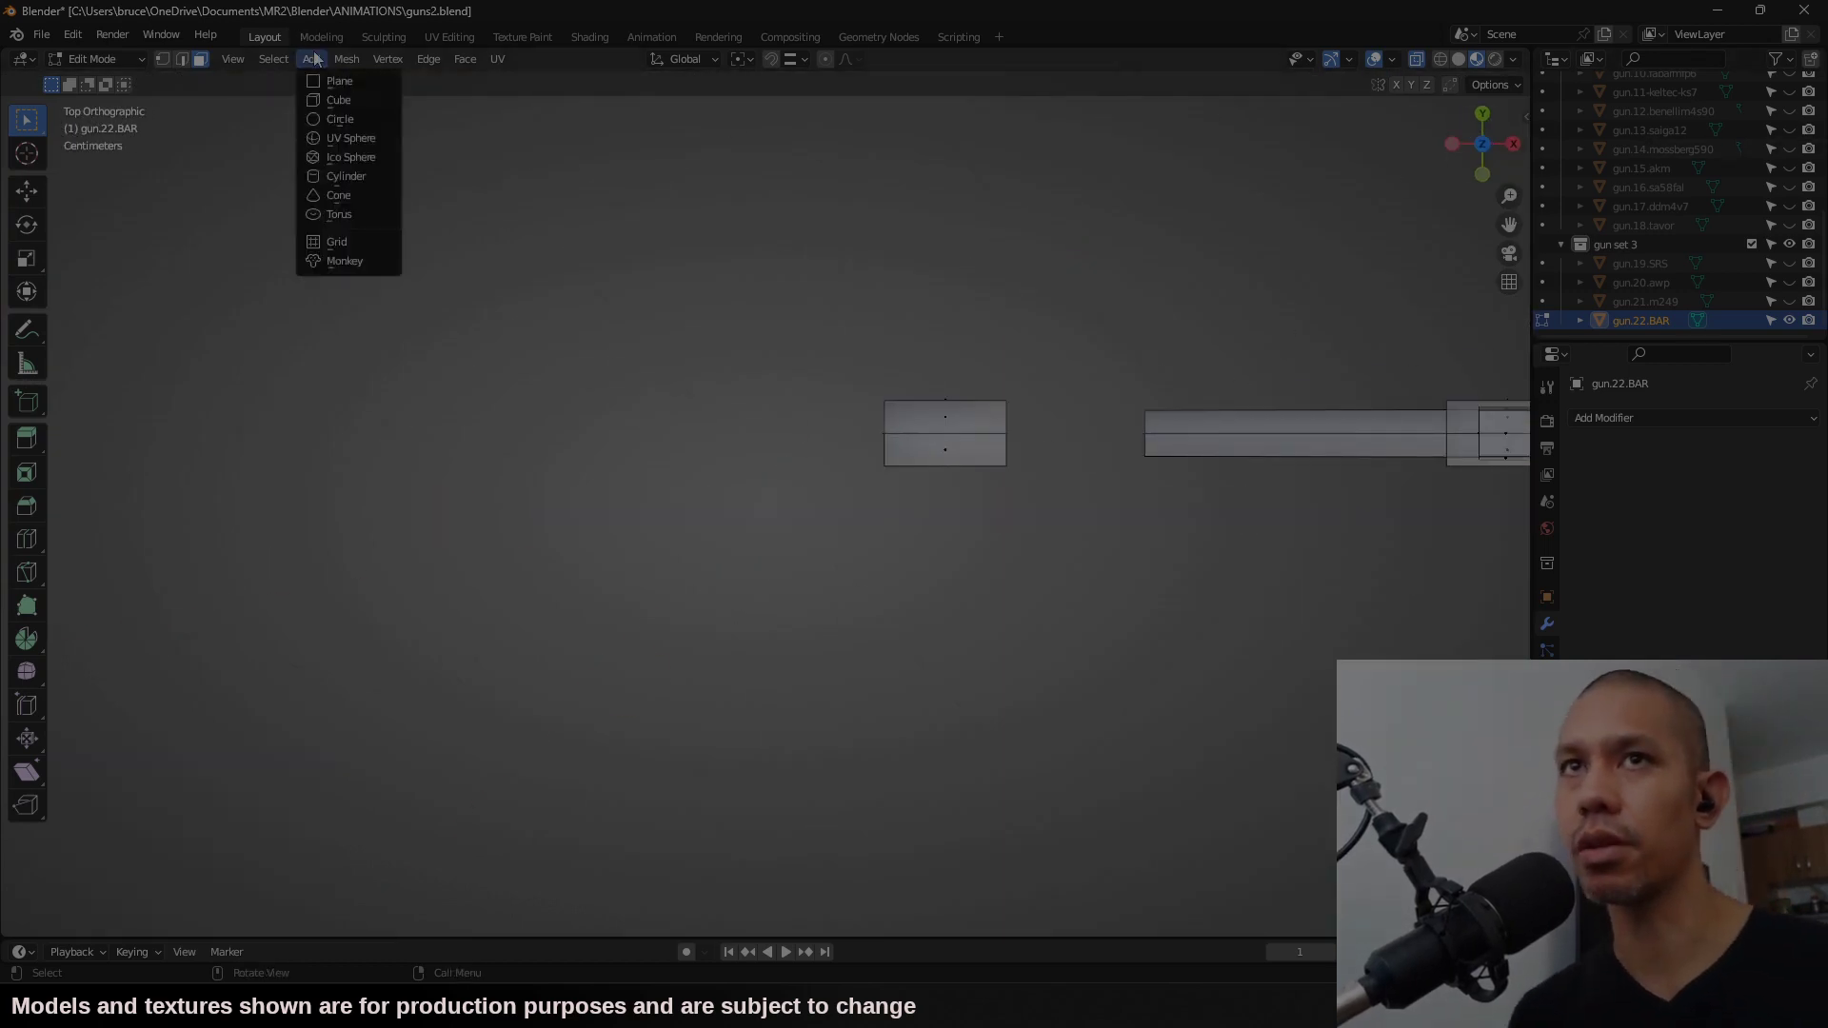
pyautogui.click(328, 94)
pyautogui.write('s.01')
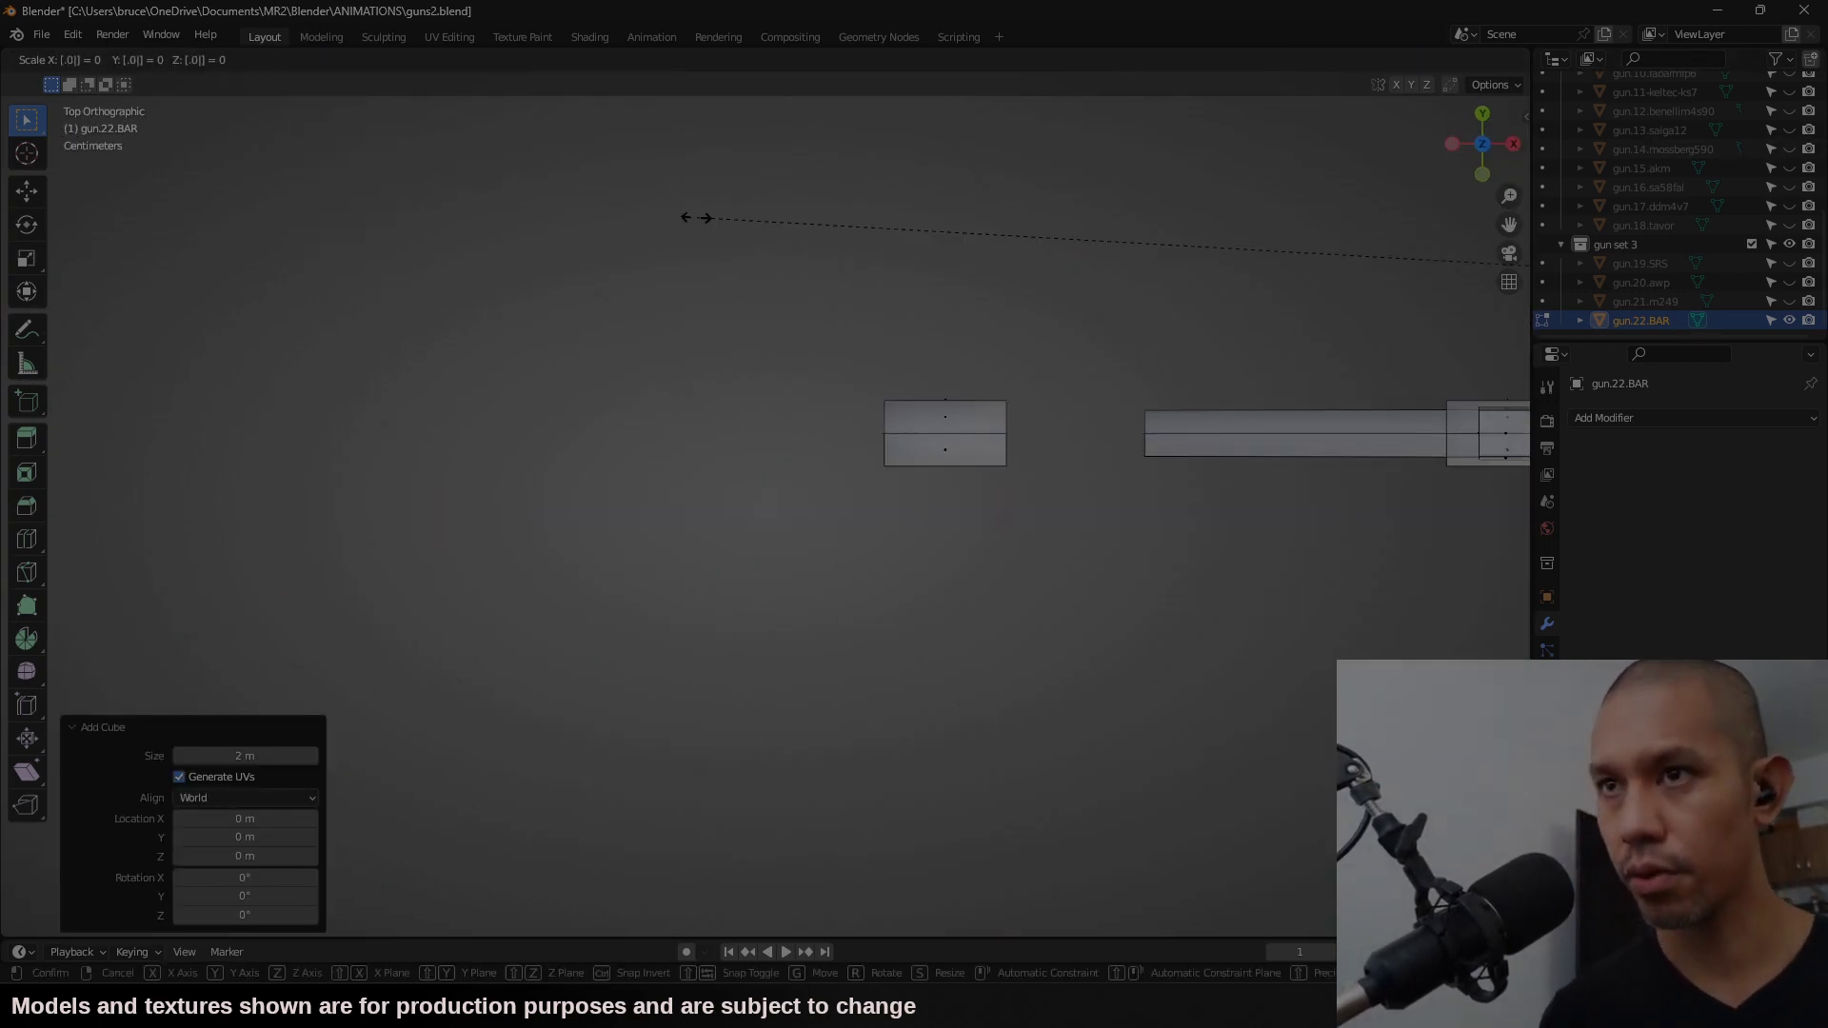
pyautogui.press('Return')
# Step: Move the cube below the barrel, scale it to about 2.04, and stretch its lower end about 0.89 m down into a bipod leg
pyautogui.scroll(-2, 696, 217)
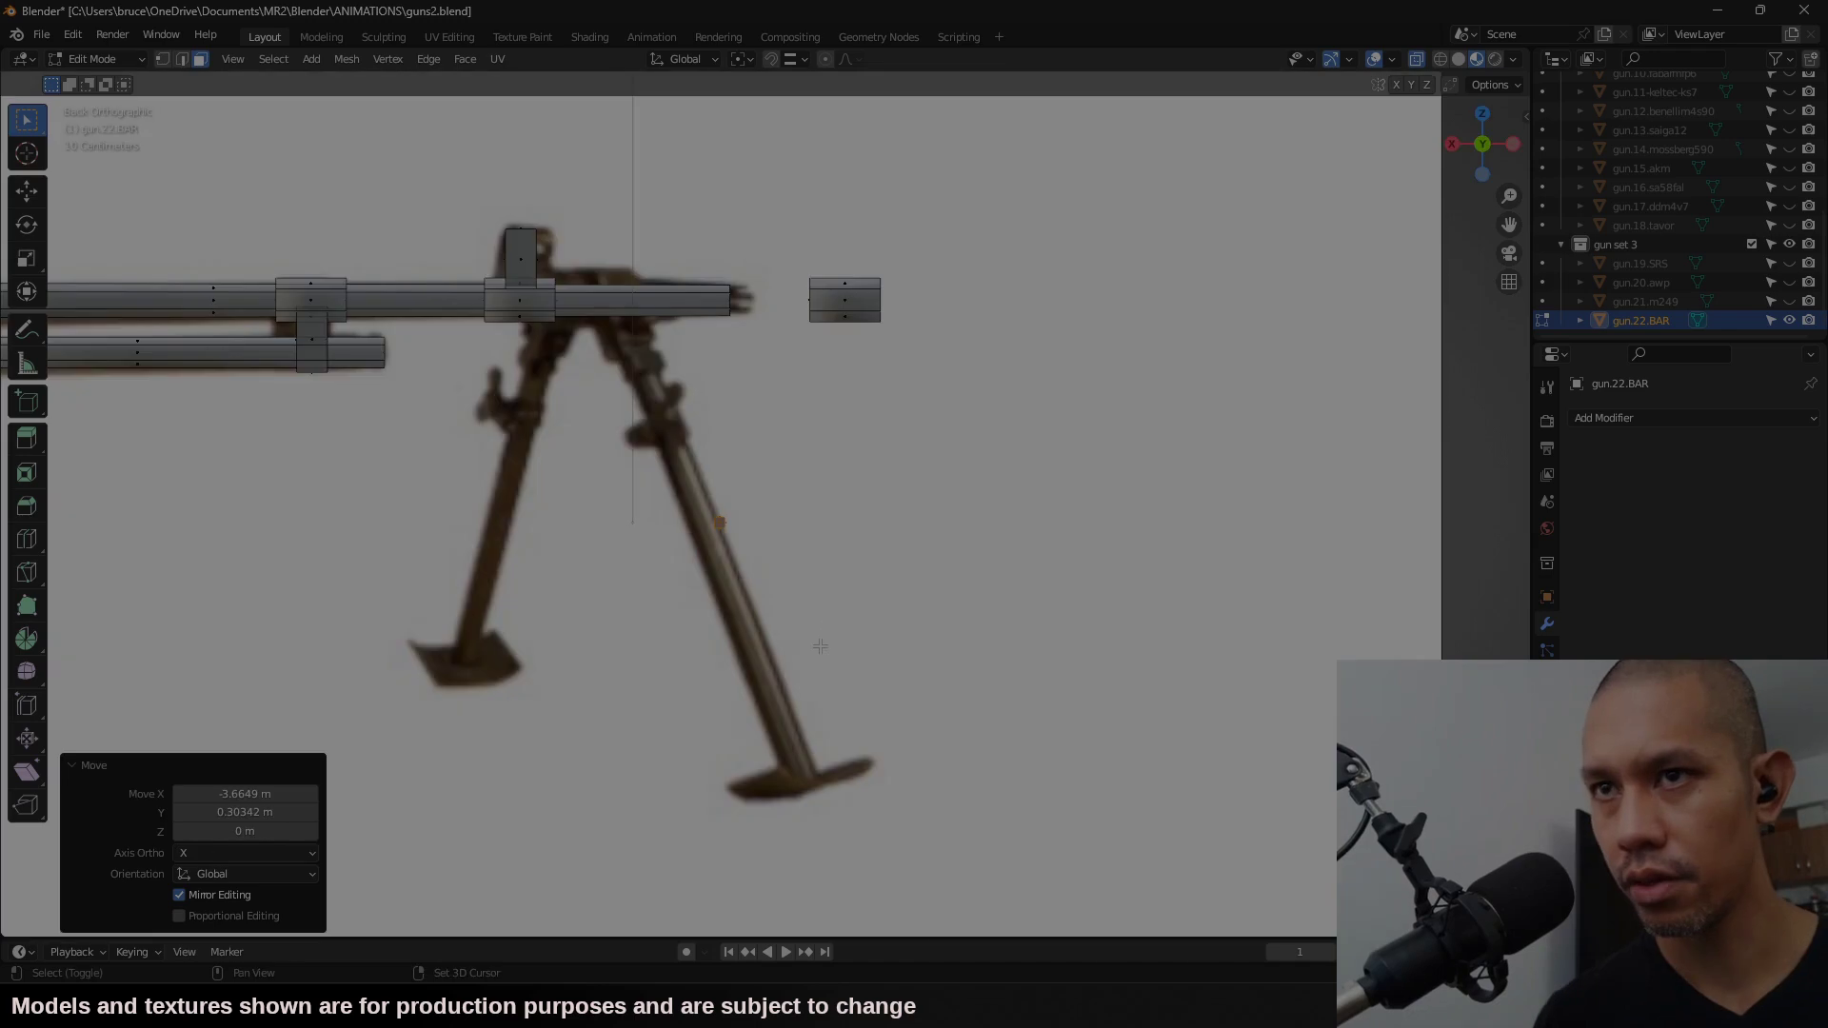
pyautogui.press('g')
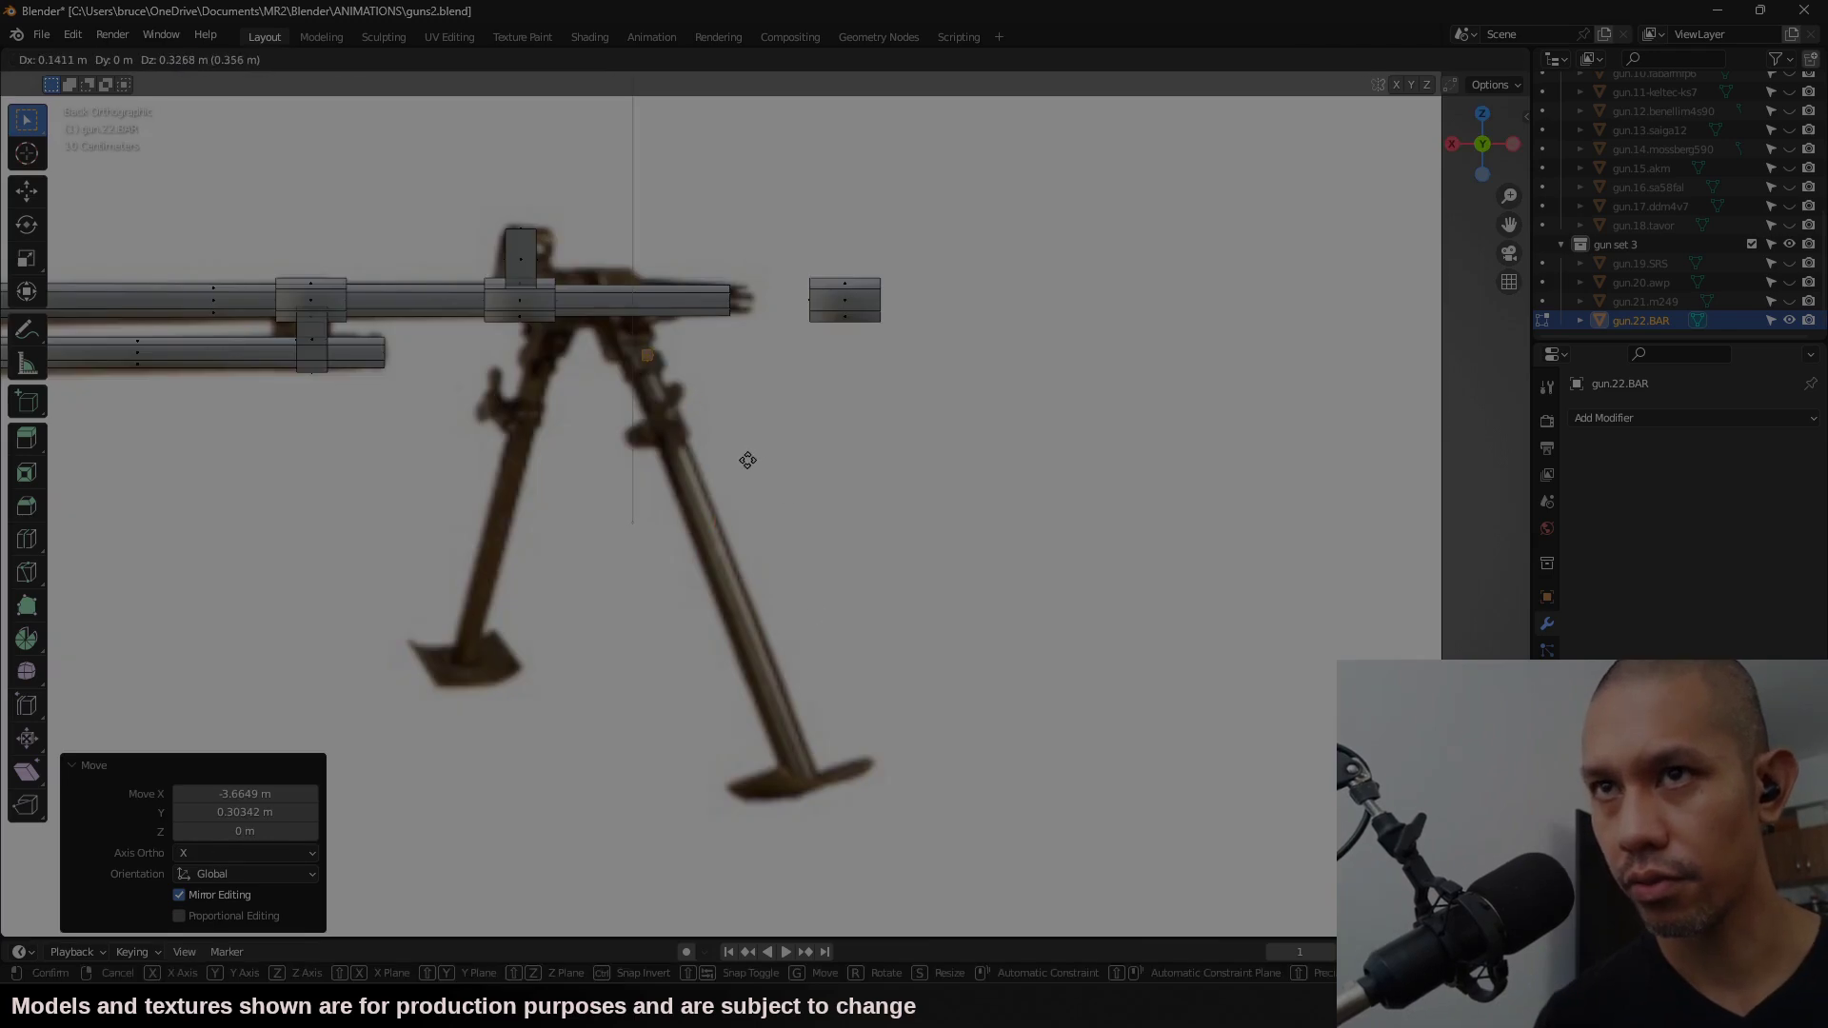
pyautogui.click(790, 577)
pyautogui.press('s')
pyautogui.click(929, 586)
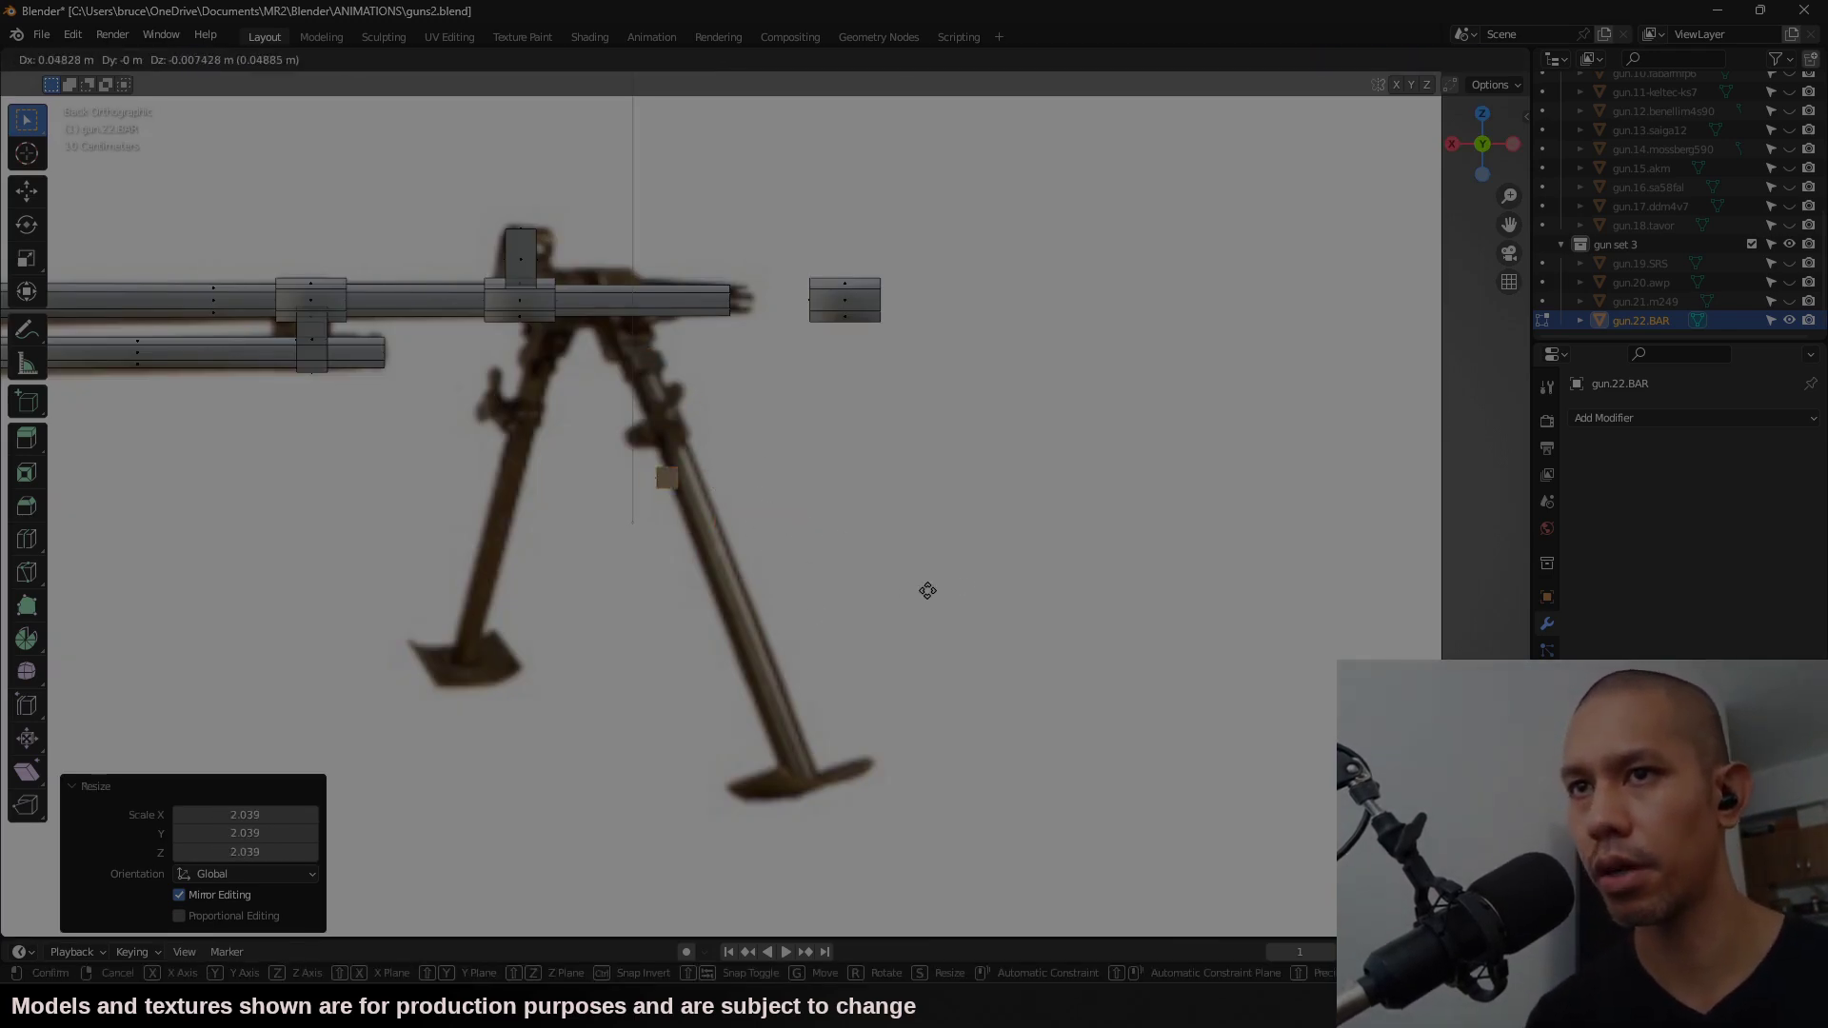
pyautogui.press('g')
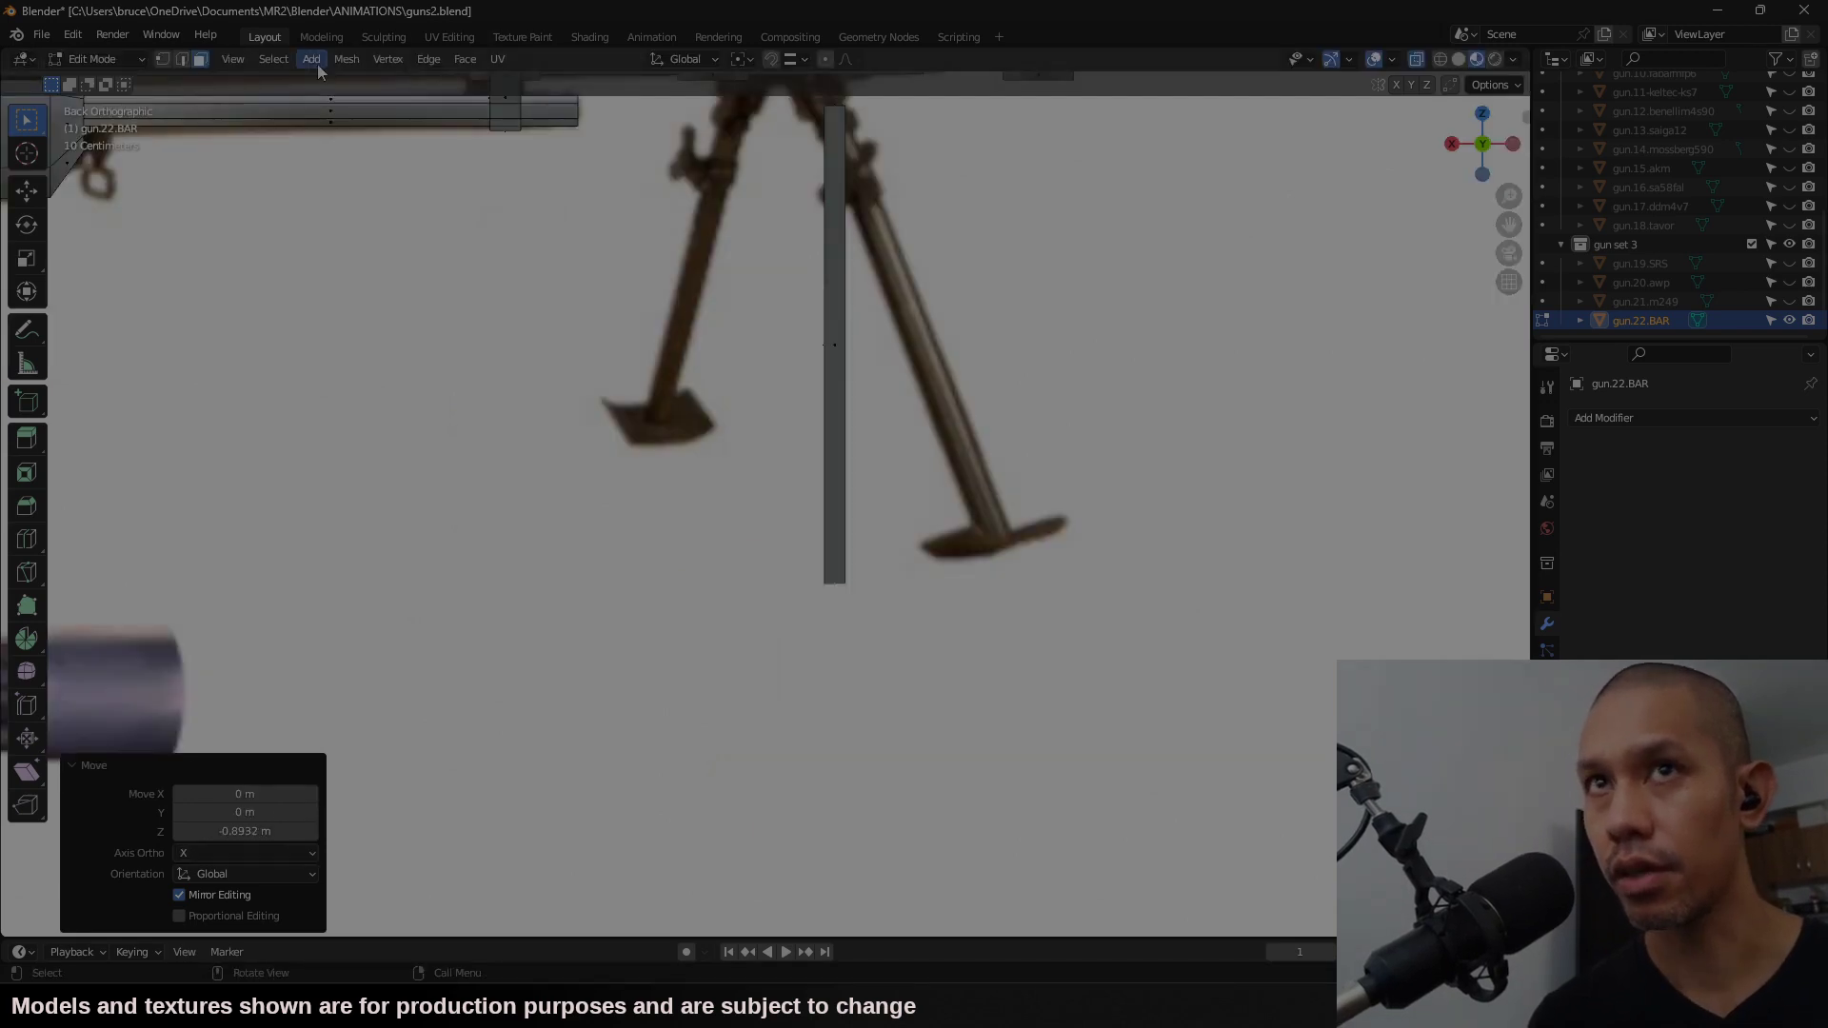
# Step: Extrude a short section at the leg's lower end, split it off, and widen it along X into a foot with upturned ends
pyautogui.press('e')
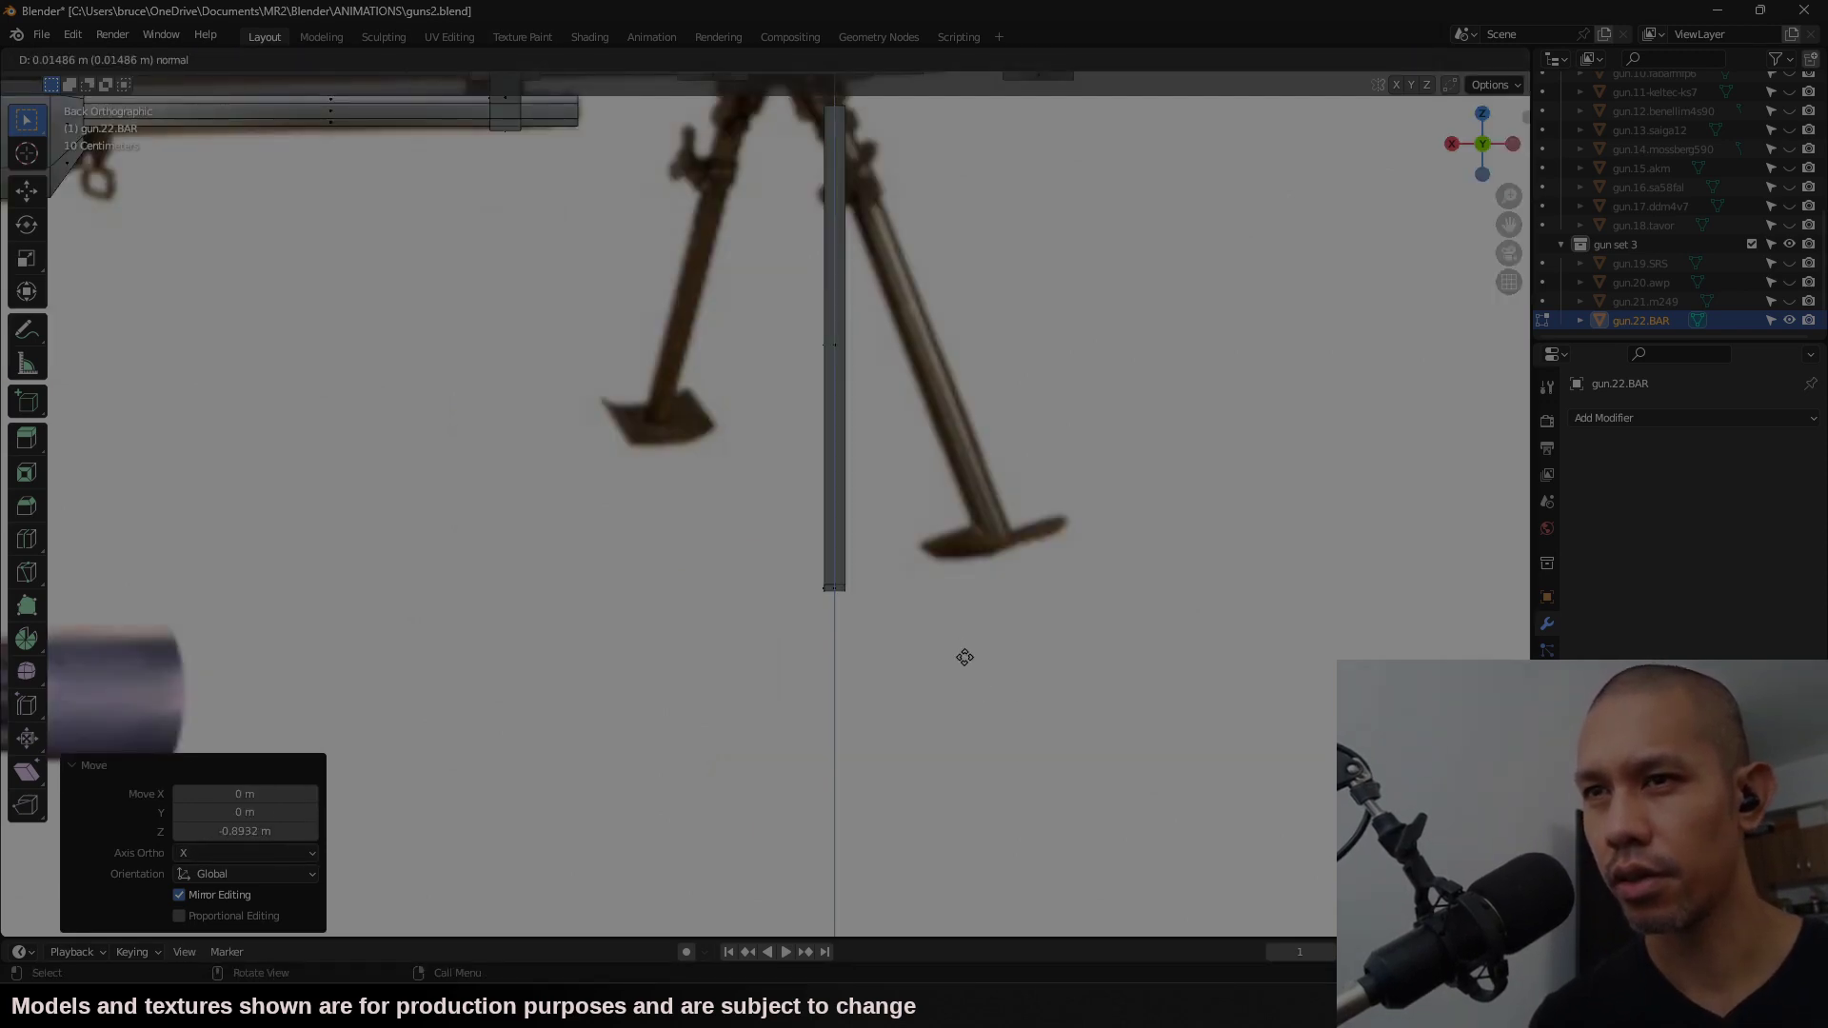
pyautogui.click(967, 668)
pyautogui.moveTo(815, 607); pyautogui.dragTo(866, 576)
pyautogui.rightClick(954, 902)
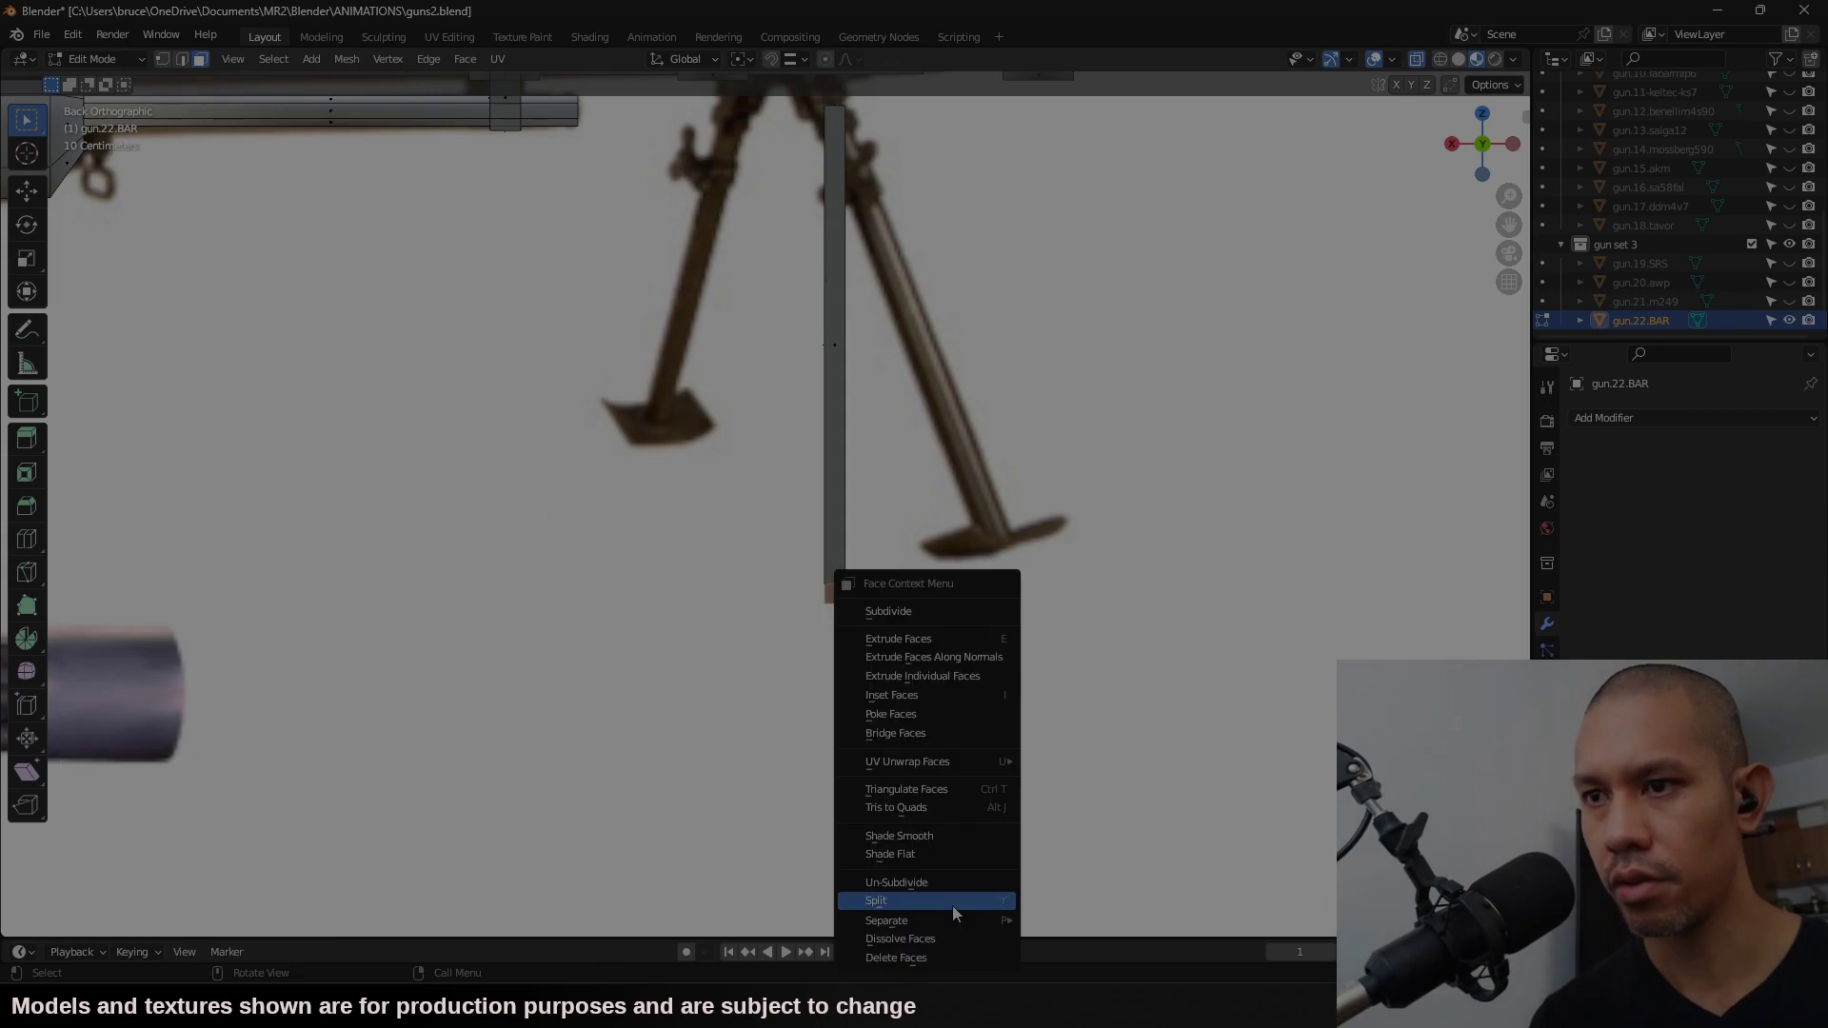
pyautogui.click(955, 904)
pyautogui.press('s')
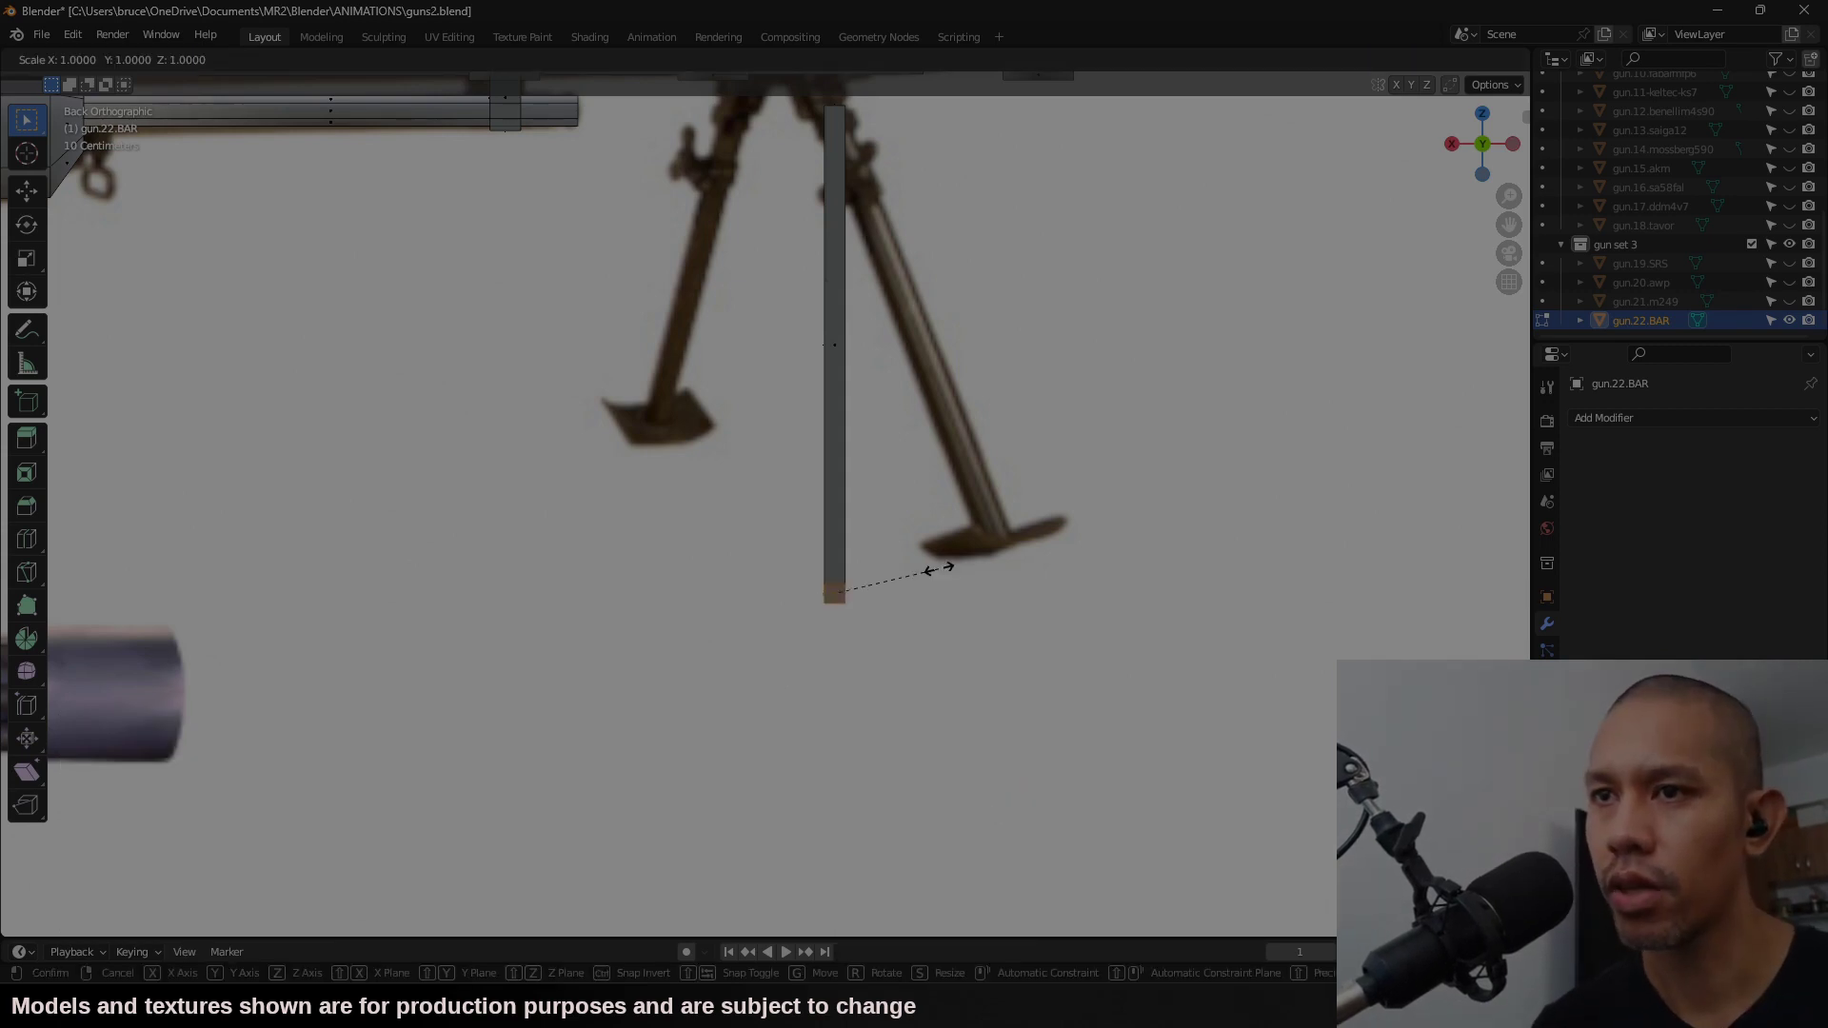
pyautogui.press('x')
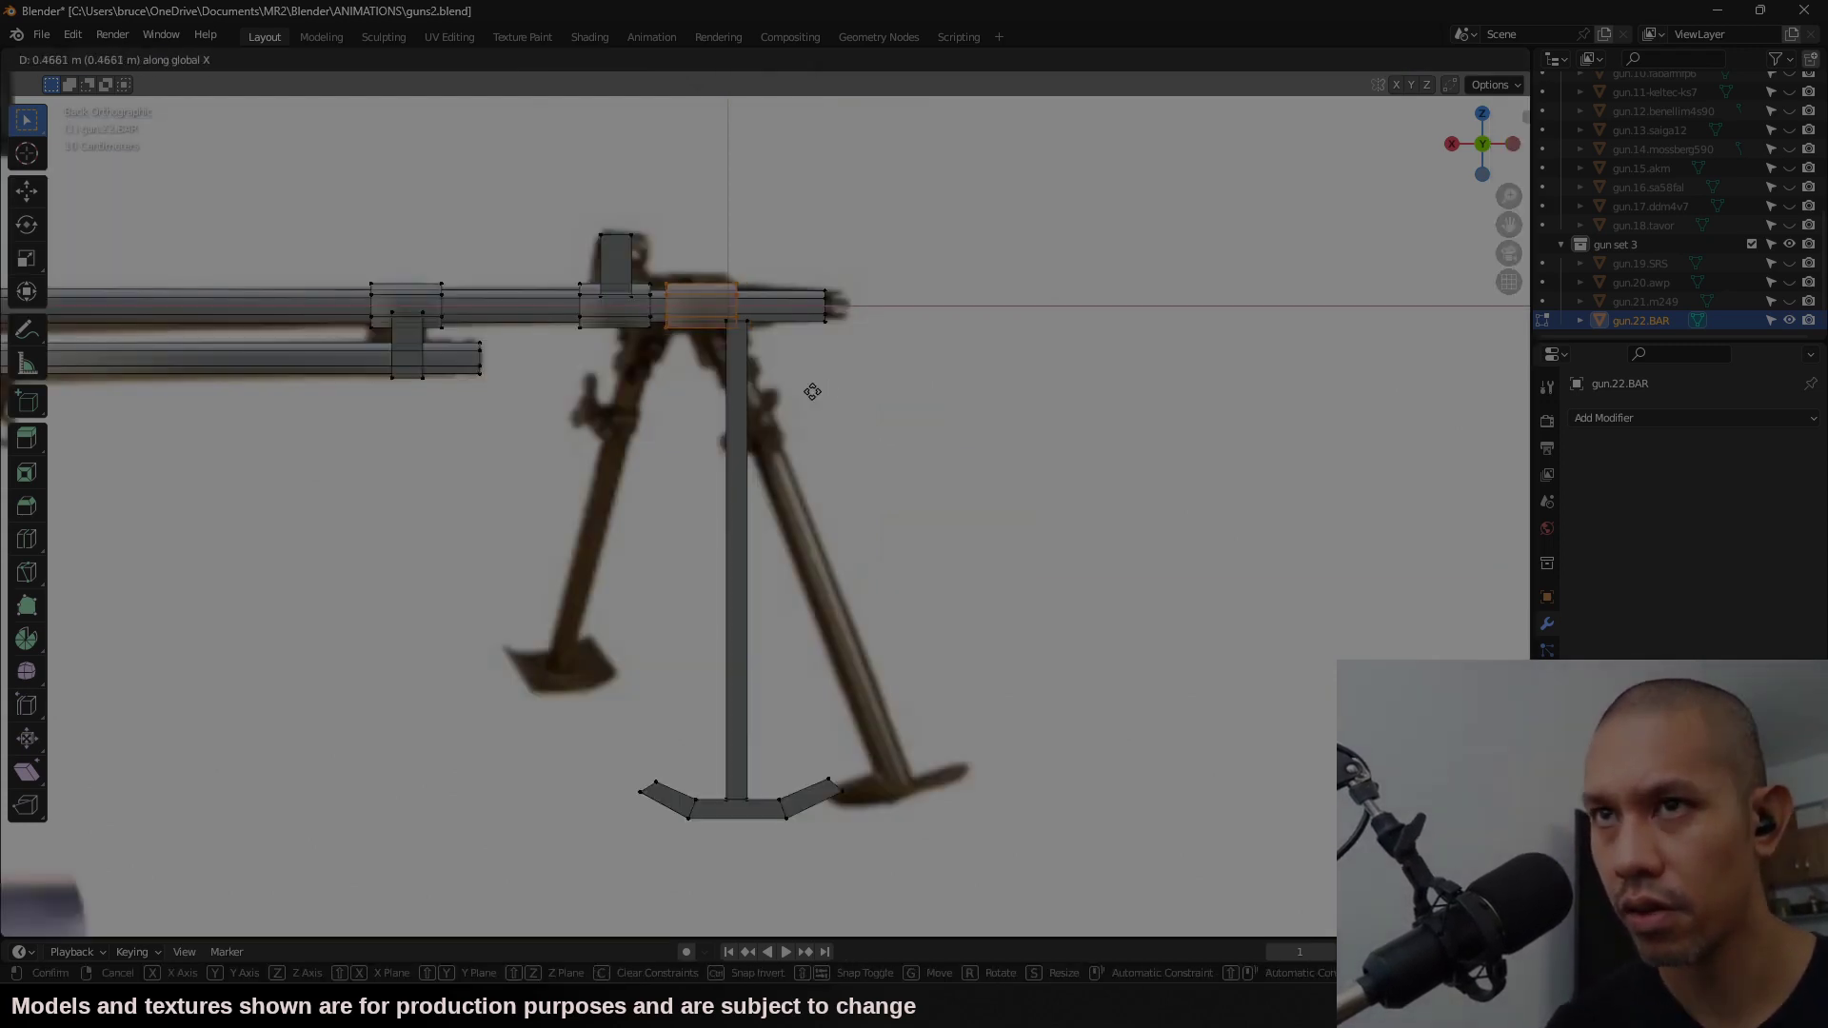
# Step: Move the spare collar about 0.47 m along X back onto the barrel above the bipod leg
pyautogui.click(810, 392)
# Step: Tilt the bipod leg and foot sideways, and duplicate them about 0.67 m along Y
pyautogui.moveTo(448, 905); pyautogui.dragTo(950, 731)
pyautogui.press('l')
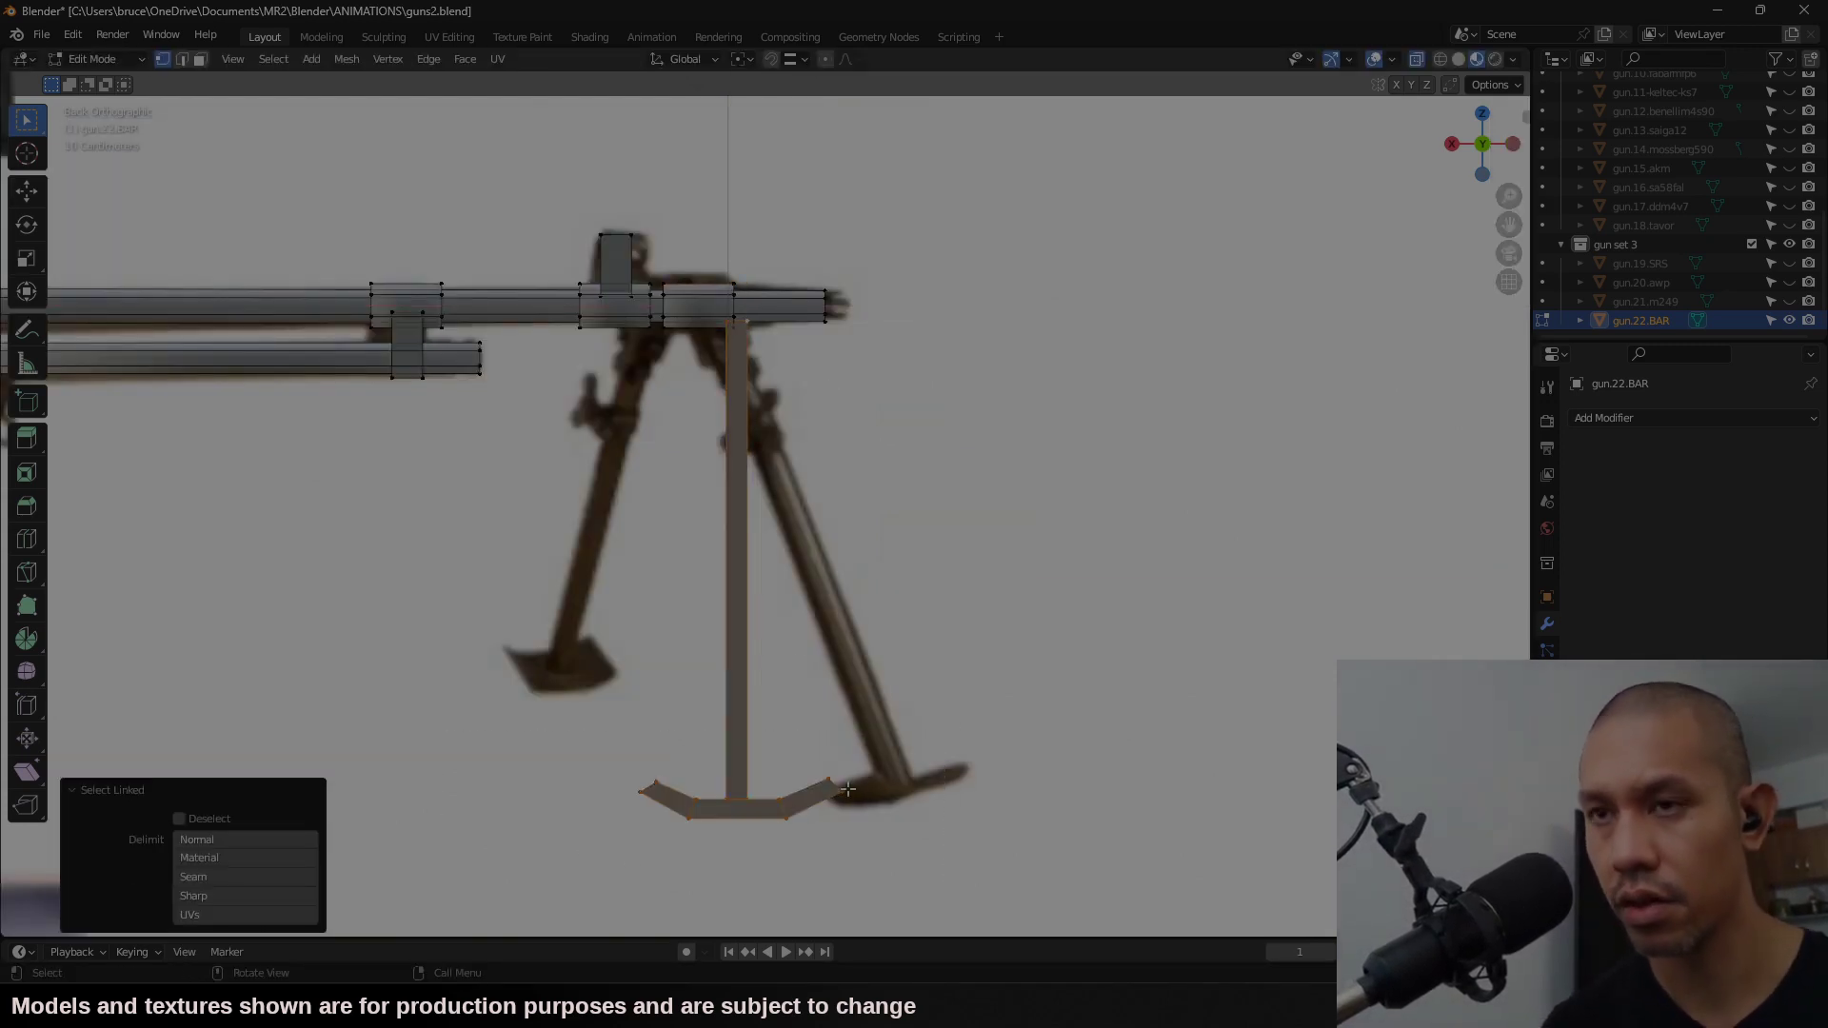
pyautogui.click(1513, 146)
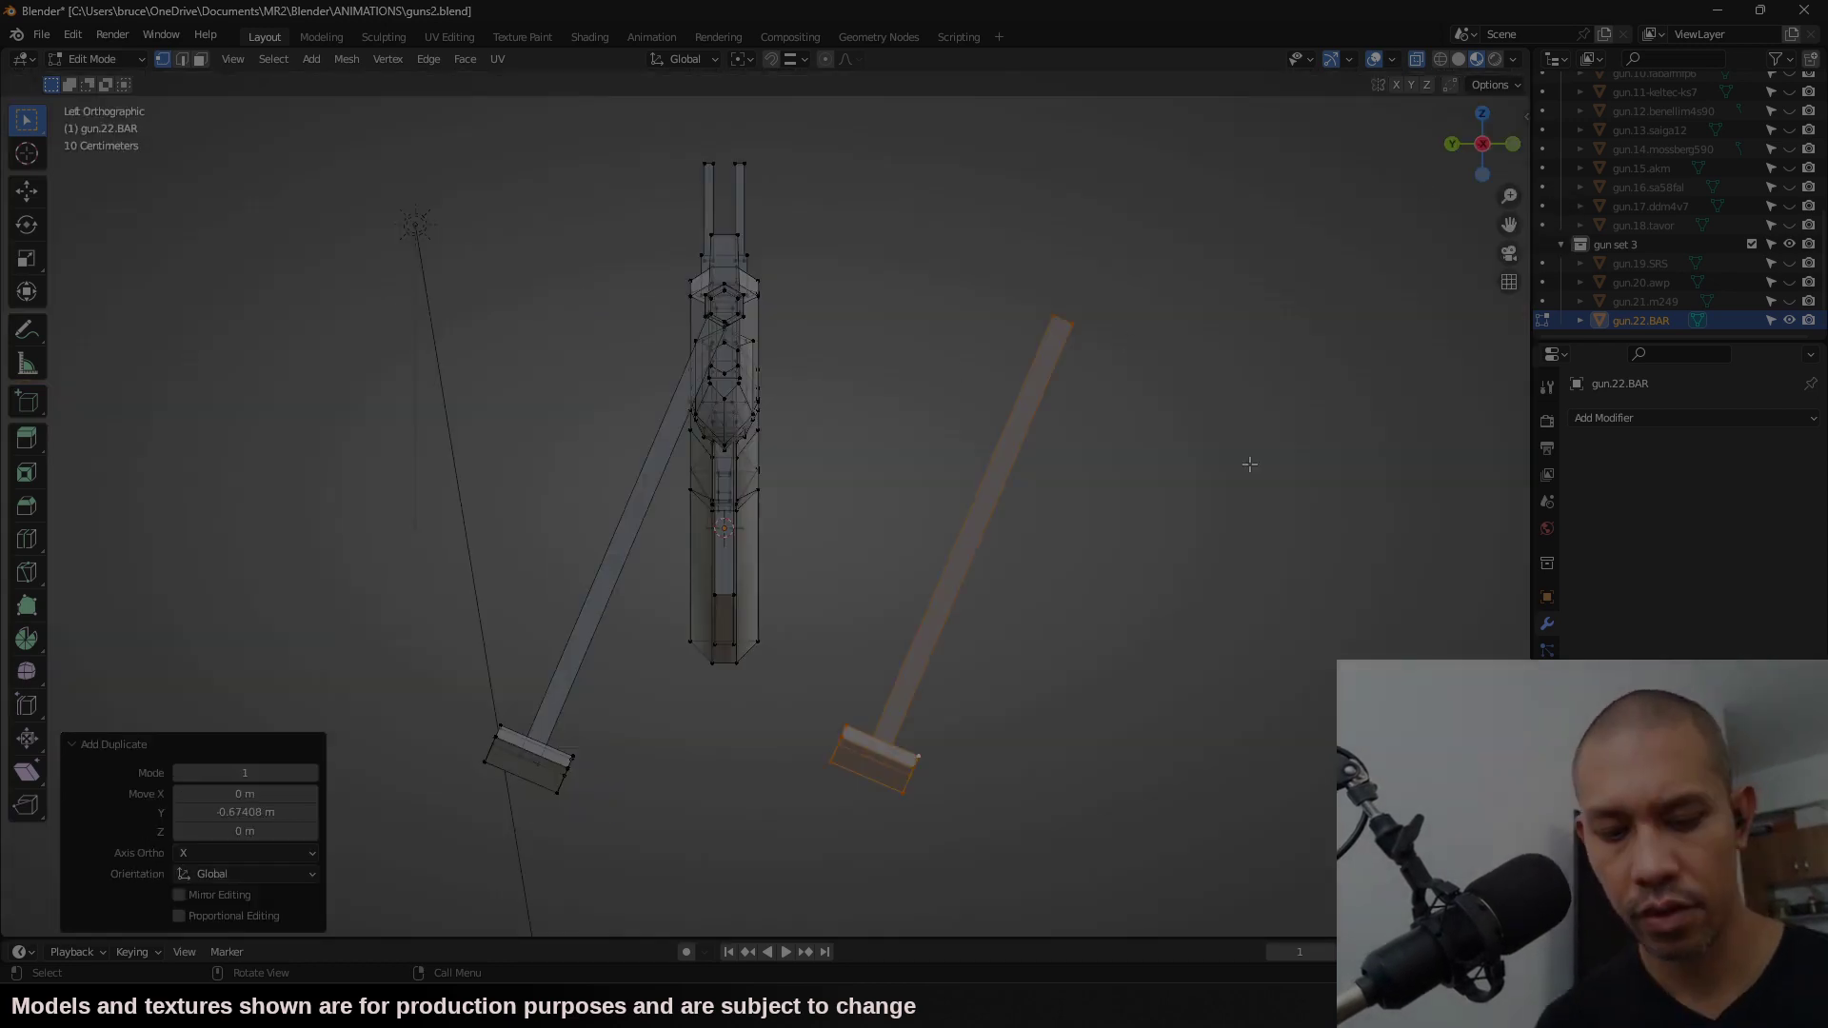
# Step: Mirror the copied leg opposite the first by scaling it -1 on Y, and recalculate its normals
pyautogui.write('sy-11')
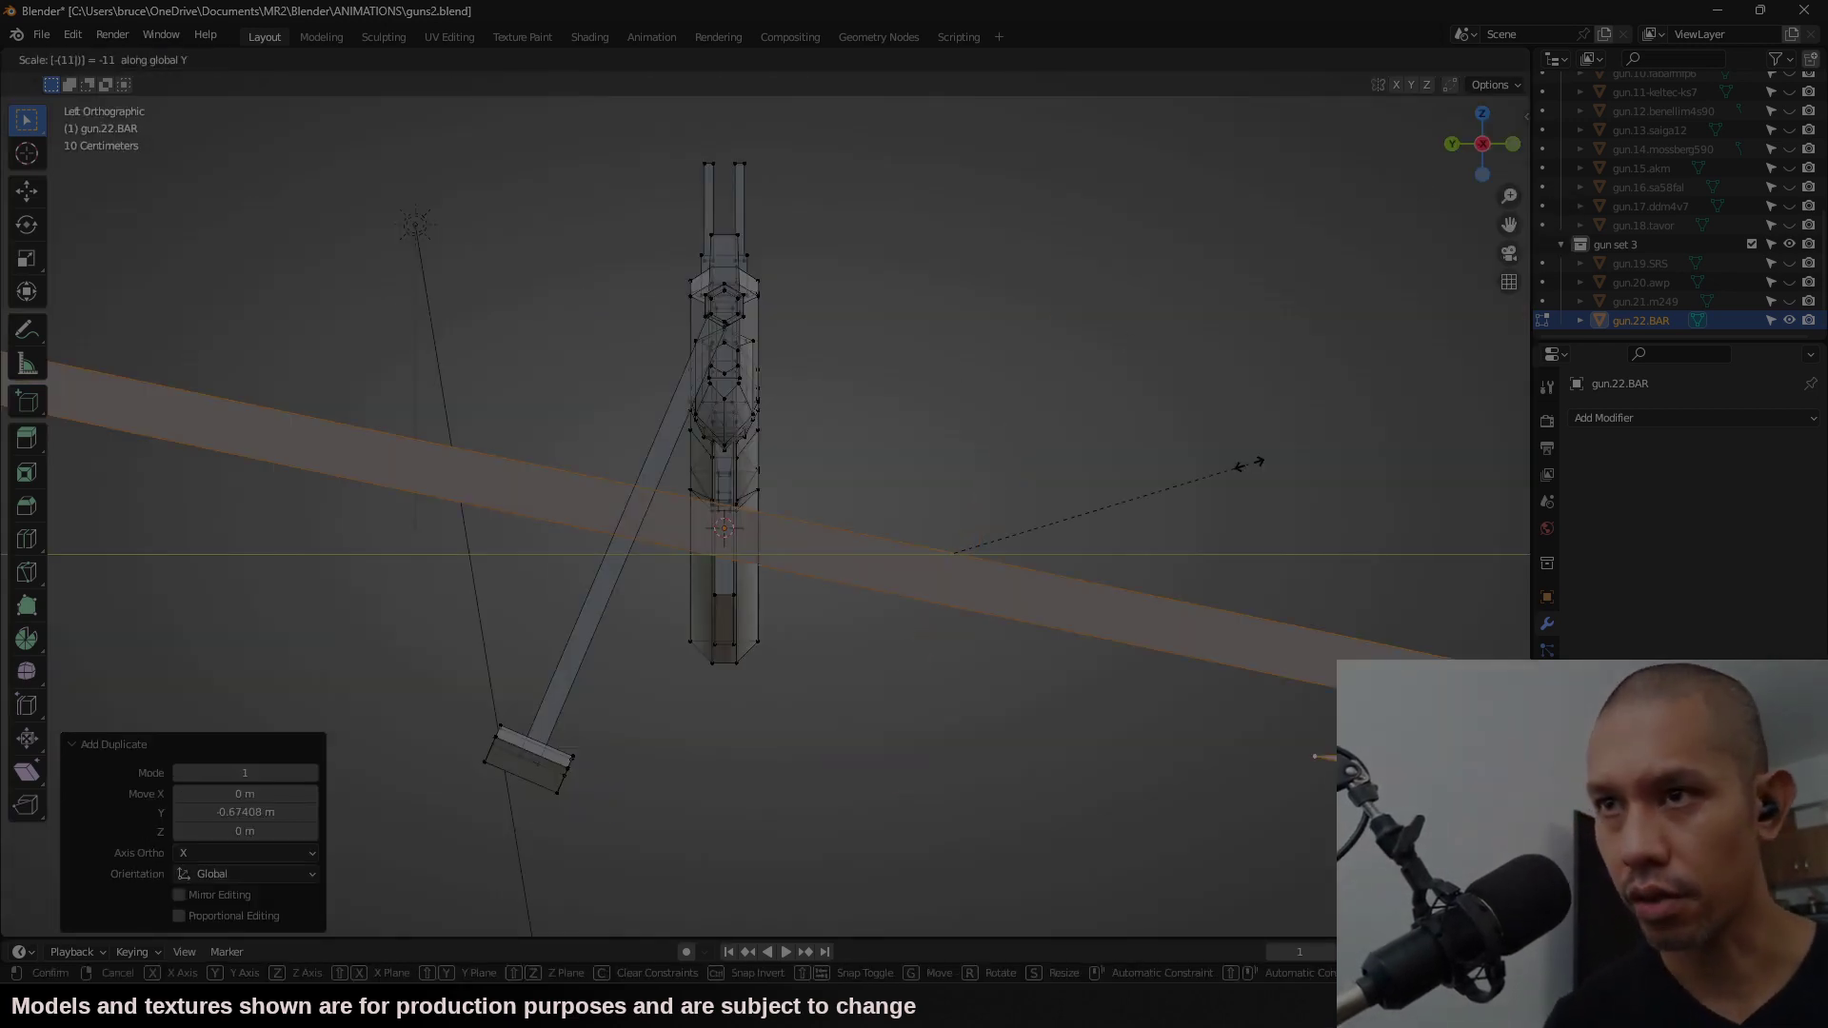
pyautogui.press('BackSpace')
pyautogui.press('Return')
pyautogui.hotkey('shift', 'n')
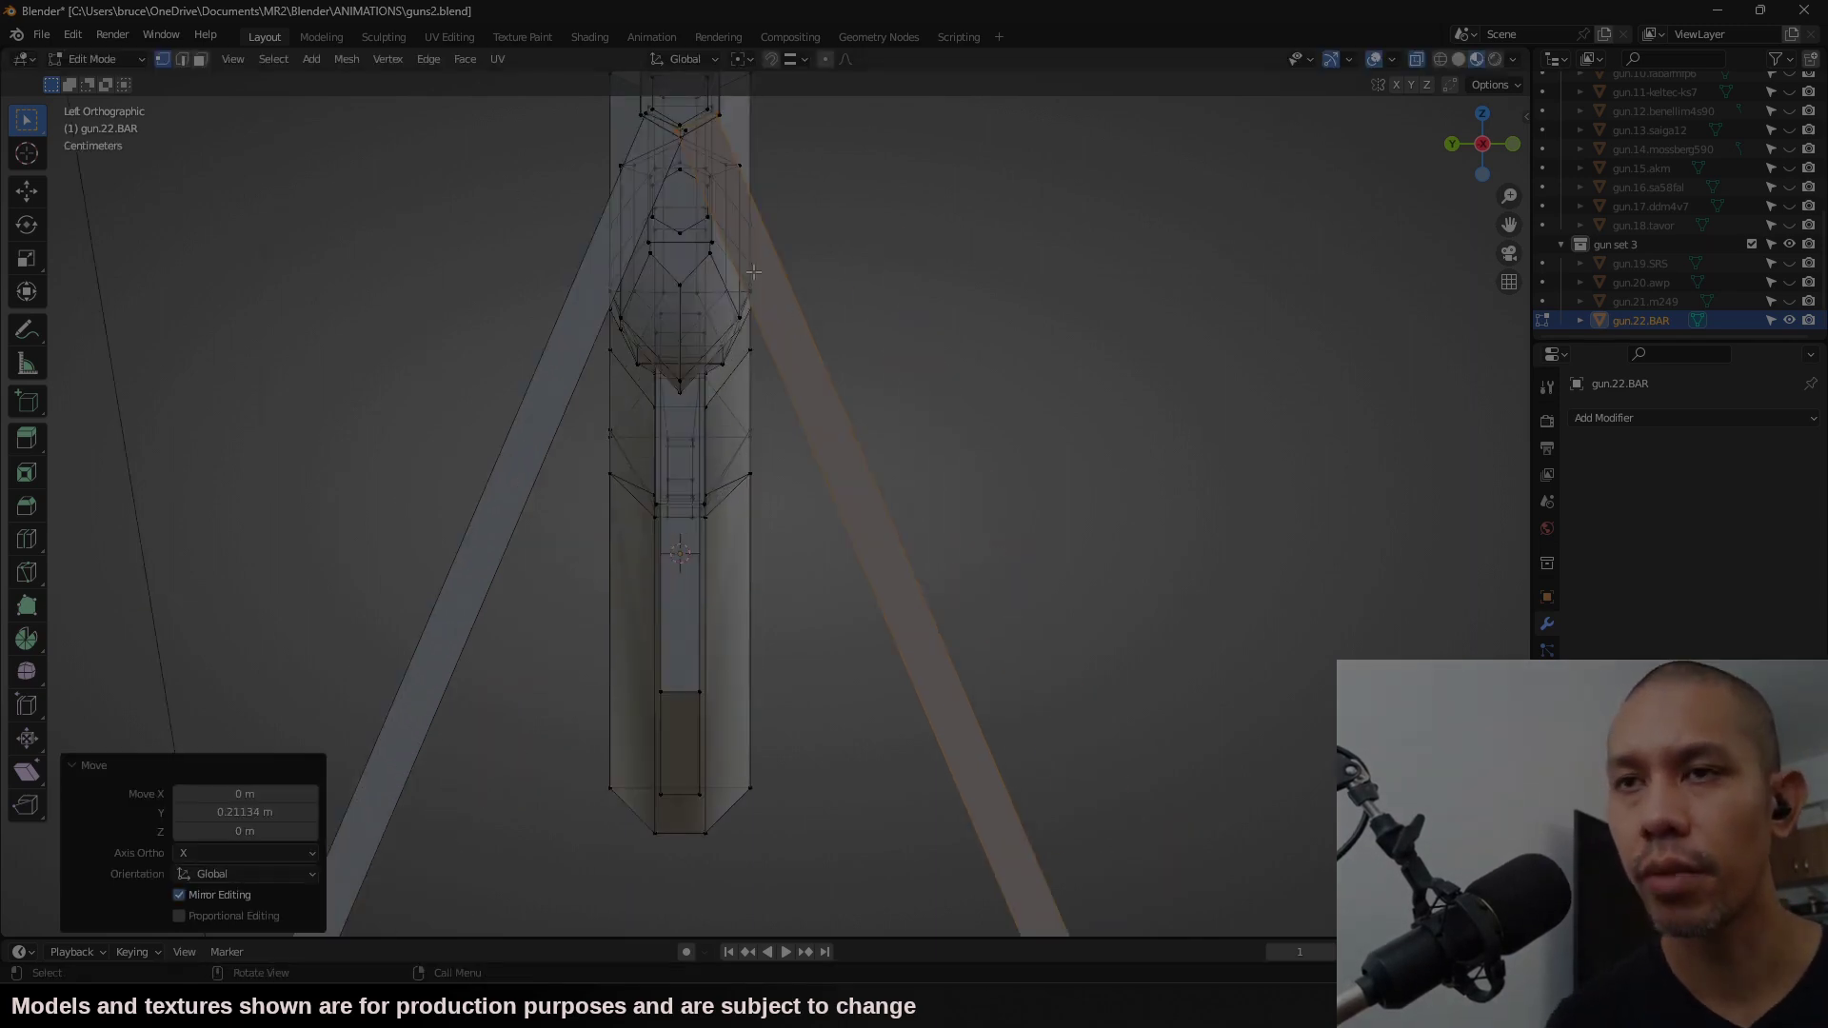
# Step: Move the bipod legs and feet about 0.078 m along X to centre them beneath the bipod collar
pyautogui.scroll(-5, 1071, 348)
pyautogui.press('Tab')
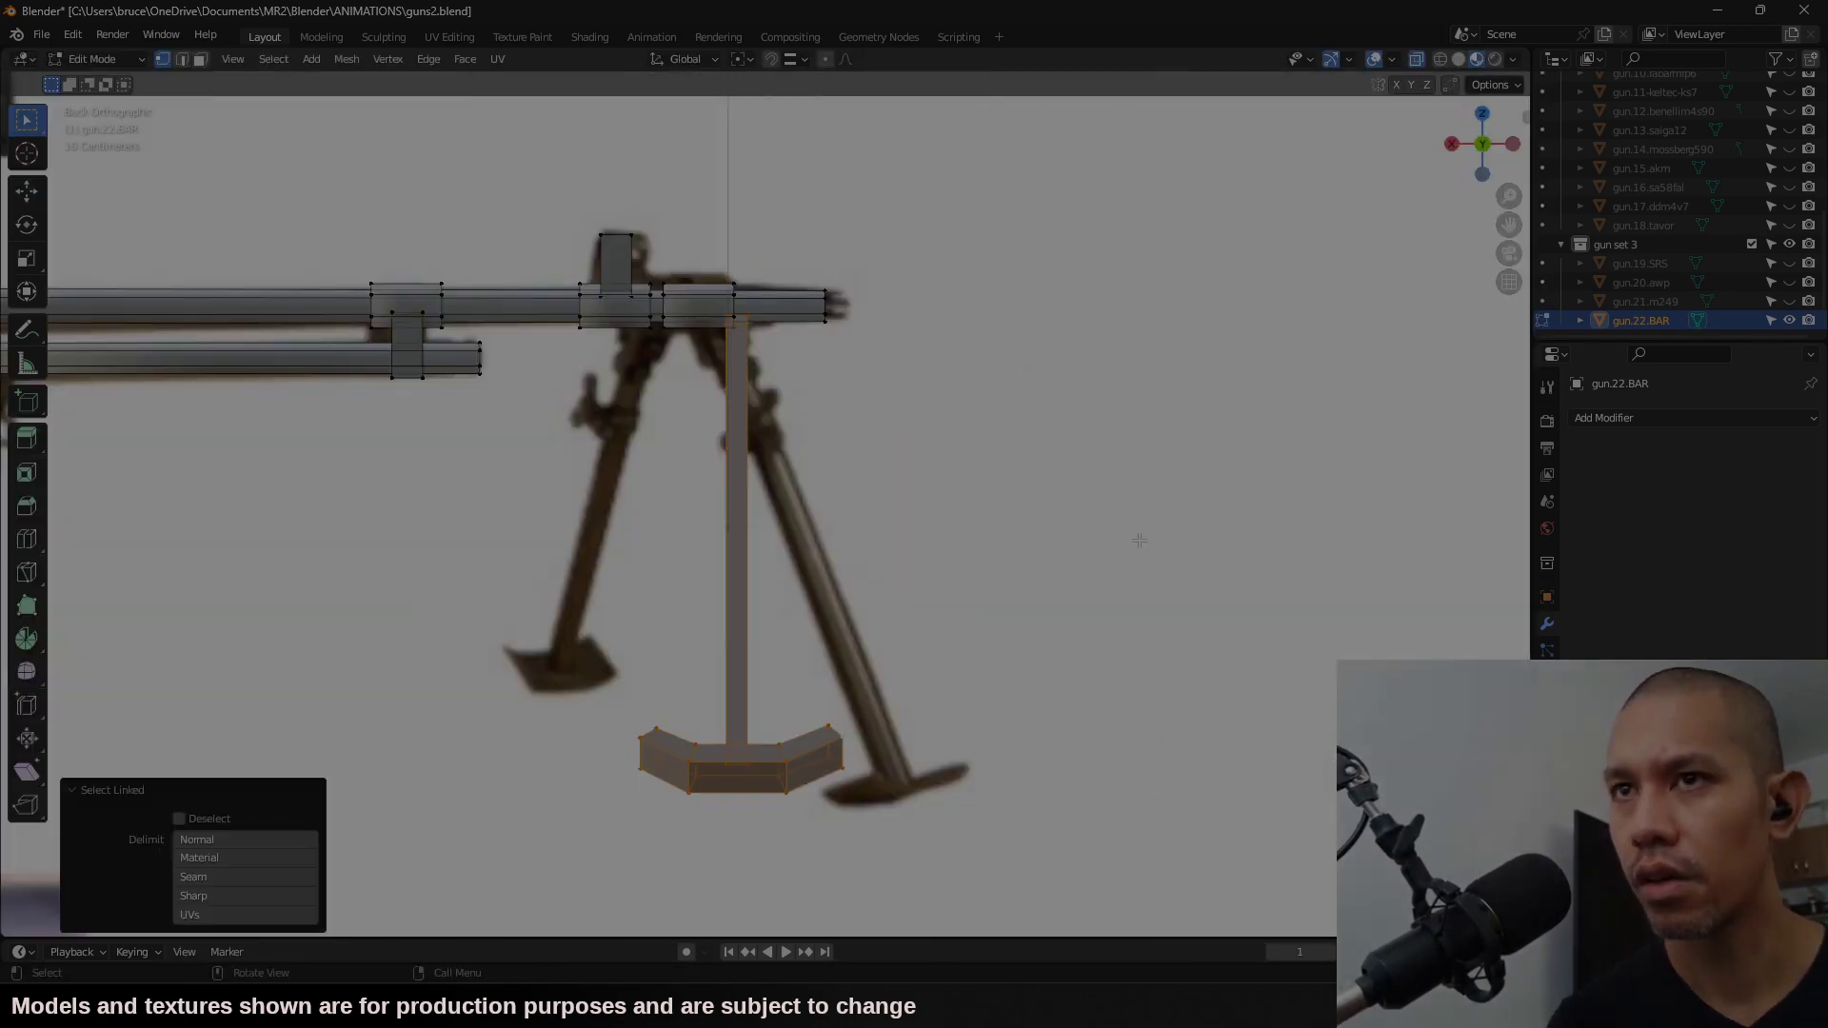
pyautogui.press('g')
pyautogui.press('x')
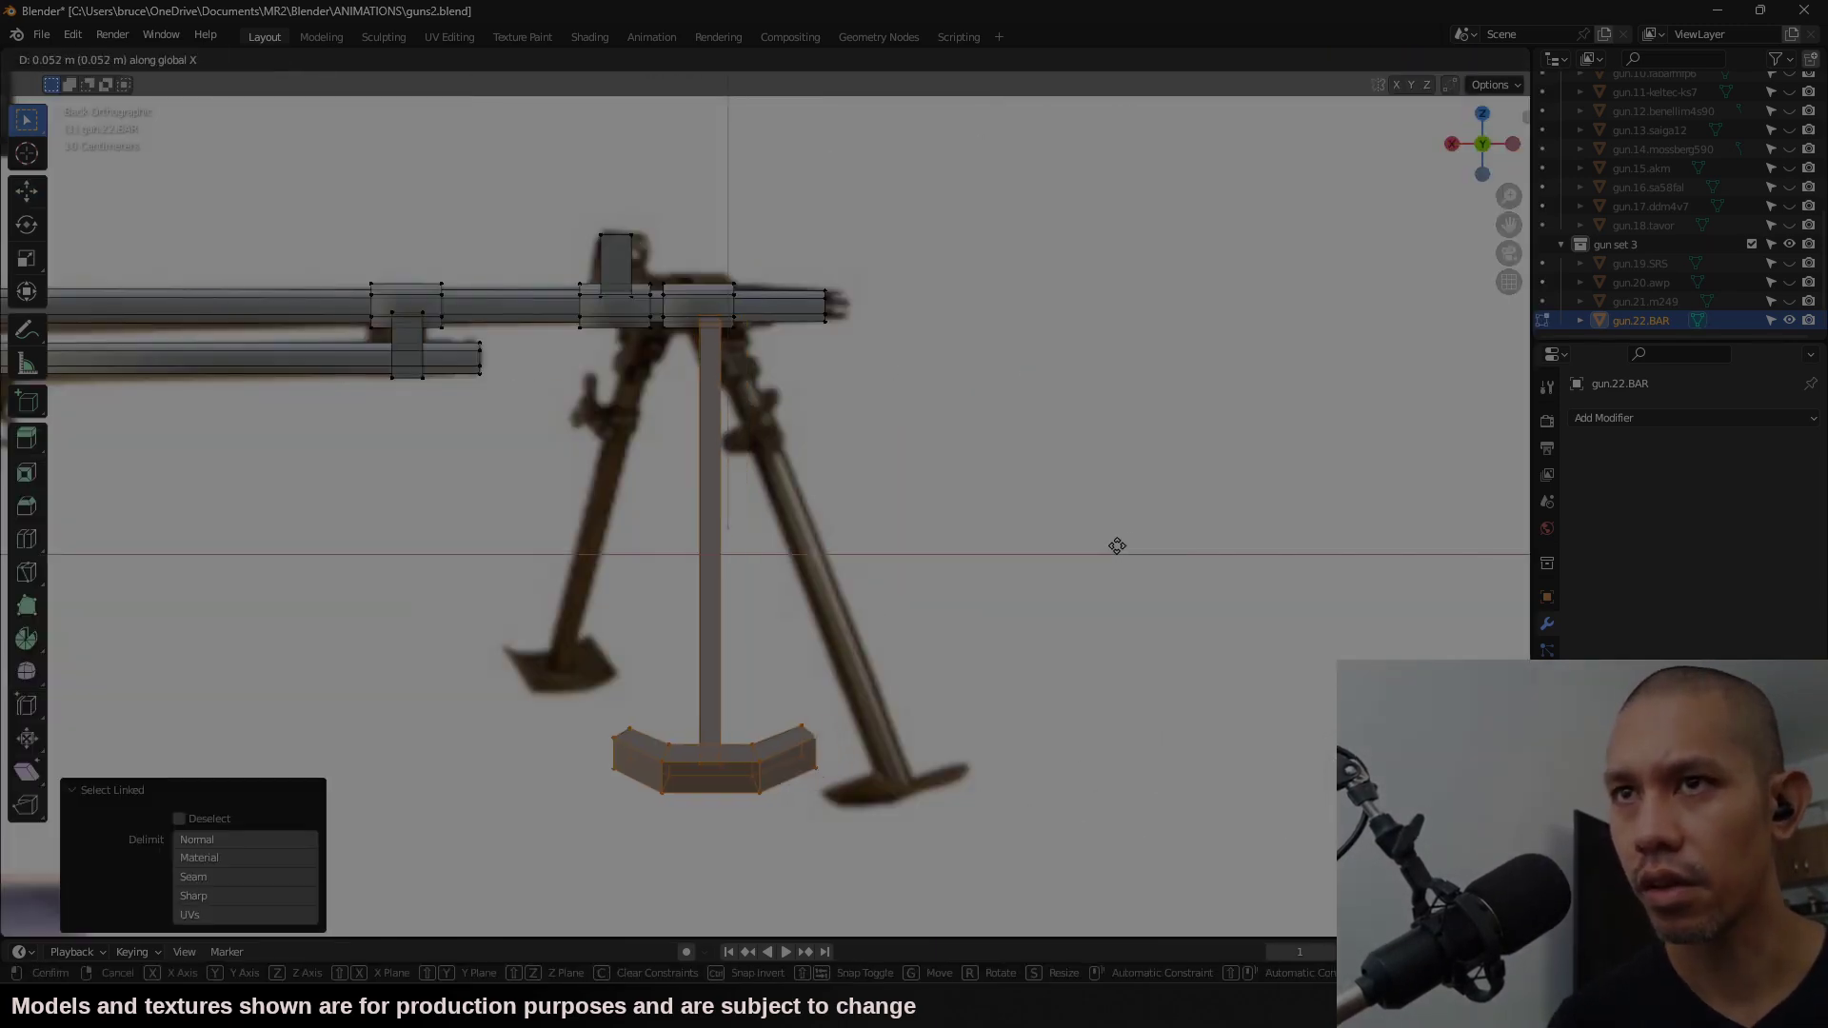
pyautogui.click(1107, 550)
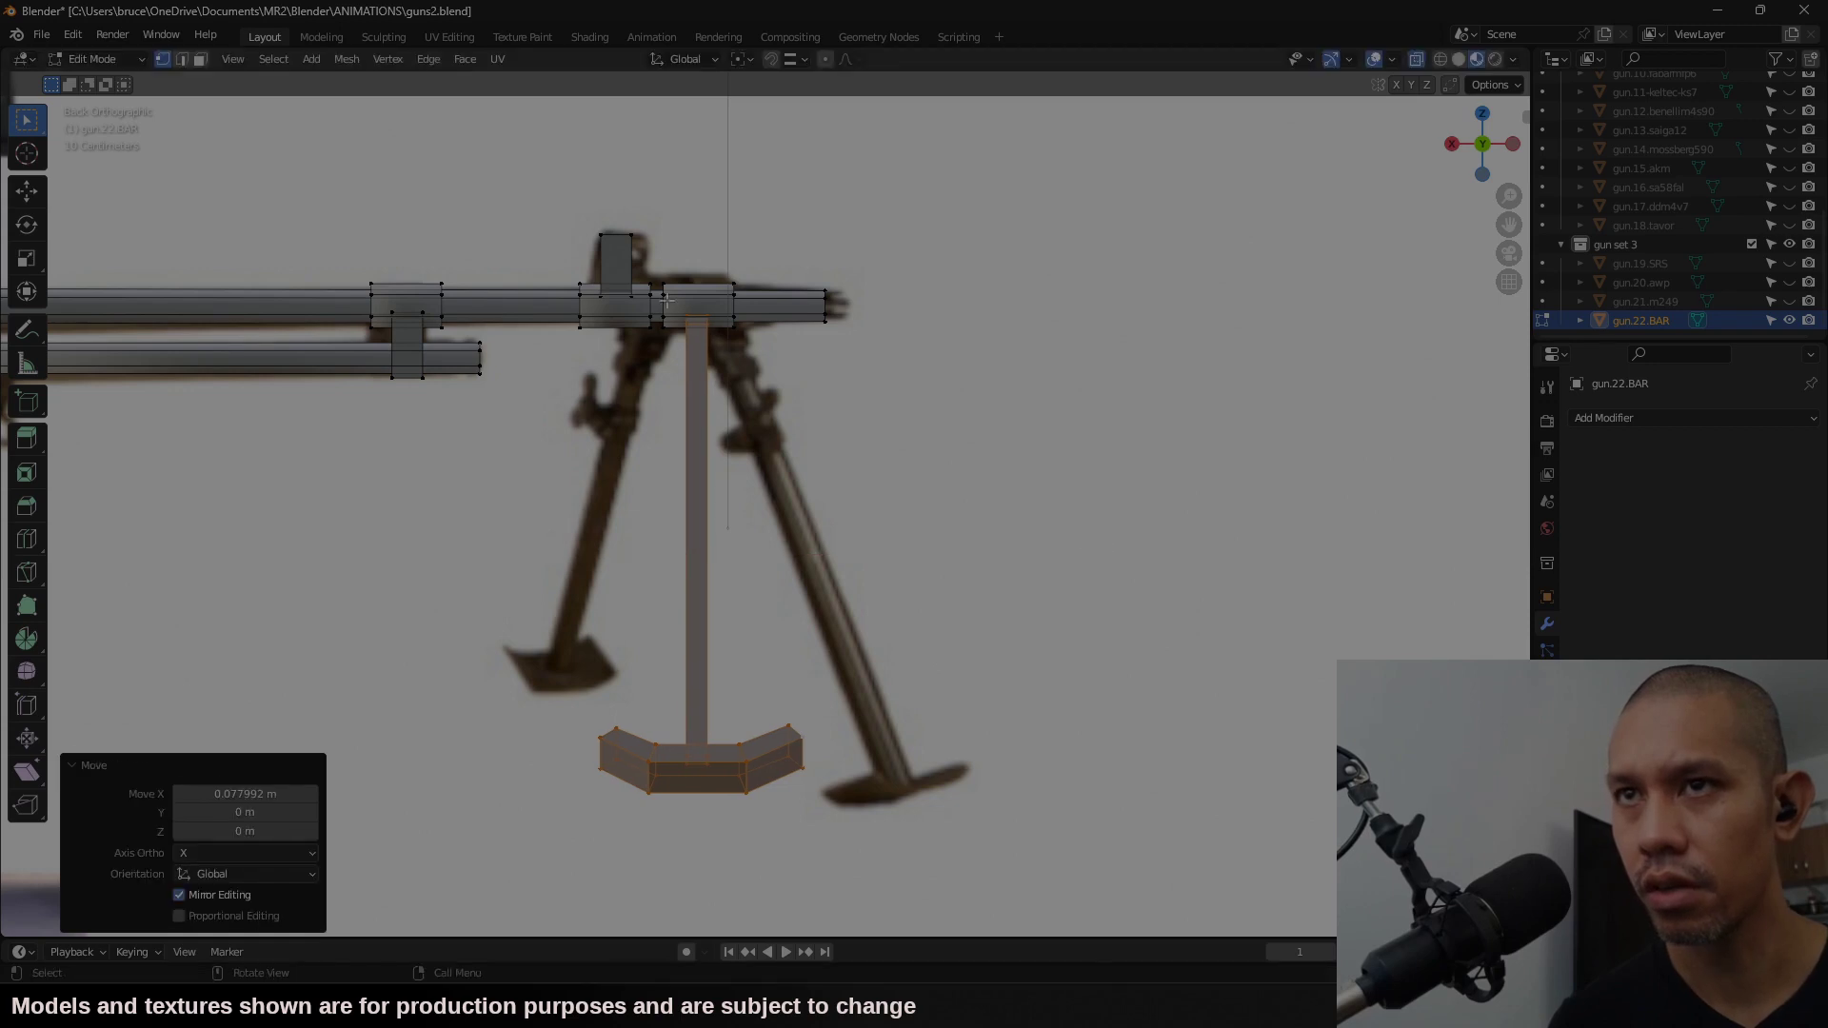
# Step: Leave the BAR's mesh editing, view the finished rifle and bipod in perspective, and return to the back view
pyautogui.scroll(-4, 746, 354)
pyautogui.press('Tab')
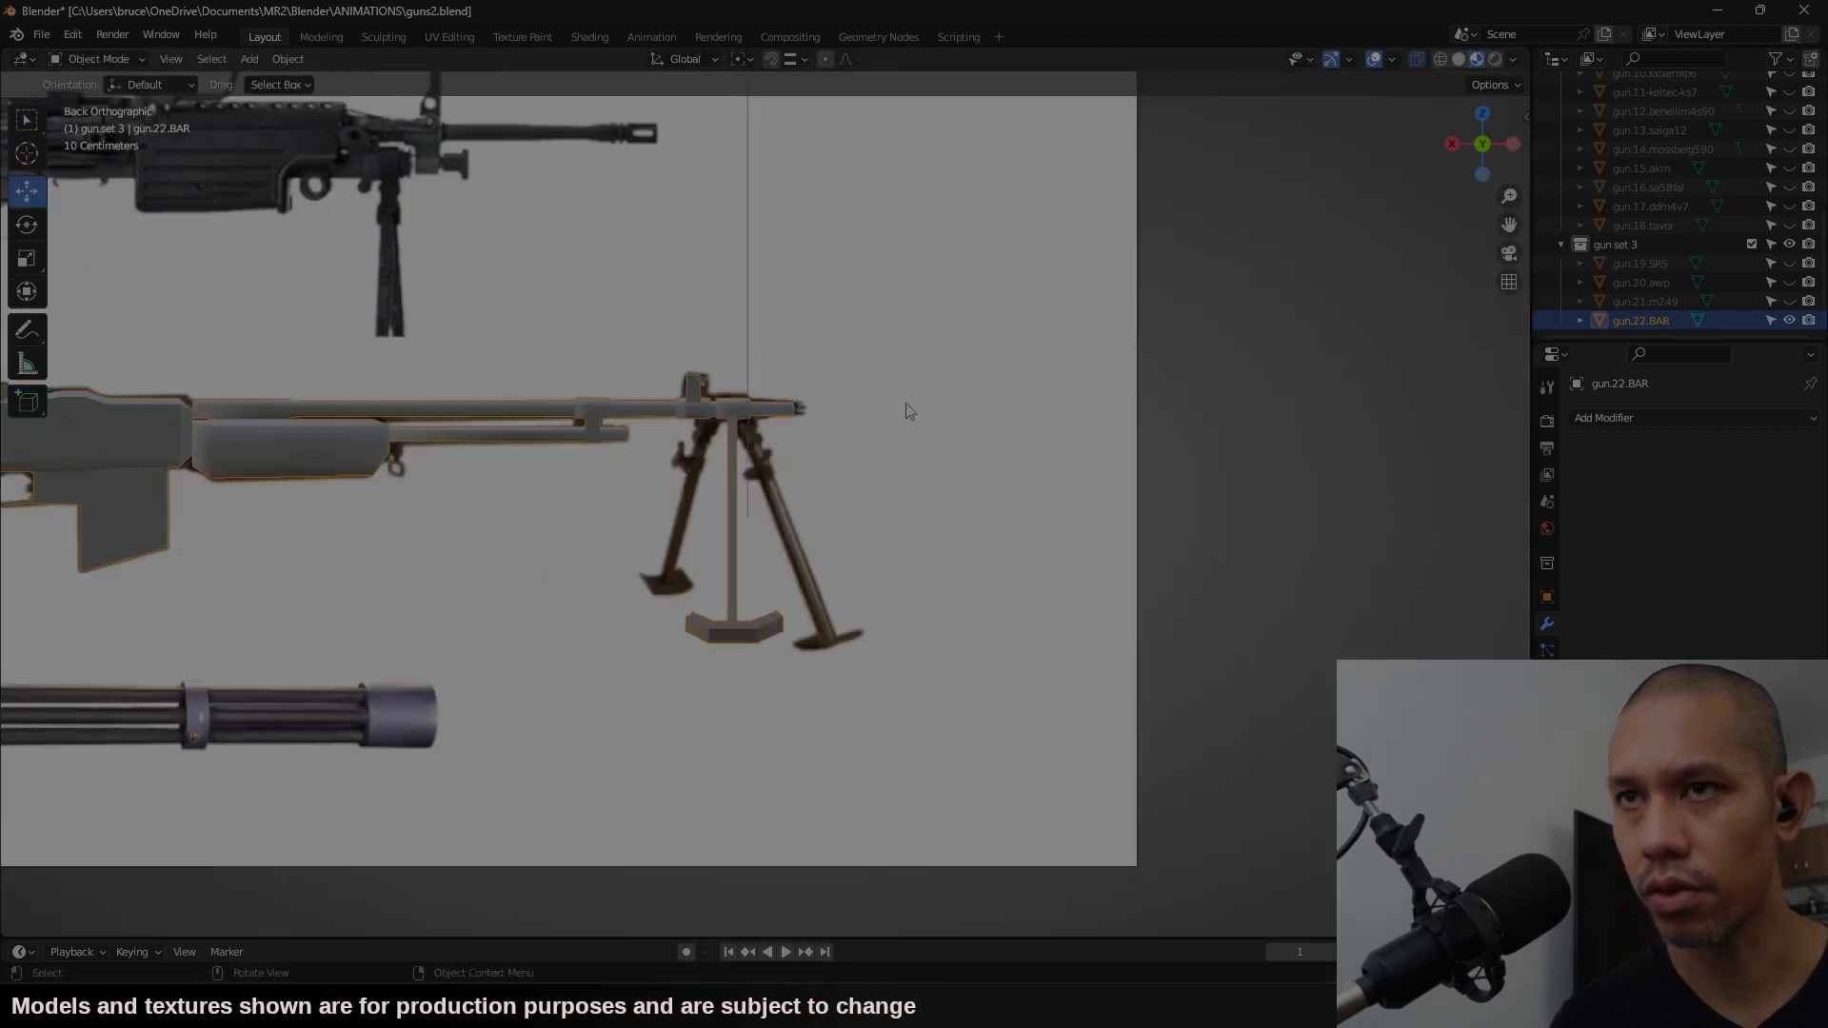
pyautogui.scroll(-4, 956, 424)
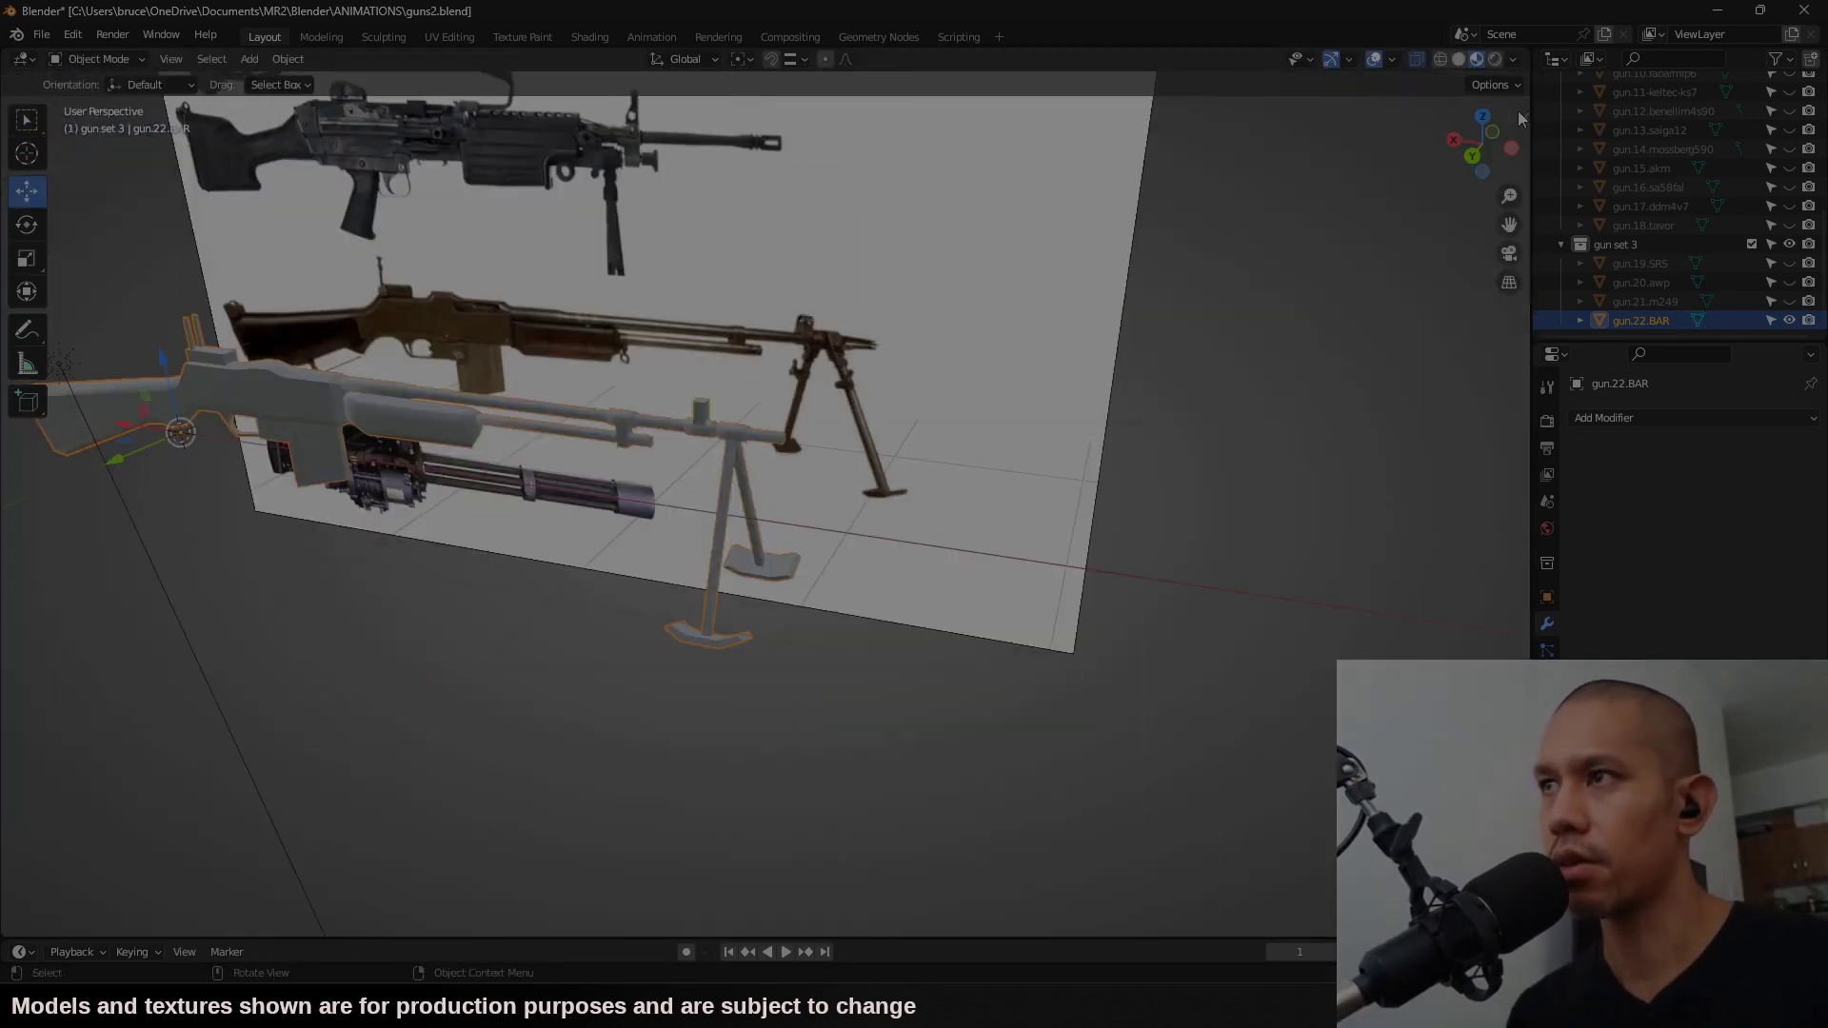
pyautogui.click(1474, 155)
# Step: Collapse the Lights & cams, gun set 1 and gun set 2 collections in the outliner
pyautogui.scroll(2, 1654, 160)
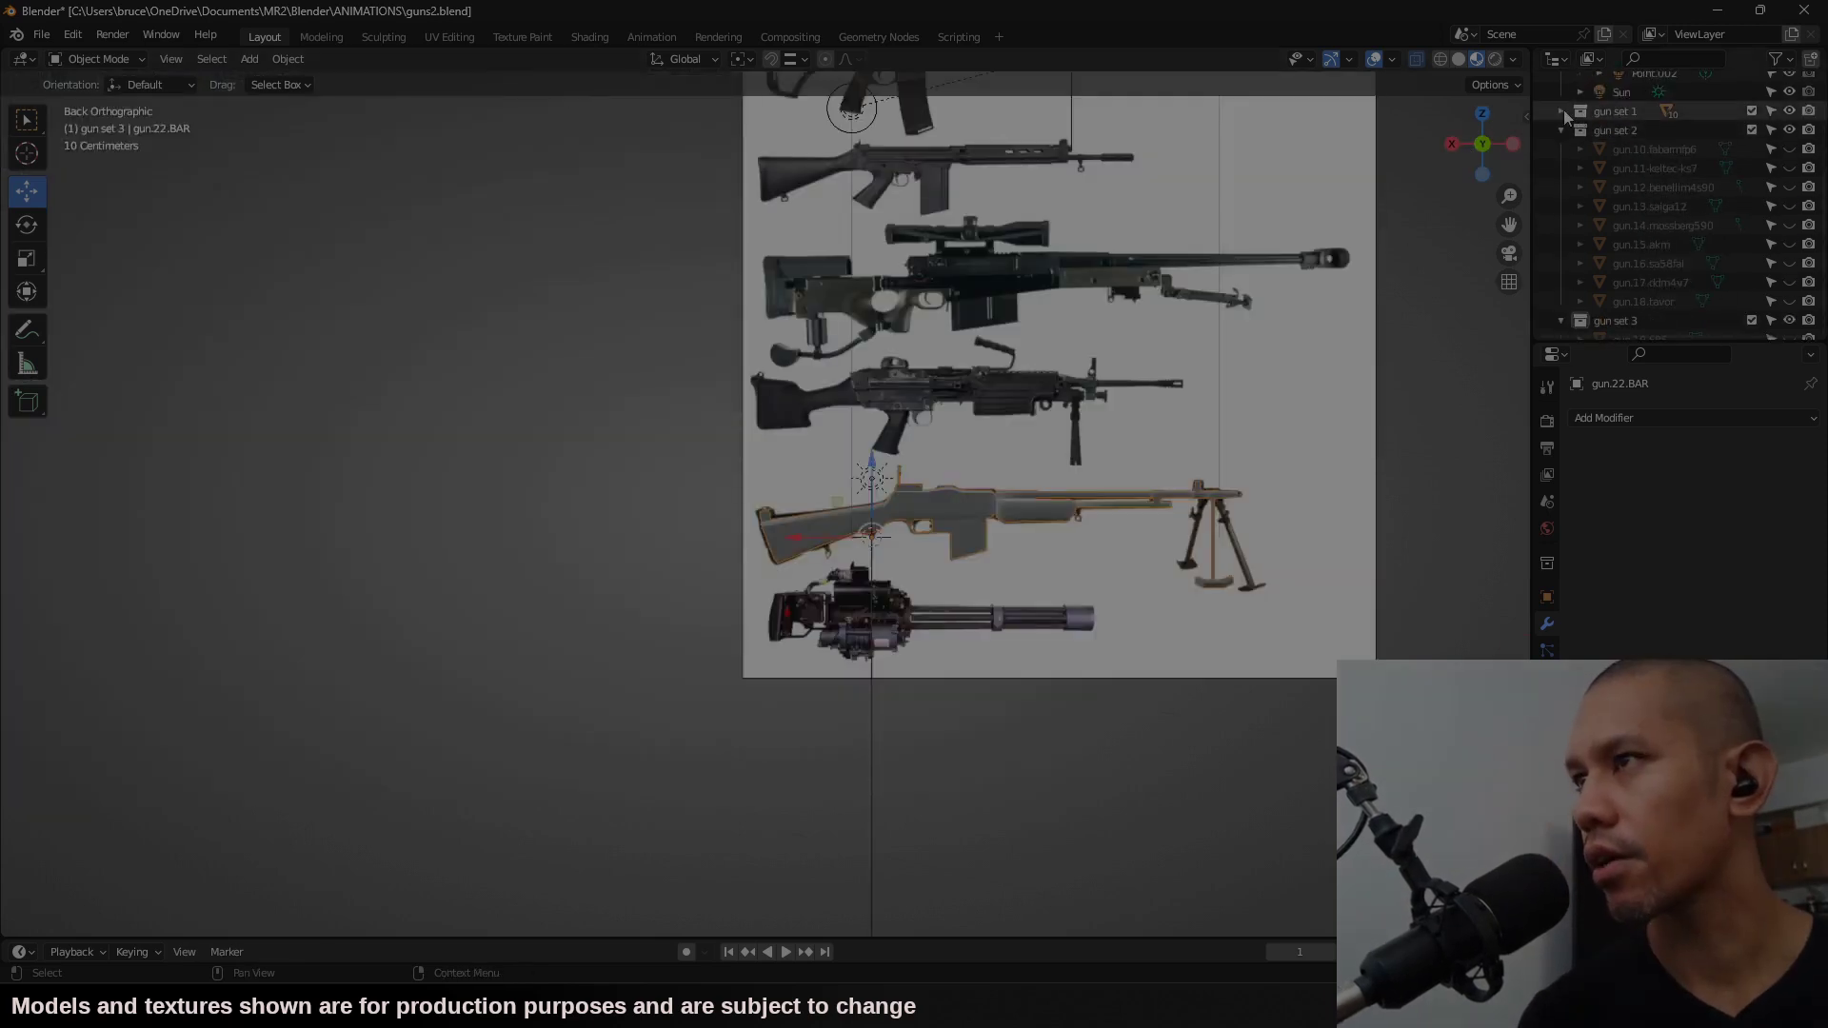
pyautogui.click(1561, 112)
pyautogui.scroll(4, 1647, 266)
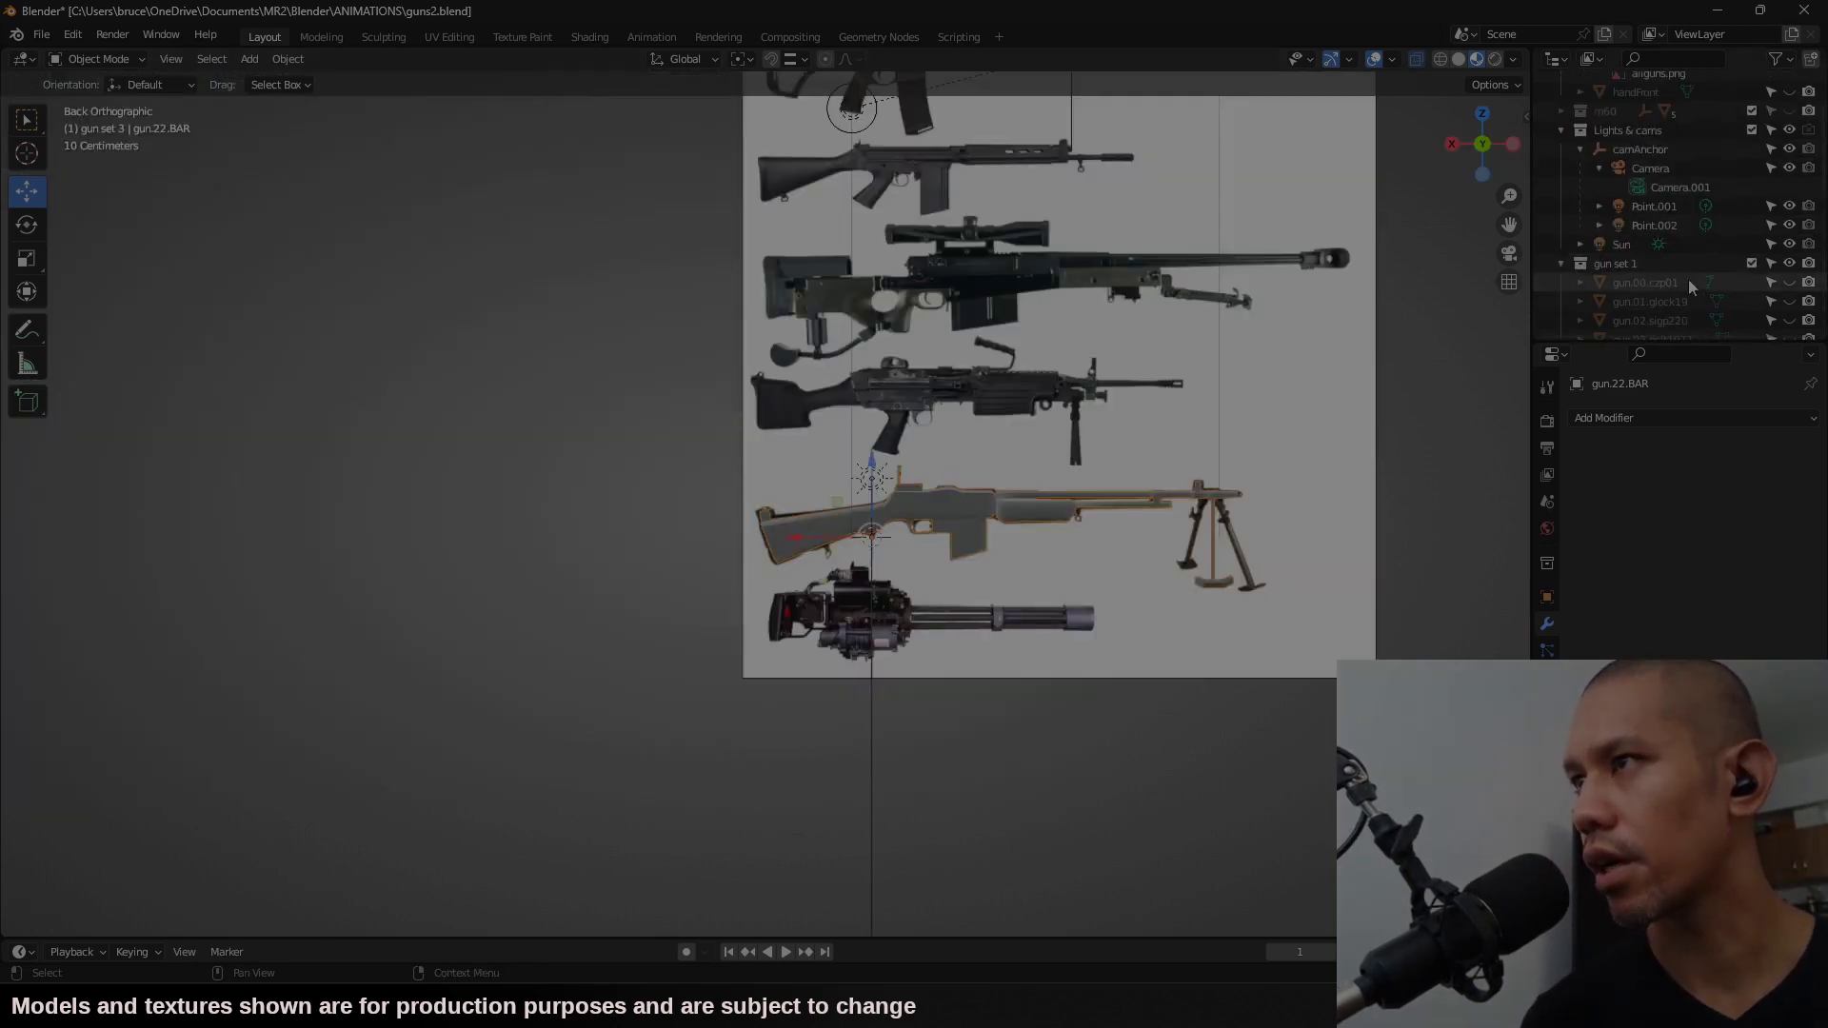
pyautogui.click(1562, 264)
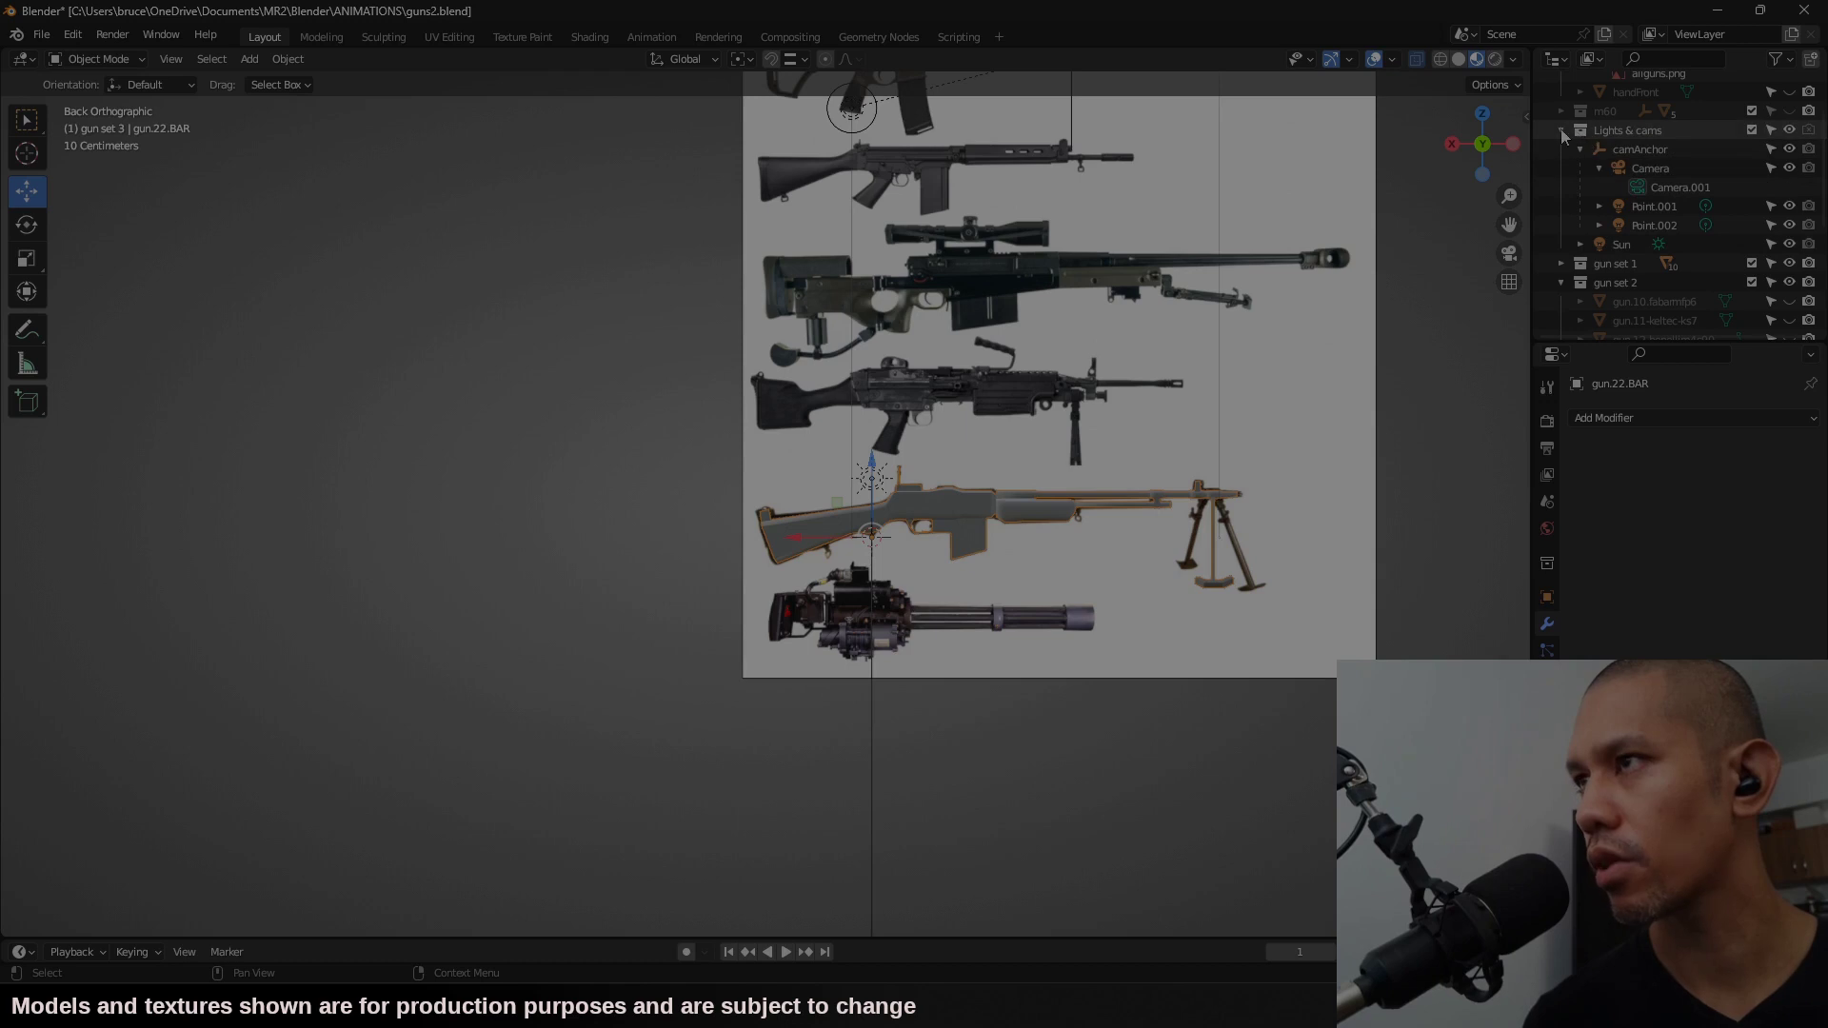
pyautogui.click(1562, 131)
pyautogui.click(1562, 168)
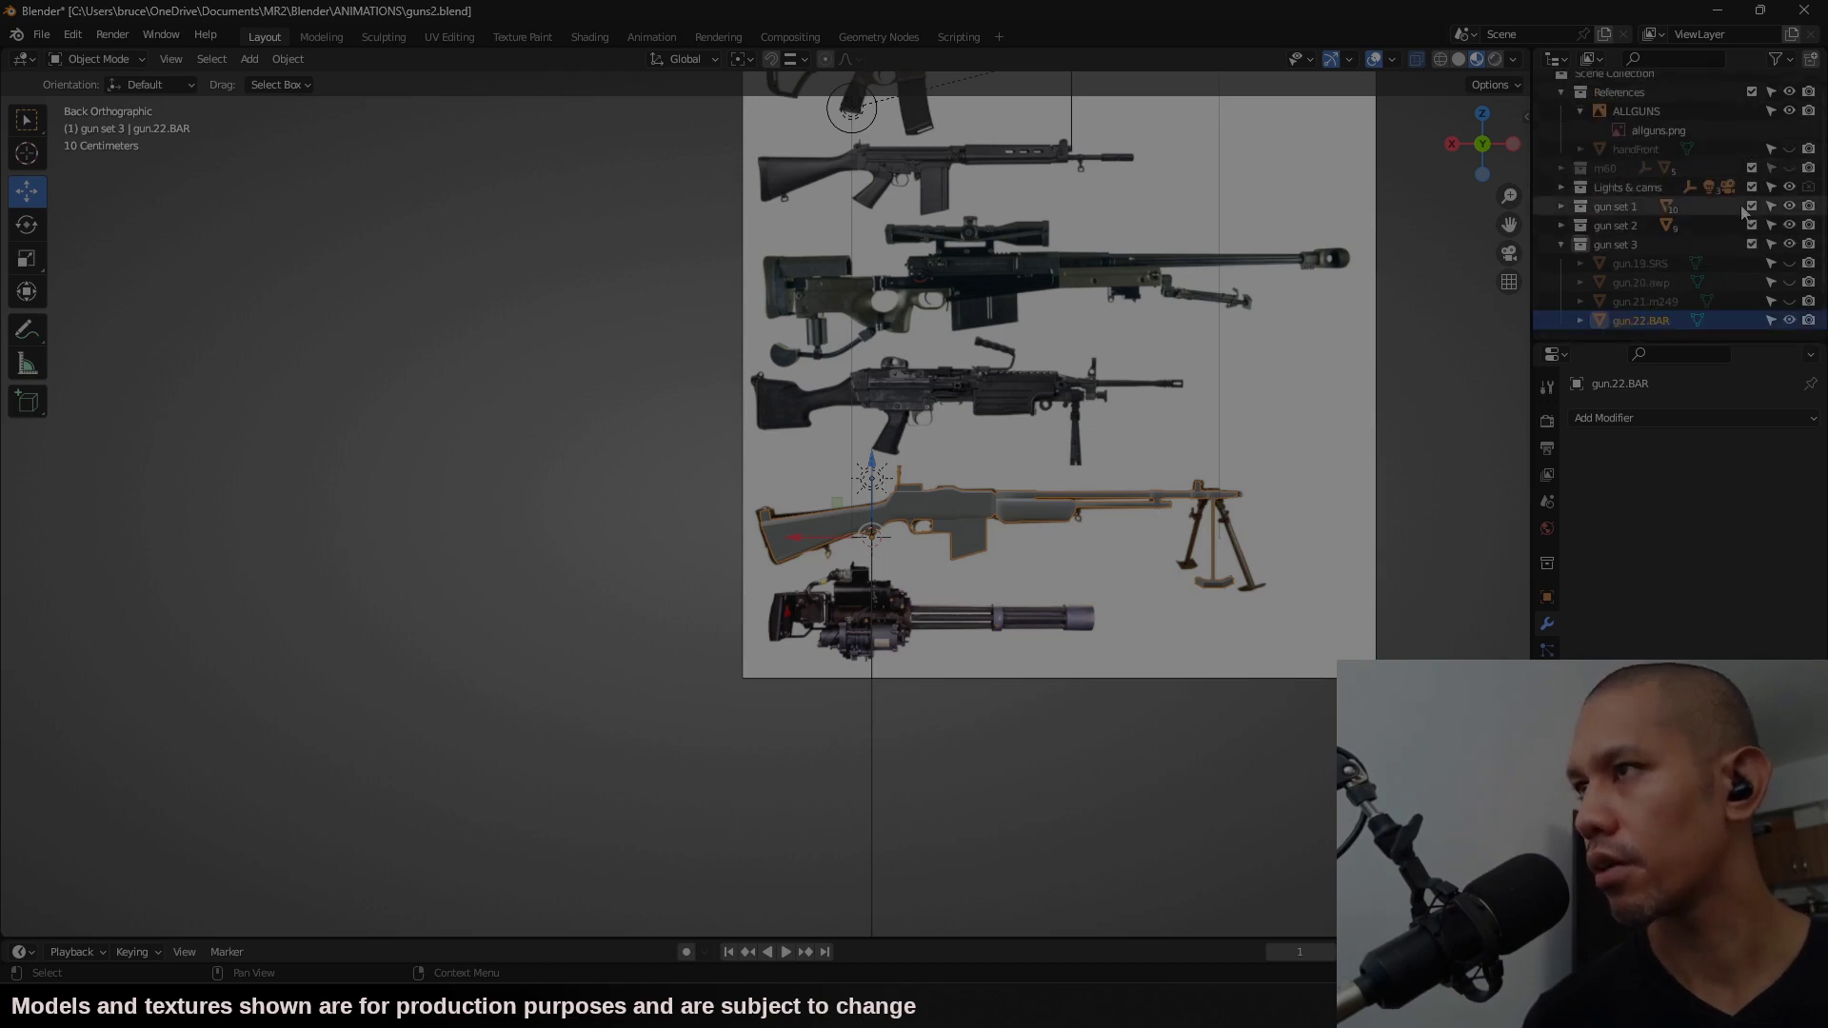
pyautogui.click(1573, 172)
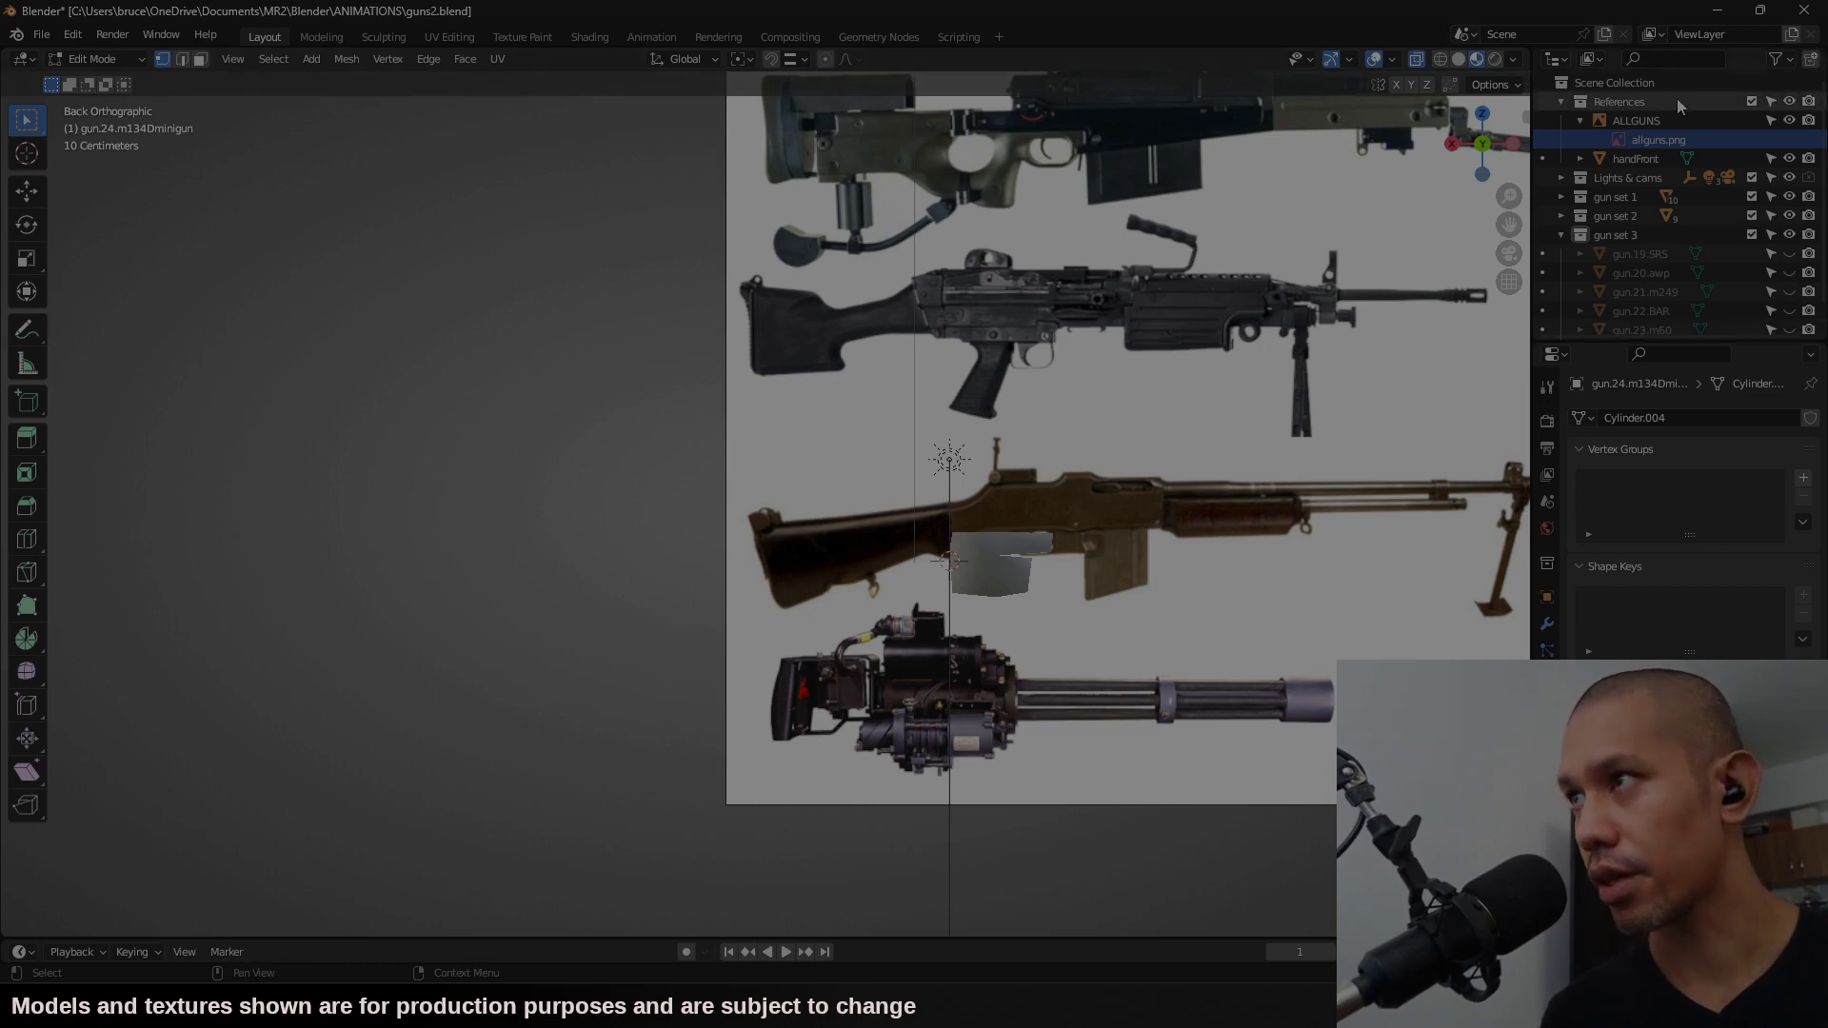
# Step: Leave mesh editing and move the ALLGUNS reference image about -1.19 m along X and 1.13 m along Z
pyautogui.press('Tab')
pyautogui.click(1185, 666)
pyautogui.press('g')
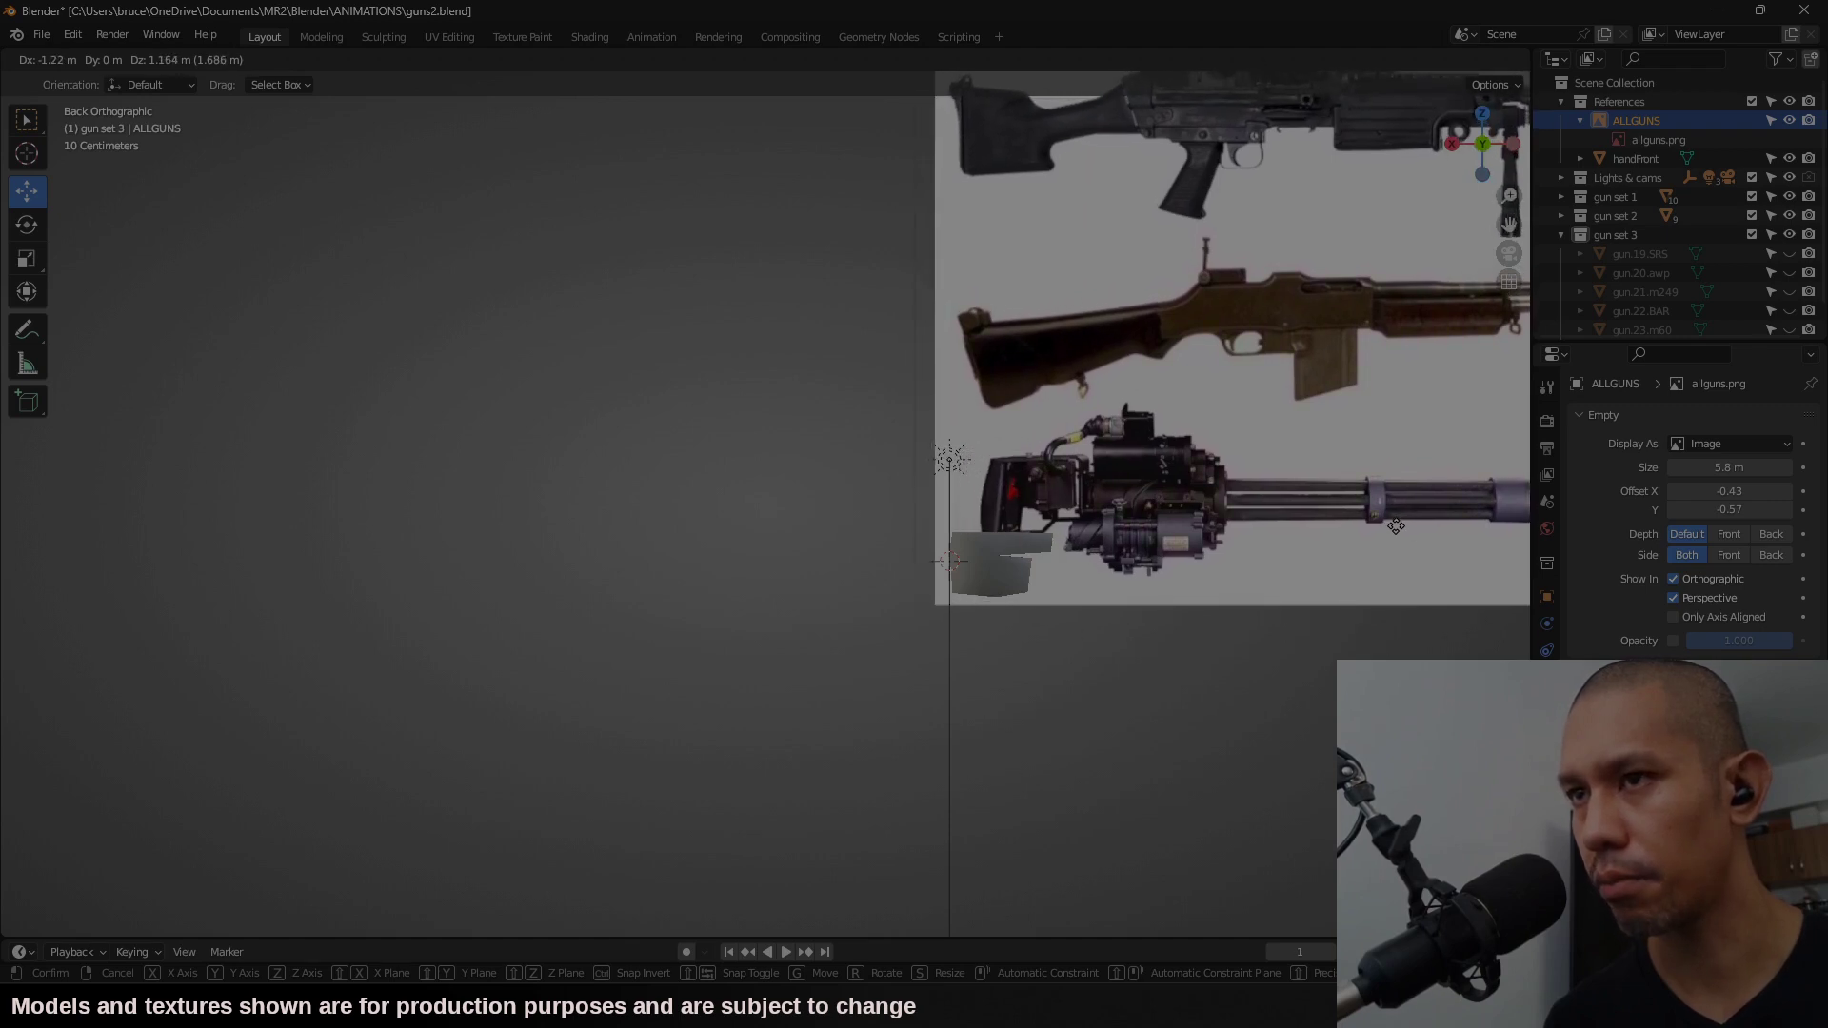
pyautogui.click(1355, 554)
# Step: Shift the reference image about -0.067 m along X and -0.27 m along Z to align the minigun's grip with the hand mesh
pyautogui.scroll(3, 974, 607)
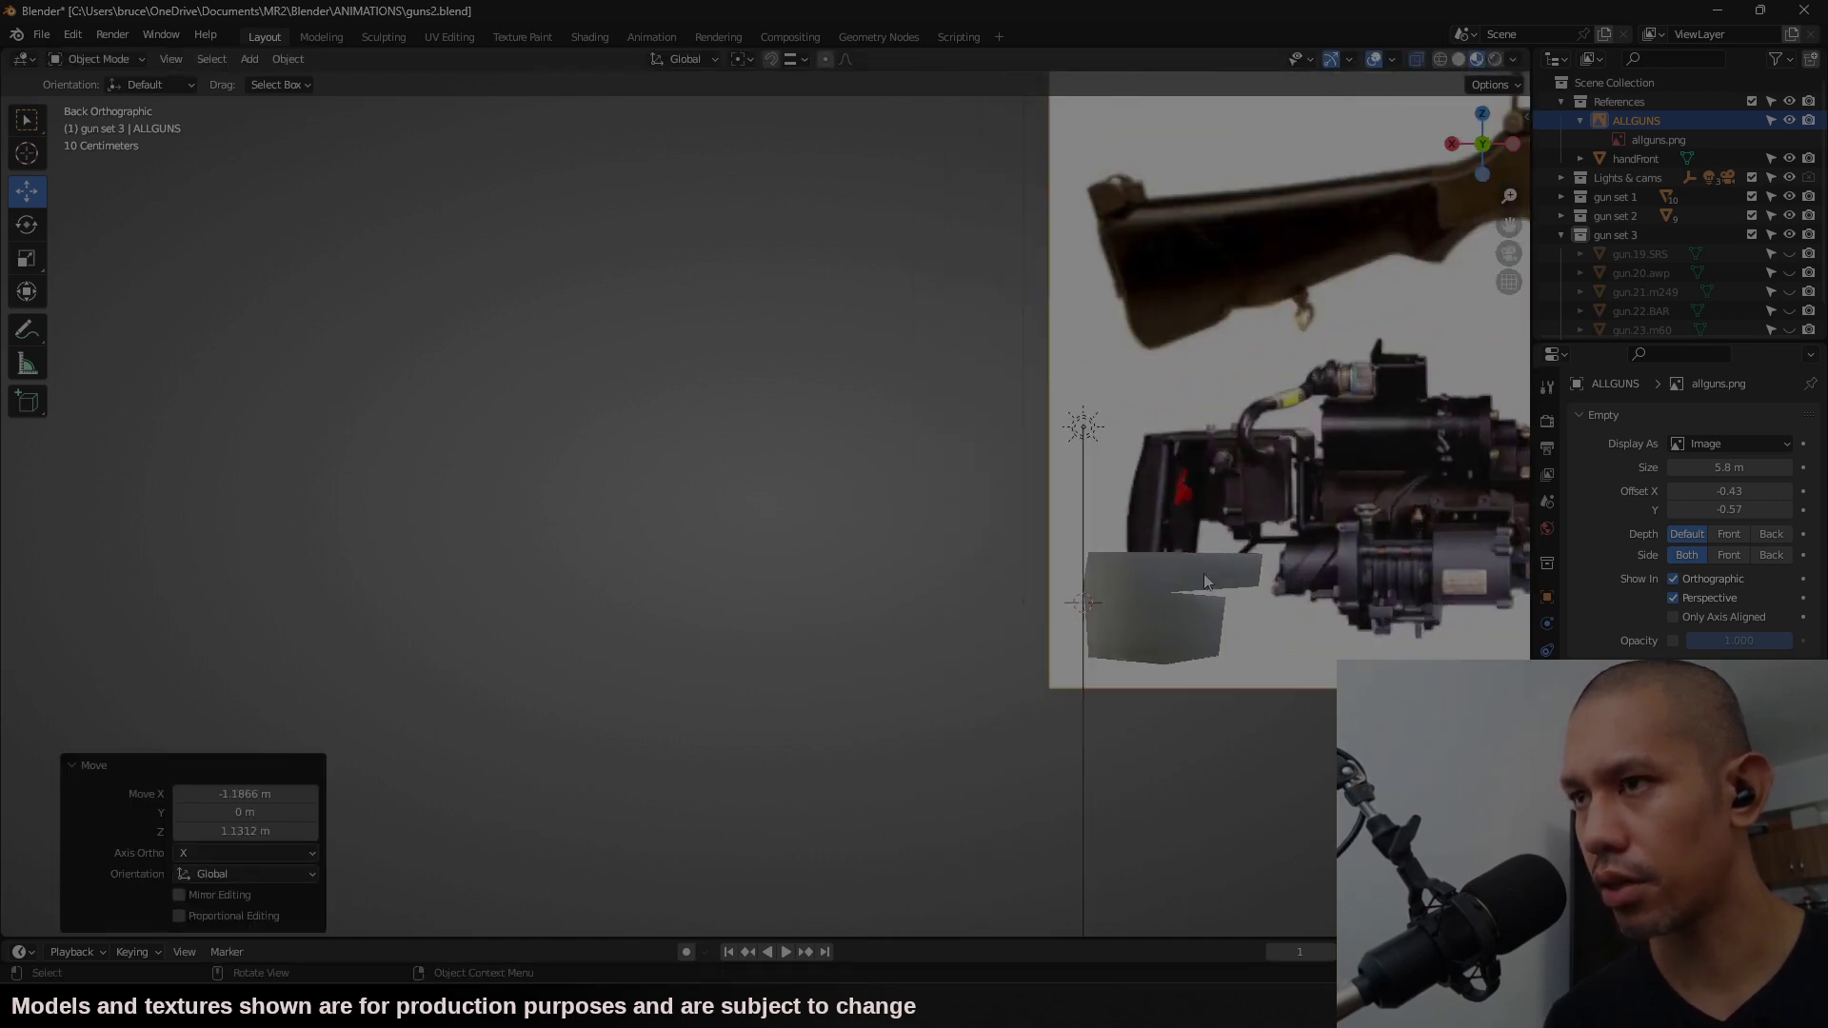
pyautogui.press('g')
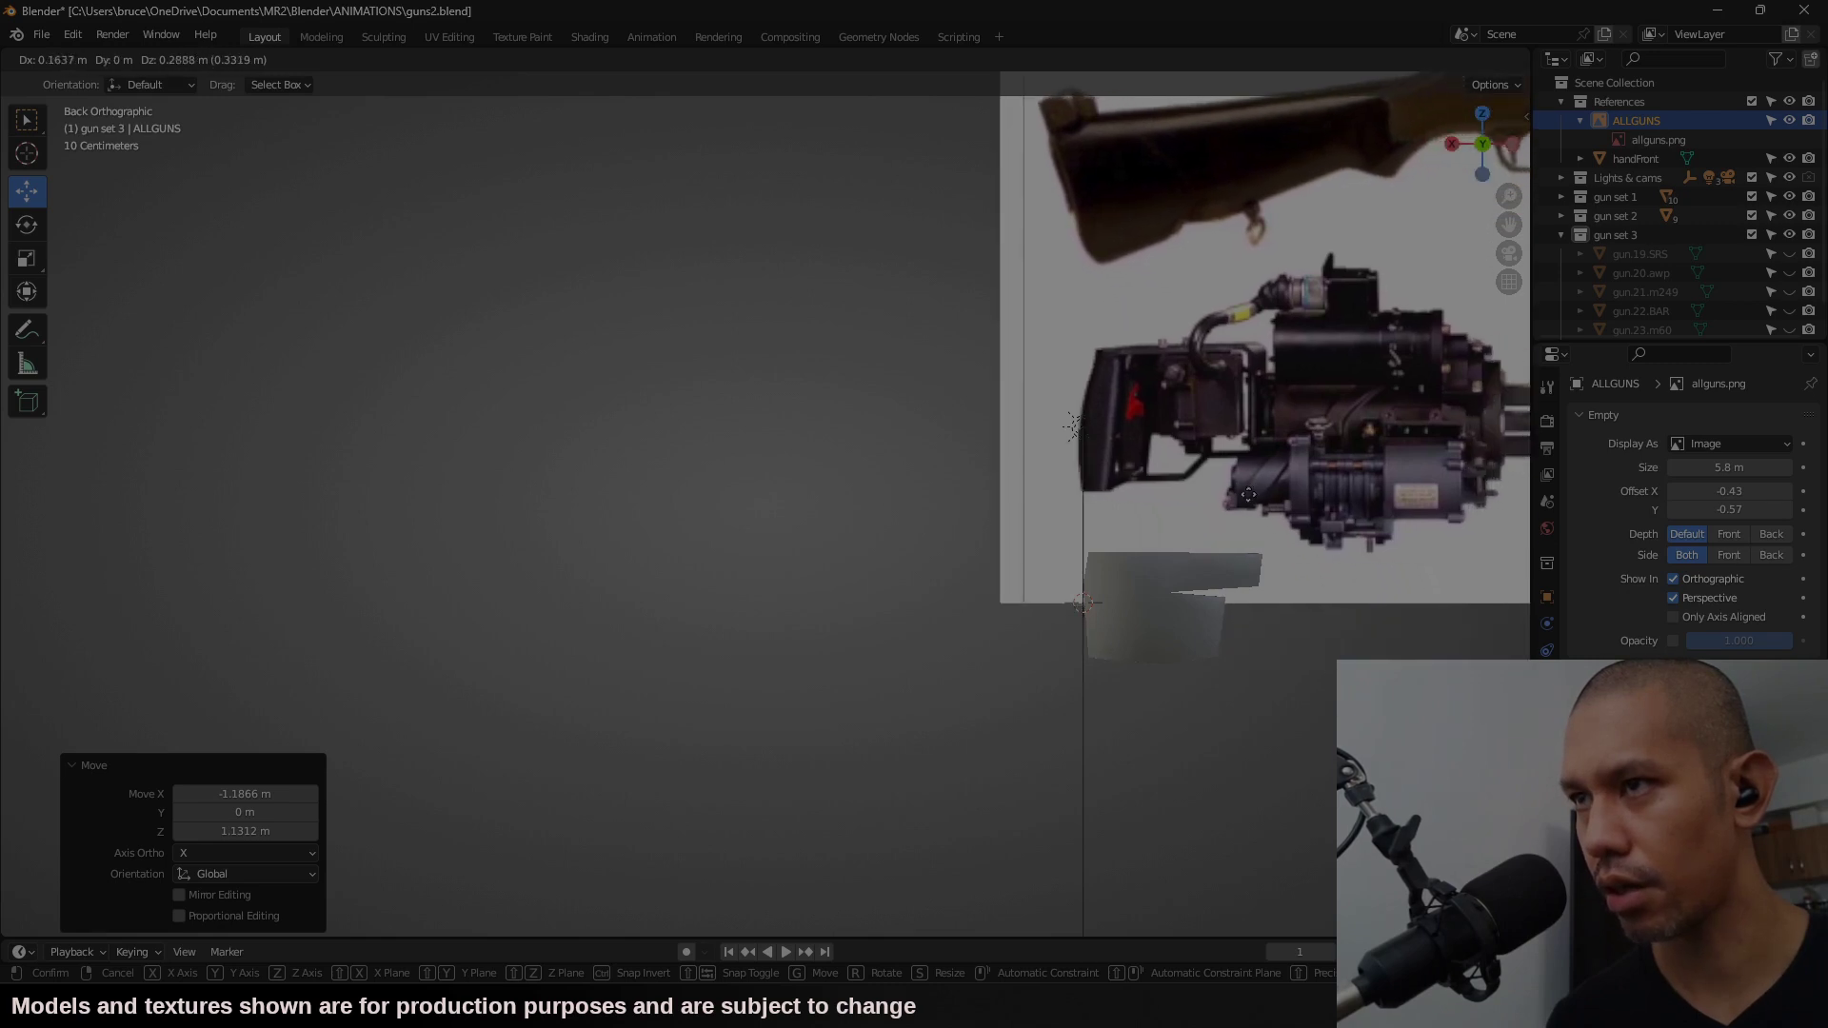
pyautogui.click(1256, 576)
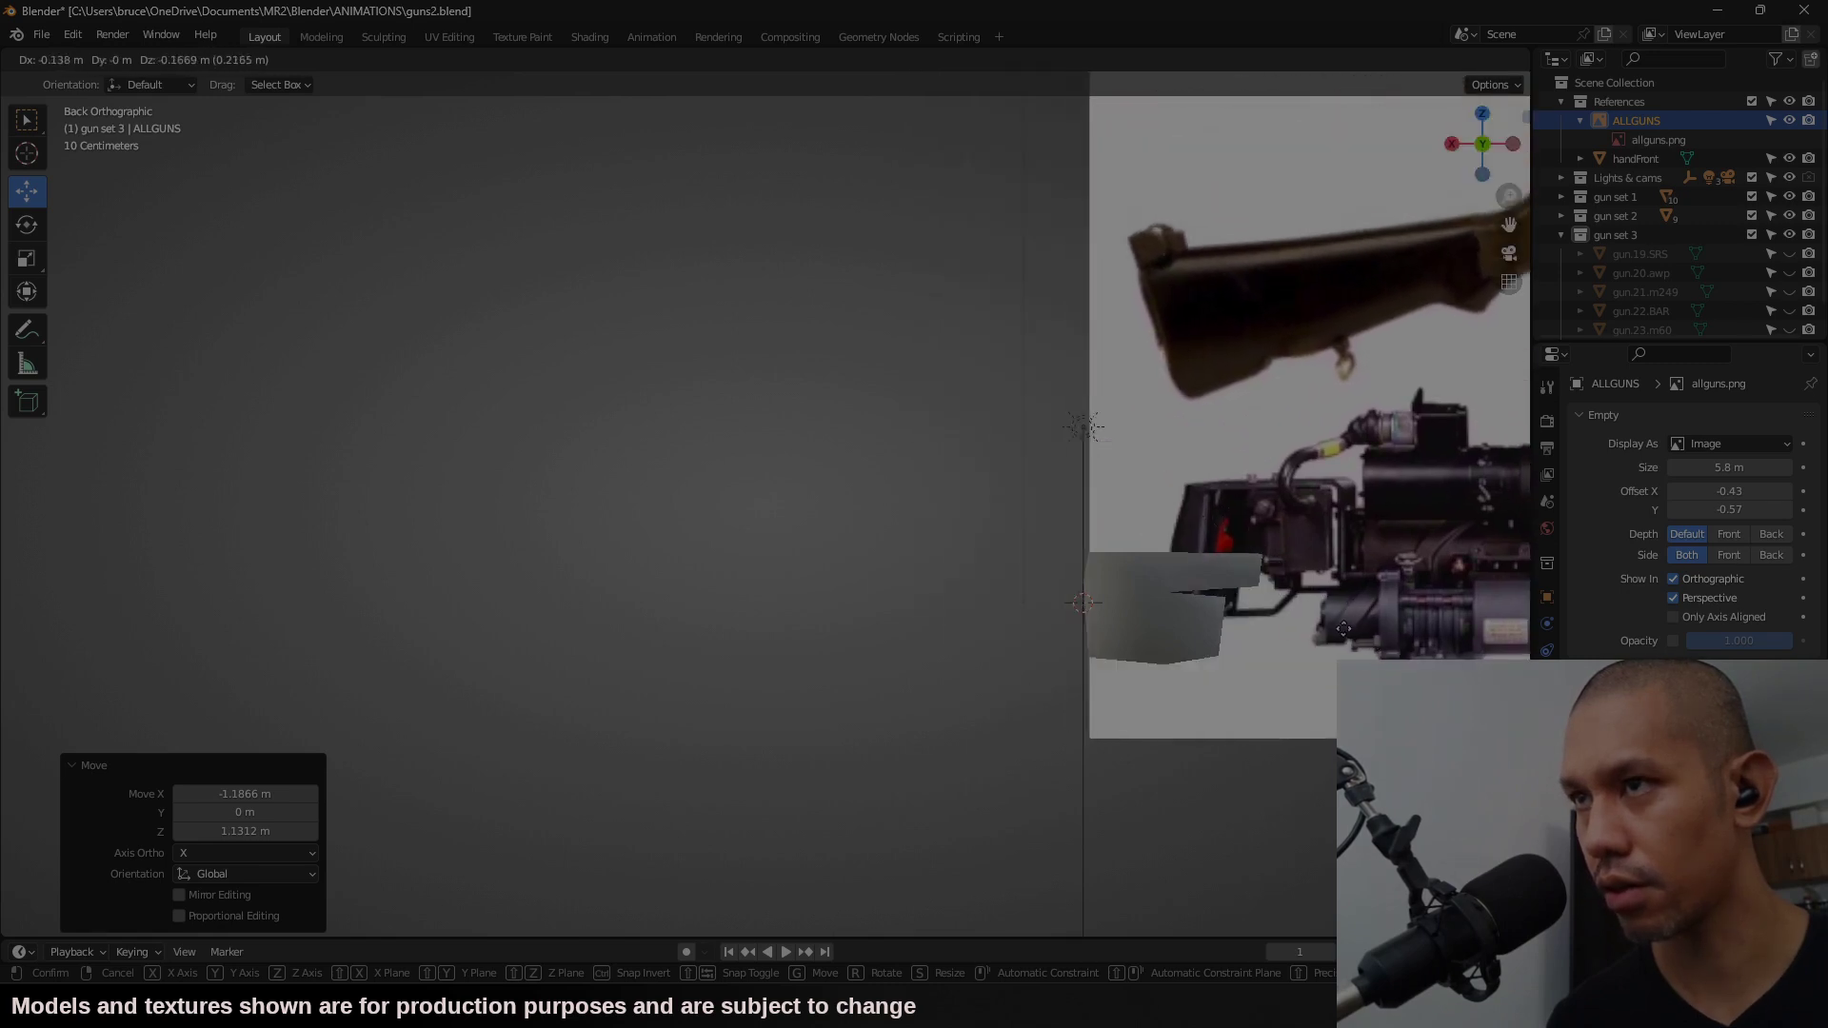
pyautogui.keyDown('shift'); pyautogui.moveTo(1257, 576); pyautogui.dragTo(476, 547, button='middle'); pyautogui.keyUp('shift')
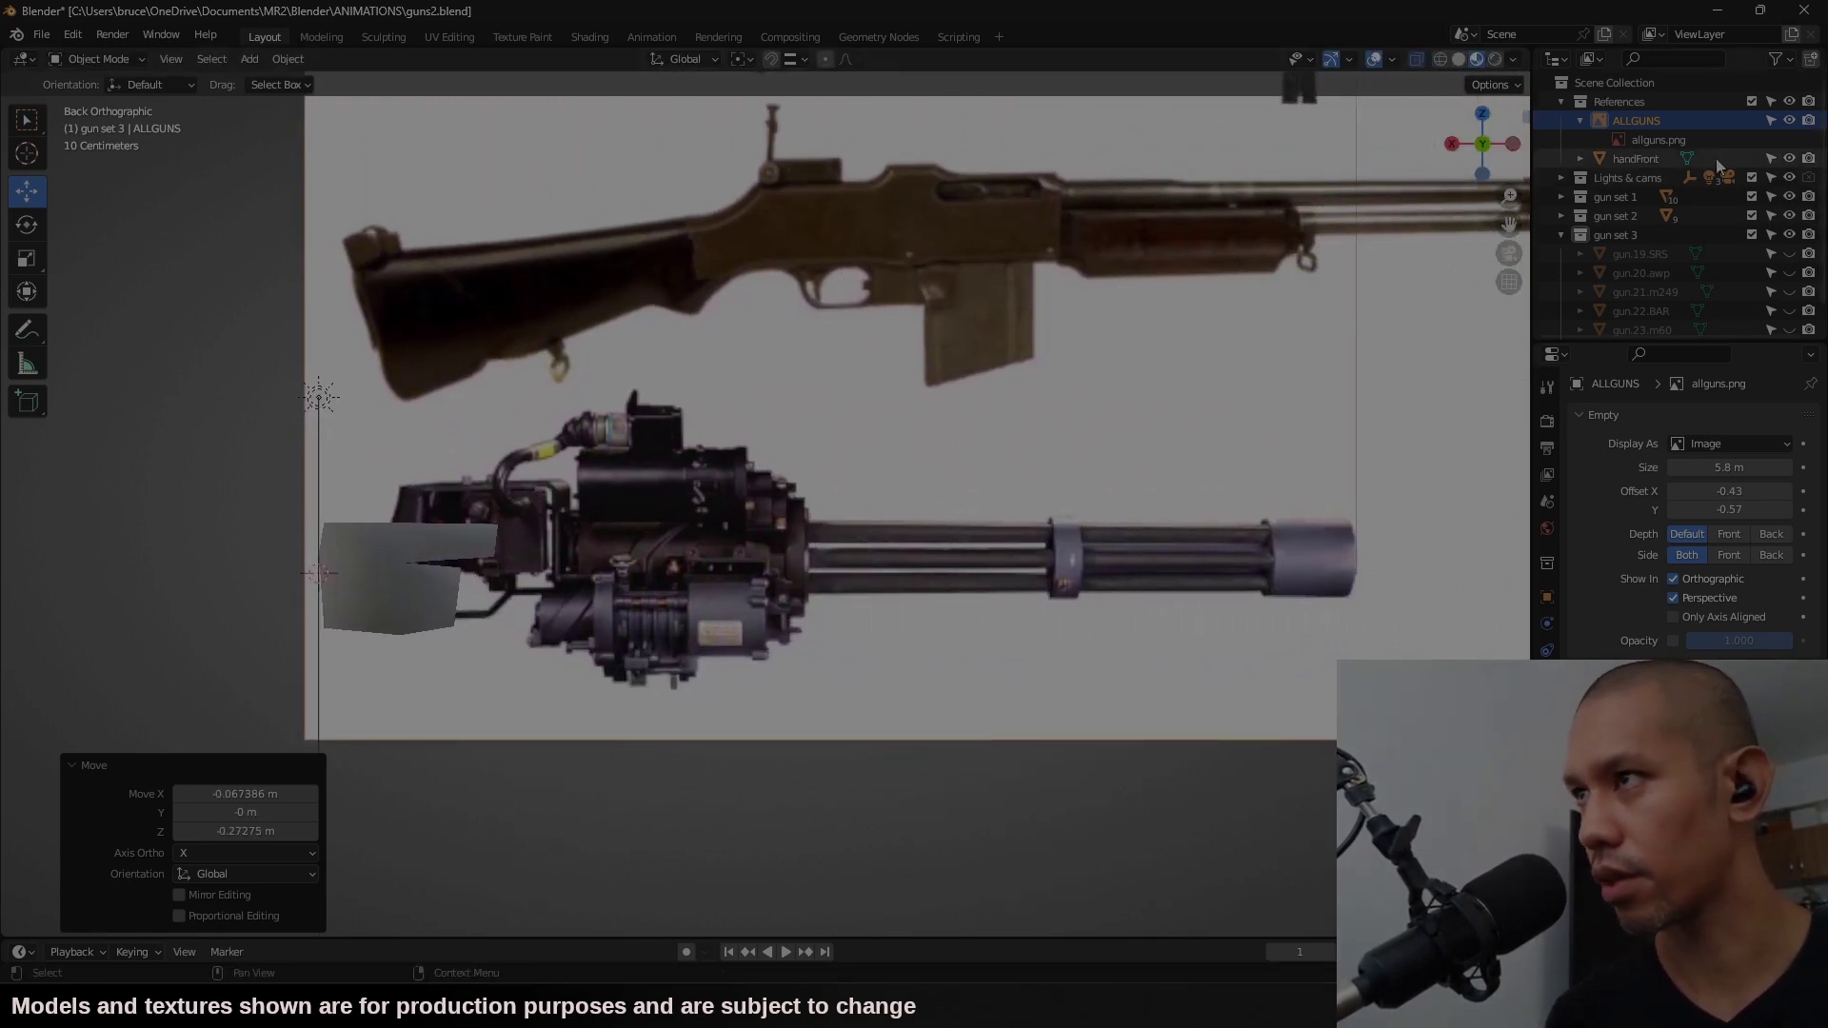
# Step: Open the gun.24.m134Dminigun mesh for editing and scale its cylinder to 0.1
pyautogui.scroll(-1, 1656, 285)
pyautogui.click(1666, 320)
pyautogui.press('Tab')
pyautogui.press('s')
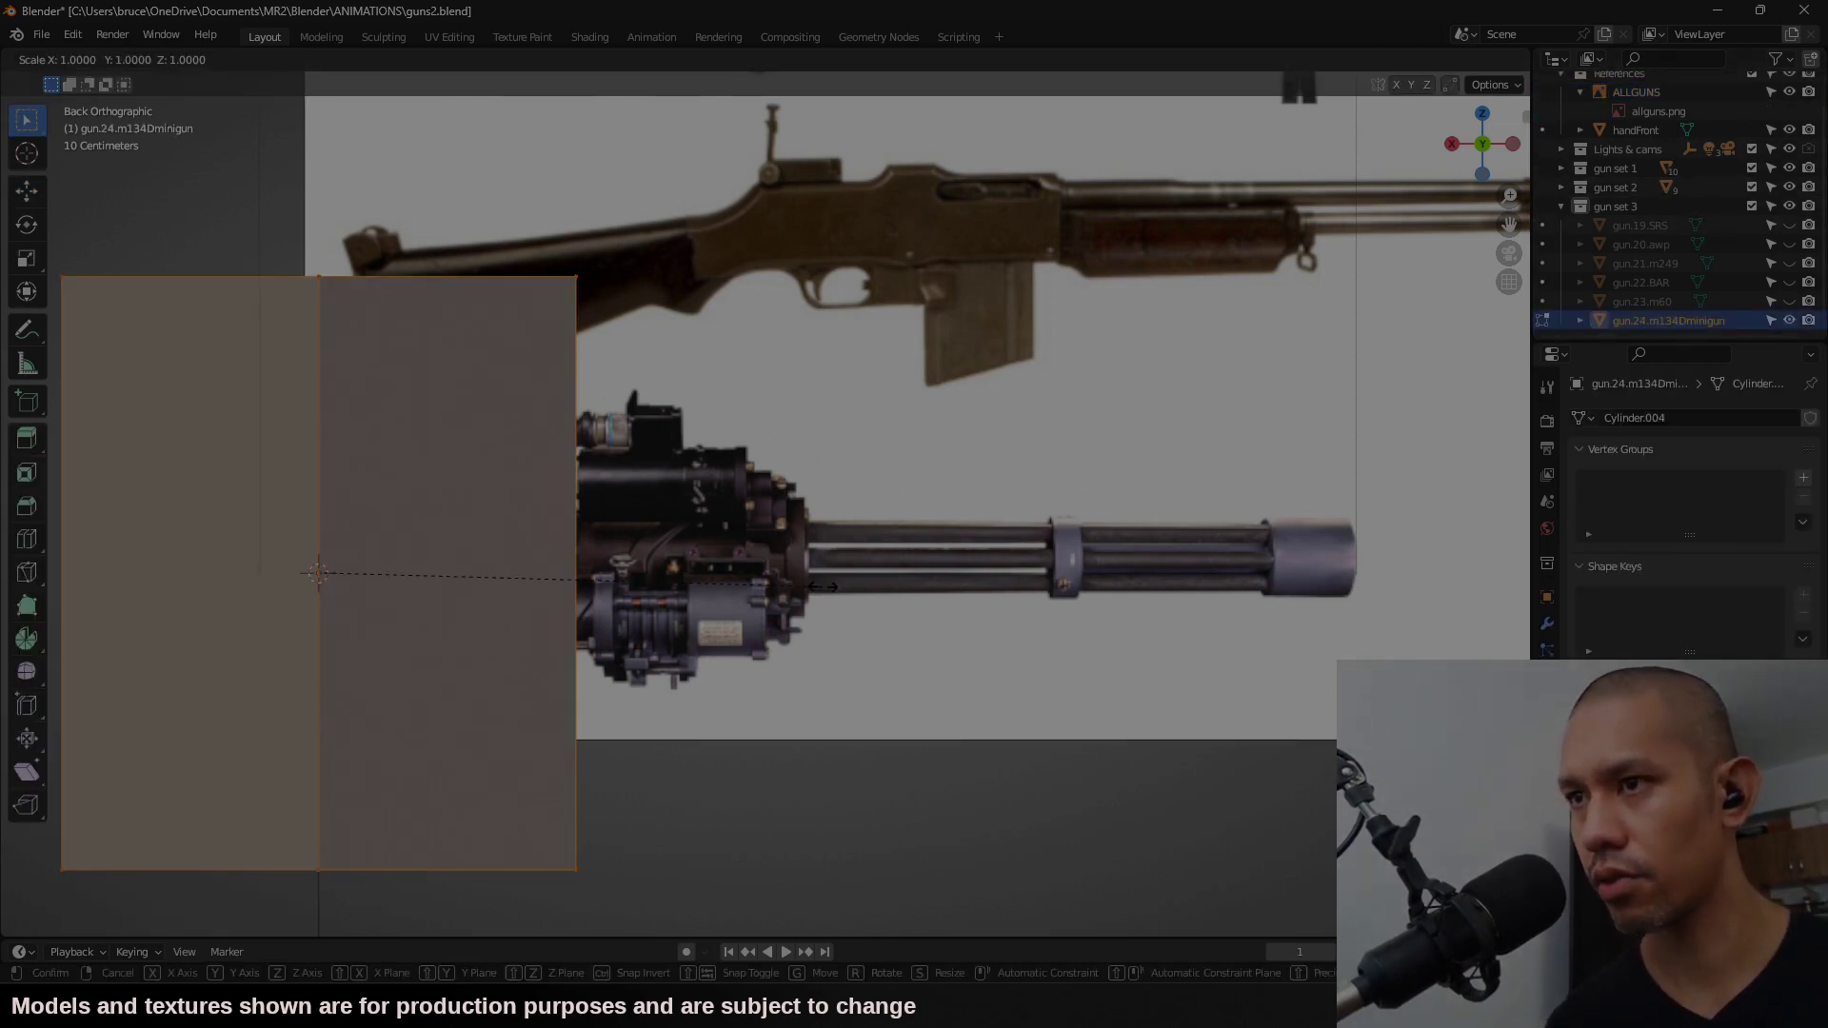
pyautogui.write('.1')
pyautogui.press('Return')
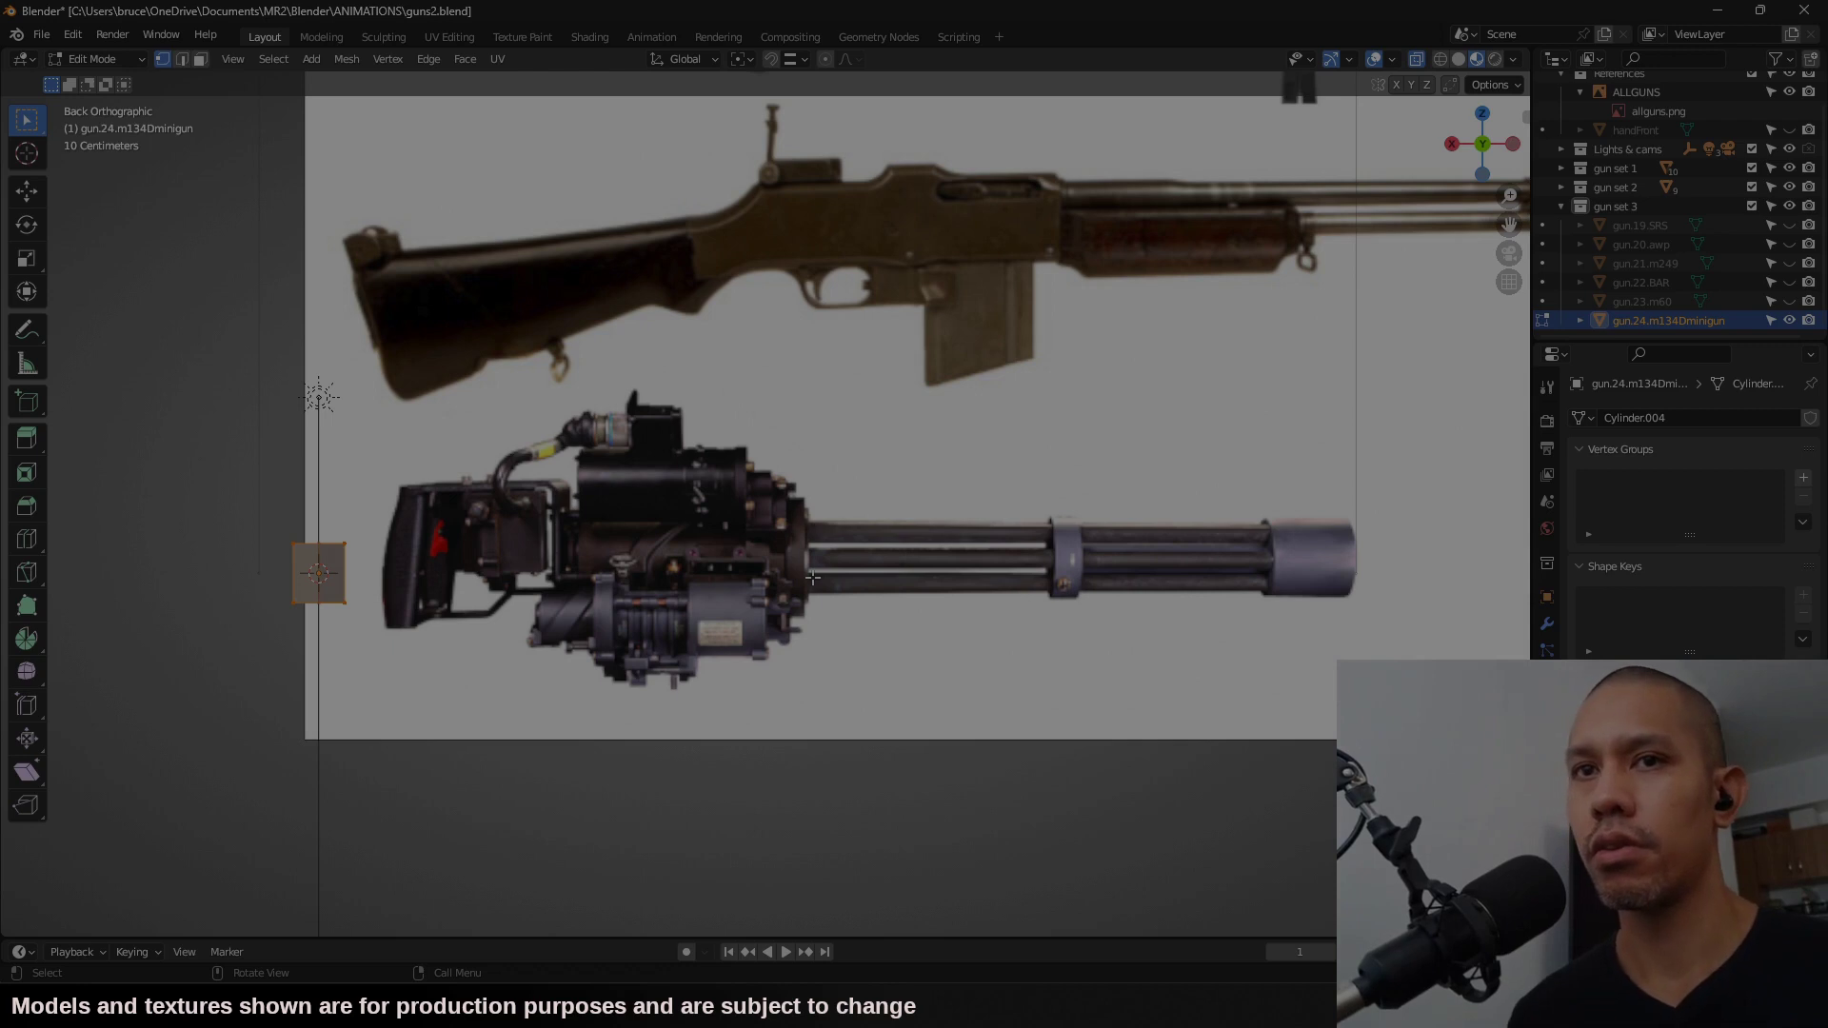
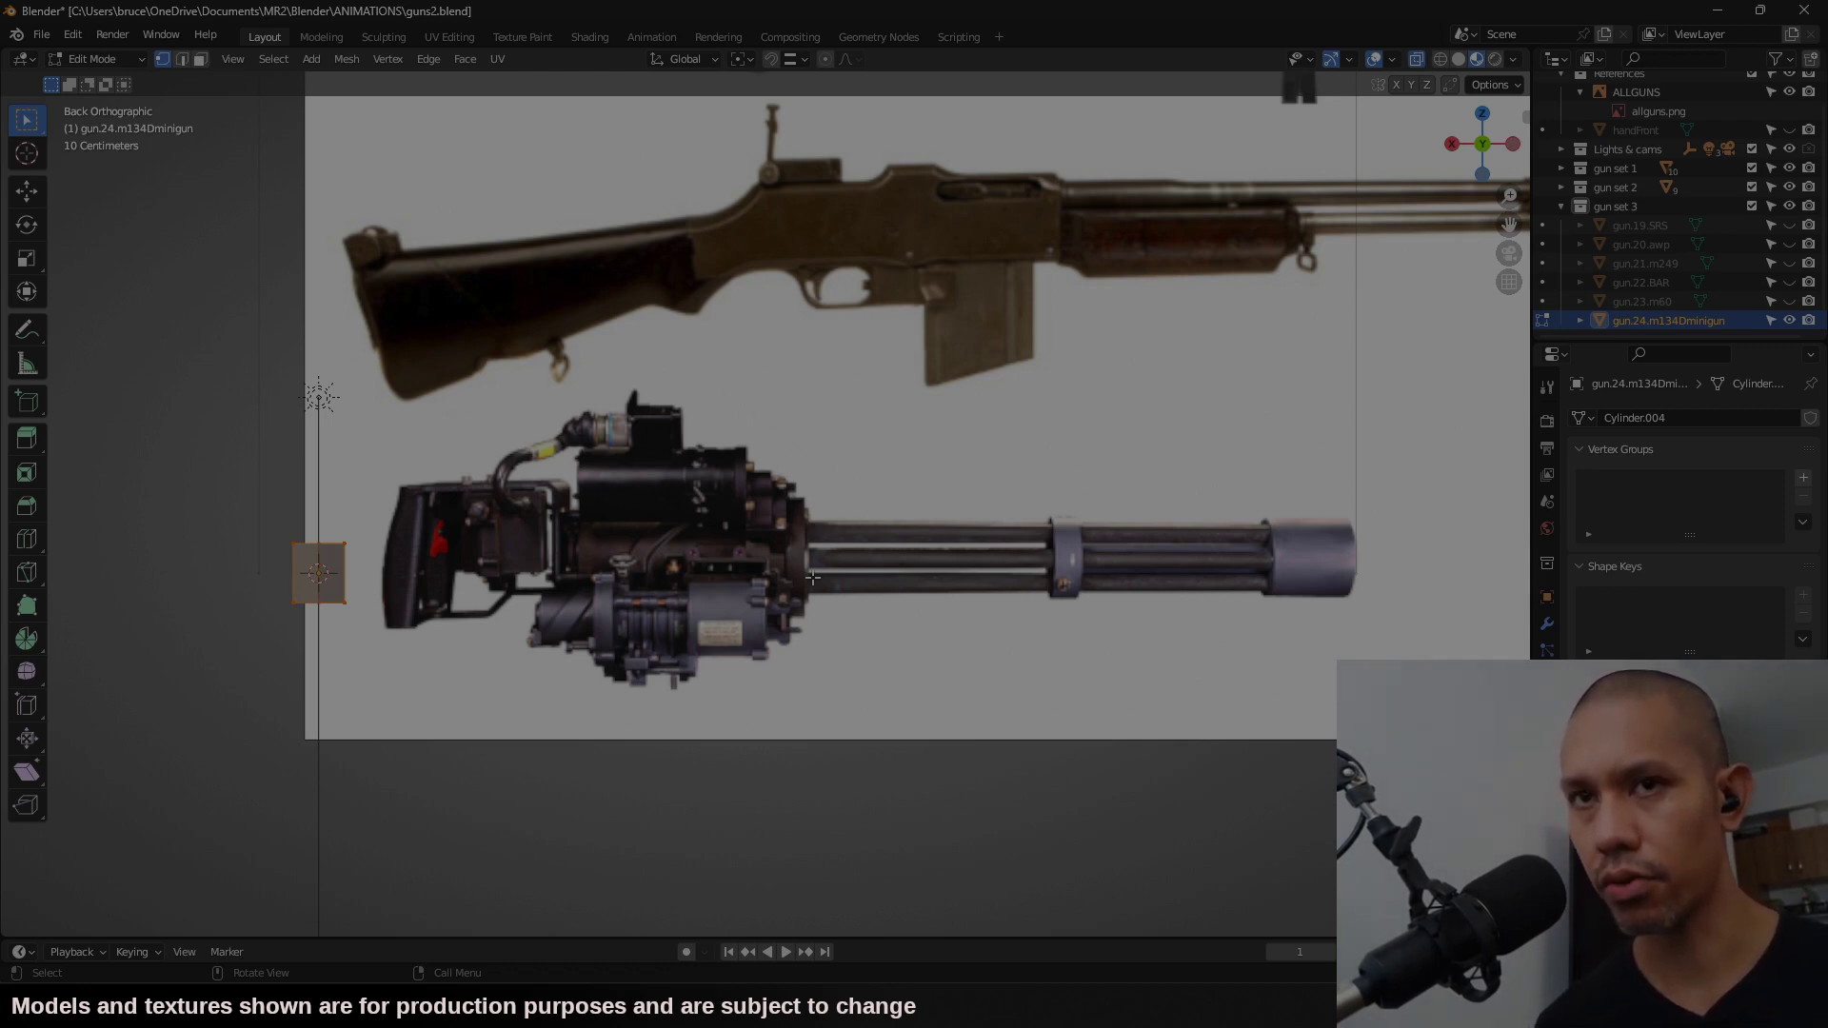
# Step: Rotate the cylinder 90° about Y and move it about -1.53 m along X and 0.05 m along Z to the minigun's barrel base
pyautogui.press('r')
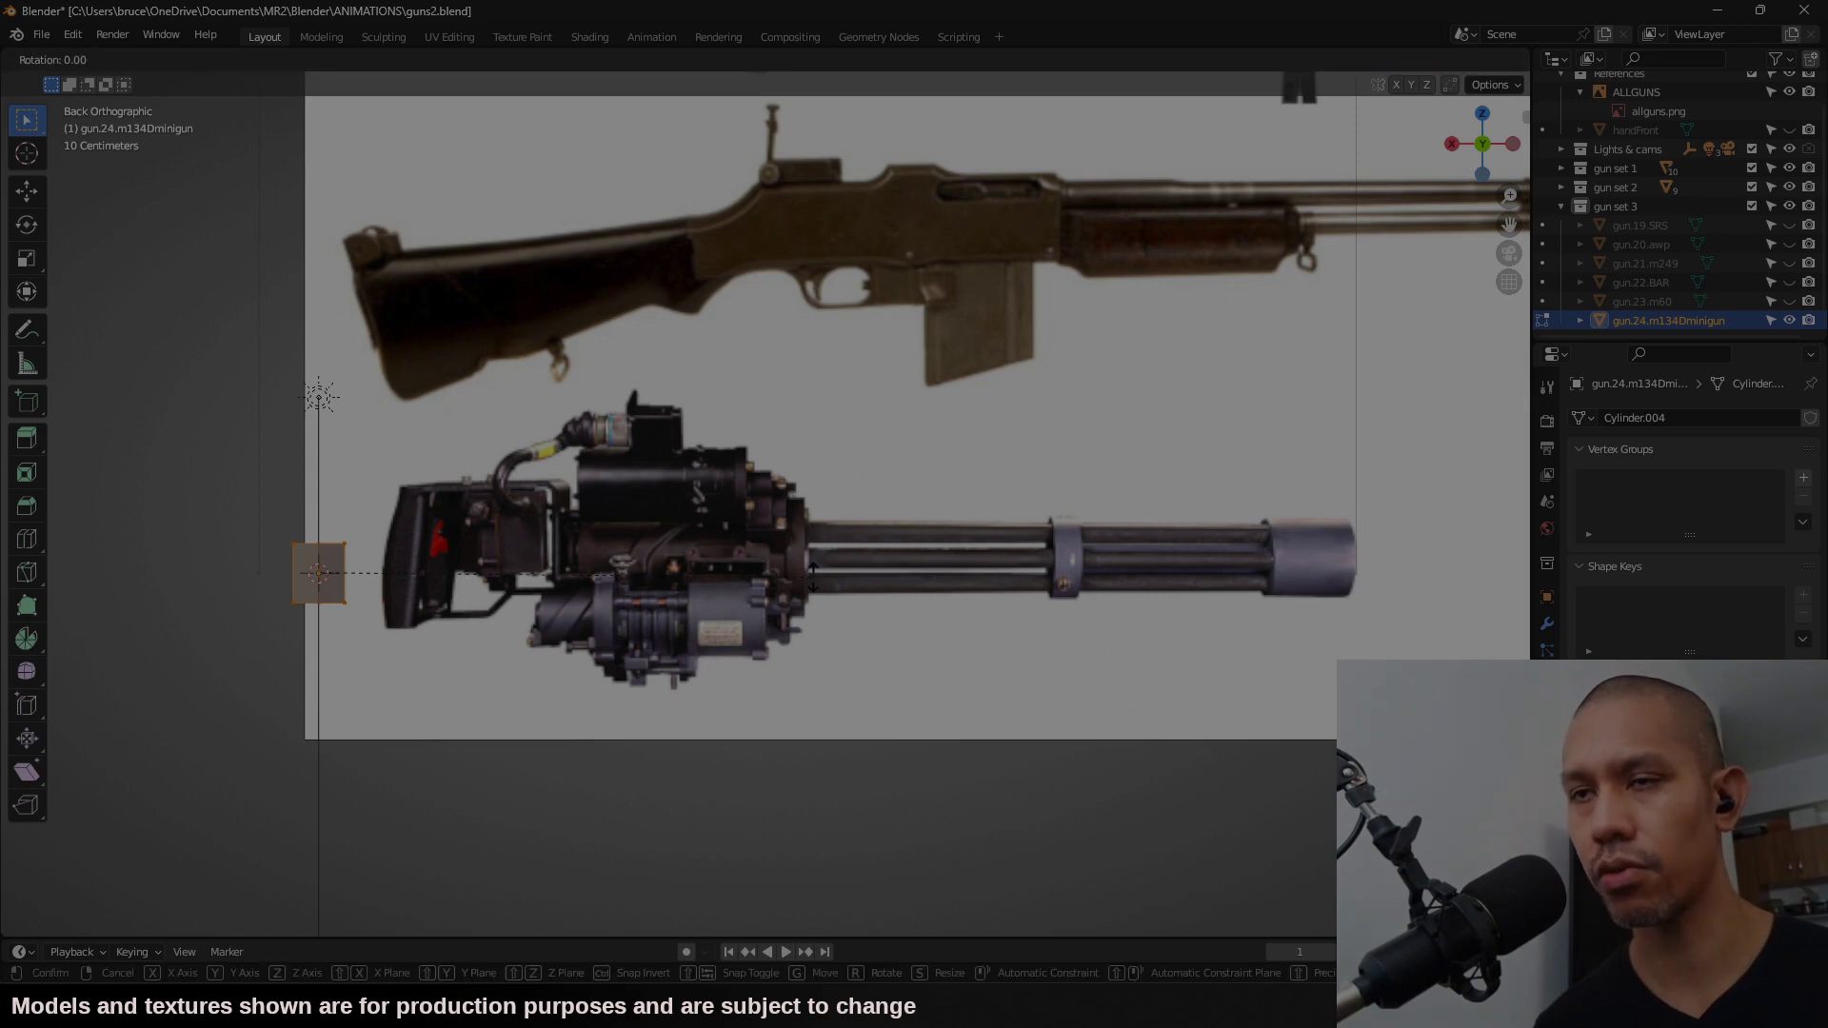
pyautogui.write('y90')
pyautogui.press('Return')
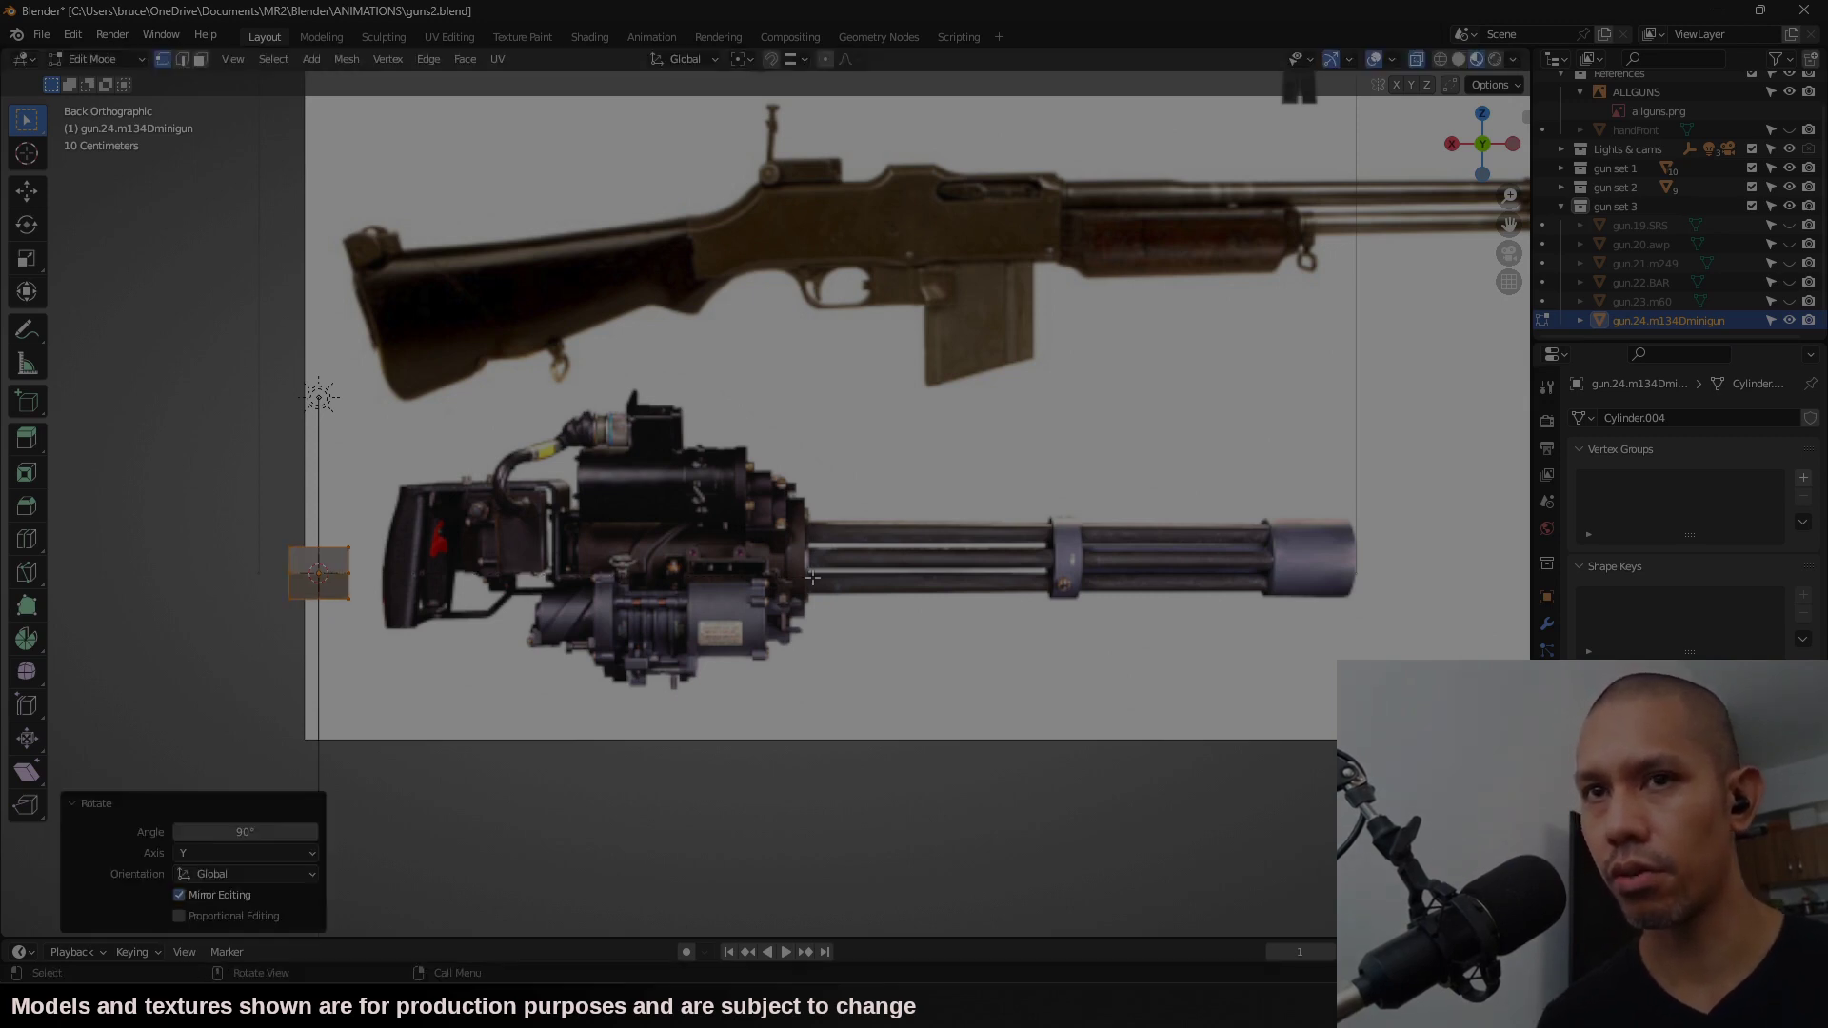
pyautogui.press('g')
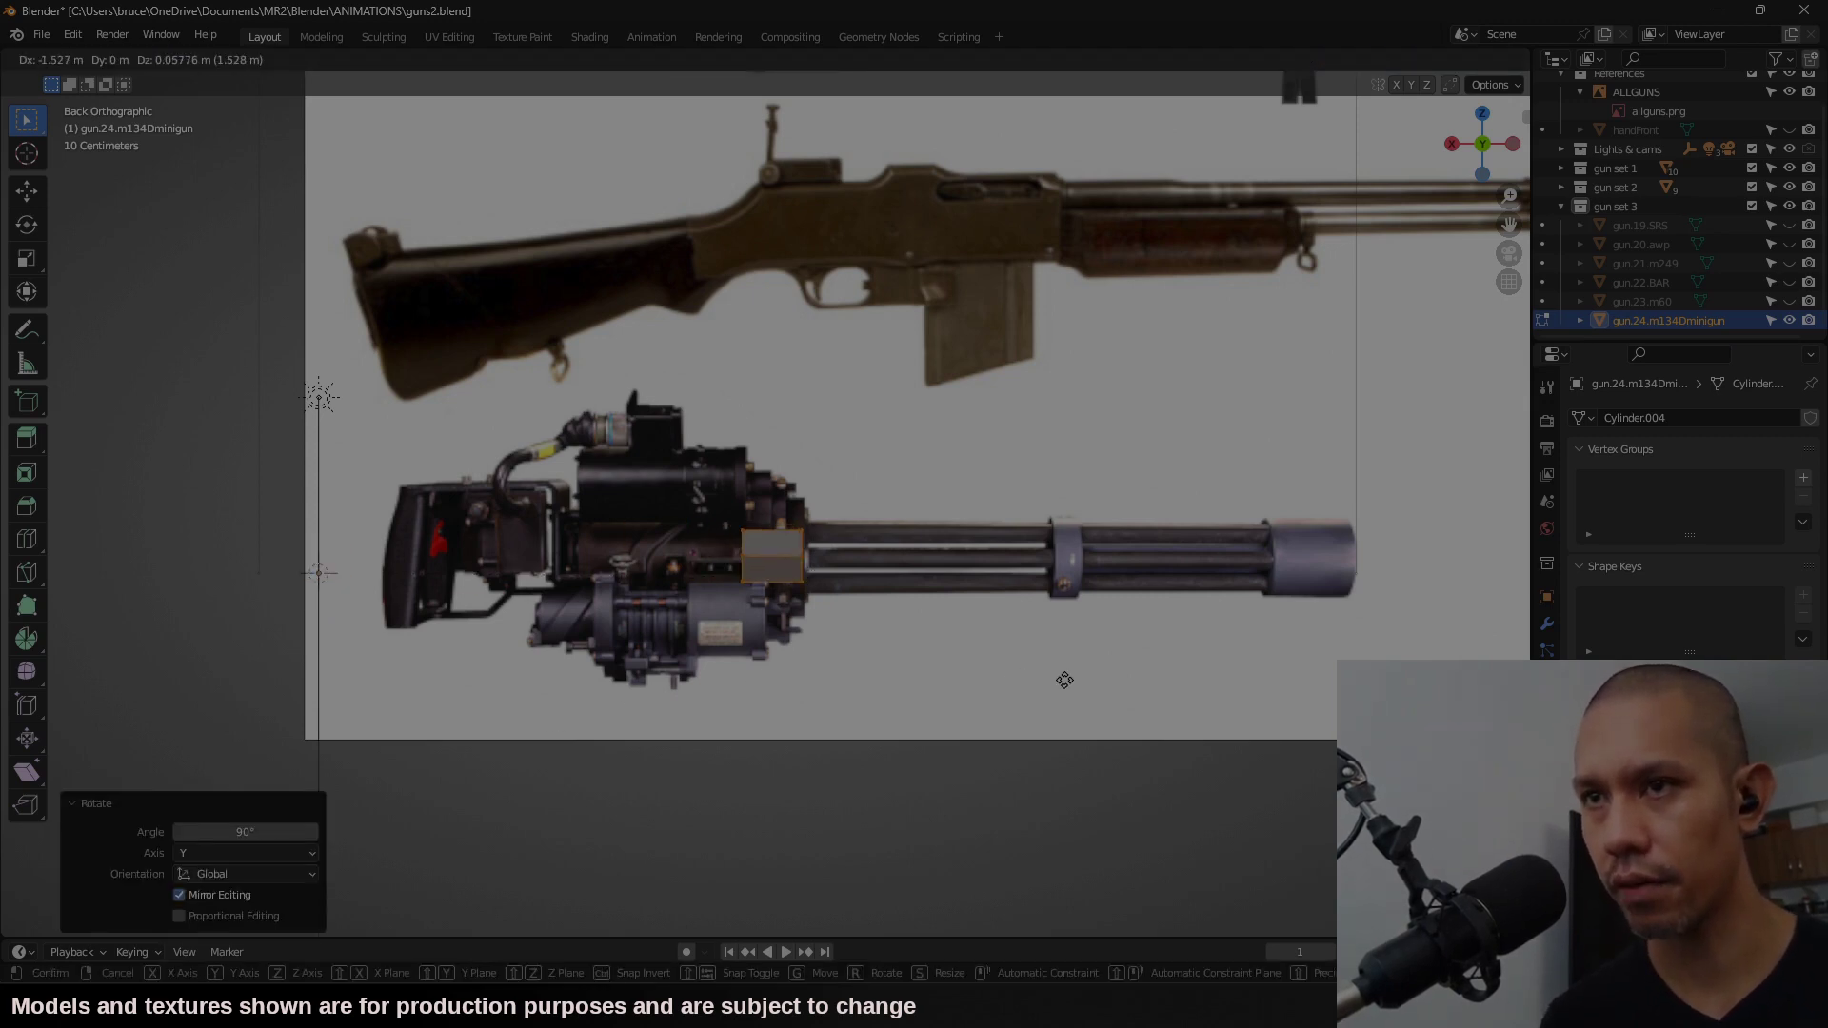
pyautogui.click(1066, 682)
pyautogui.scroll(3, 909, 555)
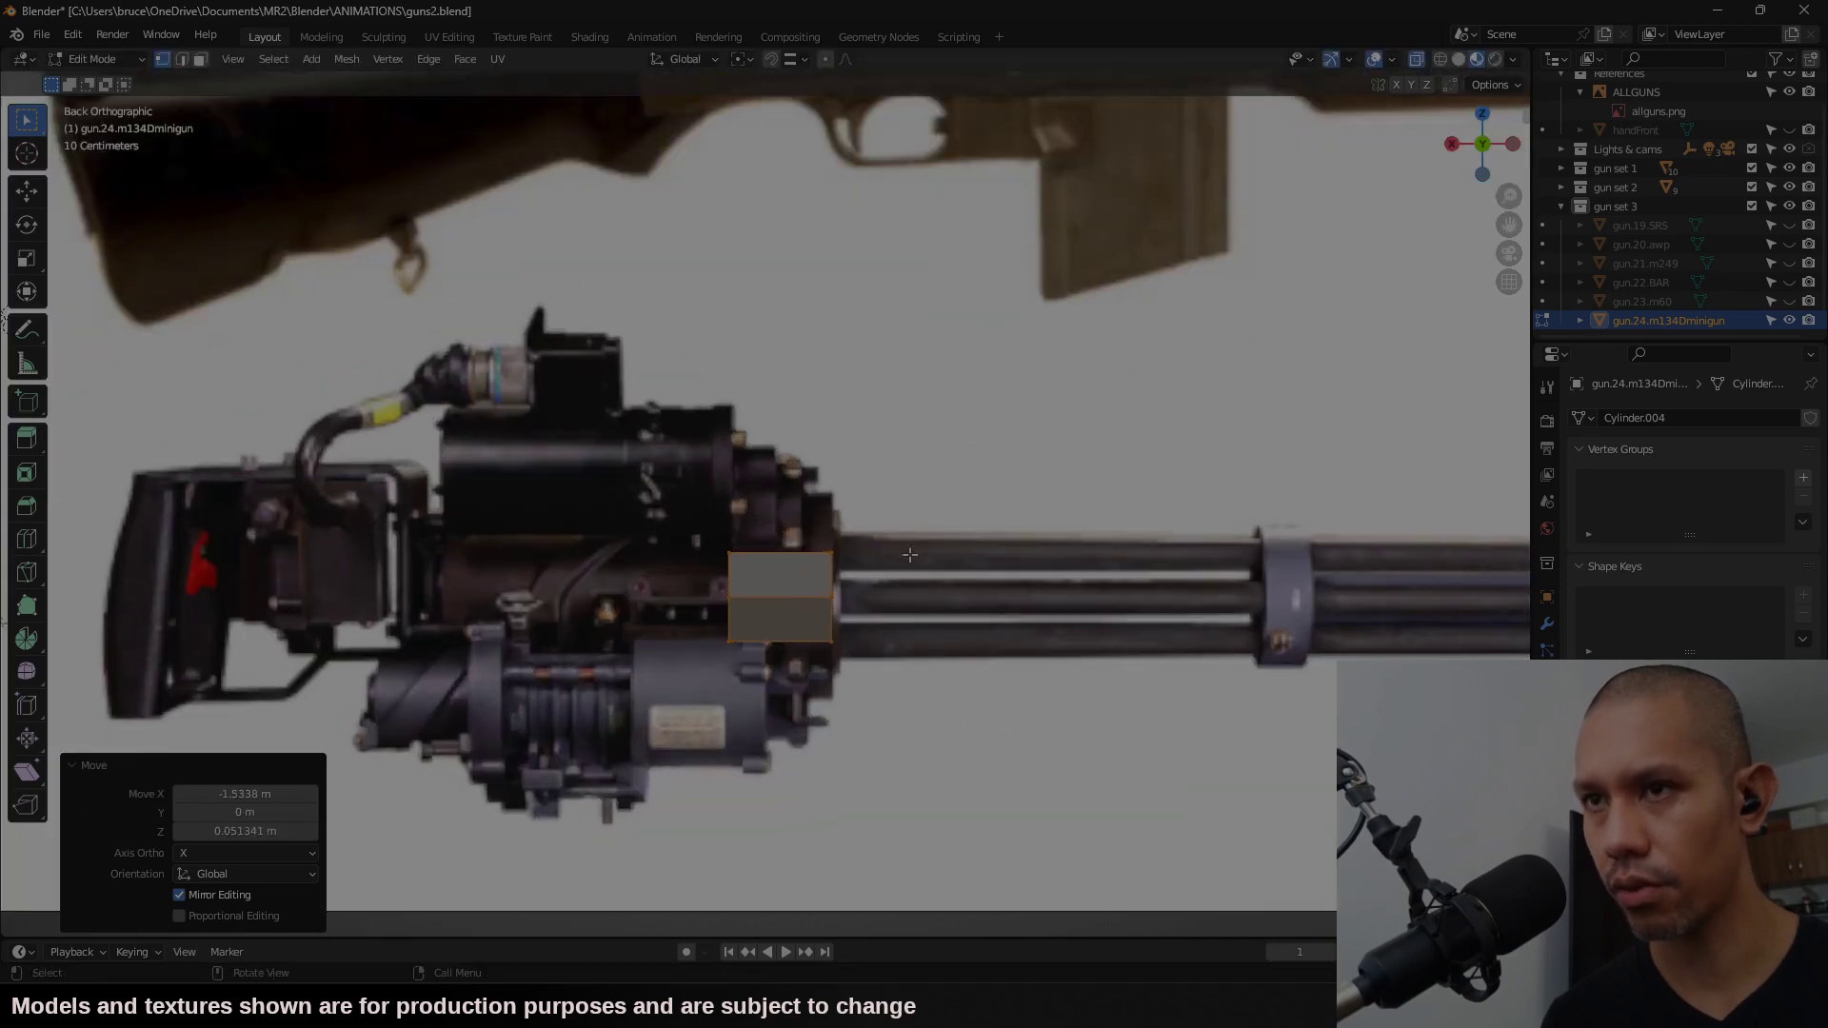
pyautogui.scroll(-2, 933, 611)
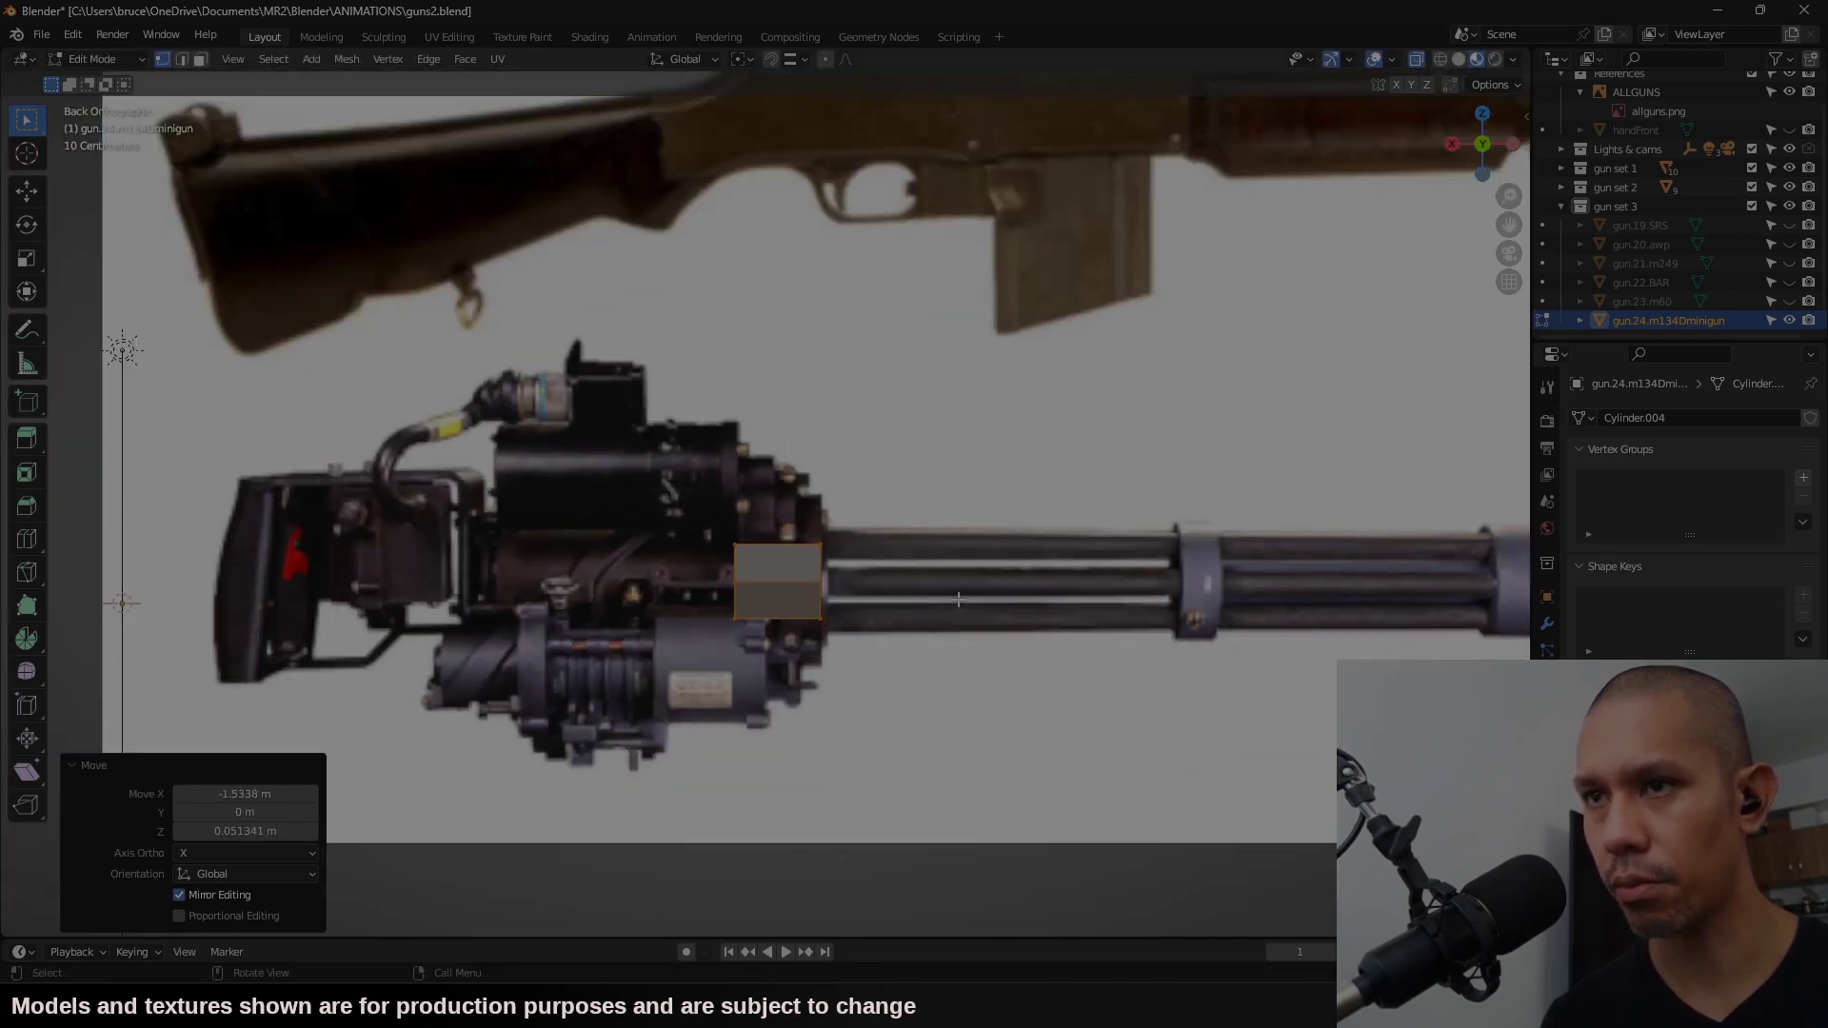
pyautogui.scroll(-1, 972, 576)
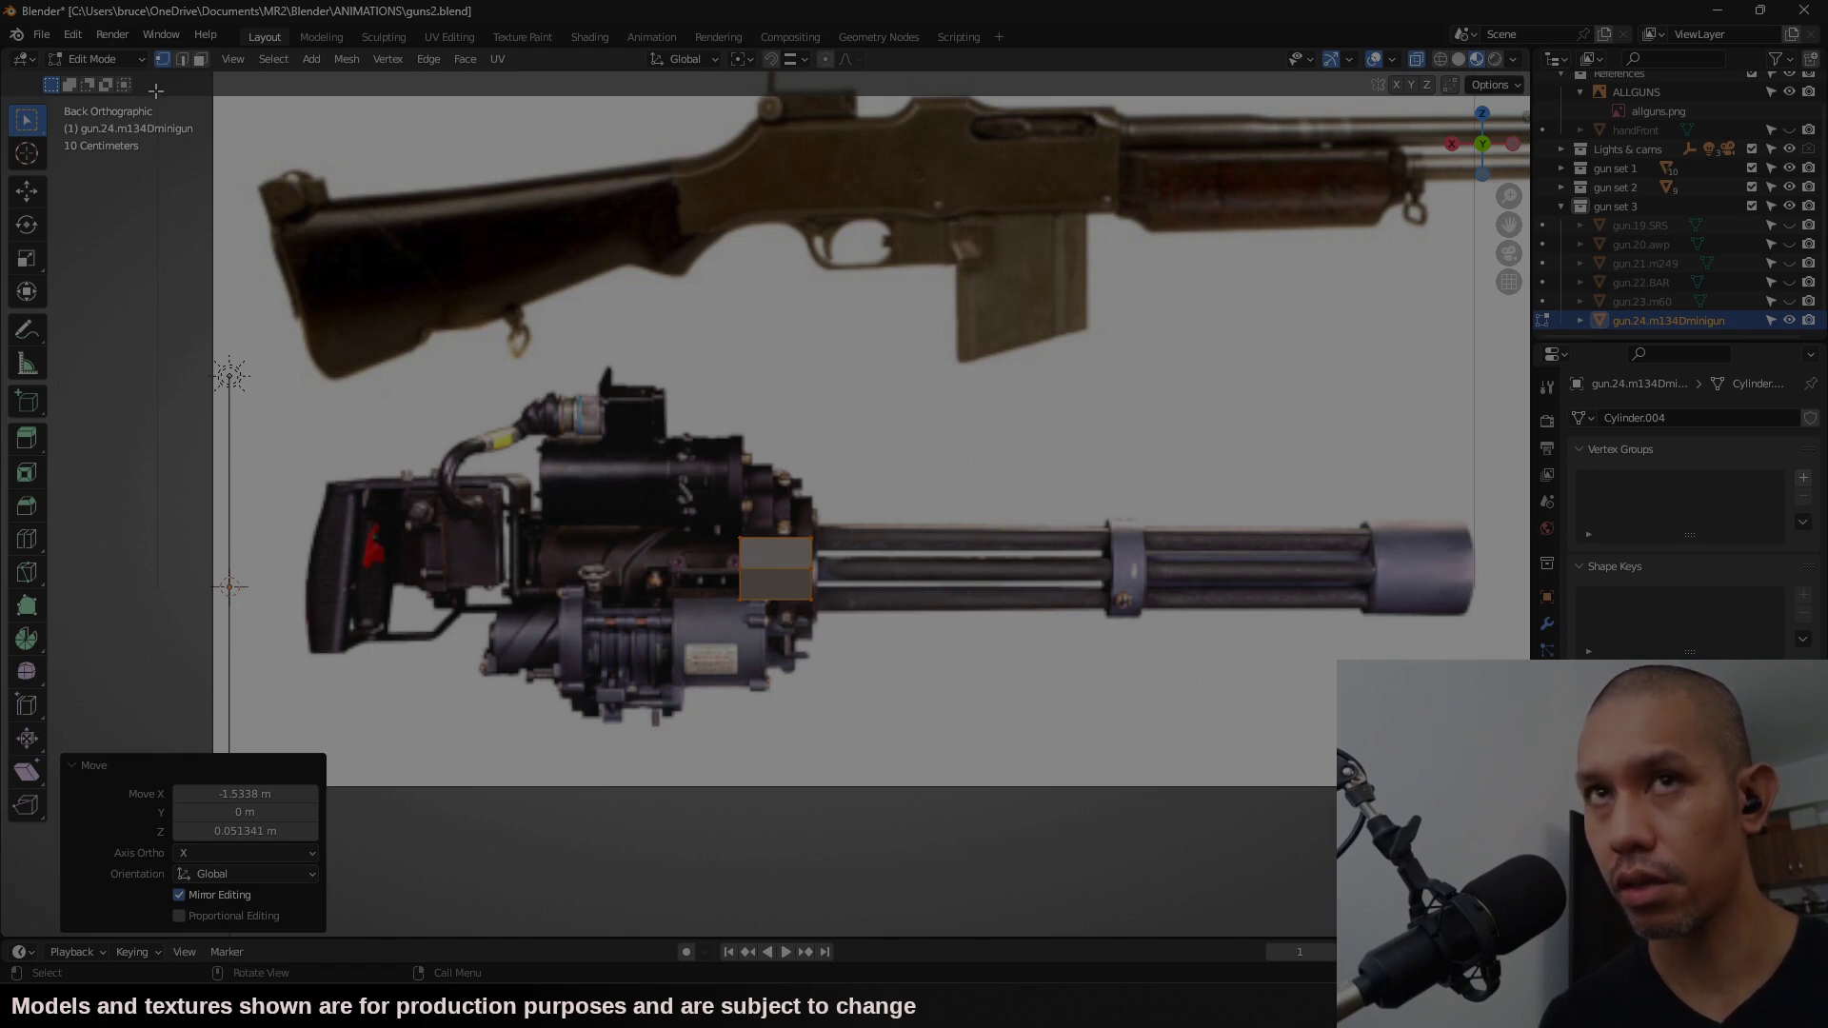
pyautogui.click(314, 59)
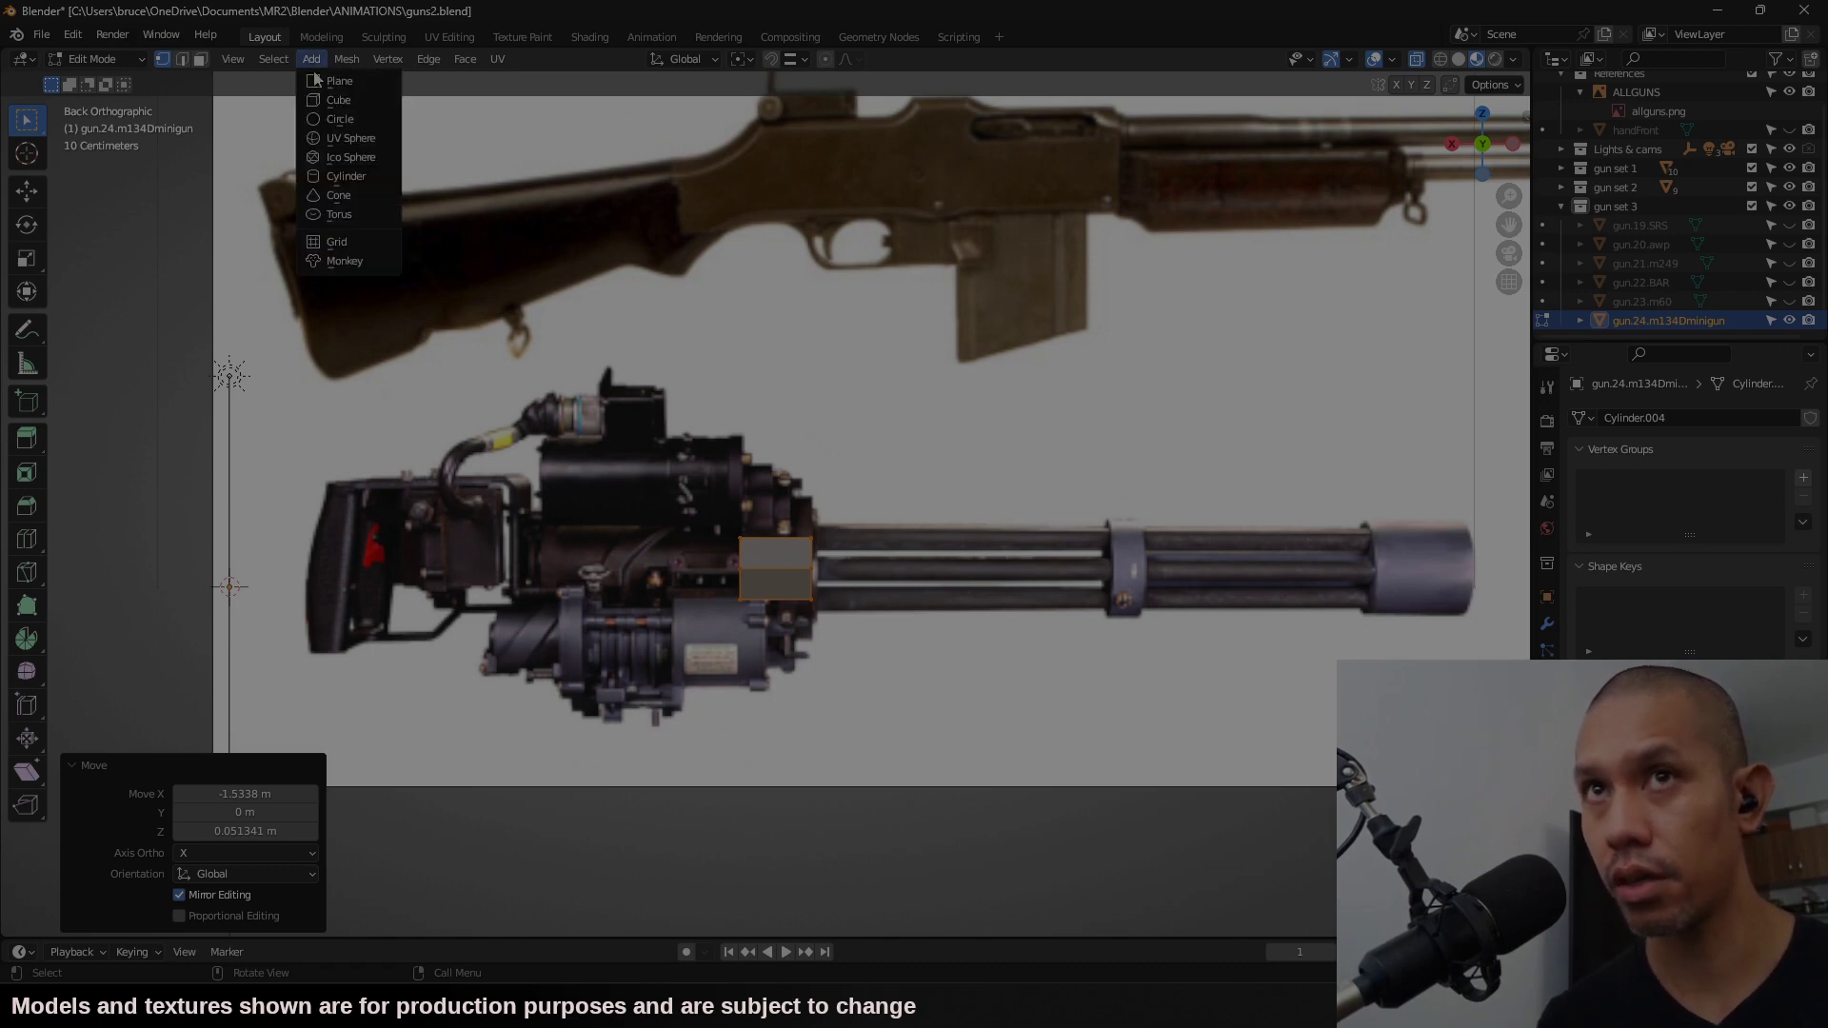
pyautogui.click(357, 183)
pyautogui.scroll(-2, 595, 666)
pyautogui.scroll(1, 645, 657)
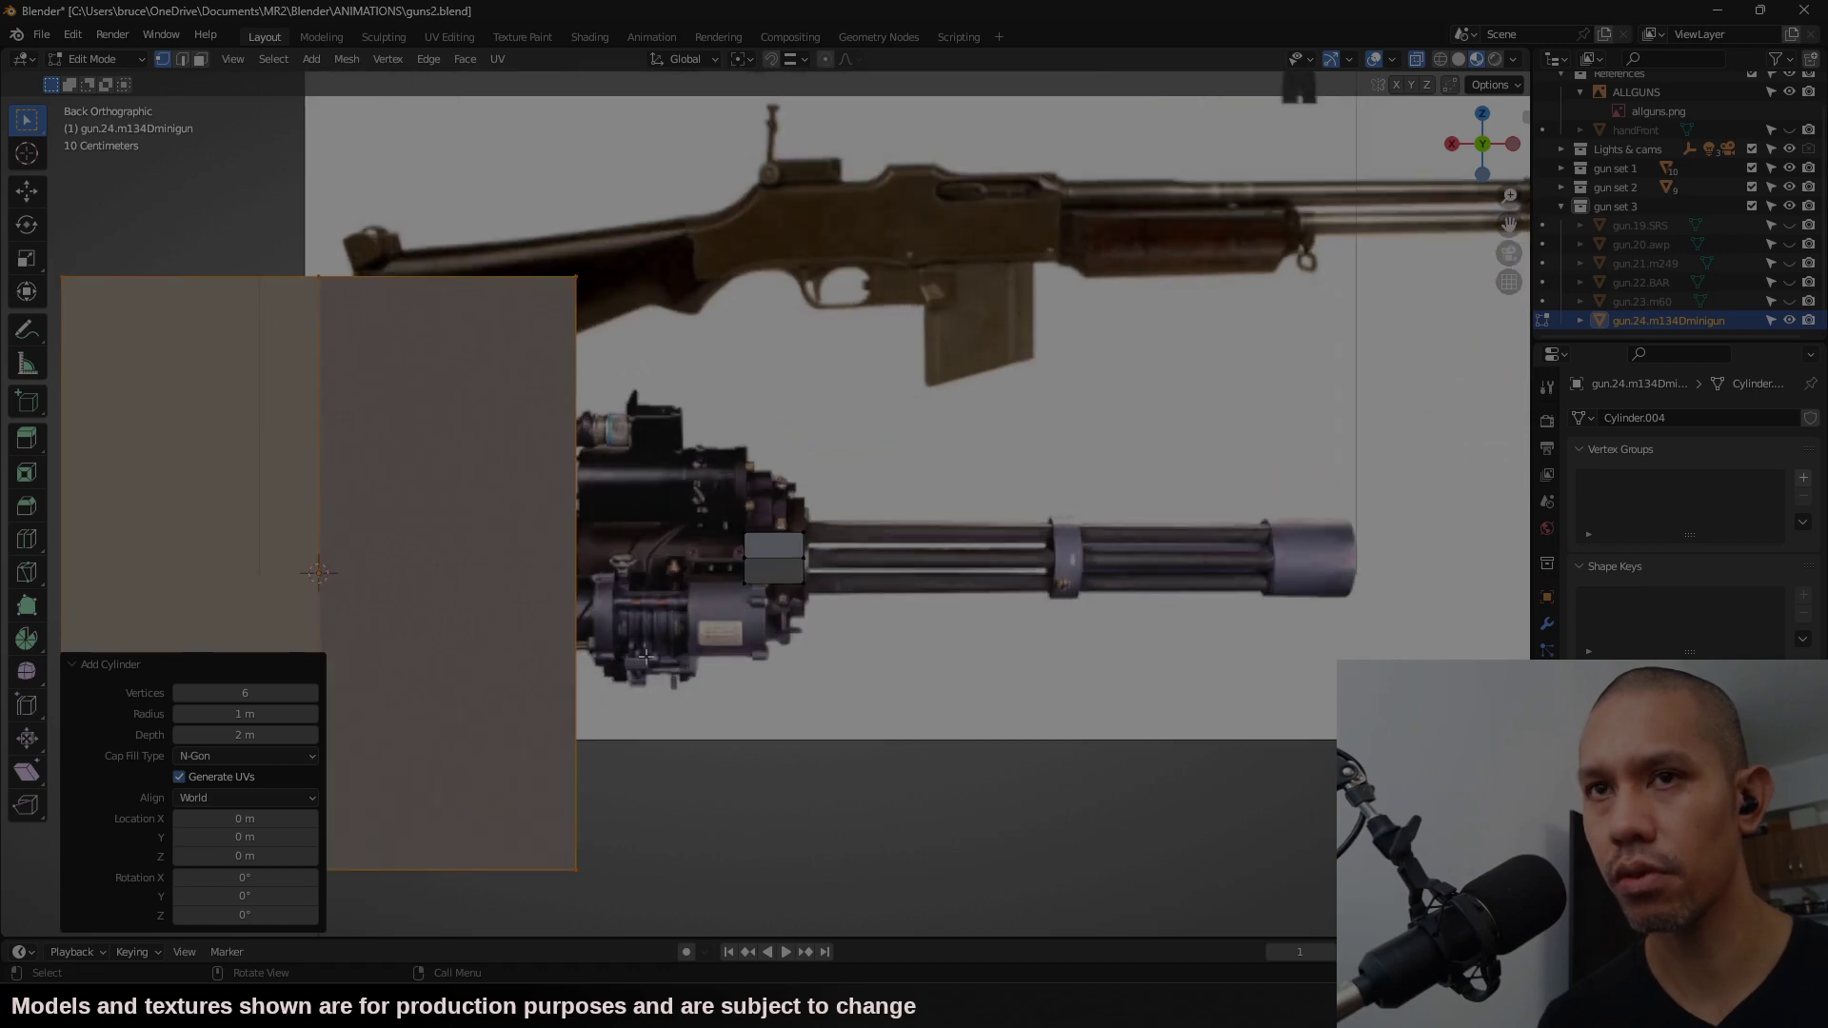
pyautogui.hotkey('ctrl', 'z')
# Step: Add a cube to the minigun mesh and scale it to 0.02
pyautogui.click(312, 59)
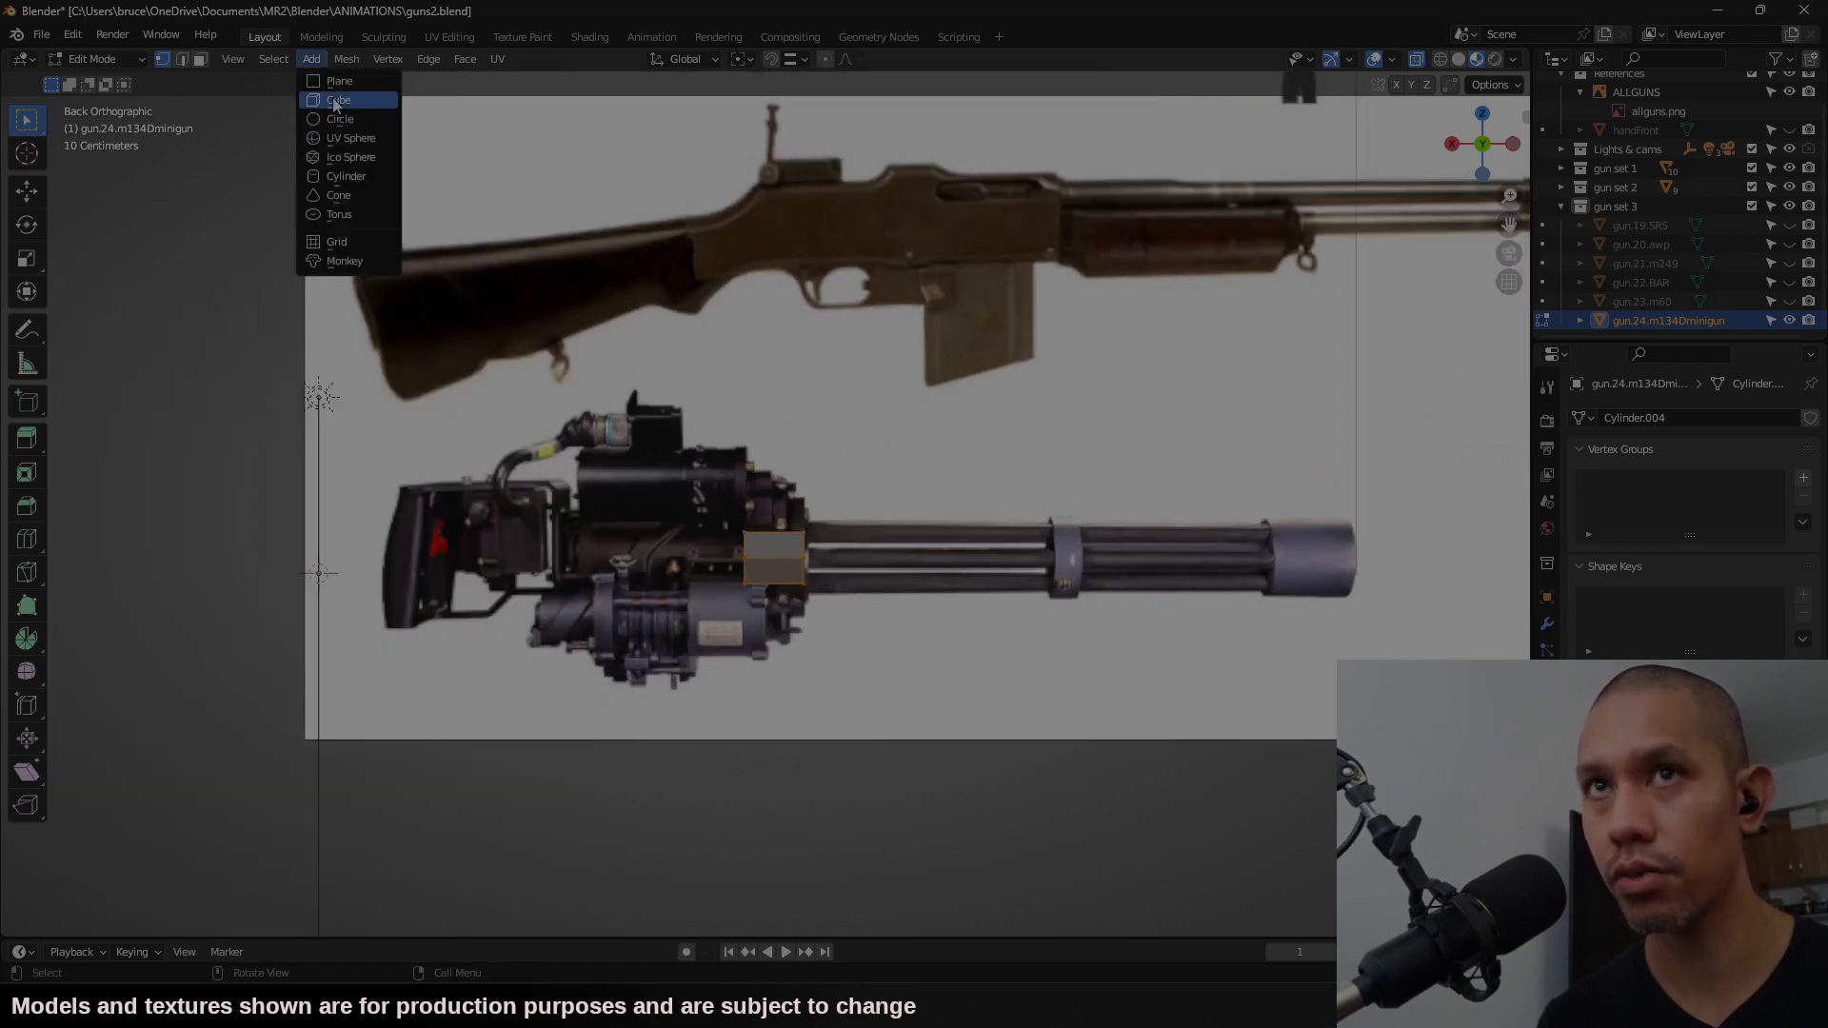
pyautogui.click(335, 103)
pyautogui.scroll(-2, 553, 532)
pyautogui.scroll(1, 553, 533)
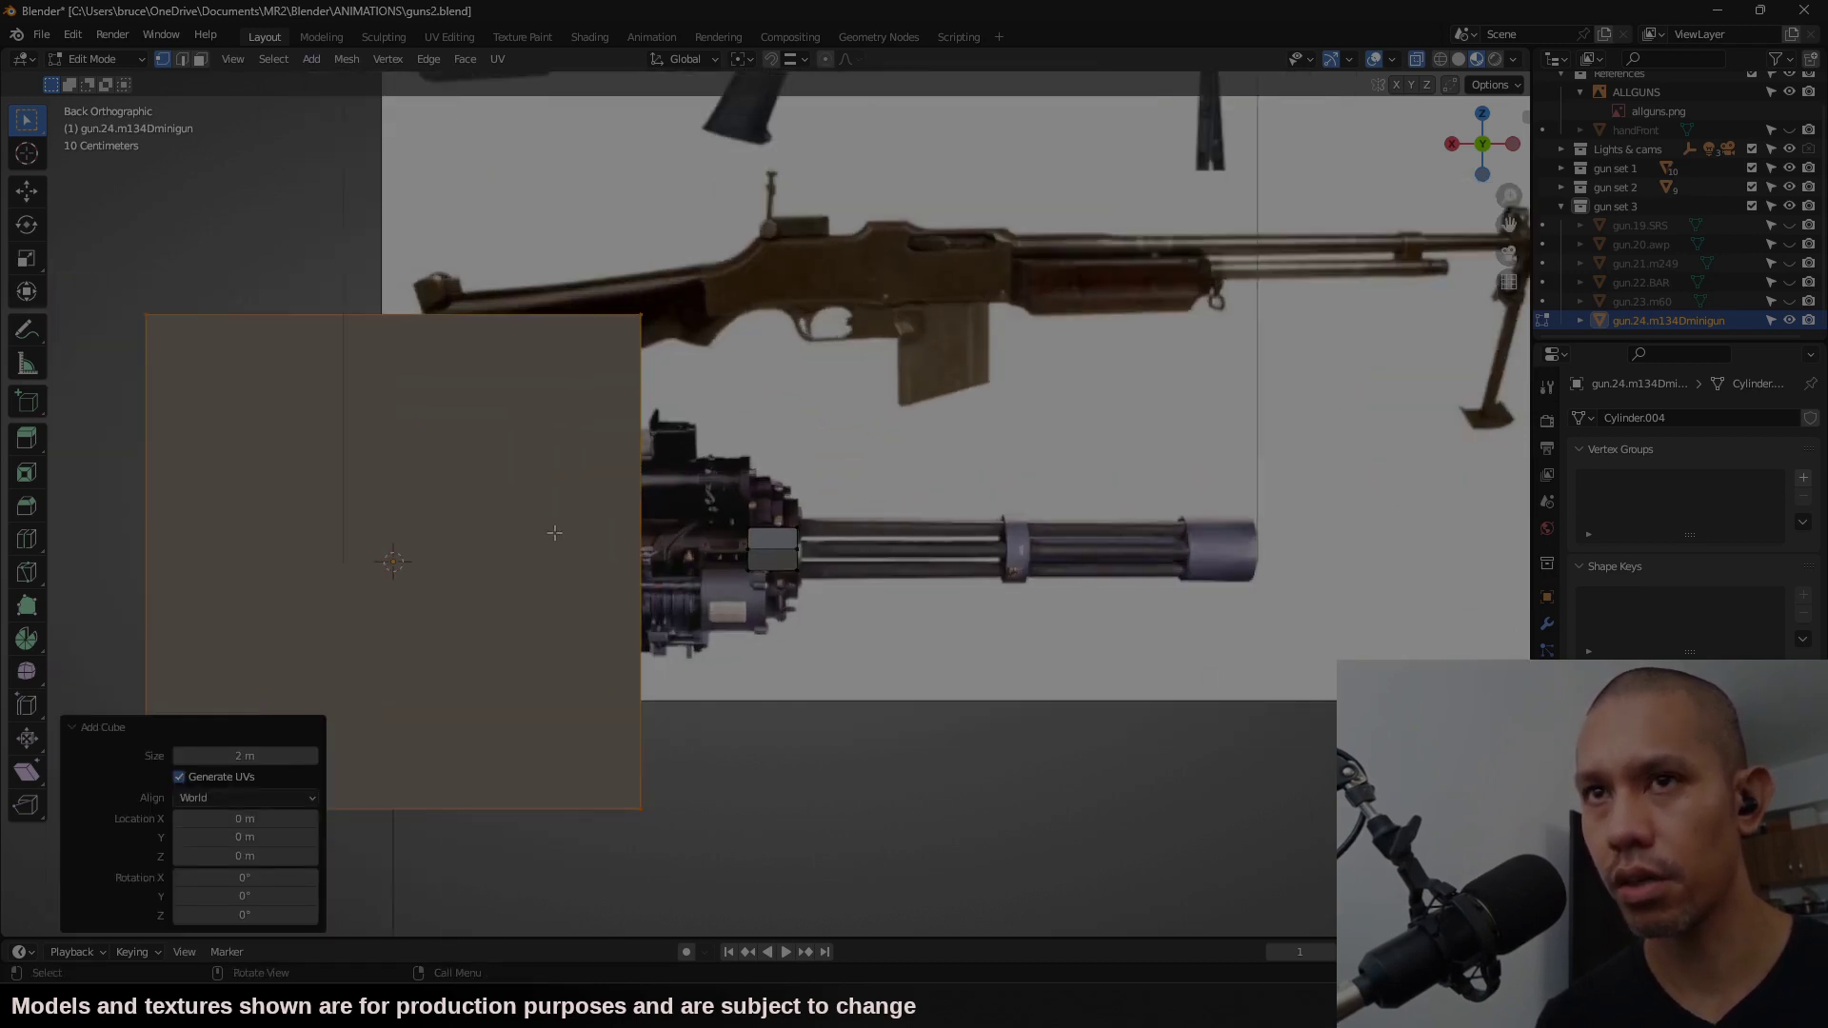
pyautogui.press('s')
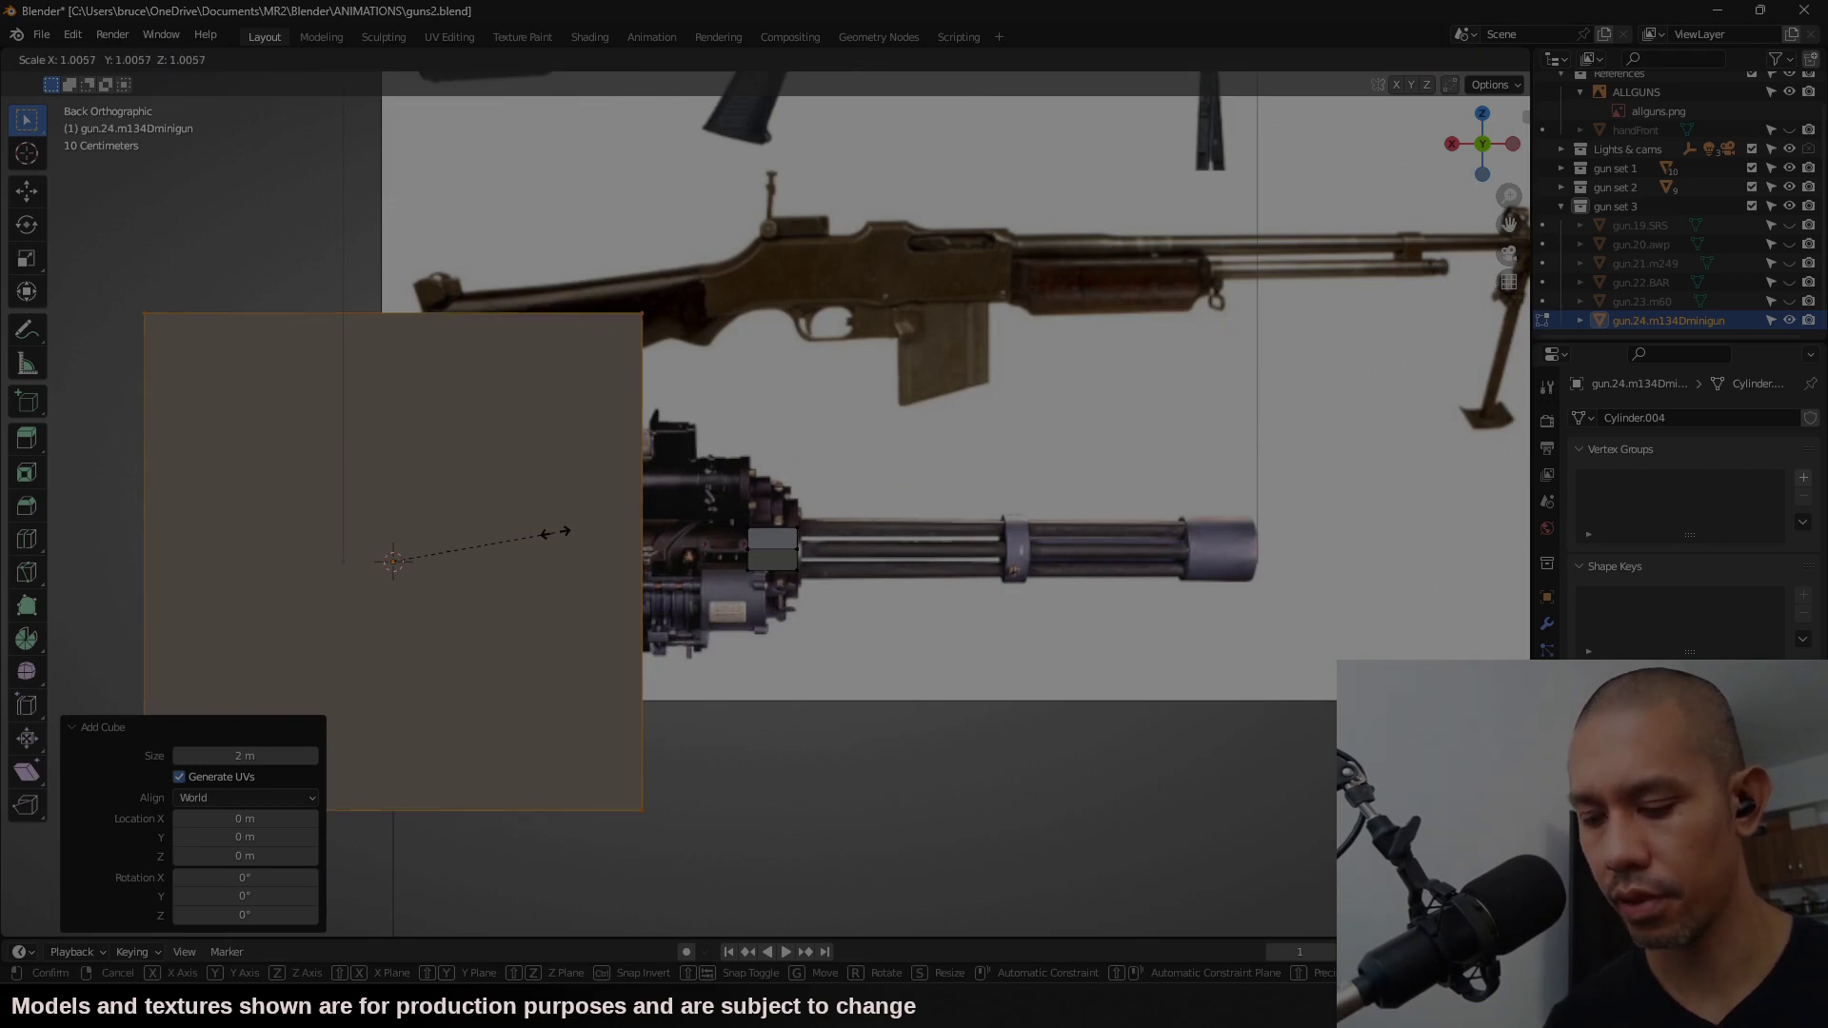
pyautogui.write('.')
pyautogui.write('02')
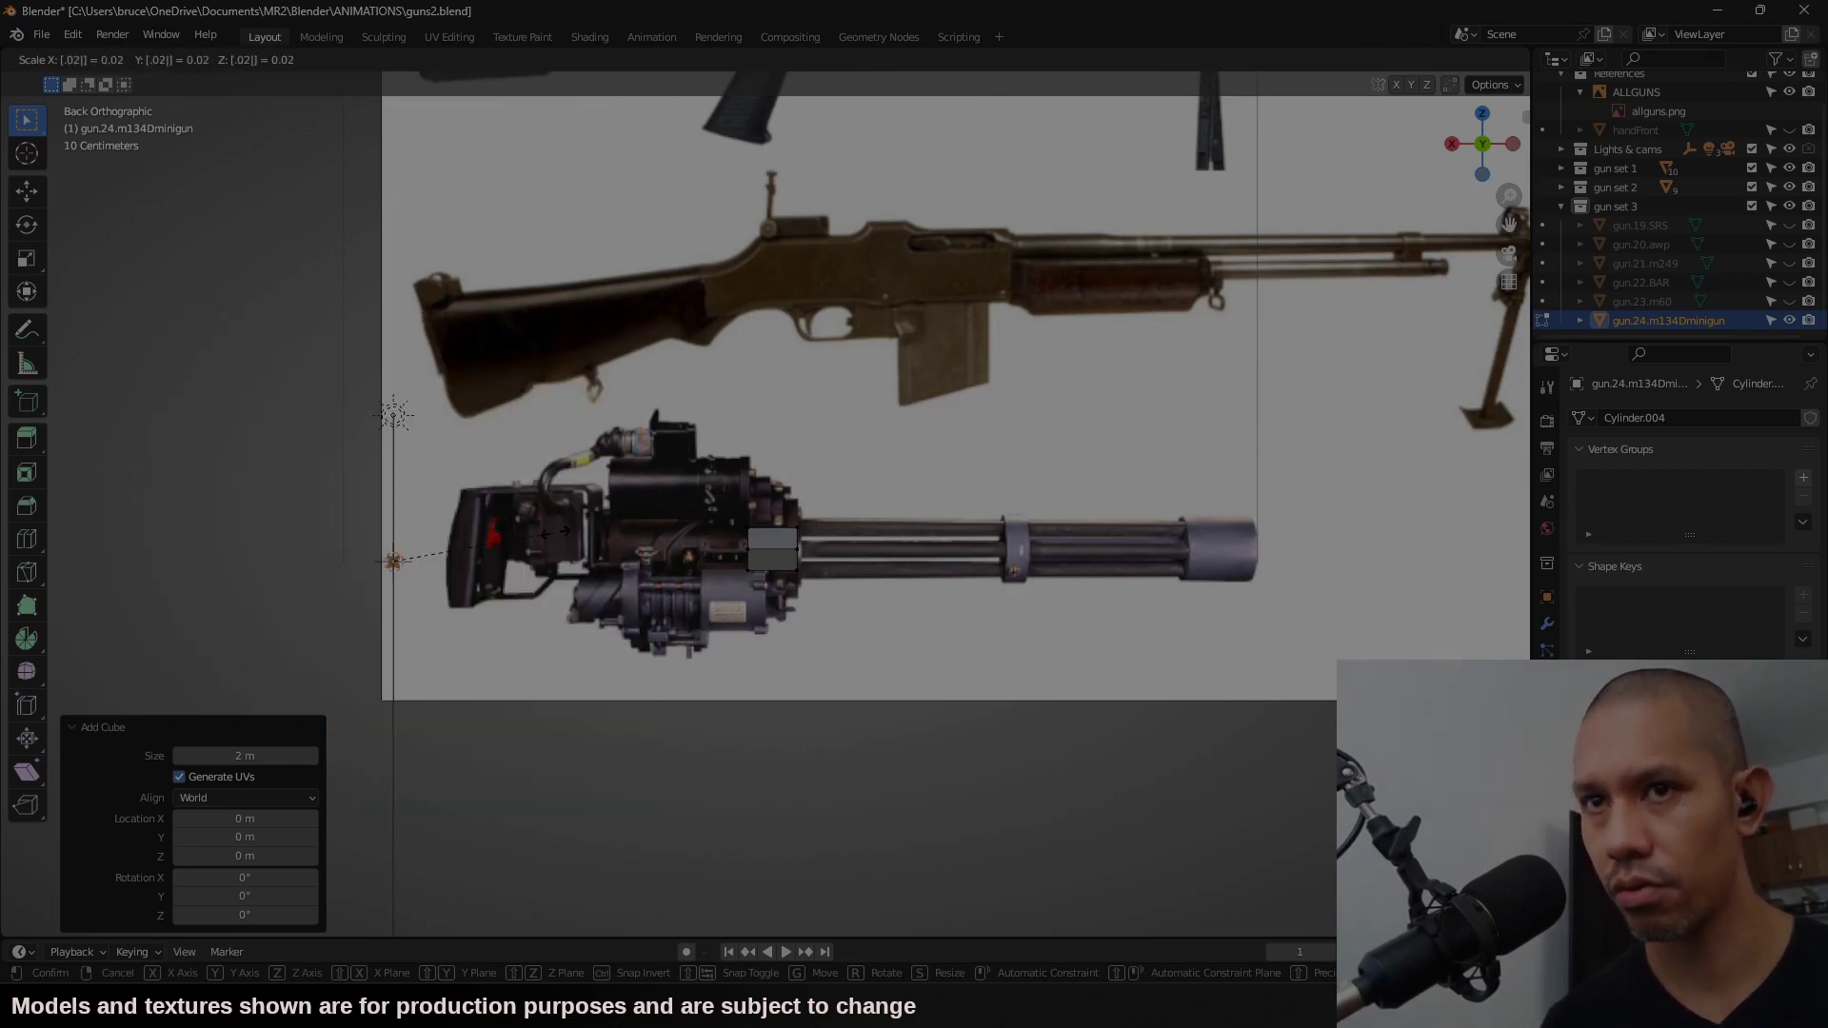
pyautogui.press('Return')
# Step: Rotate the small cube 45° about X and position it at the rear end of the minigun's uppermost barrel
pyautogui.press('r')
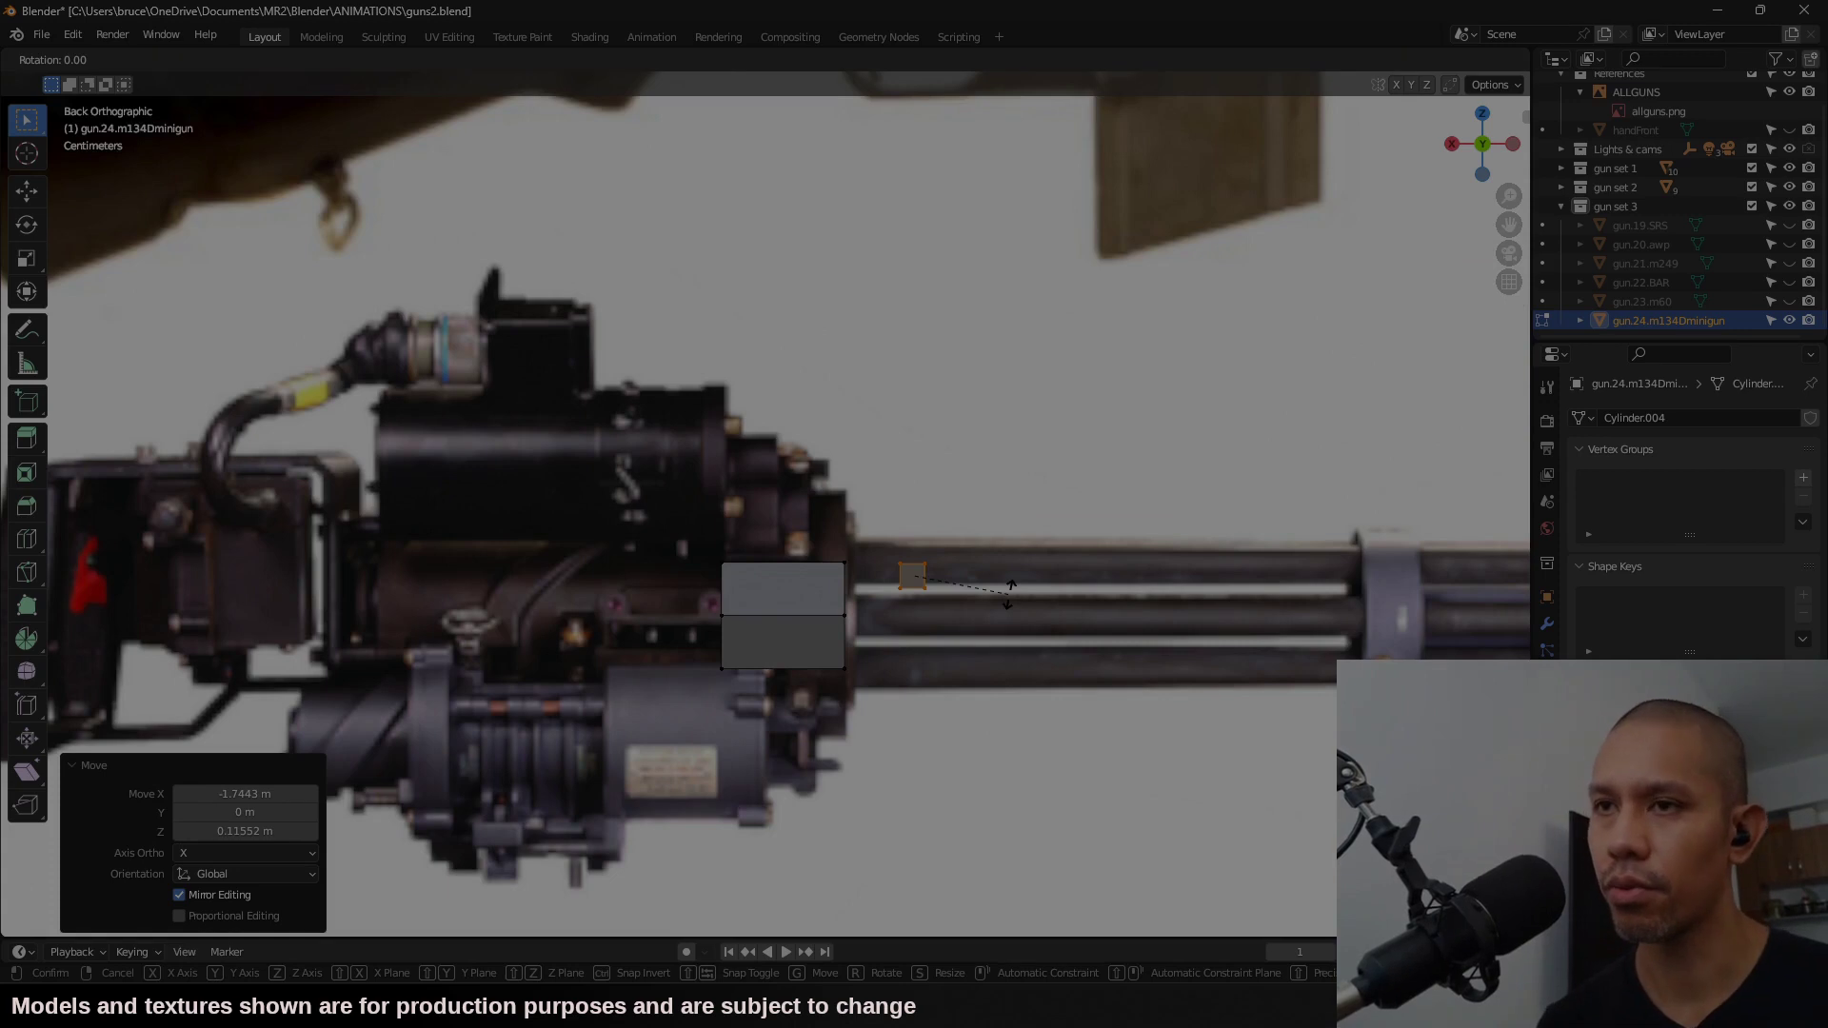
pyautogui.write('x45')
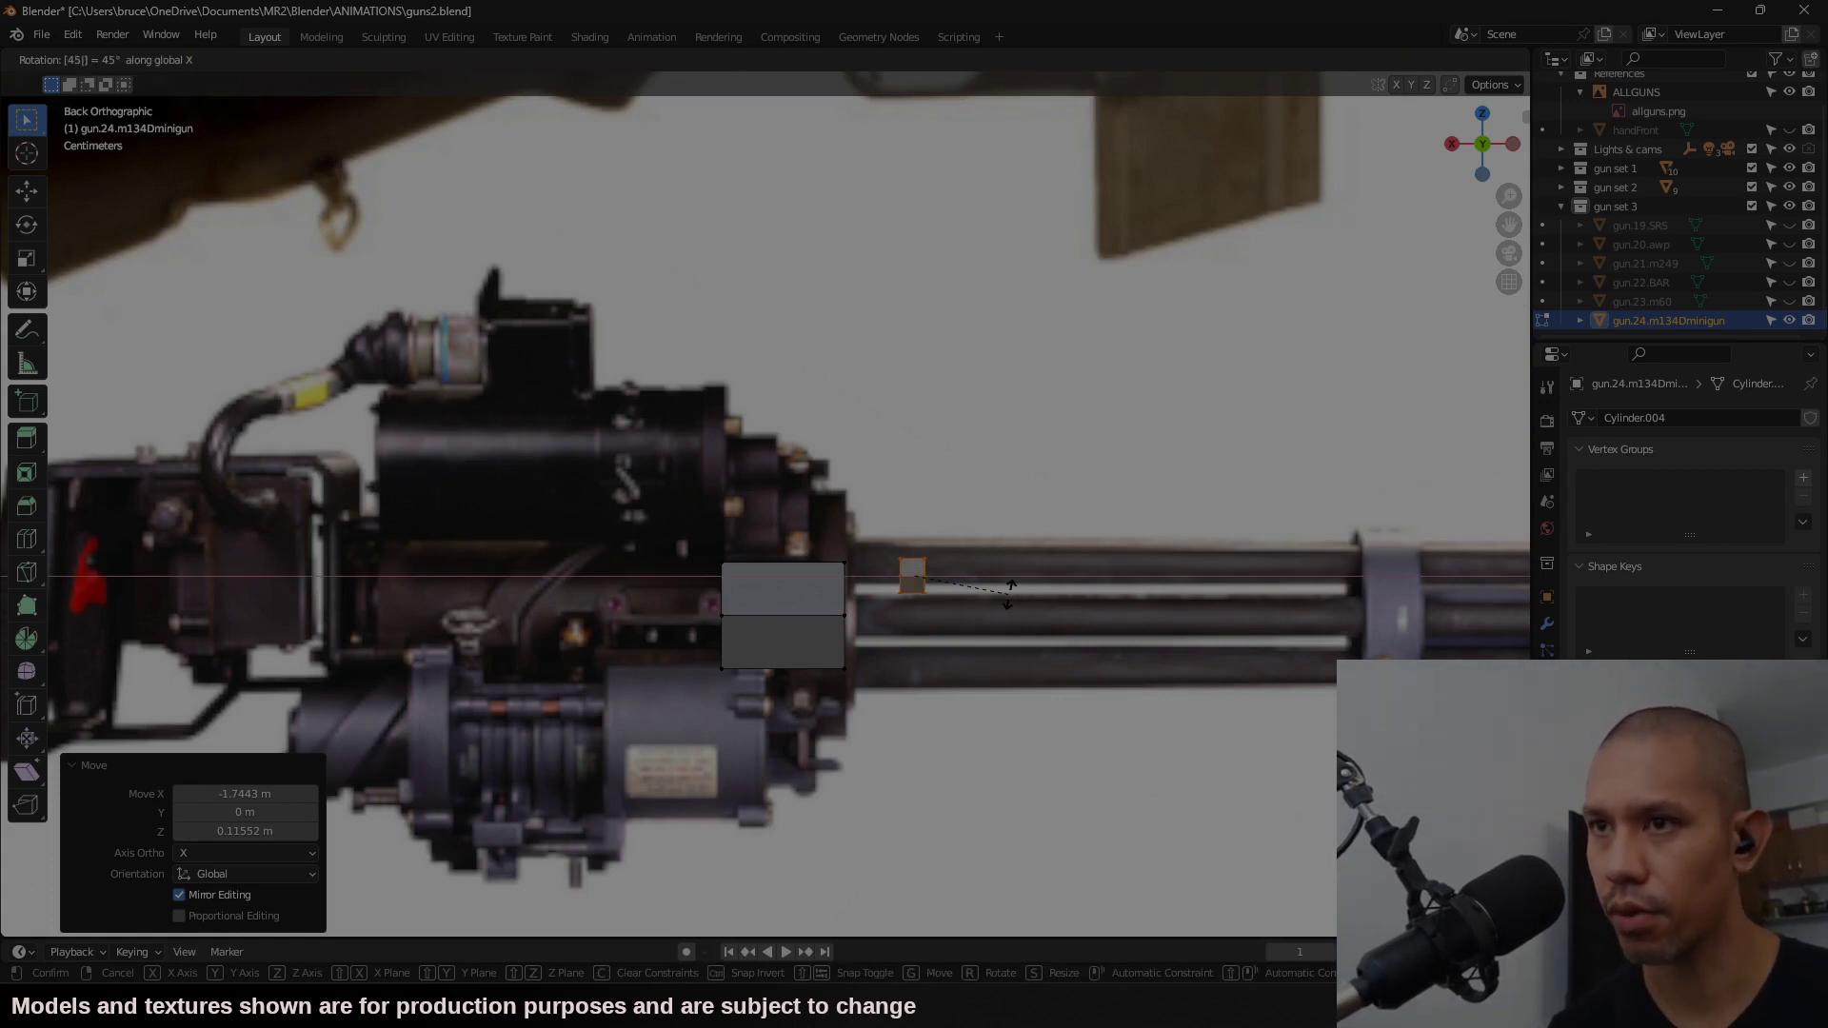
pyautogui.press('Return')
pyautogui.press('g')
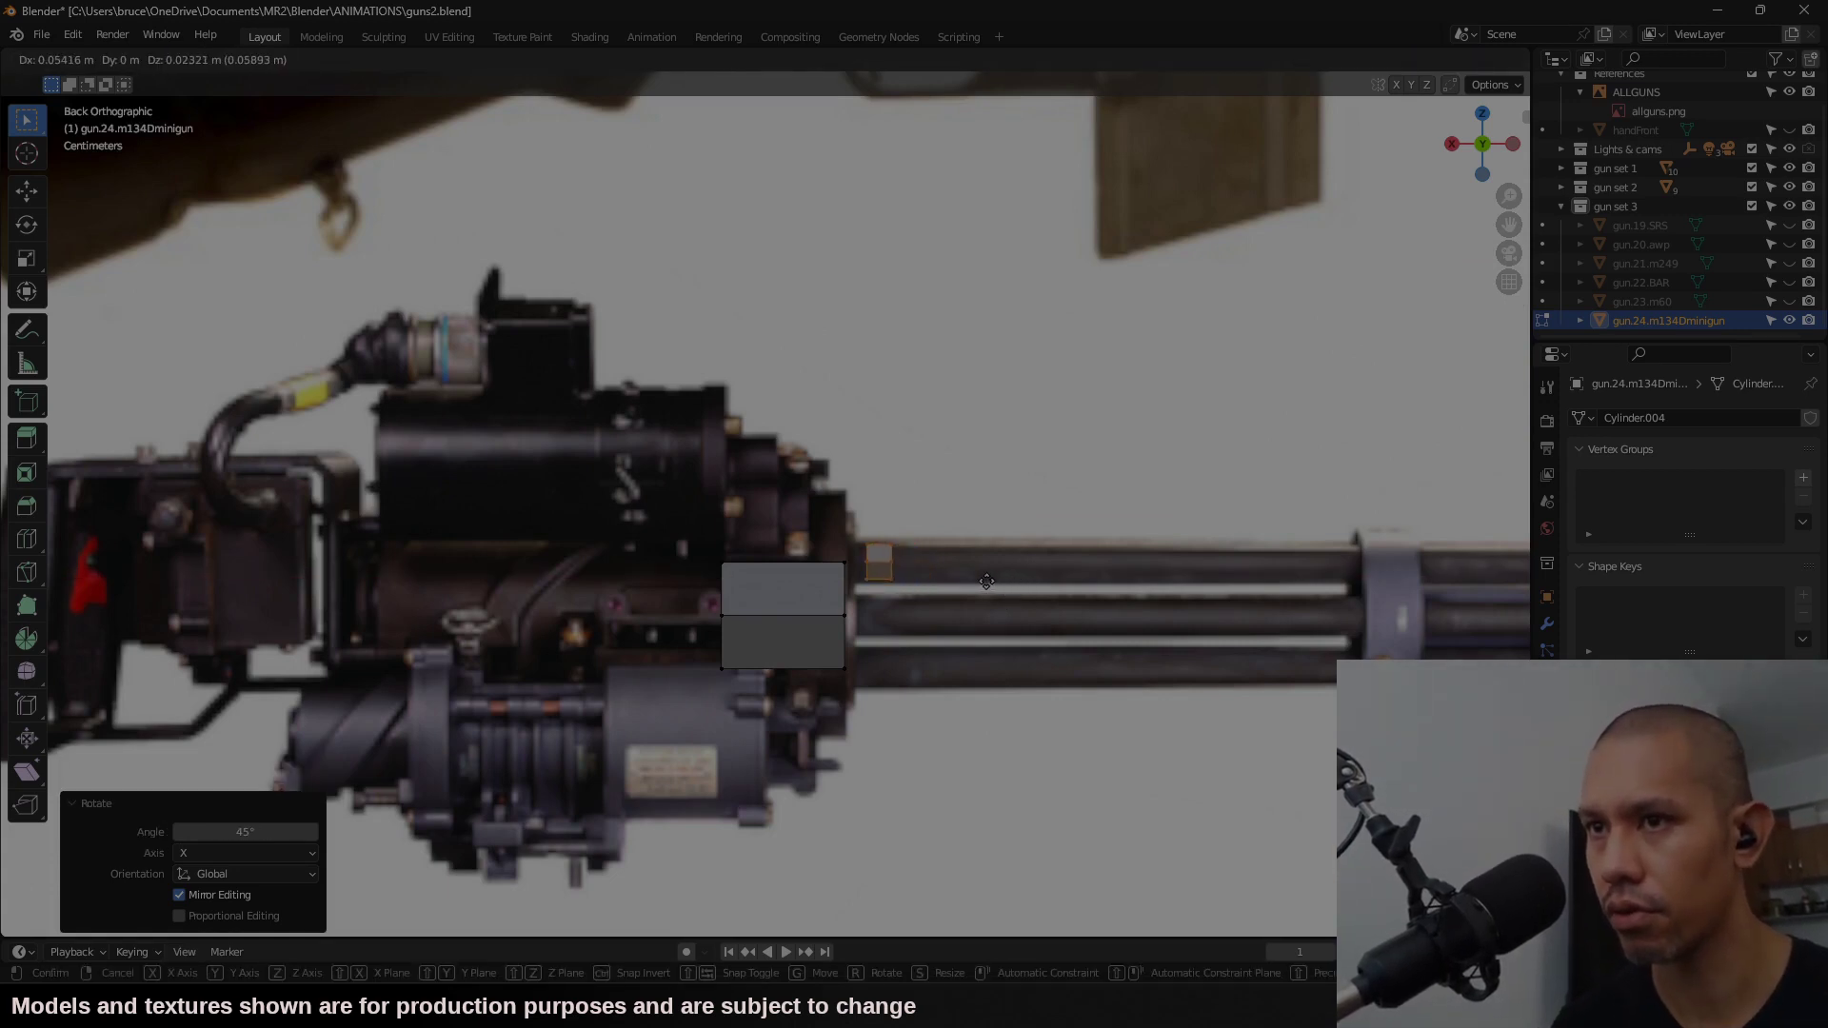
pyautogui.click(980, 582)
pyautogui.keyDown('shift'); pyautogui.moveTo(981, 582); pyautogui.dragTo(590, 619, button='middle'); pyautogui.keyUp('shift')
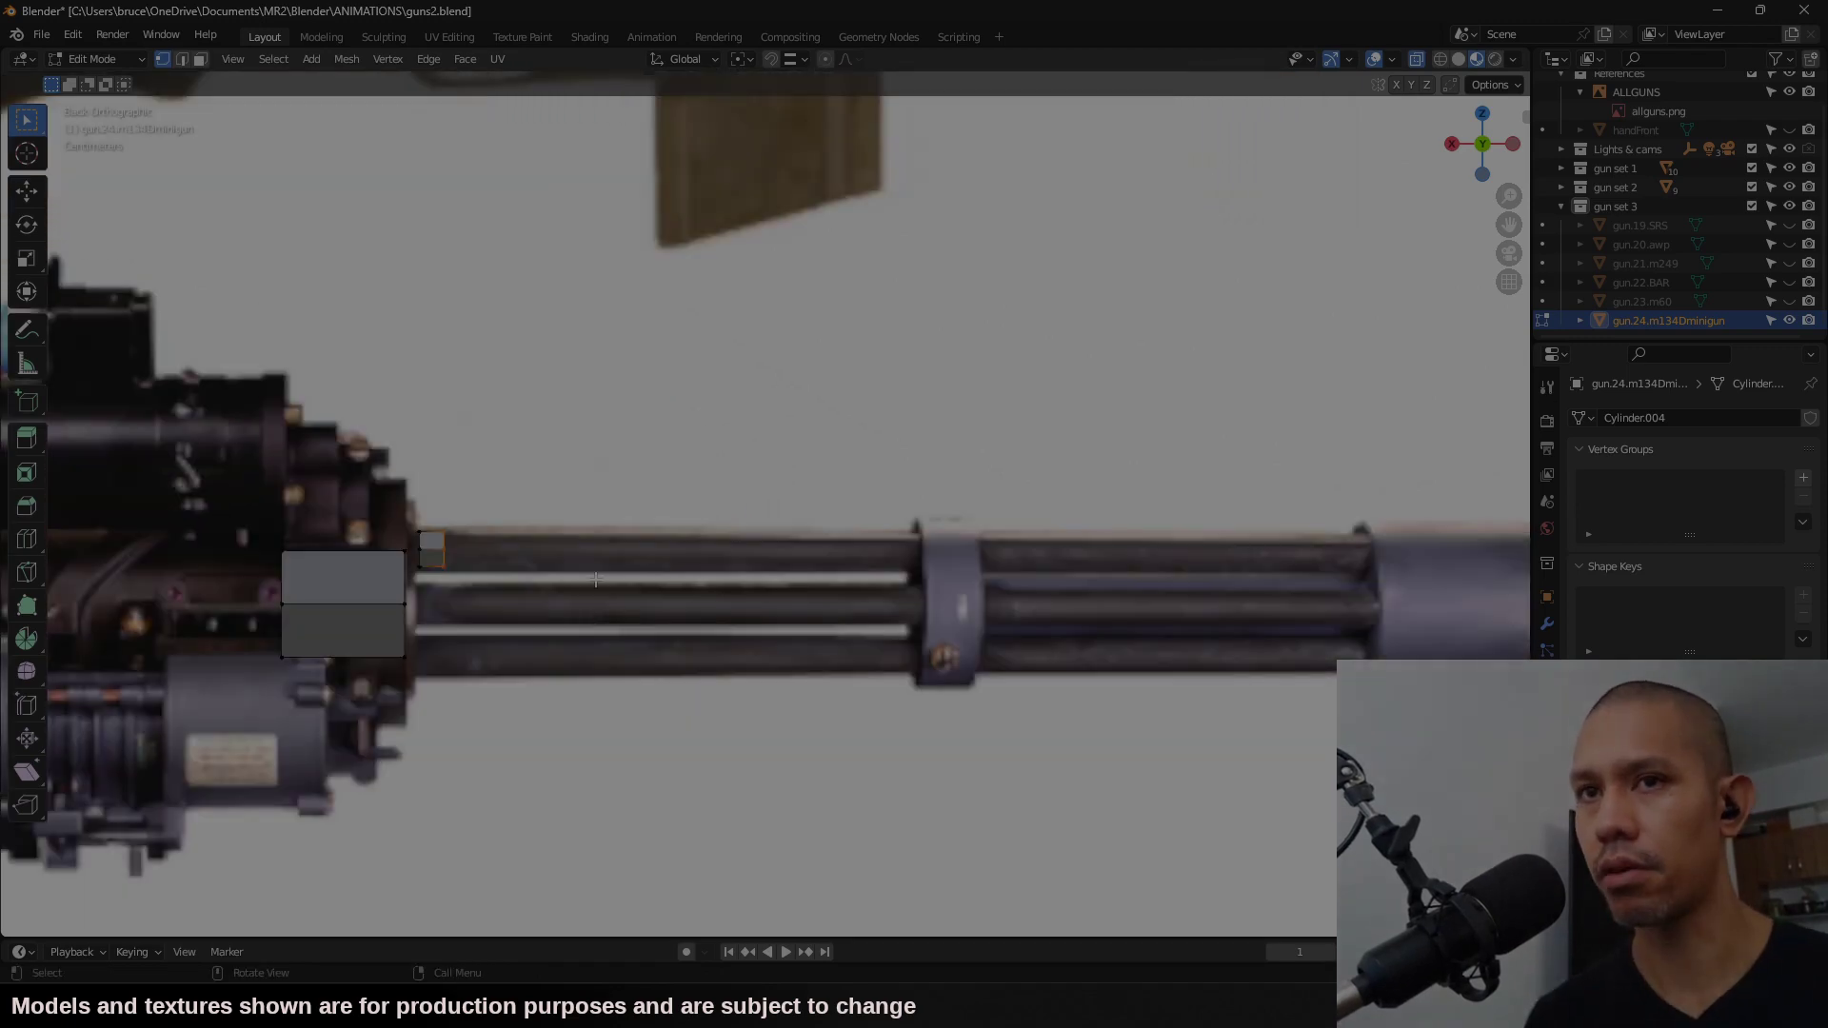
# Step: Stretch the cube into a long barrel by moving its front-end vertices about -1.51 m along X to the muzzle housing
pyautogui.moveTo(478, 494); pyautogui.dragTo(409, 584)
pyautogui.scroll(3, 409, 584)
pyautogui.press('g')
pyautogui.click(407, 584)
pyautogui.scroll(-3, 407, 584)
pyautogui.moveTo(479, 500); pyautogui.dragTo(431, 586)
pyautogui.press('g')
pyautogui.press('x')
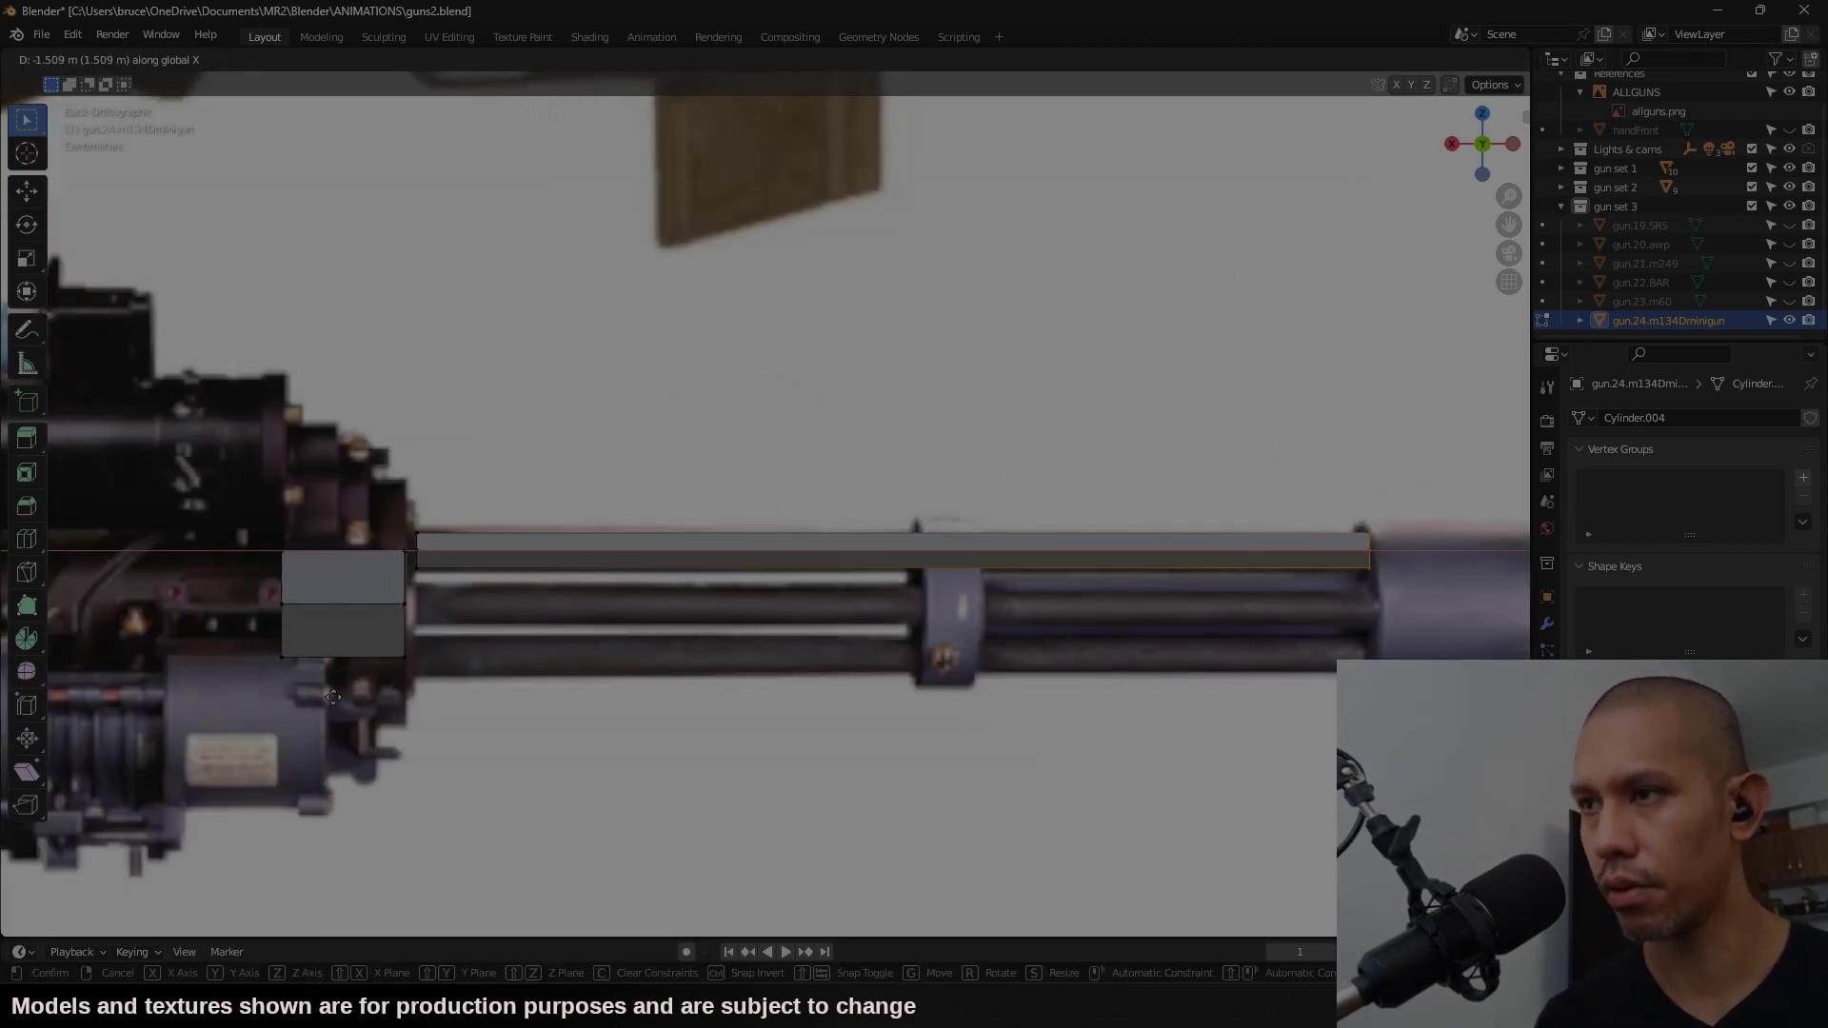
pyautogui.click(333, 697)
# Step: Duplicate the whole barrel and move the copy down along Z onto the reference's lowest barrel
pyautogui.press('l')
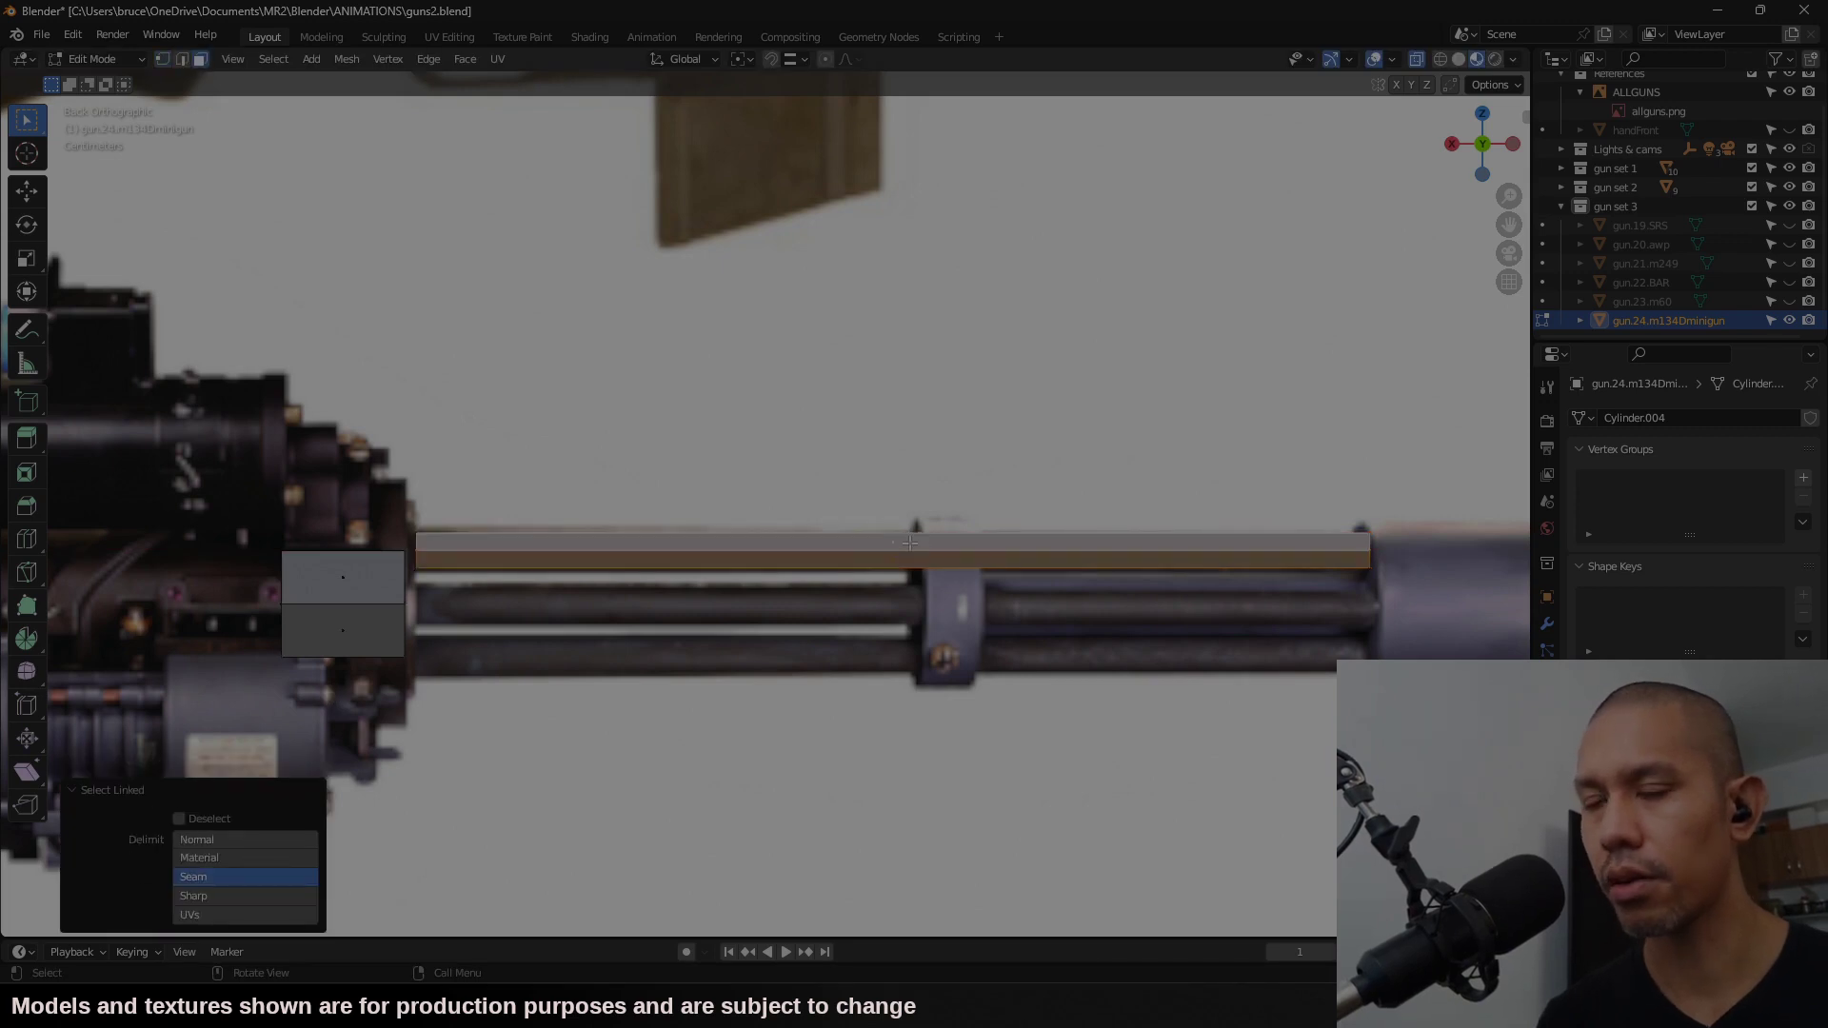
pyautogui.hotkey('shift', 'd')
pyautogui.press('z')
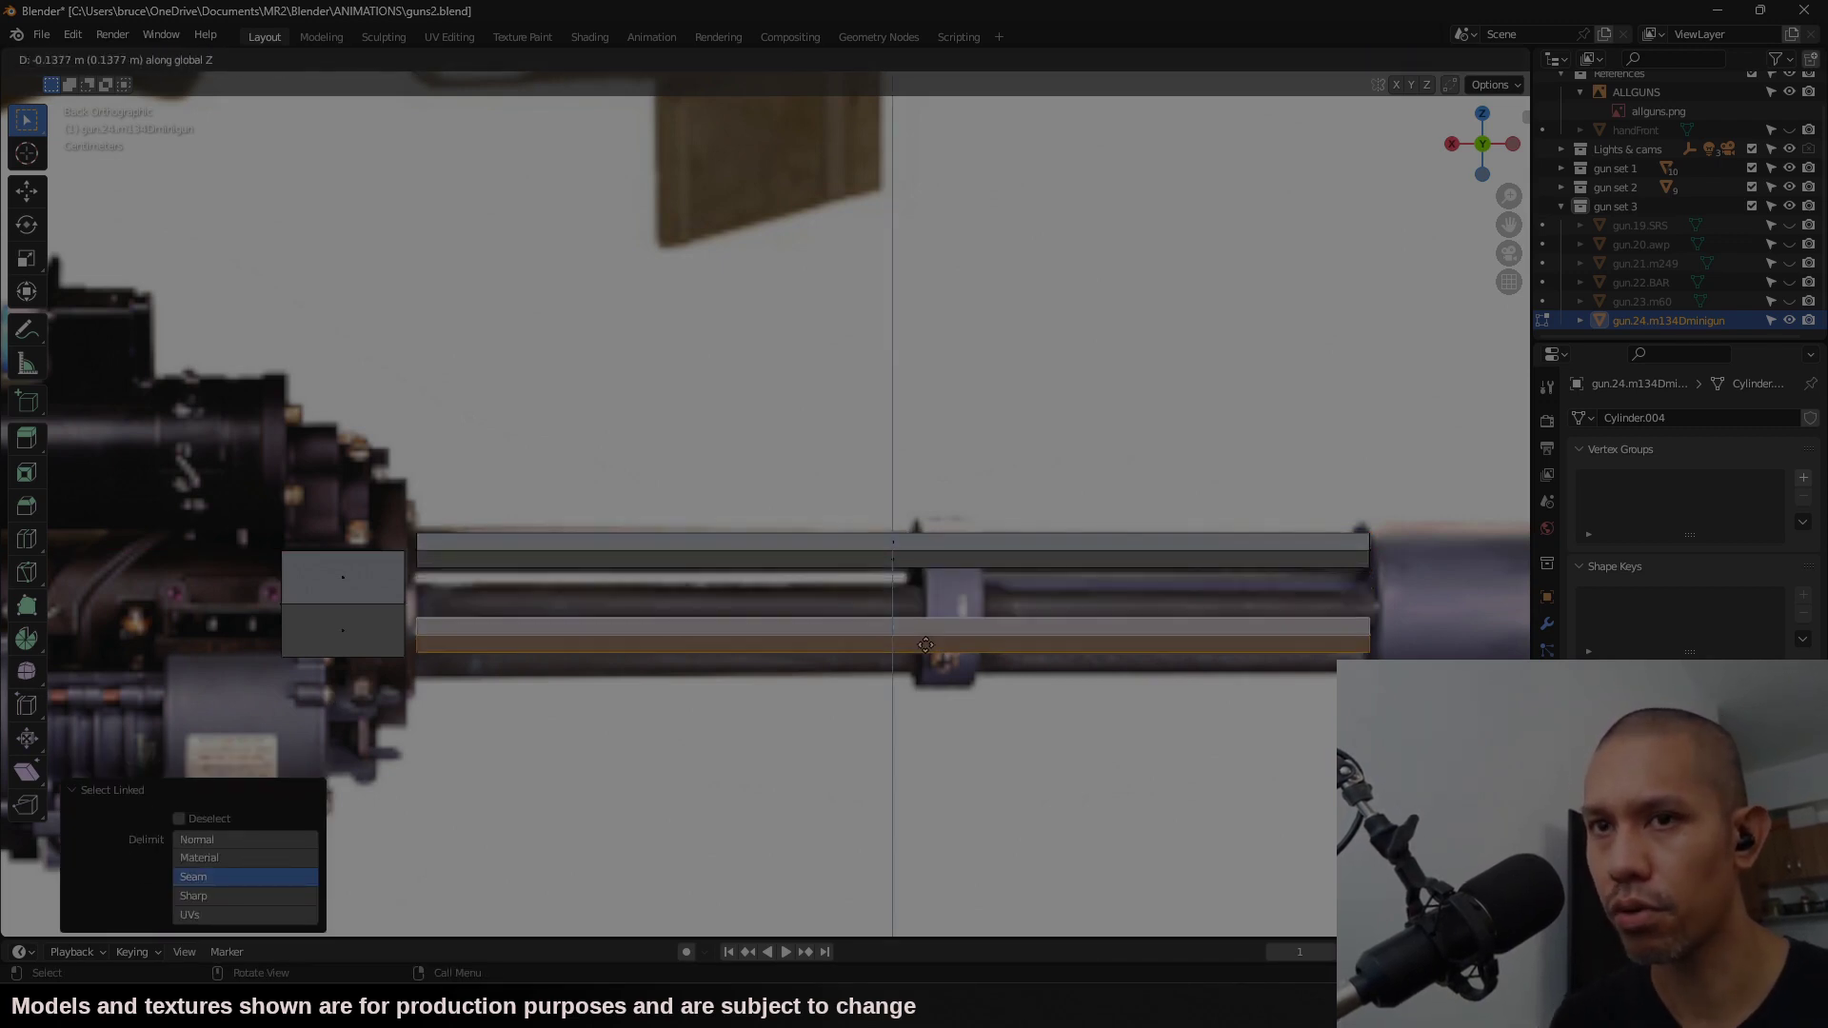
pyautogui.click(925, 663)
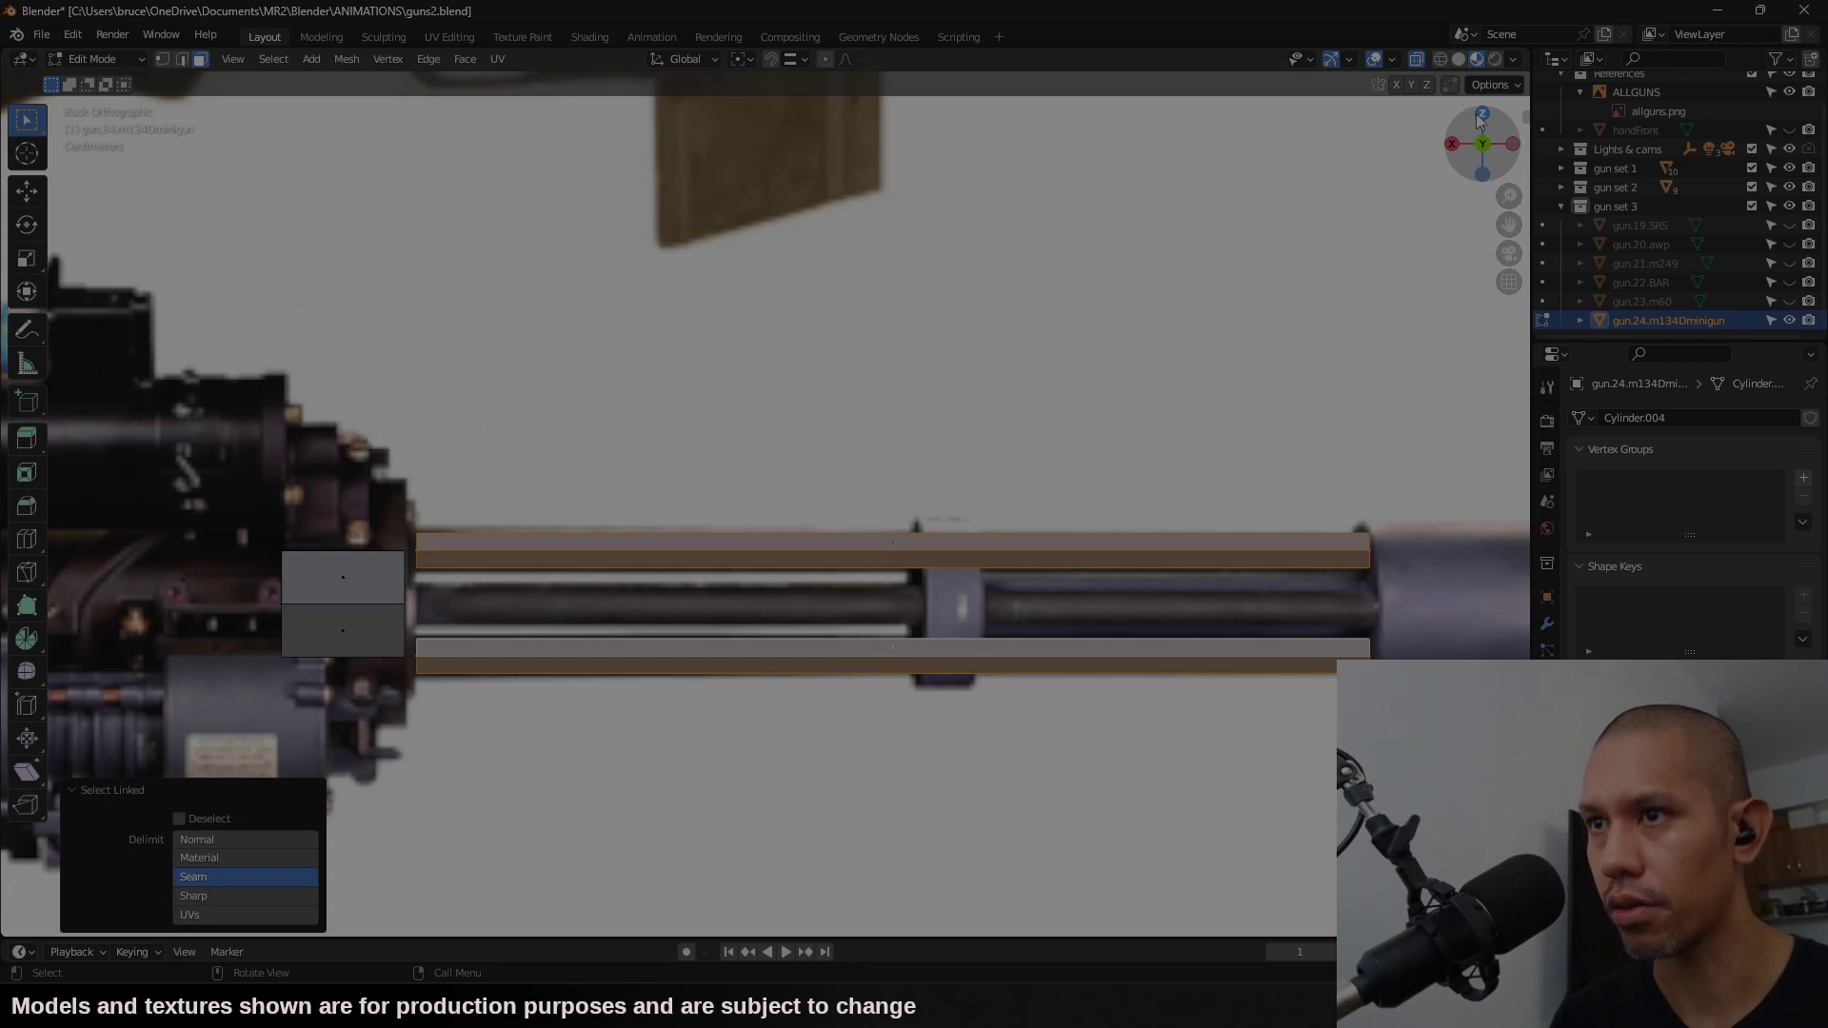
# Step: Move the two barrels about 0.05 m along Y and place a duplicate pair about -0.10 m along Y from them
pyautogui.click(1482, 113)
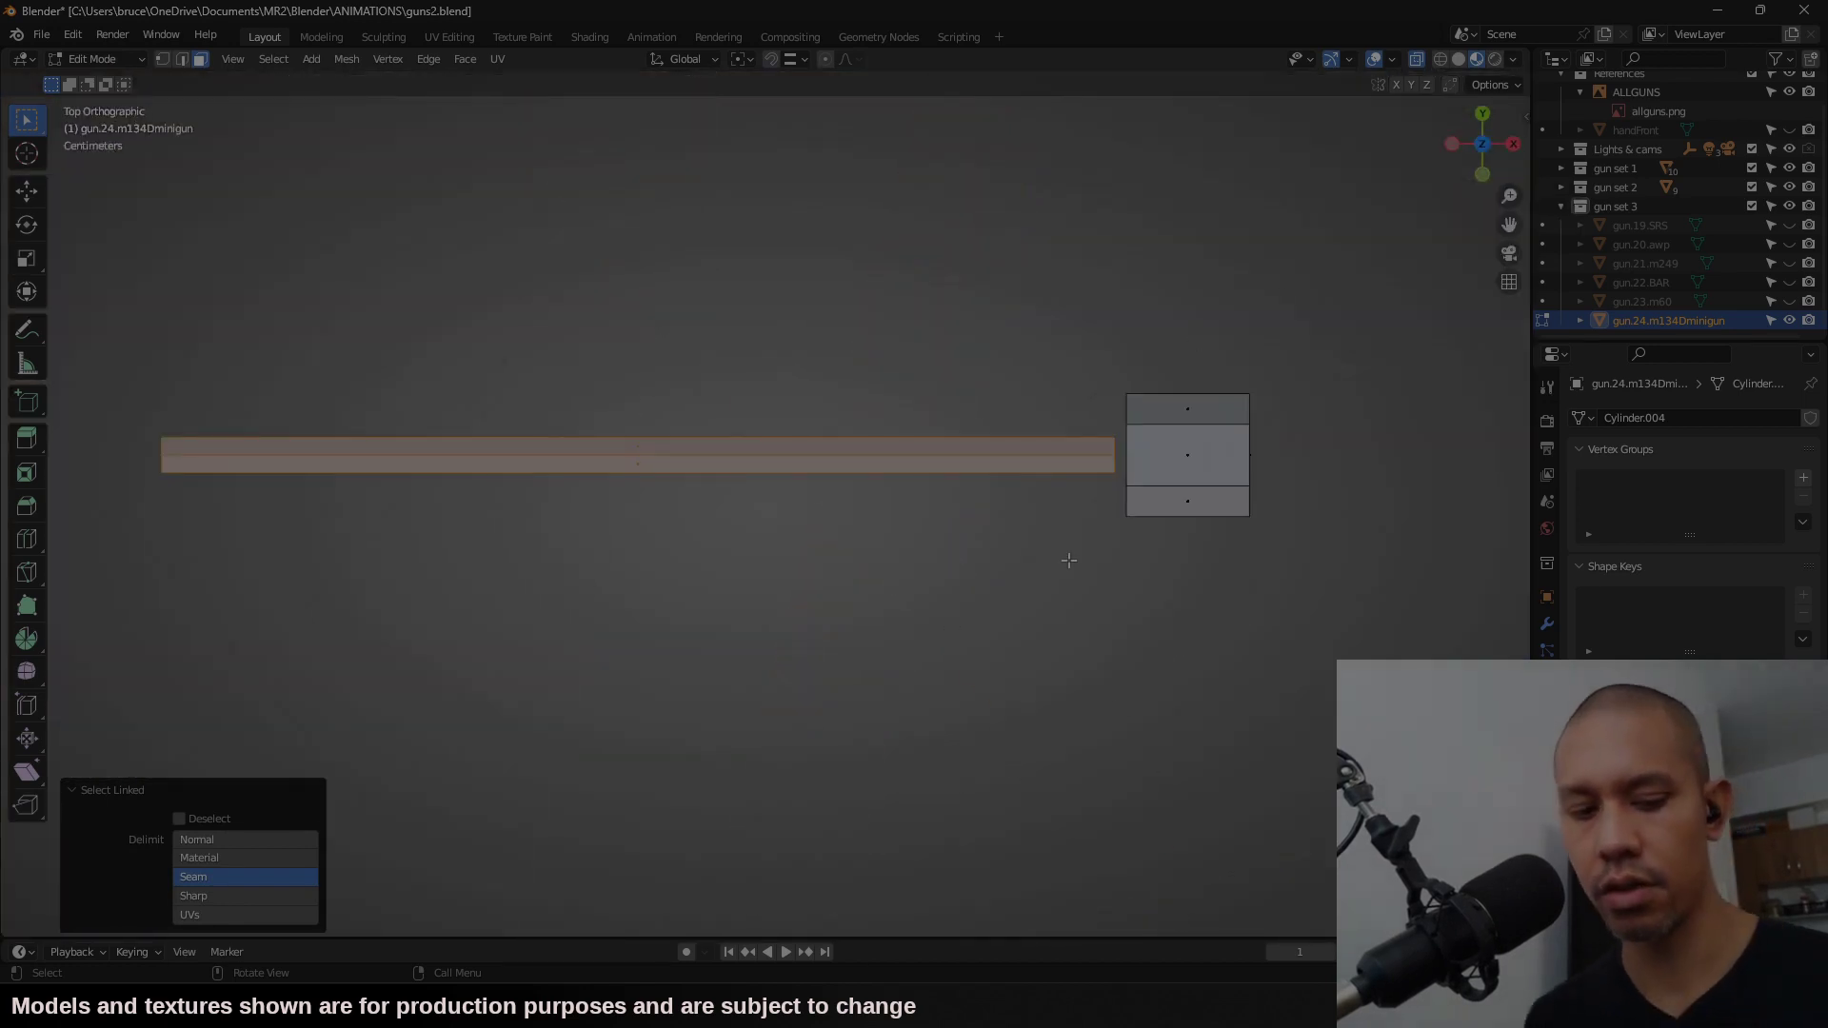
pyautogui.press('g')
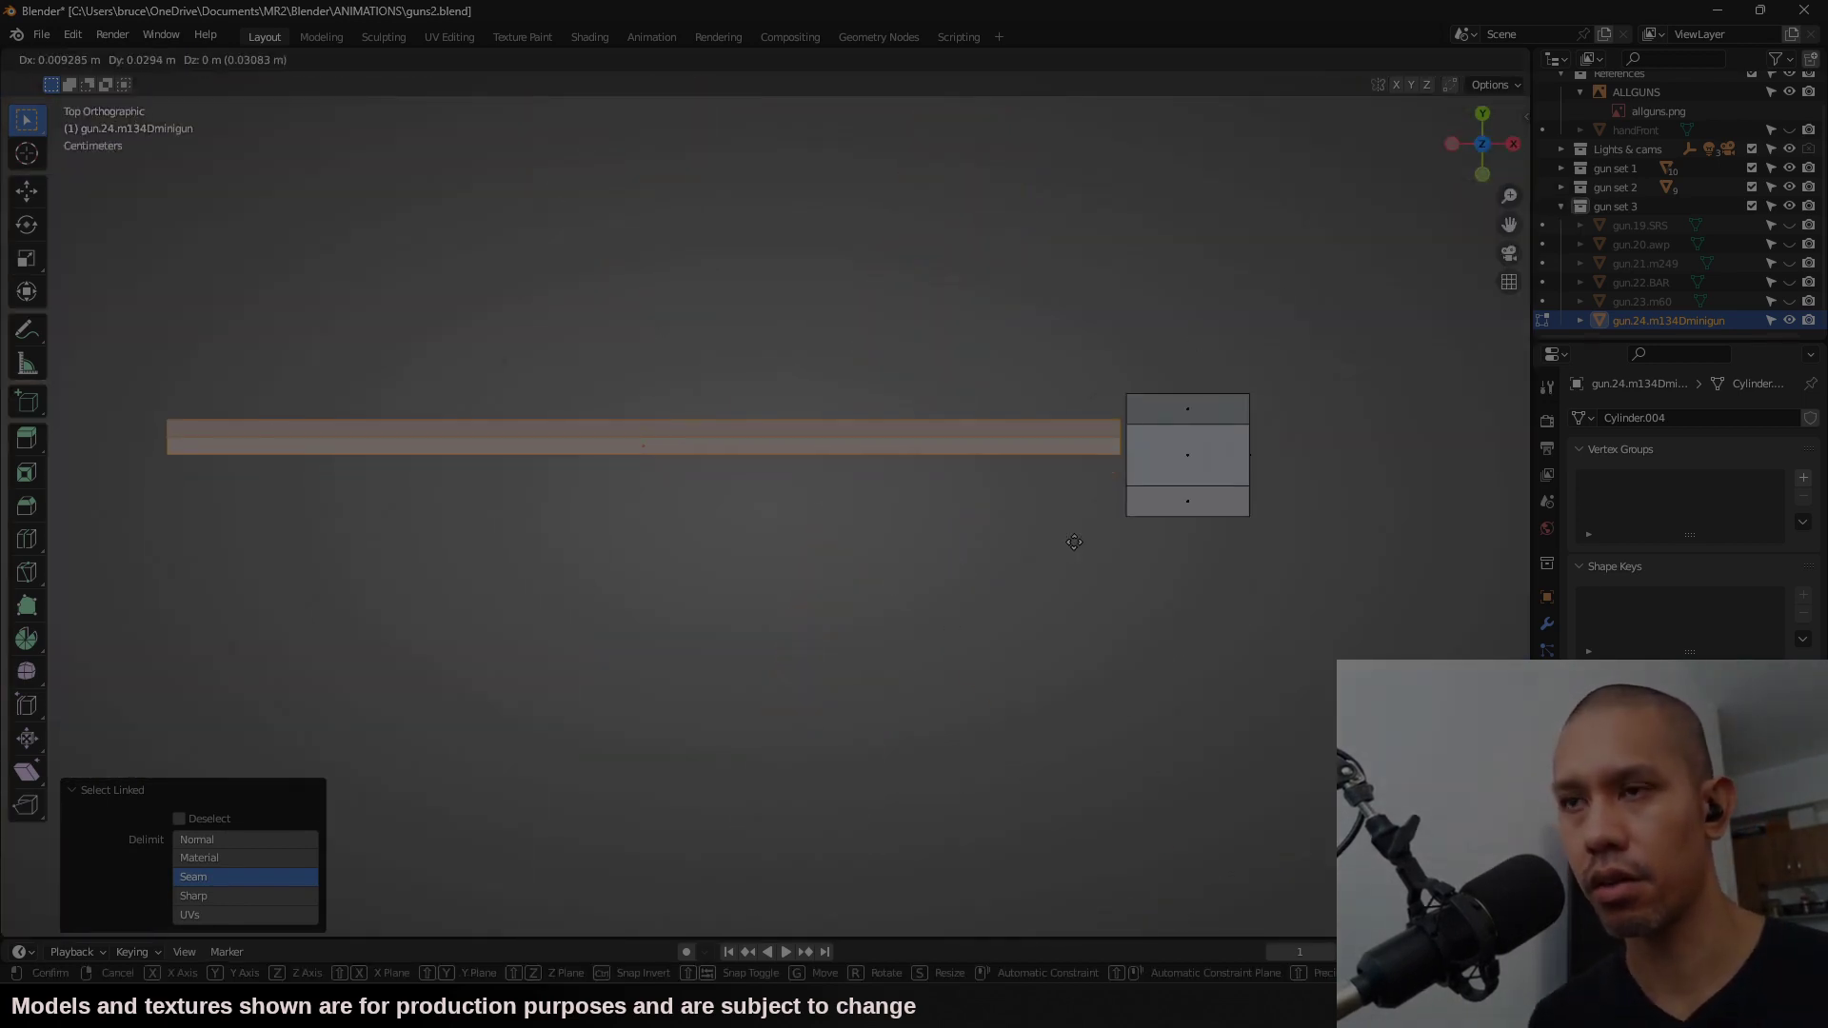
pyautogui.press('y')
pyautogui.click(1073, 527)
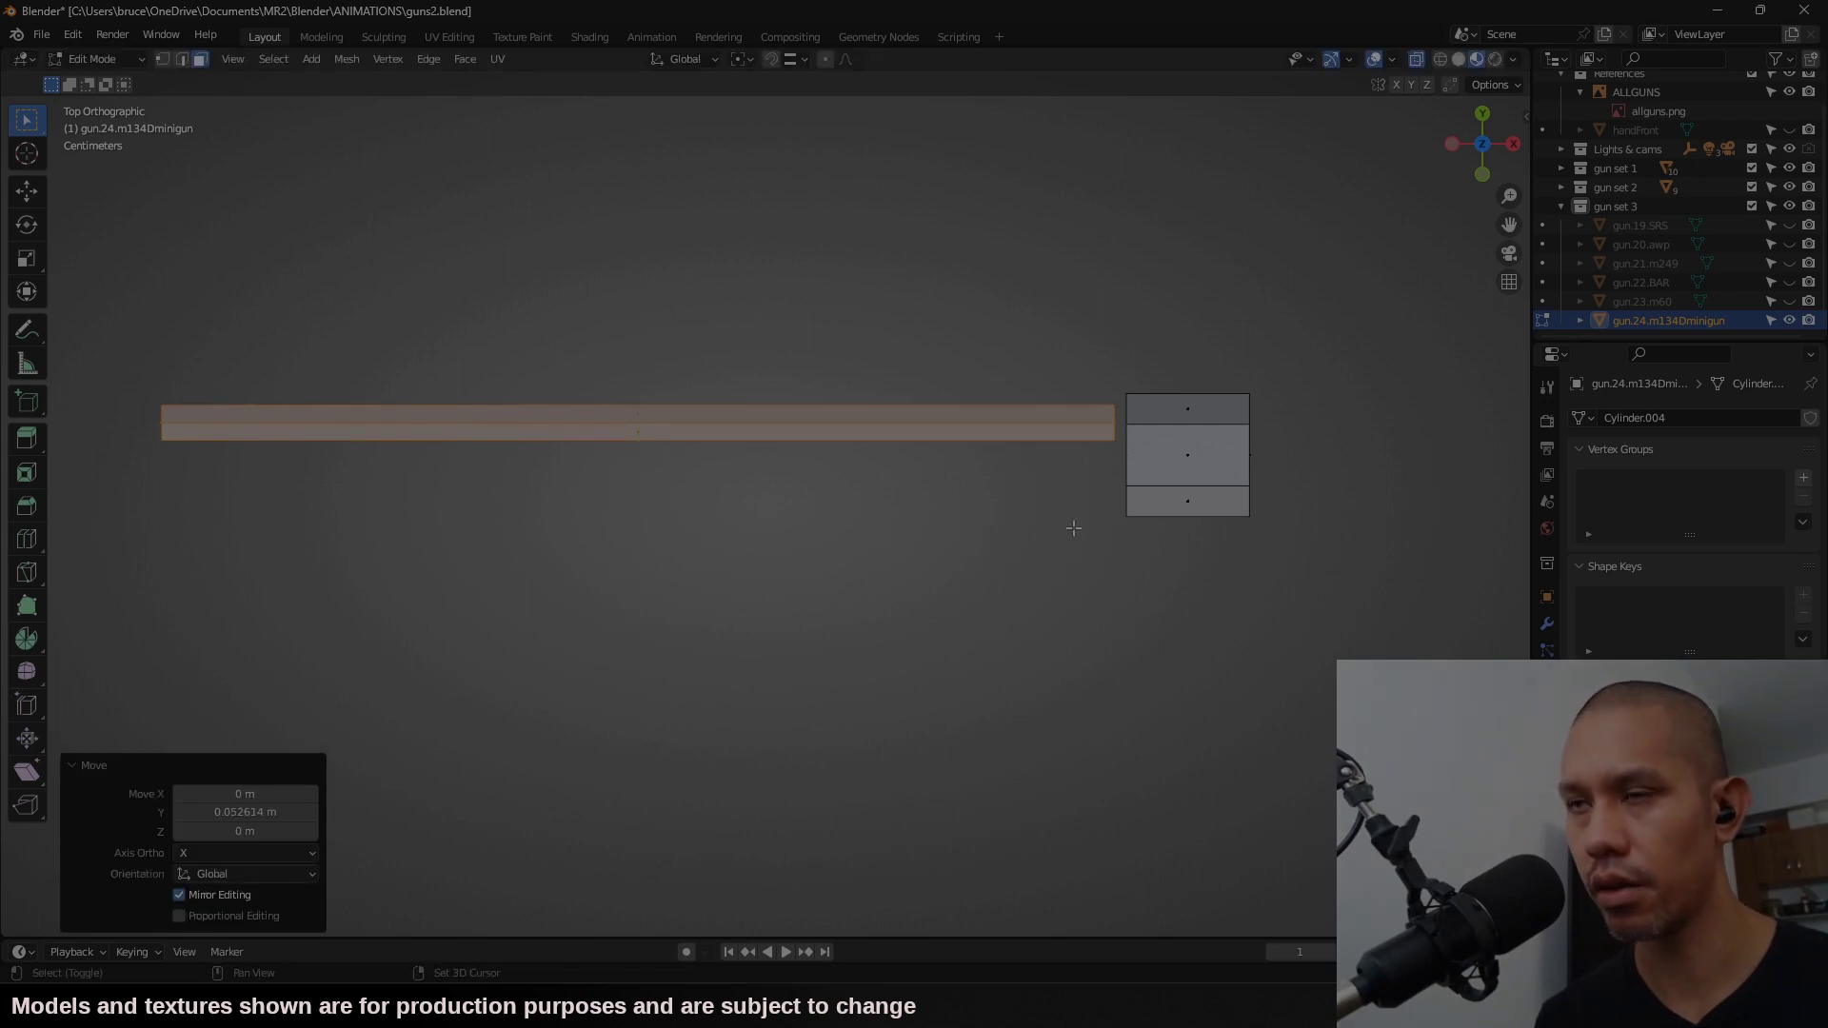
pyautogui.press('y')
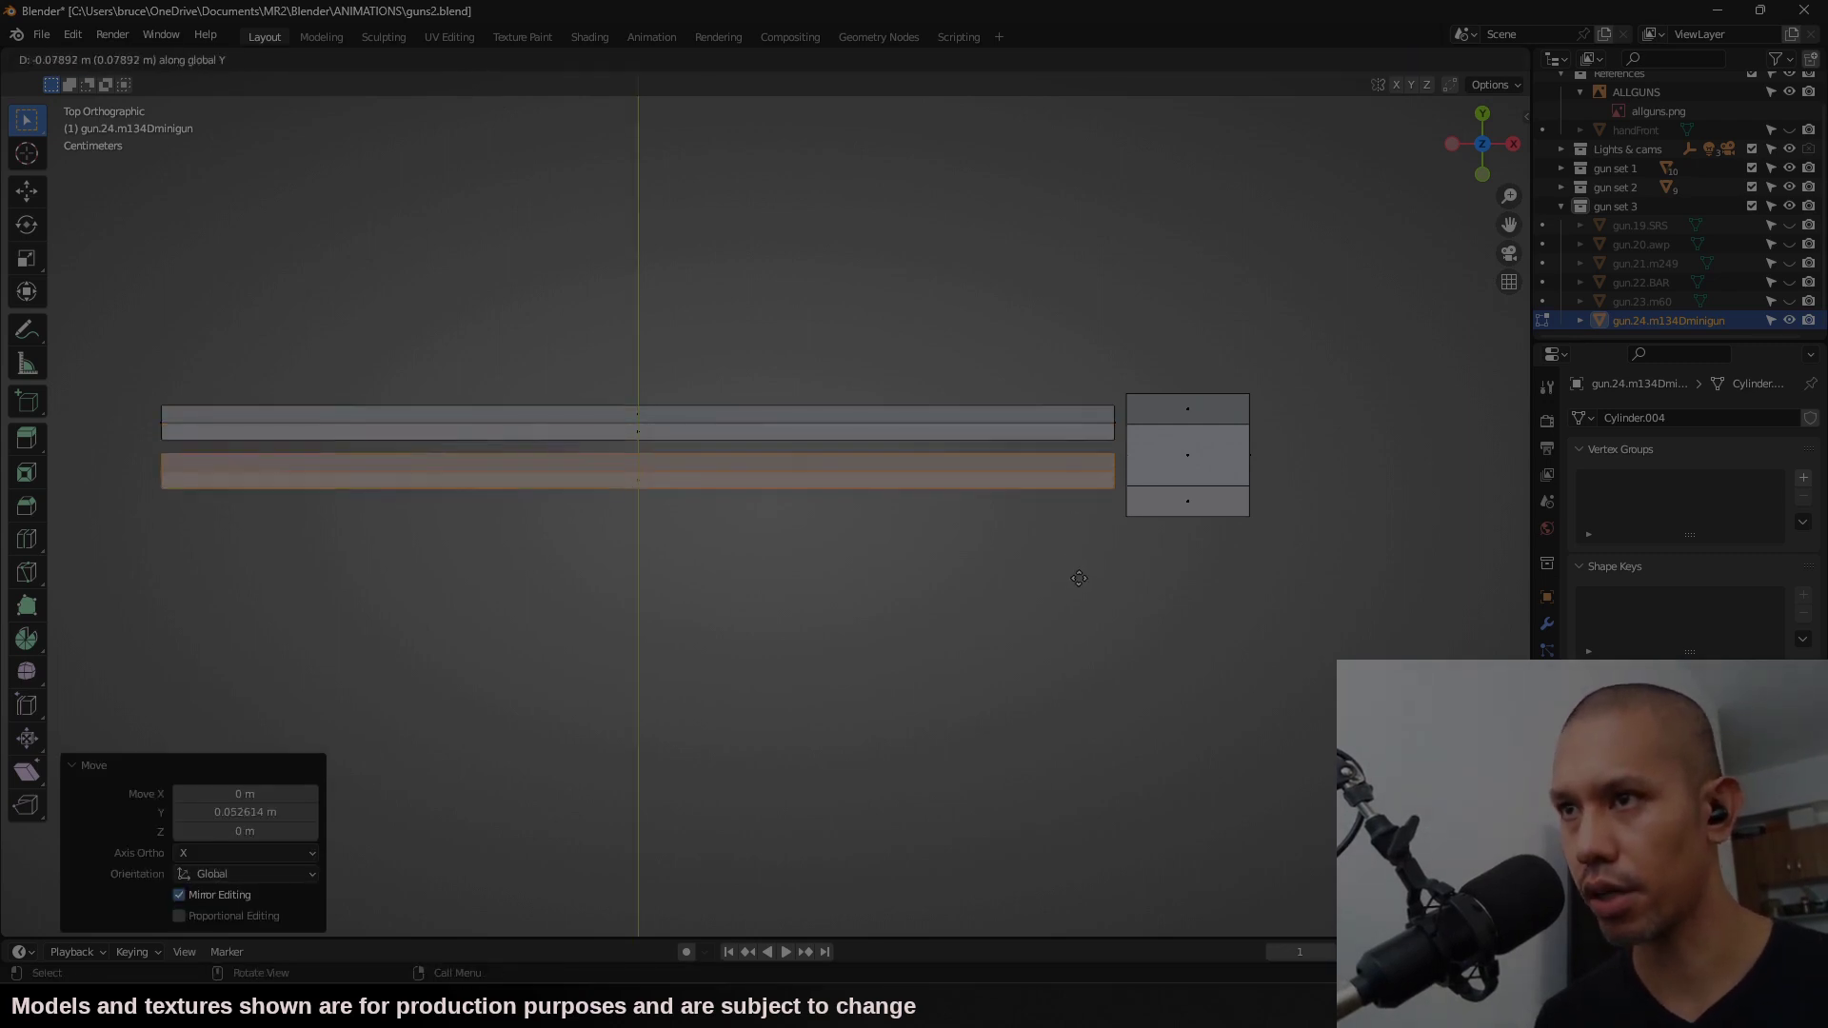
pyautogui.click(1077, 569)
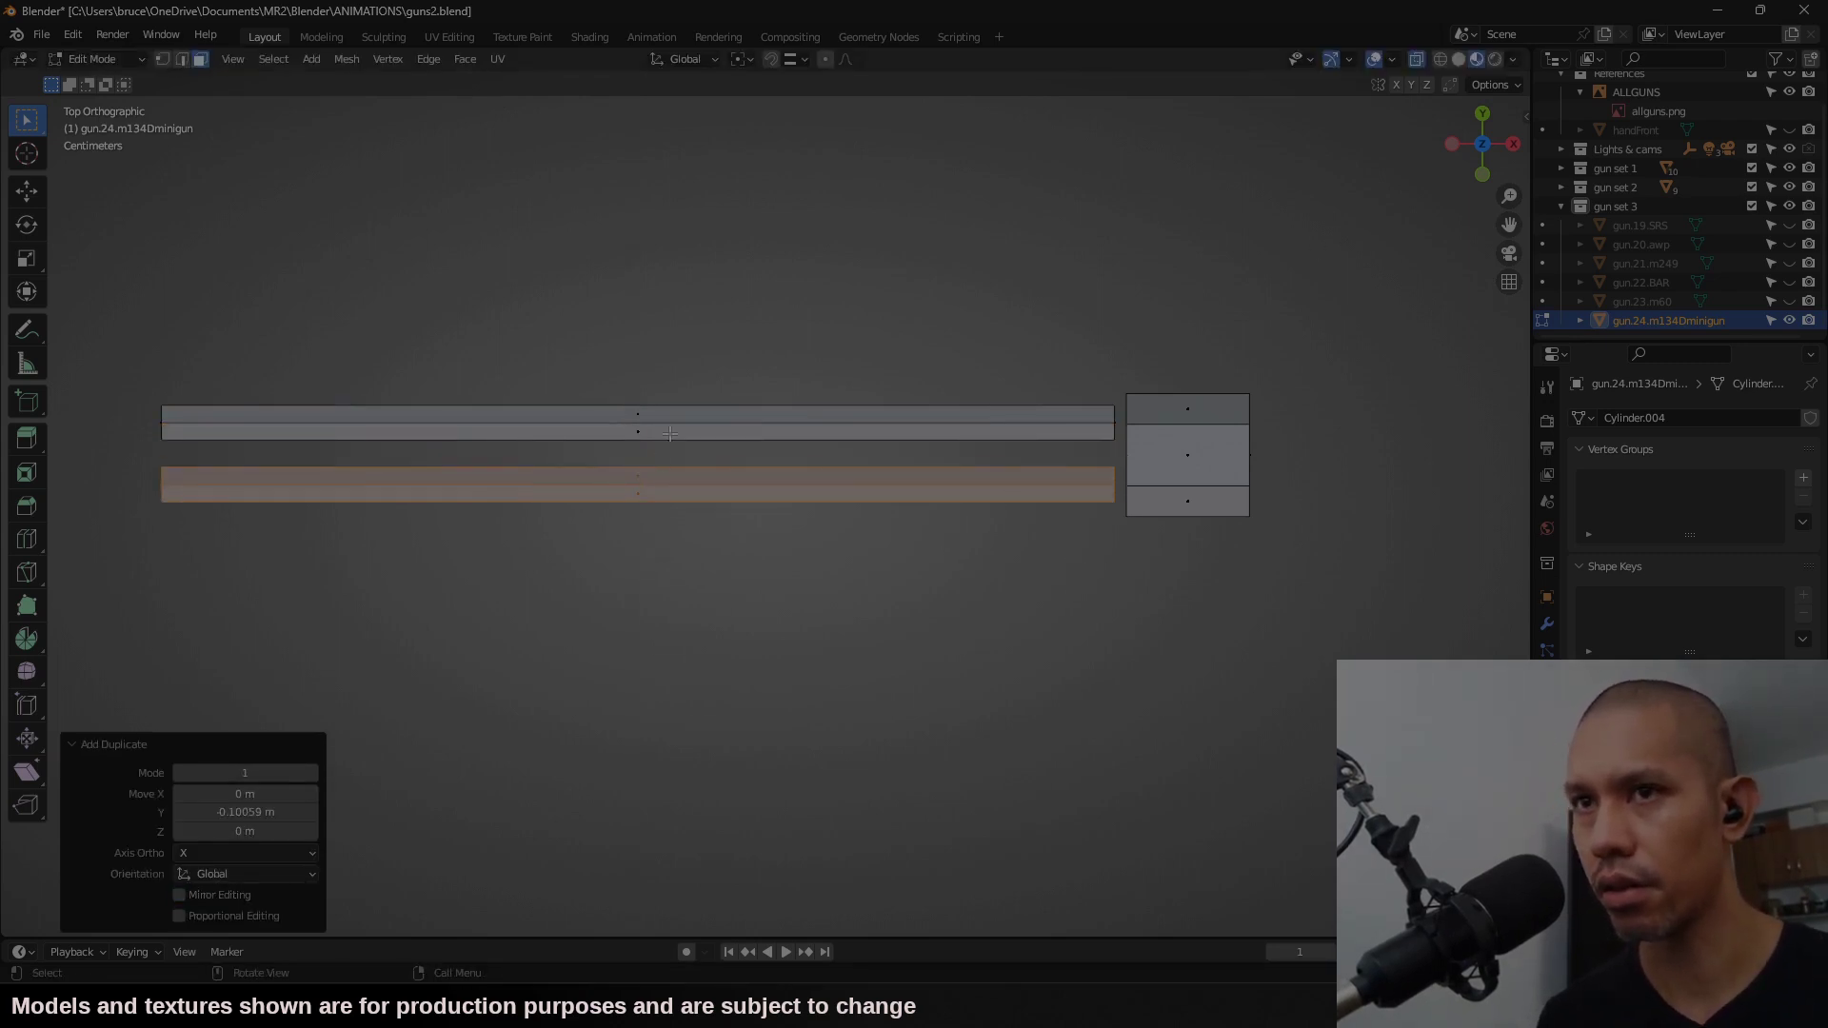
# Step: Duplicate the upper barrel about 0.05 m outward along Y and lower the copy about -0.085 m along Z to mid-height
pyautogui.click(641, 413)
pyautogui.press('l')
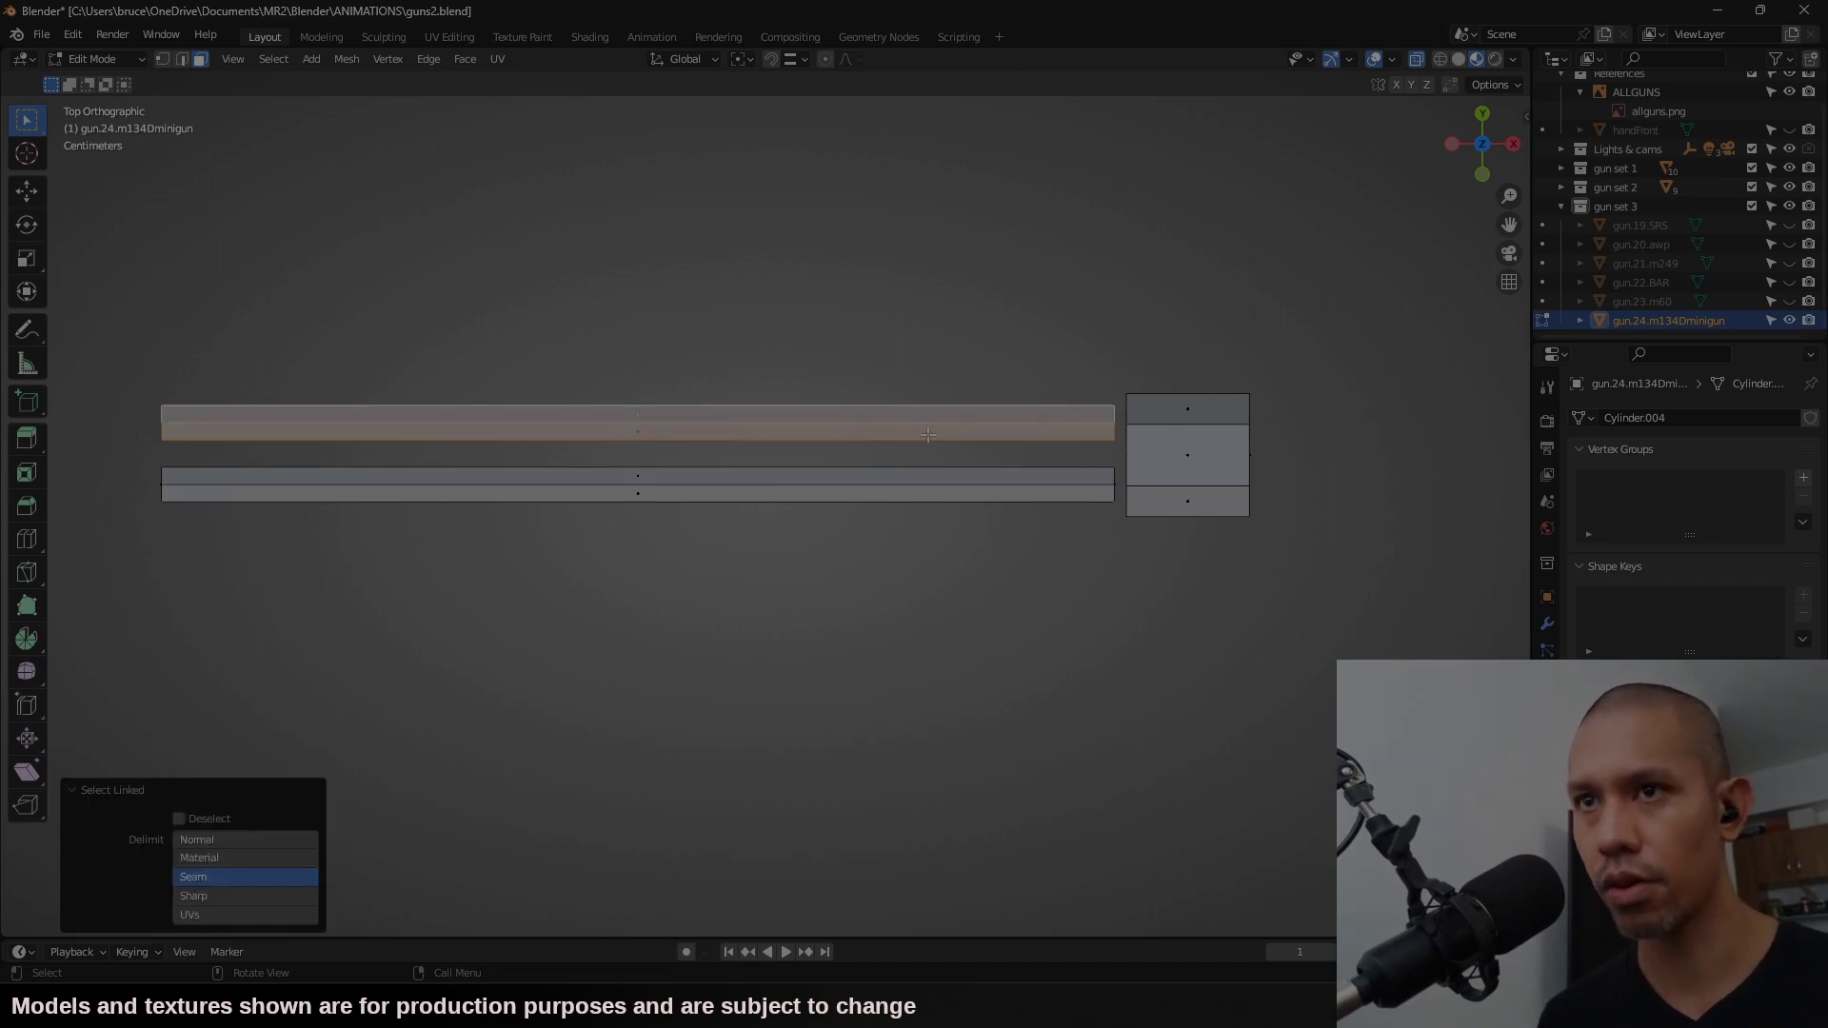
pyautogui.hotkey('shift', 'd')
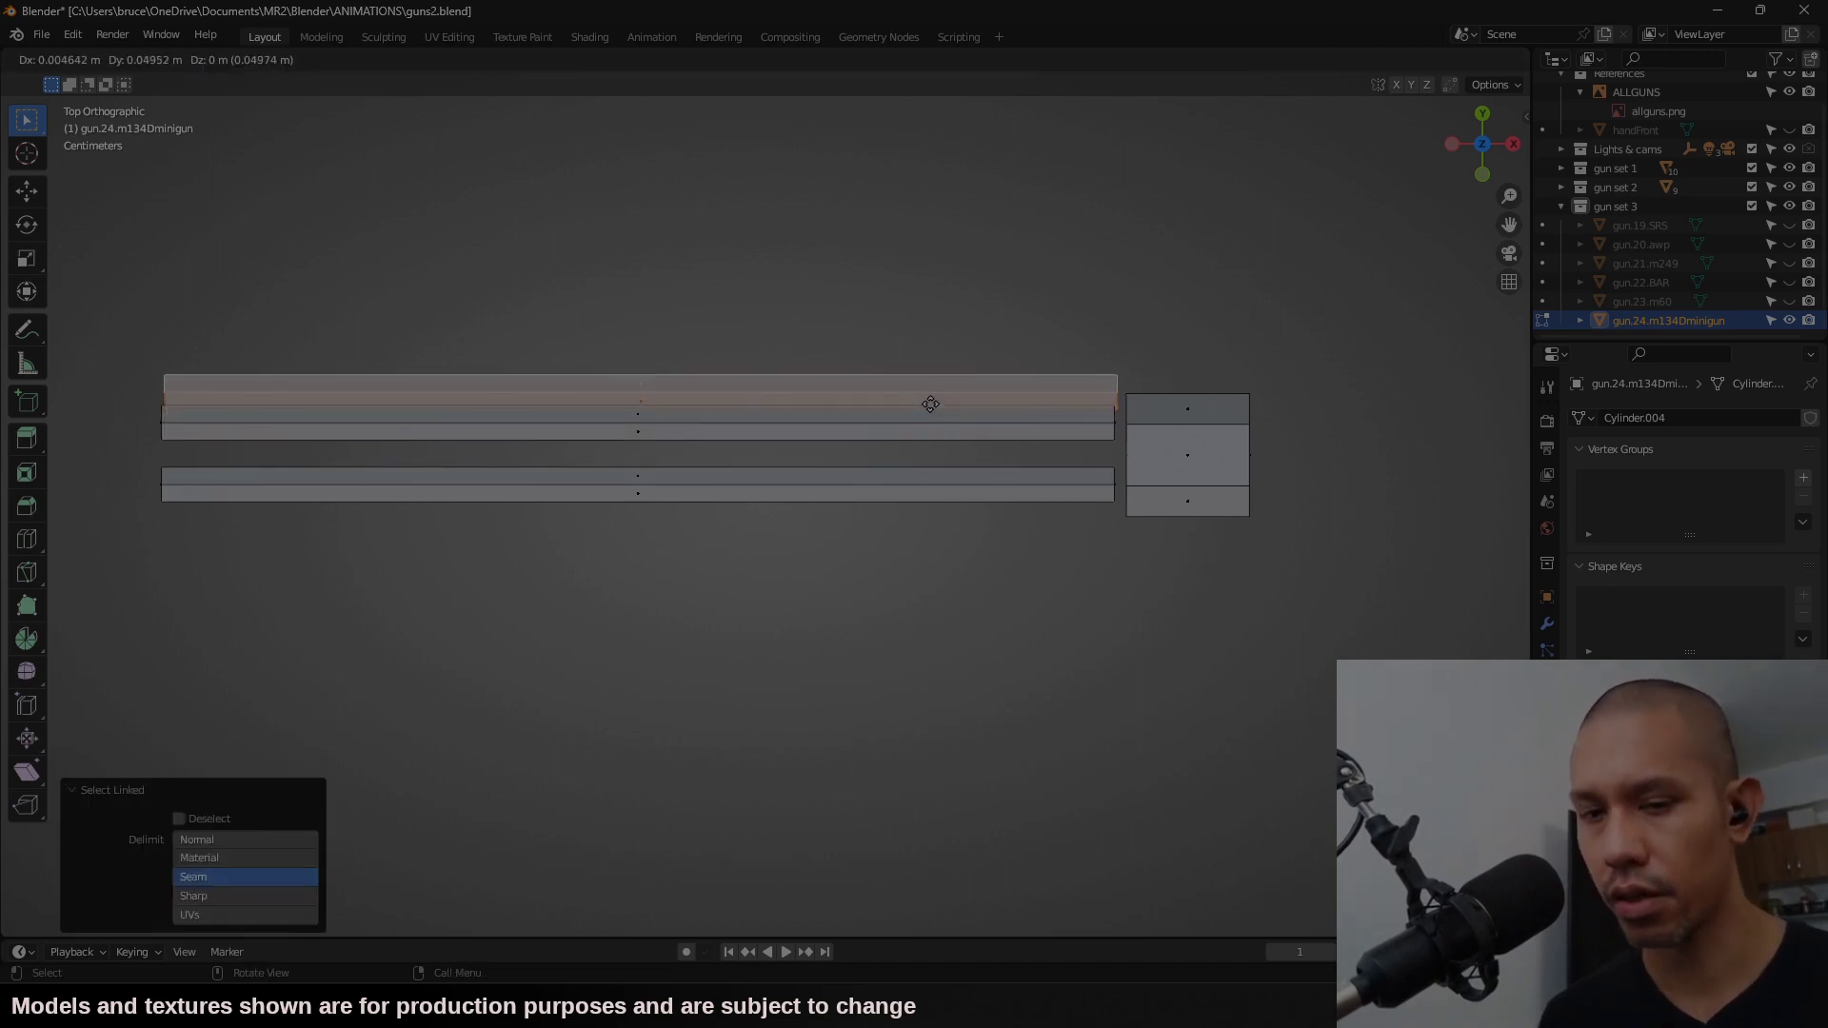
pyautogui.press('y')
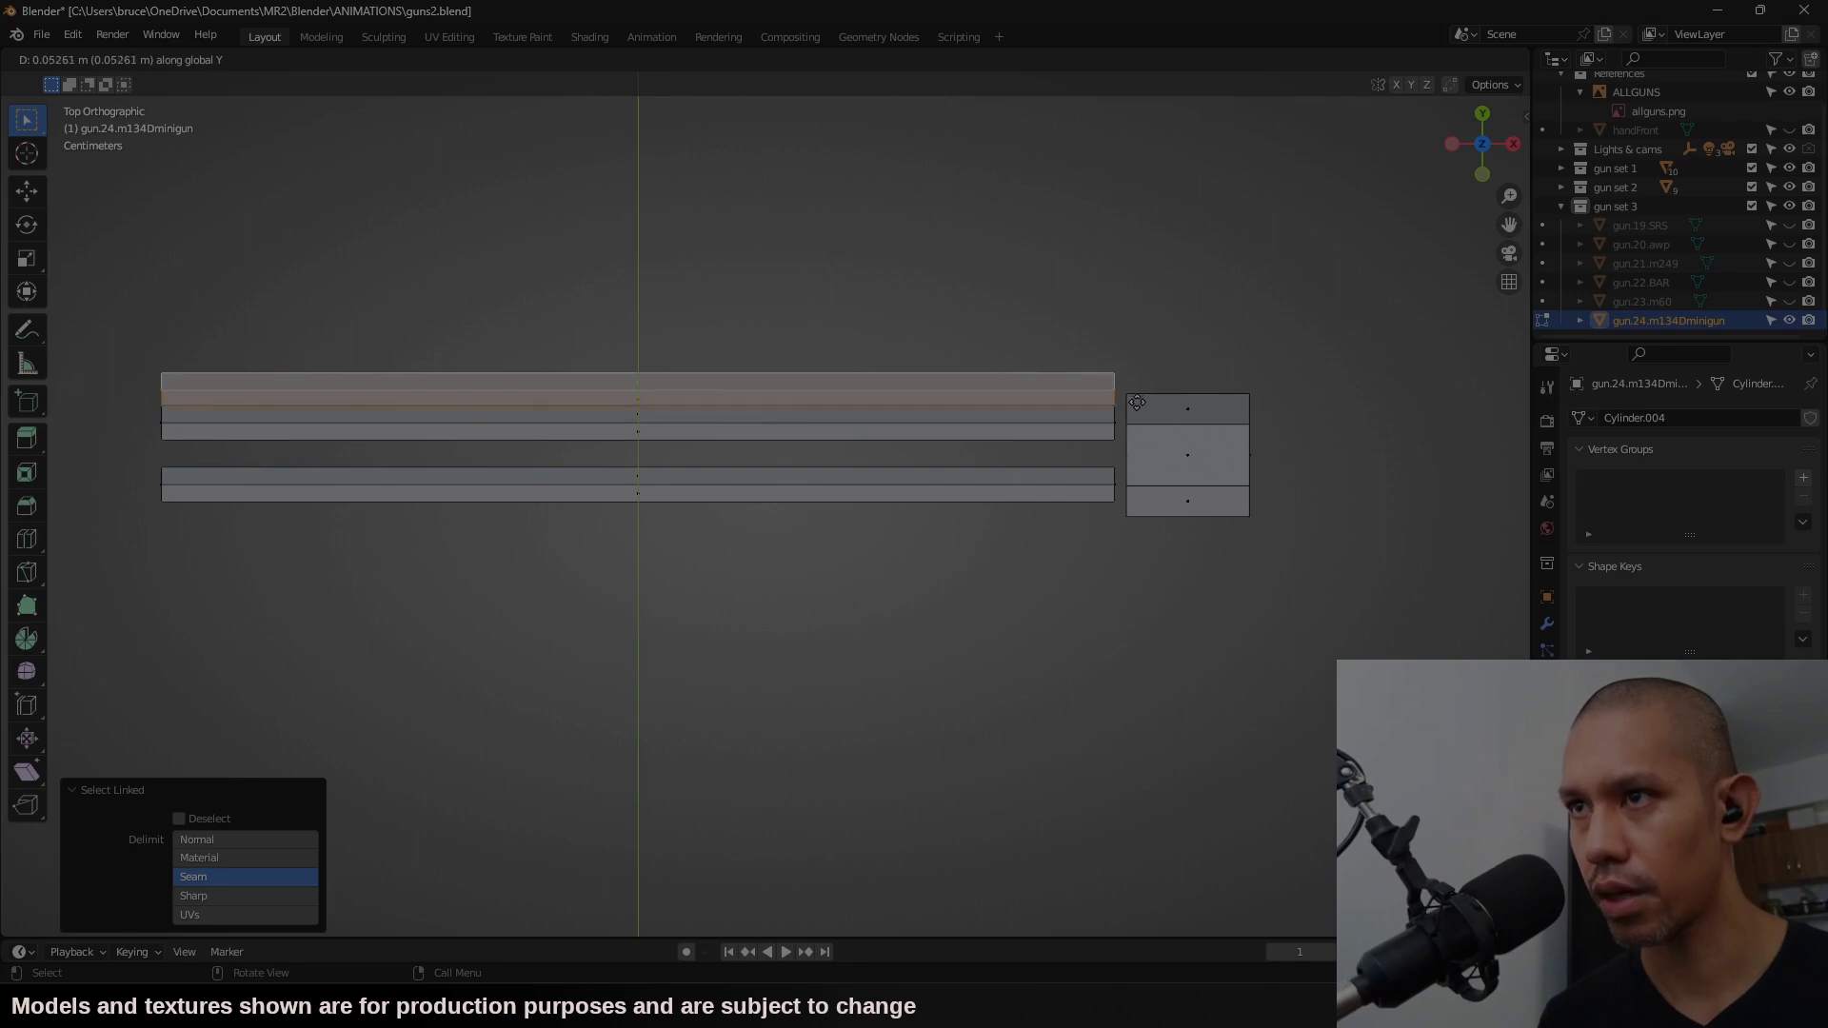
pyautogui.click(1138, 404)
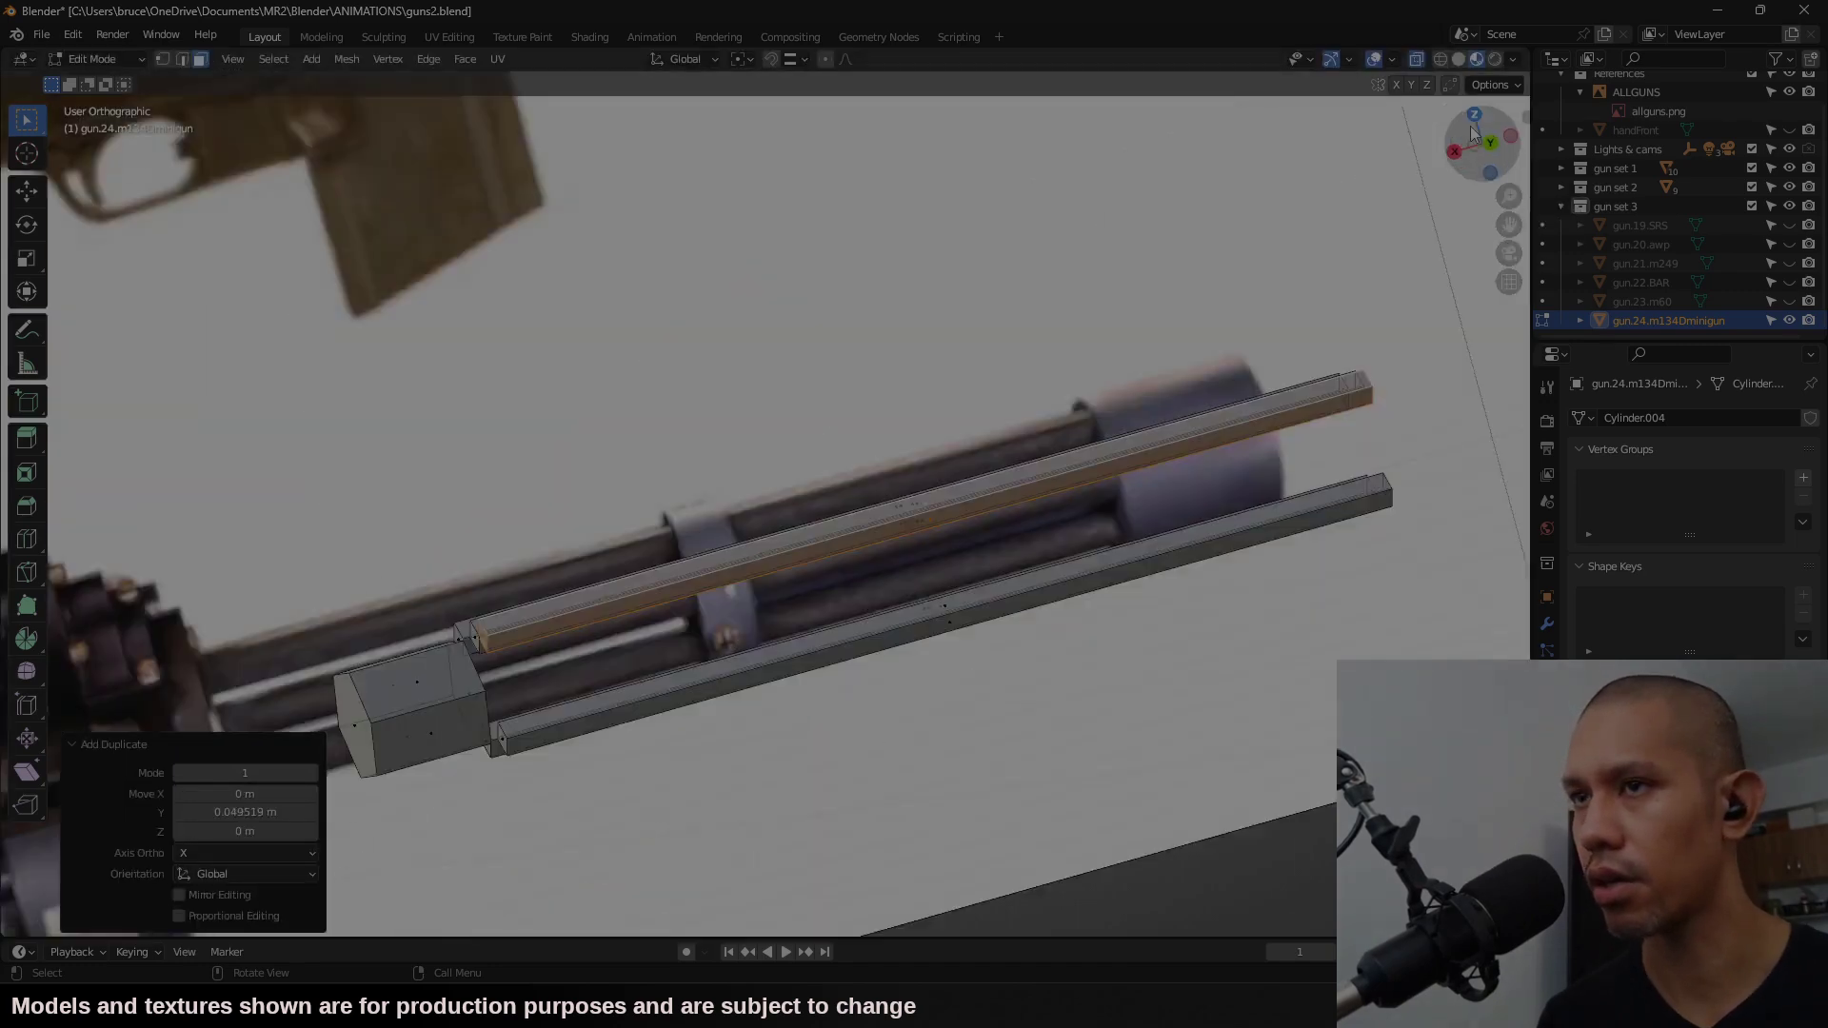
pyautogui.click(1483, 112)
pyautogui.press('g')
pyautogui.press('z')
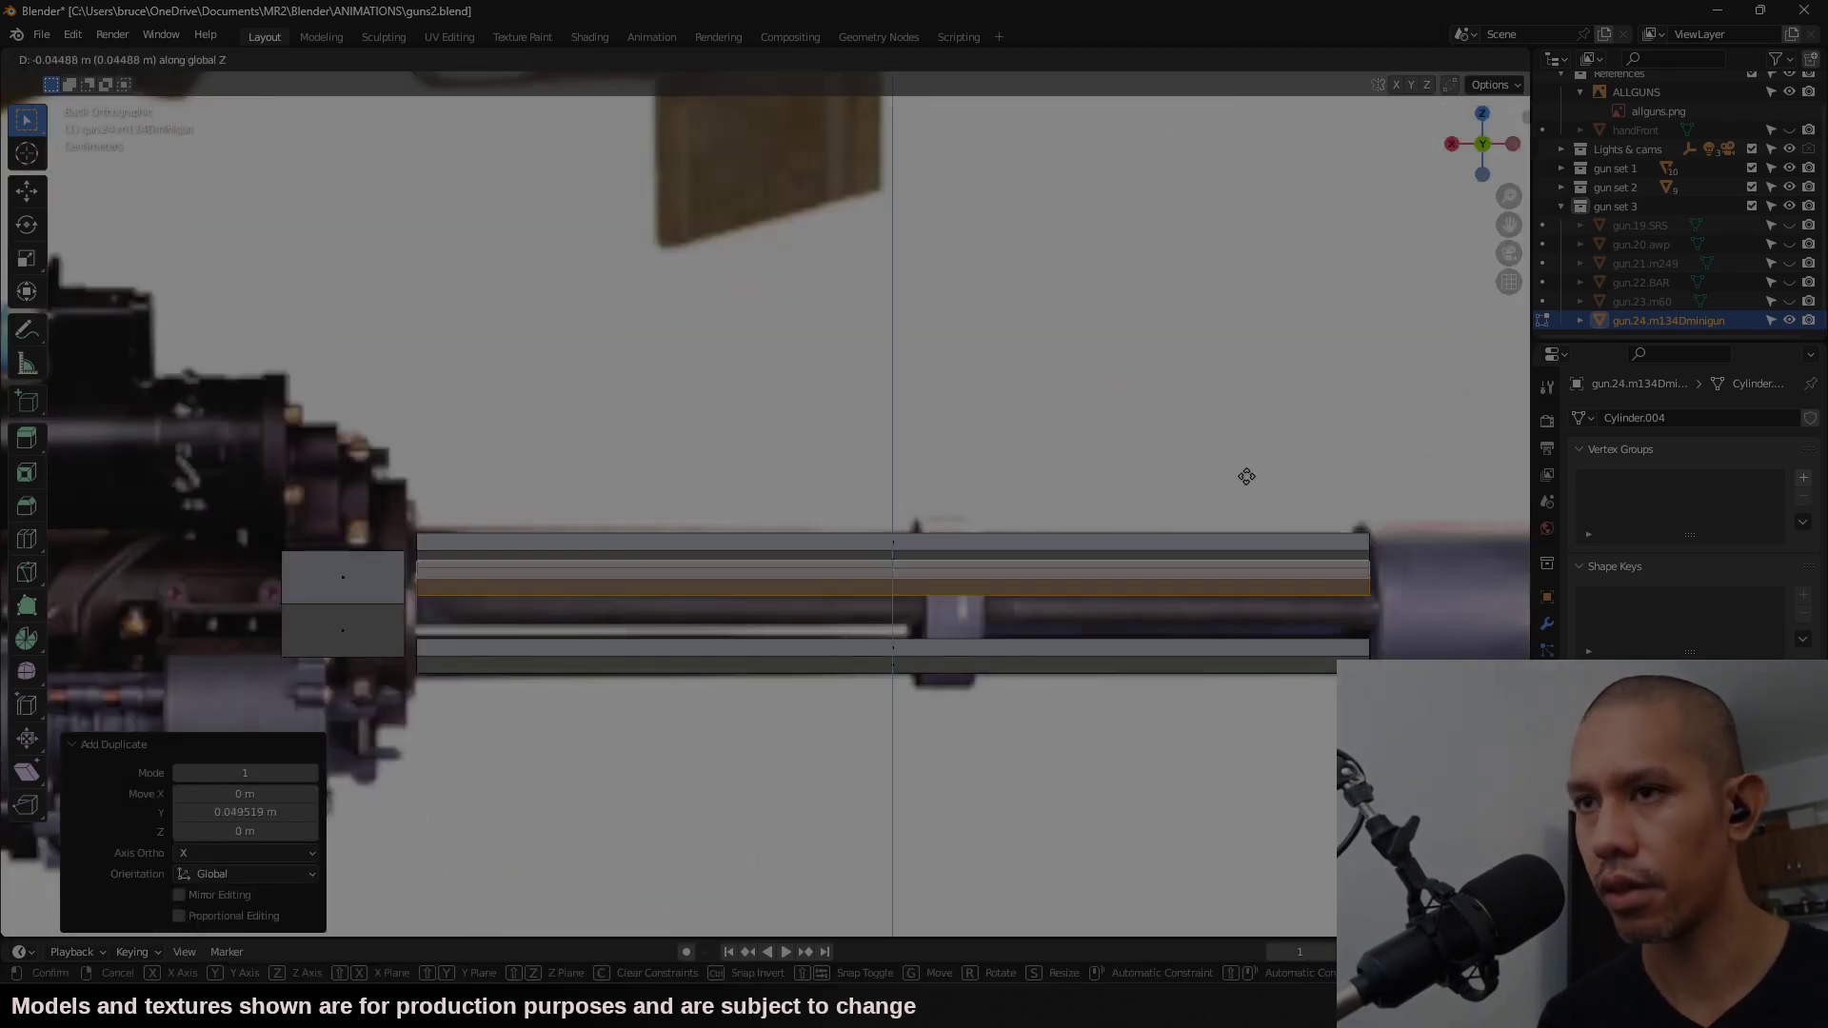
pyautogui.click(1240, 498)
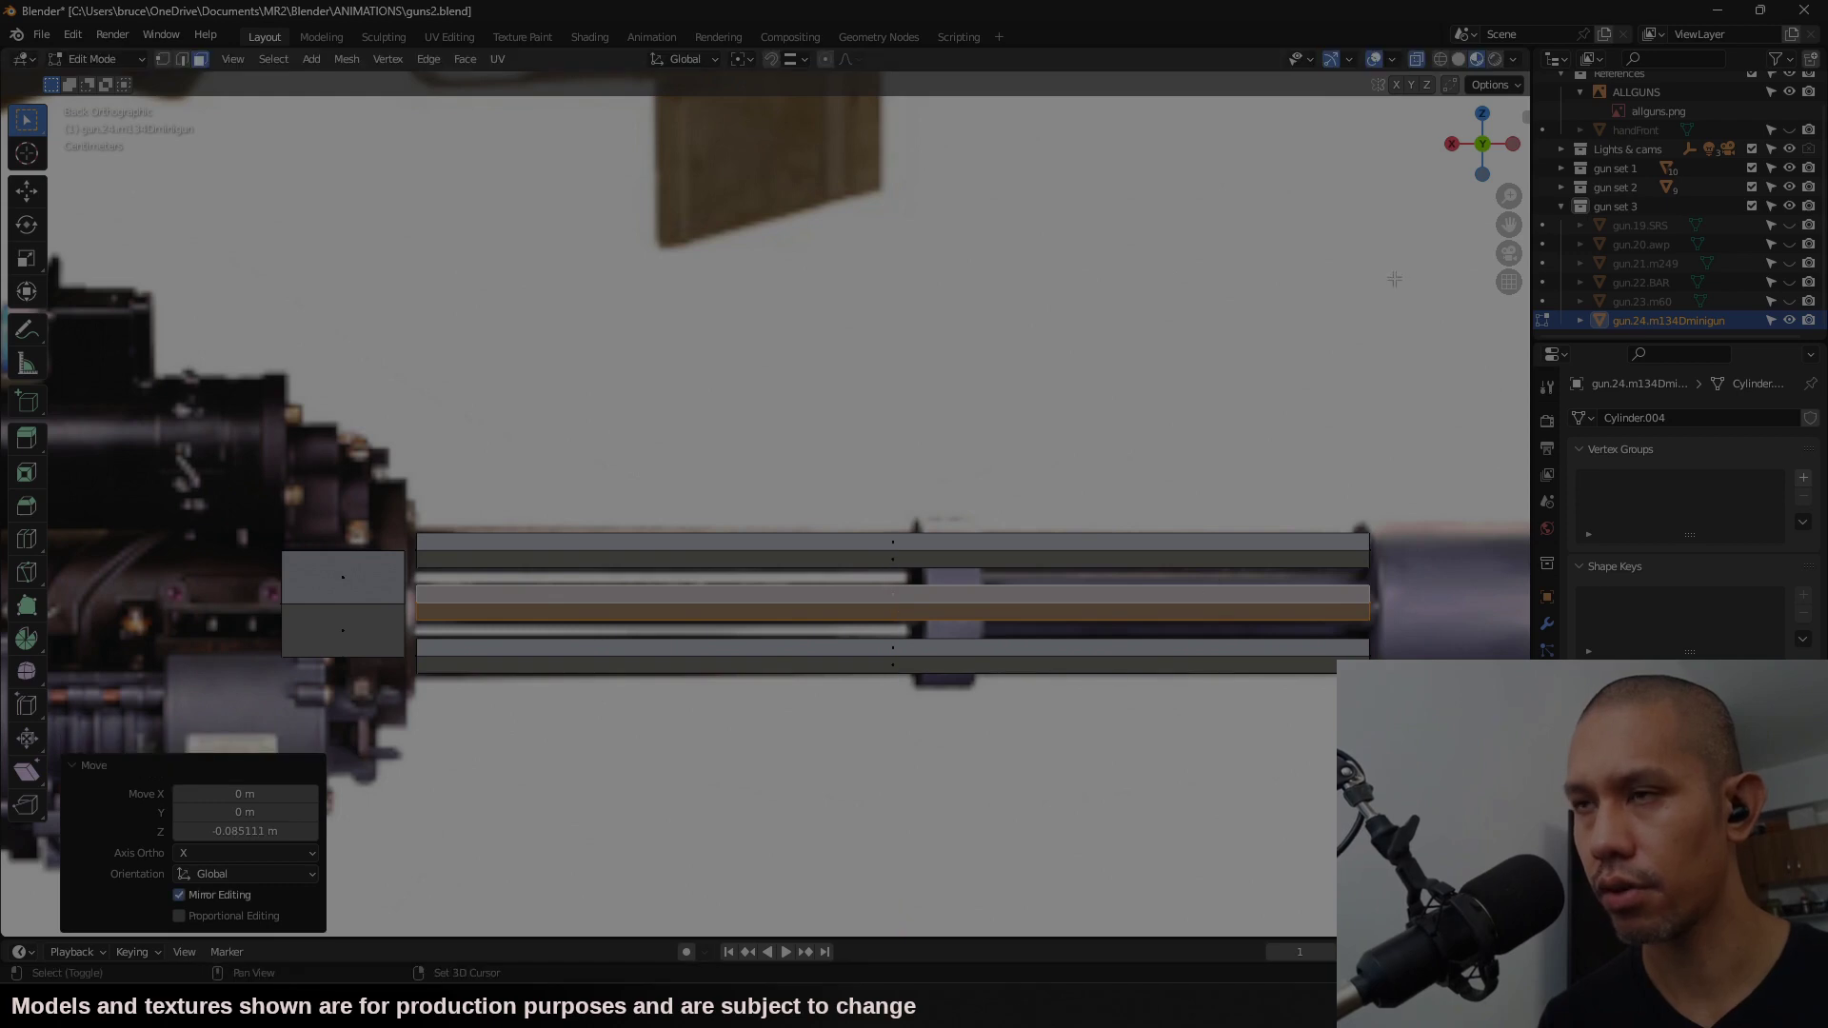
# Step: Duplicate the mid-height barrel about -0.20 m along Y to the opposite side of the barrel cluster
pyautogui.click(1483, 112)
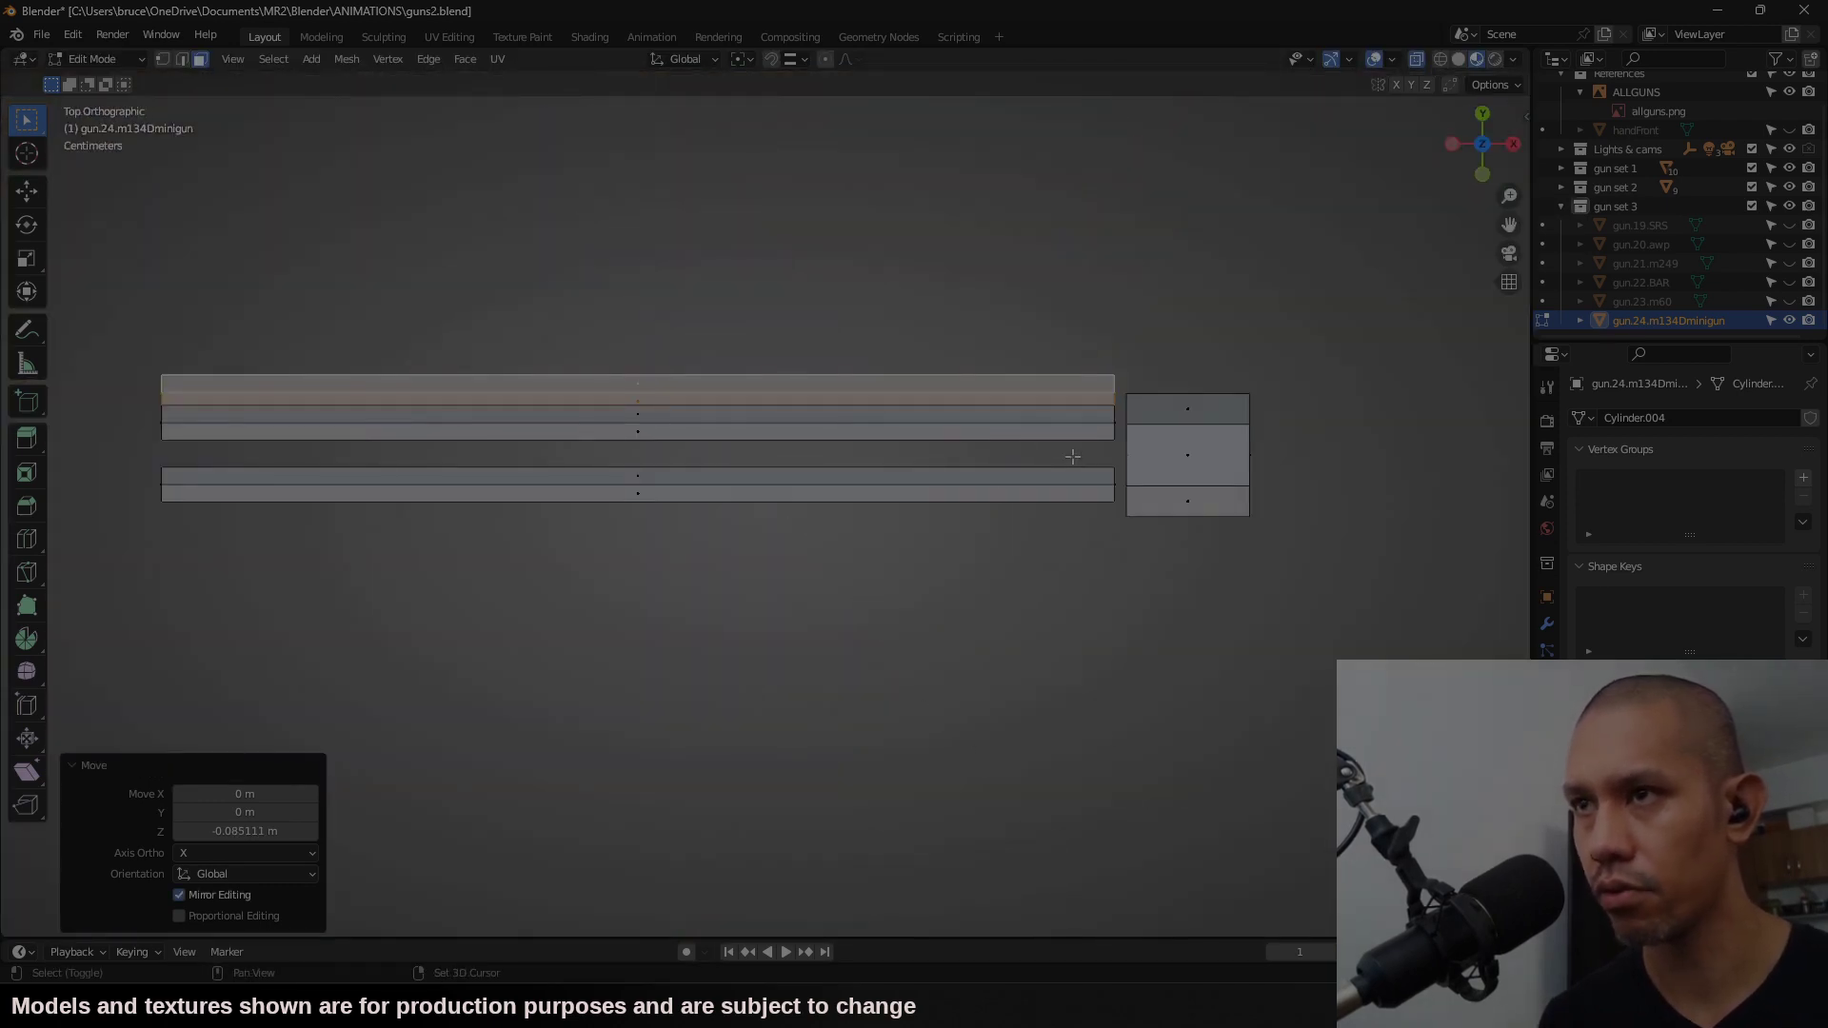
pyautogui.press('g')
pyautogui.press('y')
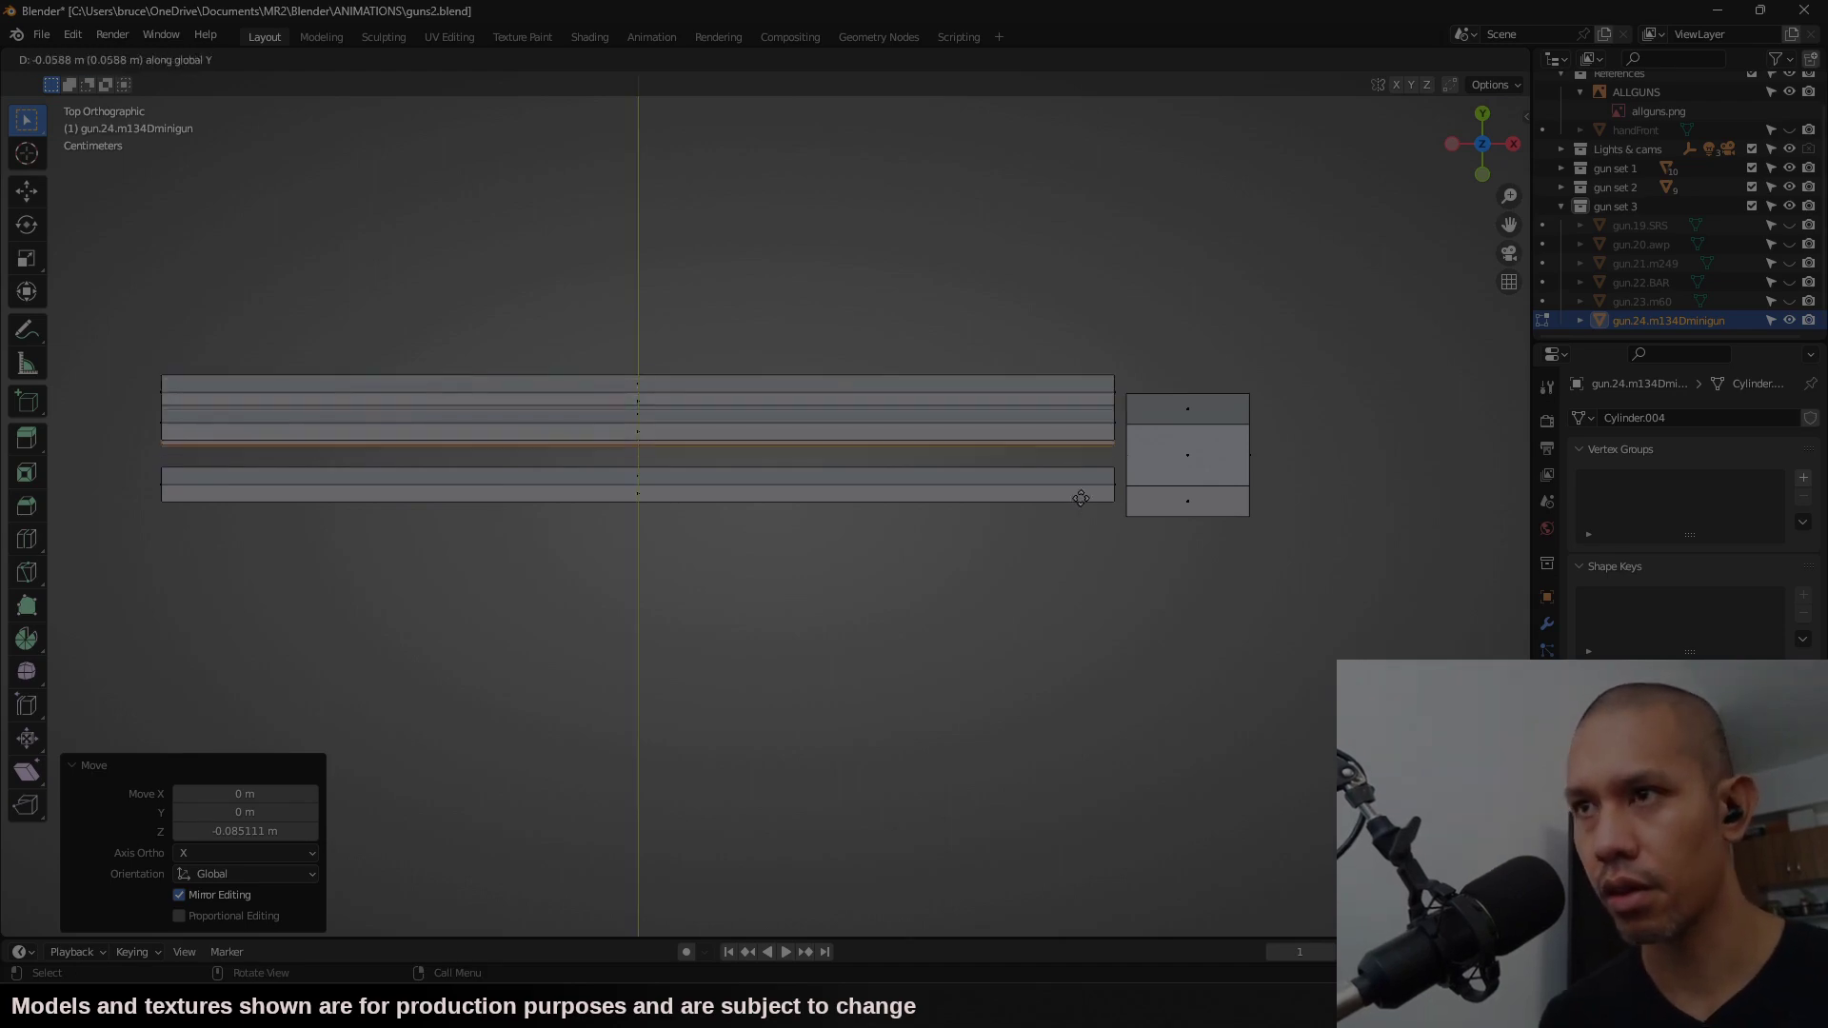
pyautogui.click(1075, 577)
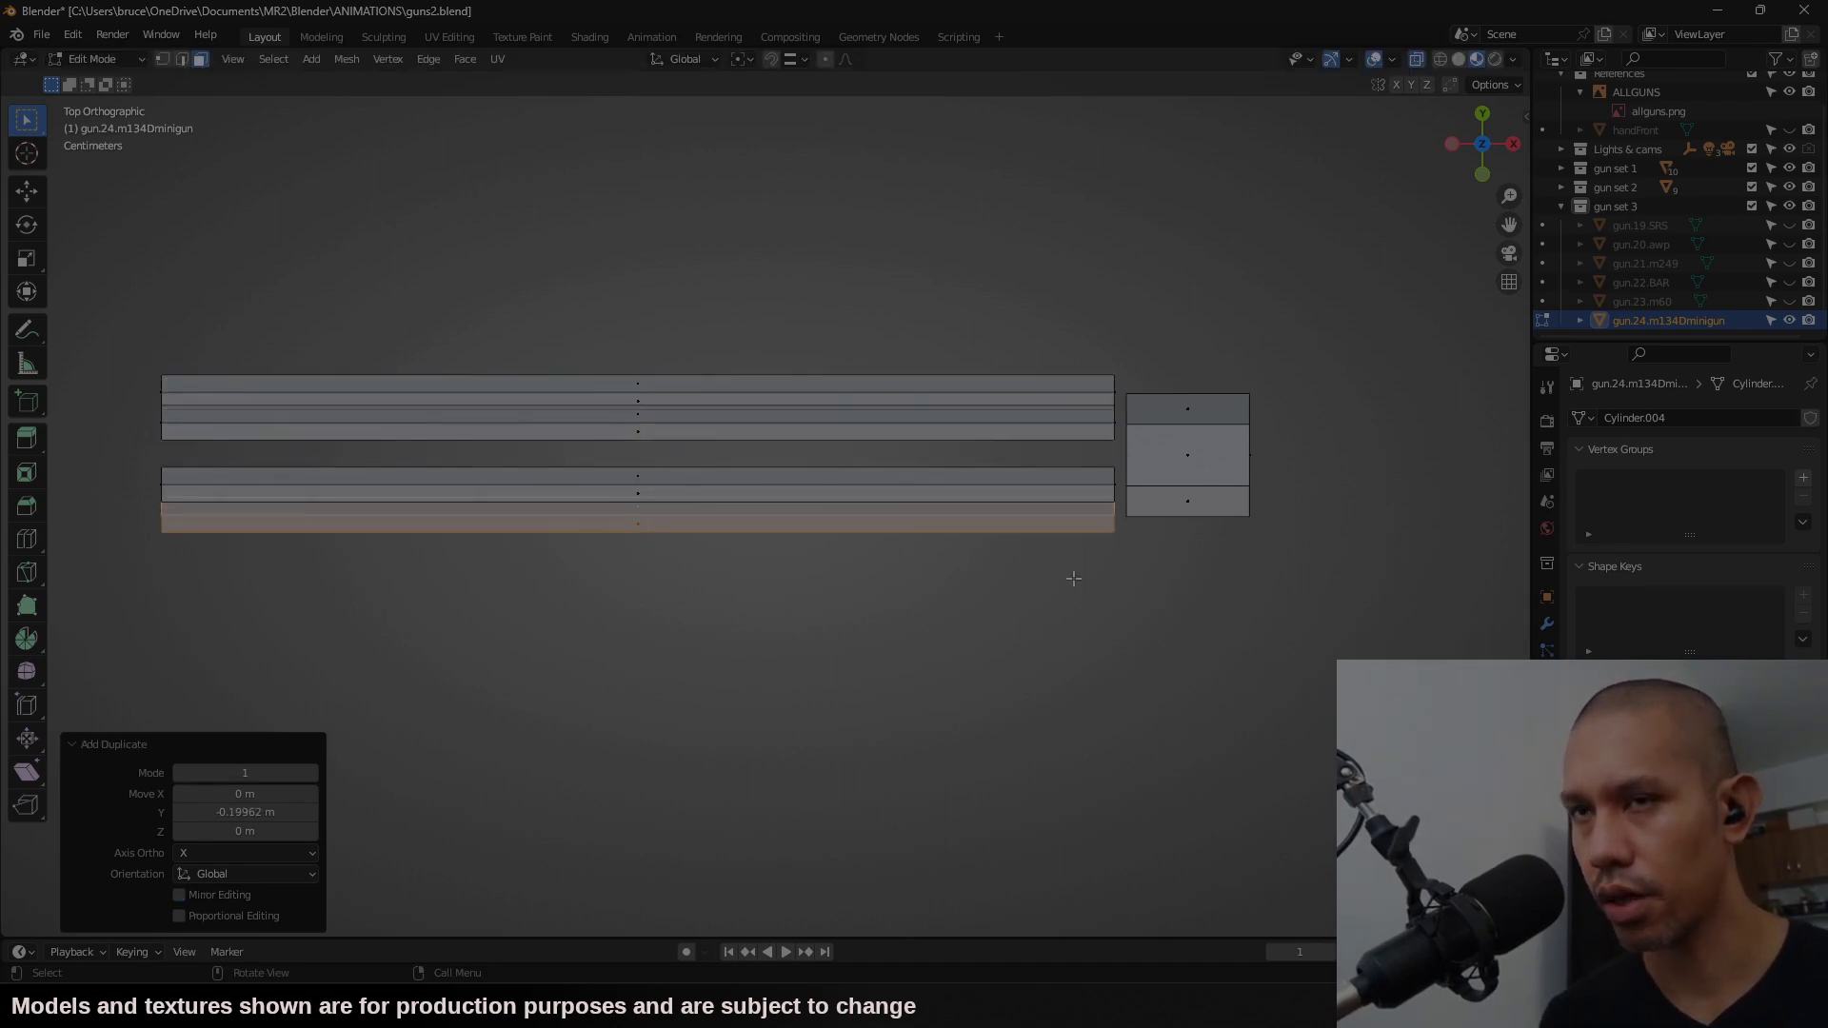
# Step: Select all six minigun barrels and apply smooth shading to them
pyautogui.moveTo(1073, 573); pyautogui.dragTo(1031, 389, button='middle')
pyautogui.scroll(-2, 1031, 389)
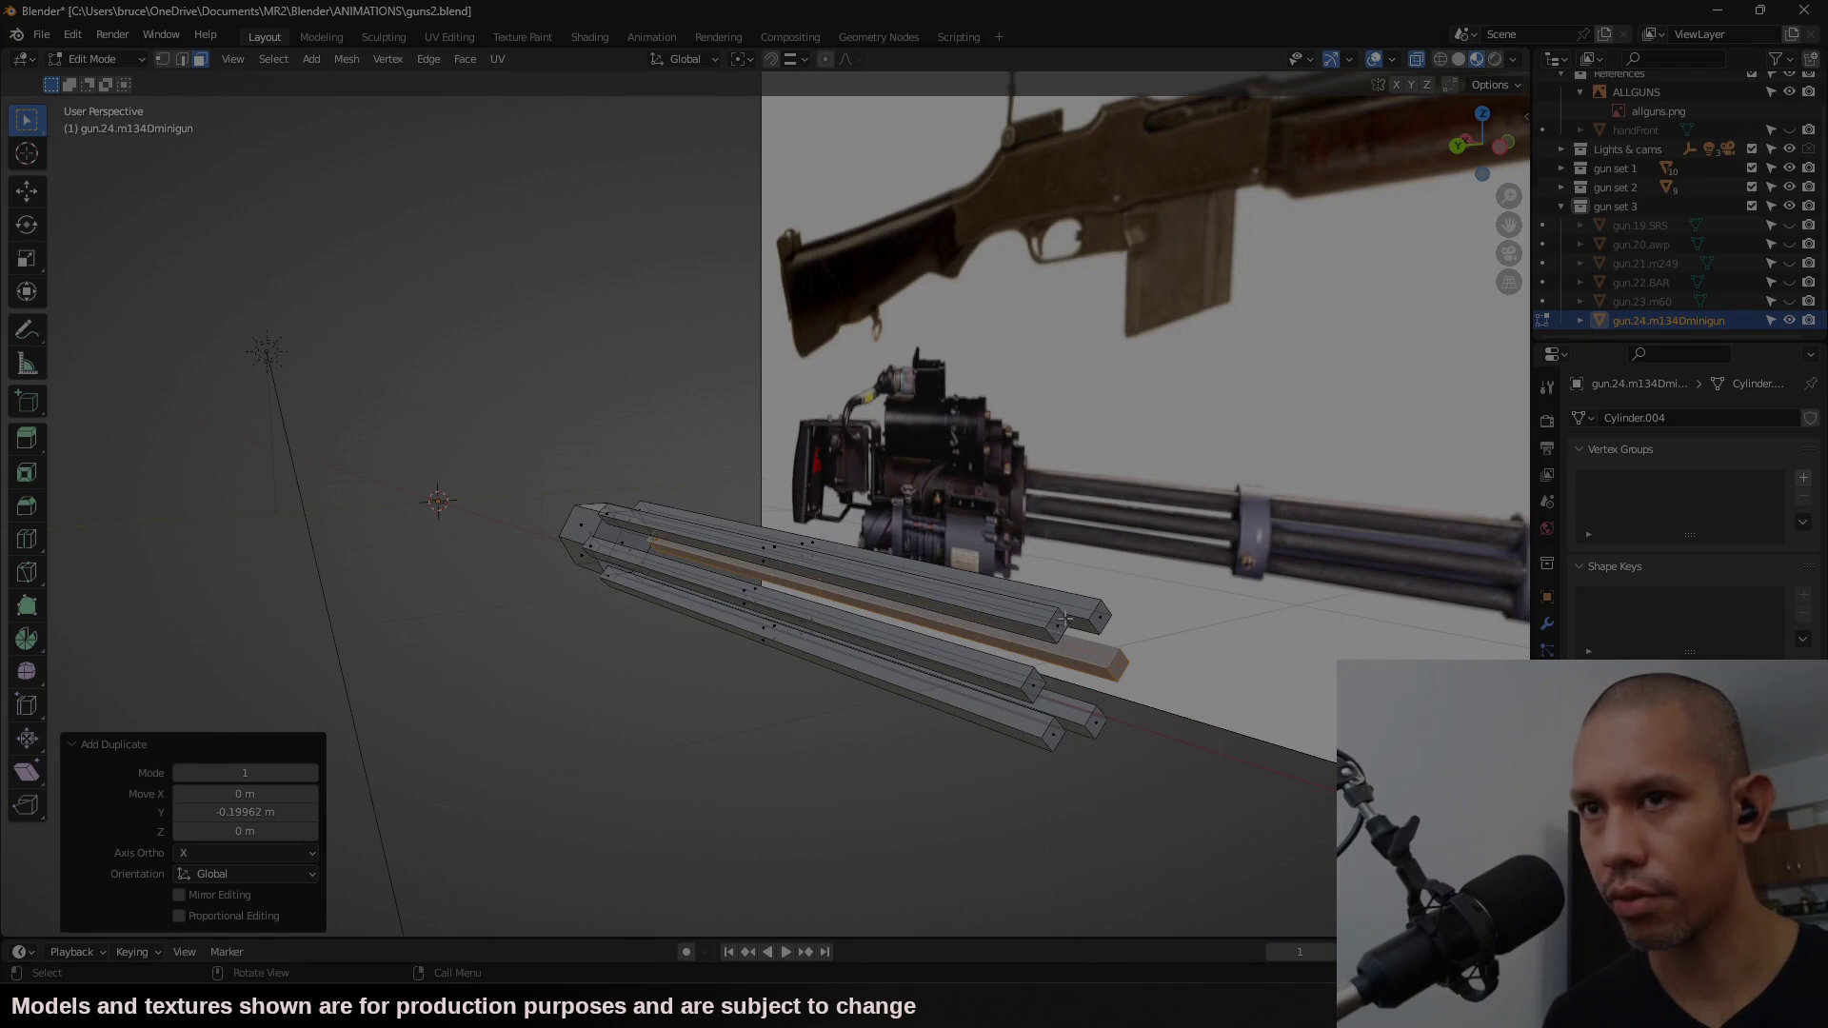
pyautogui.press('ctrl+KP_1')
pyautogui.rightClick(889, 607)
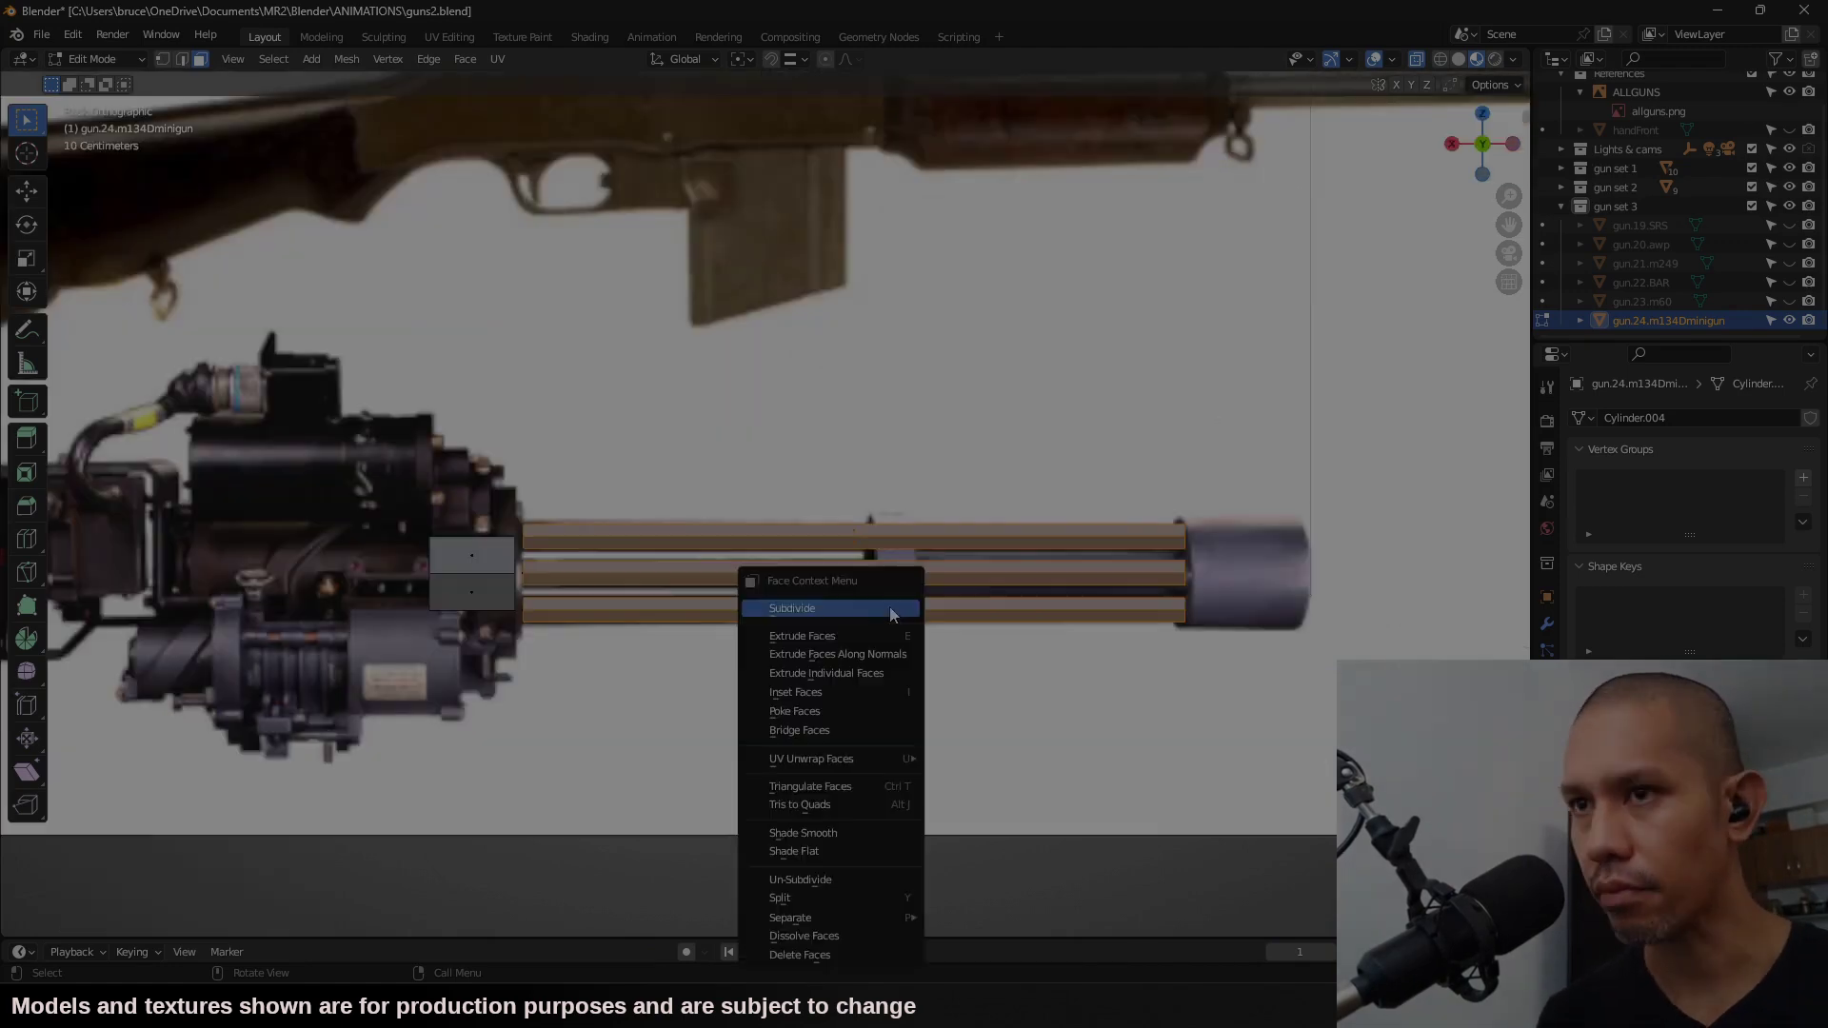
pyautogui.click(857, 844)
# Step: Duplicate the whole barrel base piece about -0.98 m along X onto the reference's barrel clamp
pyautogui.click(464, 562)
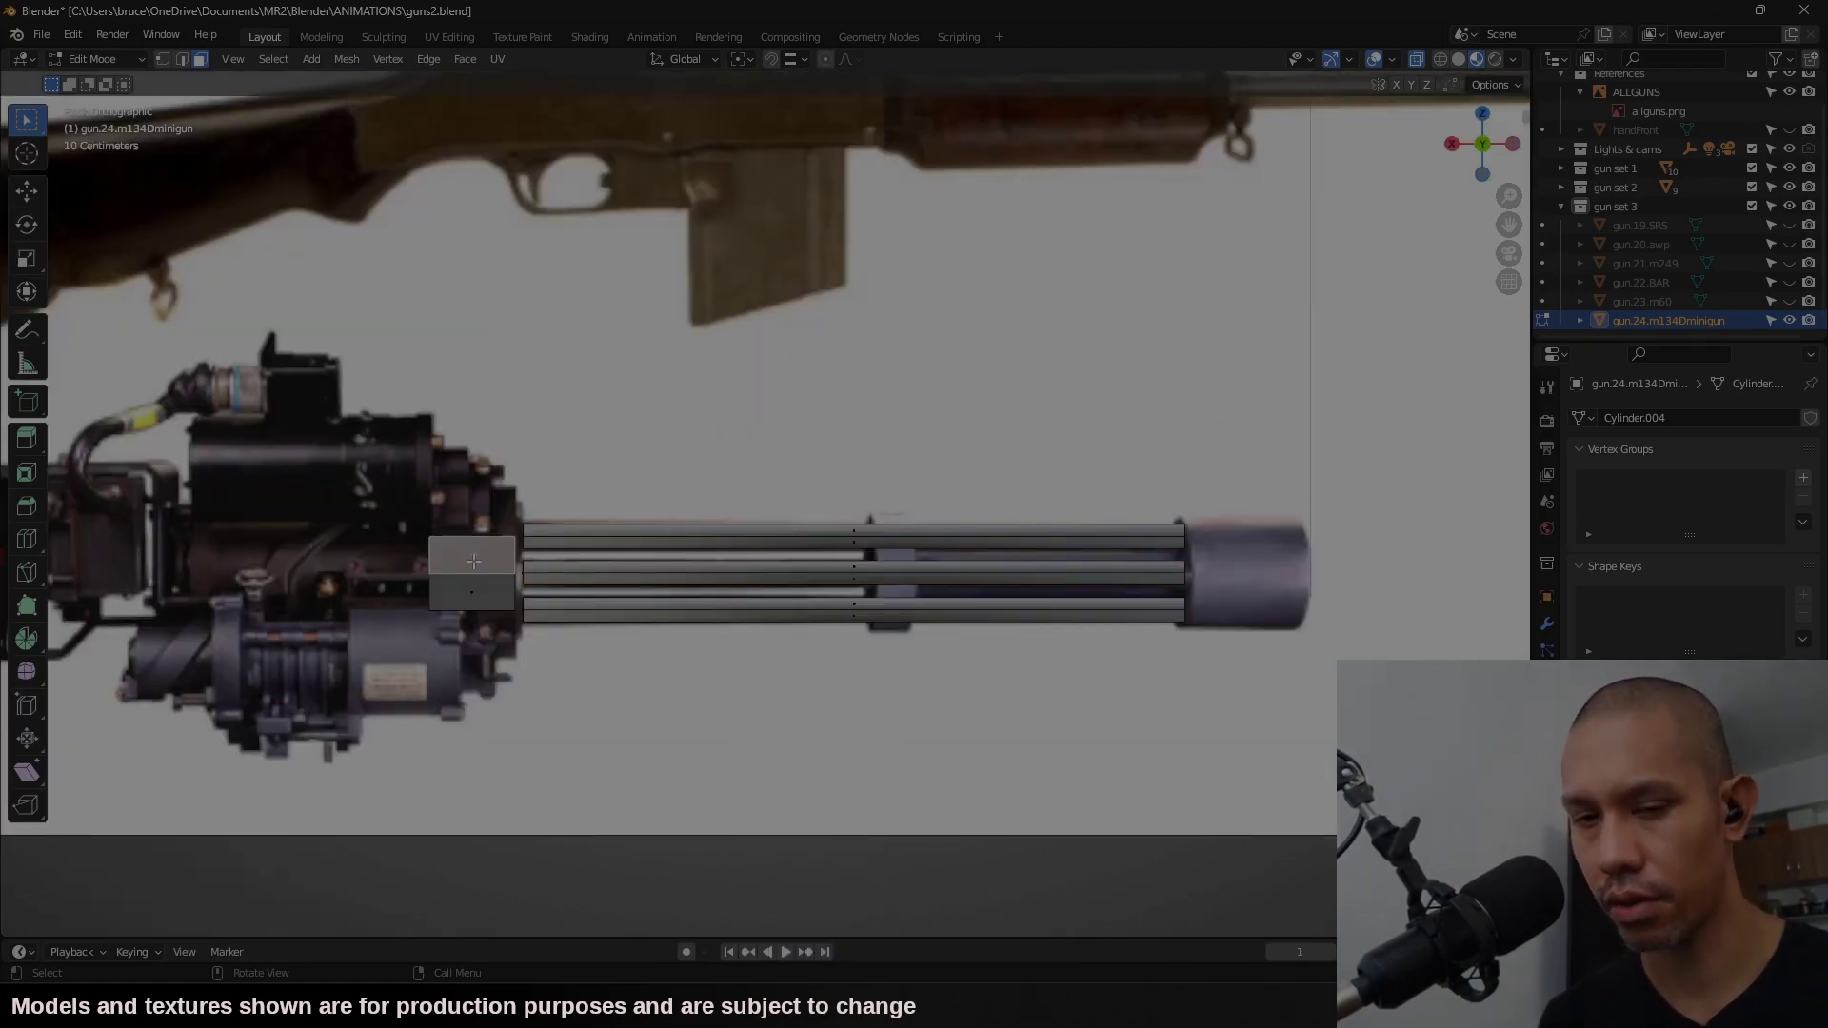
pyautogui.hotkey('ctrl', 'l')
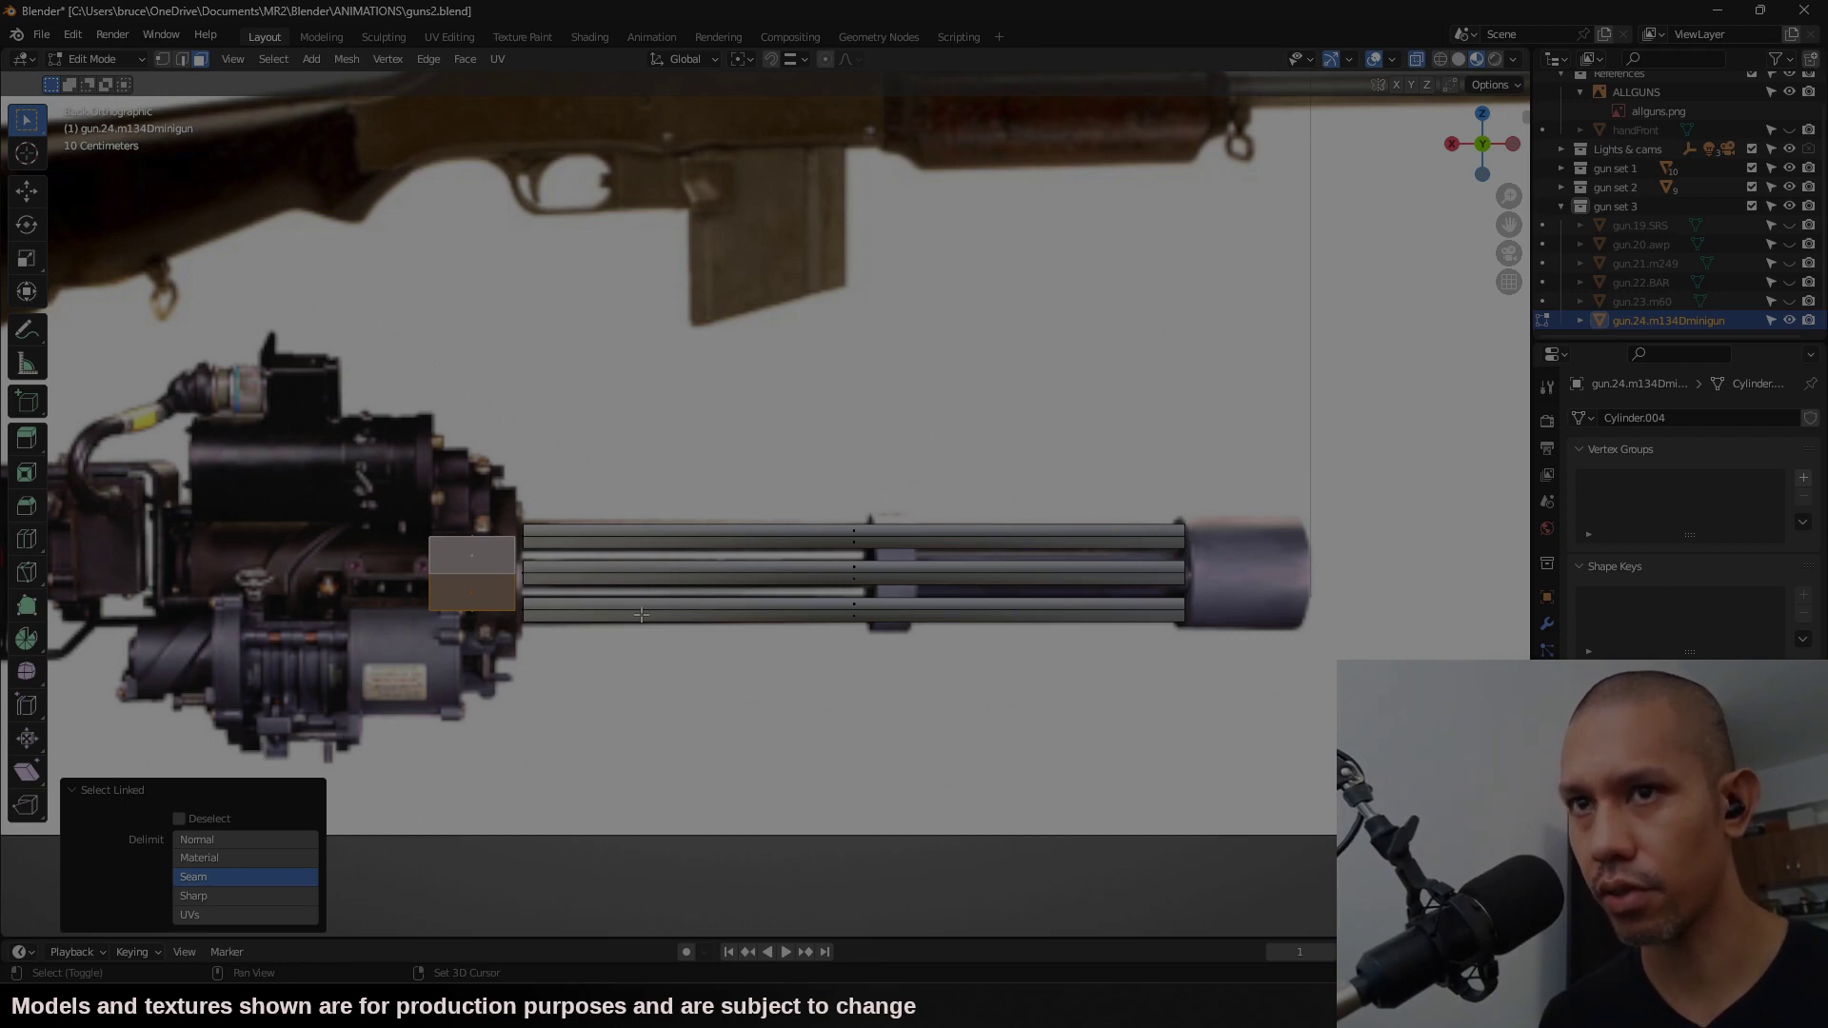
pyautogui.hotkey('shift', 'd')
pyautogui.press('x')
pyautogui.click(1300, 683)
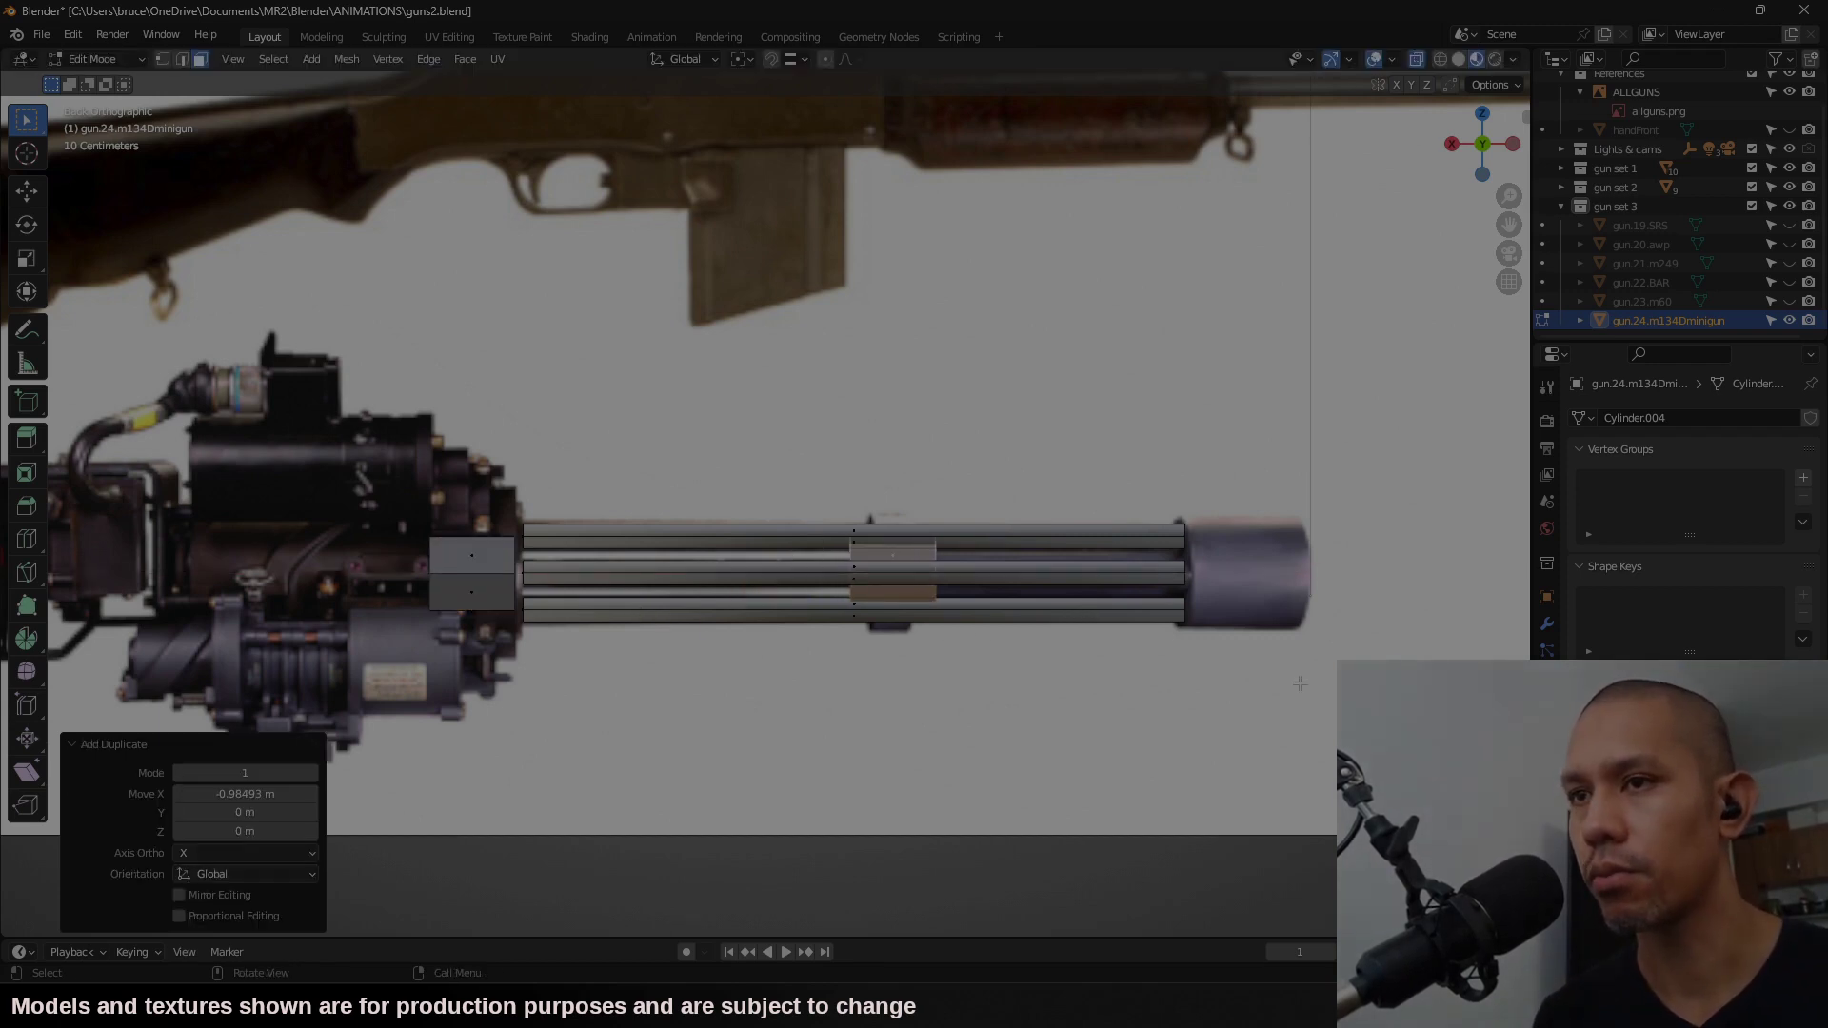
# Step: Scale the copy to 0.5 along X, enlarge it around the barrels to the clamp's height and shade it smooth
pyautogui.write('sx')
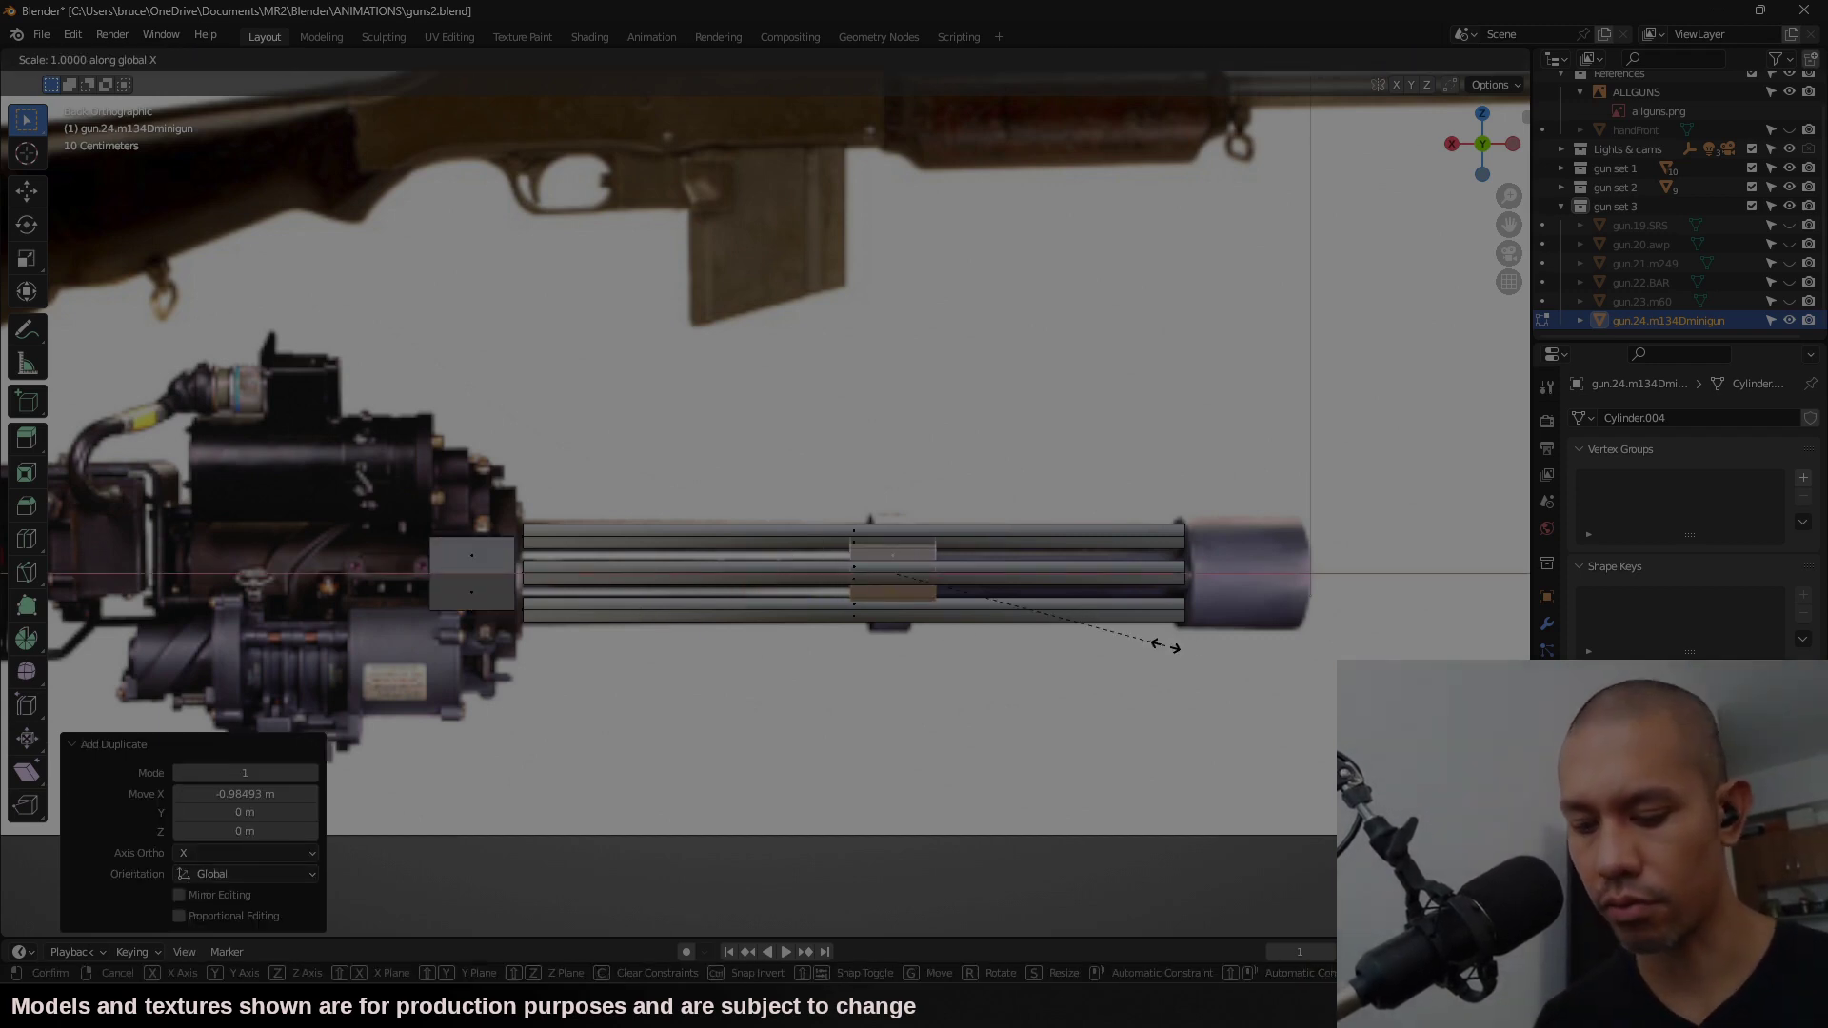
pyautogui.write('.5')
pyautogui.press('Return')
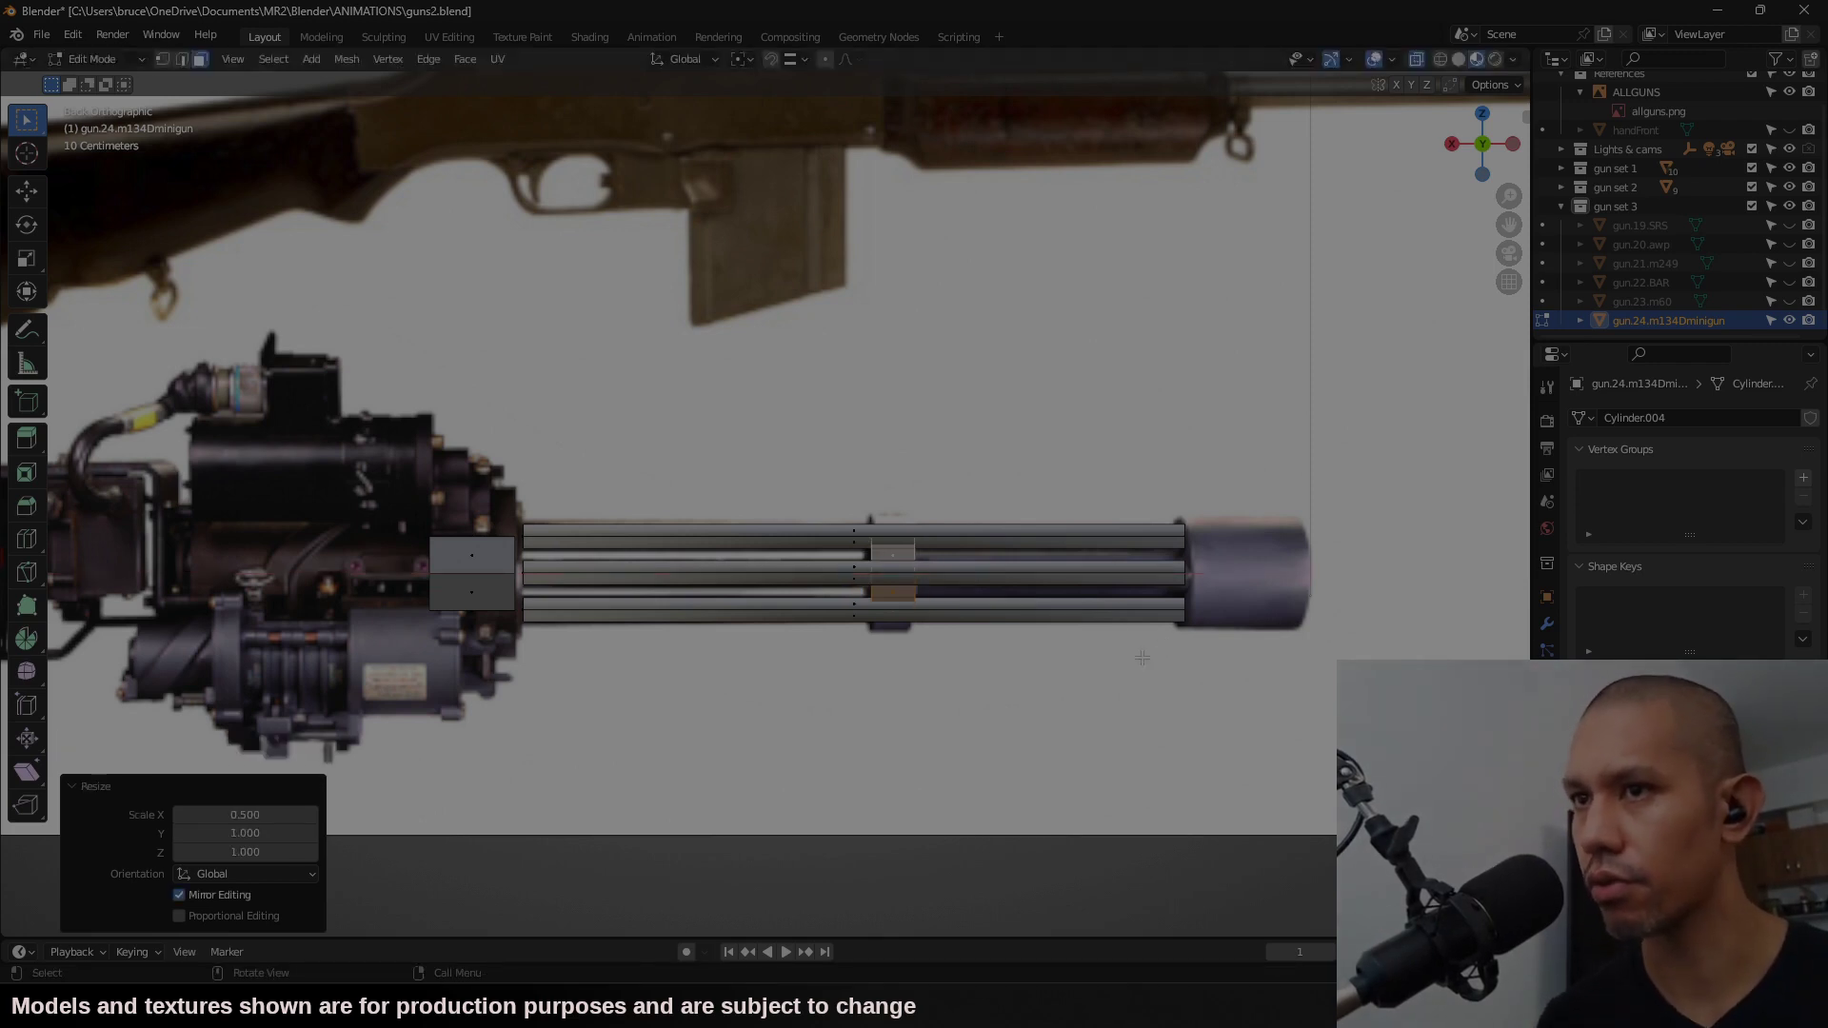
pyautogui.rightClick(888, 611)
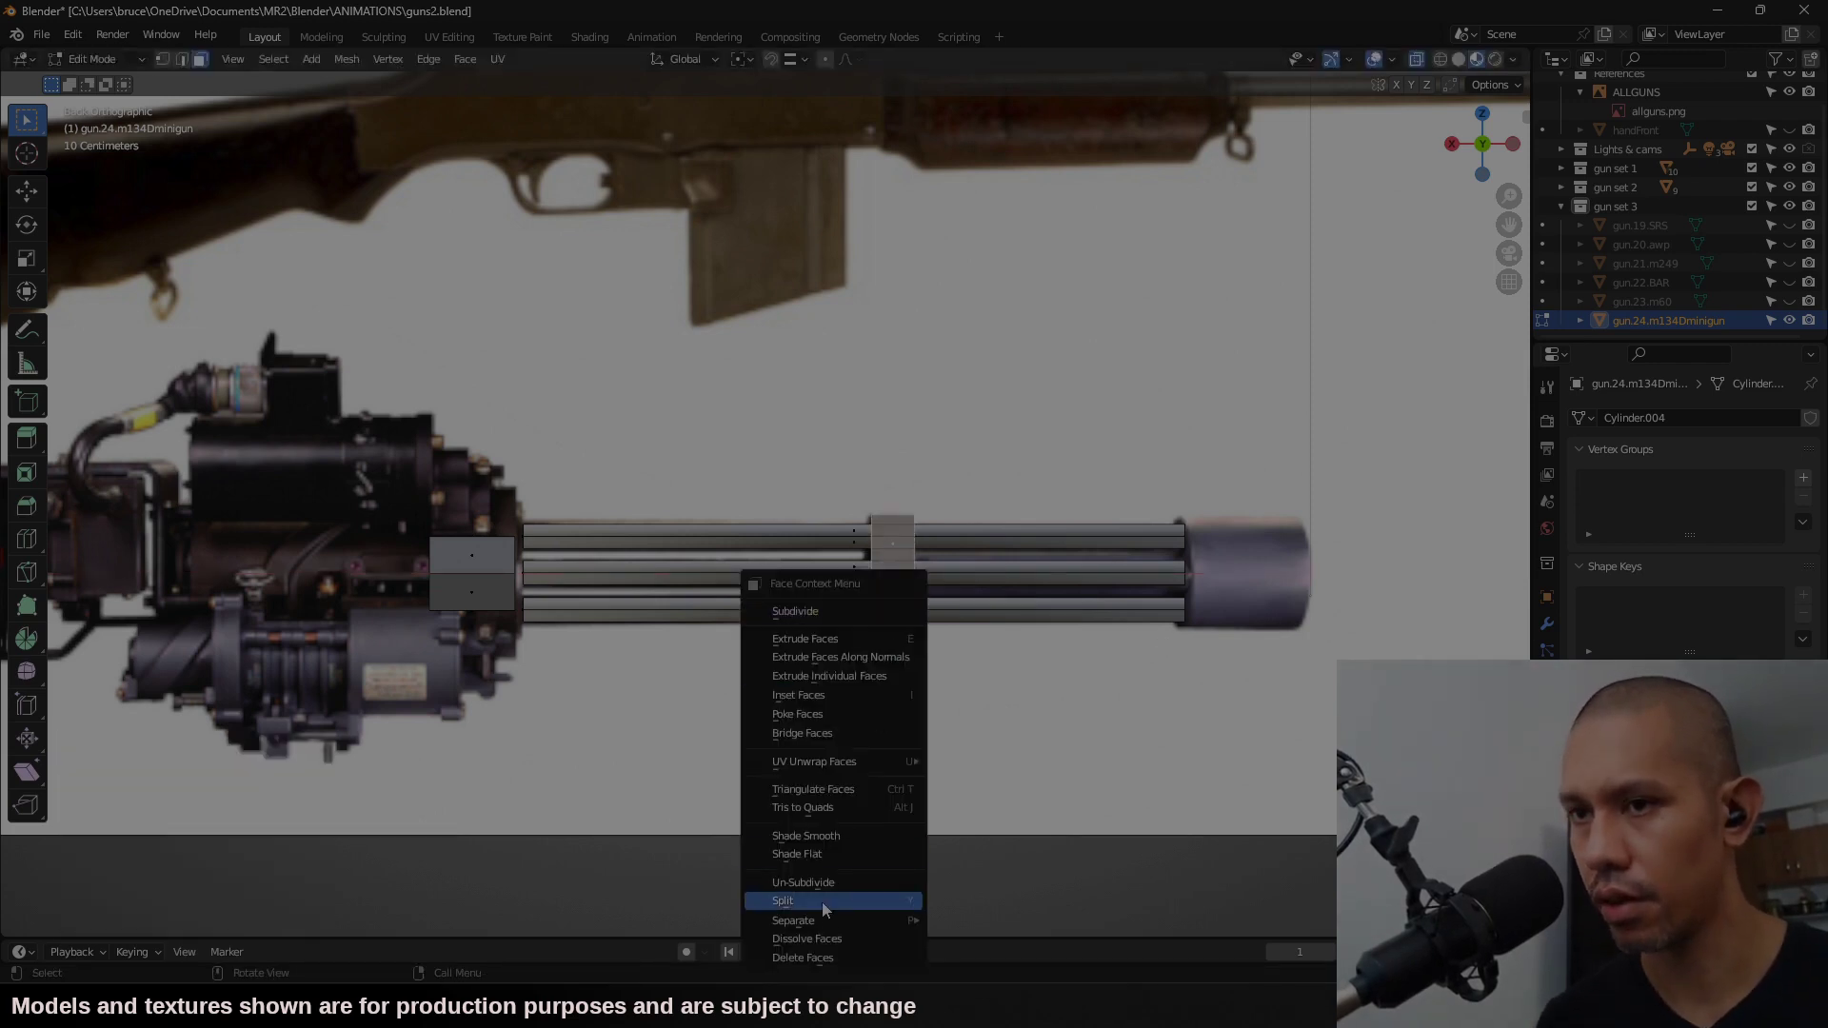
pyautogui.click(825, 835)
# Step: Duplicate the clamp ring to the rear of the muzzle housing and stretch its front end about -0.17 m along X over the housing
pyautogui.press('l')
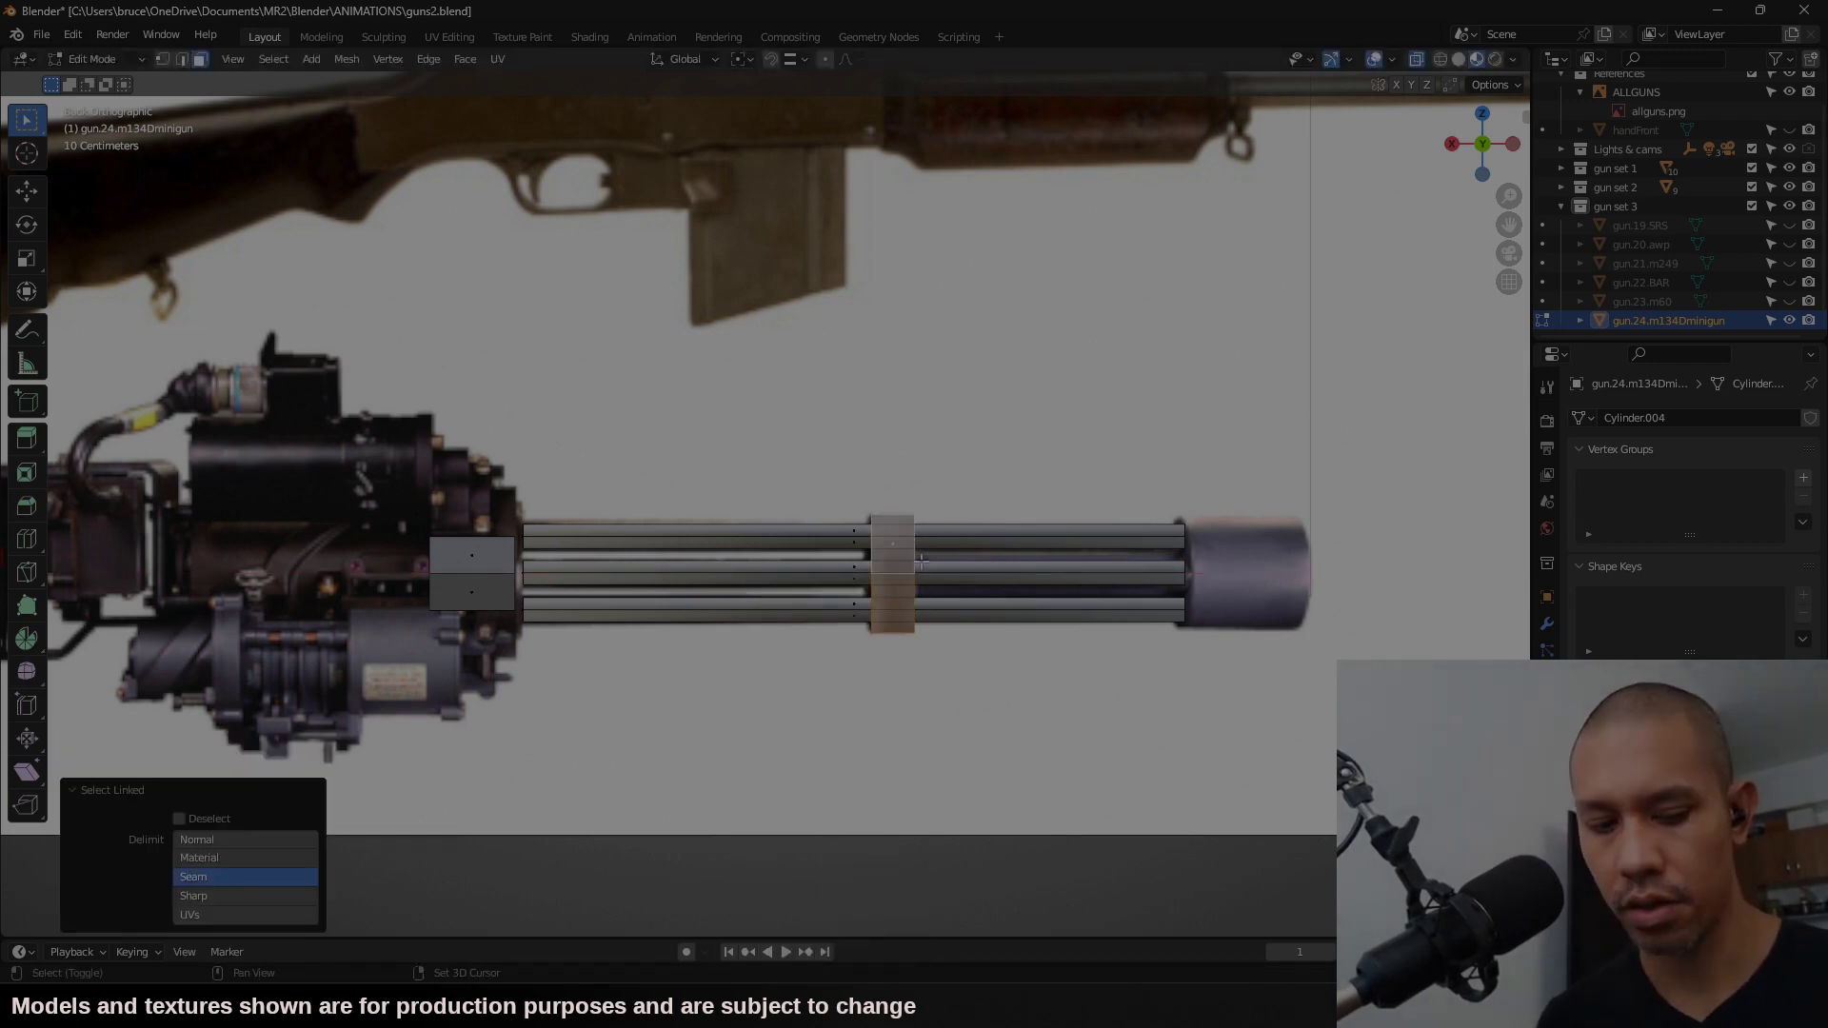
pyautogui.hotkey('shift', 'd')
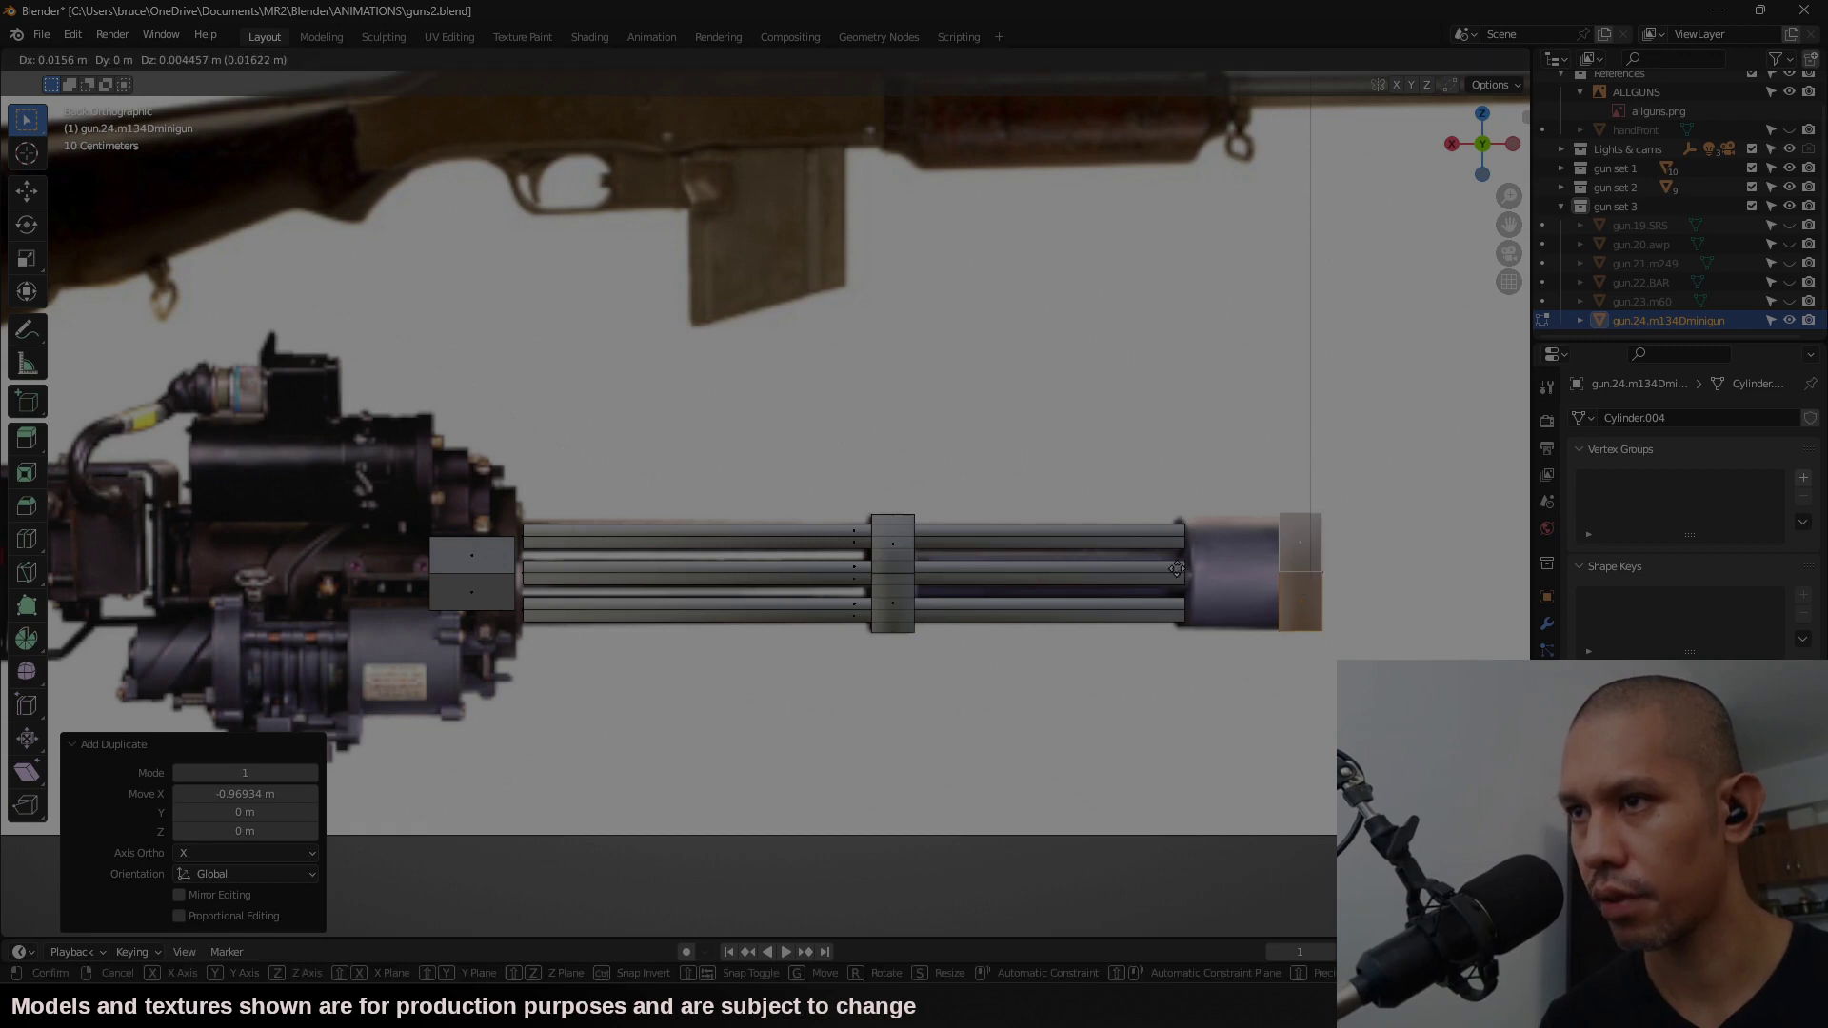
pyautogui.click(1268, 577)
pyautogui.press('e')
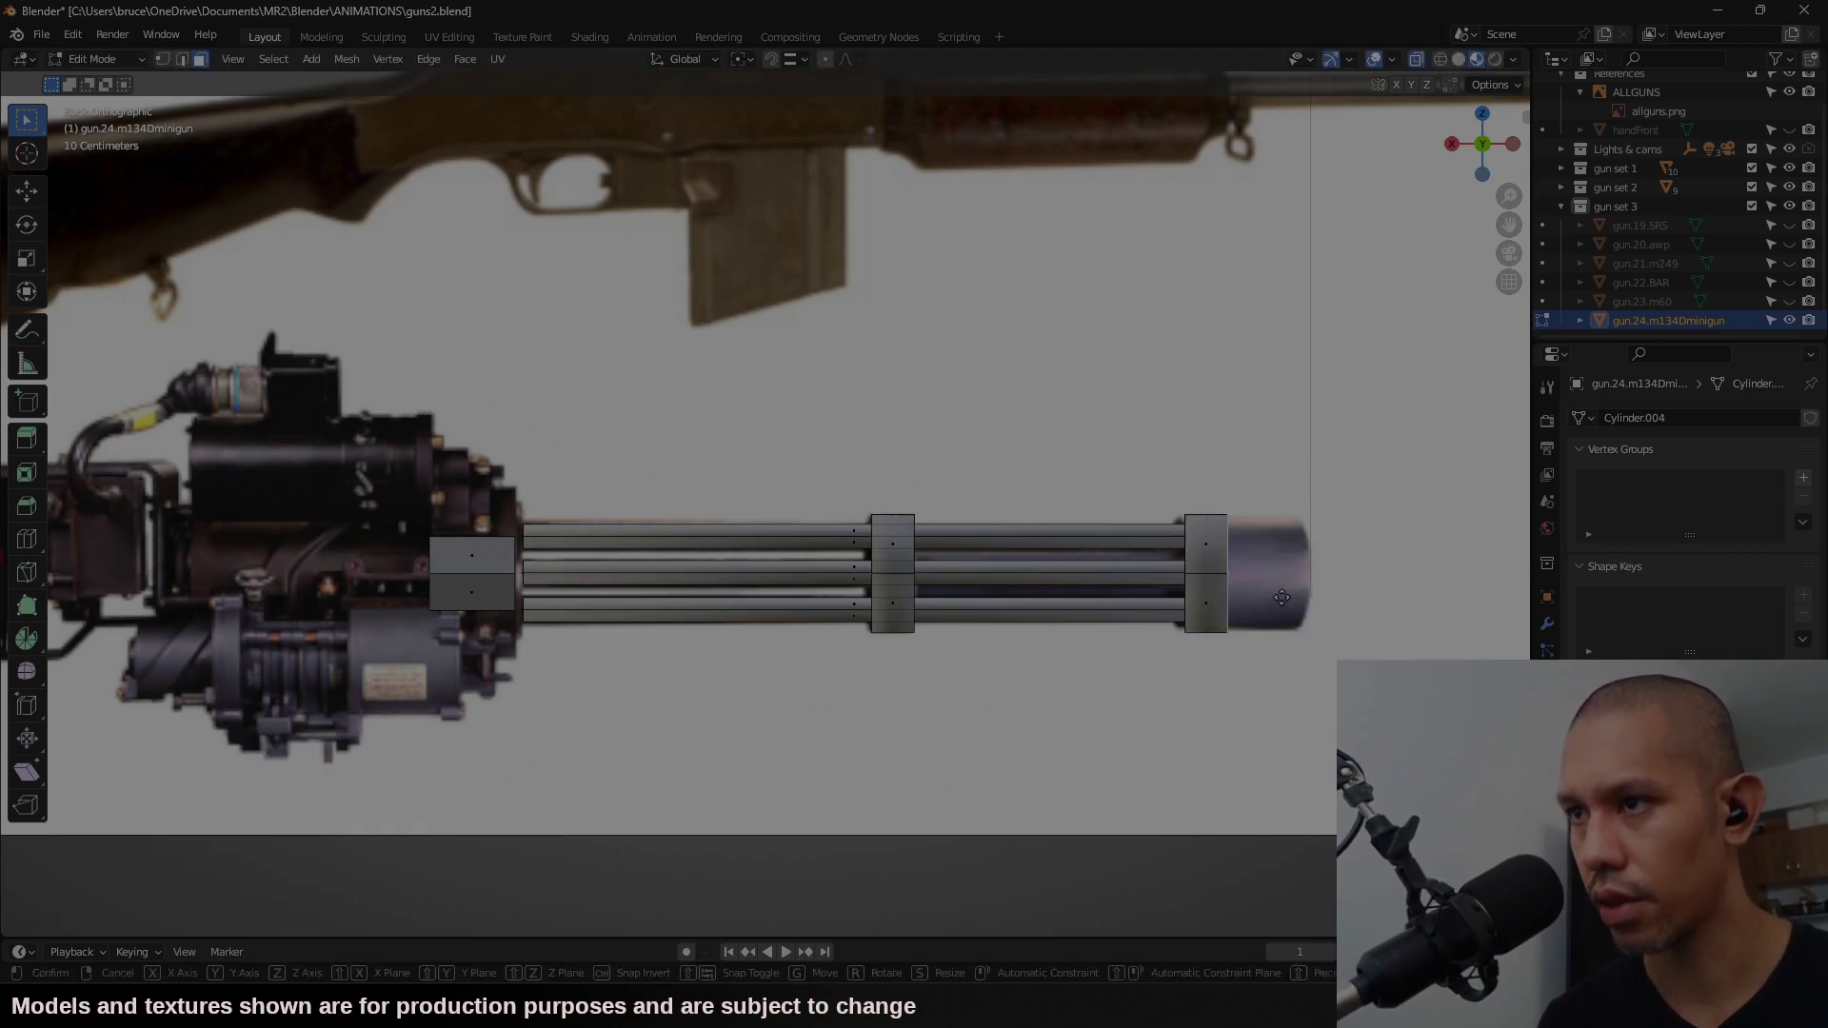
pyautogui.press('x')
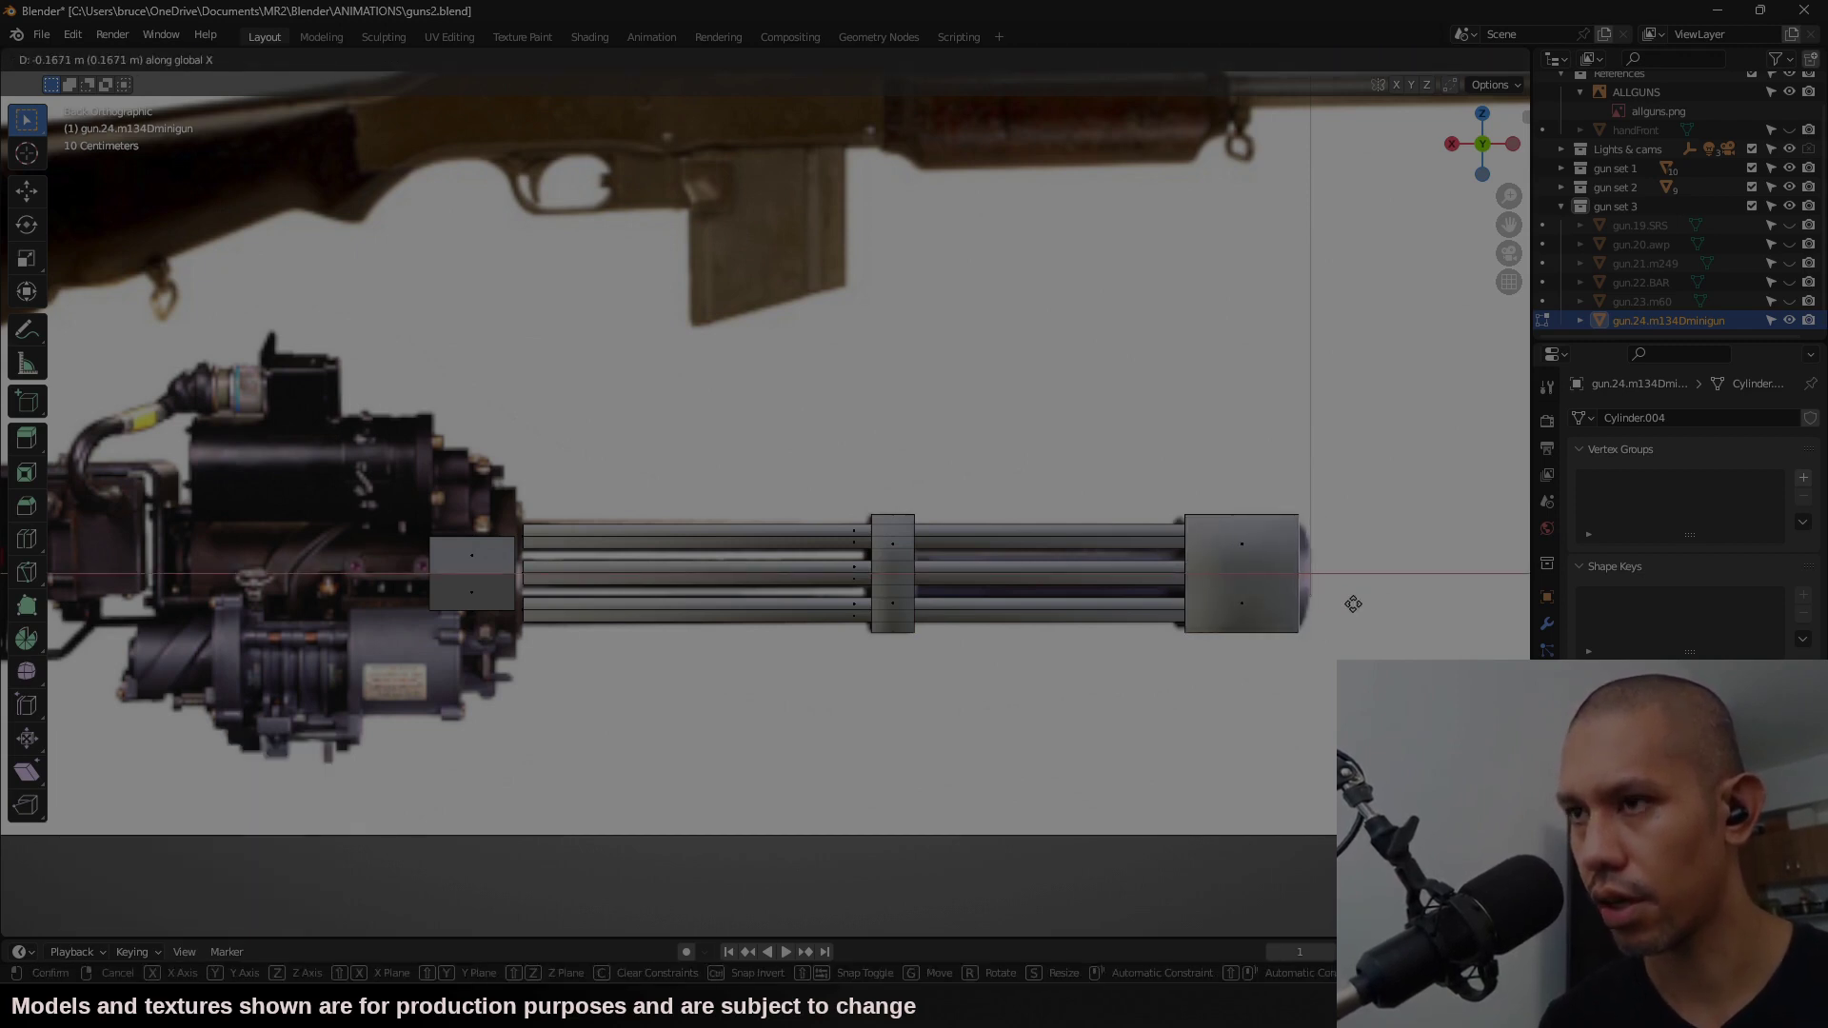
pyautogui.click(1353, 604)
pyautogui.press('Tab')
pyautogui.moveTo(1133, 657); pyautogui.dragTo(1236, 657, button='middle')
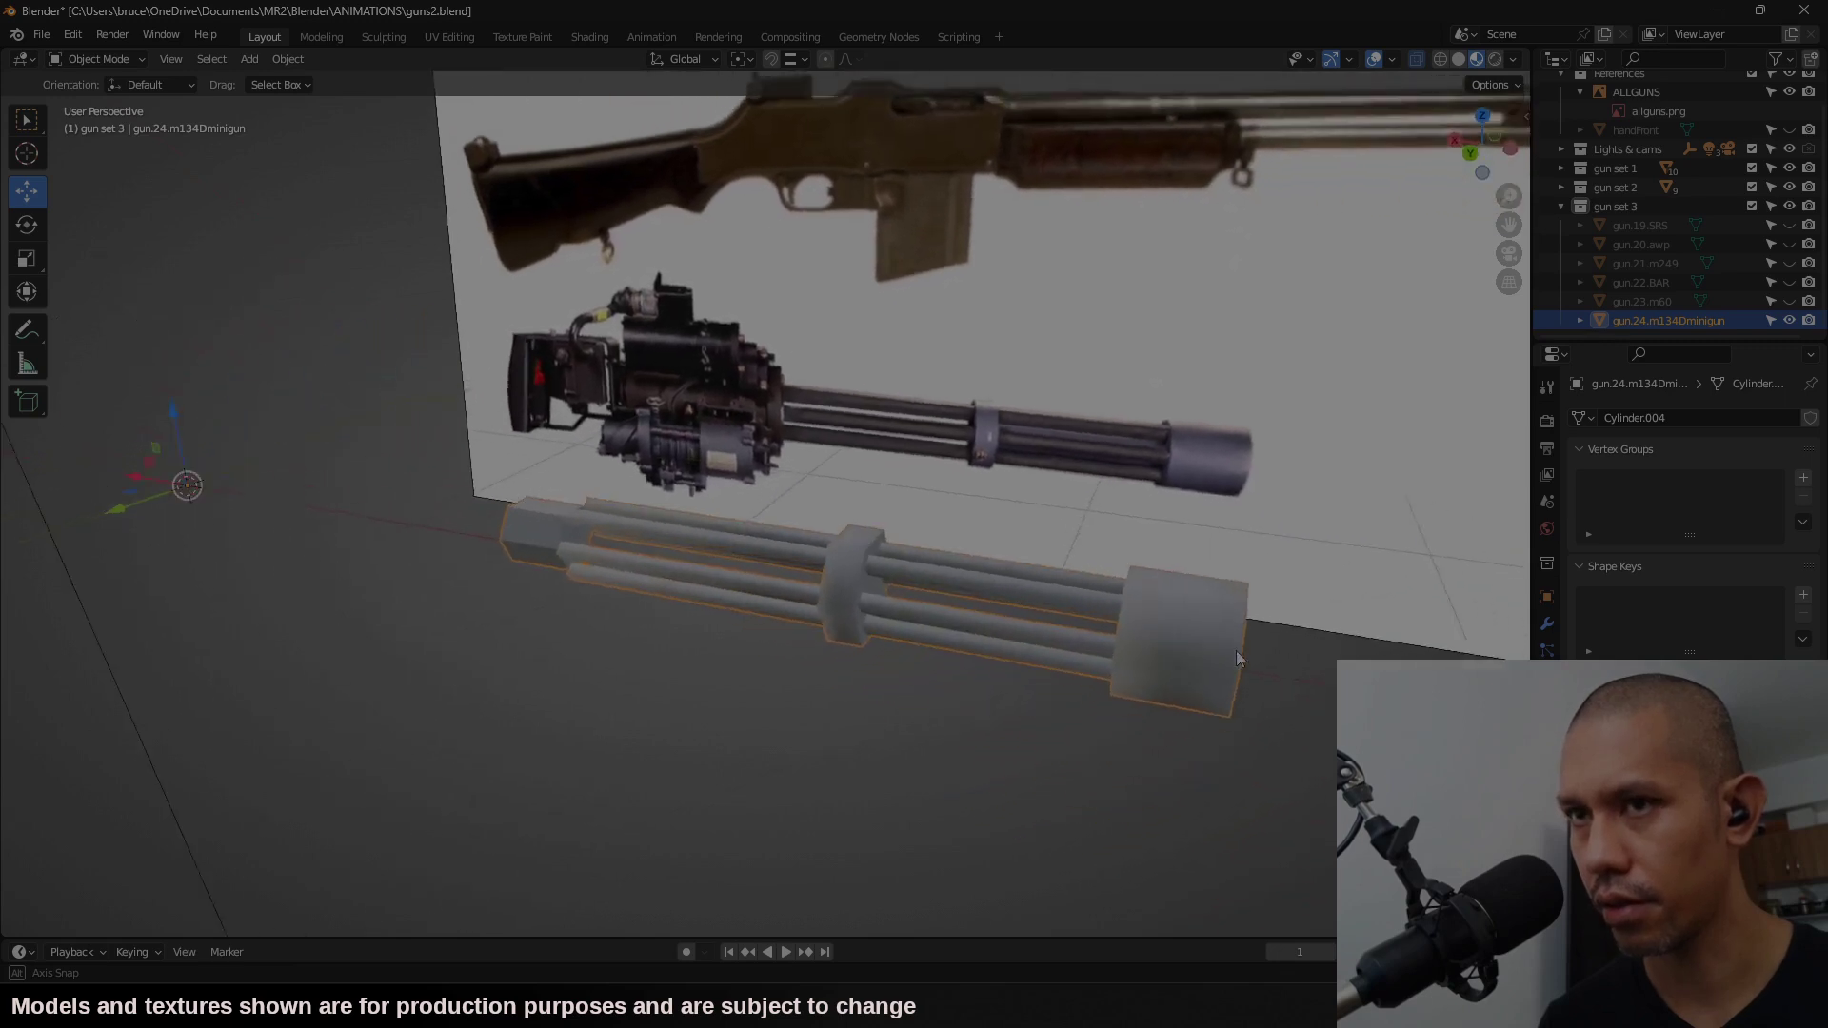
# Step: Move the whole barrel base piece clear of the gun, about -0.50 m along X and 0.41 m along Z
pyautogui.press('ctrl+KP_1')
pyautogui.keyDown('shift'); pyautogui.moveTo(829, 579); pyautogui.dragTo(1164, 545, button='middle'); pyautogui.keyUp('shift')
pyautogui.scroll(2, 928, 551)
pyautogui.press('Tab')
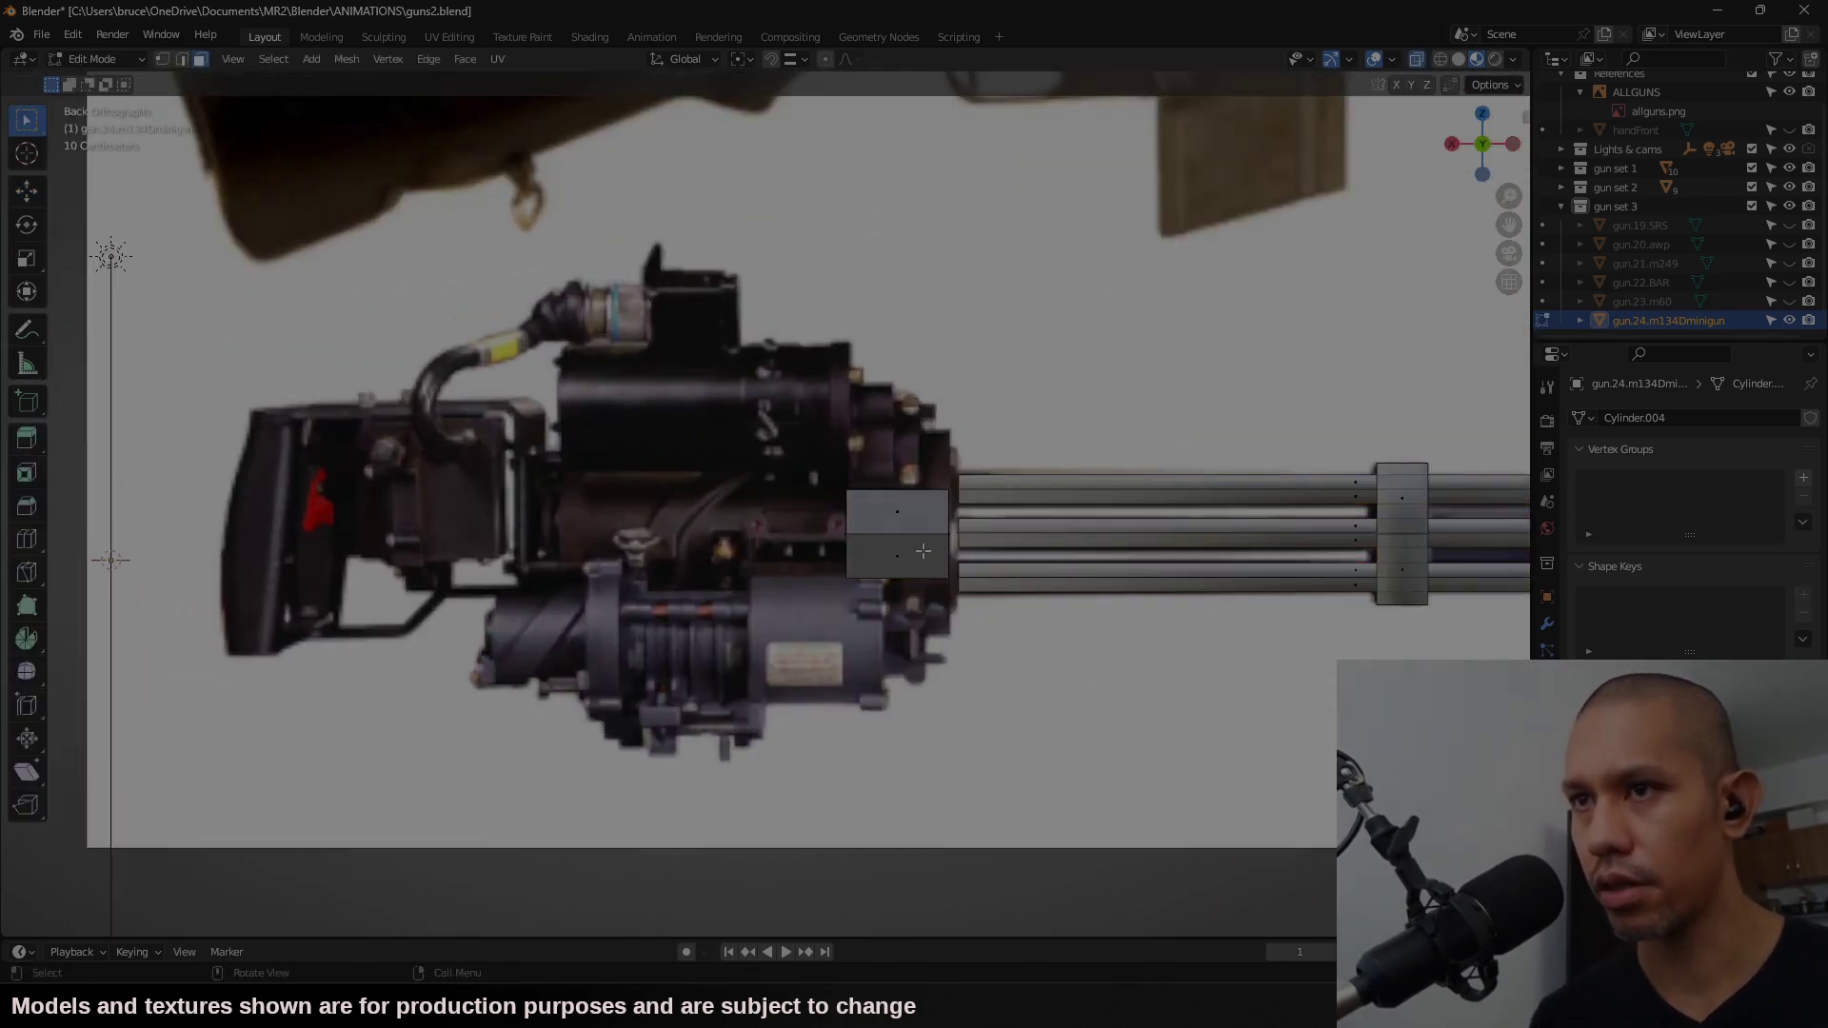
pyautogui.press('l')
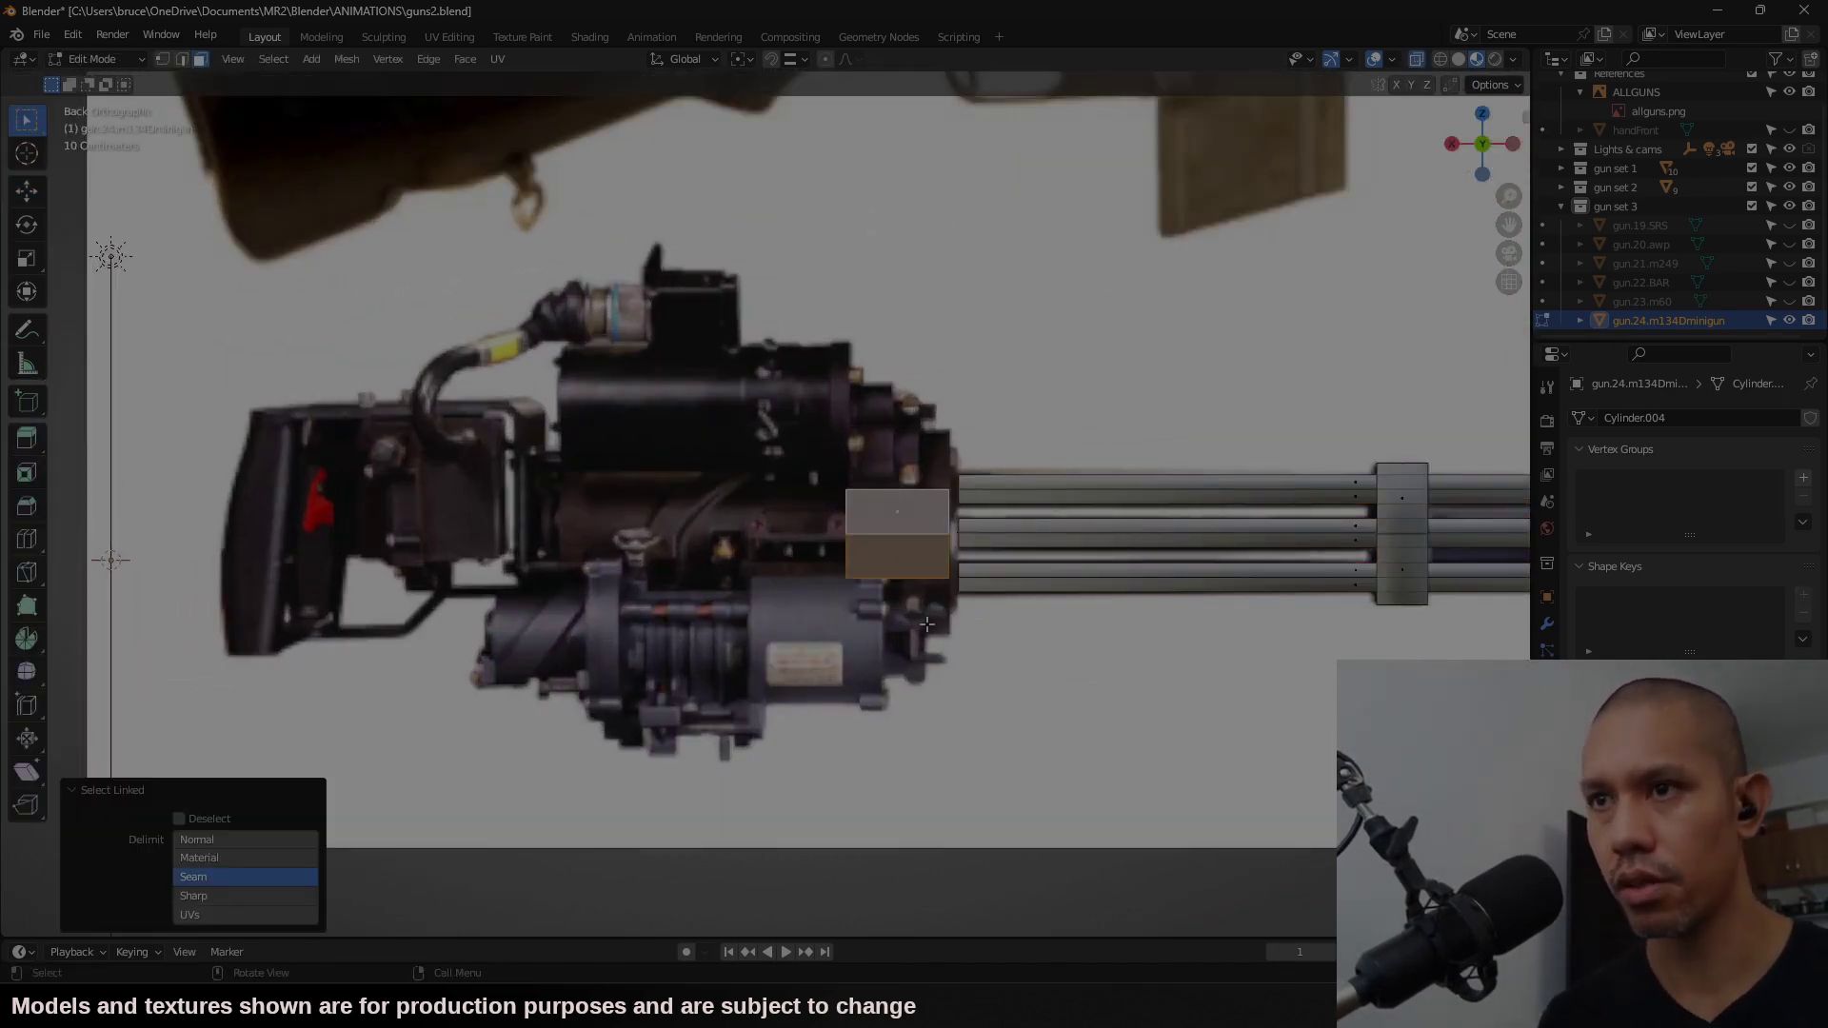
pyautogui.press('g')
pyautogui.click(1192, 414)
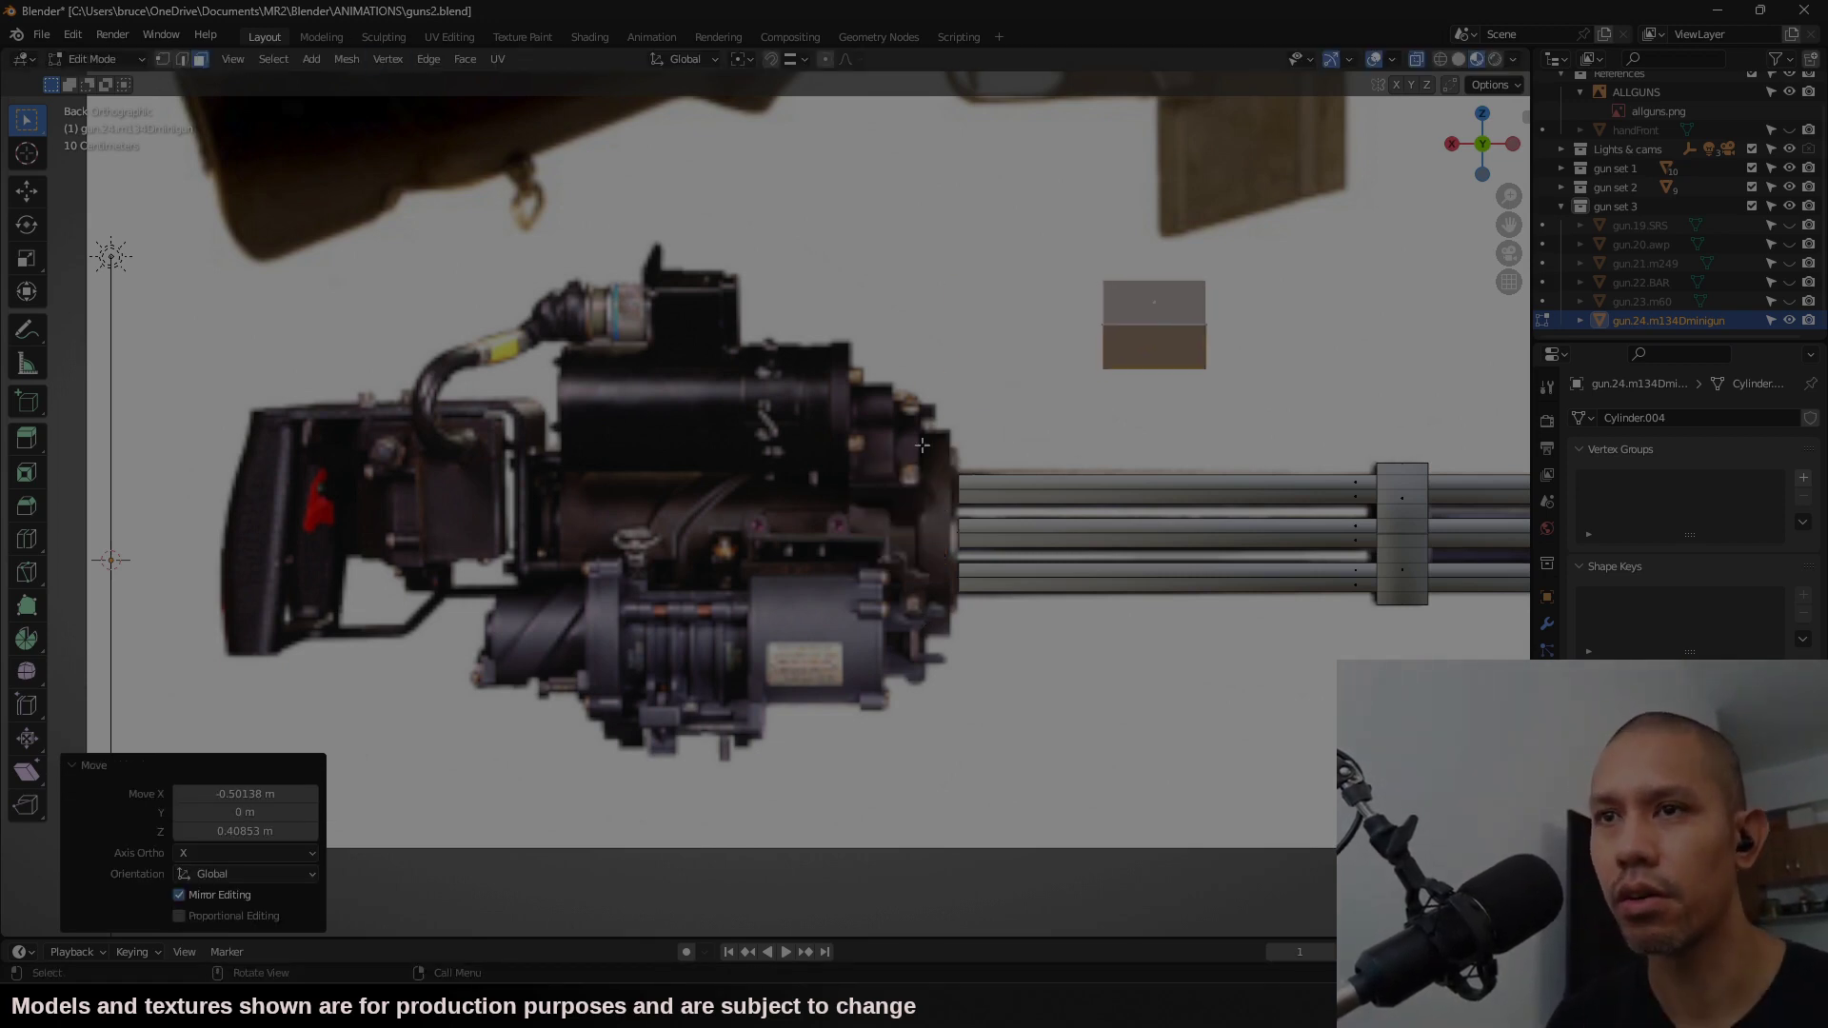
# Step: Add a cylinder with 8 vertices to the minigun mesh
pyautogui.click(311, 59)
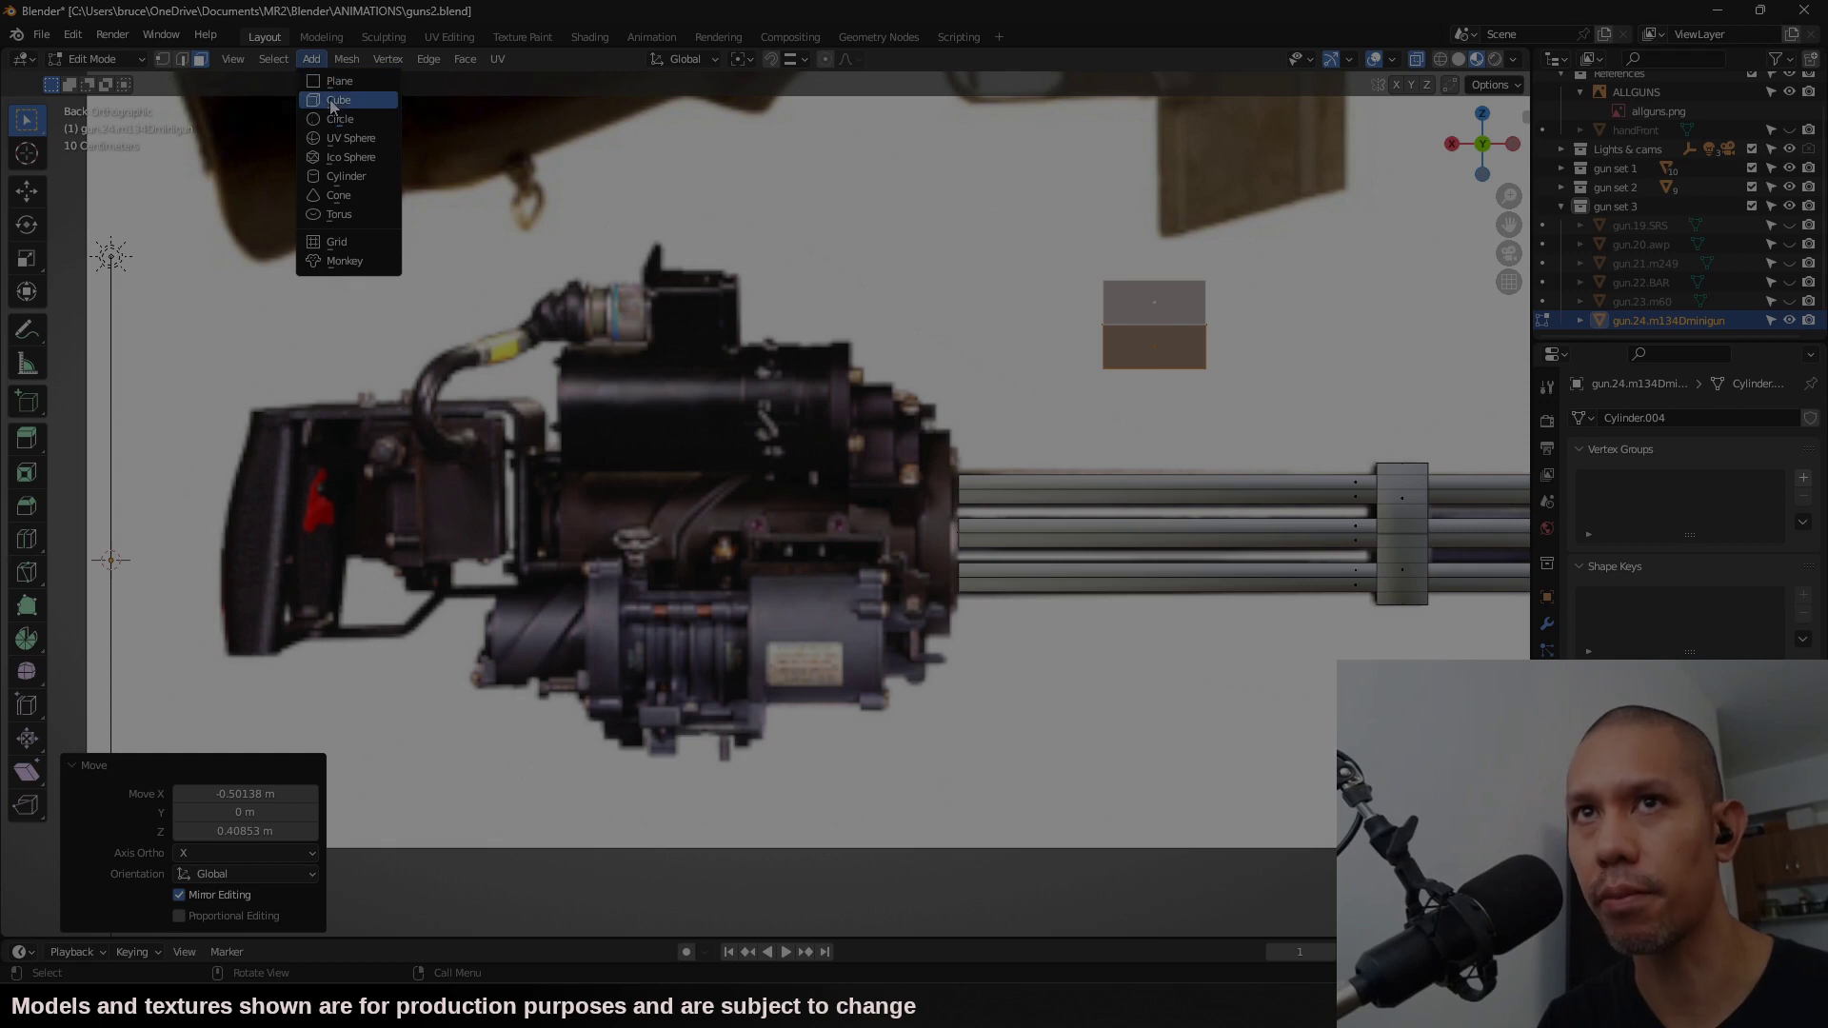
pyautogui.click(342, 186)
pyautogui.click(275, 692)
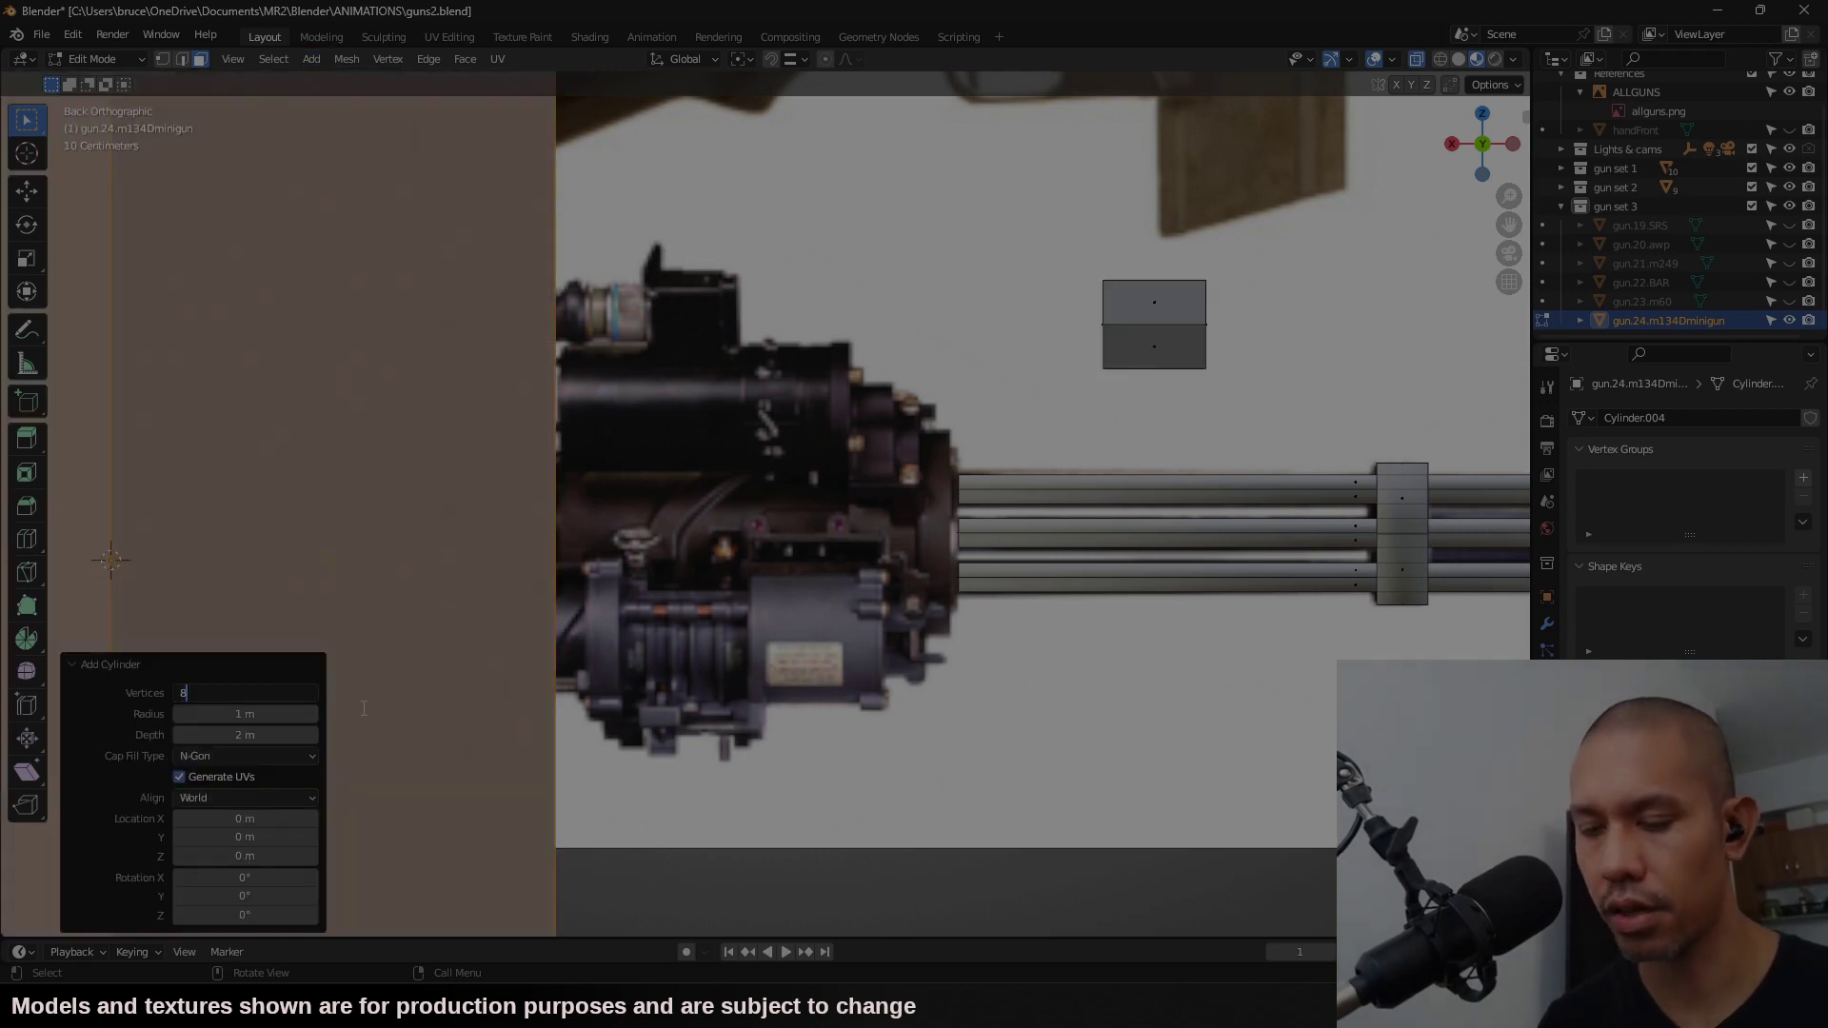
pyautogui.press('Return')
# Step: Rotate the new cylinder 90° about Y and scale it down to roughly the height of the minigun's body
pyautogui.scroll(-3, 819, 499)
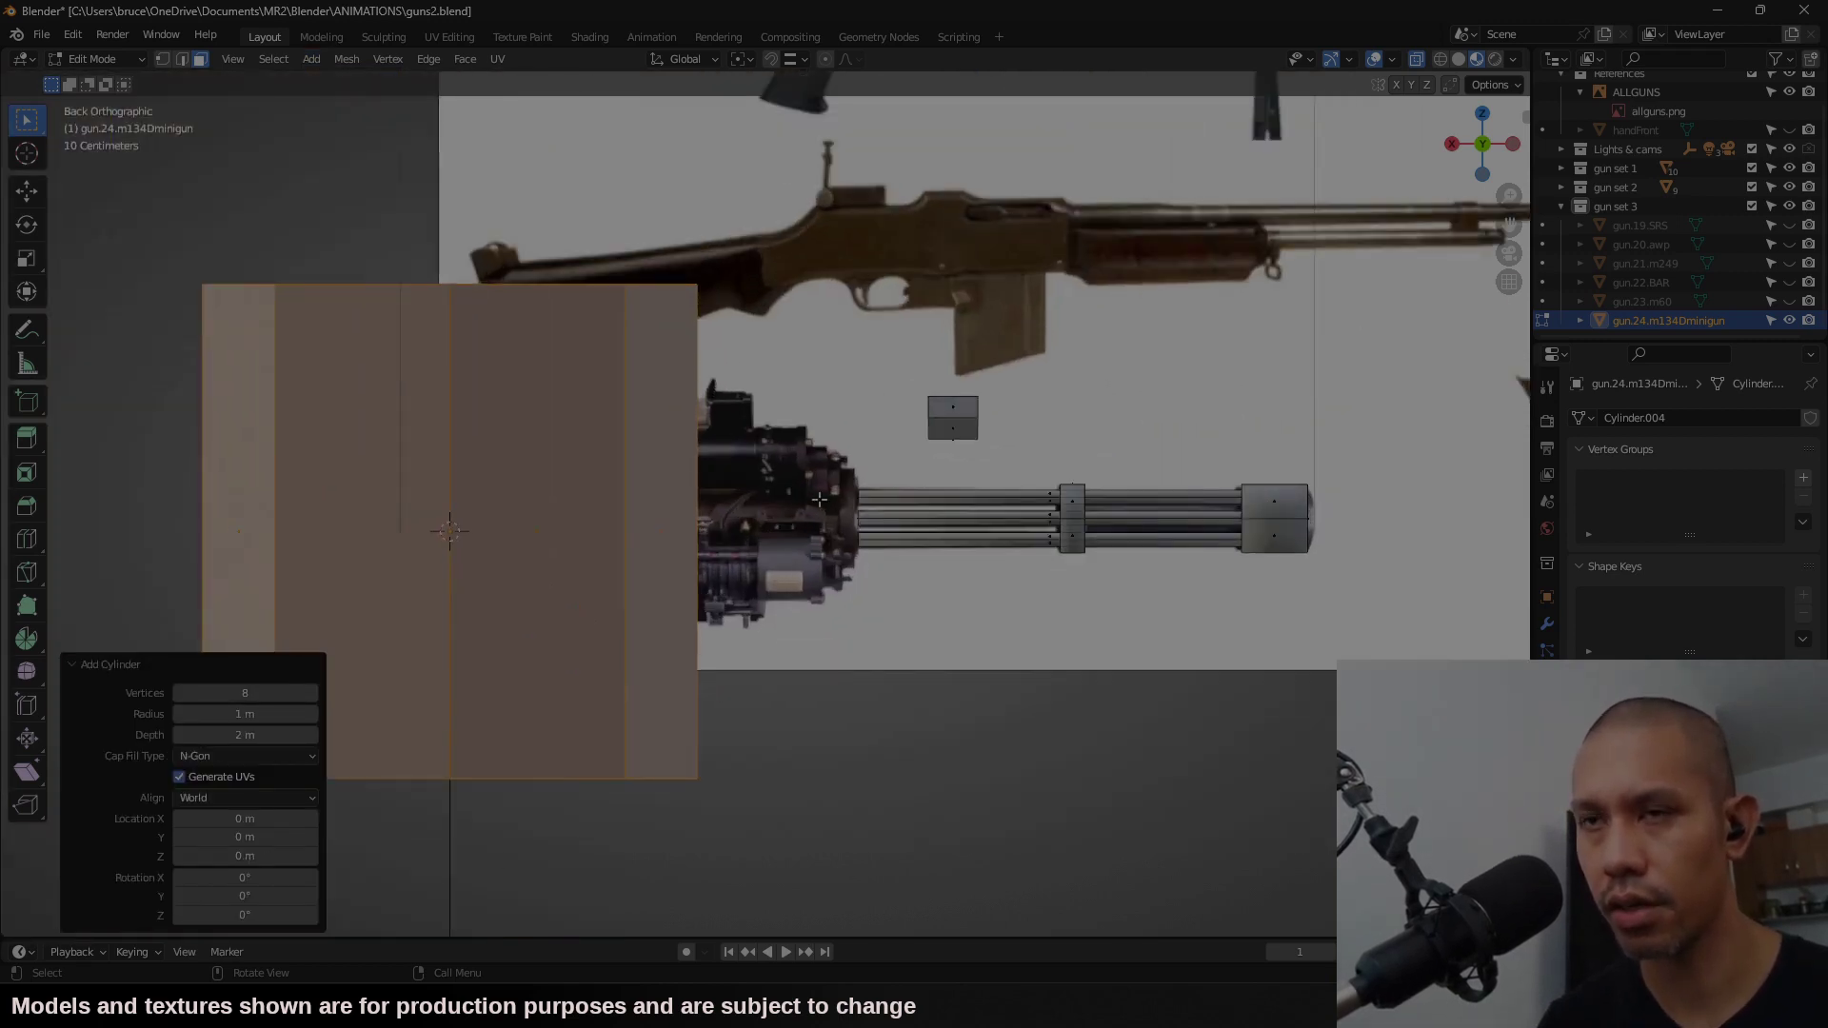
pyautogui.write('ry90')
pyautogui.press('Return')
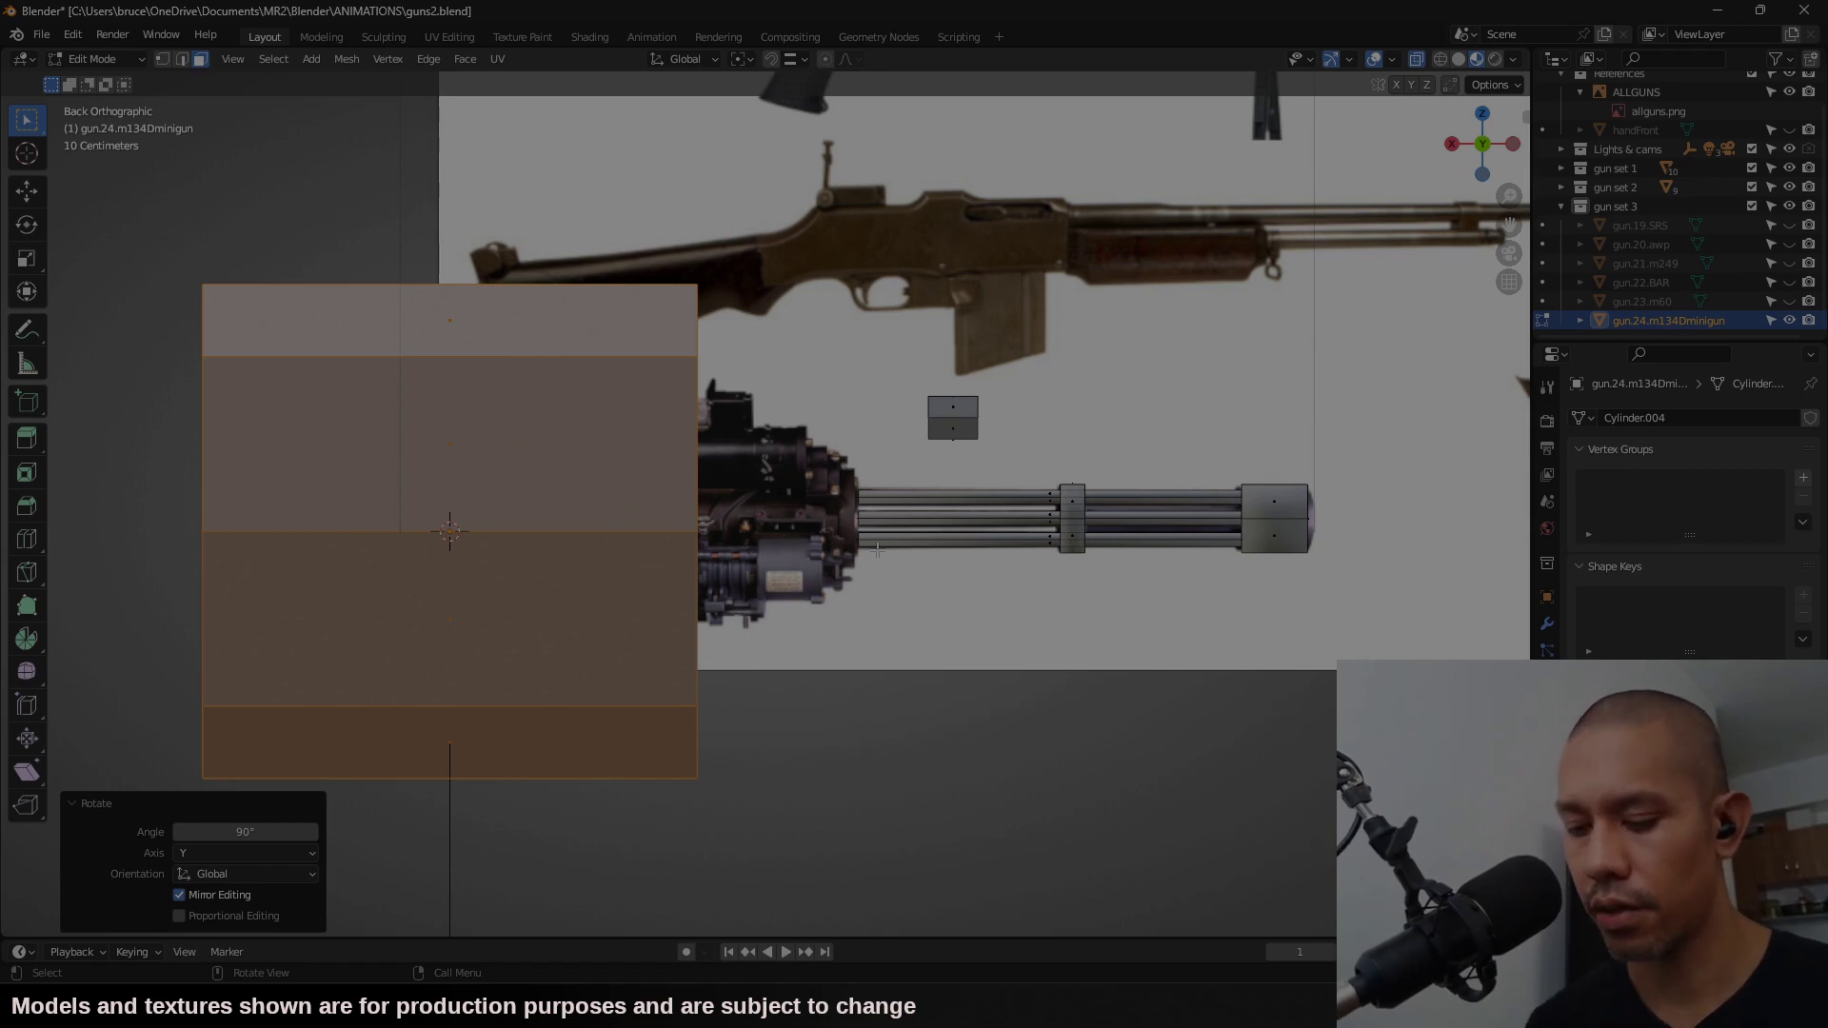
pyautogui.press('s')
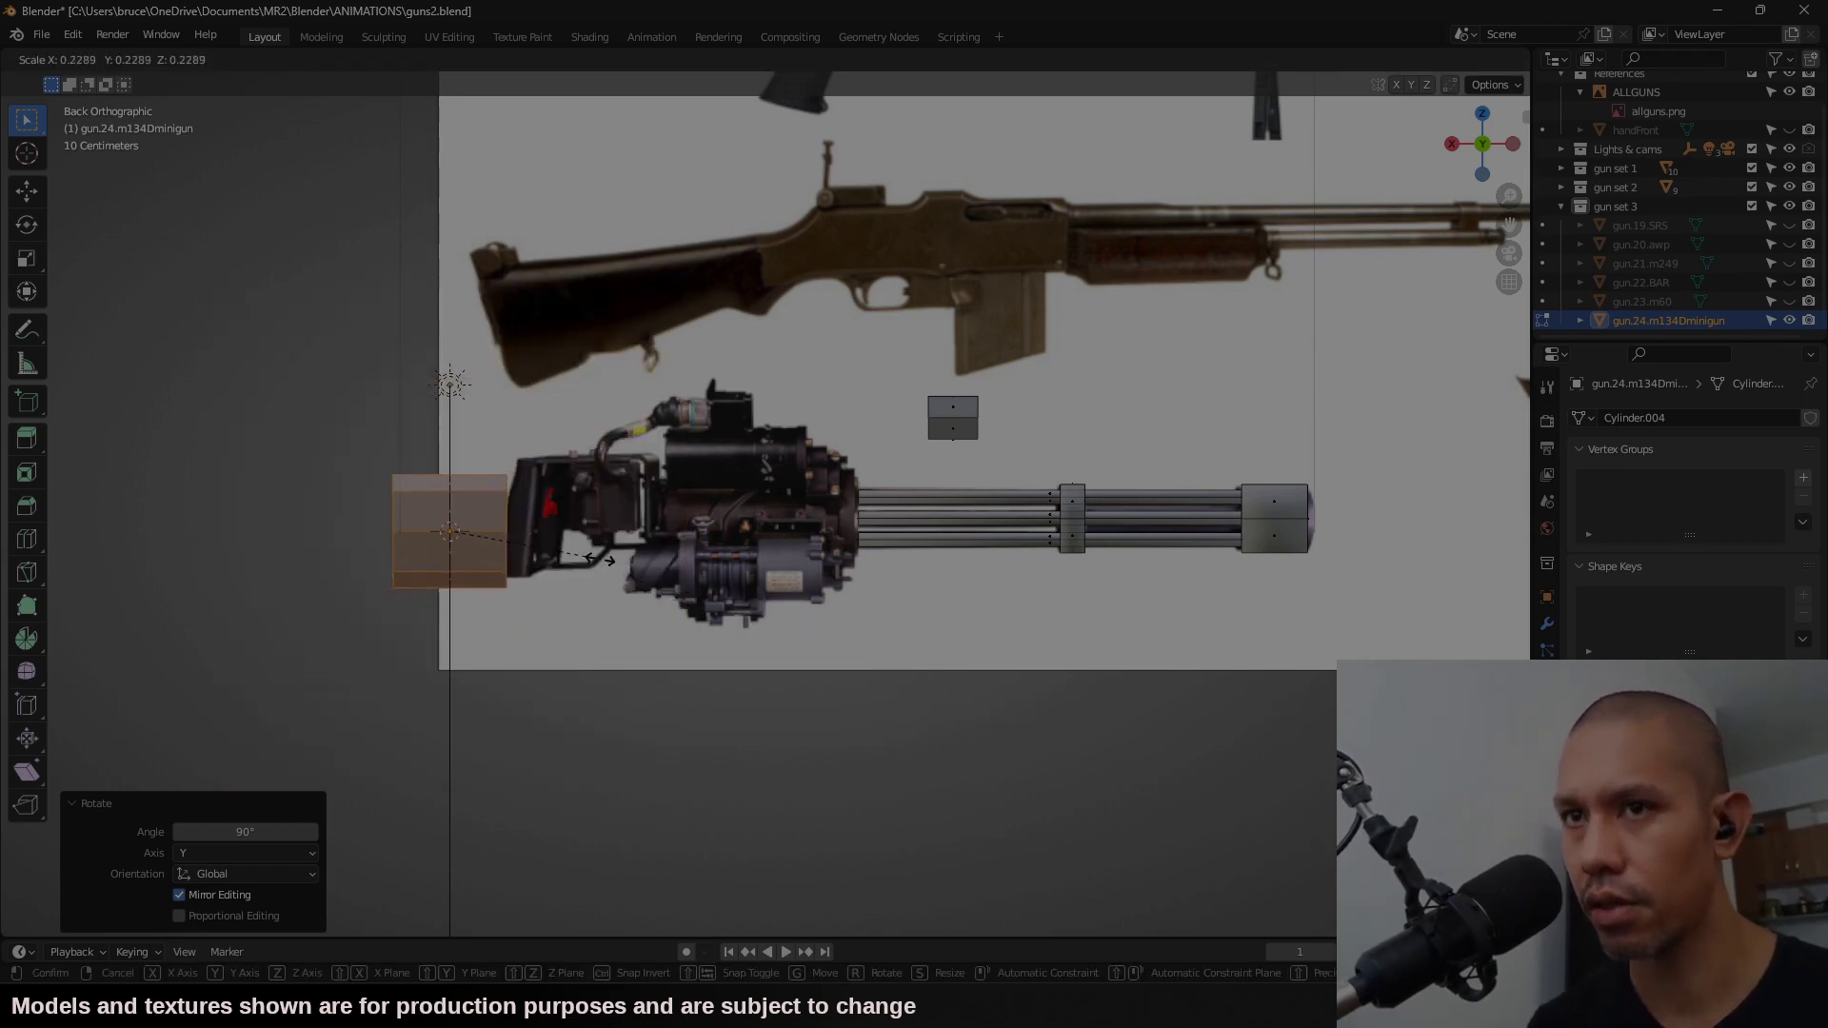
pyautogui.click(687, 588)
# Step: Move the cylinder about -1.41 m along X onto the body behind the barrels and scale it by about 0.796
pyautogui.press('g')
pyautogui.click(1006, 562)
pyautogui.scroll(2, 1094, 623)
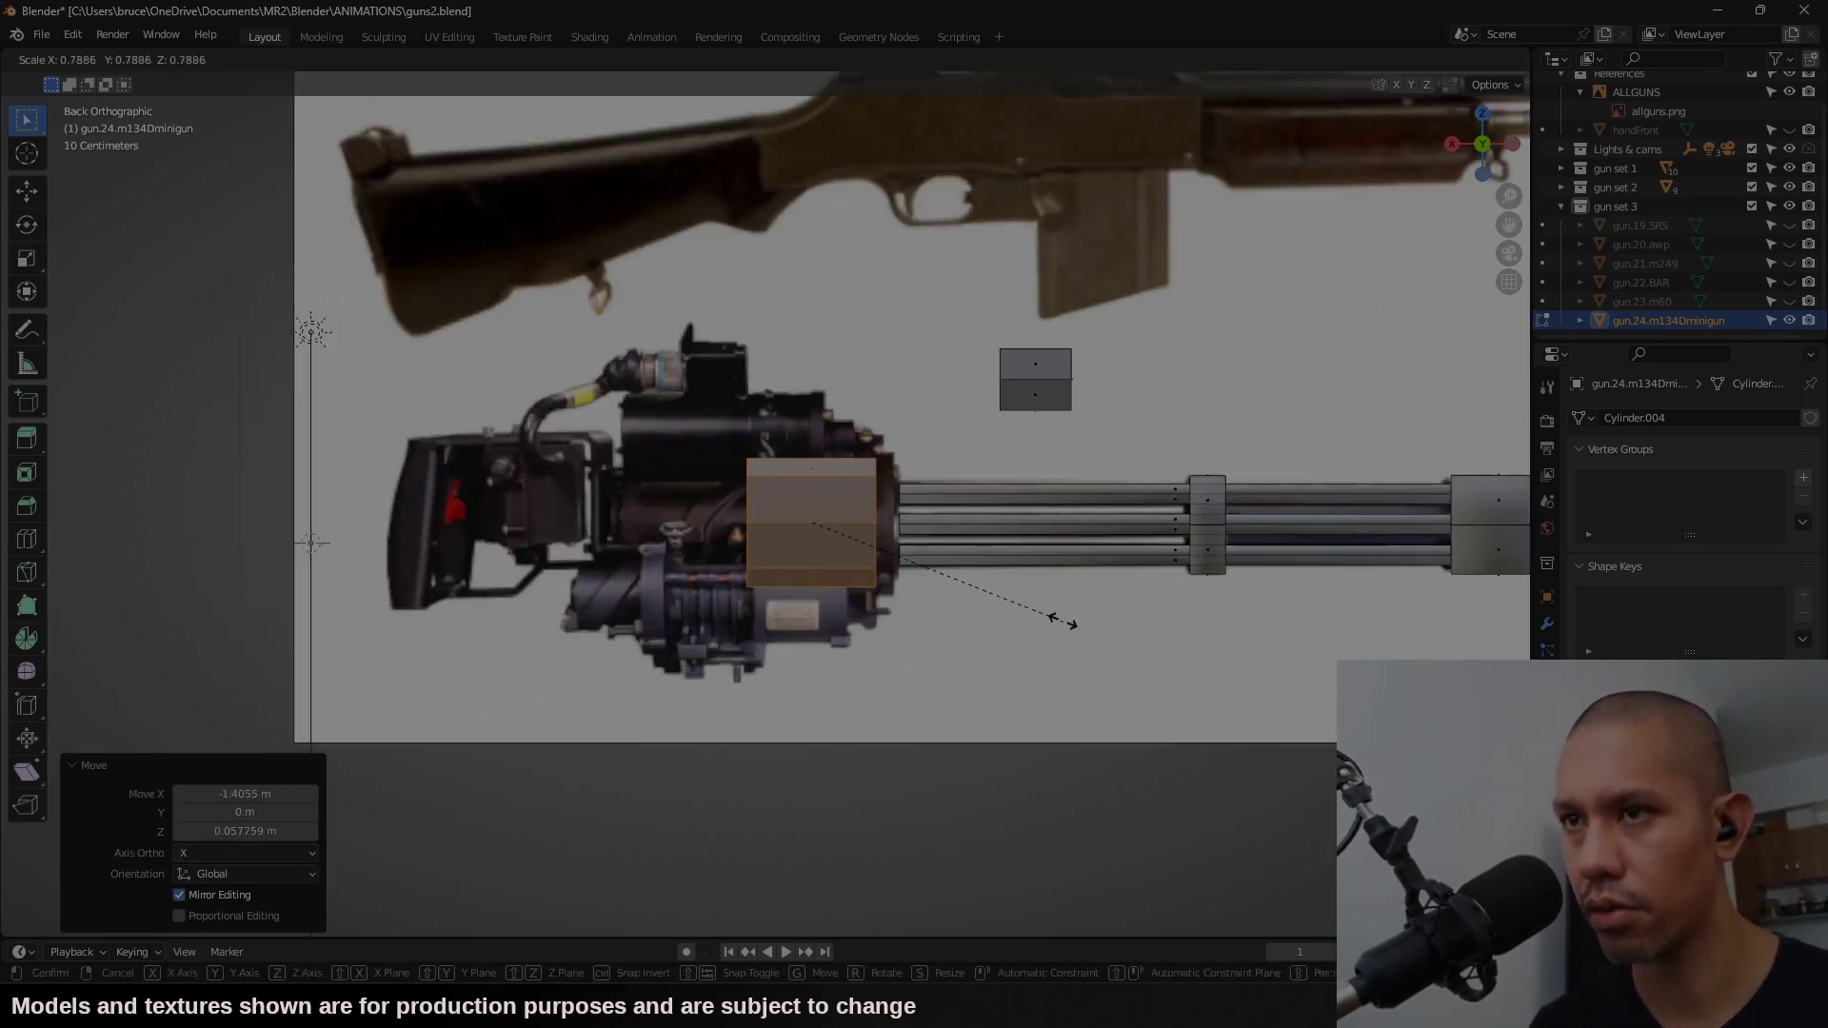
pyautogui.press('s')
pyautogui.click(1064, 621)
pyautogui.press('g')
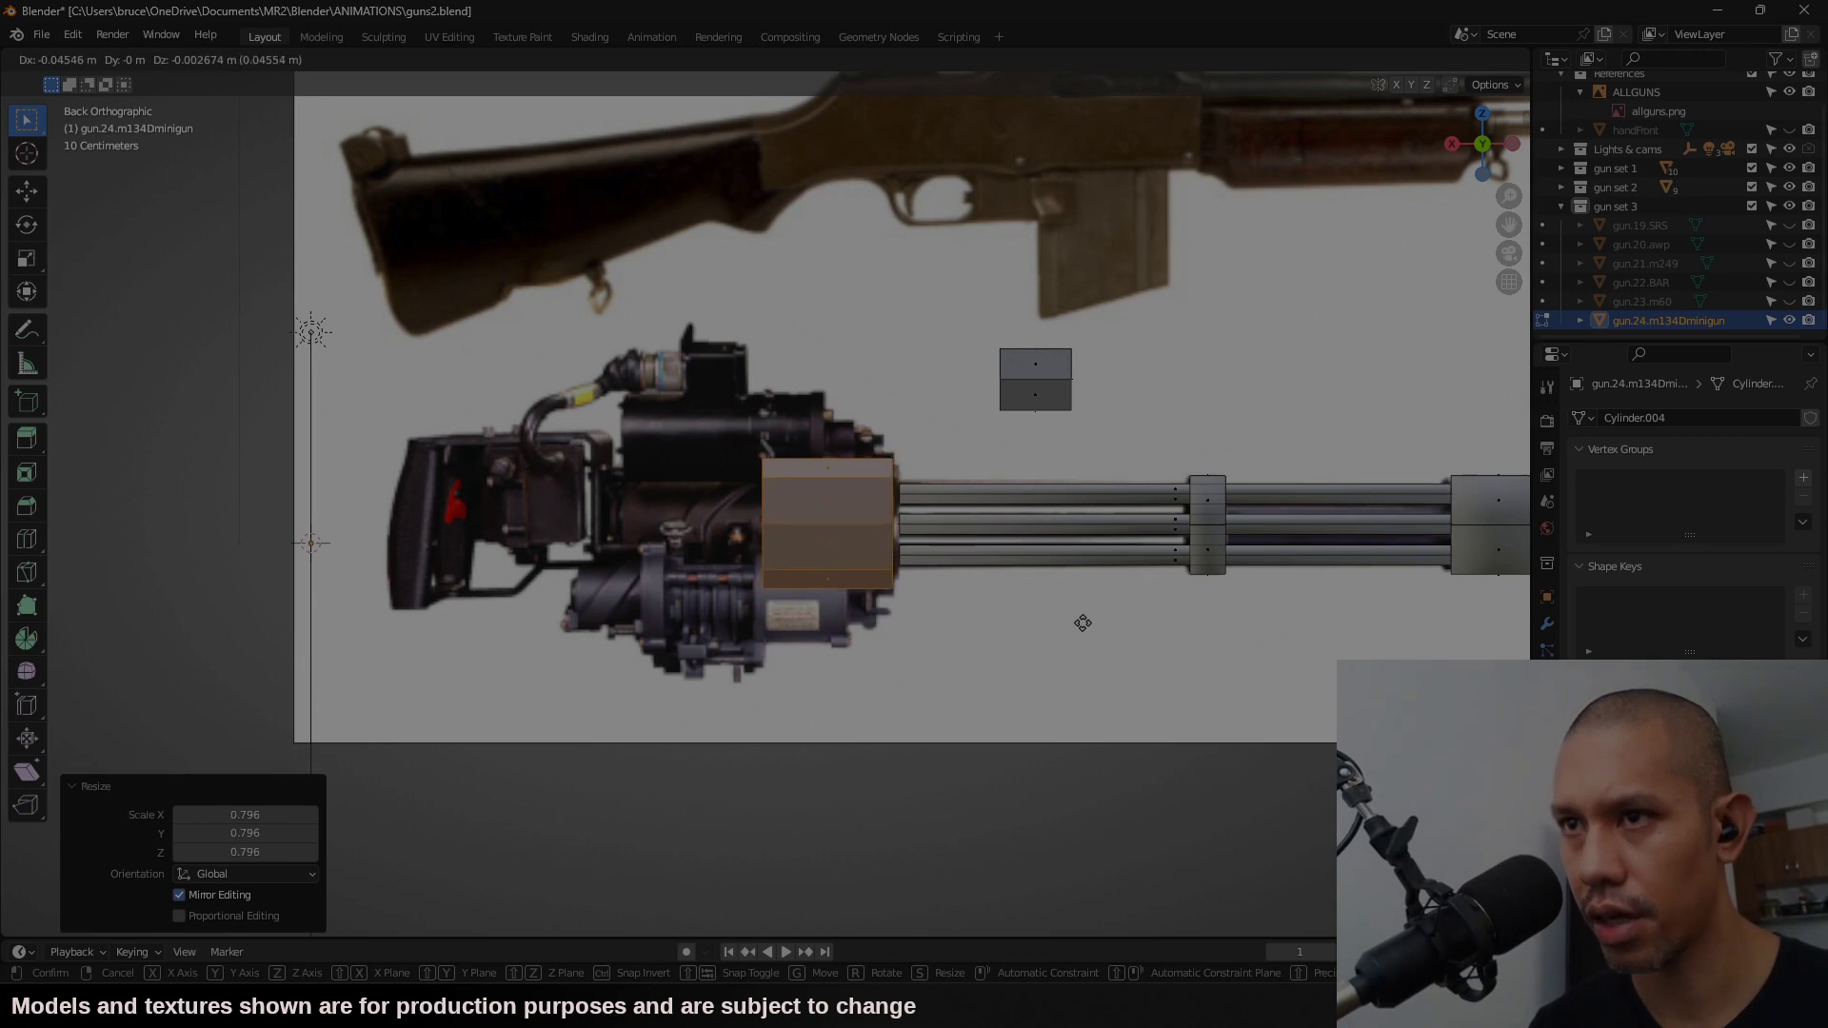
pyautogui.click(1084, 624)
# Step: Lengthen the cylinder rearward over the main body and move it about -0.92 m along Z, clear below the gun
pyautogui.press('s')
pyautogui.click(1093, 627)
pyautogui.press('g')
pyautogui.click(1089, 626)
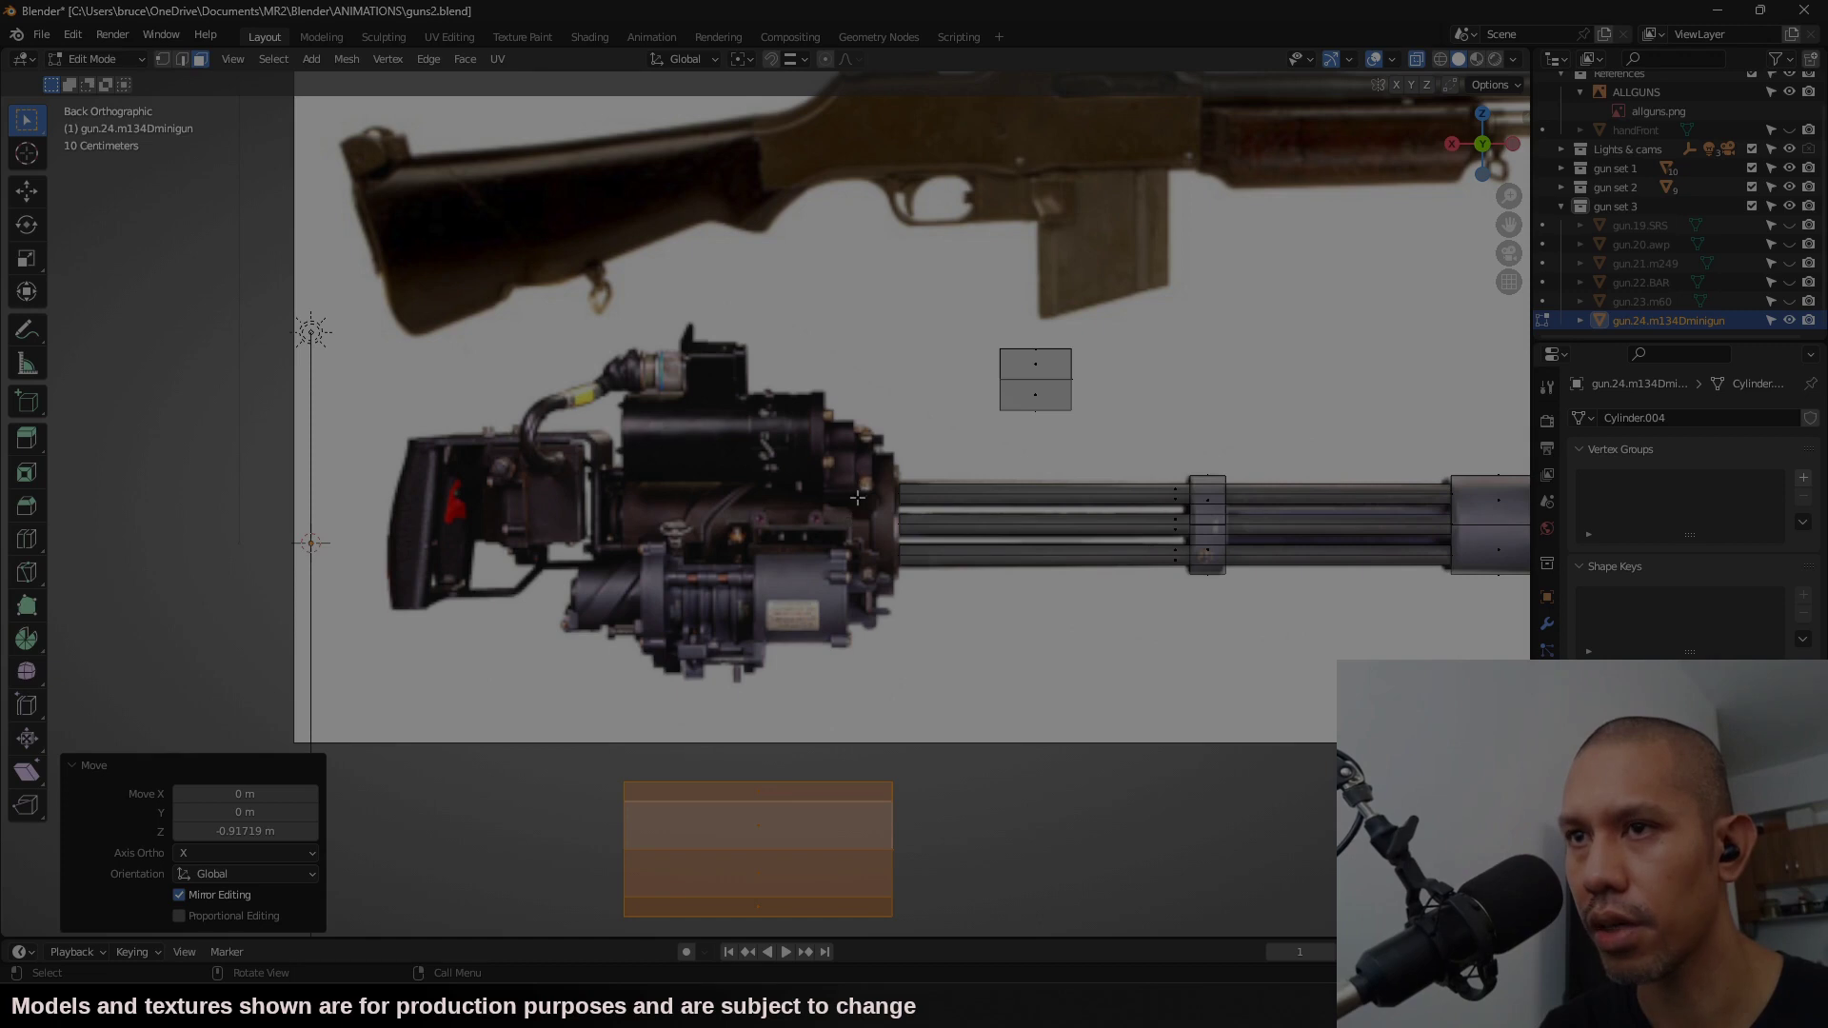
# Step: Add a small cube over the front of the gun body and rotate it about 36° about X
pyautogui.click(312, 60)
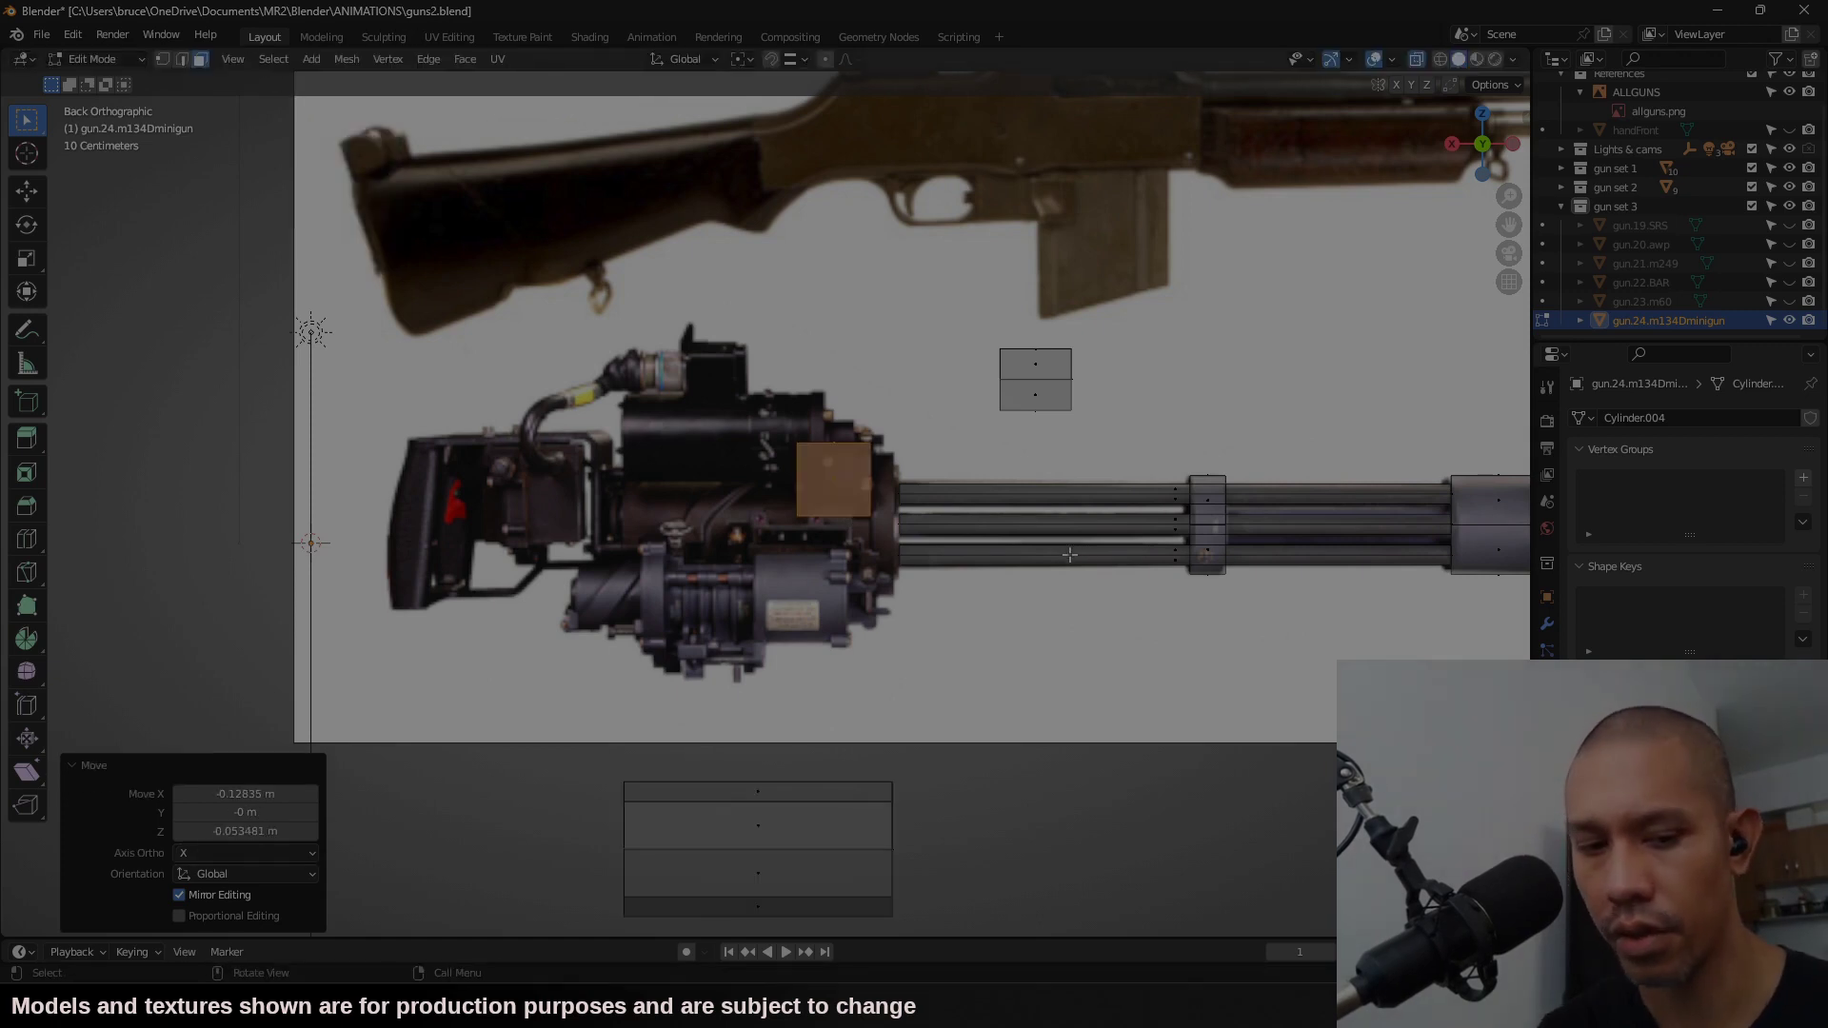
pyautogui.press('r')
pyautogui.press('x')
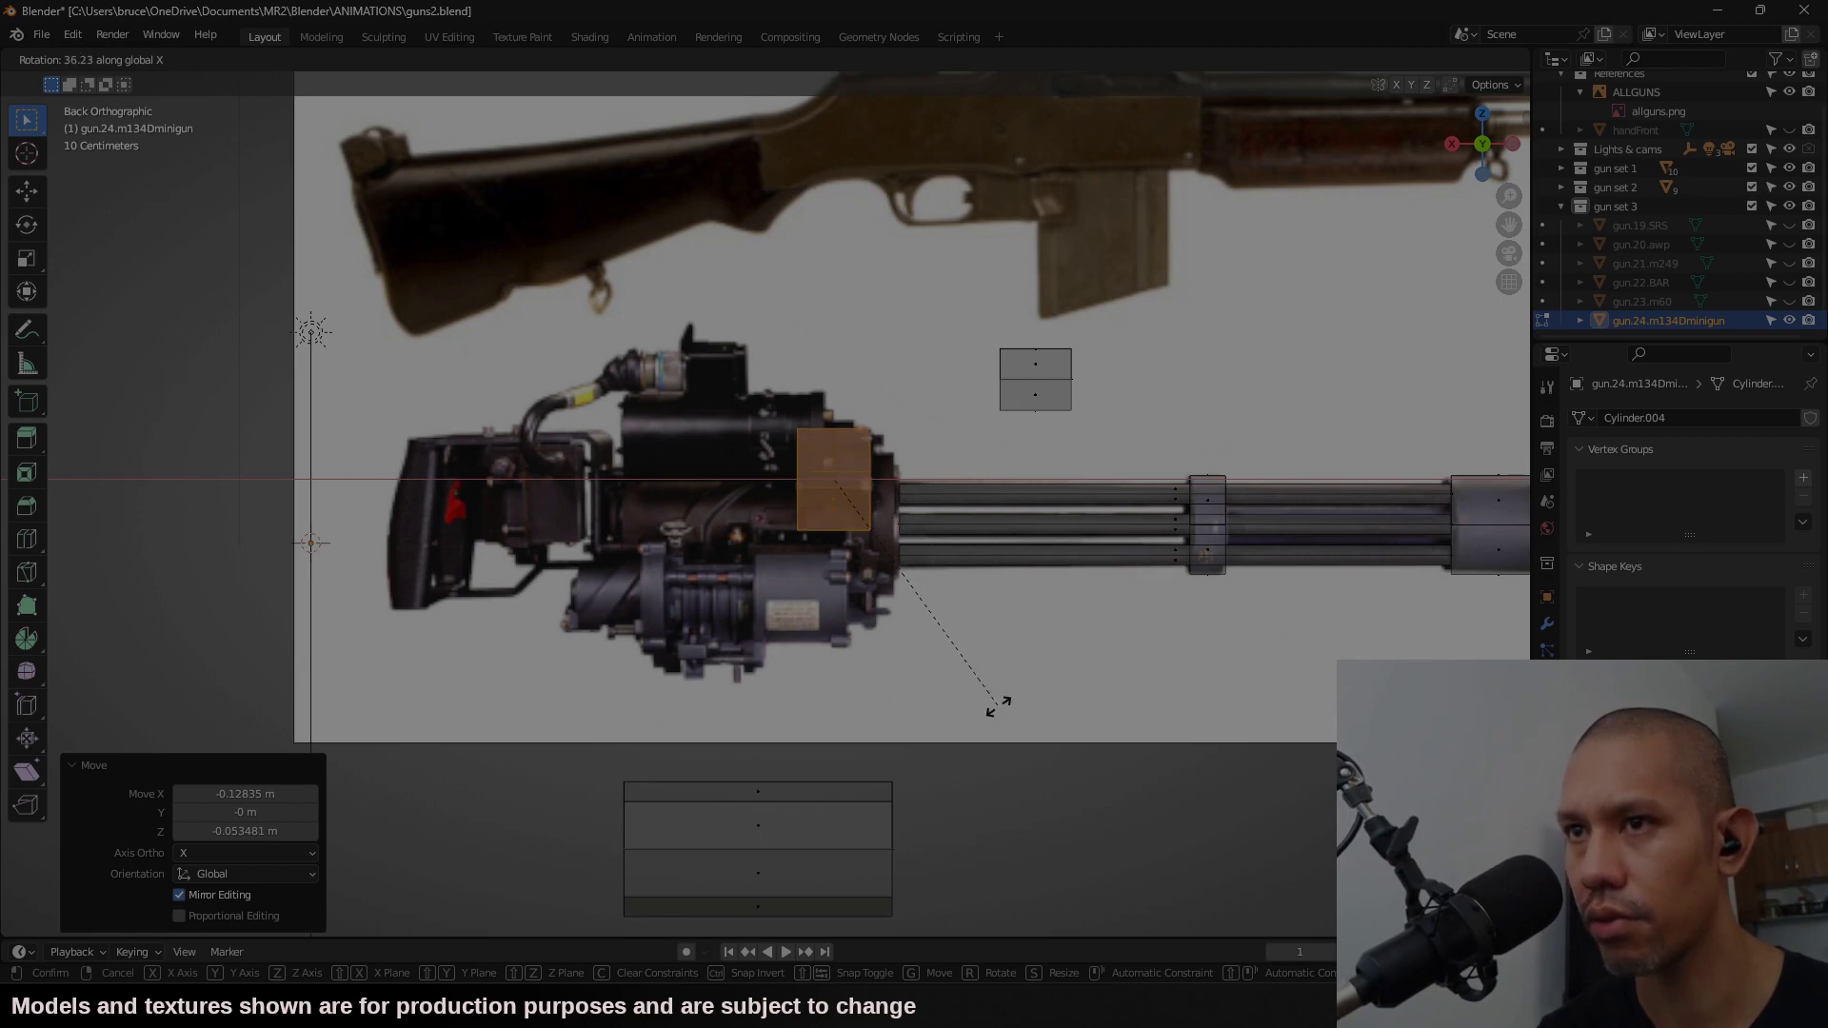
pyautogui.click(997, 706)
# Step: Move the rotated cube about 0.15 m along Y and raise it about 0.76 m along Z, clear of the gun
pyautogui.moveTo(1485, 144); pyautogui.dragTo(1502, 157)
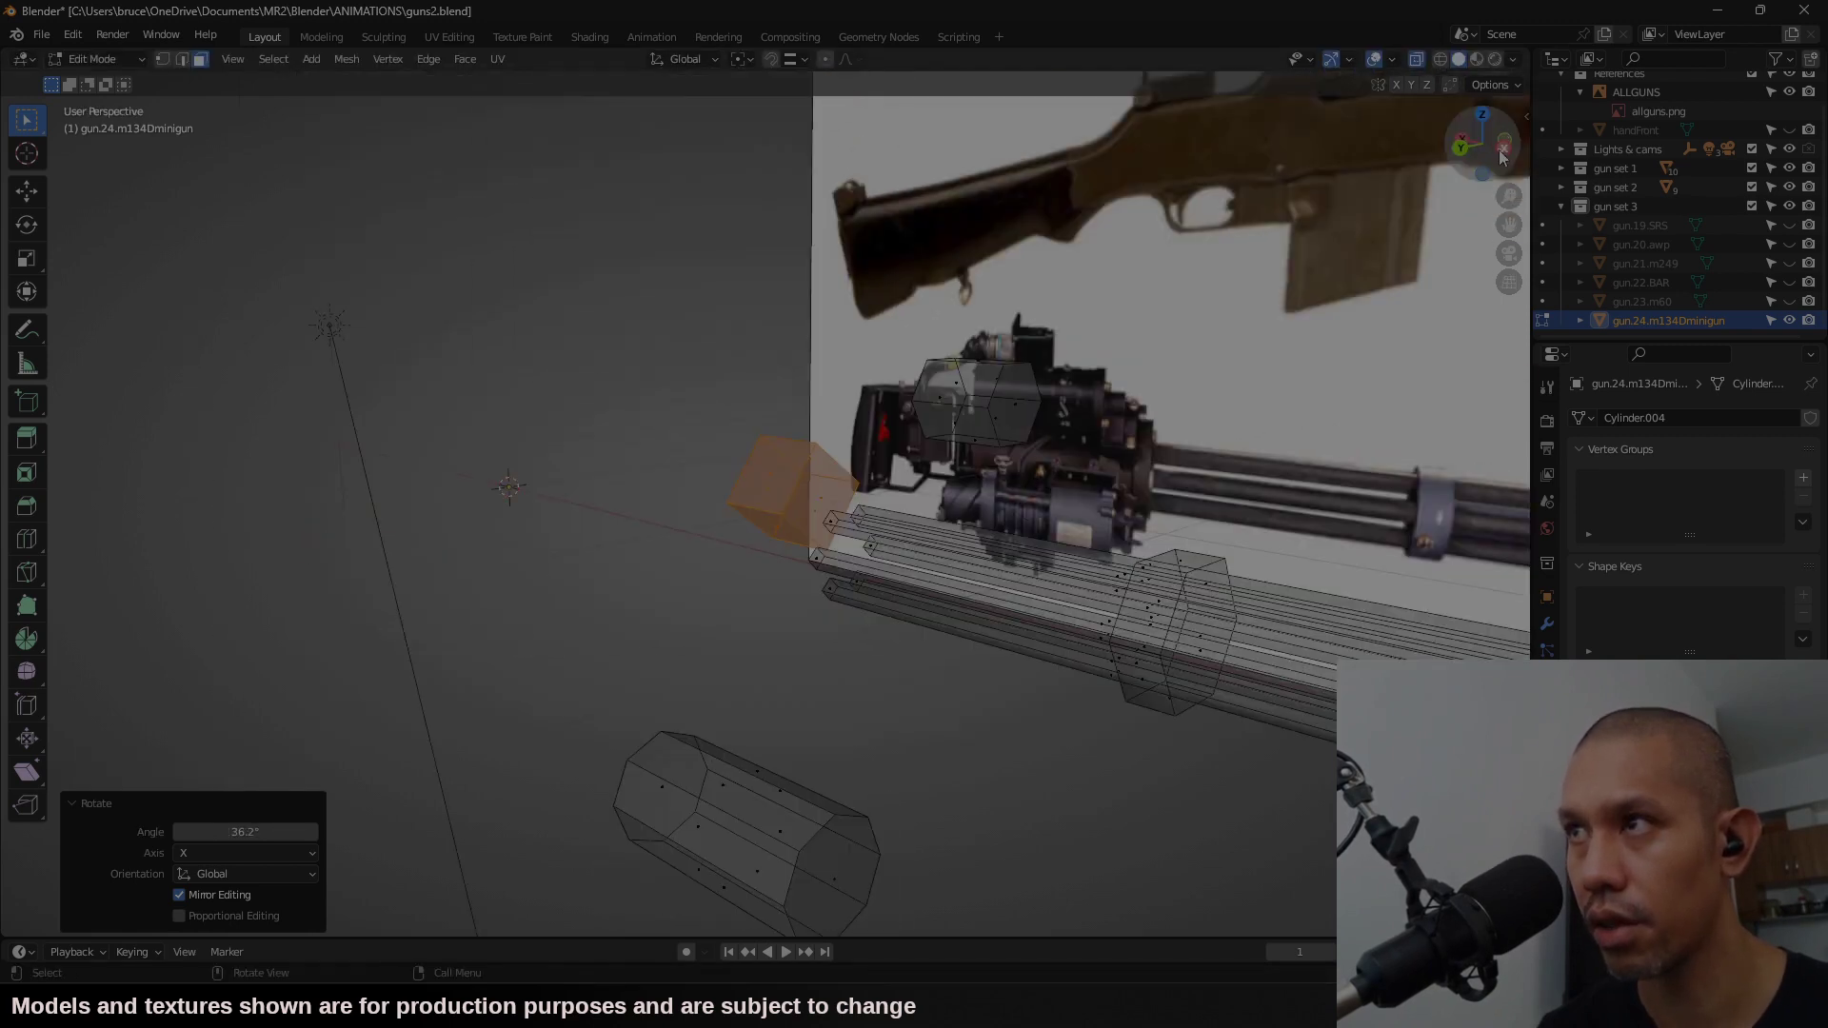
pyautogui.click(1493, 144)
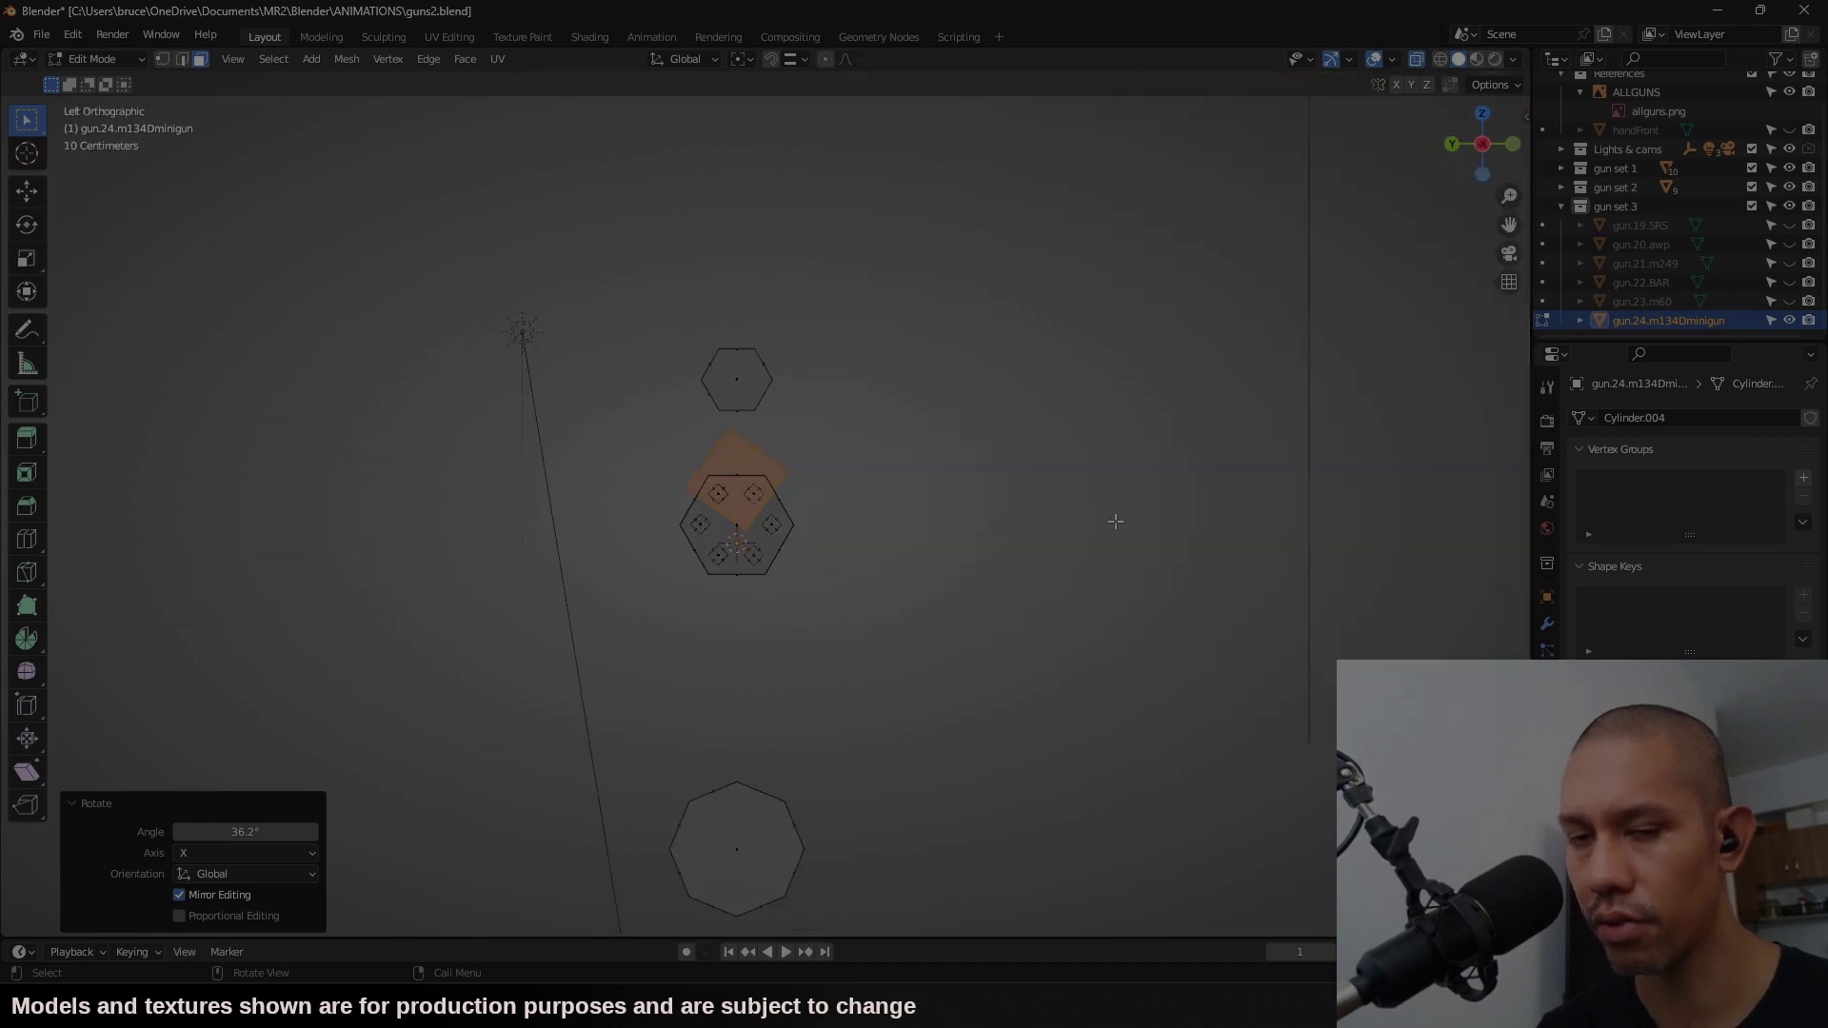
pyautogui.press('g')
pyautogui.press('y')
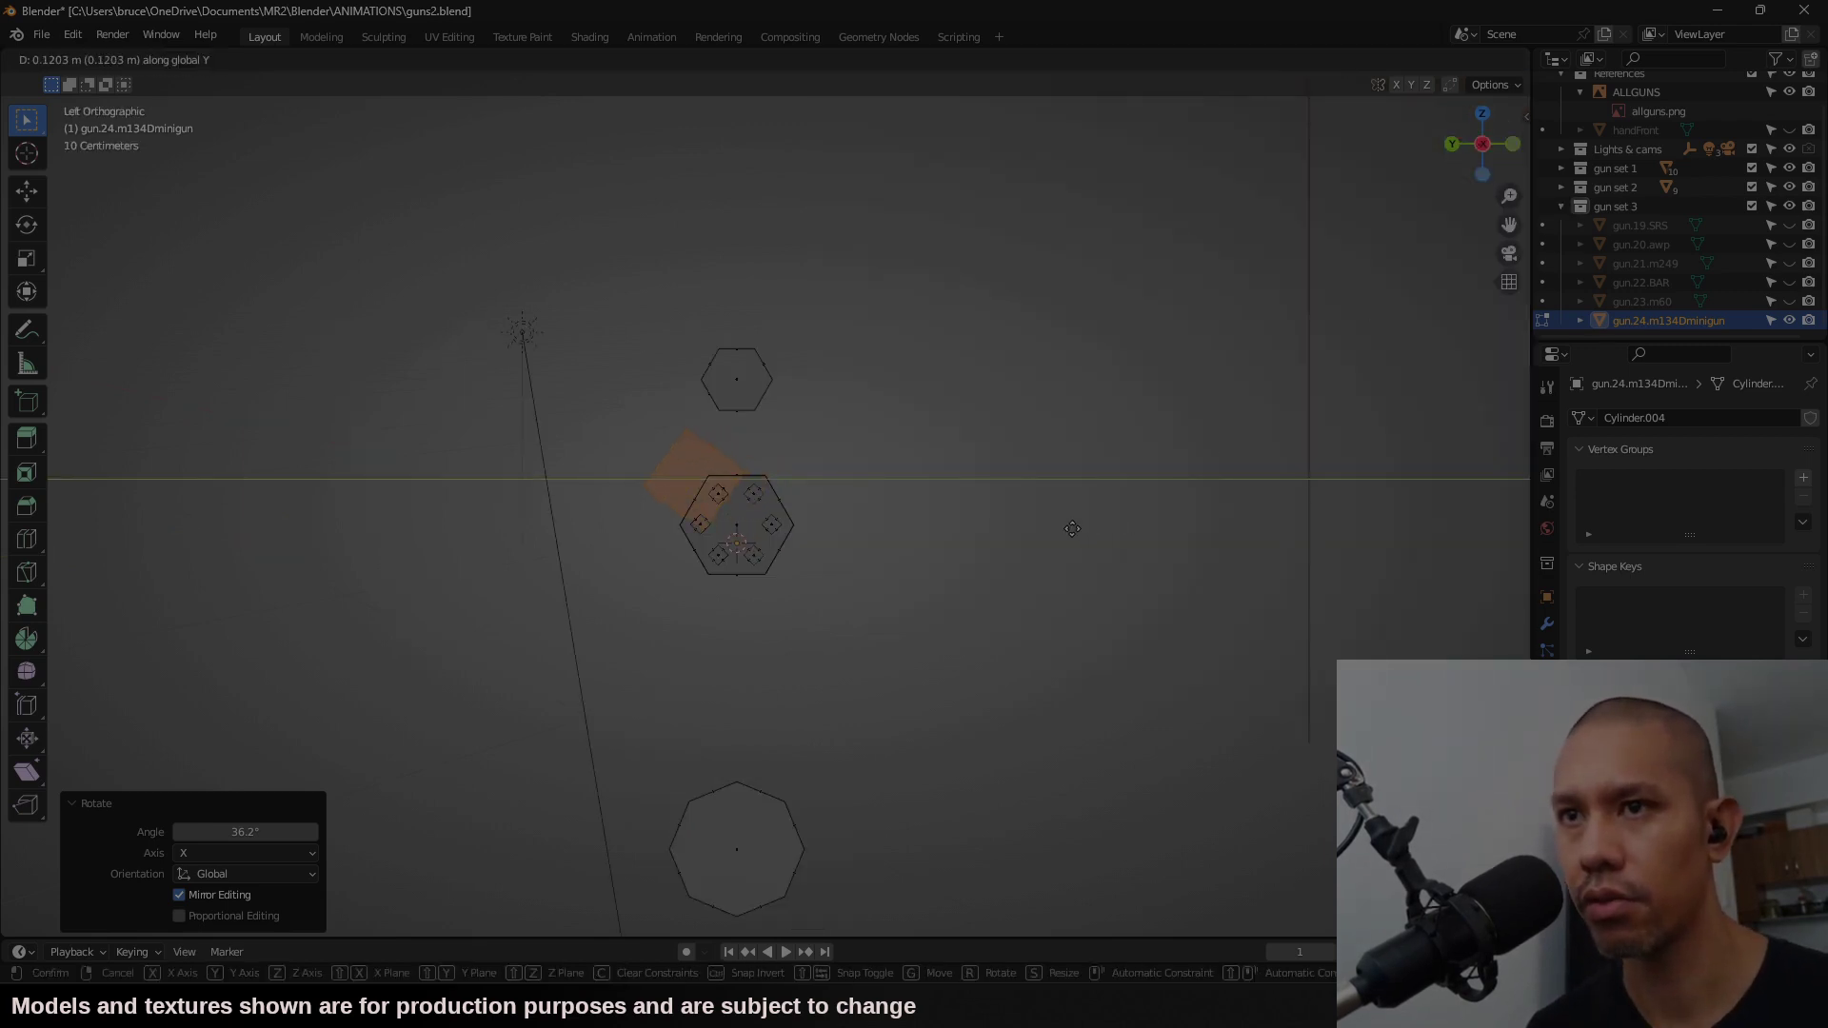
pyautogui.click(1061, 524)
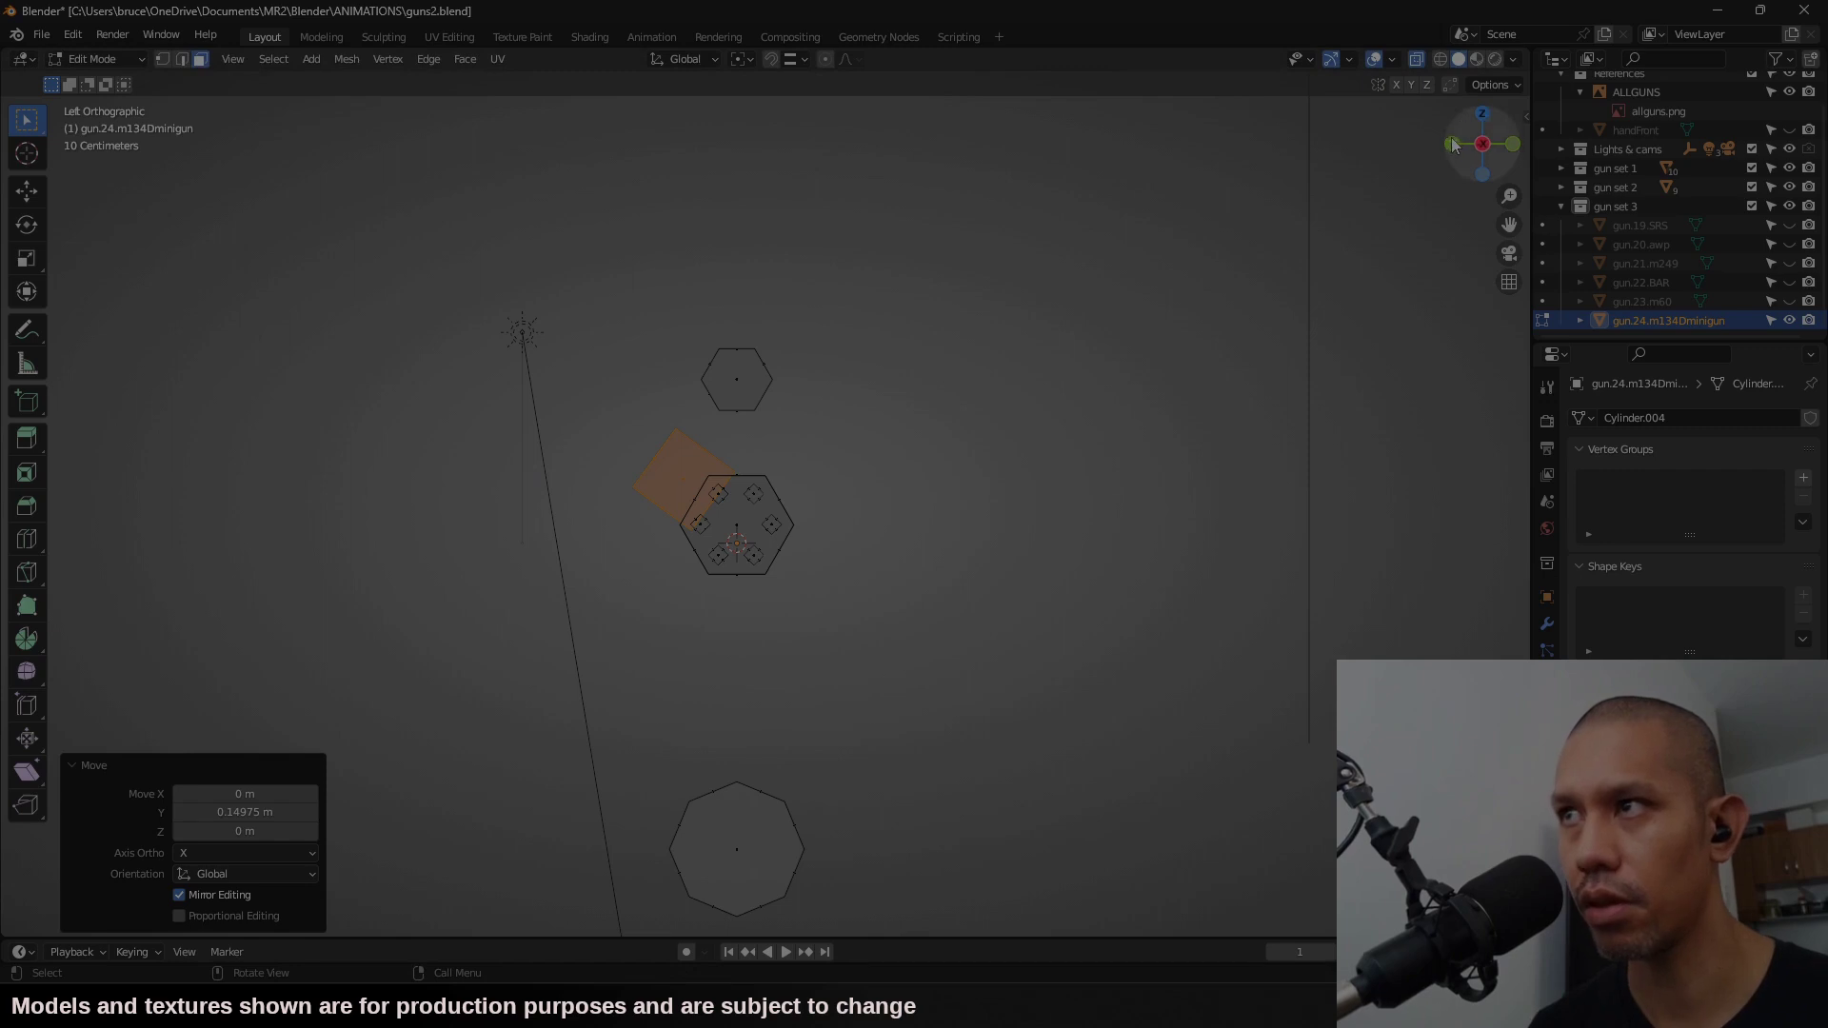
pyautogui.press('ctrl+KP_1')
pyautogui.press('g')
pyautogui.press('z')
pyautogui.click(1115, 317)
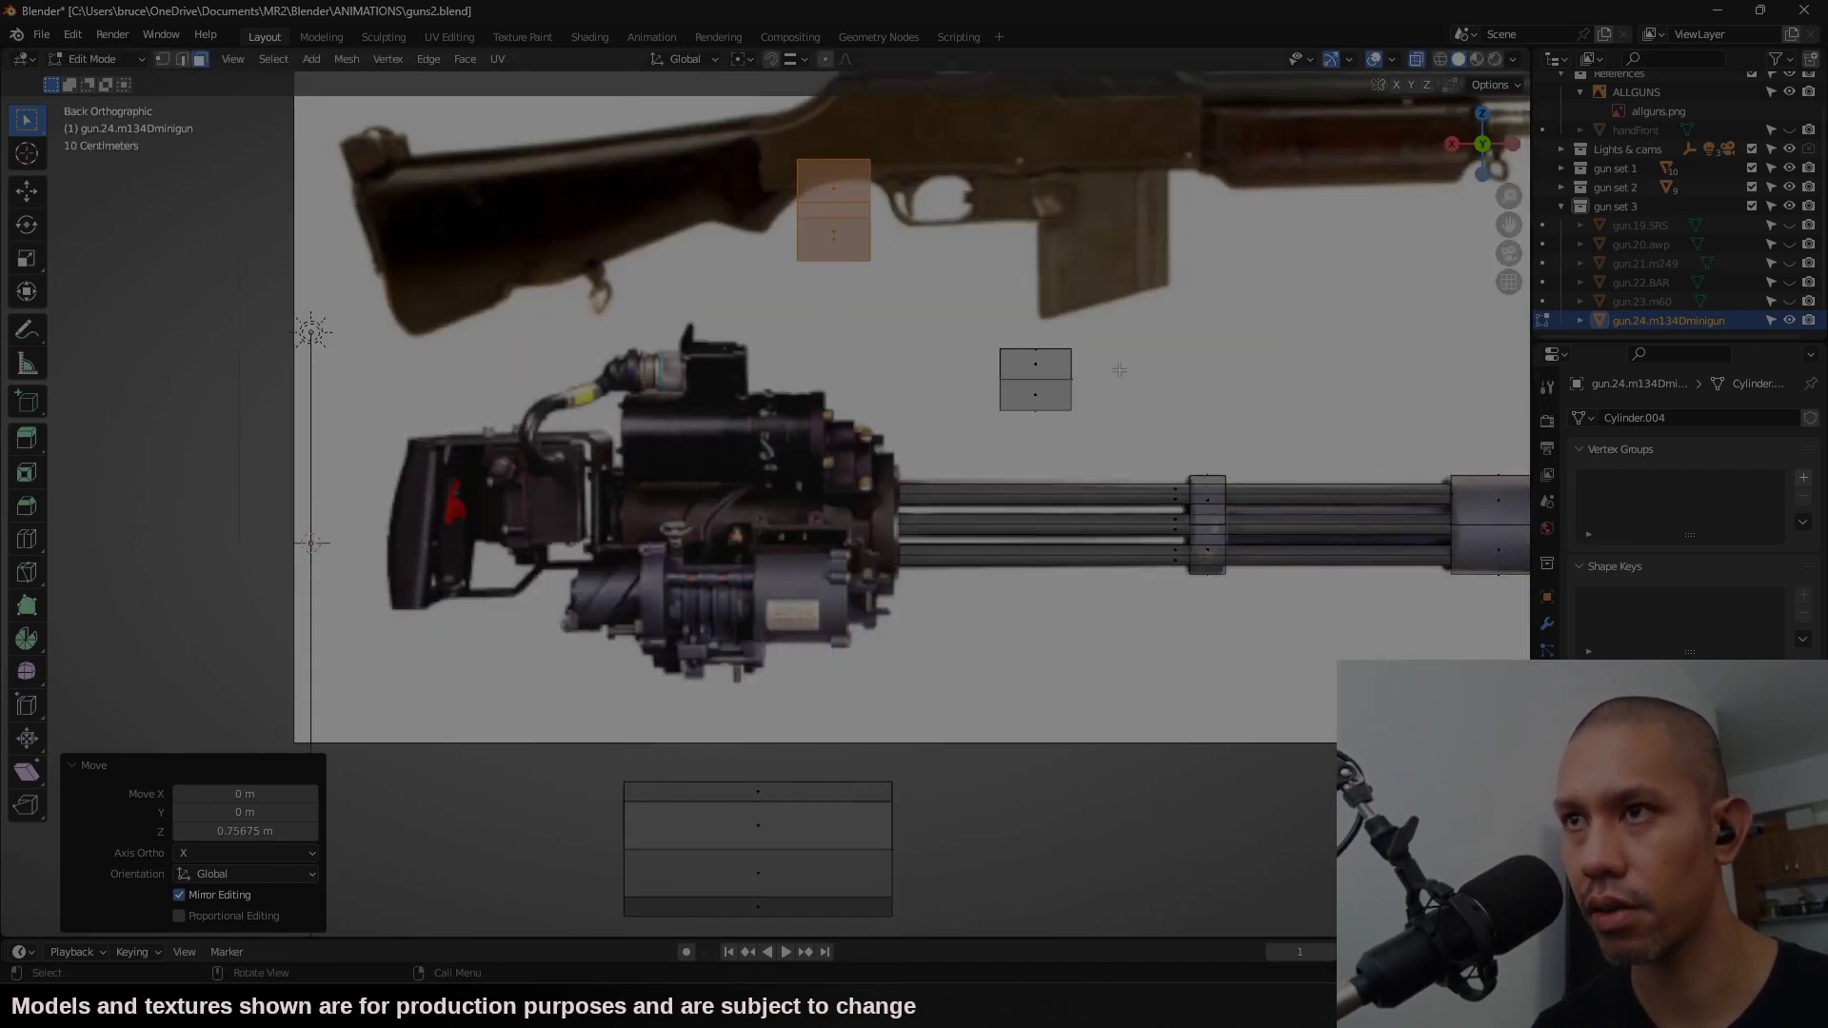
# Step: Duplicate the six-sided barrel base piece onto the body's upper cylinder and stretch its front end about -0.27 m along X to fit
pyautogui.moveTo(1124, 286)
pyautogui.mouseDown()
pyautogui.moveTo(961, 415)
pyautogui.moveTo(977, 431)
pyautogui.mouseUp()
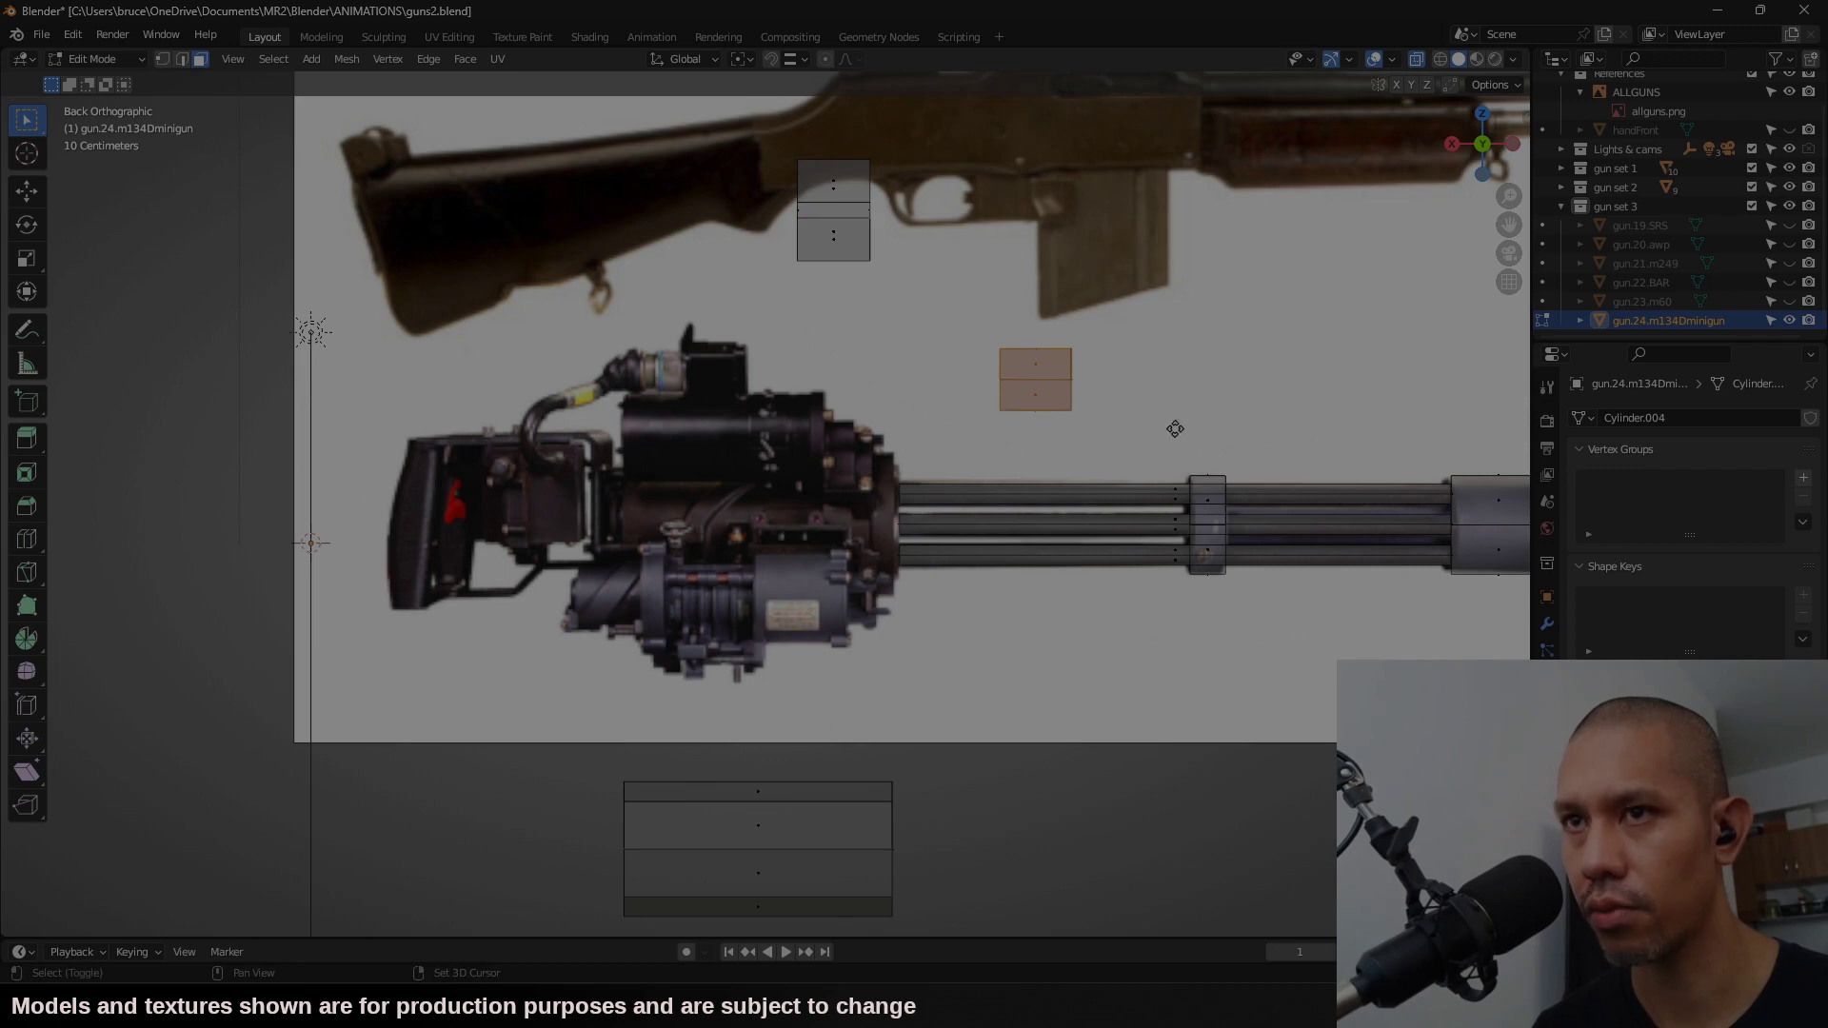
pyautogui.hotkey('shift', 'd')
pyautogui.click(854, 485)
pyautogui.press('s')
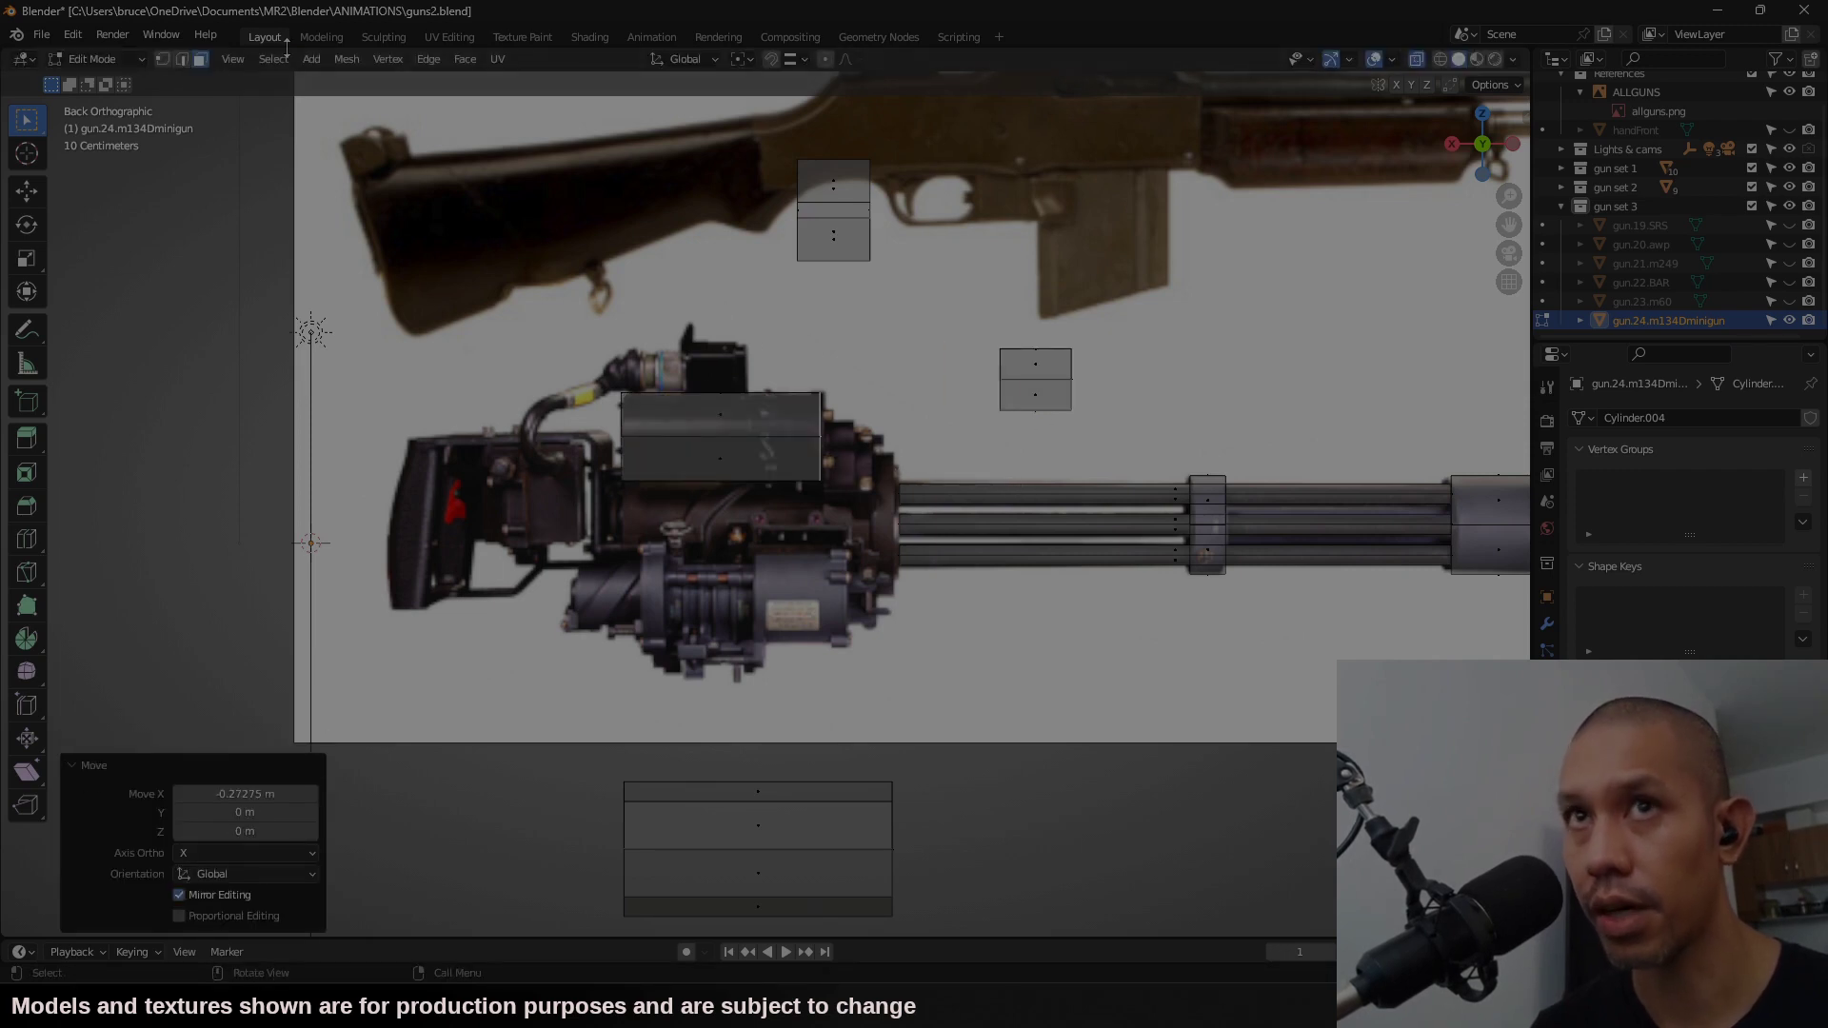
# Step: Add a cube scaled to 0.03 and move it onto the box on top of the gun, about -1.14 m along X and 0.52 m along Z
pyautogui.click(311, 59)
pyautogui.click(328, 99)
pyautogui.write('s')
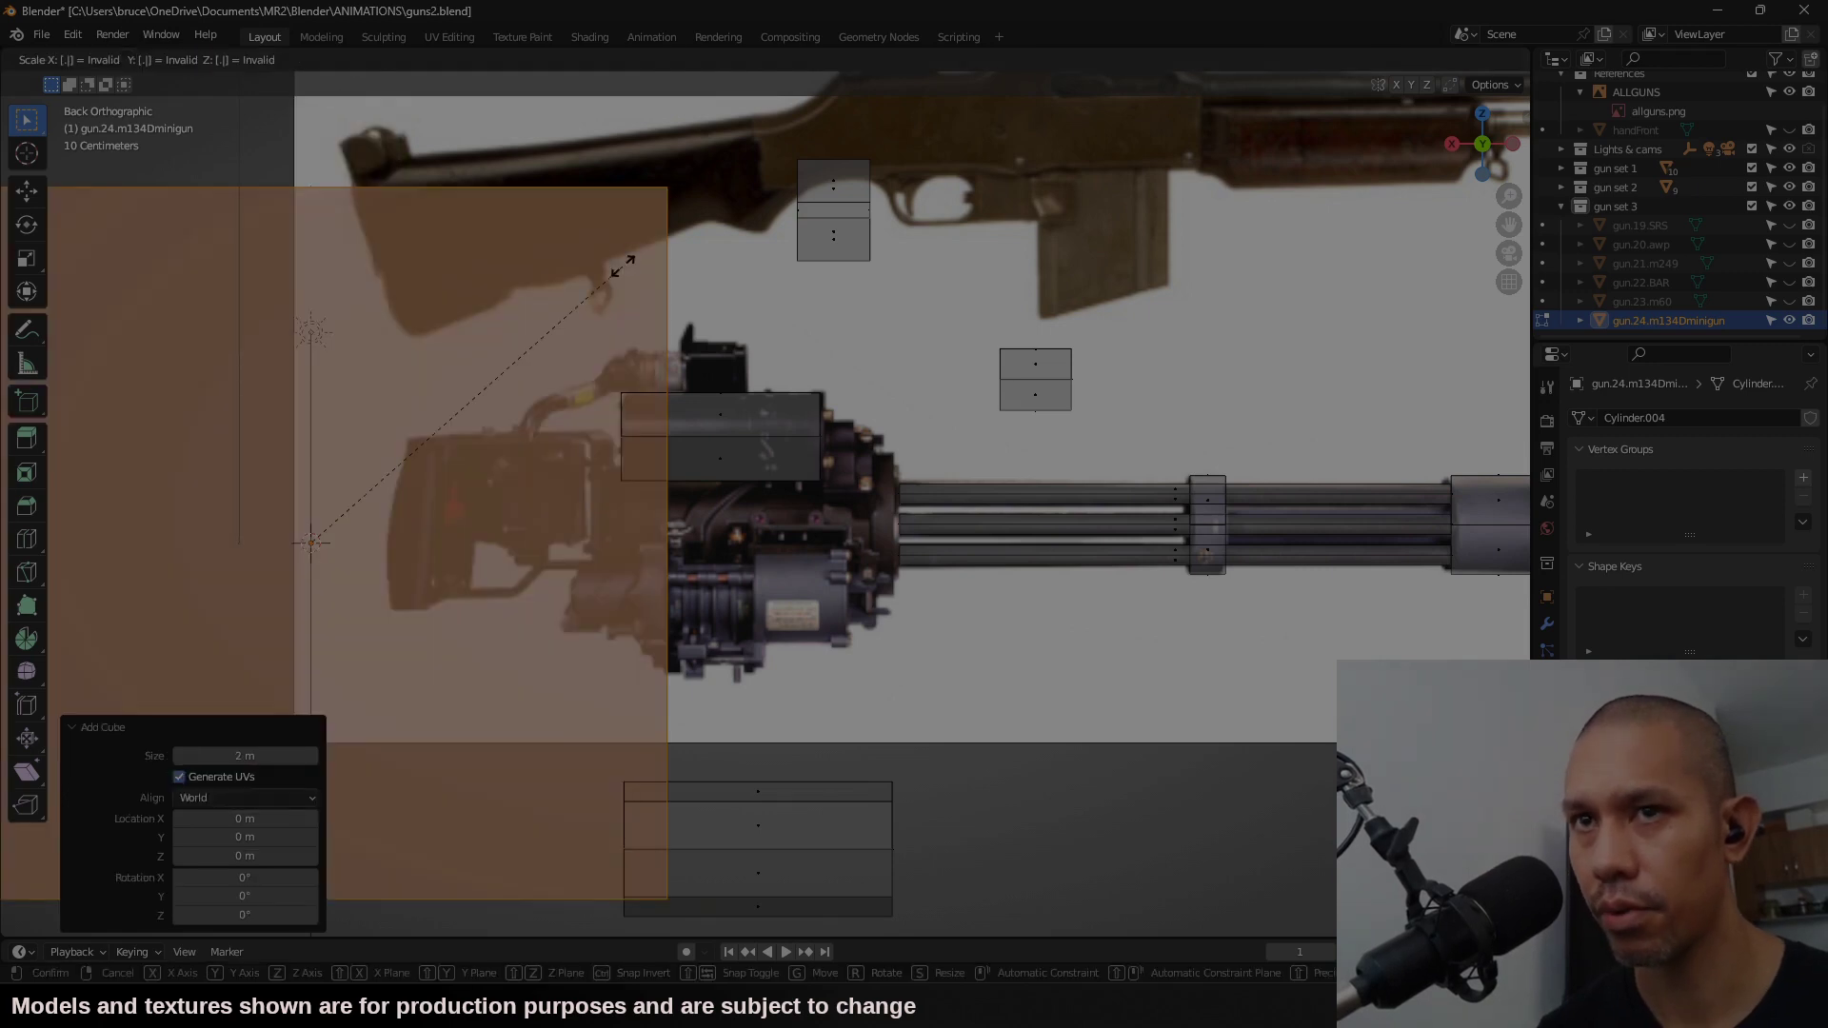
pyautogui.write('.03')
pyautogui.press('Return')
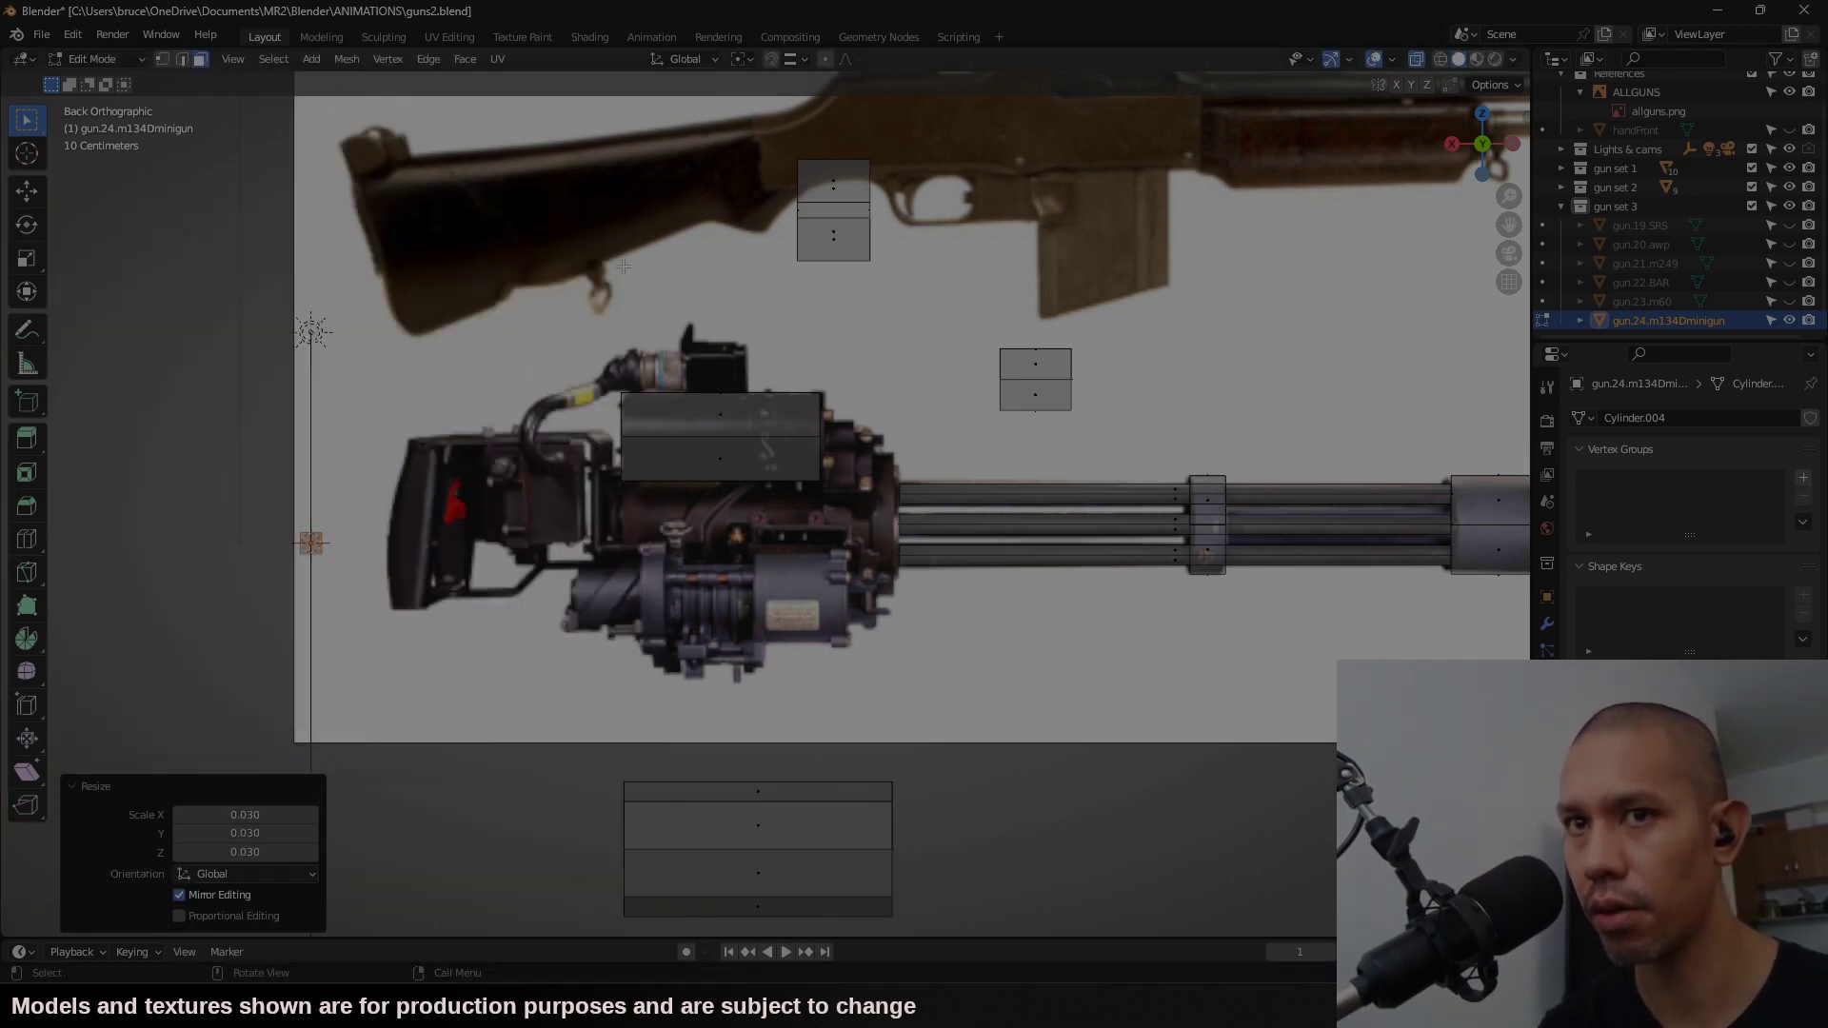
pyautogui.press('g')
pyautogui.click(1179, 376)
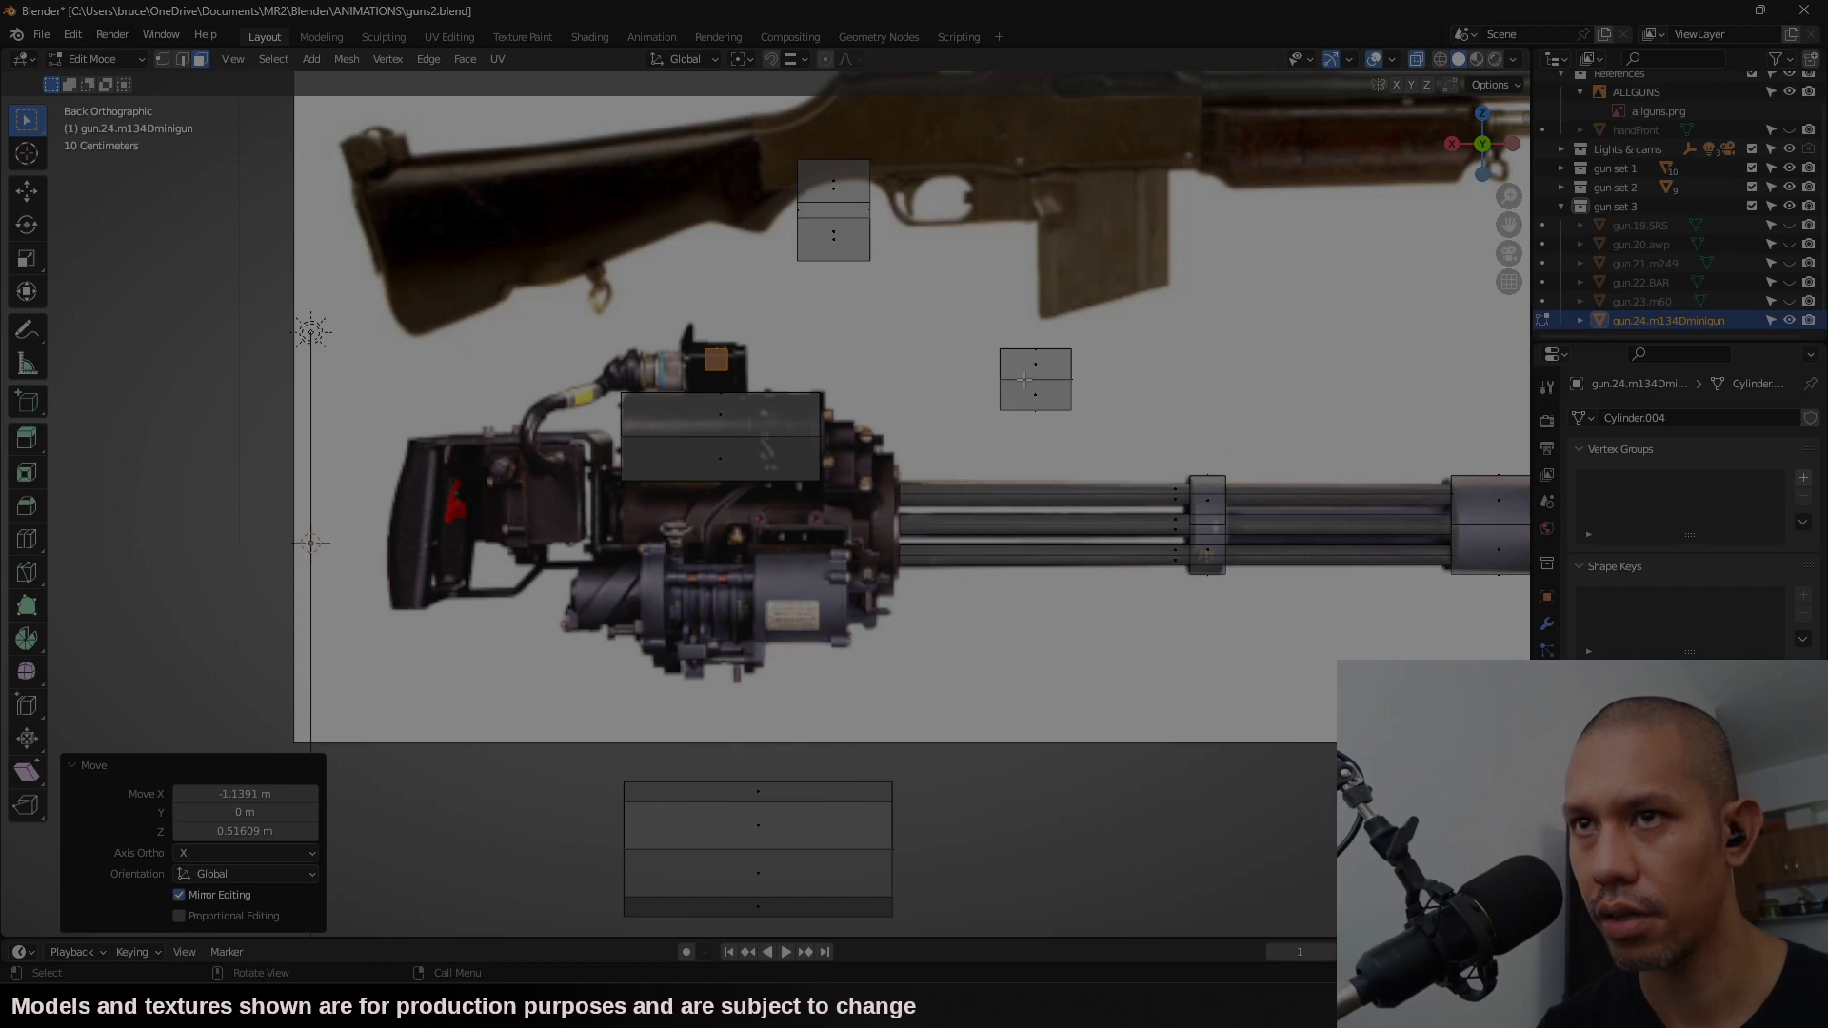
# Step: Enlarge the top cube by about 1.347 and rotate it about 30° about X
pyautogui.moveTo(1023, 379); pyautogui.dragTo(922, 426, button='middle')
pyautogui.press('s')
pyautogui.click(852, 382)
pyautogui.click(1464, 158)
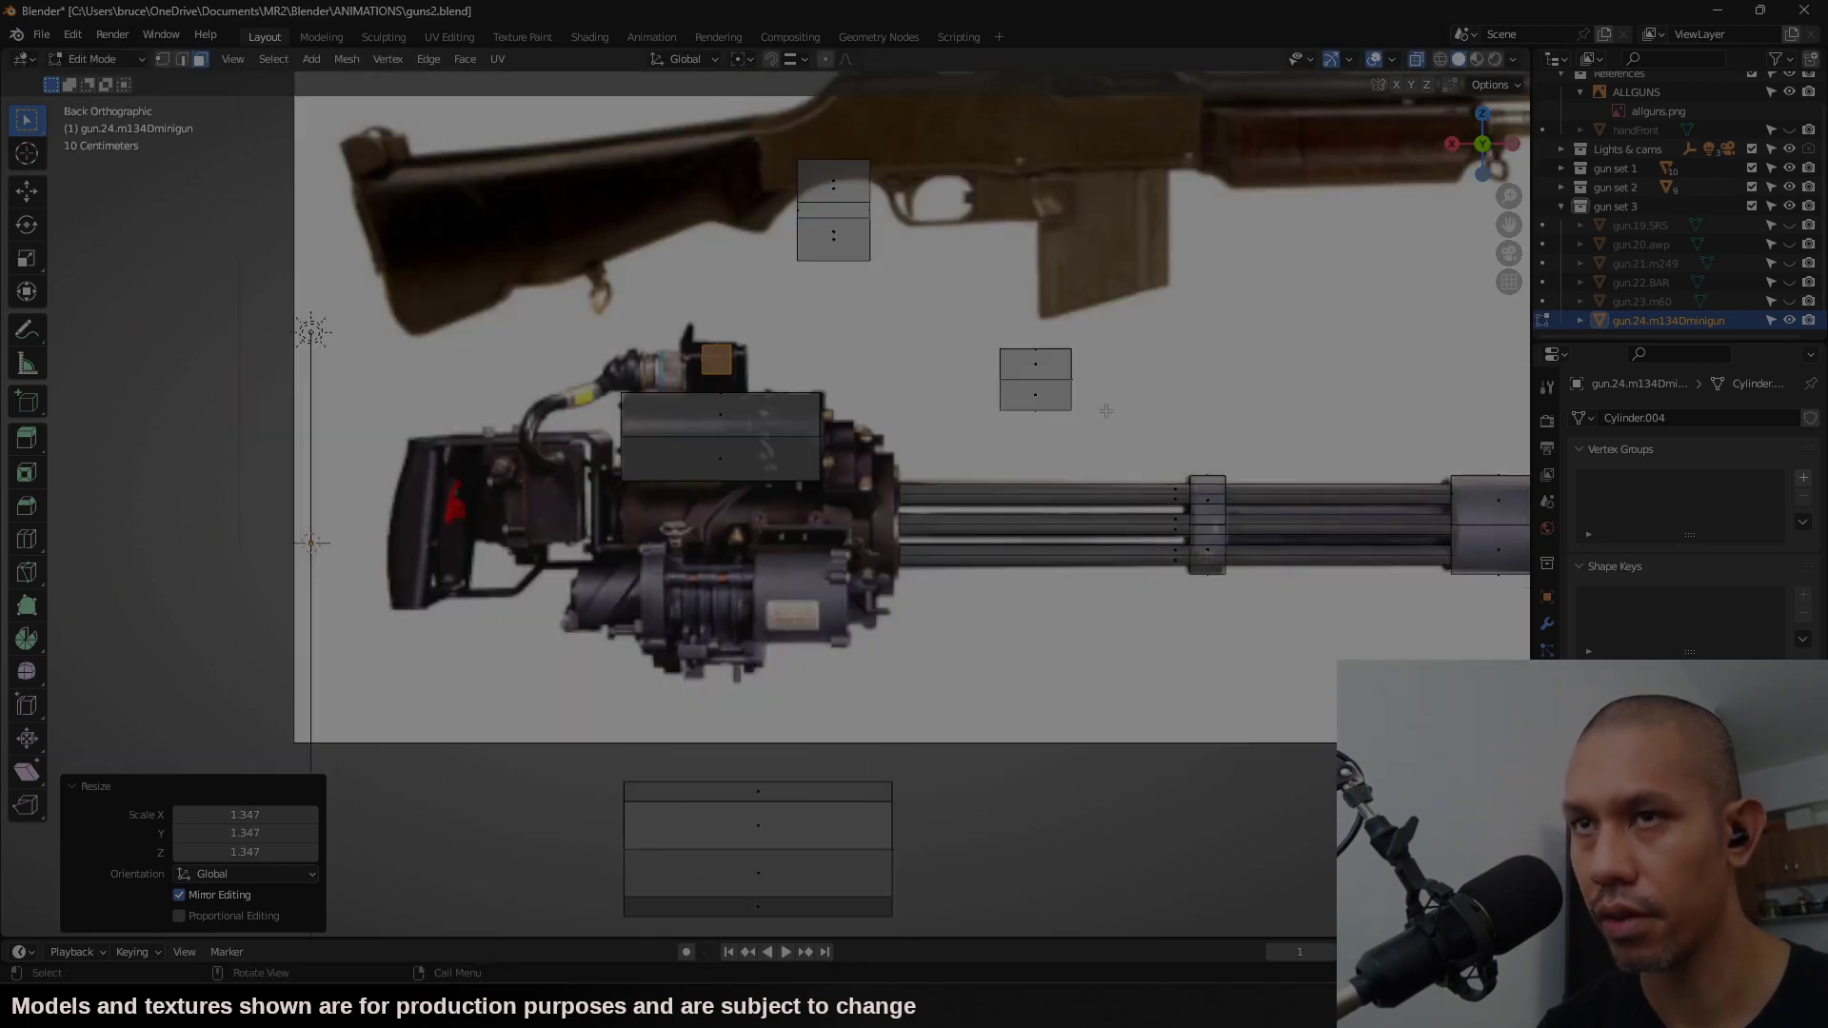
pyautogui.scroll(1, 1105, 411)
pyautogui.press('r')
pyautogui.press('x')
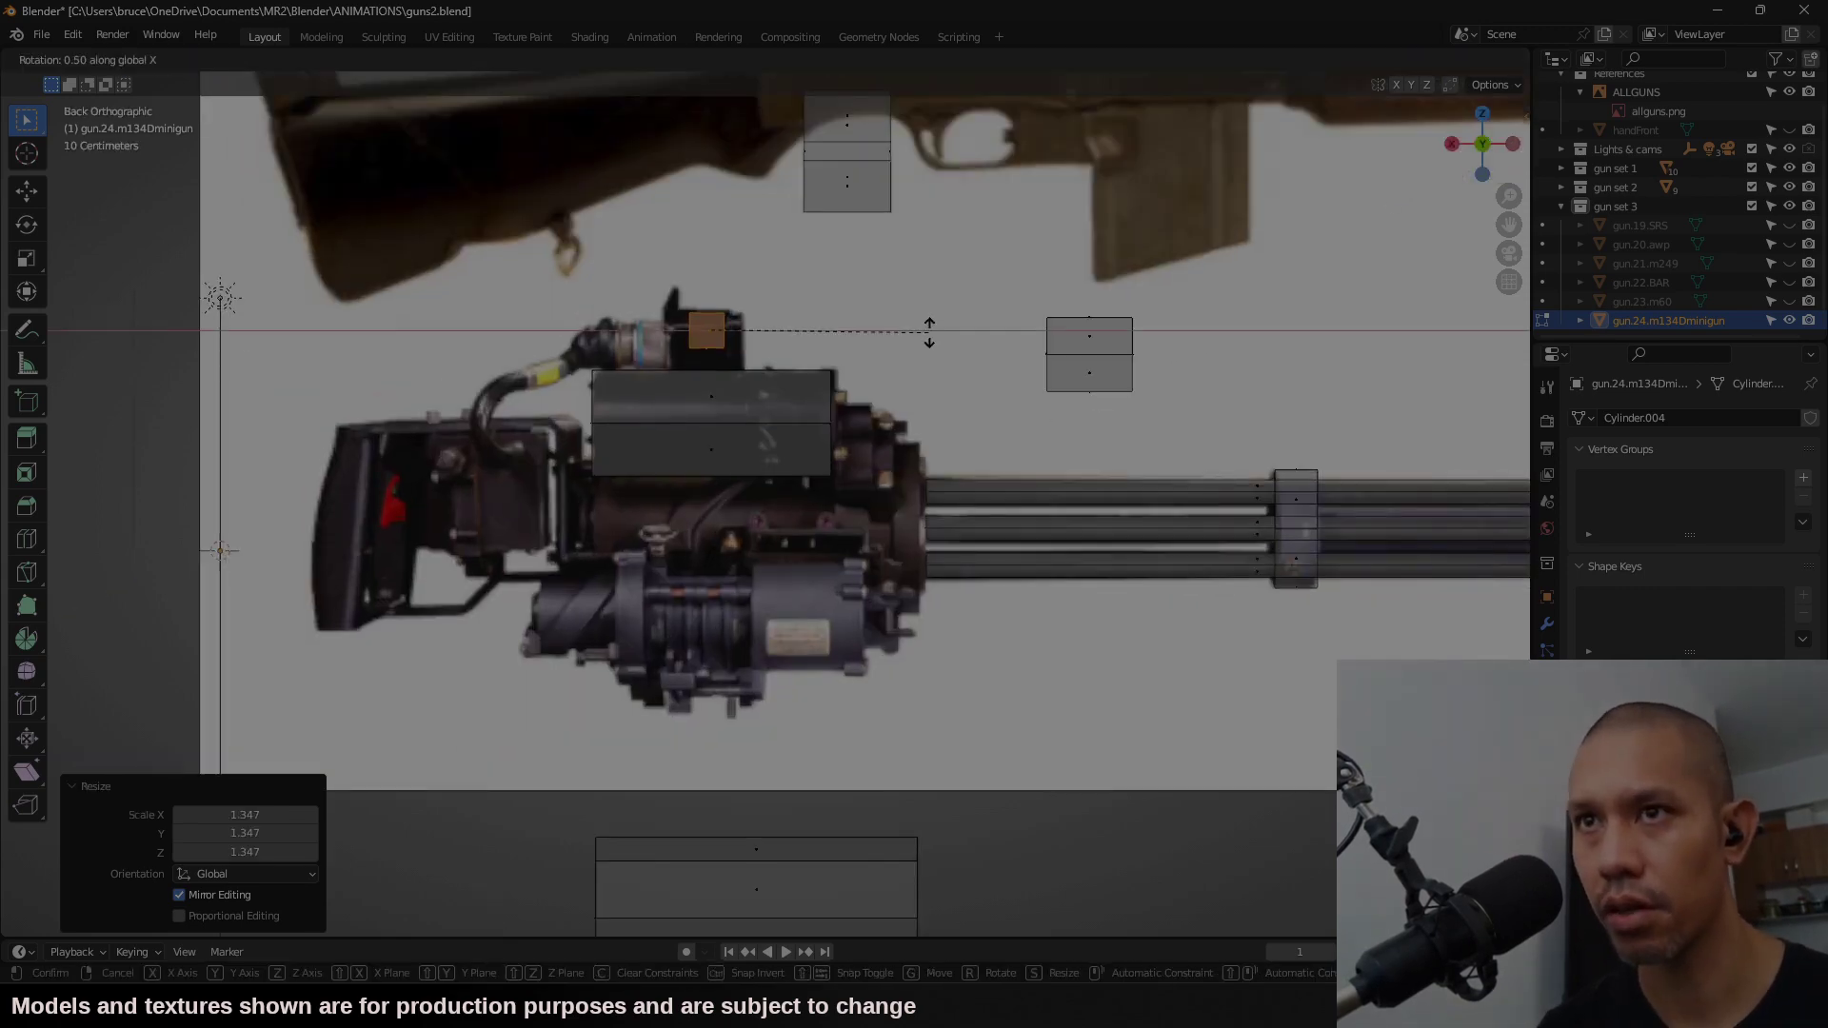
pyautogui.click(908, 445)
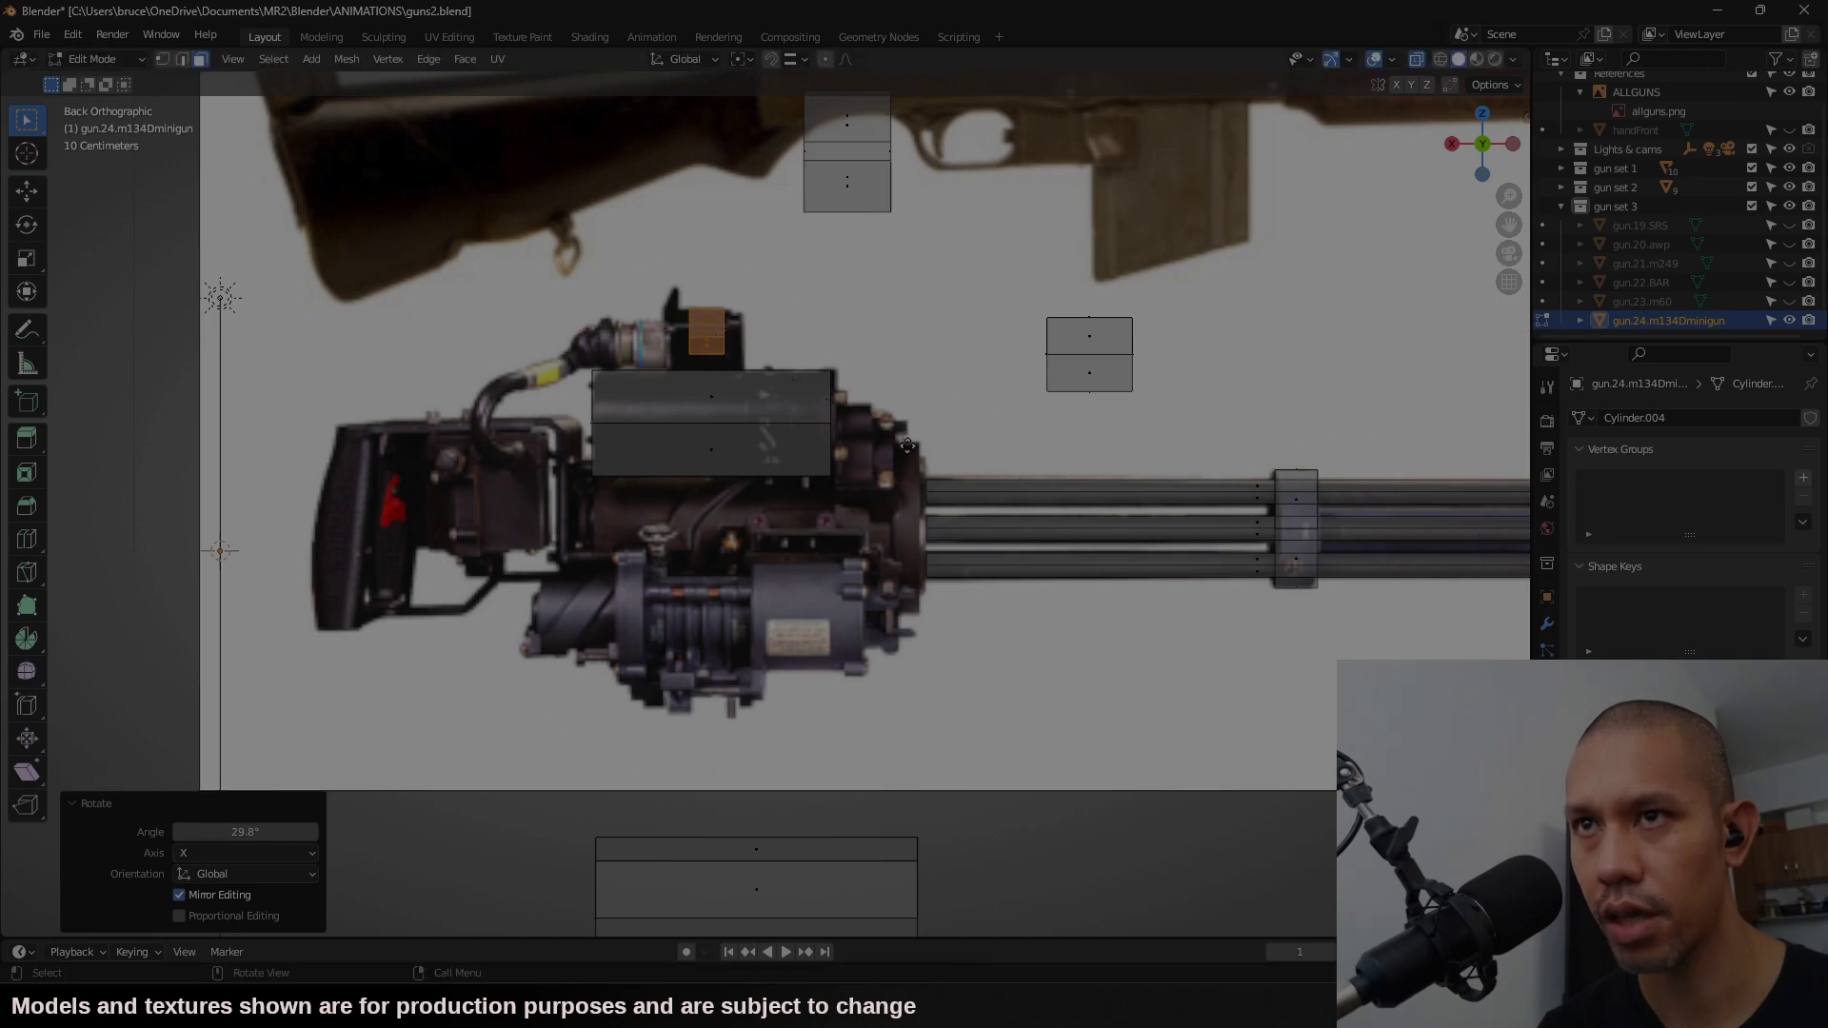
# Step: Adjust the top cube's height and extend its rear and front faces along X to the reference box, the front one about -0.04 m
pyautogui.press('g')
pyautogui.press('z')
pyautogui.click(718, 336)
pyautogui.click(686, 337)
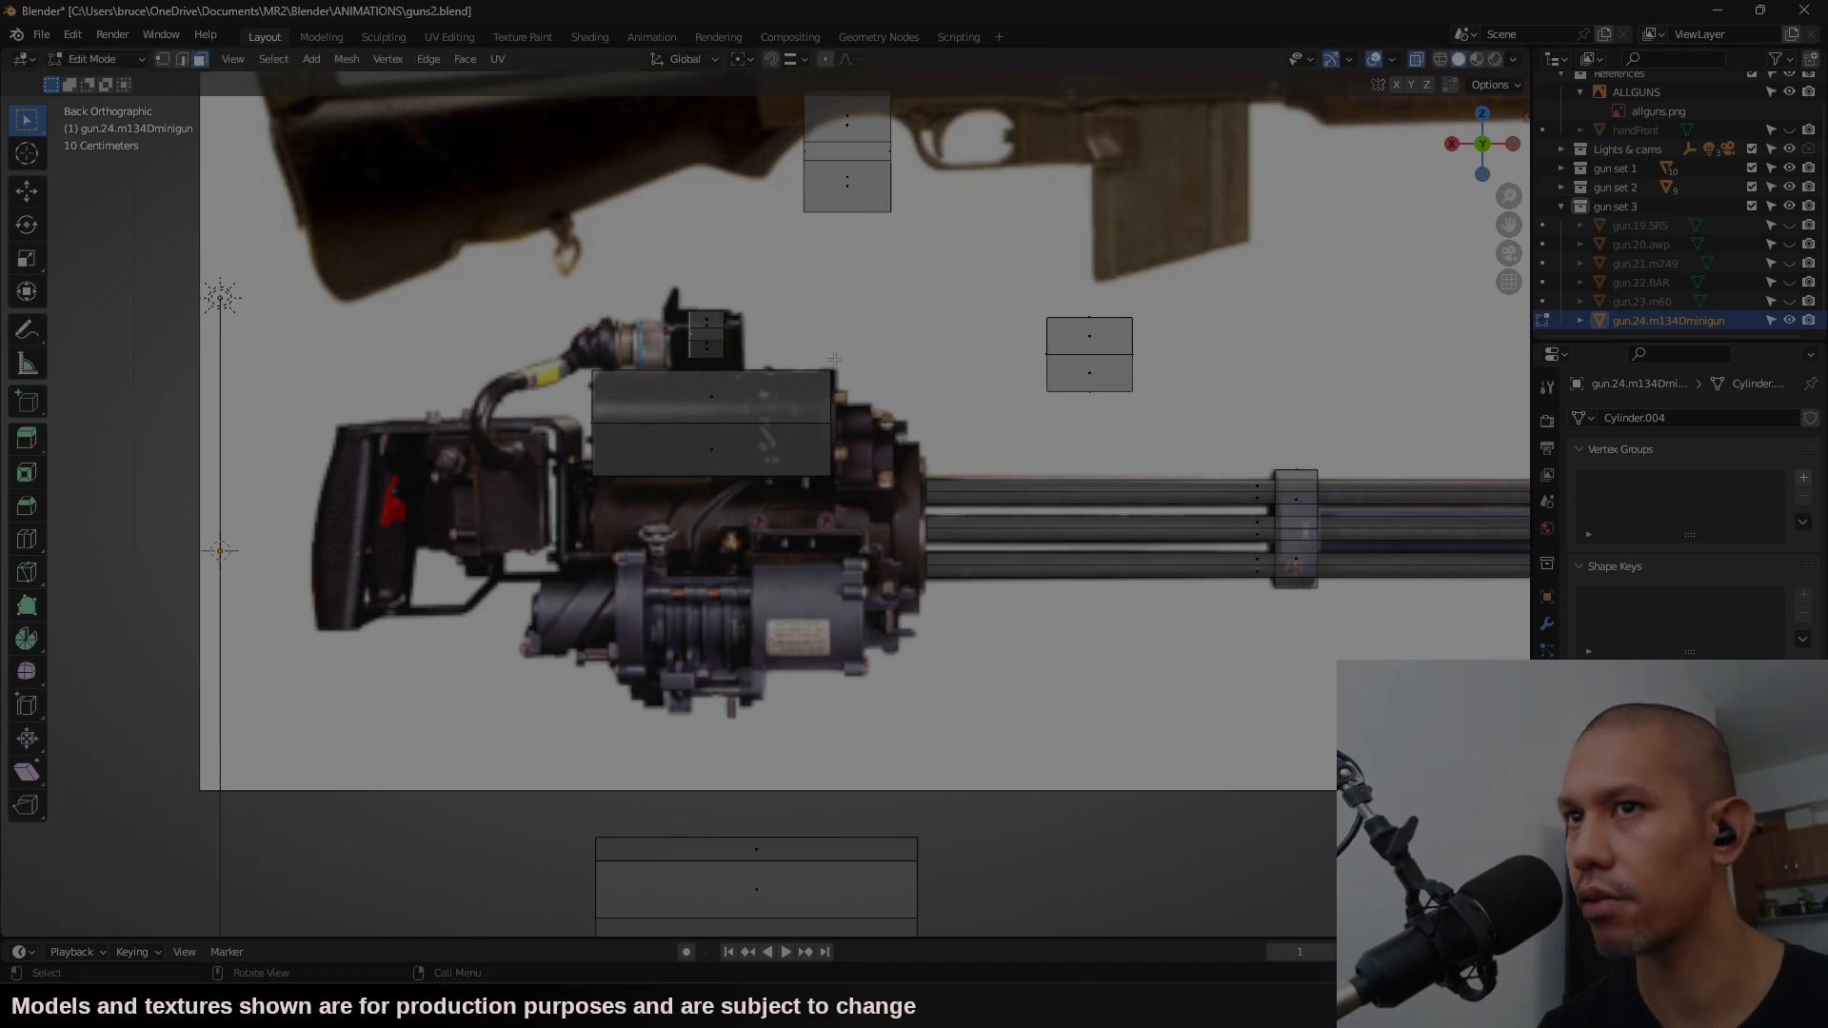
pyautogui.press('g')
pyautogui.press('x')
pyautogui.click(667, 338)
pyautogui.click(731, 341)
pyautogui.press('g')
pyautogui.press('x')
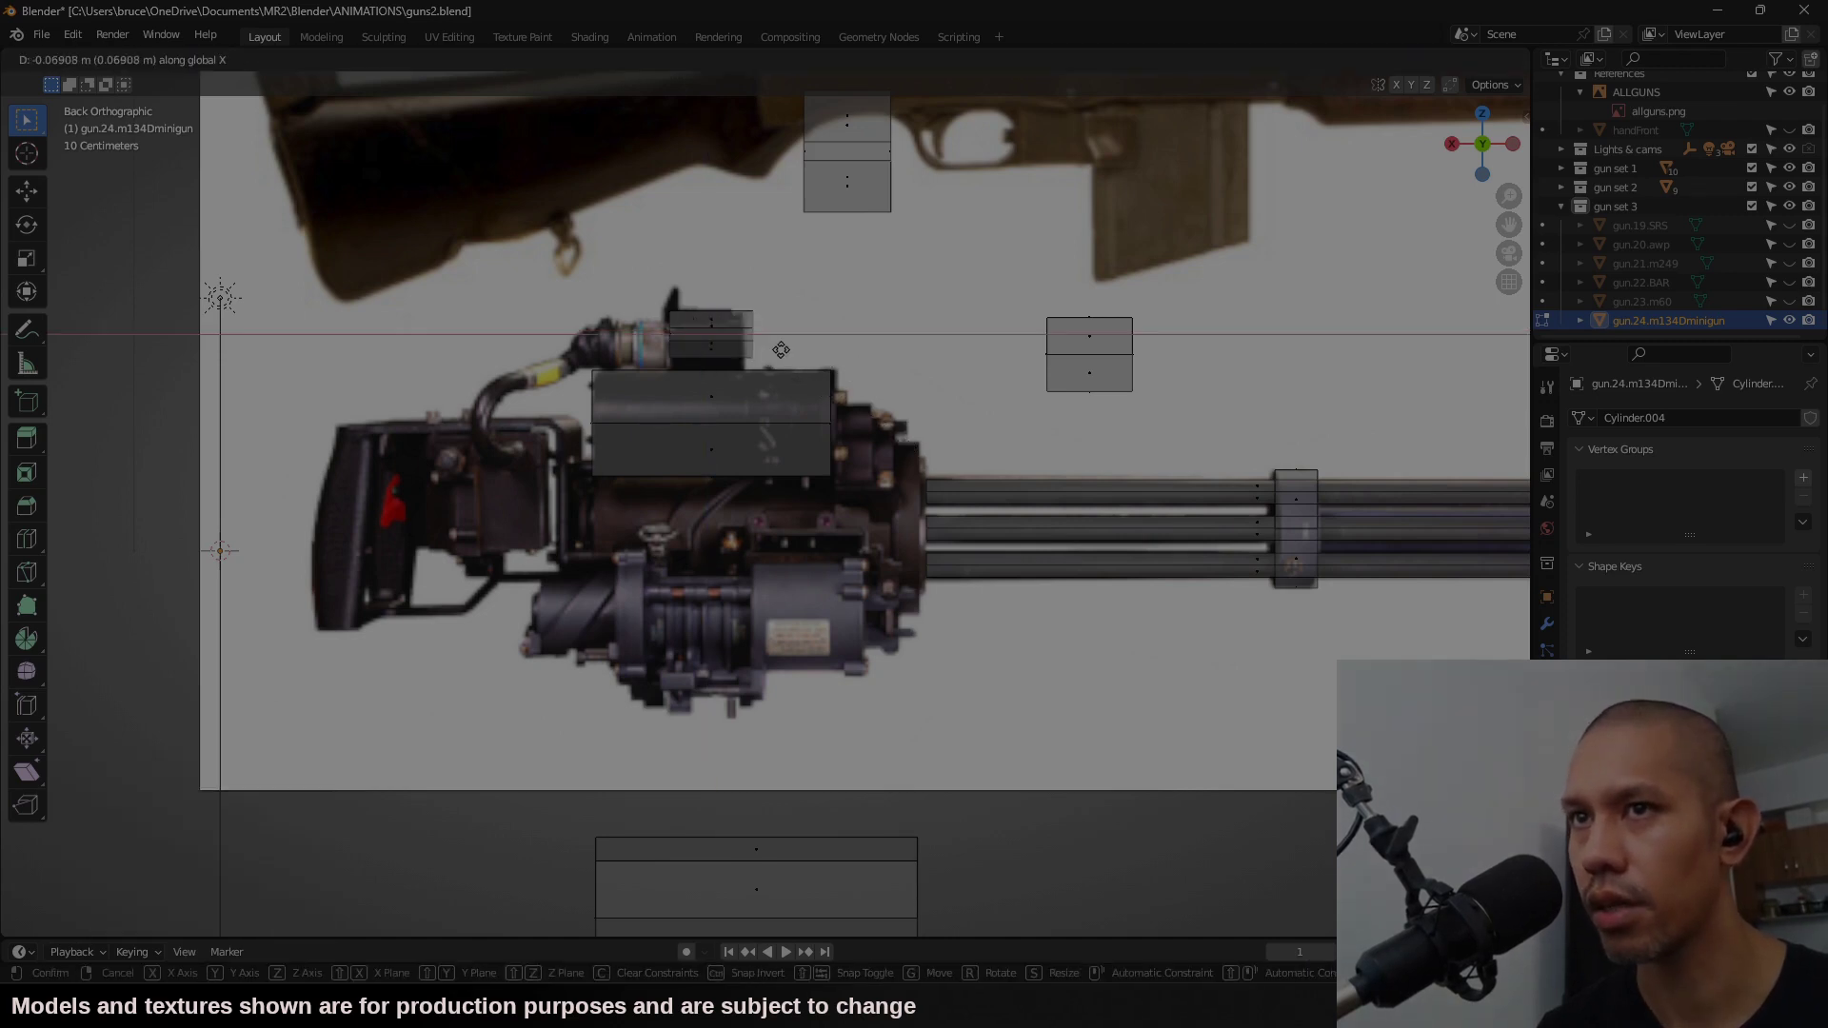
pyautogui.click(768, 352)
# Step: Set the transform orientation to Normal and pull the top cube's tilted side face outward to widen it into a box
pyautogui.moveTo(768, 353); pyautogui.dragTo(657, 386, button='middle')
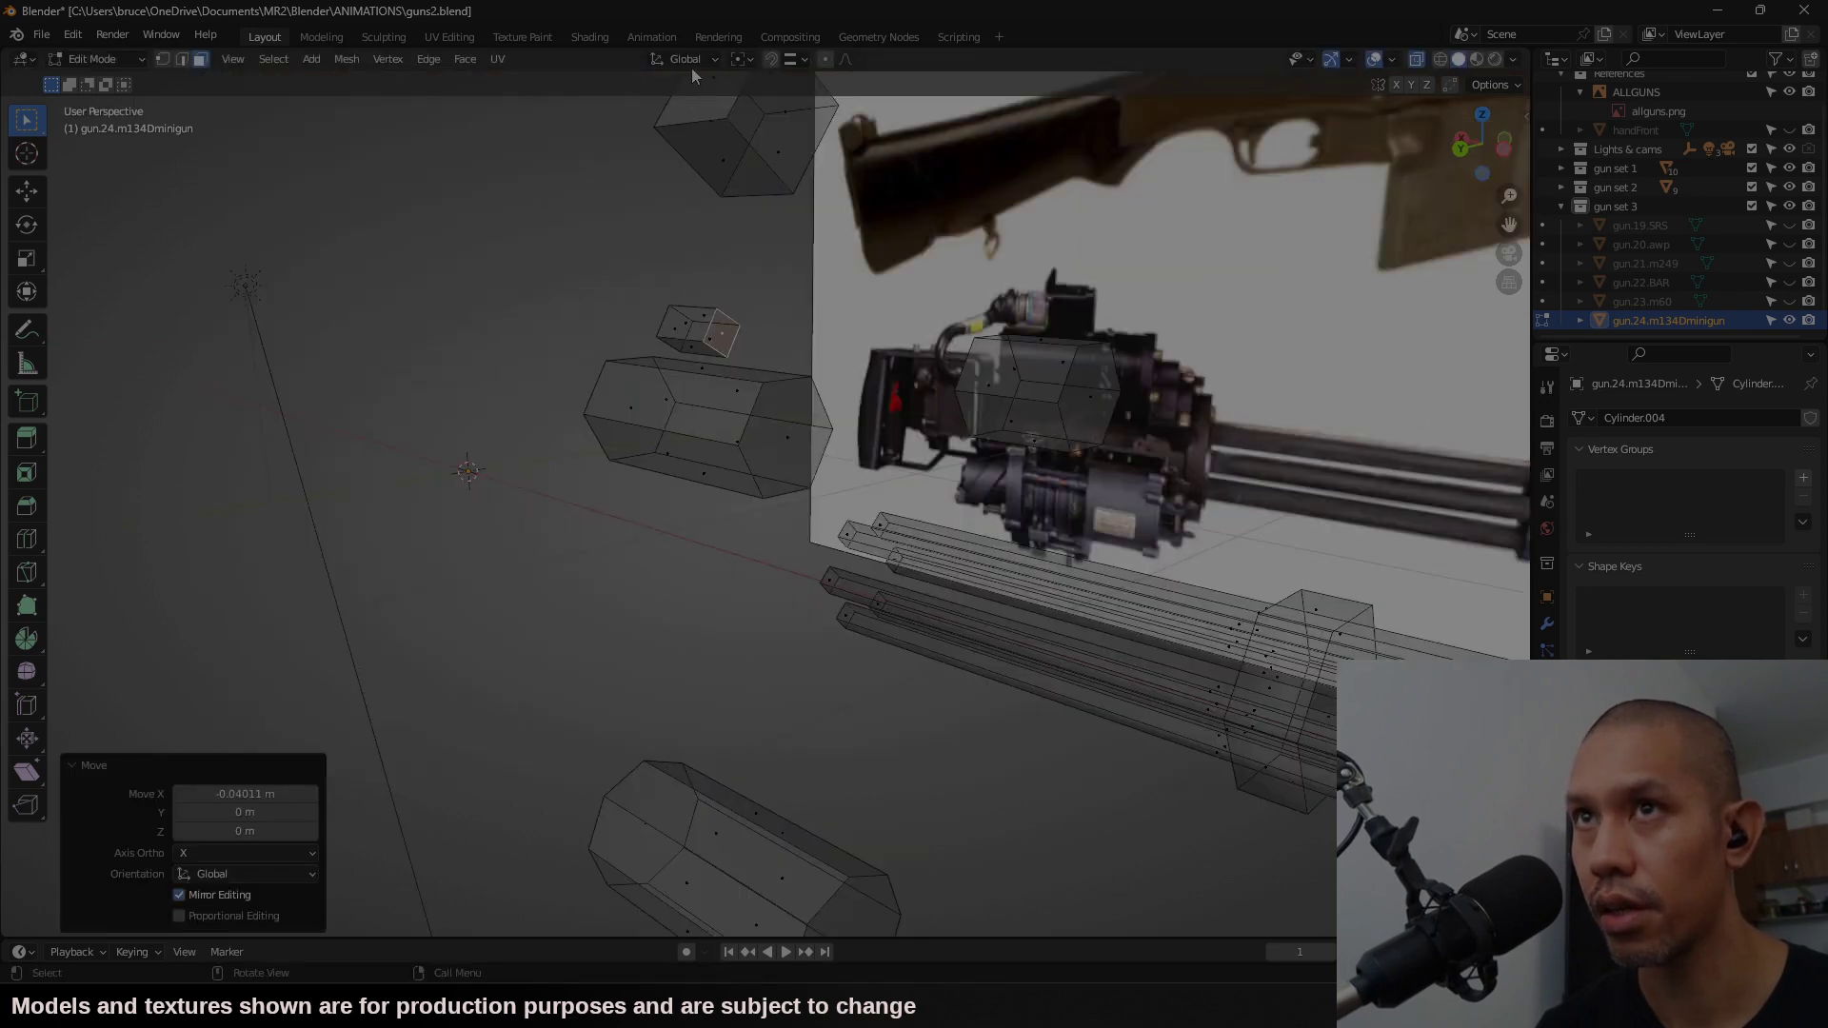
pyautogui.click(688, 63)
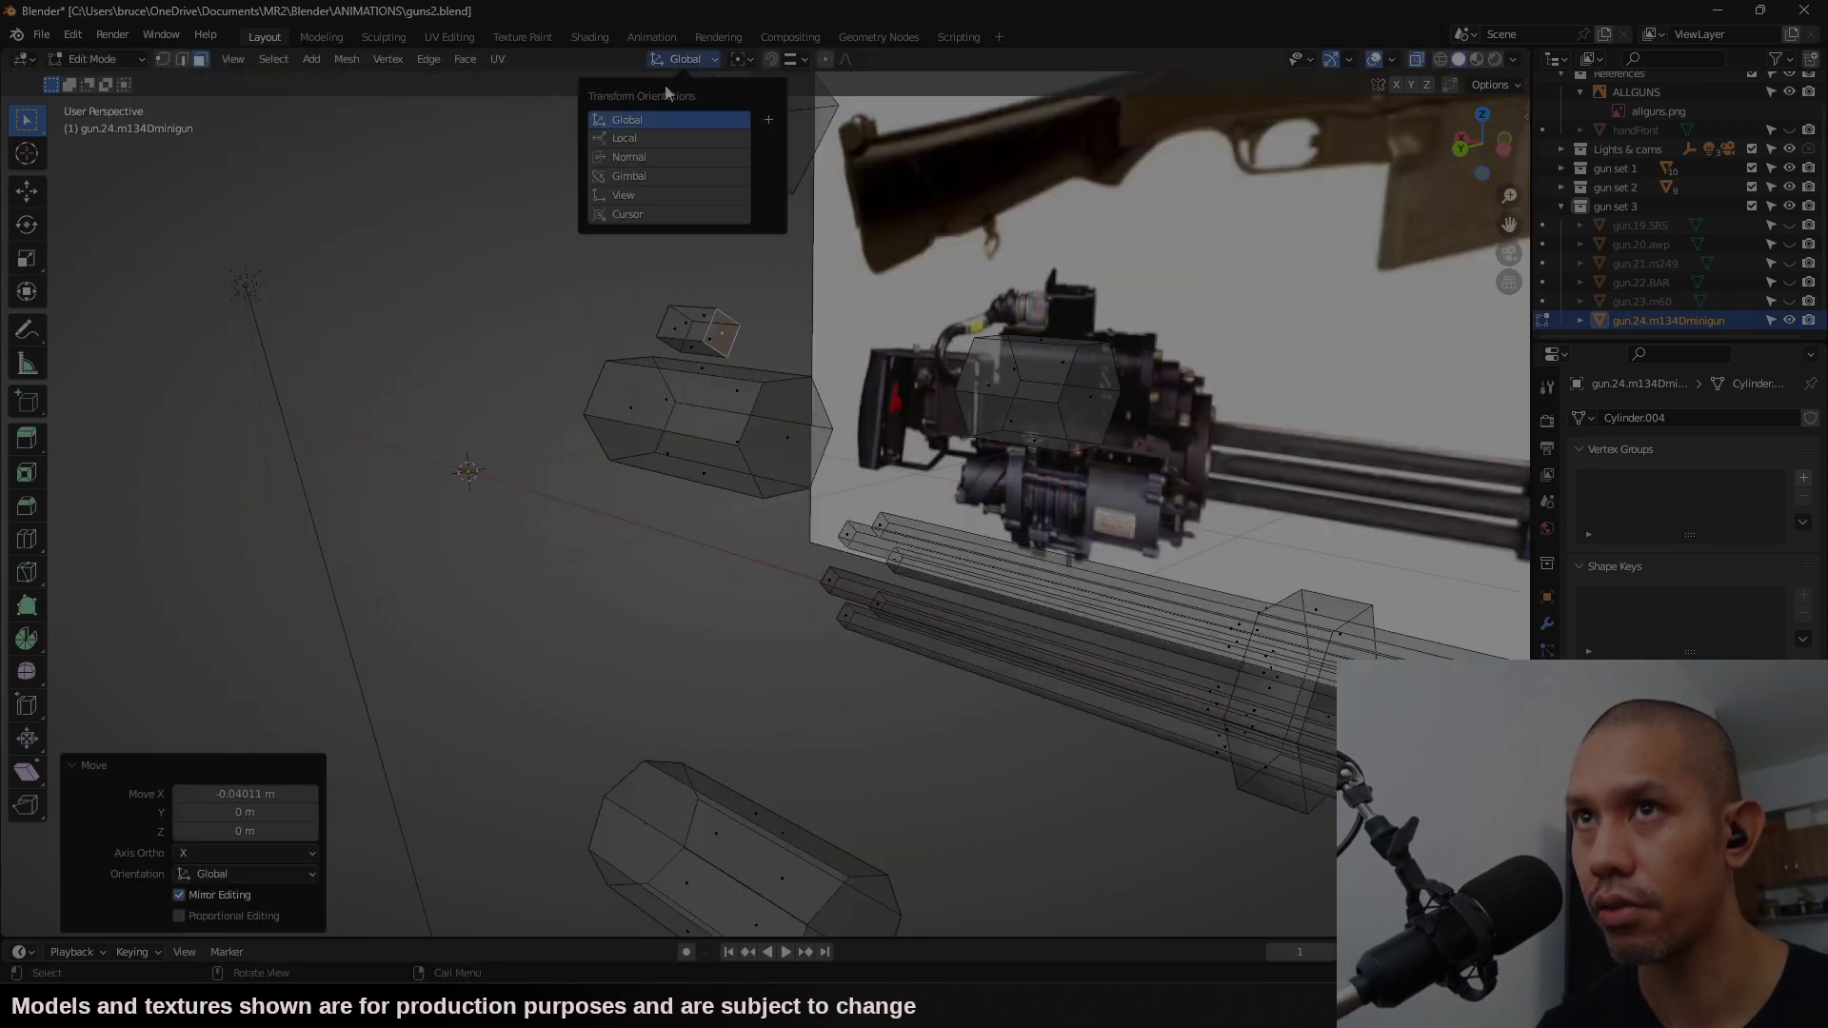
pyautogui.click(650, 139)
pyautogui.click(742, 59)
pyautogui.click(766, 124)
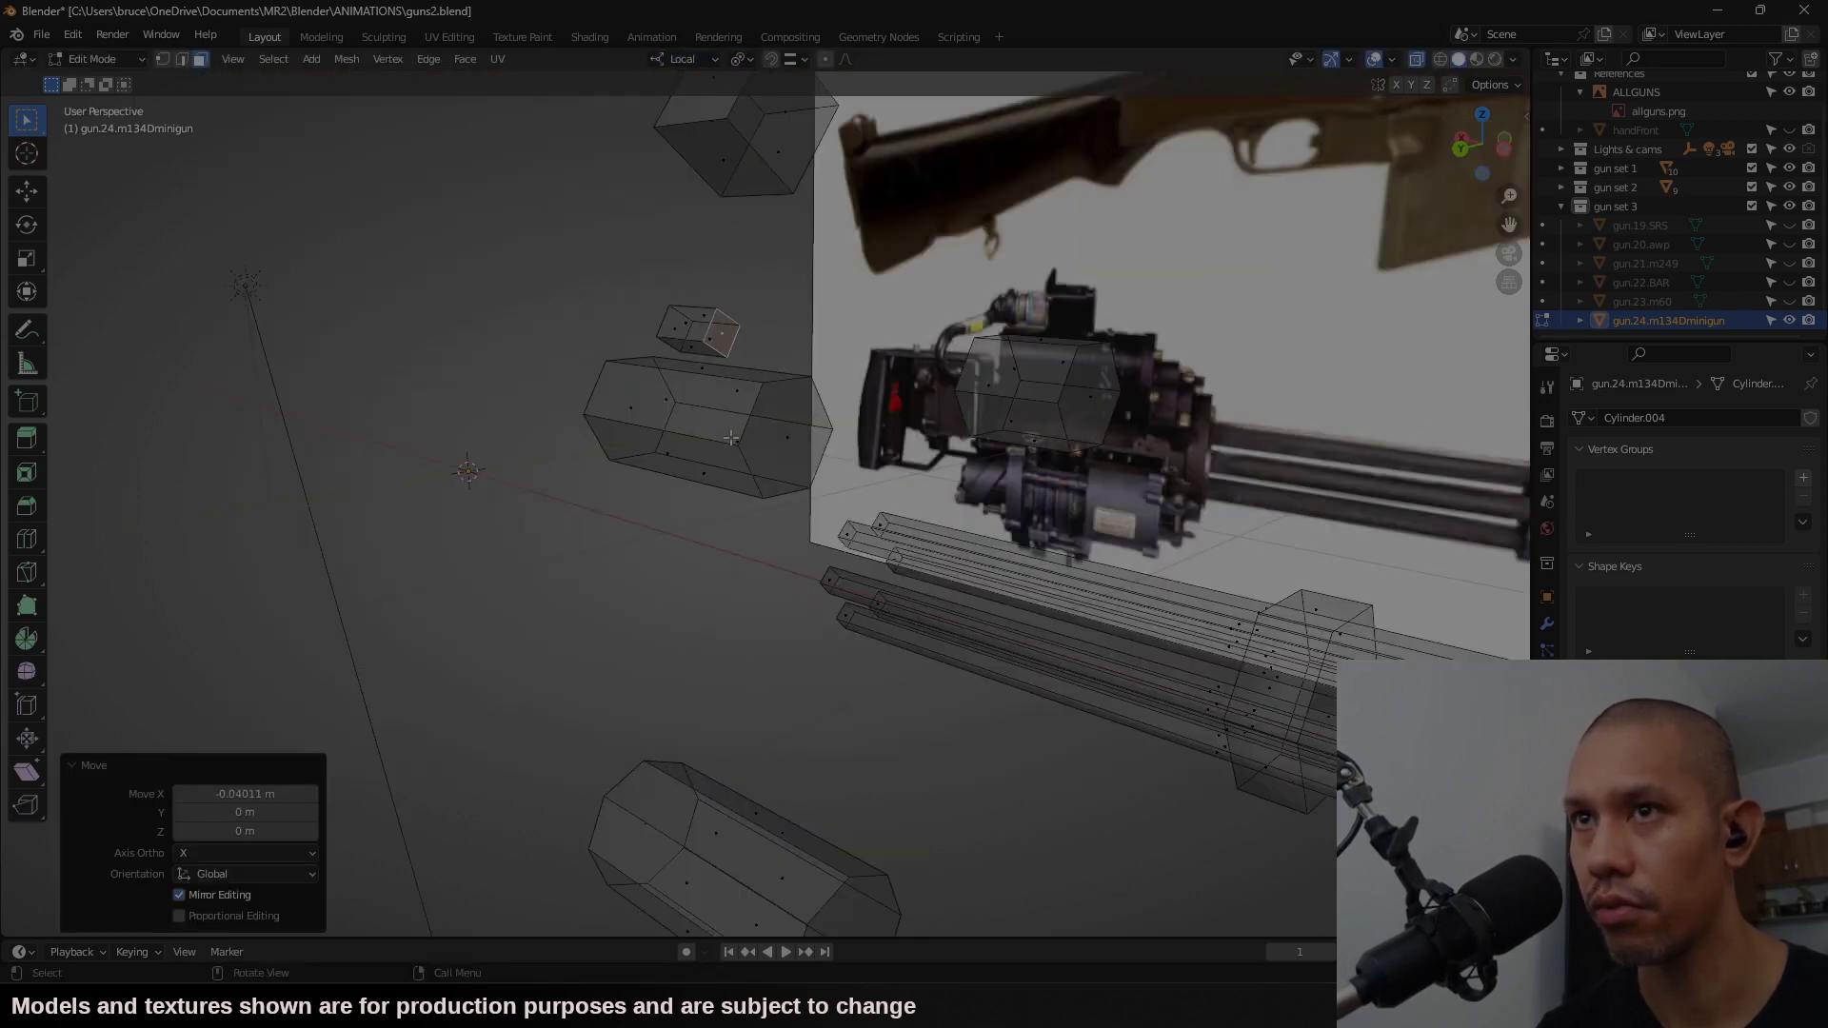
pyautogui.click(717, 339)
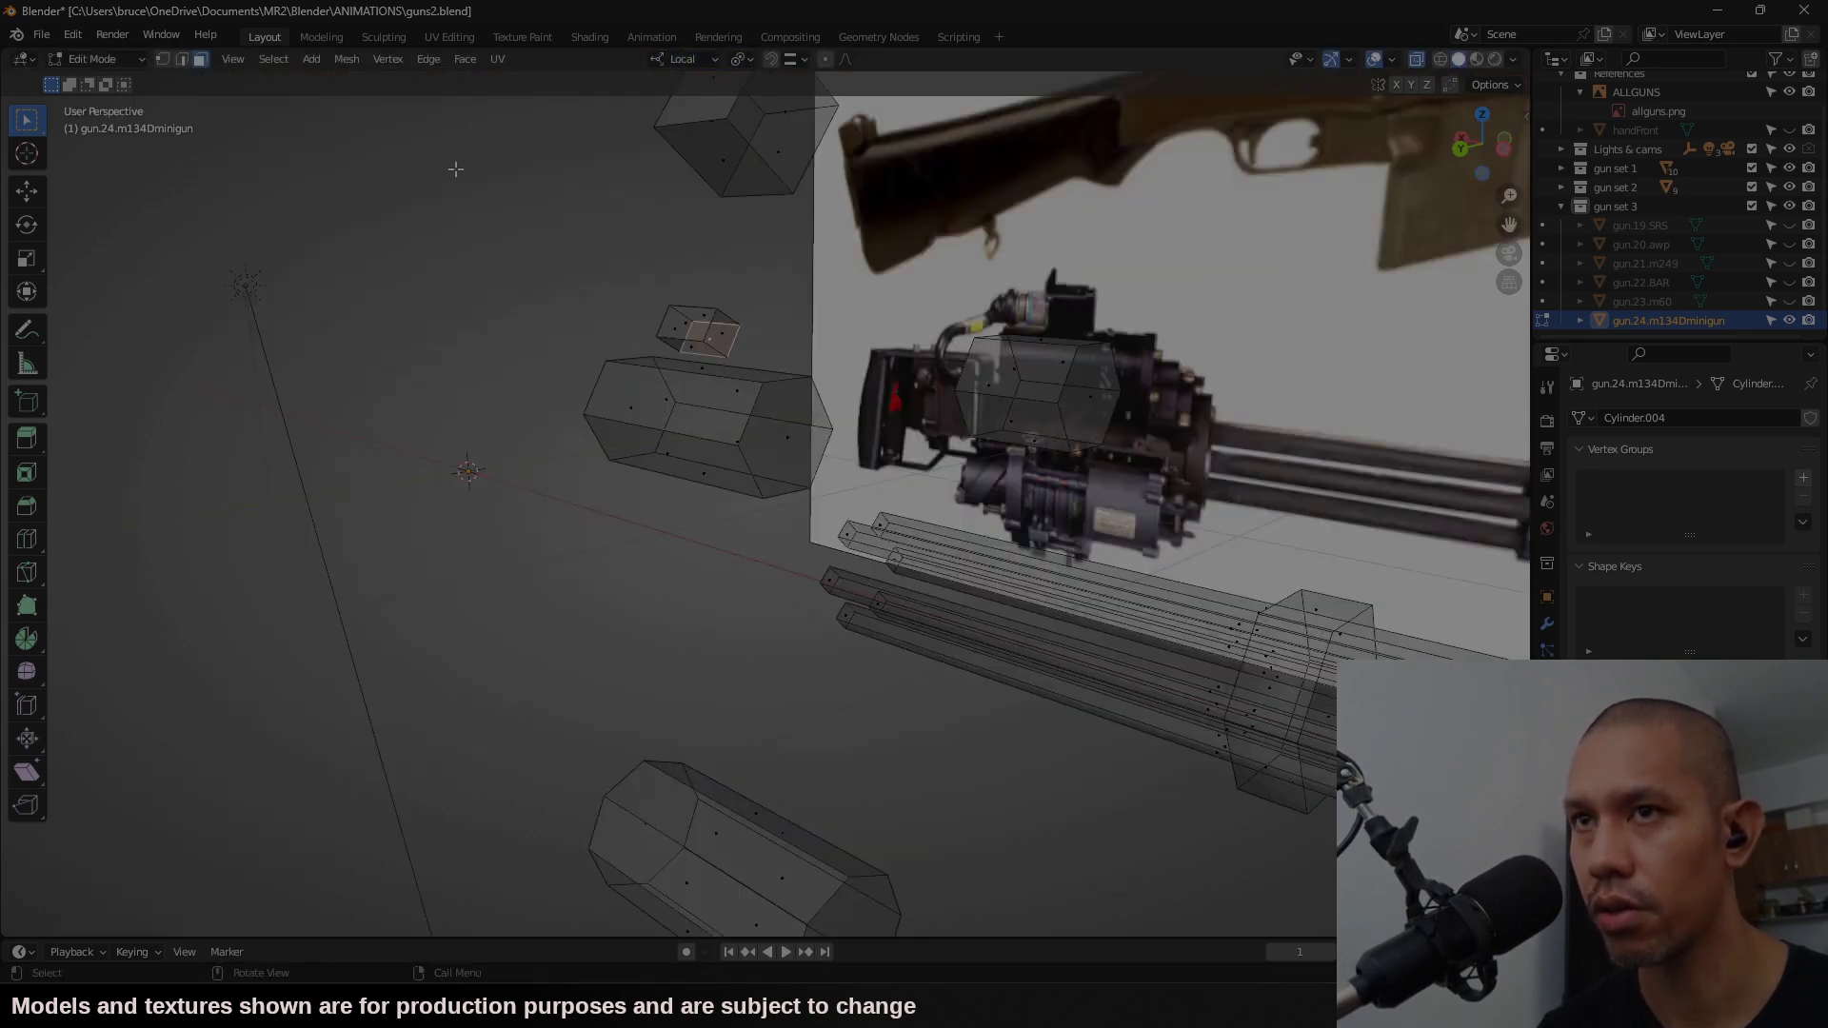
pyautogui.click(27, 191)
pyautogui.moveTo(780, 317); pyautogui.dragTo(756, 325, button='middle')
pyautogui.press('ctrl+KP_3')
# Step: Select the whole top box, restore the Global orientation and move the box about -0.076 m along Y
pyautogui.hotkey('ctrl', 'l')
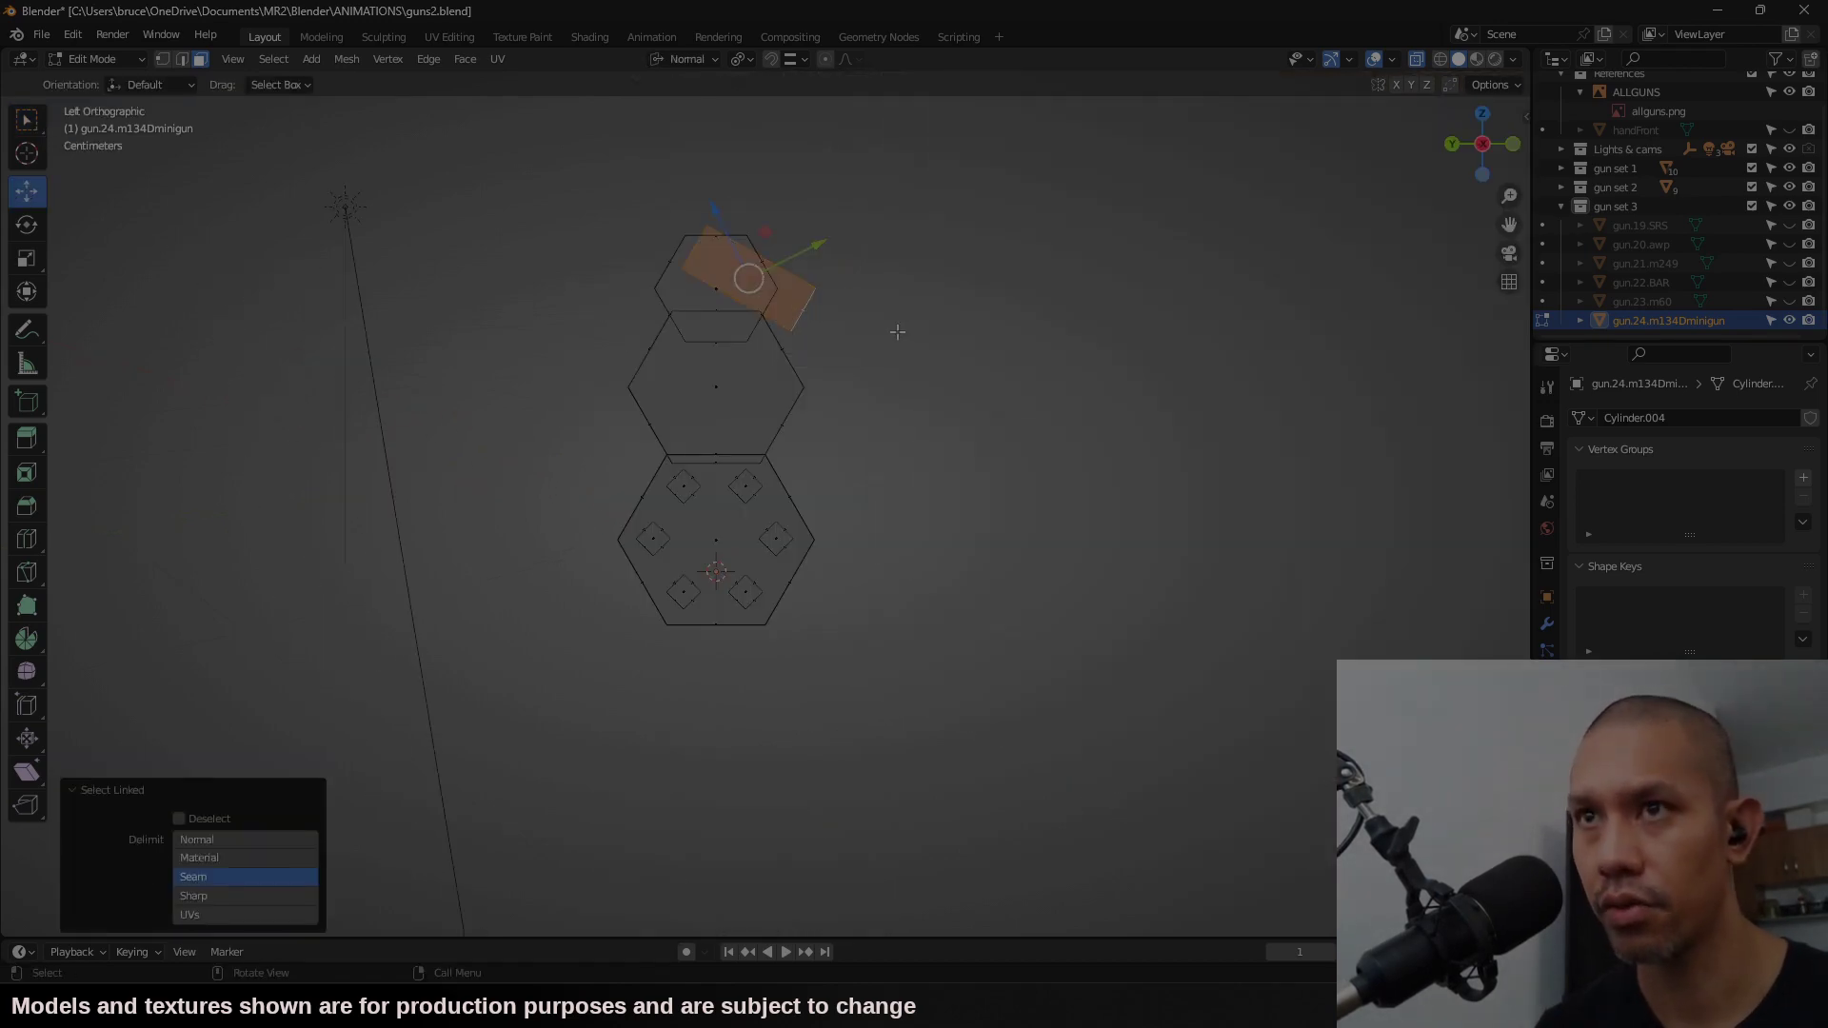
pyautogui.click(687, 59)
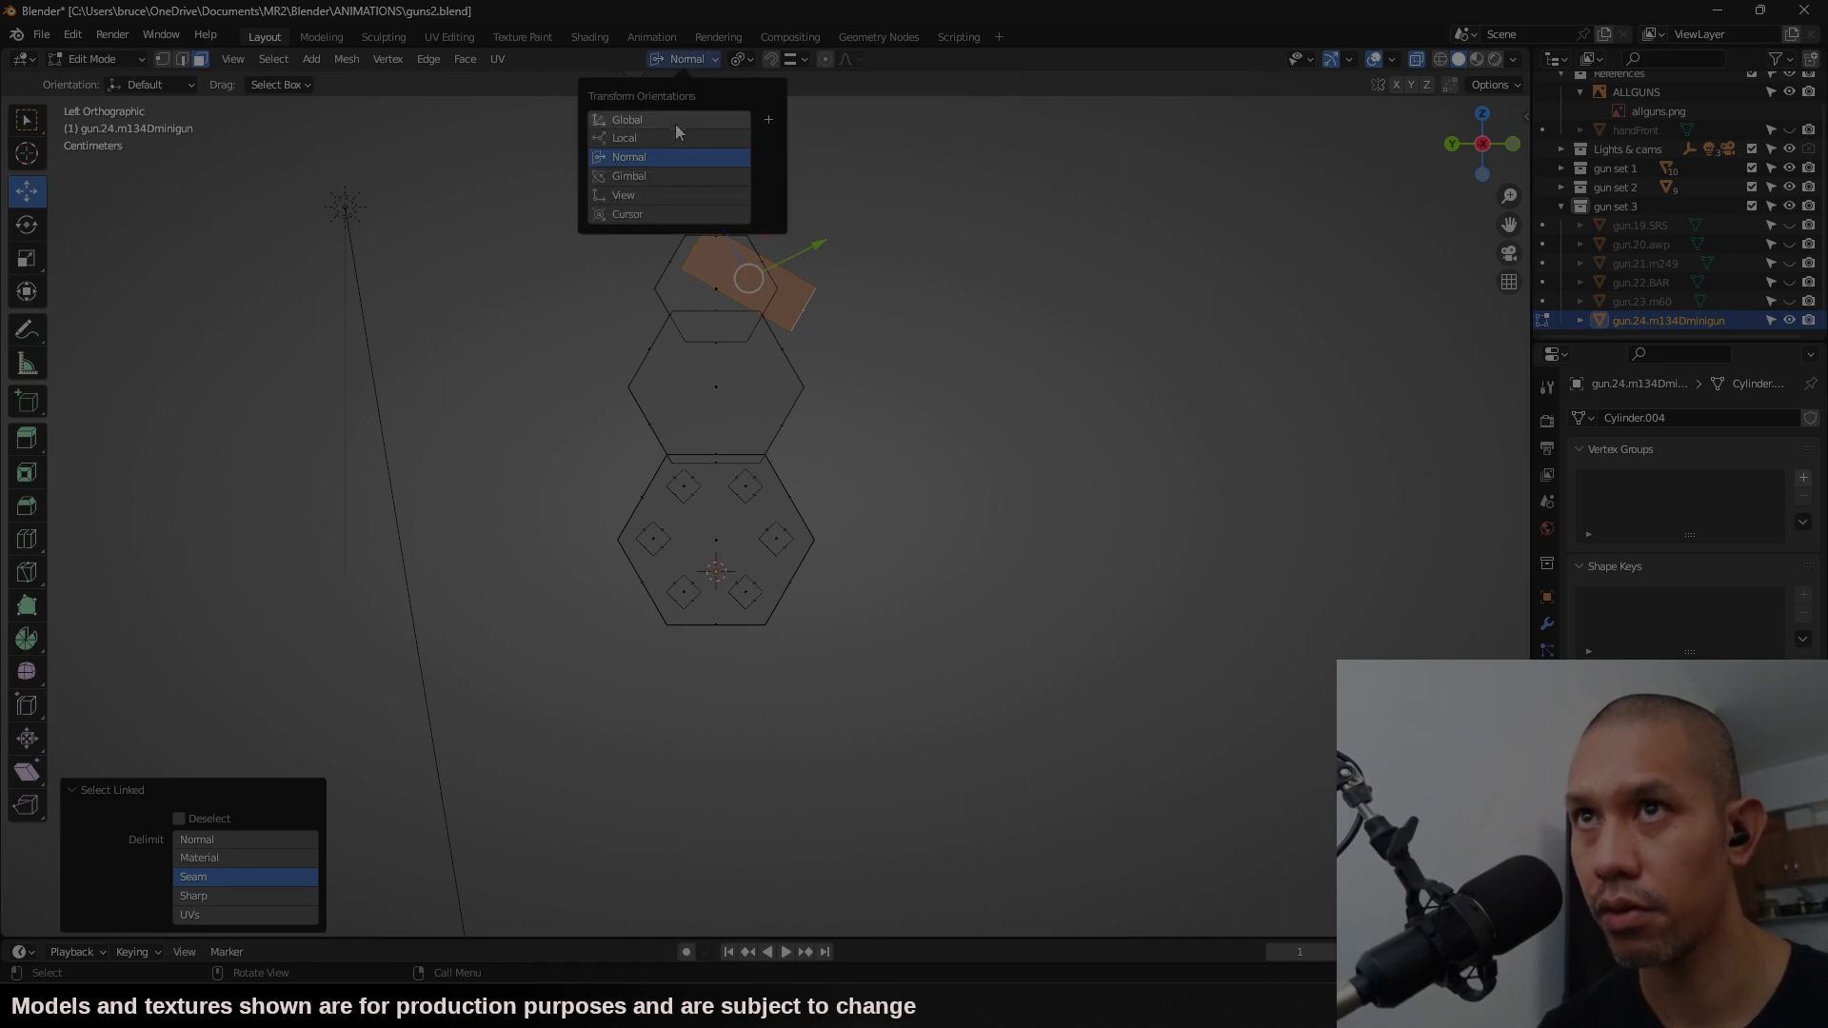
pyautogui.click(674, 120)
pyautogui.click(743, 60)
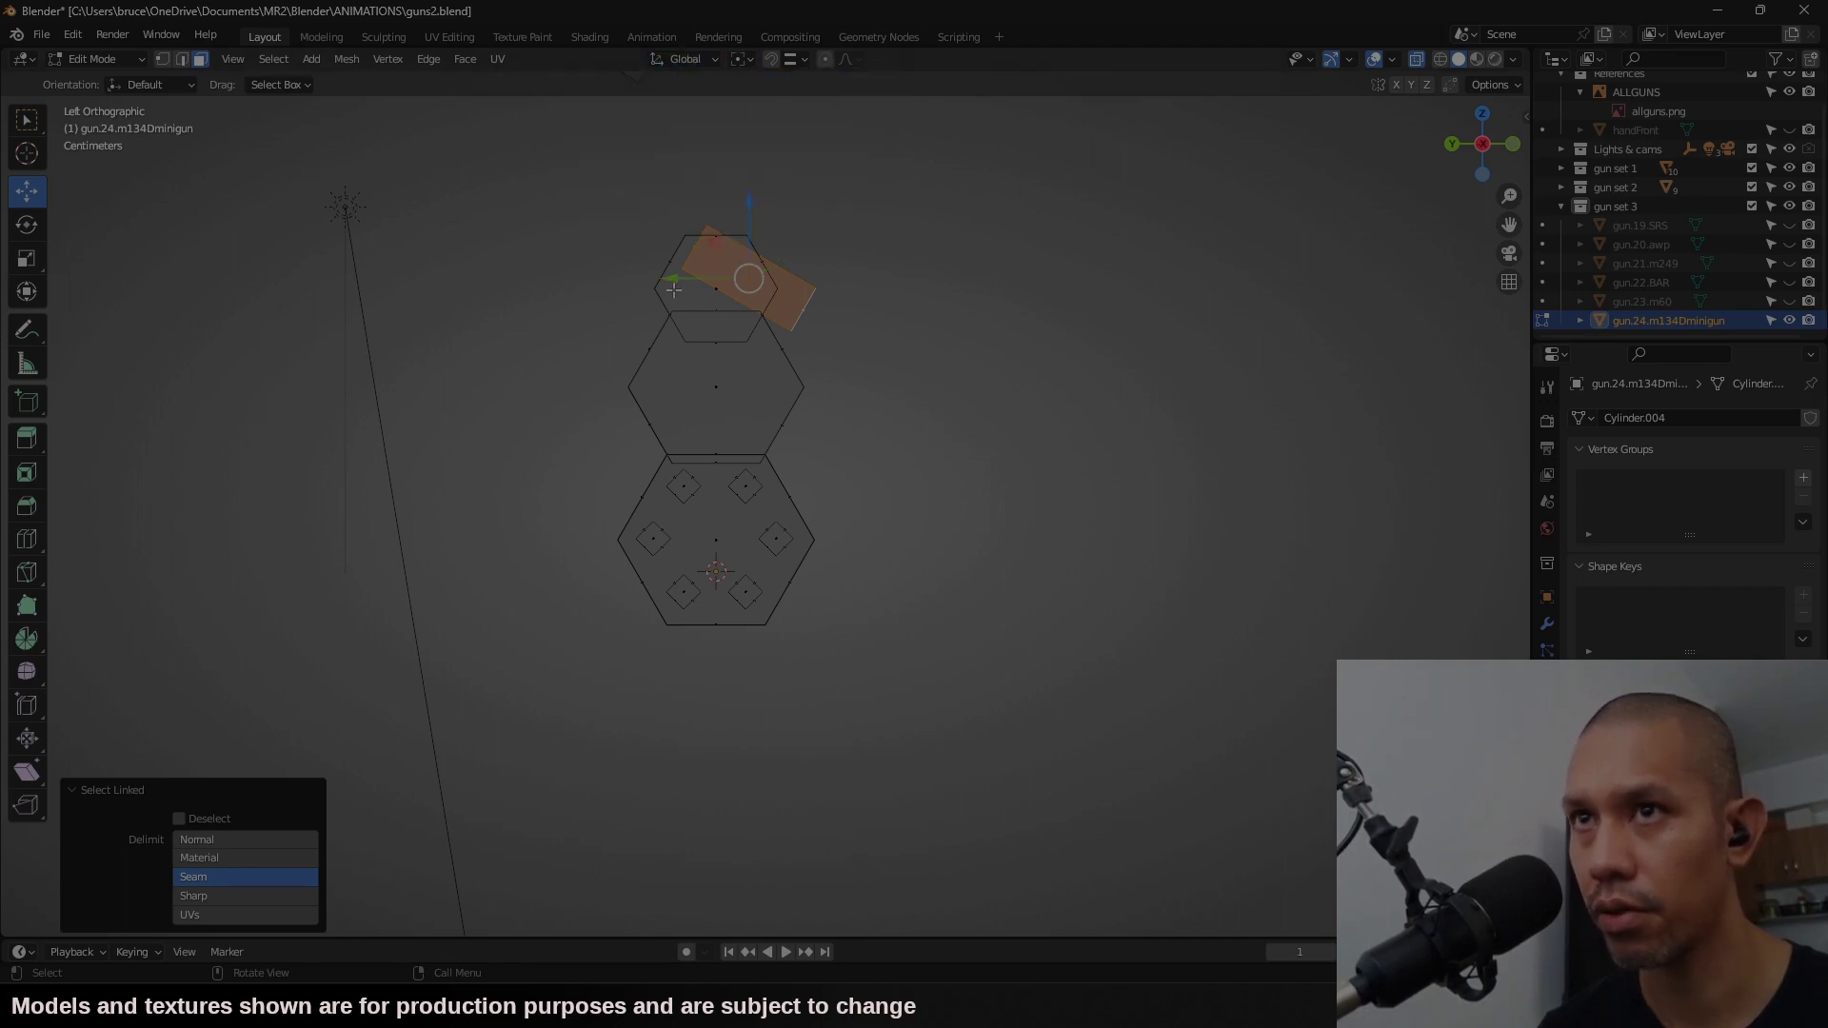
pyautogui.moveTo(667, 278); pyautogui.dragTo(607, 278)
# Step: Duplicate the six-sided barrel base piece onto the lower motor housing, about 0.76 m along X and -0.63 m along Z
pyautogui.press('ctrl+KP_1')
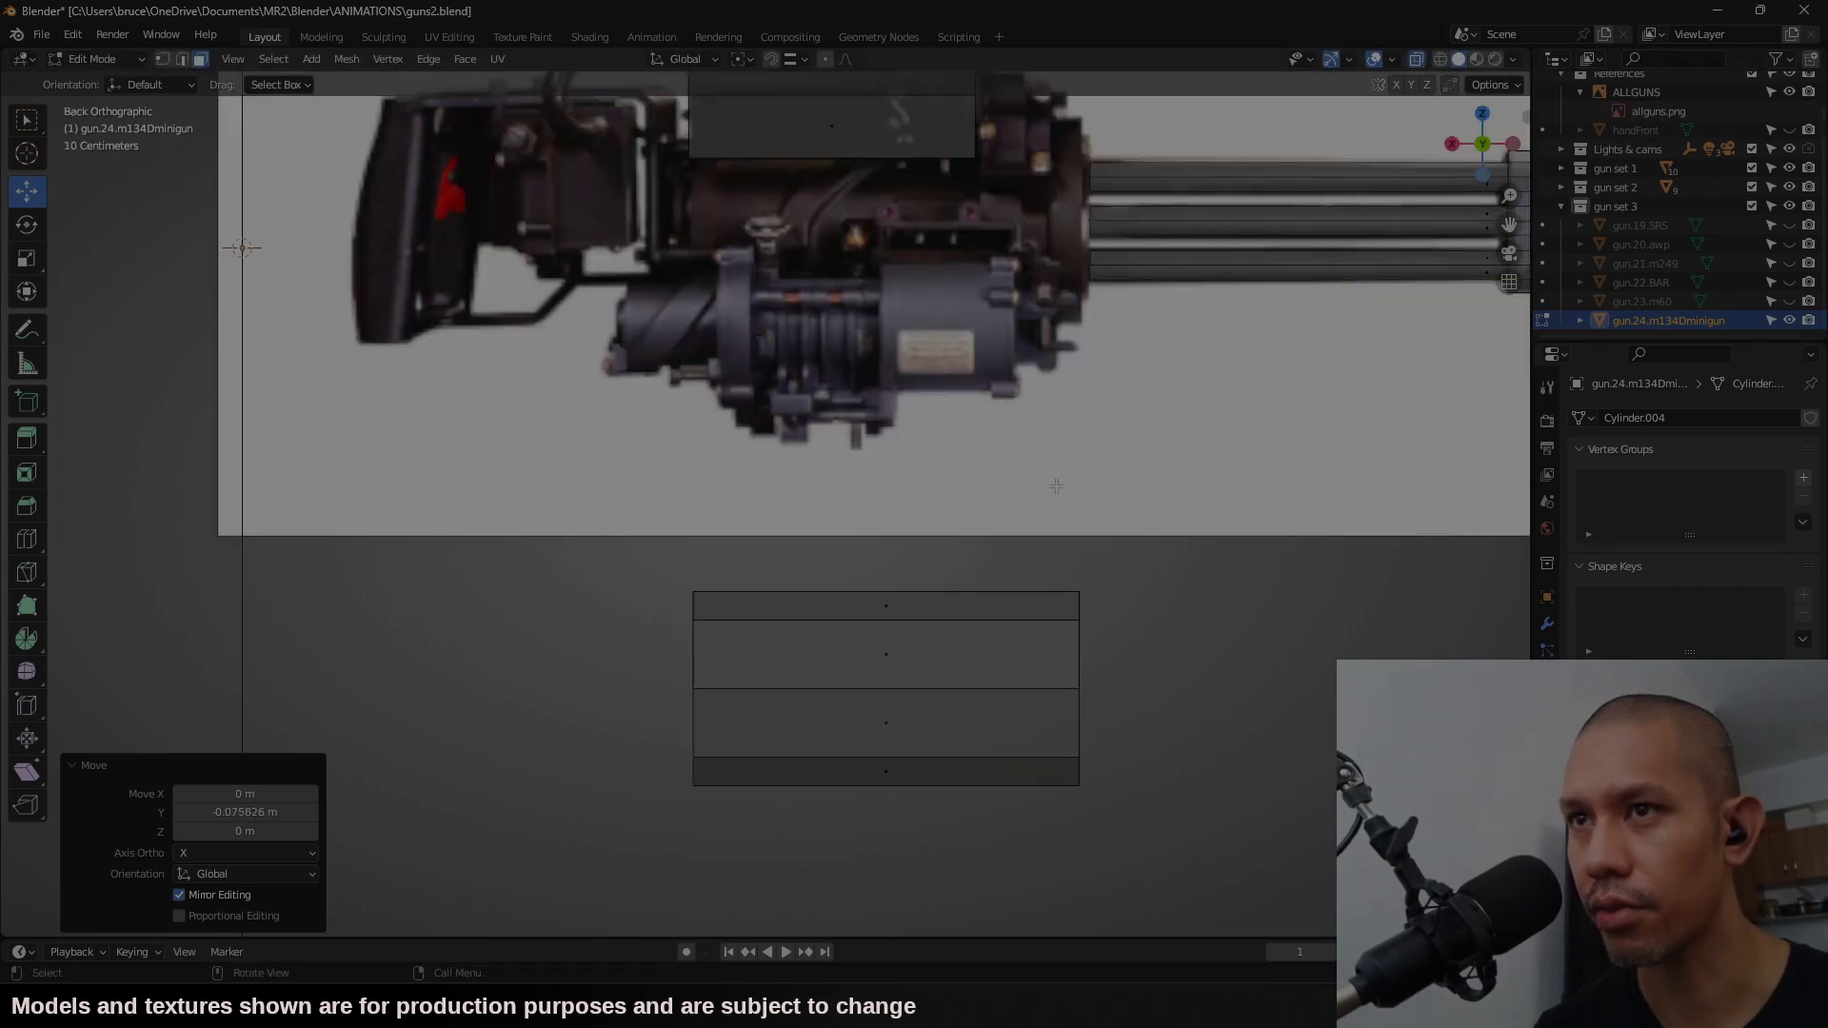
pyautogui.scroll(-2, 1151, 478)
pyautogui.keyDown('shift'); pyautogui.moveTo(1151, 478); pyautogui.dragTo(1030, 600, button='middle'); pyautogui.keyUp('shift')
pyautogui.hotkey('shift', 'd')
pyautogui.click(928, 543)
pyautogui.press('g')
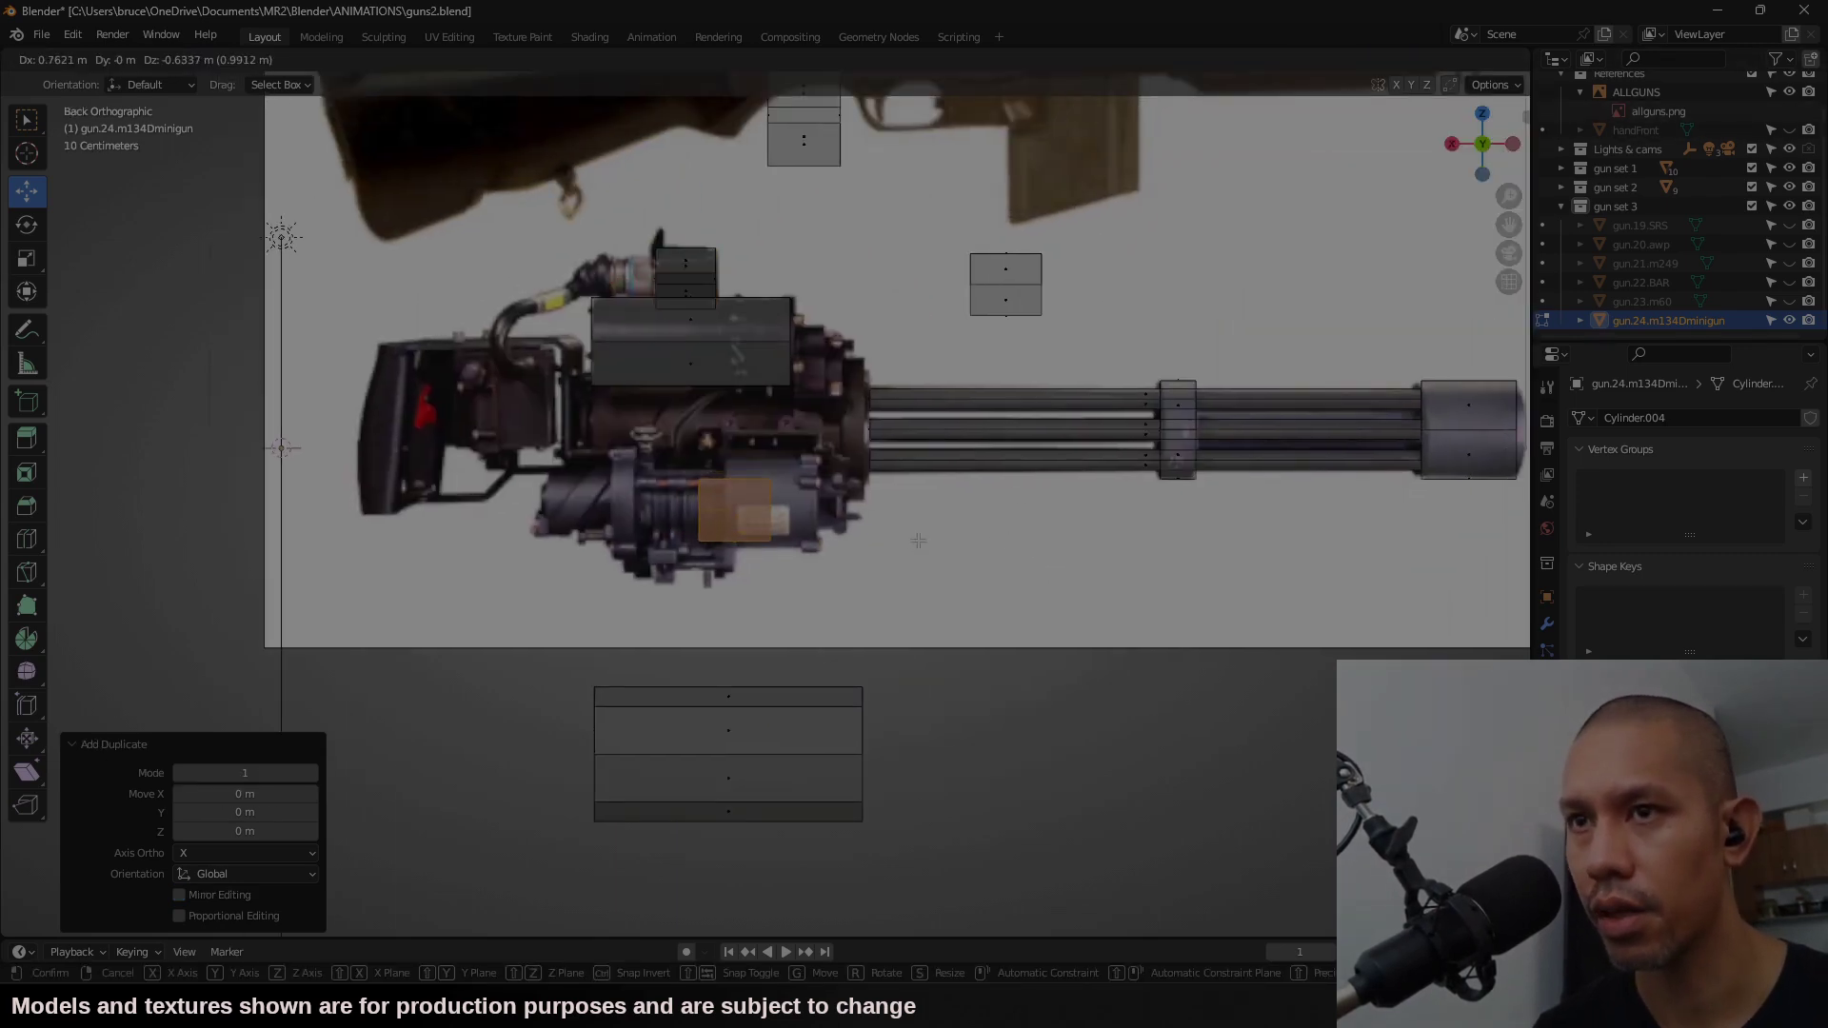
pyautogui.click(933, 538)
# Step: Duplicate the motor housing cylinder about 0.26 m along X, scale the copy to 0.795 and stretch it by 1.249 along X
pyautogui.scroll(2, 990, 562)
pyautogui.hotkey('shift', 'd')
pyautogui.press('x')
pyautogui.click(917, 585)
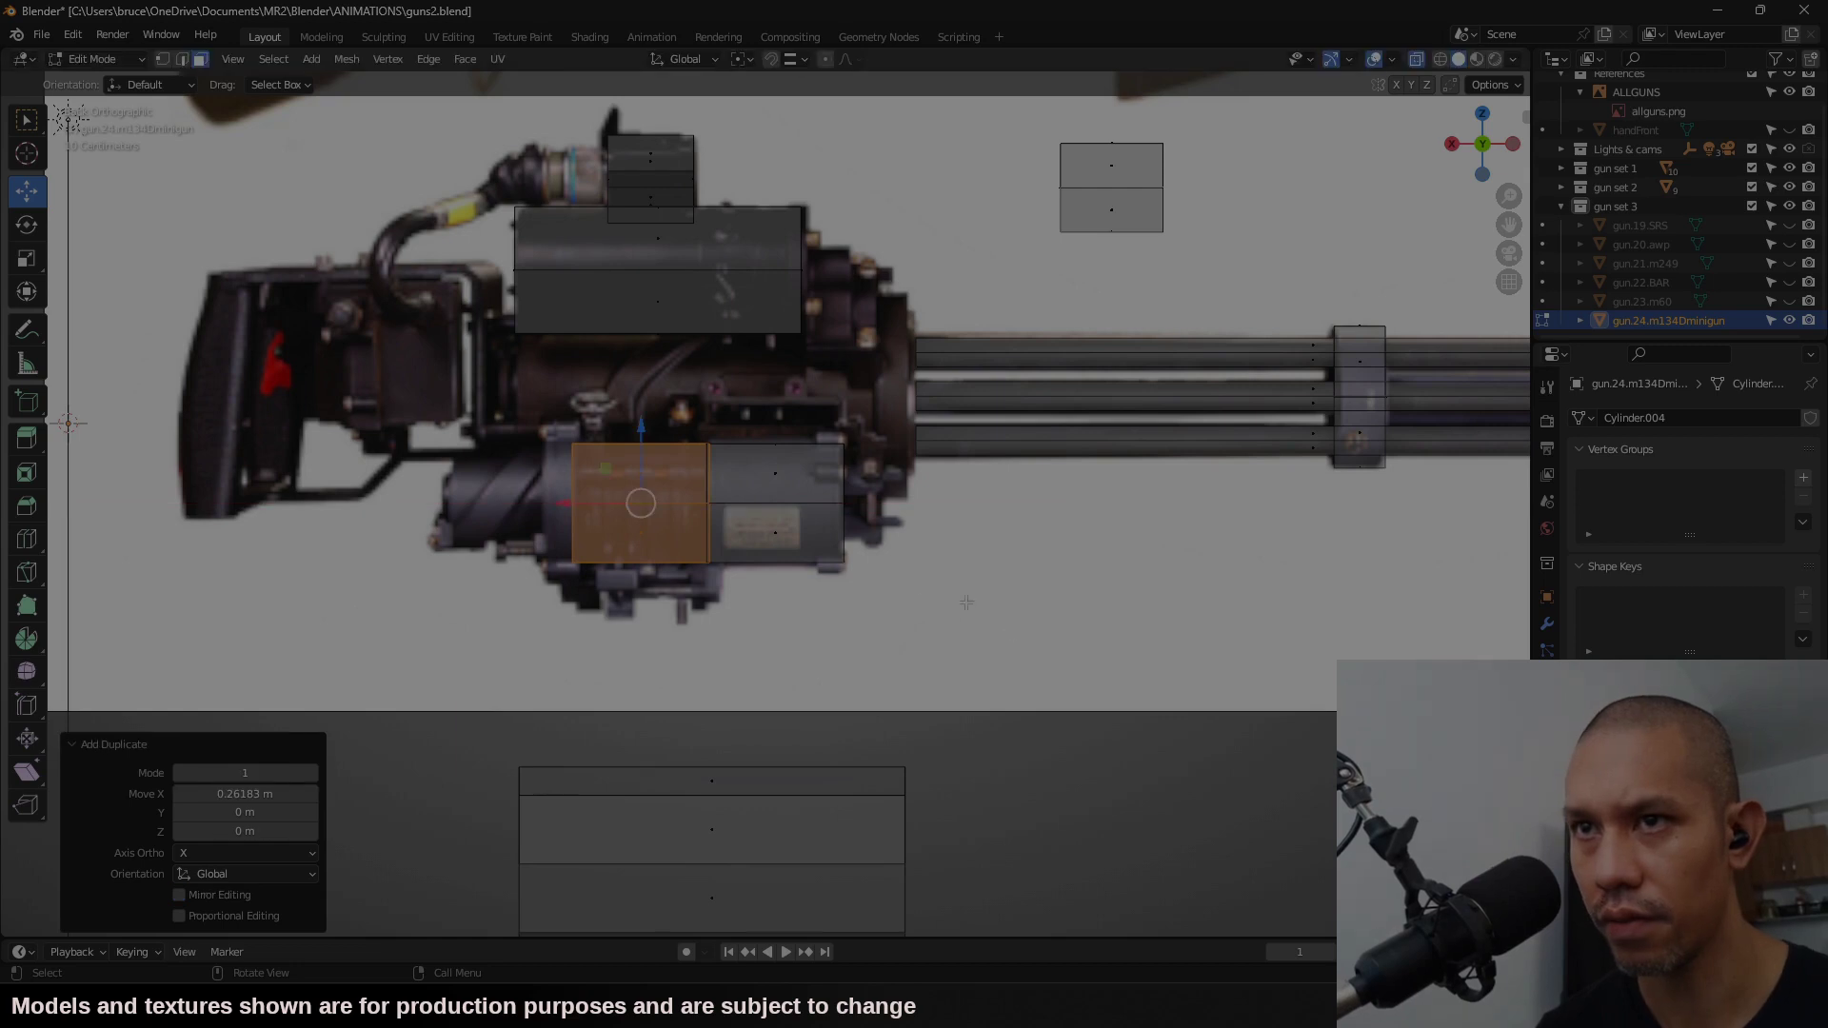
pyautogui.press('s')
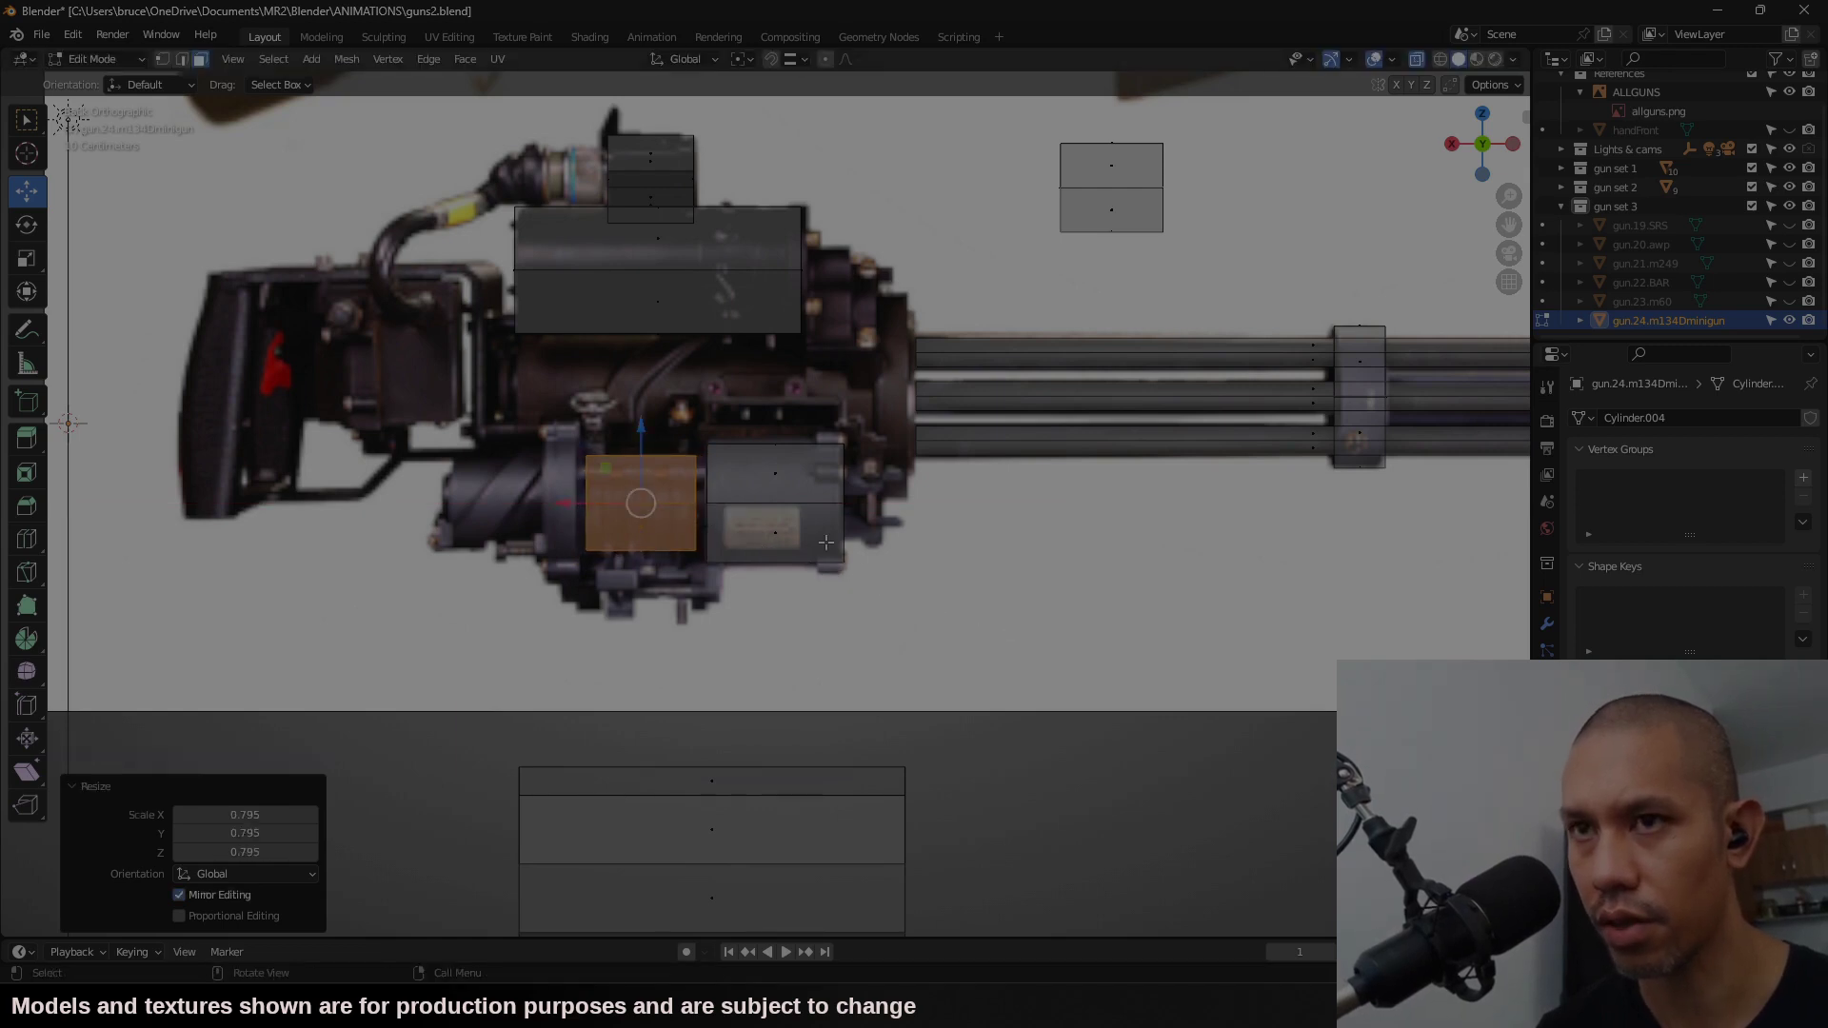
pyautogui.press('x')
pyautogui.click(926, 540)
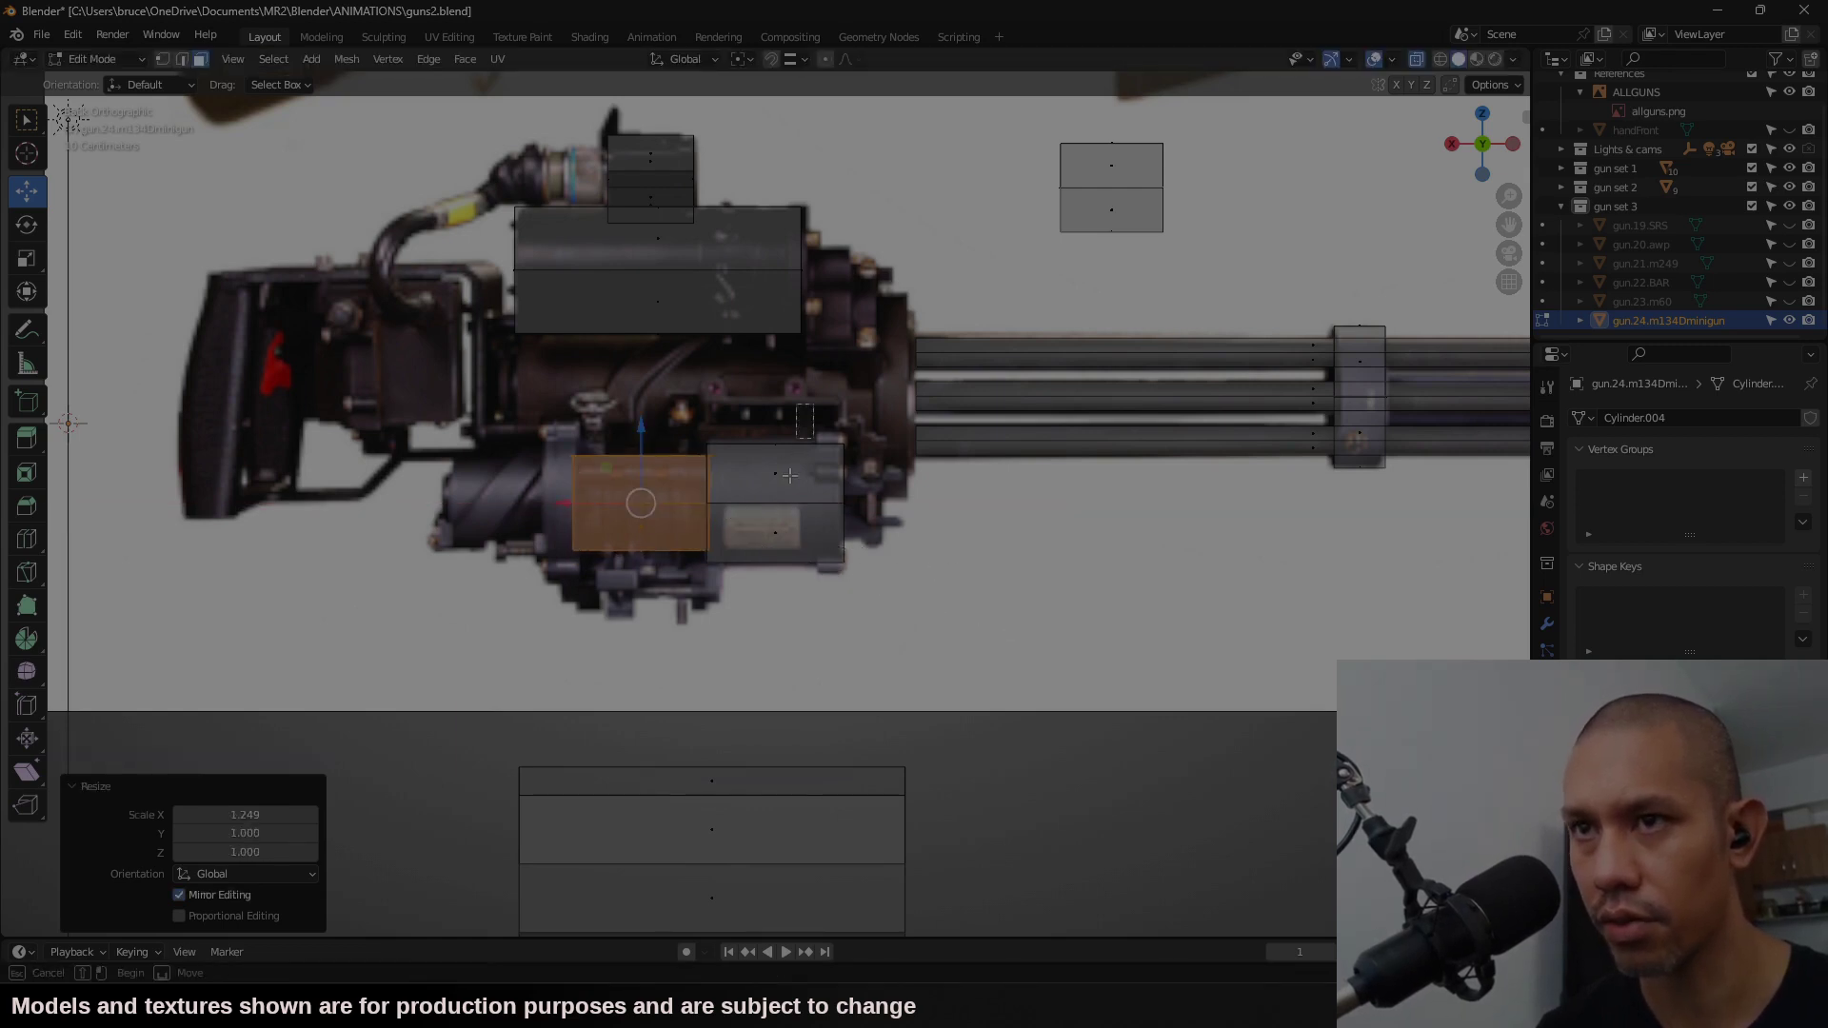
# Step: Duplicate the narrow motor cylinder backward along X and pull its end face to match the motor's rear end
pyautogui.press('l')
pyautogui.hotkey('shift', 'd')
pyautogui.press('x')
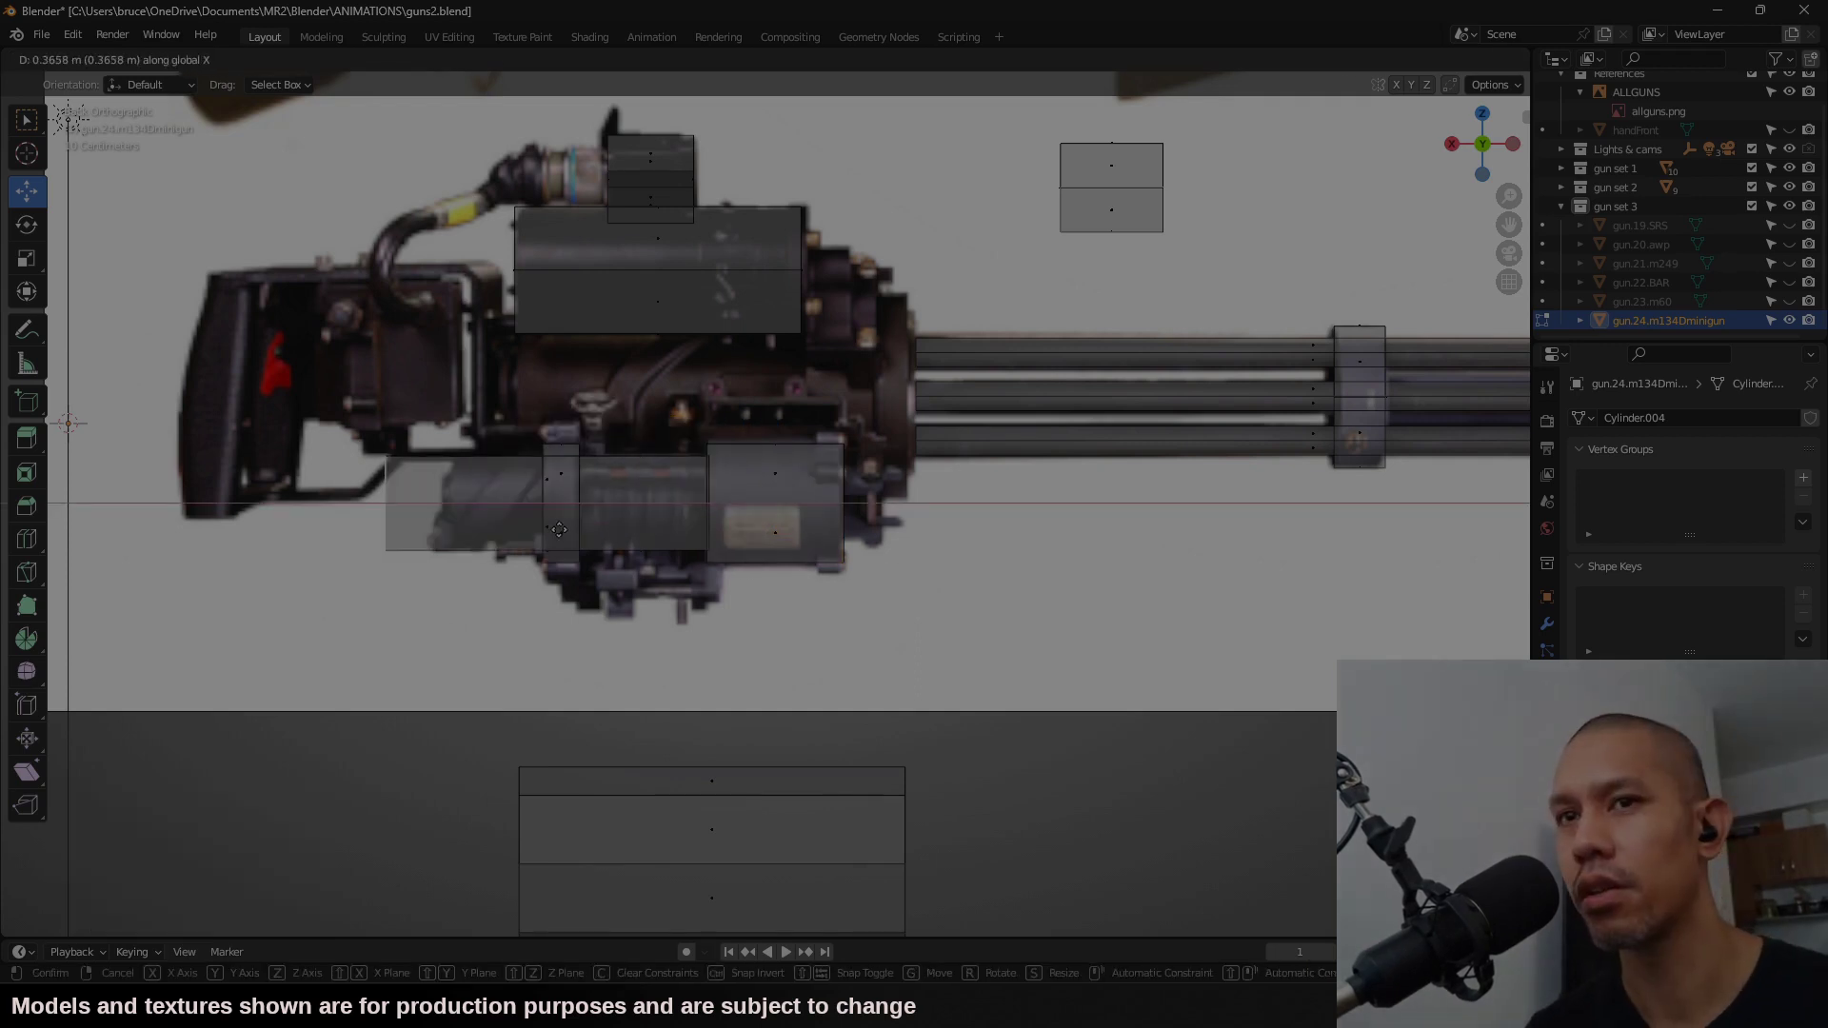
pyautogui.click(627, 540)
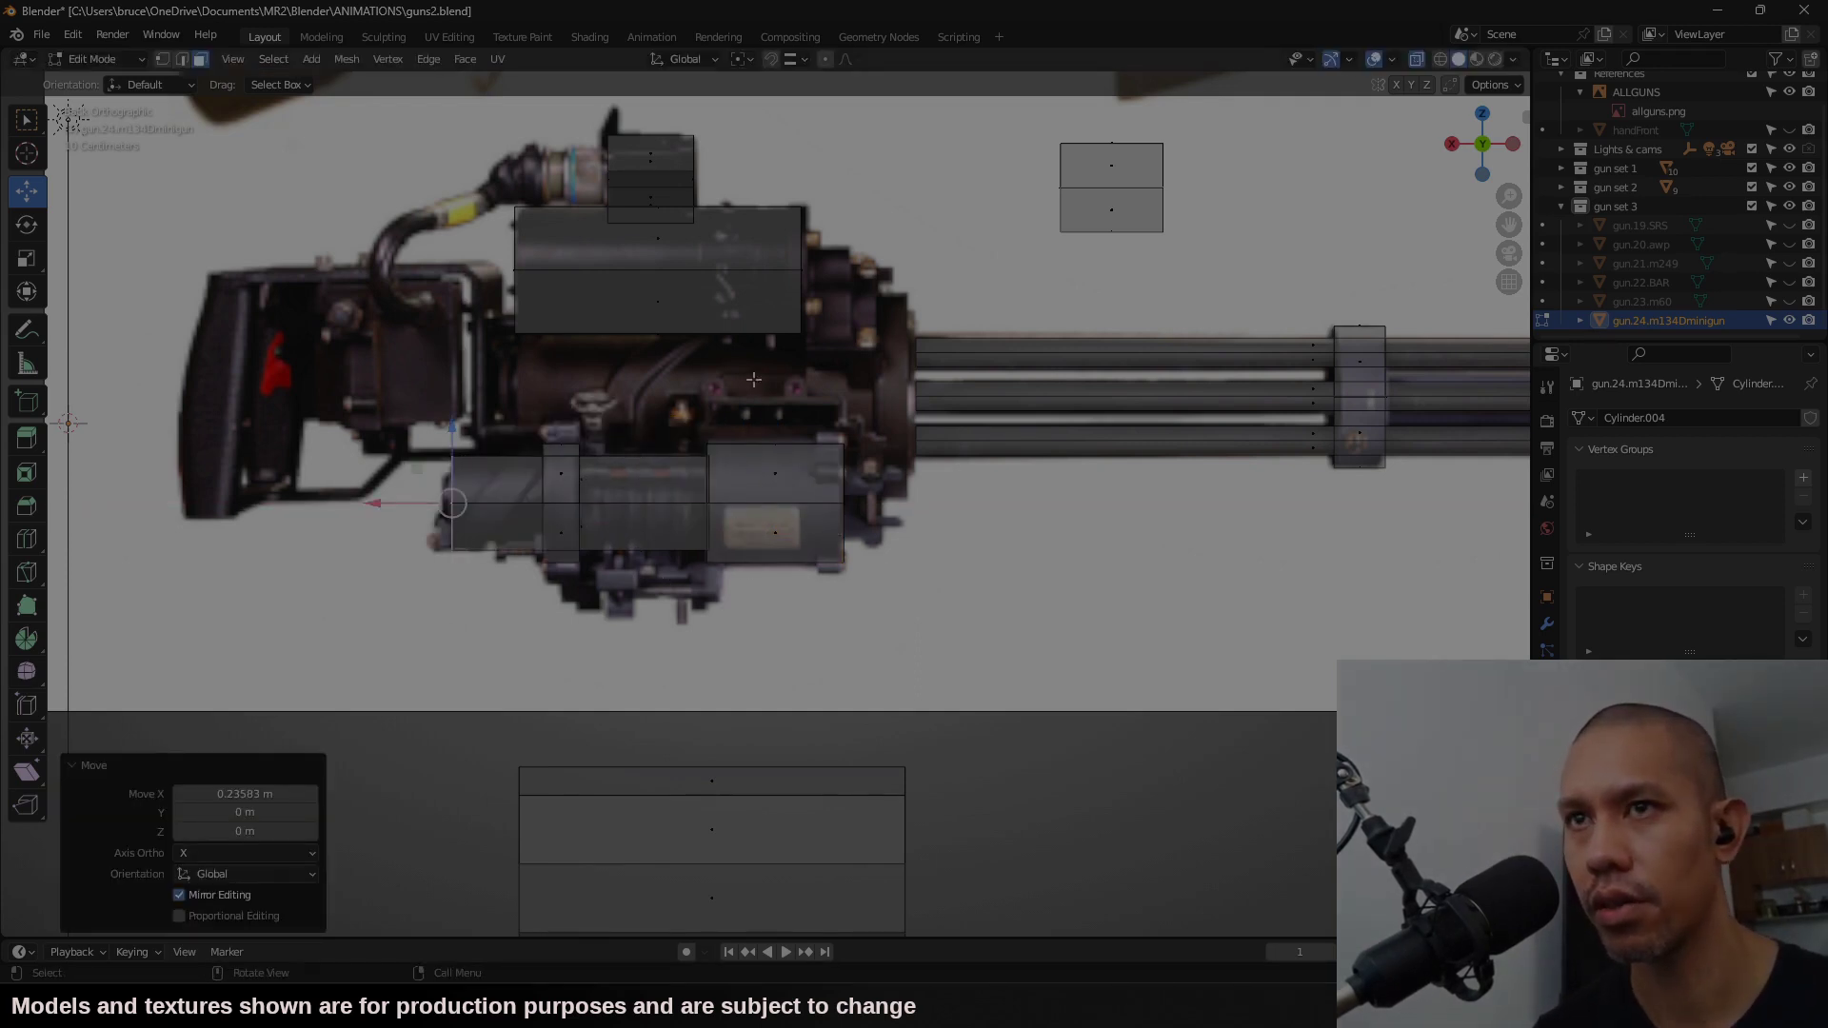
# Step: Add a cube, scale it to 0.03 and place it on the small fitting beneath the lower motor
pyautogui.click(310, 59)
pyautogui.click(333, 105)
pyautogui.scroll(-4, 796, 469)
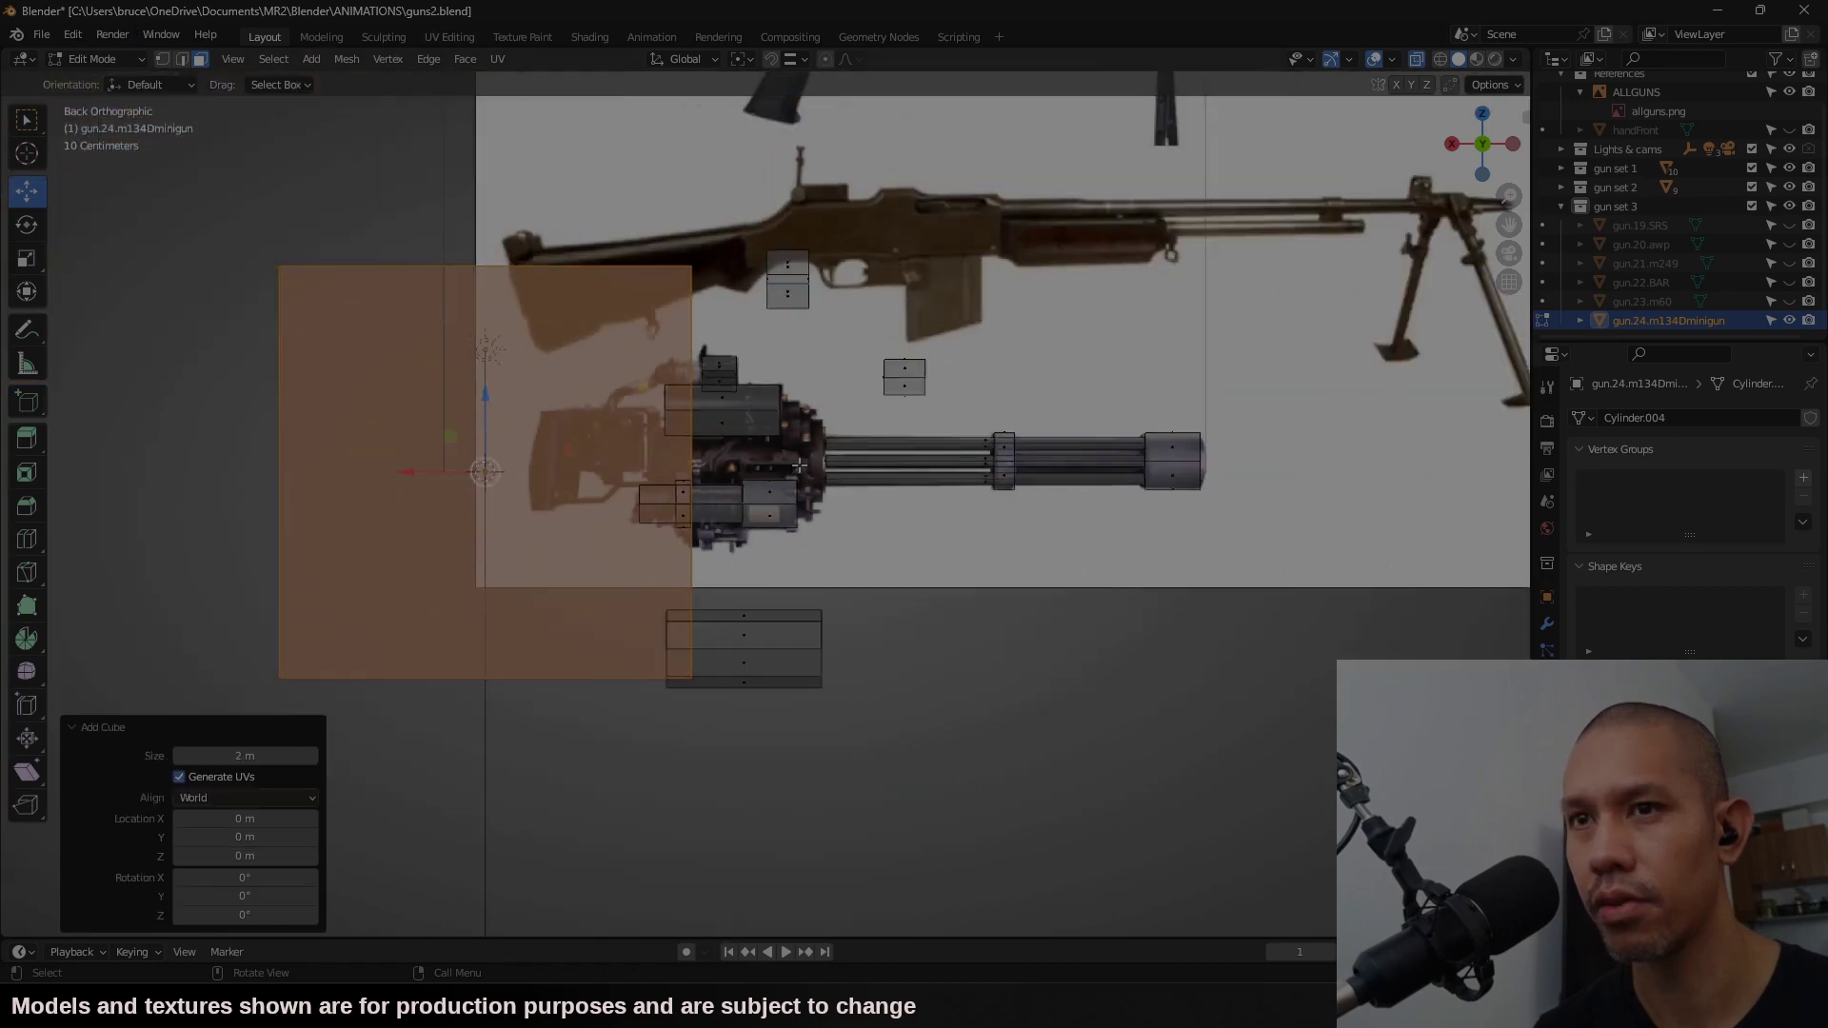
pyautogui.scroll(2, 796, 469)
pyautogui.scroll(-2, 796, 469)
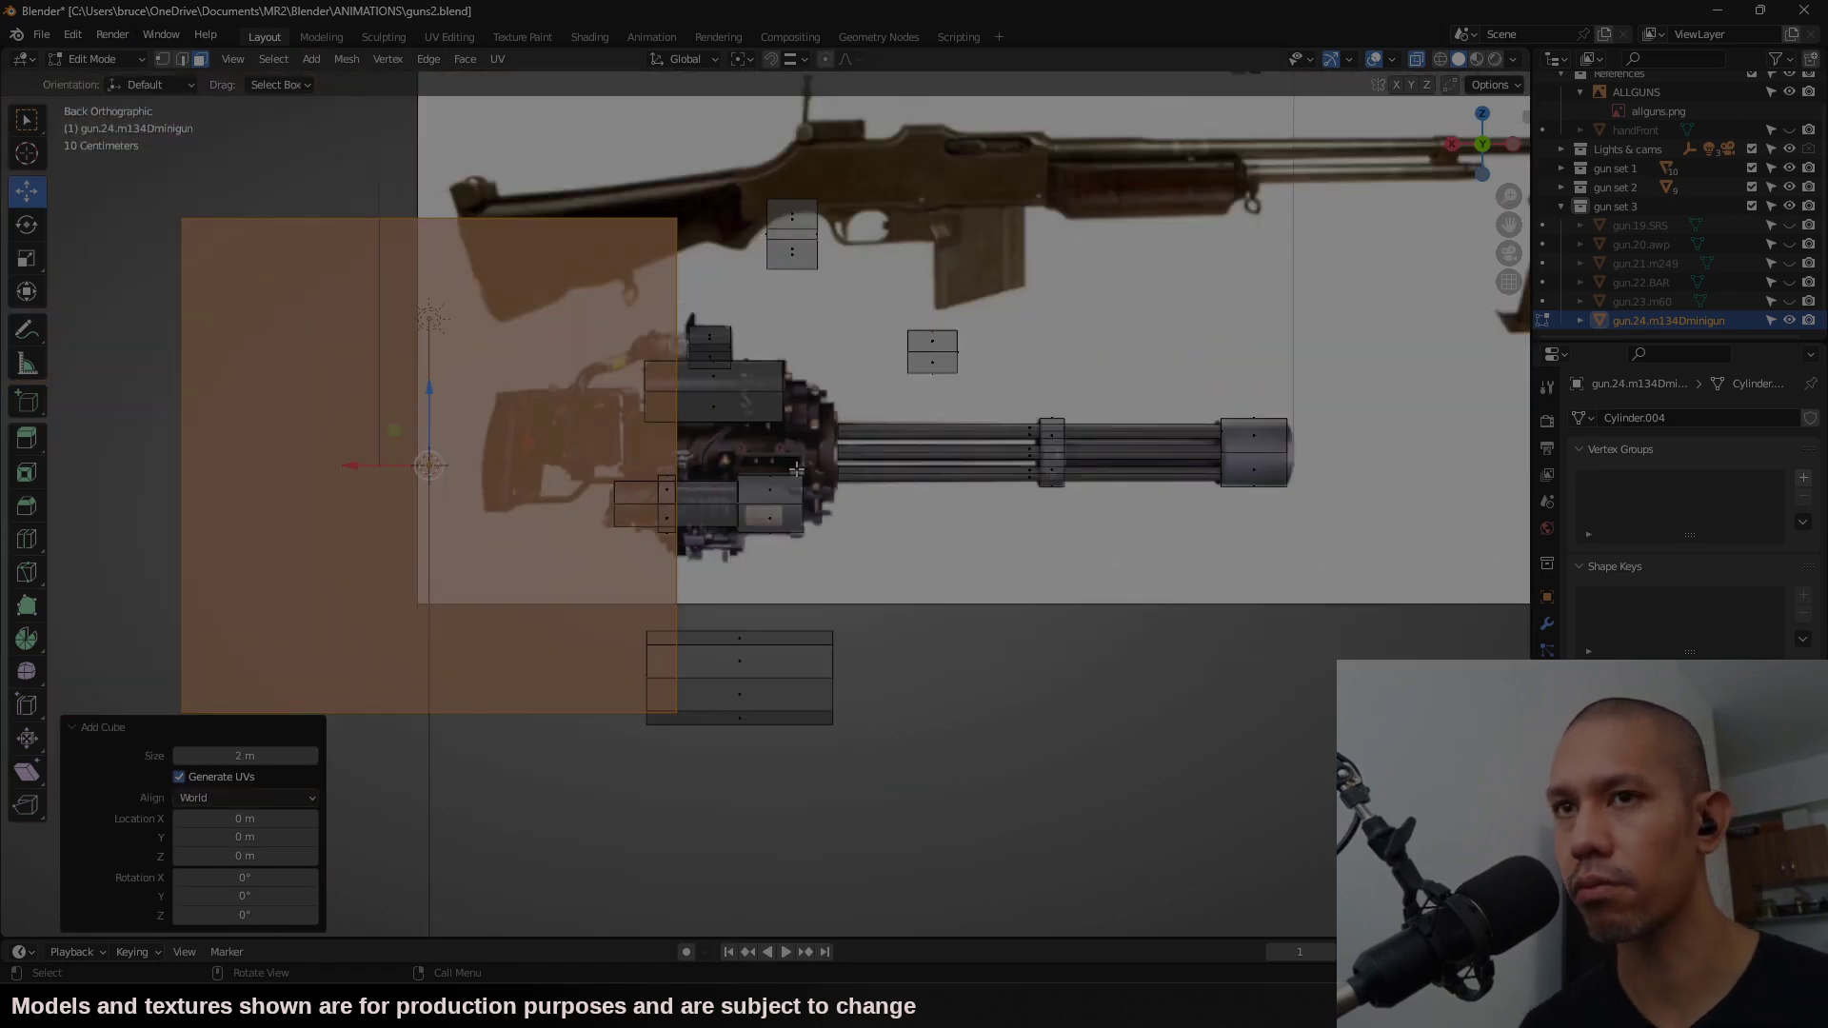
pyautogui.write('s.')
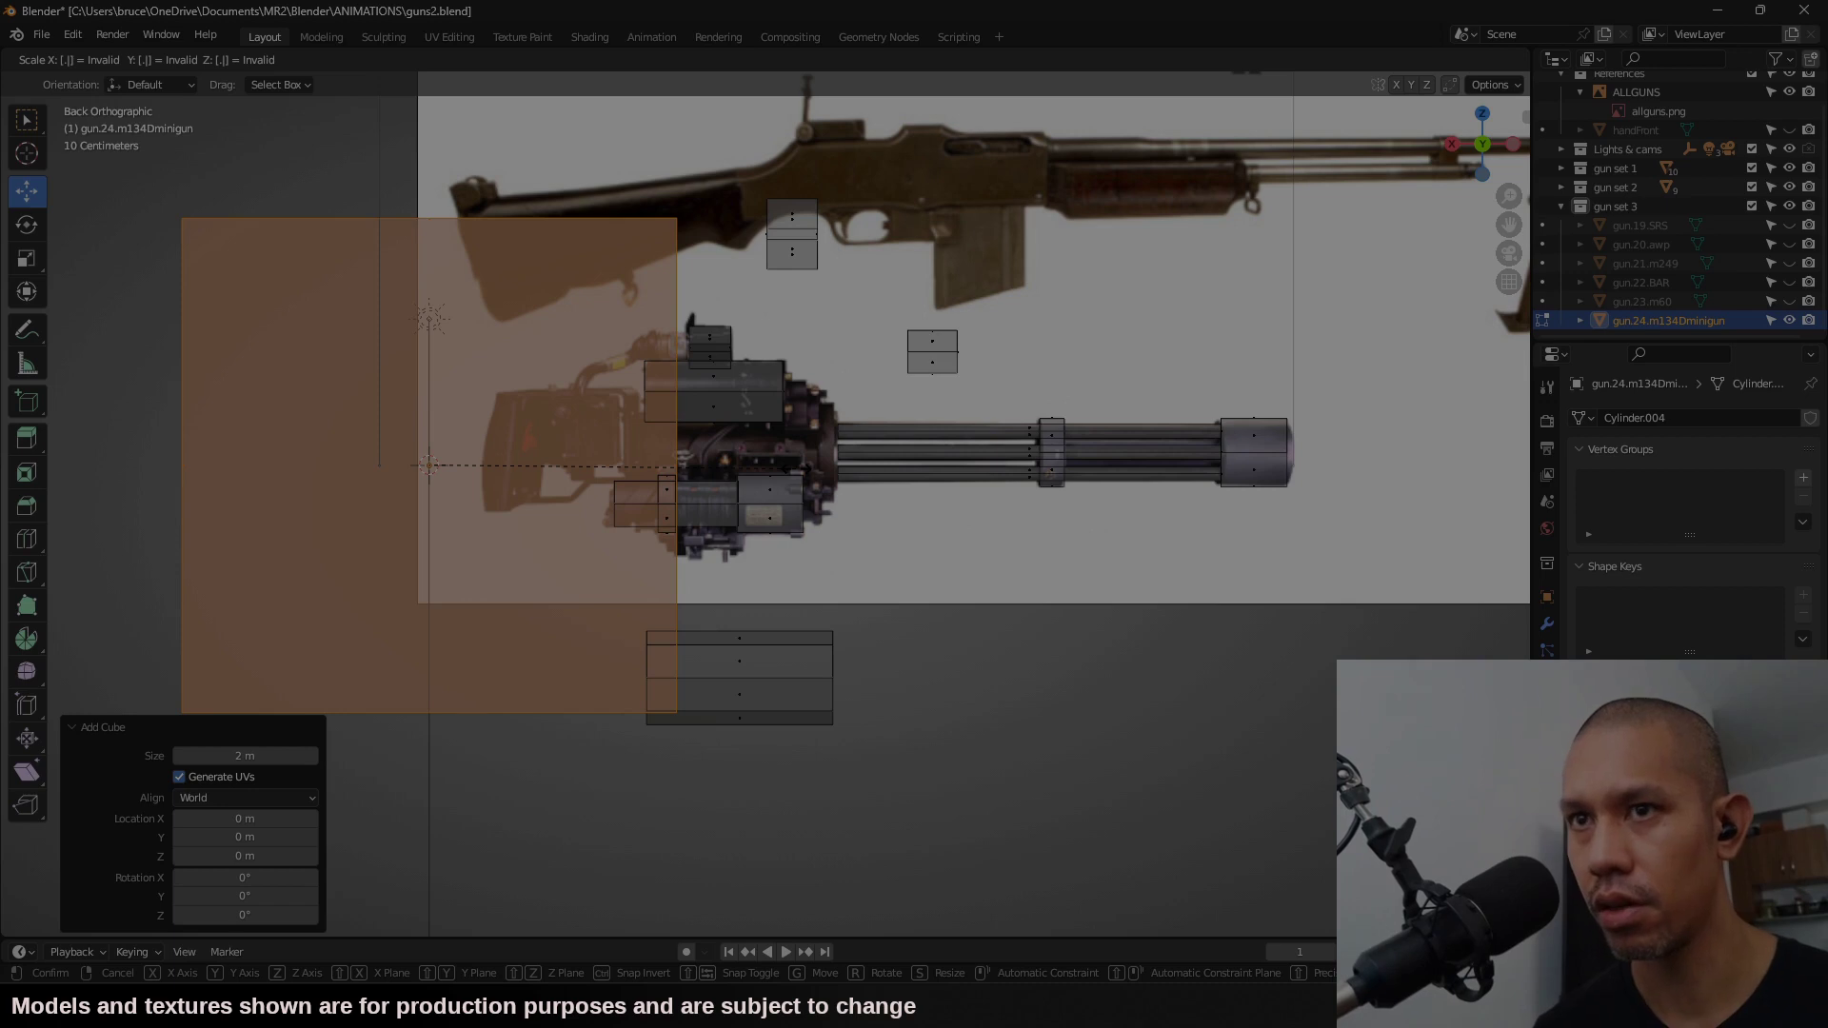
pyautogui.write('3')
pyautogui.press('BackSpace')
pyautogui.write('03')
pyautogui.press('Return')
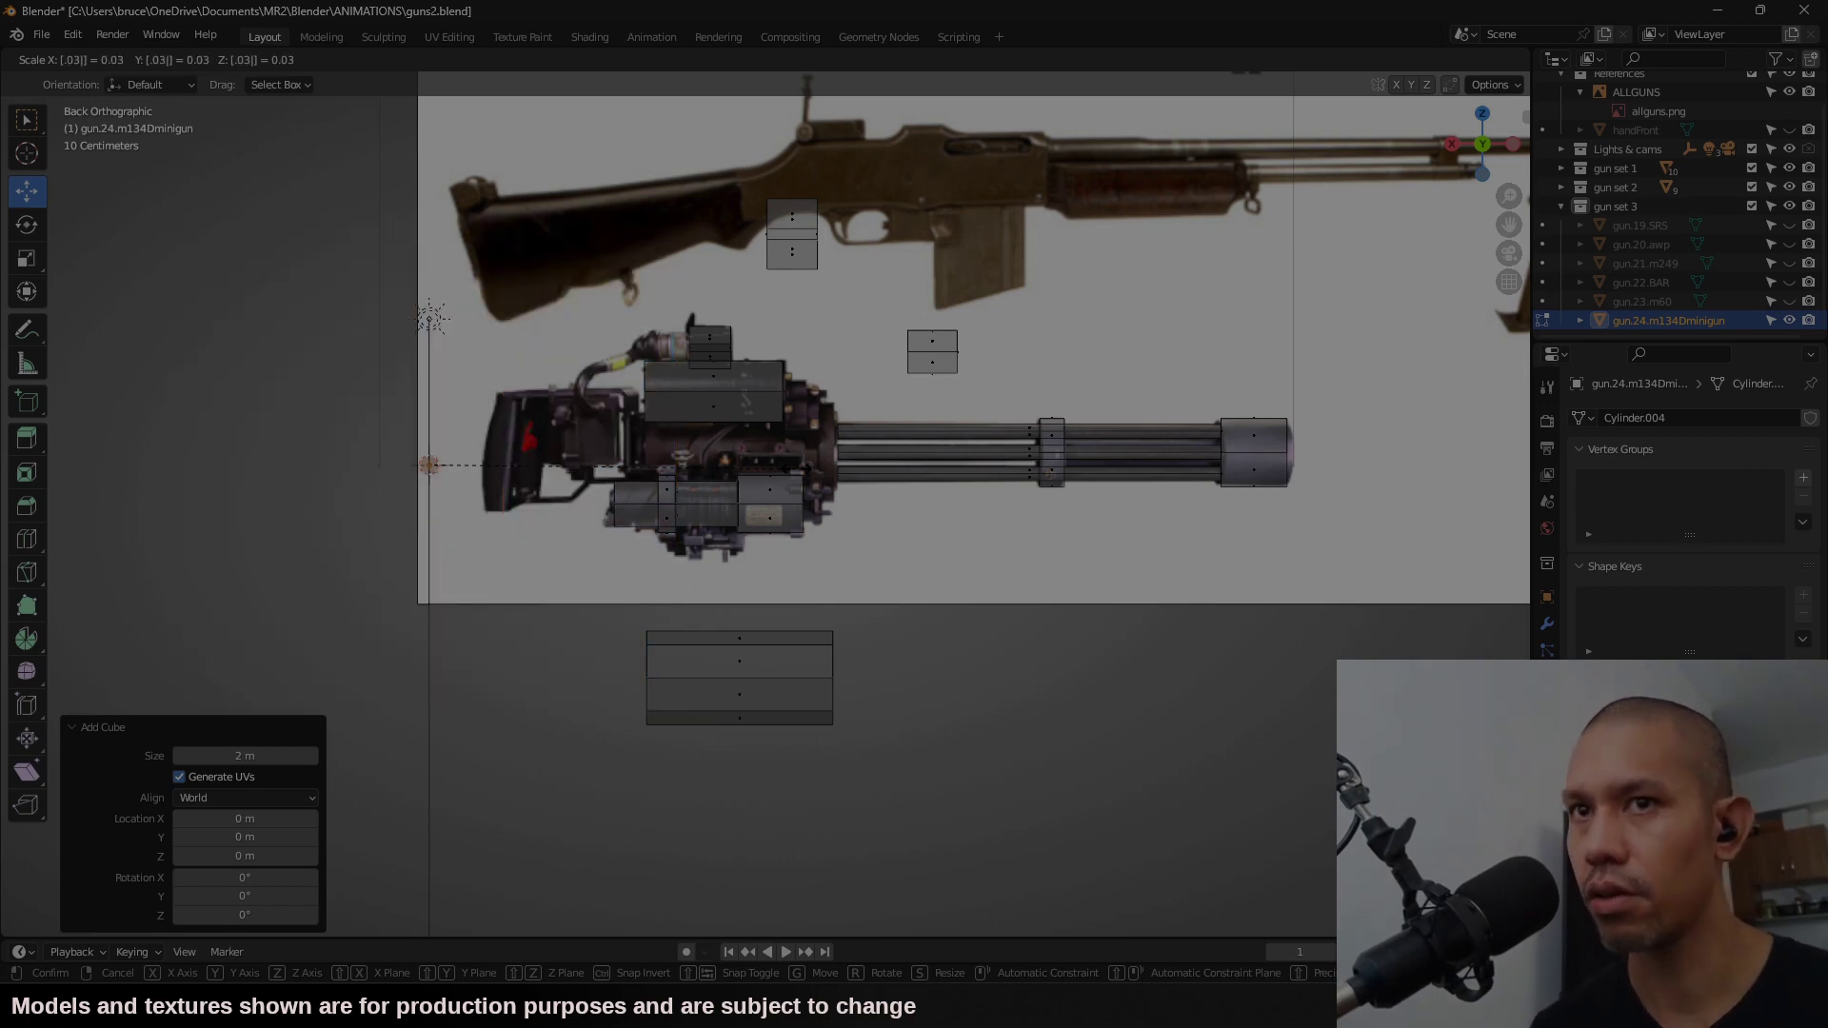
pyautogui.scroll(3, 776, 514)
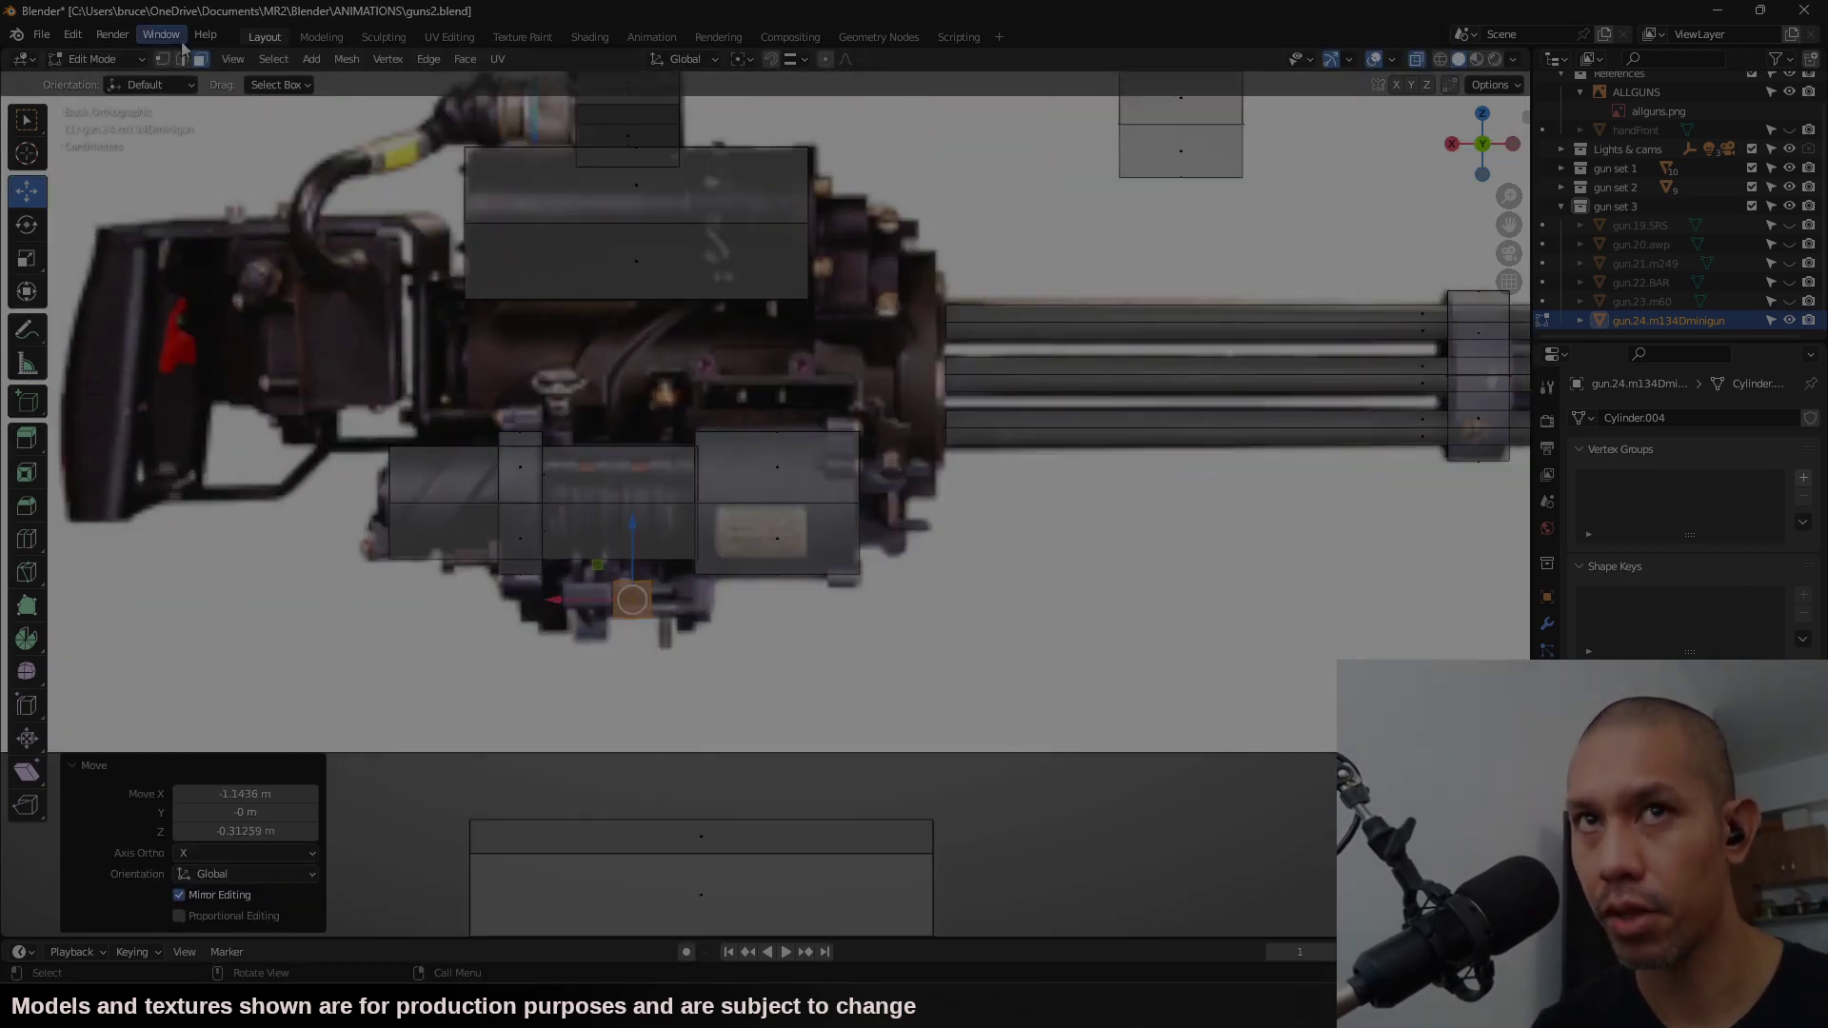
# Step: Rotate the small cube beneath the motor about -26.1° around X
pyautogui.press('r')
pyautogui.press('x')
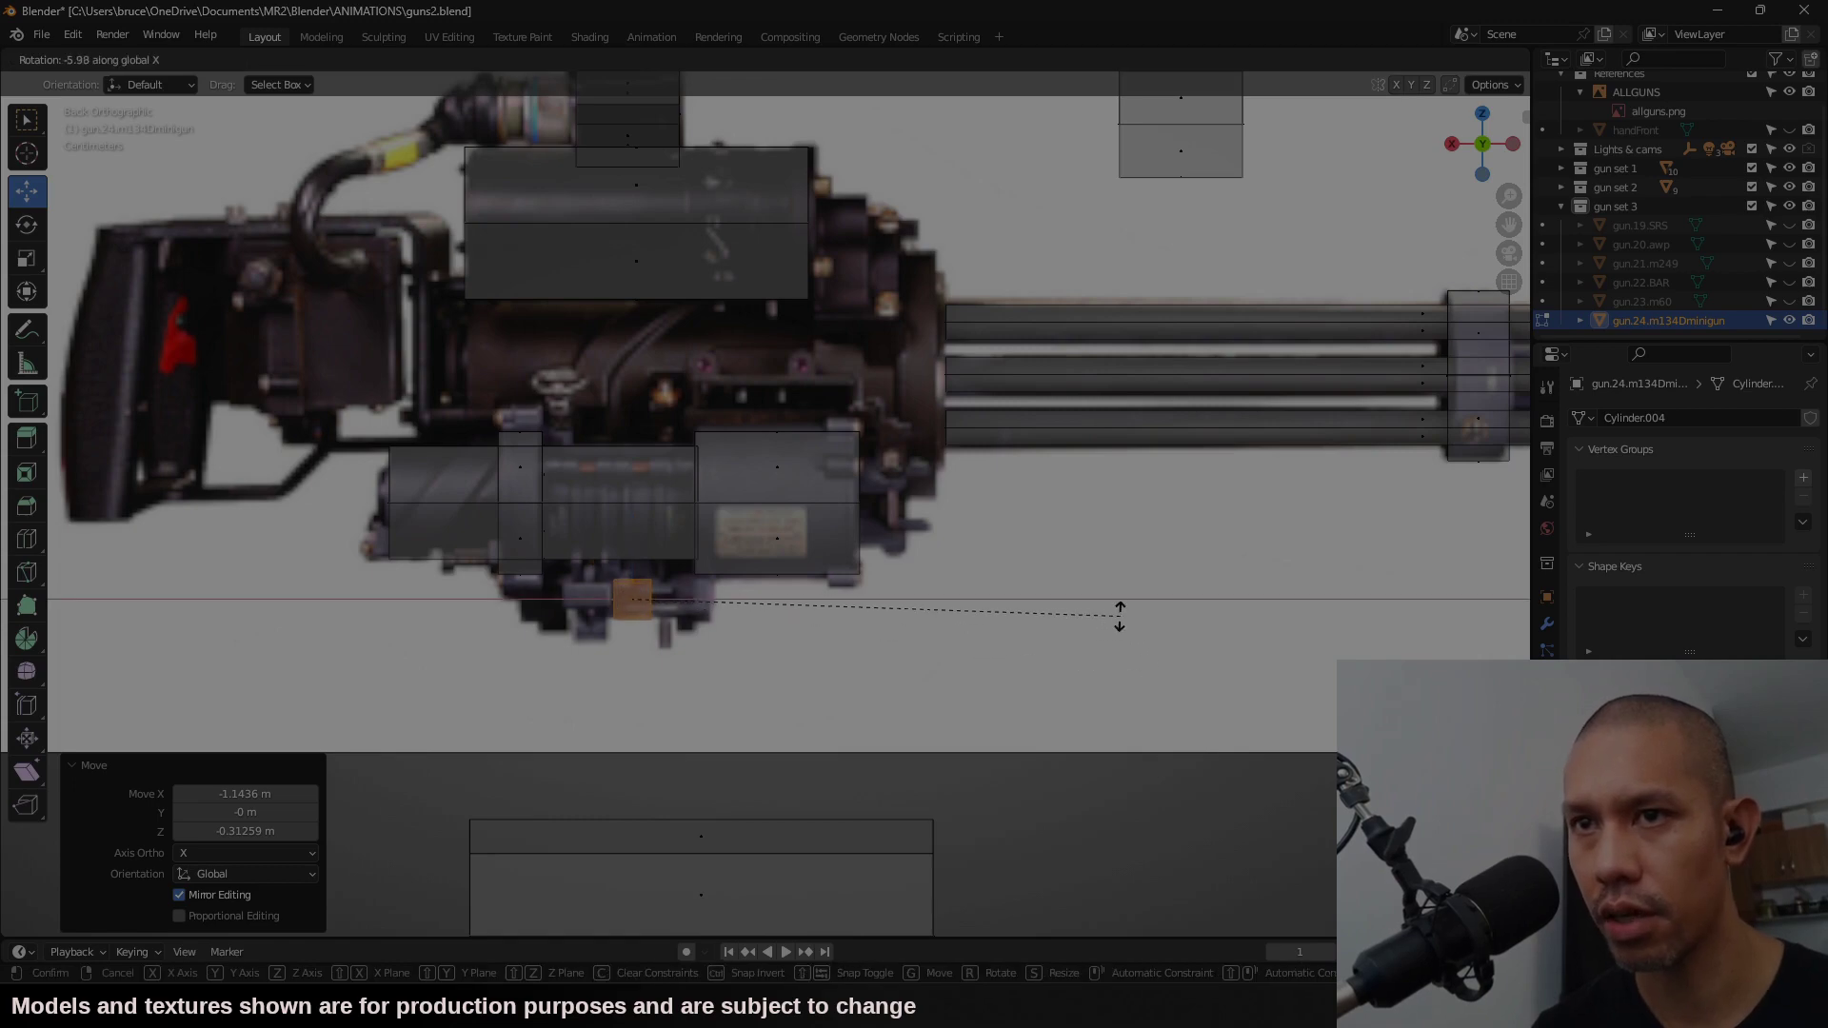
pyautogui.click(838, 530)
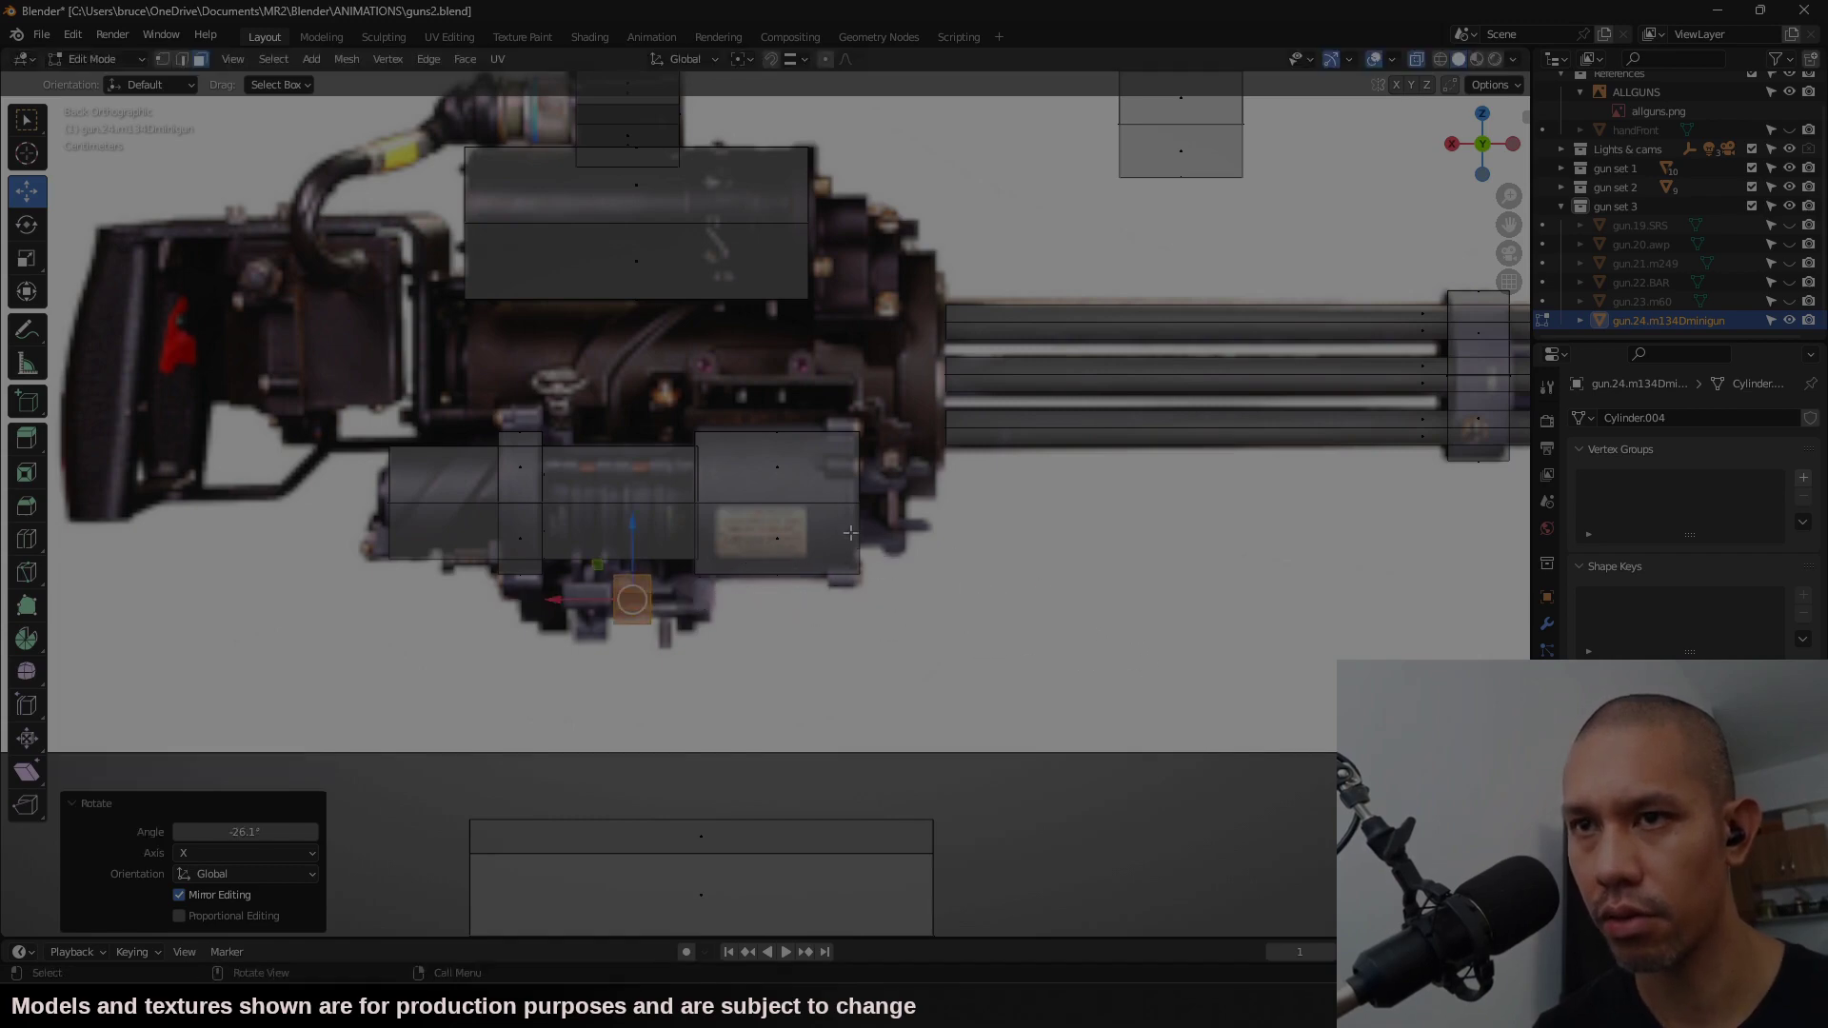
# Step: Pull the tilted cube's angled face outward into a longer block and shift the whole block along Y against the motor's side
pyautogui.moveTo(838, 529); pyautogui.dragTo(939, 404, button='middle')
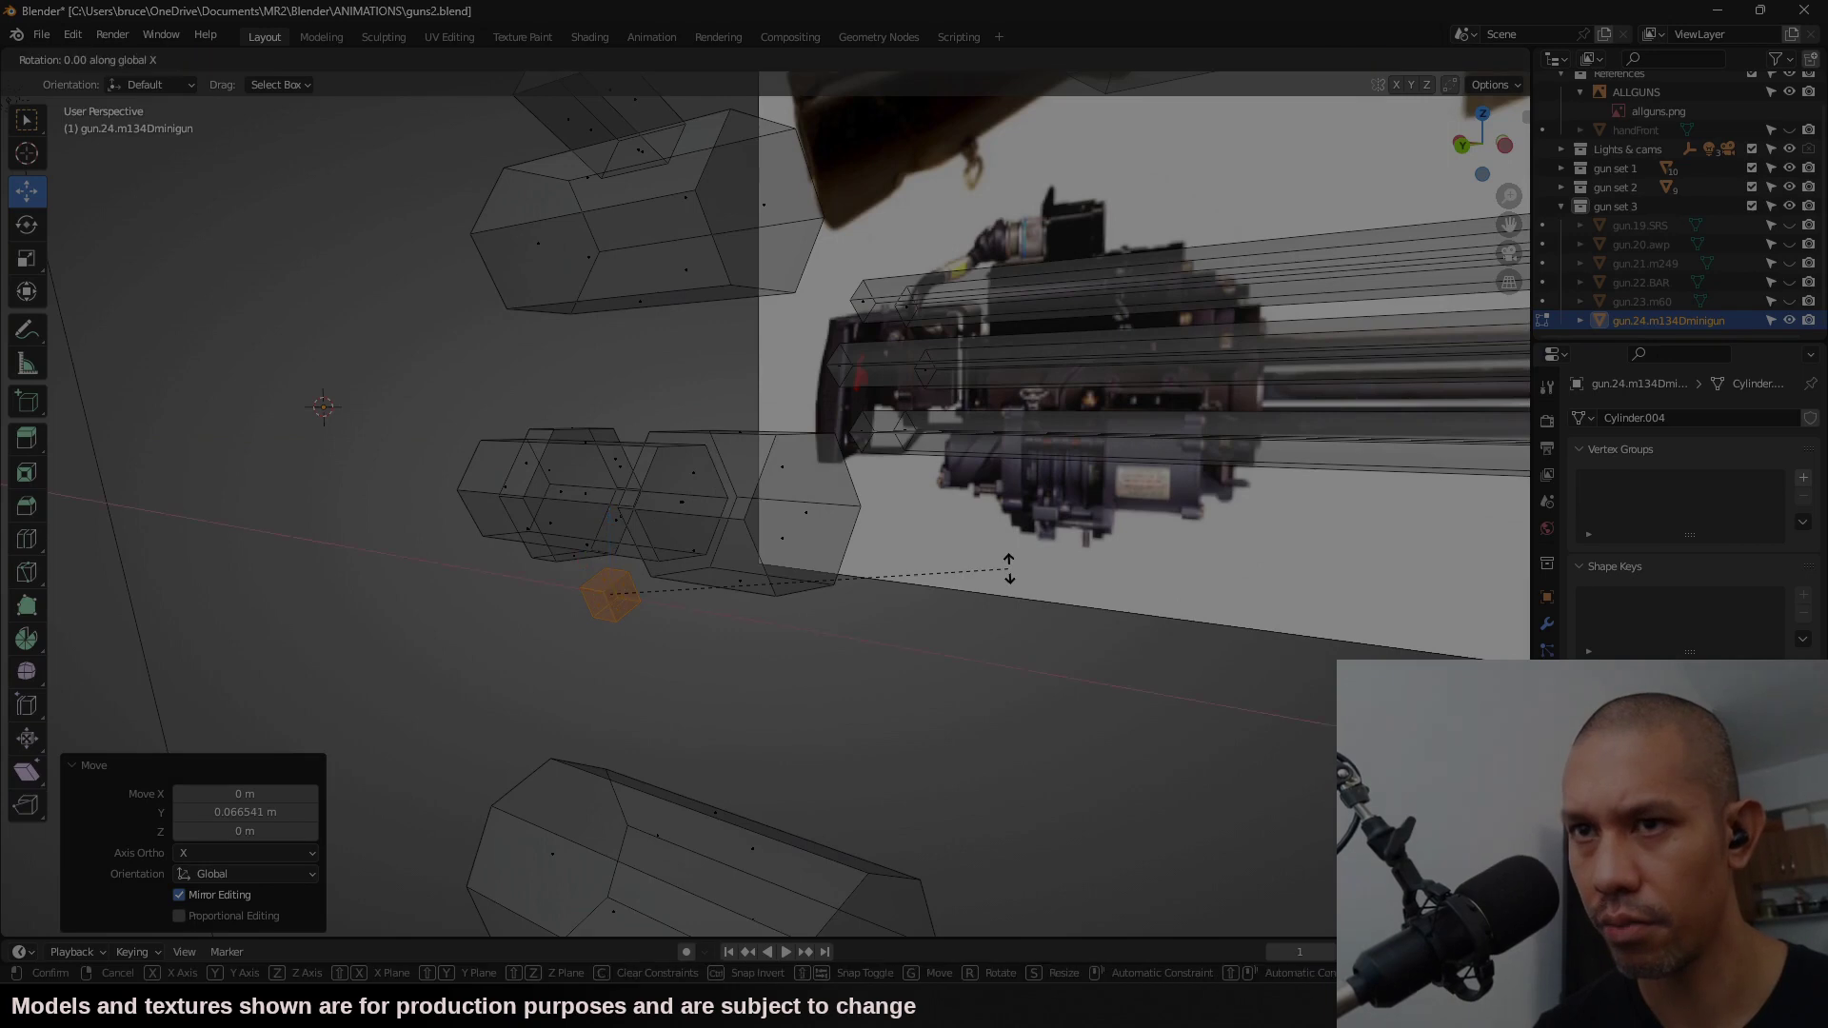
pyautogui.press('r')
pyautogui.press('x')
pyautogui.press('Escape')
pyautogui.press('ctrl+KP_3')
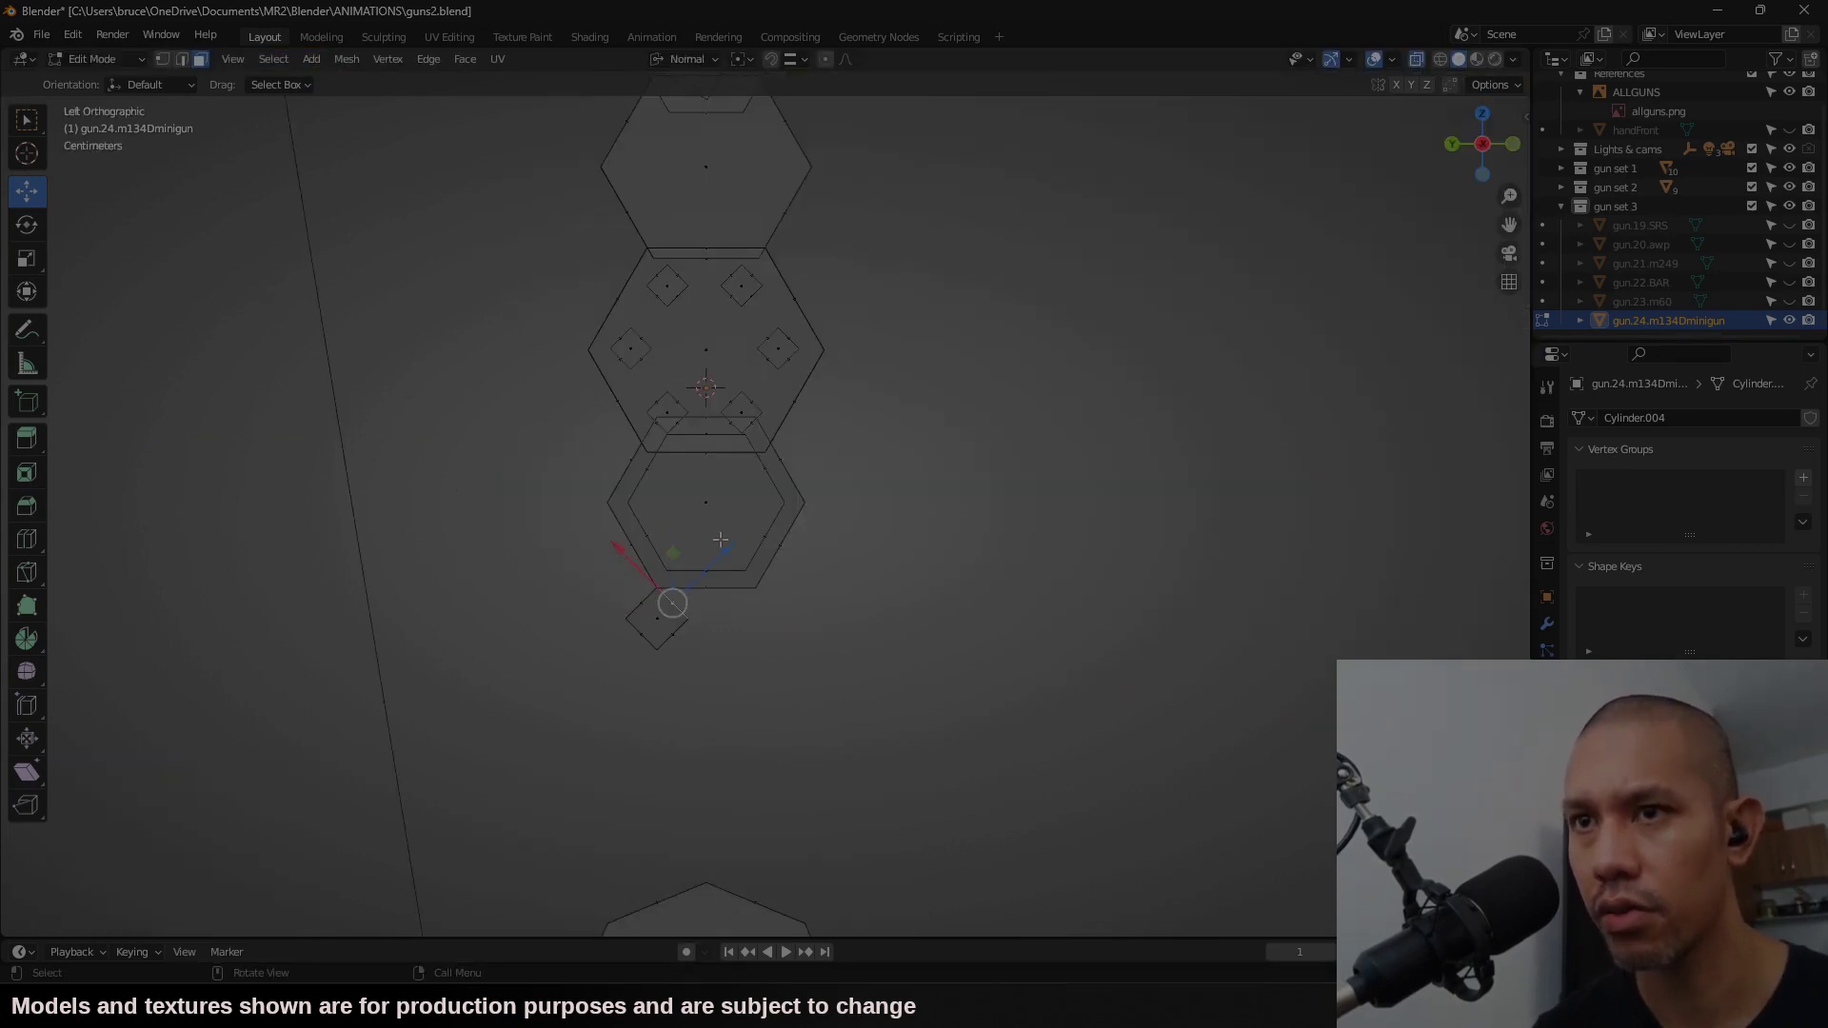
pyautogui.moveTo(728, 538); pyautogui.dragTo(768, 517)
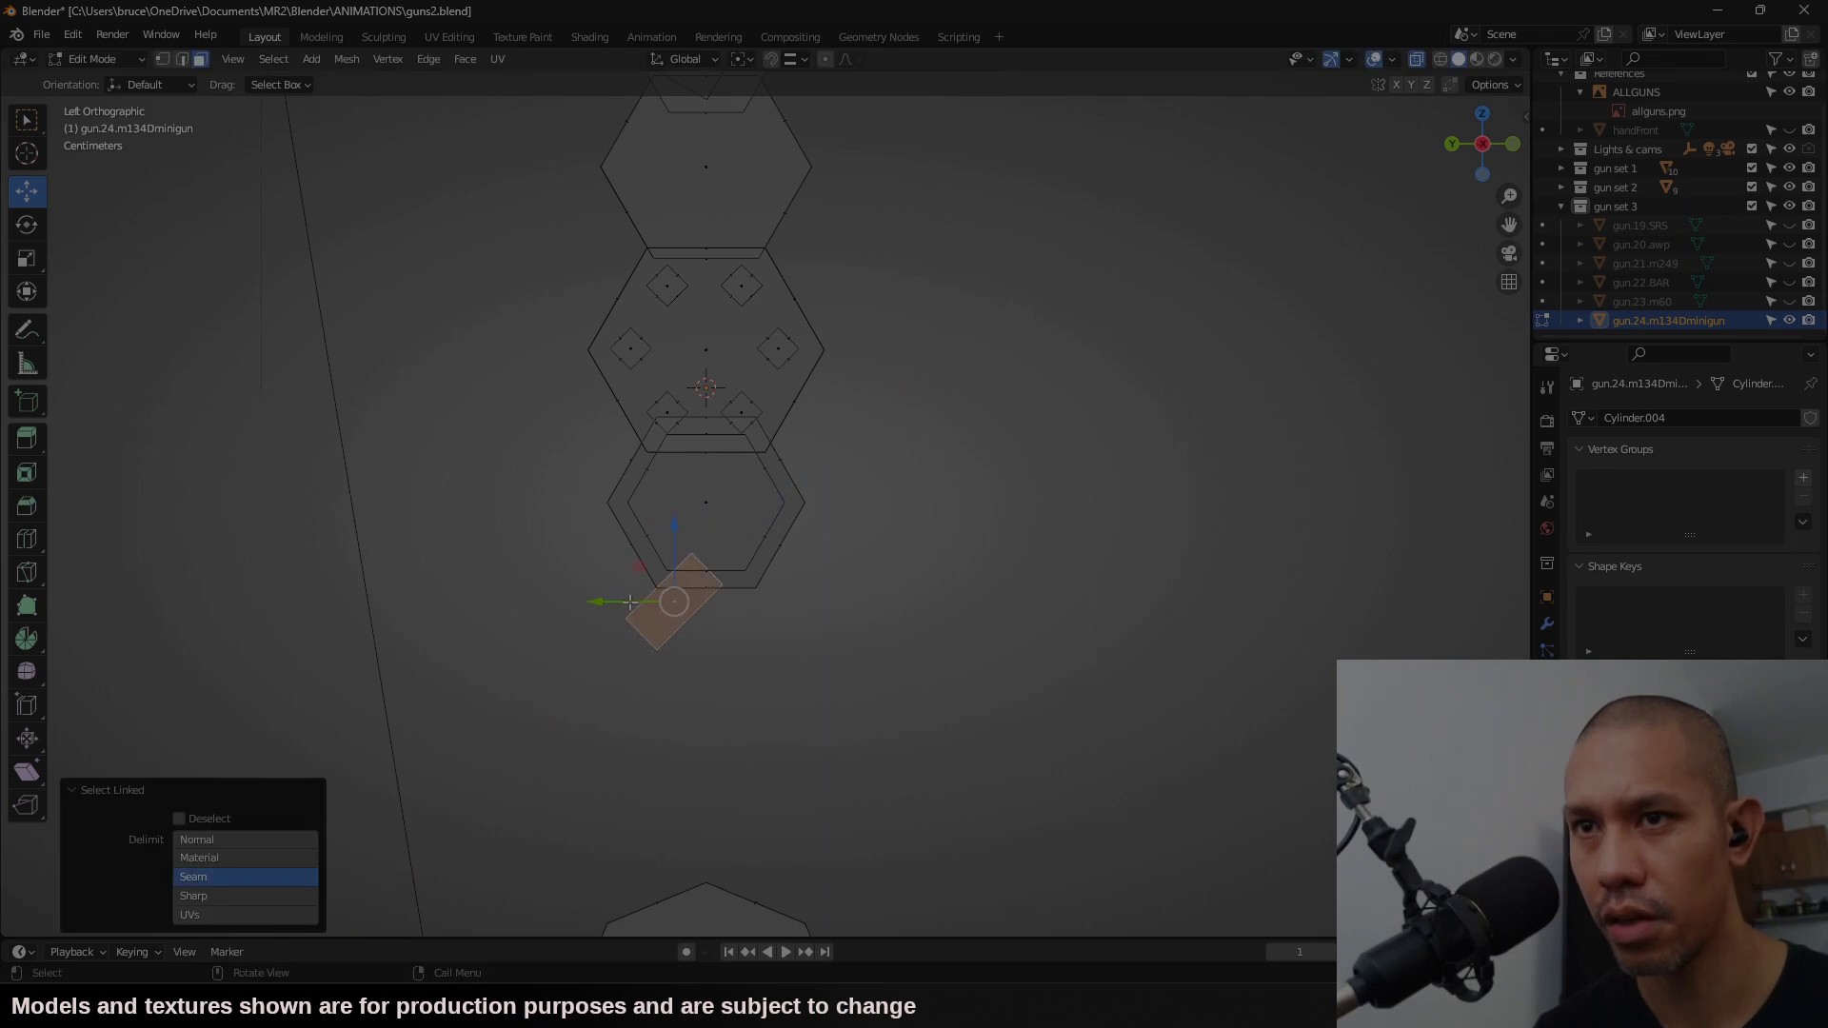
pyautogui.moveTo(628, 601)
pyautogui.mouseDown()
pyautogui.moveTo(565, 604)
pyautogui.moveTo(638, 602)
pyautogui.mouseUp()
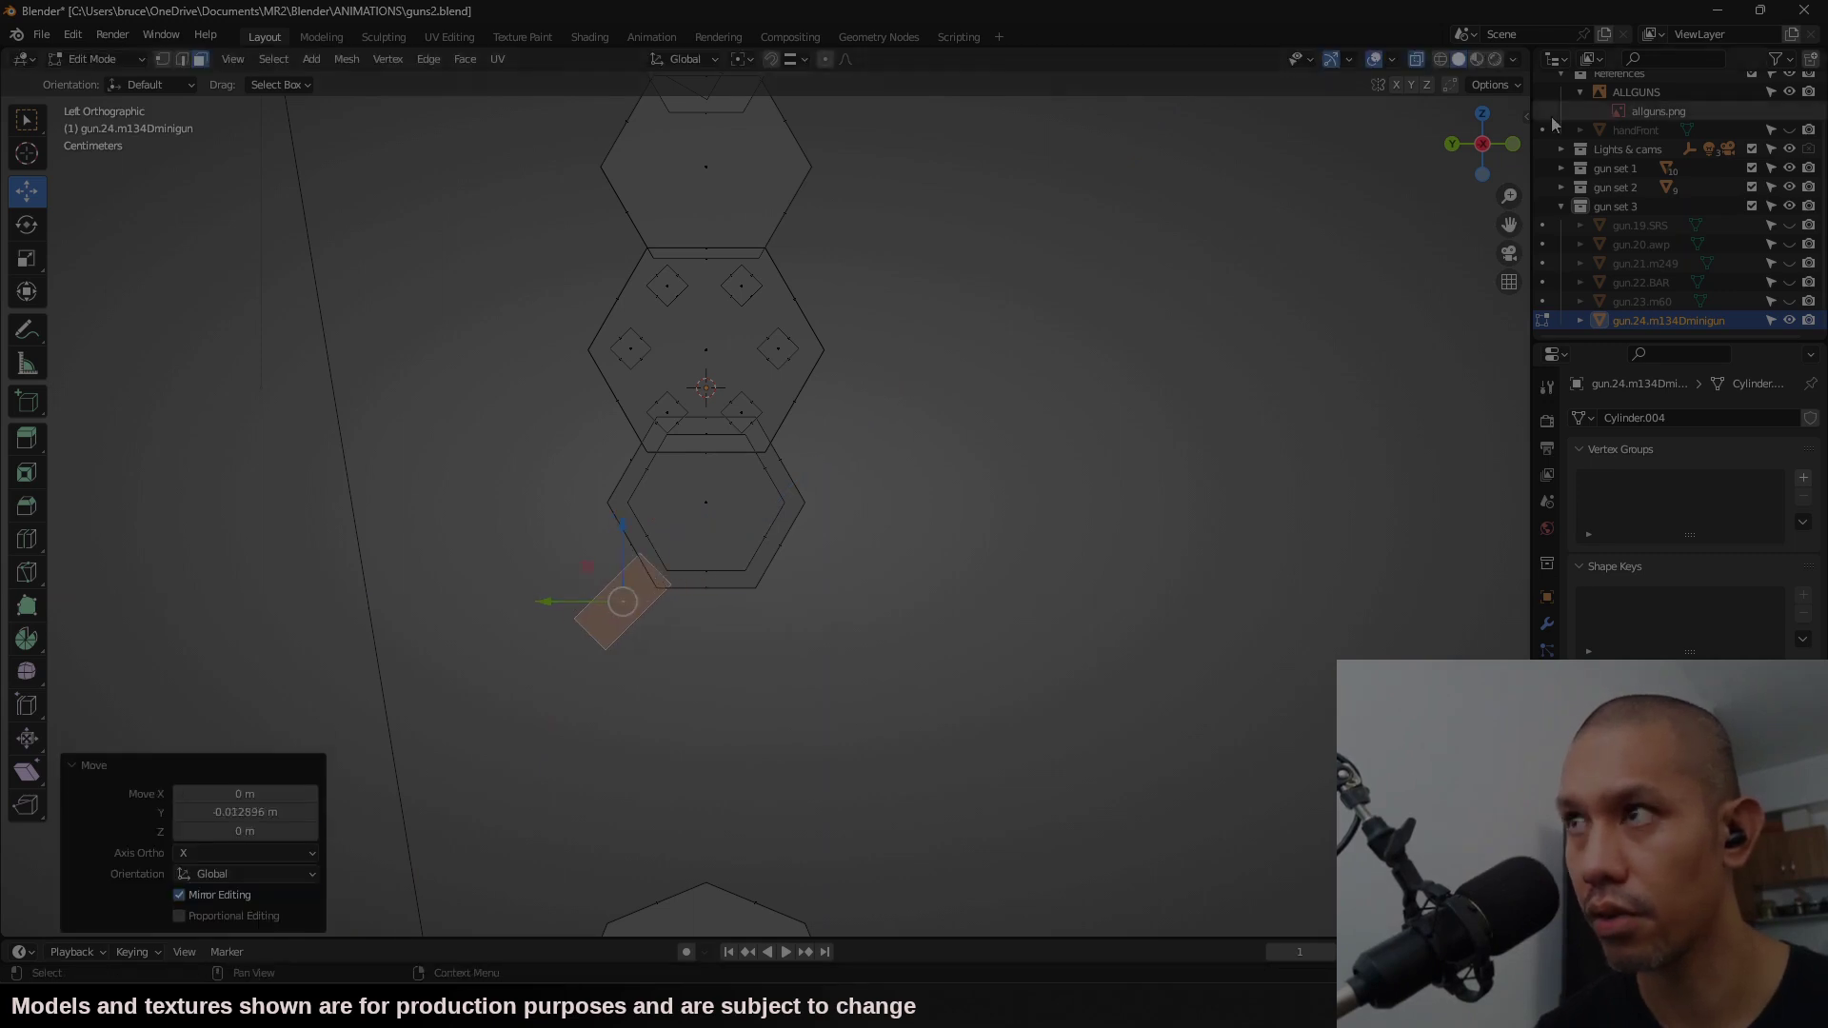
# Step: Lengthen the tilted block along X to match the fitting and move its outer face about 0.019 m inward along its normal
pyautogui.click(1452, 143)
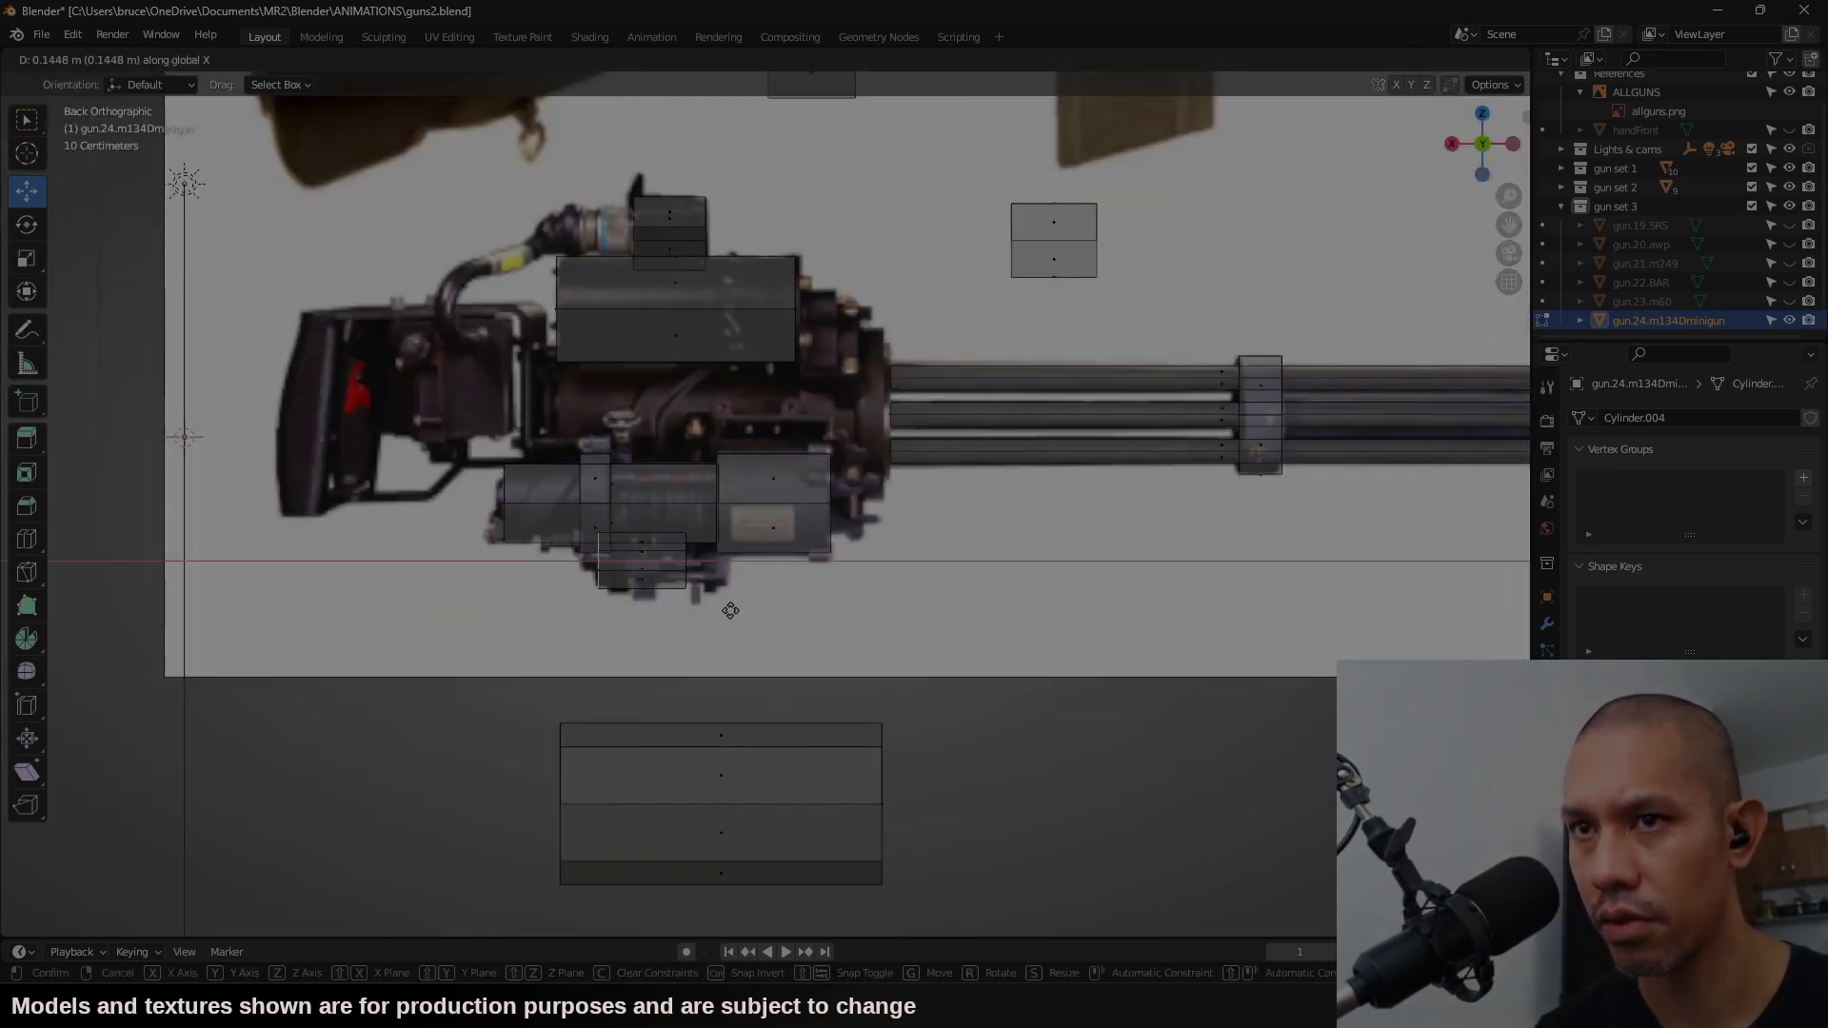
pyautogui.press('g')
pyautogui.press('x')
pyautogui.click(735, 575)
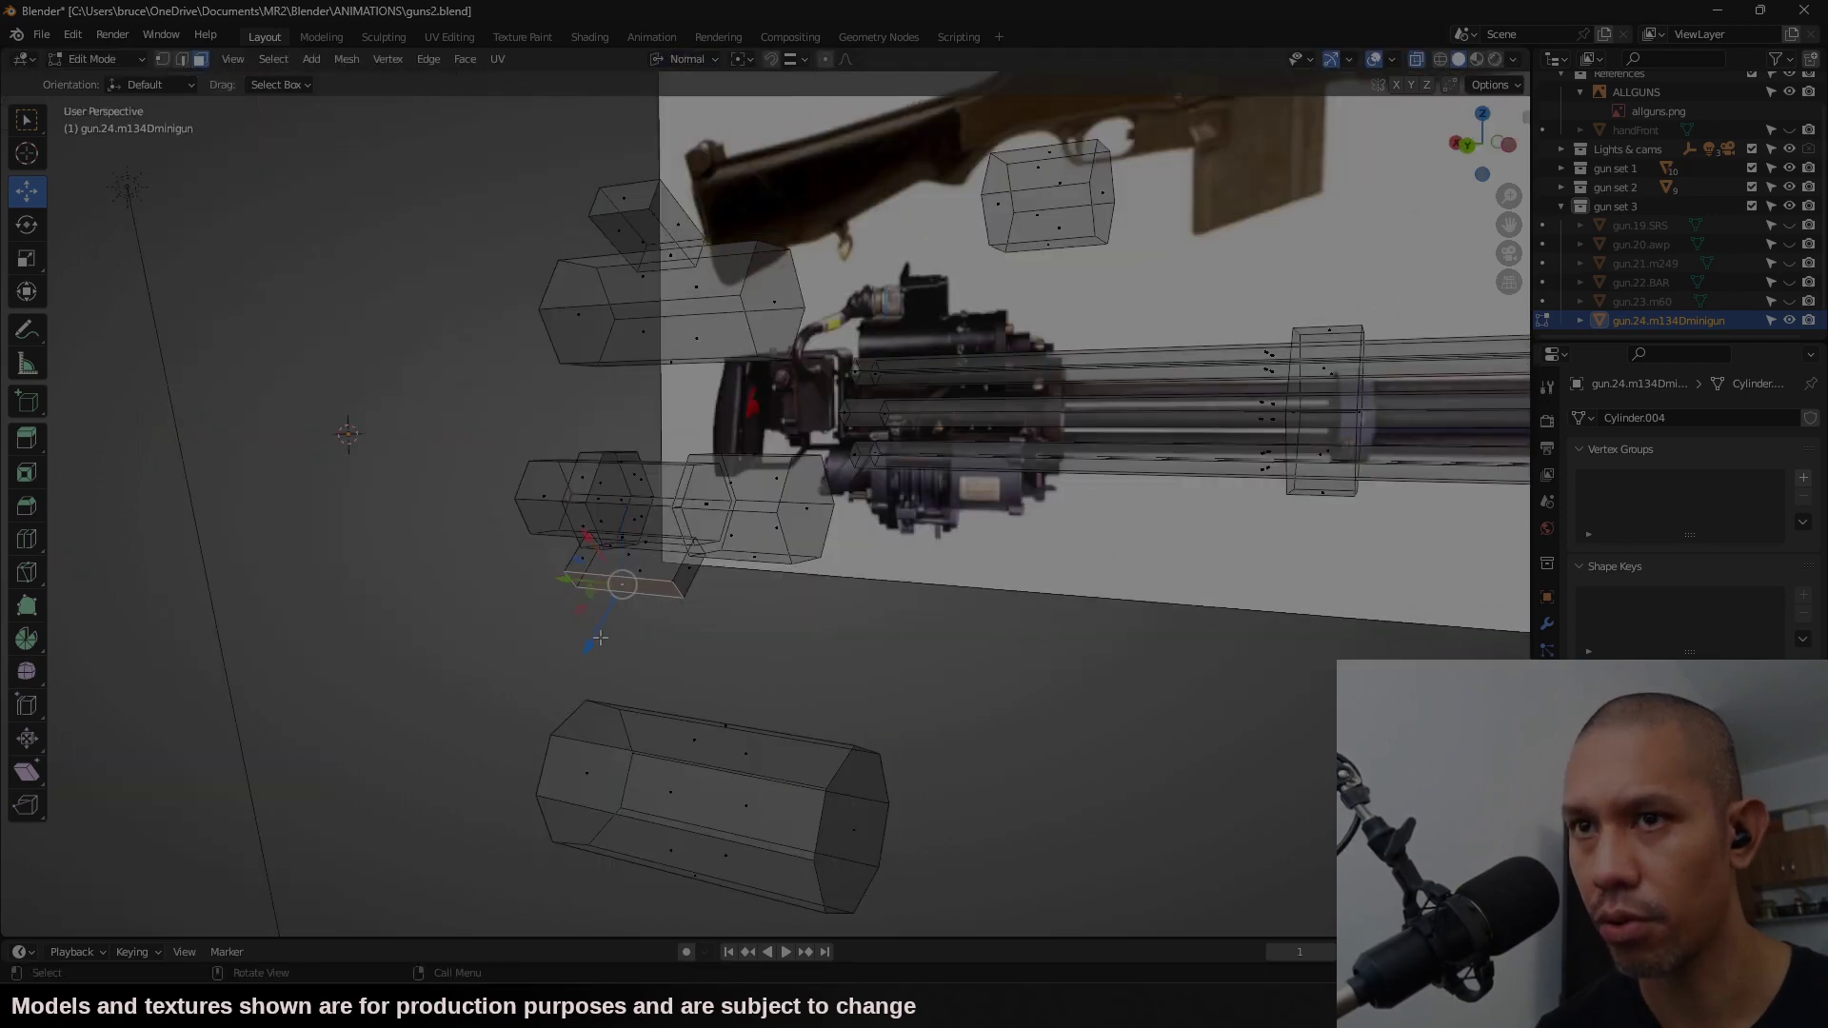
pyautogui.moveTo(599, 638); pyautogui.dragTo(604, 631)
# Step: Restore the Global orientation, raise the large lower cylinder along Z onto the main body and lower the tilted box about 0.76 m
pyautogui.click(685, 59)
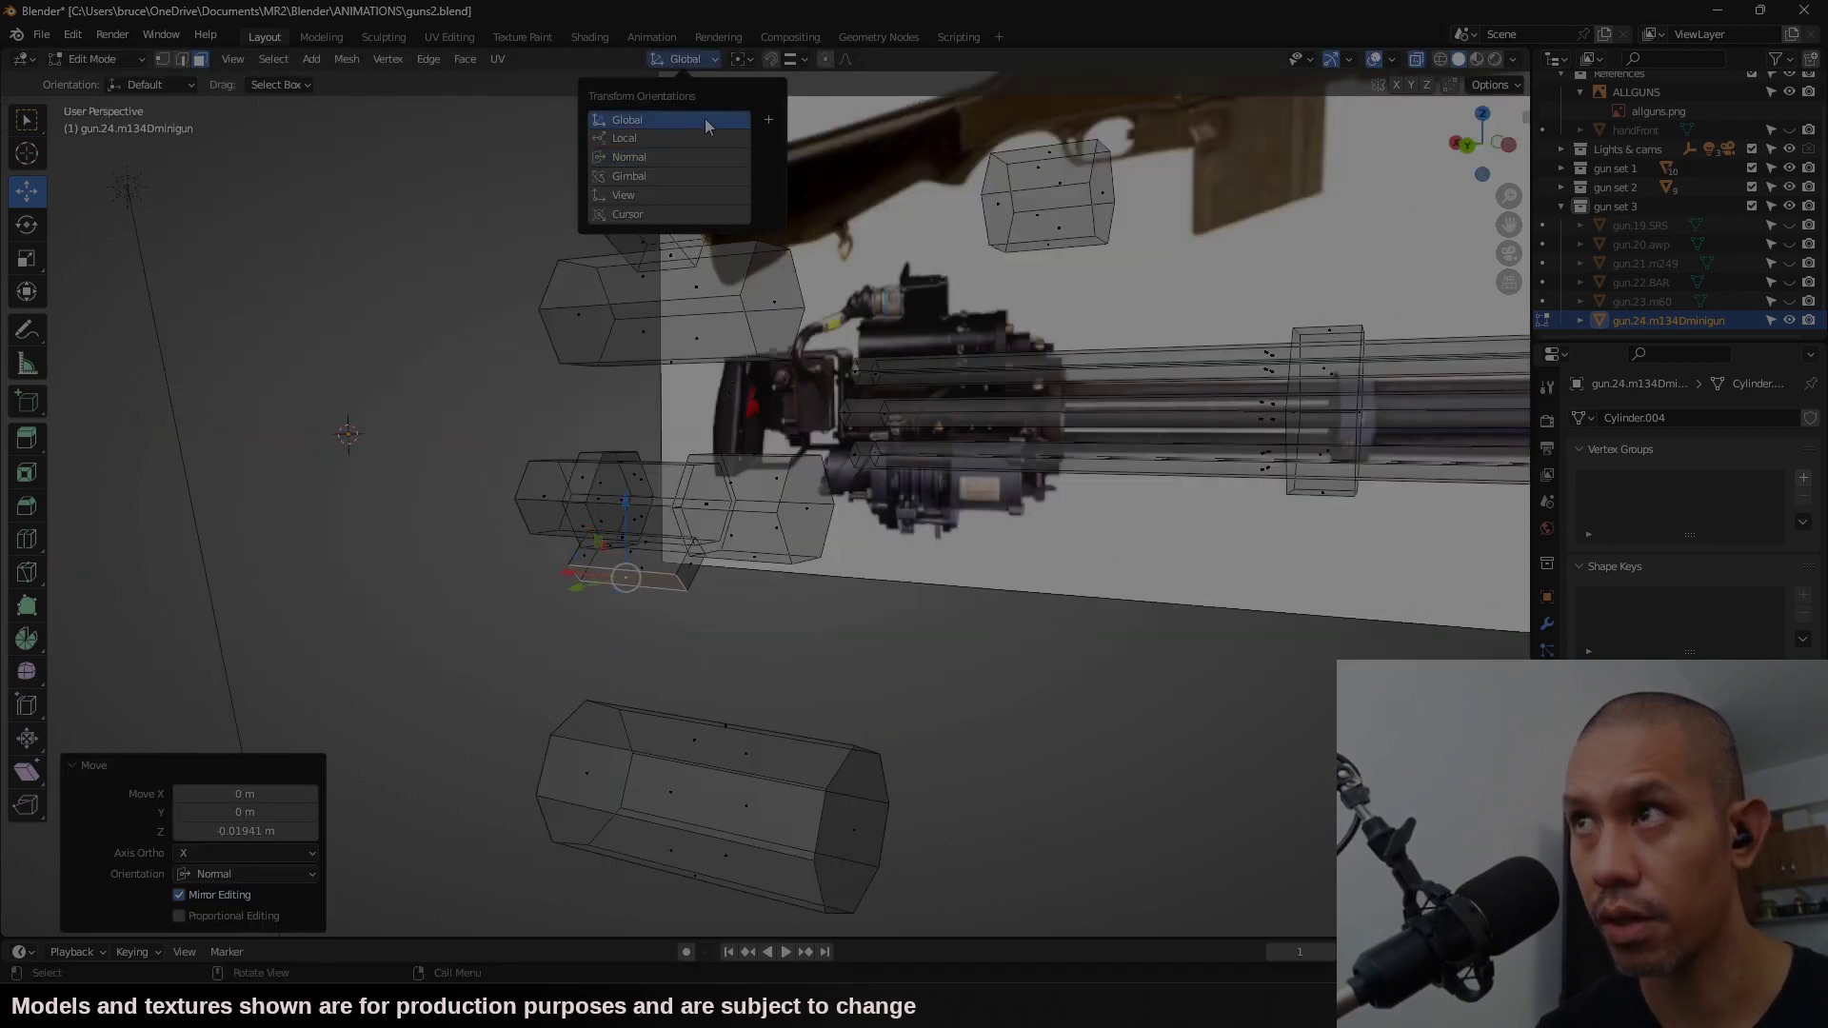
pyautogui.press('ctrl+KP_1')
pyautogui.press('l')
pyautogui.press('g')
pyautogui.press('z')
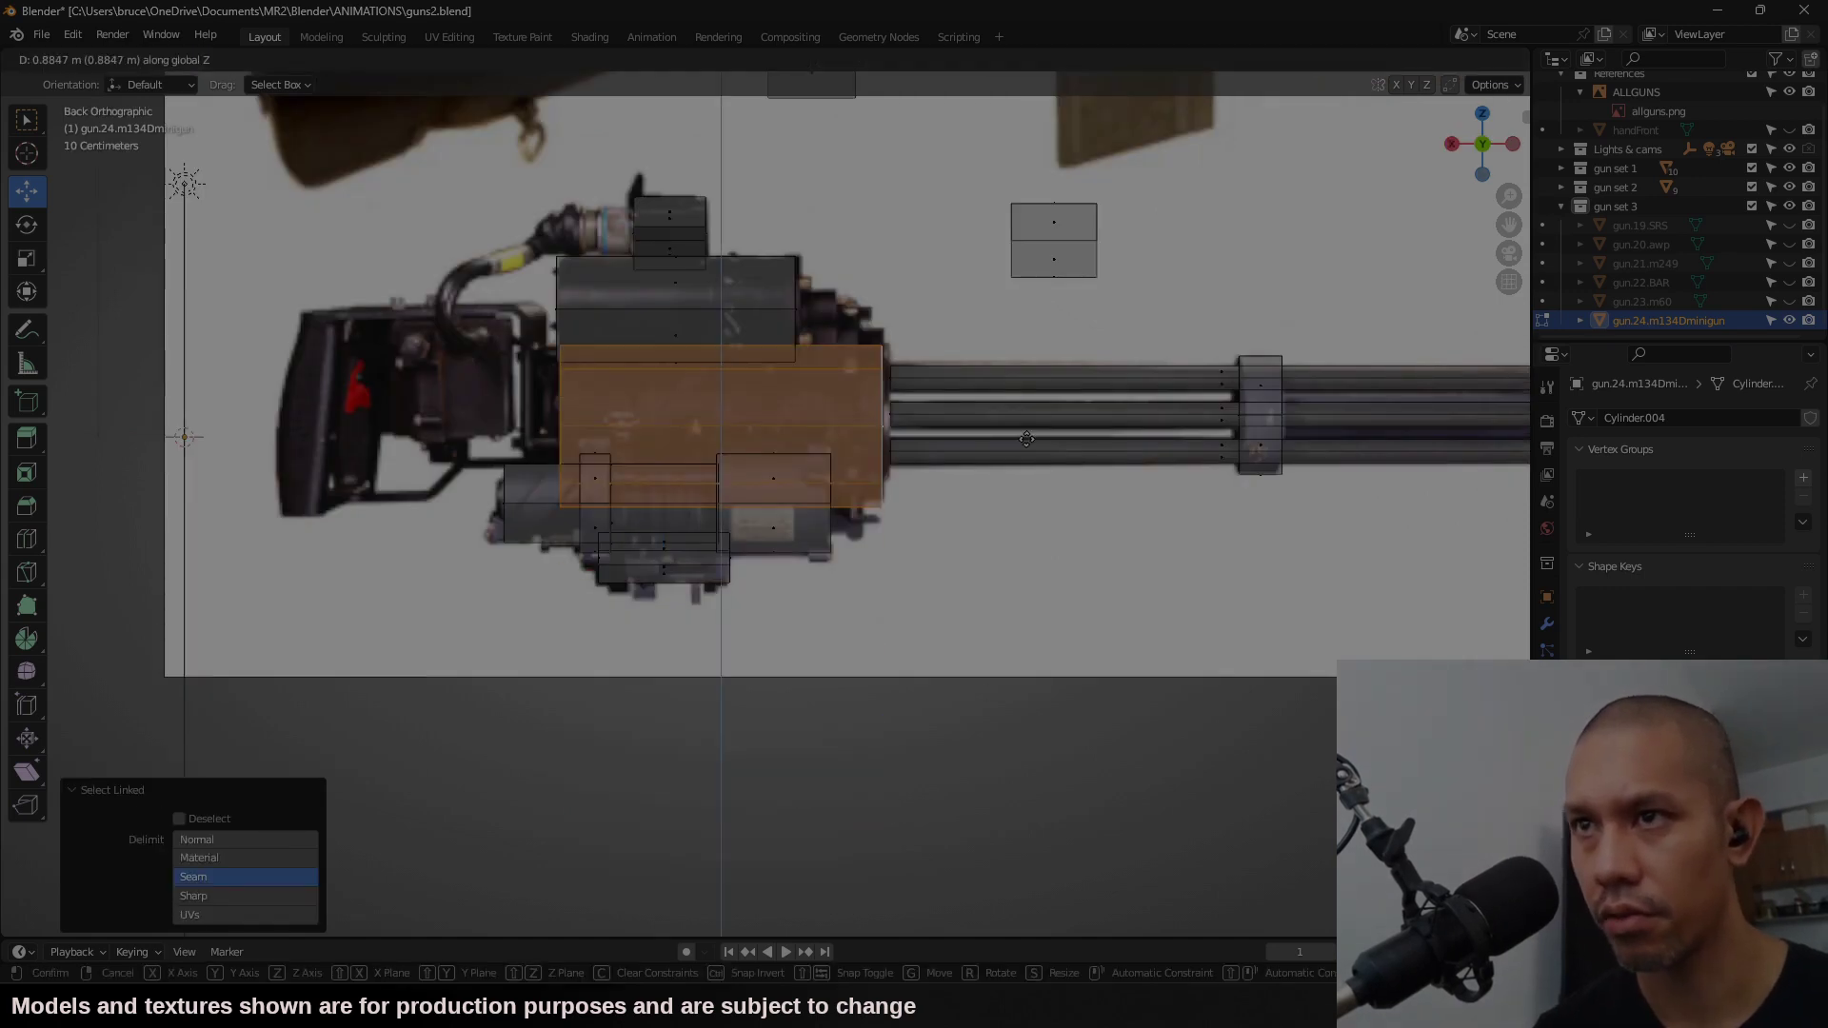
pyautogui.click(698, 542)
pyautogui.press('ctrl+KP_3')
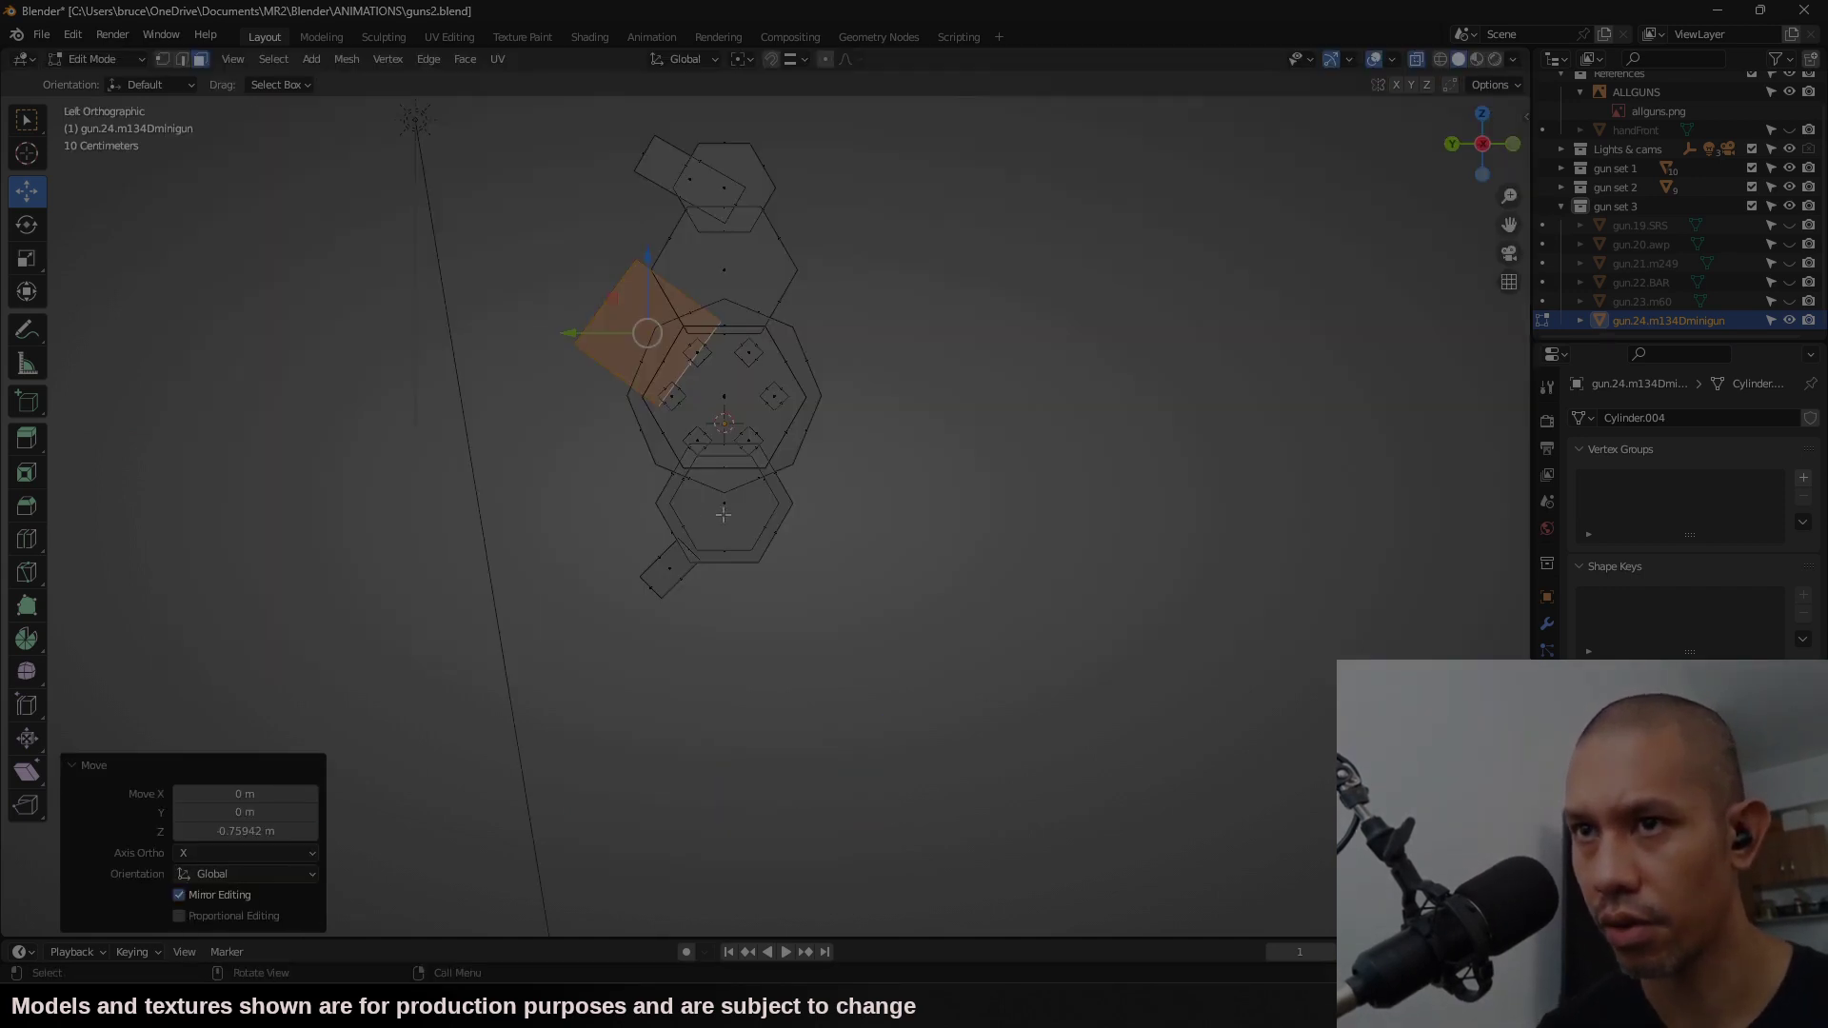
# Step: Select the linked lower motor cylinders together with their small tilted block and move them along Y
pyautogui.click(723, 510)
pyautogui.press('l')
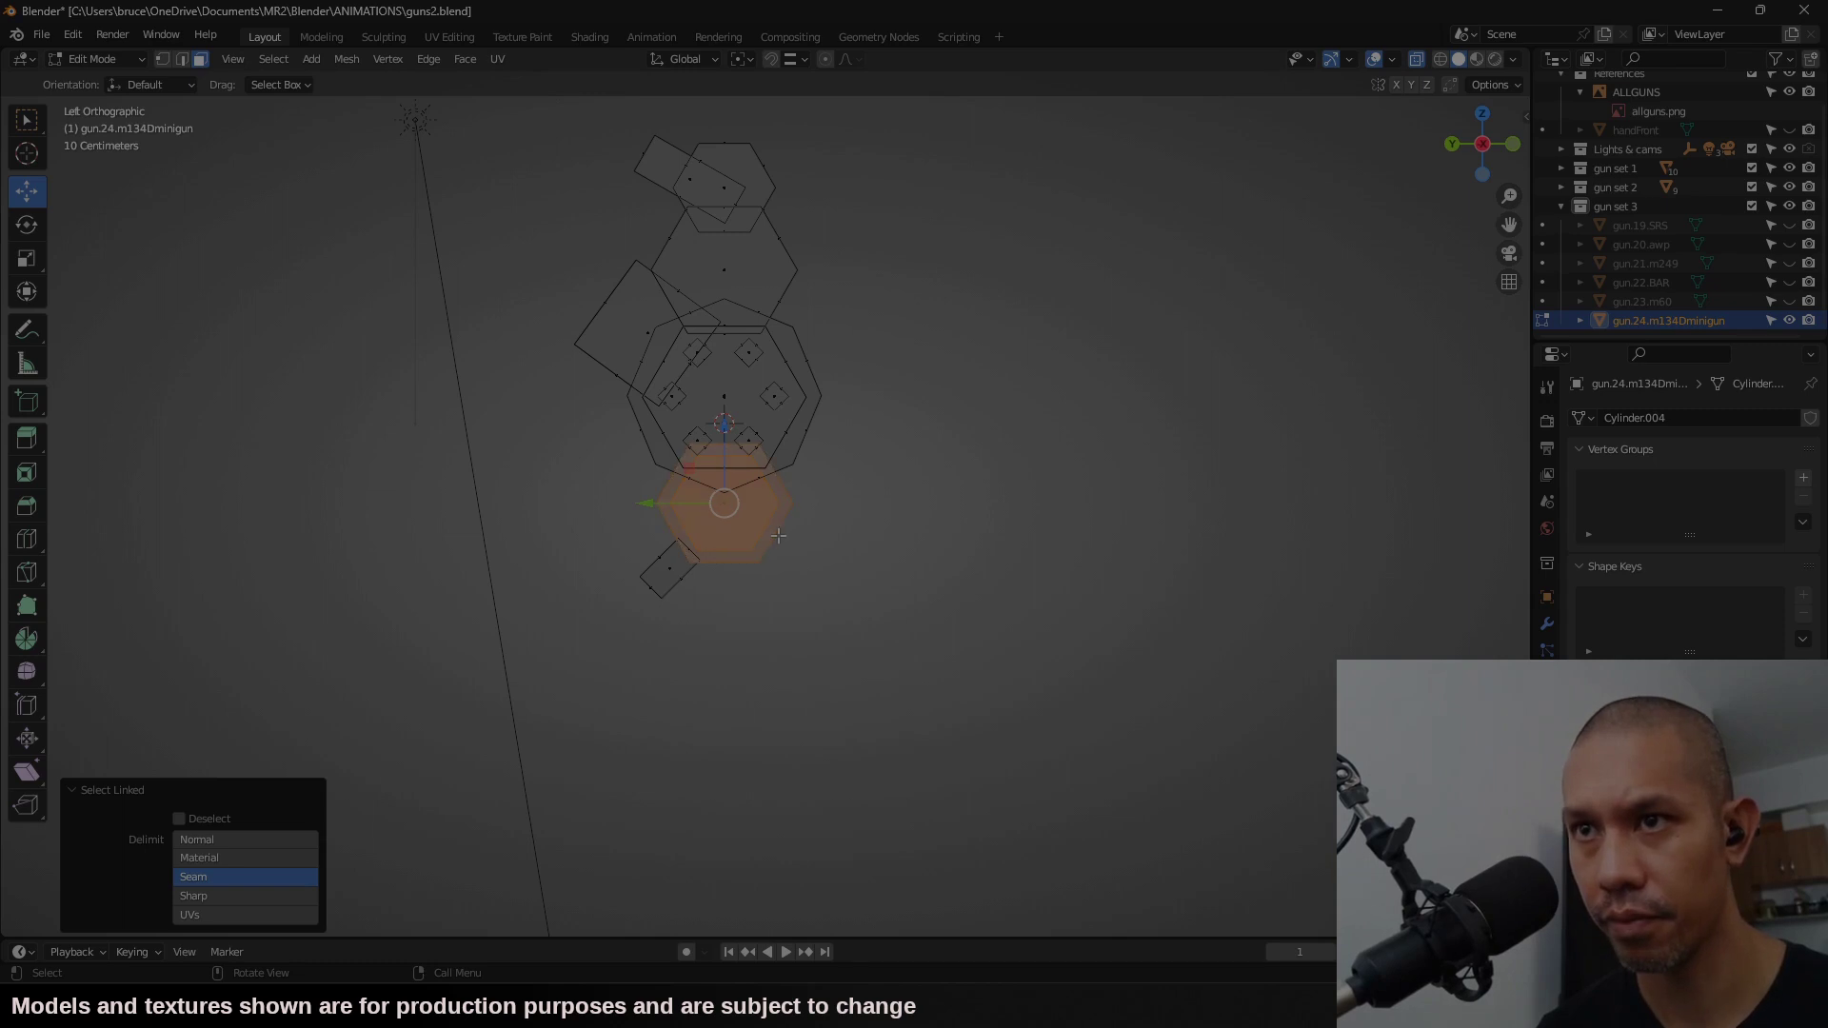
pyautogui.press('l')
pyautogui.press('g')
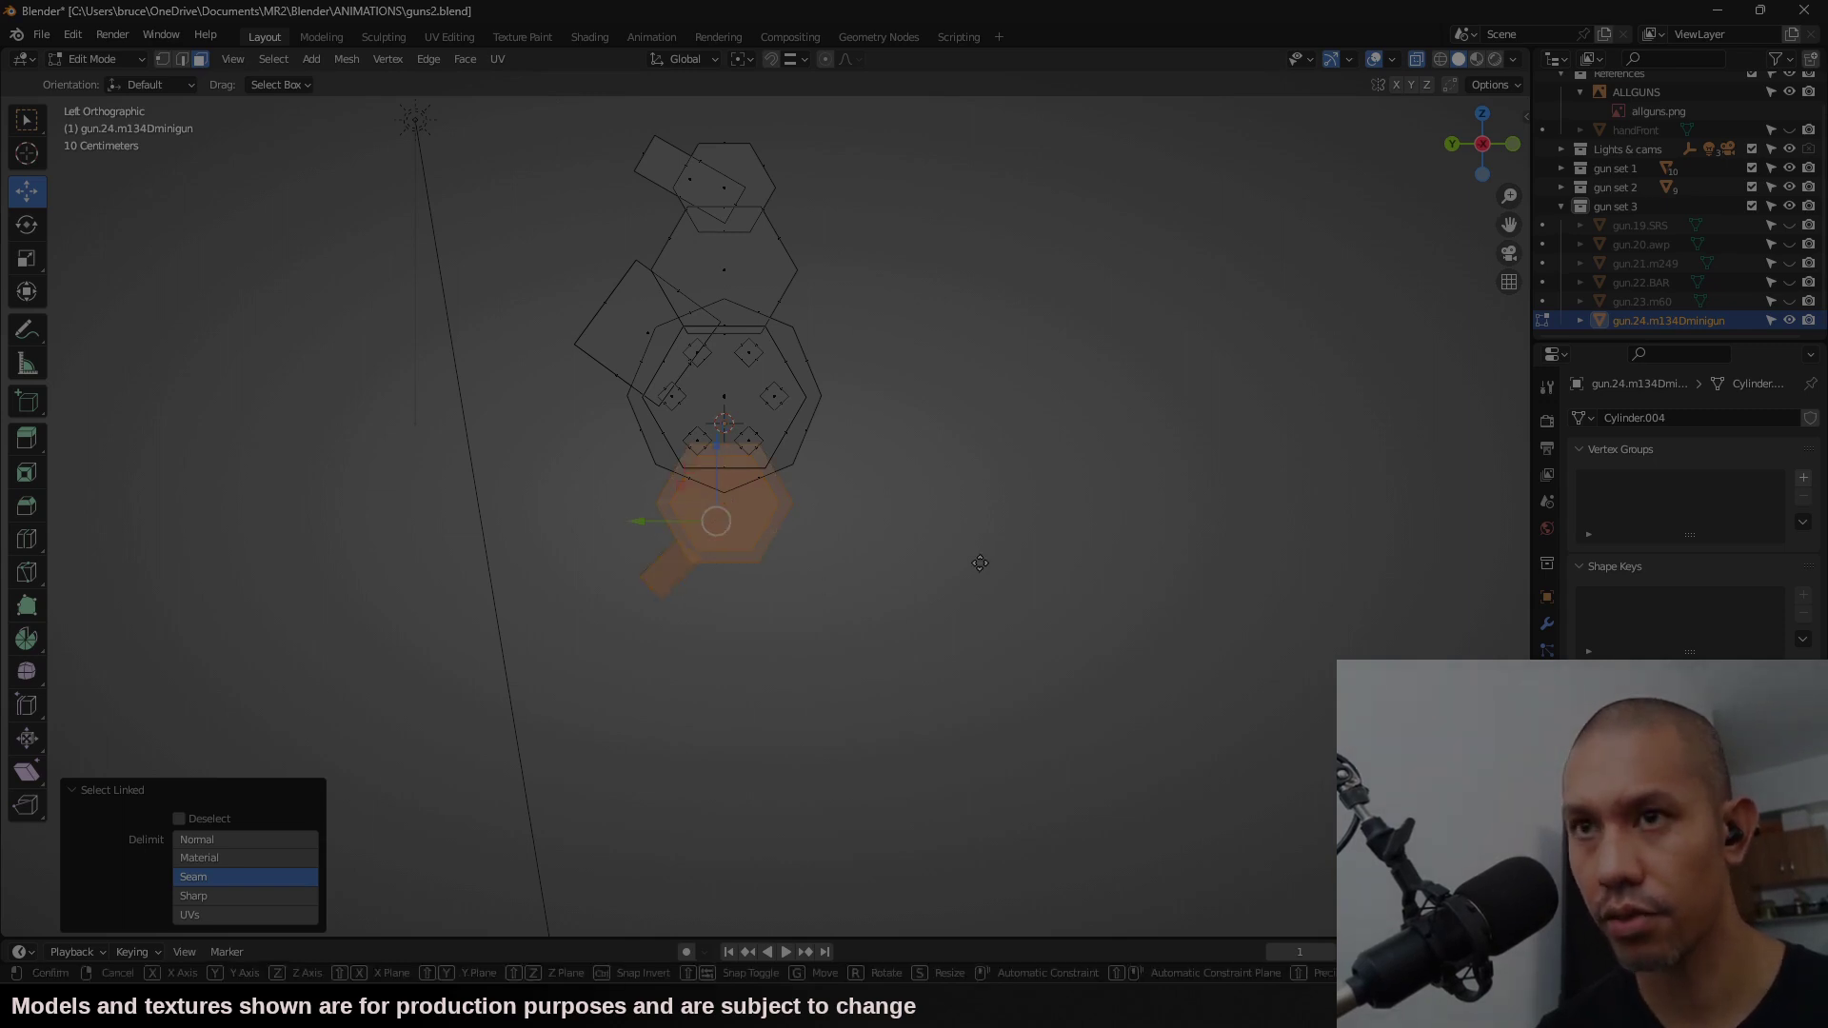
pyautogui.press('y')
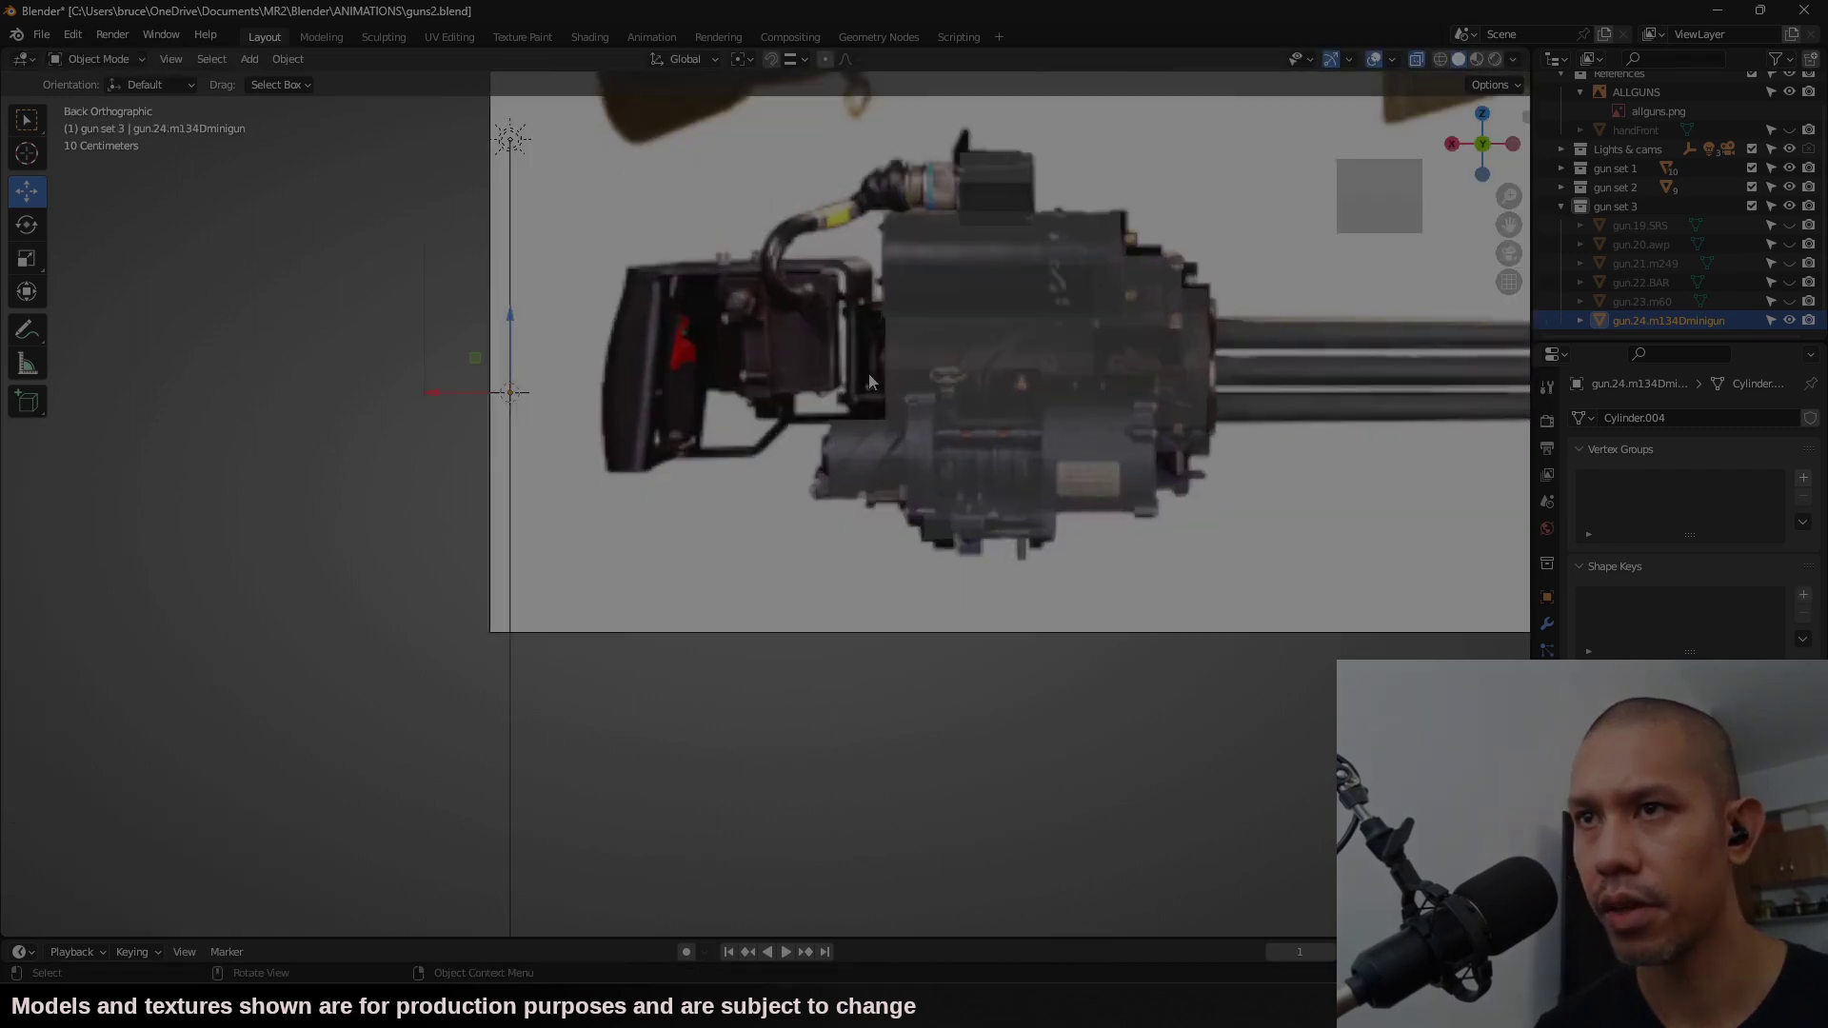
# Step: Place a six-sided cylinder copy behind the main body, scale it in Y and Z, and move its face about -0.129 m along X
pyautogui.scroll(1, 914, 409)
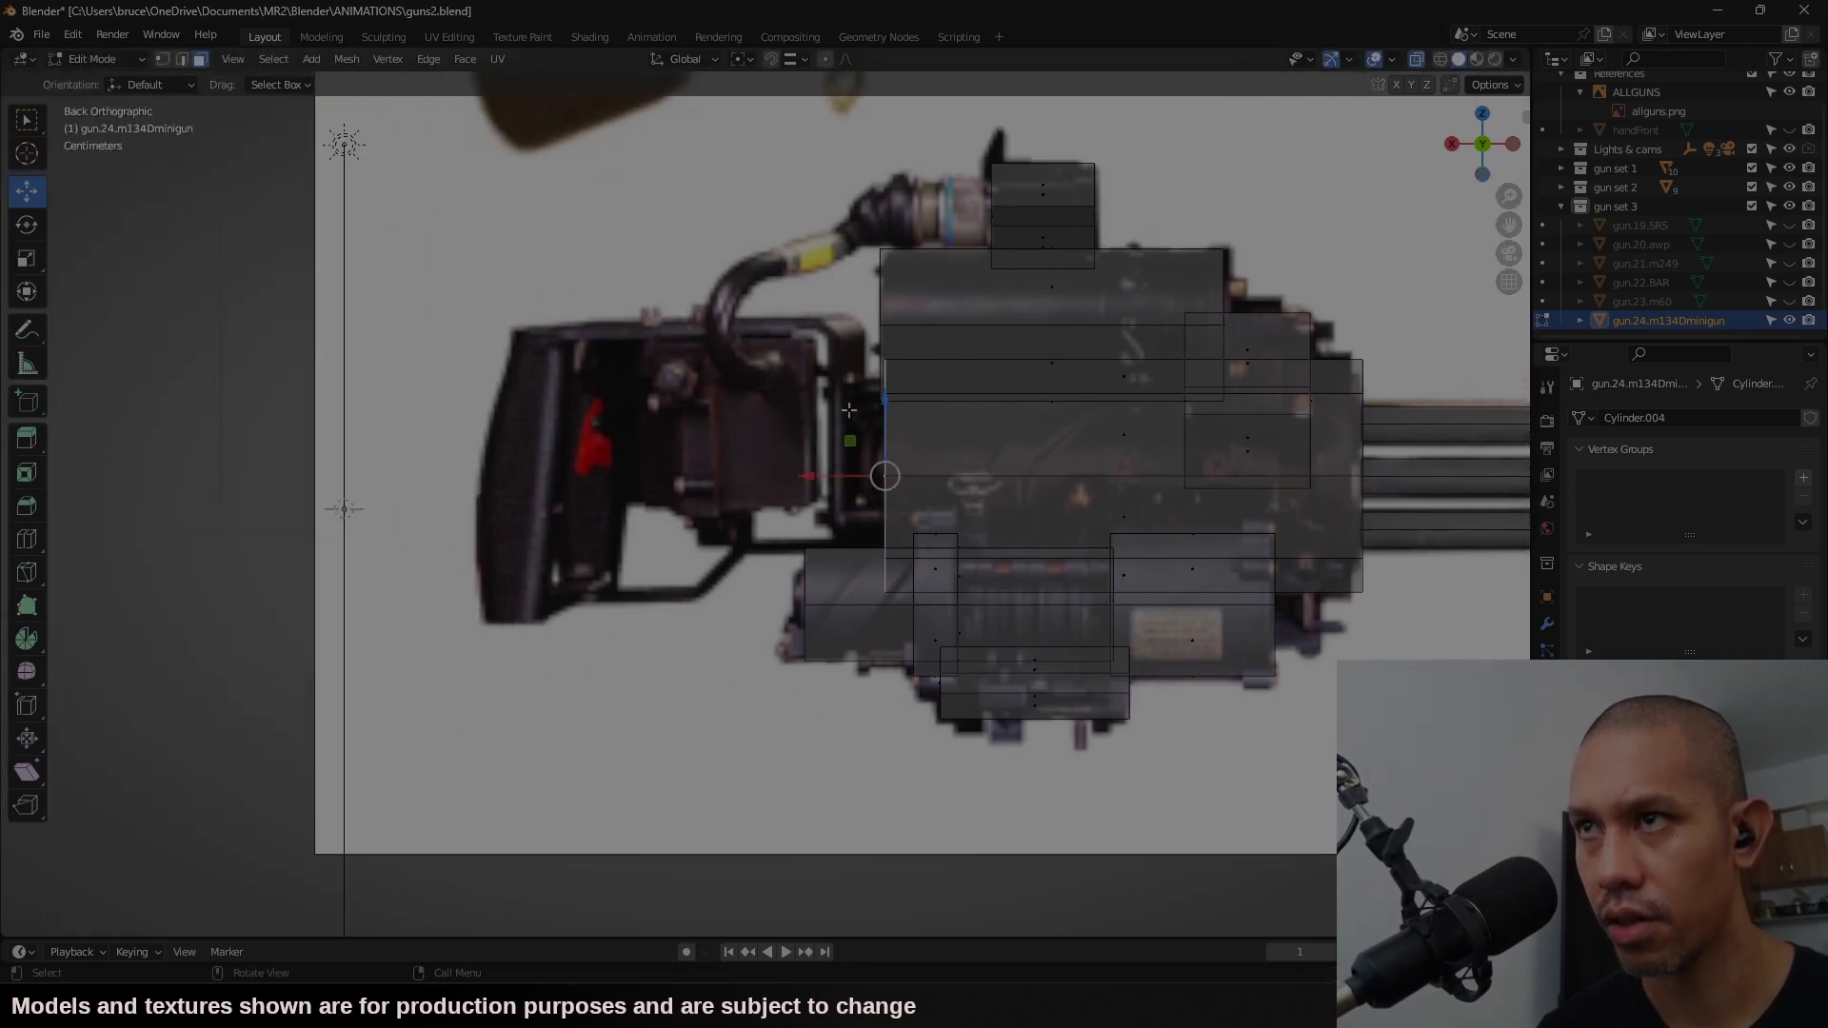
pyautogui.scroll(-3, 1015, 275)
pyautogui.press('g')
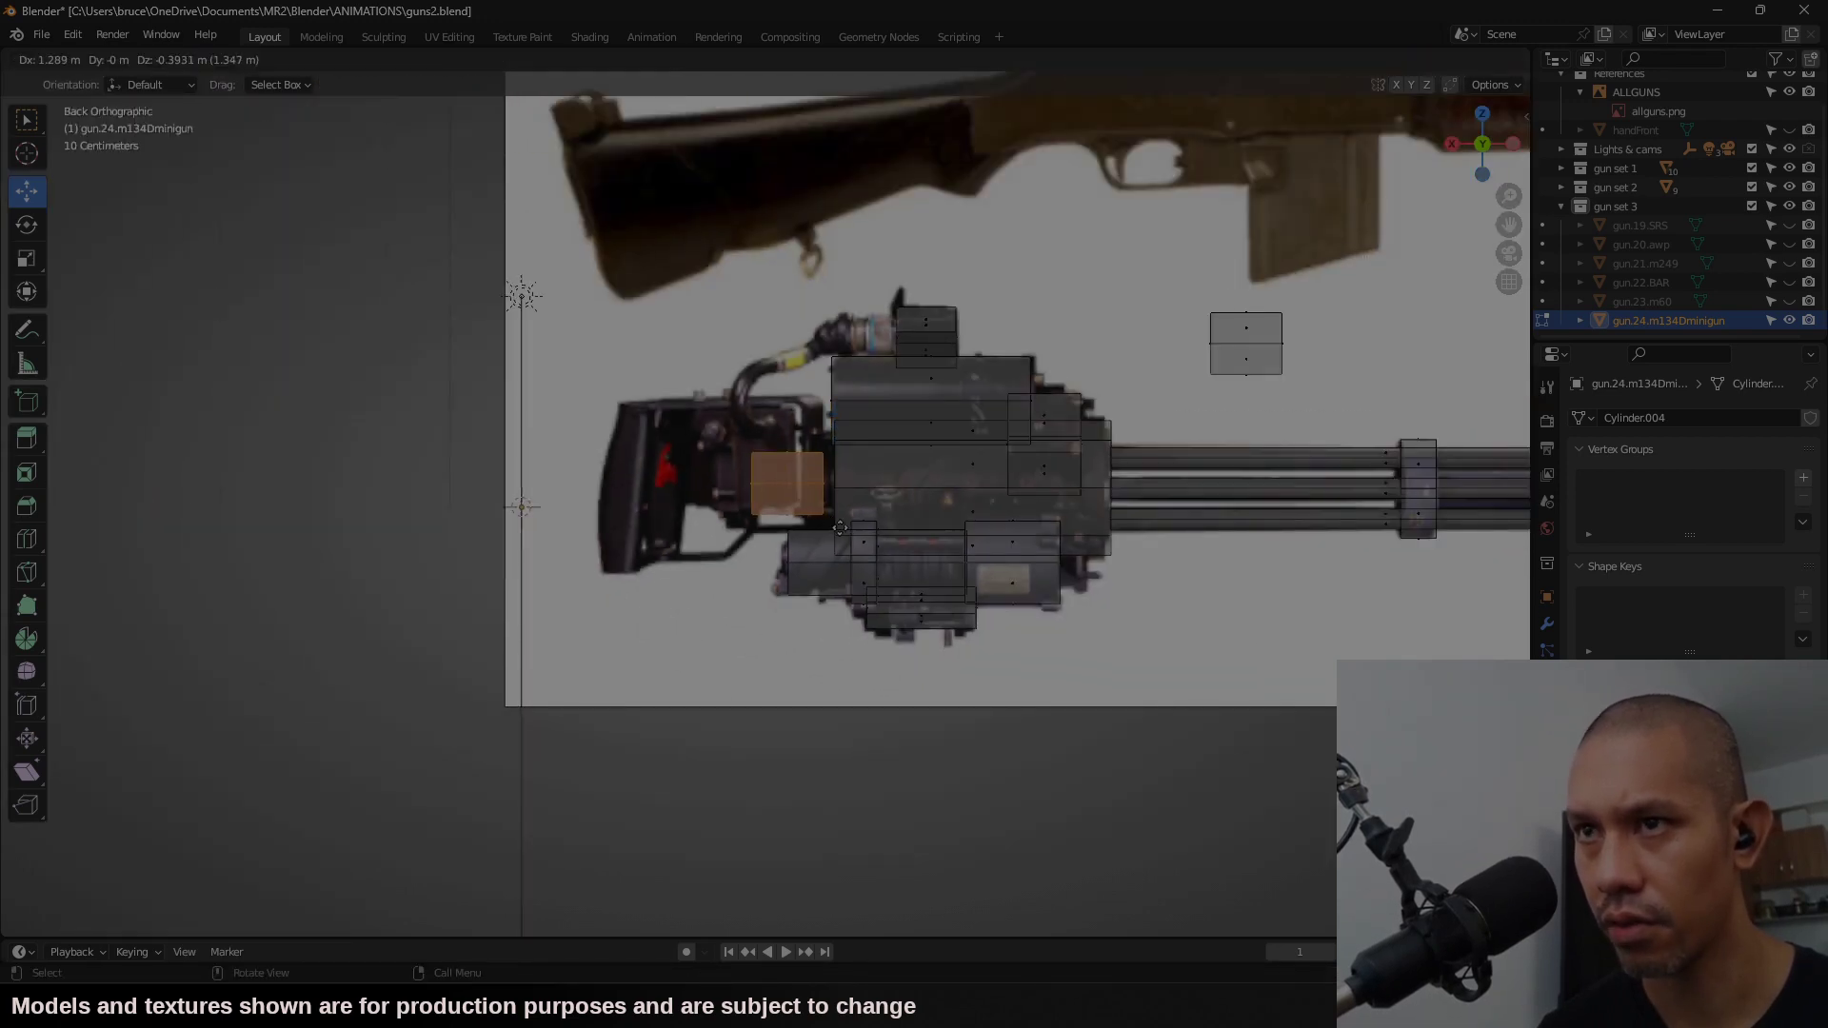
pyautogui.click(844, 533)
pyautogui.scroll(5, 845, 533)
pyautogui.press('s')
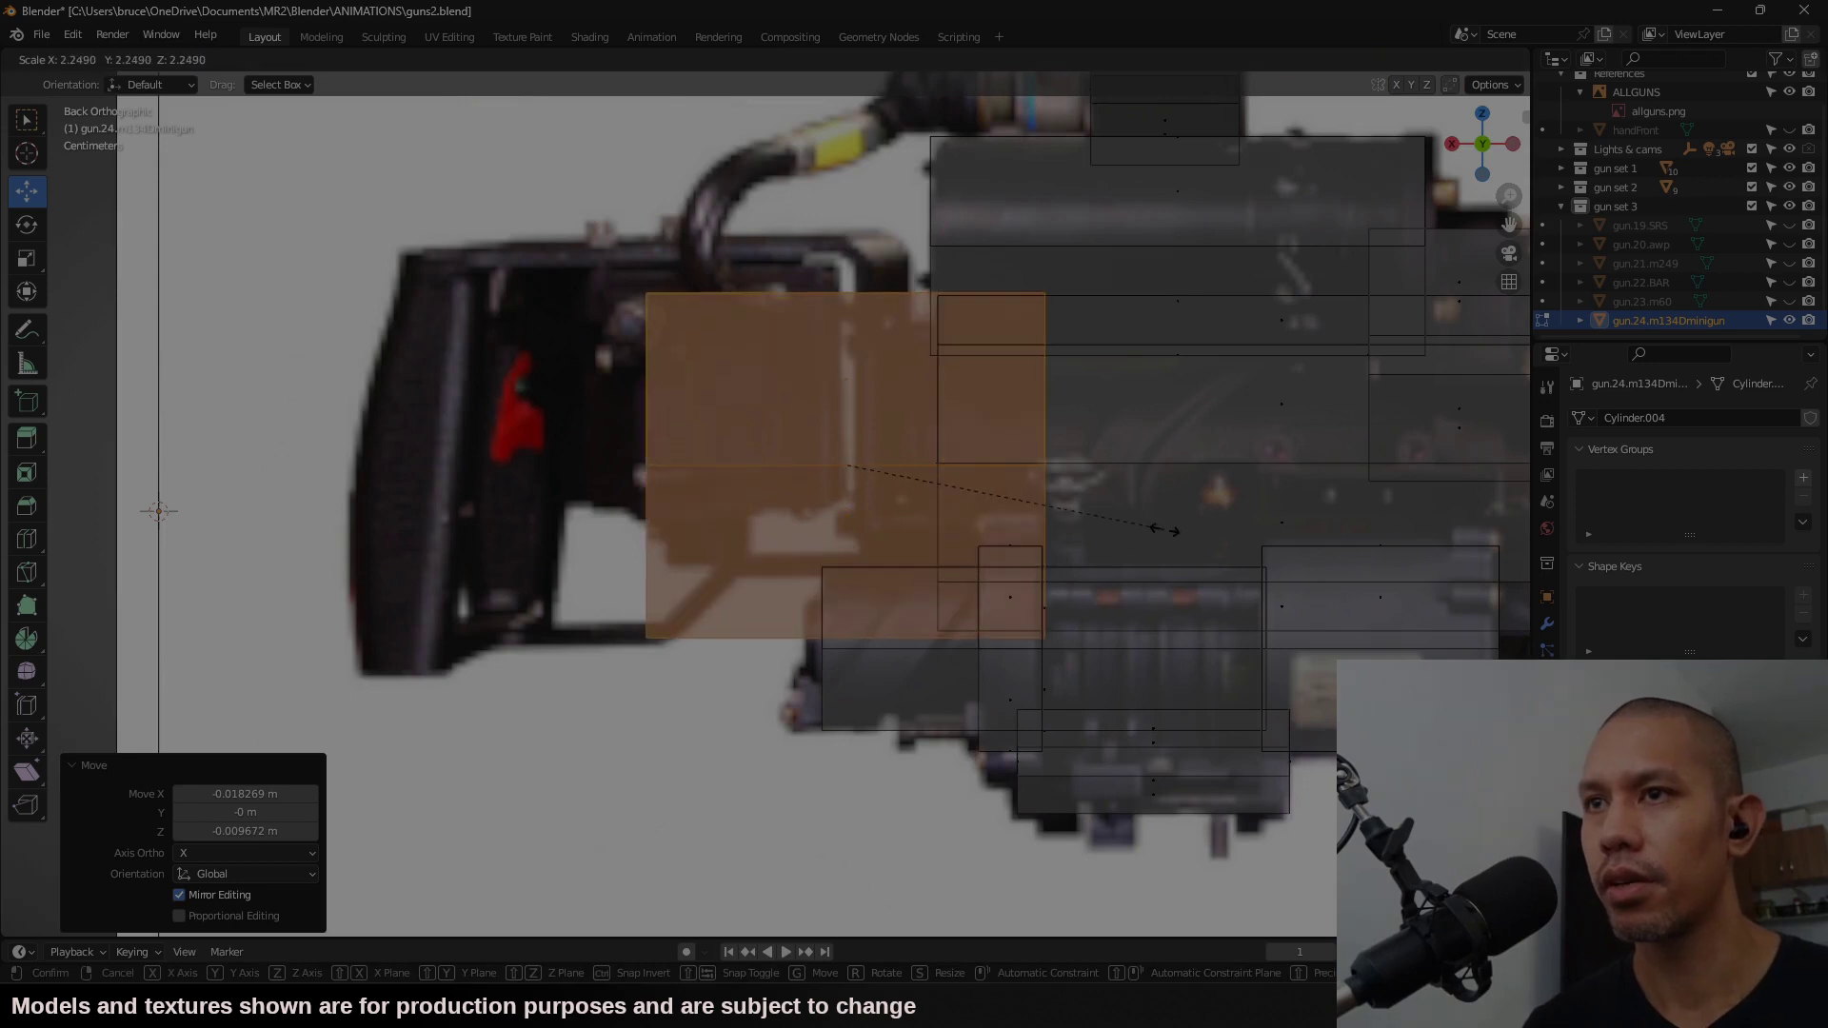
pyautogui.hotkey('shift', 'x')
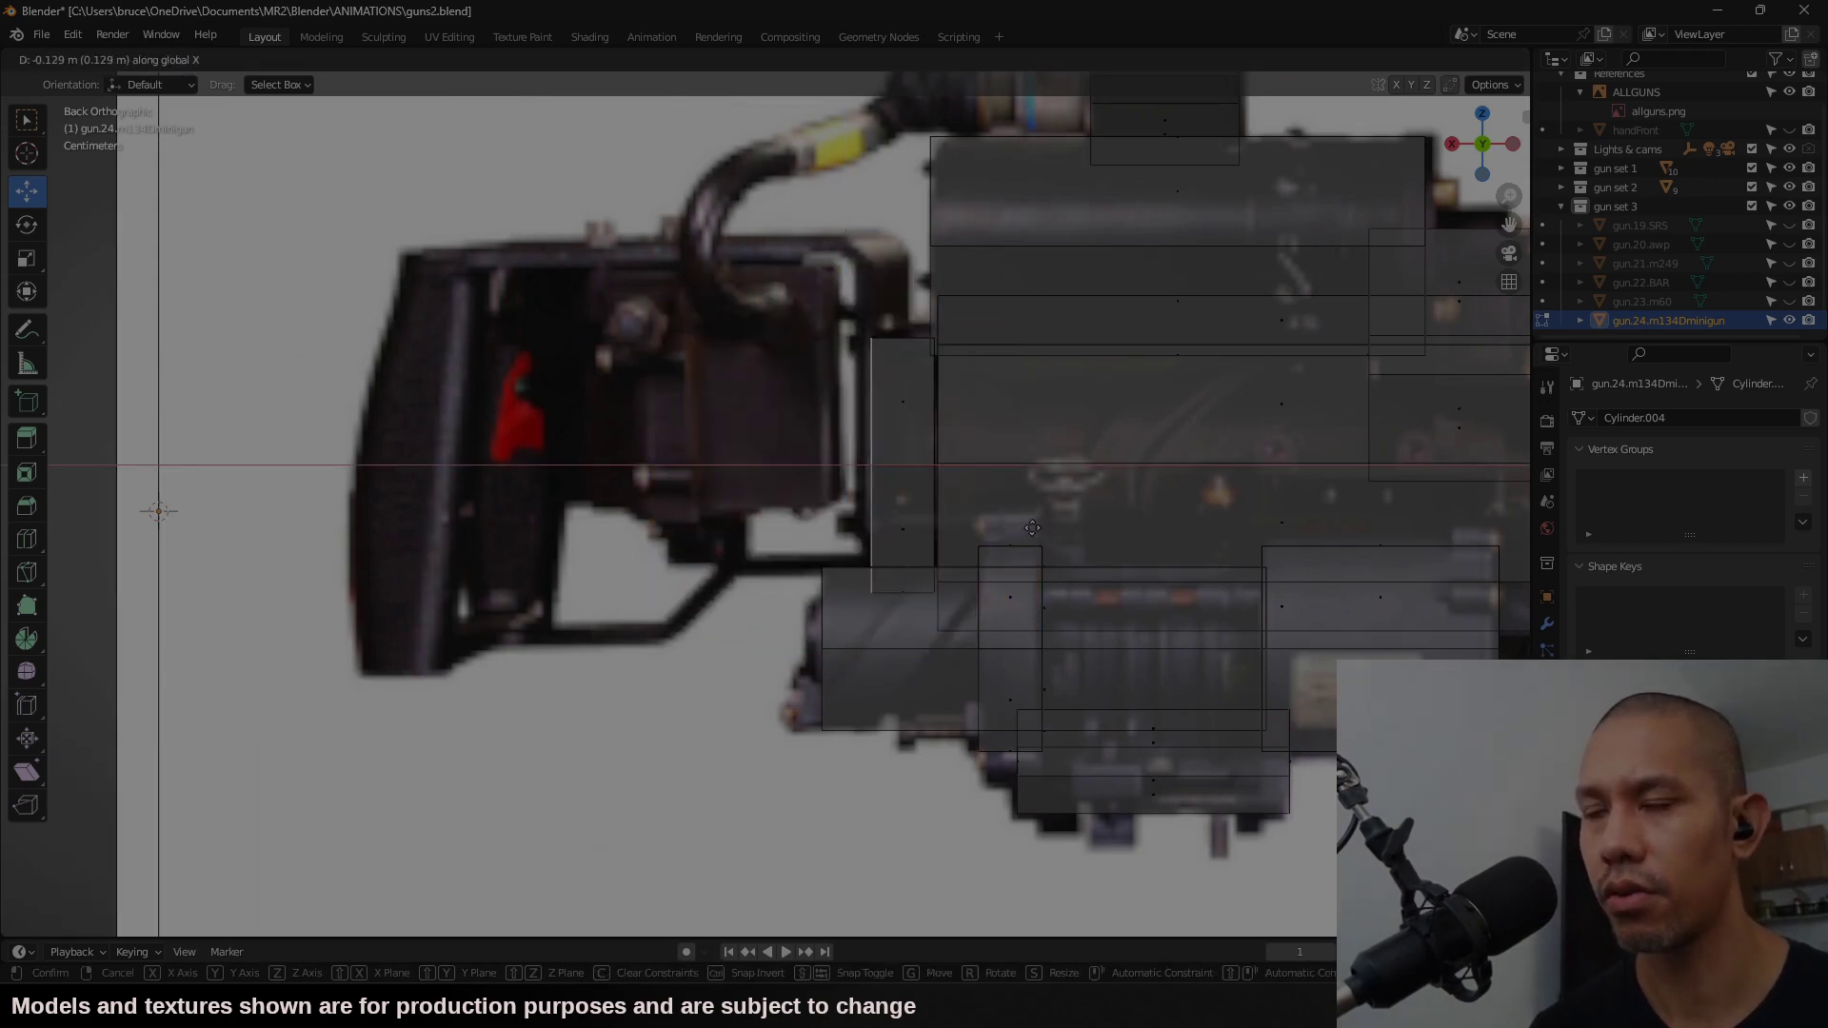
pyautogui.click(1028, 529)
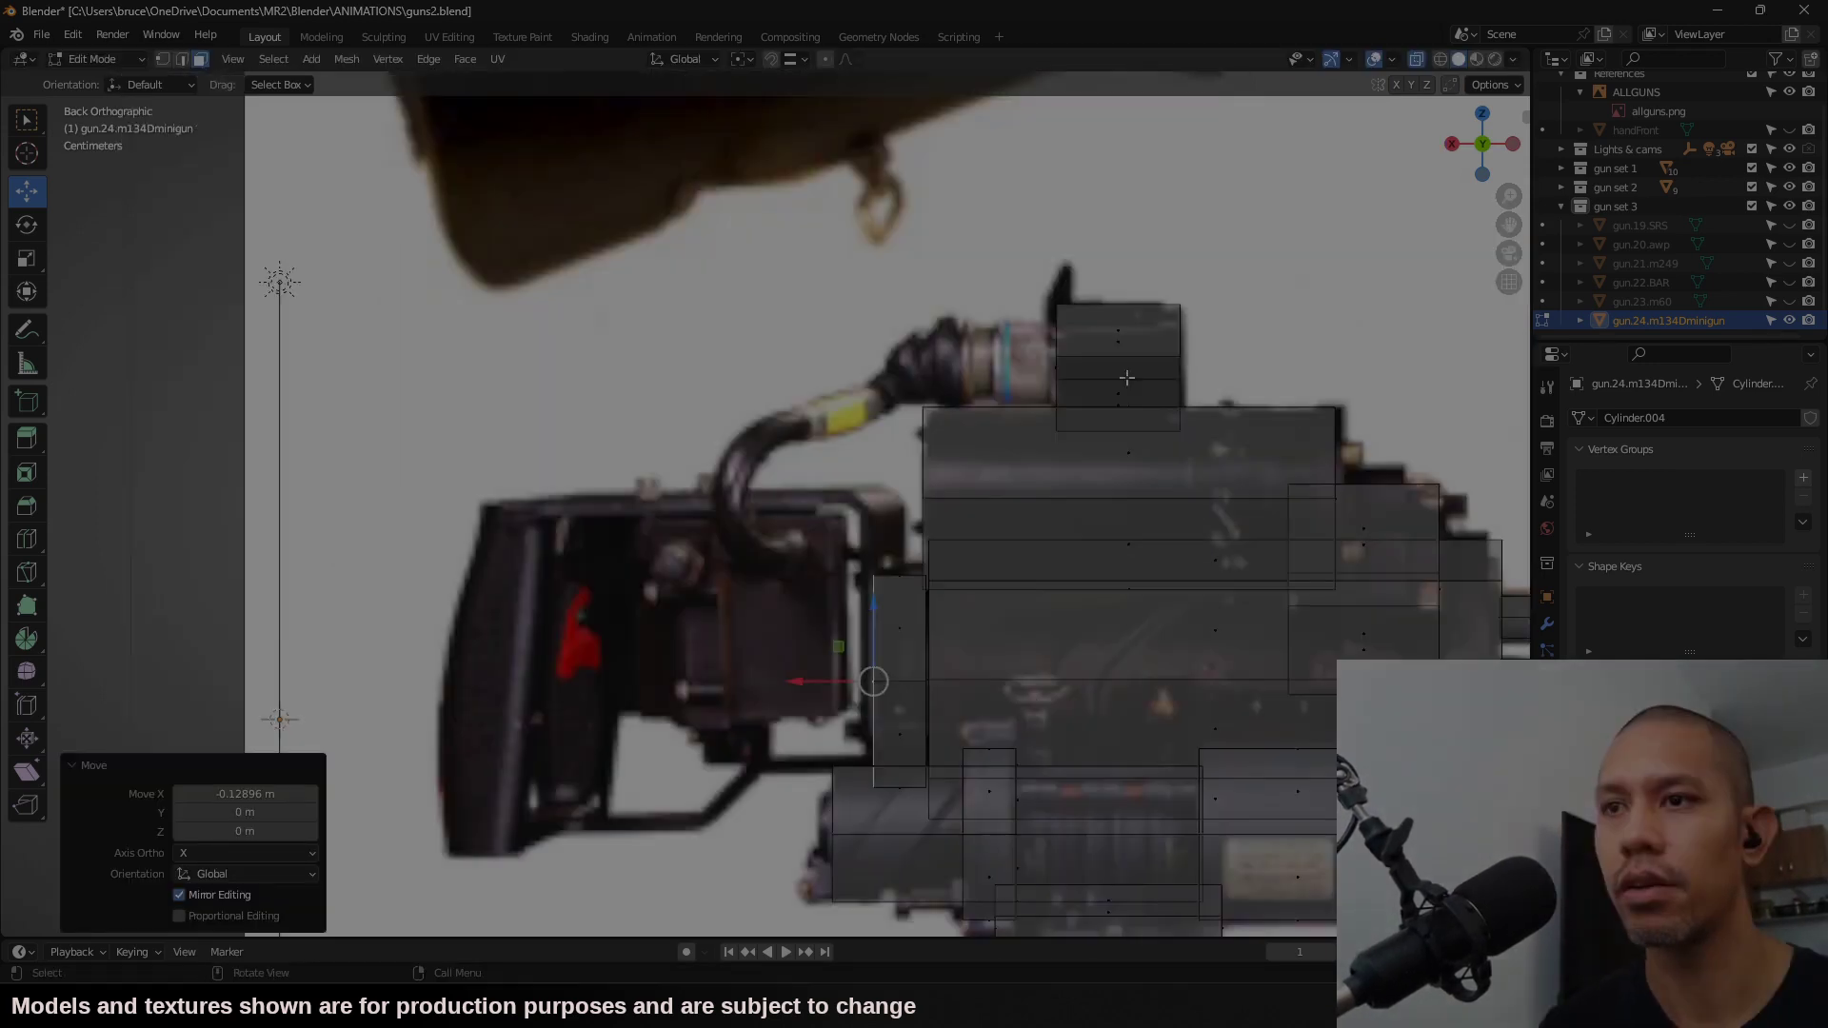
# Step: Duplicate the spare six-sided cylinder onto the cable connector behind the top box and shape it to the connector's size and tapered end
pyautogui.keyDown('shift'); pyautogui.moveTo(1523, 304); pyautogui.dragTo(1334, 338, button='middle'); pyautogui.keyUp('shift')
pyautogui.click(1337, 389)
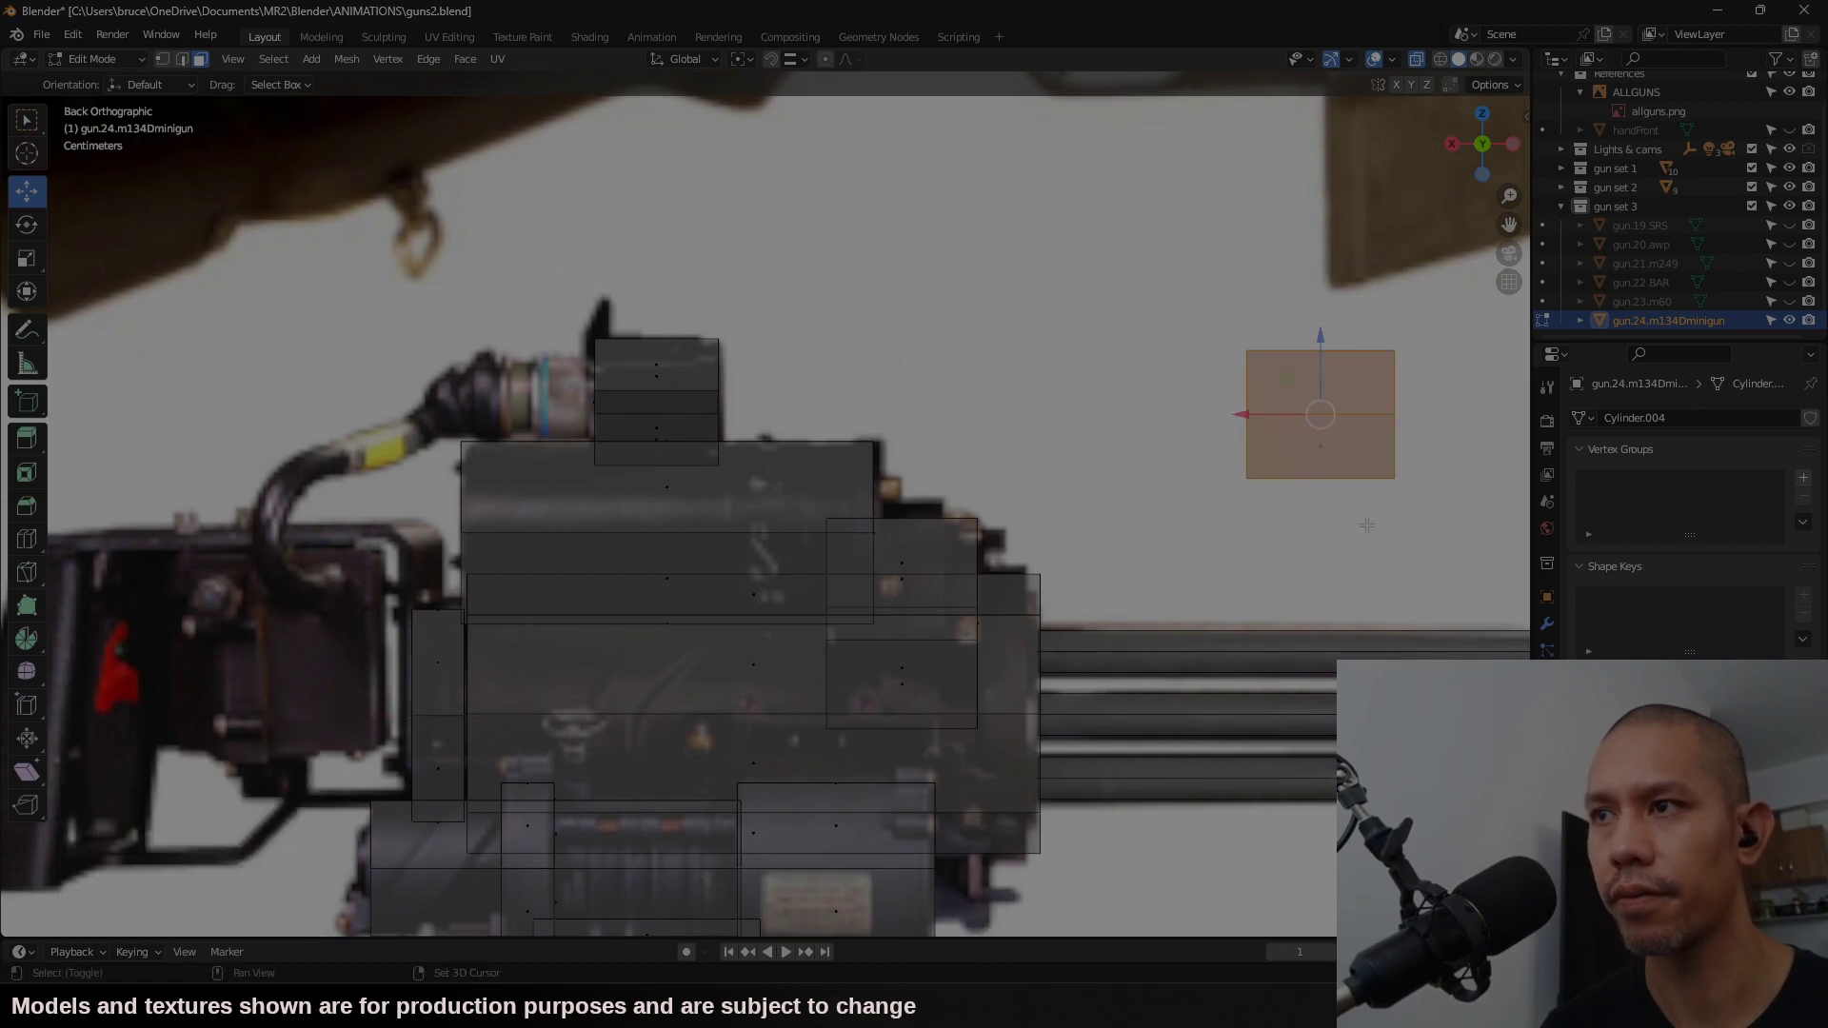
pyautogui.hotkey('shift', 'd')
pyautogui.click(469, 464)
pyautogui.press('s')
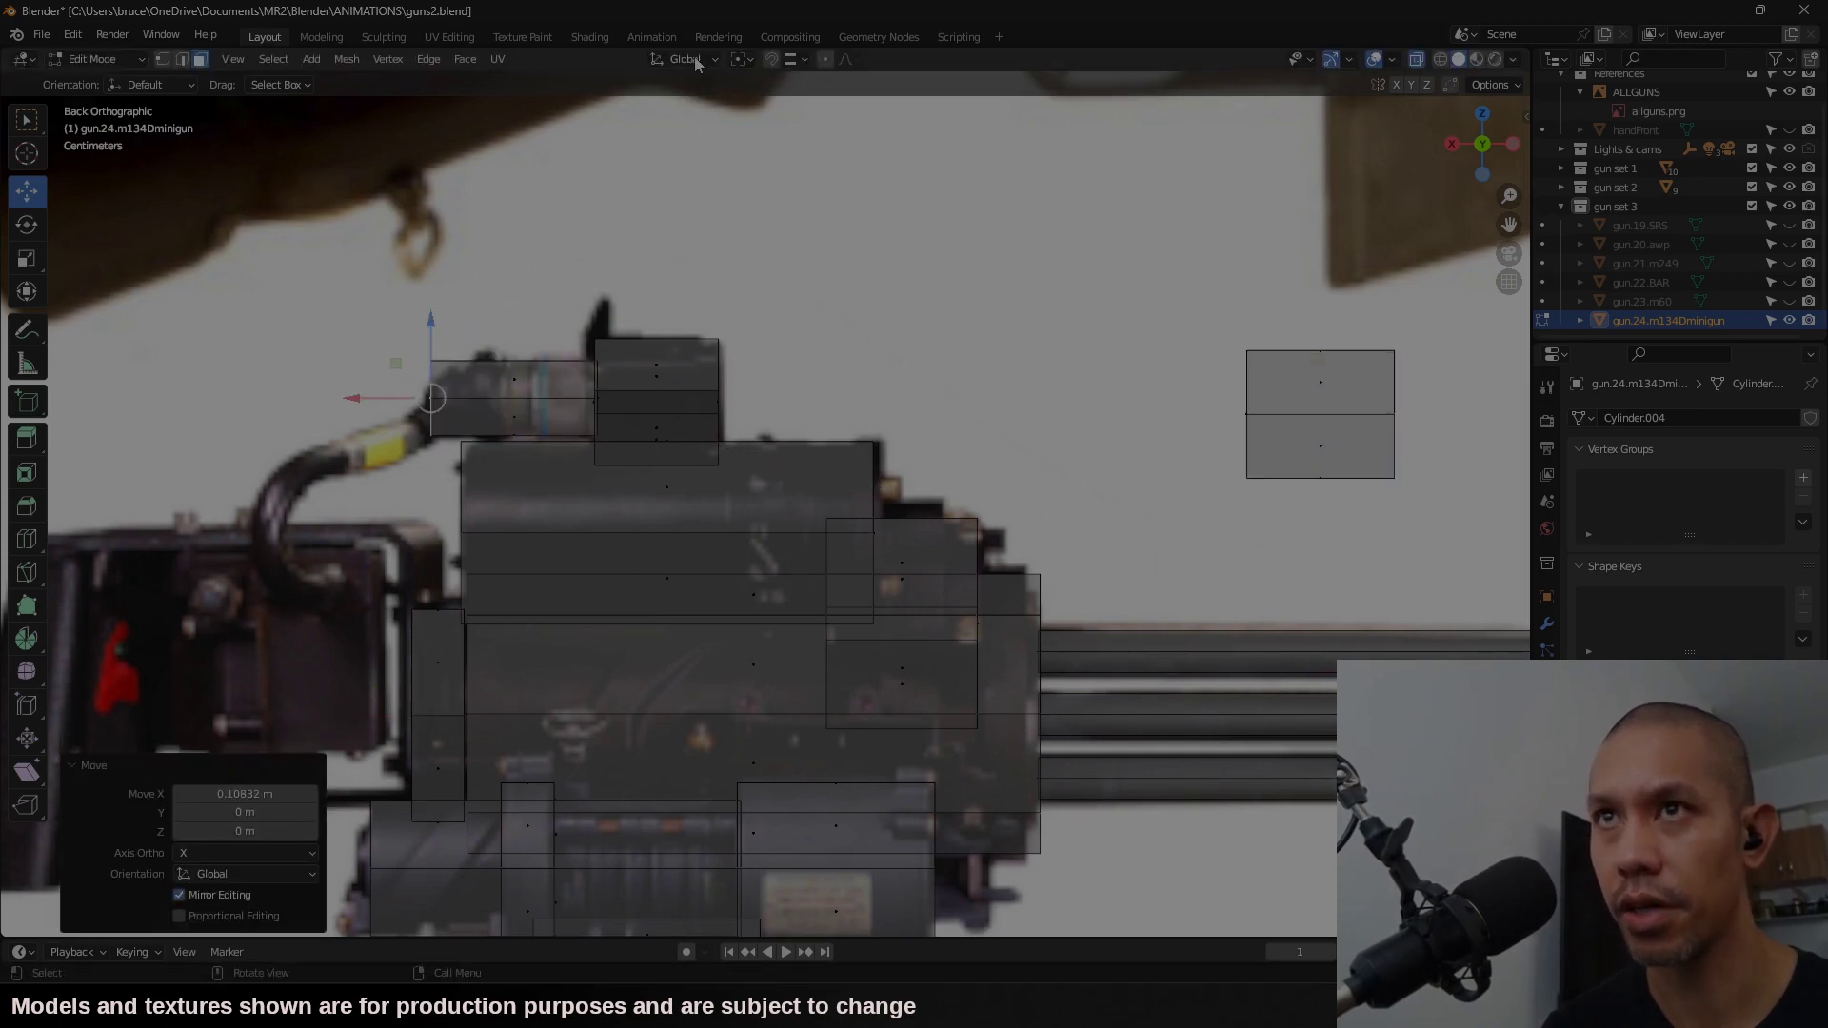
pyautogui.click(692, 59)
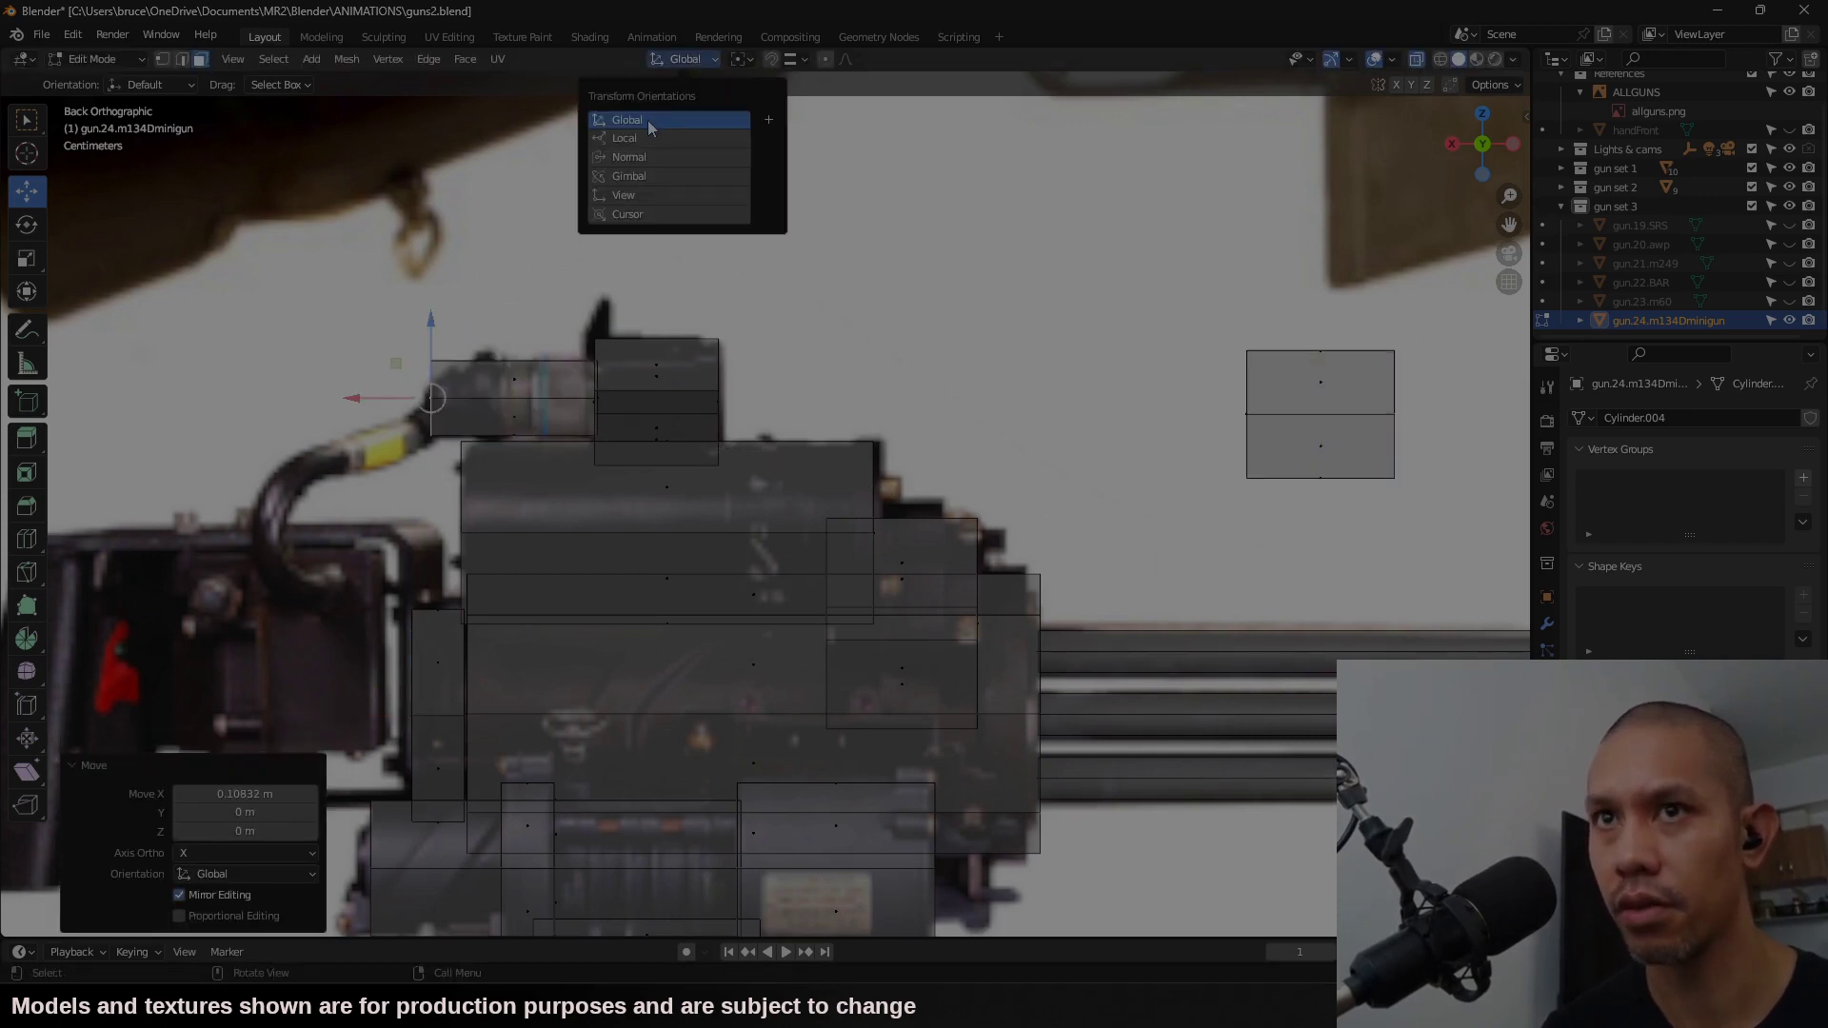
pyautogui.click(649, 124)
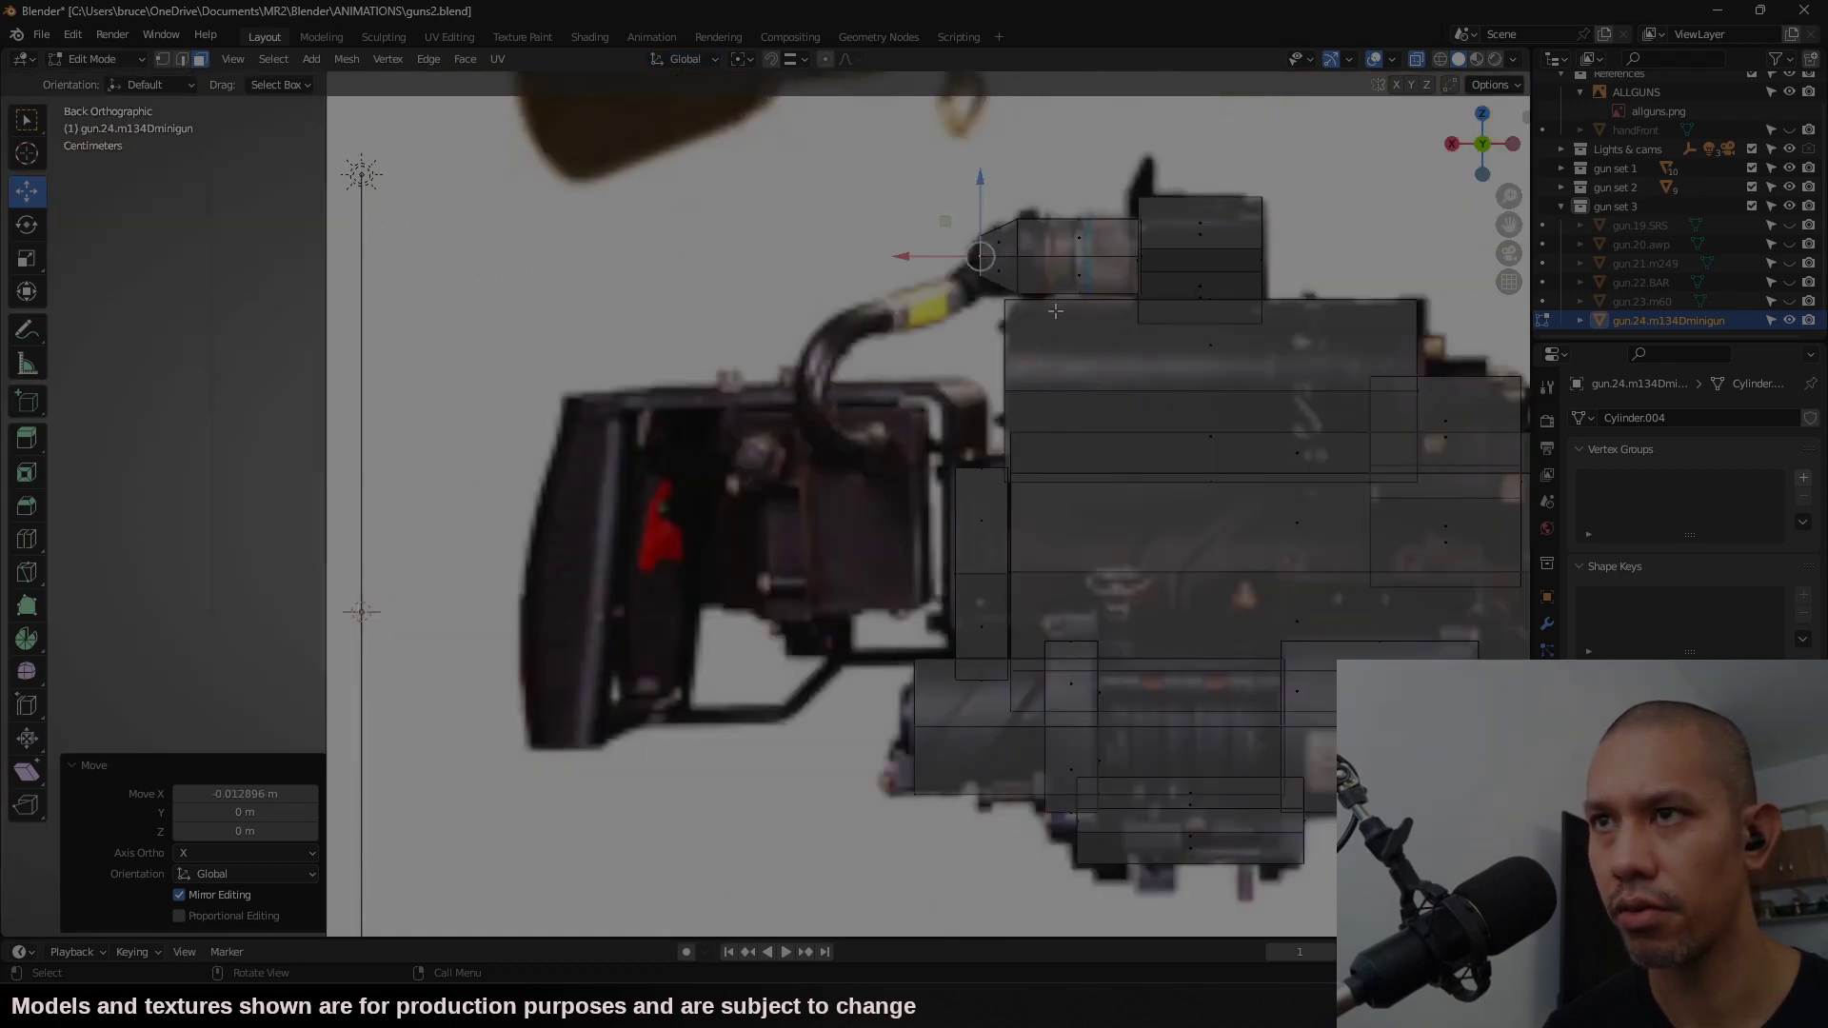
# Step: Add a cube, scale it to 0.1, place it over the square block by the rear grip and resize it to match
pyautogui.click(311, 59)
pyautogui.click(339, 81)
pyautogui.write('s.1')
pyautogui.press('Return')
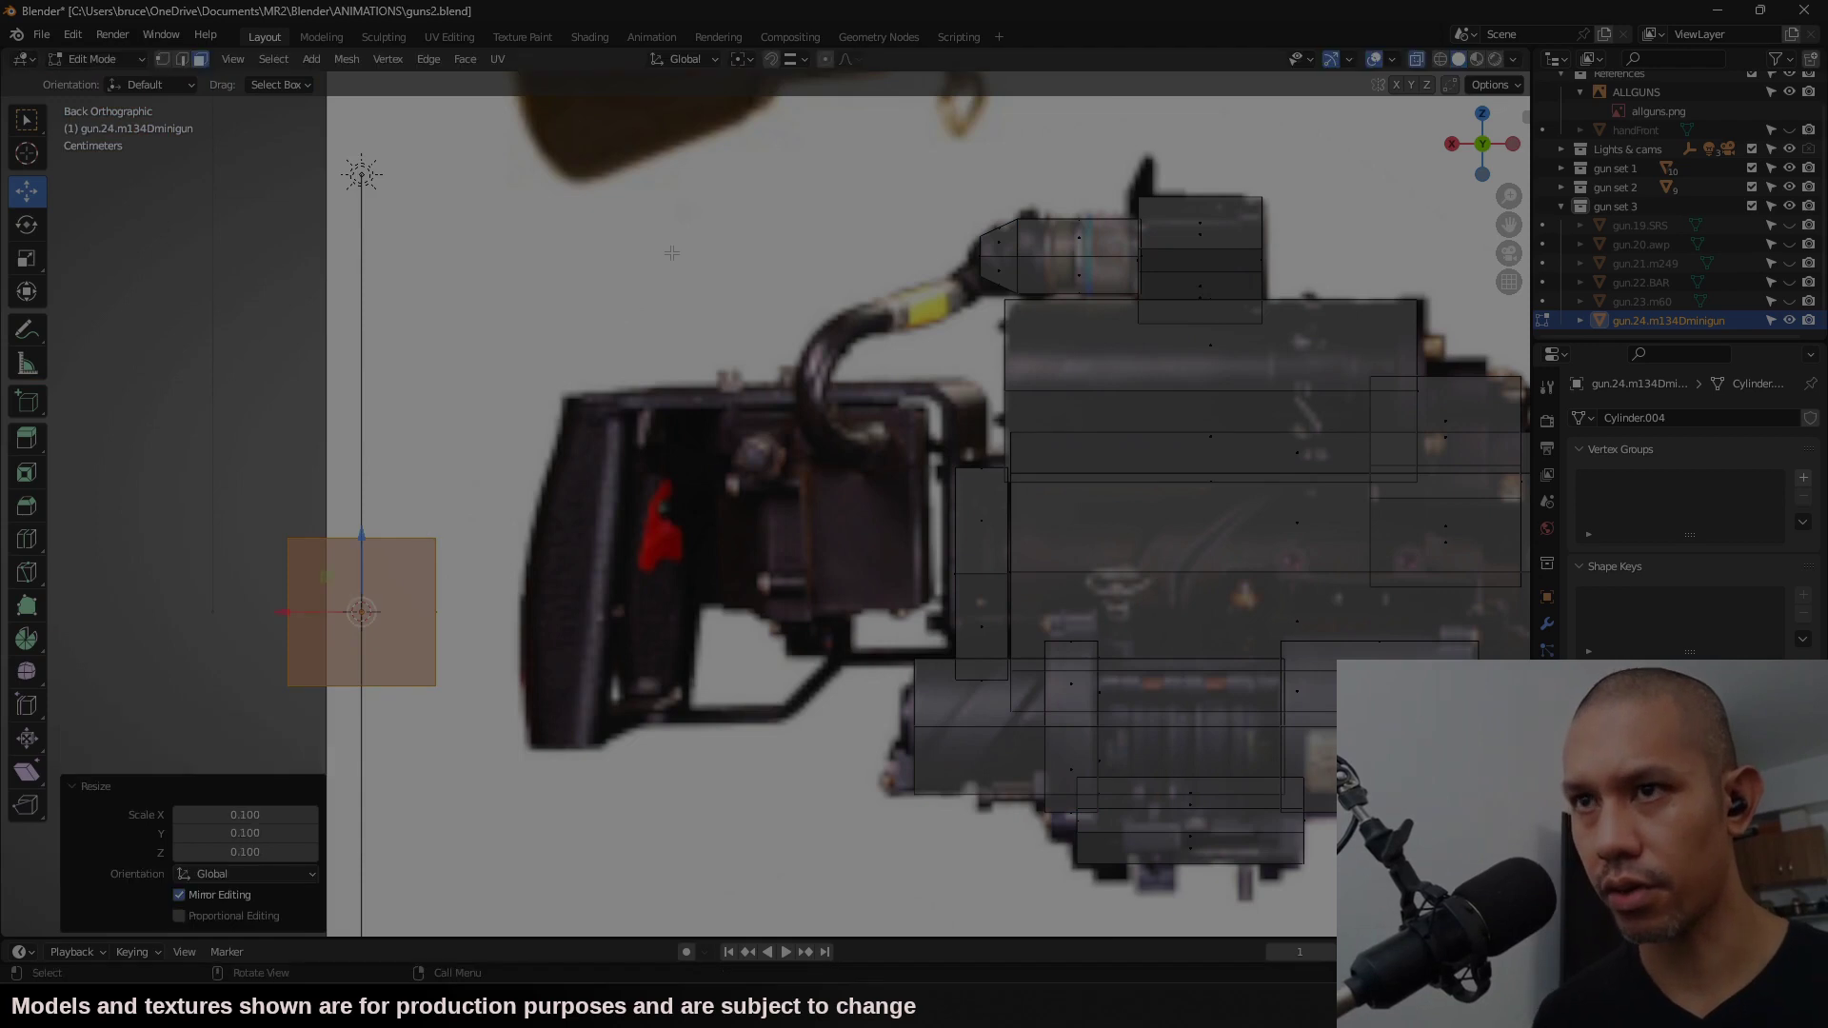
pyautogui.press('g')
pyautogui.click(1244, 581)
pyautogui.press('s')
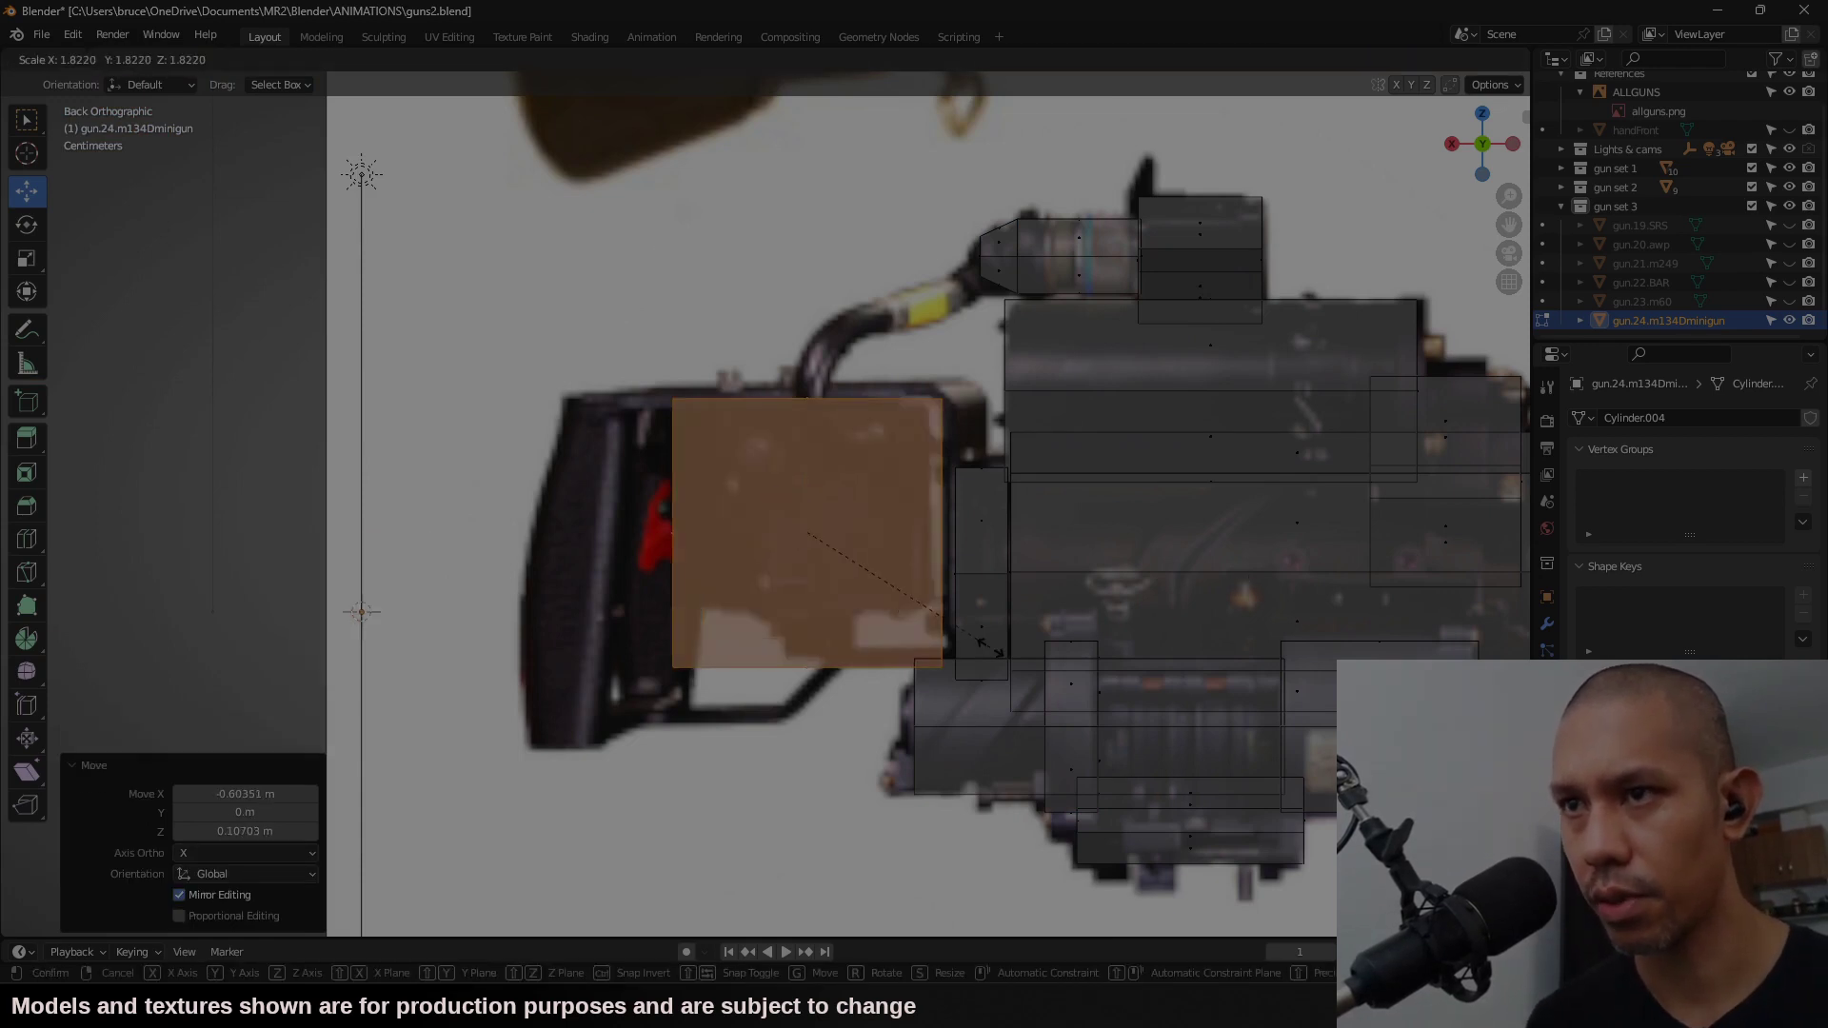
pyautogui.click(1020, 645)
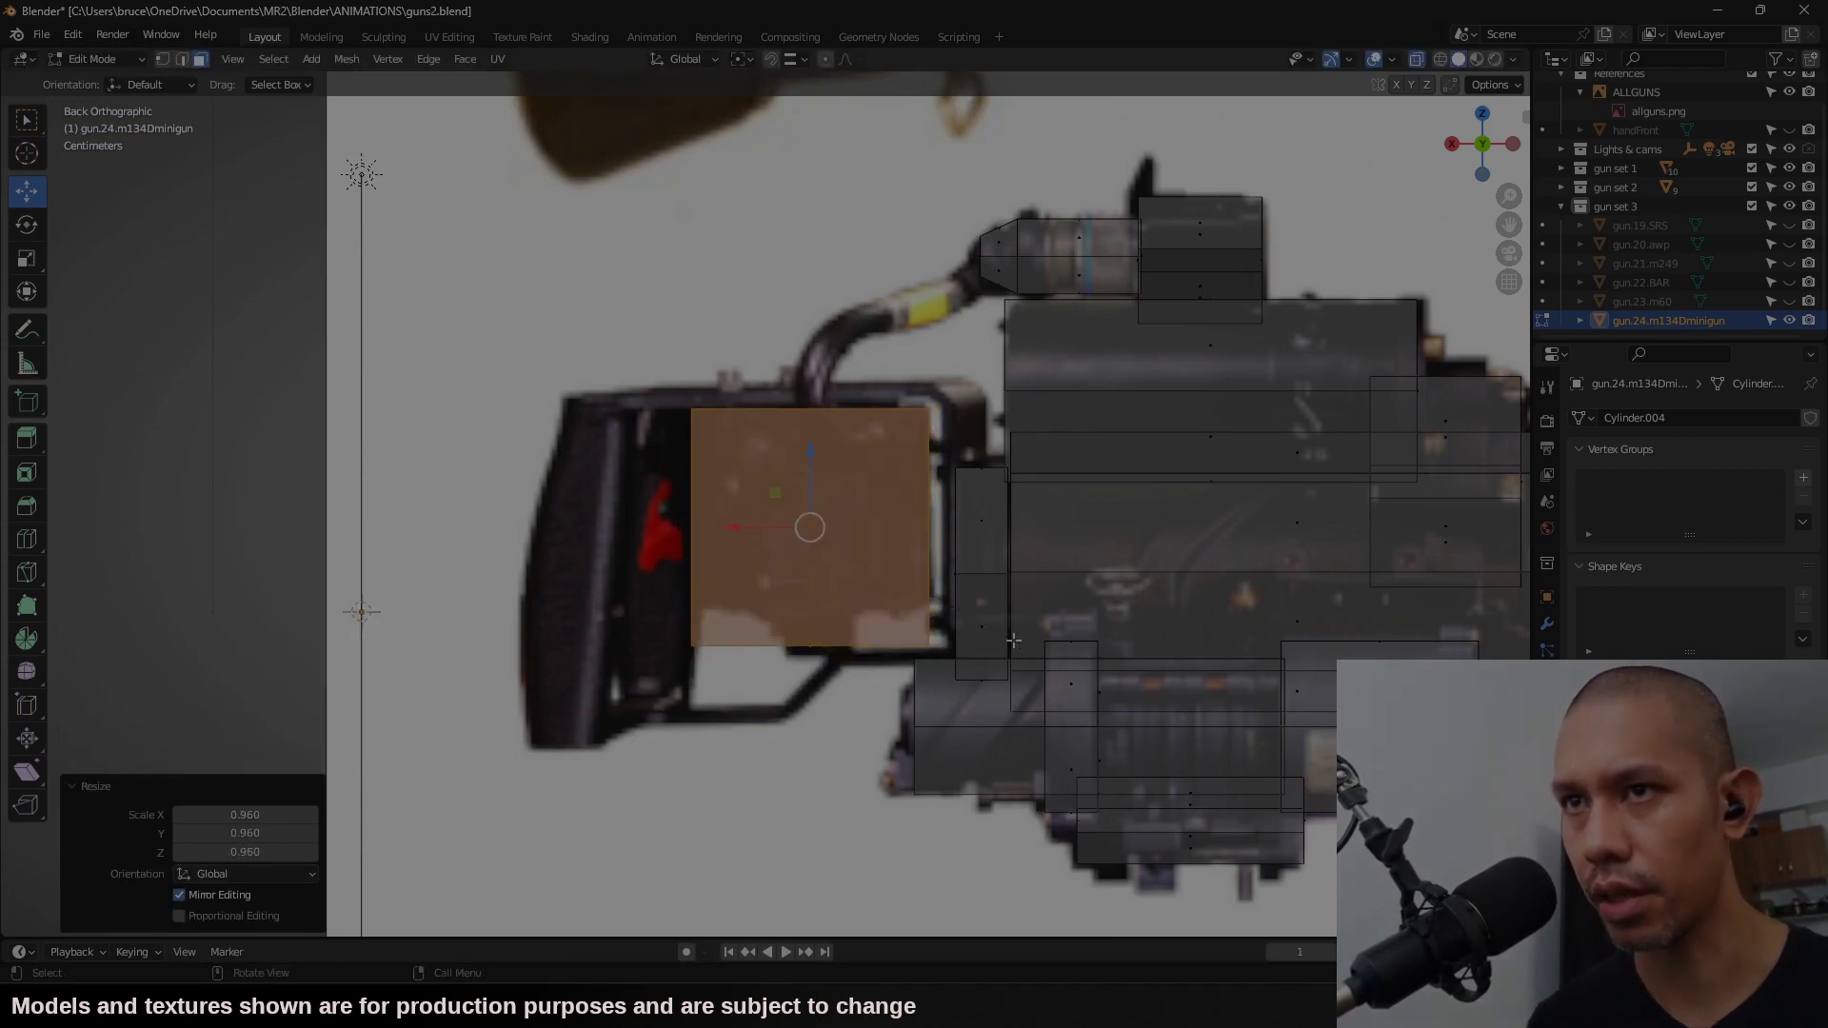
# Step: Extrude the grip block's front, upper and lower faces outward to form thin bracket strips around it
pyautogui.moveTo(1021, 644); pyautogui.dragTo(945, 600, button='middle')
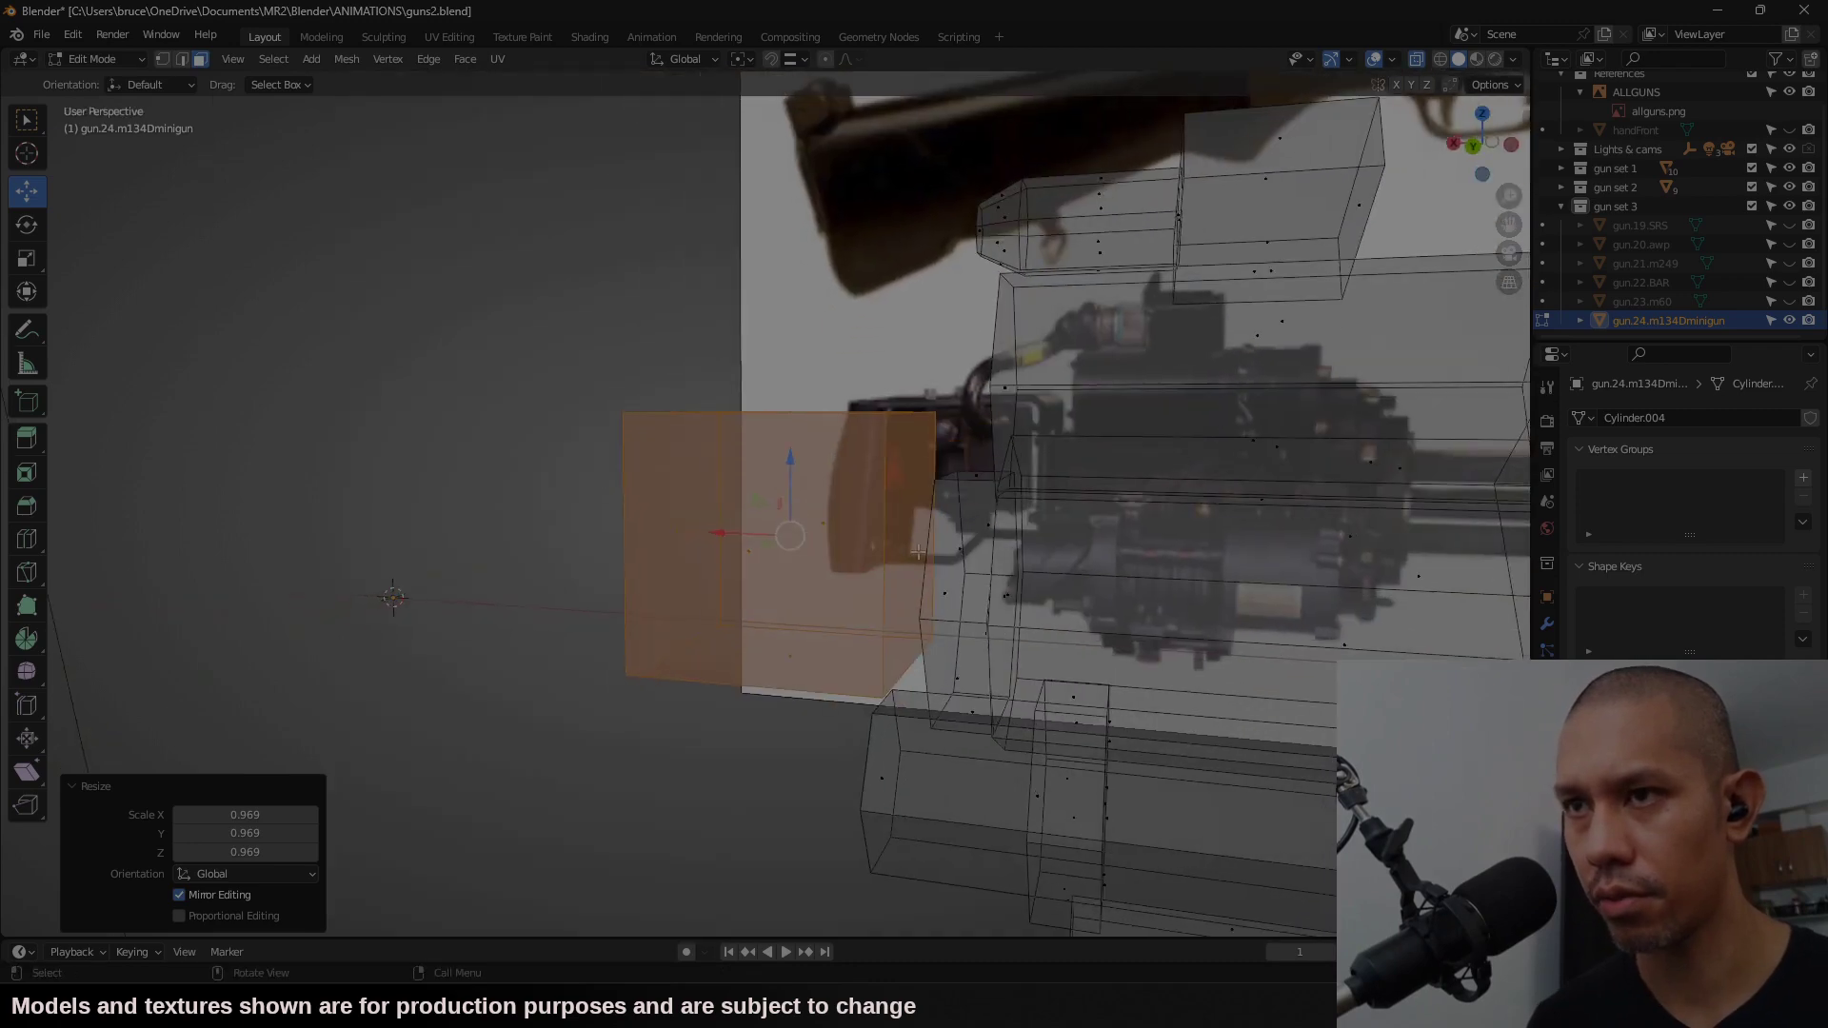
pyautogui.press('e')
pyautogui.press('ctrl+KP_1')
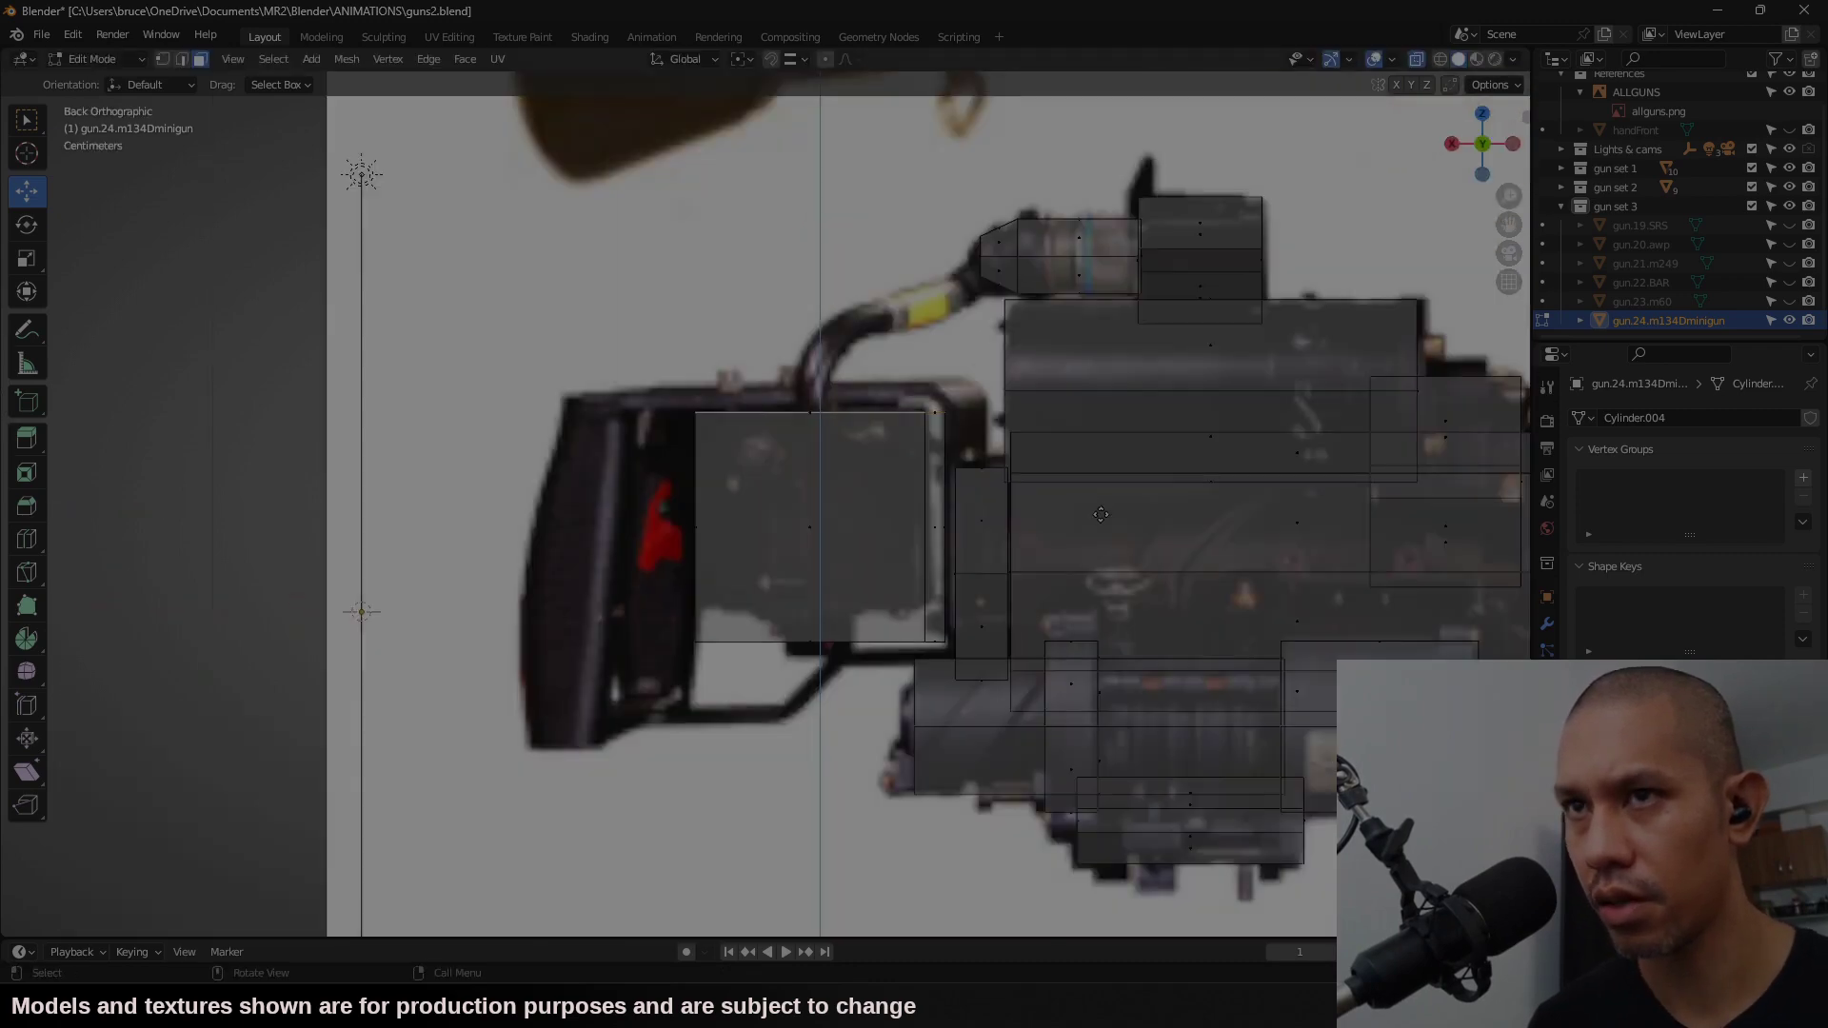
pyautogui.click(1101, 495)
pyautogui.moveTo(994, 609); pyautogui.dragTo(767, 671)
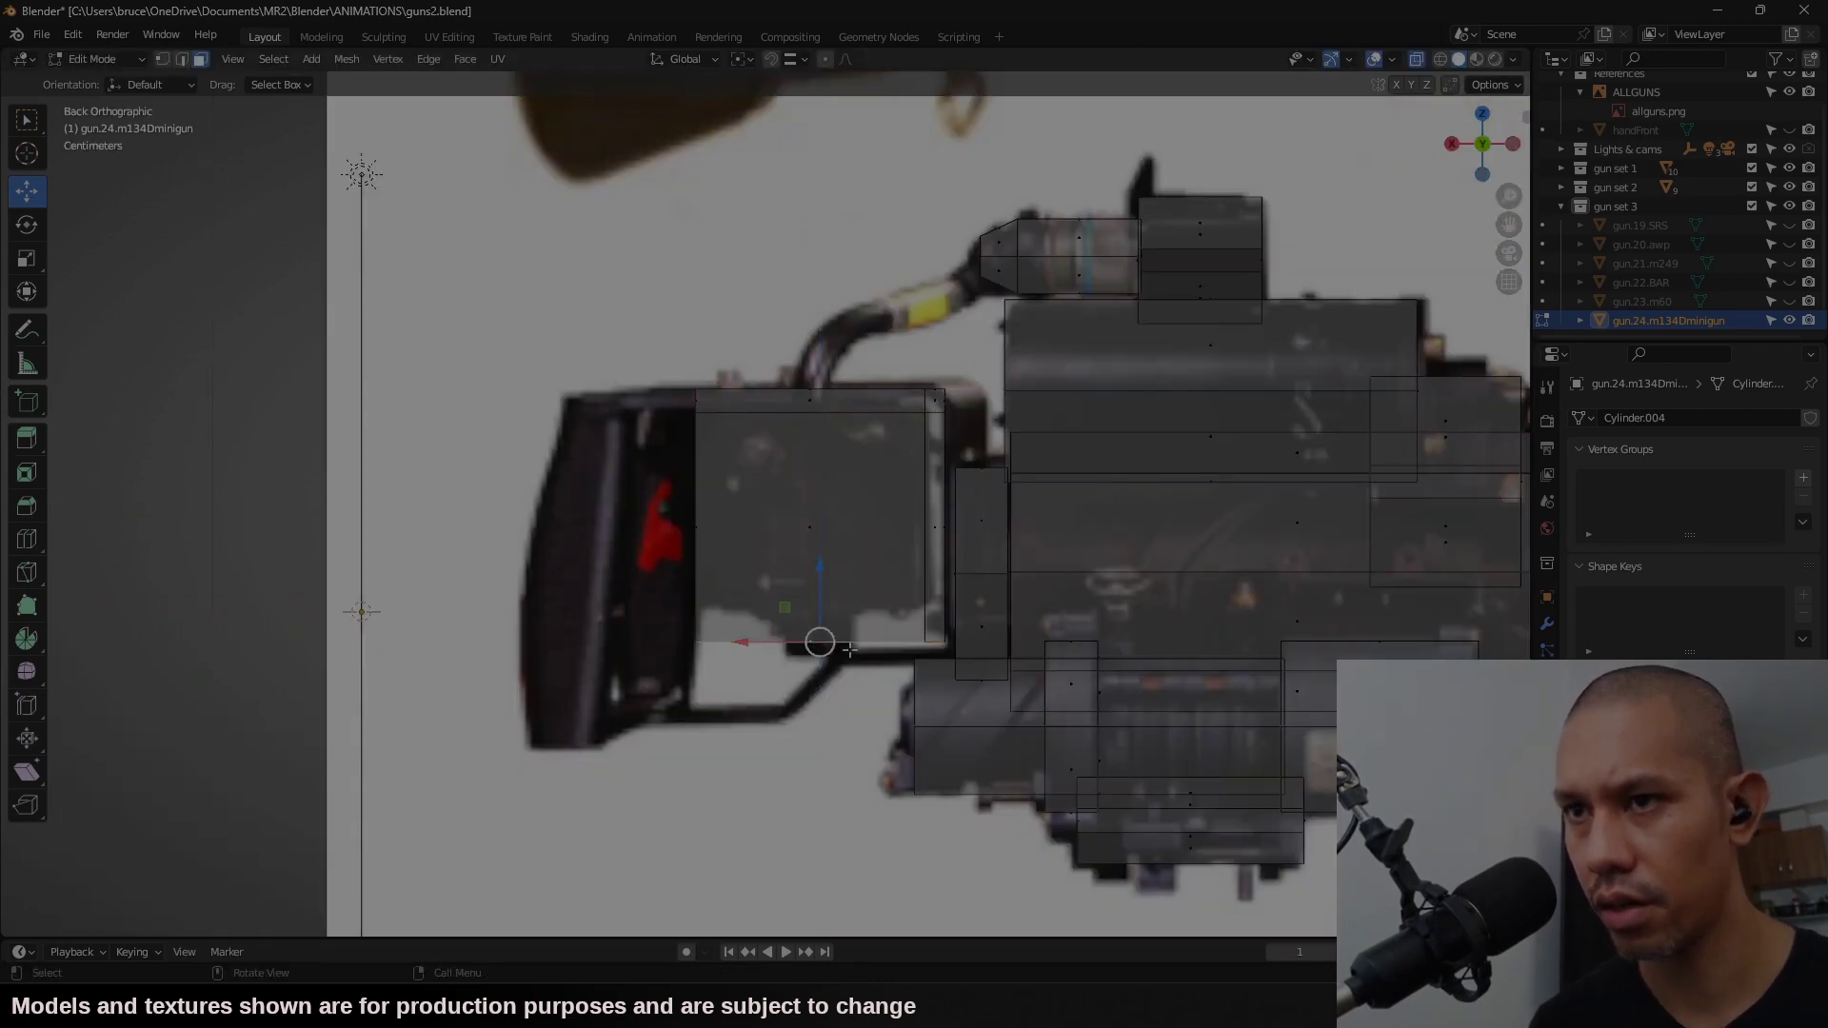
pyautogui.press('e')
pyautogui.click(880, 673)
# Step: Split the central block's faces from the surrounding strips and scale them down to leave a gap inside the bracket
pyautogui.moveTo(919, 597); pyautogui.dragTo(835, 599, button='middle')
pyautogui.click(685, 534)
pyautogui.moveTo(685, 531); pyautogui.dragTo(720, 548, button='middle')
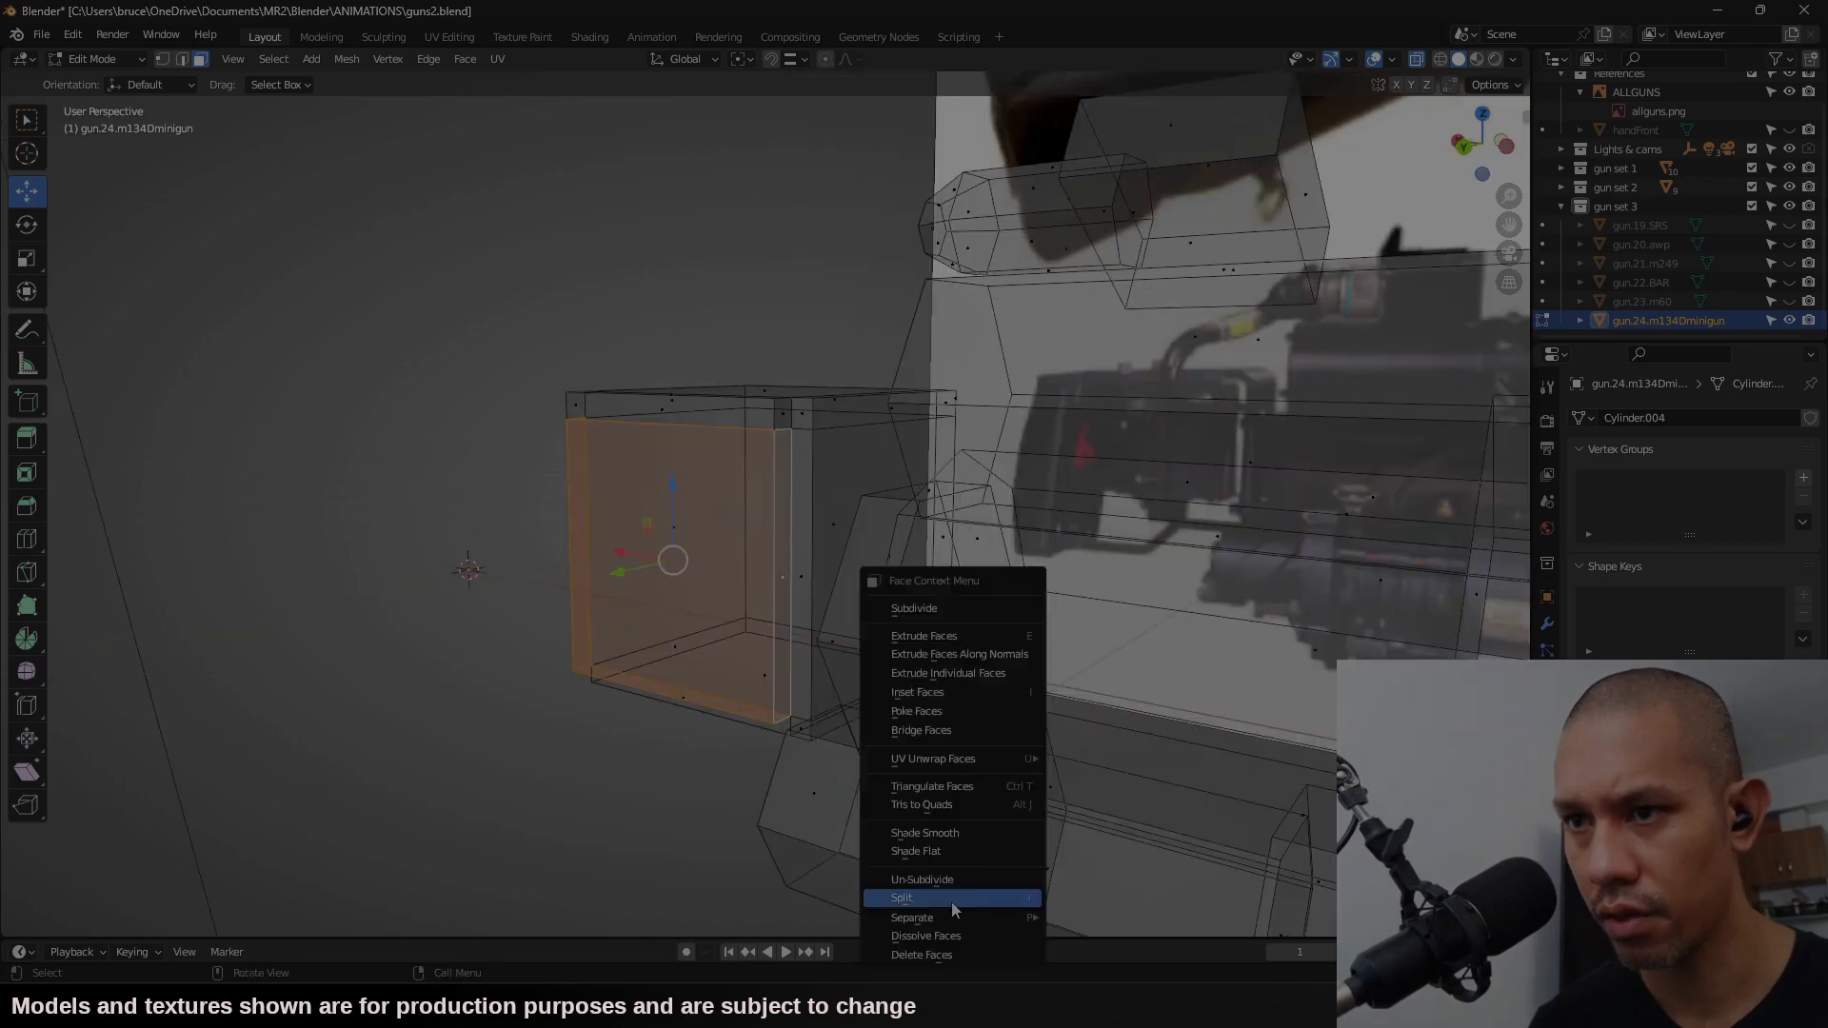
pyautogui.click(952, 898)
pyautogui.press('s')
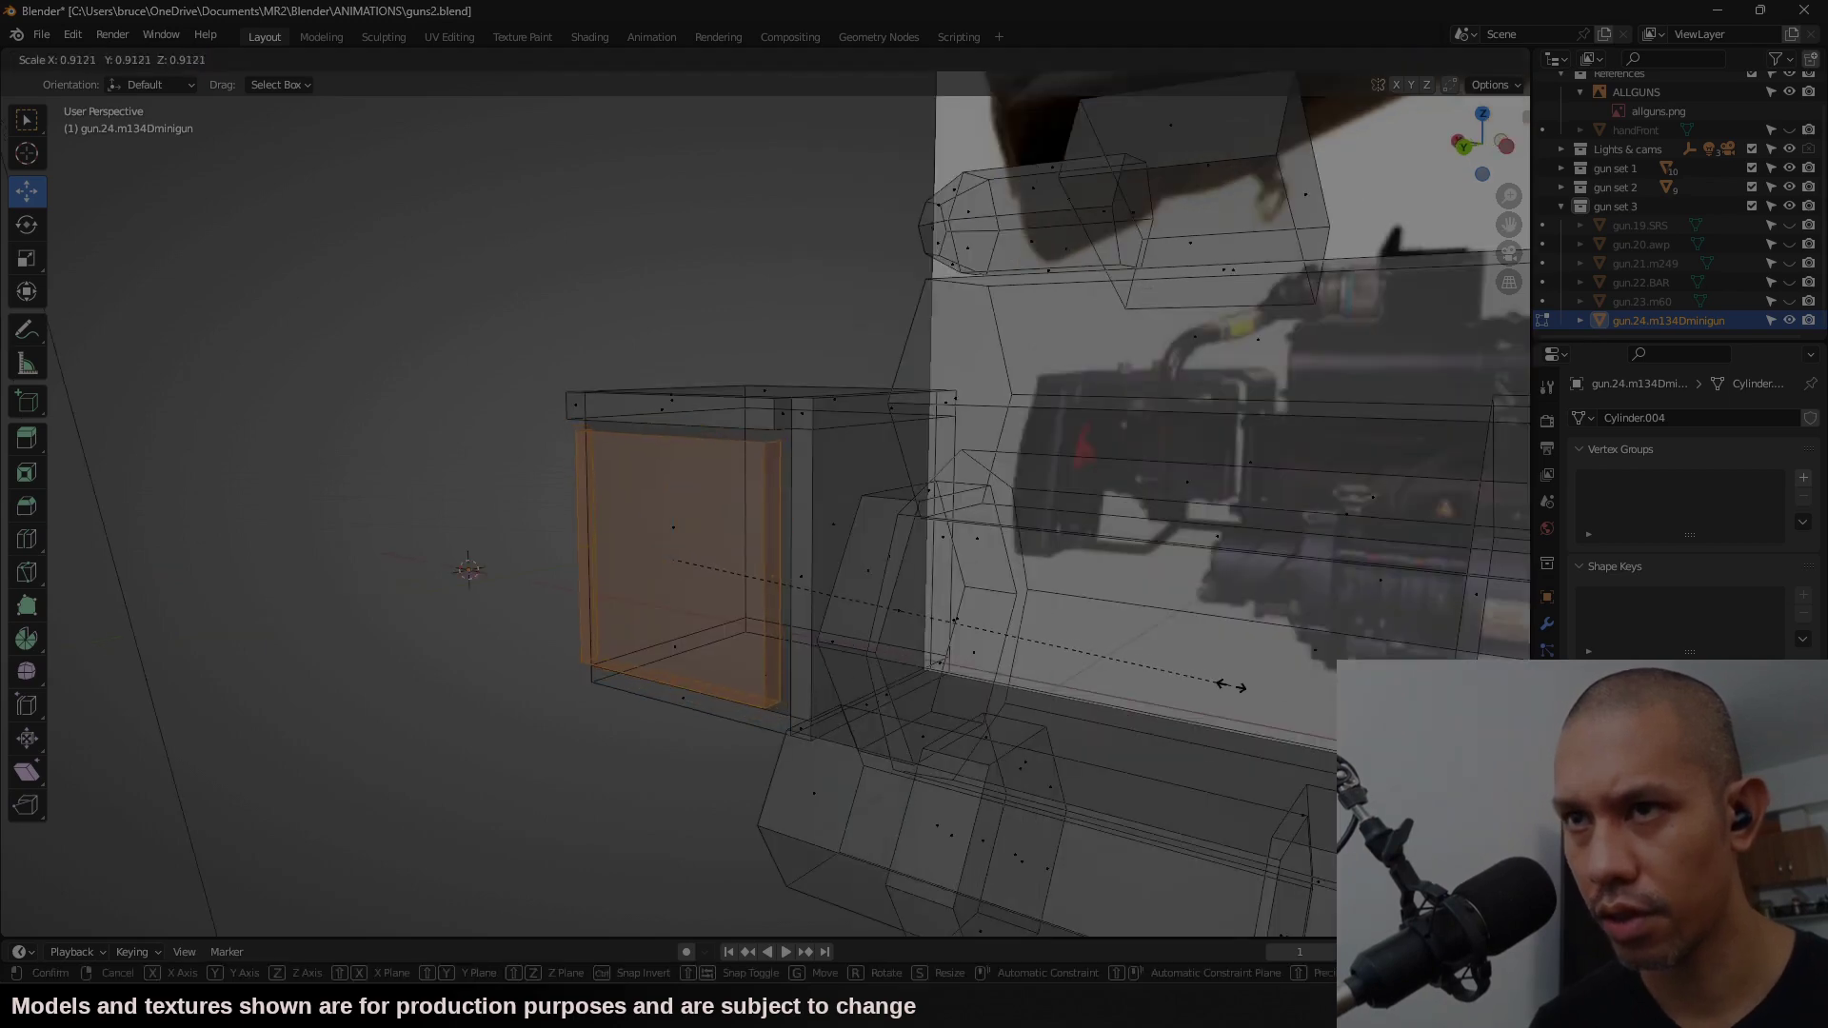
pyautogui.click(1231, 686)
# Step: Select the narrow faces along the upper bracket strip and delete them
pyautogui.press('2')
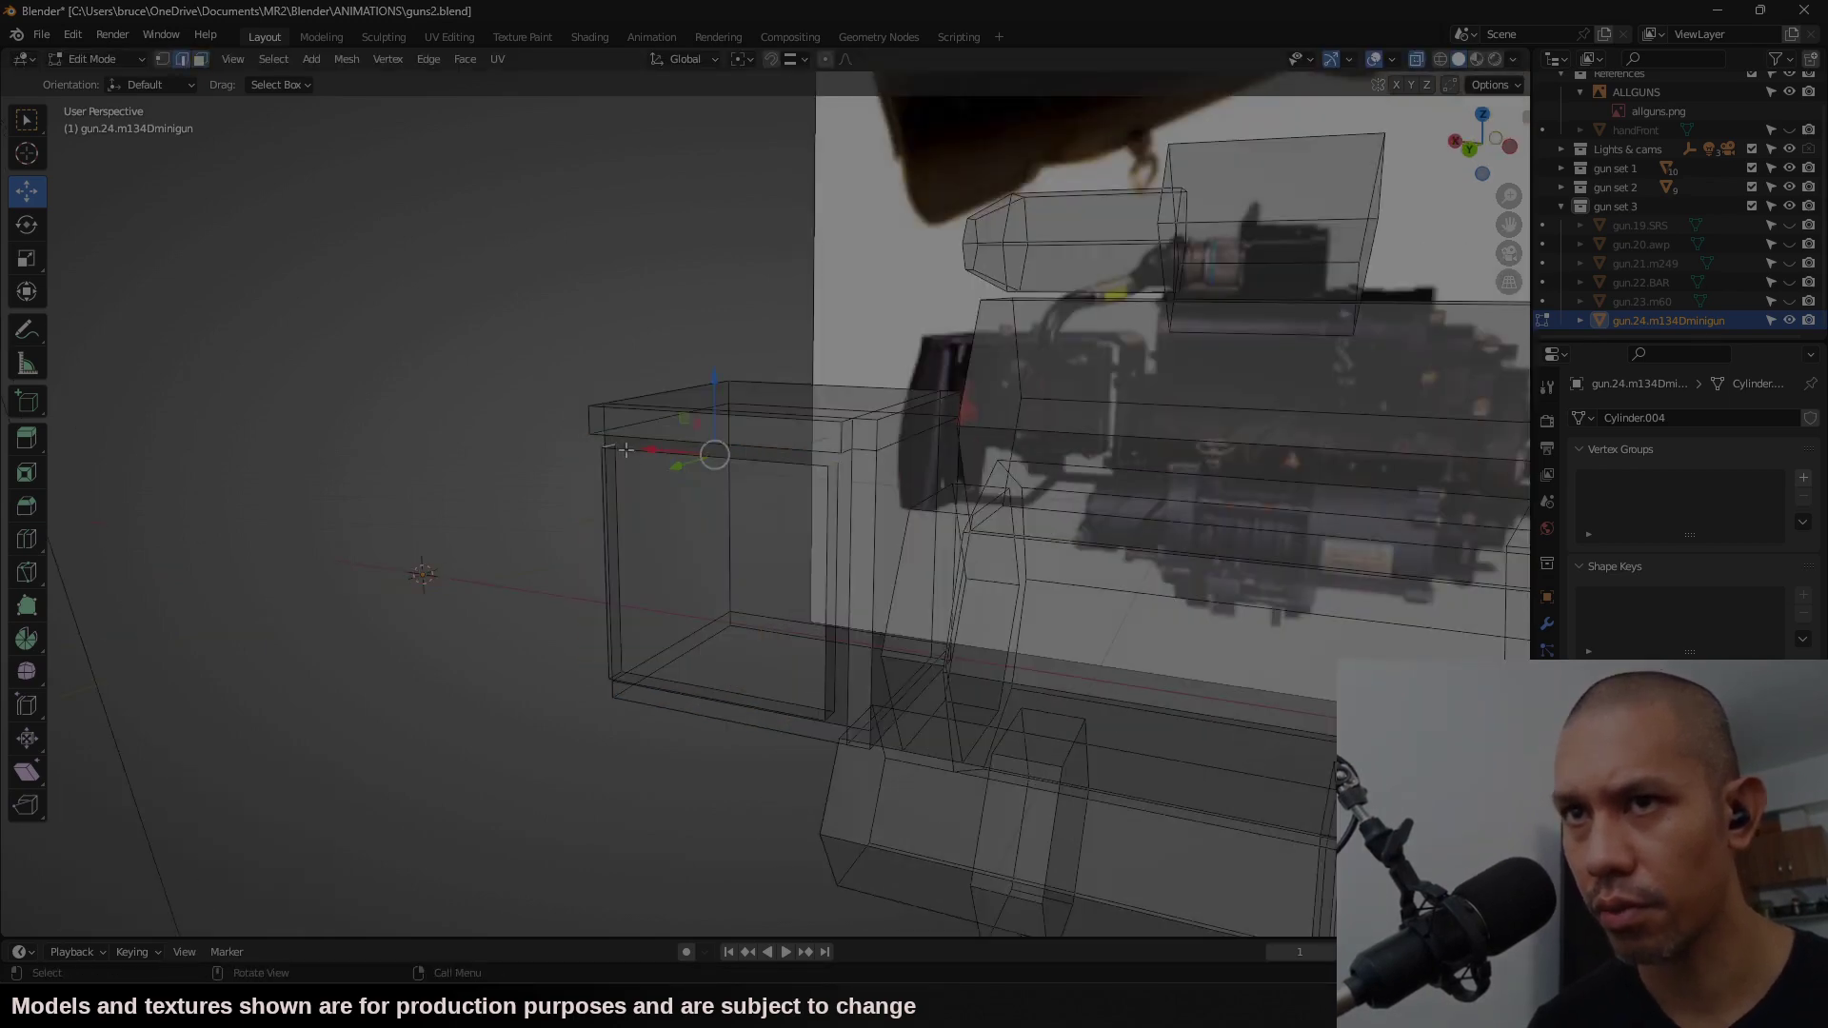
pyautogui.press('3')
pyautogui.keyDown('shift'); pyautogui.click(778, 475); pyautogui.keyUp('shift')
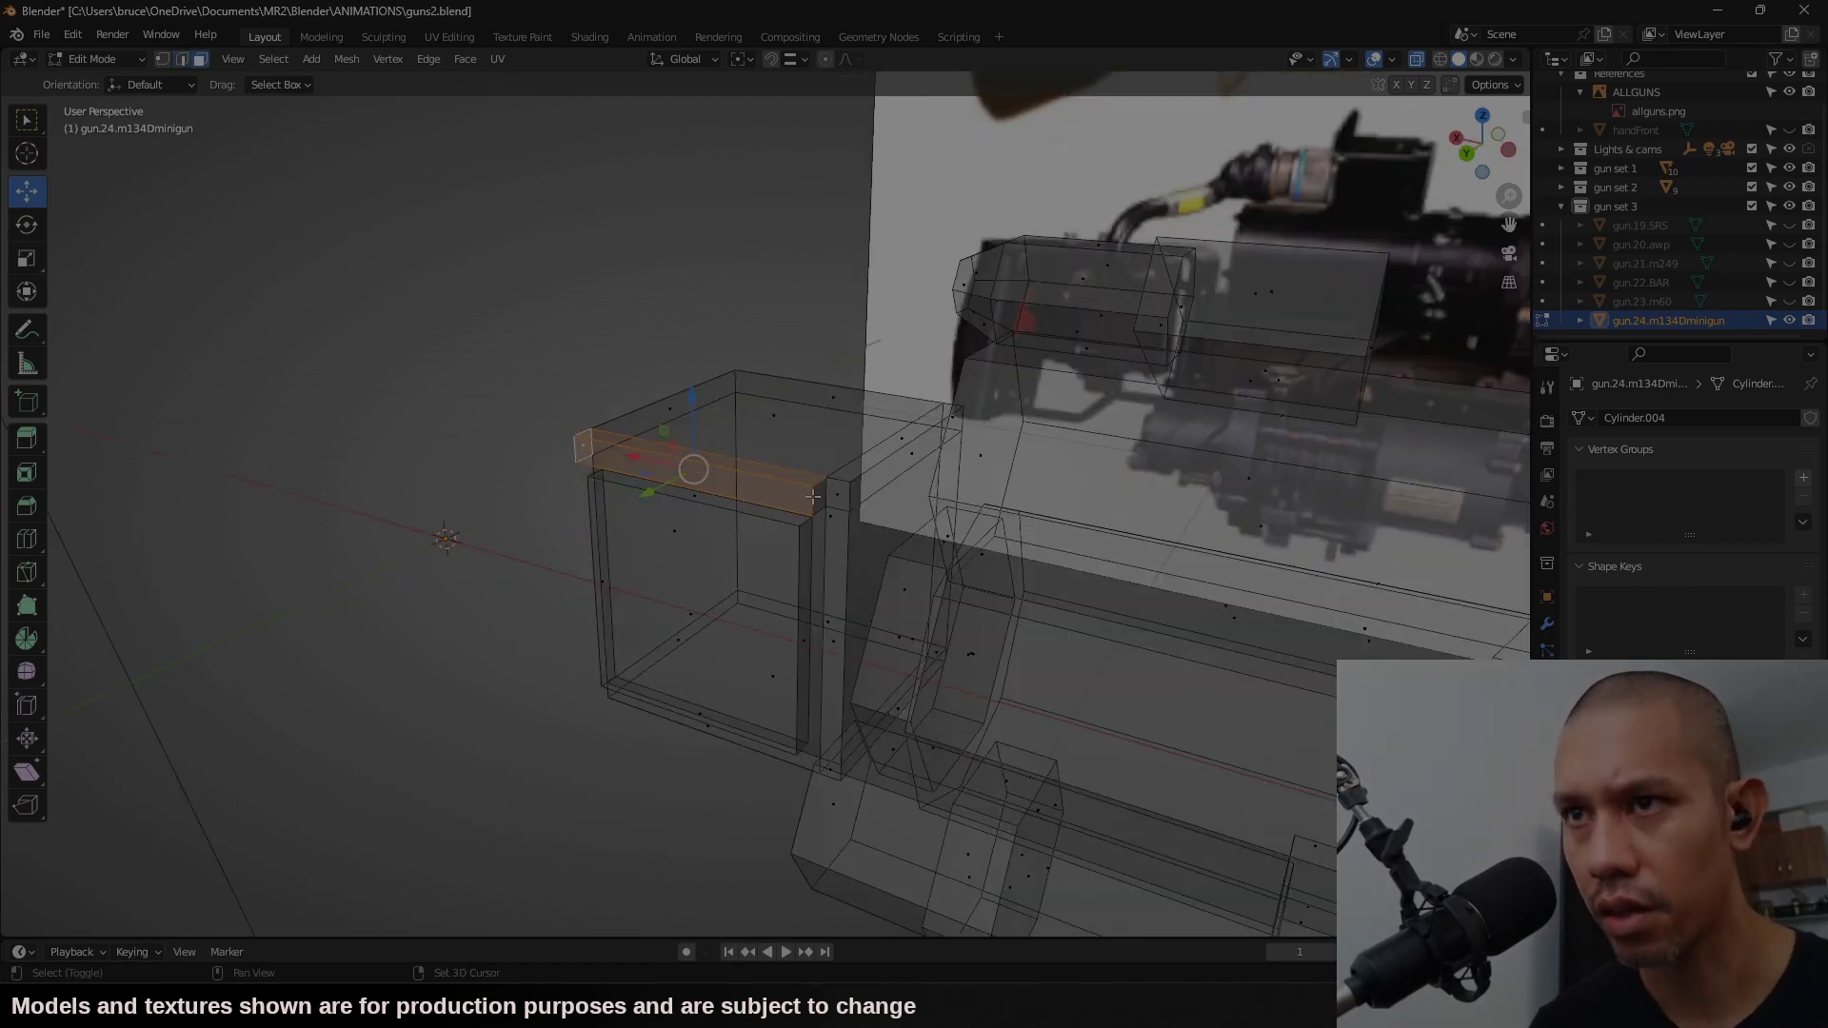
pyautogui.keyDown('shift'); pyautogui.click(813, 496); pyautogui.keyUp('shift')
pyautogui.press('x')
pyautogui.click(812, 497)
pyautogui.moveTo(843, 500); pyautogui.dragTo(919, 428, button='middle')
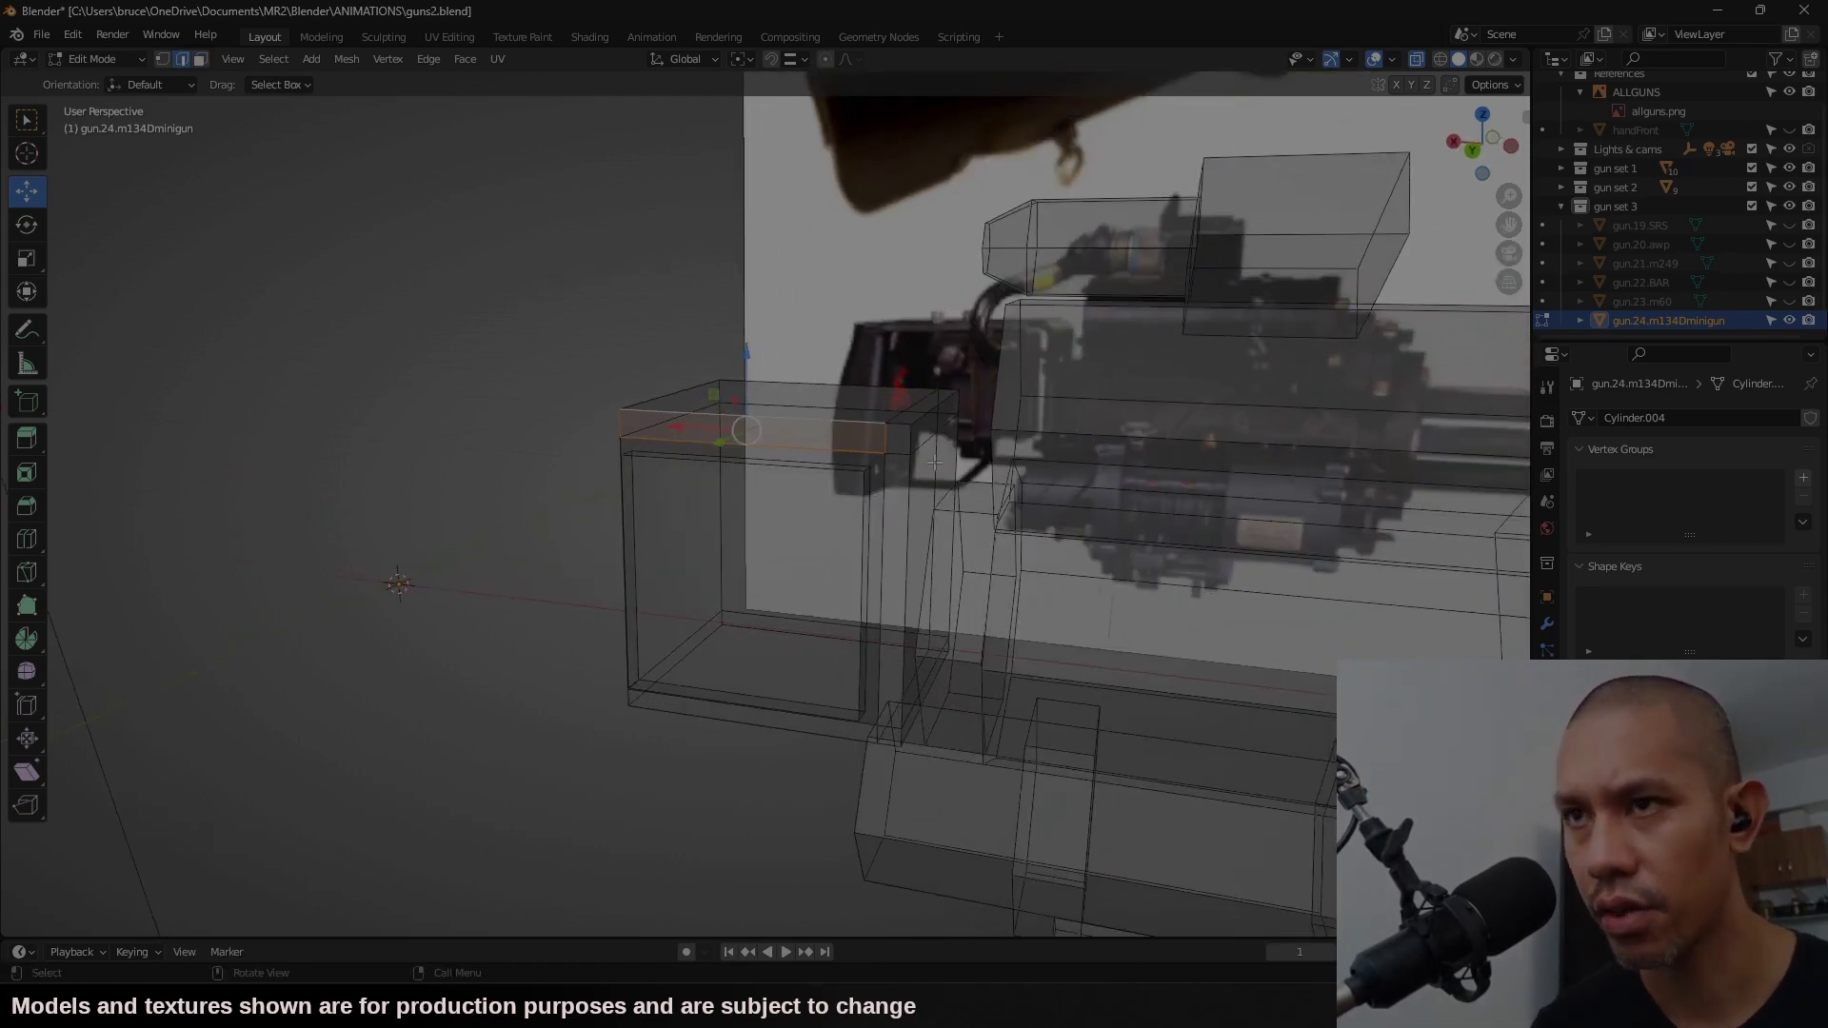
# Step: Snap the upper strip's front corner vertices vertically onto the upright strip's corner and merge them by distance
pyautogui.press('1')
pyautogui.click(941, 411)
pyautogui.scroll(2, 938, 424)
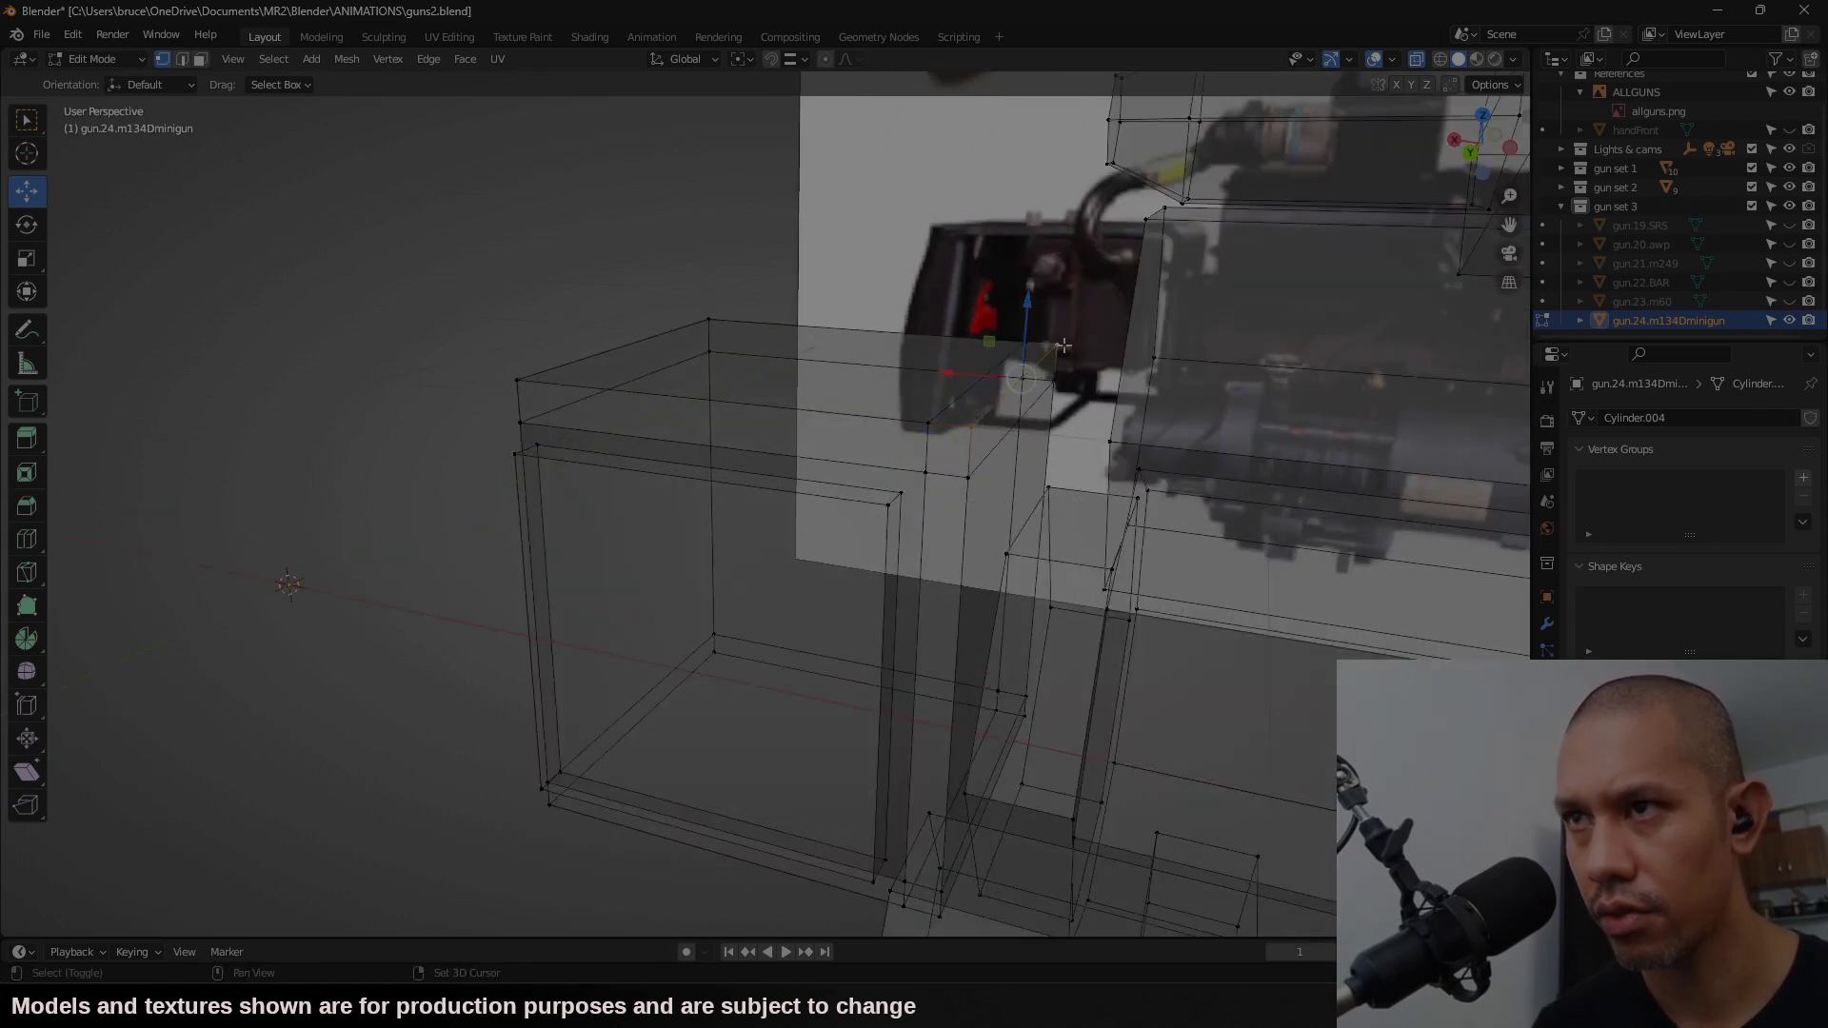
pyautogui.press('g')
pyautogui.press('z')
pyautogui.keyDown('ctrl'); pyautogui.click(1054, 381); pyautogui.keyUp('ctrl')
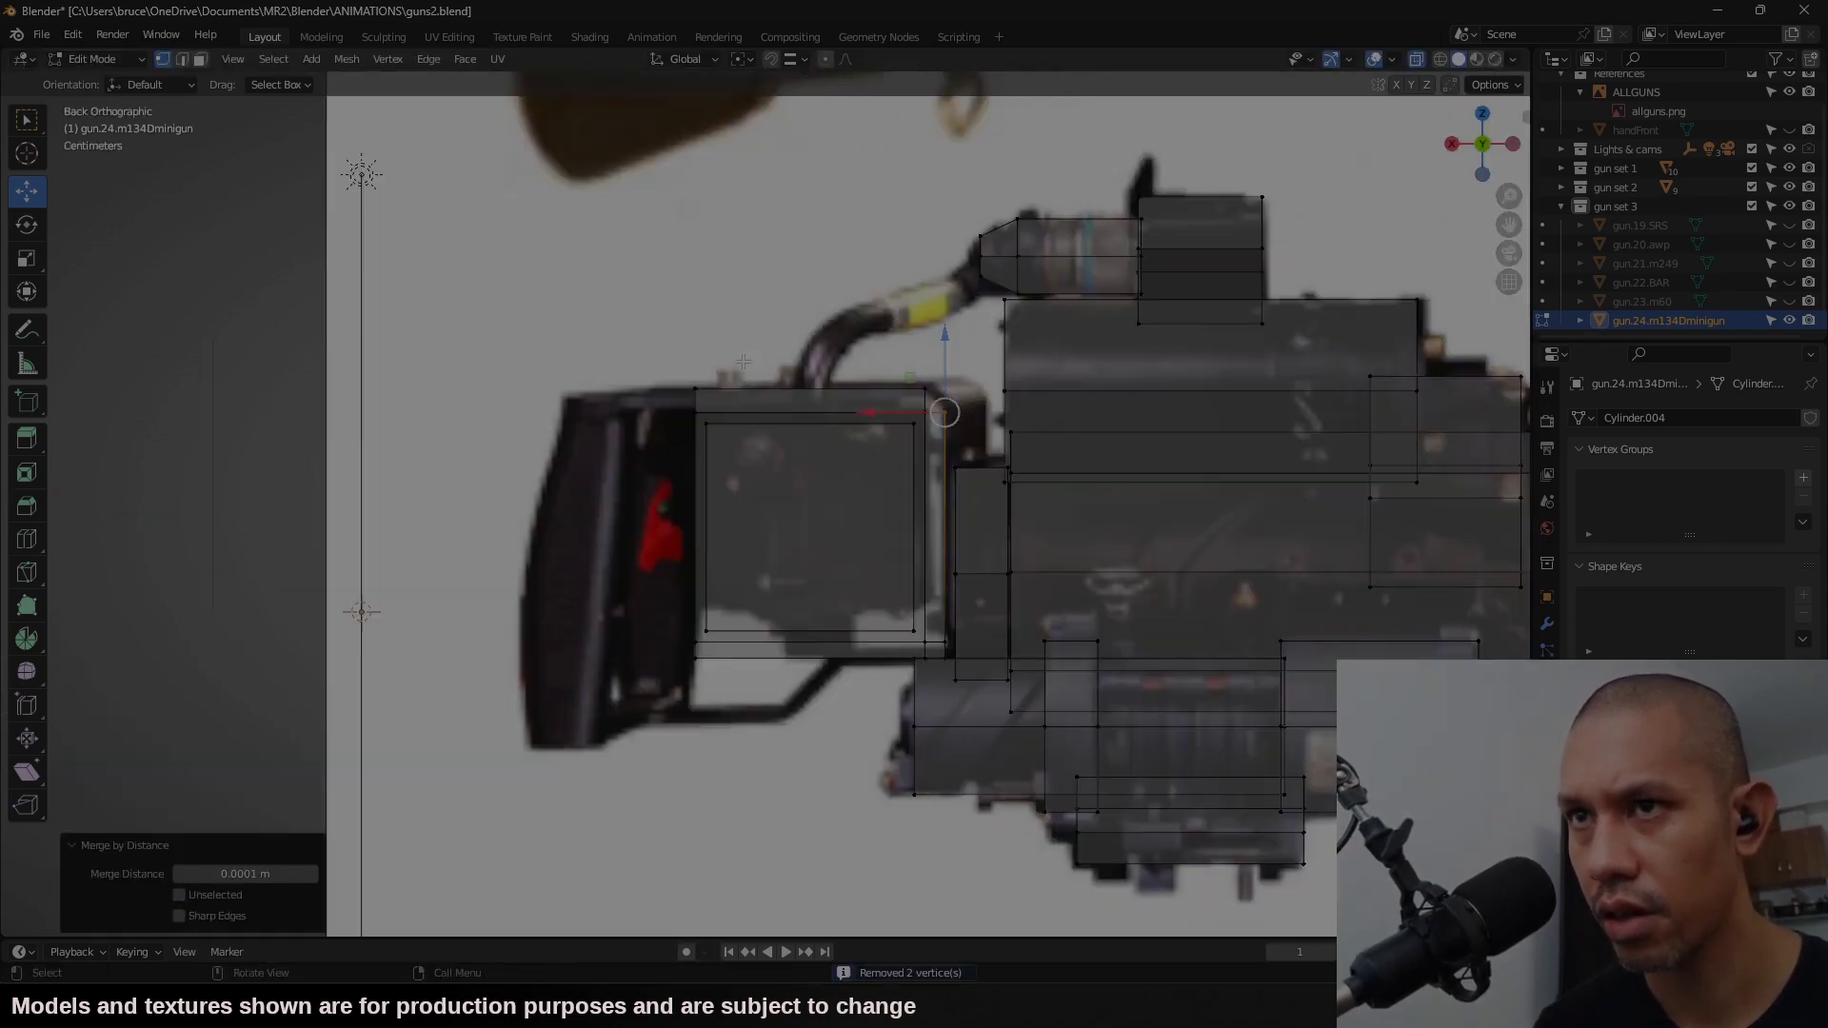
# Step: Delete the leftover inner faces between the central block and the bracket strips
pyautogui.moveTo(743, 444); pyautogui.dragTo(832, 535, button='middle')
pyautogui.press('3')
pyautogui.press('x')
pyautogui.click(948, 619)
pyautogui.click(836, 524)
pyautogui.press('x')
pyautogui.click(838, 524)
# Step: Fill the open inner sides of the bracket's upper and upright strips with new faces
pyautogui.press('2')
pyautogui.click(811, 428)
pyautogui.keyDown('shift'); pyautogui.click(814, 415); pyautogui.keyUp('shift')
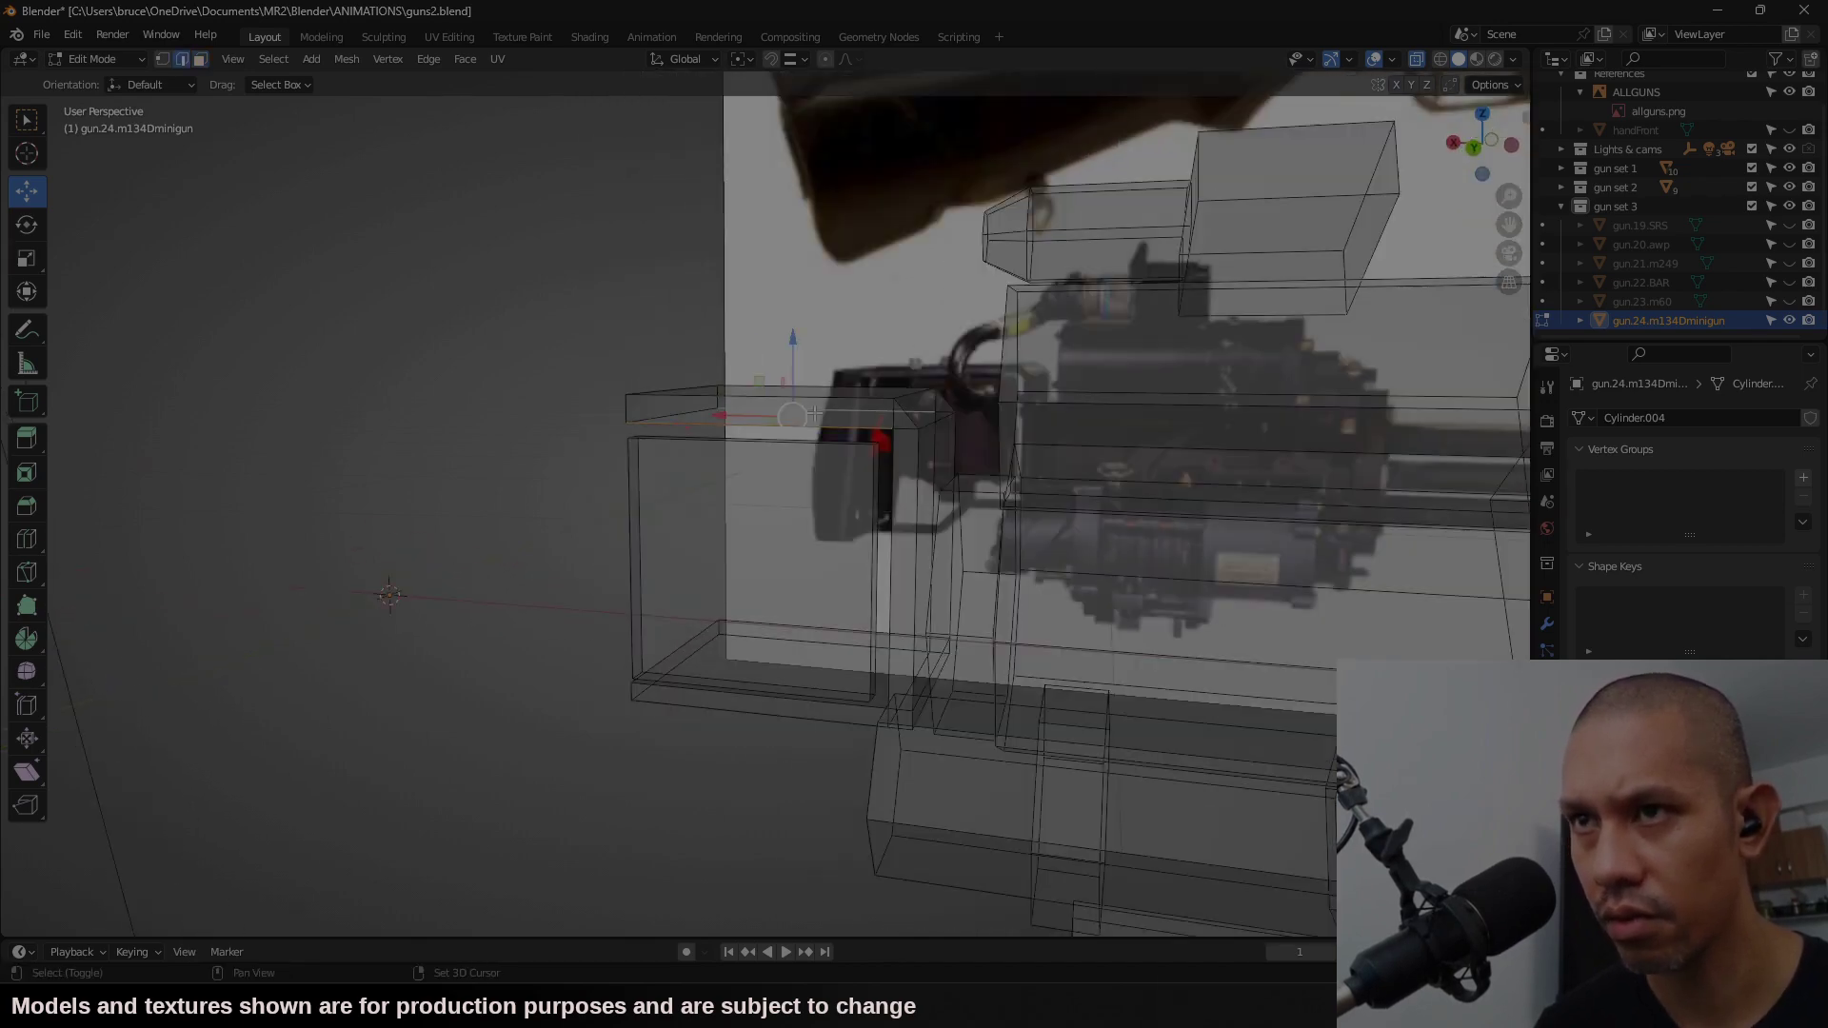
pyautogui.moveTo(967, 495); pyautogui.dragTo(1003, 458, button='middle')
pyautogui.keyDown('shift'); pyautogui.click(898, 462); pyautogui.keyUp('shift')
pyautogui.press('f')
# Step: Split the lower bracket strip's face and move the strip's rear end -0.17796 m along X
pyautogui.click(1480, 148)
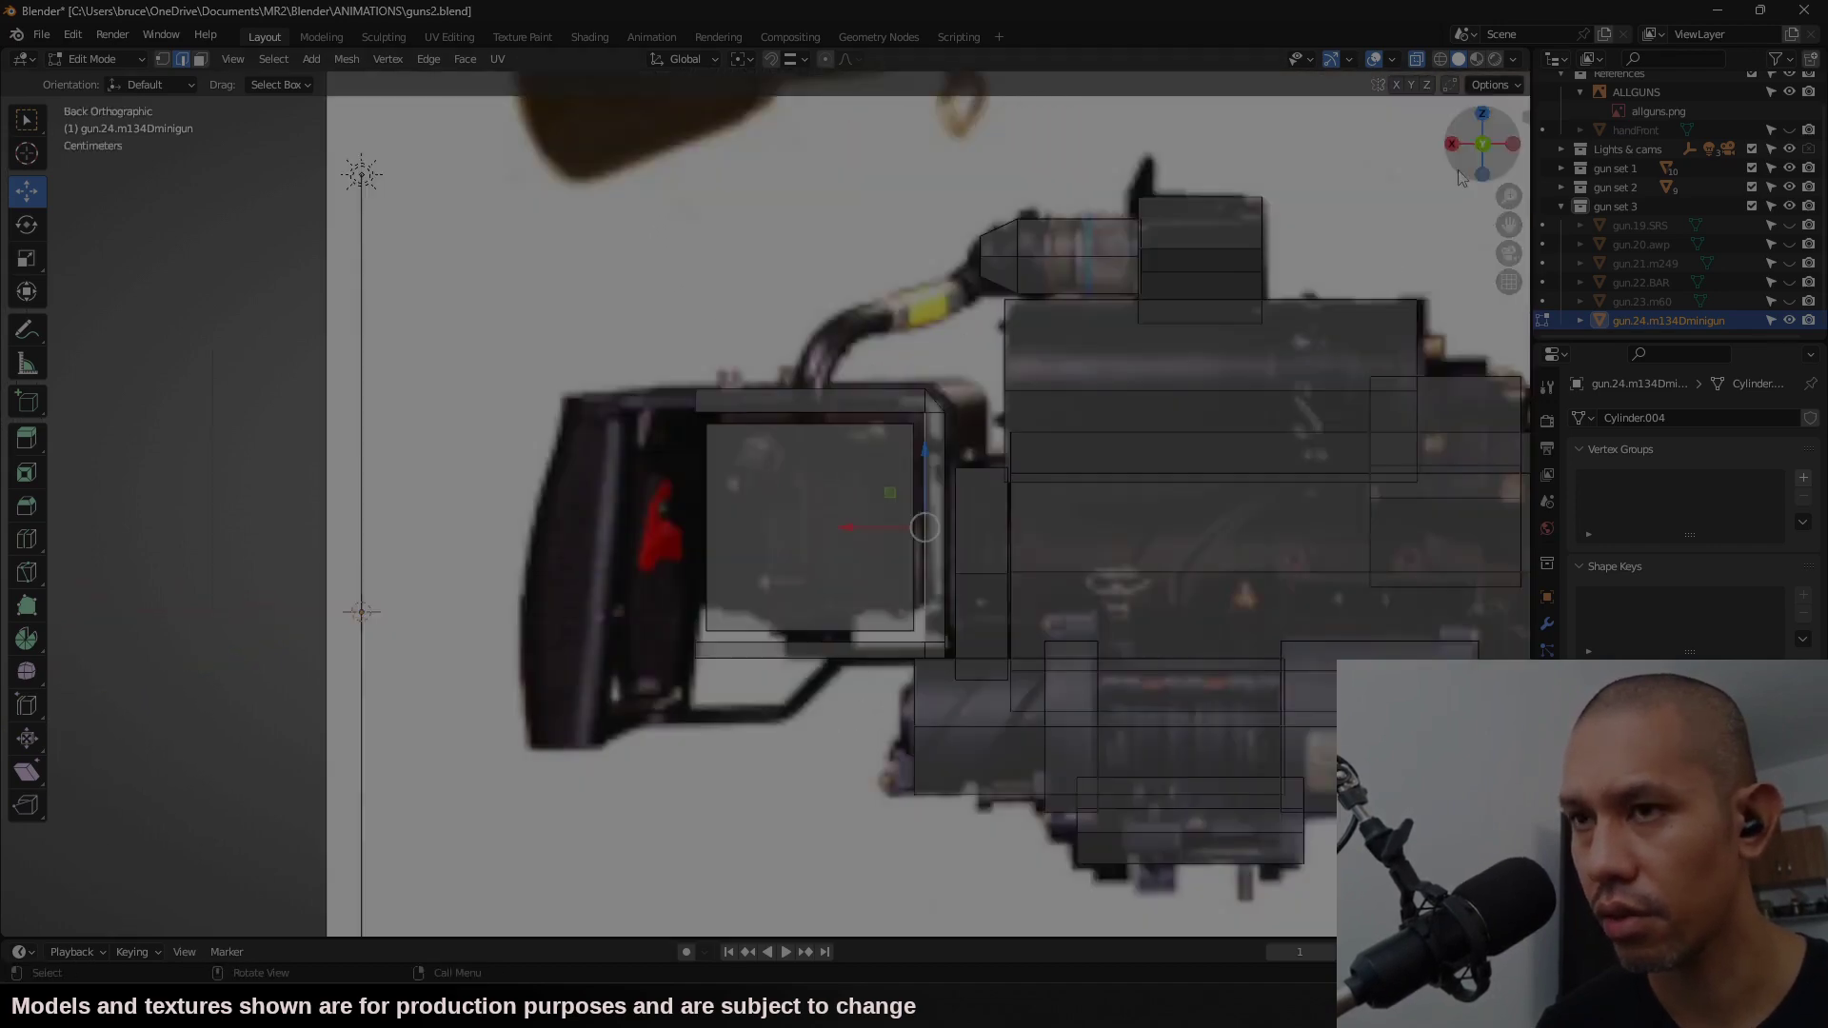
pyautogui.moveTo(899, 538)
pyautogui.mouseDown(button='middle')
pyautogui.moveTo(946, 559)
pyautogui.moveTo(919, 550)
pyautogui.mouseUp(button='middle')
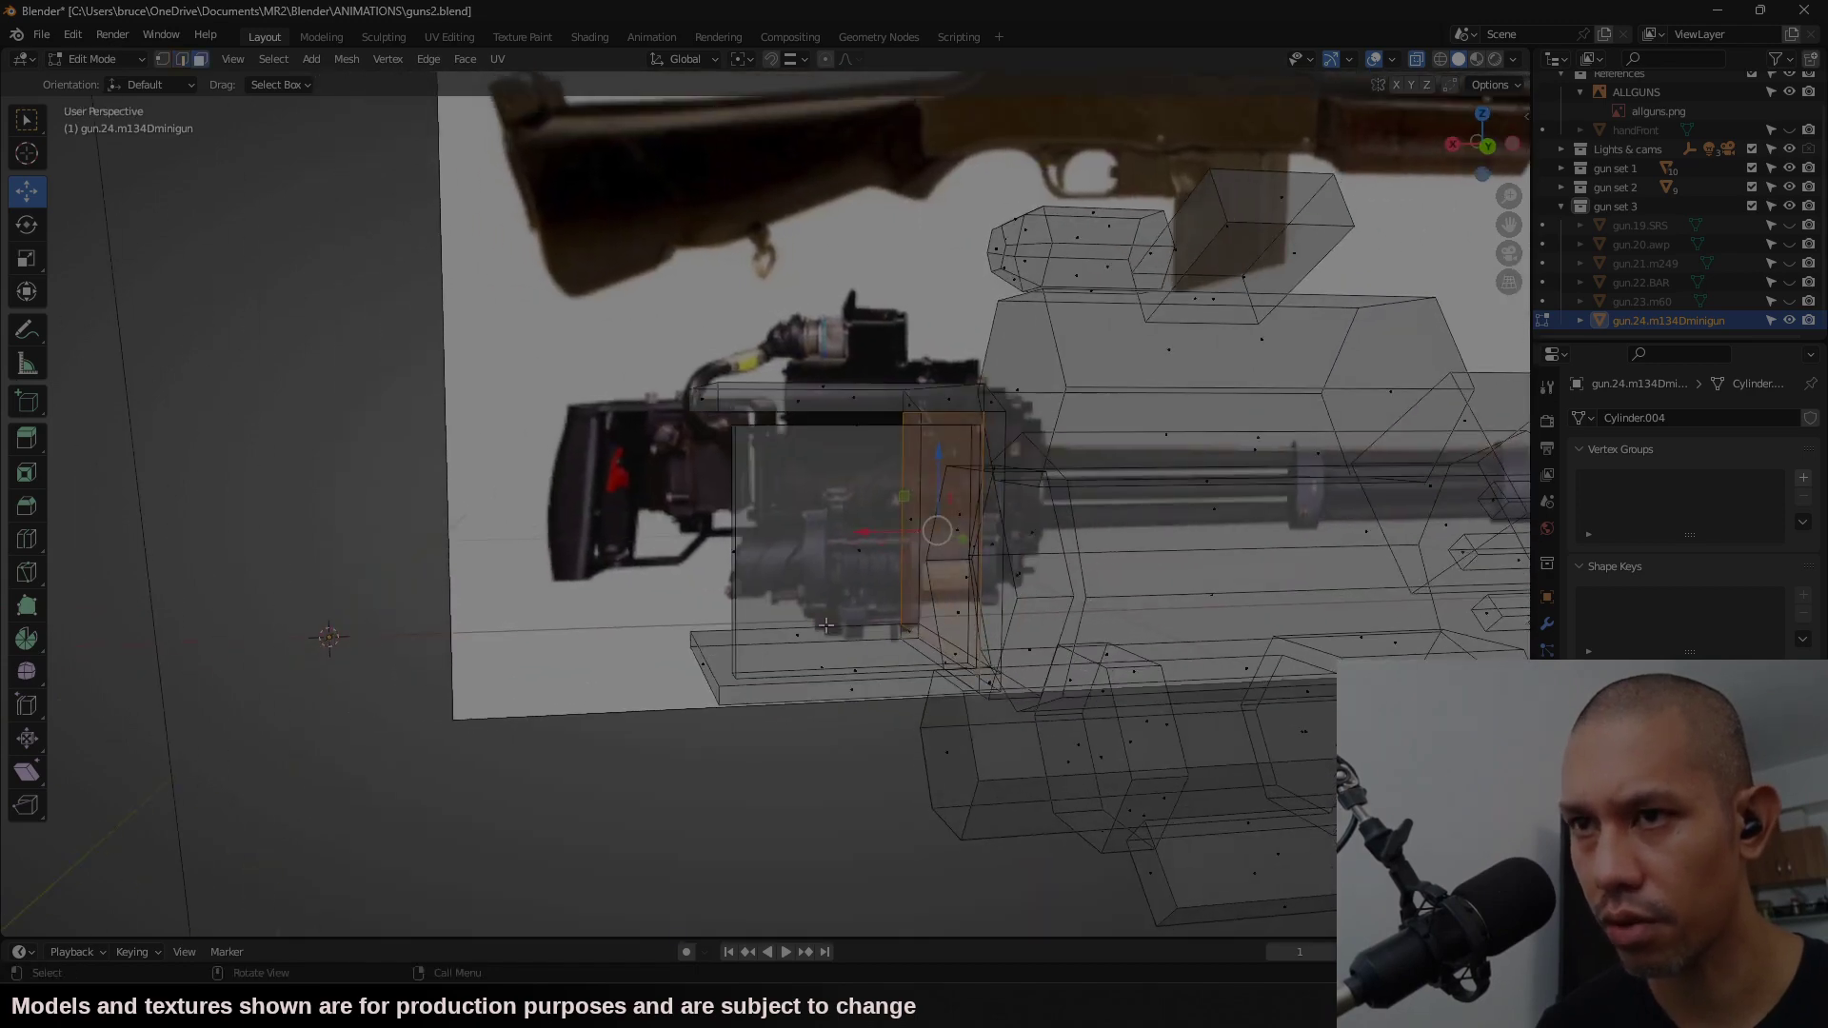
pyautogui.hotkey('alt', 'a')
pyautogui.click(821, 666)
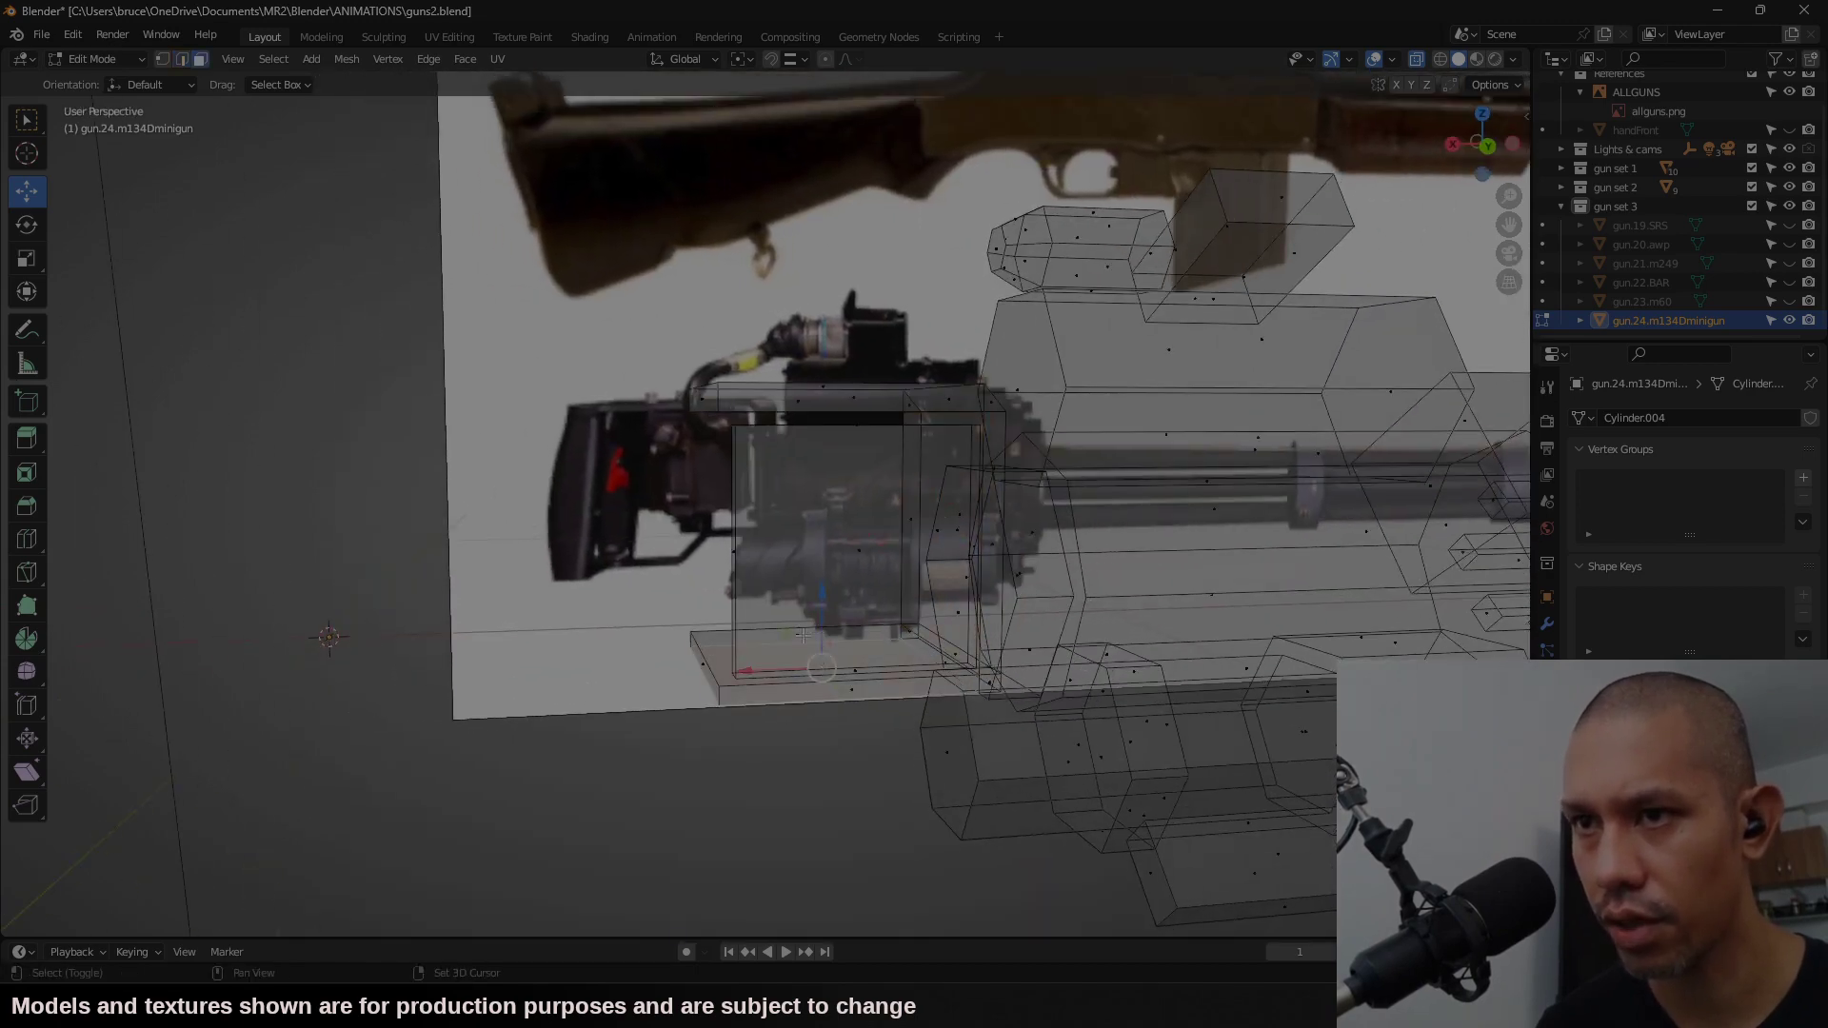
pyautogui.rightClick(855, 693)
pyautogui.click(888, 903)
pyautogui.click(890, 621)
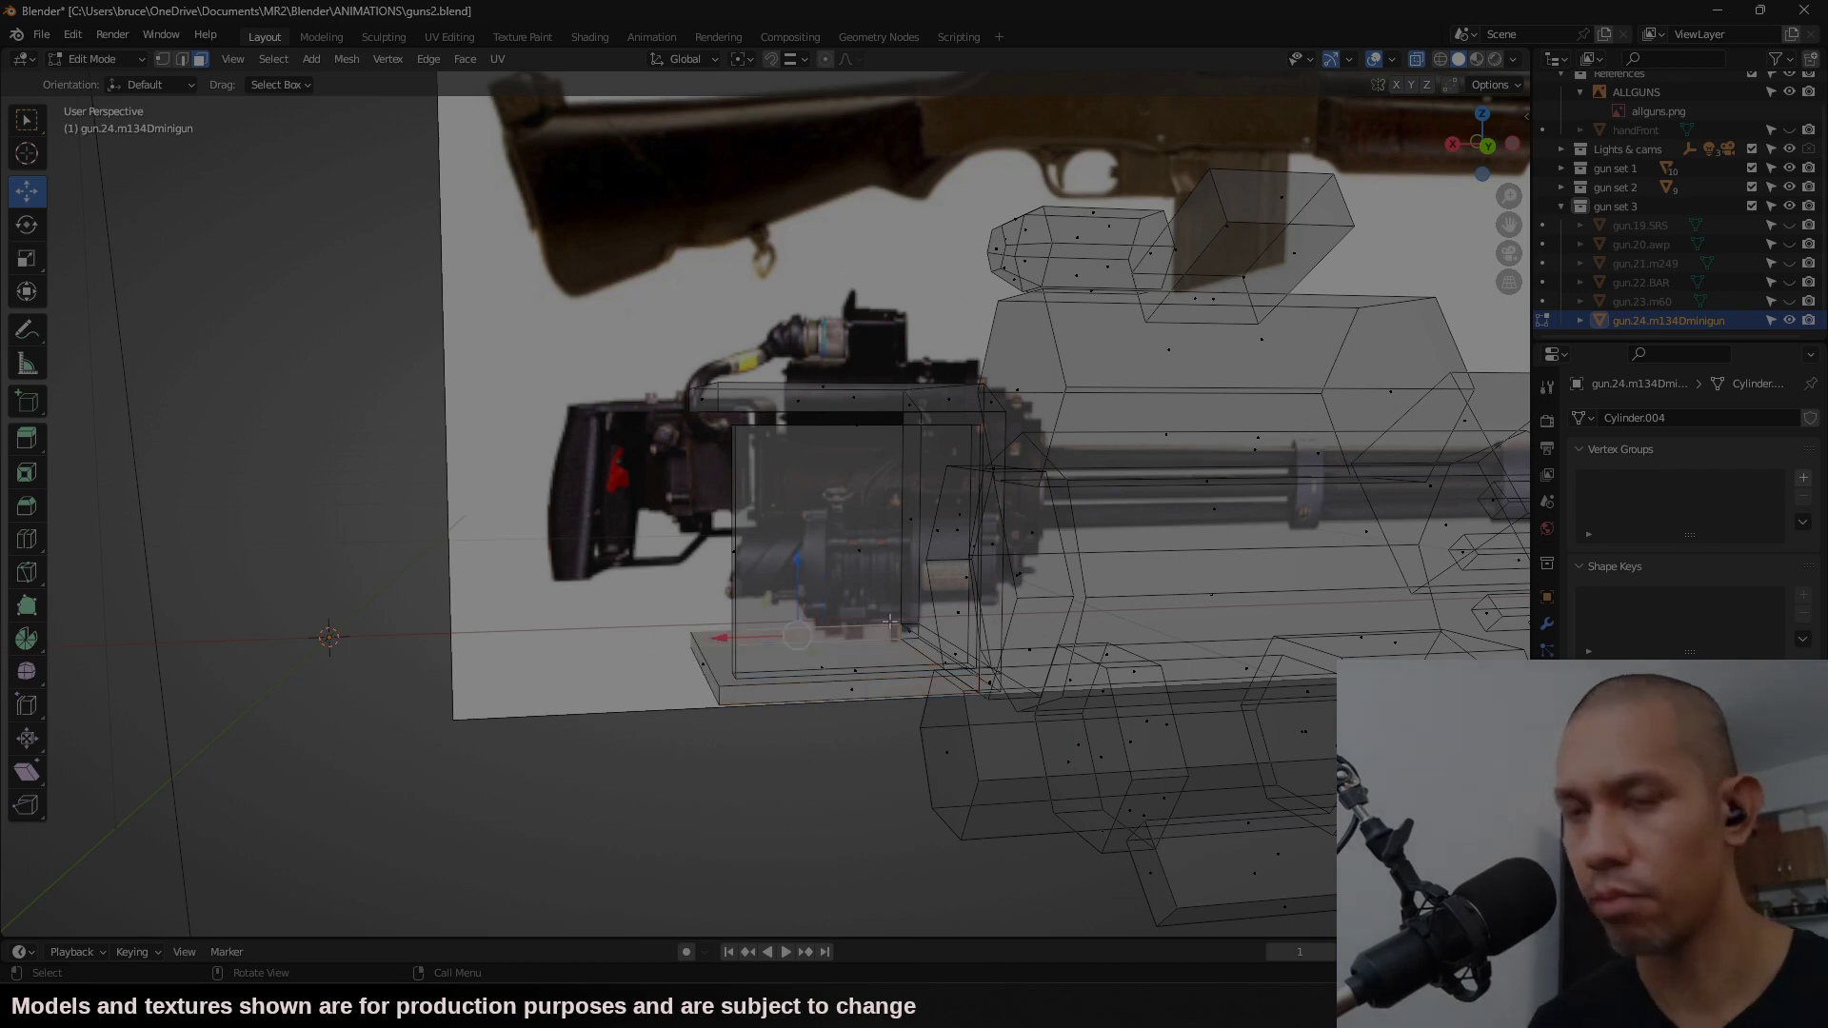
pyautogui.moveTo(890, 622); pyautogui.dragTo(921, 649)
# Step: Delete the faces at the bracket's lower front corner and move the linked lower strip down along Z to match the reference
pyautogui.press('ctrl+KP_1')
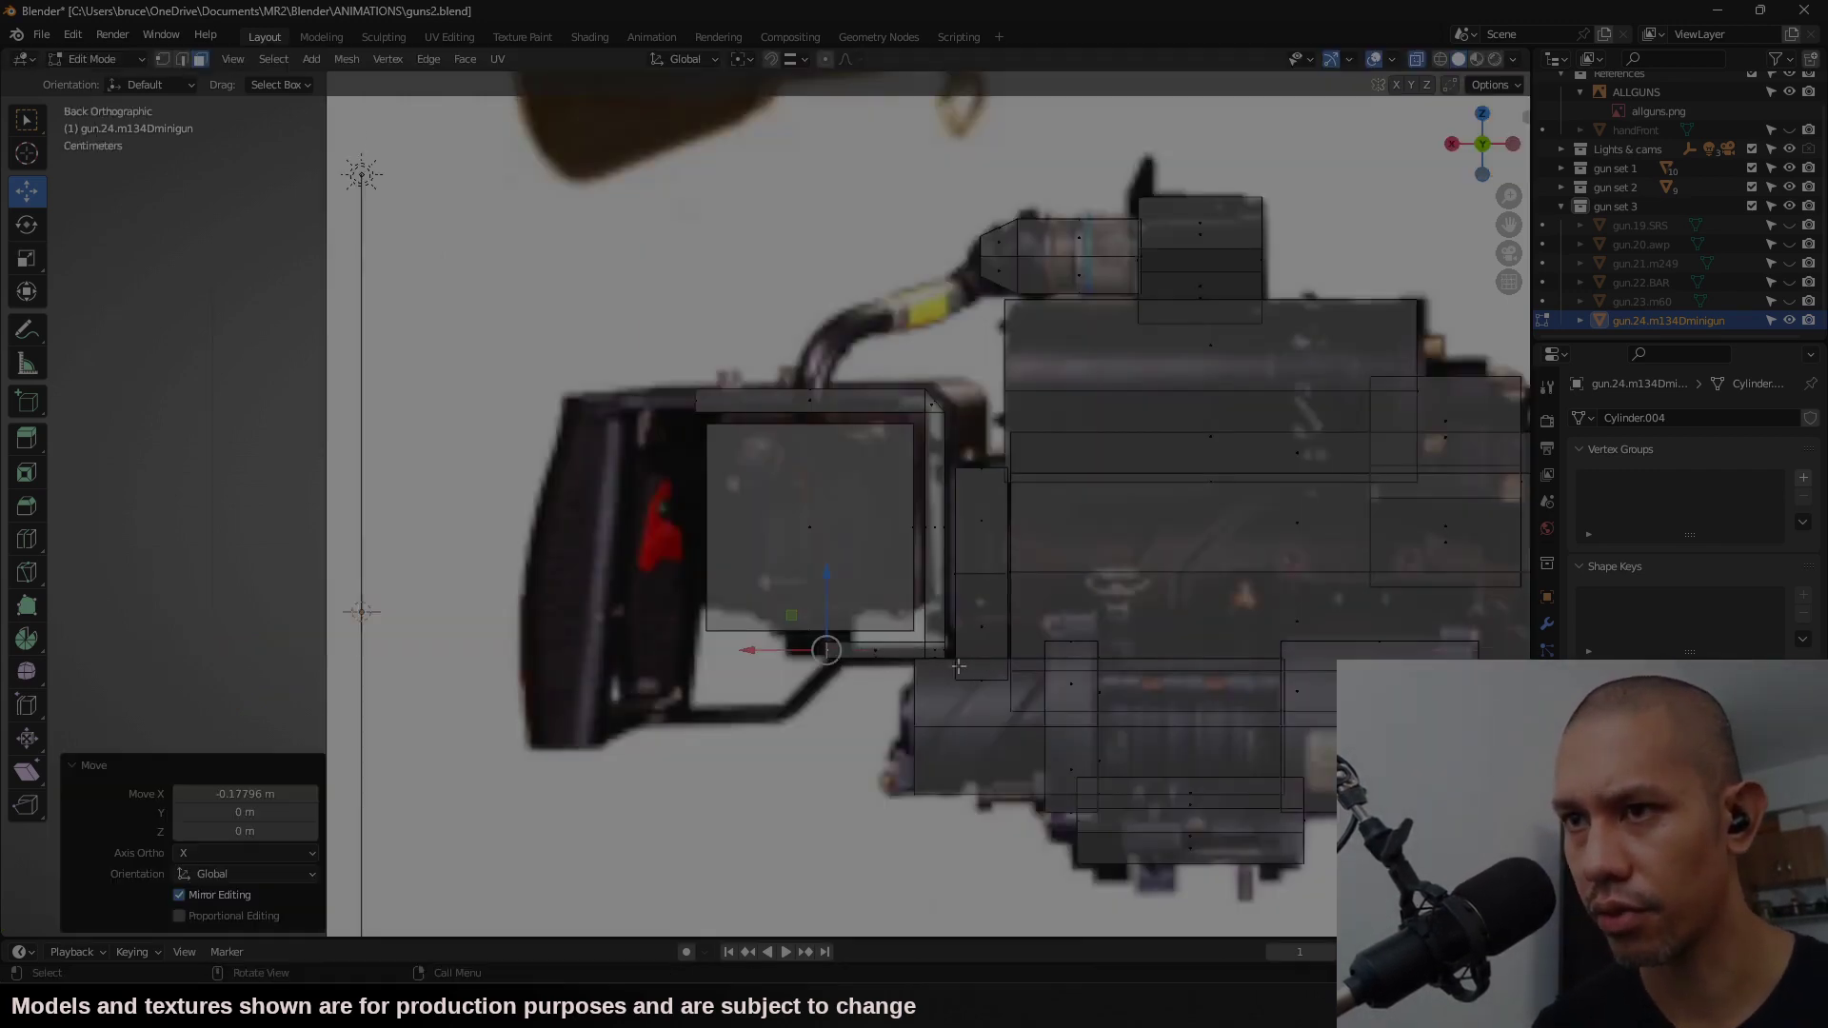
pyautogui.scroll(2, 958, 666)
pyautogui.moveTo(993, 694); pyautogui.dragTo(1033, 743)
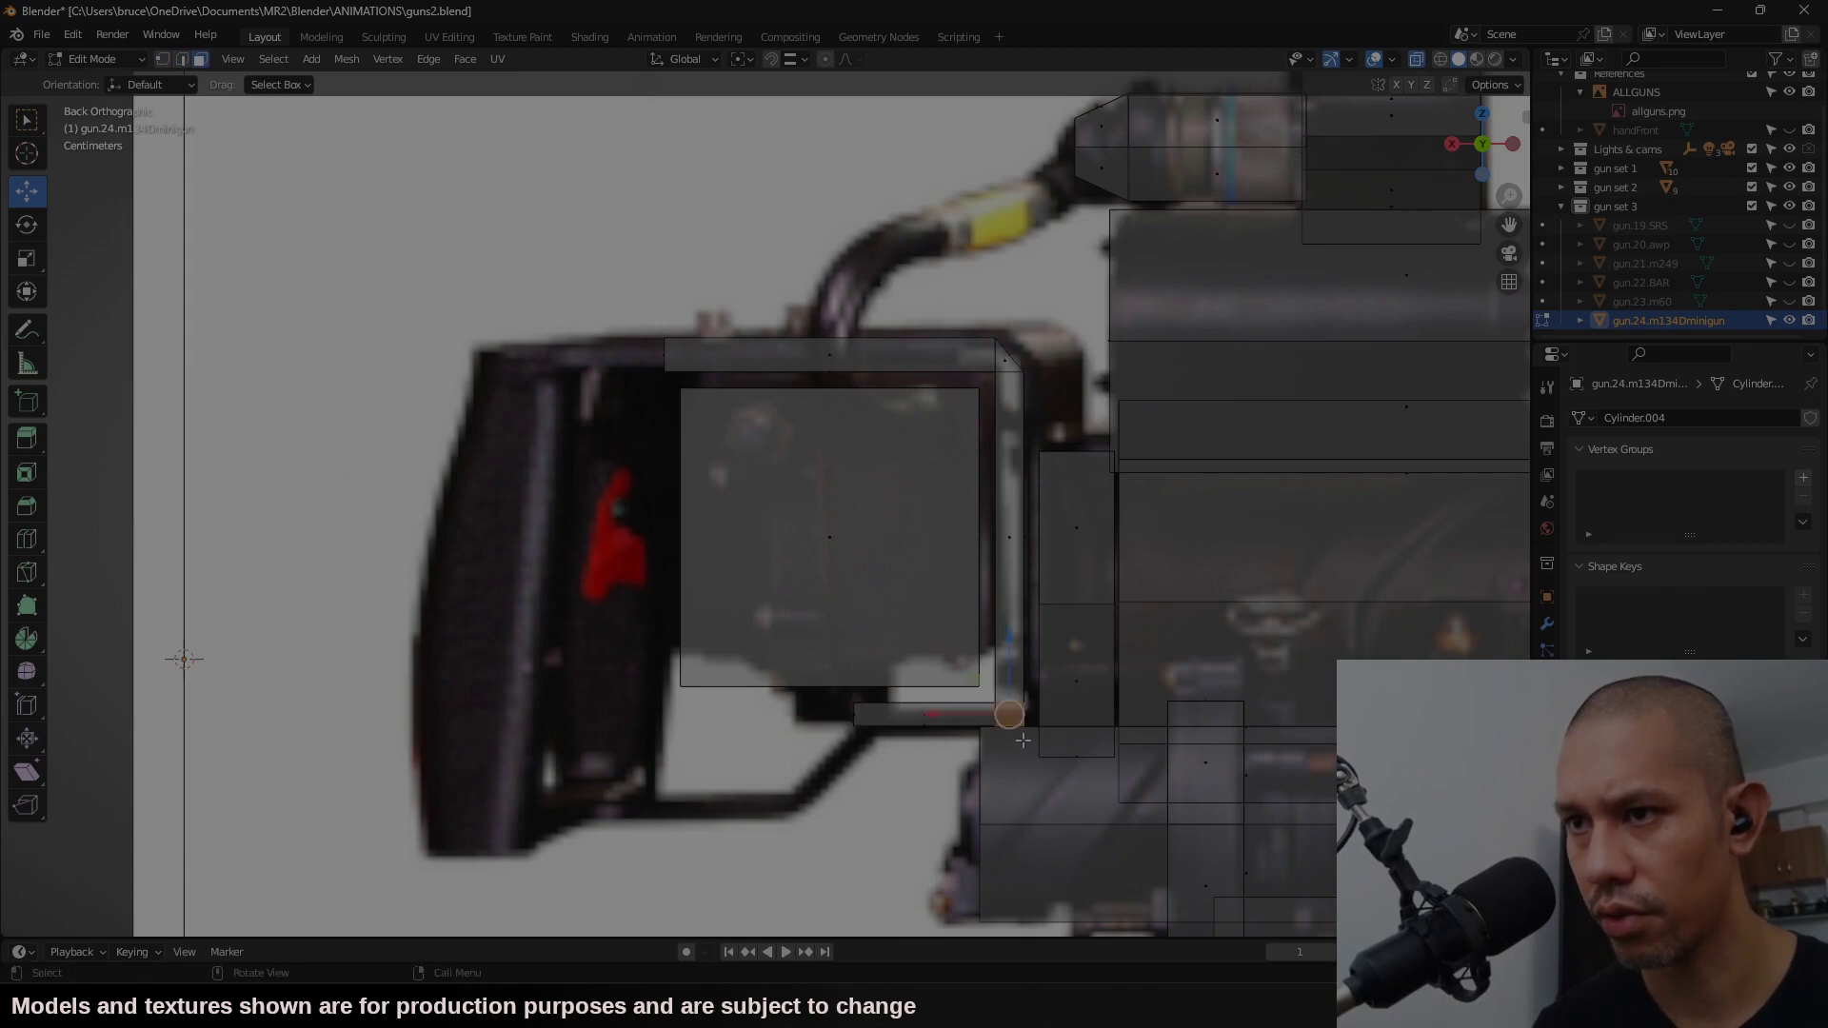
pyautogui.press('x')
pyautogui.click(1028, 744)
pyautogui.press('l')
pyautogui.press('g')
pyautogui.press('z')
pyautogui.click(946, 736)
# Step: Move the lower strip's rear end along X to line up with the bend of the lower brace
pyautogui.moveTo(830, 703); pyautogui.dragTo(885, 758)
pyautogui.press('g')
pyautogui.press('x')
pyautogui.click(952, 736)
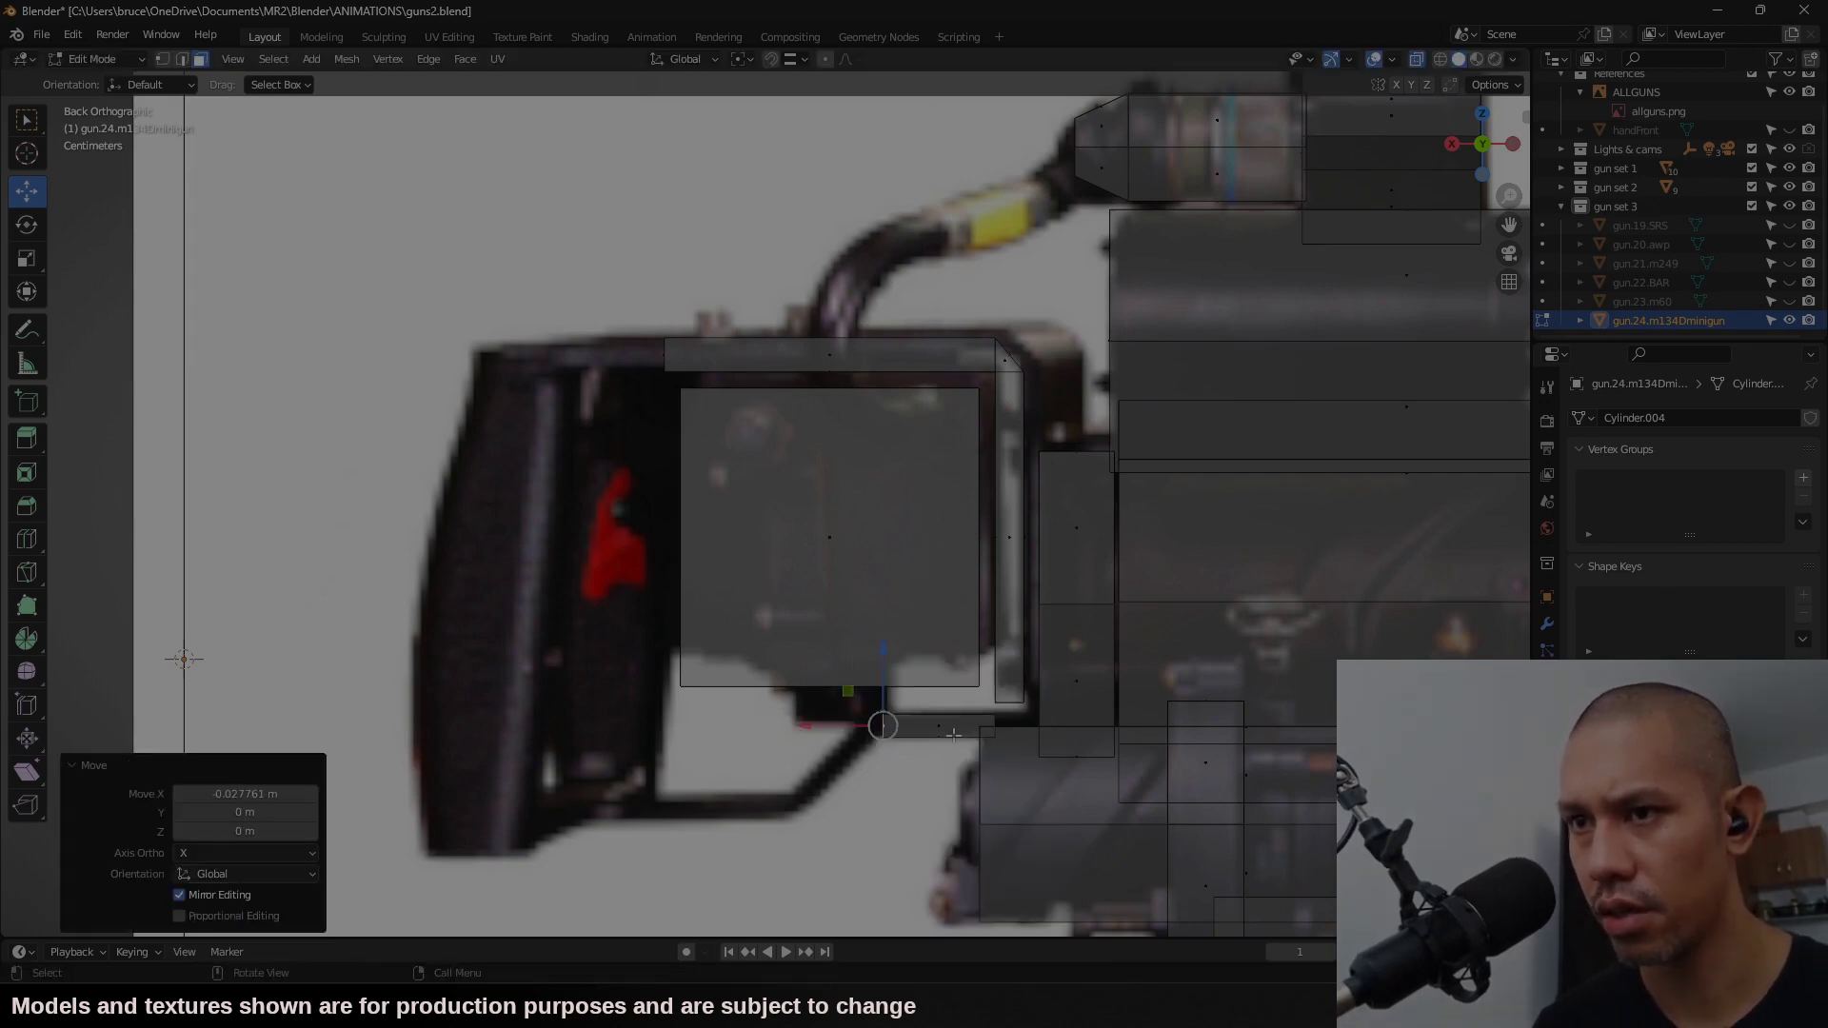
pyautogui.press('g')
pyautogui.press('x')
pyautogui.click(948, 736)
# Step: Extrude the lower strip's end 0.07612 m and again to the handle, moving the outer section's vertices -0.075224 m along Z
pyautogui.press('e')
pyautogui.click(868, 734)
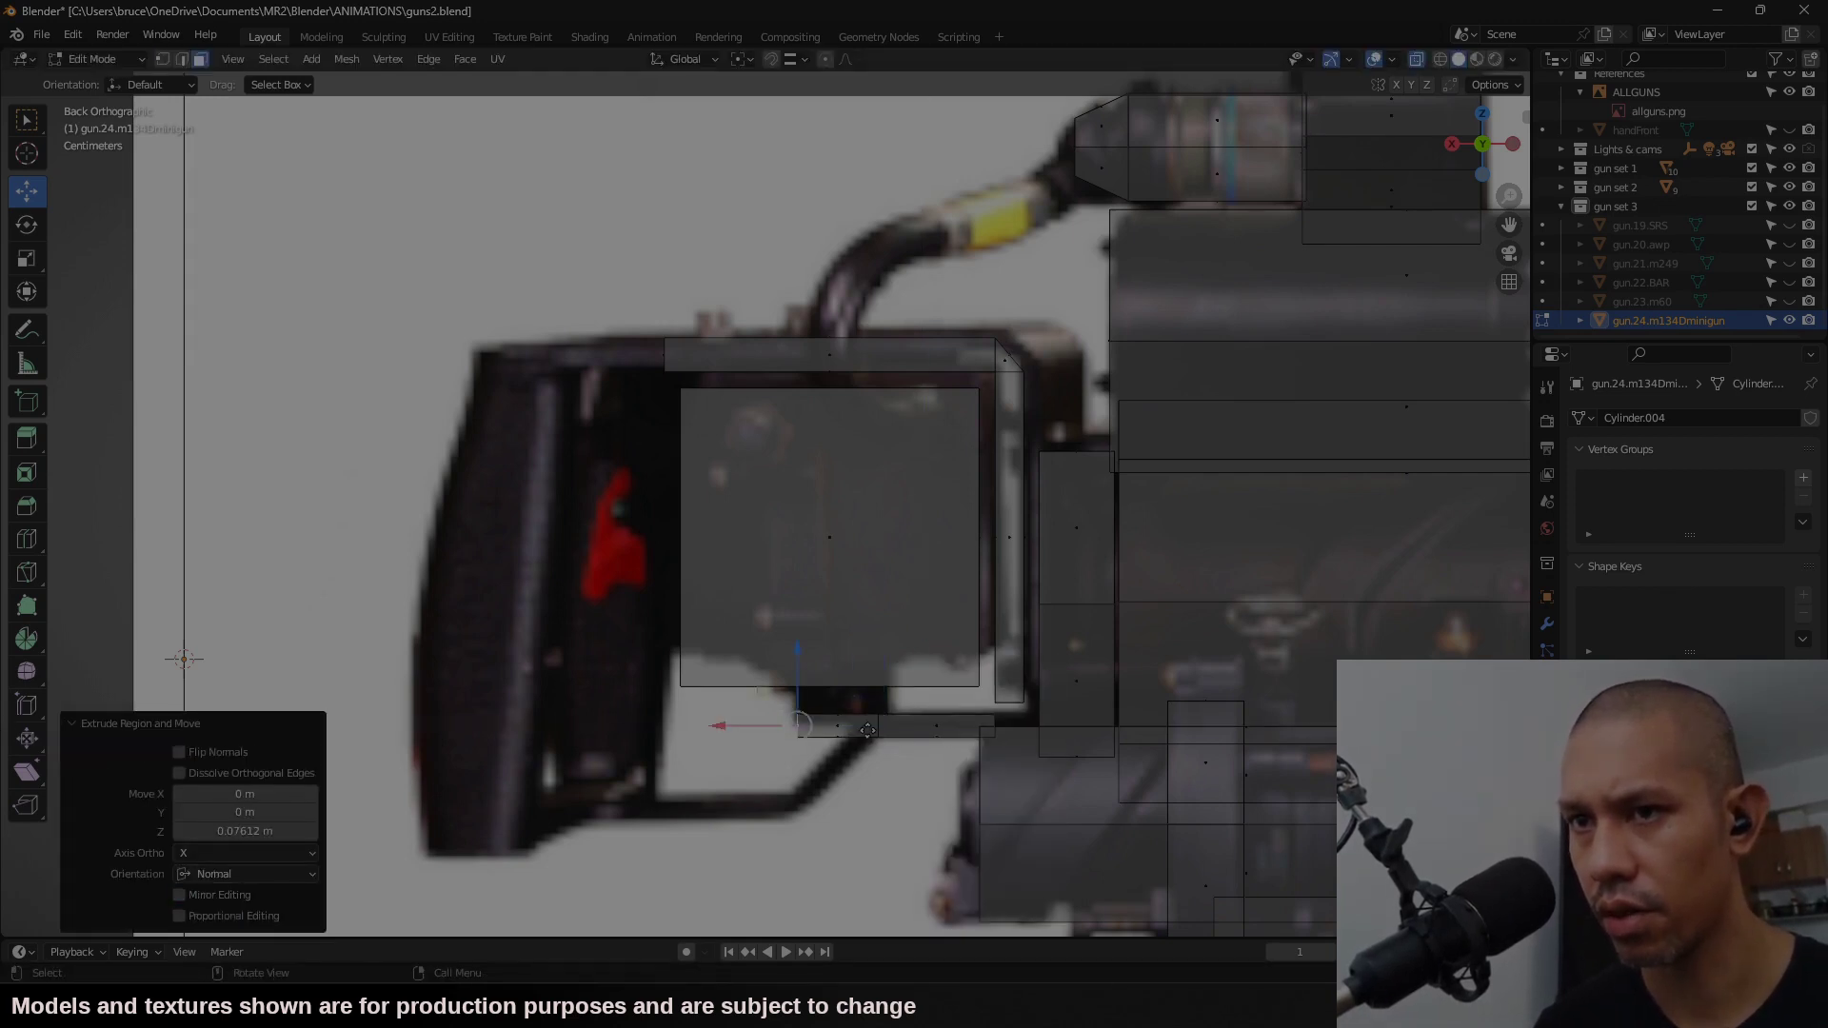
pyautogui.press('e')
pyautogui.click(607, 712)
pyautogui.press('1')
pyautogui.moveTo(497, 687); pyautogui.dragTo(809, 825)
pyautogui.press('g')
pyautogui.press('z')
pyautogui.click(808, 899)
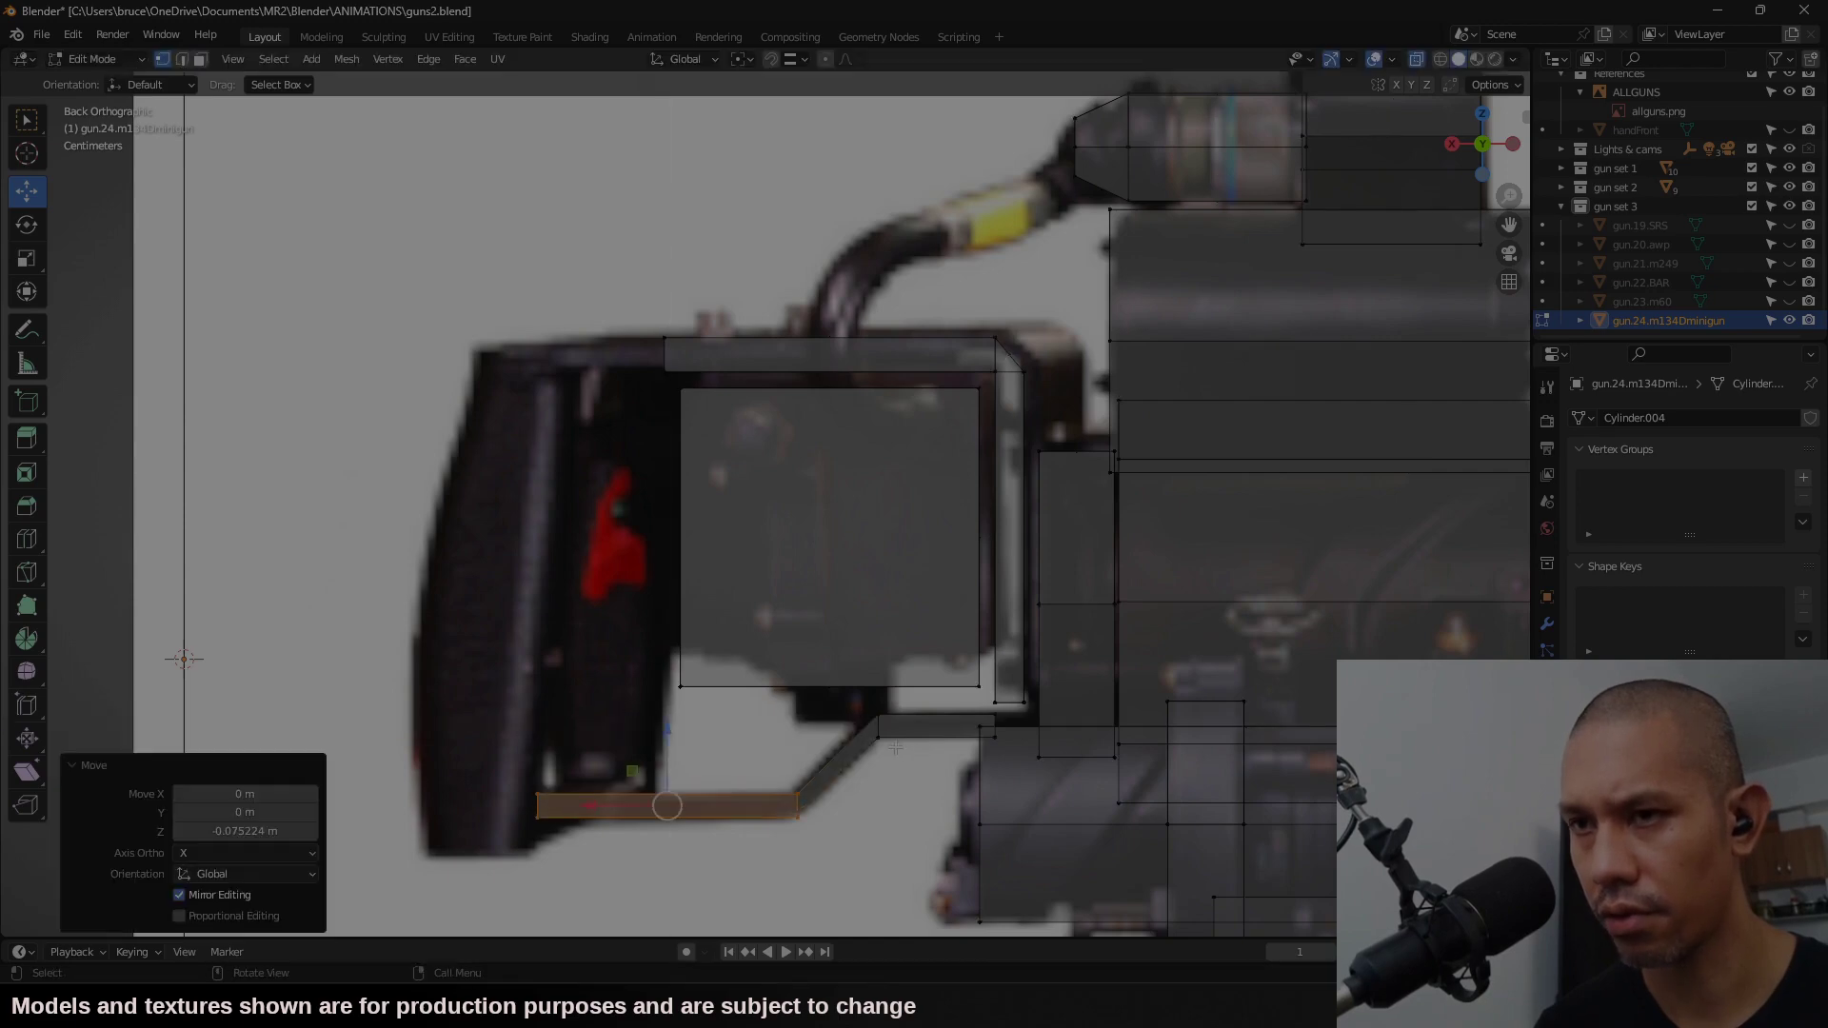
# Step: Leave mesh editing and inspect the whole minigun model in solid view from several angles
pyautogui.press('Tab')
pyautogui.moveTo(1252, 364); pyautogui.dragTo(1306, 411, button='middle')
pyautogui.scroll(-5, 1306, 412)
pyautogui.hotkey('alt', 'z')
pyautogui.scroll(-2, 1306, 411)
pyautogui.moveTo(1144, 598)
pyautogui.mouseDown(button='middle')
pyautogui.moveTo(1264, 551)
pyautogui.moveTo(1129, 587)
pyautogui.mouseUp(button='middle')
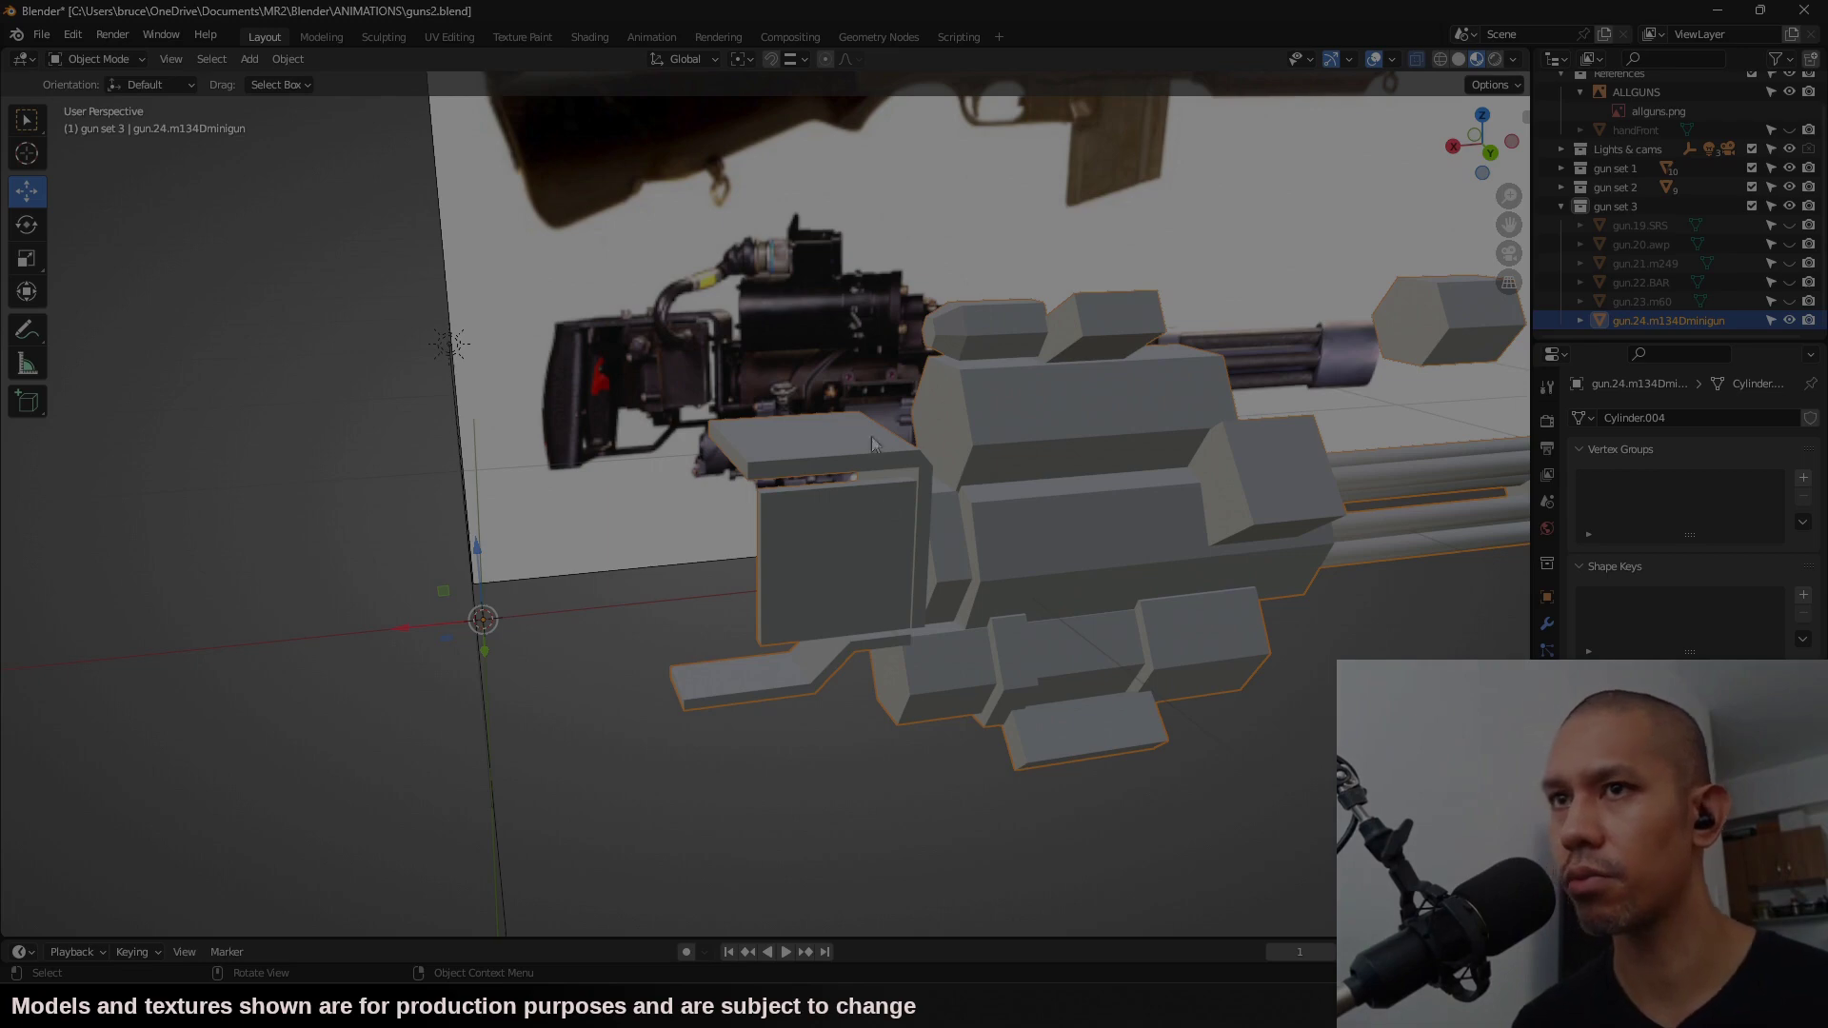
pyautogui.moveTo(872, 444); pyautogui.dragTo(718, 406, button='middle')
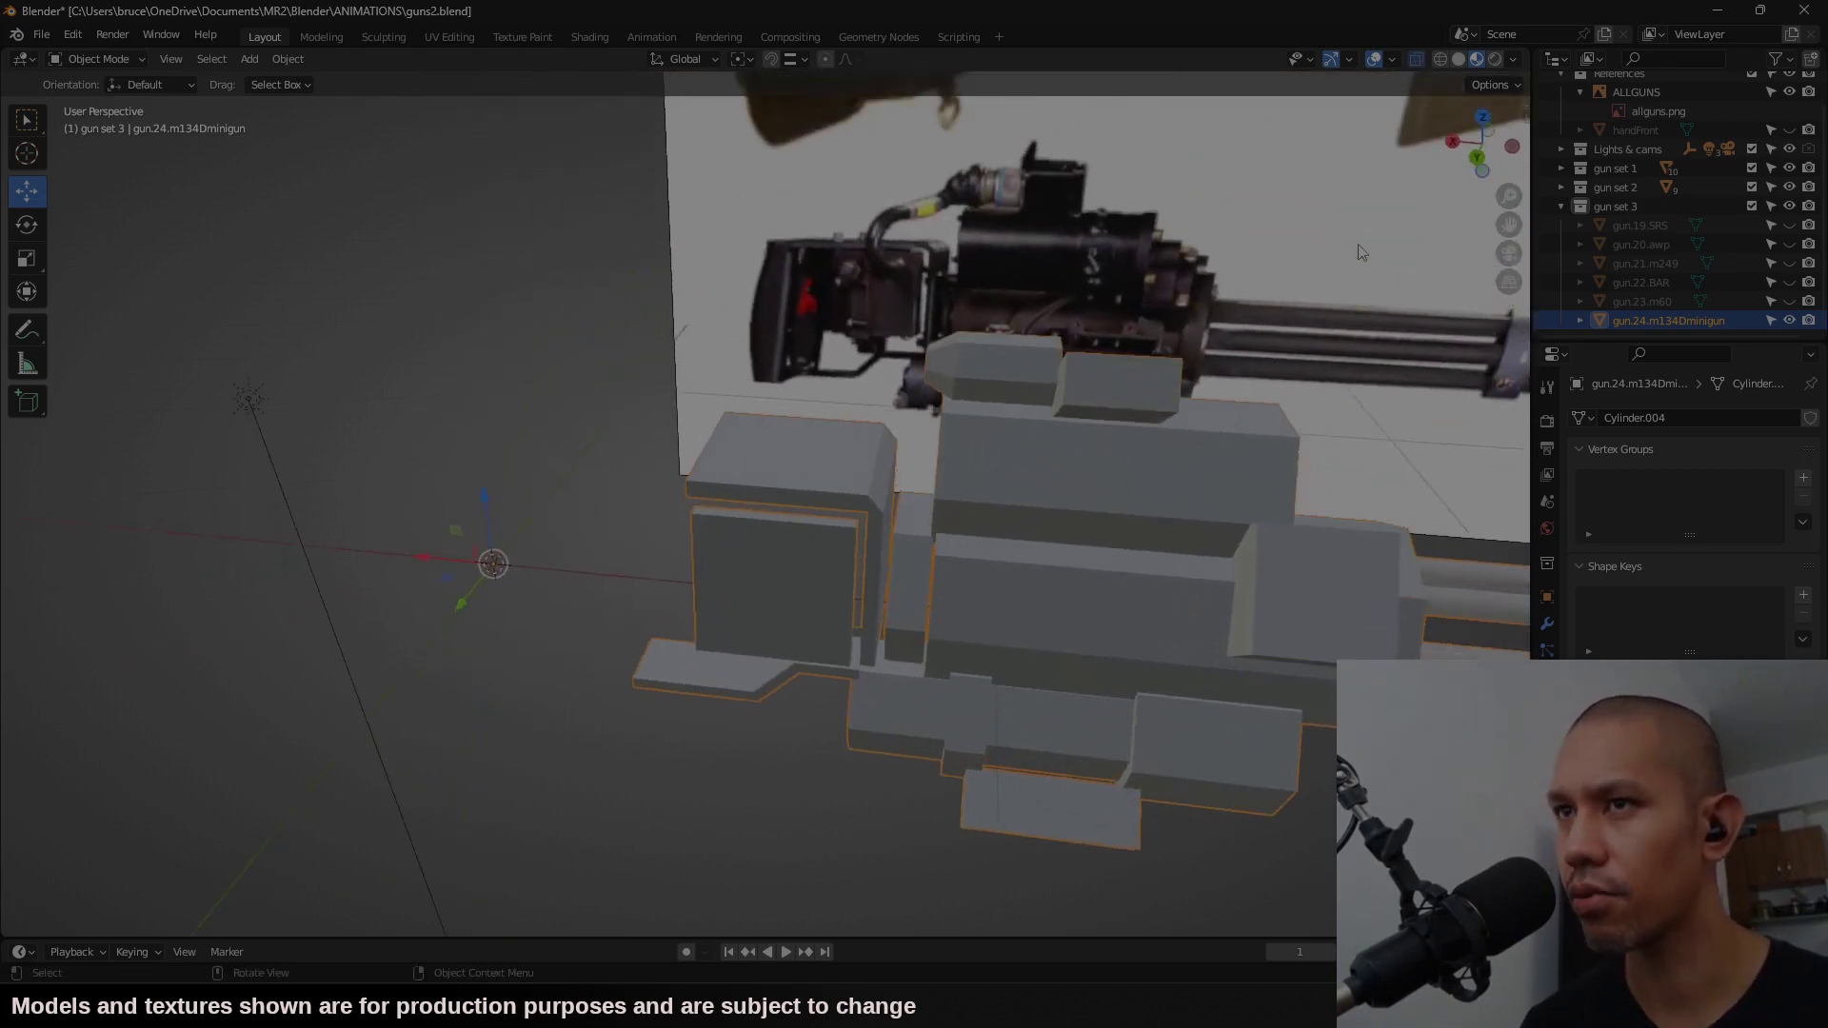
pyautogui.moveTo(804, 575); pyautogui.dragTo(795, 570, button='middle')
# Step: Resume mesh editing and move the central block's far face about -0.158 m along Y
pyautogui.press('Tab')
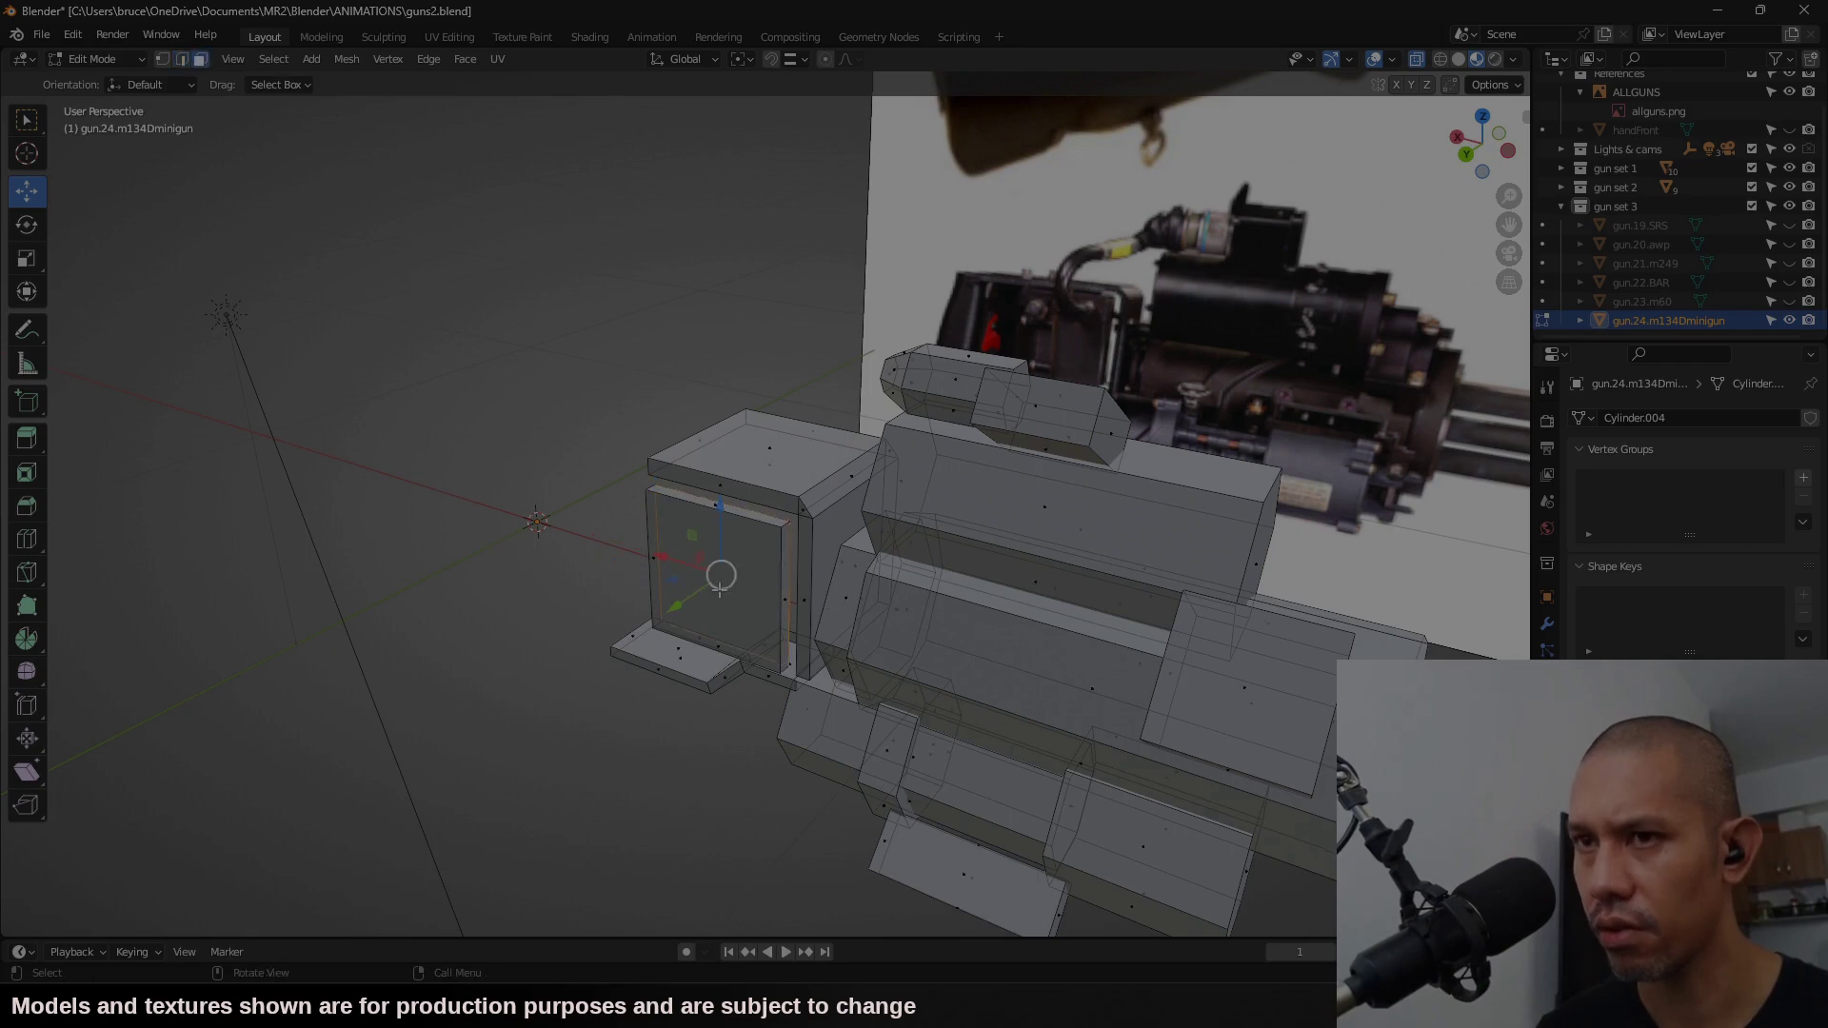
pyautogui.press('g')
pyautogui.press('y')
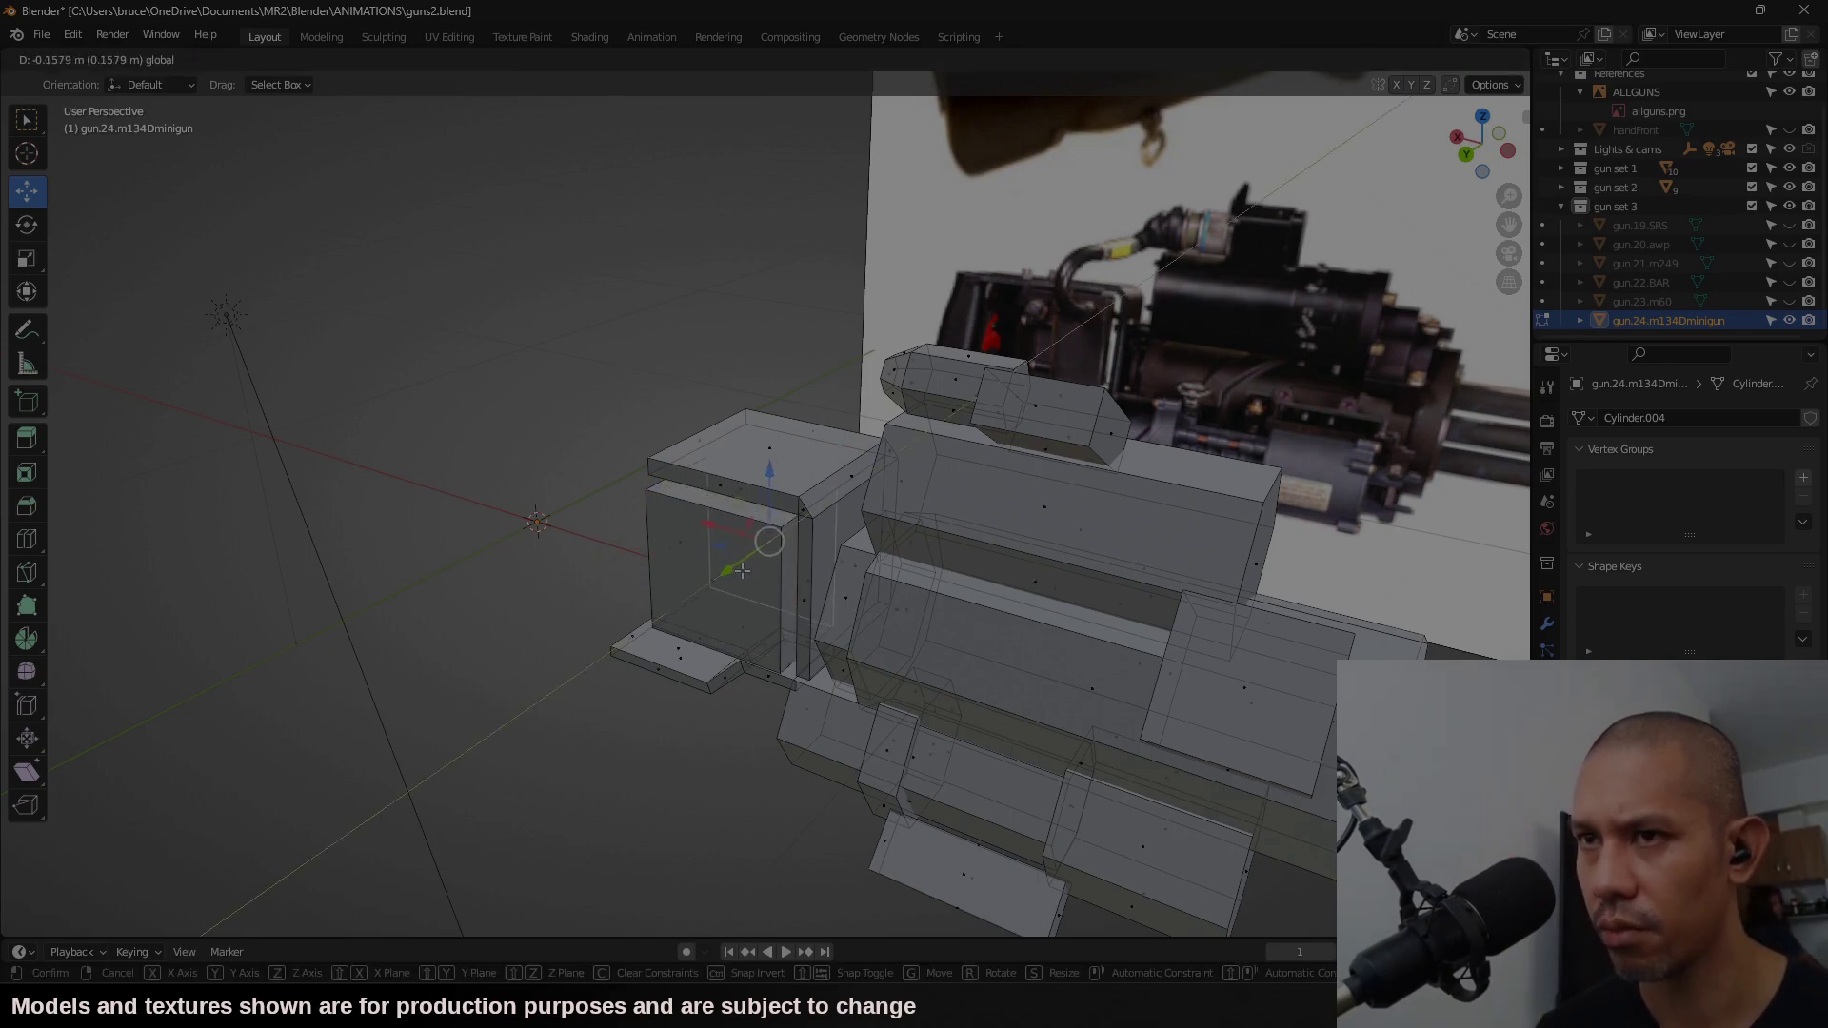
pyautogui.click(742, 571)
# Step: Select the whole linked central block and shift it along Y to sit centred within the bracket
pyautogui.moveTo(742, 570); pyautogui.dragTo(755, 530, button='middle')
pyautogui.press('l')
pyautogui.press('g')
pyautogui.press('y')
pyautogui.click(862, 556)
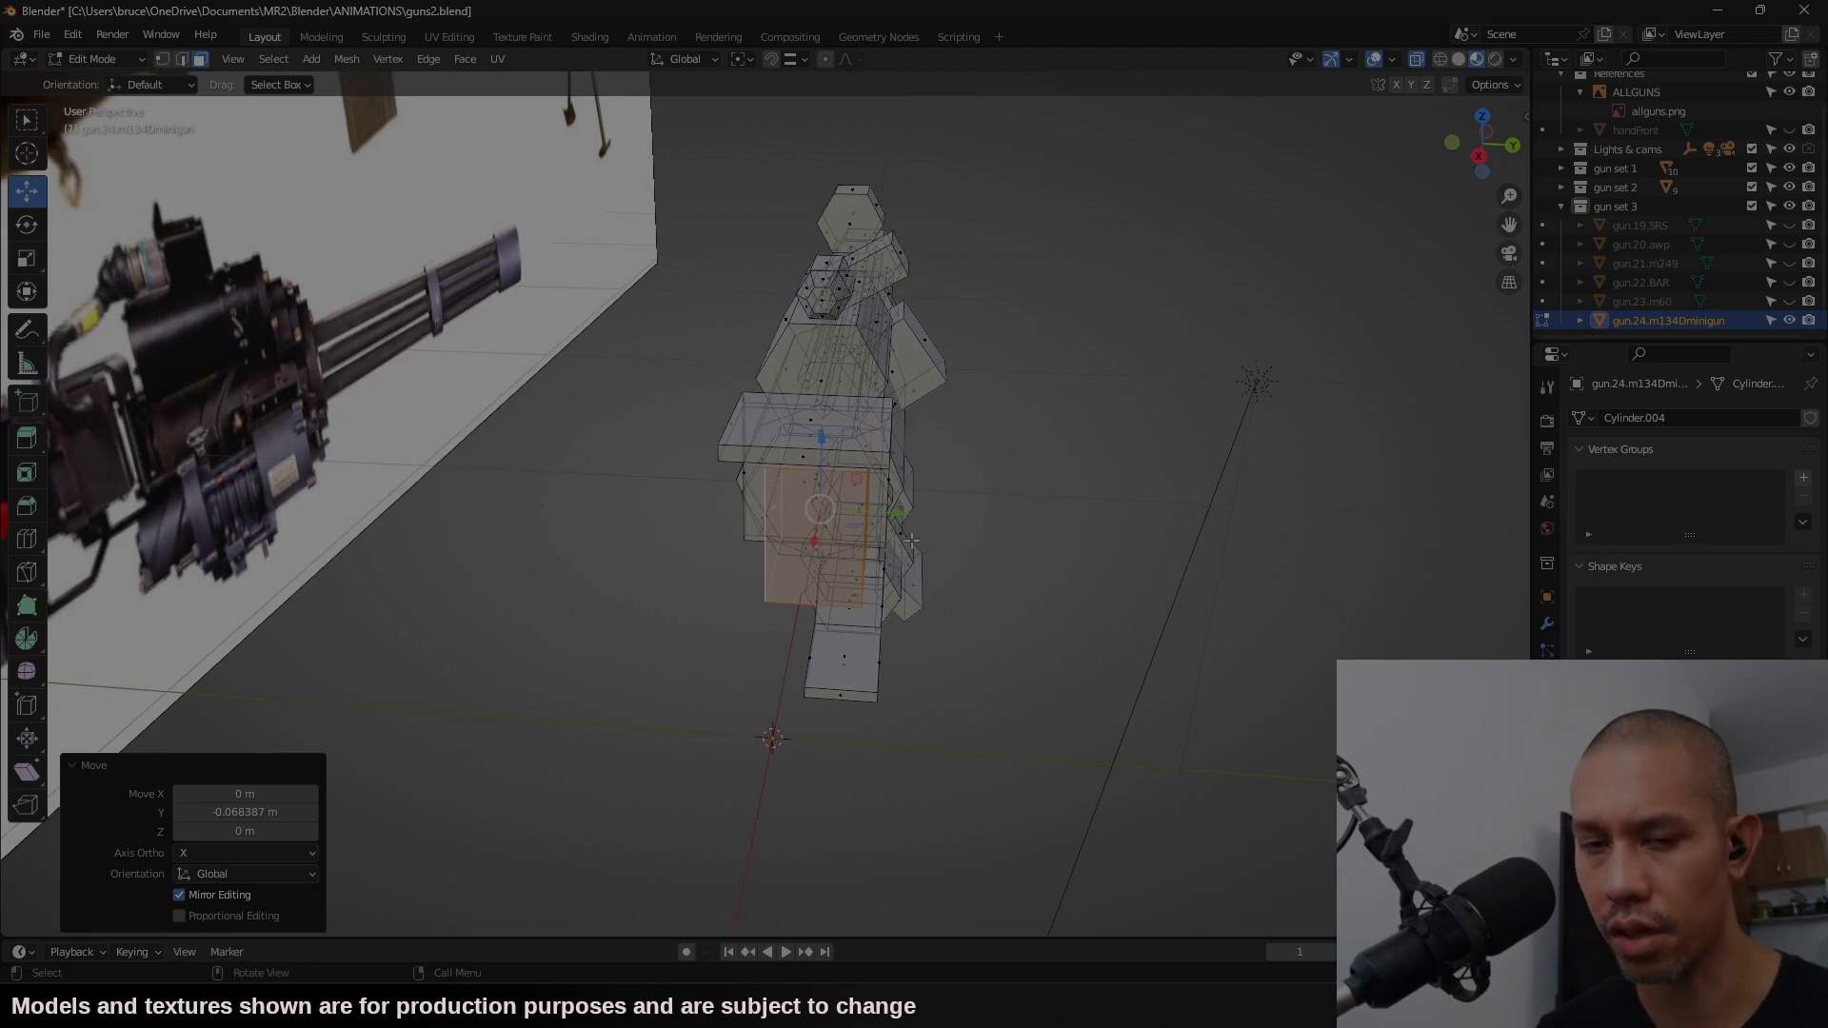
# Step: Add a cube from the back view, scale it to 0.03 and place it over the rear handle
pyautogui.moveTo(911, 541); pyautogui.dragTo(1447, 91, button='middle')
pyautogui.click(1500, 155)
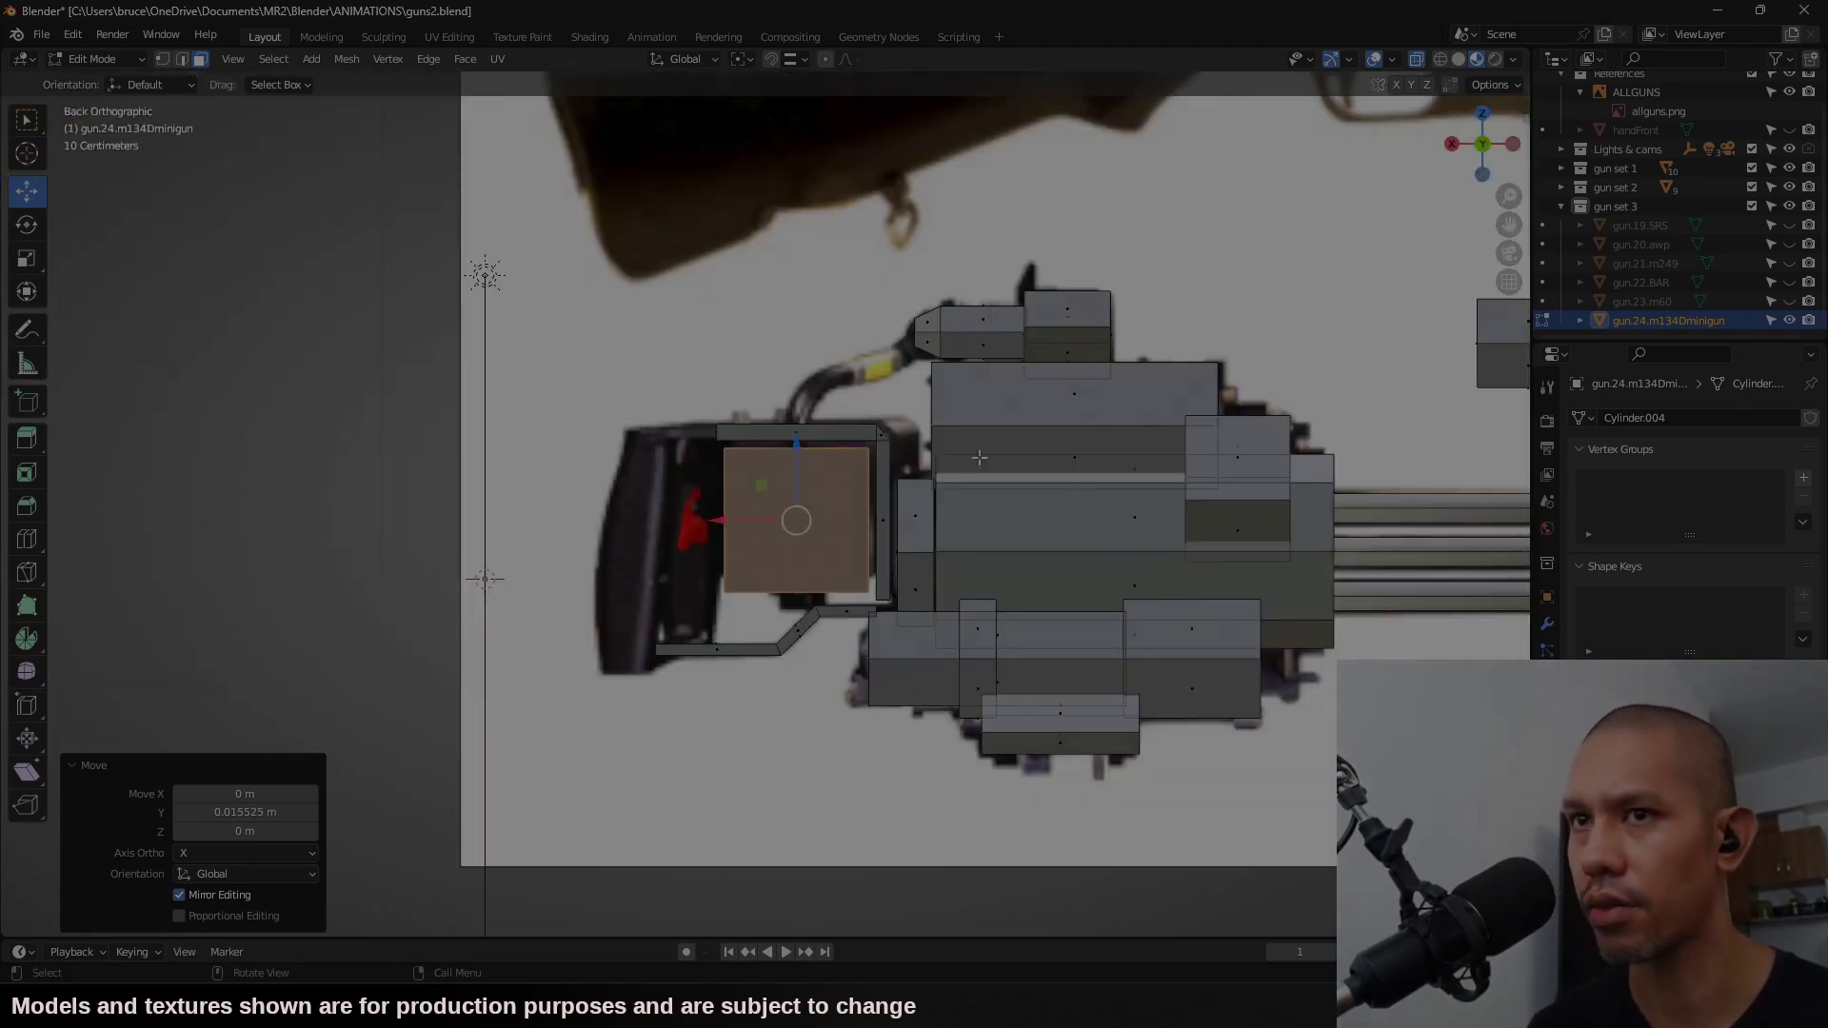
pyautogui.click(311, 59)
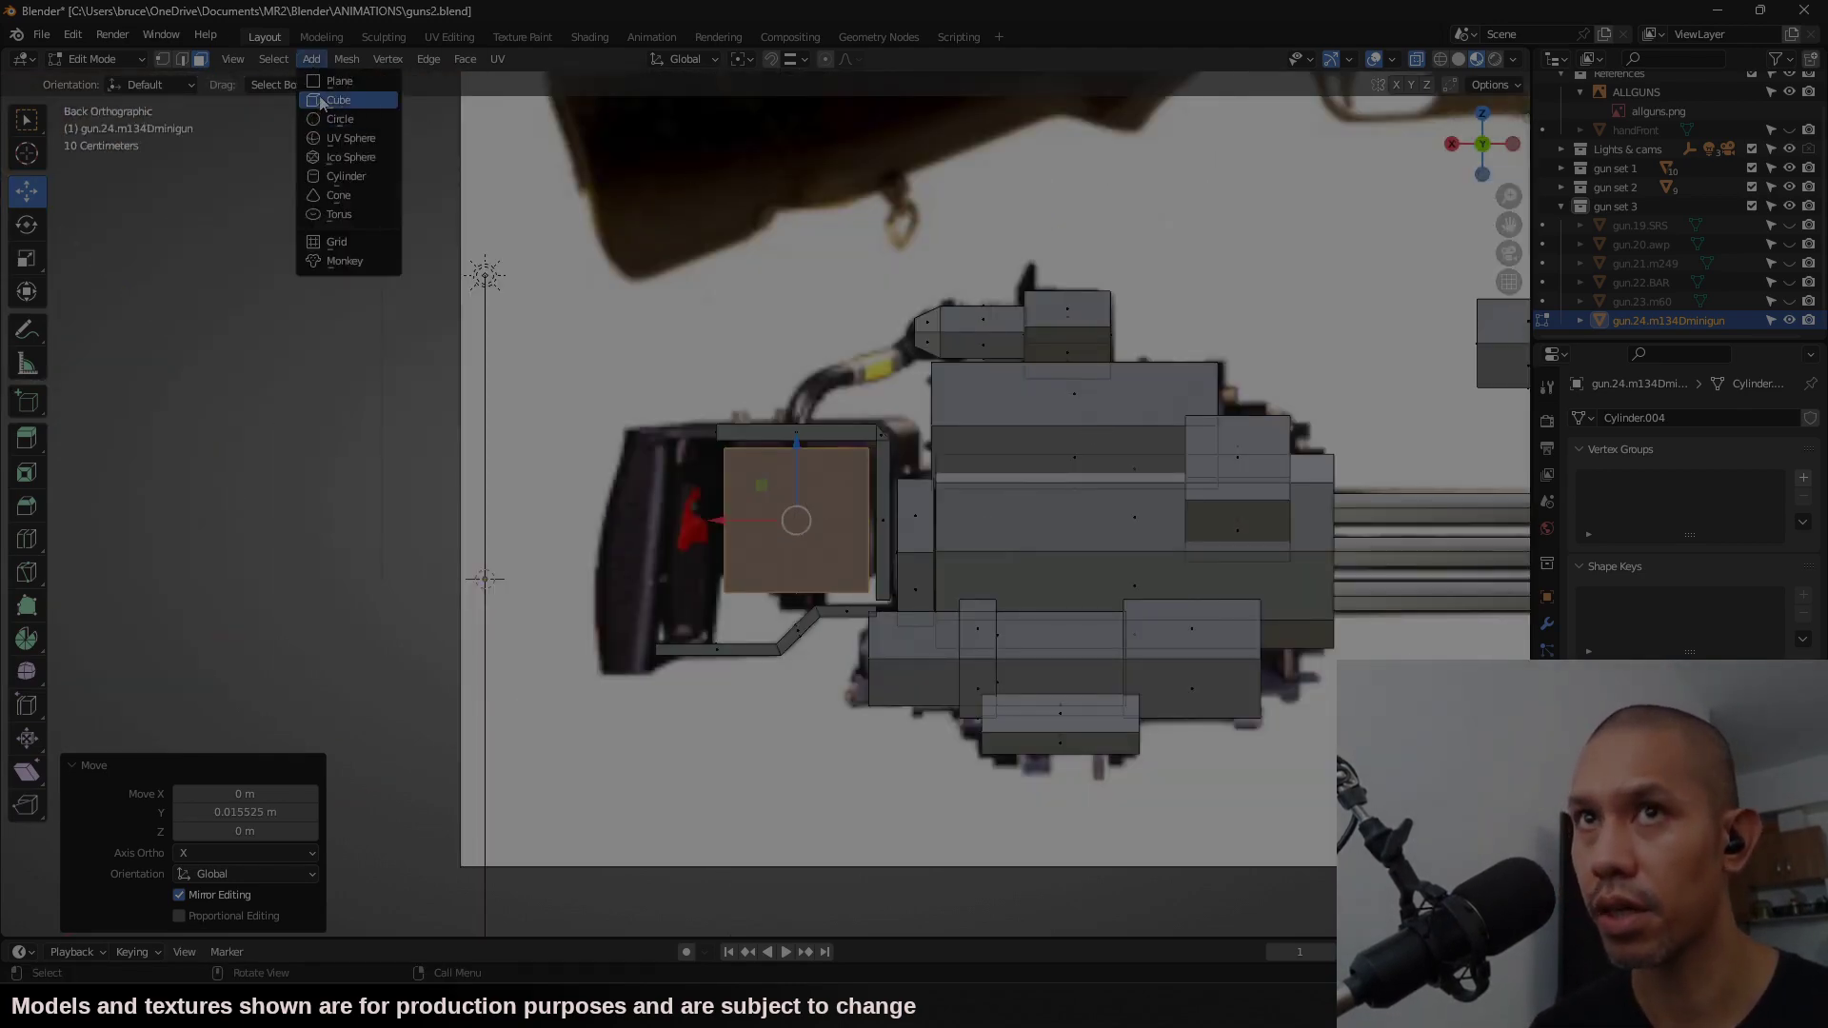
pyautogui.click(326, 109)
pyautogui.write('s03')
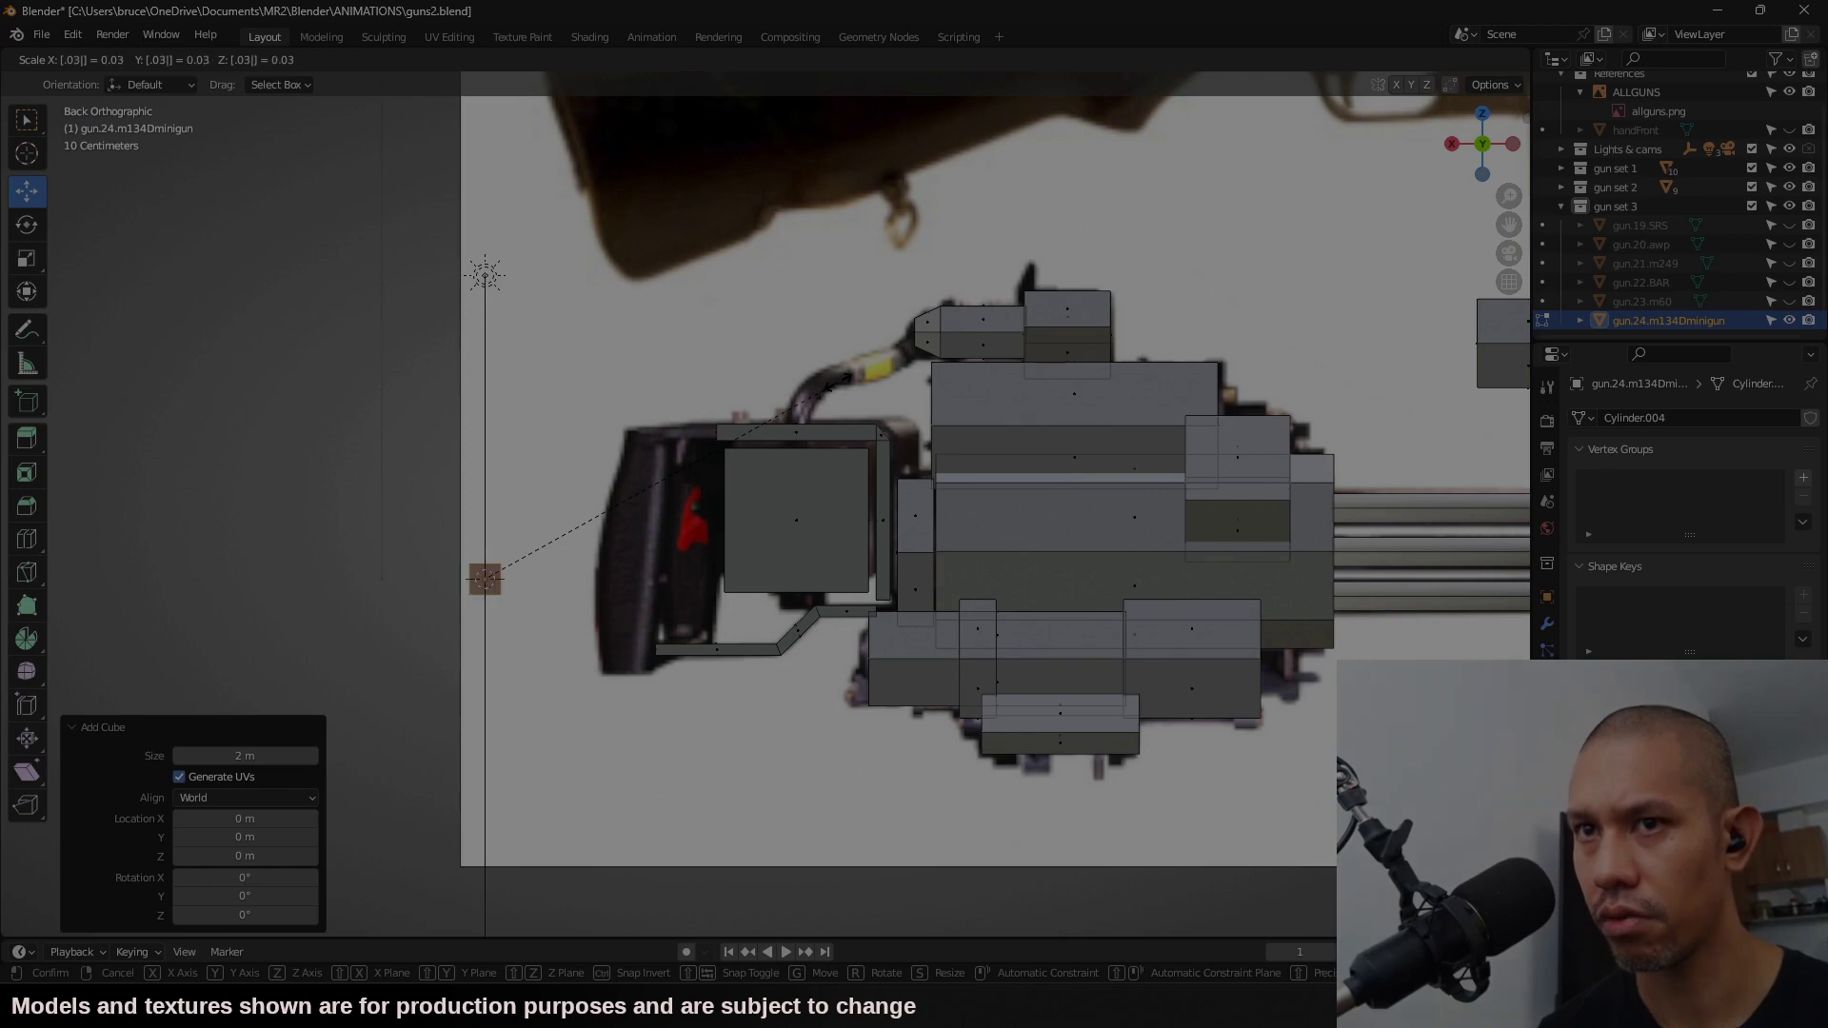
pyautogui.press('Return')
pyautogui.press('g')
pyautogui.click(976, 460)
# Step: Extrude the handle cube upward in two sections to the handle's top, making the last section 0.1597 m
pyautogui.press('e')
pyautogui.click(729, 495)
pyautogui.press('e')
pyautogui.click(731, 420)
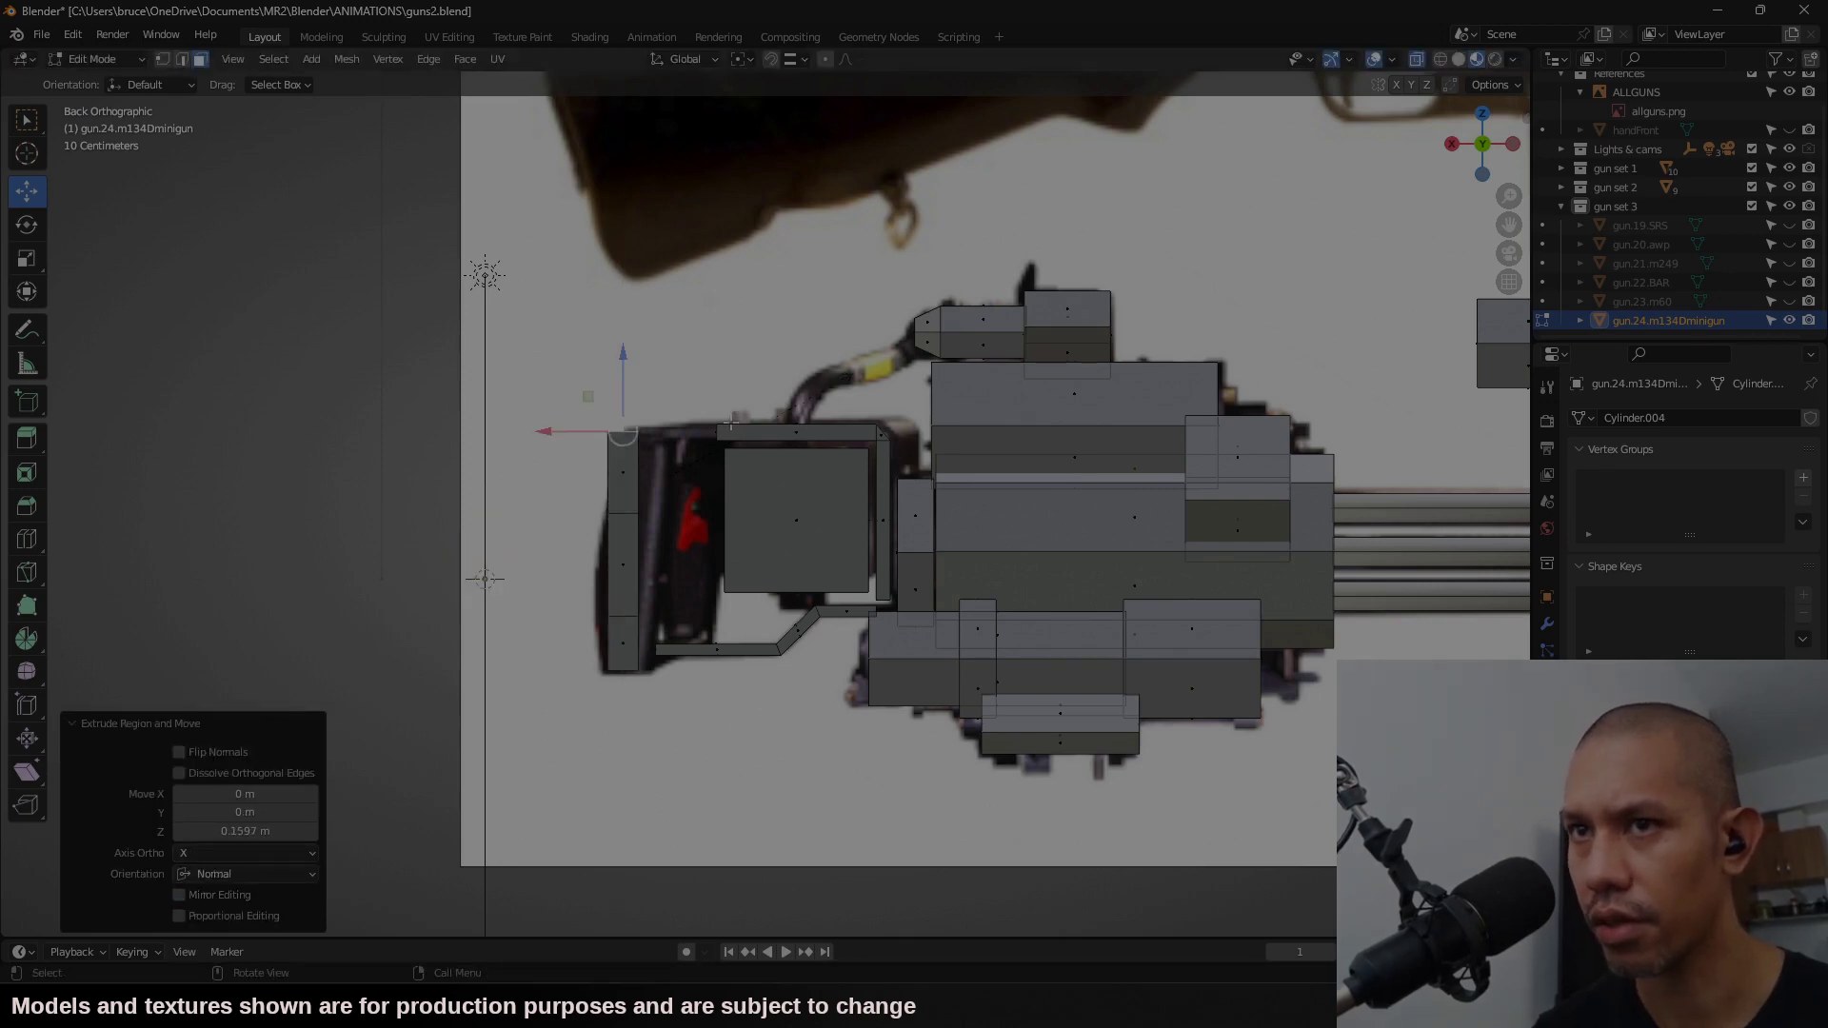
# Step: Scale the handle column's lower vertex ring by 1.353 and its upper ring by 1.313 to bulge the middle
pyautogui.press('1')
pyautogui.moveTo(671, 583); pyautogui.dragTo(577, 636)
pyautogui.press('s')
pyautogui.click(959, 639)
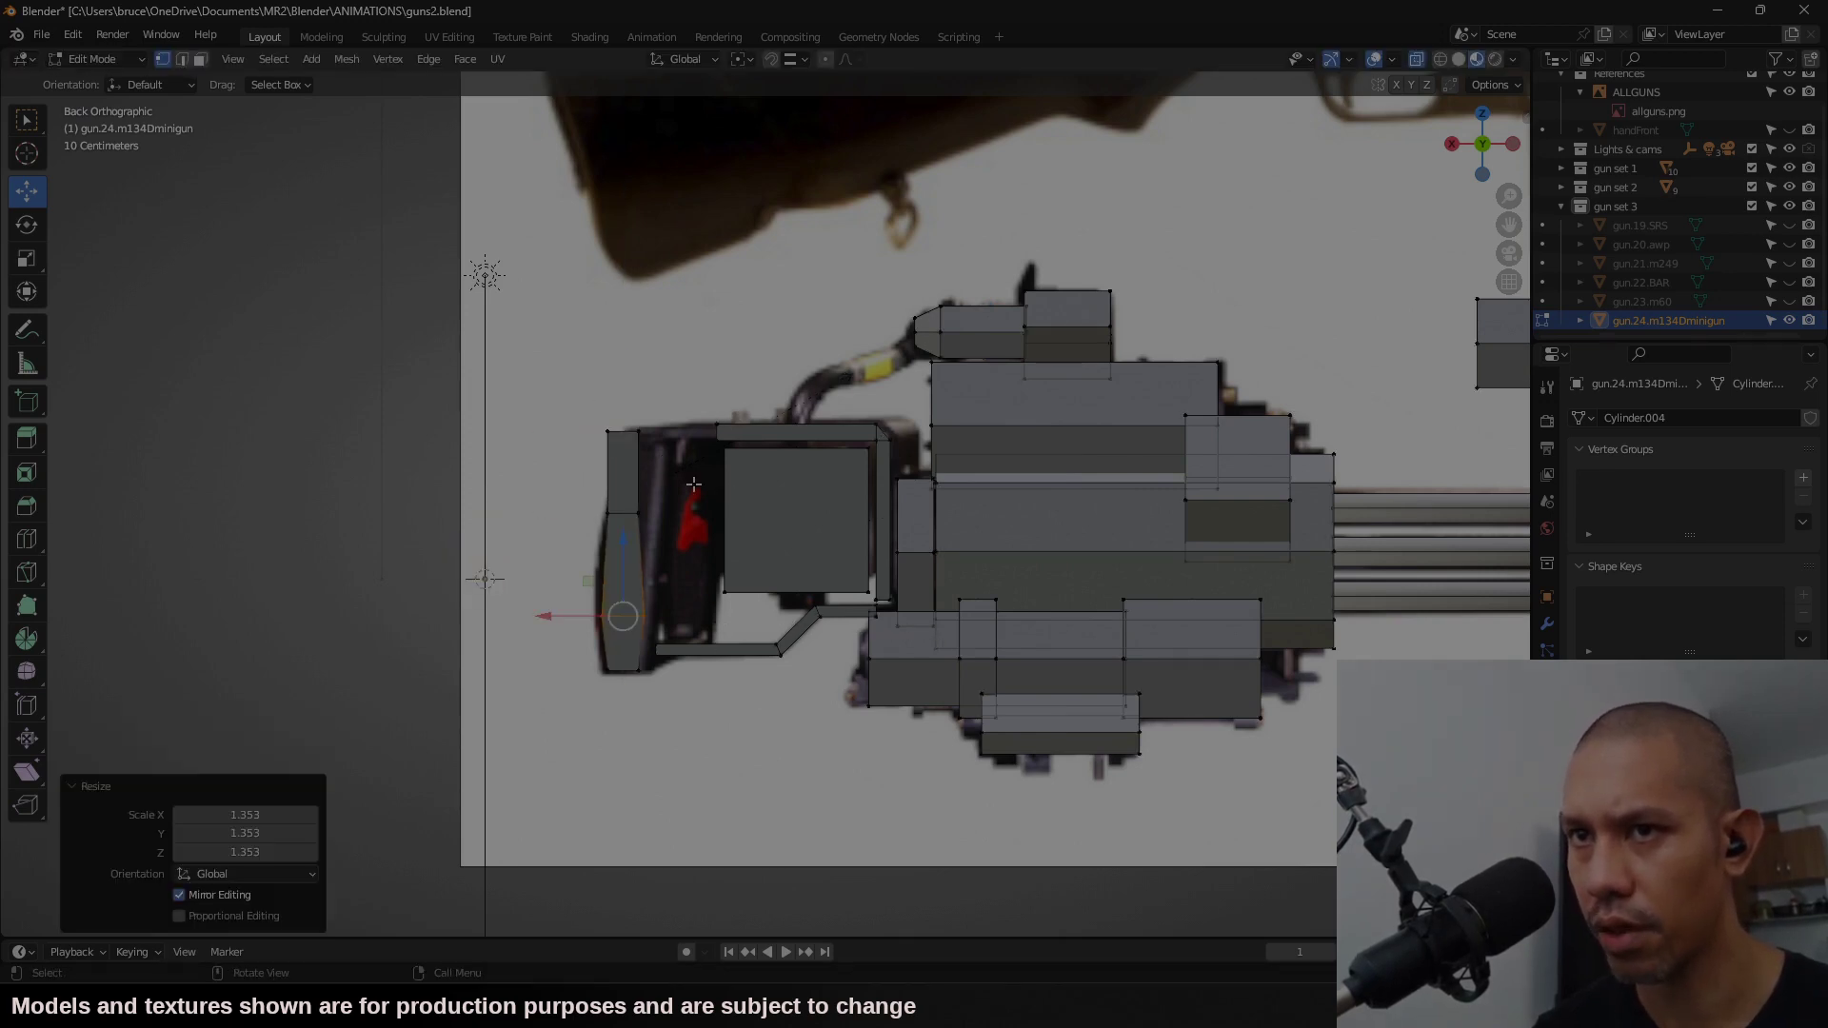
pyautogui.moveTo(694, 485); pyautogui.dragTo(576, 542)
pyautogui.press('s')
pyautogui.click(886, 565)
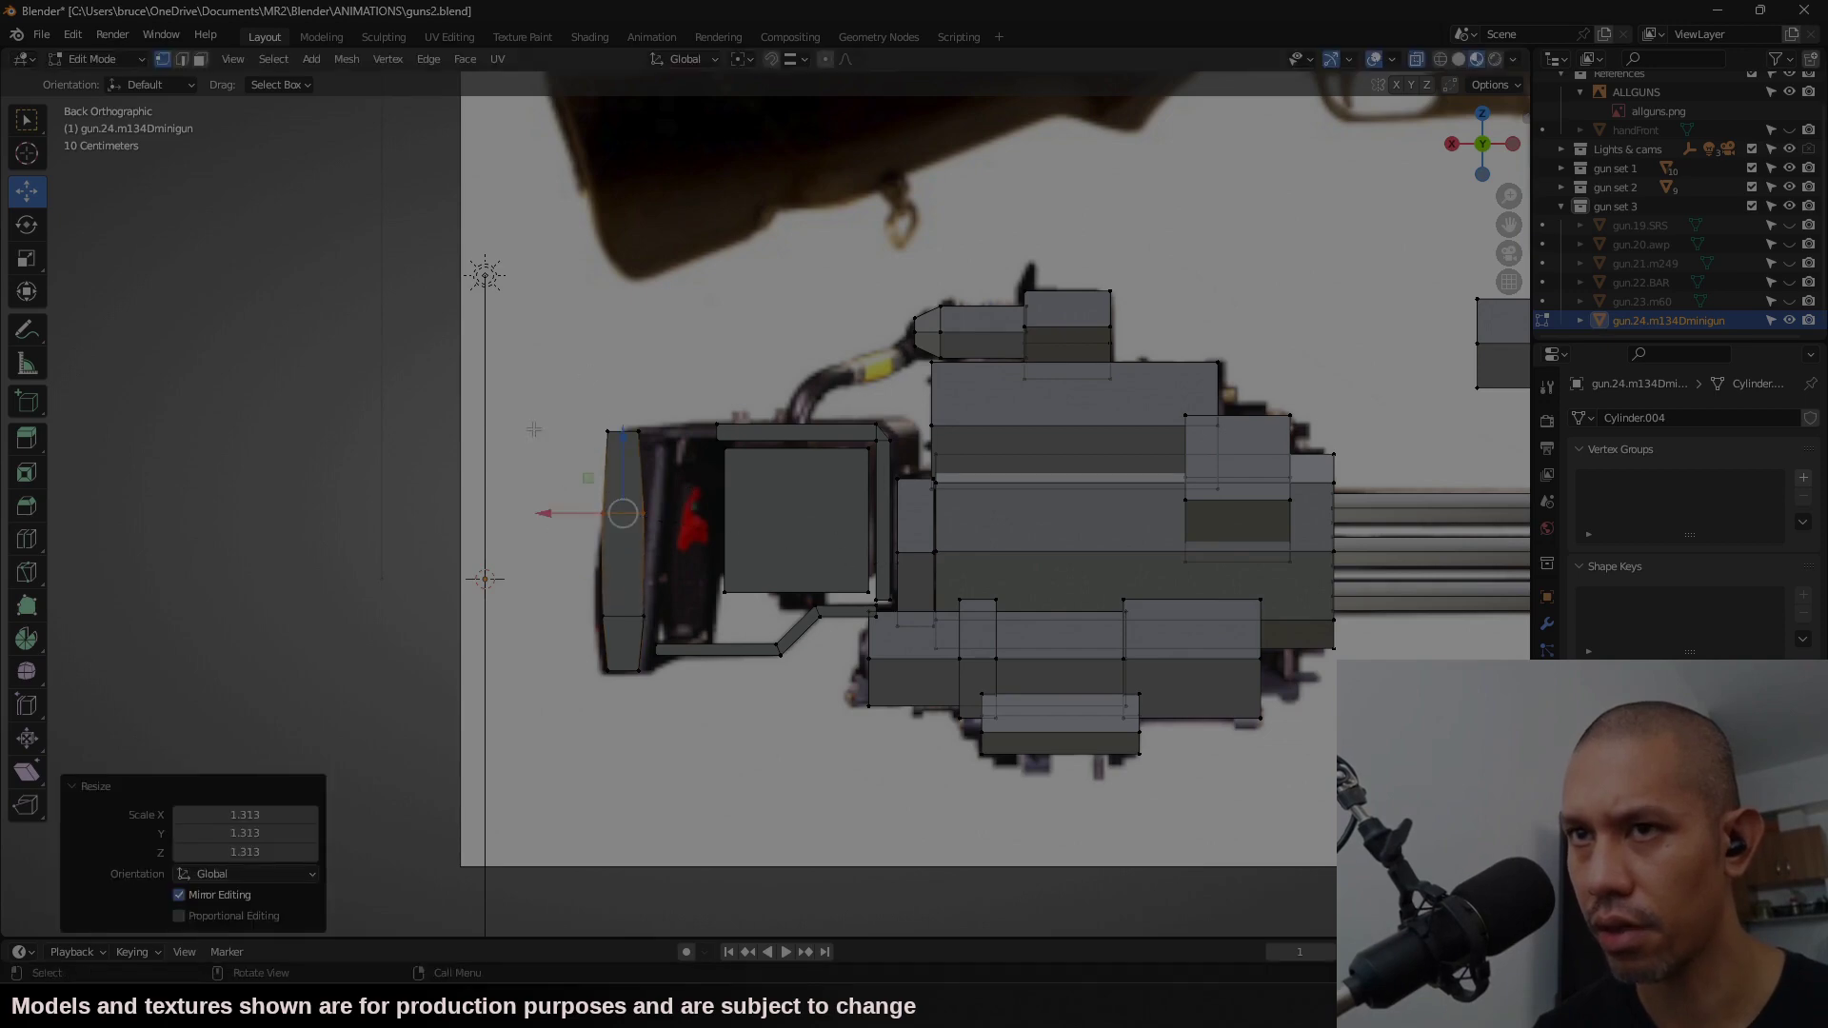
# Step: Select all faces of the bulged rear handle and shade them smooth
pyautogui.press('l')
pyautogui.moveTo(636, 438); pyautogui.dragTo(773, 444, button='middle')
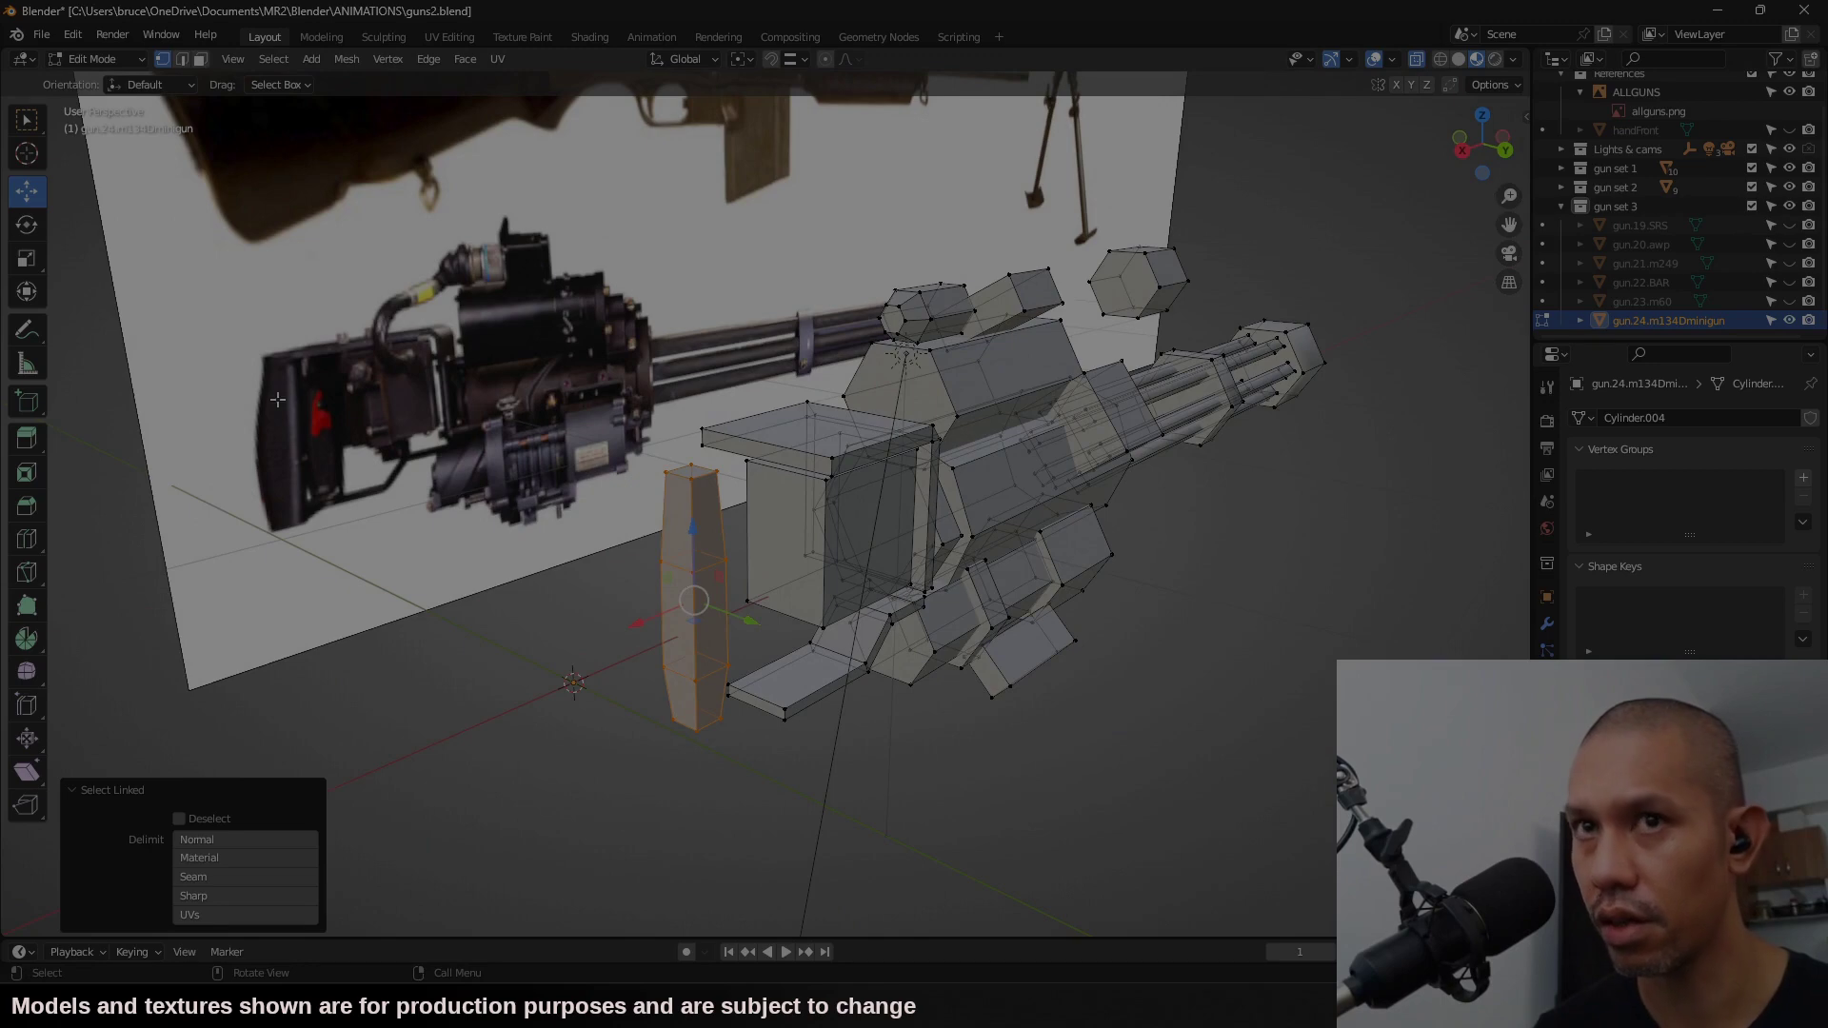
pyautogui.moveTo(277, 400); pyautogui.dragTo(683, 480, button='middle')
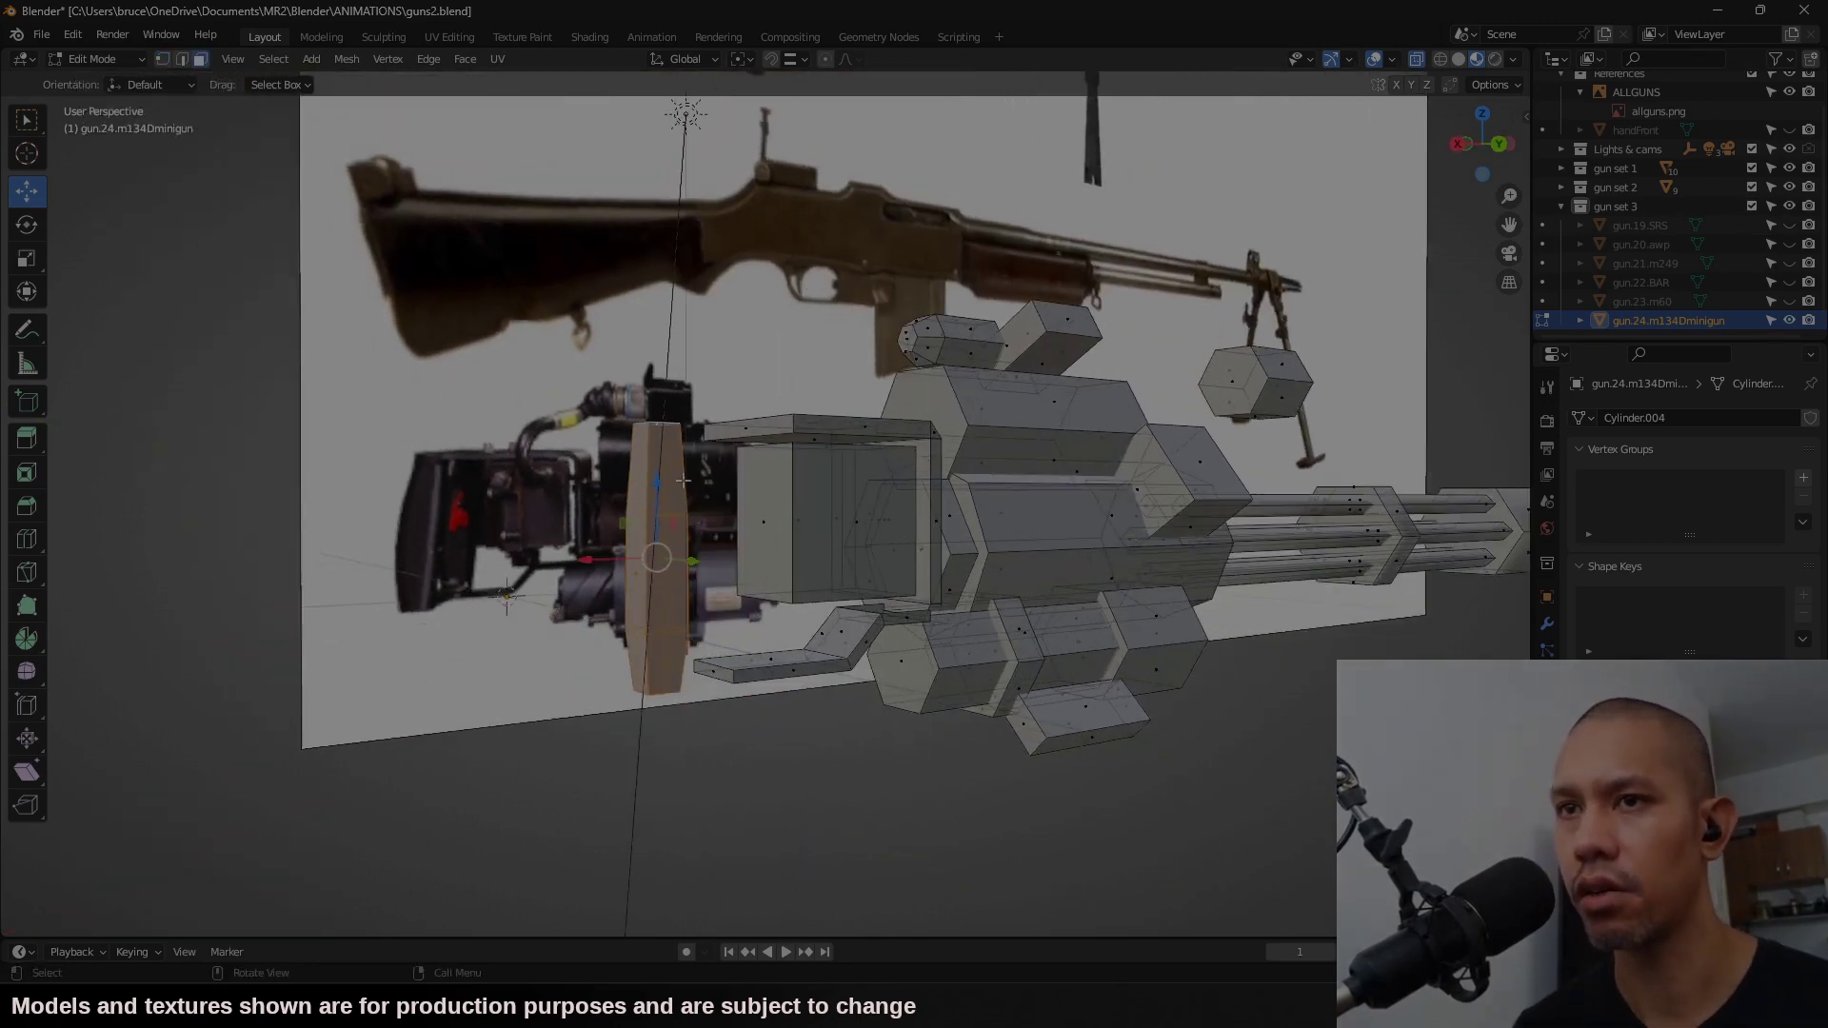
pyautogui.press('ctrl+KP_1')
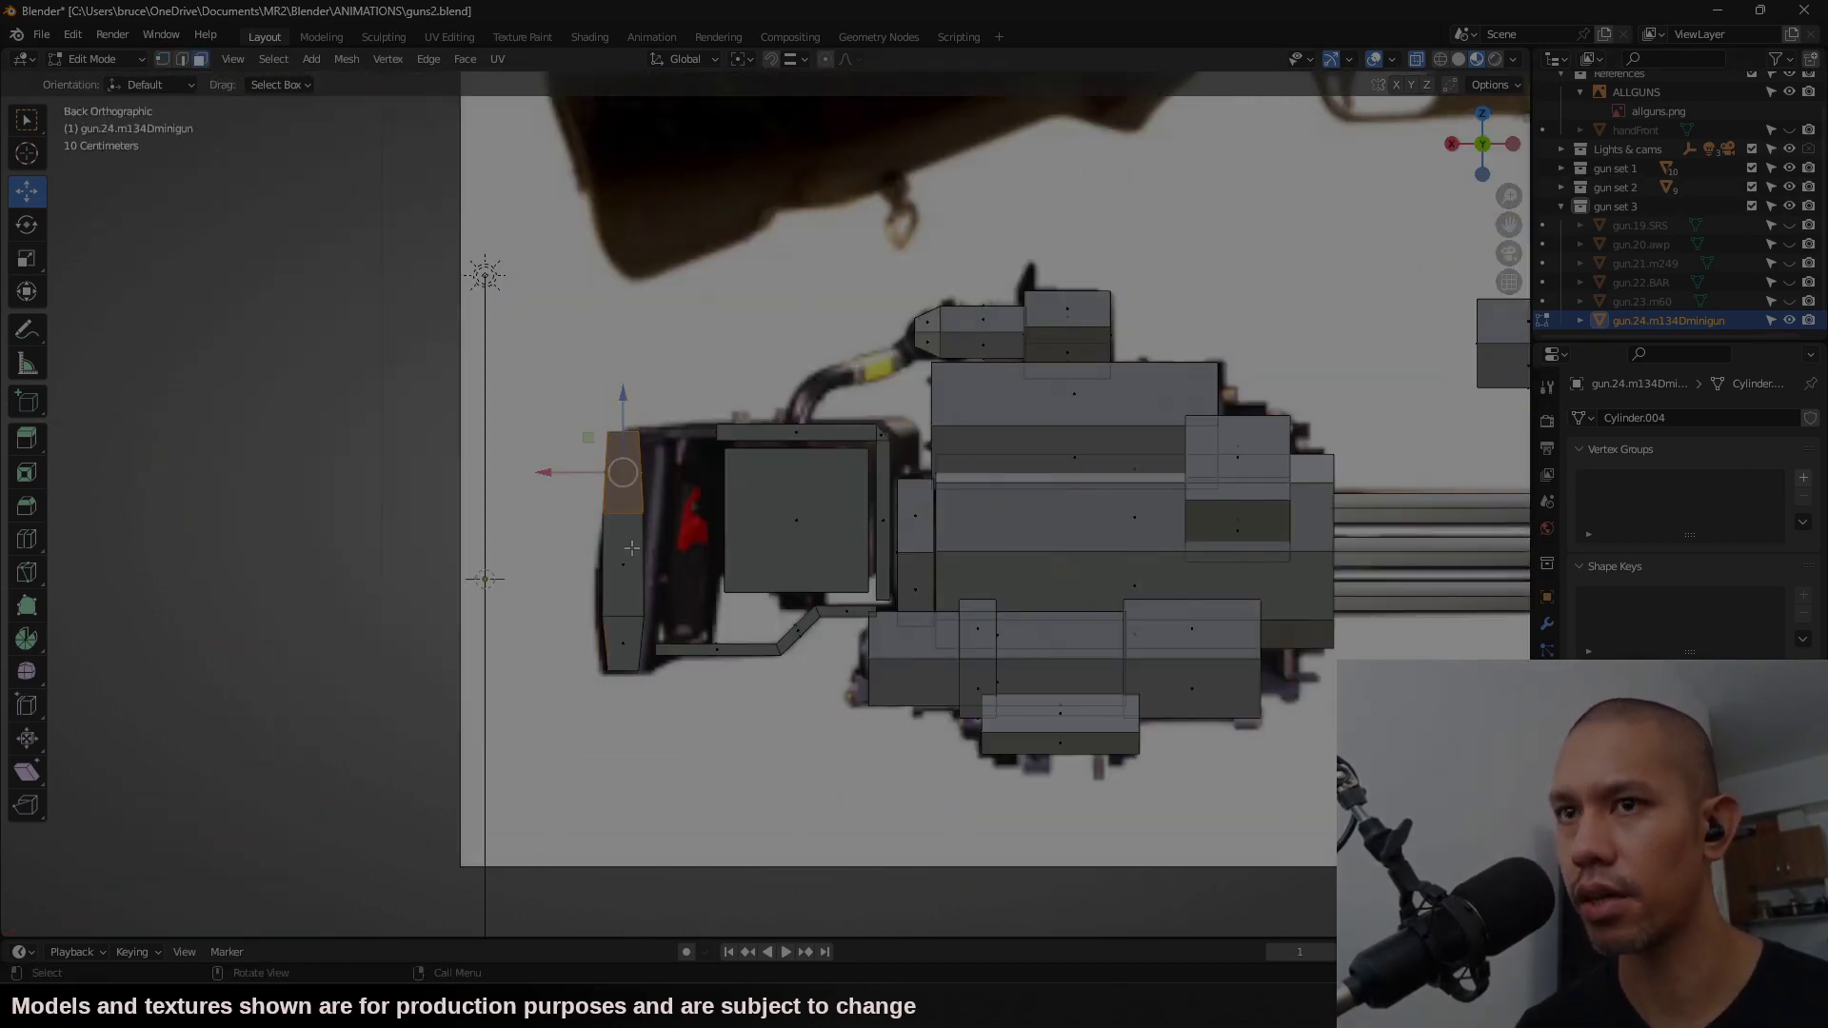
pyautogui.keyDown('shift'); pyautogui.click(631, 547); pyautogui.keyUp('shift')
pyautogui.keyDown('shift'); pyautogui.click(636, 636); pyautogui.keyUp('shift')
pyautogui.rightClick(637, 633)
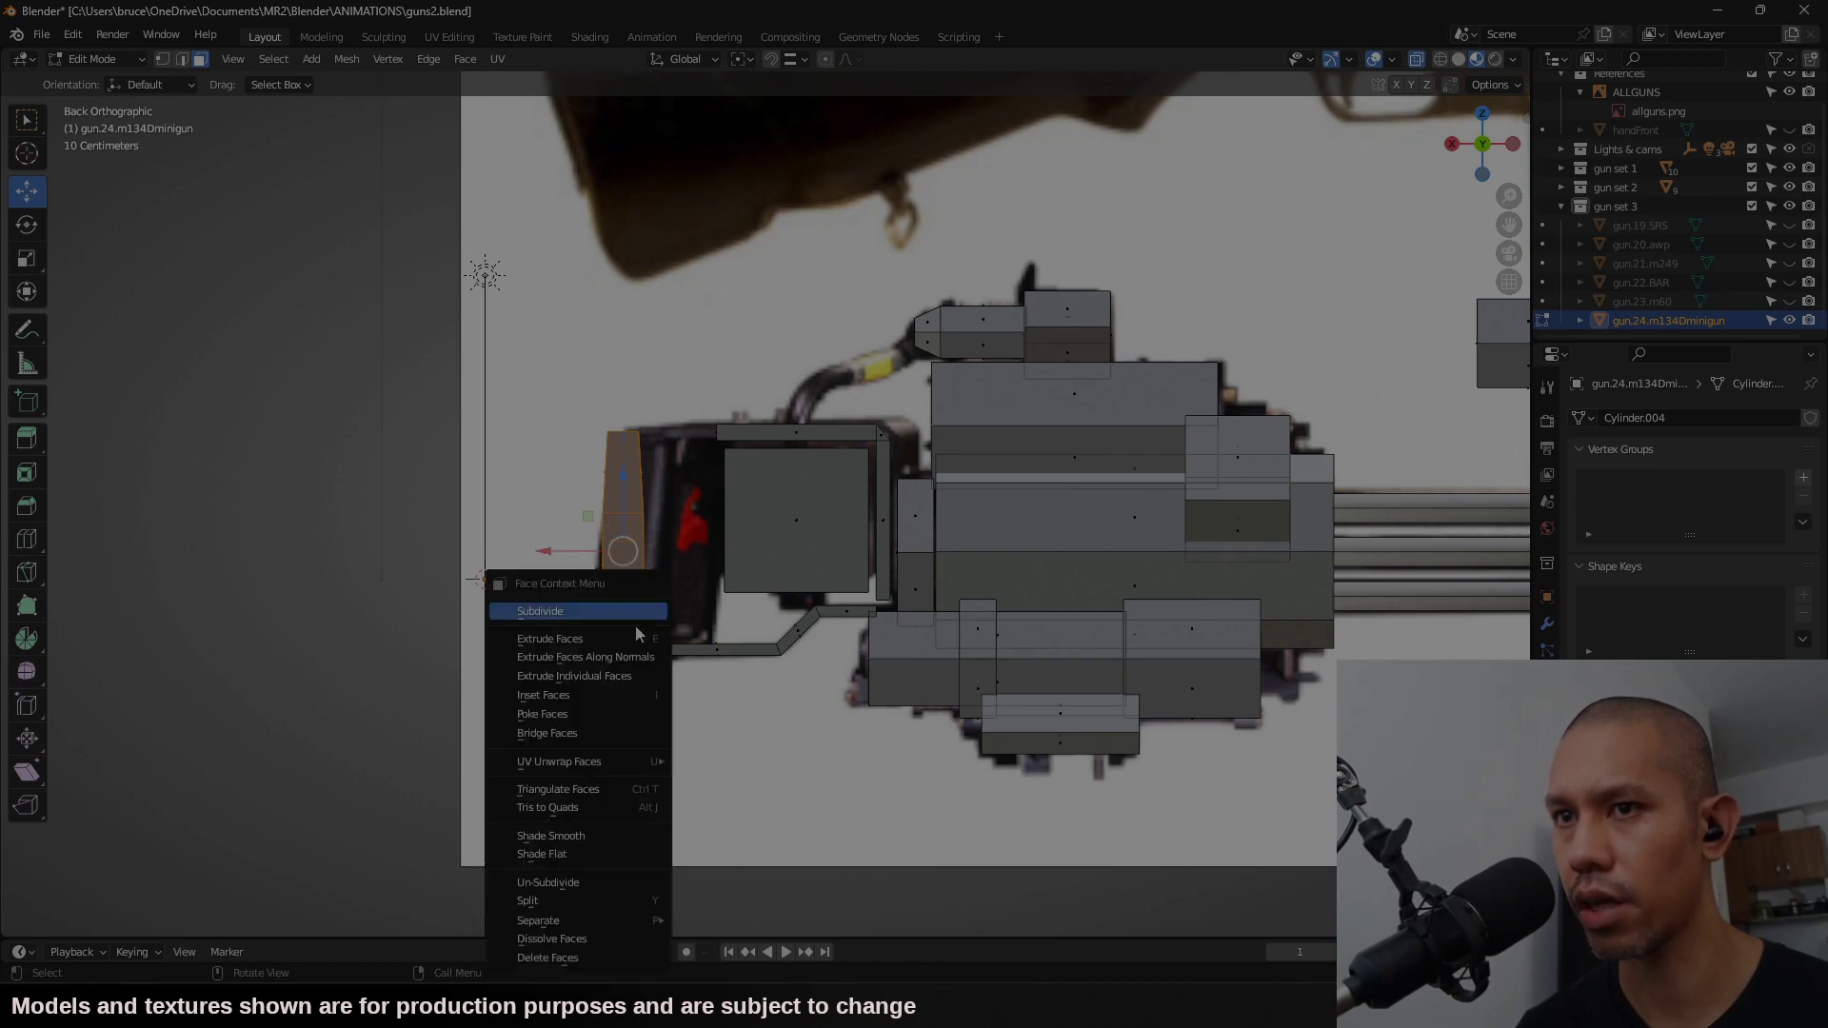
pyautogui.press('Escape')
pyautogui.rightClick(630, 519)
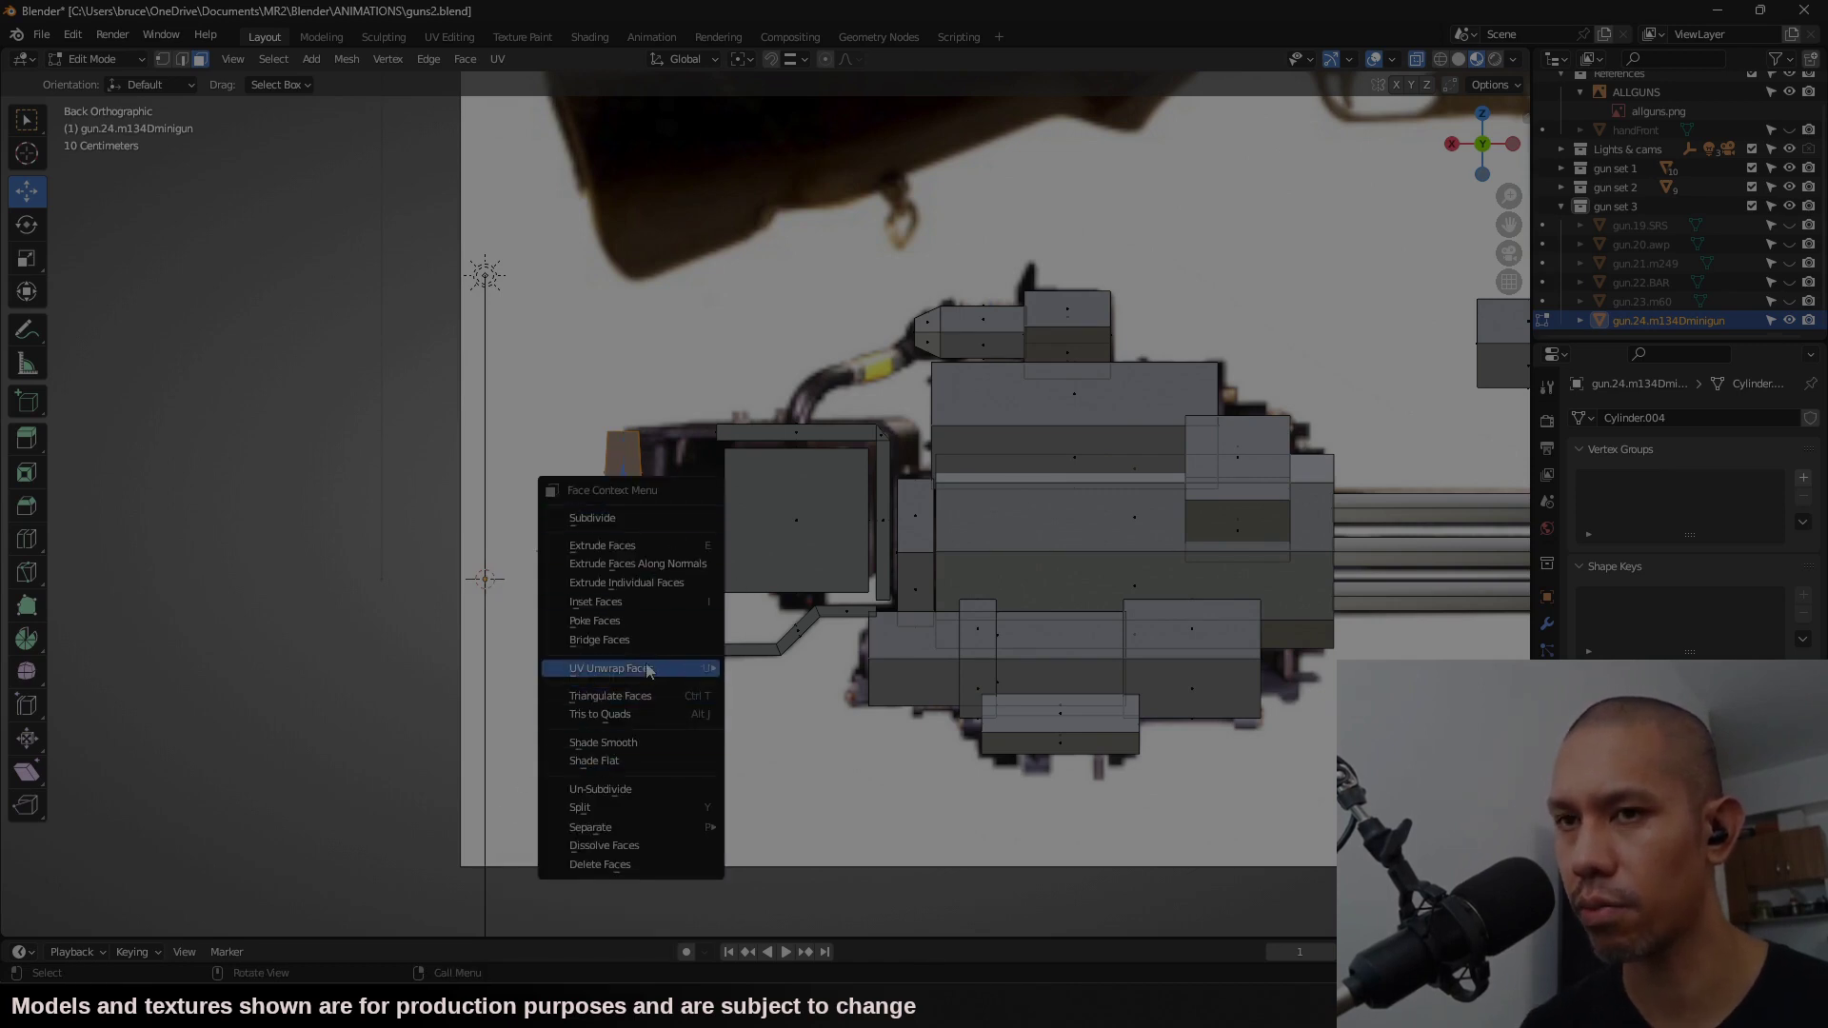
pyautogui.click(604, 742)
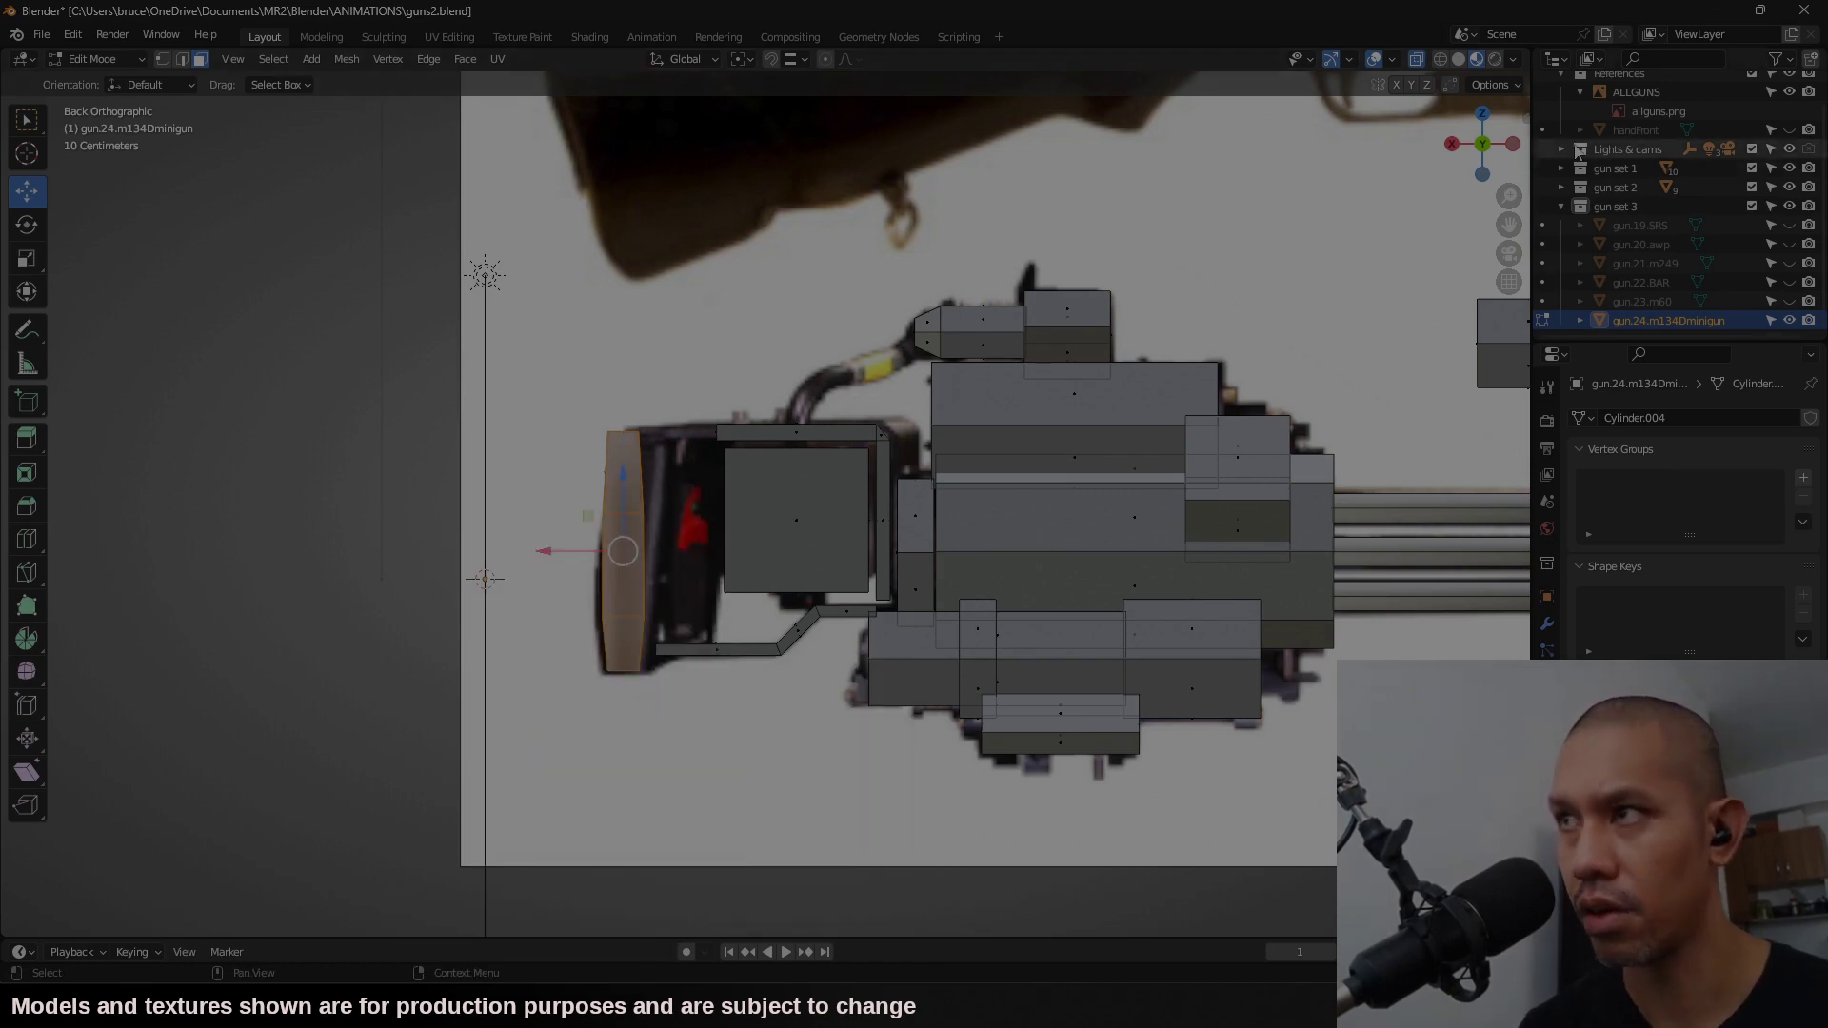
# Step: Move the handle 0.08542 m along Y from the right view to line it up with the rear bracket
pyautogui.click(1451, 147)
pyautogui.press('g')
pyautogui.press('y')
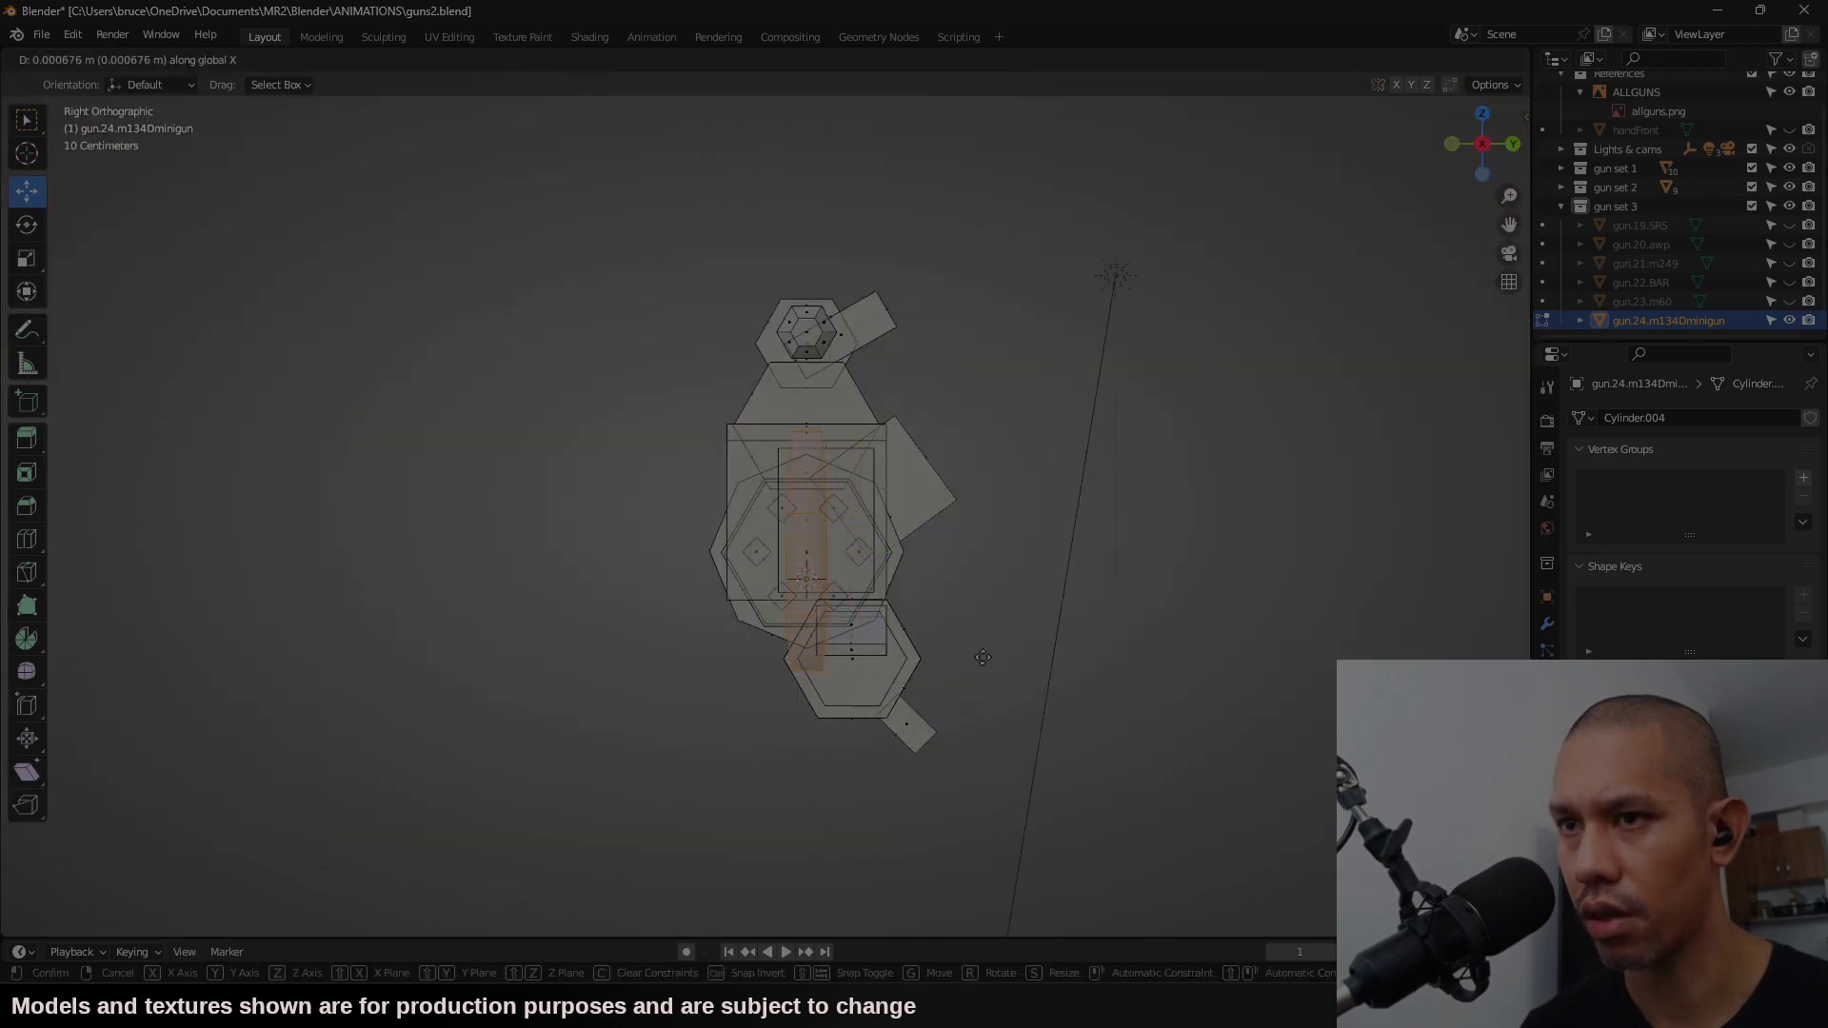
pyautogui.click(940, 655)
pyautogui.moveTo(943, 633); pyautogui.dragTo(832, 649, button='middle')
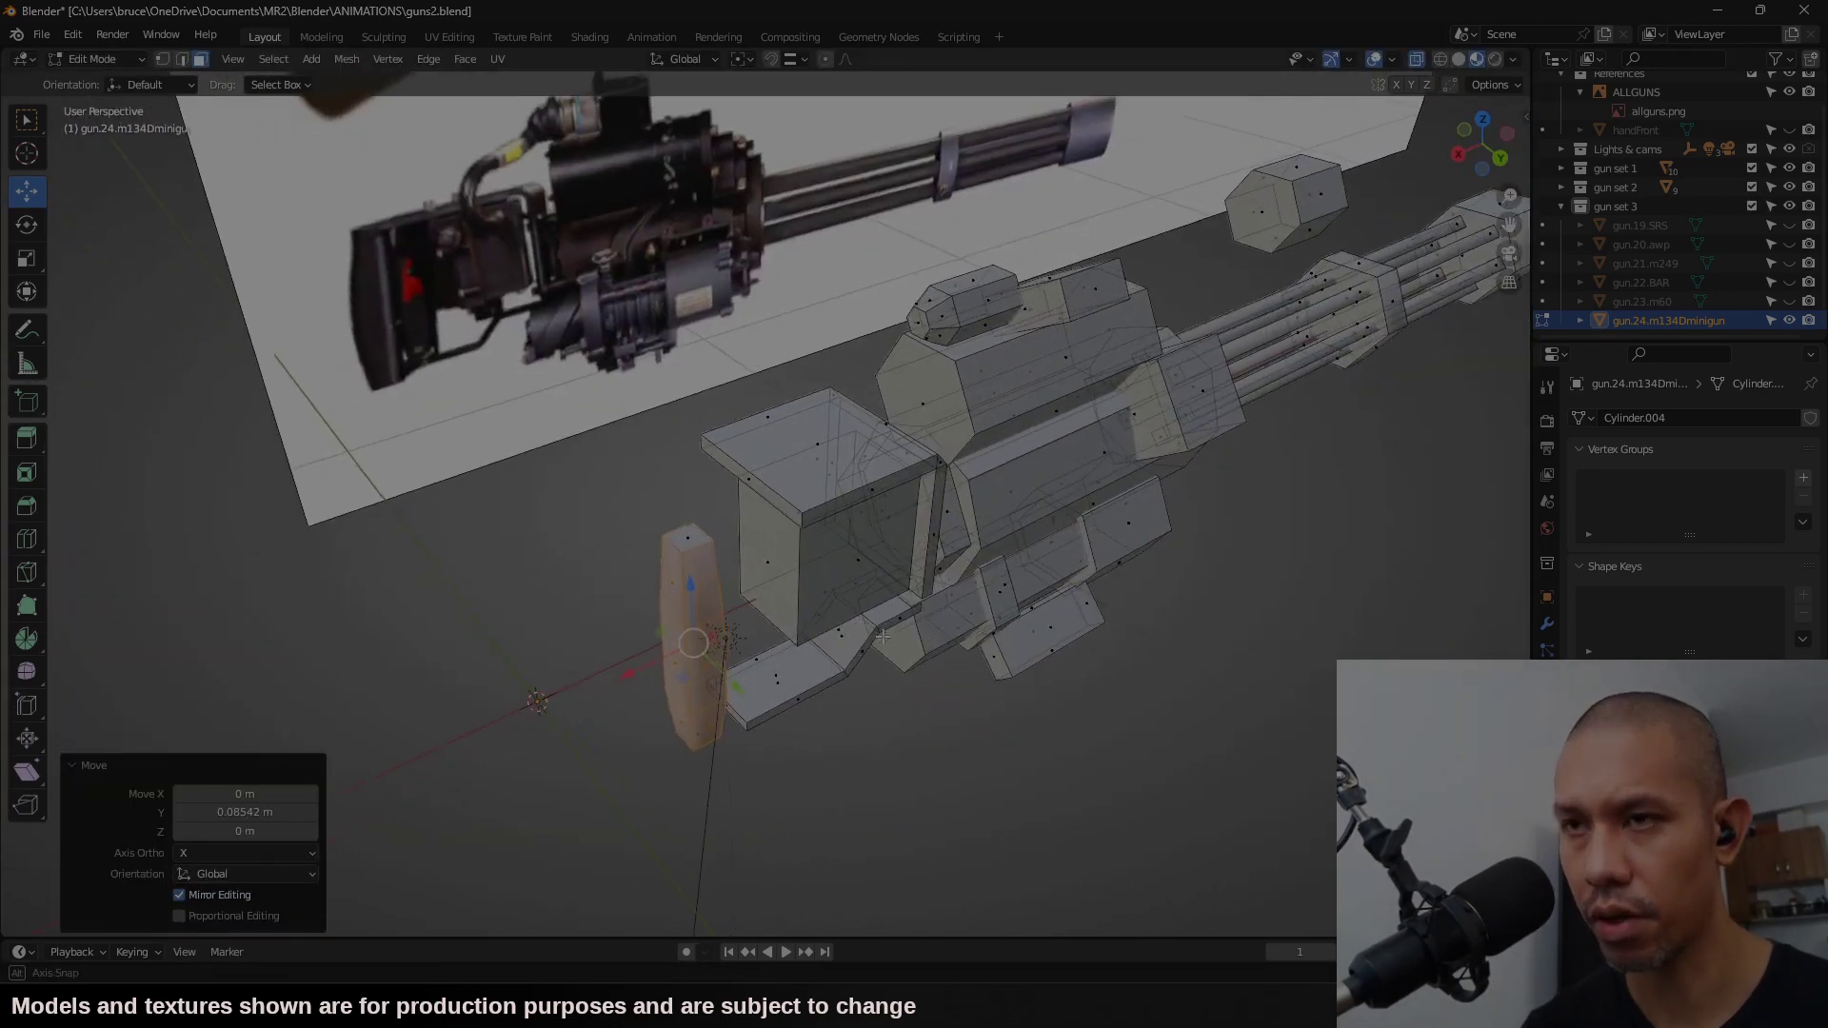
# Step: Shift the handle forward in the back view and lower it along Z to fit between the bracket's upper and lower arms
pyautogui.press('ctrl+KP_1')
pyautogui.press('g')
pyautogui.click(727, 670)
pyautogui.moveTo(641, 420); pyautogui.dragTo(711, 398)
pyautogui.press('g')
pyautogui.press('z')
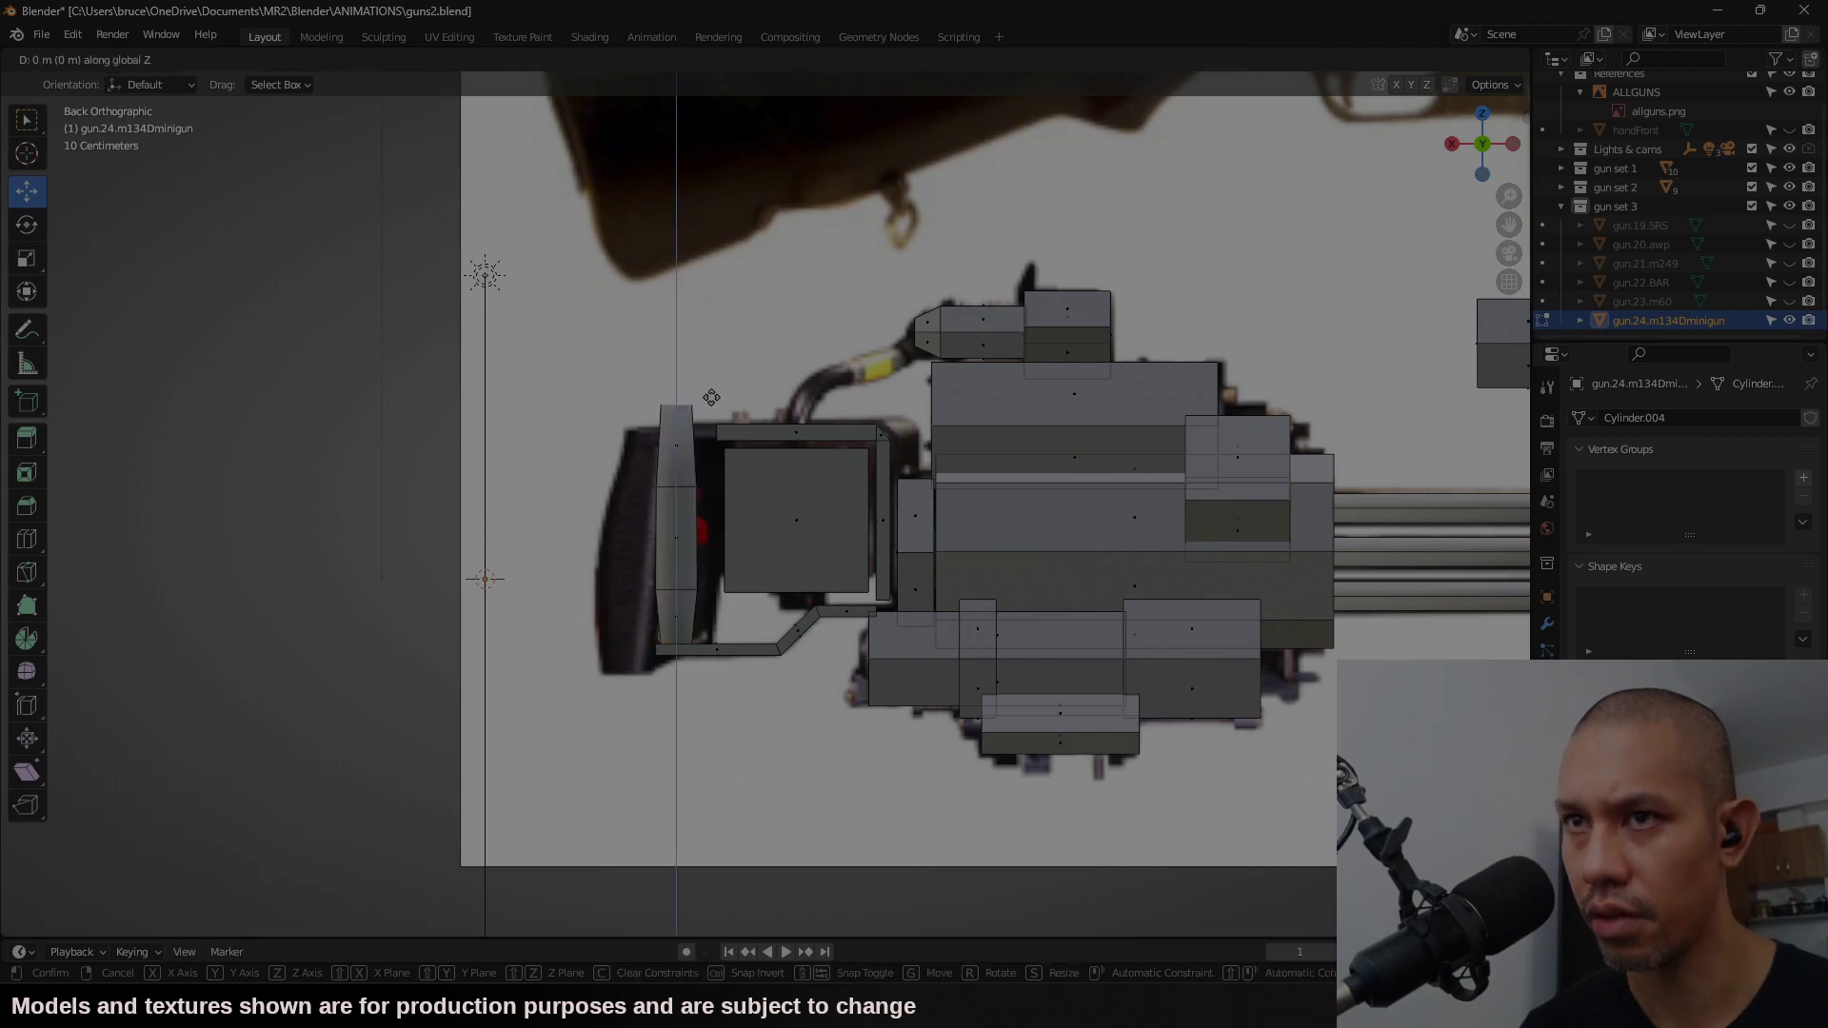
pyautogui.click(720, 432)
# Step: Extend the rear end face of the bracket's top plate over the handle as a tapered section
pyautogui.moveTo(1482, 144); pyautogui.dragTo(1500, 157)
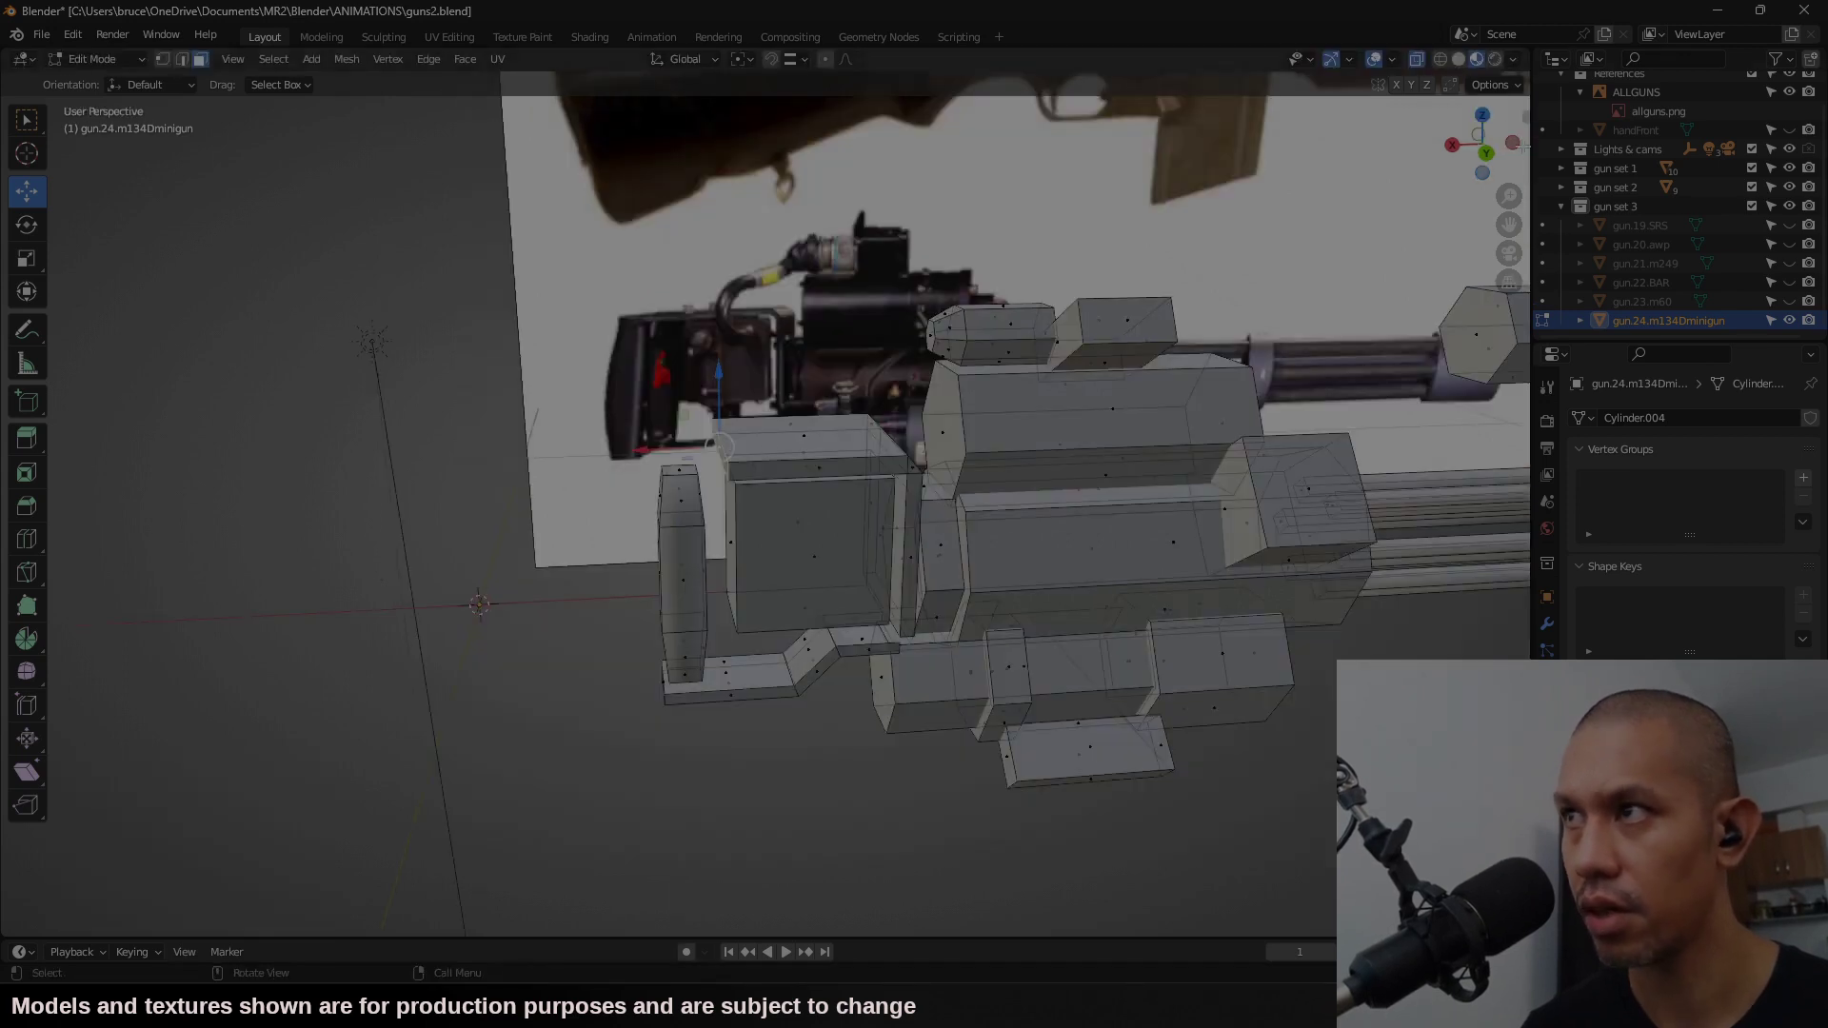
pyautogui.click(725, 438)
pyautogui.click(1486, 151)
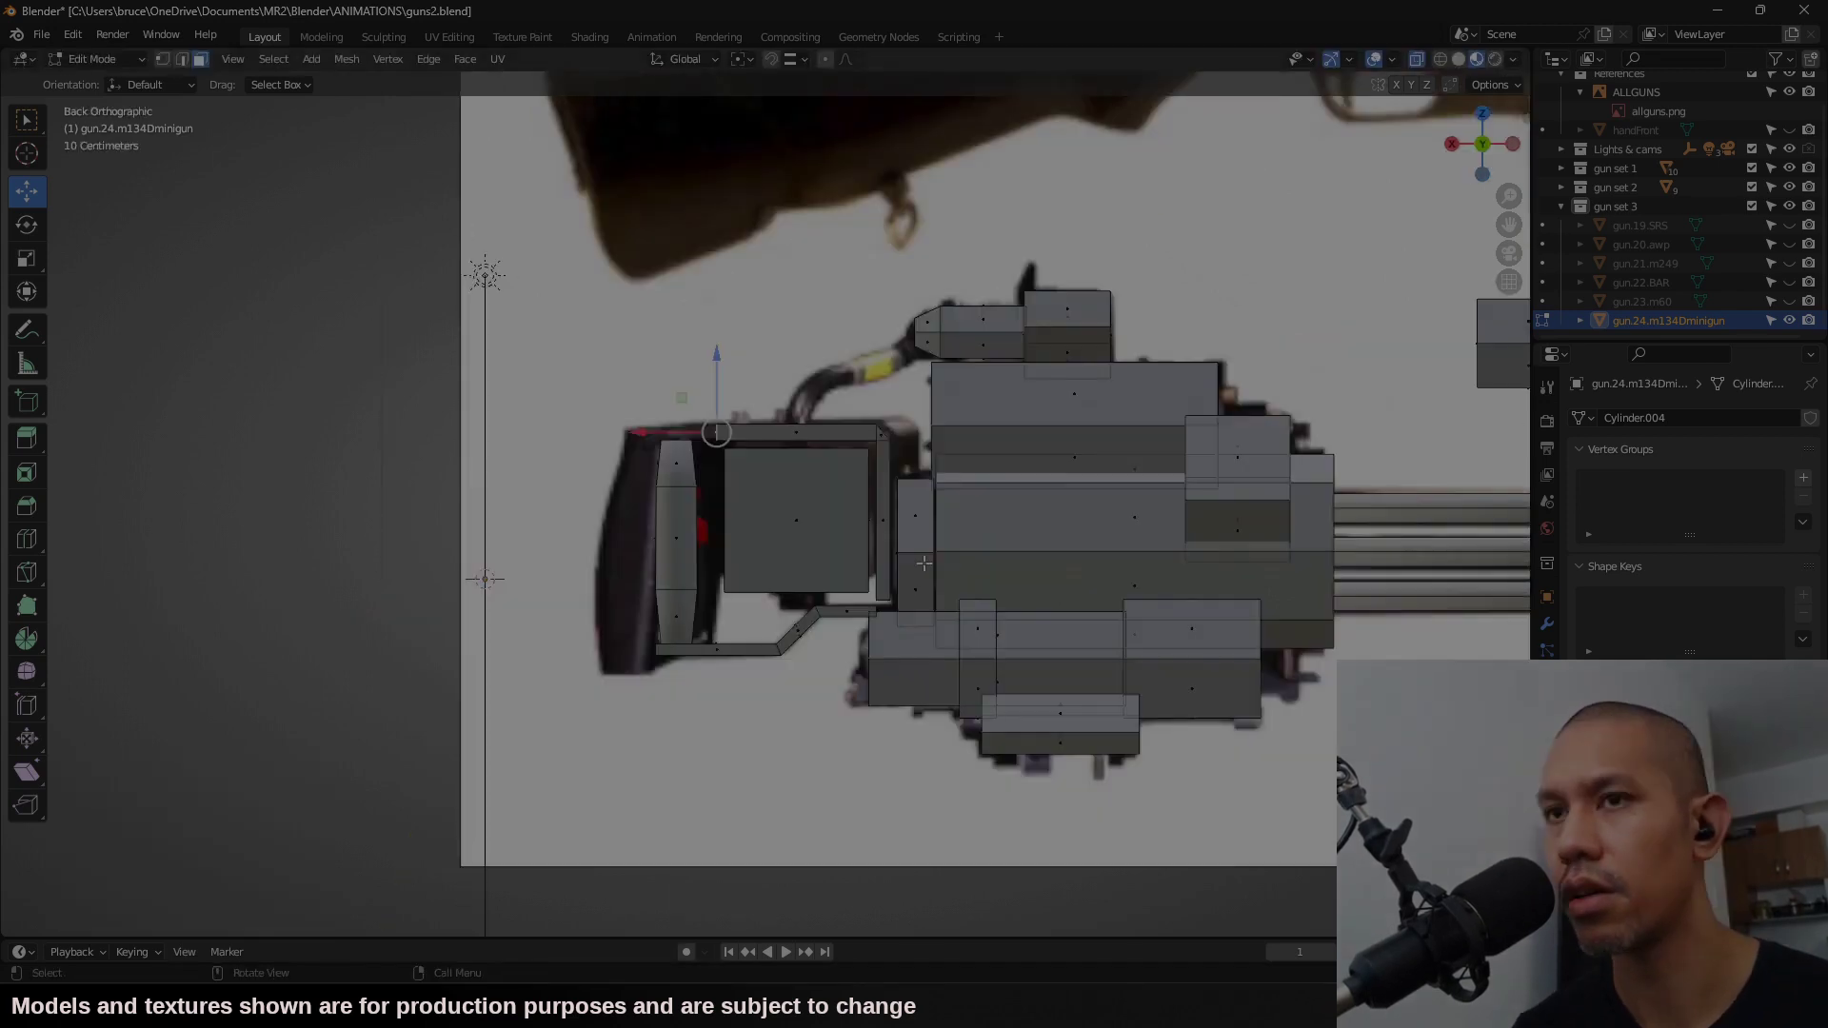
pyautogui.click(865, 553)
pyautogui.moveTo(865, 553); pyautogui.dragTo(636, 524, button='middle')
pyautogui.press('Tab')
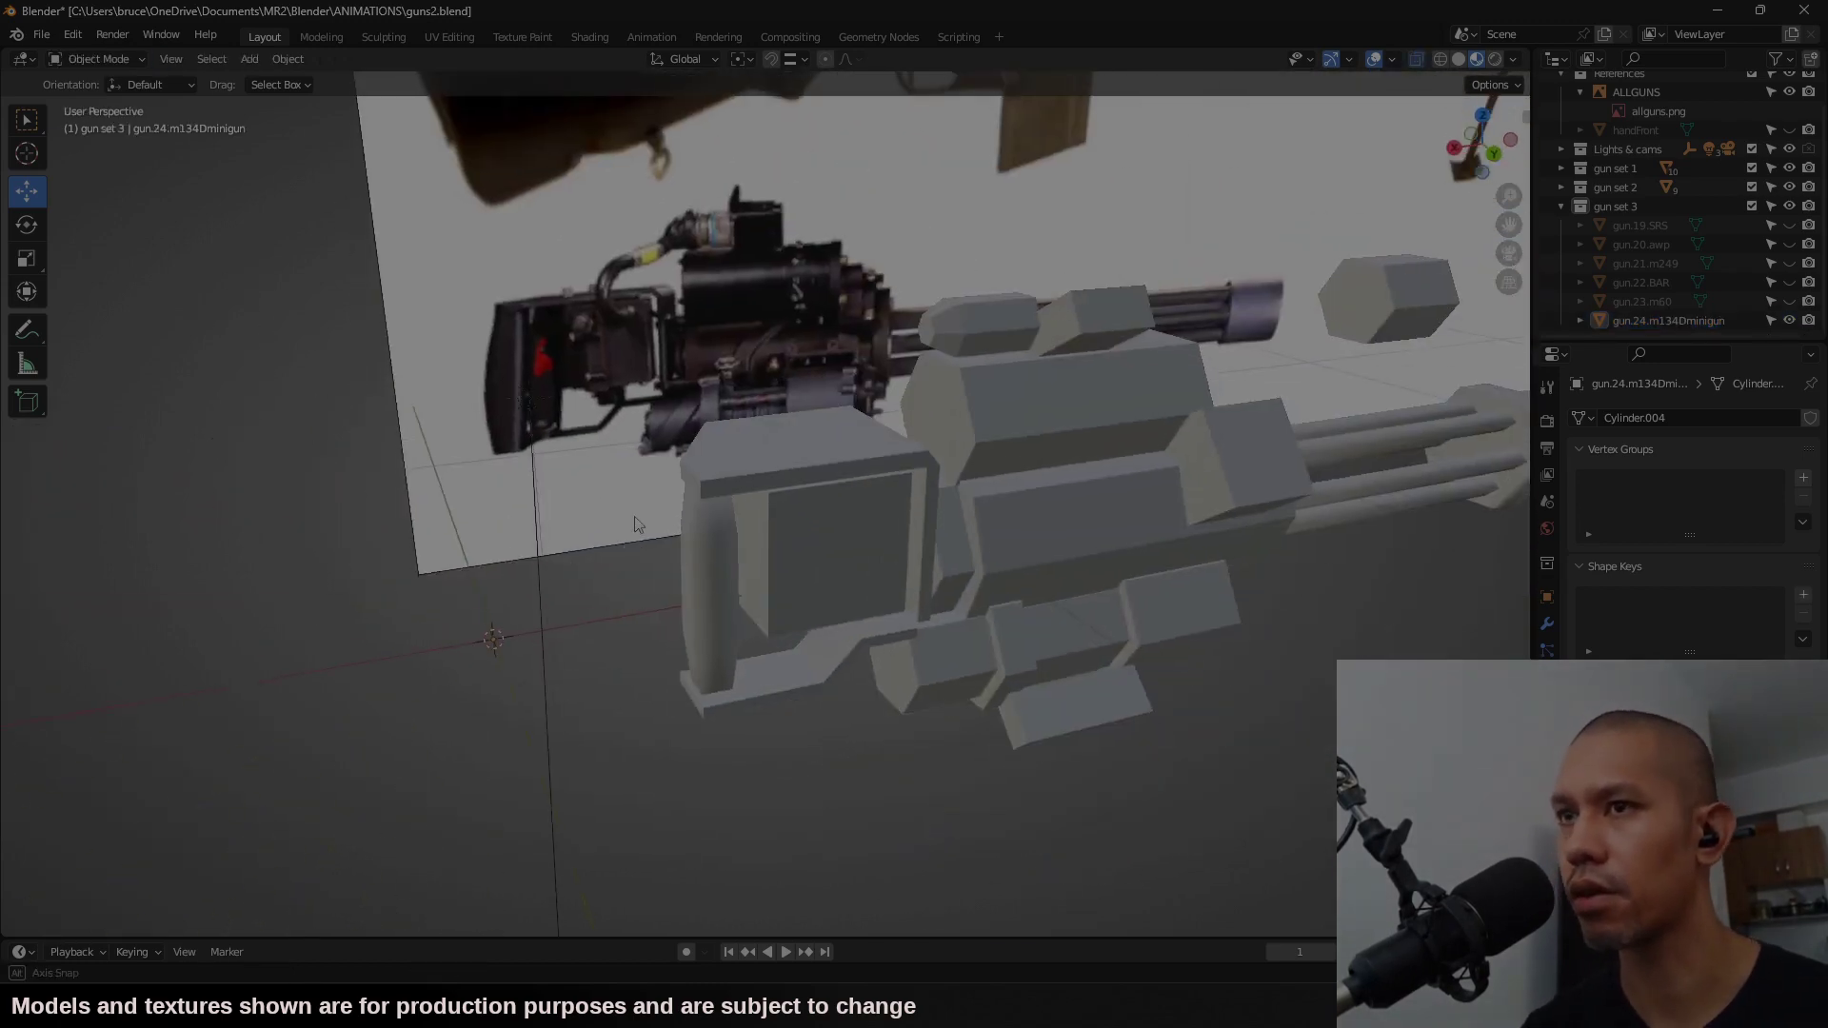
# Step: Select the cable connector's faces beside the upper box and shade them smooth
pyautogui.click(1494, 153)
pyautogui.press('Tab')
pyautogui.click(977, 315)
pyautogui.keyDown('shift'); pyautogui.click(977, 345); pyautogui.keyUp('shift')
pyautogui.moveTo(955, 299); pyautogui.dragTo(944, 344)
pyautogui.hotkey('ctrl', 'z')
pyautogui.hotkey('ctrl', 'z')
pyautogui.scroll(2, 1093, 302)
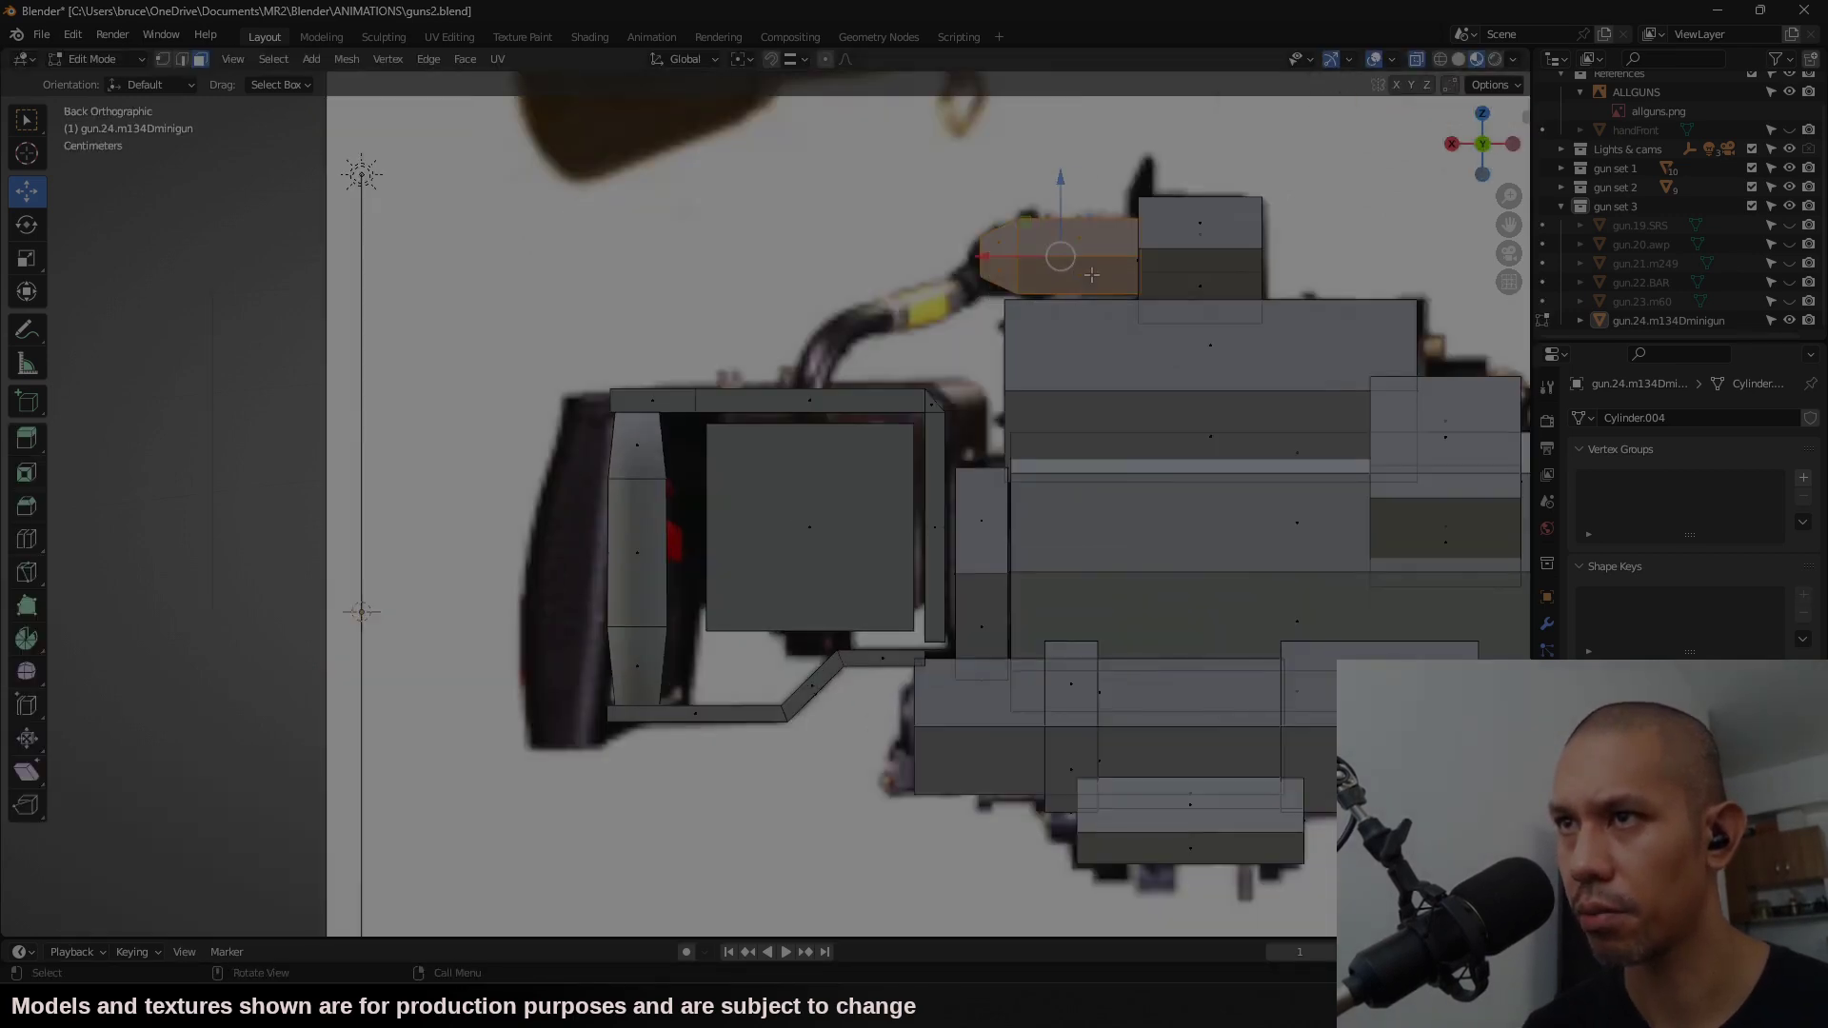
pyautogui.rightClick(1091, 275)
pyautogui.click(1020, 499)
pyautogui.moveTo(805, 377); pyautogui.dragTo(805, 419, button='middle')
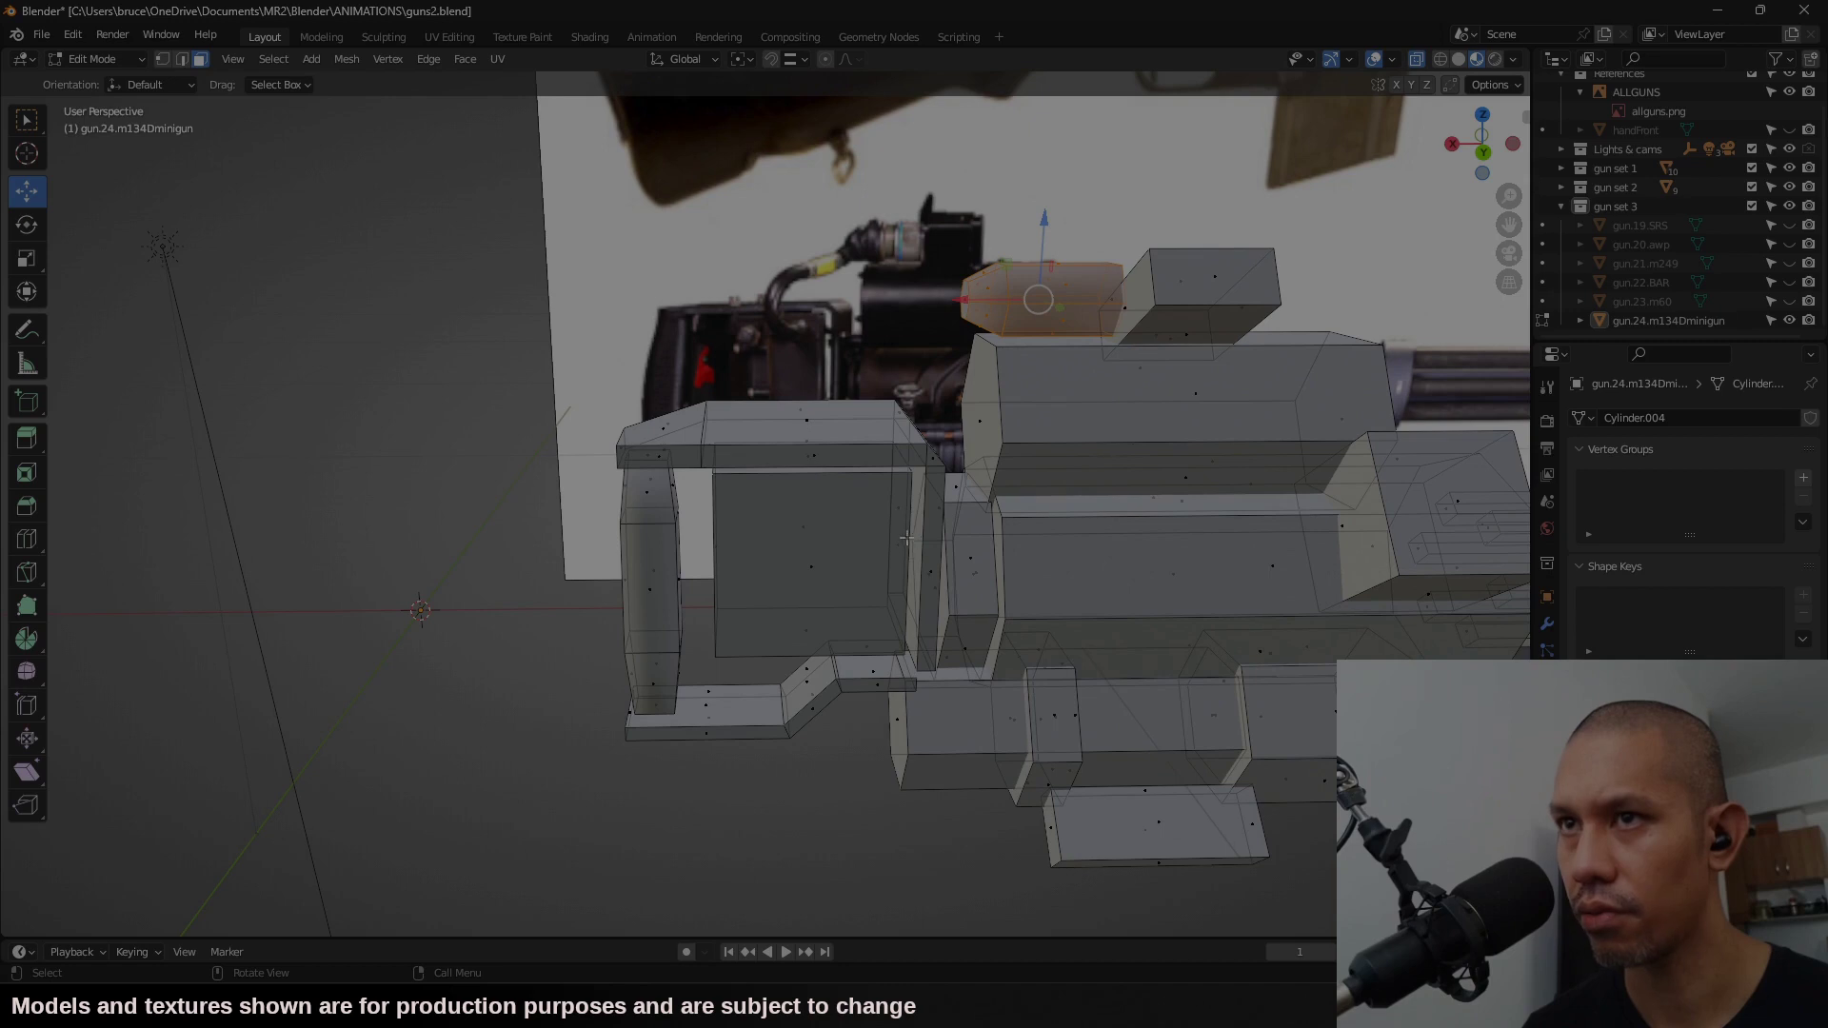
# Step: Add a cube, scale it to 0.01 and place it from the back view above the bracket's top plate at the cable's lower end
pyautogui.click(312, 59)
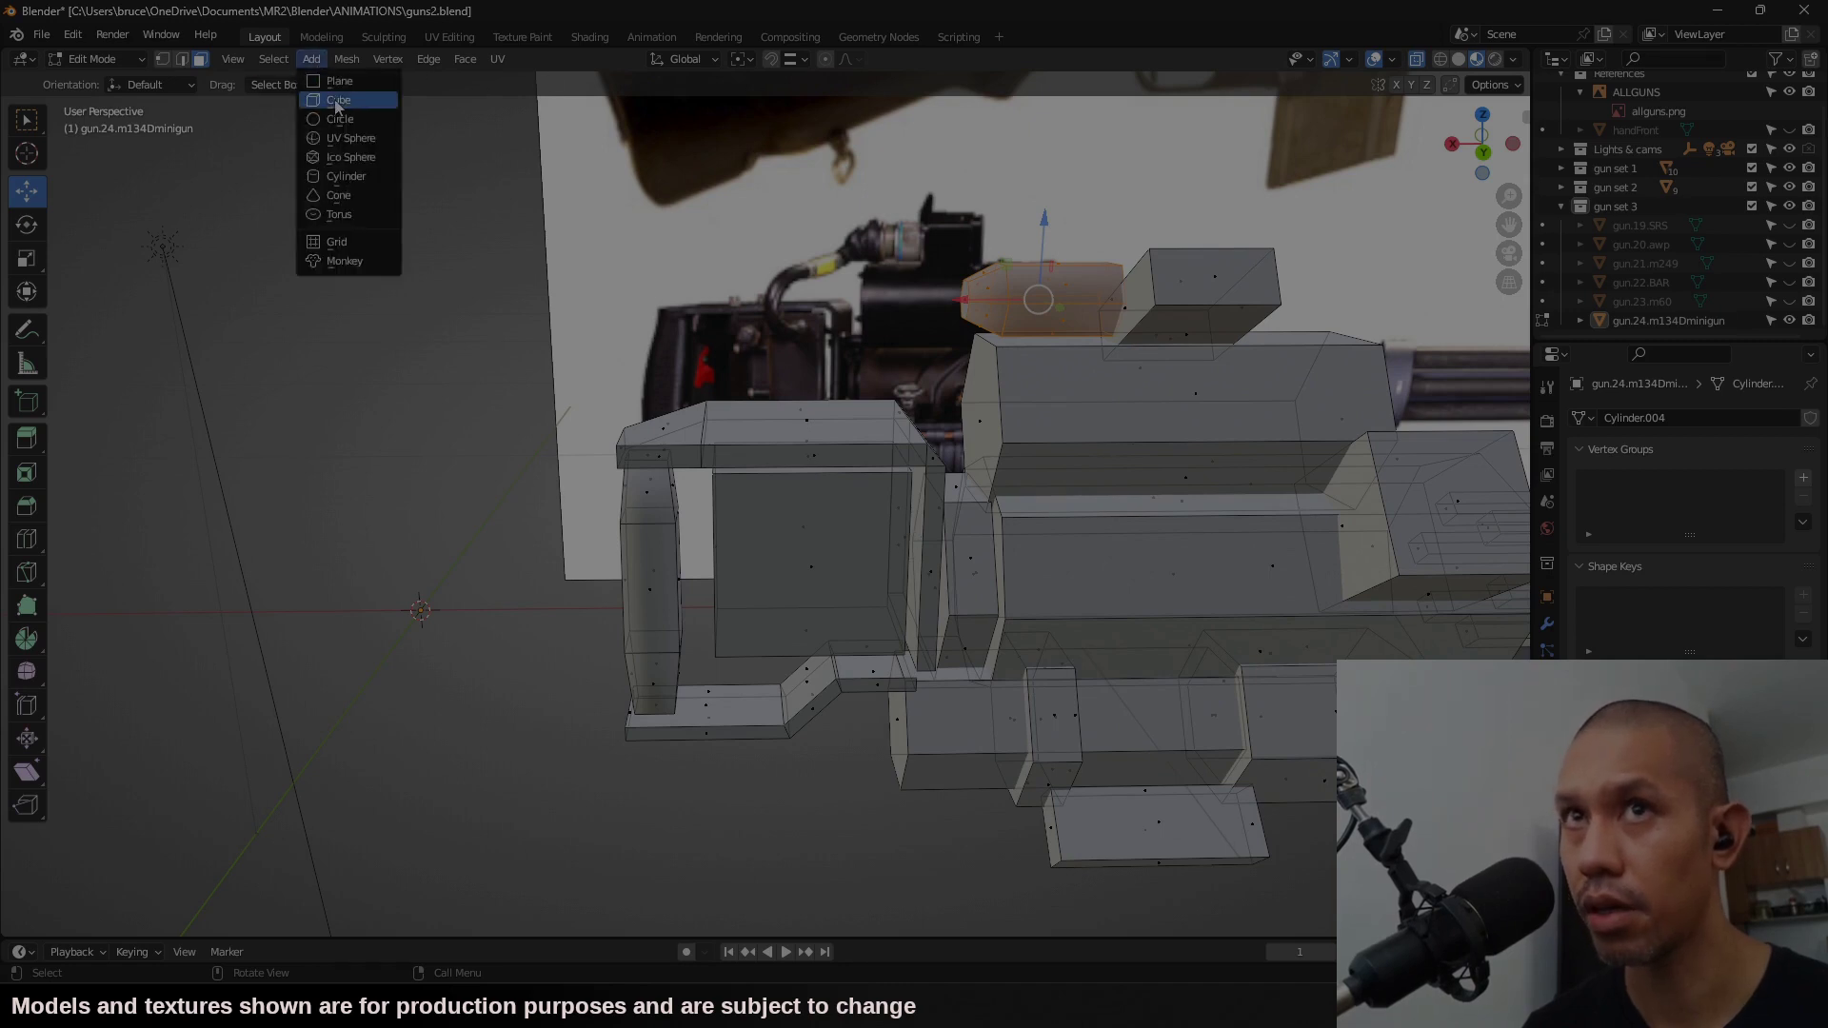
pyautogui.click(337, 100)
pyautogui.write('s.01')
pyautogui.press('Return')
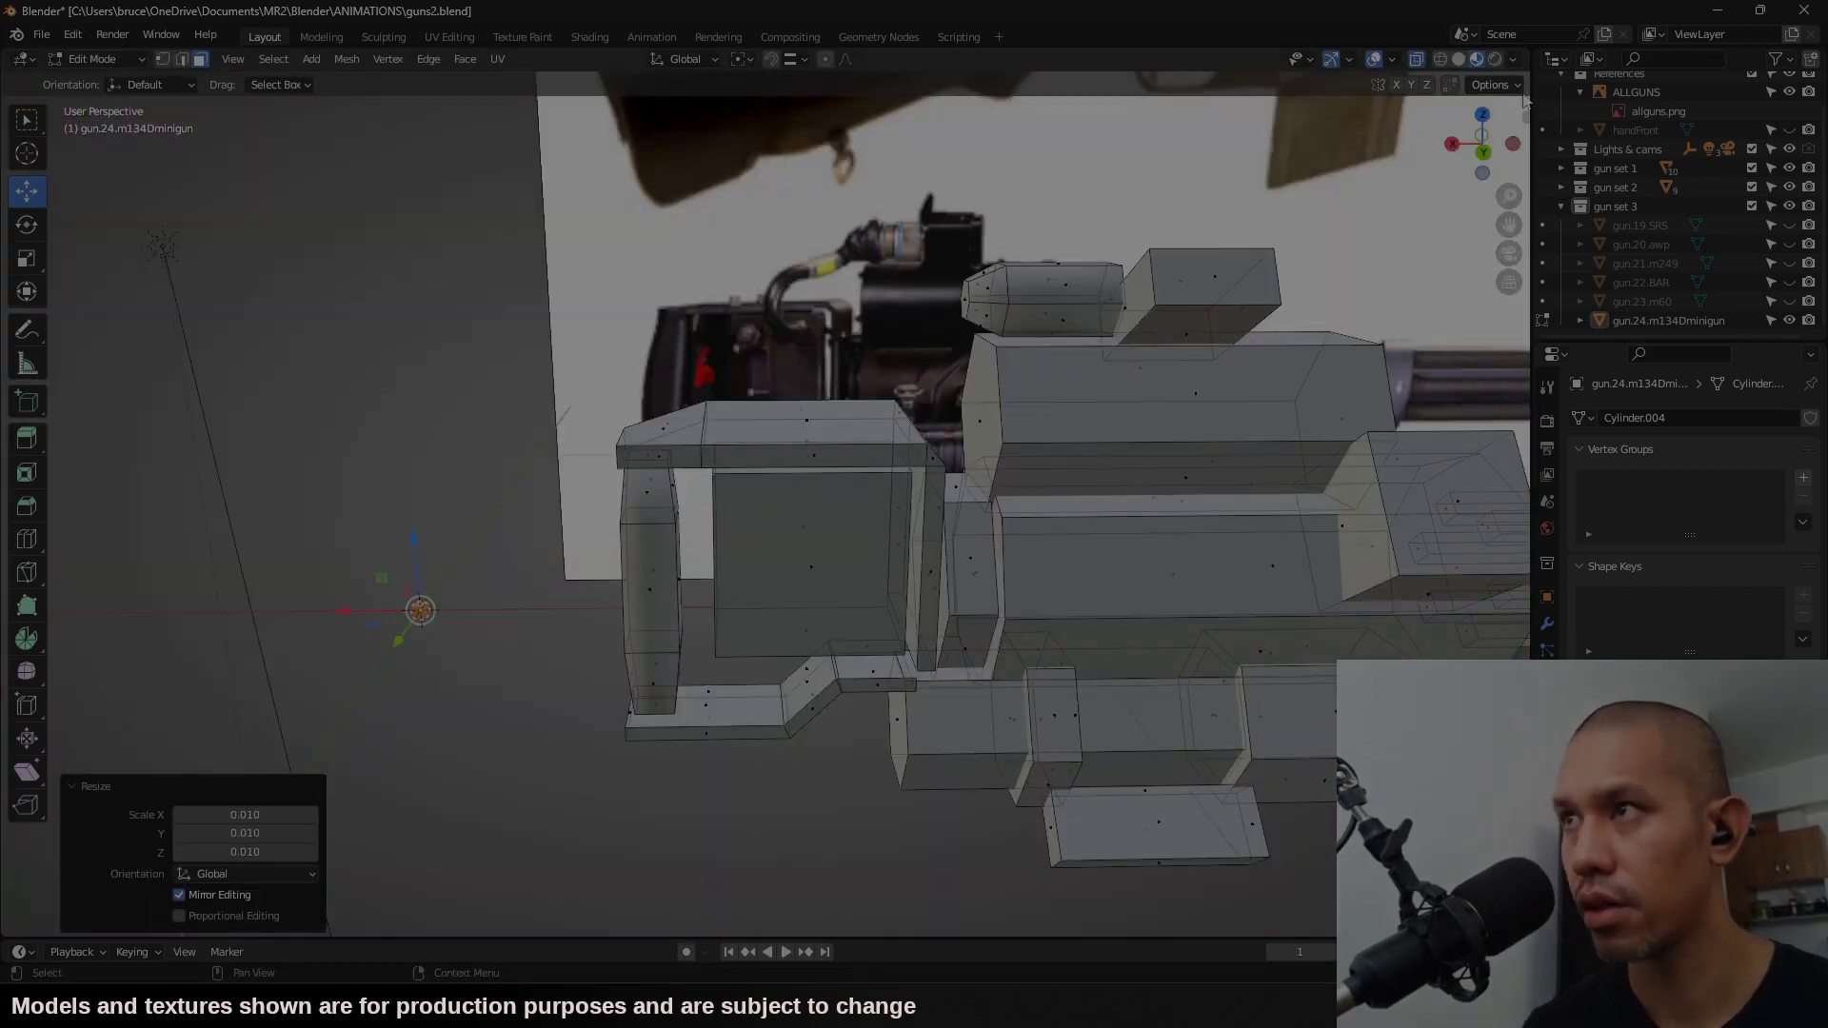
pyautogui.click(1483, 153)
pyautogui.press('g')
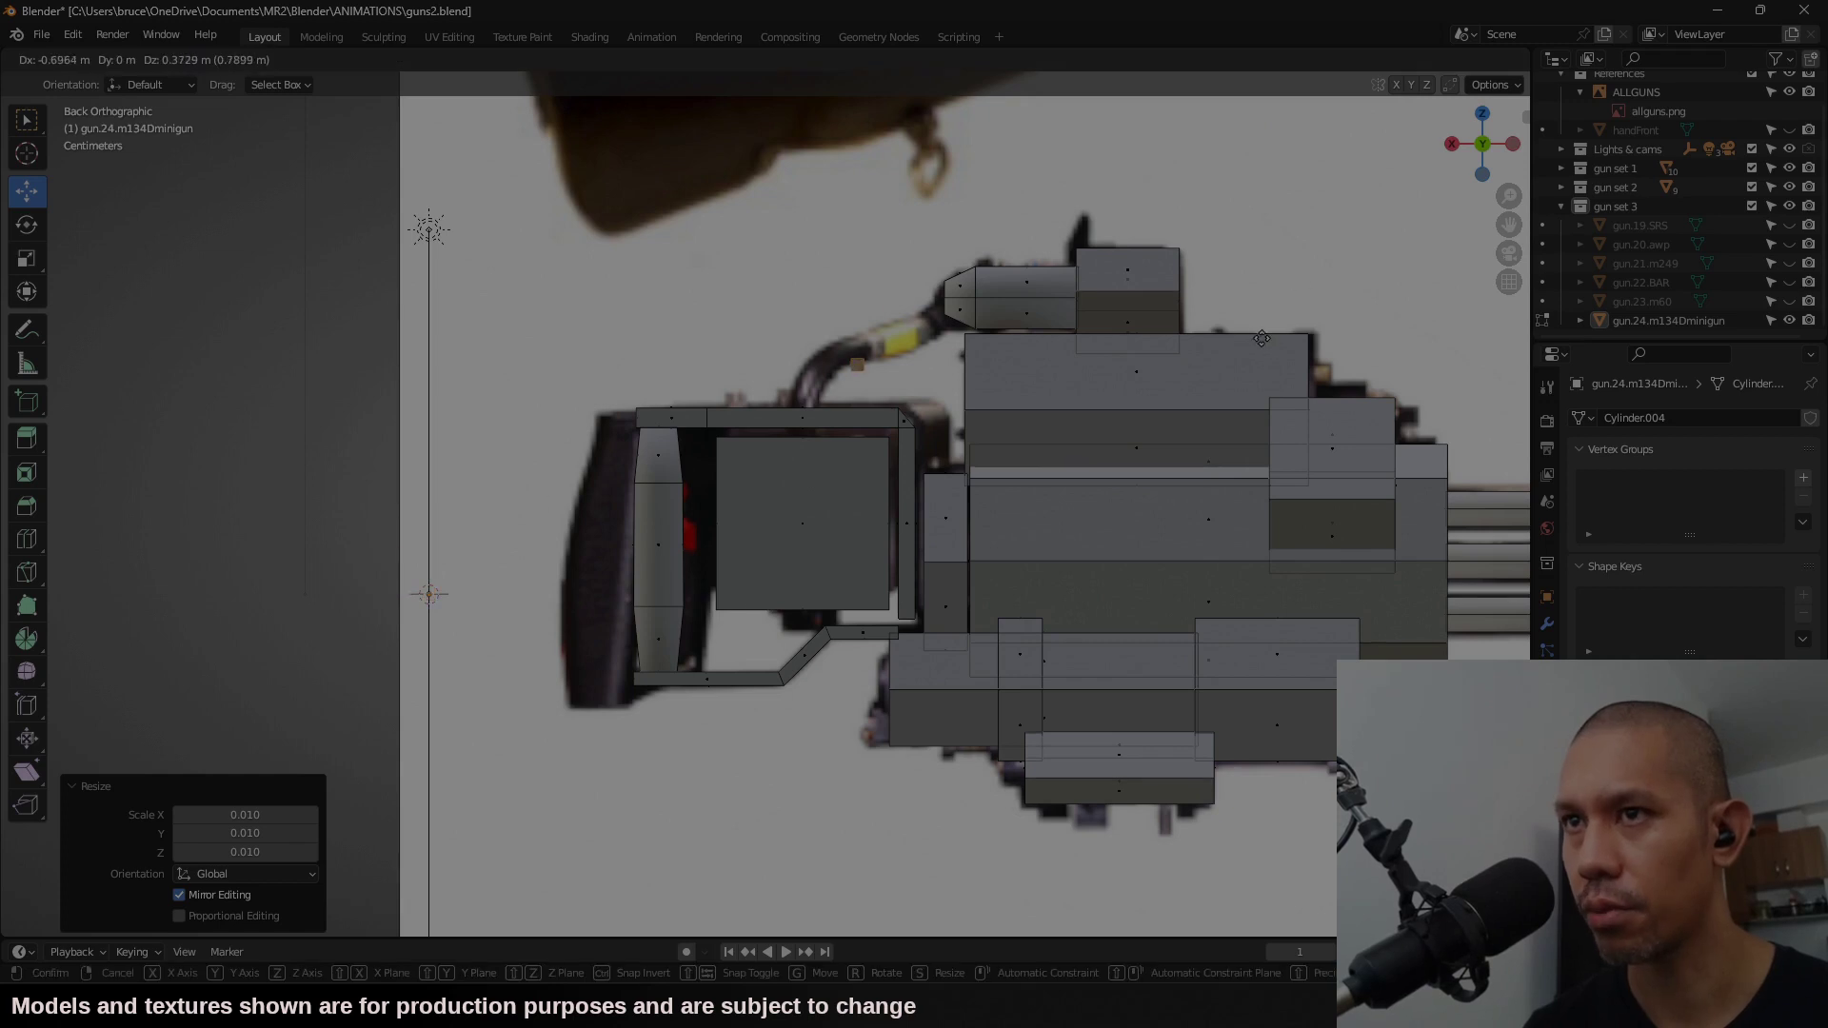
pyautogui.click(1244, 328)
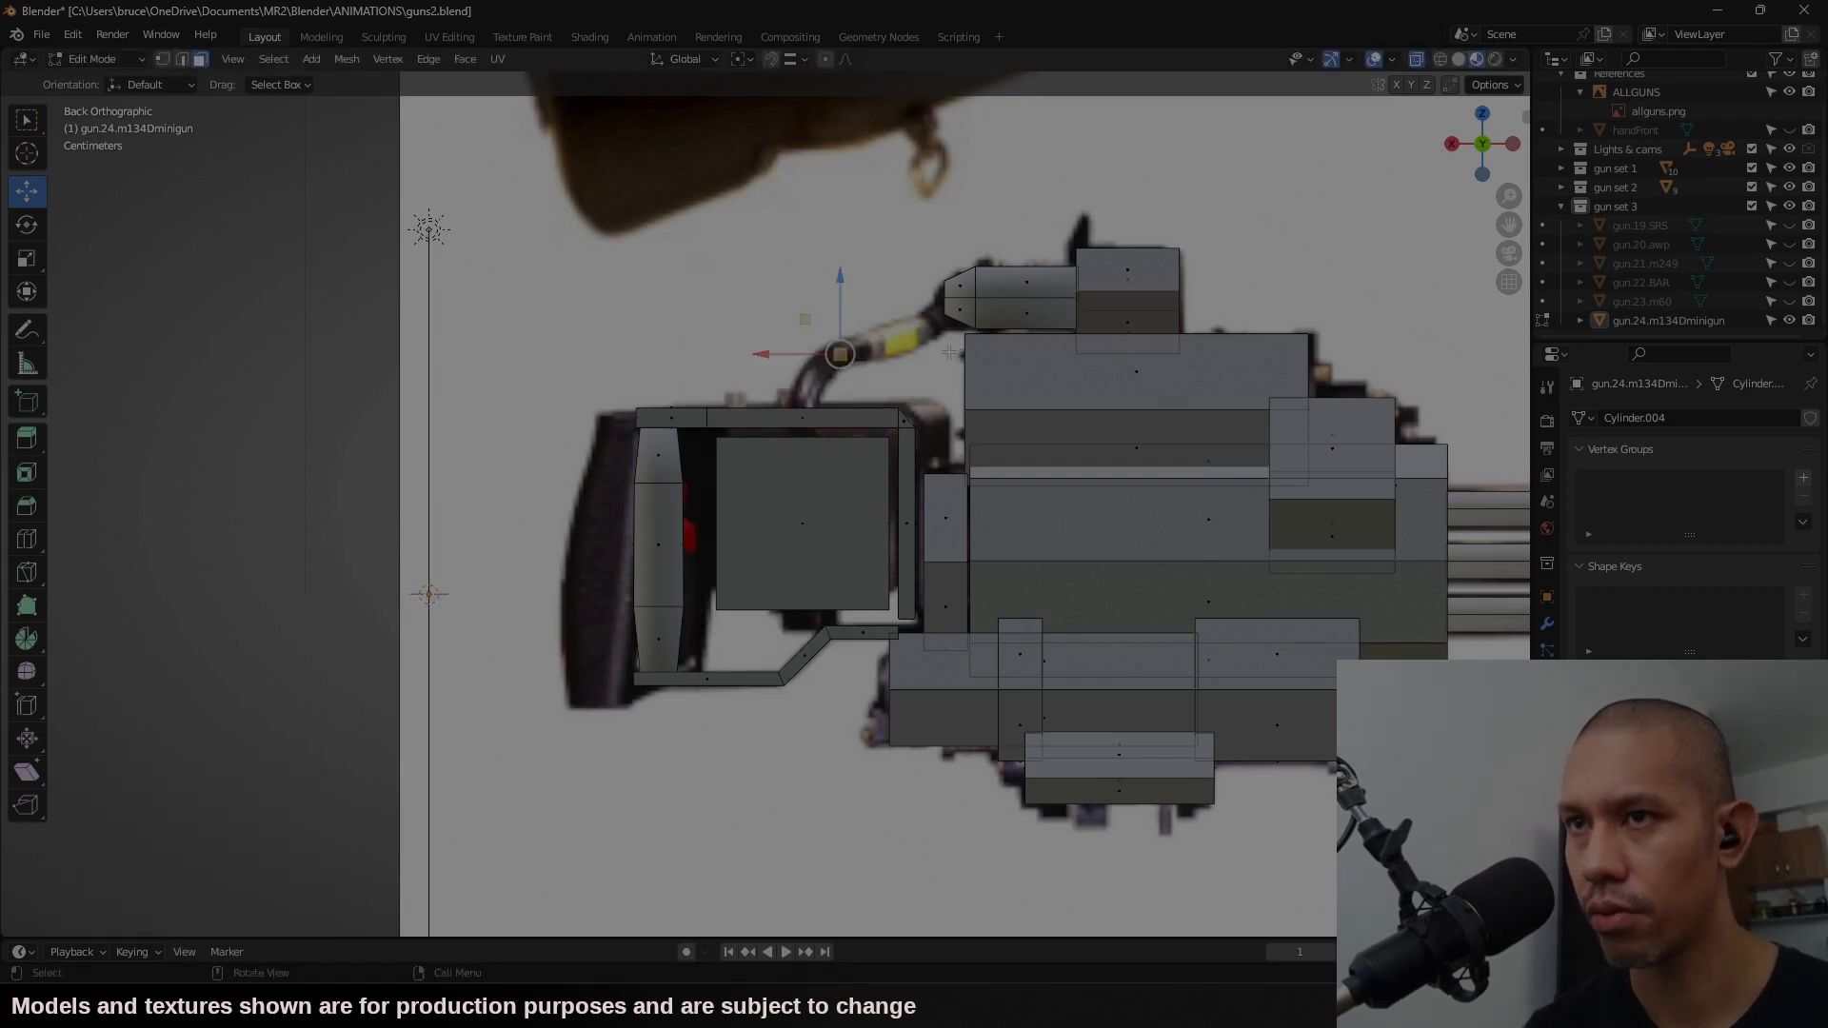
pyautogui.press('g')
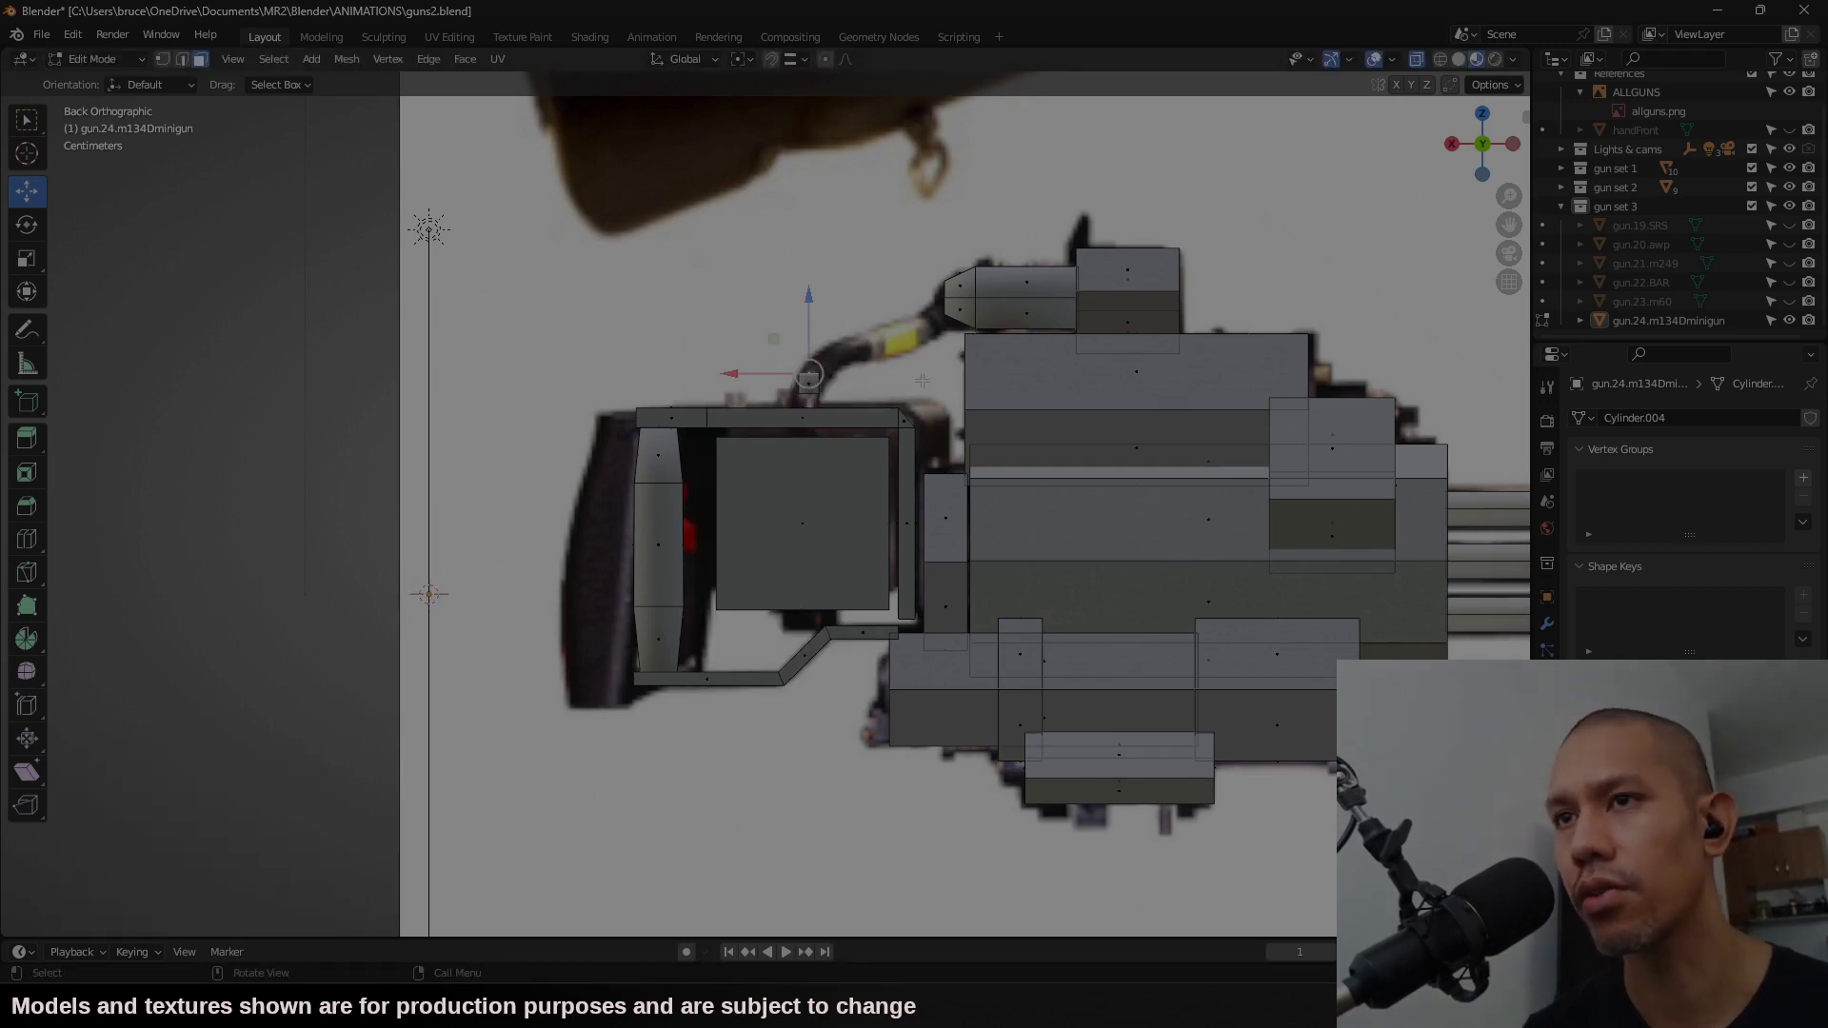
# Step: Extrude the small cube into a bent cable: upward, 0.16784 m sideways and forward toward the connector
pyautogui.click(919, 288)
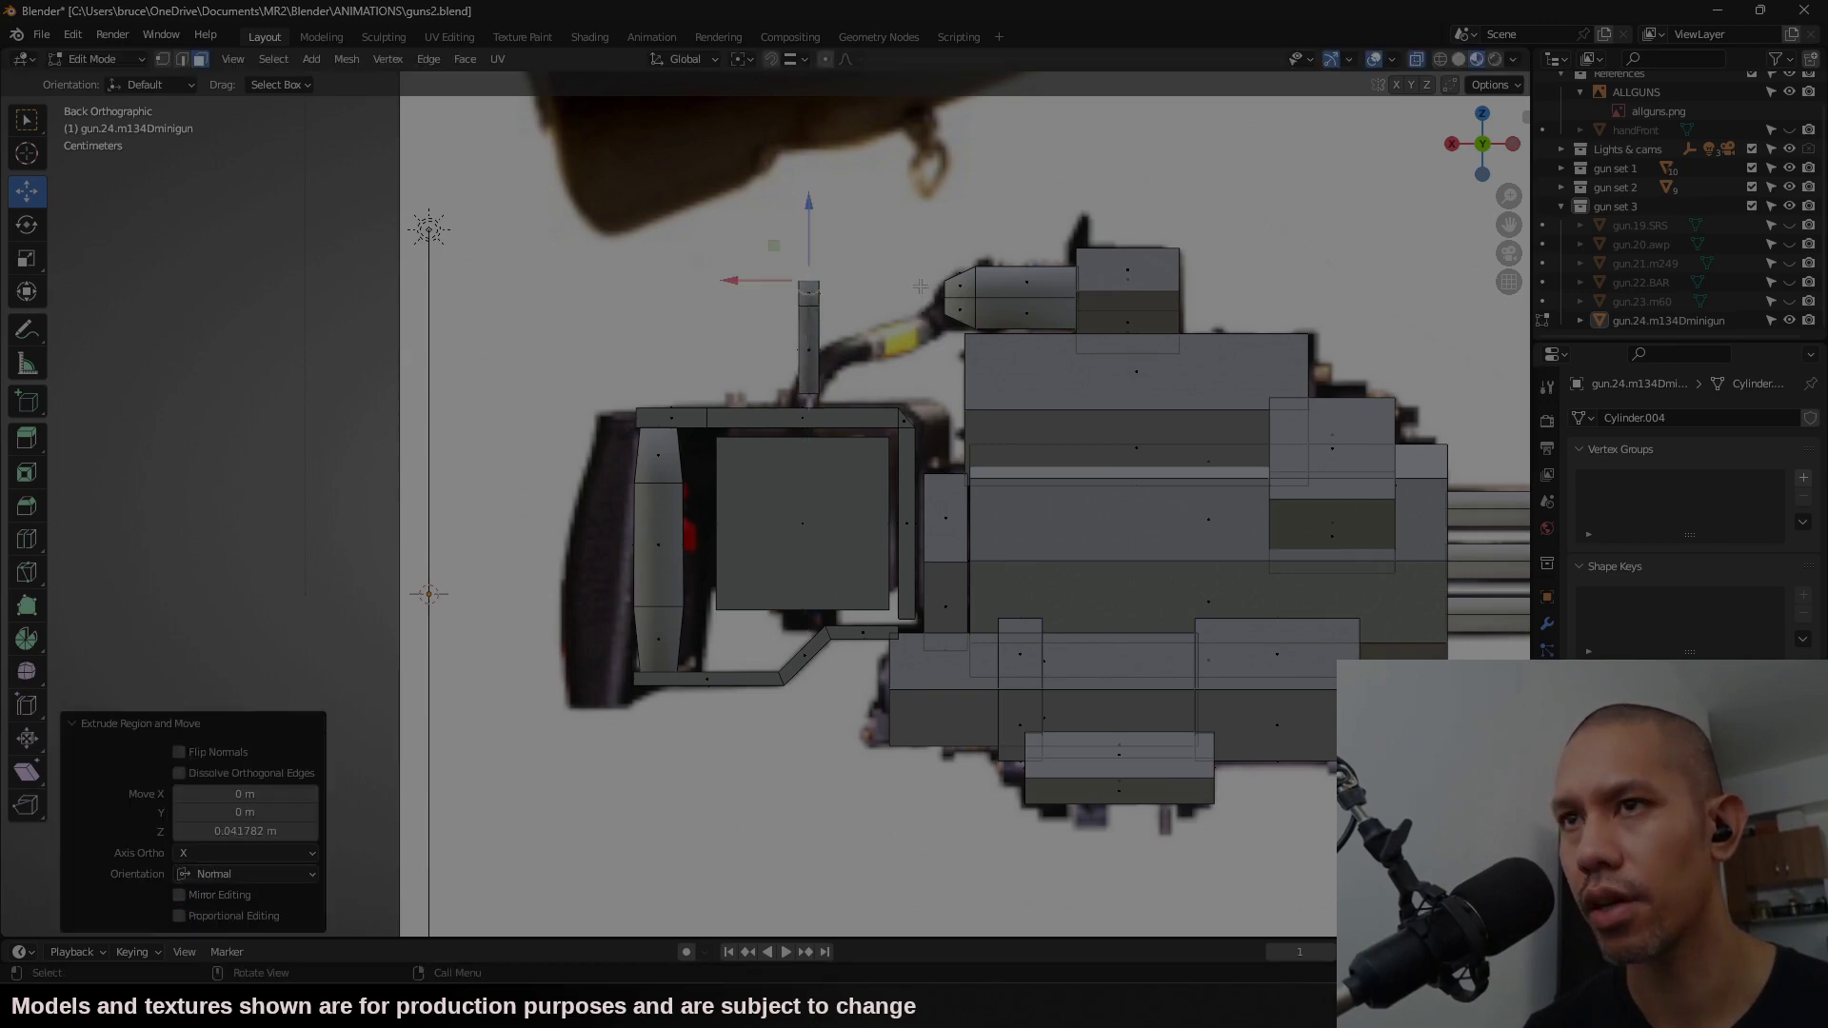
pyautogui.moveTo(850, 269); pyautogui.dragTo(971, 319, button='middle')
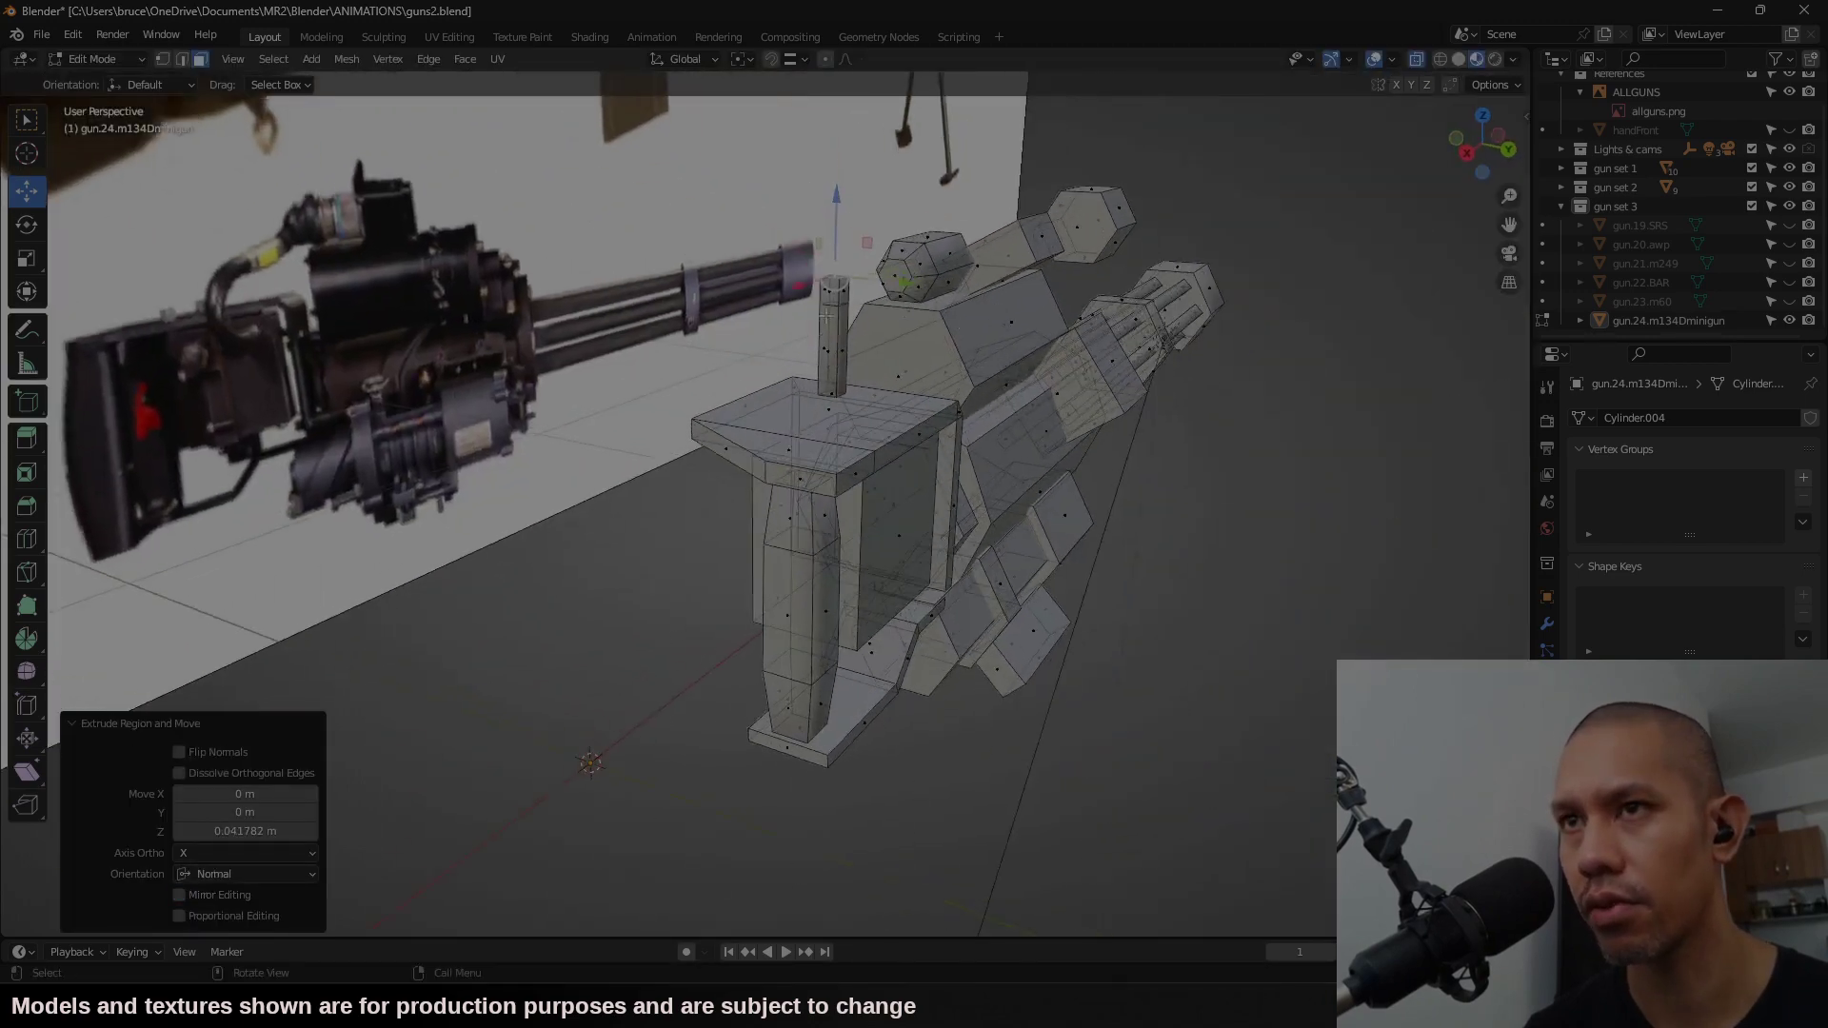
pyautogui.scroll(3, 914, 314)
pyautogui.click(858, 272)
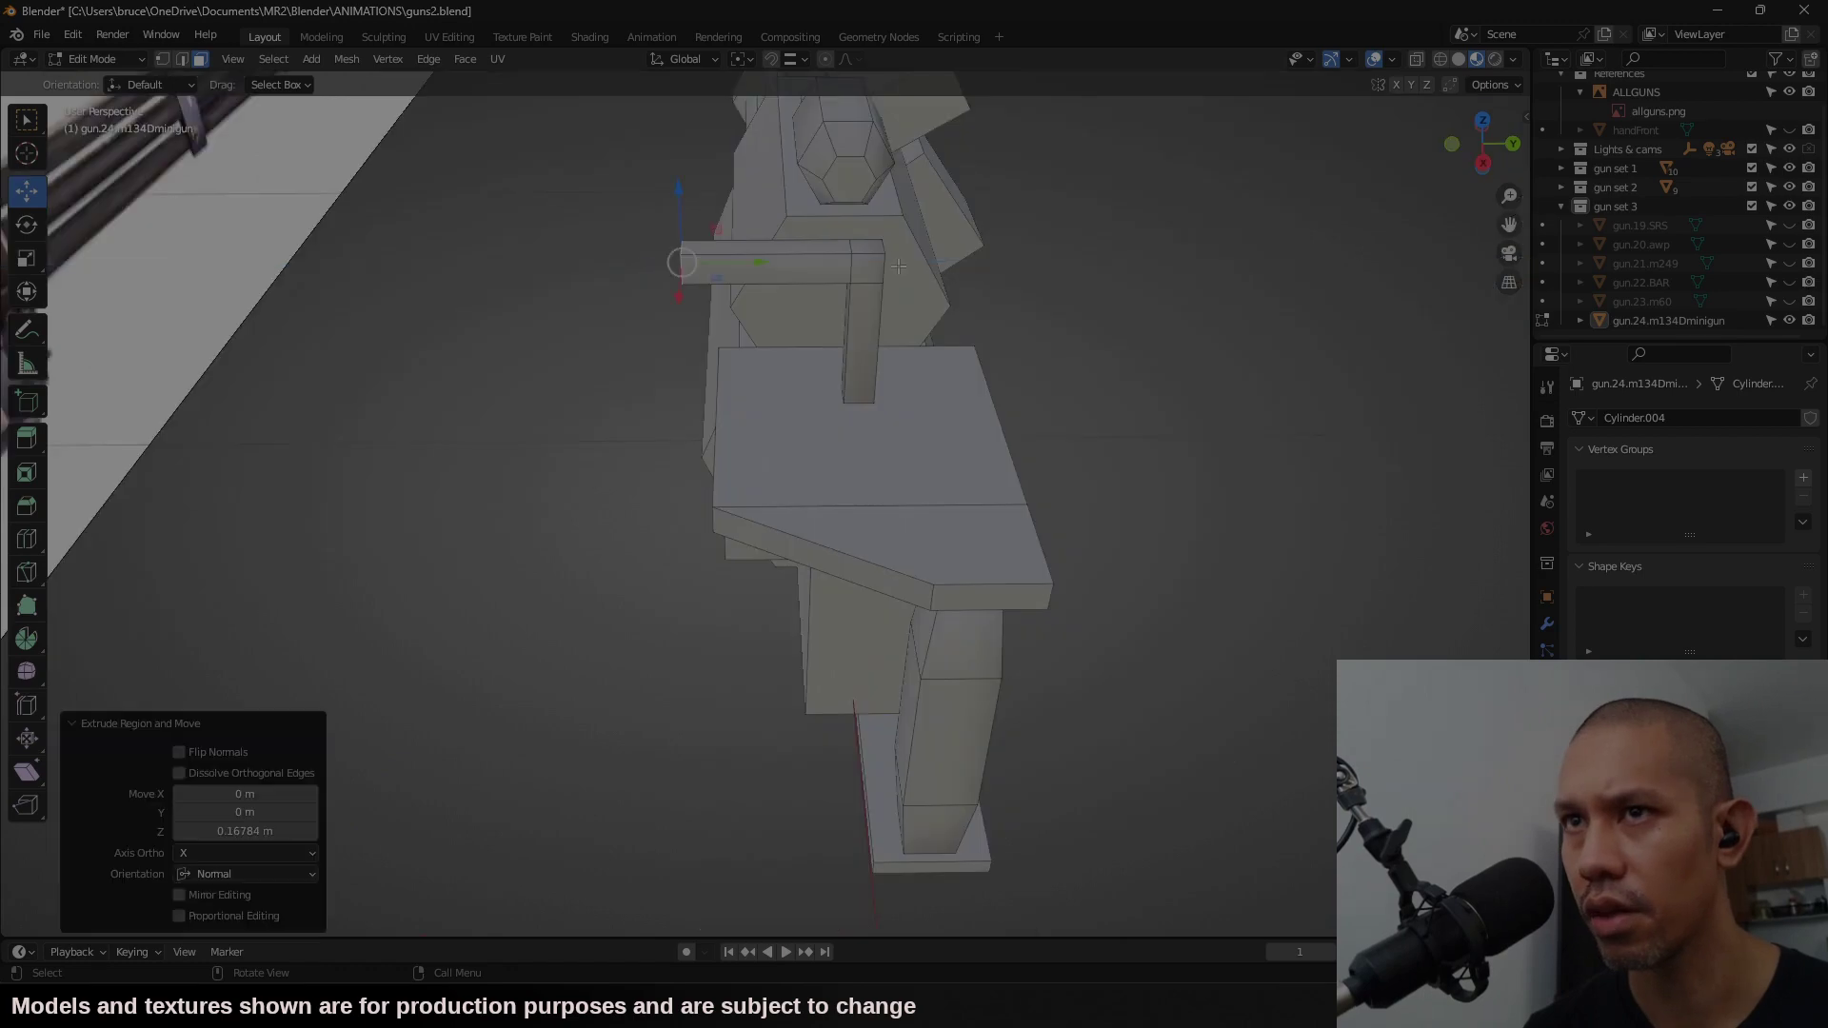
pyautogui.moveTo(609, 319); pyautogui.dragTo(819, 334, button='middle')
pyautogui.click(774, 336)
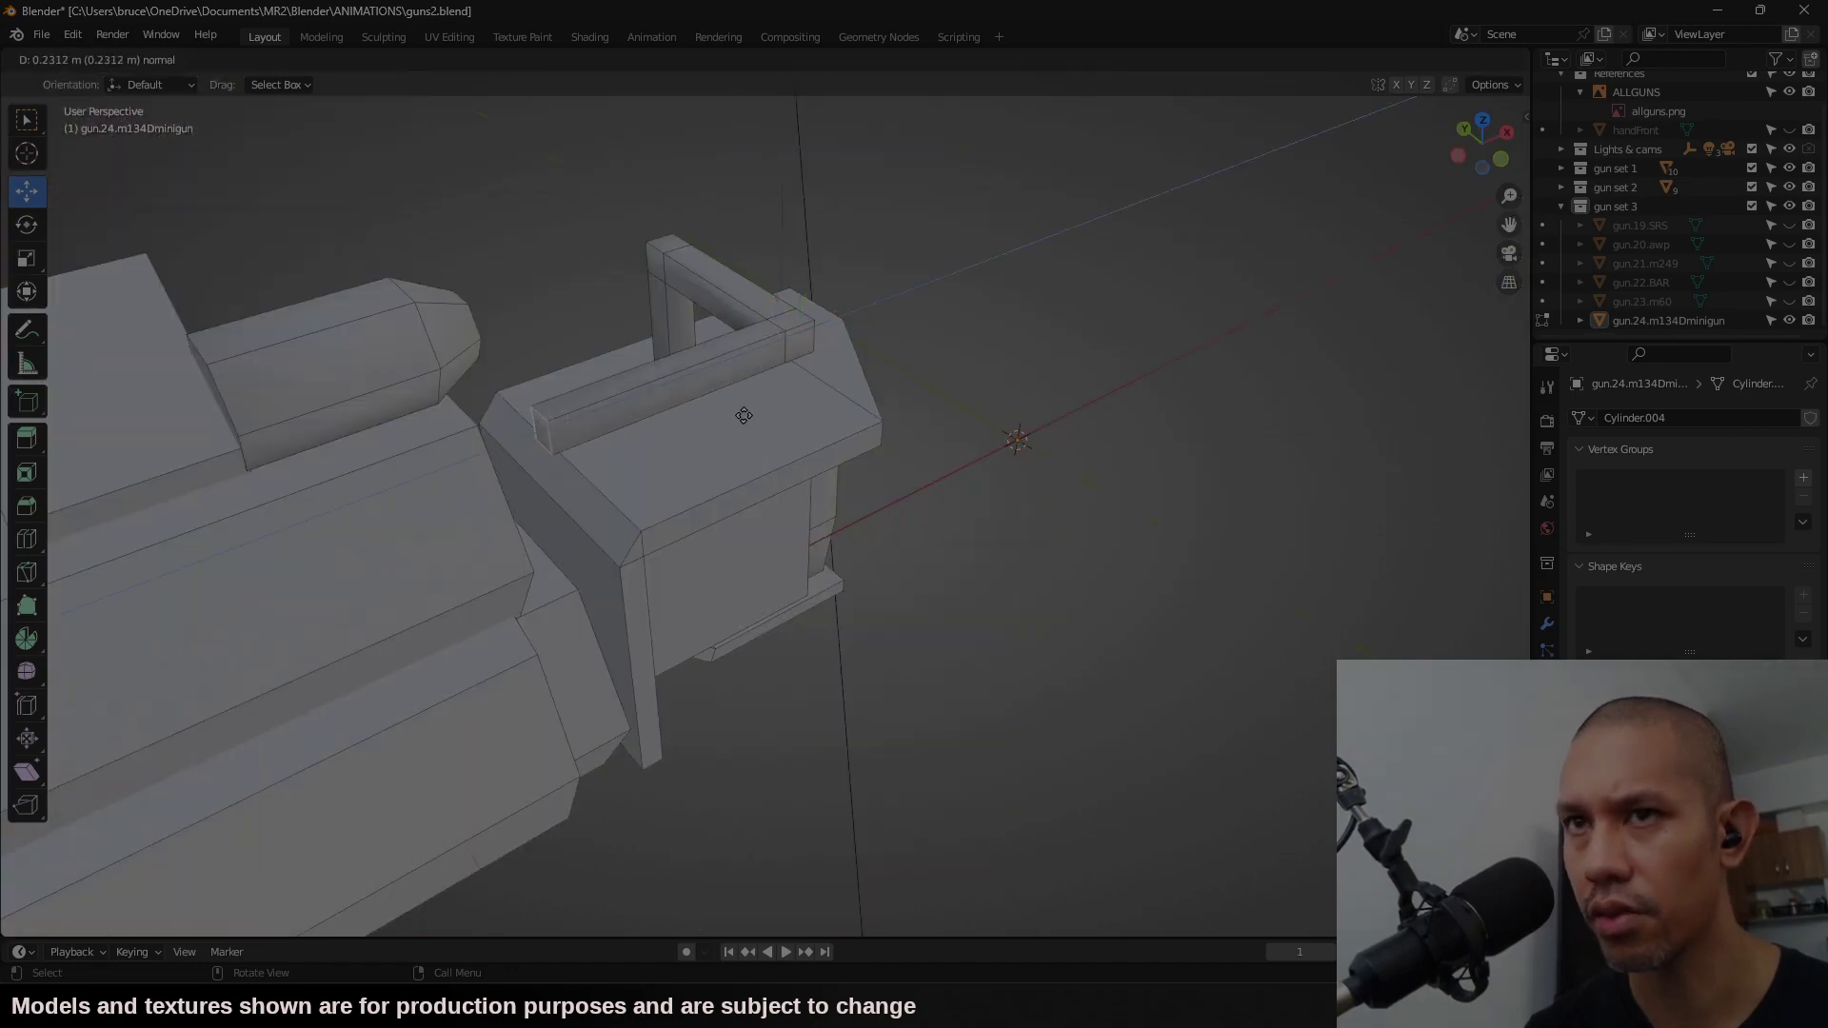
pyautogui.click(753, 417)
# Step: Move the whole cable 0.19666 m along Y so its forward section lines up with the connector
pyautogui.moveTo(753, 417); pyautogui.dragTo(1000, 368, button='middle')
pyautogui.press('KP_7')
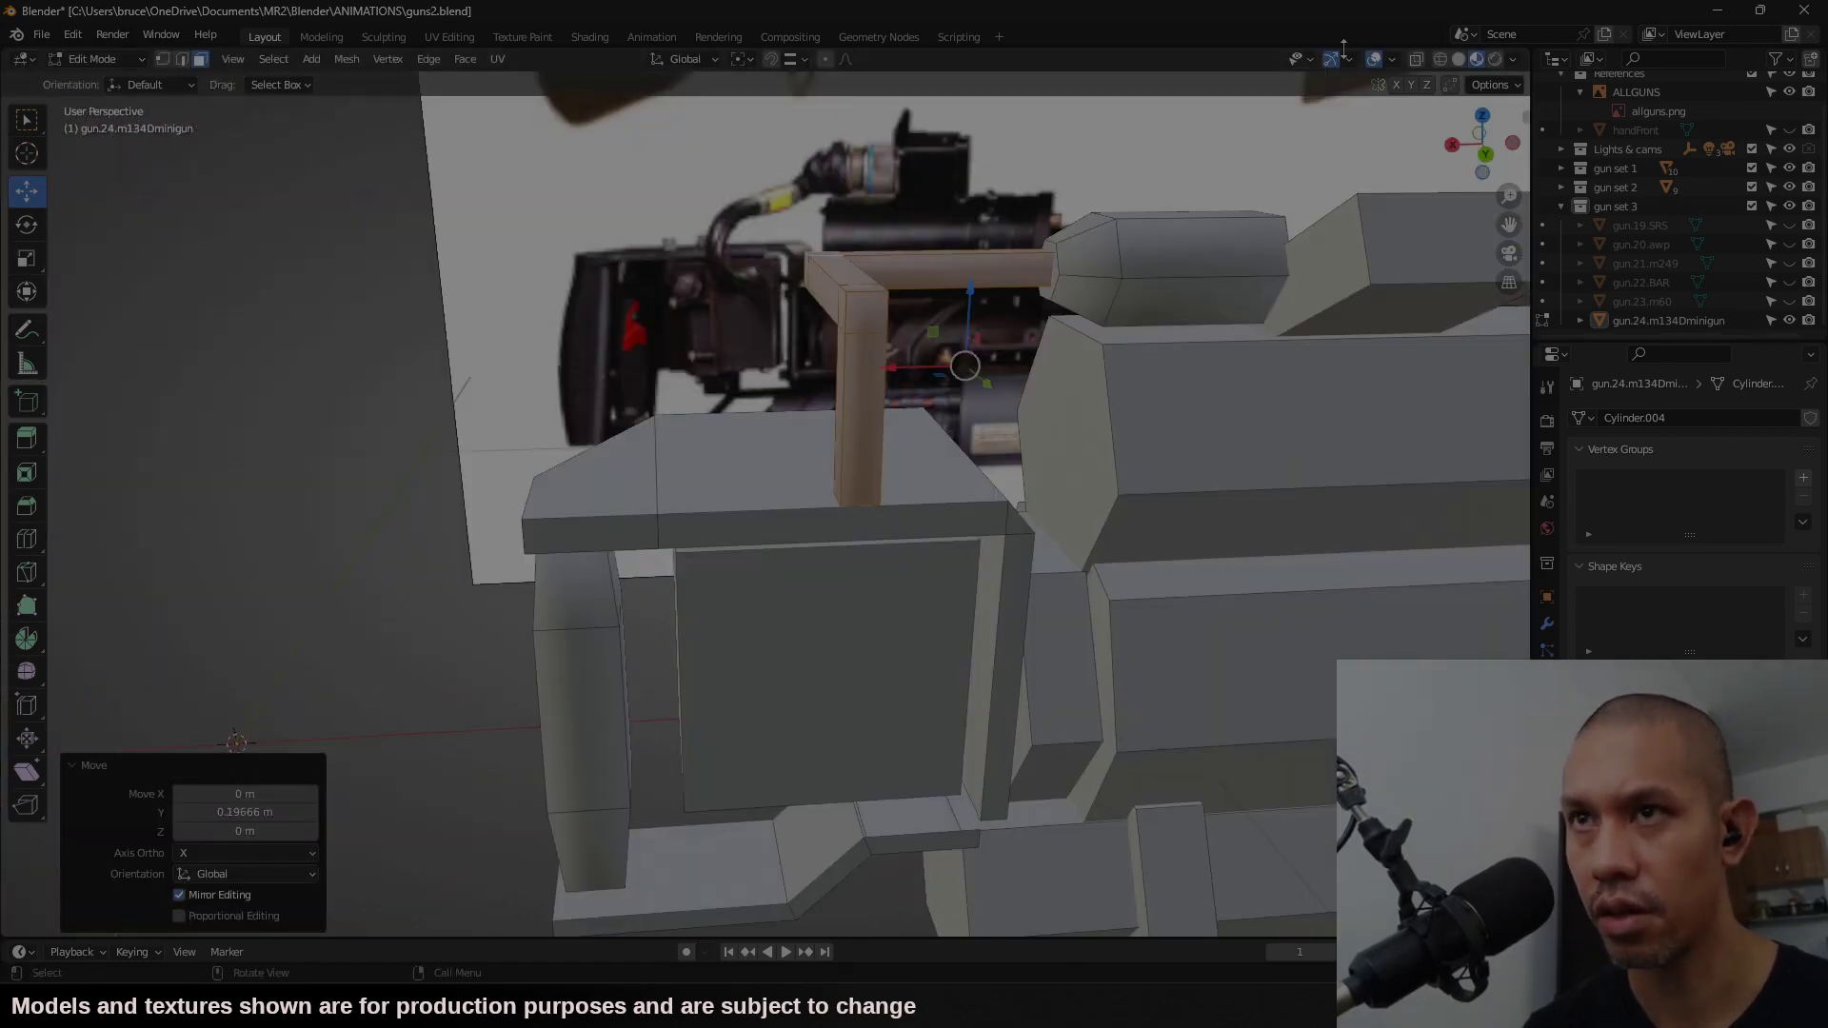
pyautogui.moveTo(1269, 173); pyautogui.dragTo(1304, 202, button='middle')
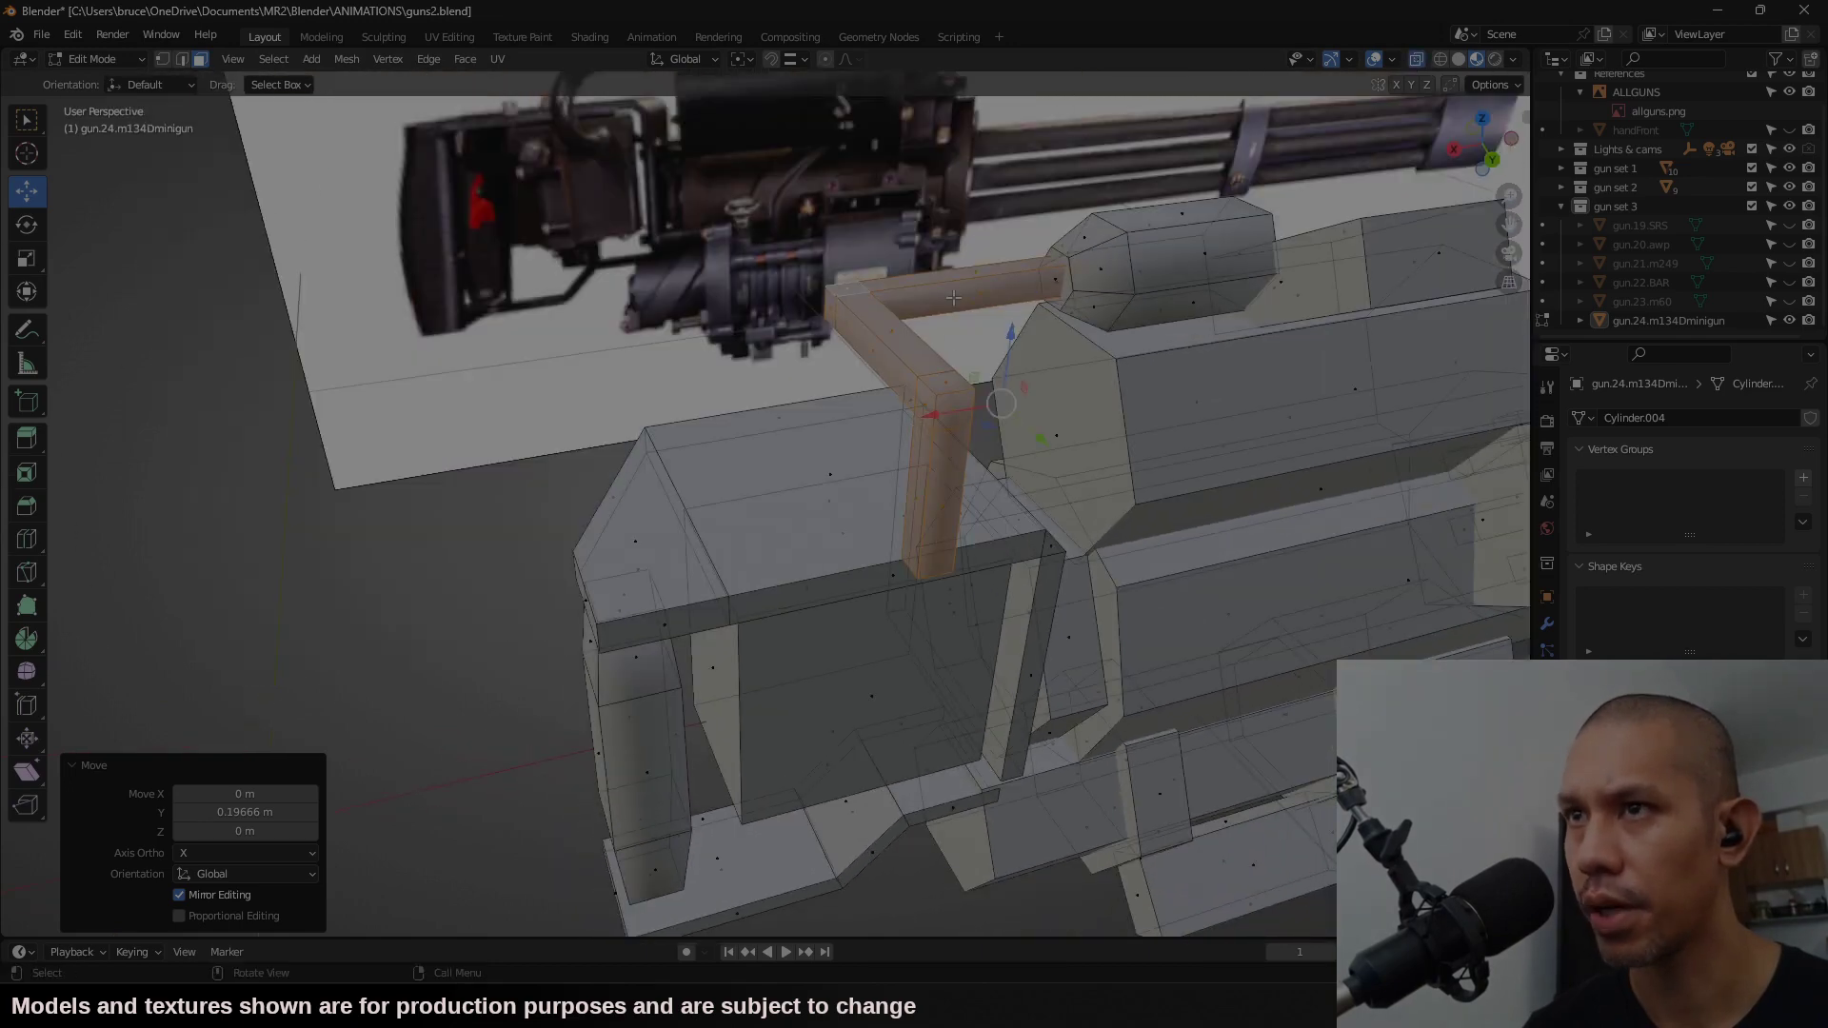
# Step: Move the cable's vertical section -0.054385 m along Z and extrude its bottom face another 0.02794 m downward
pyautogui.moveTo(911, 302); pyautogui.dragTo(1241, 356, button='middle')
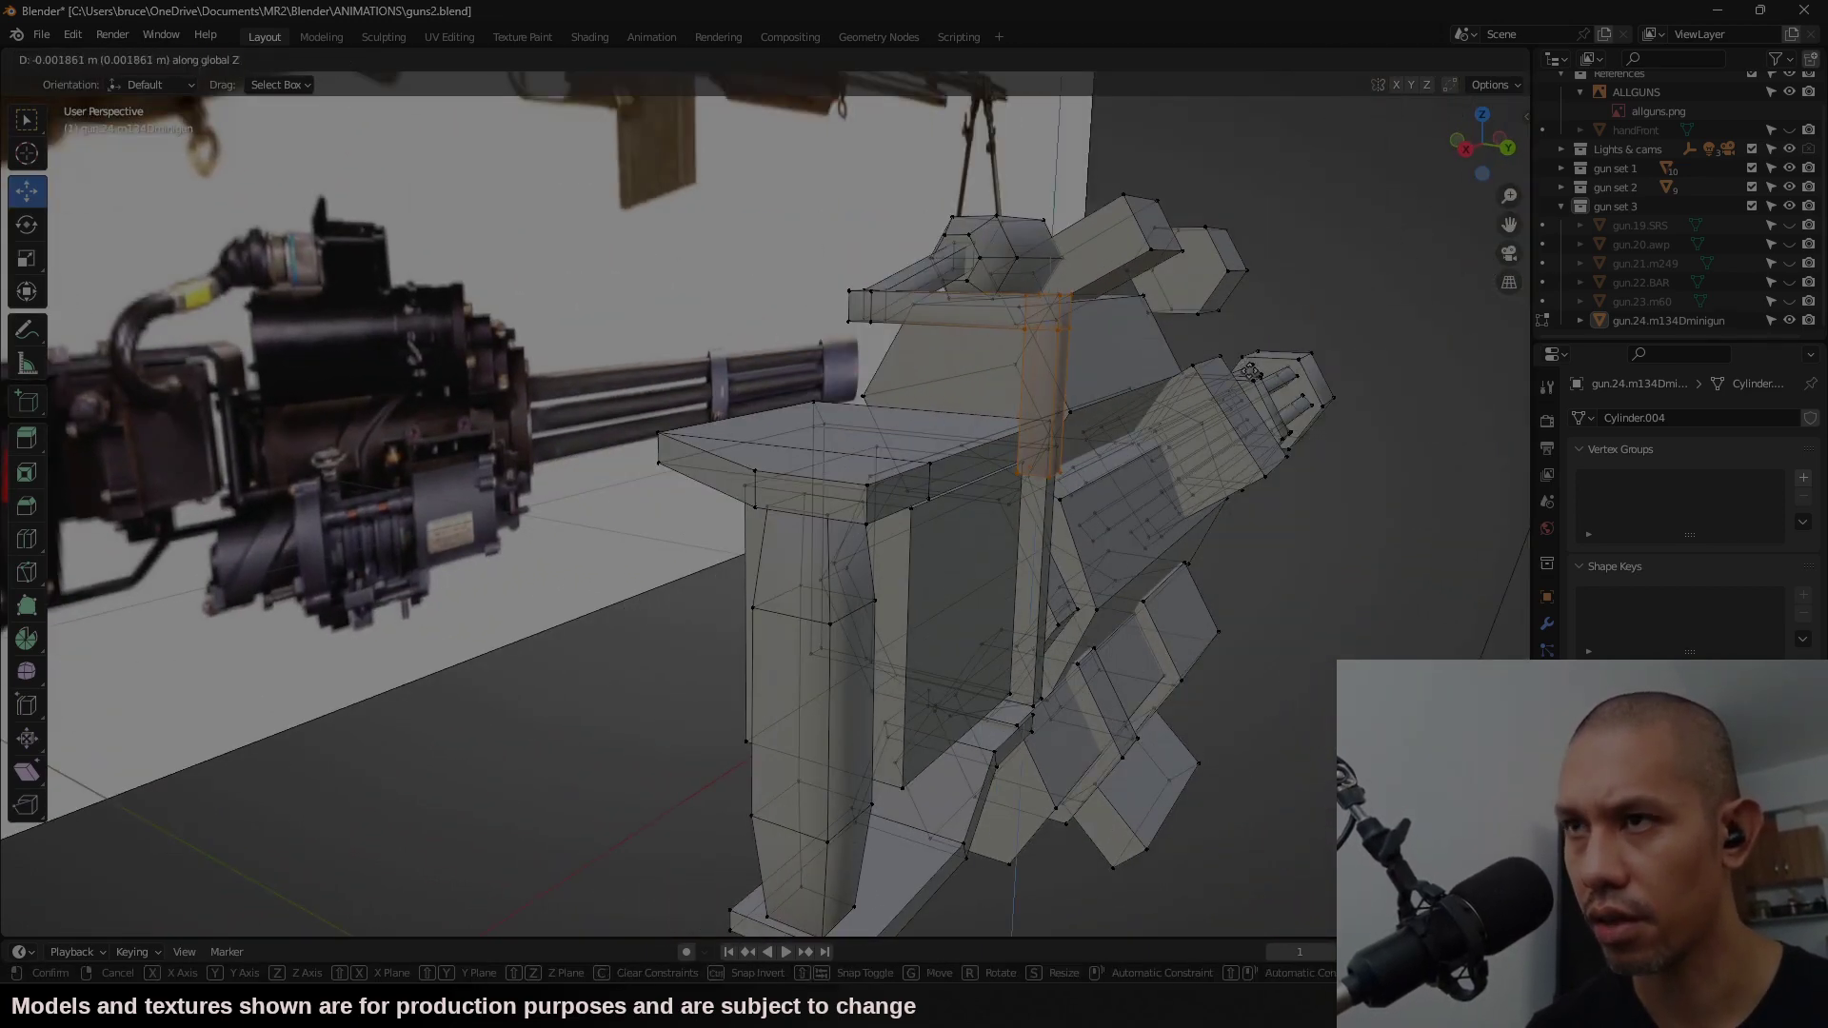
pyautogui.click(1252, 420)
pyautogui.press('ctrl+KP_1')
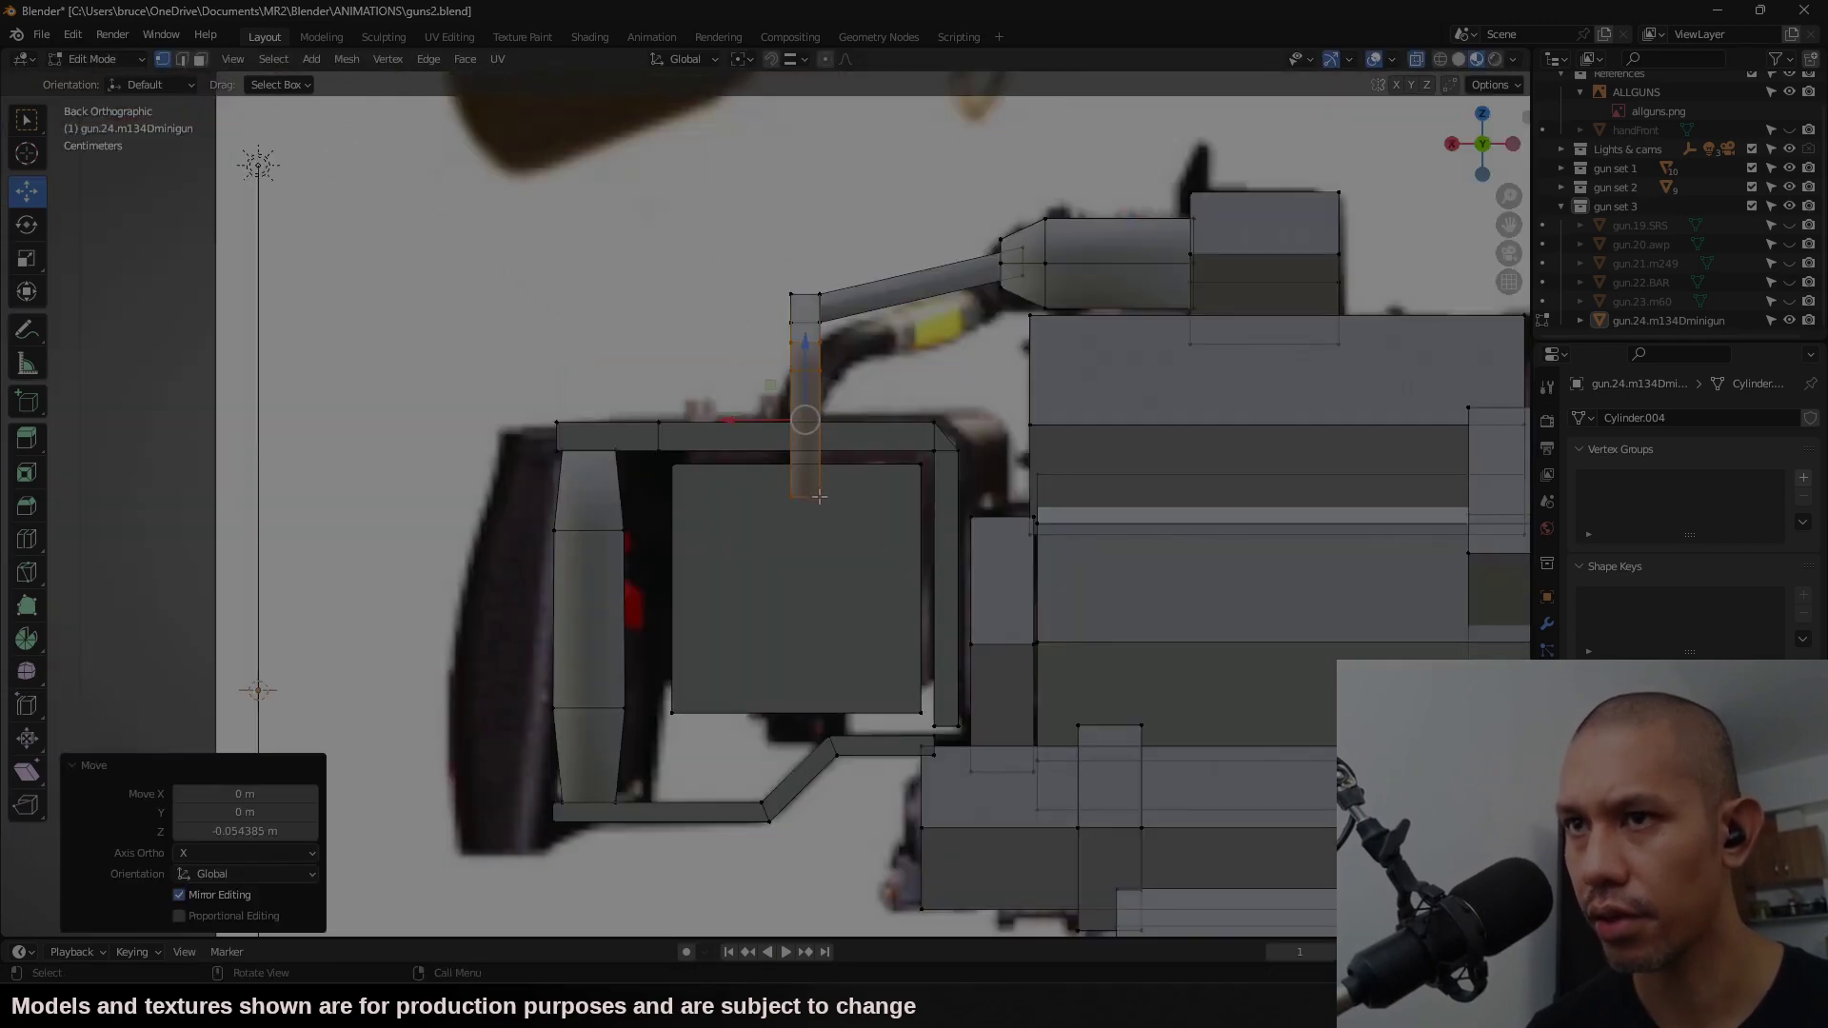
pyautogui.press('3')
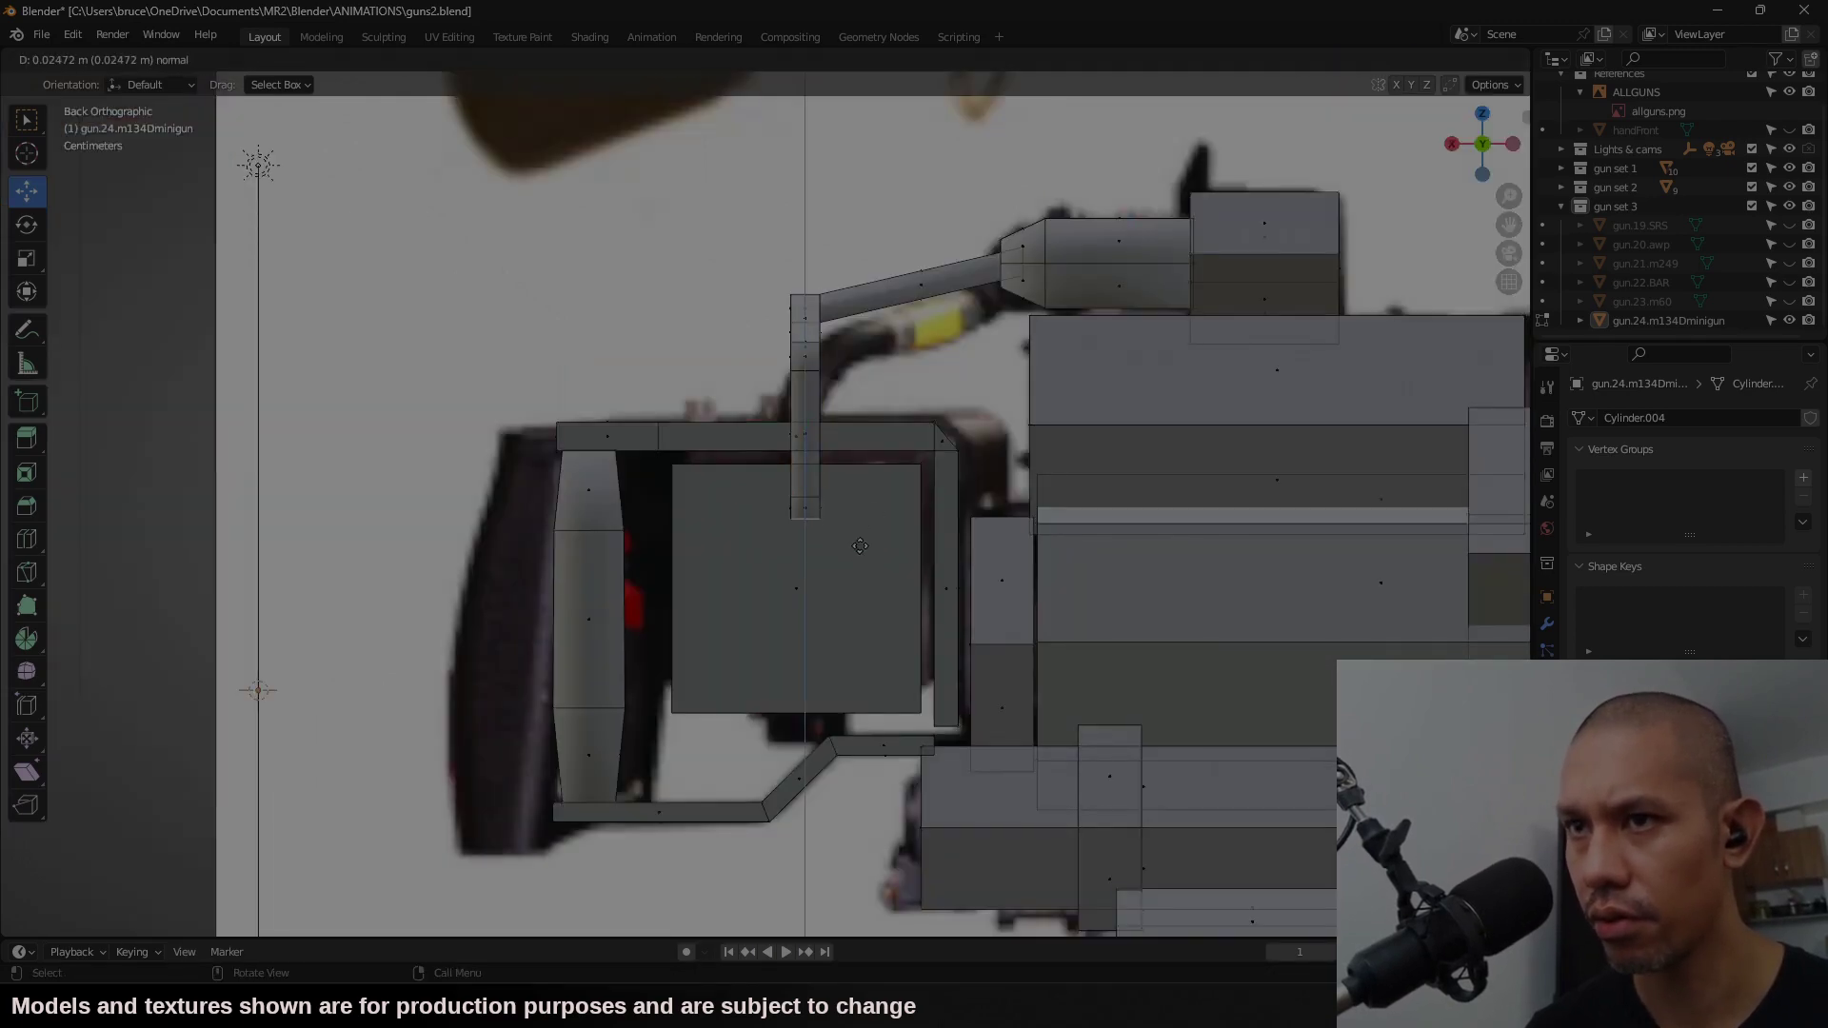
pyautogui.click(859, 550)
pyautogui.moveTo(860, 549); pyautogui.dragTo(1012, 530, button='middle')
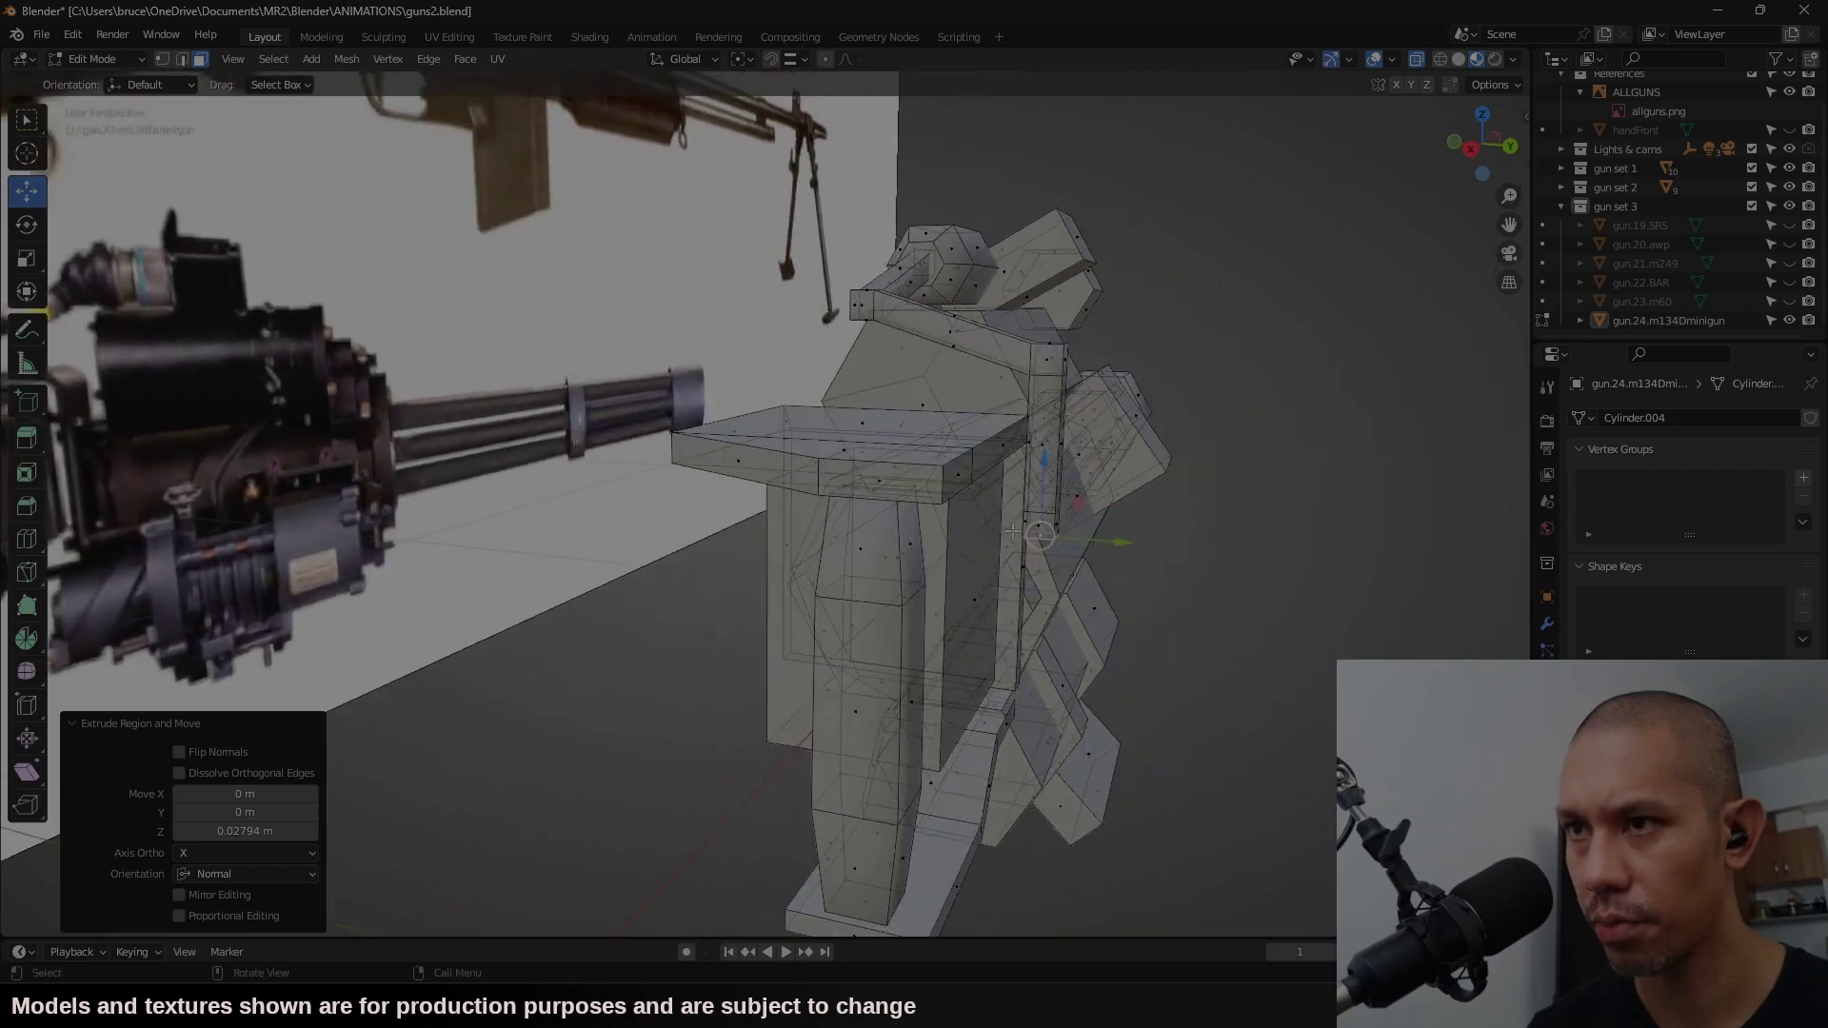
# Step: Adjust the cable's lower end along Z and bring its inner side toward the central block
pyautogui.press('g')
pyautogui.press('z')
pyautogui.click(1145, 547)
pyautogui.moveTo(1146, 548); pyautogui.dragTo(1061, 507, button='middle')
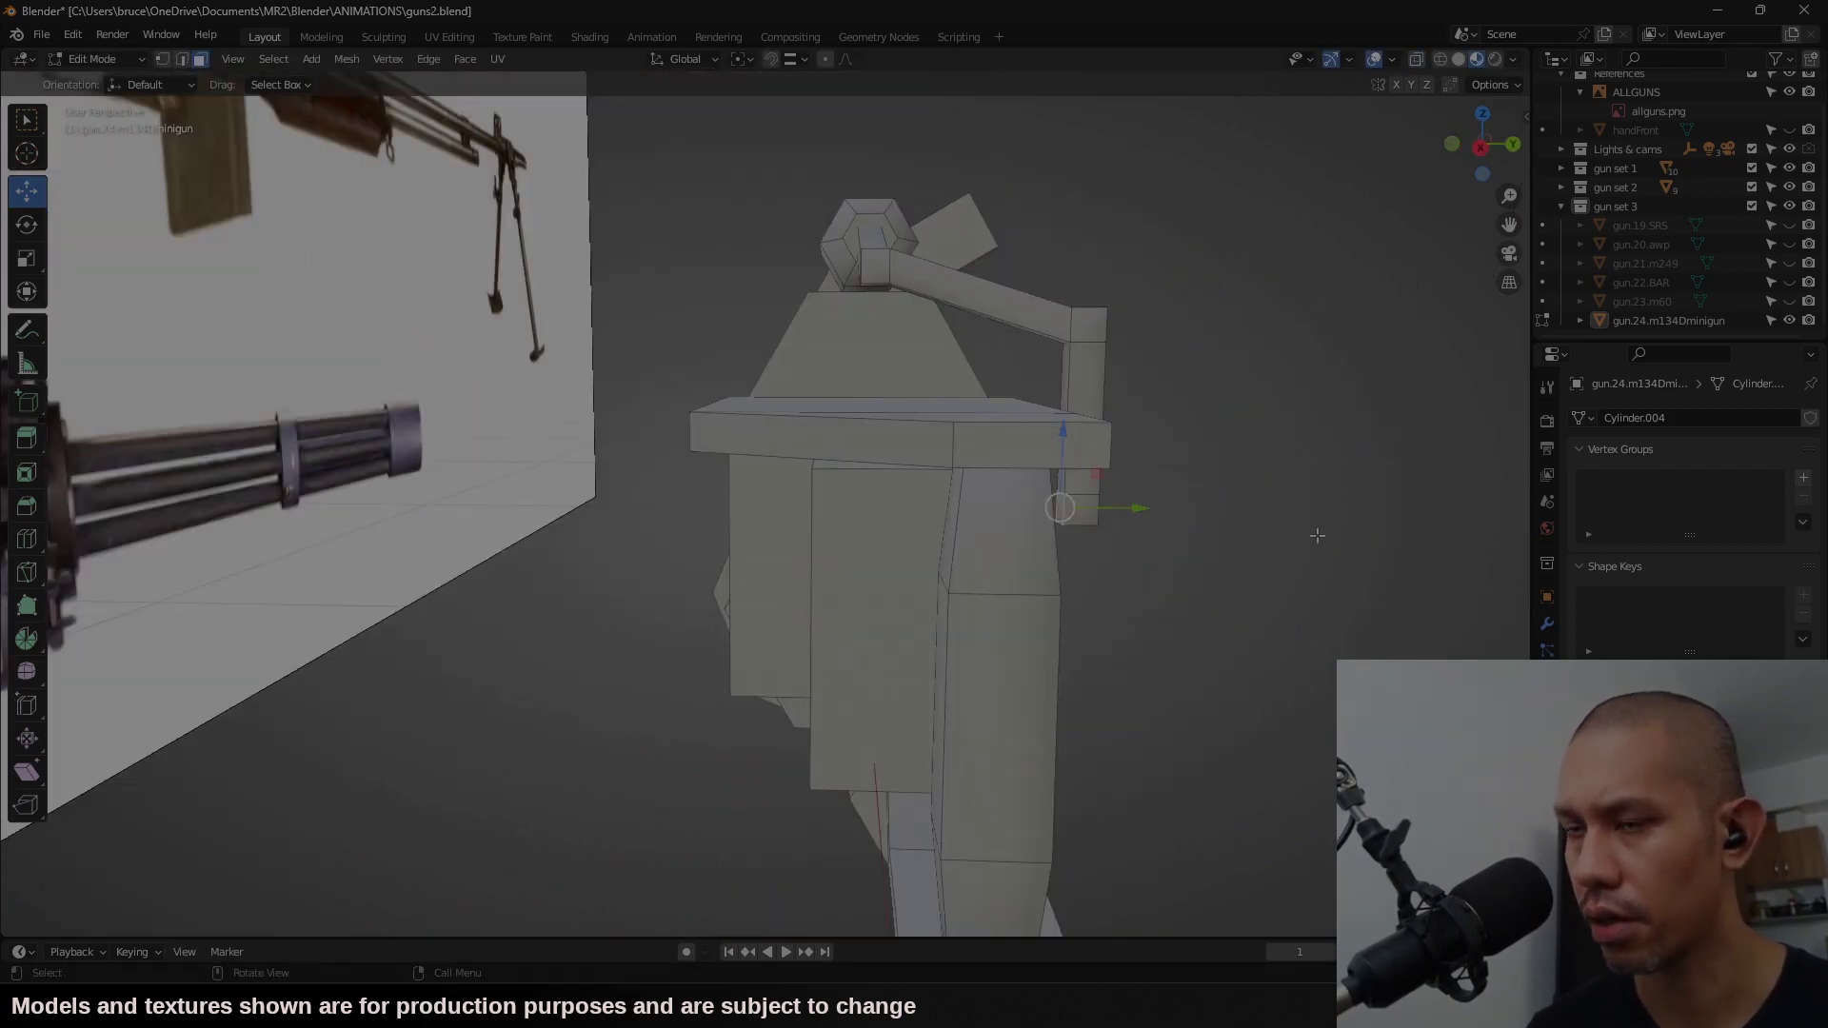
pyautogui.moveTo(1316, 536); pyautogui.dragTo(1194, 562, button='middle')
pyautogui.press('g')
pyautogui.click(1259, 518)
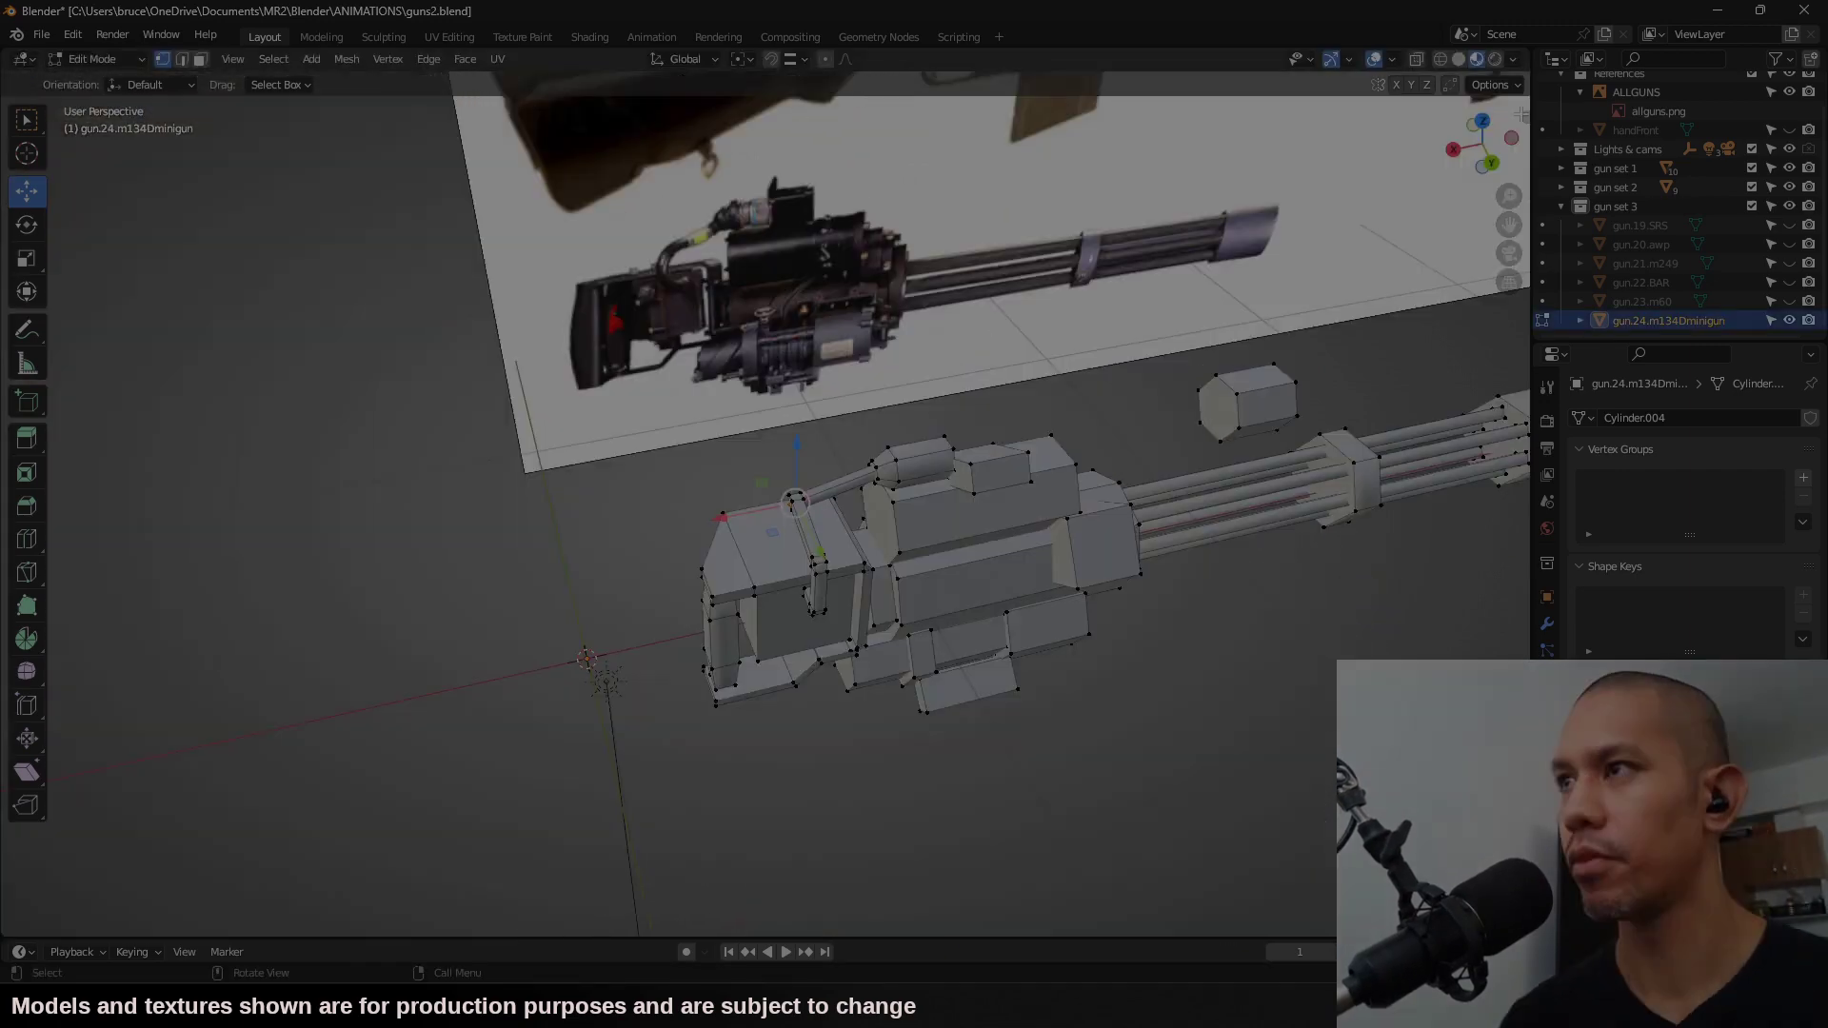
# Step: Delete the leftover hexagonal prism floating above the barrels and leave Edit Mode
pyautogui.click(1497, 164)
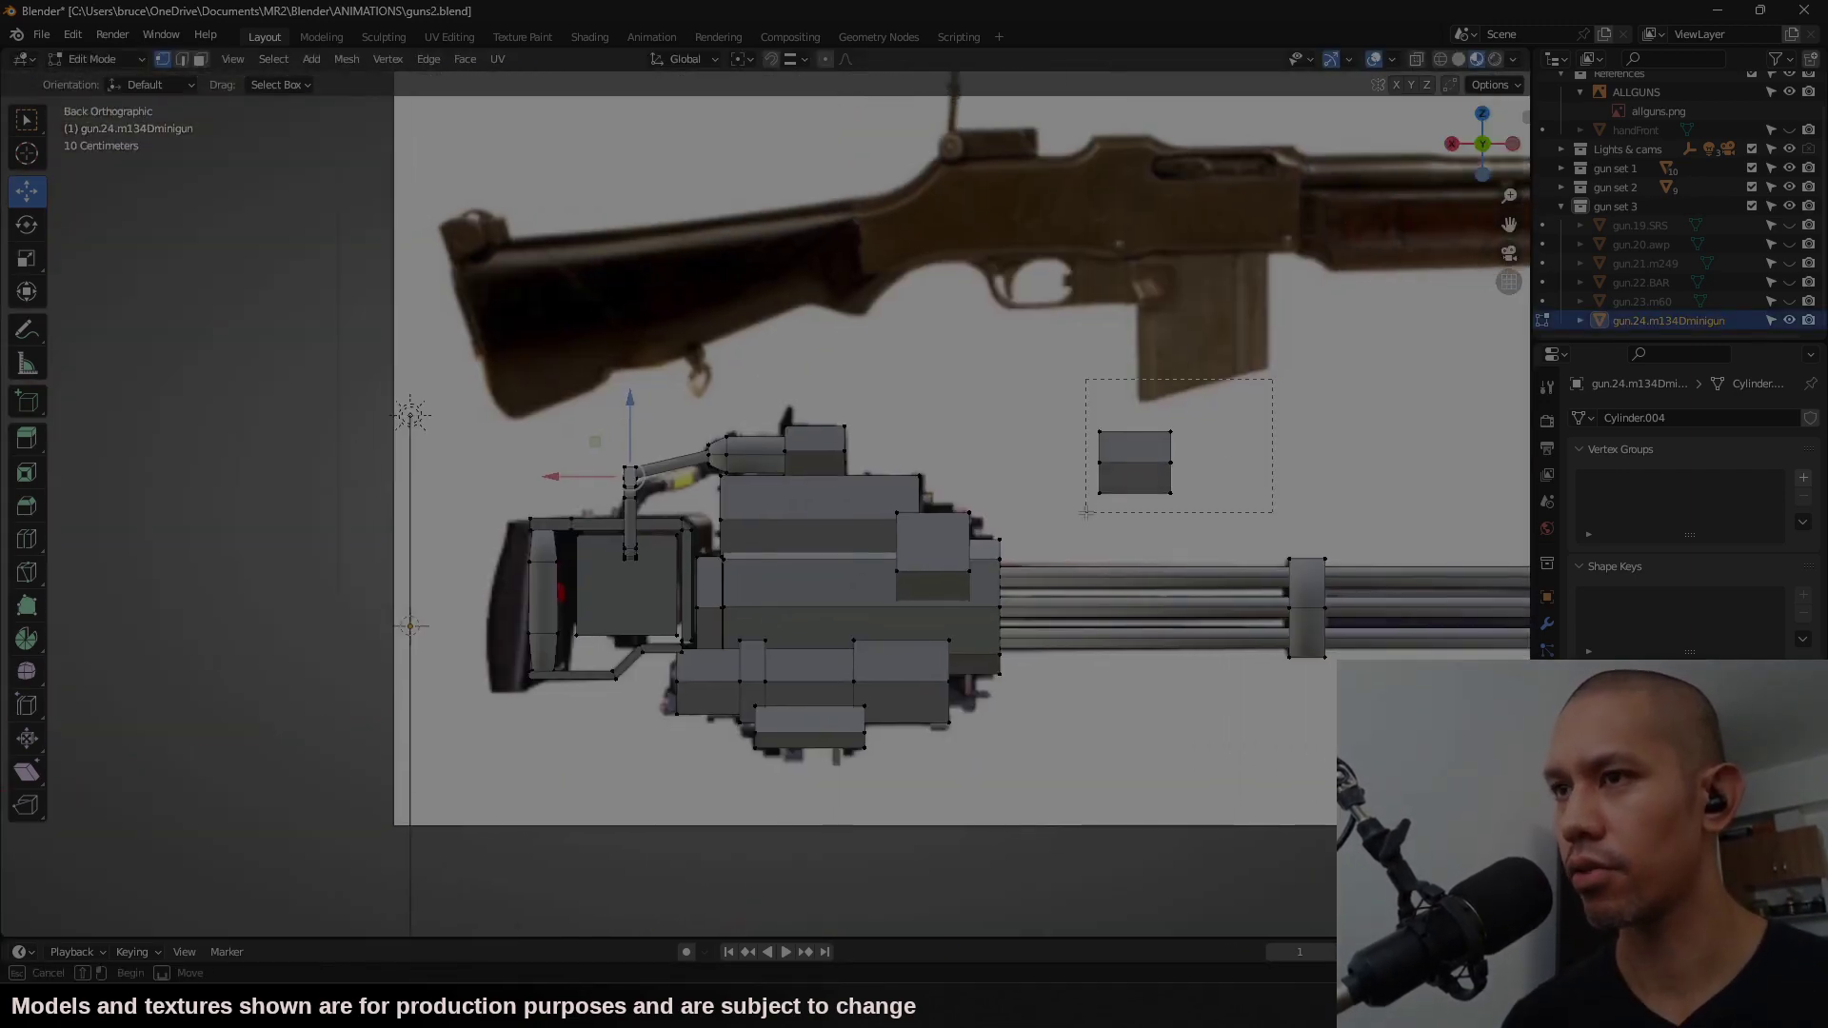
pyautogui.press('x')
pyautogui.click(1226, 529)
pyautogui.press('Tab')
# Step: Examine the textured guns of set 3 one after another, including the minigun from the side and front
pyautogui.scroll(-4, 1349, 437)
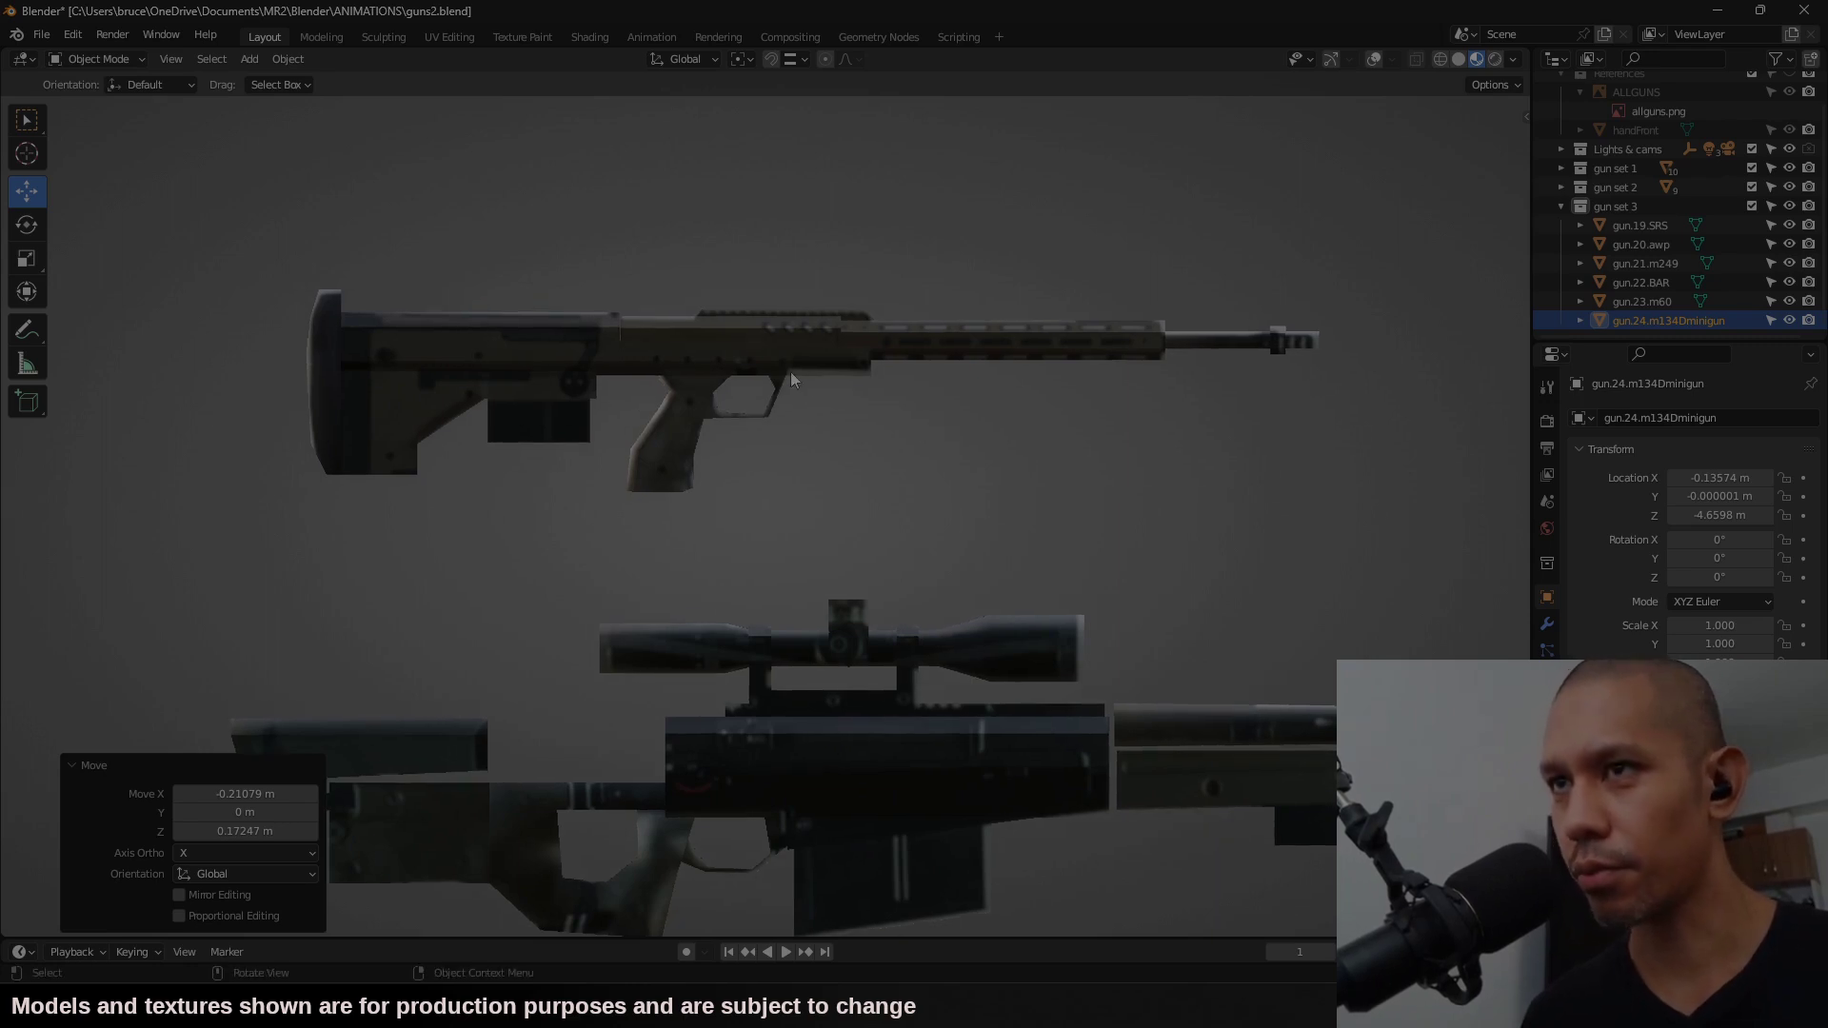
pyautogui.moveTo(700, 356)
pyautogui.mouseDown(button='middle')
pyautogui.moveTo(796, 413)
pyautogui.moveTo(544, 398)
pyautogui.moveTo(705, 384)
pyautogui.mouseUp(button='middle')
pyautogui.moveTo(1304, 340); pyautogui.dragTo(986, 410, button='middle')
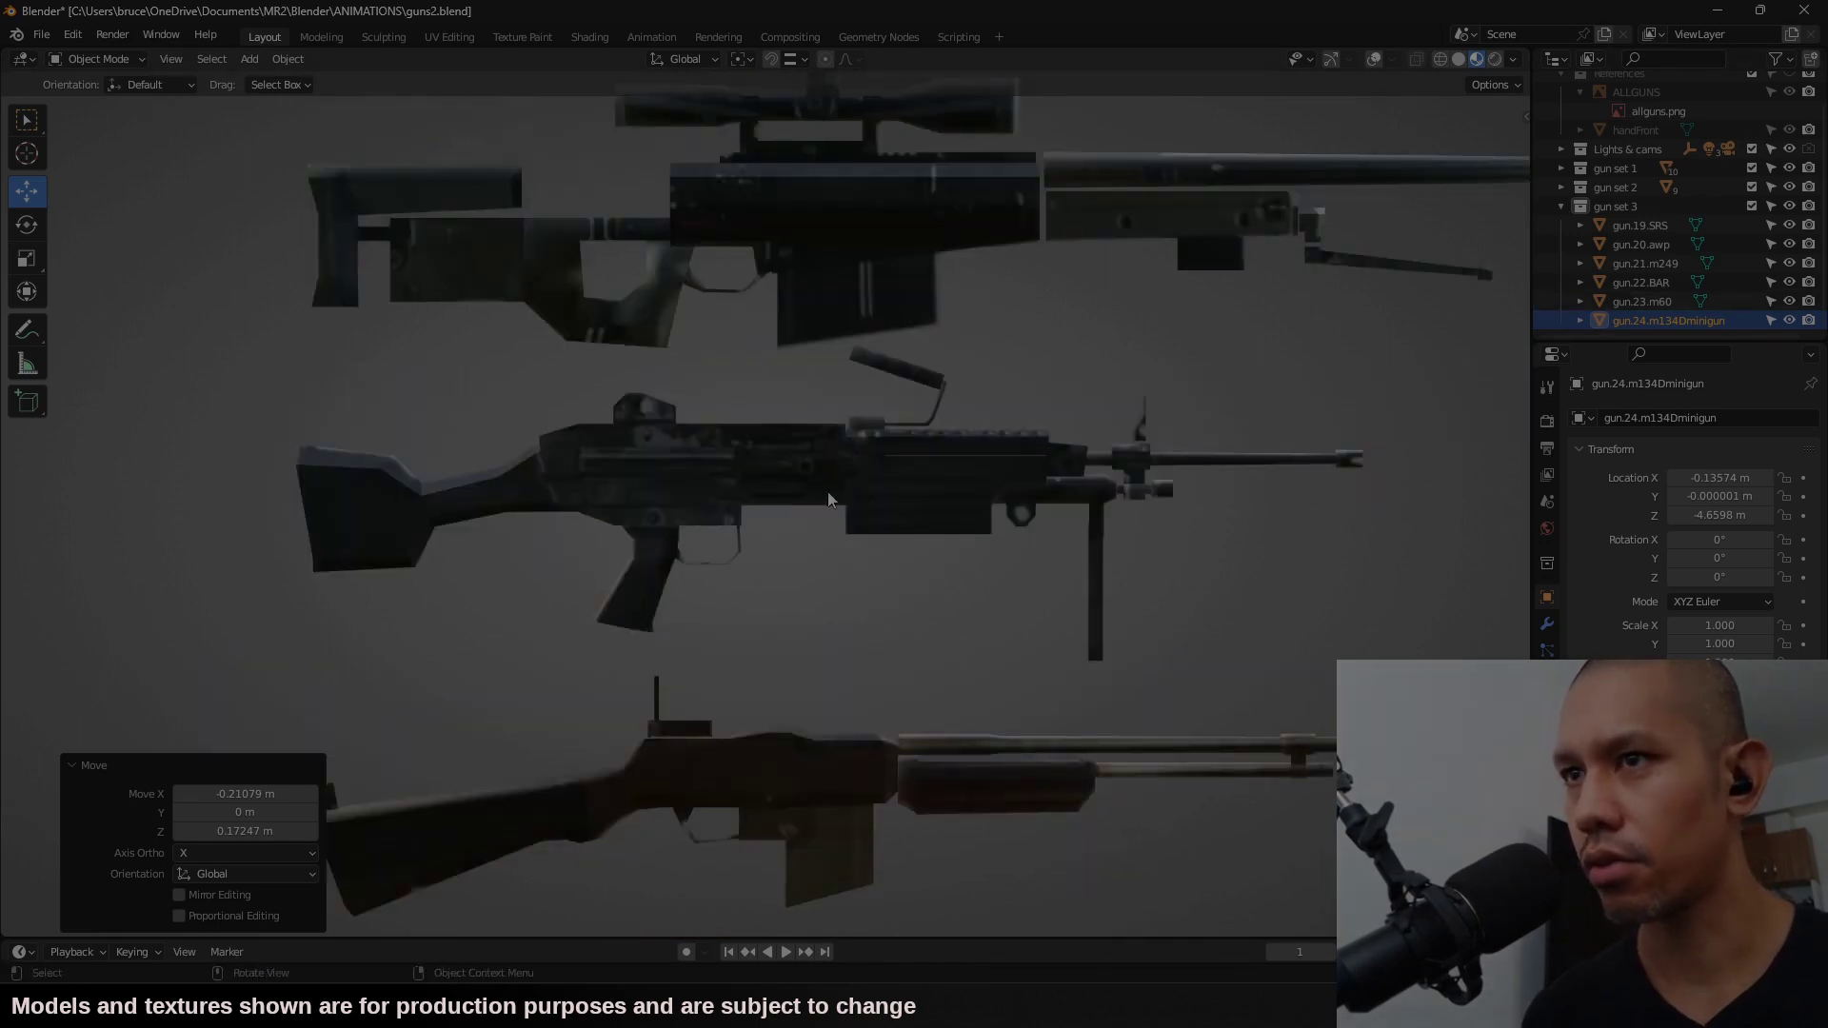
pyautogui.moveTo(829, 498); pyautogui.dragTo(572, 418, button='middle')
pyautogui.scroll(3, 948, 519)
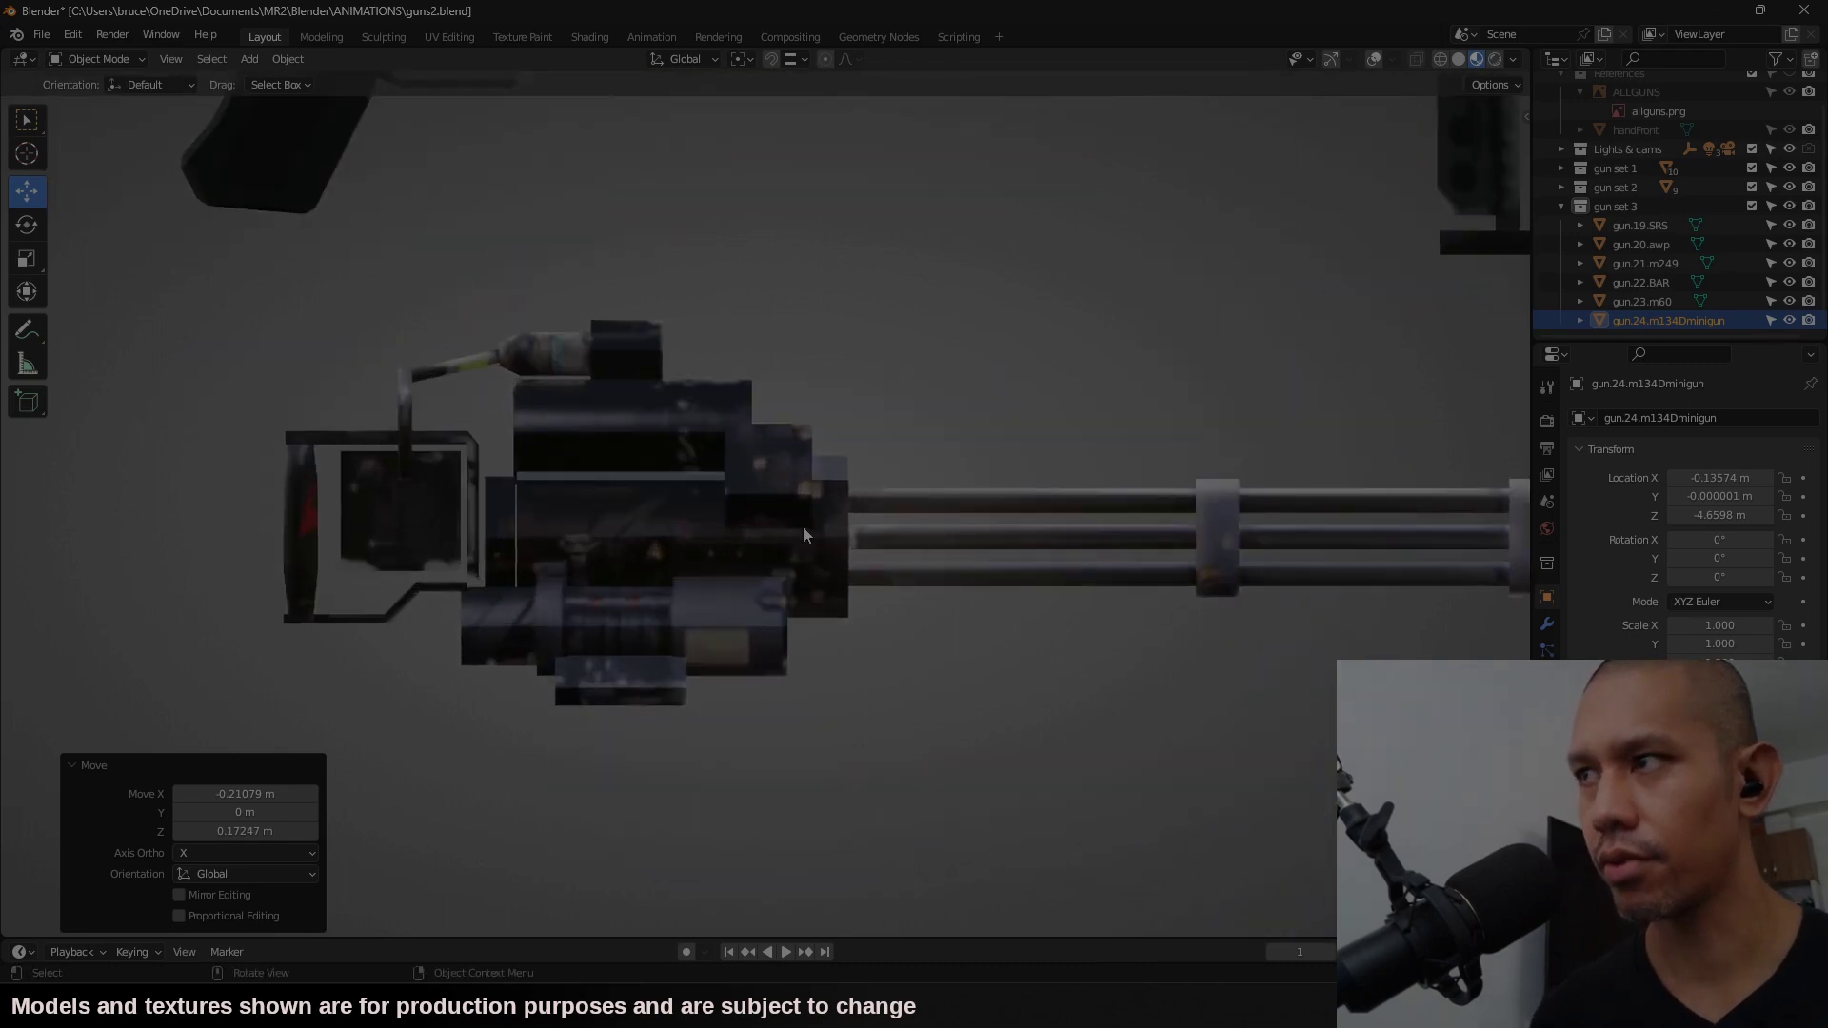
pyautogui.moveTo(804, 535); pyautogui.dragTo(501, 519, button='middle')
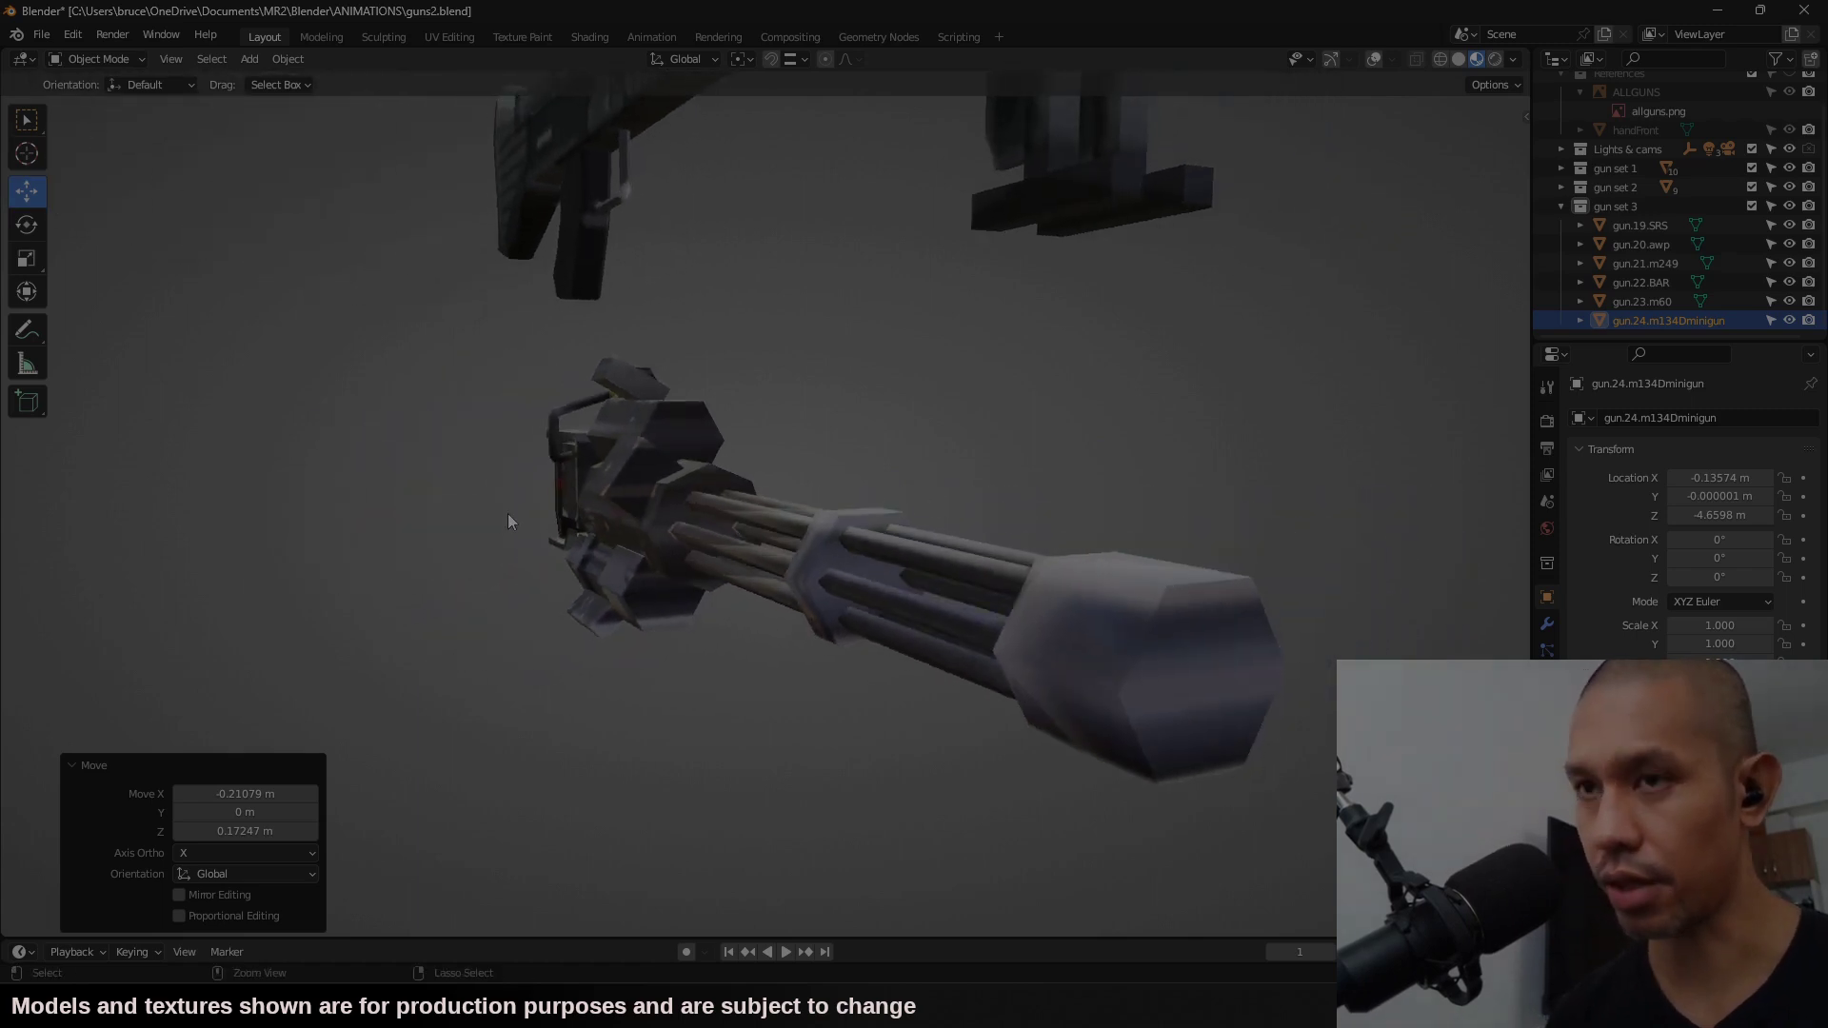
pyautogui.press('KP_1')
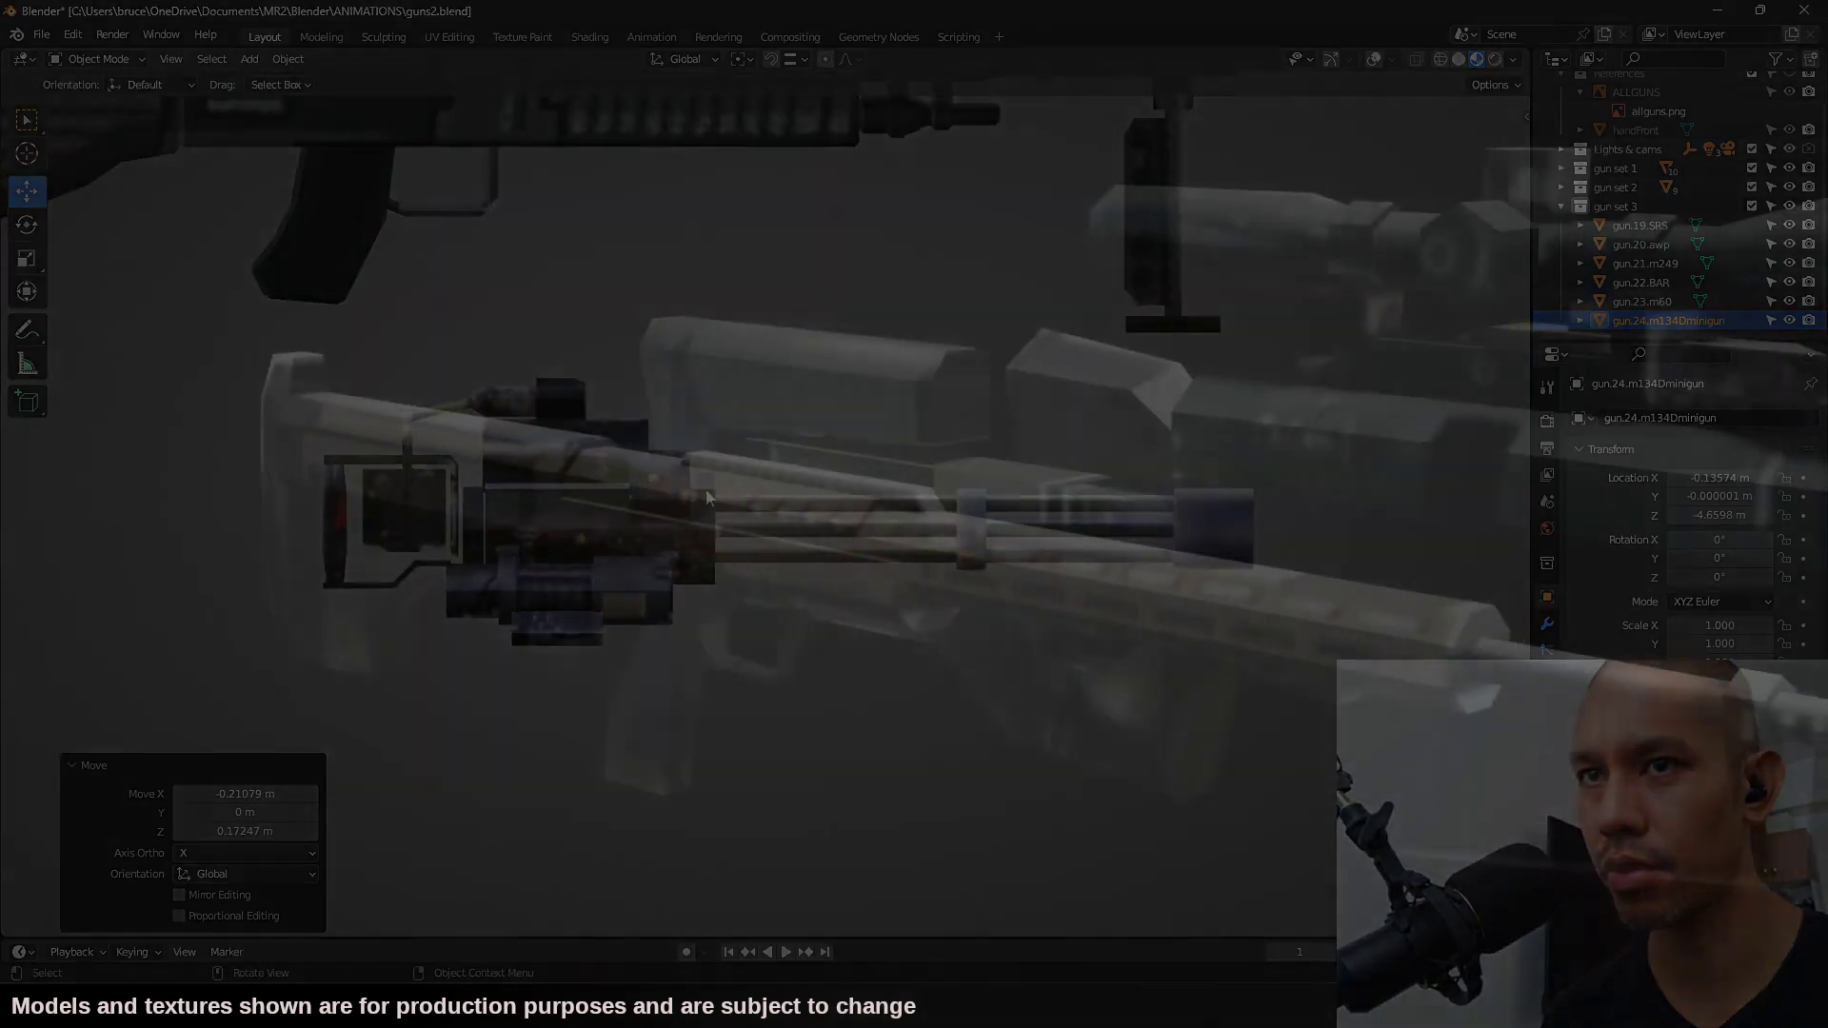